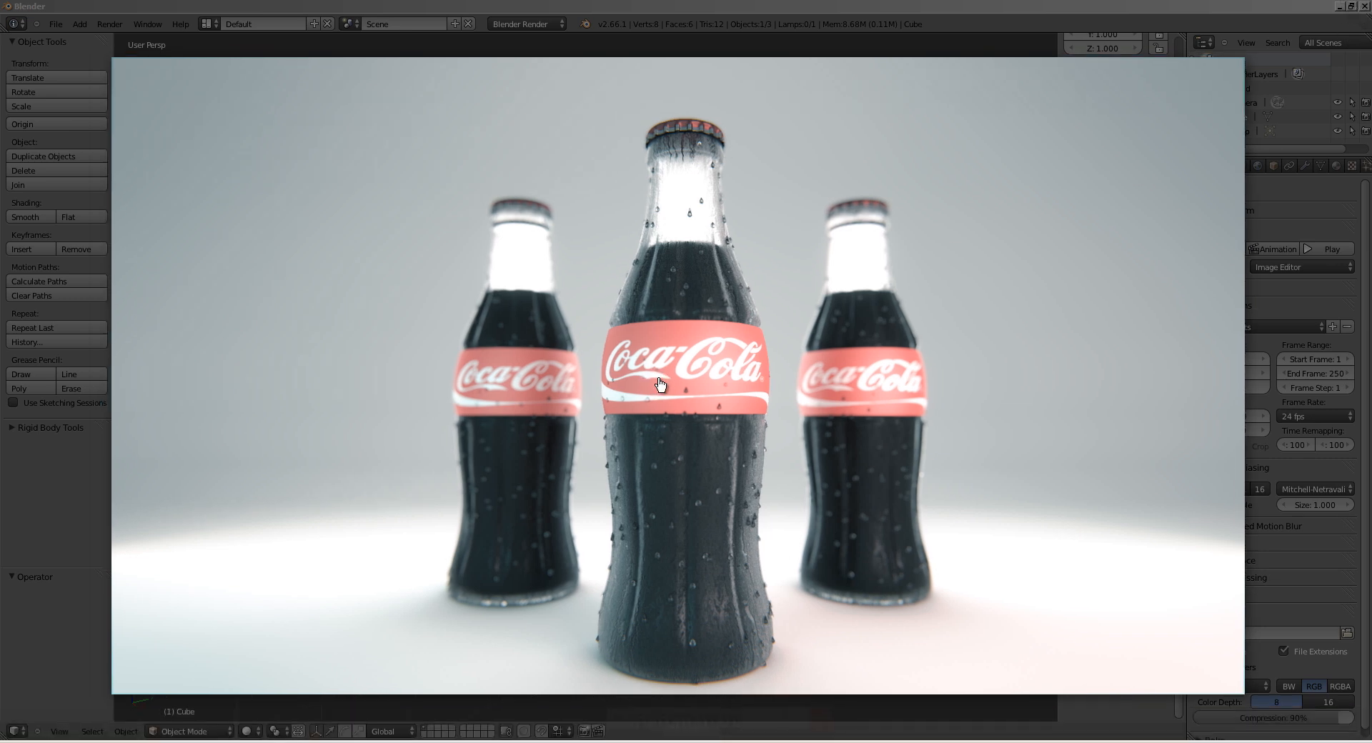
Step: Close the Coca-Cola bottle image preview and delete the default cube from the scene
left_click(1360, 14)
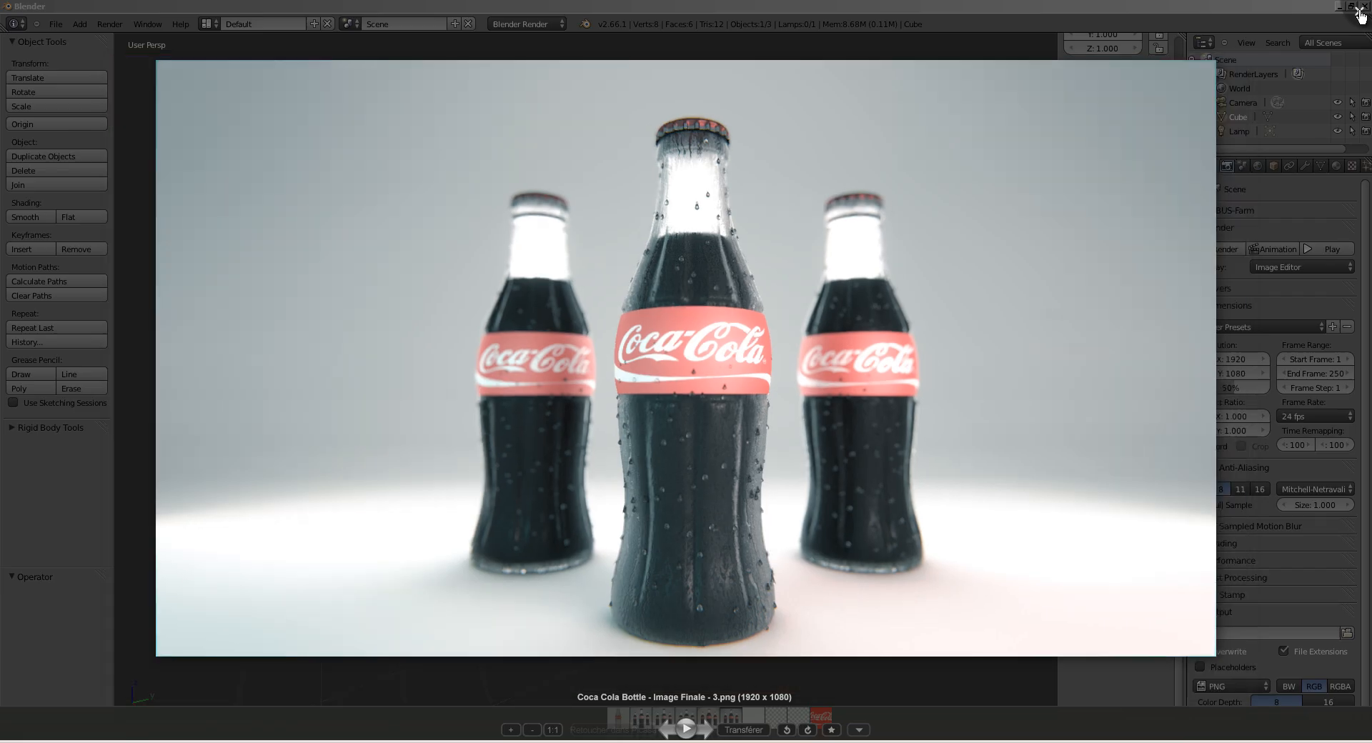
left_click(243, 447)
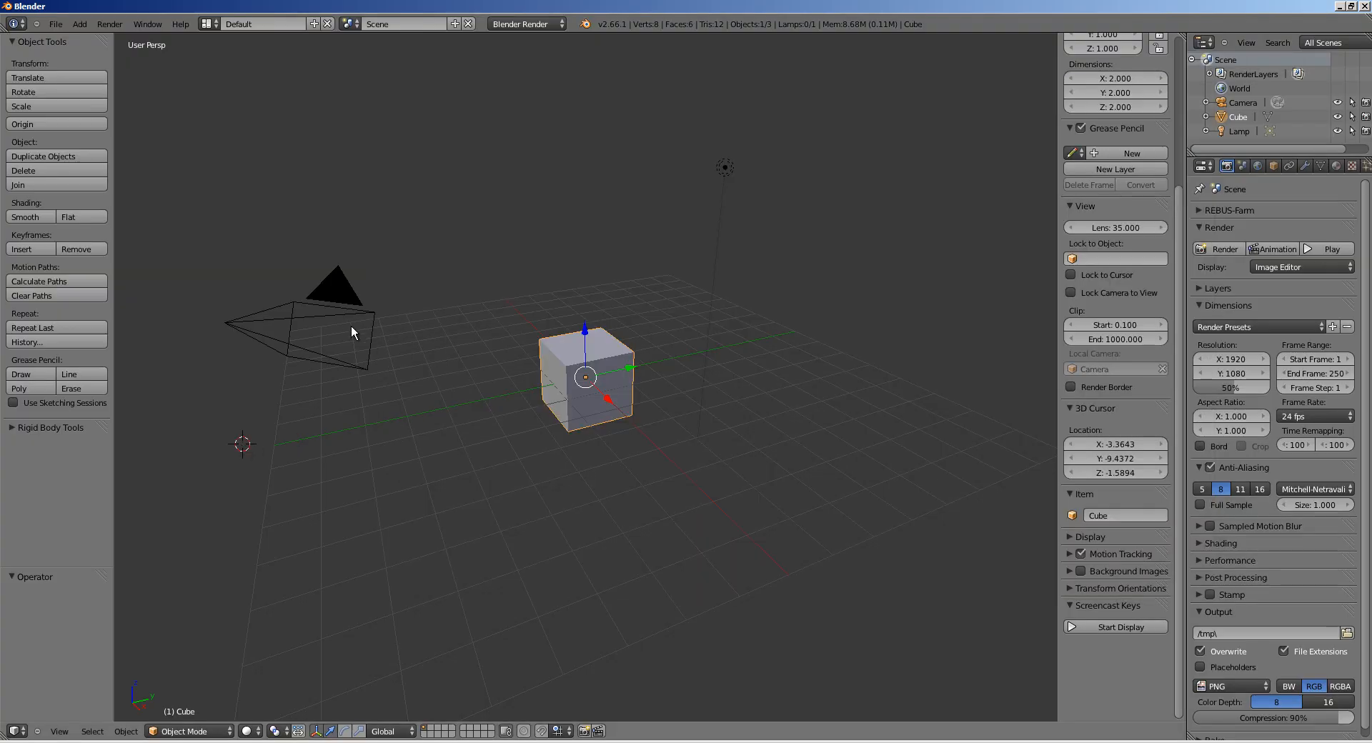
mouse_move(583, 417)
middle_mouse_down()
mouse_move(602, 393)
mouse_move(650, 393)
mouse_move(594, 387)
mouse_move(593, 407)
middle_mouse_up()
left_click(586, 387)
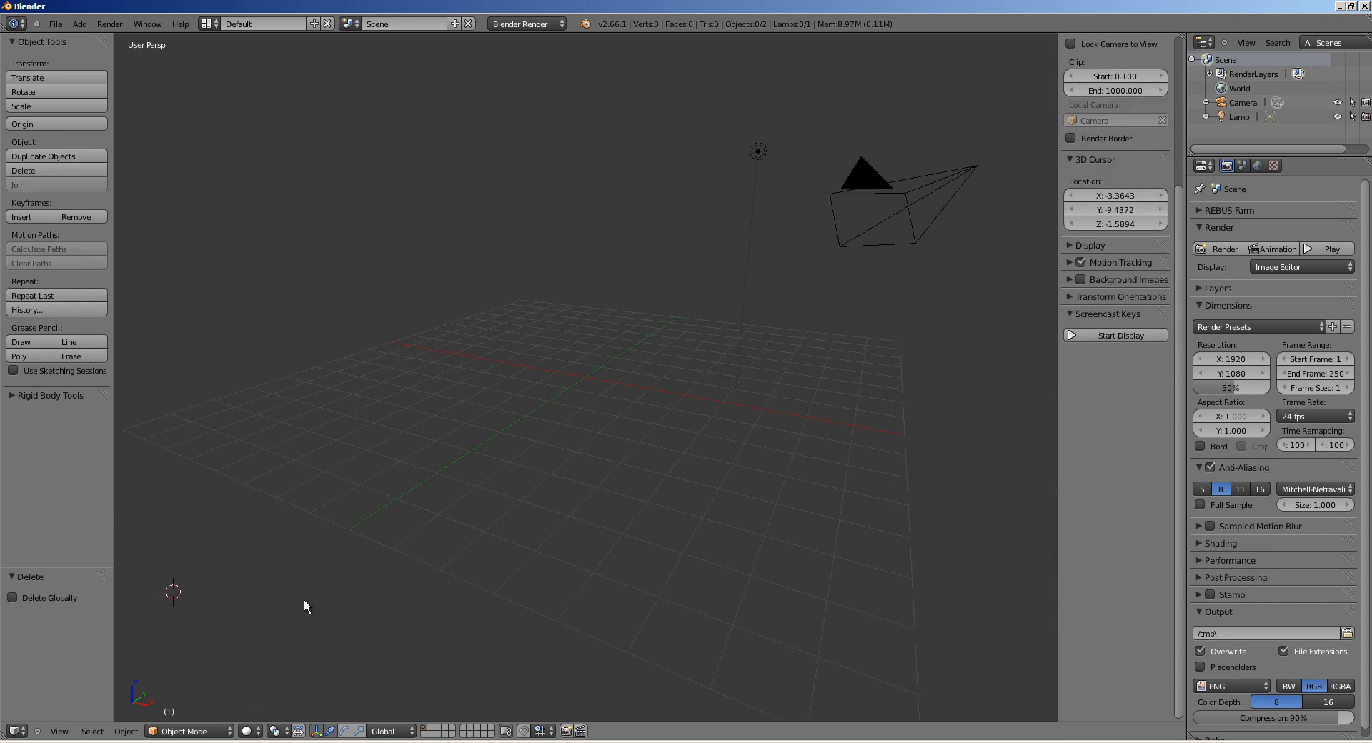
Step: Load 12295405_1_x.jpg from the Bottle project's Textures folder as viewport background and show it in front orthographic view
key("alt+Tab")
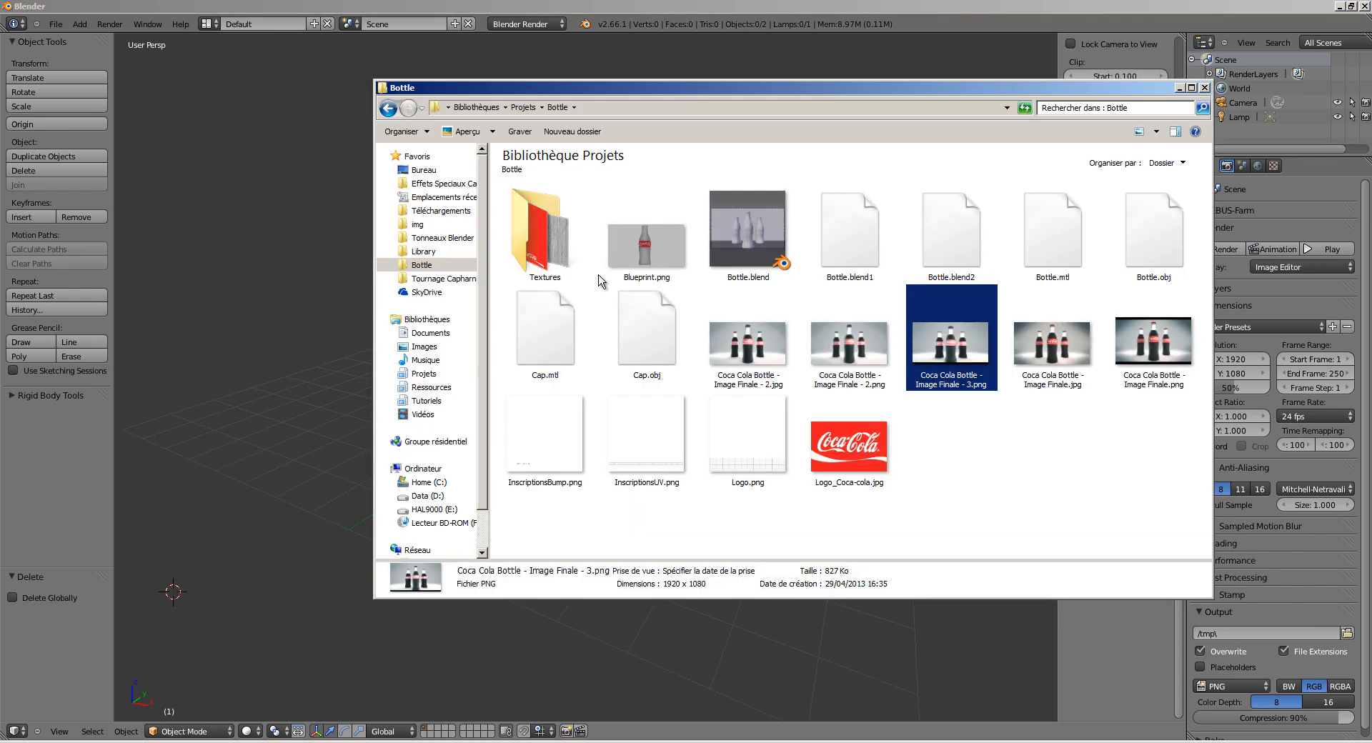
double_click(533, 249)
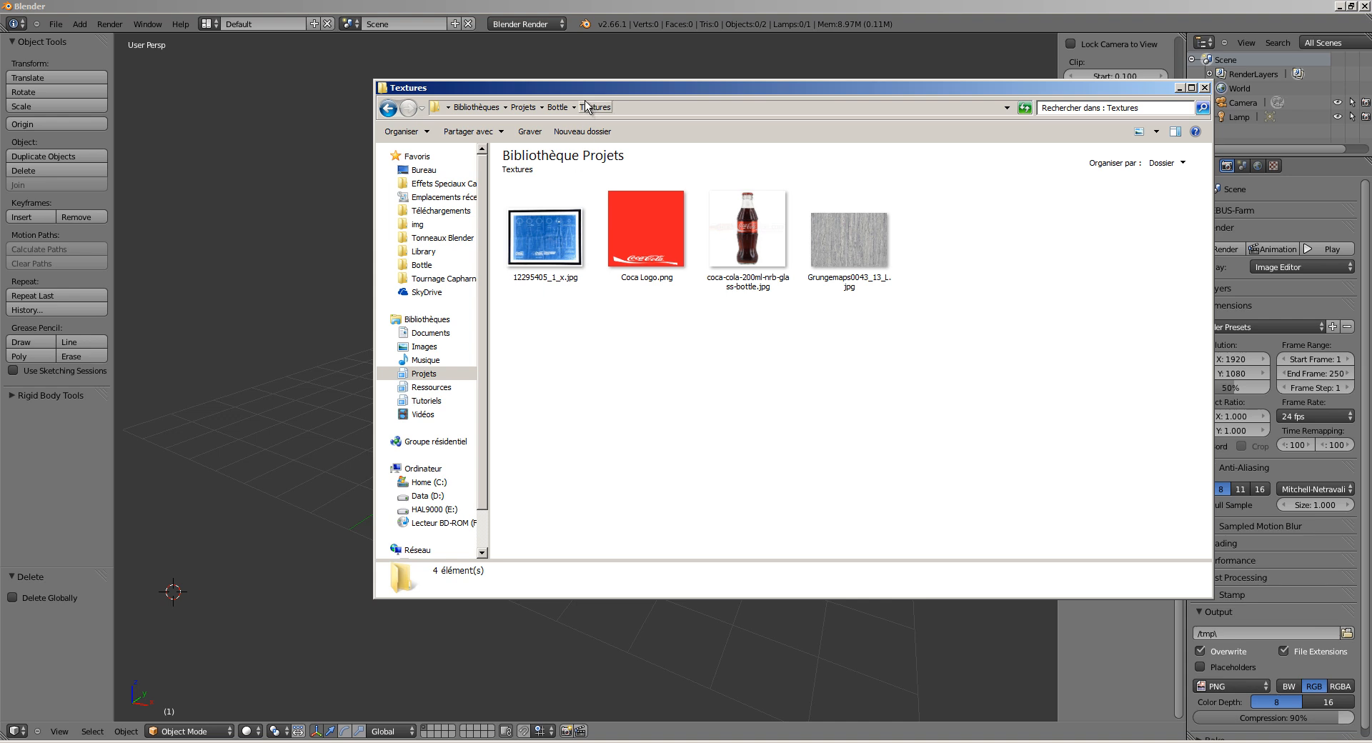
left_click_drag(586, 87, 702, 105)
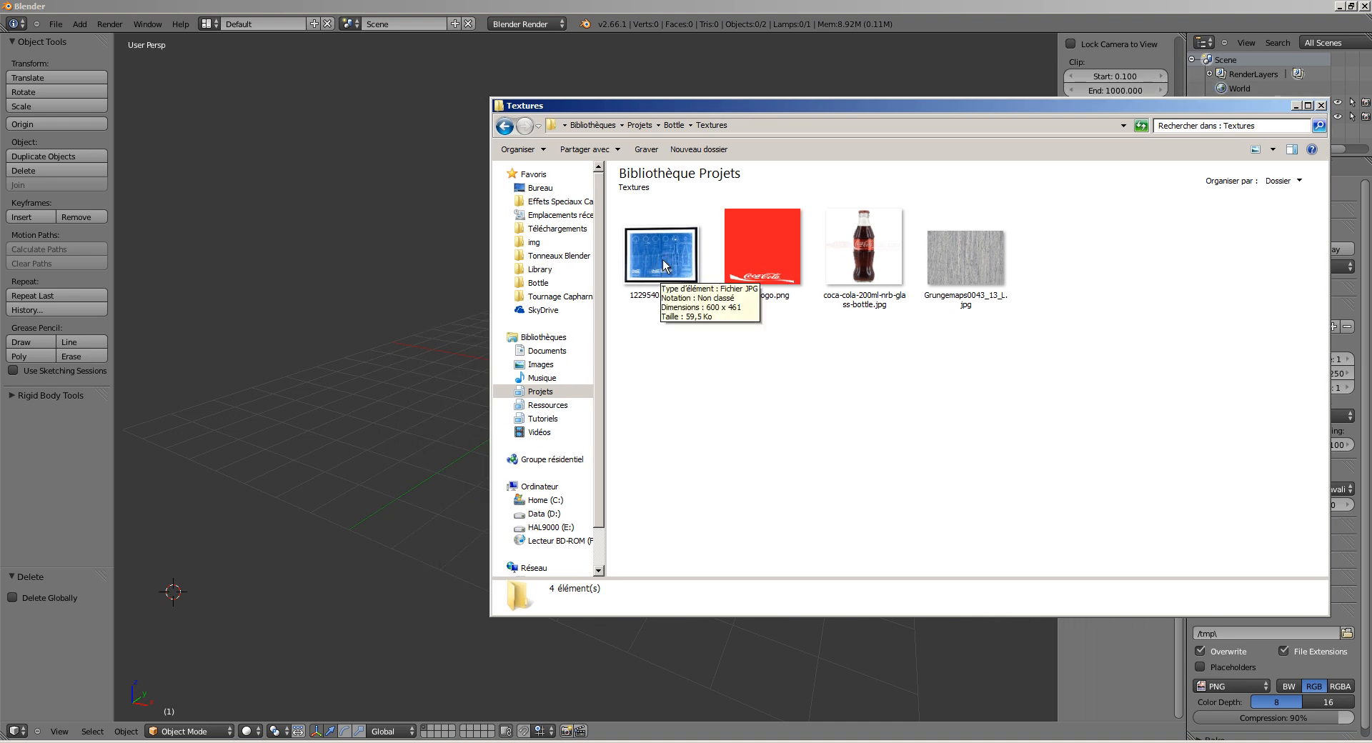
left_click_drag(662, 270, 354, 284)
left_click(328, 335)
key("KP_7")
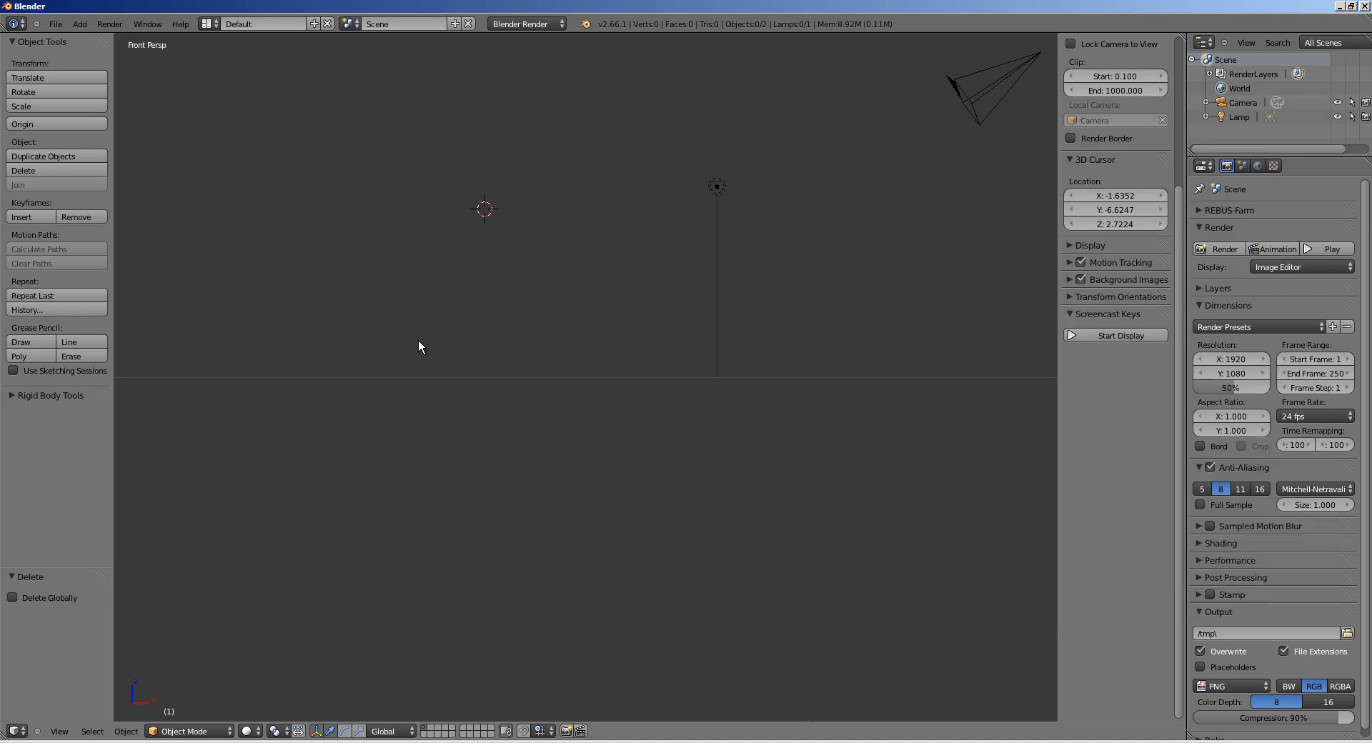
key("KP_1")
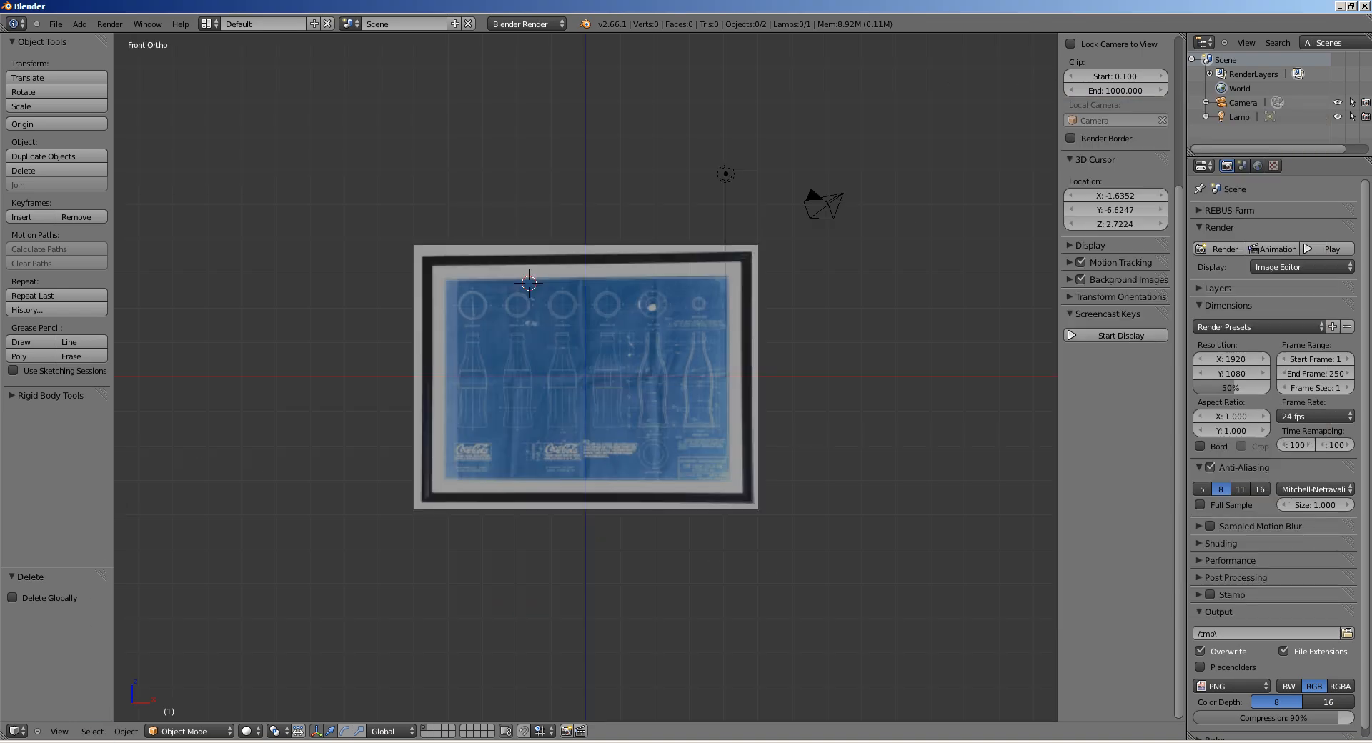
key("alt+Tab")
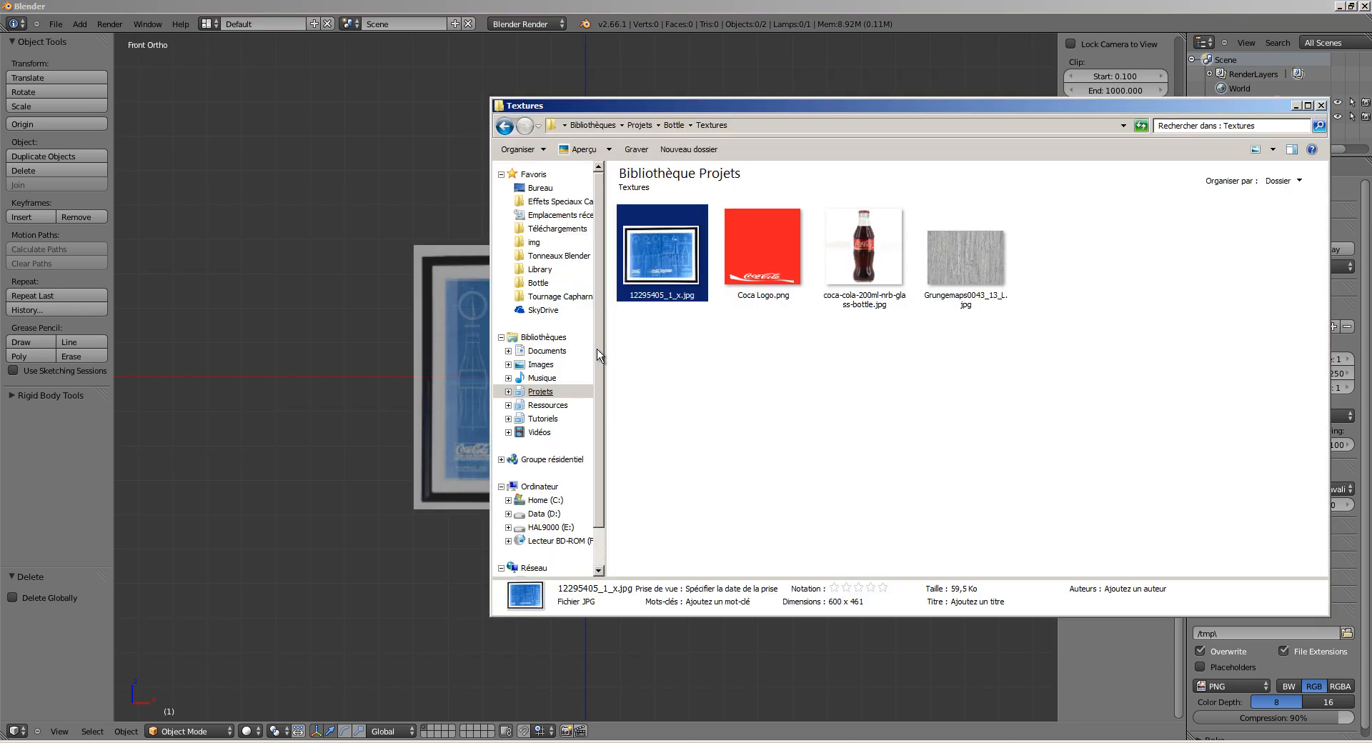
double_click(673, 109)
double_click(457, 3)
left_click(378, 315)
Step: Reset the 3D cursor to the scene origin
middle_click_drag(644, 365, 636, 350, "shift")
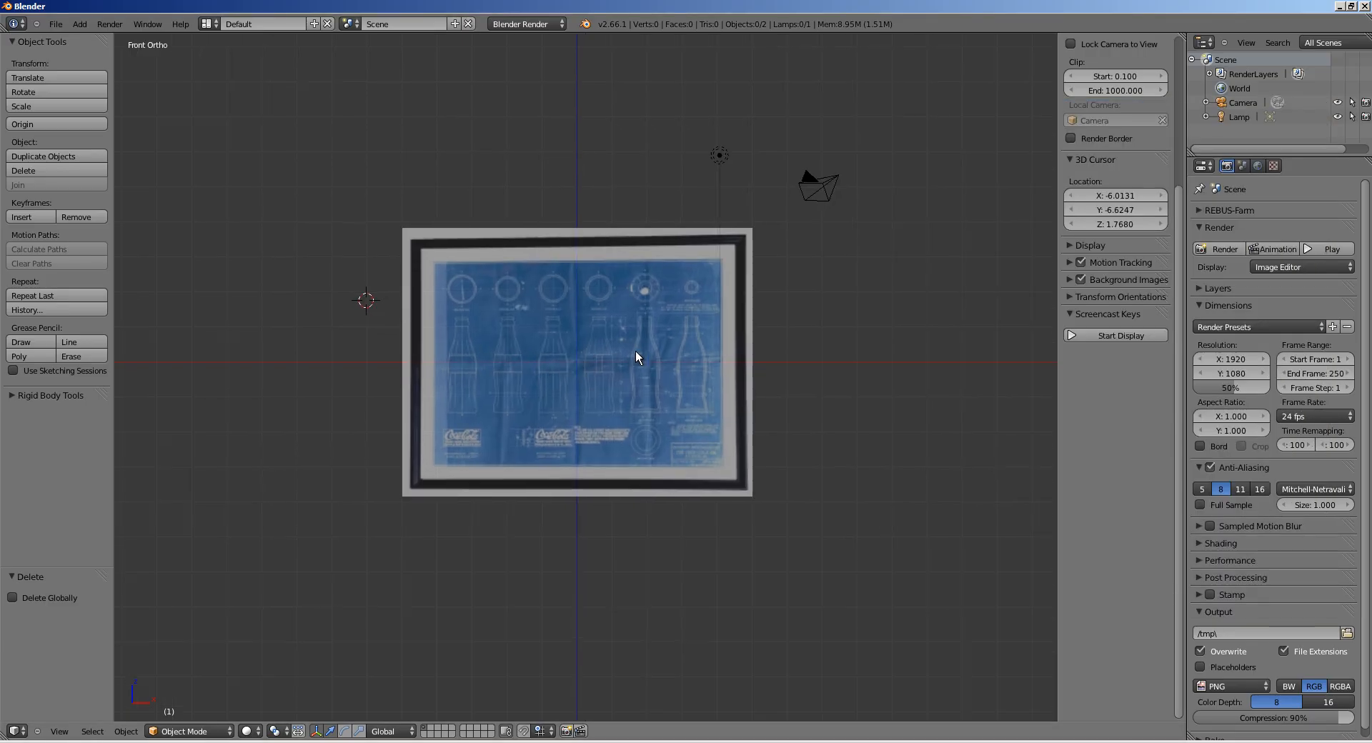
scroll(632, 348, "up", 4)
key("shift+c")
middle_click_drag(337, 590, 648, 351, "shift")
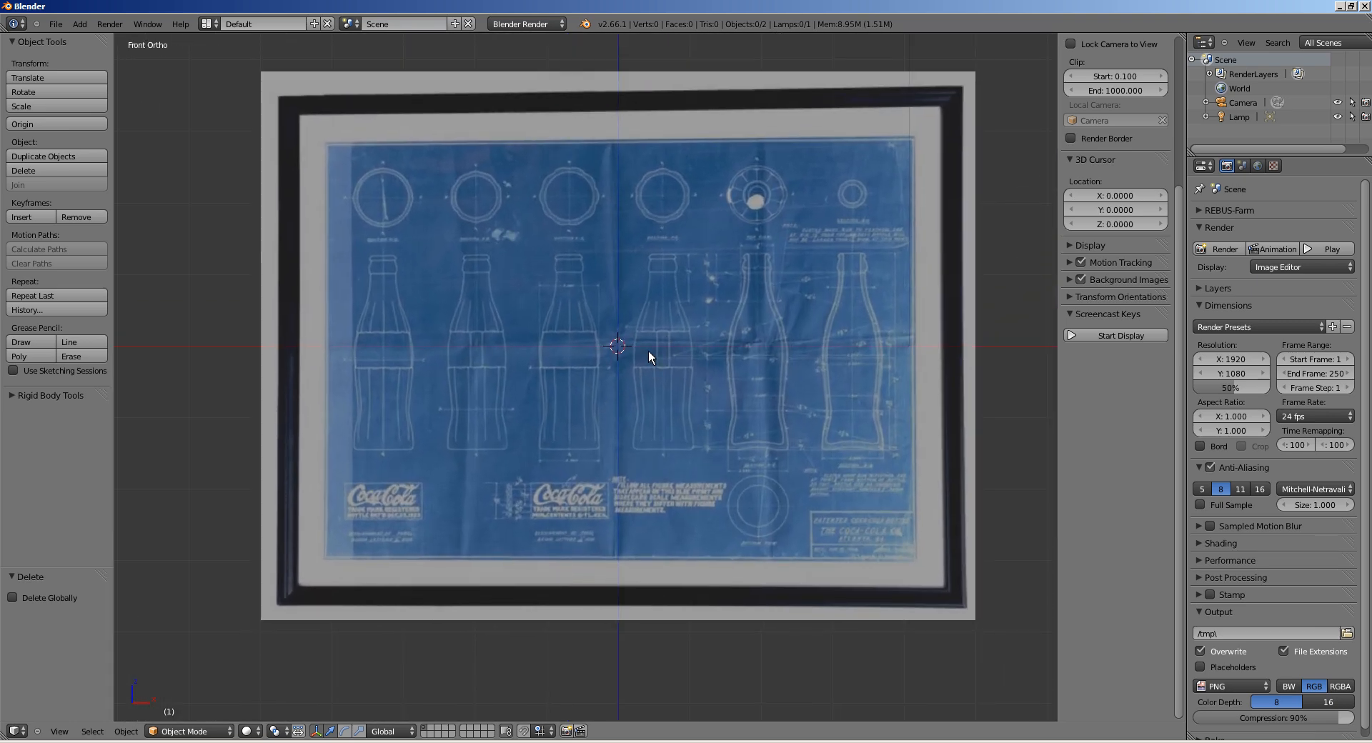
Step: Start the Screencast Keys display in the viewport and collapse its settings
left_click(1106, 338)
middle_click_drag(853, 364, 845, 379, "shift")
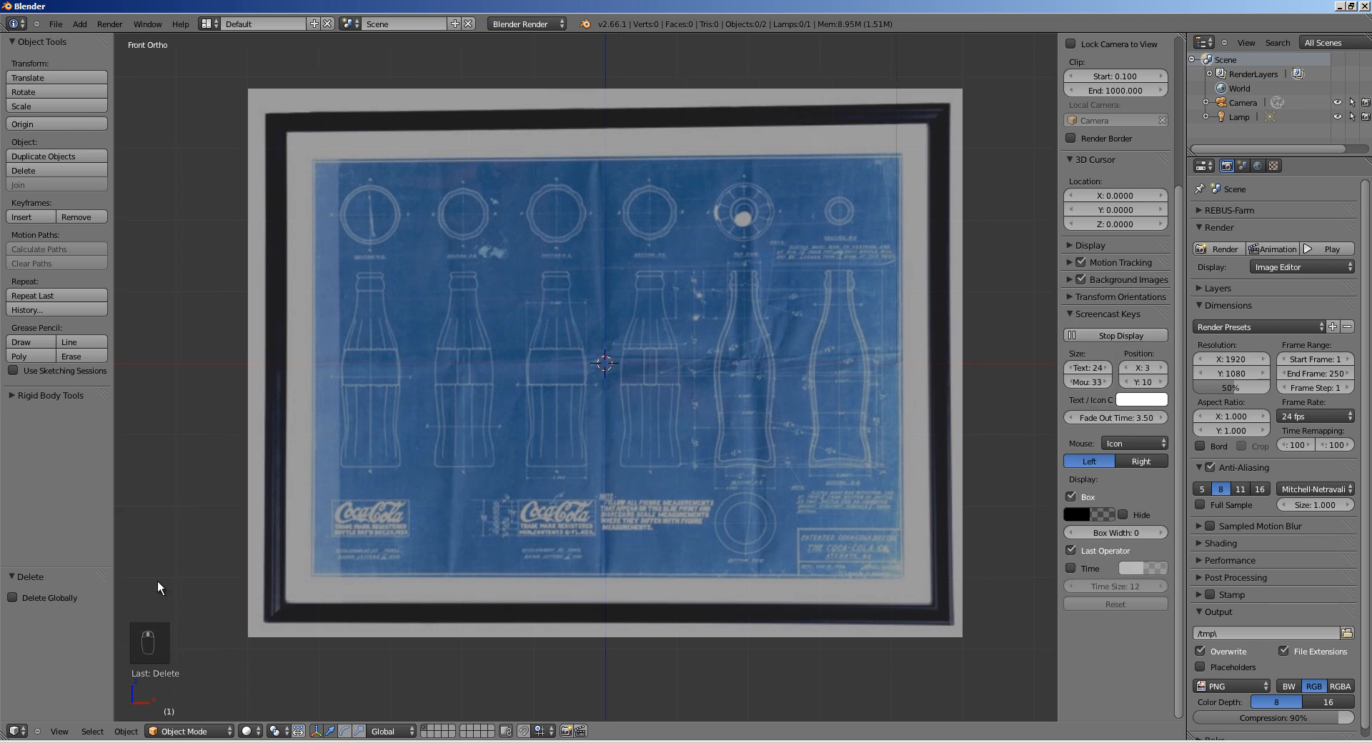
key("c")
left_click(1071, 316)
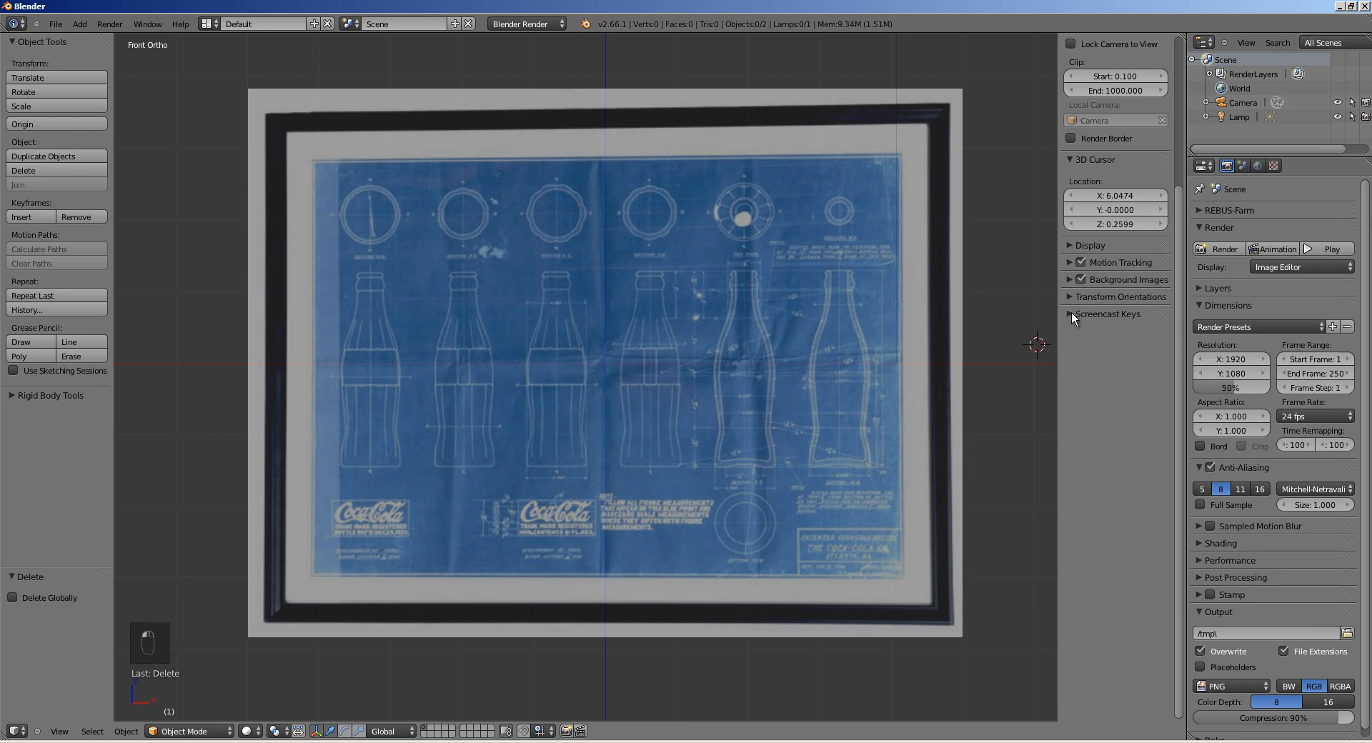
Step: Expand the background image settings and return the 3D cursor to the scene origin
left_click(1069, 279)
middle_click_drag(652, 337, 541, 366, "shift")
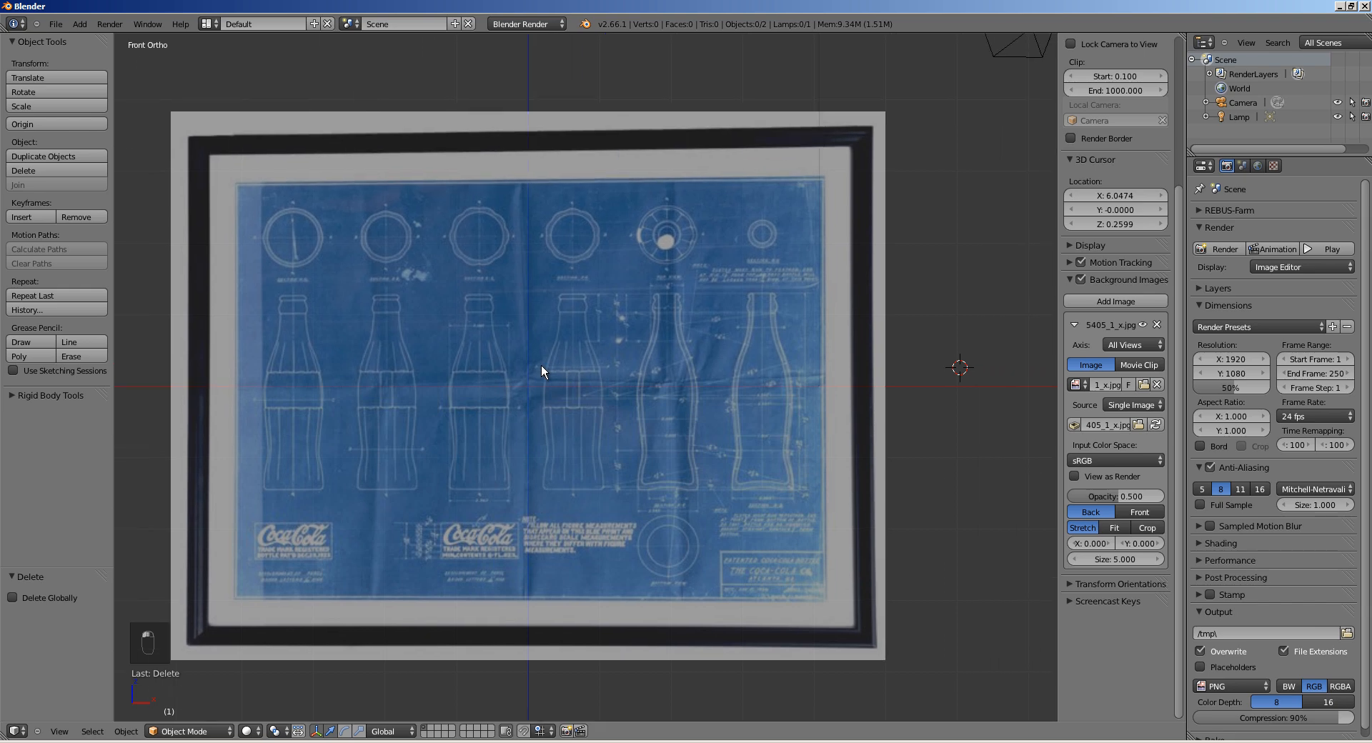
scroll(578, 353, "up", 1)
key("shift+c")
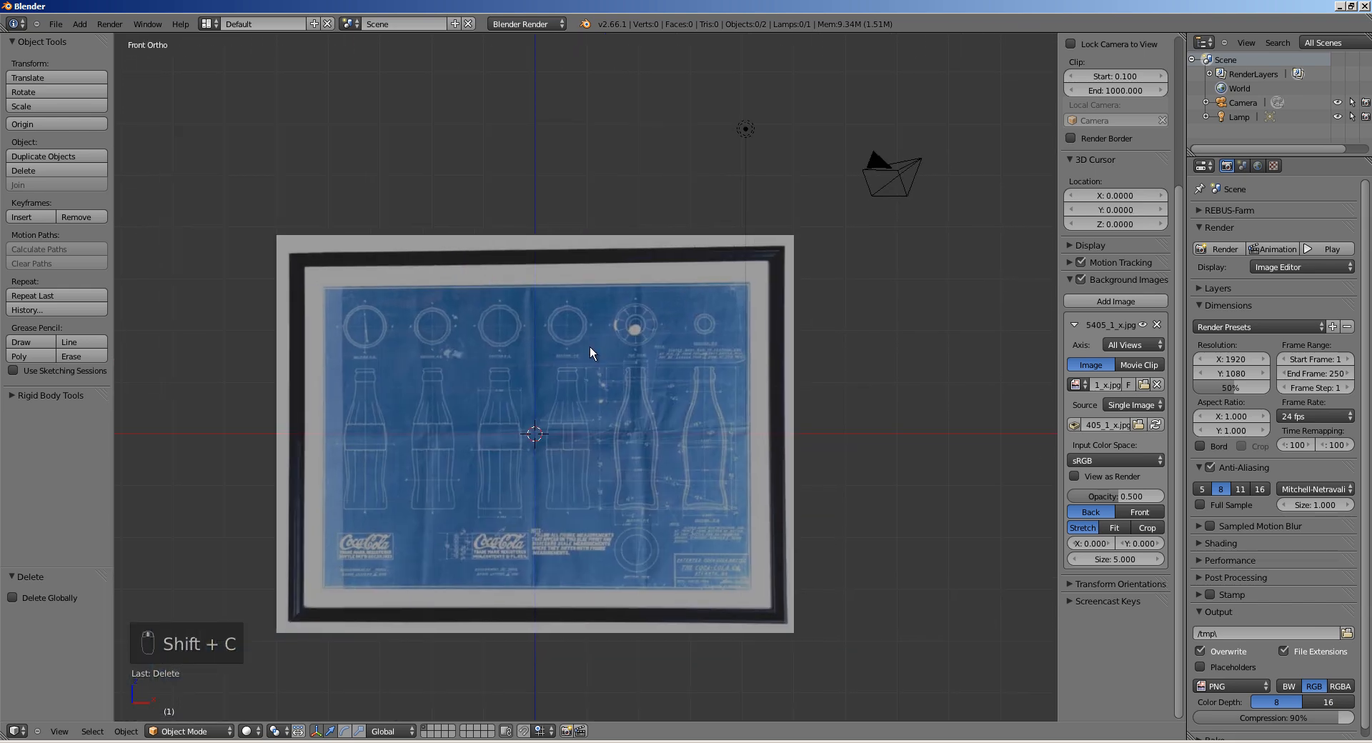
key("shift+c")
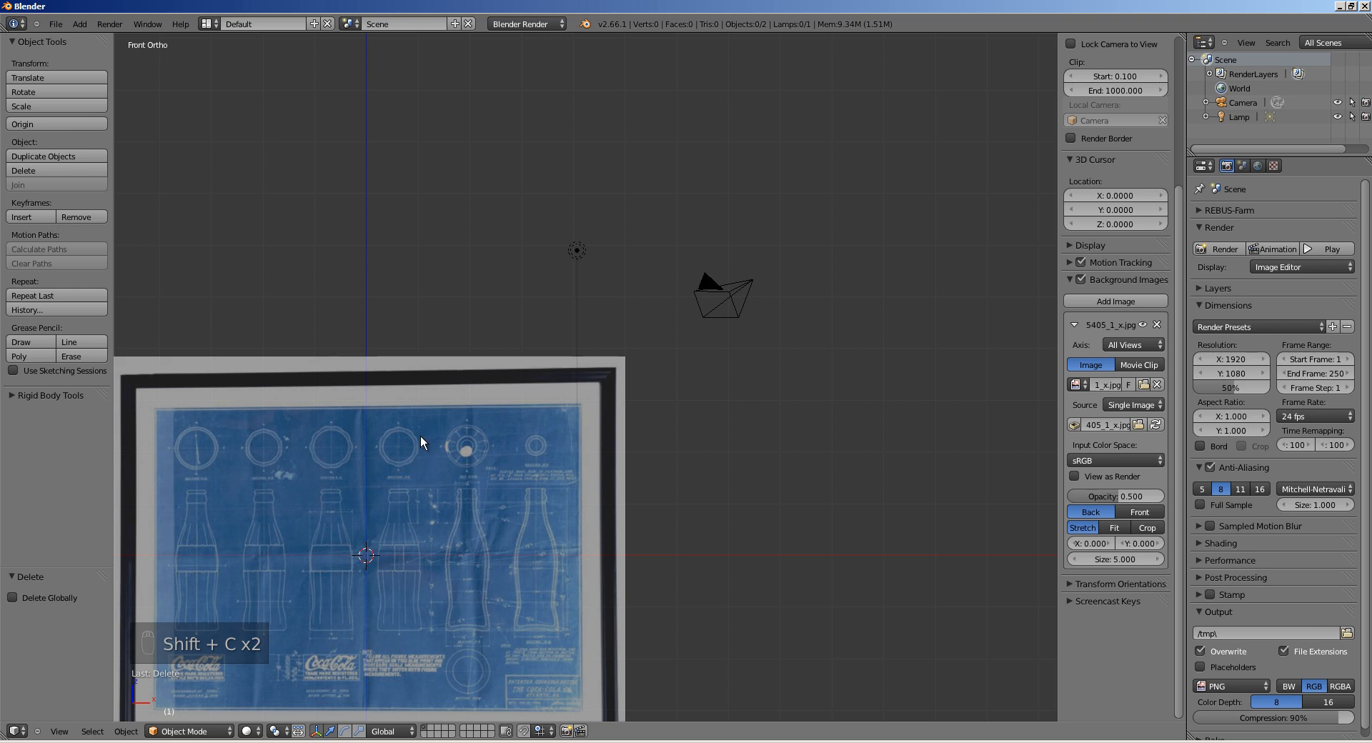
Step: Add a cylinder at the scene origin and set it to 36 vertices
key("shift+a")
left_click(475, 509)
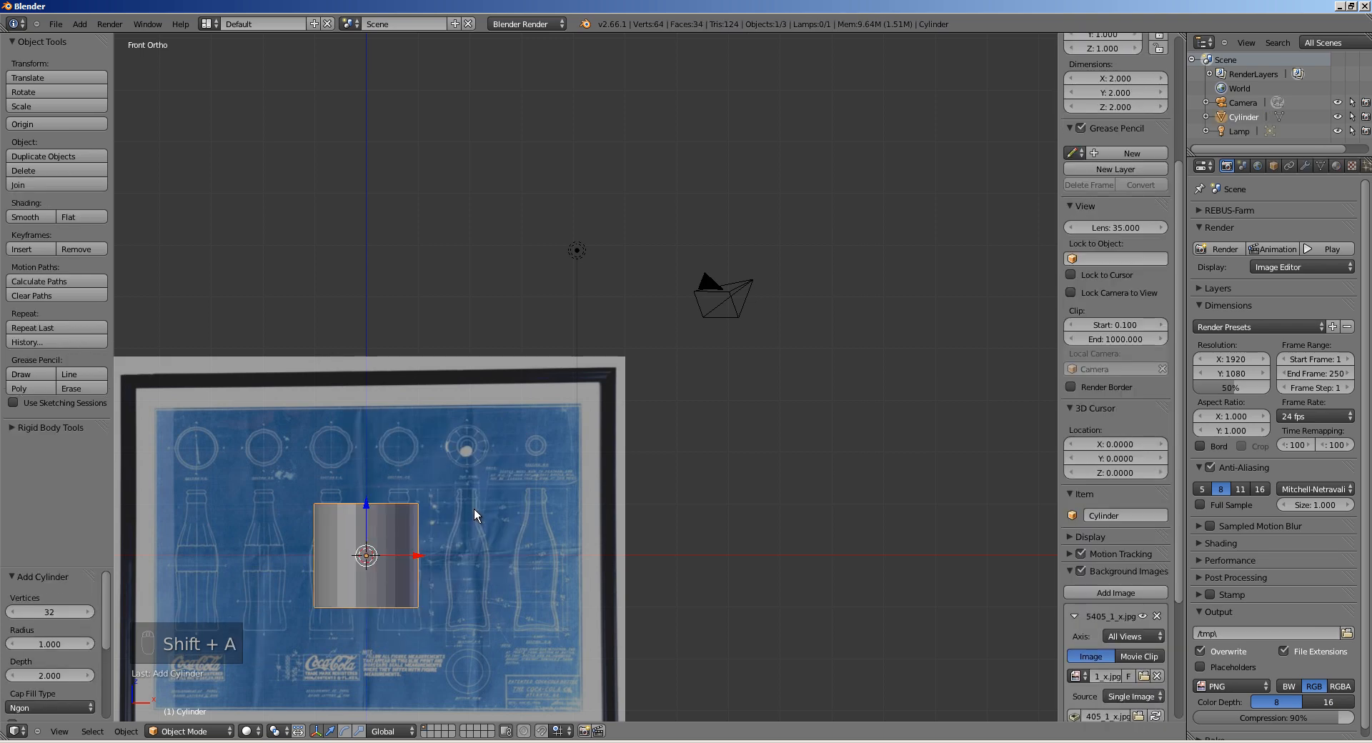
middle_click_drag(474, 514, 643, 444, "shift")
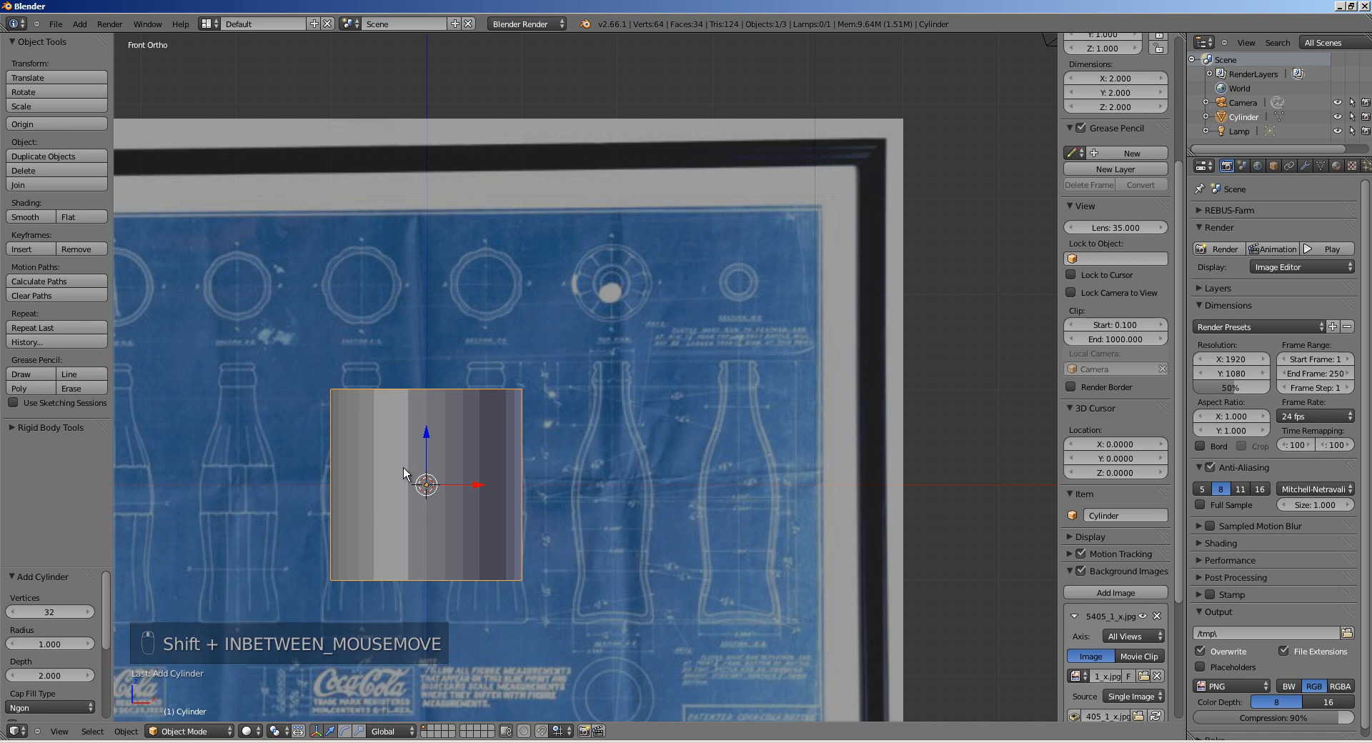
middle_click_drag(403, 468, 548, 419, "shift")
left_click(56, 614)
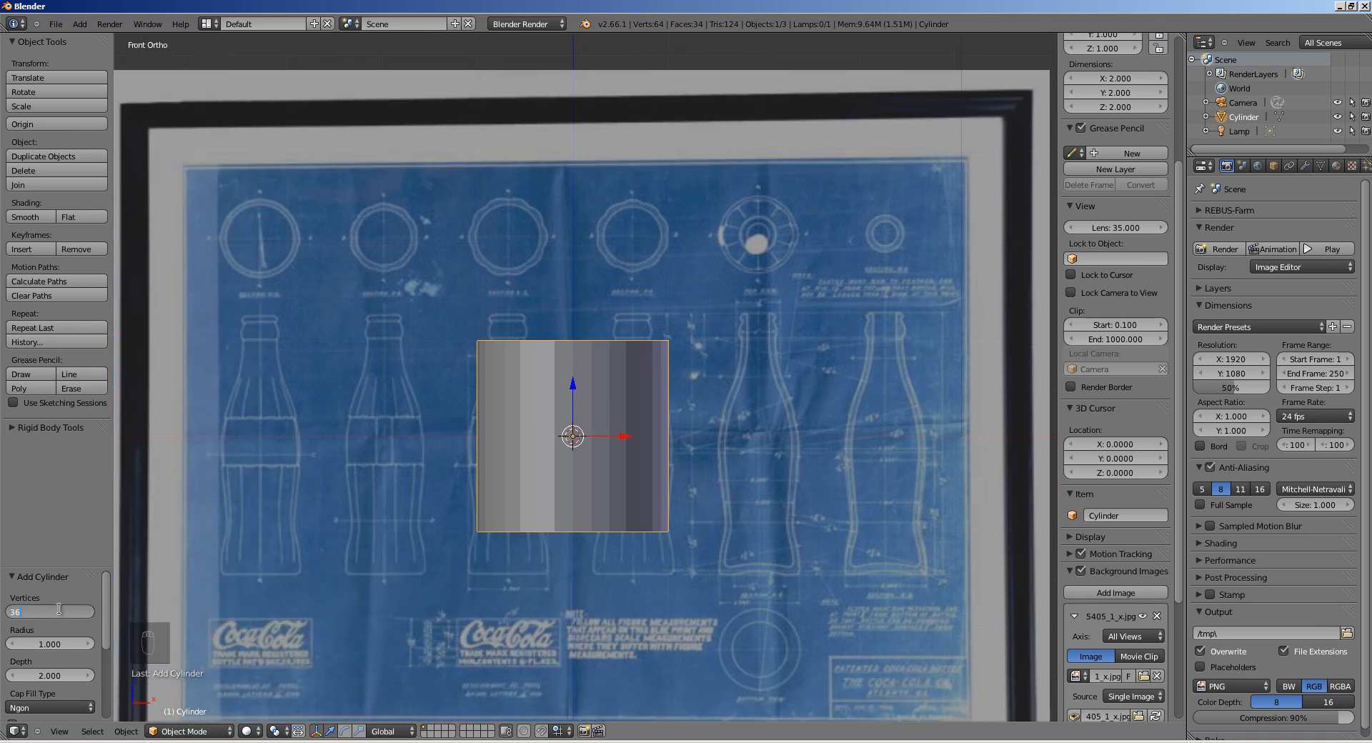
type("36")
key("Return")
Step: Show the cylinder in wireframe and scale it down uniformly to about 0.343
mouse_move(699, 417)
middle_mouse_down("shift")
mouse_move(760, 375)
mouse_move(698, 396)
middle_mouse_up("shift")
key("z")
scroll(699, 396, "up", 2)
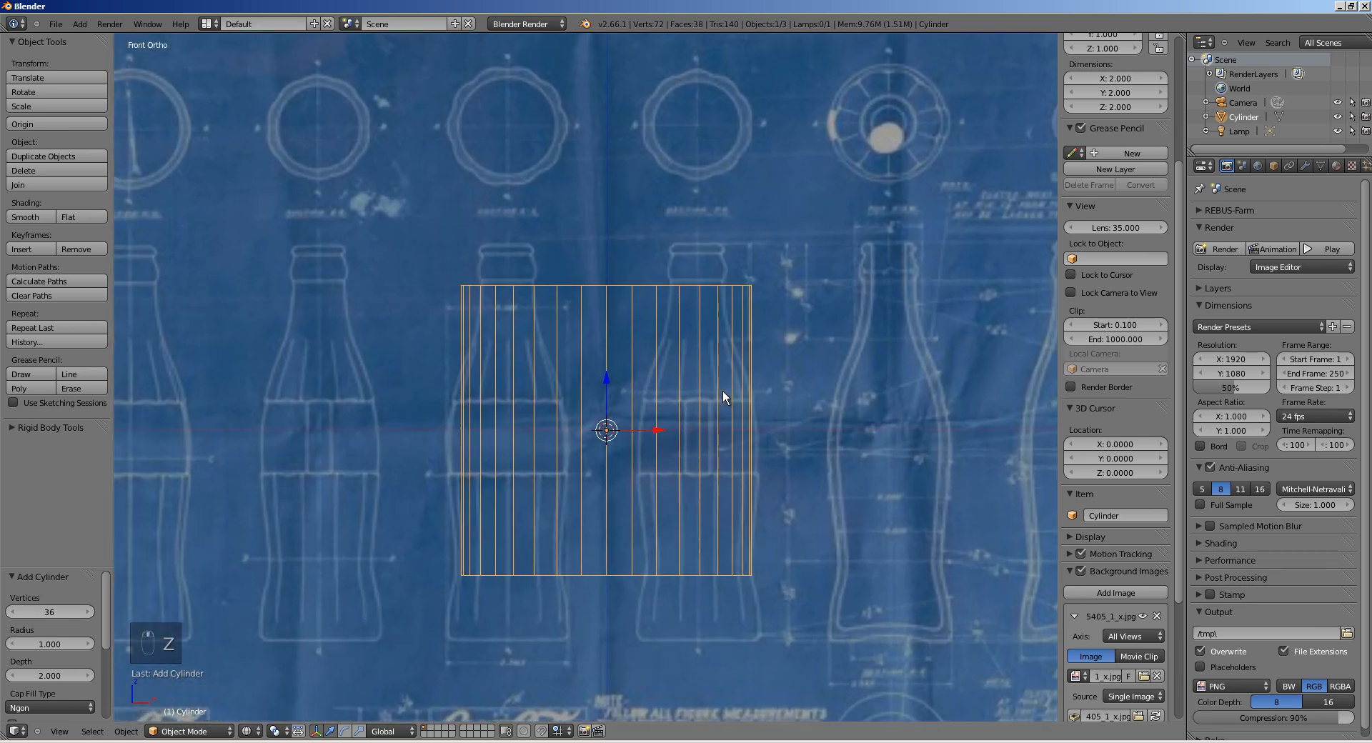
scroll(1074, 556, "down", 4)
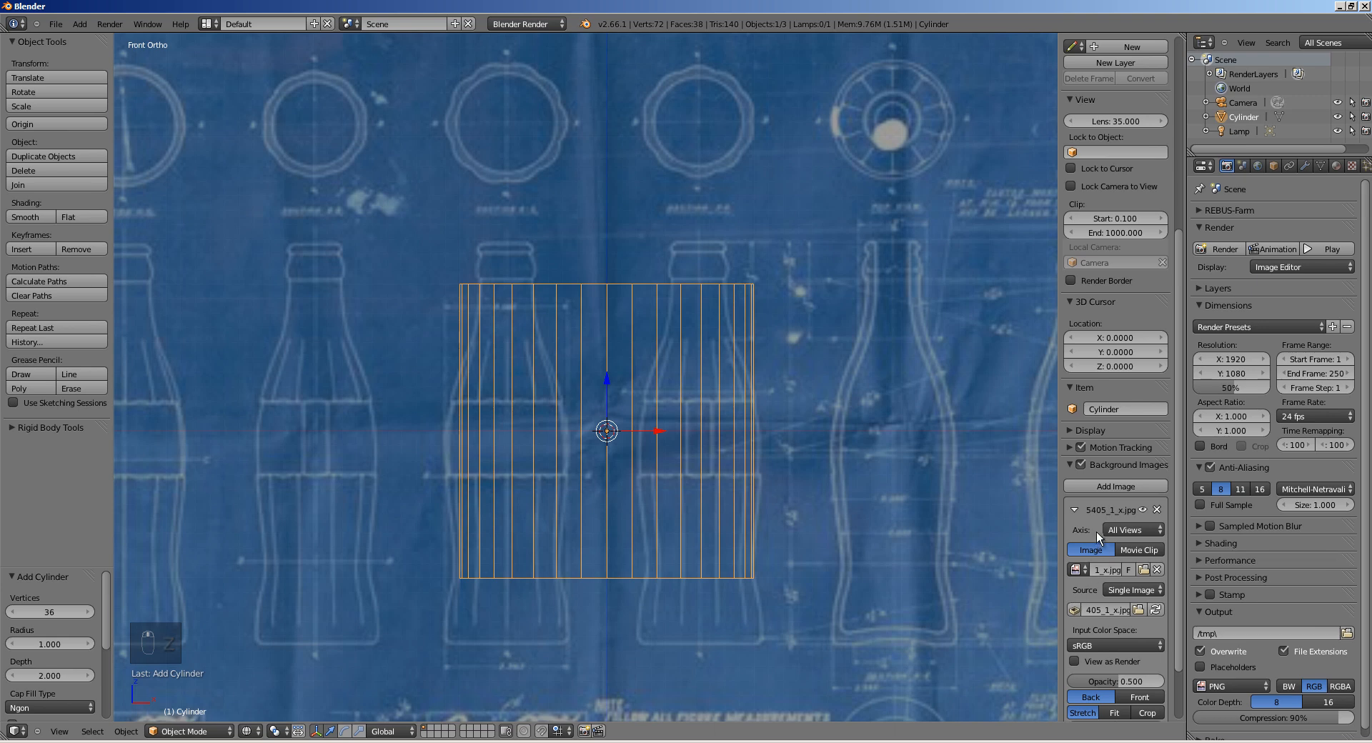
scroll(1096, 531, "down", 3)
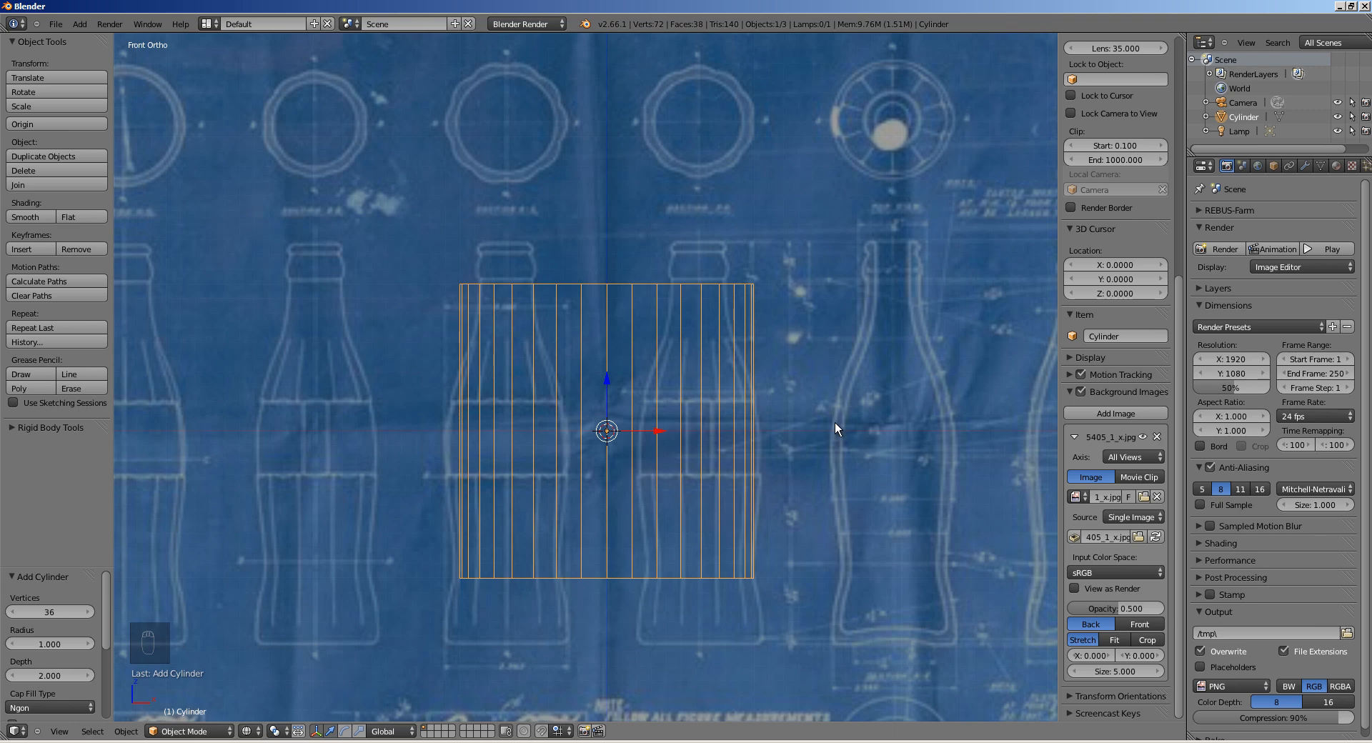
key("s")
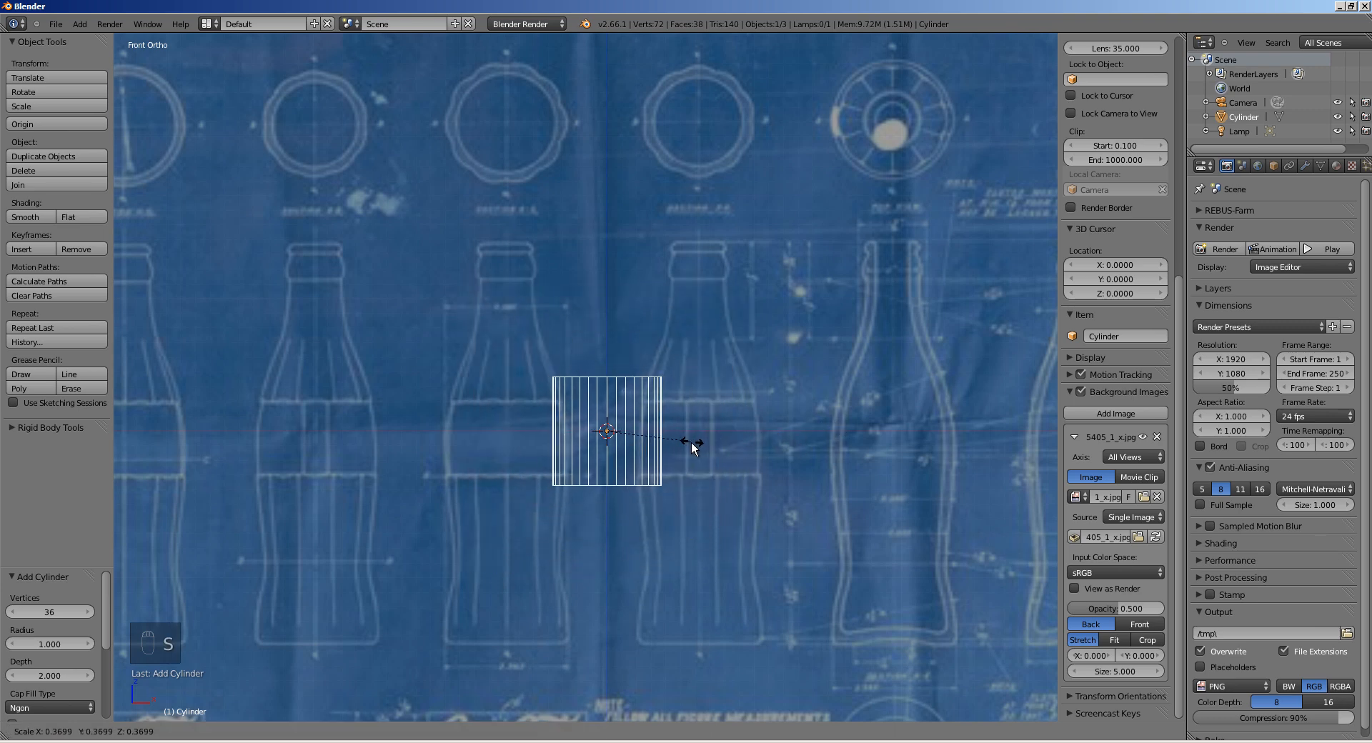
left_click(685, 446)
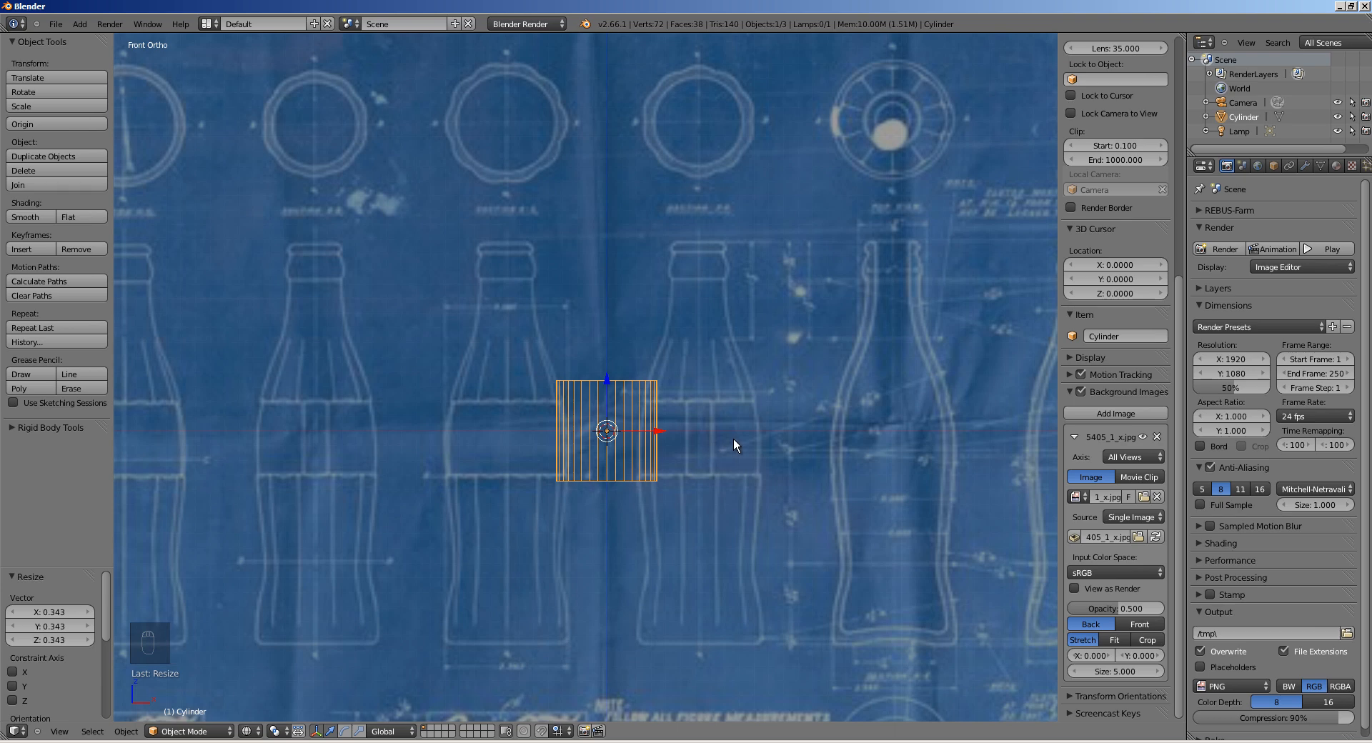
key("g")
key("z")
key("1")
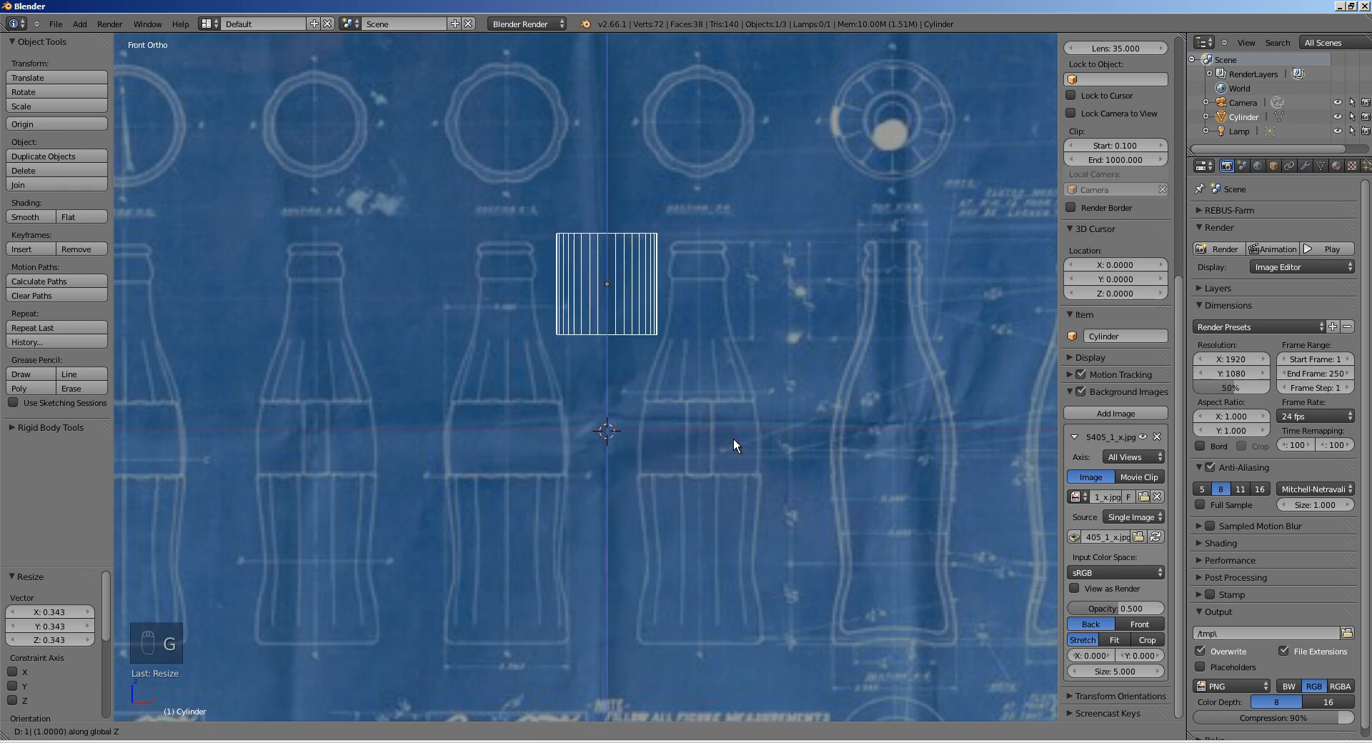
key("Escape")
Step: Move the cylinder up along Z by about 0.351 so its base sits at the 3D cursor
key("g")
key("z")
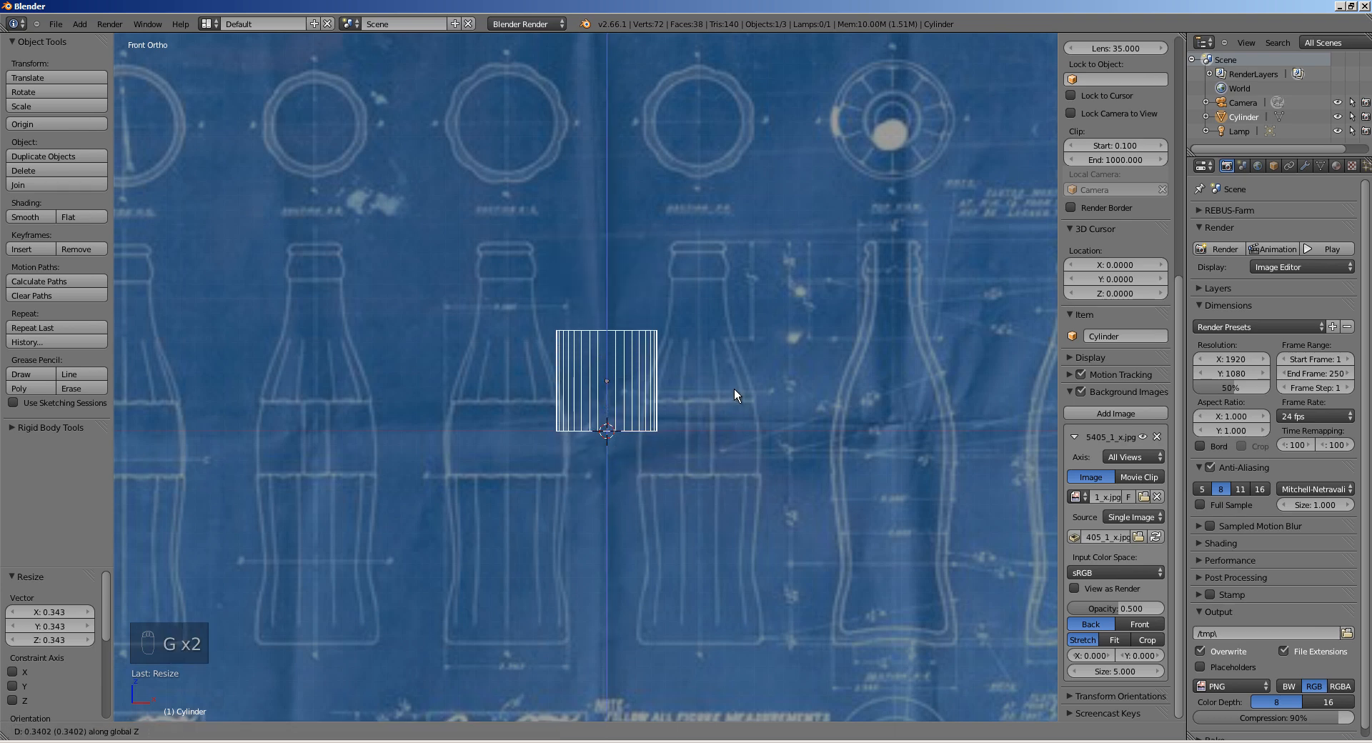
left_click(735, 371)
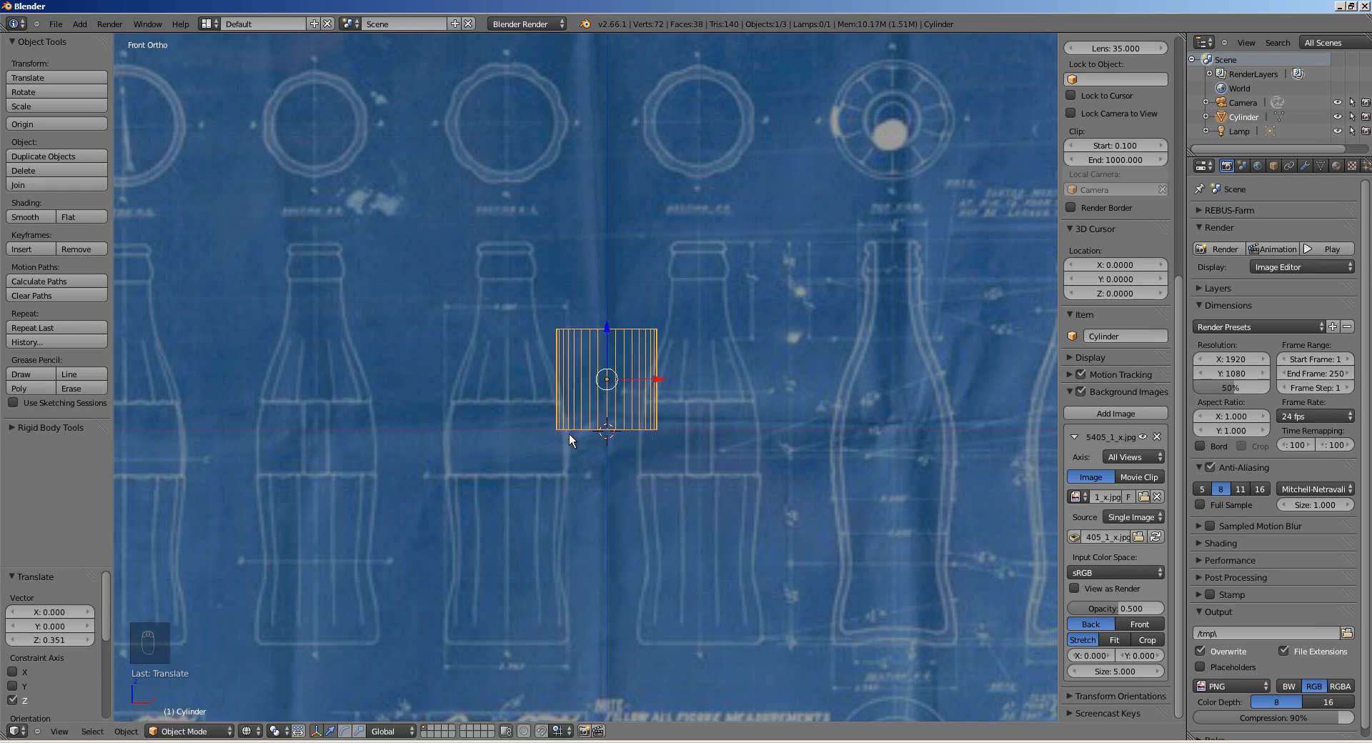
Step: Hide the transform manipulator and offset the background image to X 0.680, Y 1.890, aligning a blueprint bottle's base with the cylinder
key("ctrl+space")
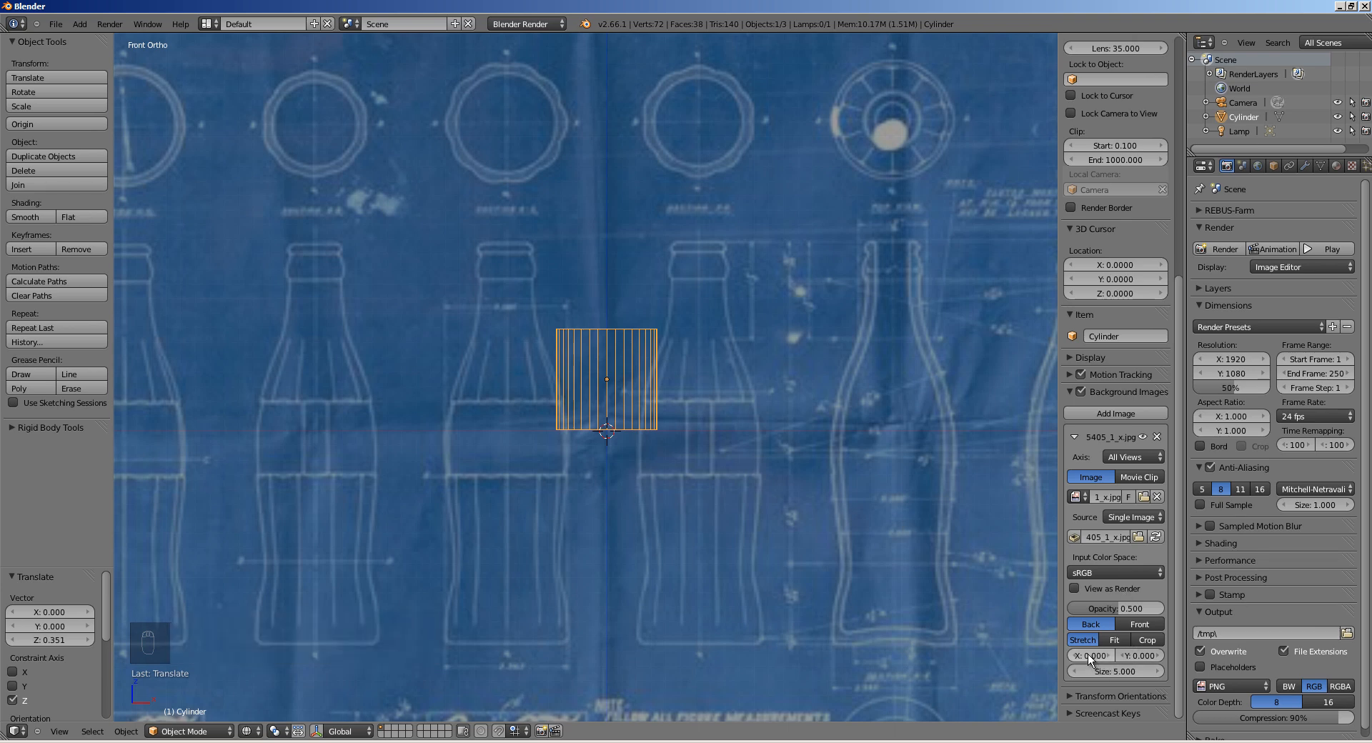
left_click_drag(1087, 655, 1274, 638)
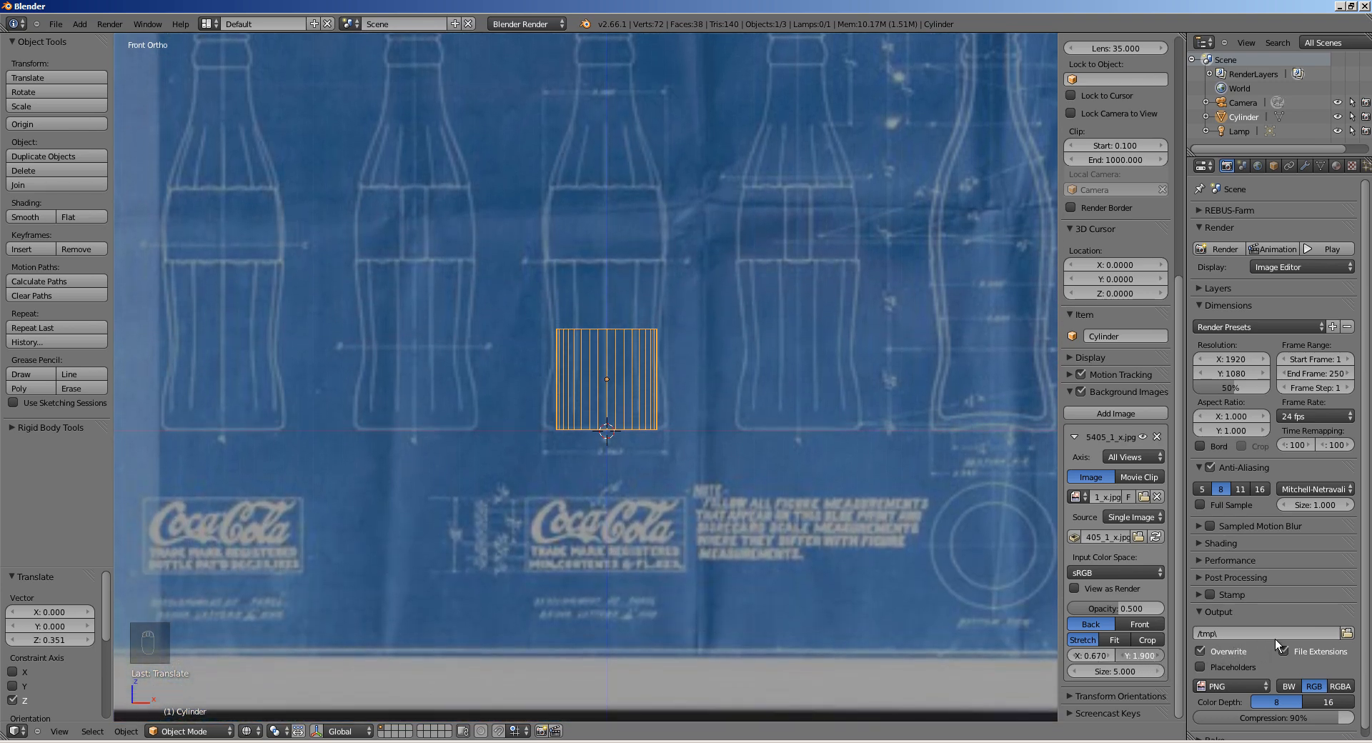
middle_click_drag(624, 387, 583, 406, "shift")
scroll(583, 406, "up", 6)
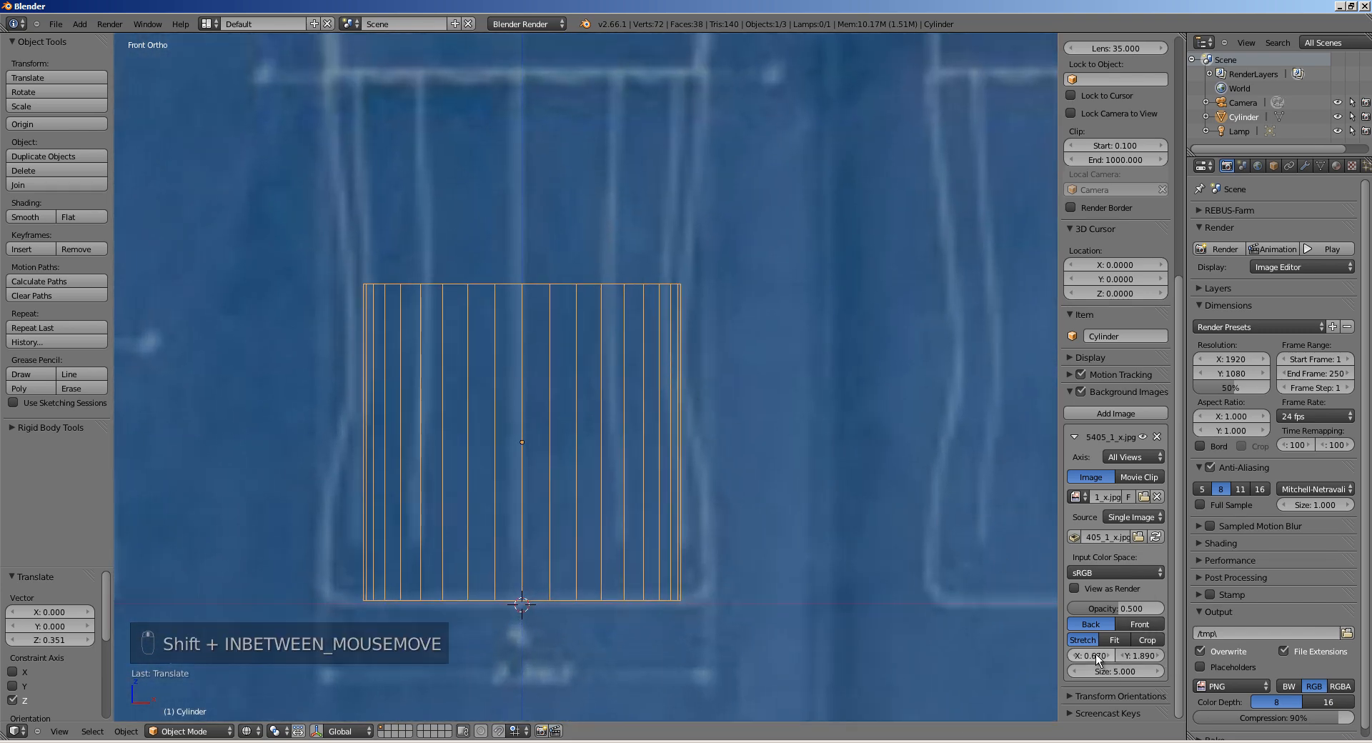
left_click_drag(1111, 657, 1097, 659, "shift")
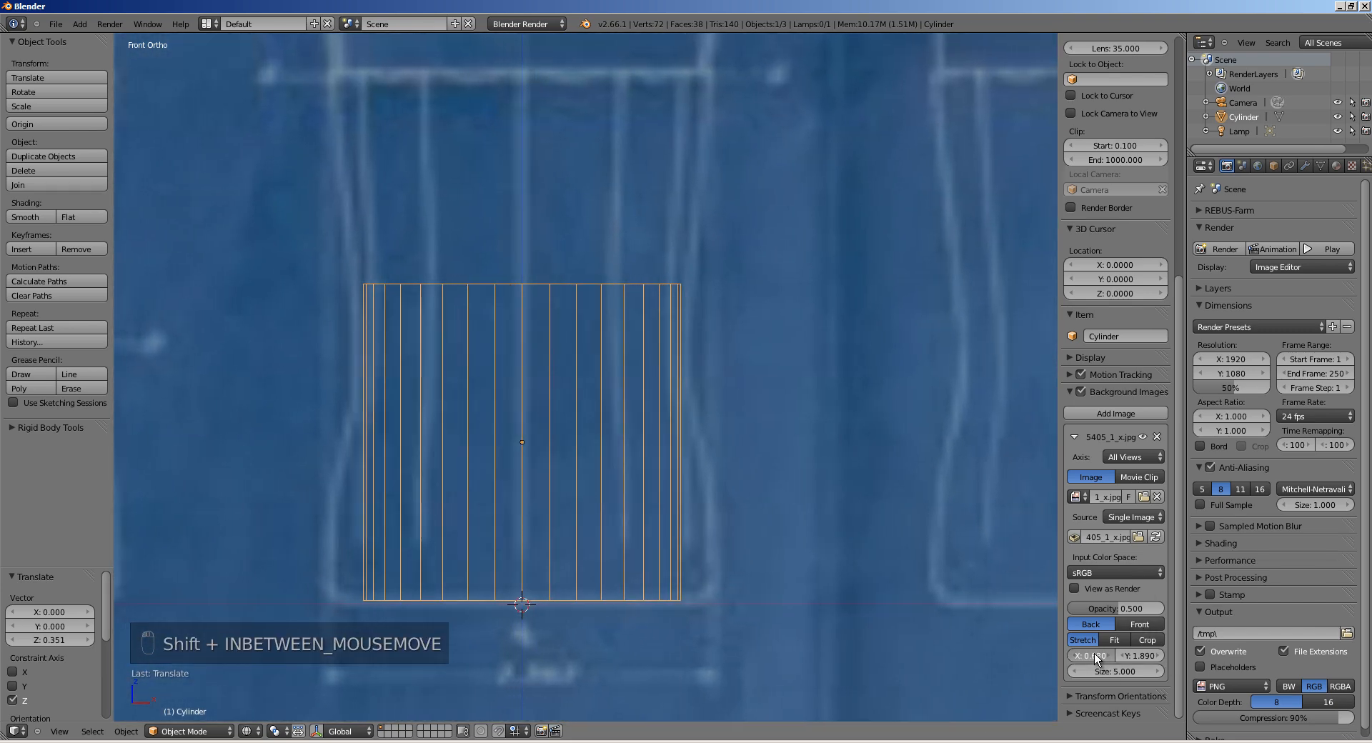
Step: Scale the cylinder by about 1.217 in X and Y only, matching the blueprint bottle's width
scroll(655, 366, "down", 6)
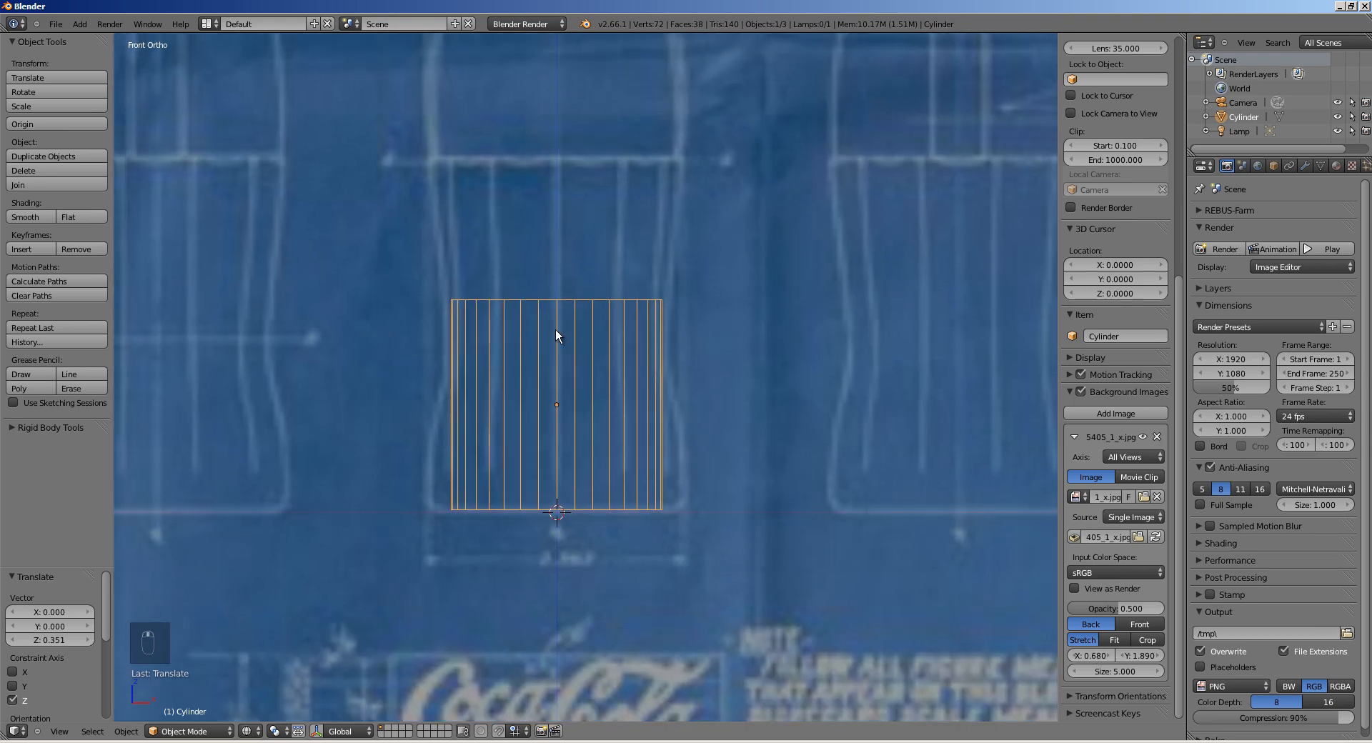
scroll(542, 351, "down", 3)
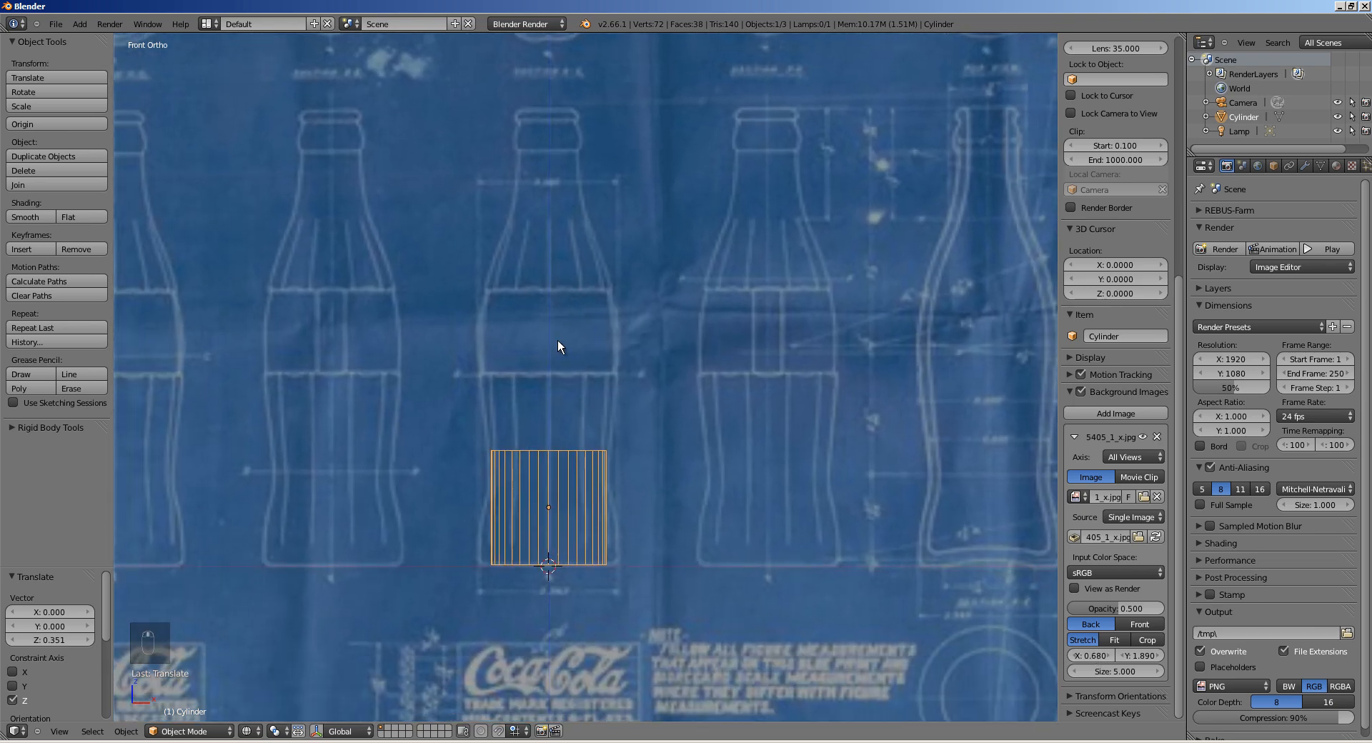
scroll(557, 346, "up", 3)
key("s")
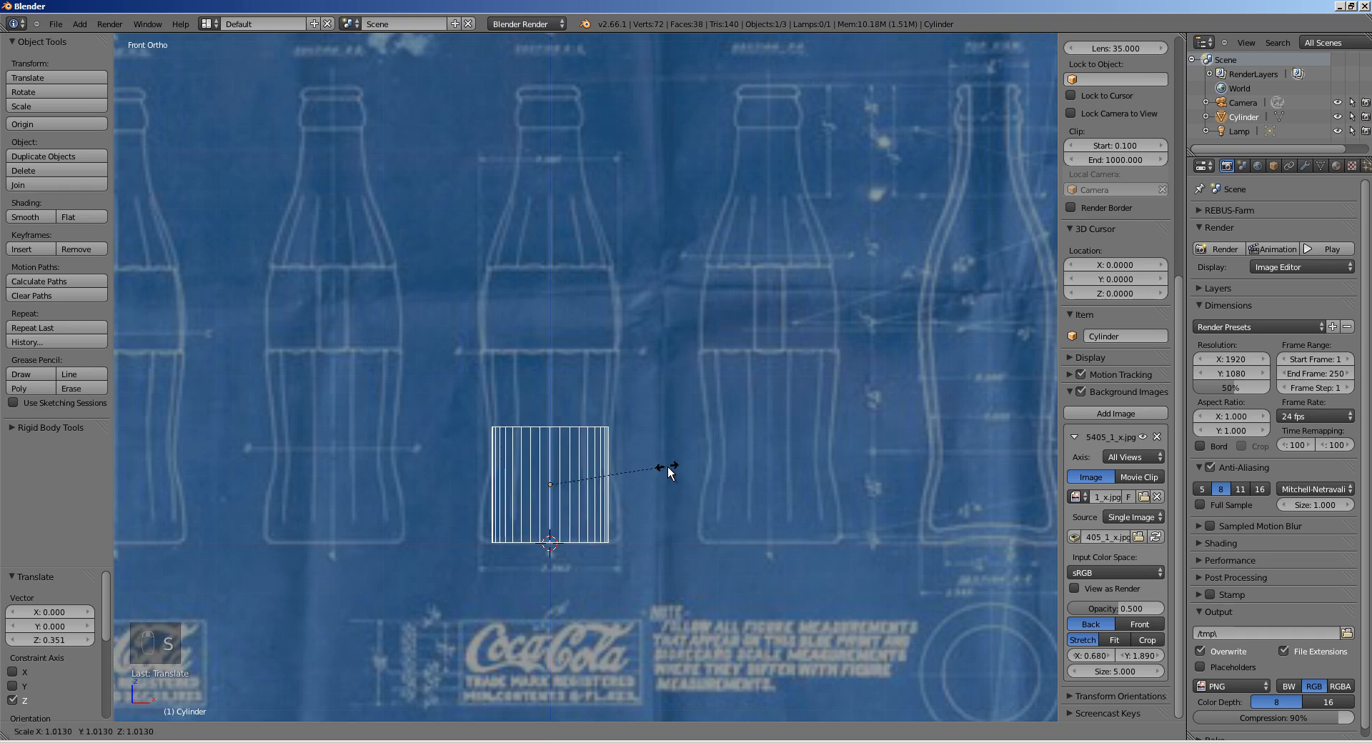
key("shift+z")
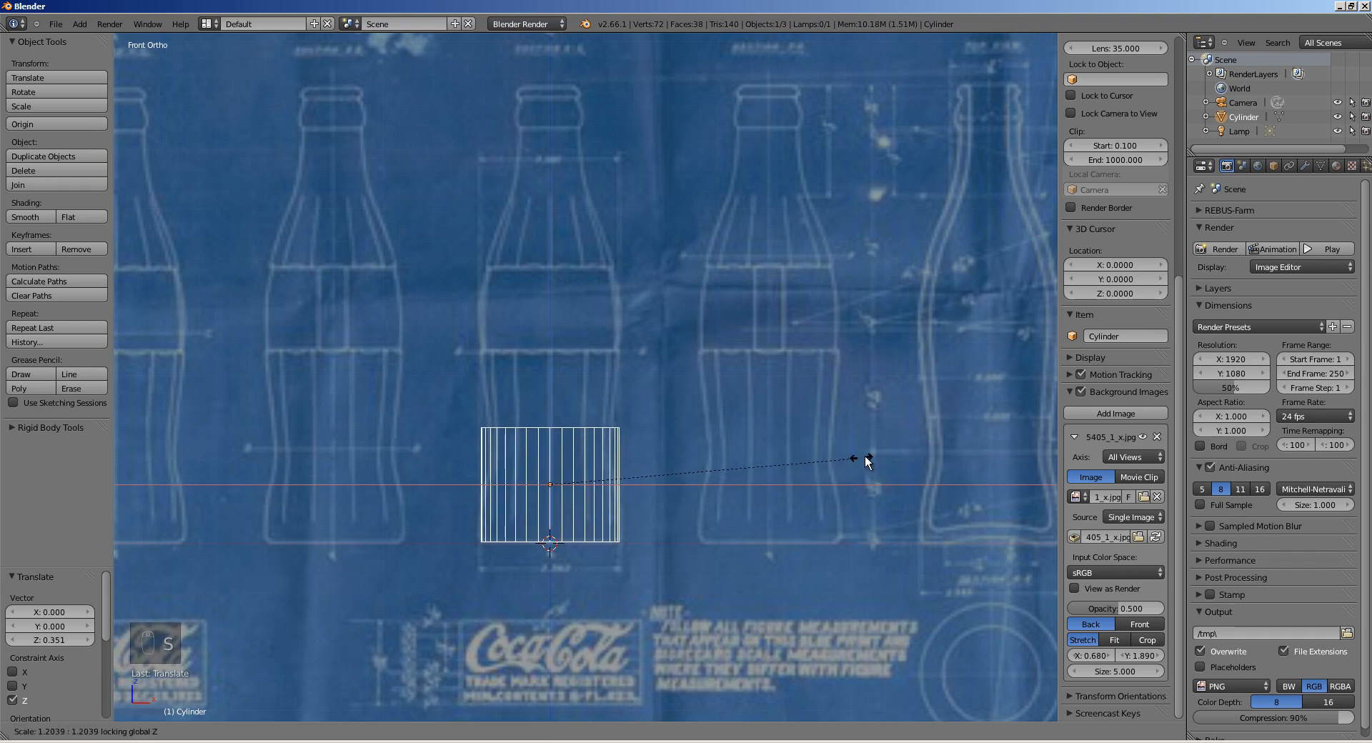
left_click(874, 457)
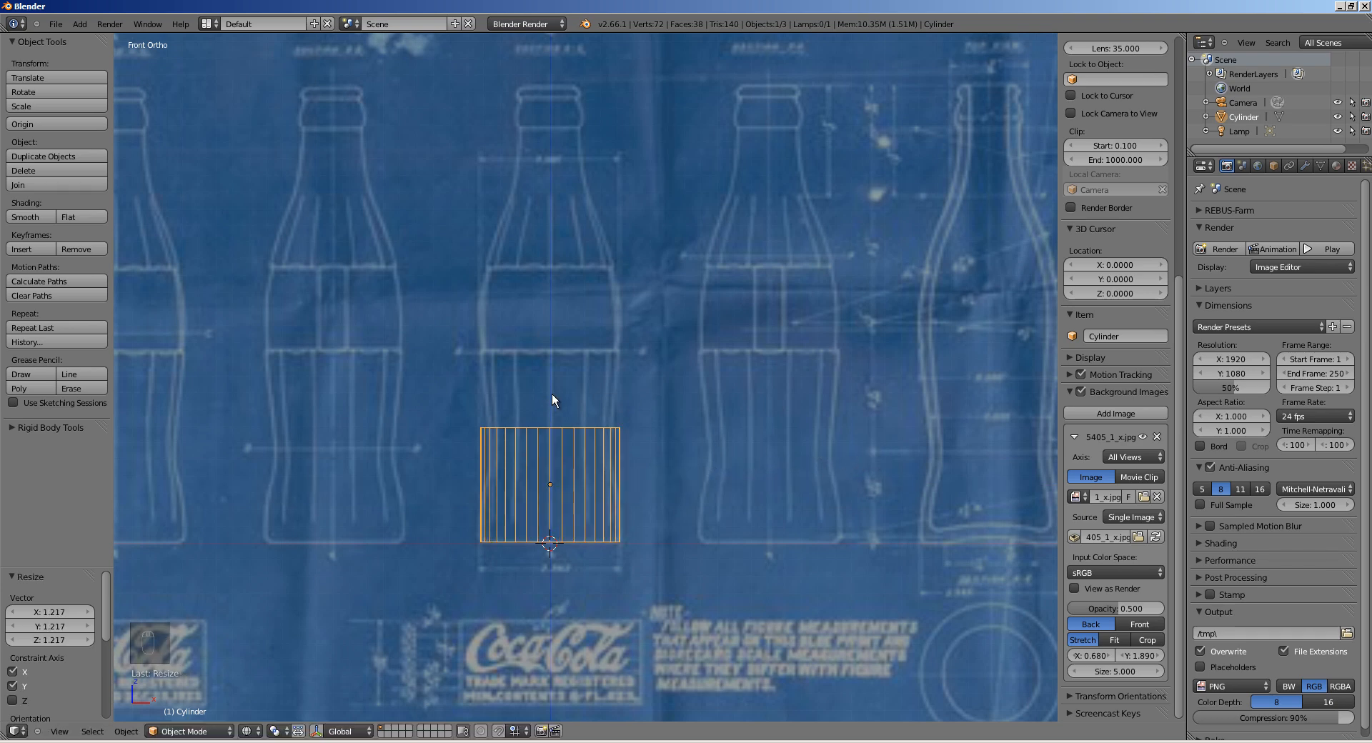
Step: In Edit Mode, select the cylinder's top vertices and lower them along Z by about 0.449
key("Tab")
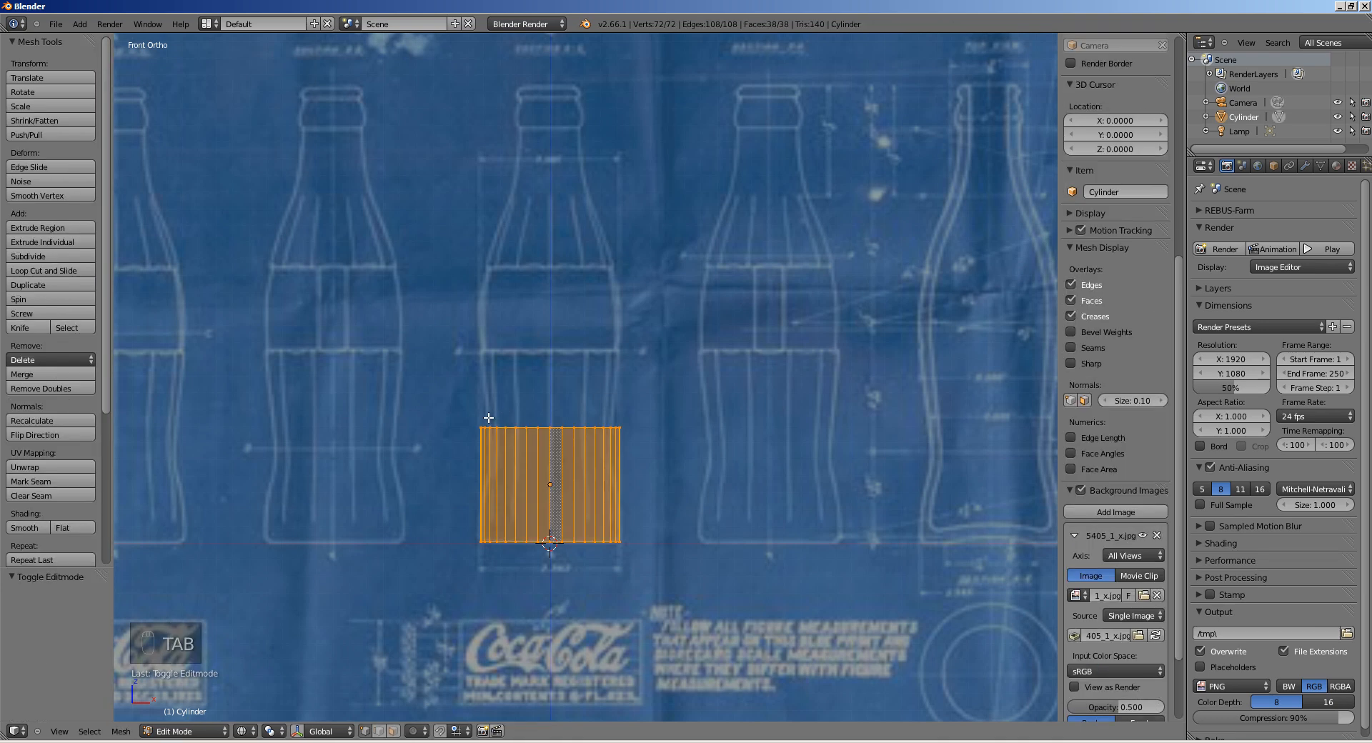
key("a")
key("b")
left_click_drag(456, 402, 678, 455)
key("g")
key("z")
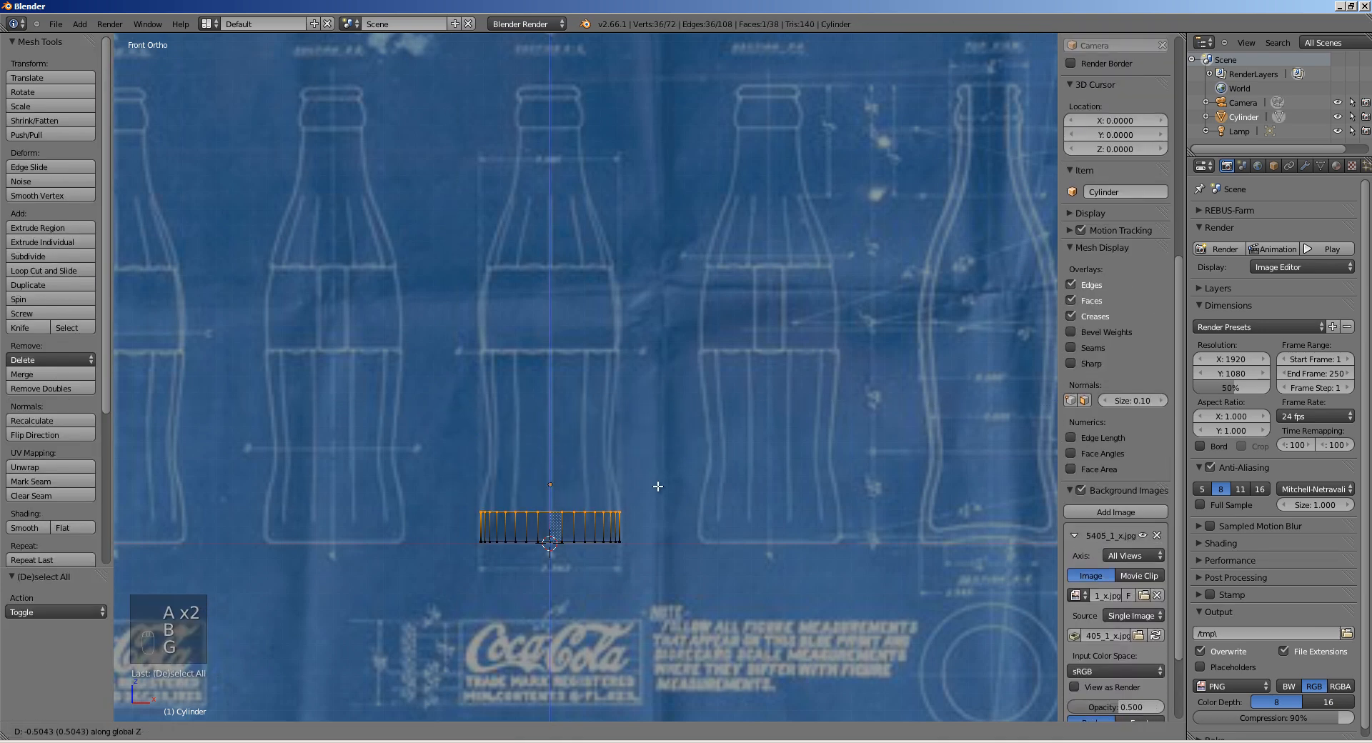
left_click(656, 478)
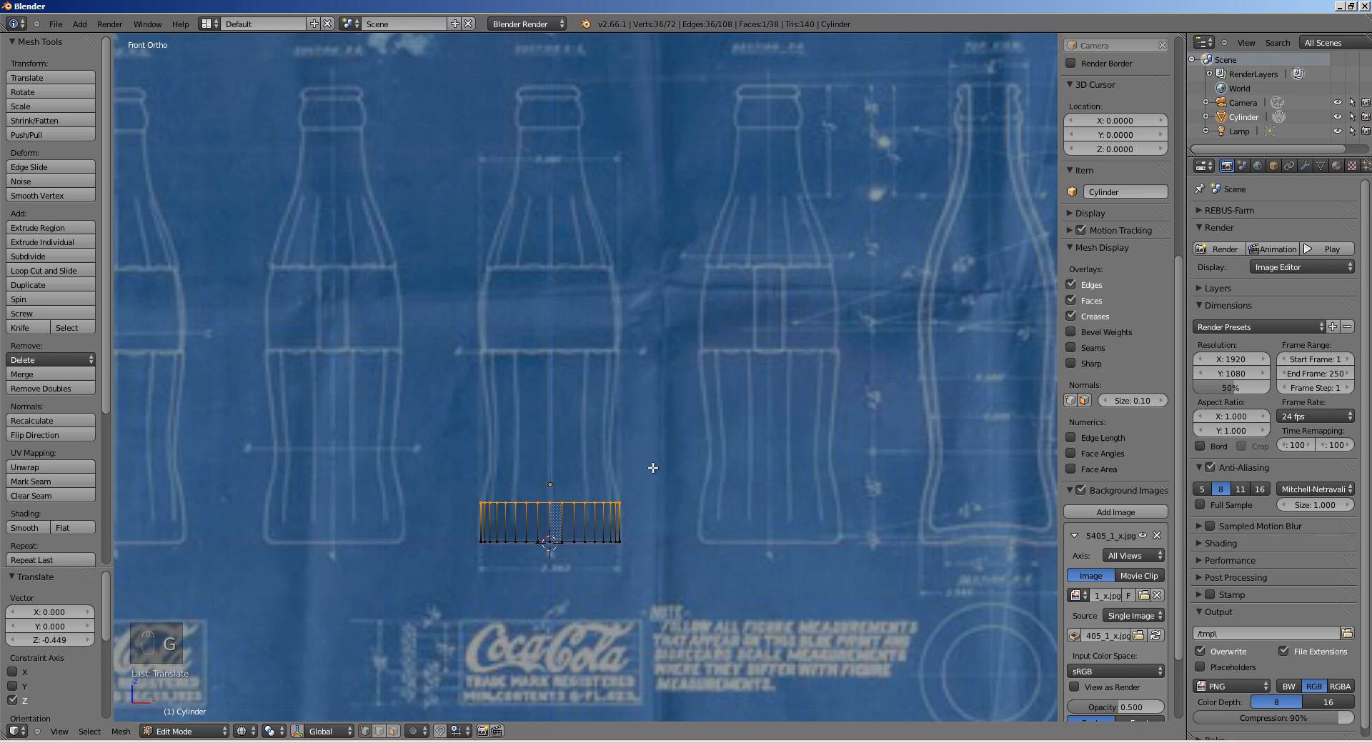
Step: Maximize the 3D view with its side panels hidden and lower the top ring closer to the base
key("shift+space")
key("t")
key("n")
middle_click_drag(626, 481, 609, 449, "shift")
middle_click_drag(497, 477, 615, 417, "shift")
middle_click_drag(630, 364, 644, 401, "ctrl")
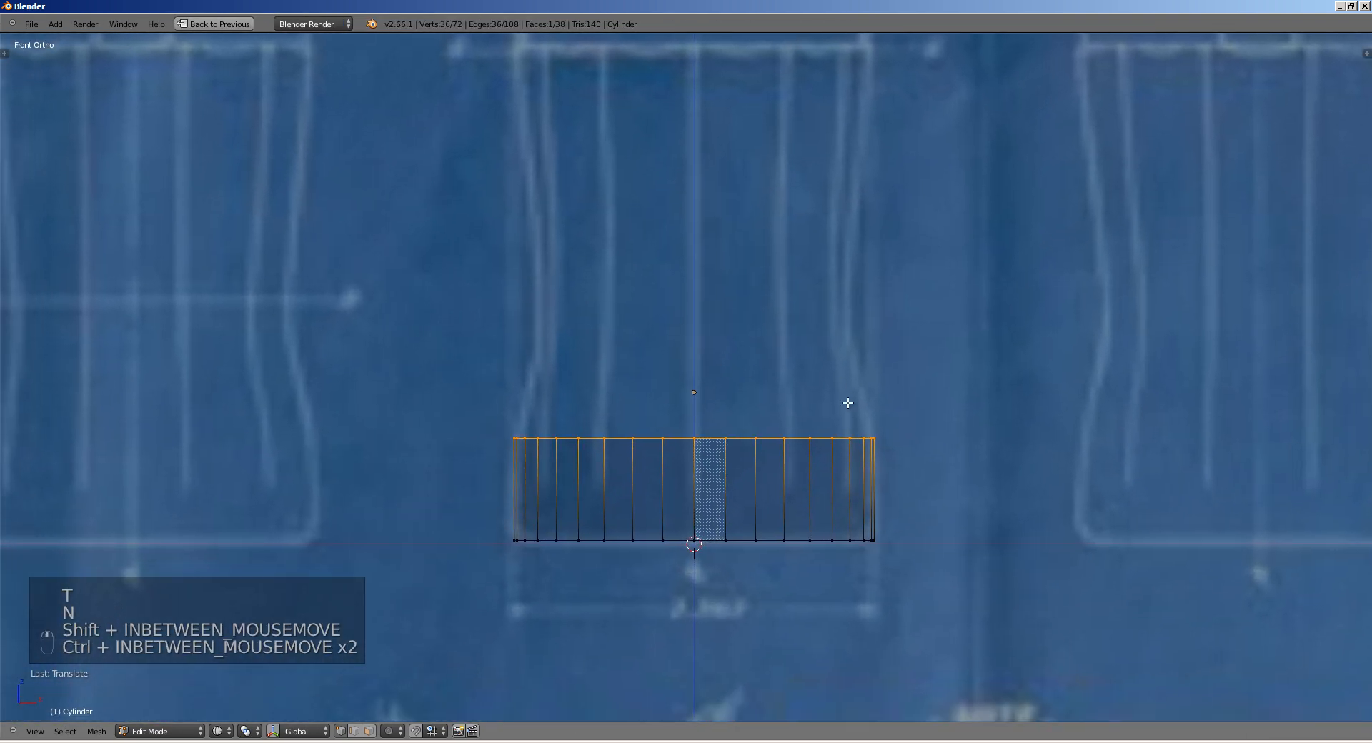
key("g")
left_click(876, 479)
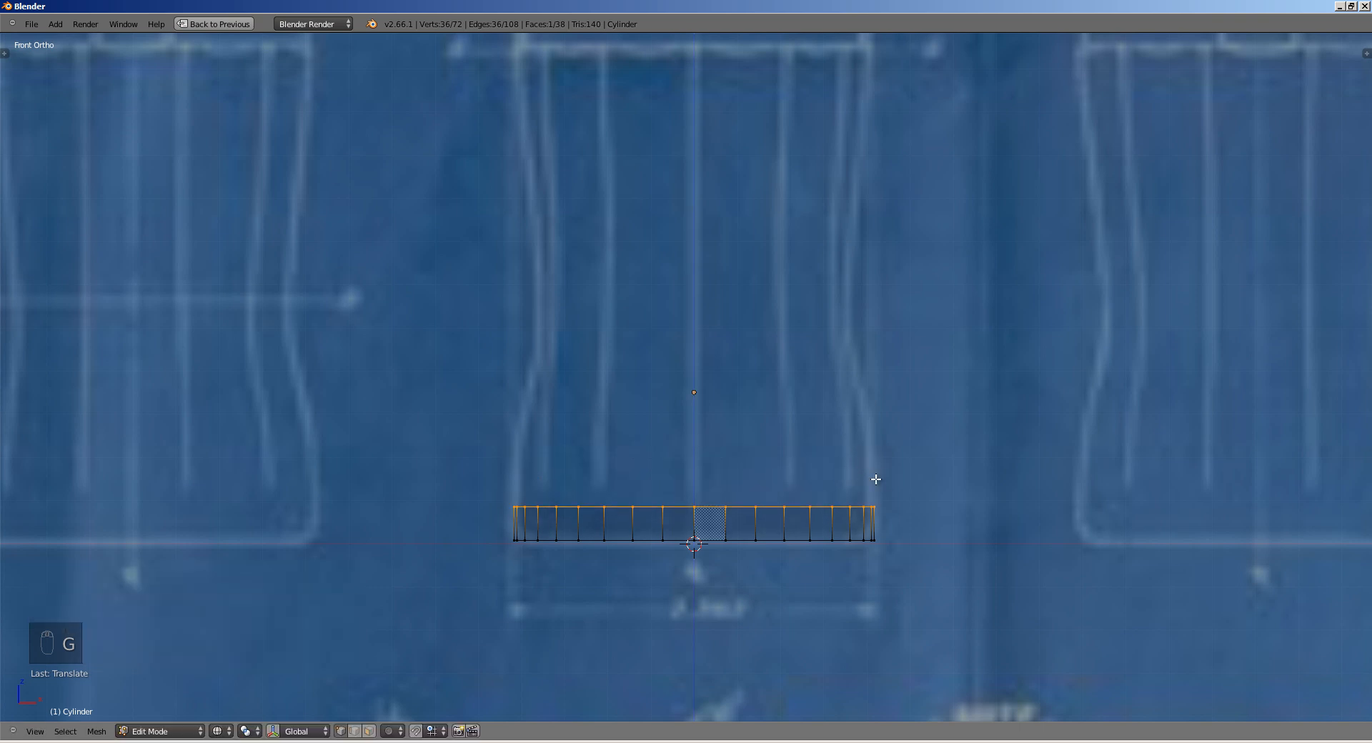
Step: Select the bottom edge loop and scale it inward slightly for the blueprint's rounded base corner
key("a")
right_click(679, 539, "alt")
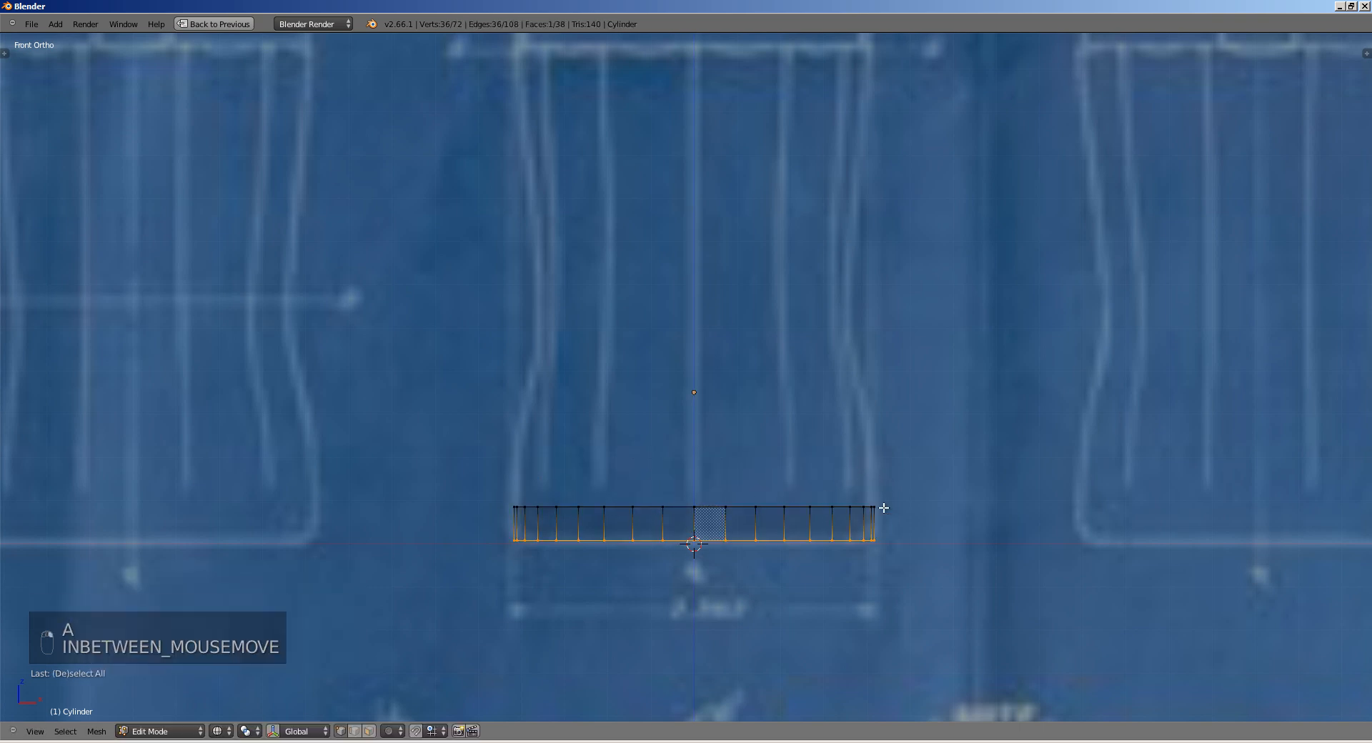
key("s")
key("s")
left_click(904, 538)
key("a")
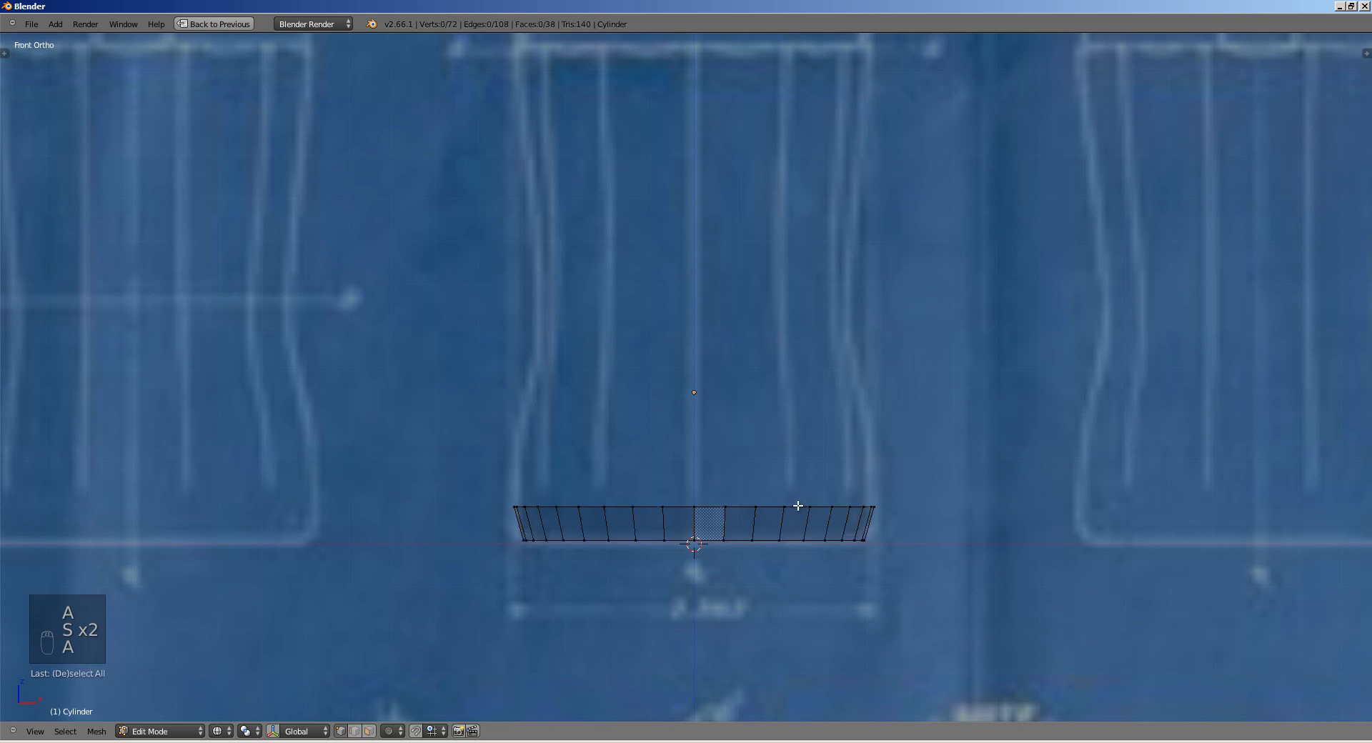
Step: Lower the top edge loop slightly and widen it by about 1.03 to flare the base
right_click(803, 507, "alt")
key("g")
key("s")
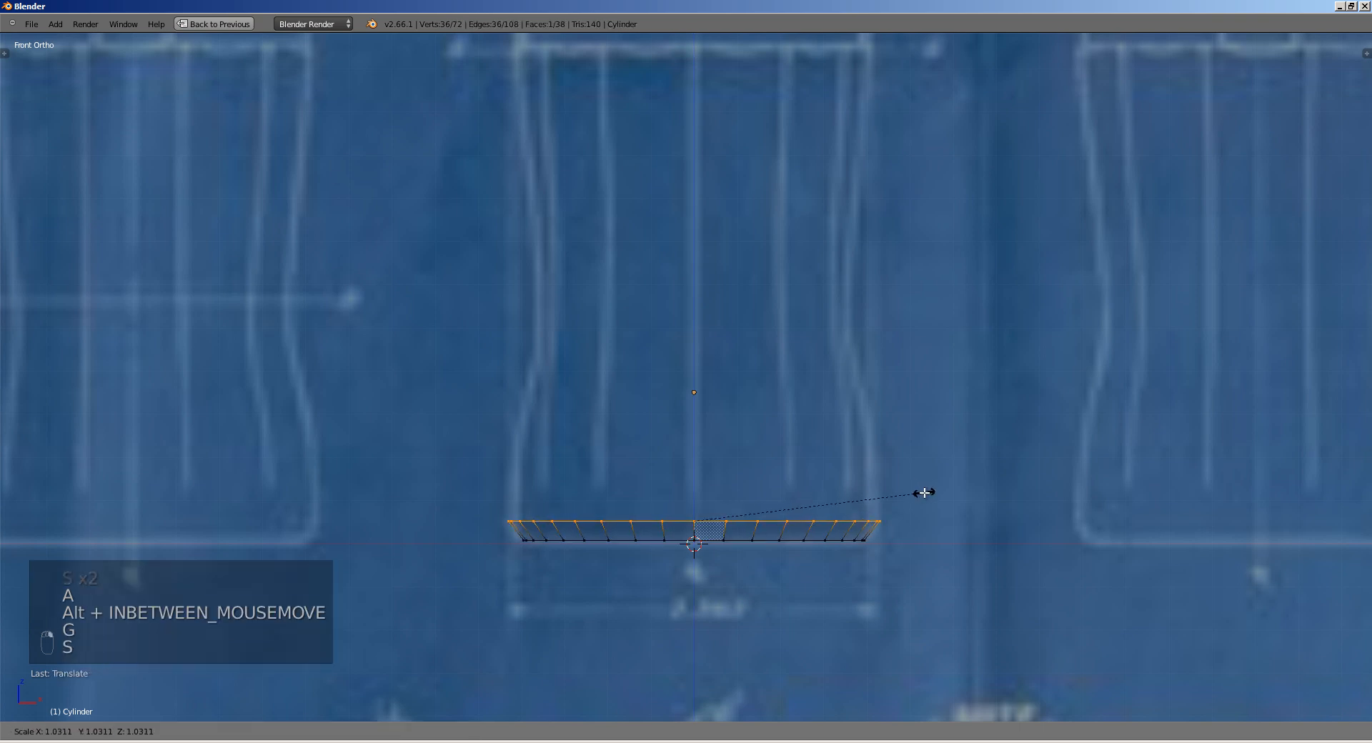
left_click(924, 493)
Step: Extrude the top ring upward twice, narrowing the second ring slightly to follow the bottle's outline
key("e")
left_click(937, 464)
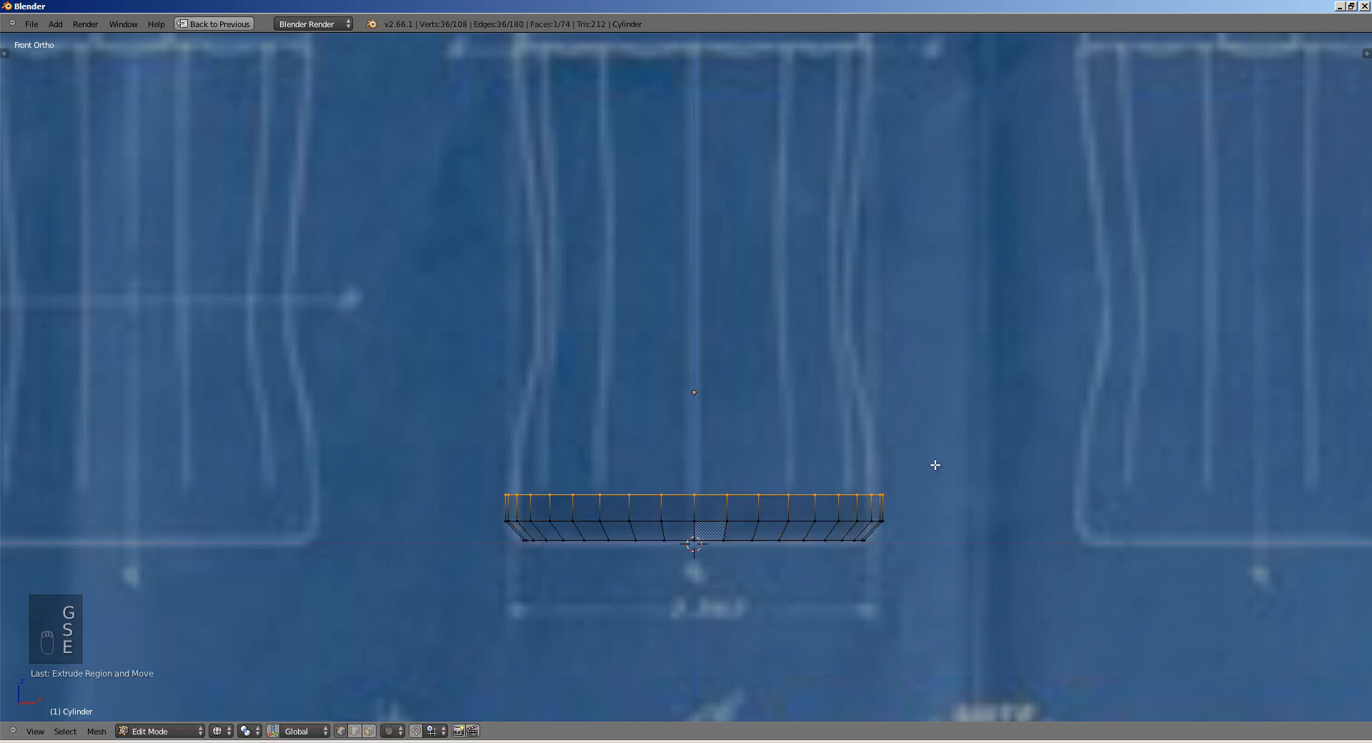
key("e")
left_click(951, 427)
key("s")
left_click(945, 423)
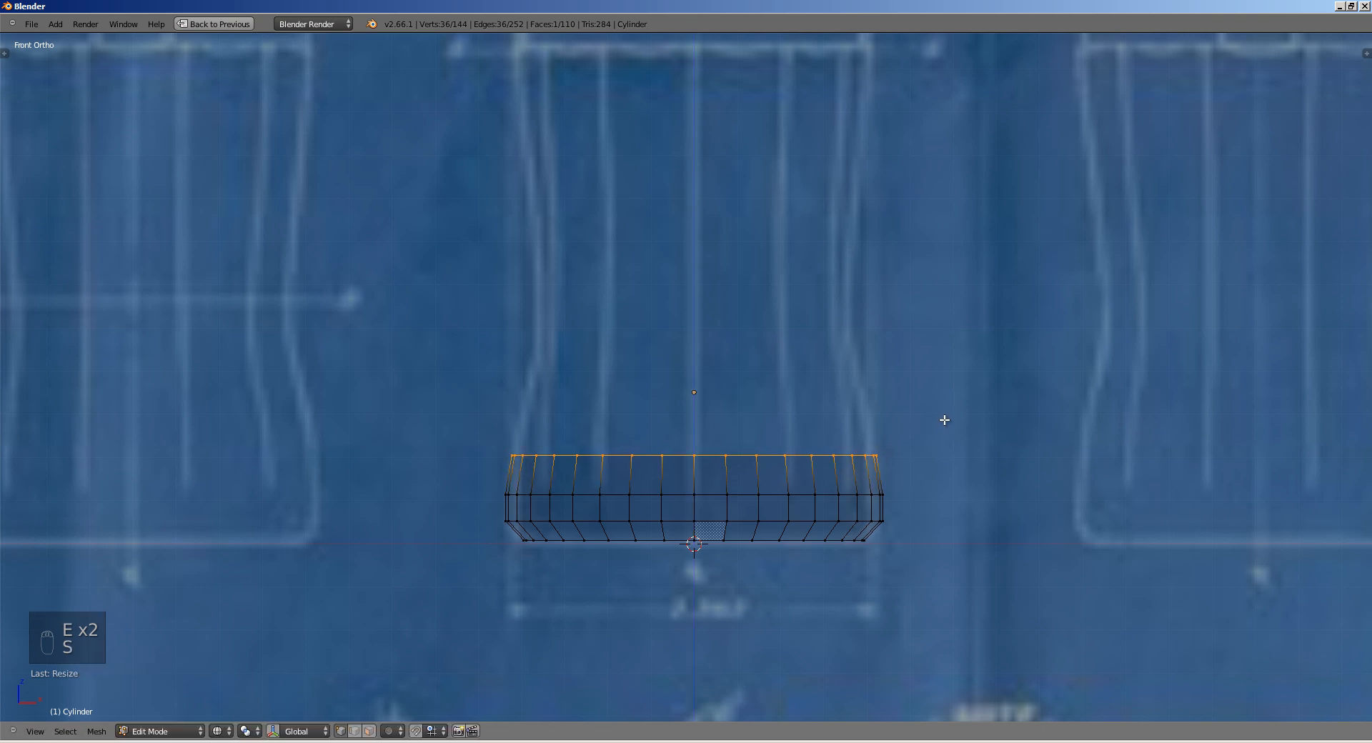
Step: Extrude two more rings upward, scaling each inward to follow the blueprint toward the bottle's lower waist
key("e")
left_click(957, 373)
key("s")
left_click(935, 371)
middle_click_drag(935, 371, 901, 438, "shift")
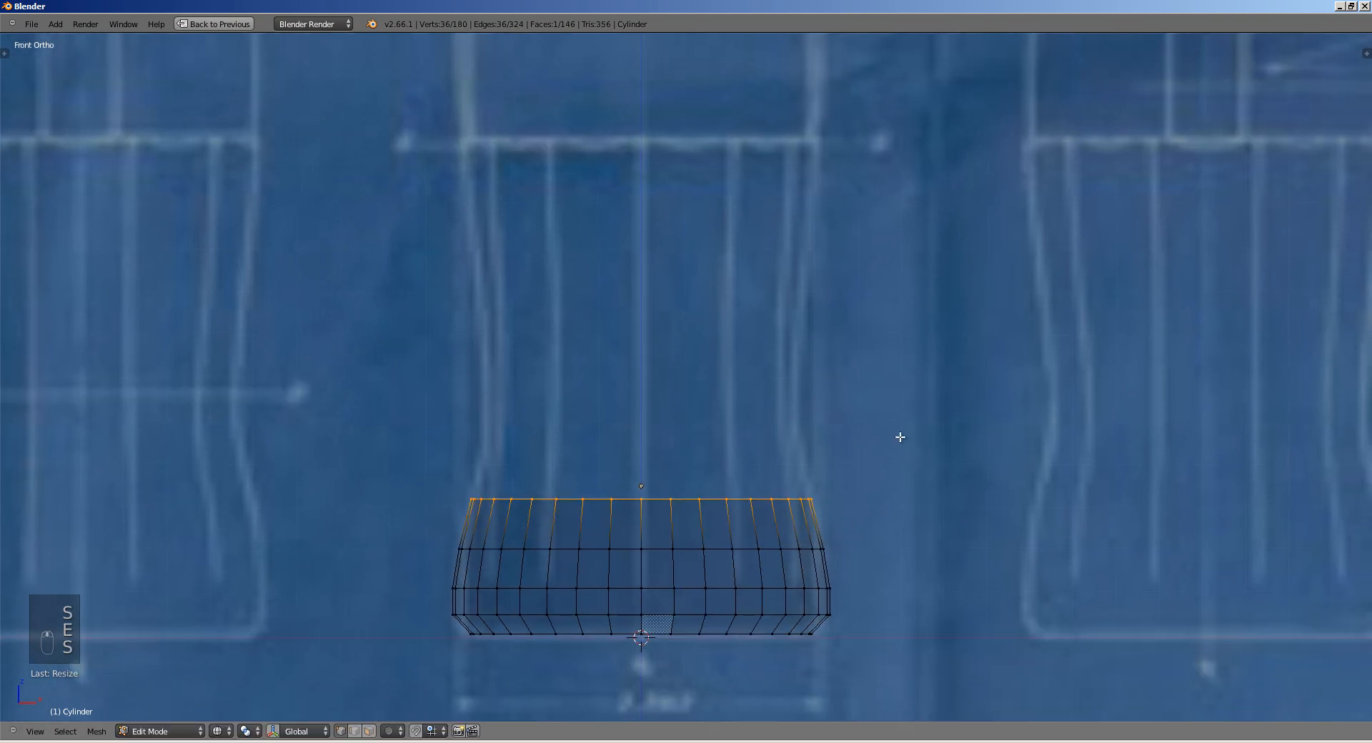
key("e")
left_click(910, 392)
key("s")
left_click(895, 392)
middle_click_drag(895, 392, 851, 486, "shift")
Step: Extrude a straight section at the waist and another ring above it, widening the upper ring slightly
key("e")
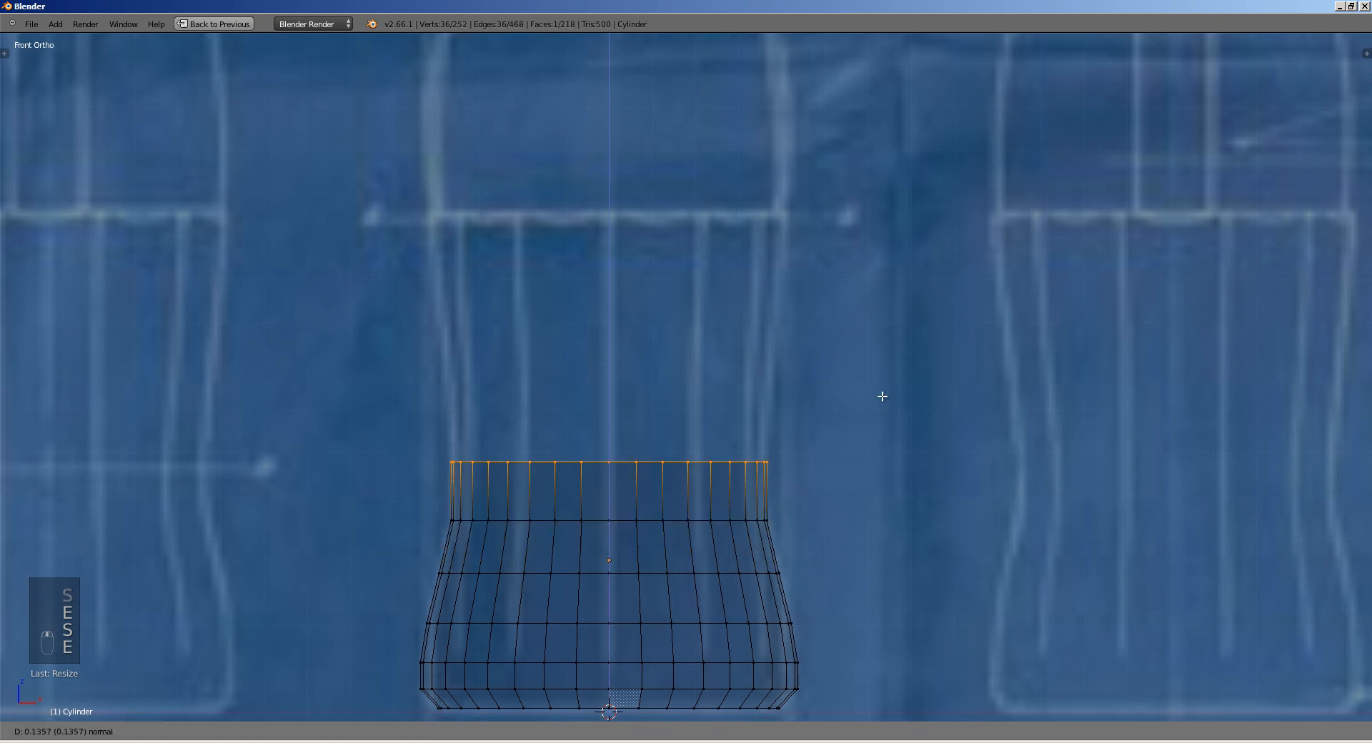
left_click(883, 392)
key("e")
left_click(917, 249)
key("s")
left_click(928, 252)
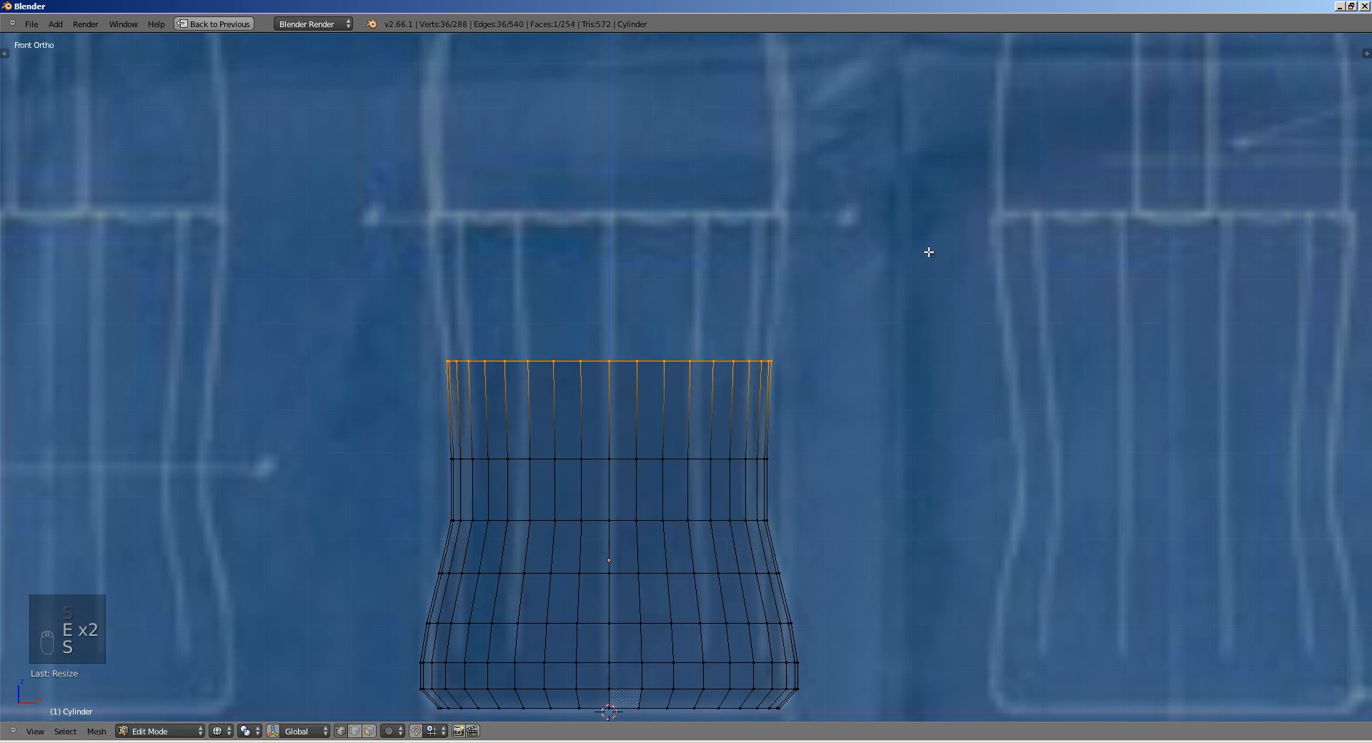
Step: Extrude a ring above the waist and widen it by about 1.05 to match the outline
middle_click_drag(903, 258, 875, 361, "shift")
key("e")
left_click(886, 320)
key("s")
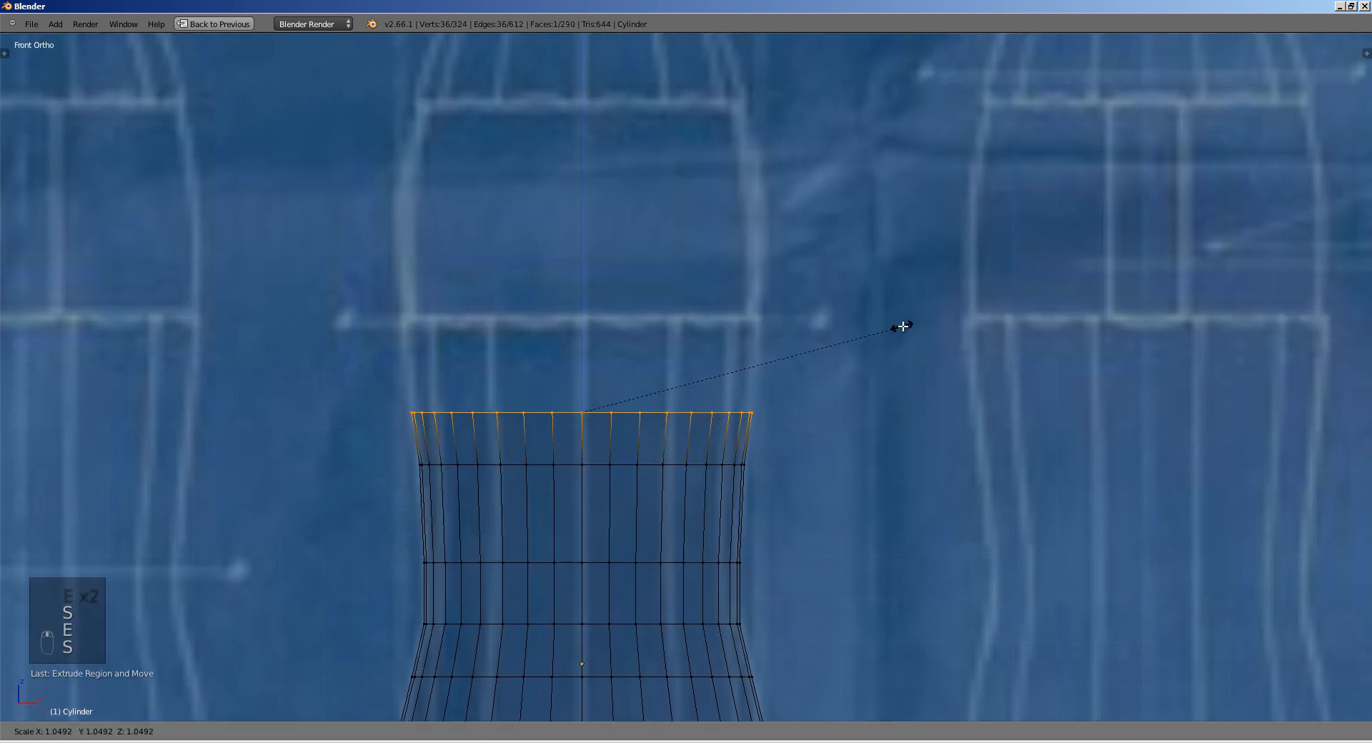
left_click(878, 310)
Step: Extrude a ring up to the label band's lower edge and adjust its width and height to the blueprint
middle_click_drag(878, 310, 864, 352, "shift")
key("e")
left_click(878, 308)
key("s")
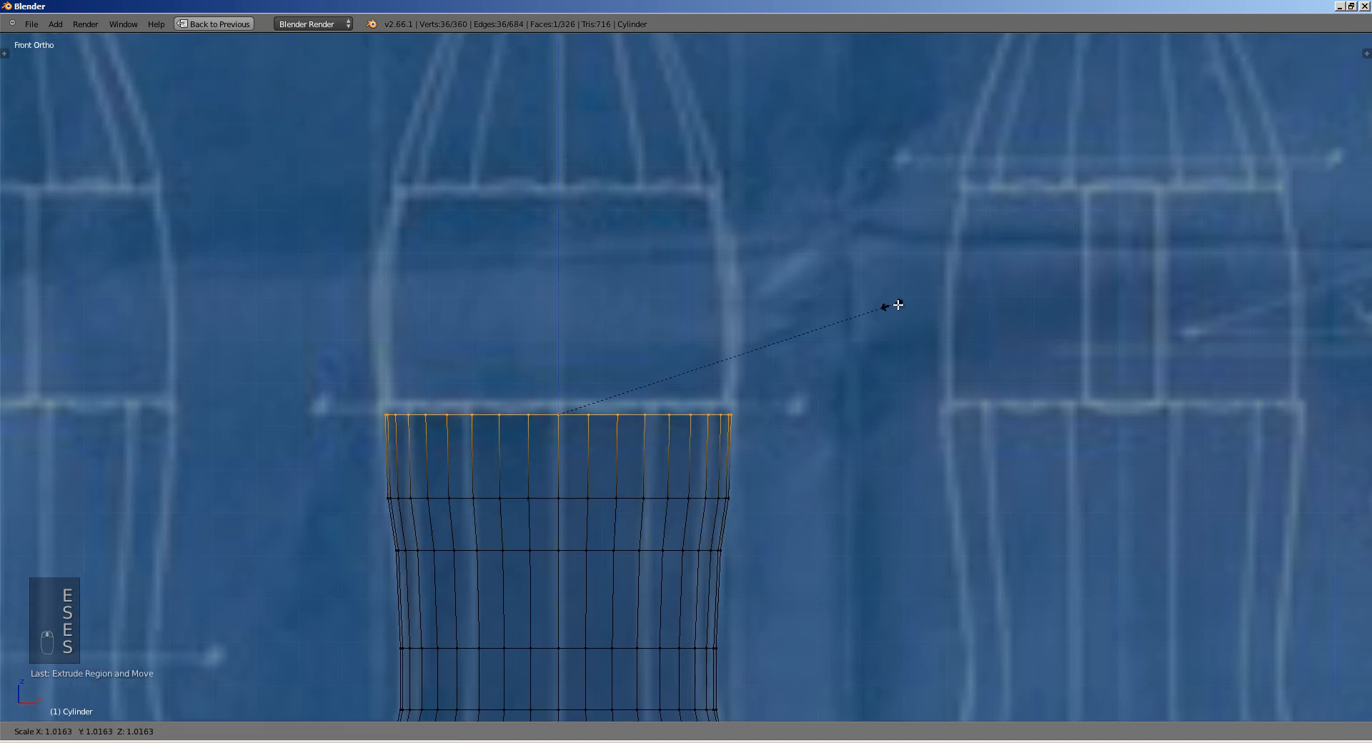
left_click(900, 303)
key("g")
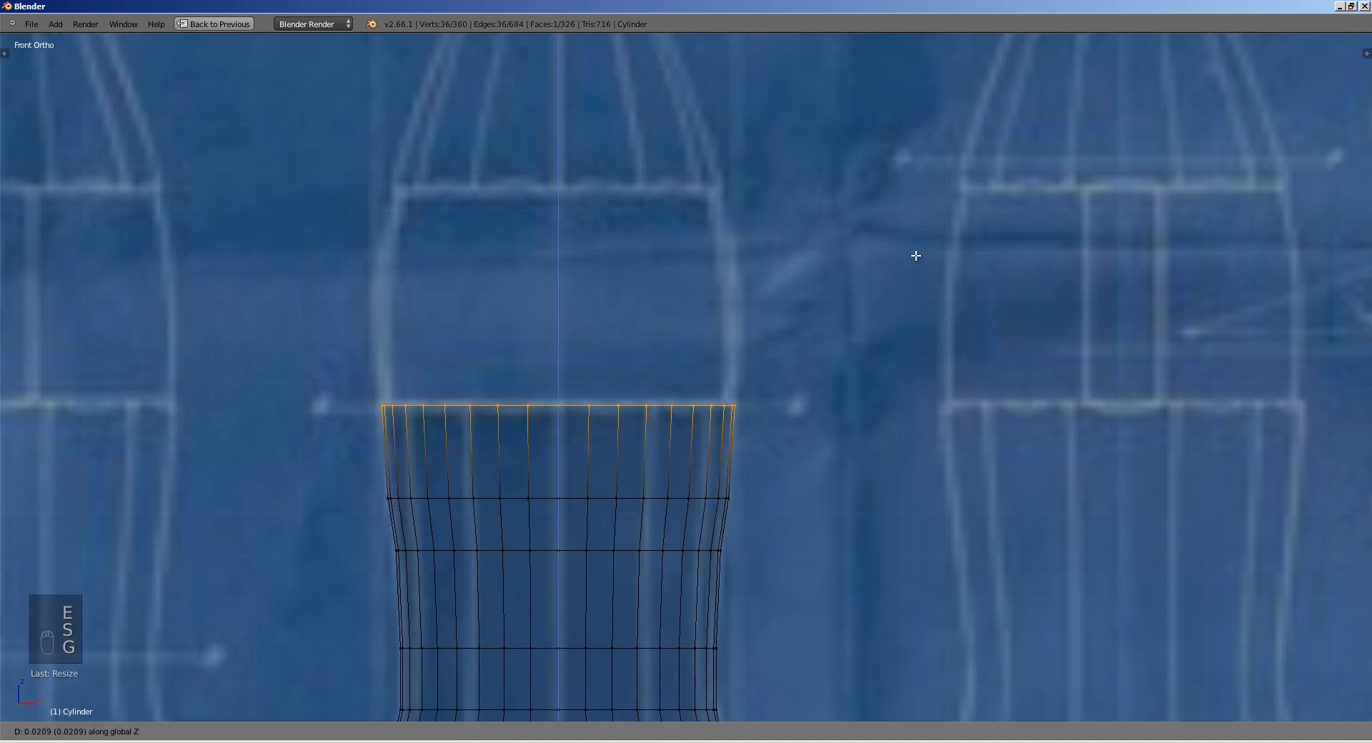
left_click(915, 251)
key("s")
left_click(915, 260)
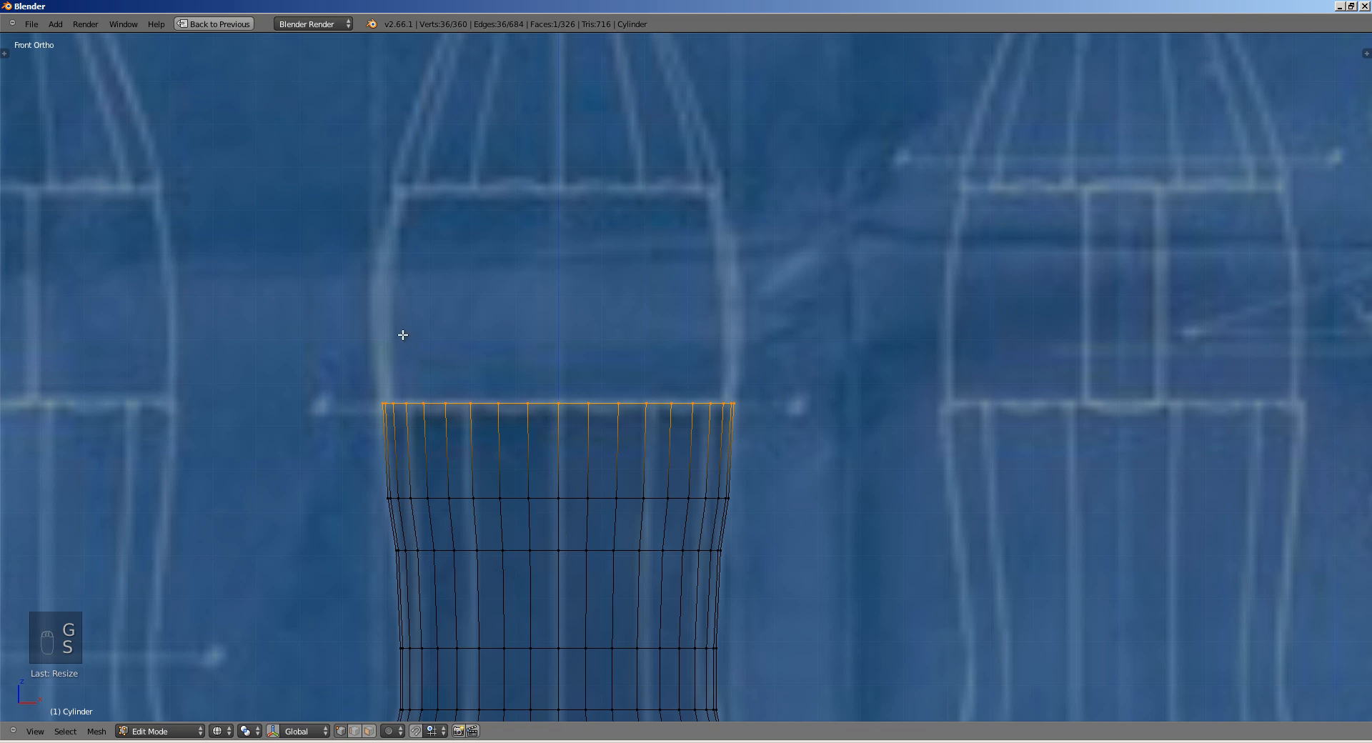
Step: Widen the ring at the label band's lower edge a little more and raise it slightly
middle_click_drag(403, 335, 442, 358, "shift")
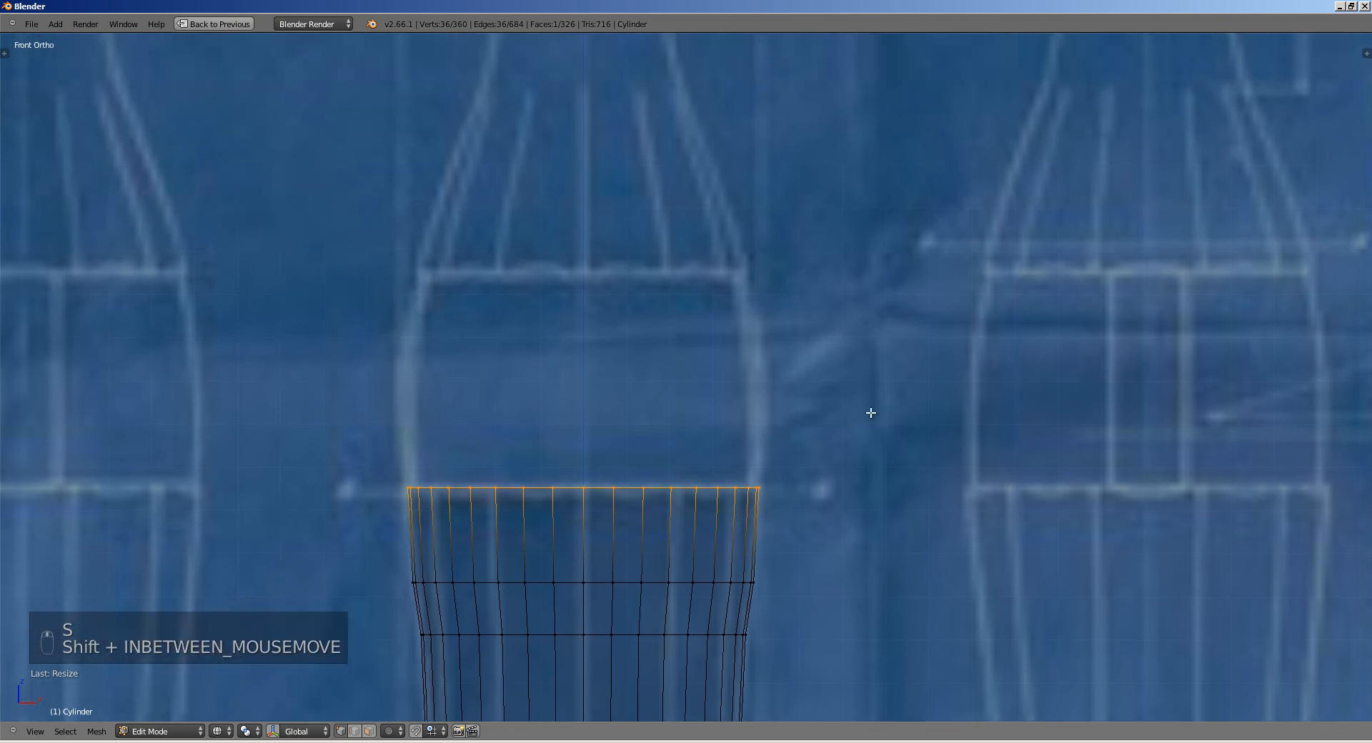
key("s")
left_click(928, 407)
key("g")
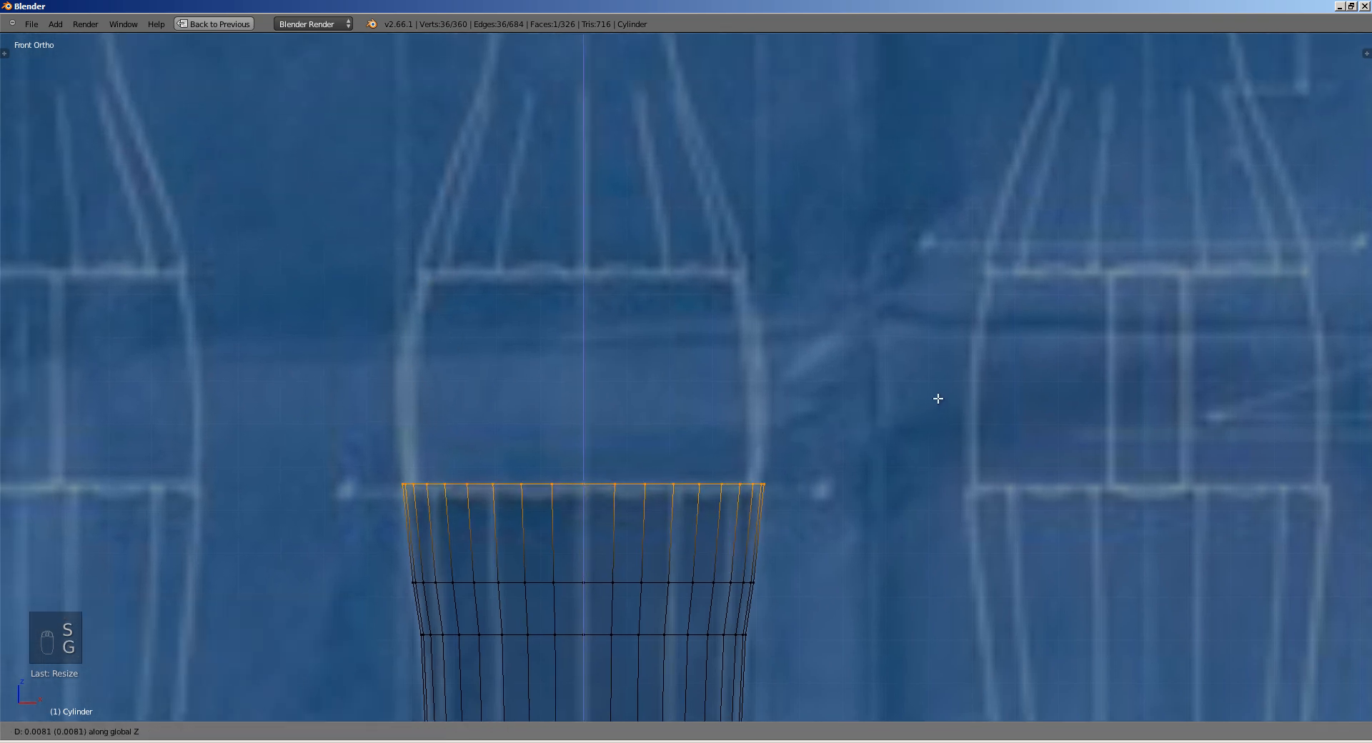
left_click(938, 386)
Step: Extrude the top ring in place, scale it inward and raise it slightly to form a small ledge
key("e")
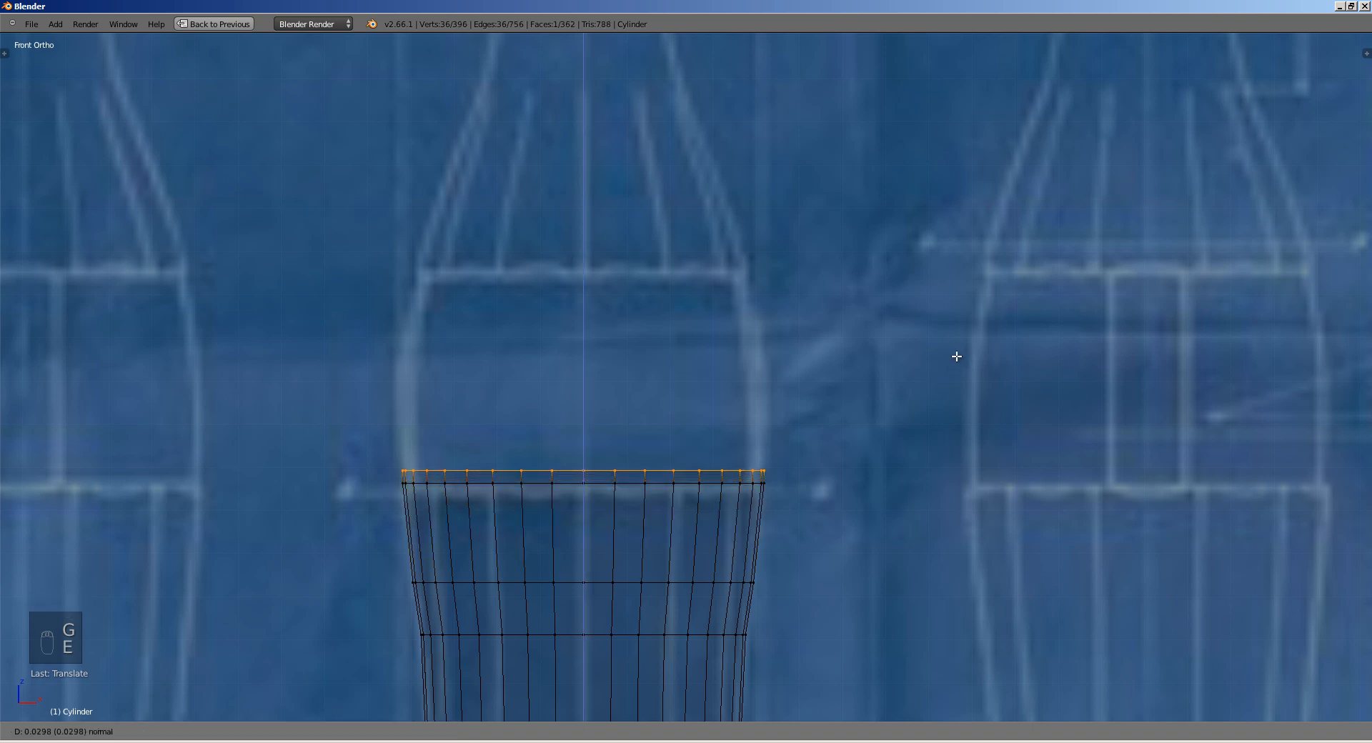
right_click(950, 298)
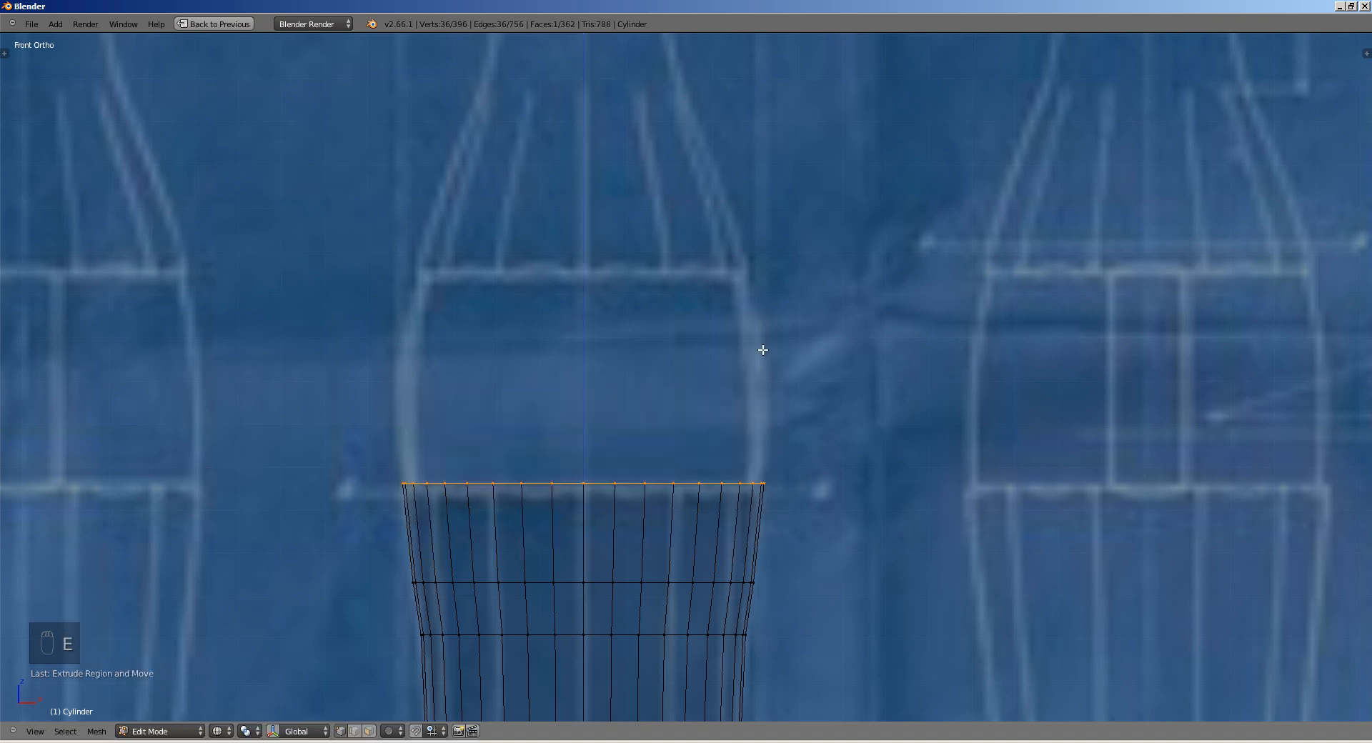
key("s")
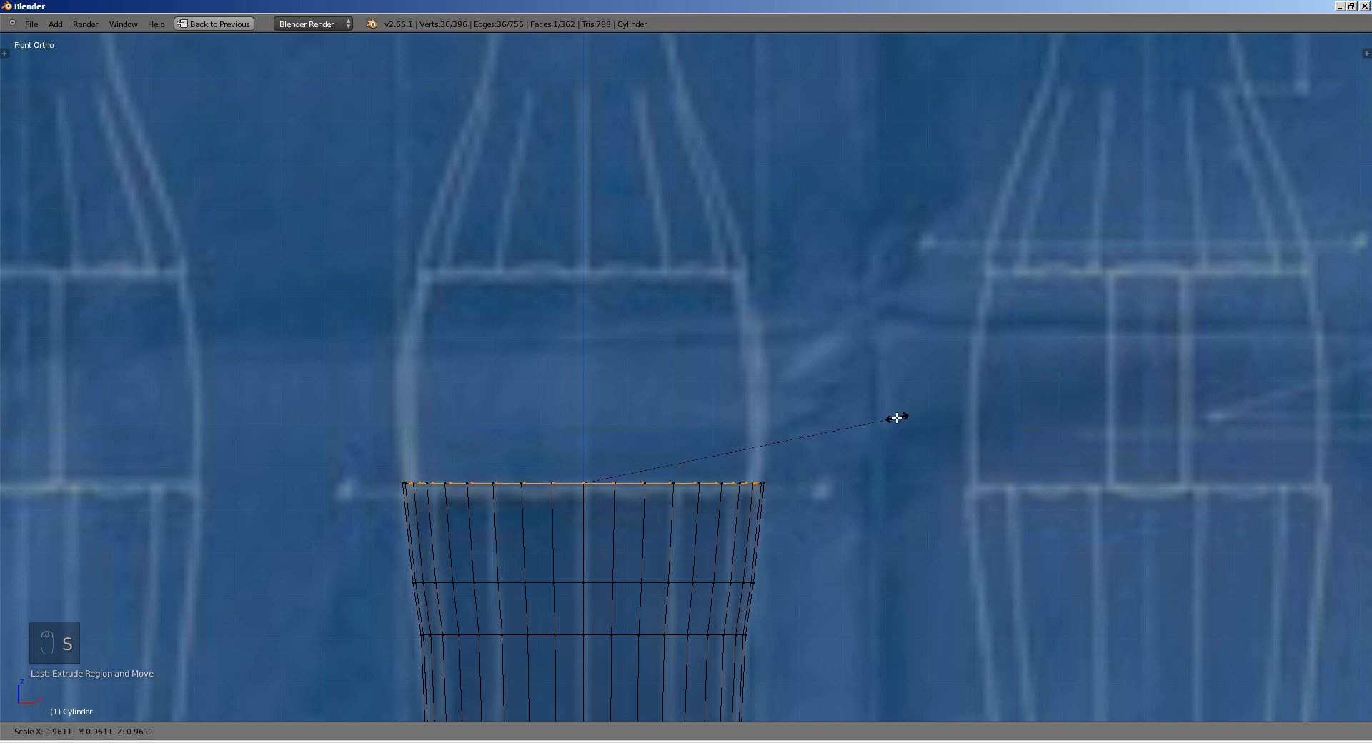
left_click(902, 415)
key("g")
key("z")
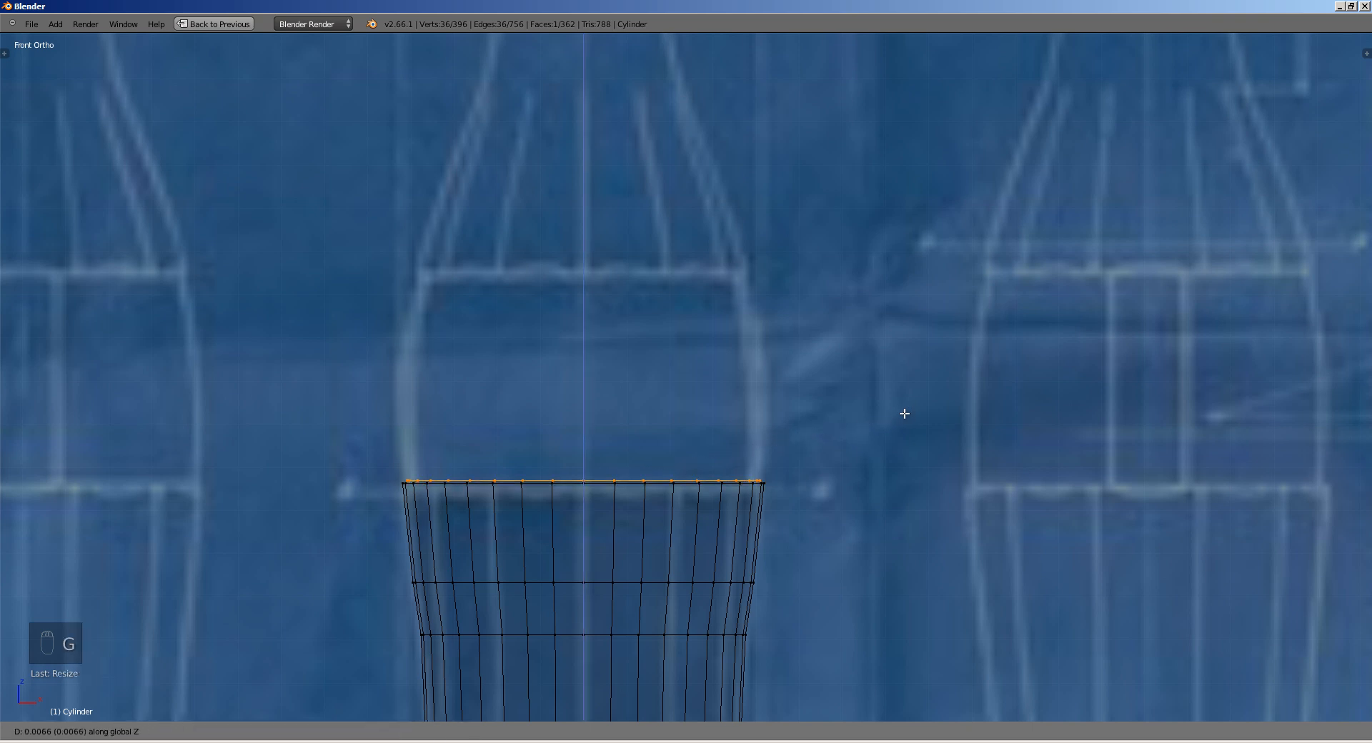
left_click(903, 417)
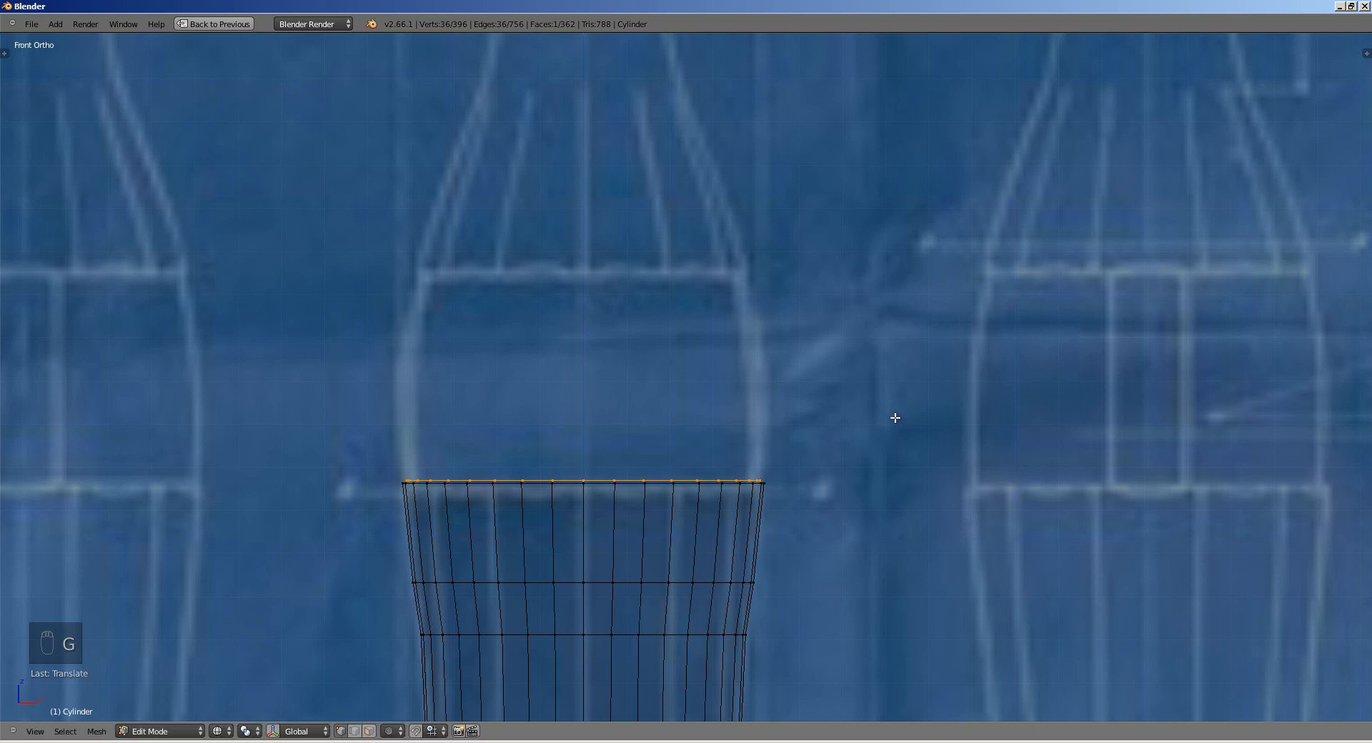
Step: Extrude the ledge ring into the label band, widen it by about 1.07, and extrude a straight section above
key("e")
left_click(918, 361)
key("s")
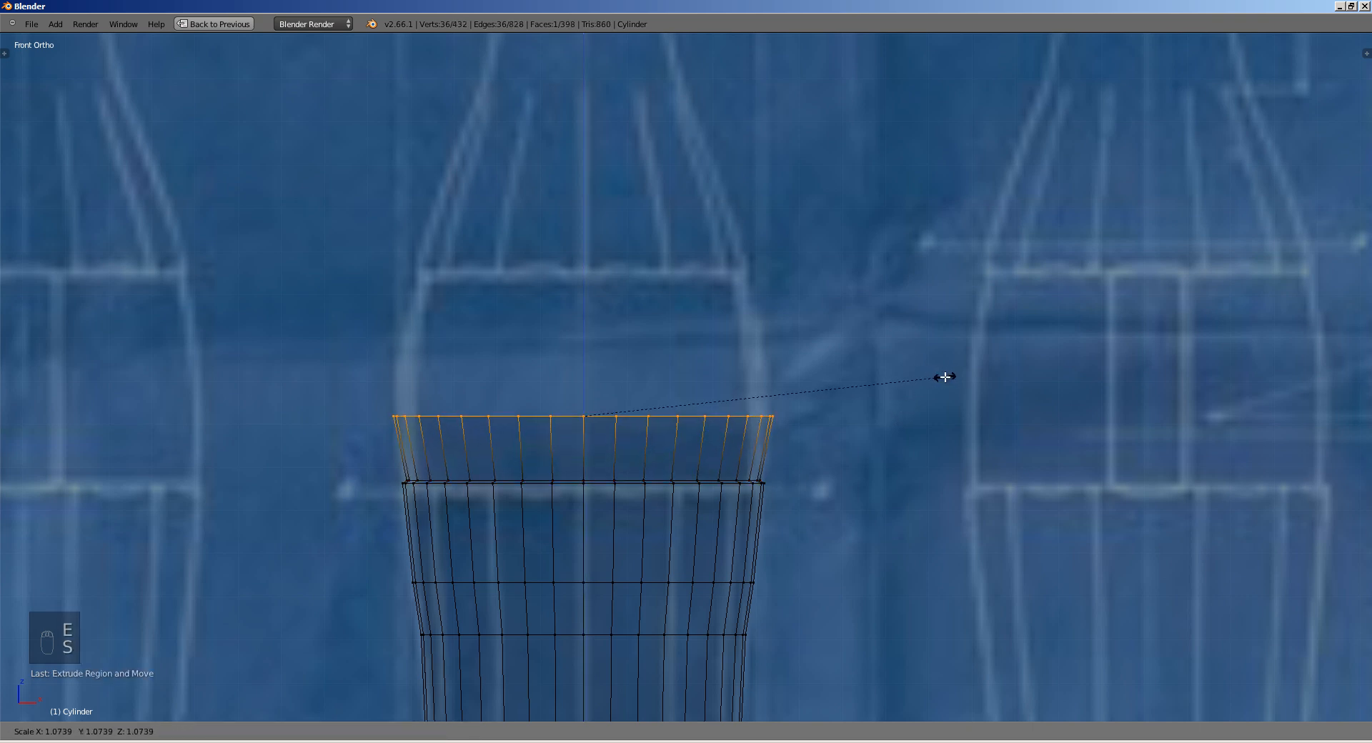
left_click(941, 380)
key("e")
left_click(954, 309)
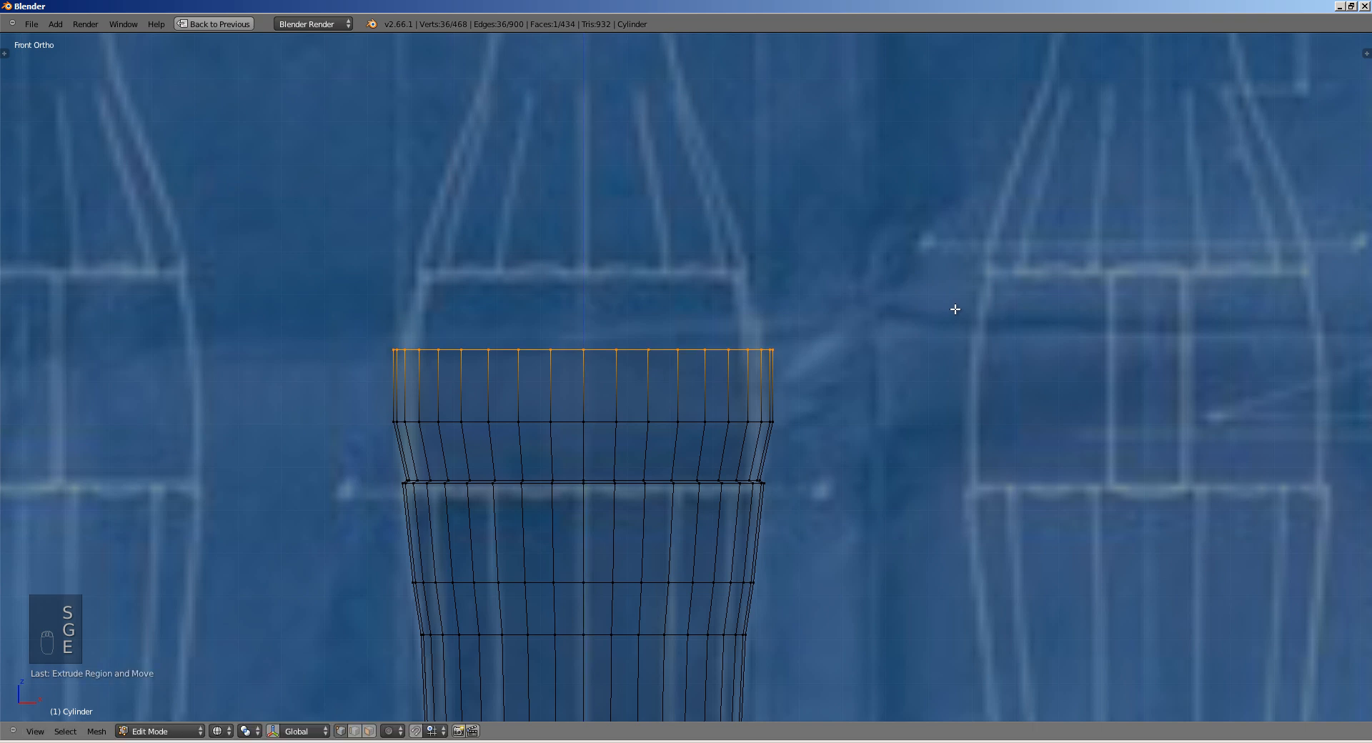
Step: Extrude a ring to just below the label band's upper edge and narrow and raise it to fit the outline
key("e")
left_click(962, 246)
key("s")
left_click(923, 254)
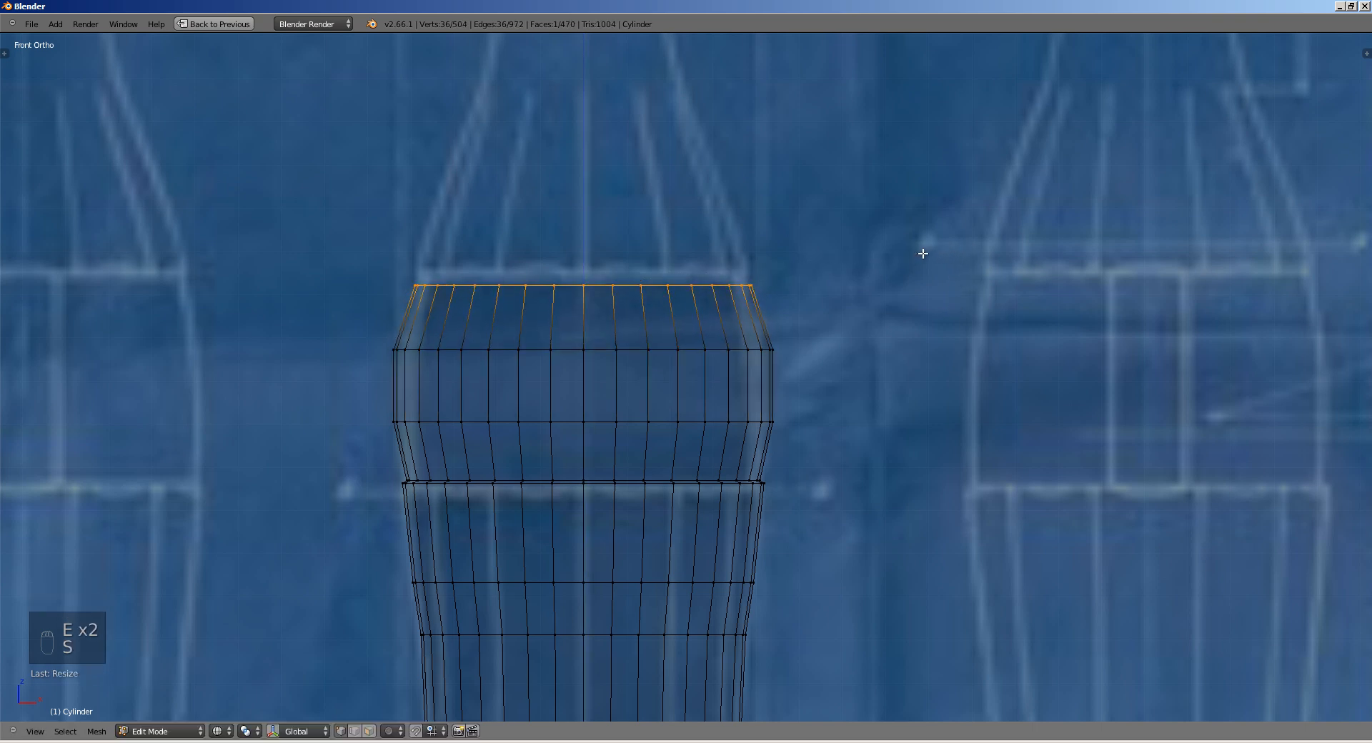
key("g")
left_click(915, 250)
key("s")
left_click(887, 303)
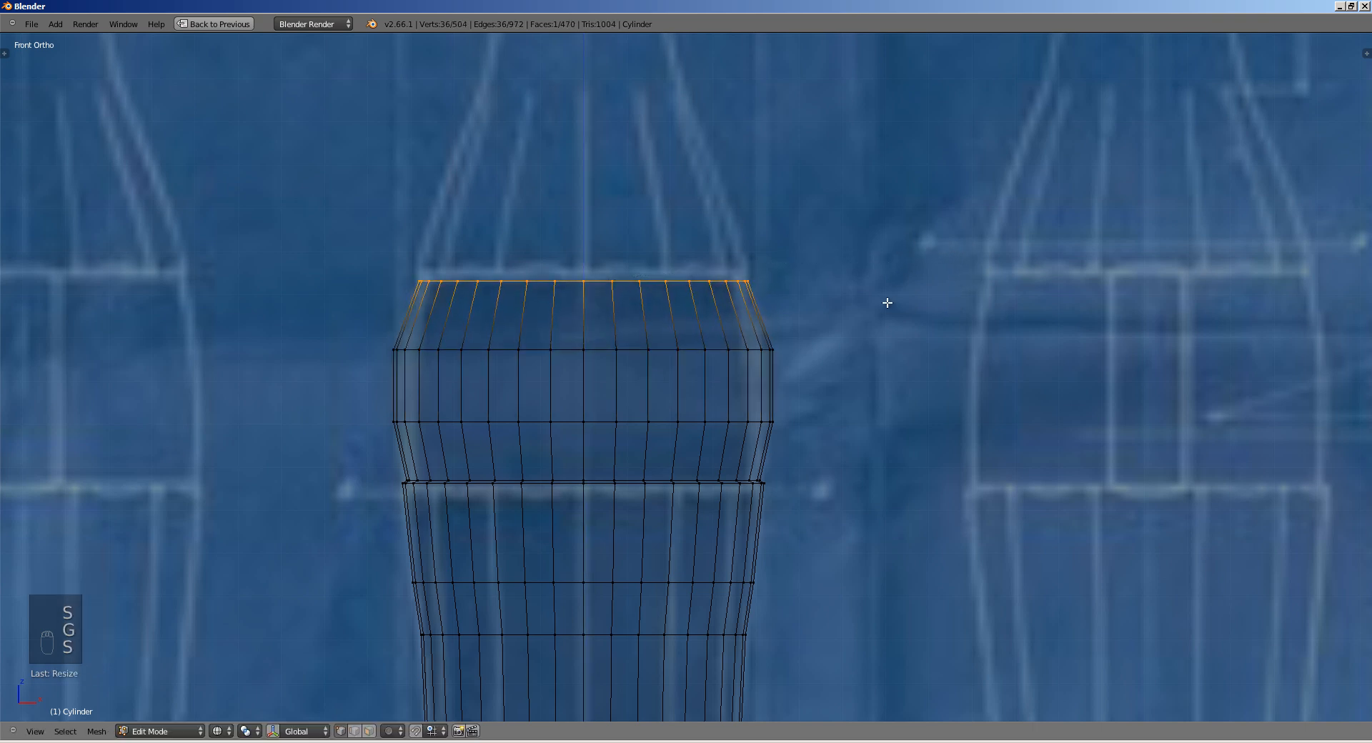
key("s")
right_click(888, 300)
key("a")
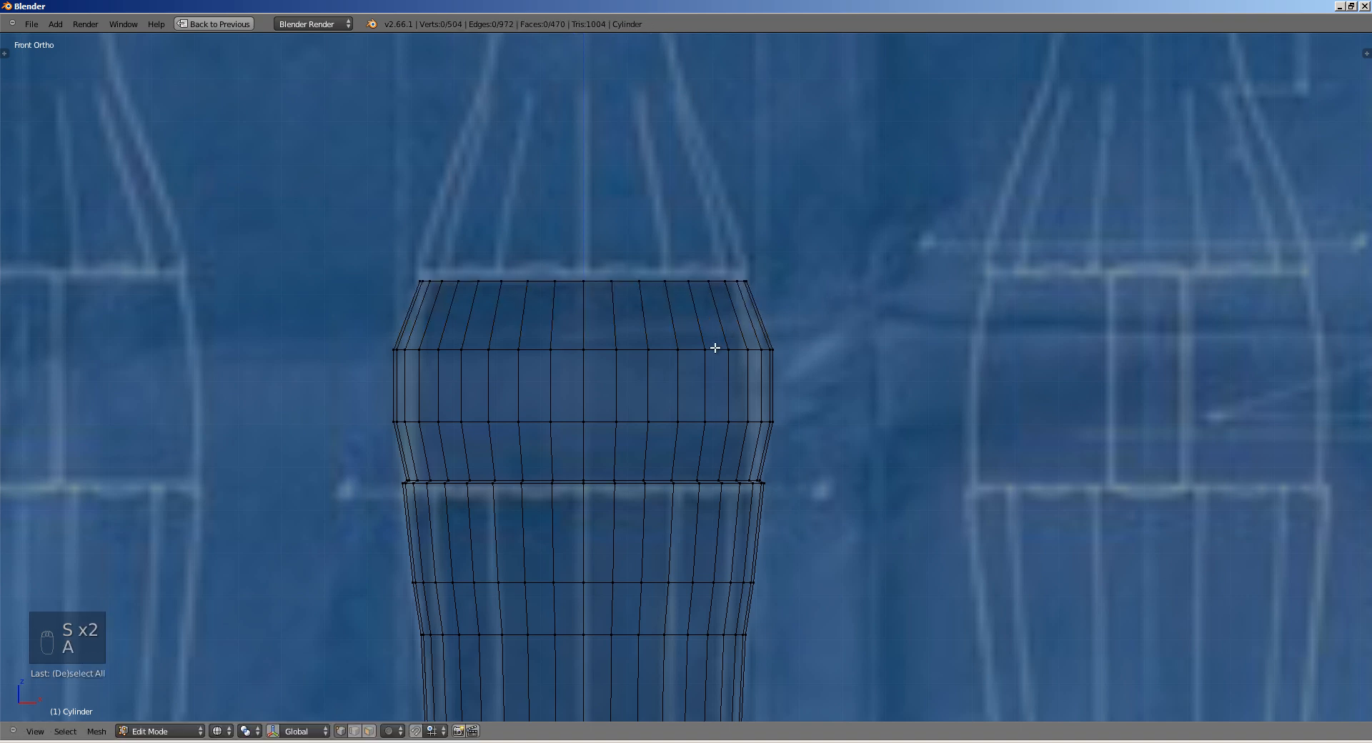
Step: Select the edge loop just below the label band's top ring and scale it inward slightly
right_click(715, 348, "alt")
key("s")
left_click(763, 330)
key("a")
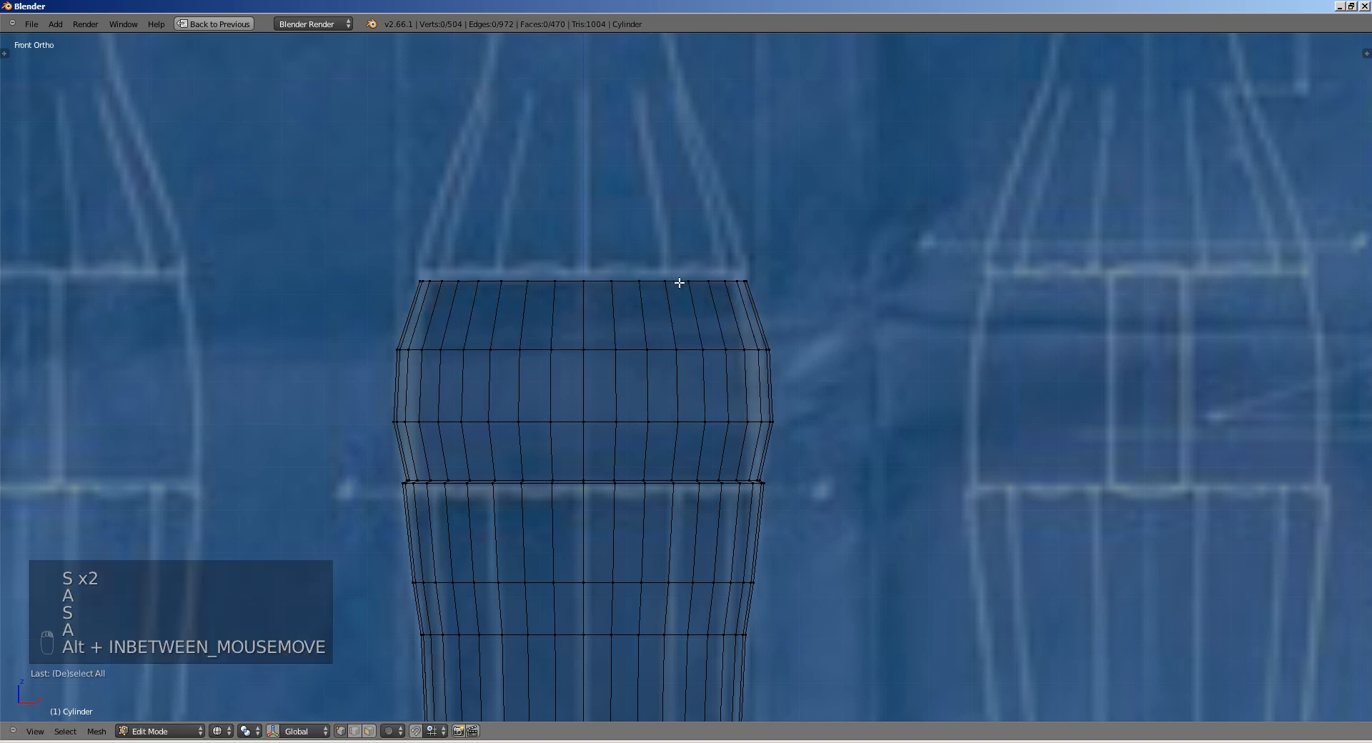
Step: Select the ring at the label band's upper edge and scale it inward very slightly, to about 0.995
right_click(680, 283, "alt")
key("s")
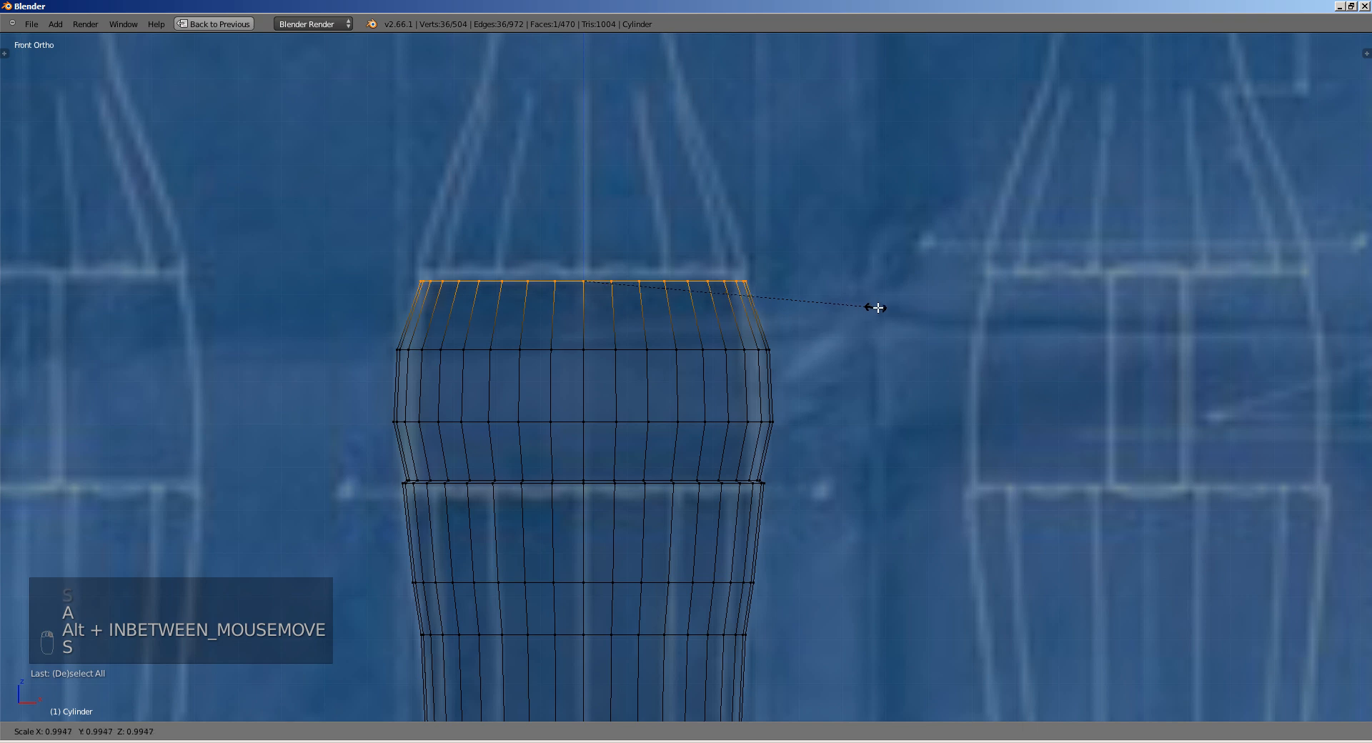
left_click(878, 307)
Step: Extrude the band's top ring in place, widen it slightly and raise it a little to form a thin lip
key("e")
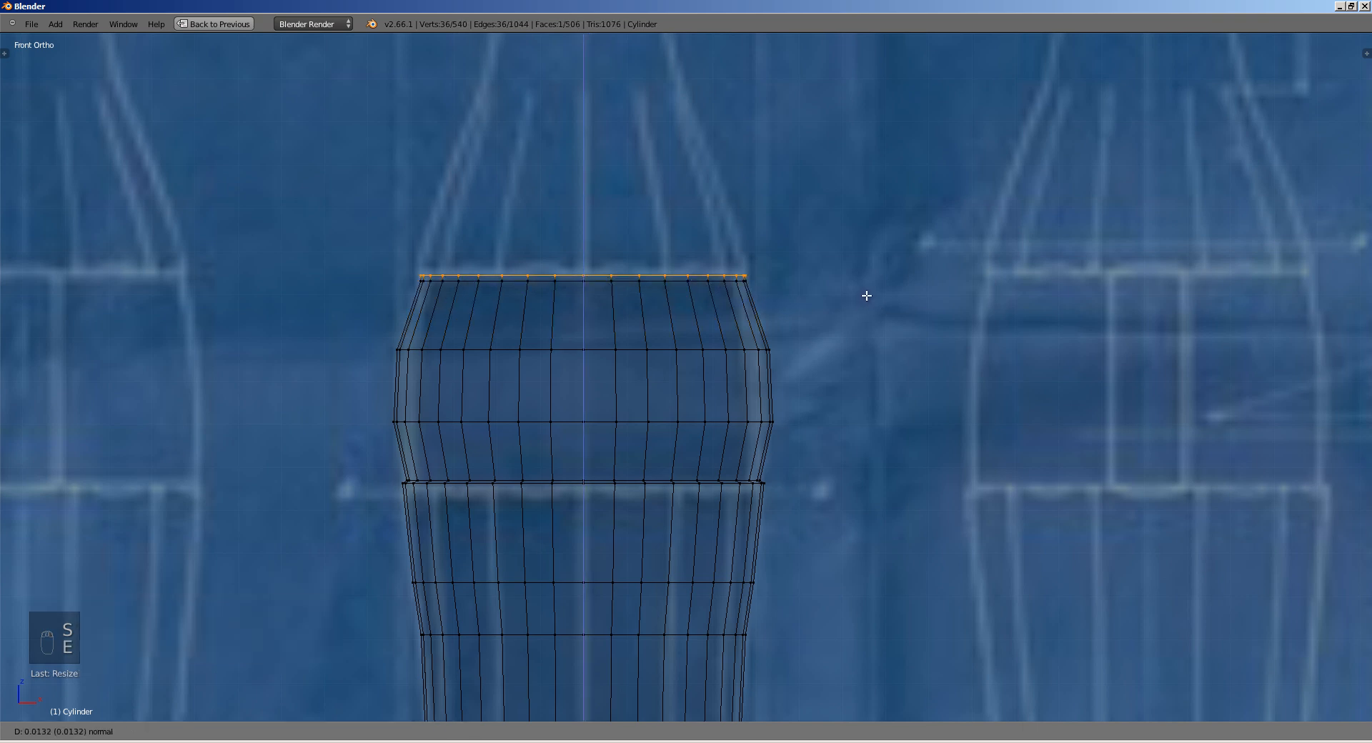
right_click(899, 267)
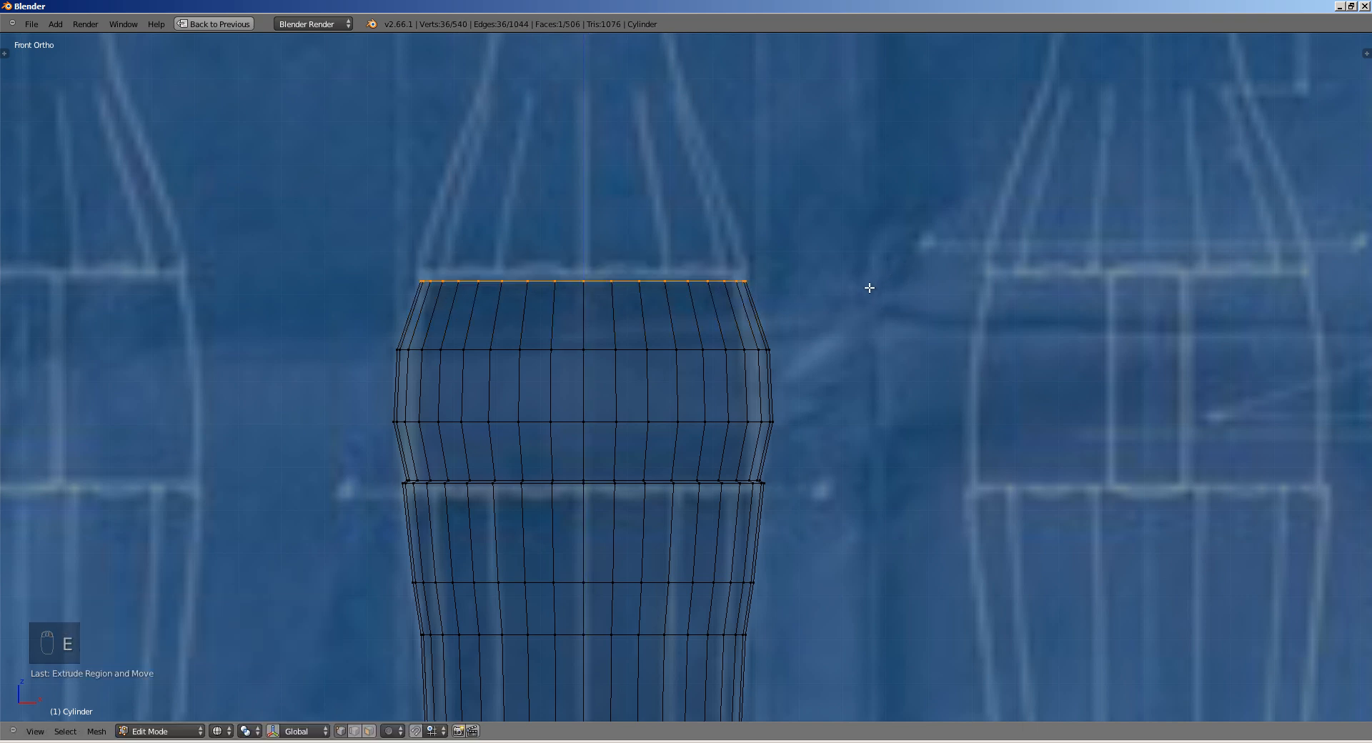
key("s")
left_click(873, 286)
key("g")
left_click(879, 271)
Step: Extrude a short, nearly straight section above the lip and adjust its width to the blueprint outline
key("e")
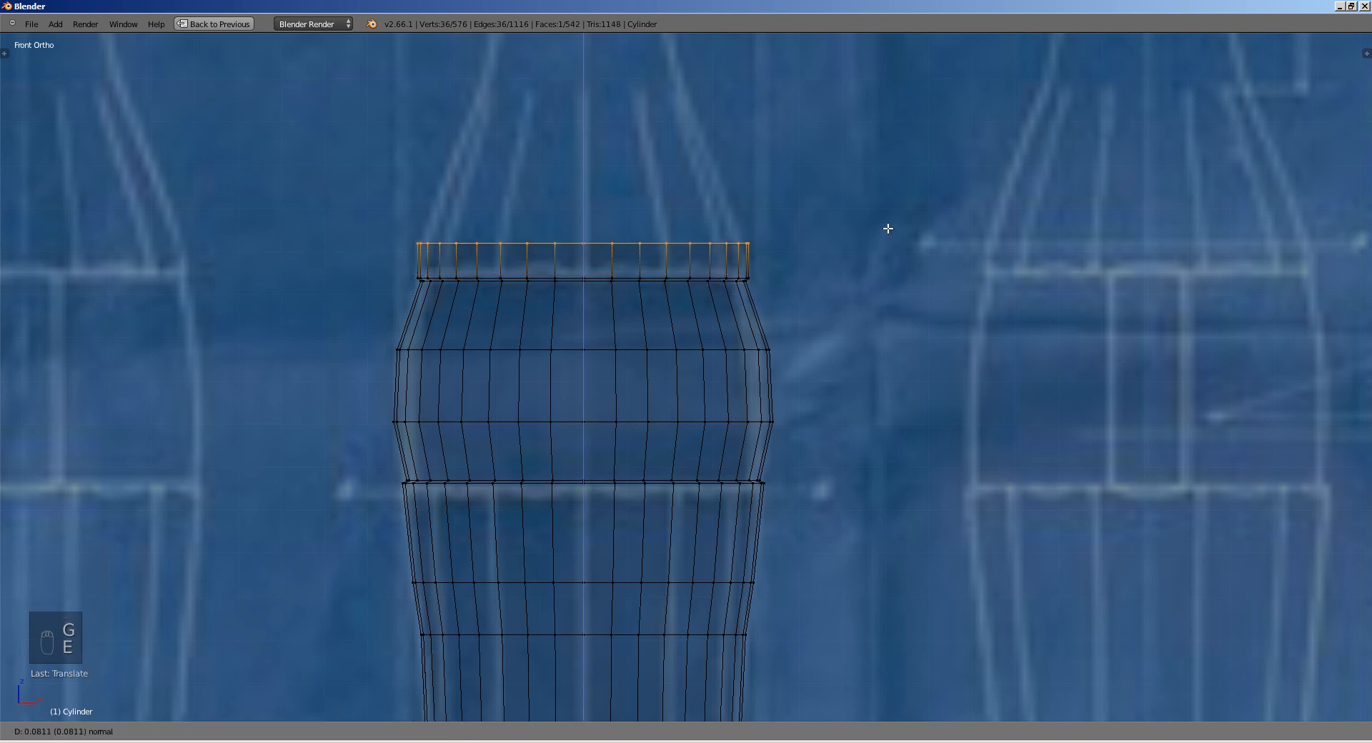
left_click(883, 244)
key("s")
left_click(883, 247)
Step: Extrude two rings up the shoulder above the lip, narrowing each to follow the blueprint outline
middle_click_drag(884, 246, 818, 383, "shift")
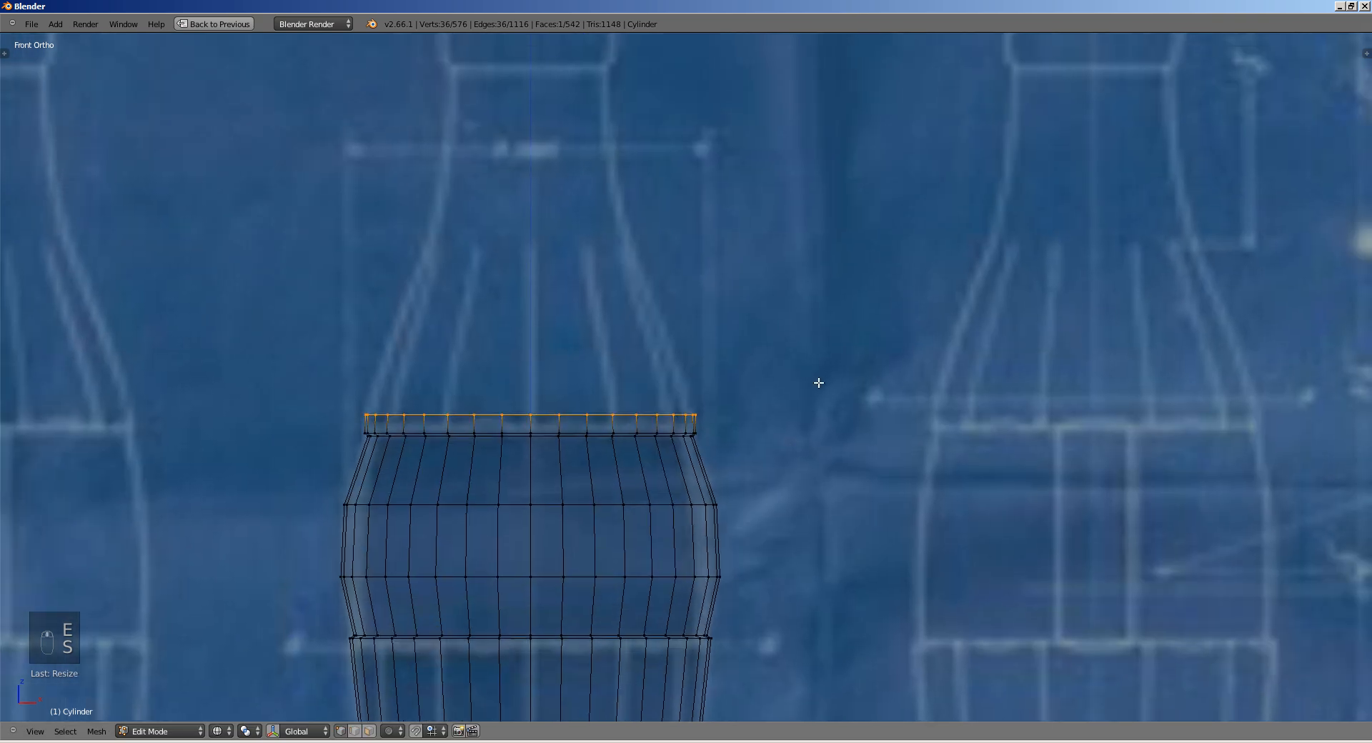
key("e")
left_click(827, 309)
key("s")
left_click(818, 312)
middle_click_drag(818, 313, 802, 398, "shift")
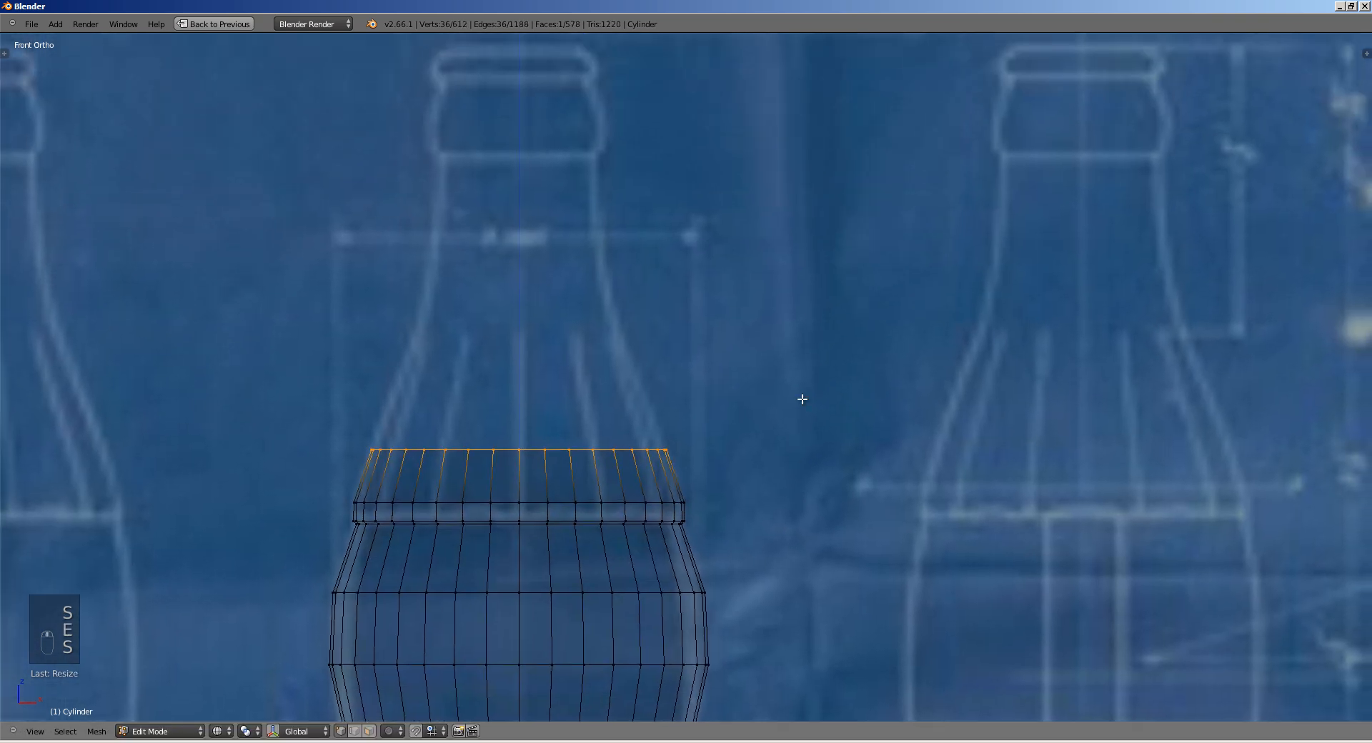
key("e")
left_click(814, 315)
key("s")
left_click(773, 328)
Step: Extrude a third shoulder ring to the top of the flutes and scale it inward to fit the outline
key("e")
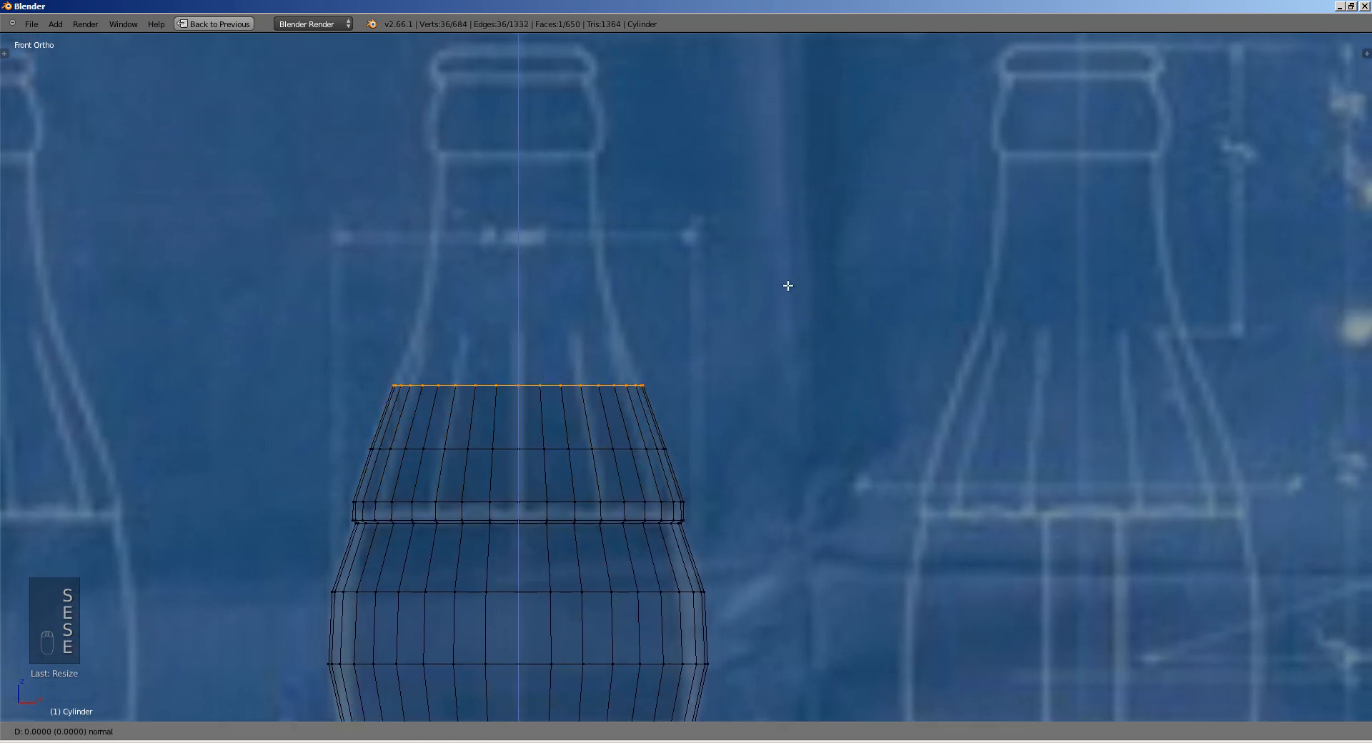
left_click(787, 270)
key("s")
left_click(744, 282)
middle_click_drag(743, 282, 722, 441, "shift")
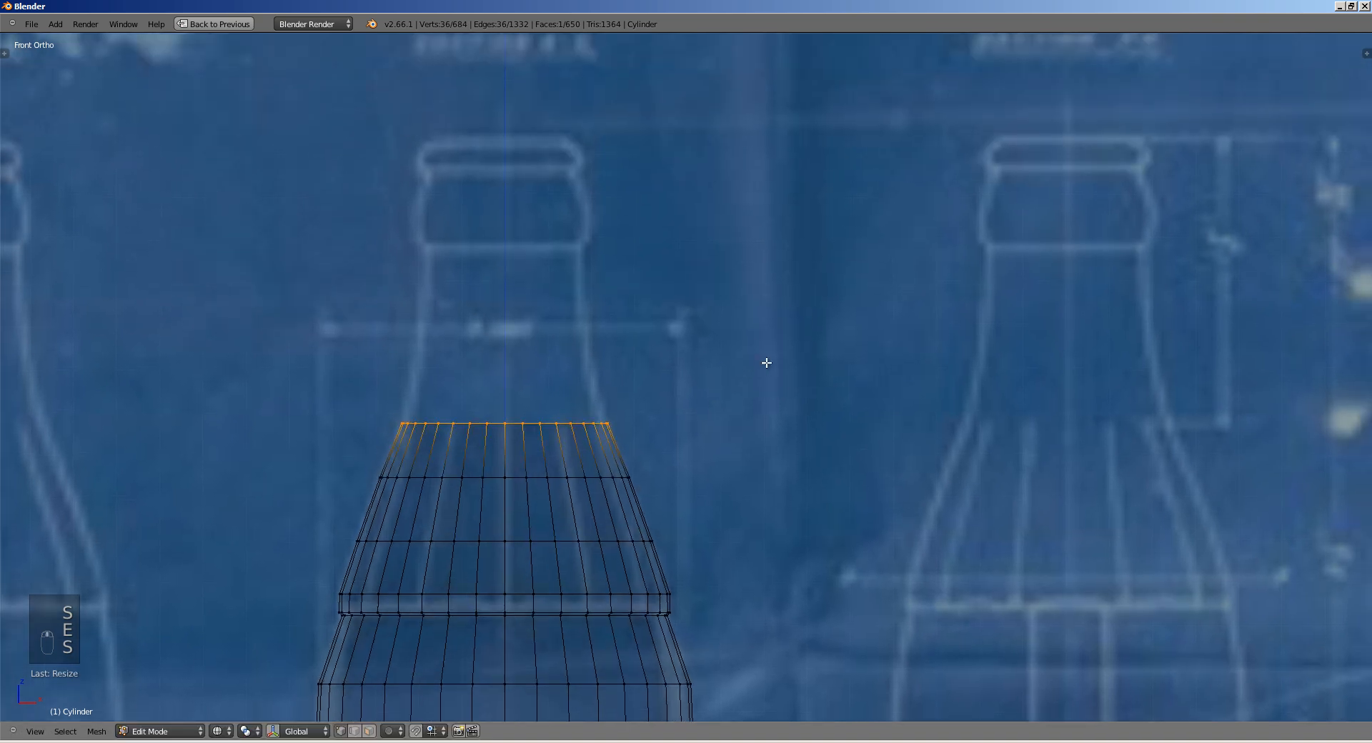
key("s")
left_click(759, 365)
Step: Select the edge loop just below the shoulder's top ring and scale it inward slightly, to about 0.99
key("a")
right_click(569, 483, "alt")
key("s")
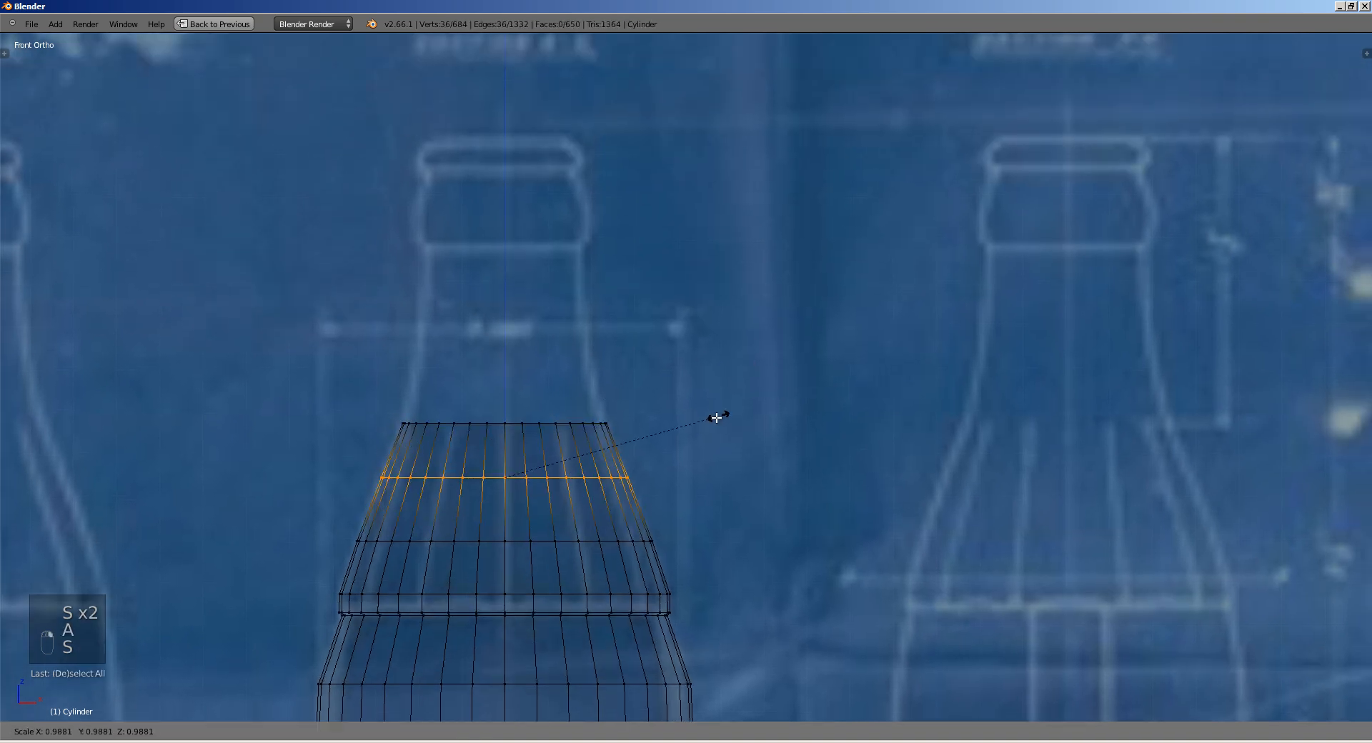
left_click(718, 415)
key("a")
Step: Extrude the top ring into a narrowed lower neck, then extrude the neck up to the collar line
key("e")
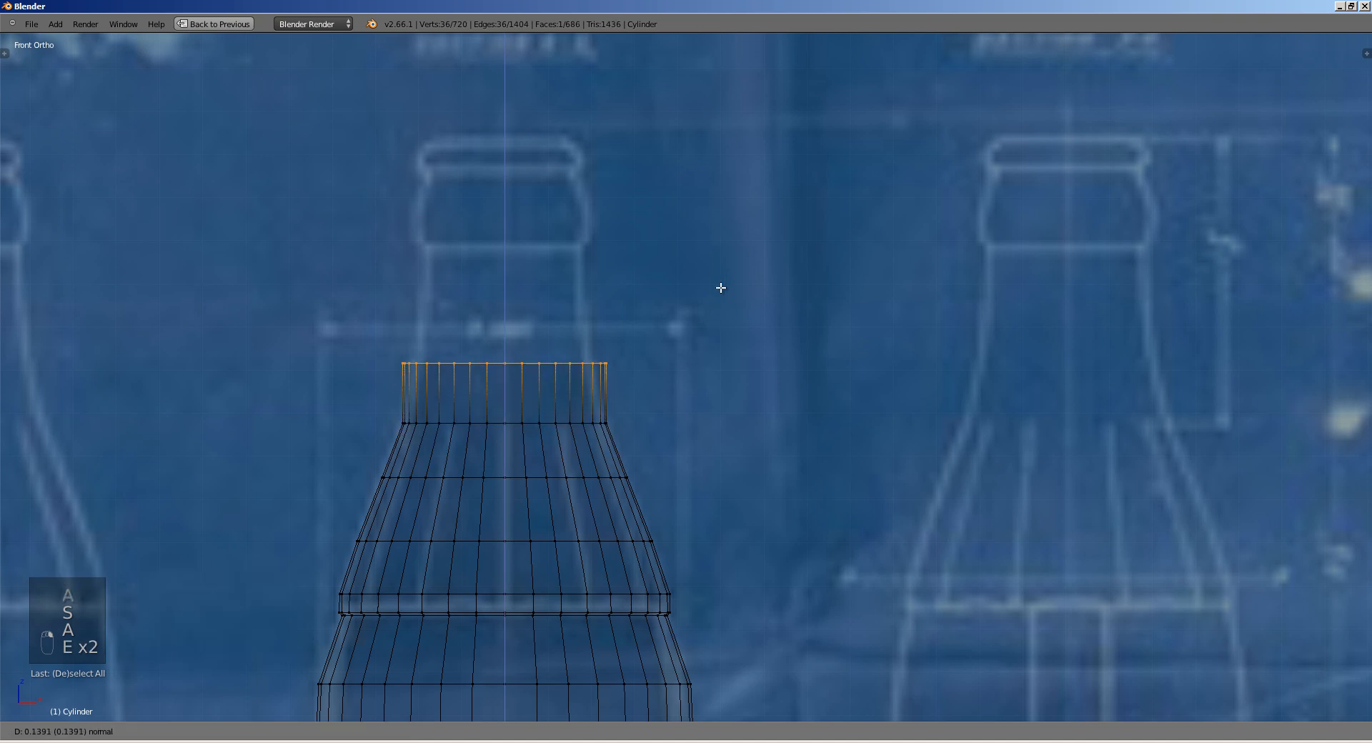
left_click(718, 286)
key("s")
left_click(688, 300)
key("e")
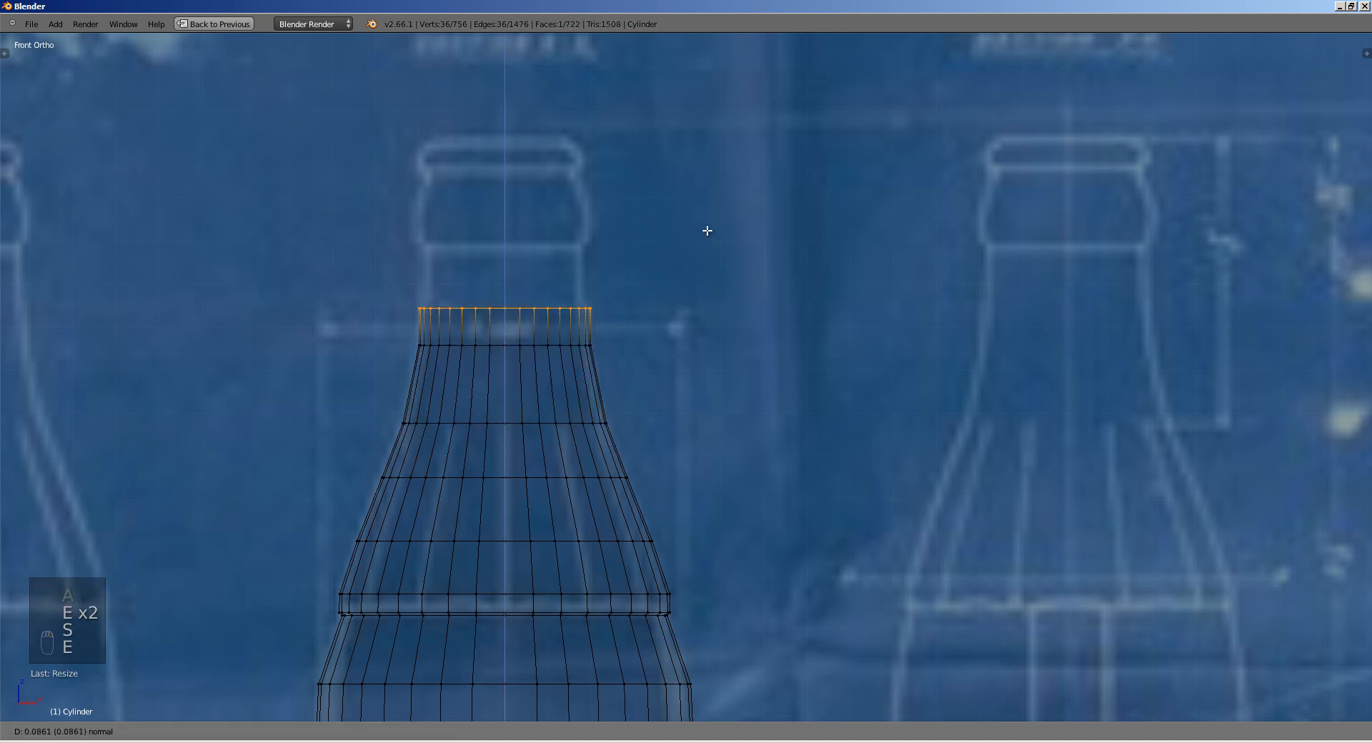
left_click(718, 189)
scroll(707, 275, "up", 5, "shift")
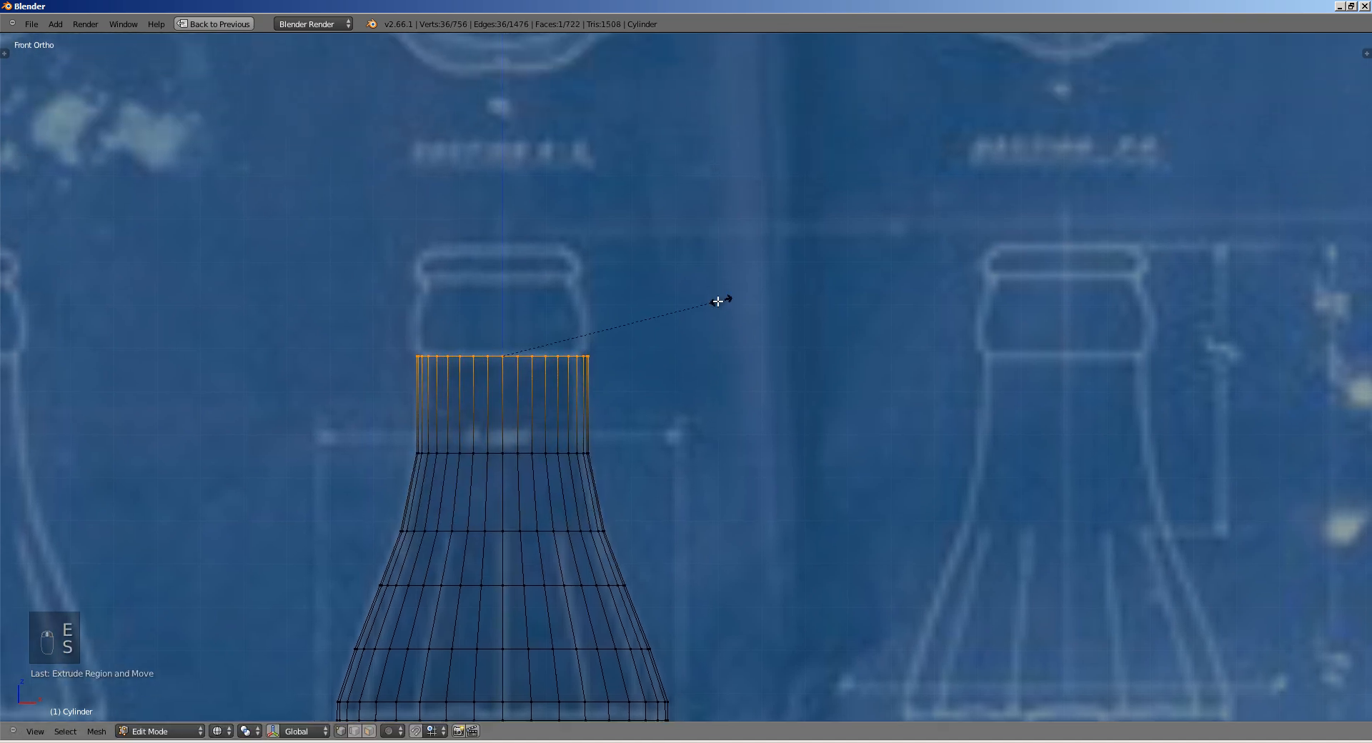
Step: Extrude the neck's top ring up slightly and widen it by about 1.08 to start the collar
key("e")
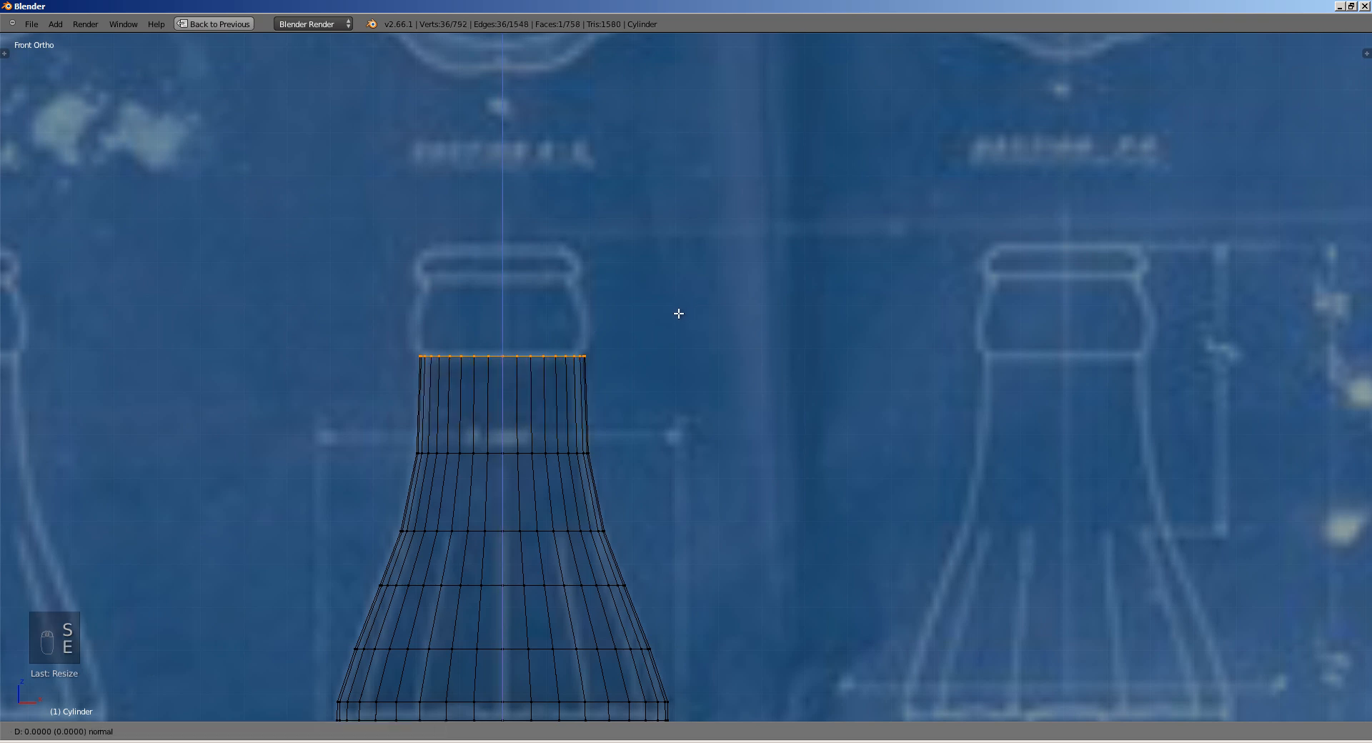
left_click(684, 307)
key("s")
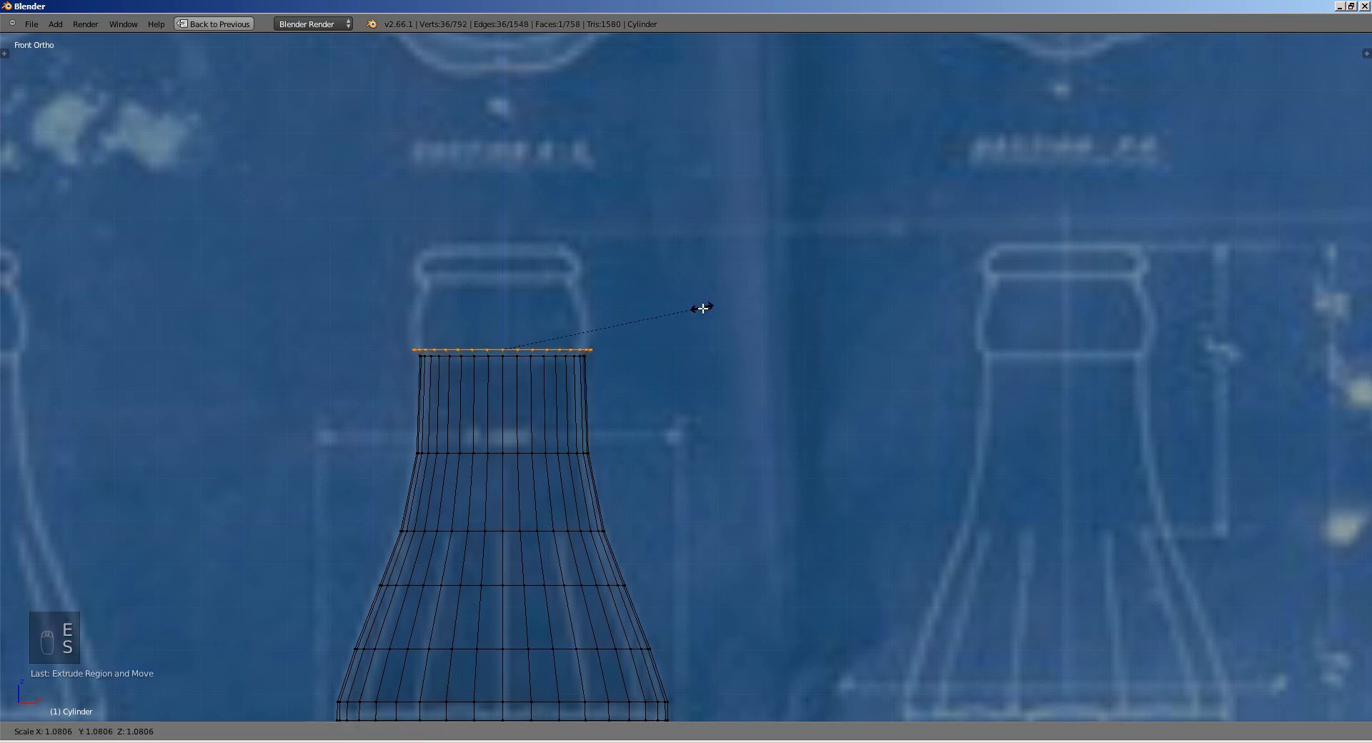
left_click(700, 308)
Step: Extrude two rings up to the collar's upper edge, narrowing the top one and nudging it to the outline
key("e")
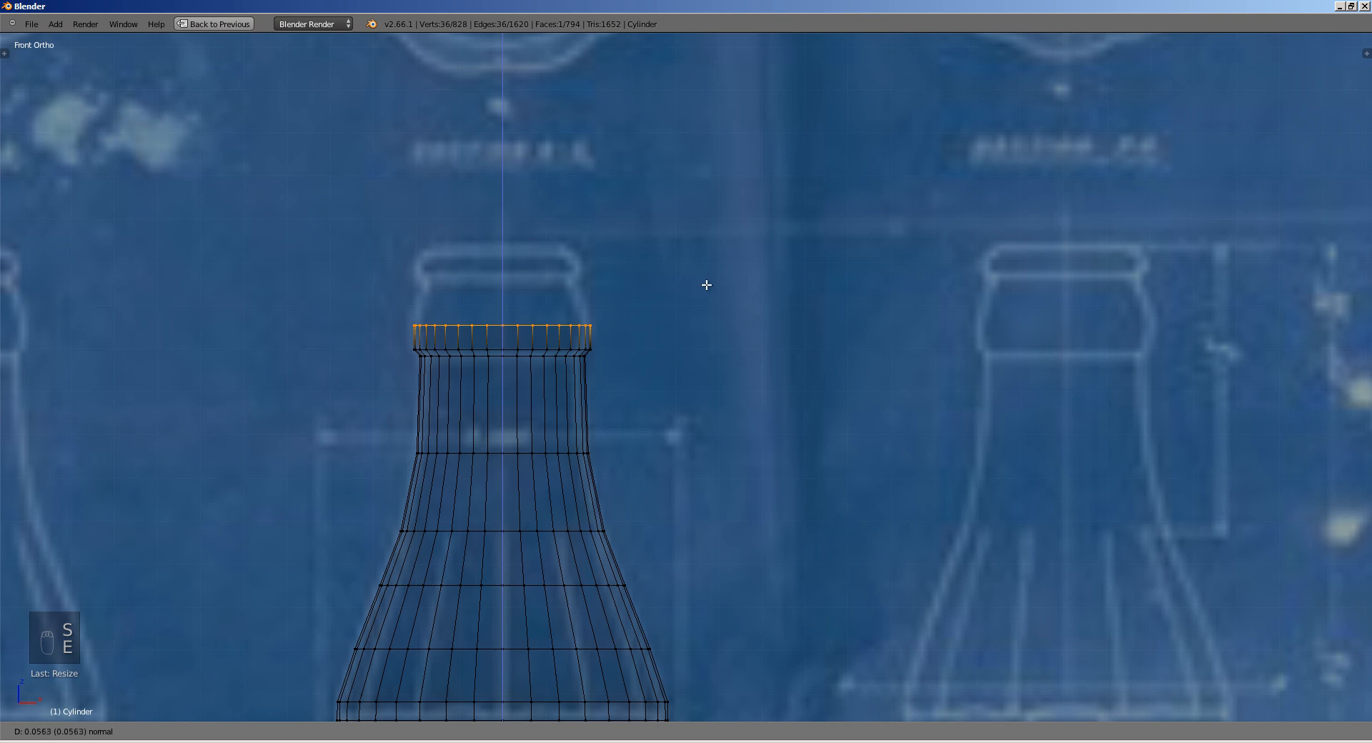
left_click(712, 265)
key("e")
left_click(718, 237)
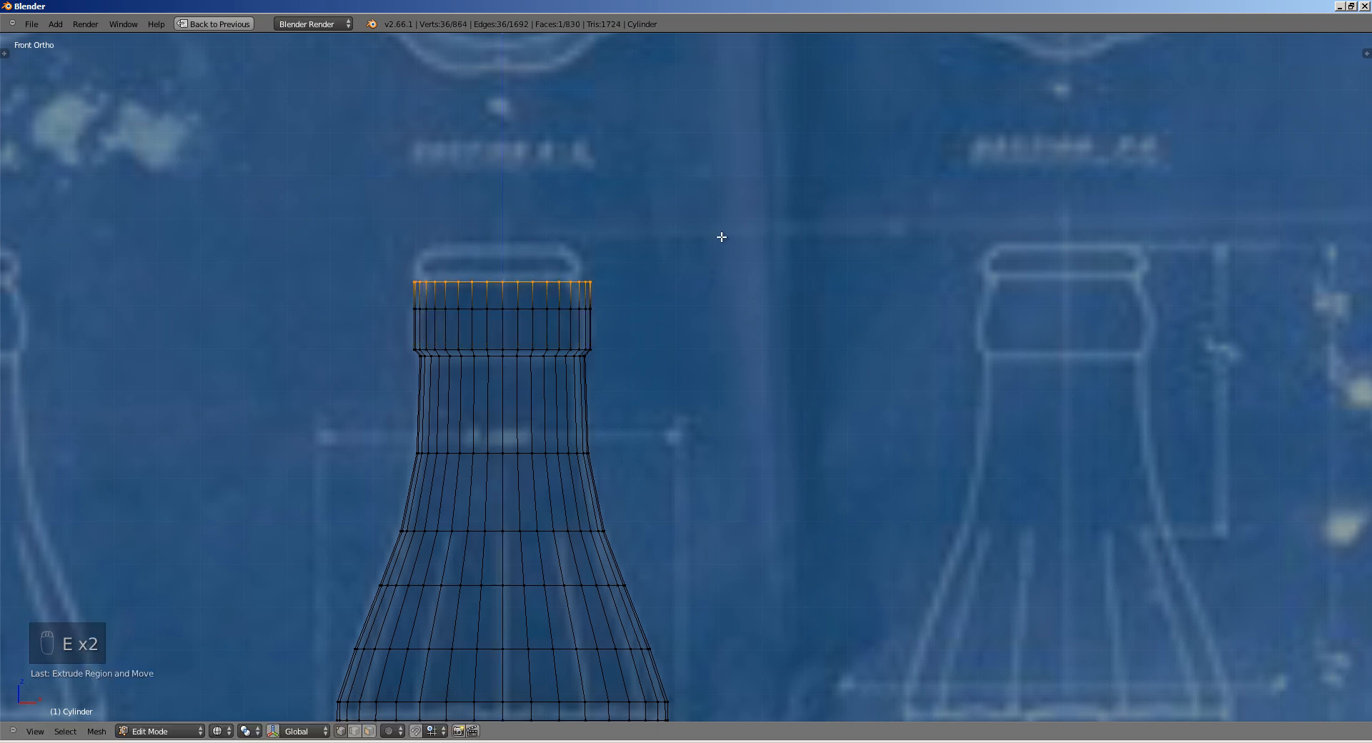
key("s")
left_click(686, 243)
key("g")
left_click(659, 248)
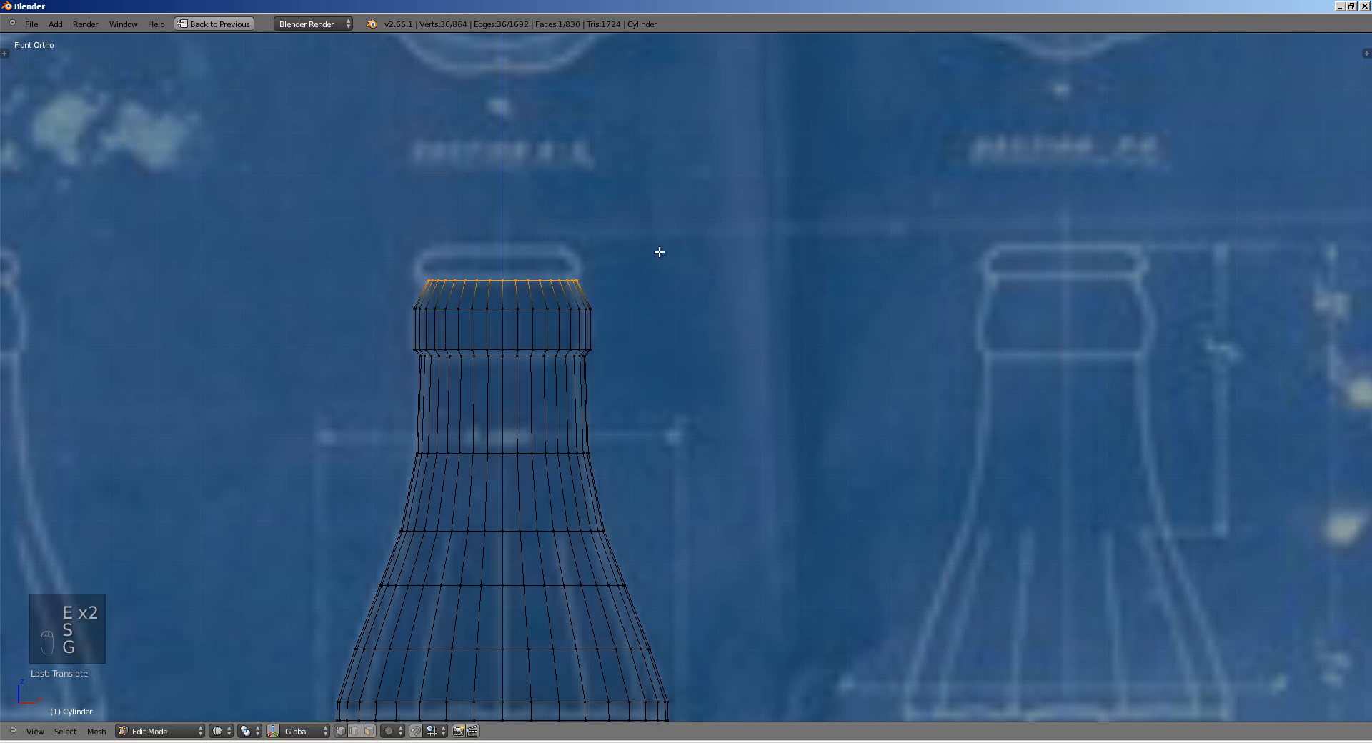
Step: Add a loop cut around the middle of the collar's straight section and scale it outward slightly
key("a")
middle_click_drag(521, 321, 535, 308, "ctrl")
key("ctrl+r")
left_click(546, 308)
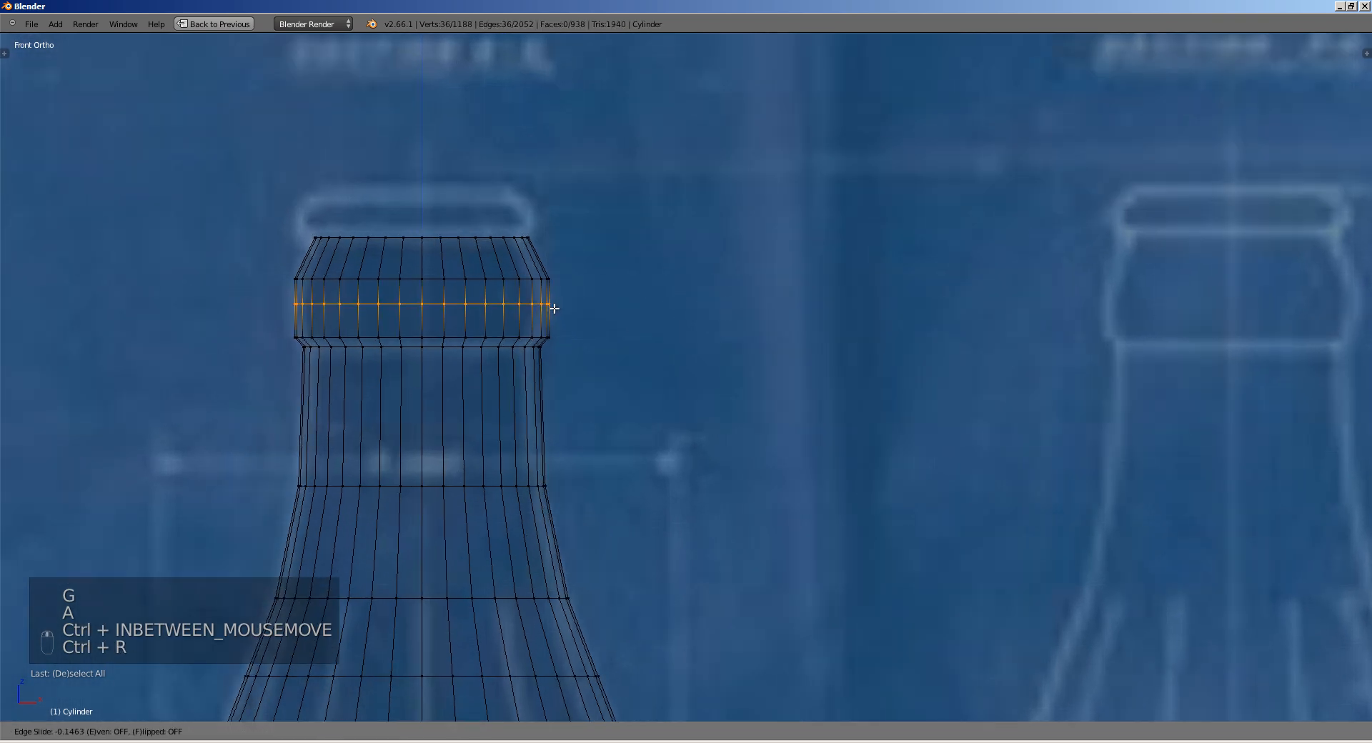
left_click(568, 306)
key("s")
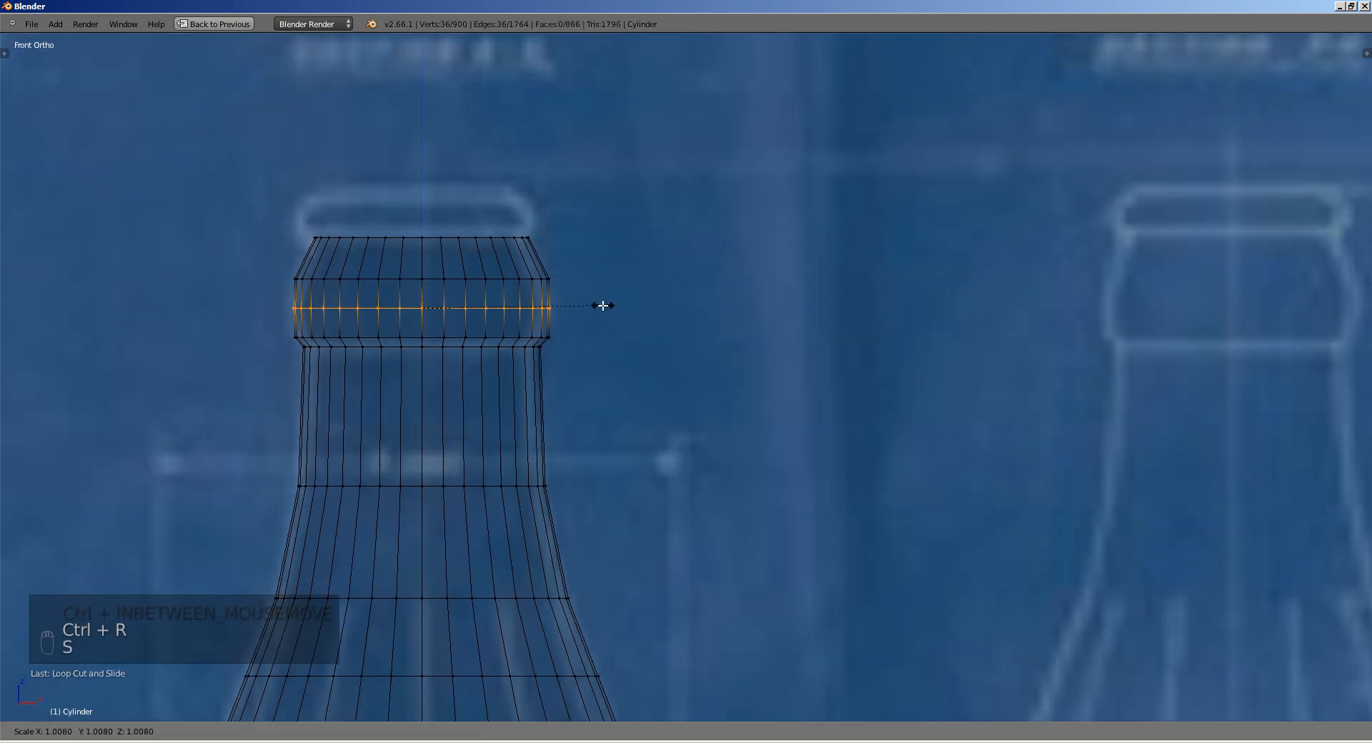
left_click(639, 311)
key("a")
Step: Select the collar's lower edge loop and lower it slightly along Z
middle_click_drag(559, 369, 593, 415, "shift")
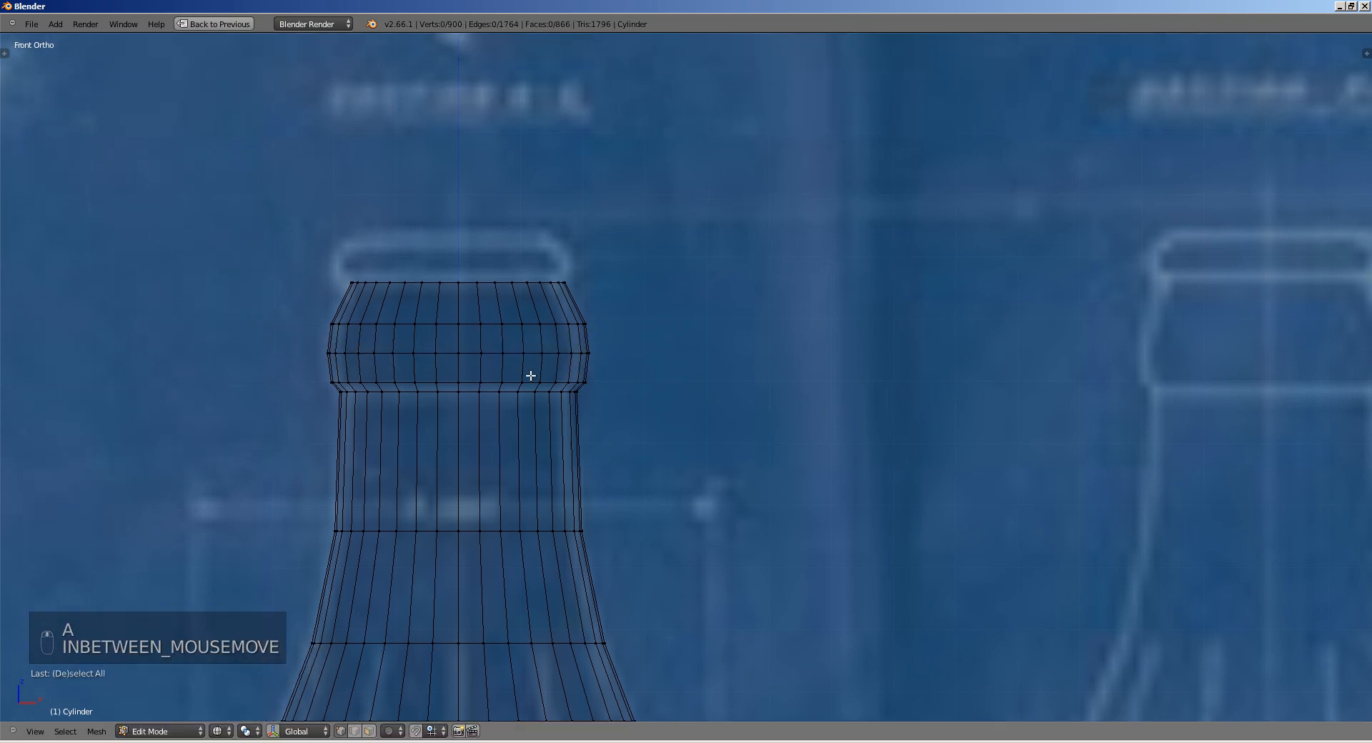
right_click(550, 369, "alt")
key("g")
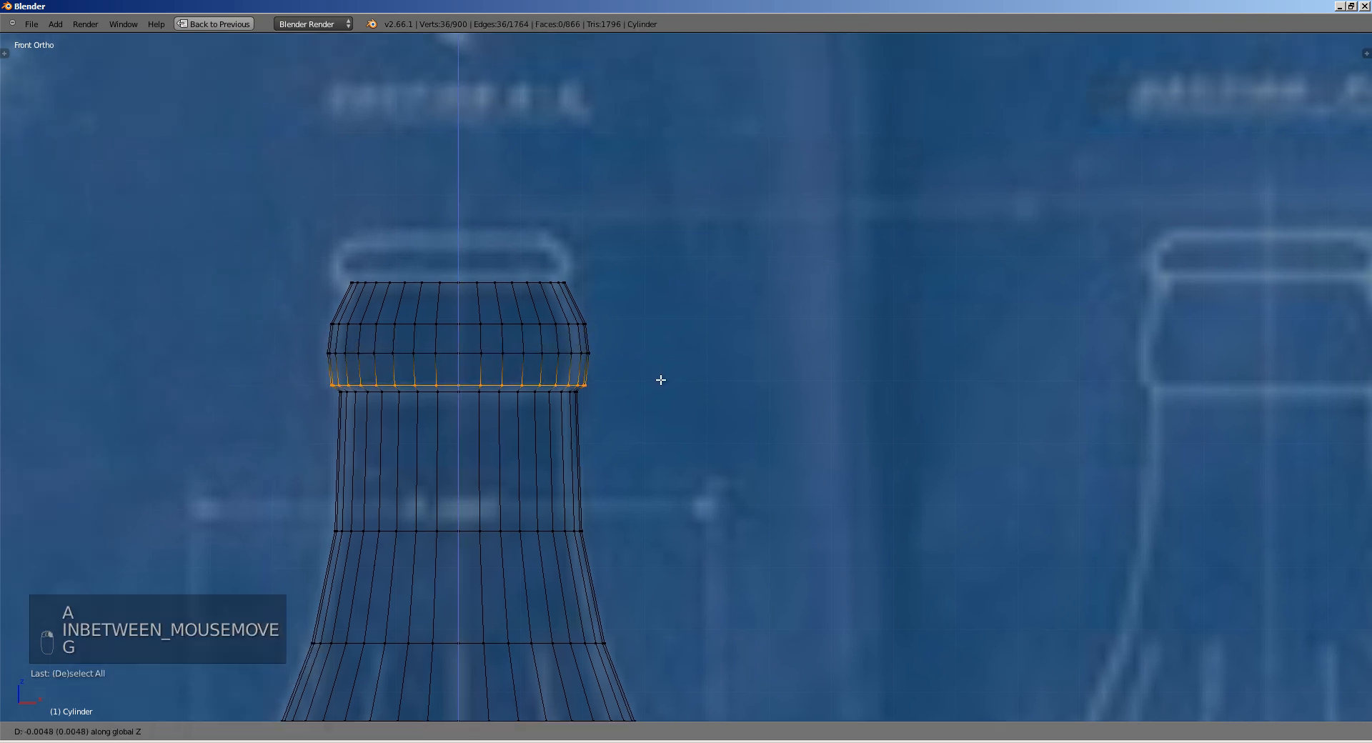
left_click(657, 383)
key("a")
Step: Raise the collar's top ring slightly along Z and fine-tune its scale to match the outline
middle_click_drag(528, 307, 591, 308, "shift")
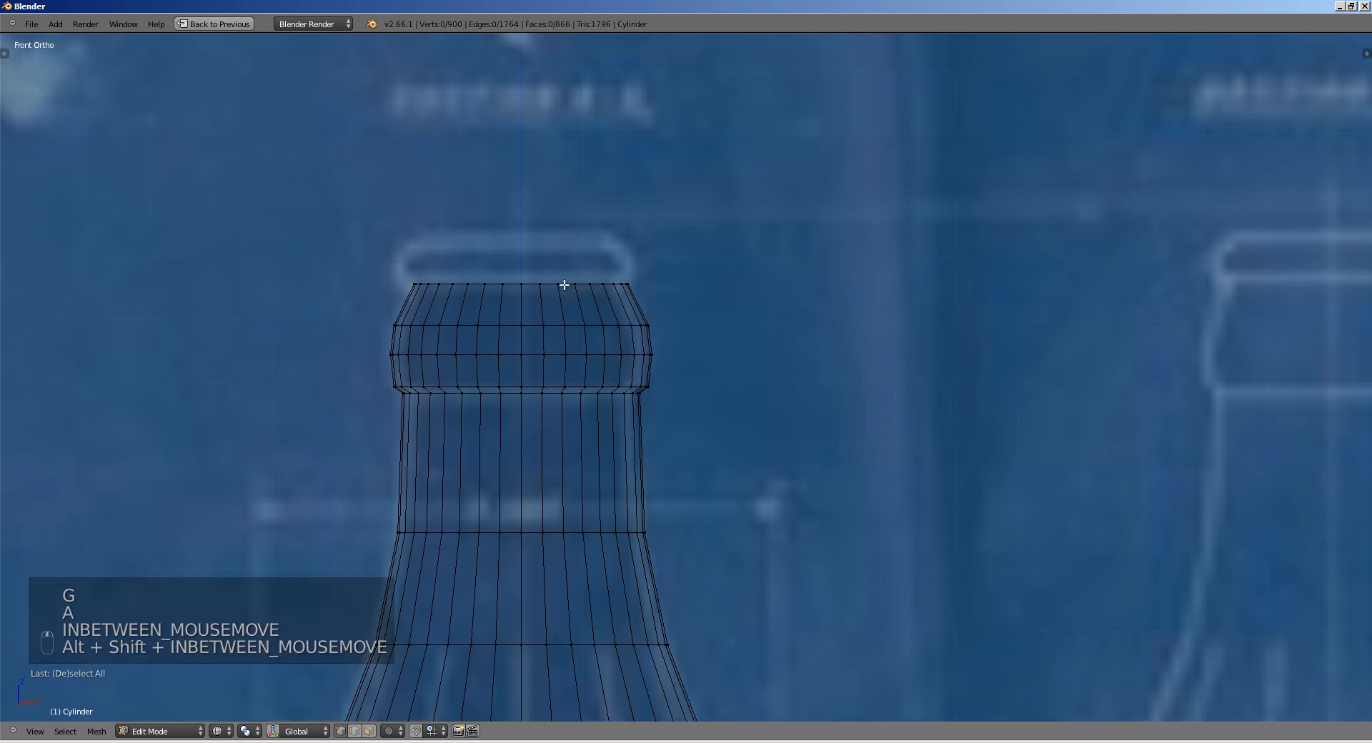
key("g")
key("z")
left_click(702, 312)
key("s")
left_click(699, 313)
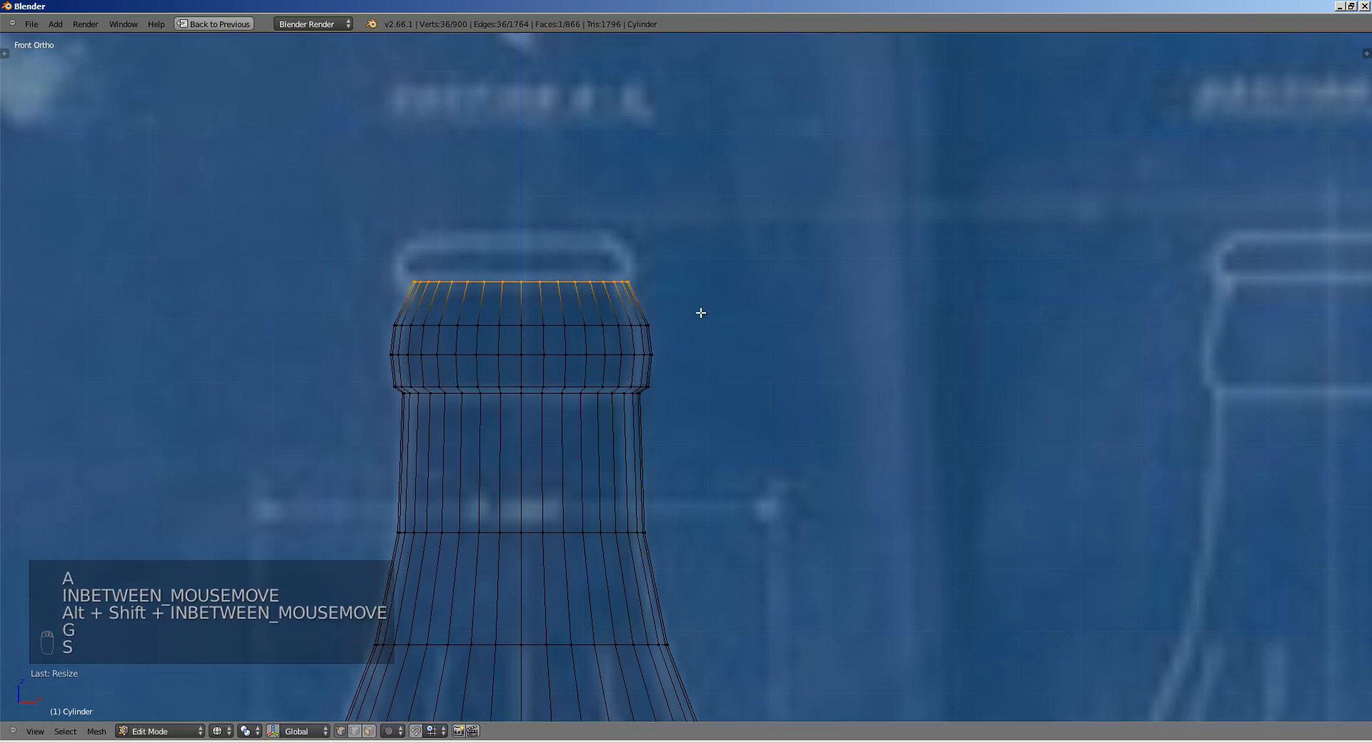
Step: Add a centred loop cut in the collar's upper taper and scale it outward by about 1.01
key("a")
key("ctrl+r")
left_click(641, 303)
right_click(641, 303)
key("s")
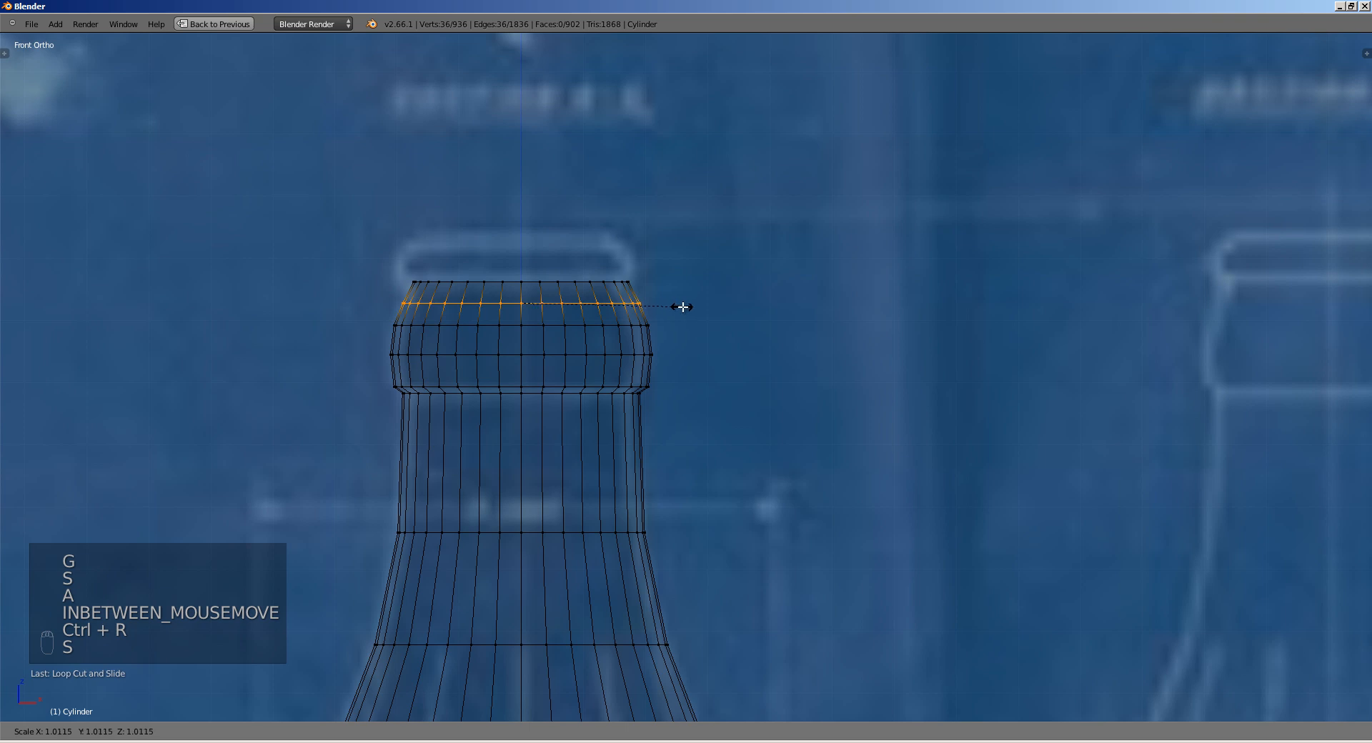
left_click(683, 307)
key("a")
Step: Examine the bottle mesh from base to neck against the blueprint outlines and neighbouring views
middle_click_drag(646, 456, 622, 518, "shift")
middle_click_drag(646, 497, 586, 254, "shift")
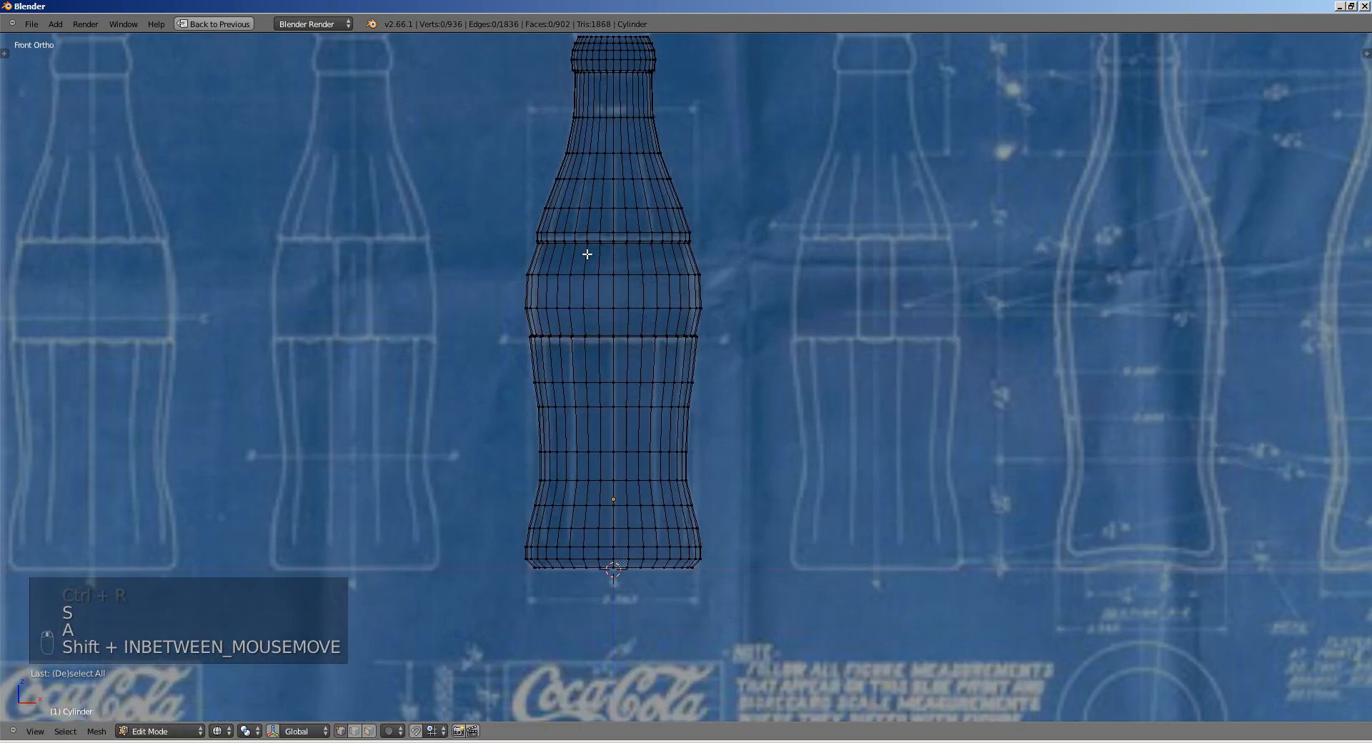
middle_click_drag(643, 409, 746, 311, "shift")
middle_click_drag(550, 444, 576, 453, "shift")
middle_click_drag(548, 388, 590, 430, "shift")
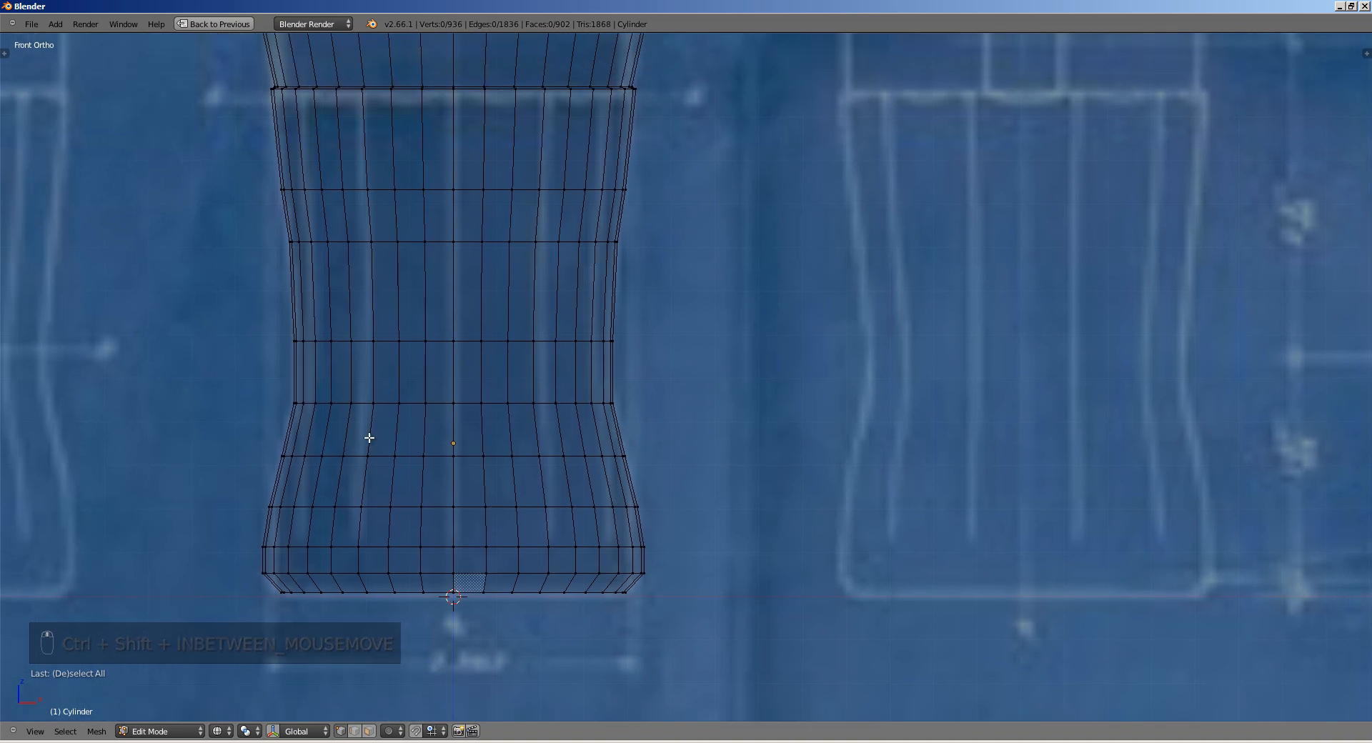
middle_click_drag(122, 429, 431, 419, "shift")
middle_click_drag(223, 459, 247, 517, "shift")
middle_click_drag(161, 417, 165, 469, "ctrl")
middle_click_drag(327, 218, 334, 279, "ctrl")
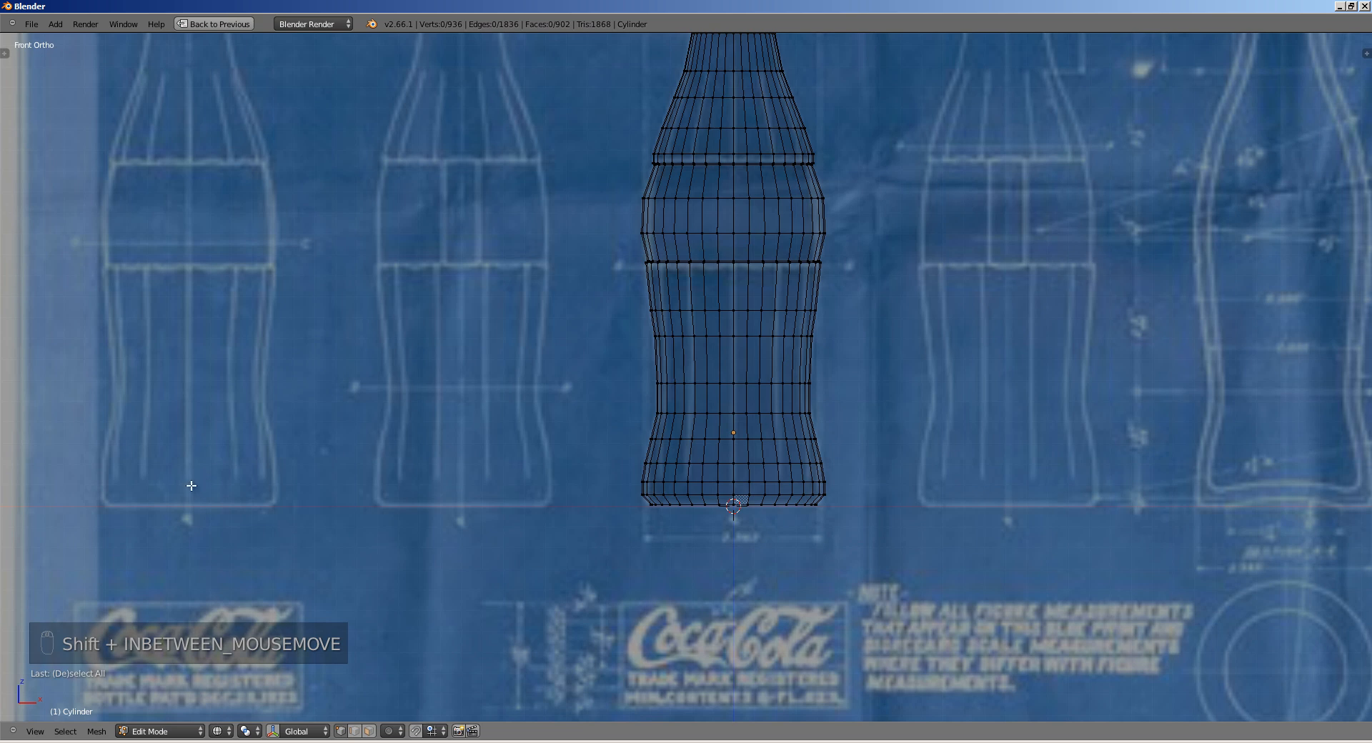
middle_click_drag(192, 486, 147, 660, "shift")
middle_click_drag(471, 293, 373, 303, "shift")
middle_click_drag(518, 265, 411, 276, "shift")
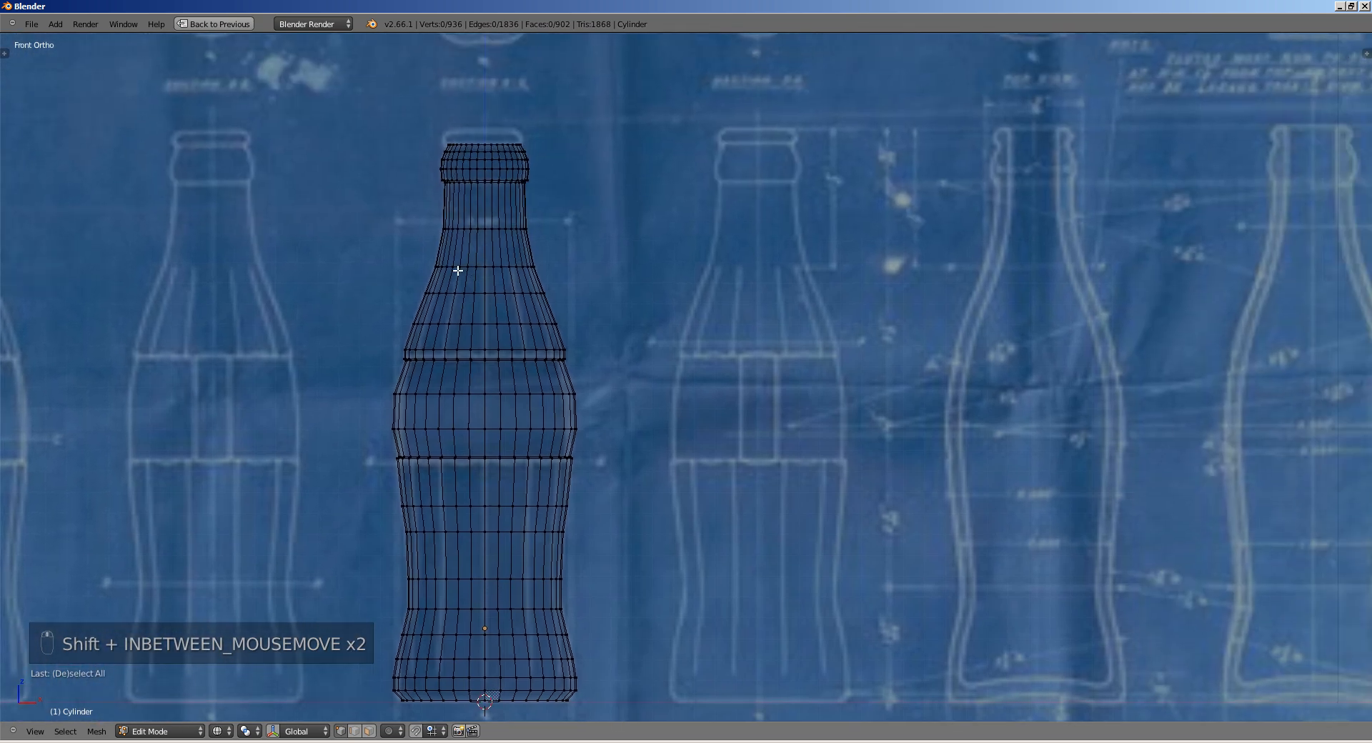
middle_click_drag(221, 379, 277, 209, "shift")
middle_click_drag(300, 385, 234, 352, "shift")
Step: Select the second edge loop above the bottle's base and lower it slightly along Z
middle_click_drag(524, 511, 527, 407, "ctrl")
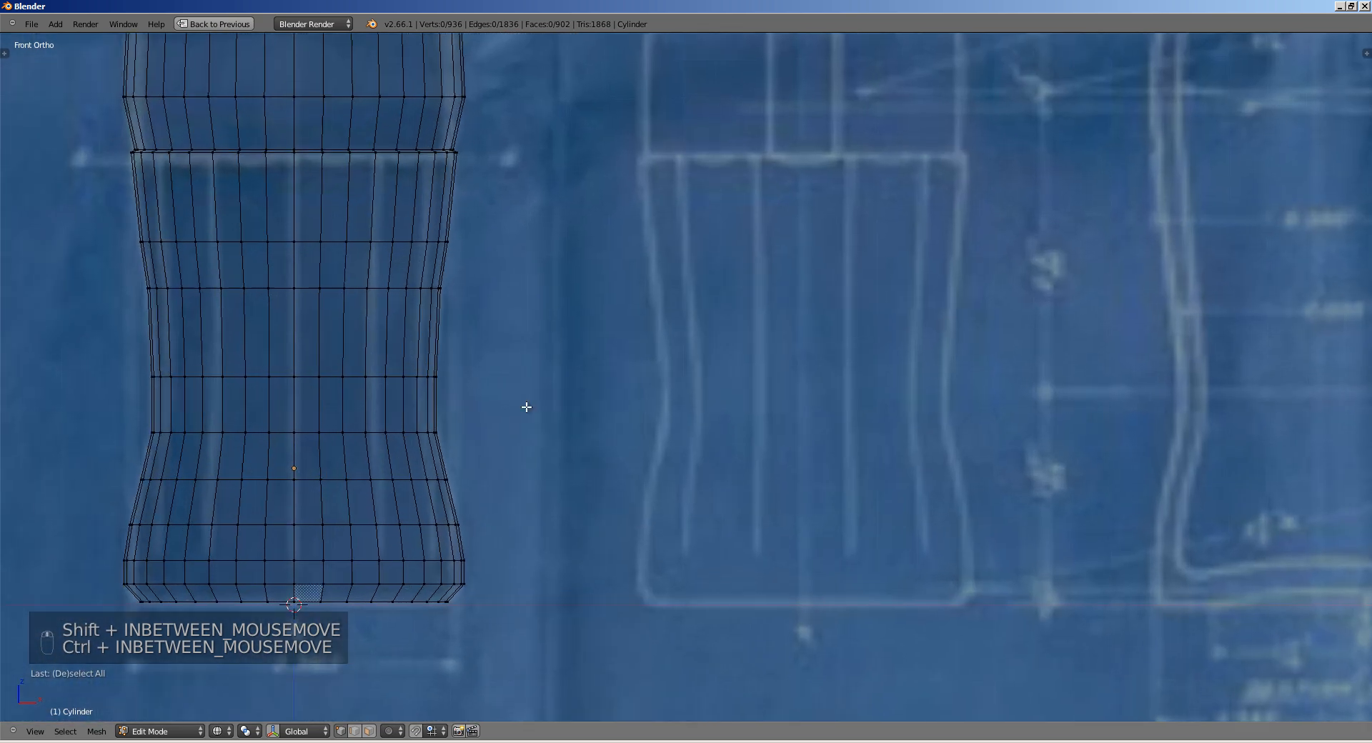
right_click(317, 565, "alt")
key("g")
key("z")
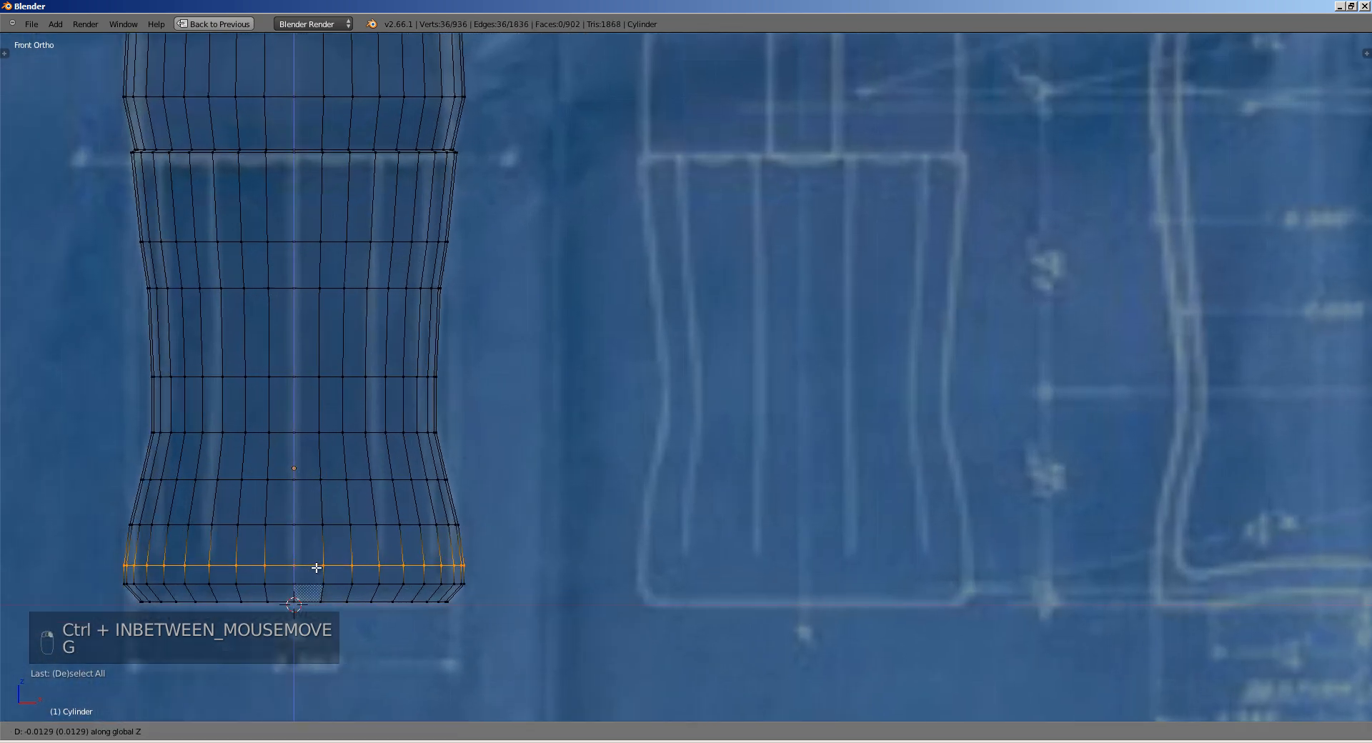
key("g")
left_click(326, 603)
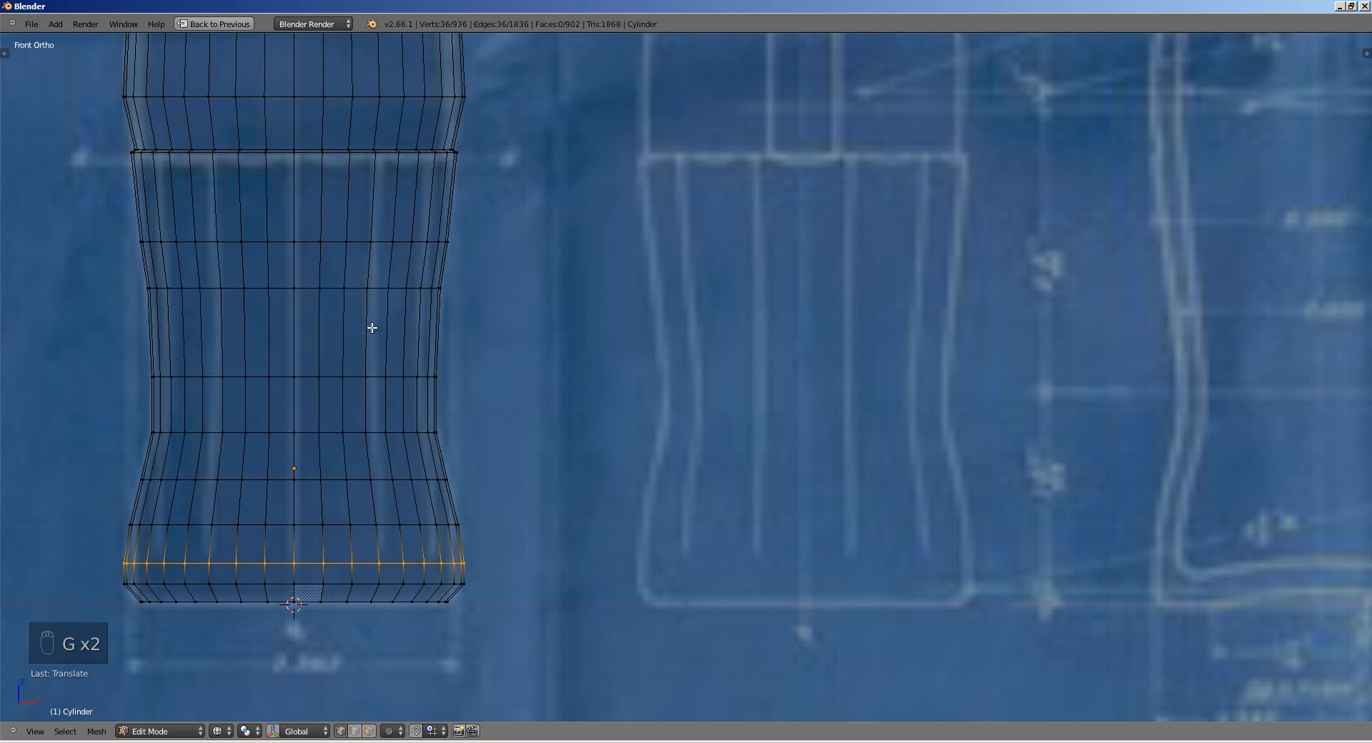
Step: Select the edge loop at the top of the shoulder flutes and edge-slide it slightly upward
middle_click_drag(372, 172, 422, 453, "shift")
middle_click_drag(367, 94, 435, 410, "shift")
key("a")
right_click(420, 374, "alt")
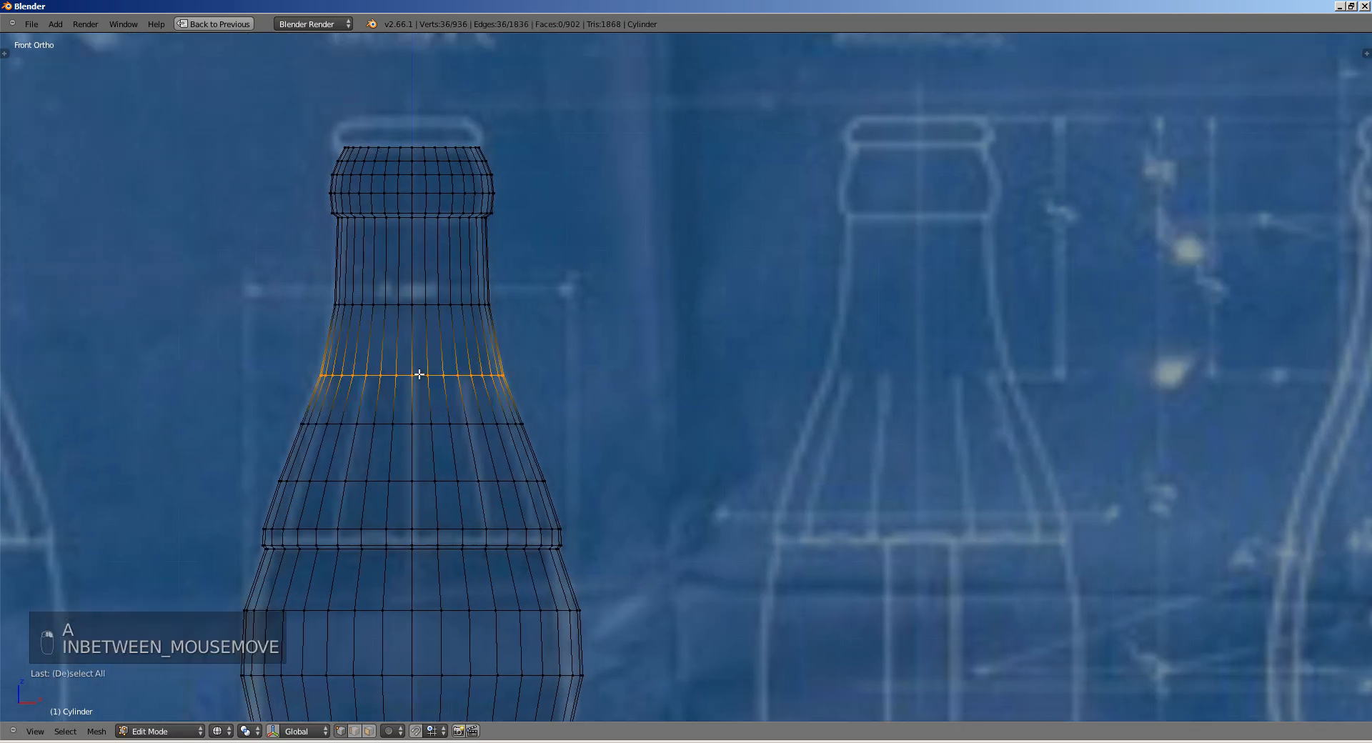
key("g")
key("g")
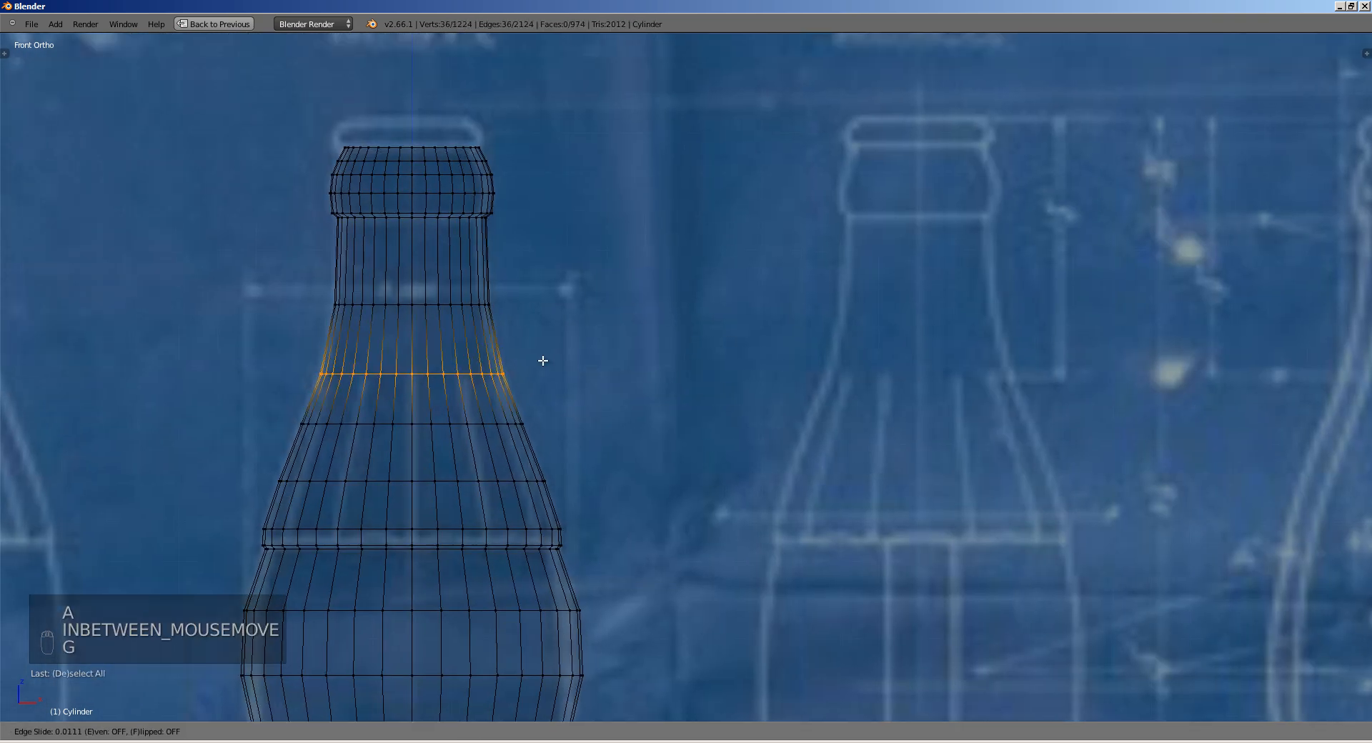
left_click(543, 356)
key("a")
Step: Bring the whole bottle into view and switch from Edit Mode to Object Mode
middle_click_drag(490, 361, 616, 310, "shift")
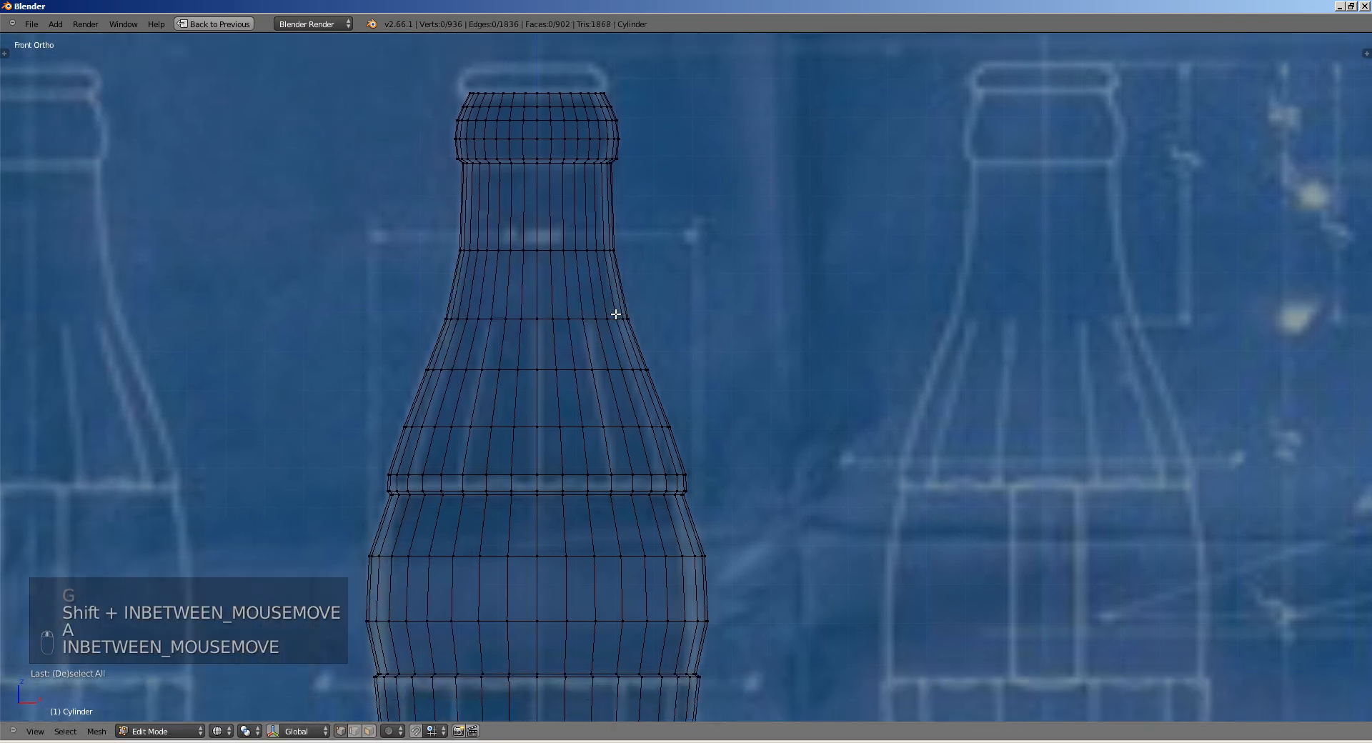
scroll(471, 402, "down", 2)
middle_click_drag(471, 403, 506, 306, "shift")
scroll(505, 306, "down", 3)
key("Tab")
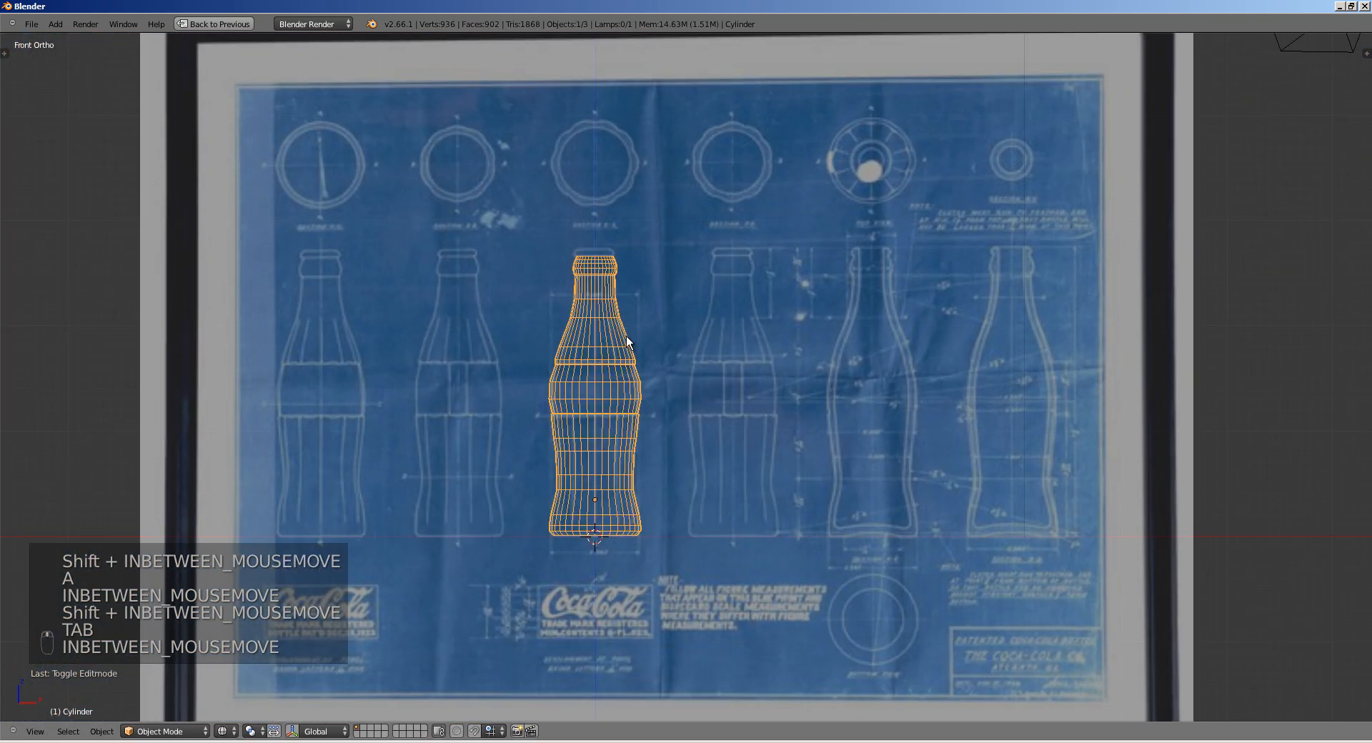
Step: Display the bottle in solid shading, frame it closely and switch it to Edit Mode
key("z")
middle_click_drag(631, 337, 496, 333)
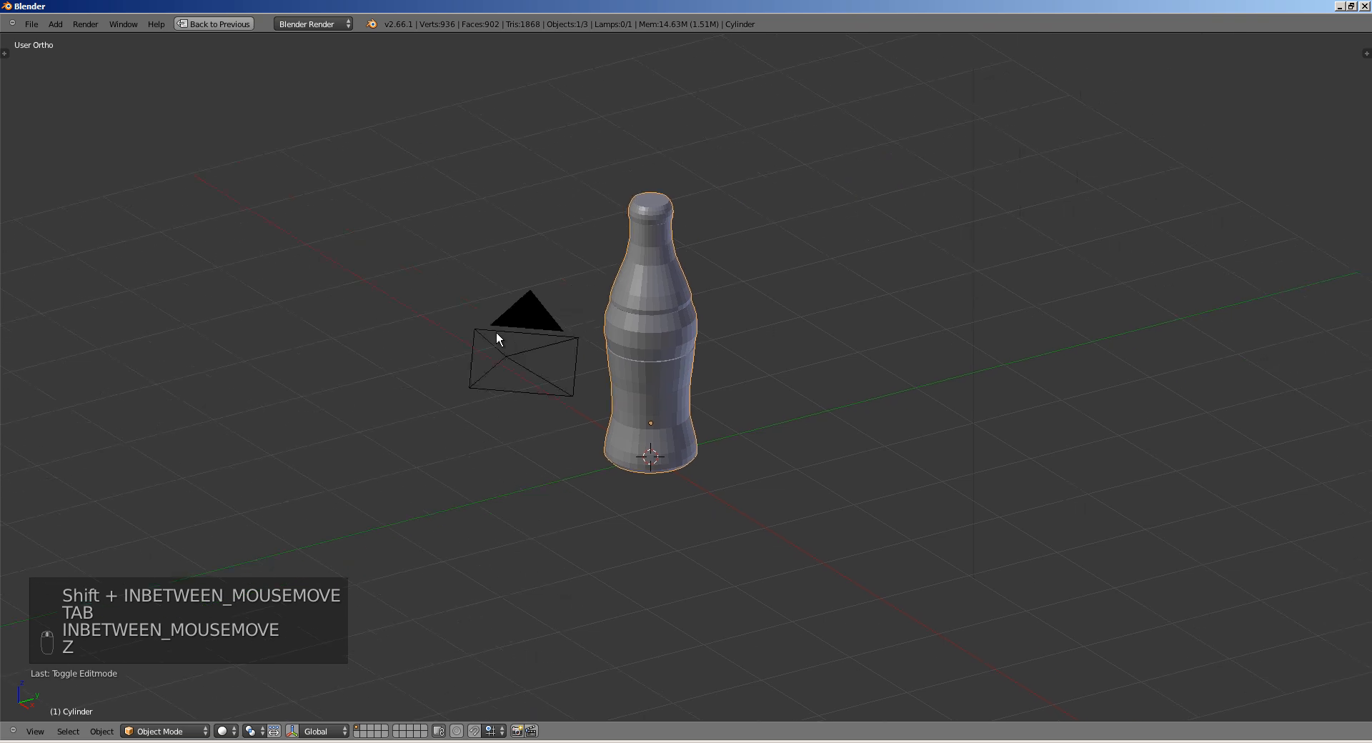
key("KP_Decimal")
middle_click_drag(649, 312, 599, 296)
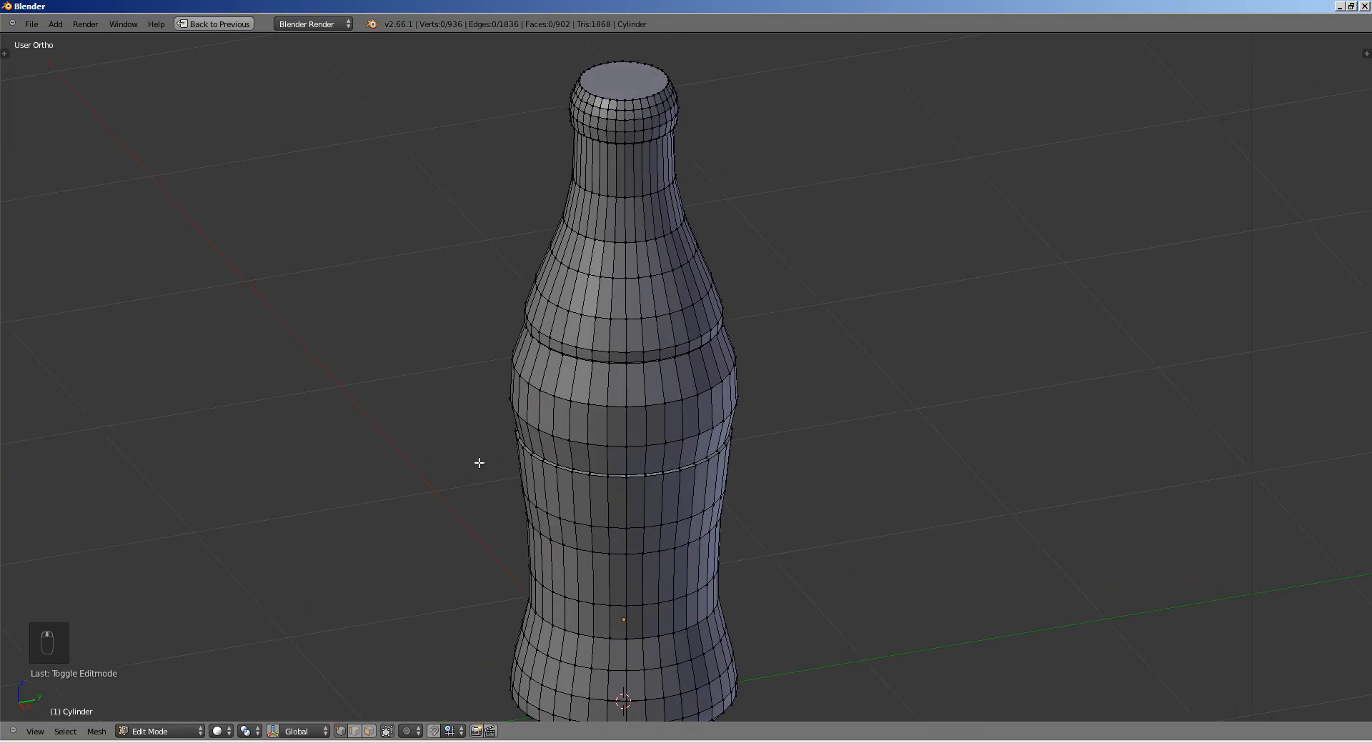
middle_click_drag(479, 463, 482, 430)
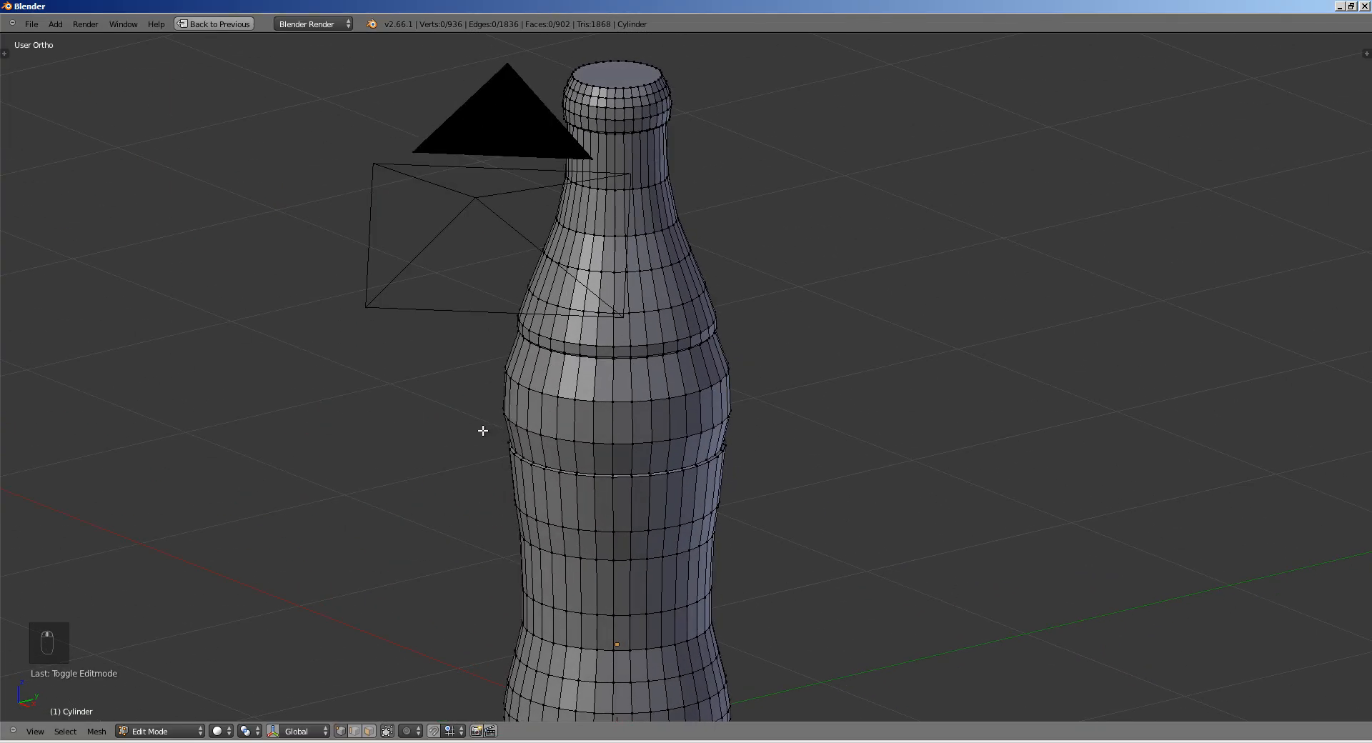
Step: View the reference photo coca-cola-200ml-nrb-glass-bottle.jpg from the Textures folder, then return to the bottle mesh in Blender
key("alt+Tab")
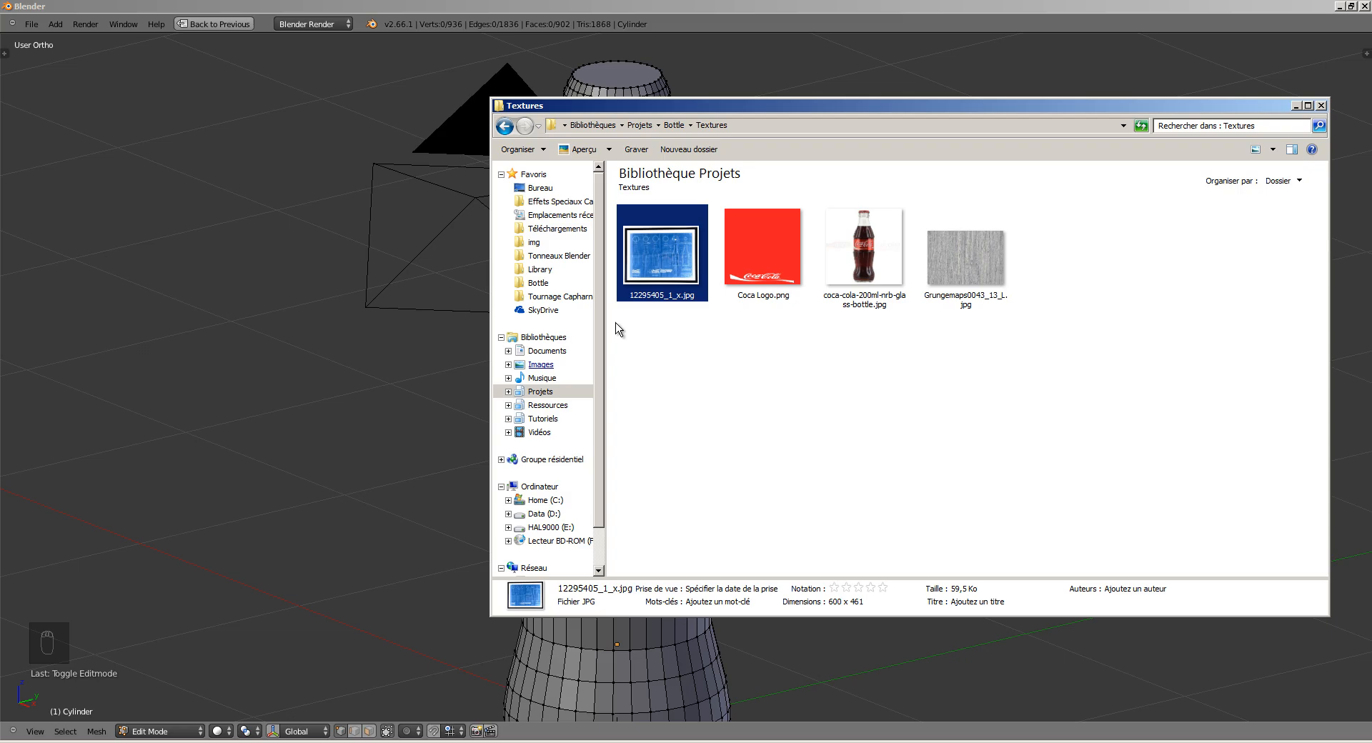
double_click(877, 247)
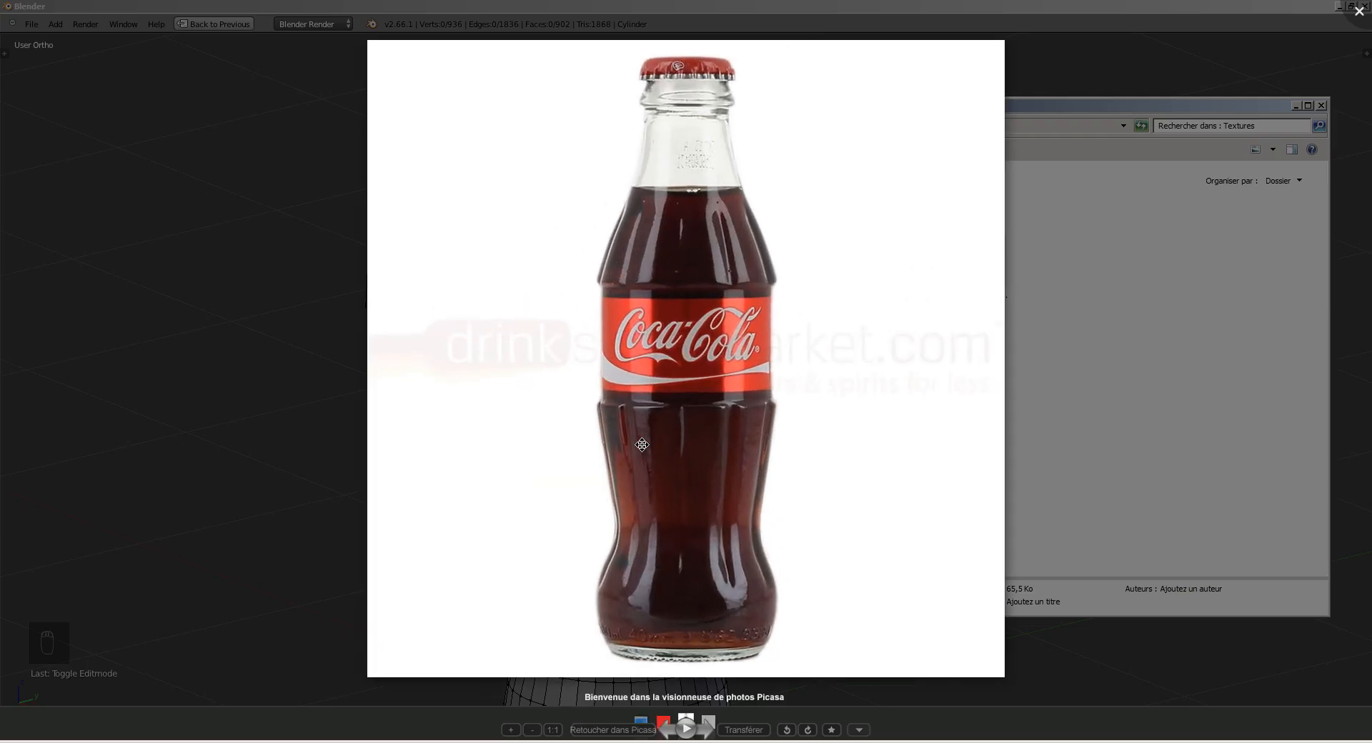
left_click(212, 433)
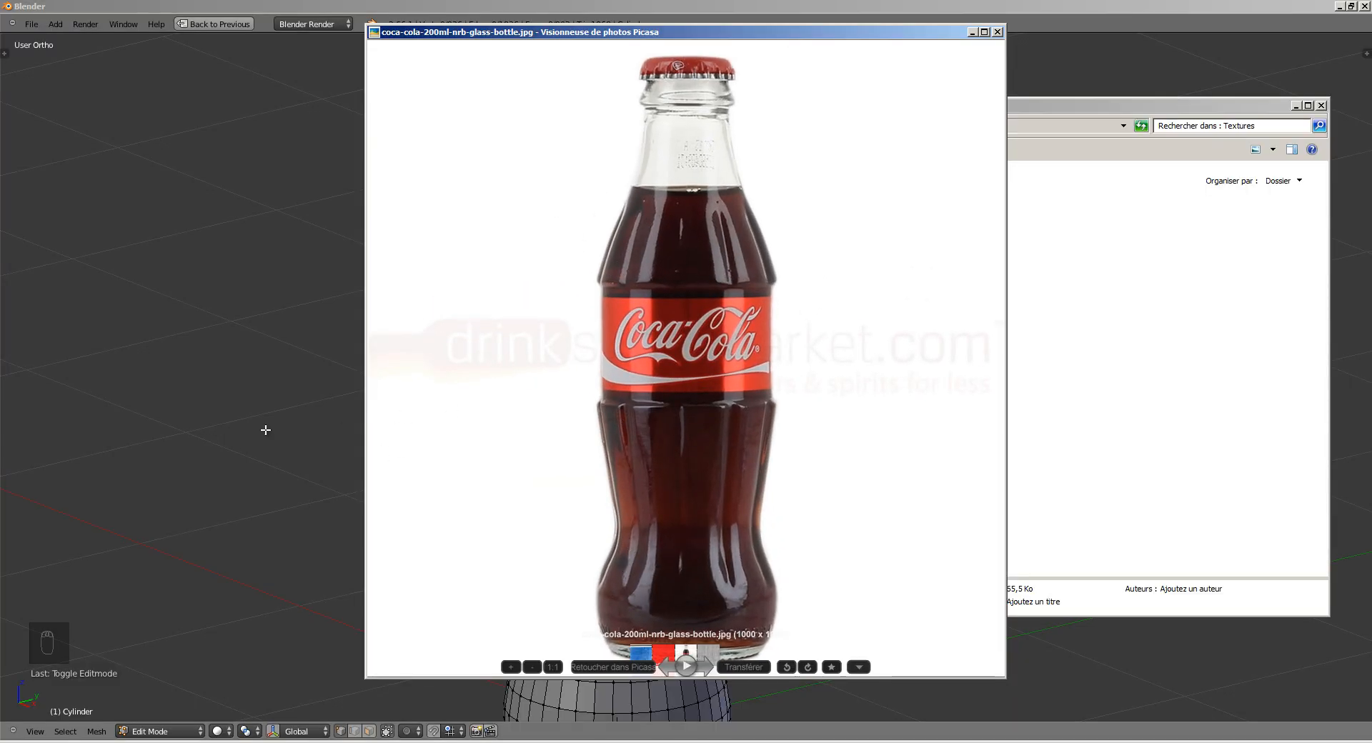
left_click(240, 450)
middle_click_drag(590, 398, 551, 419)
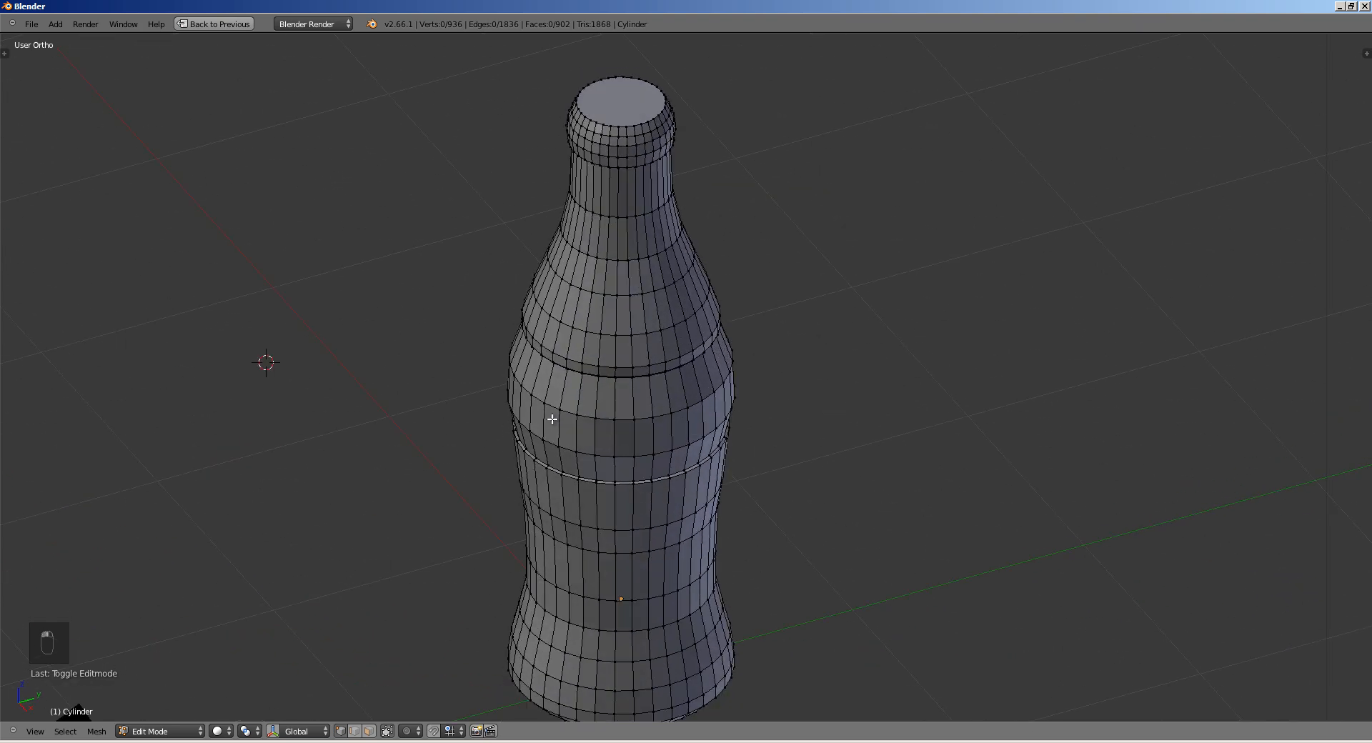
Step: Switch to face selection and delete the cap face closing the bottle's mouth
key("KP_7")
scroll(628, 392, "up", 4)
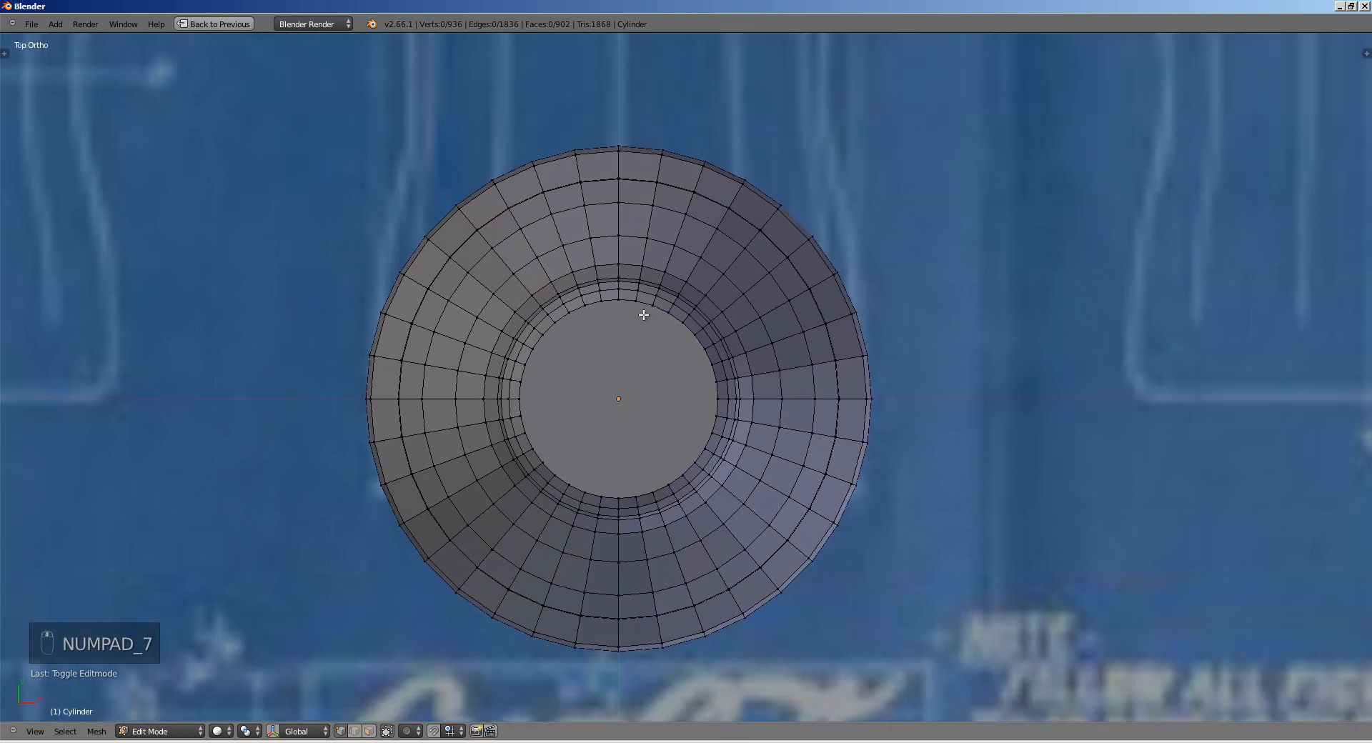
key("ctrl+Tab")
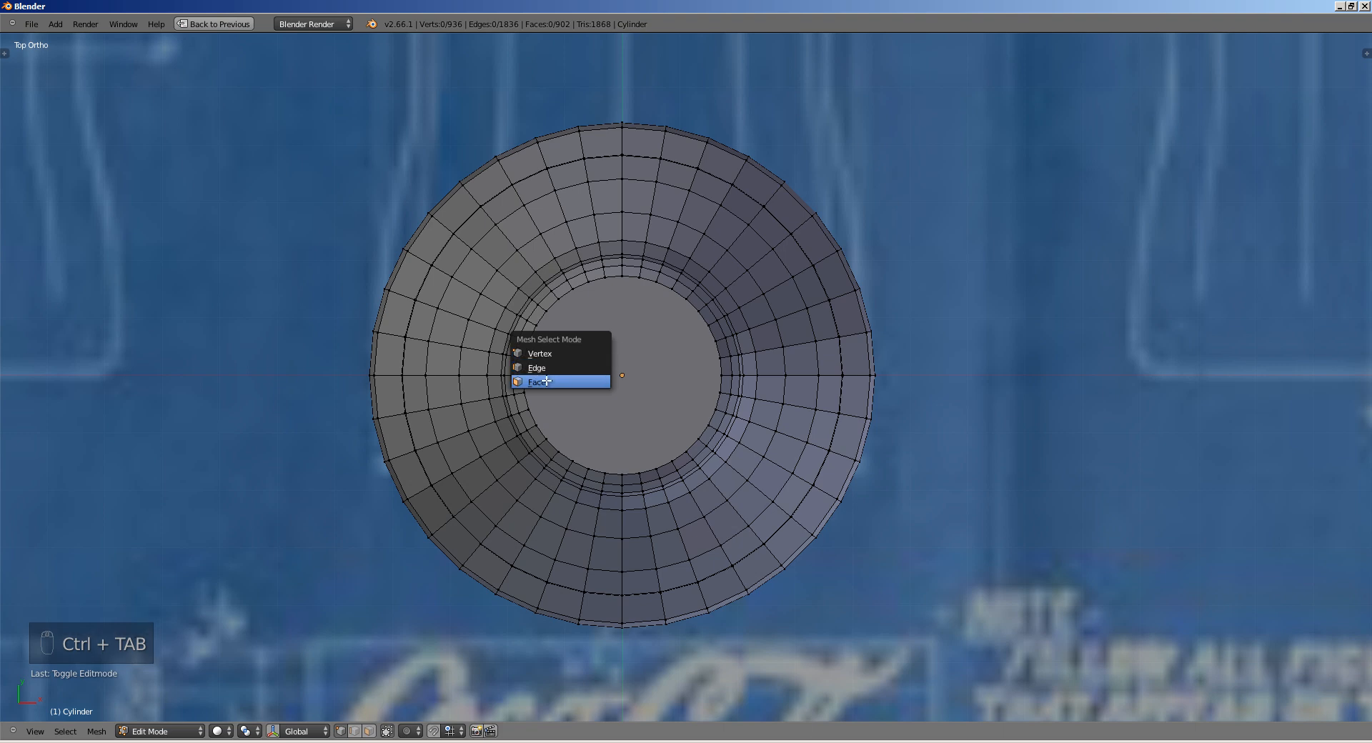
left_click(546, 381)
right_click(620, 366)
key("x")
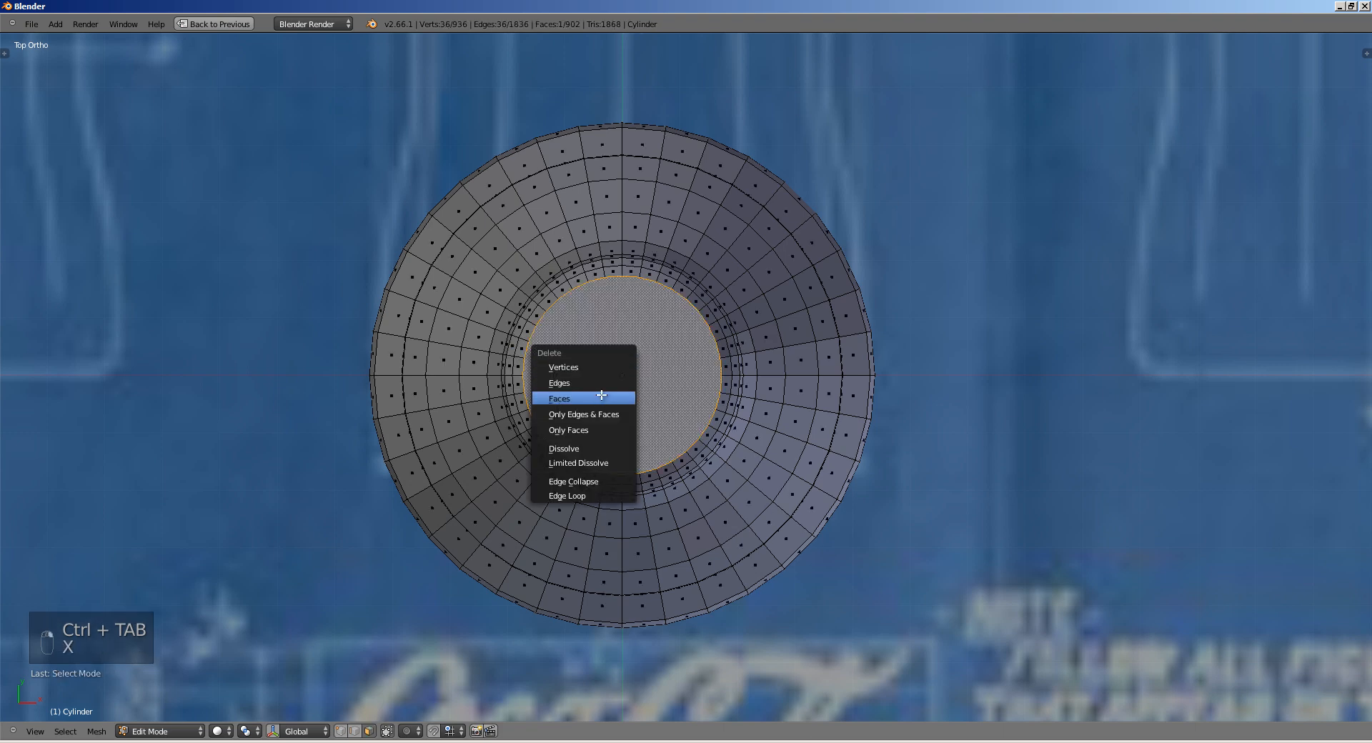
left_click(602, 396)
Step: Delete the cap face closing the underside of the bottle
middle_click_drag(601, 395, 593, 369, "shift")
mouse_move(577, 427)
middle_mouse_down()
mouse_move(593, 451)
mouse_move(588, 425)
middle_mouse_up()
key("x")
left_click(570, 412)
middle_click_drag(591, 377, 600, 407)
key("KP_7")
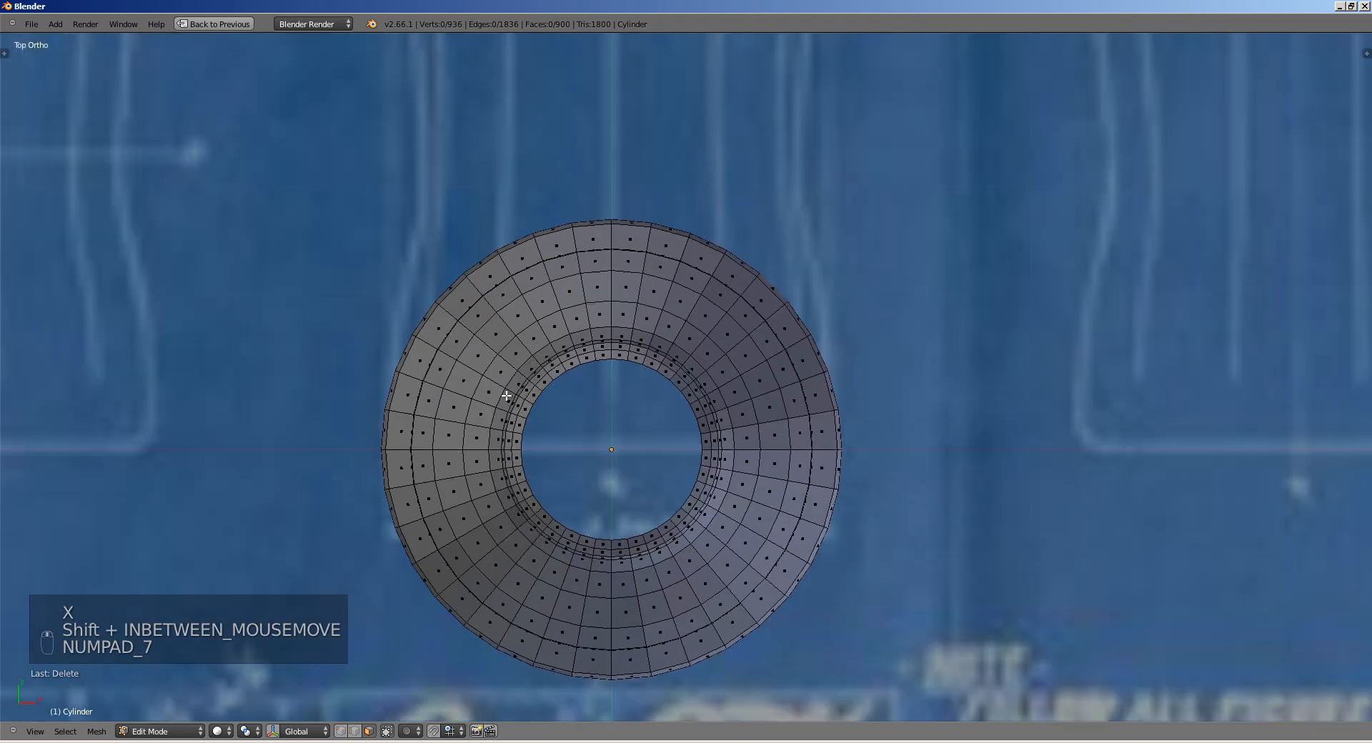
scroll(506, 395, "down", 2)
left_click(614, 563, "alt")
left_click(659, 558, "alt+shift")
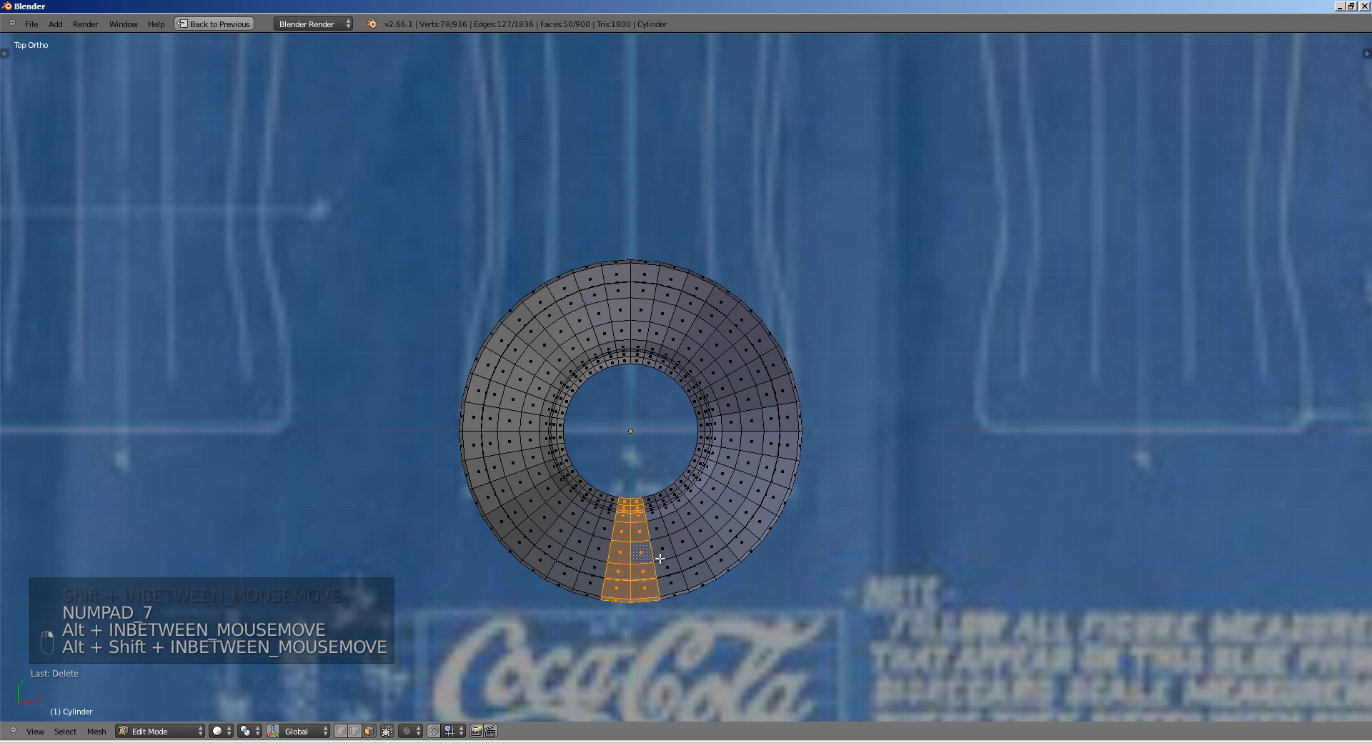
left_click(673, 560, "alt+shift")
left_click(613, 551, "alt+shift")
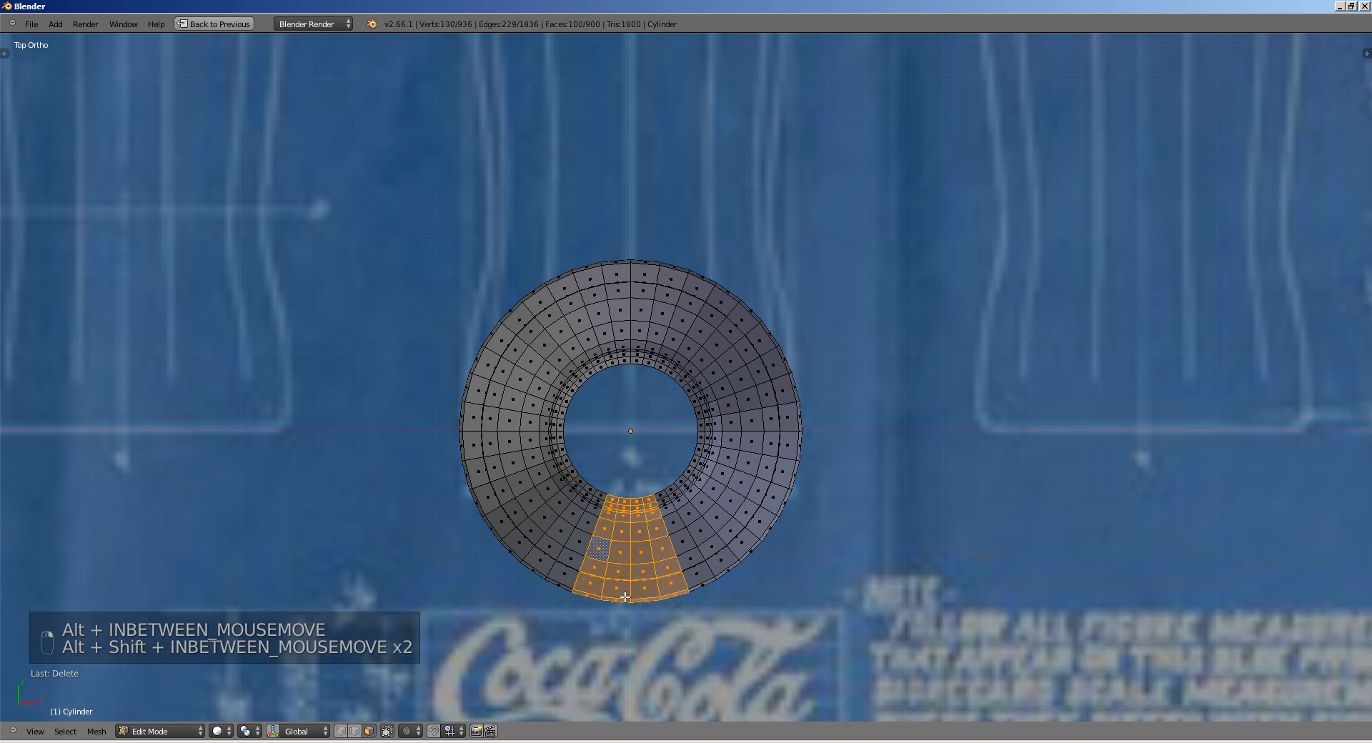
middle_click_drag(625, 598, 618, 431)
key("a")
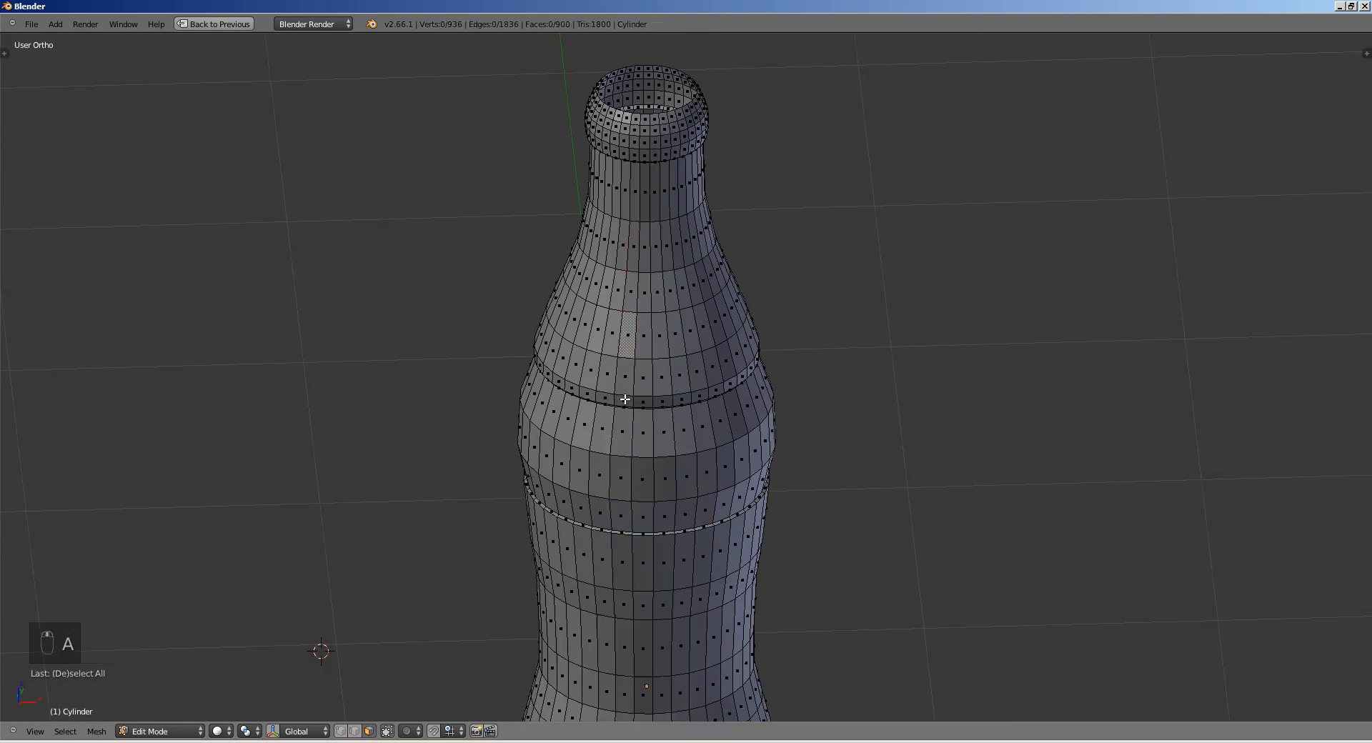
Step: Select four adjacent vertical face columns at the bottle's front, invert the selection and delete all the other faces
left_click(638, 397, "alt")
left_click(650, 395, "alt+shift")
left_click(675, 393, "alt+shift")
left_click(678, 392, "alt+shift")
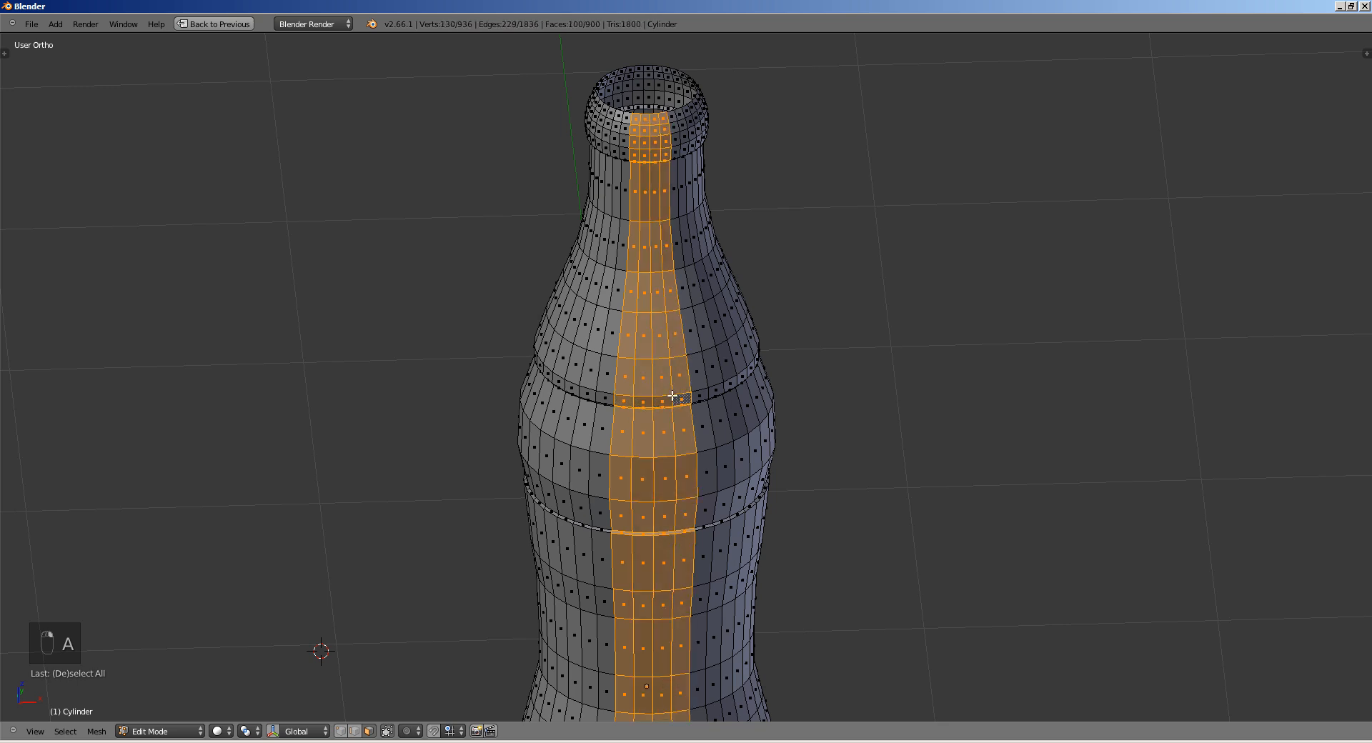
middle_click_drag(676, 395, 625, 386)
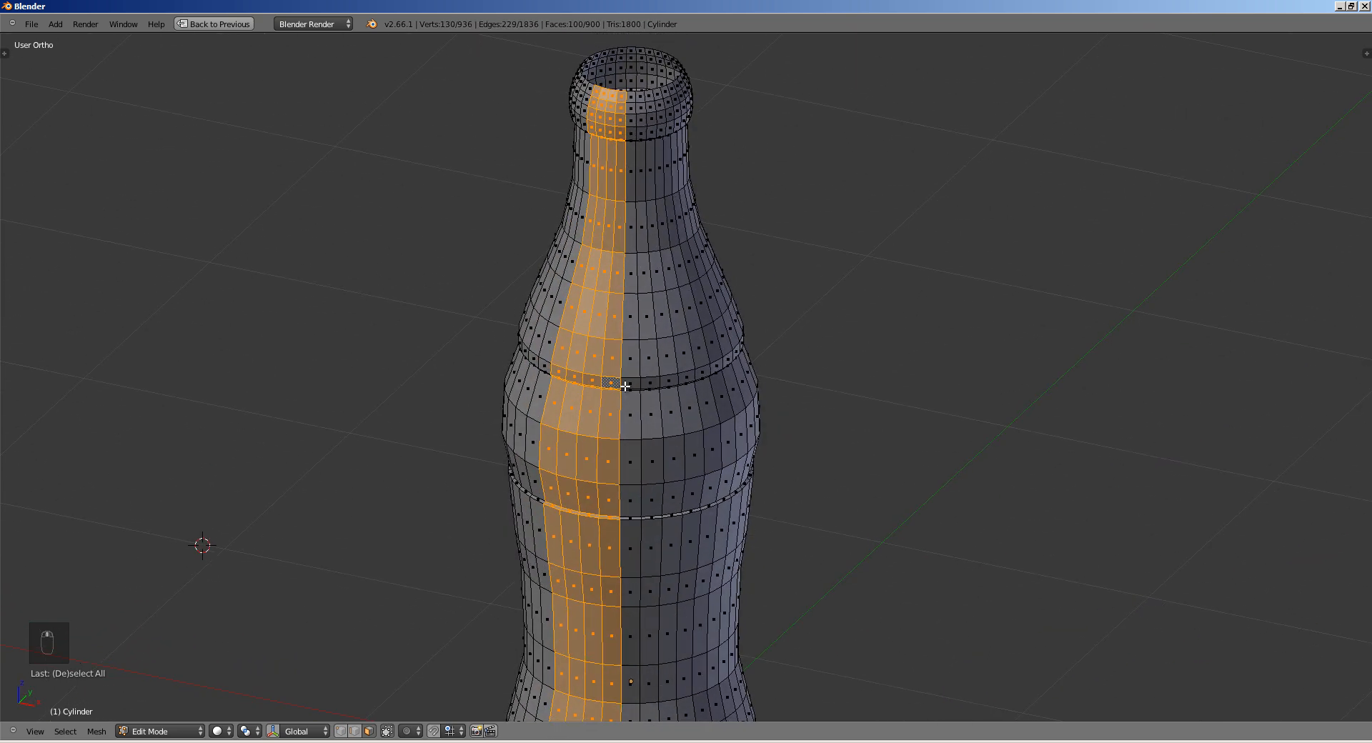
key("ctrl+i")
key("Delete")
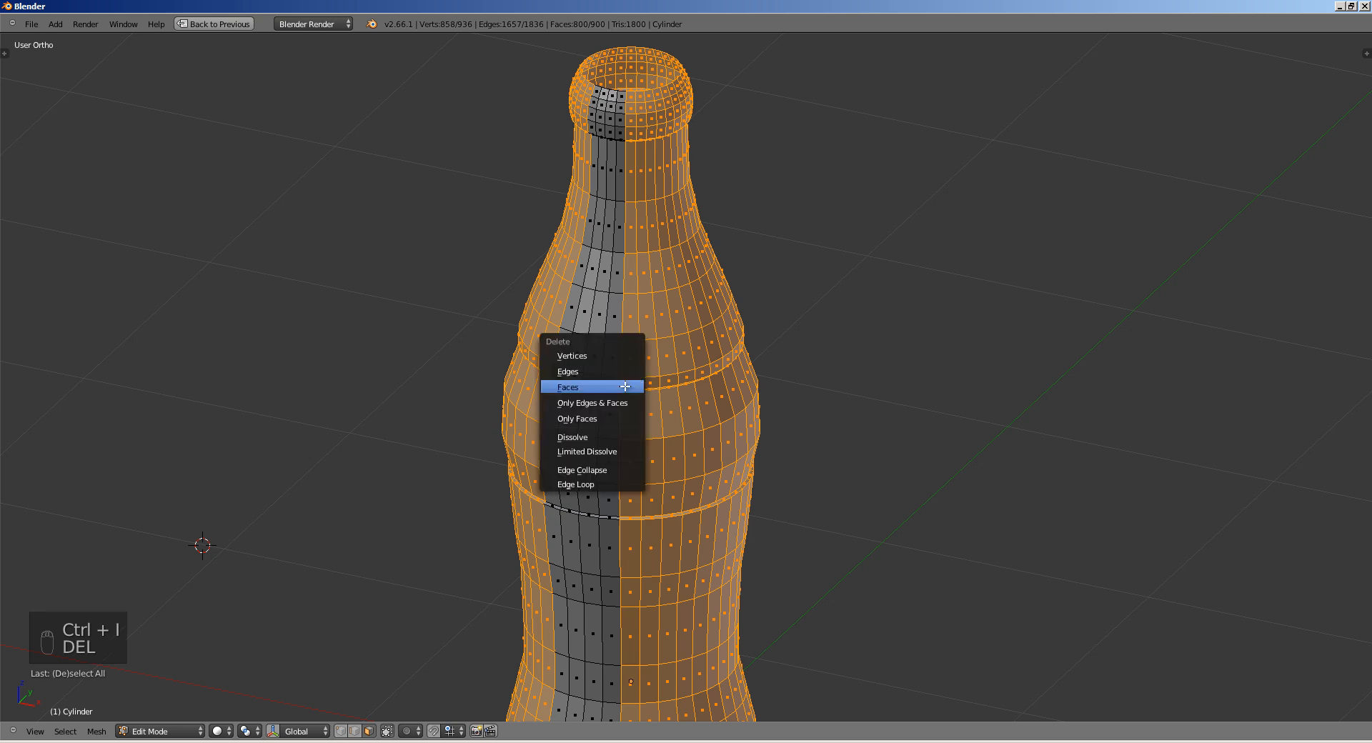
left_click(625, 386)
Step: Examine the remaining four-column strip of the bottle from several angles in Edit Mode and Object Mode
middle_click_drag(364, 418, 554, 367)
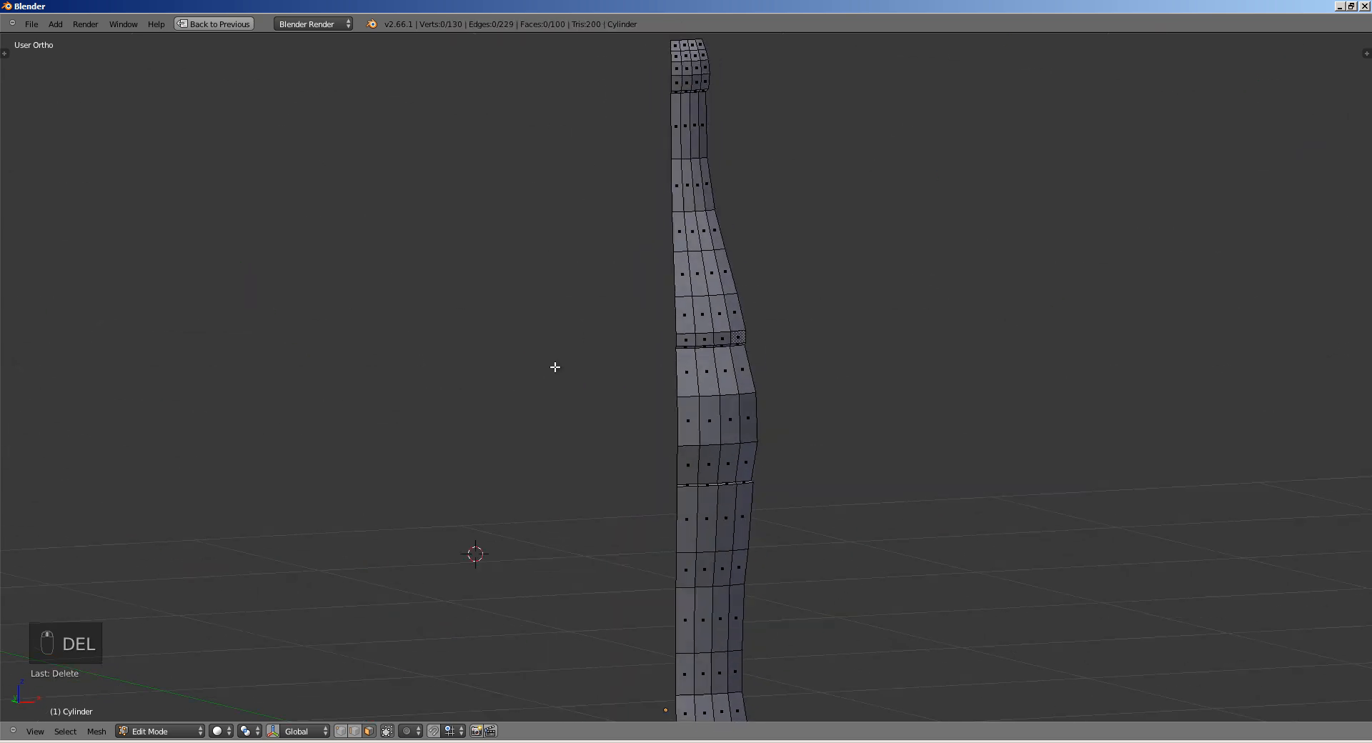
scroll(693, 368, "down", 3)
middle_click_drag(698, 376, 614, 402)
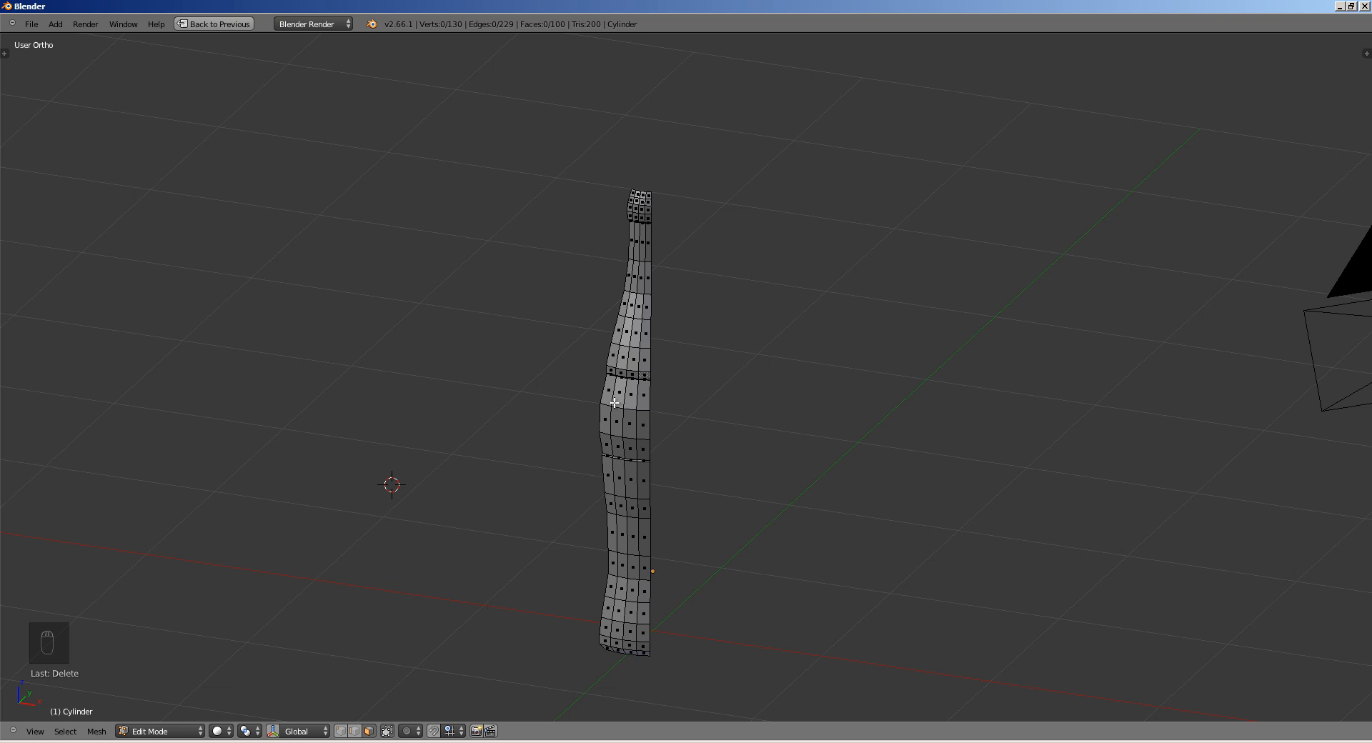
middle_click_drag(514, 472, 637, 484)
key("Tab")
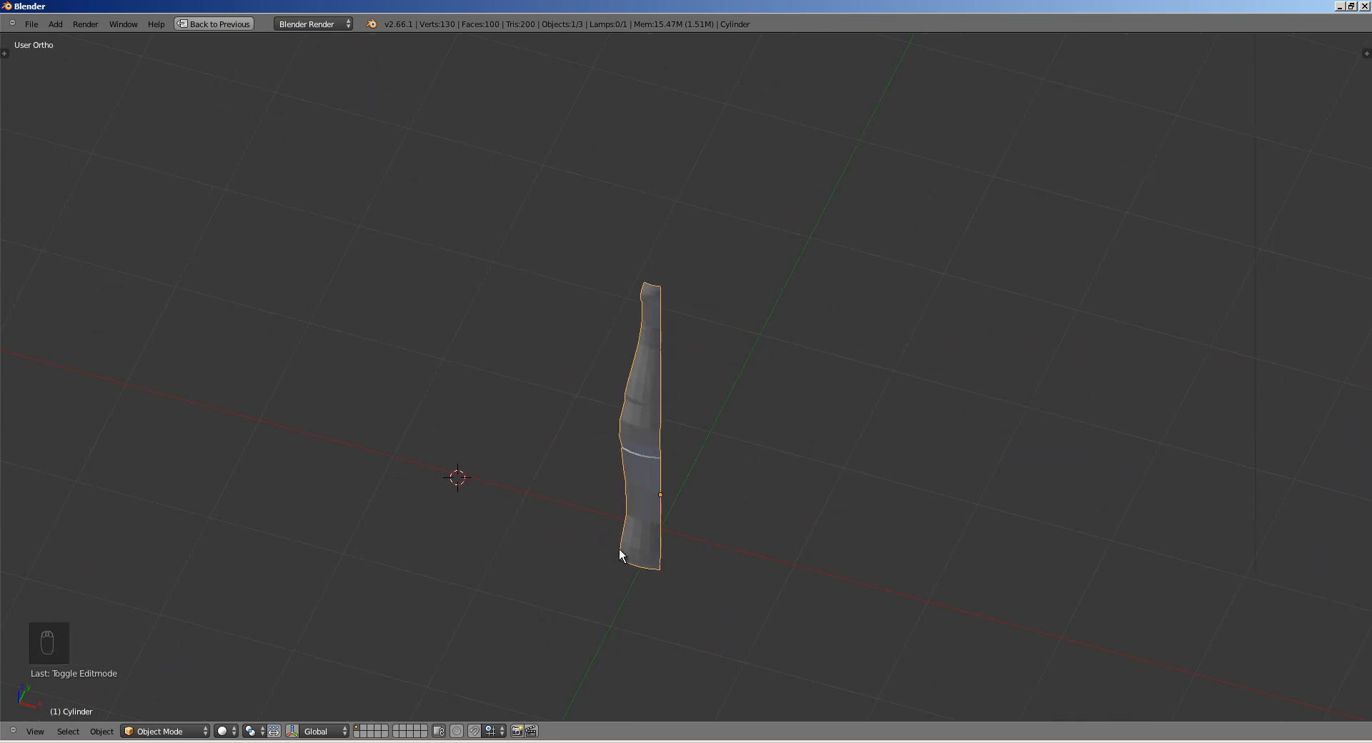
mouse_move(629, 451)
middle_mouse_down()
mouse_move(597, 429)
mouse_move(646, 426)
mouse_move(651, 367)
mouse_move(720, 430)
middle_mouse_up()
scroll(596, 428, "up", 3)
key("Tab")
Step: In front wireframe view, knife-cut a V in the strip's two middle columns near the base, pointing down to the centre edge
key("KP_1")
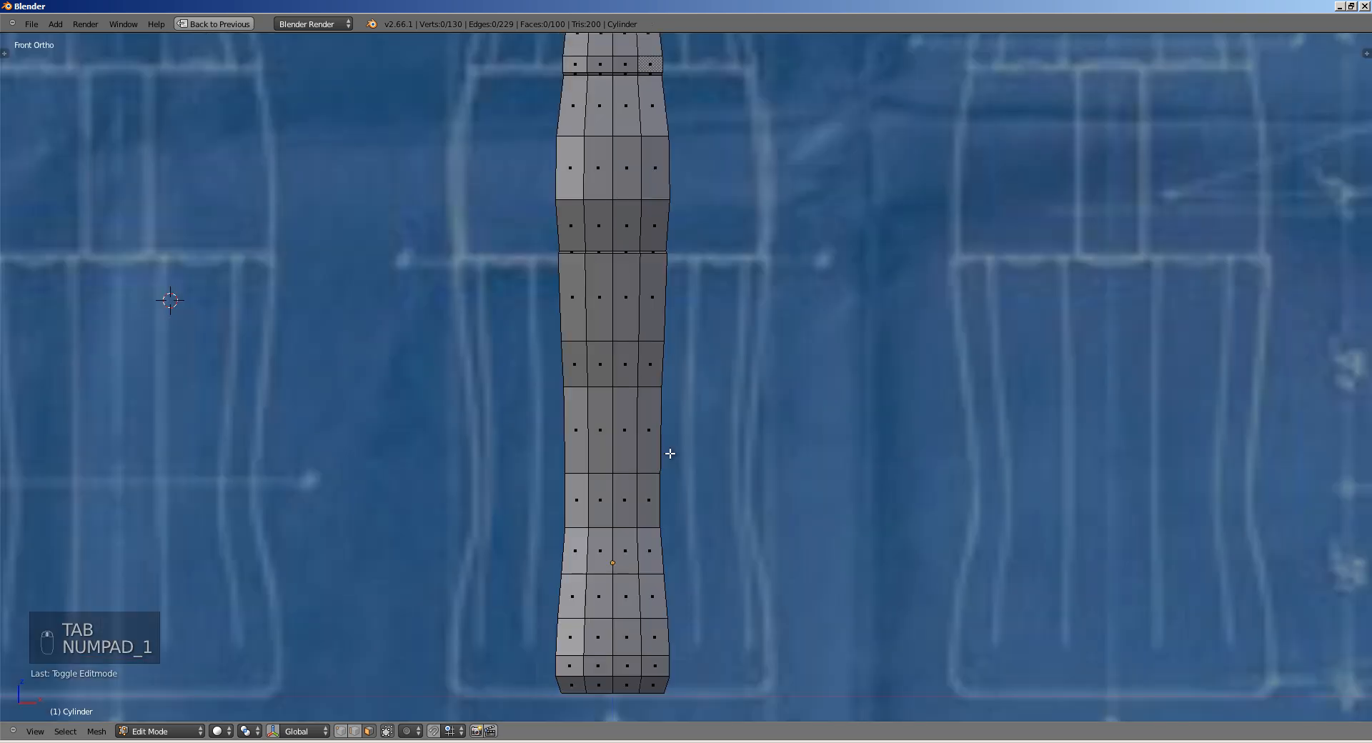
scroll(604, 489, "up", 3)
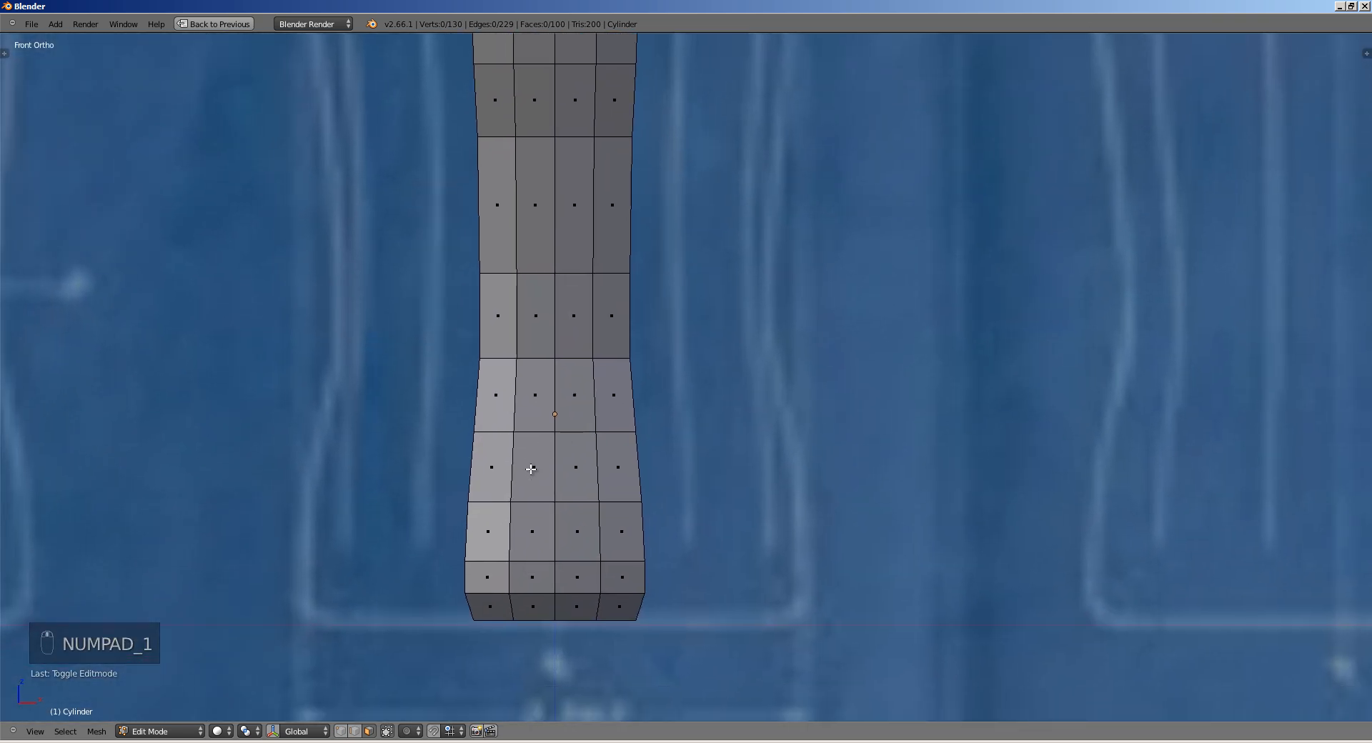
key("z")
middle_click_drag(582, 505, 635, 415, "shift")
scroll(574, 437, "up", 1)
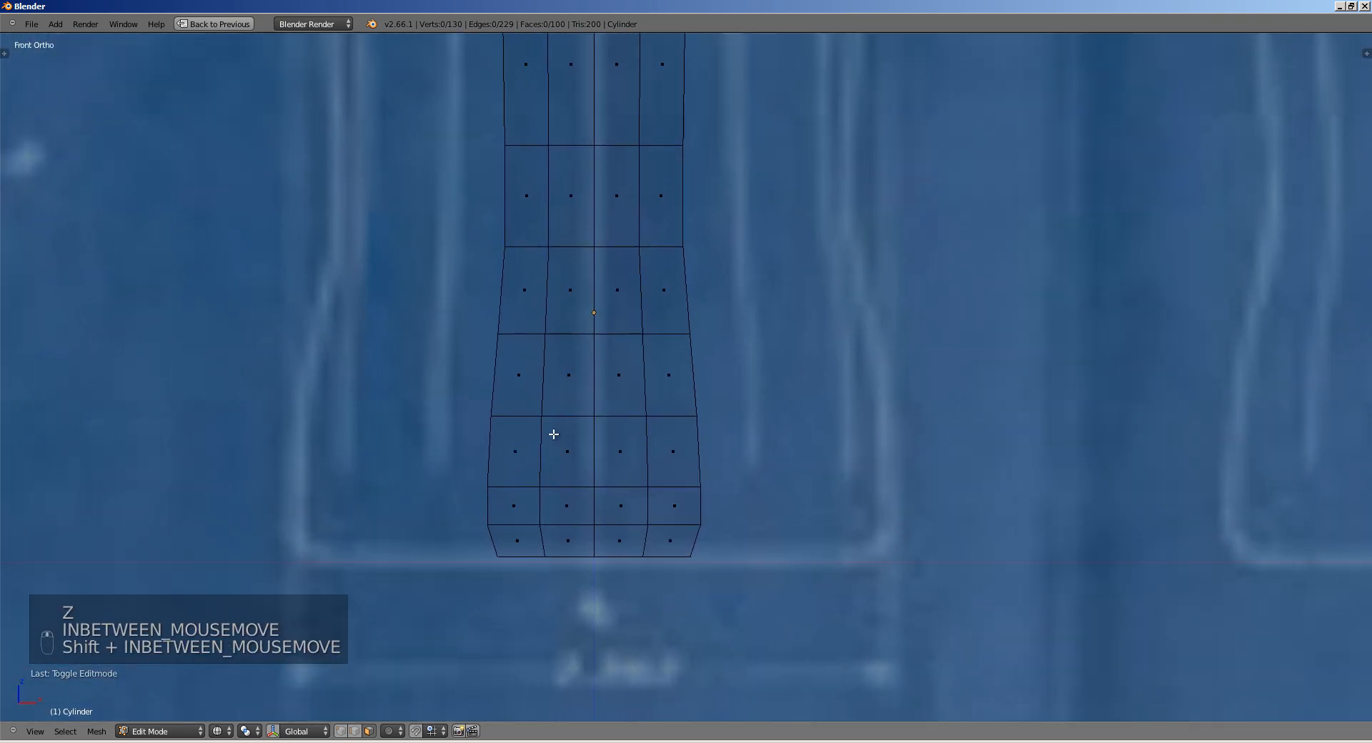
key("k")
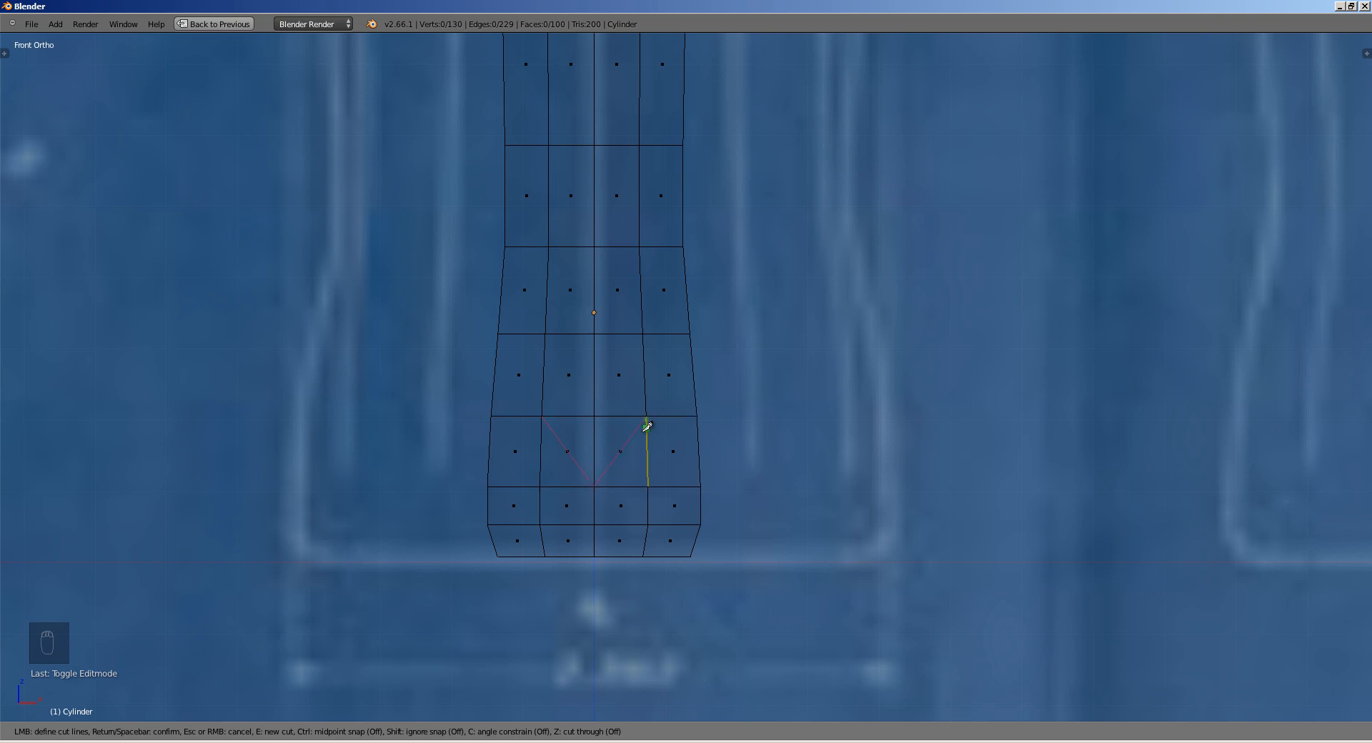
key("Return")
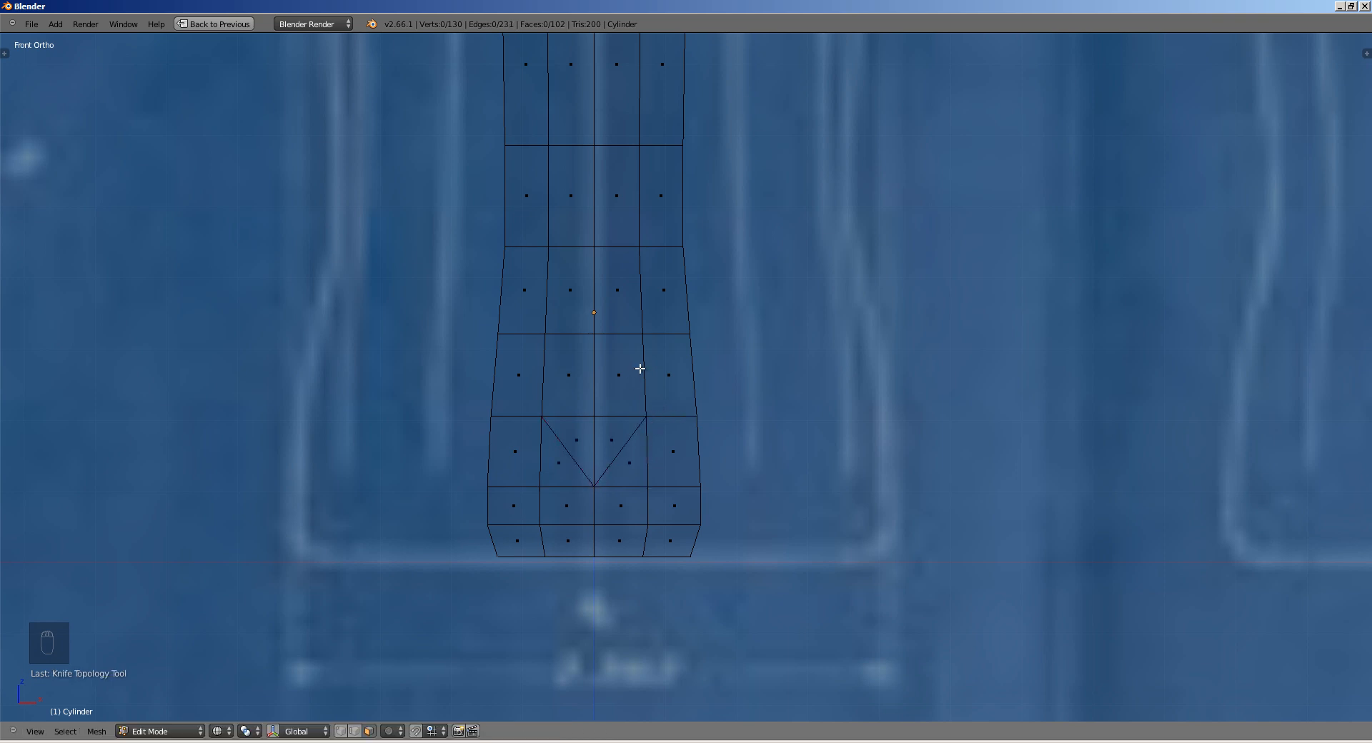
mouse_move(640, 368)
middle_mouse_down()
mouse_move(557, 377)
mouse_move(478, 413)
mouse_move(505, 447)
mouse_move(515, 438)
middle_mouse_up()
key("z")
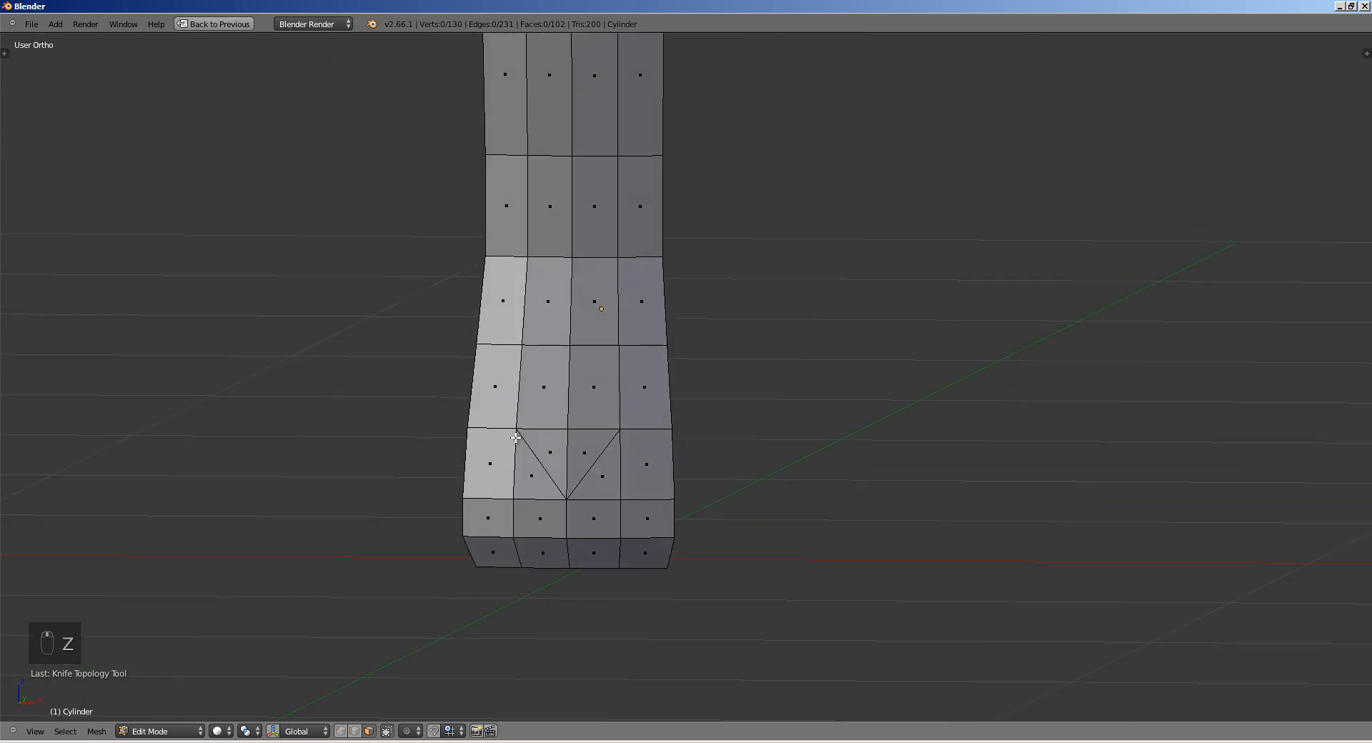
middle_click_drag(564, 504, 598, 453, "shift")
Step: Knife-cut an inverted V in the two middle columns on the upper shoulder, with its tip on the centre edge
key("KP_1")
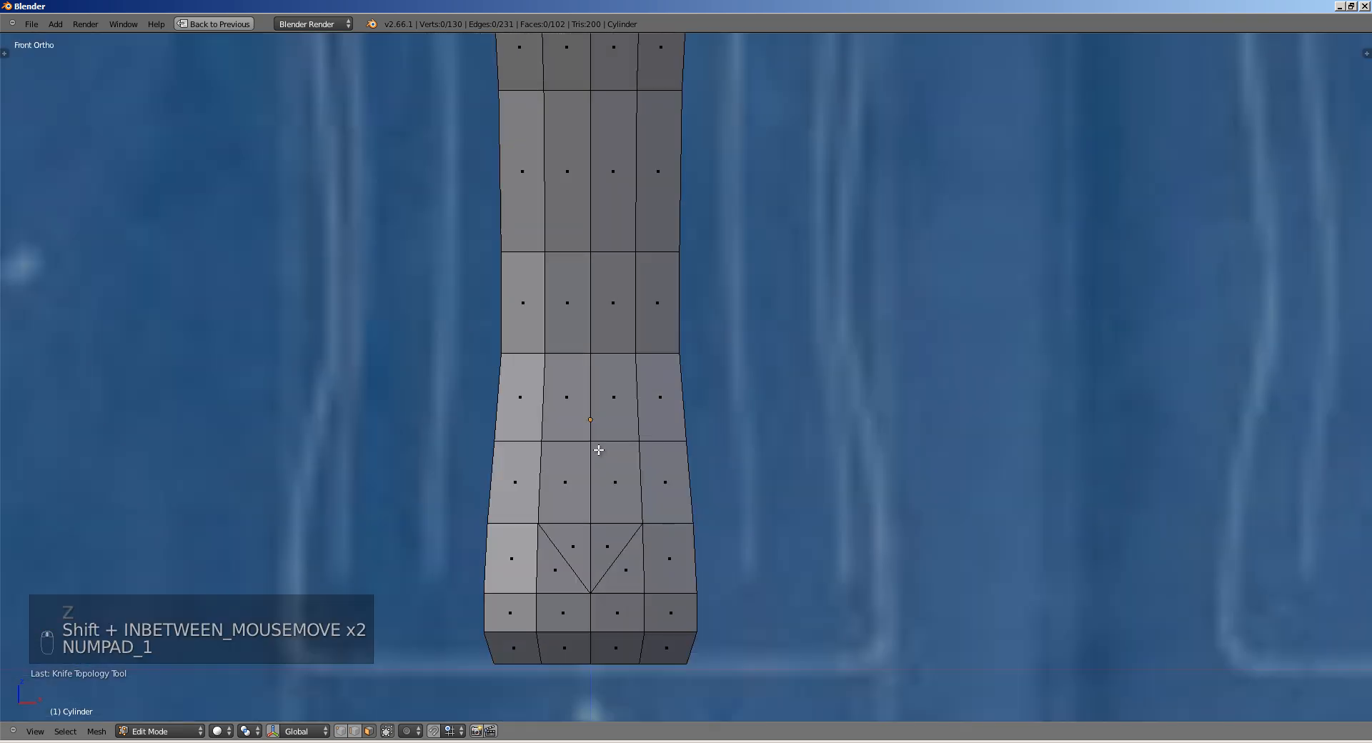
scroll(621, 532, "down", 4)
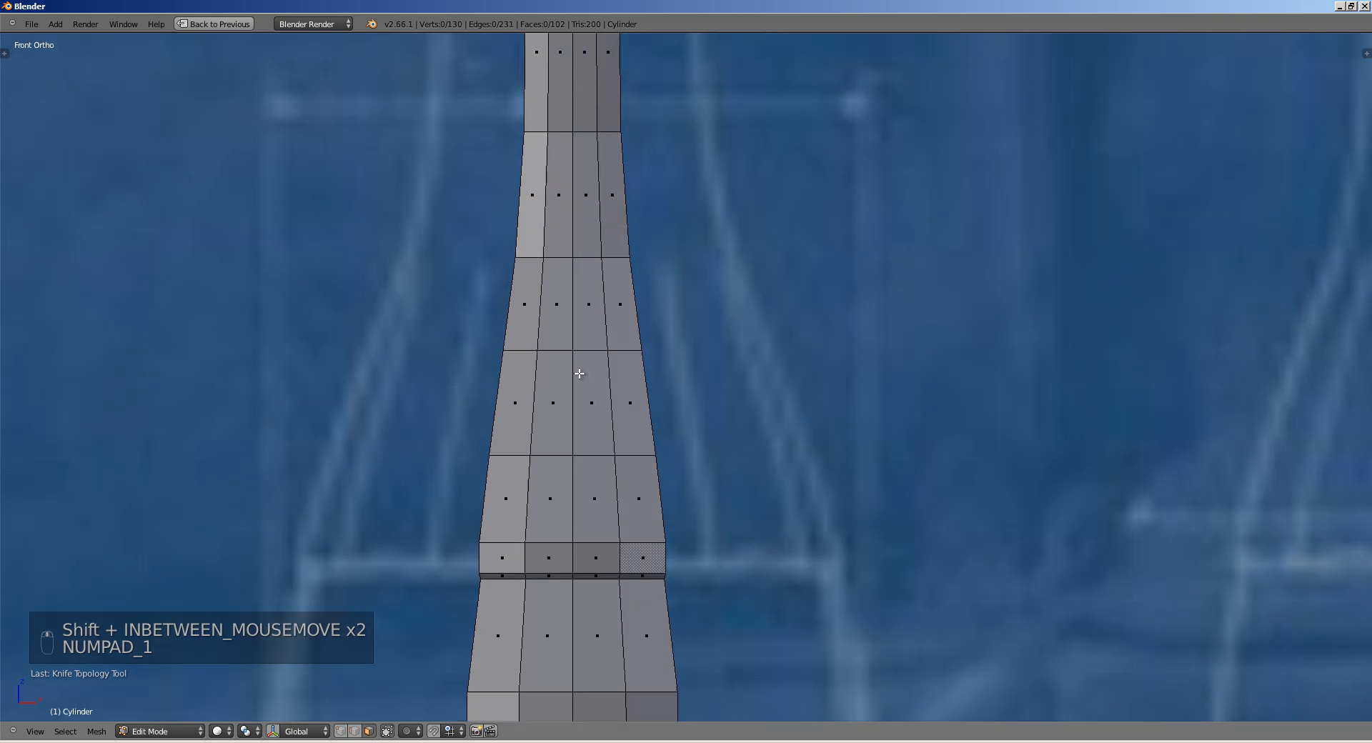
key("z")
key("k")
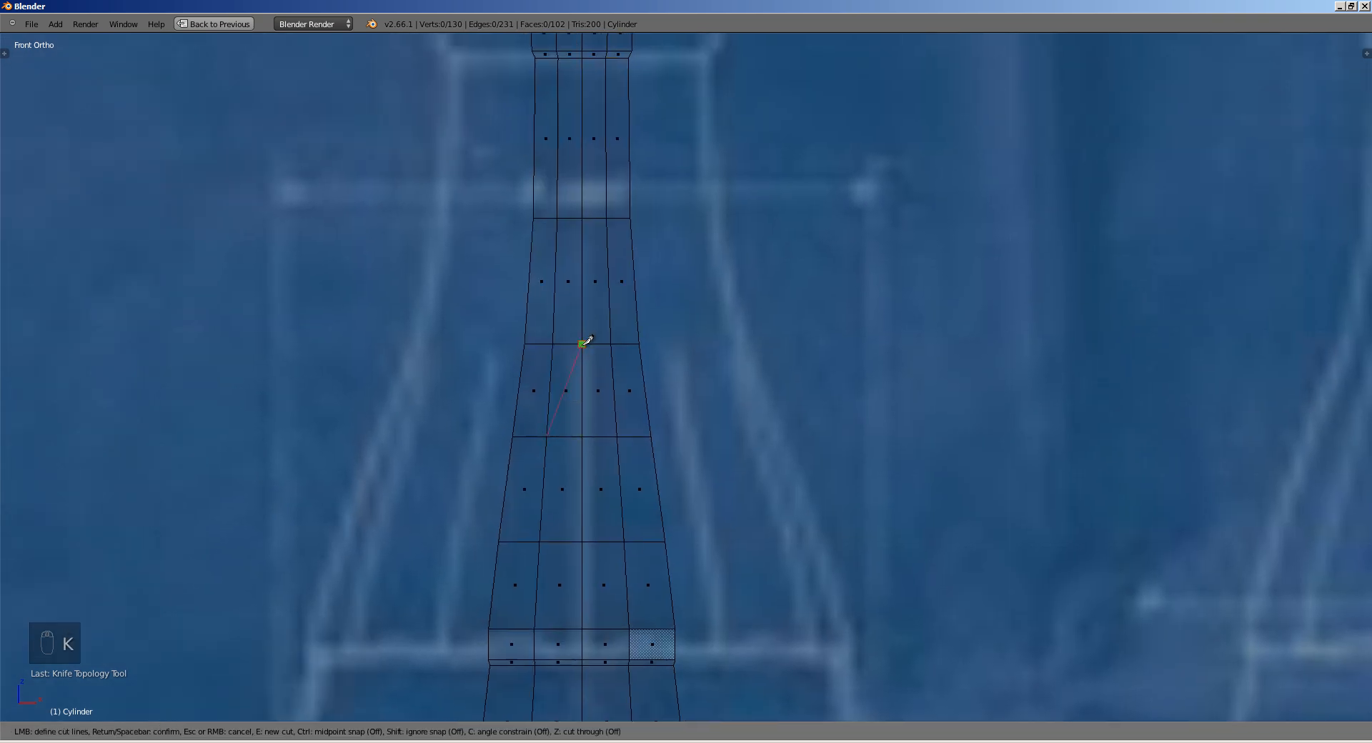
left_click(617, 434)
key("Return")
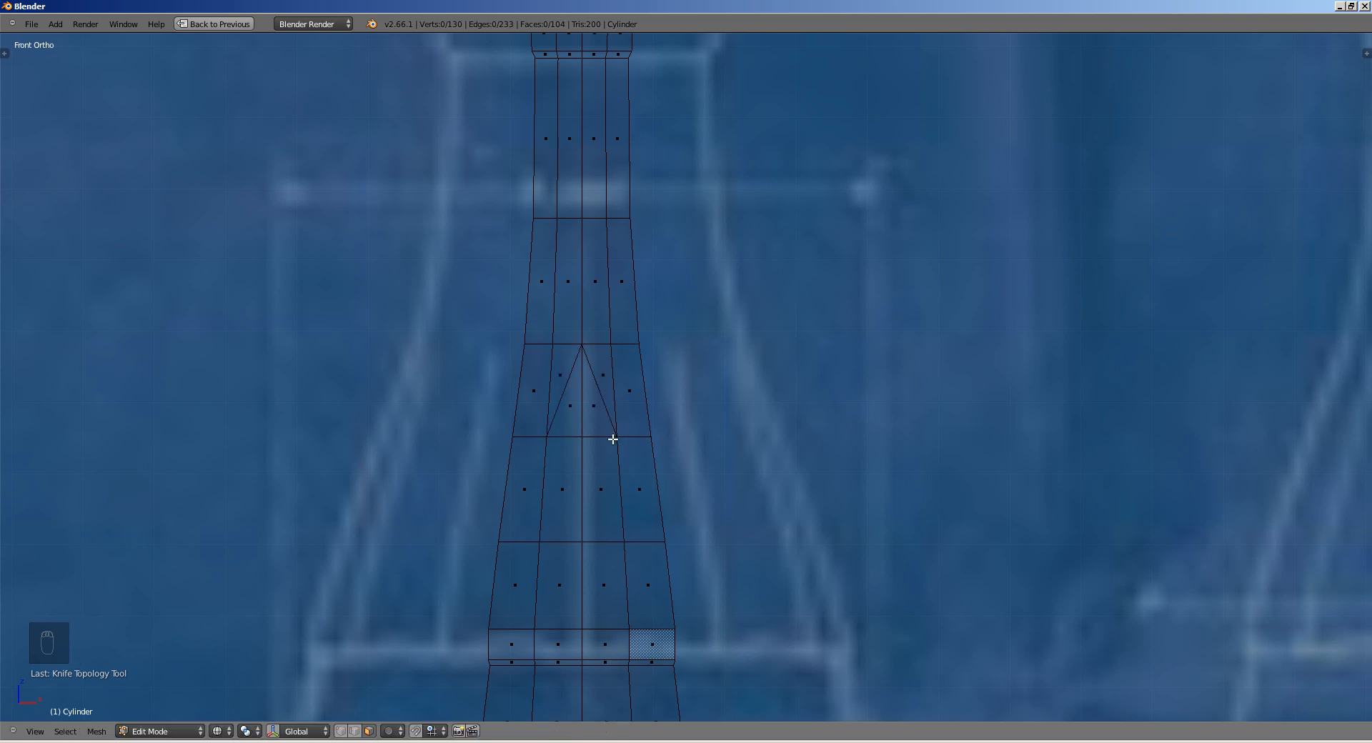
key("z")
mouse_move(579, 394)
middle_mouse_down()
mouse_move(569, 420)
mouse_move(514, 431)
mouse_move(493, 346)
middle_mouse_up()
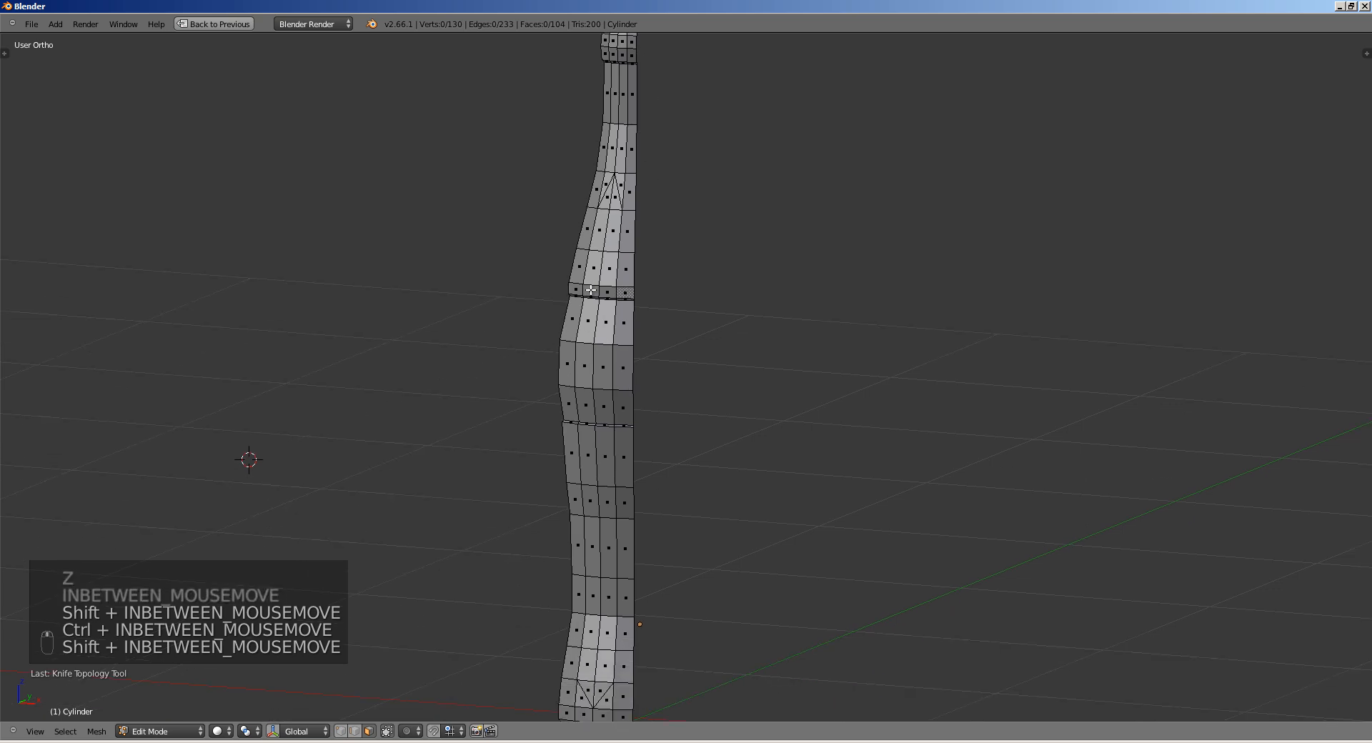
Step: In edge select mode, select the centre vertical edges of the upper and lower flutes and move them inward about 0.011 along Y
key("ctrl+Tab")
left_click(590, 234)
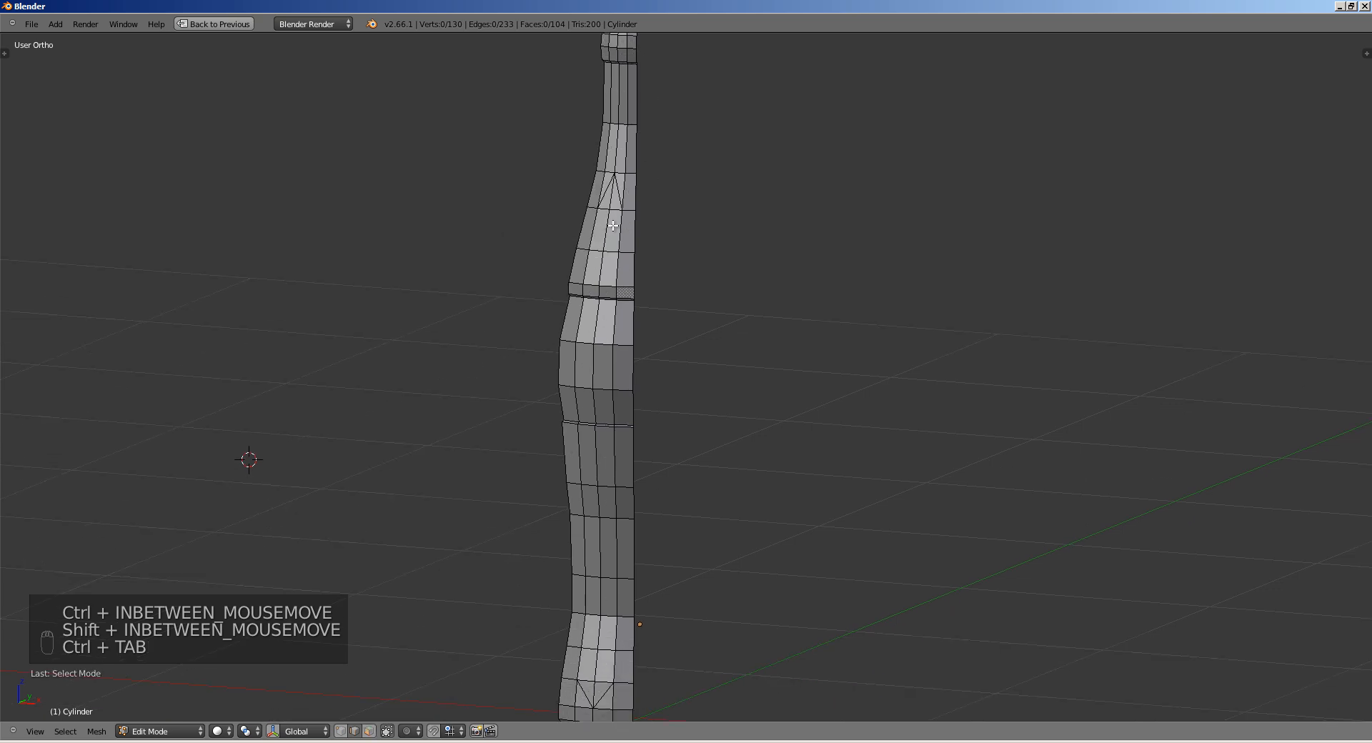
left_click(609, 232)
right_click(602, 279, "shift")
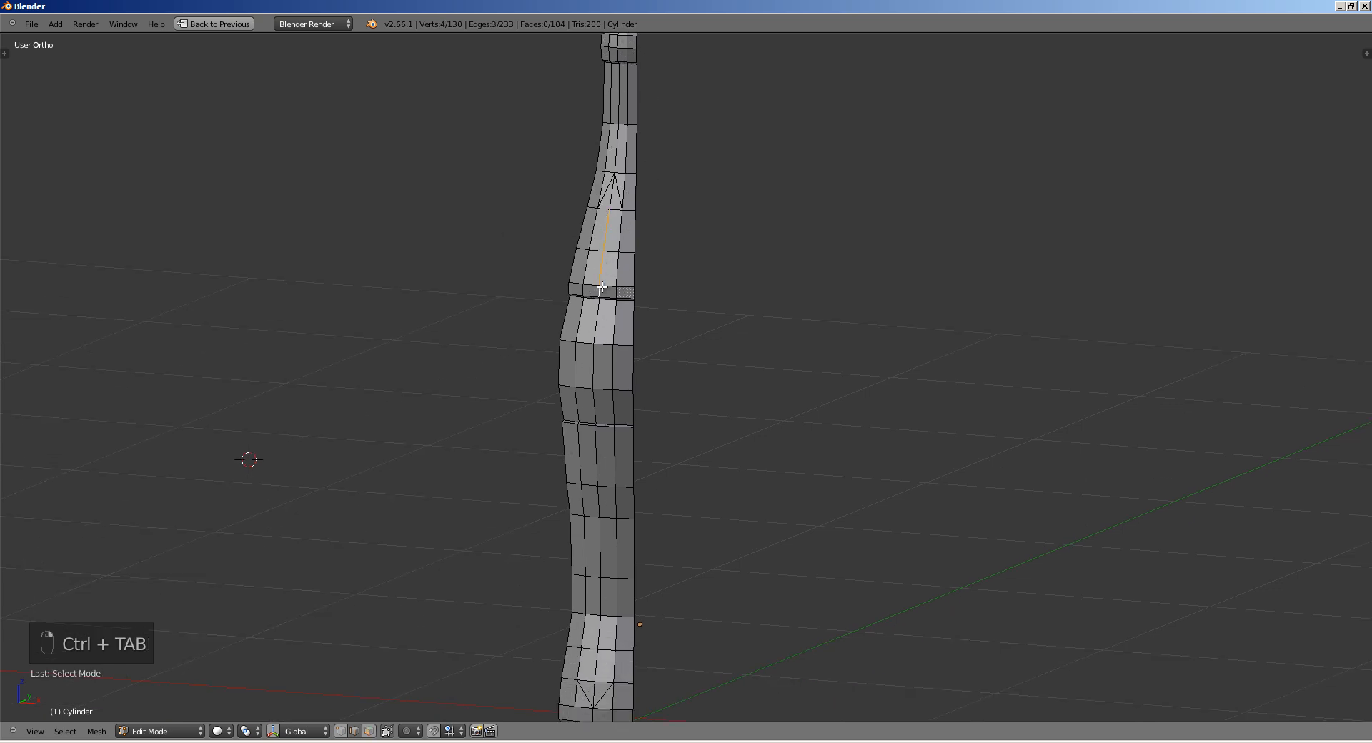
middle_click_drag(597, 359, 608, 323)
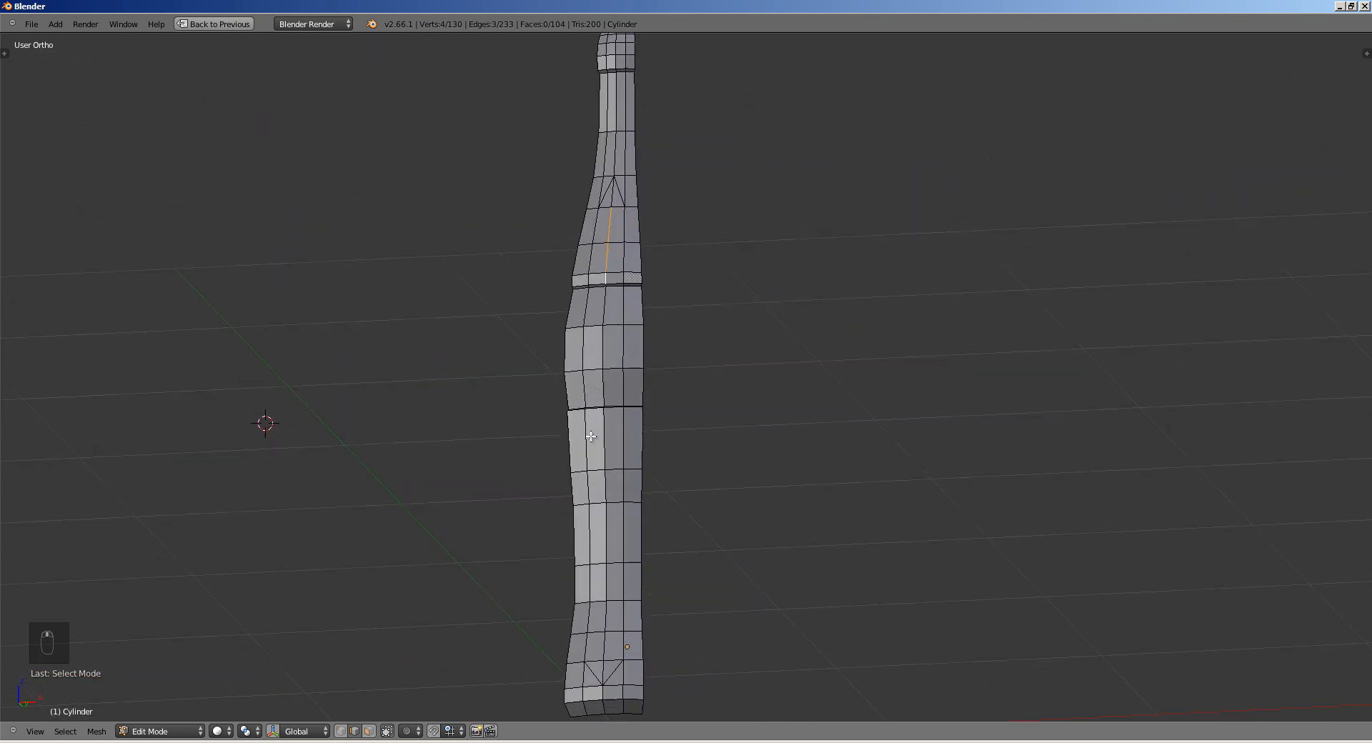
middle_click_drag(591, 436, 598, 651)
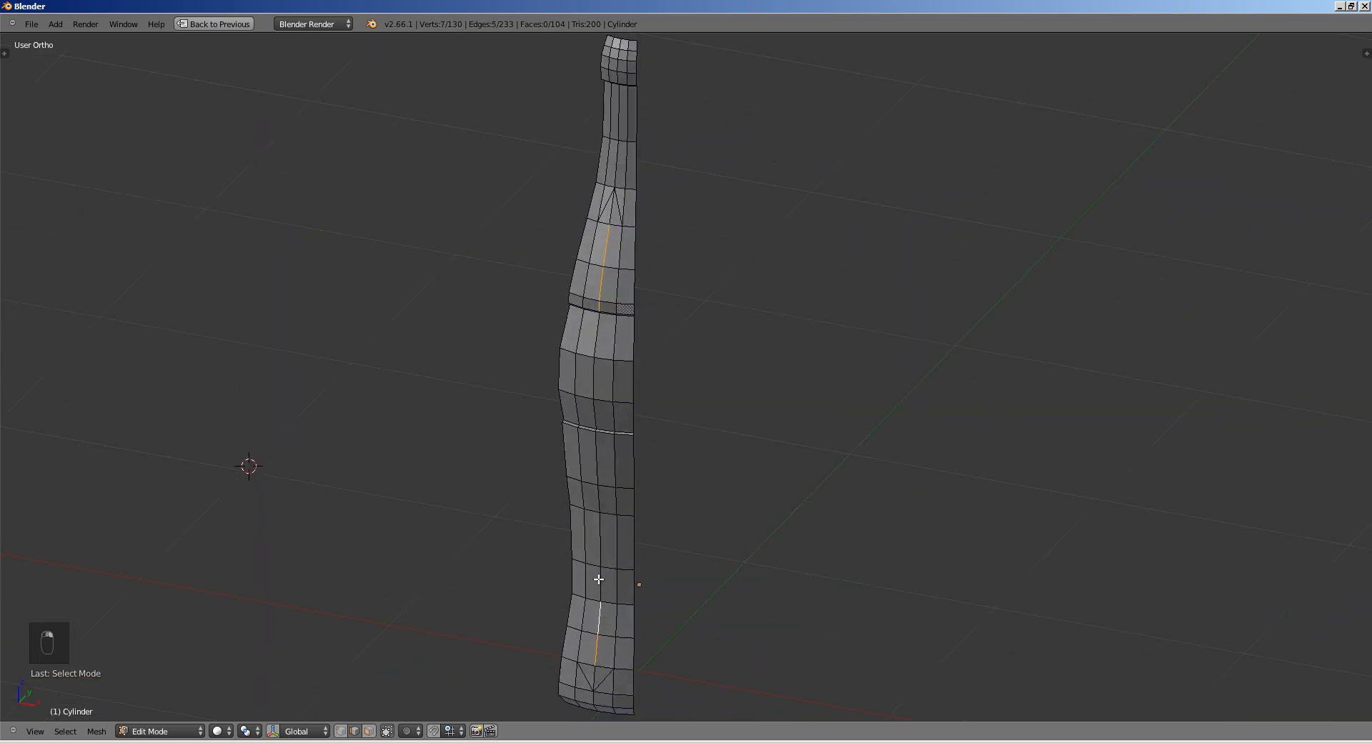
middle_click_drag(656, 427, 717, 405)
key("KP_7")
key("z")
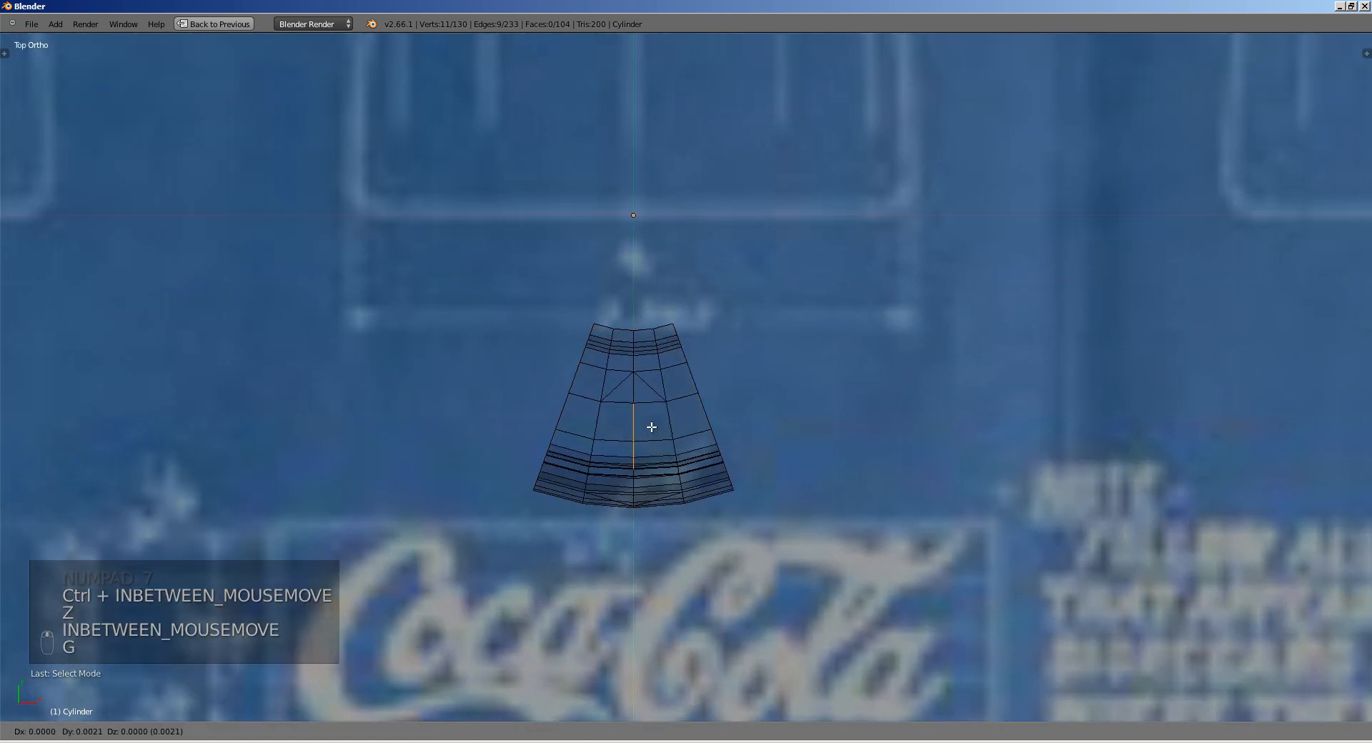
key("g")
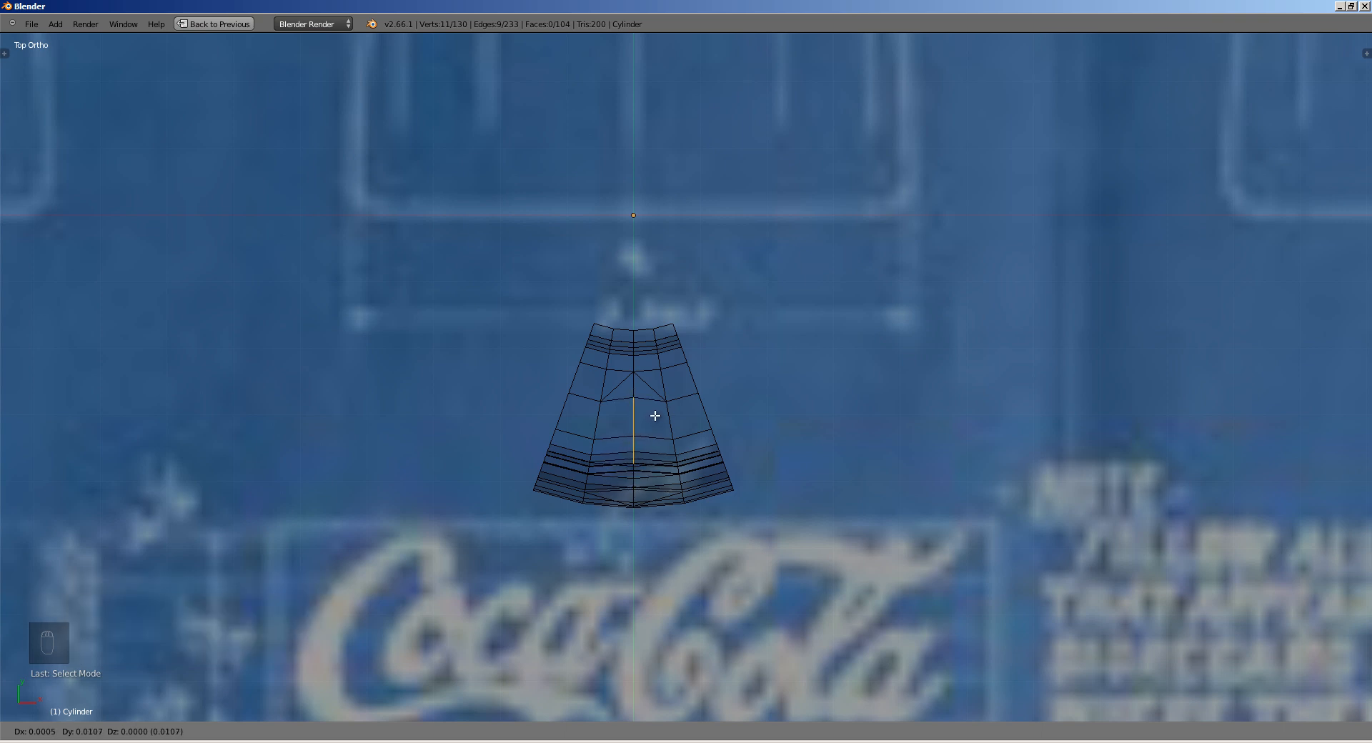
left_click(655, 416)
Step: Push the selected centre edges slightly further inward toward the bottle's axis in top view
middle_click_drag(649, 459, 666, 433)
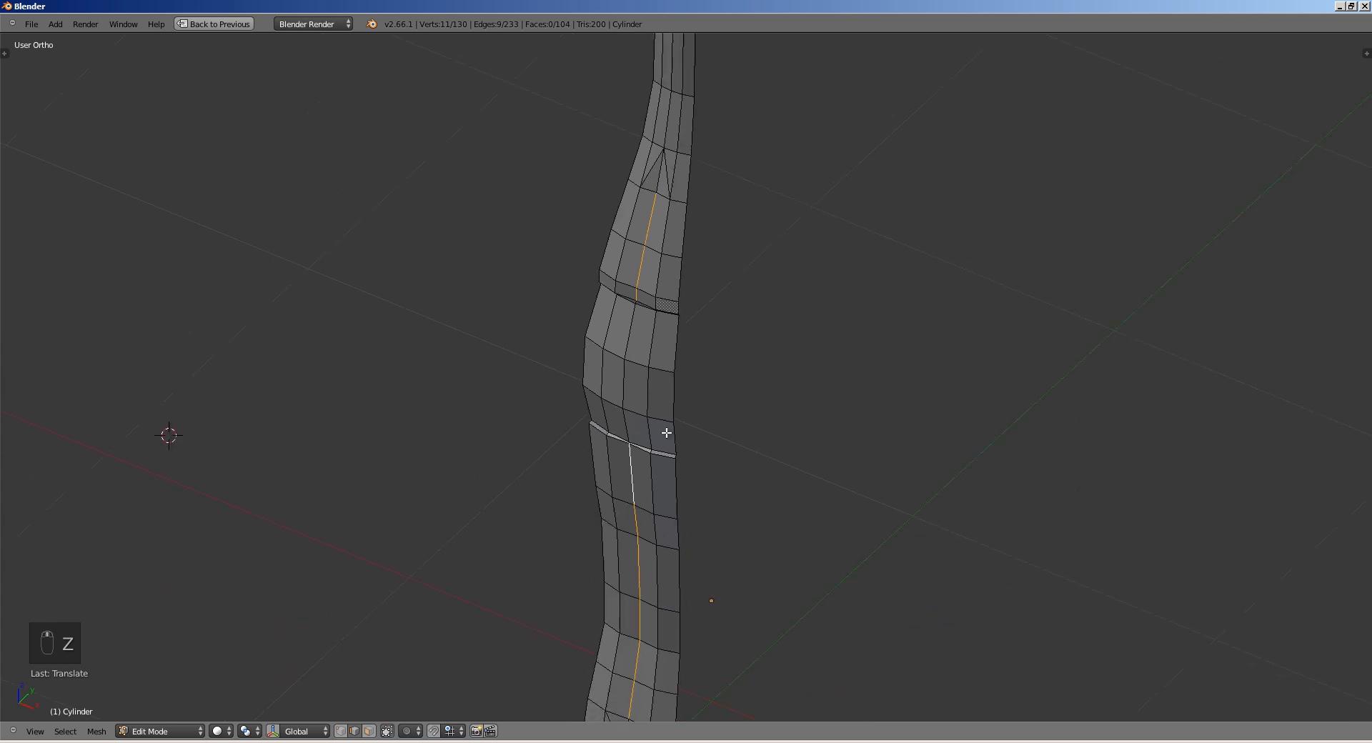
scroll(642, 493, "down", 2)
middle_click_drag(614, 506, 780, 405)
scroll(778, 393, "up", 2)
key("KP_7")
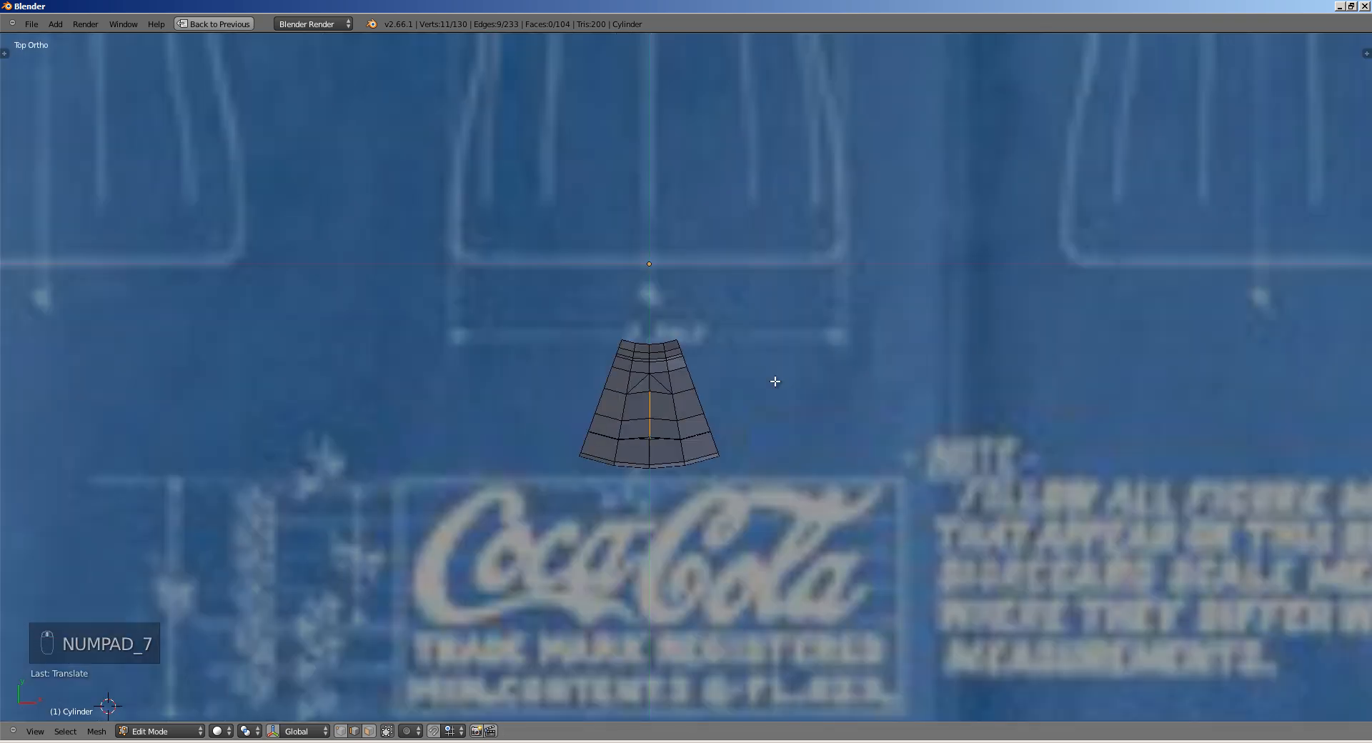
scroll(712, 368, "up", 2)
key("g")
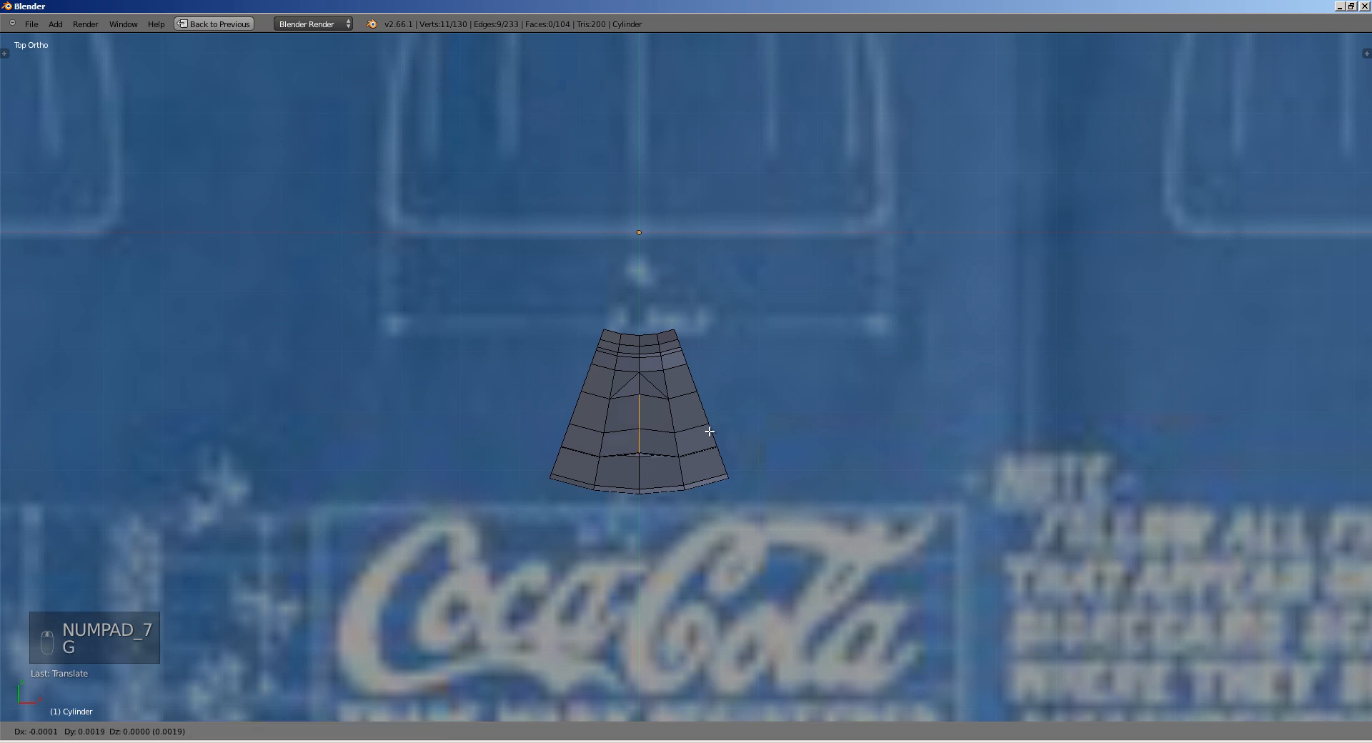
left_click(708, 422)
Step: Return to Object Mode, restore the full layout and add a Subdivision Surface modifier to the bottle strip
middle_click_drag(701, 422, 597, 399)
key("Tab")
key("shift+space")
left_click(1303, 166)
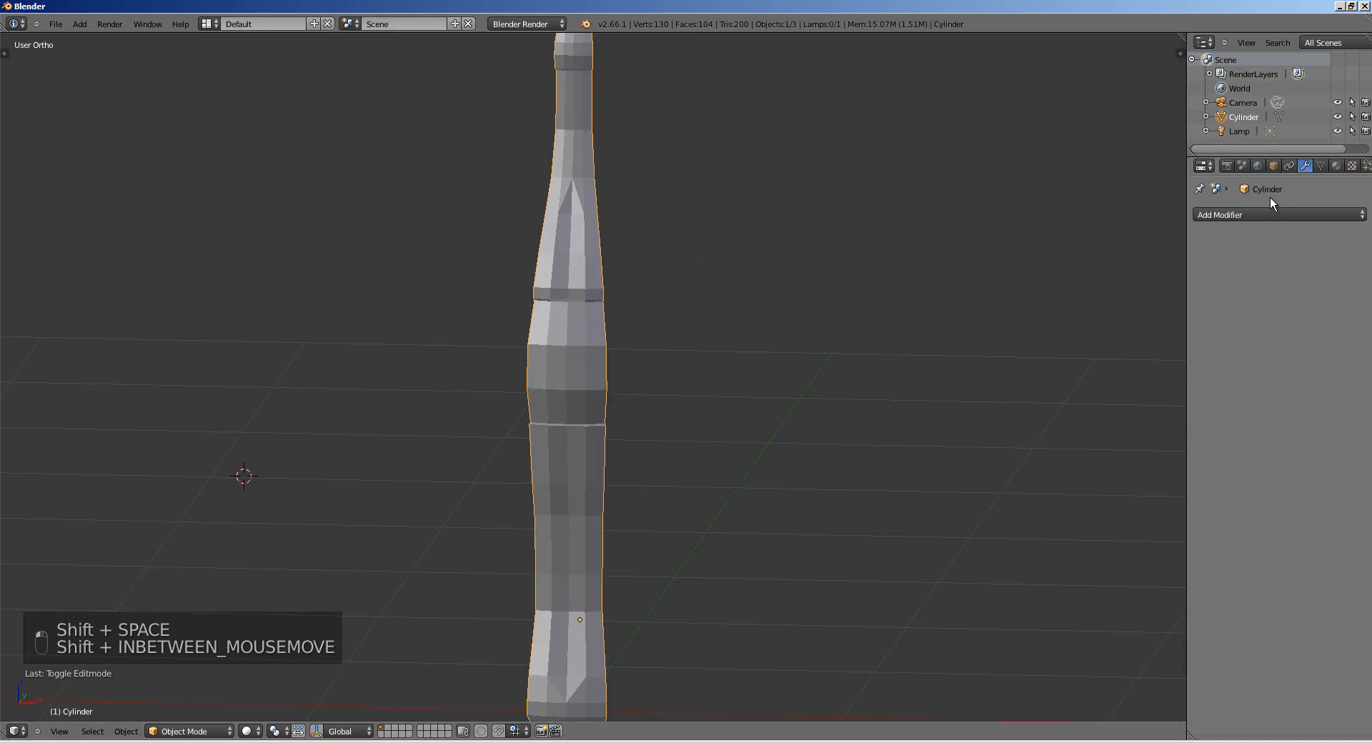
left_click(1270, 214)
left_click(1022, 451)
Step: Set the modifier's view subdivisions to 2 and apply smooth shading to the strip
middle_click_drag(1032, 450, 772, 385)
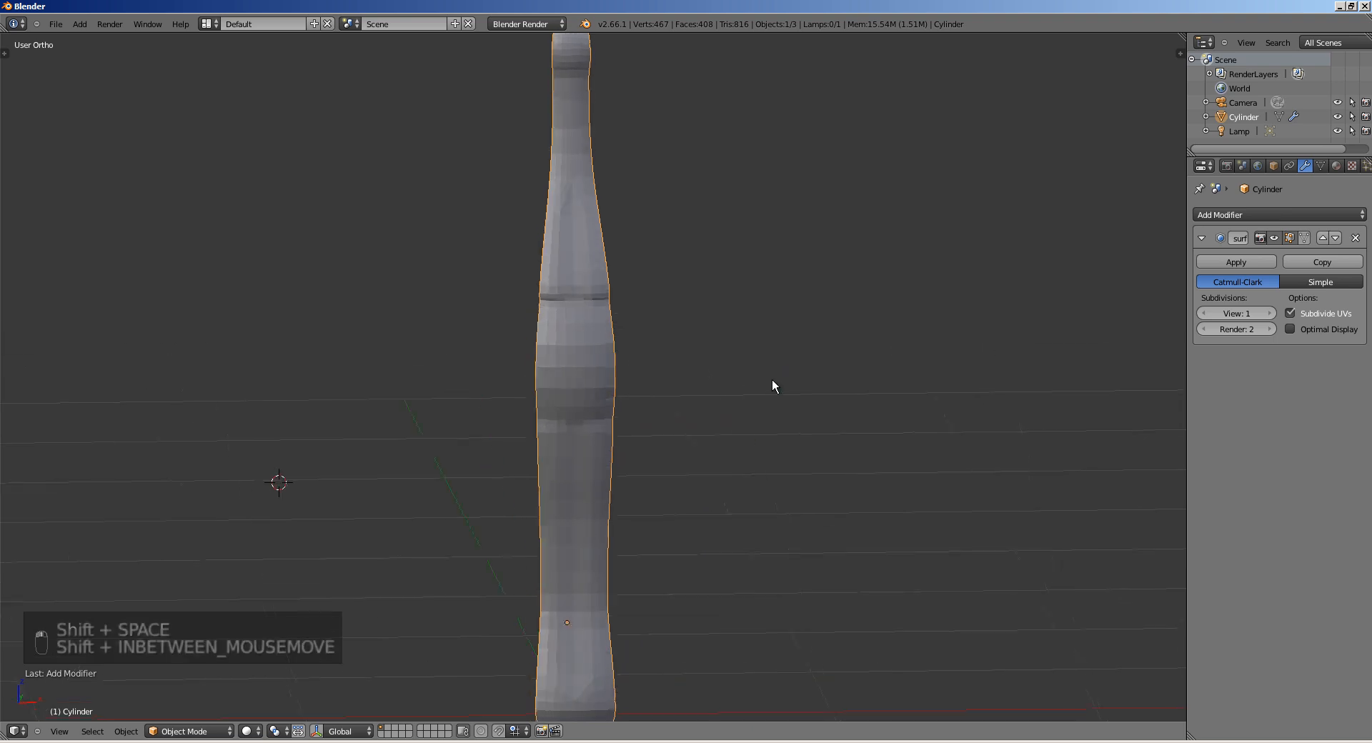
middle_click_drag(1043, 326, 705, 315)
key("t")
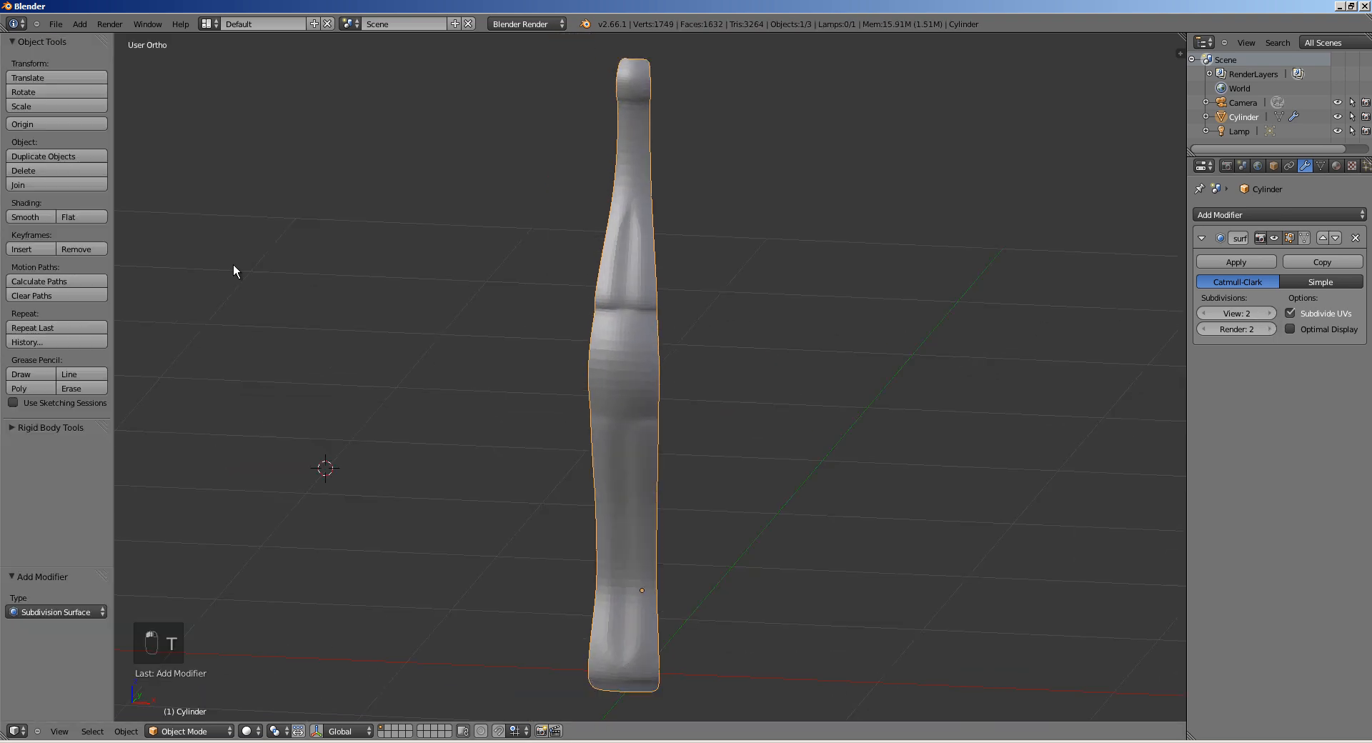
left_click(31, 216)
key("t")
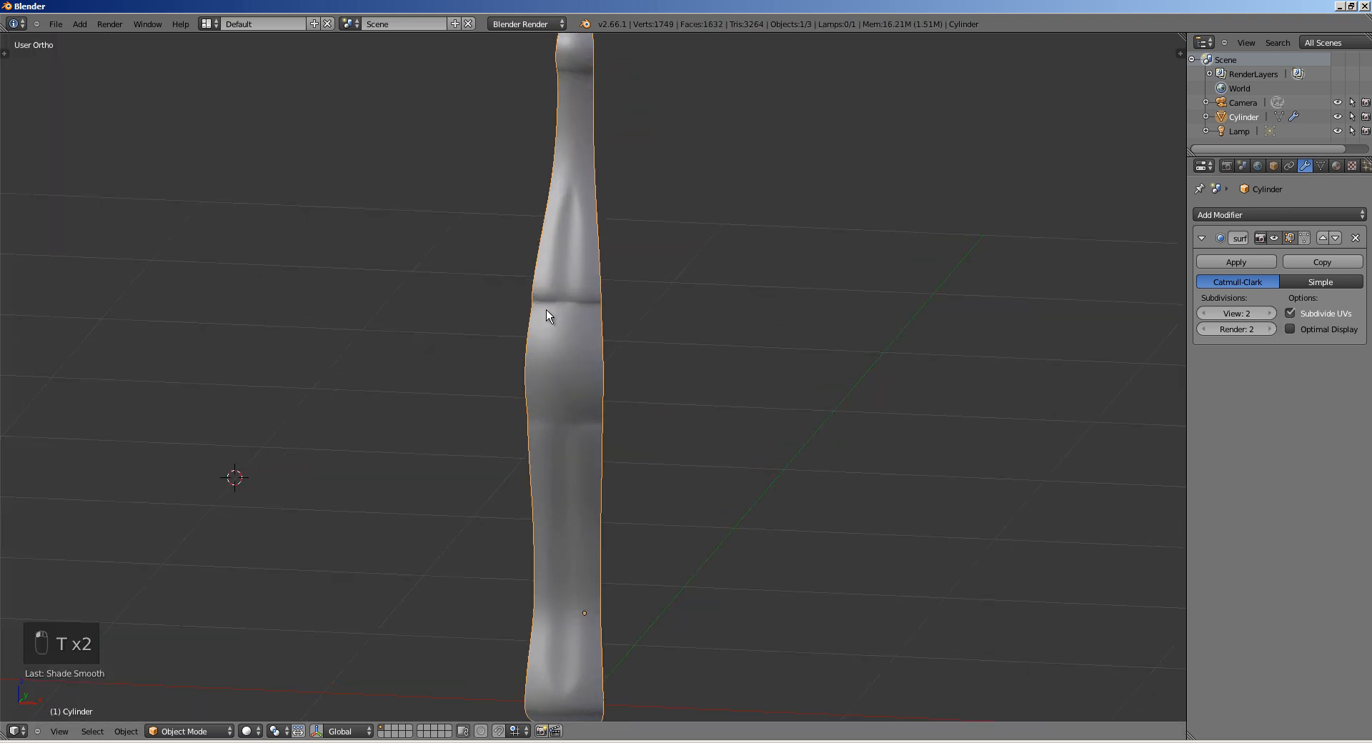
Step: In Edit Mode, add a horizontal loop cut below the bulge and slide it down to just above the lower groove
mouse_move(545, 311)
middle_mouse_down()
mouse_move(473, 298)
mouse_move(628, 300)
mouse_move(525, 313)
middle_mouse_up()
key("Tab")
scroll(500, 329, "up", 6)
key("a")
key("ctrl+r")
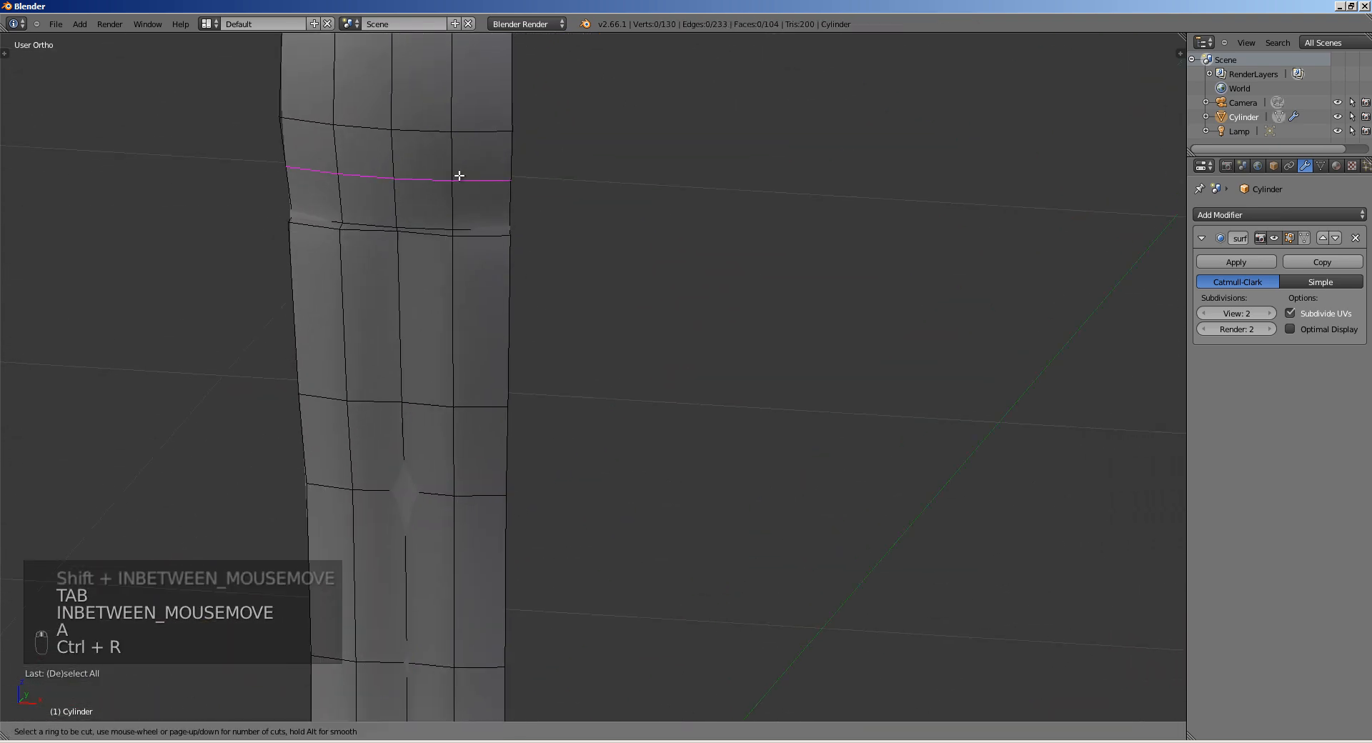
left_click(459, 175)
left_click(460, 225)
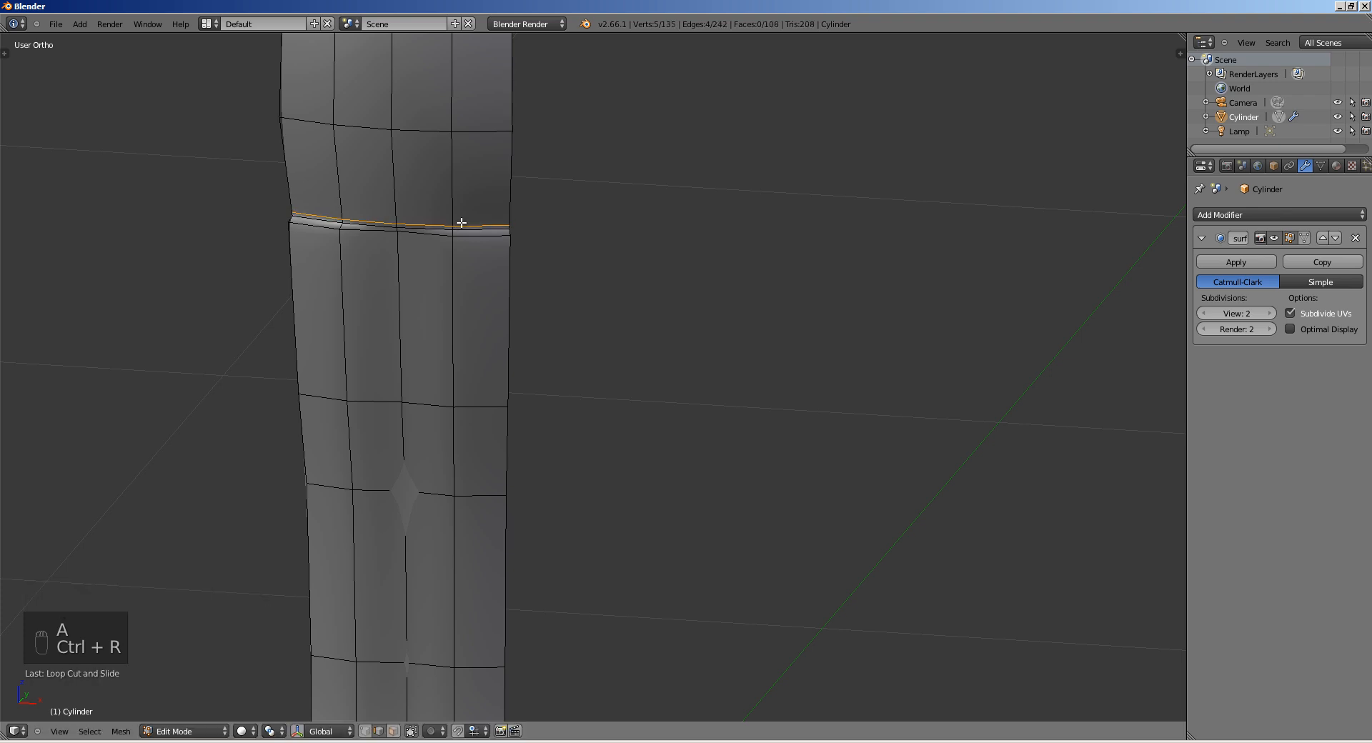
Step: Add another horizontal loop cut, slid up to just beneath the upper groove, and check the smoothed strip
scroll(483, 239, "up", 3, "shift")
key("ctrl+r")
left_click(503, 312)
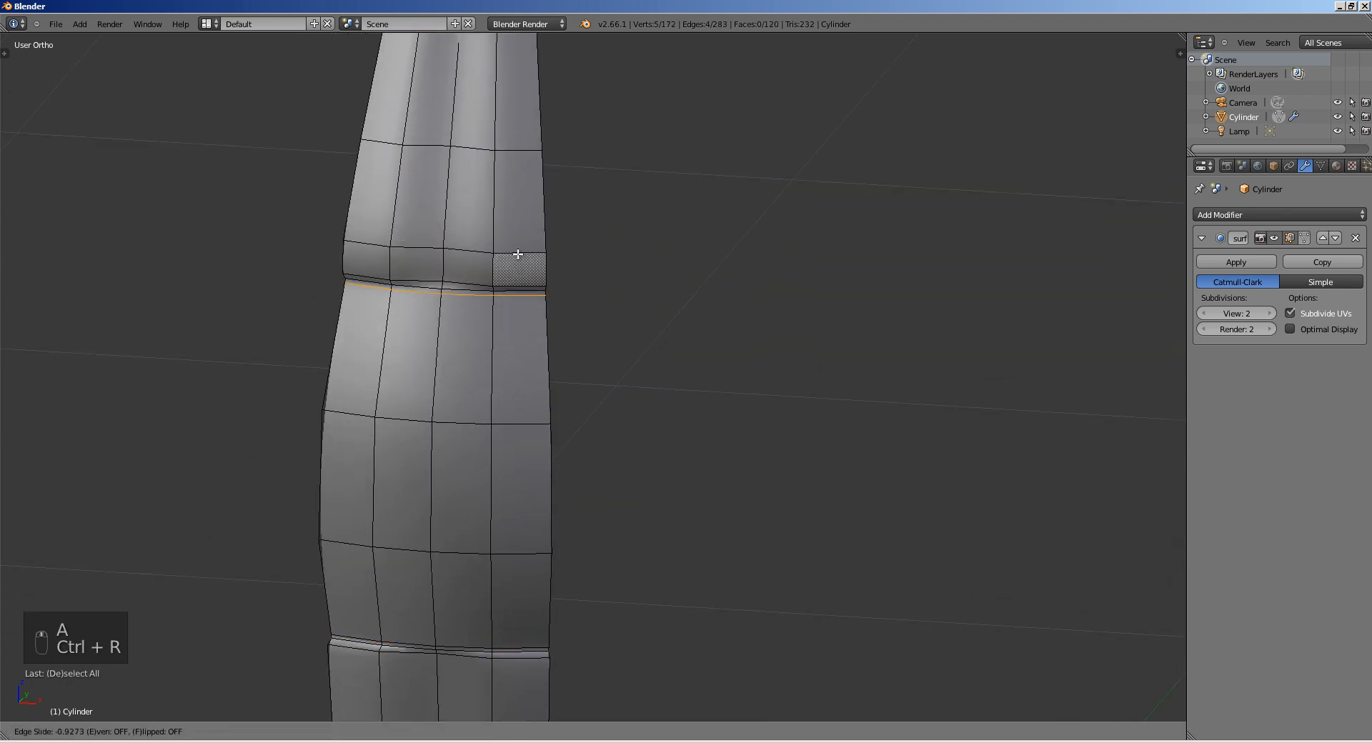
left_click(515, 259)
key("Tab")
middle_click_drag(514, 260, 620, 306, "ctrl")
scroll(516, 318, "up", 5)
Step: Clear the selection in Edit Mode and select the right vertical flute edge just above the upper groove, using edge select mode
key("Tab")
key("a")
key("a")
key("ctrl+Tab")
left_click(524, 307)
key("g")
key("g")
right_click(643, 318)
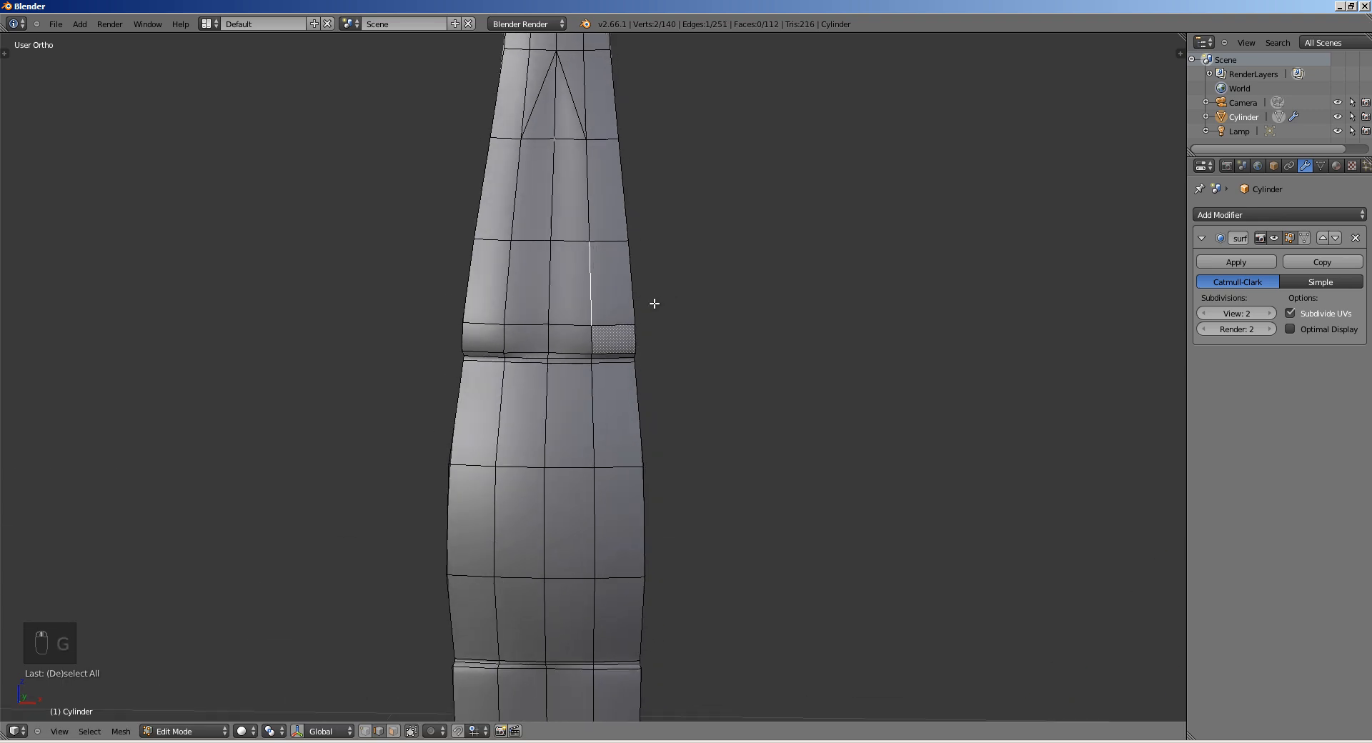
key("g")
key("g")
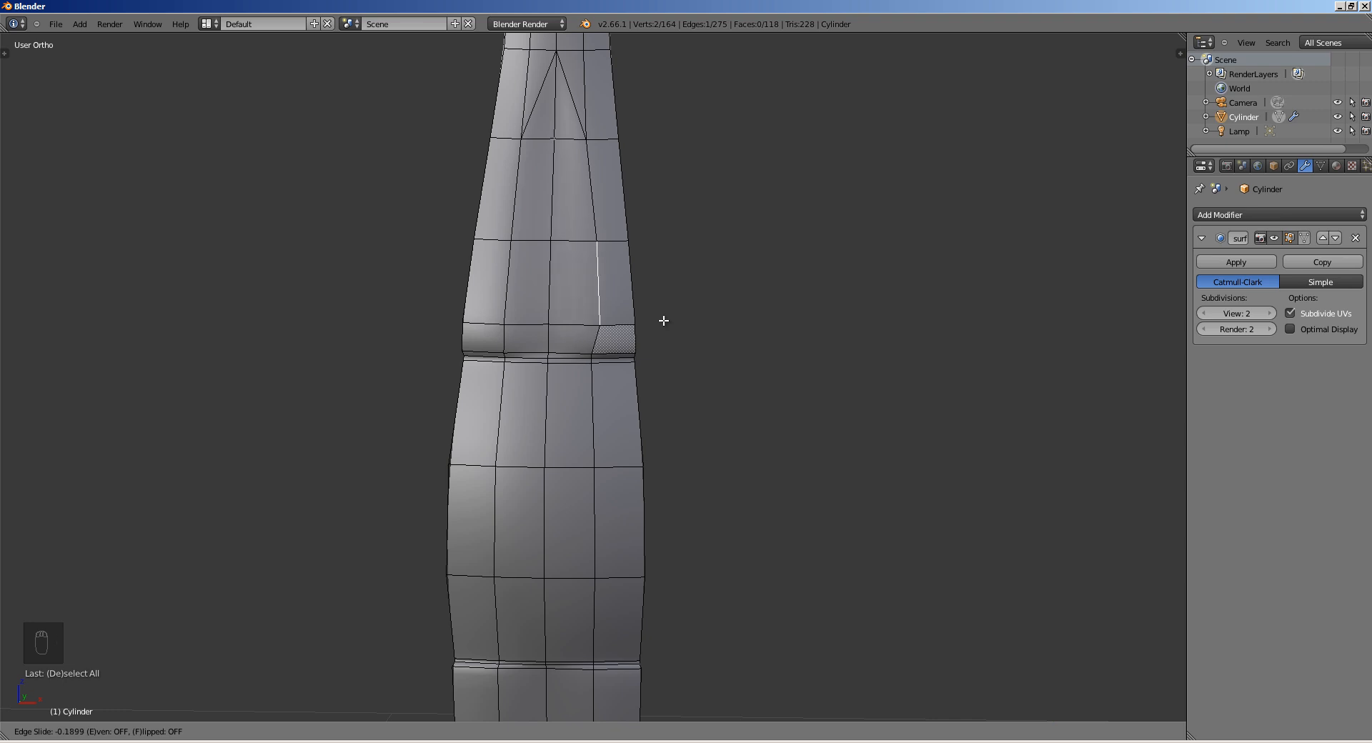
right_click(655, 301)
Step: Move the right and left vertical flute edges just above the upper groove outward to widen the flute's lower end
key("g")
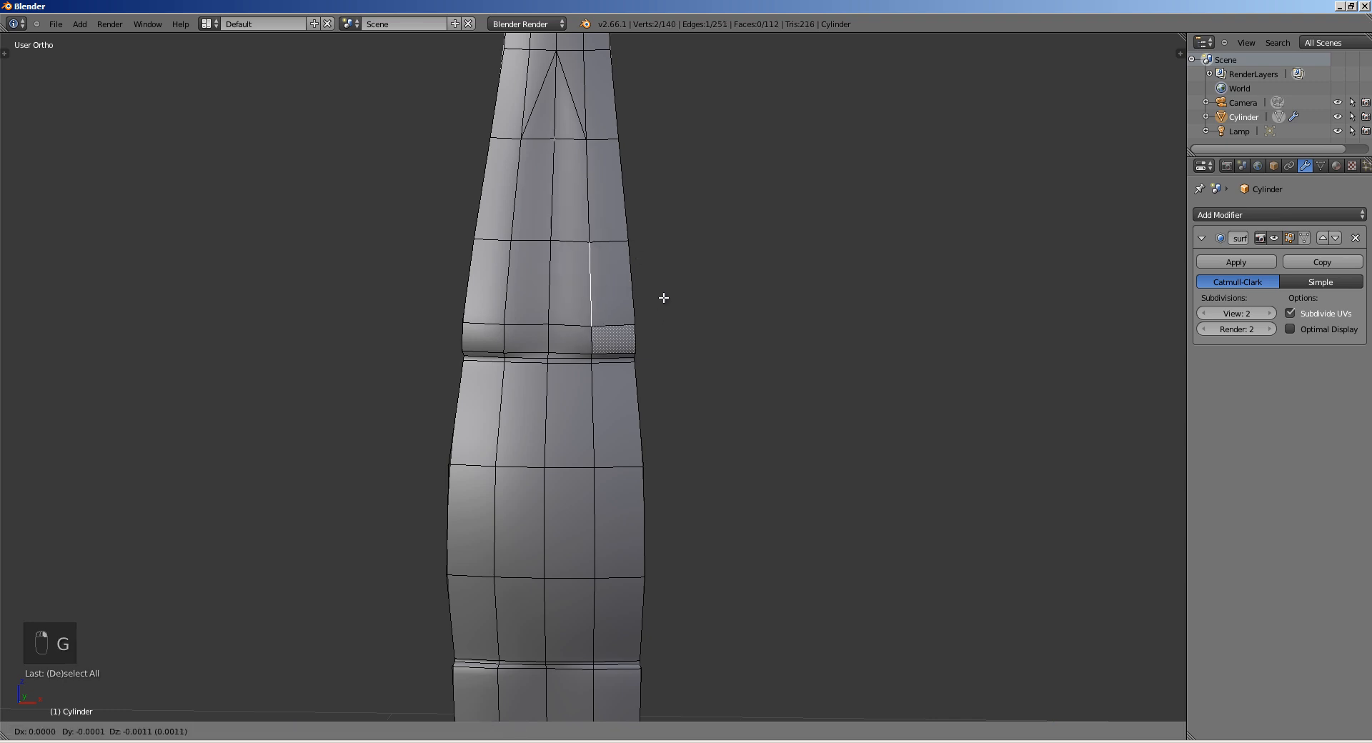
left_click(671, 297)
right_click_drag(512, 291, 622, 291)
right_click(601, 283)
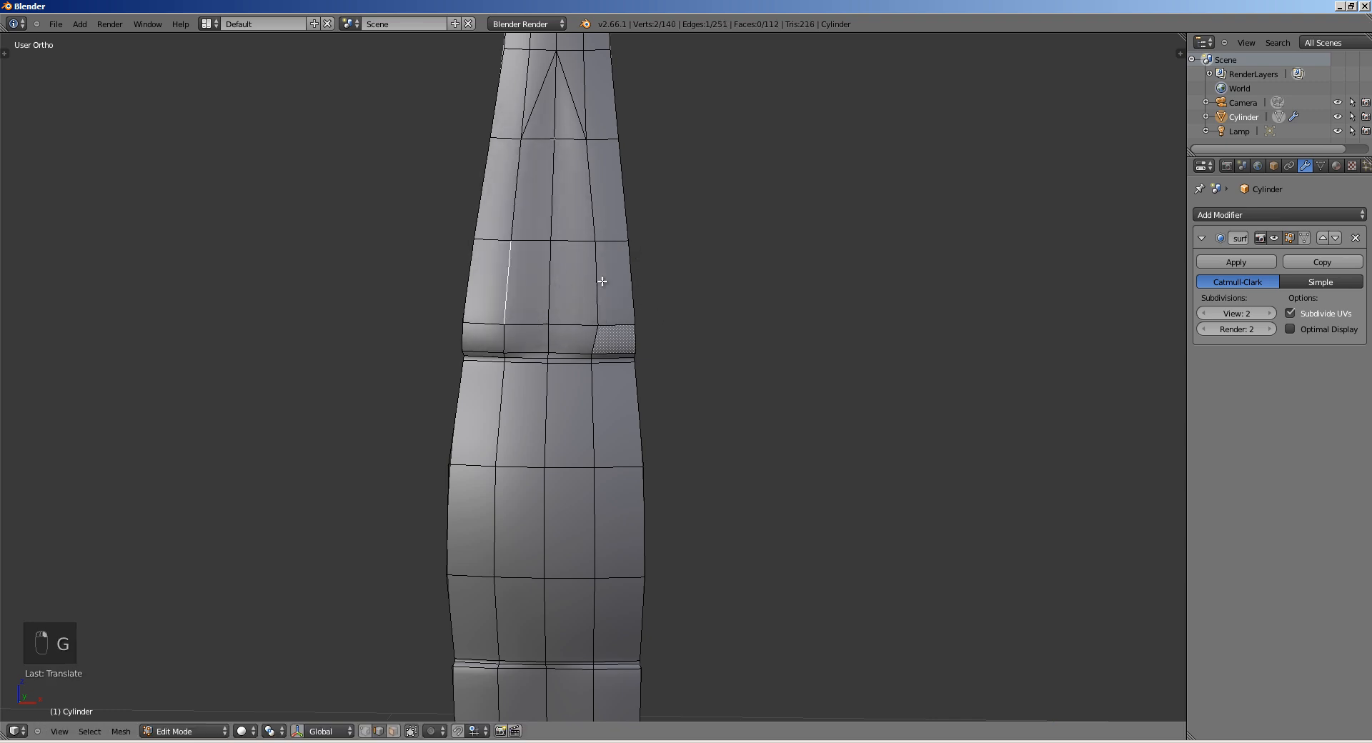
key("g")
key("g")
left_click(598, 289)
Step: Move the left and right vertical flute edges just below the lower groove outward to widen the lower flute's upper end
middle_click_drag(537, 668, 546, 330, "shift")
right_click(516, 369)
key("g")
left_click(582, 367)
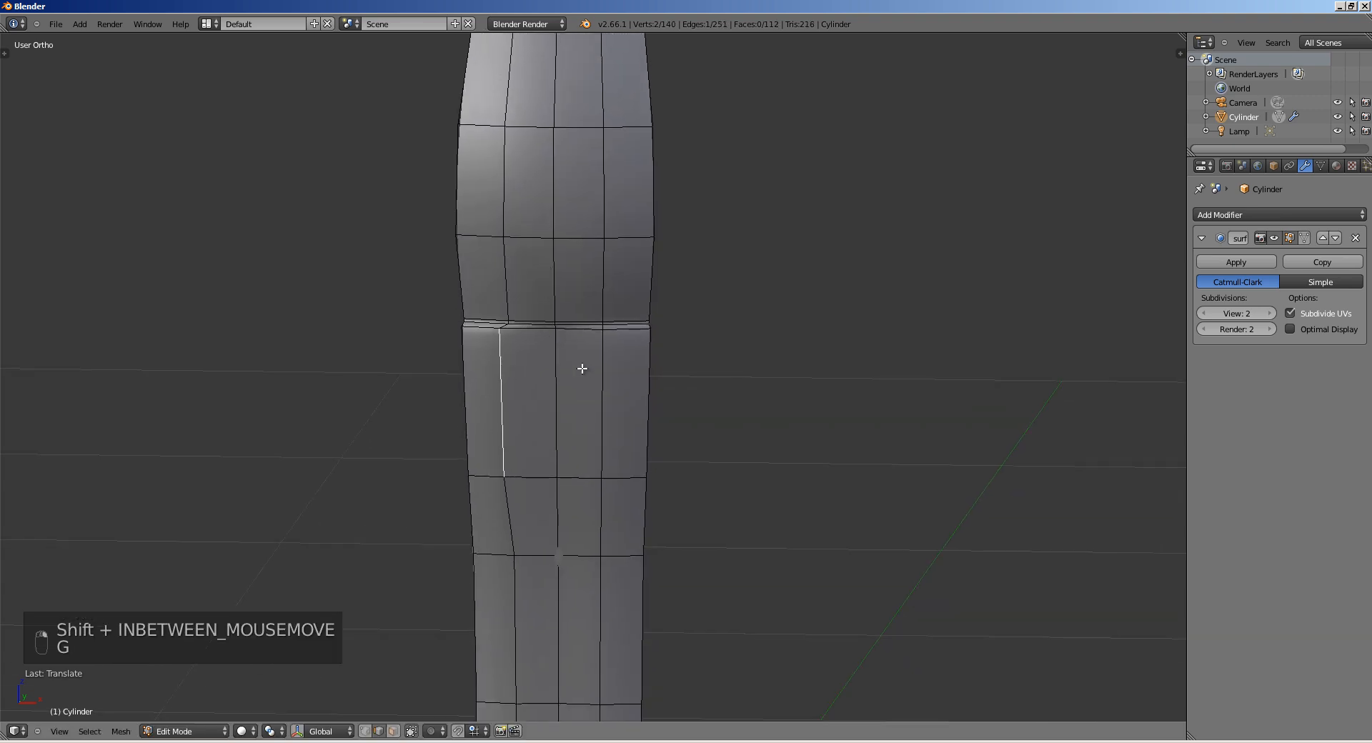
key("g")
left_click(602, 361)
key("a")
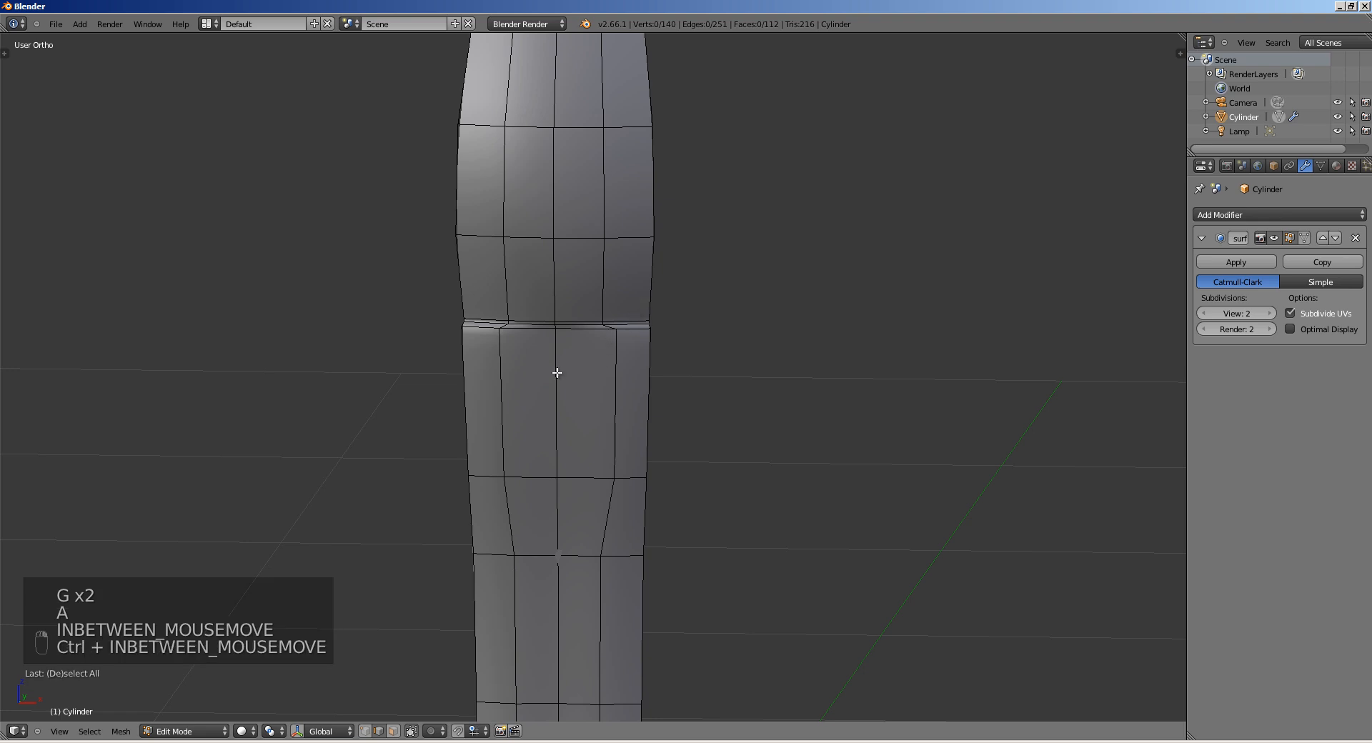
key("Tab")
middle_click_drag(611, 335, 575, 312)
key("Tab")
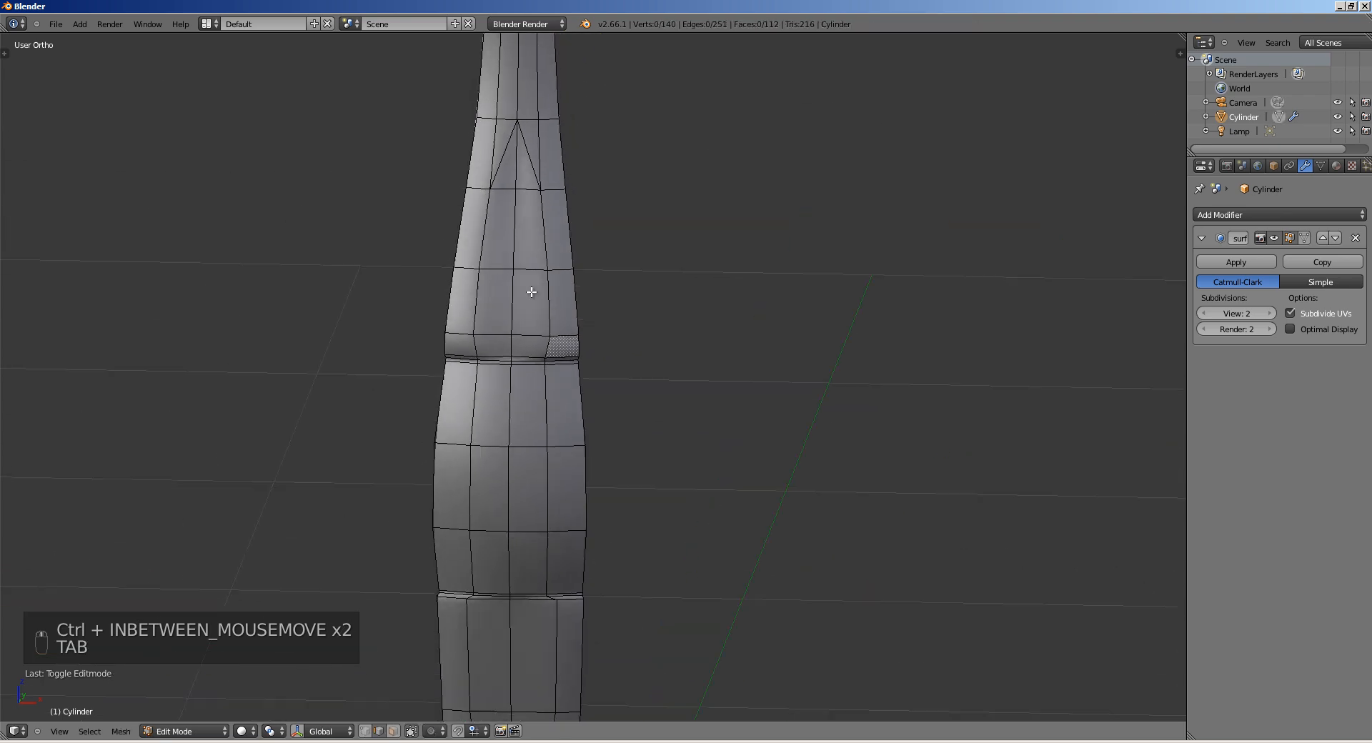
key("a")
key("a")
key("a")
key("a")
key("ctrl+r")
left_click(532, 199)
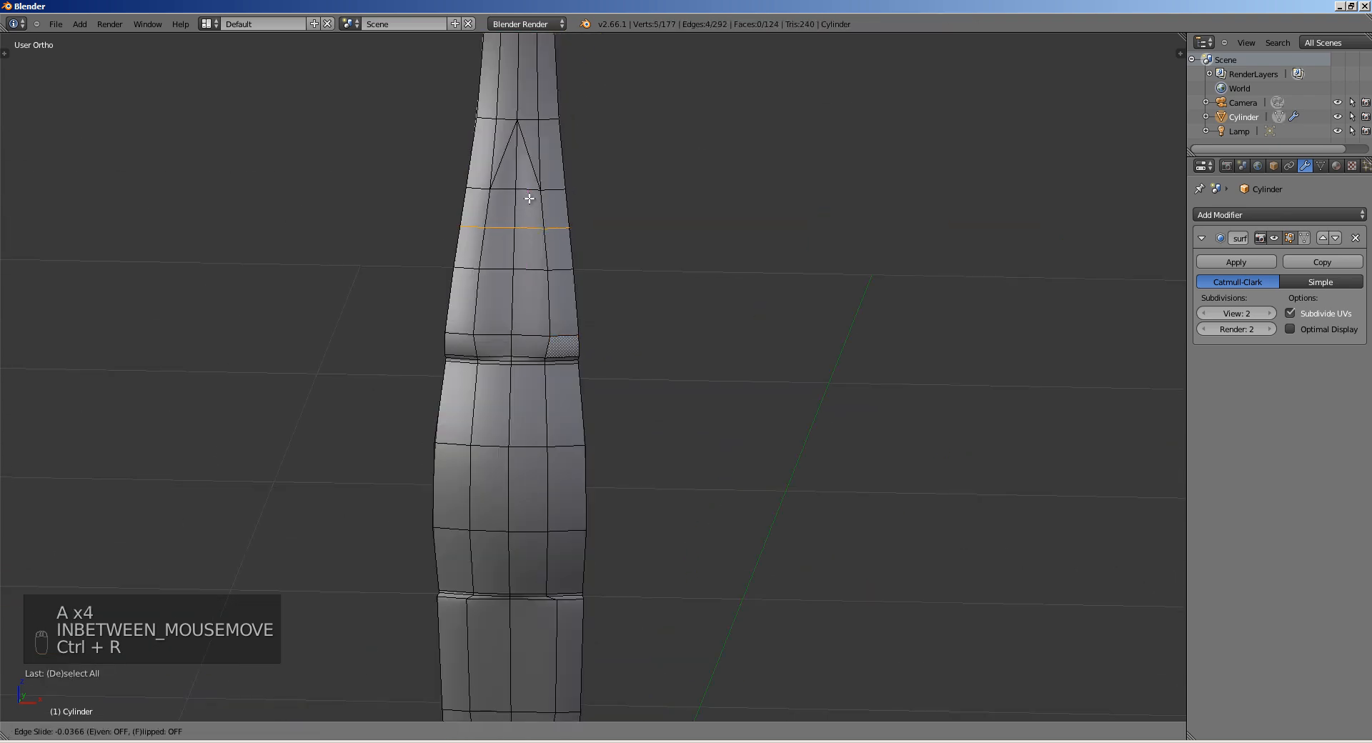
key("a")
key("ctrl+z")
key("ctrl+z")
key("ctrl+z")
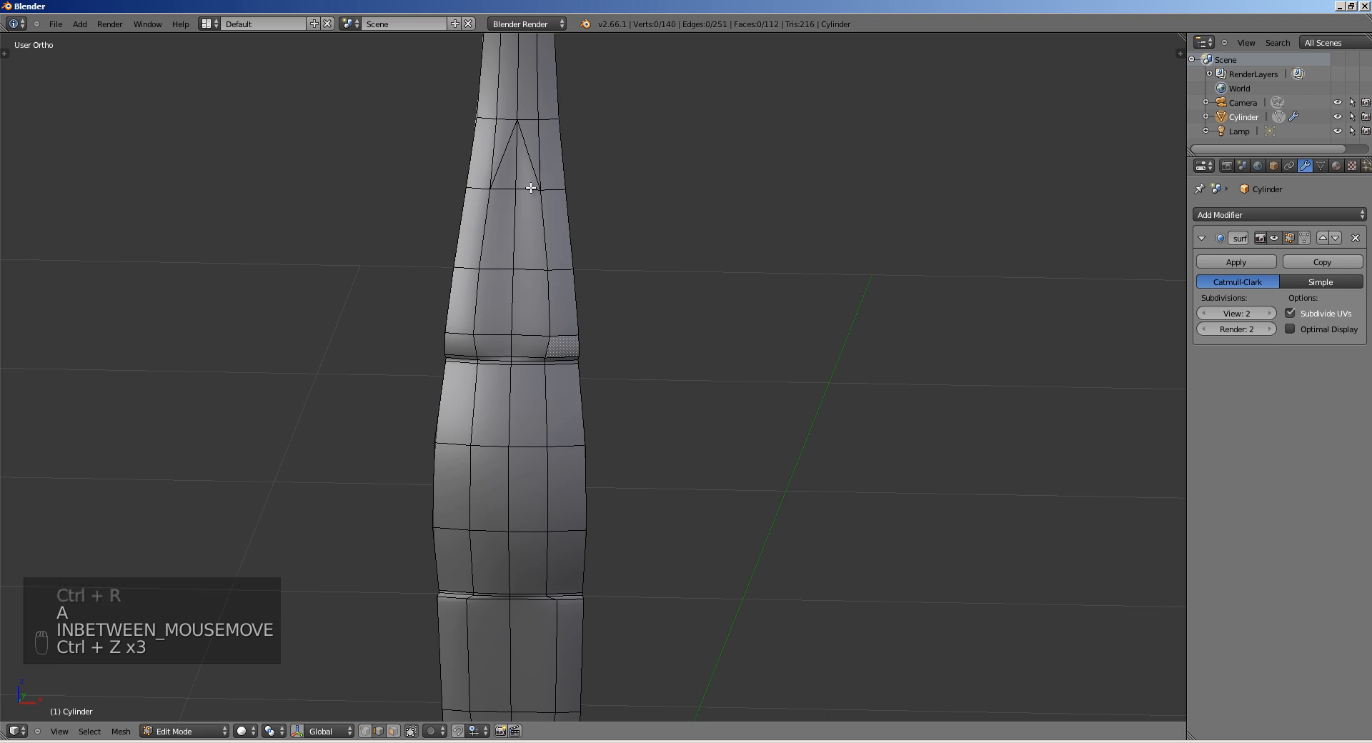
Step: Add a centred vertical loop cut in each of the strip's two middle columns
key("ctrl+r")
key("a")
key("ctrl+r")
left_click(500, 192)
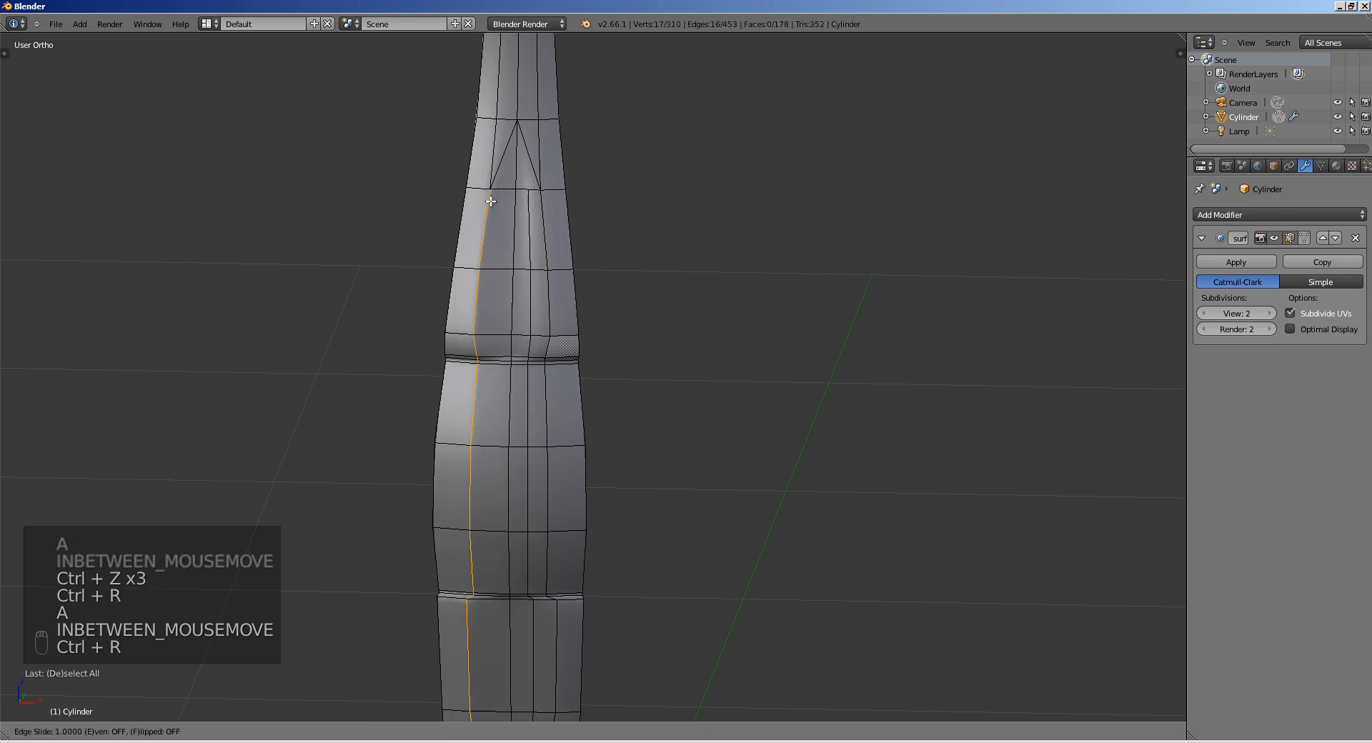
right_click(502, 206)
middle_click_drag(504, 674, 522, 394, "shift")
key("a")
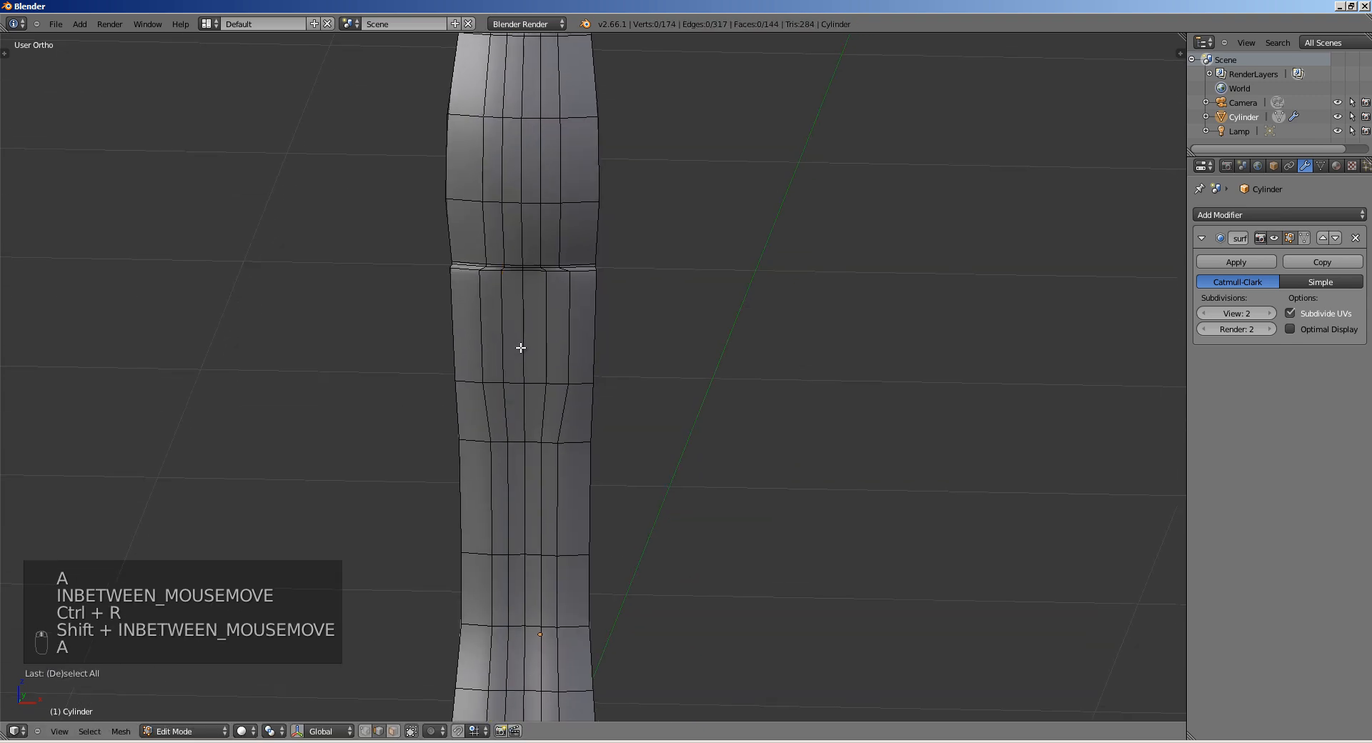
Step: In vertex select mode, move the centre vertex on the lower groove's bottom edge outward about 0.006 along the Y axis
key("Tab")
scroll(509, 321, "down", 5)
mouse_move(623, 307)
middle_mouse_down()
mouse_move(474, 309)
mouse_move(529, 291)
mouse_move(499, 319)
mouse_move(523, 330)
mouse_move(704, 312)
middle_mouse_up()
scroll(704, 313, "up", 5)
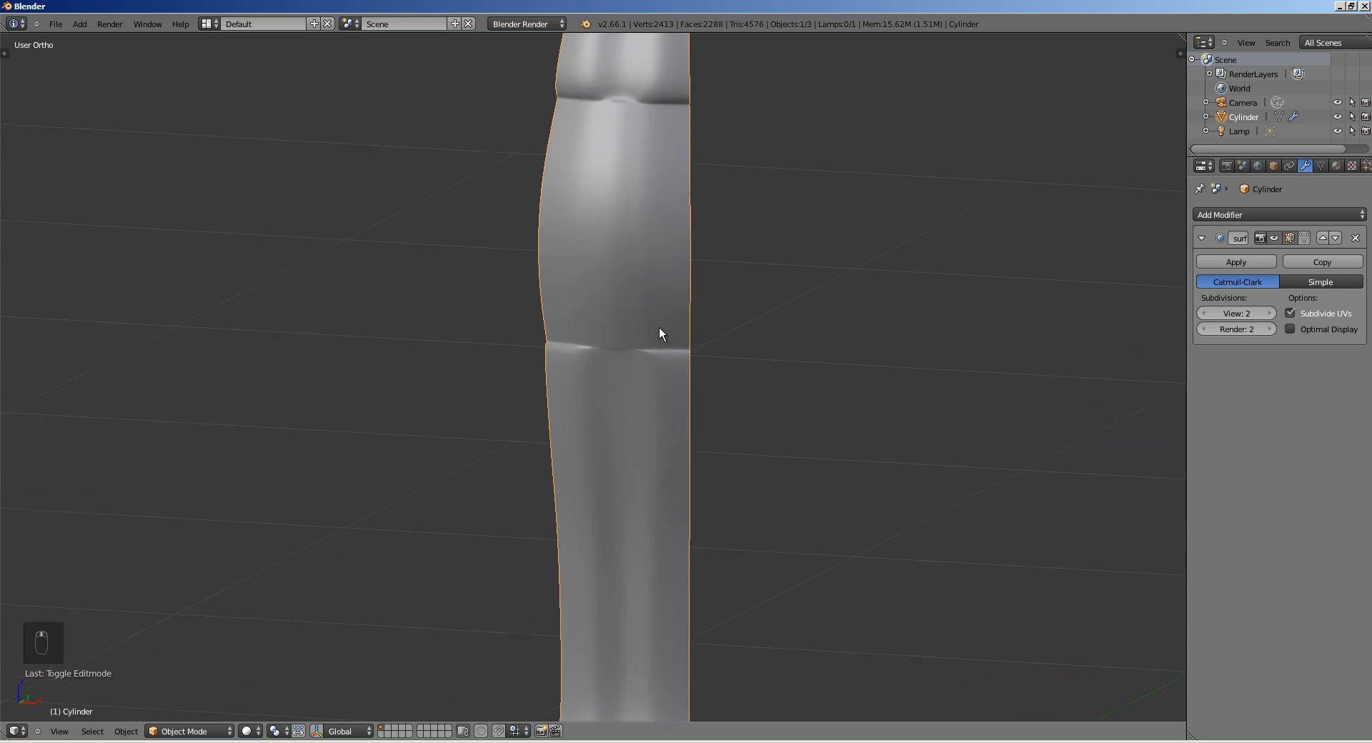
key("Tab")
scroll(628, 343, "up", 6)
key("ctrl+Tab")
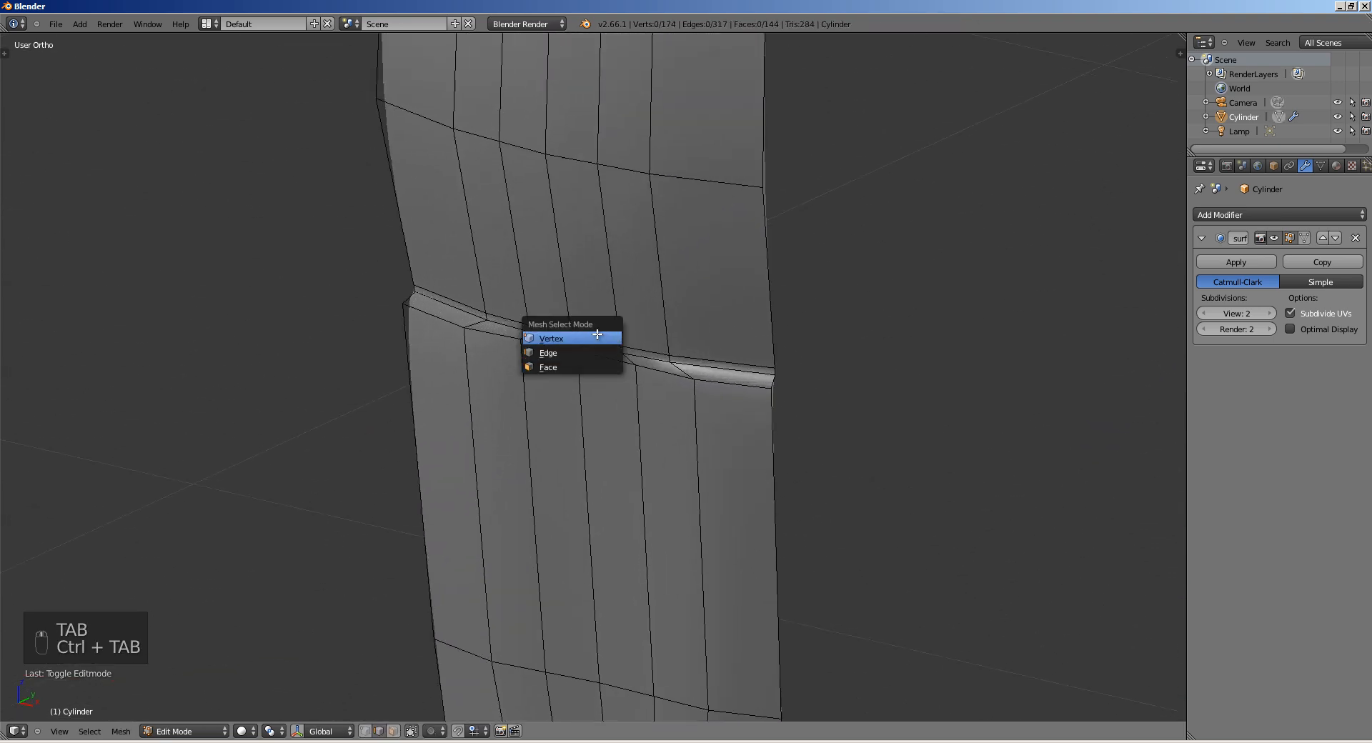
left_click(582, 355)
key("g")
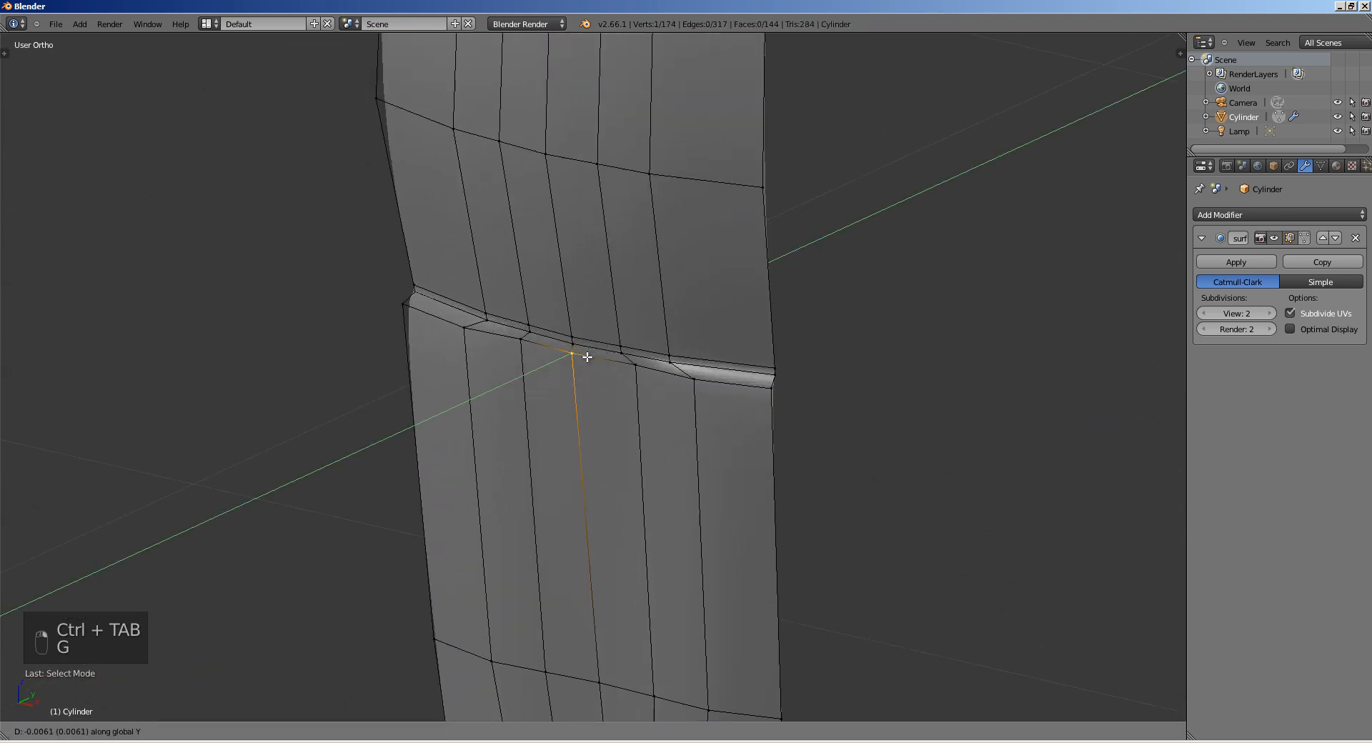
left_click(587, 357)
Step: Move the centre vertex at the upper groove outward about 0.006 along Y and check the smoothed result in Object Mode
key("Tab")
middle_click_drag(580, 268, 543, 386, "ctrl")
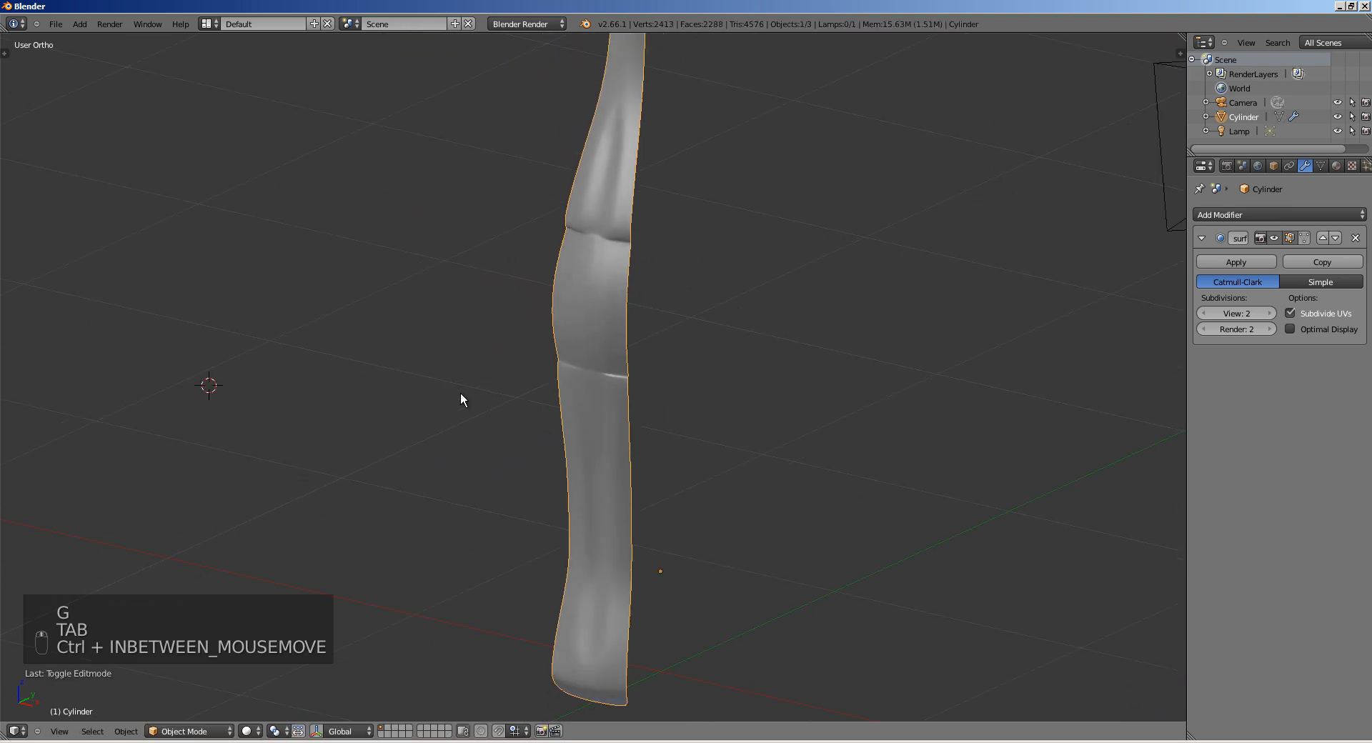
middle_click_drag(460, 391, 574, 194)
key("Tab")
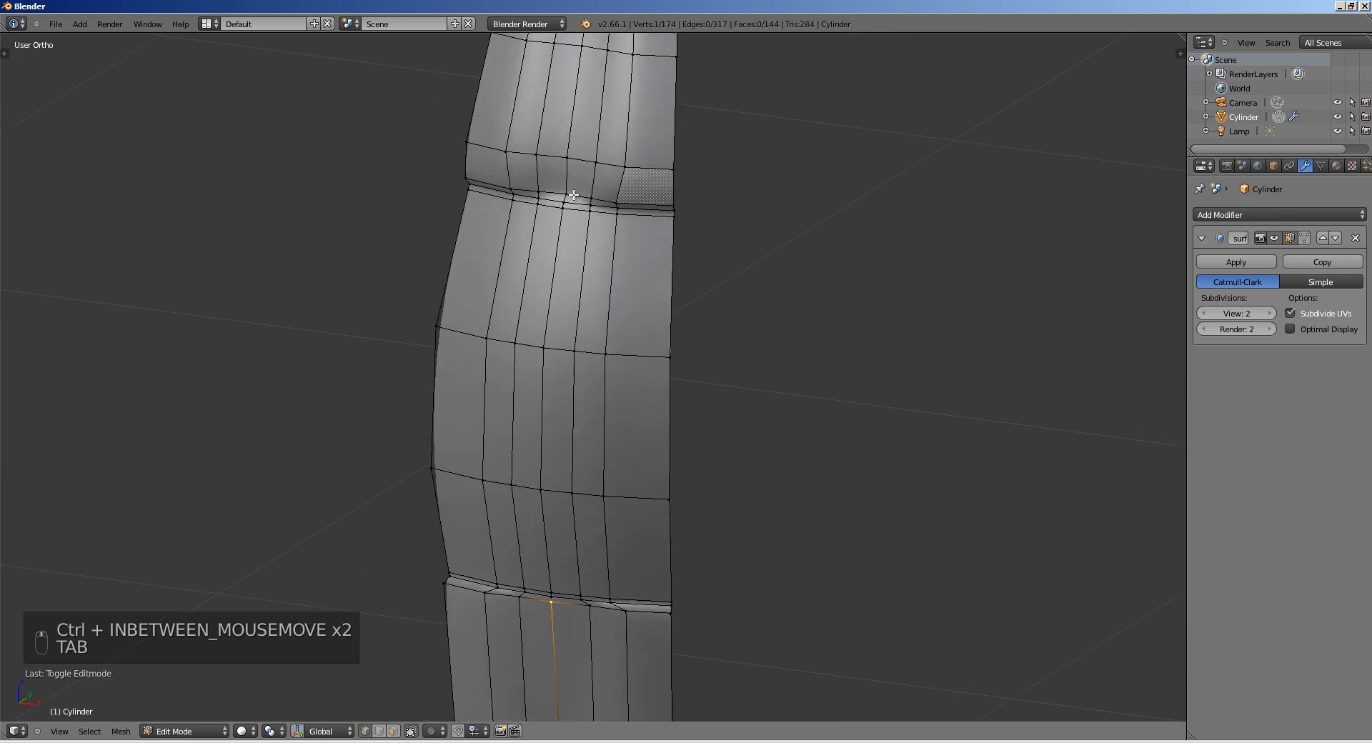
key("g")
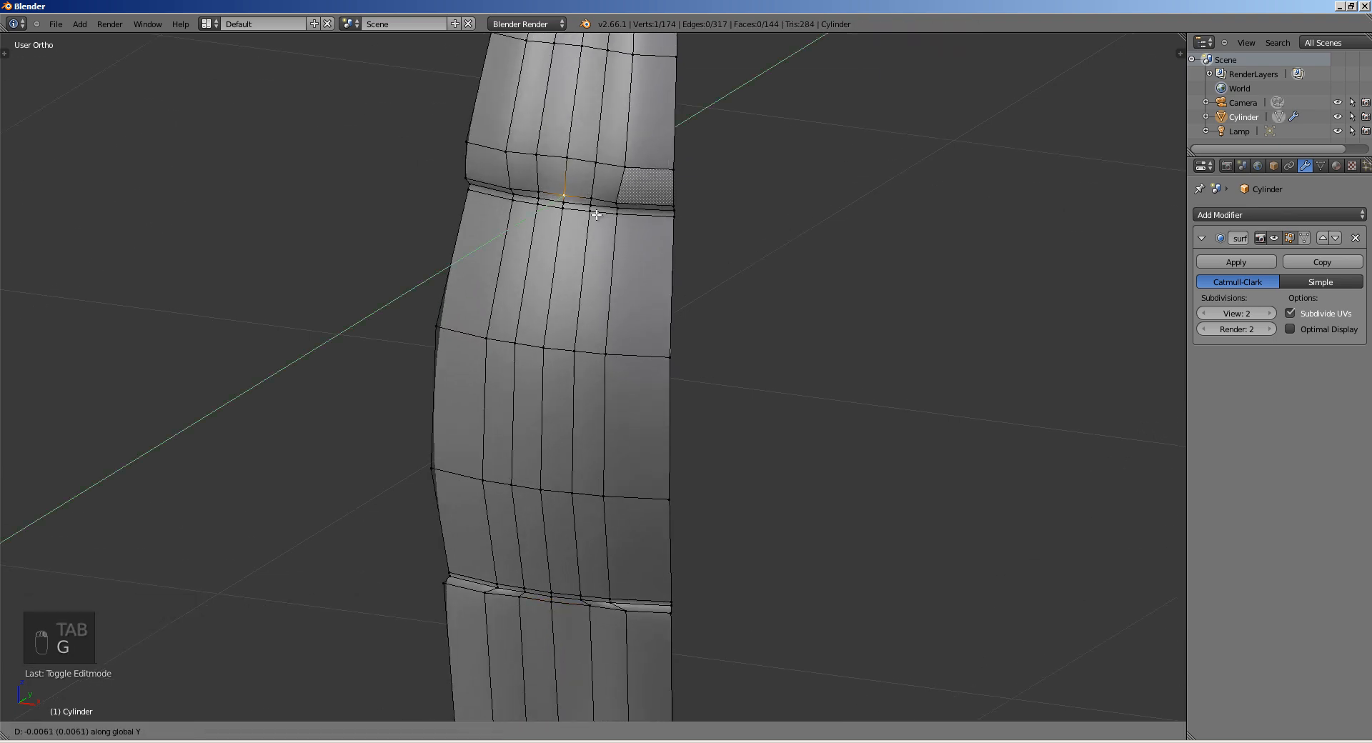
left_click(599, 219)
key("Tab")
middle_click_drag(598, 213, 604, 286, "ctrl")
Step: Save the project as BottleTuto in the Bottle folder
left_click(55, 24)
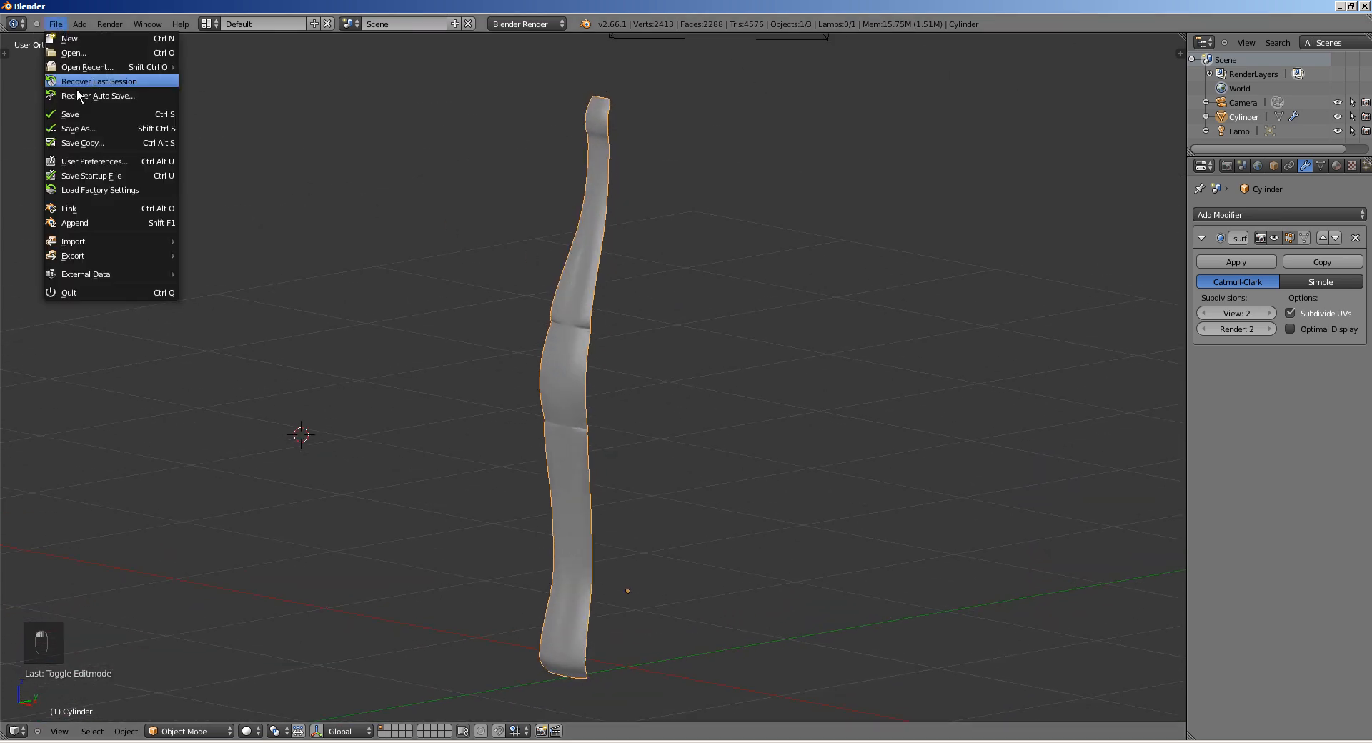
left_click(91, 130)
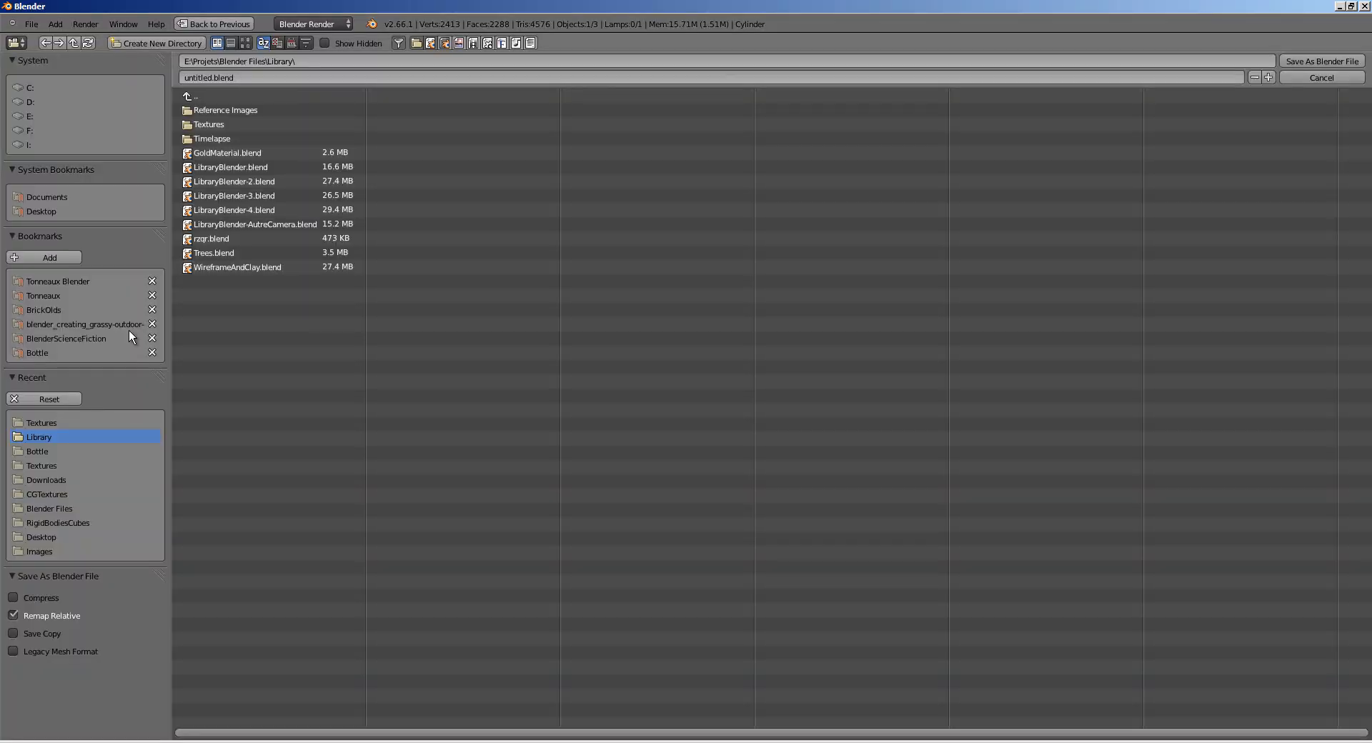
left_click(40, 353)
left_click(200, 78)
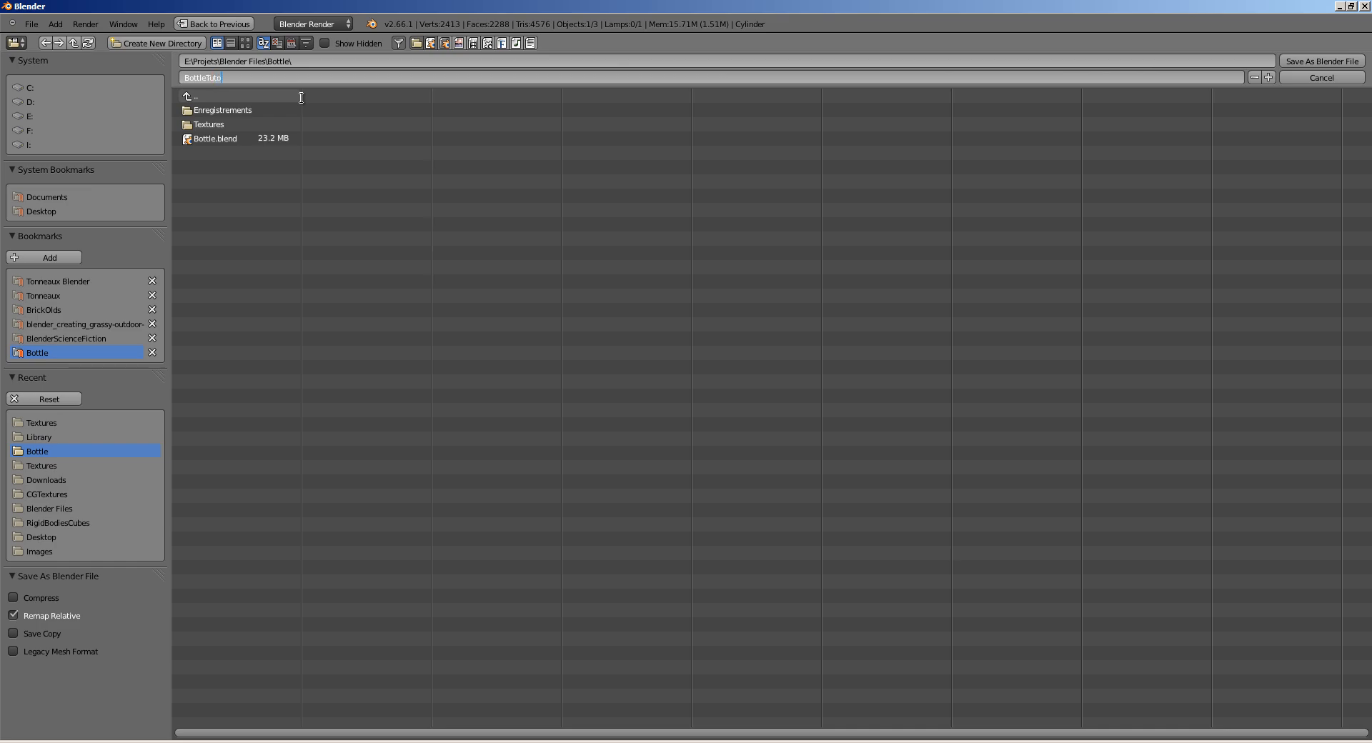
key("Return")
key("Return")
Step: Add a Plain Axes empty at the scene centre
middle_click_drag(405, 464, 545, 527)
middle_click_drag(646, 390, 594, 387)
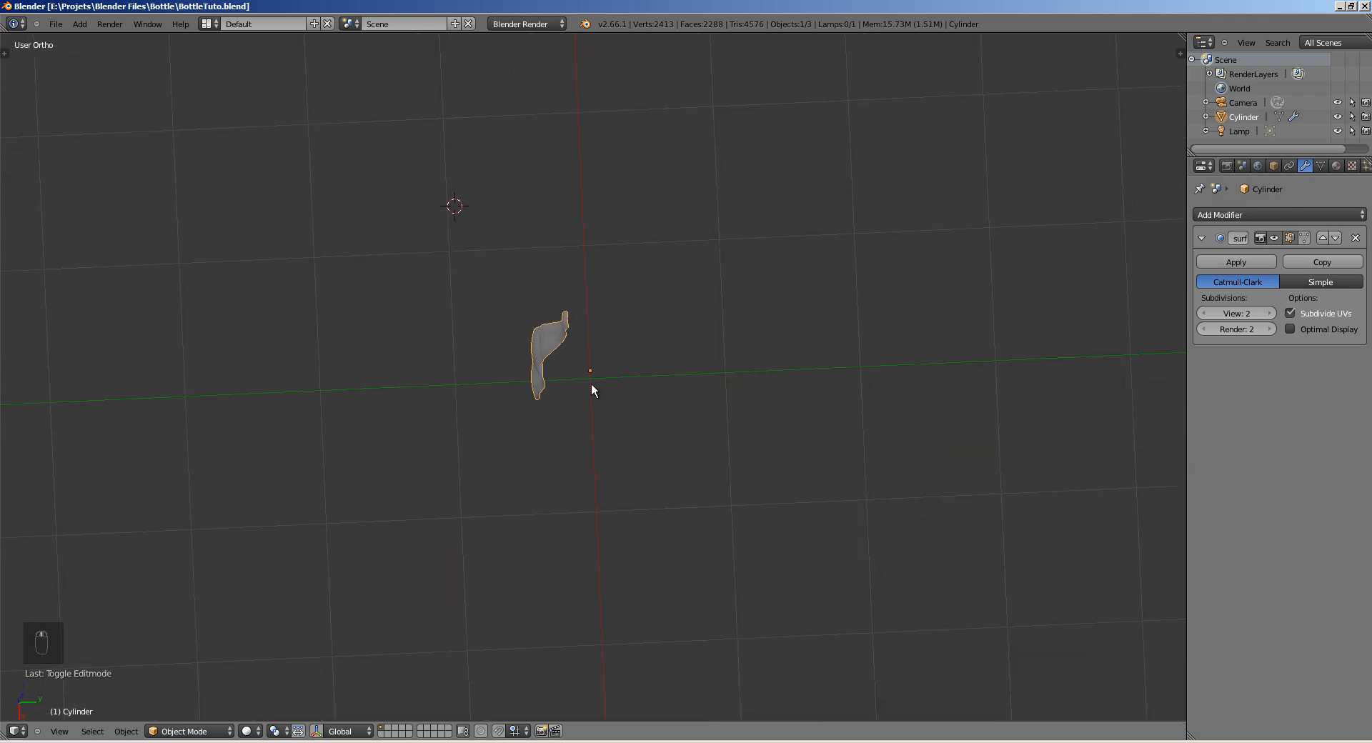
key("KP_7")
scroll(590, 383, "up", 3)
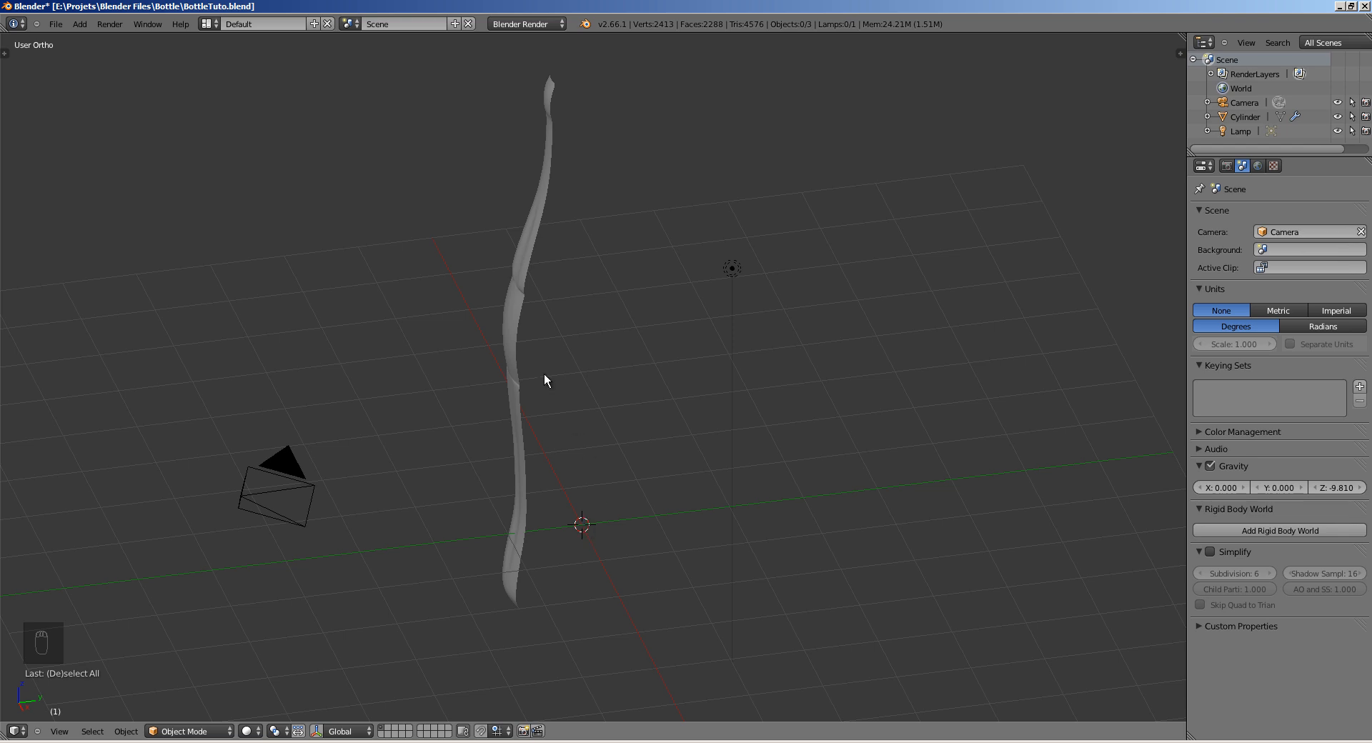
key("shift+a")
mouse_move(576, 347)
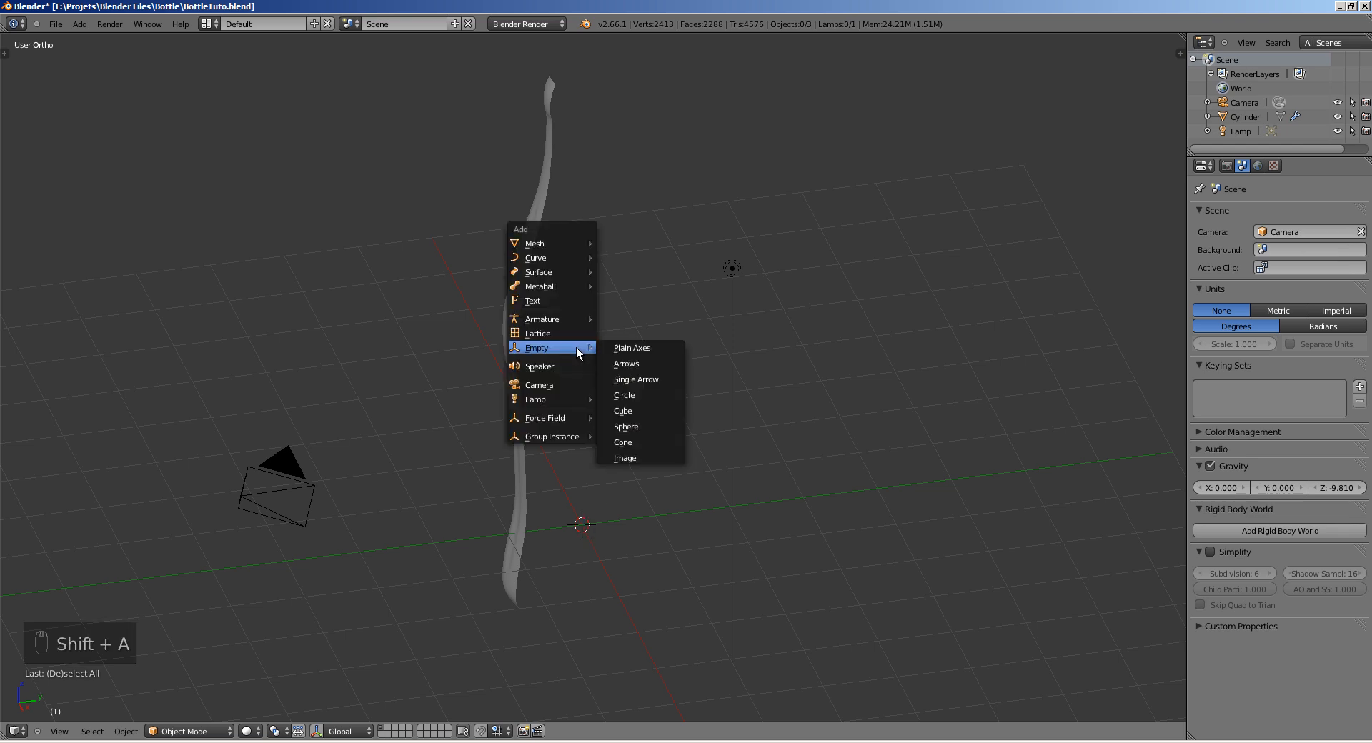
left_click(638, 347)
middle_click_drag(610, 432, 581, 350, "shift")
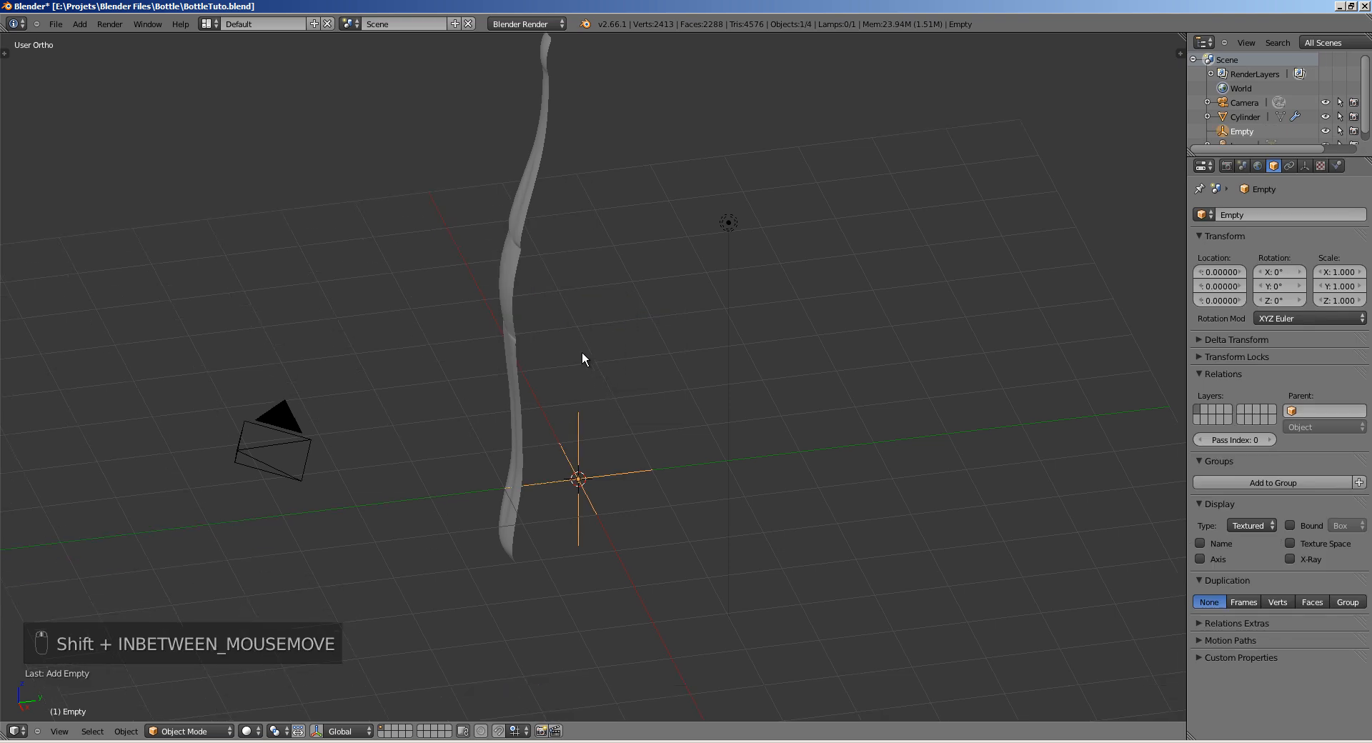
Step: Clear the location, rotation and scale of the bottle strip
right_click(521, 215)
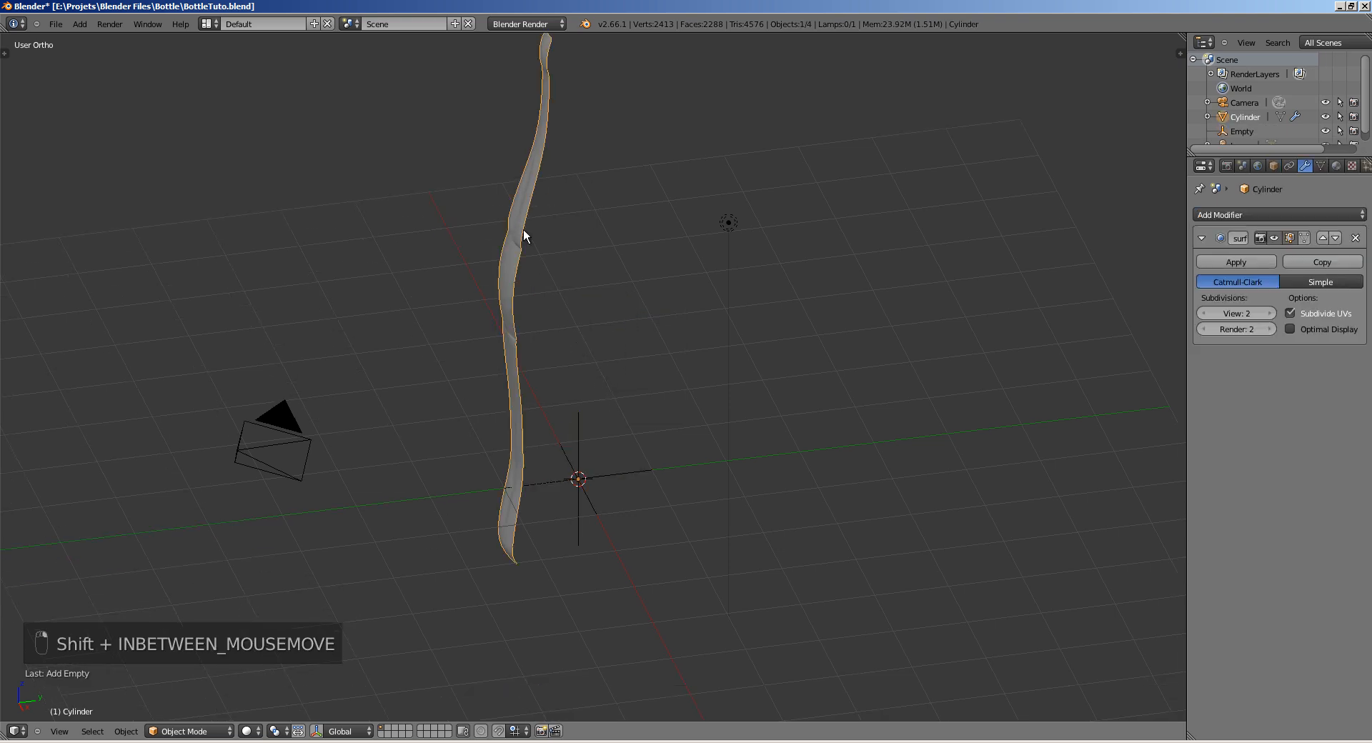
left_click(125, 730)
mouse_move(169, 641)
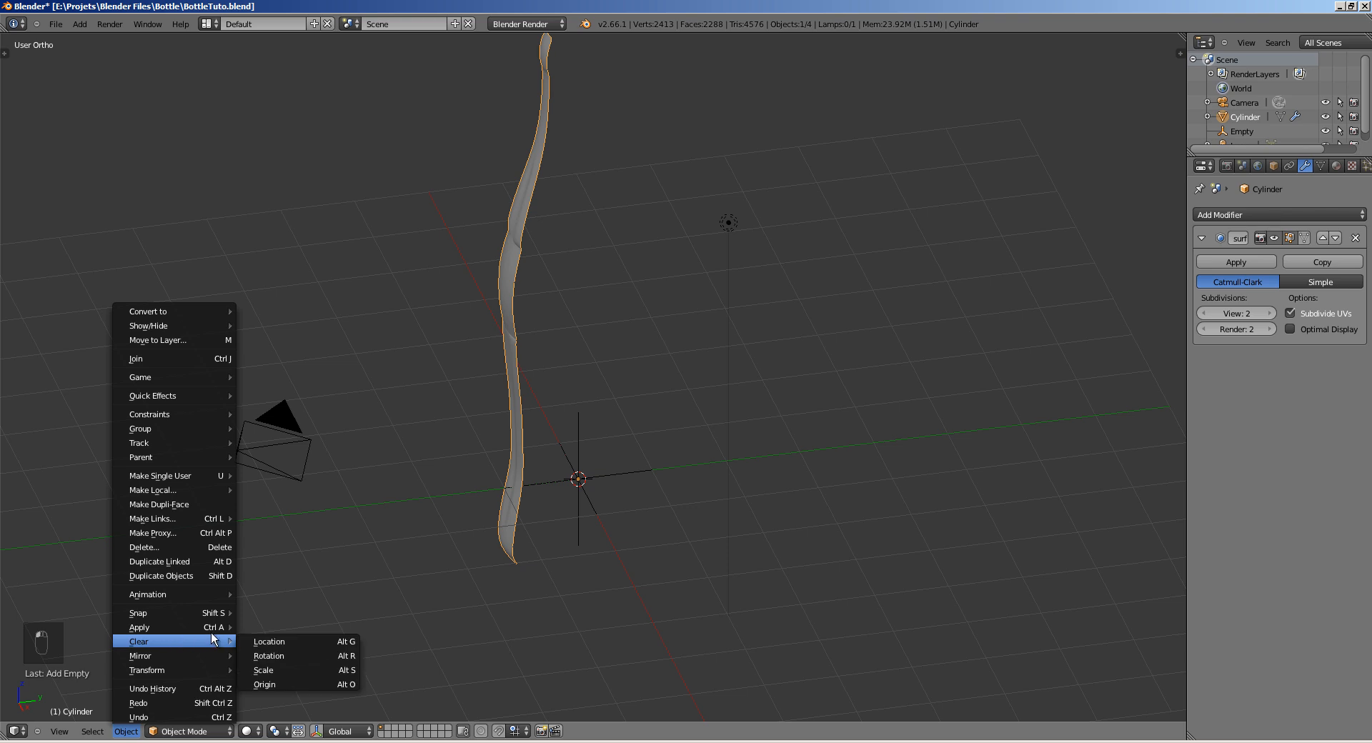
left_click(300, 641)
left_click(126, 730)
left_click(274, 653)
left_click(125, 731)
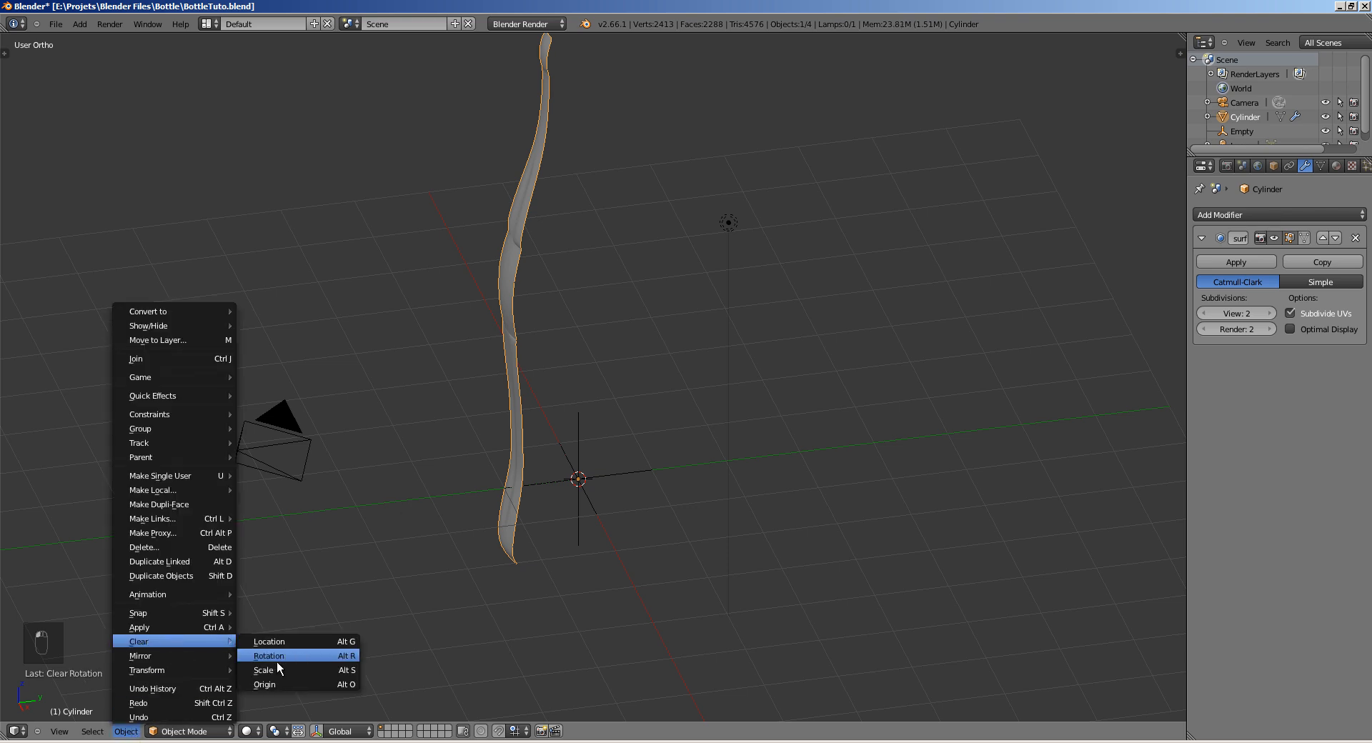
left_click(279, 662)
mouse_move(491, 445)
middle_mouse_down("shift")
mouse_move(438, 533)
mouse_move(509, 460)
middle_mouse_up("shift")
key("g")
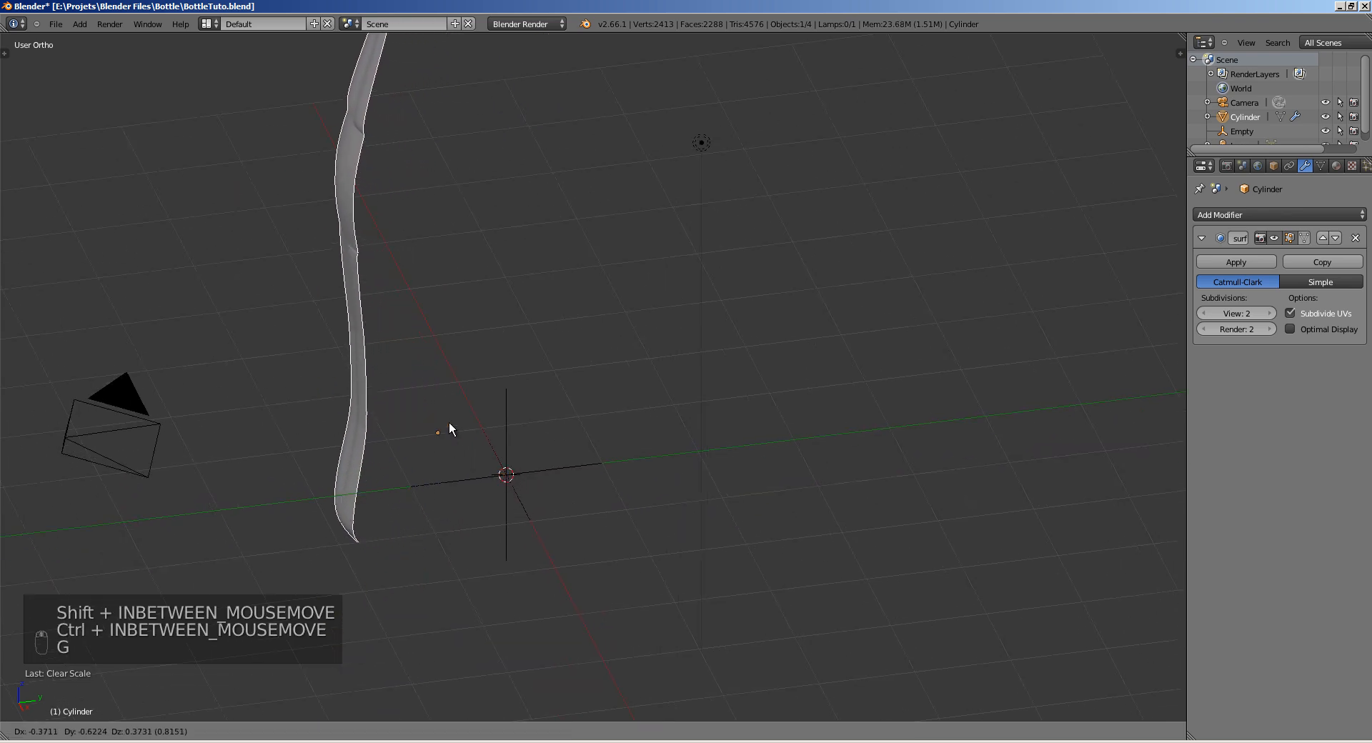
left_click(517, 470)
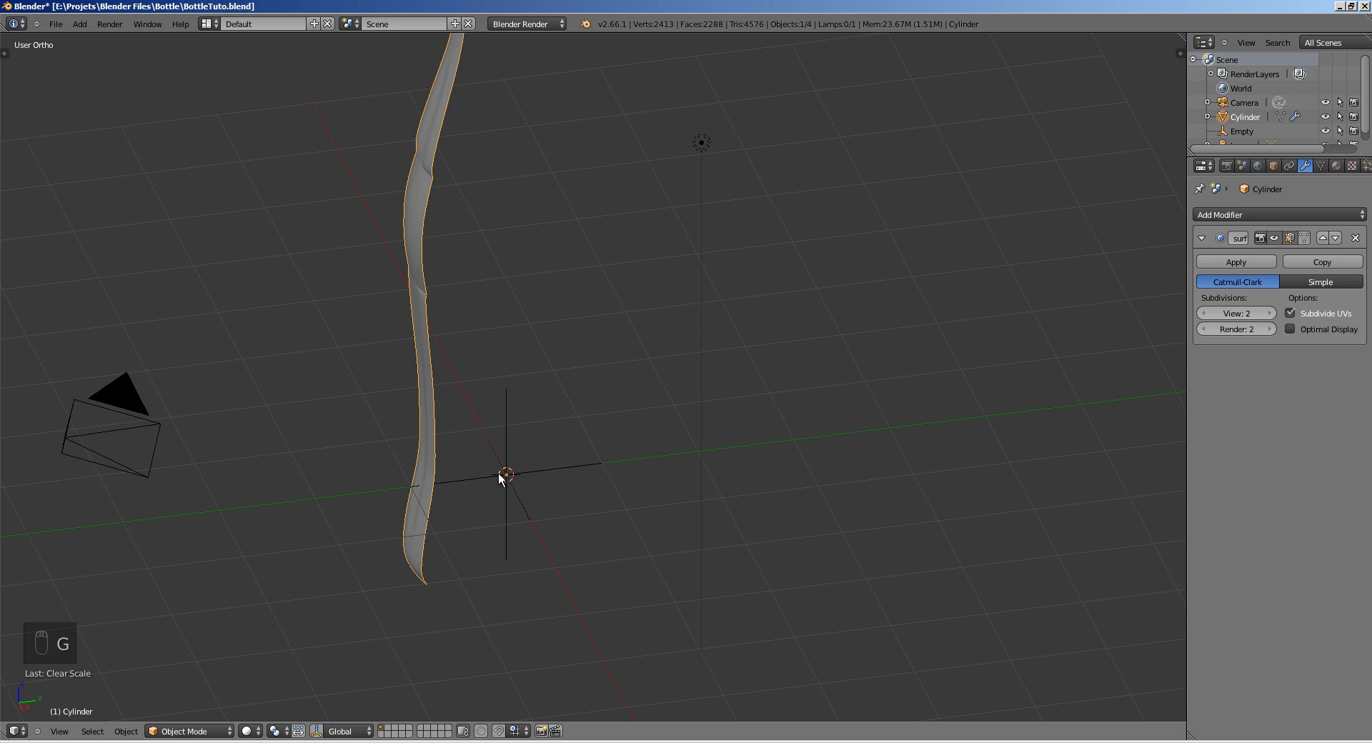
middle_click_drag(506, 481, 543, 443, "shift")
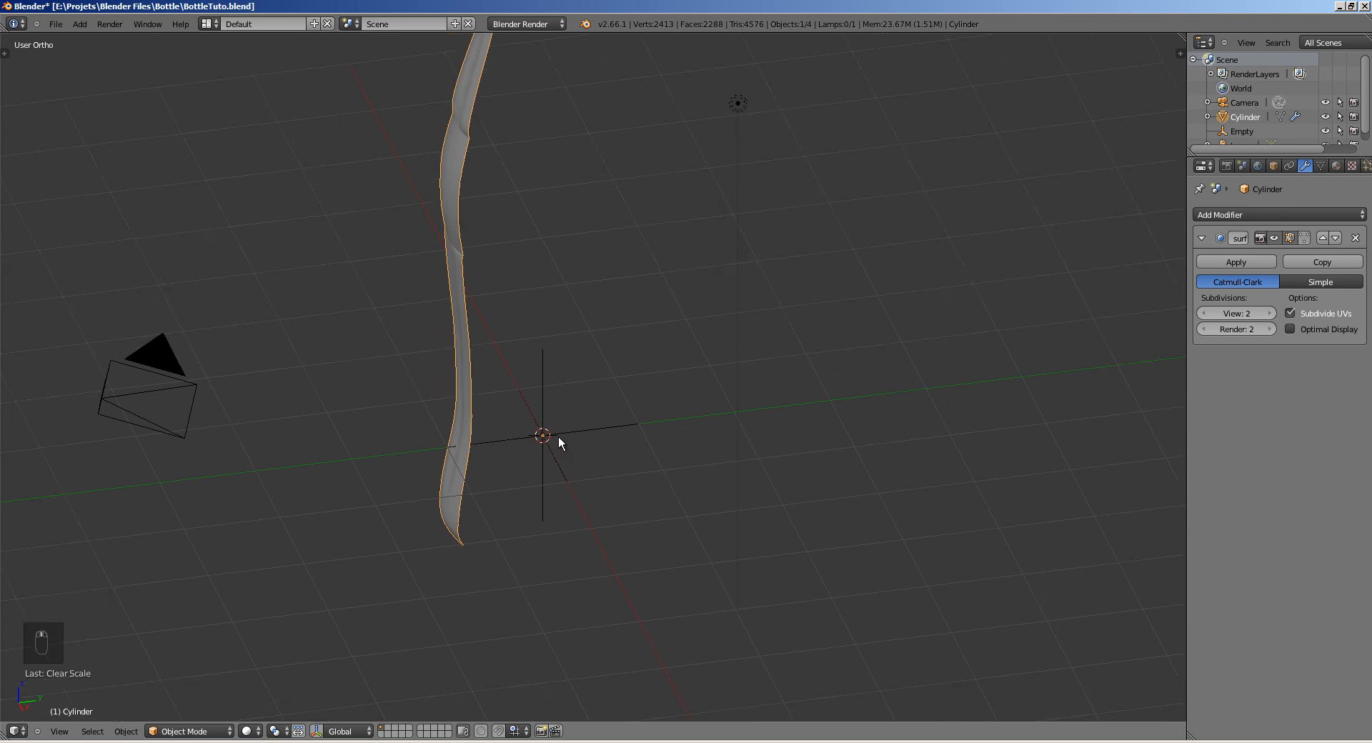
Step: Snap the 3D cursor to the scene centre and set the bottle strip's origin to the 3D cursor
left_click(676, 366)
left_click(654, 209)
key("shift+s")
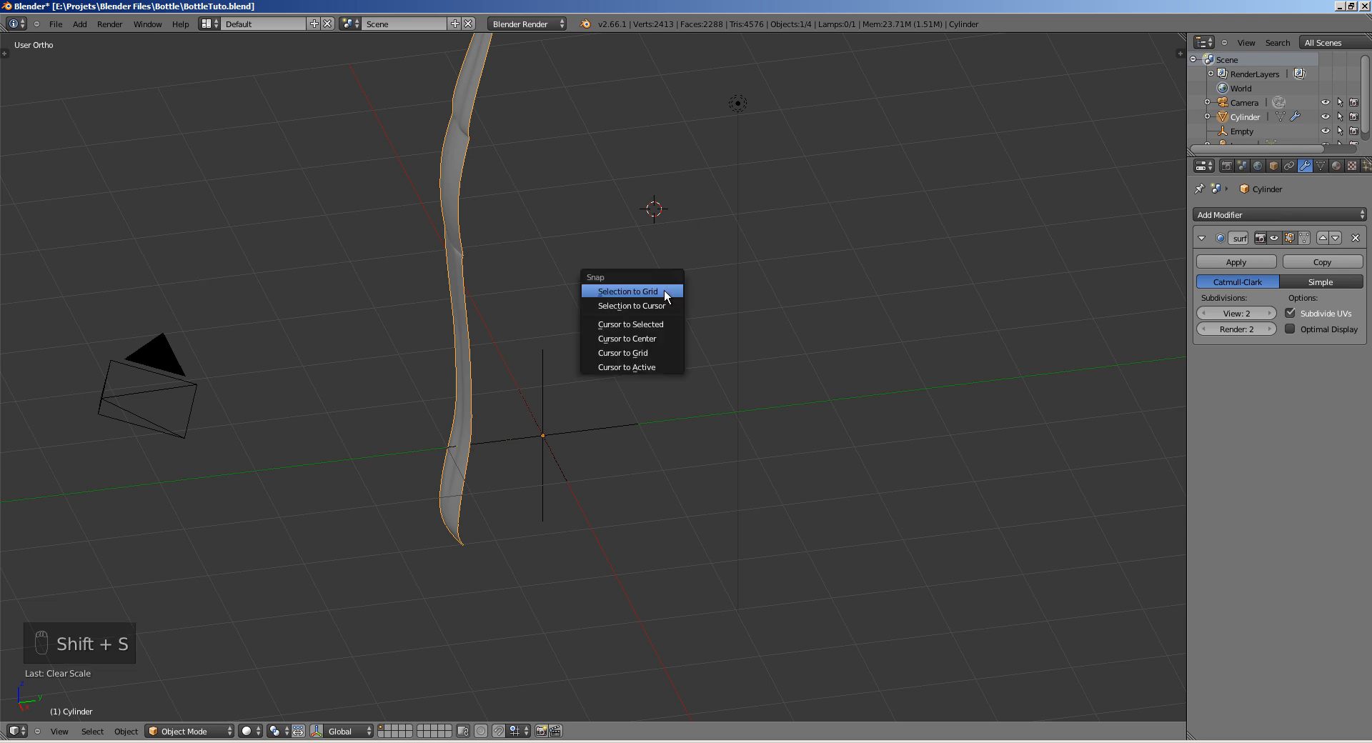
left_click(633, 338)
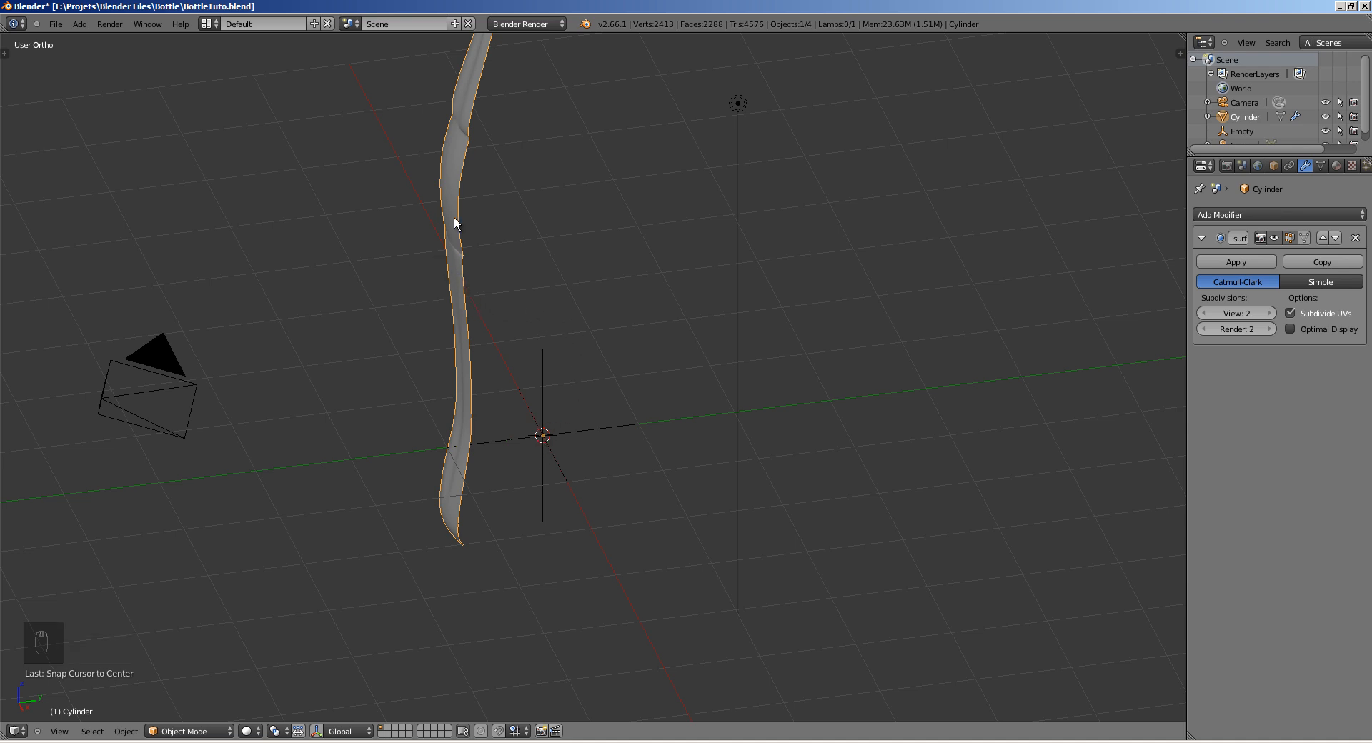
key("a")
key("a")
key("ctrl+alt+shift+c")
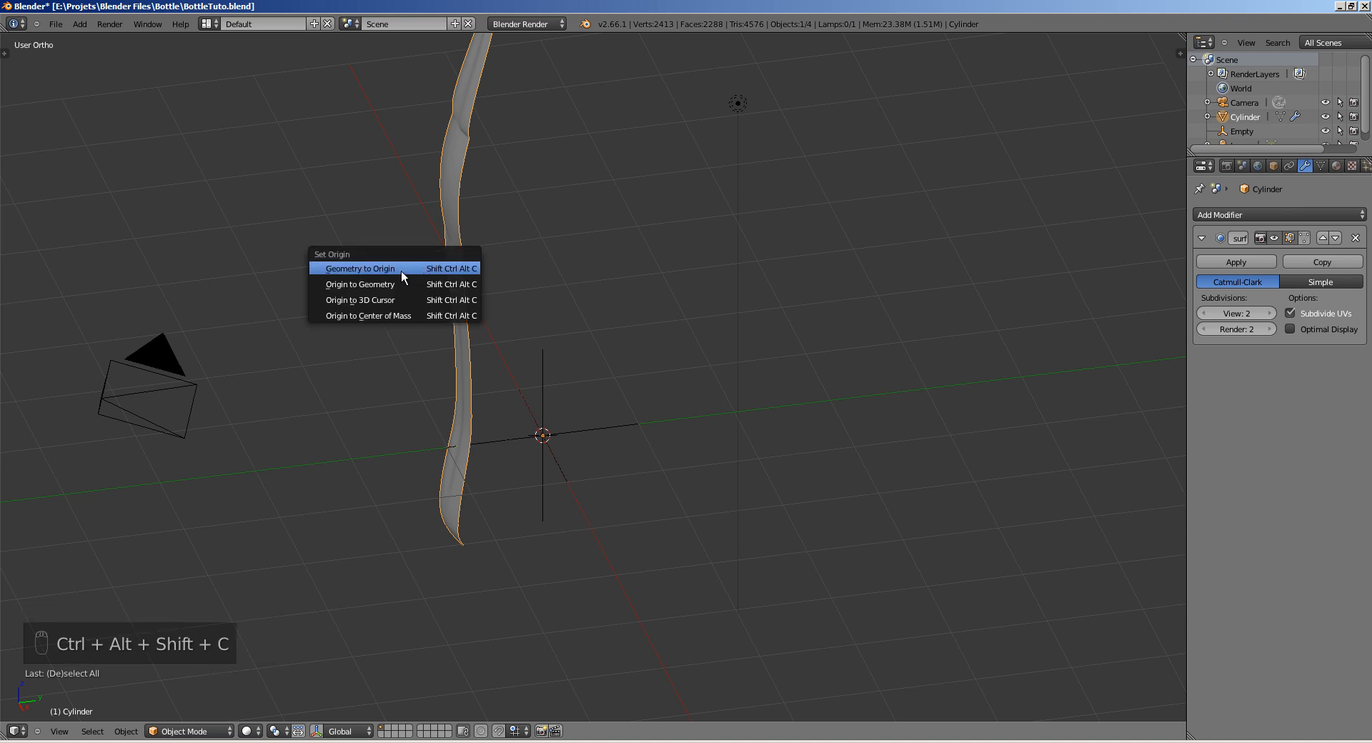
left_click(374, 301)
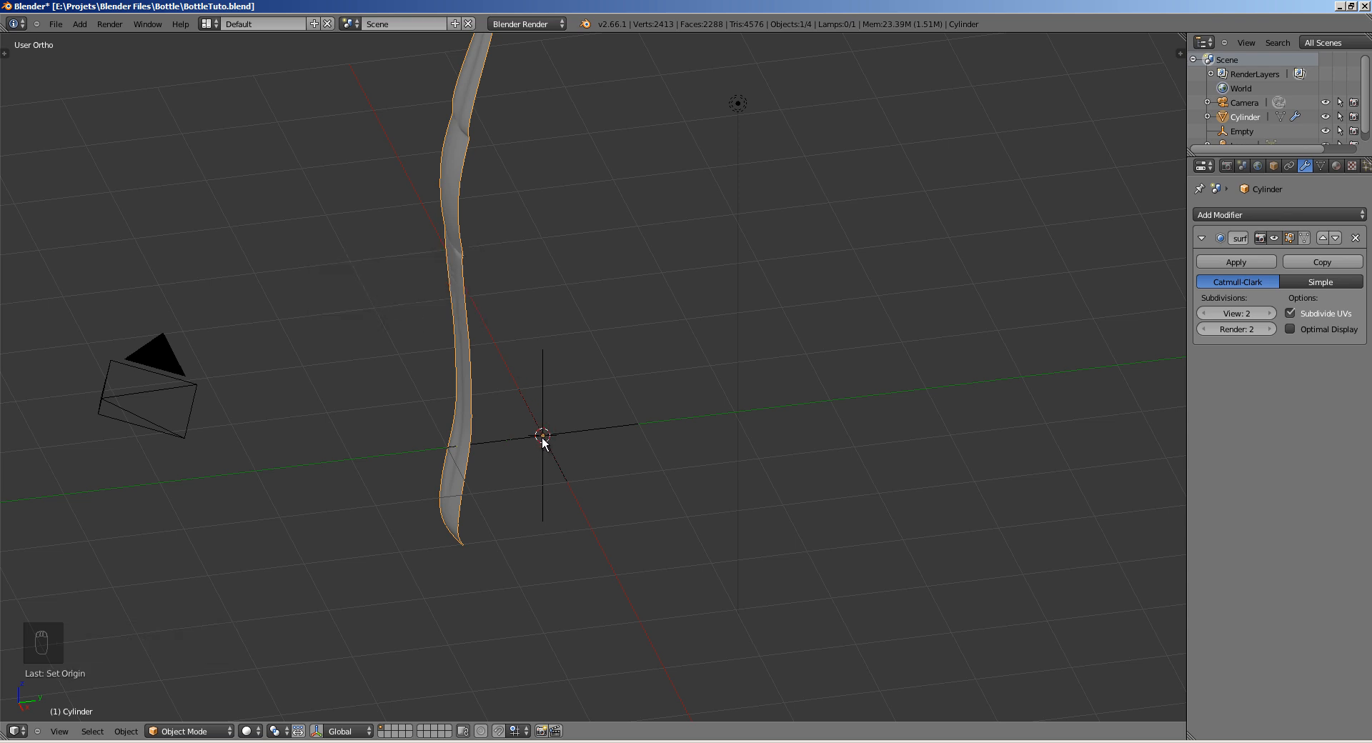
Step: Set the strip's origin to a 3D cursor placed away from the centre and try moving the strip
middle_click_drag(528, 386, 558, 421, "shift")
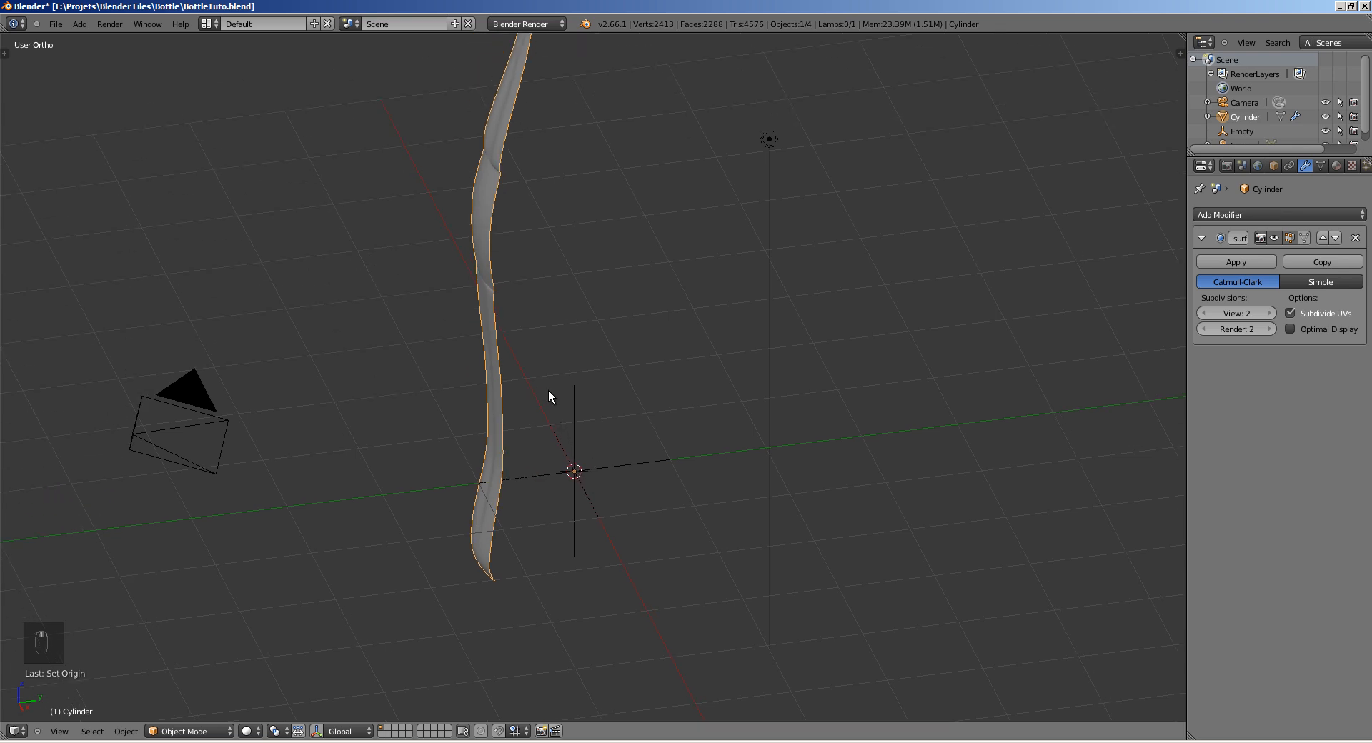
middle_click_drag(547, 485, 547, 433)
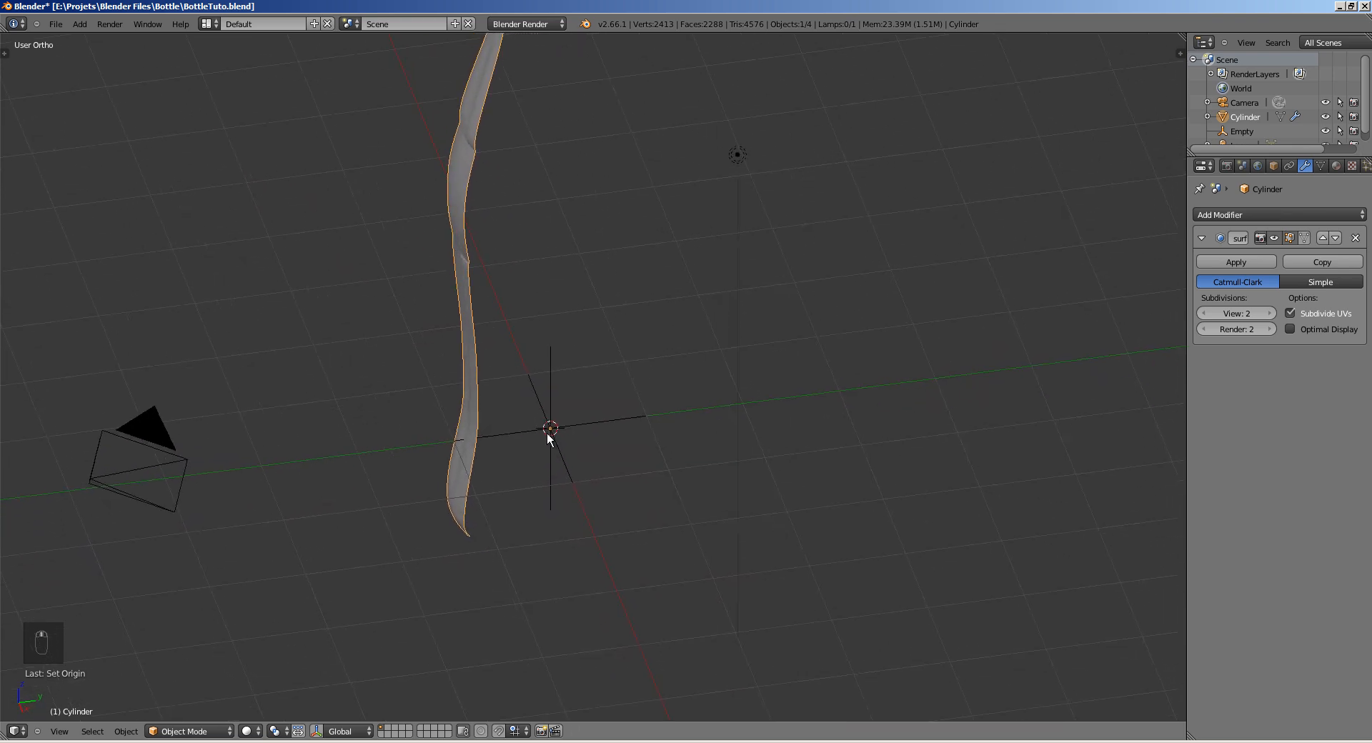
key("ctrl+alt+shift+c")
left_click(645, 314)
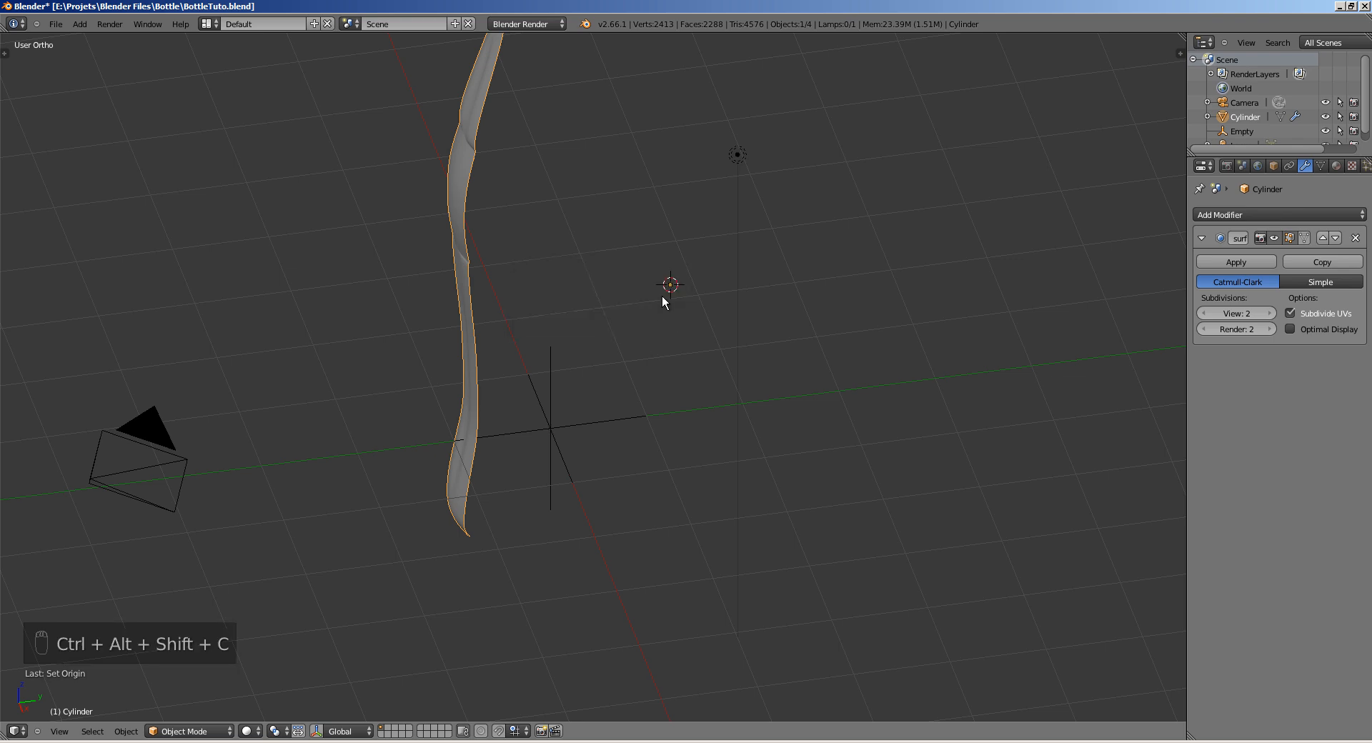
middle_click_drag(641, 305, 607, 310)
key("g")
right_click(633, 241)
Step: Return the 3D cursor to the scene centre and move the strip's off-centre origin back to it
key("shift+c")
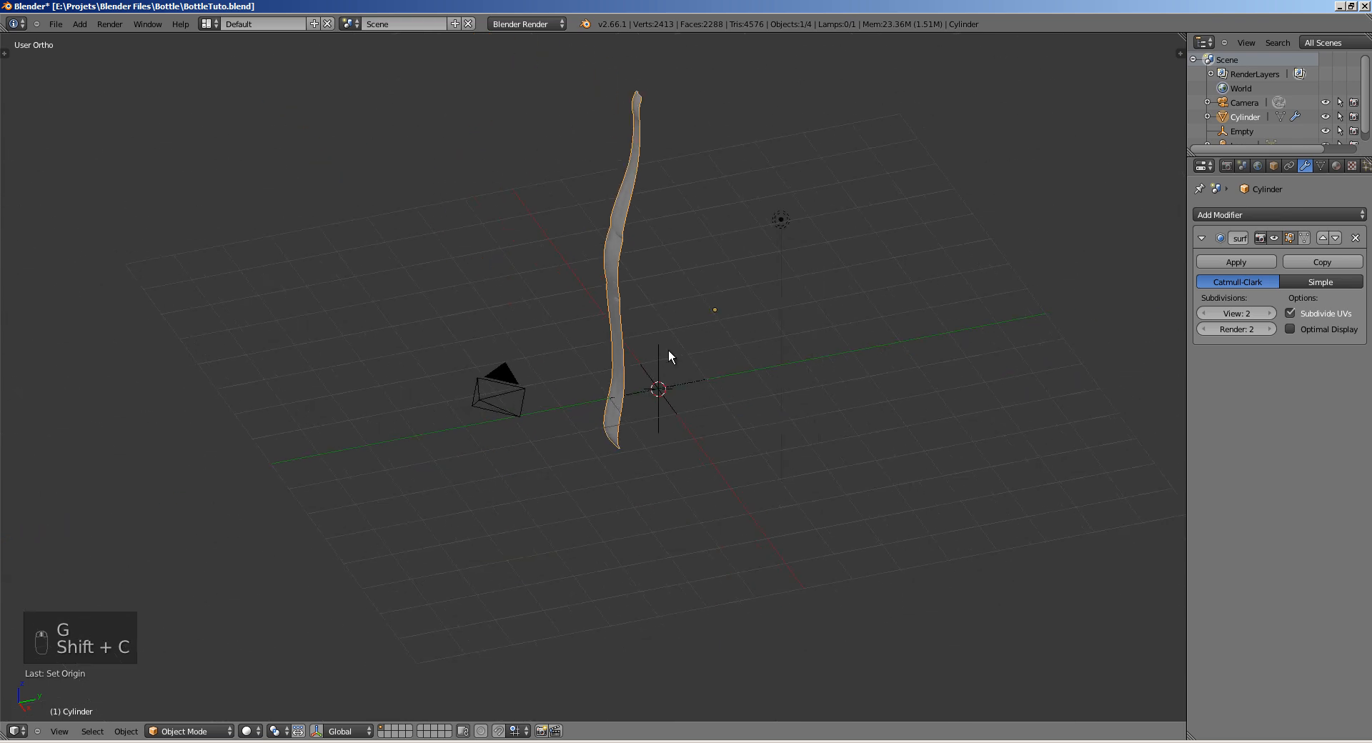
key("shift+s")
key("shift+s")
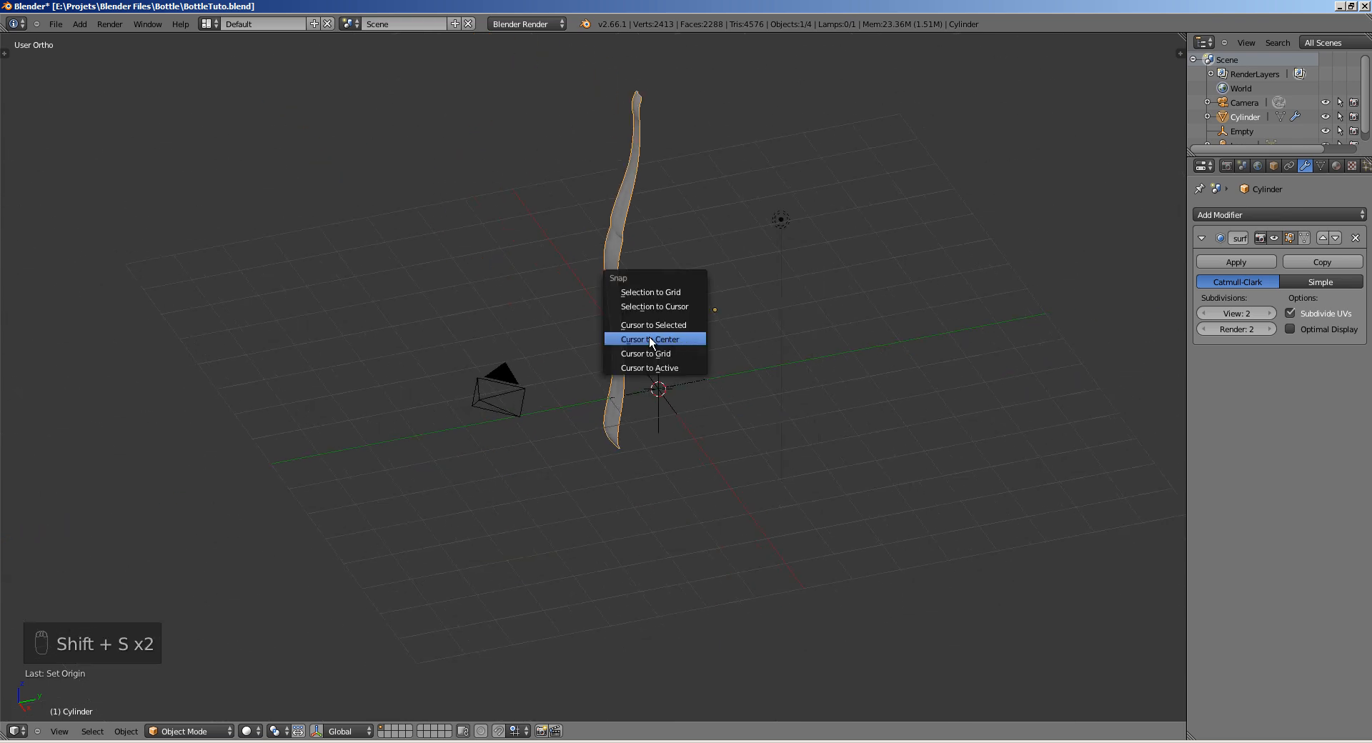
left_click(649, 336)
middle_click_drag(668, 343, 580, 404, "ctrl")
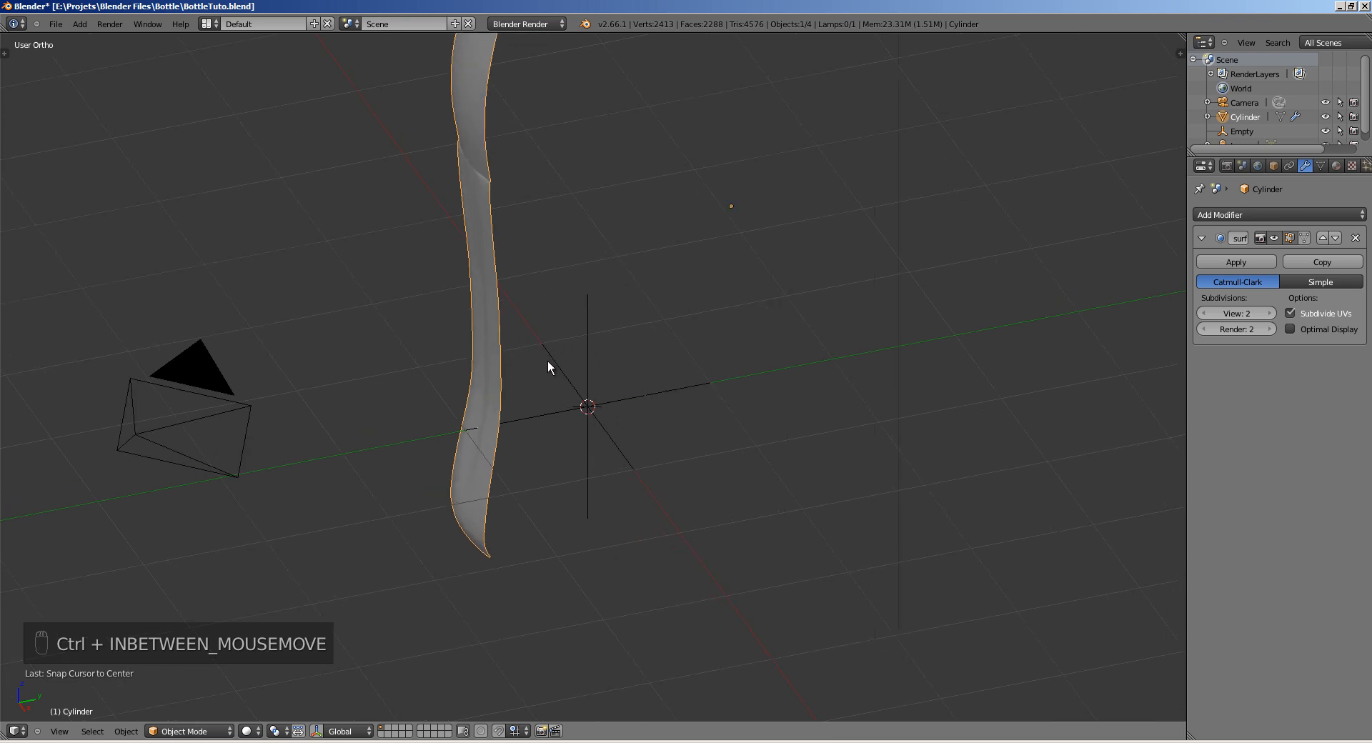
key("ctrl+alt+shift+c")
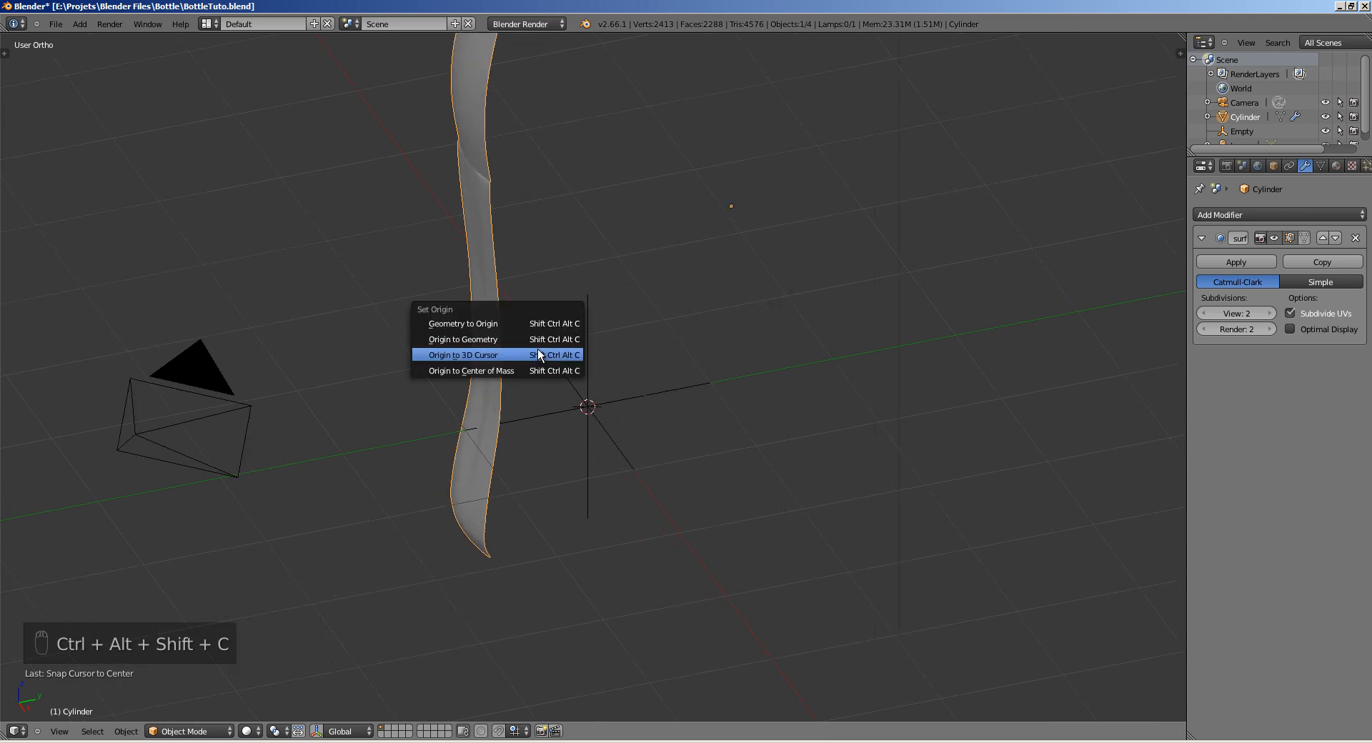
left_click(538, 354)
middle_click_drag(600, 326, 699, 249)
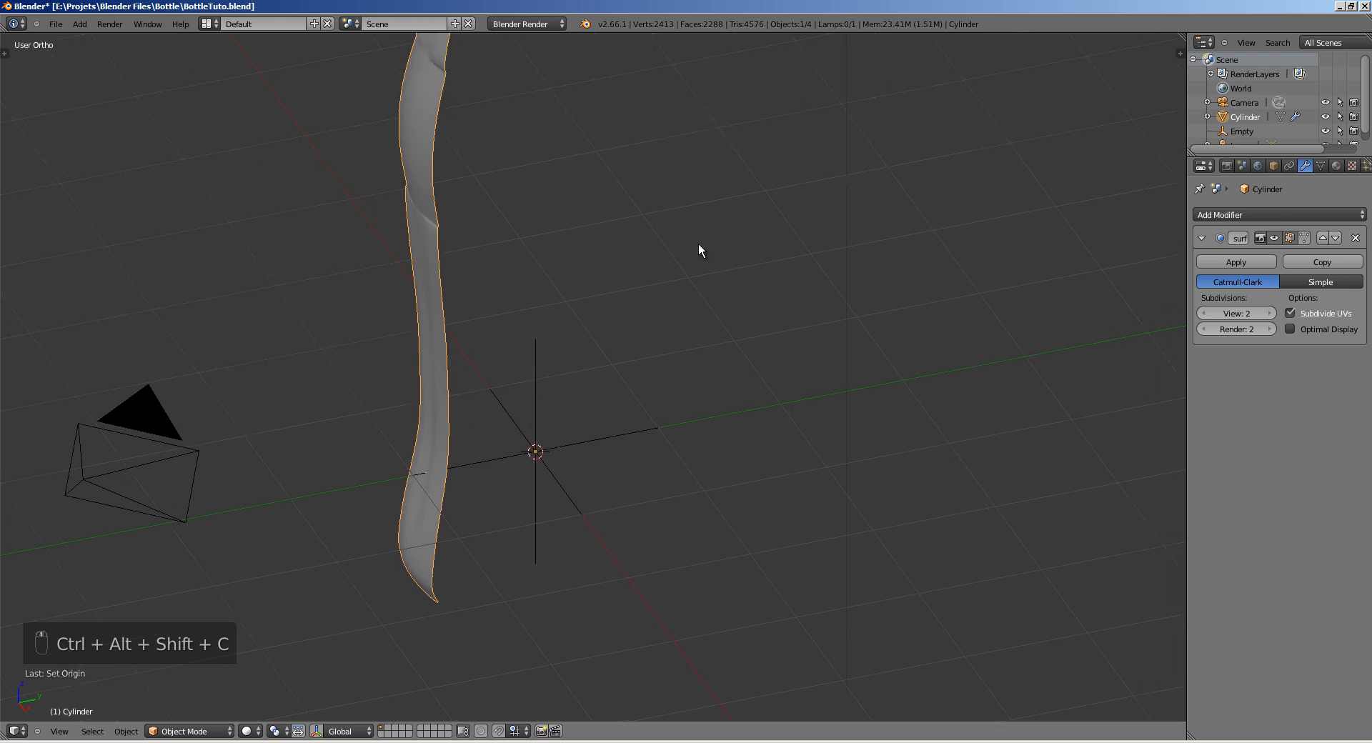
middle_click_drag(541, 455, 508, 436)
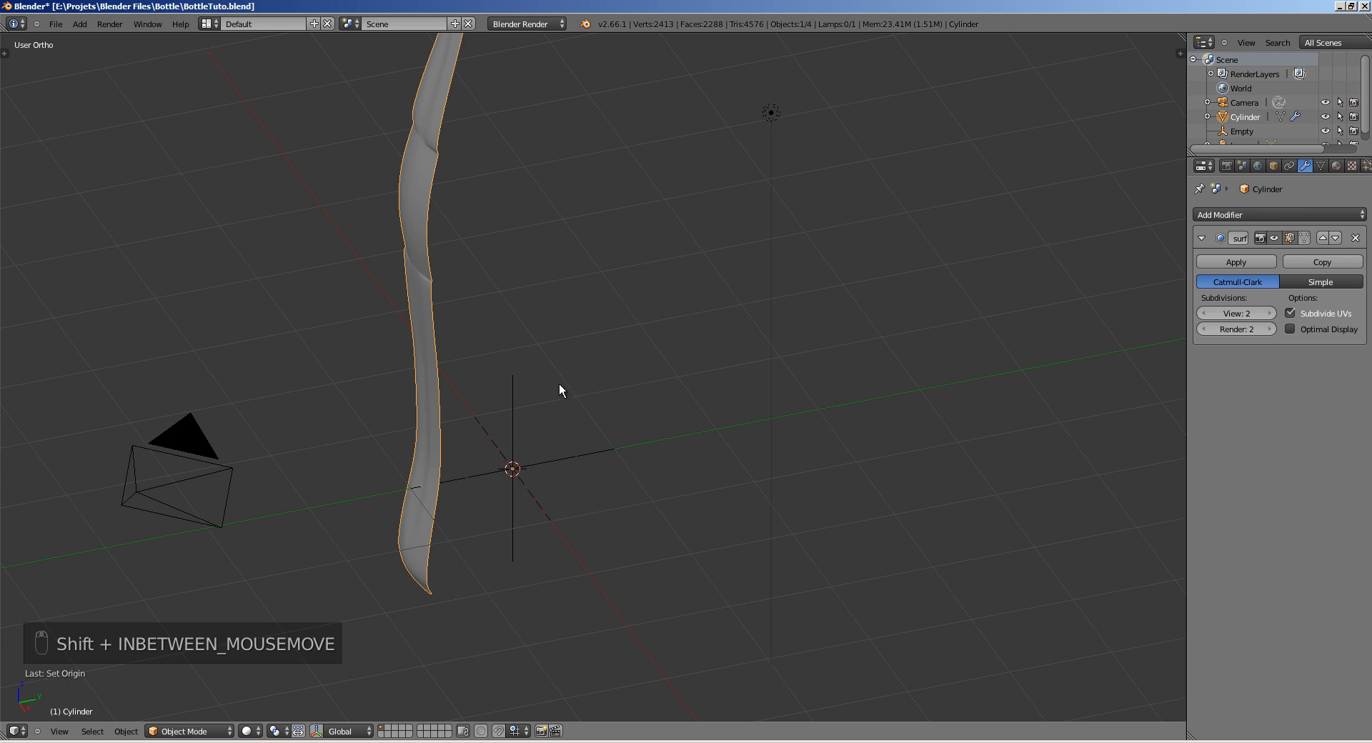
Step: Add an Array modifier to the bottle strip and set its fixed count to 9
left_click(1219, 215)
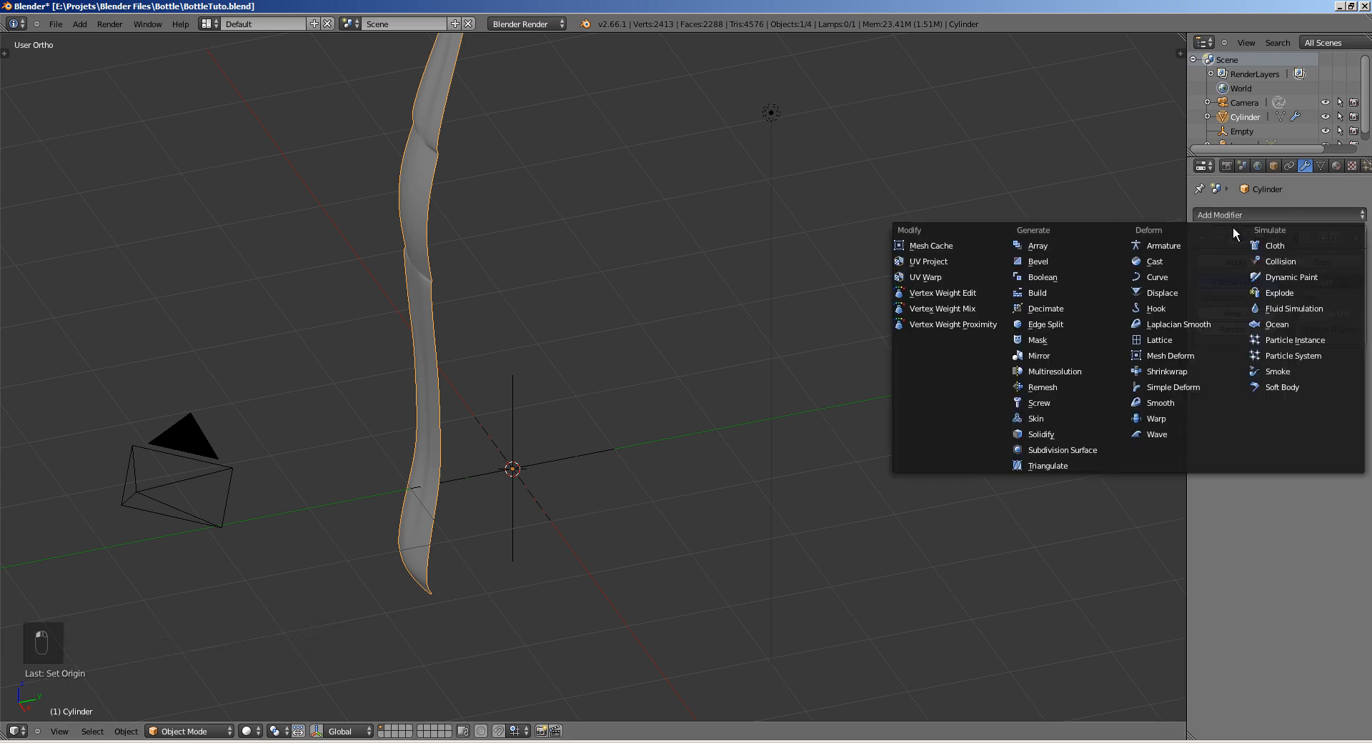
left_click(1041, 245)
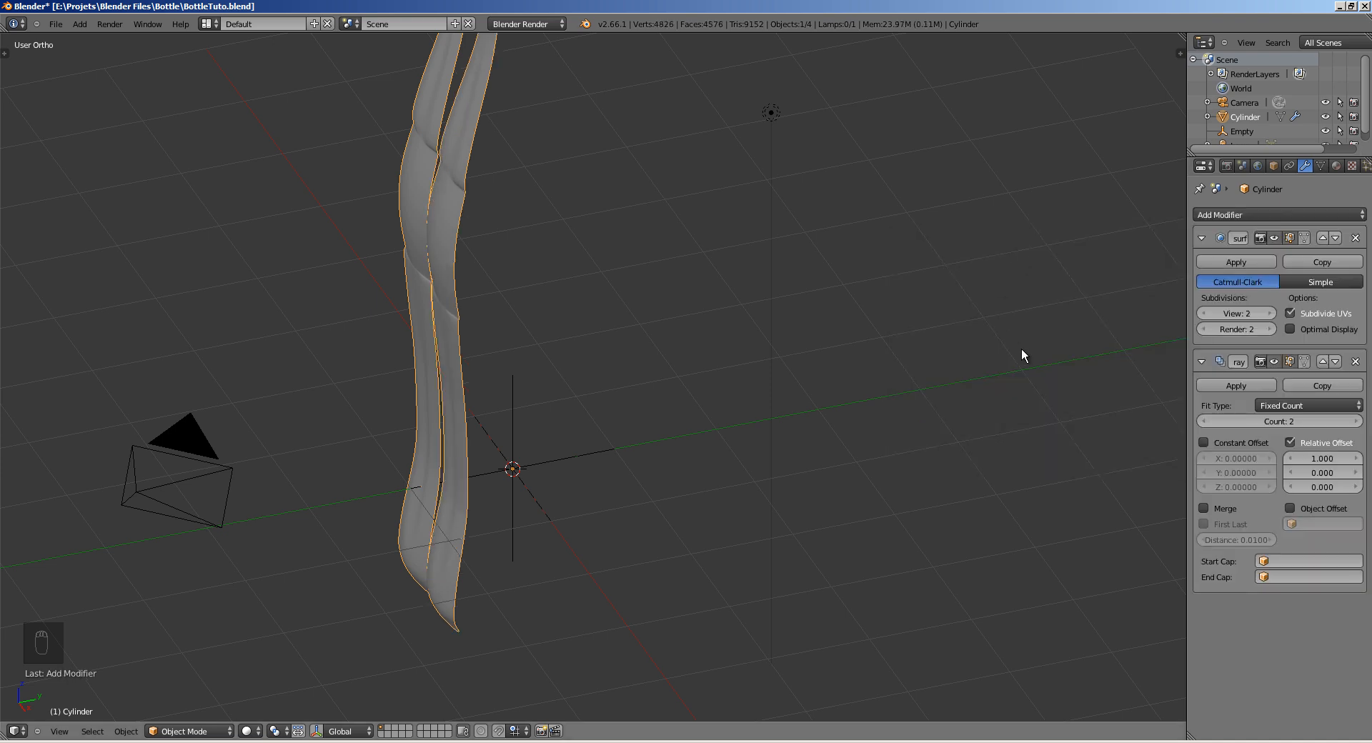
left_click(1355, 421)
left_click(1356, 422)
left_click(1355, 421)
left_click(1356, 421)
left_click(1355, 422)
left_click(1355, 421)
left_click(1355, 421)
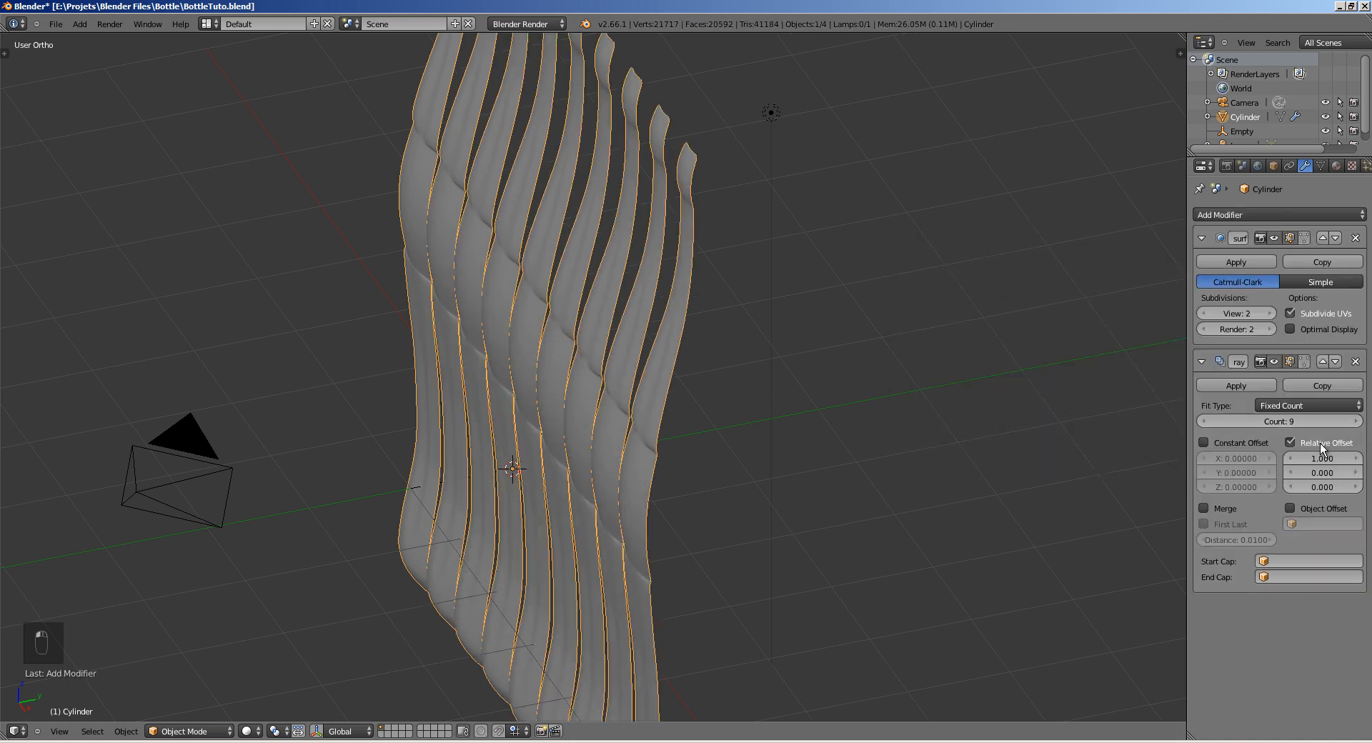
Step: Turn off the array's Relative Offset and enable Object Offset with the Empty as the offset object
middle_click_drag(833, 422, 803, 381, "shift")
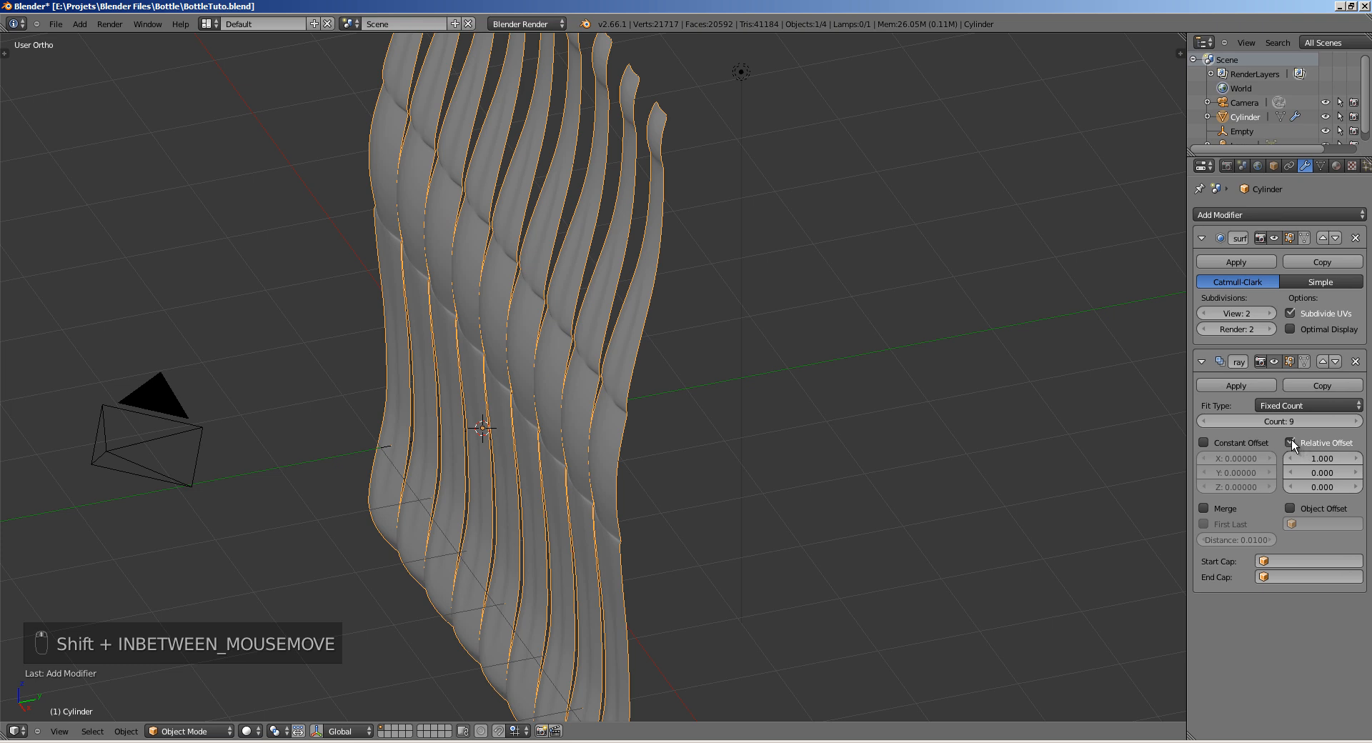
left_click(1290, 442)
middle_click_drag(751, 423, 597, 410, "shift")
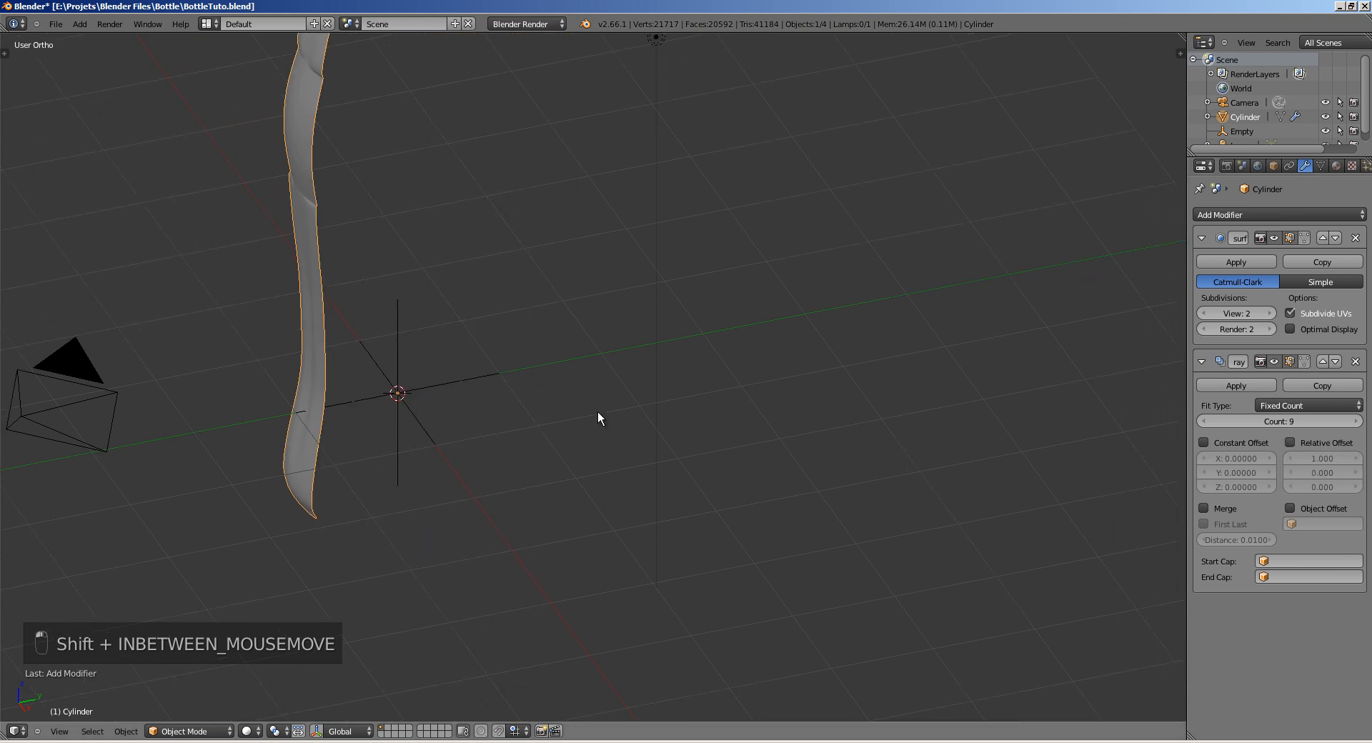
left_click(1291, 508)
left_click(1313, 523)
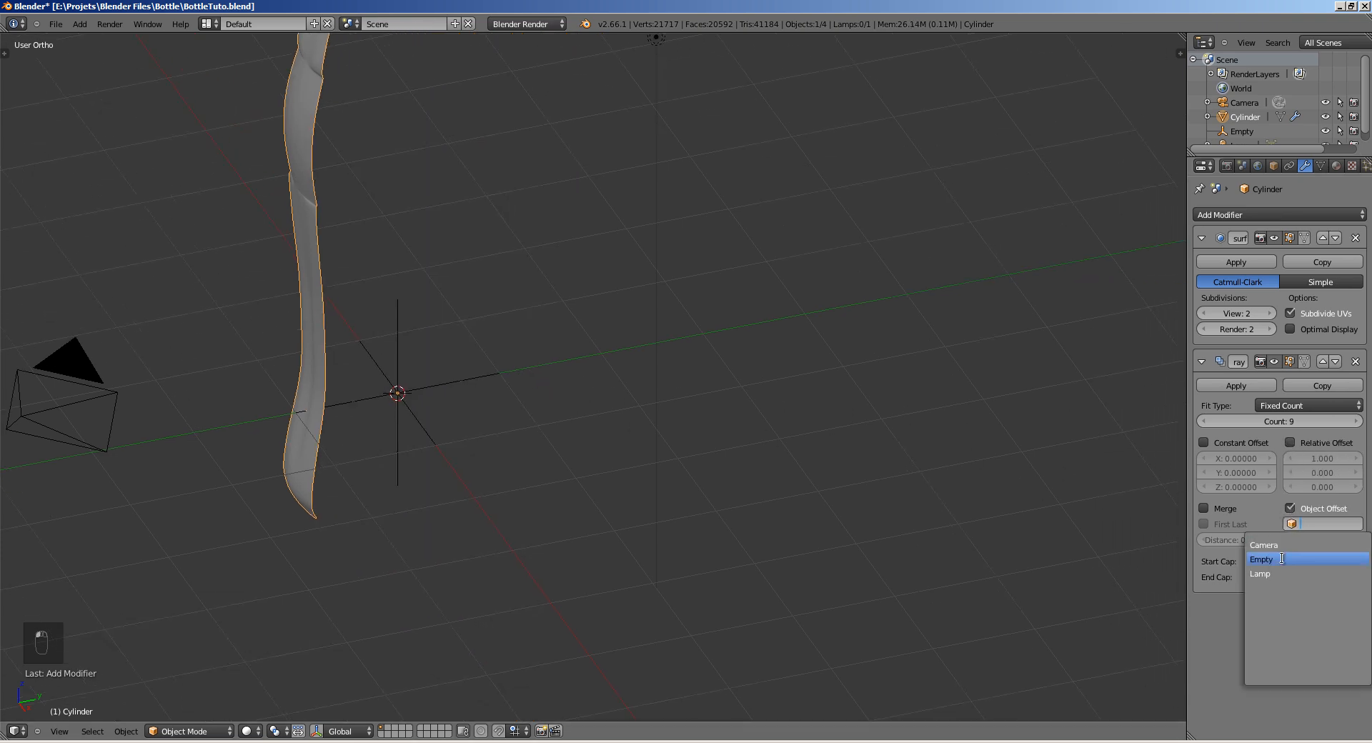
left_click(1272, 559)
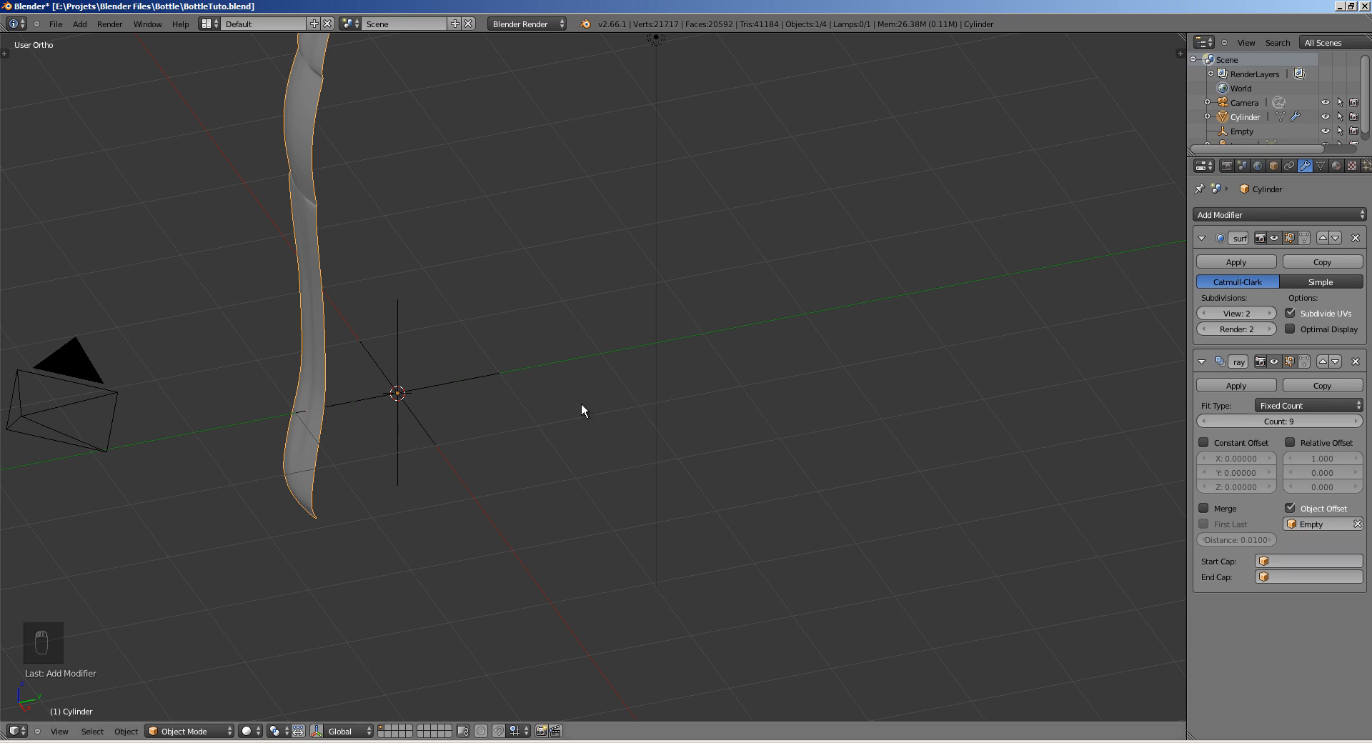
Step: Select the Empty at the bottle's centre and try rotating it freehand about the global Z axis
right_click(475, 383)
scroll(514, 393, "up", 3, "shift")
scroll(556, 400, "up", 2, "ctrl")
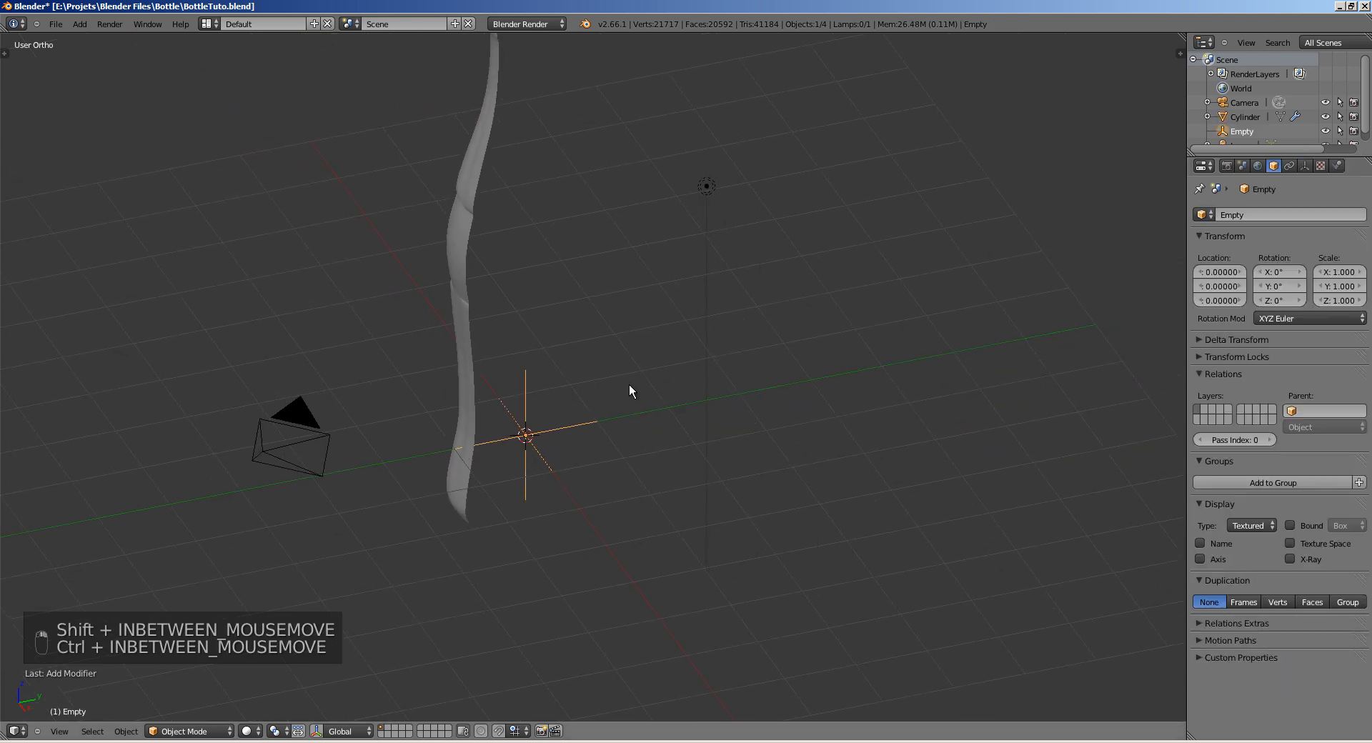
key("r")
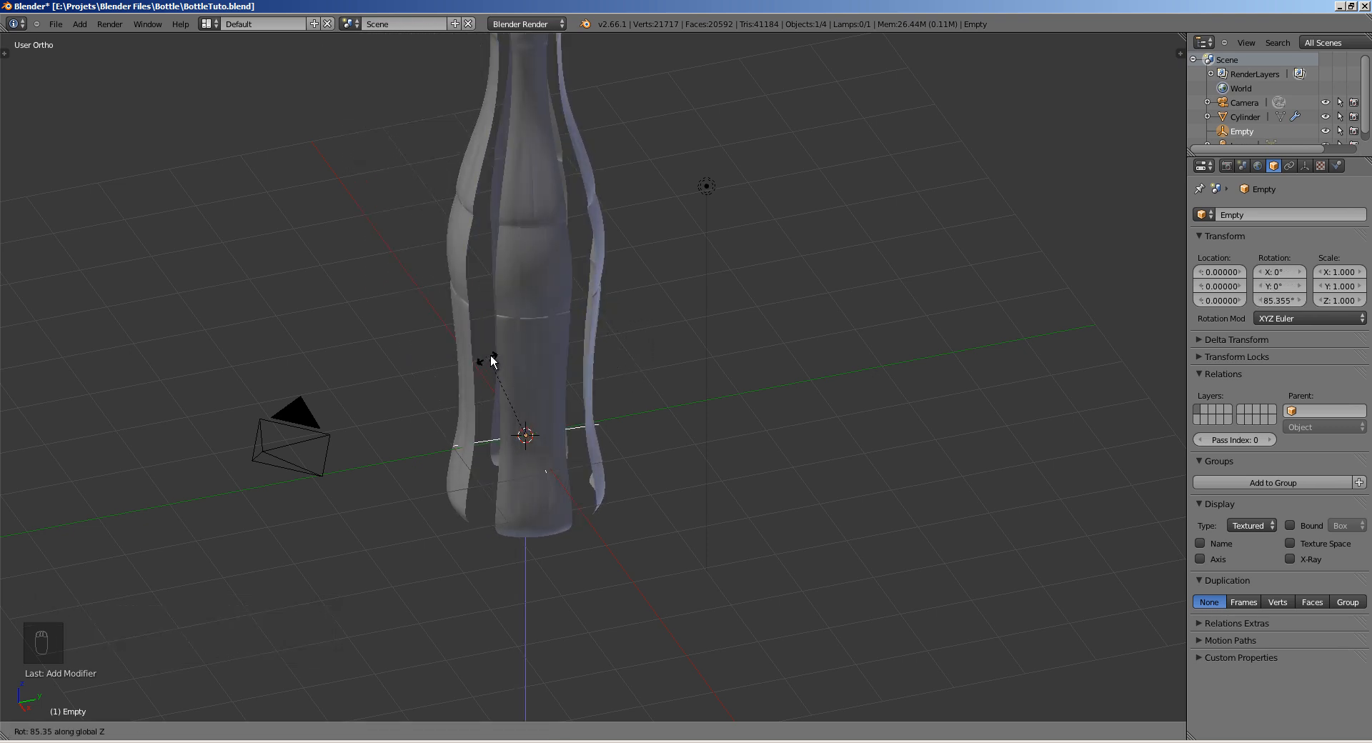
right_click(537, 352)
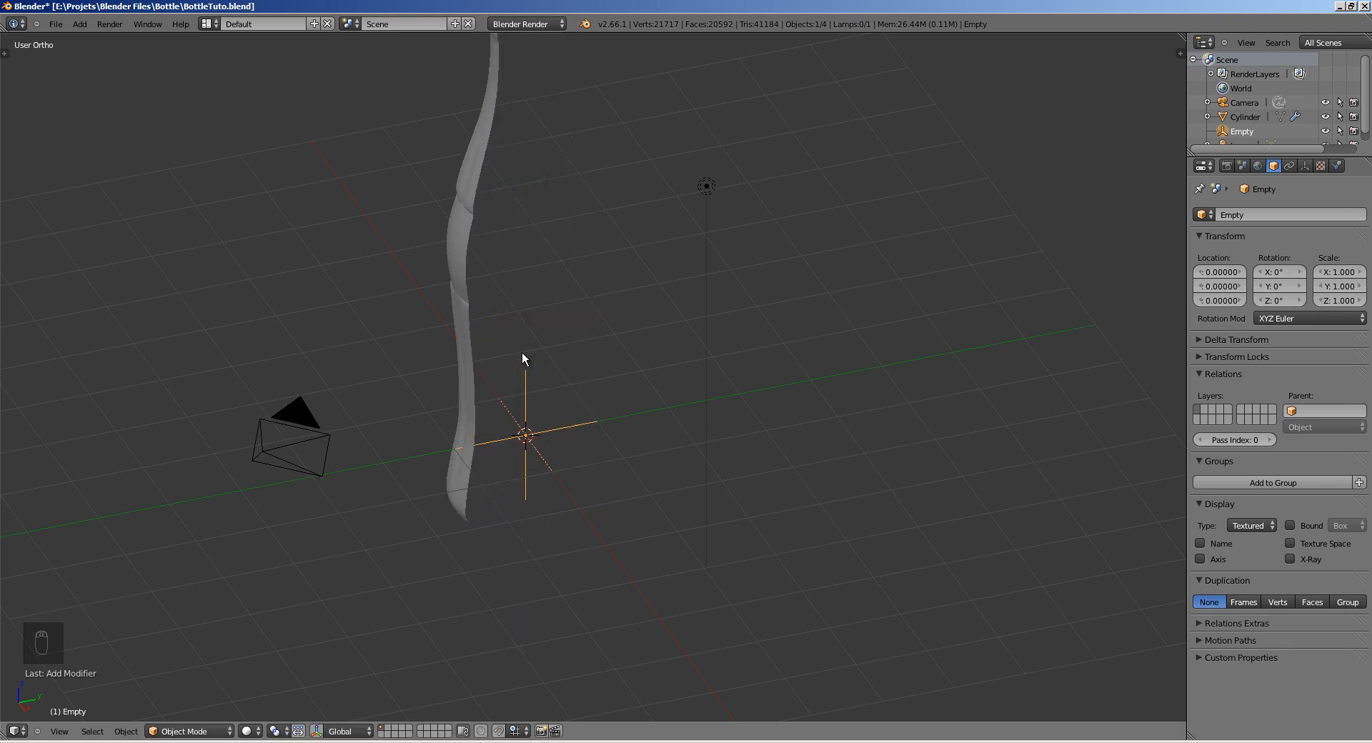
Step: In the top orthographic view, rotate the Empty by 40 degrees to spread the arrayed strips into a full circle
key("KP_7")
middle_click_drag(185, 251, 603, 376, "shift")
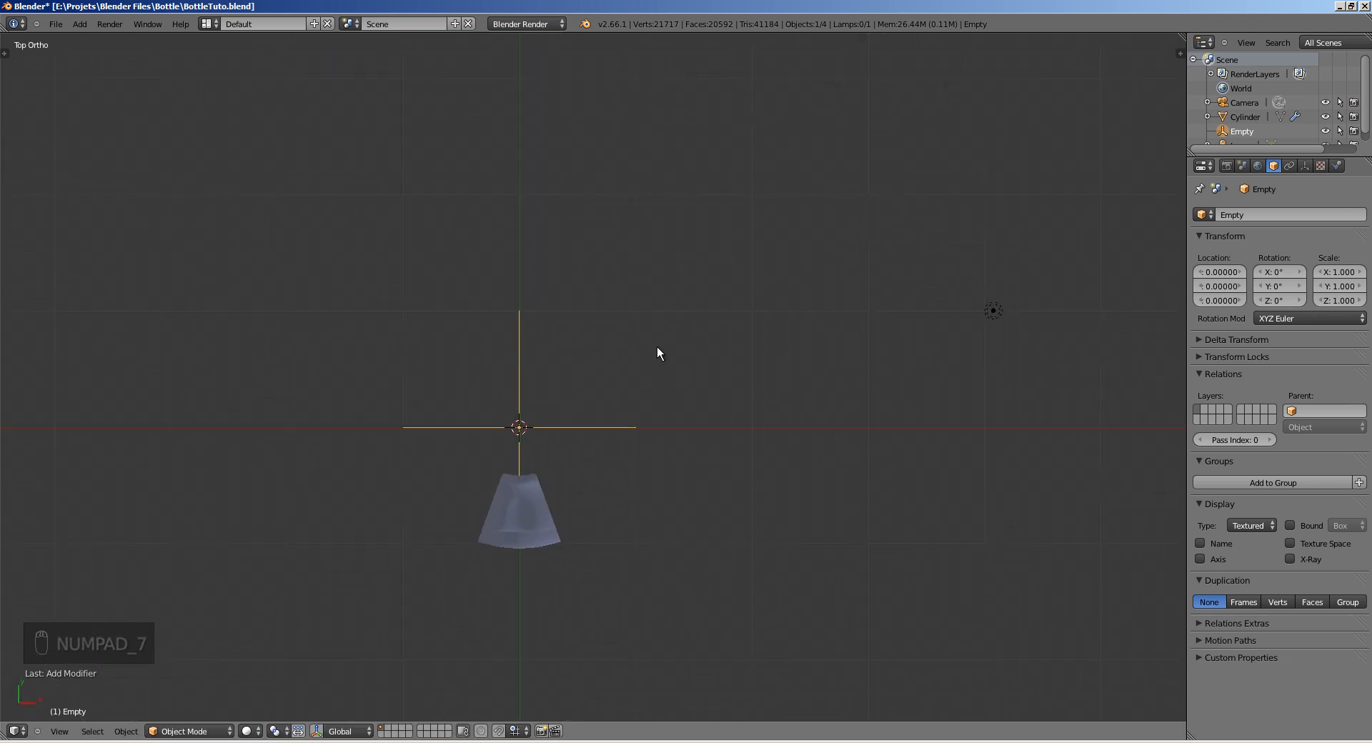
key("r")
right_click(504, 280)
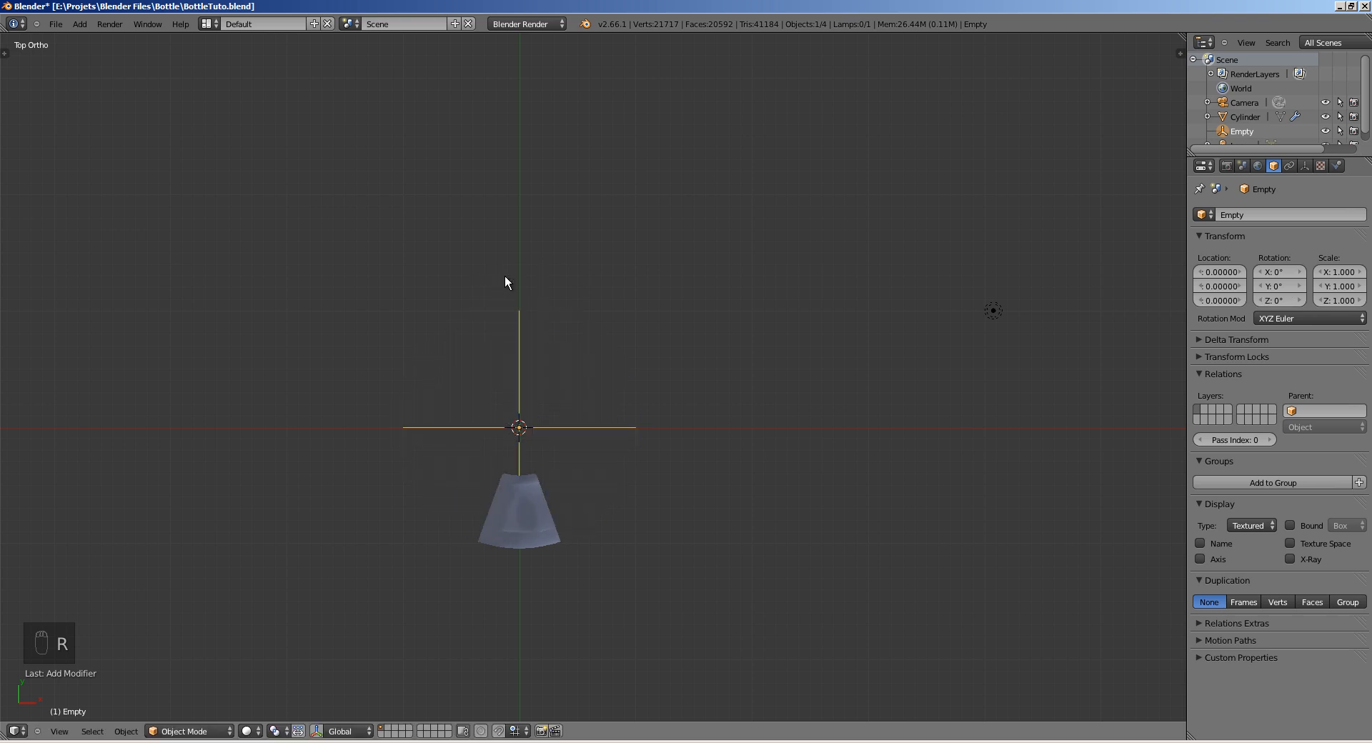
type("r40")
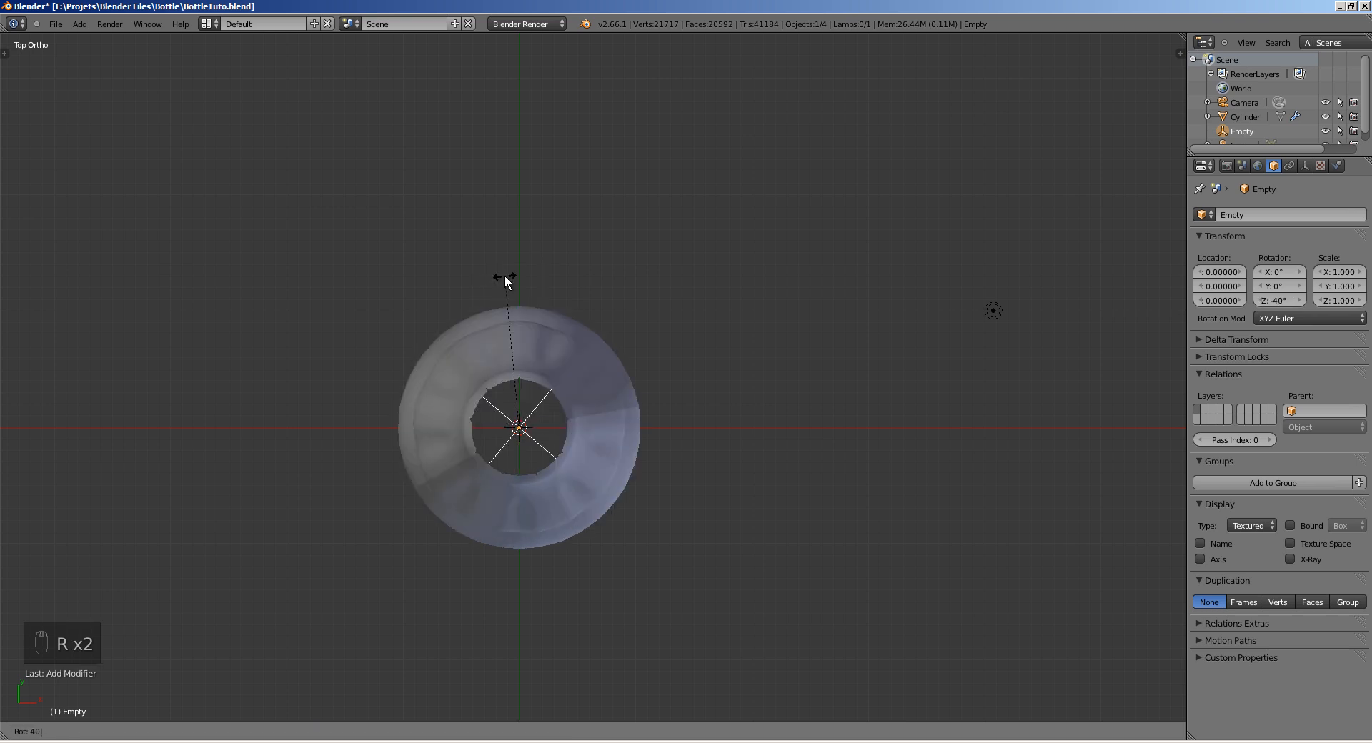
key("Return")
Step: Select the bottle, place its Array modifier above the Subdivision Surface modifier and apply the Array
middle_click_drag(565, 506, 544, 393)
key("z")
key("z")
key("Tab")
right_click(558, 284)
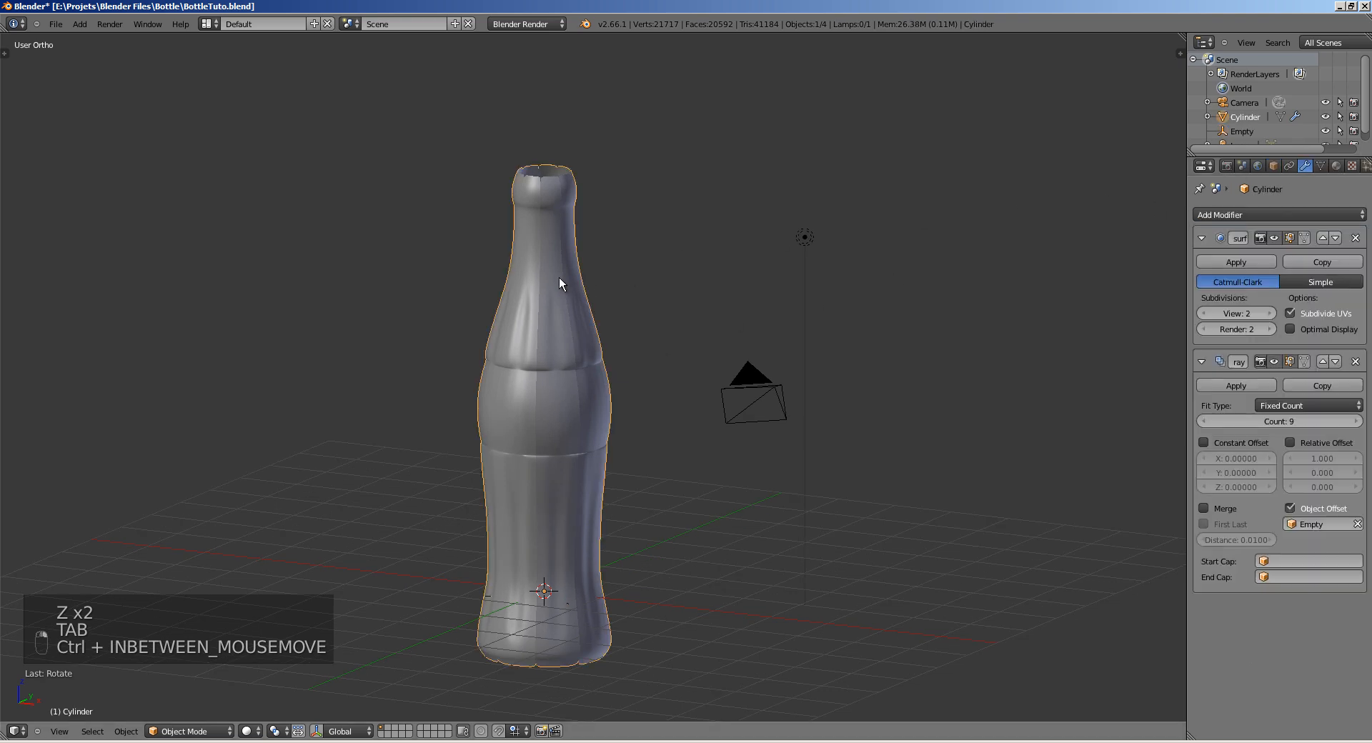
left_click(1335, 237)
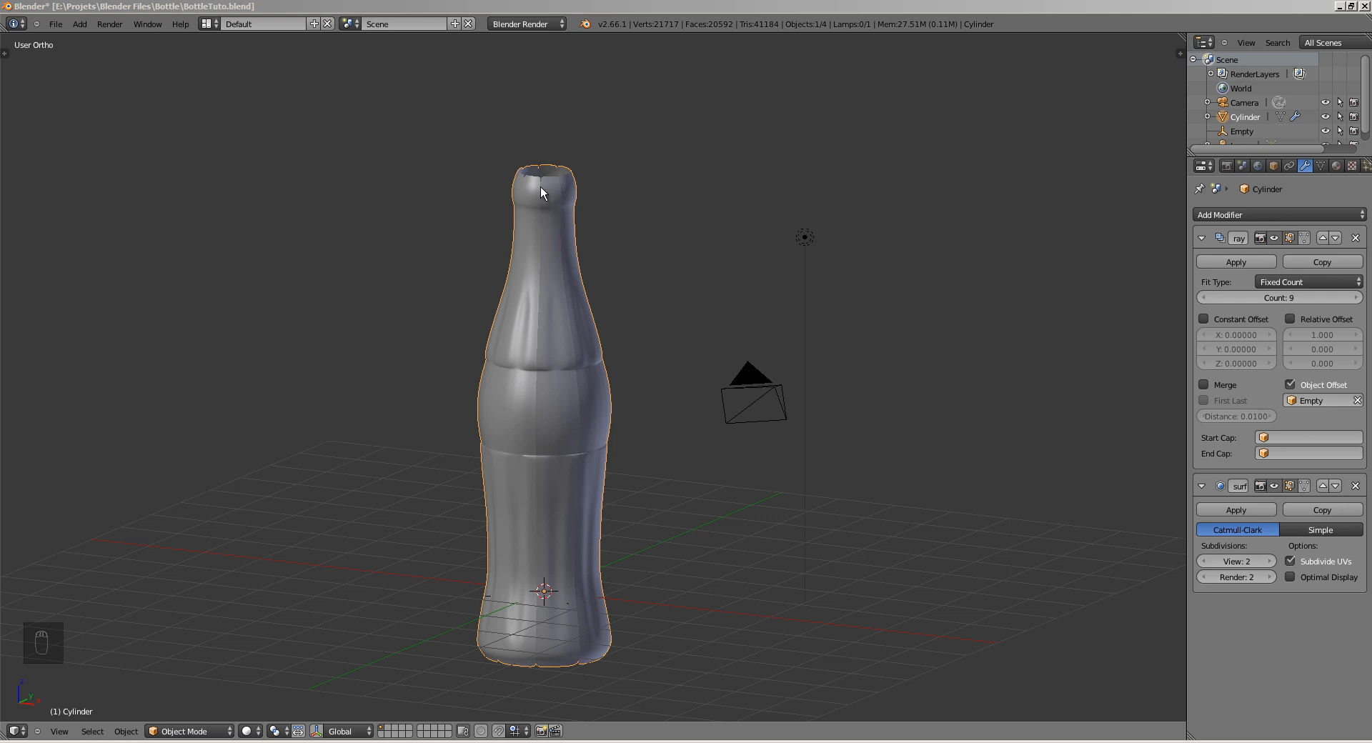
middle_click_drag(534, 284, 640, 330)
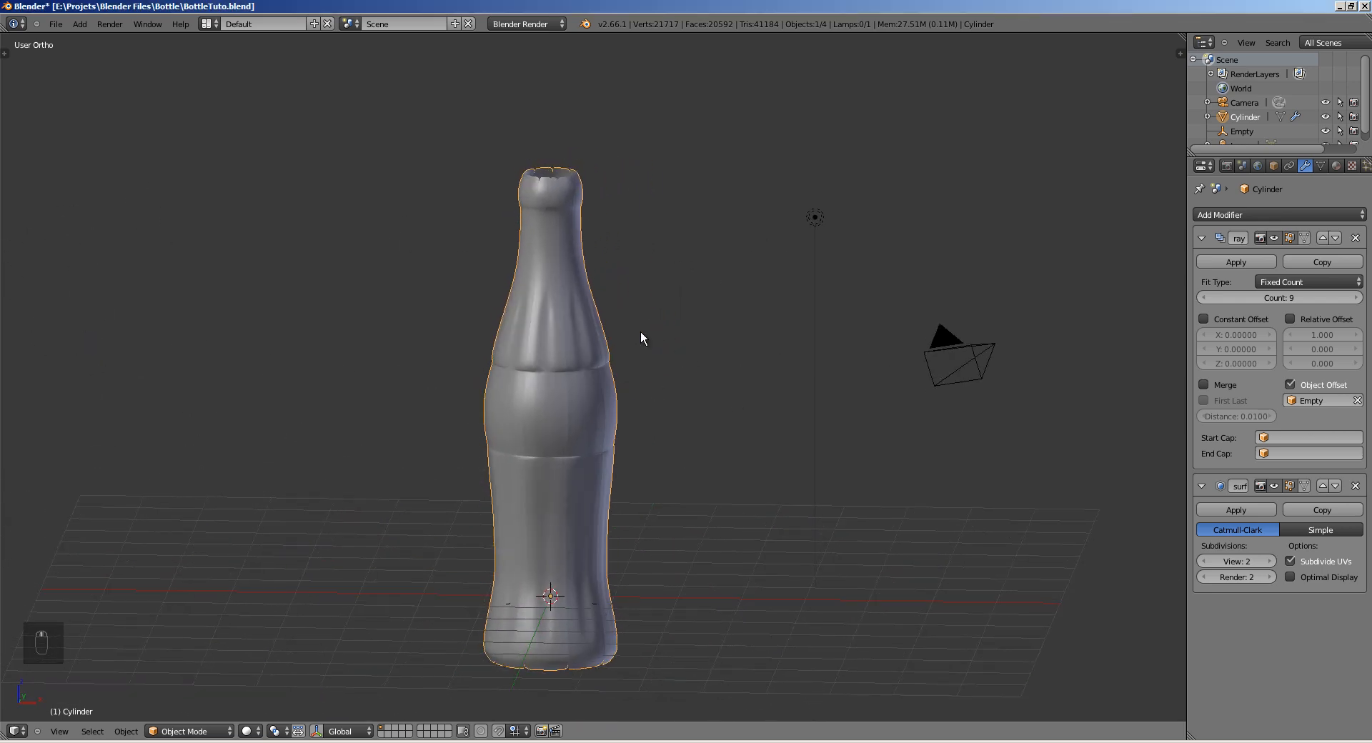
left_click(1231, 261)
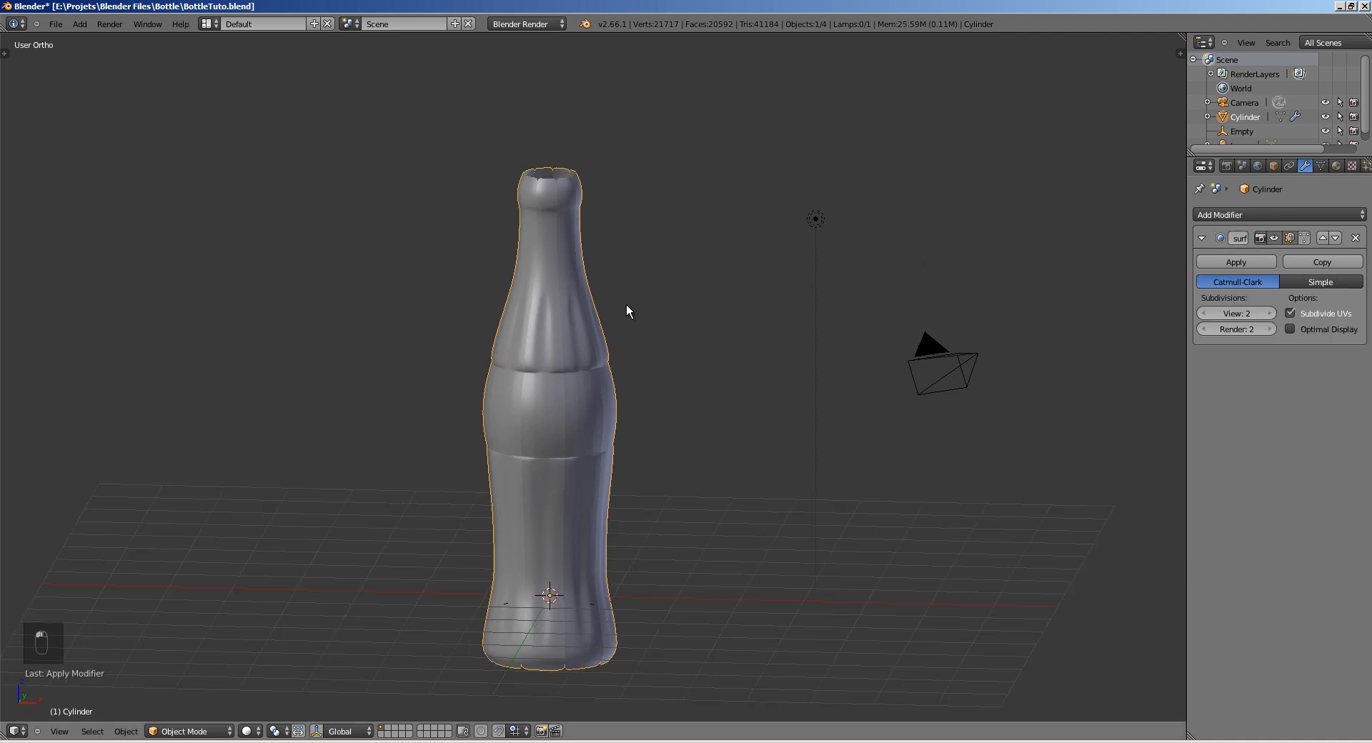
Step: Select every vertex of the bottle mesh and remove doubles to merge the seams between the strips
middle_click_drag(628, 307, 513, 317, "ctrl")
key("Tab")
key("a")
key("a")
scroll(628, 305, "down", 4)
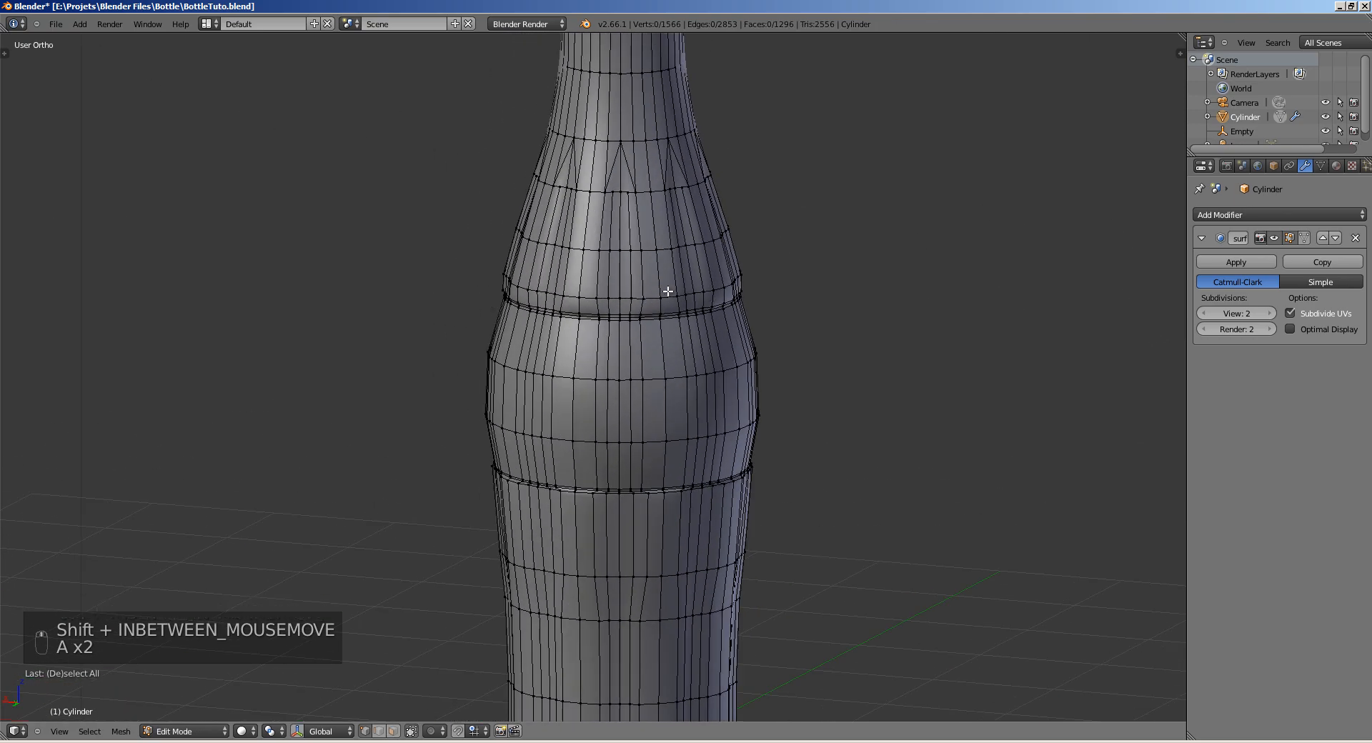
middle_click_drag(665, 330, 741, 293)
key("a")
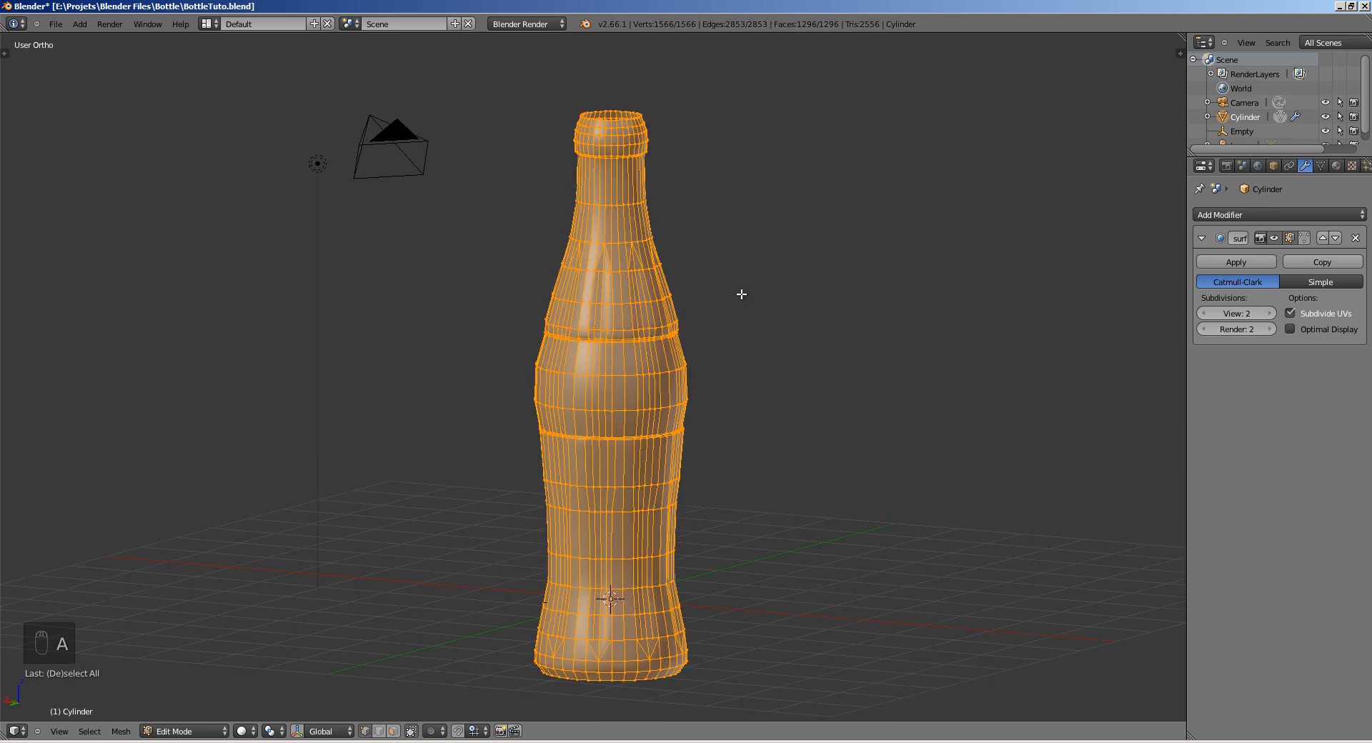
key("w")
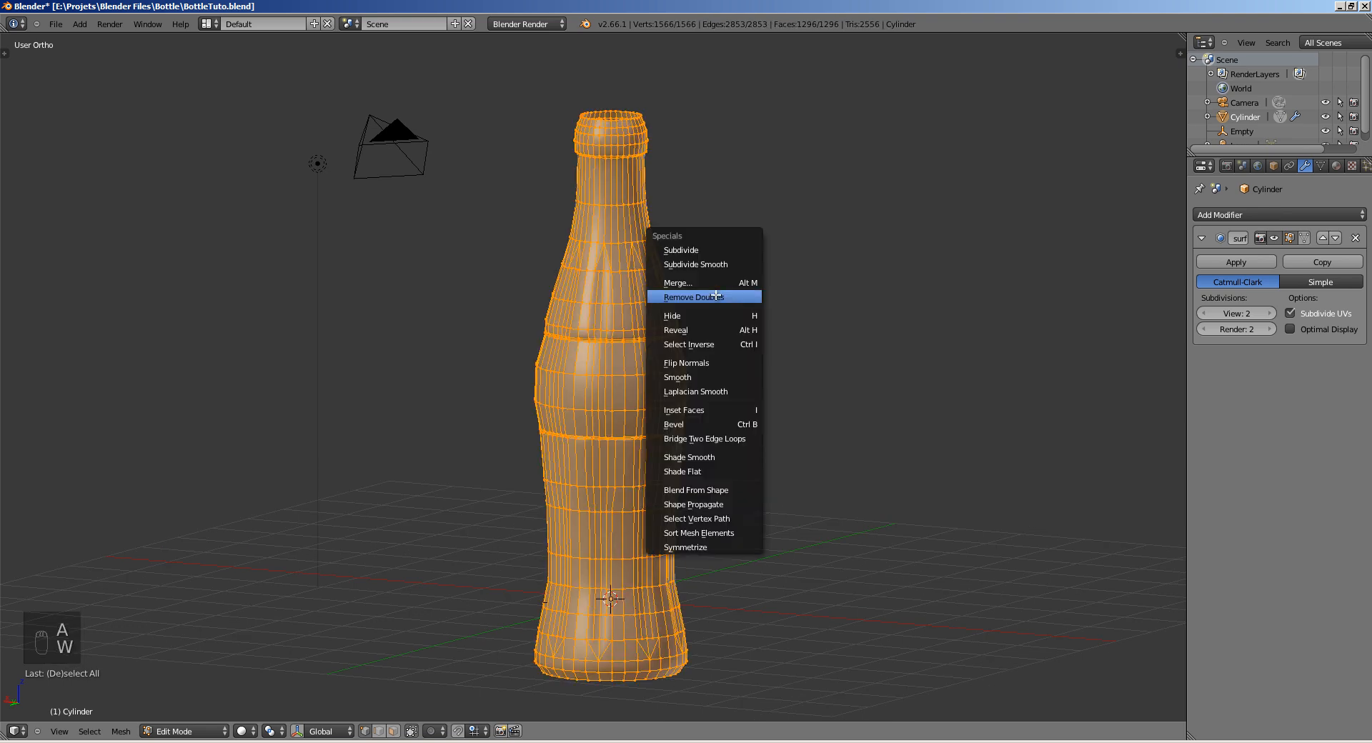
left_click(716, 296)
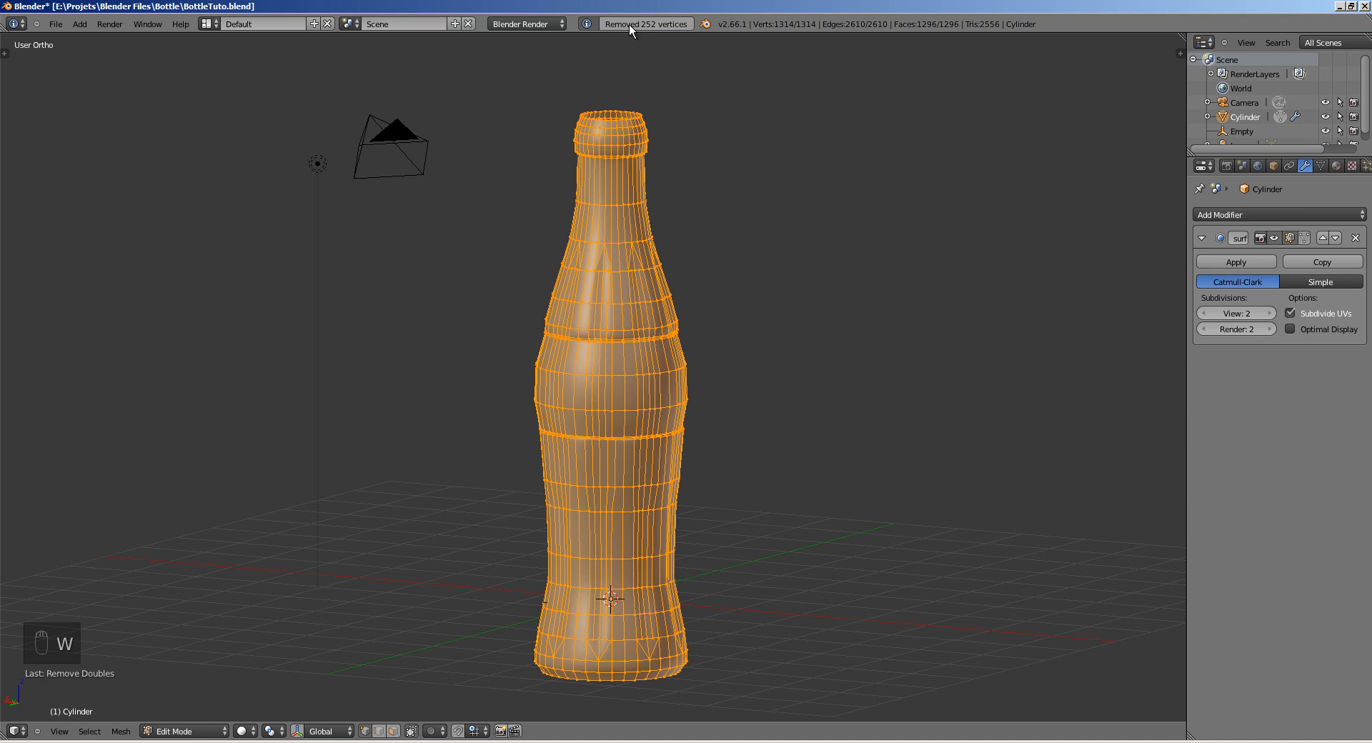
middle_click_drag(647, 280, 634, 305)
key("Tab")
key("Tab")
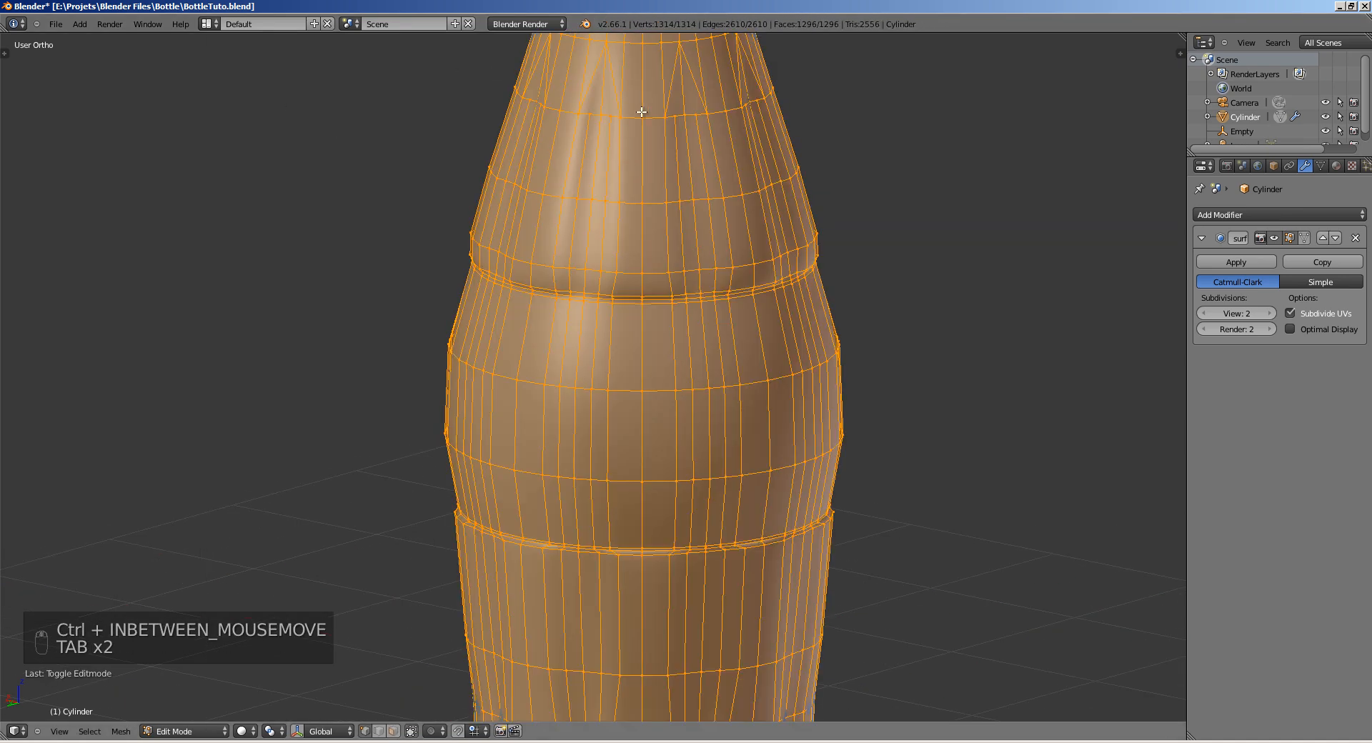
Step: Move a single vertex above the bottle's upper ridge by about 0.02 units
middle_click_drag(640, 110, 524, 240, "shift")
key("z")
right_click(523, 257)
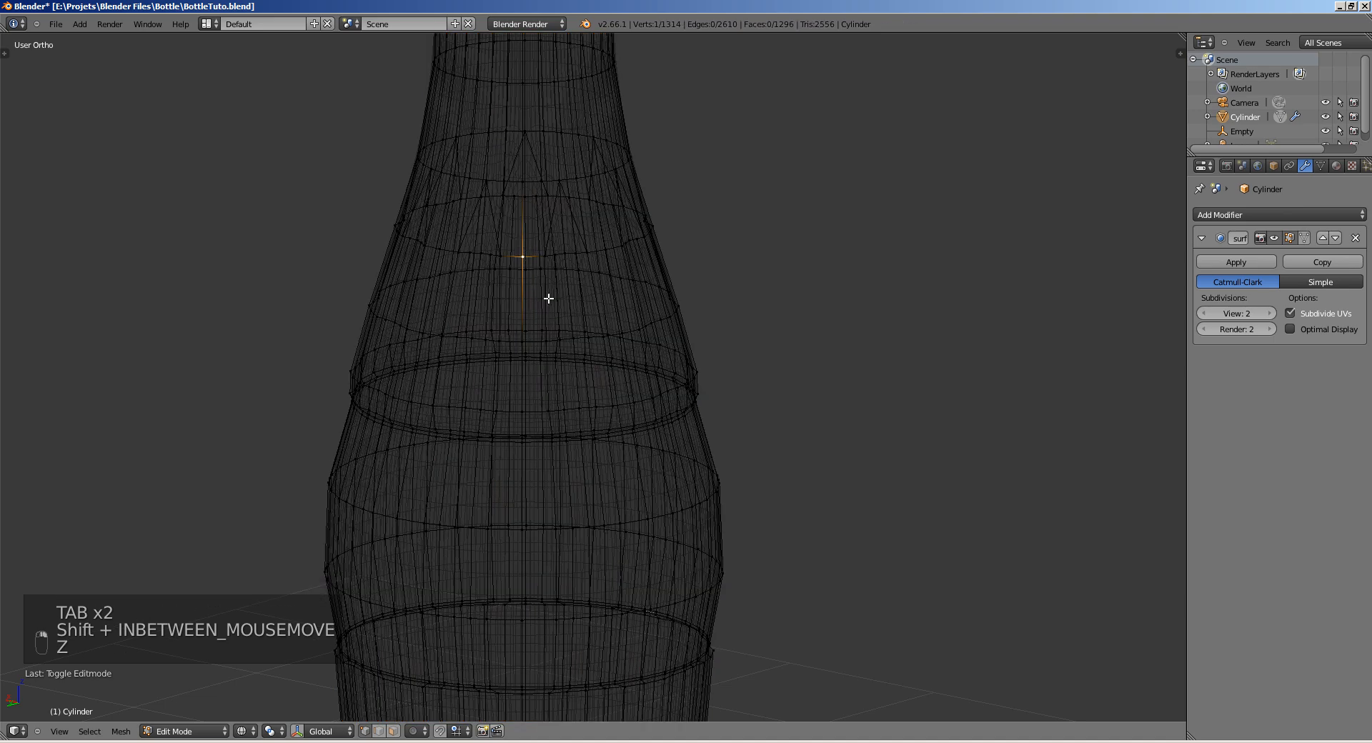
scroll(548, 298, "up", 5)
key("z")
key("g")
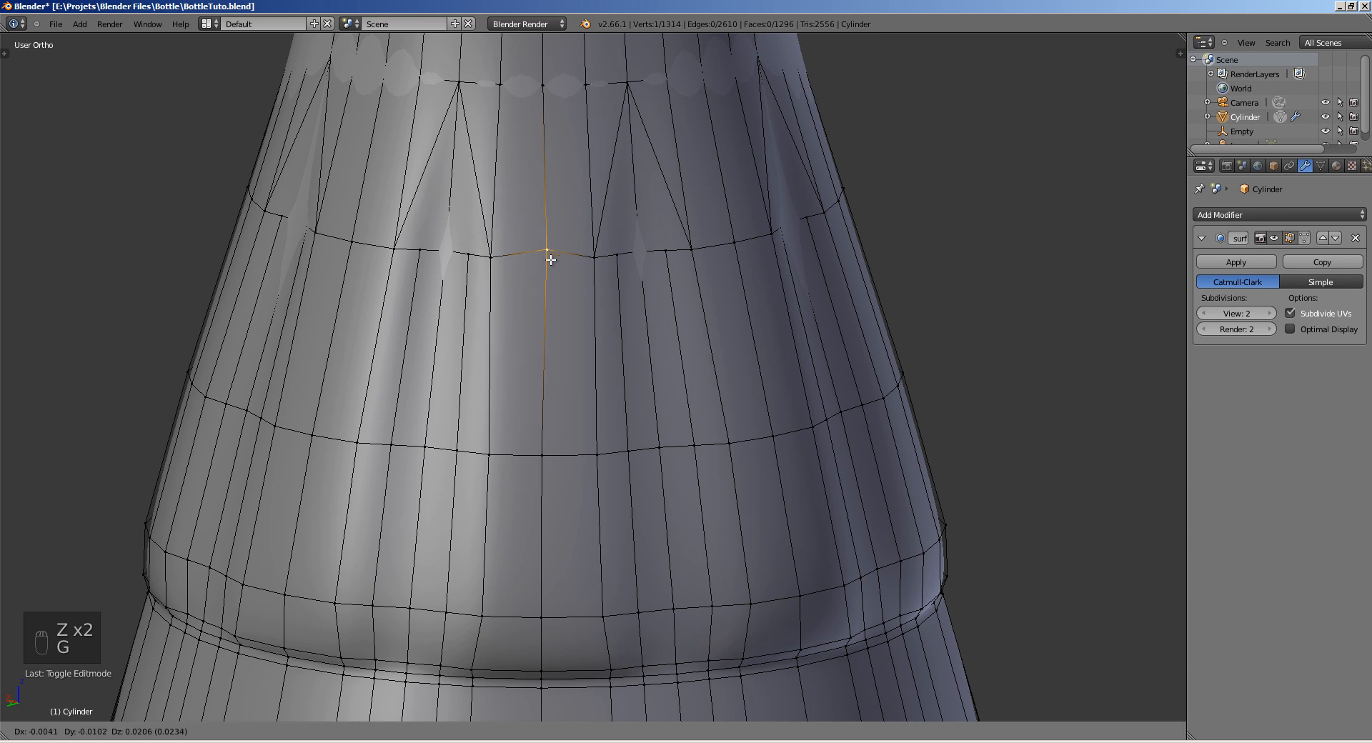
left_click(551, 259)
key("Tab")
middle_click_drag(598, 237, 588, 167, "ctrl")
middle_click_drag(566, 262, 526, 267)
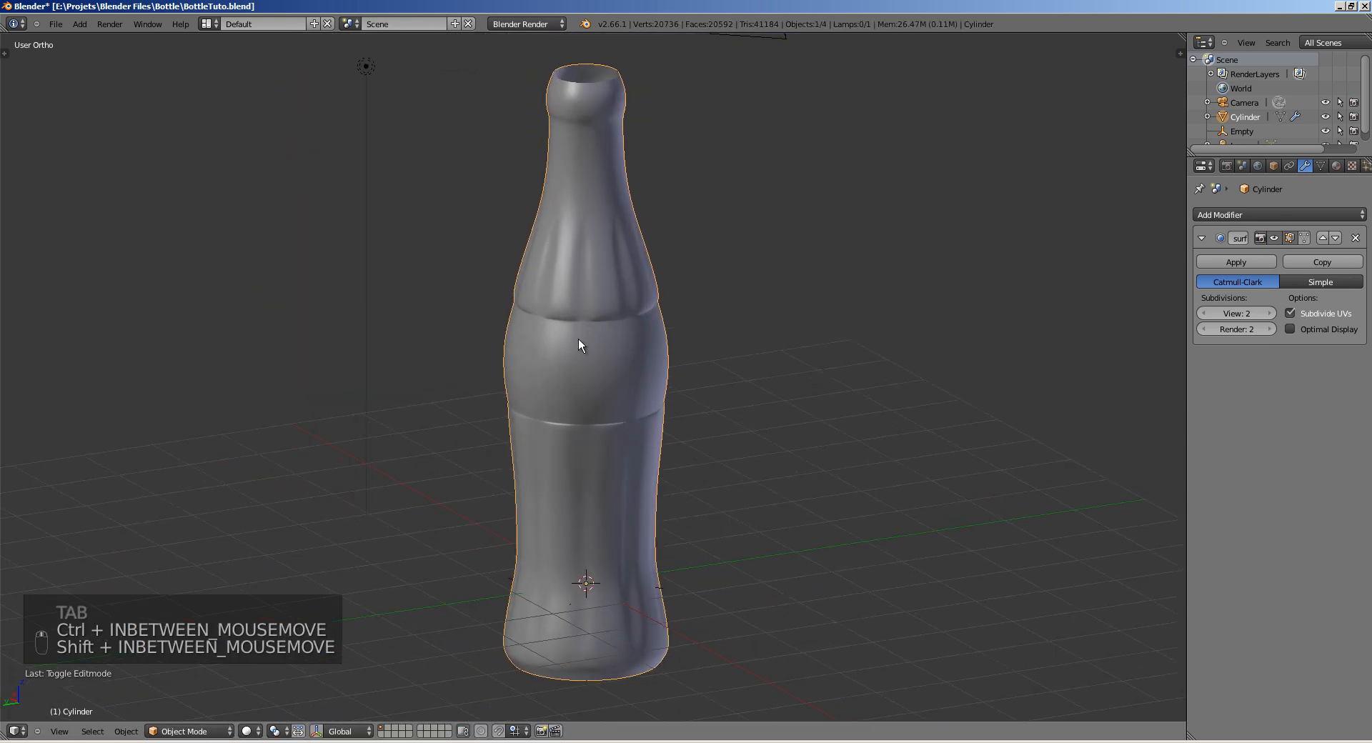
Step: Select the two adjacent edge loops of the lower ridge and scale them slightly outward with the Z axis locked
middle_click_drag(680, 312, 599, 398)
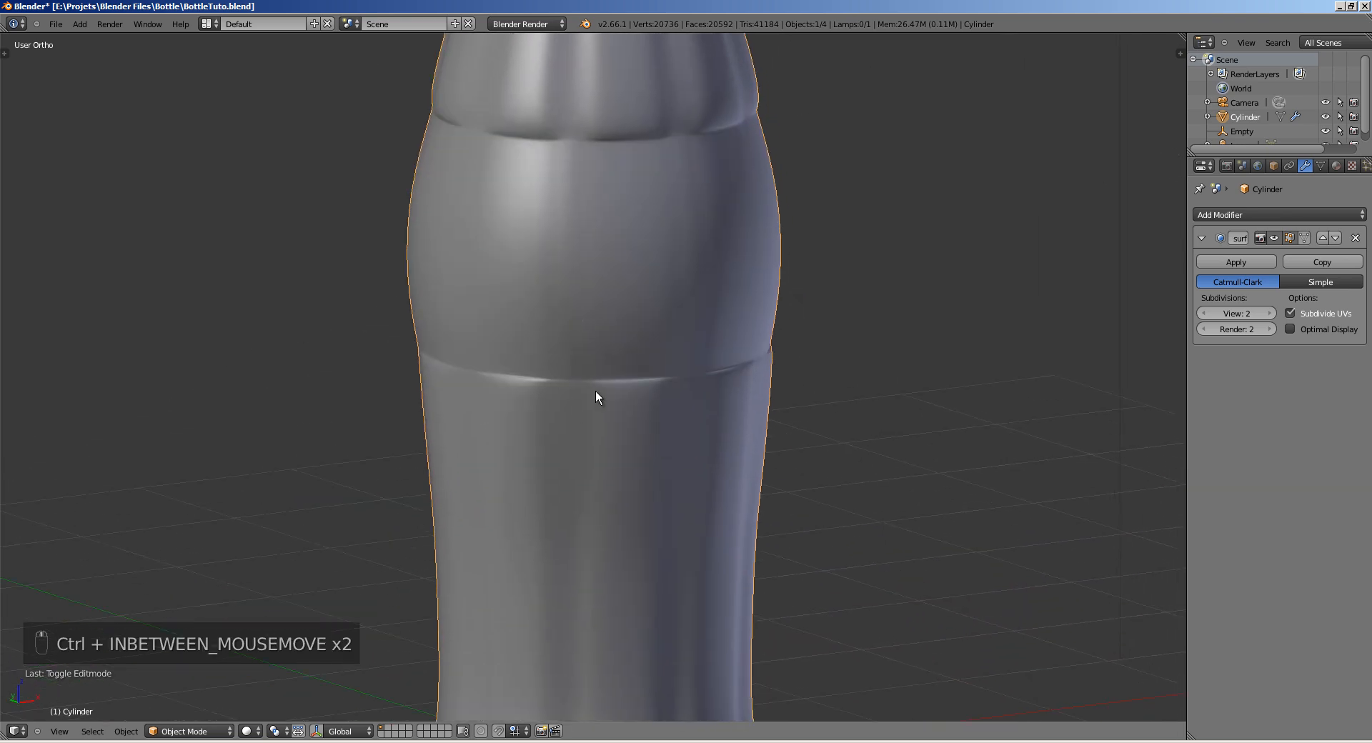
key("Tab")
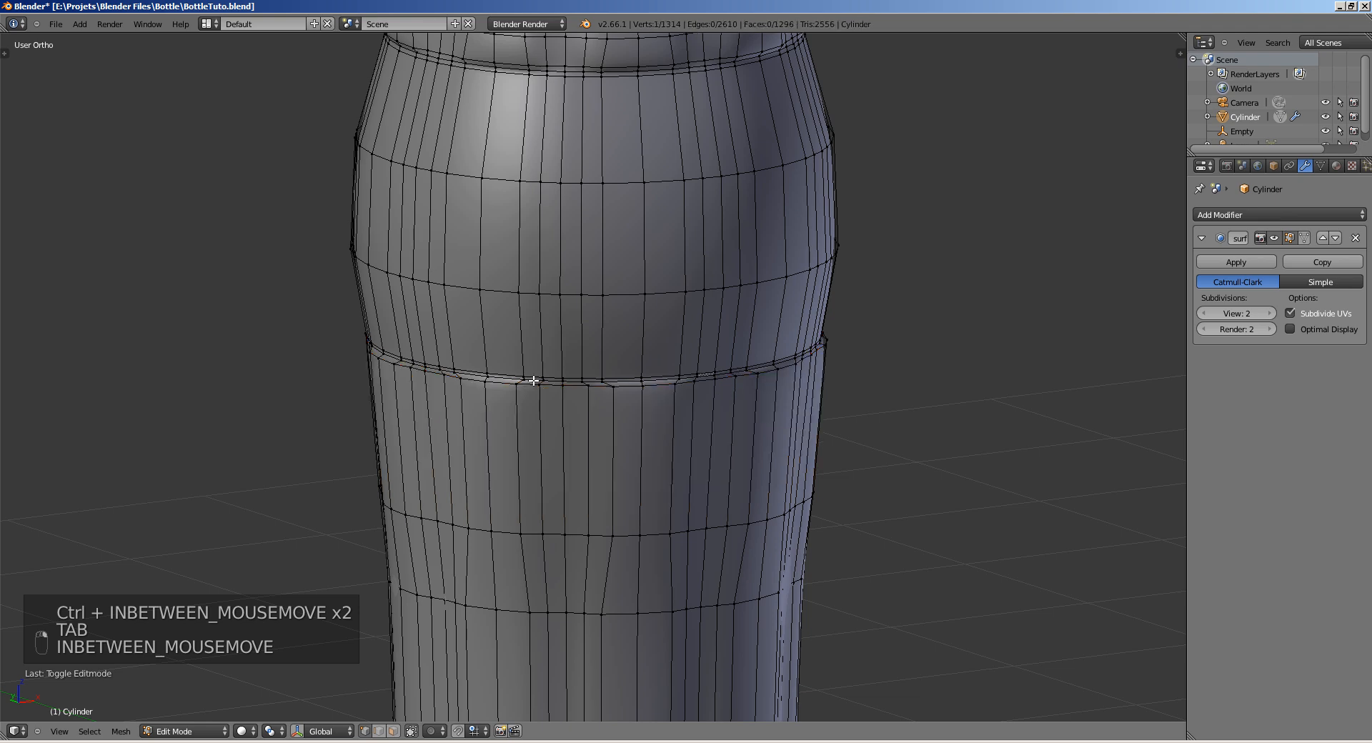
middle_click_drag(528, 383, 525, 434, "ctrl")
right_click(511, 383, "alt+shift")
right_click(508, 388, "alt+shift")
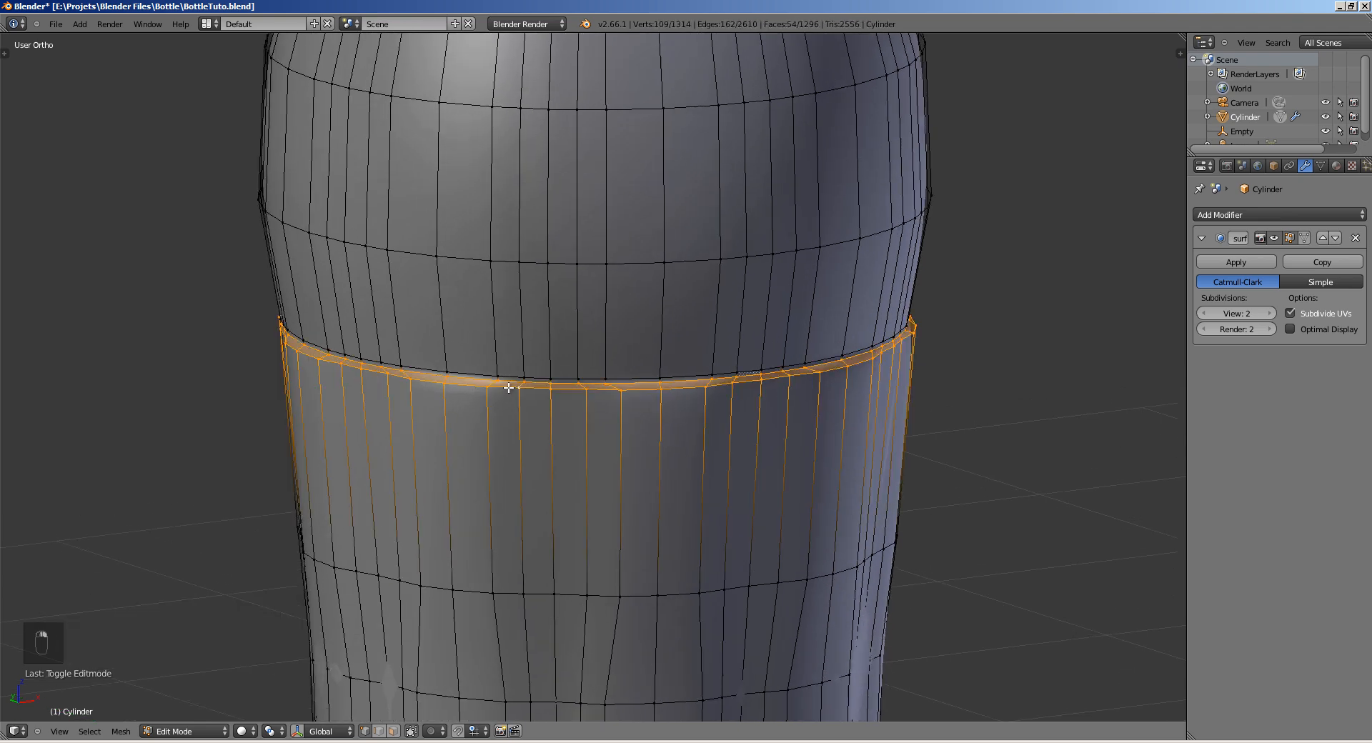
key("s")
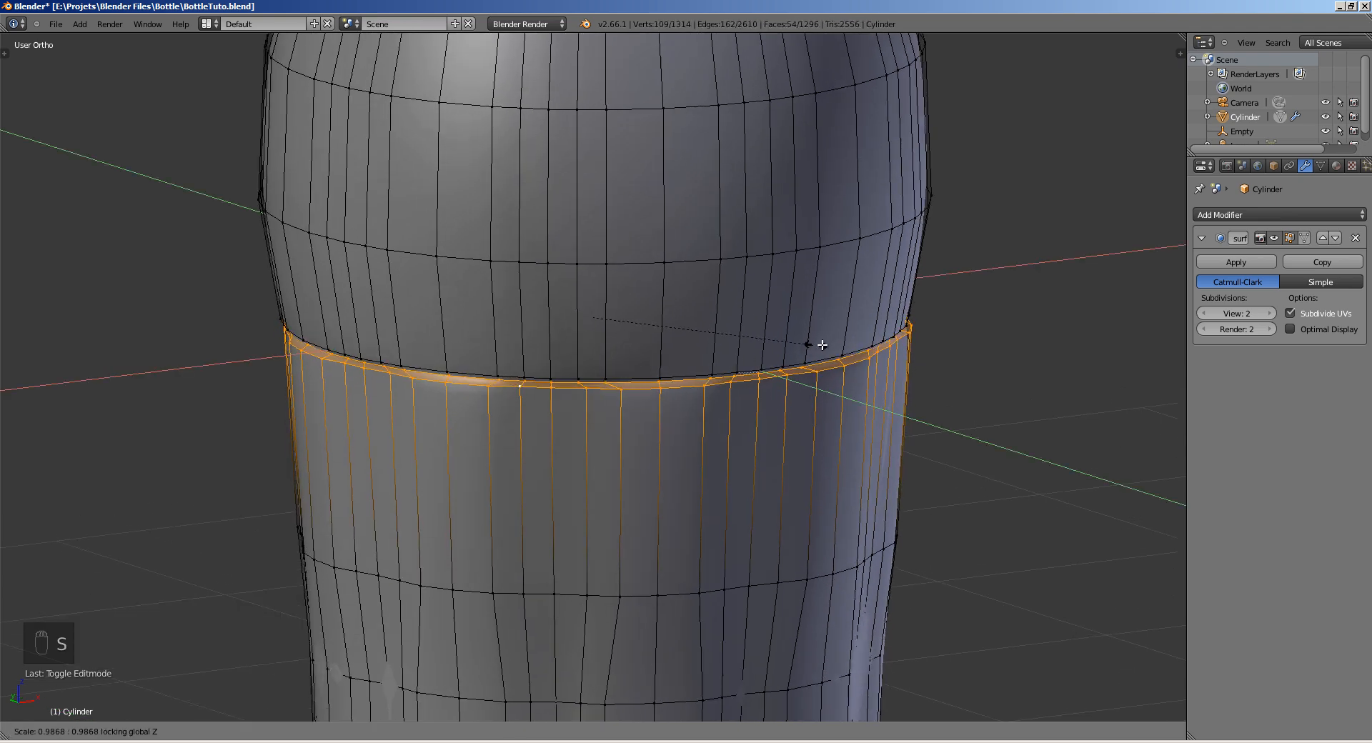
left_click(843, 345)
key("Tab")
scroll(560, 428, "down", 5)
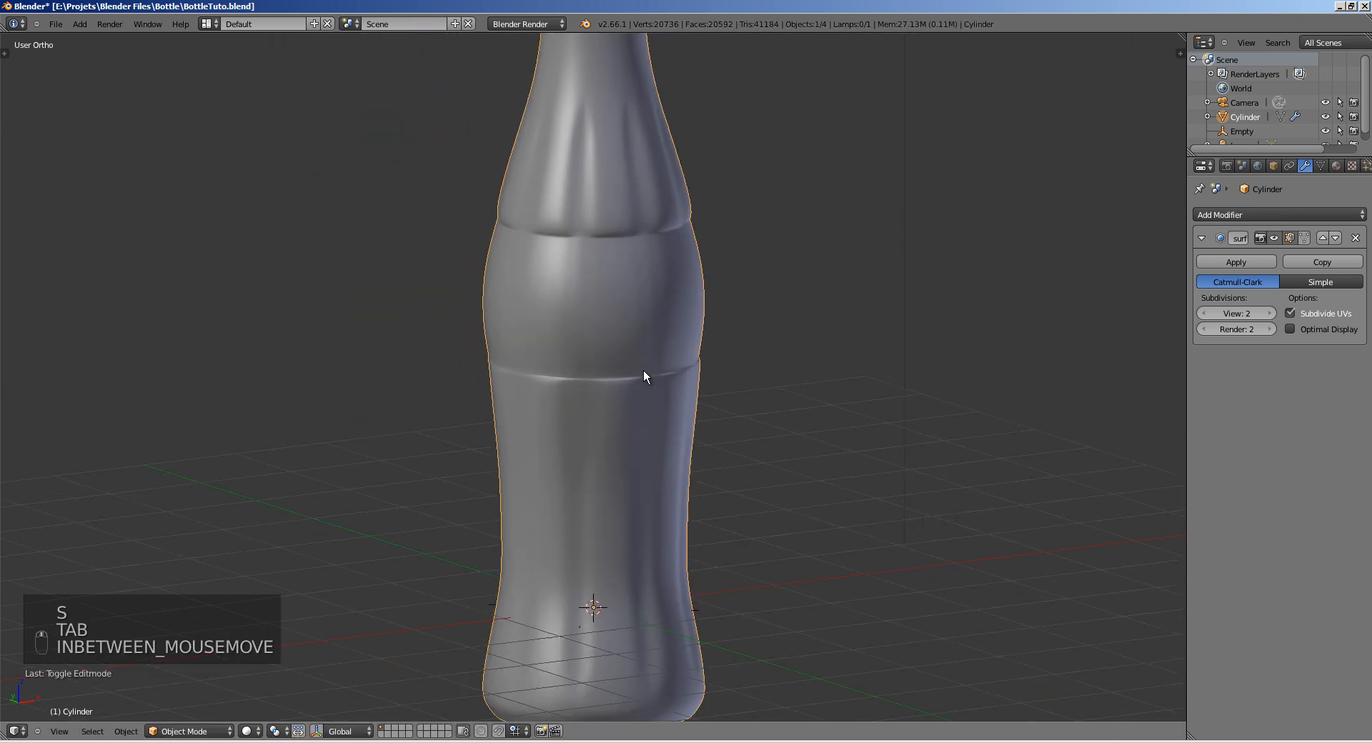
Step: Widen the lower ridge's edge loops further with repeated small scalings that keep their height unchanged
middle_click_drag(643, 377, 602, 363)
key("Tab")
key("s")
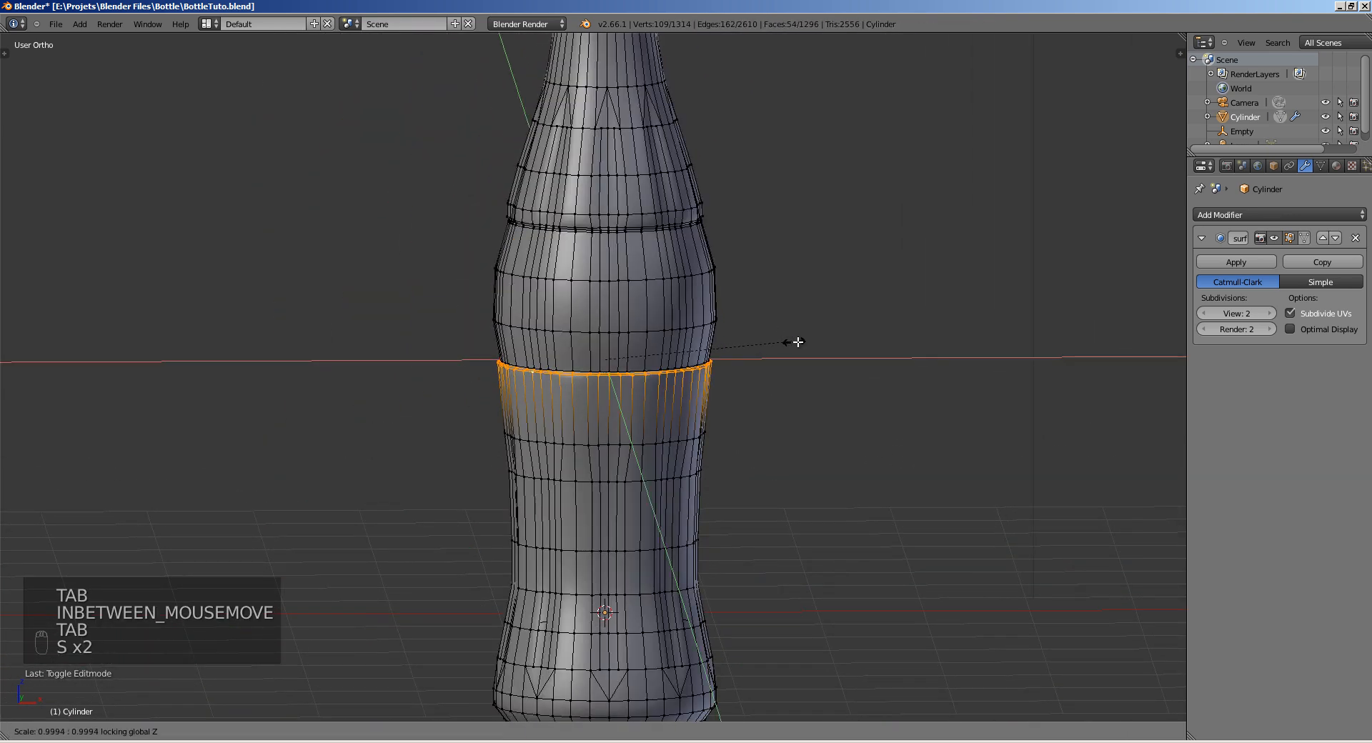
left_click(837, 346)
key("s")
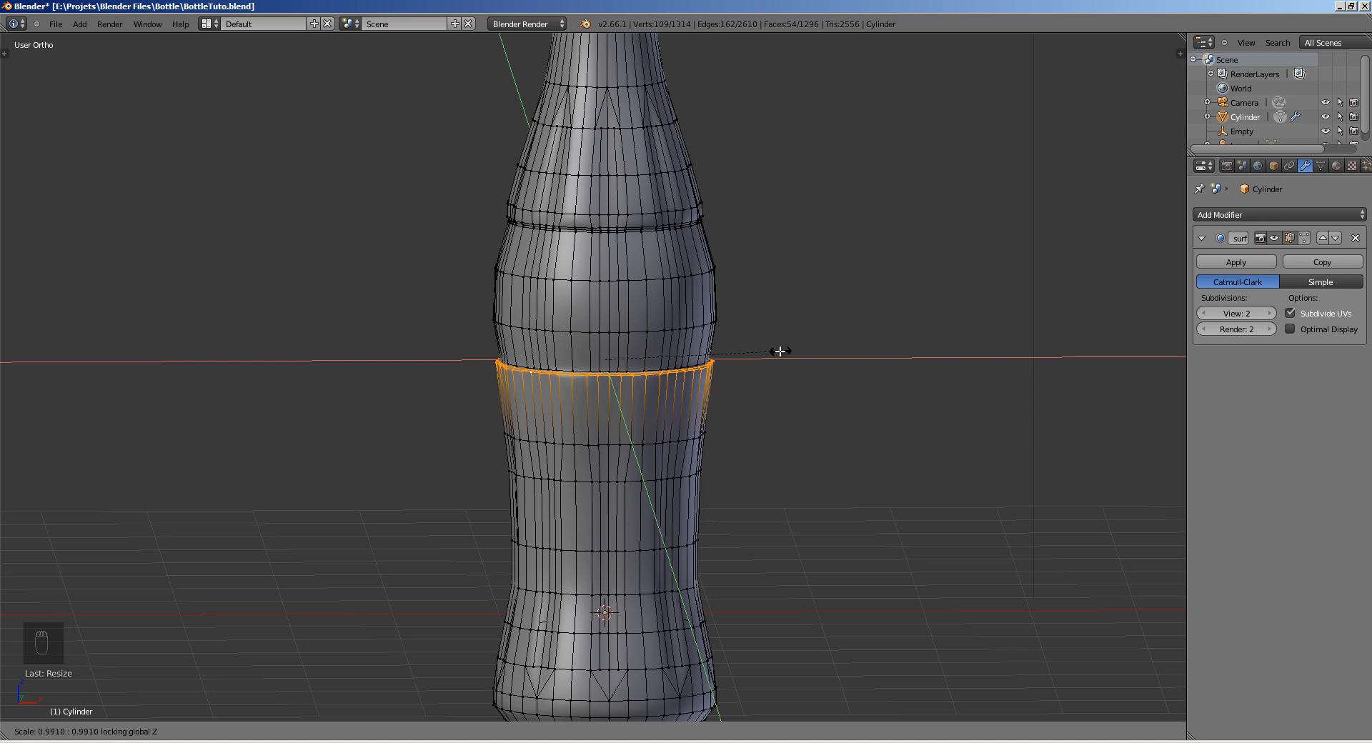
left_click(792, 350)
key("Tab")
middle_click_drag(668, 383, 667, 471, "ctrl")
middle_click_drag(704, 366, 825, 298)
key("Tab")
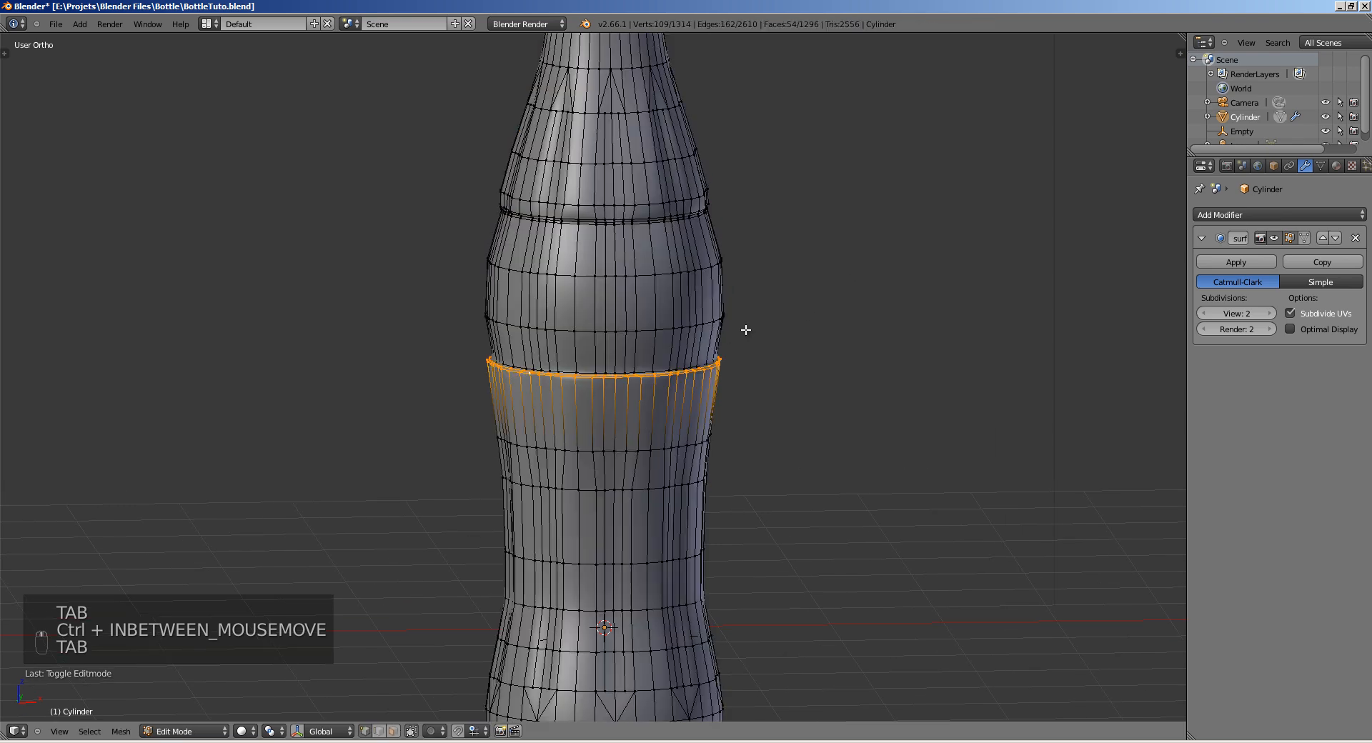
key("s")
left_click(825, 338)
key("Tab")
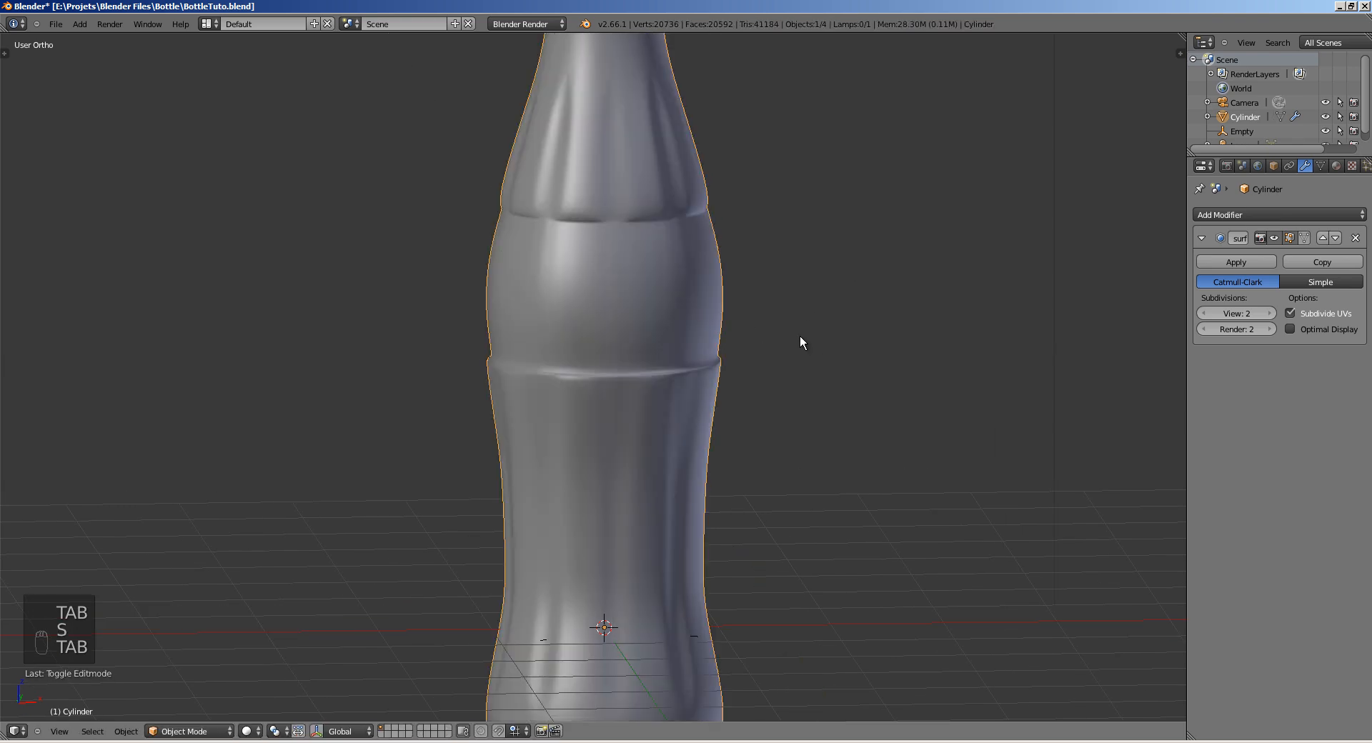
Step: Select the edge loop just beneath the upper ridge and slide it up closer to the ridge
middle_click_drag(799, 334, 719, 318, "ctrl")
key("Tab")
middle_click_drag(606, 315, 449, 313, "ctrl")
key("a")
key("ctrl+r")
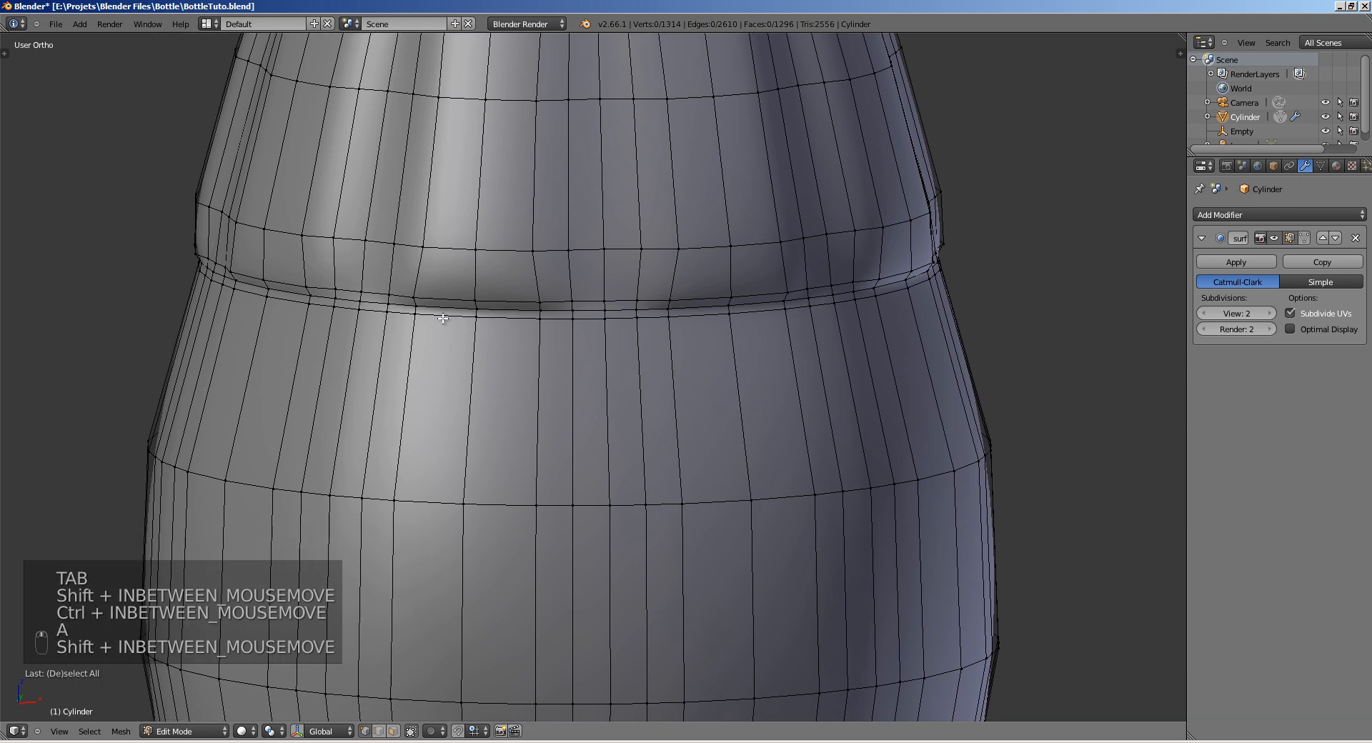
left_click(471, 323)
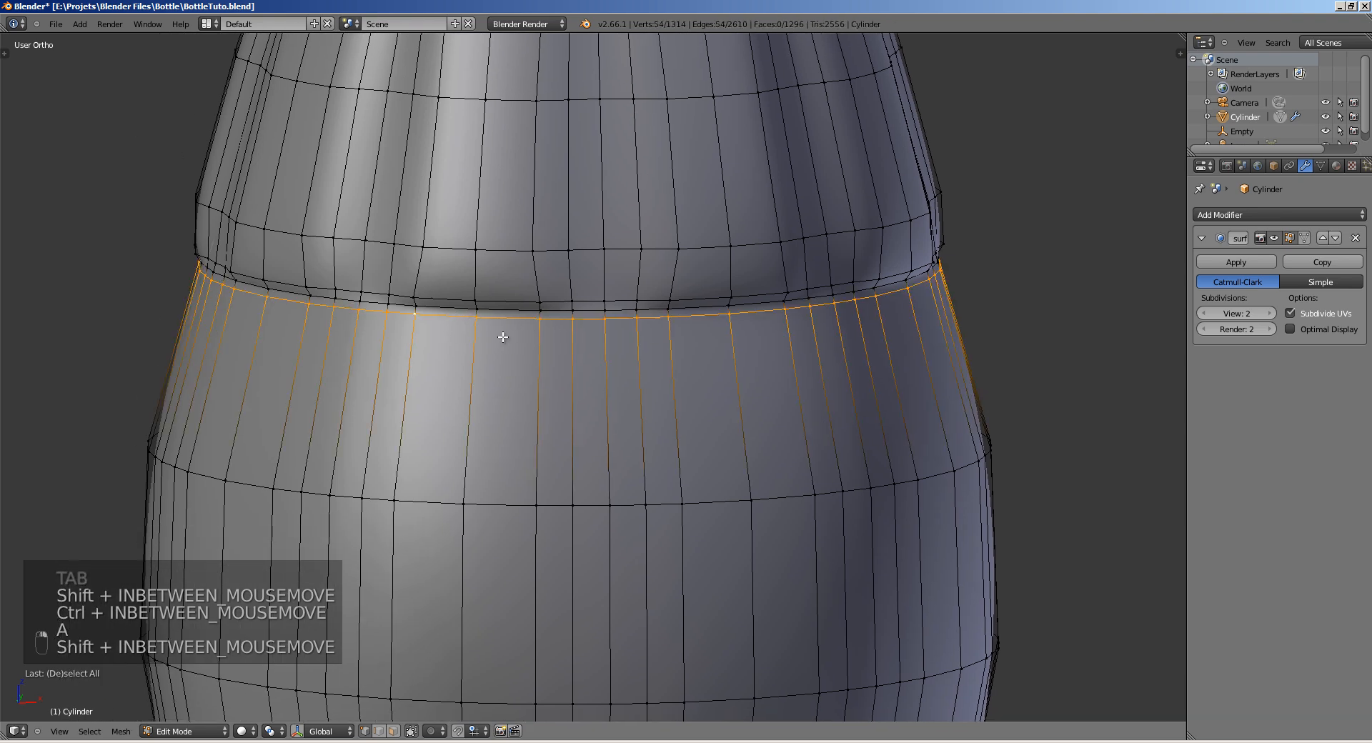
left_click(587, 287)
Step: Select the two edge loops forming the upper ridge and scale them outward so the ridge protrudes more
key("a")
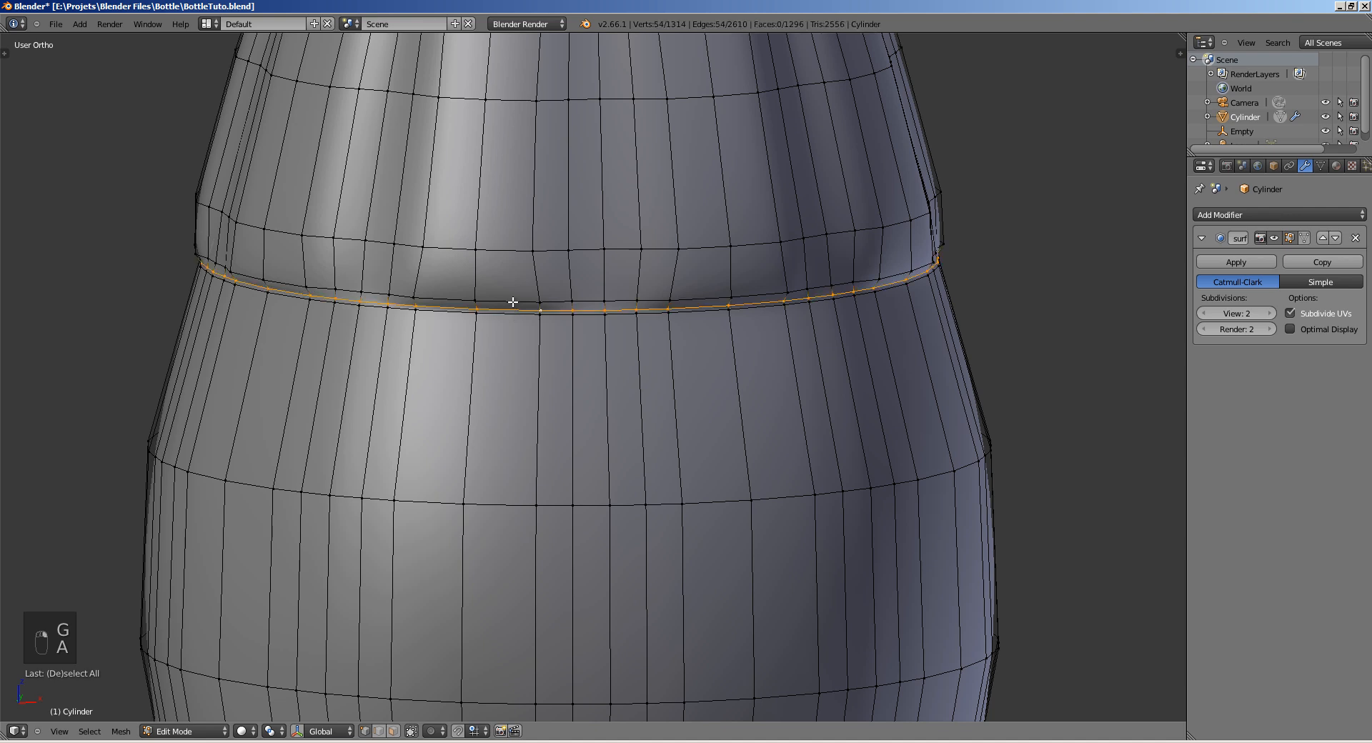
right_click(746, 273, "alt+shift")
key("s")
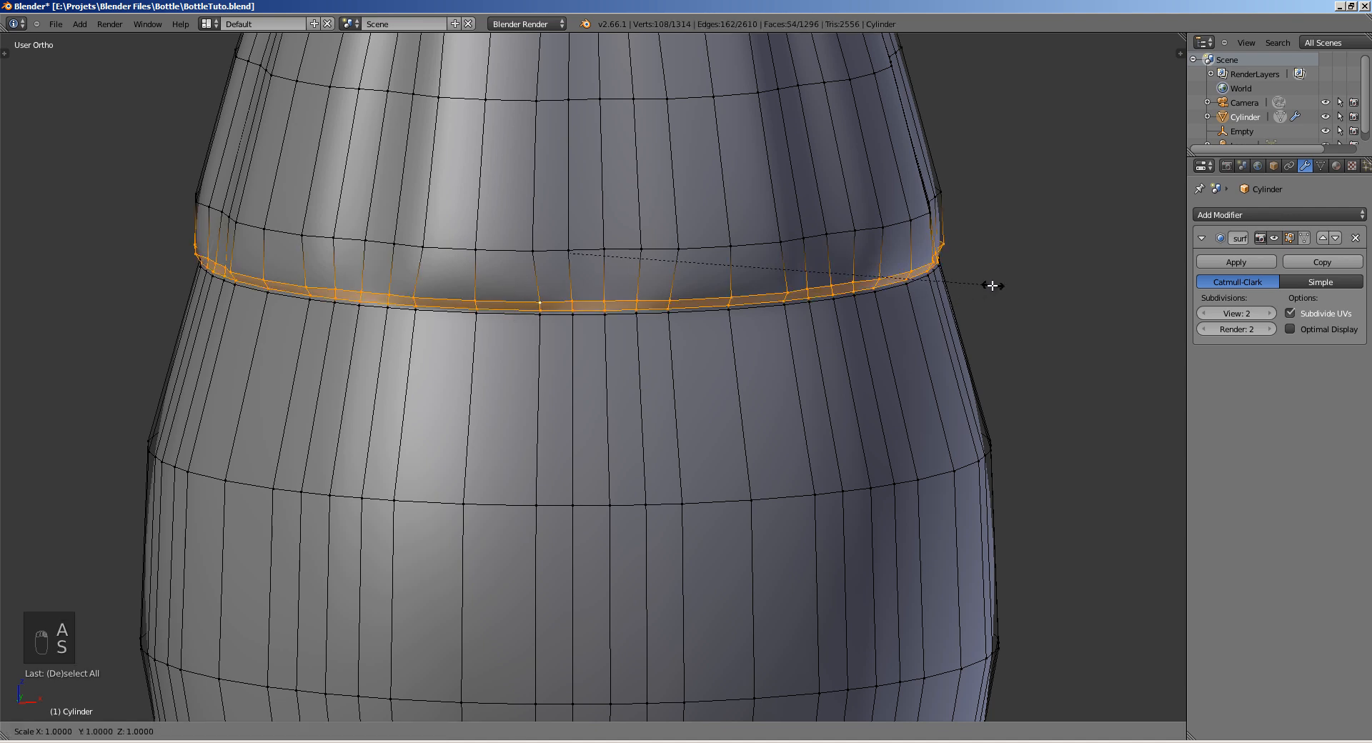
left_click(1090, 307)
key("Tab")
scroll(740, 387, "down", 9)
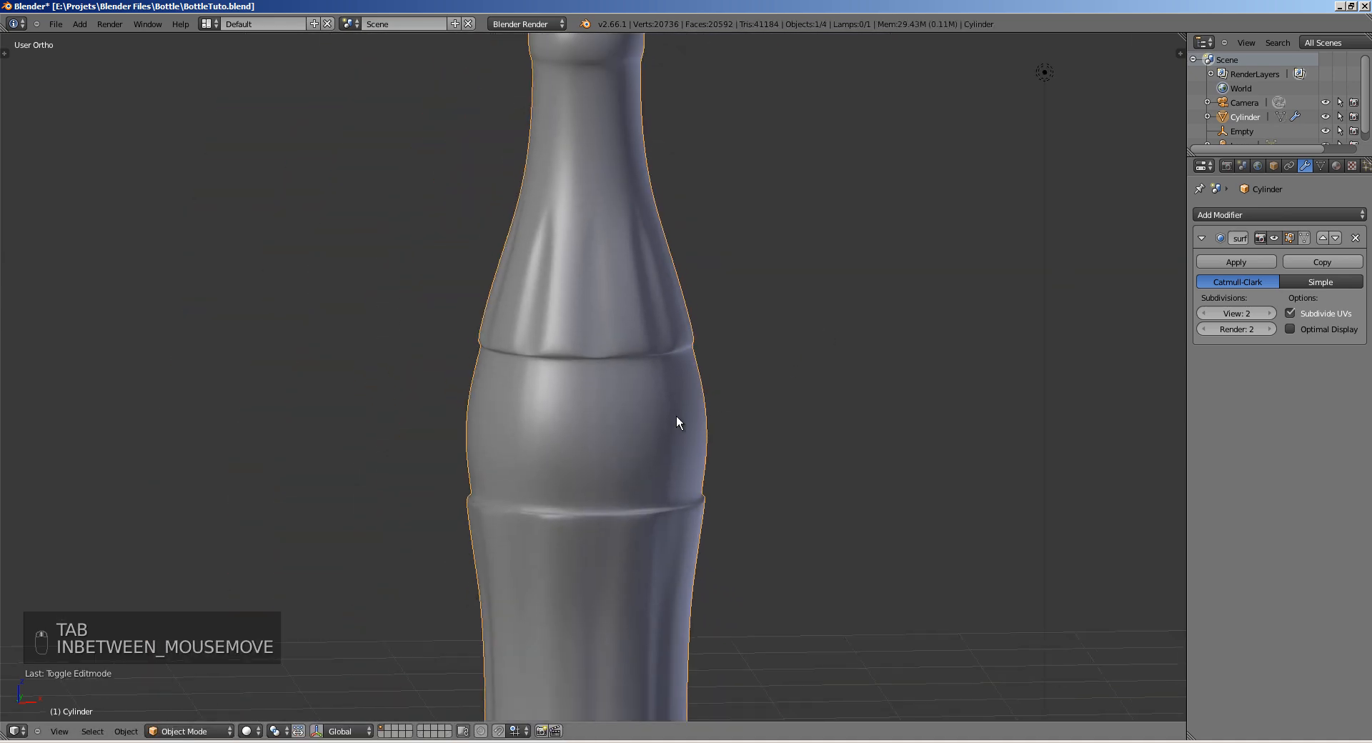
Step: Slide the uppermost edge loop of the upper ridge slightly up the bottle
middle_click_drag(697, 418, 526, 282)
key("Tab")
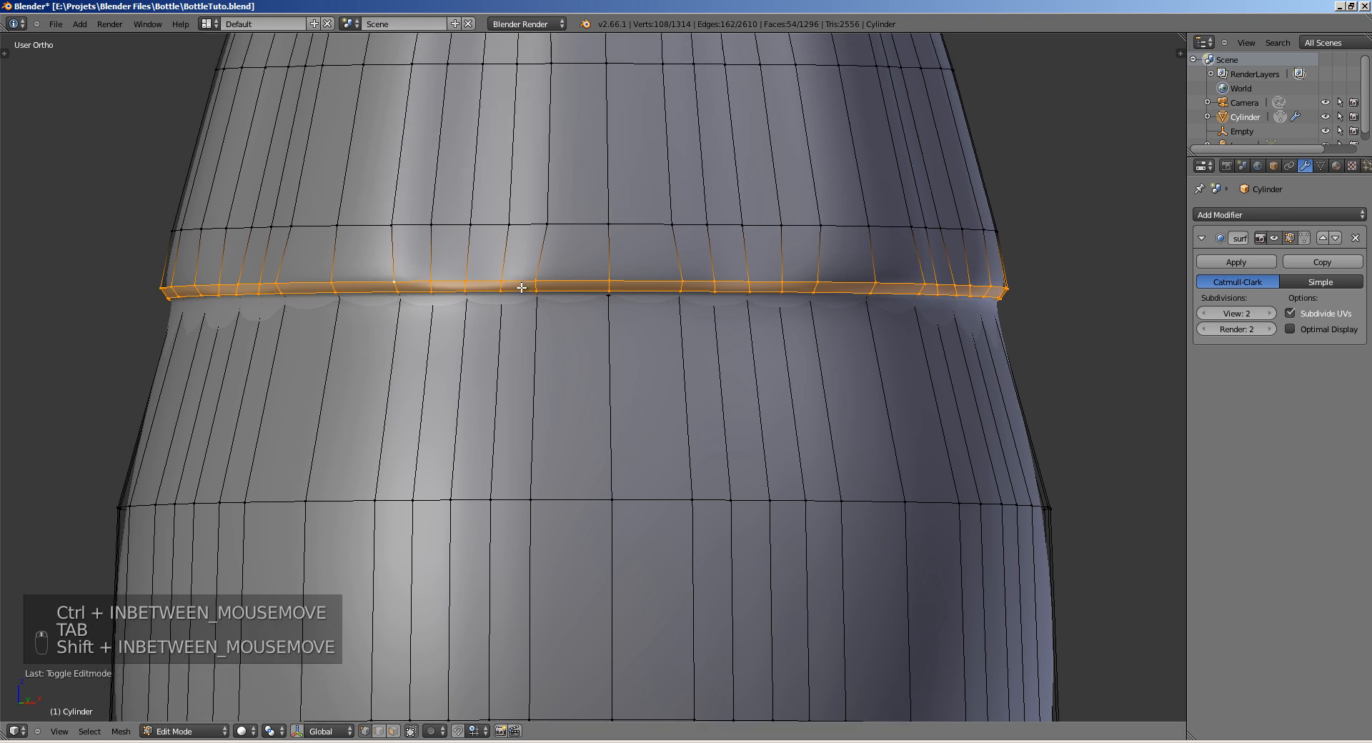
key("a")
right_click(525, 275, "alt")
key("g")
key("g")
left_click(533, 266)
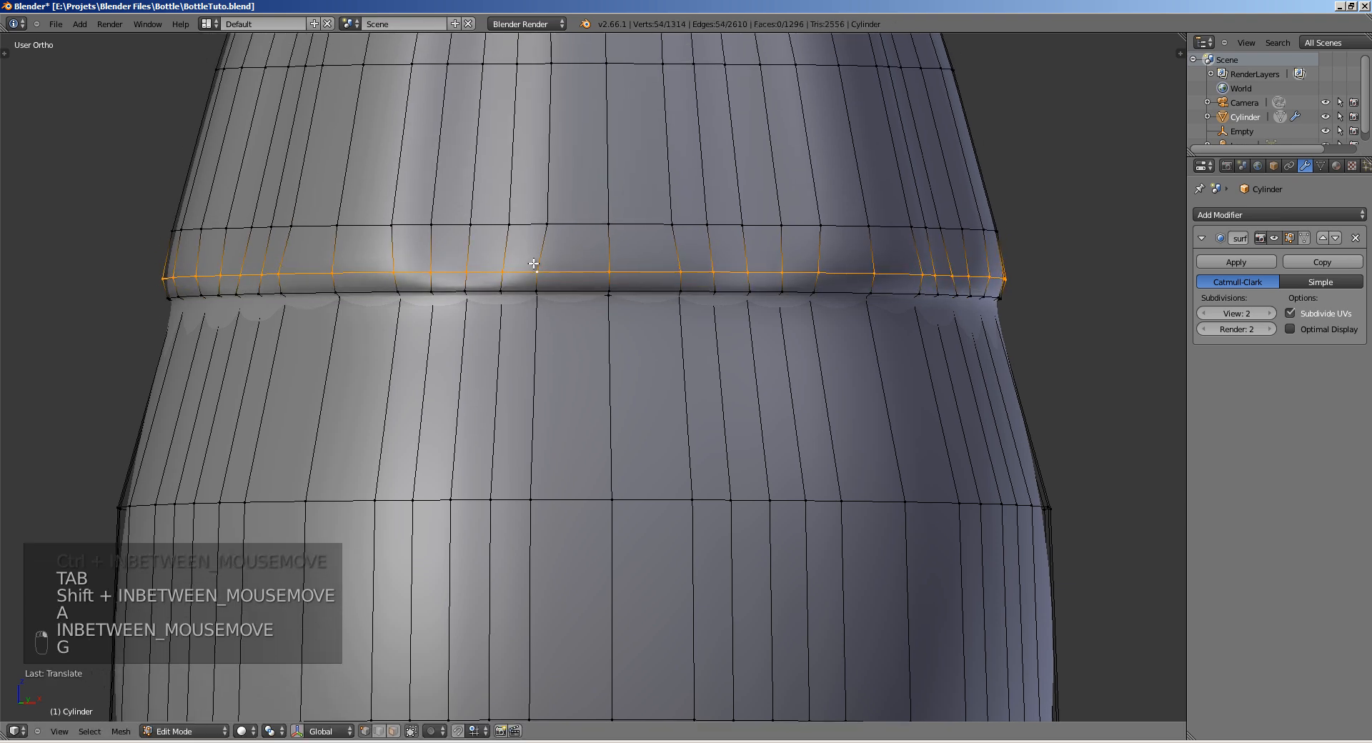
Step: Select the next edge loop down on the upper ridge and slide it upward towards the loop above
key("a")
right_click(520, 285, "alt")
key("g")
left_click(536, 264)
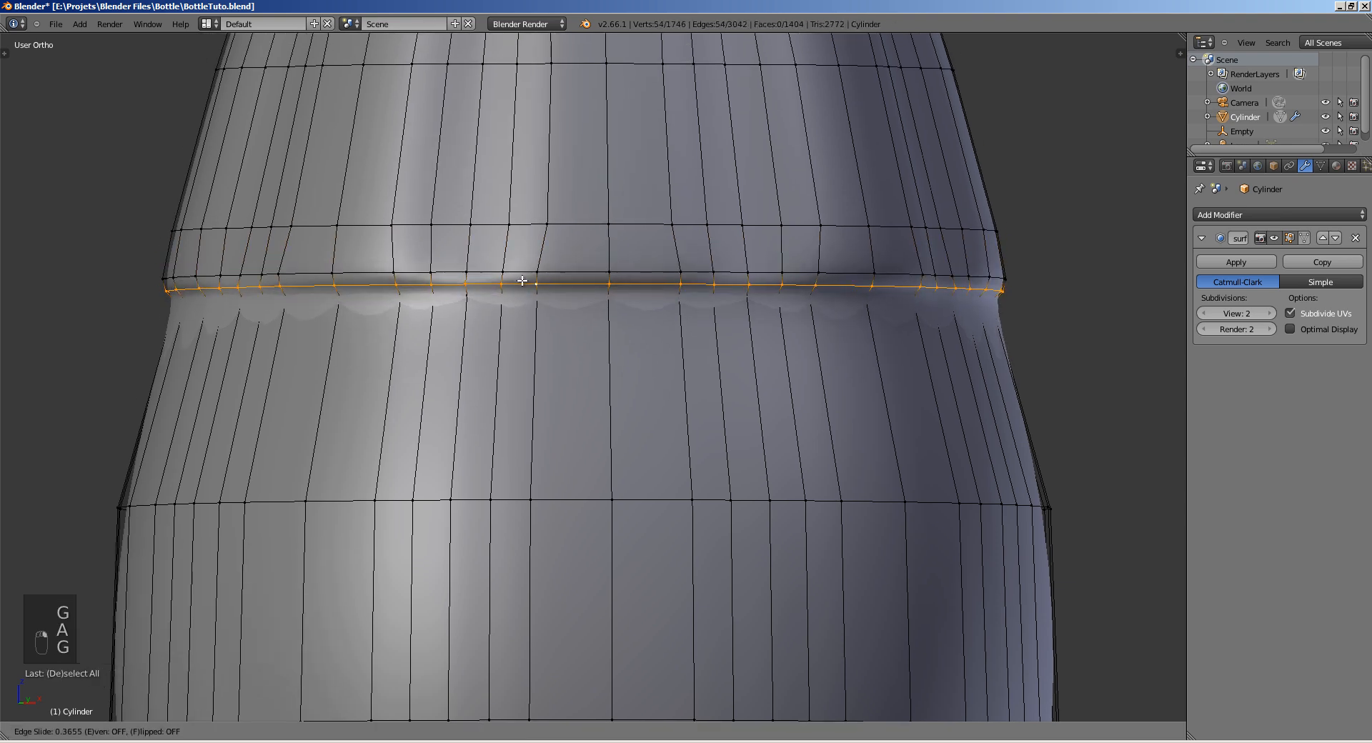
Step: Leave mesh editing, check the whole bottle from farther away, and save the file over the existing one
key("Tab")
scroll(541, 255, "down", 8)
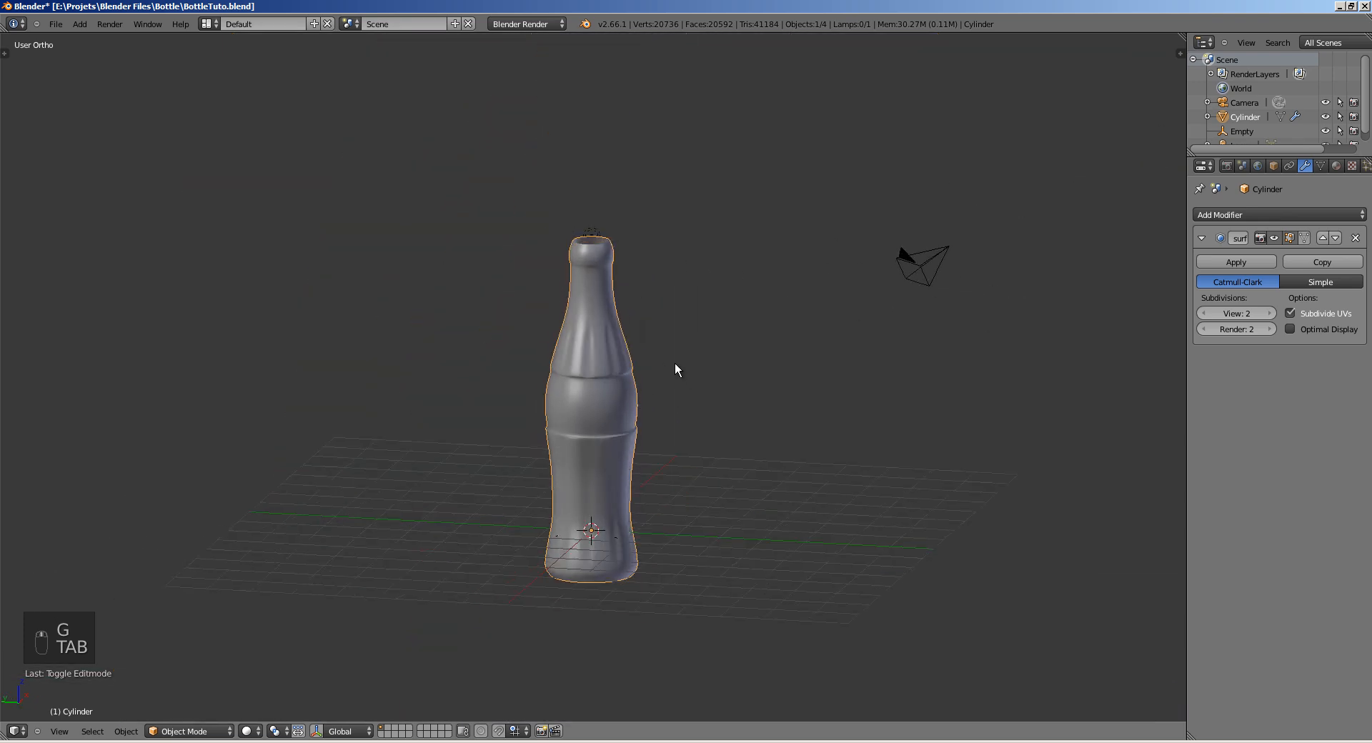
mouse_move(657, 361)
middle_mouse_down()
mouse_move(618, 384)
mouse_move(637, 377)
middle_mouse_up()
scroll(786, 302, "up", 5)
key("ctrl+s")
left_click(650, 354)
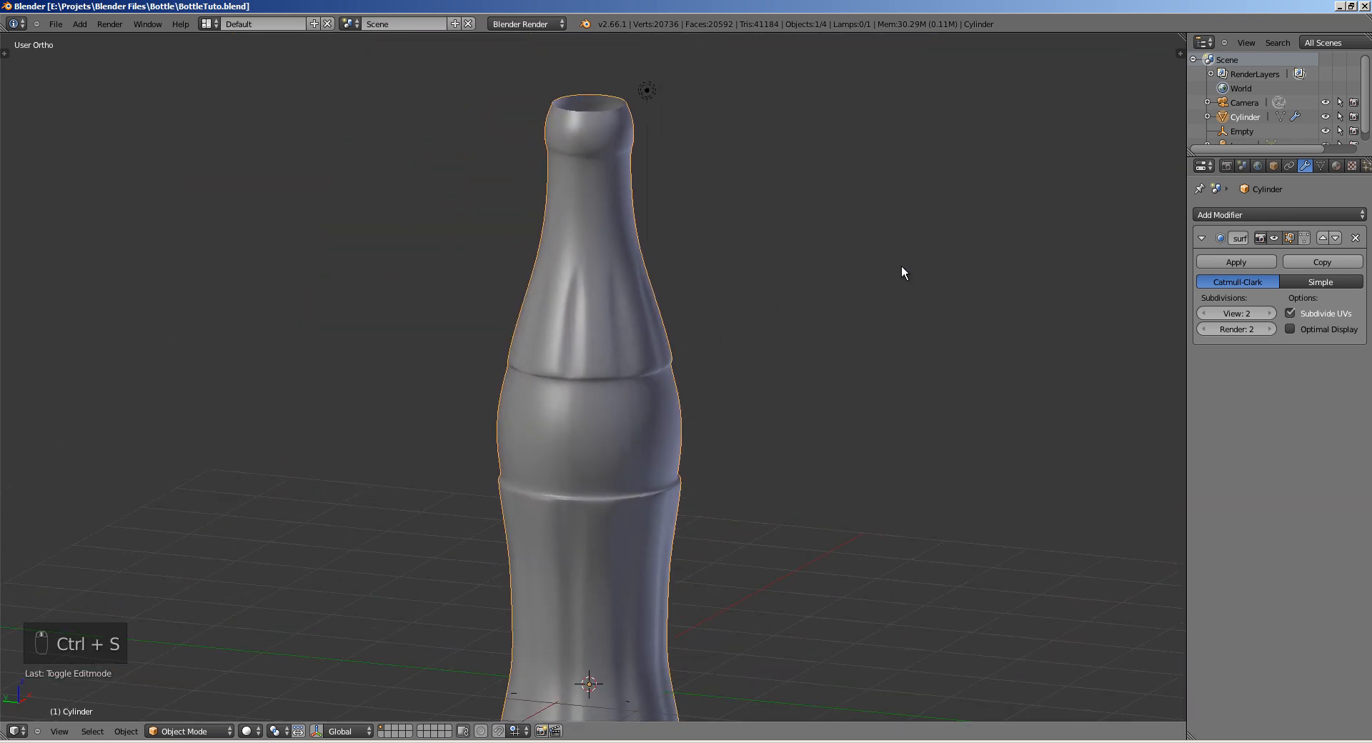
Step: Add a Solidify modifier to the bottle and set its thickness to 0.0150
left_click(1228, 215)
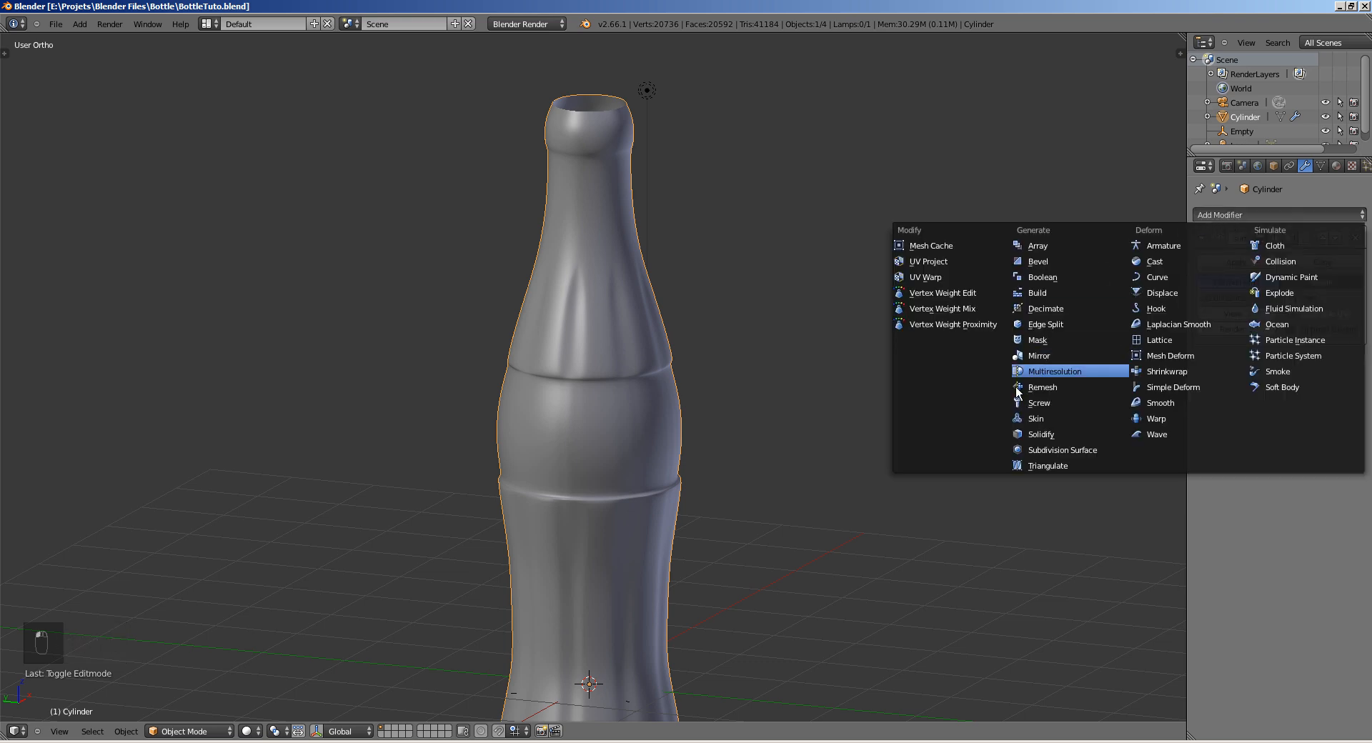
left_click(1031, 434)
middle_click_drag(597, 191, 582, 285, "shift")
mouse_move(582, 285)
middle_mouse_down()
mouse_move(590, 347)
mouse_move(565, 411)
mouse_move(607, 288)
middle_mouse_up()
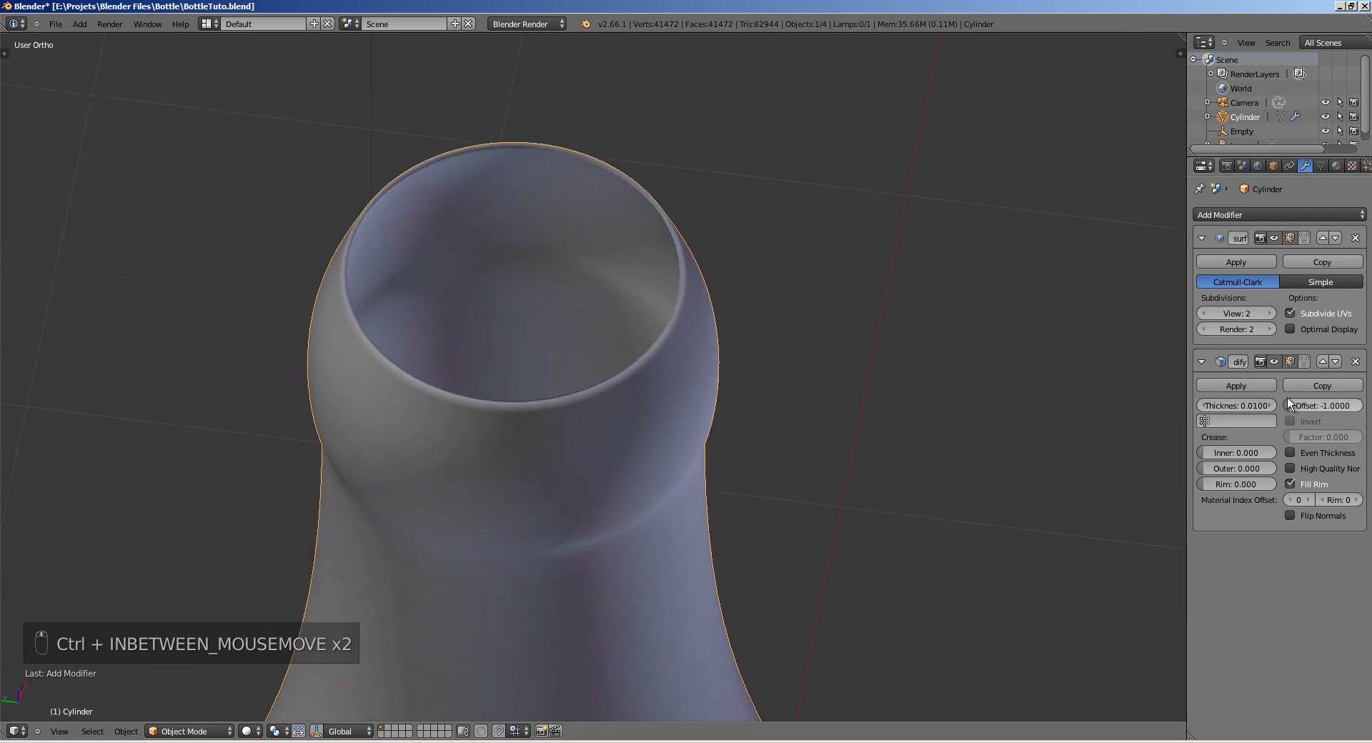
left_click_drag(1272, 405, 1289, 405, "ctrl")
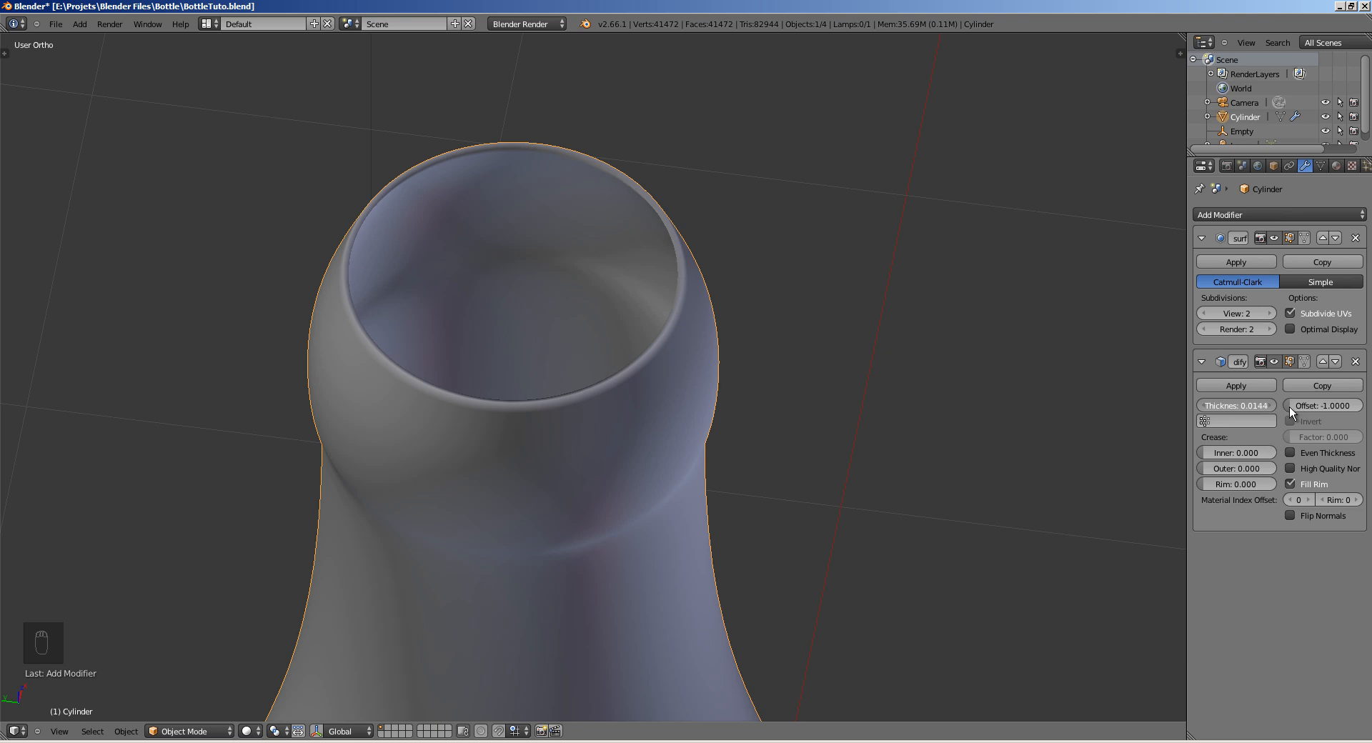
left_click(1251, 412)
key("Return")
Step: Save the file over the existing one and enter mesh editing at the bottle's neck
middle_click_drag(455, 402, 427, 391)
middle_click_drag(361, 449, 615, 426, "ctrl")
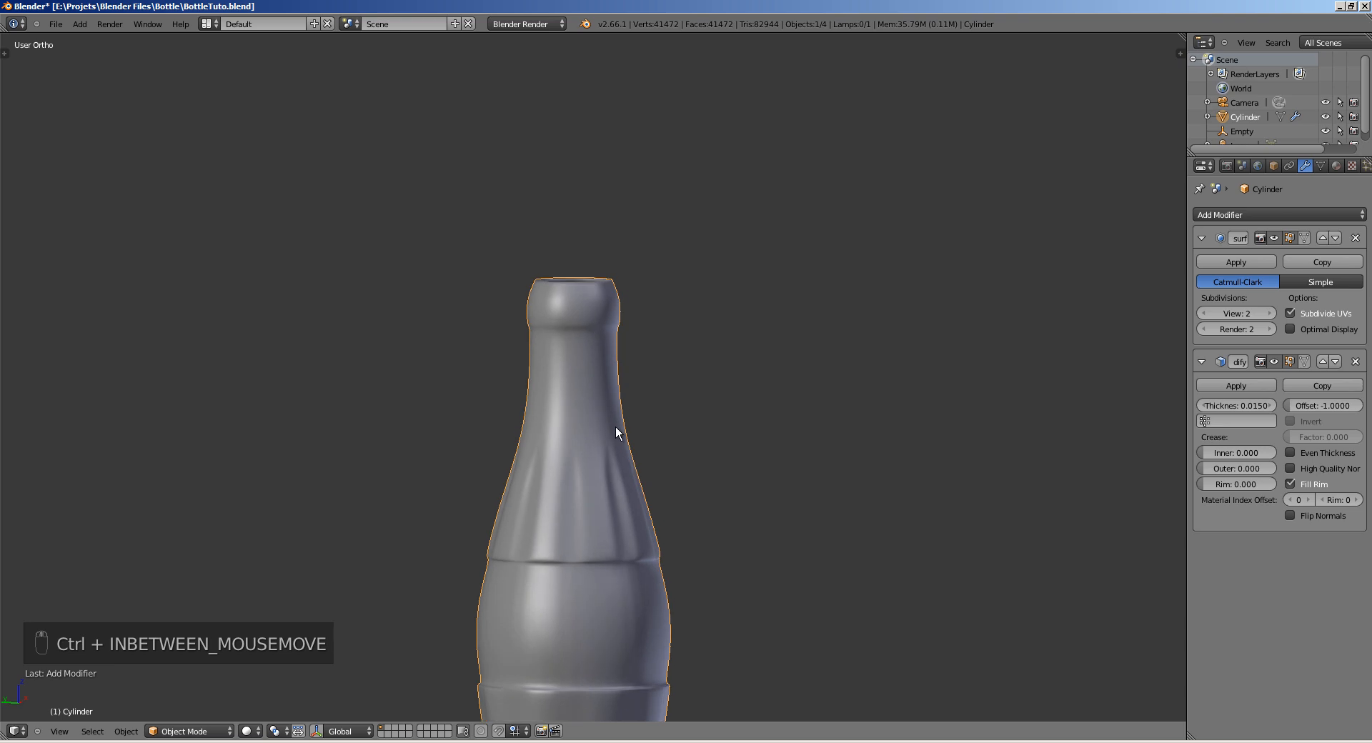
key("ctrl+s")
key("ctrl+s")
left_click(615, 427)
key("Tab")
middle_click_drag(440, 306, 747, 206, "ctrl")
key("a")
right_click(526, 163, "alt")
key("z")
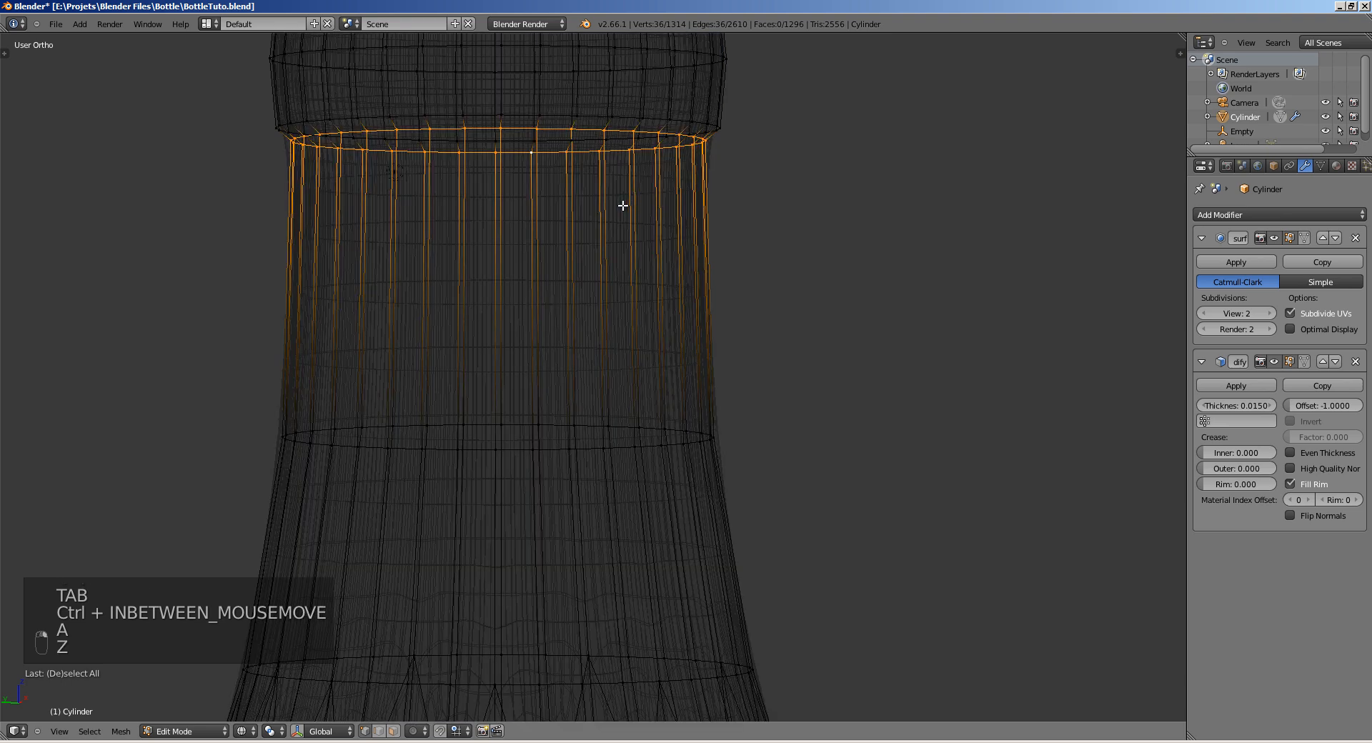
key("z")
key("Tab")
key("Tab")
key("g")
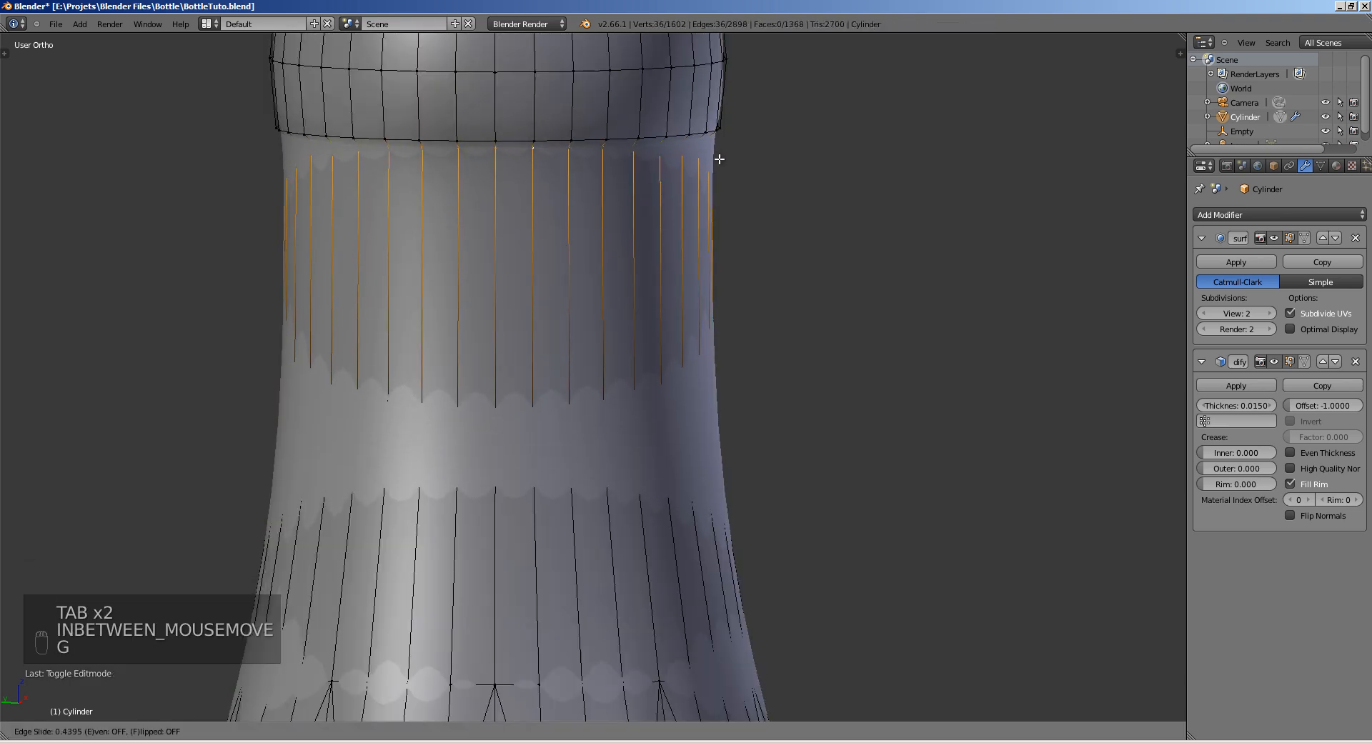
right_click(694, 199)
key("z")
middle_click_drag(654, 200, 704, 227, "shift")
key("g")
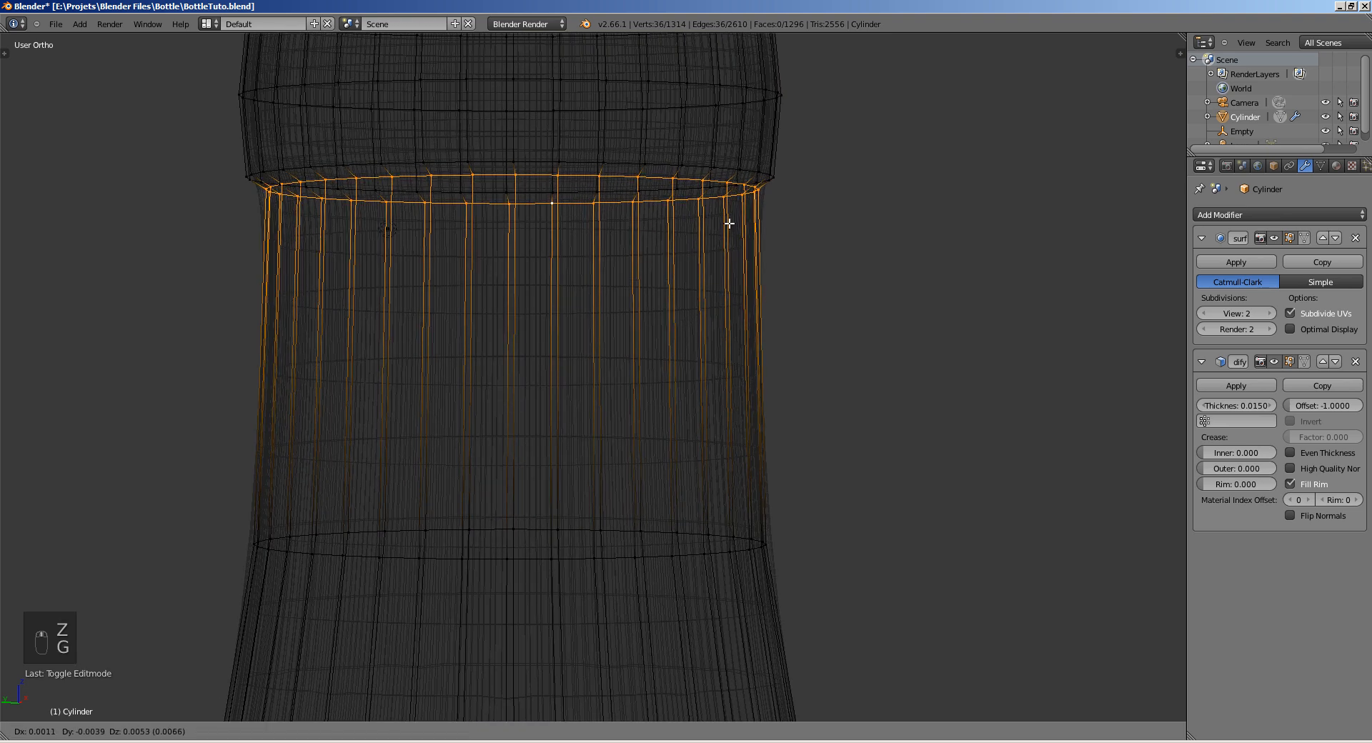
right_click(686, 197)
key("z")
Step: Add an edge loop around the lip at the bottle's mouth, slide it close to the lip's lower edge, and leave mesh editing
key("a")
key("ctrl+r")
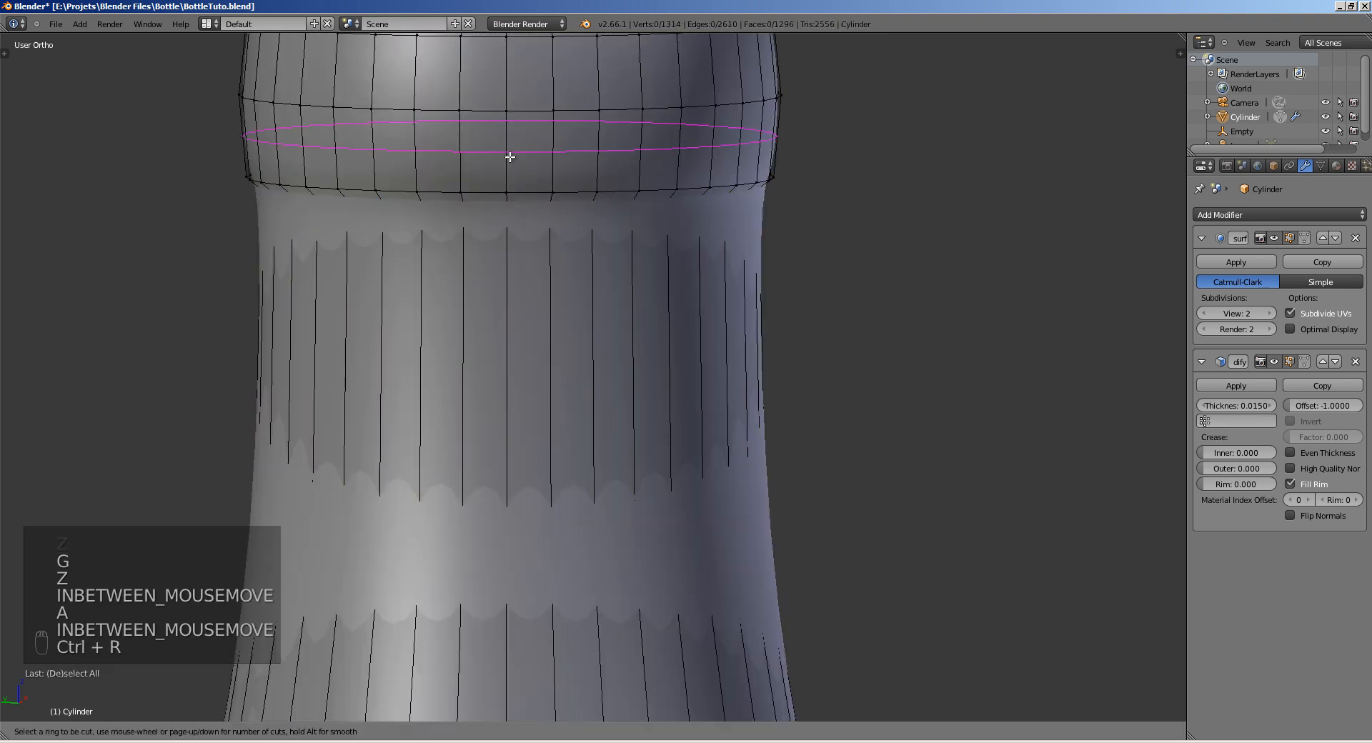
left_click(509, 157)
left_click(510, 191)
key("Tab")
middle_click_drag(510, 191, 525, 340, "ctrl")
Step: Show the blueprint background image in front view to compare the bottle's lip with the reference
key("KP_1")
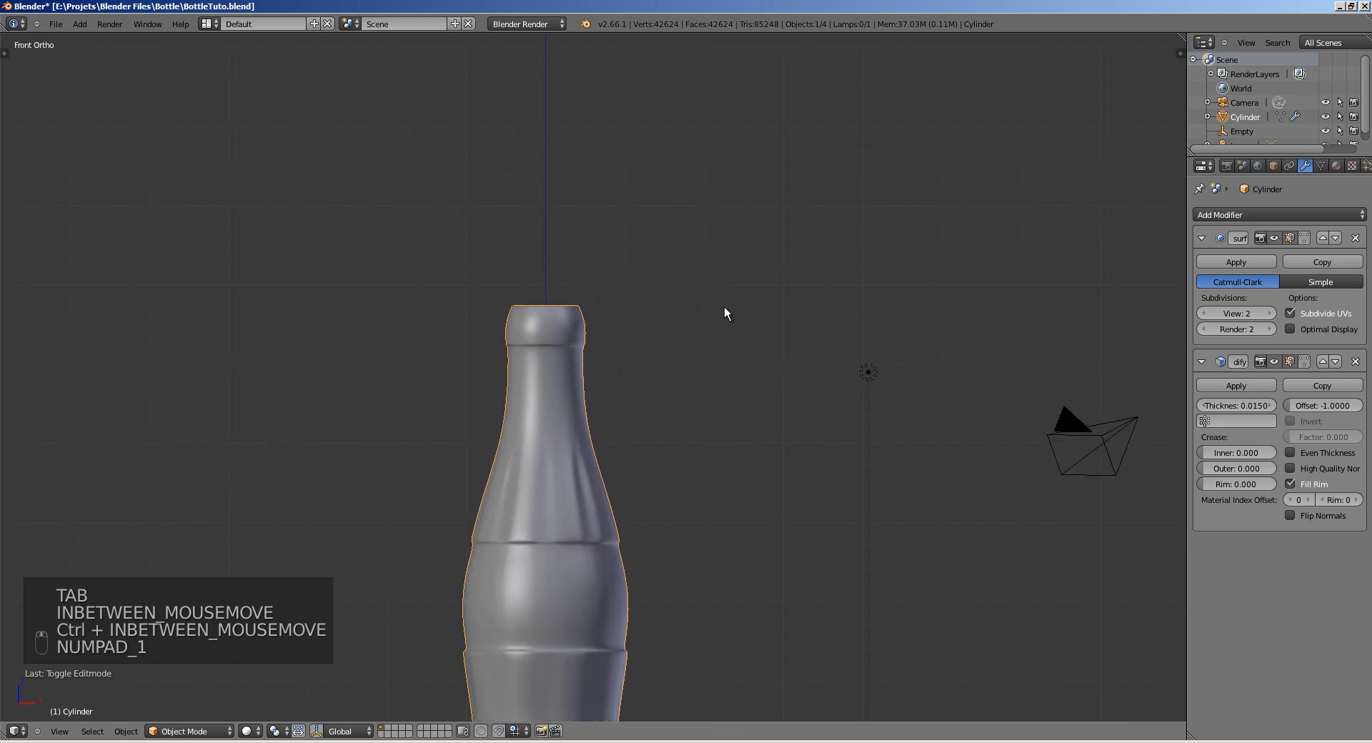
key("n")
scroll(1122, 566, "down", 1)
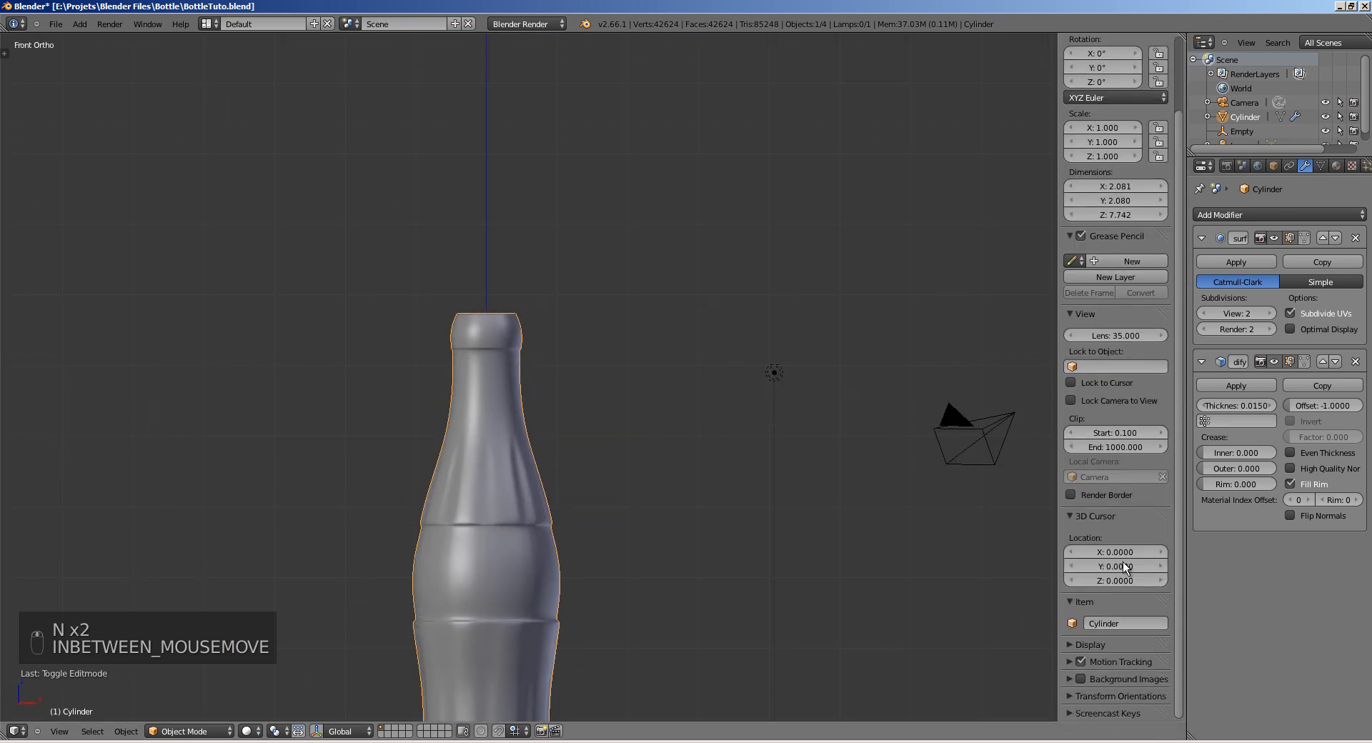
left_click(1080, 678)
middle_click_drag(633, 362, 589, 298, "shift")
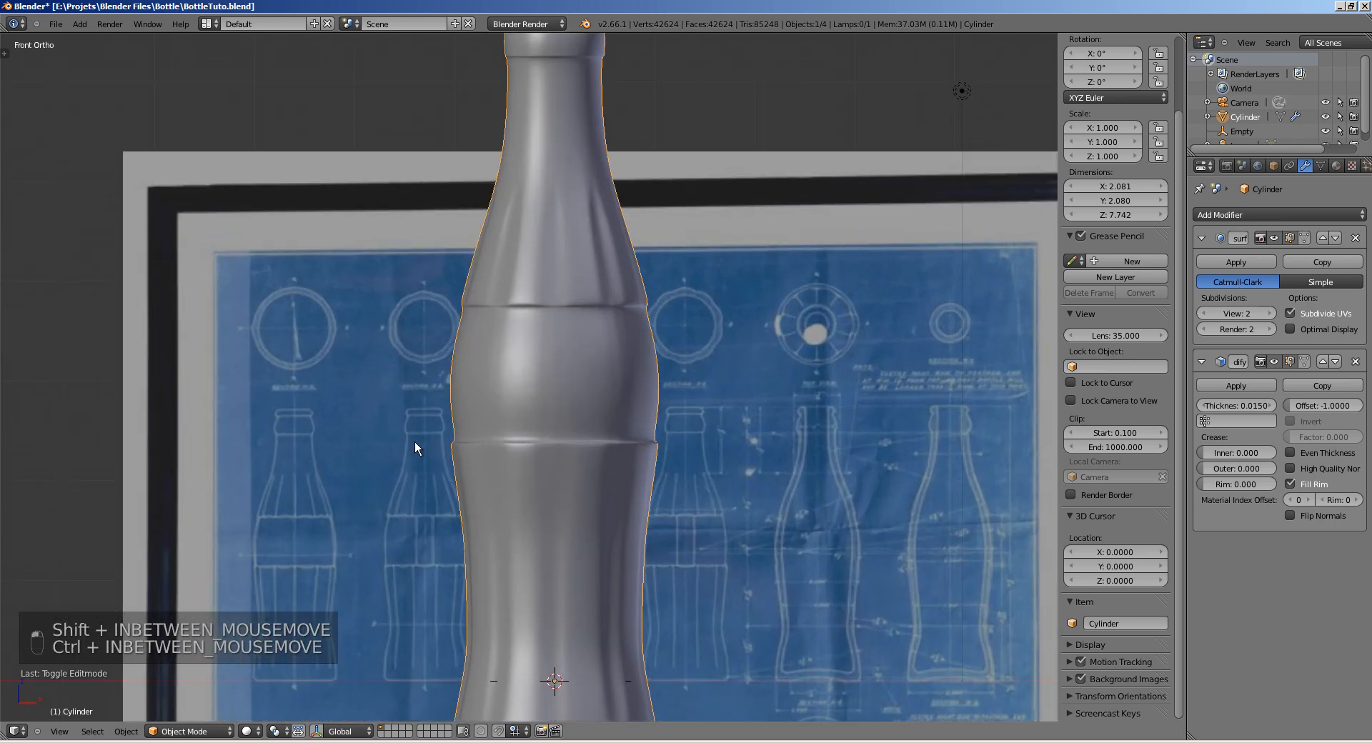
middle_click_drag(463, 351, 440, 499, "shift")
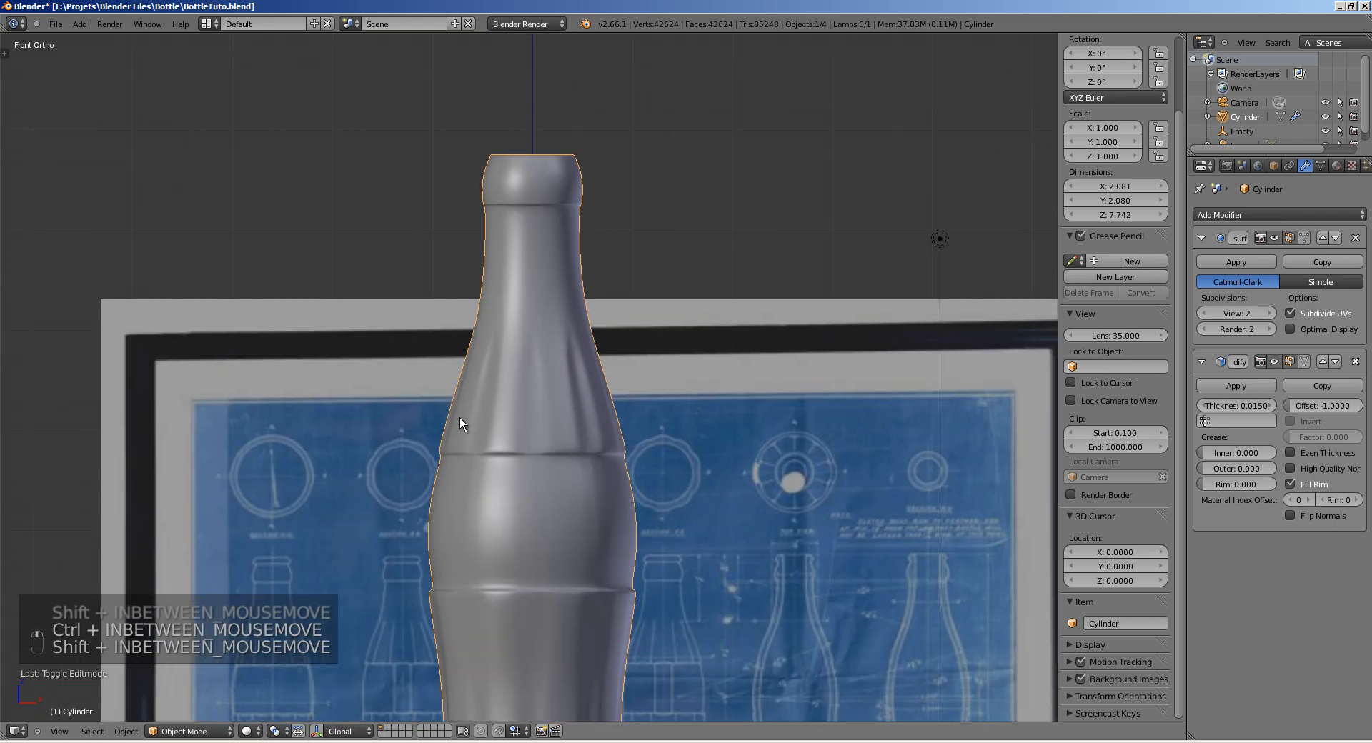
middle_click_drag(468, 390, 469, 547, "shift")
middle_click_drag(605, 319, 576, 486, "ctrl")
Step: Add an edge loop in the lower part of the lip and scale it outward so it protrudes
key("Tab")
key("a")
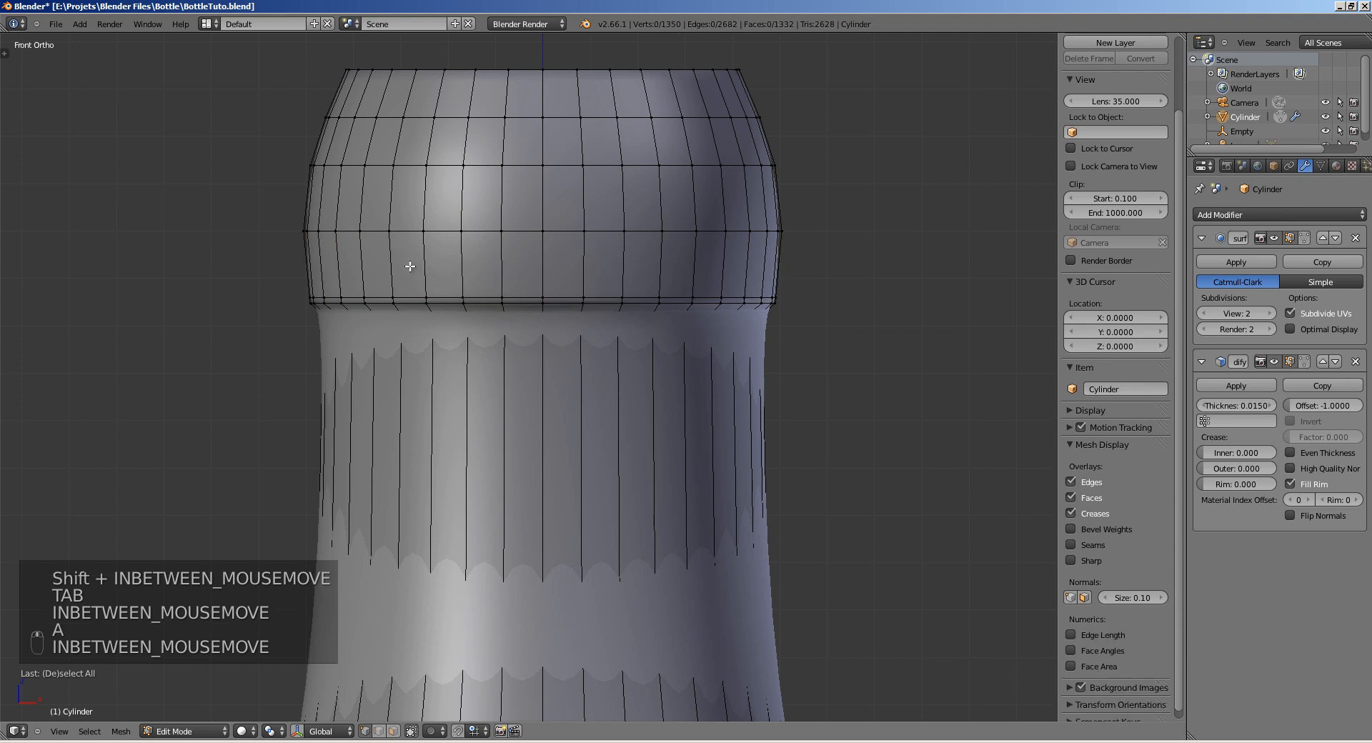
key("ctrl+r")
left_click(400, 272)
left_click(400, 273)
key("s")
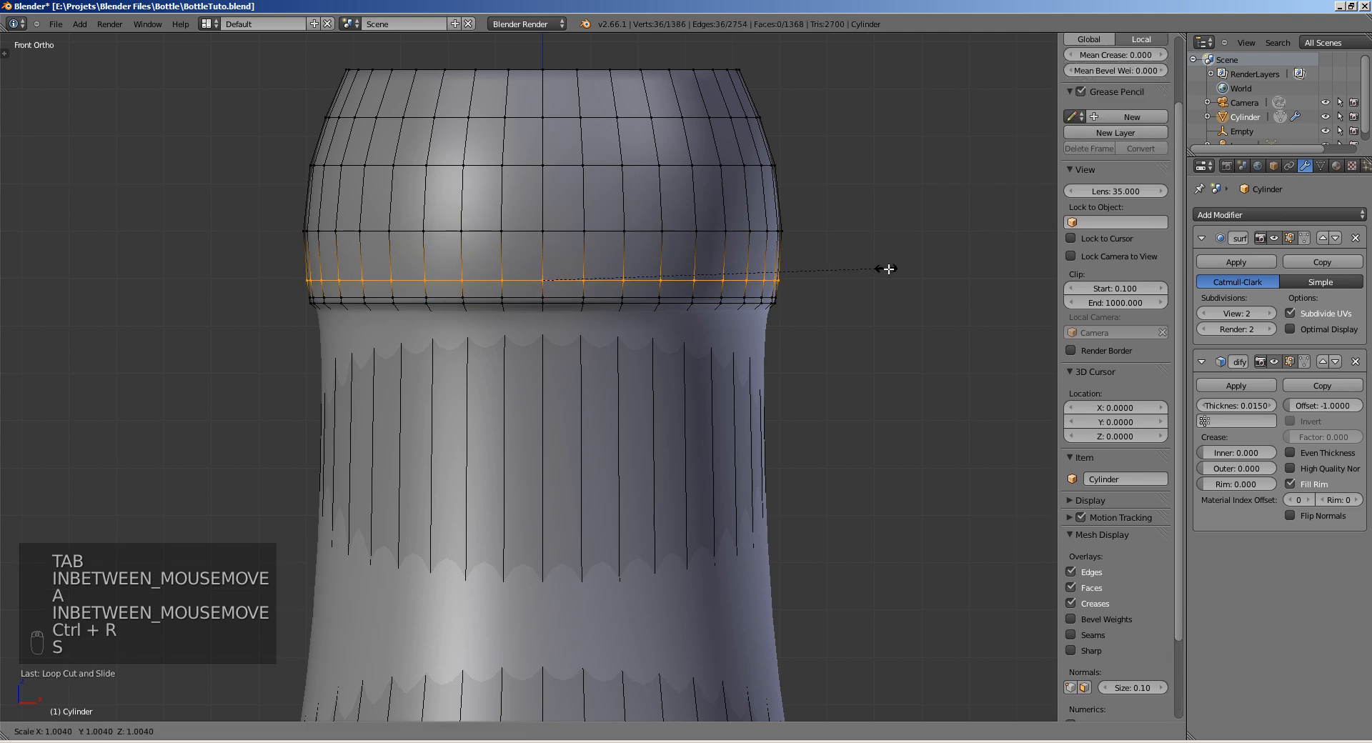
left_click(898, 270)
Step: Delete the edge loop directly beneath the lip's protruding loop
key("a")
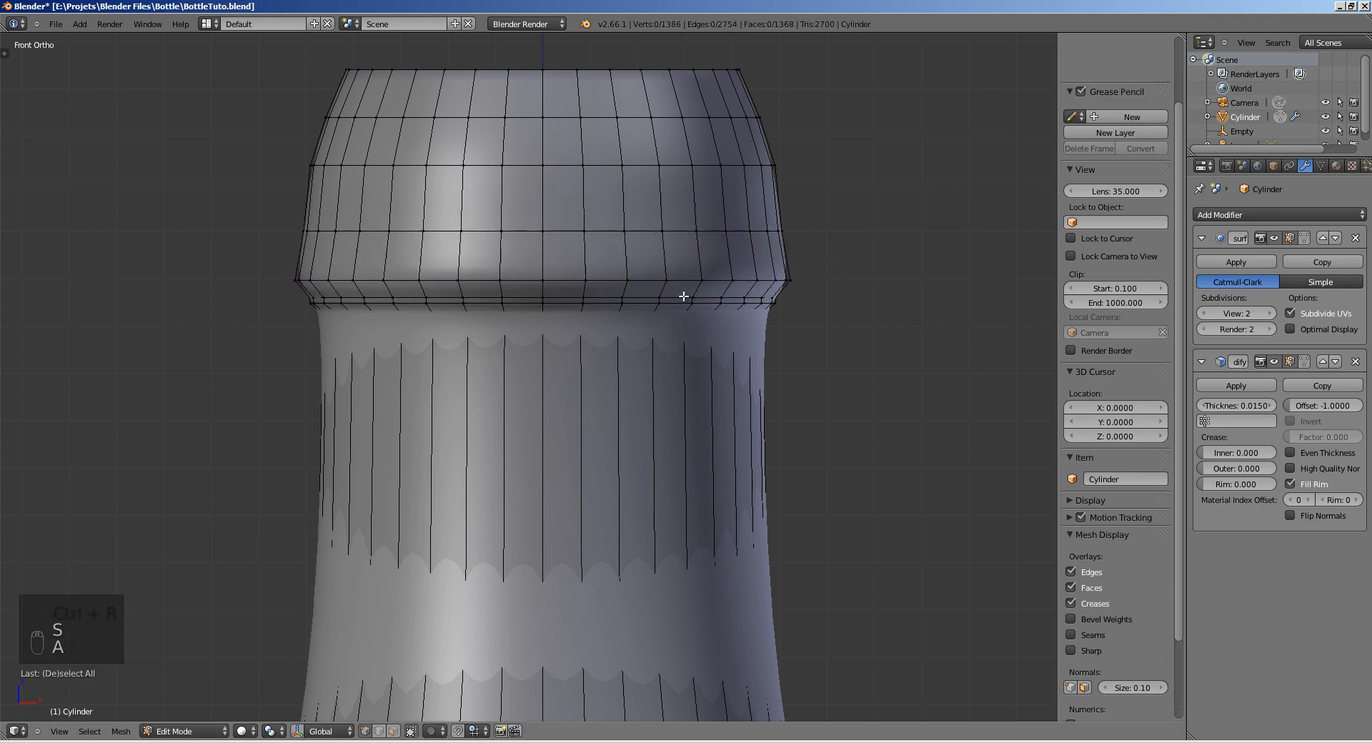
right_click(651, 297, "alt")
key("x")
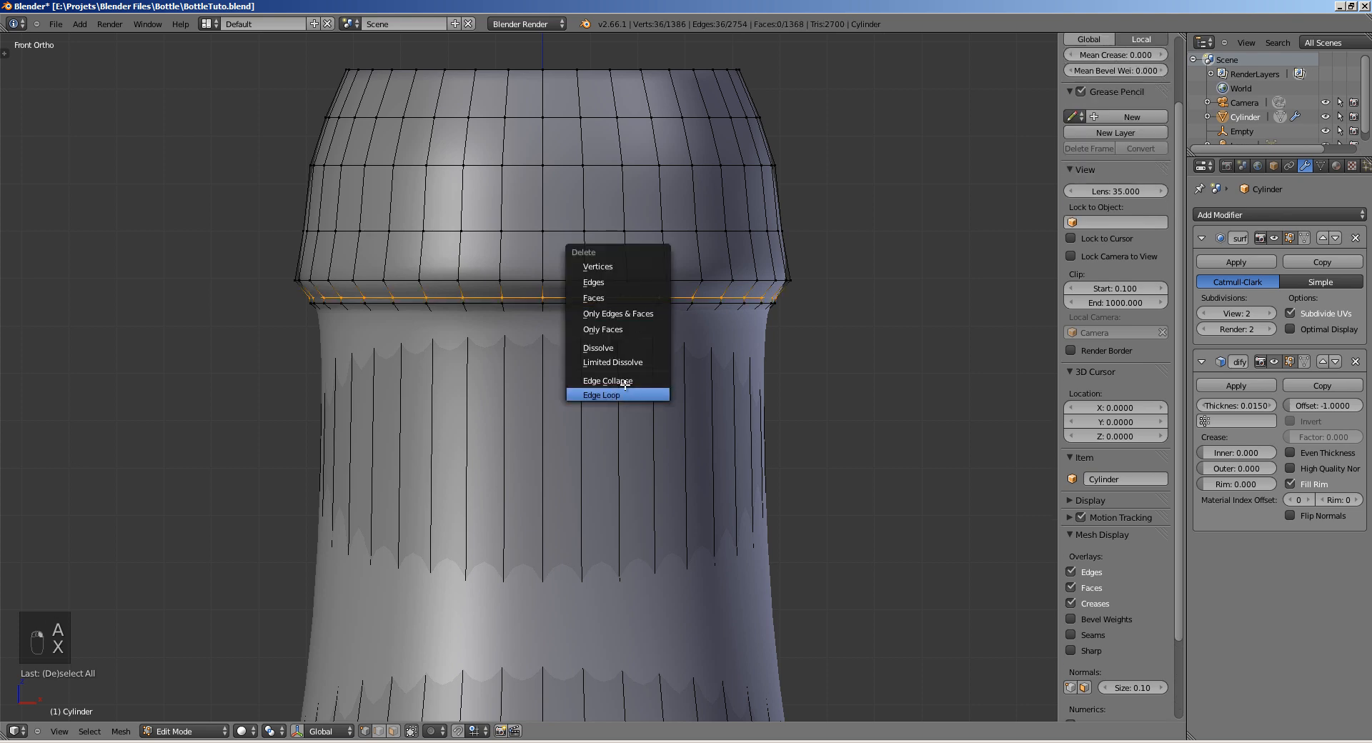
left_click(620, 395)
scroll(633, 251, "up", 1)
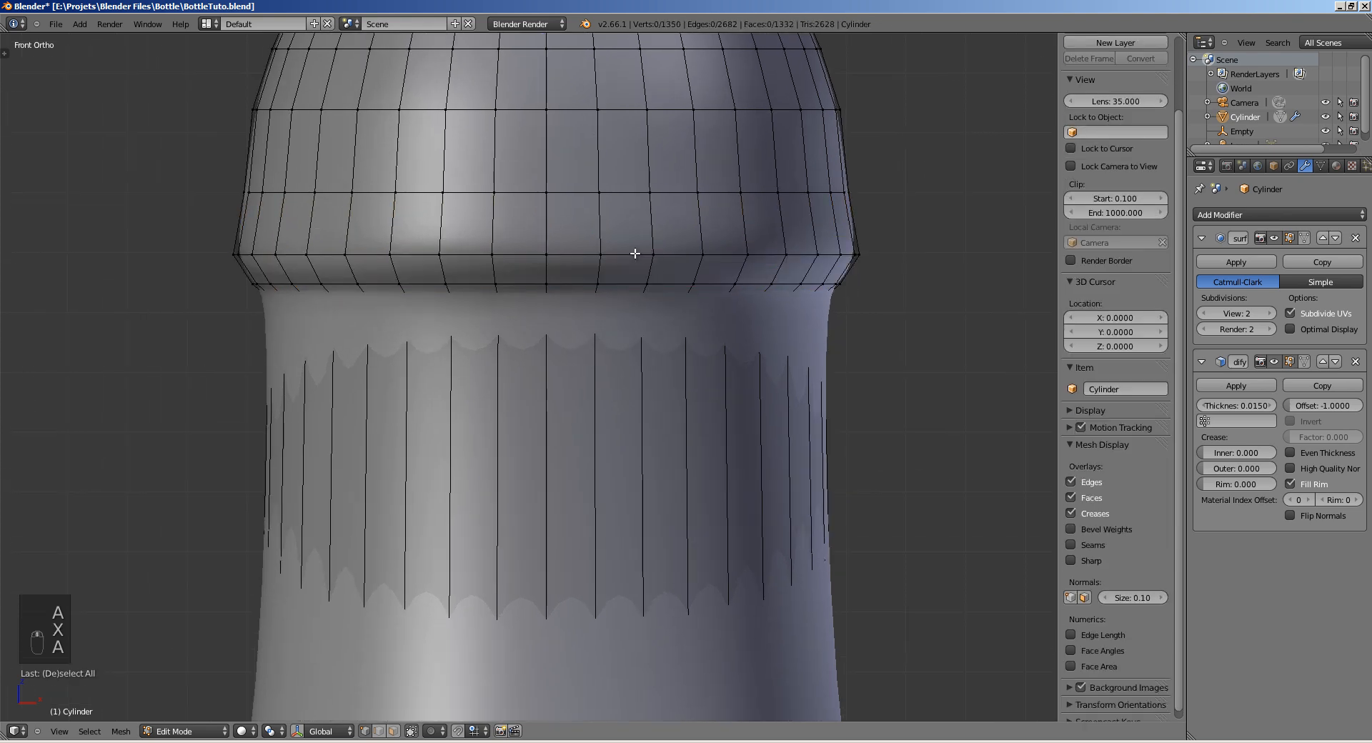
Step: Scale the lip's protruding edge loop slightly outward, and adjust the scale of the loop above it to smooth the profile
key("s")
left_click(913, 248)
key("a")
right_click(688, 193, "alt+shift")
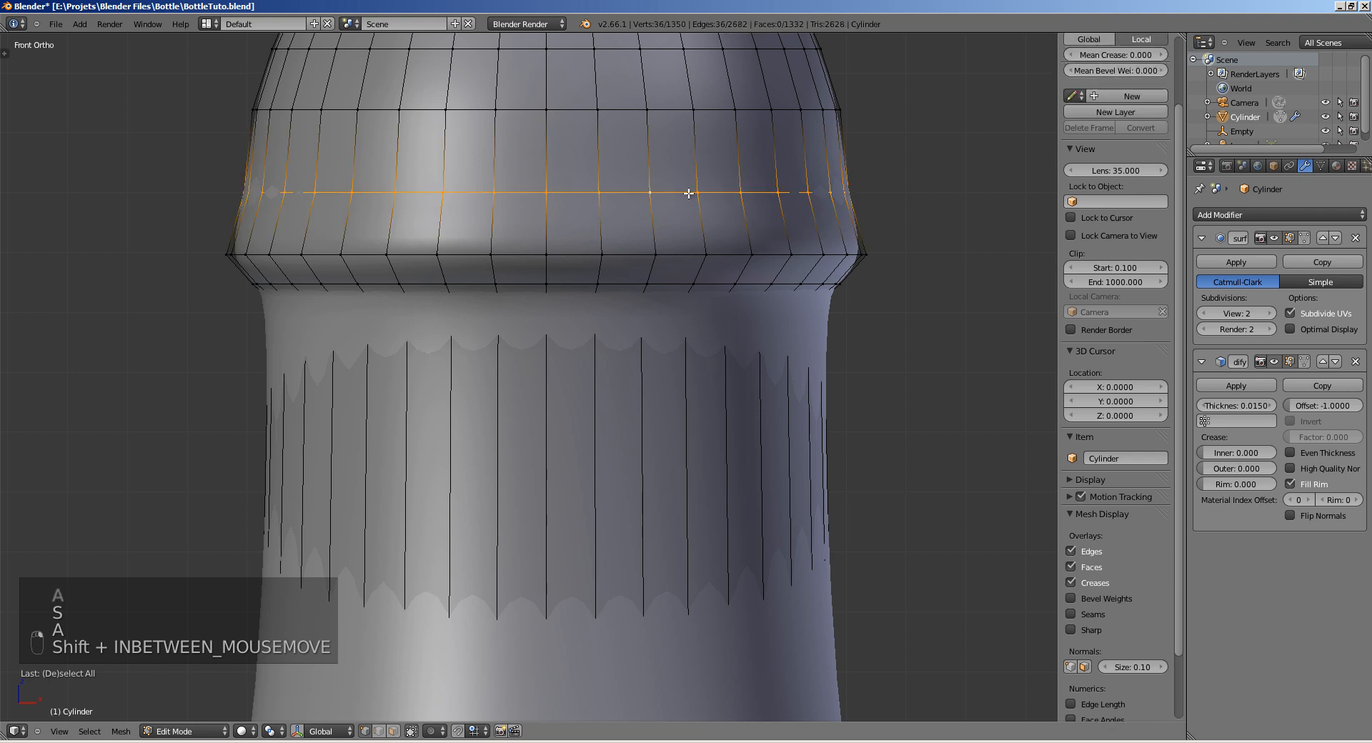
key("s")
left_click(990, 230)
middle_click_drag(903, 189, 851, 303, "shift")
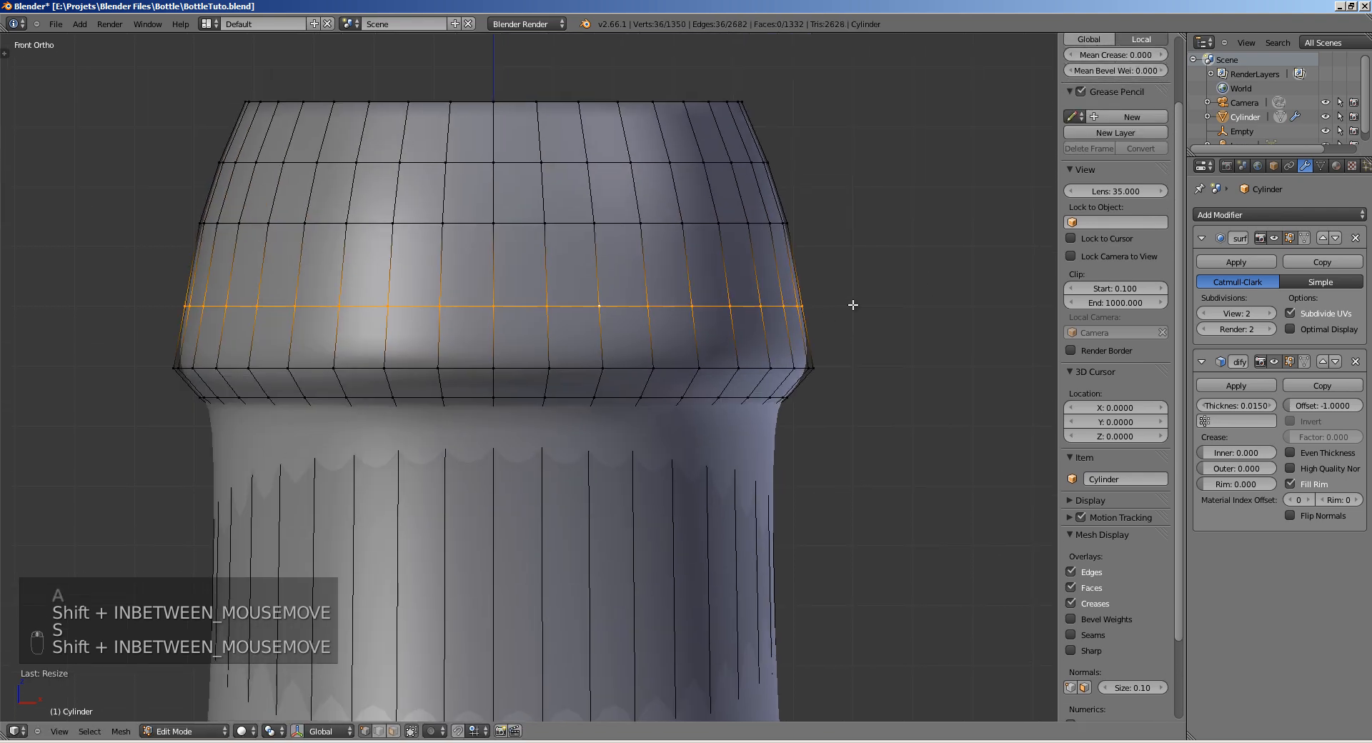
key("s")
left_click(883, 294)
Step: Slightly scale the two edge loops just below the lip's top edge, one at a time, to even out its taper
key("a")
right_click(643, 221, "alt+shift")
key("s")
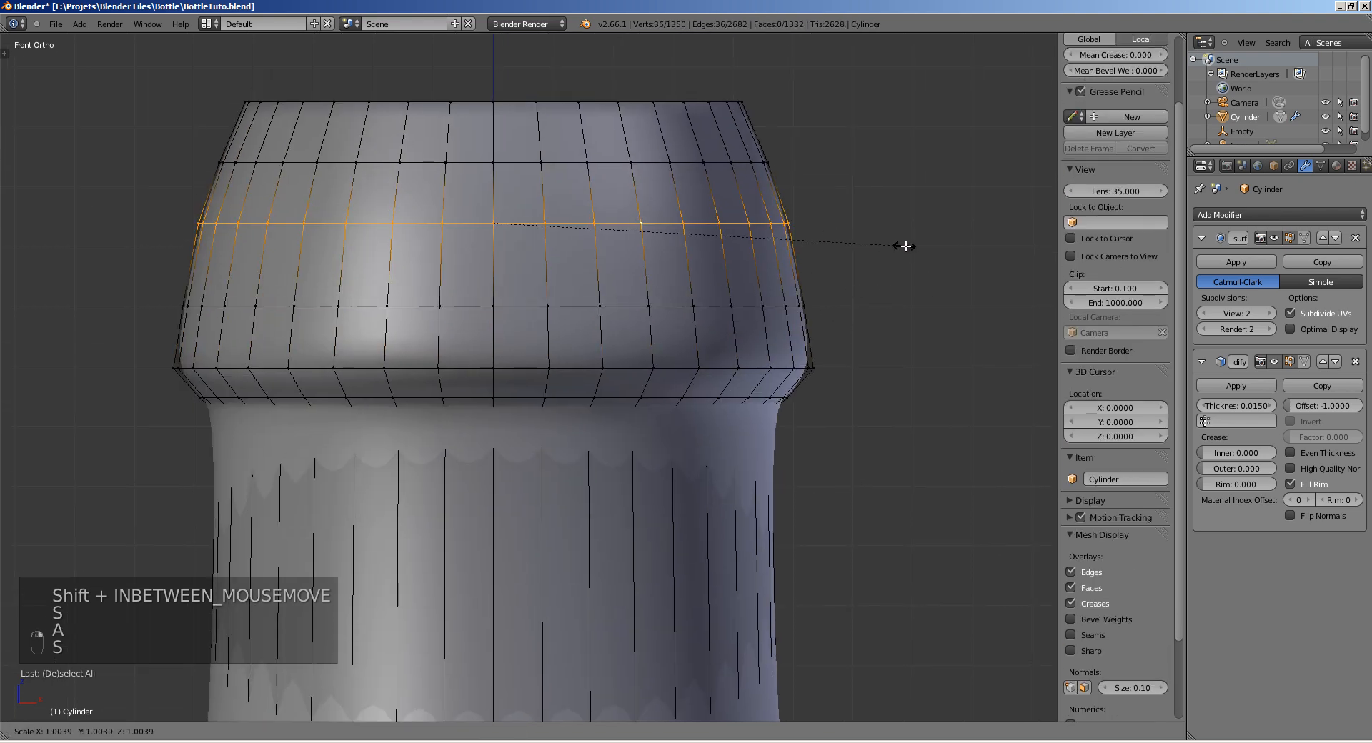
left_click(893, 243)
key("a")
right_click(704, 164, "alt+shift")
key("s")
left_click(851, 199)
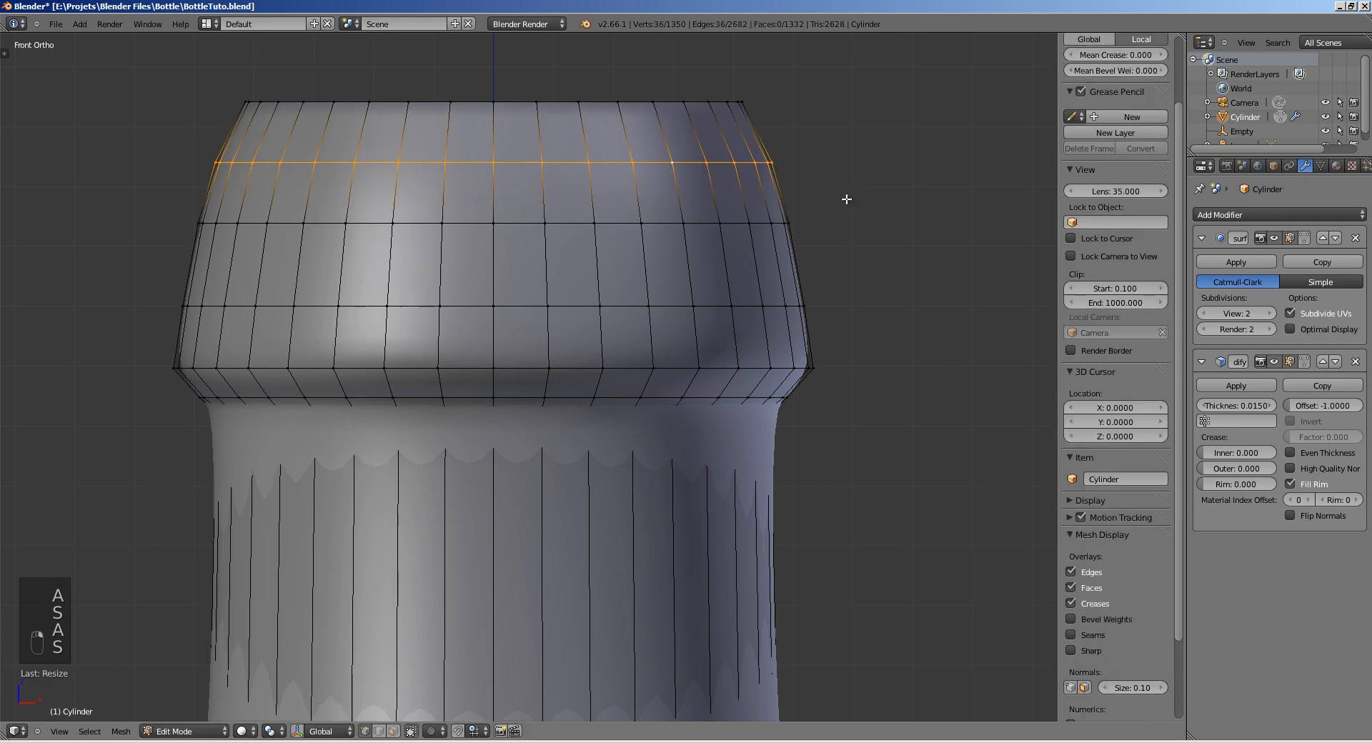
Step: Leave mesh editing and examine the blueprint's bottle mouths to compare their lip shape with the model
key("Tab")
scroll(319, 252, "down", 5)
middle_click_drag(433, 478, 574, 240, "shift")
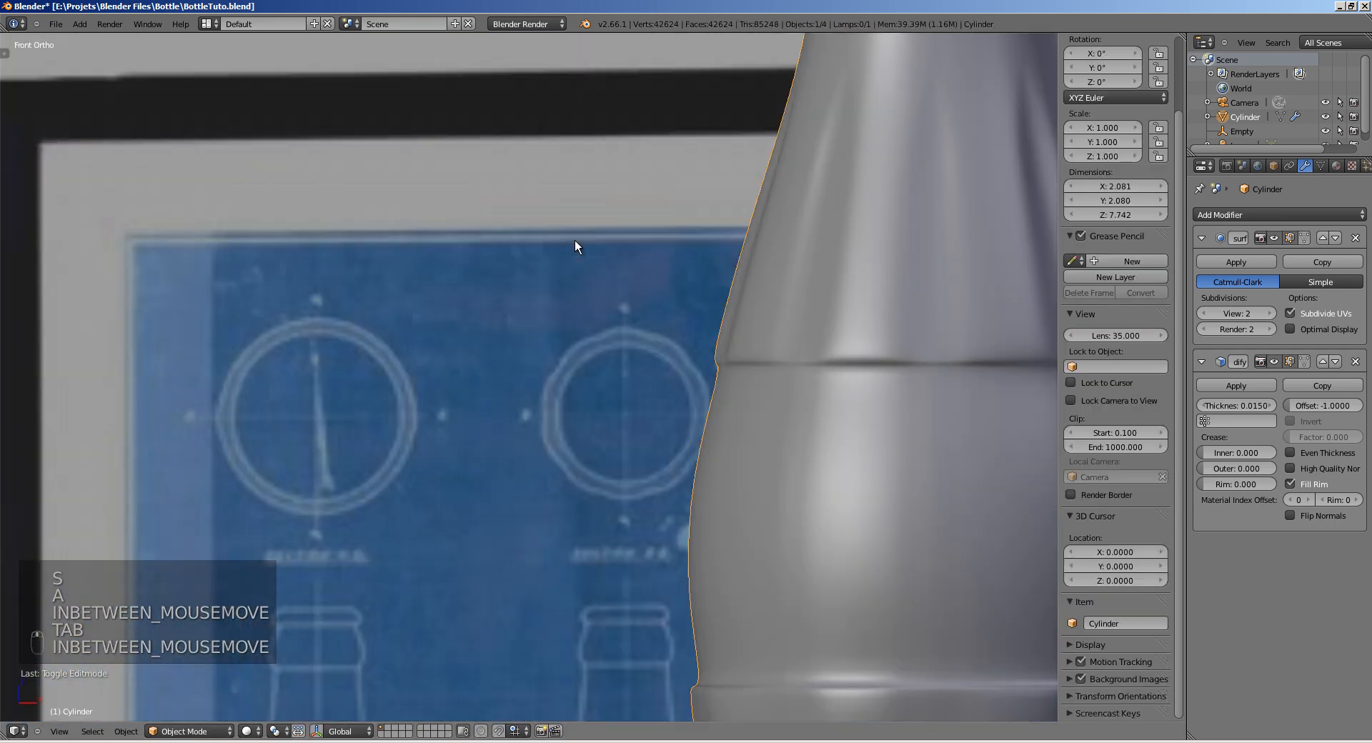
middle_click_drag(574, 567, 547, 417, "shift")
middle_click_drag(738, 70, 444, 606, "shift")
middle_click_drag(588, 86, 848, 159, "shift")
Step: Edit the mesh again and scale the lip's widest edge loop outward to make the lip protrude more
key("Tab")
right_click(465, 162, "alt")
key("s")
left_click(873, 158)
key("a")
right_click(529, 223, "alt")
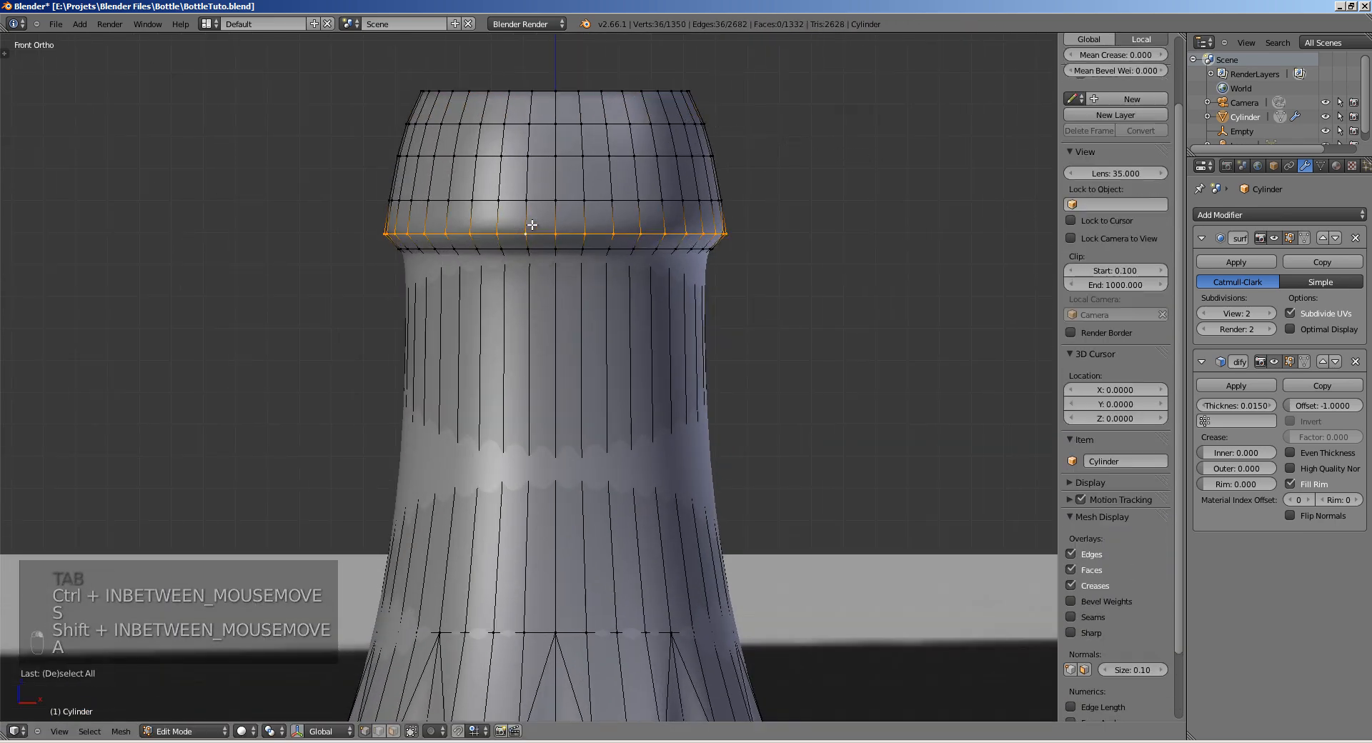
key("s")
left_click(860, 225)
key("a")
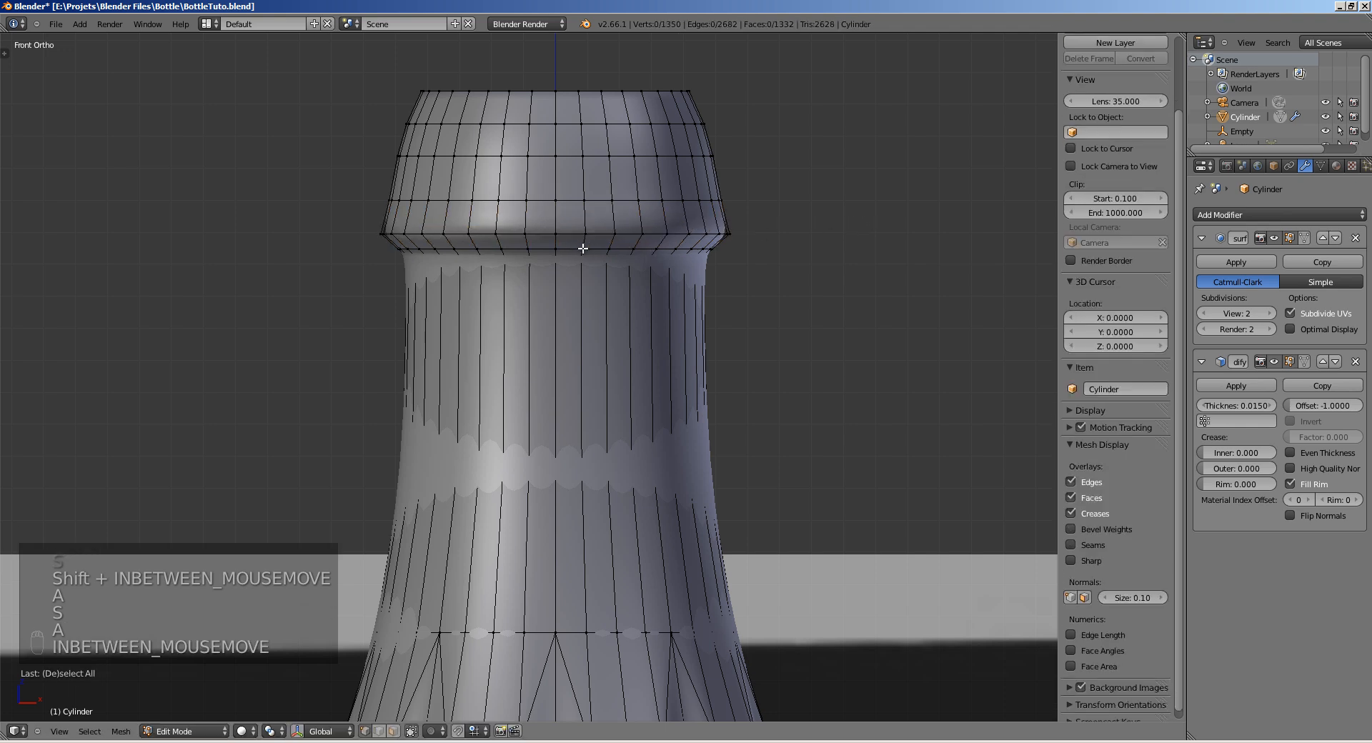
Step: Scale the edge loop just above the lip's widest loop outward and leave mesh editing
right_click(569, 198, "alt+shift")
key("s")
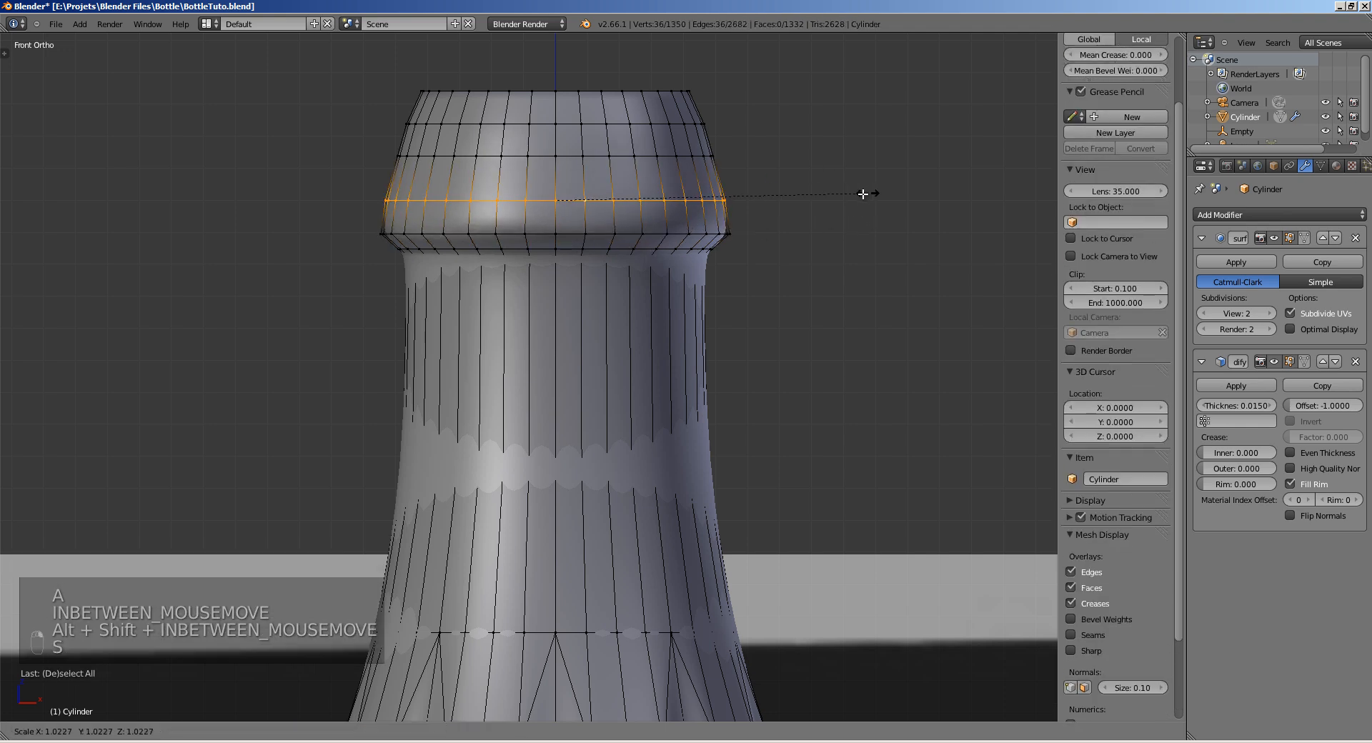
left_click(844, 200)
key("a")
key("Tab")
Step: Hide the background images and save the file
middle_click_drag(765, 255, 555, 395)
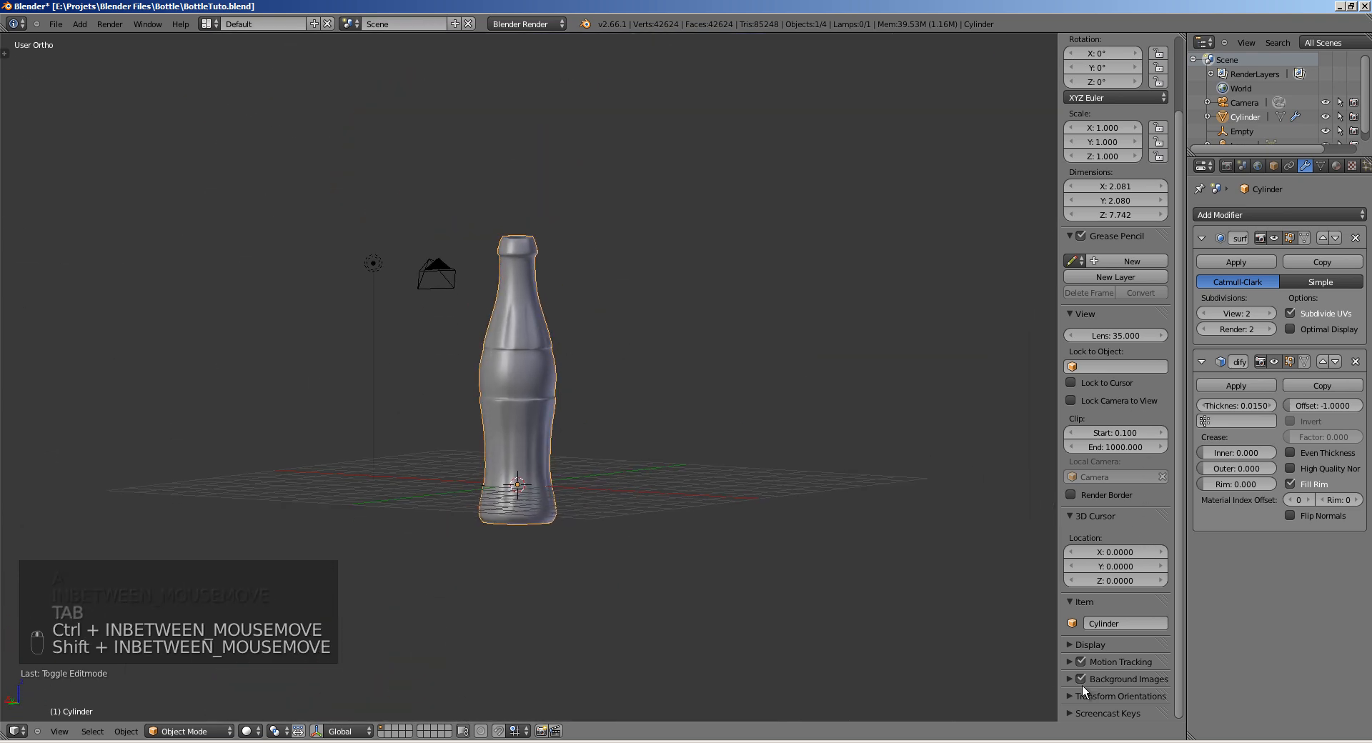
middle_click_drag(631, 471, 530, 365)
key("ctrl+s")
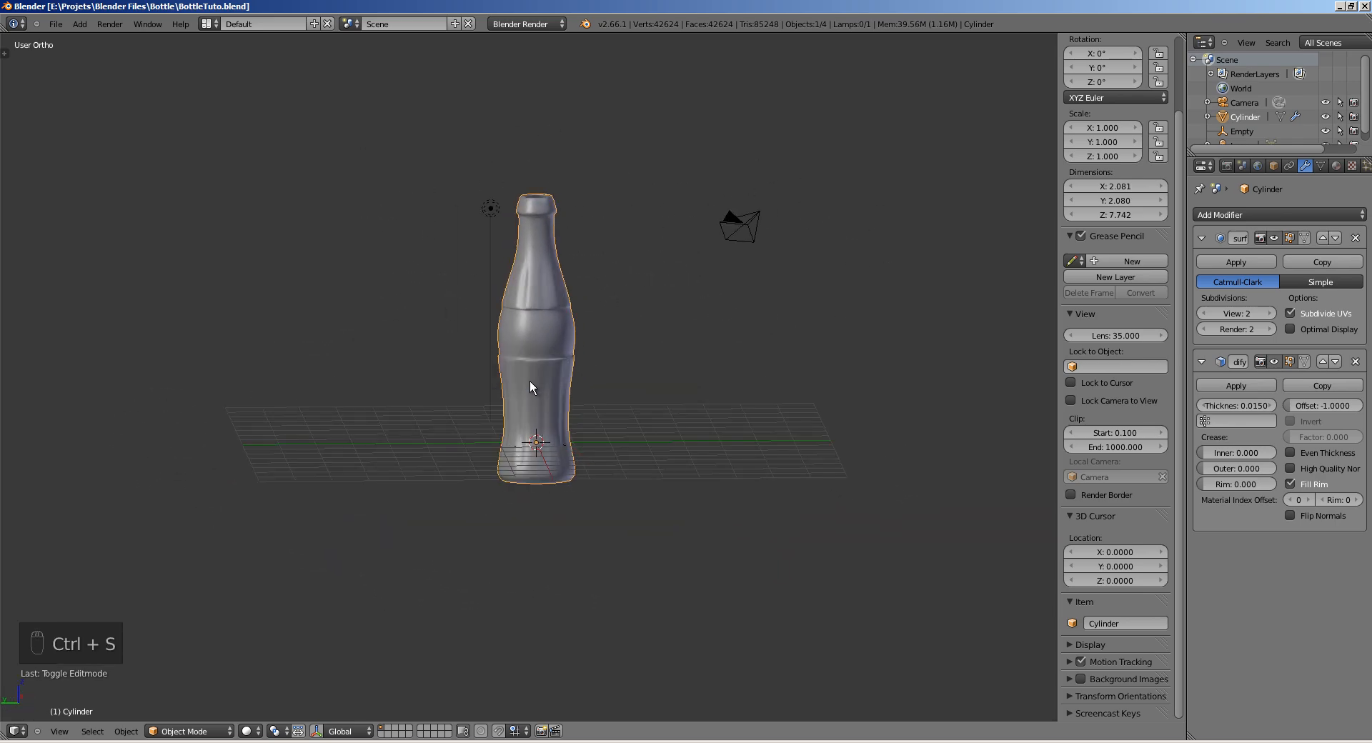
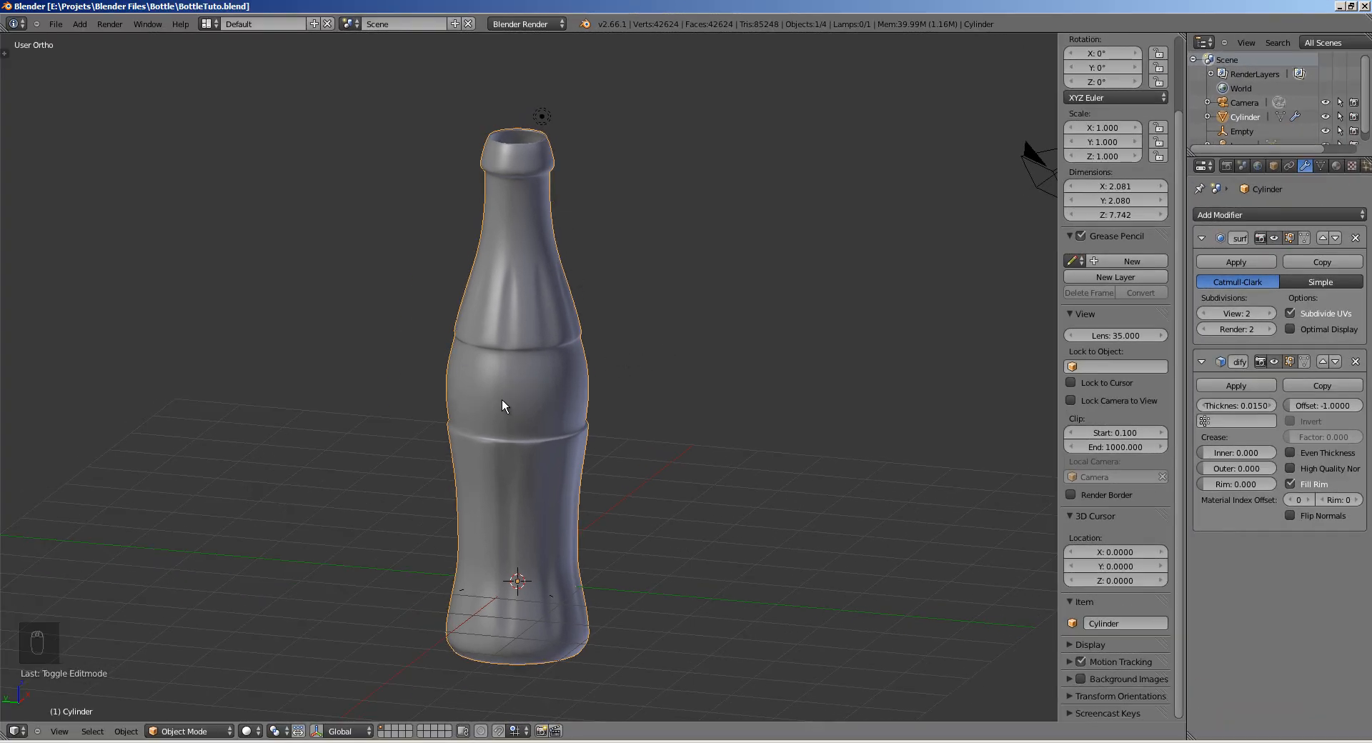
Step: Delete the leftover Empty object and select the bottle again
mouse_move(552, 395)
middle_mouse_down()
mouse_move(503, 471)
mouse_move(538, 416)
mouse_move(522, 308)
mouse_move(516, 371)
mouse_move(556, 382)
middle_mouse_up()
right_click(526, 307)
middle_click_drag(565, 368, 530, 365)
right_click(534, 404)
Step: Edit the bottle mesh in face selection mode and select the three face loops between the two ridges as the label area
key("Tab")
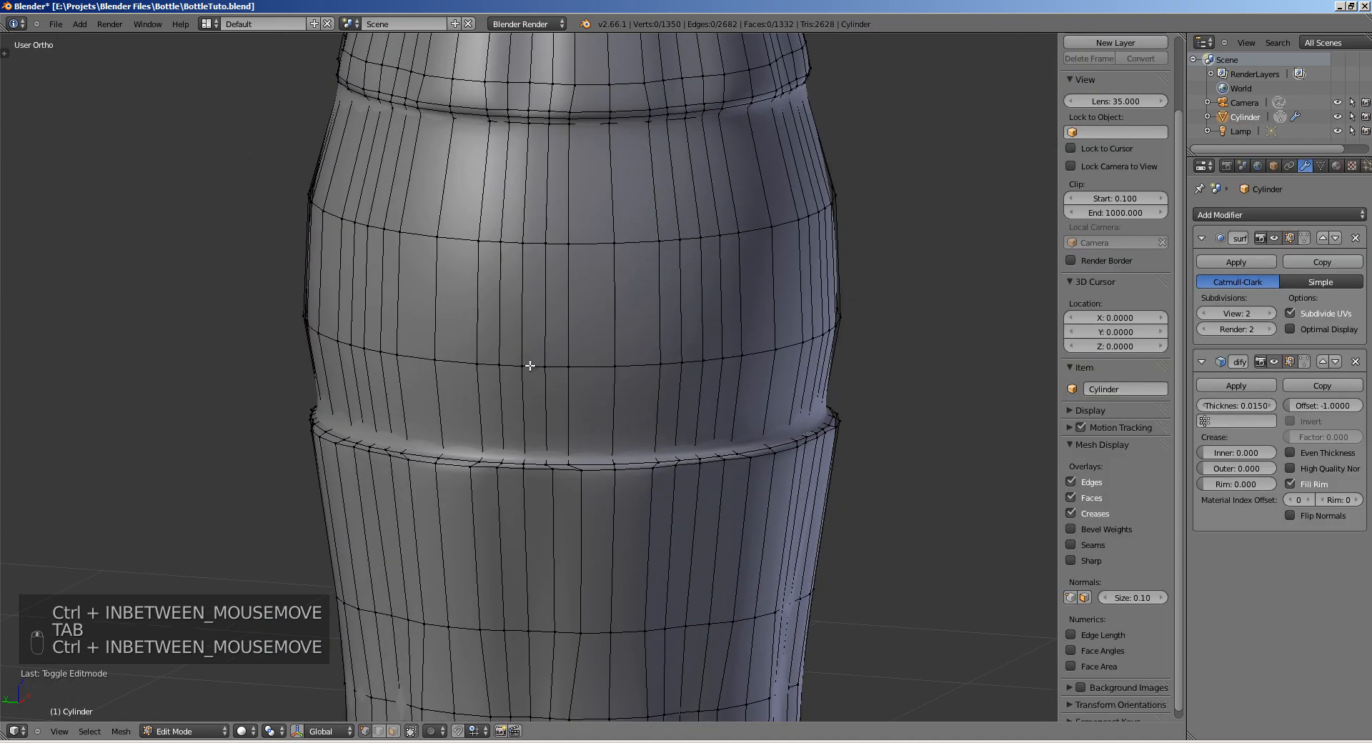
key("ctrl+Tab")
left_click(504, 401)
right_click(498, 316, "alt")
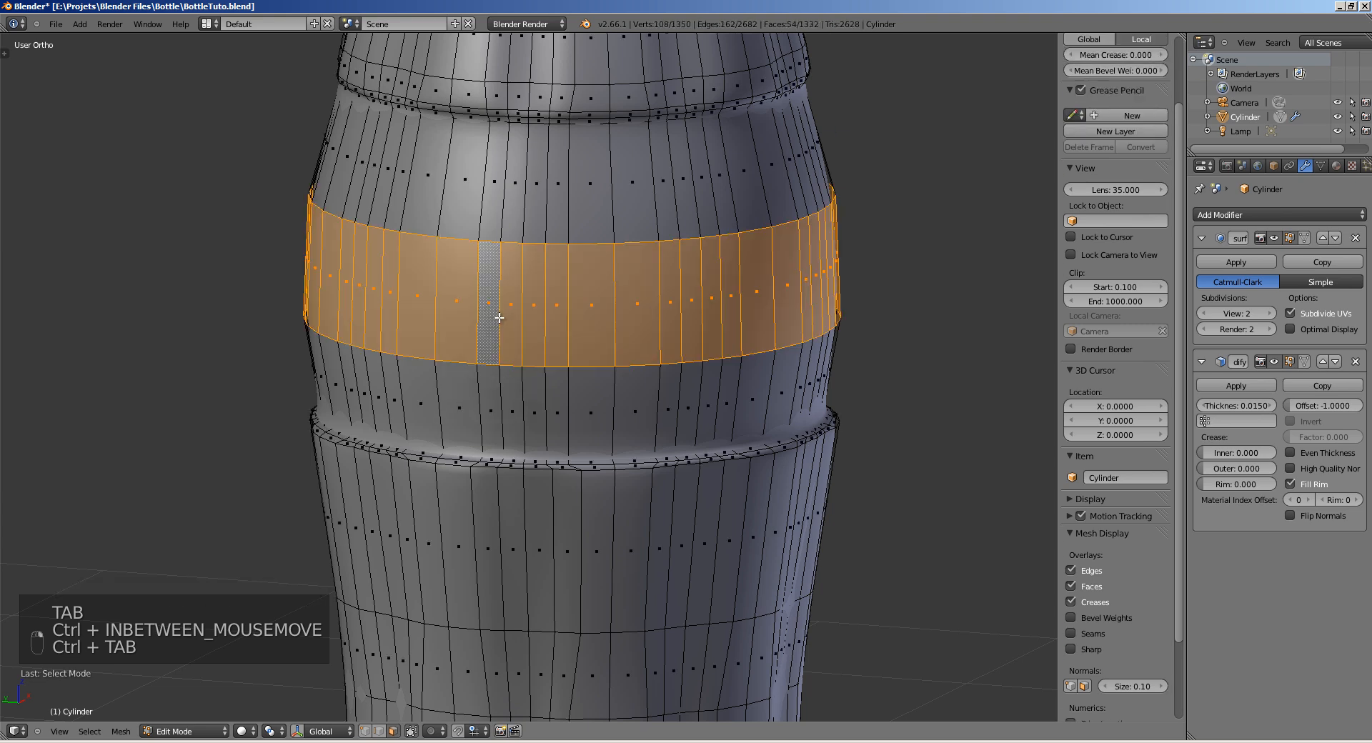
key("a")
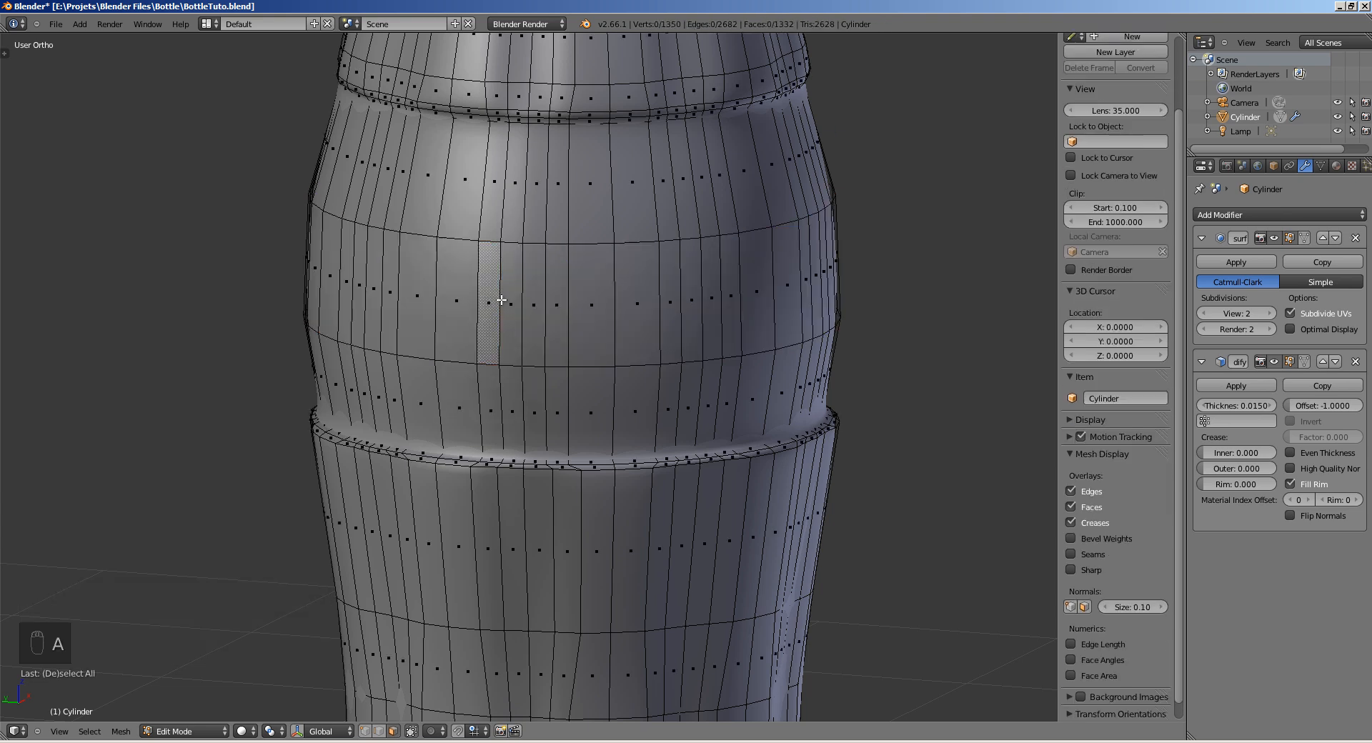
key("a")
right_click(504, 208, "alt+shift")
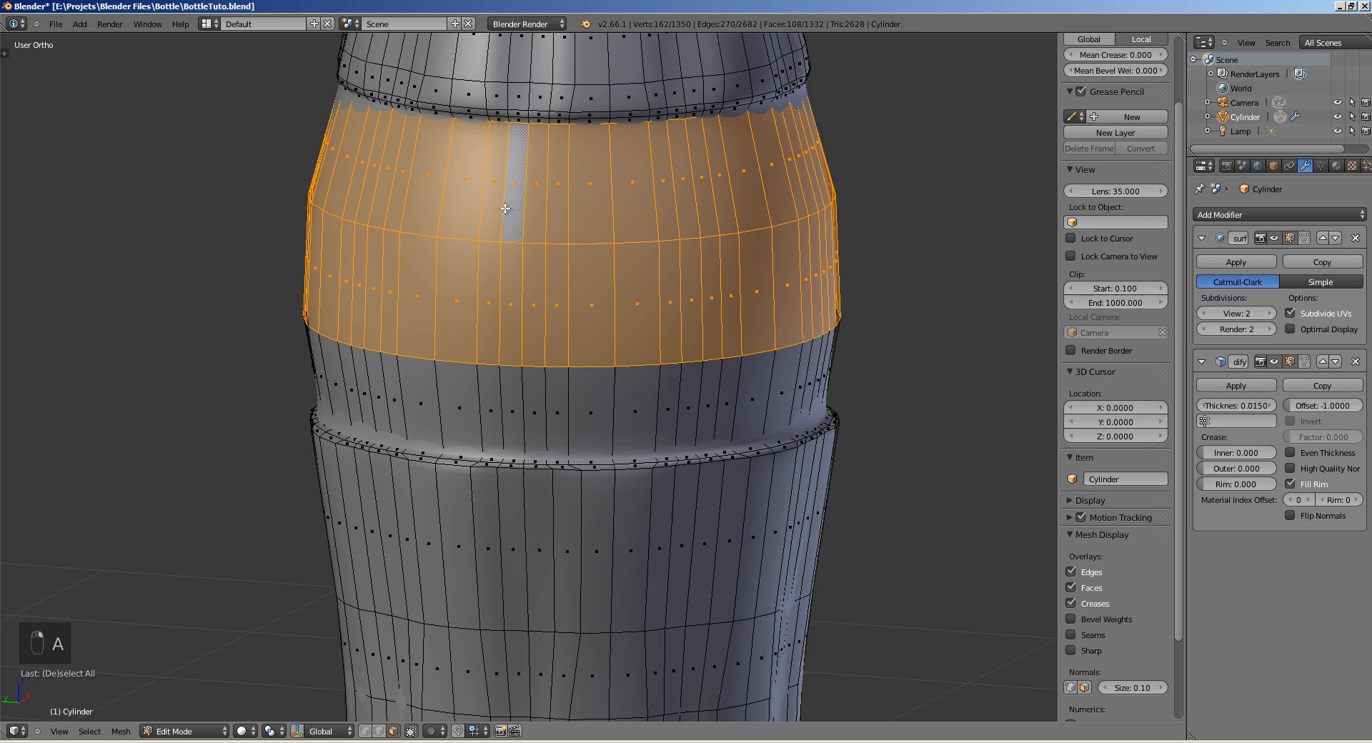
right_click(501, 398, "alt+shift")
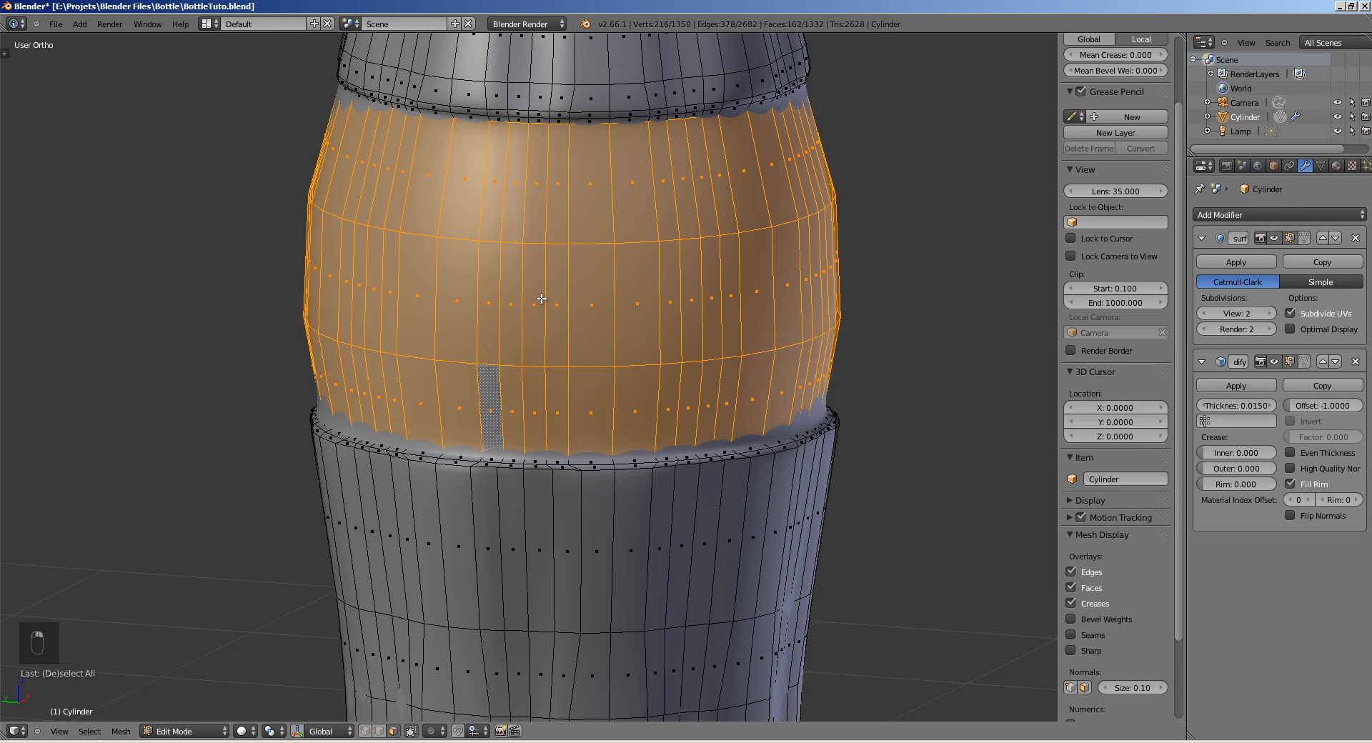
middle_click_drag(551, 306, 505, 301)
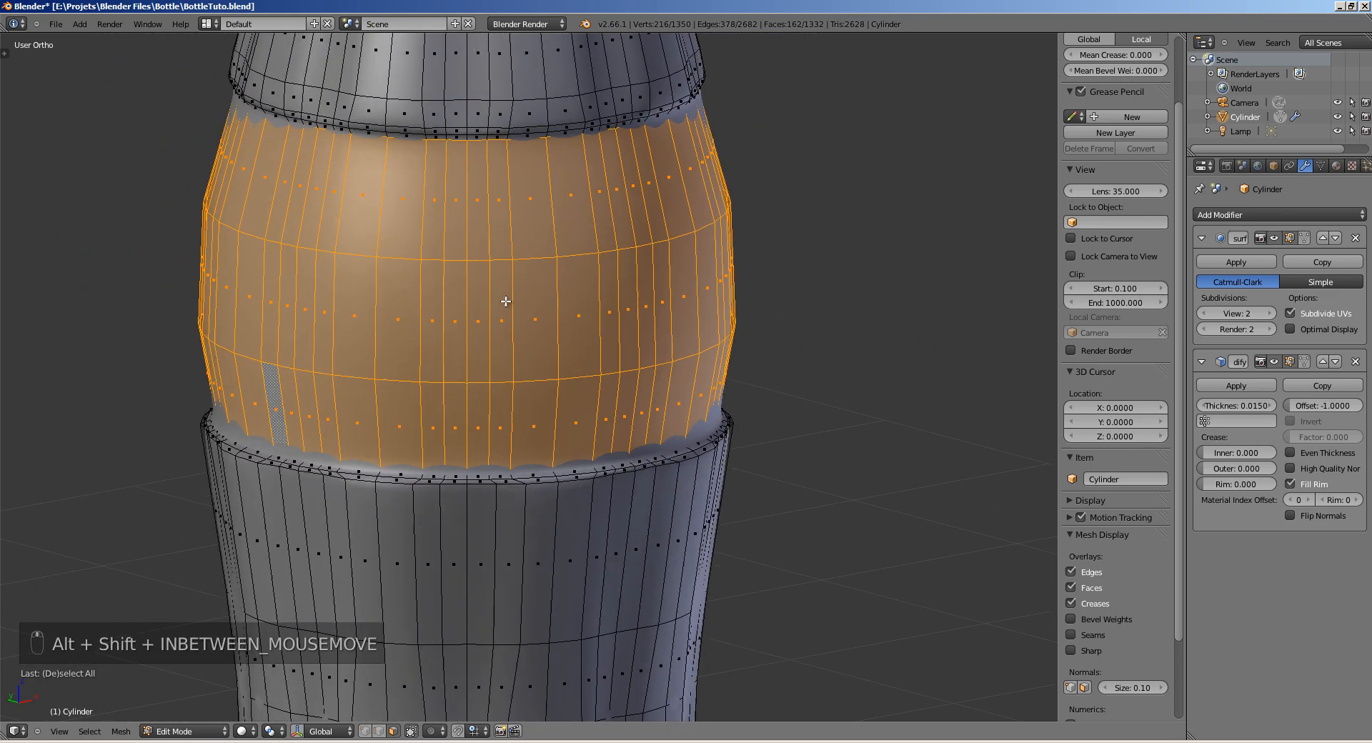
key("g")
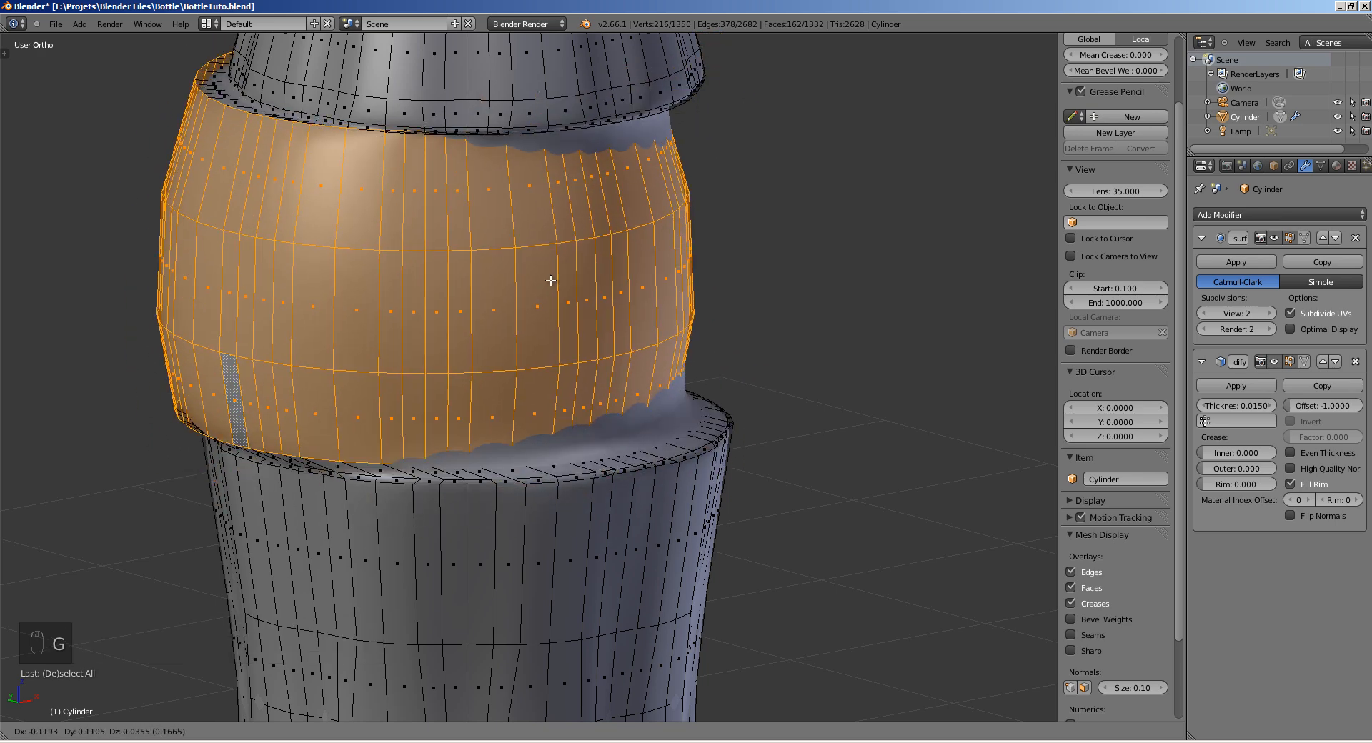
right_click(550, 281)
middle_click_drag(563, 245, 542, 324, "shift")
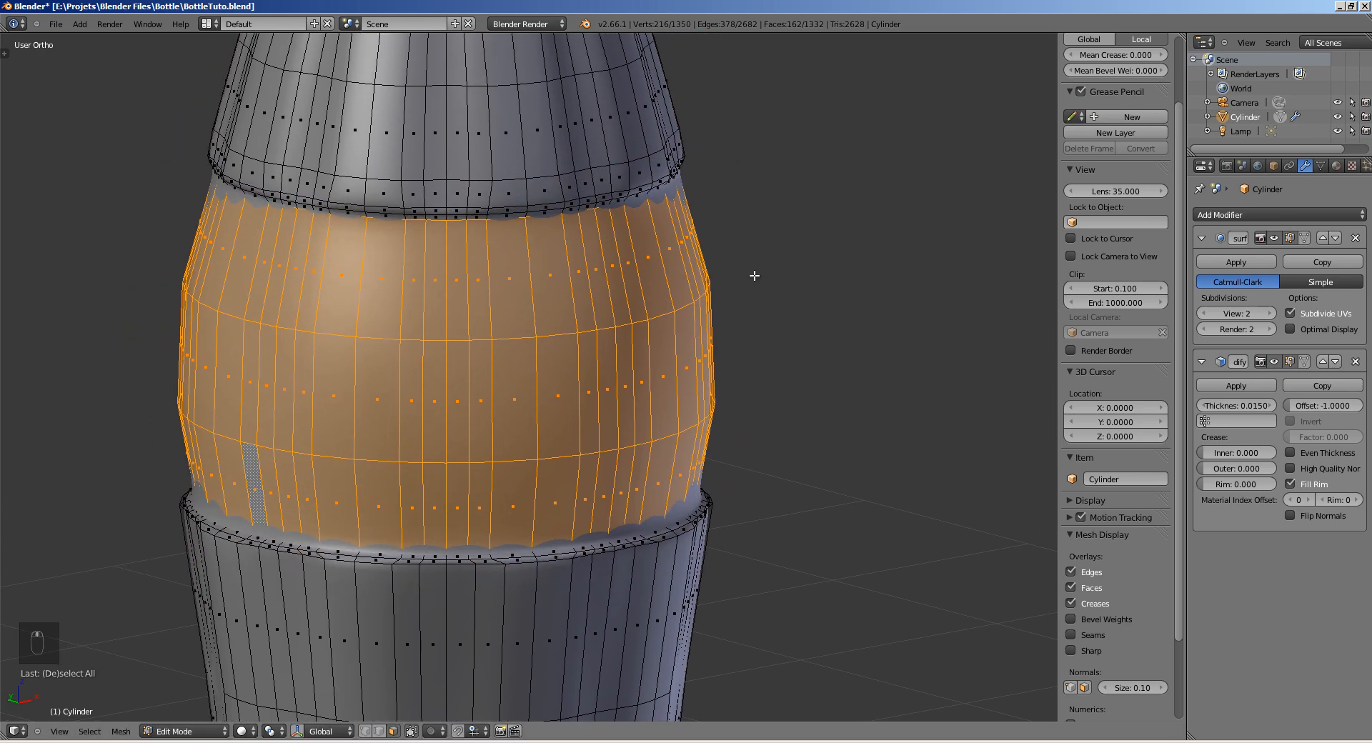
Step: Duplicate the selected label faces in place, separate the copy into its own object, and select that object outside mesh editing
key("shift+d")
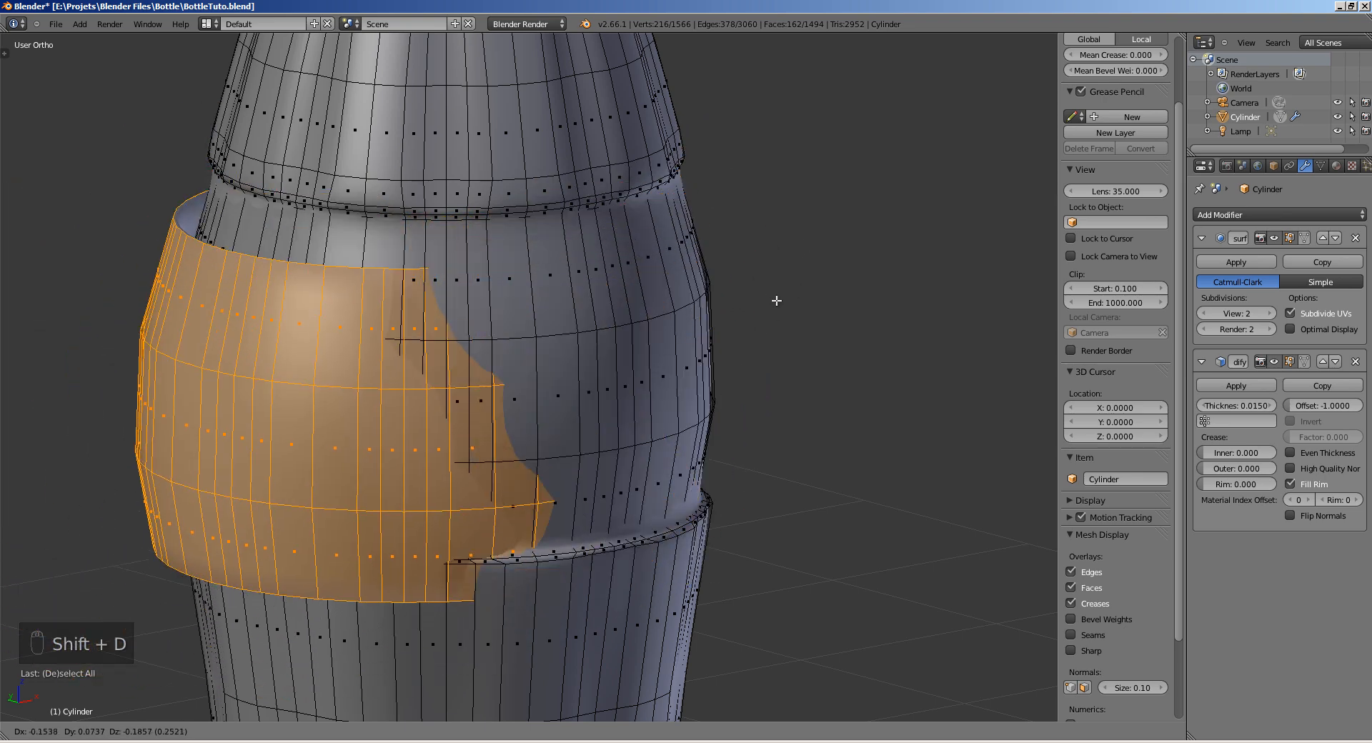
right_click(843, 252)
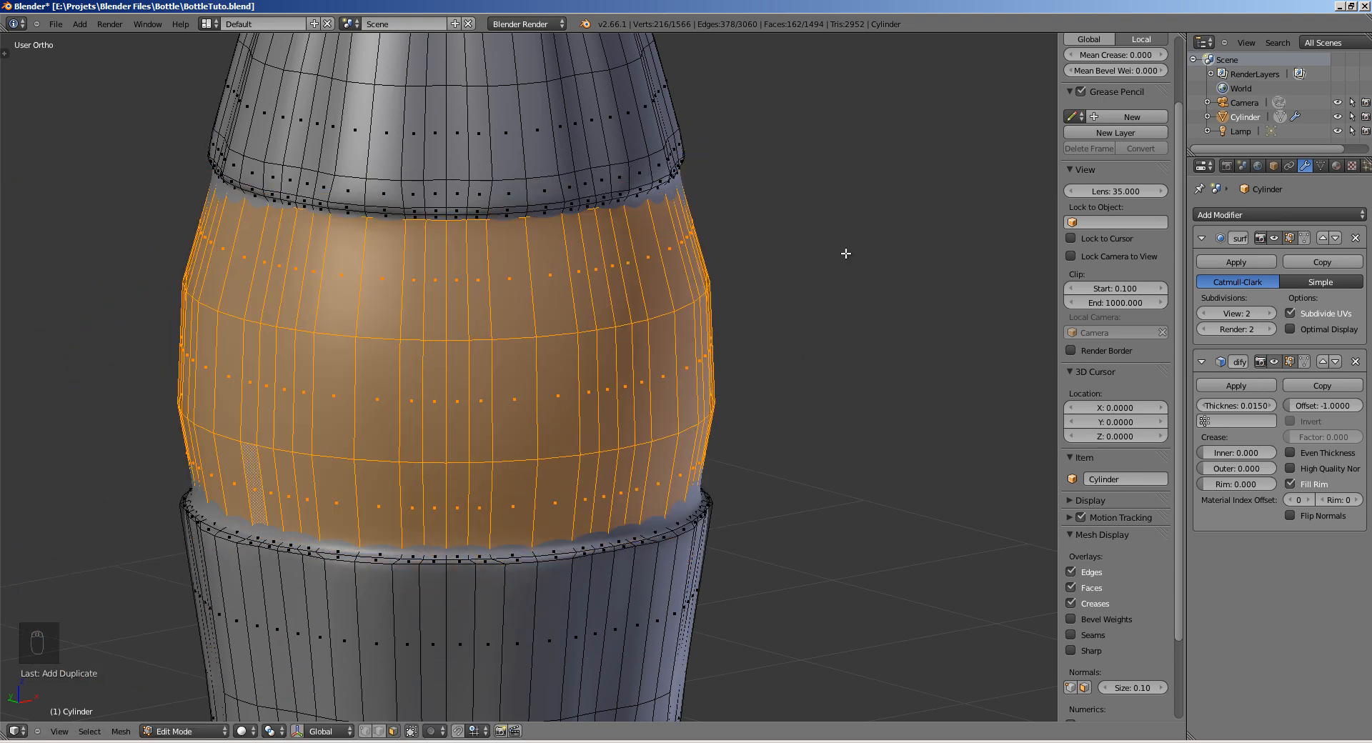
scroll(710, 309, "up", 3)
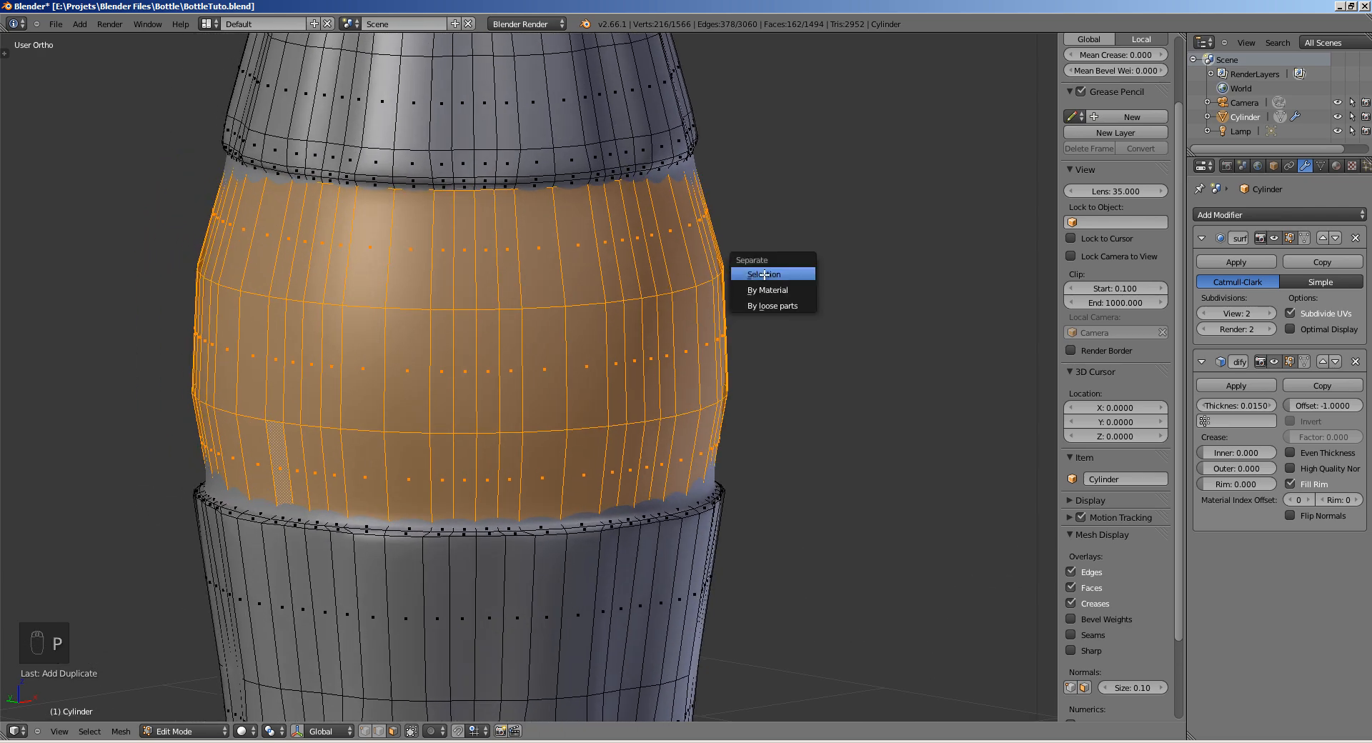
left_click(768, 275)
key("Tab")
right_click(726, 269)
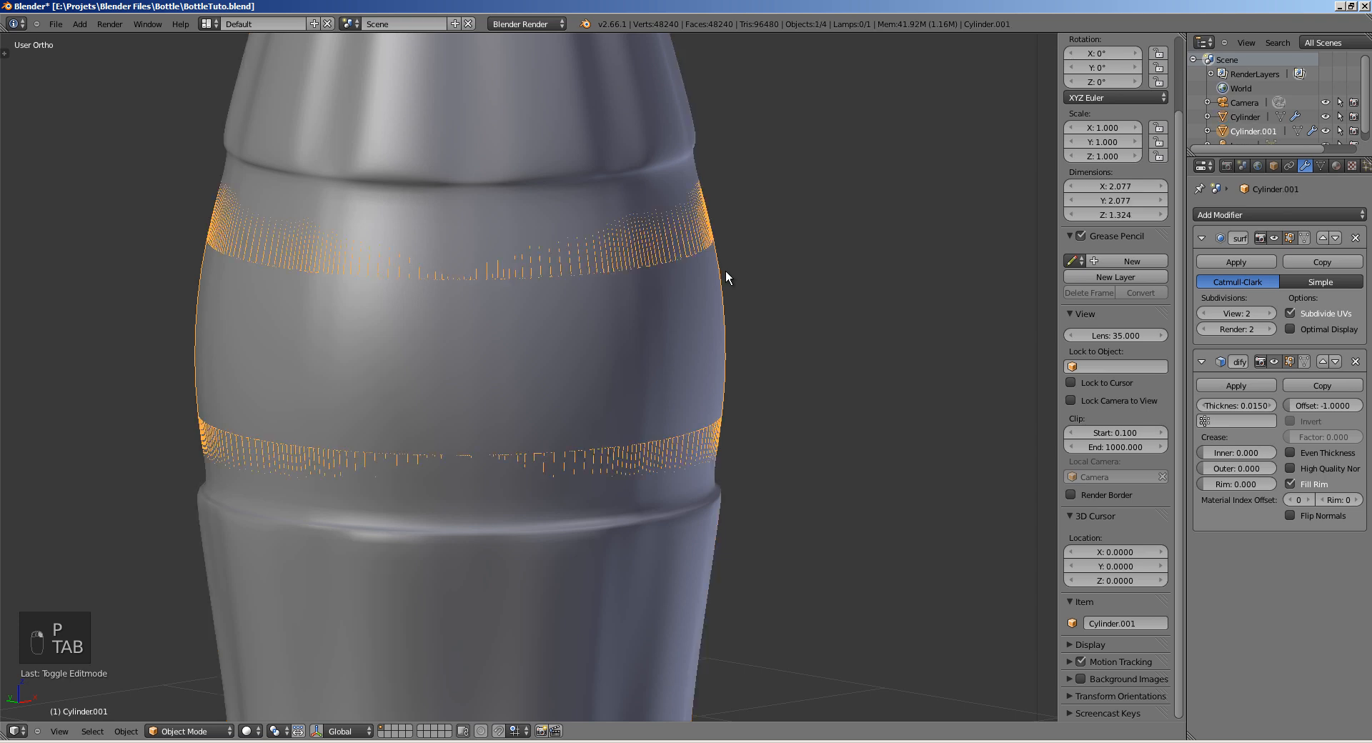
key("g")
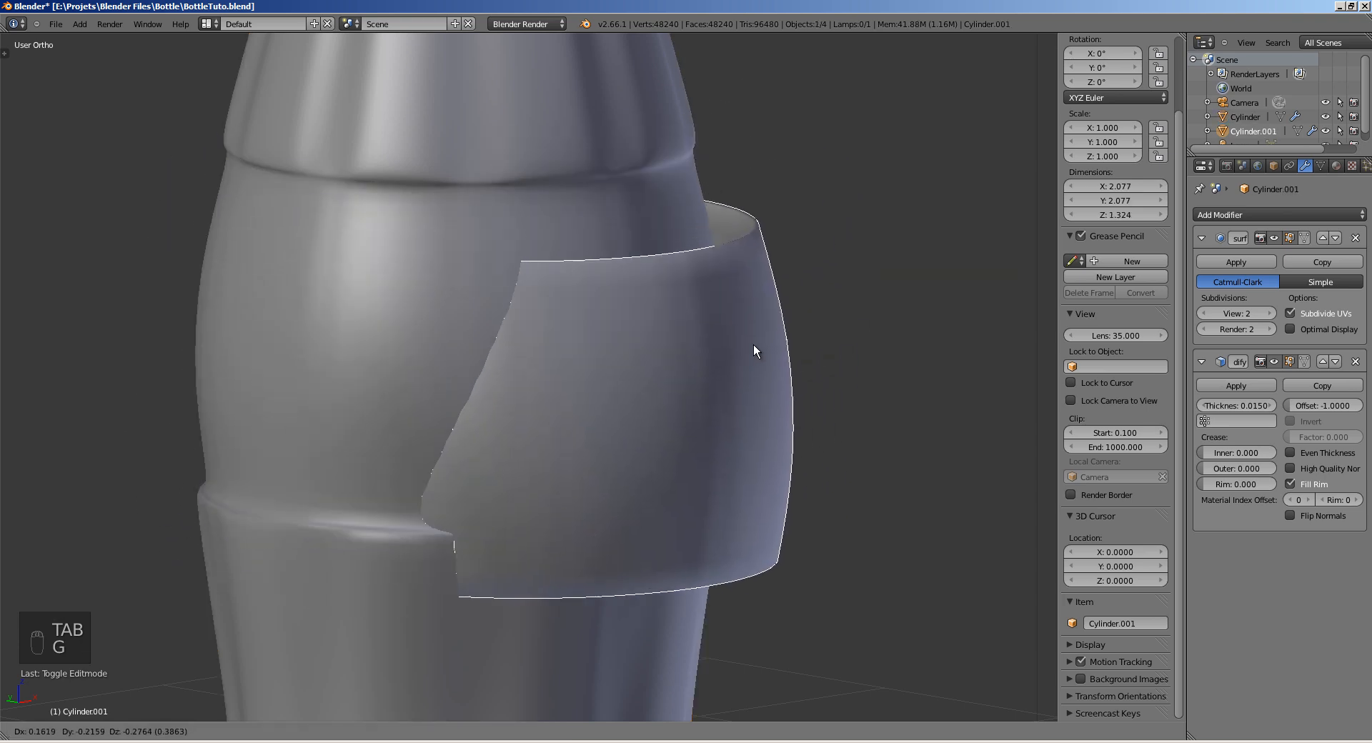
right_click(763, 289)
key("s")
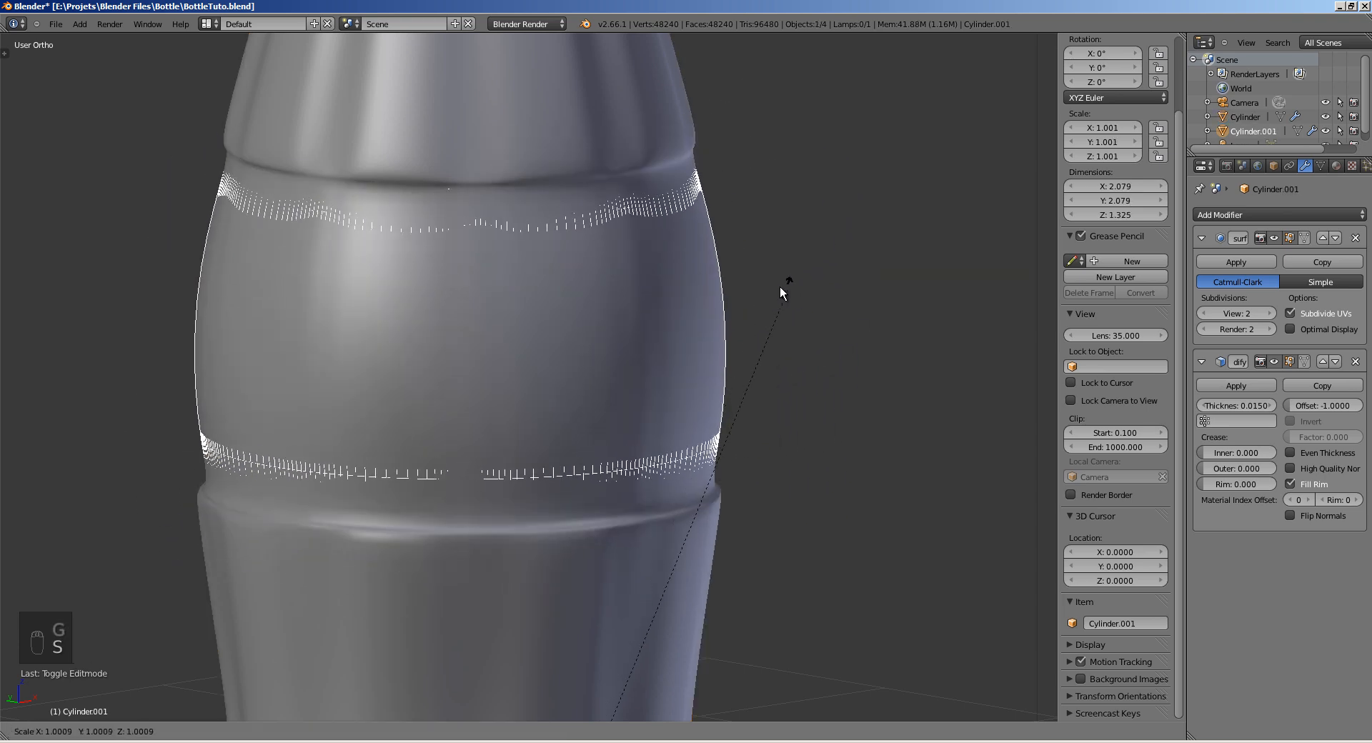
right_click(778, 285)
middle_click_drag(408, 480, 543, 436, "ctrl")
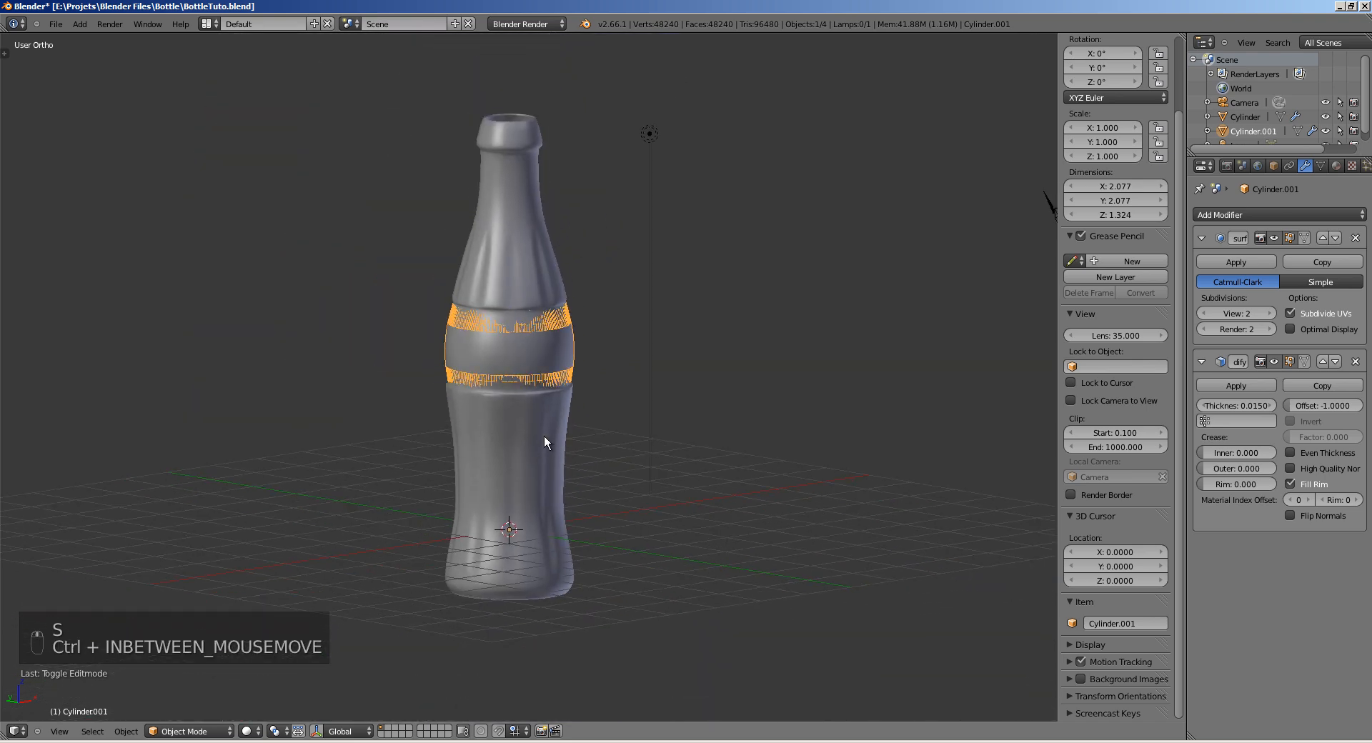
key("s")
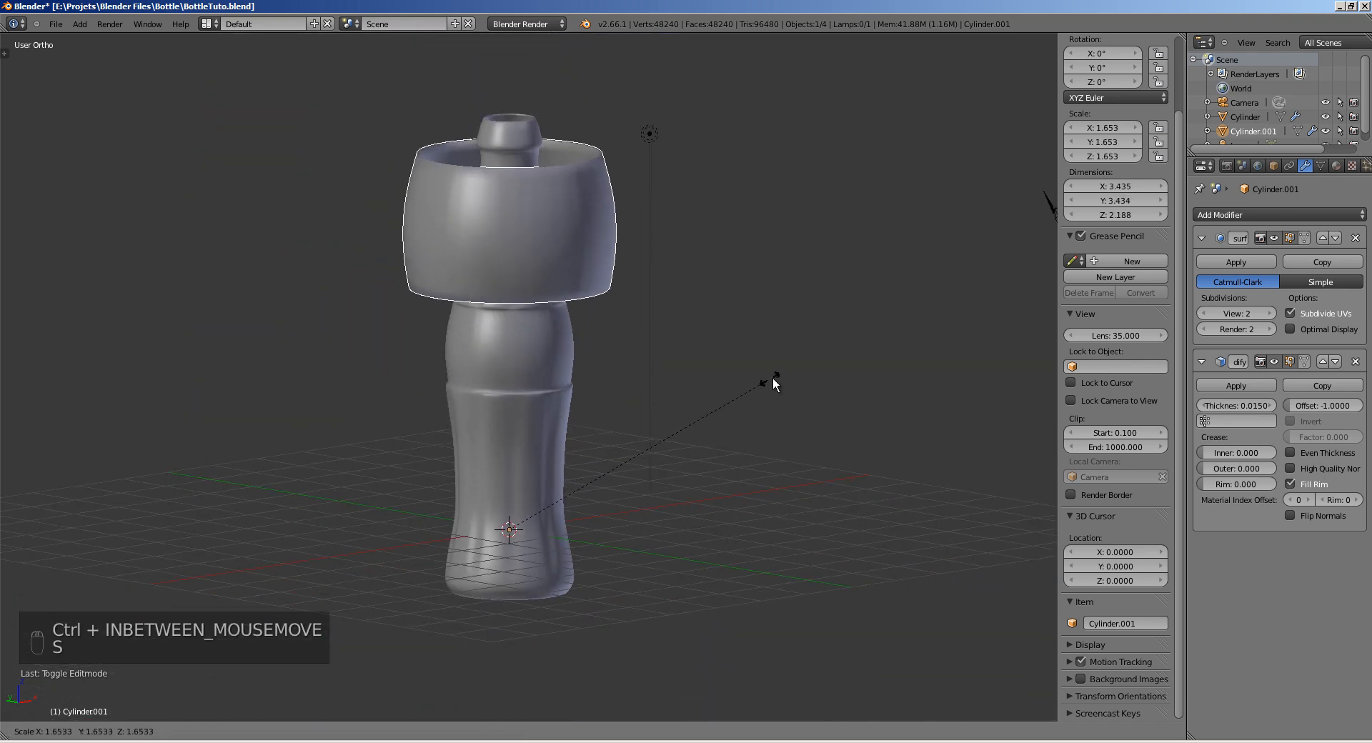
right_click(764, 382)
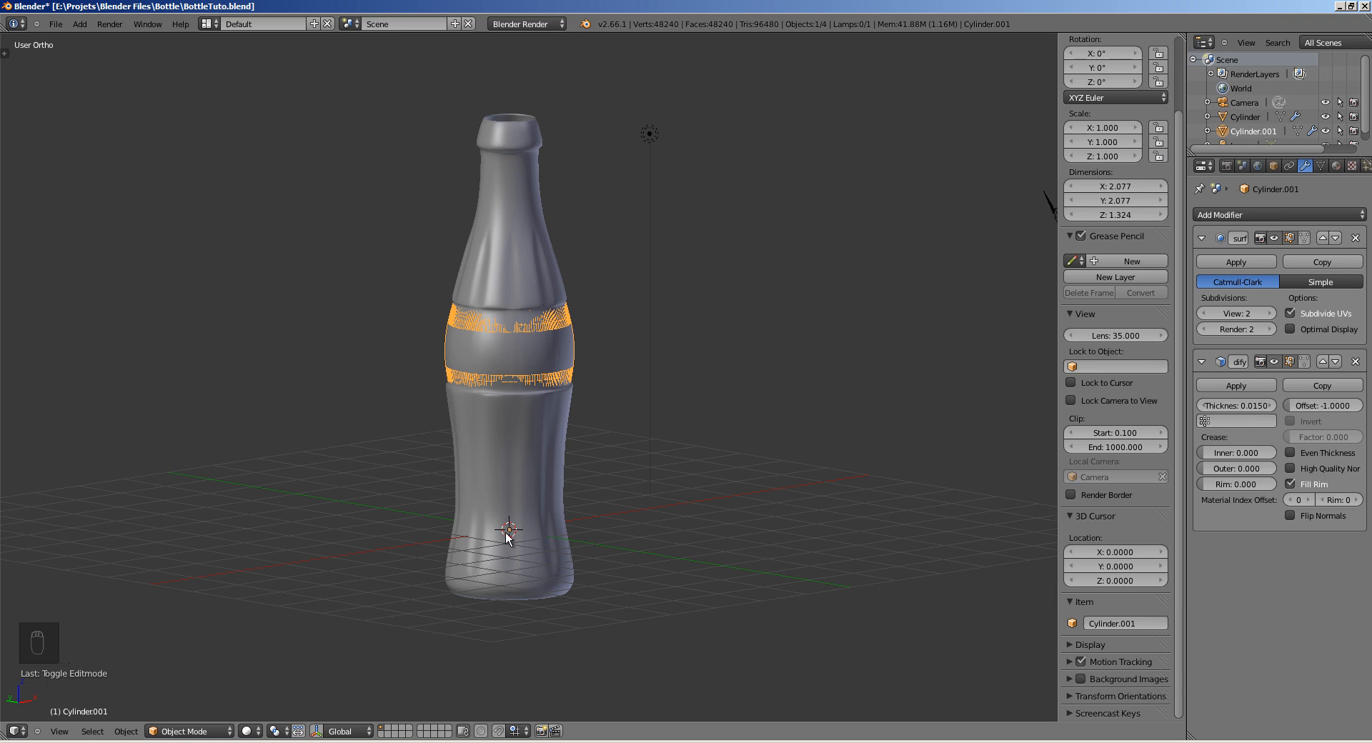
Step: Set the label object's origin to its geometry
mouse_move(506, 538)
middle_mouse_down()
mouse_move(468, 556)
mouse_move(498, 516)
middle_mouse_up()
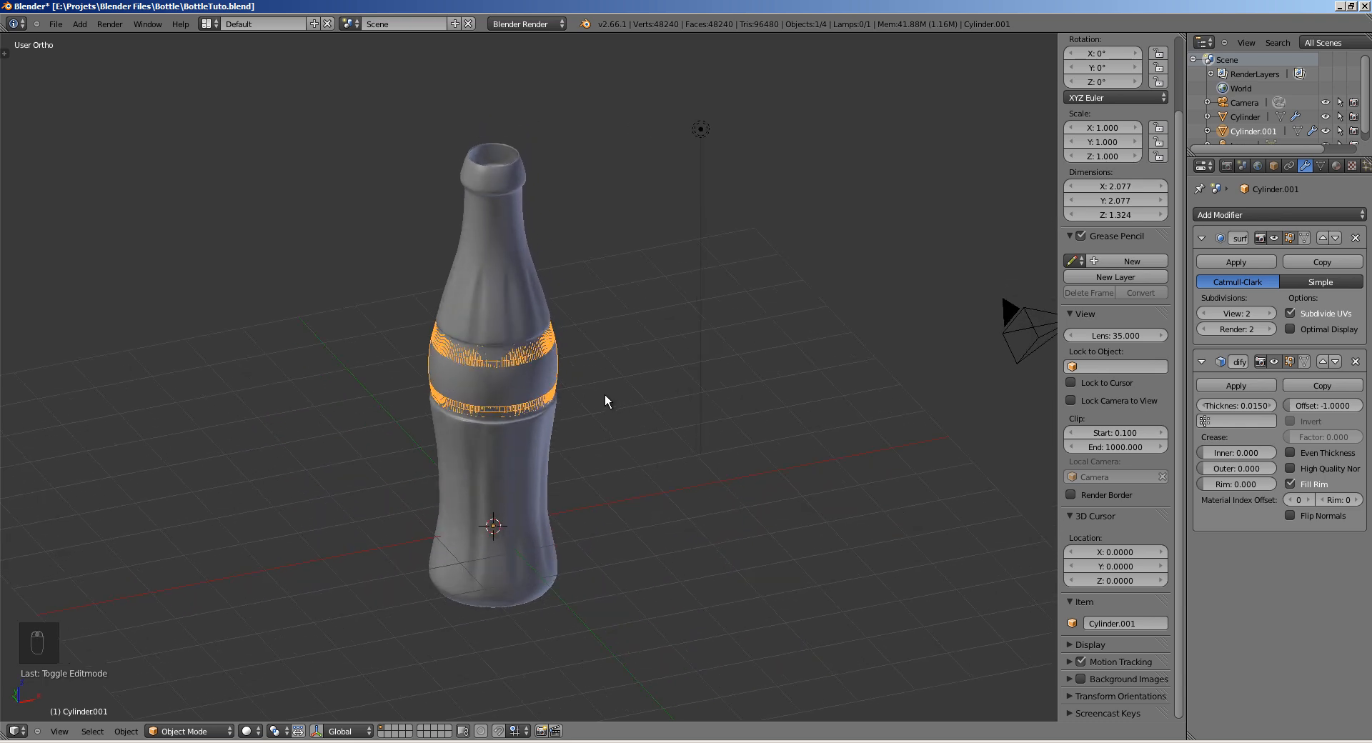
key("ctrl+alt+shift+c")
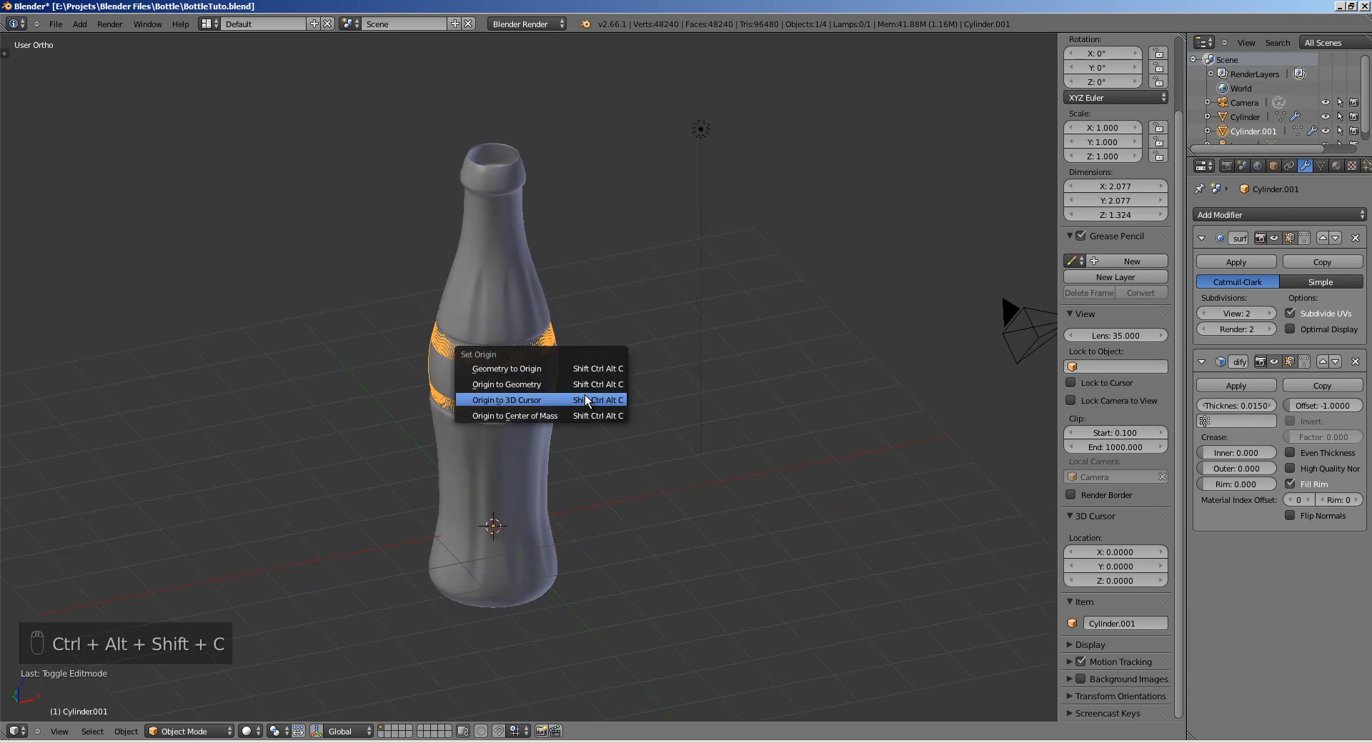
left_click(564, 384)
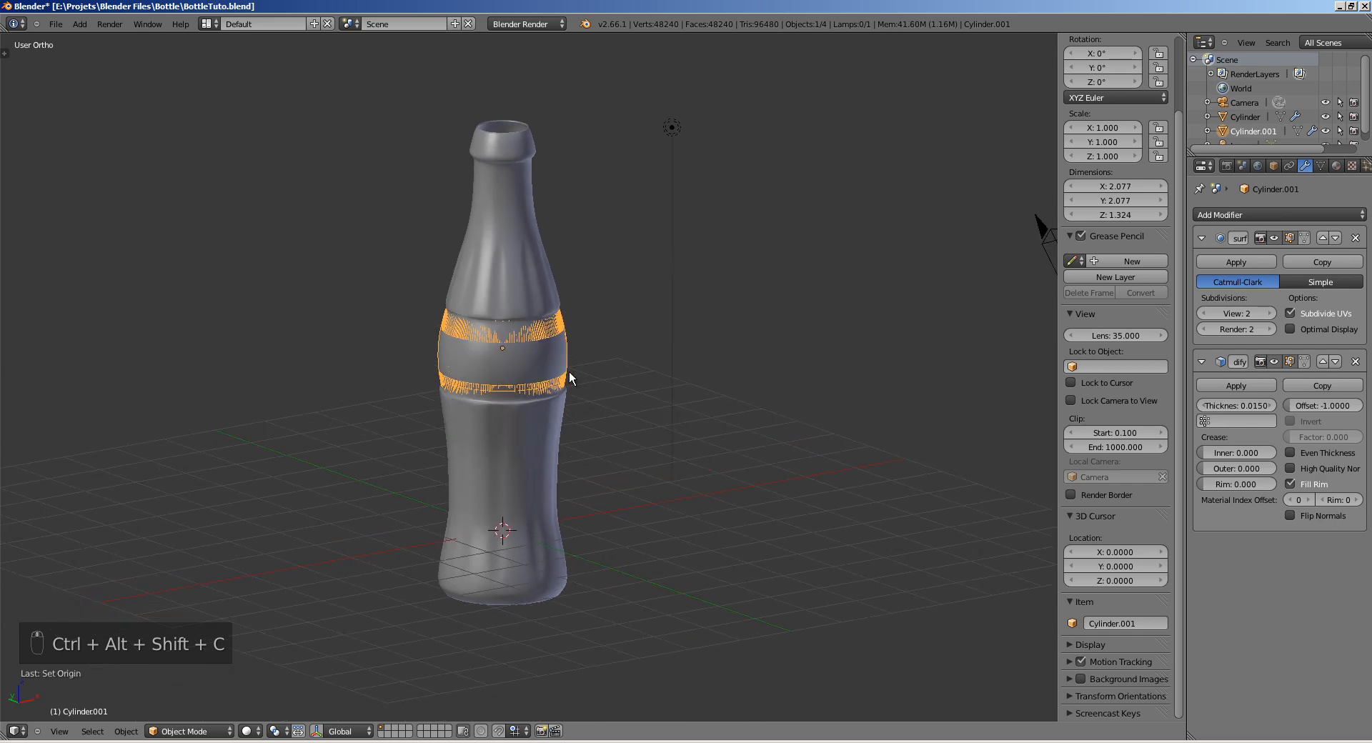
key("s")
right_click(656, 357)
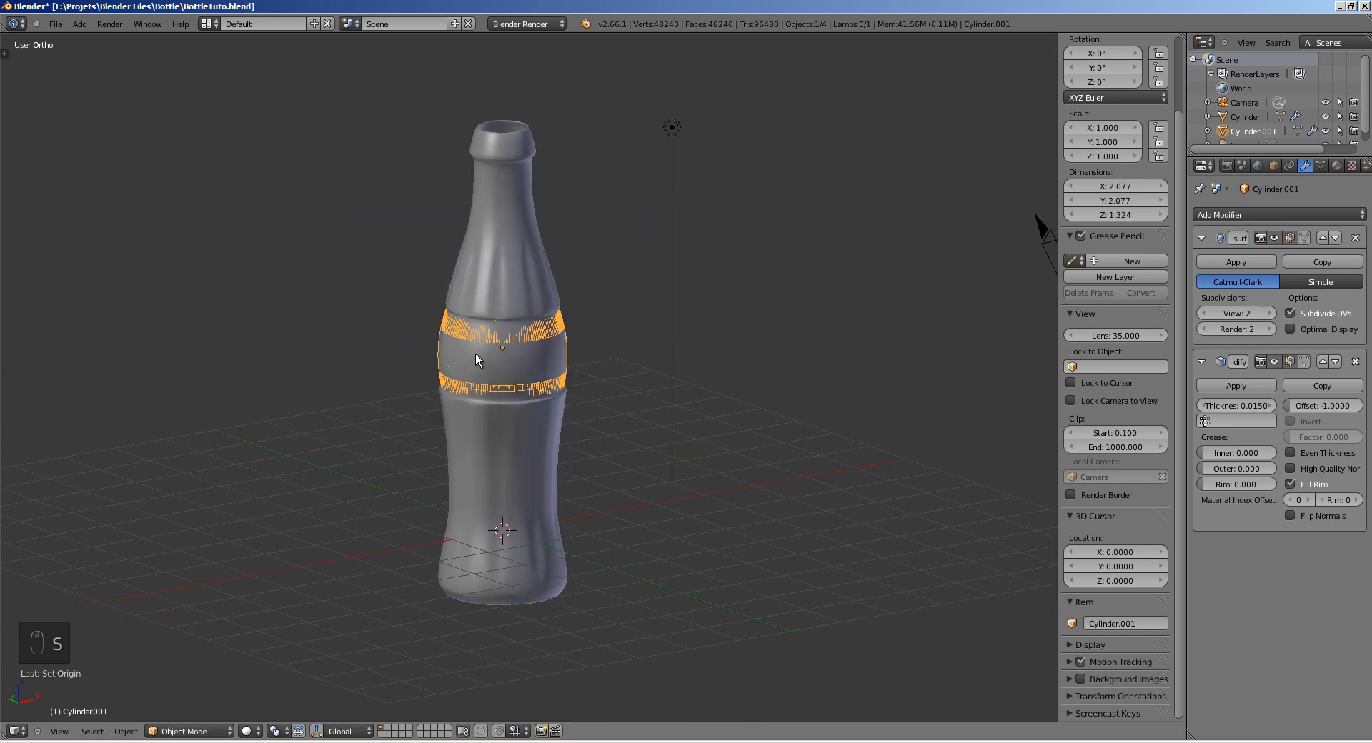
middle_click_drag(474, 354, 637, 297, "ctrl")
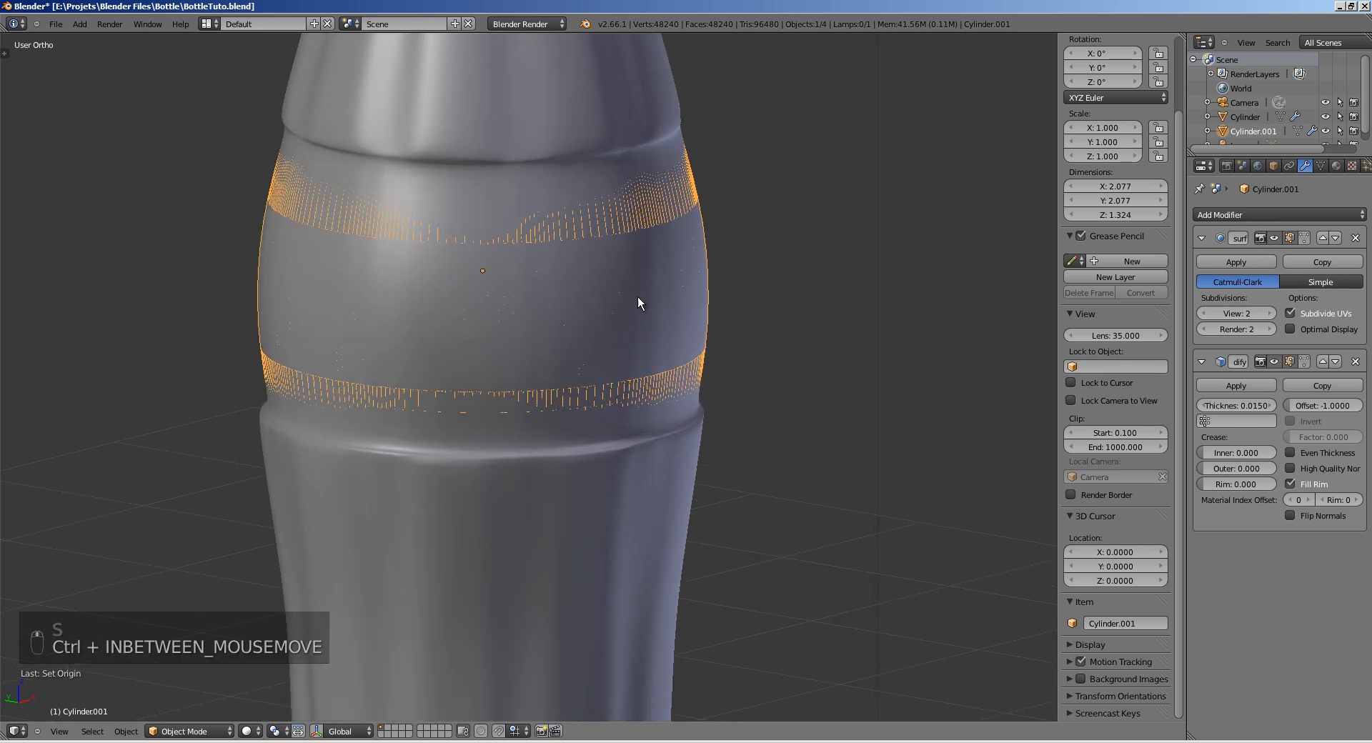
key("s")
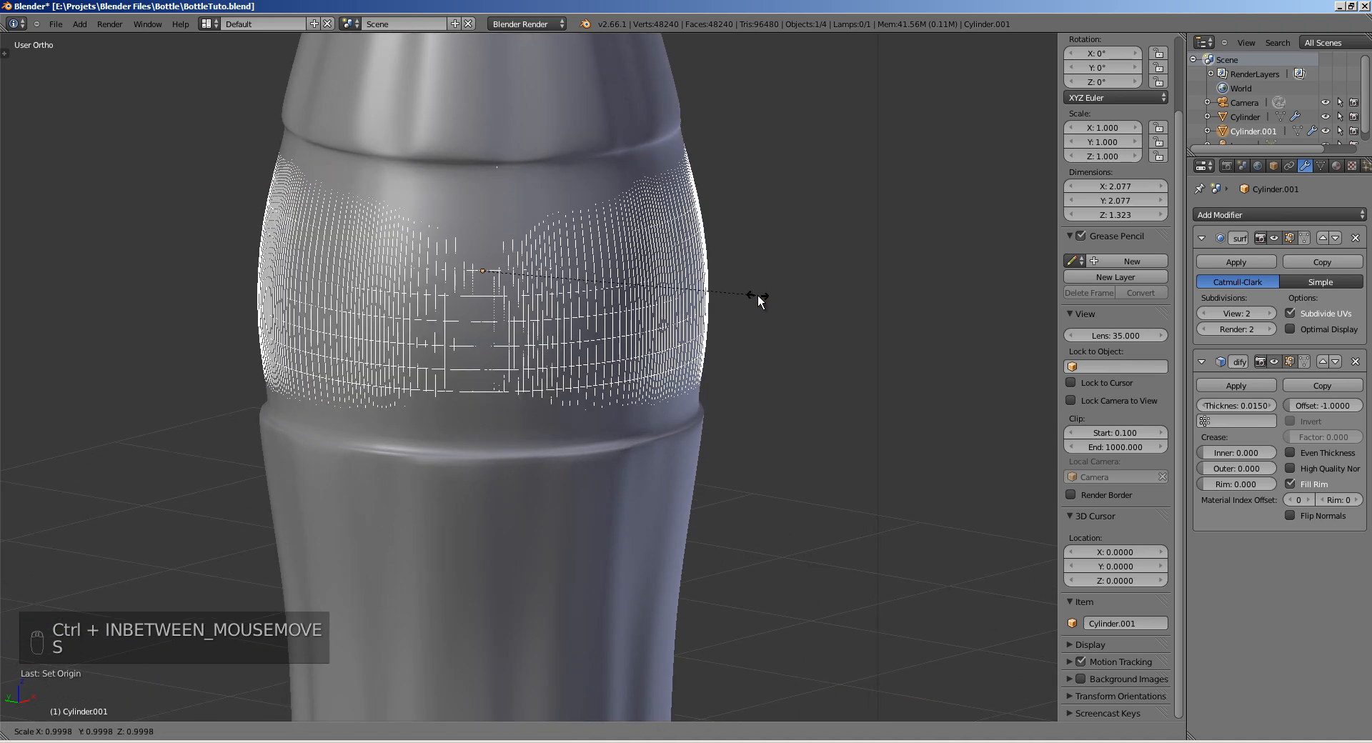
key("shift+z")
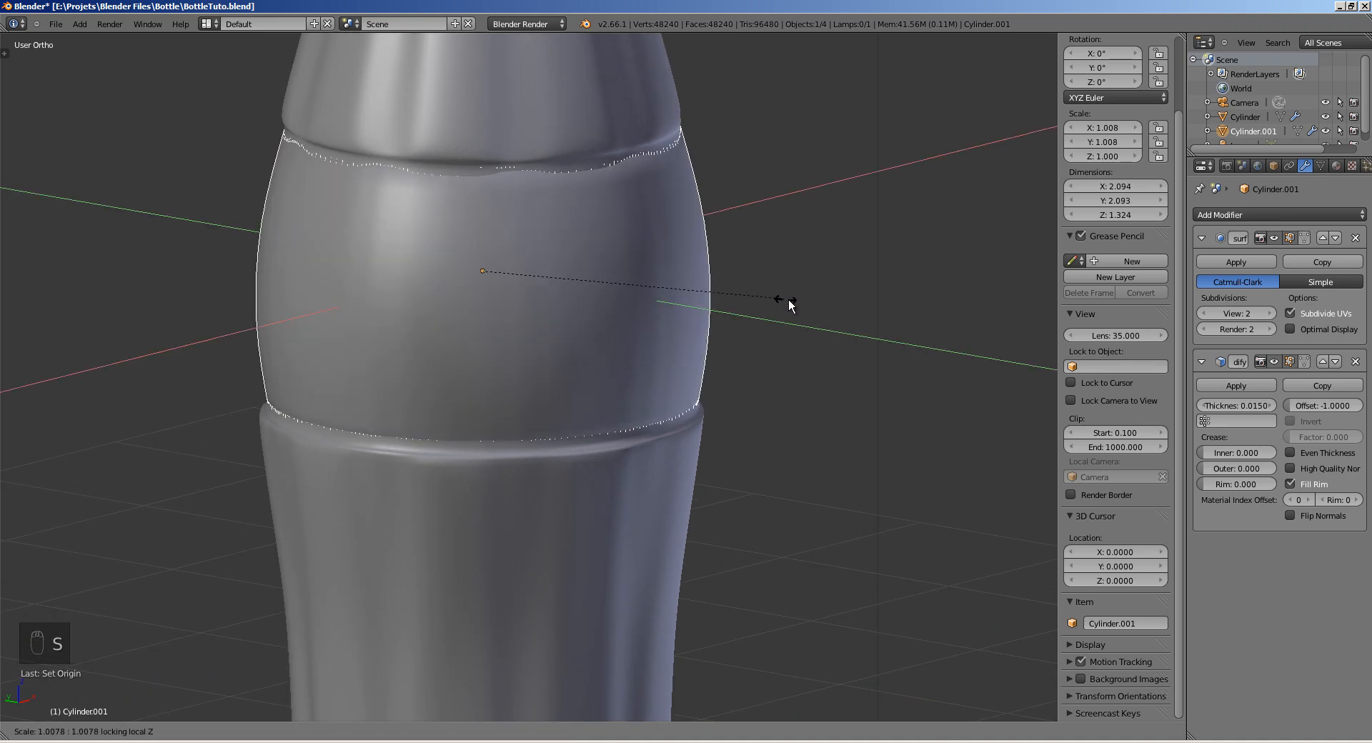
right_click(818, 316)
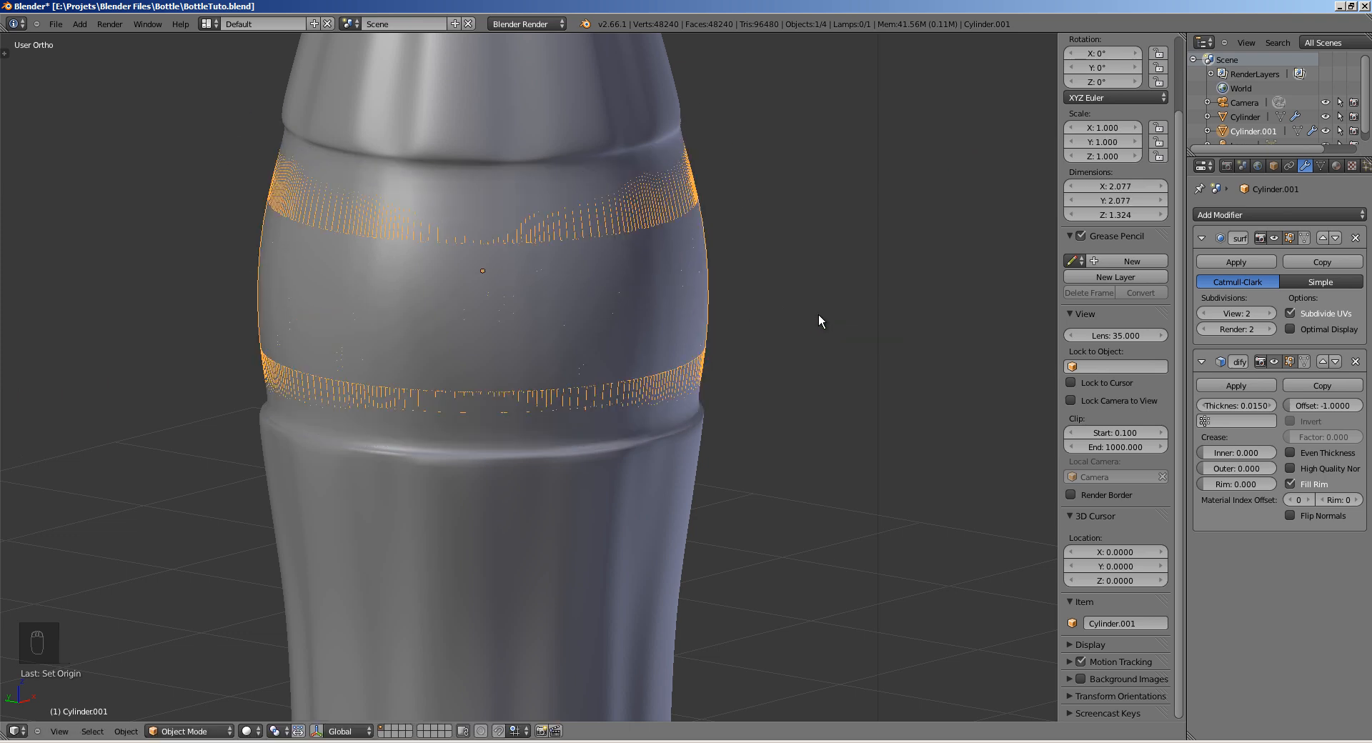
Step: Scale the label object outward to about 1.025 in X and Y, keeping its Z scale locked
key("s")
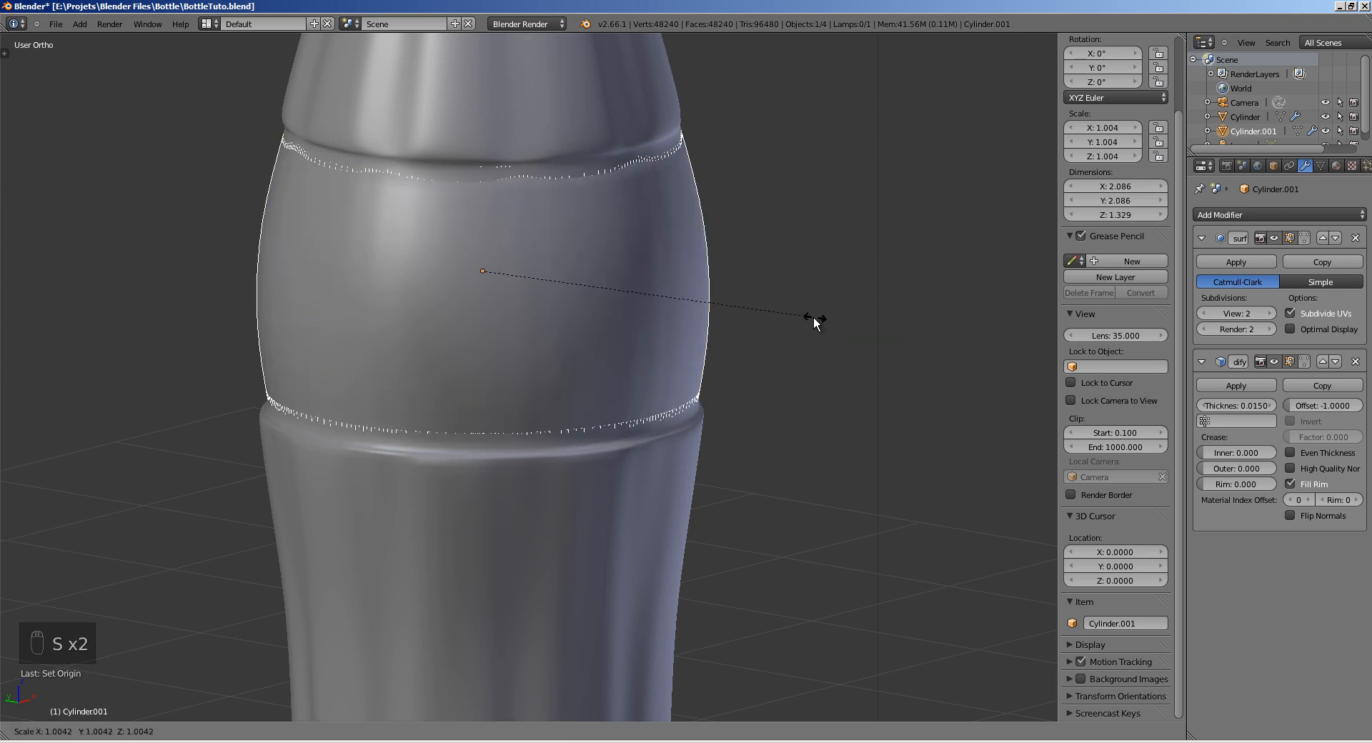
key("shift+z")
left_click(890, 341, "shift")
middle_click_drag(661, 386, 619, 370)
Step: Edit the label mesh and add a centered edge loop around its uppermost row of faces
key("Tab")
middle_click_drag(419, 330, 432, 288, "ctrl")
key("a")
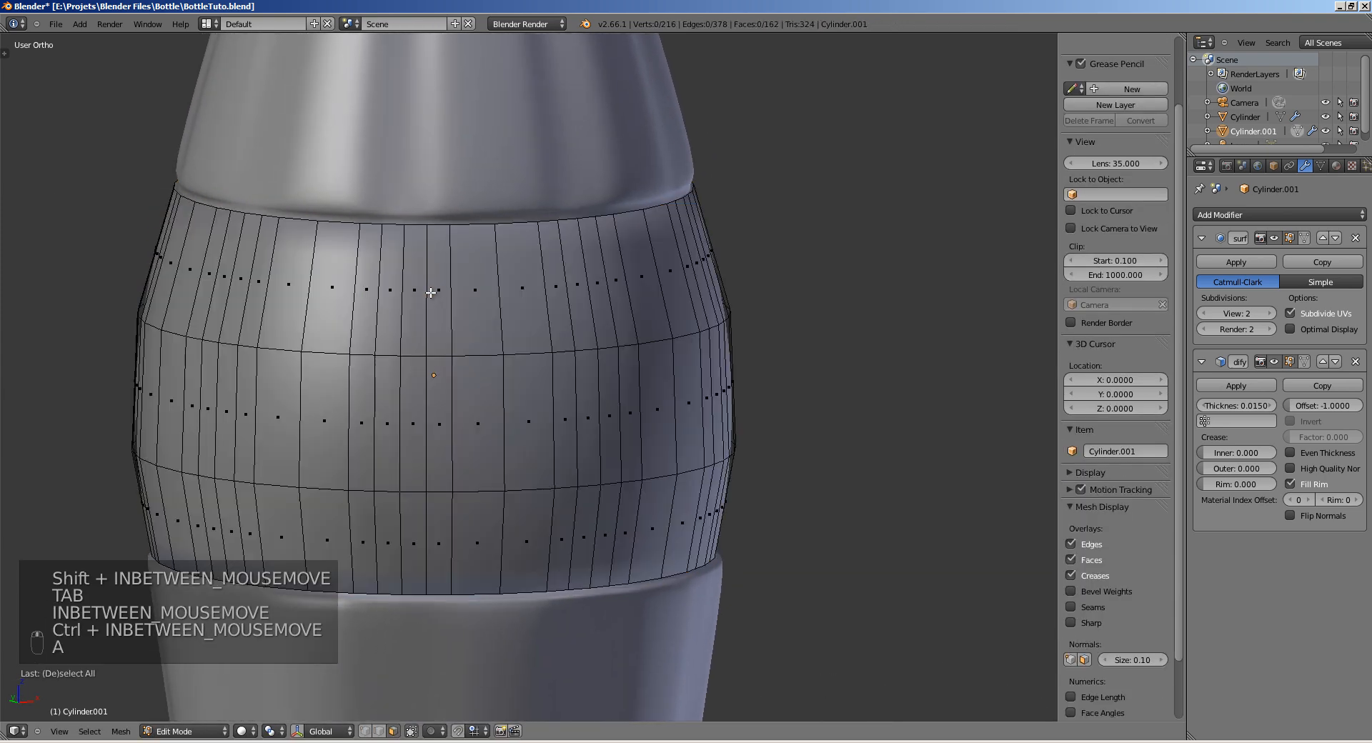
key("ctrl+r")
left_click(431, 285)
right_click(437, 272)
key("a")
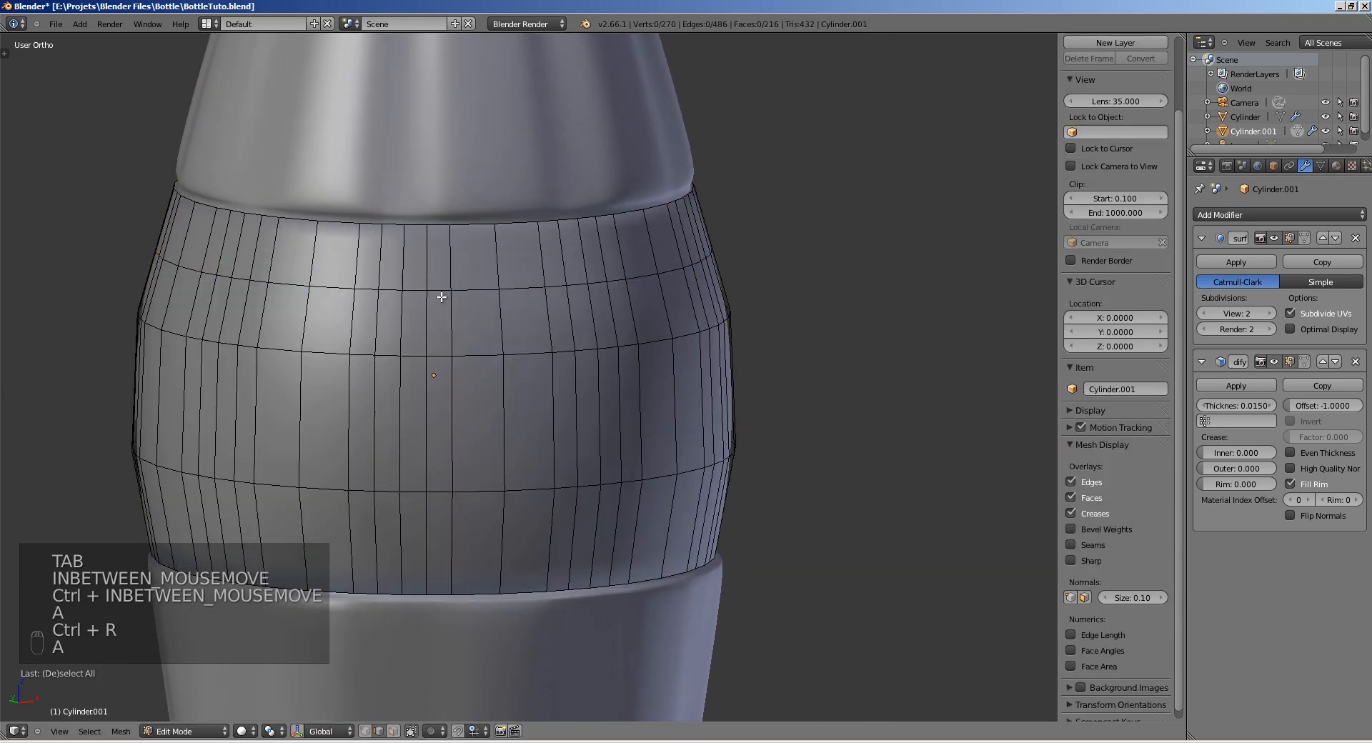
Step: Slide the new upper edge loop slightly toward the label's upper rim and clear the selection
right_click(471, 285, "alt")
key("g")
key("g")
left_click(475, 272)
key("a")
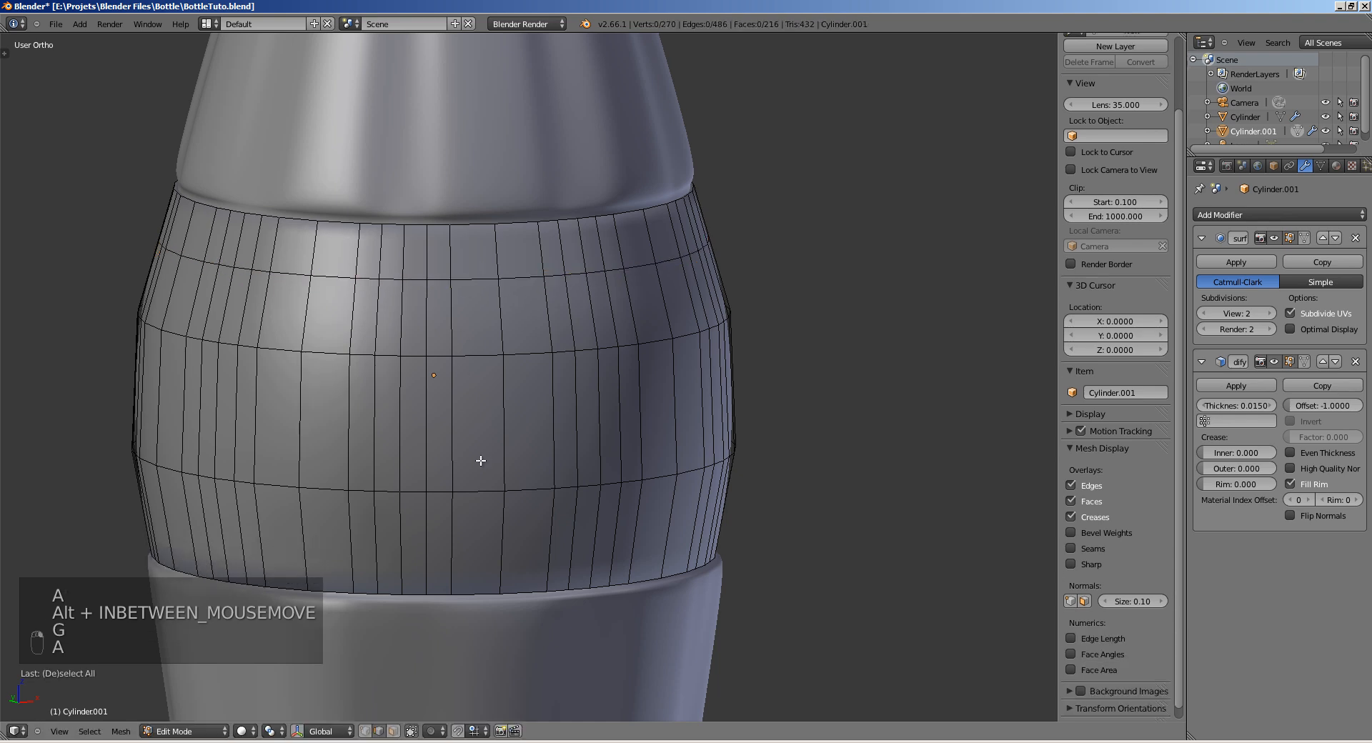
Step: Add an edge loop around the label's lowest row of faces, slid slightly toward the lower rim
key("ctrl+r")
left_click(454, 540)
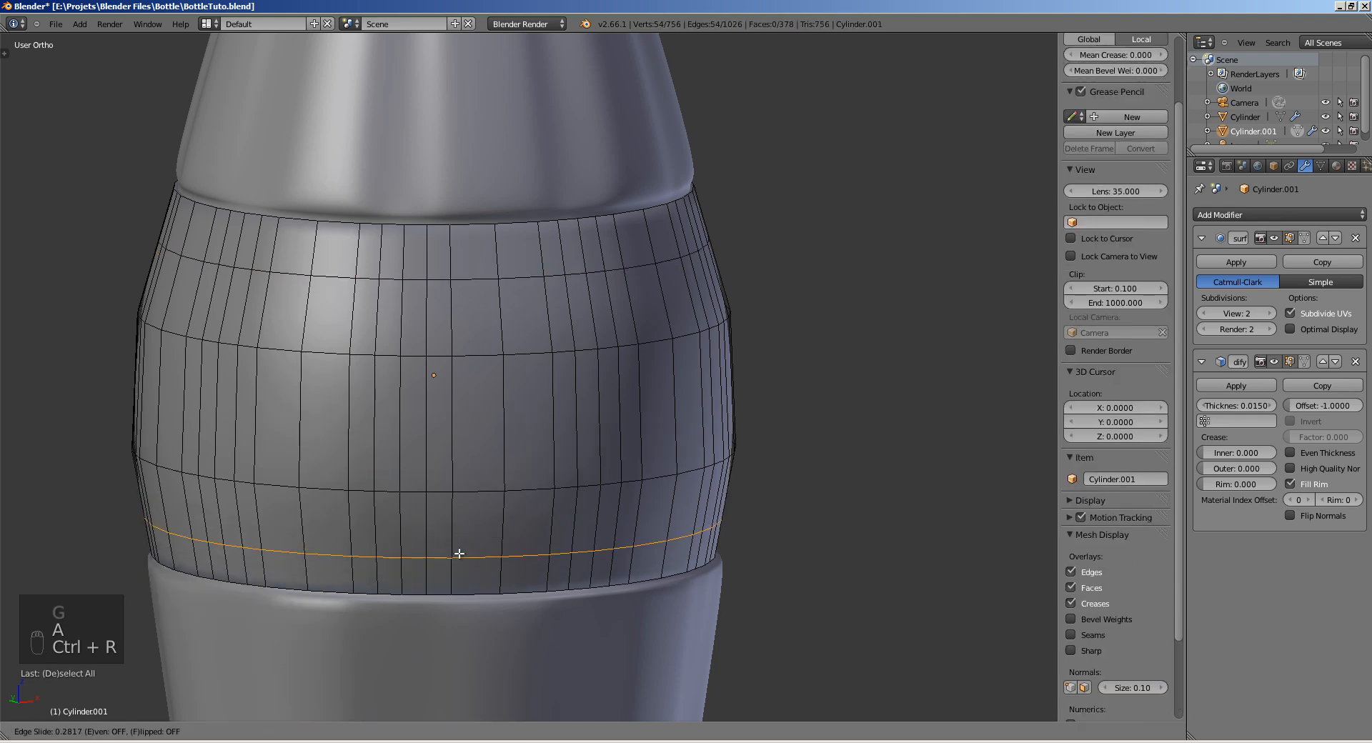
middle_click_drag(436, 468, 420, 454)
key("a")
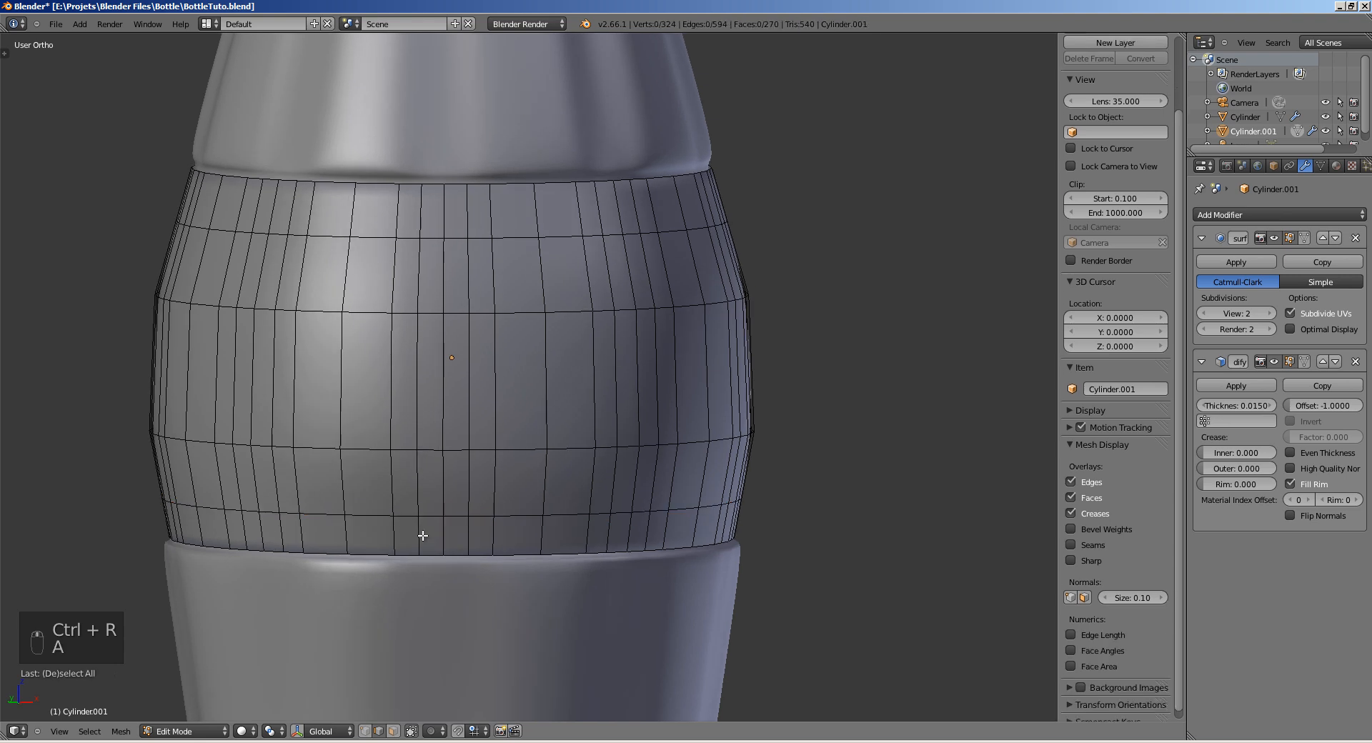
Step: Delete the label's outermost upper and lower face loops and leave mesh editing
key("ctrl+Tab")
right_click(398, 539, "alt")
right_click(395, 207, "alt+shift")
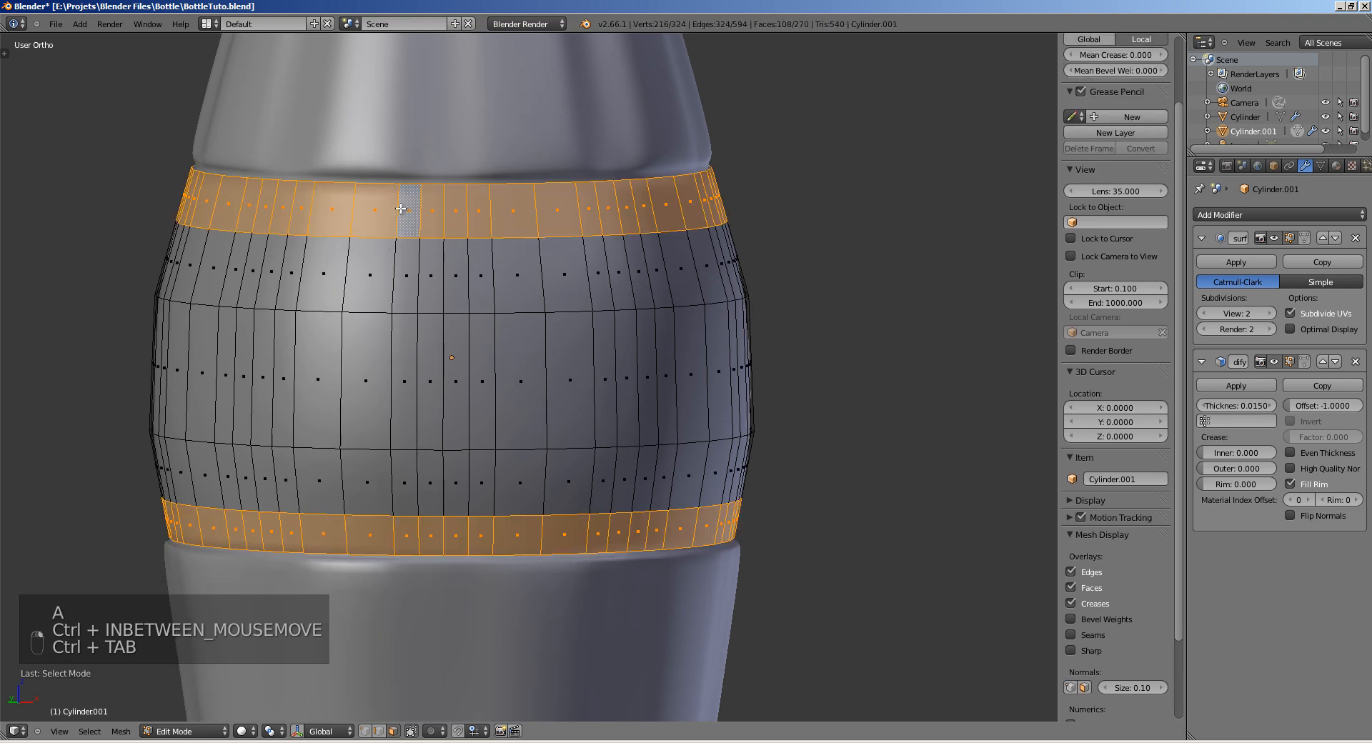
key("x")
left_click(375, 126)
key("Tab")
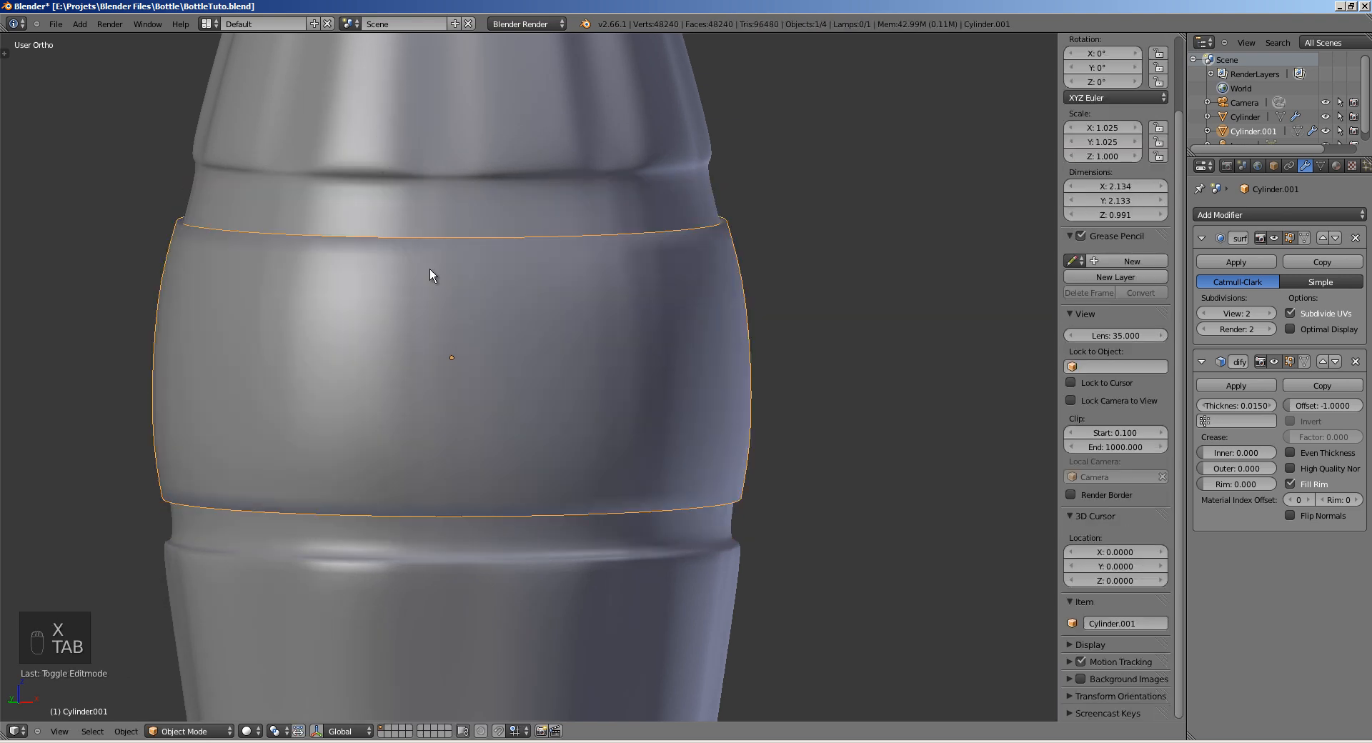
Step: Scale the label inward to about 1.011 in X and Y, with Z locked, so it fits closer to the glass
middle_click_drag(757, 304, 878, 290)
key("s")
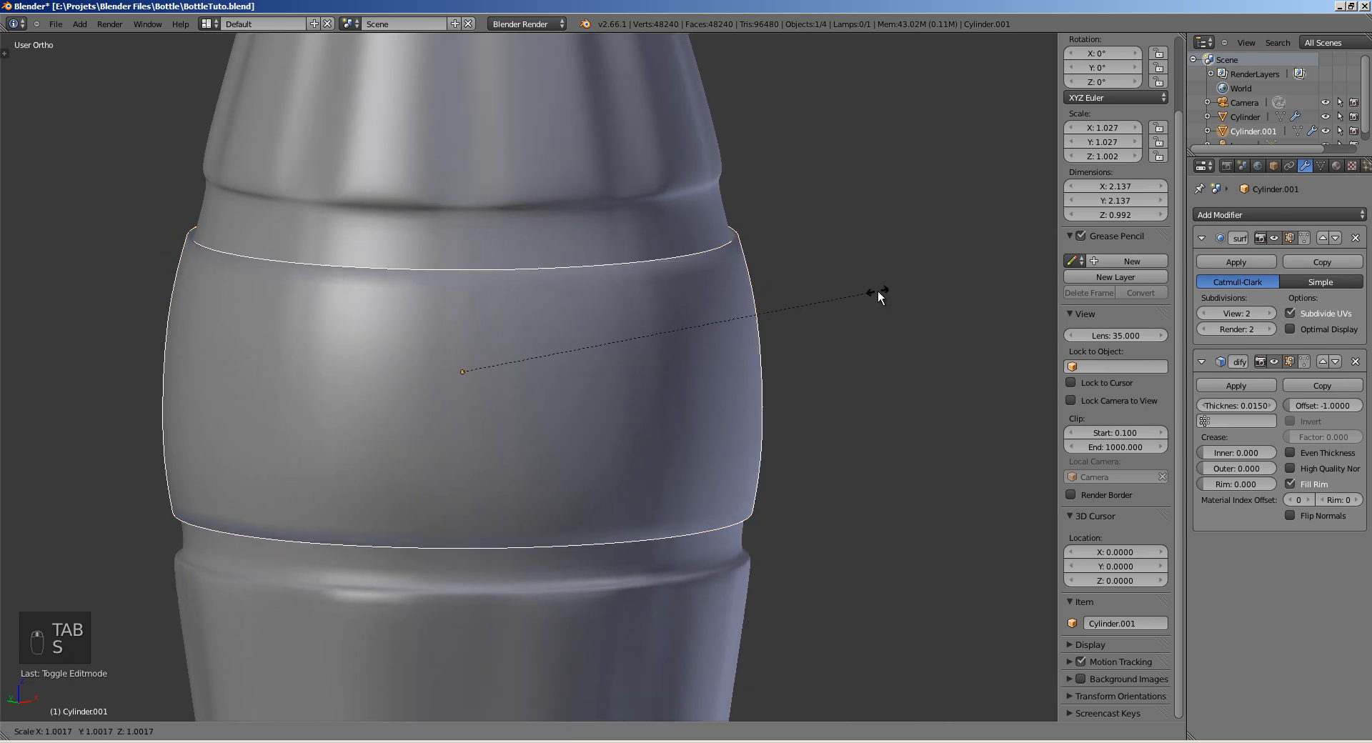
key("shift+z")
left_click(804, 334)
middle_click_drag(804, 335, 867, 352)
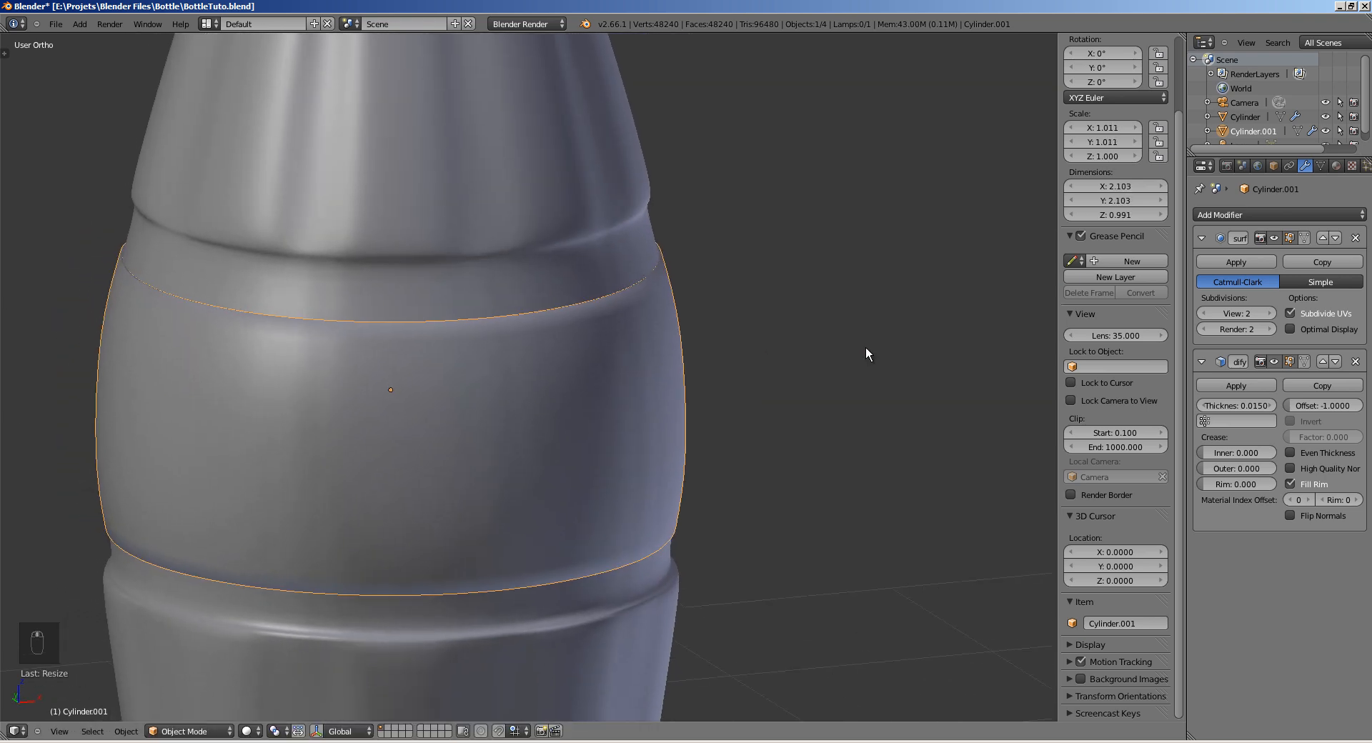
Step: Remove the label's Solidify modifier and scale the label to about 1.008 in X and Y, with Z locked
left_click(1355, 362)
key("s")
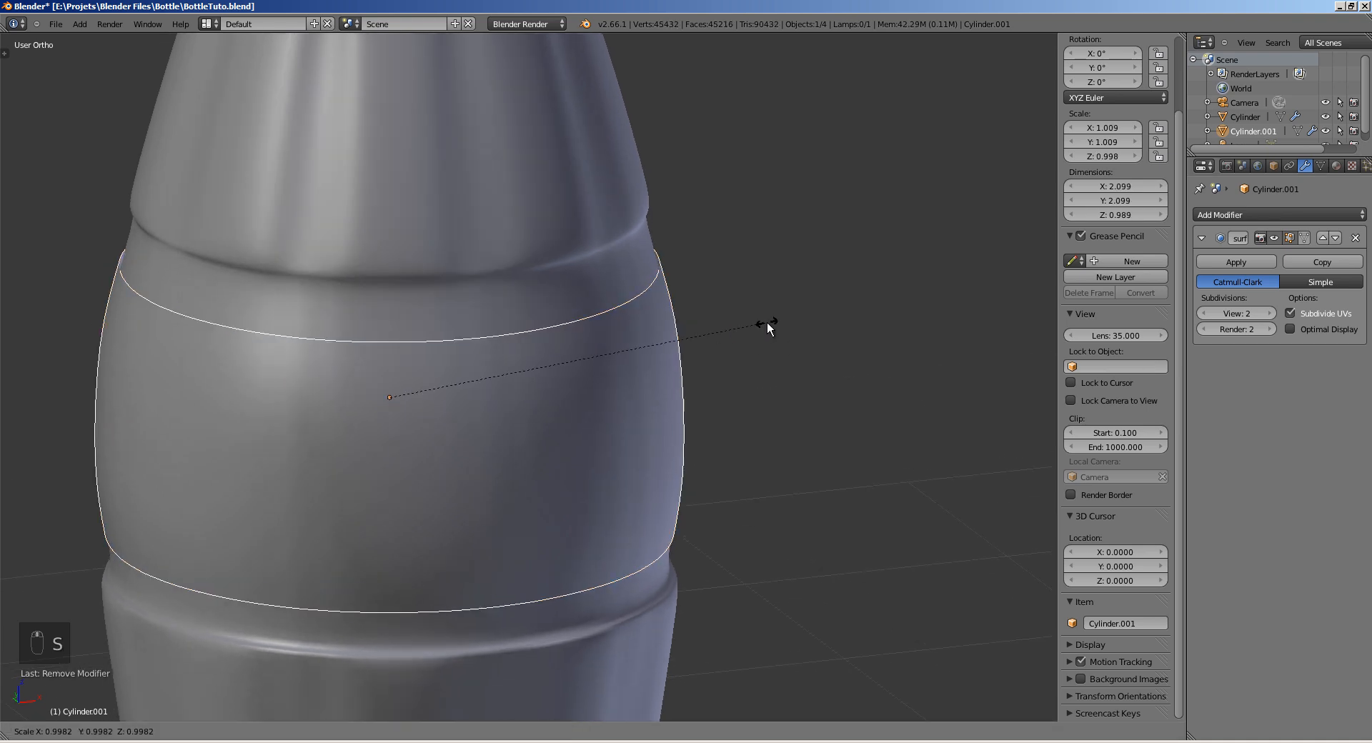
key("shift+z")
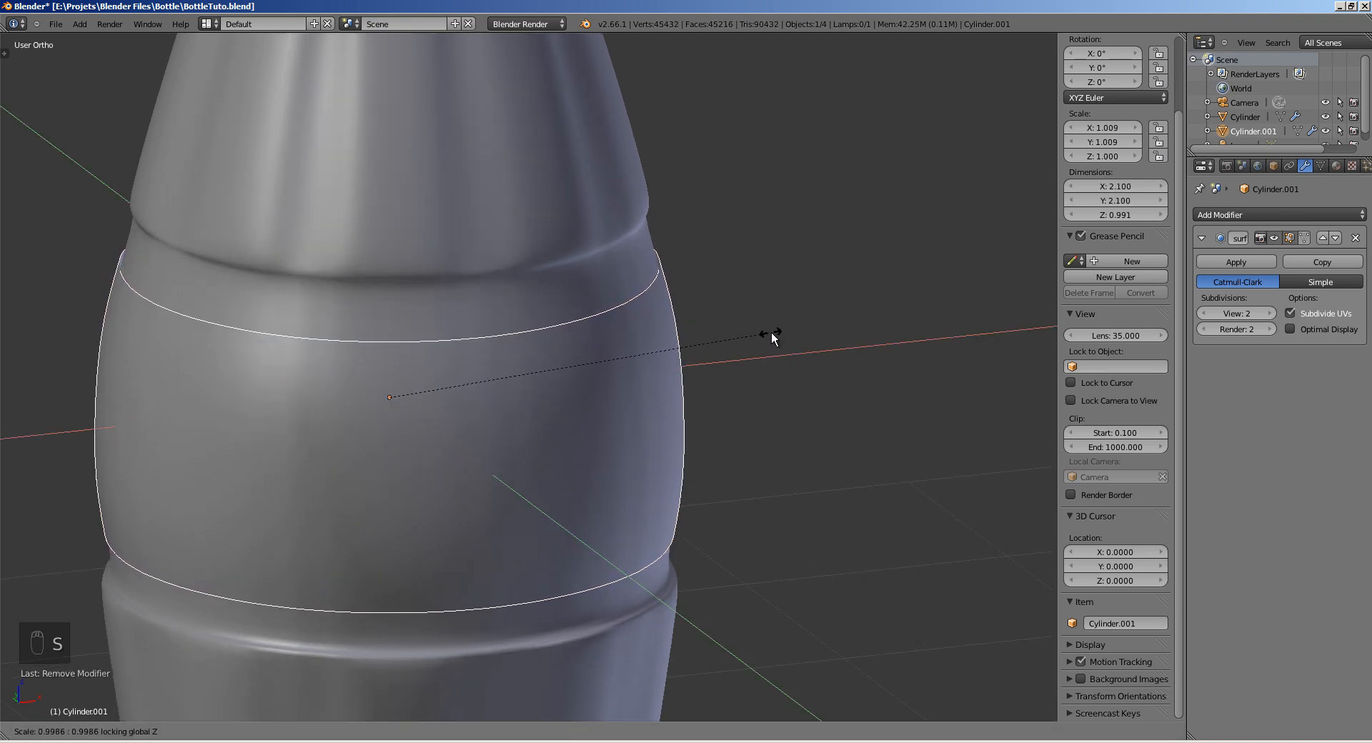
left_click(765, 332)
Step: Extrude all of the label's faces in place and scale them slightly inward with Z locked to build its thickness, leaving mesh editing
middle_click_drag(765, 333, 675, 345)
key("Tab")
key("a")
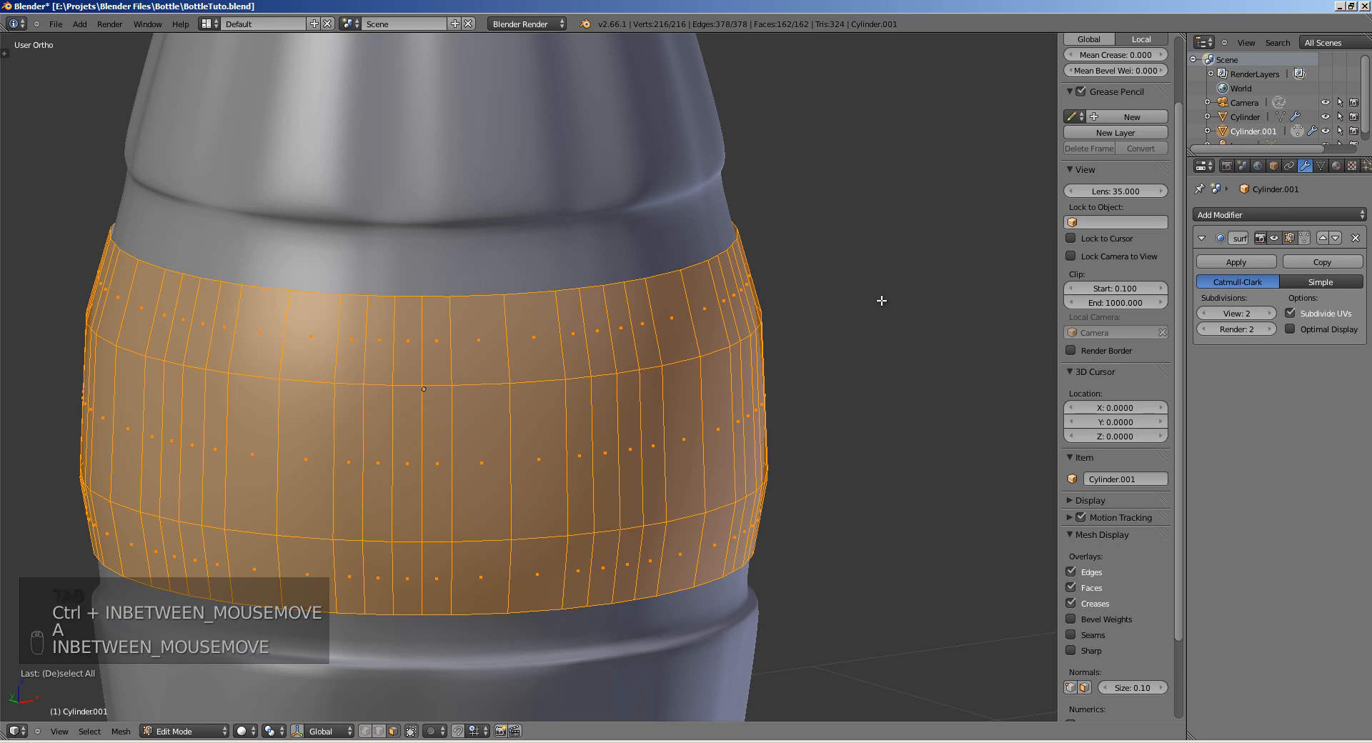
key("e")
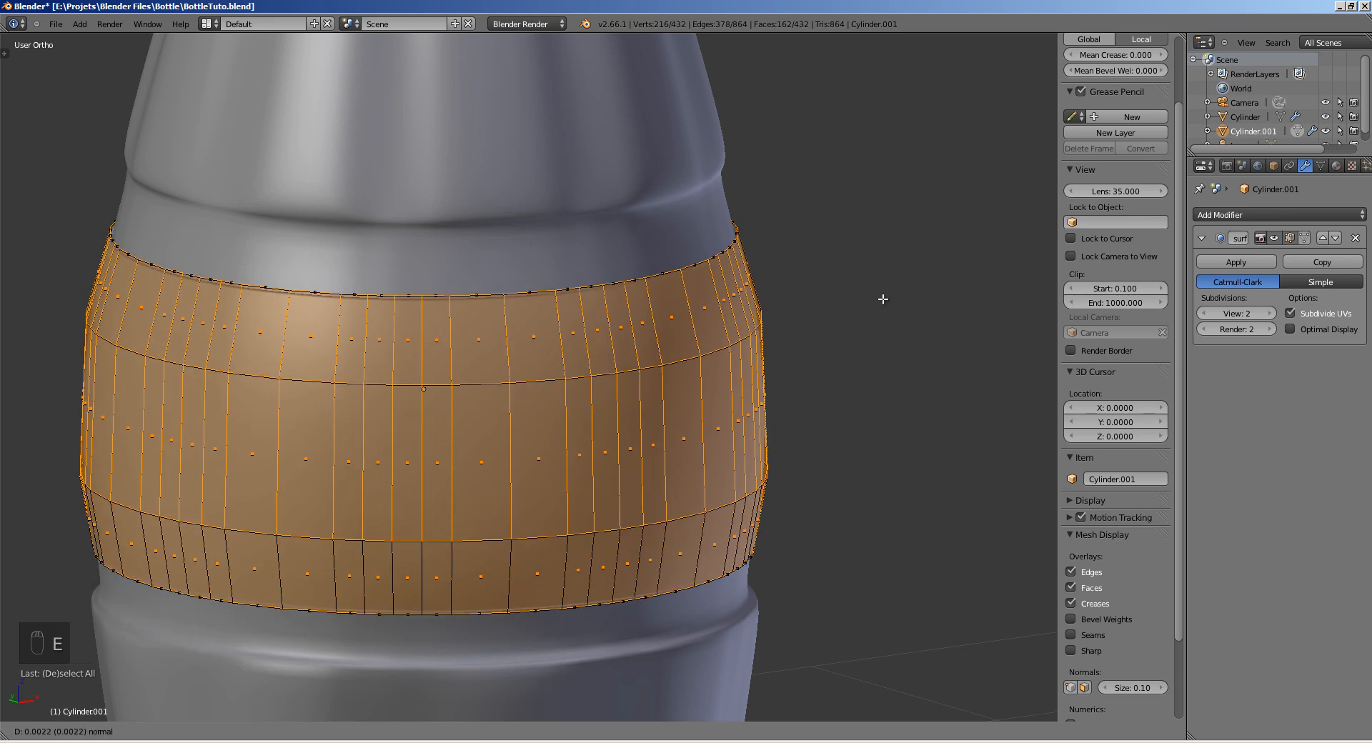
right_click(900, 277)
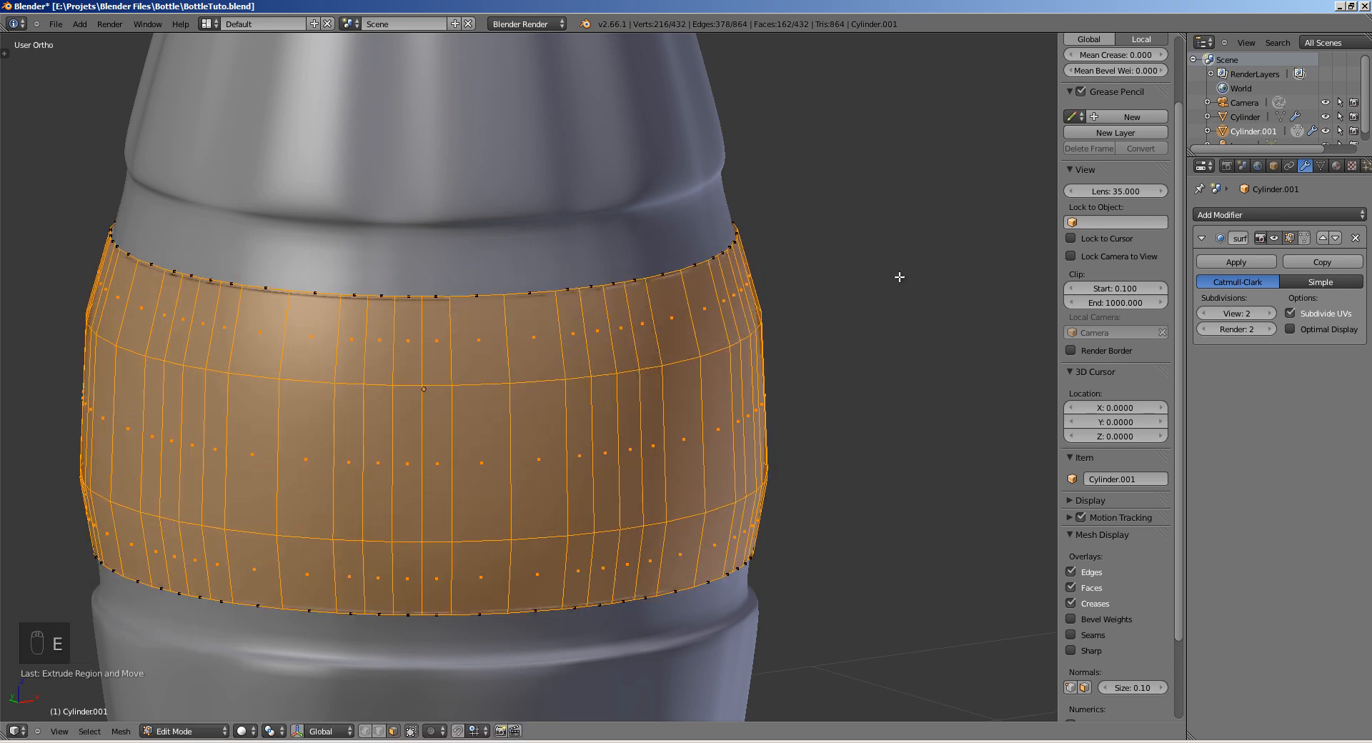
key("s")
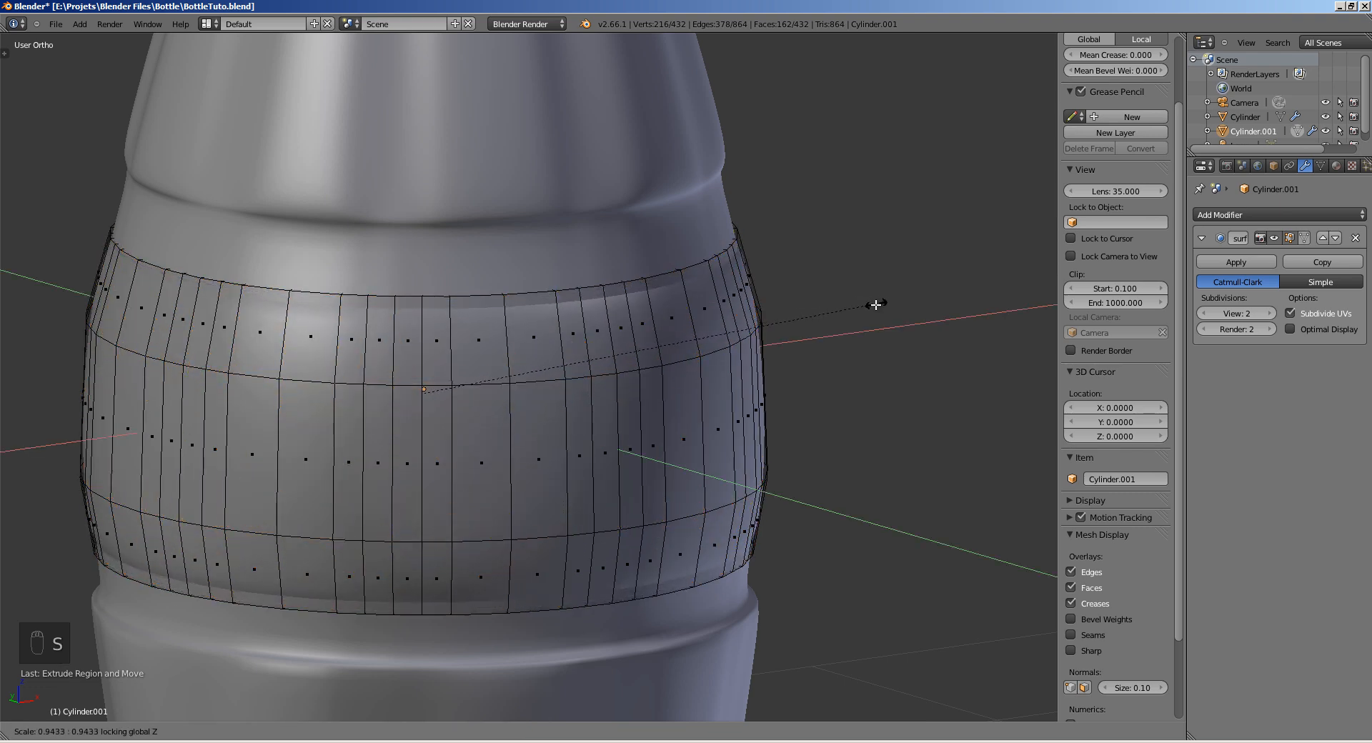
left_click(885, 307)
key("Tab")
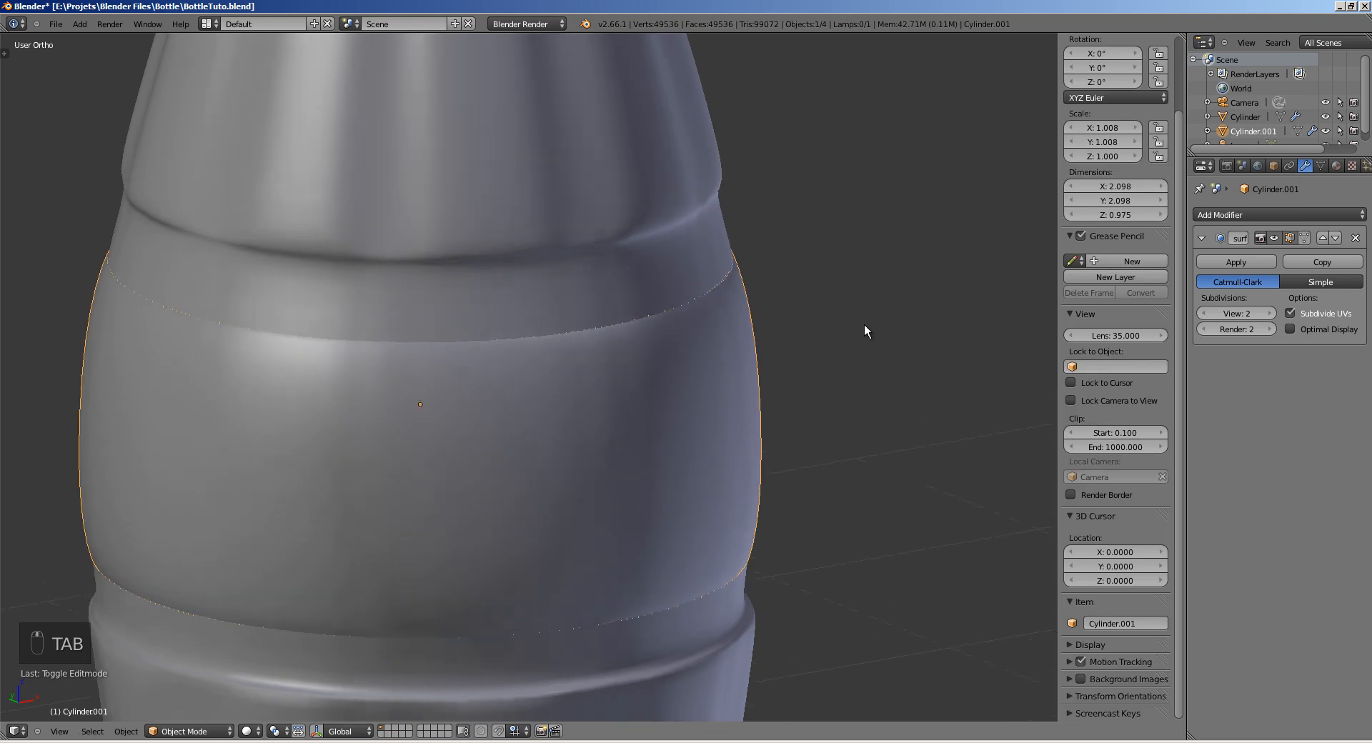
Step: Stretch the label vertically to a Z scale of about 1.095 and nudge it slightly along Z
scroll(772, 347, "up", 2)
scroll(756, 355, "down", 6)
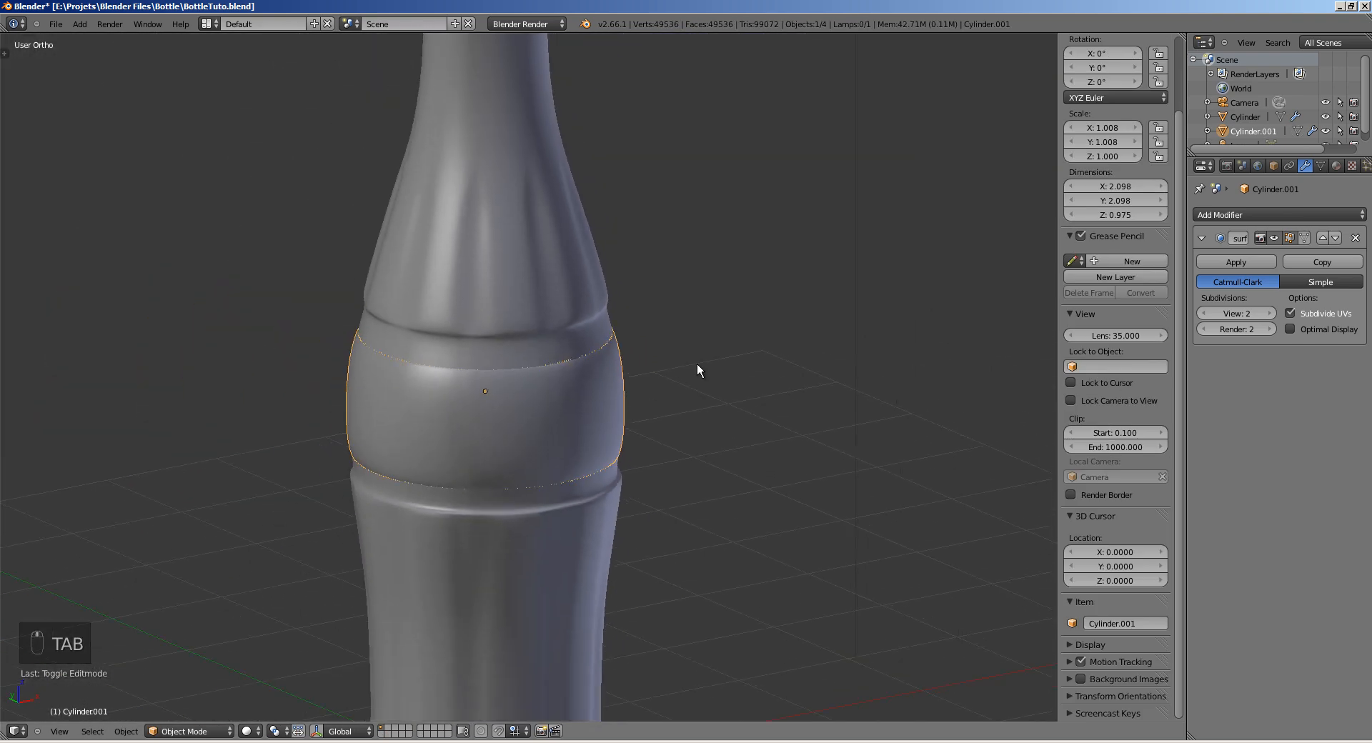
scroll(682, 368, "up", 4)
scroll(682, 362, "up", 3)
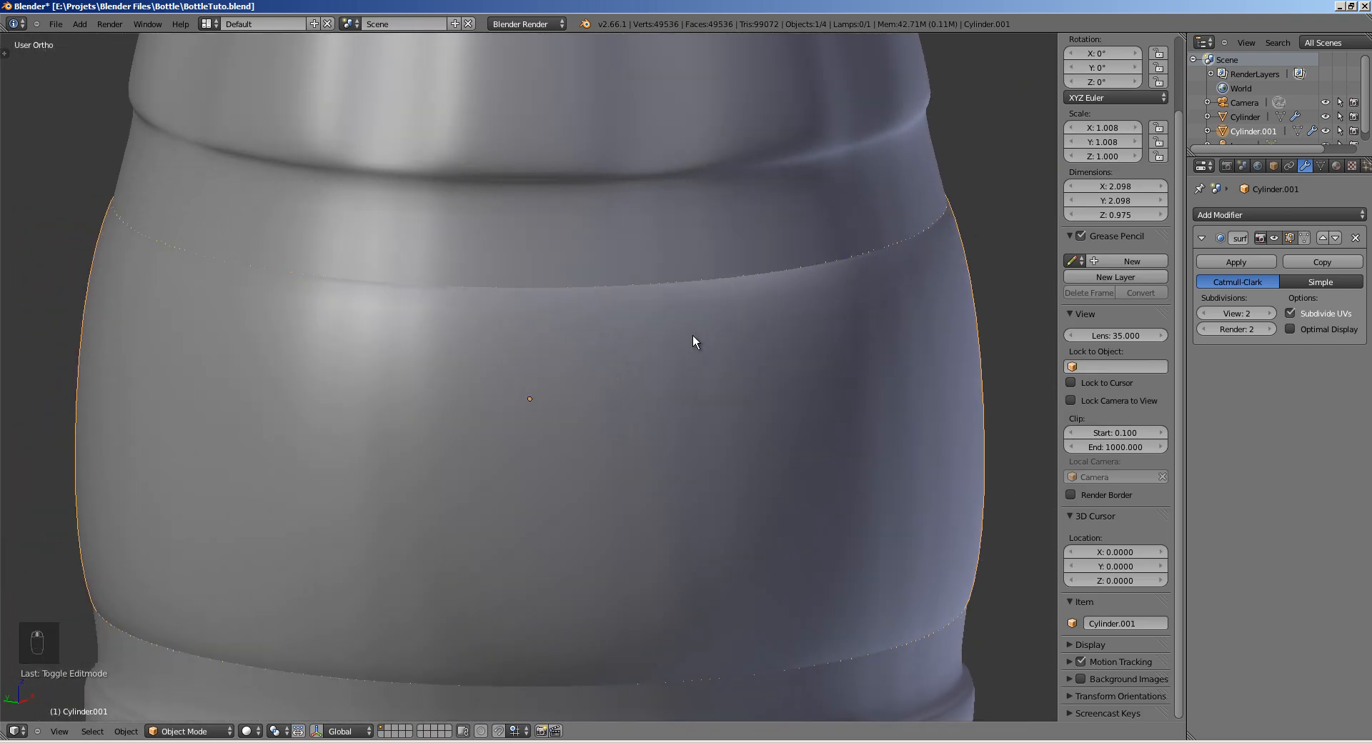
scroll(674, 348, "down", 6)
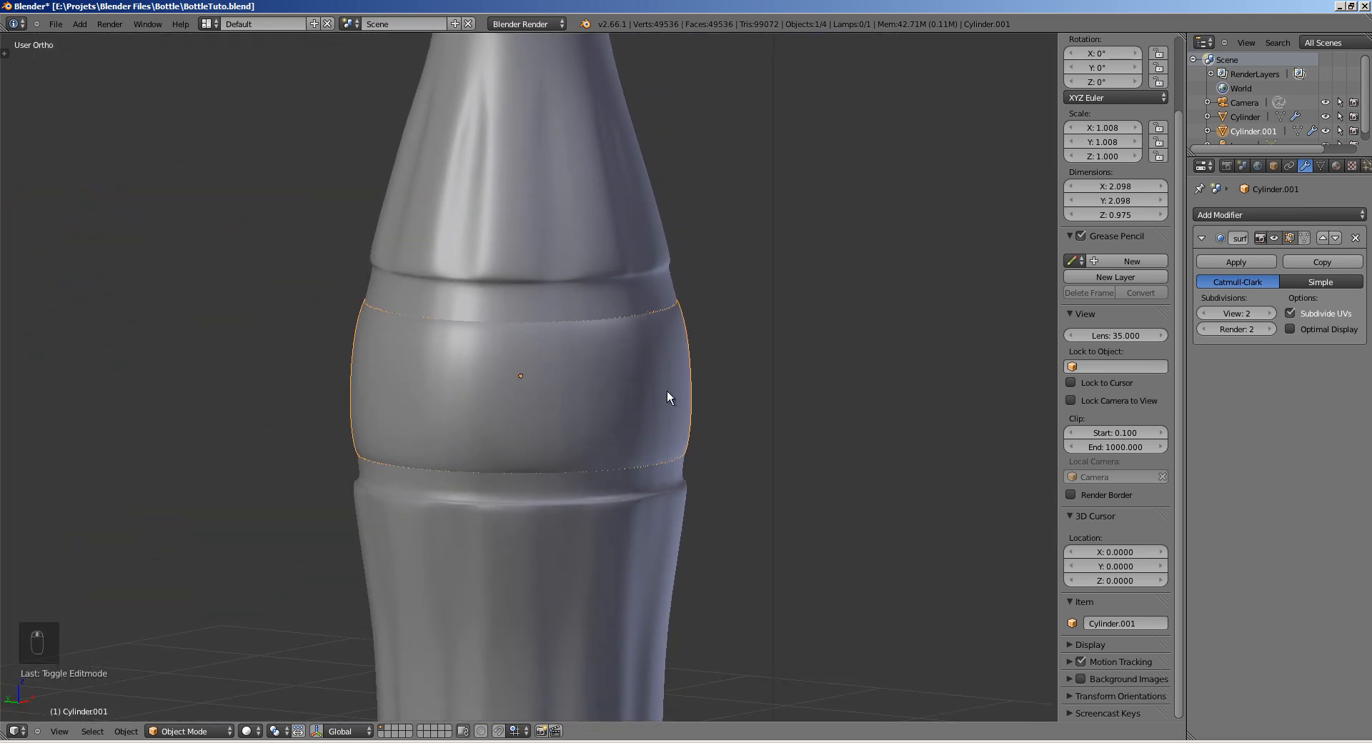
key("s")
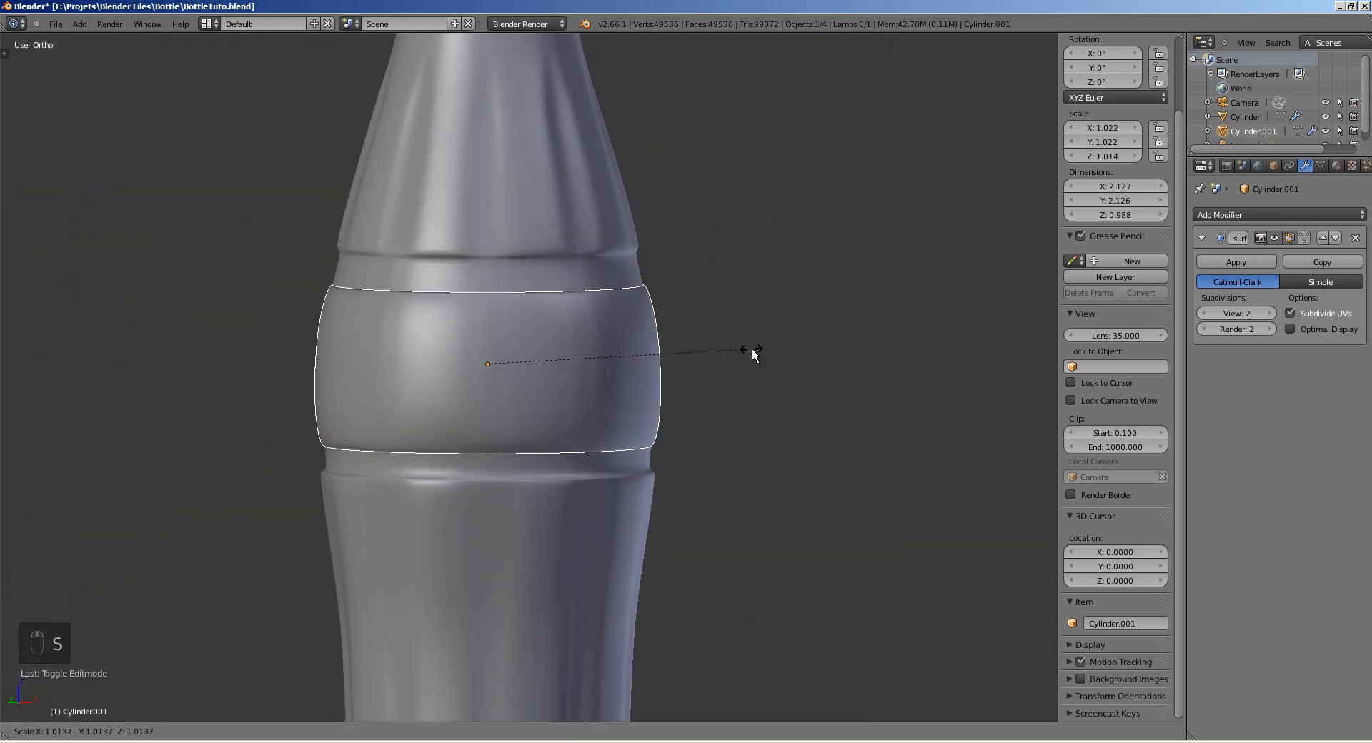
key("z")
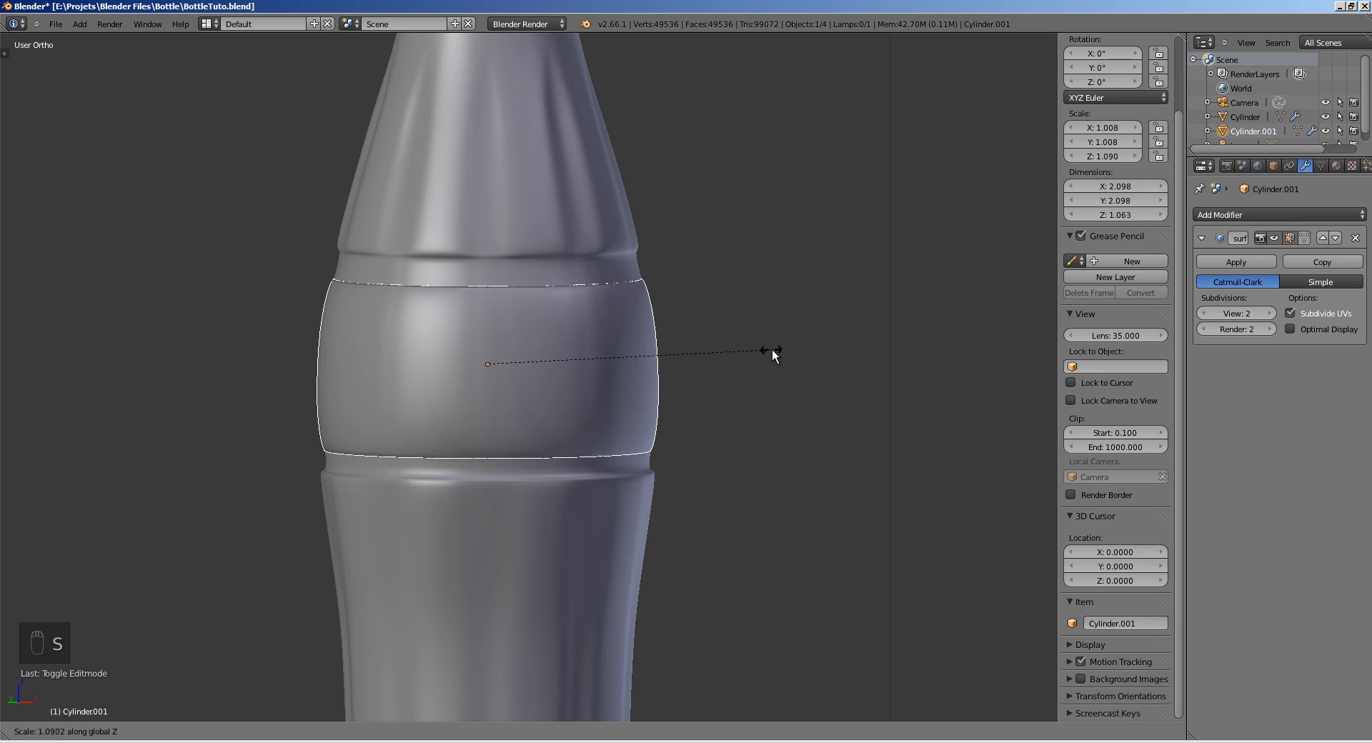
key("g")
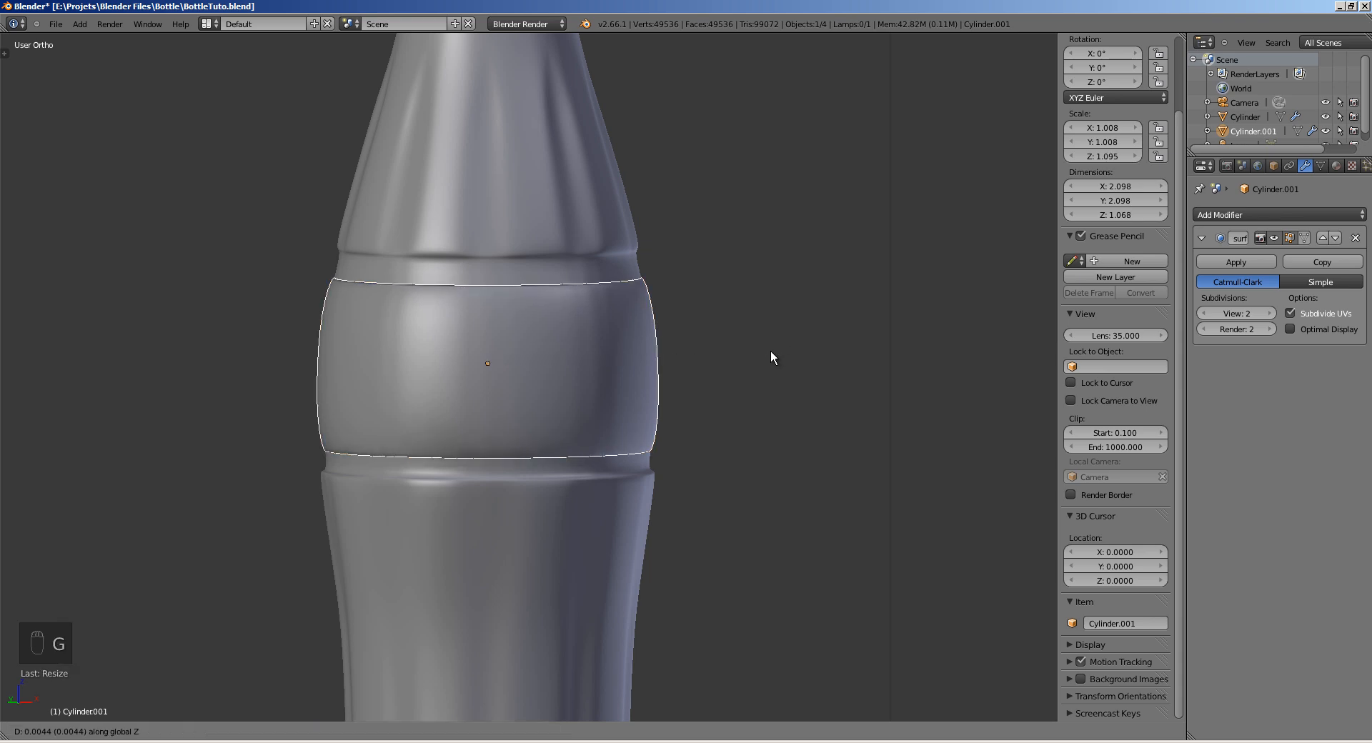
Step: Examine the label's mesh and its fit on the glass, and compare it with the bottle's own mesh
key("Tab")
key("Tab")
middle_click_drag(790, 340, 661, 400, "ctrl")
key("a")
key("Tab")
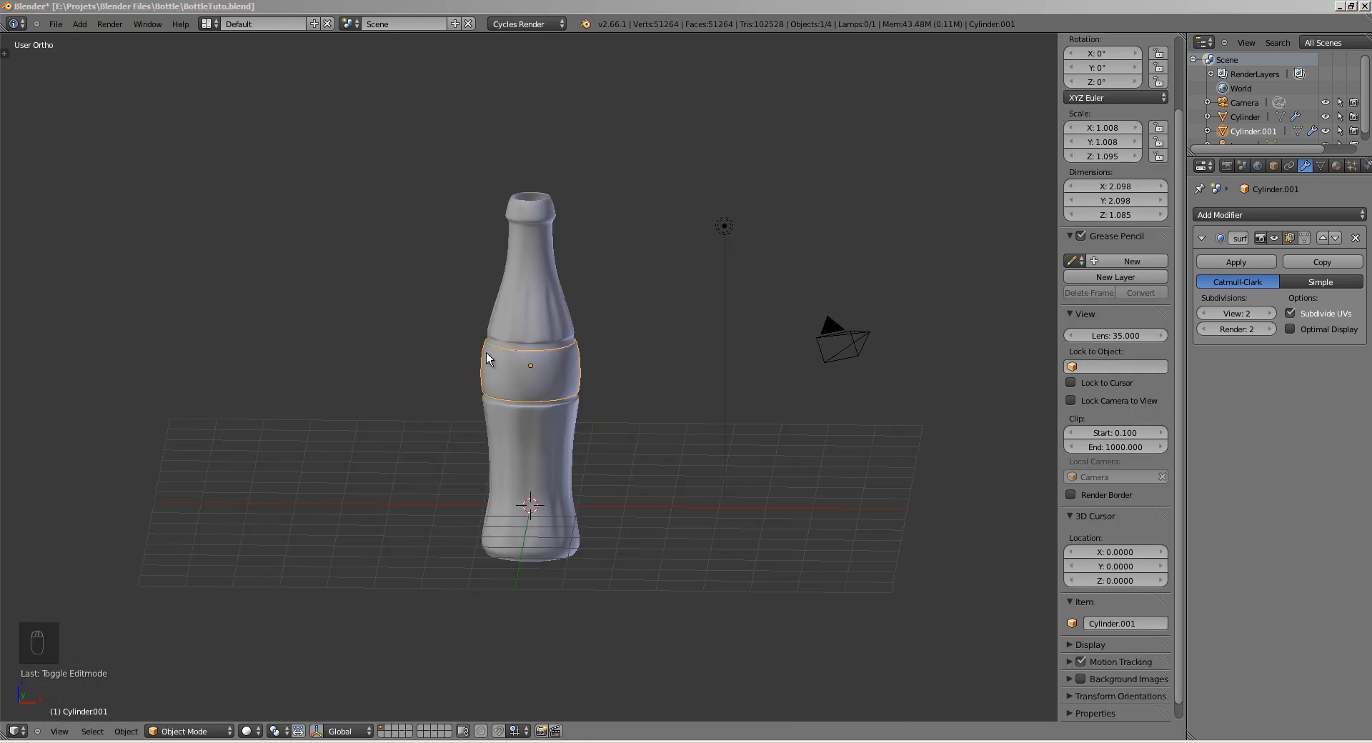
key("Tab")
scroll(637, 341, "up", 8)
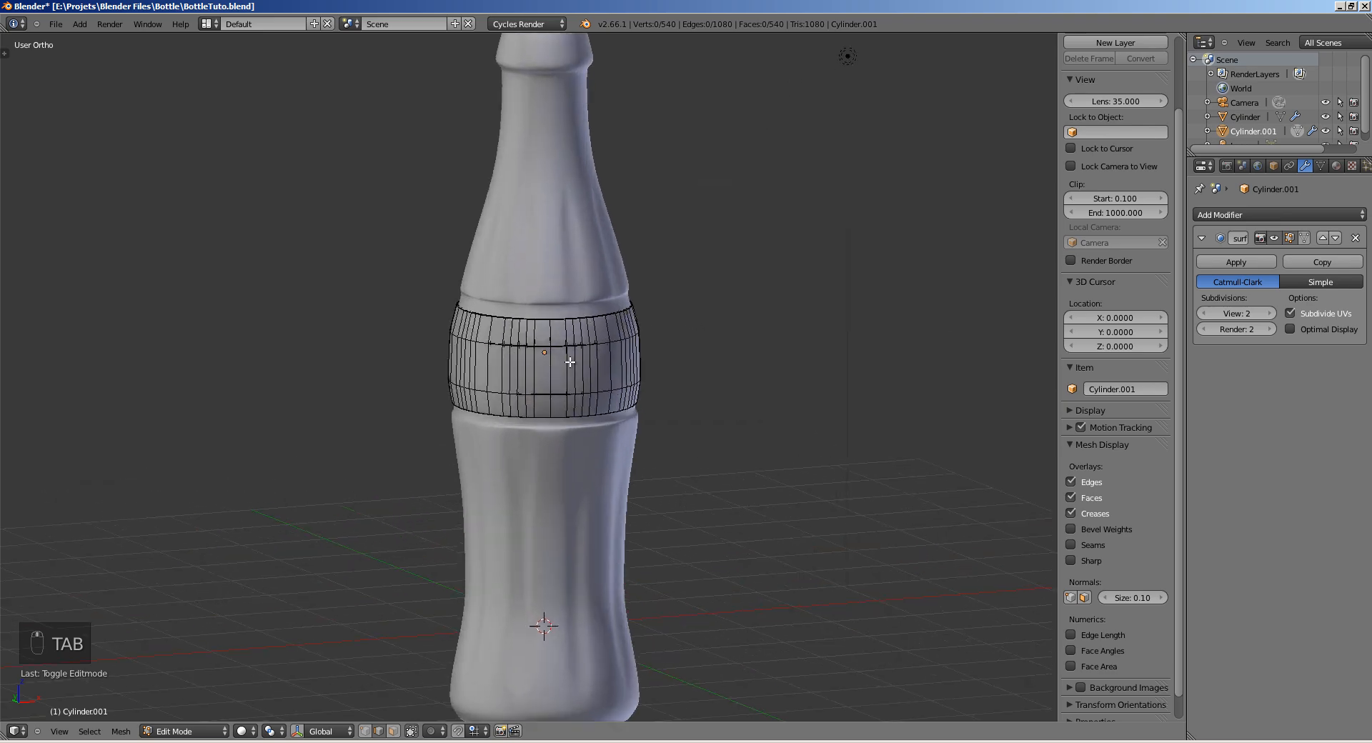
scroll(637, 341, "up", 4)
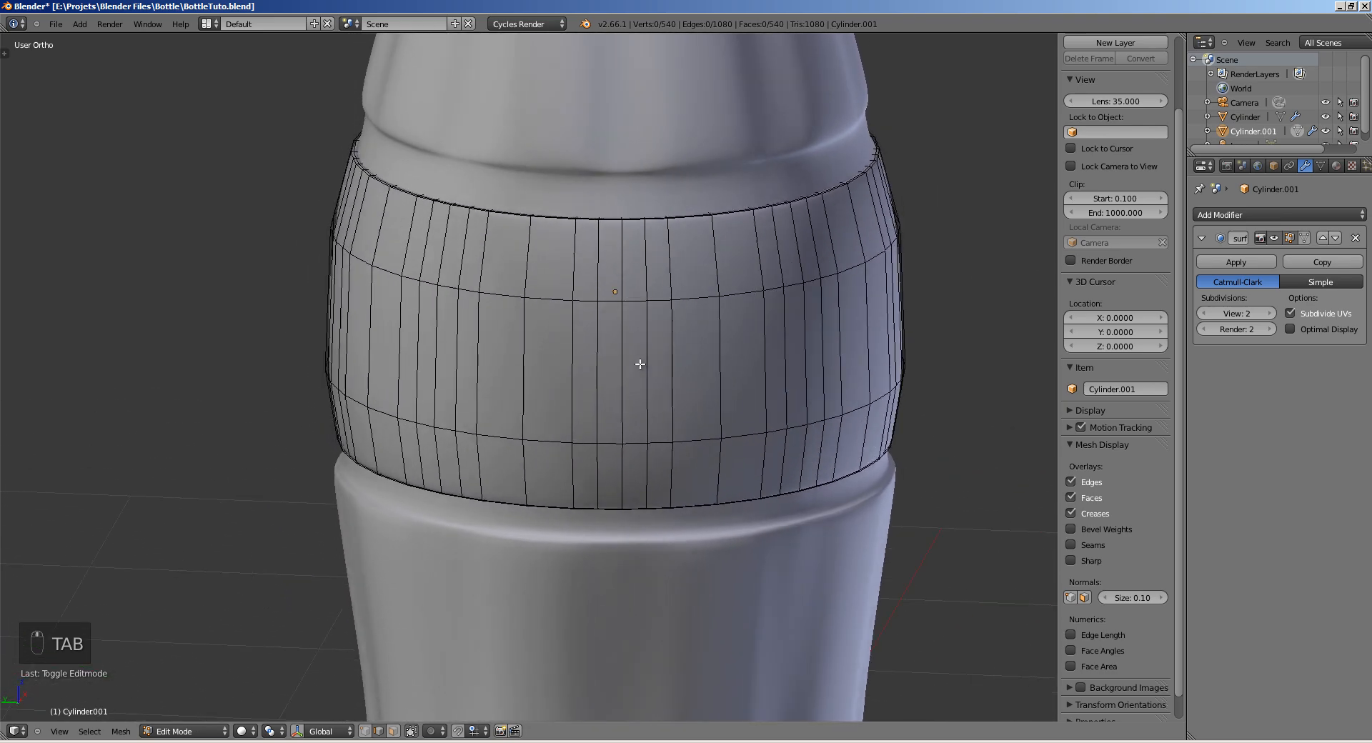
middle_click_drag(643, 363, 602, 348)
key("Tab")
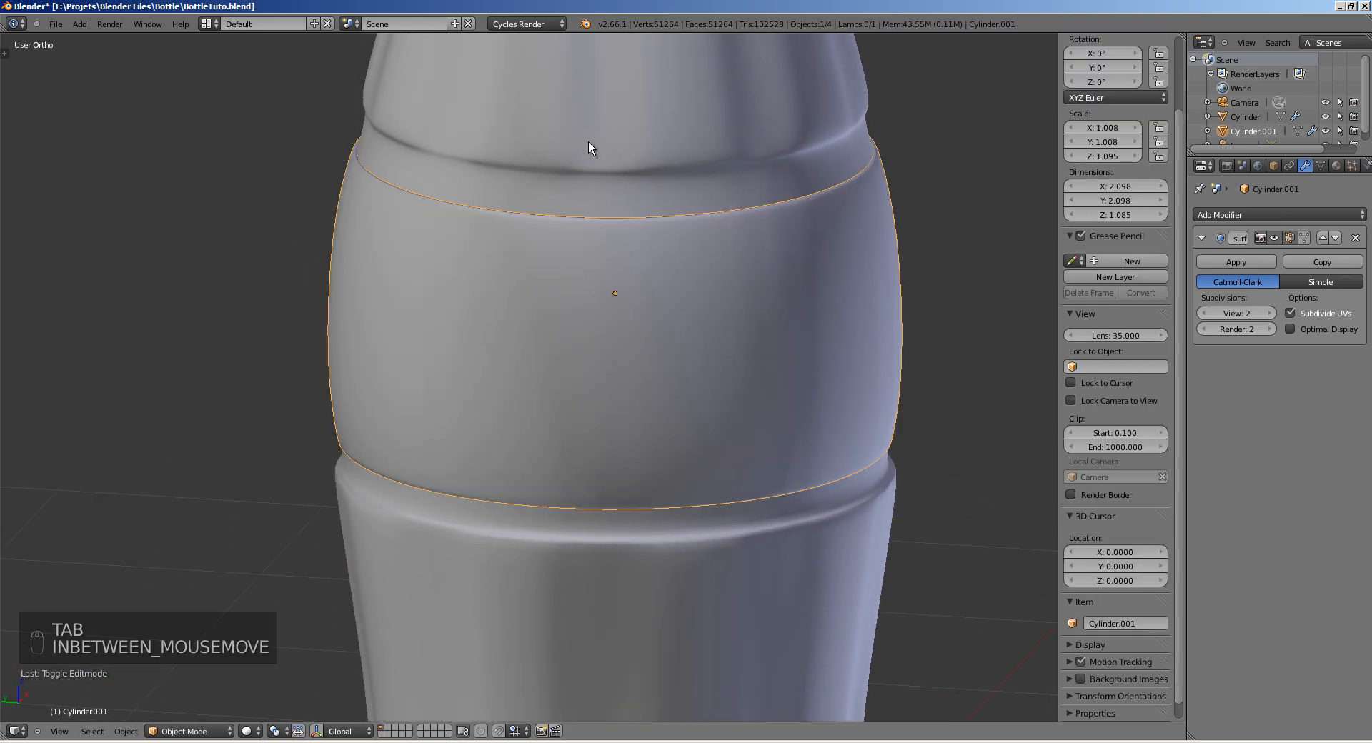
middle_click_drag(582, 68, 523, 224, "shift")
right_click(524, 223)
middle_click_drag(534, 163, 475, 285, "shift")
key("Tab")
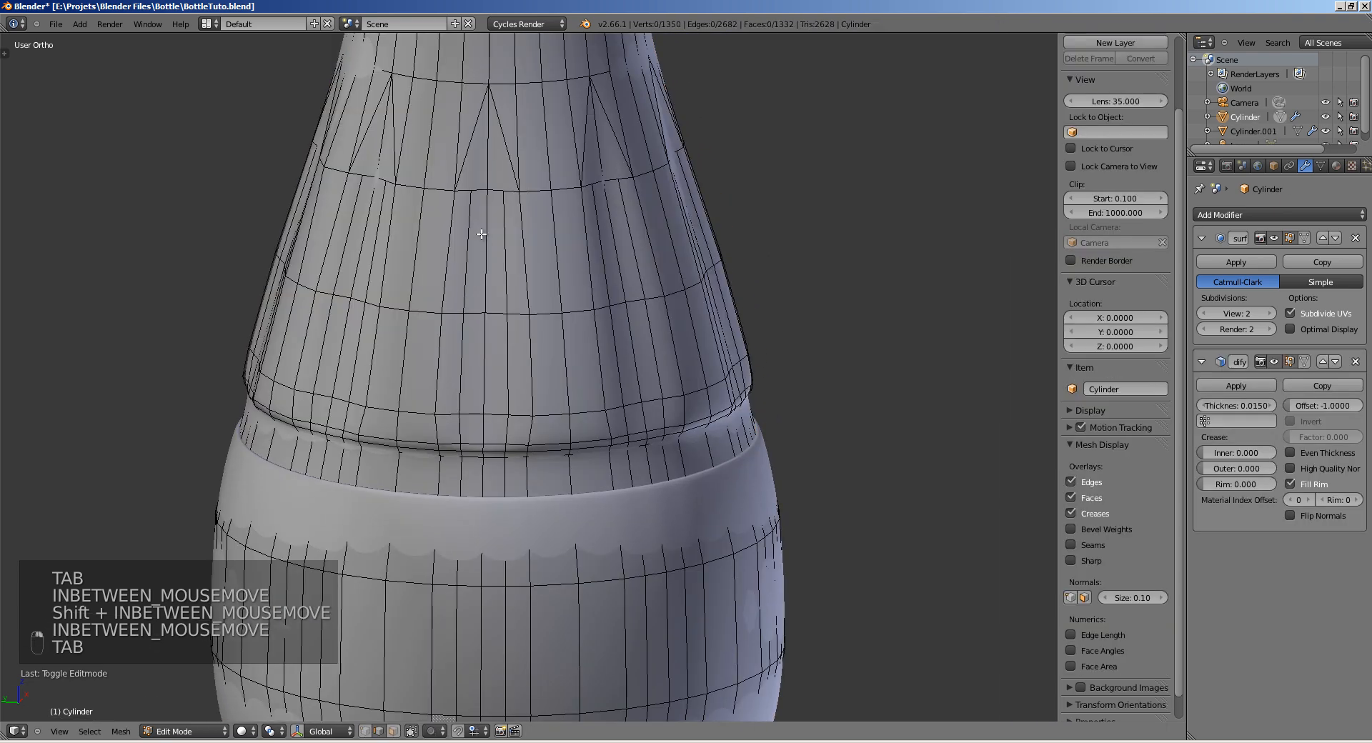
key("Tab")
middle_click_drag(490, 477, 499, 358, "shift")
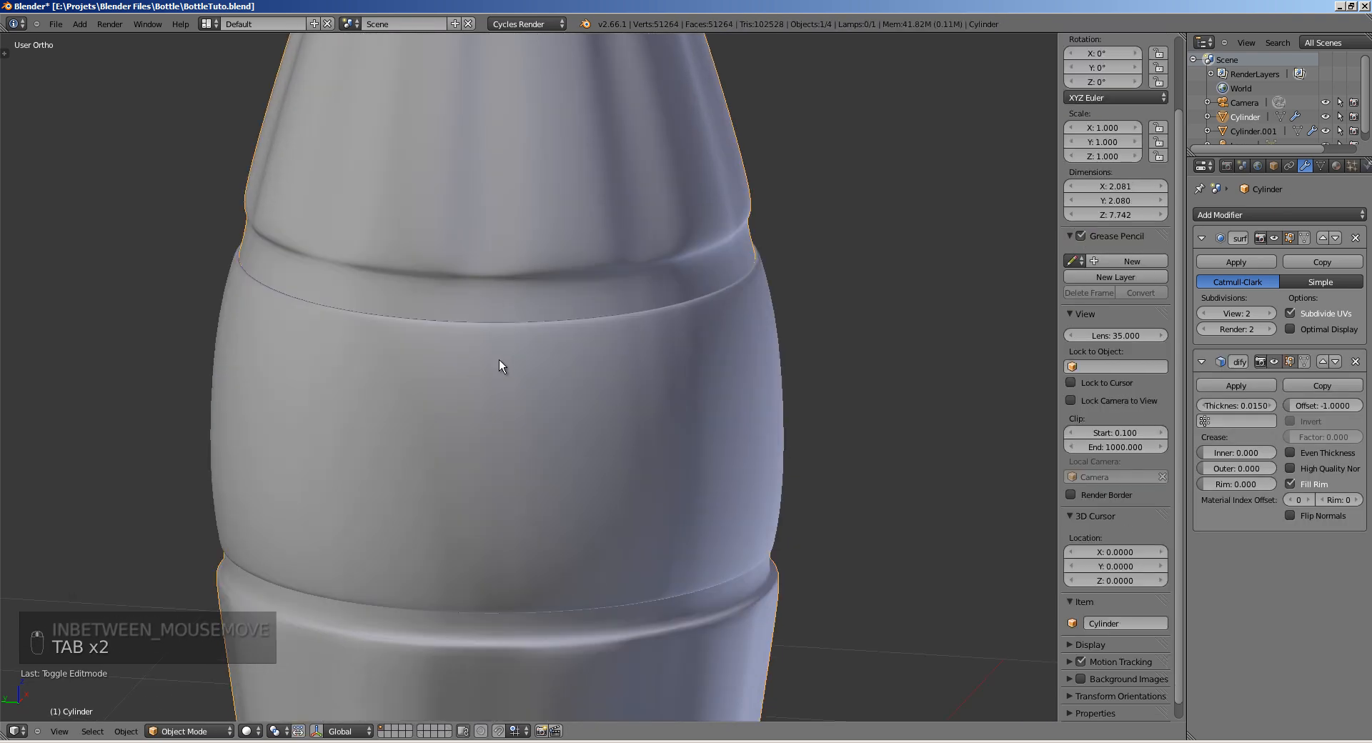
right_click(498, 358)
middle_click_drag(581, 374, 506, 359, "shift")
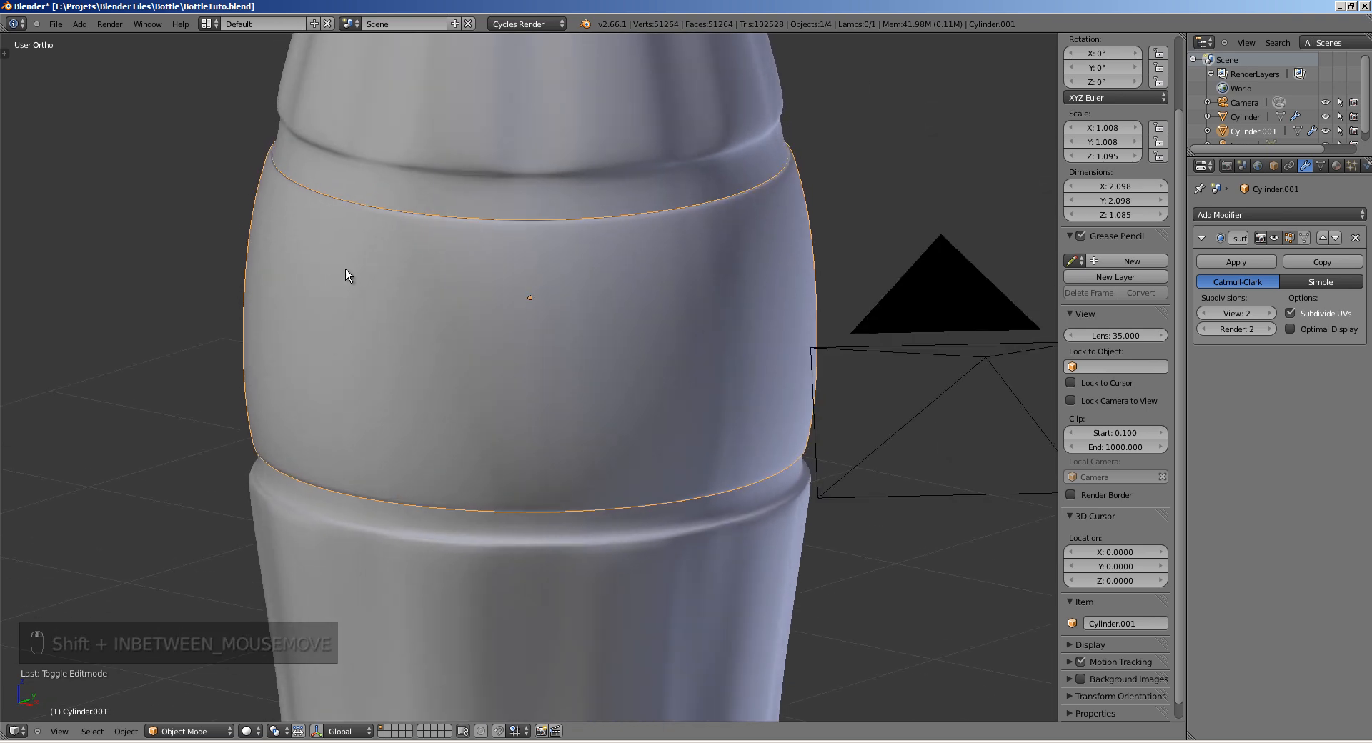
Step: Enter mesh editing on the label and delete four of the closely spaced vertical edge loops across its front
middle_click_drag(345, 269, 472, 277)
key("Tab")
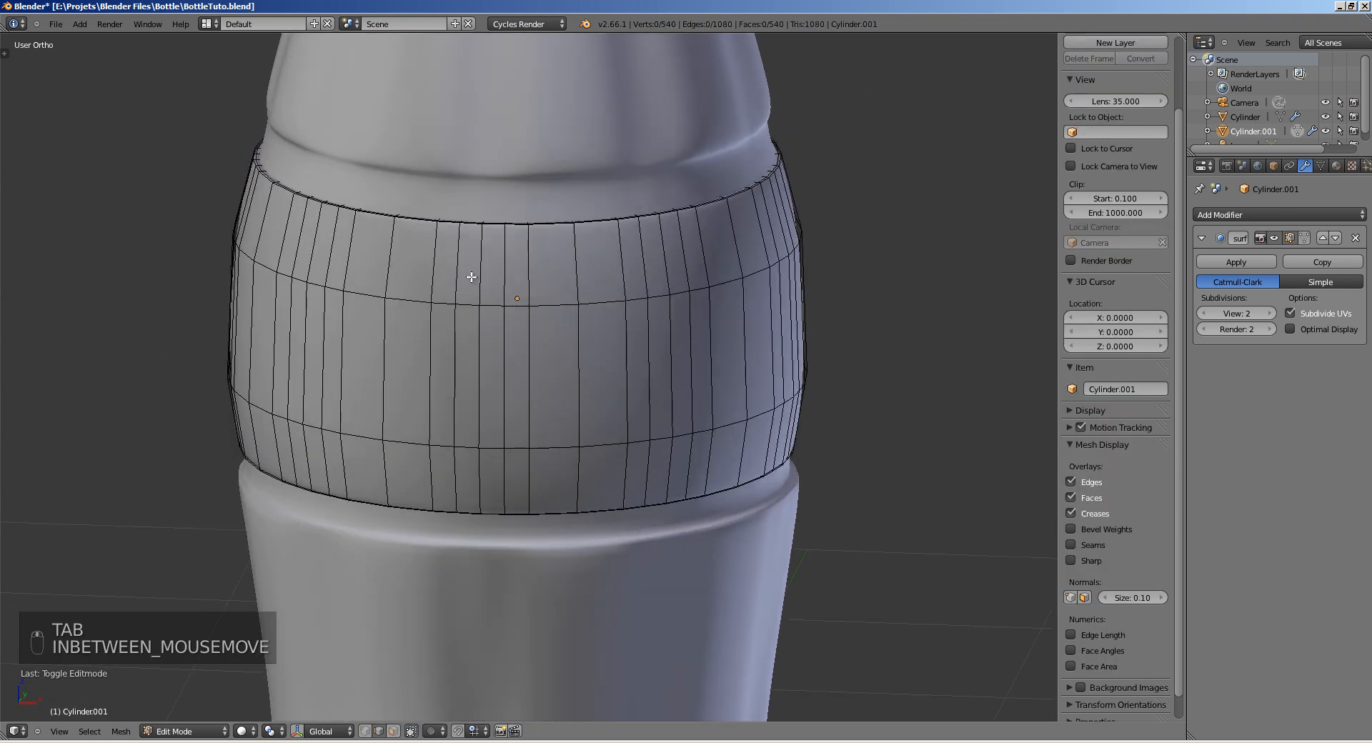
right_click(458, 277, "alt")
key("x")
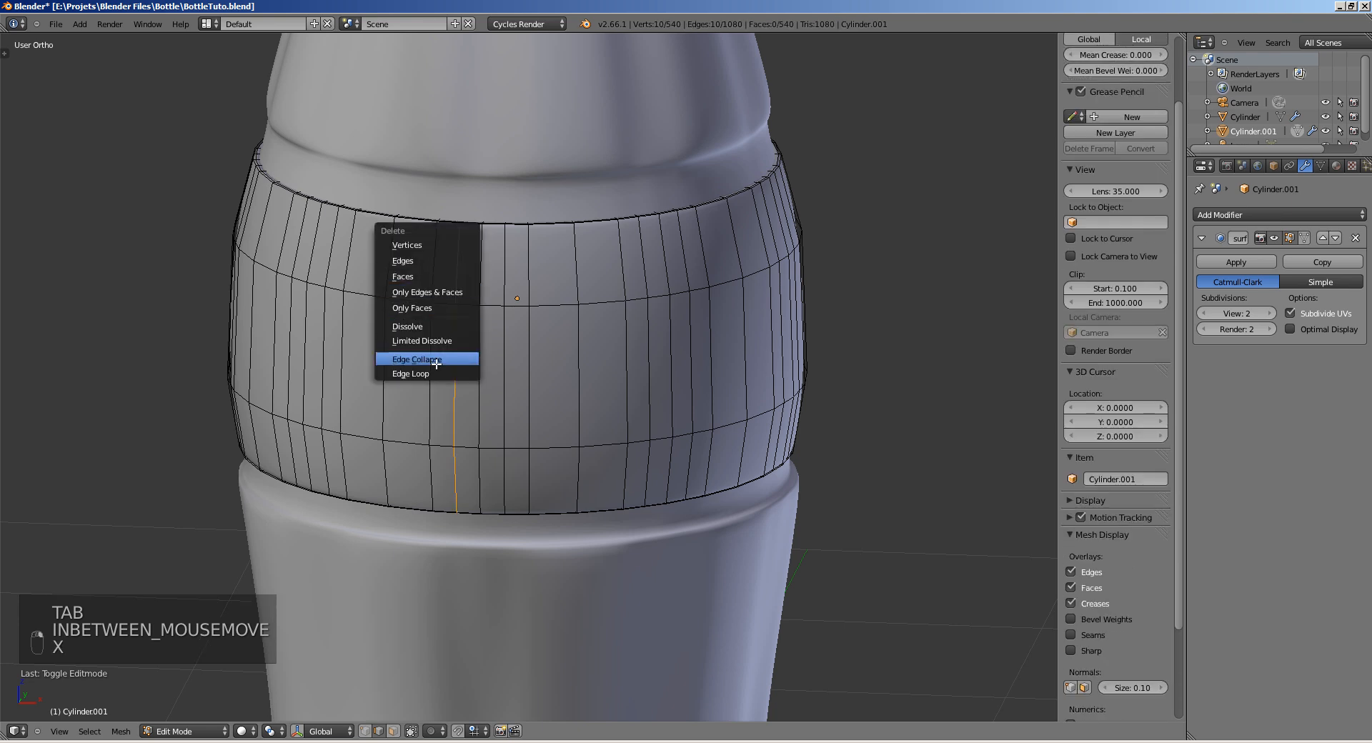
left_click(435, 372)
key("x")
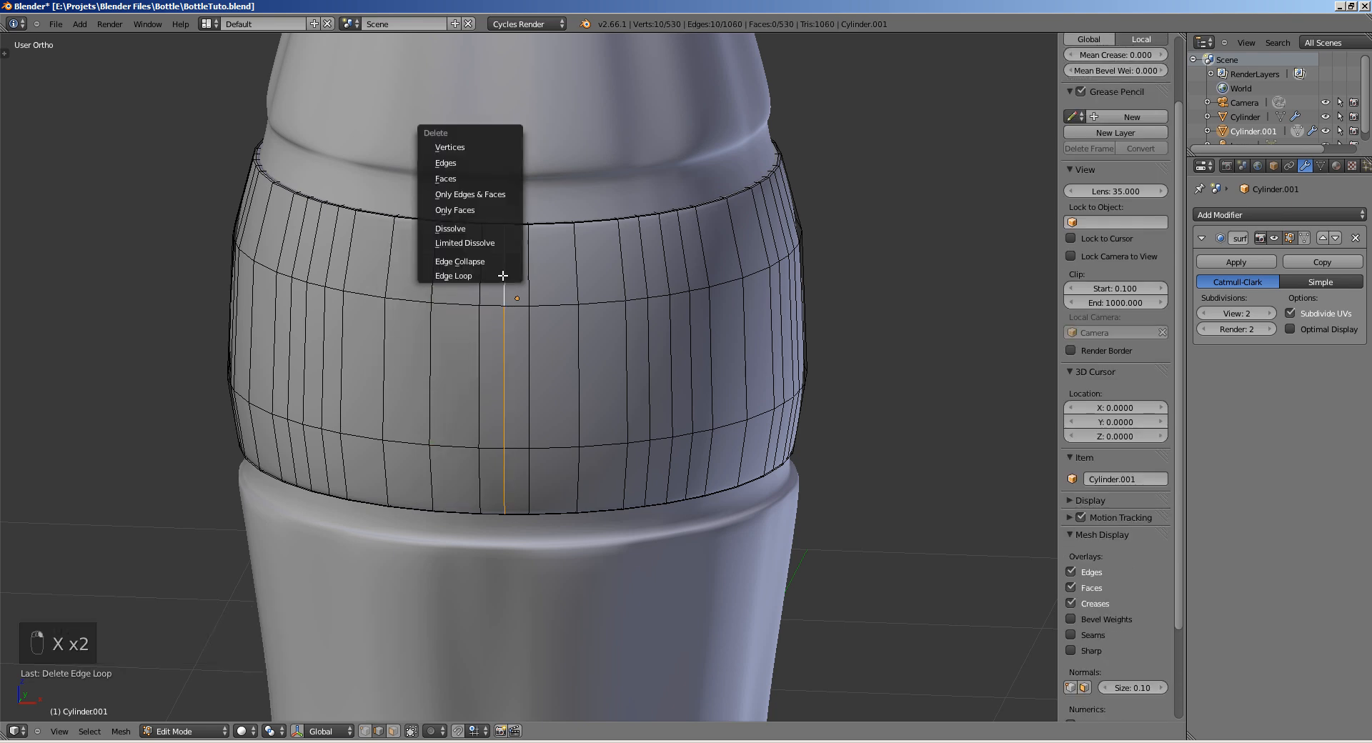
left_click(504, 275)
middle_click_drag(586, 240, 533, 263)
key("x")
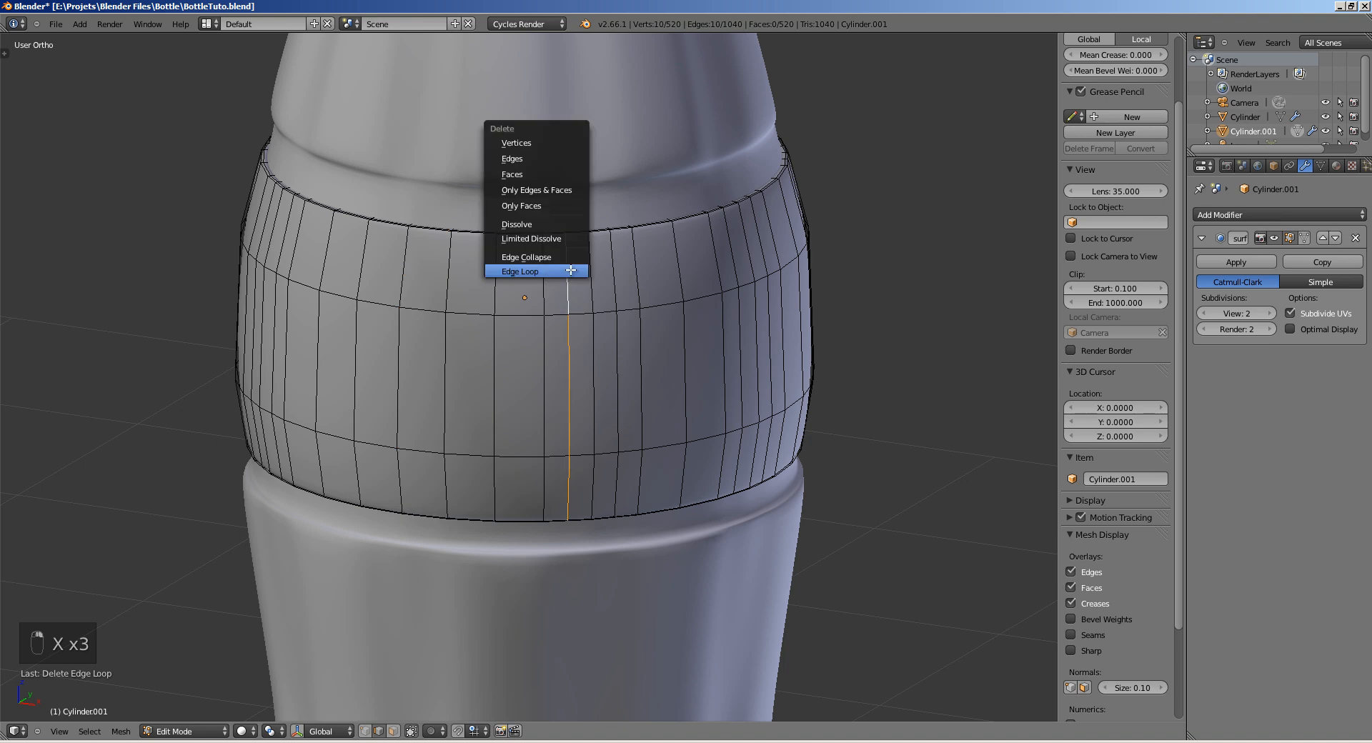
left_click(569, 271)
left_click(612, 270, "alt")
key("x")
left_click(614, 274)
Step: Delete two vertical edge loops from each of the next two crowded clusters around the label
middle_click_drag(662, 275, 451, 282)
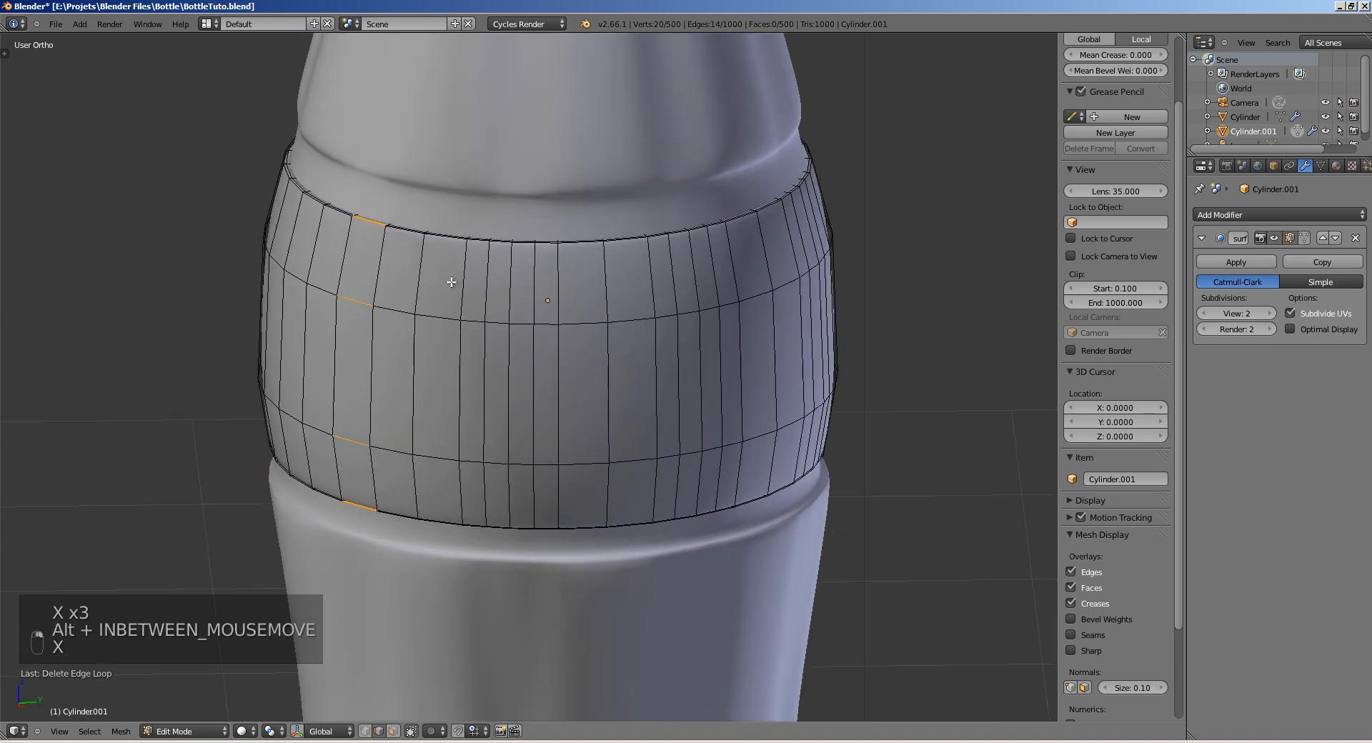
left_click(496, 282, "alt")
key("x")
left_click(508, 283)
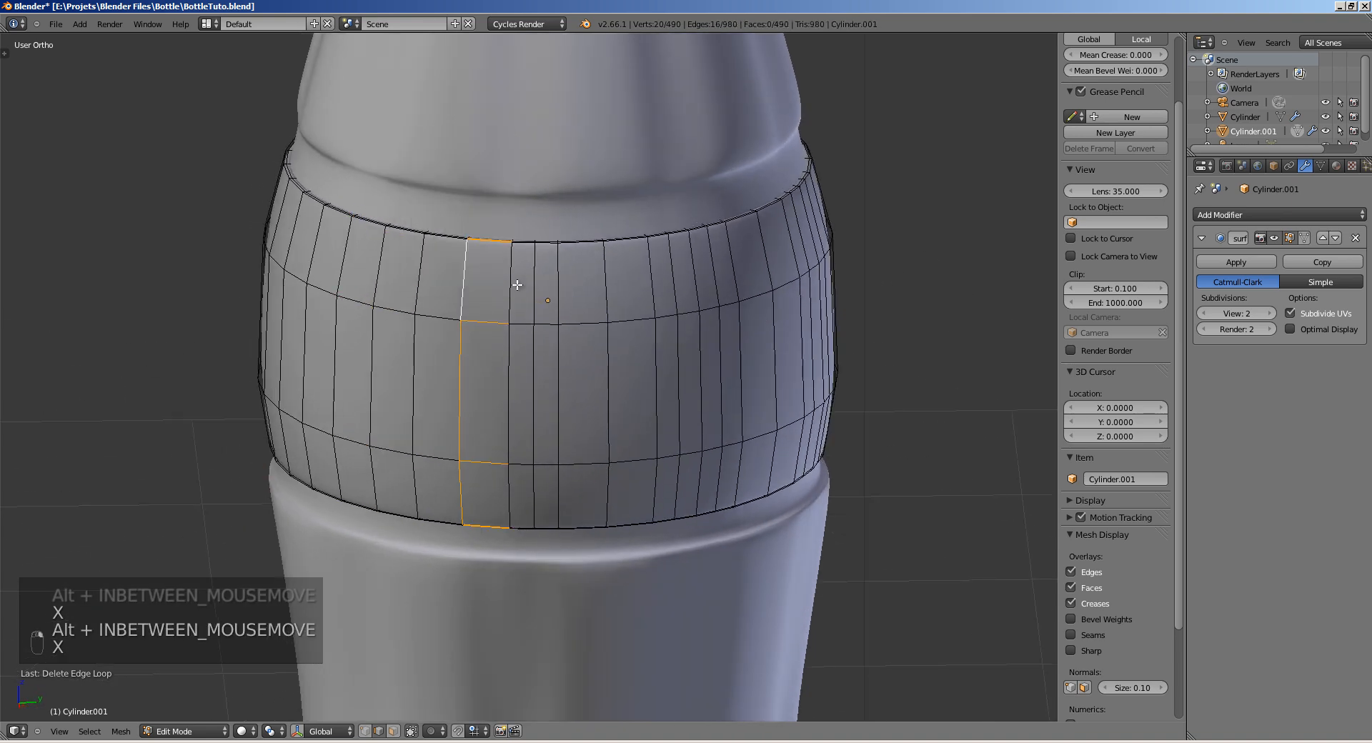
left_click(535, 285, "alt")
key("x")
left_click(523, 286)
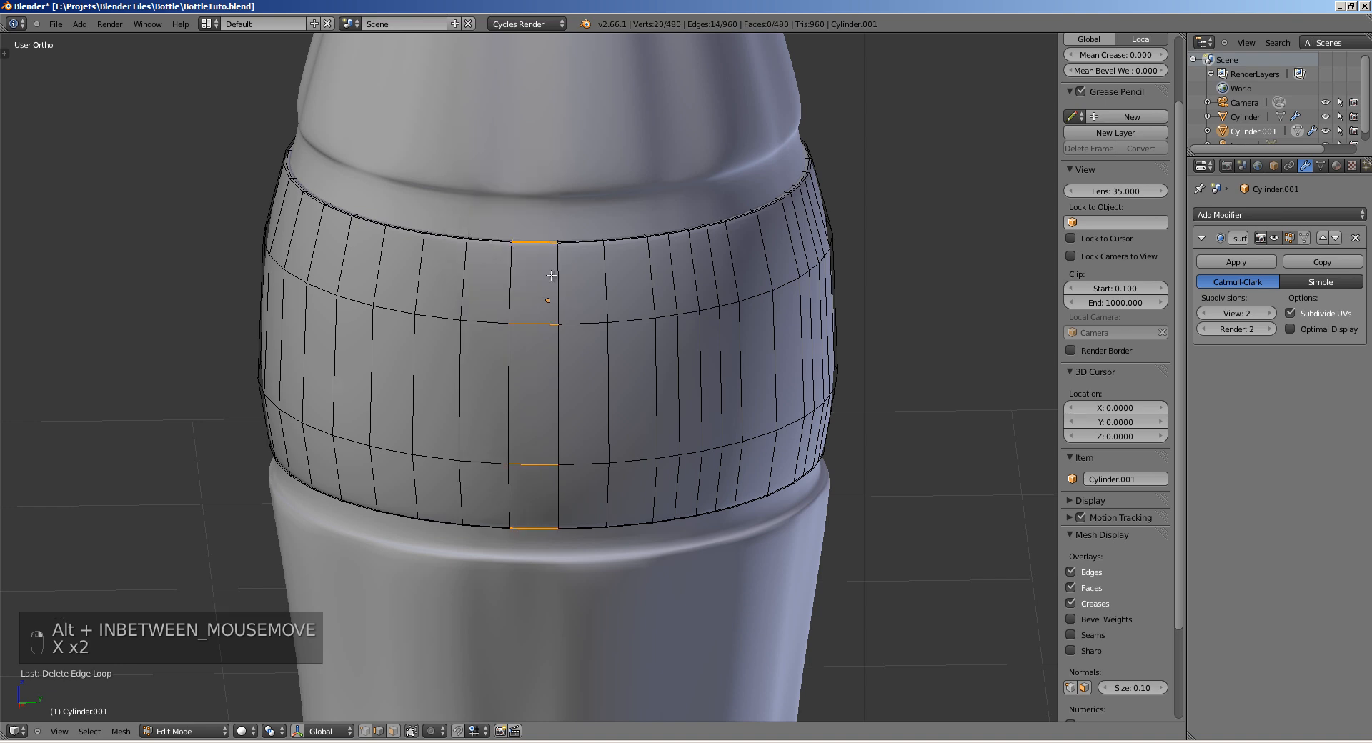
middle_click_drag(638, 284, 438, 279, "shift")
key("x")
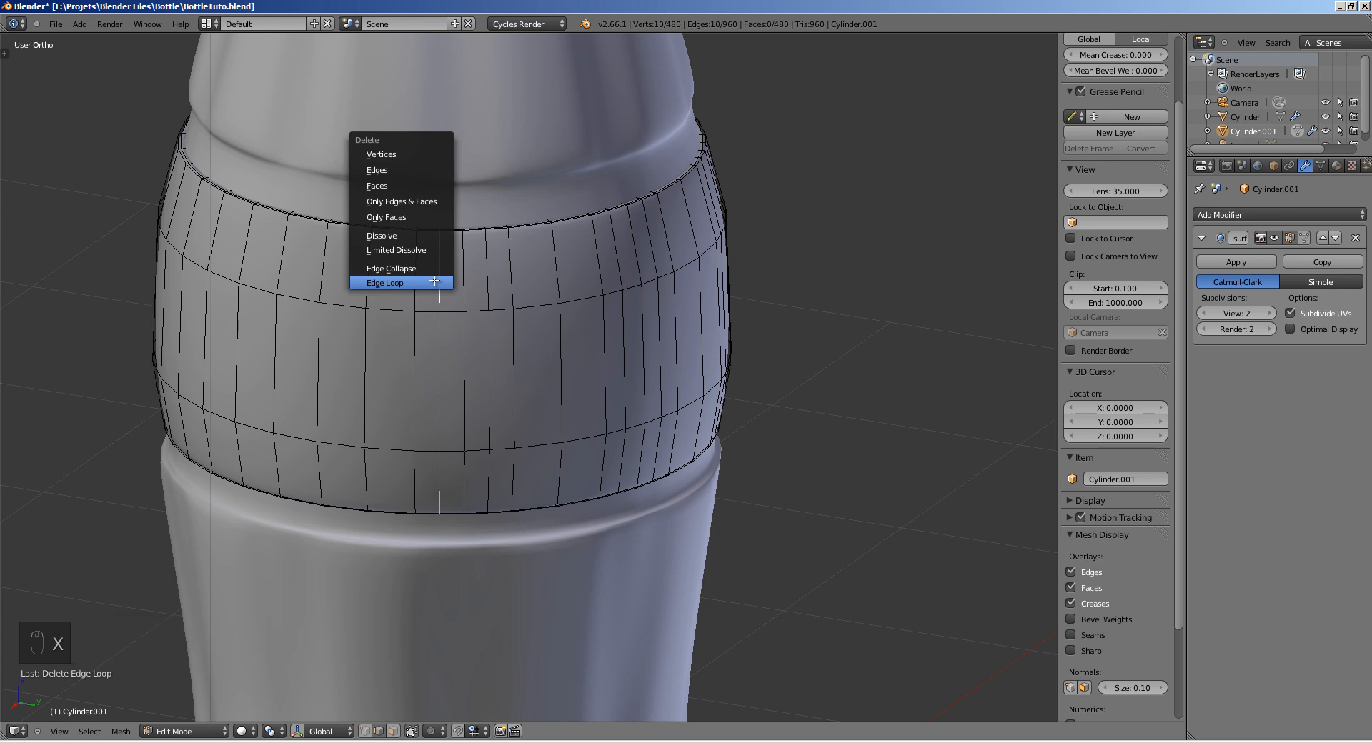
left_click(435, 282)
middle_click_drag(469, 269, 431, 279)
left_click(433, 279, "alt")
key("x")
left_click(438, 275)
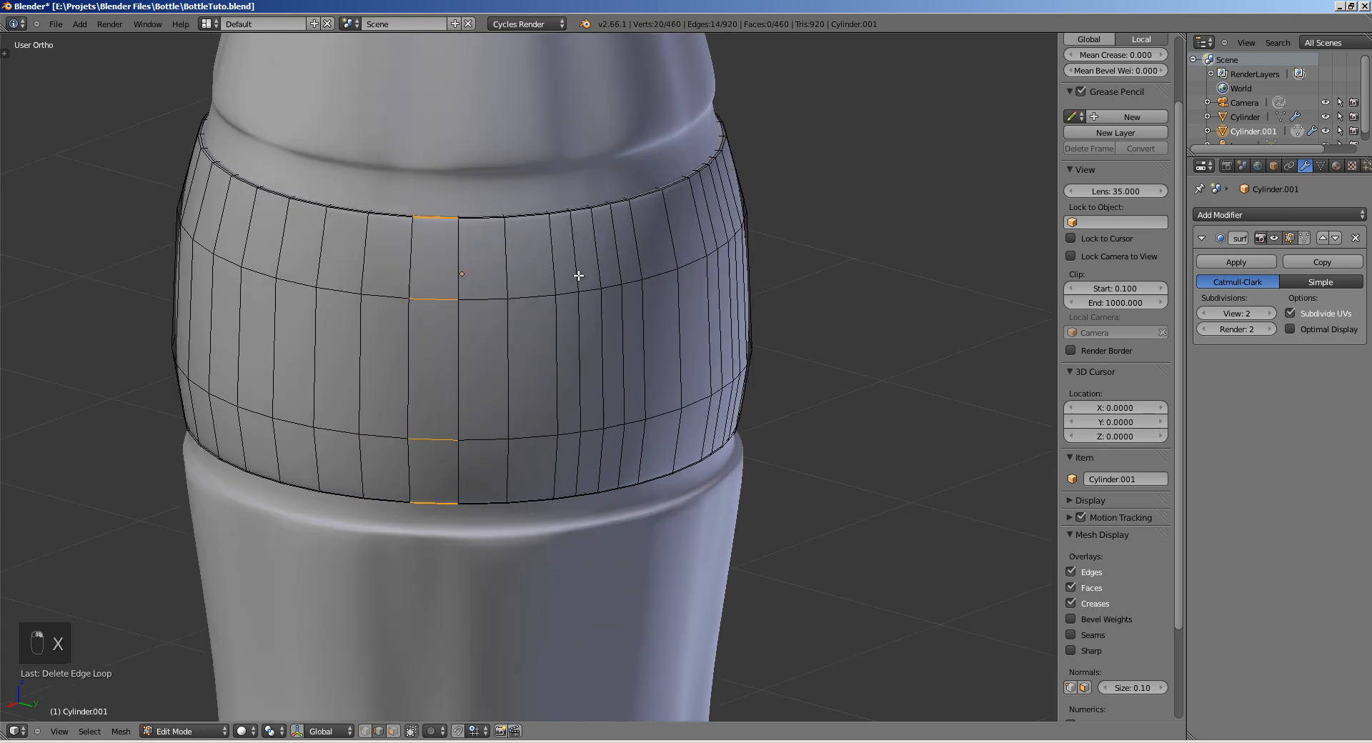
Step: Thin out the following three clusters around the label by deleting six more closely spaced vertical edge loops
middle_click_drag(625, 258, 507, 270)
left_click(580, 271, "alt")
key("x")
left_click(580, 273)
left_click(628, 270, "alt")
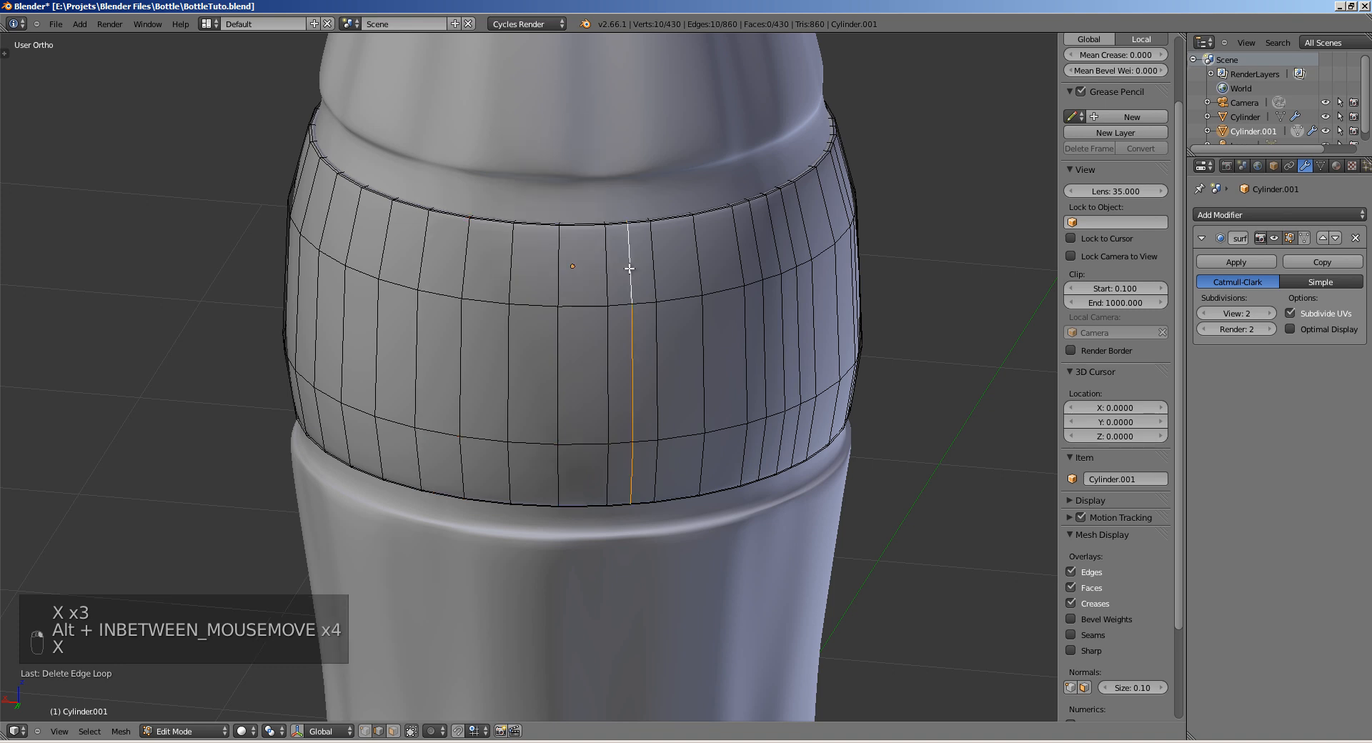
key("x")
left_click(628, 272)
middle_click_drag(671, 257, 592, 277)
key("x")
left_click(564, 281)
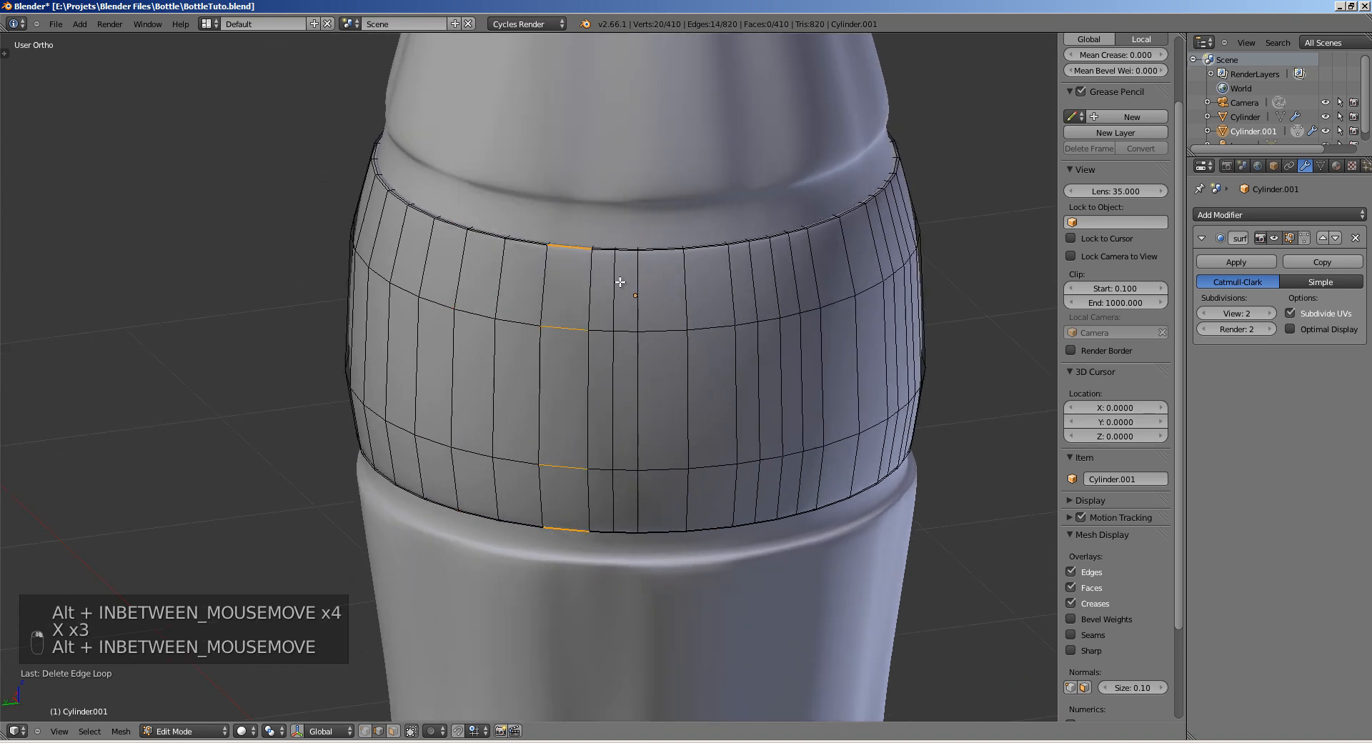
right_click(617, 282, "alt")
key("x")
left_click(620, 280)
Step: Delete the last four crowded vertical edge loops so the faces are evenly wide all around the label
middle_click_drag(757, 284, 401, 302, "shift")
right_click(402, 301, "alt")
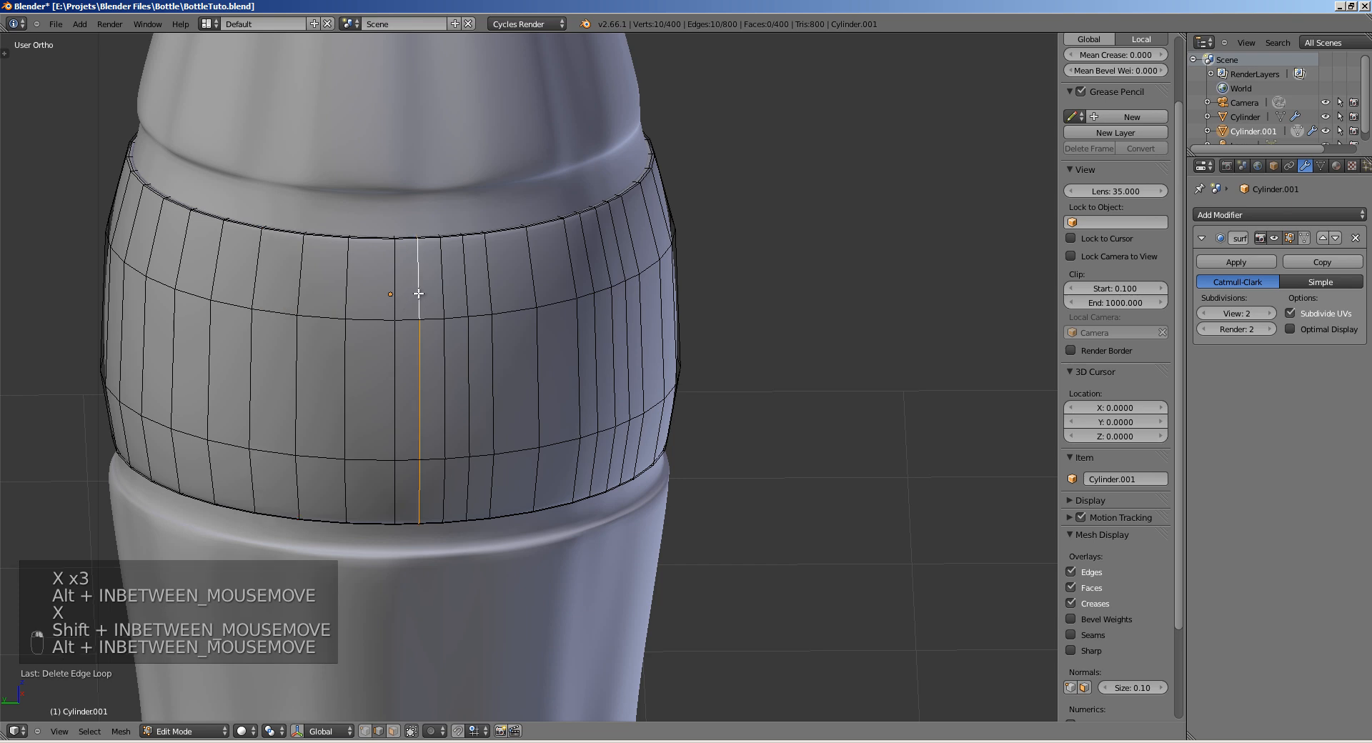
key("x")
left_click(433, 293)
right_click(465, 291, "alt")
key("x")
middle_click_drag(599, 269, 474, 267)
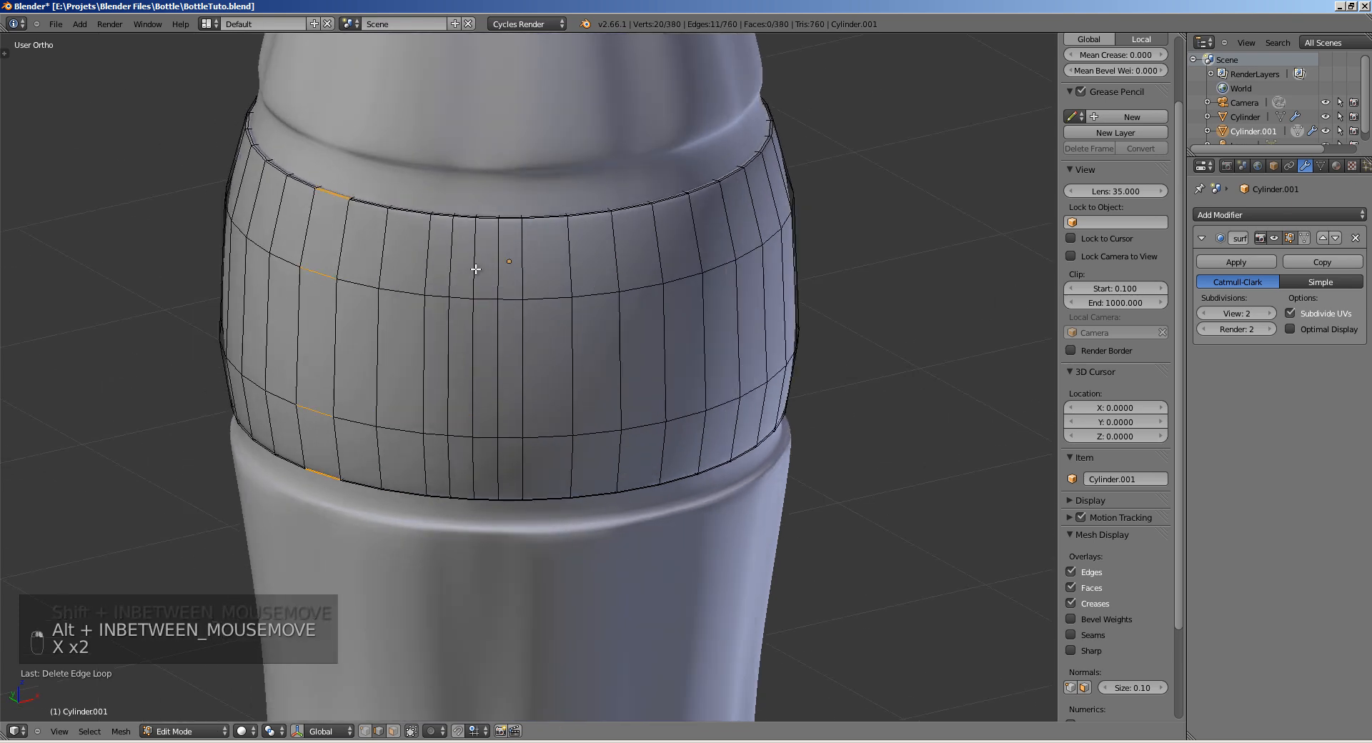
right_click(451, 269, "alt")
key("x")
left_click(451, 270)
right_click(499, 268, "alt")
key("x")
left_click(500, 269)
Step: Clear the selection, leave mesh editing and save BottleTuto.blend over the existing file
middle_click_drag(603, 263, 508, 314)
key("a")
key("Tab")
key("ctrl+s")
left_click(508, 313)
middle_click_drag(549, 408, 528, 317, "shift")
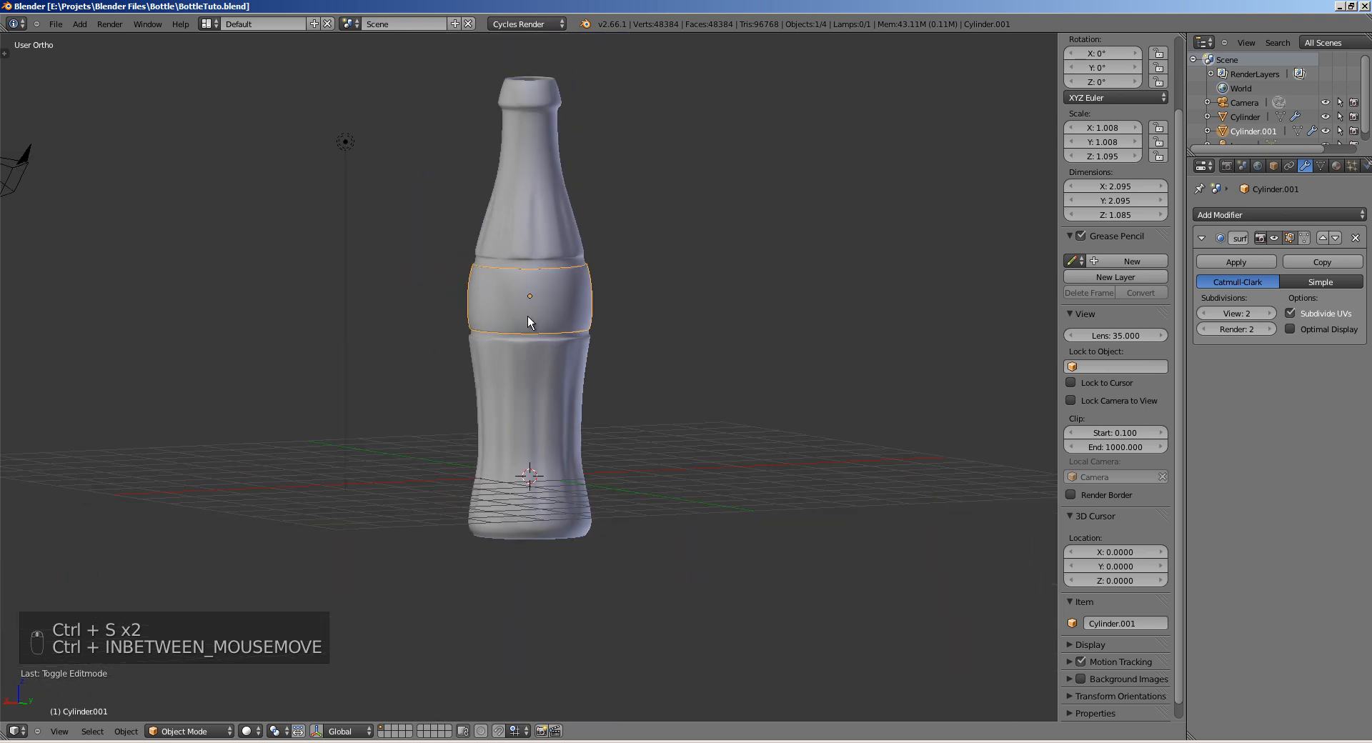
Step: Select the main bottle body and save over BottleTuto.blend
right_click(532, 377)
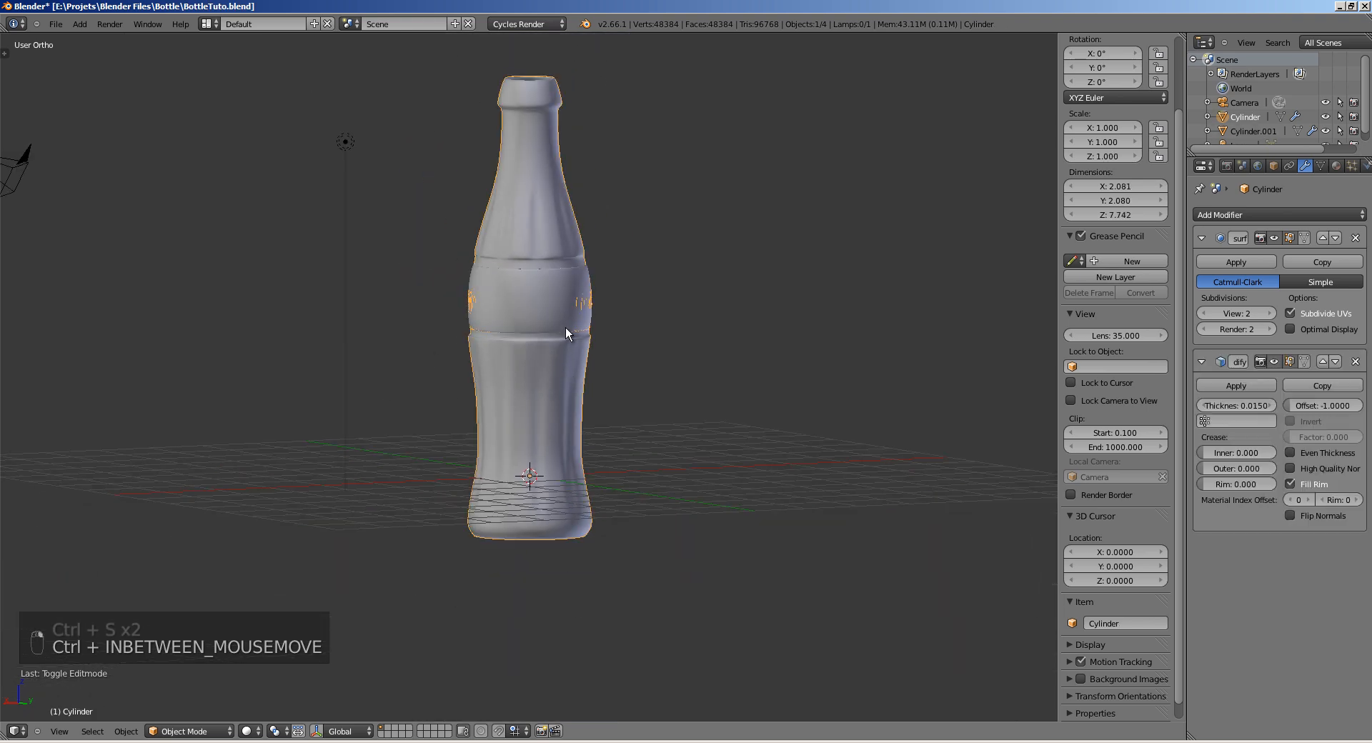
middle_click_drag(544, 366, 580, 382)
key("ctrl+s")
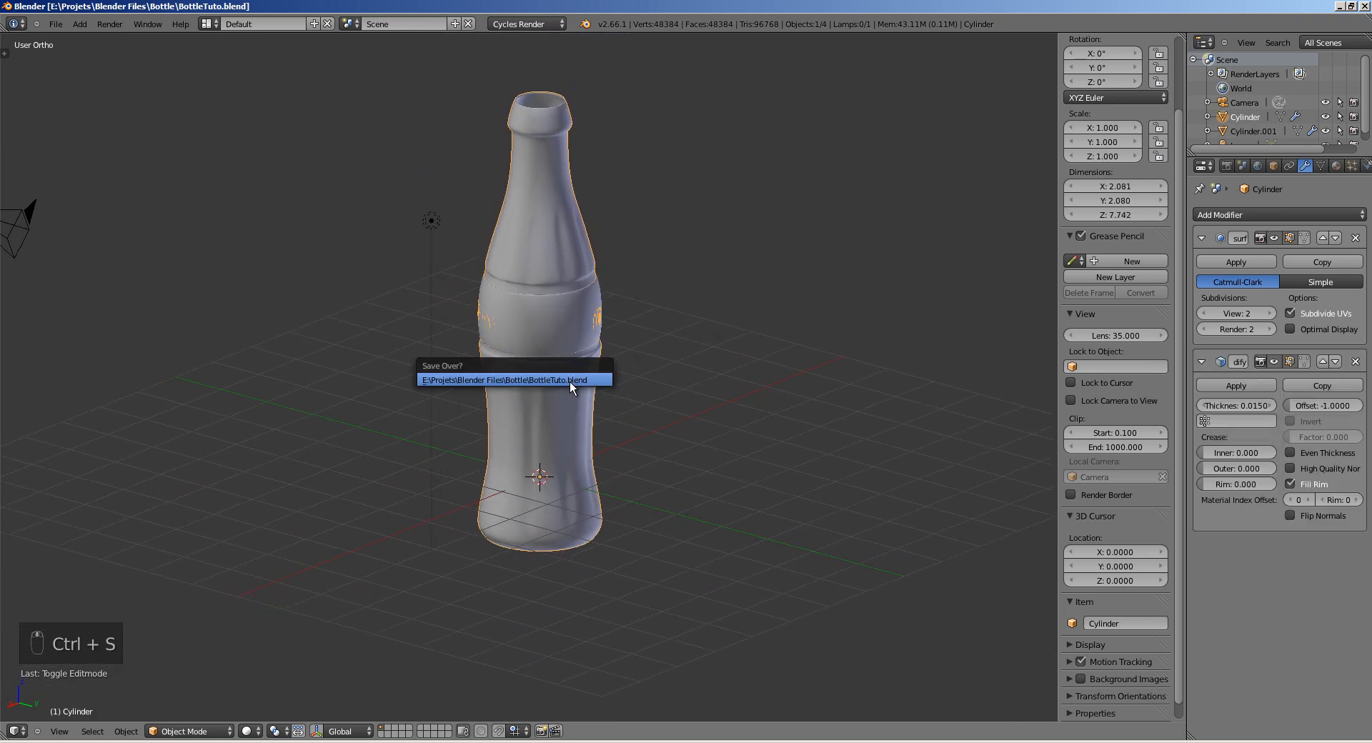
left_click(569, 381)
key("g")
right_click(656, 293)
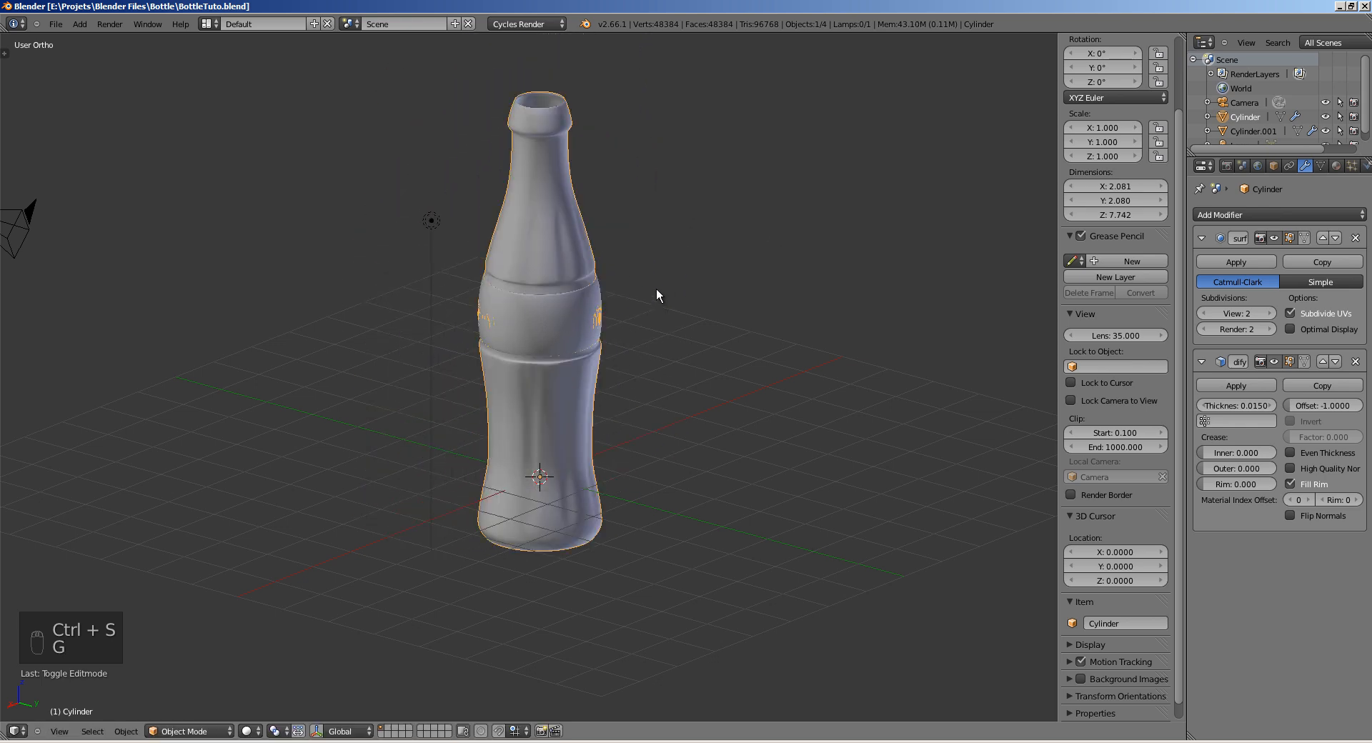
Step: Duplicate the bottle body in place and remove the Solidify modifier from the copy
middle_click_drag(655, 294, 644, 346, "shift")
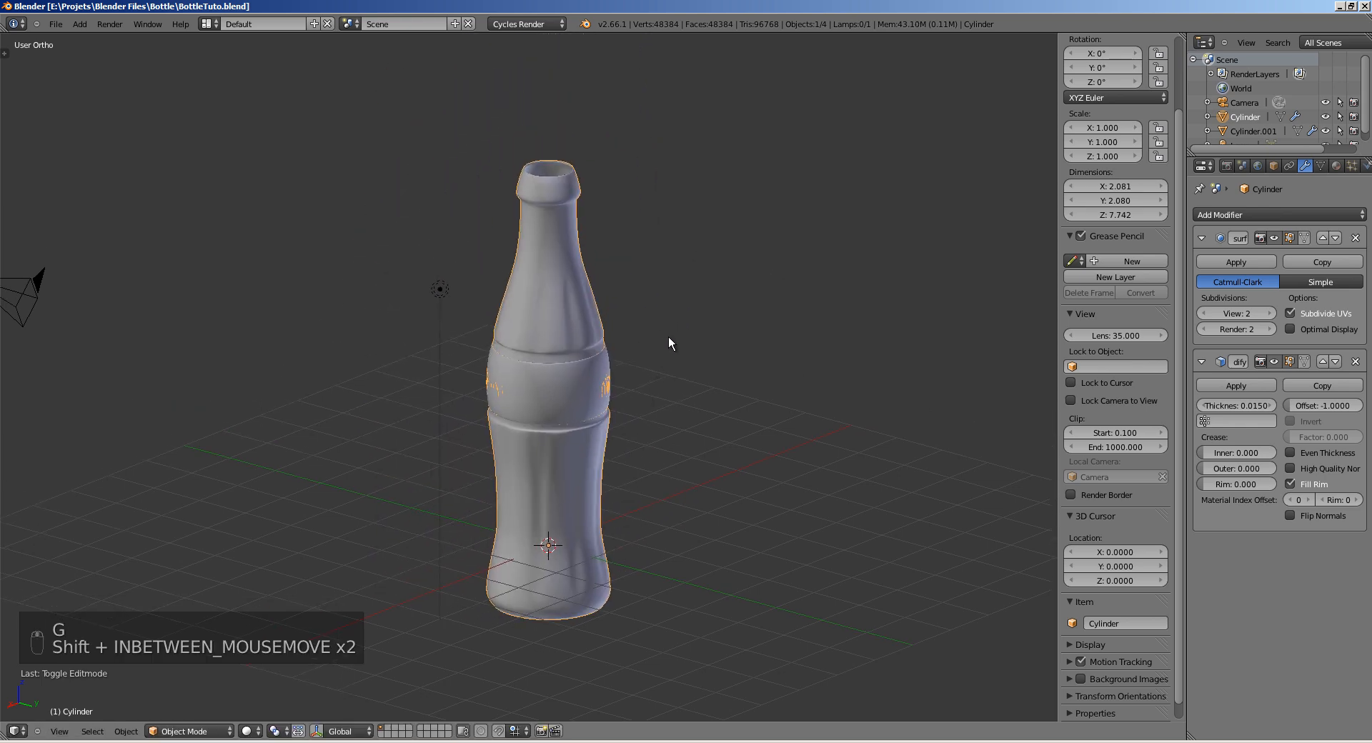
key("shift+d")
right_click(841, 245)
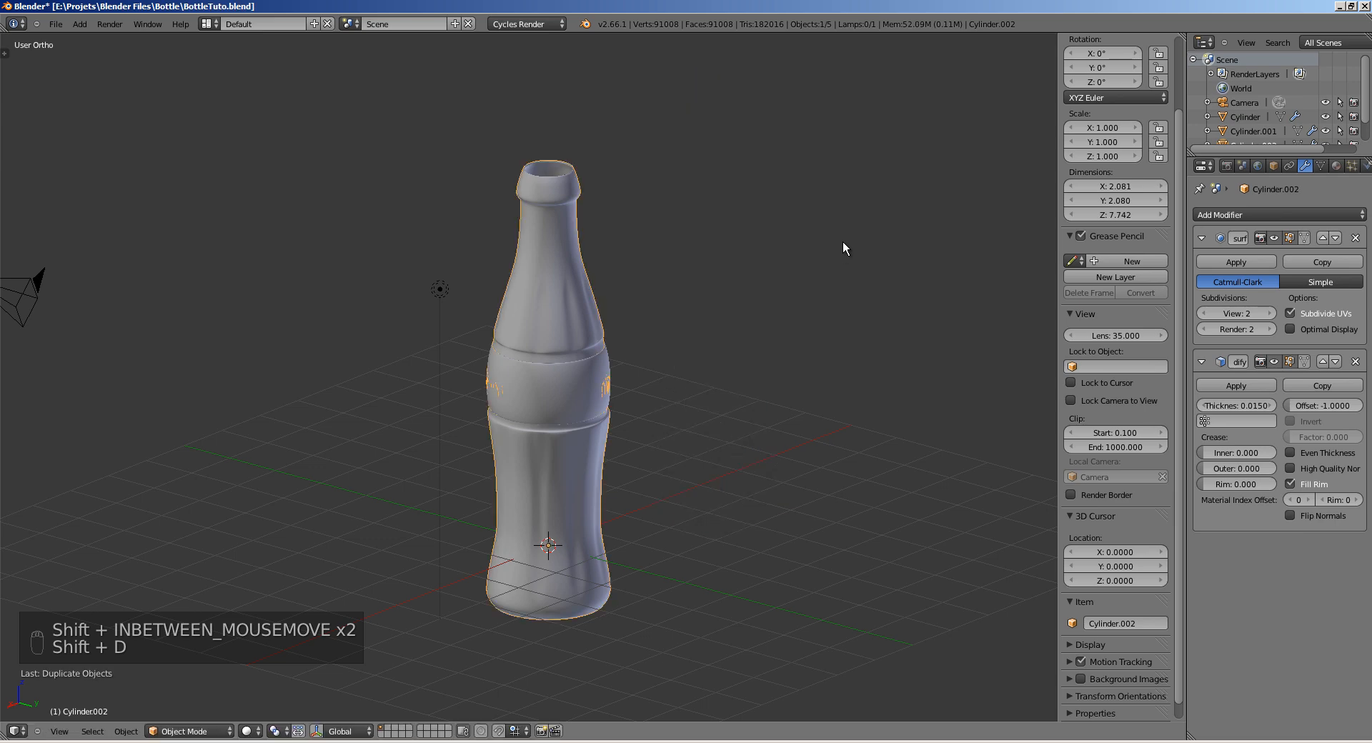
middle_click_drag(570, 383, 544, 351, "ctrl")
middle_click_drag(623, 305, 535, 289, "ctrl")
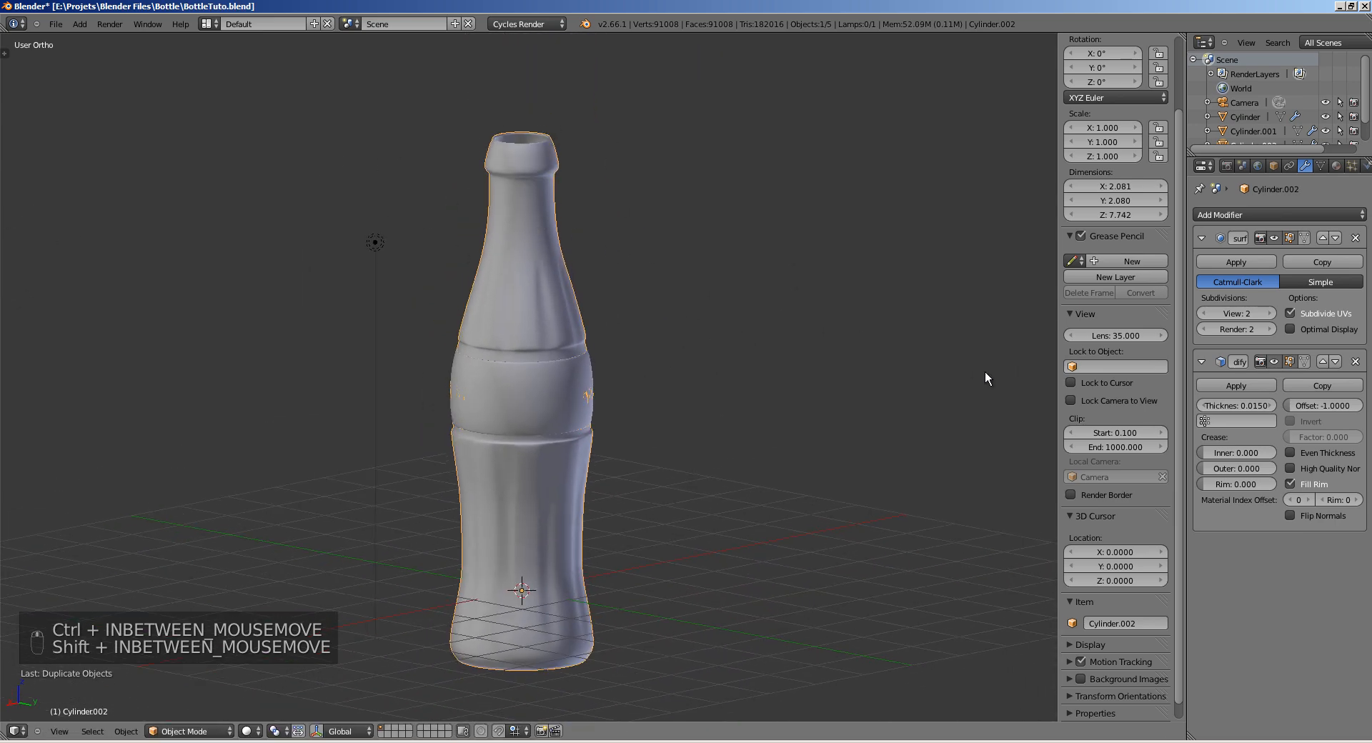
left_click(1355, 362)
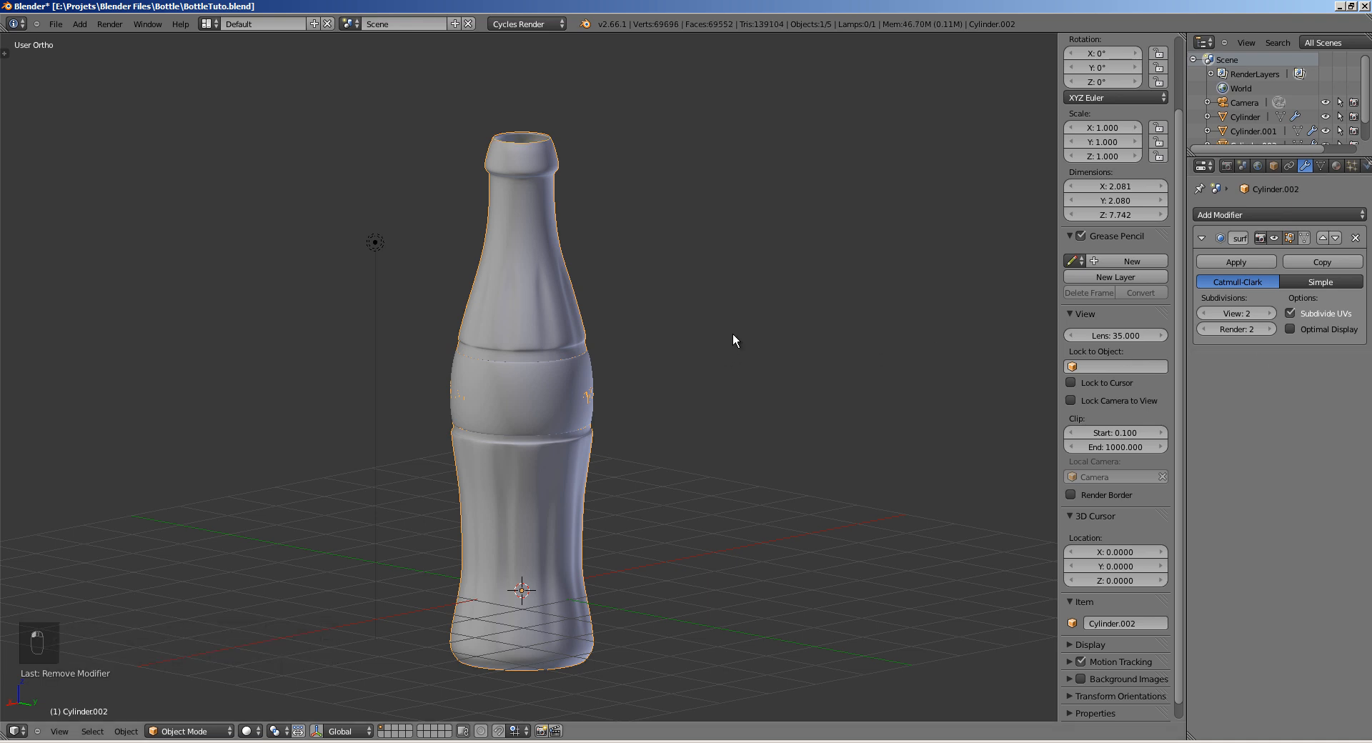
Step: Show the scene in front wireframe view and set the bottle copy's origin to its geometry
key("KP_1")
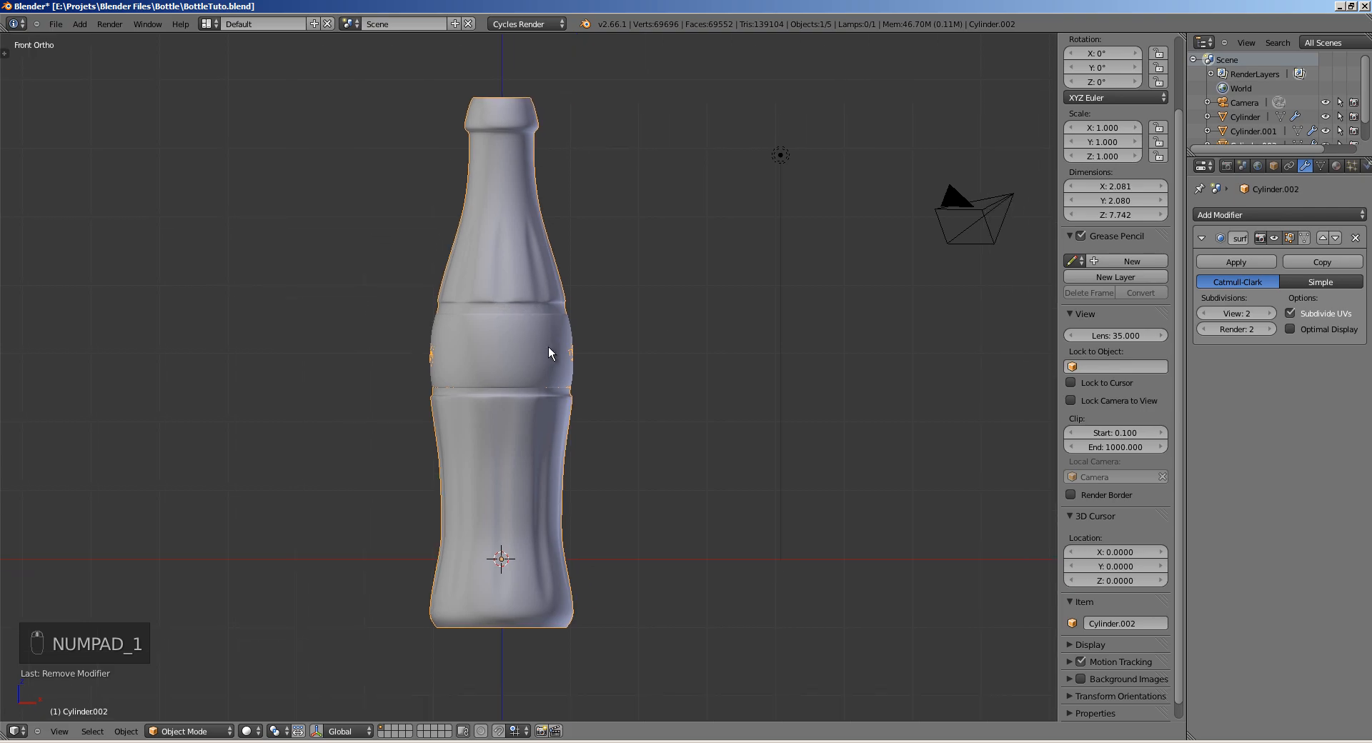
middle_click_drag(552, 350, 696, 318, "ctrl")
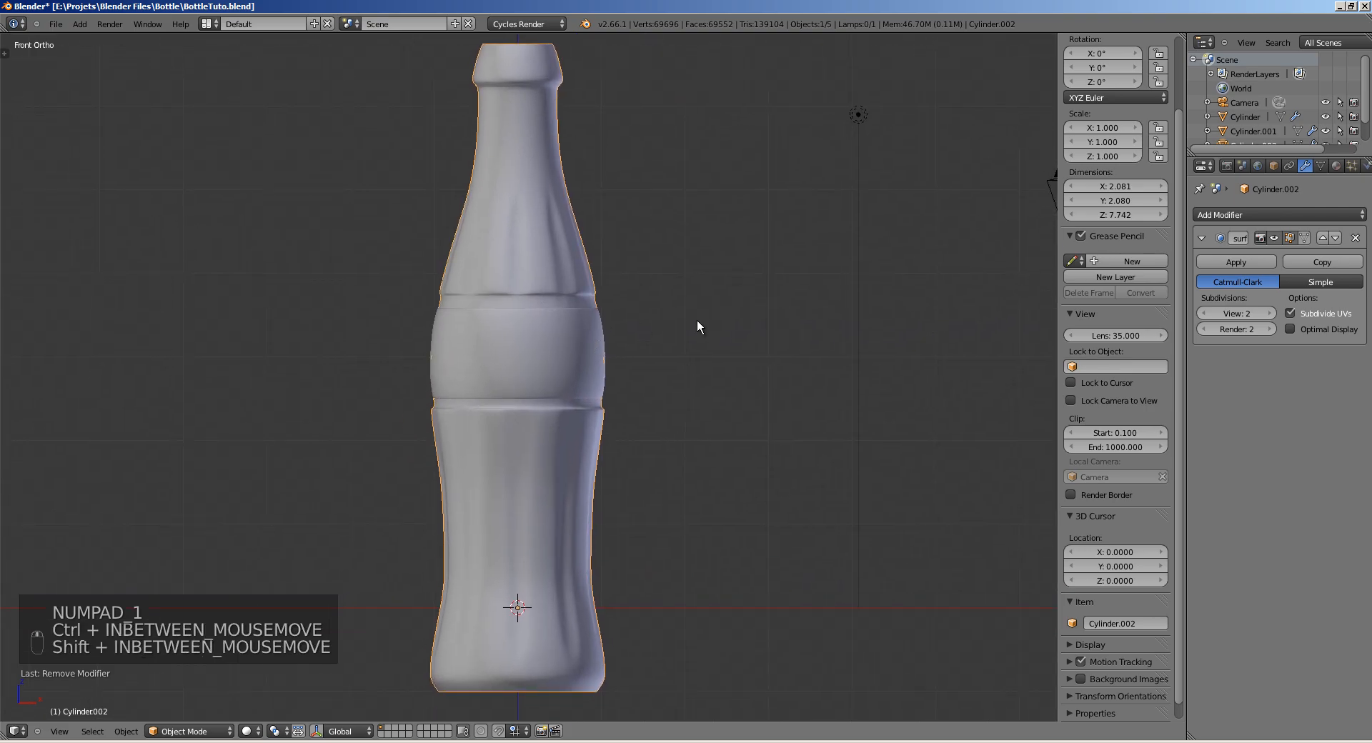
key("z")
key("s")
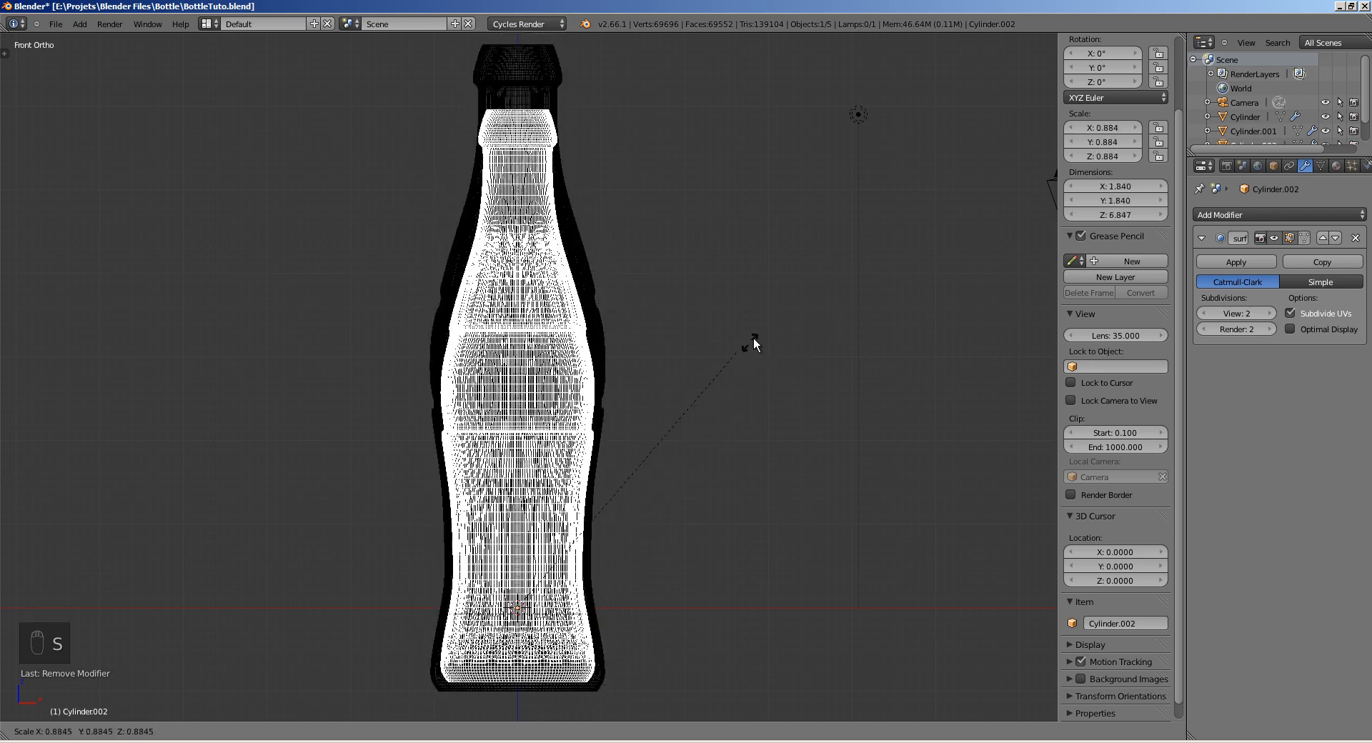
right_click(757, 327)
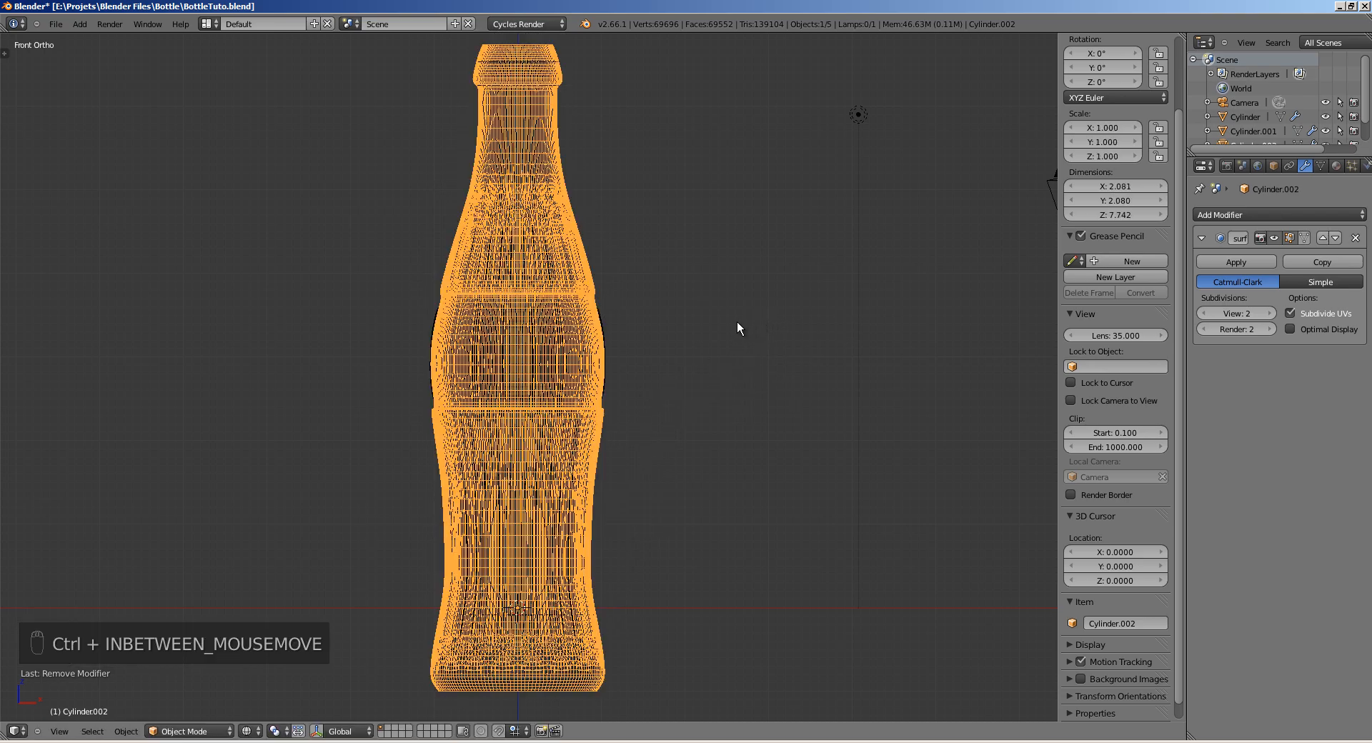
key("ctrl+alt+shift+c")
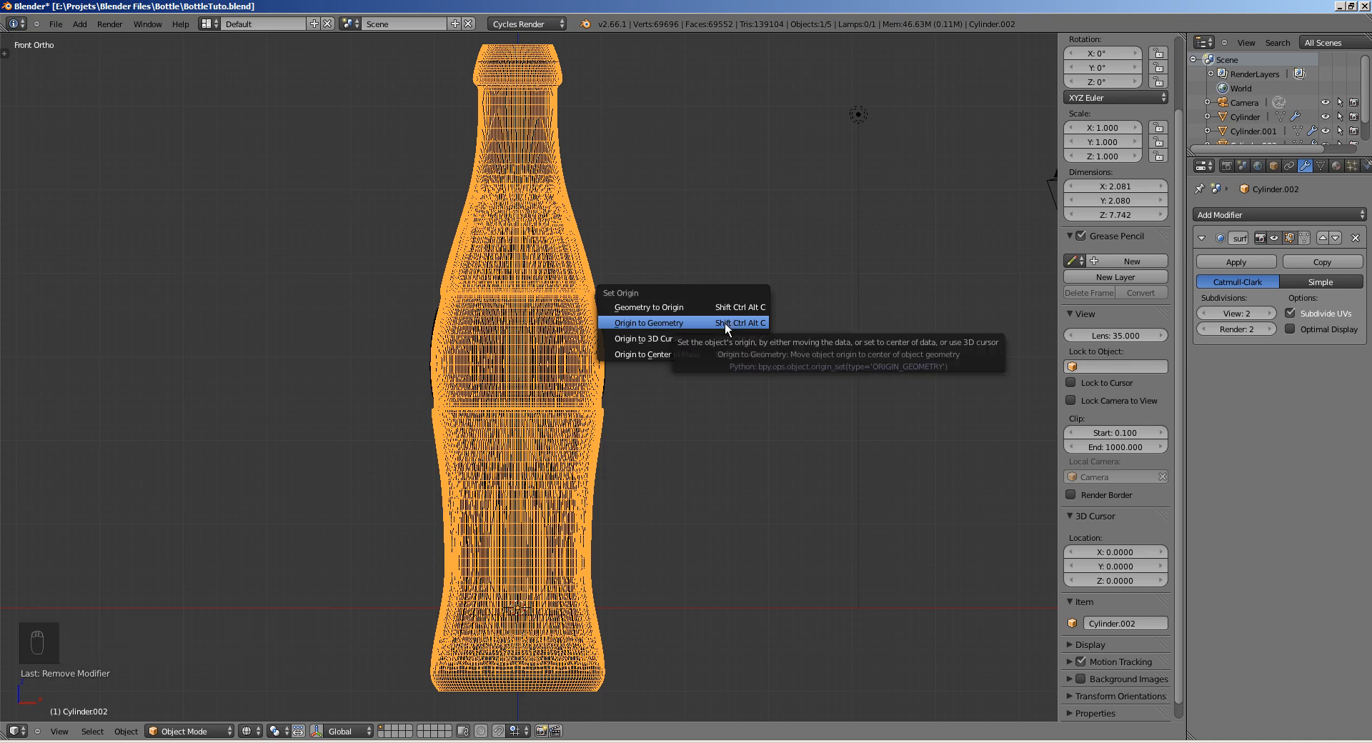
left_click(690, 323)
key("s")
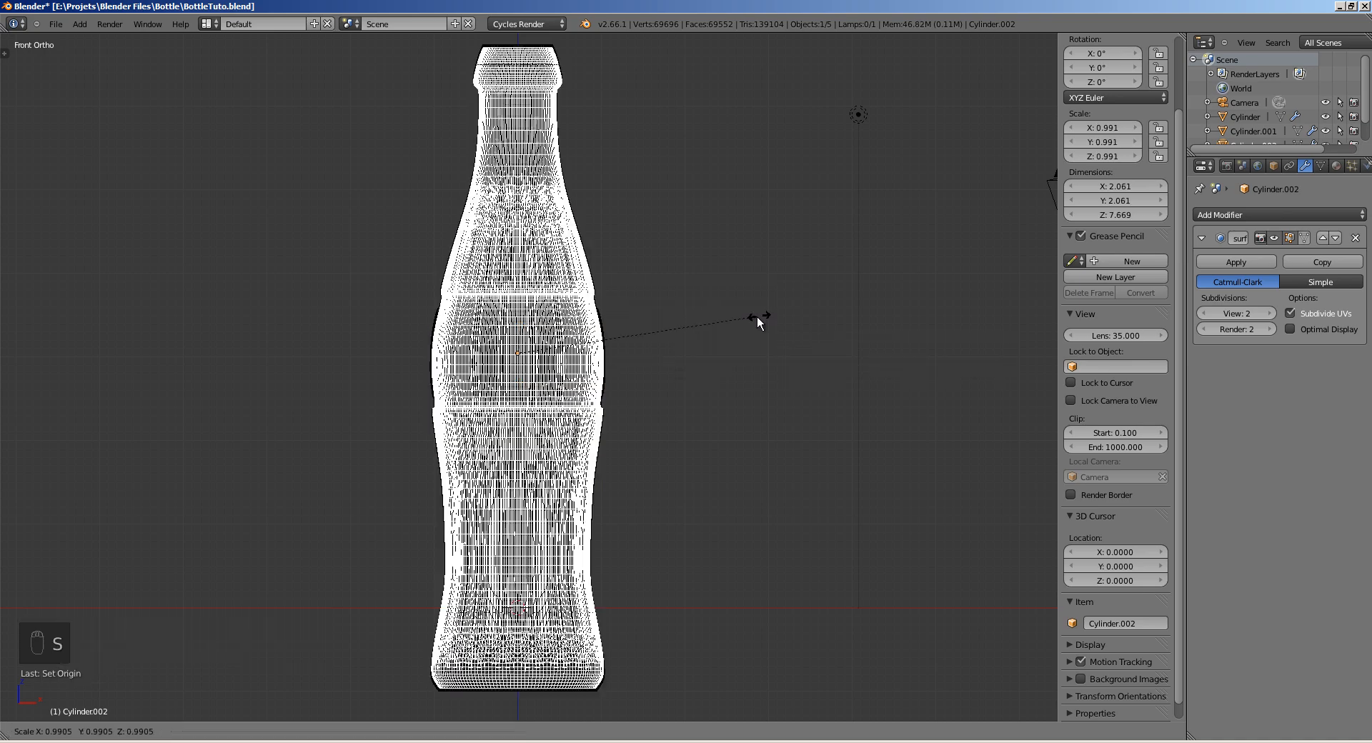
right_click(756, 314)
key("s")
key("shift+z")
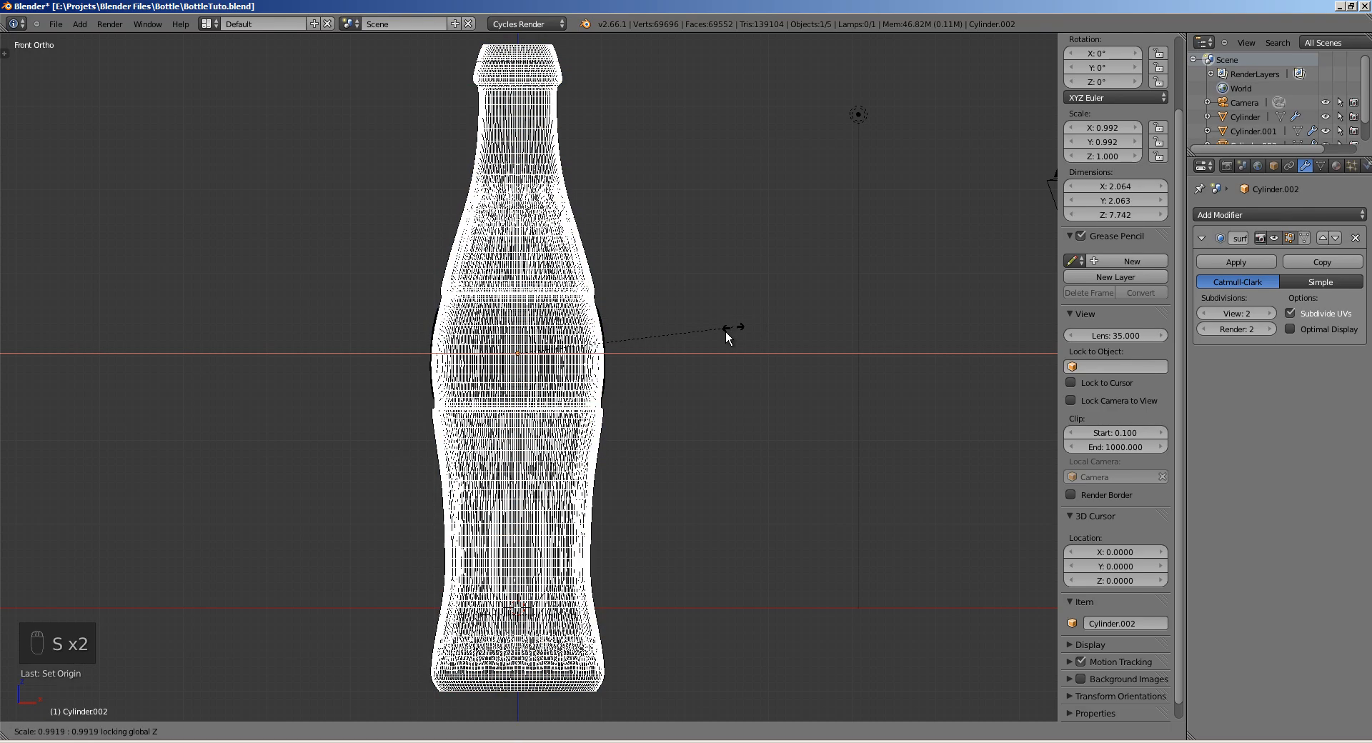
right_click(695, 350)
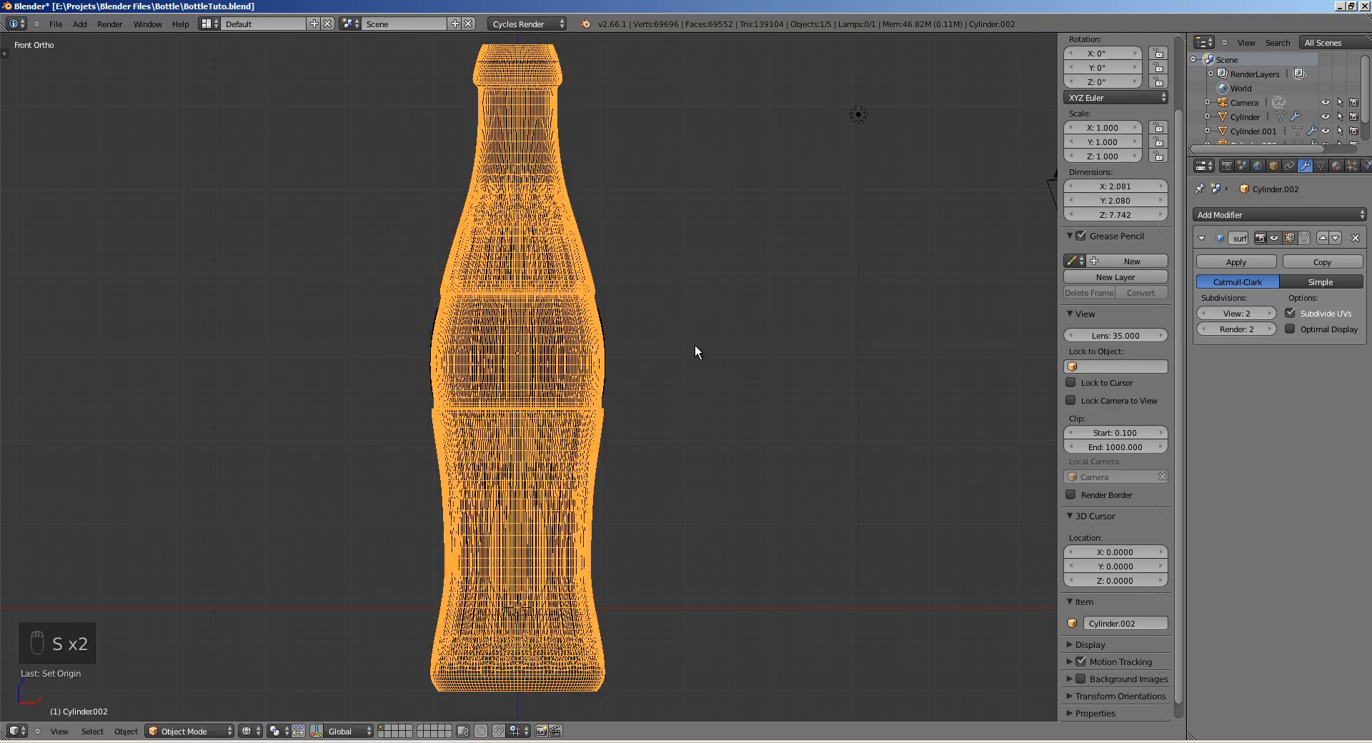
key("s")
right_click(690, 345)
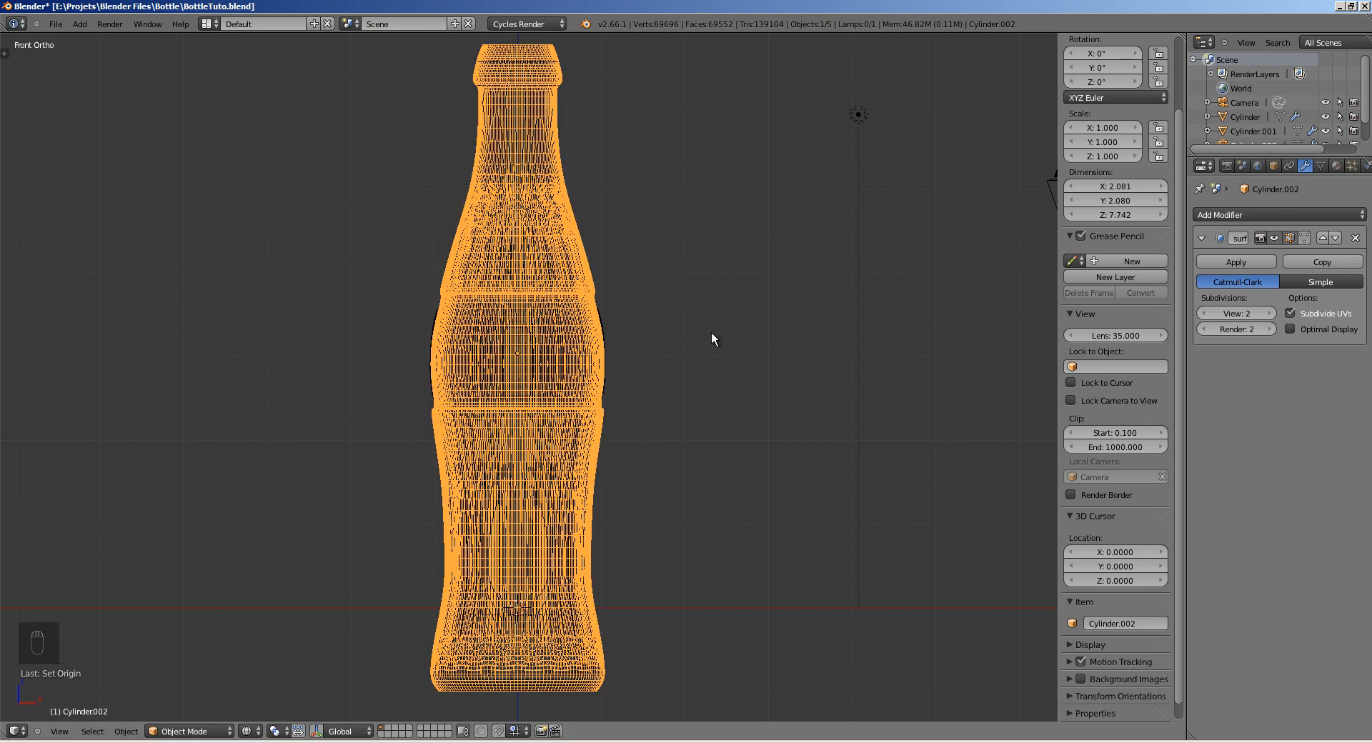
Step: Scale the bottle copy to about 0.923 in X and Y with Z locked, and check its fit at the bottle mouth in solid shading
key("s")
key("shift+z")
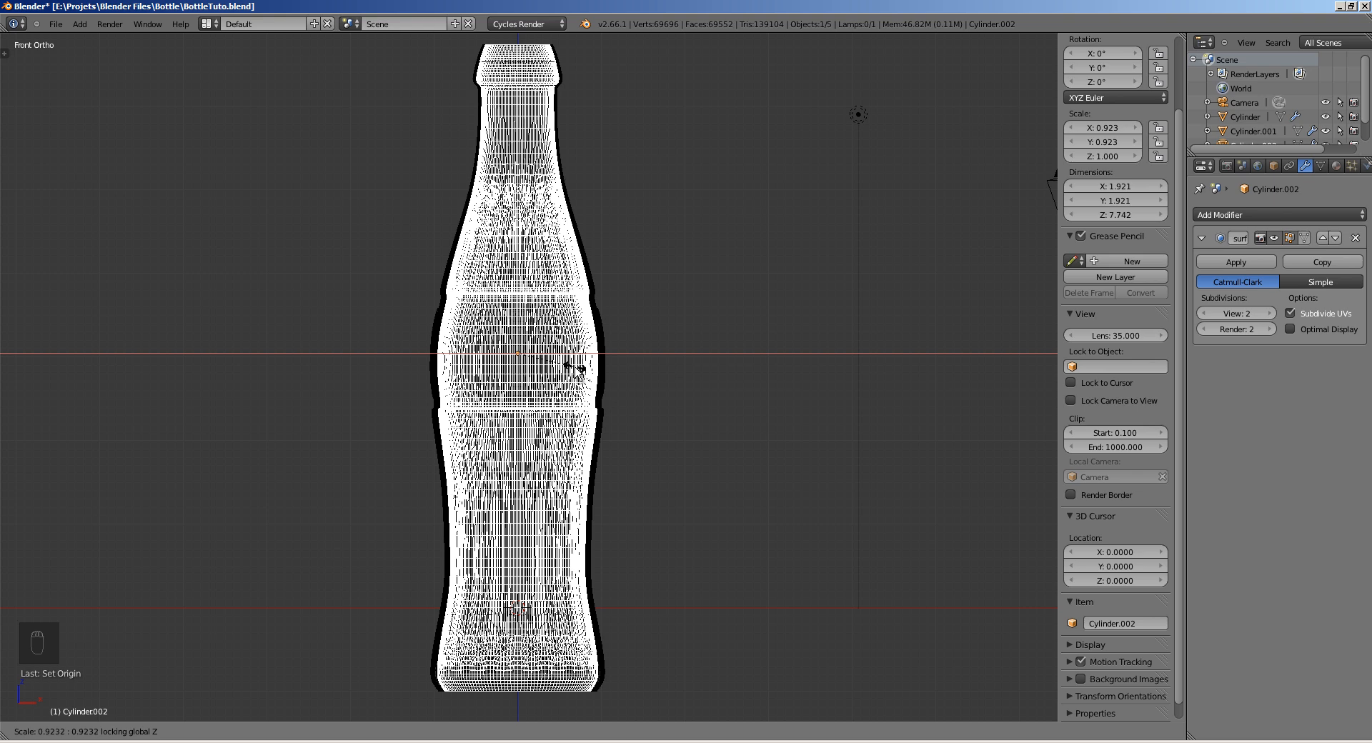
left_click(575, 368)
key("z")
mouse_move(575, 368)
middle_mouse_down()
mouse_move(585, 341)
mouse_move(503, 403)
mouse_move(573, 311)
mouse_move(533, 436)
mouse_move(608, 375)
middle_mouse_up()
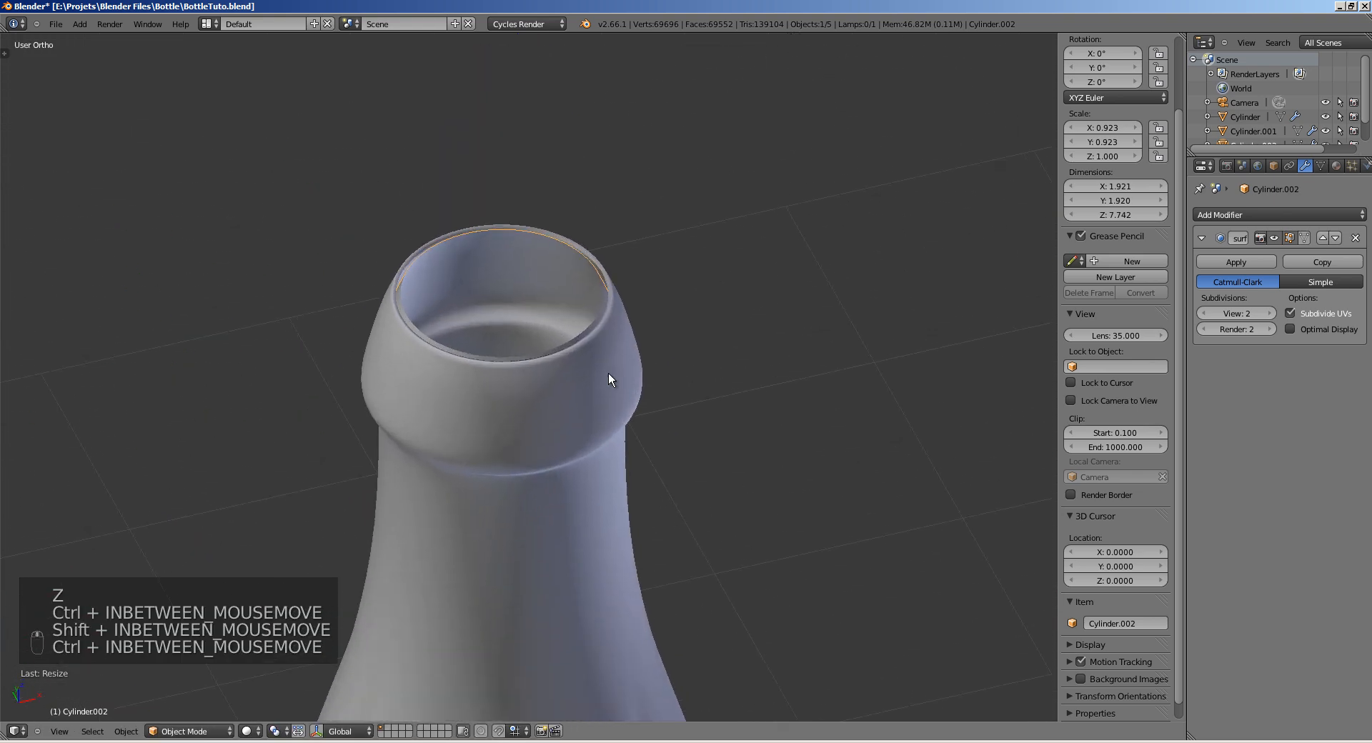
key("g")
right_click(607, 364)
middle_click_drag(592, 431, 582, 410)
Step: Open the inner bottle copy for mesh editing in front wireframe view with face select mode
key("KP_1")
scroll(350, 504, "down", 6)
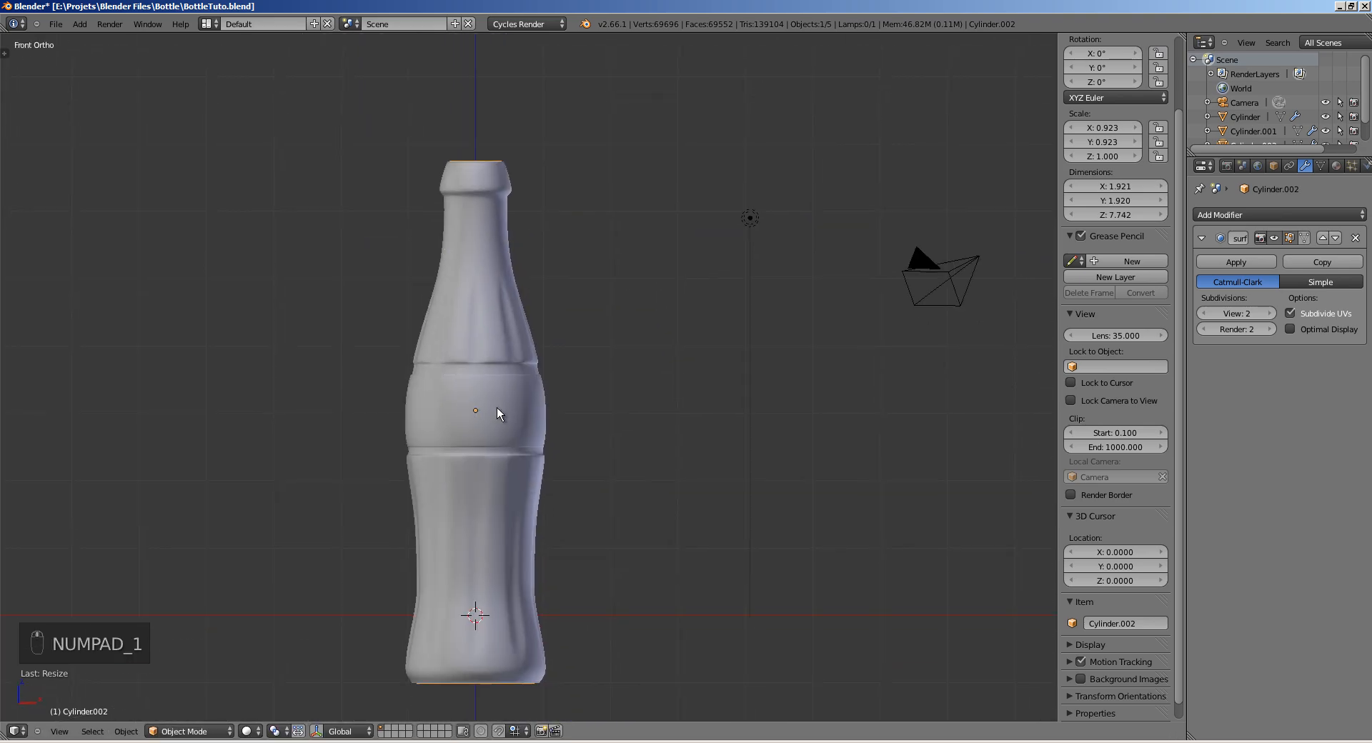
key("z")
middle_click_drag(495, 406, 541, 466, "ctrl")
key("Tab")
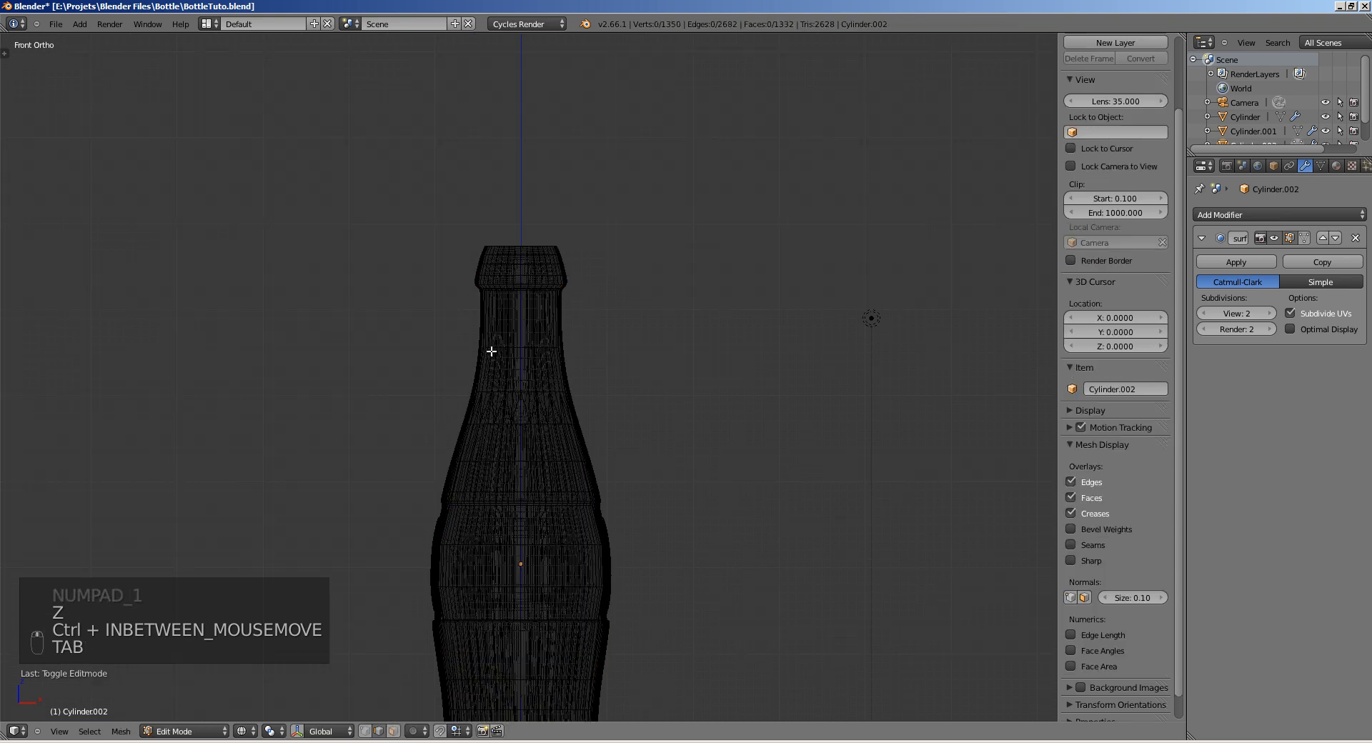
key("ctrl+Tab")
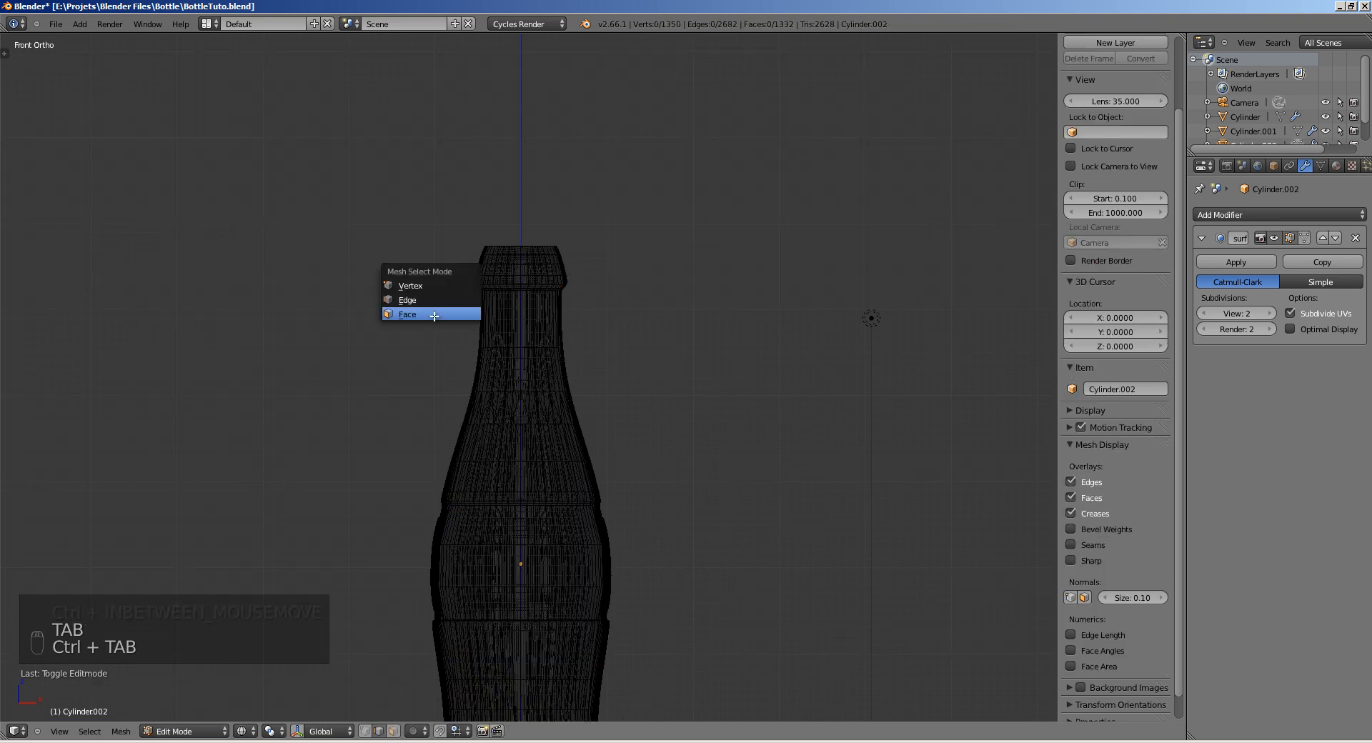
left_click(429, 319)
Step: Delete all faces of the inner copy's mouth, neck and upper shoulder, leaving the part below as the liquid
key("b")
left_click_drag(335, 178, 694, 461)
scroll(667, 343, "down", 4, "shift")
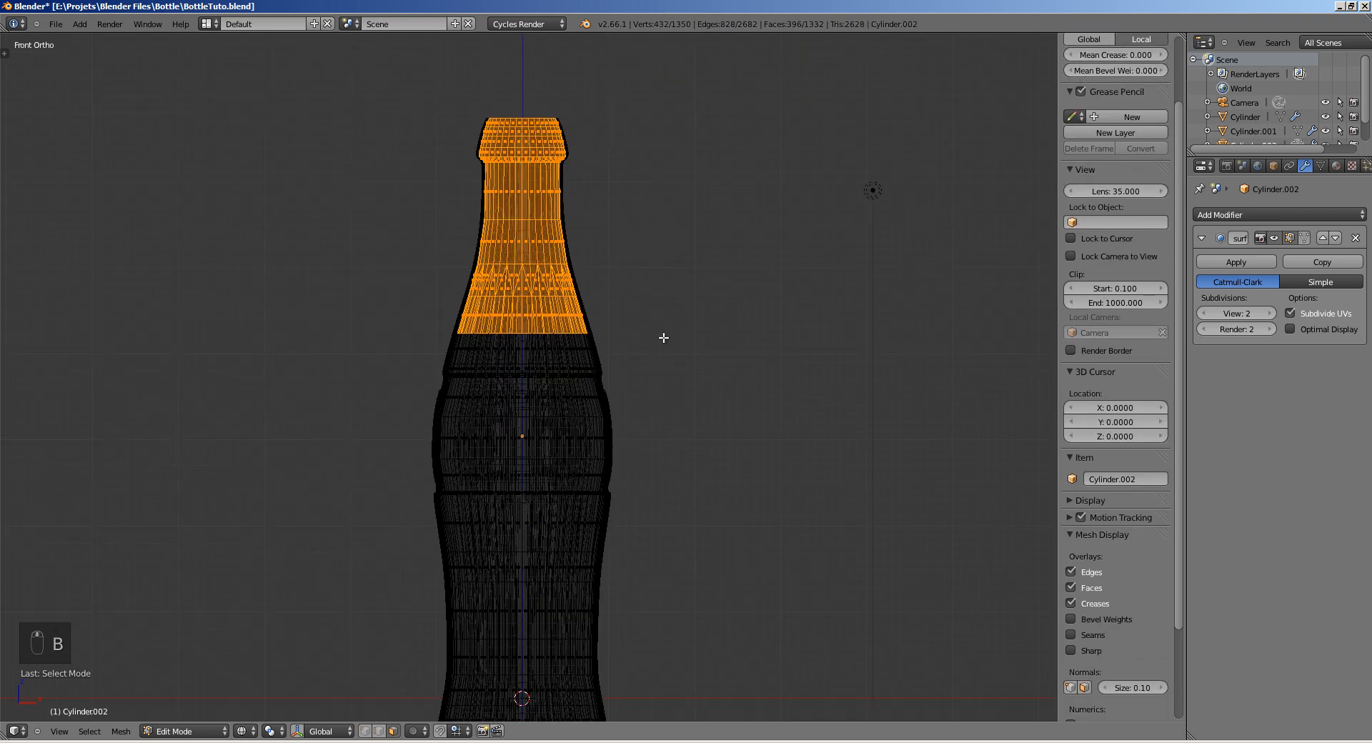
scroll(653, 364, "down", 2, "shift")
key("x")
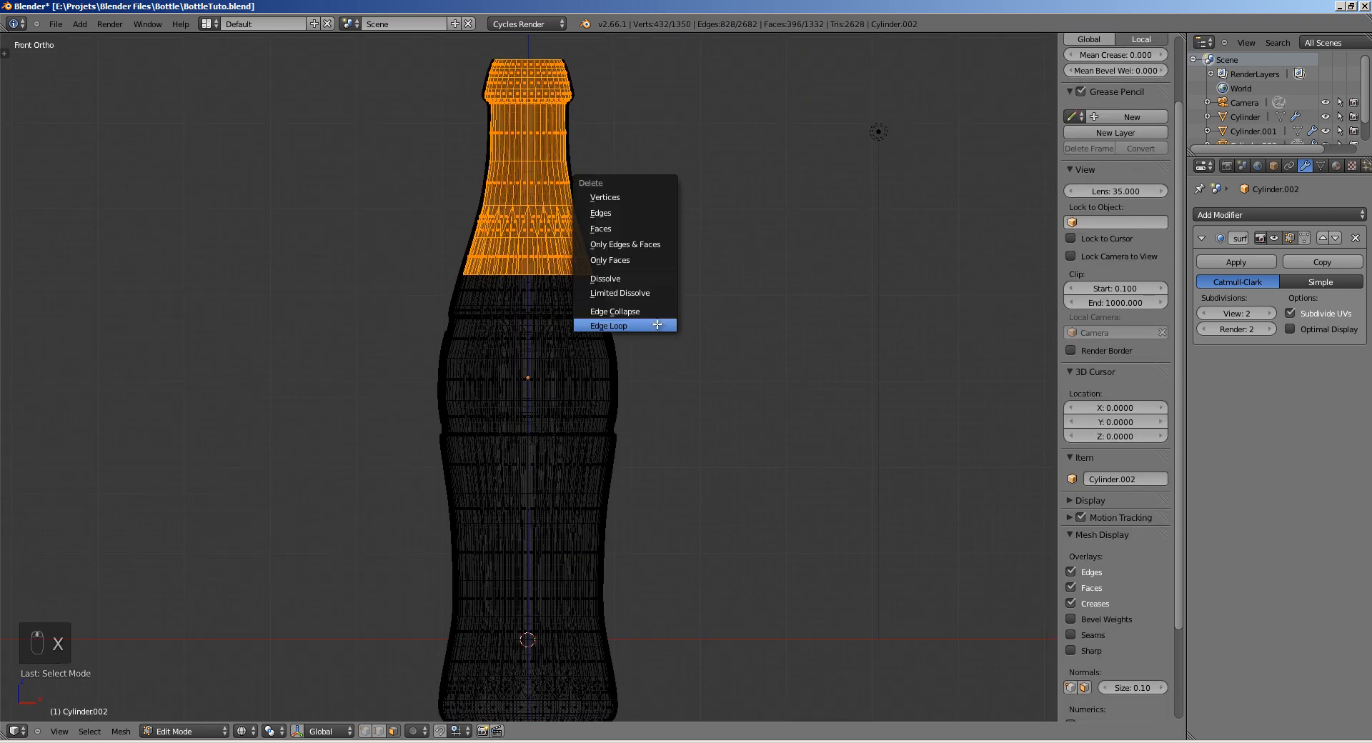
left_click(650, 225)
Step: Leave mesh editing of the inner copy and save the file
key("Tab")
middle_click_drag(564, 300, 617, 268, "shift")
key("ctrl+s")
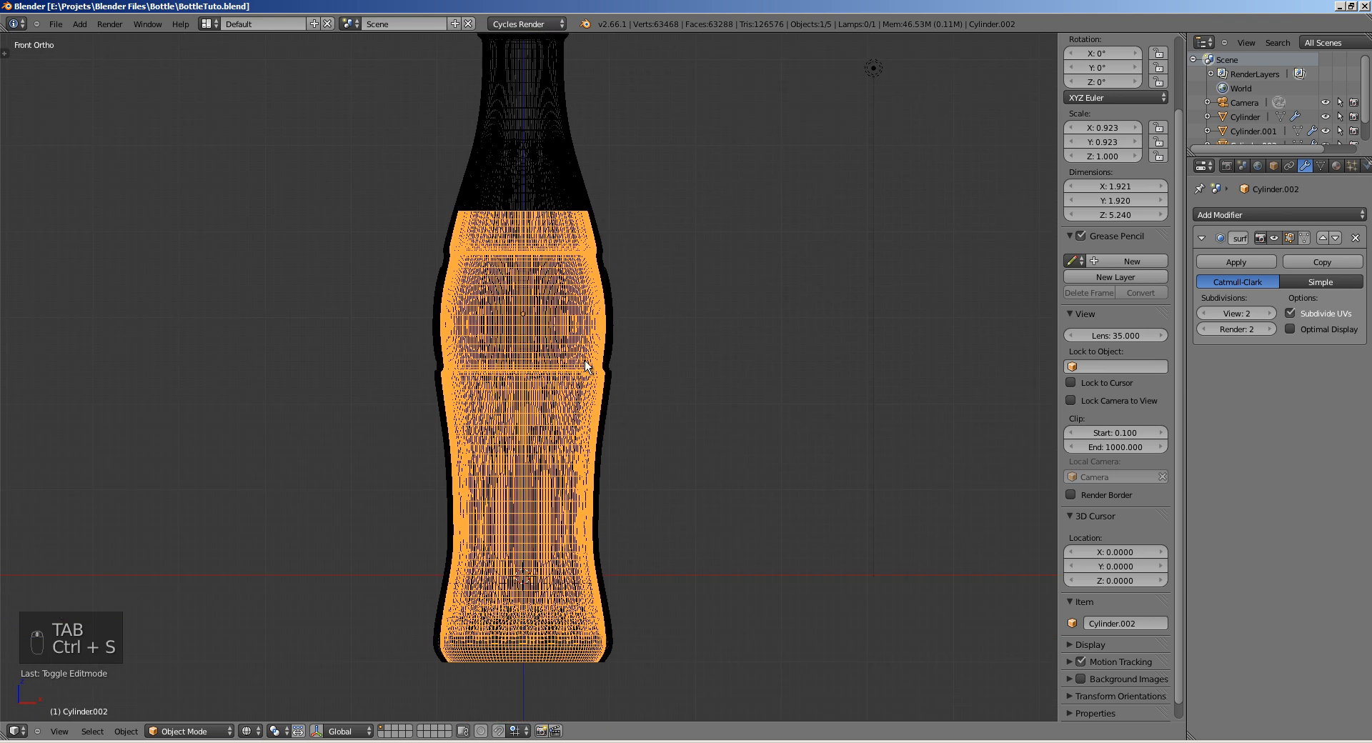
middle_click_drag(536, 124, 537, 199, "shift")
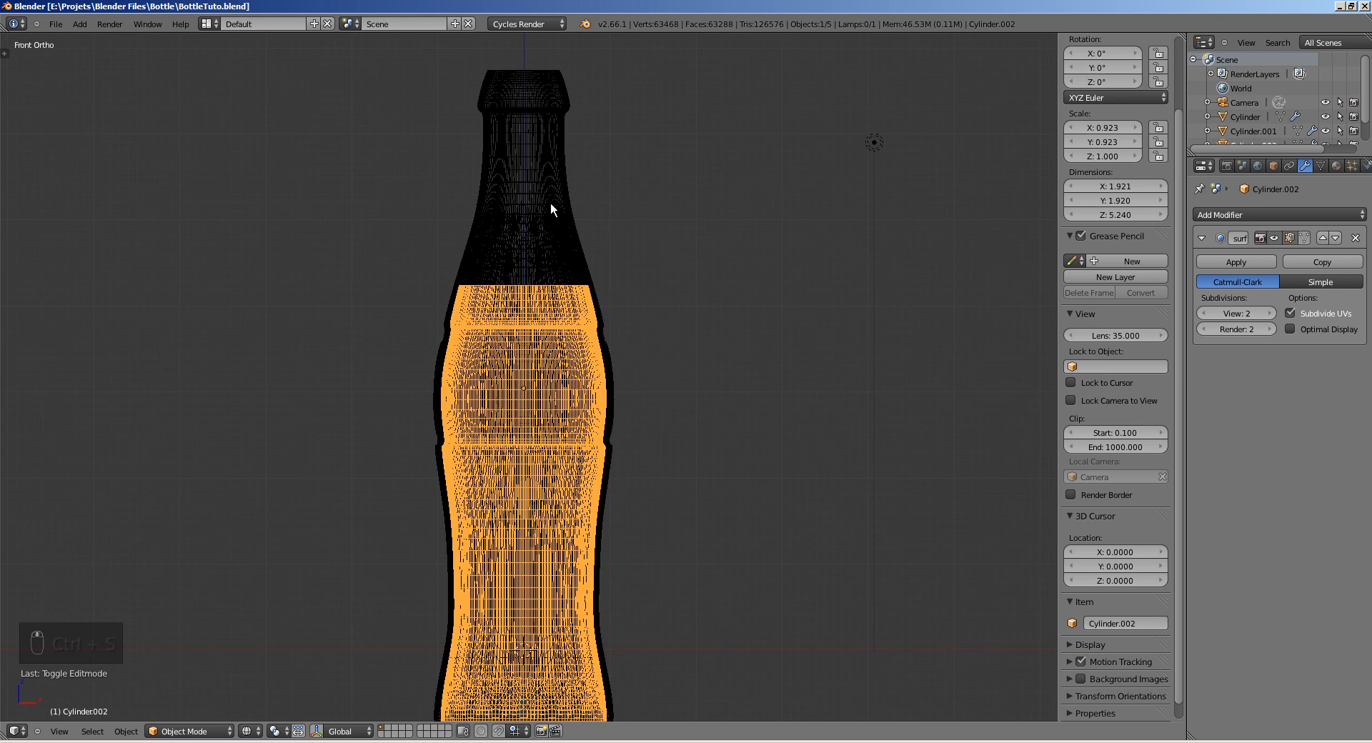
right_click(550, 201)
right_click(557, 293)
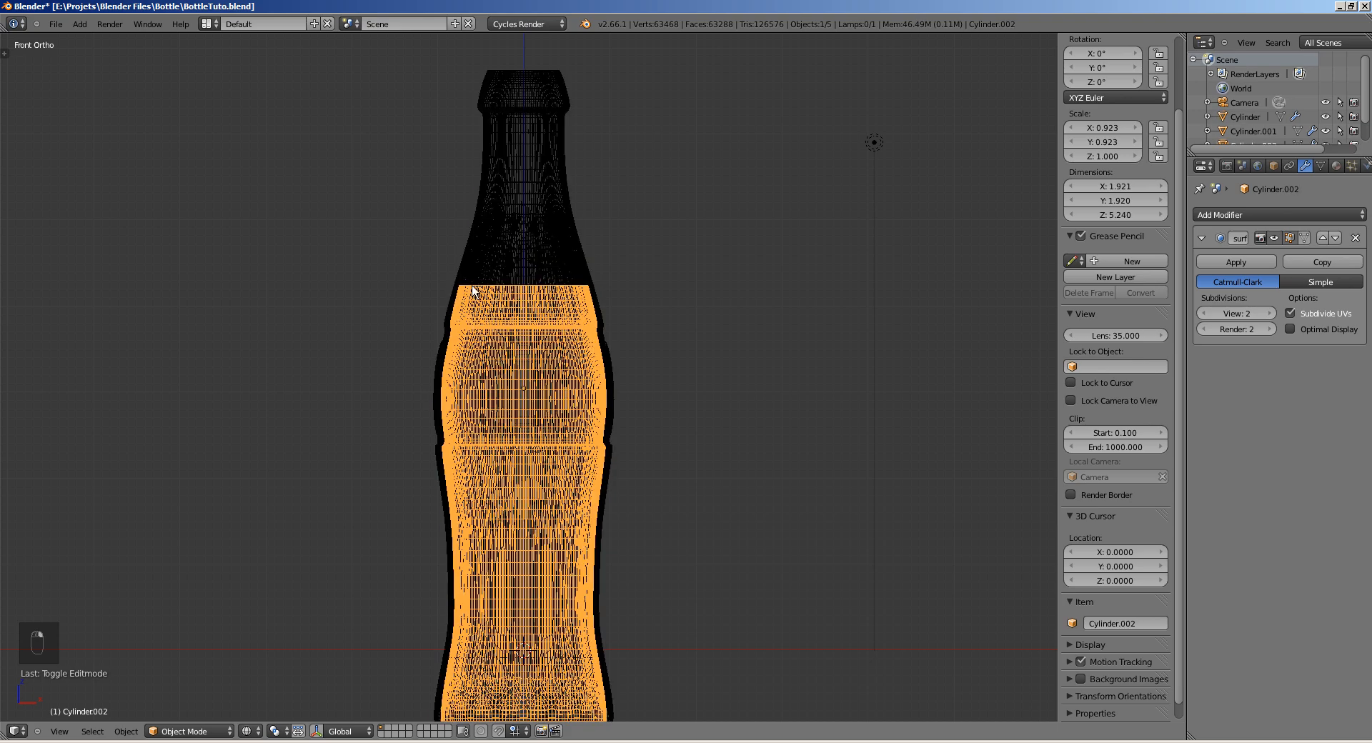
Step: Move the lowest faces of the inner copy up by about 0.04 so its base sits inside the bottle's bottom
middle_click_drag(570, 703, 516, 436, "shift")
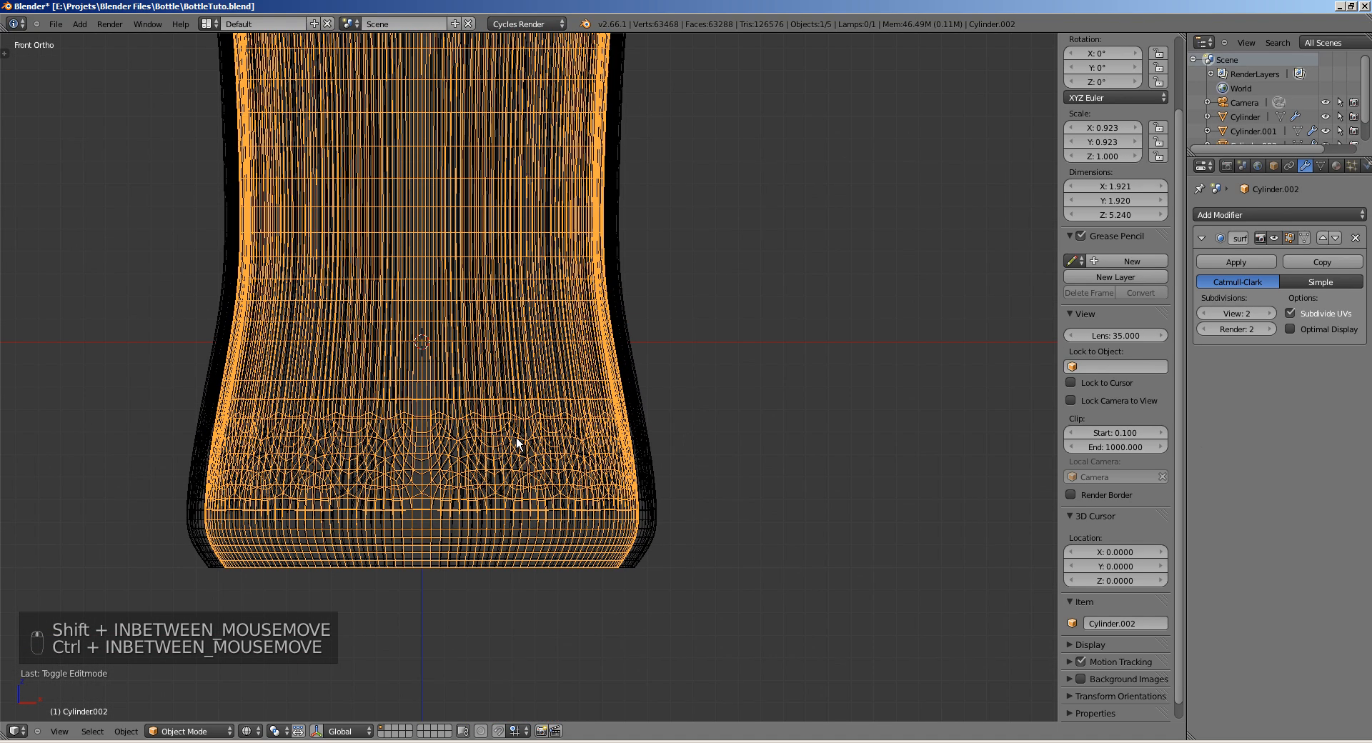
key("Tab")
middle_click_drag(409, 483, 500, 441, "shift")
key("b")
left_click_drag(252, 463, 771, 592)
key("g")
left_click(790, 495)
key("z")
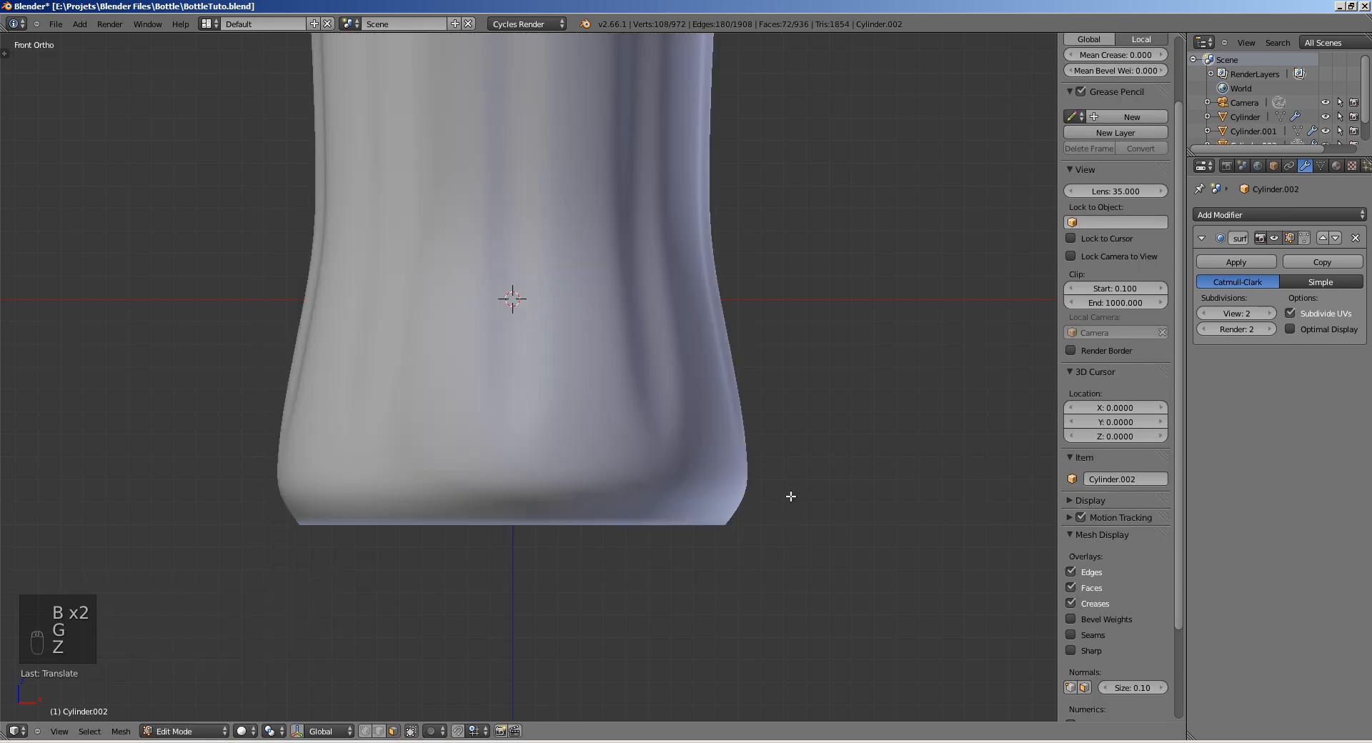
key("z")
key("g")
left_click(789, 502)
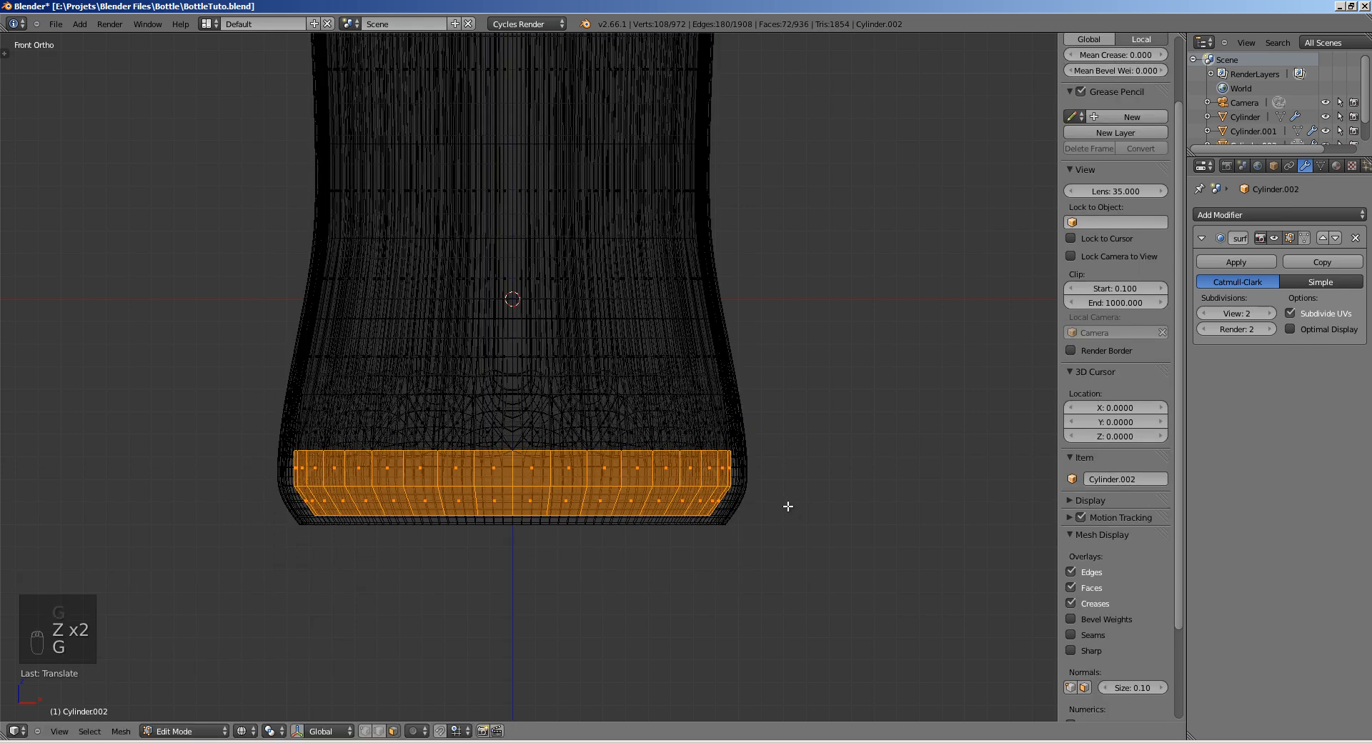
key("a")
key("Tab")
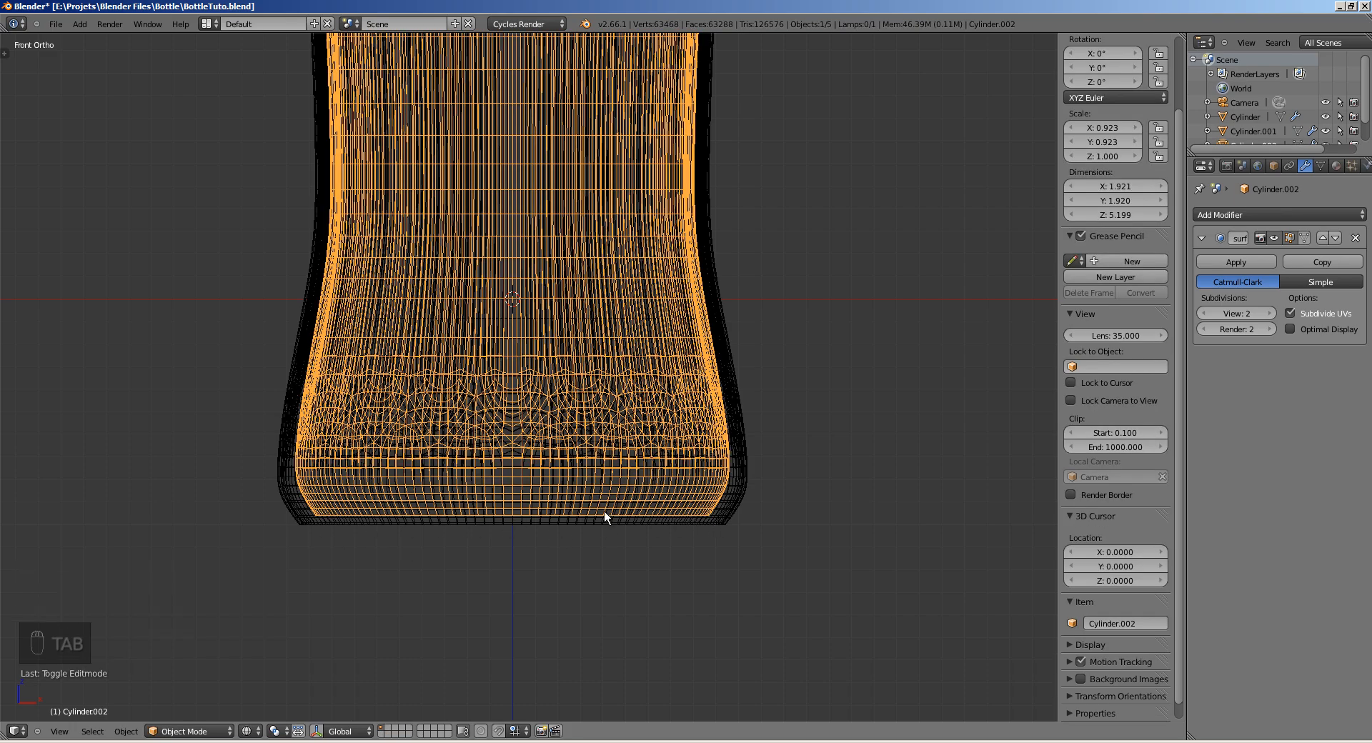
Step: Return to solid shading and select the outer bottle body
middle_click_drag(487, 426, 495, 541, "shift")
mouse_move(495, 541)
middle_mouse_down("ctrl")
mouse_move(510, 282)
mouse_move(551, 251)
mouse_move(537, 394)
mouse_move(529, 338)
middle_mouse_up("ctrl")
key("a")
key("z")
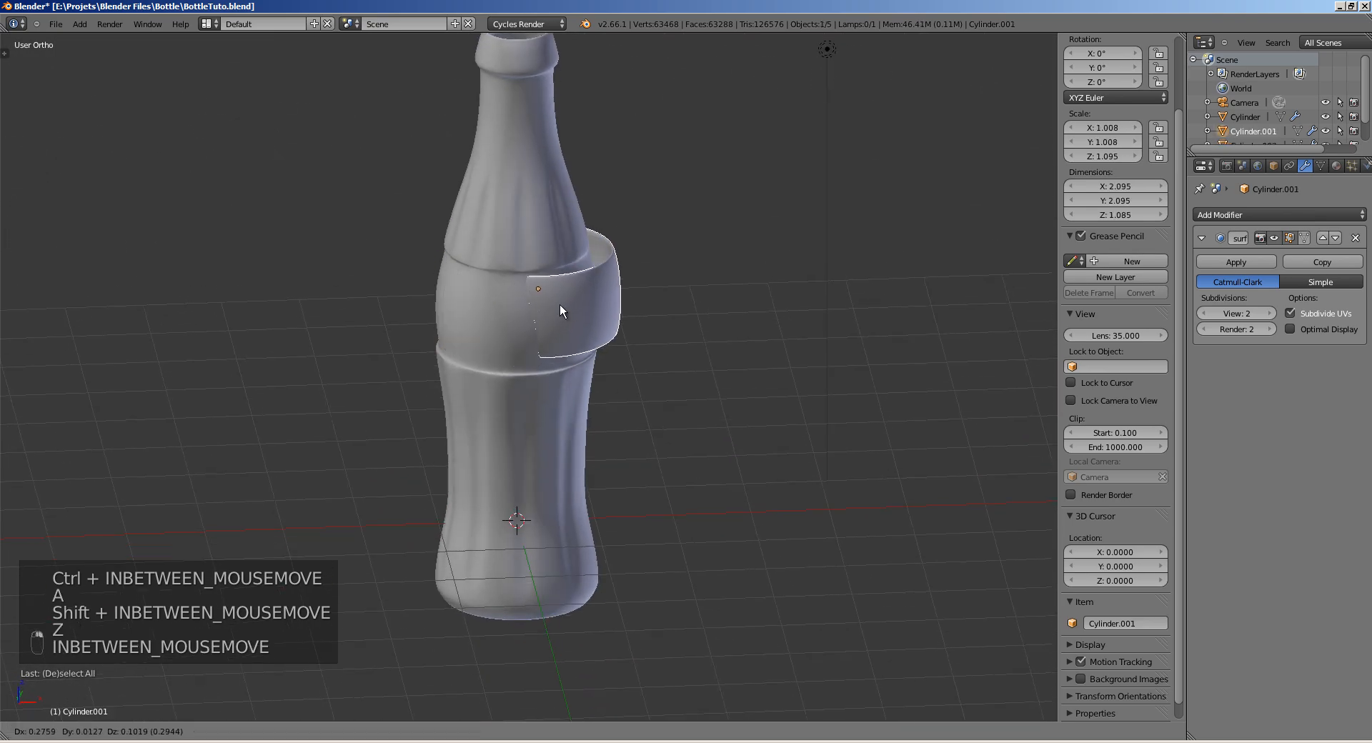
right_click(574, 255)
middle_click_drag(608, 227, 618, 350, "shift")
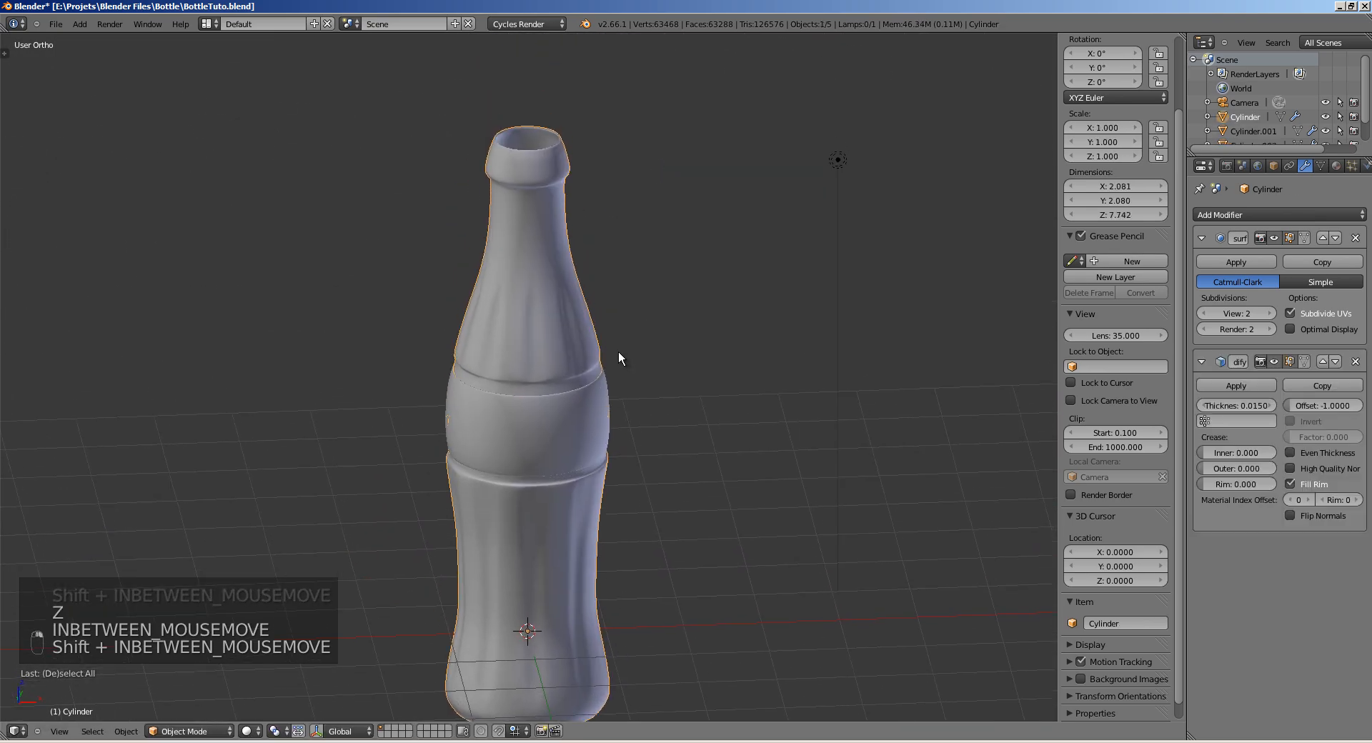
Step: Save the current state over BottleTuto.blend
key("ctrl+s")
left_click(620, 349)
middle_click_drag(620, 402, 600, 379)
key("ctrl+s")
left_click(601, 379)
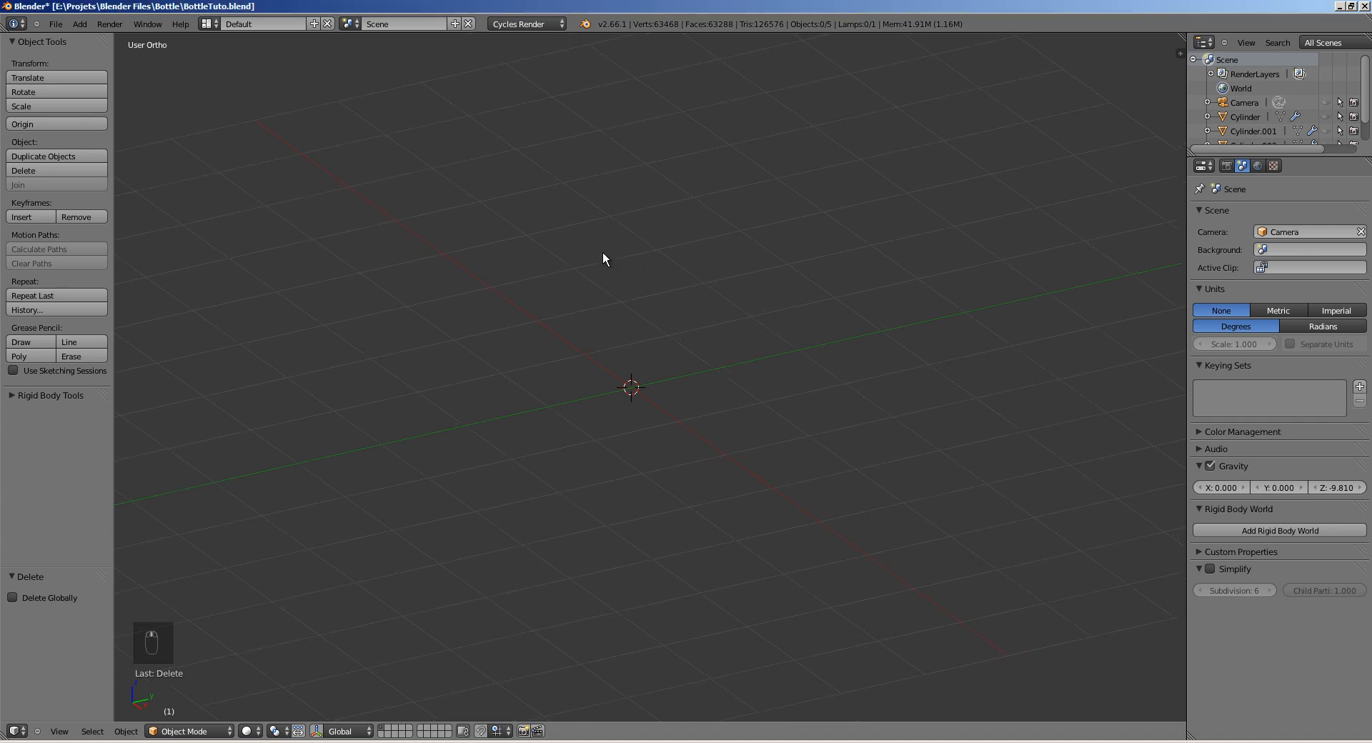
Step: Add a mesh cylinder with 60 vertices, radius 1 and depth 2 at the scene's centre on the empty layer
key("shift+a")
mouse_move(620, 255)
left_click(661, 328)
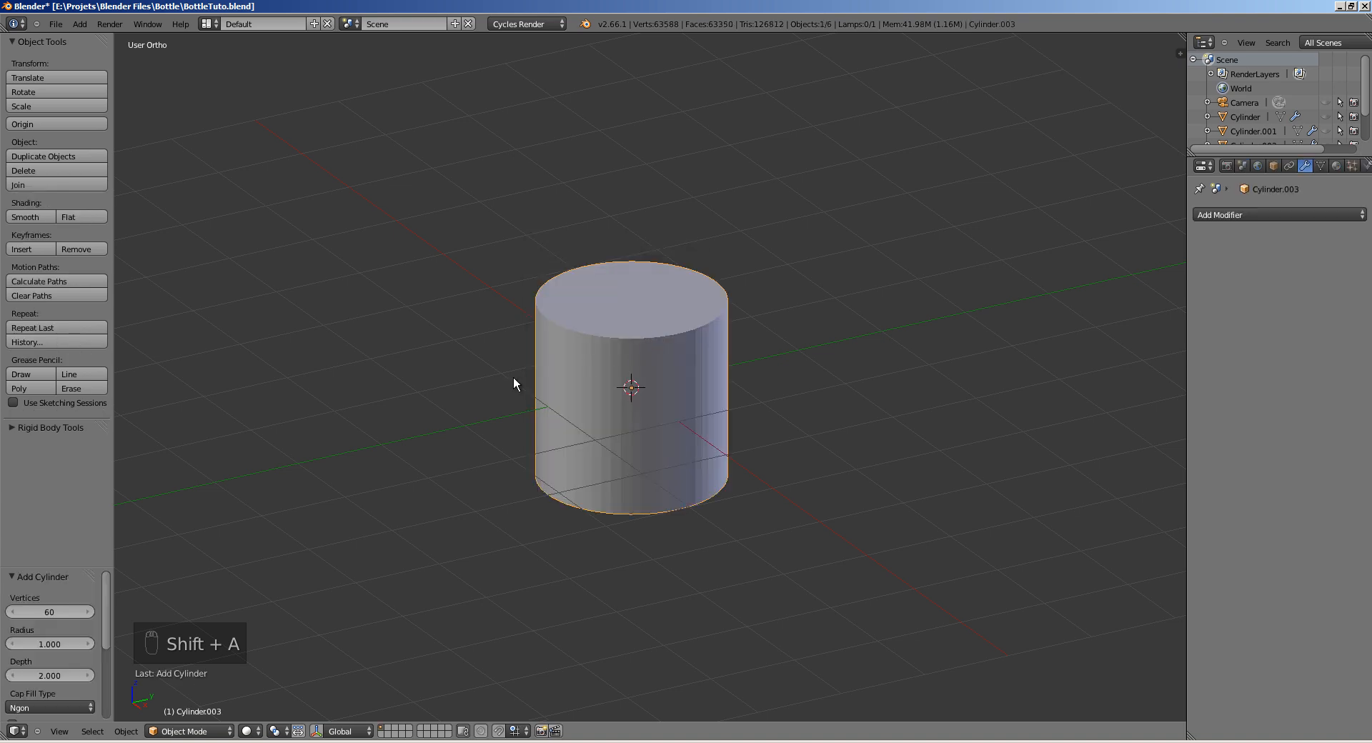
left_click(52, 609)
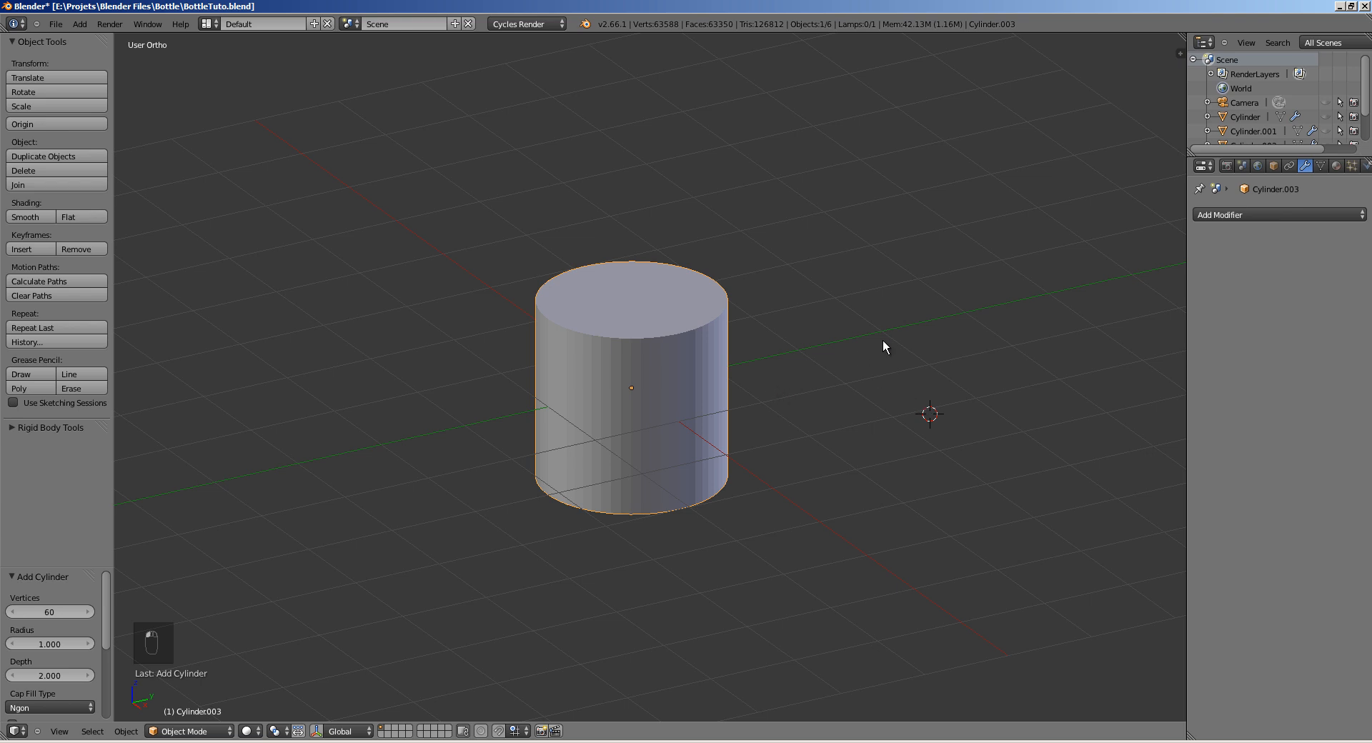
Step: Flatten the cylinder along Z to about 0.07 of its height and adjust the resulting thin disc's thickness
key("s")
key("z")
left_click(646, 396)
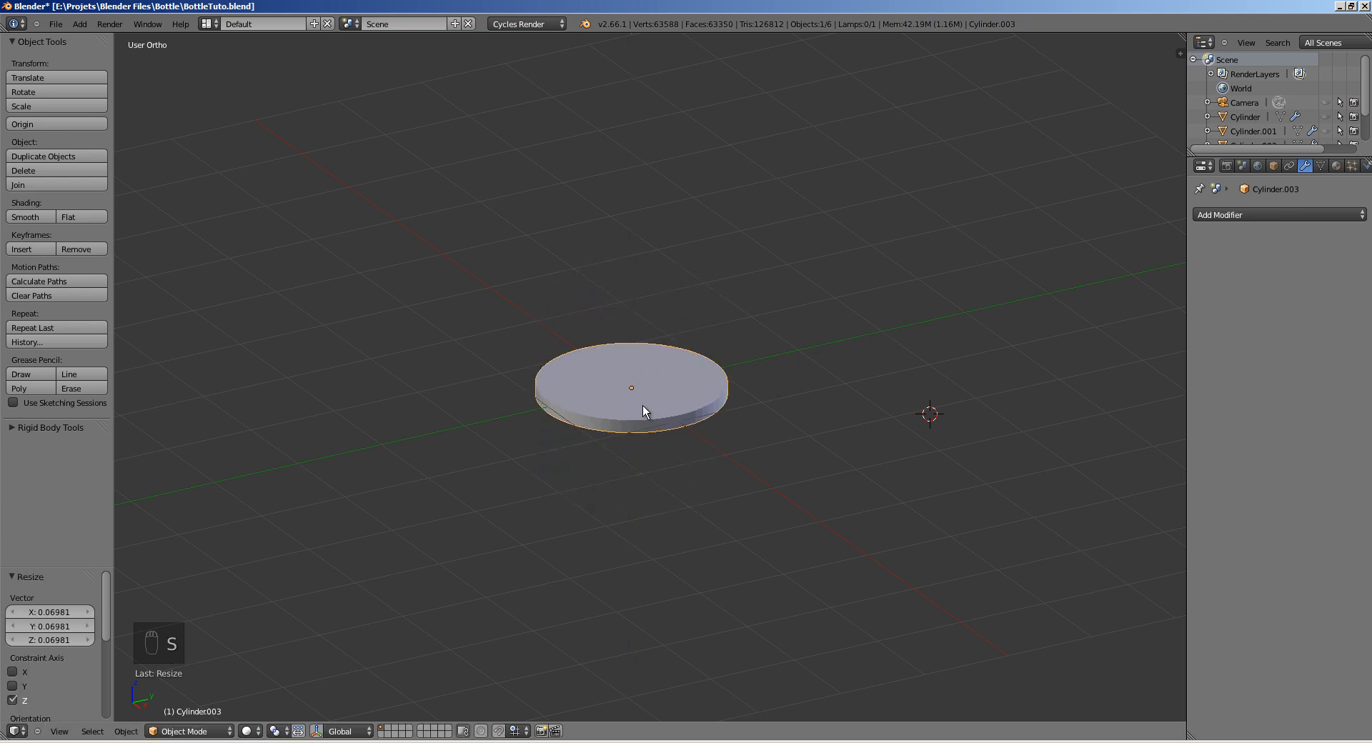
middle_click_drag(832, 357, 740, 406, "ctrl")
key("s")
key("z")
left_click(744, 419)
Step: Fine-tune the disc's thickness in edit mode by scaling the whole mesh along Z
key("Tab")
middle_click_drag(740, 406, 646, 468, "ctrl")
middle_click_drag(647, 468, 649, 453)
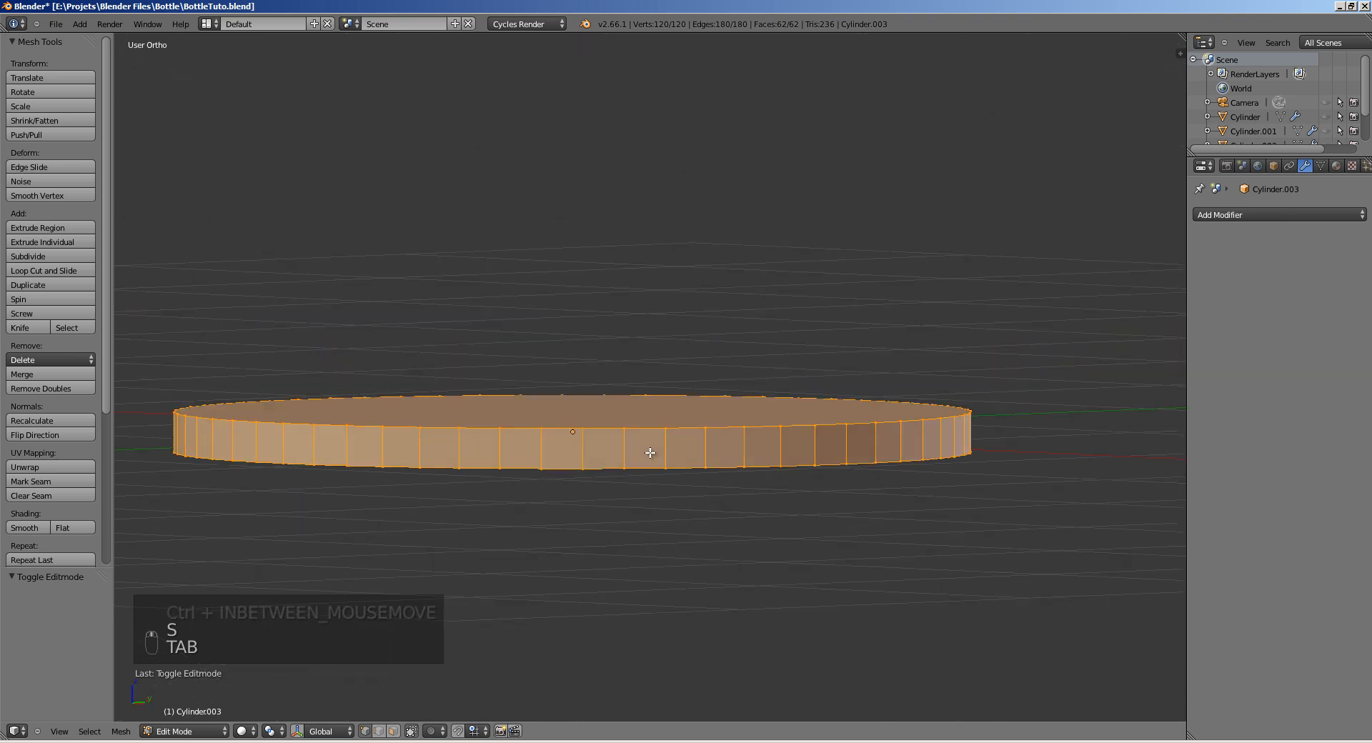
key("s")
key("z")
left_click(602, 456)
key("s")
key("z")
left_click(612, 464)
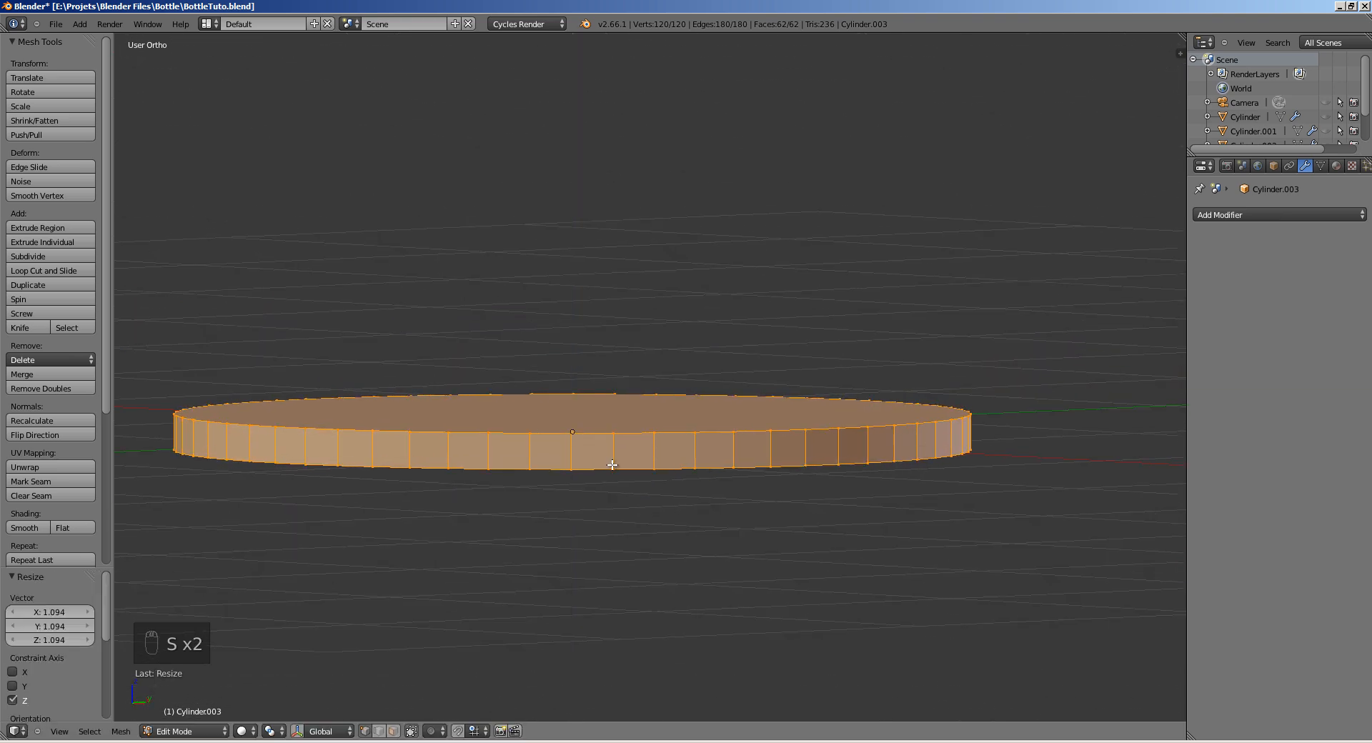
mouse_move(611, 447)
middle_mouse_down()
mouse_move(584, 444)
mouse_move(532, 474)
mouse_move(536, 503)
mouse_move(622, 480)
mouse_move(628, 429)
mouse_move(625, 450)
mouse_move(585, 448)
middle_mouse_up()
key("s")
key("z")
right_click(633, 476)
key("s")
key("z")
left_click(562, 505)
Step: In face select mode, extrude the disc's top face up by about 0.06 and scale it slightly inward
key("Tab")
key("Tab")
key("ctrl+Tab")
left_click(561, 471)
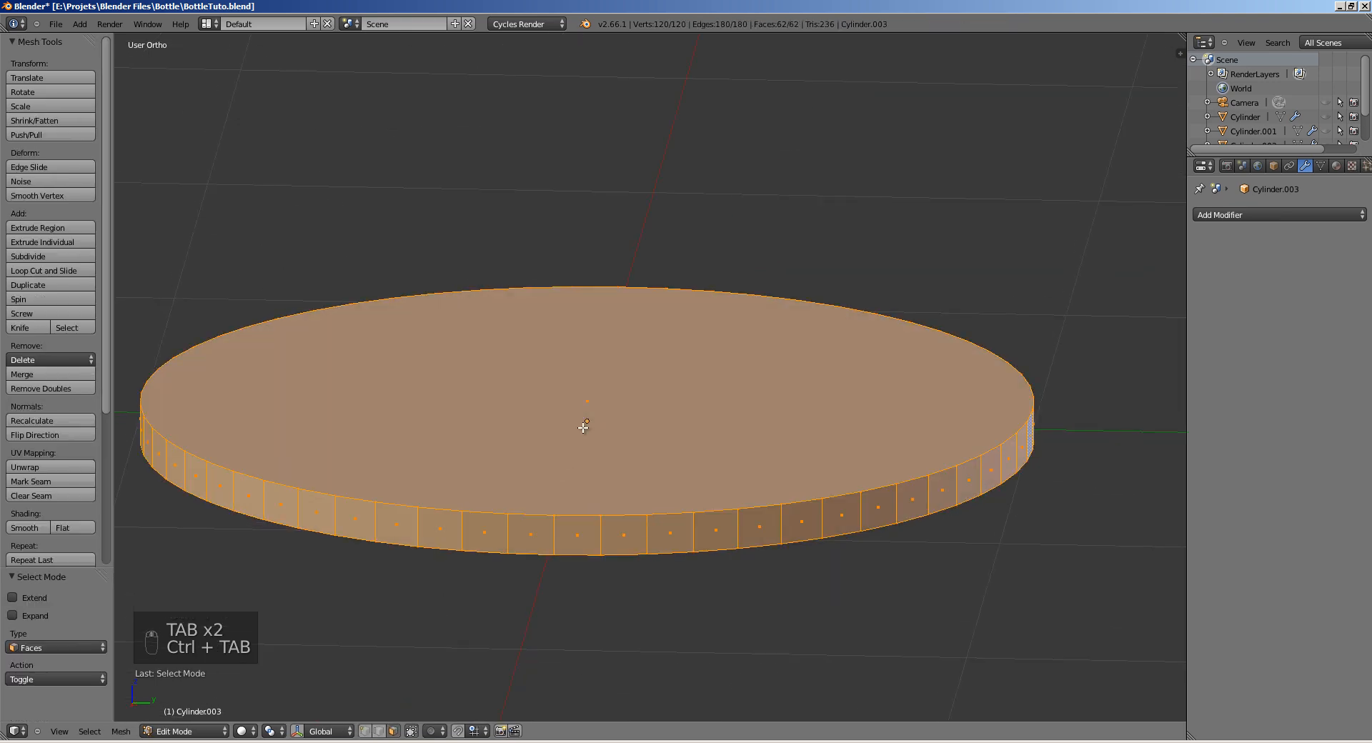
right_click(587, 426)
key("e")
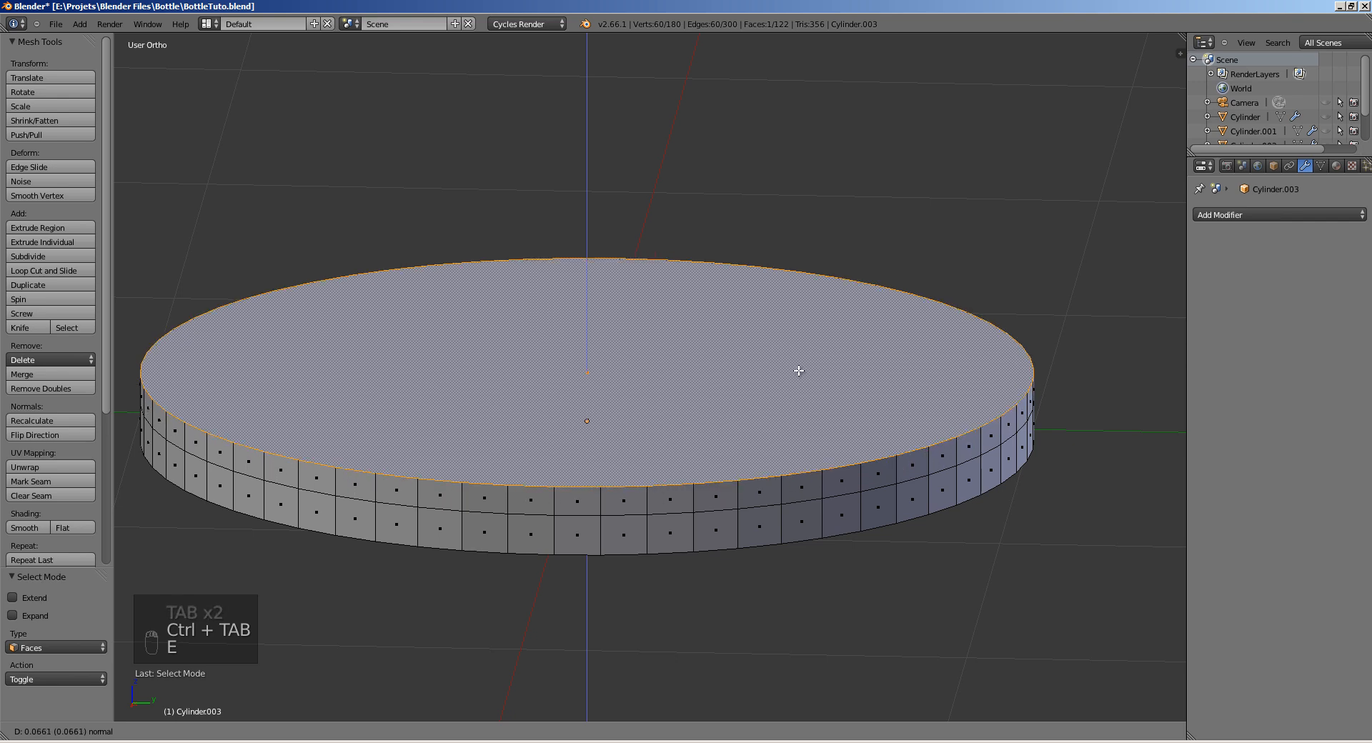
left_click(793, 378)
key("s")
left_click(786, 373)
Step: Extrude the top face up by about 0.043 and 0.033, scaling it inward to about 0.92 and 0.89
key("e")
left_click(790, 353)
key("s")
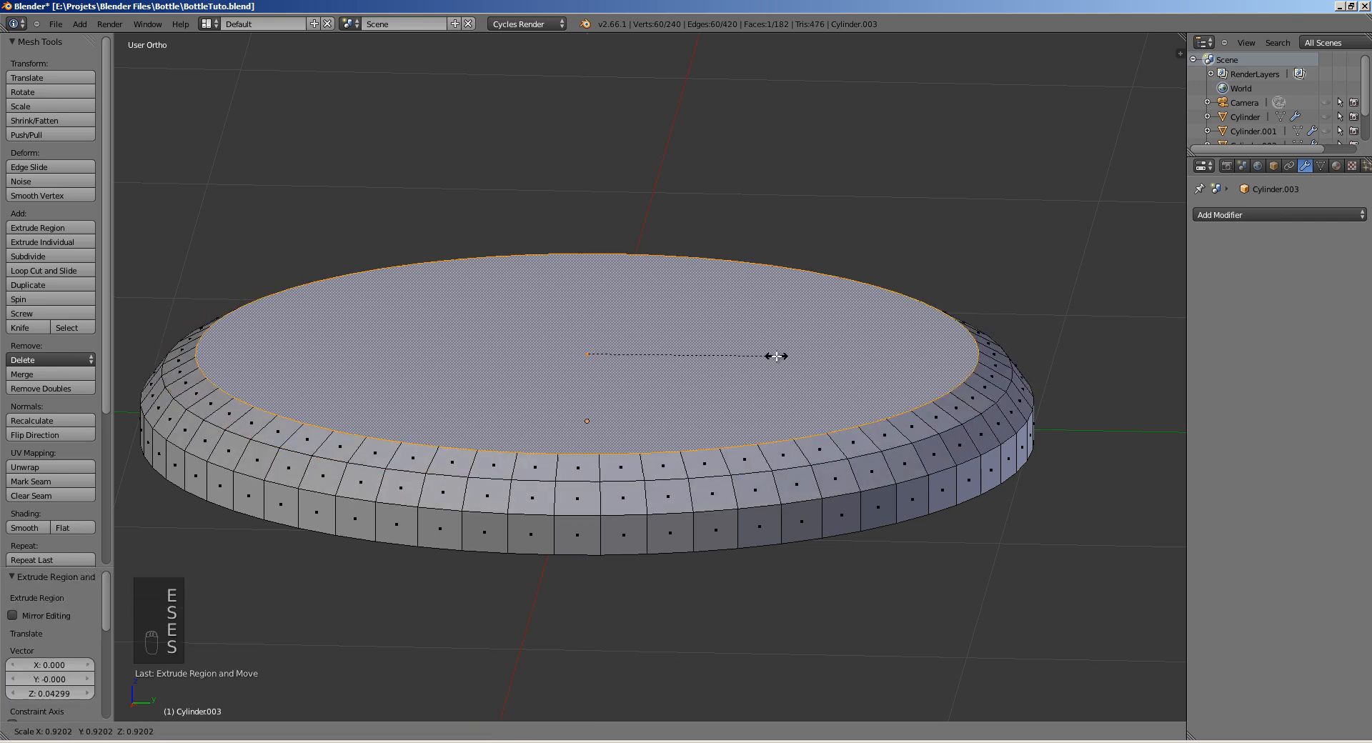
left_click(778, 355)
key("e")
left_click(781, 341)
key("s")
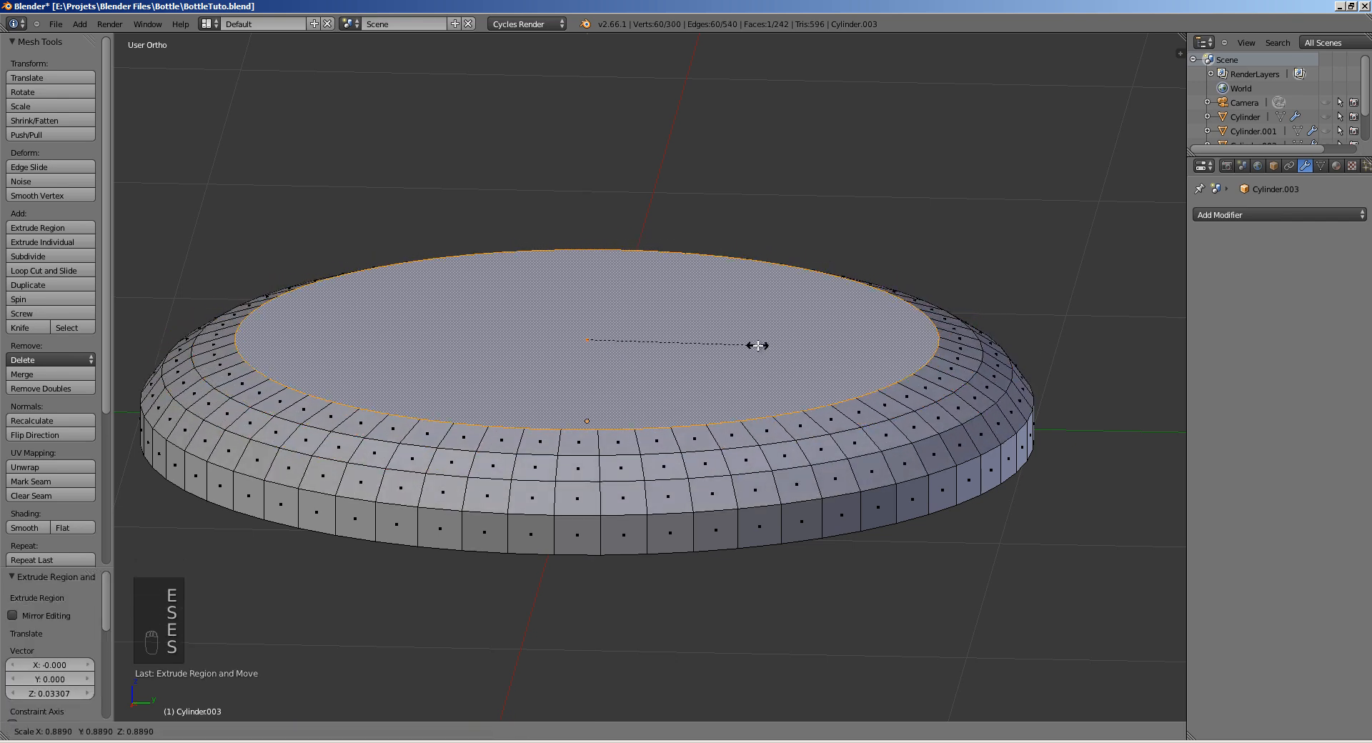
left_click(754, 346)
Step: In edge select mode, scale the two intermediate edge loops of the sloped rim slightly outward to round its profile
key("ctrl+Tab")
left_click(619, 455)
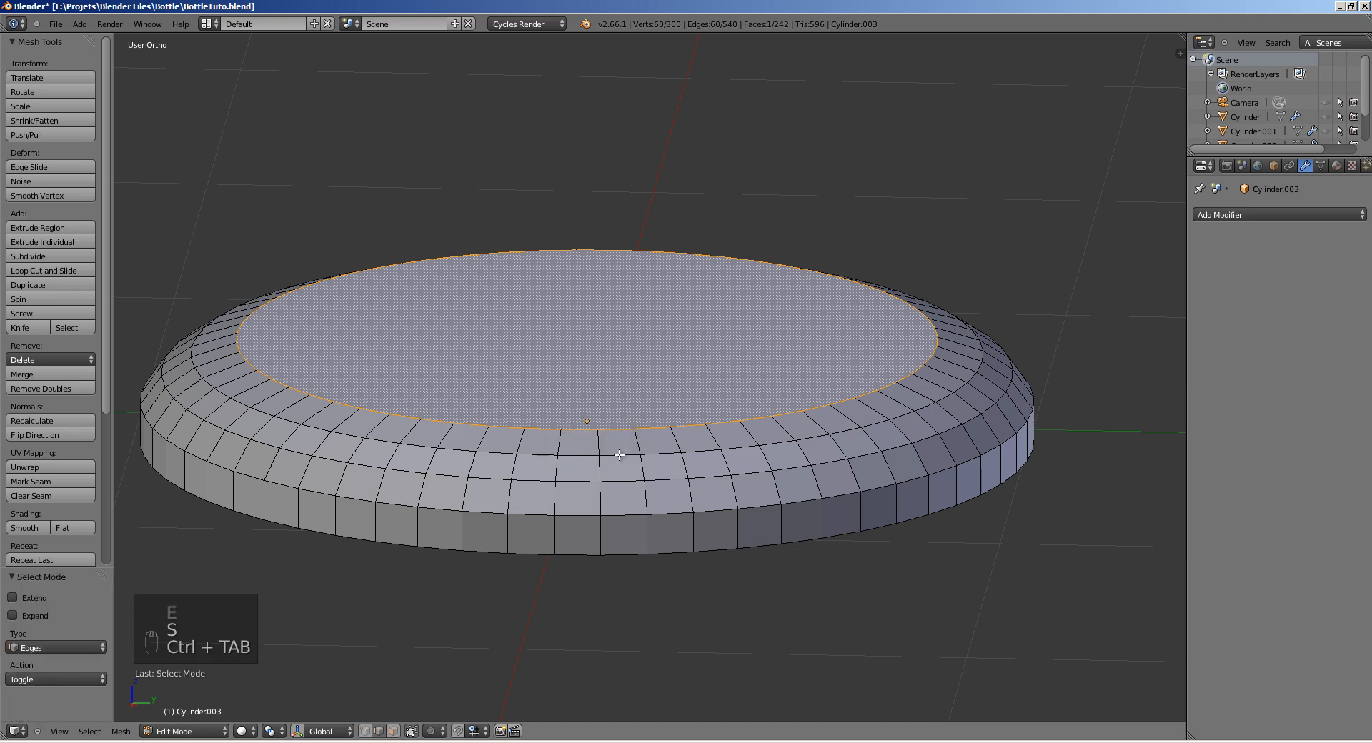
key("a")
right_click(631, 483, "alt+shift")
key("s")
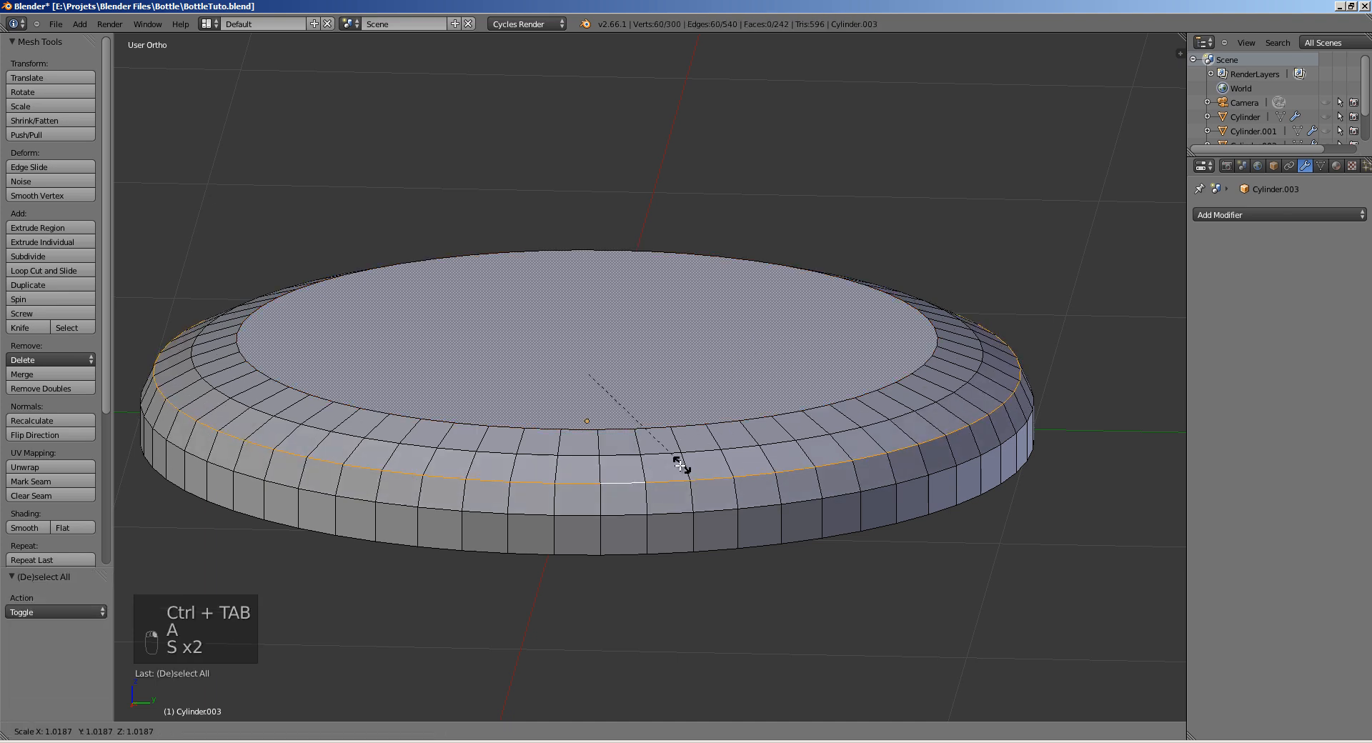
left_click(682, 468)
key("a")
right_click(638, 457, "alt+shift")
key("s")
left_click(659, 457)
key("a")
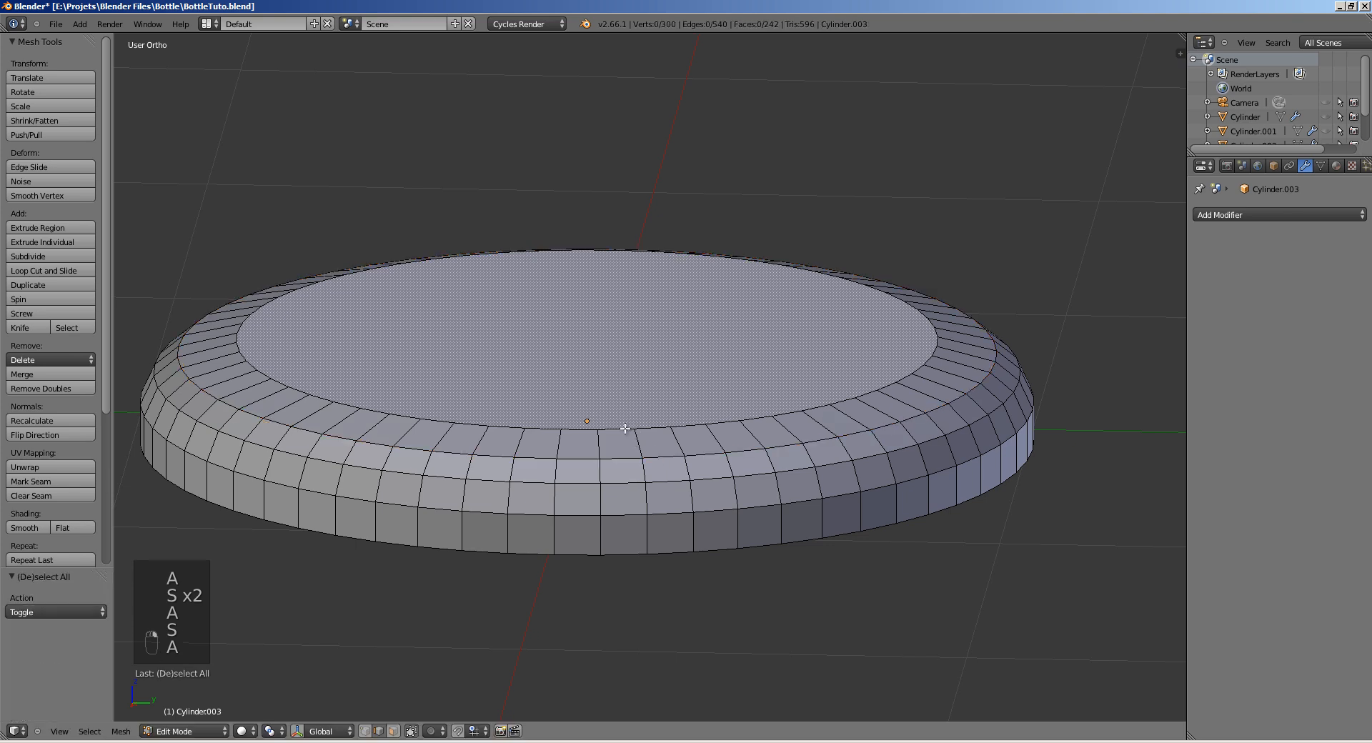
Step: Scale the top edge loop slightly outward, adjust its height along Z, and return to object mode
right_click(626, 432, "alt")
key("s")
left_click(671, 431)
key("g")
key("z")
left_click(674, 426)
key("Tab")
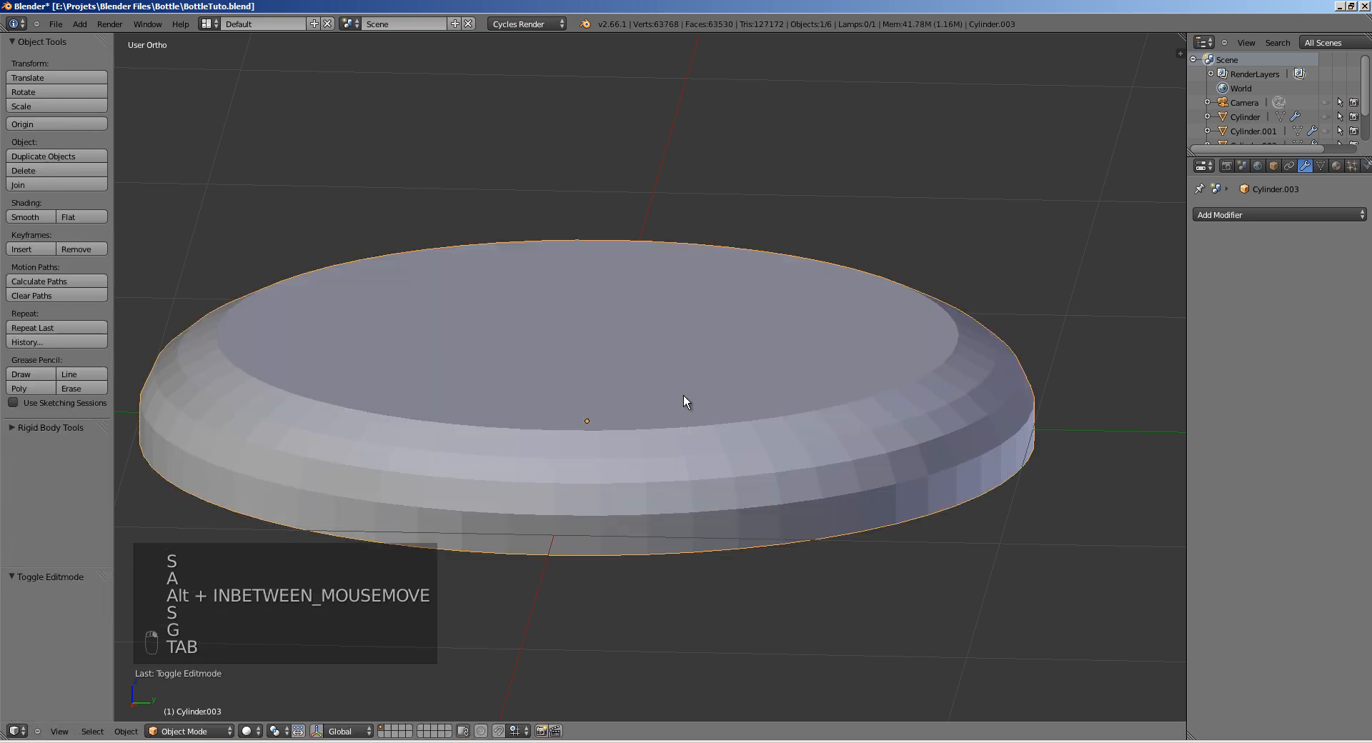
Step: Smooth the cap with a Catmull-Clark Subdivision Surface modifier at 2 viewport subdivisions and smooth shading
scroll(682, 392, "down", 3)
left_click(1228, 214)
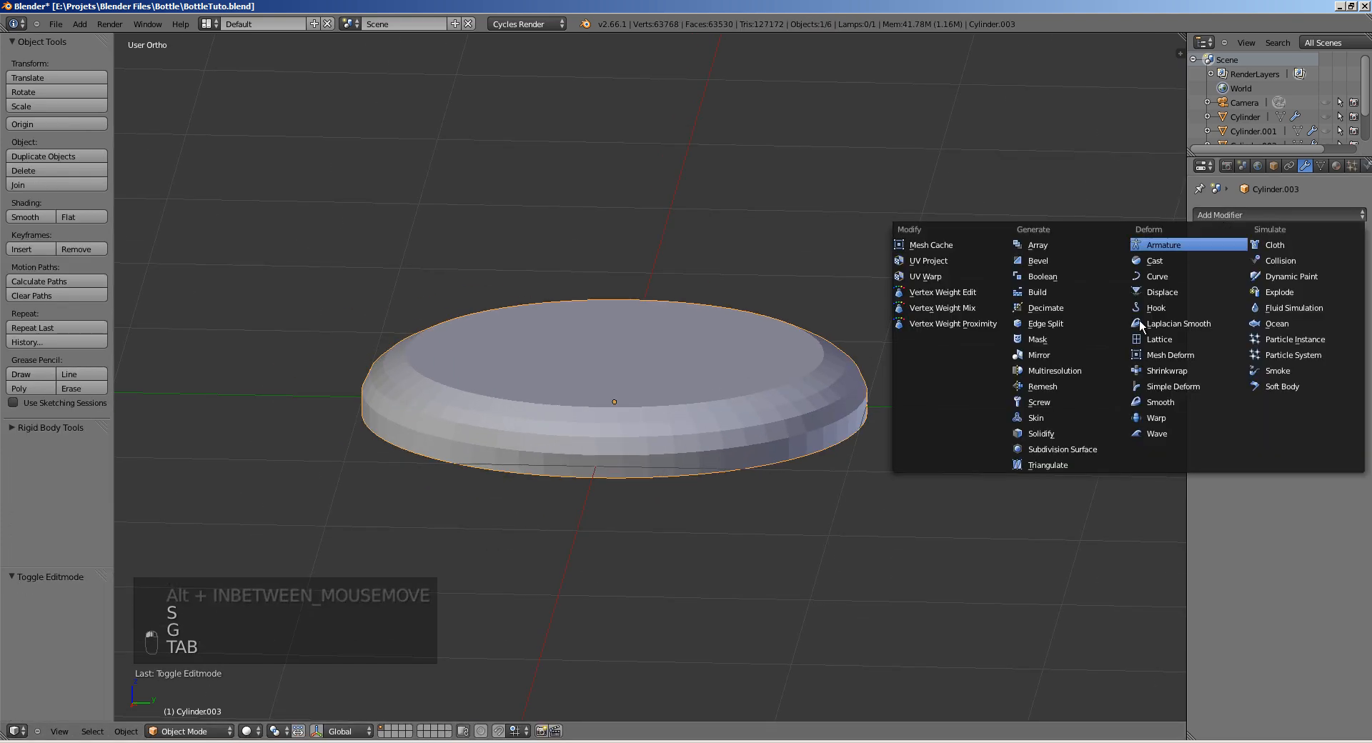
left_click(1058, 433)
middle_click_drag(1001, 434, 748, 396)
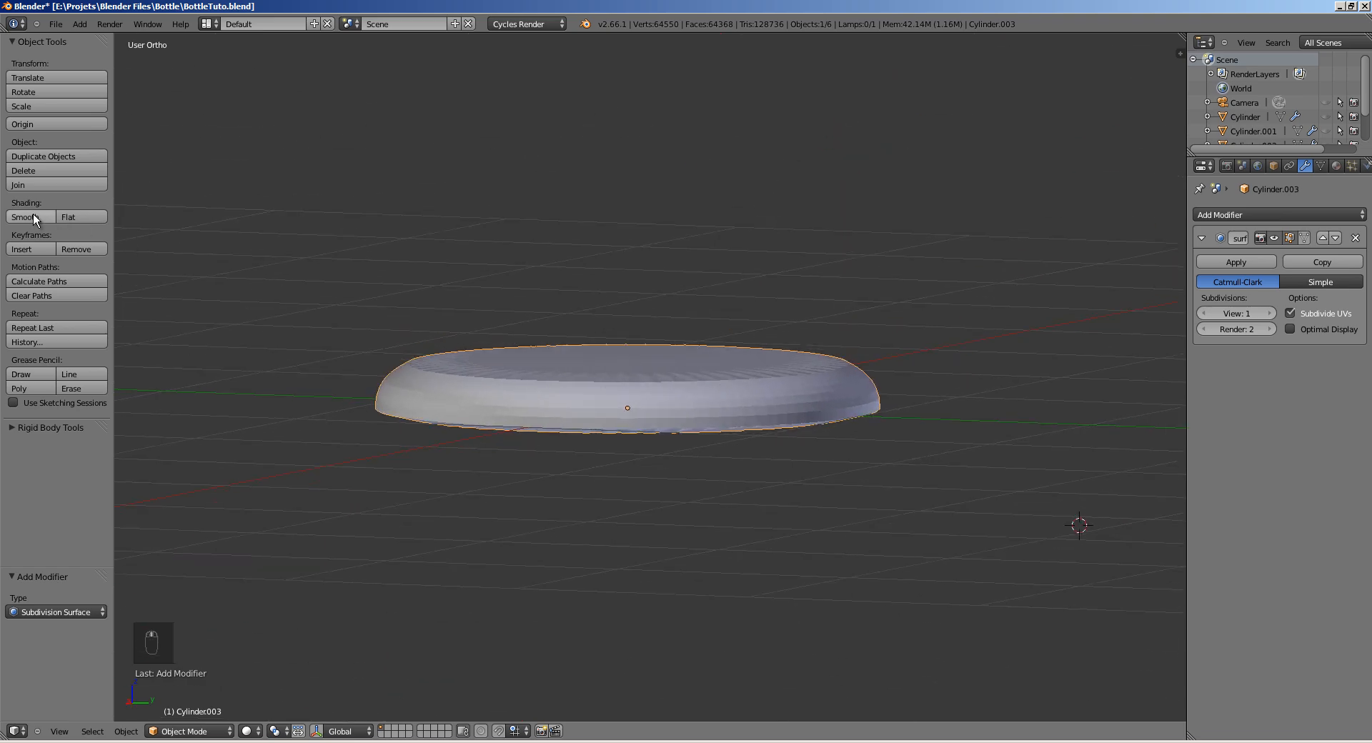
left_click(33, 217)
mouse_move(523, 297)
middle_mouse_down()
mouse_move(597, 278)
mouse_move(591, 337)
middle_mouse_up()
scroll(591, 337, "up", 3)
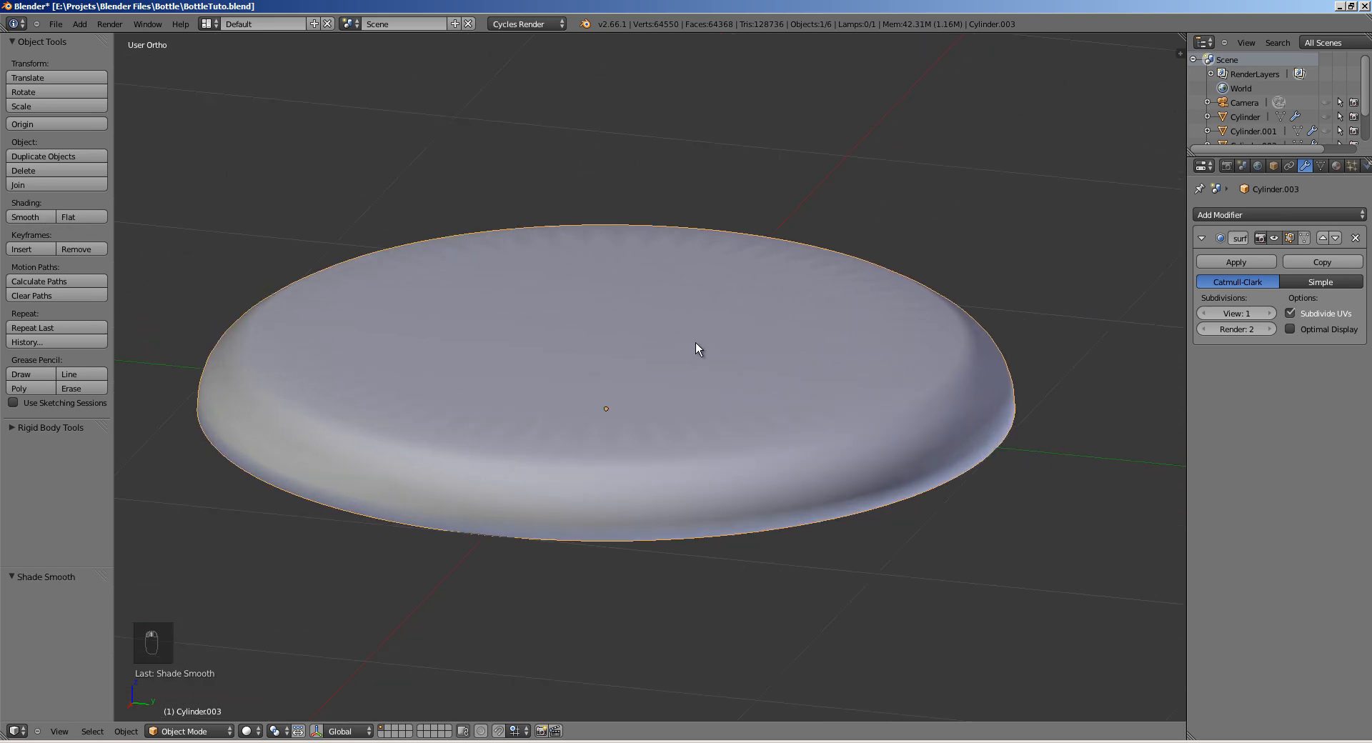
key("Tab")
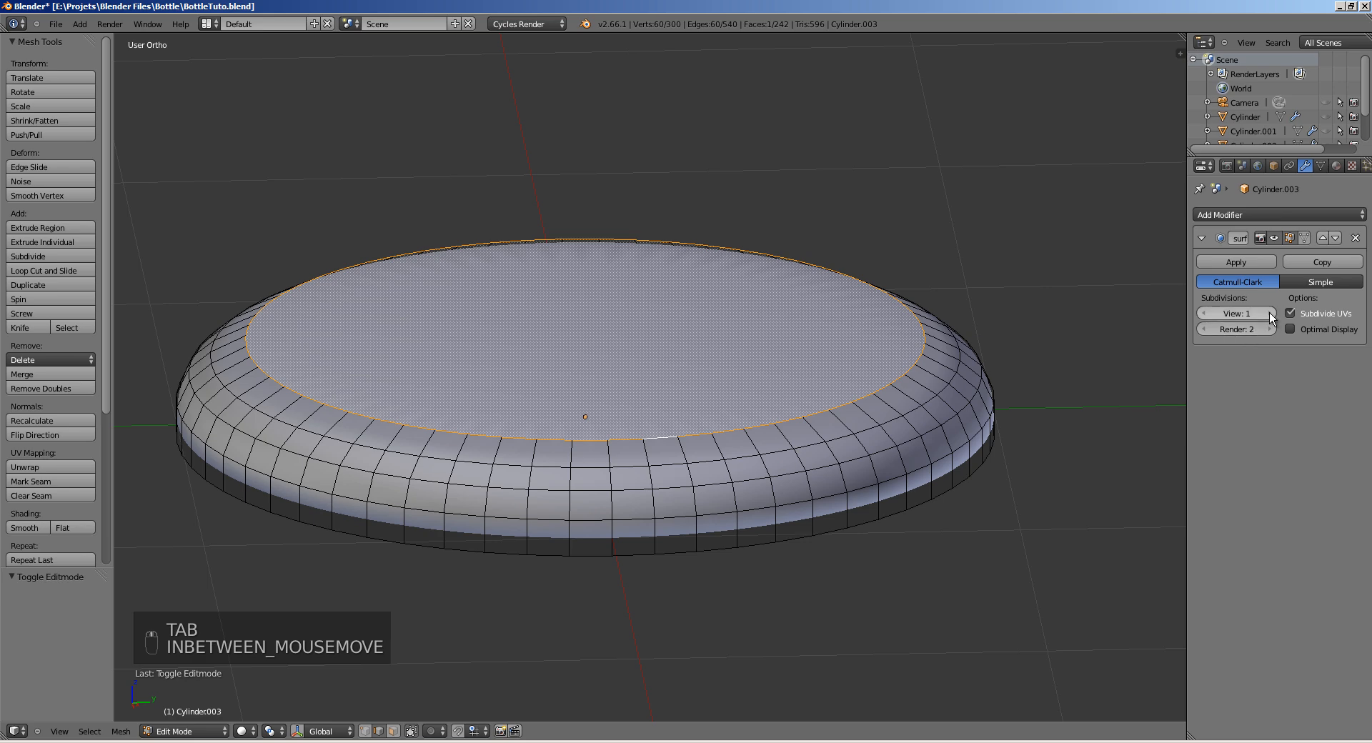
left_click(1270, 314)
middle_click_drag(805, 374, 856, 413)
Step: Scale the rim's two intermediate edge loops outward again, one at a time, for a fuller shoulder
key("ctrl+Tab")
left_click(706, 474)
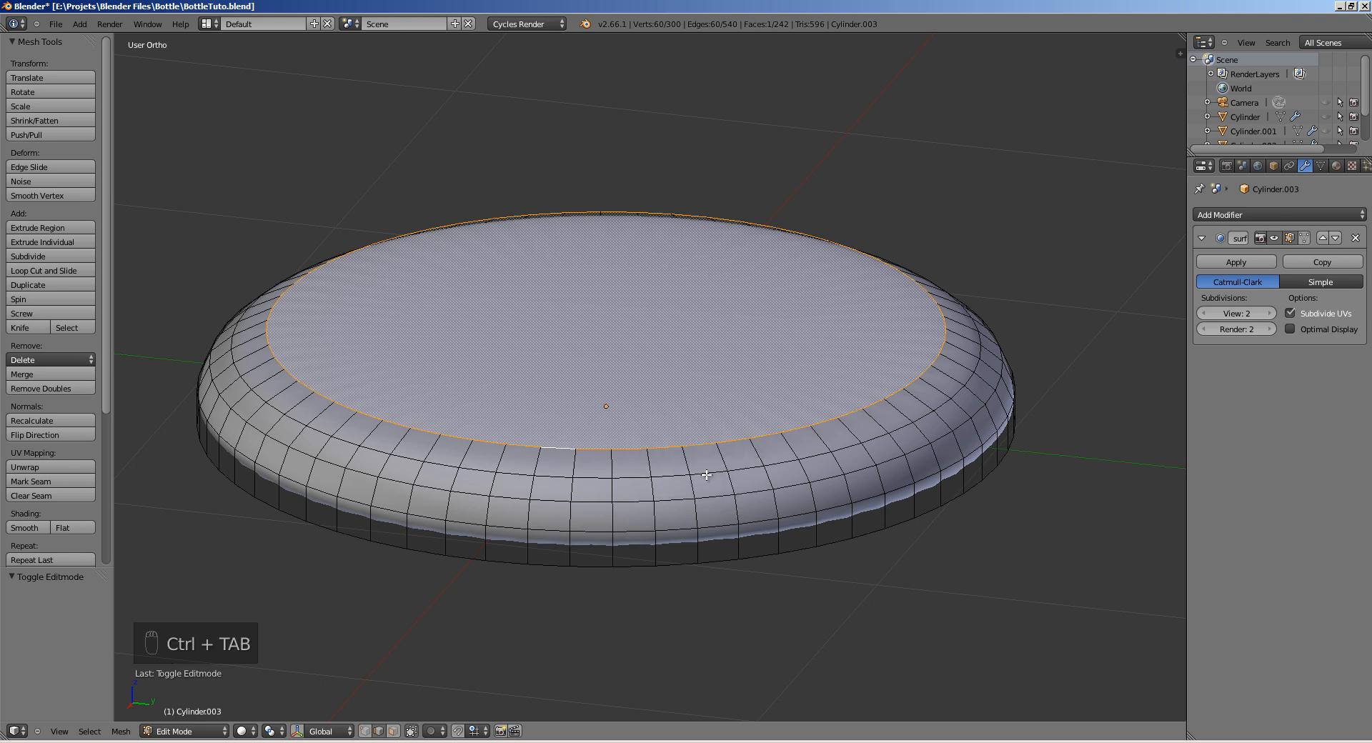
key("ctrl+Tab")
middle_click_drag(704, 474, 654, 415)
key("a")
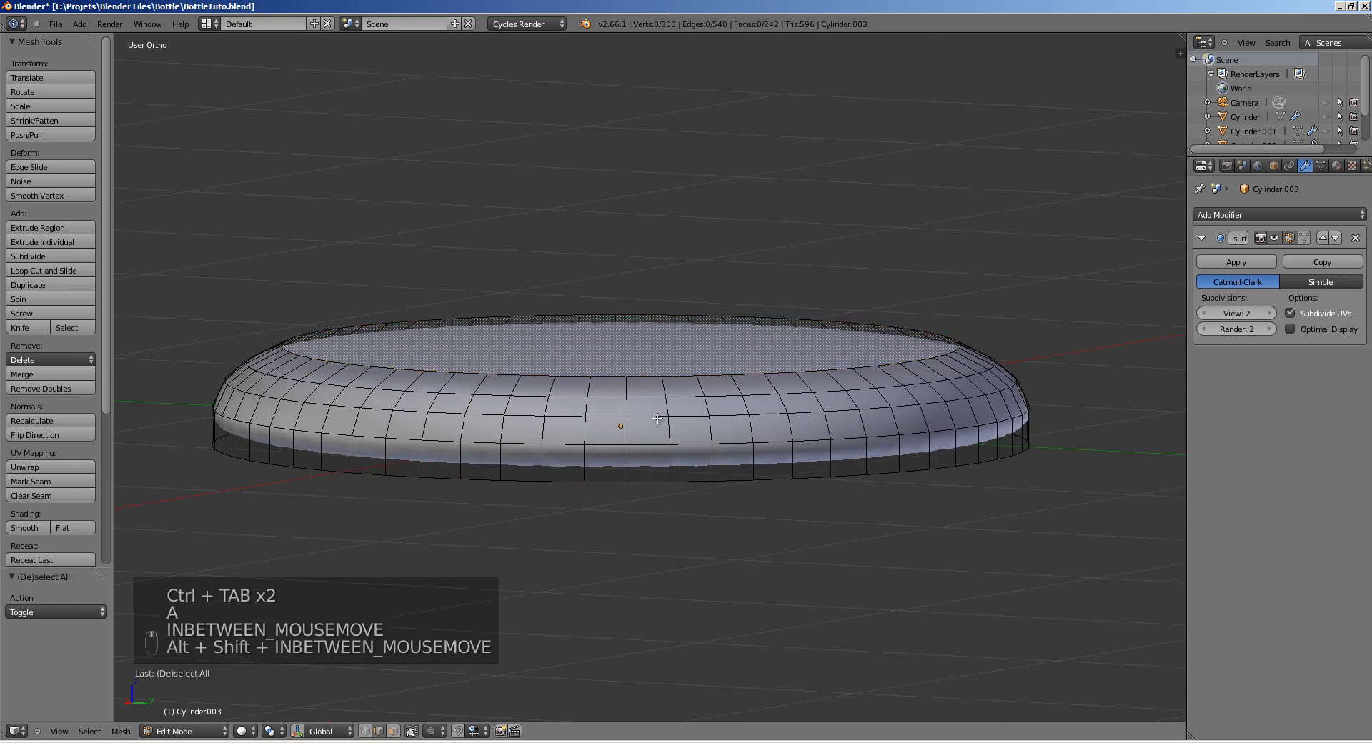
key("s")
left_click(915, 409)
key("a")
right_click(701, 396, "alt+shift")
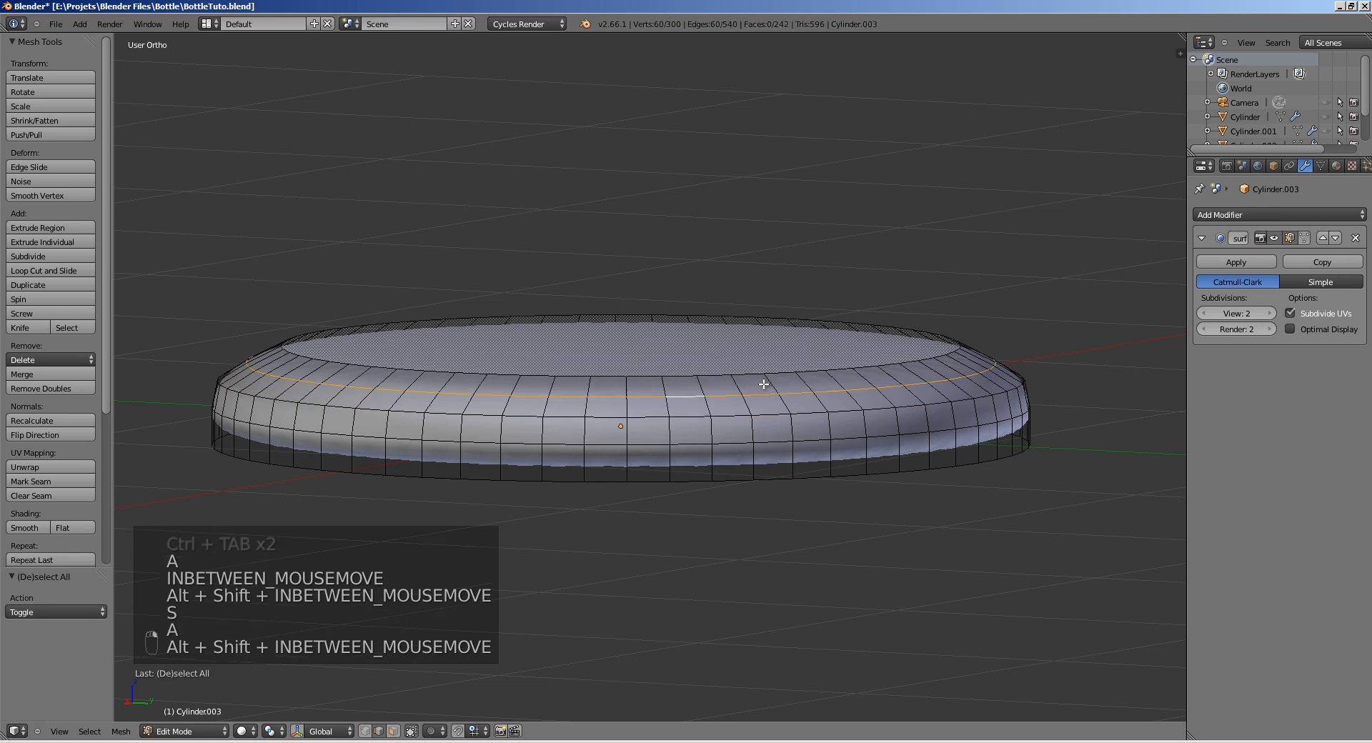
key("s")
left_click(958, 414)
Step: Scale the edge loop around the cap's flat top slightly outward and check the smoothed shape in object mode
key("a")
right_click(652, 379, "alt+shift")
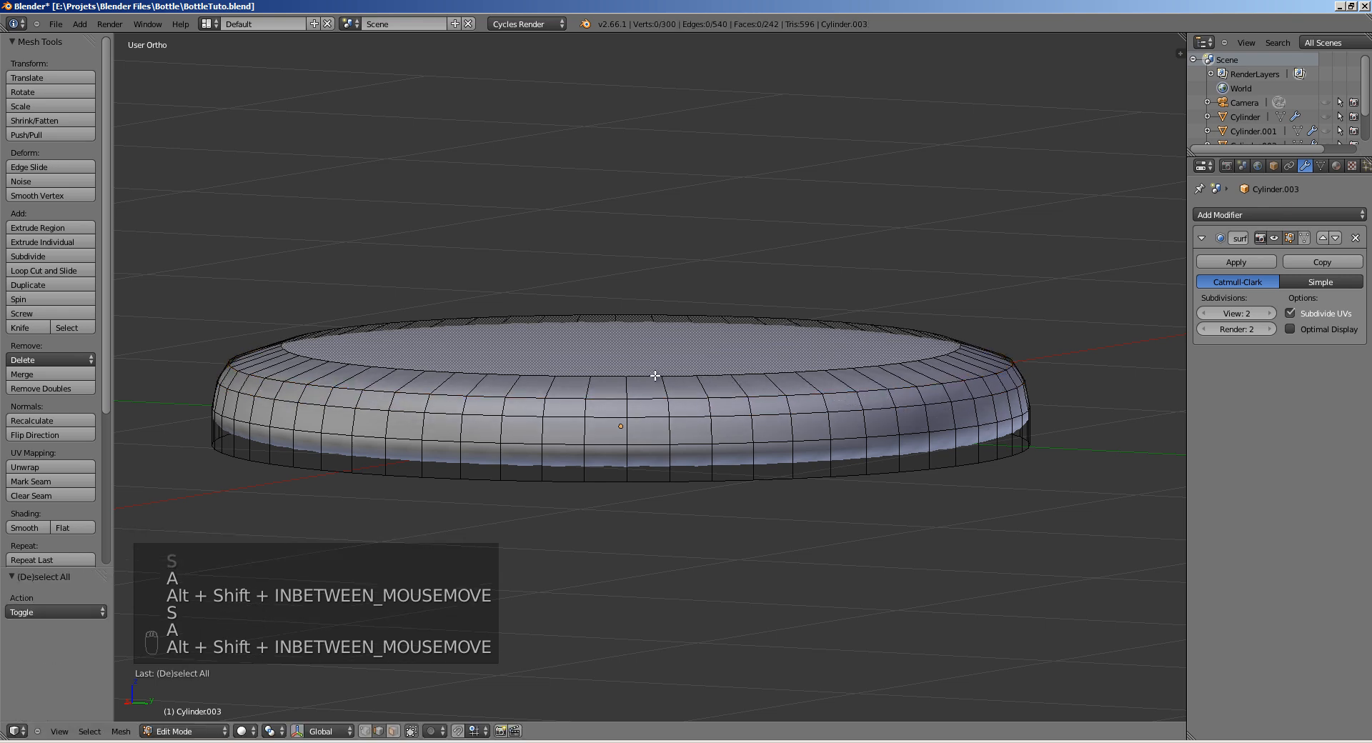
key("s")
left_click(929, 415)
key("Tab")
middle_click_drag(925, 417, 717, 407)
Step: Extrude the cap's top face and scale it inward to a concentric circle about half as wide
key("Tab")
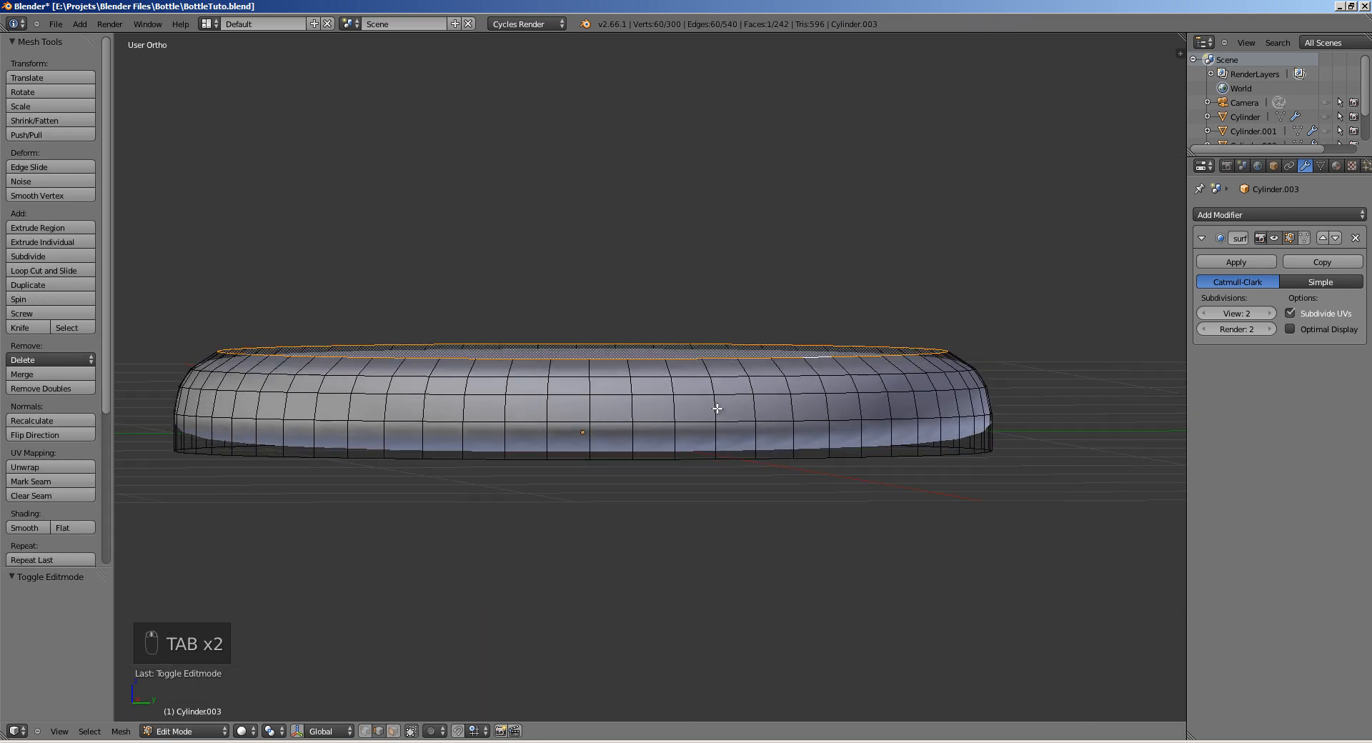
middle_click_drag(422, 350, 427, 379)
middle_click_drag(660, 345, 725, 262, "shift")
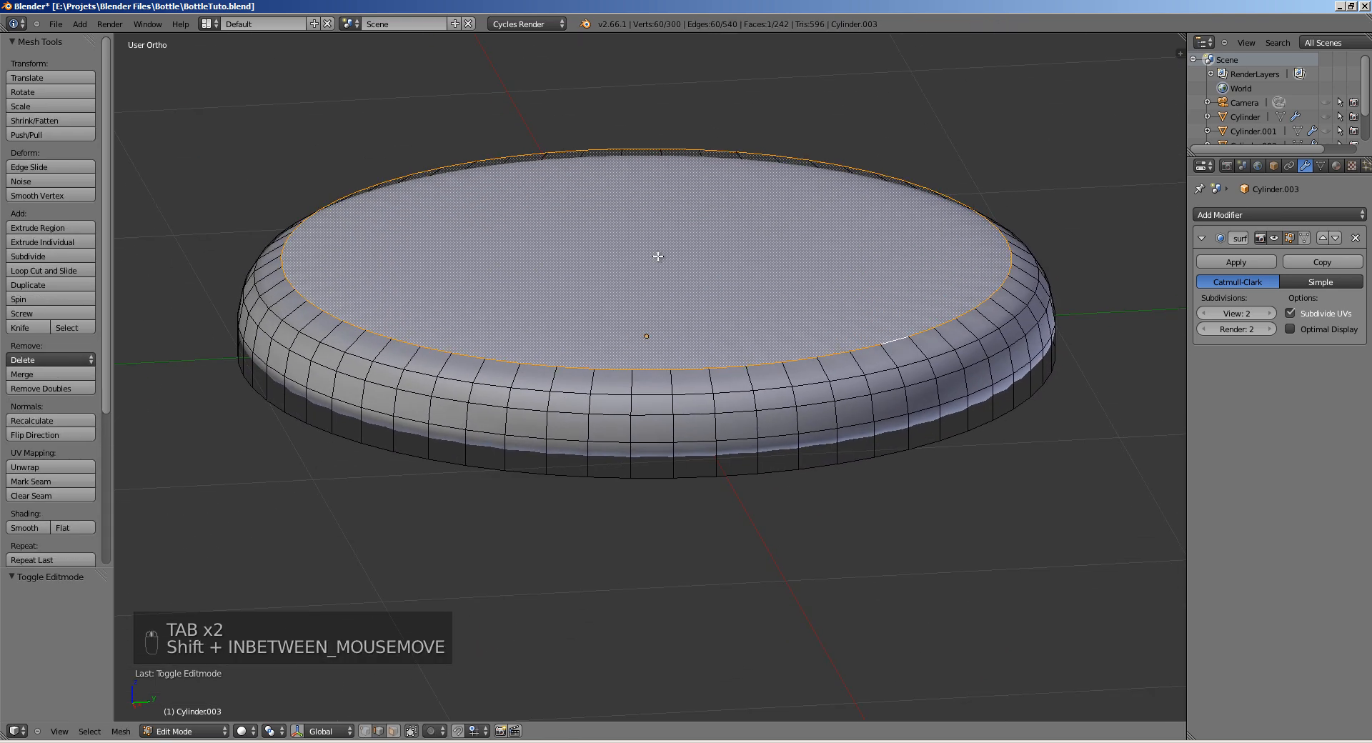
key("e")
key("s")
left_click(822, 314)
key("Tab")
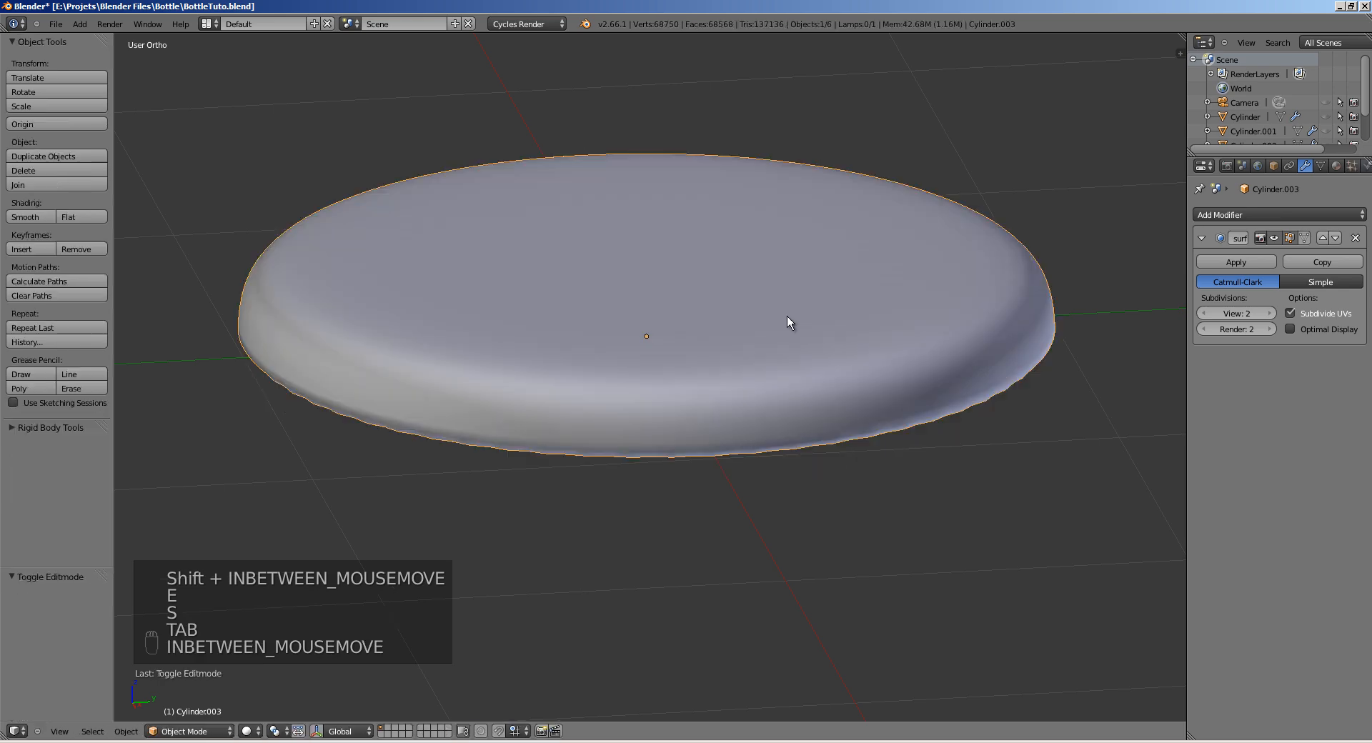
middle_click_drag(768, 302, 796, 334)
Step: Raise the inner circular top face slightly along Z to give the cap a gentle dome
key("Tab")
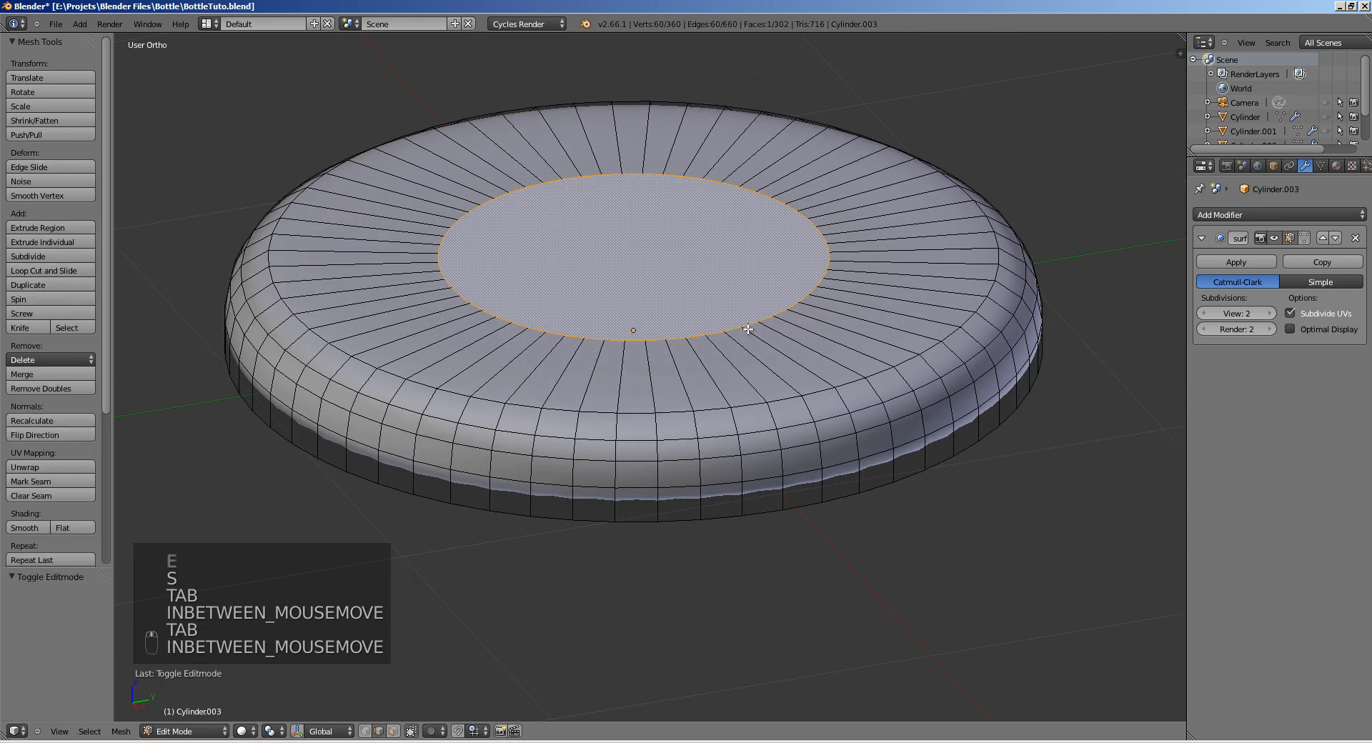
key("g")
key("z")
left_click(795, 323)
key("Tab")
middle_click_drag(651, 367, 419, 257)
key("Tab")
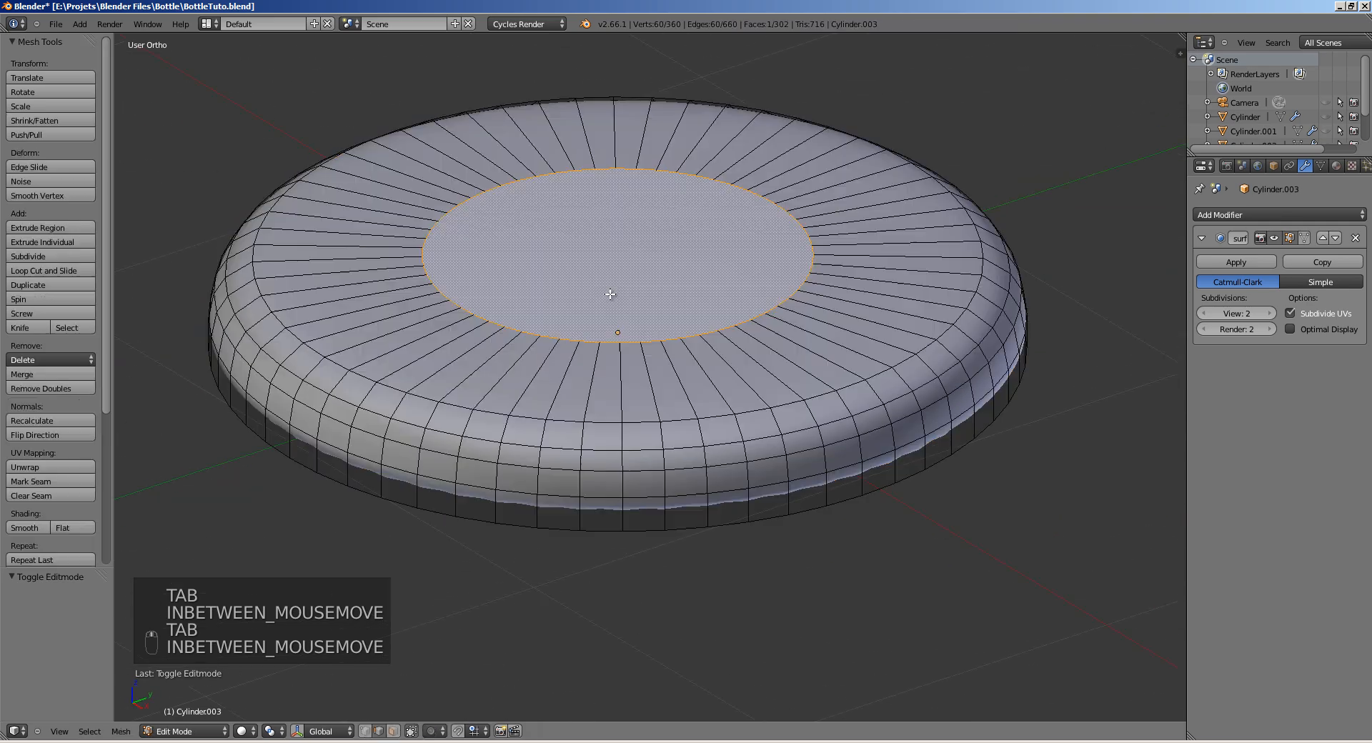
Step: Deselect the whole mesh and turn off the Subdivision Surface modifier's display in the viewport
key("a")
middle_click_drag(531, 294, 573, 408)
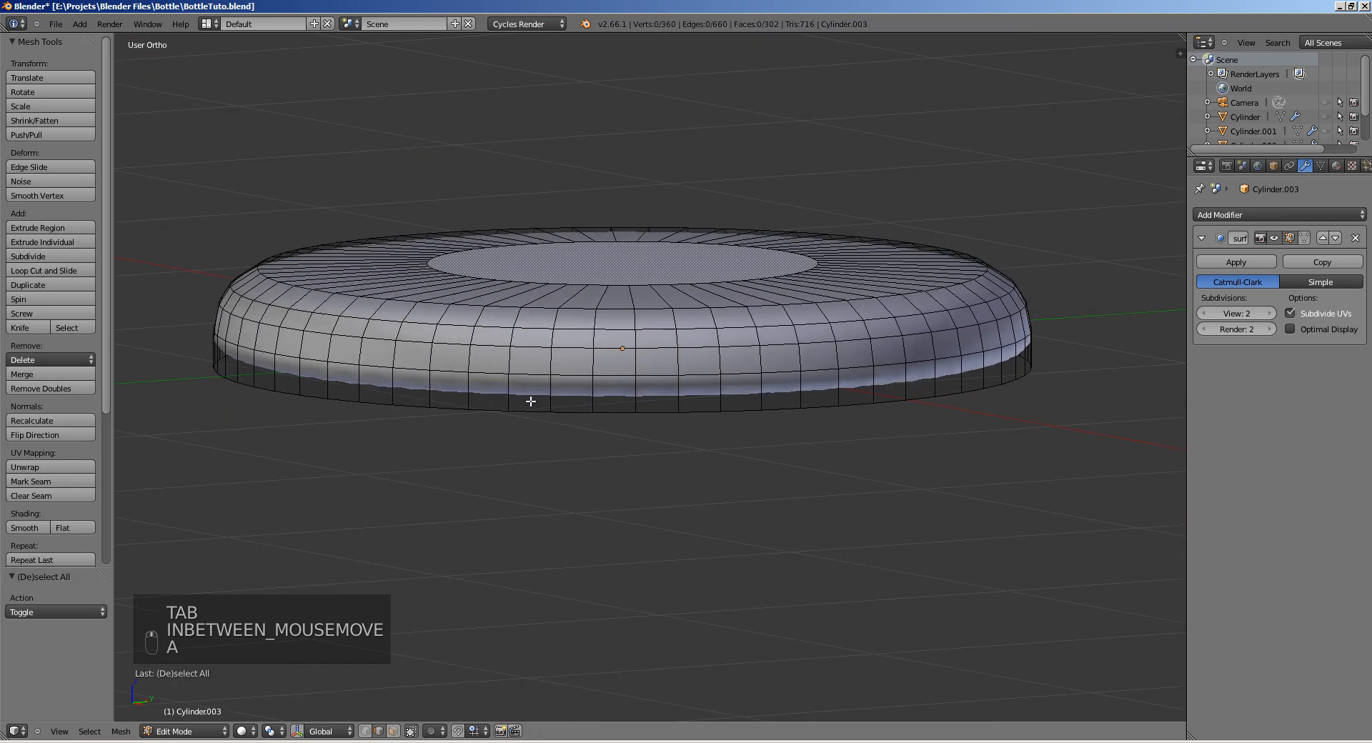
left_click(1273, 238)
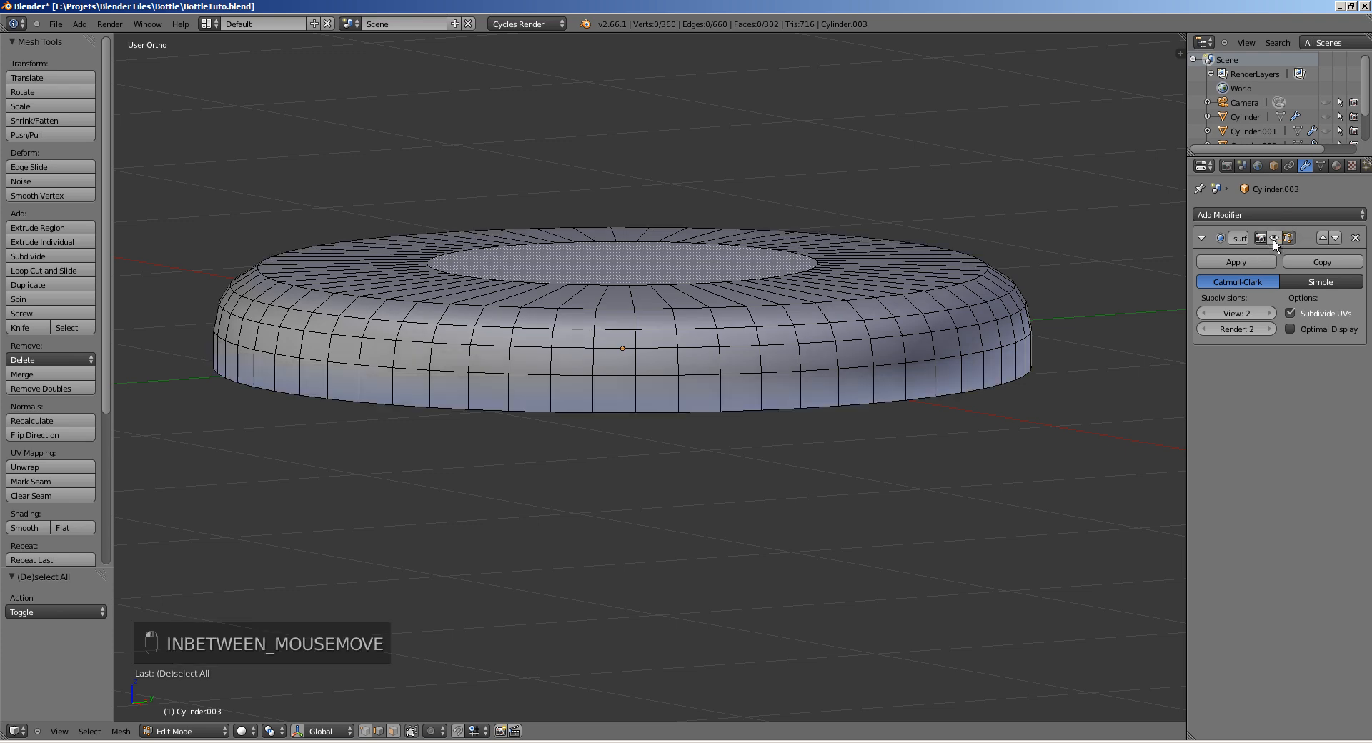
Step: In face select mode, select every second face all the way around the cap's lowest side band
middle_click_drag(554, 350, 559, 384)
key("ctrl+Tab")
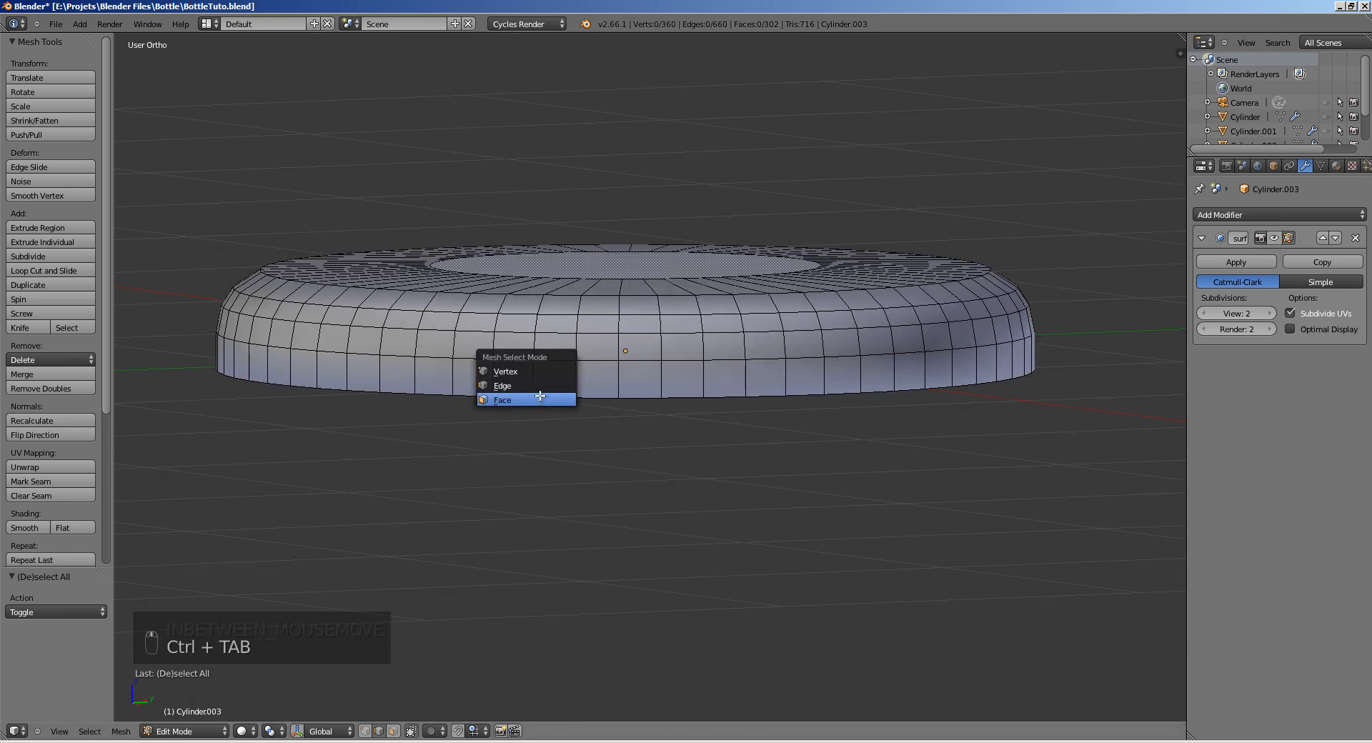
left_click(539, 397)
right_click(541, 384)
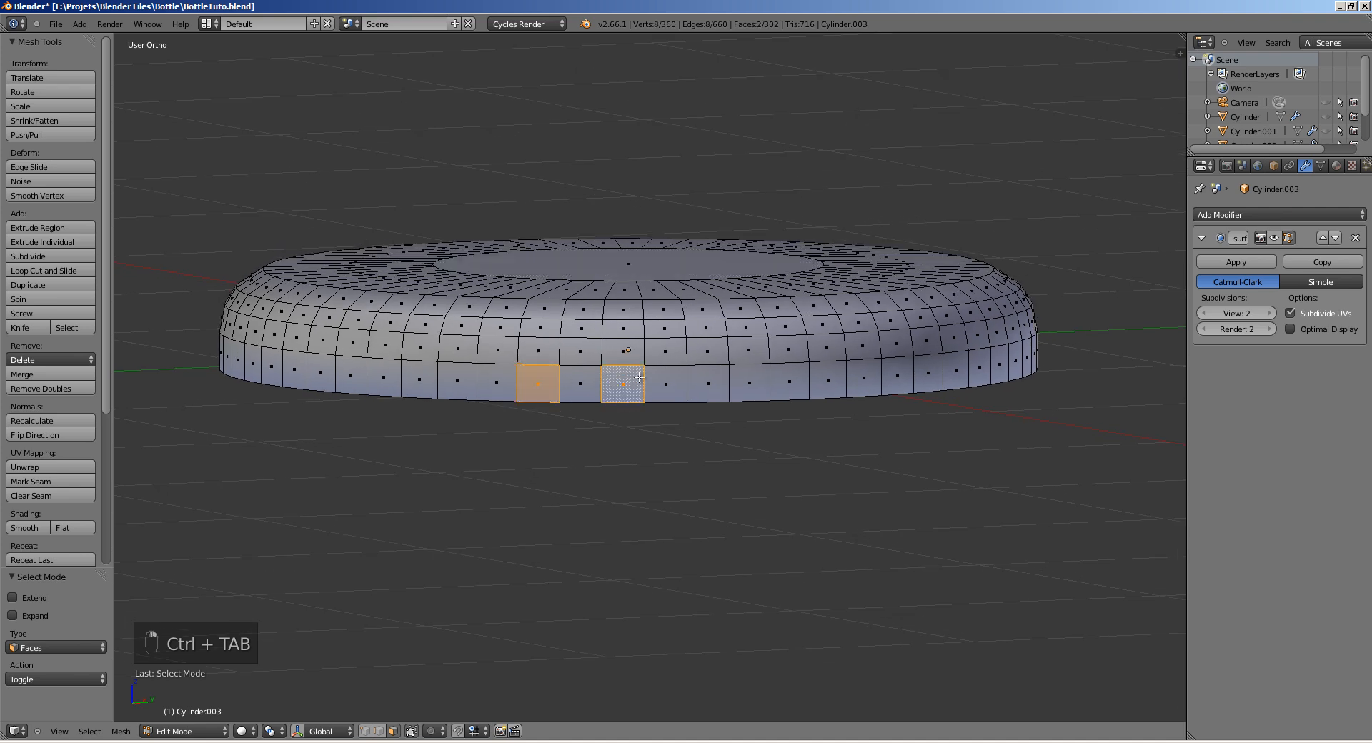
right_click(793, 382, "shift")
middle_click_drag(873, 377, 727, 398)
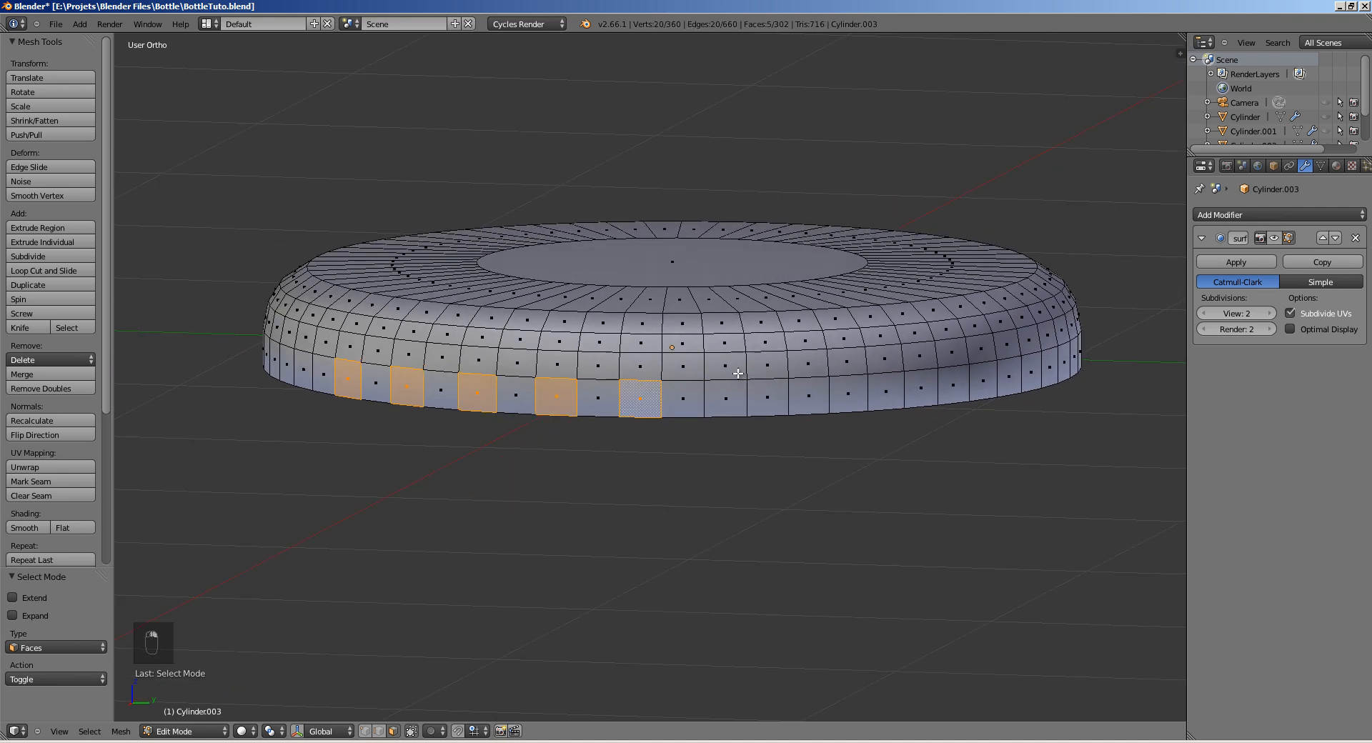
right_click(728, 398, "shift")
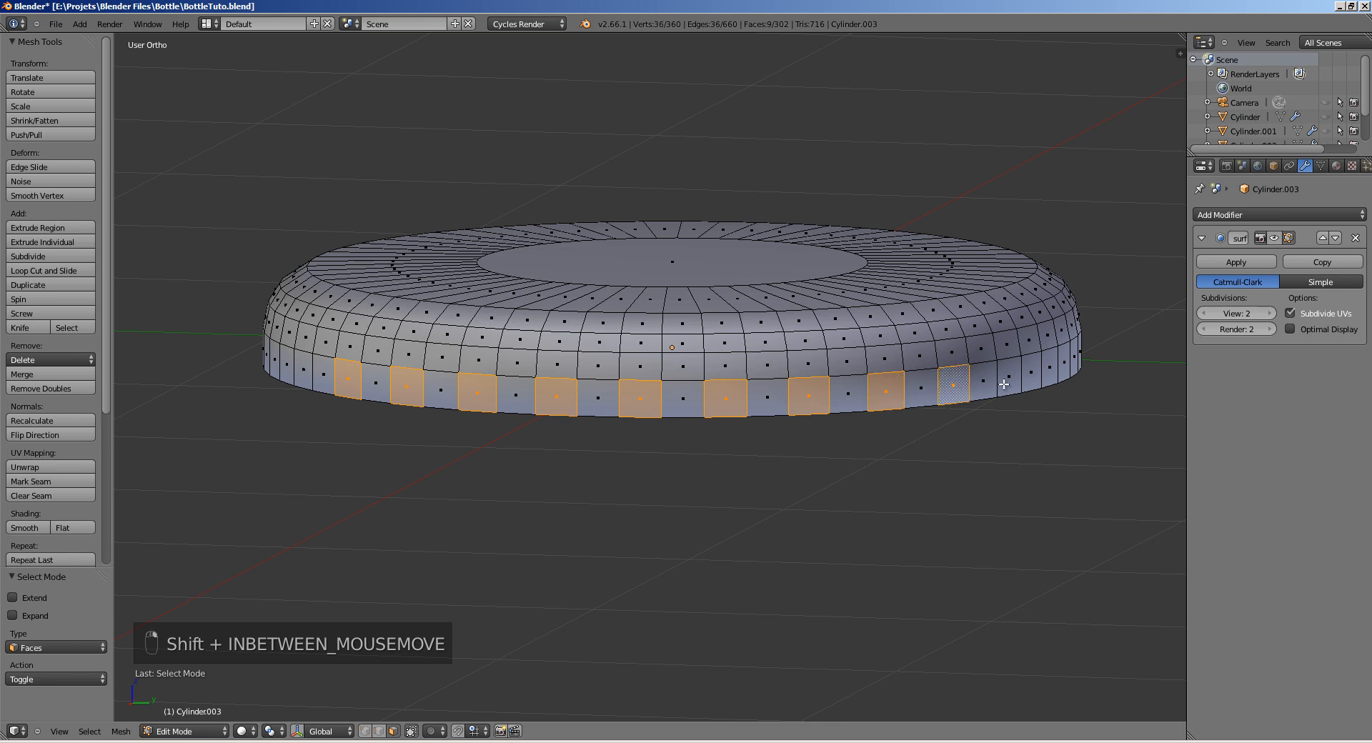
middle_click_drag(929, 354, 747, 391)
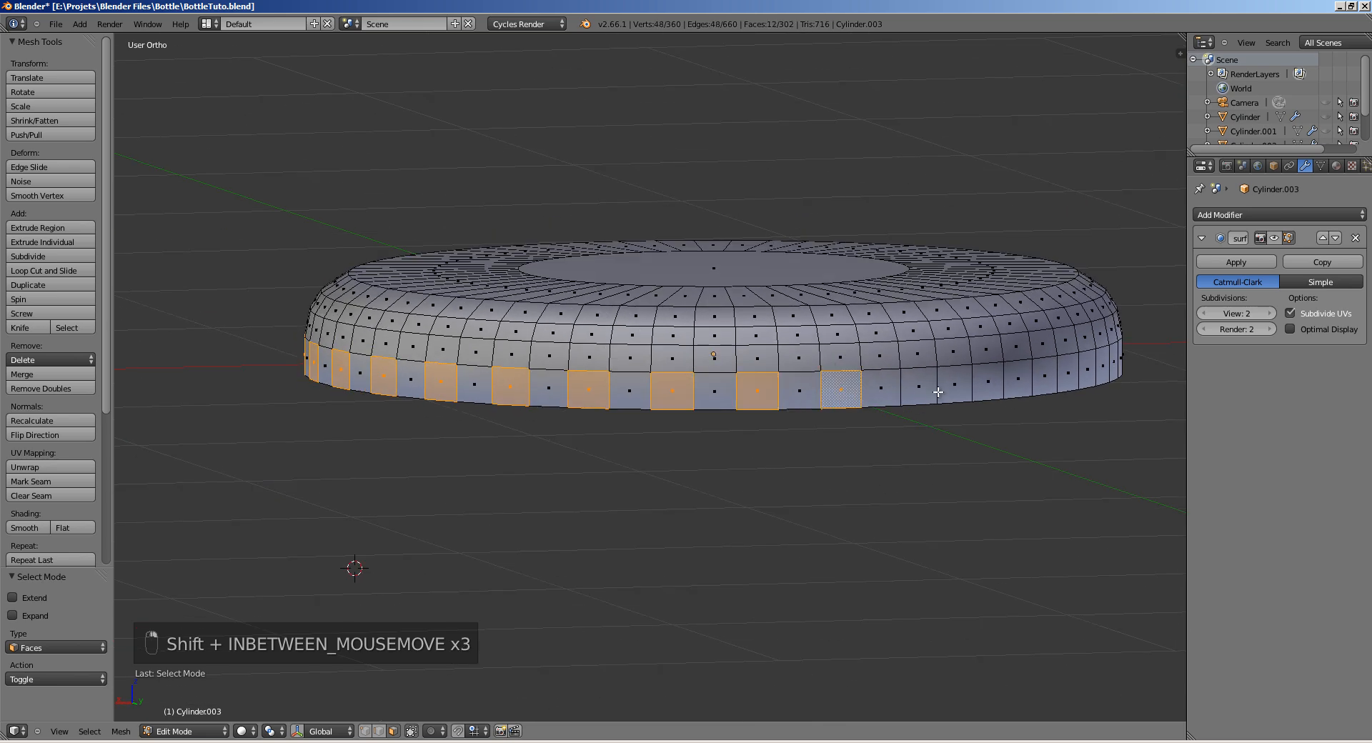
middle_click_drag(912, 353, 627, 404)
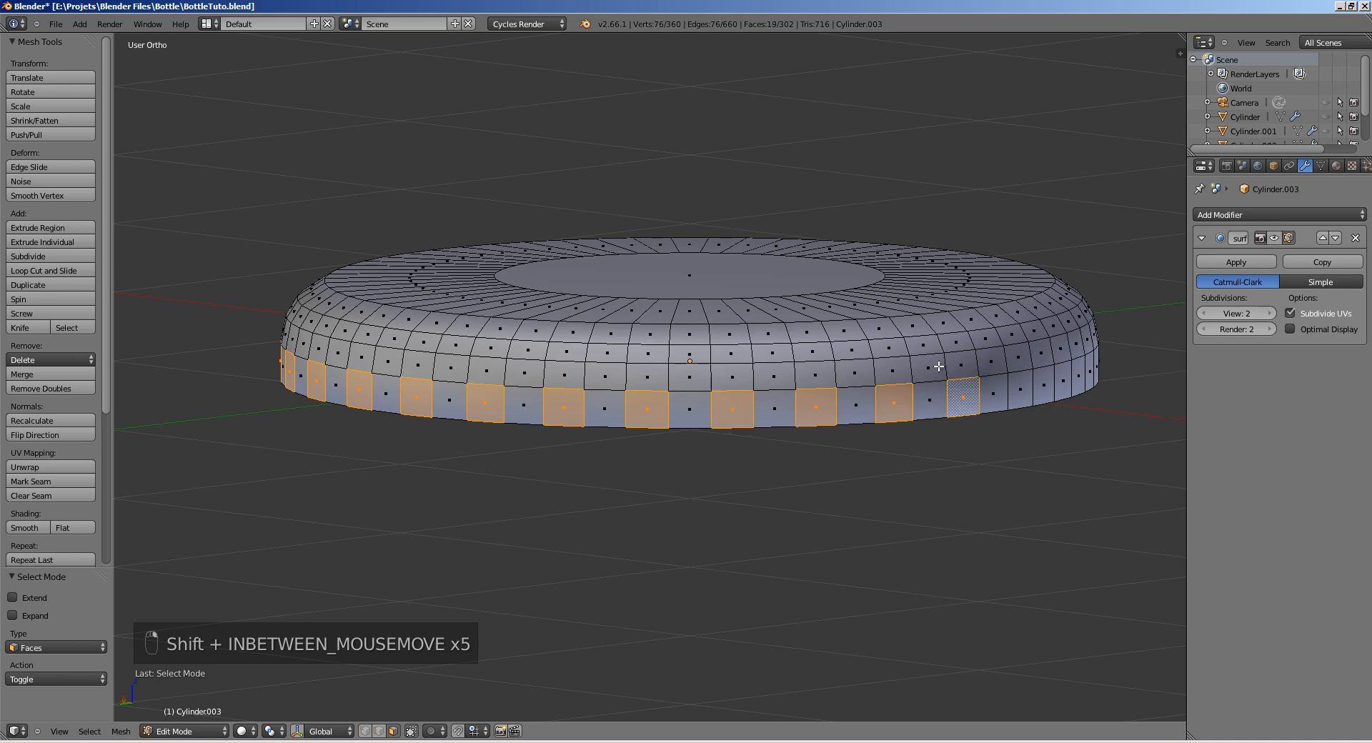
middle_click_drag(938, 366, 718, 405)
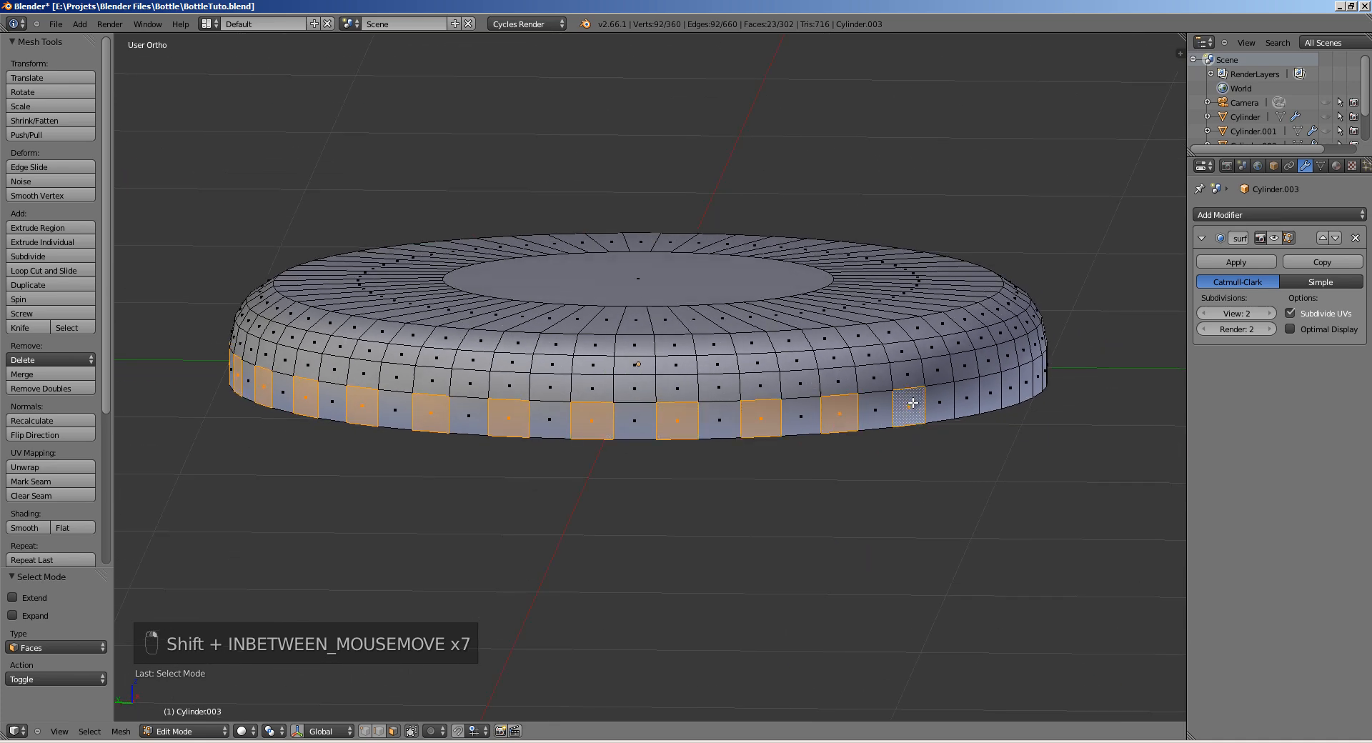
middle_click_drag(912, 403, 596, 403)
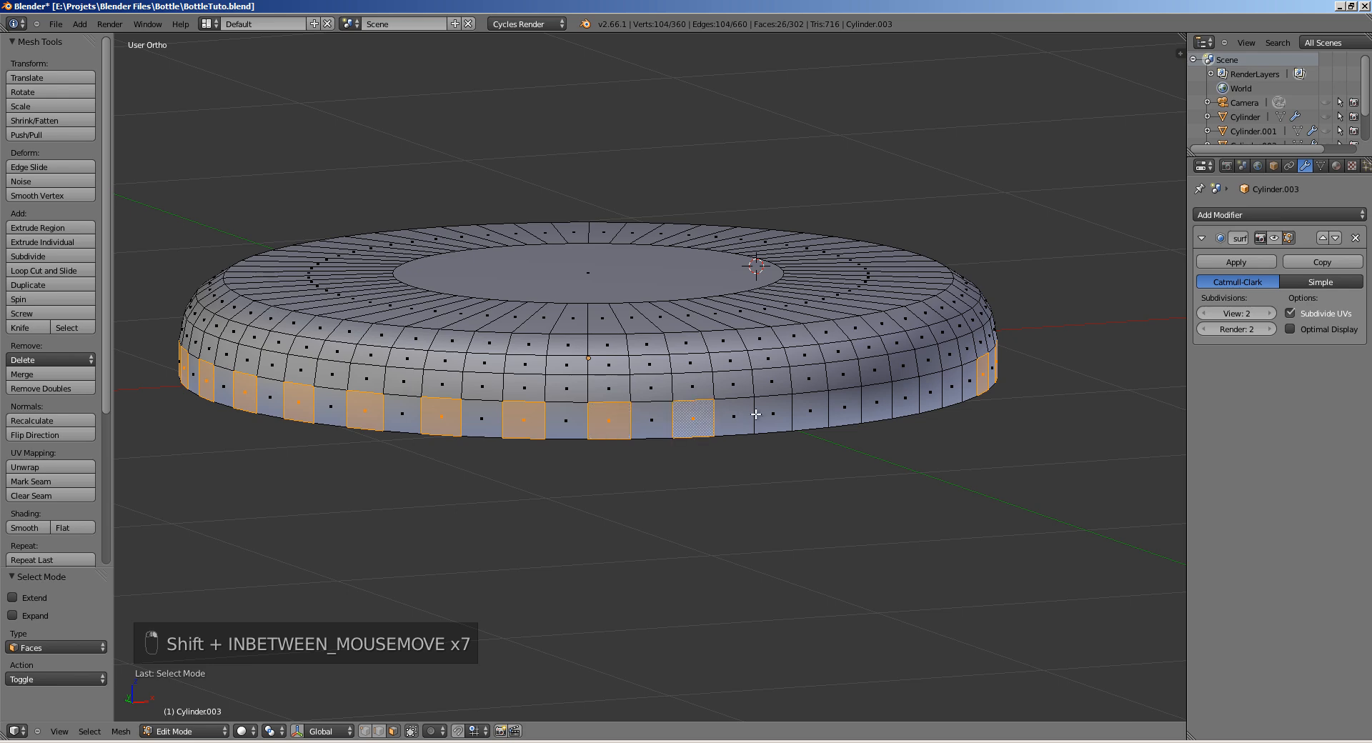
left_click(952, 392, "shift")
middle_click_drag(953, 392, 961, 324)
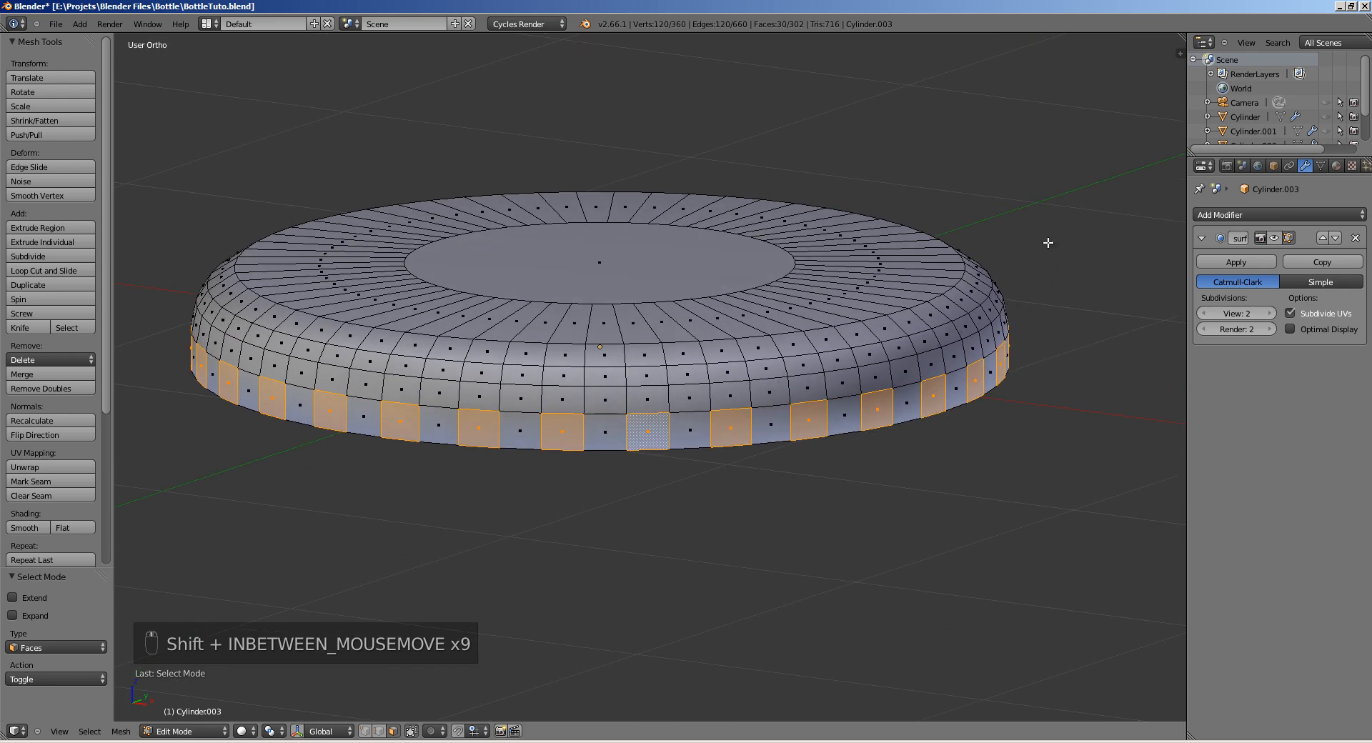
Step: Extrude the selected alternating rim faces and scale them together to about 0.954 so they recess into the cap
key("e")
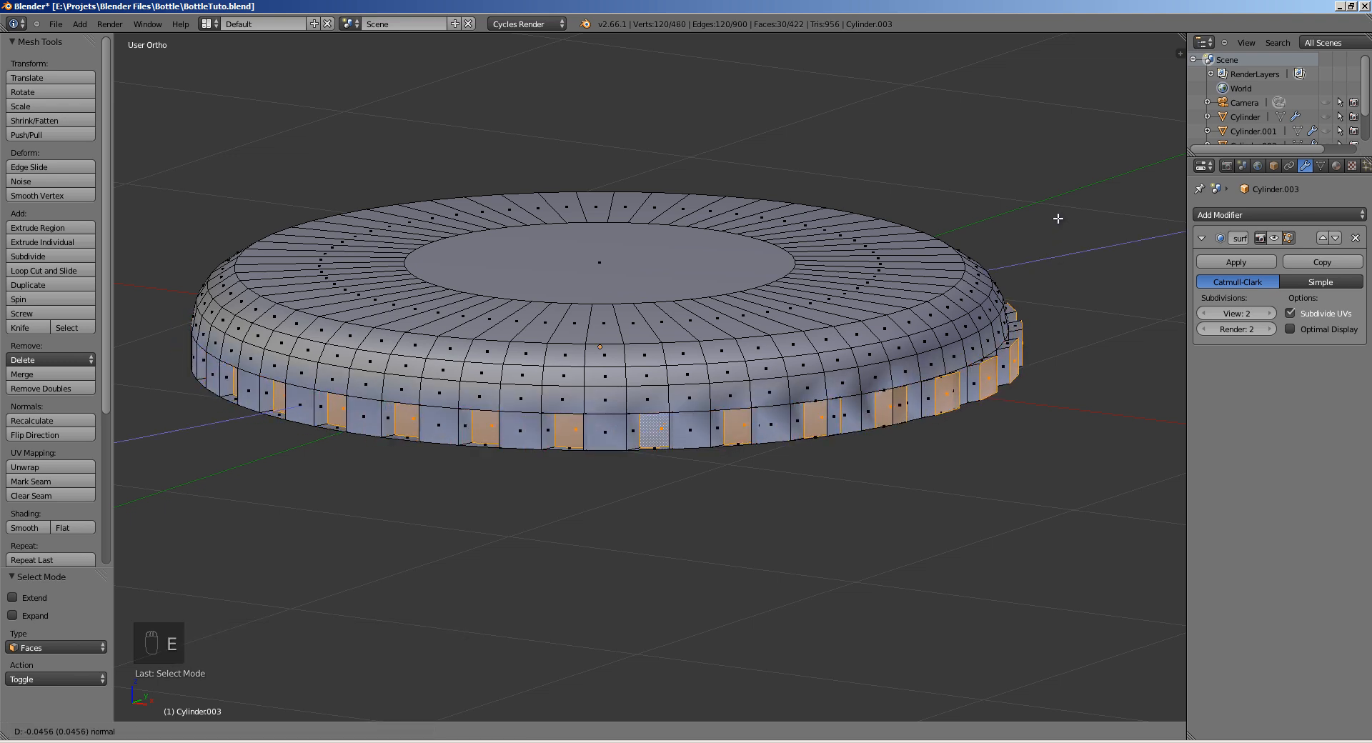
left_click(1058, 315)
key("s")
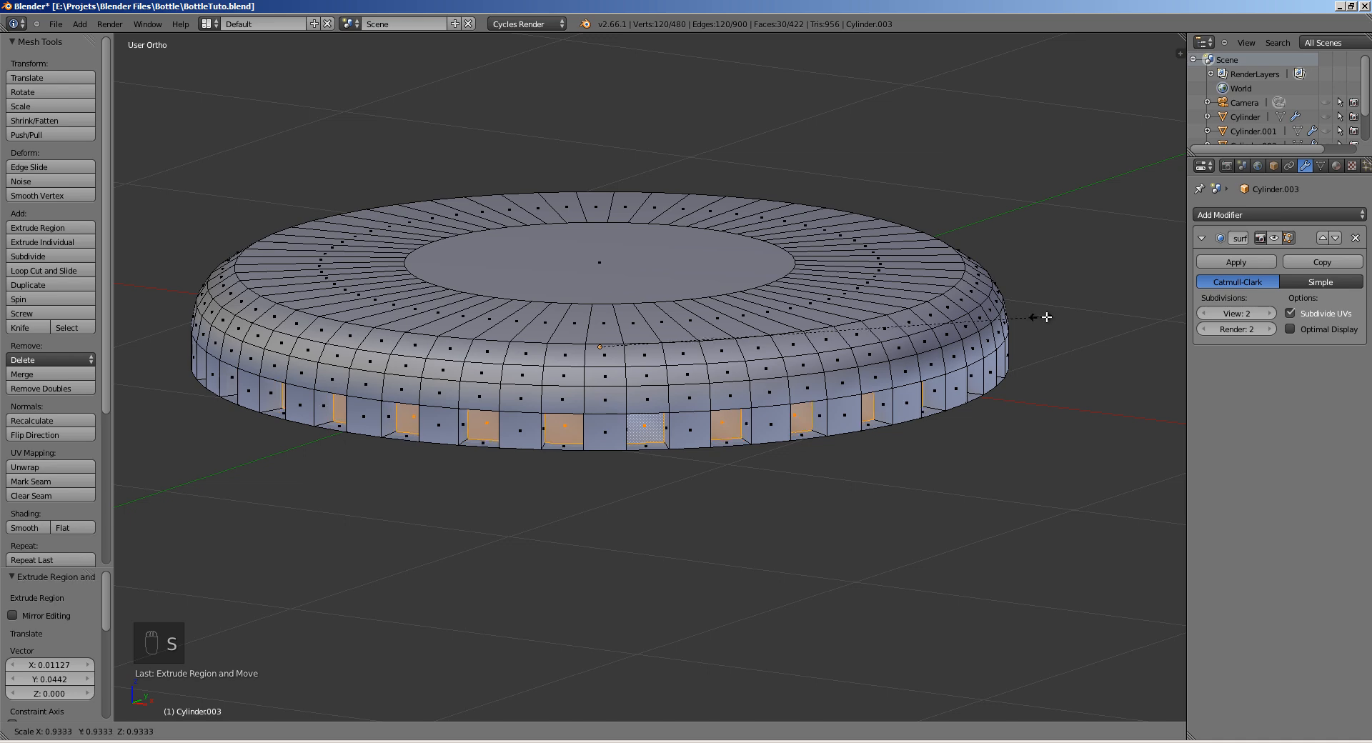
left_click(1050, 321)
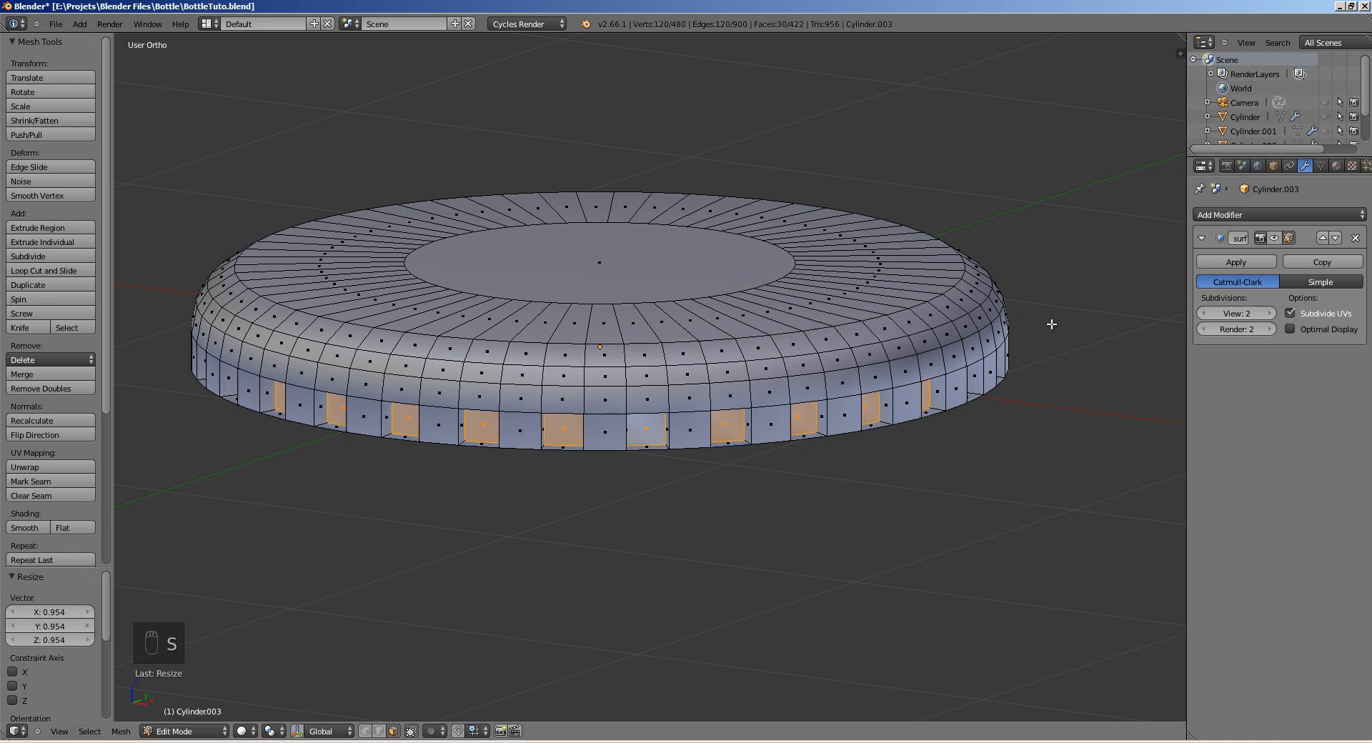
Step: Set the pivot point to Individual Origins and scale each recessed rim face to about 0.786
middle_click_drag(897, 380, 803, 380, "shift")
middle_click_drag(647, 422, 661, 413)
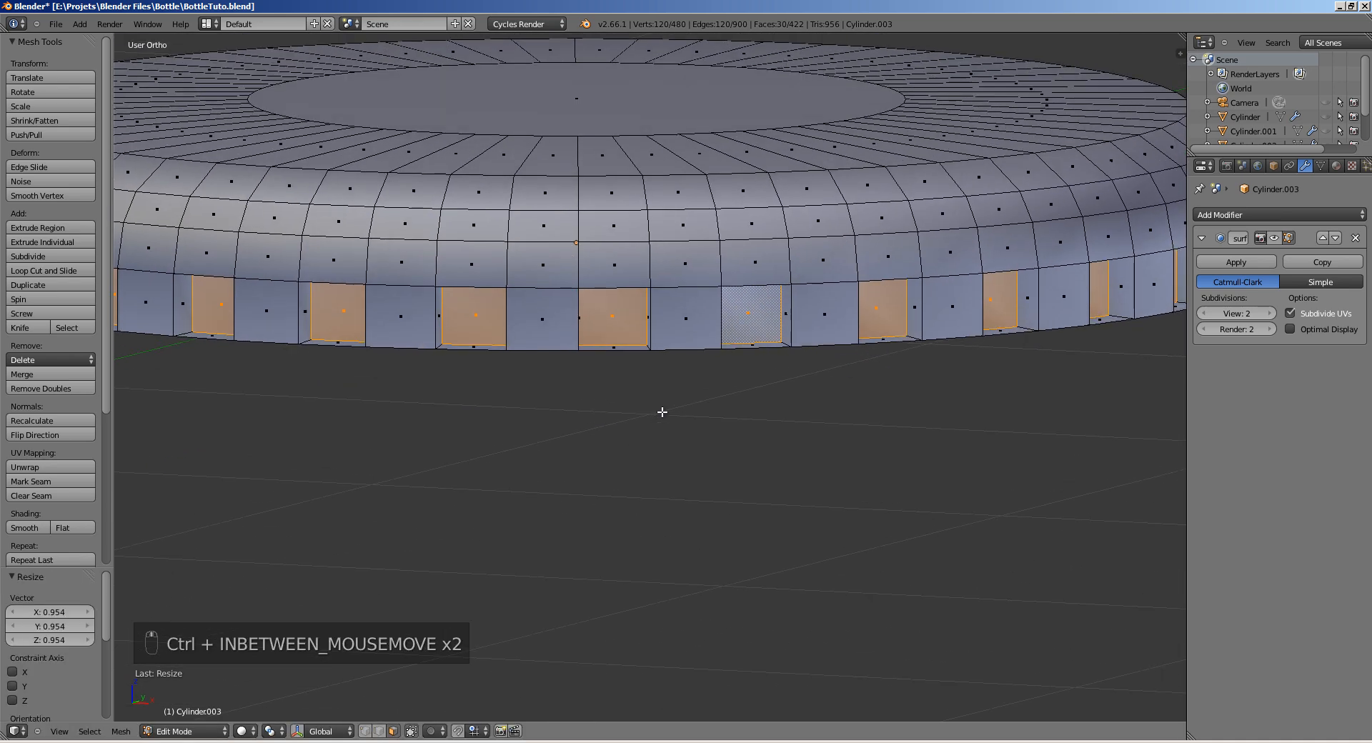
left_click(274, 730)
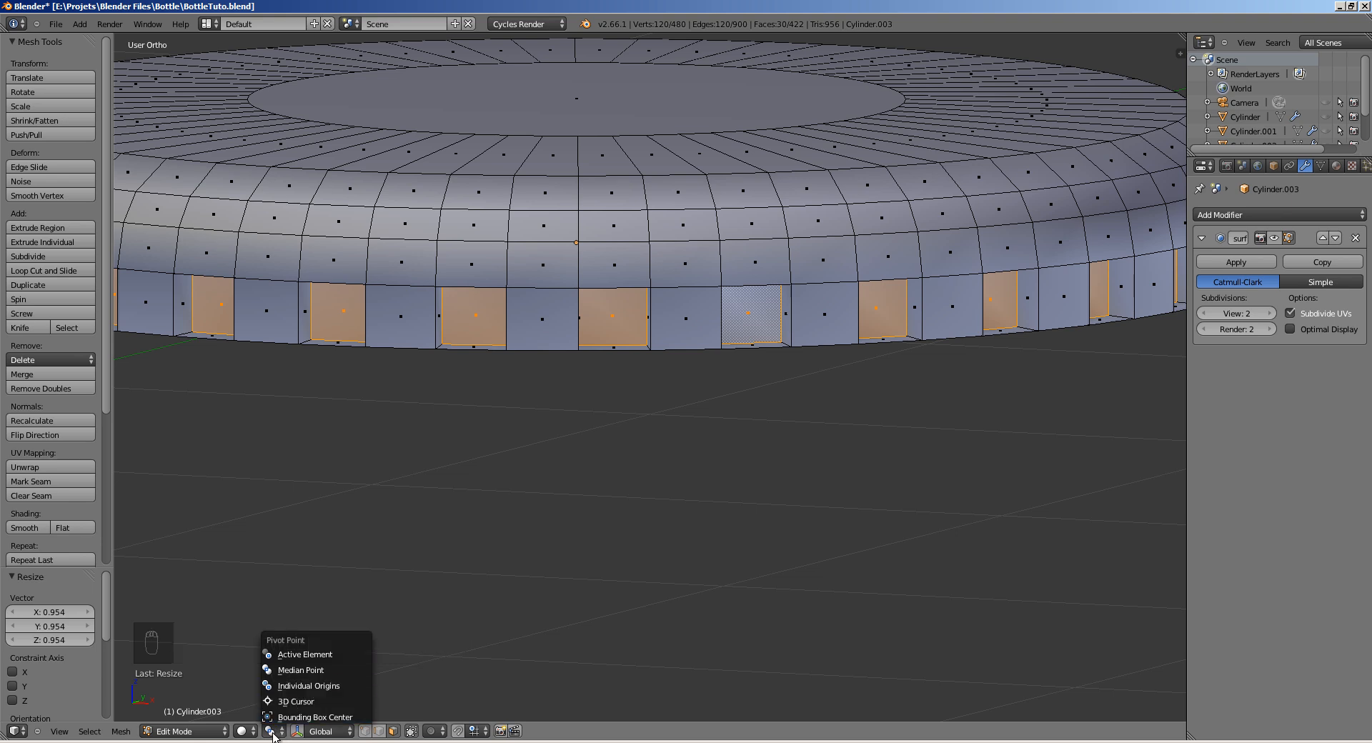
left_click(292, 688)
middle_click_drag(533, 361, 581, 335)
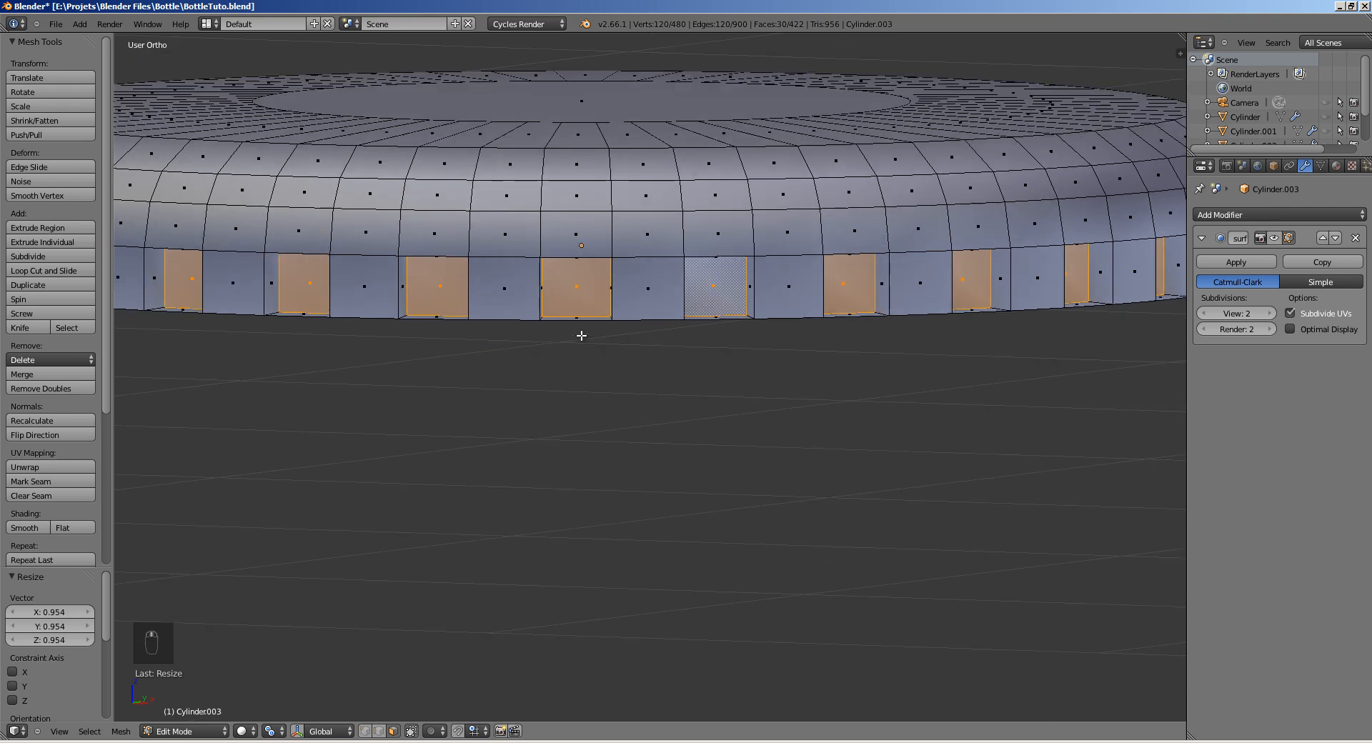
key("s")
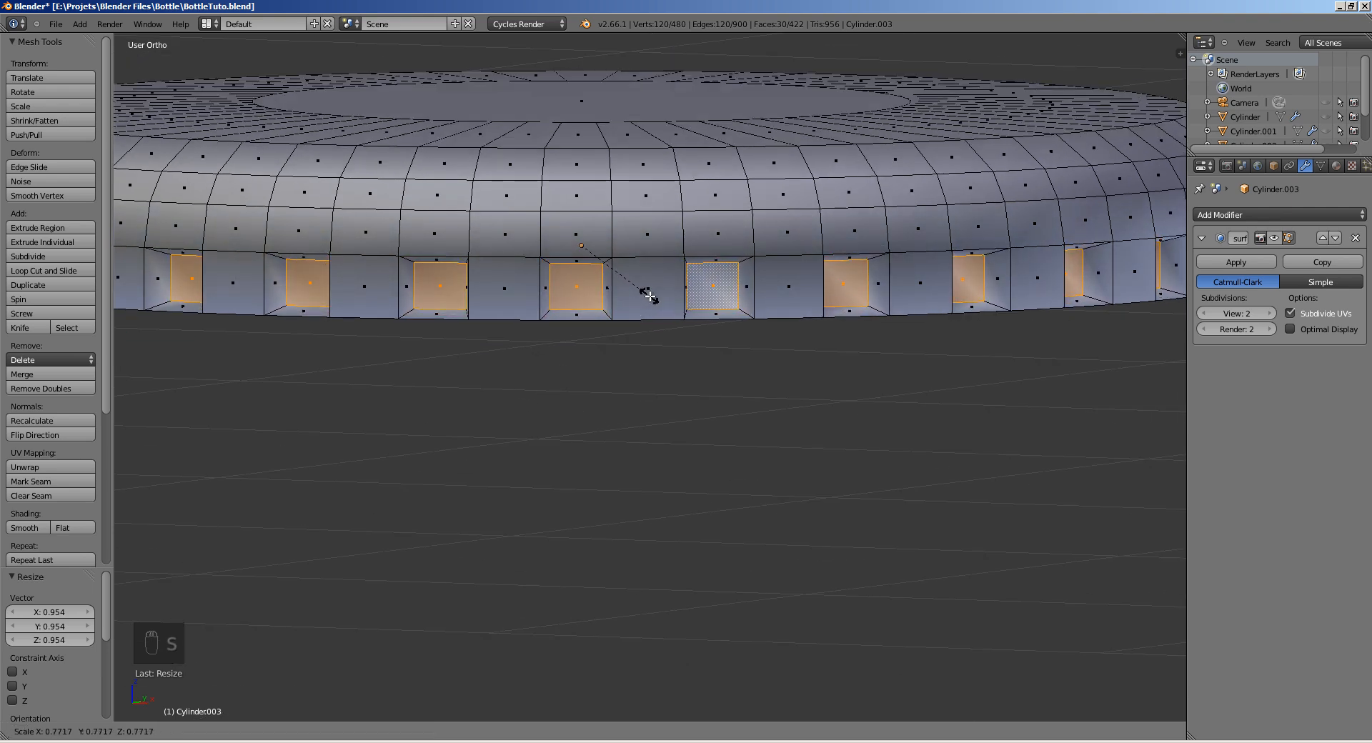
left_click(648, 298)
middle_click_drag(557, 277, 552, 306)
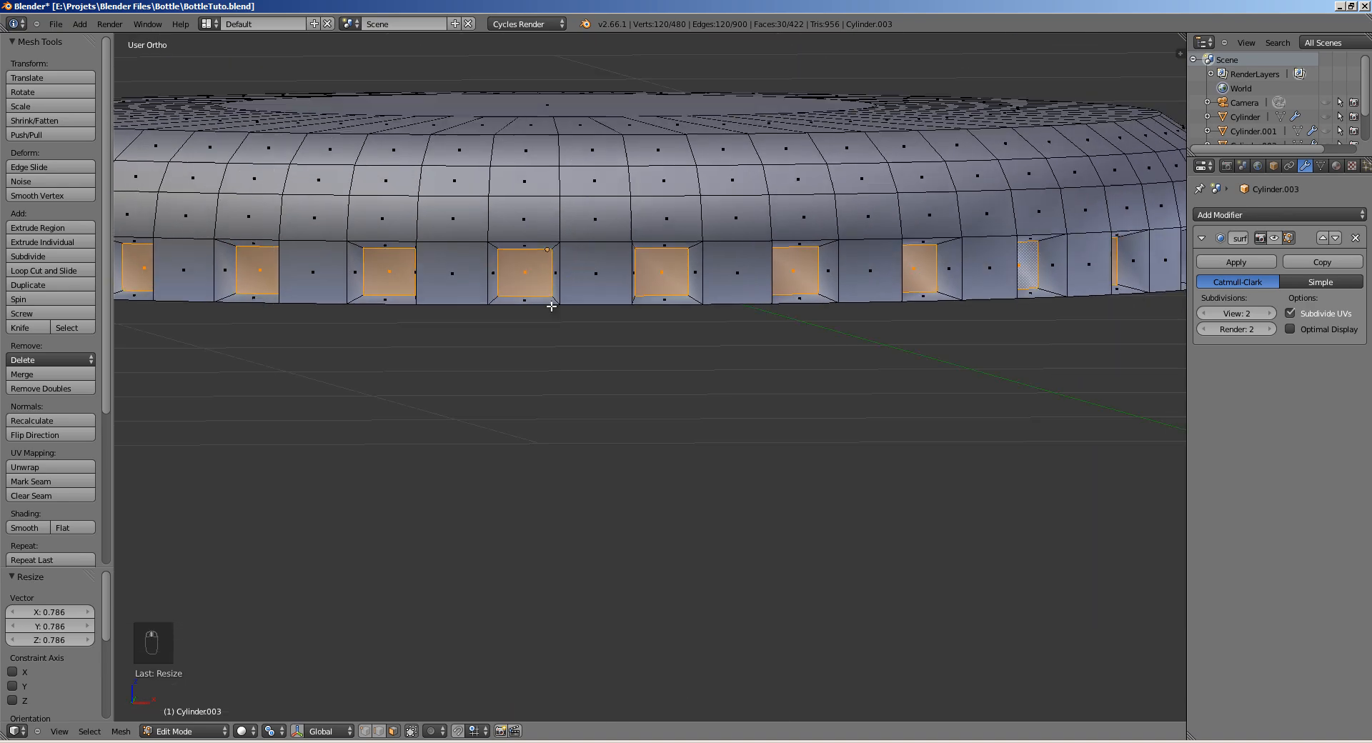
Step: Select all vertices along the cap's lower edge in wireframe front view and flatten them by scaling to 0 along Z
middle_click_drag(339, 283, 490, 289)
scroll(490, 289, "down", 5)
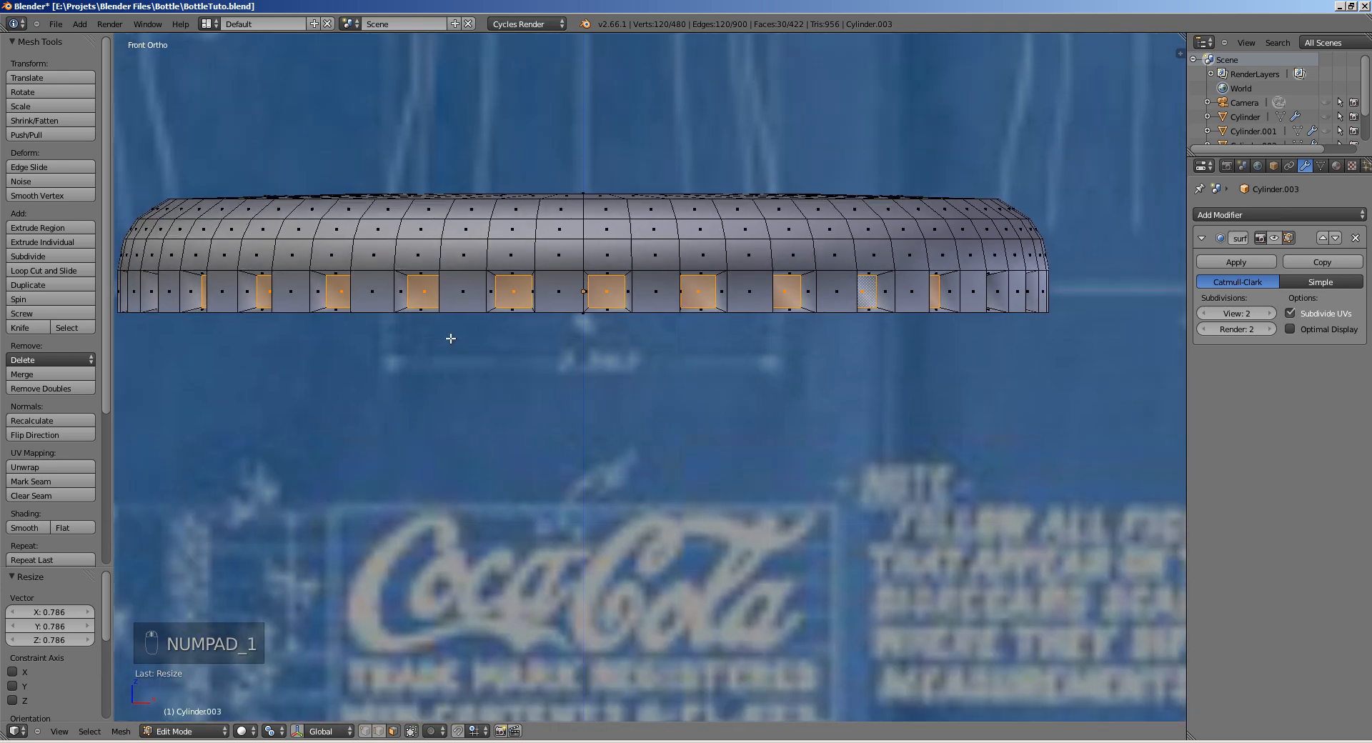
key("ctrl+Tab")
left_click(438, 284)
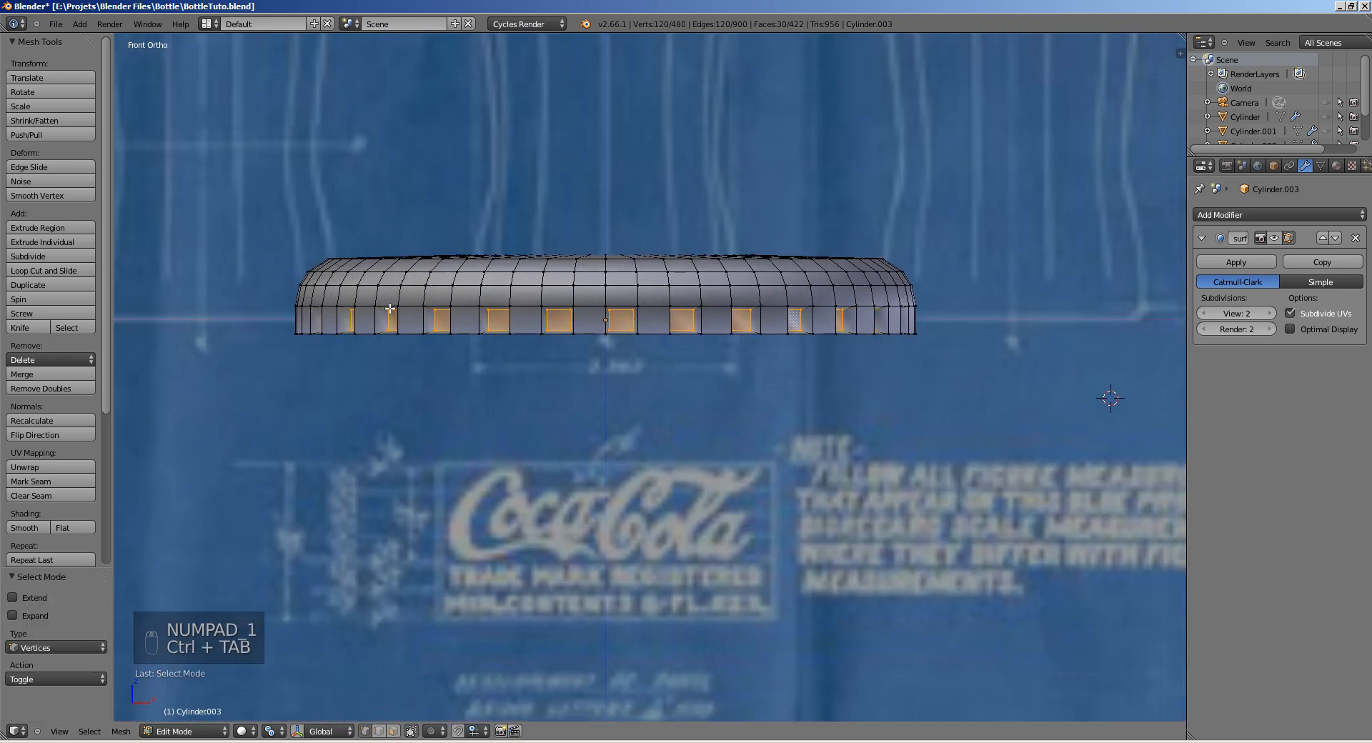
key("a")
key("z")
key("b")
key("b")
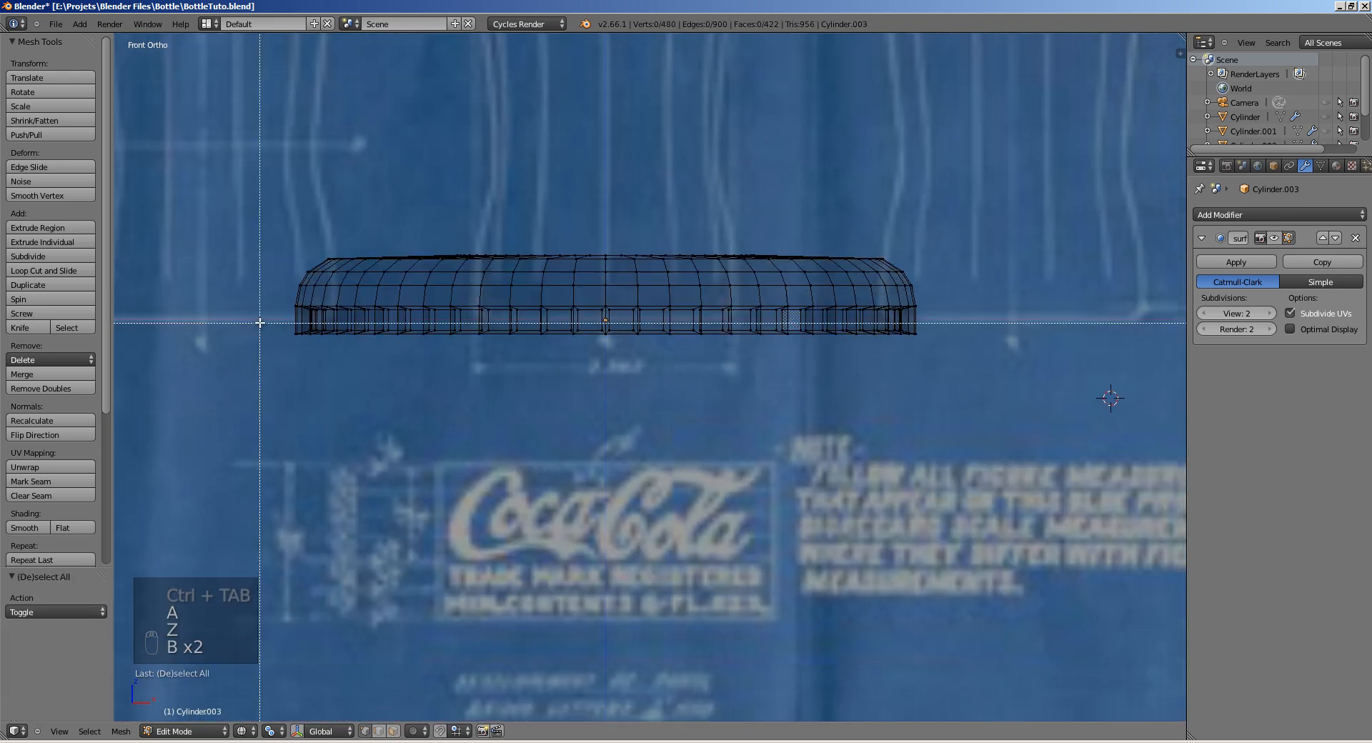
left_click_drag(258, 322, 950, 356)
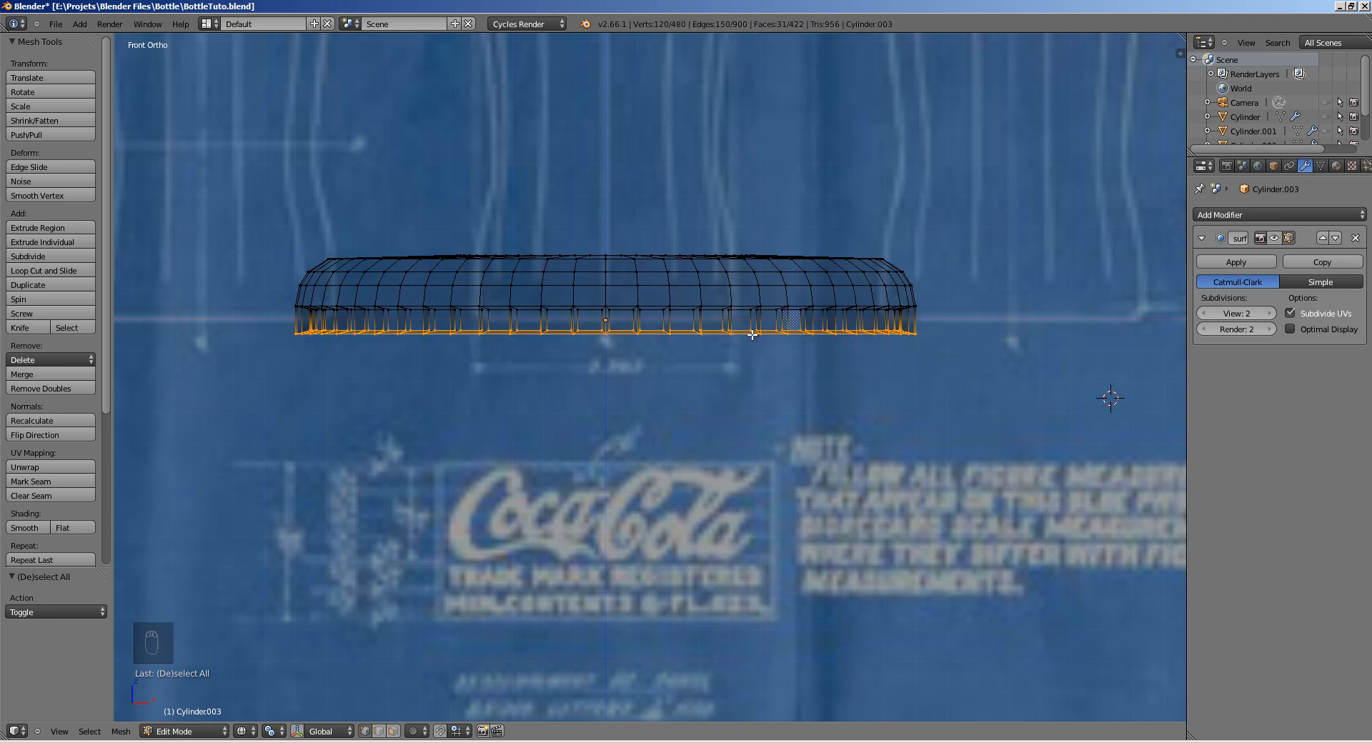
scroll(752, 334, "up", 3)
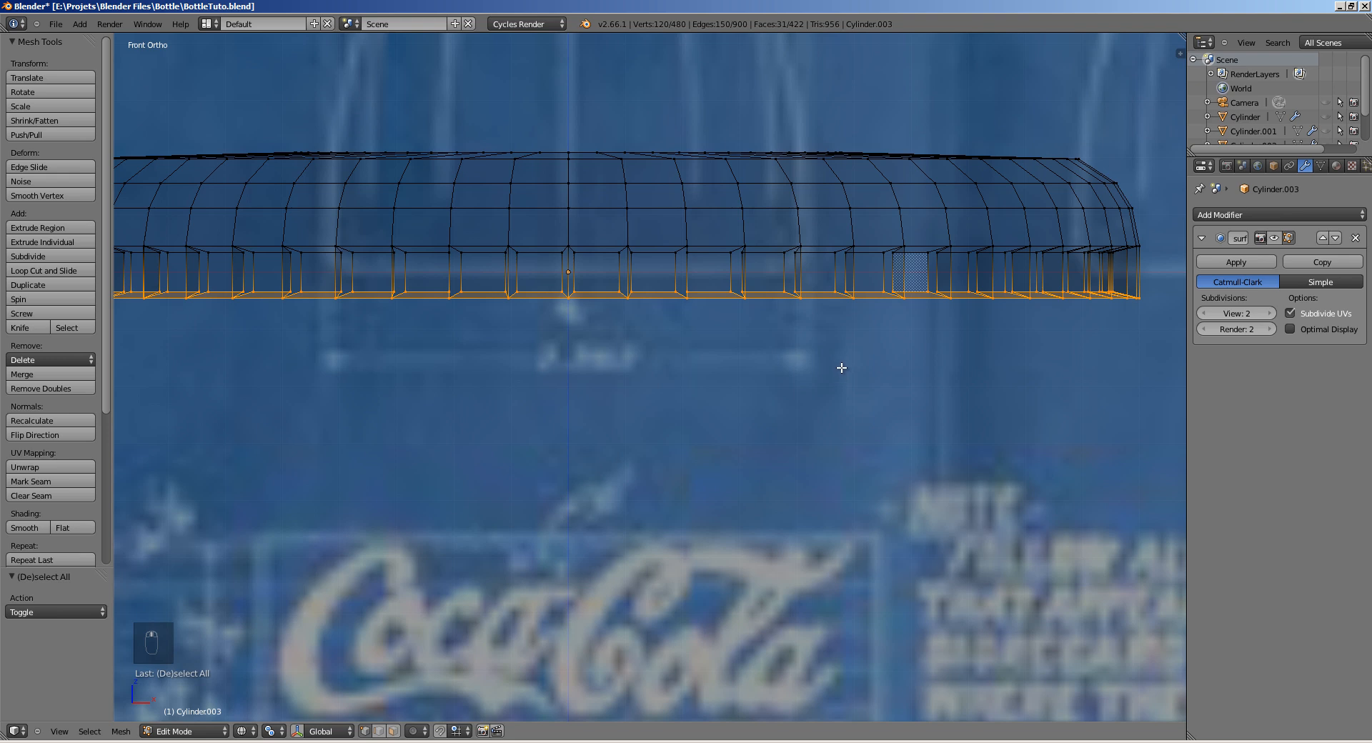
key("s")
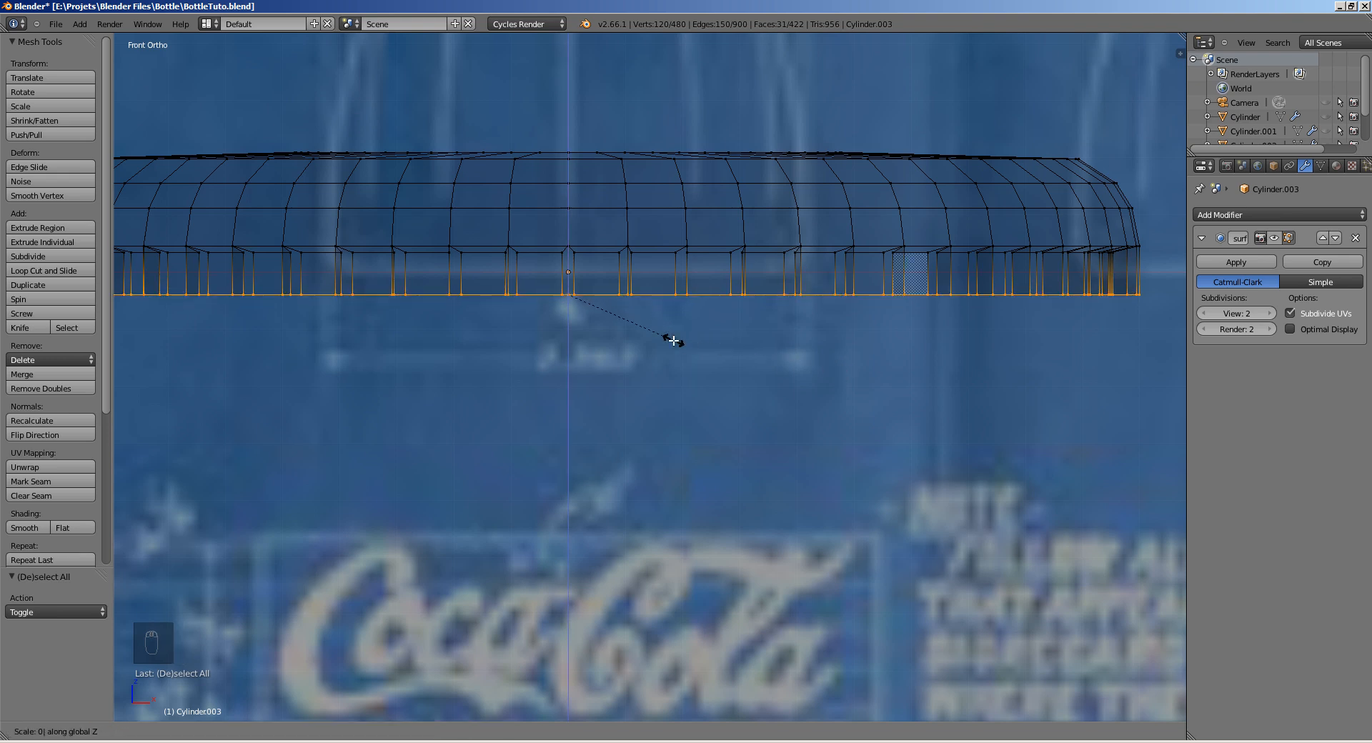
key("Return")
key("z")
mouse_move(570, 378)
middle_mouse_down()
mouse_move(499, 484)
mouse_move(533, 461)
middle_mouse_up()
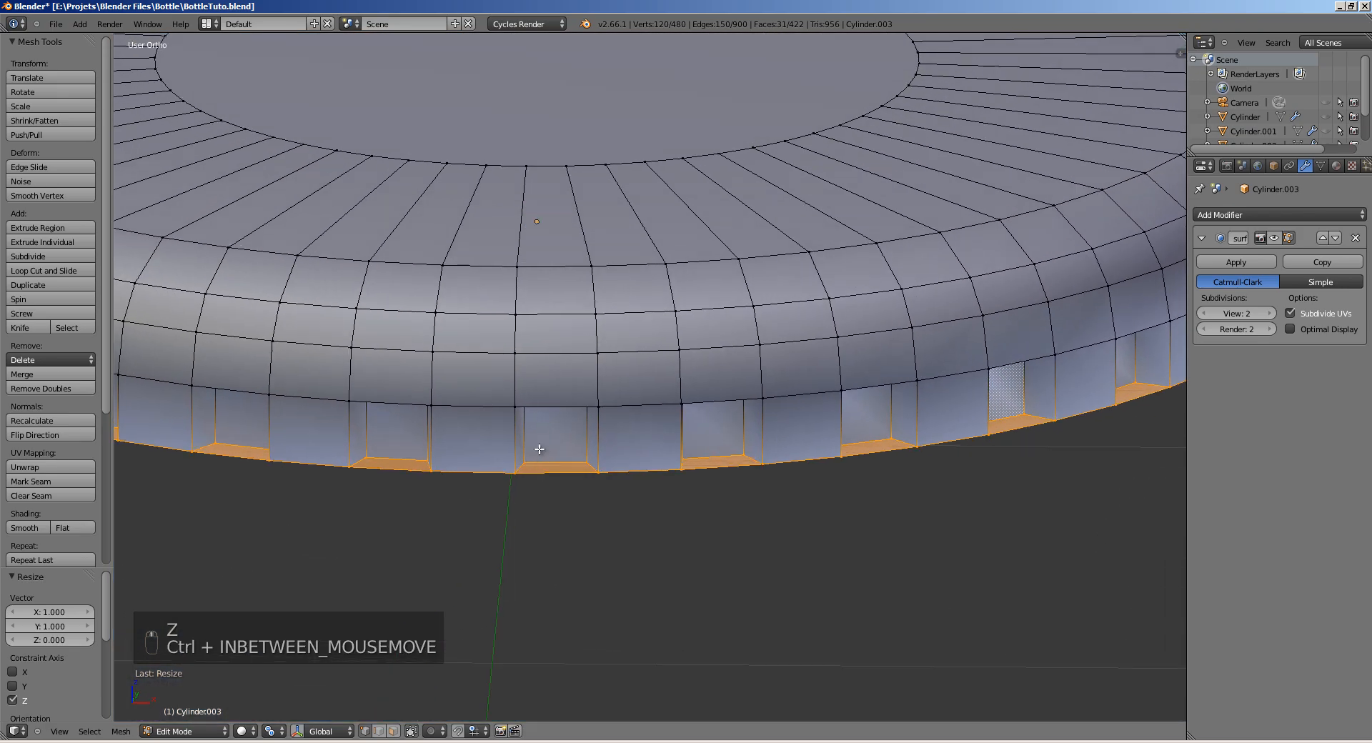
Step: Return to the wireframe front view, switch to face select mode and clear the selection
key("KP_1")
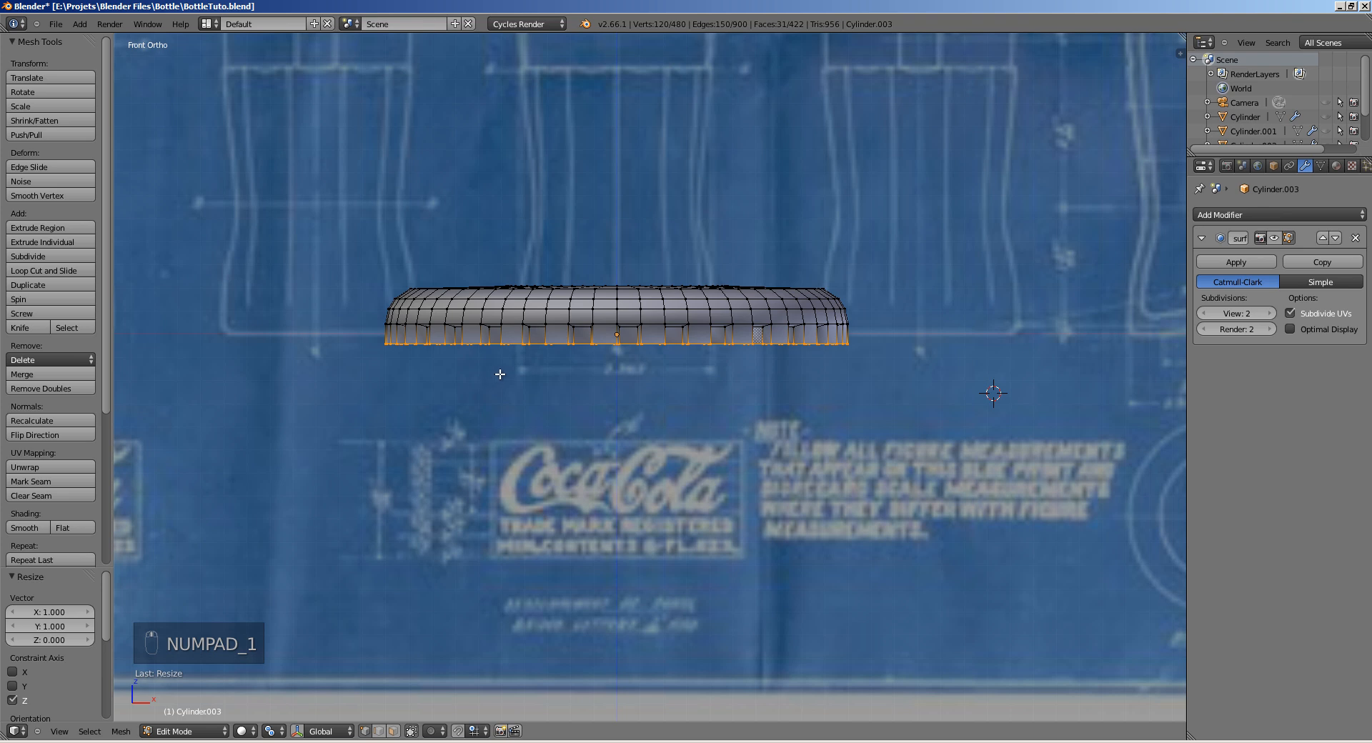
key("z")
key("ctrl+Tab")
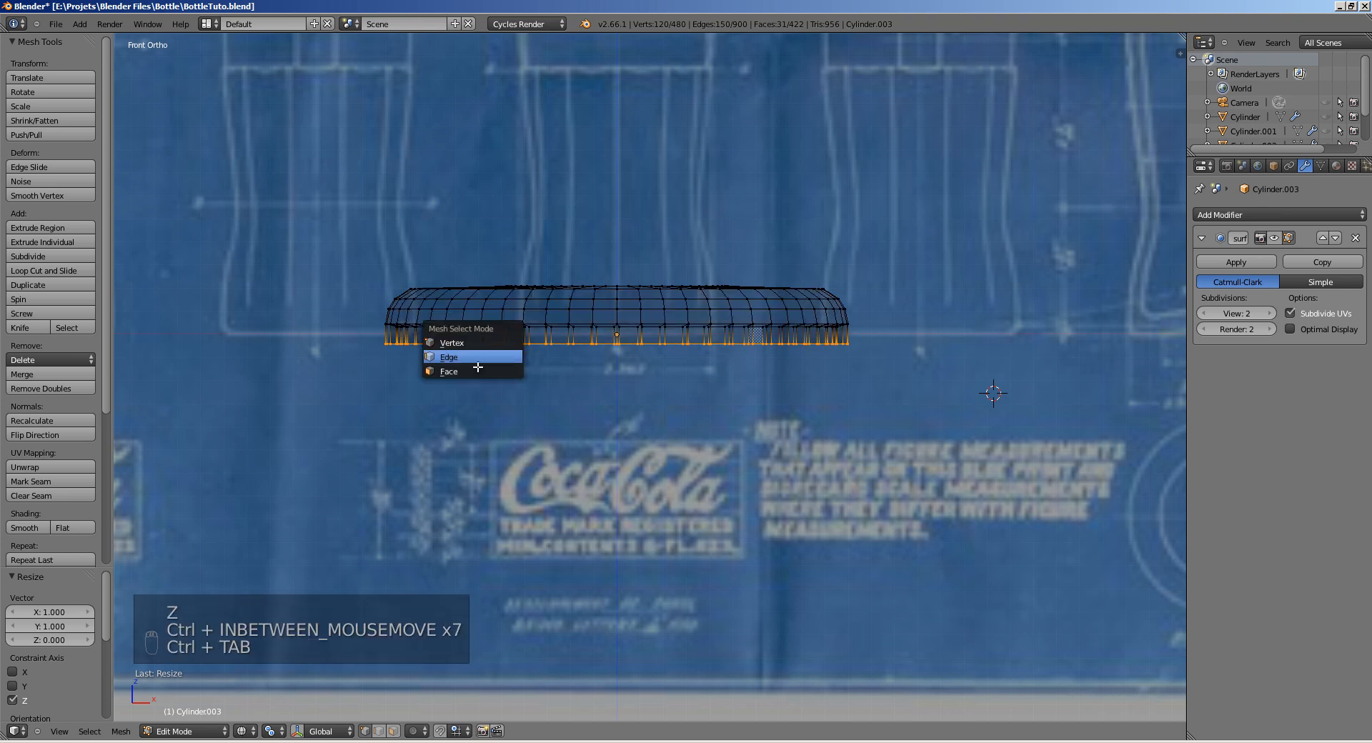
left_click(457, 371)
key("a")
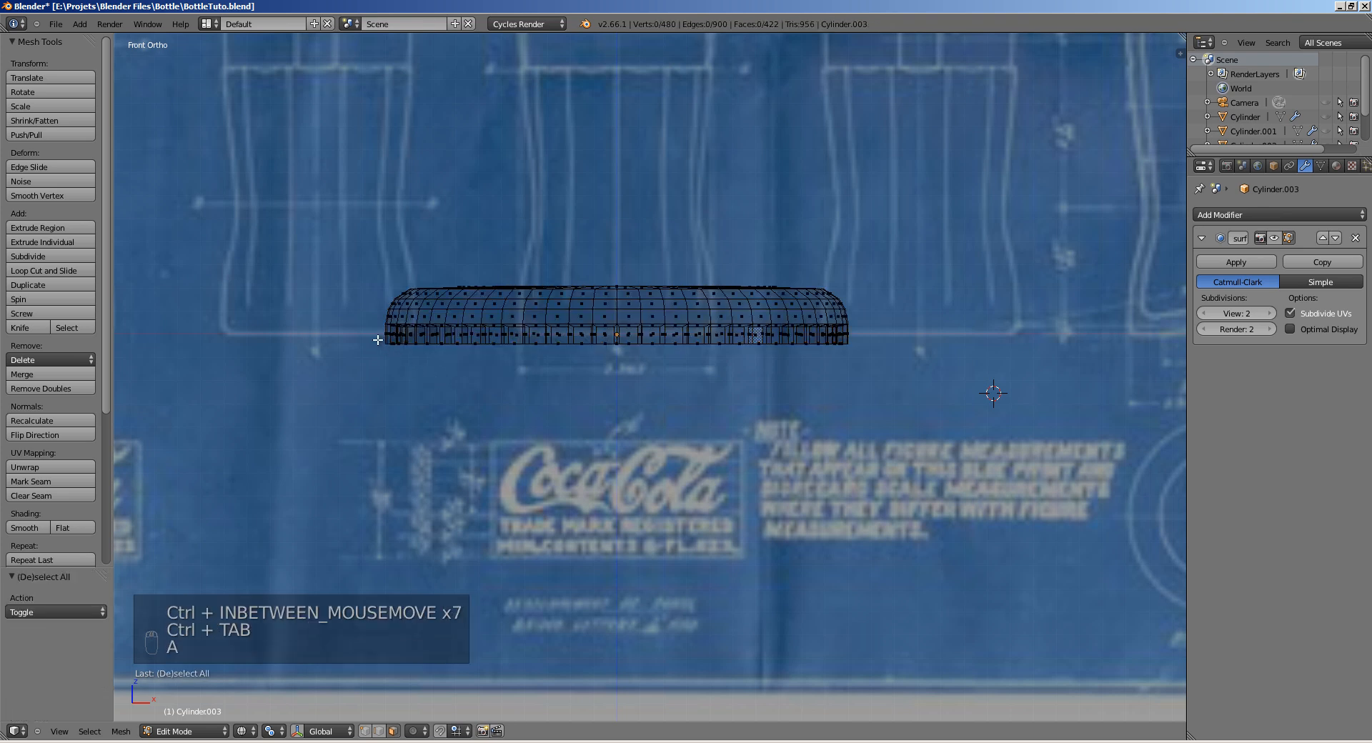
key("b")
left_click_drag(364, 335, 924, 413)
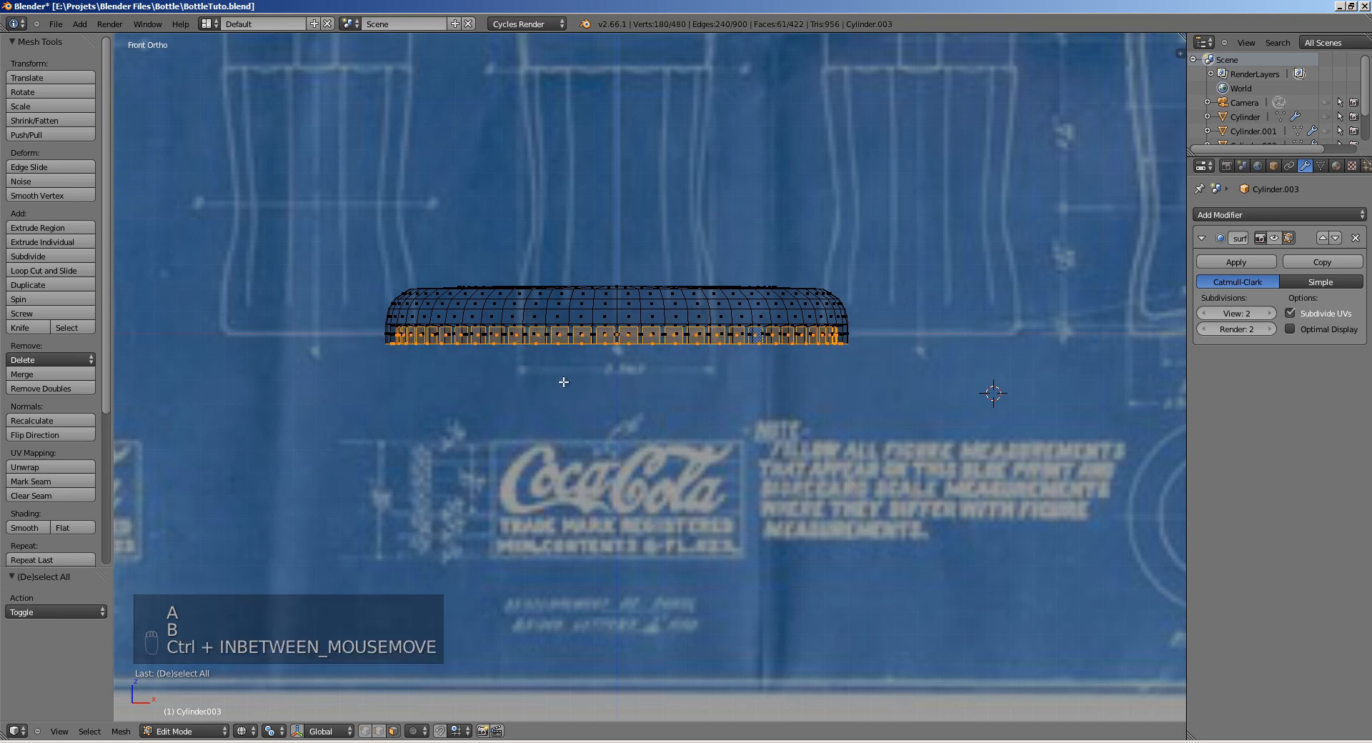
middle_click_drag(497, 364, 354, 335, "ctrl")
key("a")
Step: Select only the faces lying flat along the cap's underside, including the notch bottoms, and delete them
key("b")
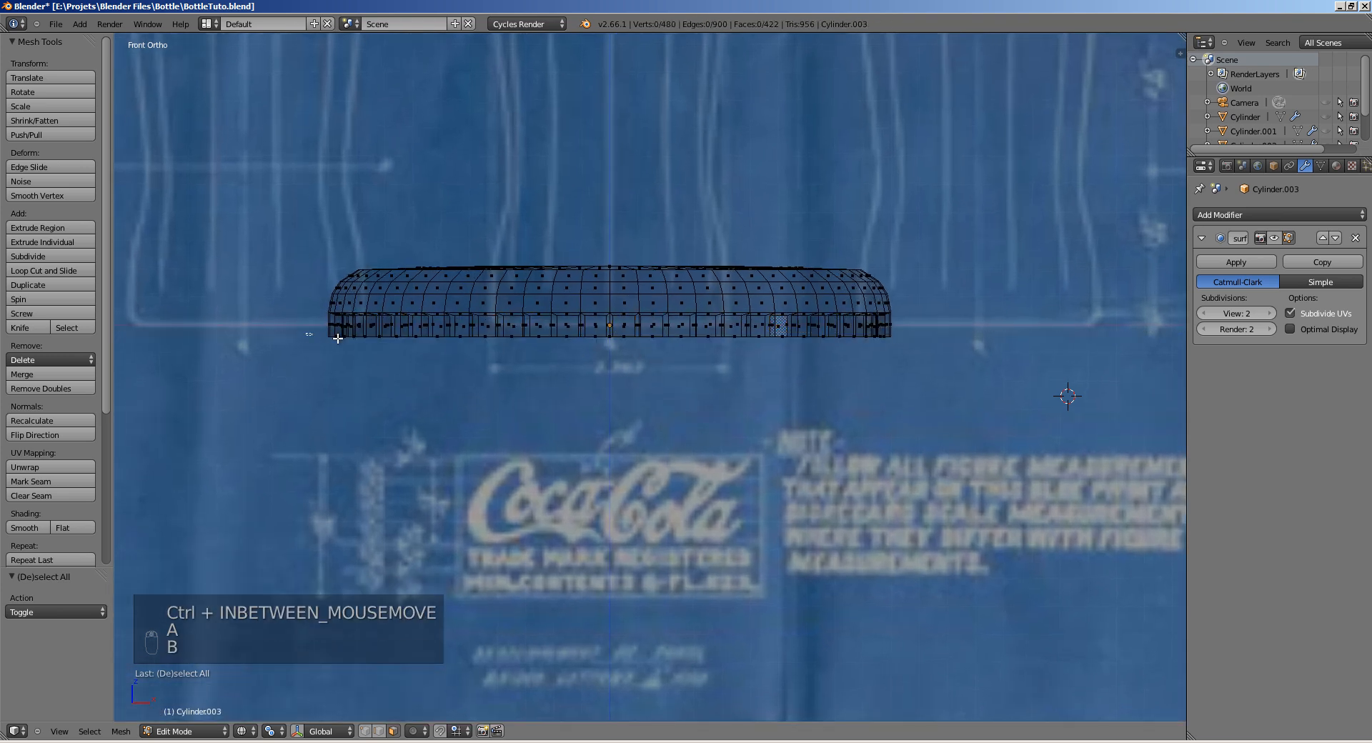
left_click_drag(315, 333, 924, 402)
middle_click_drag(924, 402, 669, 439)
key("z")
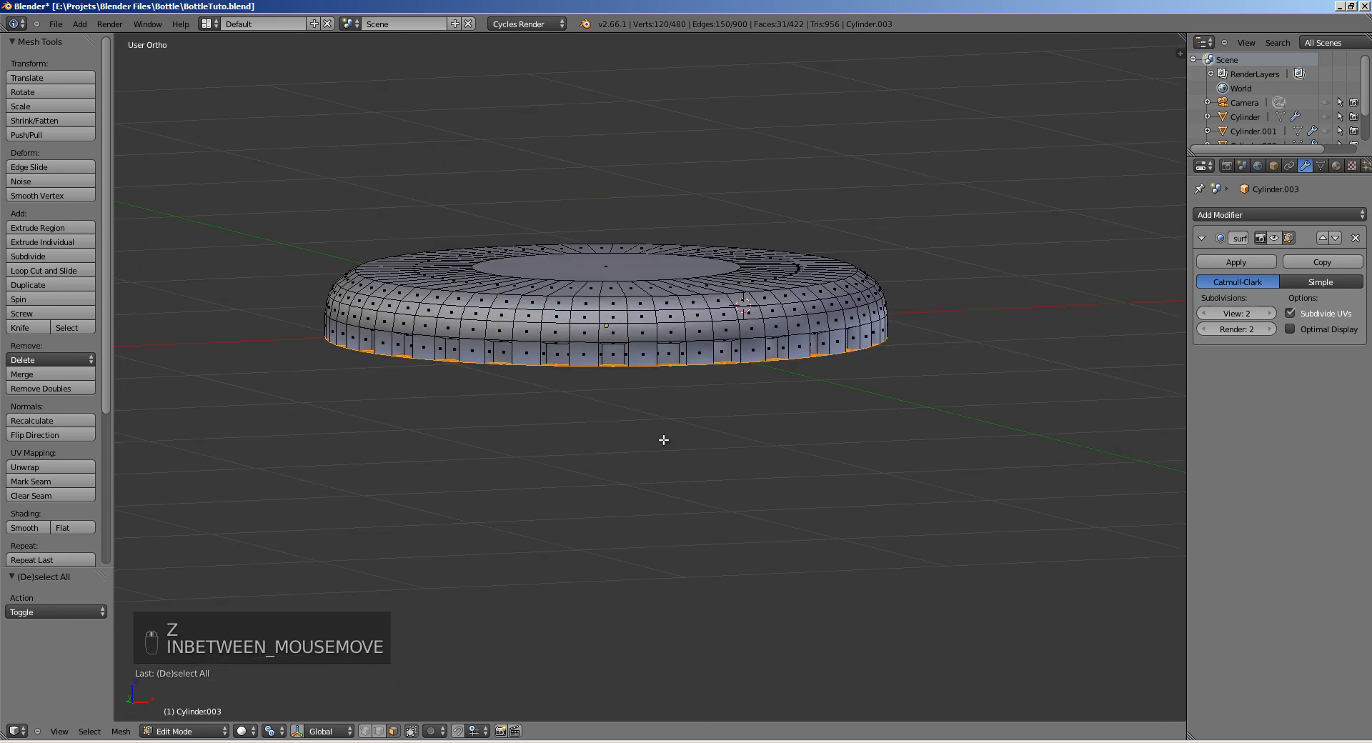
key("x")
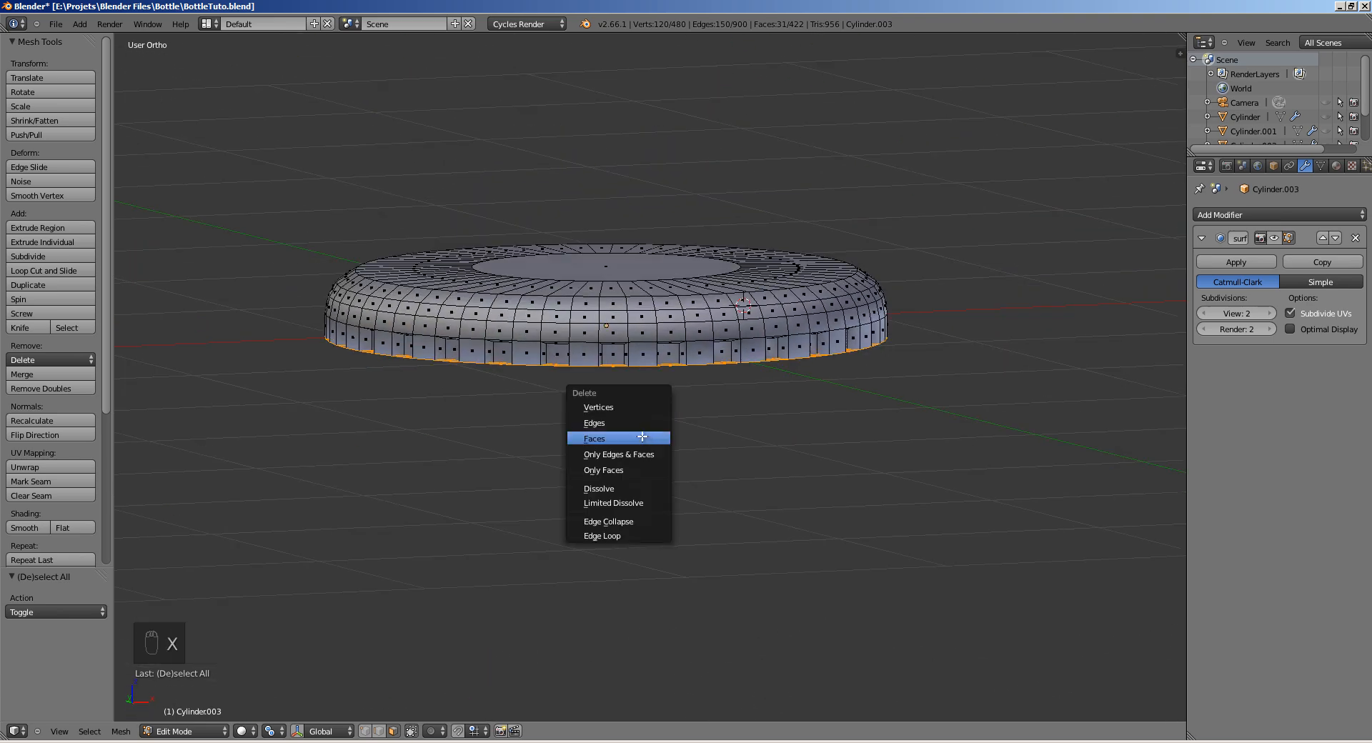
left_click(642, 436)
Step: In Object Mode, stretch the whole cap along Z to about 1.05
key("Tab")
middle_click_drag(646, 376, 683, 390)
scroll(628, 453, "up", 3)
key("Tab")
key("Tab")
middle_click_drag(551, 536, 689, 378, "ctrl")
key("s")
key("z")
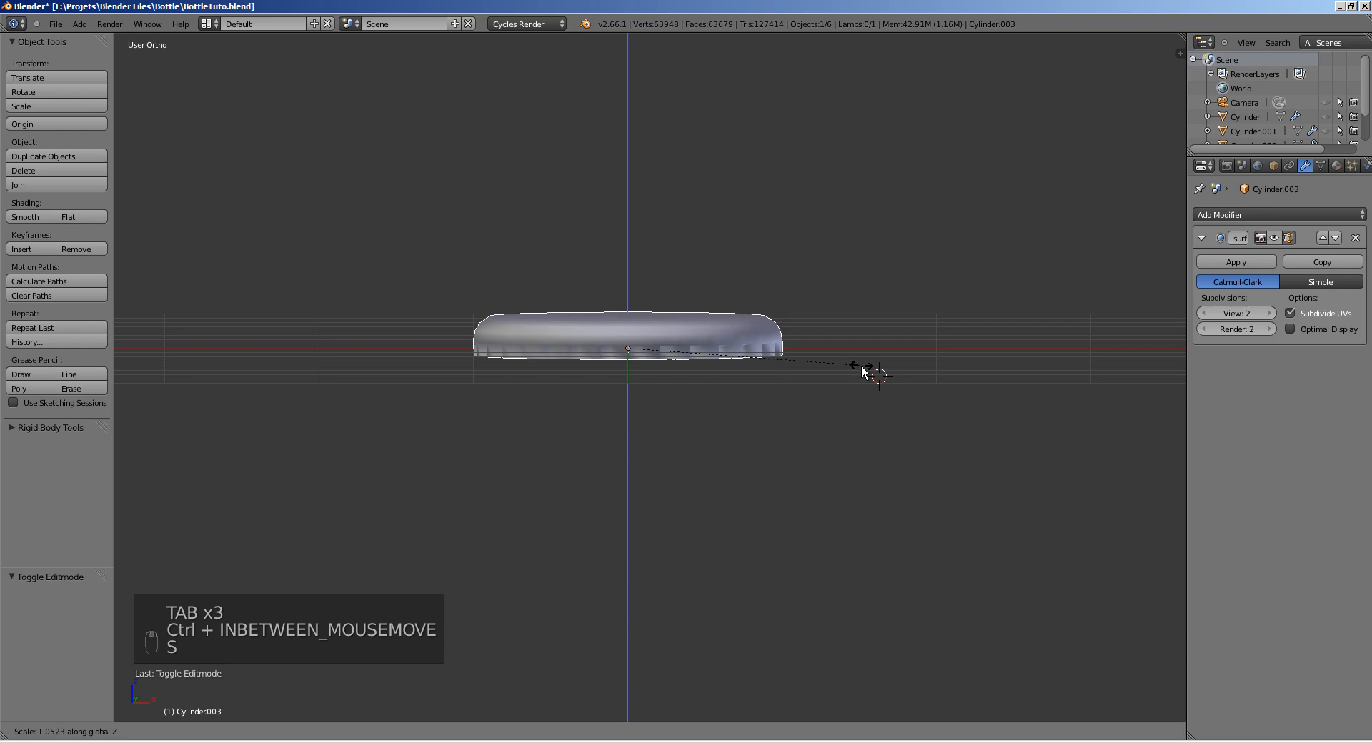
left_click(861, 366)
Step: Turn the cap's Subdivision Surface modifier display back on in the viewport, in Object Mode
key("Tab")
middle_click_drag(813, 372, 796, 403)
scroll(796, 403, "up", 5)
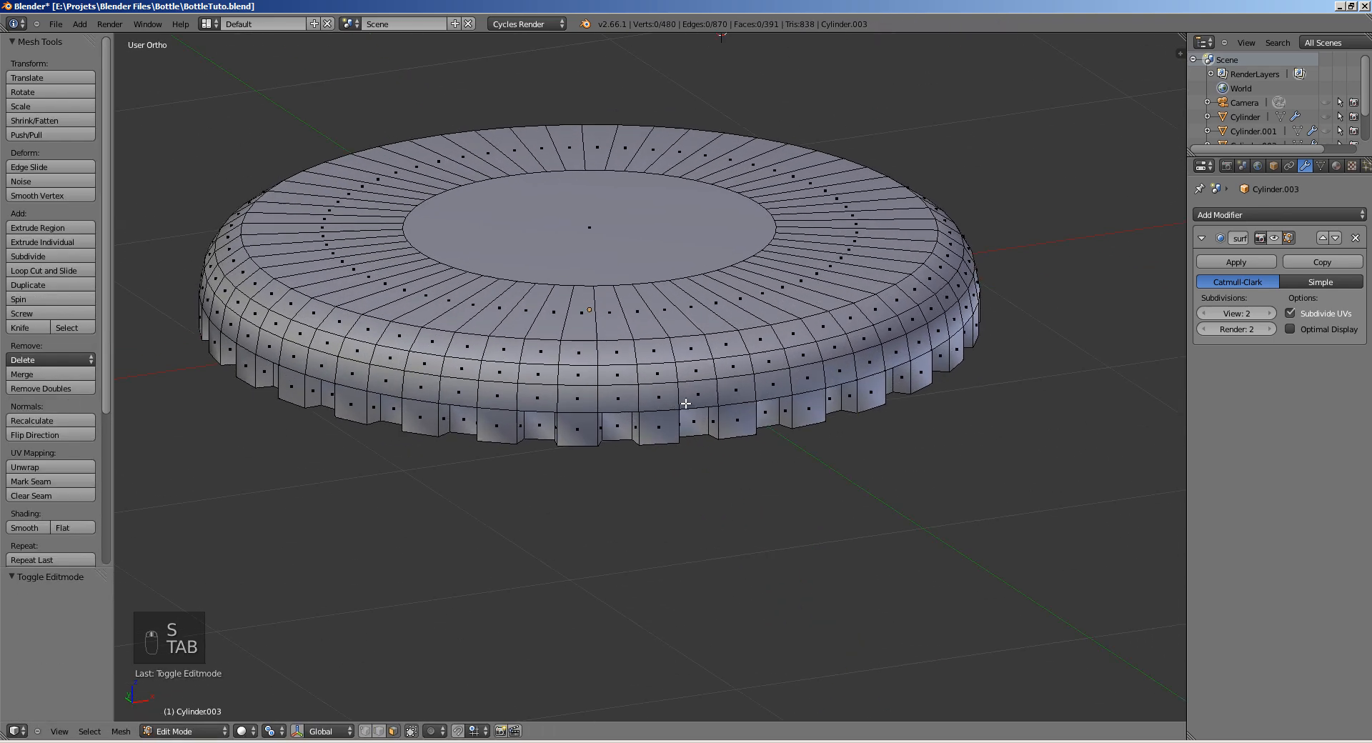
key("Tab")
left_click(1272, 238)
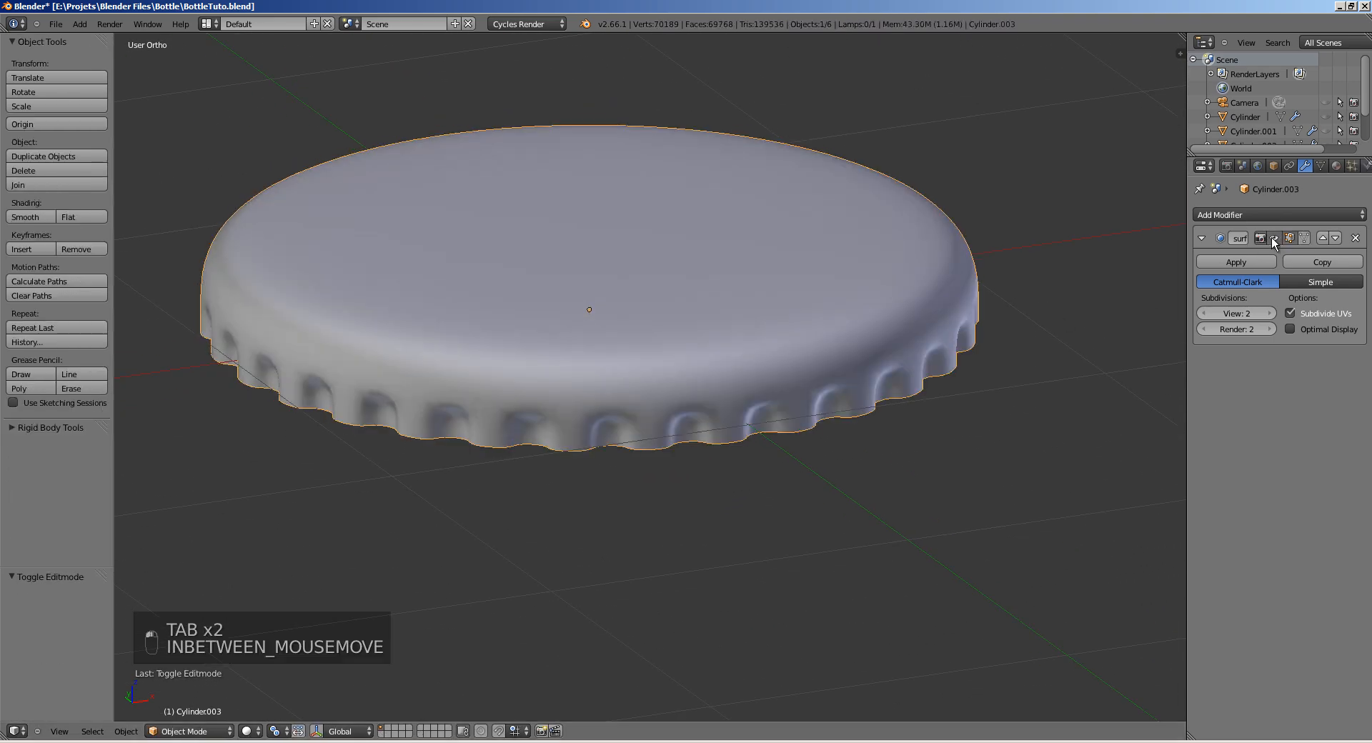
Step: Stretch the smoothed cap slightly more along Z, to about 1.03
middle_click_drag(801, 330, 950, 315)
key("s")
key("z")
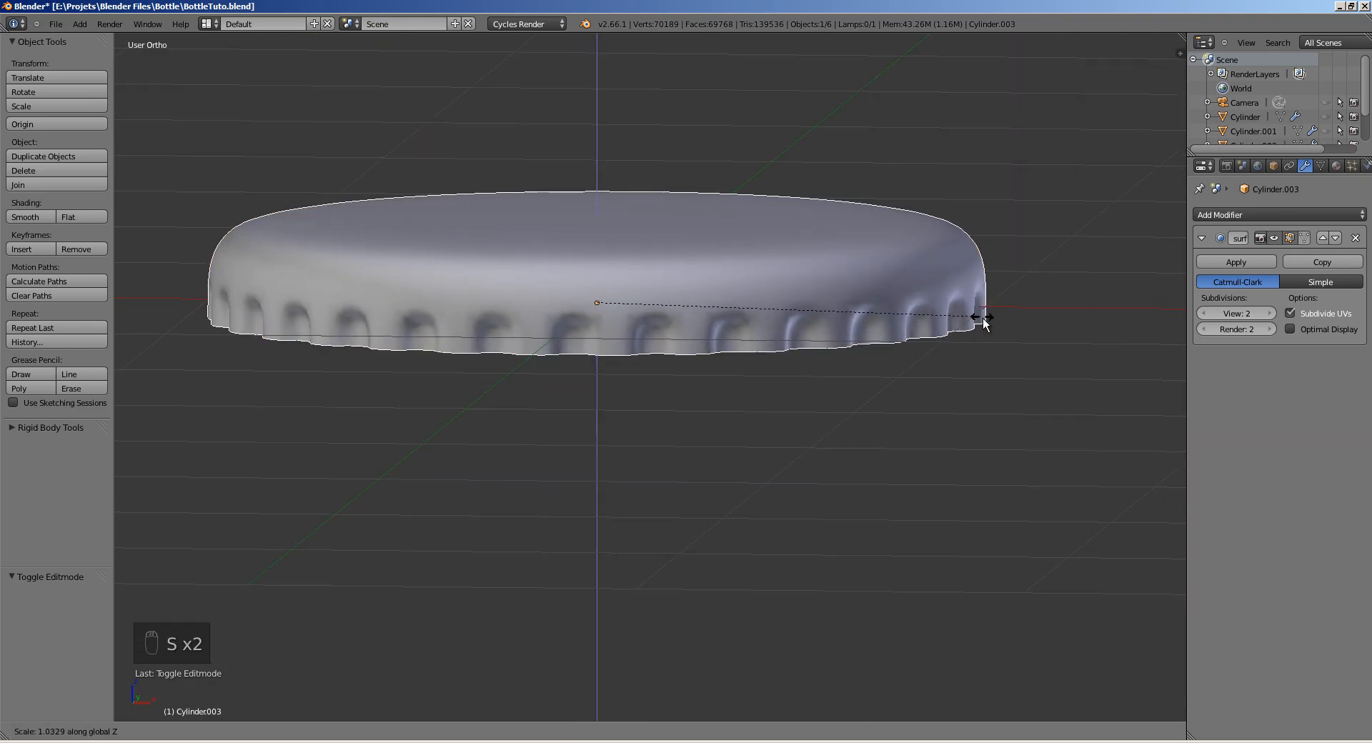
left_click(982, 317)
Step: Enter Edit Mode on the cap and save the Blender file, overwriting the existing version
middle_click_drag(821, 321, 502, 327)
key("Tab")
scroll(503, 326, "up", 4)
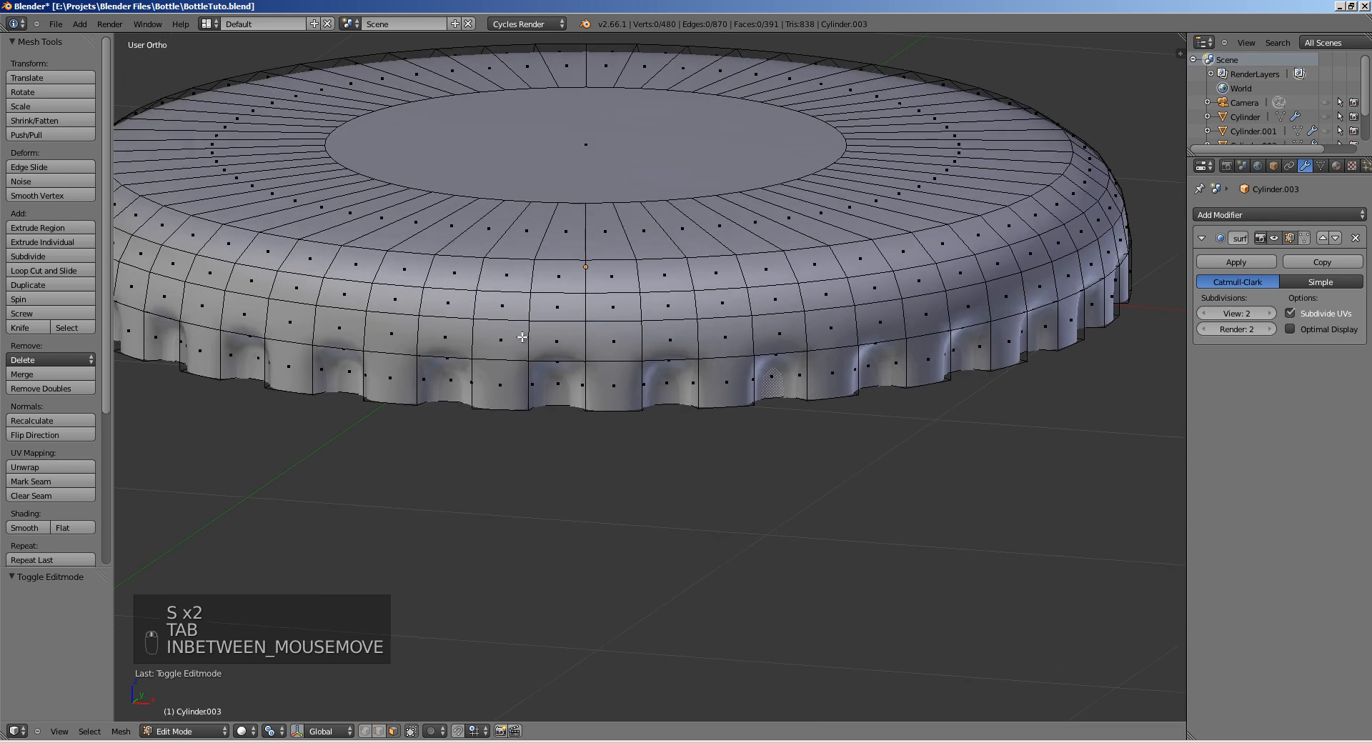
key("ctrl+s")
left_click(527, 342)
Step: Add a centred vertical loop cut through every protruding tooth around the whole bottle cap, running from the rim up to the top face
key("a")
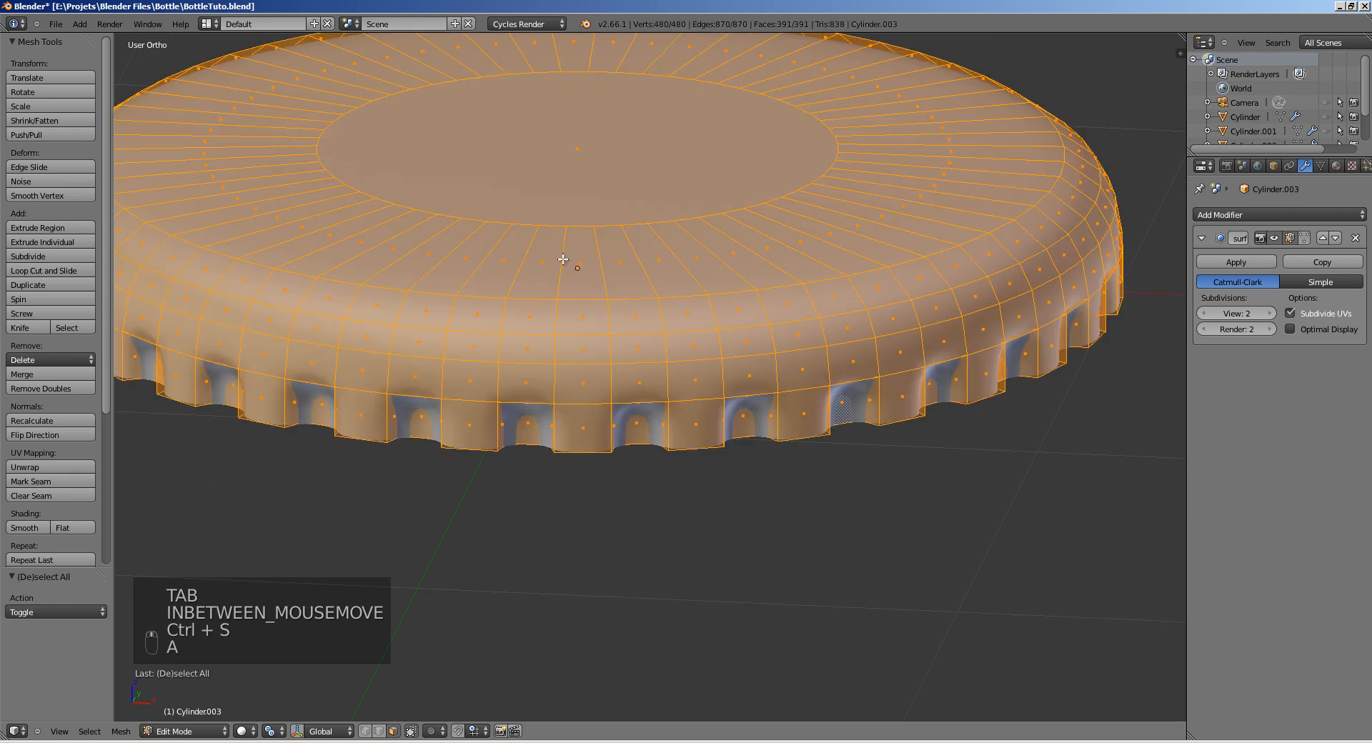
key("a")
key("ctrl+r")
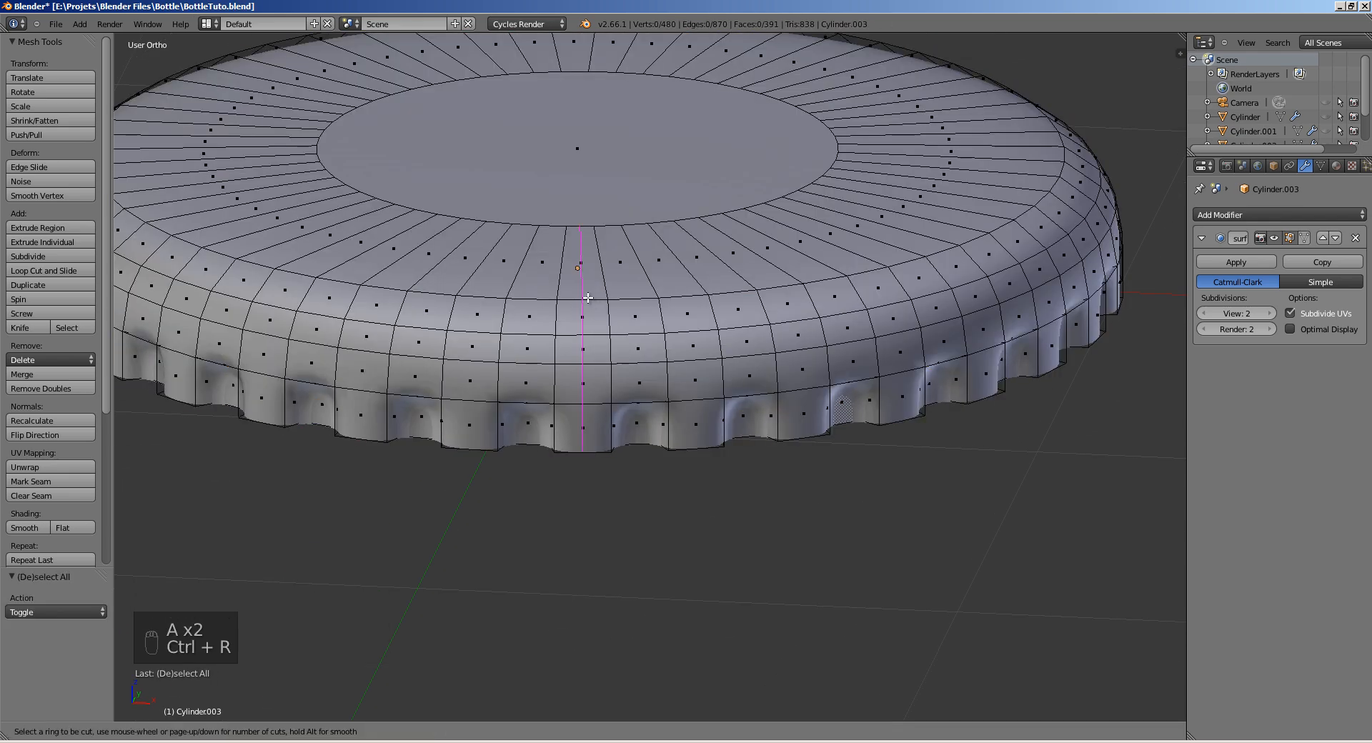
left_click(586, 300)
right_click(585, 300)
key("a")
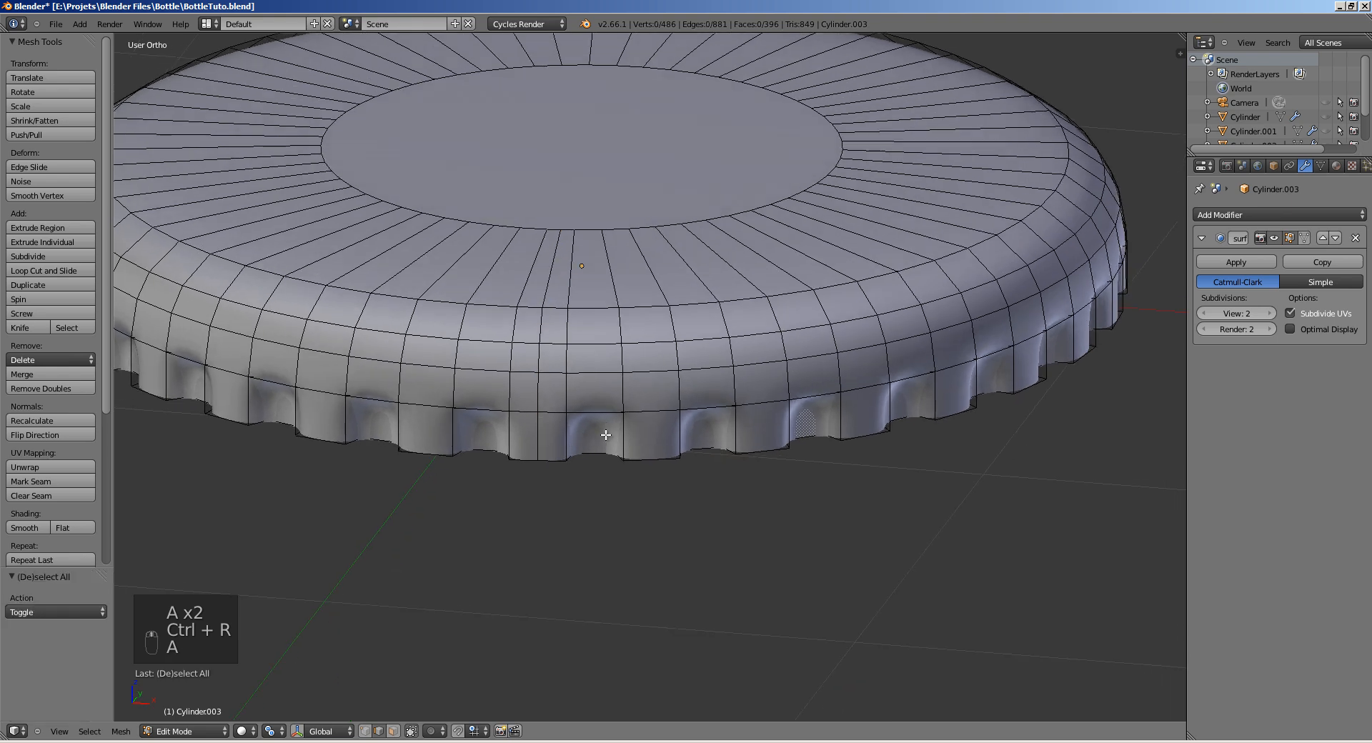
key("ctrl+r")
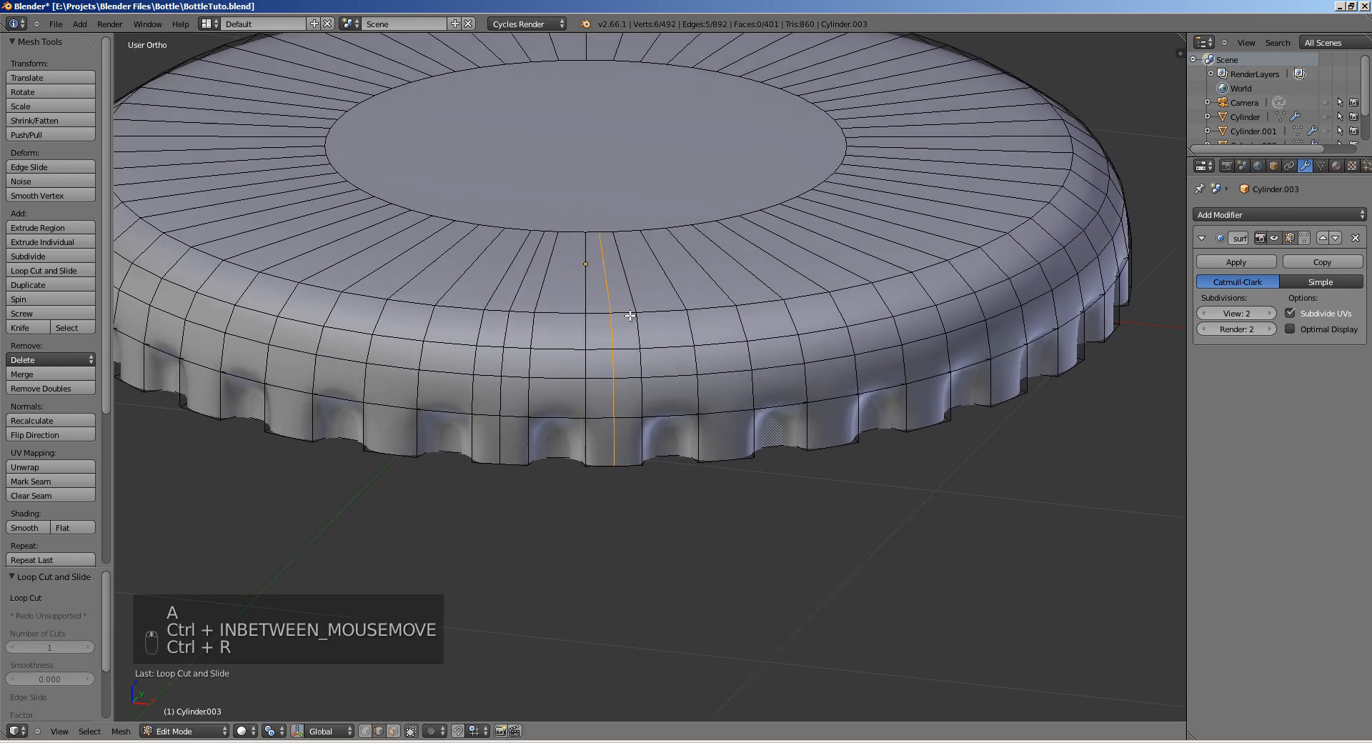
left_click(717, 337)
right_click(717, 336)
key("a")
key("ctrl+r")
left_click(828, 331)
right_click(828, 330)
key("a")
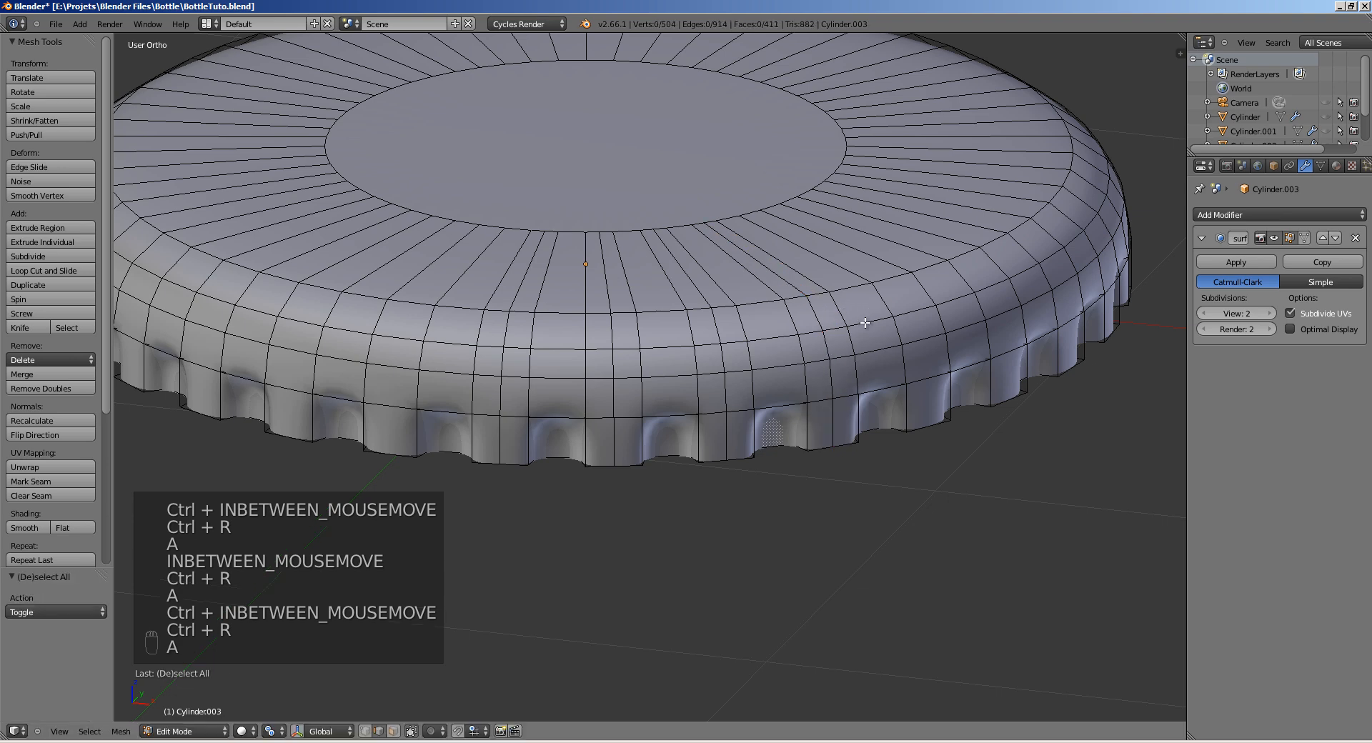
middle_click_drag(863, 319, 675, 373)
key("ctrl+r")
left_click(675, 373)
right_click(675, 373)
key("a")
key("ctrl+r")
left_click(776, 348)
right_click(776, 348)
key("a")
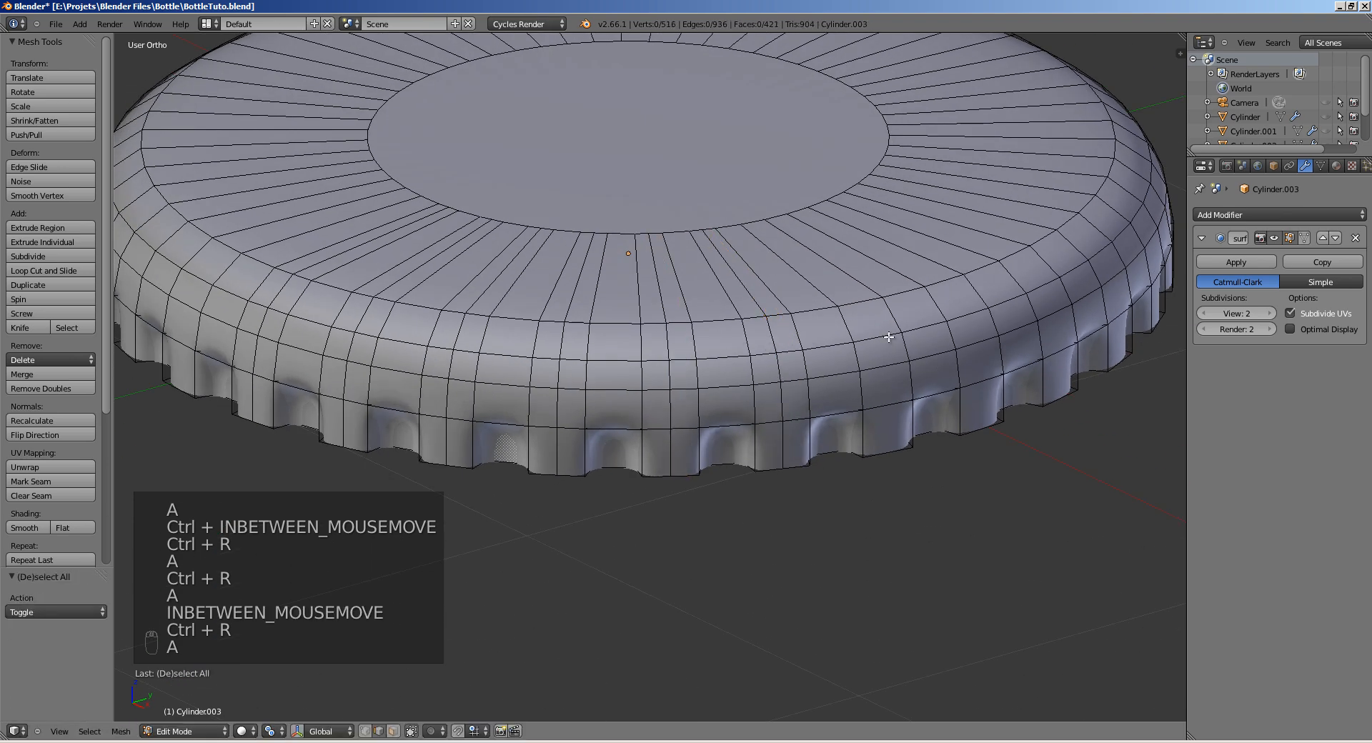
right_click(893, 325)
key("a")
middle_click_drag(892, 326, 666, 365)
key("ctrl+r")
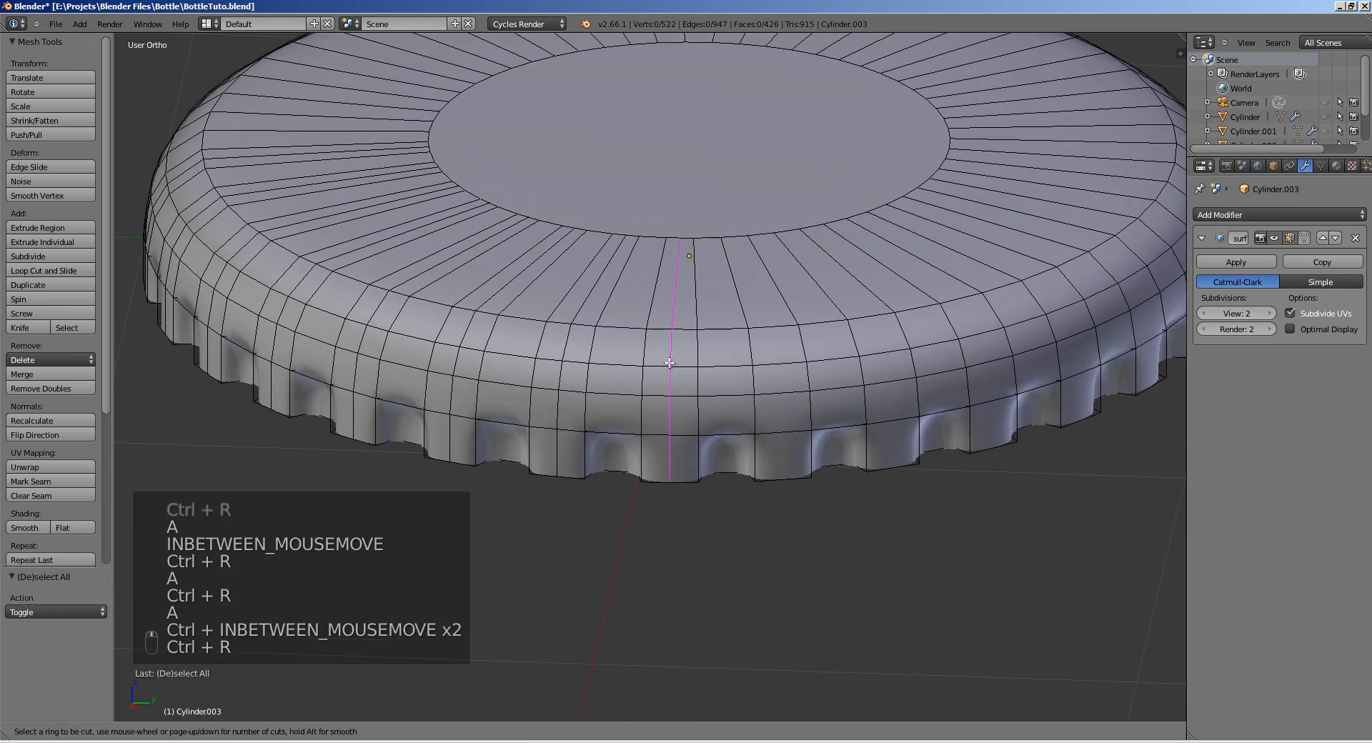
left_click(672, 361)
right_click(690, 353)
key("a")
key("ctrl+r")
left_click(787, 353)
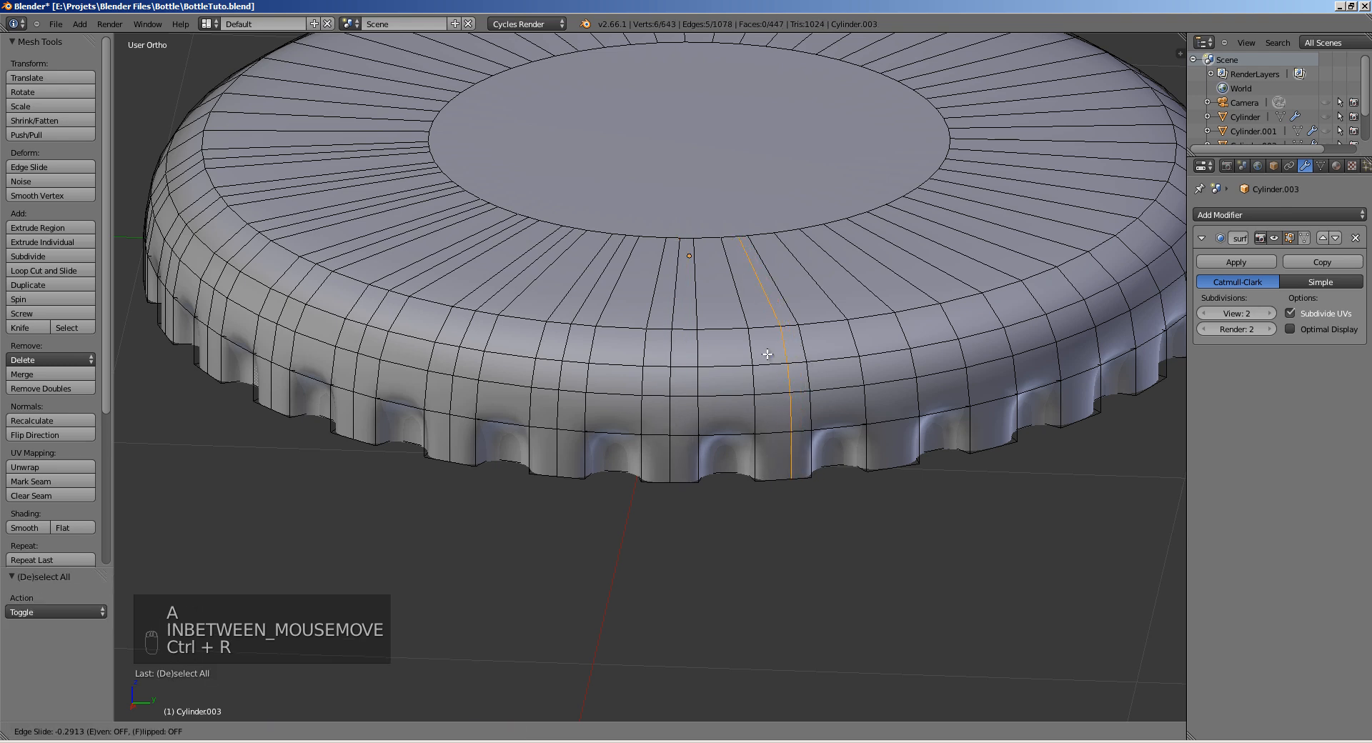
right_click(779, 351)
middle_click_drag(779, 352, 850, 361)
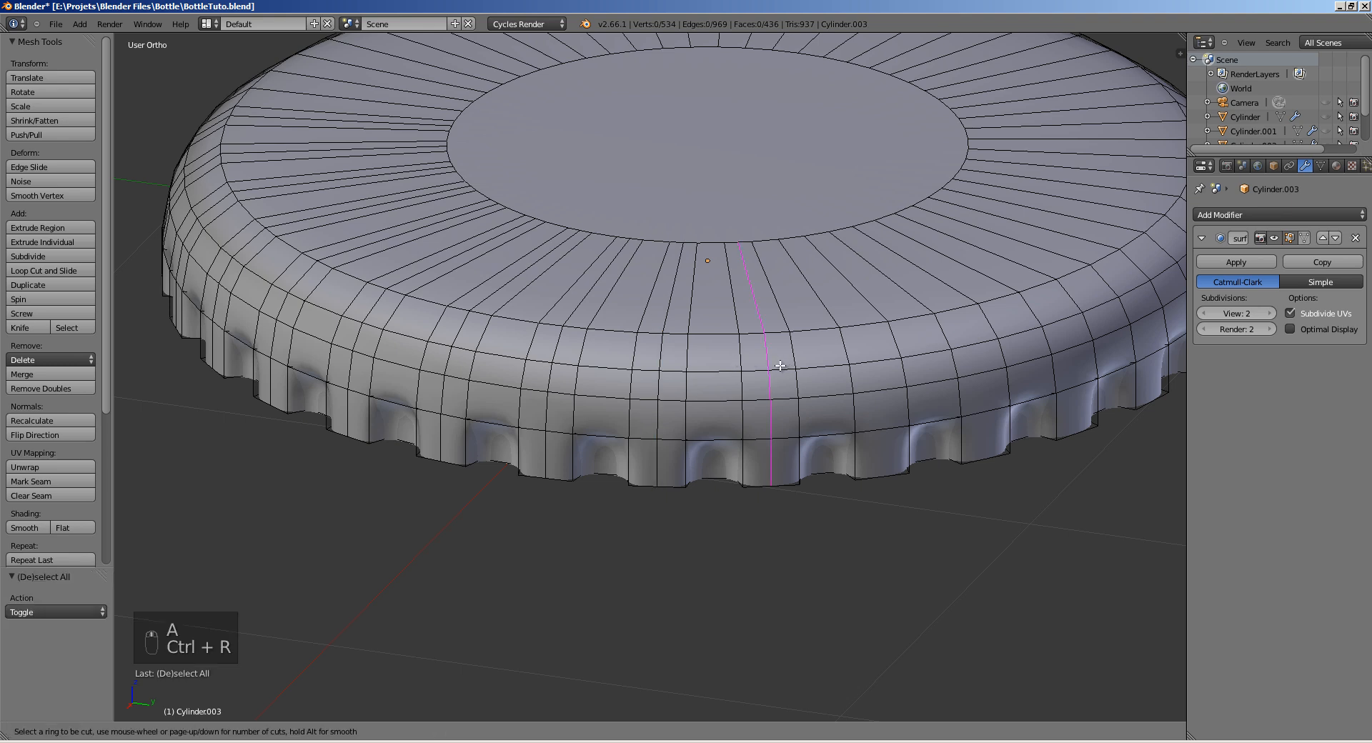
key("a")
key("ctrl+r")
left_click(876, 361)
right_click(885, 358)
key("a")
key("ctrl+r")
left_click(975, 341)
right_click(977, 339)
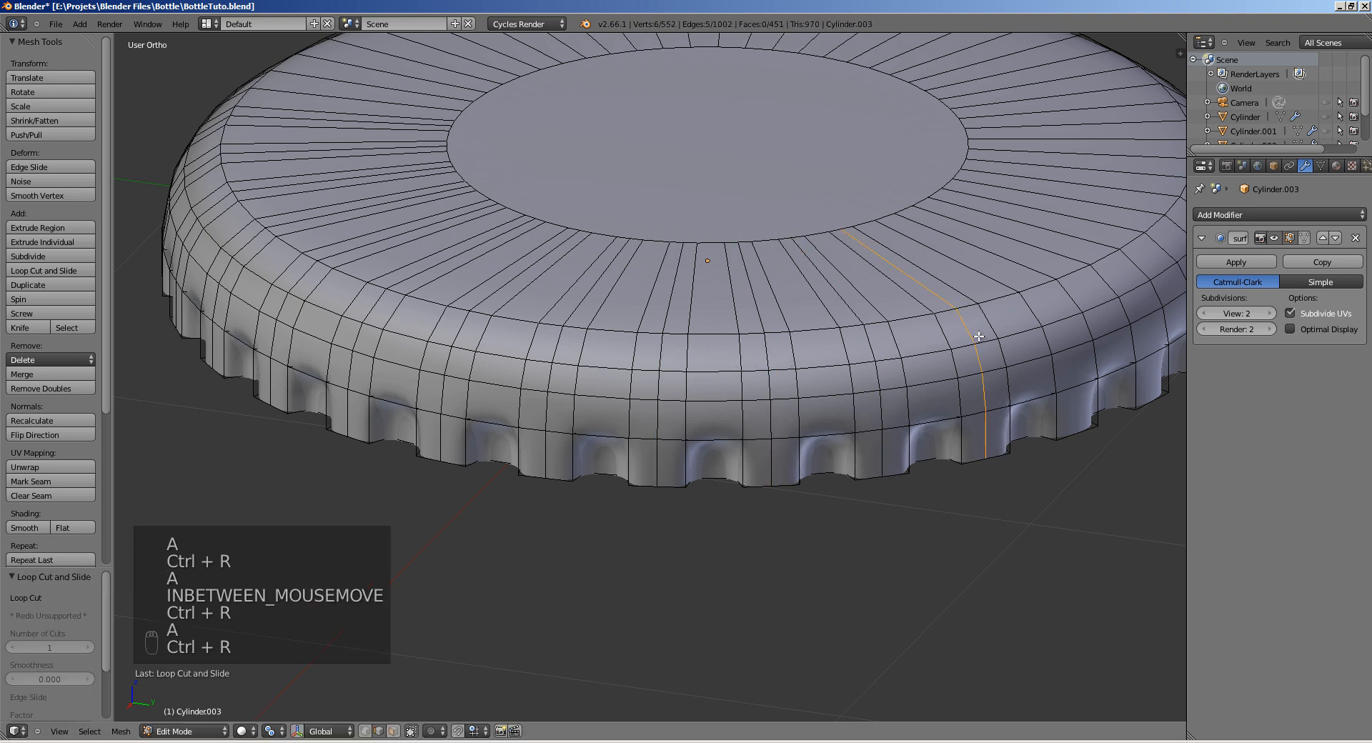
key("a")
middle_click_drag(976, 343, 815, 353)
key("ctrl+r")
left_click(776, 380)
right_click(780, 380)
key("a")
key("ctrl+r")
left_click(887, 376)
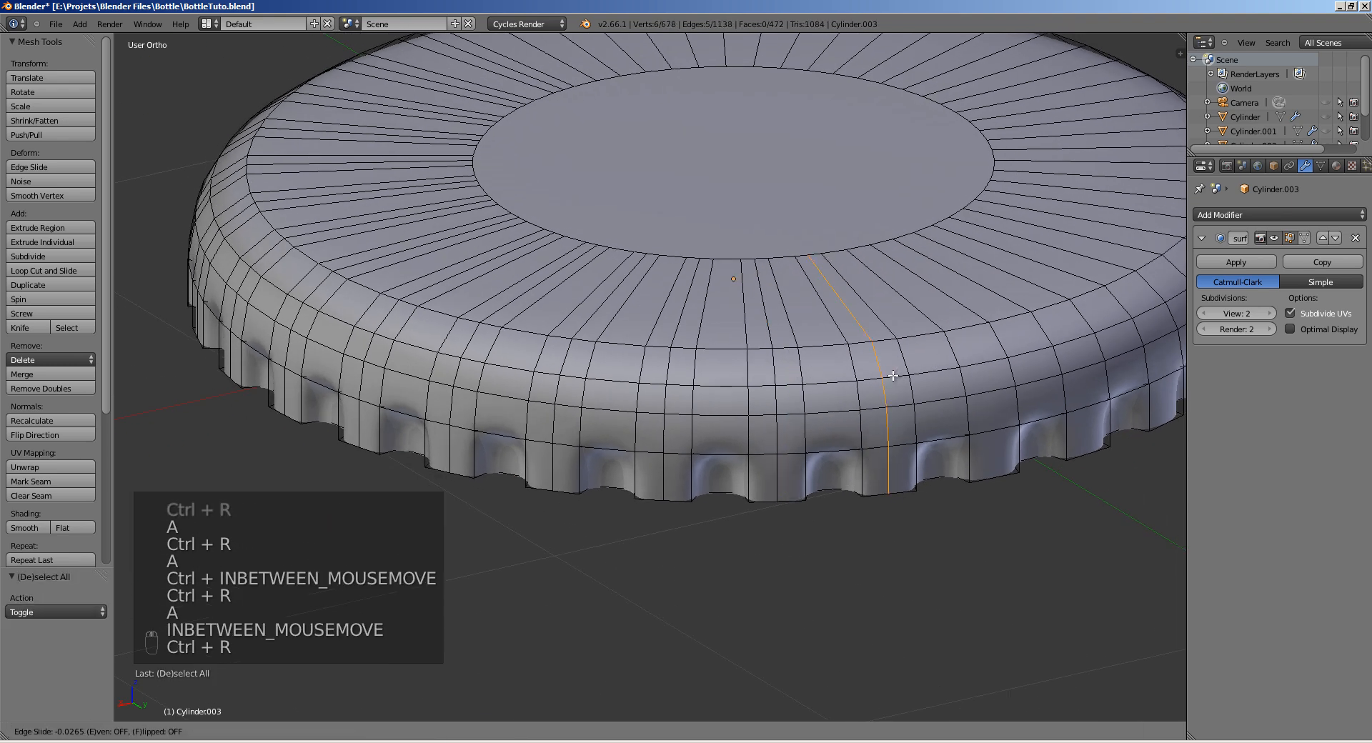
right_click(890, 374)
key("a")
key("ctrl+r")
left_click(993, 360)
right_click(996, 359)
middle_click_drag(995, 360, 710, 379)
key("a")
key("ctrl+r")
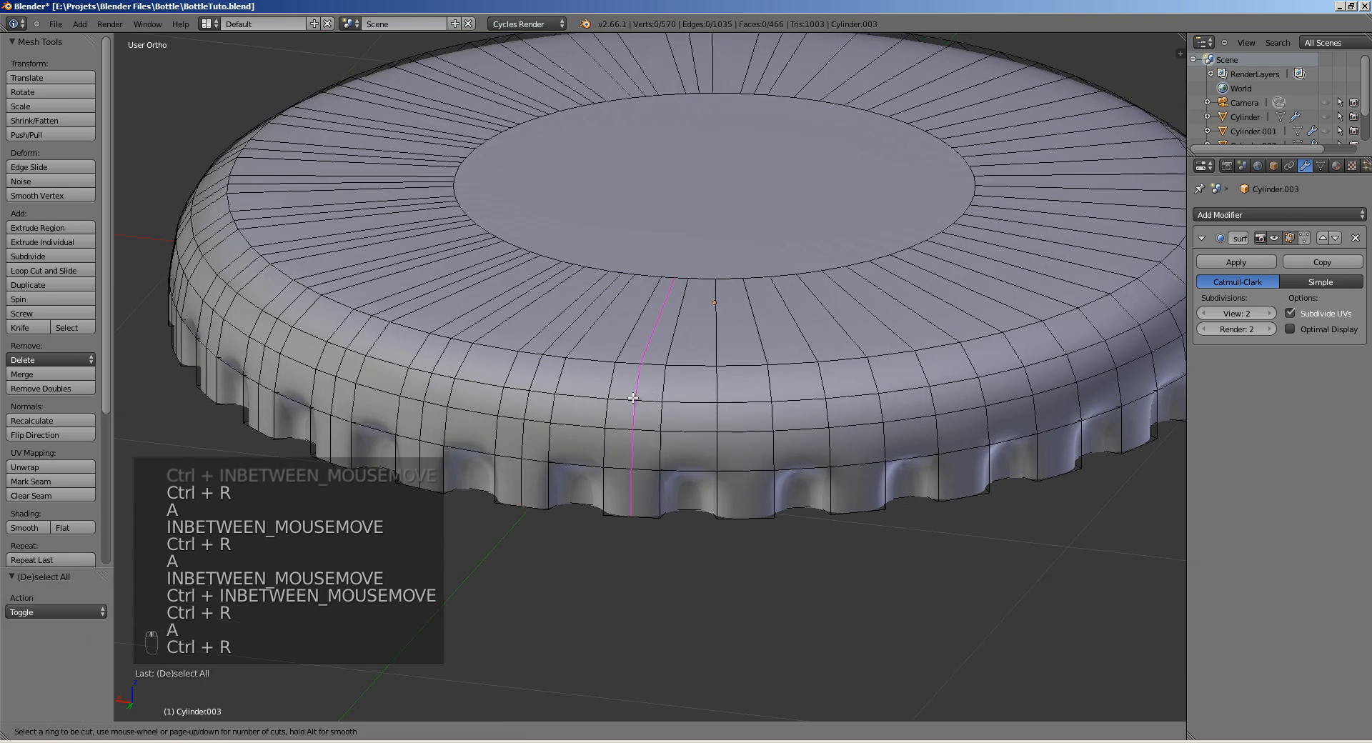
left_click(635, 392)
right_click(637, 391)
key("a")
key("ctrl+r")
left_click(747, 392)
right_click(762, 392)
key("a")
key("ctrl+r")
left_click(857, 385)
right_click(864, 381)
key("a")
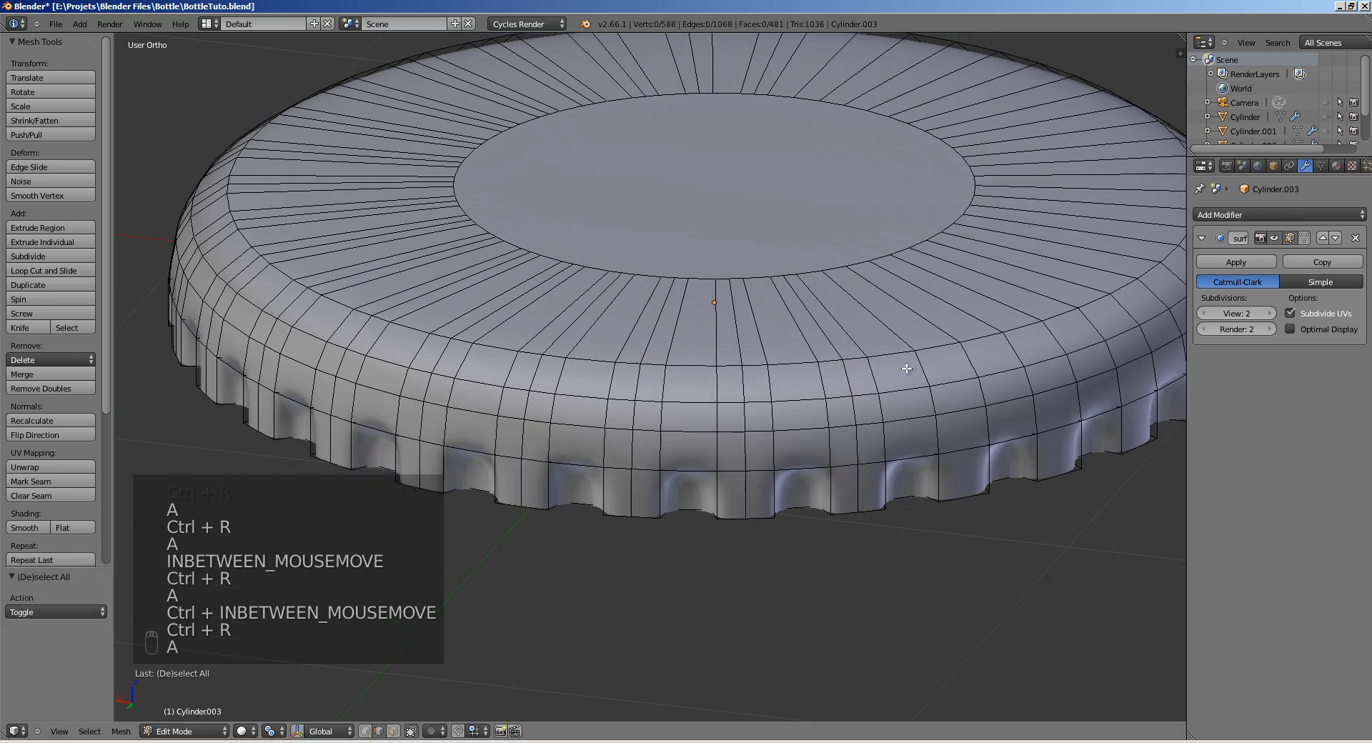
middle_click_drag(907, 367, 651, 413)
key("ctrl+r")
left_click(598, 419)
right_click(603, 420)
key("a")
key("ctrl+r")
left_click(702, 422)
right_click(711, 422)
key("a")
key("ctrl+r")
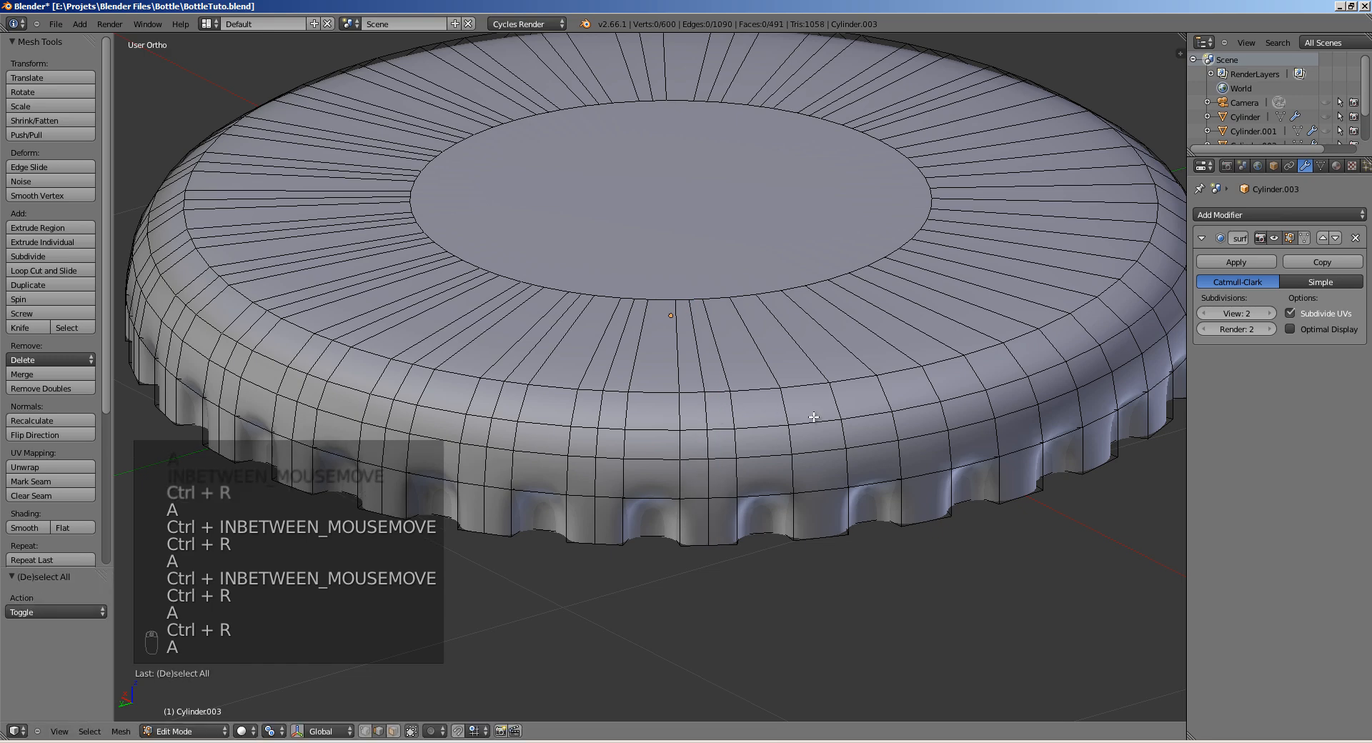
left_click(814, 414)
key("a")
middle_click_drag(915, 394, 780, 407)
key("ctrl+r")
left_click(718, 427)
right_click(723, 426)
key("a")
key("ctrl+r")
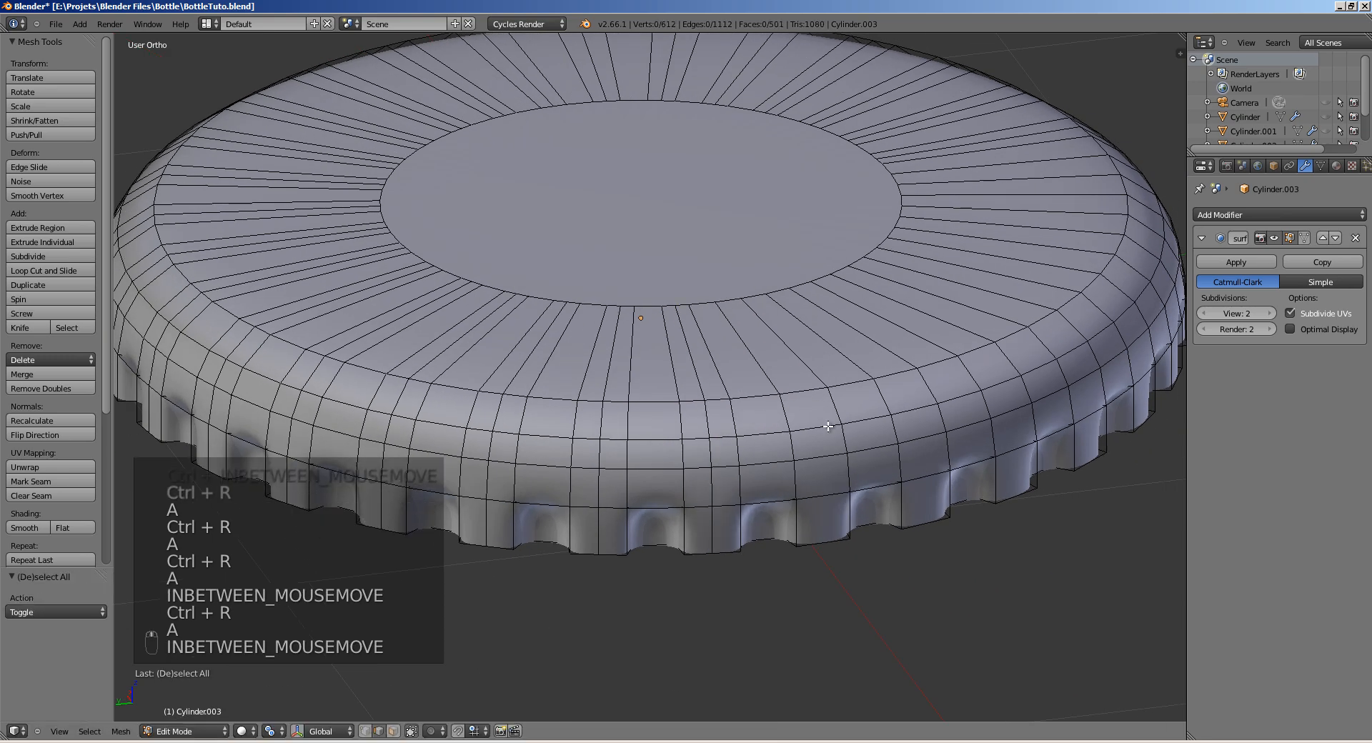
left_click(820, 422)
right_click(830, 420)
key("a")
key("ctrl+r")
left_click(908, 411)
right_click(917, 409)
key("a")
middle_click_drag(922, 407, 649, 426)
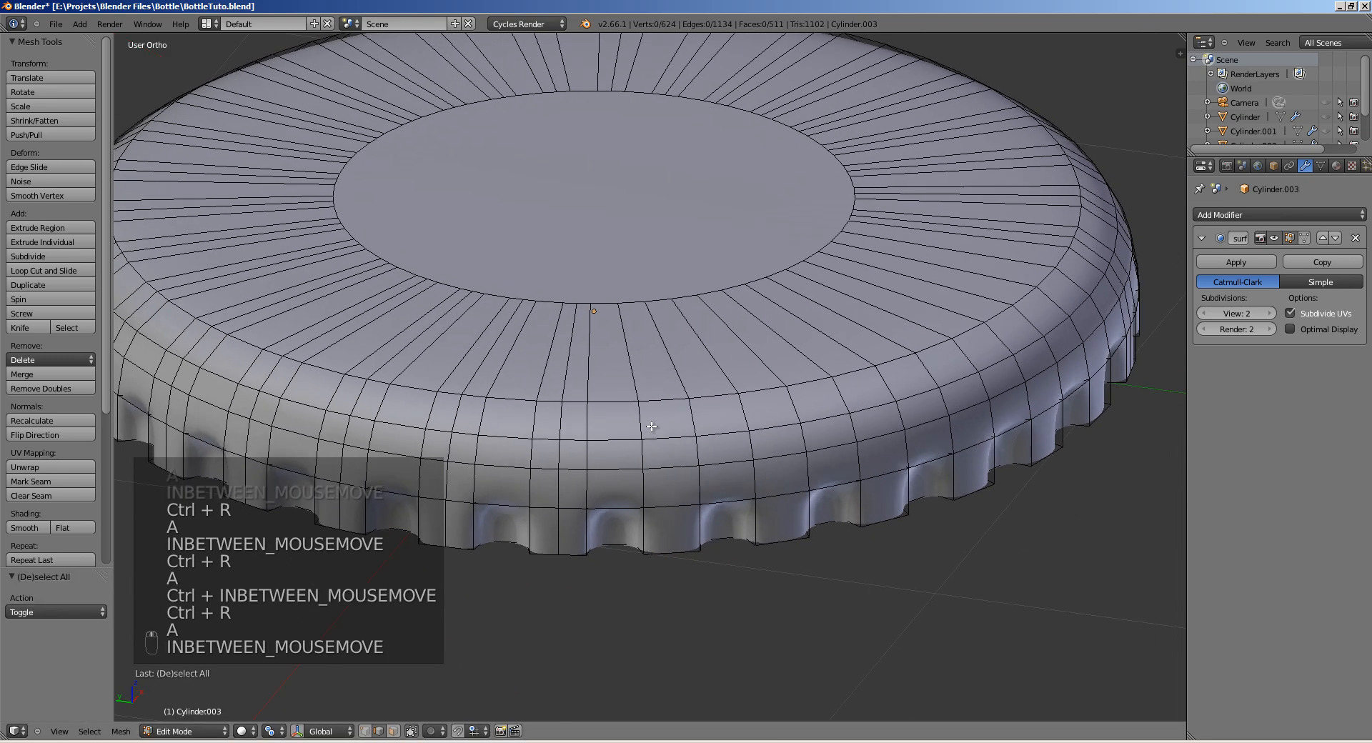
key("ctrl+r")
left_click(670, 427)
right_click(677, 427)
key("a")
key("ctrl+r")
left_click(777, 423)
right_click(787, 421)
key("a")
key("ctrl+r")
left_click(883, 409)
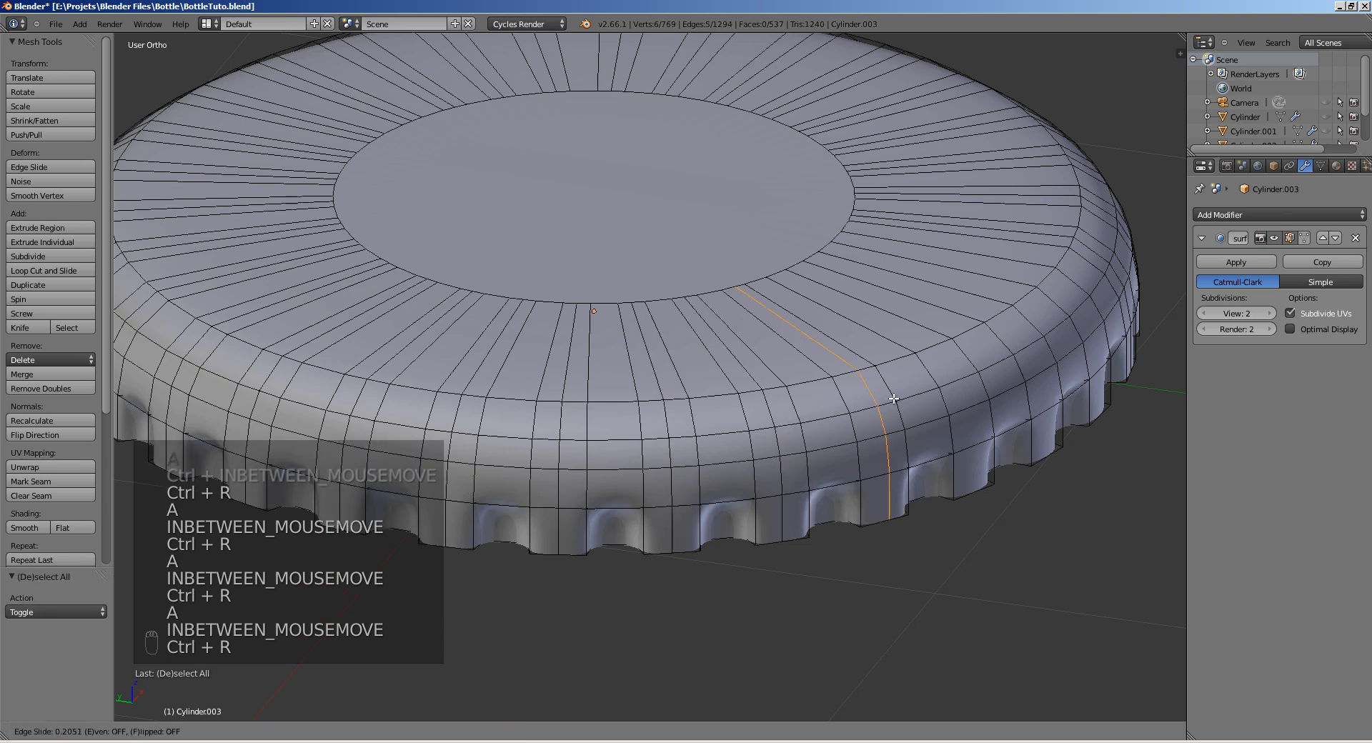
right_click(893, 404)
key("a")
key("ctrl+r")
left_click(964, 368)
right_click(978, 354)
key("a")
middle_click_drag(980, 348, 811, 362)
key("ctrl+r")
left_click(688, 408)
key("a")
key("ctrl+r")
left_click(798, 391)
right_click(812, 381)
key("a")
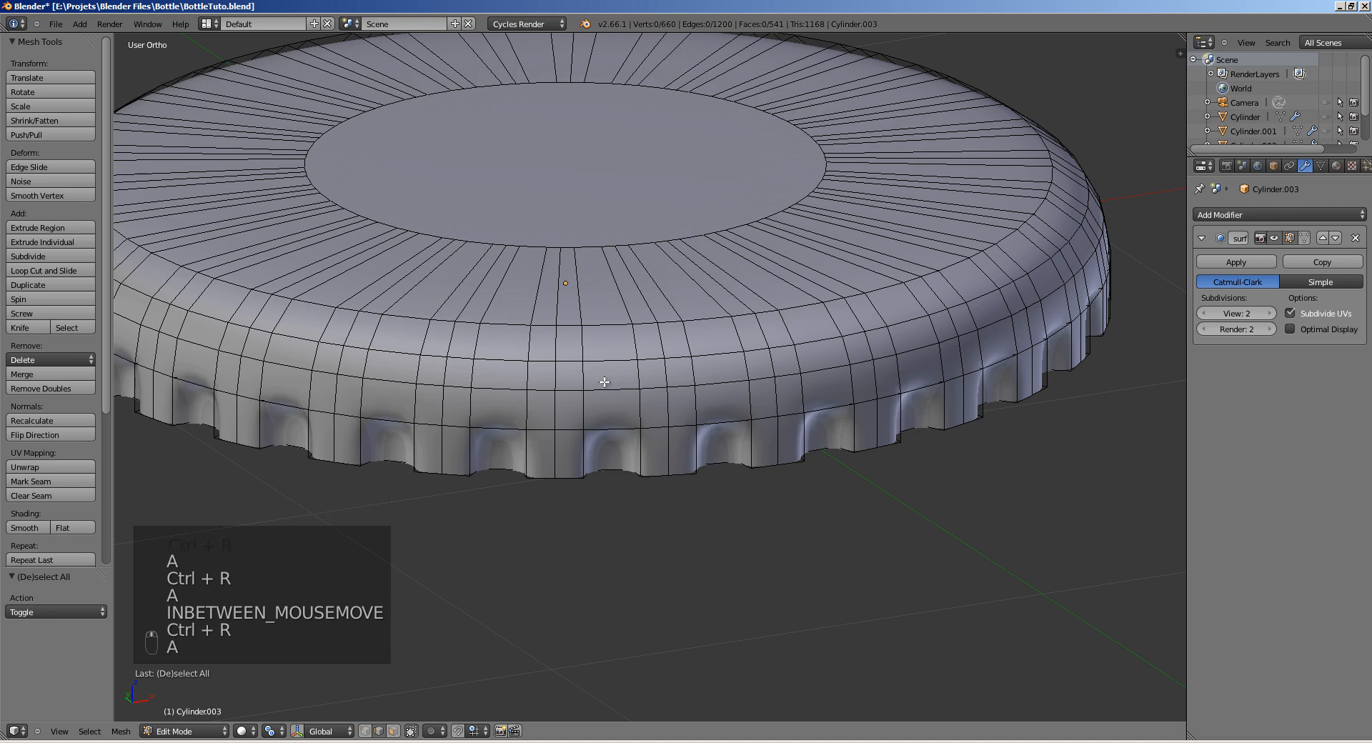
Step: Select the new vertical middle edge on the rim of every protruding tooth, all the way around the cap
middle_click_drag(598, 370, 590, 323)
right_click(599, 339)
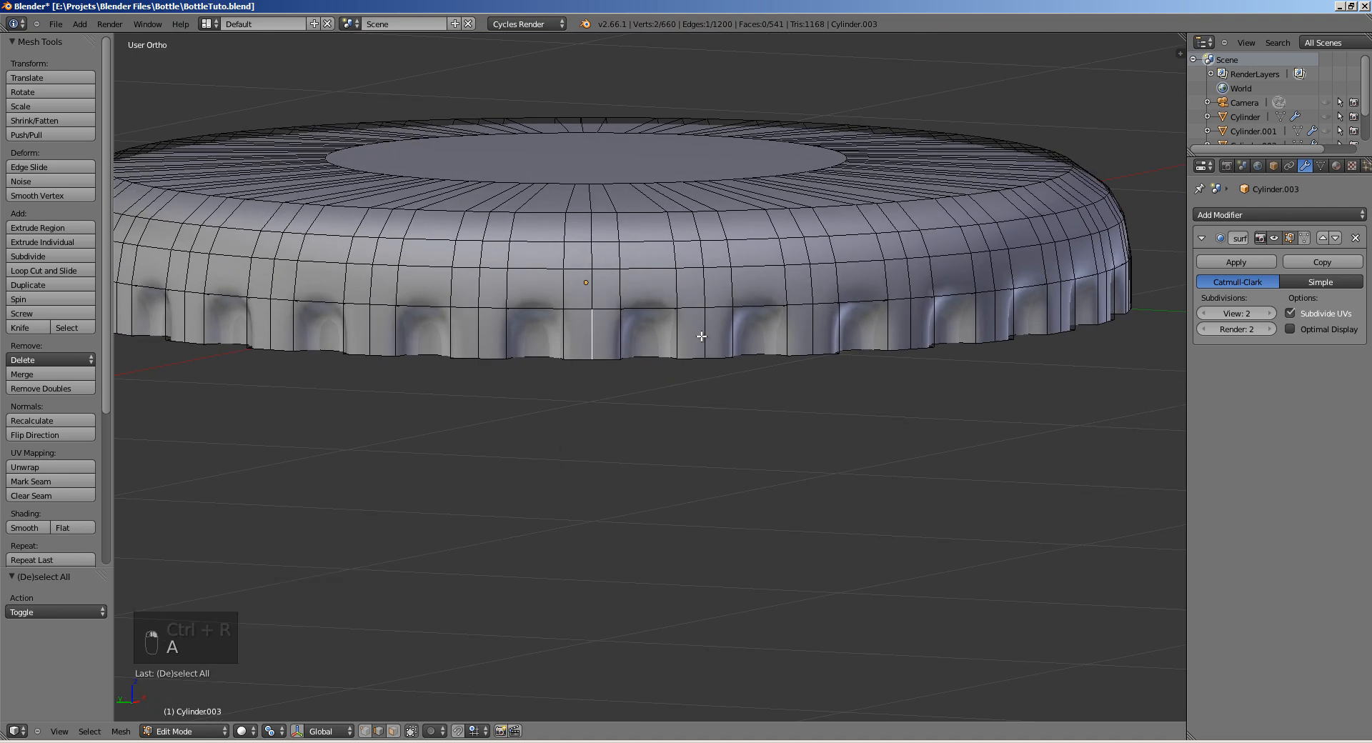
right_click(701, 336, "shift")
middle_click_drag(705, 335, 672, 330)
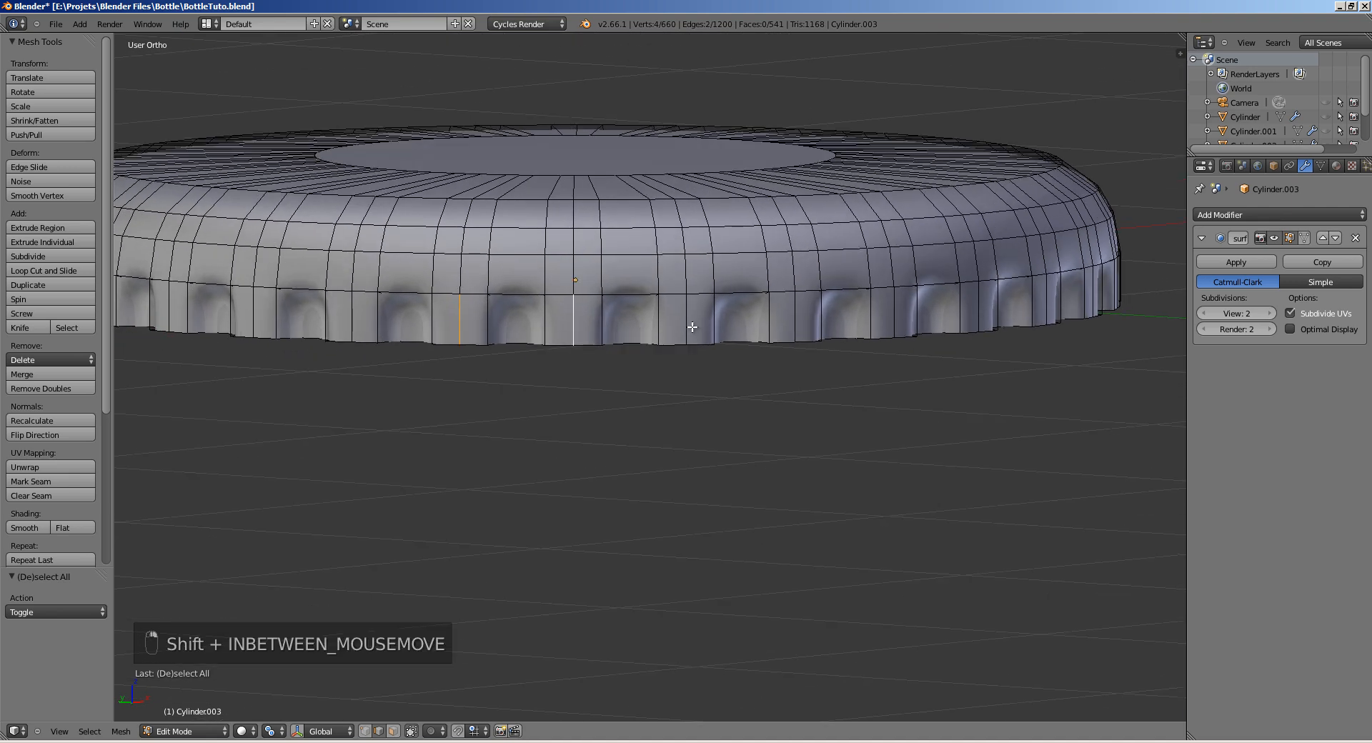
right_click(886, 315, "shift")
middle_click_drag(886, 315, 626, 336)
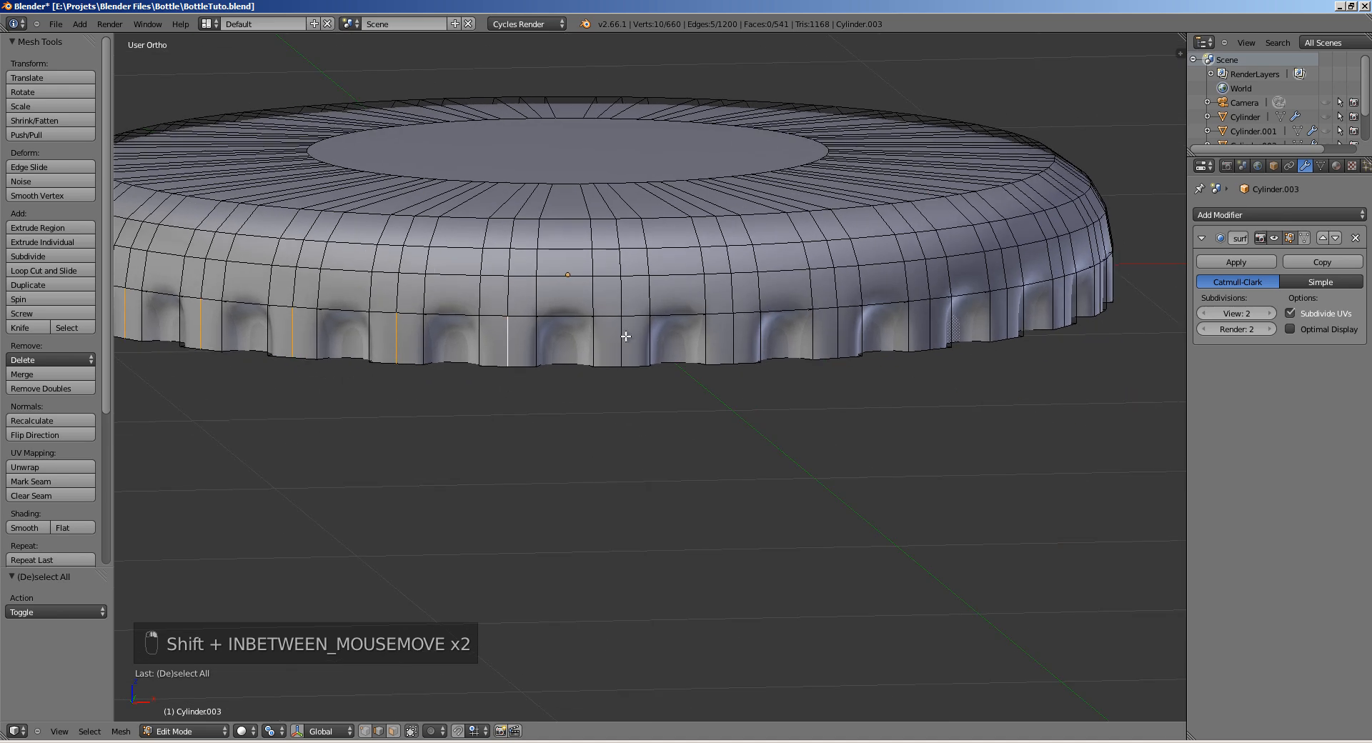
right_click(834, 332, "shift")
middle_click_drag(833, 332, 614, 358)
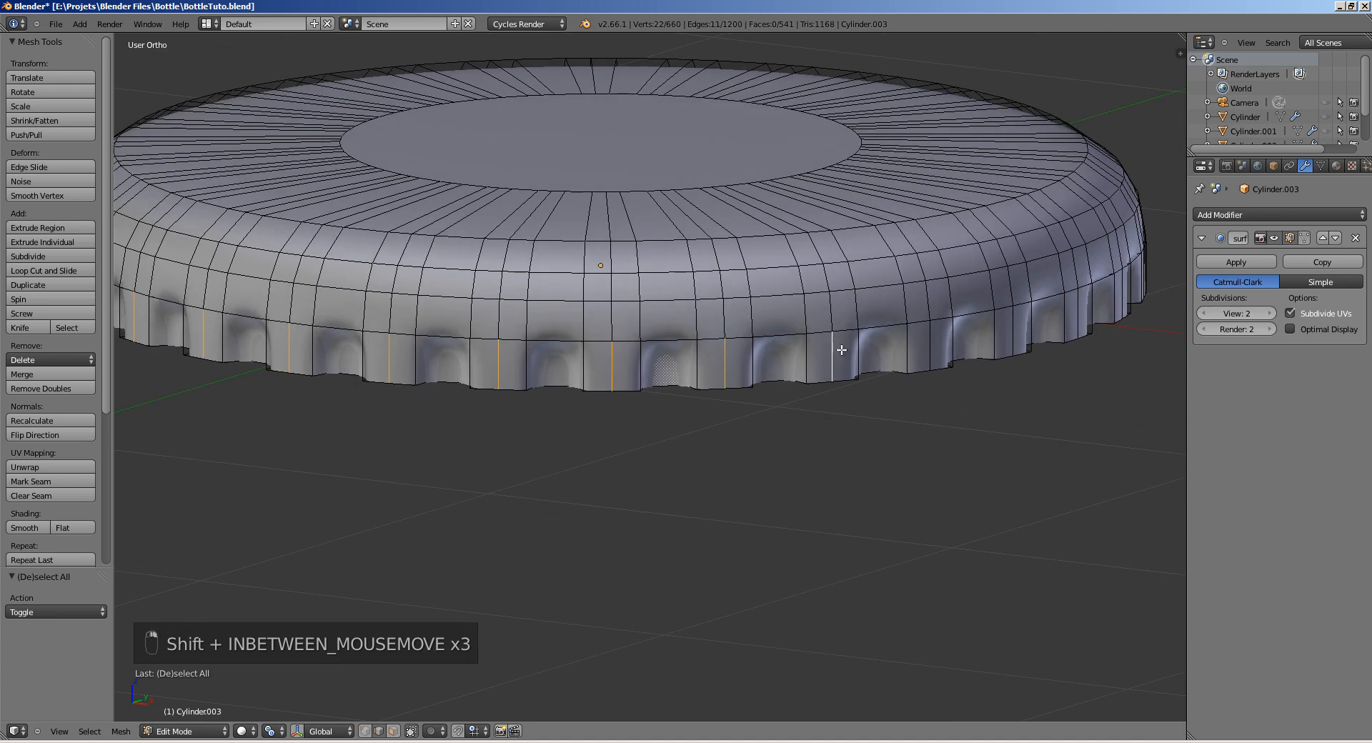
middle_click_drag(933, 337, 681, 368)
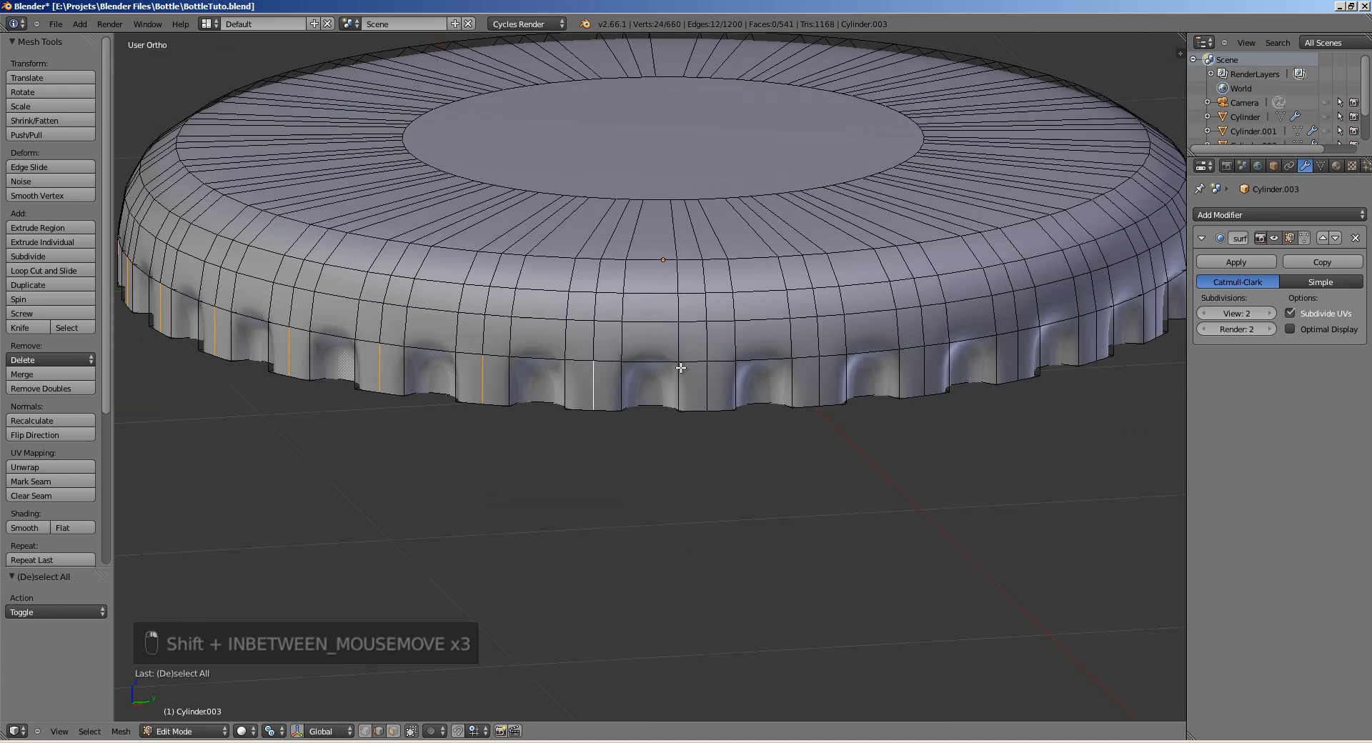
right_click(818, 388, "shift")
middle_click_drag(818, 388, 664, 399)
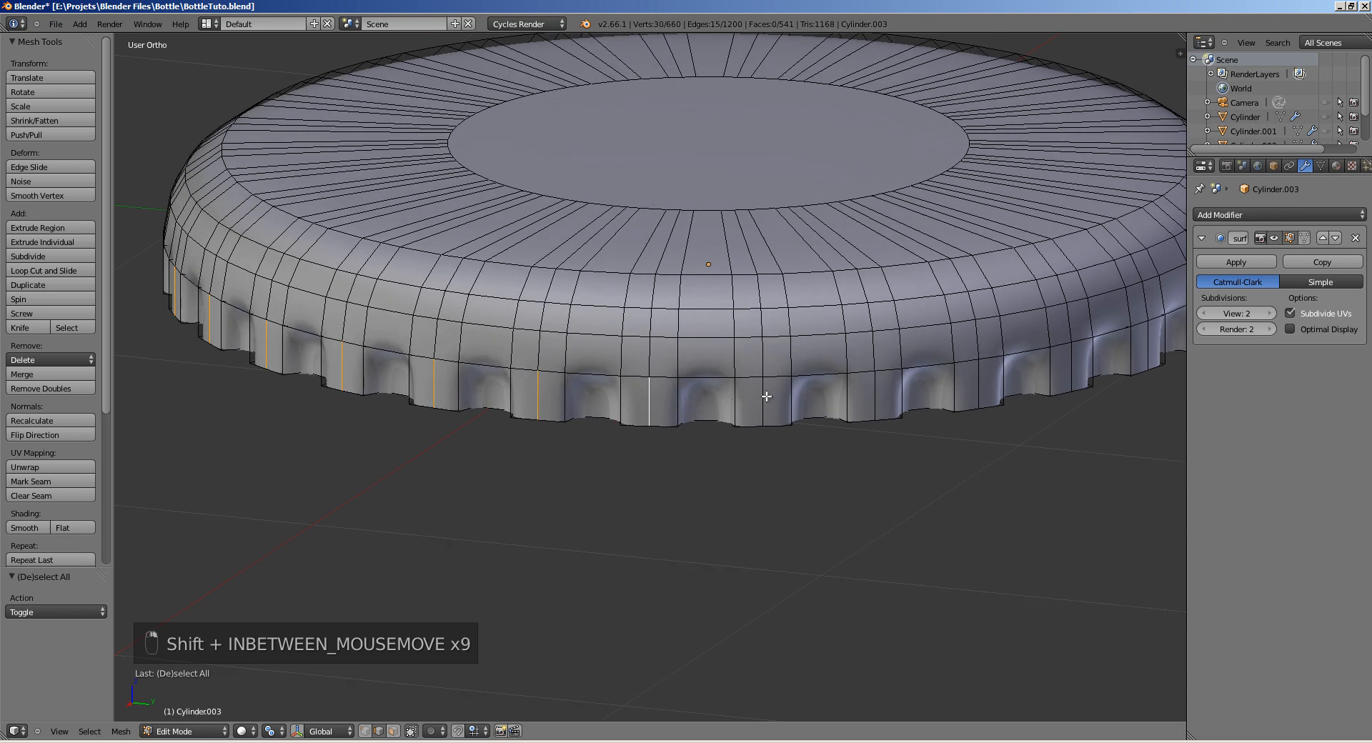
right_click(878, 399, "shift")
middle_click_drag(878, 399, 686, 410)
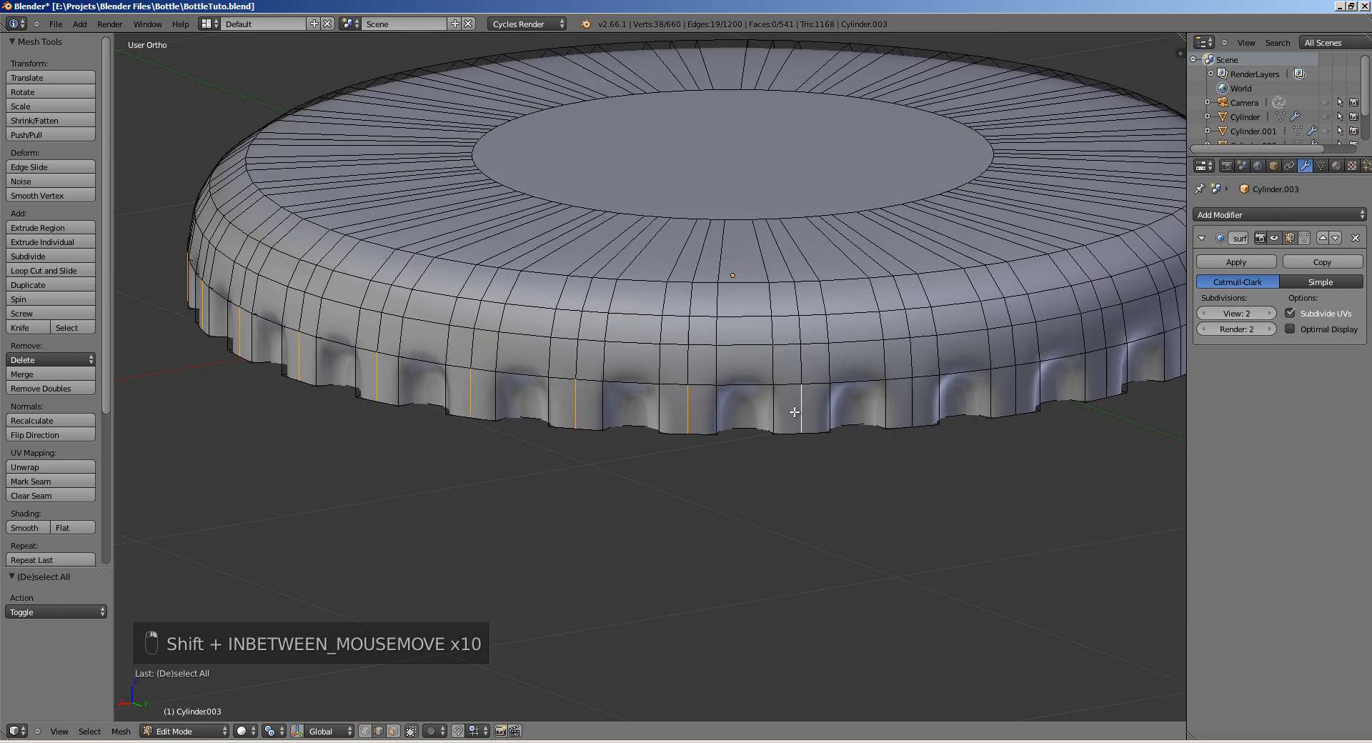
middle_click_drag(793, 412, 720, 388)
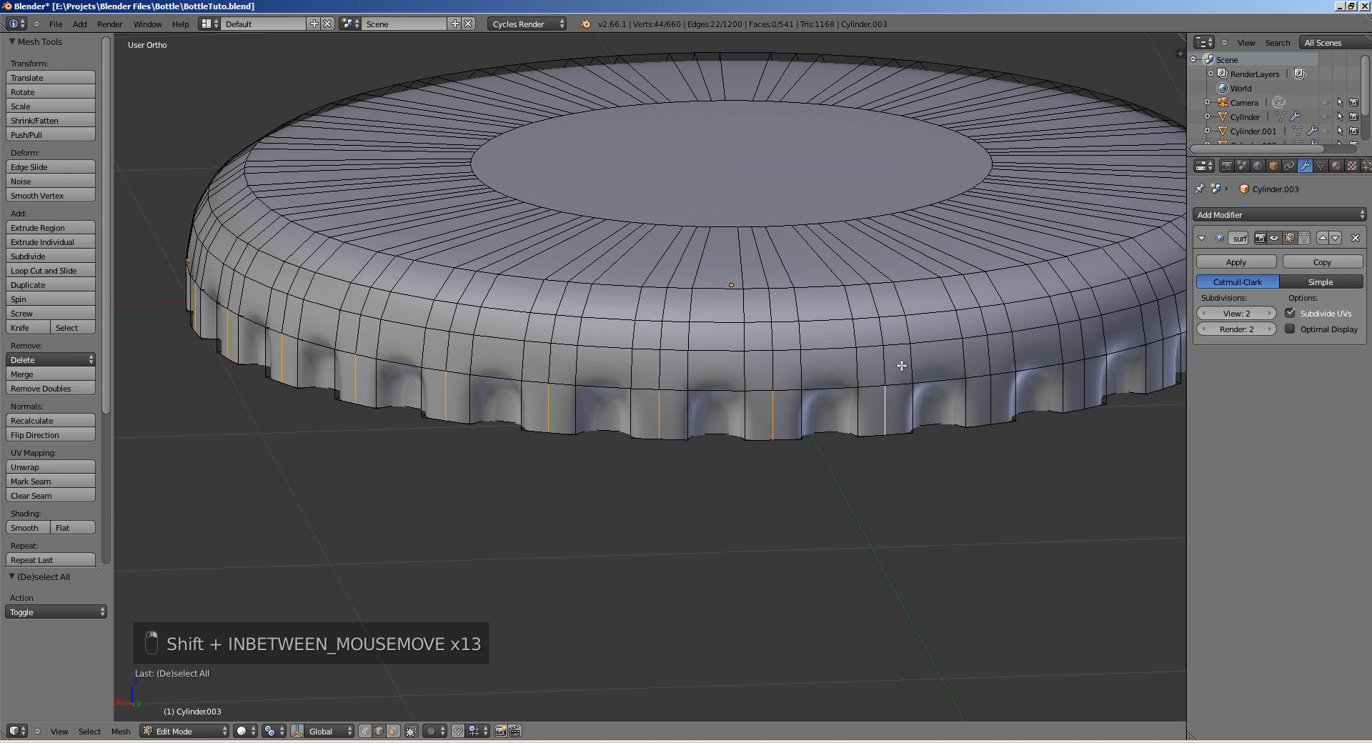
middle_click_drag(901, 365, 619, 437)
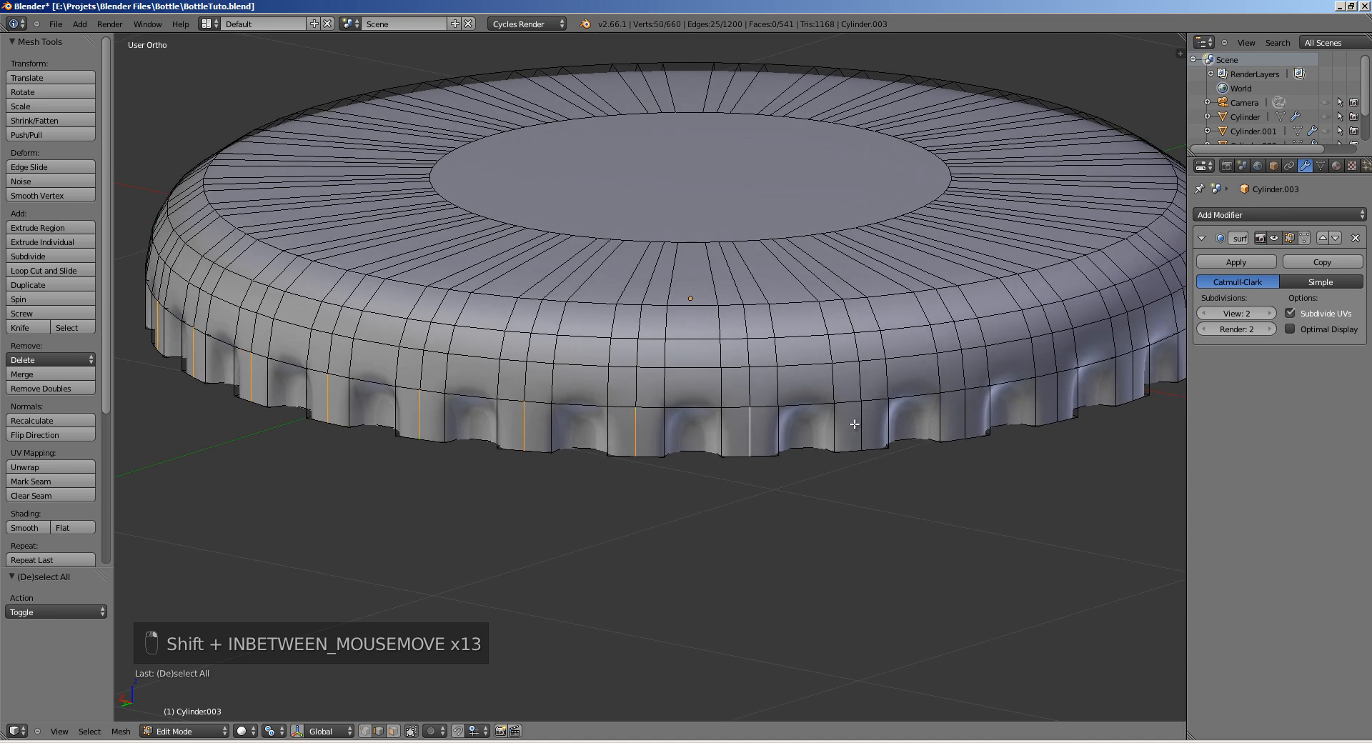
right_click(959, 398, "shift")
middle_click_drag(958, 398, 536, 406)
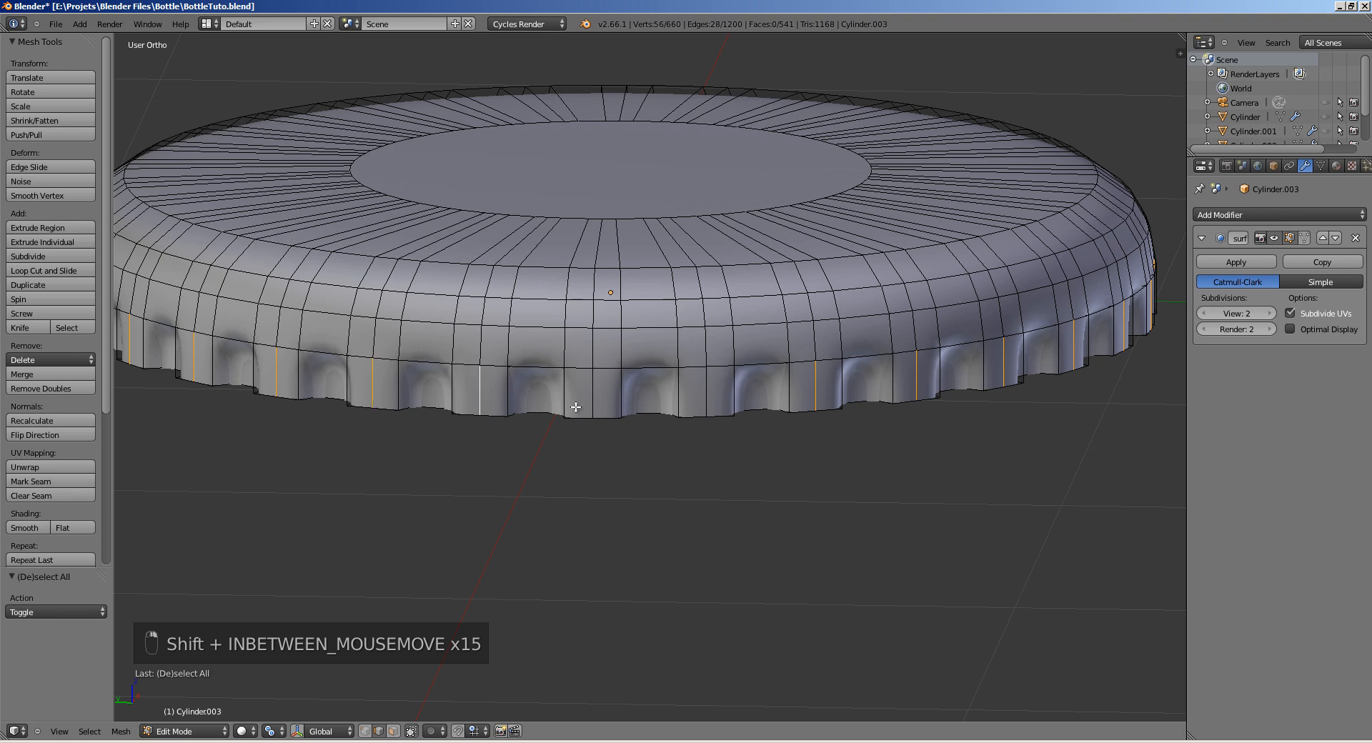
middle_click_drag(739, 357, 943, 436, "ctrl")
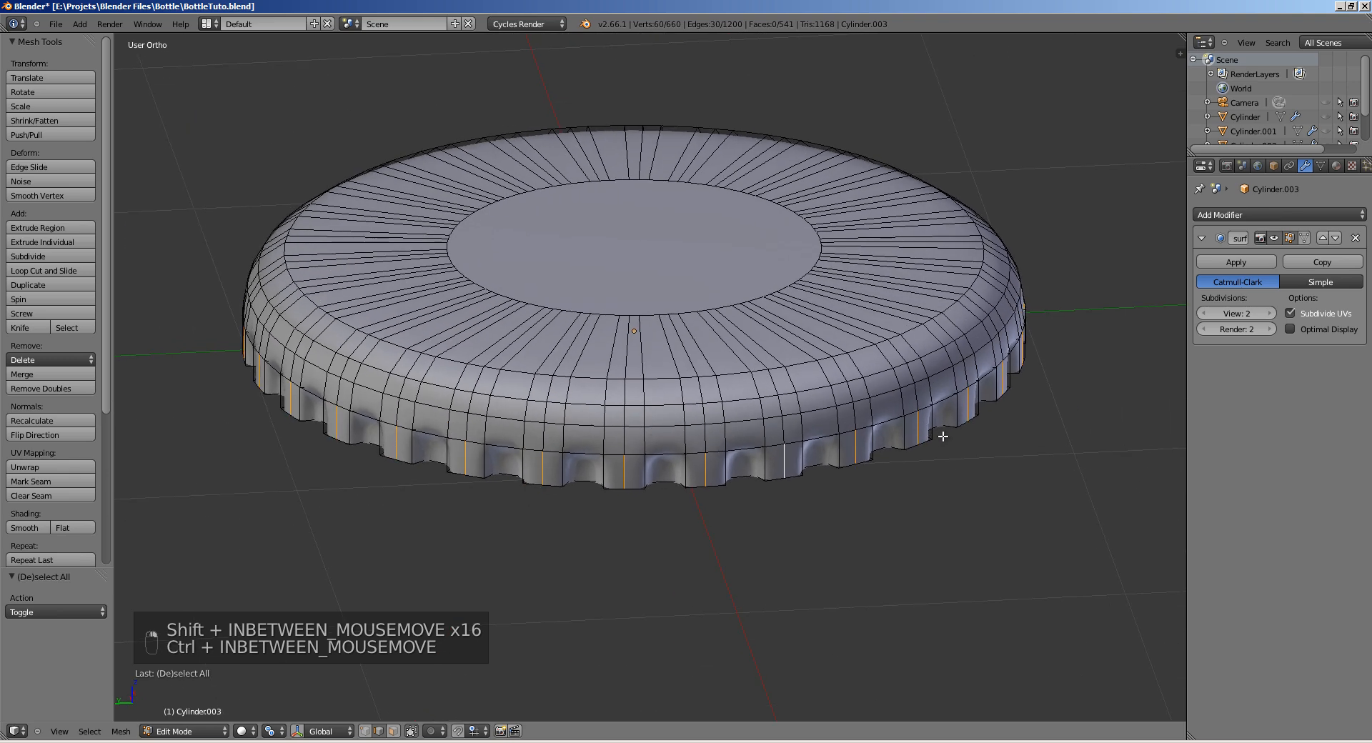
Step: Set the pivot point to Median Point and scale the selected tooth edges slightly outward so the teeth bulge
key("s")
left_click(1015, 447)
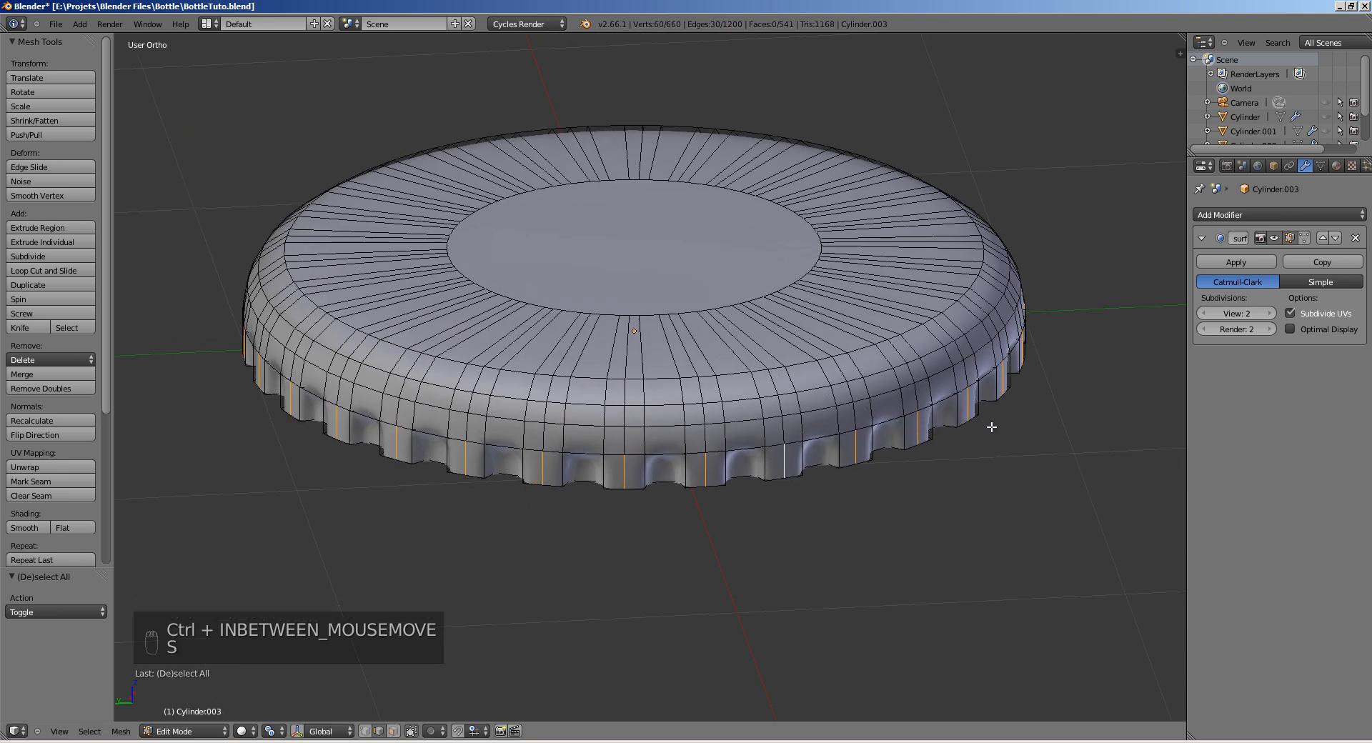
left_click(269, 731)
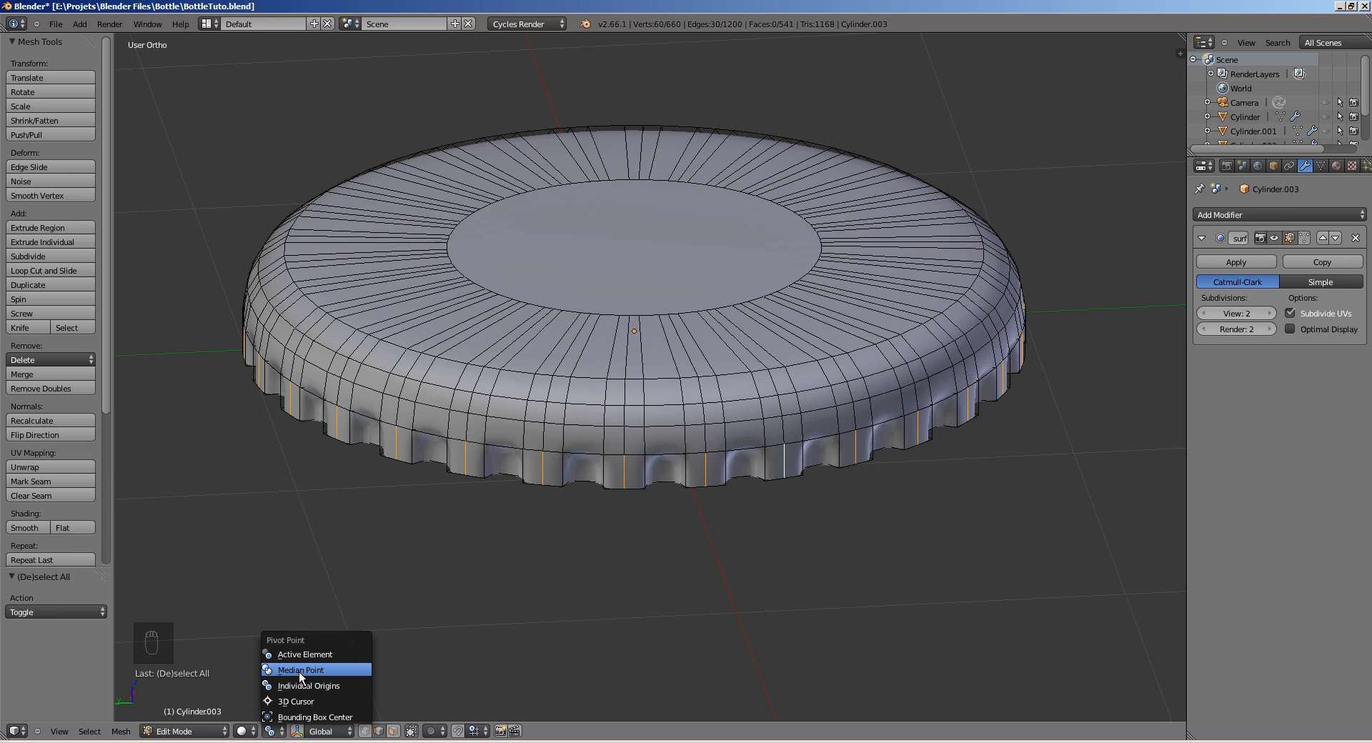
left_click(300, 671)
middle_click_drag(664, 435, 903, 438, "ctrl")
key("s")
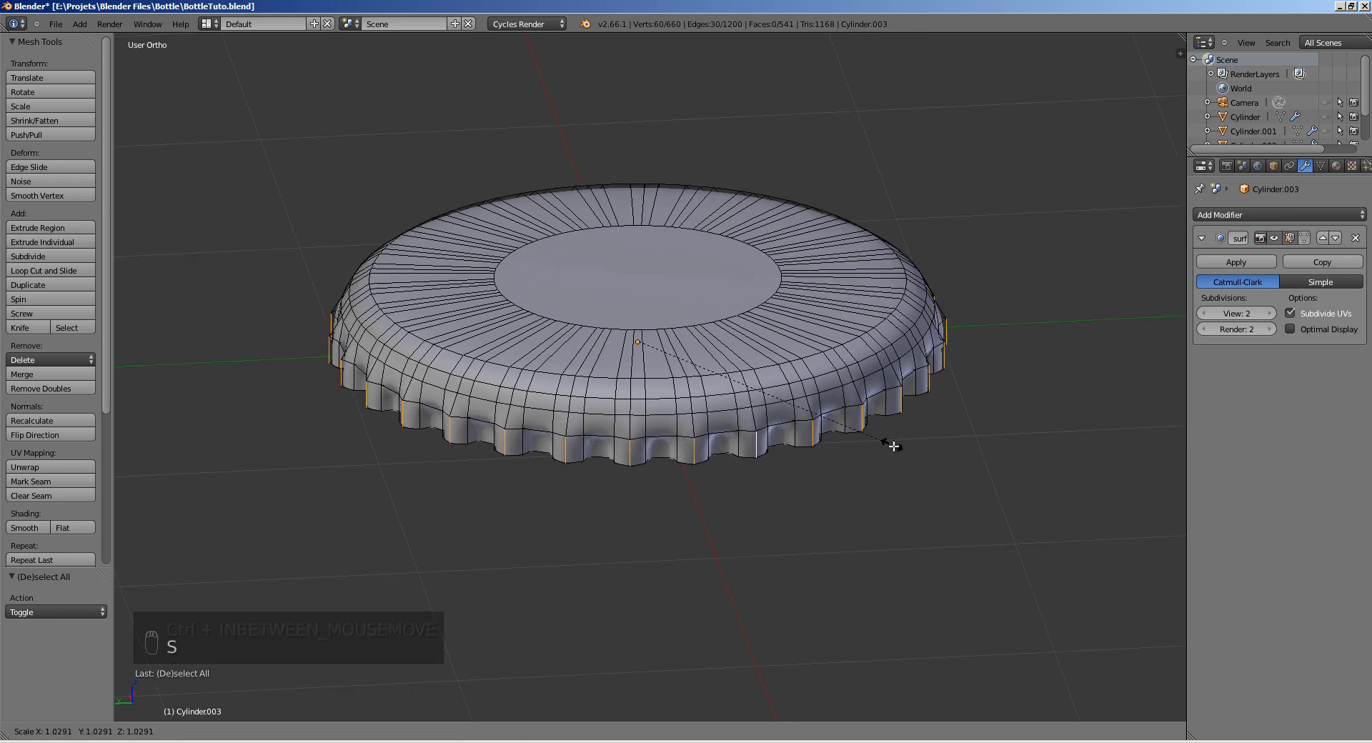
left_click(908, 455)
Step: Check the cap in Object Mode, scale the selected tooth edges to 0.999 in Edit Mode, and view the cap from the front
key("Tab")
mouse_move(826, 456)
middle_mouse_down()
mouse_move(824, 437)
mouse_move(823, 451)
middle_mouse_up()
key("Tab")
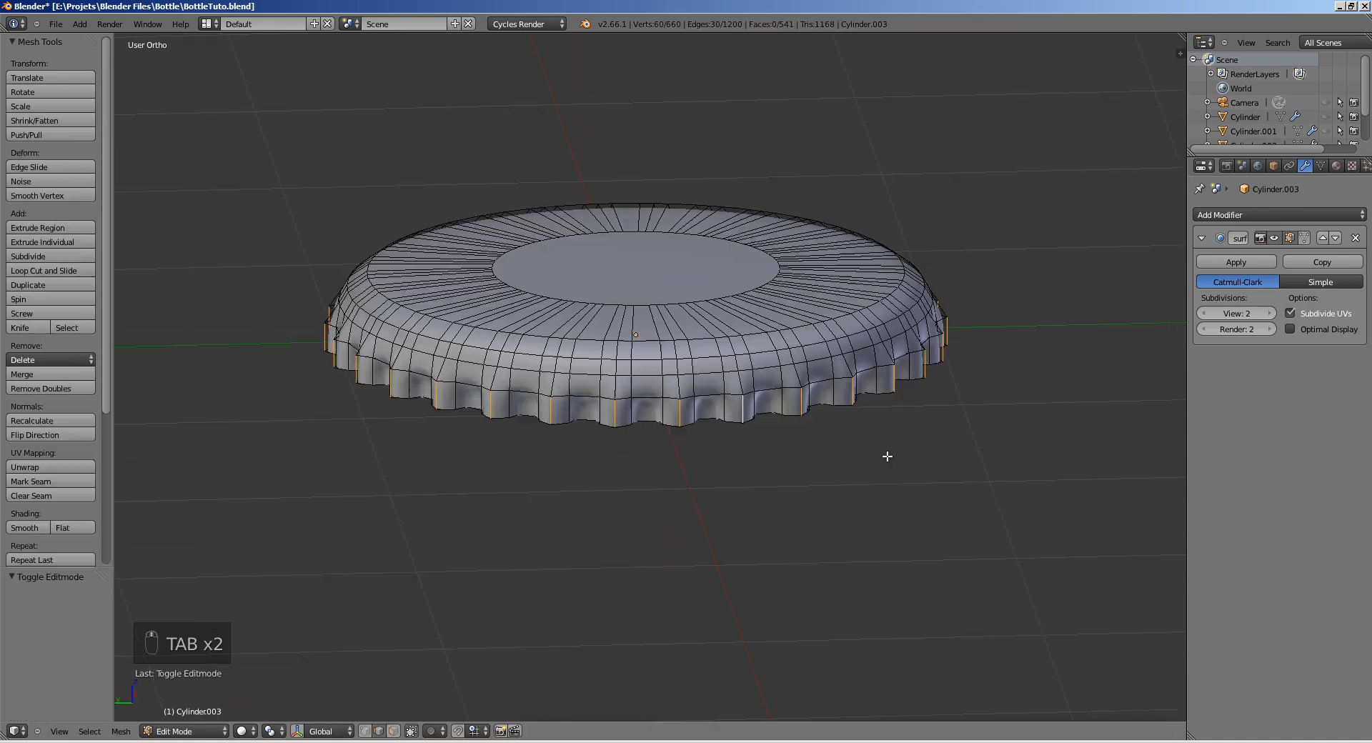
key("s")
left_click(892, 456)
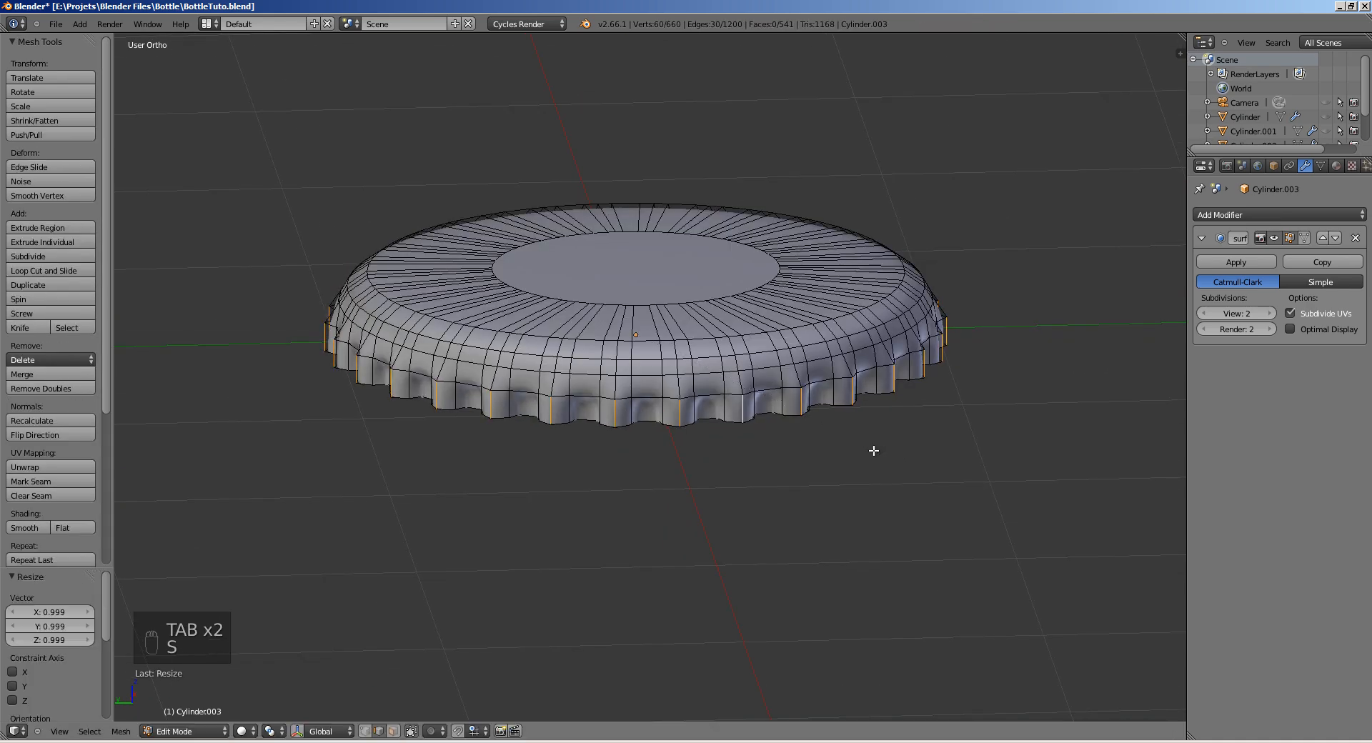
key("KP_1")
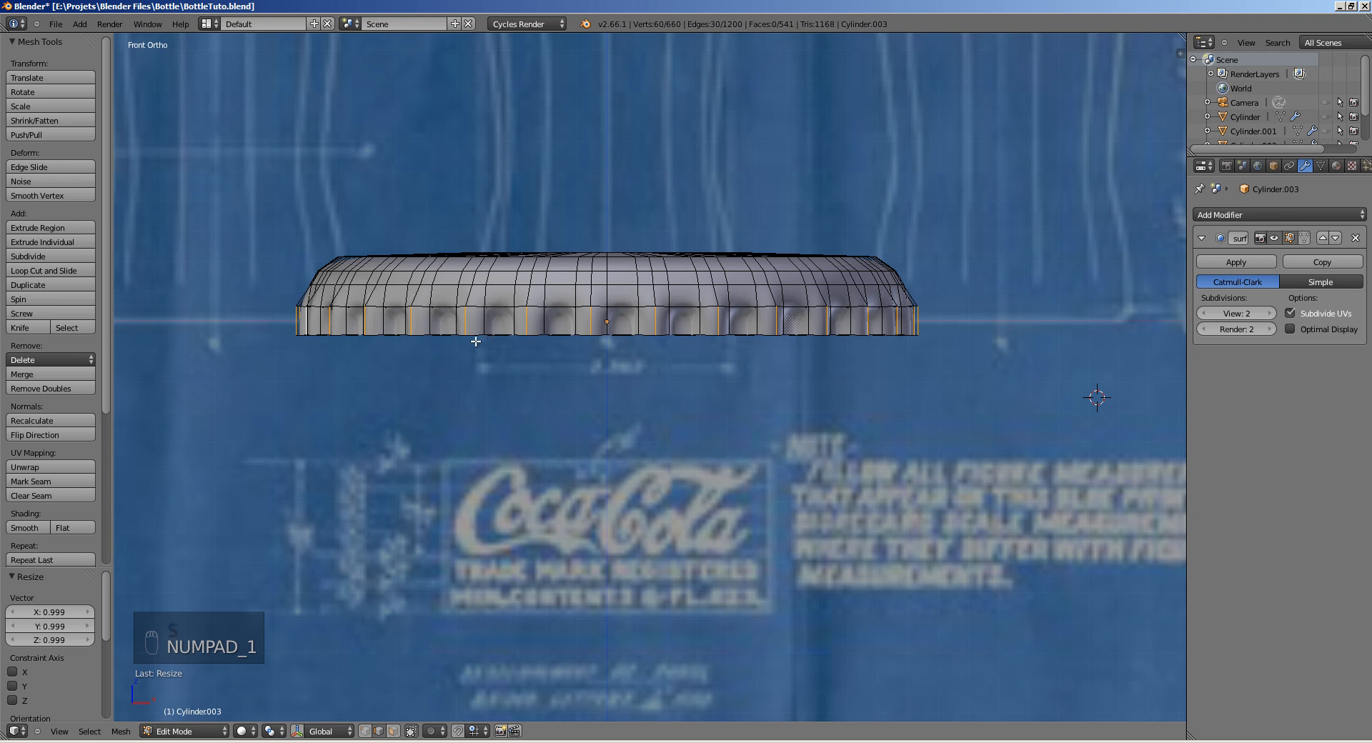
Step: Switch to wireframe and vertex selection, and limit the selection to the lower end vertices of the tooth edges around the cap's rim
key("z")
key("ctrl+Tab")
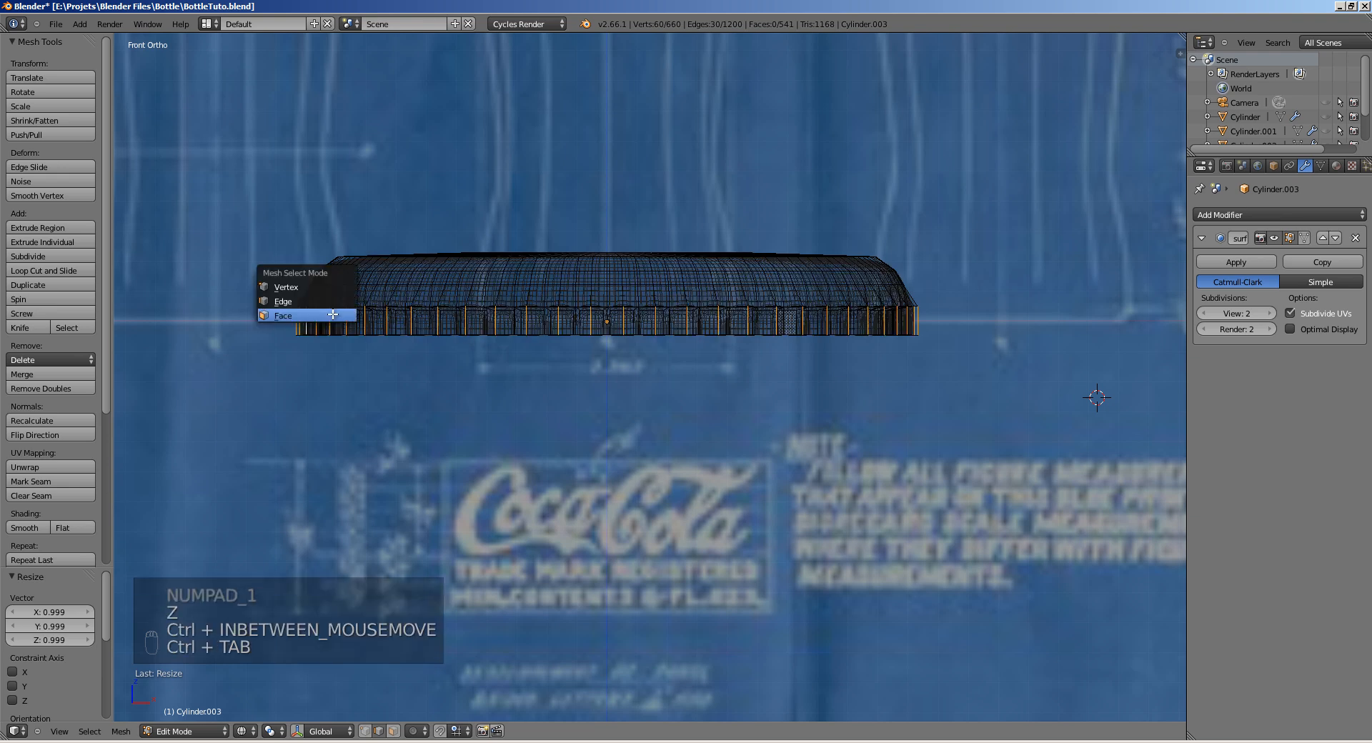
left_click(283, 286)
middle_click_drag(289, 298, 308, 312, "shift")
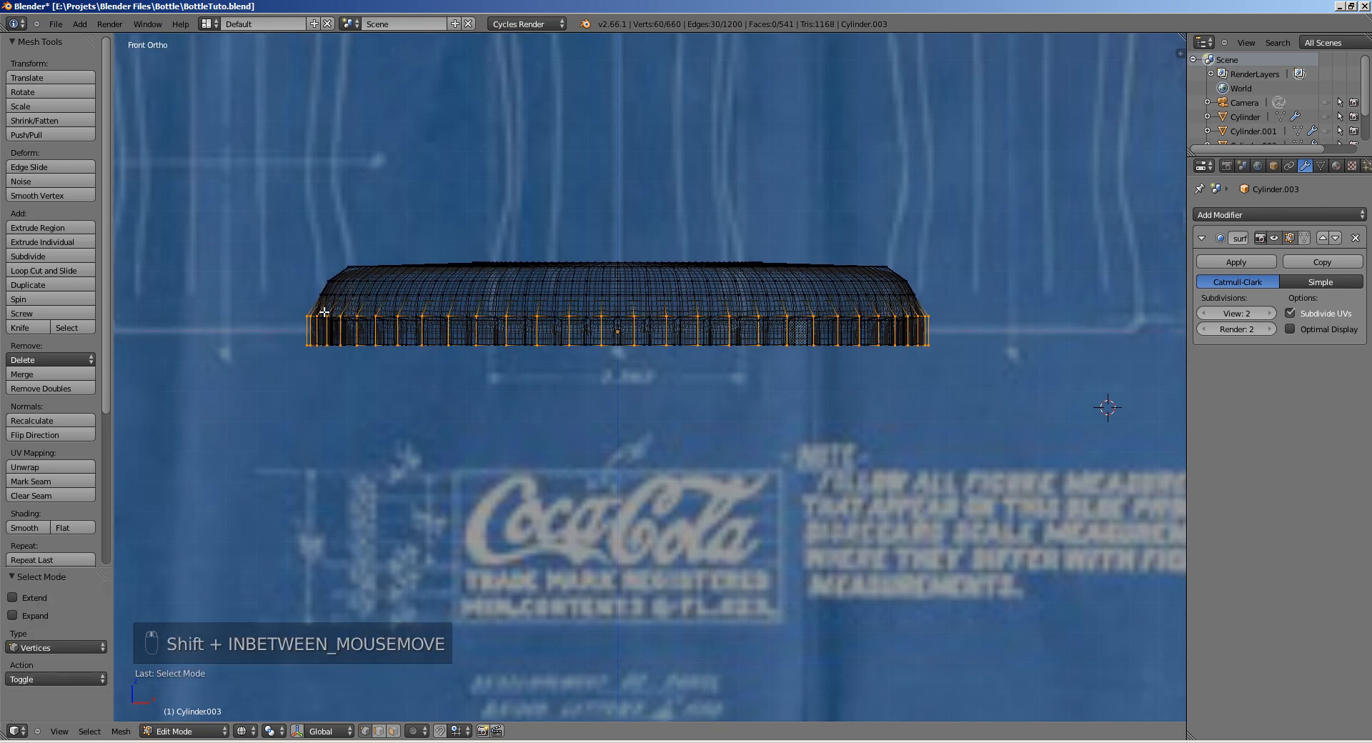
middle_click_drag(399, 355, 375, 305, "ctrl")
middle_click_drag(252, 322, 376, 285, "shift")
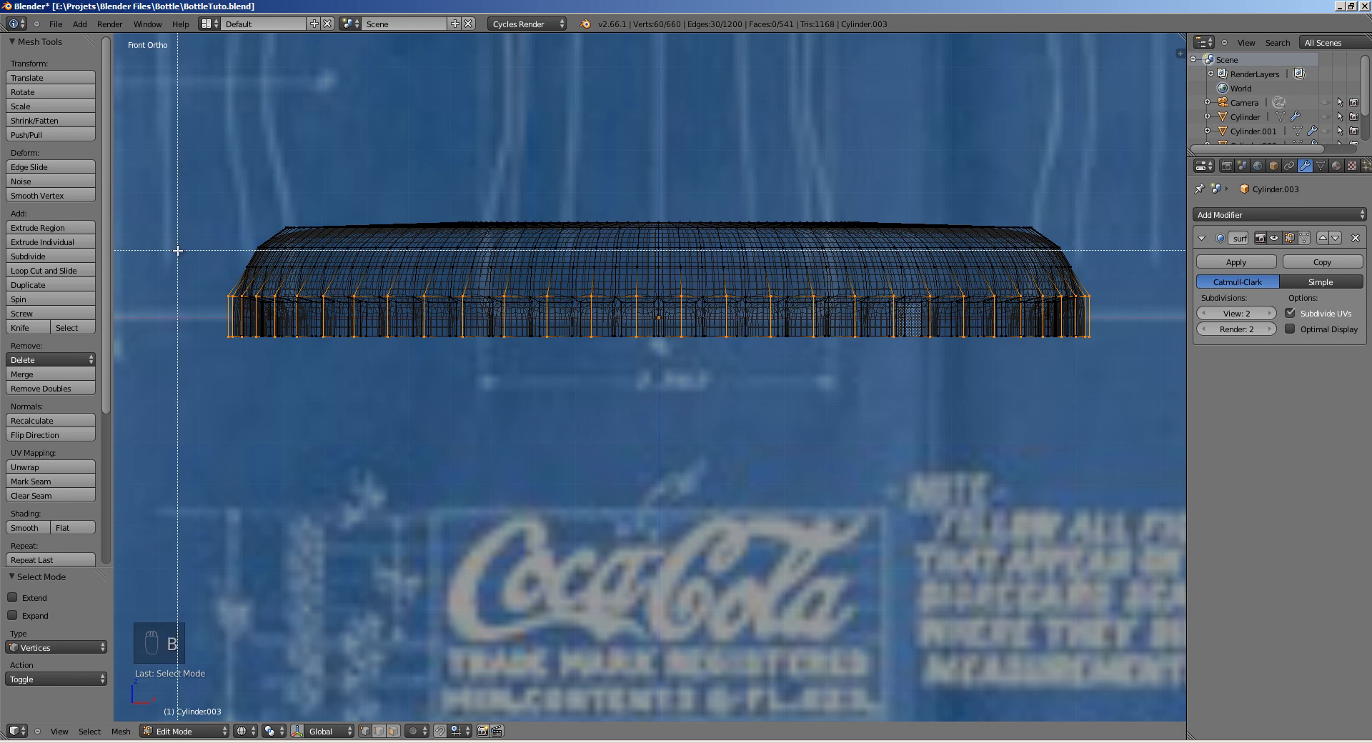
left_click_drag(178, 251, 1122, 316)
middle_click_drag(1121, 316, 1132, 310)
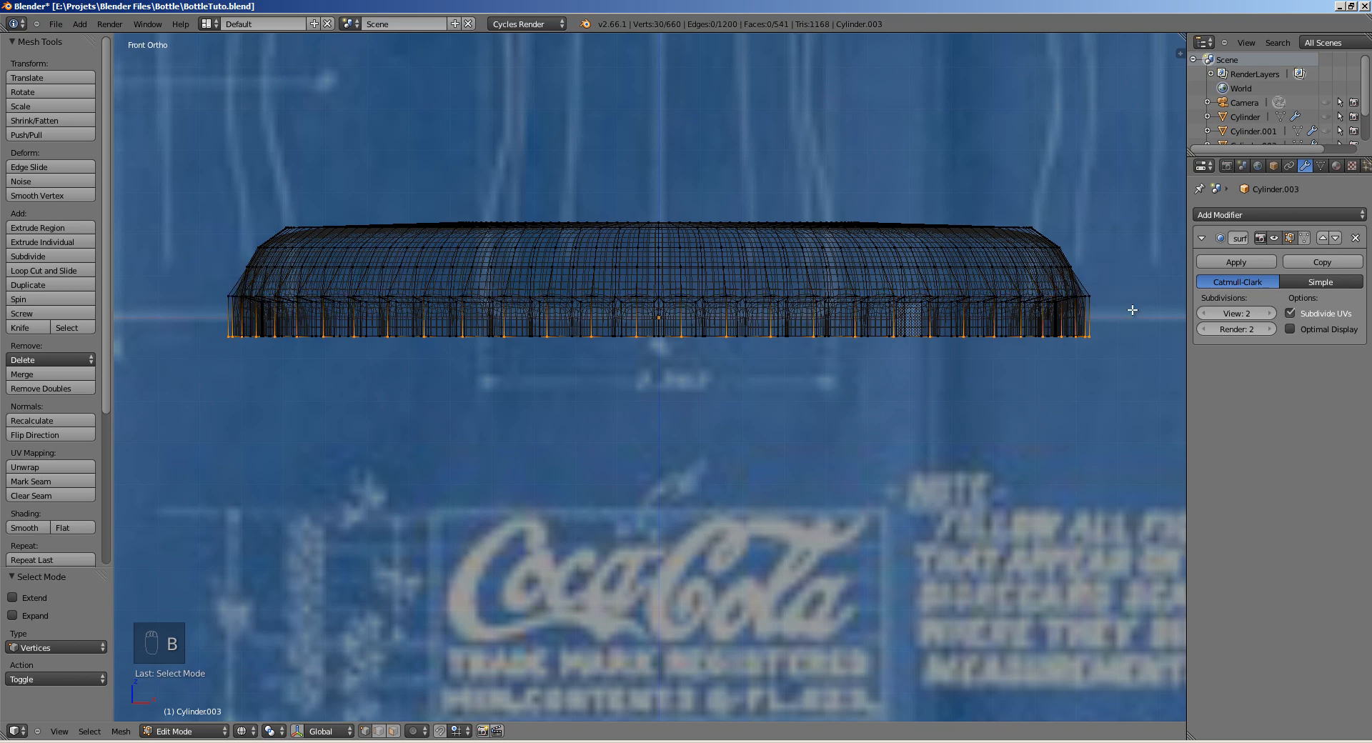
middle_click_drag(591, 309, 615, 328)
Step: Return to solid shading and scale the selected tooth-tip vertices outward by about 1.04, checking the cap in Object Mode
key("z")
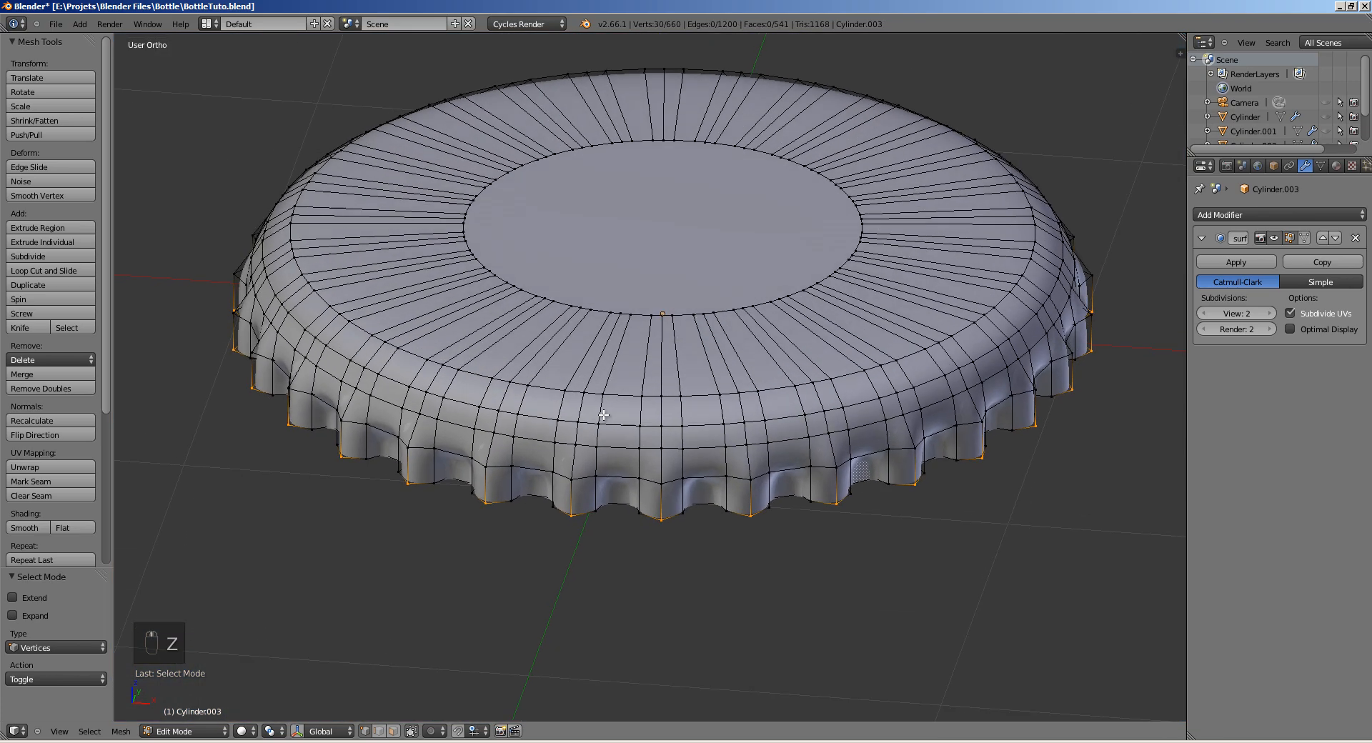
mouse_move(604, 407)
middle_mouse_down("ctrl")
mouse_move(645, 366)
mouse_move(492, 524)
mouse_move(560, 488)
middle_mouse_up("ctrl")
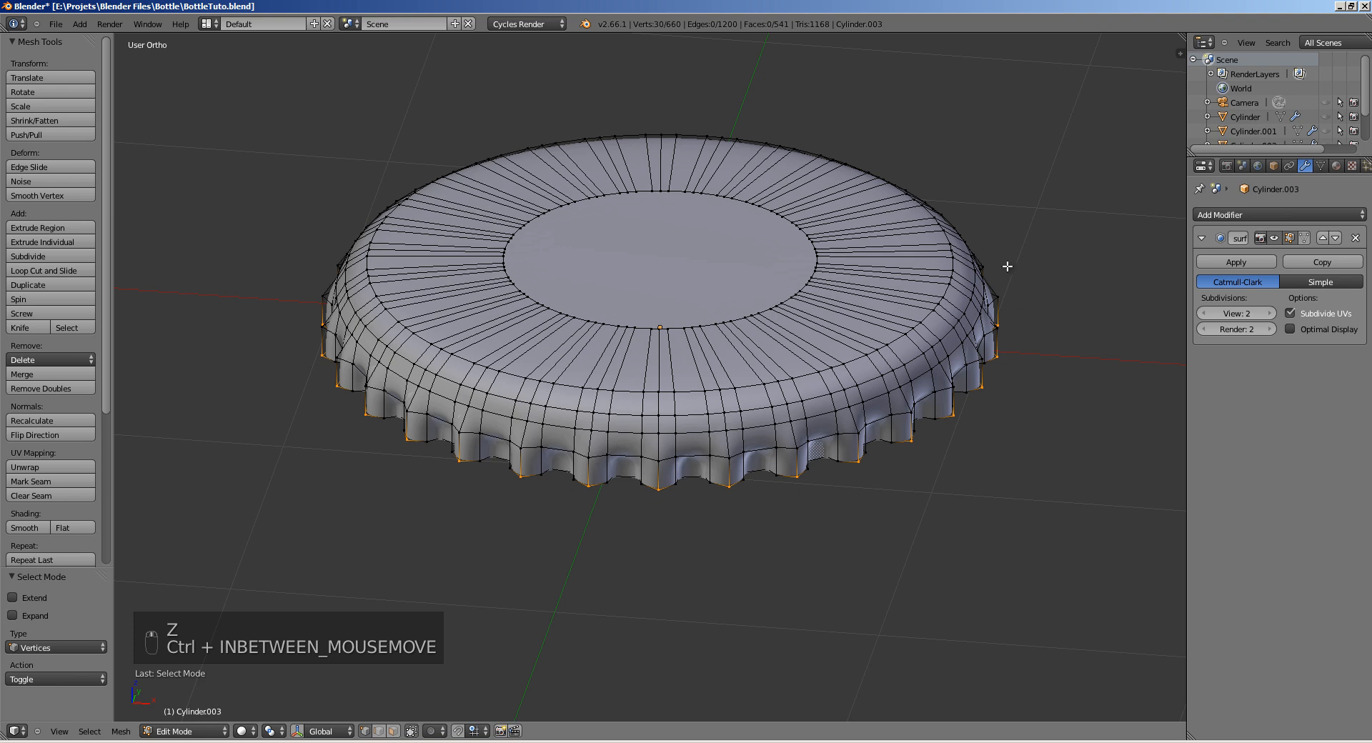
key("s")
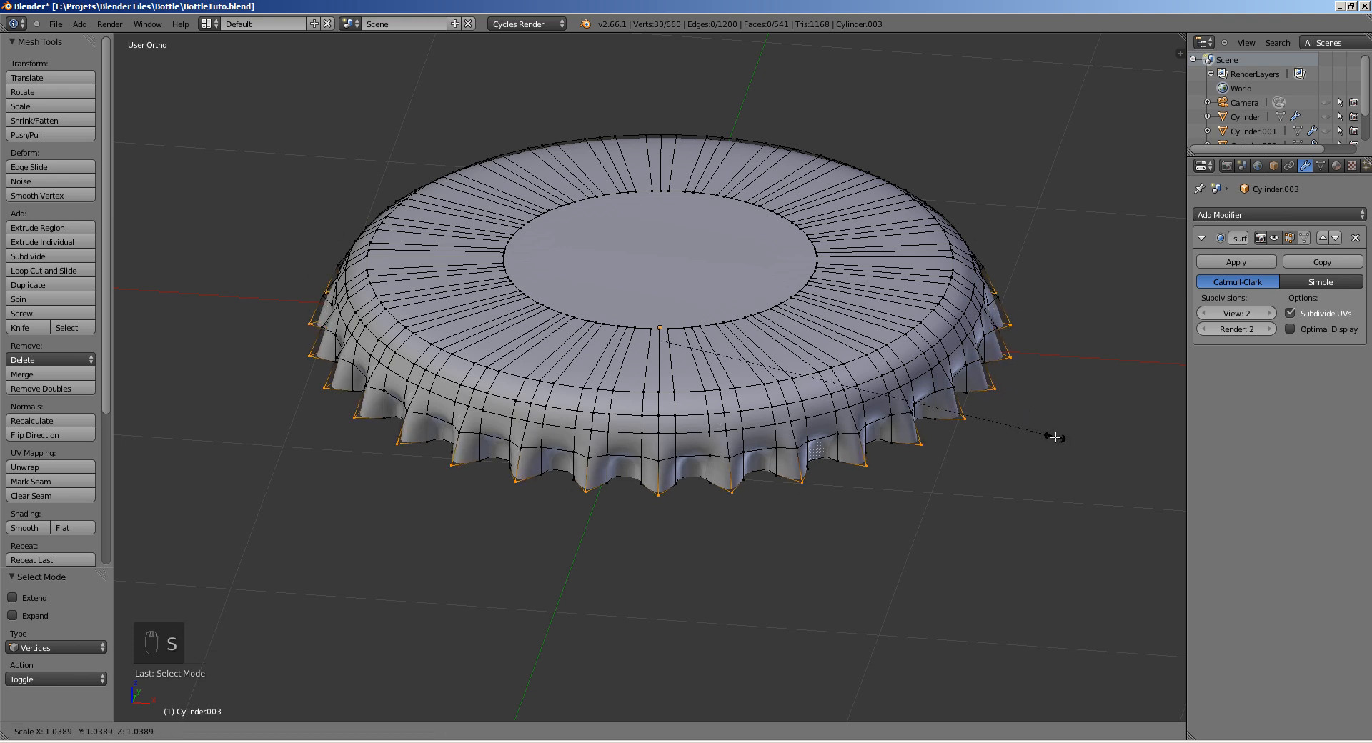
key("Tab")
middle_click_drag(909, 444, 790, 395)
key("Tab")
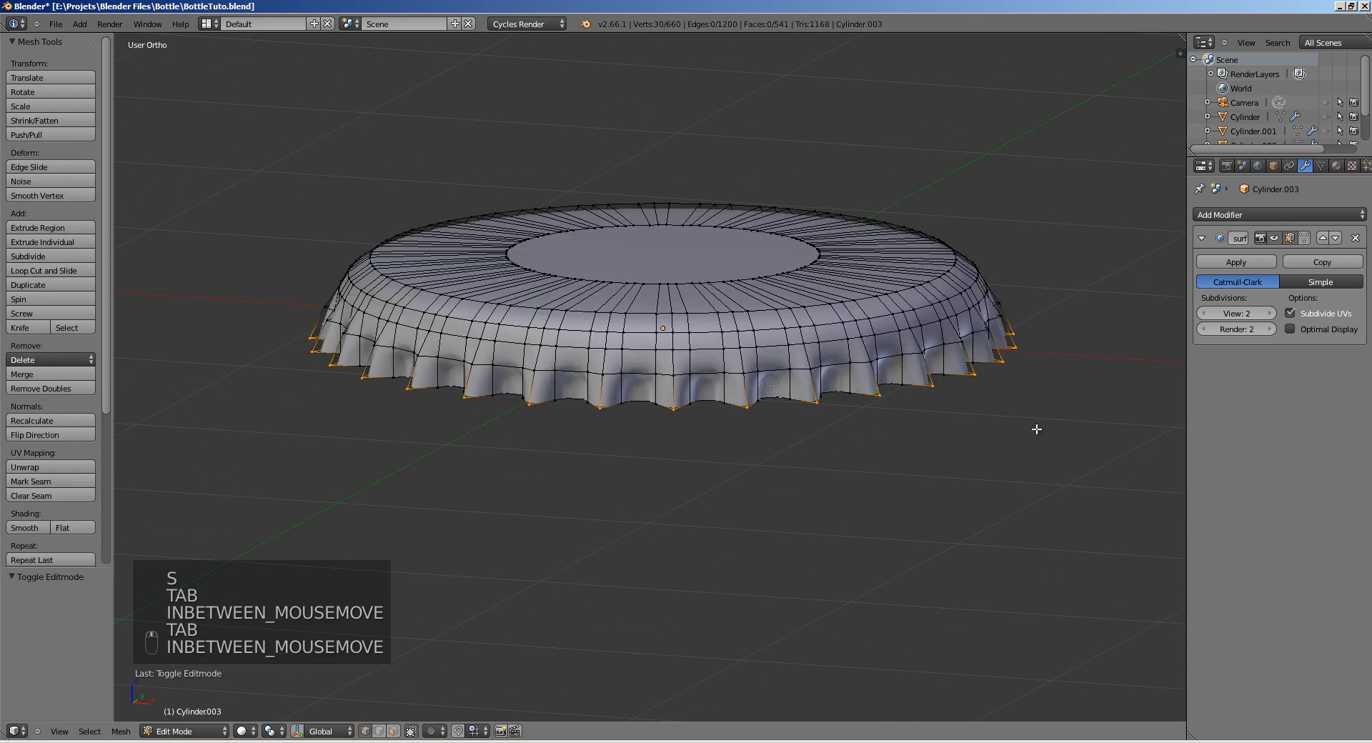
Step: Refine the scale of the selected tooth-tip vertices until the rim flares evenly, checking the shape in Object Mode
key("s")
key("s")
key("Tab")
middle_click_drag(423, 376, 602, 373)
key("Tab")
key("s")
key("Tab")
Step: Stretch the whole cap along the global Z axis by about 1.03
key("s")
key("z")
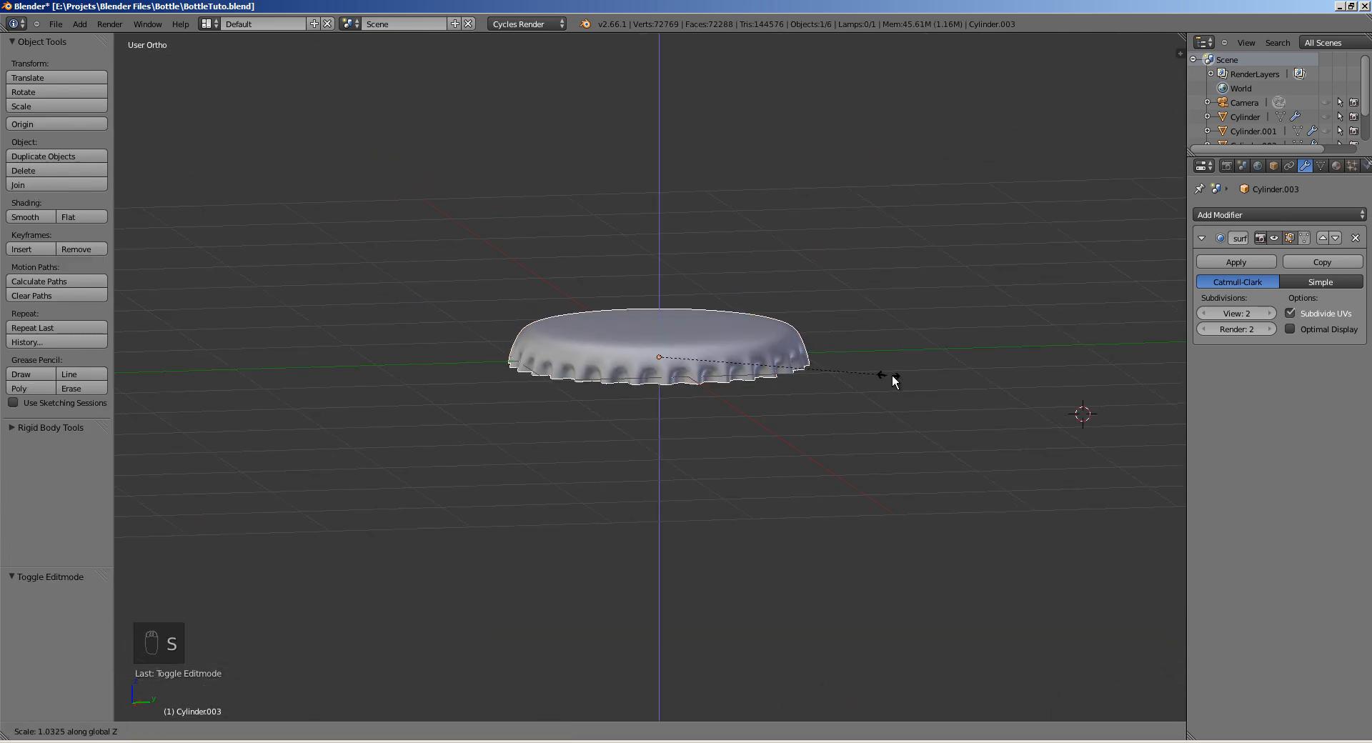
left_click(898, 376)
Step: Select the edge loop around the cap's upper shoulder and scale it slightly in Edit Mode, checking the smoothed shape in between
key("Tab")
middle_click_drag(671, 397, 659, 286, "ctrl")
key("Tab")
key("Tab")
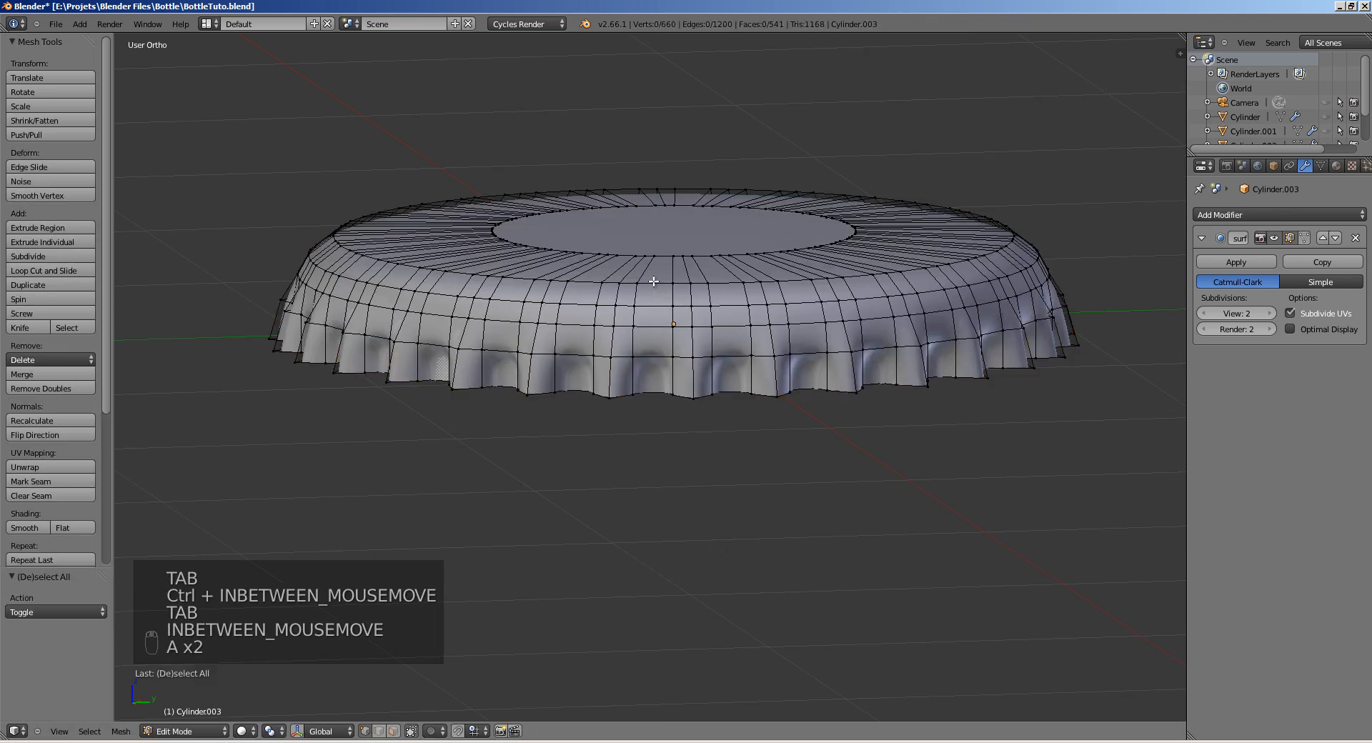
right_click(653, 281, "alt")
key("s")
left_click(946, 326)
key("Tab")
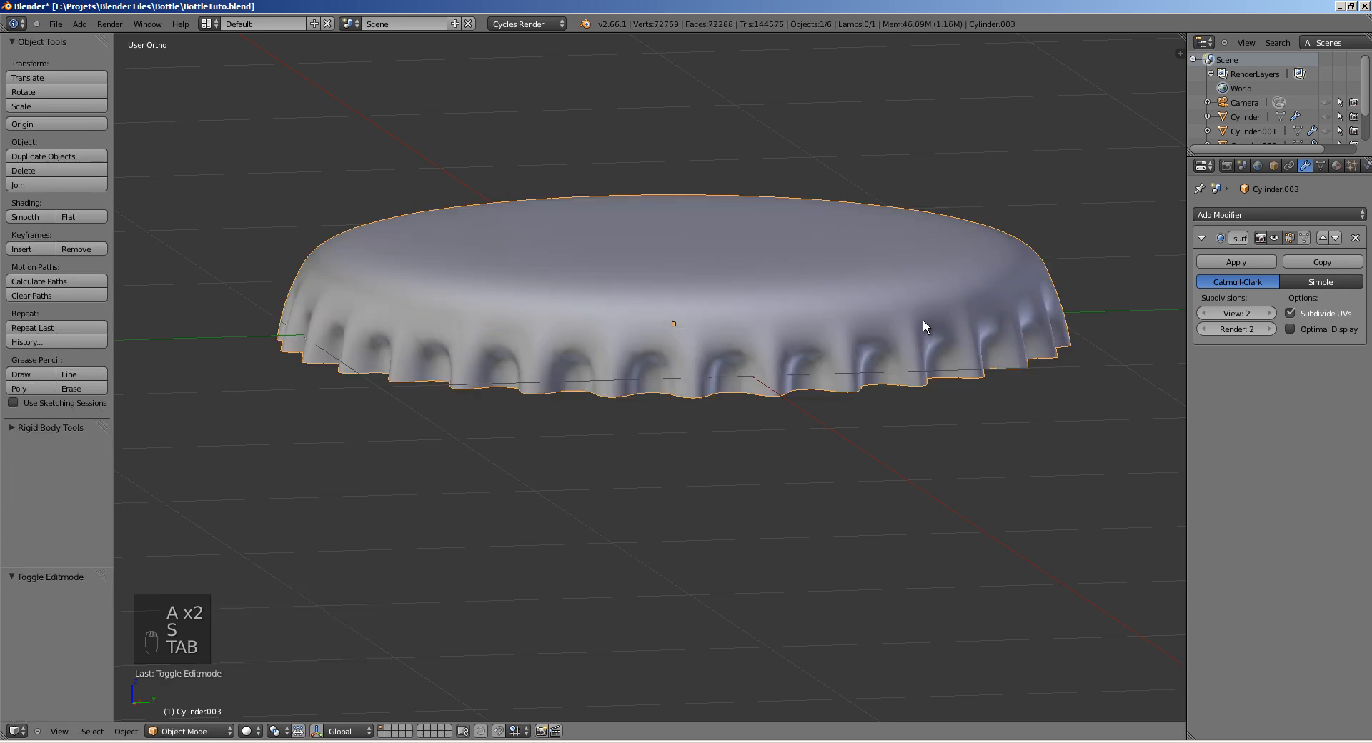
key("Tab")
key("s")
left_click(920, 318)
Step: Select the next edge loop down the cap's side, scale it slightly, and save the file from Object Mode
key("a")
right_click(898, 312, "alt")
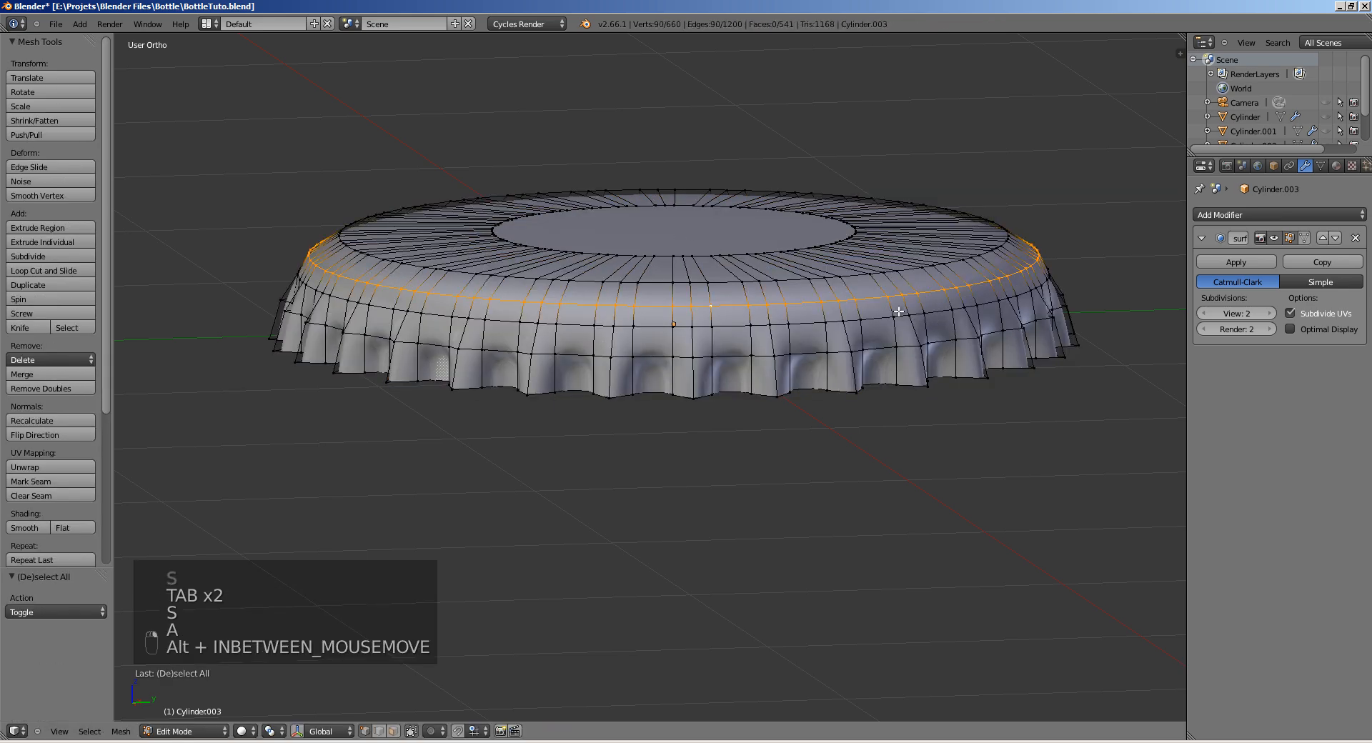
key("s")
left_click(868, 315)
key("Tab")
middle_click_drag(830, 316, 582, 422)
key("ctrl+s")
key("ctrl+s")
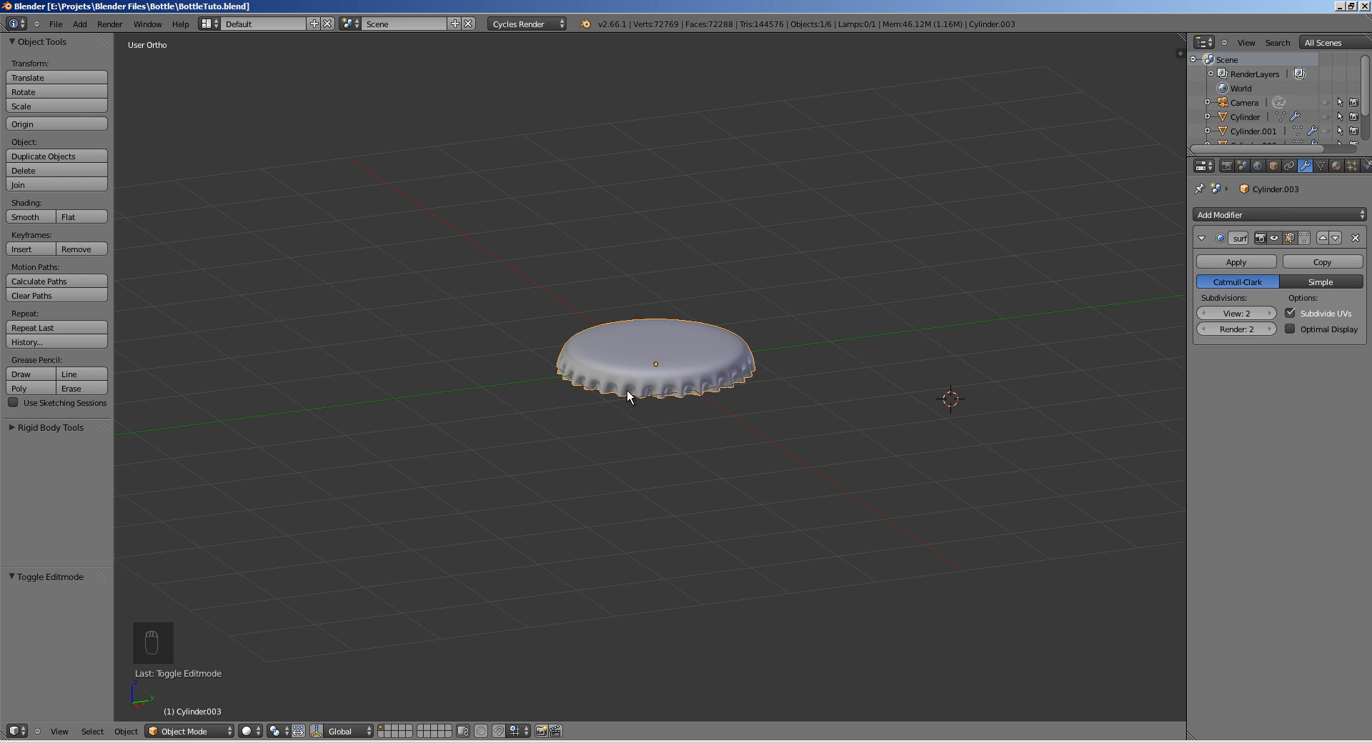
Step: Unhide all hidden objects, select the bottle cap in wireframe, and move it up 5.534 along Z toward the bottle's neck
key("alt+h")
middle_click_drag(646, 375, 677, 397)
scroll(686, 386, "down", 2)
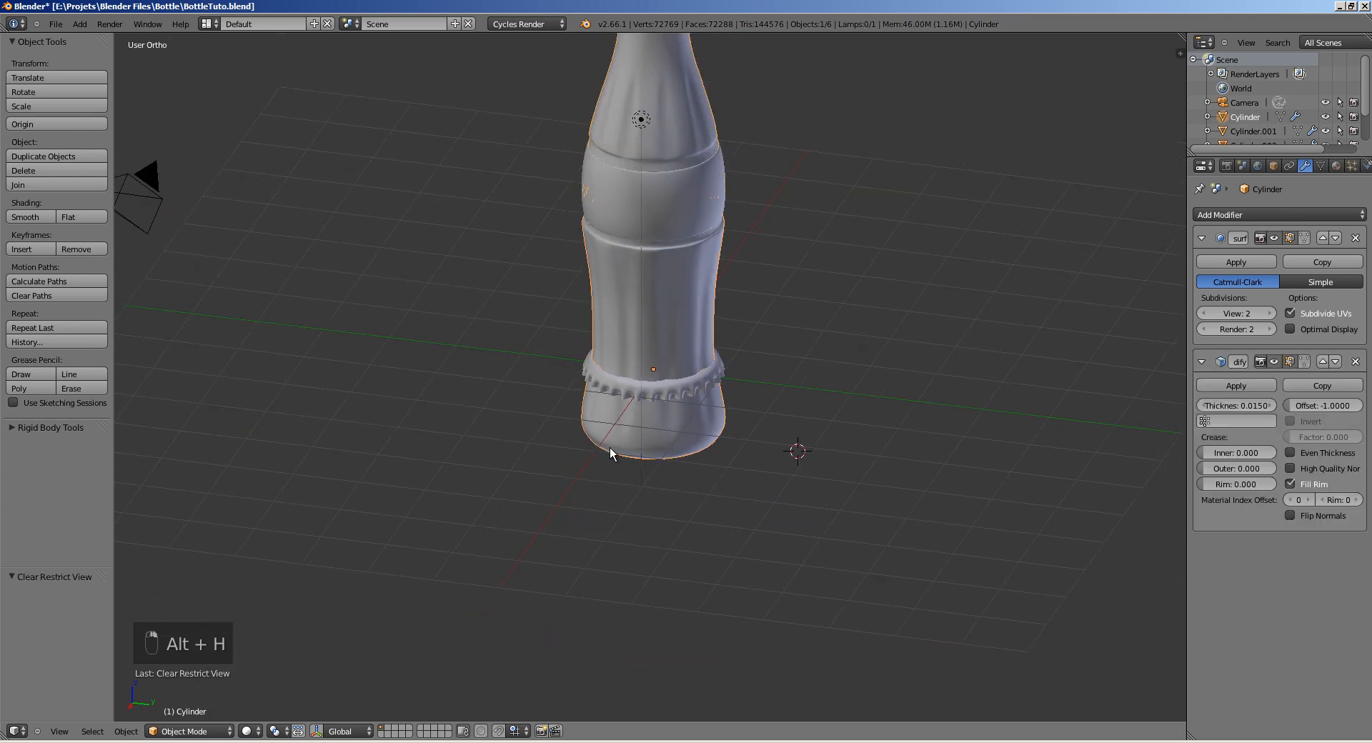
key("z")
right_click(718, 377)
middle_click_drag(724, 337, 654, 502, "shift")
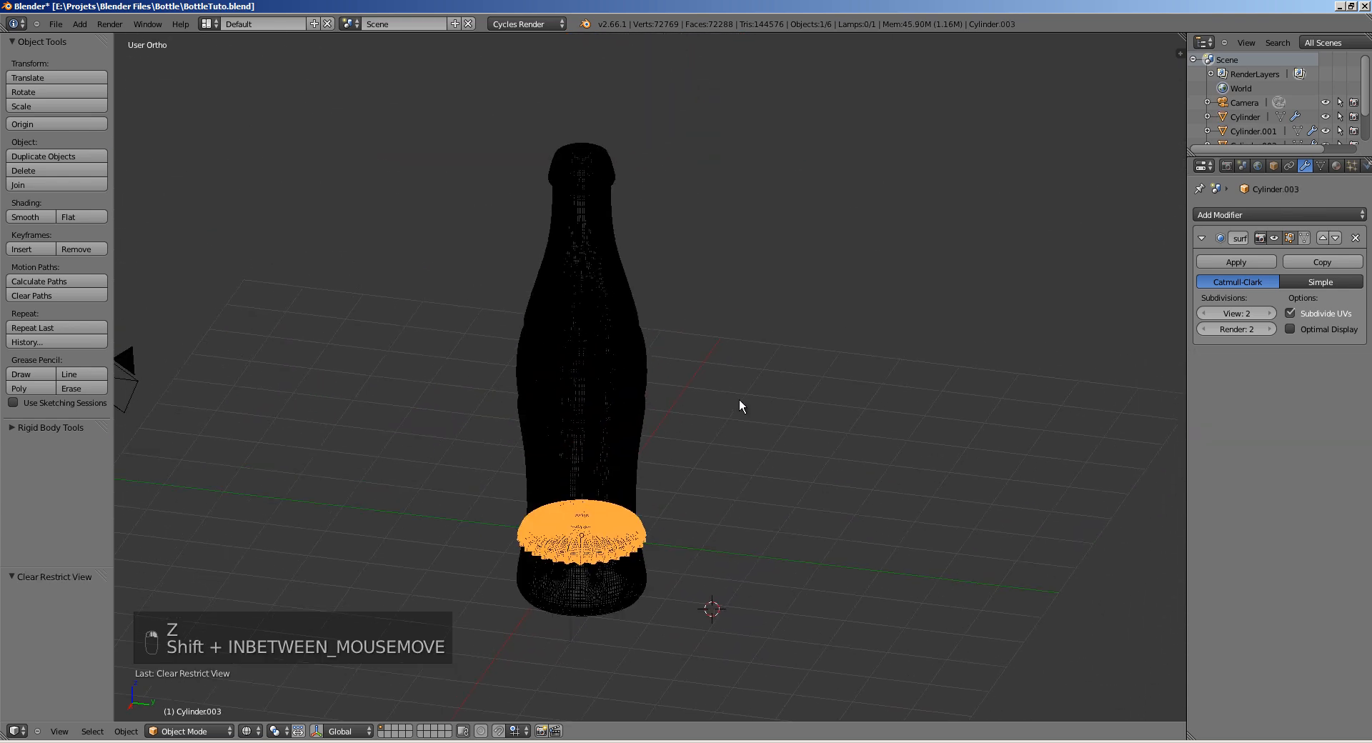
key("g")
key("z")
left_click(714, 123)
Step: In the front view, raise the cap 1.169 along Z to the bottle's mouth and scale it to 0.505
key("z")
key("KP_1")
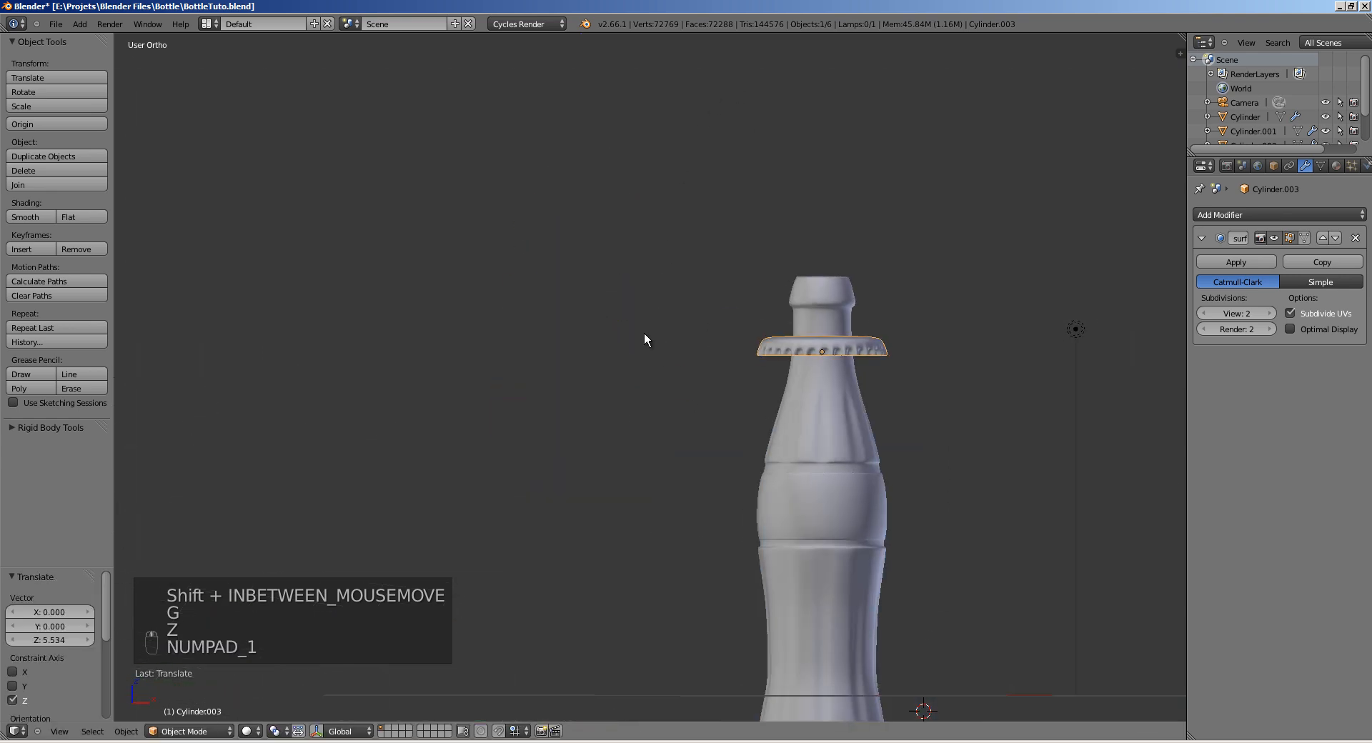
scroll(645, 331, "up", 3)
key("g")
left_click(665, 337)
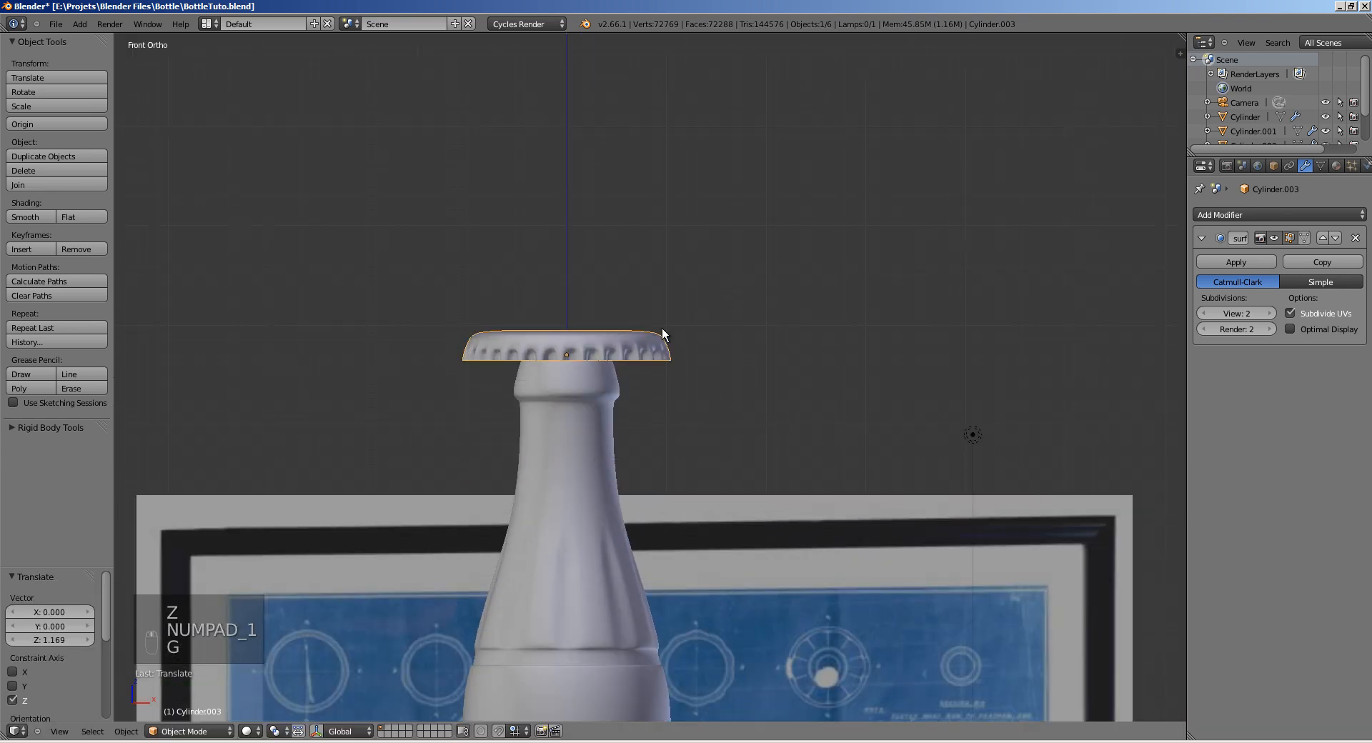
scroll(714, 330, "up", 2)
key("s")
left_click(686, 340)
scroll(734, 346, "up", 3)
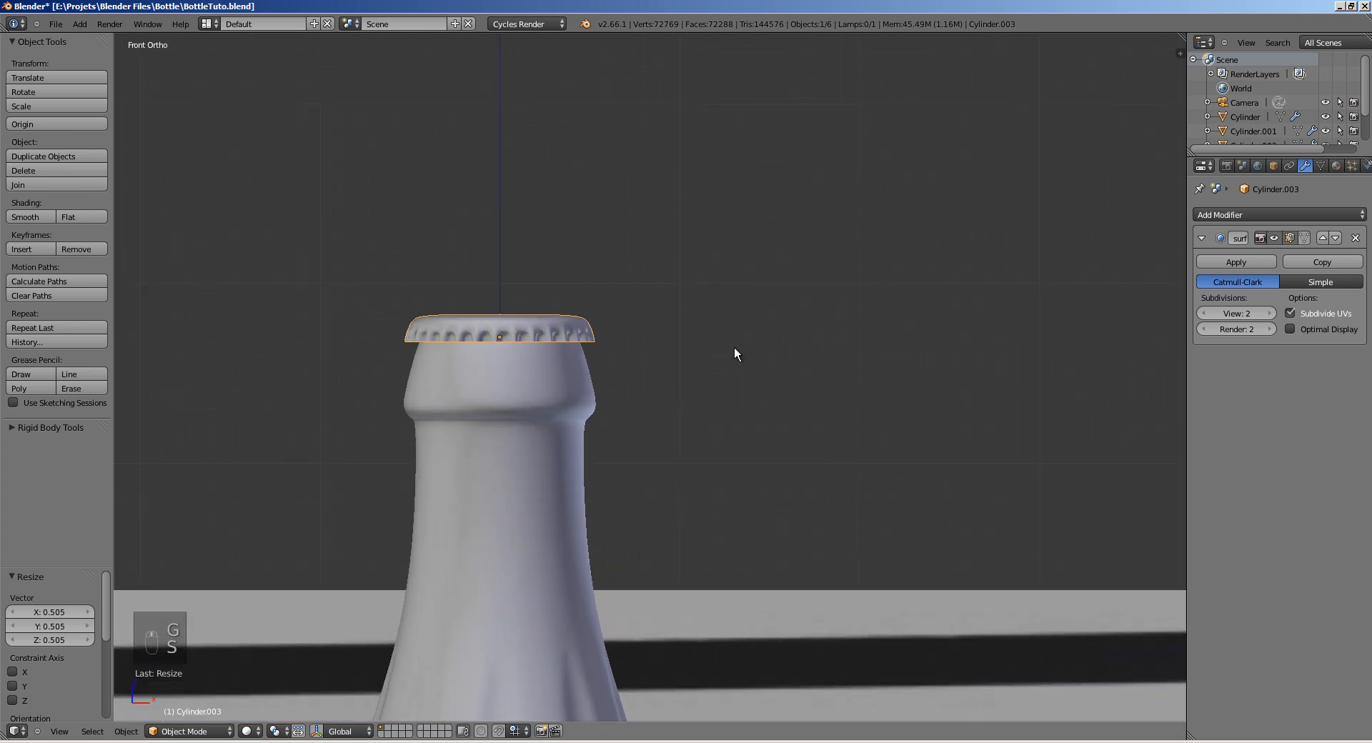
Step: Stretch the cap along Z by about 1.18 and adjust its height so it sits on the bottle's mouth
key("g")
key("z")
left_click(712, 360)
key("s")
key("z")
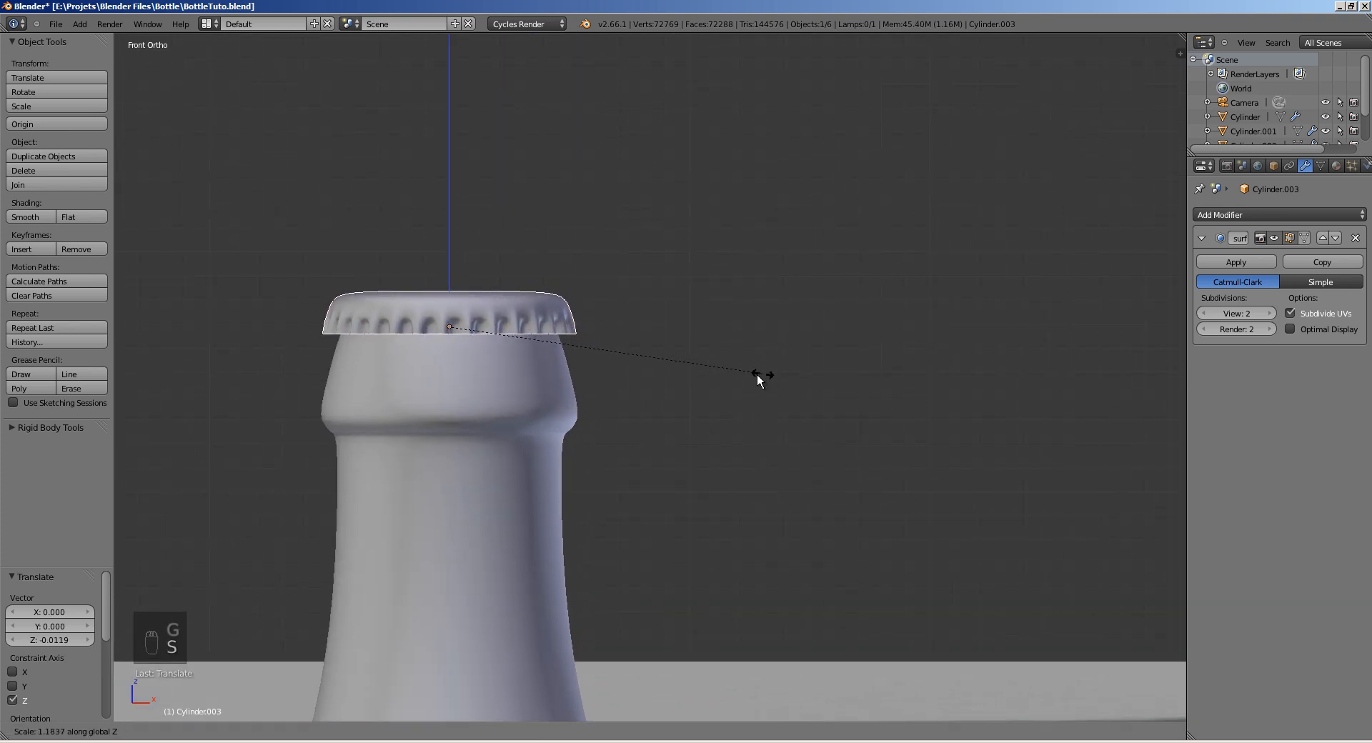
left_click(750, 378)
key("g")
key("z")
left_click(747, 380)
Step: Fine-tune the cap's overall scale to fit the bottle's mouth from an angled view, and save over the existing file
middle_click_drag(703, 382, 338, 534)
key("s")
left_click(708, 367)
middle_click_drag(666, 437, 637, 434)
key("s")
left_click(658, 409)
key("ctrl+s")
left_click(650, 419)
Step: Select the glass bottle and hide all other objects
key("a")
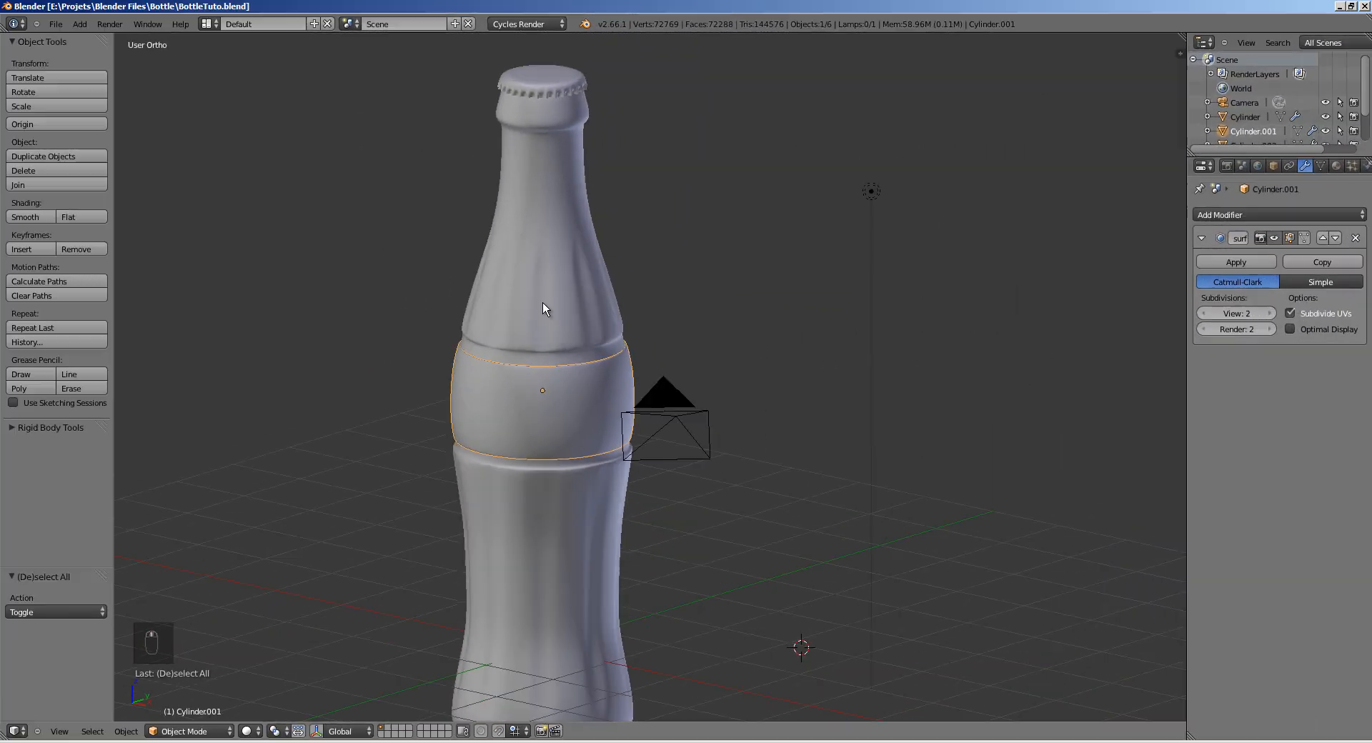
key("a")
middle_click_drag(542, 309, 596, 235)
right_click(602, 252)
key("shift+h")
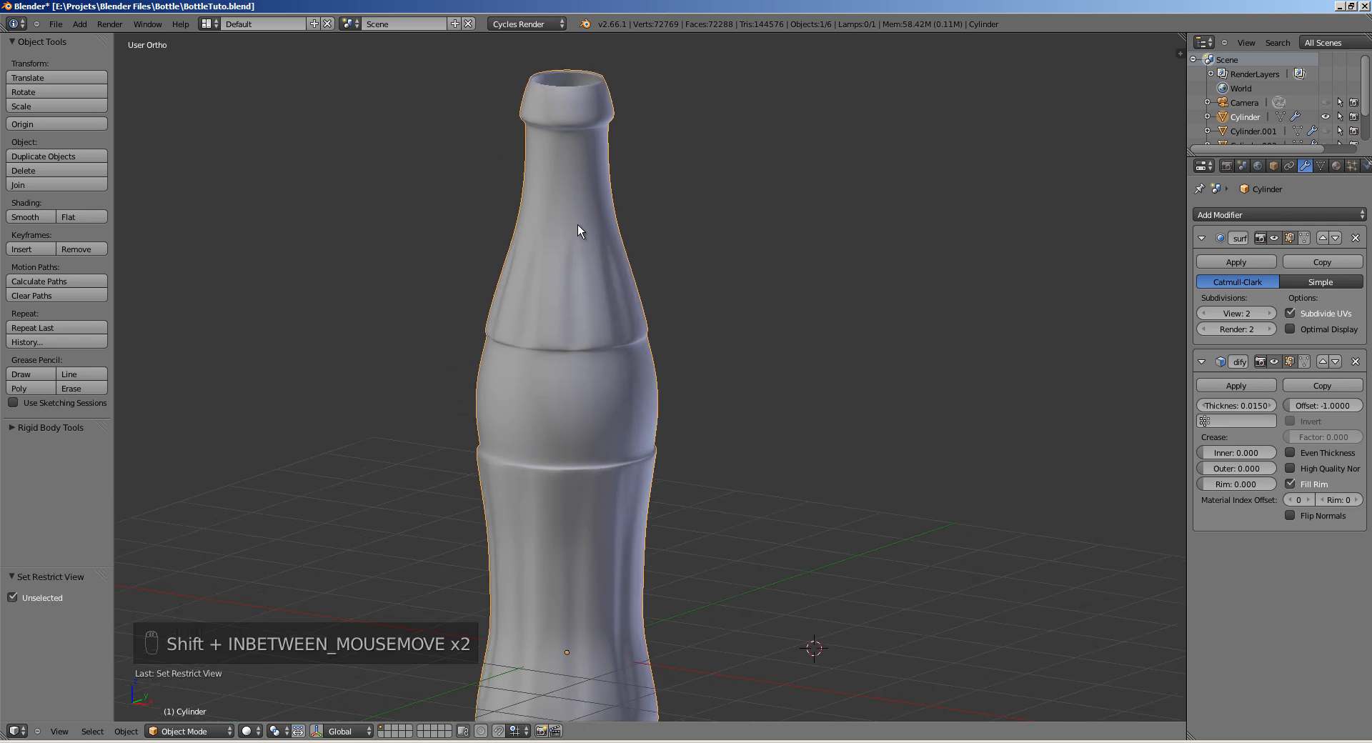
middle_click_drag(553, 189, 601, 315, "ctrl")
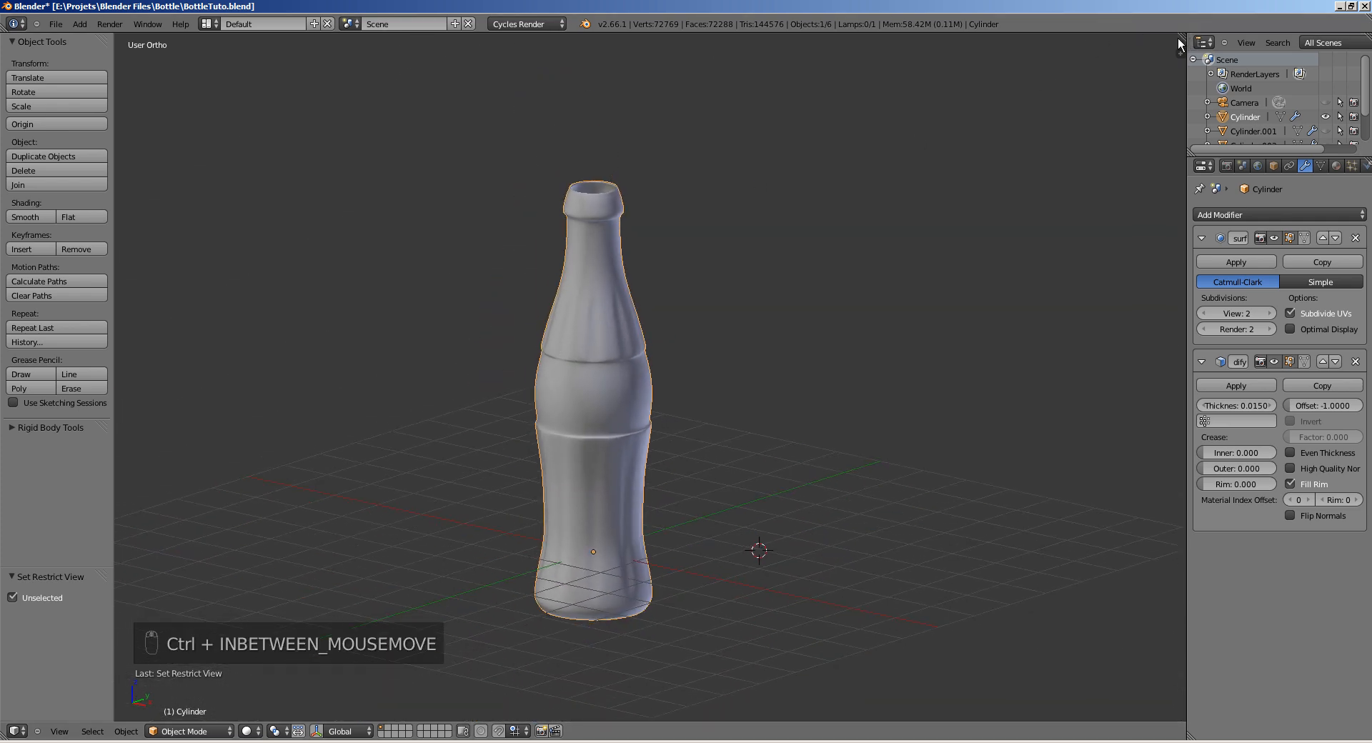
Step: Split the 3D view into two areas and turn the new one into a UV/Image Editor
left_click_drag(1181, 38, 788, 86)
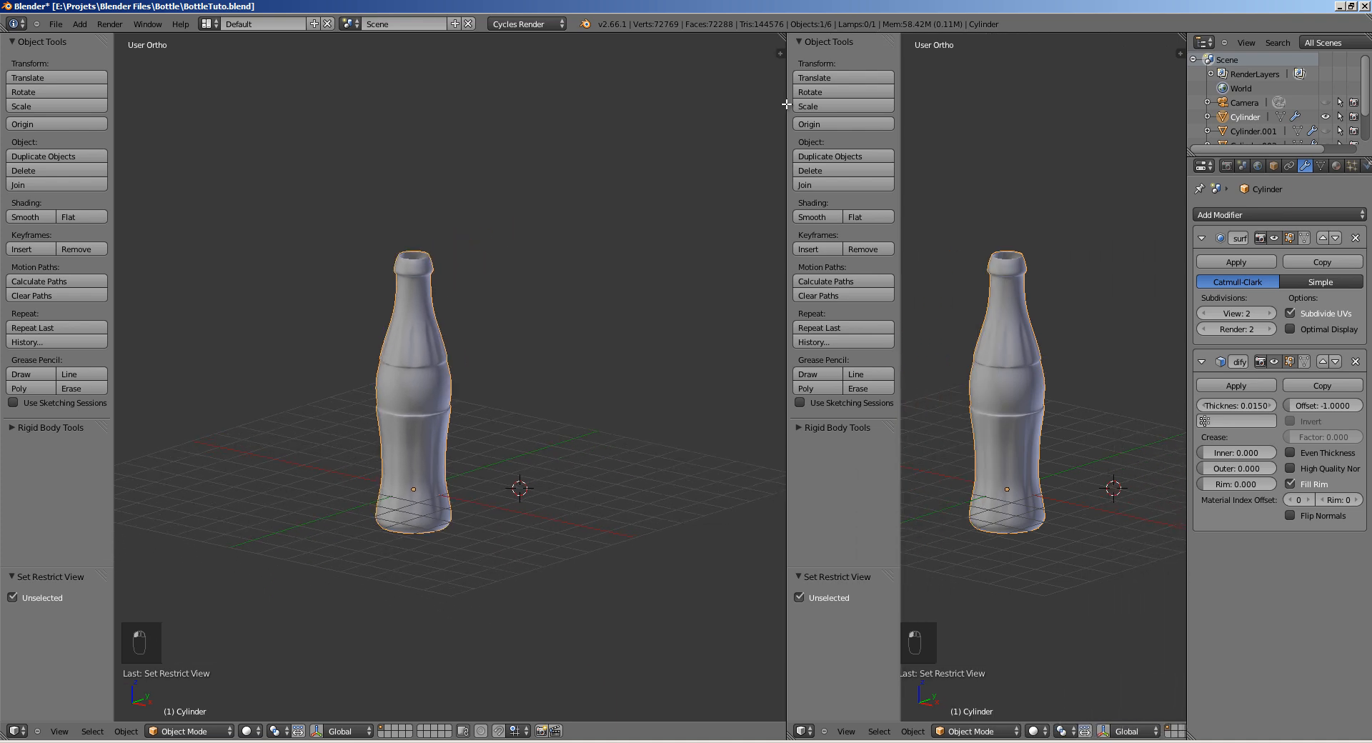
key("t")
left_click(802, 731)
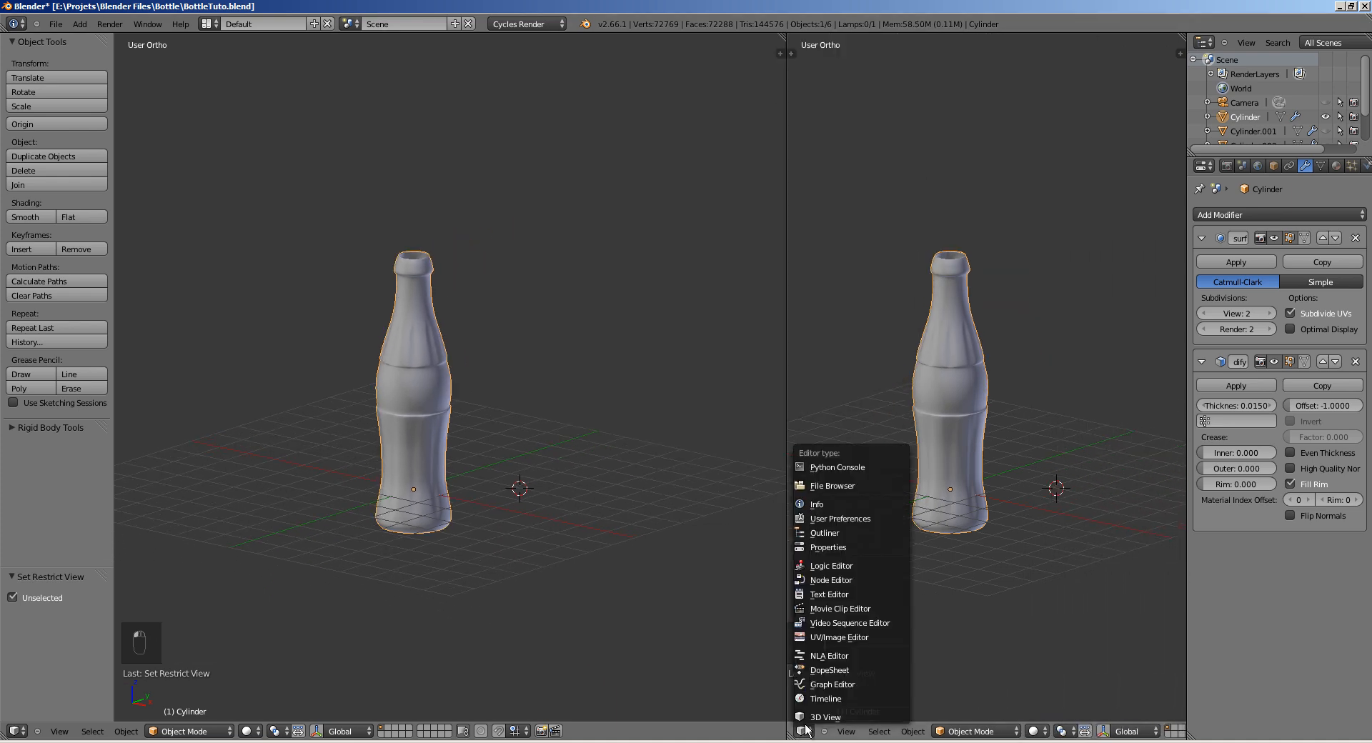
left_click(829, 638)
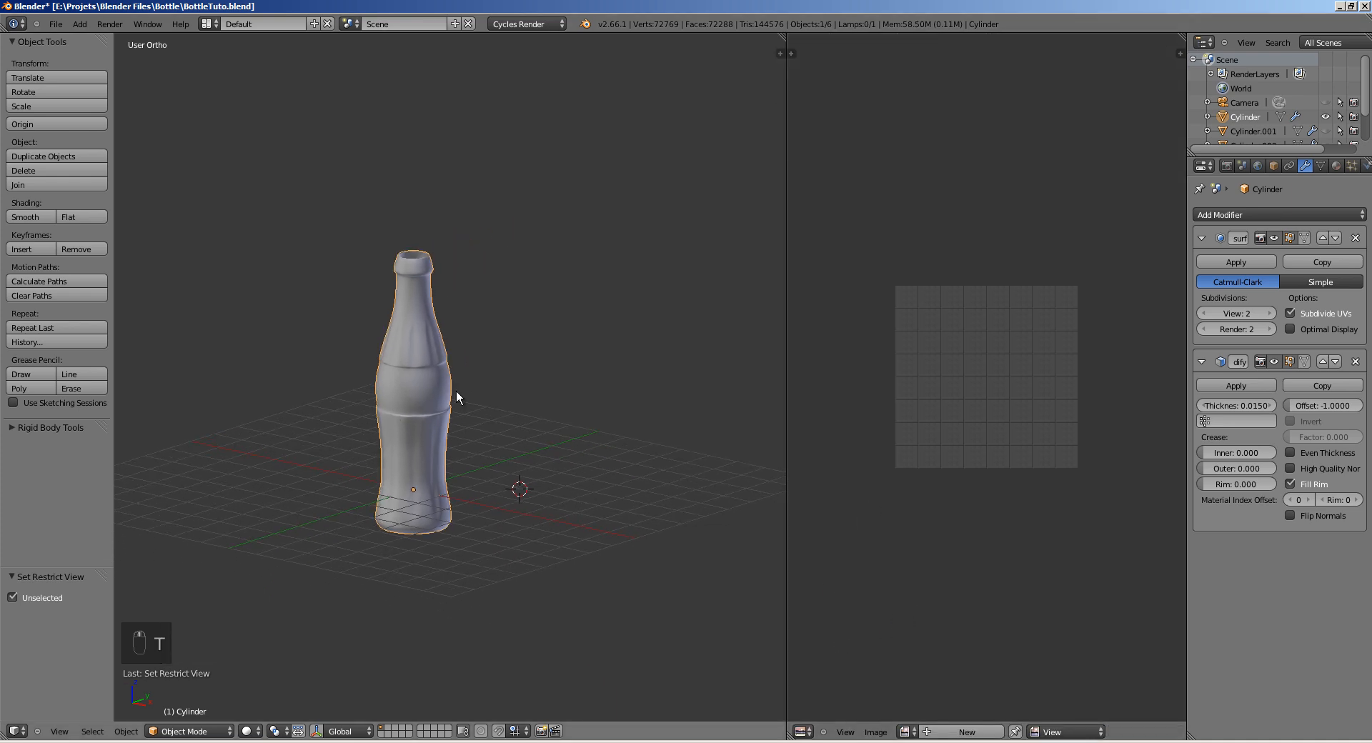
Step: Frame the bottle in the 3D view and enter Edit Mode with nothing selected
key("KP_Decimal")
middle_click_drag(442, 396, 443, 366)
scroll(464, 380, "up", 1)
key("Tab")
key("a")
scroll(457, 343, "up", 2)
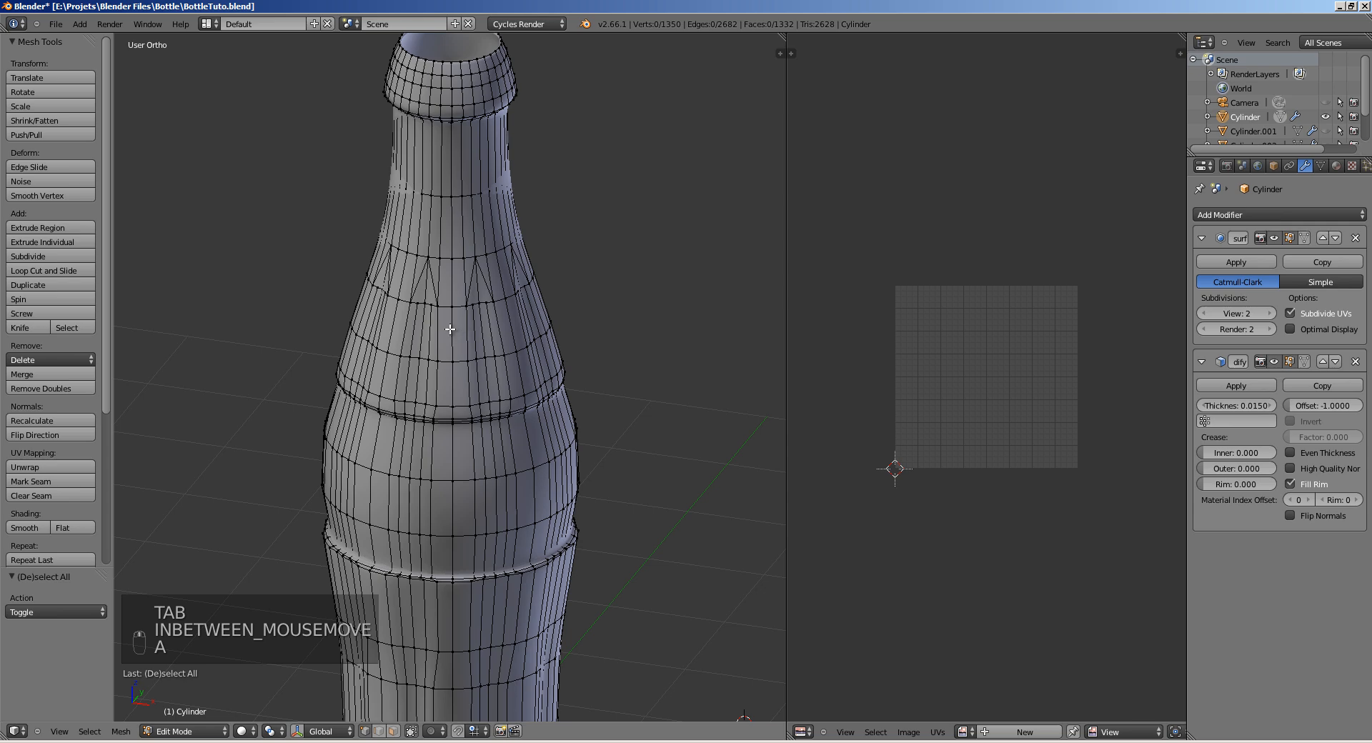
right_click(450, 329, "alt")
middle_click_drag(468, 307, 435, 307, "ctrl")
key("a")
right_click(489, 307, "alt")
key("a")
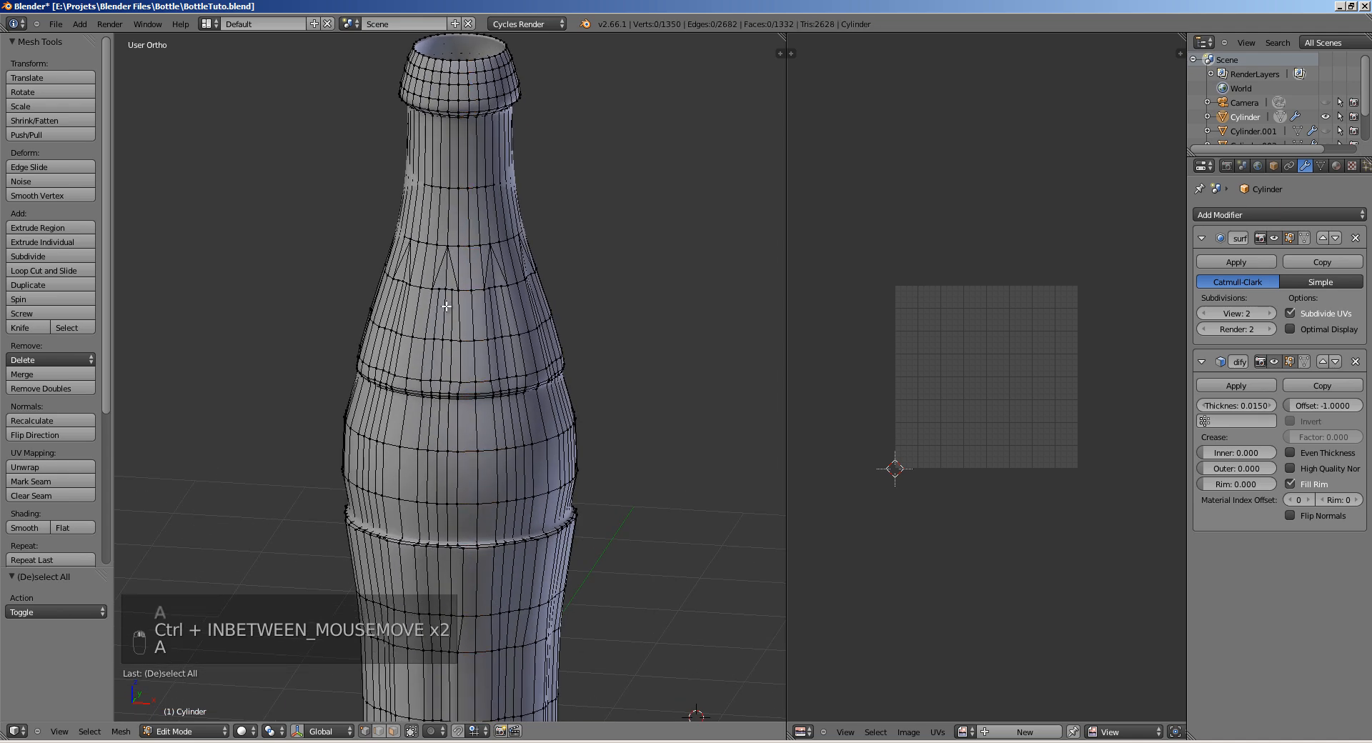
right_click(445, 306, "alt")
key("a")
Step: Select the unbroken vertical edge loop running down the bottle's full height, mark it as a seam, and clear the selection
right_click(474, 305, "alt")
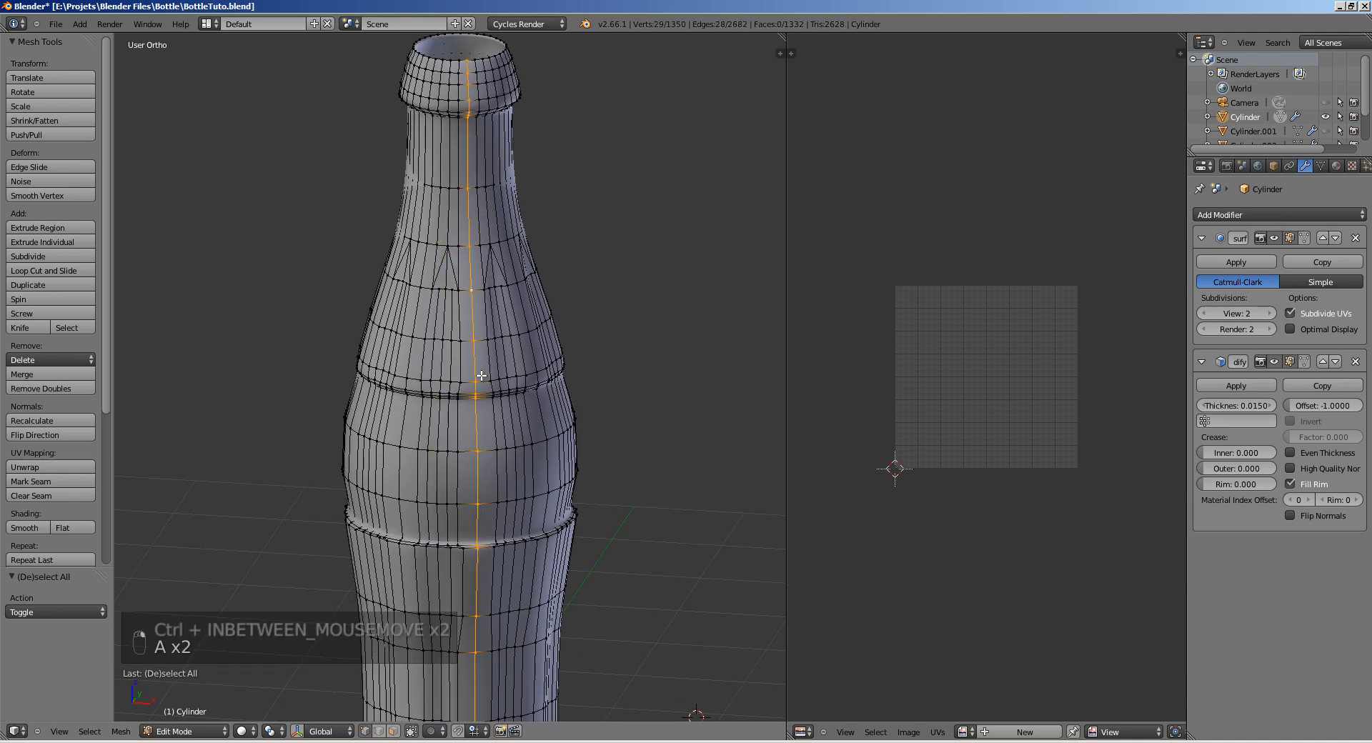
middle_click_drag(440, 390, 470, 335)
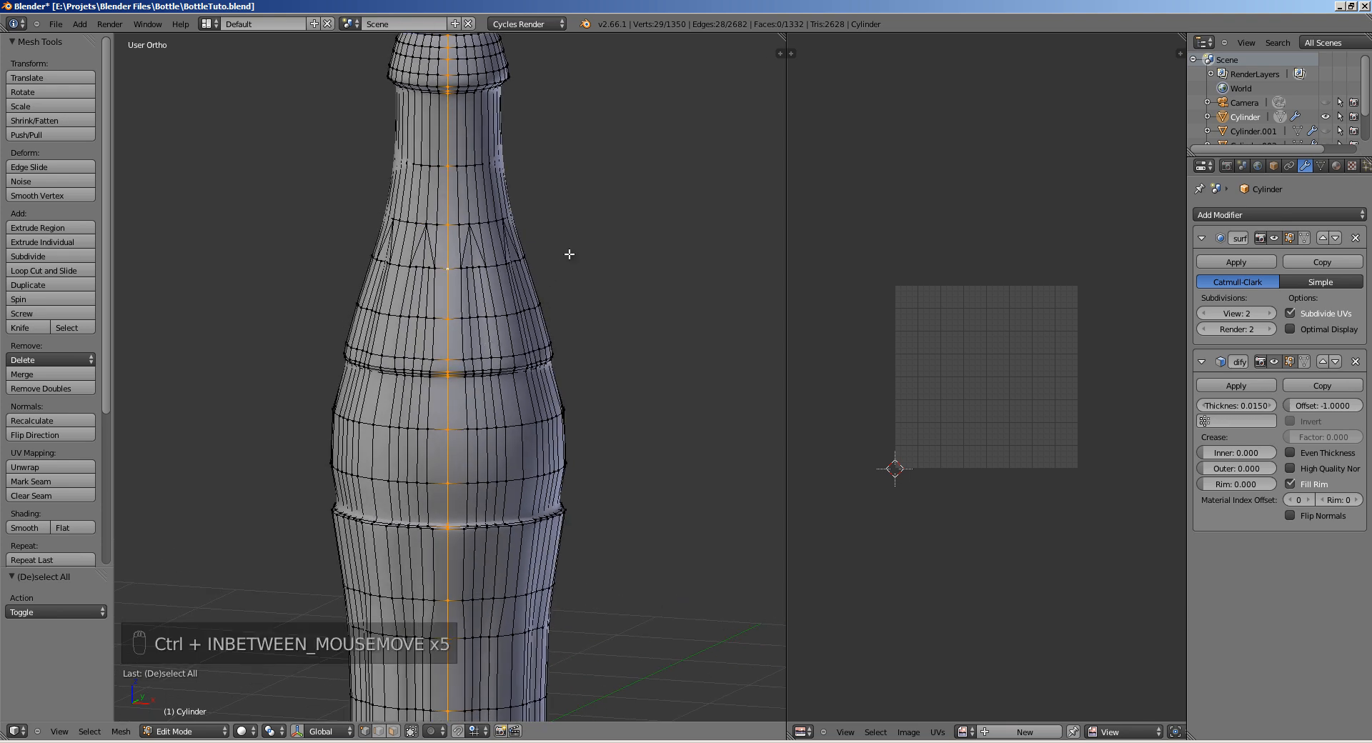
key("ctrl+e")
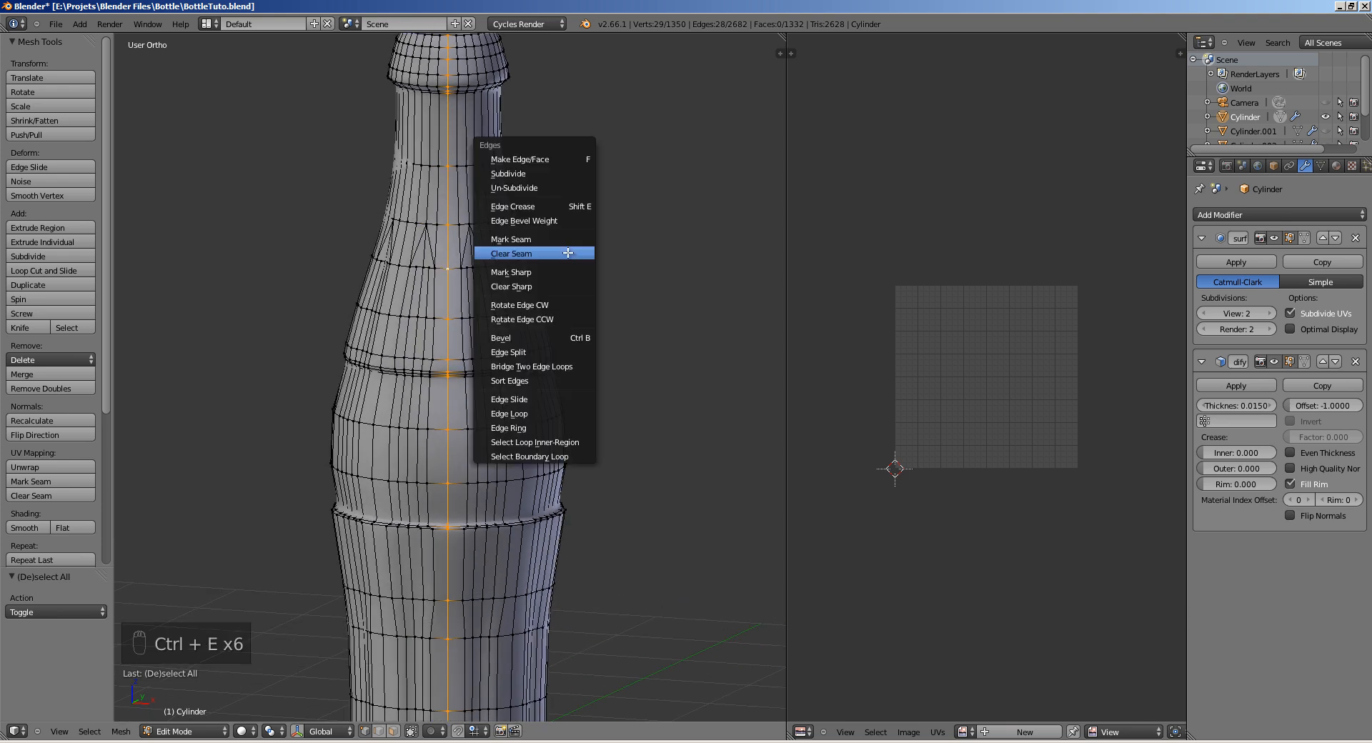
left_click(507, 239)
middle_click_drag(503, 235, 455, 195, "ctrl")
key("a")
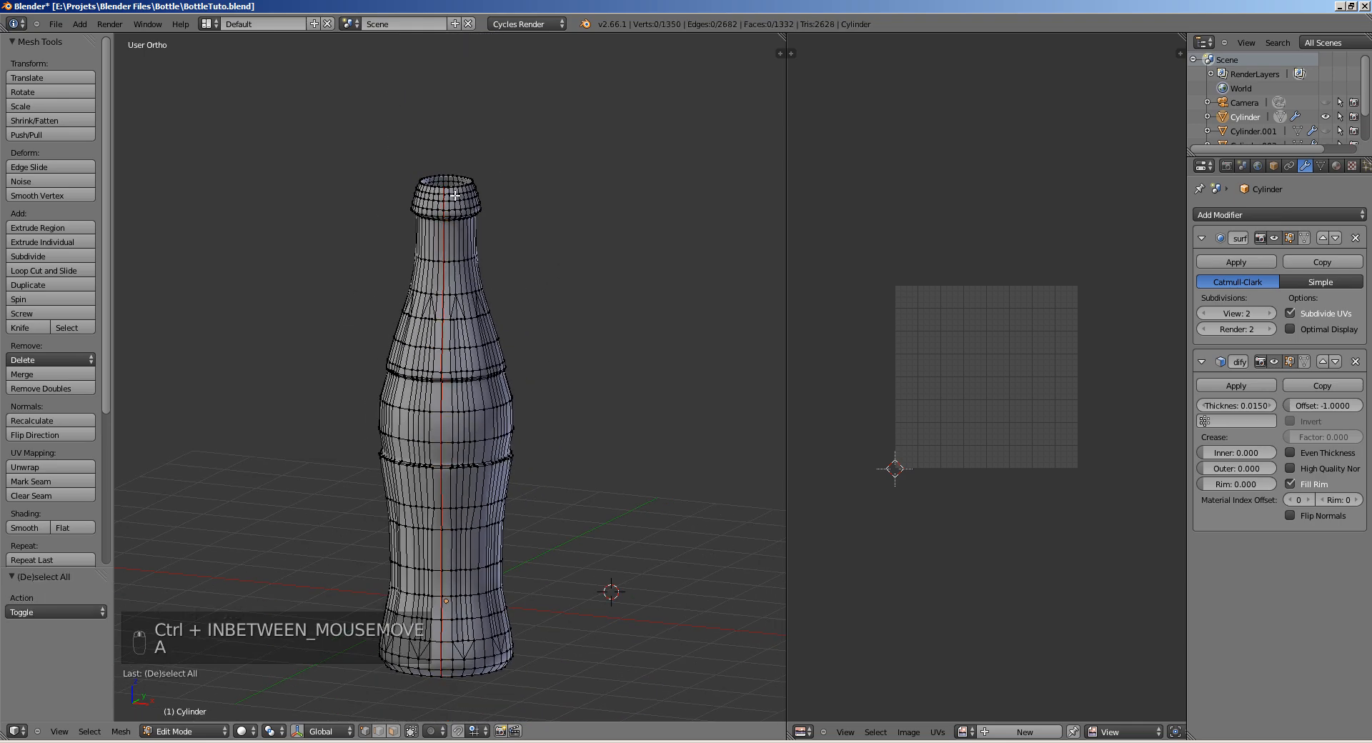
Step: Select the entire bottle mesh and unwrap it along the marked seam
middle_click_drag(424, 365, 522, 361)
key("a")
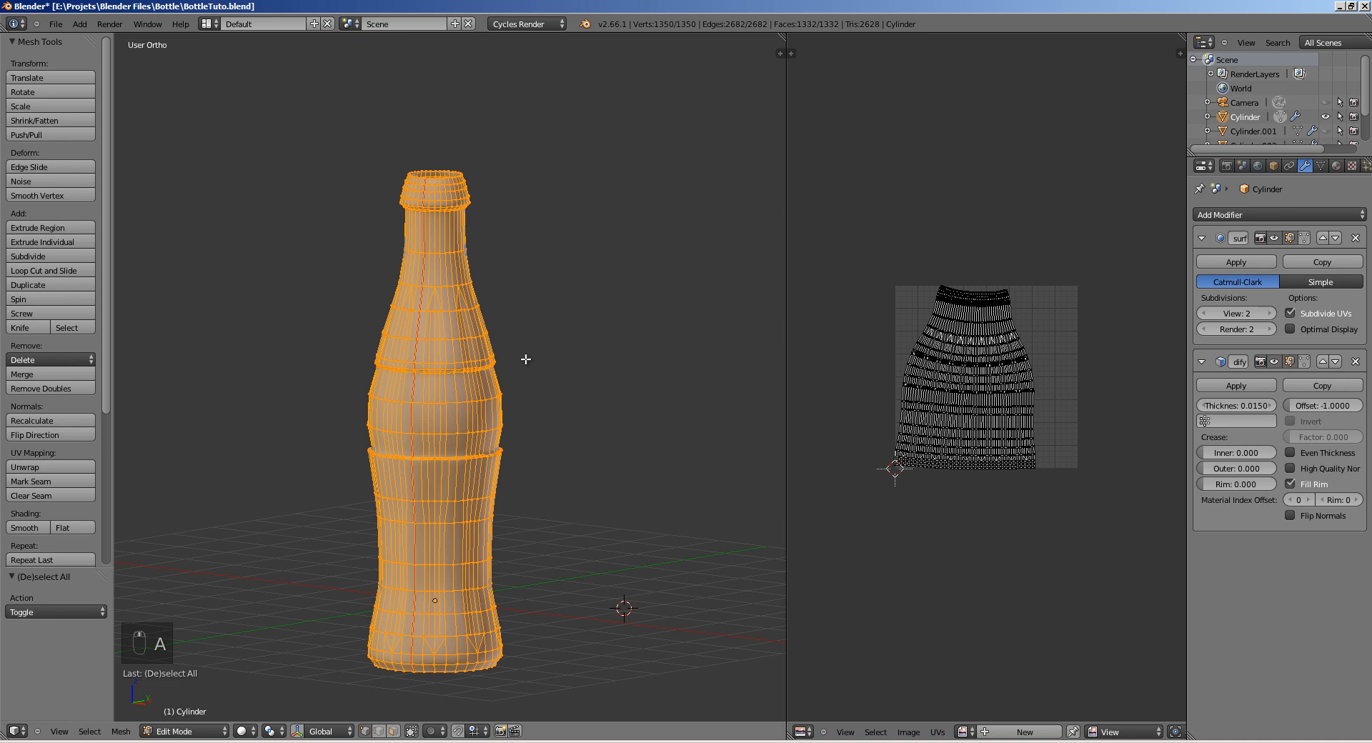
key("u")
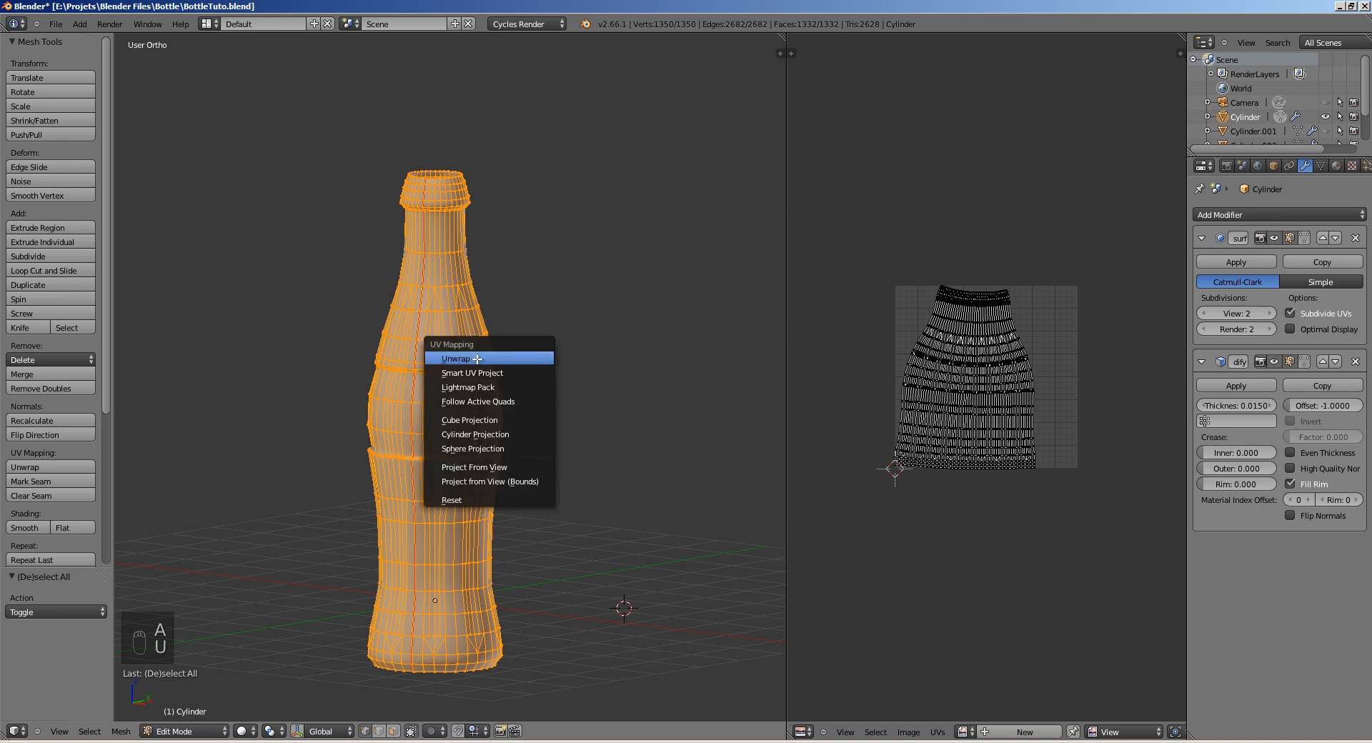
left_click(476, 358)
Step: Maximize the UV editor and examine the bottle's unwrapped layout
scroll(1004, 365, "up", 3)
key("ctrl+Up")
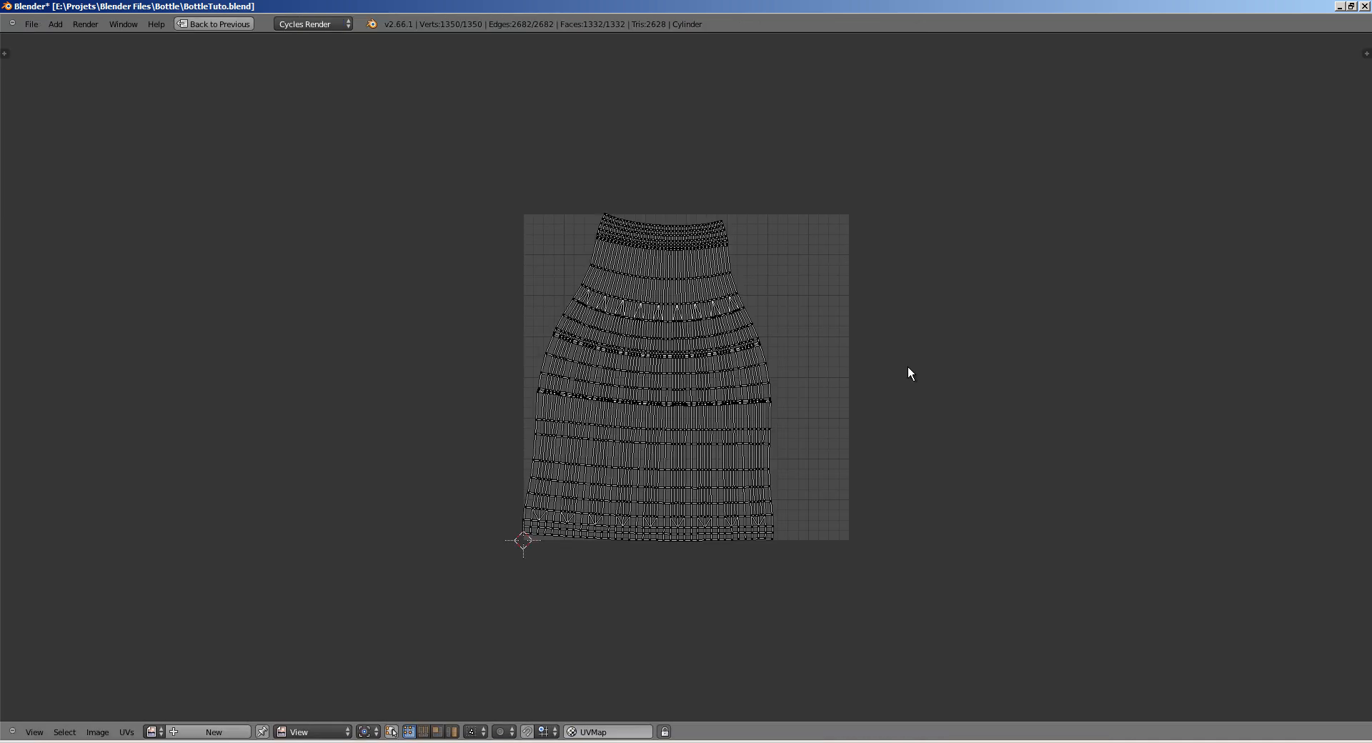
scroll(802, 285, "up", 6)
scroll(649, 368, "down", 6)
scroll(649, 263, "up", 2)
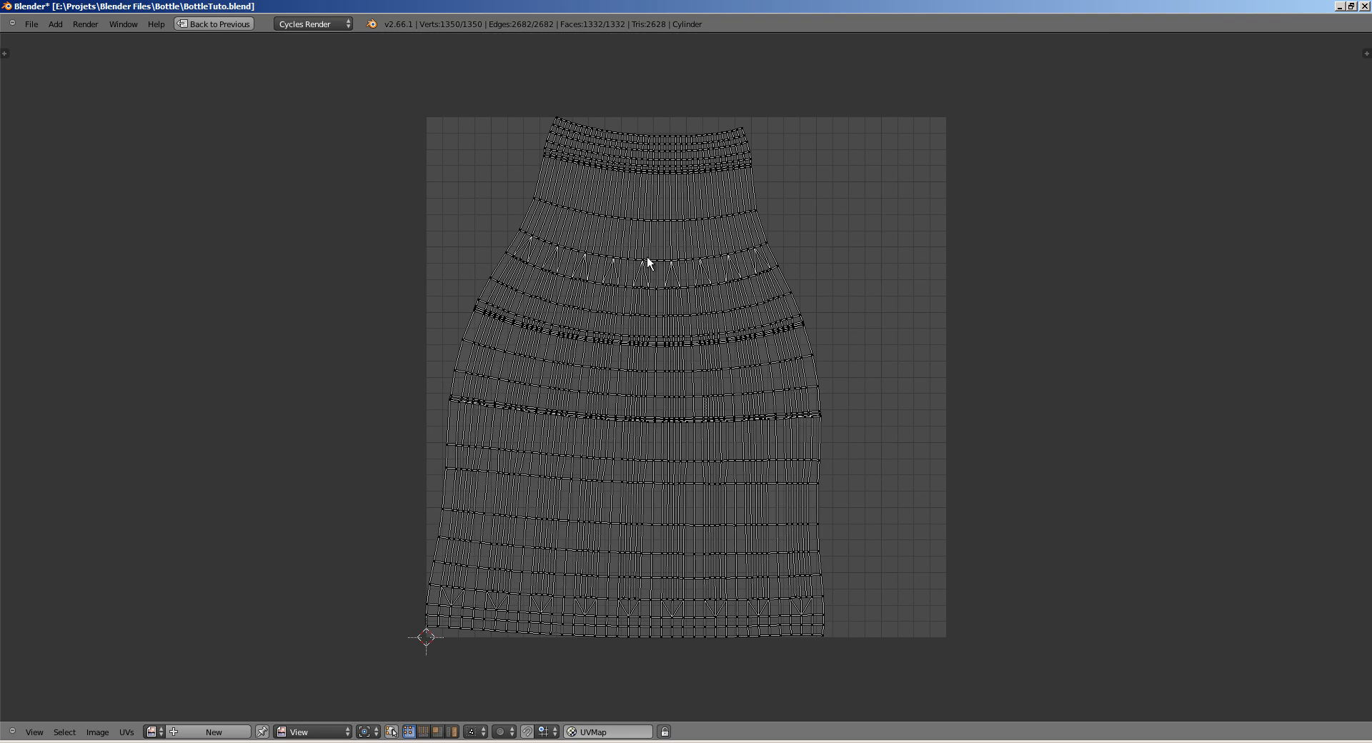
Step: Rotate the bottle's whole UV layout by about -1.9° and centre it horizontally in the UV square
key("a")
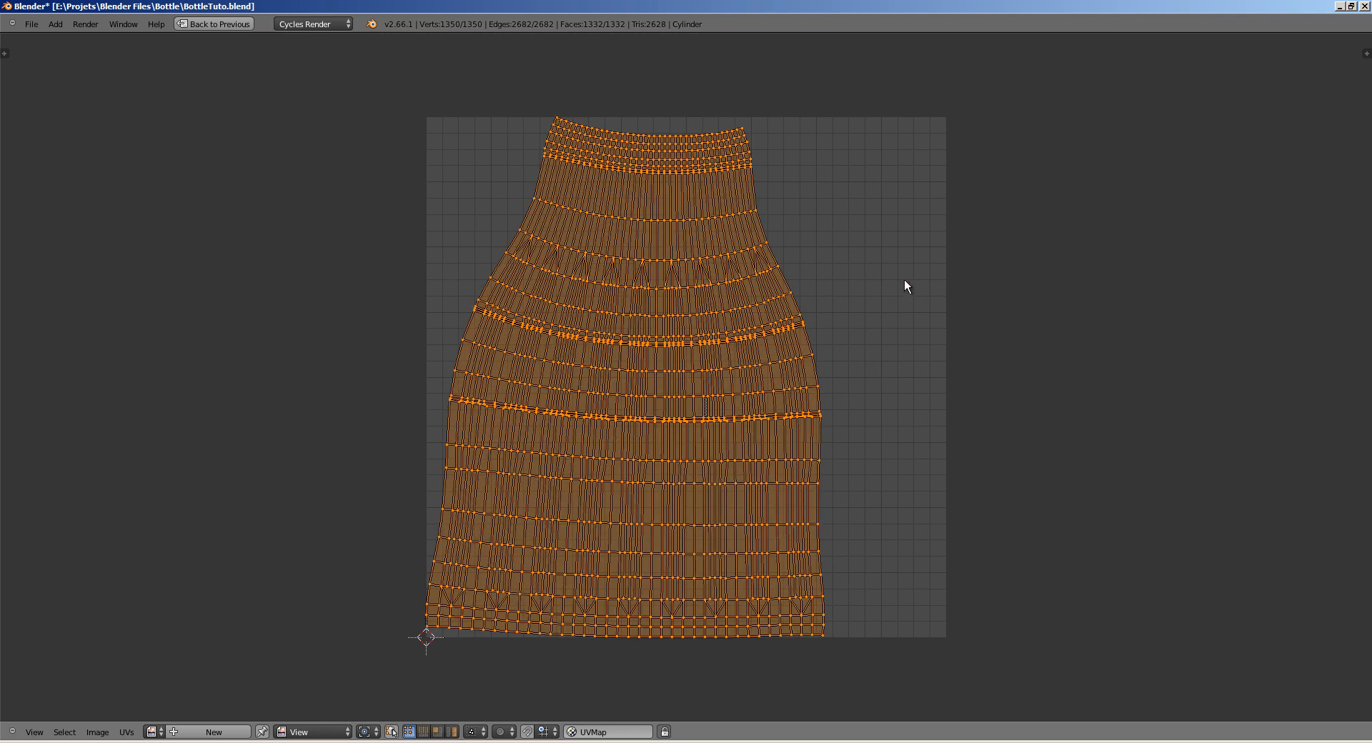
key("r")
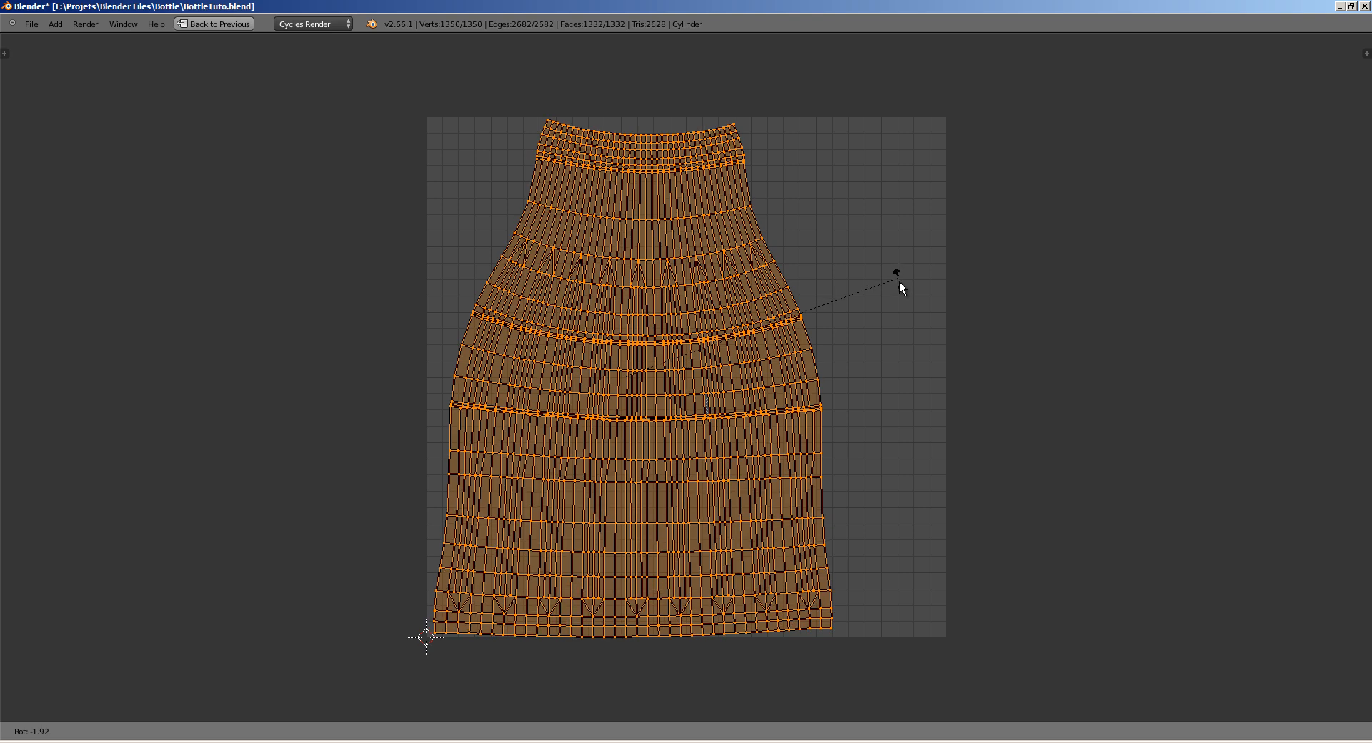
left_click(894, 279)
key("g")
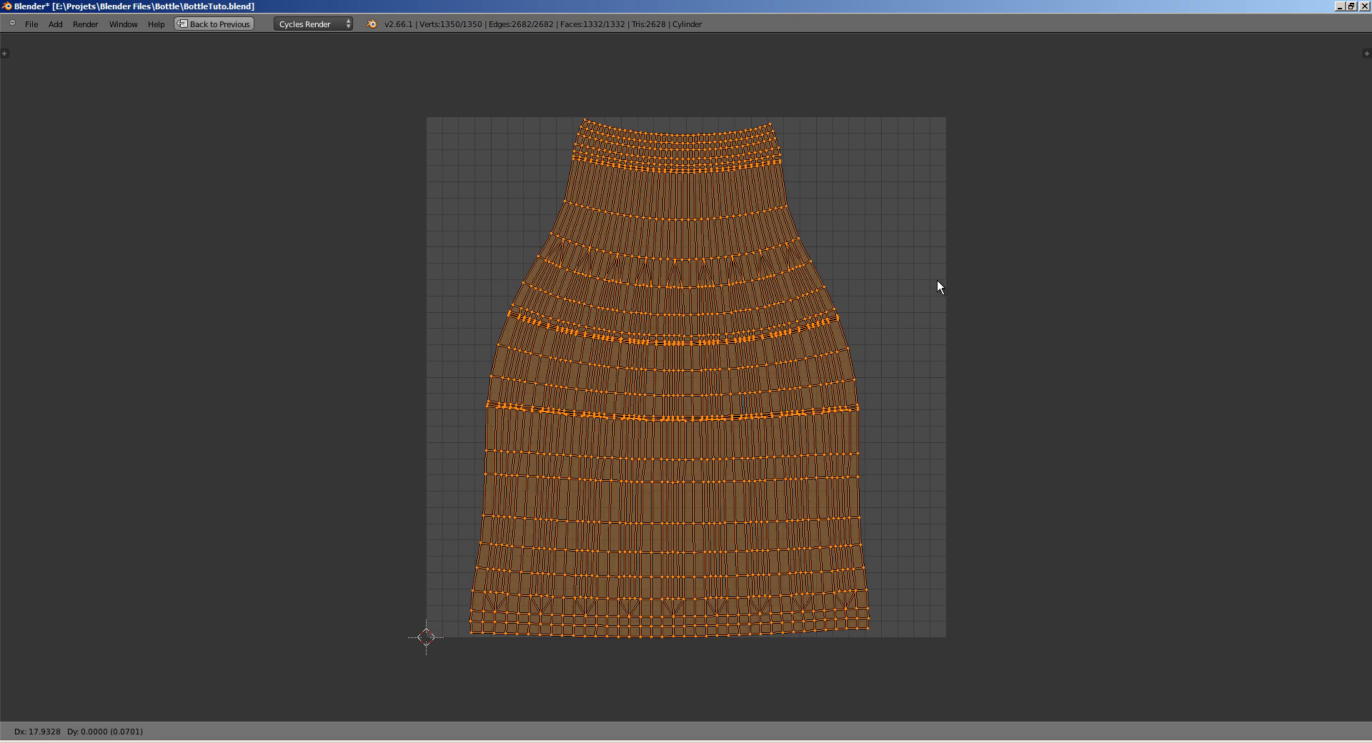
left_click(1011, 307)
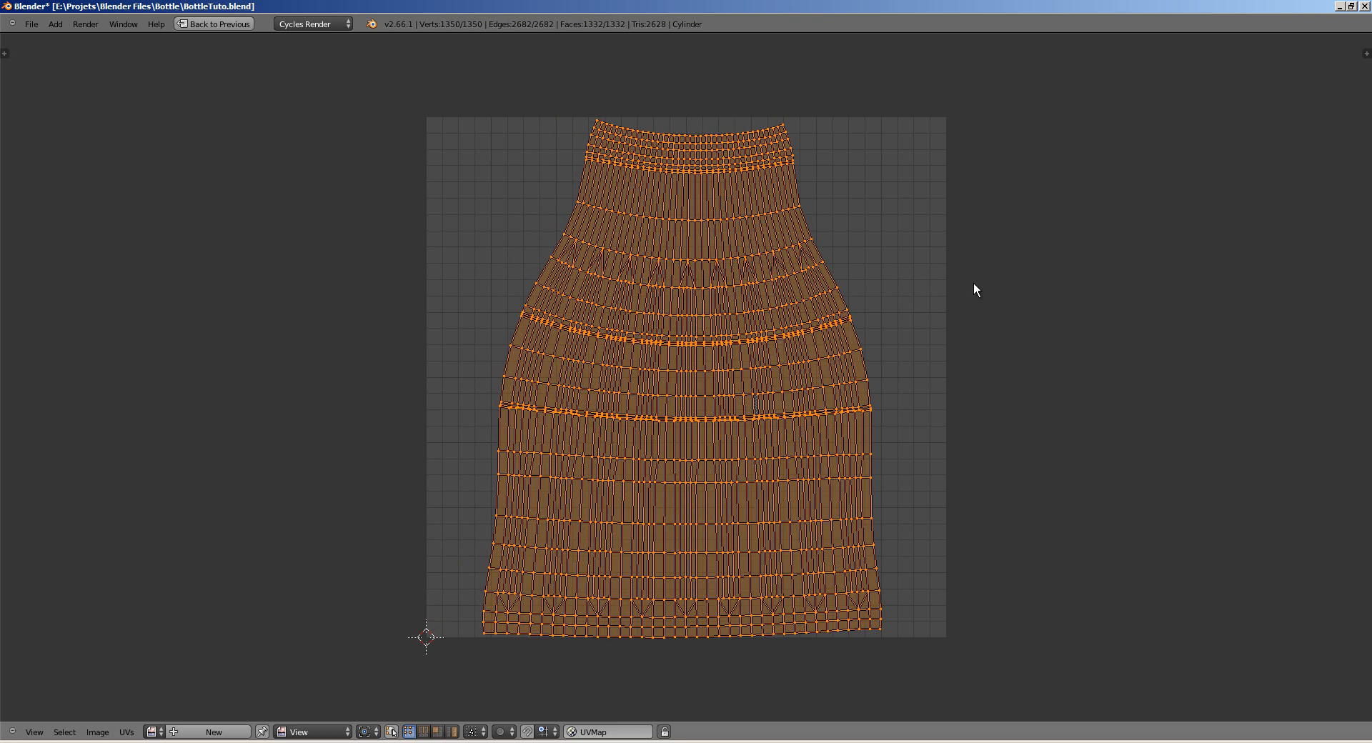
key("shift+space")
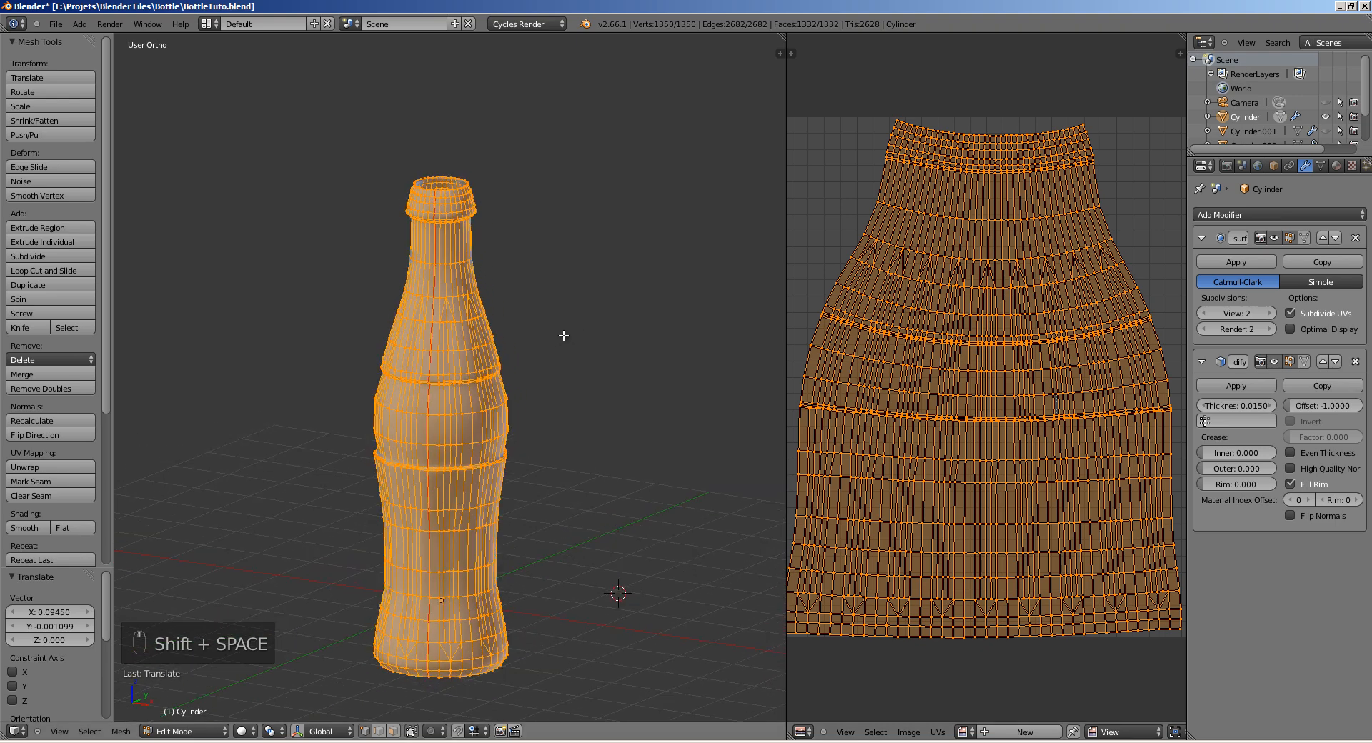
Step: Leave Edit Mode, unhide all objects, isolate the label ring around the bottle's middle, and enter Edit Mode on it
mouse_move(563, 335)
middle_mouse_down()
mouse_move(601, 336)
mouse_move(569, 341)
middle_mouse_up()
key("Tab")
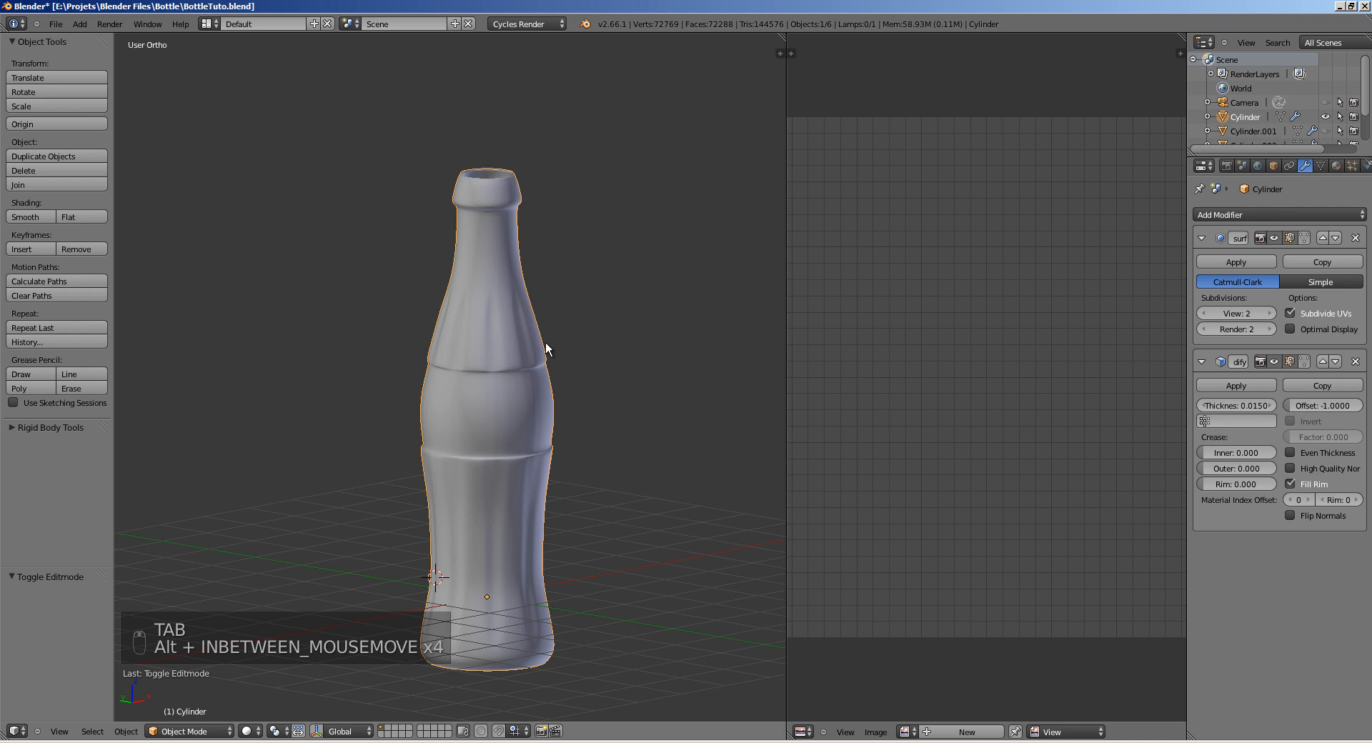
key("alt+h")
key("a")
middle_click_drag(542, 358, 440, 387)
right_click(517, 395)
scroll(538, 376, "up", 1)
key("shift+h")
key("Tab")
middle_click_drag(546, 379, 486, 363, "shift")
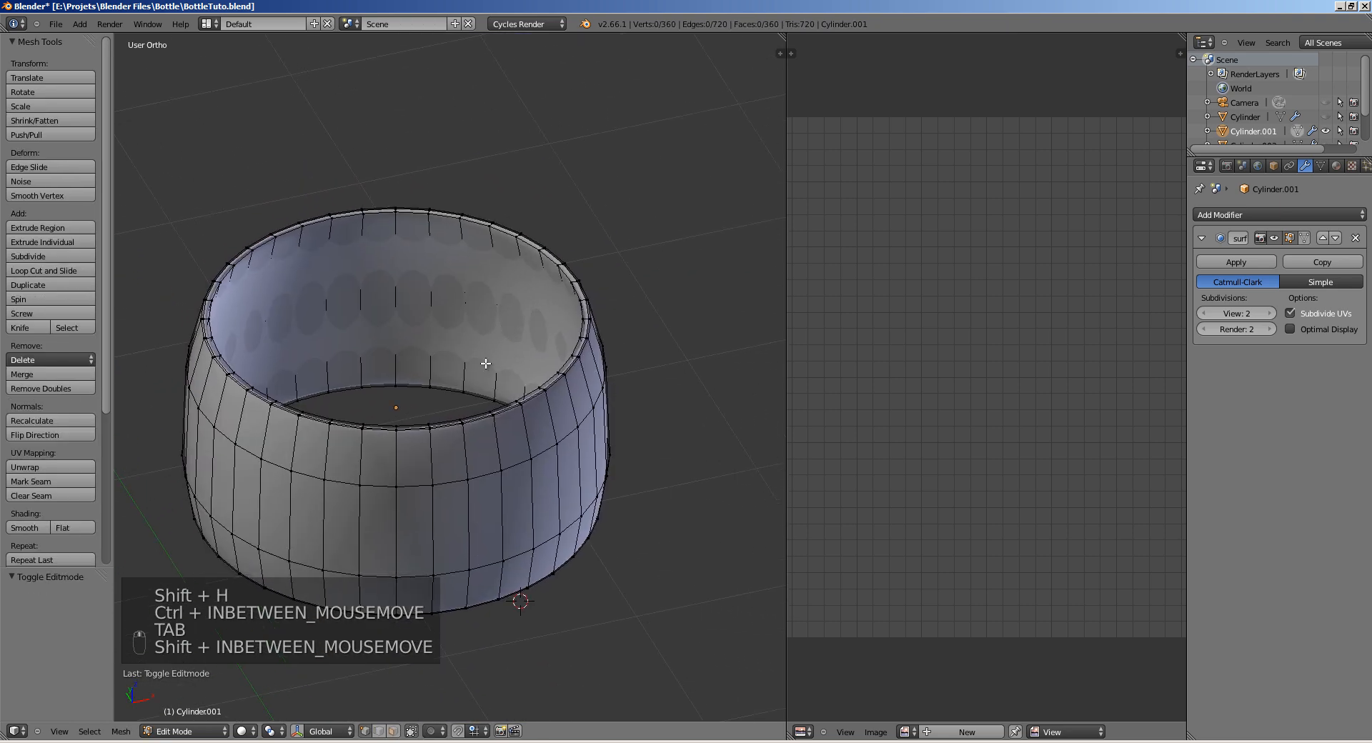
Step: Select a vertical edge loop running around the ring's wall, mark it as a seam, and clear the selection
scroll(457, 345, "up", 1)
right_click(384, 203, "alt")
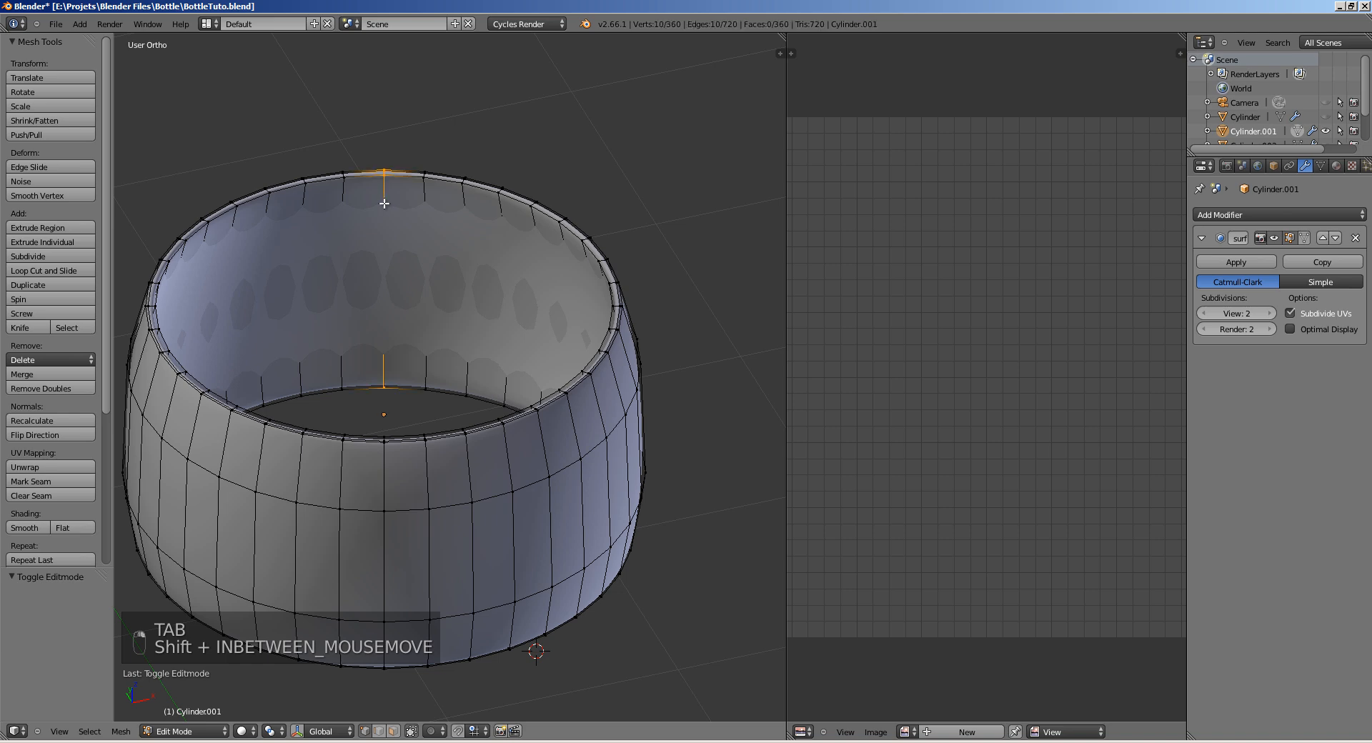
middle_click_drag(384, 204, 335, 325)
key("ctrl+e")
left_click(411, 348)
key("a")
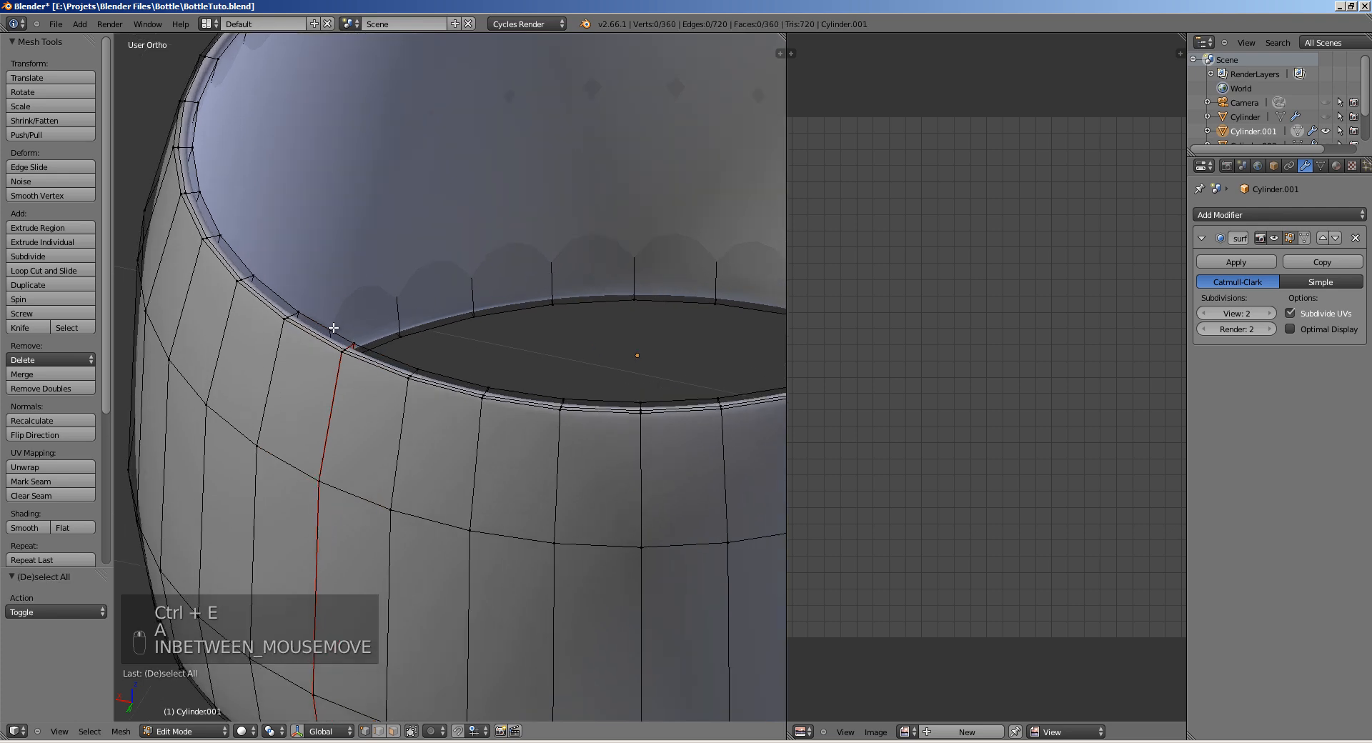
Step: Select the edge loop along the ring's upper inner rim and mark it as a seam
right_click(333, 328, "alt")
scroll(355, 211, "down", 5)
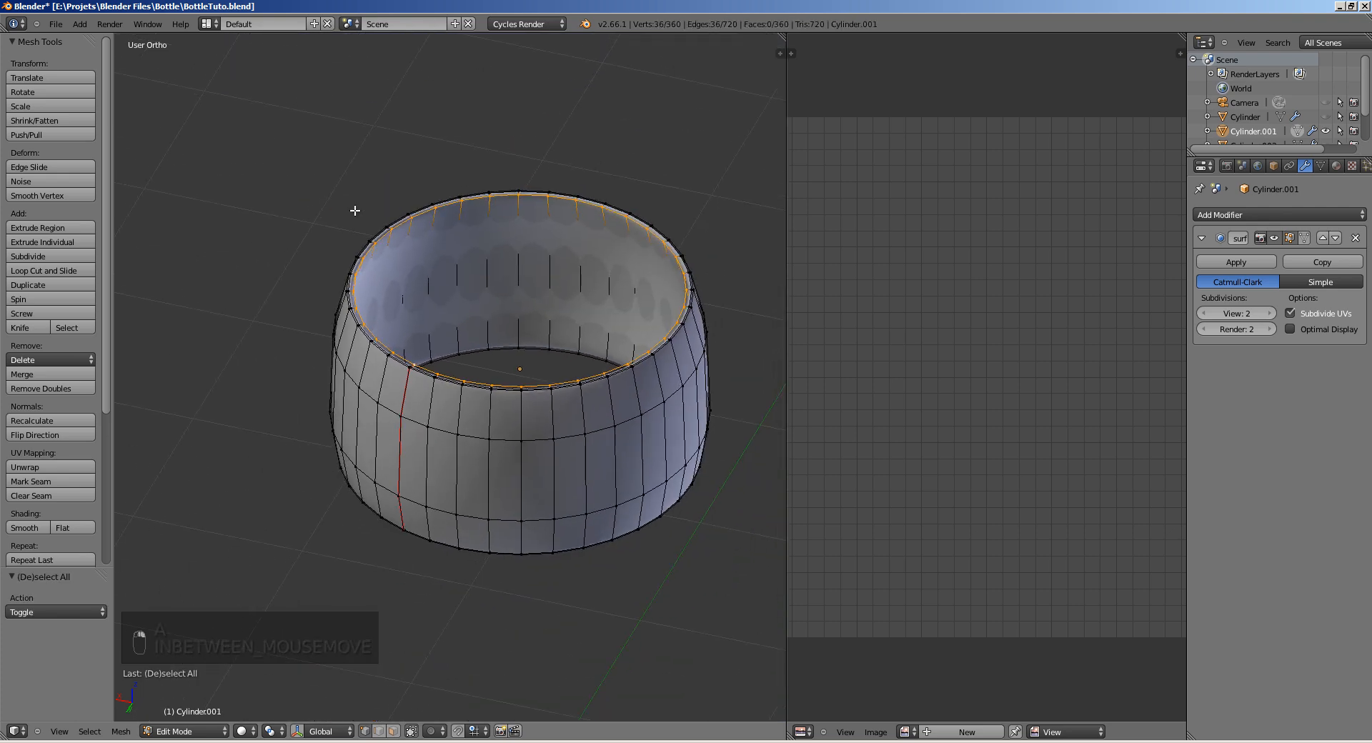
key("ctrl+e")
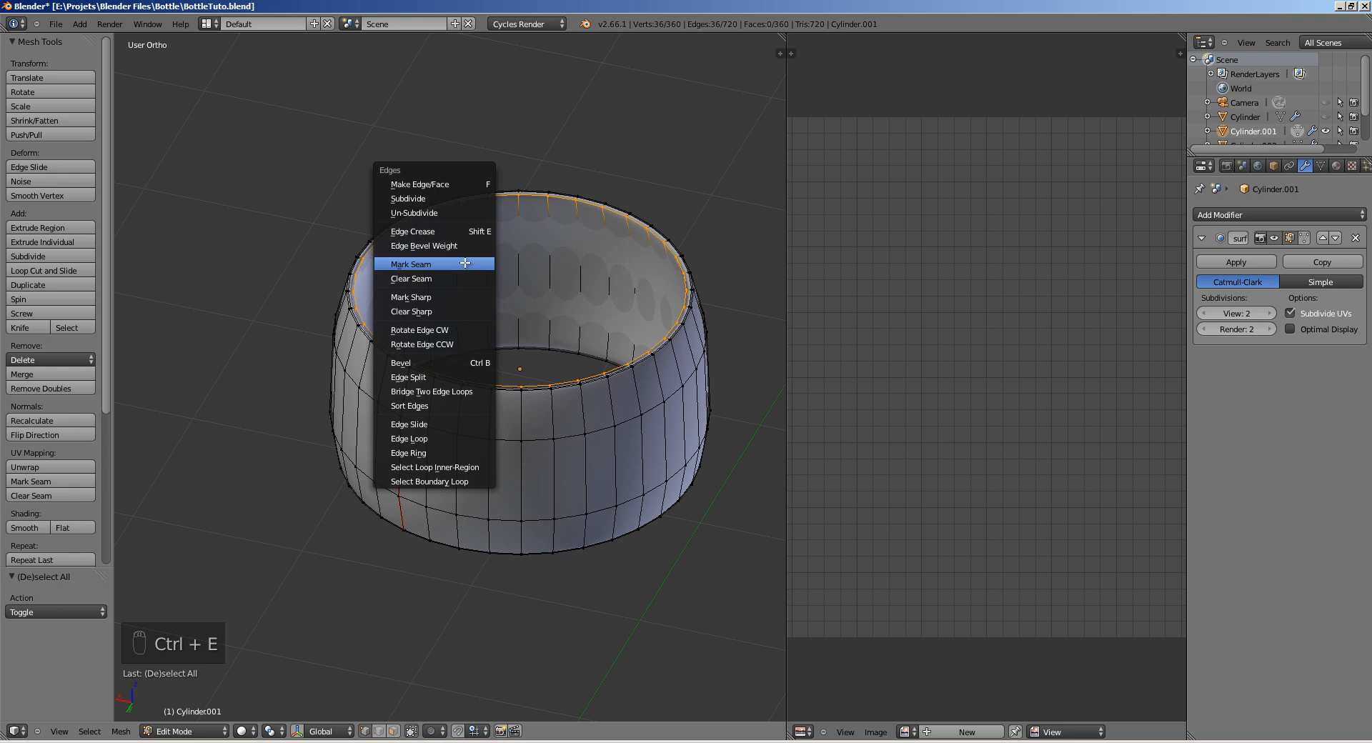
left_click(465, 264)
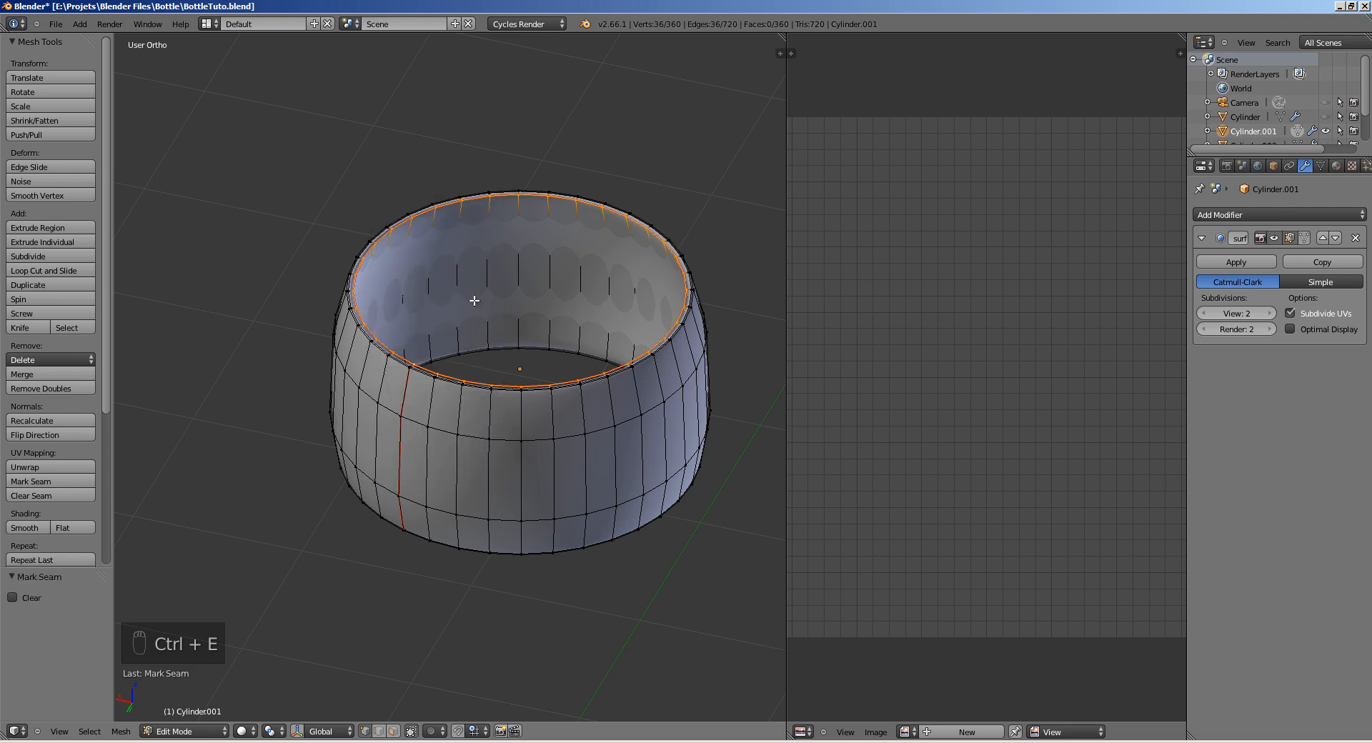
Step: Select the entire ring mesh and unwrap it along the marked seams
key("a")
key("a")
key("a")
key("u")
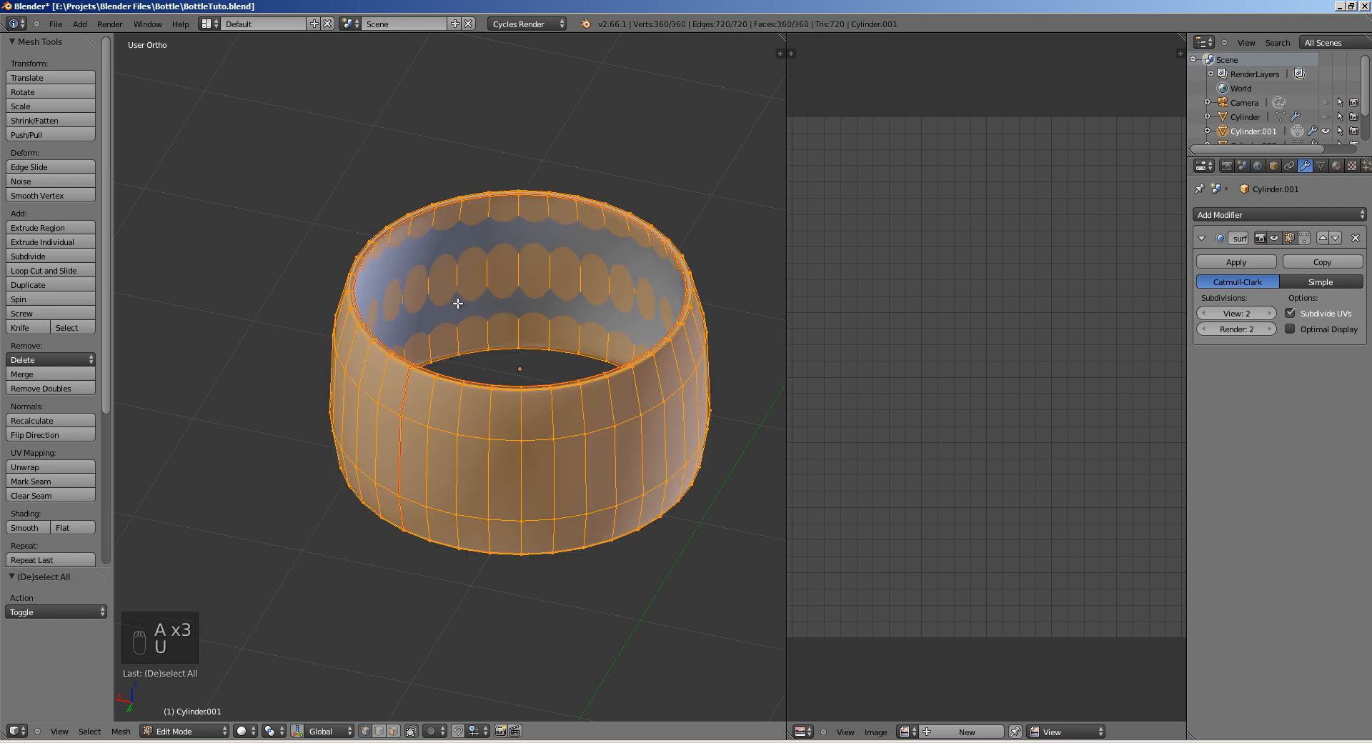
key("u")
left_click(458, 303)
scroll(957, 481, "down", 2)
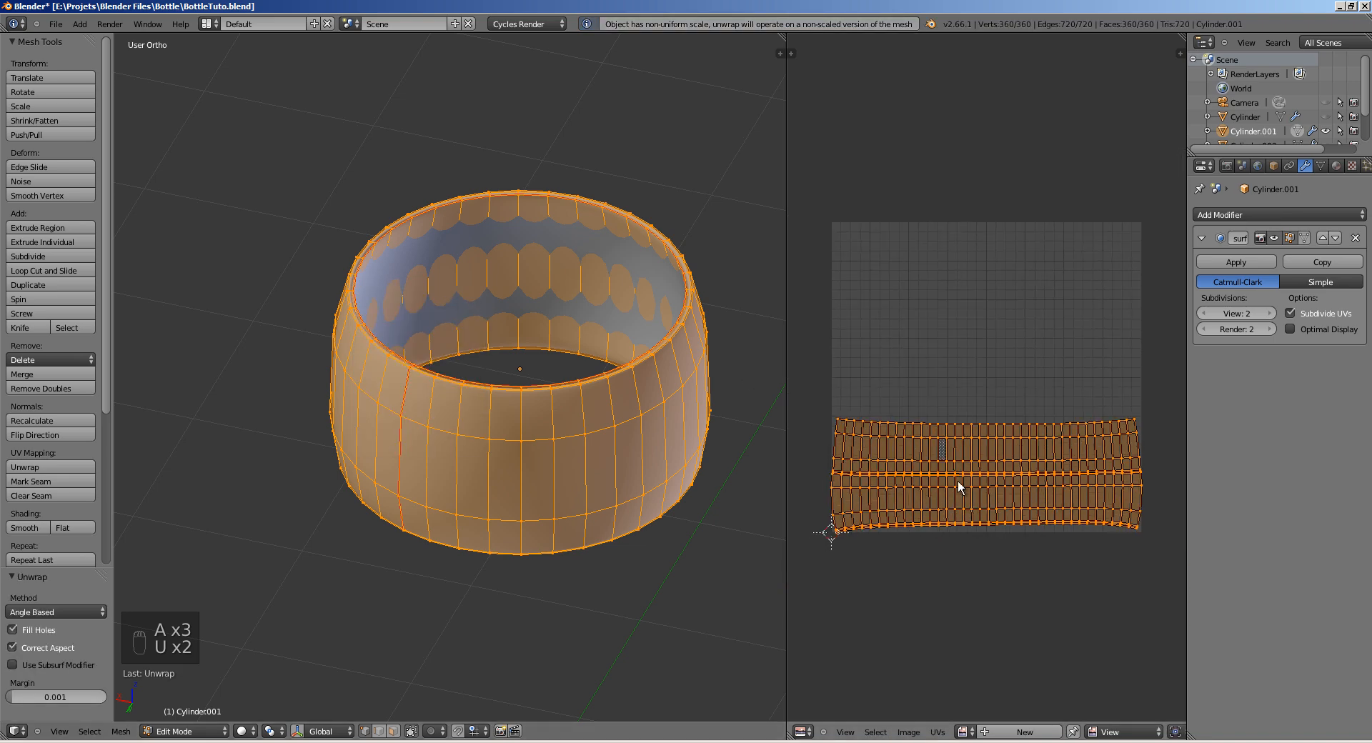
Step: Examine the ring's unwrapped layout in the maximized UV editor and deselect all its UVs
key("ctrl+Up")
scroll(901, 480, "up", 4)
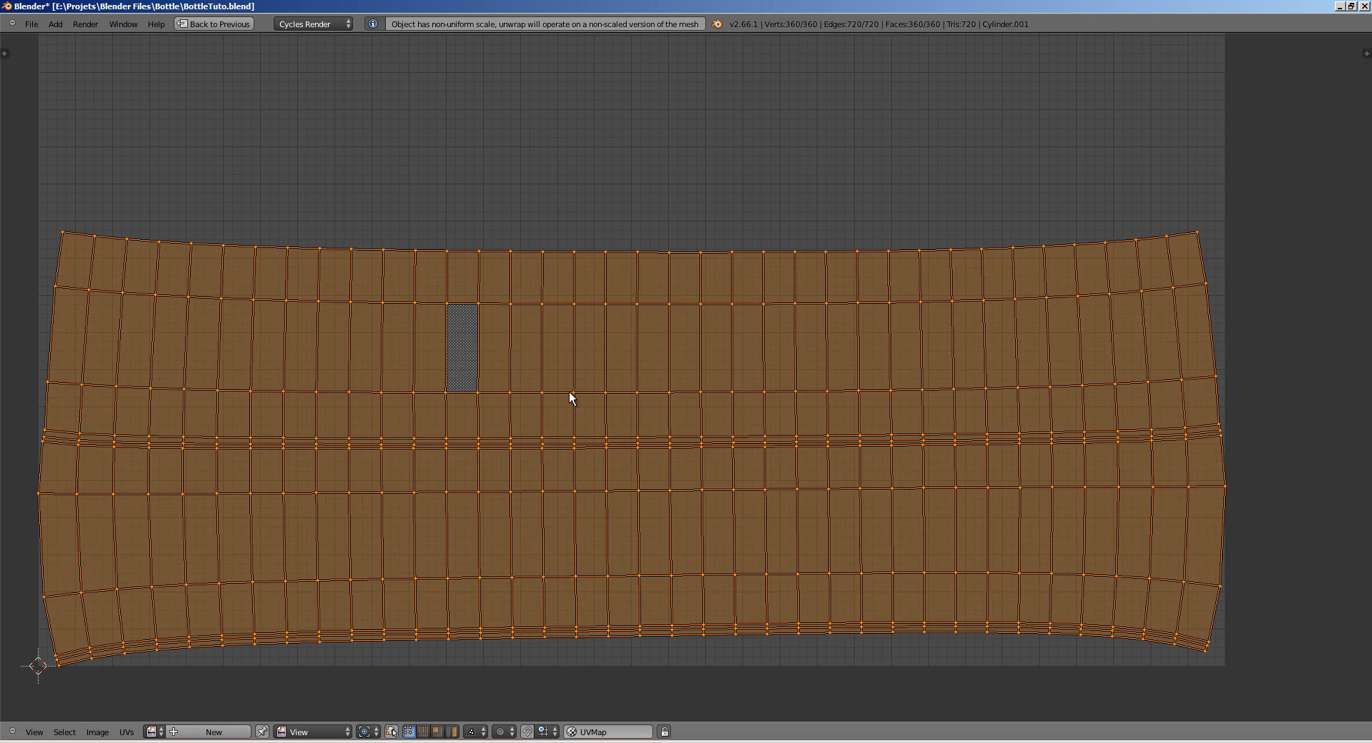
key("shift+space")
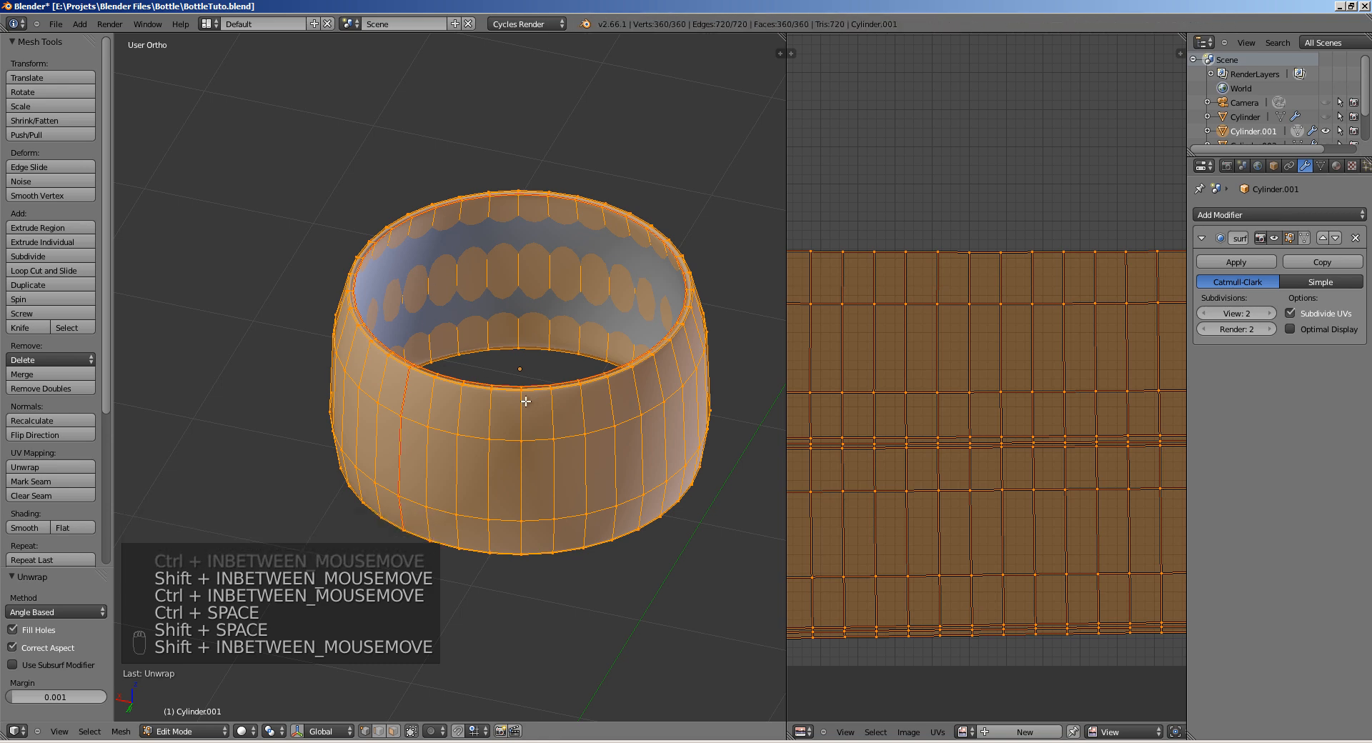
middle_click_drag(521, 398, 493, 380)
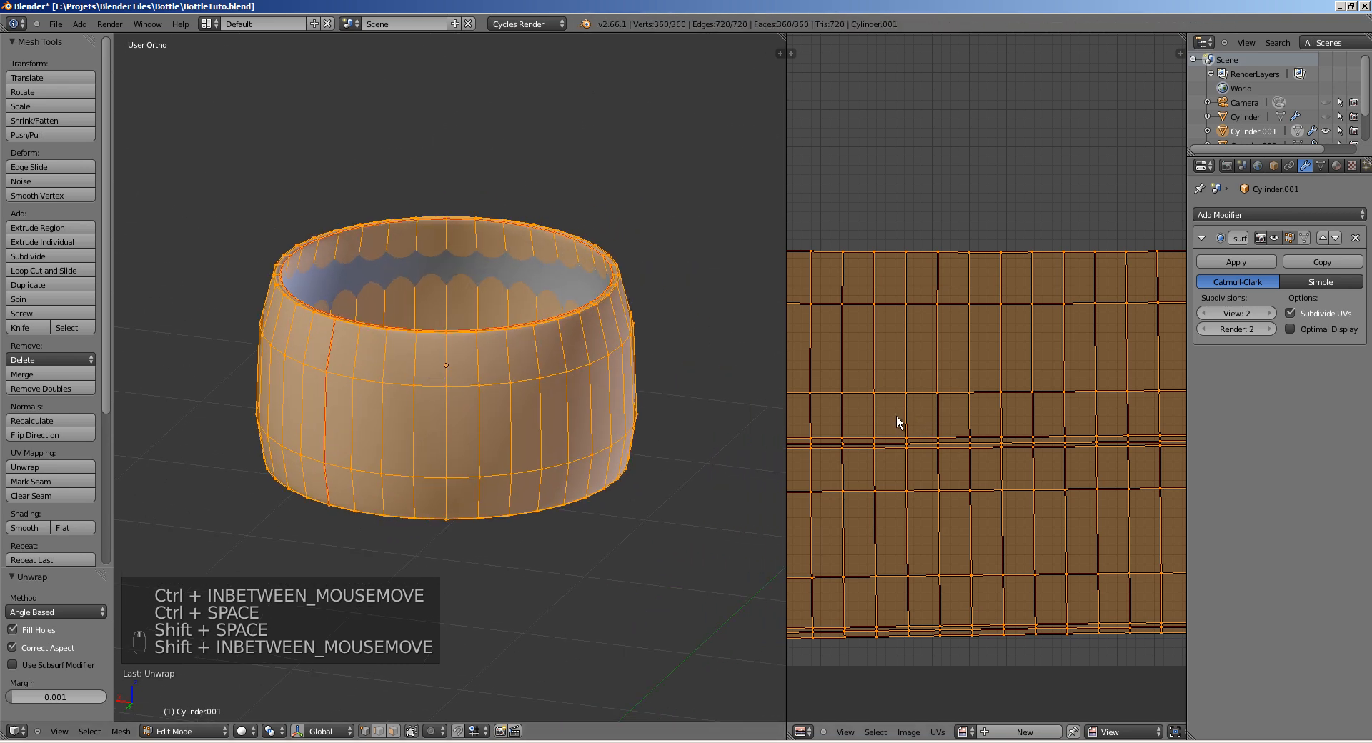
key("shift+space")
scroll(386, 300, "down", 2)
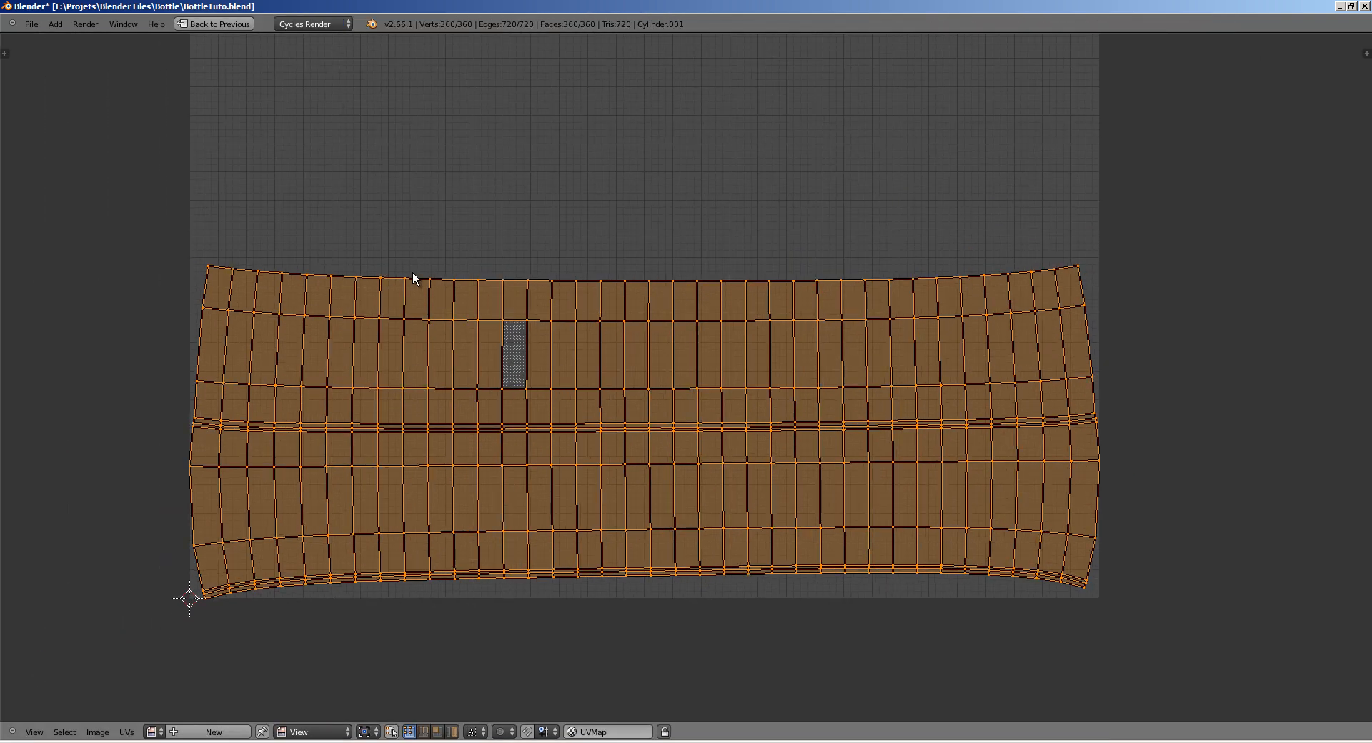
key("a")
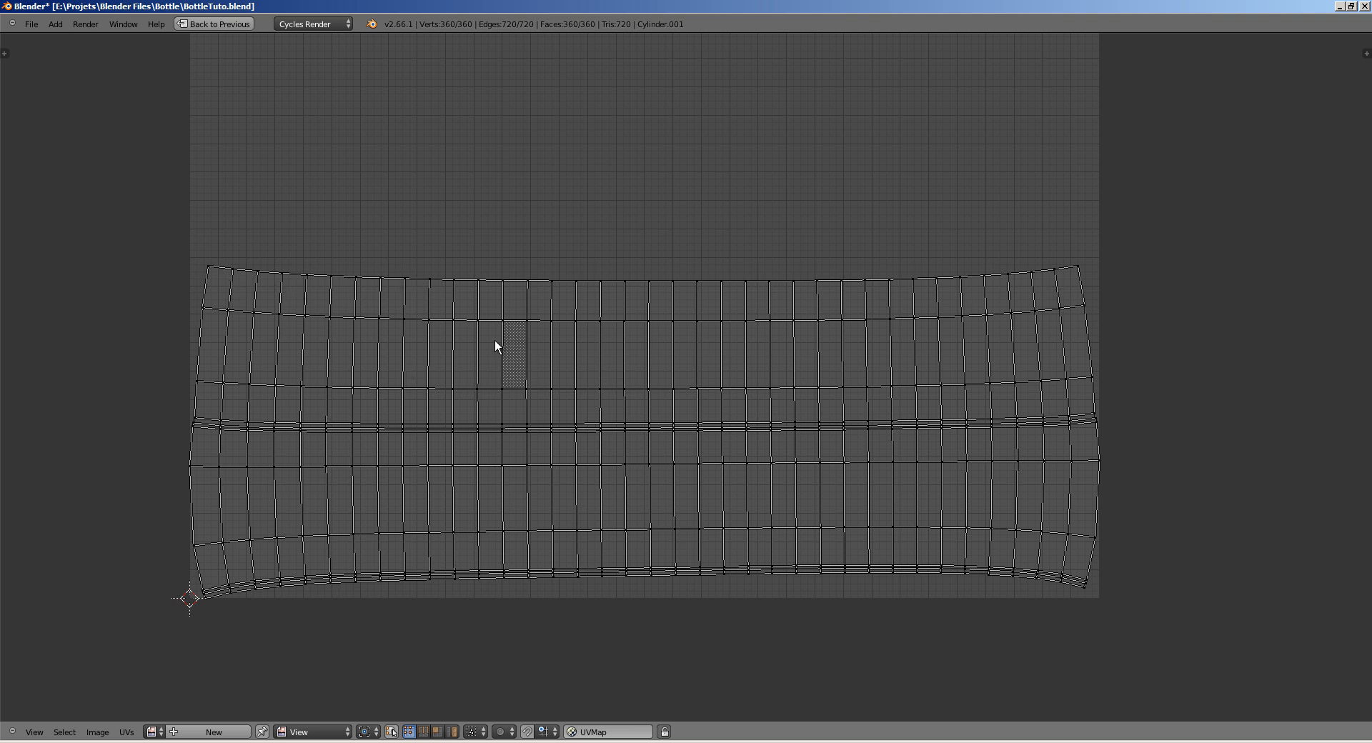
middle_click_drag(427, 362, 544, 333)
Step: Select the uppermost horizontal row of the ring's UV layout and straighten it with Align Auto
right_click(410, 241, "alt")
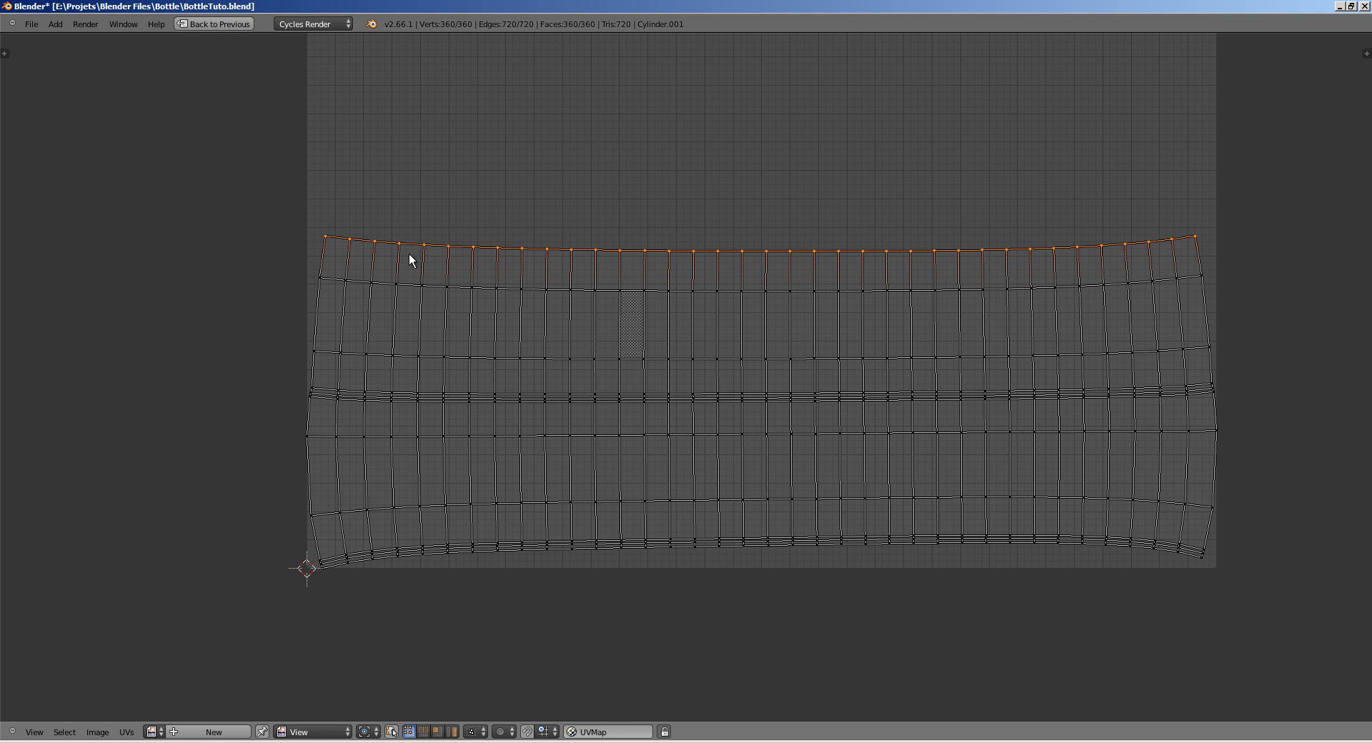
key("a")
right_click(430, 285, "alt")
key("a")
right_click(438, 353, "alt")
key("a")
right_click(435, 245, "alt")
key("w")
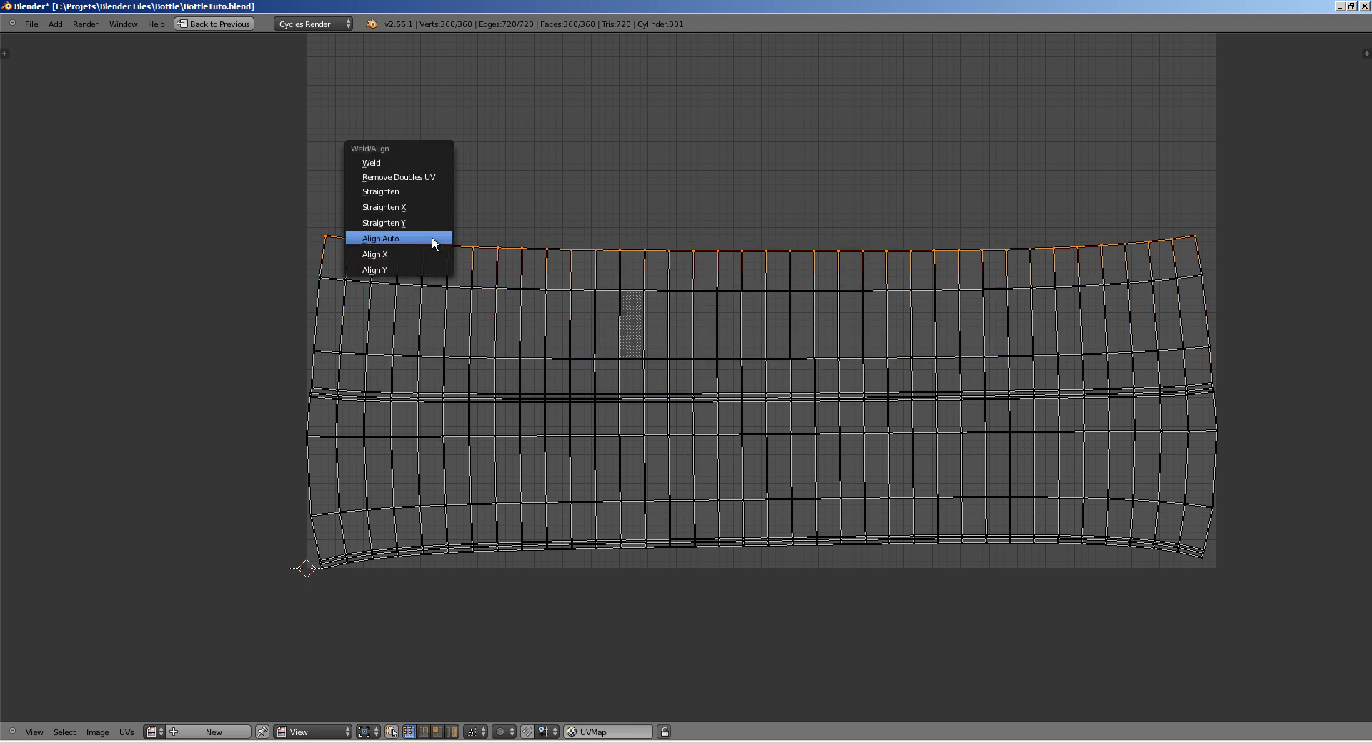
left_click(380, 238)
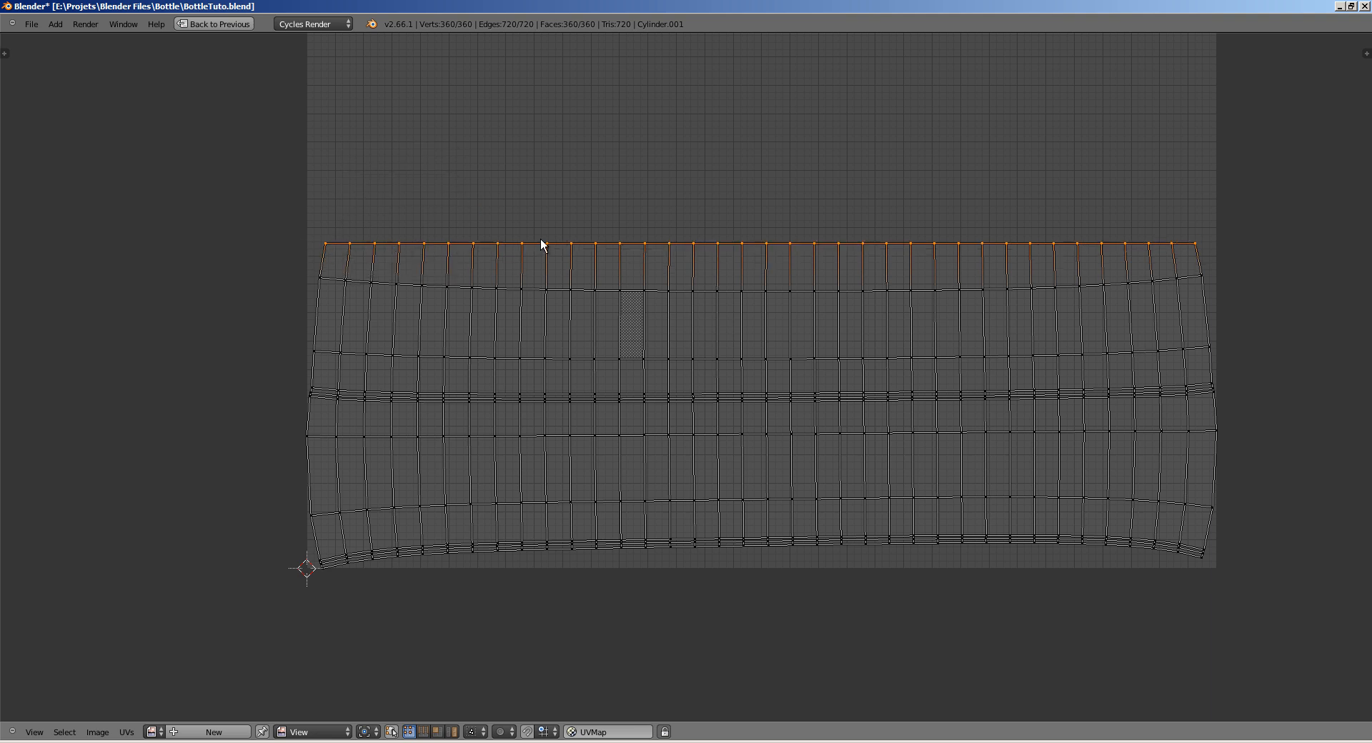
middle_click_drag(1061, 237, 986, 233)
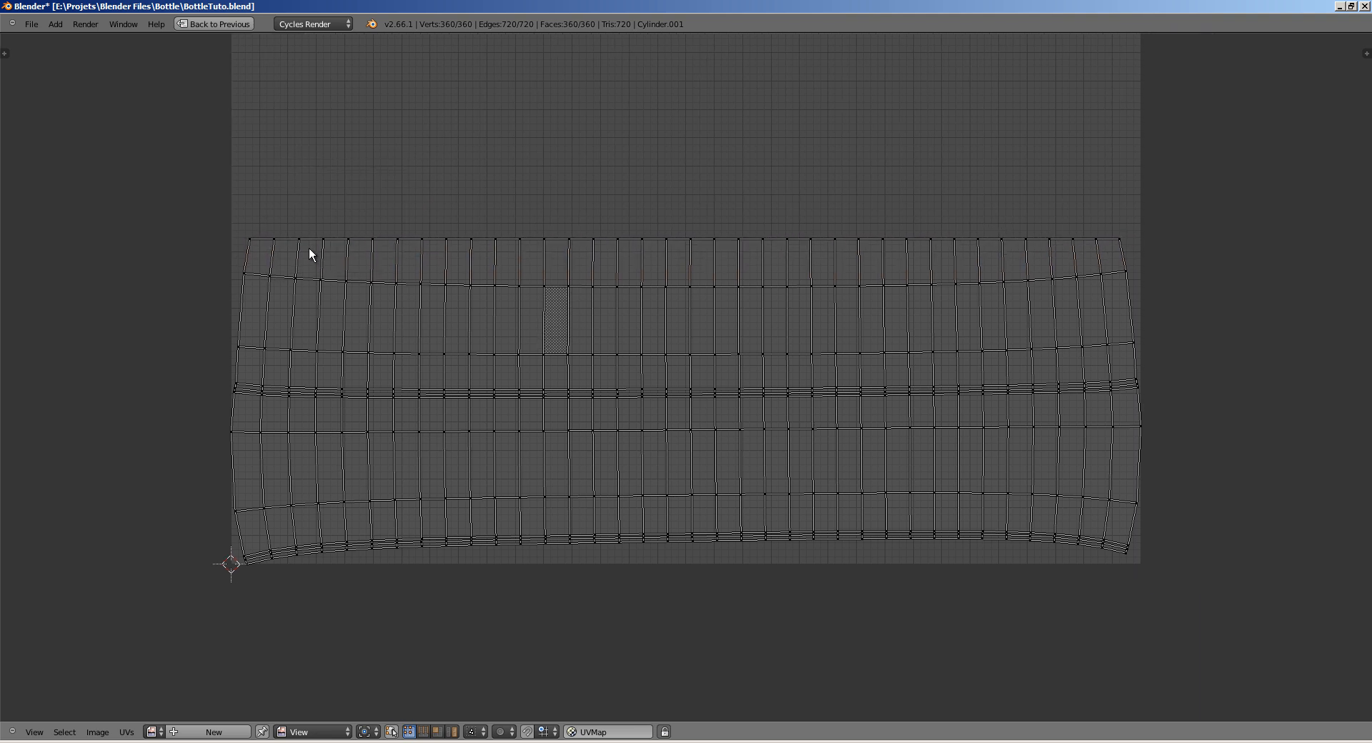
Step: Straighten the second and third horizontal UV rows from the upper edge with Align Auto
right_click(428, 286, "alt")
key("w")
left_click(417, 290)
right_click(432, 353, "alt")
key("w")
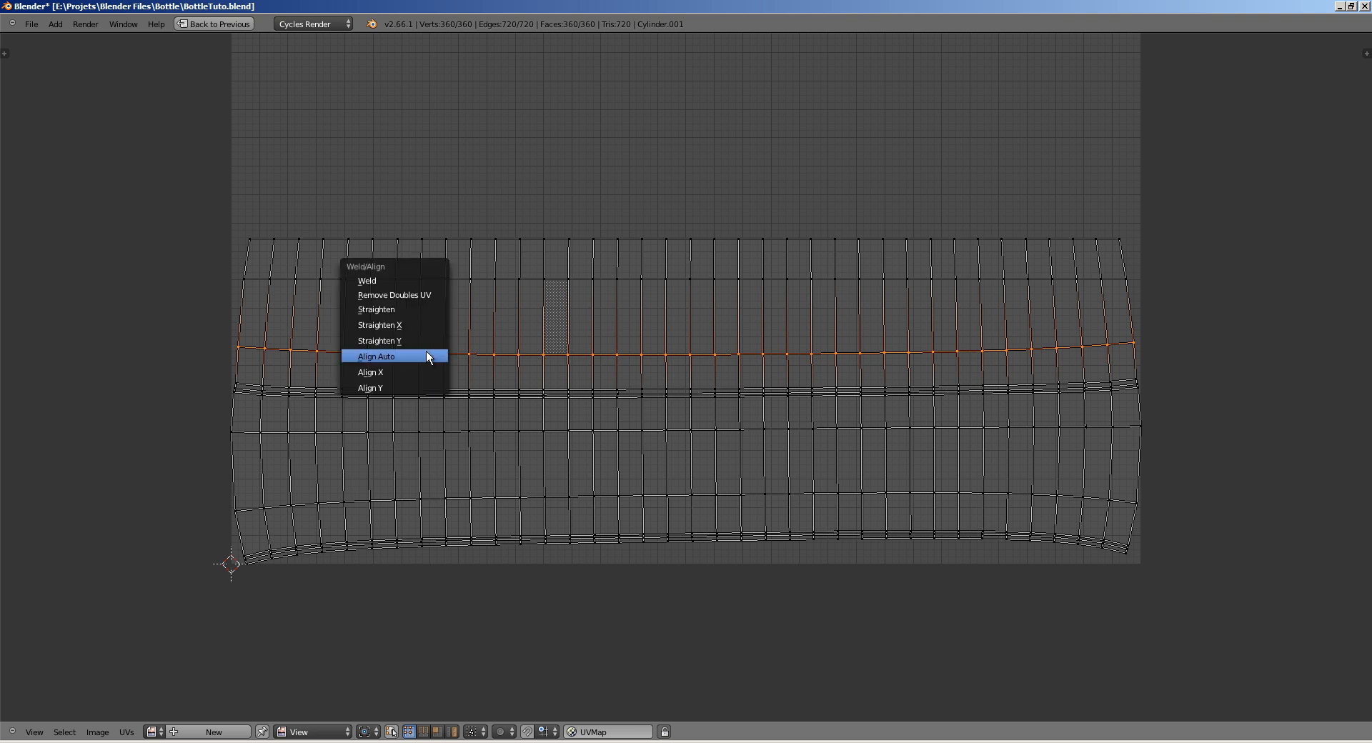
left_click(426, 351)
Step: Straighten the closely spaced horizontal UV rows at the middle of the layout with Align Auto
right_click(459, 388, "alt")
key("w")
left_click(460, 387)
right_click(457, 393, "alt")
key("w")
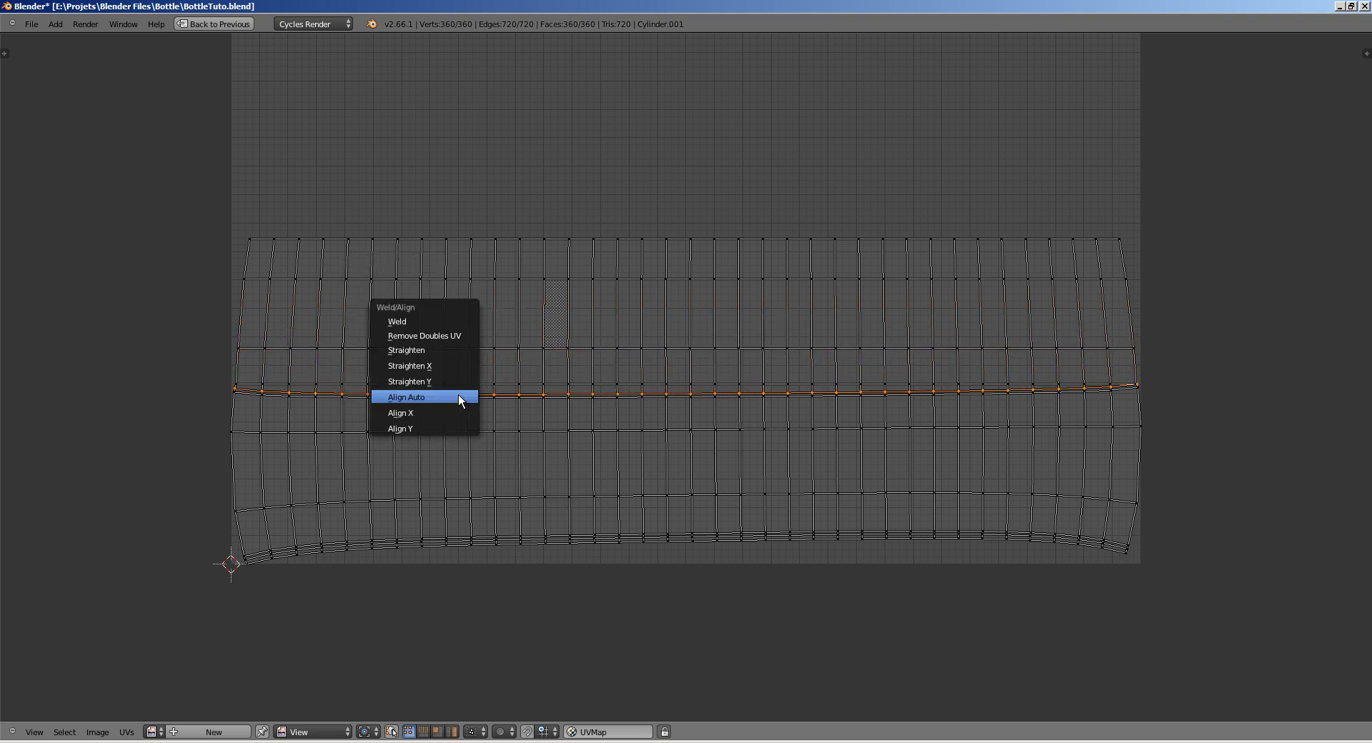
left_click(457, 394)
key("w")
left_click(460, 398)
Step: Straighten the two widely spaced horizontal UV rows below the middle band with Align Auto
right_click(457, 428, "alt")
key("w")
left_click(463, 436)
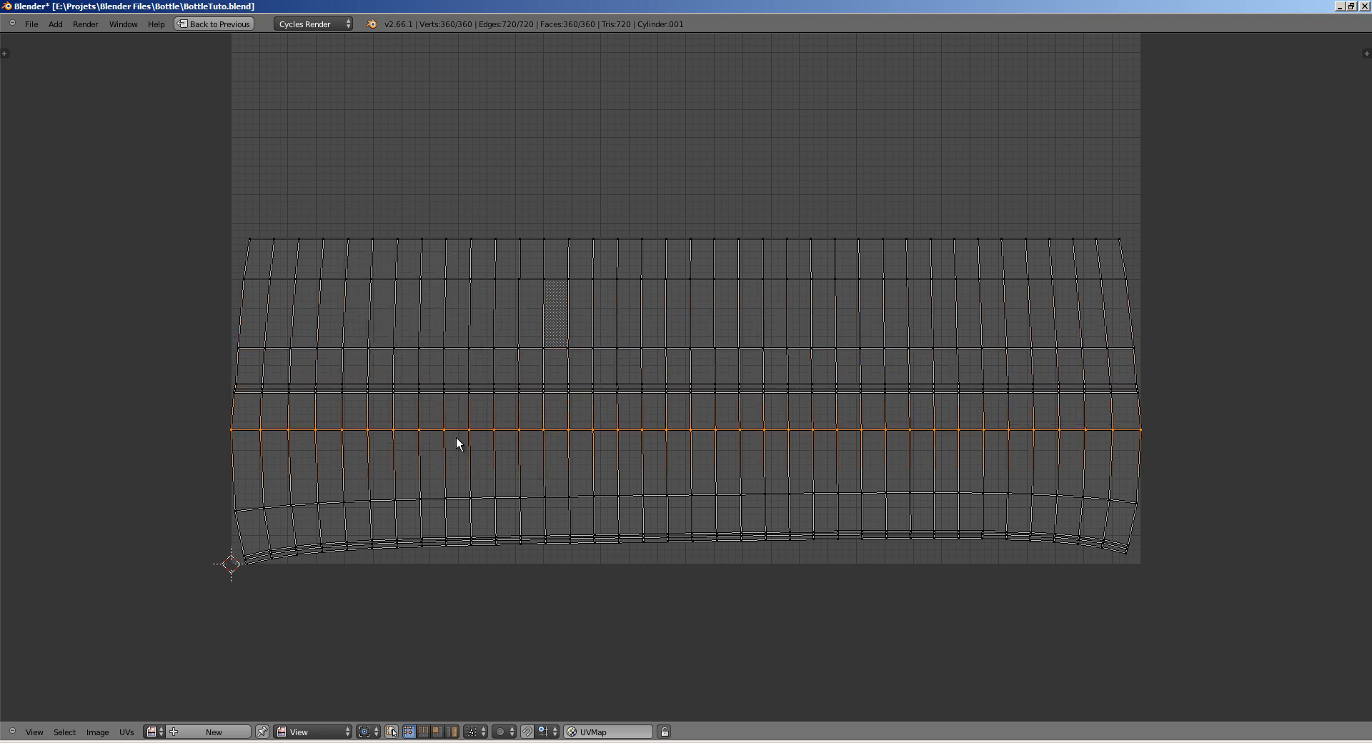
right_click(460, 498, "alt")
key("w")
left_click(461, 502)
Step: Straighten the closely spaced horizontal UV rows along the layout's lower edge with Align Auto
right_click(457, 531, "alt")
key("w")
left_click(460, 536)
right_click(462, 544, "alt")
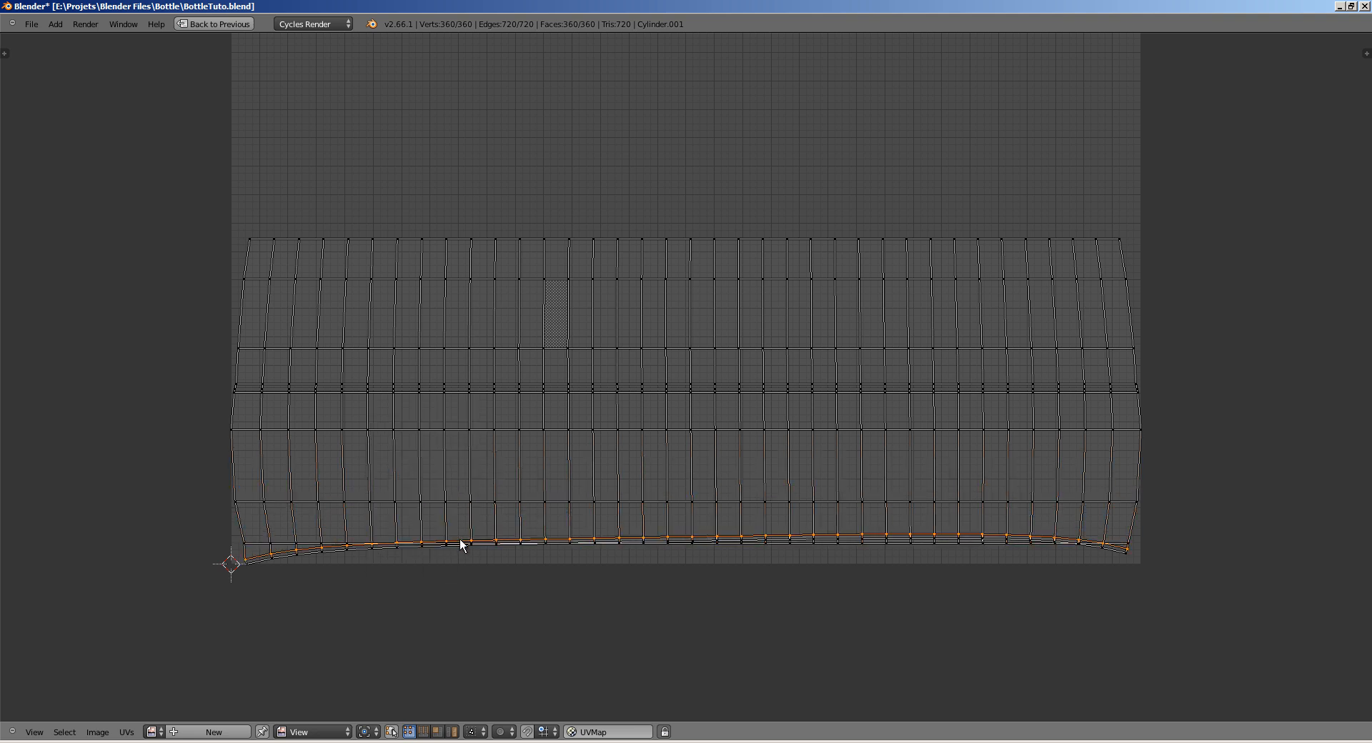
key("w")
left_click(460, 538)
key("w")
left_click(459, 548)
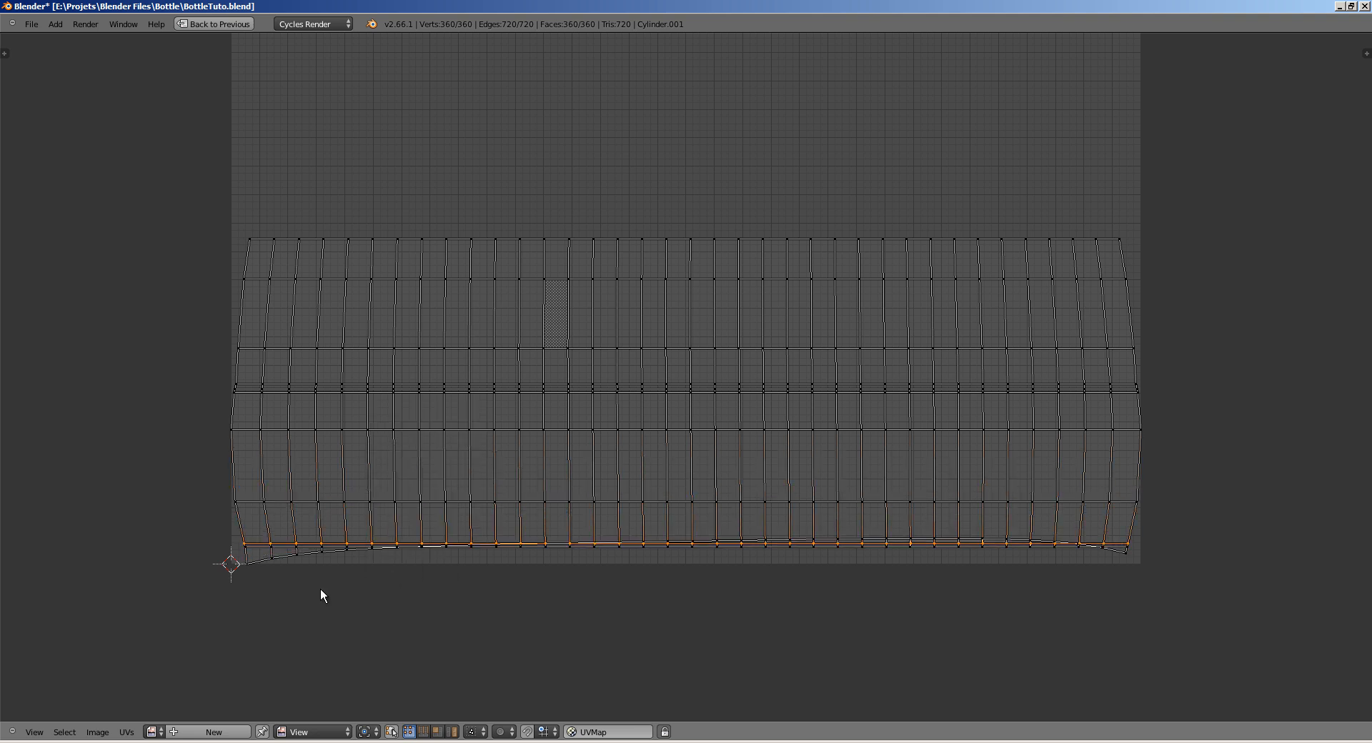
right_click(289, 557, "alt")
key("w")
left_click(294, 554)
key("shift+space")
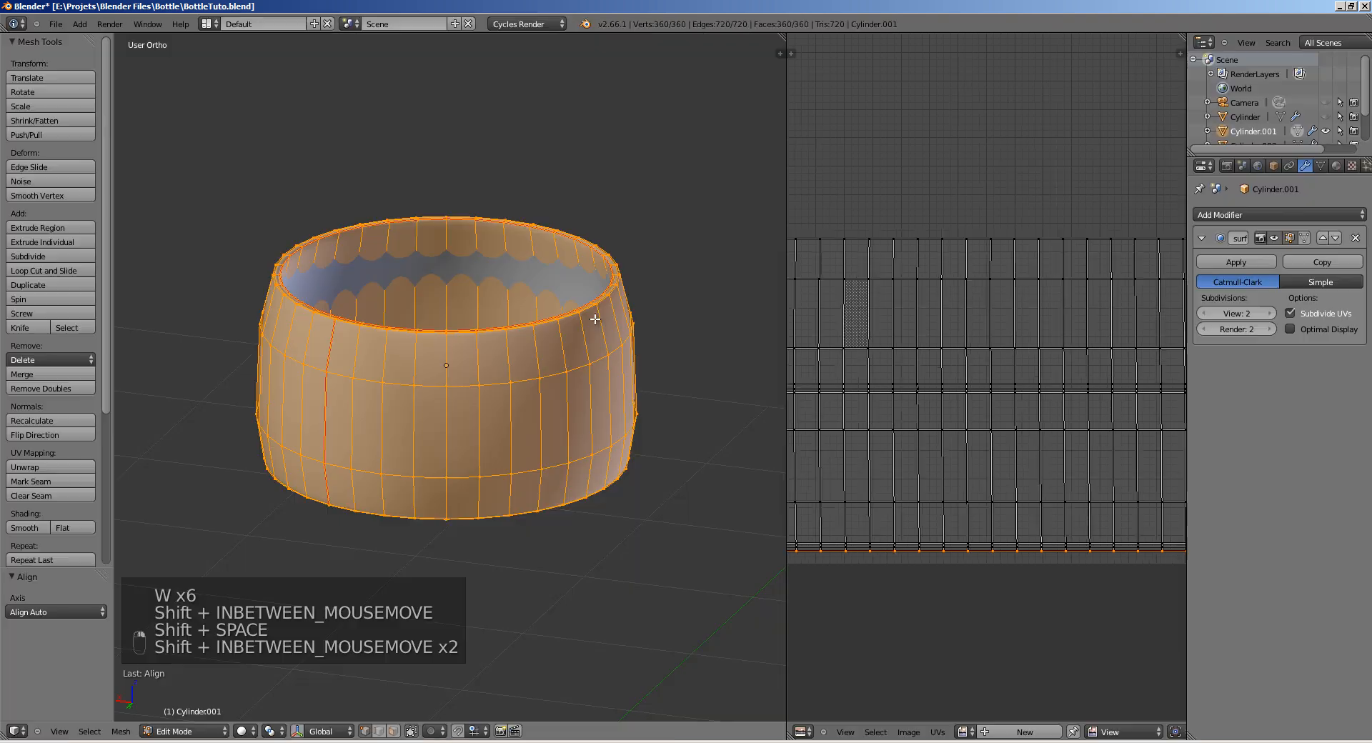
Step: In the maximized UV editor, straighten the first four vertical UV columns from the layout's left edge with Align Auto
key("shift+space")
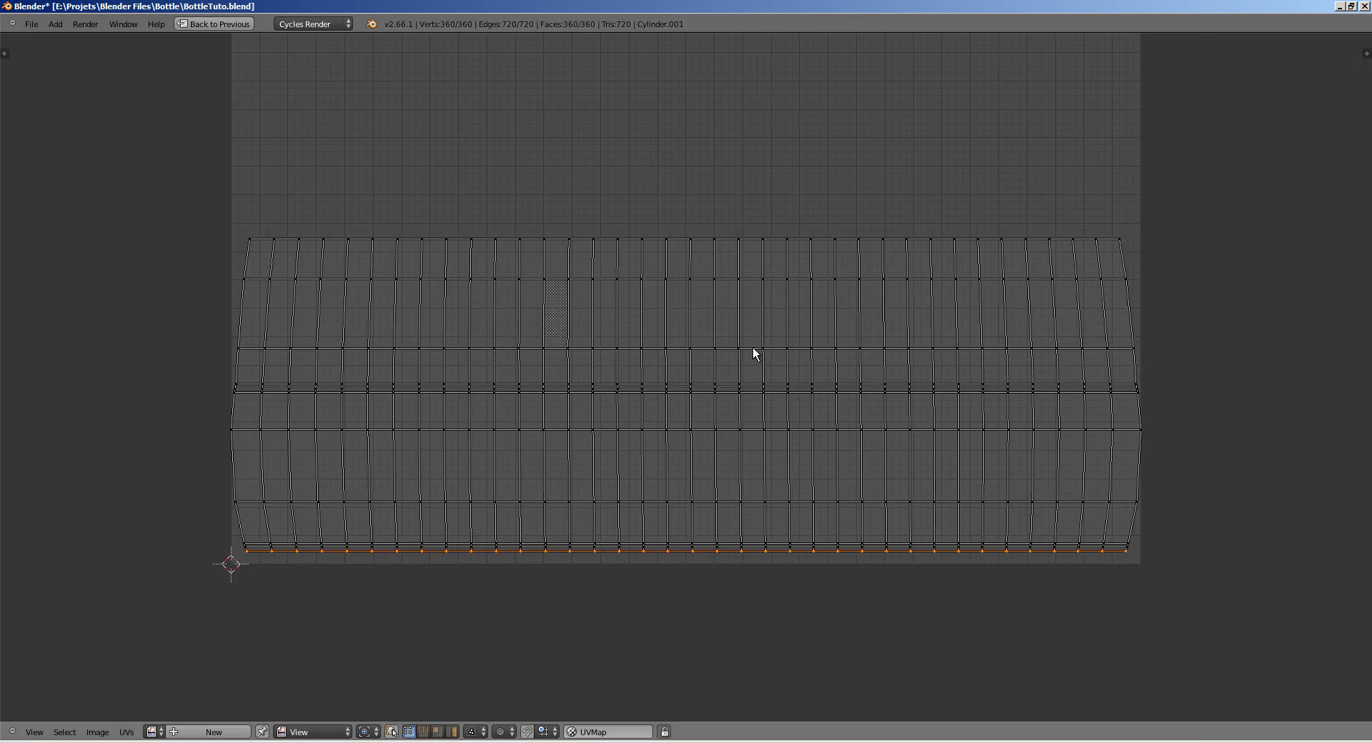
right_click(245, 263, "alt")
key("w")
left_click(243, 259)
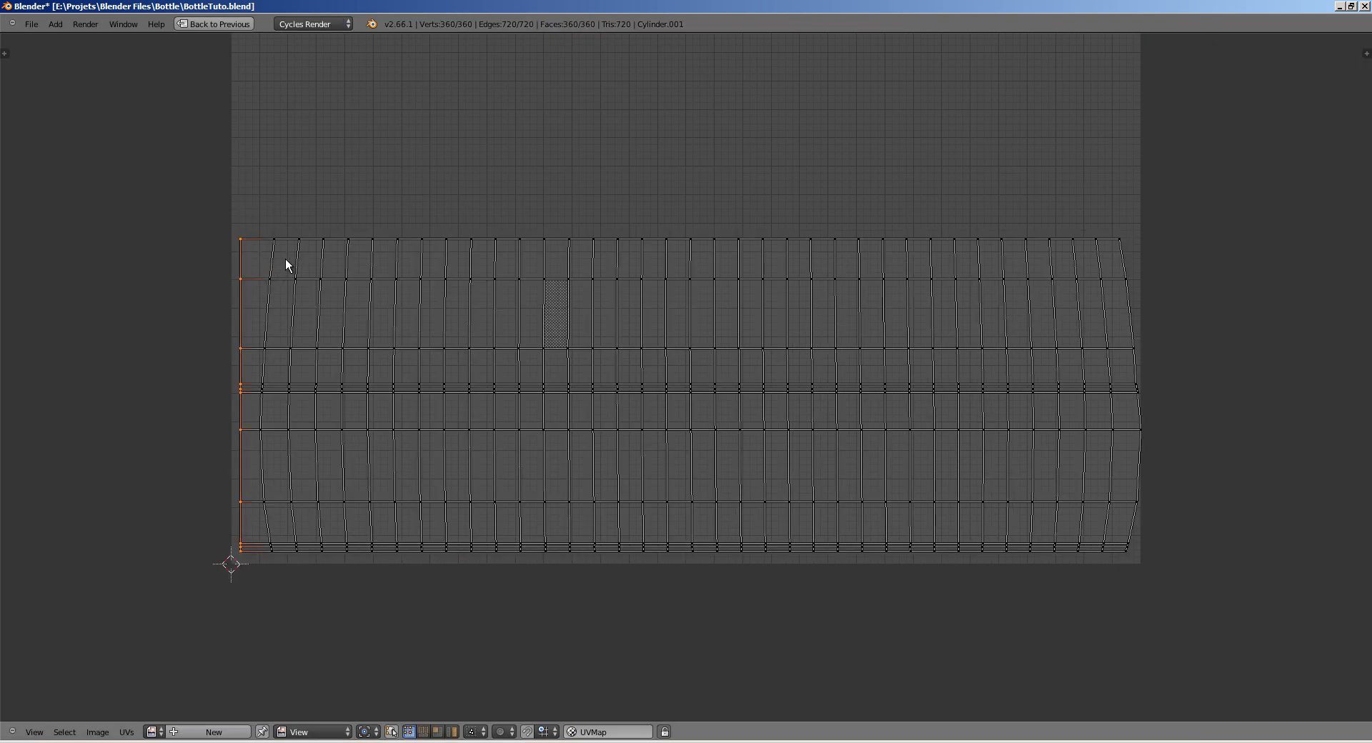
right_click(283, 263, "alt")
key("w")
left_click(276, 260)
right_click(297, 260, "alt")
key("w")
left_click(298, 260)
right_click(324, 256, "alt")
key("w")
left_click(325, 255)
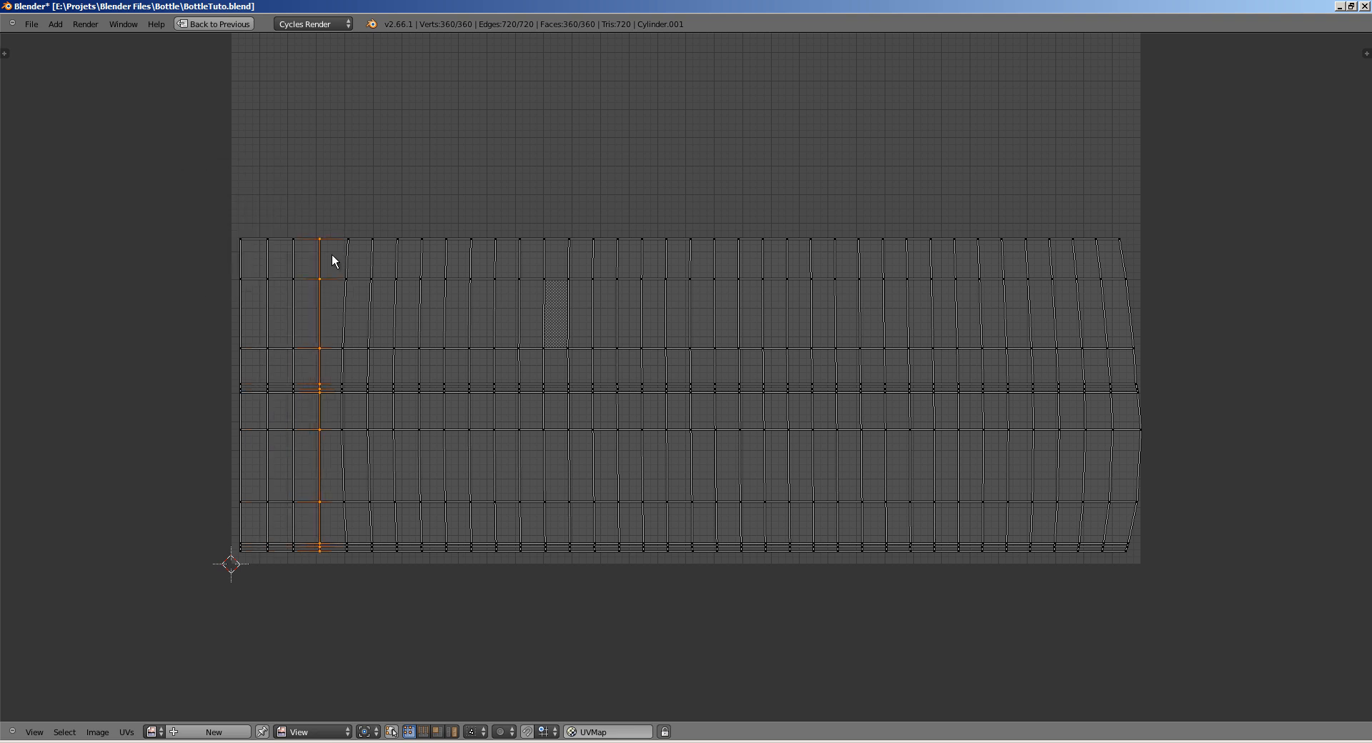
Step: Straighten the fifth, sixth and seventh vertical UV columns of the layout with Align Auto
right_click(350, 255, "alt")
left_click(349, 254)
right_click(372, 255, "alt")
key("w")
left_click(374, 255)
right_click(395, 254, "alt")
key("w")
left_click(397, 258)
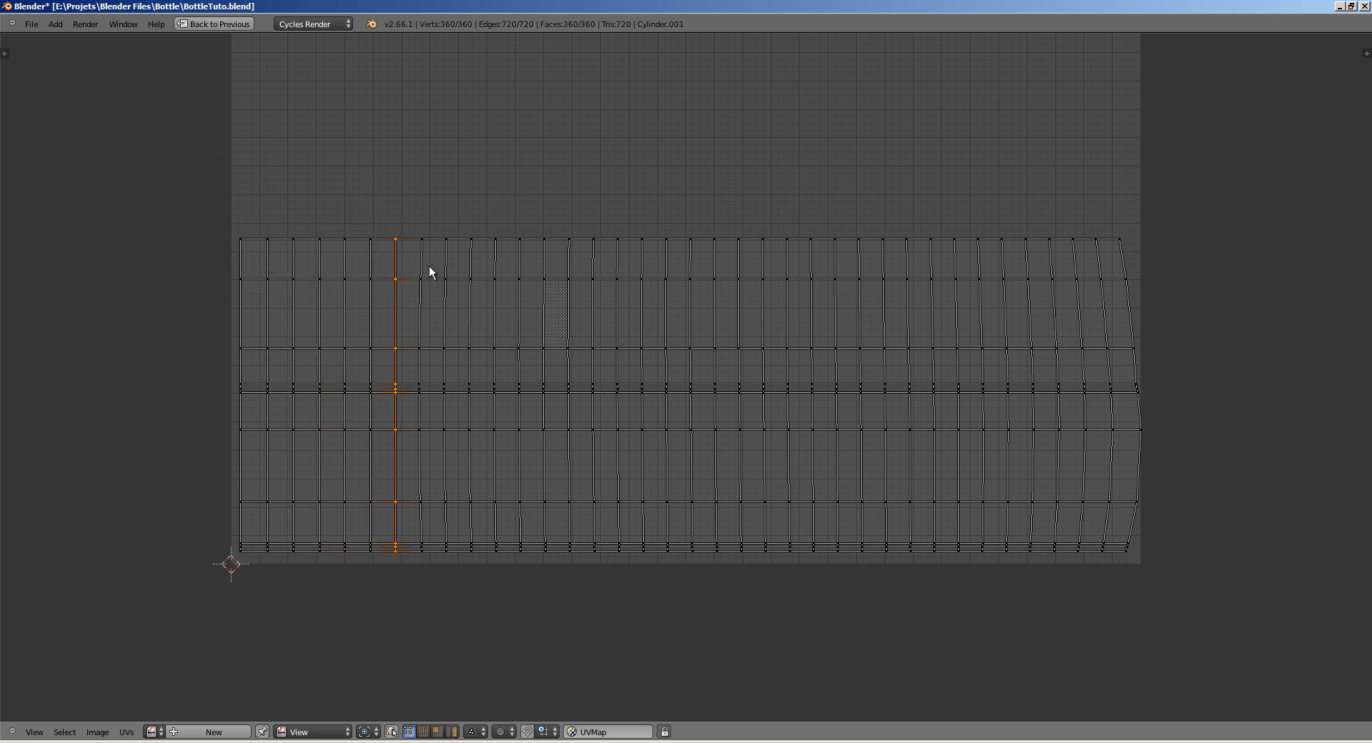
Step: Straighten the eighth, ninth and tenth vertical UV columns from the layout's left edge with Align Auto
right_click(420, 259, "alt")
key("w")
left_click(422, 259)
right_click(445, 255, "alt")
key("w")
left_click(450, 255)
right_click(471, 256, "alt")
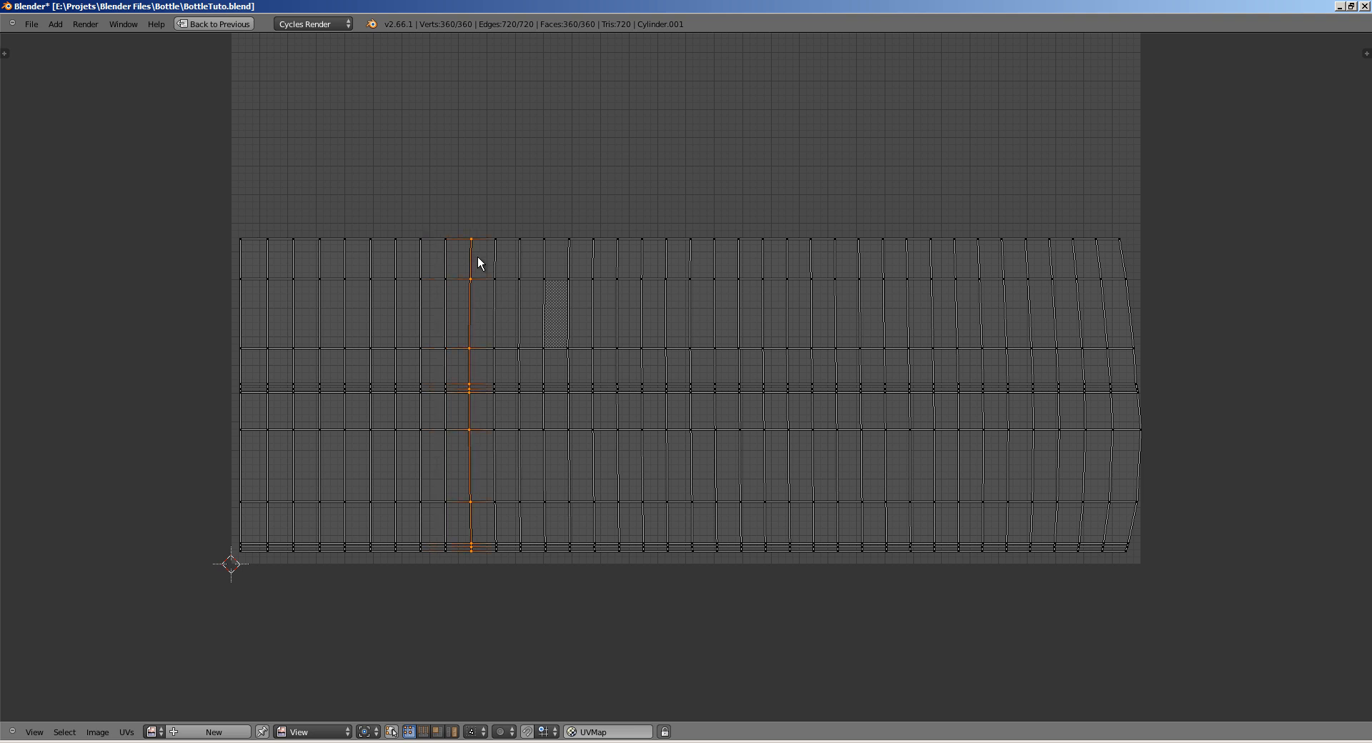
key("w")
left_click(497, 256)
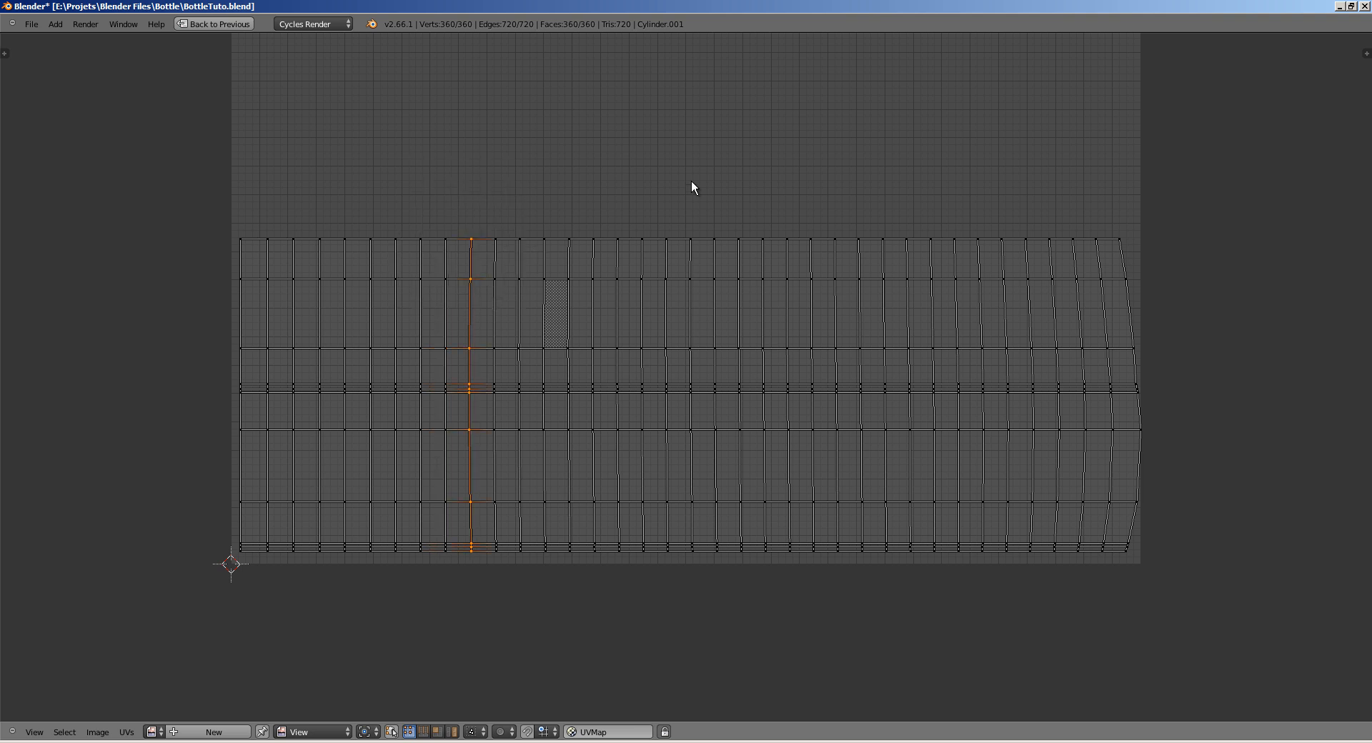
key("w")
left_click(487, 255)
Step: Straighten the eleventh, twelfth and thirteenth vertical UV columns of the layout with Align Auto
right_click(496, 251, "alt")
key("w")
left_click(498, 256)
right_click(534, 253, "alt")
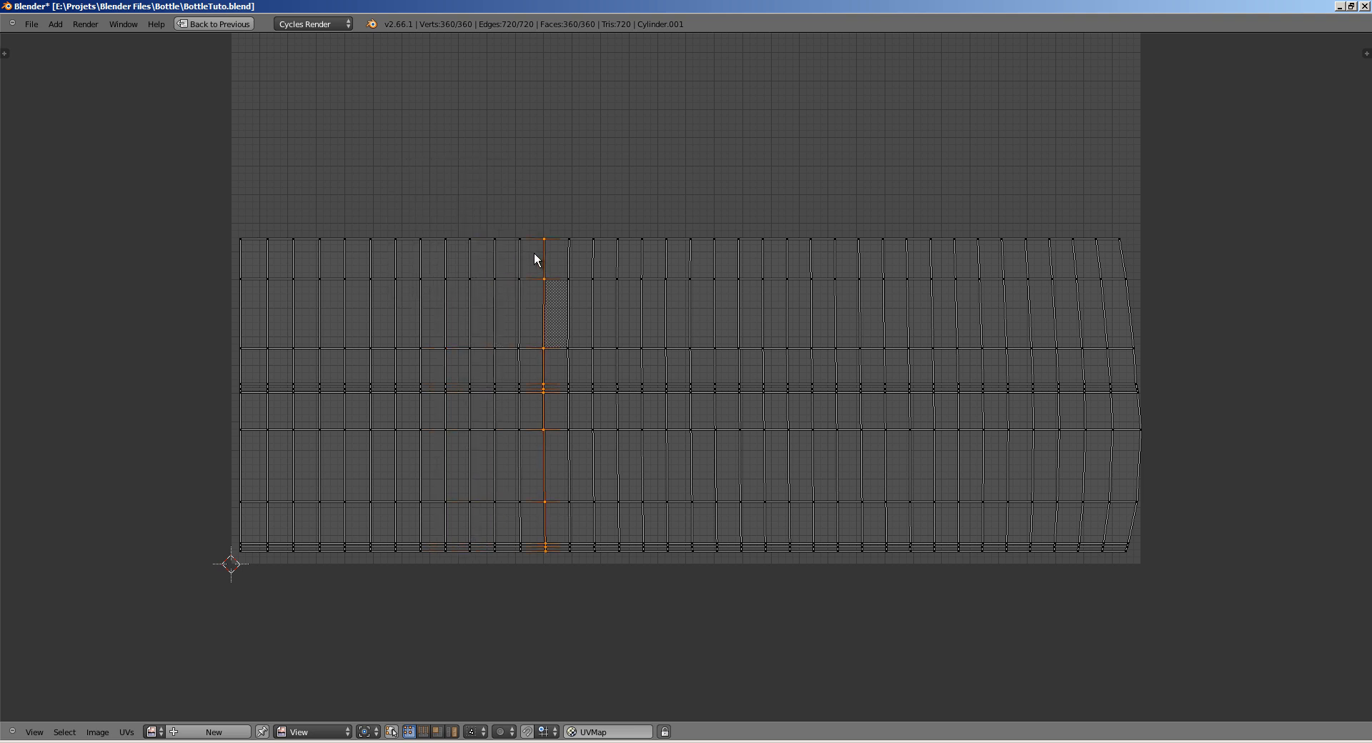
key("w")
left_click(533, 253)
right_click(518, 254, "alt")
key("w")
left_click(517, 254)
Step: Straighten the fourteenth to eighteenth vertical UV columns of the layout with Align Auto
right_click(569, 255, "alt")
key("w")
left_click(571, 255)
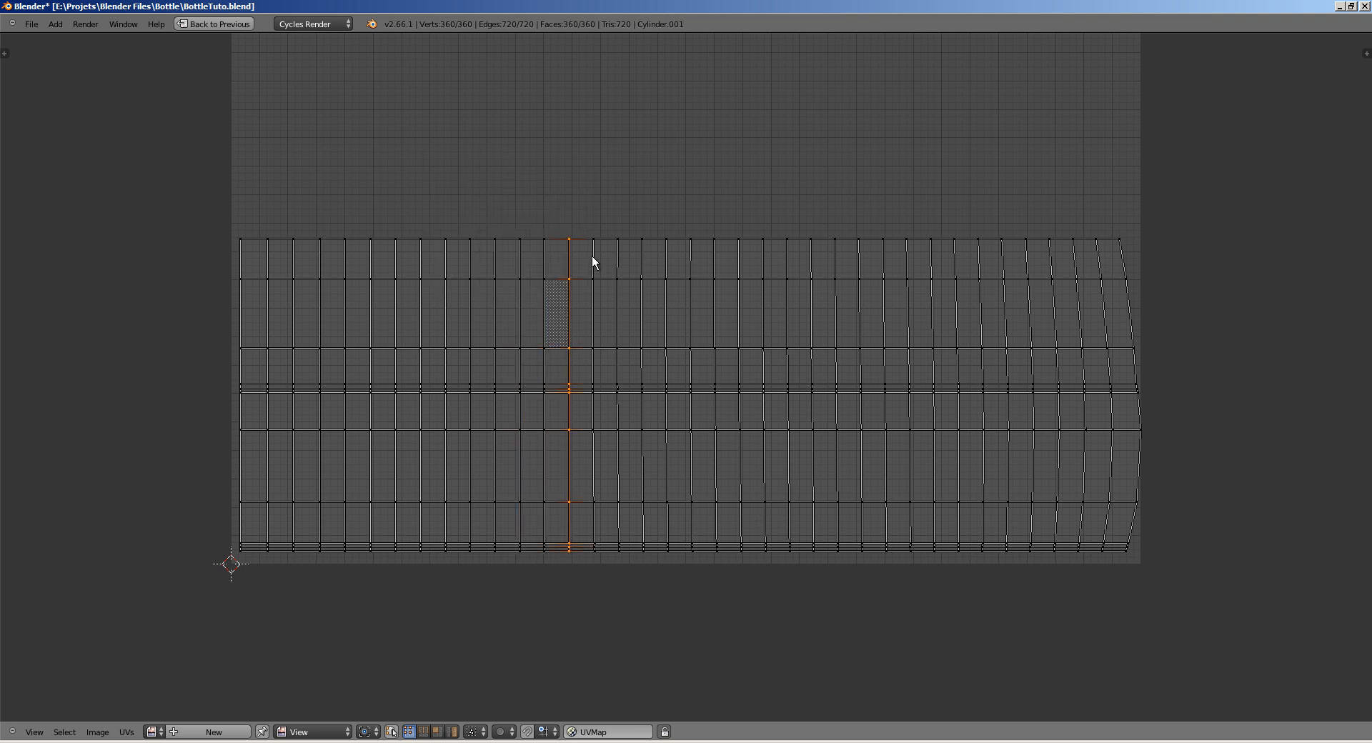
right_click(599, 256, "alt")
key("w")
left_click(619, 255)
right_click(642, 255, "alt")
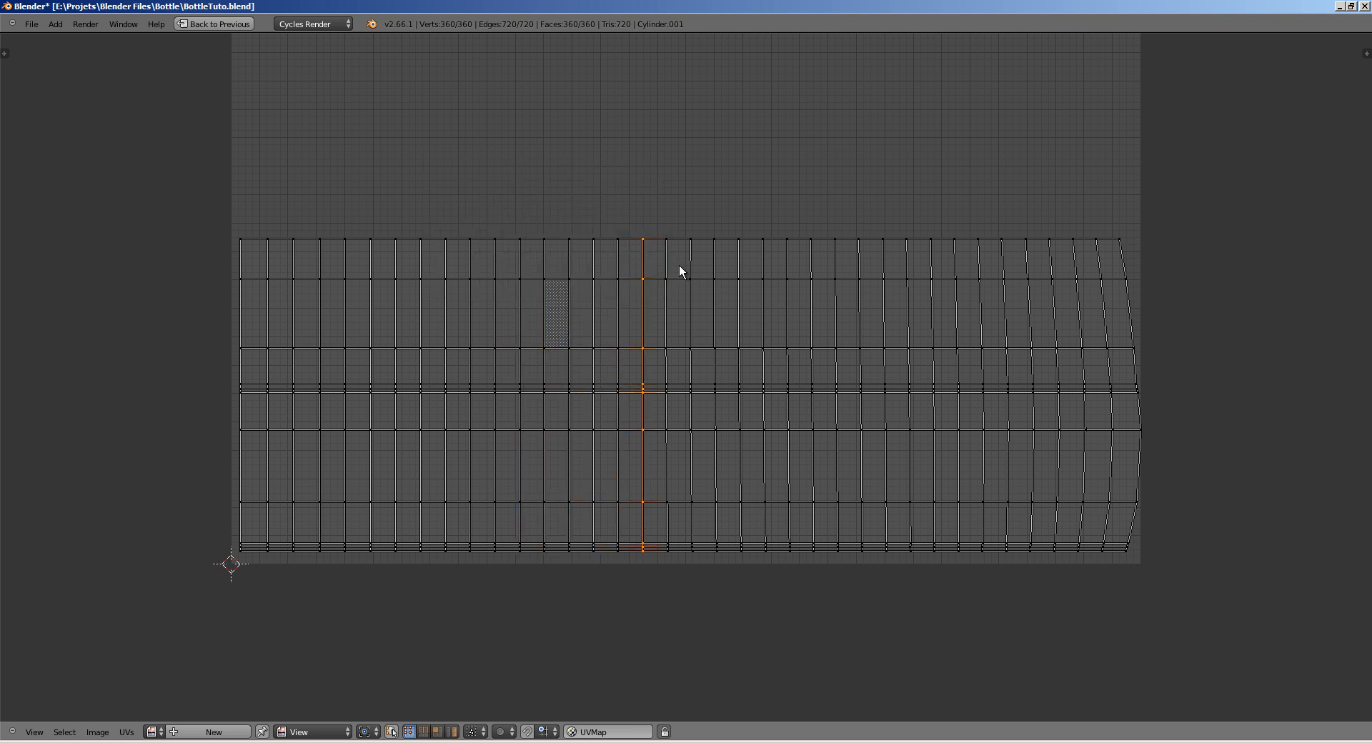
key("w")
left_click(665, 261)
Step: Straighten the nineteenth, twentieth and twenty-first vertical UV columns of the layout with Align Auto
right_click(690, 260, "alt")
key("w")
left_click(690, 260)
right_click(714, 259, "alt")
key("w")
left_click(714, 258)
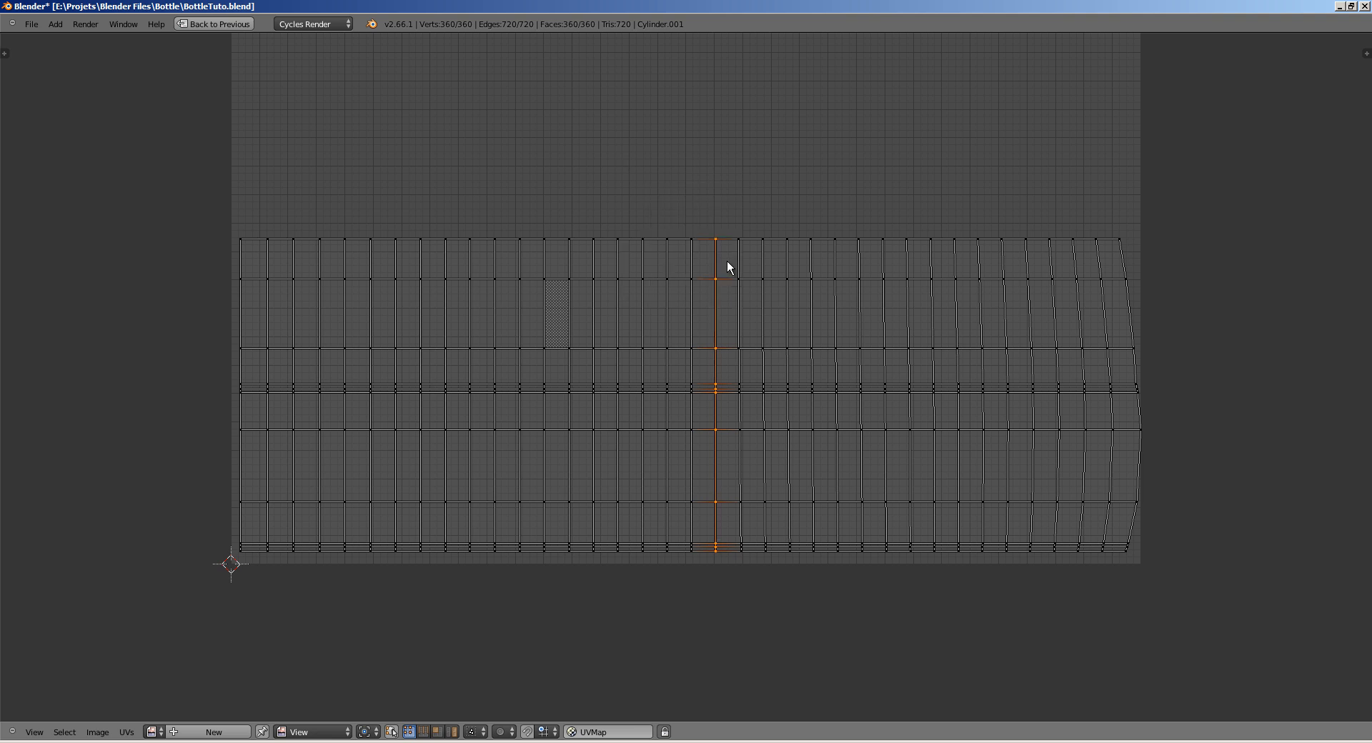
right_click(741, 263, "alt")
key("w")
left_click(740, 263)
Step: Straighten the twenty-second to twenty-fifth vertical UV columns of the layout with Align Auto
right_click(765, 260, "alt")
key("w")
left_click(765, 260)
right_click(790, 259, "alt")
key("w")
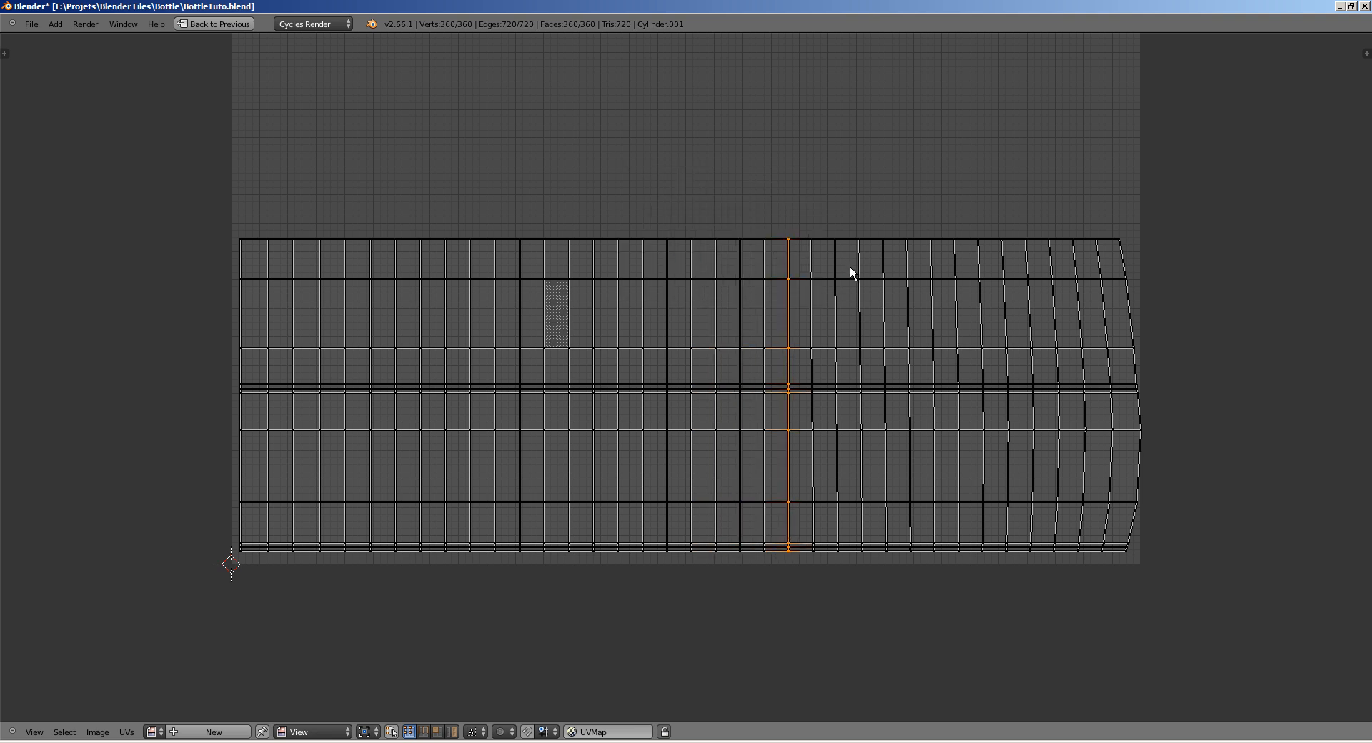
right_click(812, 258, "alt")
key("w")
left_click(814, 258)
right_click(838, 258, "alt")
key("w")
left_click(861, 262)
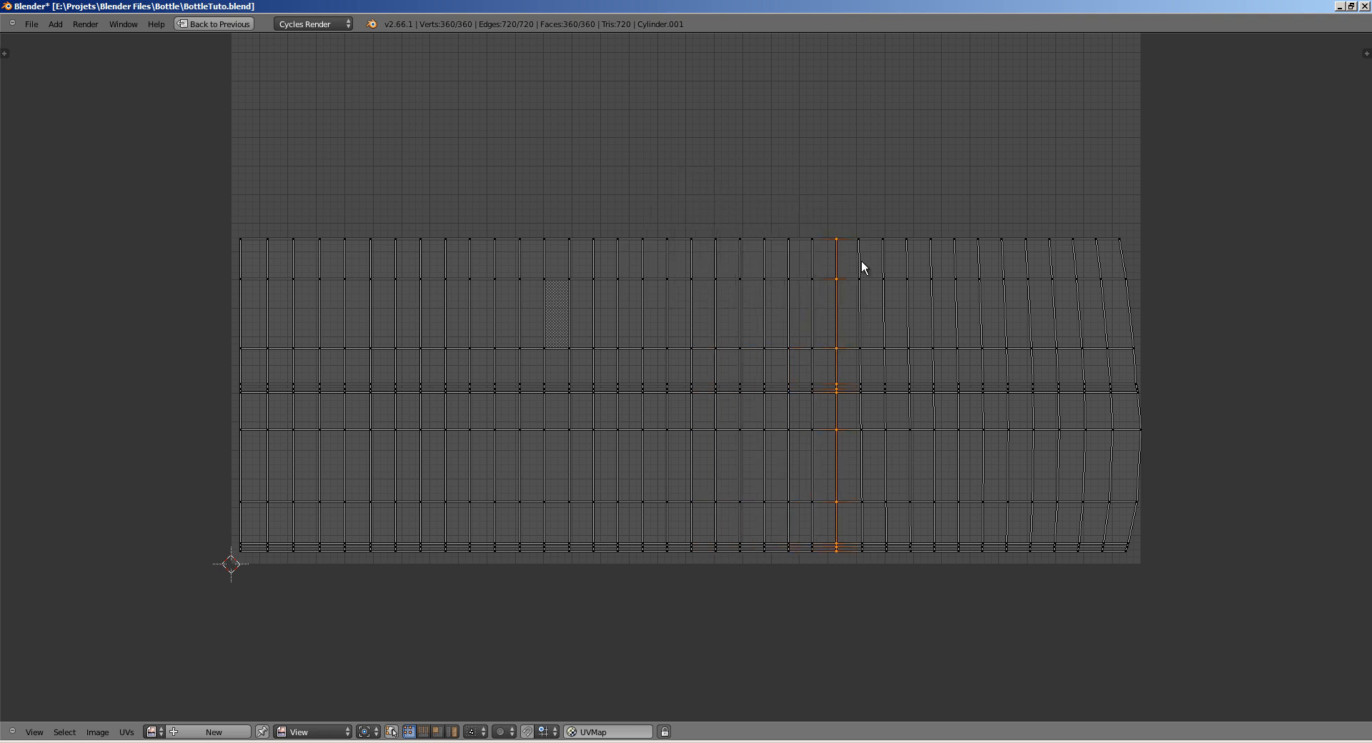
Step: Straighten the twenty-sixth to twenty-ninth vertical UV columns of the layout with Align Auto
right_click(863, 266, "alt")
key("w")
left_click(862, 266)
right_click(884, 260, "alt")
right_click(907, 262, "alt")
key("w")
left_click(908, 263)
right_click(934, 267, "alt")
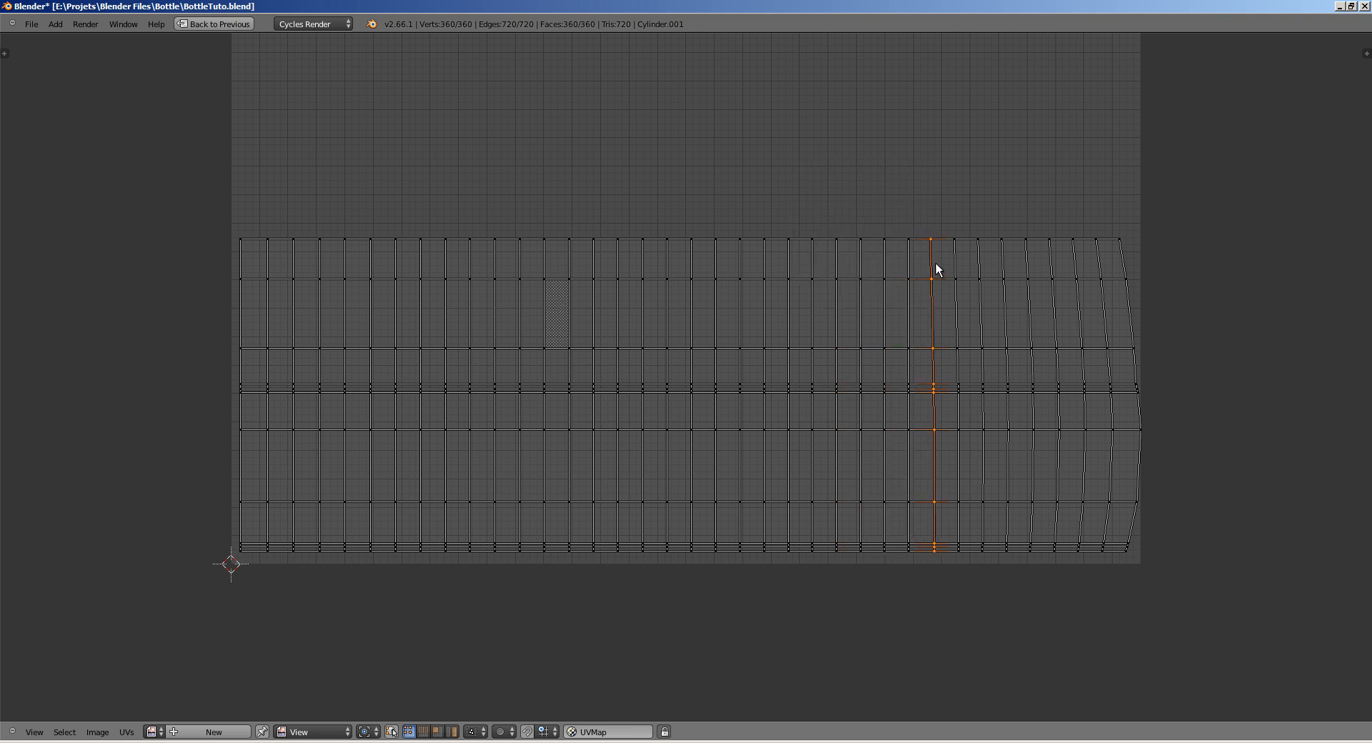
key("w")
left_click(936, 263)
Step: Straighten the thirtieth to thirty-fourth vertical UV columns of the layout with Align Auto
right_click(959, 259, "alt")
key("w")
left_click(964, 257)
right_click(981, 256, "alt")
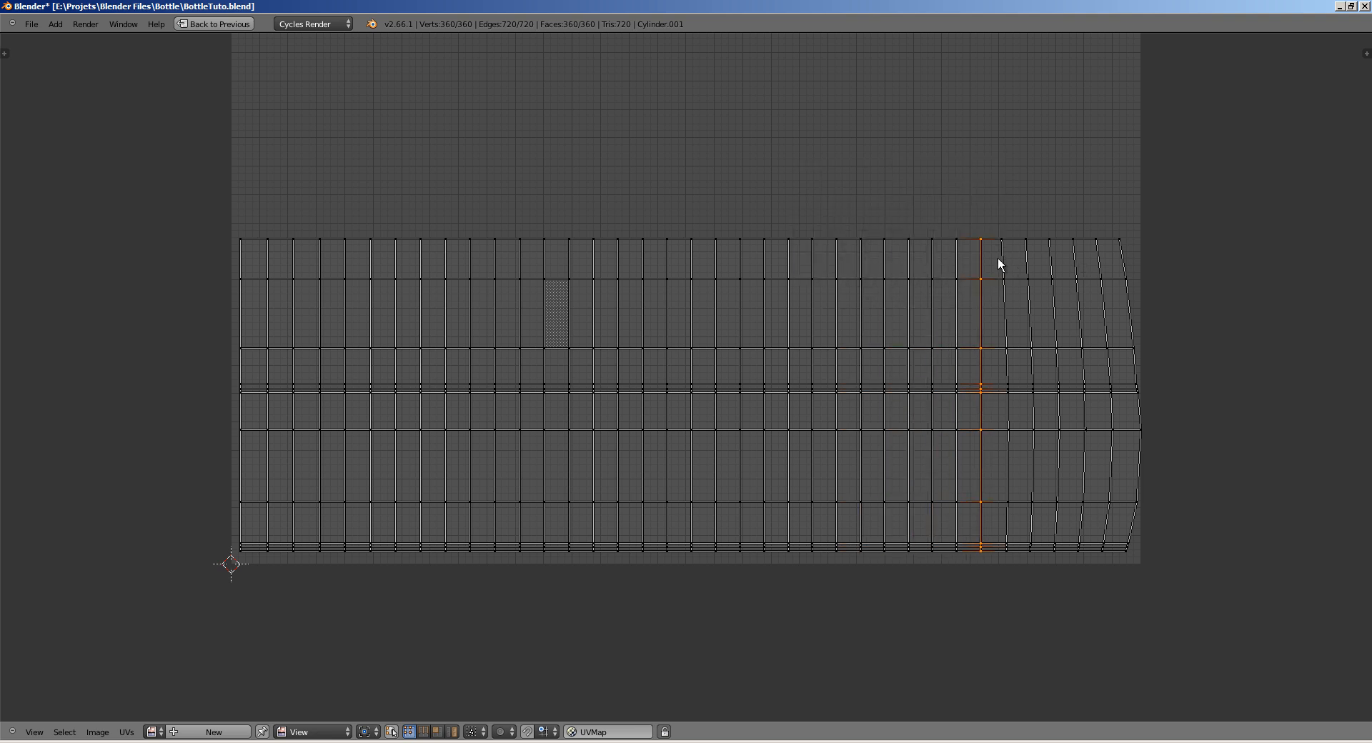
right_click(1000, 262, "alt")
key("w")
left_click(1032, 260)
right_click(1051, 258, "alt")
key("w")
left_click(1055, 260)
Step: Straighten the last three vertical UV columns at the layout's right edge with Align Auto and return to Object Mode in the normal layout
right_click(1072, 269, "alt")
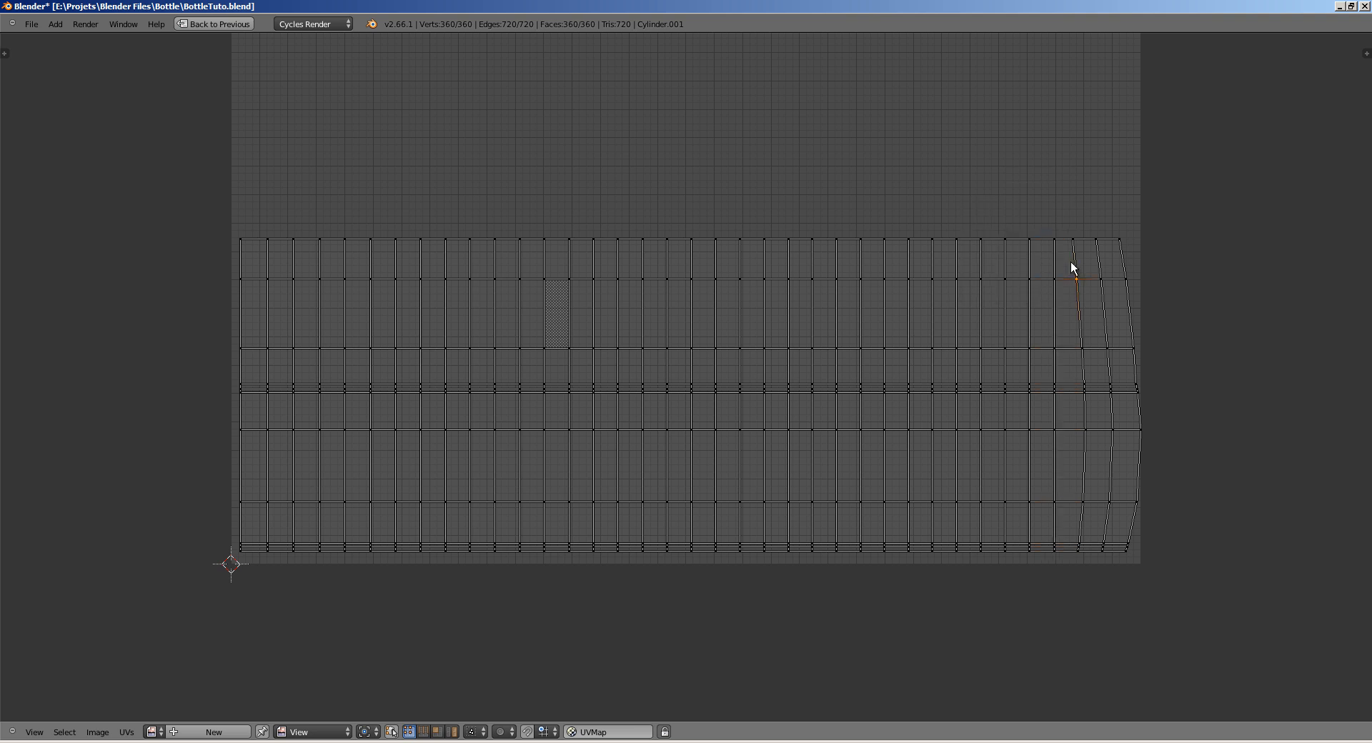
key("w")
left_click(1075, 256)
right_click(1096, 257, "alt")
key("w")
left_click(1096, 257)
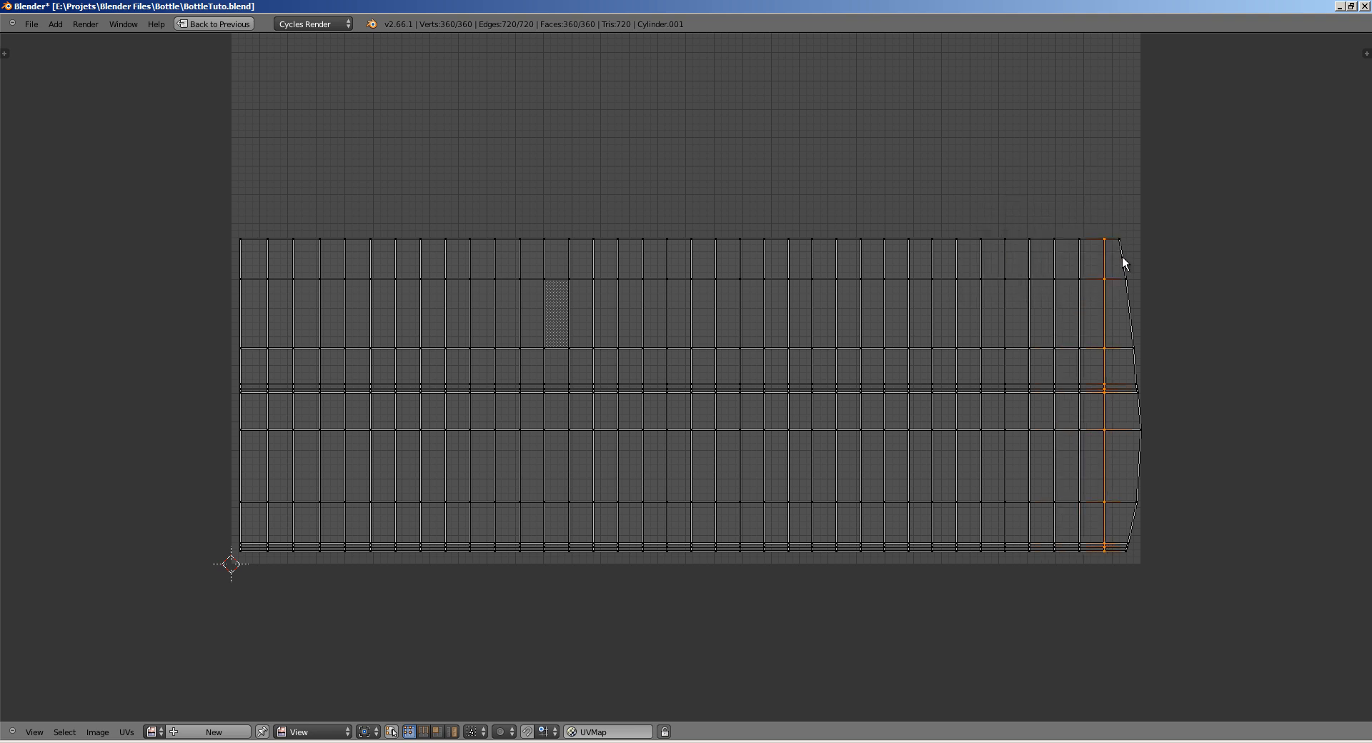
right_click(1122, 256, "alt")
key("w")
left_click(1121, 260)
key("a")
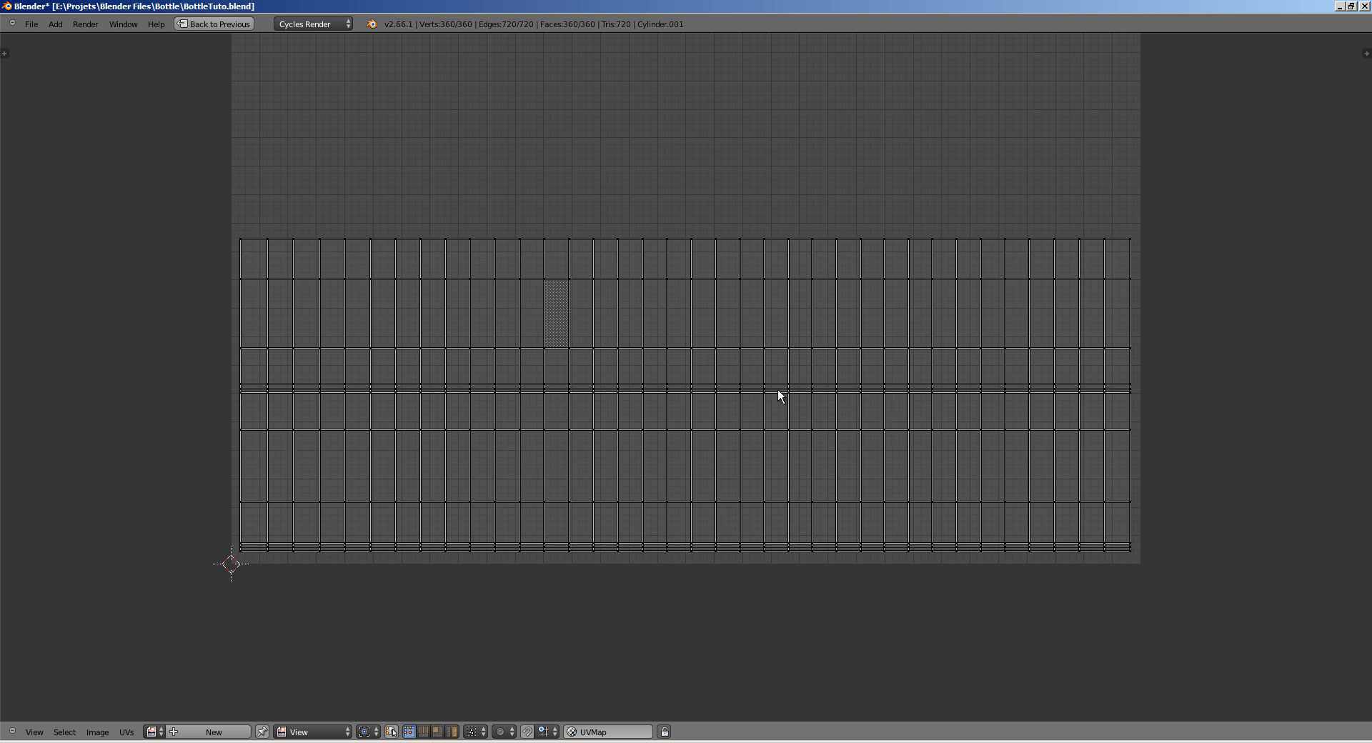
key("shift+space")
key("Tab")
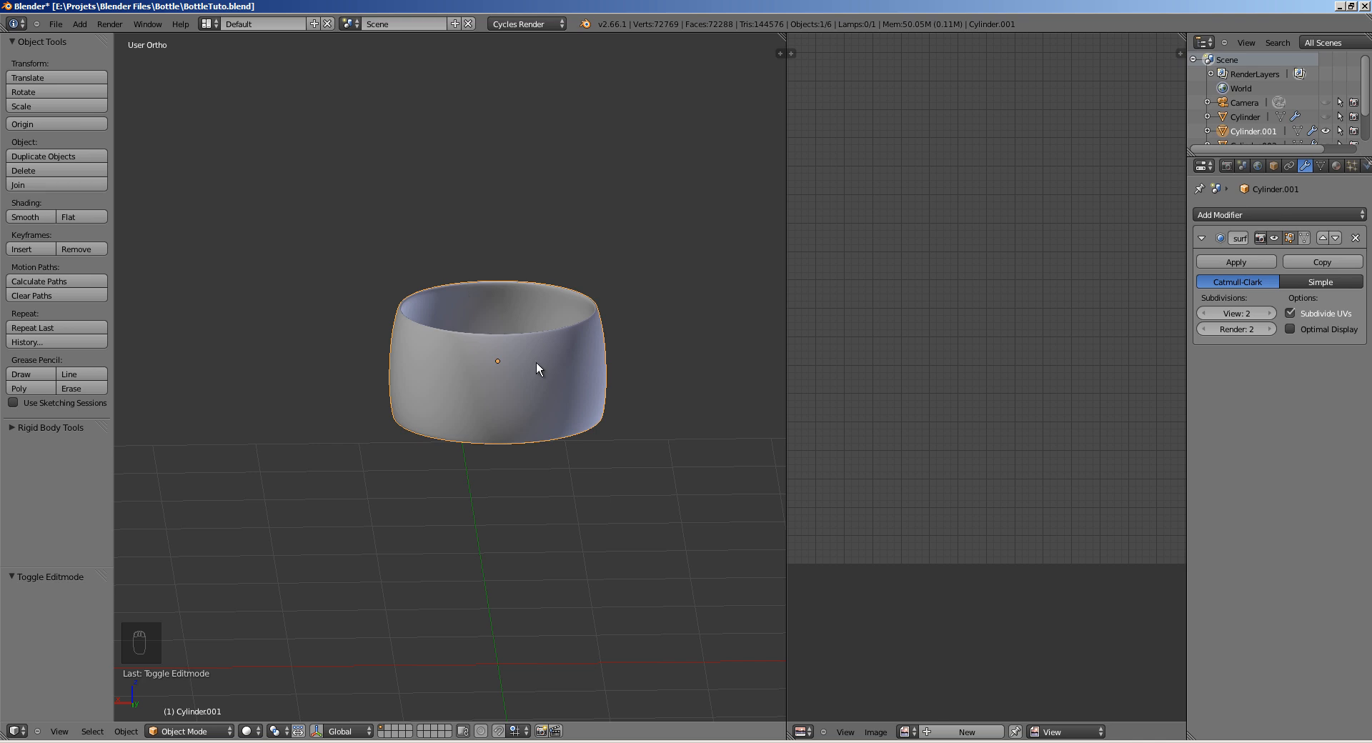
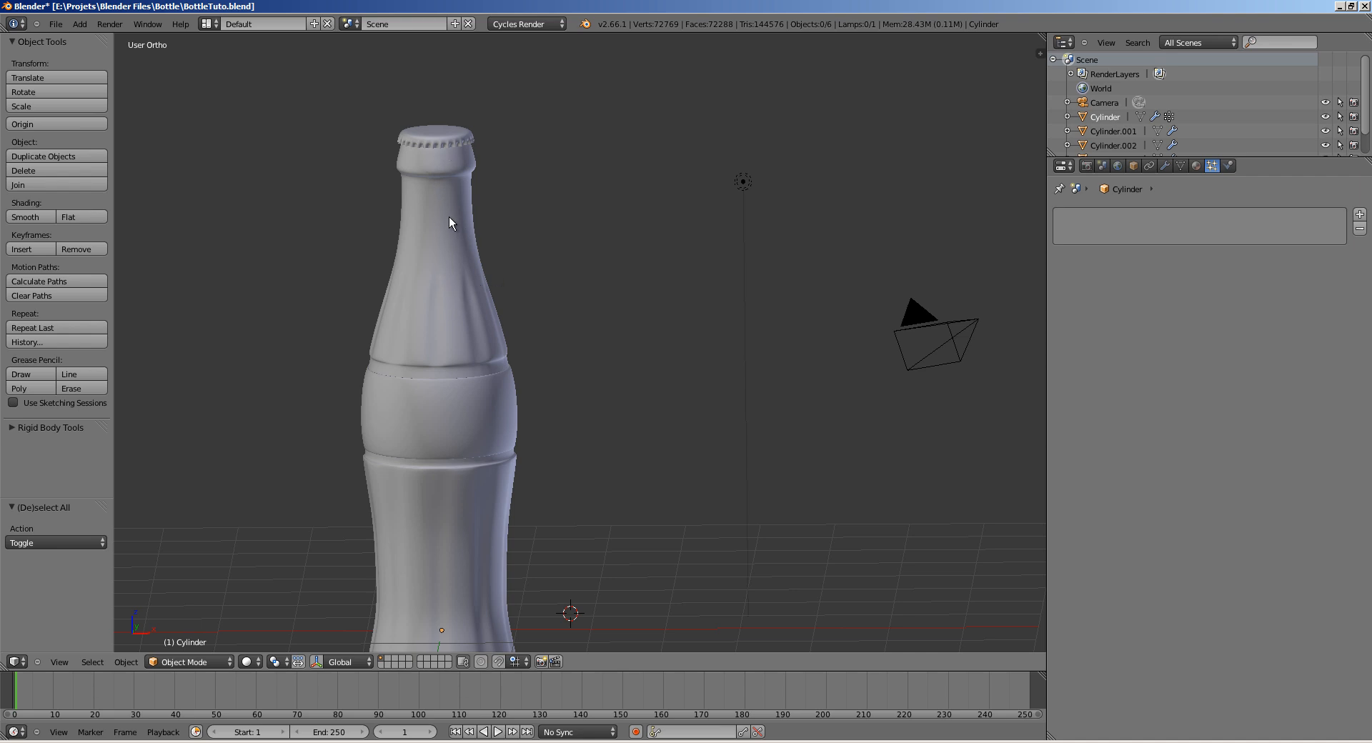
Step: Add a particle system to the bottle and name it Goutte
right_click(457, 236)
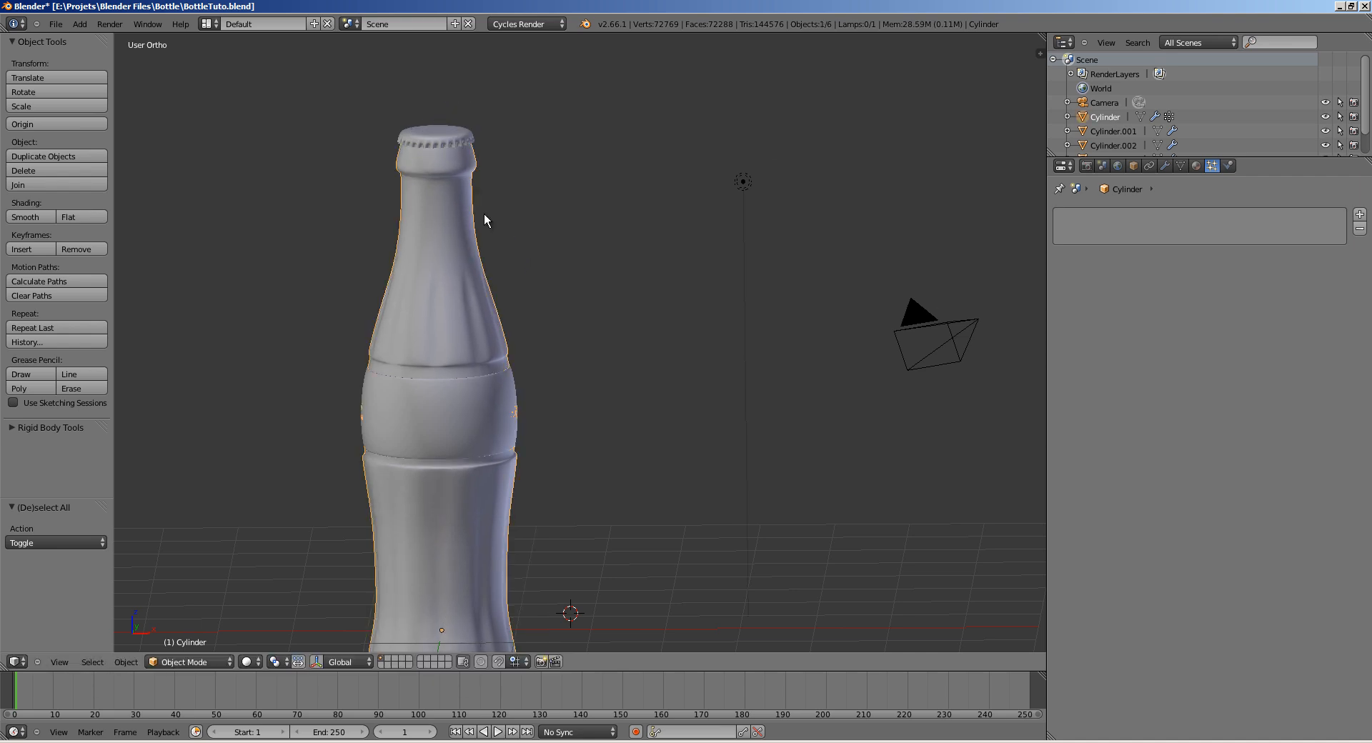
middle_click_drag(571, 345, 591, 256, "shift")
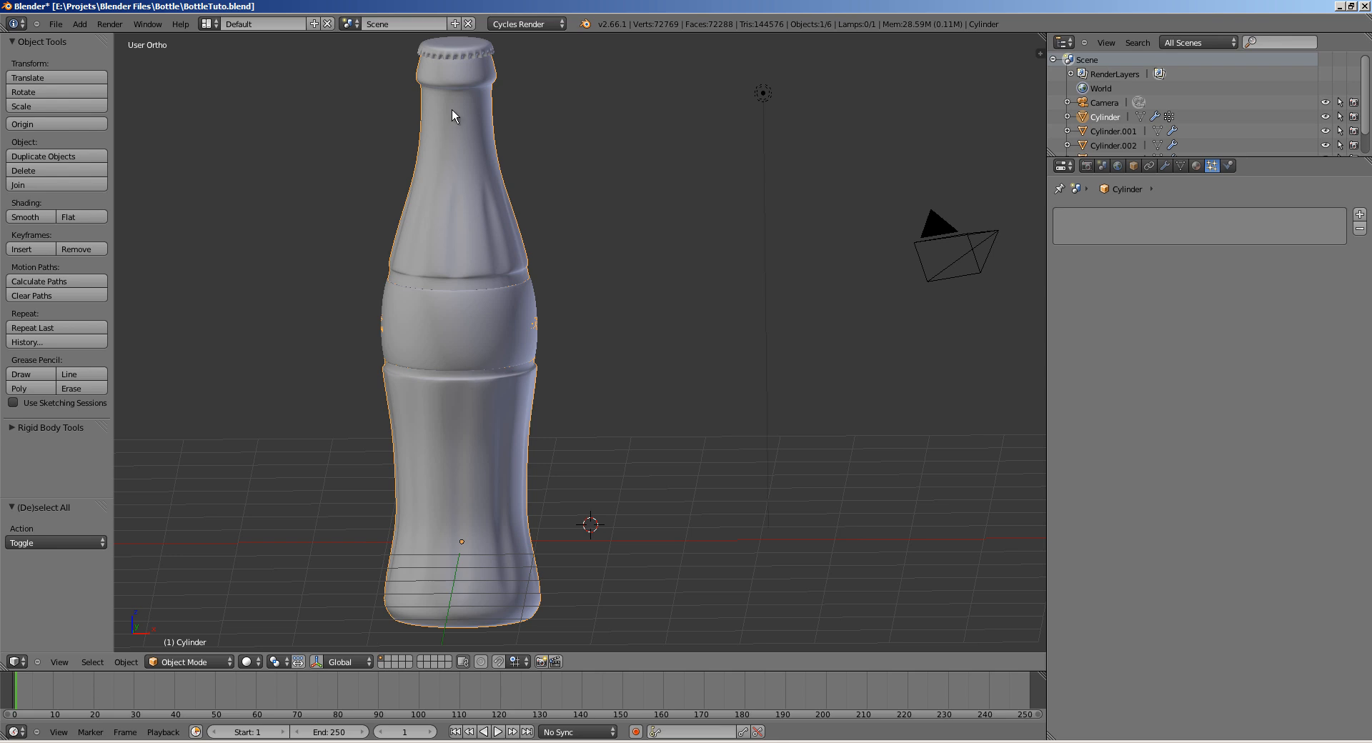
middle_click_drag(476, 385, 414, 335, "shift")
middle_click_drag(578, 361, 532, 358, "shift")
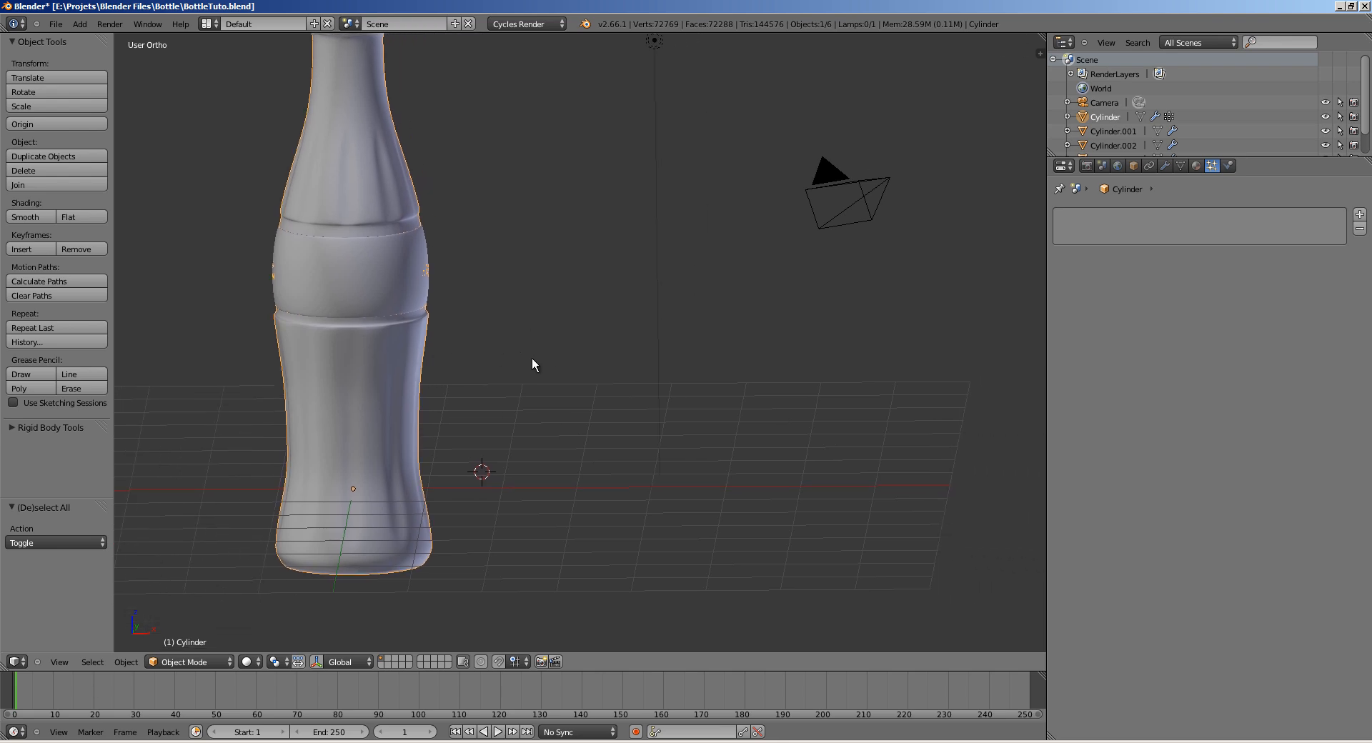
left_click(1359, 215)
left_click(1196, 256)
type("Go")
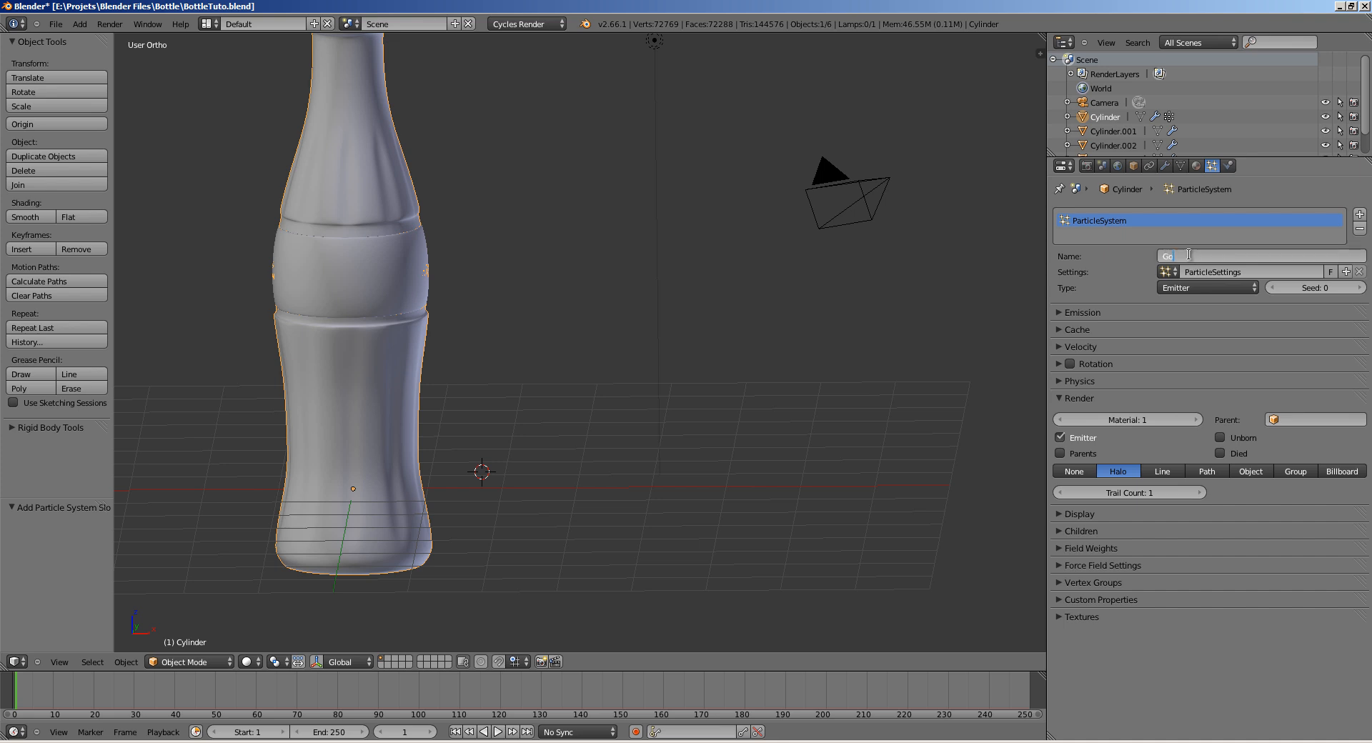
type("utte")
key("Return")
Step: Name the particle settings of the bottle's particle system Goutte01
left_click(1207, 273)
type("Goutte")
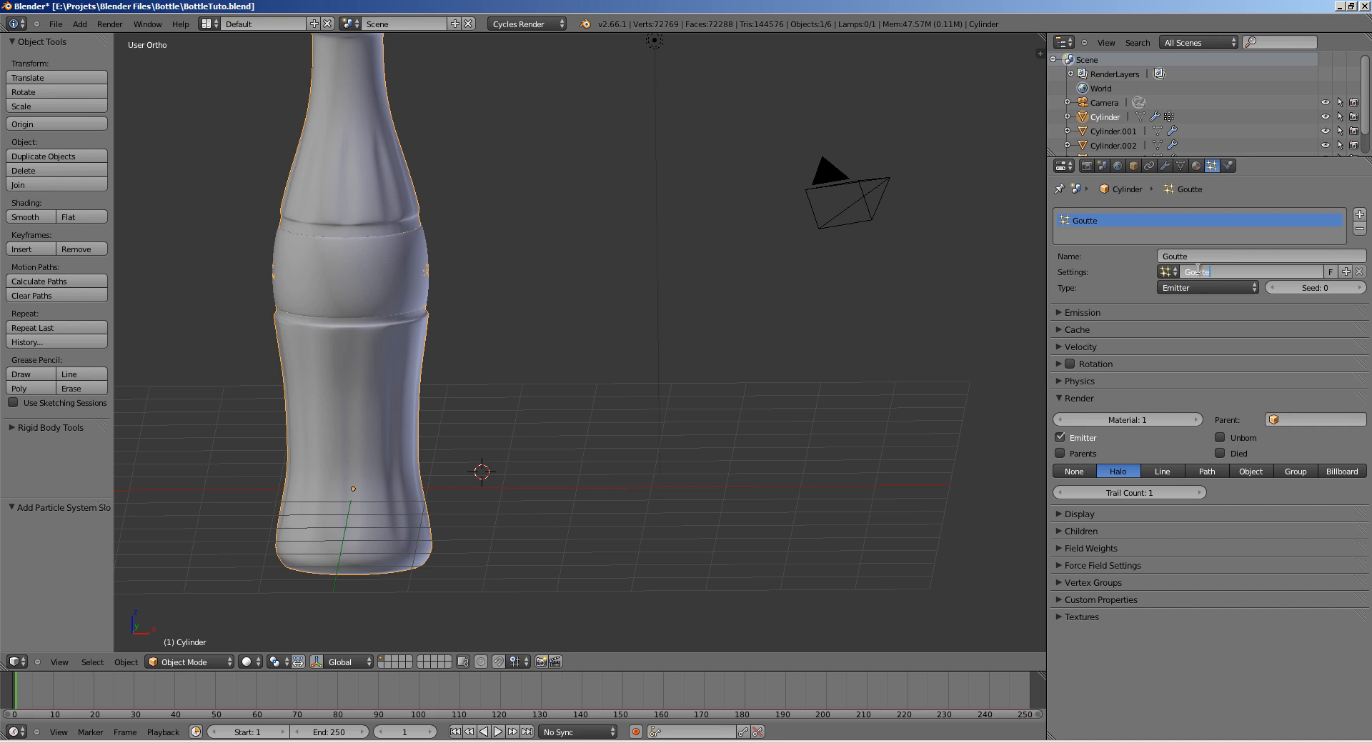
type("01")
key("Return")
Step: In the front view, add an icosphere and move it clear of the bottle's right side
middle_click_drag(370, 324, 426, 323, "shift")
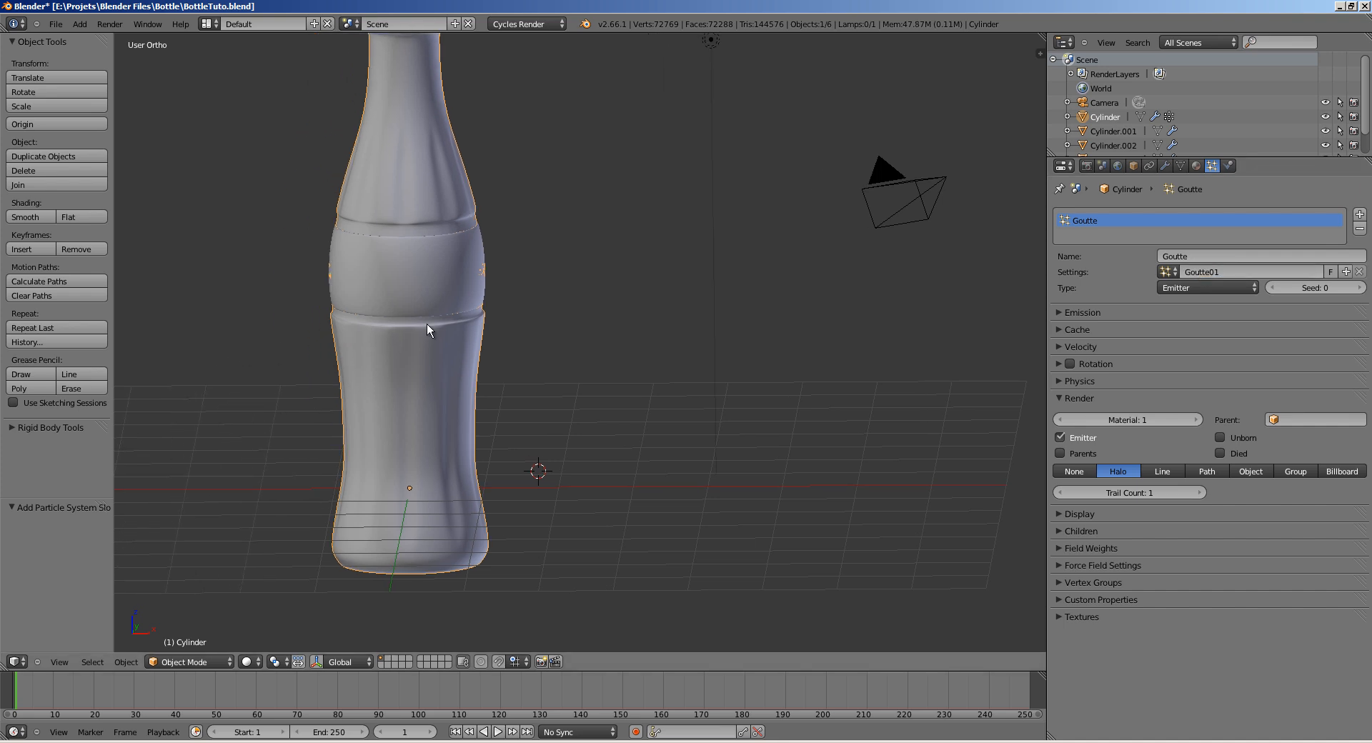
key("KP_1")
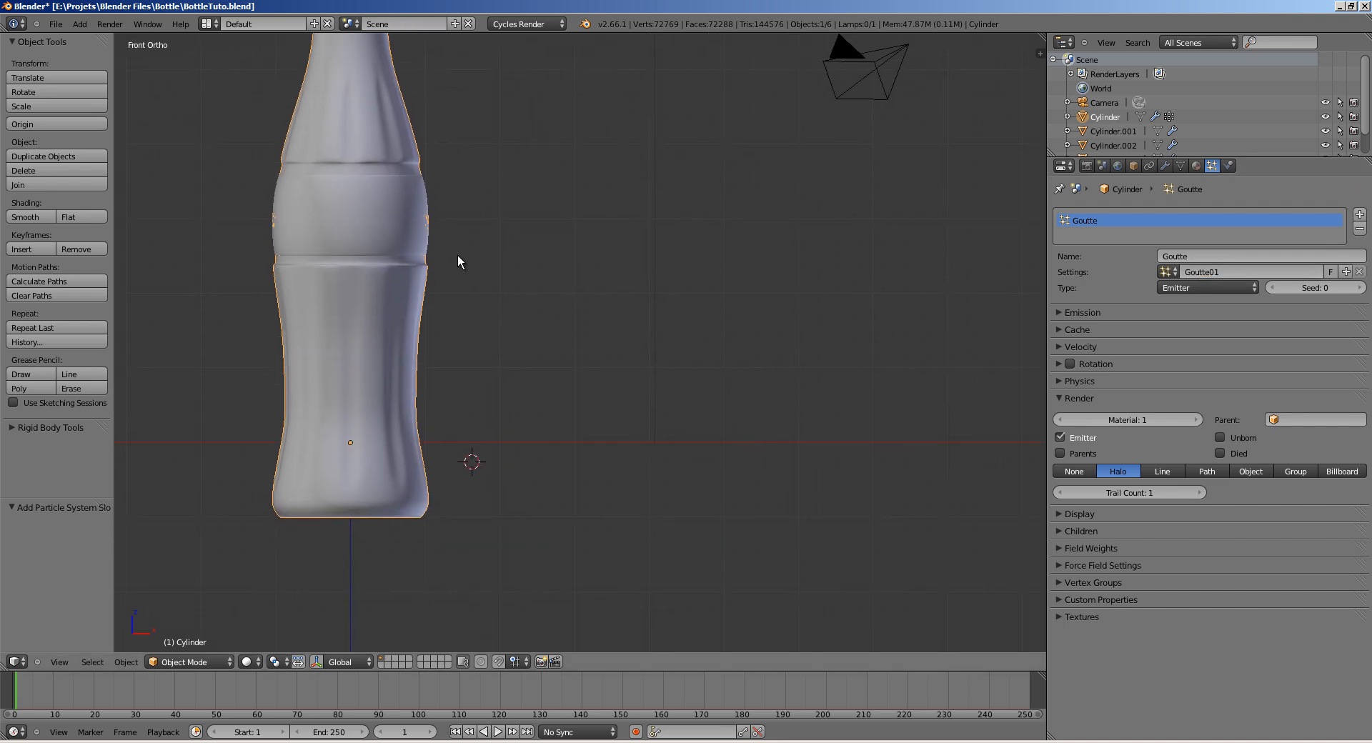
key("a")
key("shift+a")
mouse_move(473, 275)
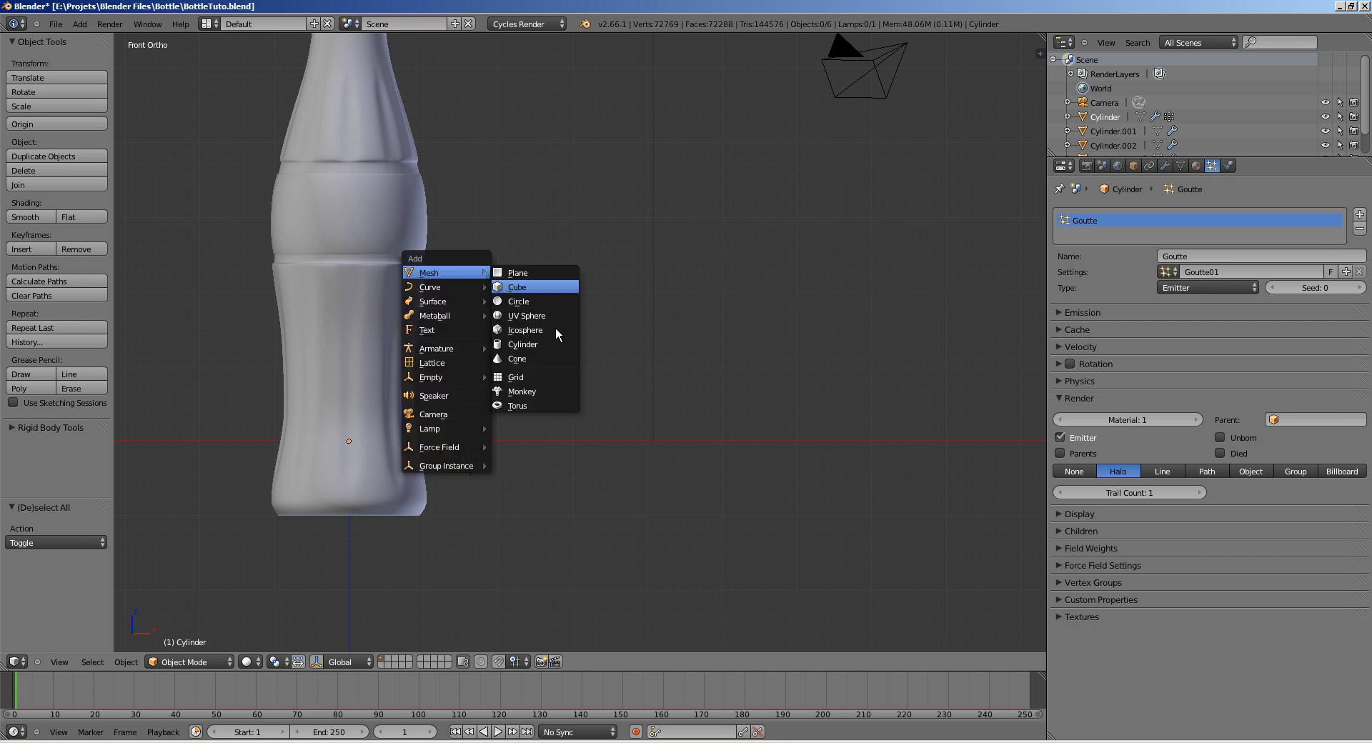
left_click(528, 330)
key("g")
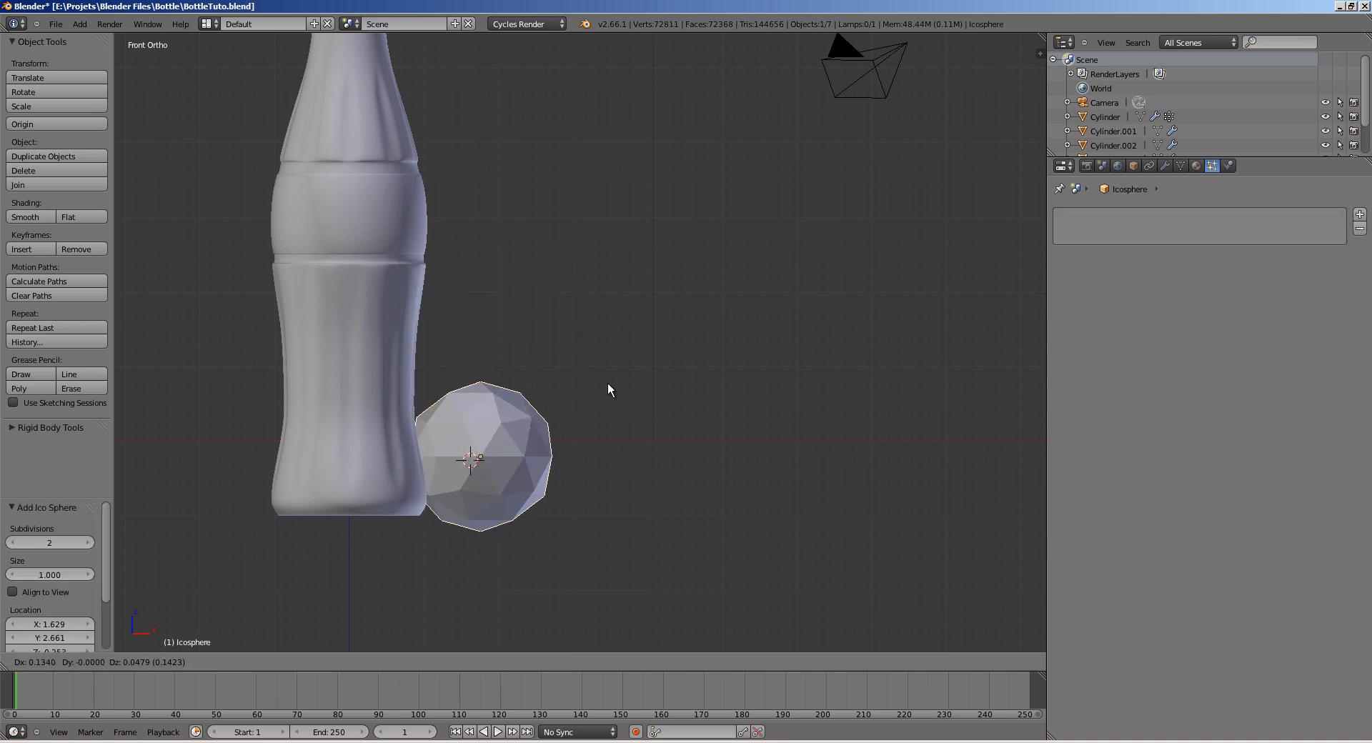
left_click(667, 388)
Step: Open the icosphere's mesh for editing and enable proportional editing
key("Tab")
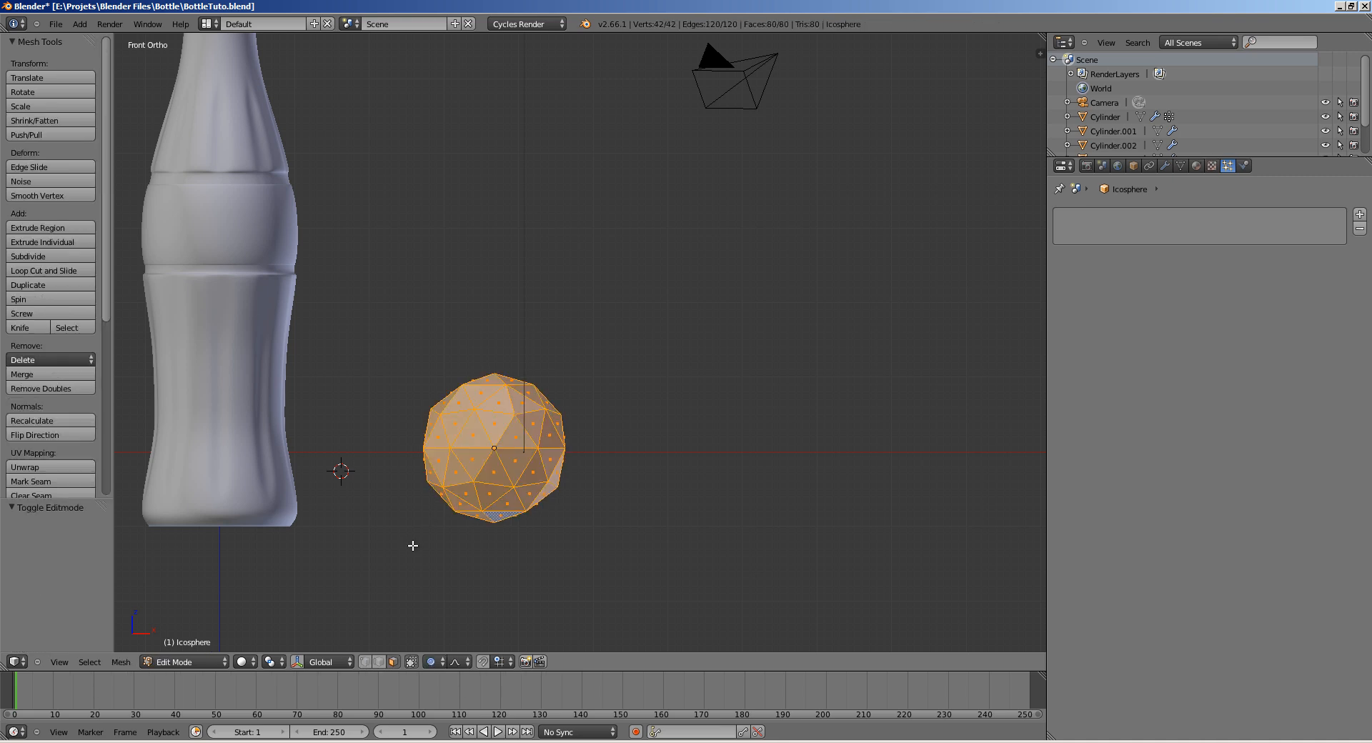
left_click(430, 661)
left_click(444, 632)
left_click(438, 662)
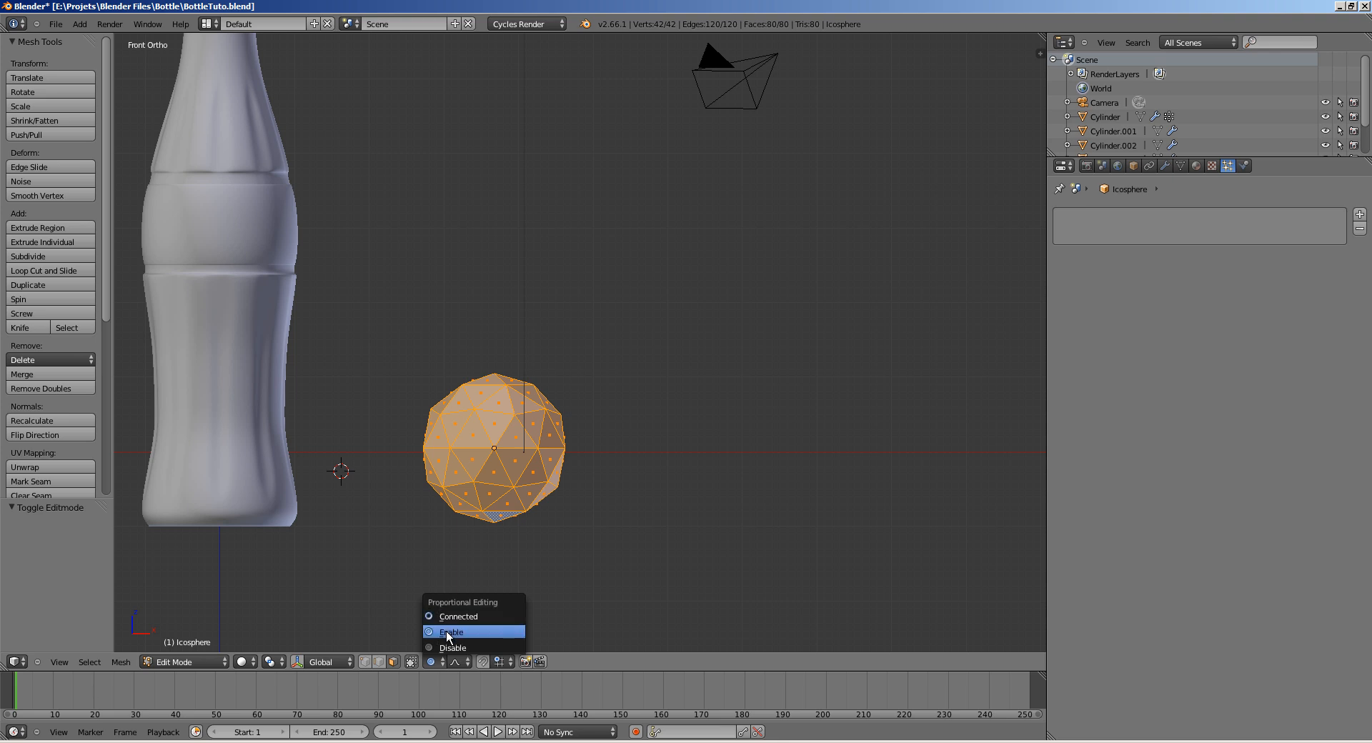
left_click(452, 632)
Step: Pull the icosphere's top vertex straight up into a pointed drop shape with proportional size 1.00, and return to Object Mode
middle_click_drag(490, 367, 507, 347, "shift")
key("ctrl+Tab")
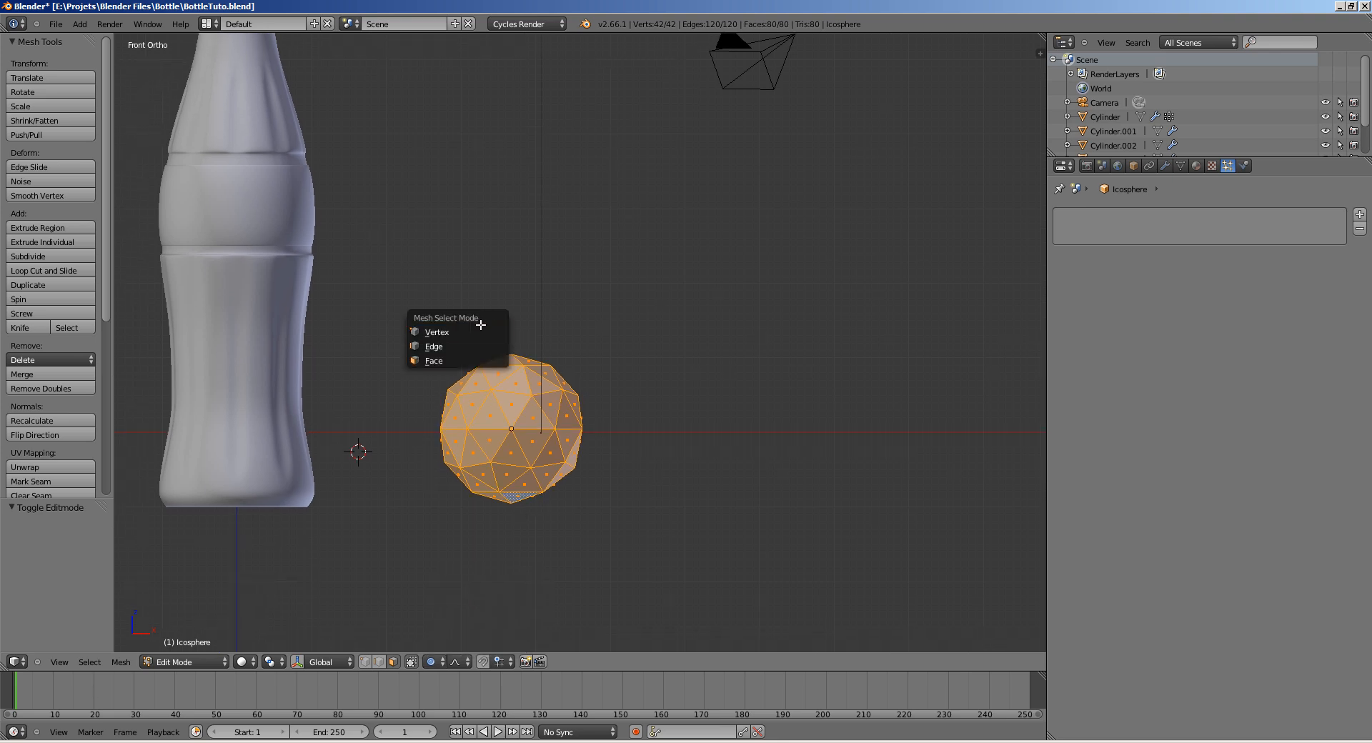
left_click(500, 330)
right_click(515, 340)
key("g")
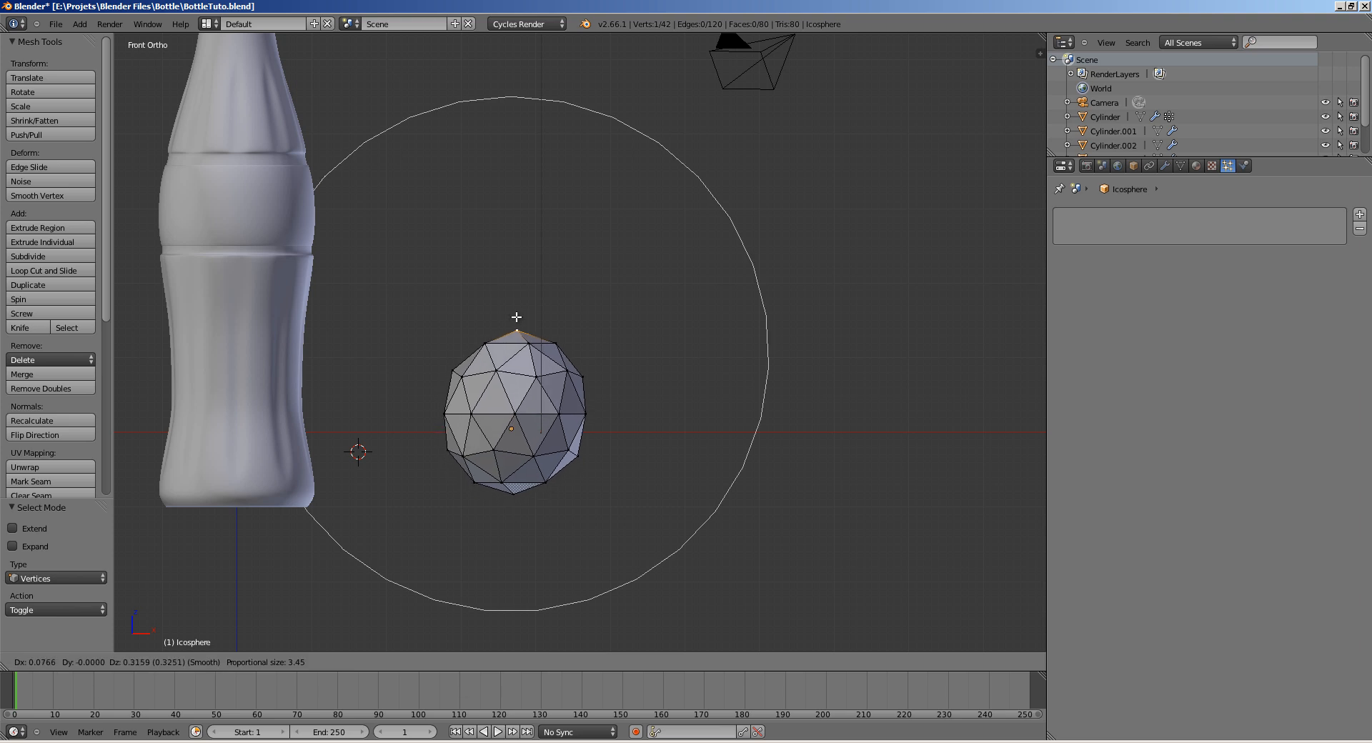
scroll(511, 315, "up", 10)
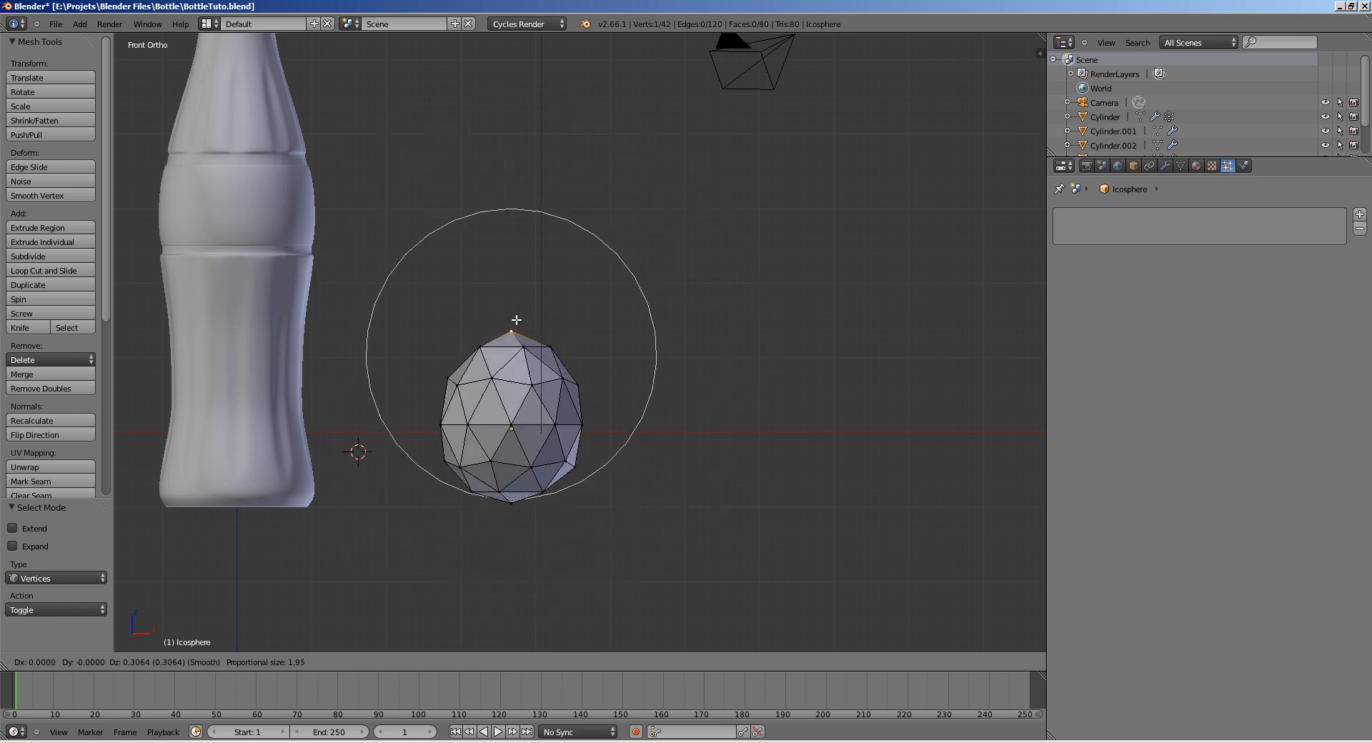
scroll(512, 300, "up", 2)
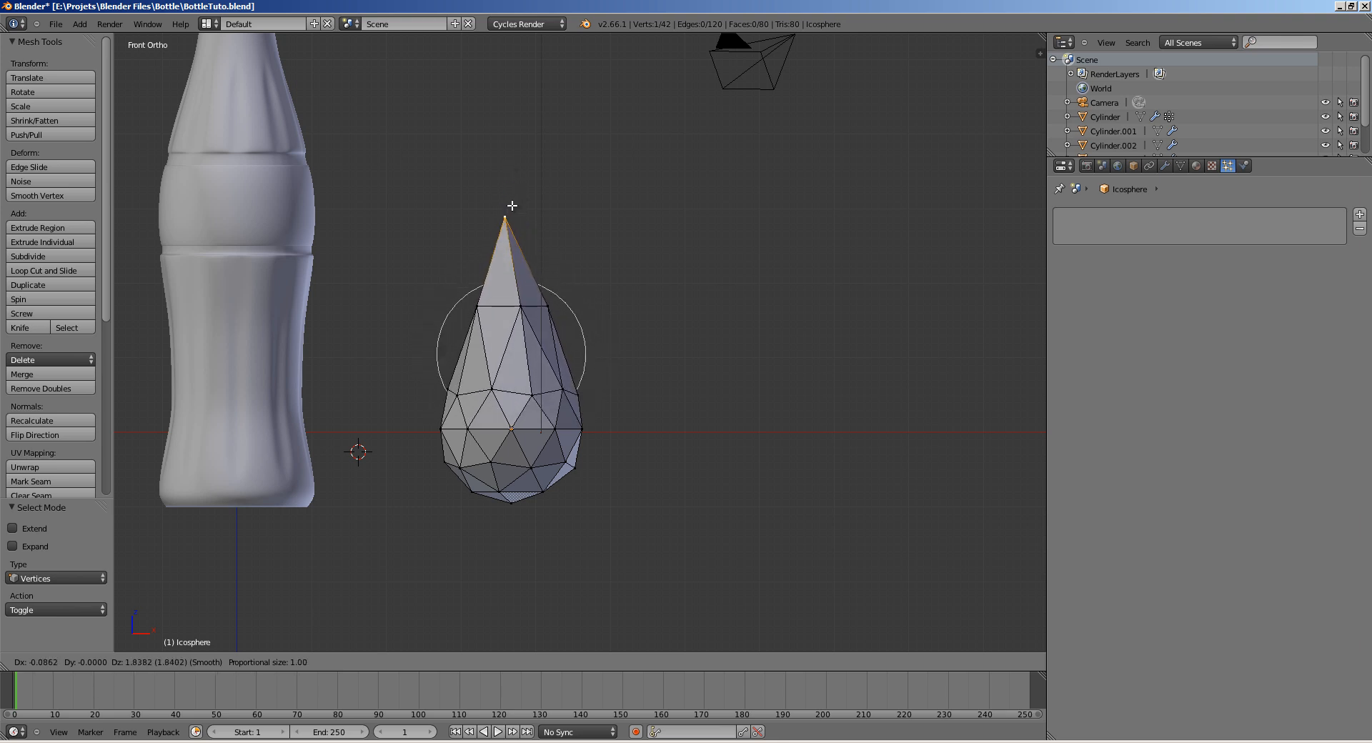
left_click(516, 197)
key("Tab")
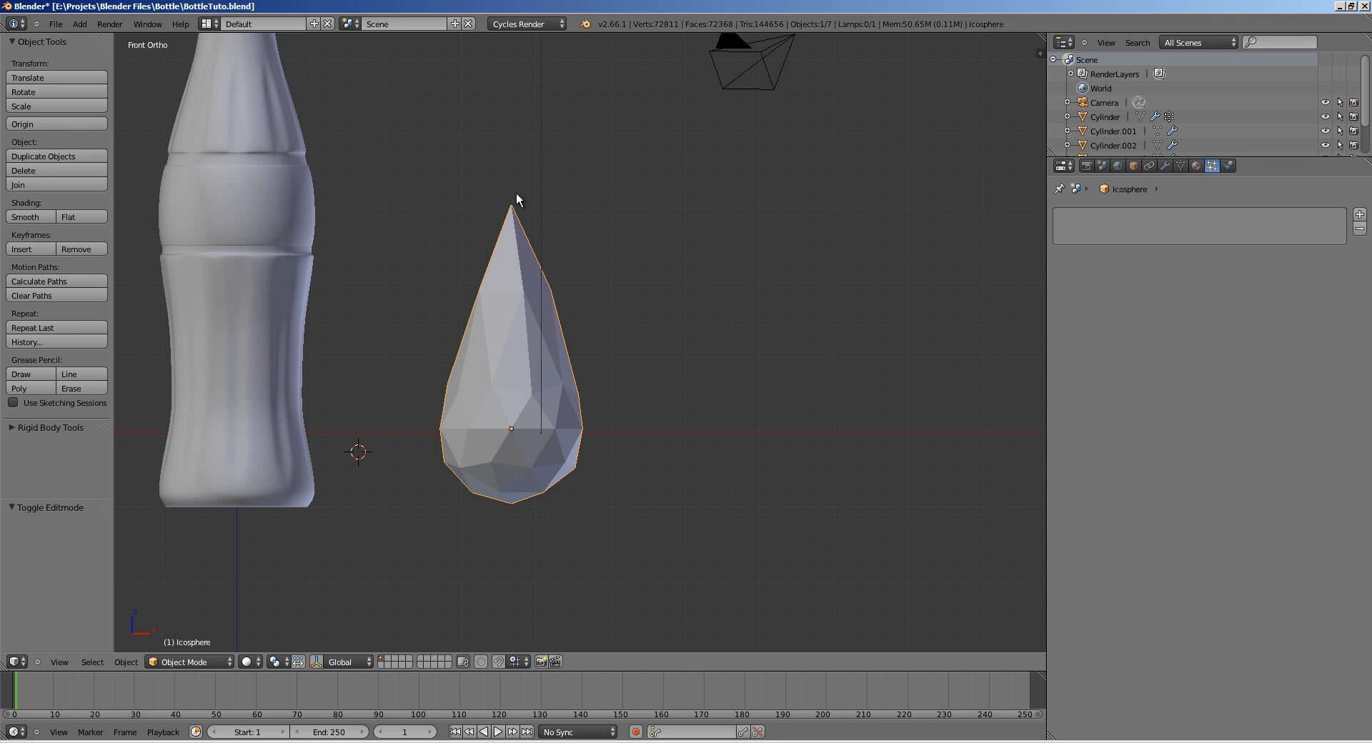
Step: Add a second icosphere and move it beside the pointed drop, about 4.7 units along X and 0.33 along Z
middle_click_drag(580, 443, 467, 428, "shift")
key("a")
key("shift+a")
mouse_move(524, 337)
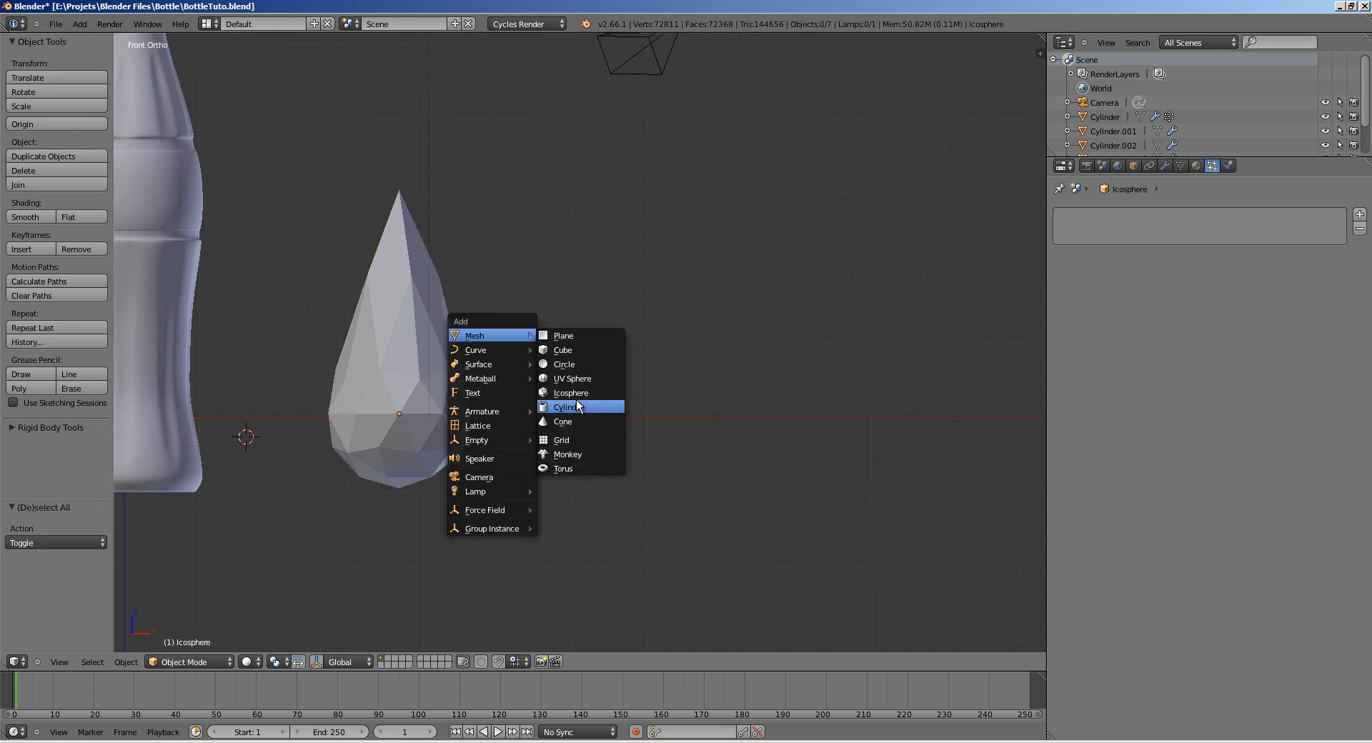
left_click(572, 393)
key("g")
left_click(827, 386)
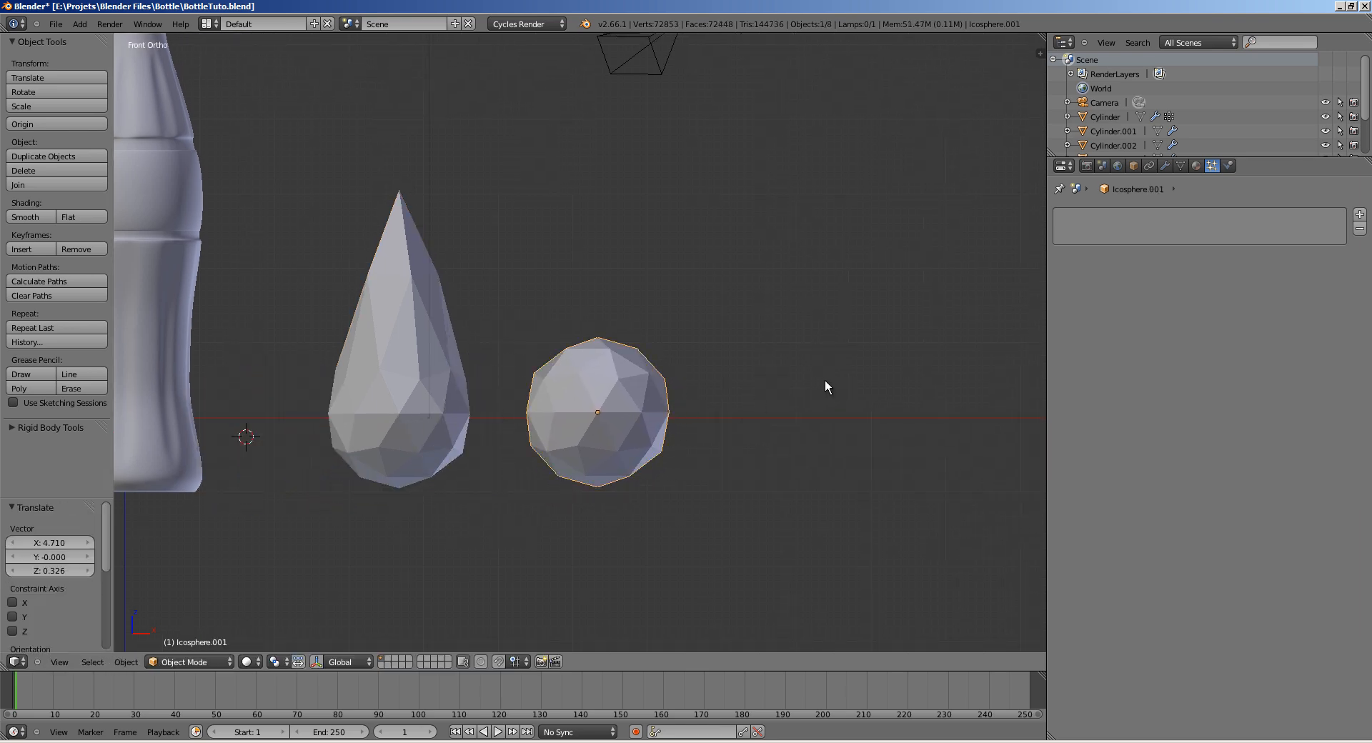
middle_click_drag(825, 378, 771, 385)
key("s")
key("x")
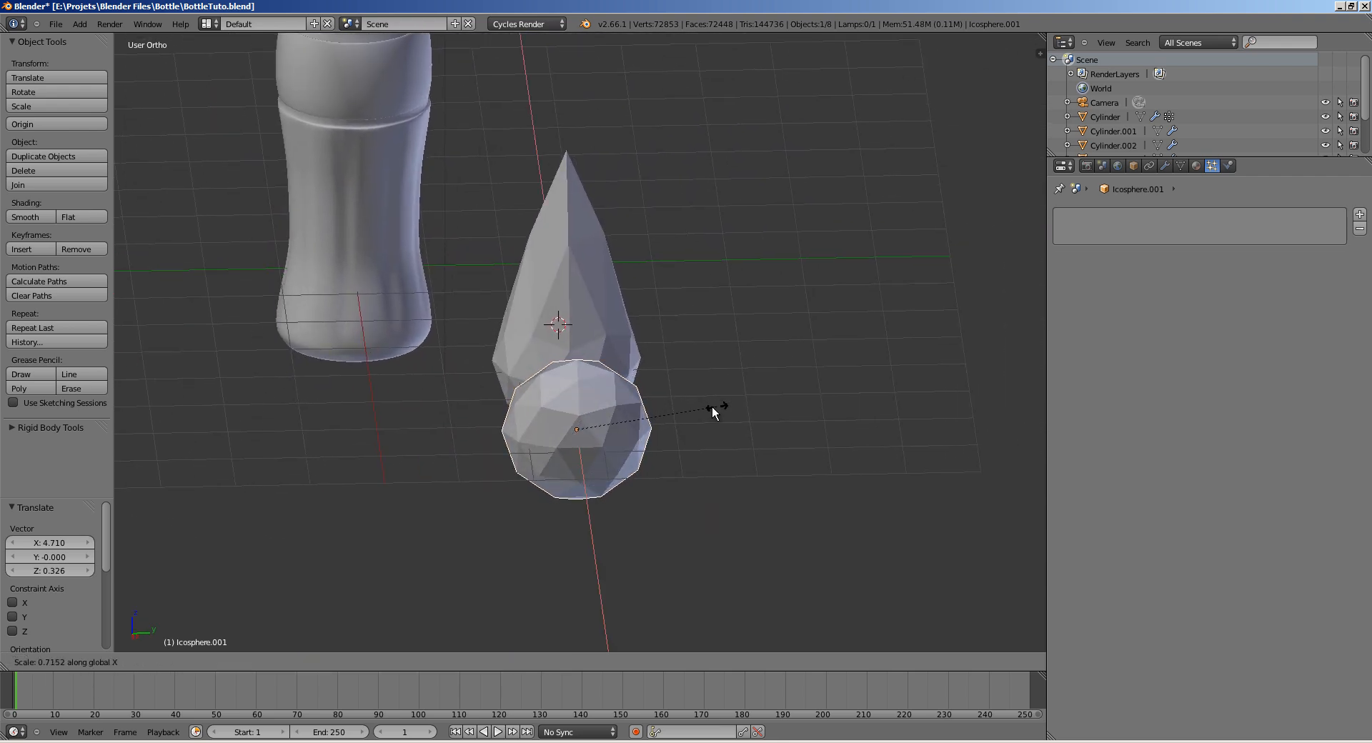
key("y")
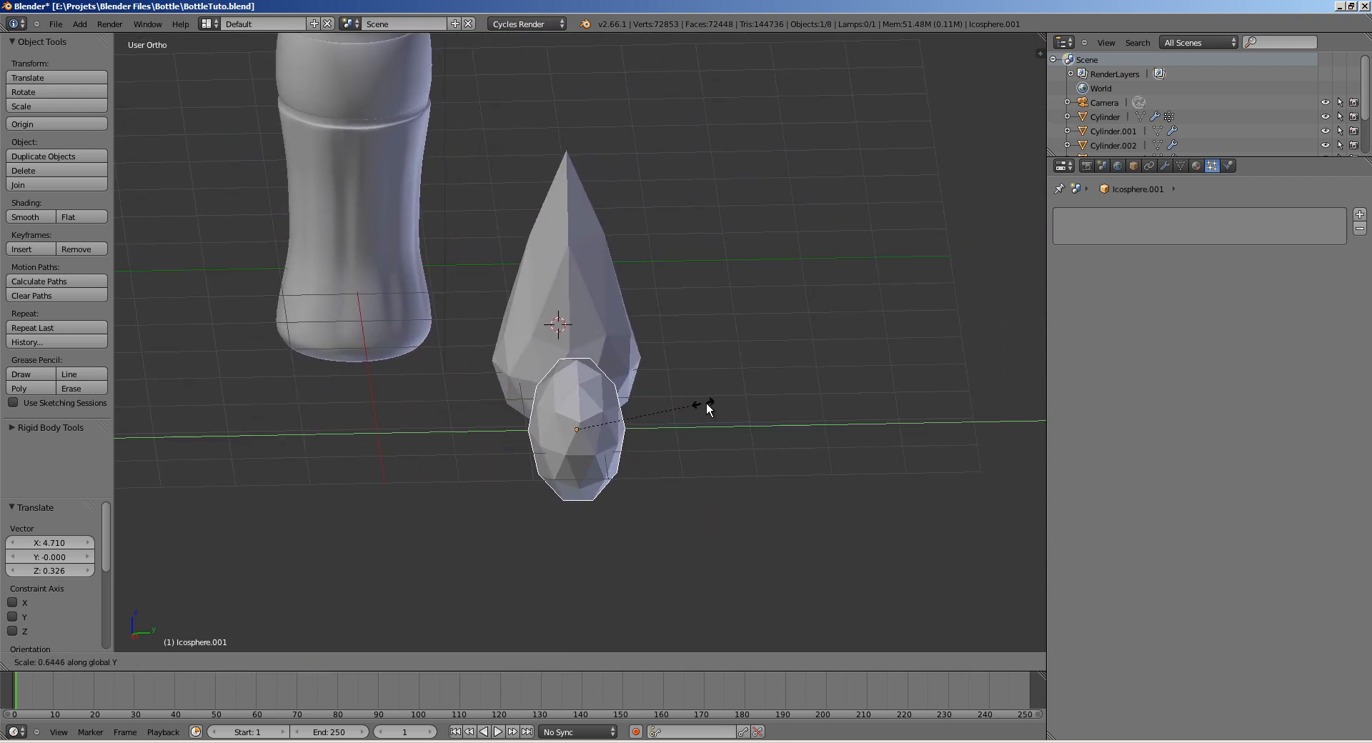
key("Escape")
Step: Open the second icosphere's mesh for editing and pull one right-side and one upper-left vertex outward with proportional editing
middle_click_drag(710, 404, 786, 387)
key("Tab")
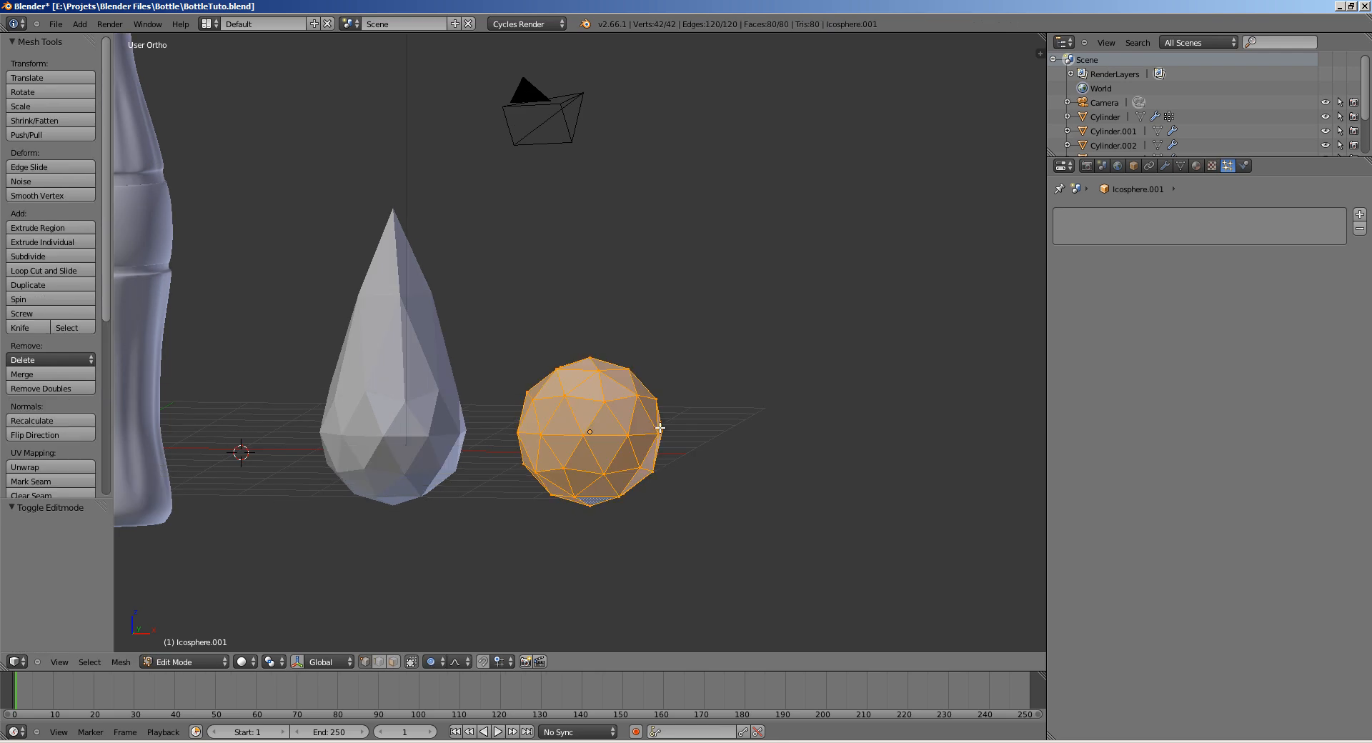
right_click(660, 428)
key("g")
left_click(686, 425)
middle_click_drag(686, 425, 715, 452)
right_click(572, 381)
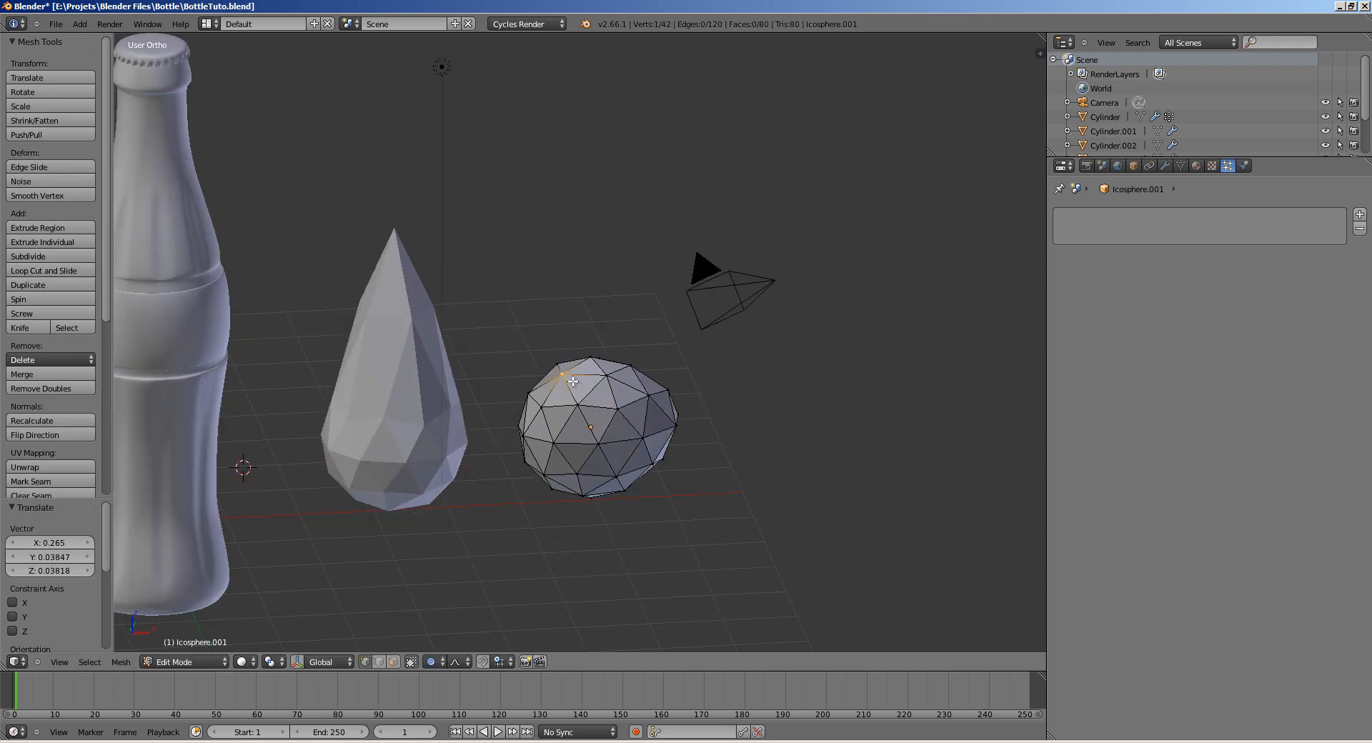
key("g")
left_click(561, 372)
Step: Shift three more vertices of the second icosphere to make an irregular drop shape, and return to Object Mode
middle_click_drag(567, 468, 560, 394)
right_click(553, 462)
key("g")
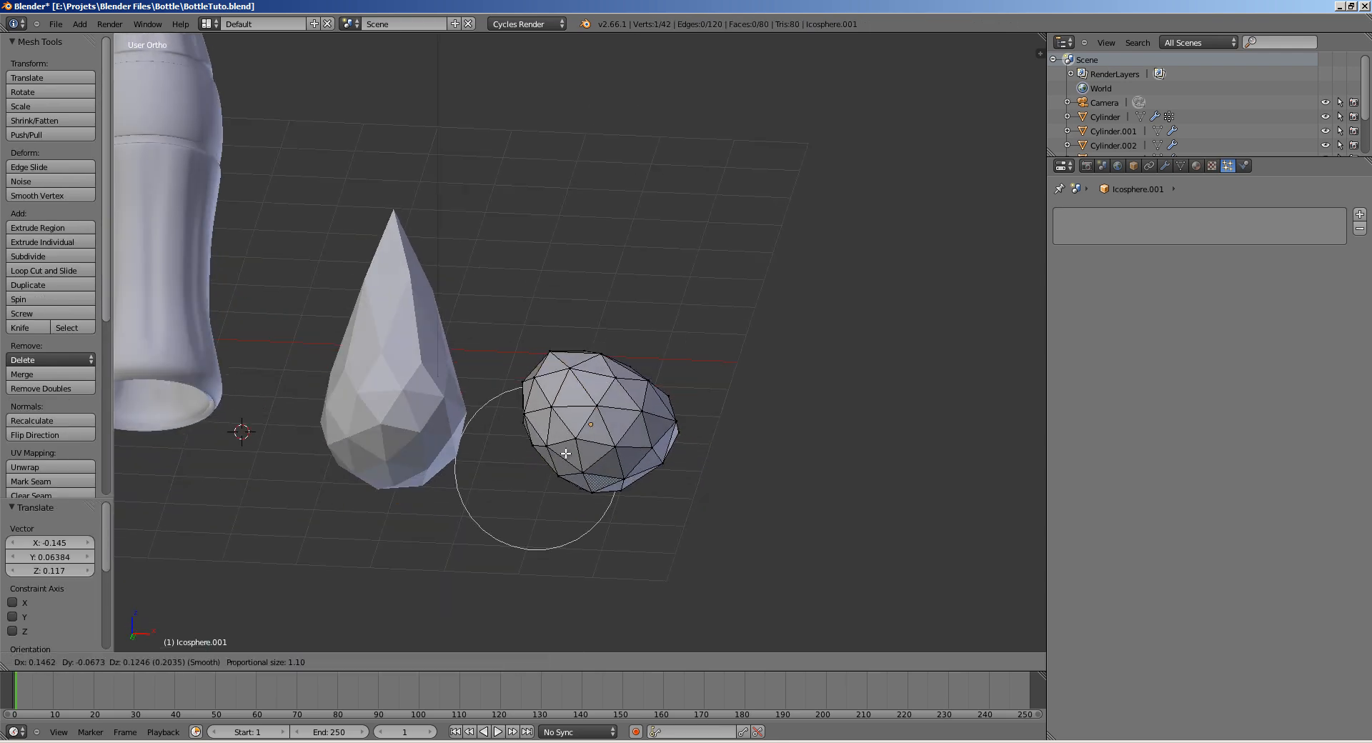
left_click(566, 453)
middle_click_drag(566, 453, 632, 401)
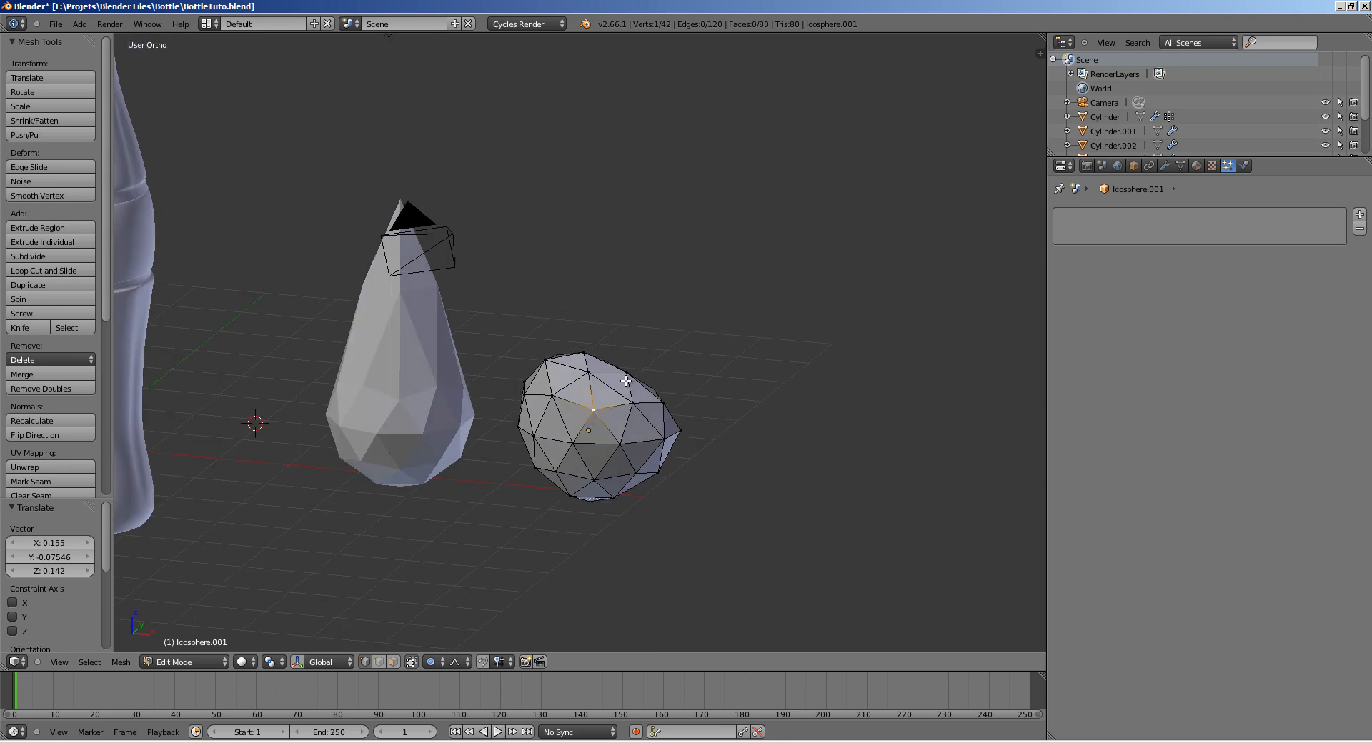
right_click(626, 379)
key("g")
left_click(624, 393)
middle_click_drag(550, 432, 563, 398)
right_click(538, 400)
key("g")
left_click(543, 408)
key("Tab")
Step: Add a third icosphere and move it about 7.66 units along X, past the irregular drop
scroll(564, 398, "down", 3)
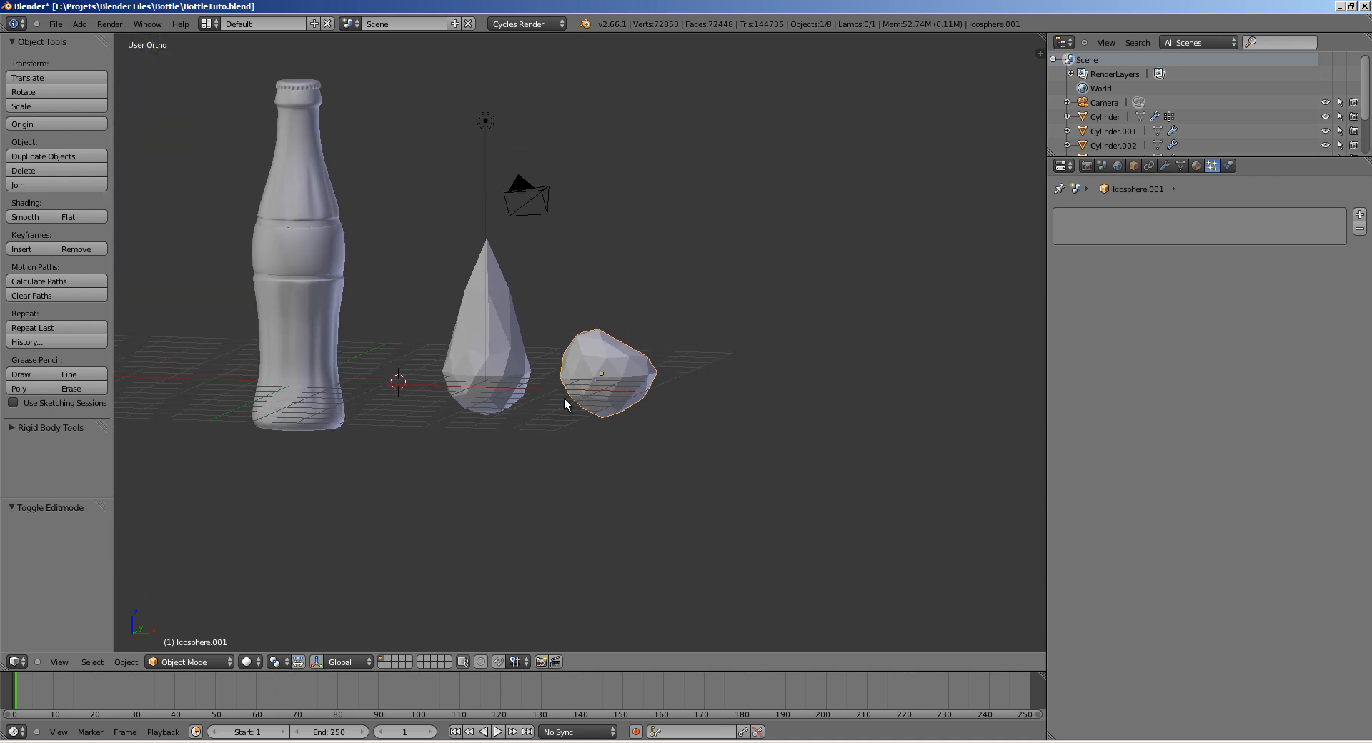
key("shift+a")
mouse_move(613, 383)
left_click(715, 447)
key("g")
key("x")
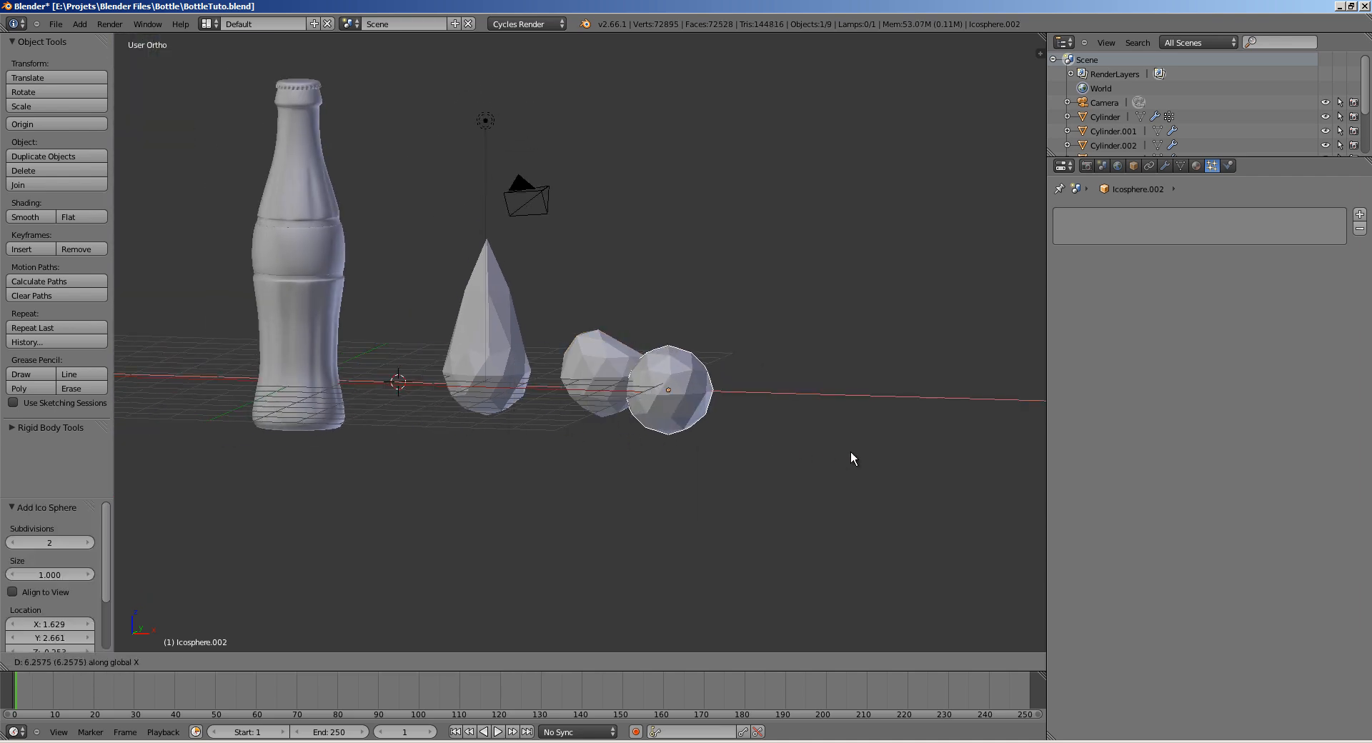
left_click(850, 443)
Step: Flatten the third icosphere along the Y axis by a scale of about 0.596
middle_click_drag(850, 431, 811, 447)
key("s")
key("x")
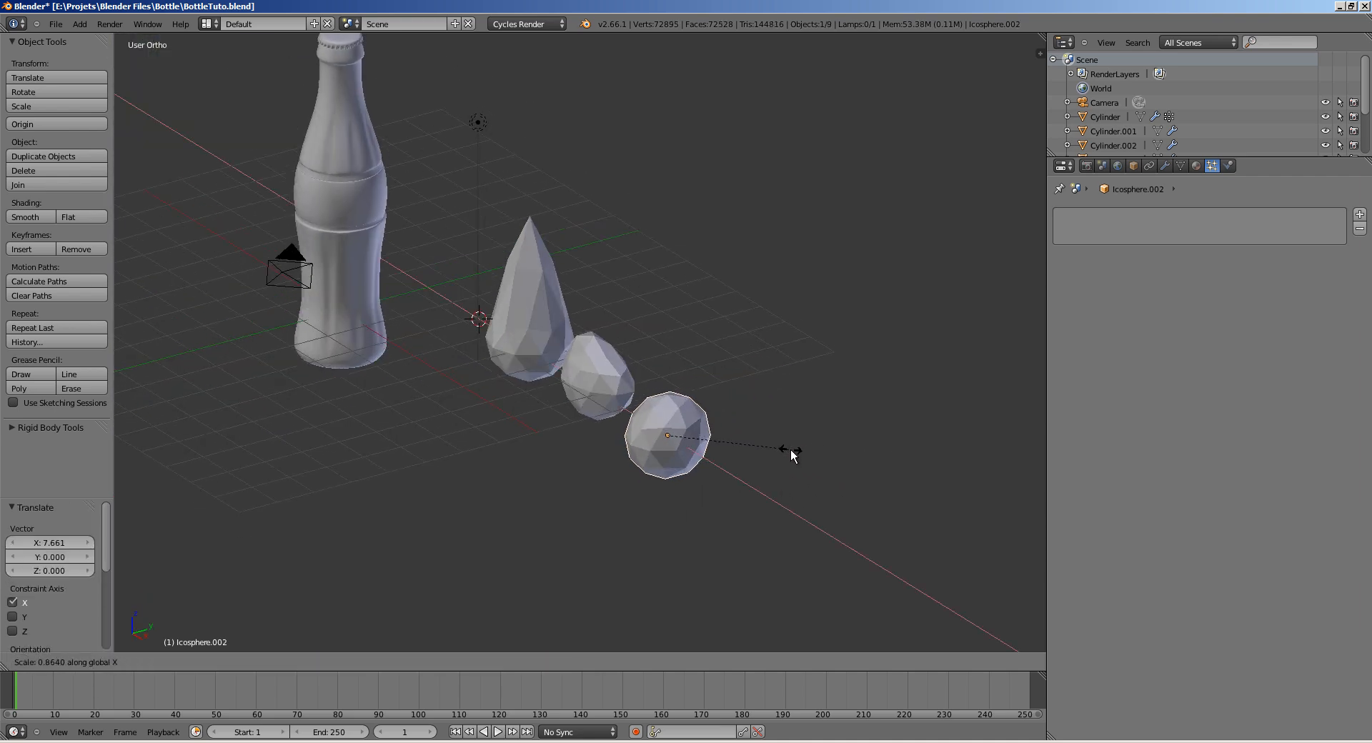
key("y")
left_click(752, 449)
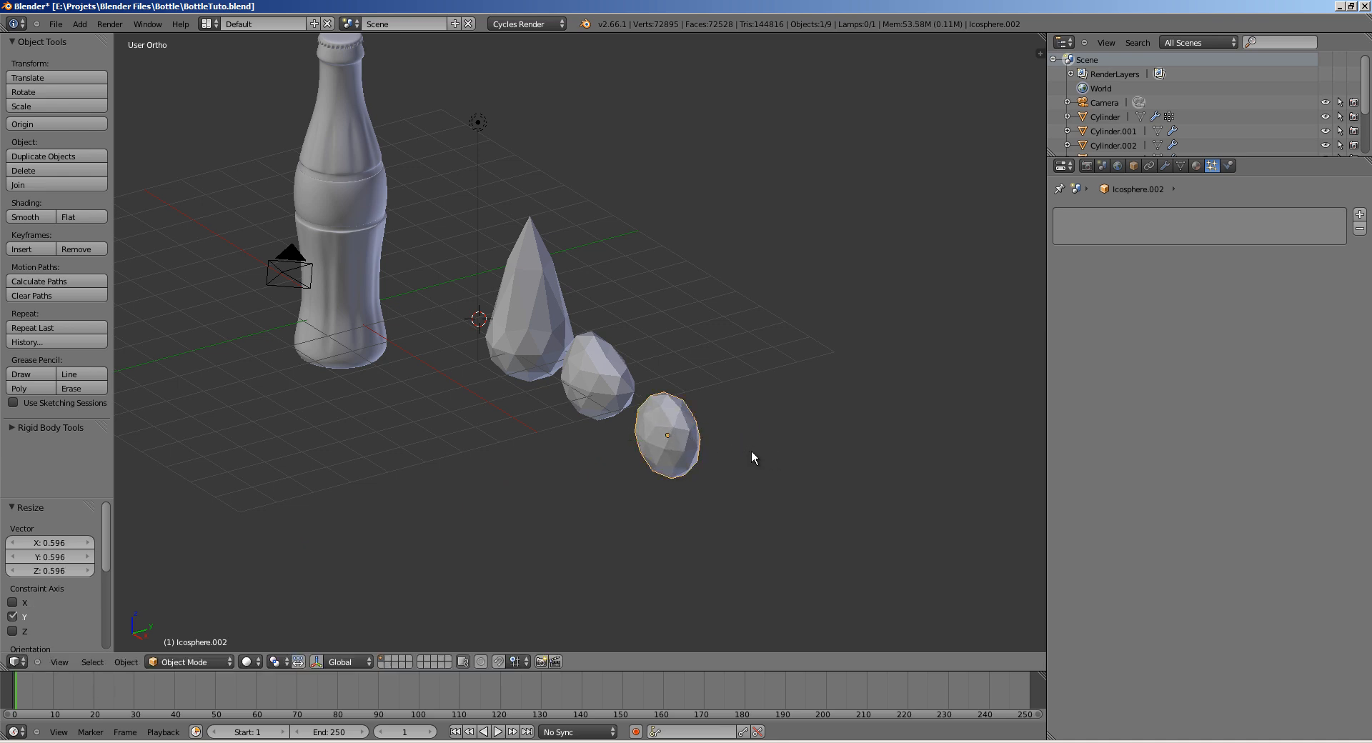
Step: Apply smooth shading to the pointed drop and the irregular drop
middle_click_drag(752, 451, 687, 389)
key("Tab")
key("Tab")
key("a")
middle_click_drag(689, 382, 718, 448, "shift")
right_click(508, 391)
left_click(25, 216)
right_click(623, 437)
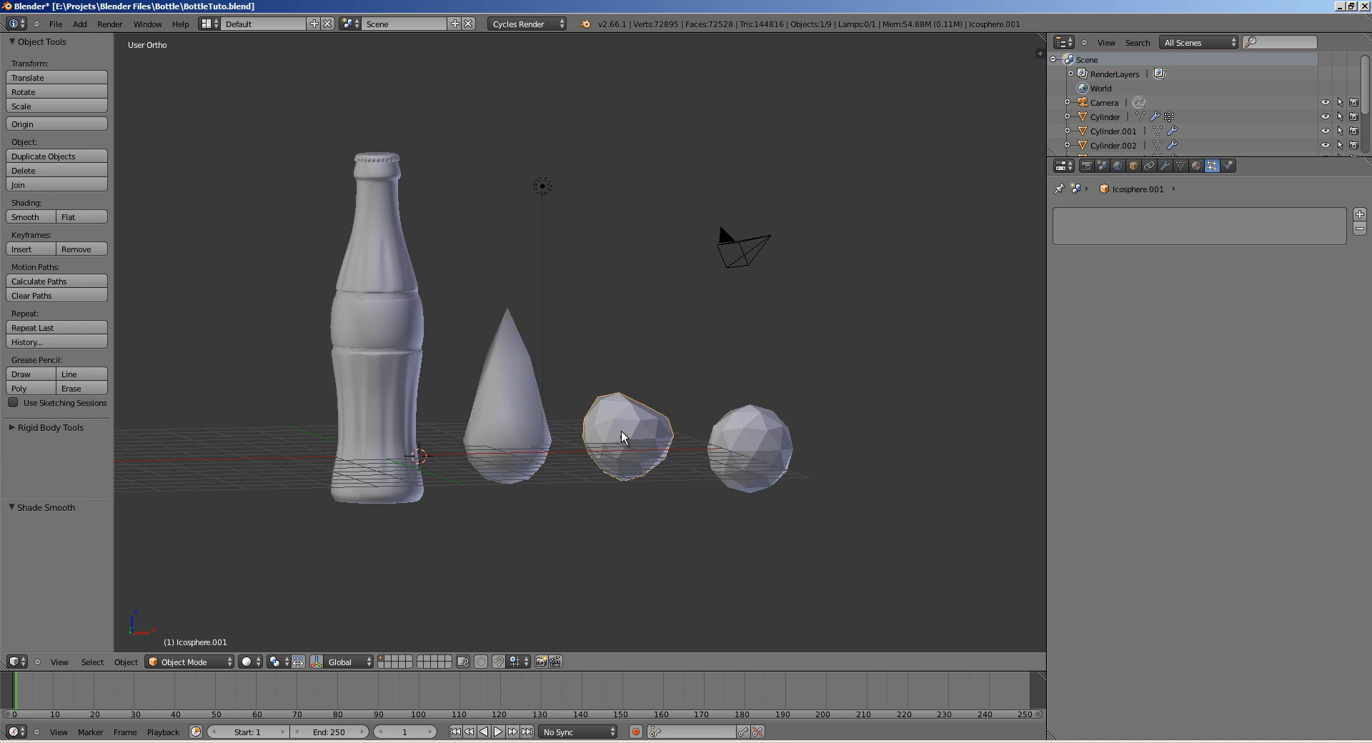
left_click(25, 216)
Step: Apply smooth shading to the flattened third drop and clear the selection
right_click(718, 420)
key("g")
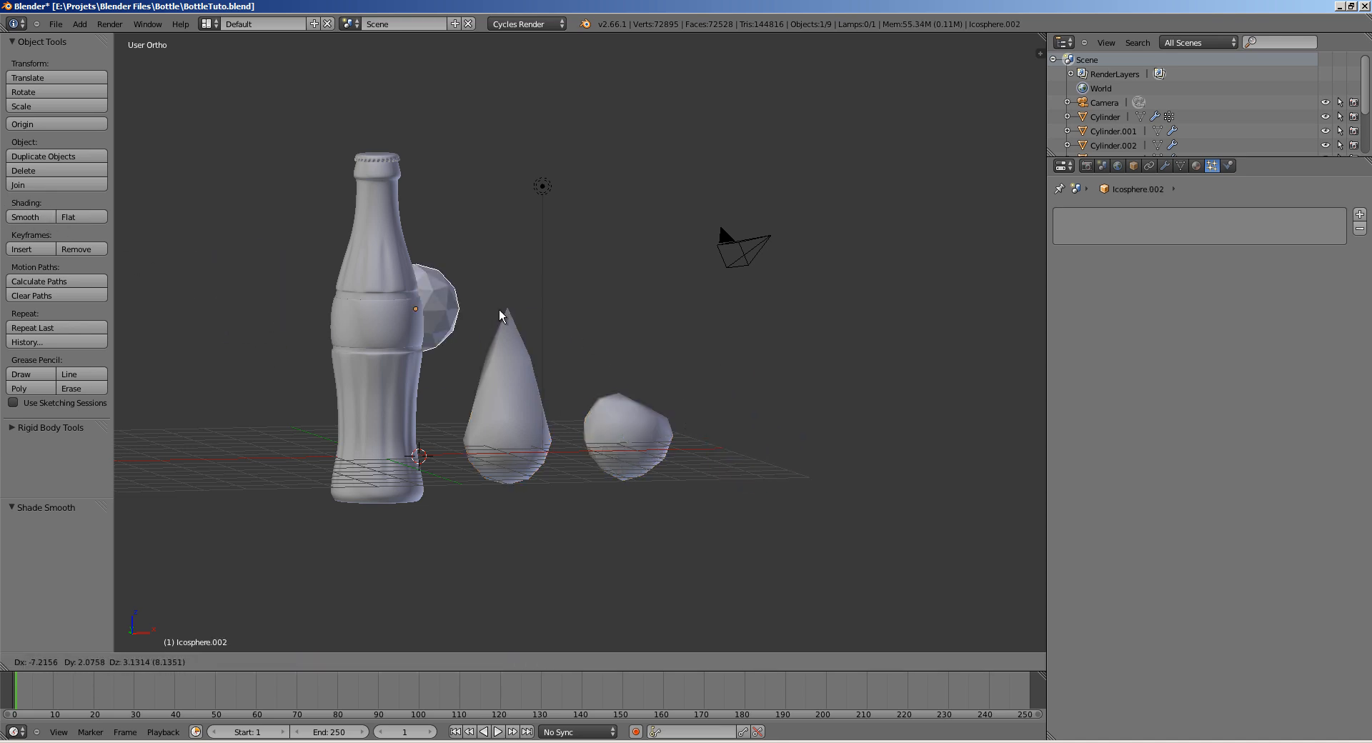
right_click(499, 312)
left_click(27, 218)
key("a")
Step: Select the bottle and set its Goutte particle system to emit from faces with Random distribution
mouse_move(562, 343)
middle_mouse_down("shift")
mouse_move(468, 305)
mouse_move(443, 315)
middle_mouse_up("shift")
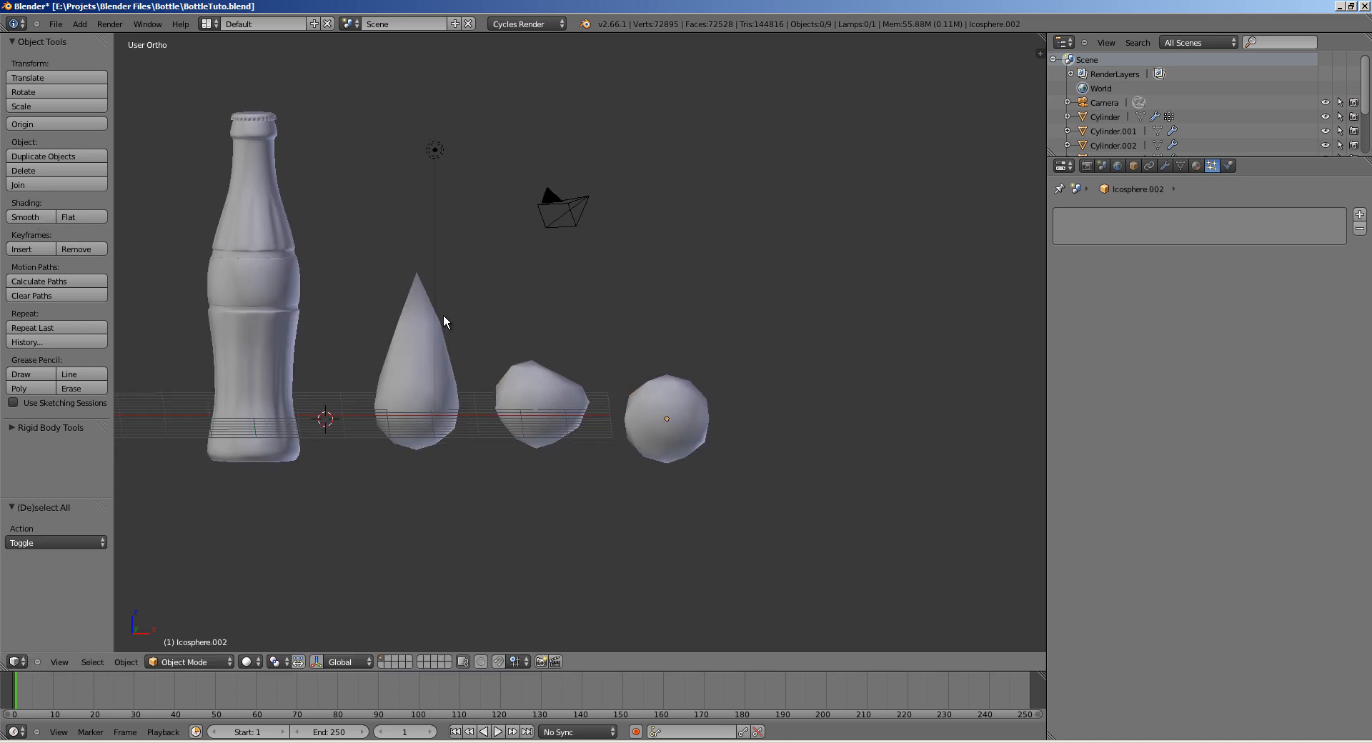
middle_click_drag(284, 243, 382, 304, "shift")
right_click(382, 283)
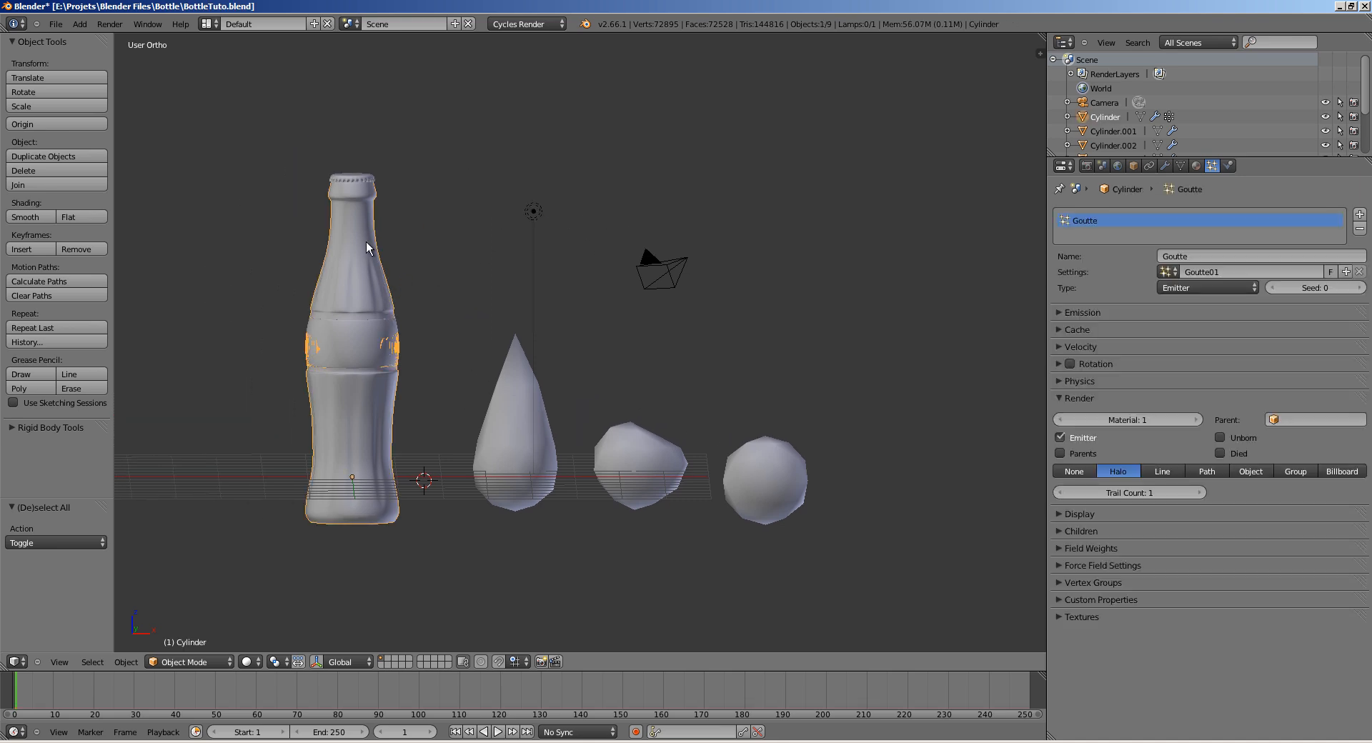
middle_click_drag(366, 242, 445, 260, "shift")
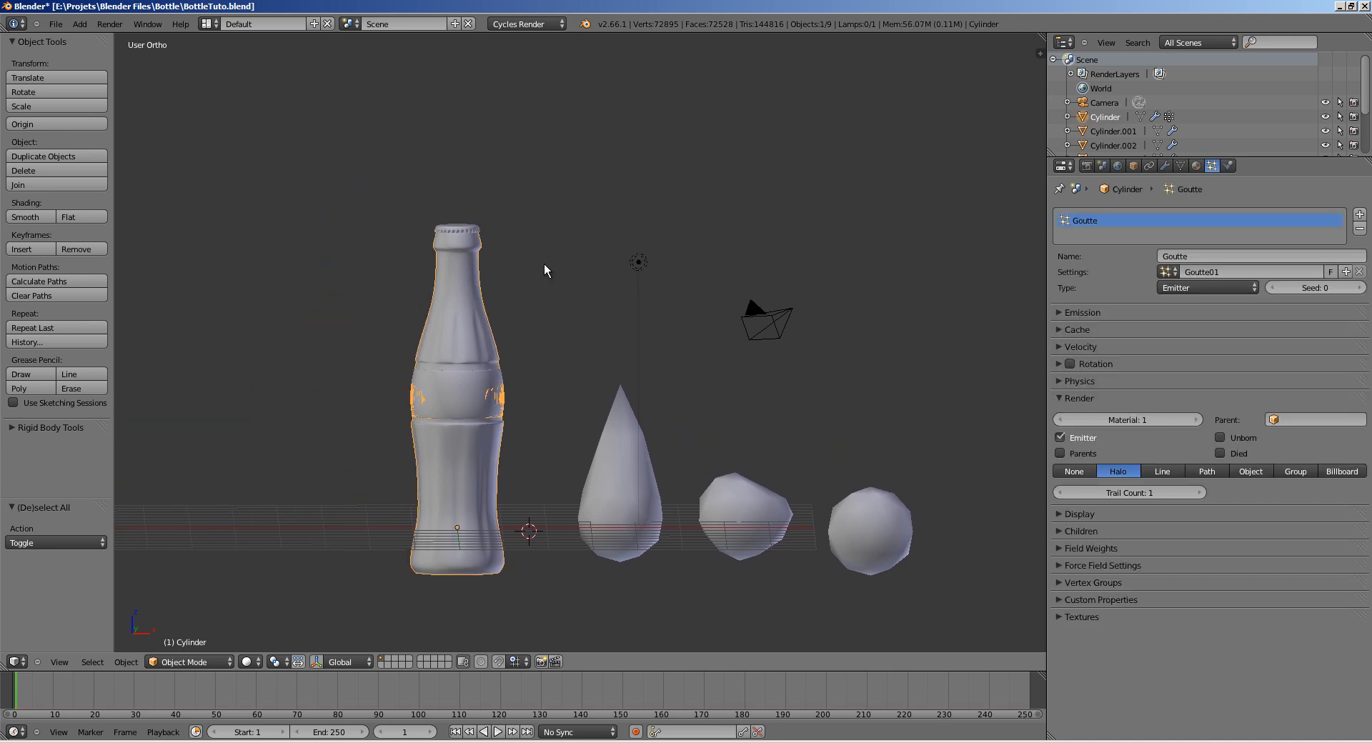
left_click(1078, 315)
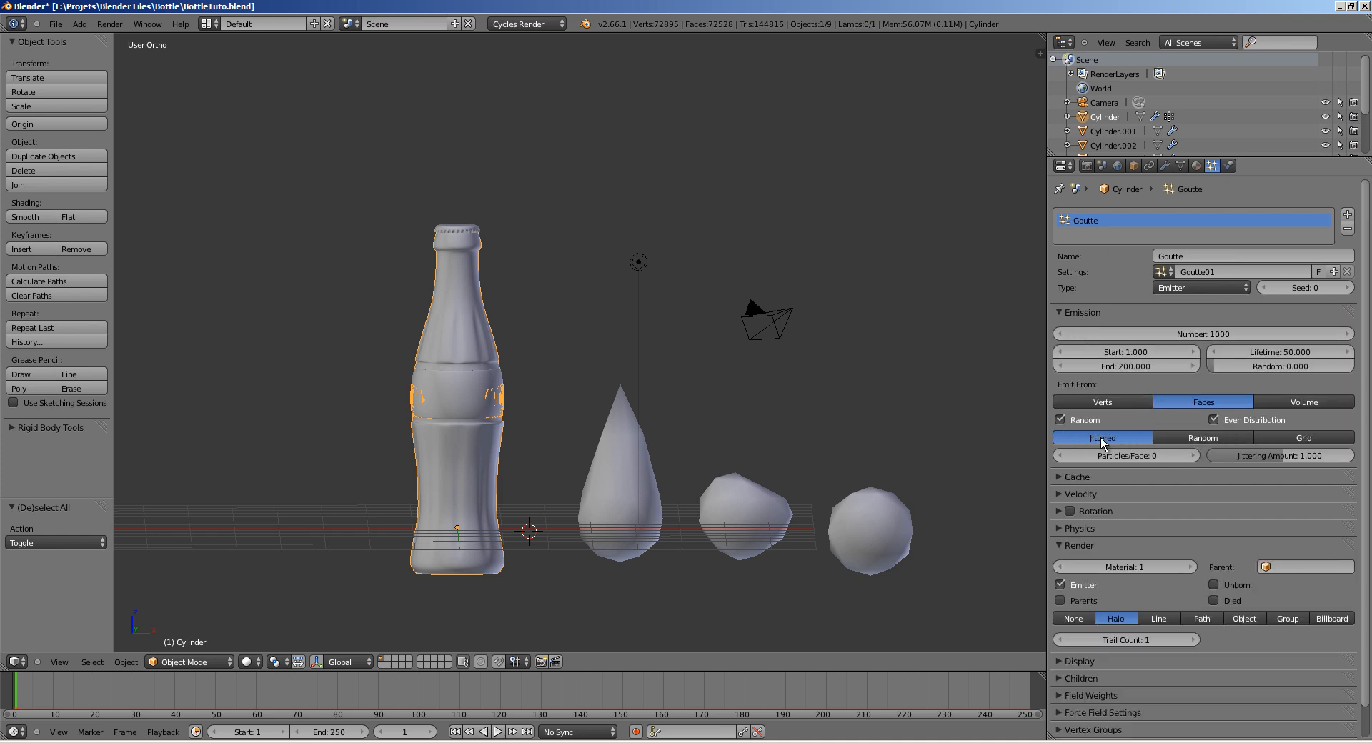
left_click(1174, 435)
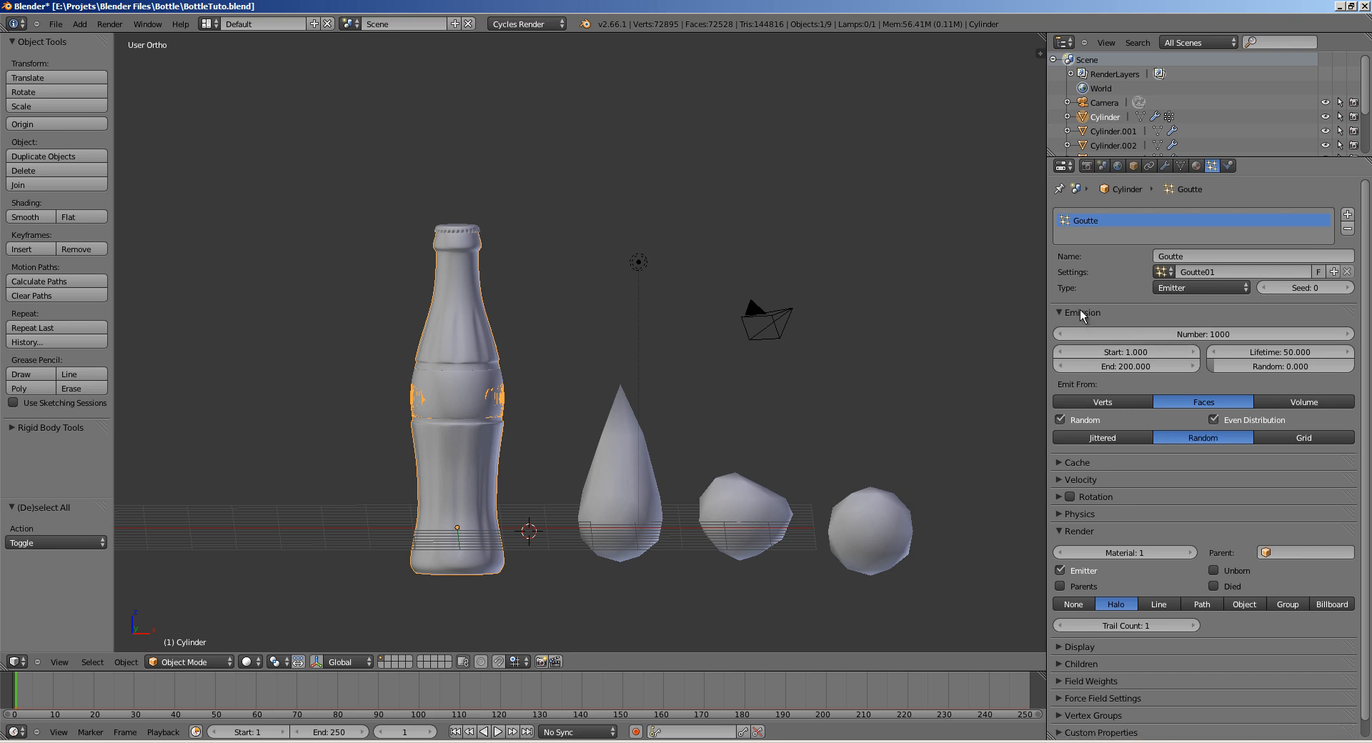
Step: Set the Goutte particles' lifetime to 250
left_click(1258, 352)
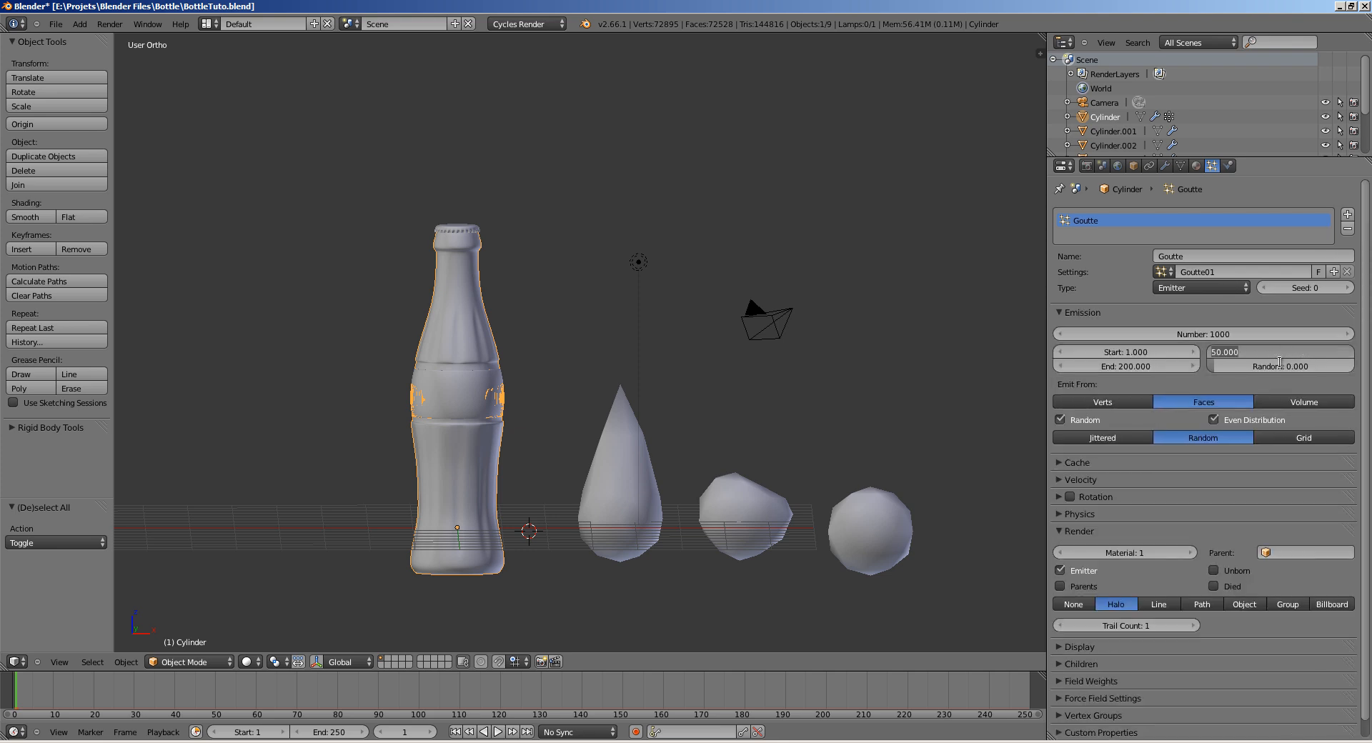
key("Return")
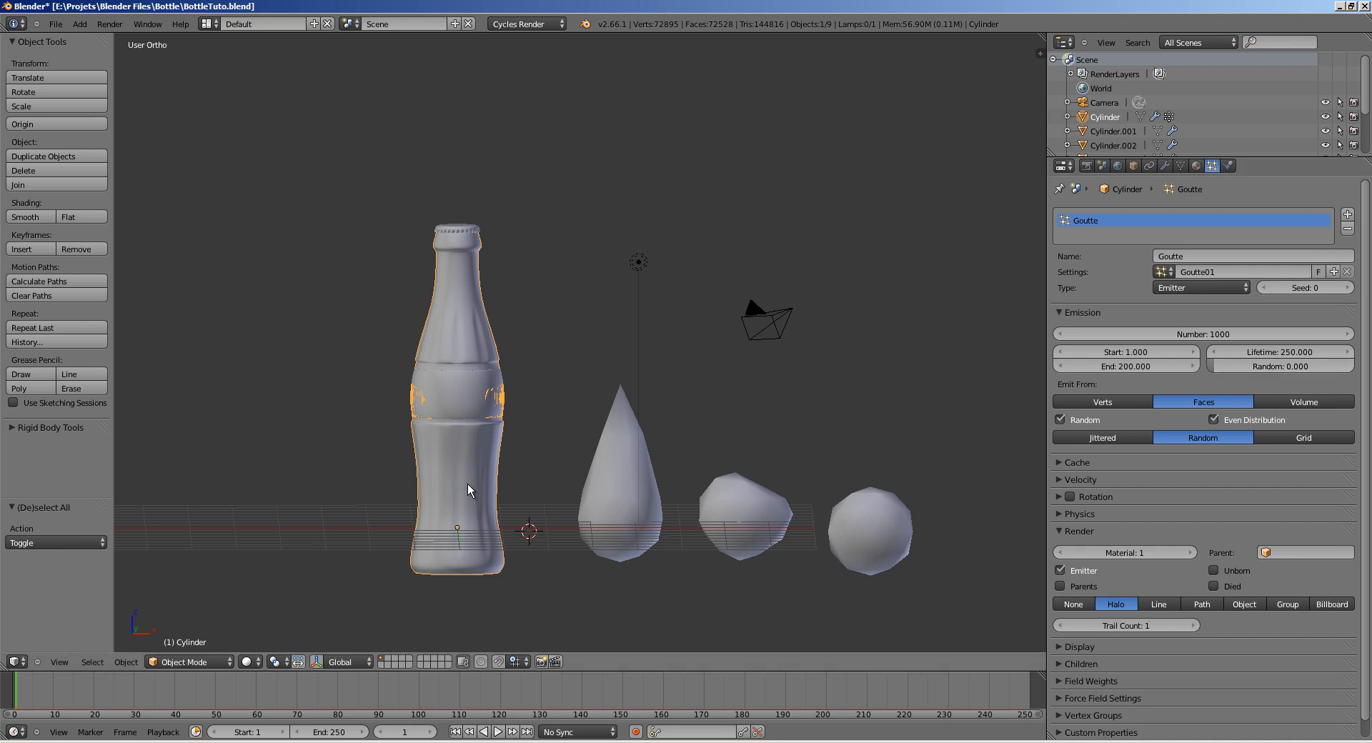
middle_click_drag(467, 483, 527, 448, "shift")
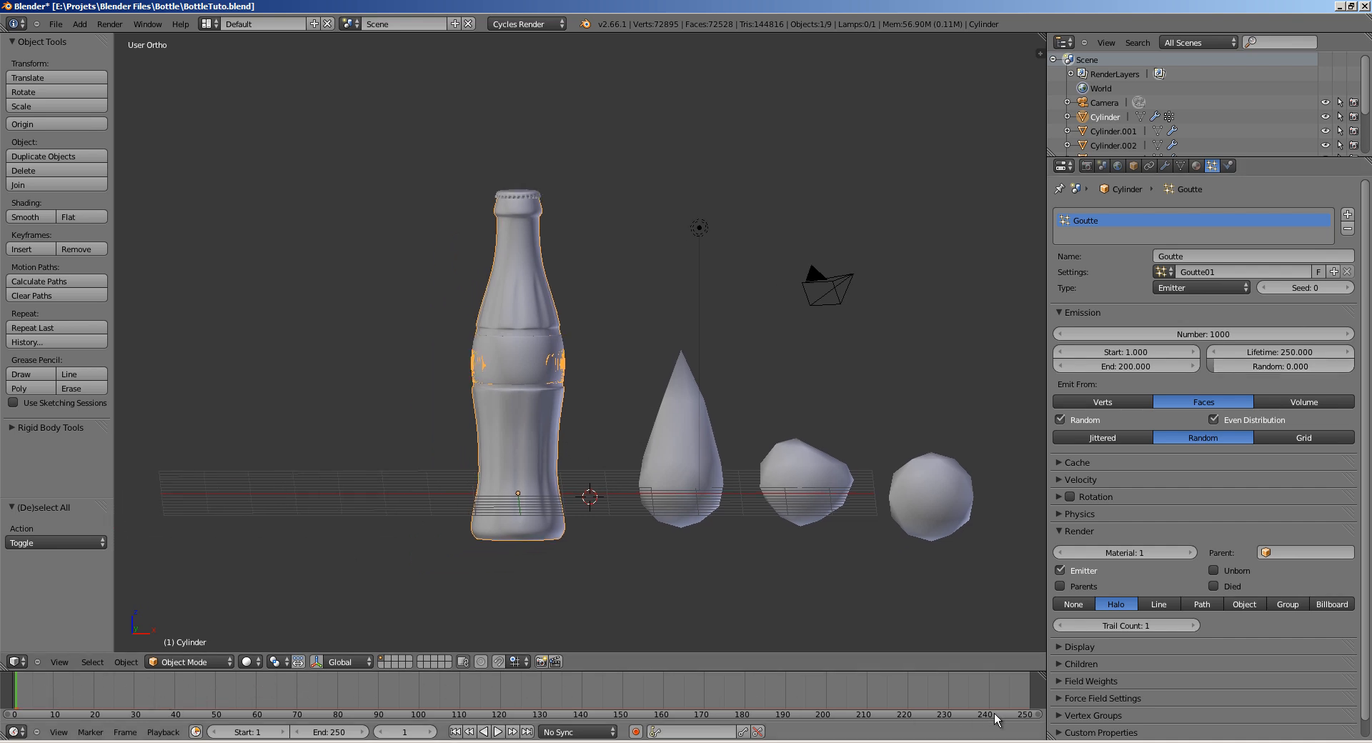
middle_click_drag(687, 471, 734, 478, "shift")
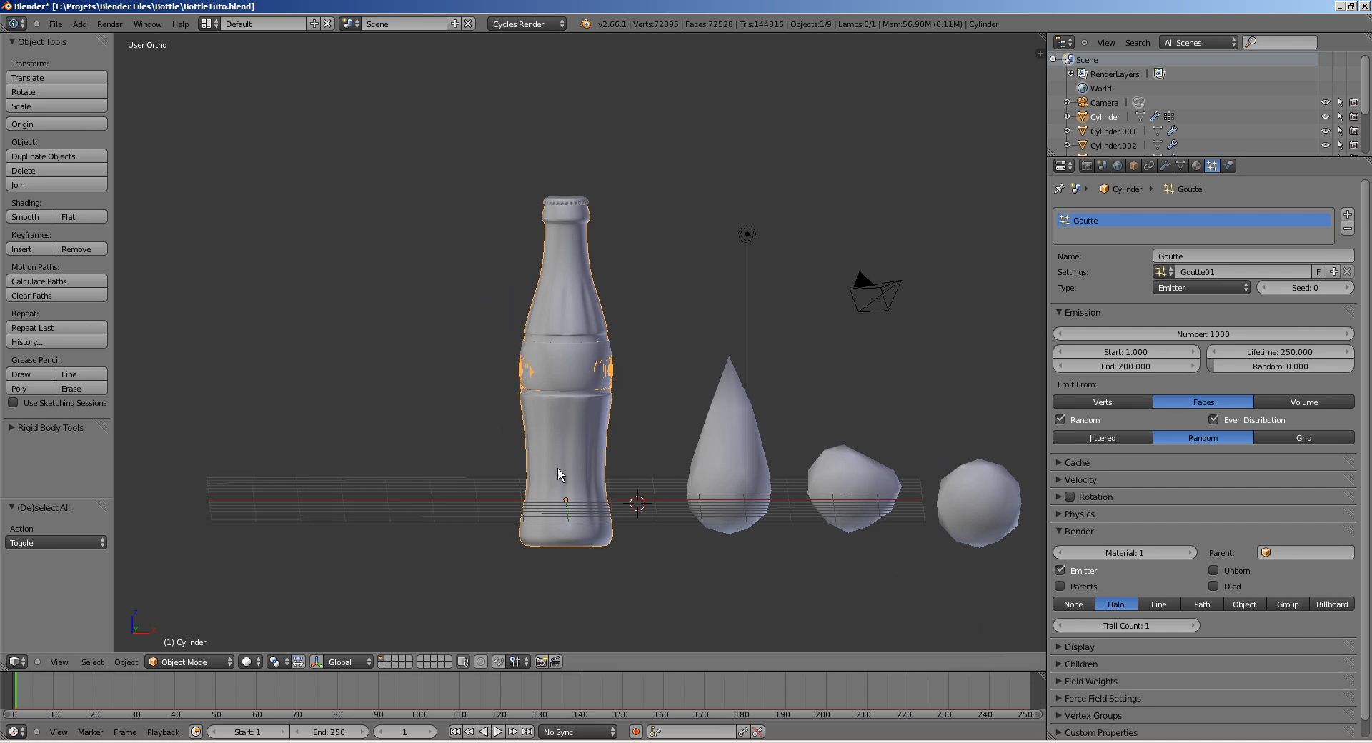
scroll(557, 468, "up", 2)
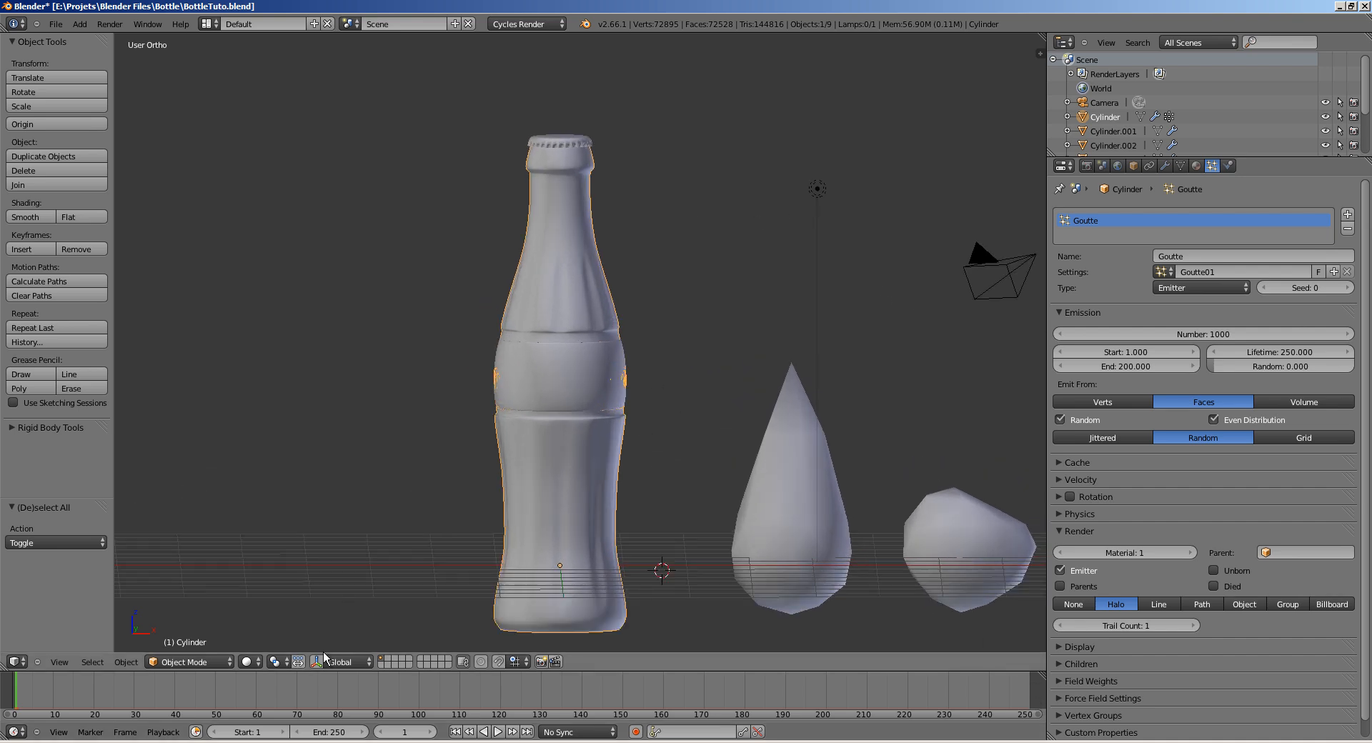
left_click(1089, 312)
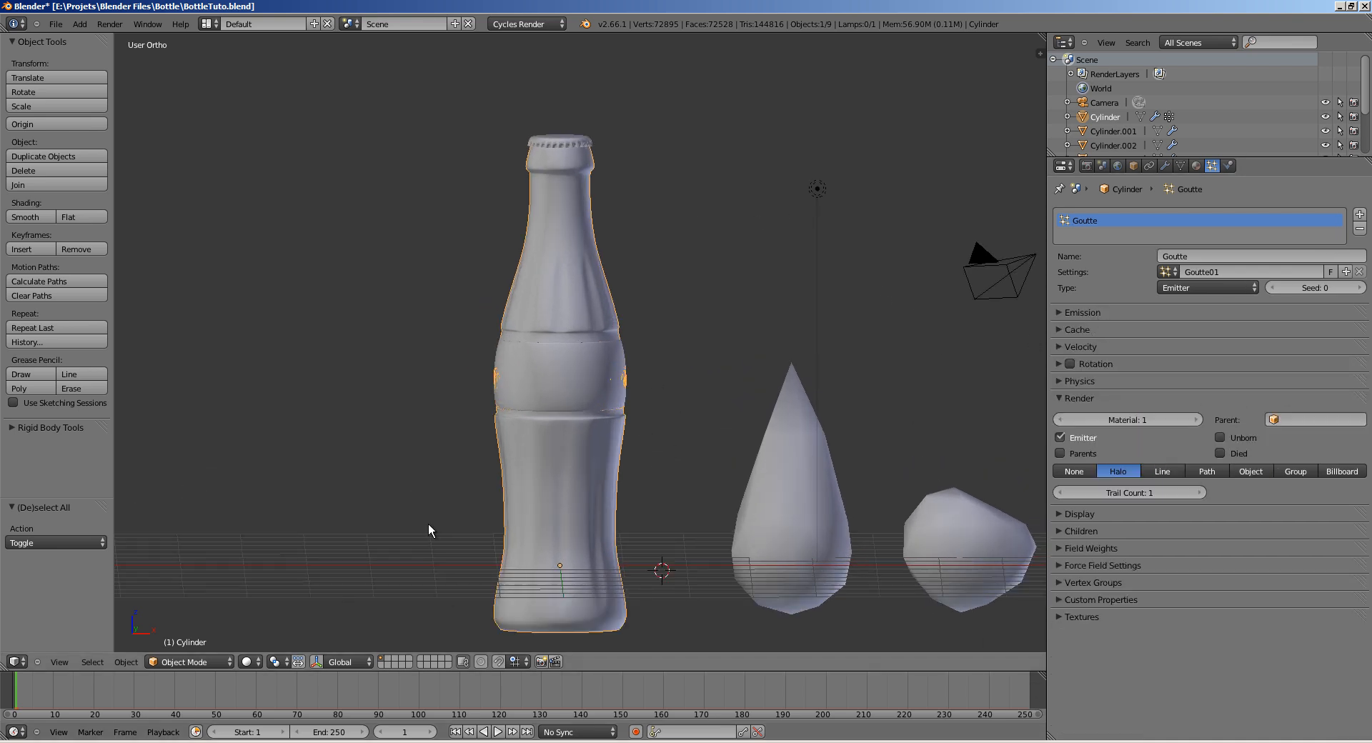
Step: Set the Goutte particles' normal emission velocity to 0
left_click(1081, 347)
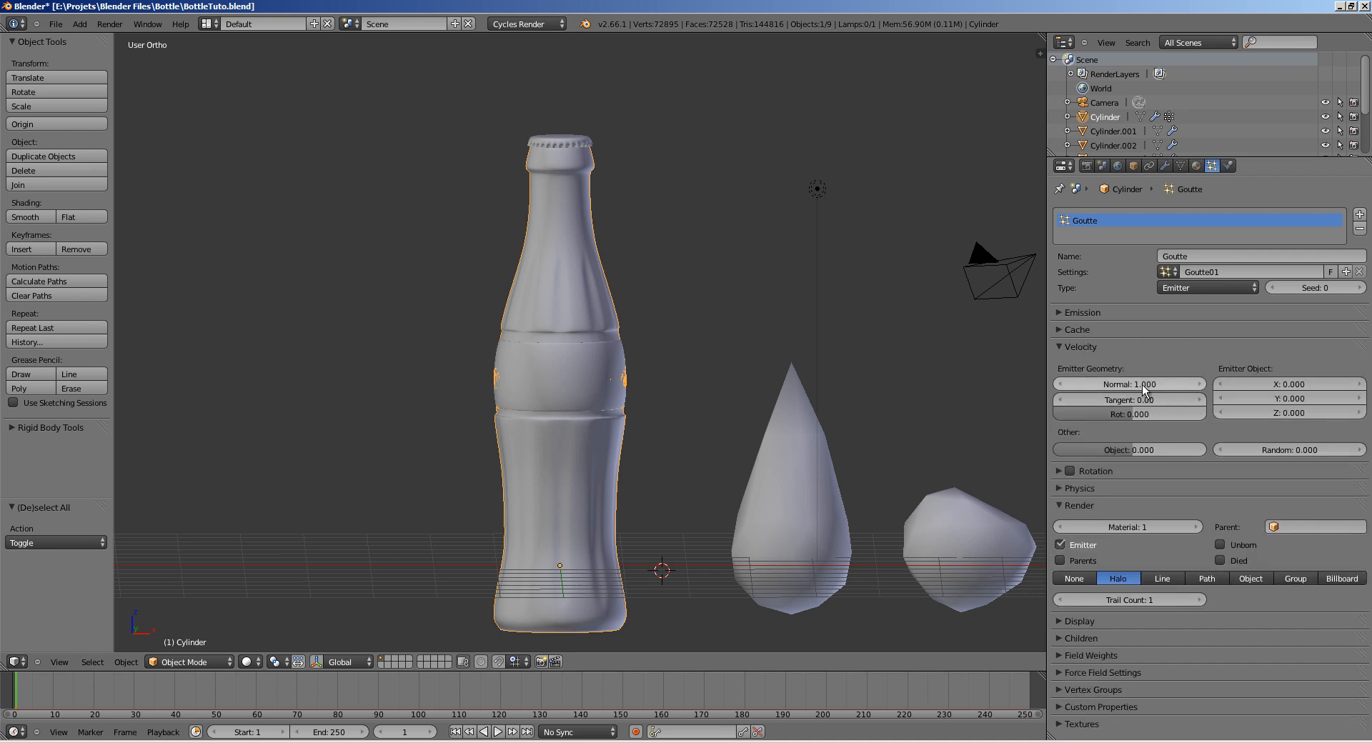
key("BackSpace")
left_click_drag(1074, 395, 1139, 383)
left_click_drag(1024, 379, 1013, 379)
key("Escape")
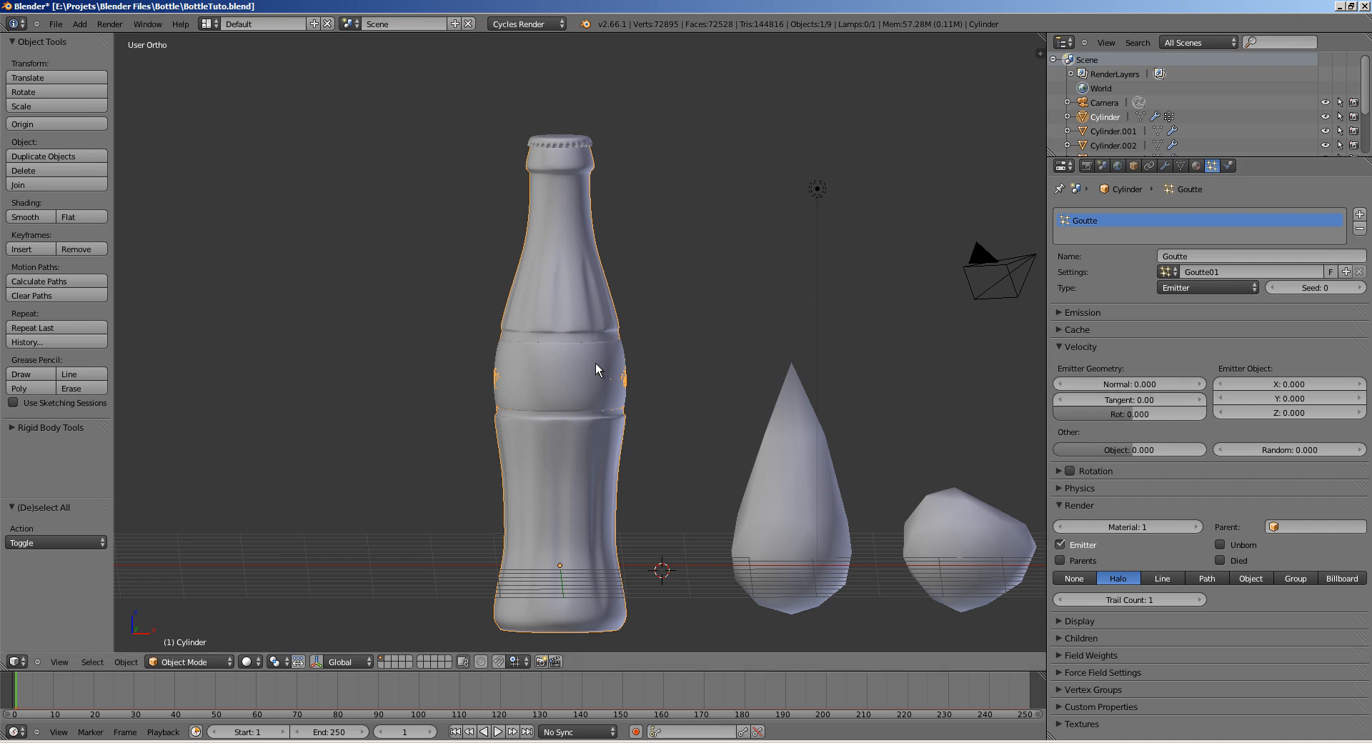
left_click(1079, 346)
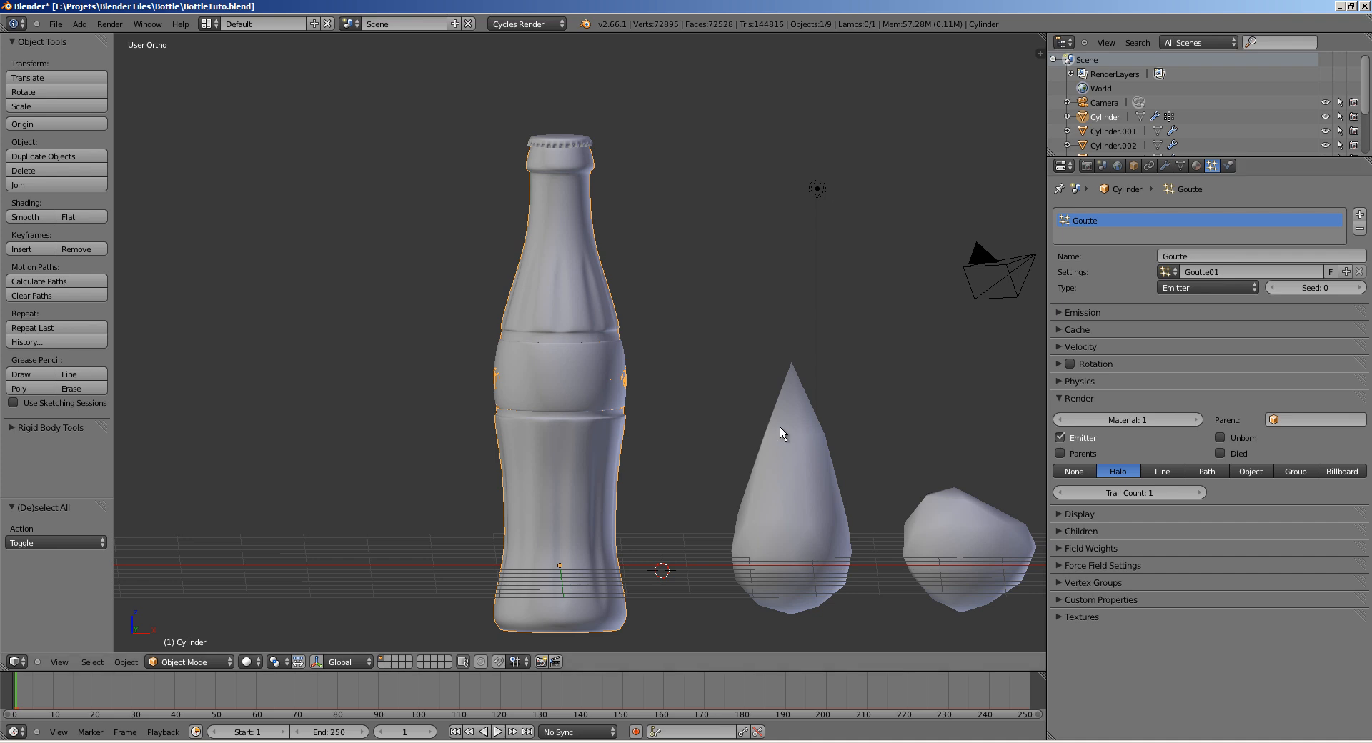
Step: Preview the particle animation and set the particle system's gravity field weight to 0
key("alt+a")
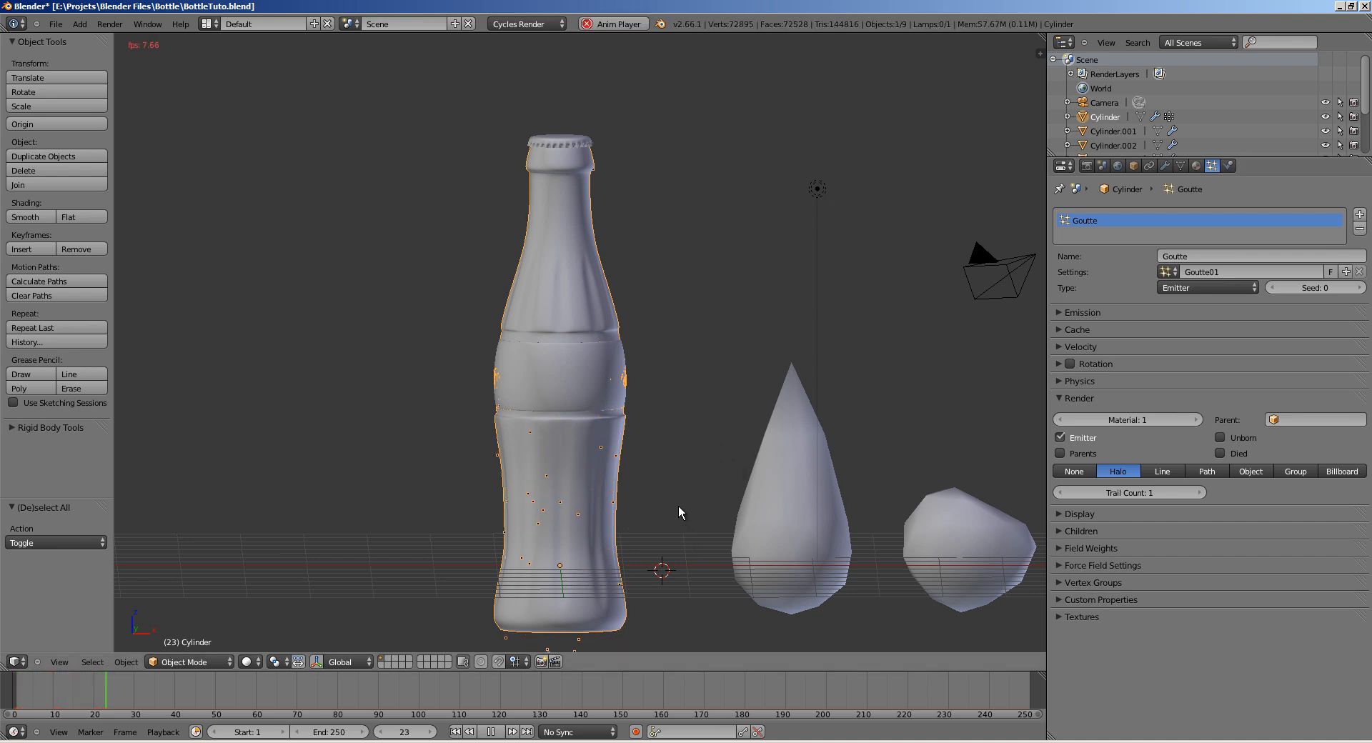
key("alt+a")
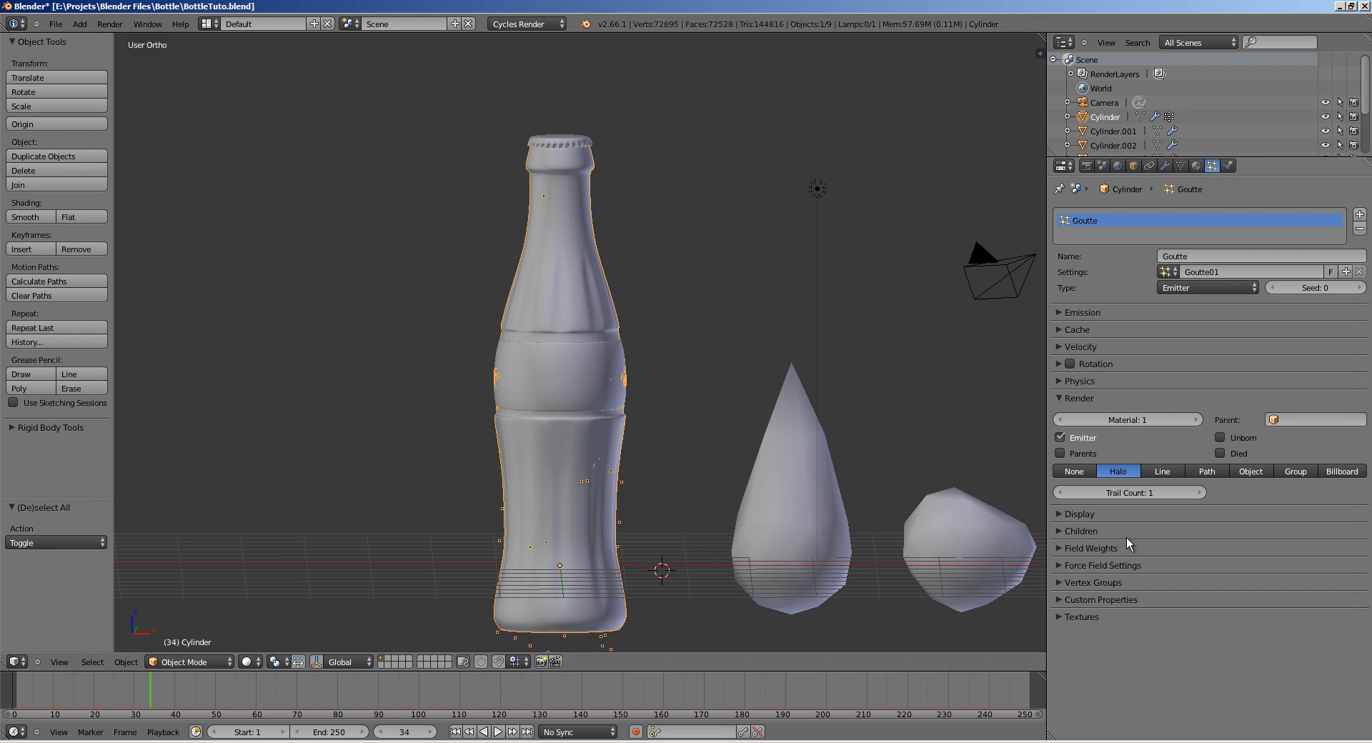
left_click(1091, 548)
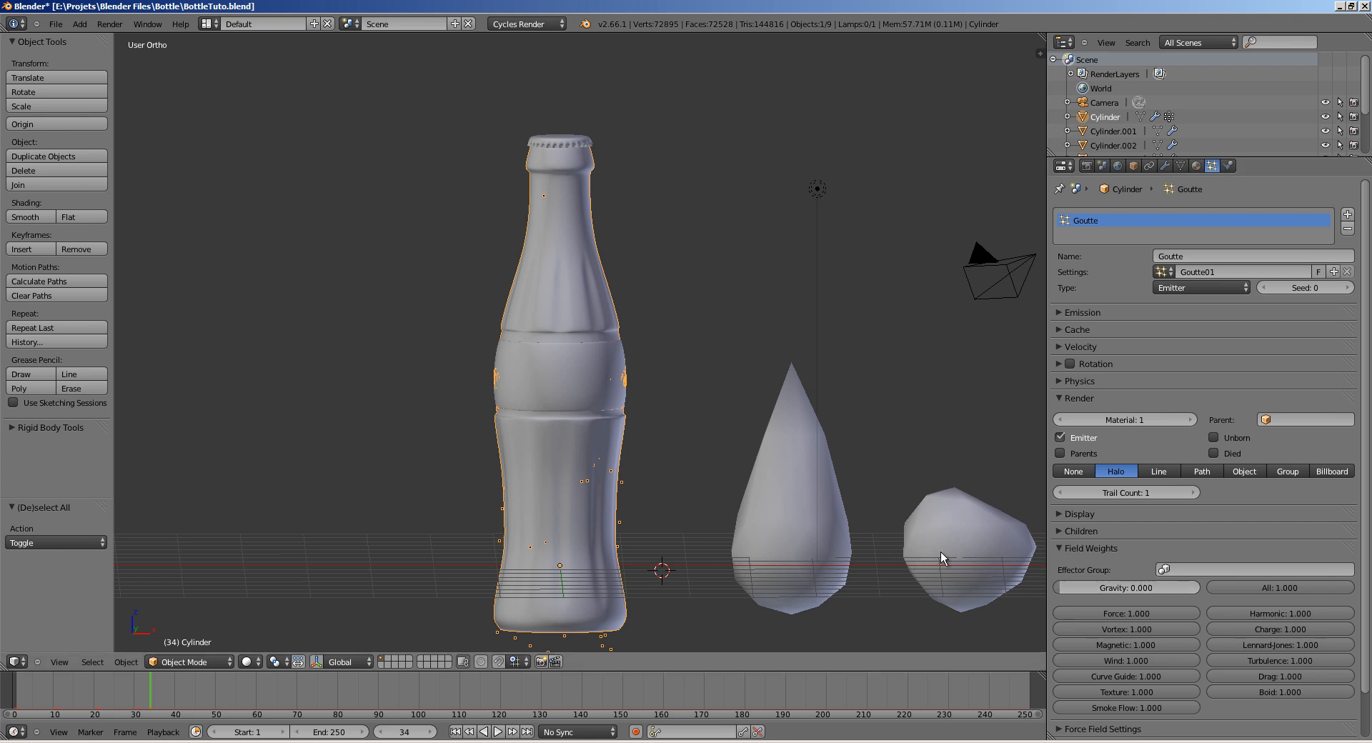
left_click(1082, 548)
Step: Replay the animation from frame 1 in wireframe shading, examine the particles on the bottle up close, and return to solid shading
key("z")
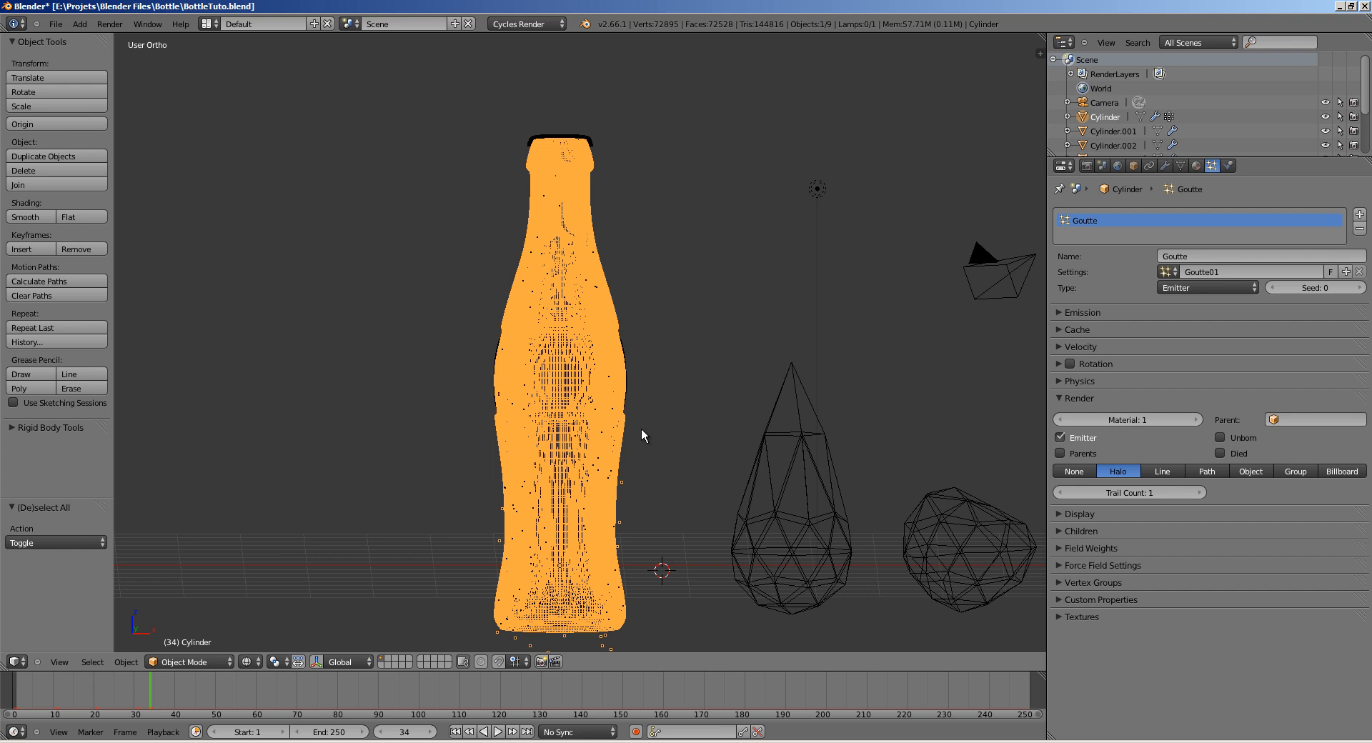
key("shift+Left")
key("z")
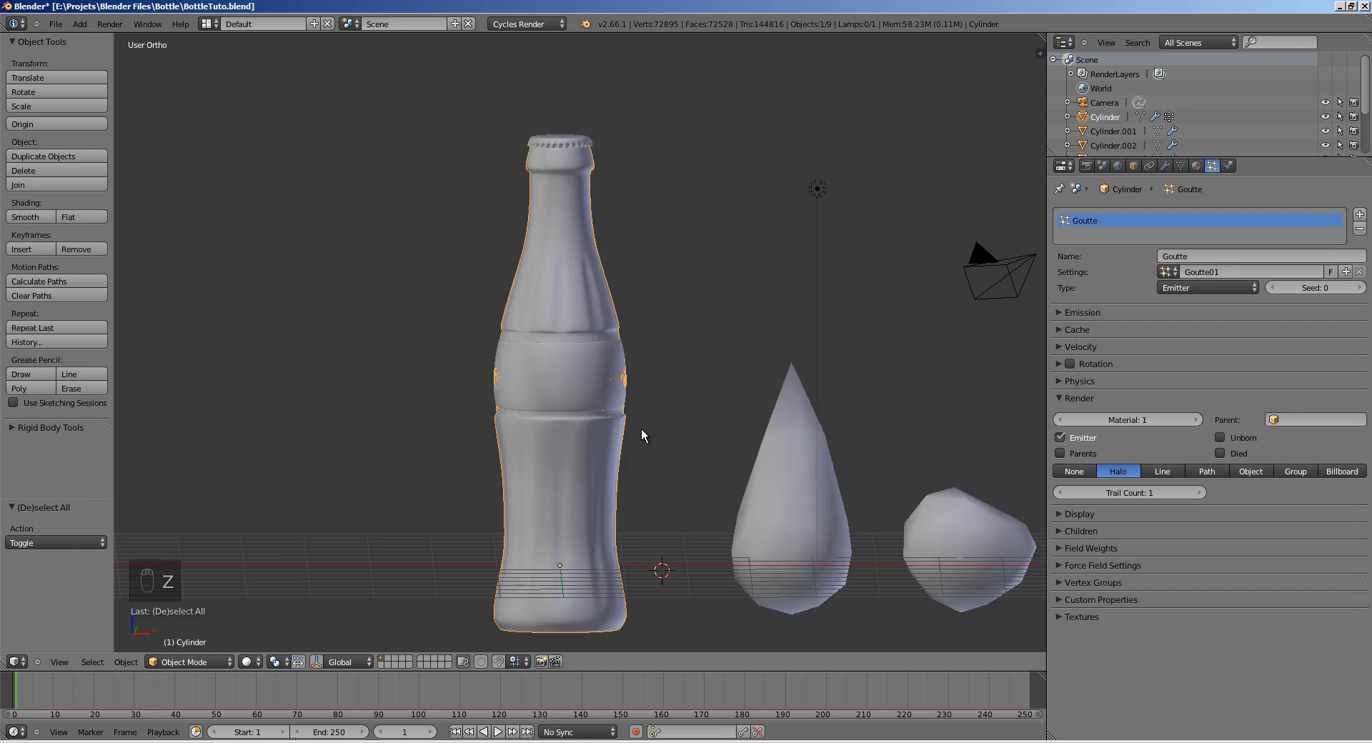
key("alt+a")
key("z")
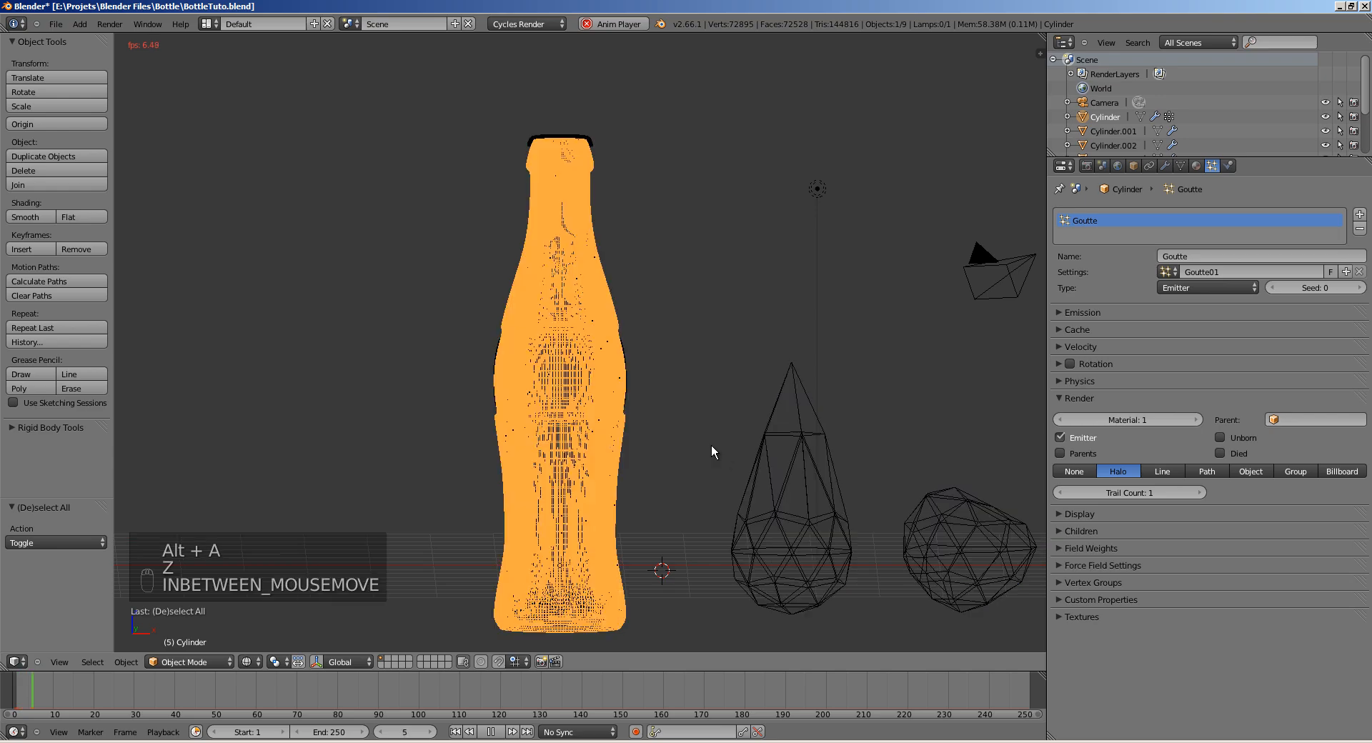
middle_click_drag(734, 264, 744, 353, "ctrl")
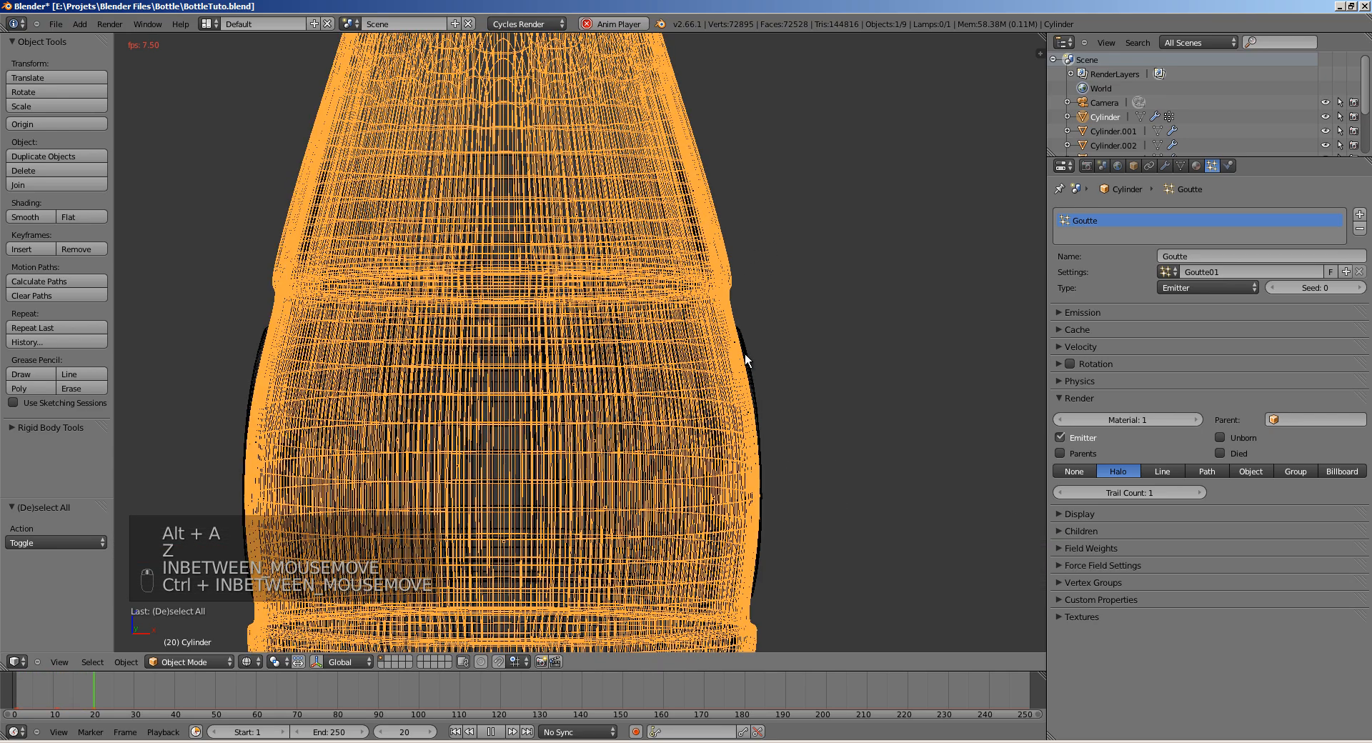
middle_click_drag(524, 469, 599, 352, "ctrl")
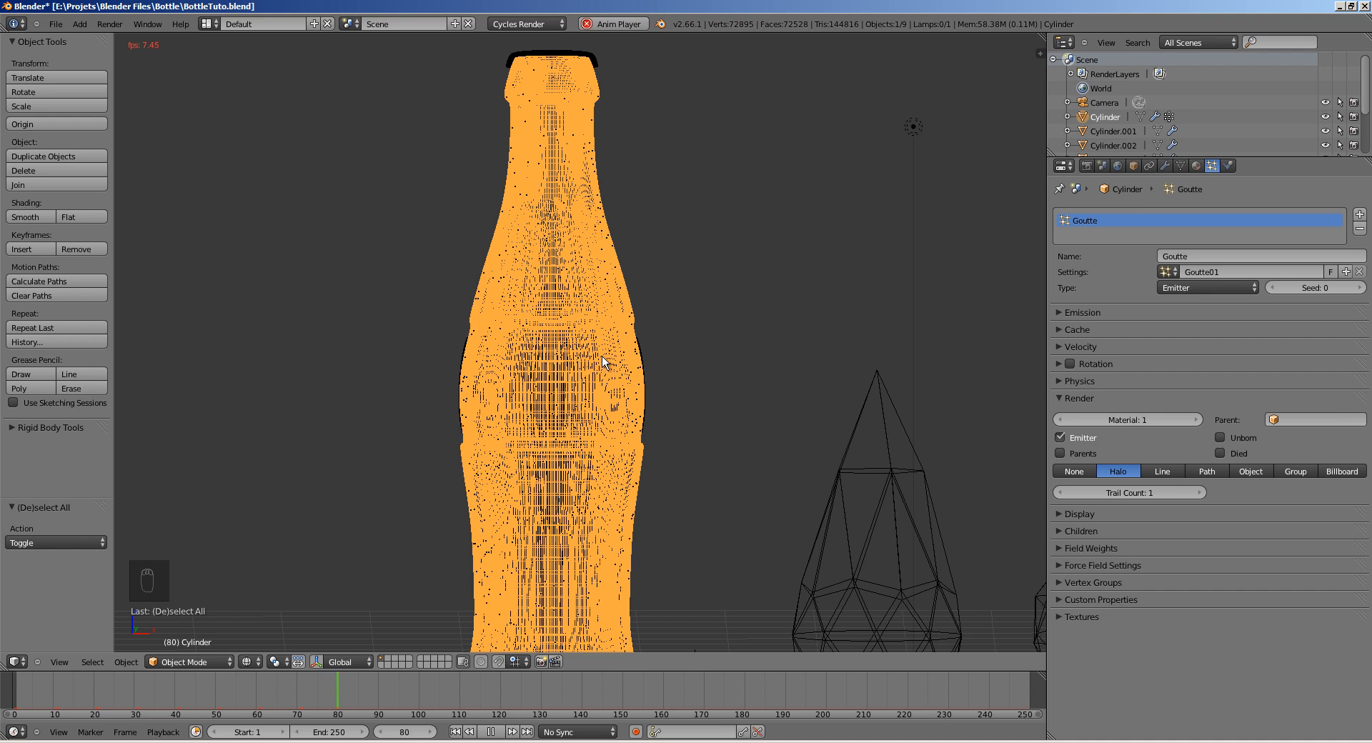
key("z")
key("alt+a")
scroll(580, 320, "down", 5)
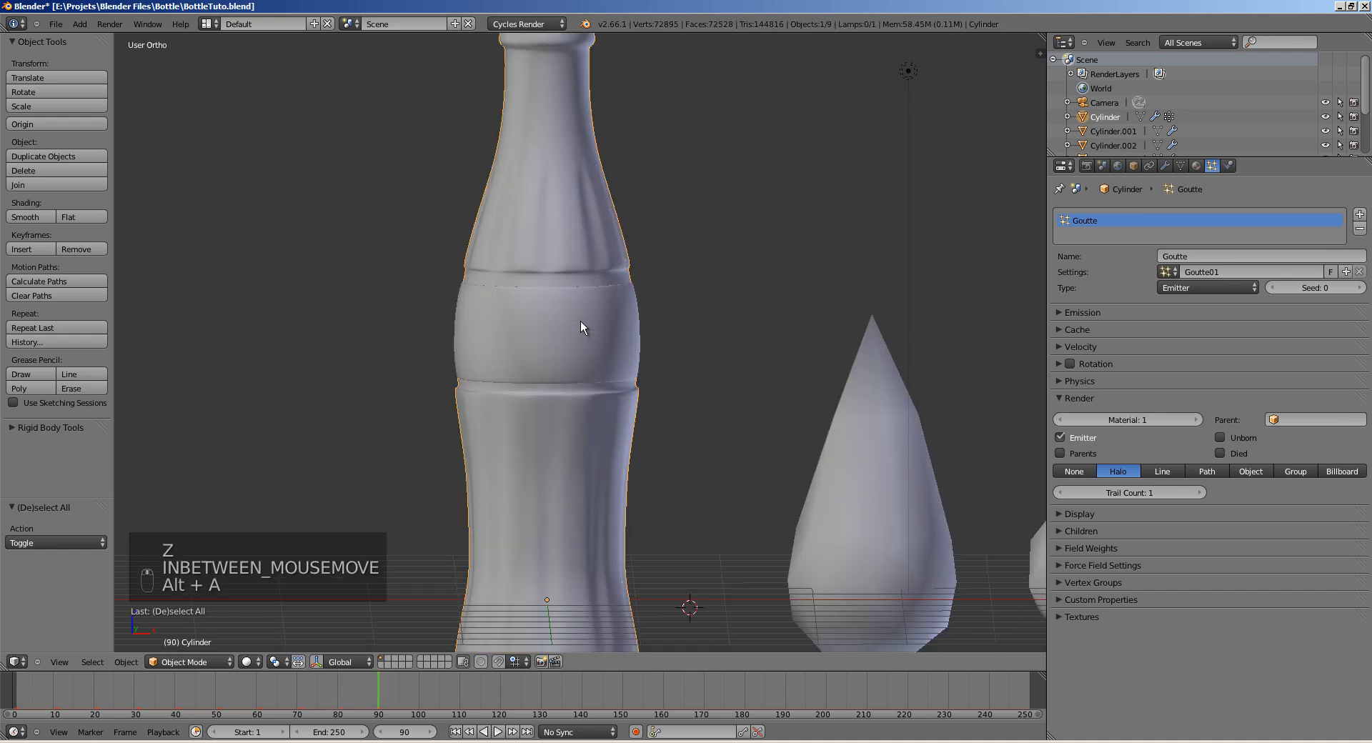
Step: Render the bottle's Goutte particles as objects, using the teardrop-shaped Icosphere as the dupli object
right_click(722, 366)
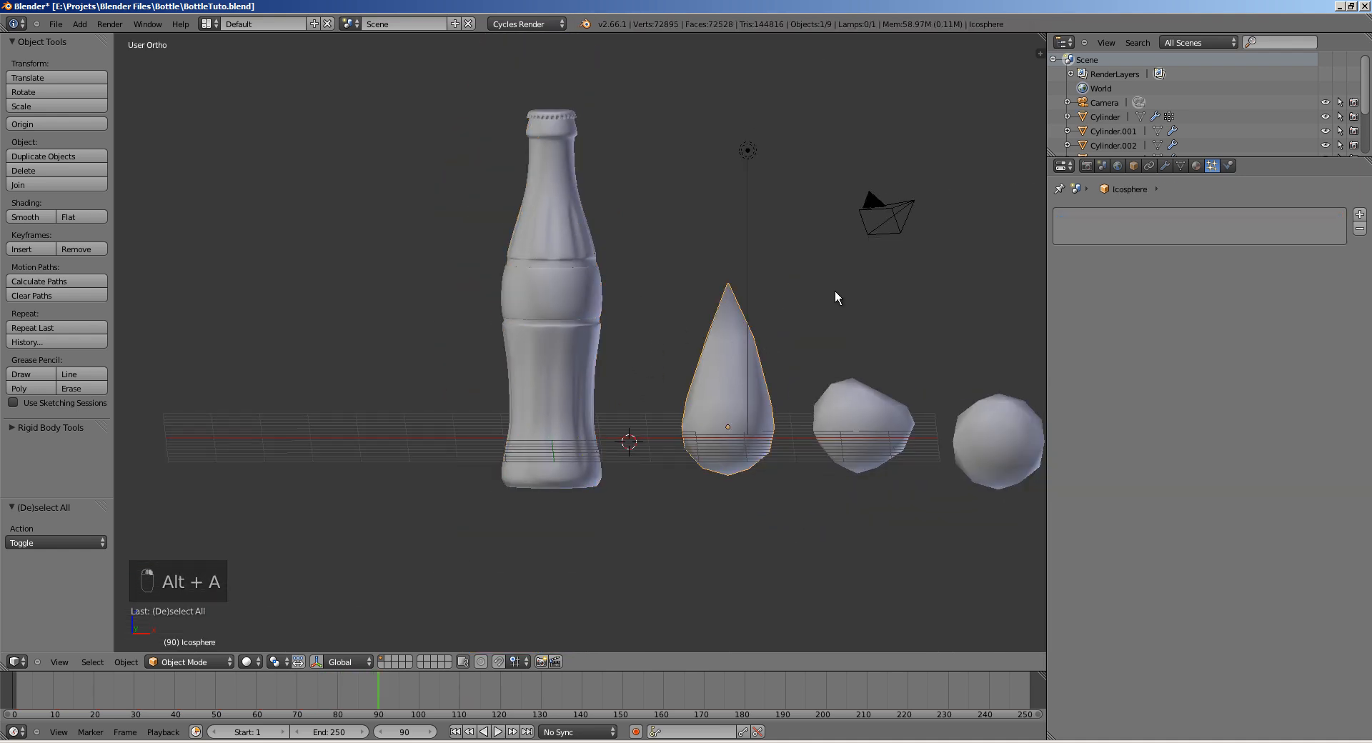
right_click(573, 235)
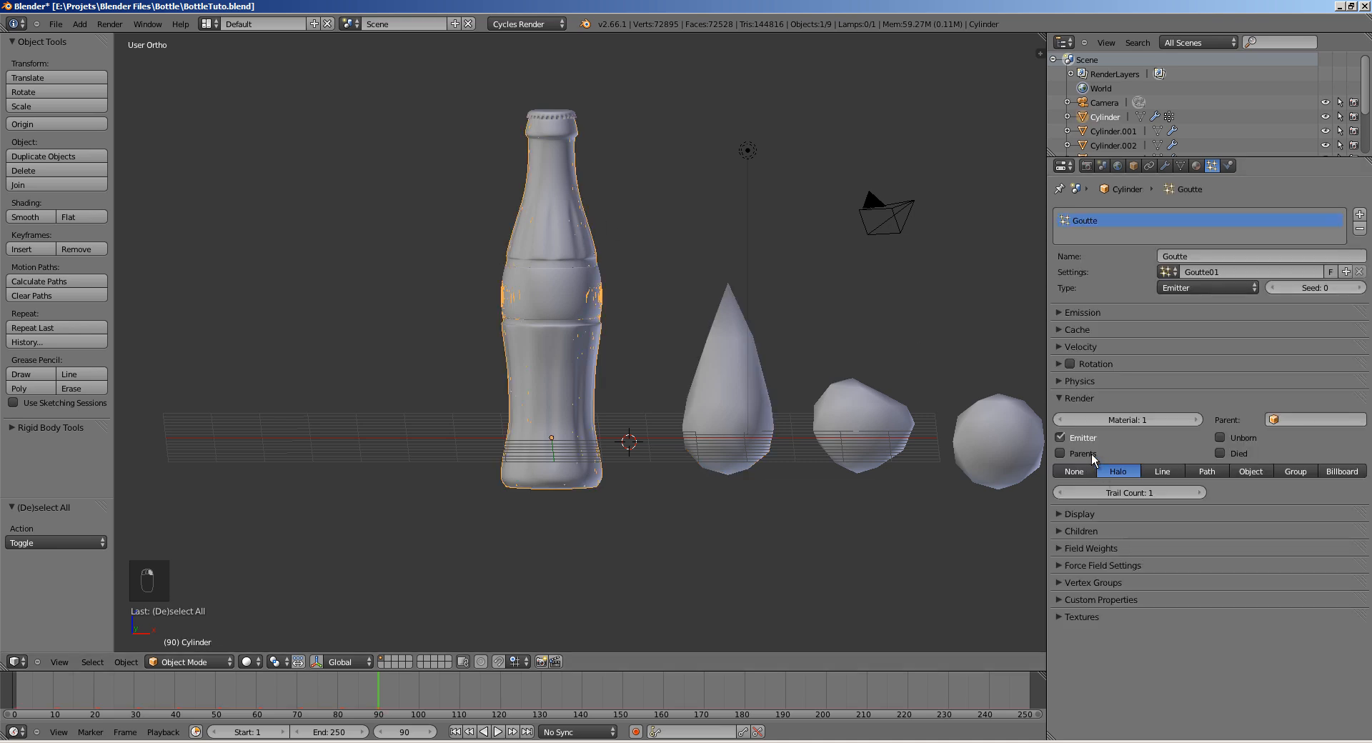
left_click(1249, 471)
left_click(1232, 488)
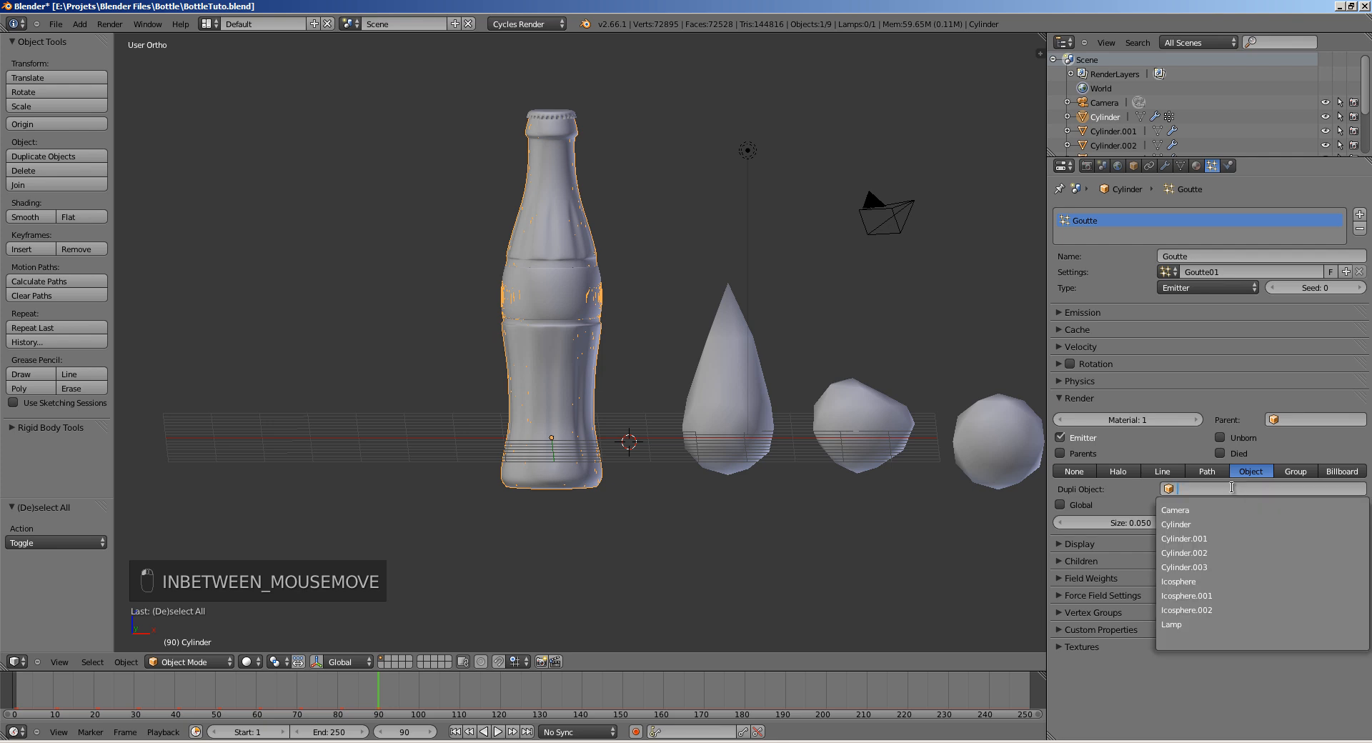
type("ico")
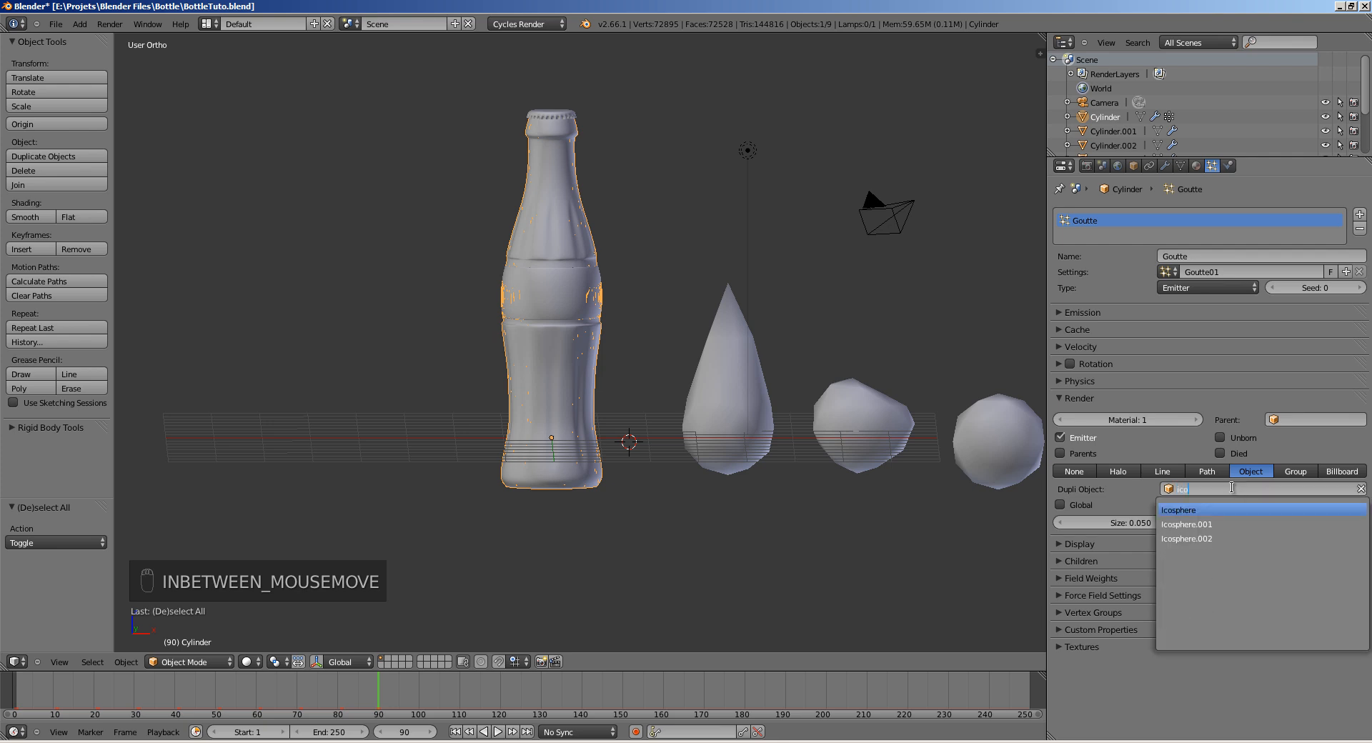
key("Return")
middle_click_drag(579, 434, 743, 397)
Step: Set the Goutte particles' physics size to 0.026 and their random size to 0.665
left_click(1087, 398)
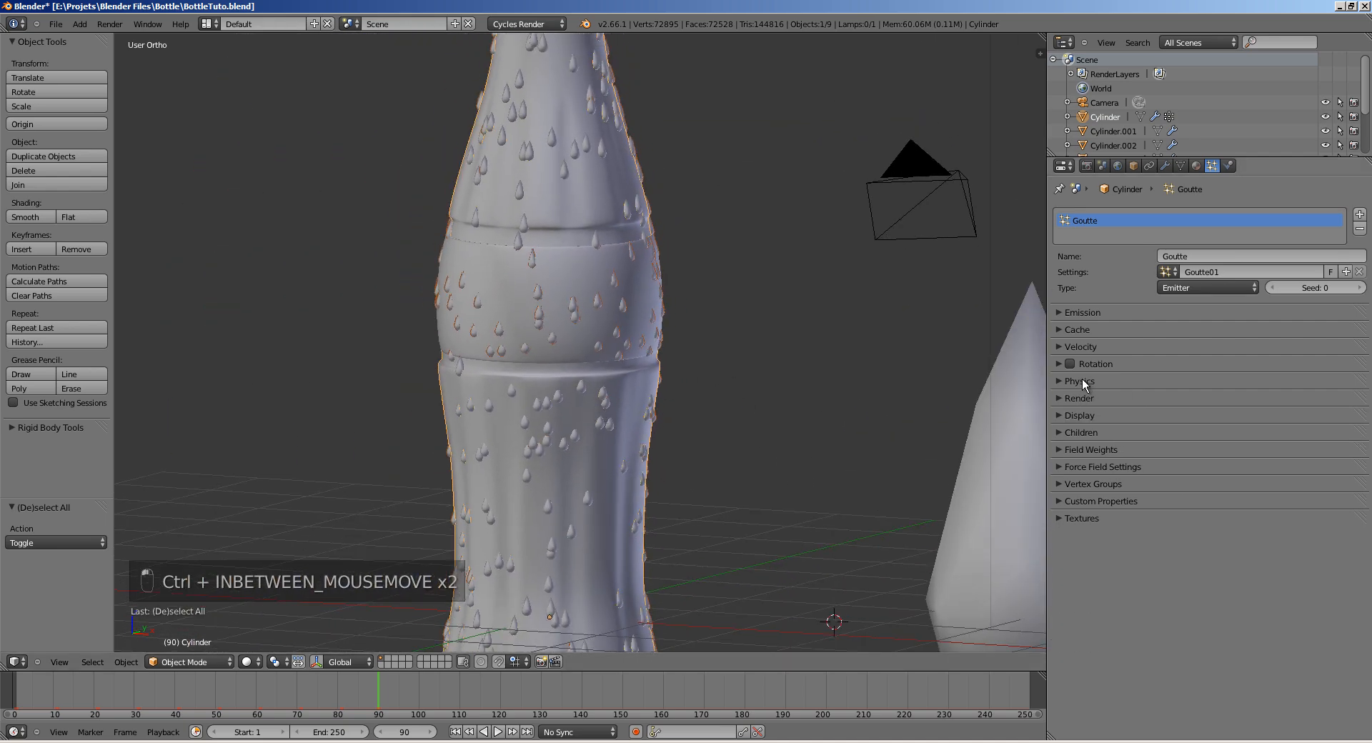
left_click(1080, 381)
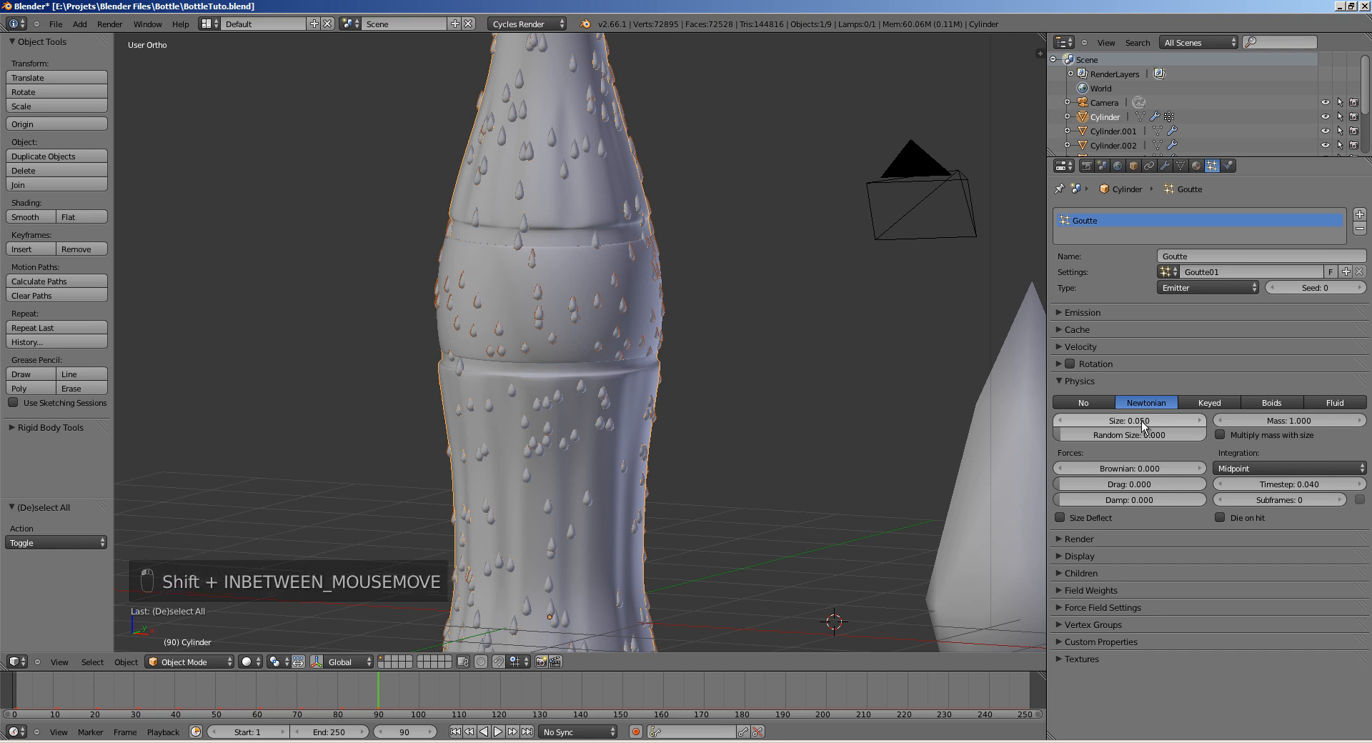
left_click_drag(1142, 422, 1122, 420, "shift")
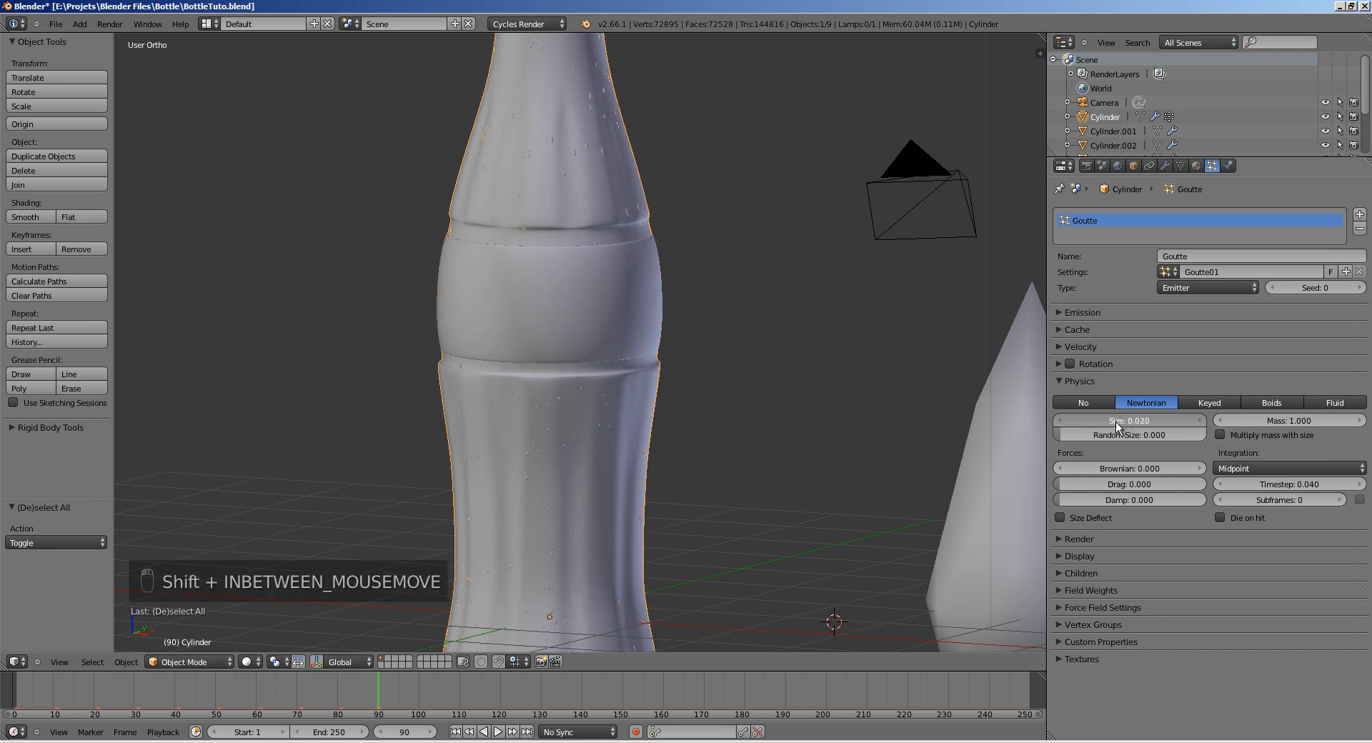
left_click_drag(1117, 421, 1173, 430, "shift")
middle_click_drag(574, 329, 620, 507, "shift")
middle_click_drag(620, 507, 649, 326, "ctrl")
mouse_move(1123, 421)
left_mouse_down("shift")
mouse_move(1168, 431)
mouse_move(1142, 432)
left_mouse_up("shift")
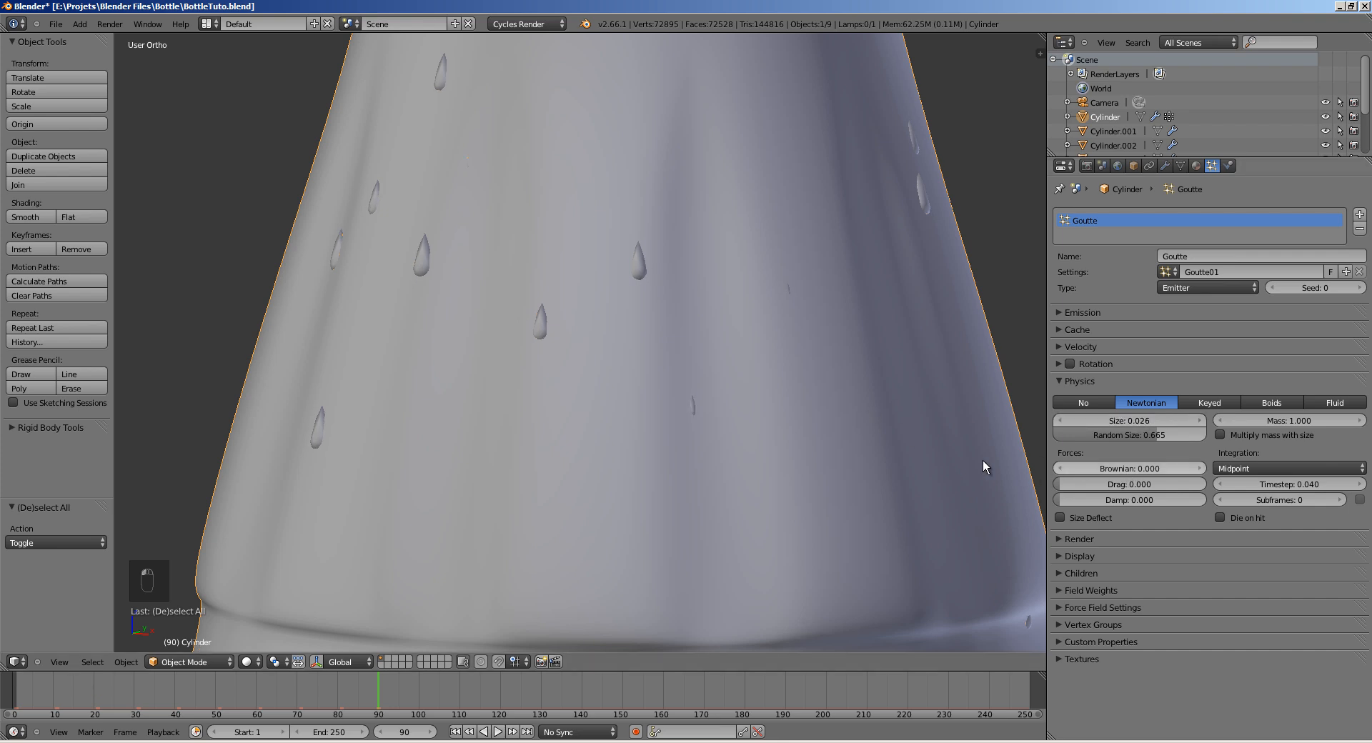
key("ctrl+s")
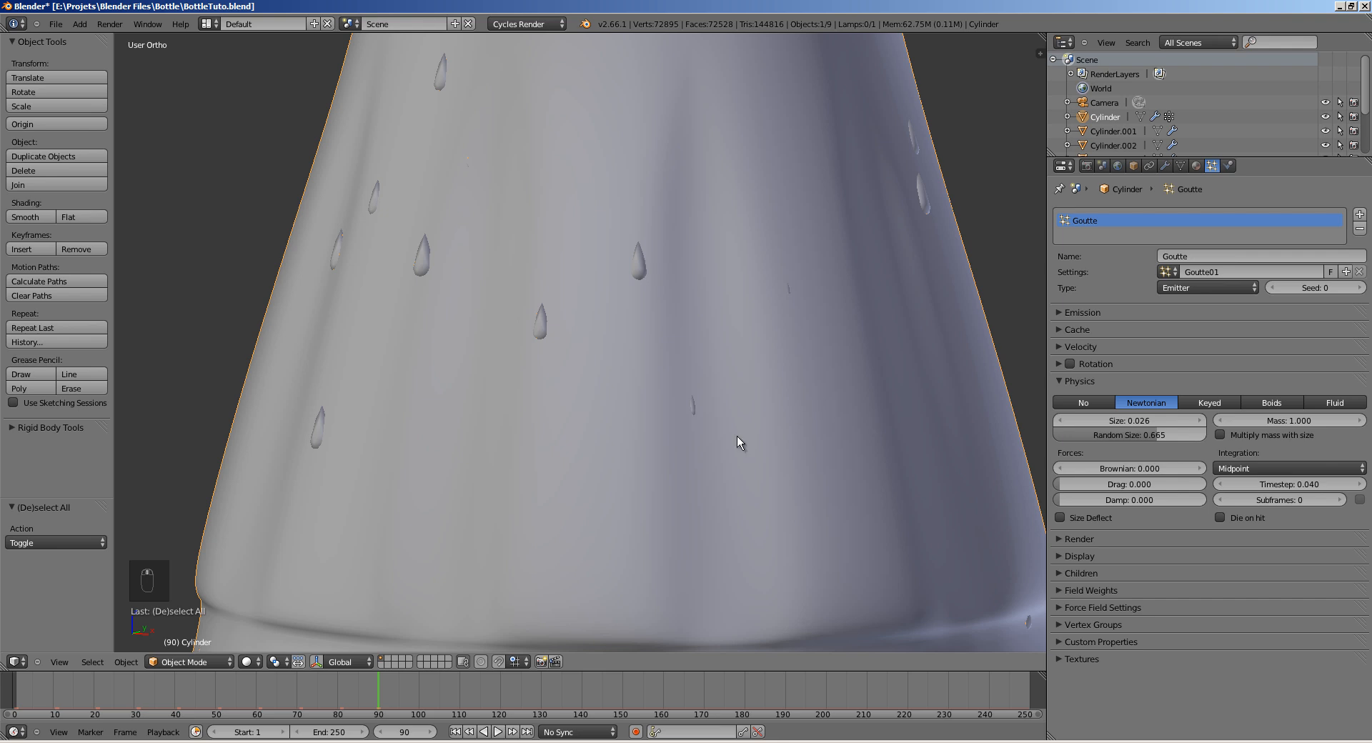
Step: Inspect the drops around the label band and try a larger particle size of 0.076
scroll(679, 465, "down", 7)
scroll(589, 495, "down", 3)
middle_click_drag(619, 486, 616, 422, "shift")
middle_click_drag(616, 421, 473, 397)
middle_click_drag(473, 397, 607, 414, "shift")
scroll(609, 420, "up", 6)
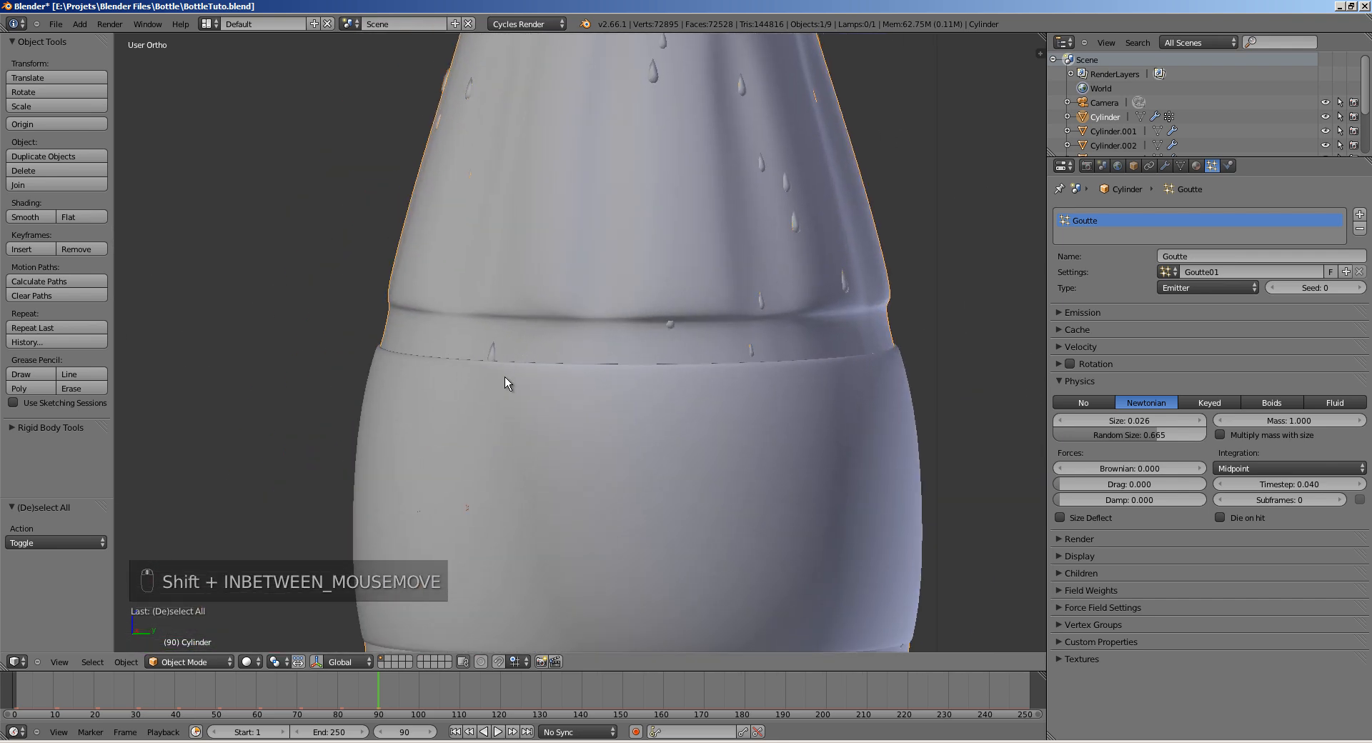
middle_click_drag(473, 485, 791, 448, "shift")
mouse_move(1139, 420)
left_mouse_down()
mouse_move(1151, 419)
mouse_move(1133, 419)
left_mouse_up()
middle_click_drag(534, 469, 629, 386, "ctrl")
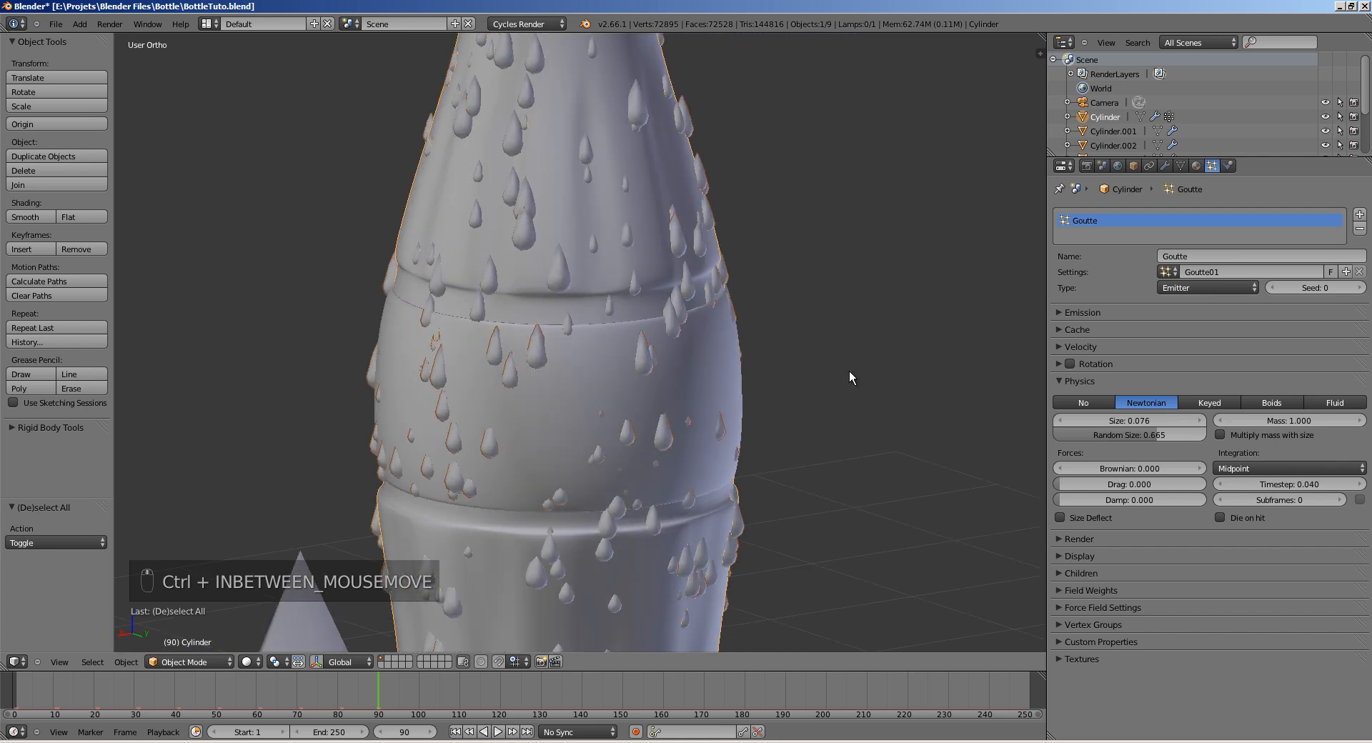
Step: Set the Goutte particles' size to 0.025
left_click(1136, 420)
type("025")
key("Return")
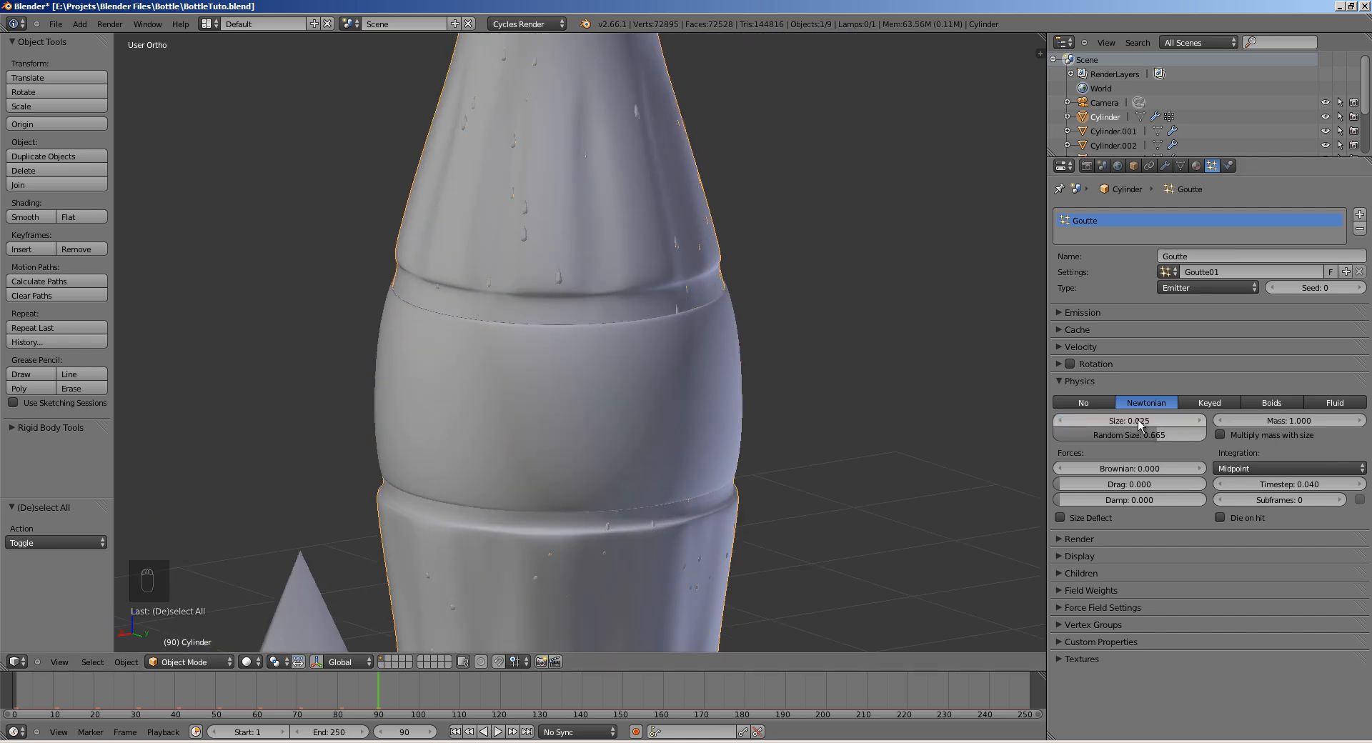
Step: Delete the bottle's existing Goutte vertex group
middle_click_drag(530, 384, 678, 379, "shift")
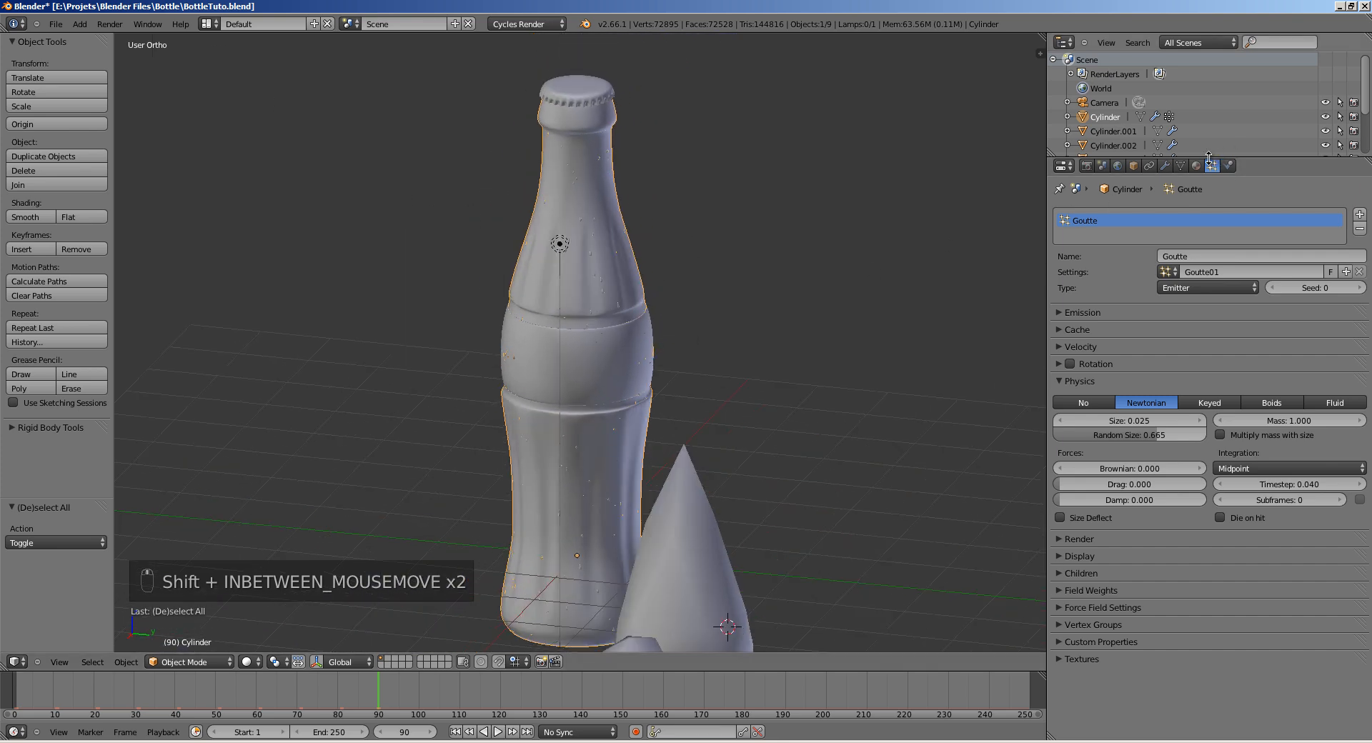
left_click(1181, 165)
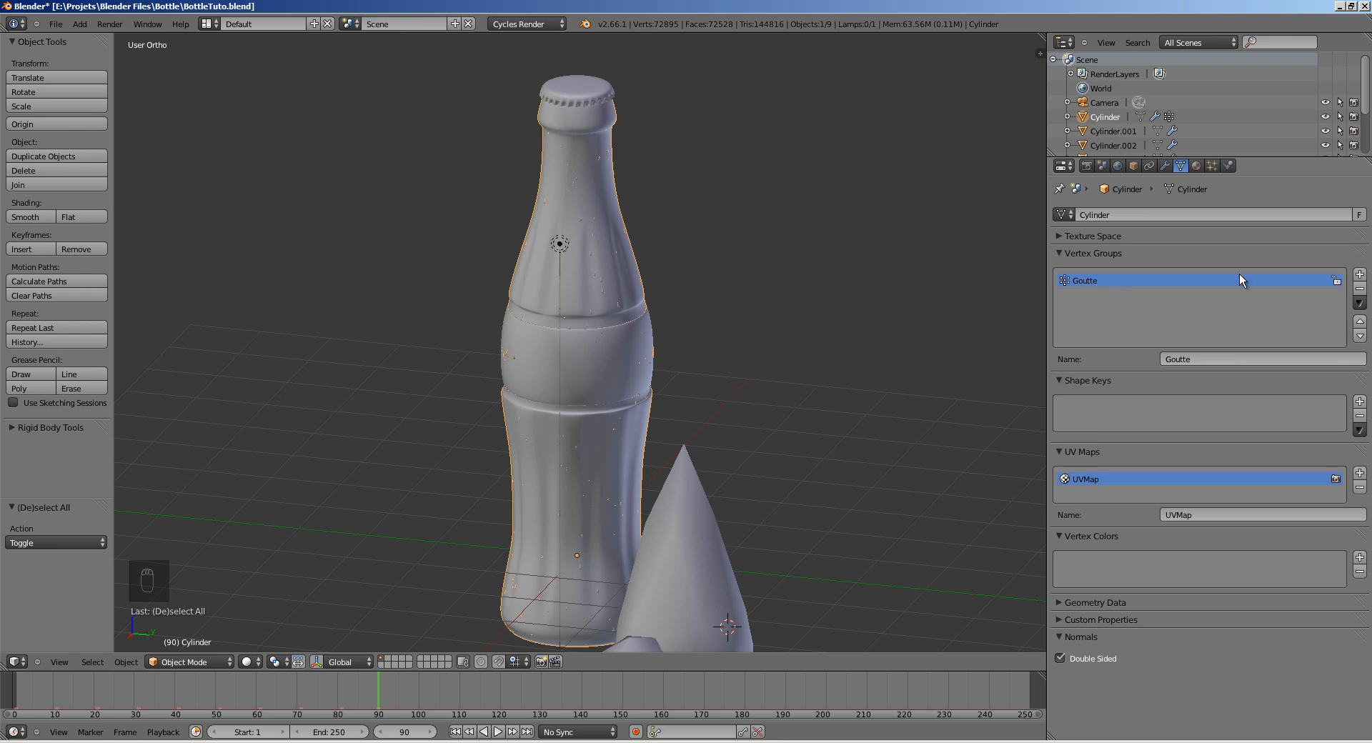
left_click(1358, 289)
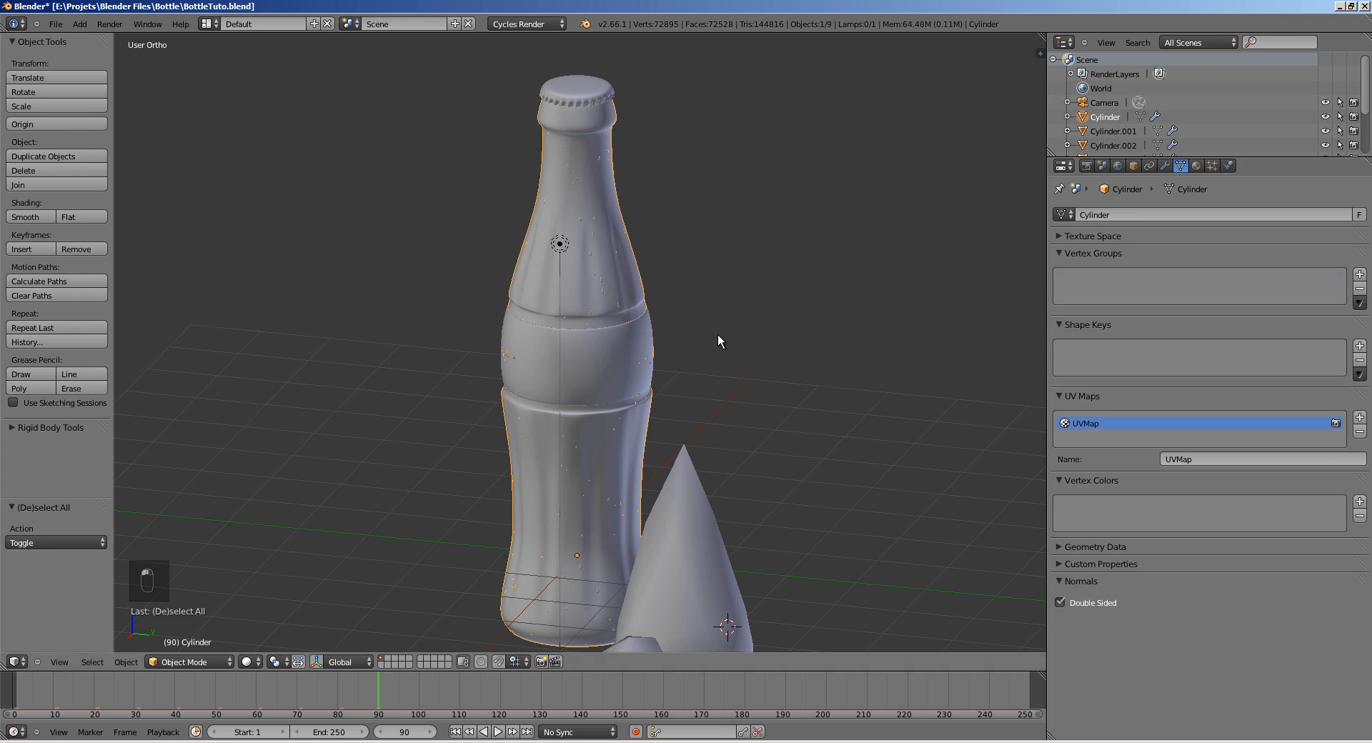
Step: Put the bottle mesh into Edit Mode in front view and switch to face selection
middle_click_drag(719, 340, 607, 325)
key("Tab")
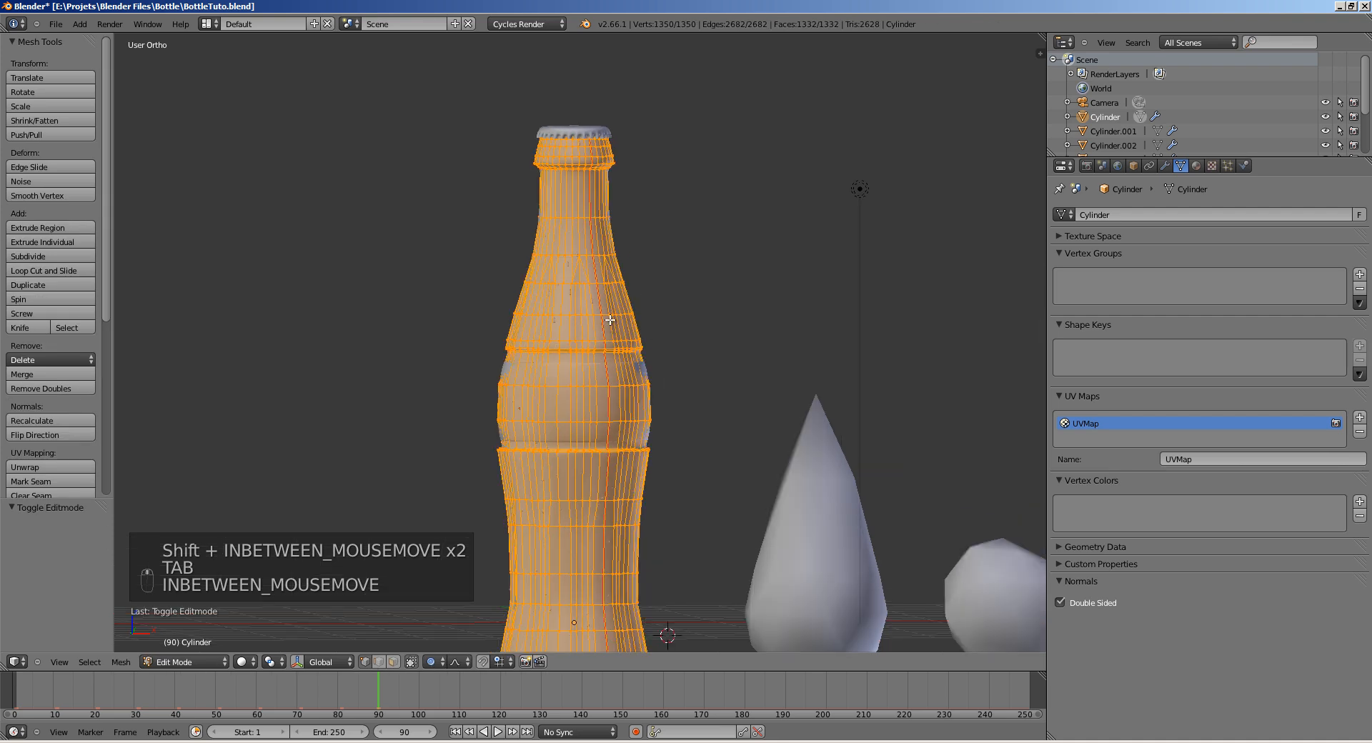
key("KP_1")
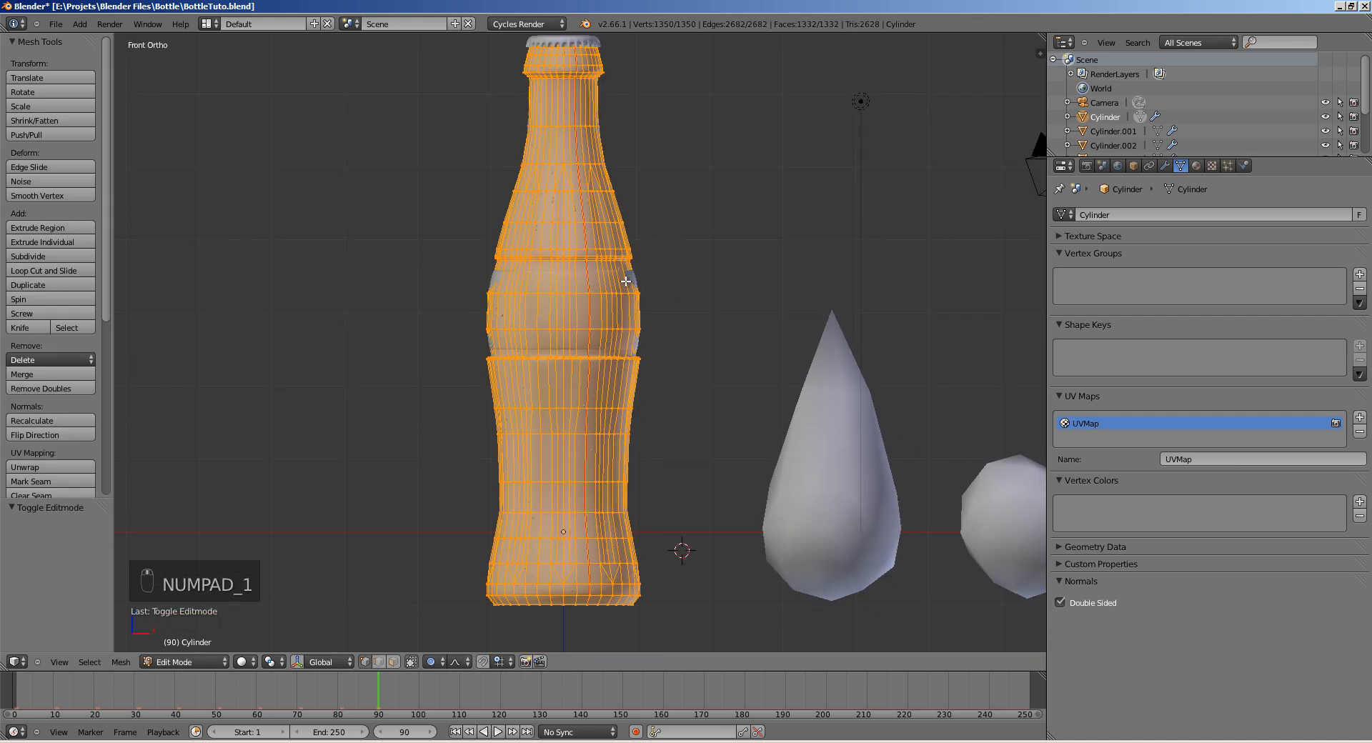
key("ctrl+Tab")
left_click(604, 306)
middle_click_drag(602, 278, 600, 333, "shift")
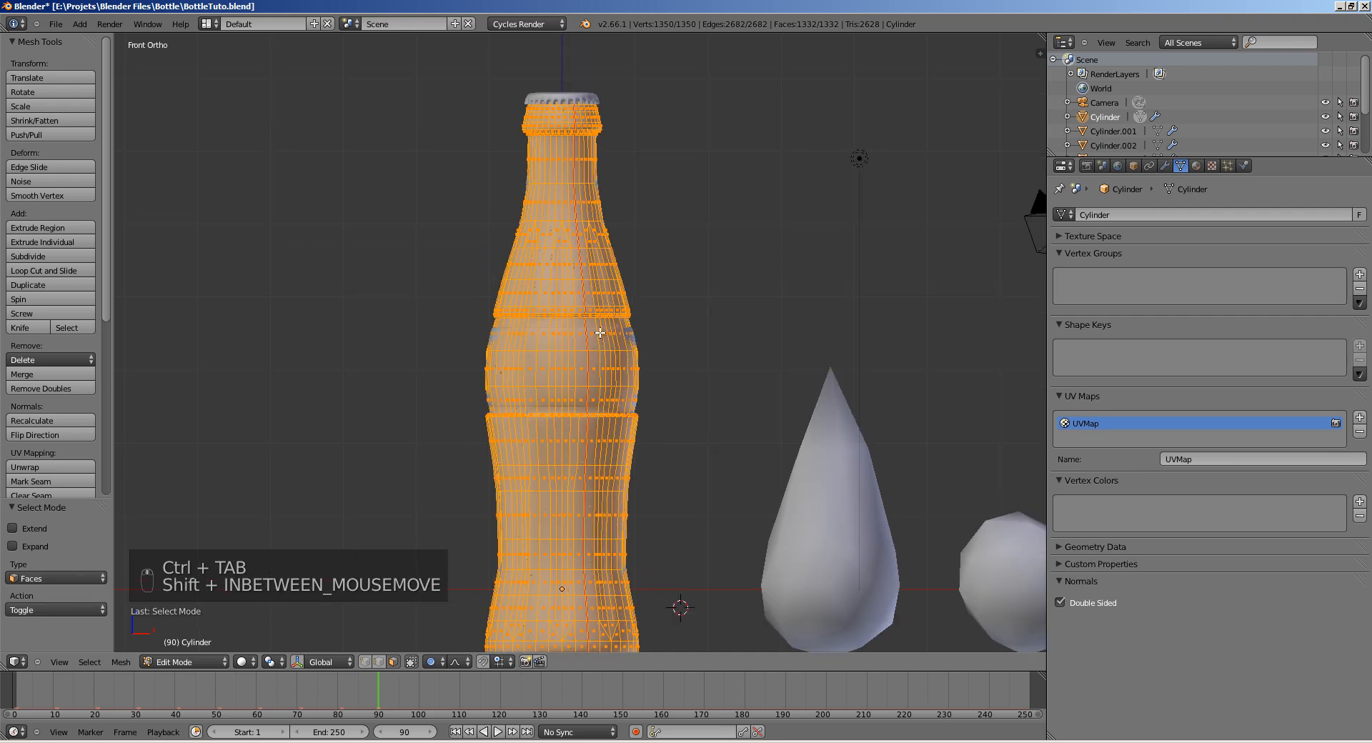
Step: Clear the selection and box-select the bottle's neck and lower body faces all around, leaving out the label band
key("z")
key("a")
key("b")
left_click_drag(455, 144, 685, 301)
scroll(545, 267, "down", 5, "shift")
key("b")
left_click_drag(415, 260, 685, 484)
scroll(588, 369, "up", 5, "shift")
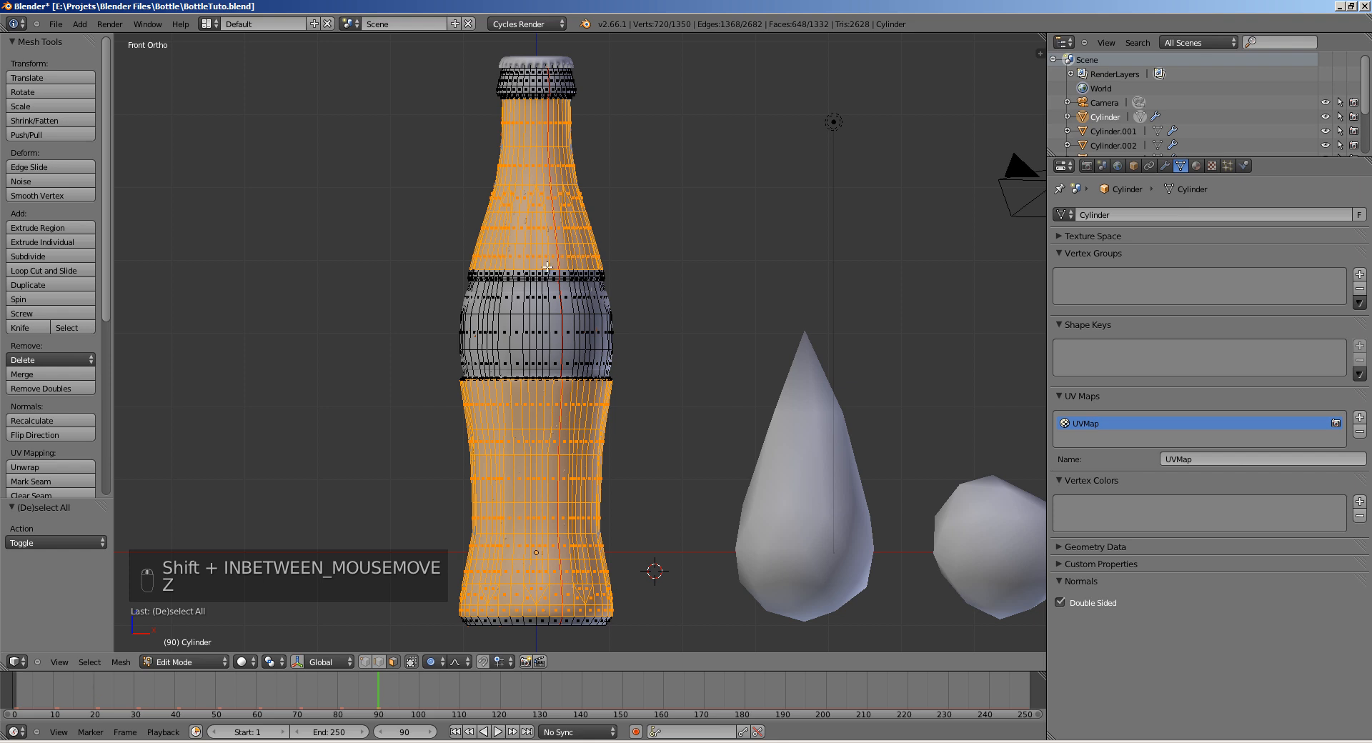
Step: Add the ring of faces just beneath the cap to the face selection, all around the bottle
key("z")
key("b")
key("b")
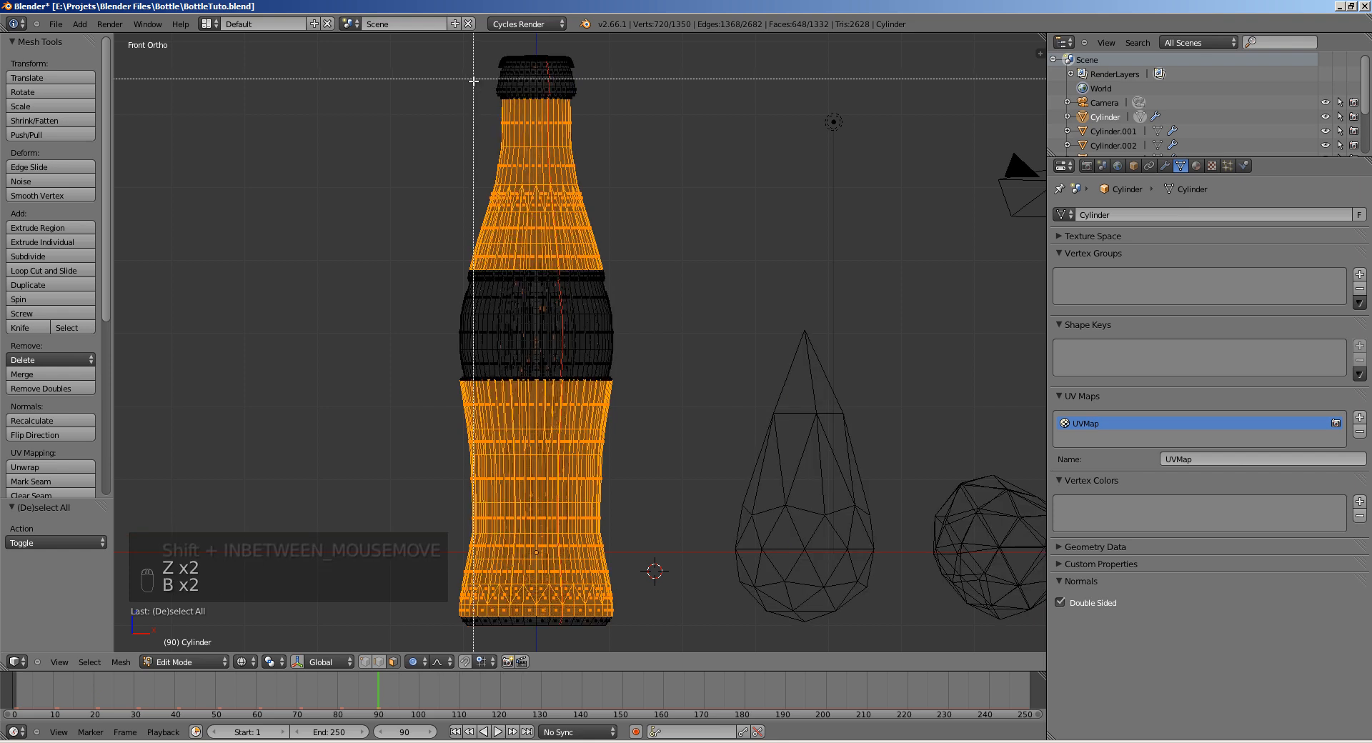
left_click_drag(474, 71, 594, 90)
middle_click_drag(565, 112, 655, 201, "shift")
key("z")
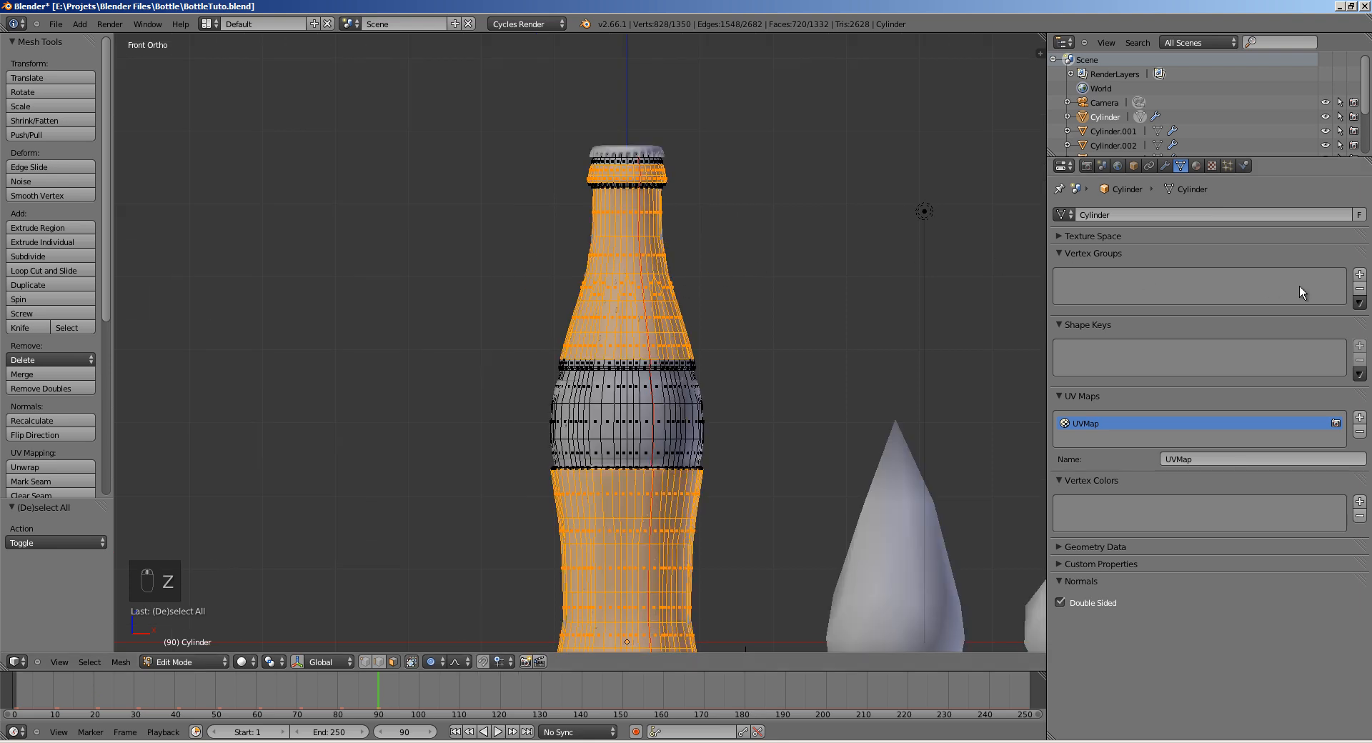
Step: Create a vertex group from the selected faces and name it GoutteEau
left_click(1358, 279)
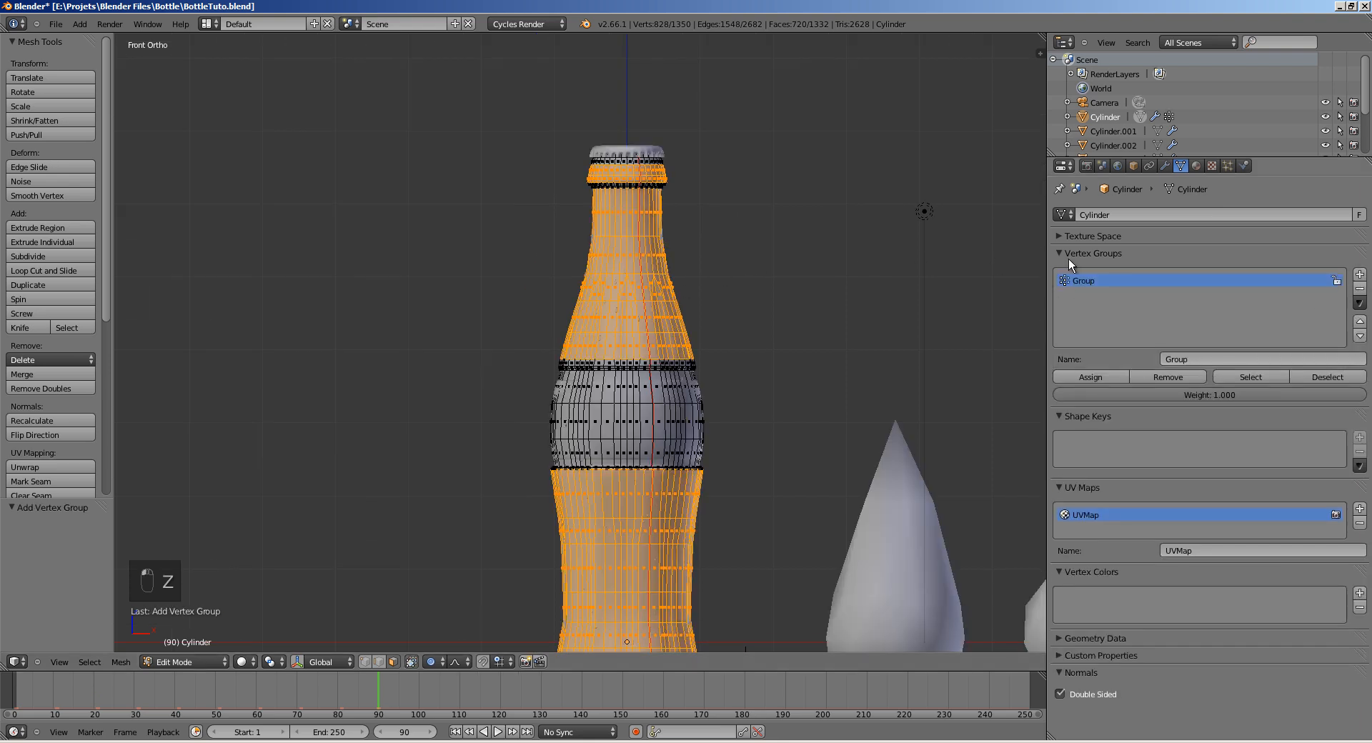
left_click(1208, 357)
type("GoutteEau")
key("Return")
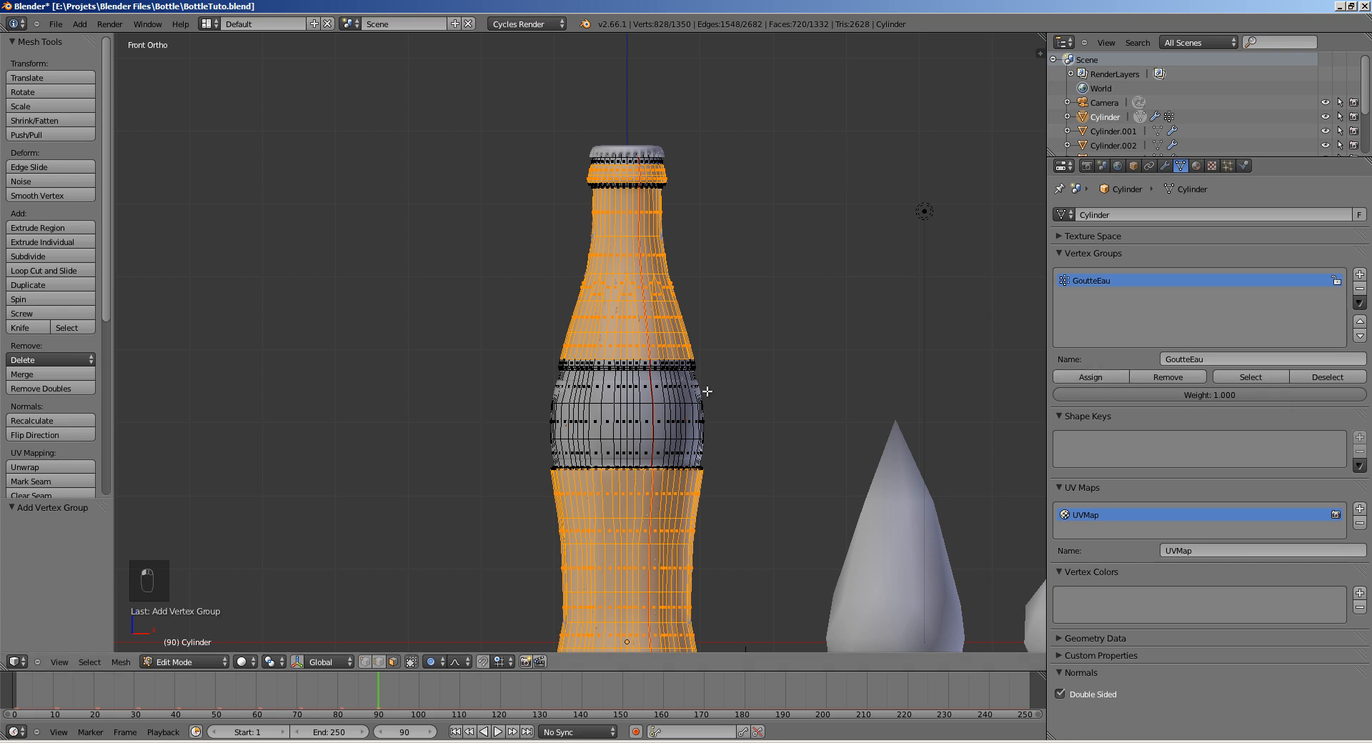
Step: Check the GoutteEau group's coverage on the bottle in Weight Paint mode, and return to Object Mode
key("Tab")
middle_click_drag(508, 428, 447, 399, "shift")
left_click(190, 661)
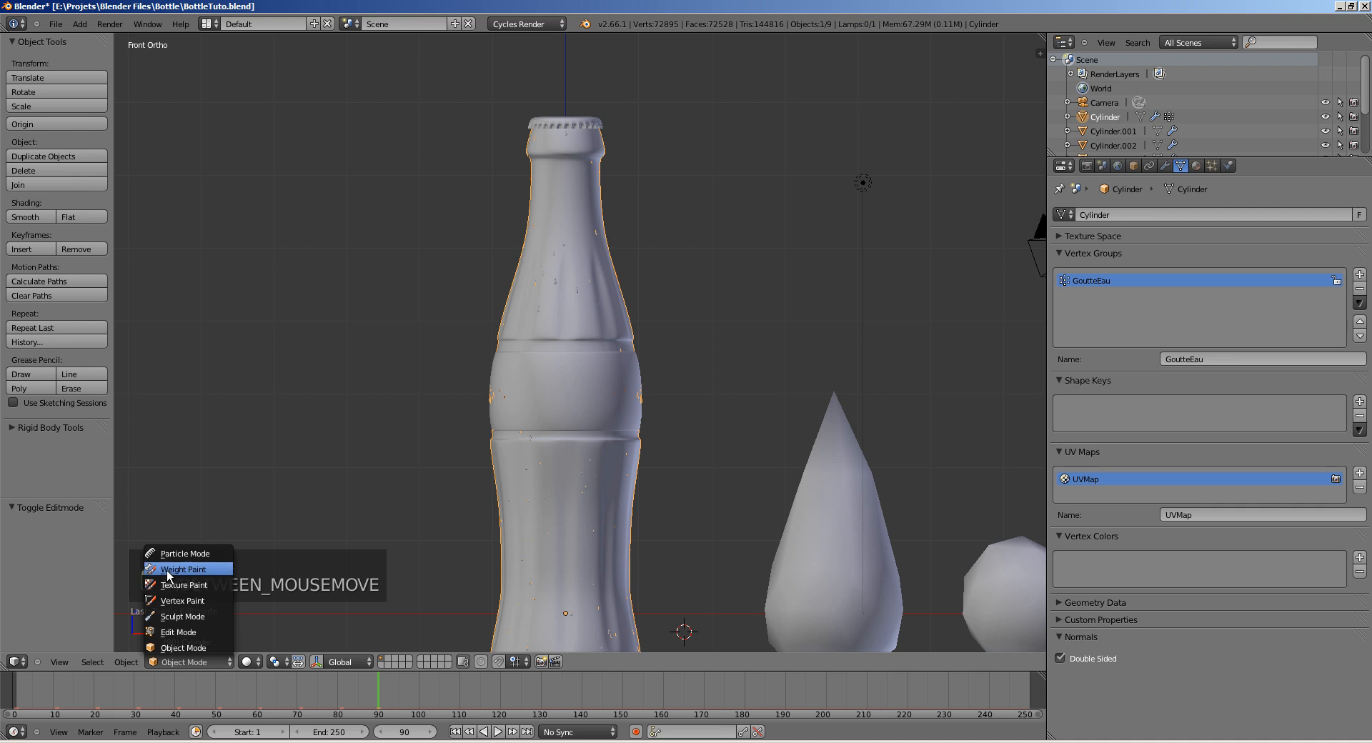
left_click(185, 568)
middle_click_drag(596, 310, 624, 270, "shift")
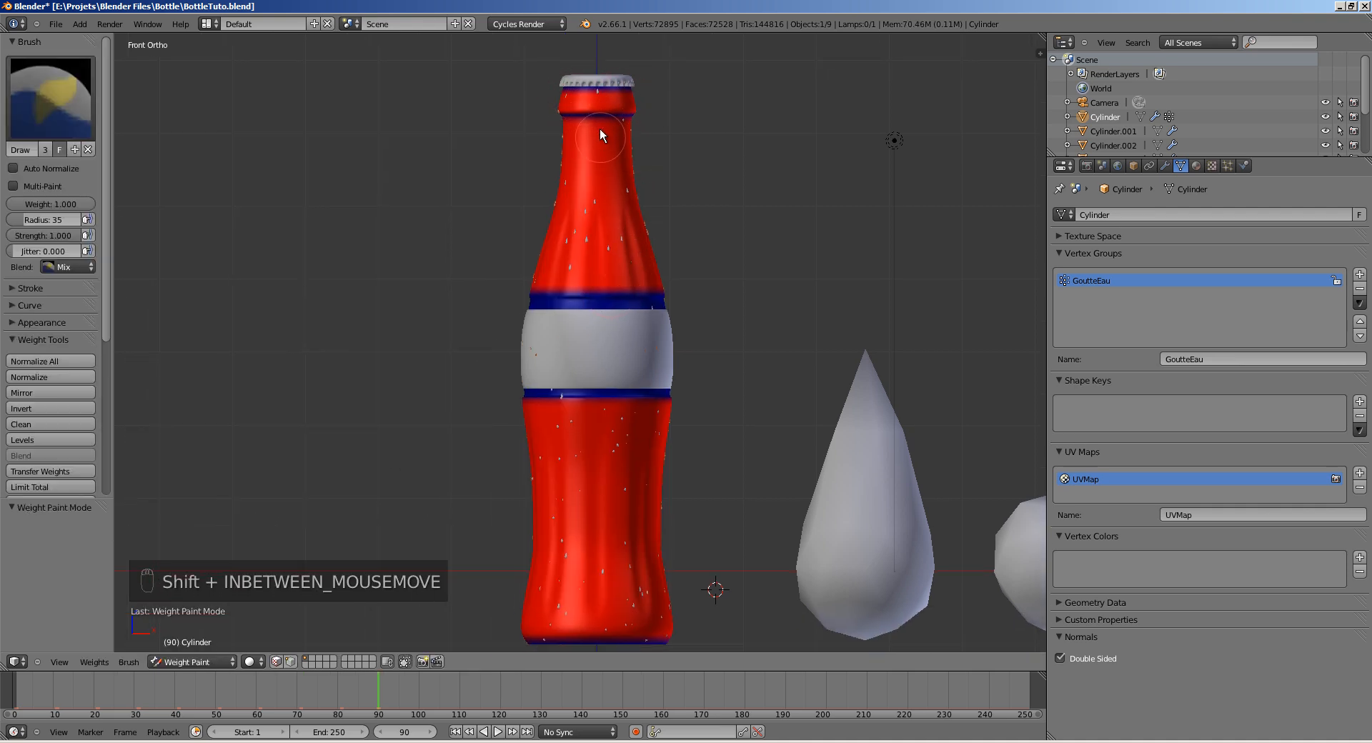
left_click(200, 661)
left_click(205, 647)
middle_click_drag(555, 310, 536, 336)
Step: Assign the GoutteEau vertex group to the Goutte particle system's density
left_click(1211, 165)
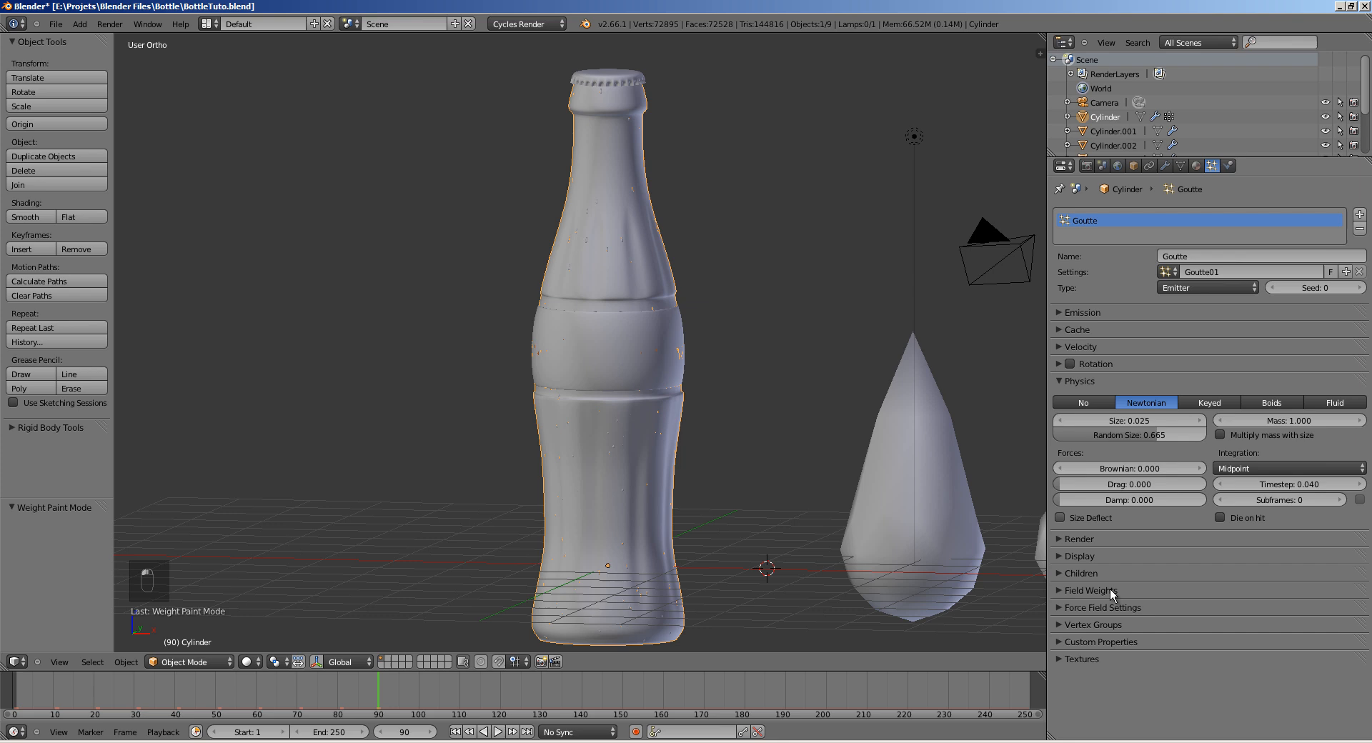
left_click(1091, 625)
middle_click_drag(1093, 623, 1120, 495)
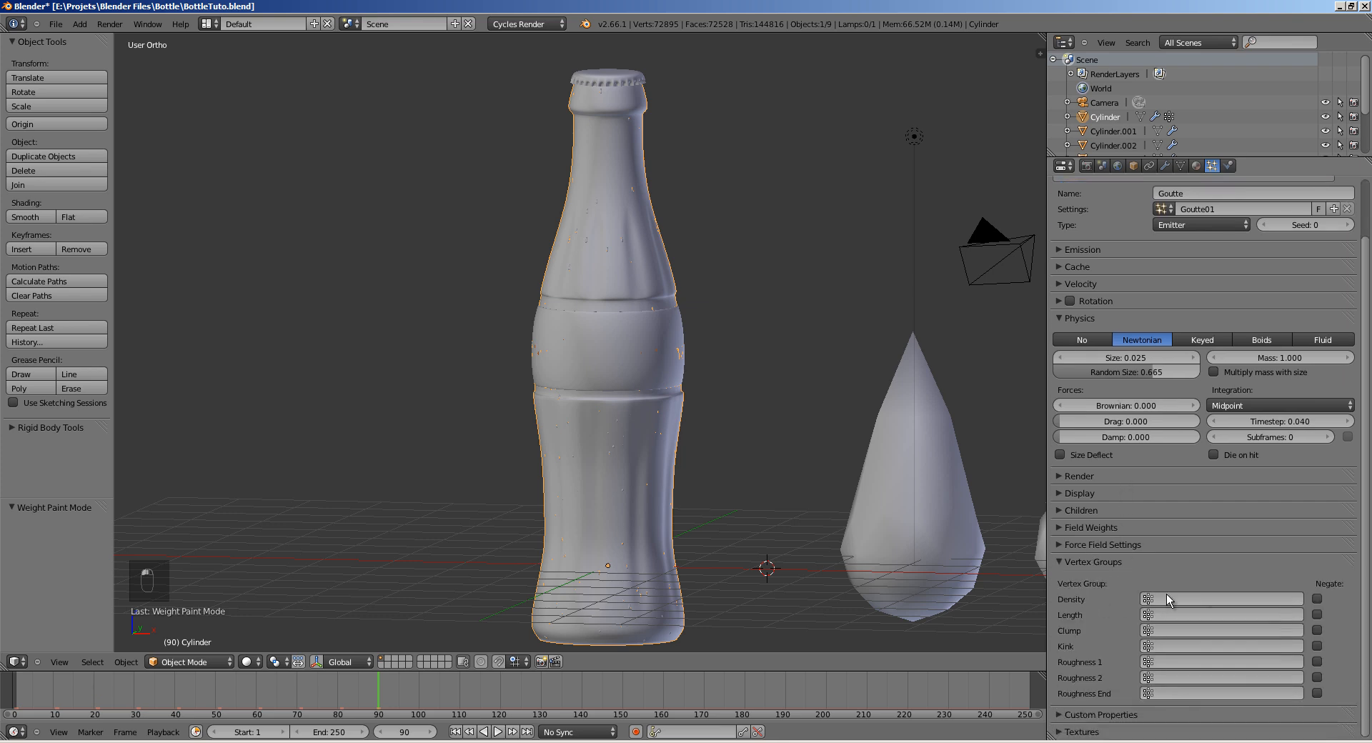
left_click(1195, 599)
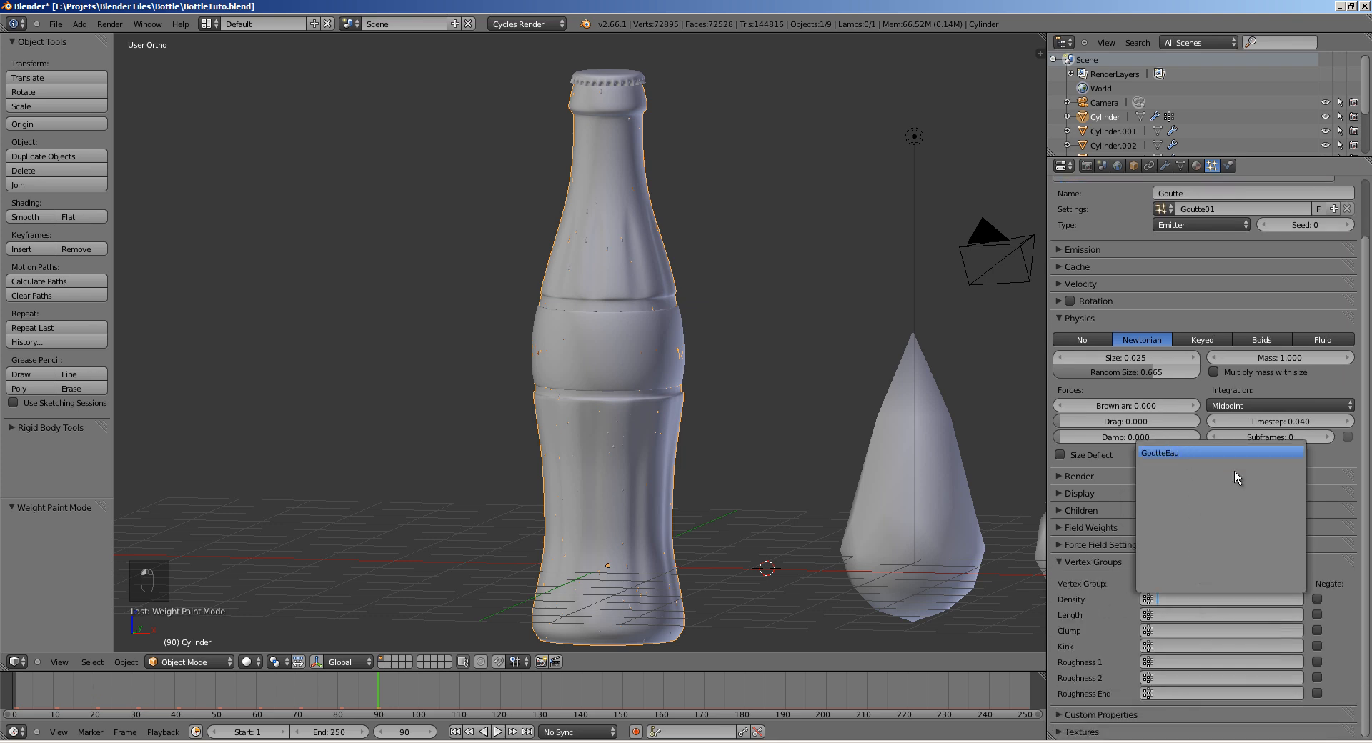
key("Return")
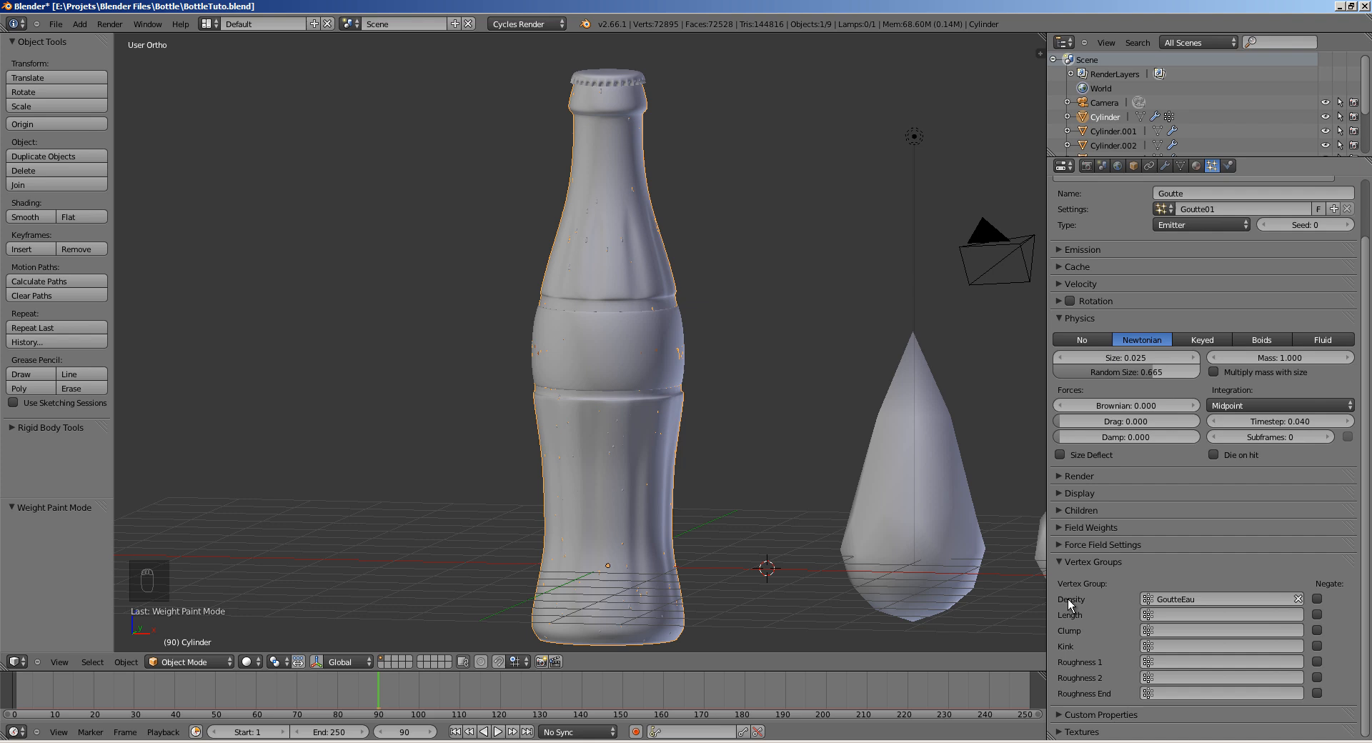
left_click(1084, 563)
Step: Play the particle animation from the first frame and try a particle size of 0.095
middle_click_drag(727, 308, 707, 372, "shift")
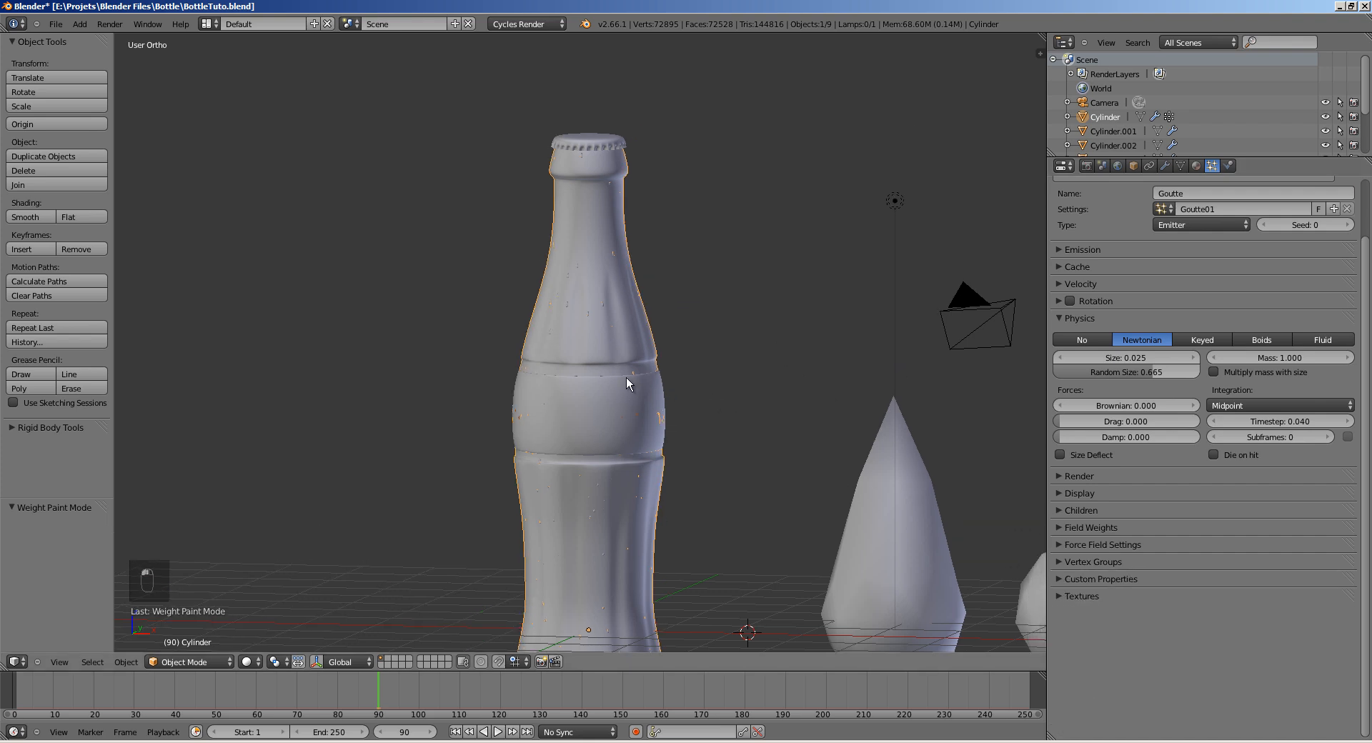
key("ctrl+shift+Down")
key("alt+a")
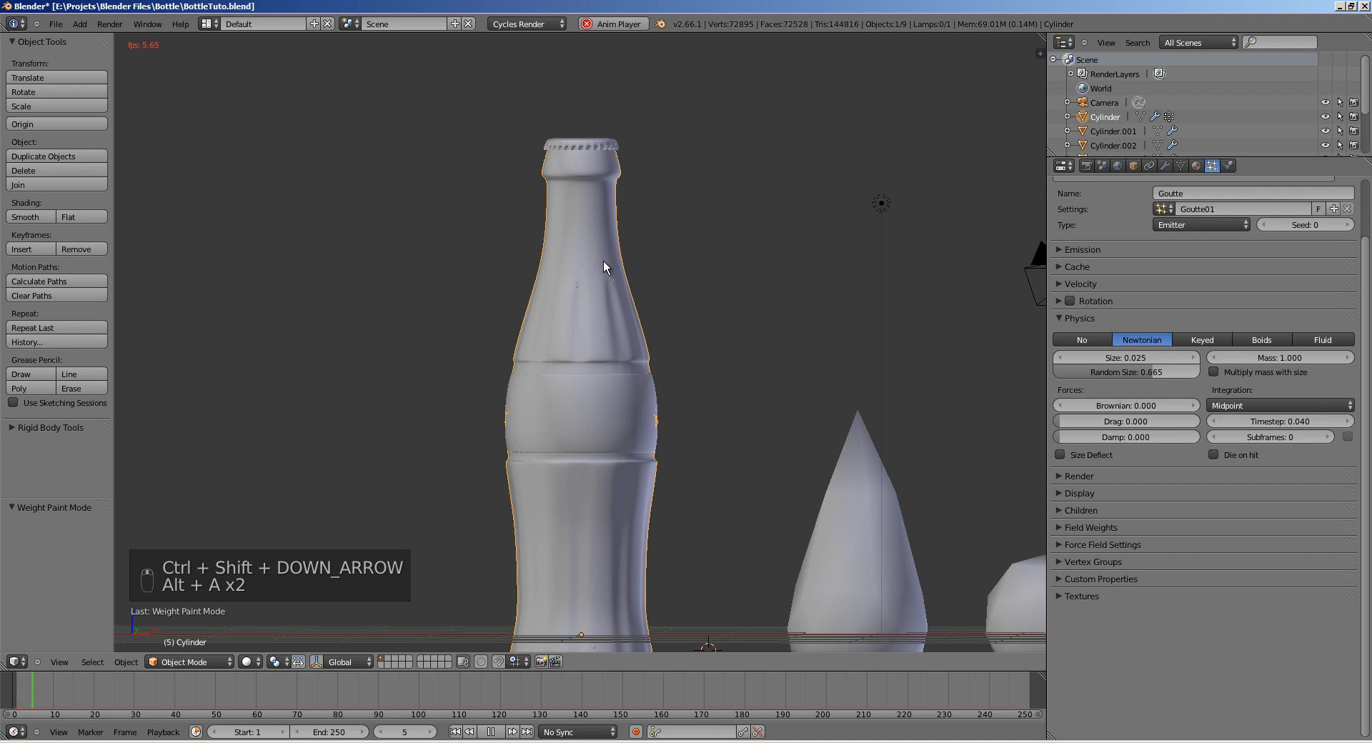
left_click_drag(1143, 357, 1151, 357)
middle_click_drag(583, 439, 598, 318, "shift")
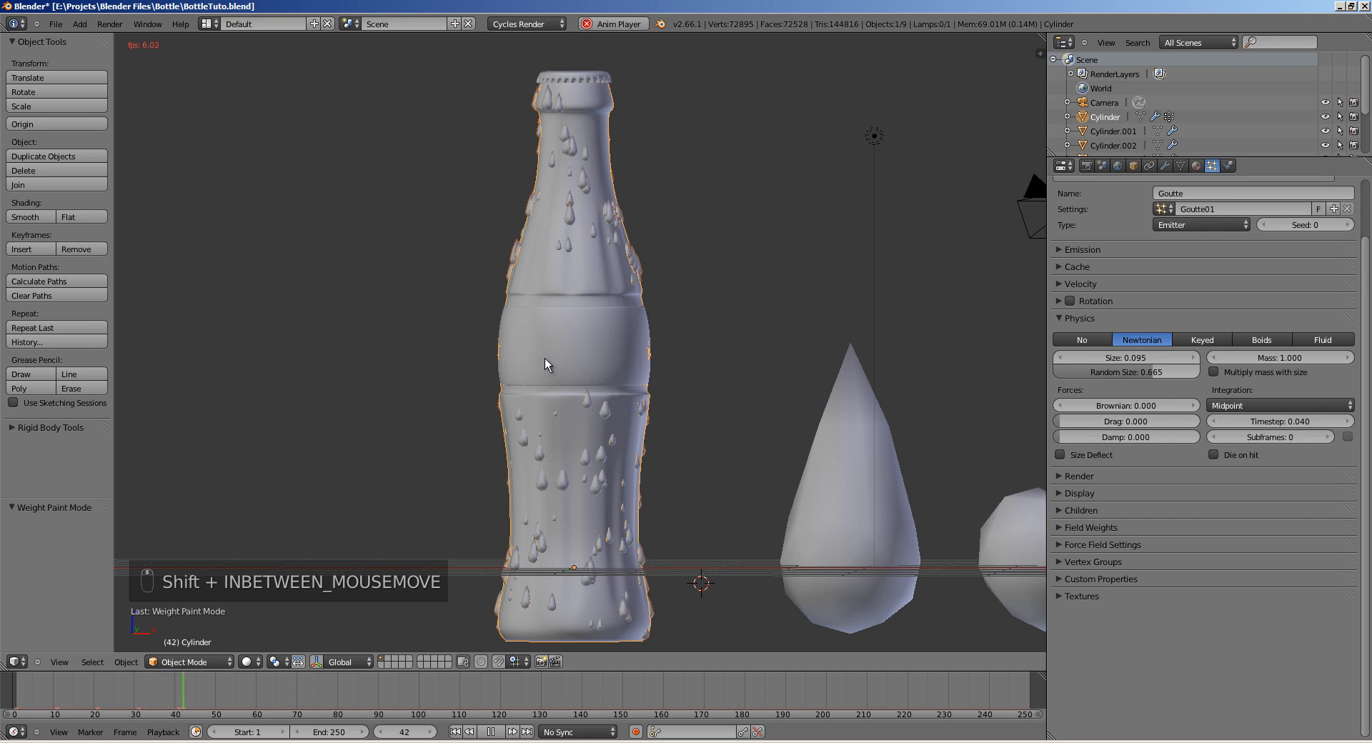
Step: Examine the drops' distribution on the bottle in wireframe, stop the playback, and return to solid shading
mouse_move(544, 358)
middle_mouse_down()
mouse_move(649, 358)
mouse_move(639, 346)
mouse_move(655, 391)
mouse_move(636, 386)
middle_mouse_up()
key("z")
key("alt+a")
key("alt+a")
key("alt+a")
key("z")
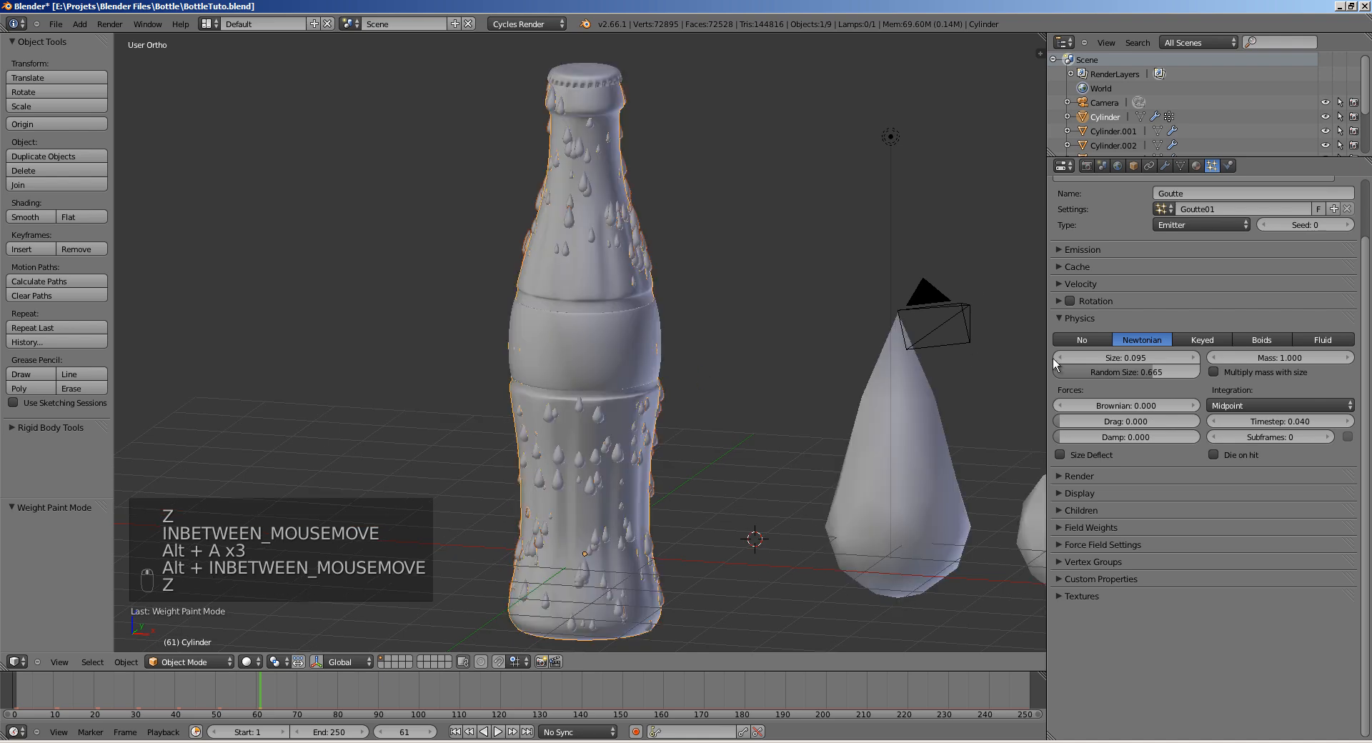
Step: Set the Goutte particles' size to 0.025, deselect everything, and save the file
left_click(1125, 357)
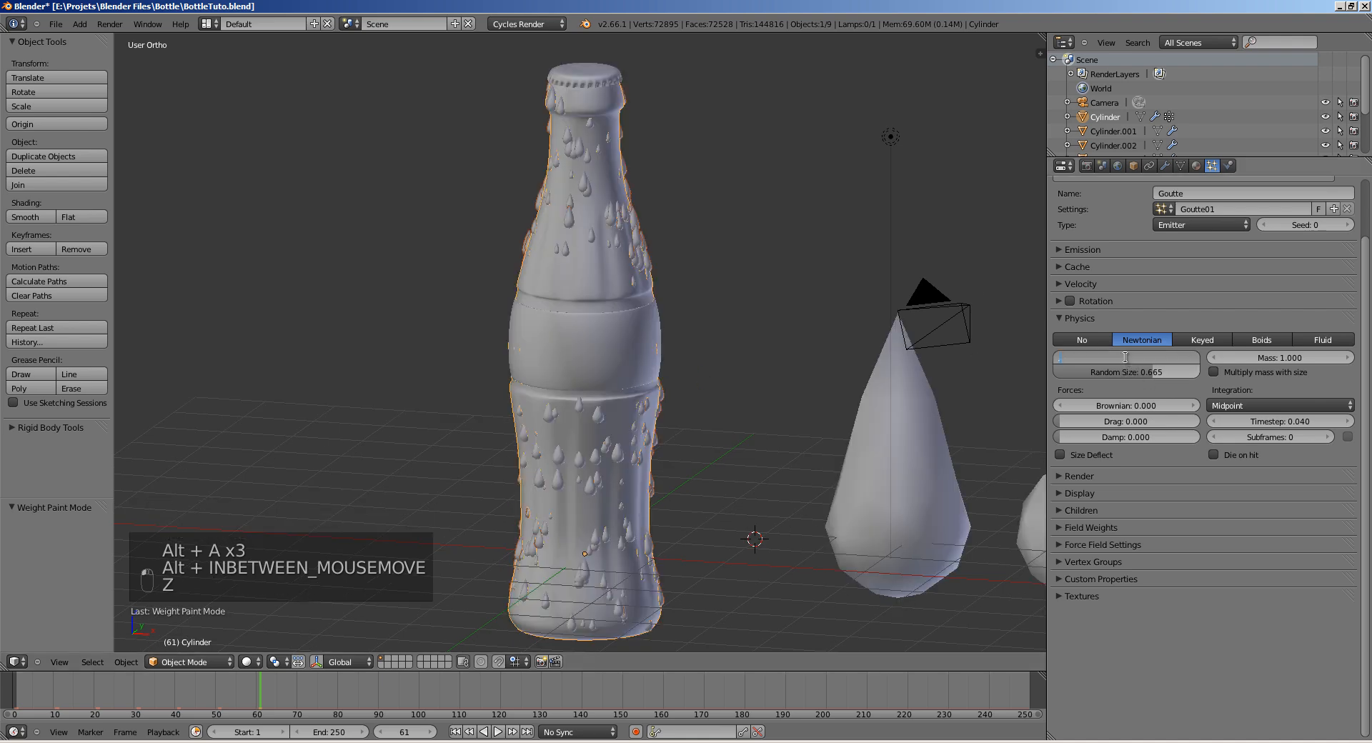
type("0.025")
key("Return")
key("a")
mouse_move(637, 416)
middle_mouse_down()
mouse_move(700, 402)
mouse_move(615, 358)
mouse_move(567, 383)
mouse_move(651, 420)
middle_mouse_up()
key("ctrl+s")
left_click(571, 385)
scroll(1087, 285, "up", 3)
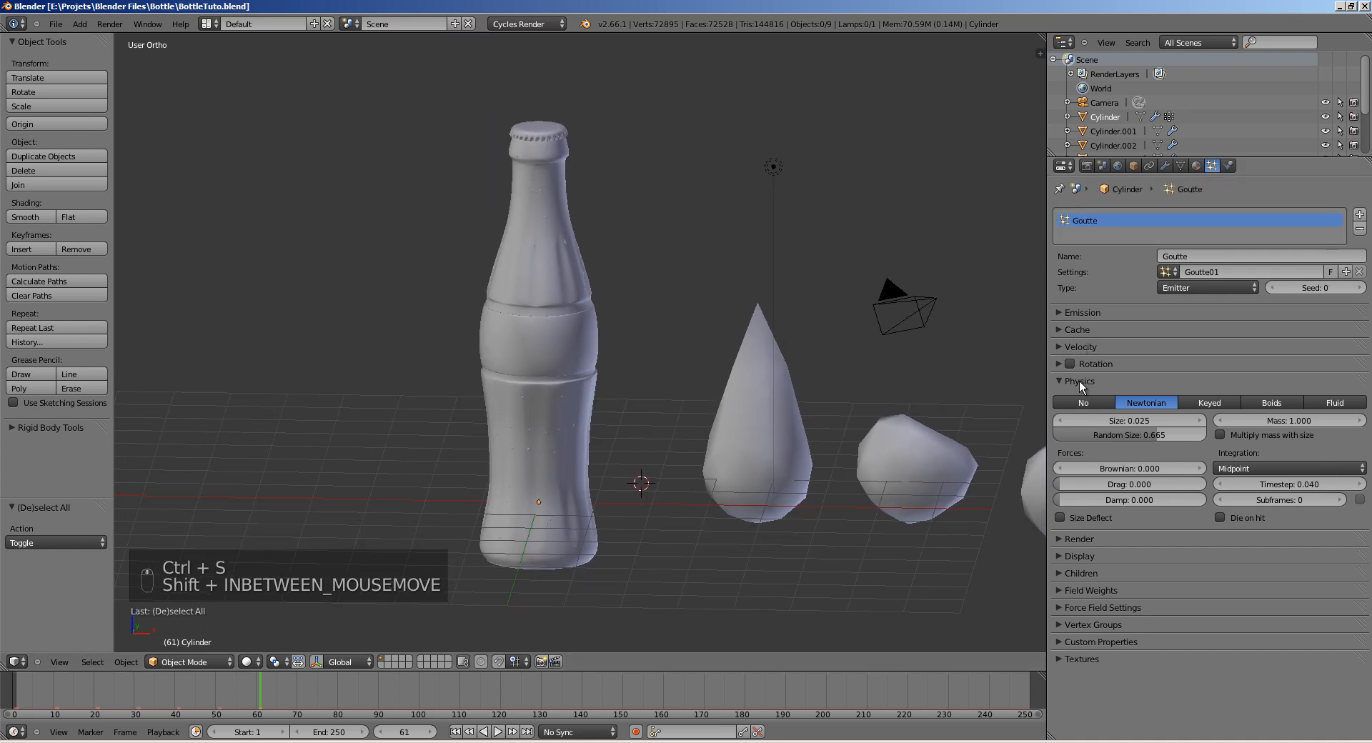
Step: Add a second particle system named Goutte2 to the bottle and assign it the existing Goutte01 settings
left_click(1079, 381)
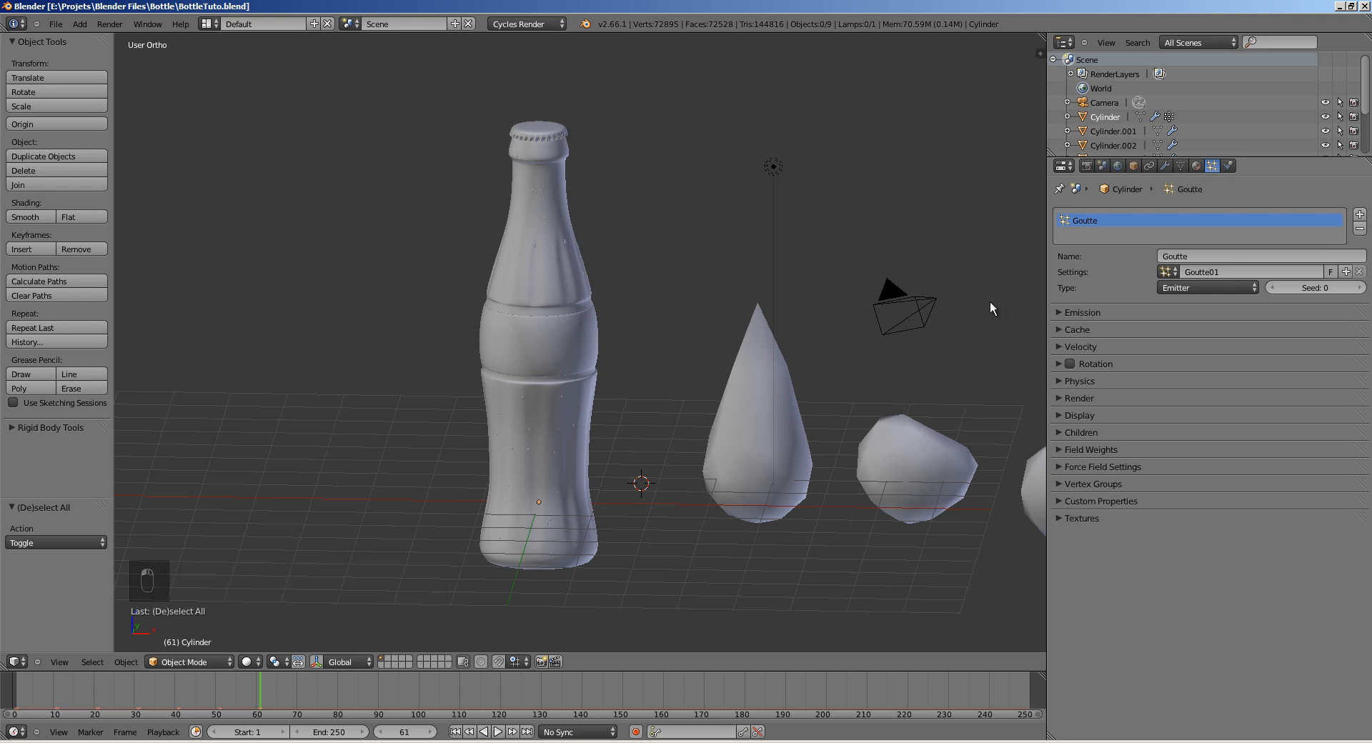
left_click(1359, 215)
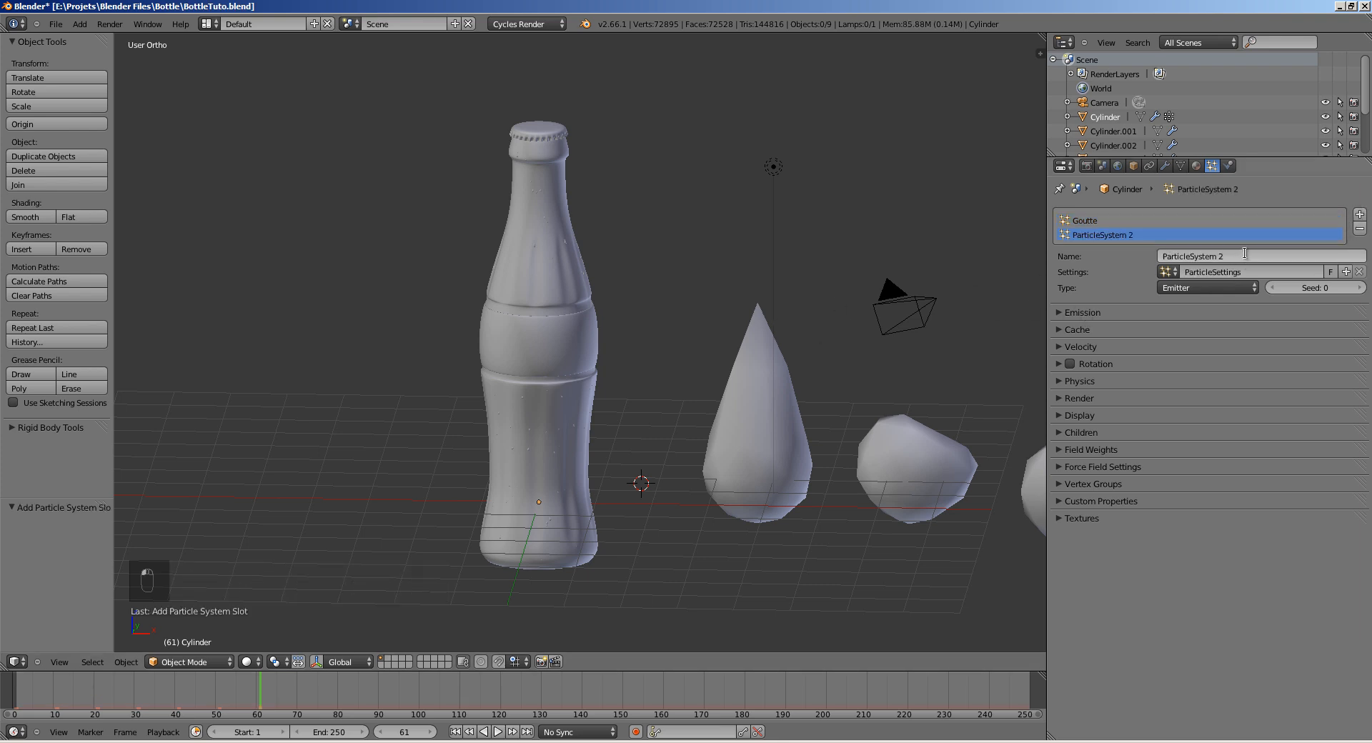
left_click(1244, 255)
type("Goutte2")
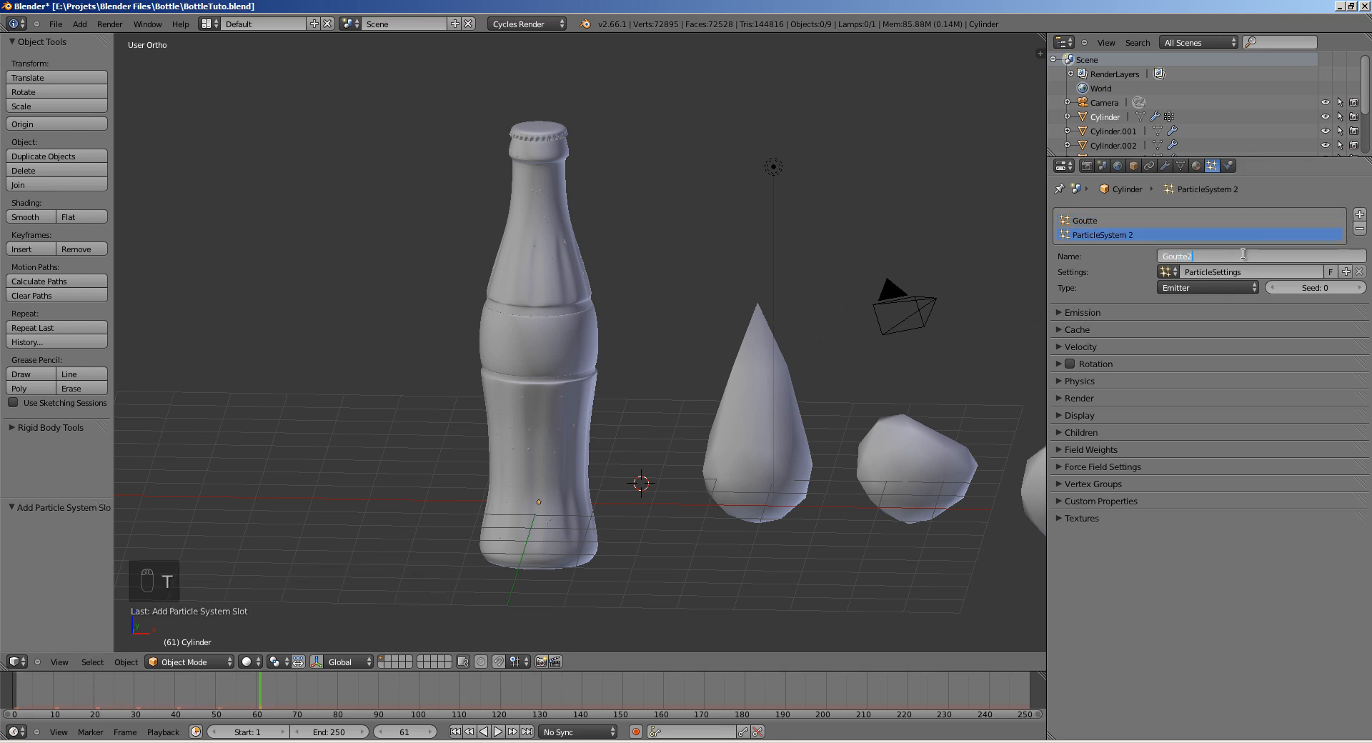
key("Return")
left_click(1165, 272)
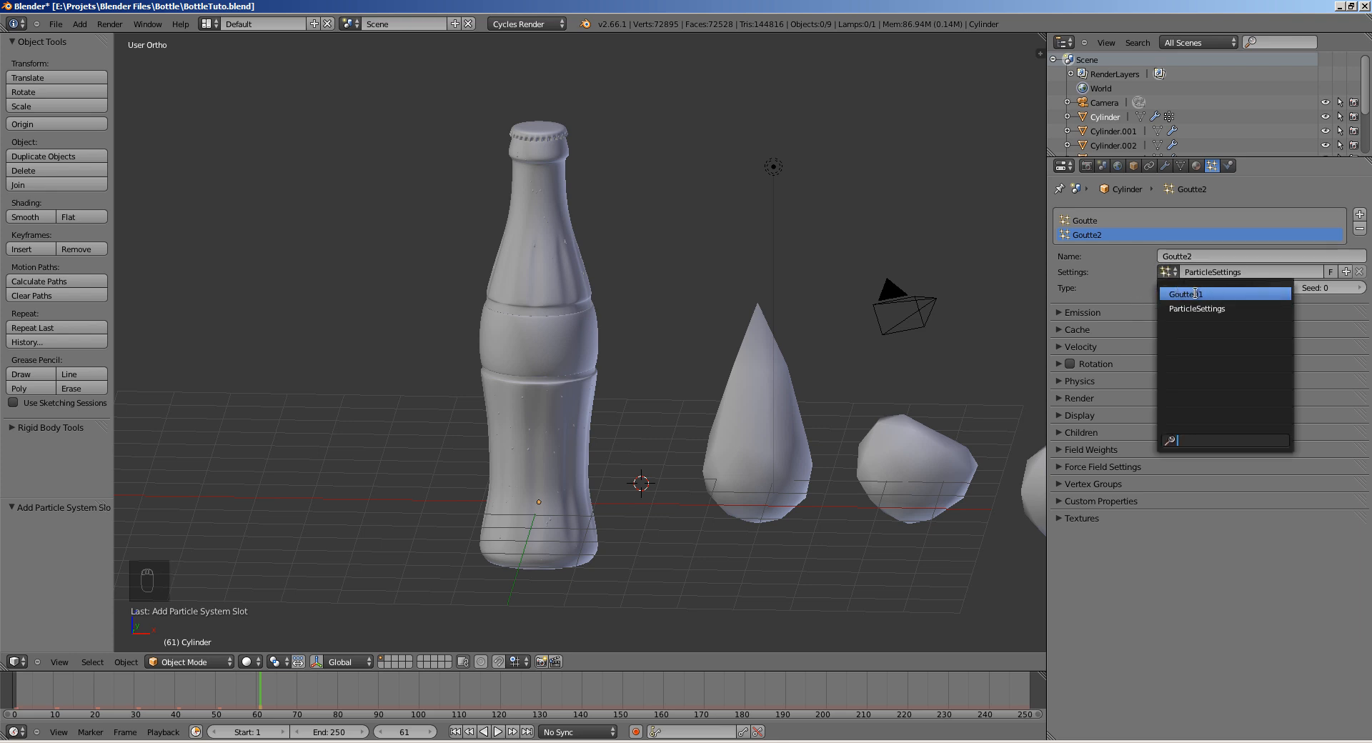
left_click(1188, 294)
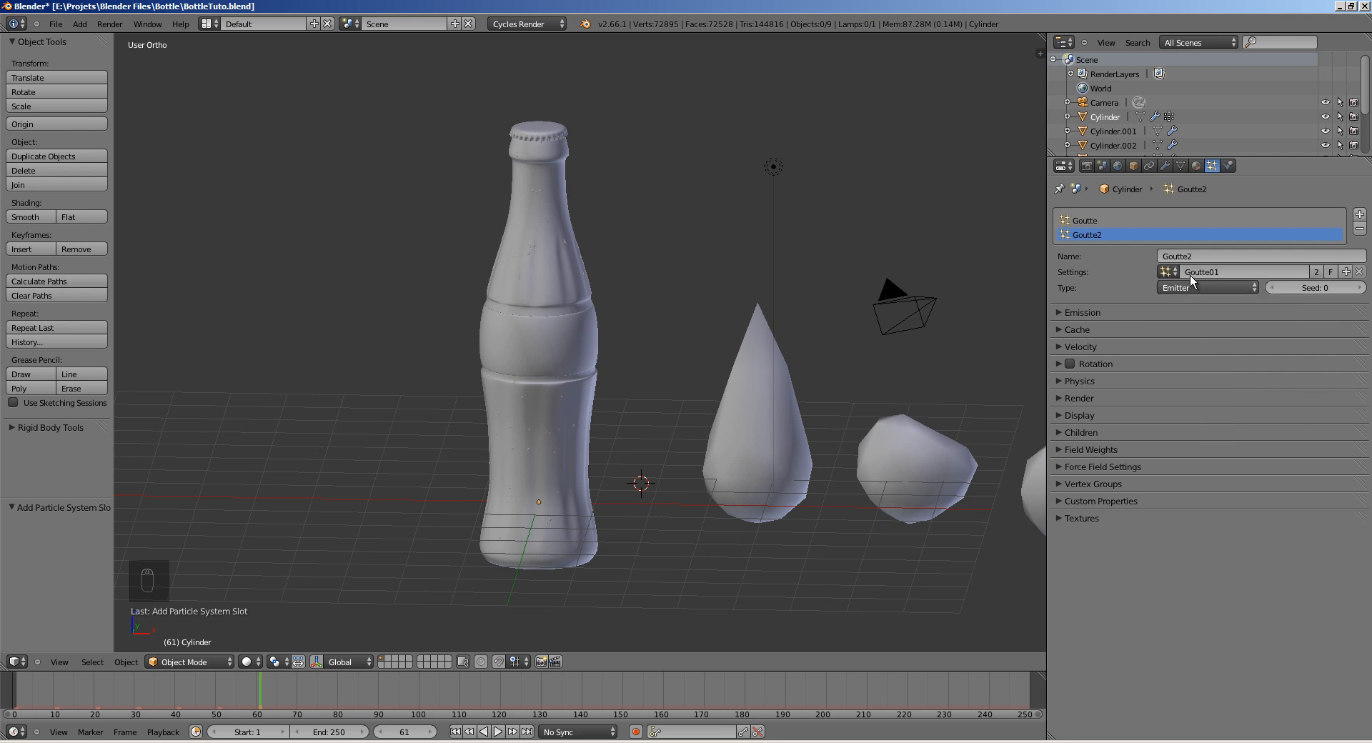
Step: Turn Goutte2's shared particle settings into an independent copy named Goutte02
left_click(1090, 234)
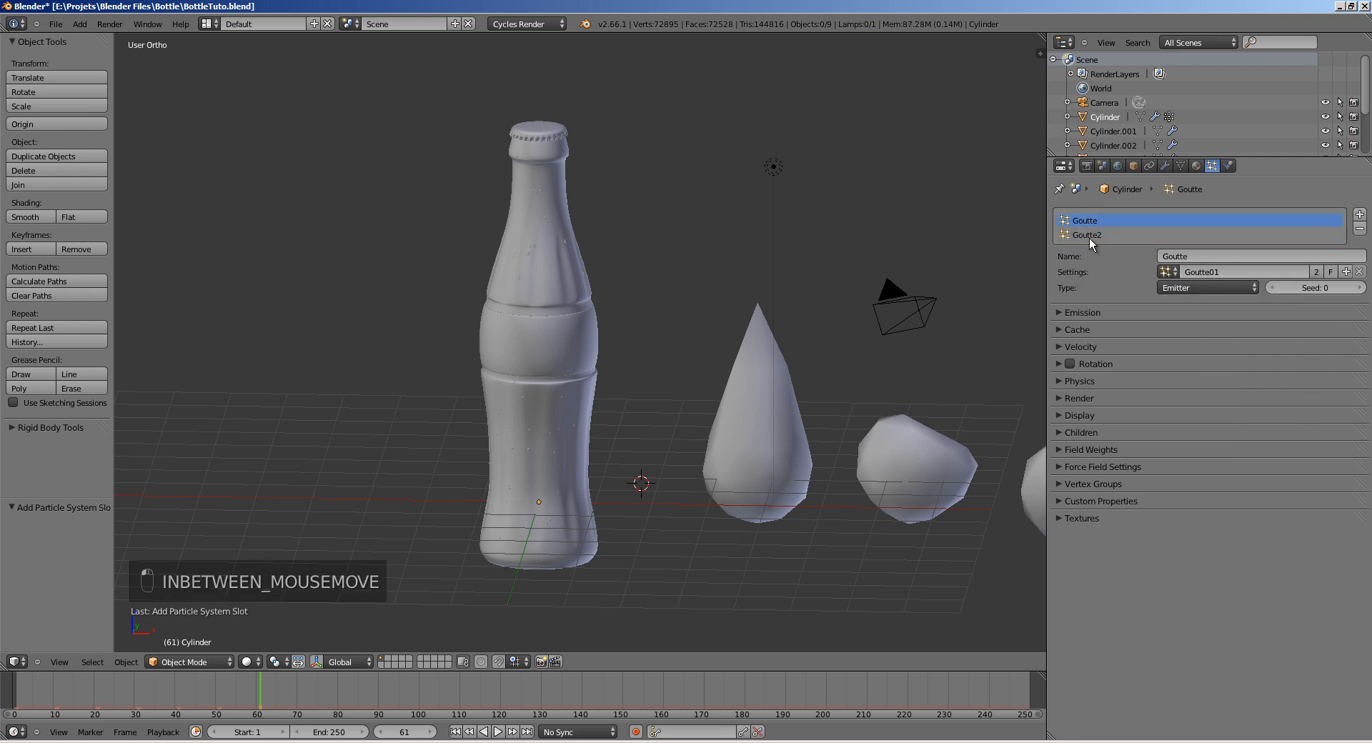
left_click(1081, 312)
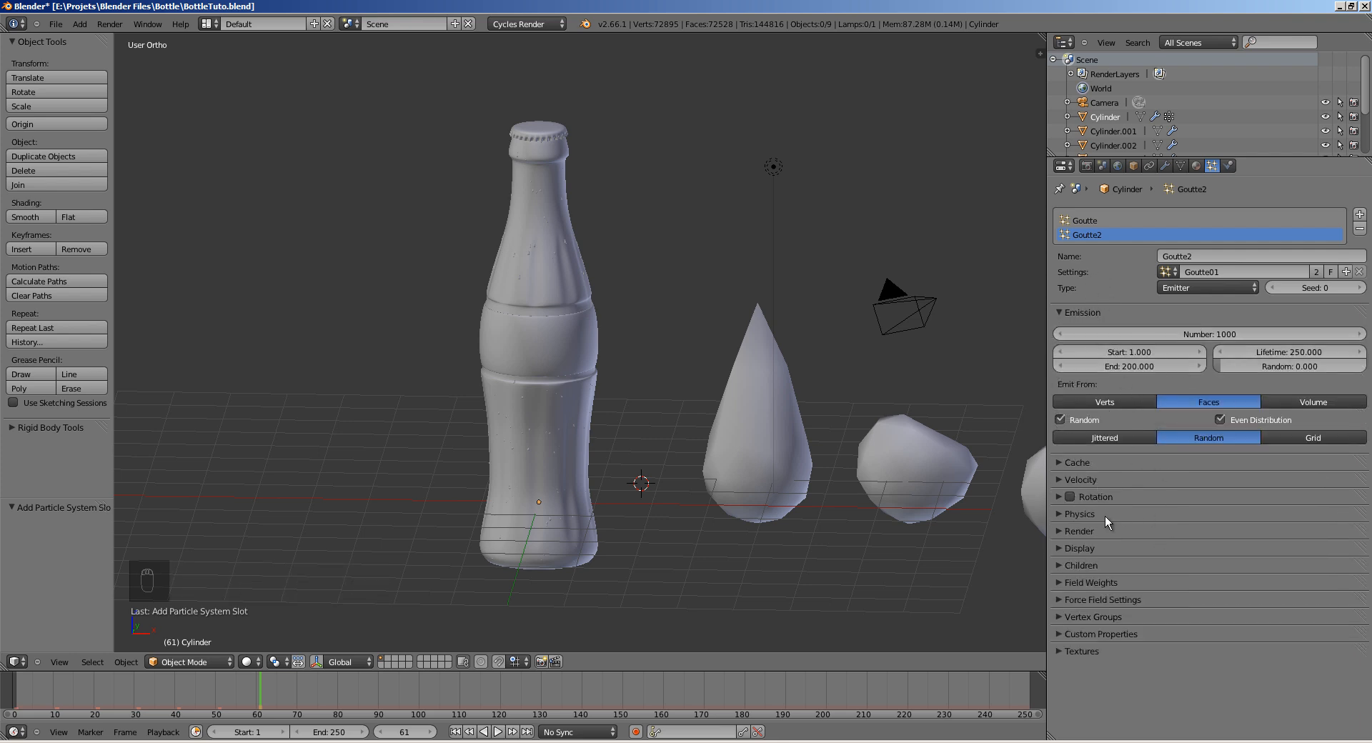
left_click(1094, 313)
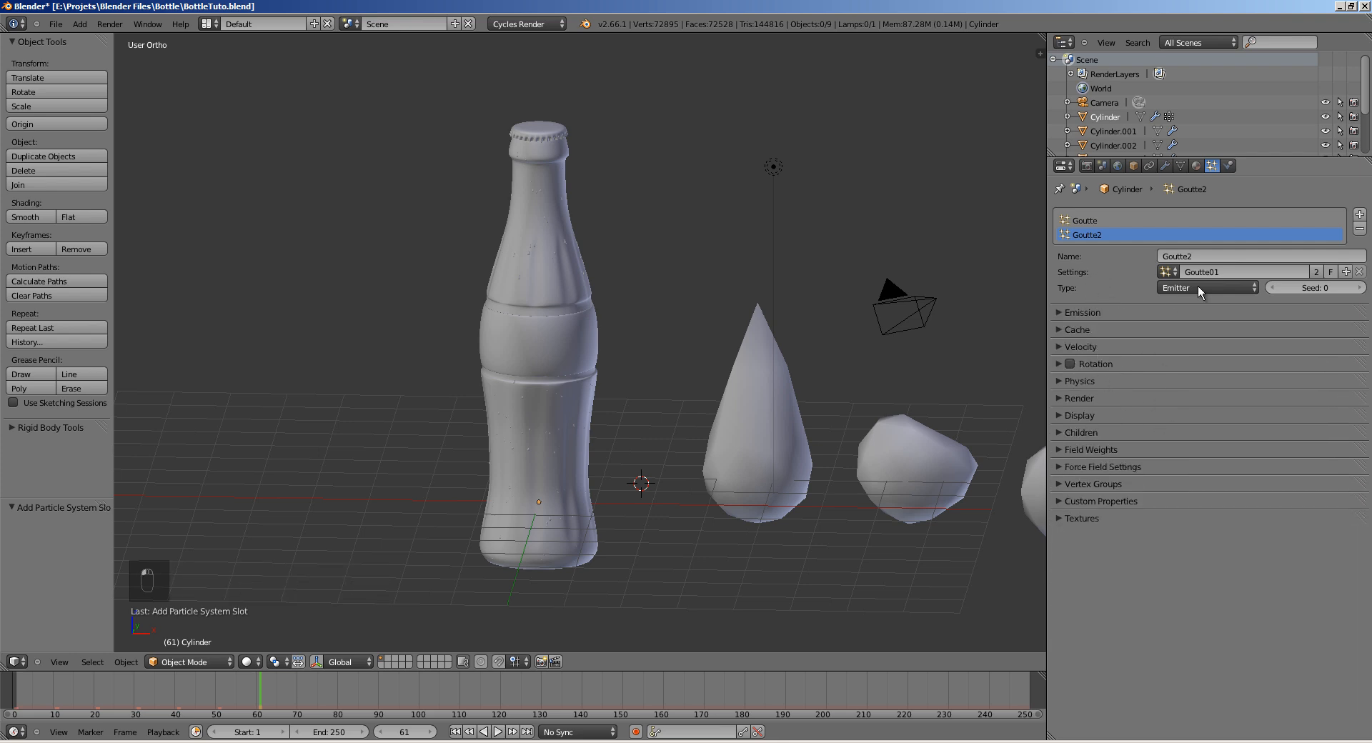
left_click(1316, 272)
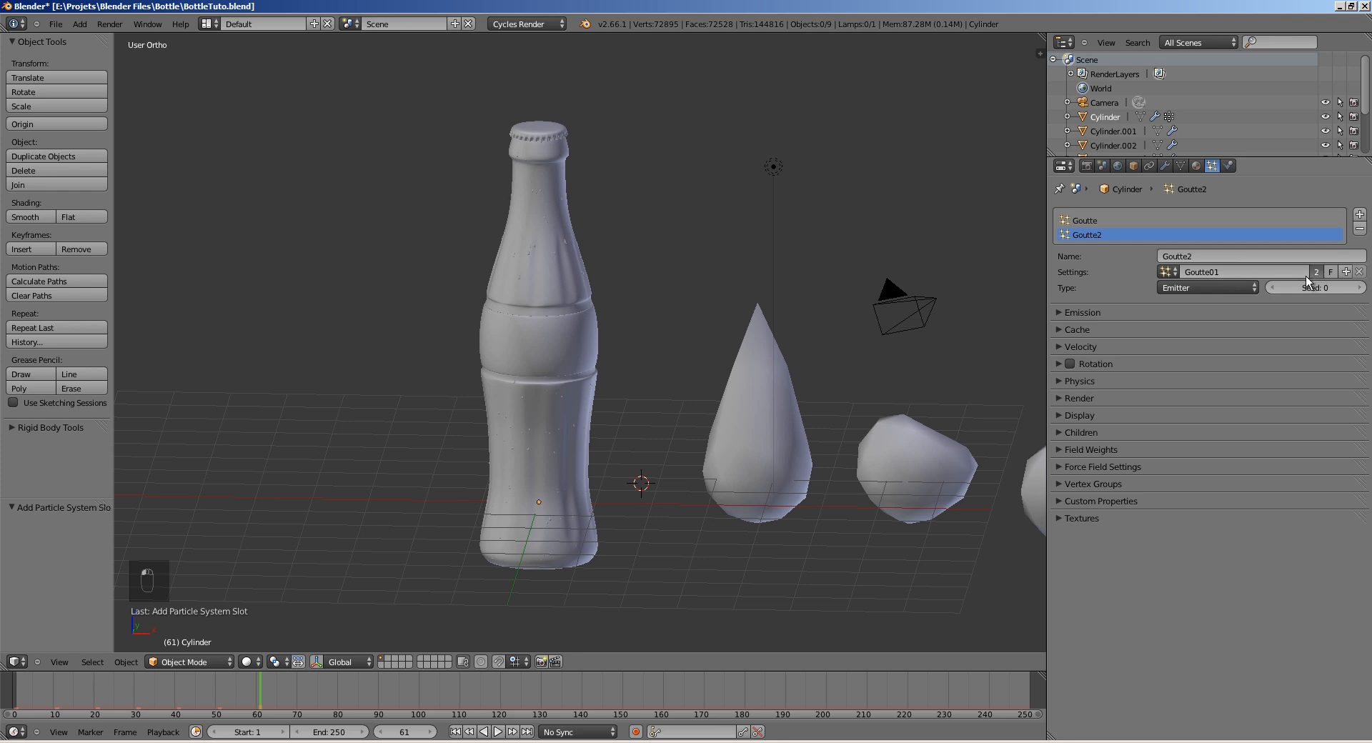
left_click(1218, 272)
left_click_drag(1218, 272, 1273, 275)
key("BackSpace")
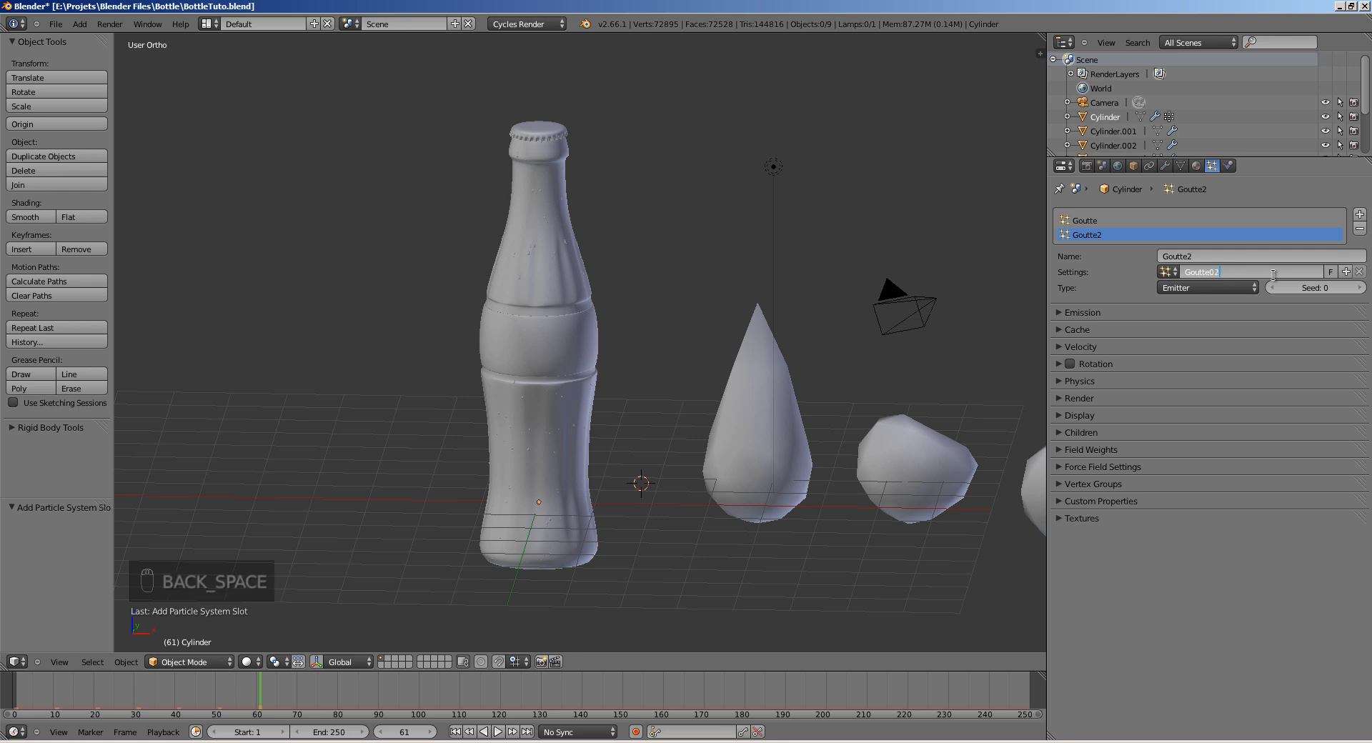
type("2")
key("Return")
left_click(1177, 275)
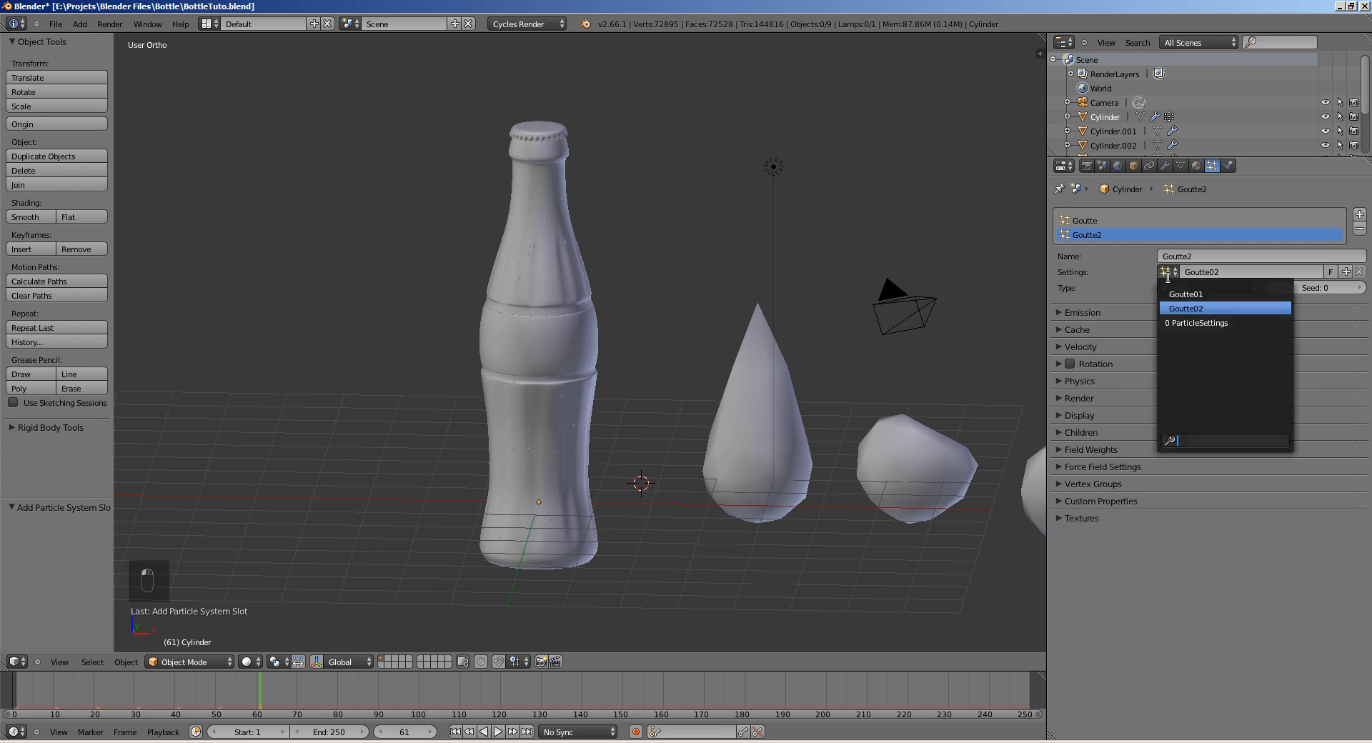
left_click(1184, 308)
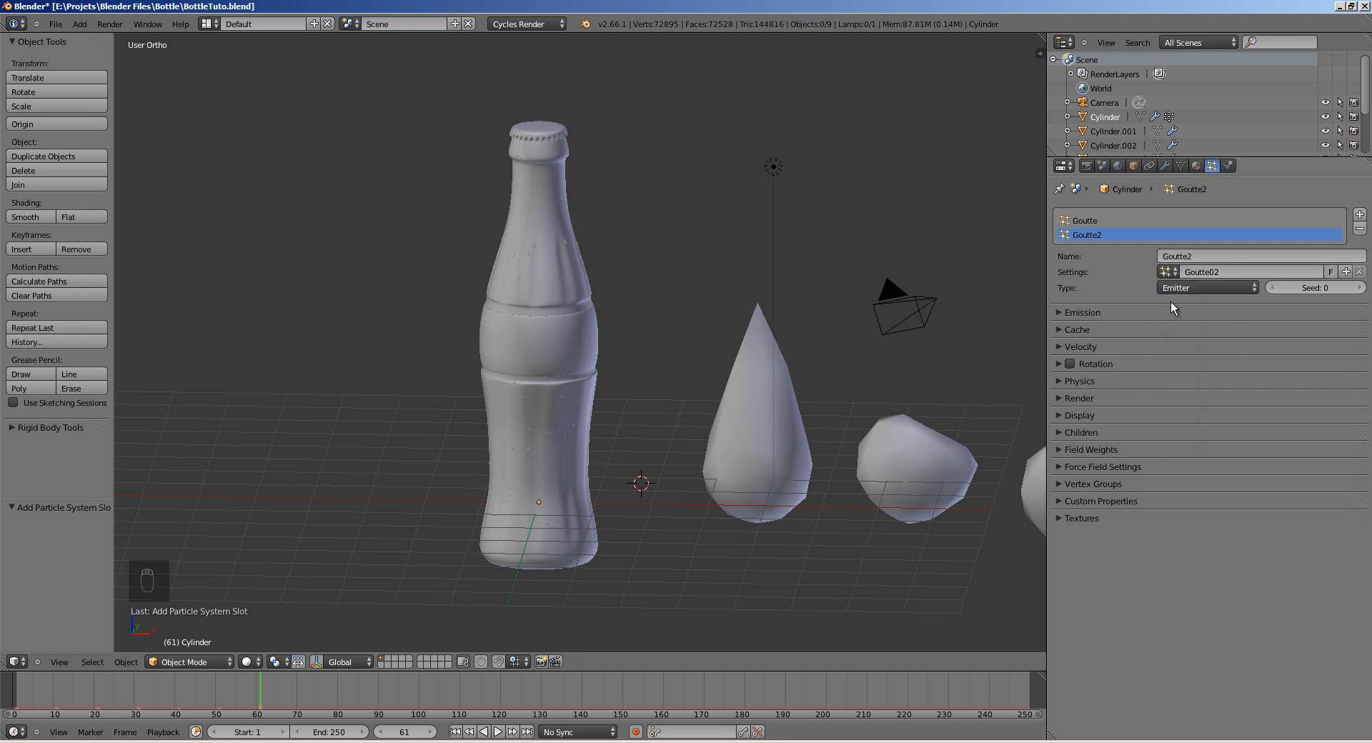
Step: Replace the object rendered by Goutte2's particles with Icosphere.001
left_click(1077, 398)
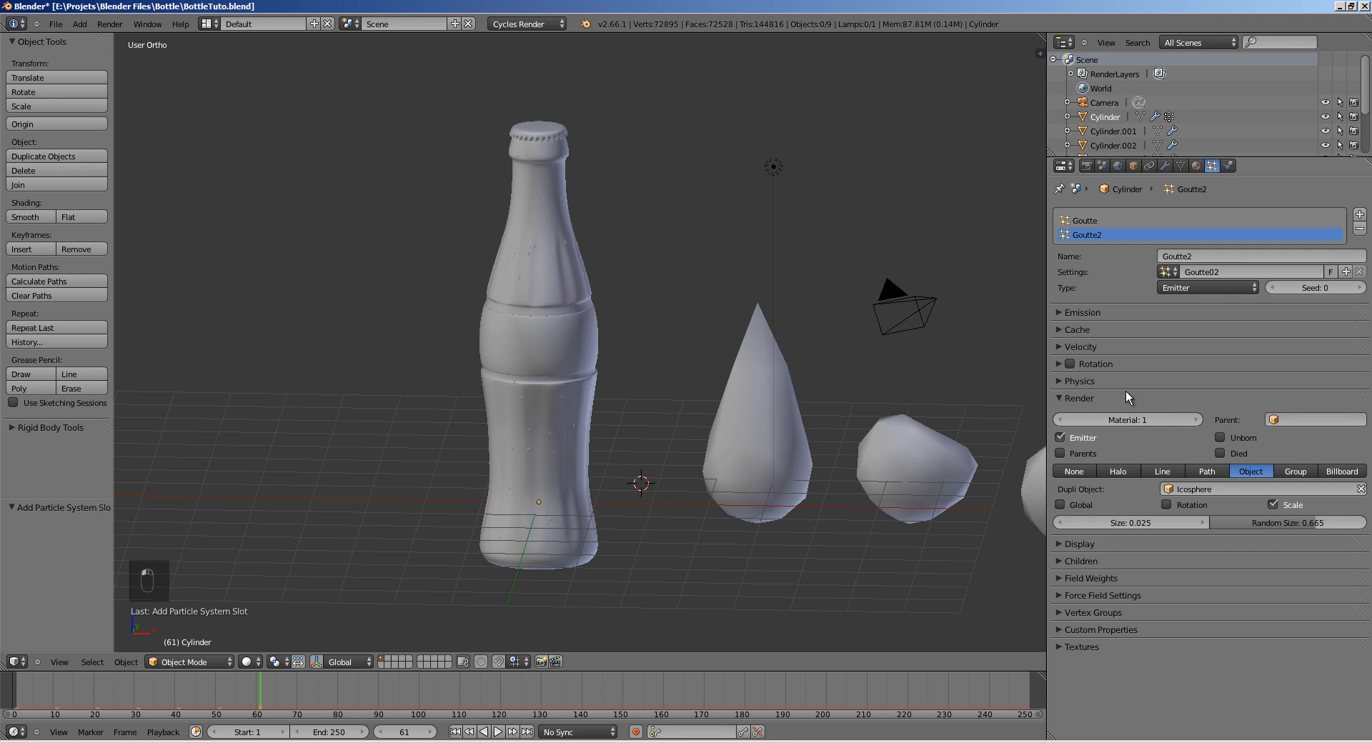
left_click(1361, 490)
left_click(1314, 488)
type("ico")
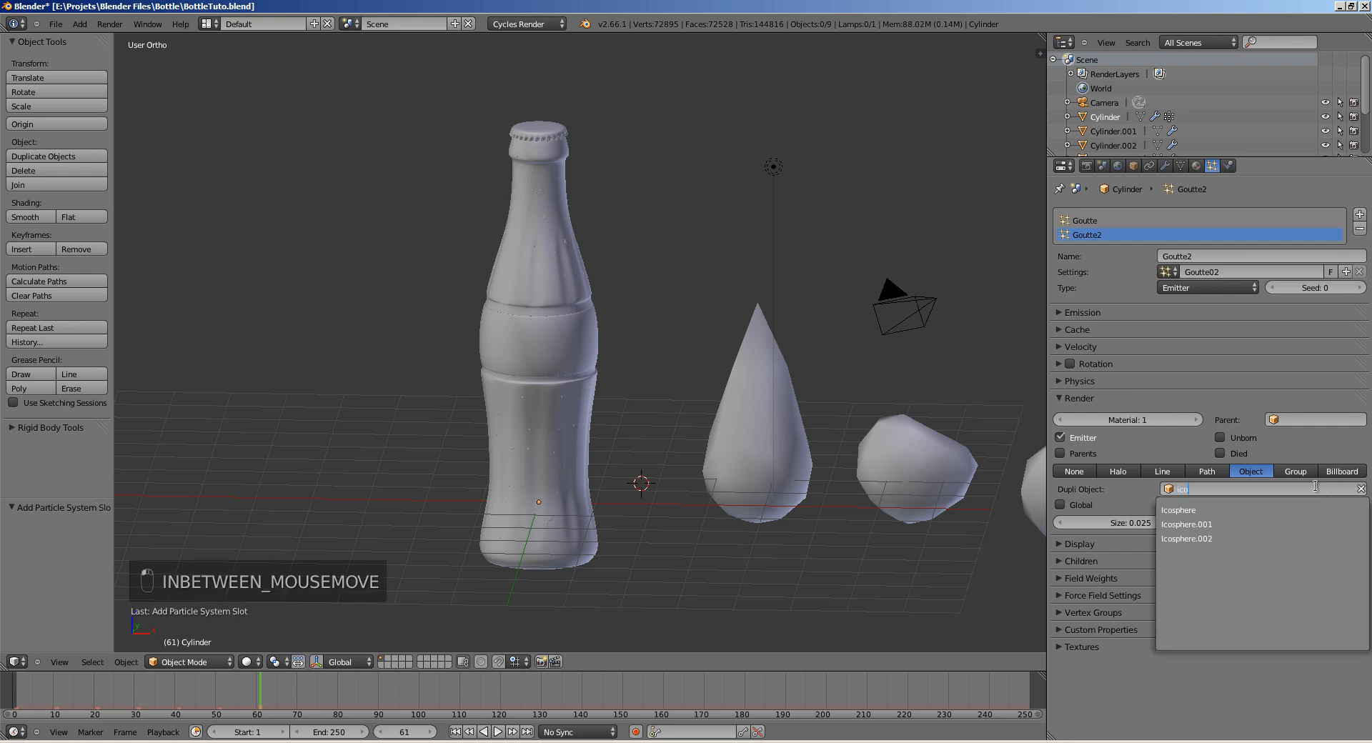
key("Down")
key("Return")
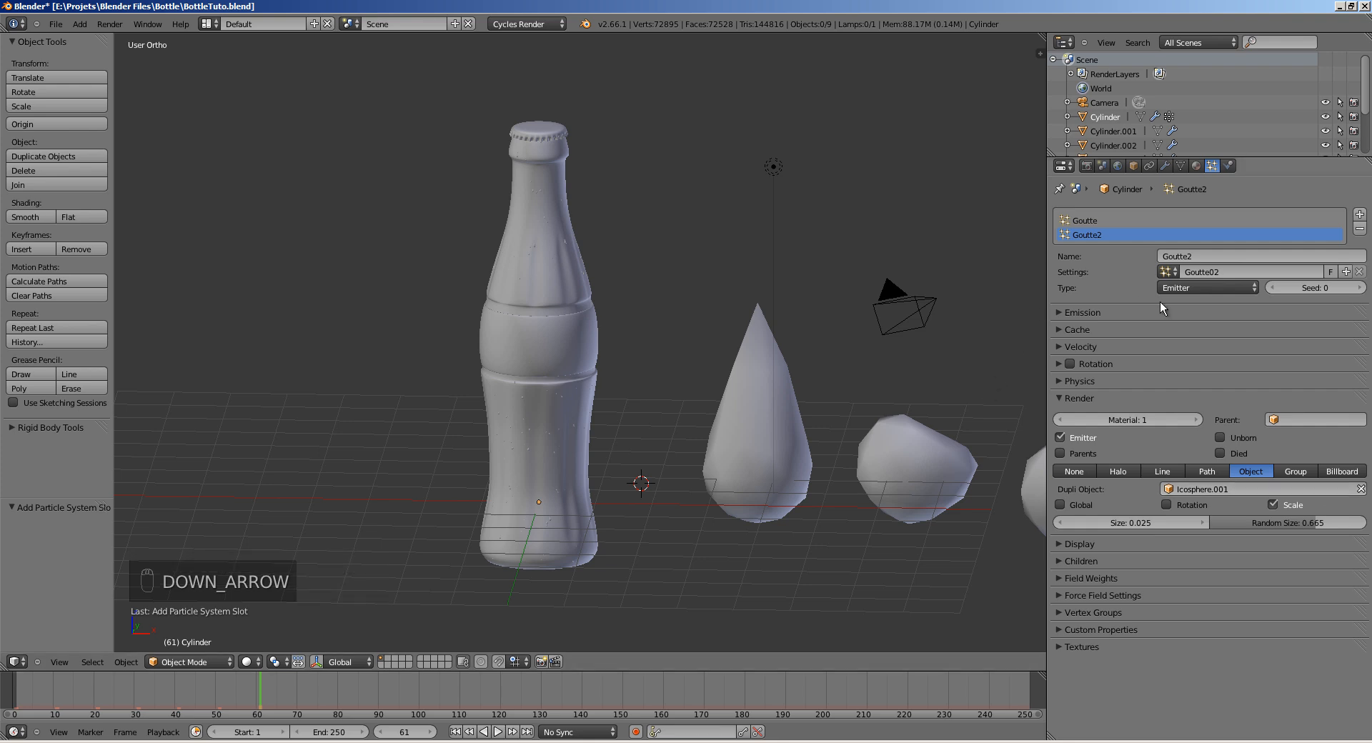
Step: Check the object names of the pointed and lumpy drops, reselect the bottle, and save the file
right_click(770, 378)
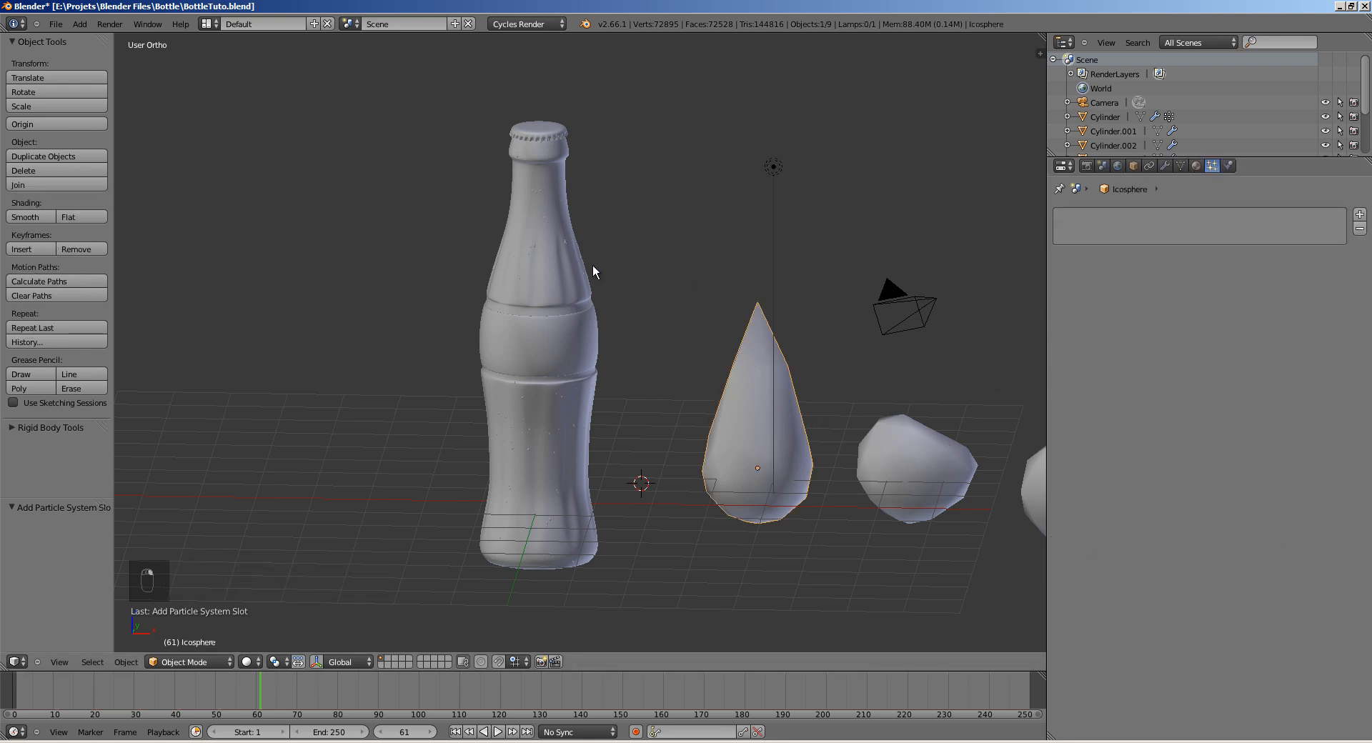
right_click(899, 442)
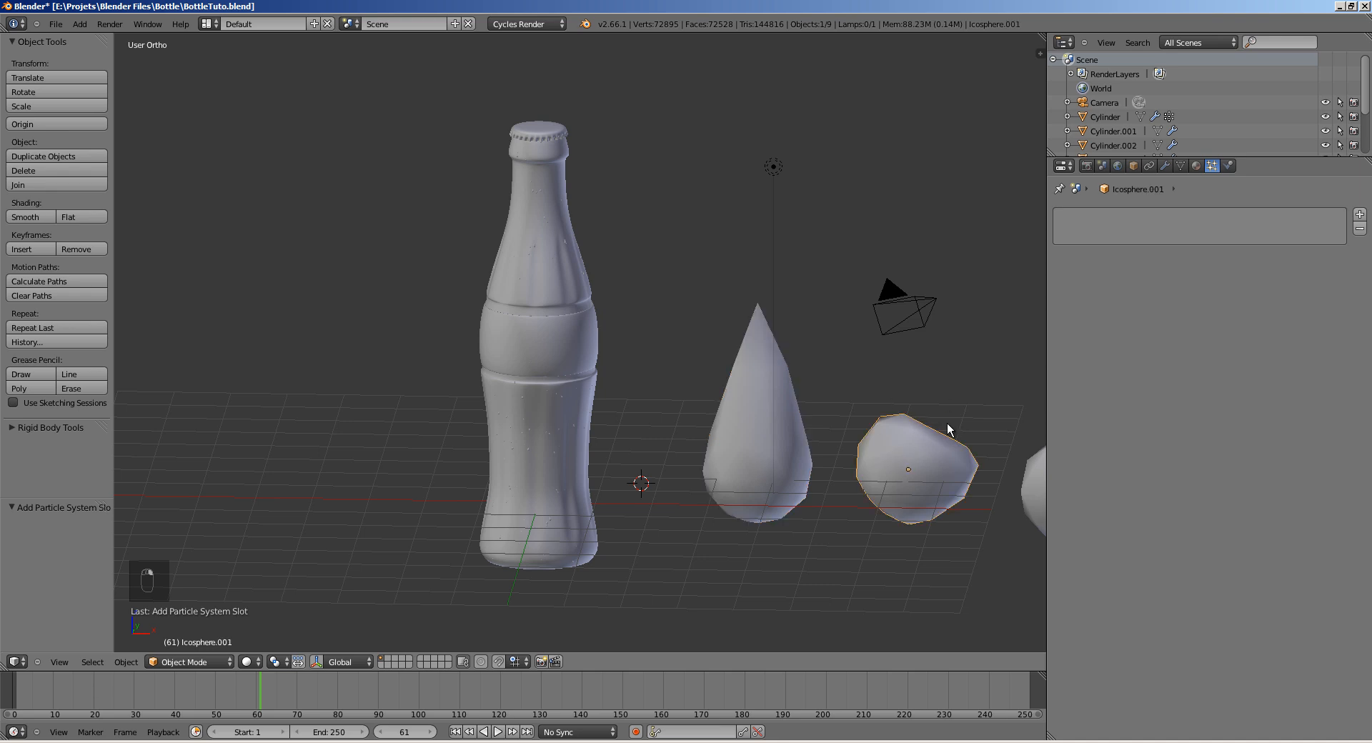
right_click(538, 253)
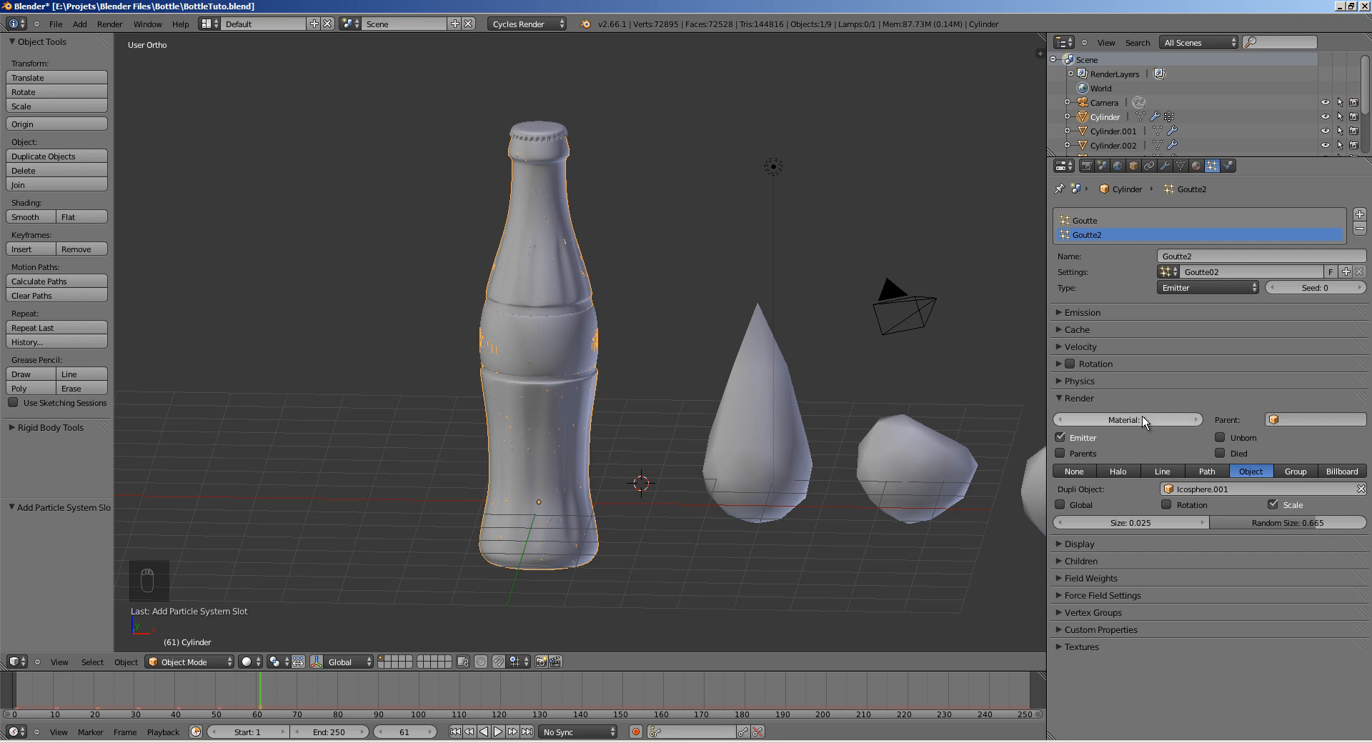
middle_click_drag(857, 400, 821, 412)
key("ctrl+s")
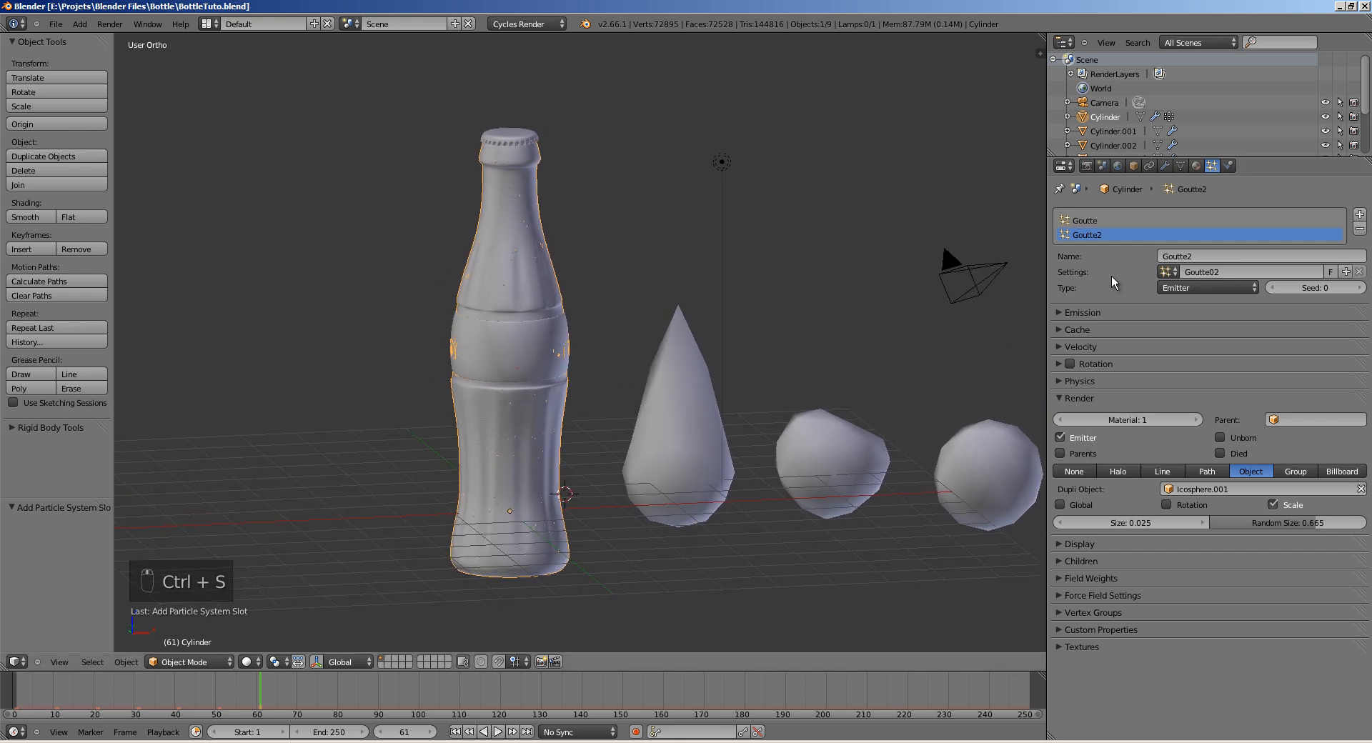
Step: Add a third particle system to the bottle and name it Goutte3
left_click(1360, 215)
left_click(1226, 270)
type("G")
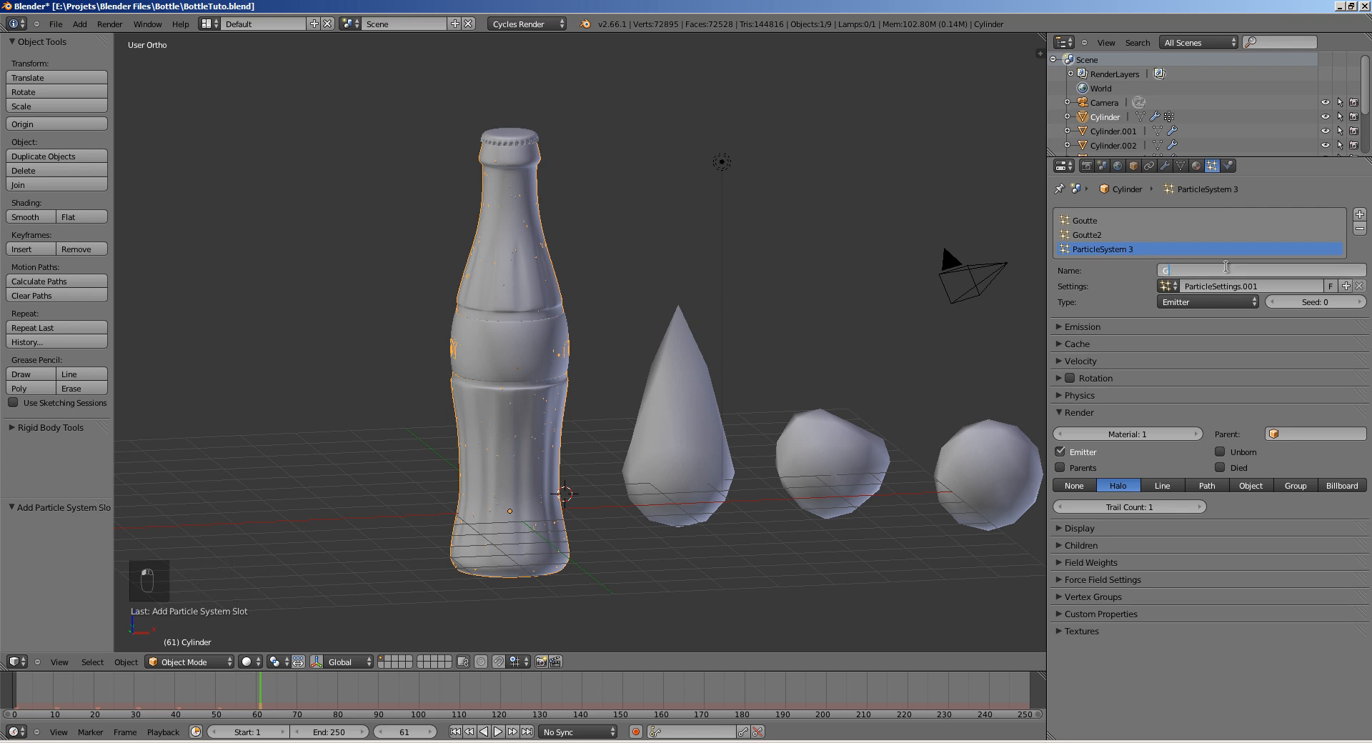
type("outte3")
key("Return")
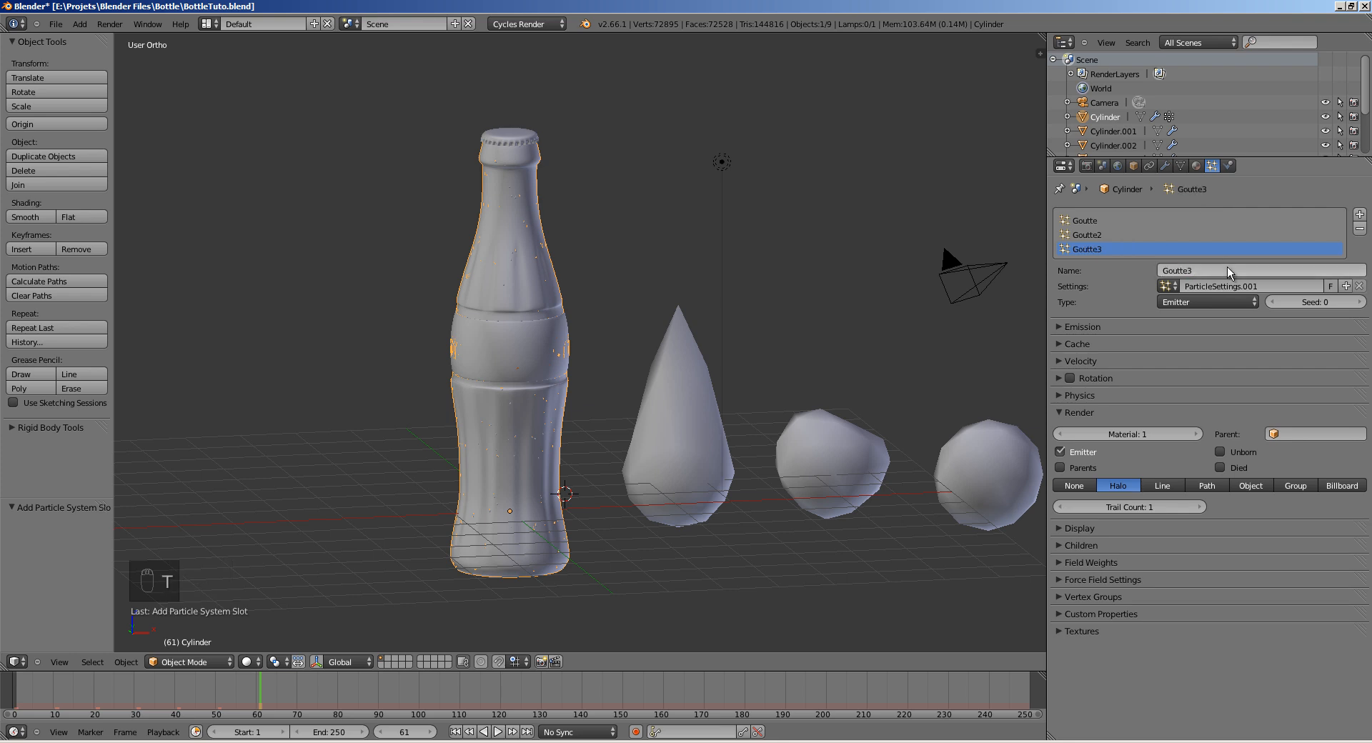
Step: Assign the Goutte02 settings to Goutte3 and make them an independent copy named Goutte03
left_click(1167, 285)
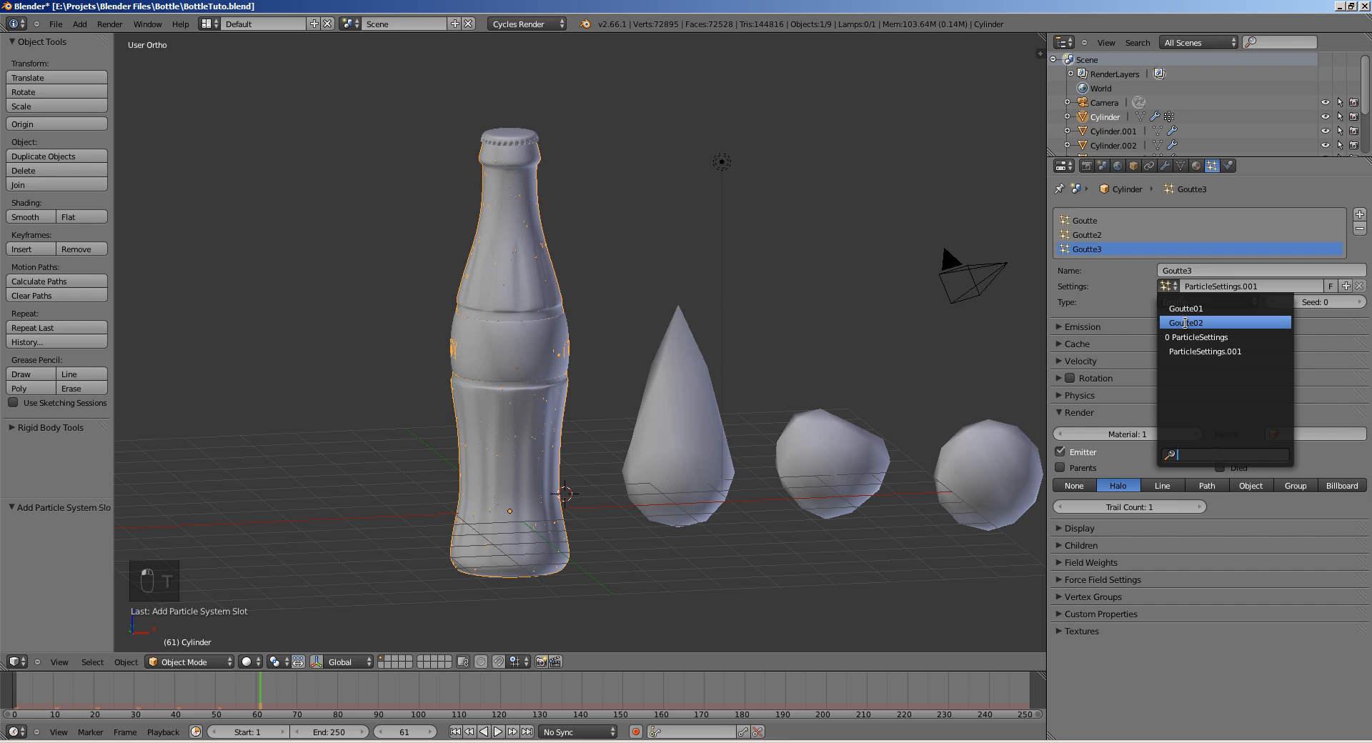
left_click(1185, 323)
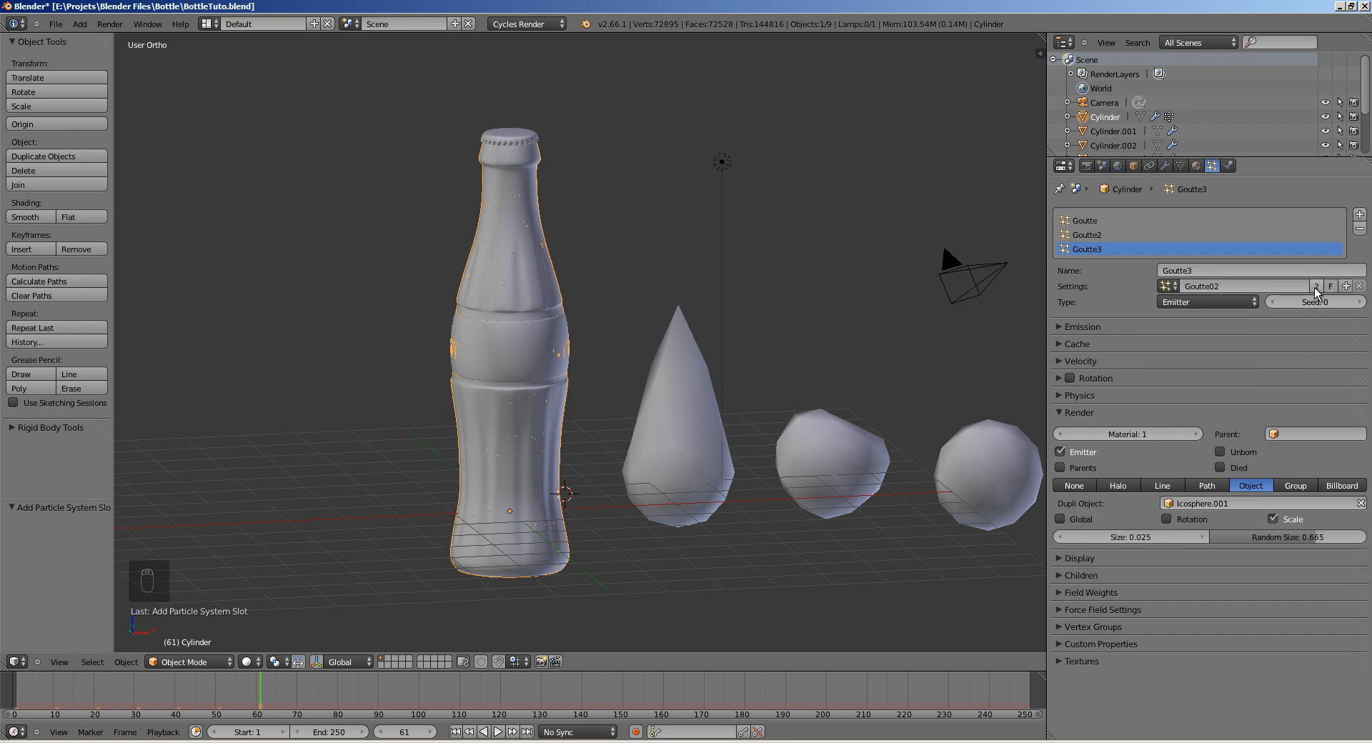
left_click(1316, 288)
double_click(1218, 286)
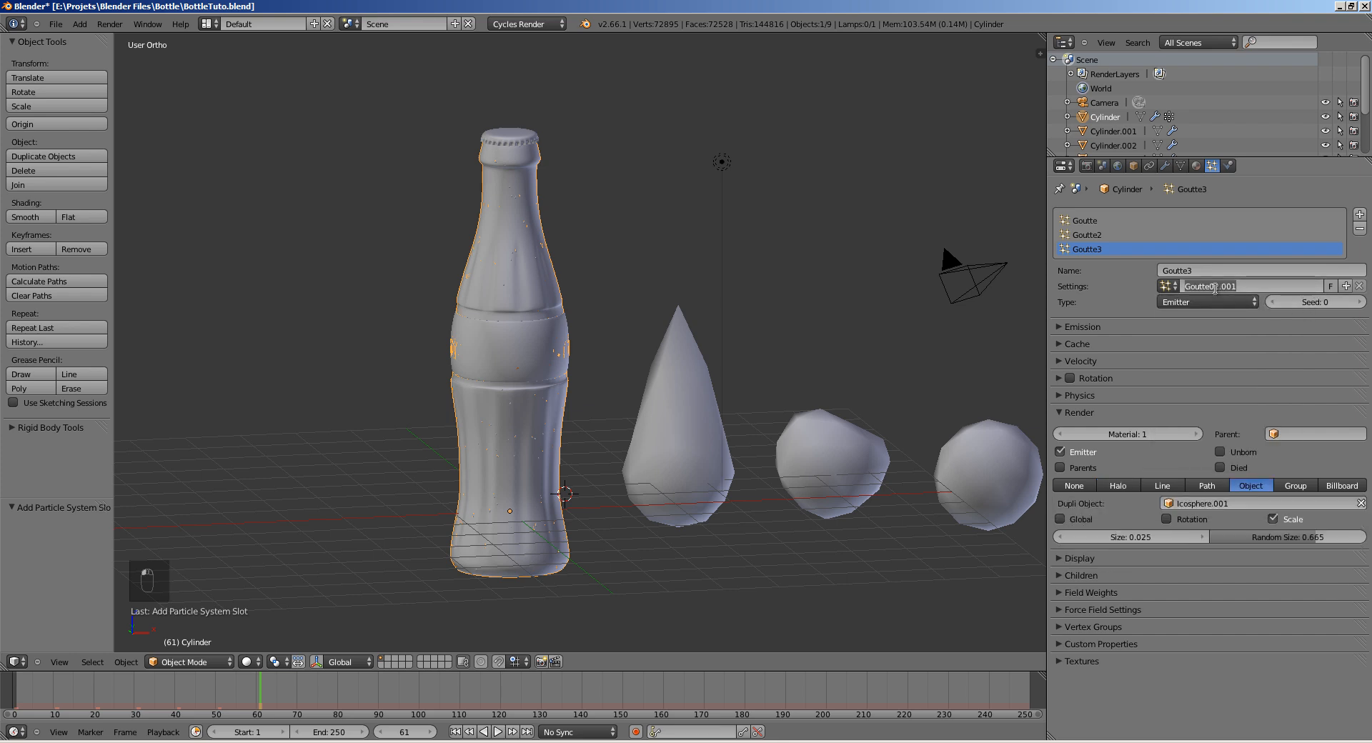
left_click_drag(1218, 287, 1286, 282)
key("BackSpace")
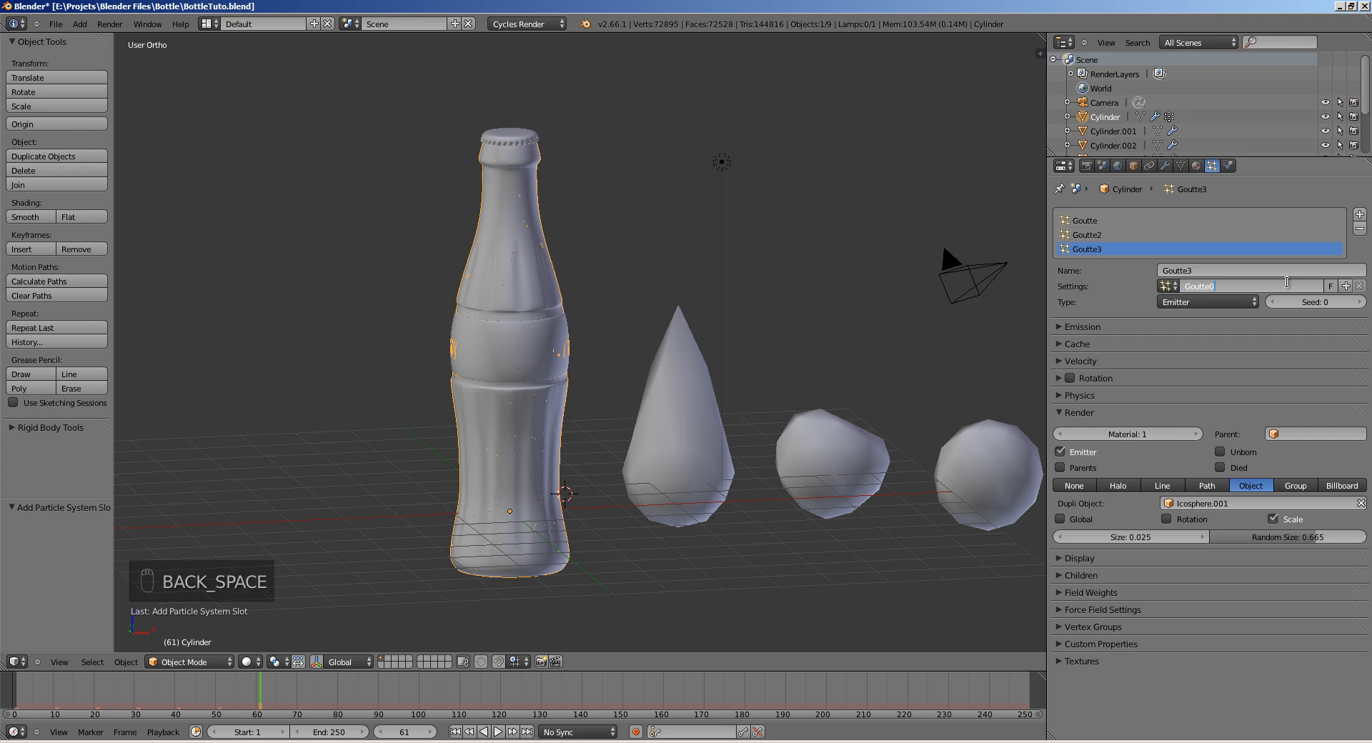
key("Return")
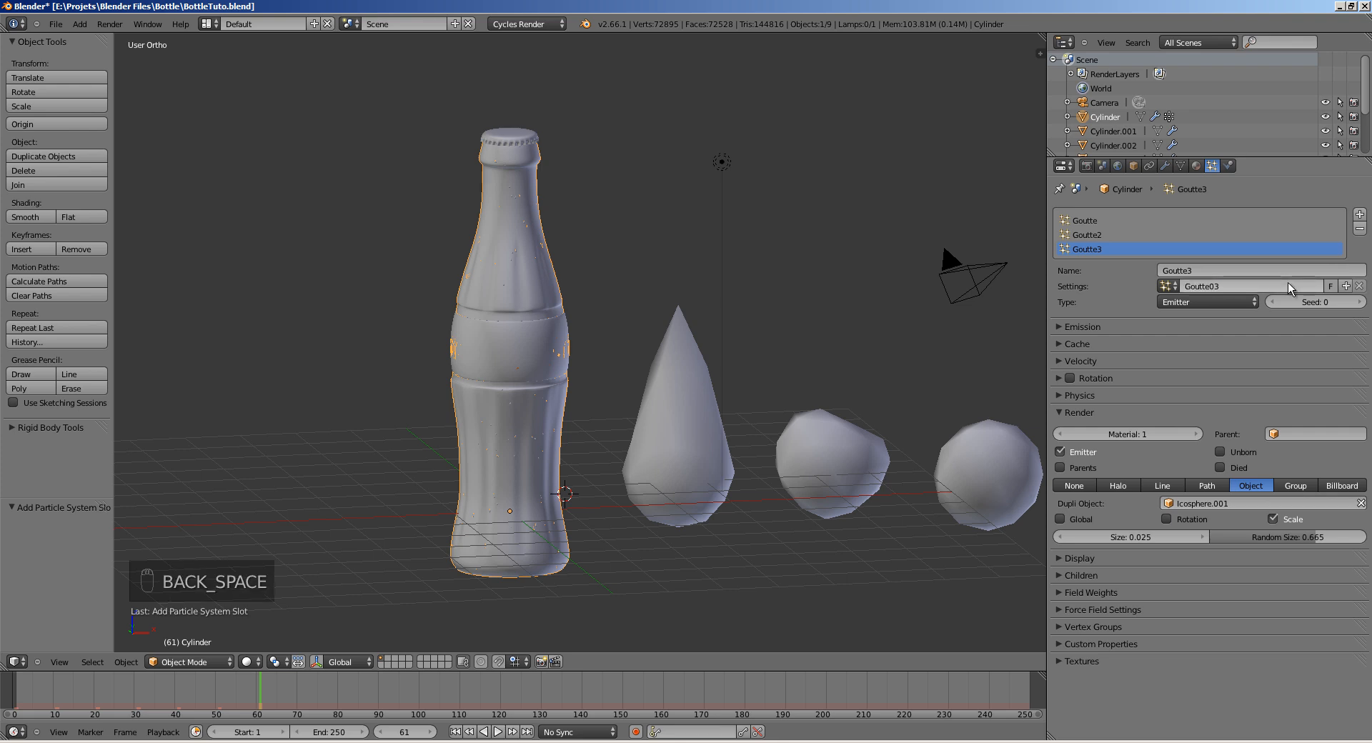
Step: Set Icosphere.002 as the object rendered by Goutte3's particles
left_click(1347, 504)
type("ico")
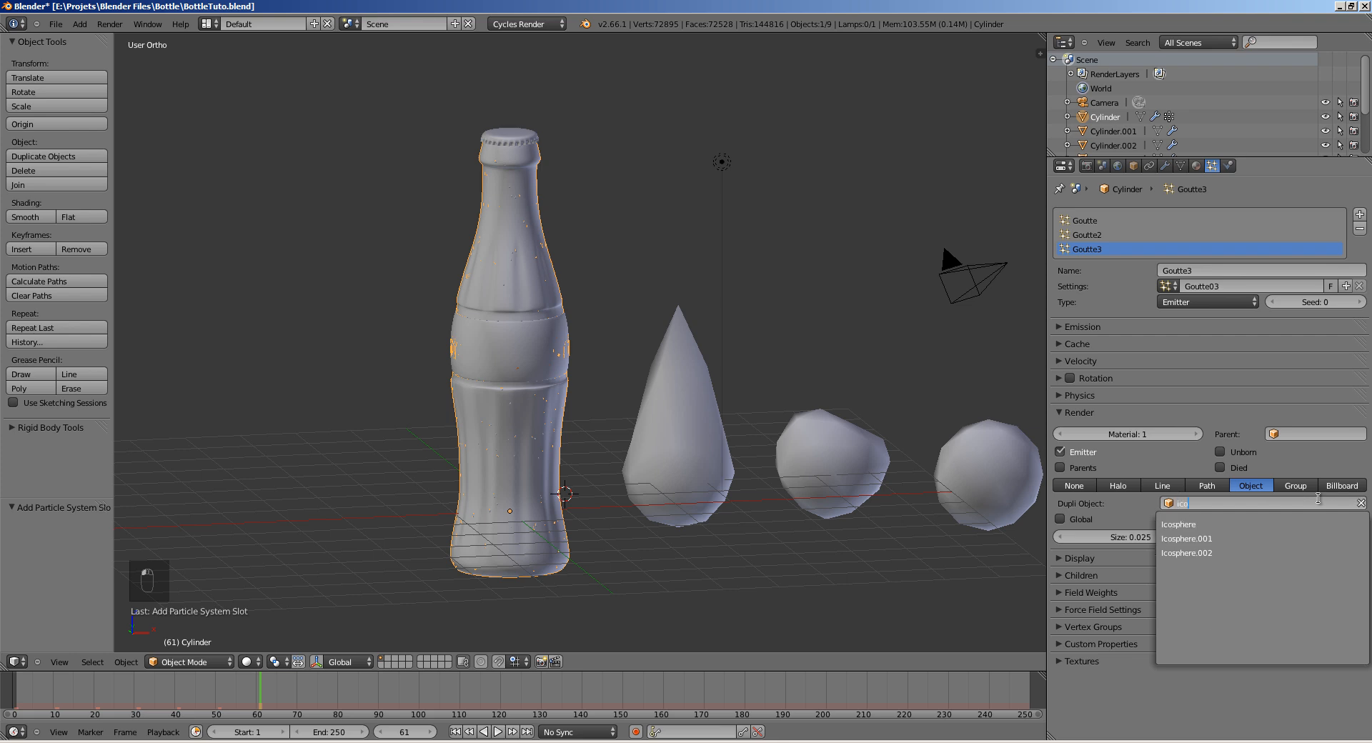
key("Down")
key("Down")
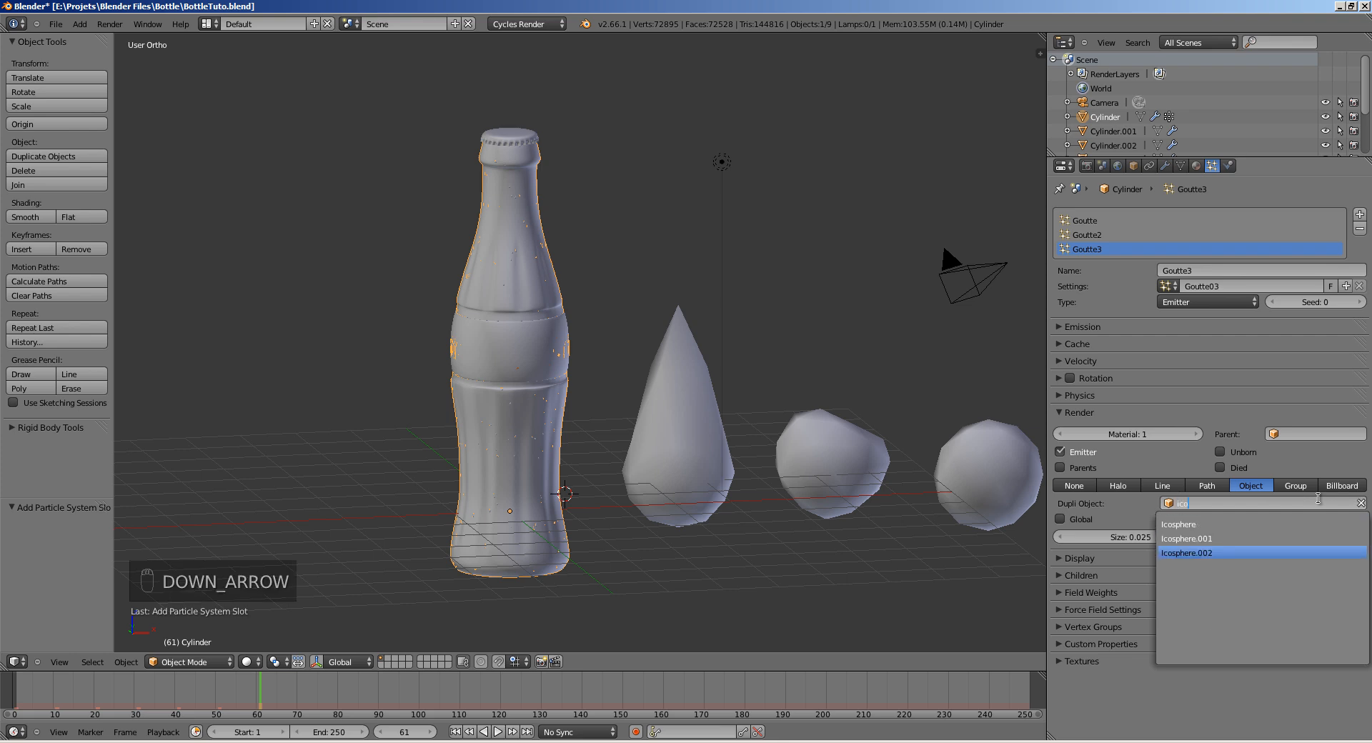
key("Return")
Step: Bring the bottle into view and rewind the particle animation to the first frame
middle_click_drag(711, 430, 514, 370)
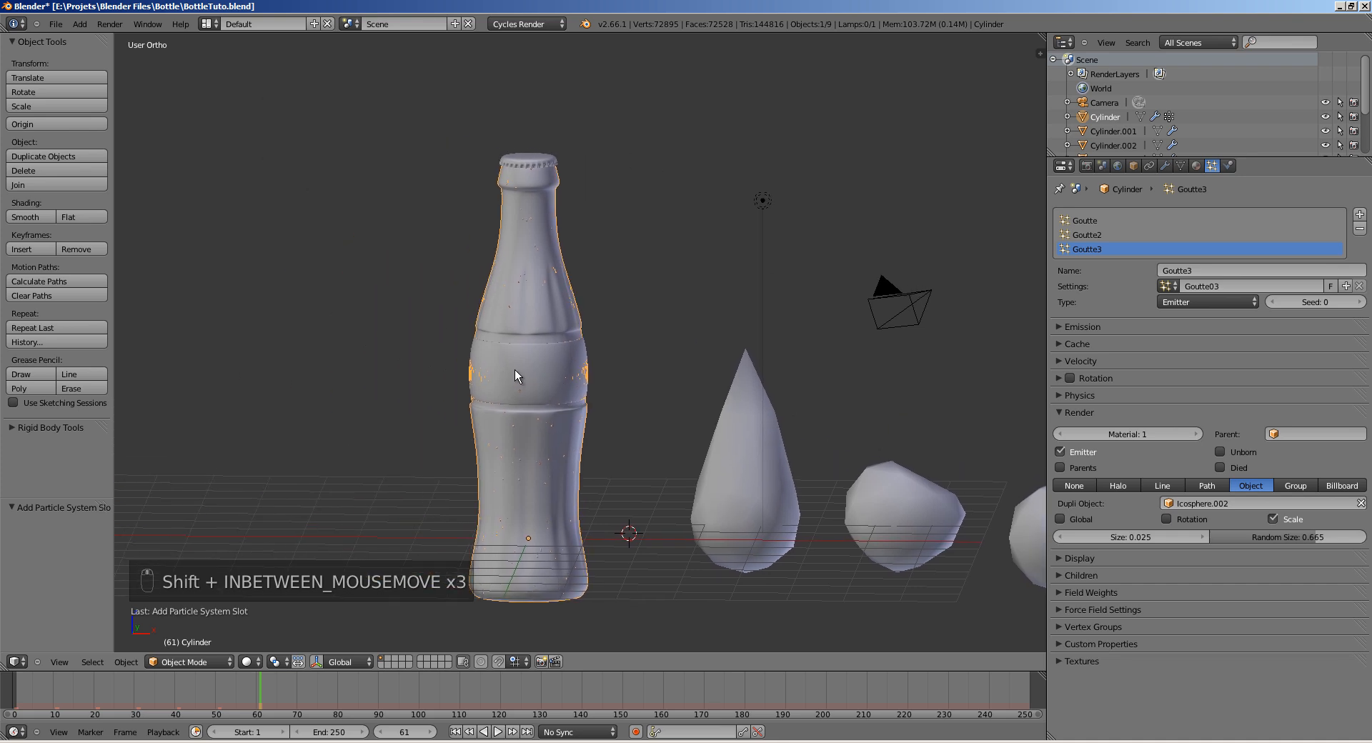
left_click(455, 731)
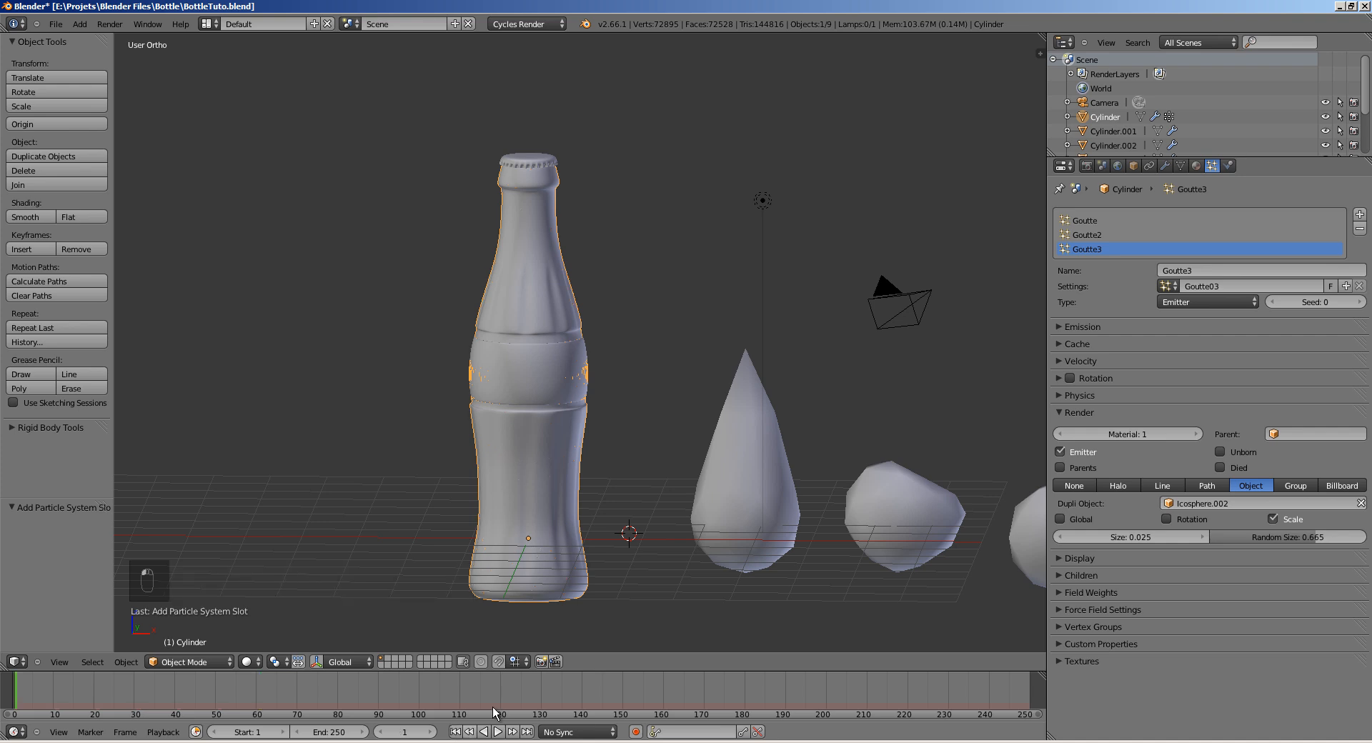
Step: Deselect everything, play the animation to spread the droplet particles over the bottle, and stop at frame 87
key("a")
middle_click_drag(534, 436, 593, 392, "ctrl")
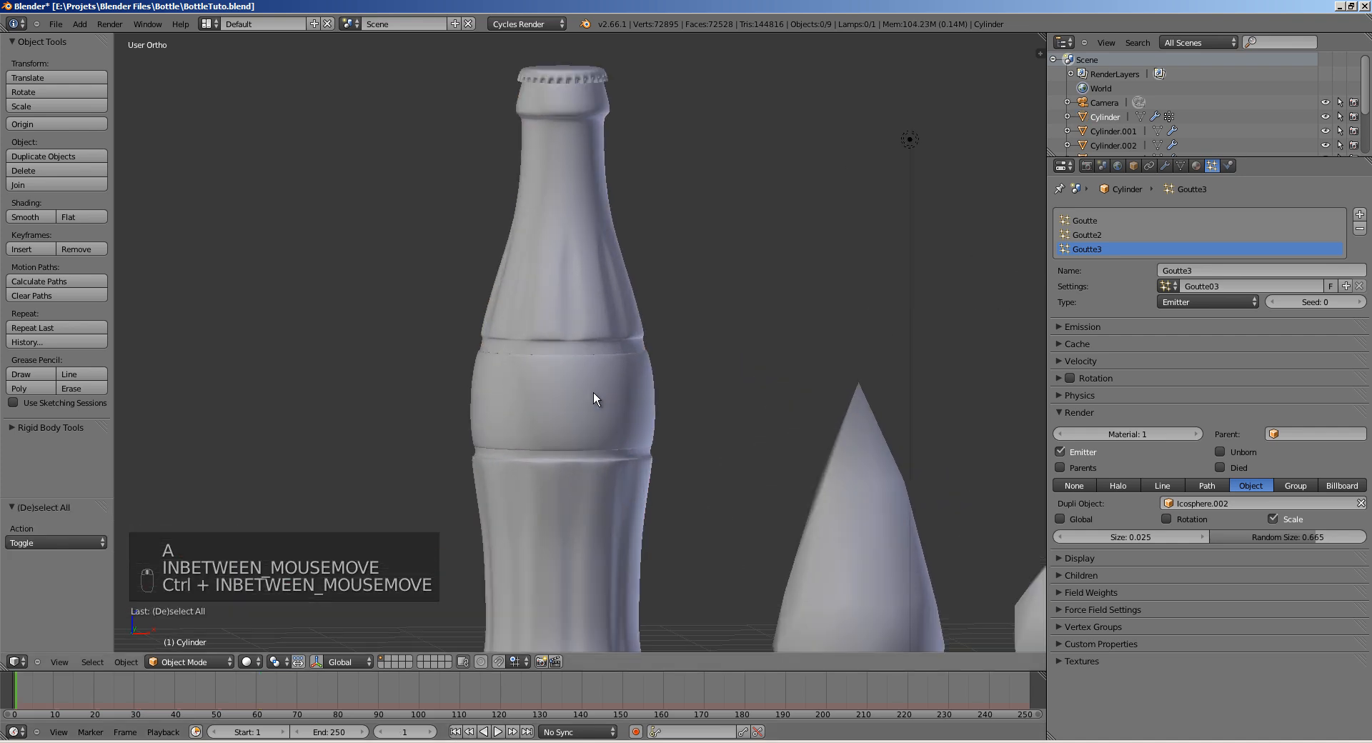
key("alt+a")
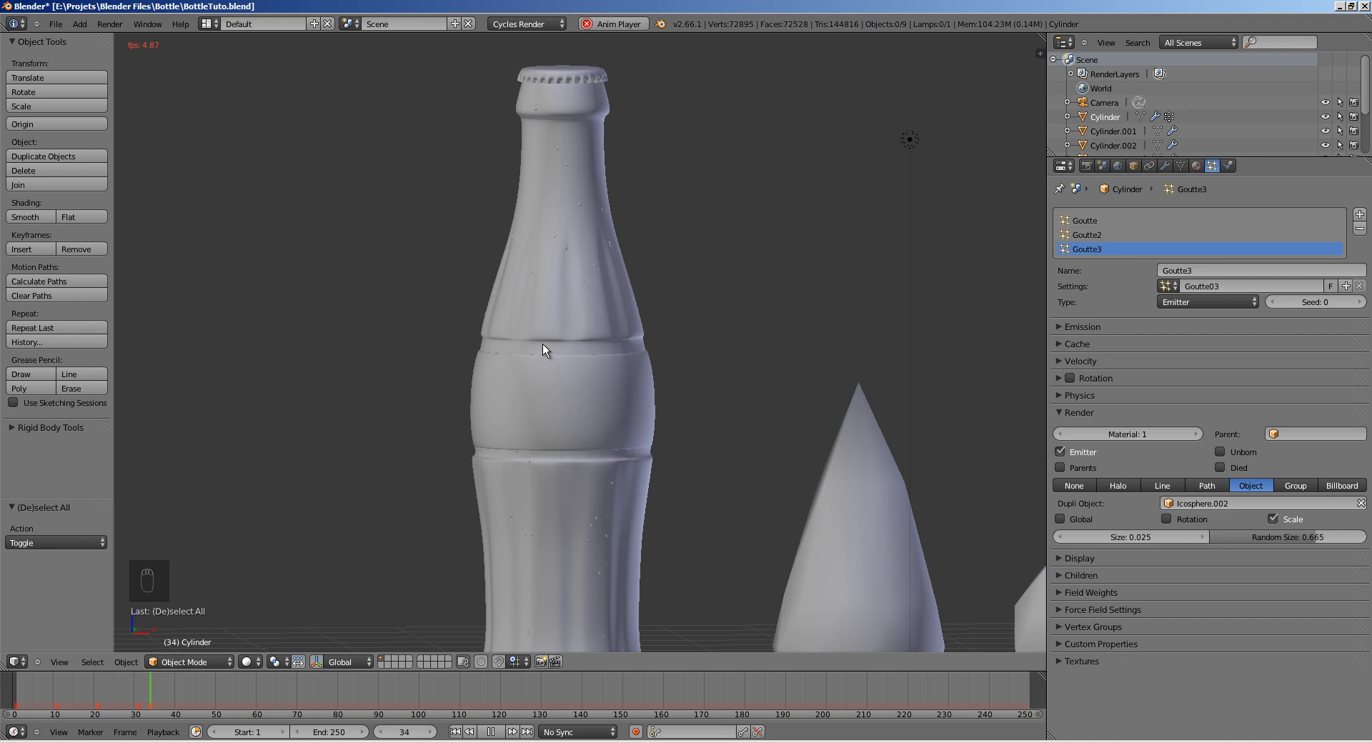
middle_click_drag(581, 321, 558, 337)
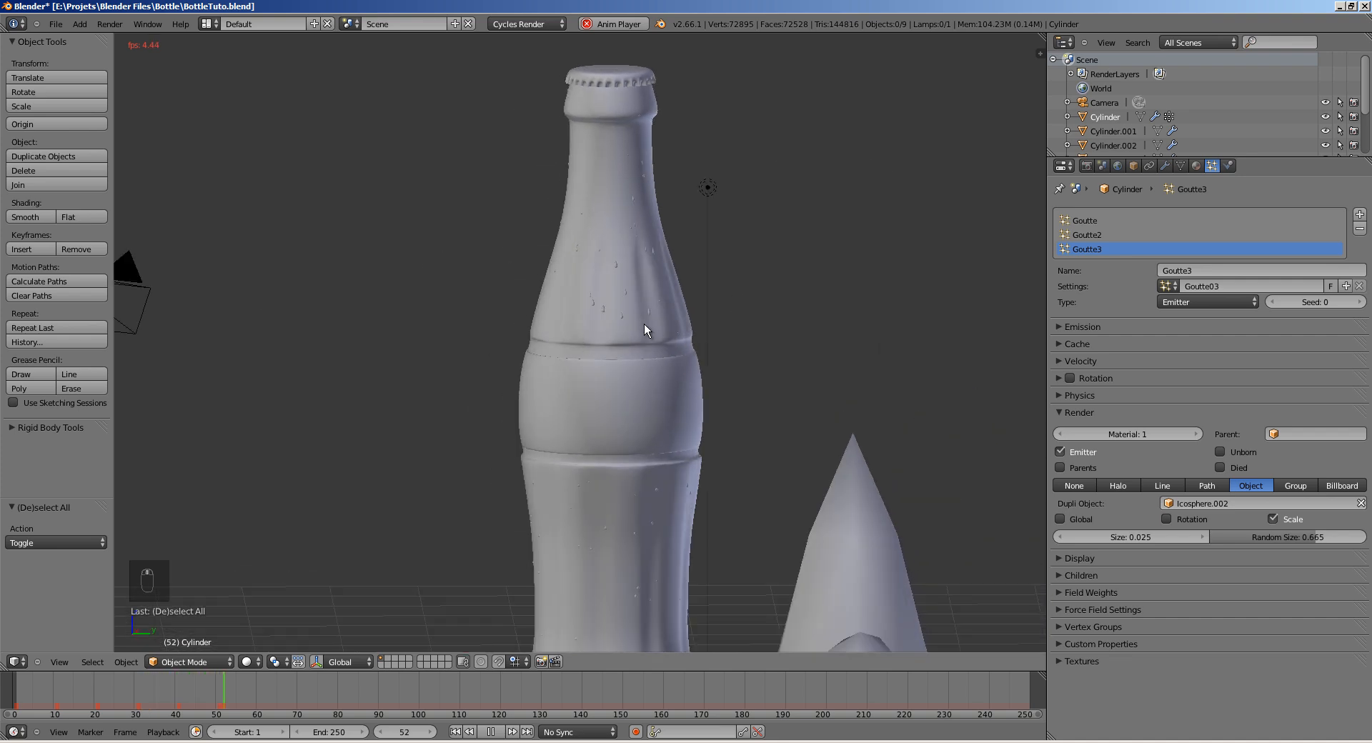
middle_click_drag(645, 324, 688, 357)
mouse_move(588, 376)
middle_mouse_down()
mouse_move(540, 384)
mouse_move(590, 367)
middle_mouse_up()
key("alt+a")
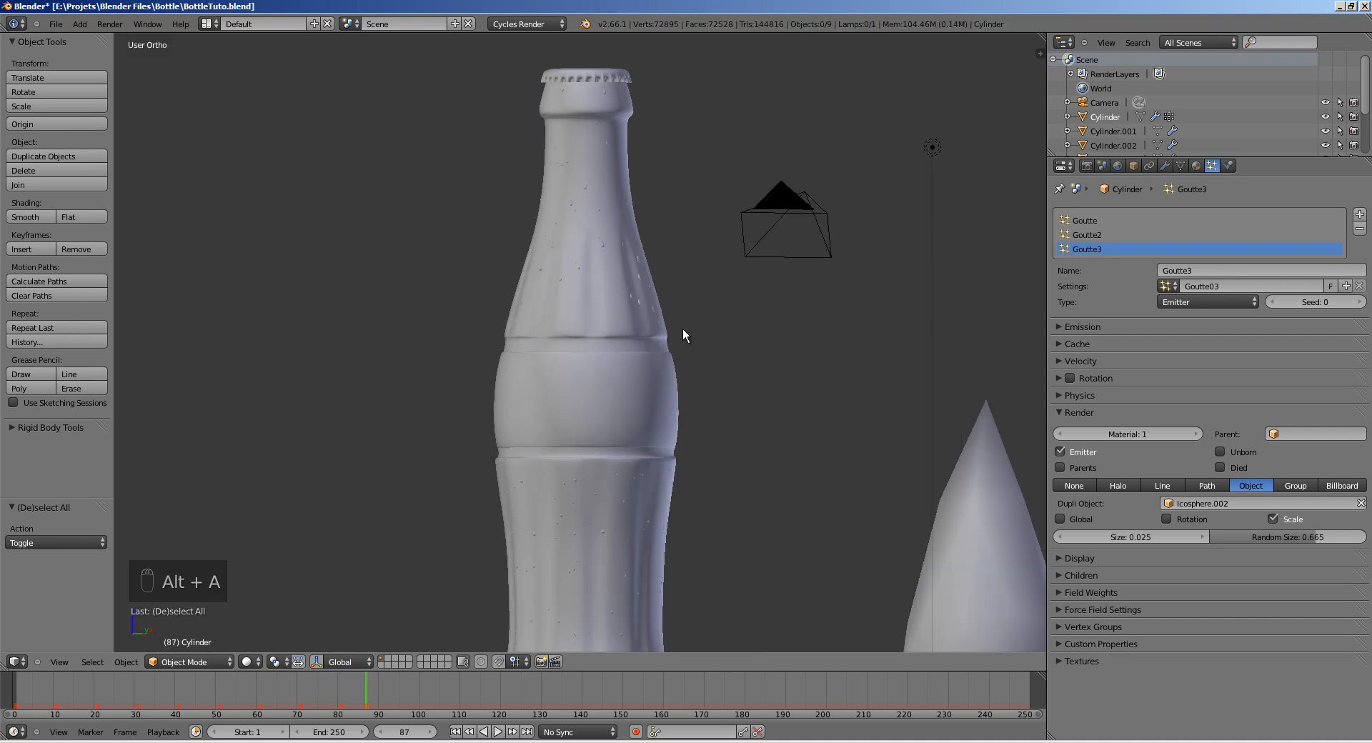
Step: Save the scene over the existing BottleTuto.blend file
middle_click_drag(683, 328, 610, 322)
scroll(420, 429, "down", 4)
key("ctrl+s")
left_click(610, 321)
Step: Select the three droplet icospheres beside the bottle and move them to the second layer
middle_click_drag(460, 374, 528, 363)
right_click(473, 339)
right_click(609, 379, "shift")
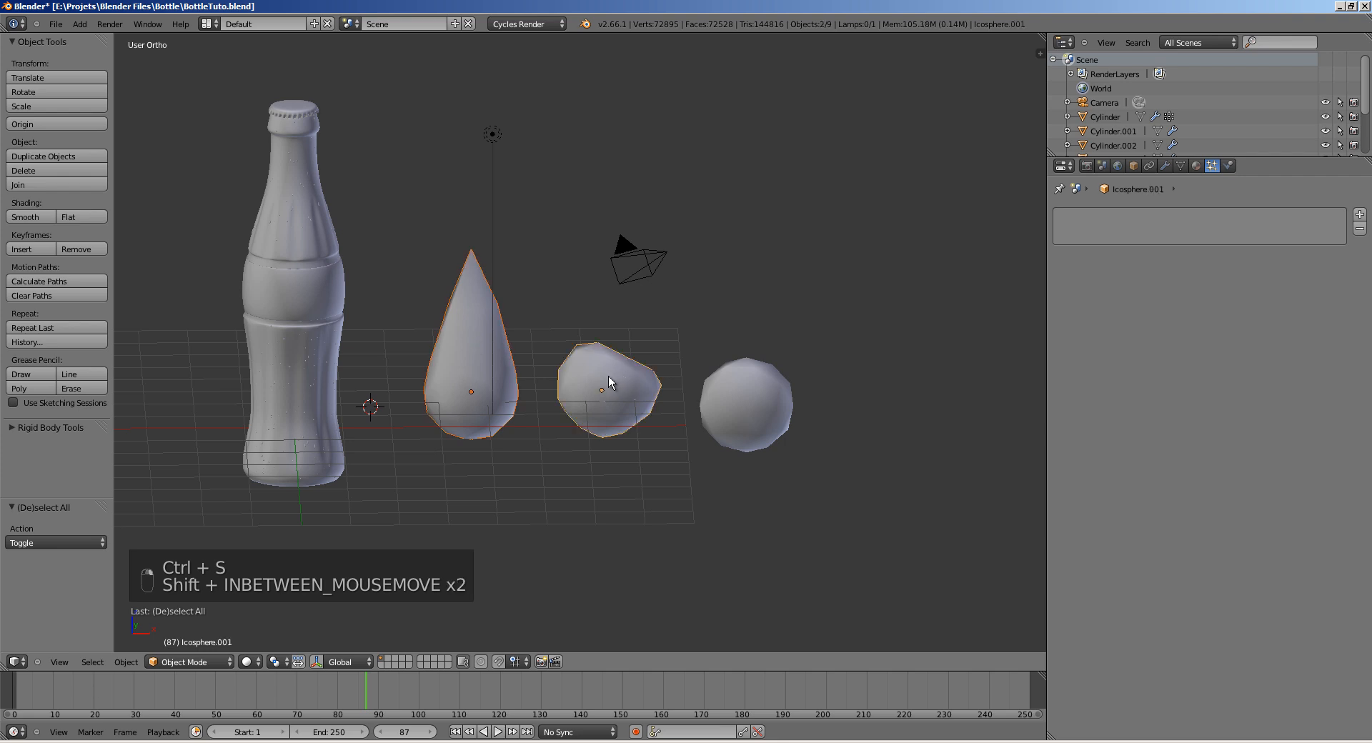
right_click(752, 379, "shift")
key("m")
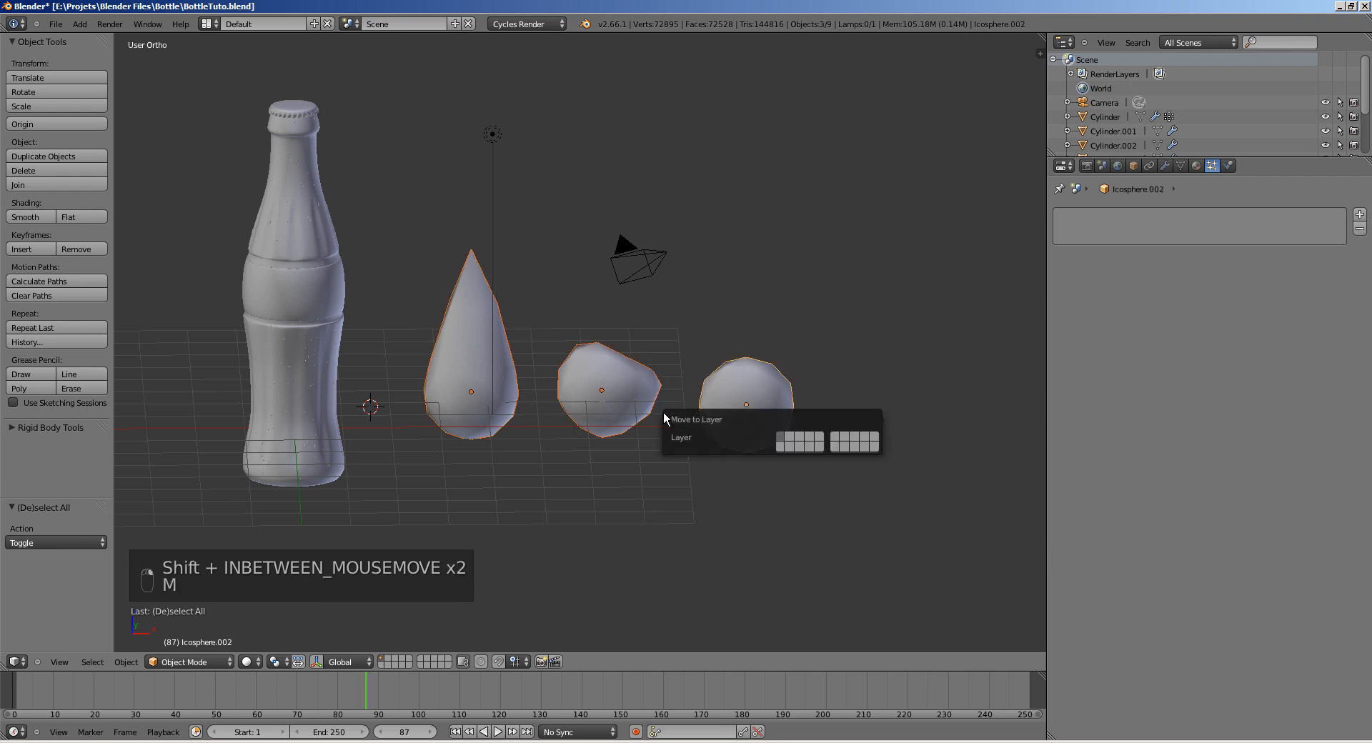
left_click(787, 437)
Step: Save over BottleTuto.blend with the droplet meshes moved off the visible layer
middle_click_drag(427, 377, 538, 380, "shift")
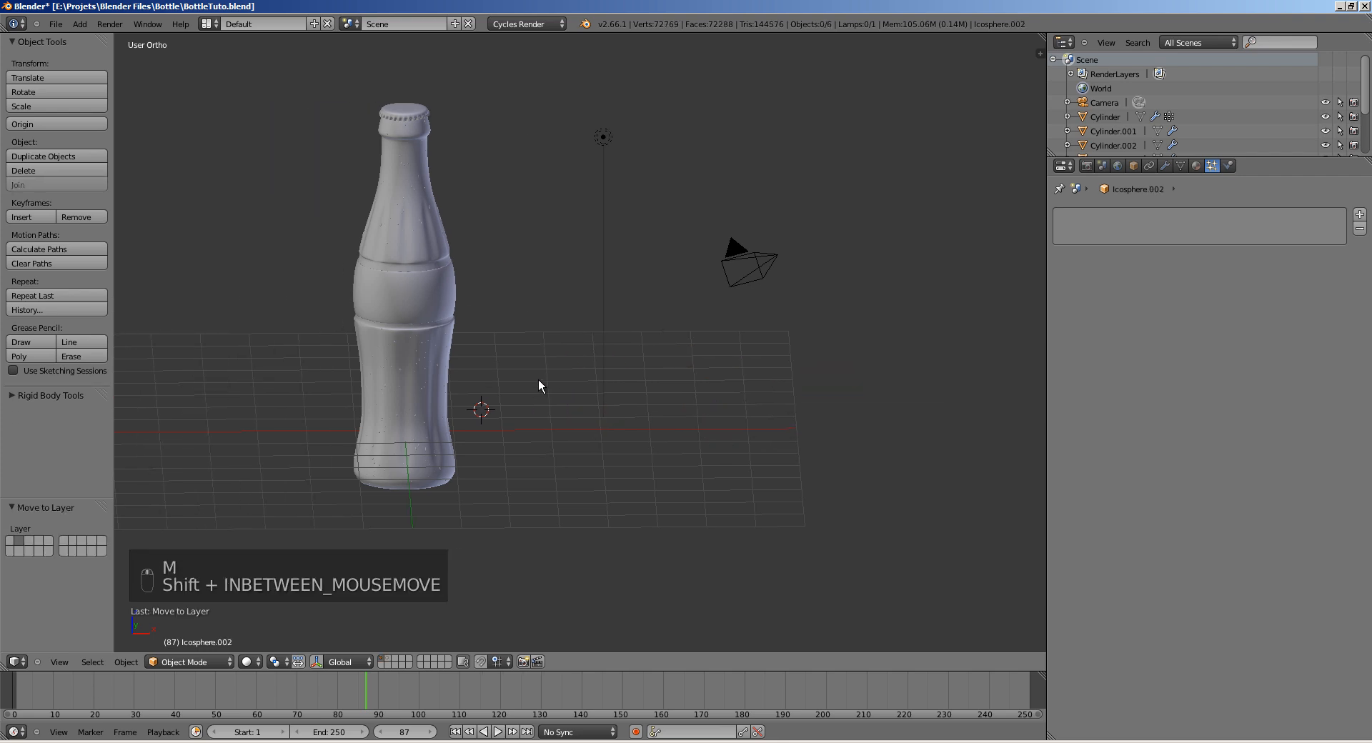
middle_click_drag(580, 431, 639, 493, "shift")
key("ctrl+s")
left_click(539, 393)
Step: Examine the droplet particles up close on the bottle's neck and shoulder
middle_click_drag(396, 311, 464, 366, "shift")
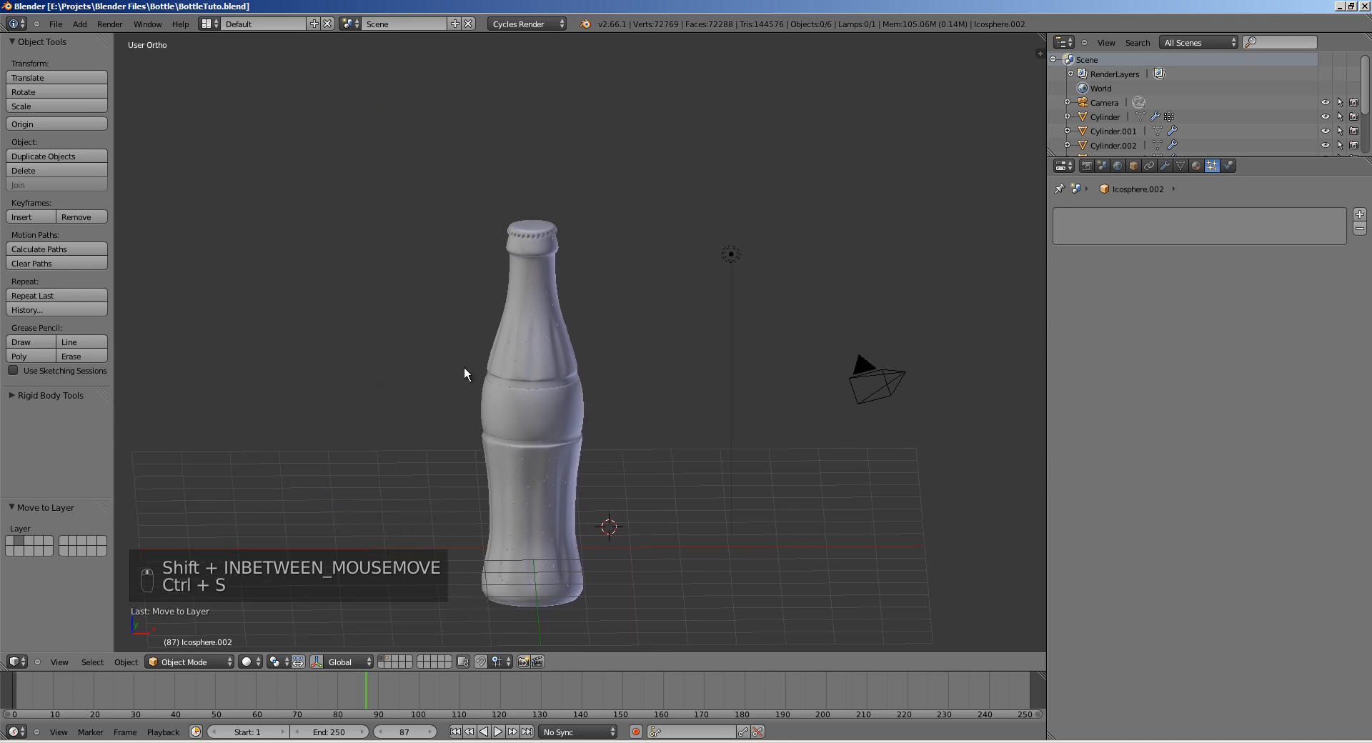
scroll(464, 366, "up", 6)
middle_click_drag(585, 288, 539, 385, "shift")
scroll(511, 389, "up", 2)
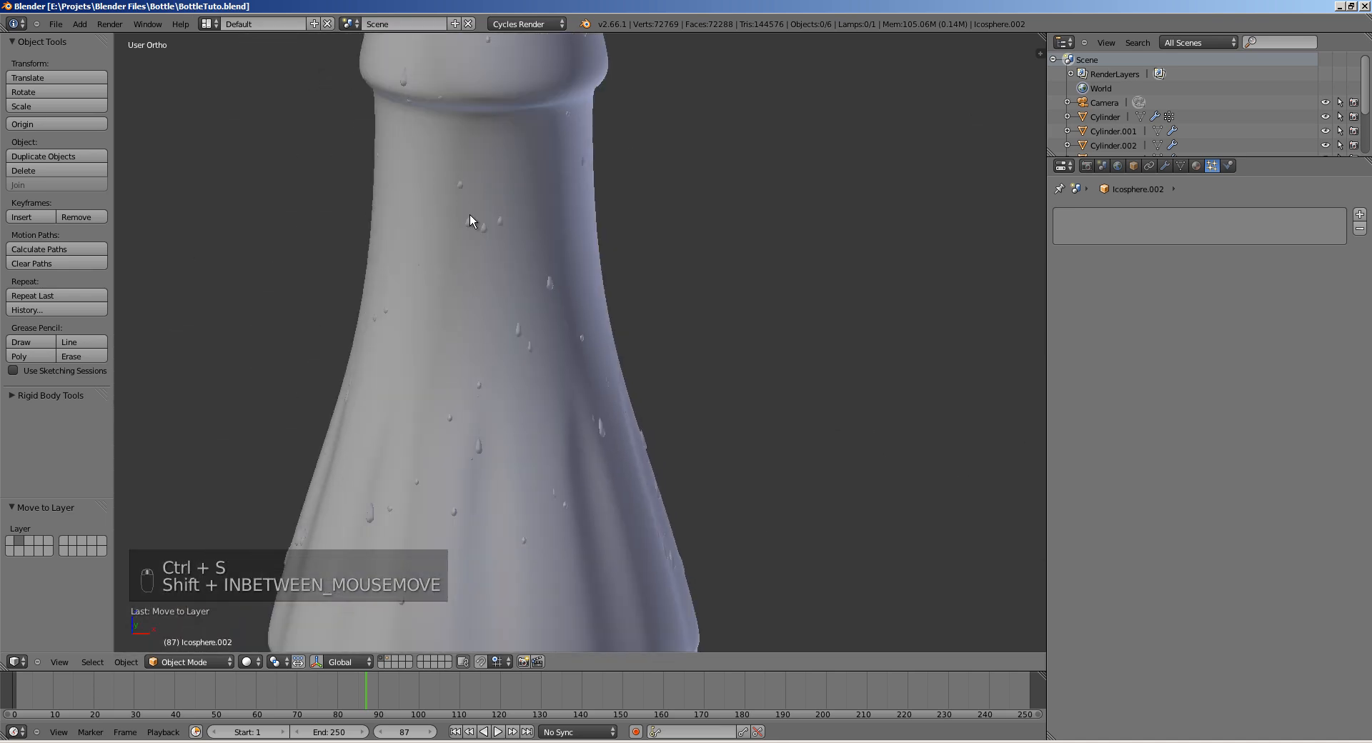
middle_click_drag(384, 557, 489, 401, "shift")
scroll(565, 346, "up", 3)
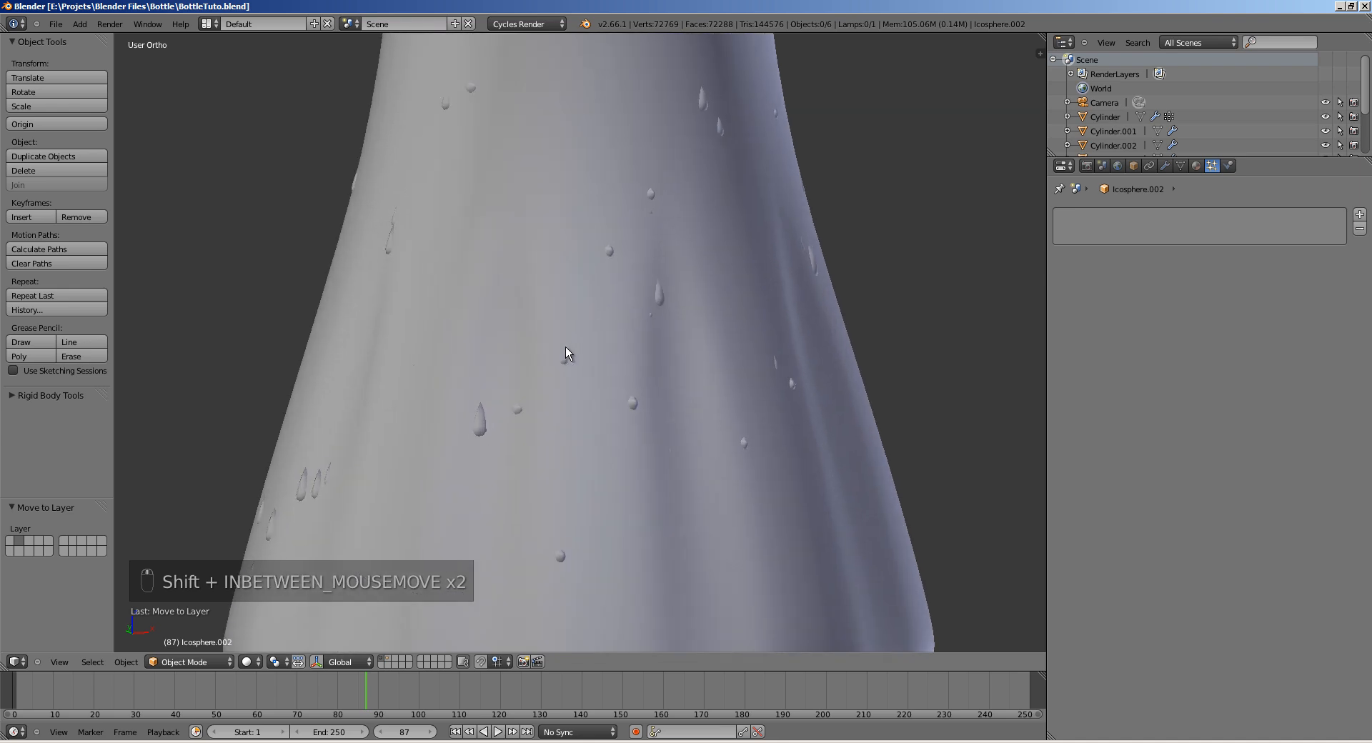
scroll(550, 368, "up", 3)
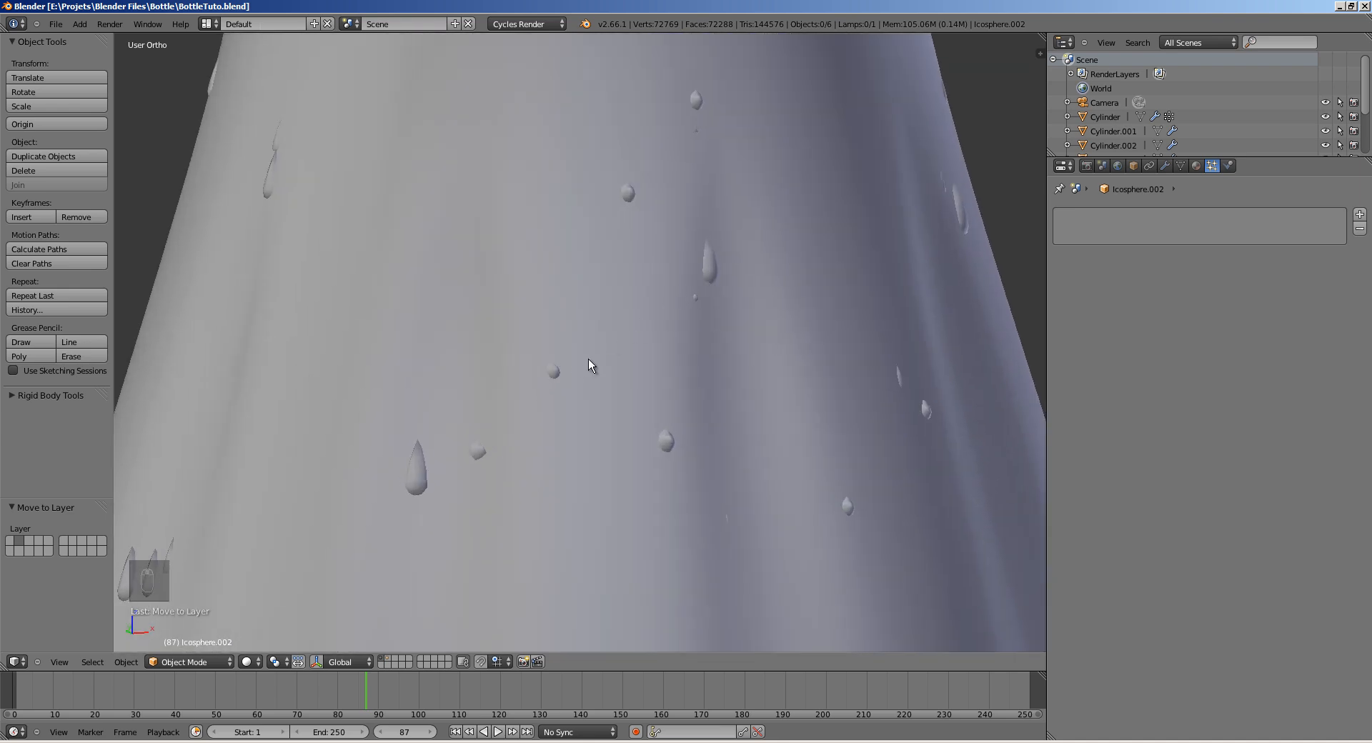
middle_click_drag(572, 375, 561, 408)
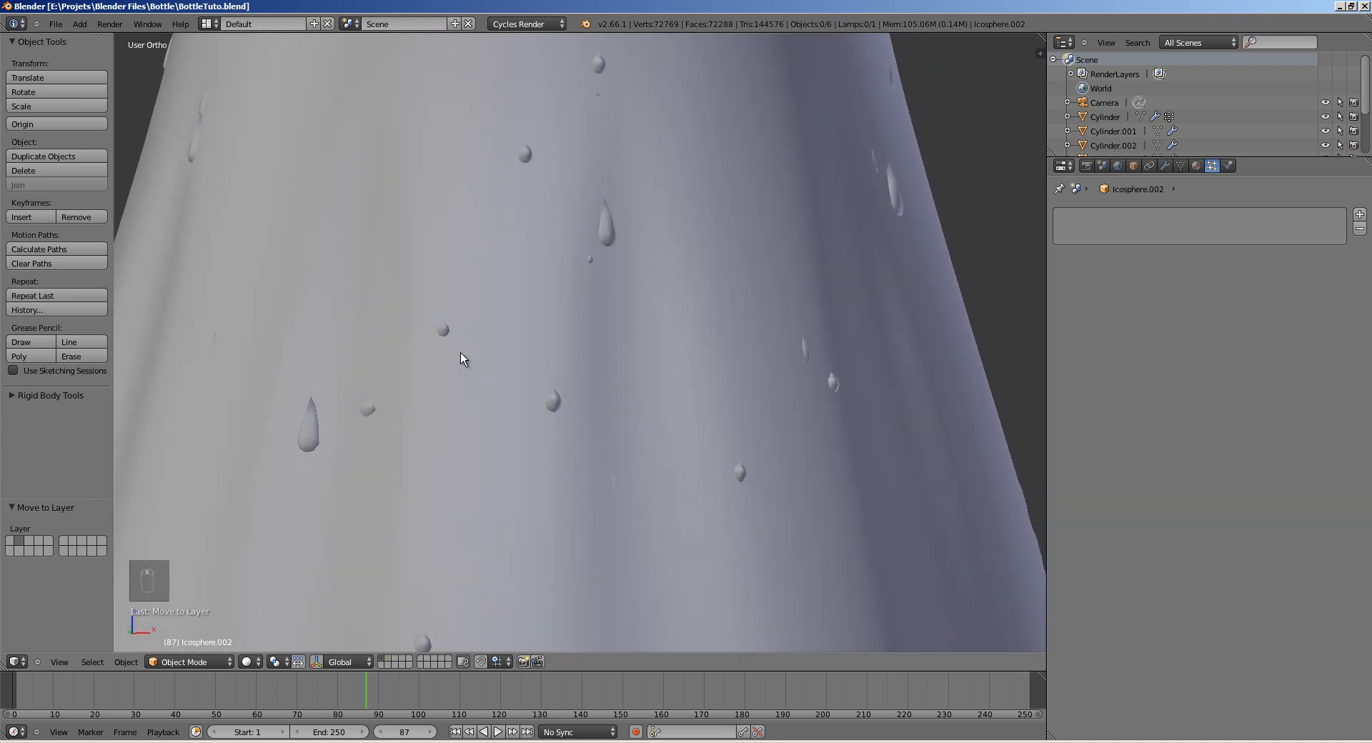
scroll(431, 327, "down", 8)
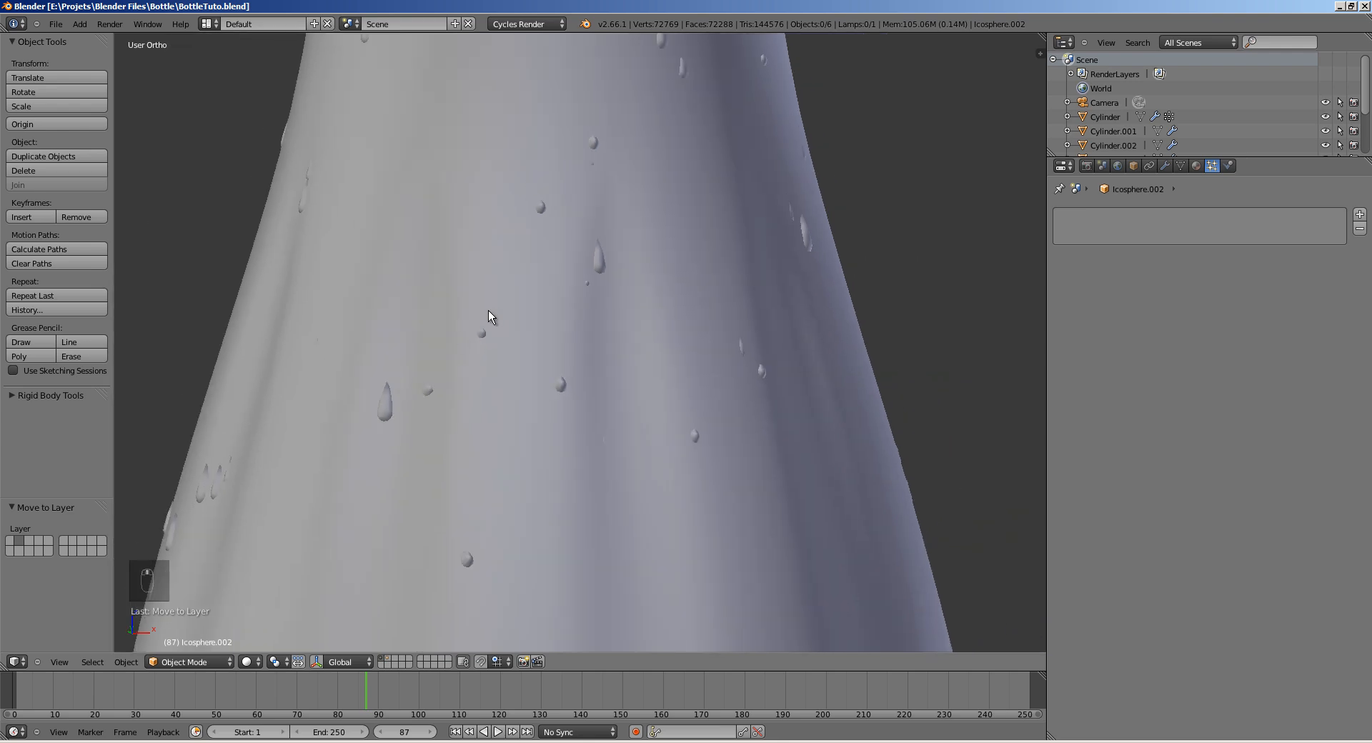
Step: Make Goutte the active particle system of the bottle and save the file
middle_click_drag(594, 411, 594, 327, "shift")
key("ctrl+s")
key("ctrl+s")
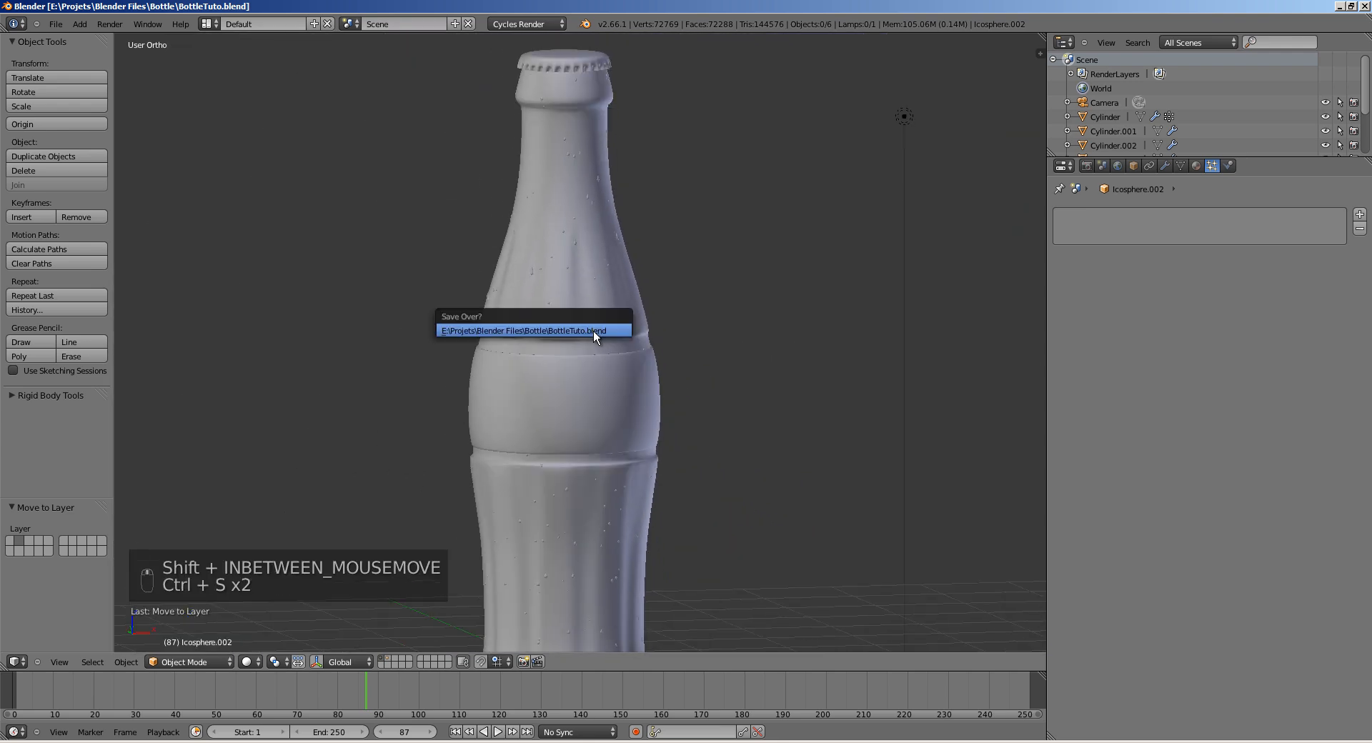
right_click(618, 259)
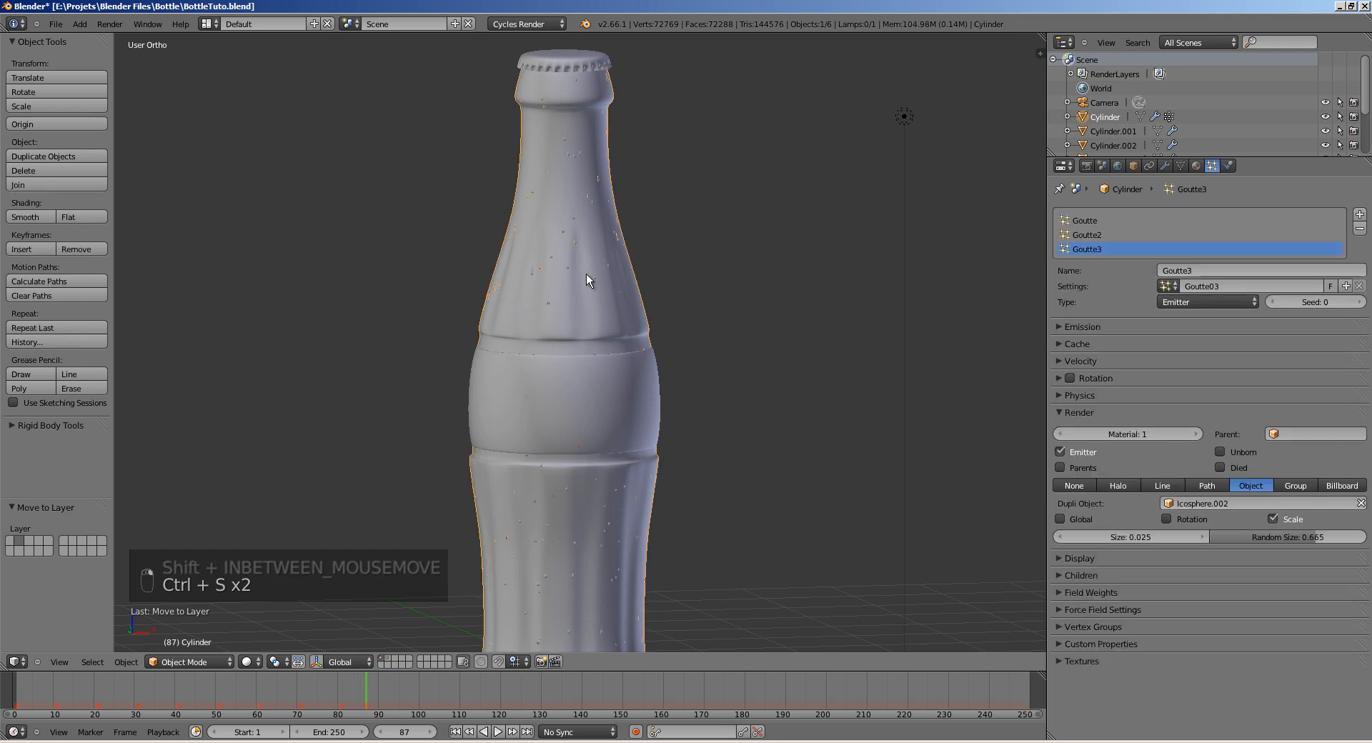
left_click(1086, 222)
key("ctrl+s")
key("ctrl+s")
Step: Deselect all objects and save over BottleTuto.blend
key("a")
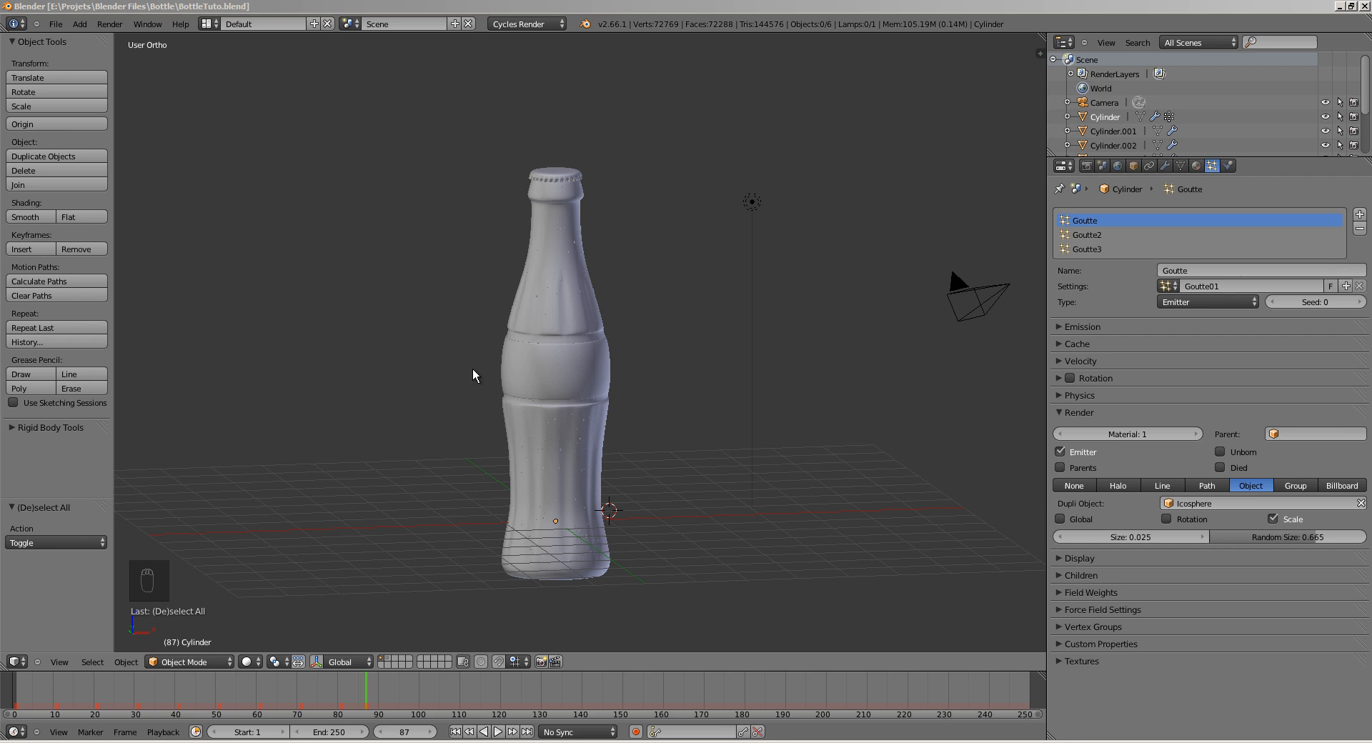
middle_click_drag(473, 373, 429, 400)
middle_click_drag(674, 330, 548, 273)
key("ctrl+s")
left_click(652, 313)
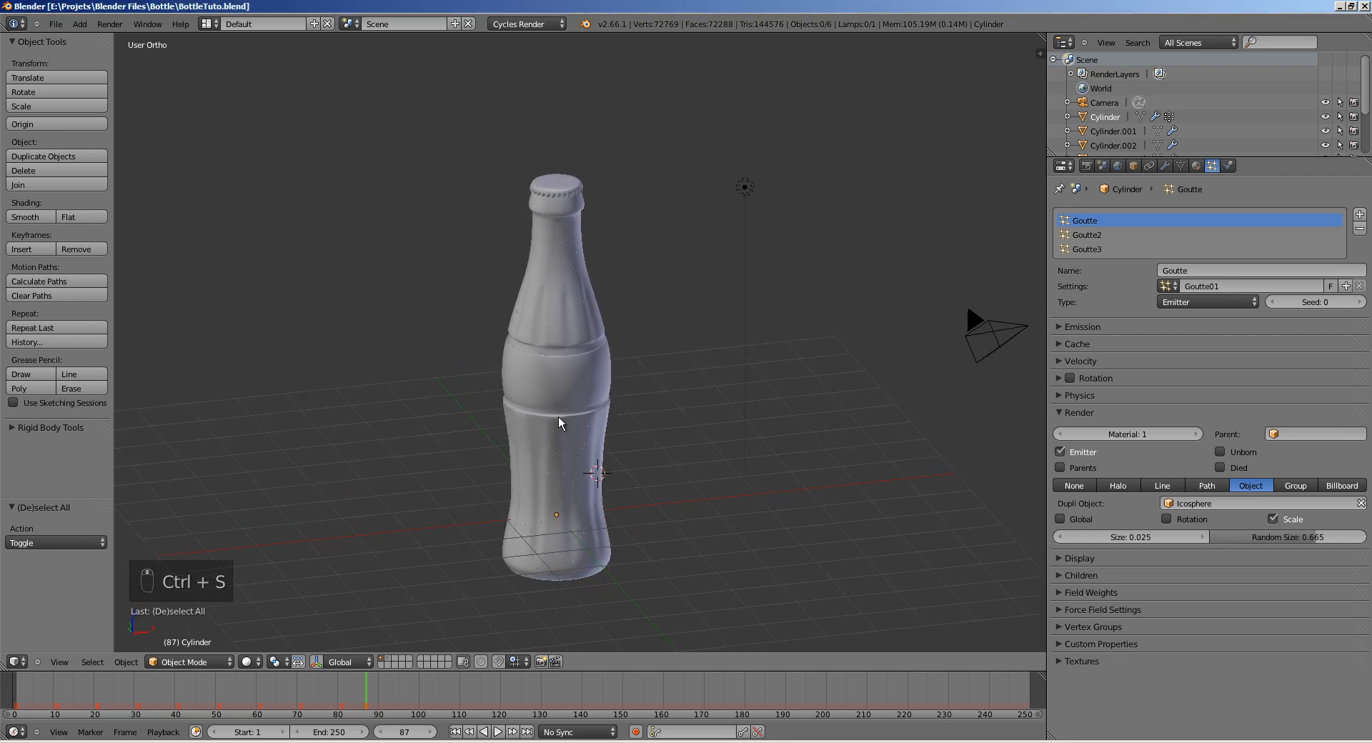
middle_click_drag(559, 418, 441, 386)
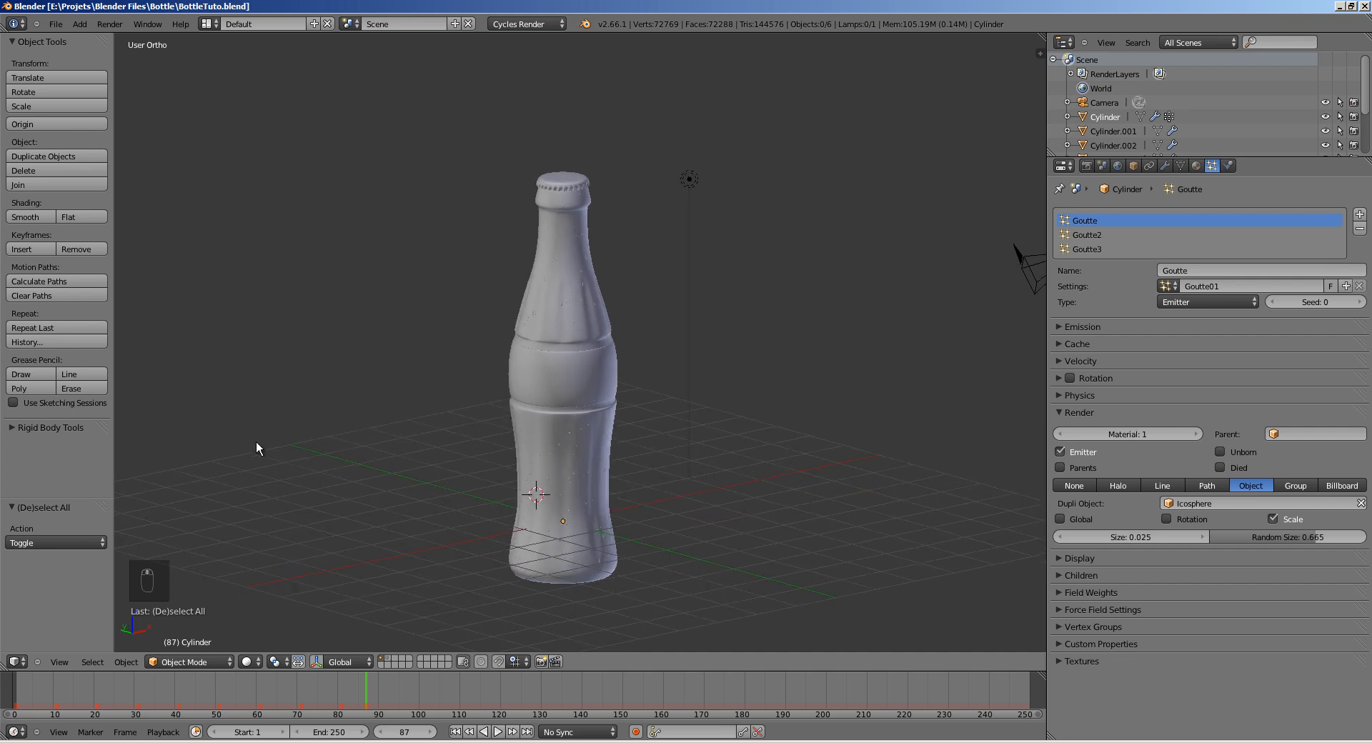
middle_click_drag(486, 425, 580, 373, "shift")
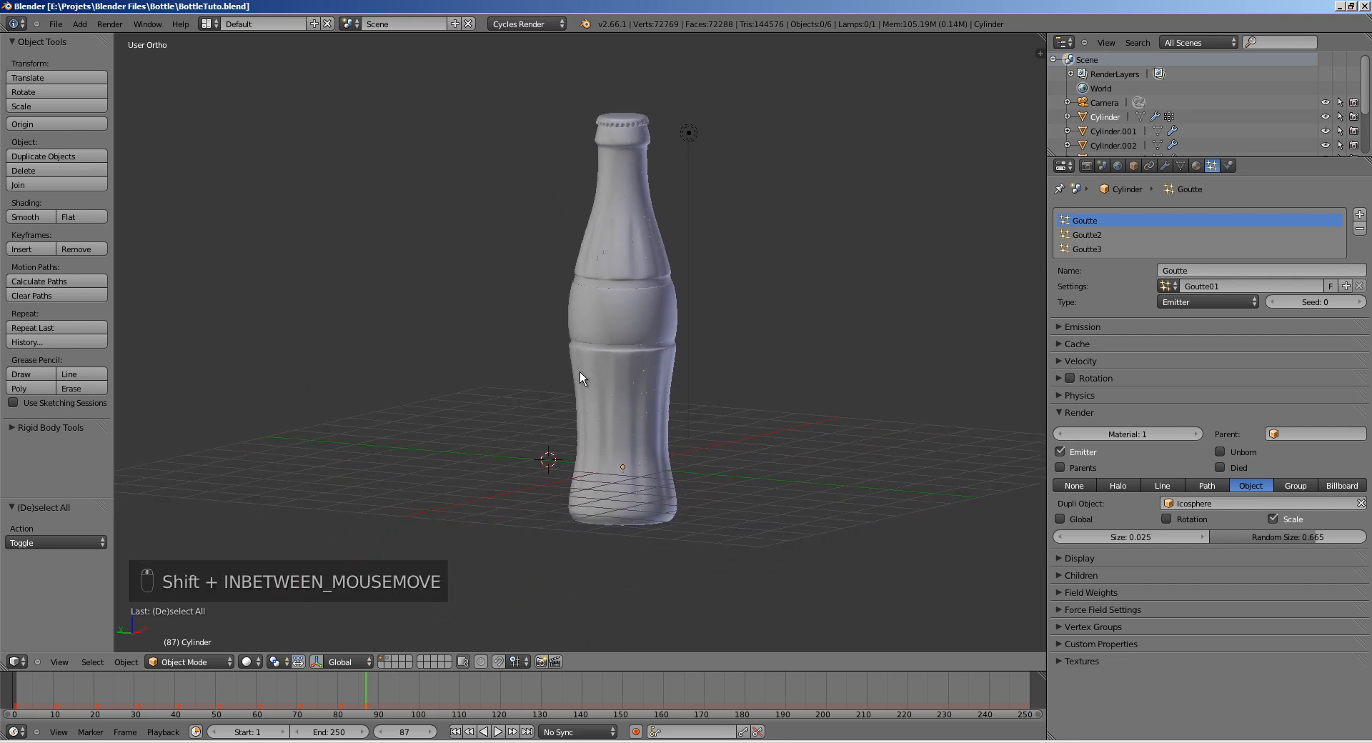
key("shift+a")
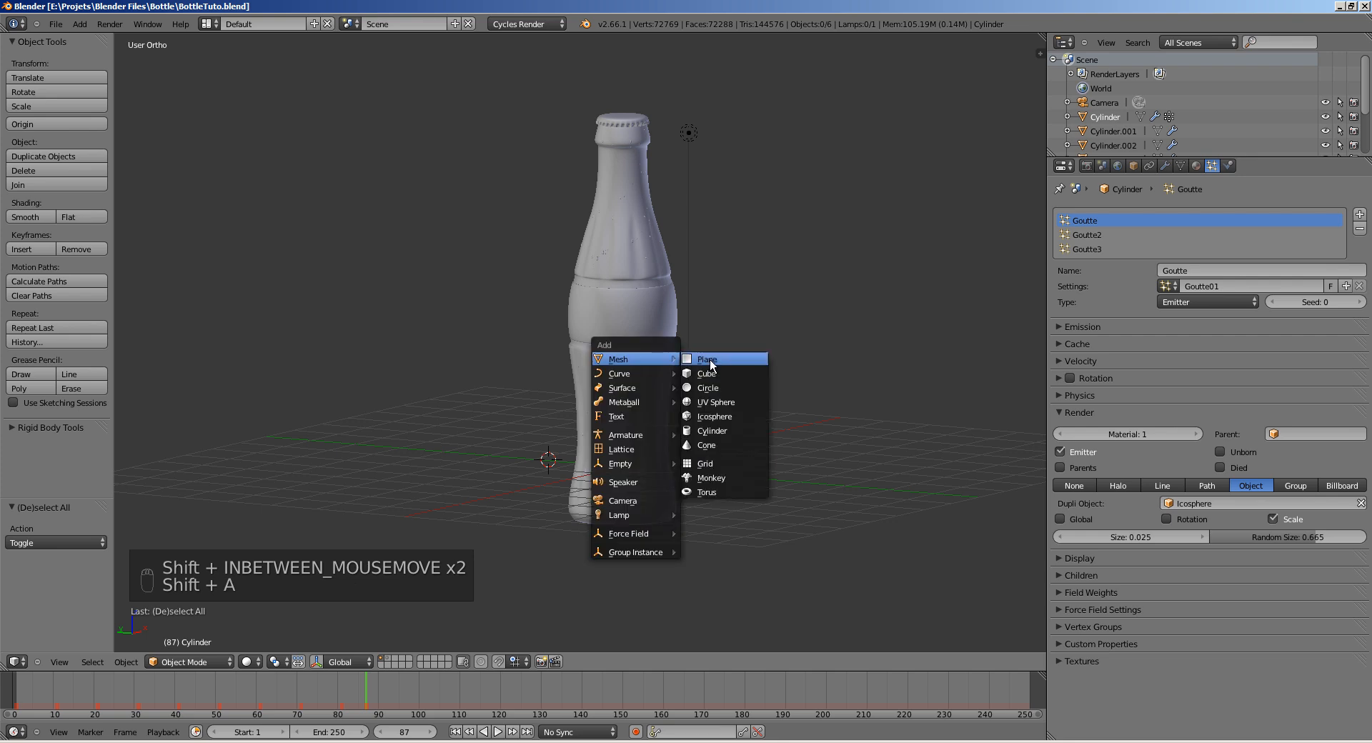
left_click(709, 361)
middle_click_drag(613, 410, 653, 387)
key("x")
left_click(619, 392)
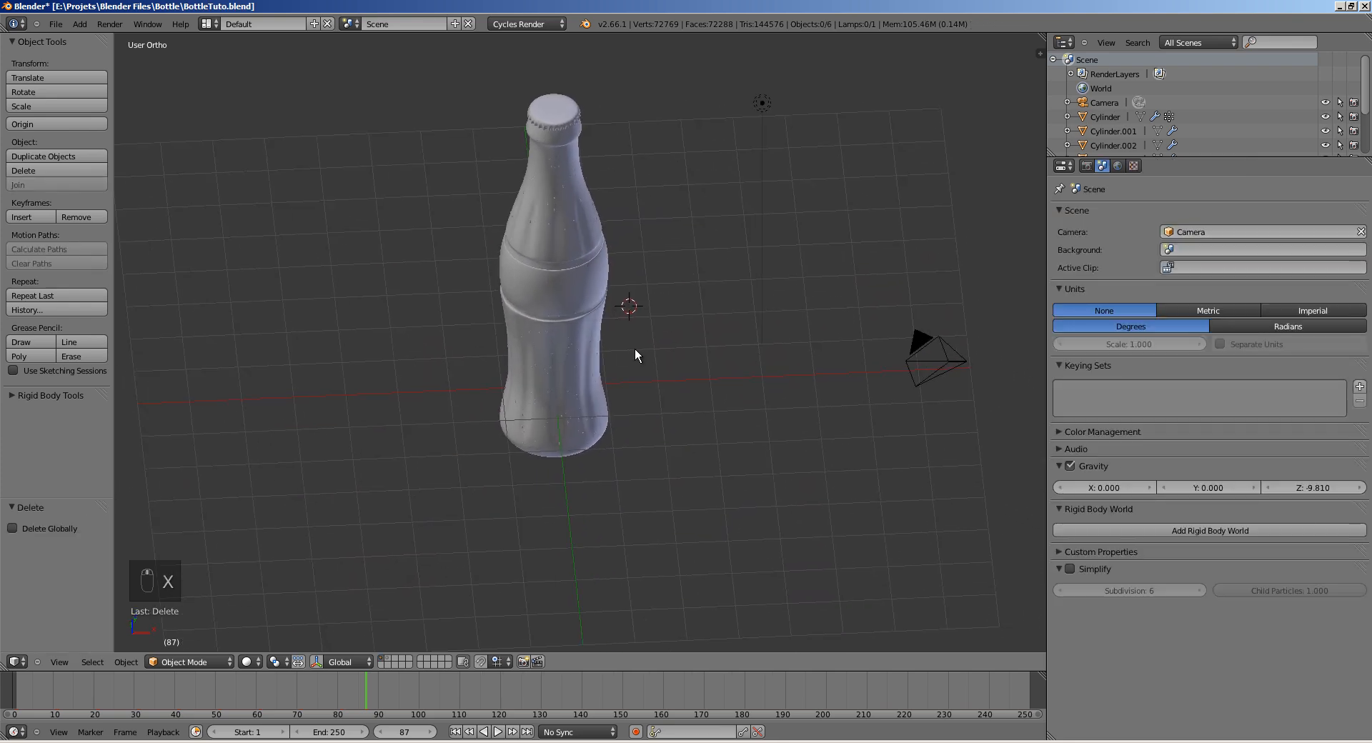
Step: Reset the 3D cursor to the scene origin and add a plane mesh there
key("shift+c")
middle_click_drag(543, 396, 603, 364)
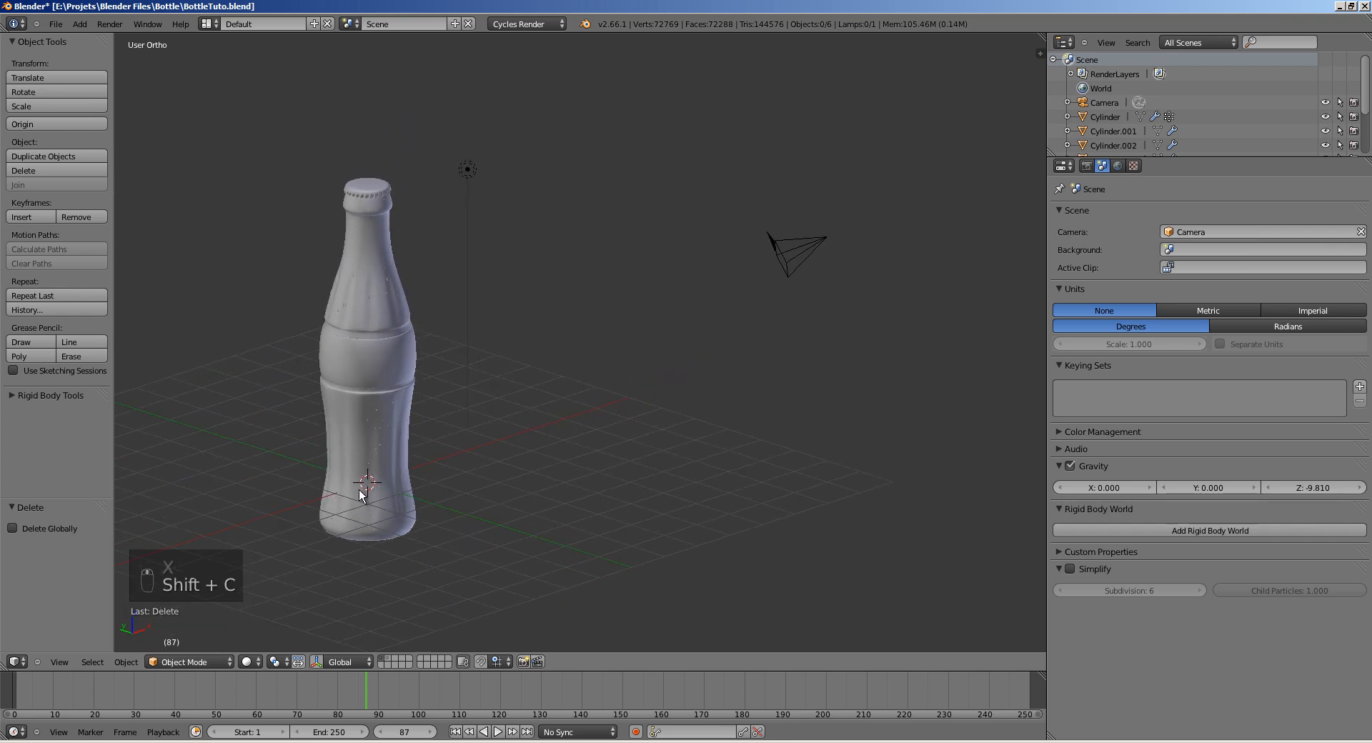
middle_click_drag(382, 484, 488, 415, "shift")
key("shift+a")
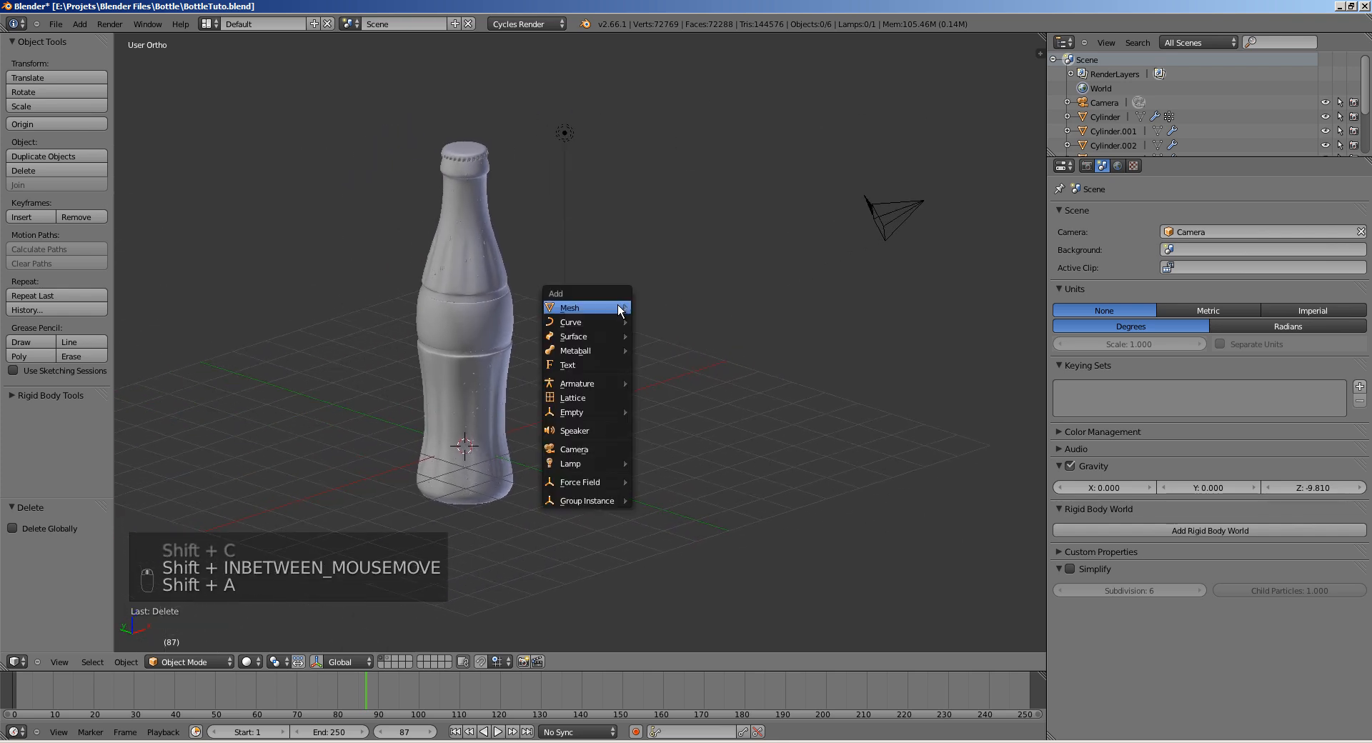
mouse_move(614, 308)
left_click(664, 306)
Step: Scale the plane up to about 7 times its size as a floor around the bottle
key("s")
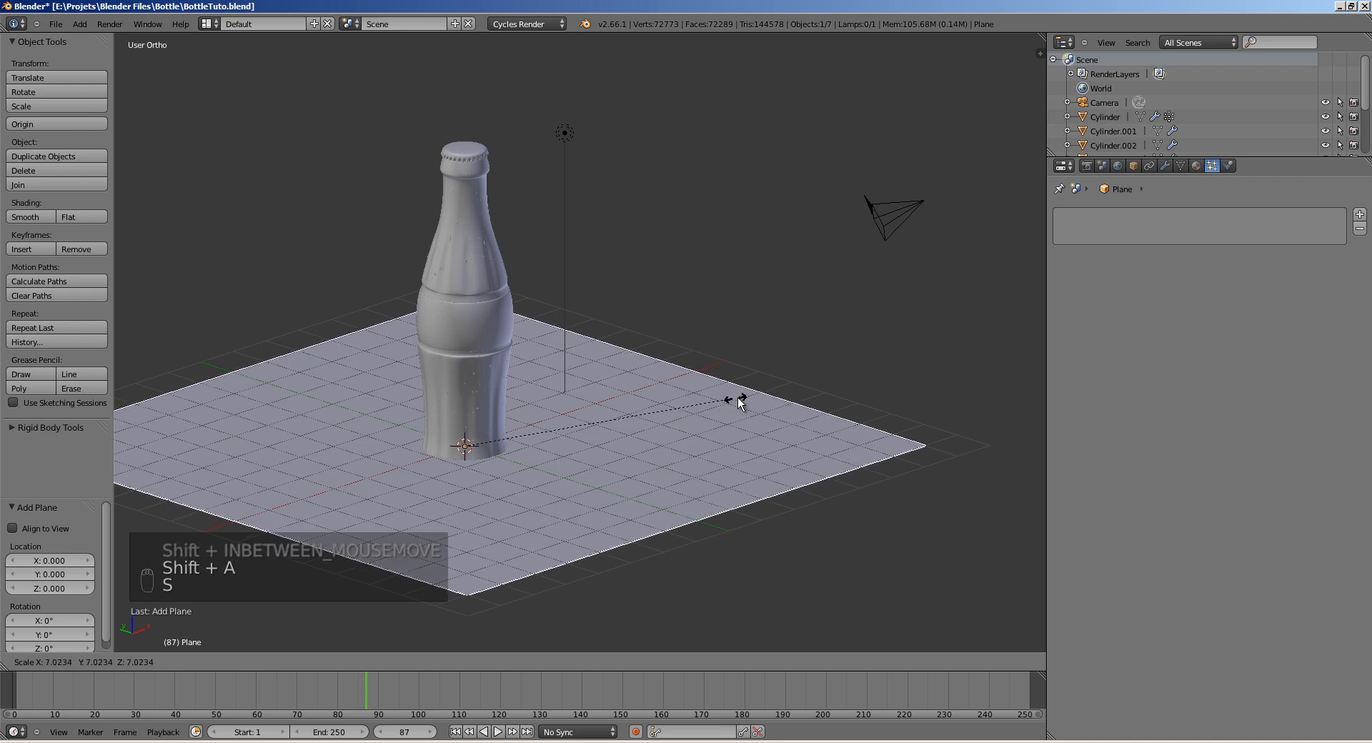
left_click(720, 402)
key("s")
left_click(700, 410)
scroll(460, 434, "down", 3)
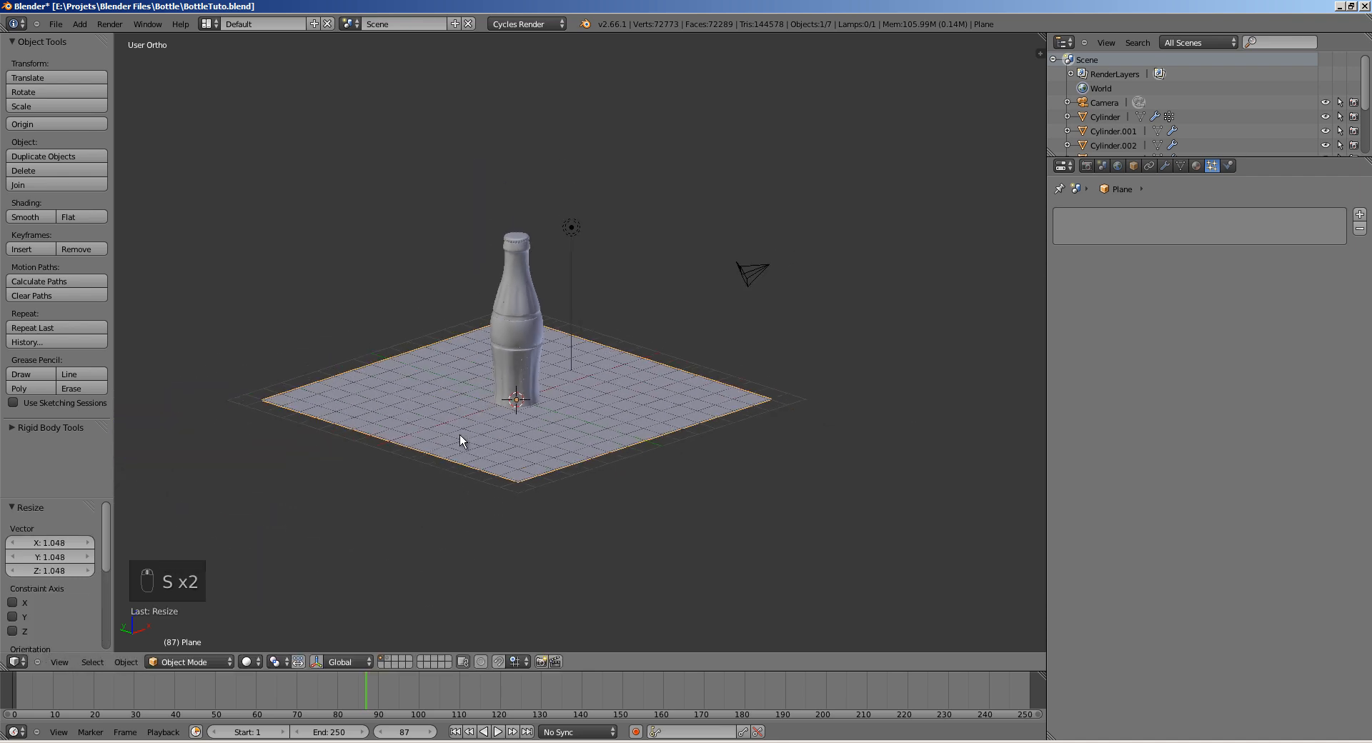
Step: Move the floor plane about 2.88 units along the global Y axis
middle_click_drag(460, 434, 558, 430)
middle_click_drag(558, 430, 617, 436, "shift")
key("g")
key("y")
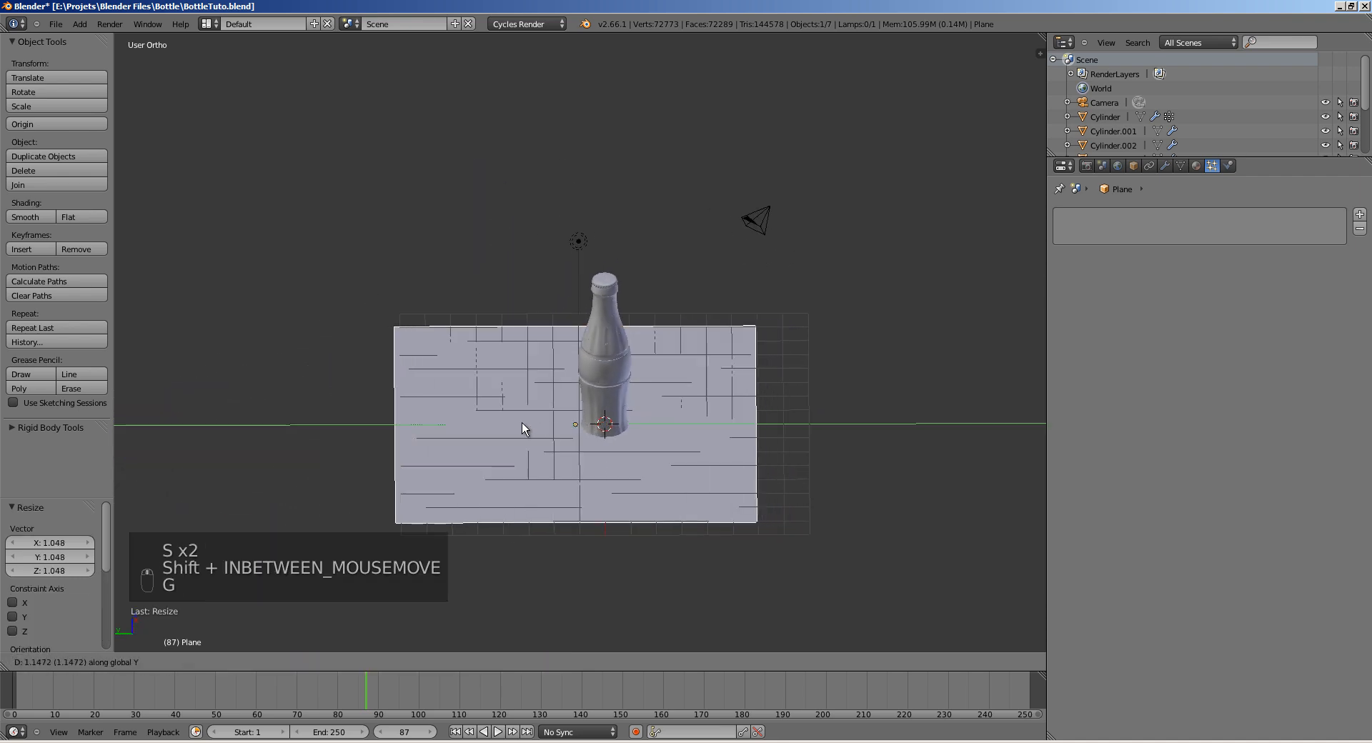
left_click(487, 430)
middle_click_drag(487, 430, 429, 359, "shift")
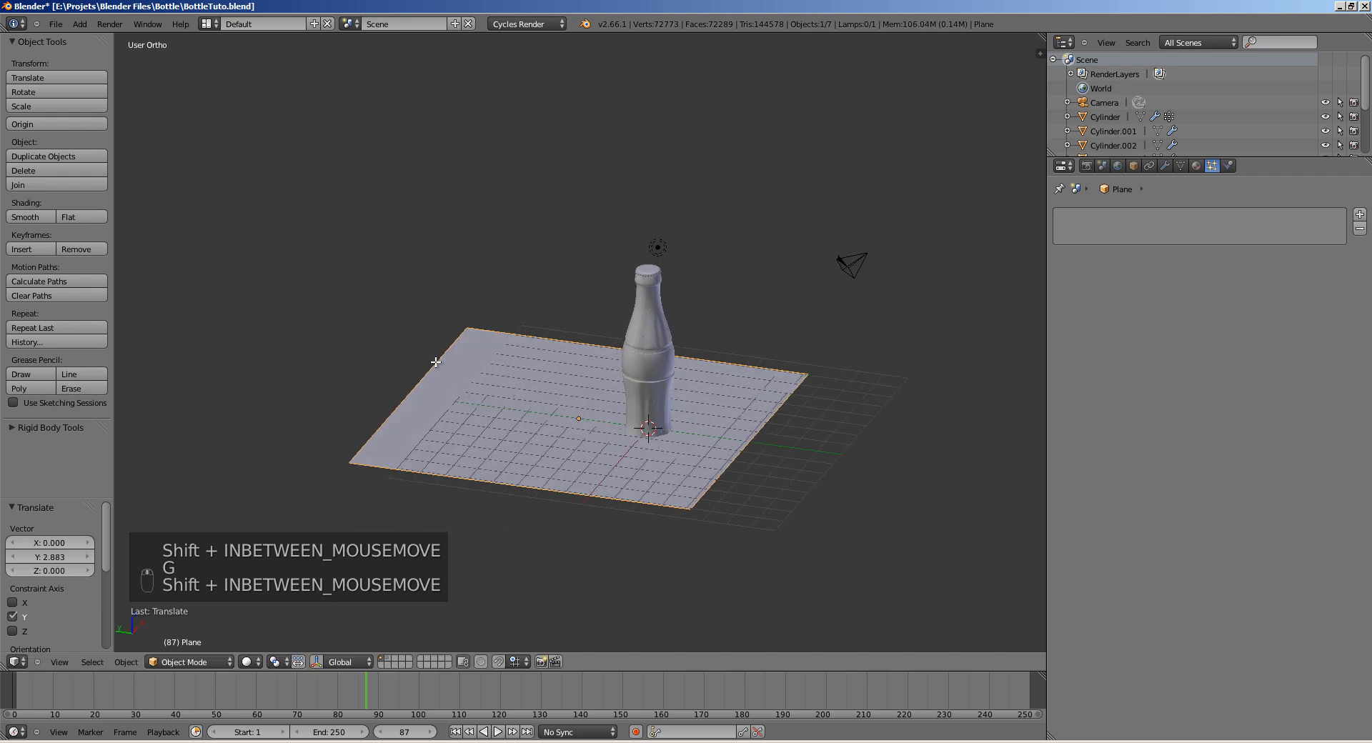
Step: In edge select mode, extrude the plane's edge at its positive Y end upward into a tall back wall
key("Tab")
key("ctrl+Tab")
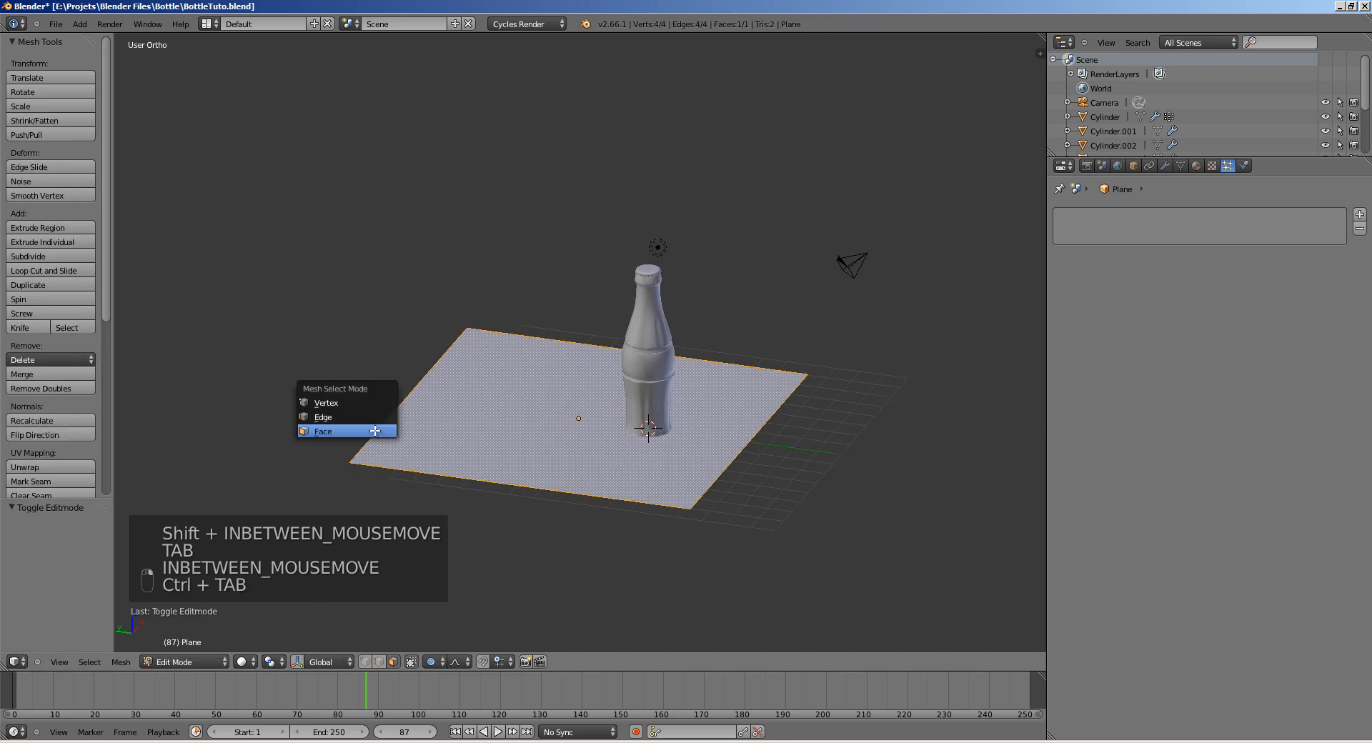
left_click(371, 419)
middle_click_drag(389, 398, 450, 391, "shift")
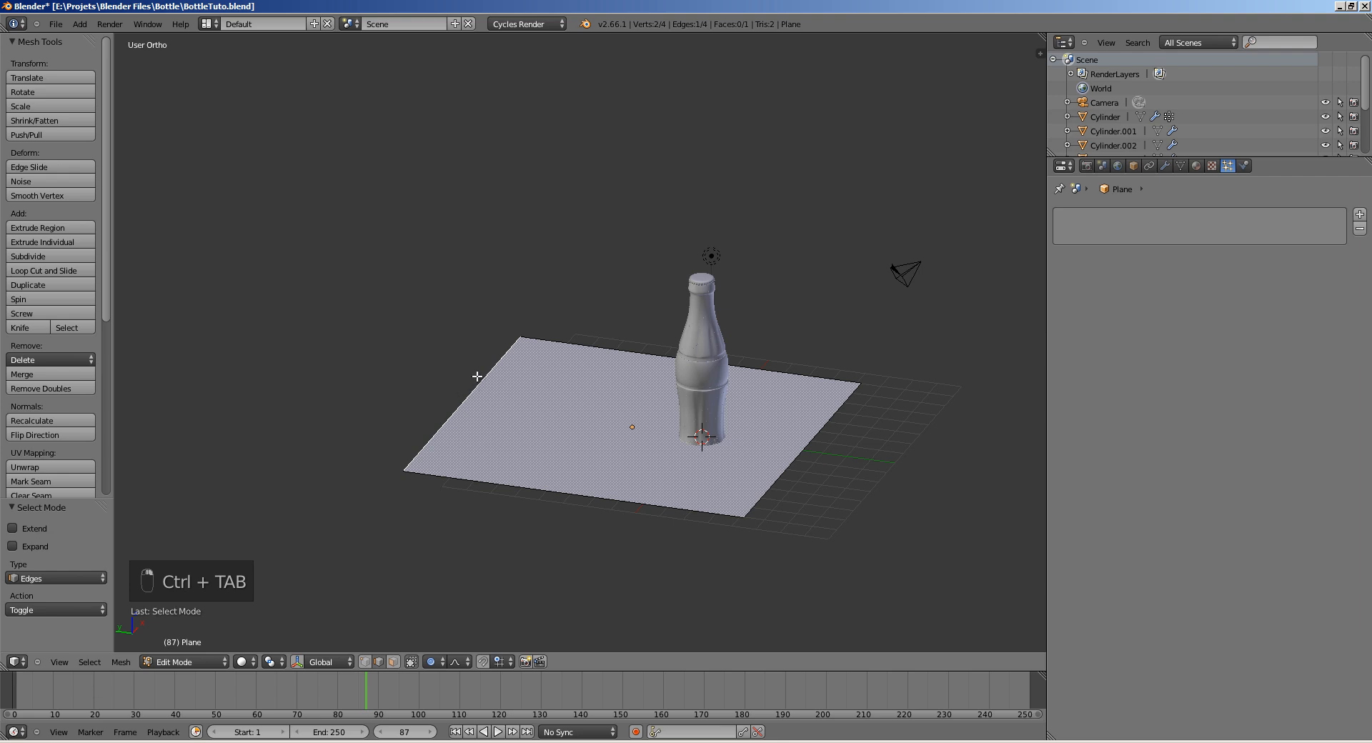
key("e")
left_click(475, 127)
Step: Leave mesh editing and add a Subdivision Surface modifier to the backdrop plane
middle_click_drag(614, 307, 593, 329)
key("Tab")
left_click(1164, 166)
left_click(1142, 215)
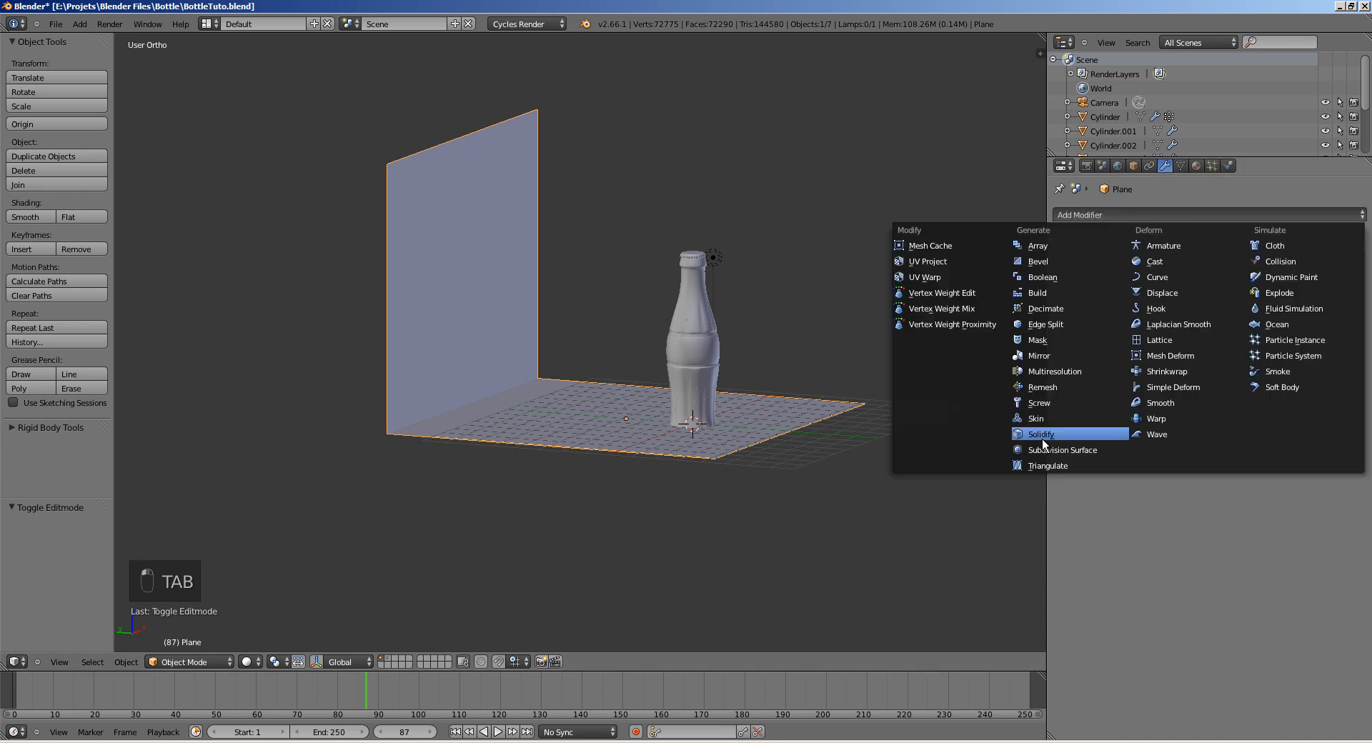
left_click(1045, 449)
middle_click_drag(1010, 453, 705, 341)
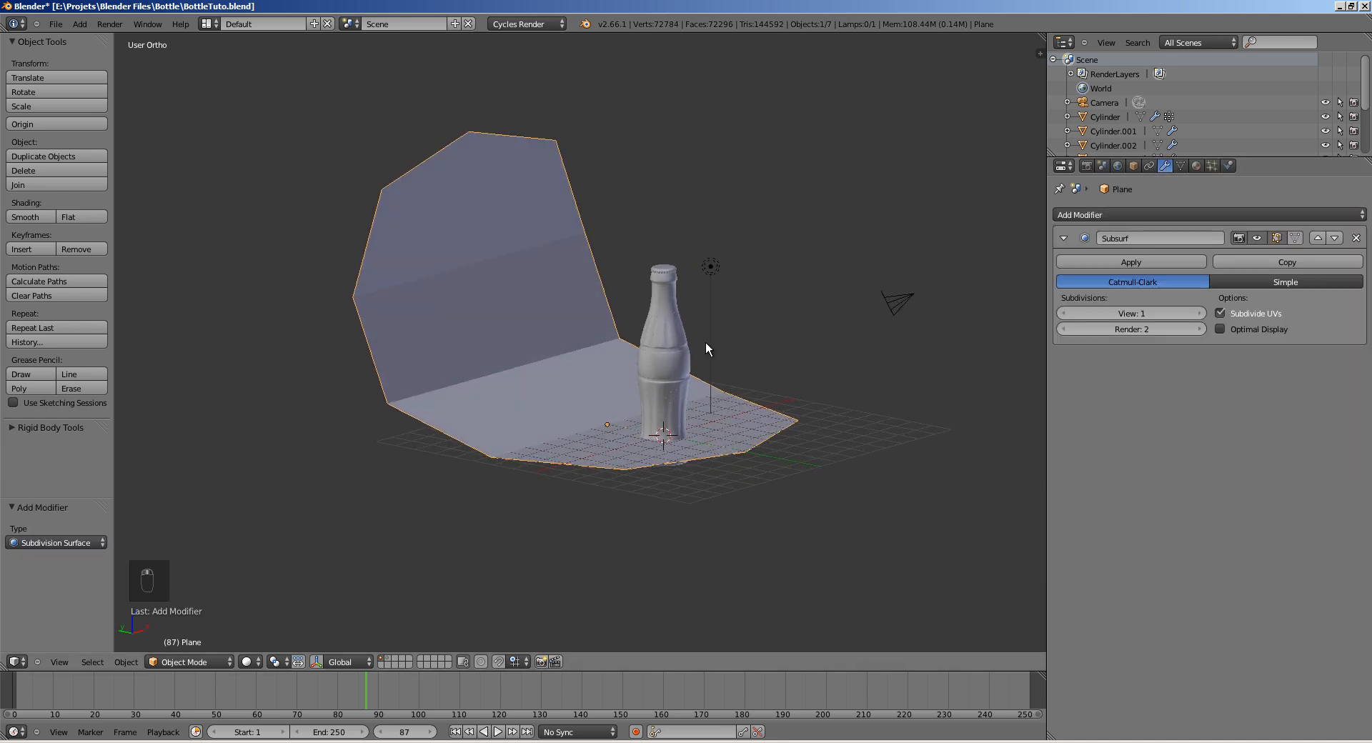
Step: Set the modifier's view subdivisions to 3 and shade the backdrop smooth
left_click(1201, 313)
left_click(1200, 313)
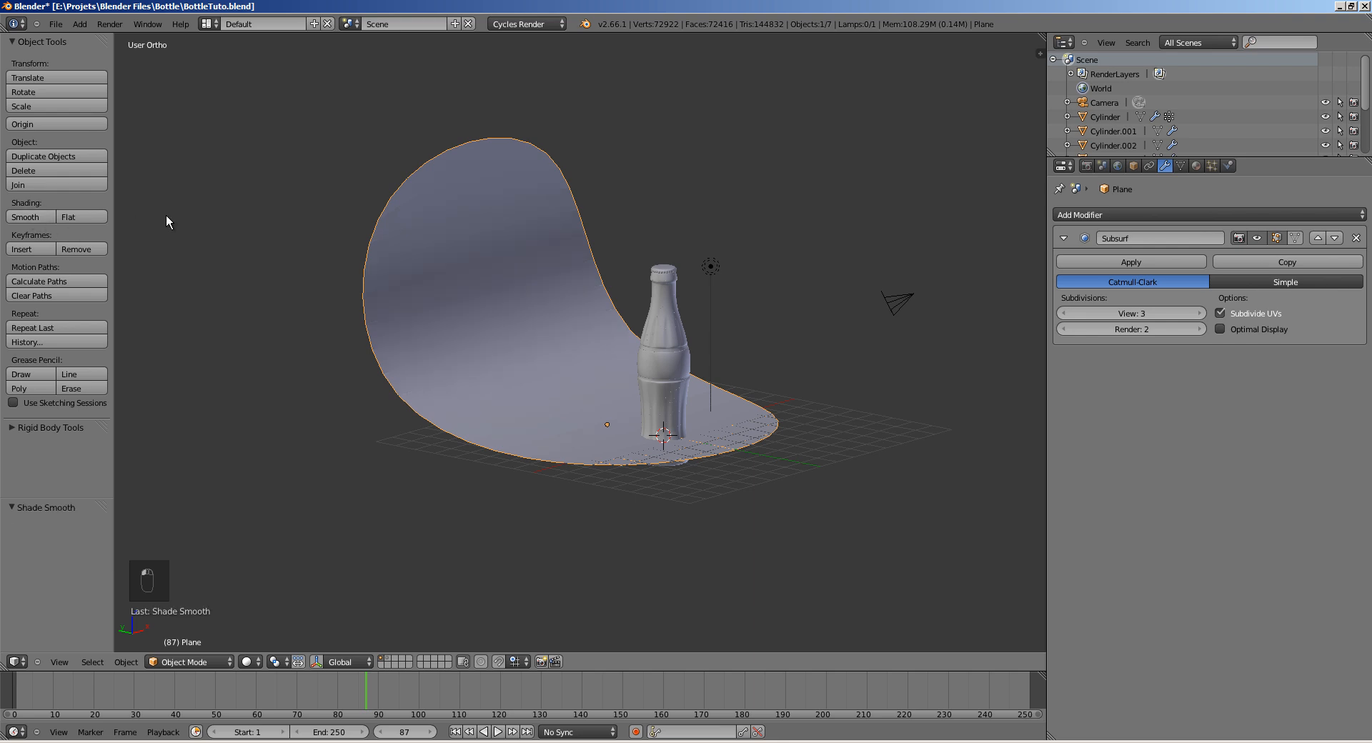
middle_click_drag(167, 216, 454, 267)
Step: Add one edge loop across the backdrop's floor and slide it toward the back wall by a factor of about 0.29
key("Tab")
key("a")
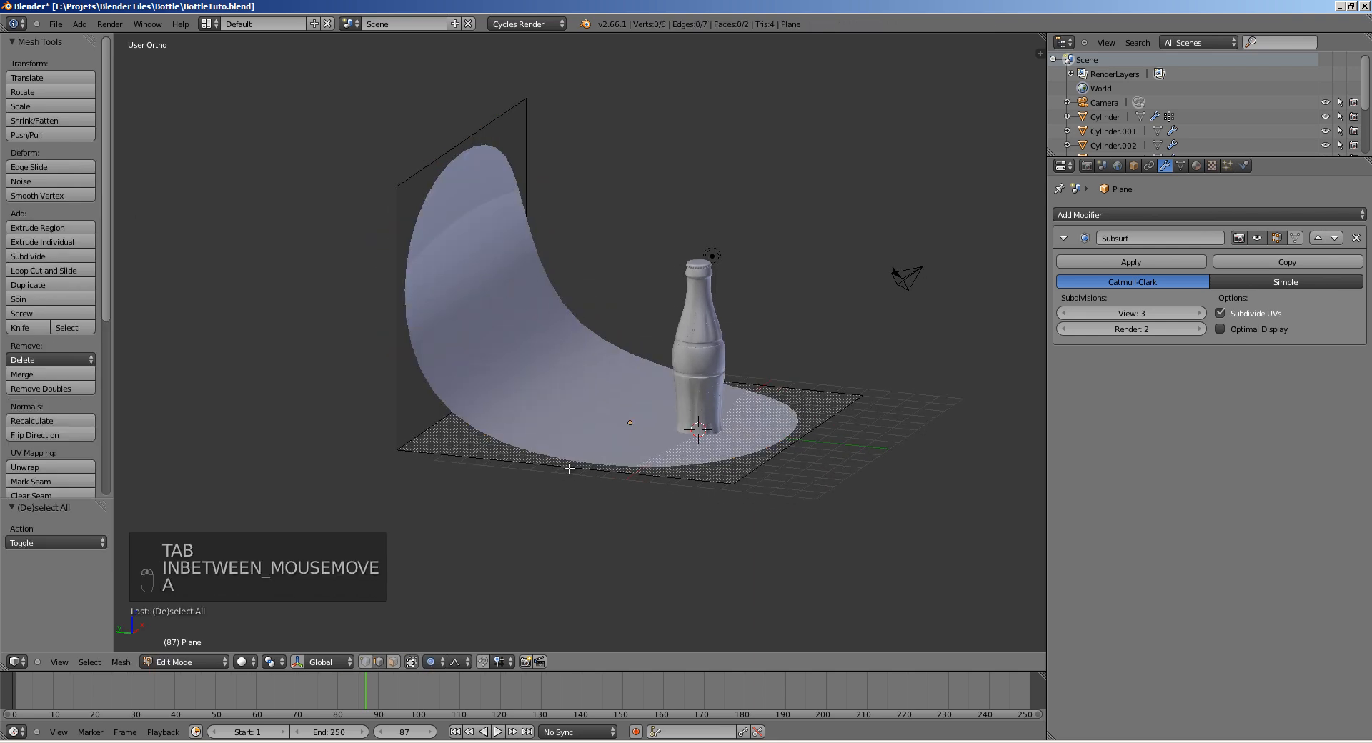
key("ctrl+r")
left_click(582, 469)
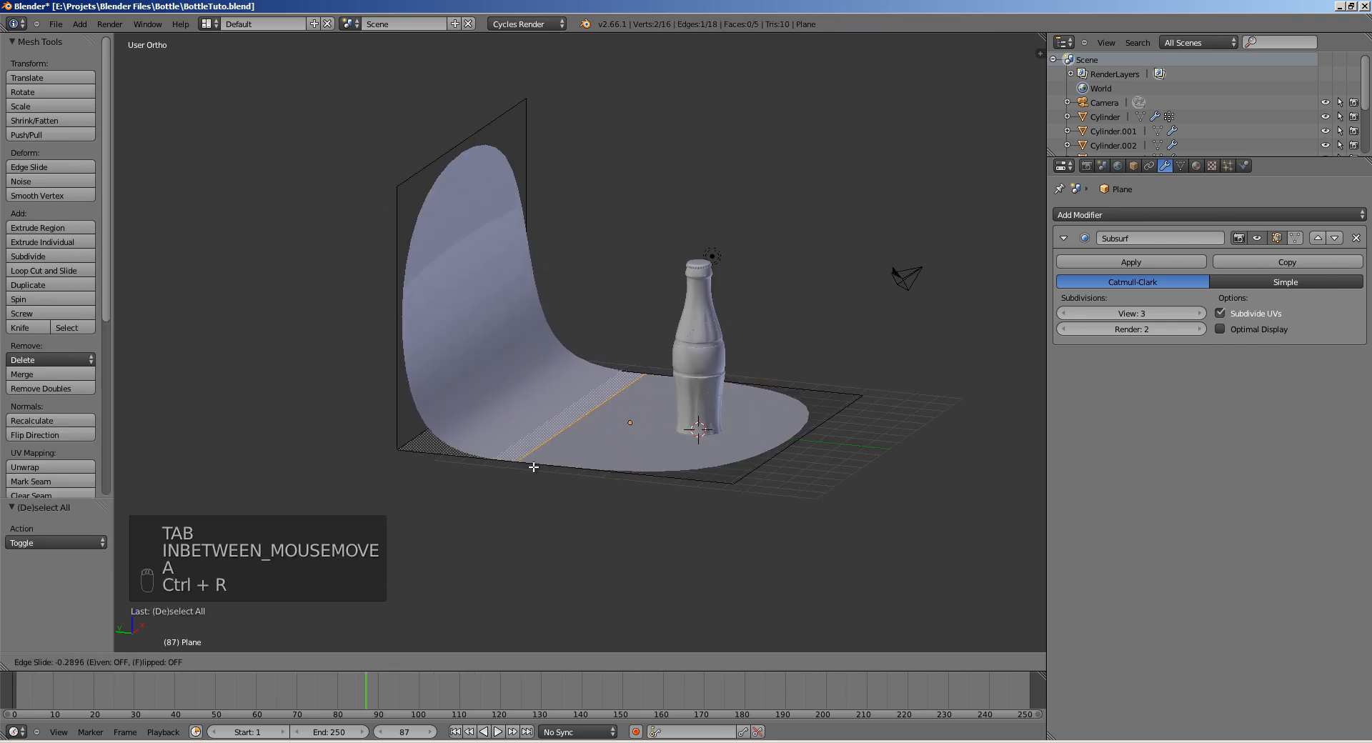
left_click(532, 465)
middle_click_drag(557, 441, 496, 242)
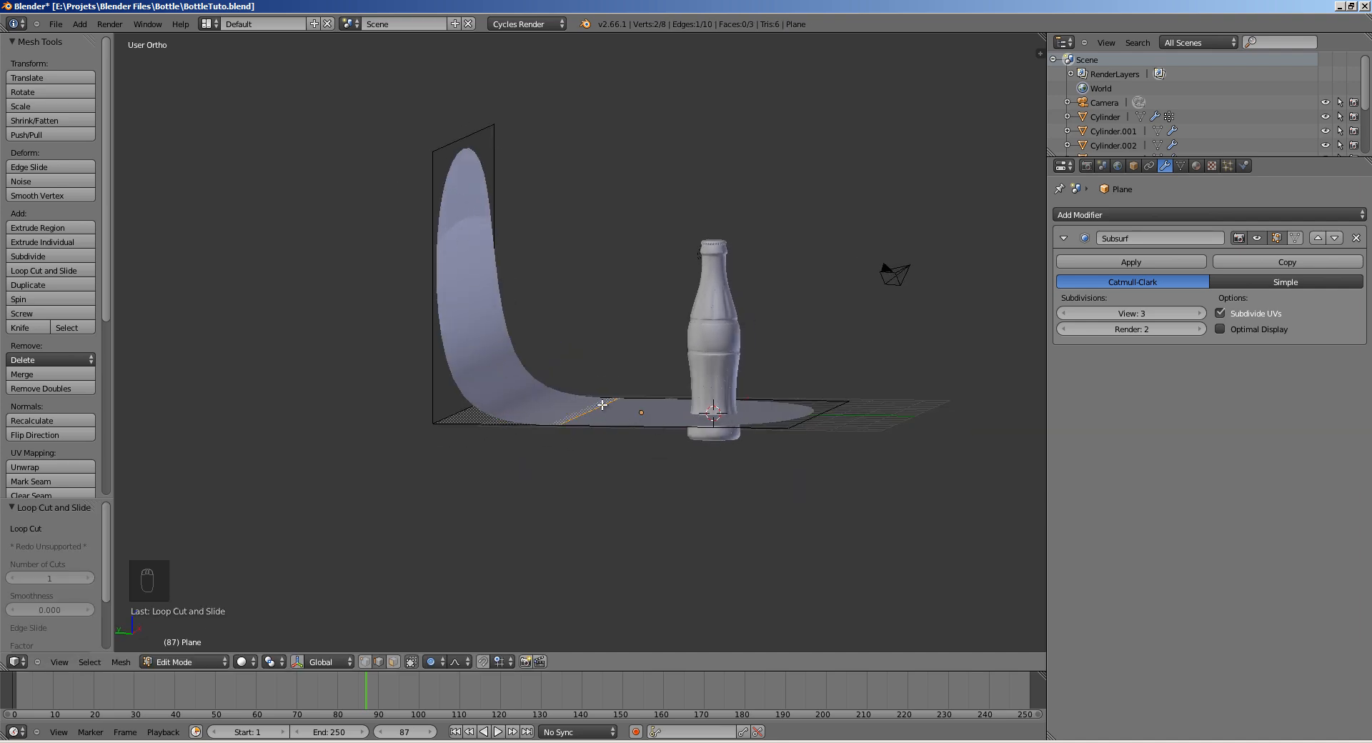
Step: Leave mesh editing and scale the backdrop by about 2.4 along the X axis
middle_click_drag(595, 410, 689, 388)
key("Tab")
key("s")
key("x")
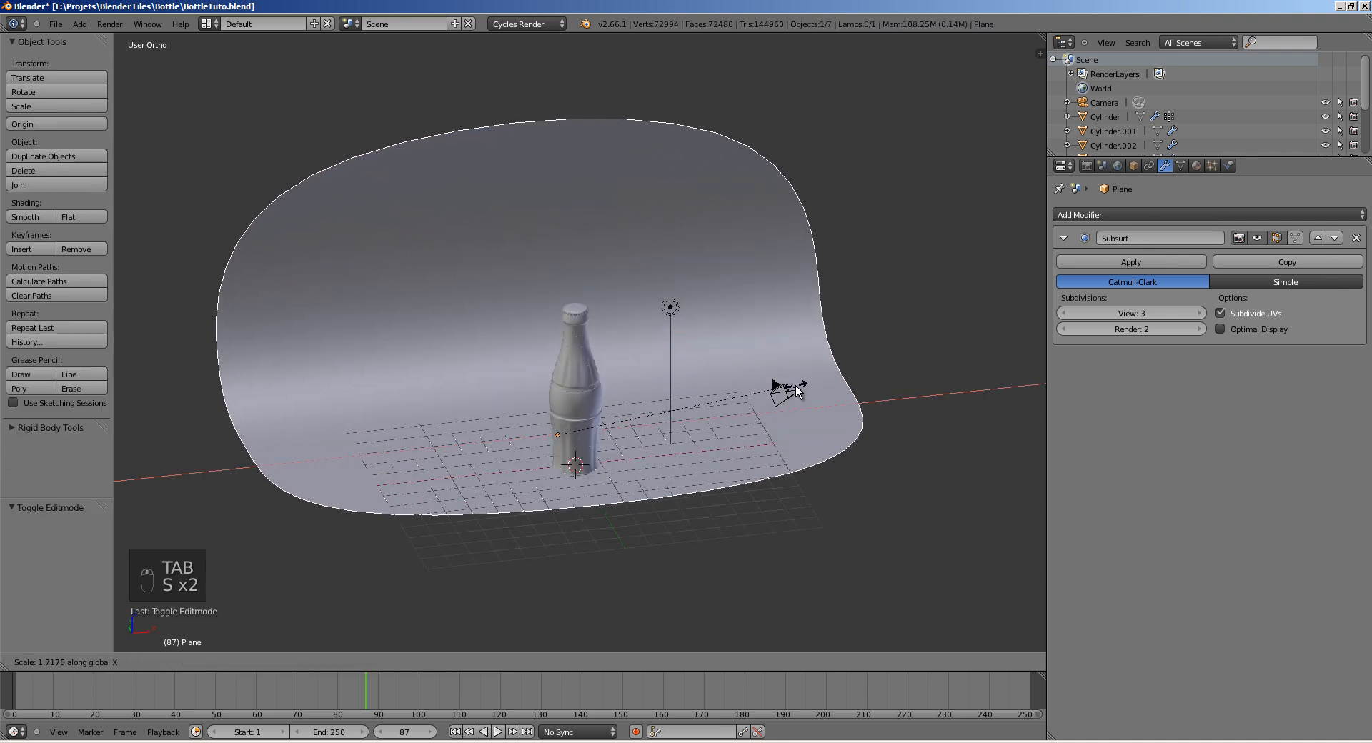
left_click(861, 384)
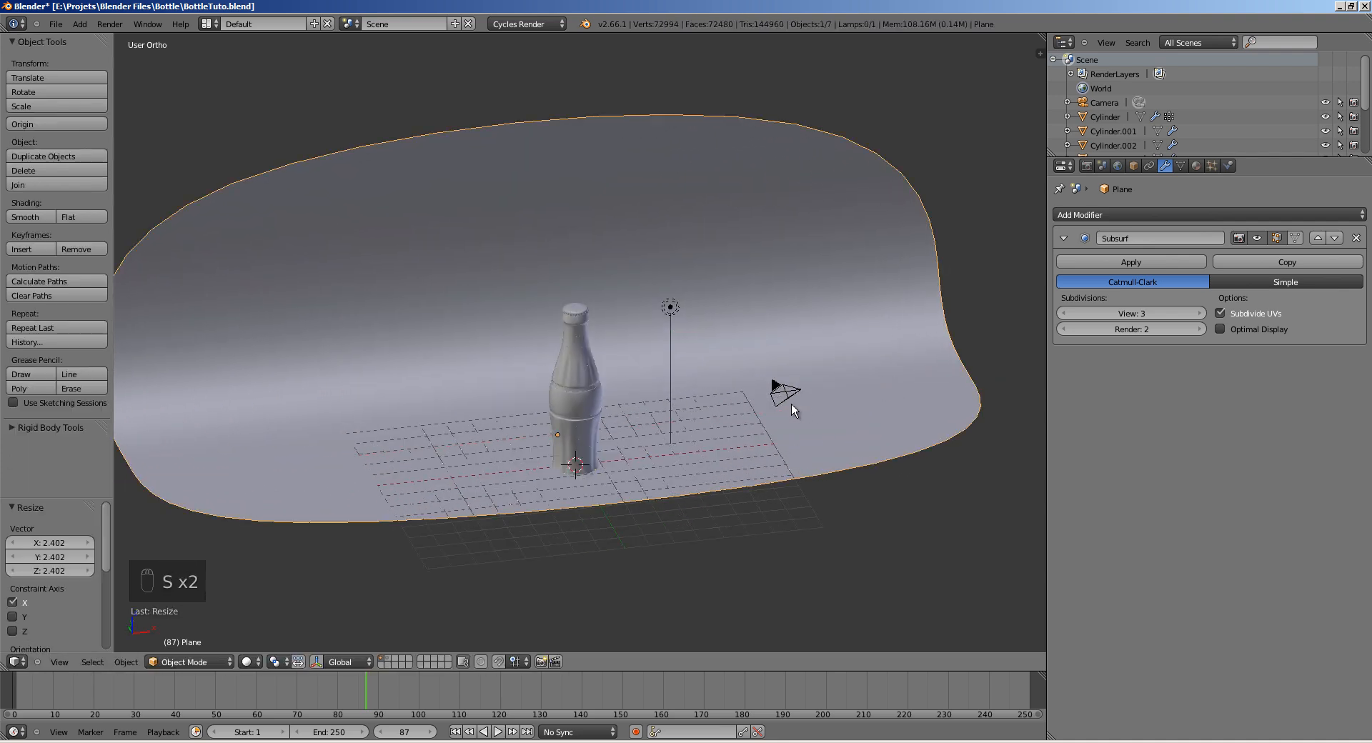
Step: Select the lamp beside the bottle in the right side view and delete it
middle_click_drag(791, 404, 709, 354)
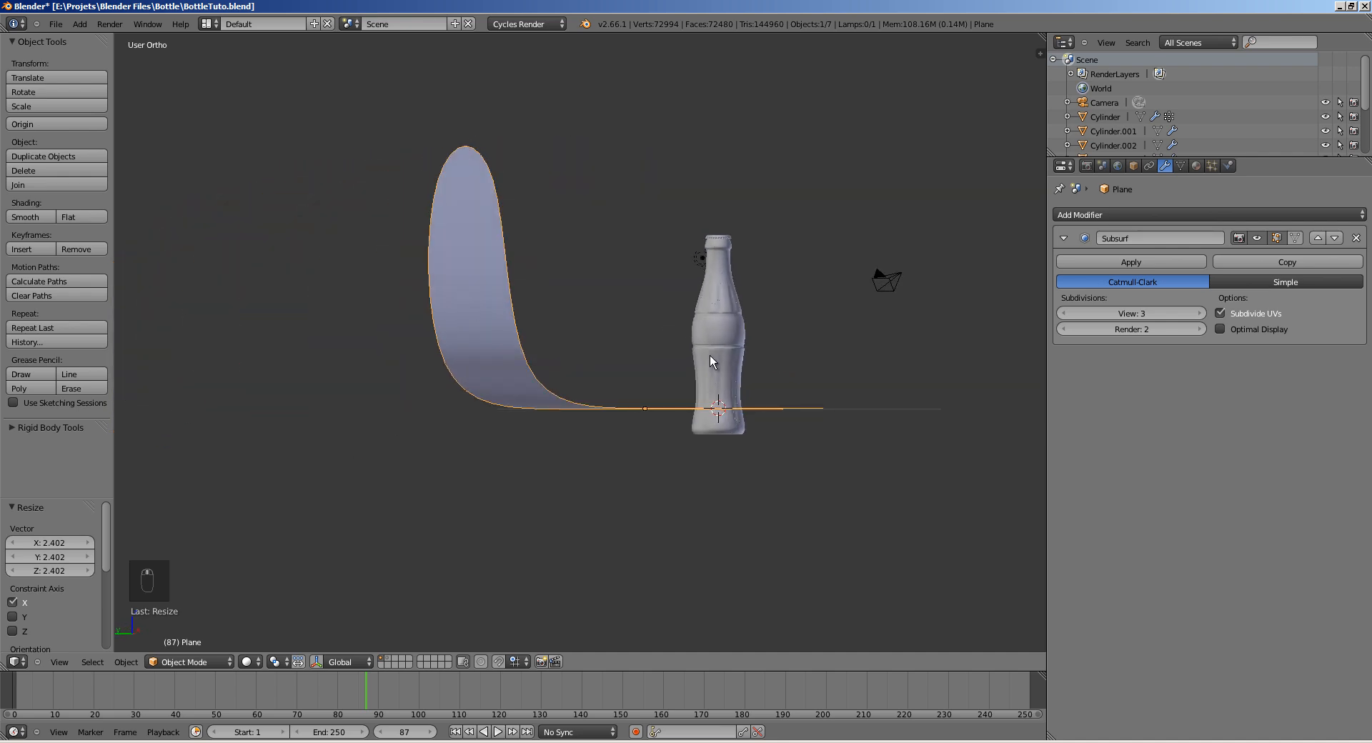
key("KP_3")
key("a")
key("a")
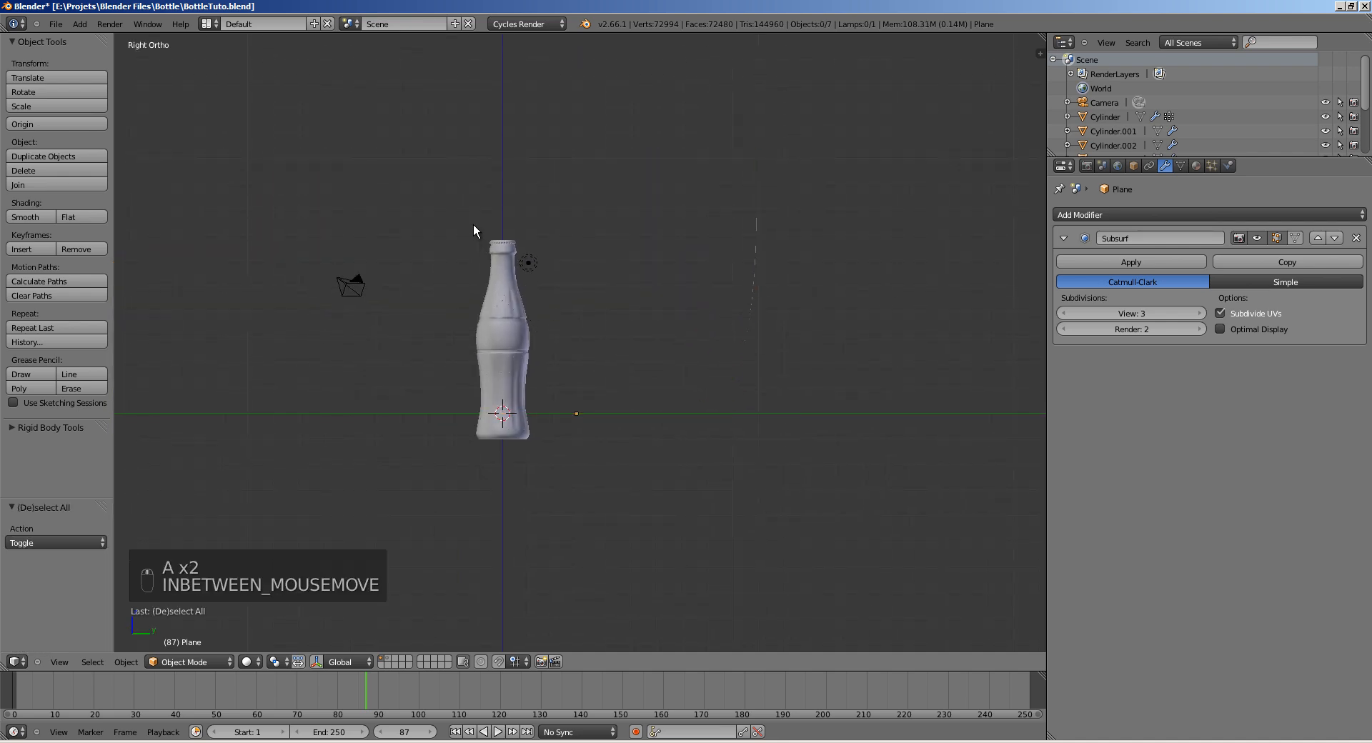
right_click(532, 262)
key("x")
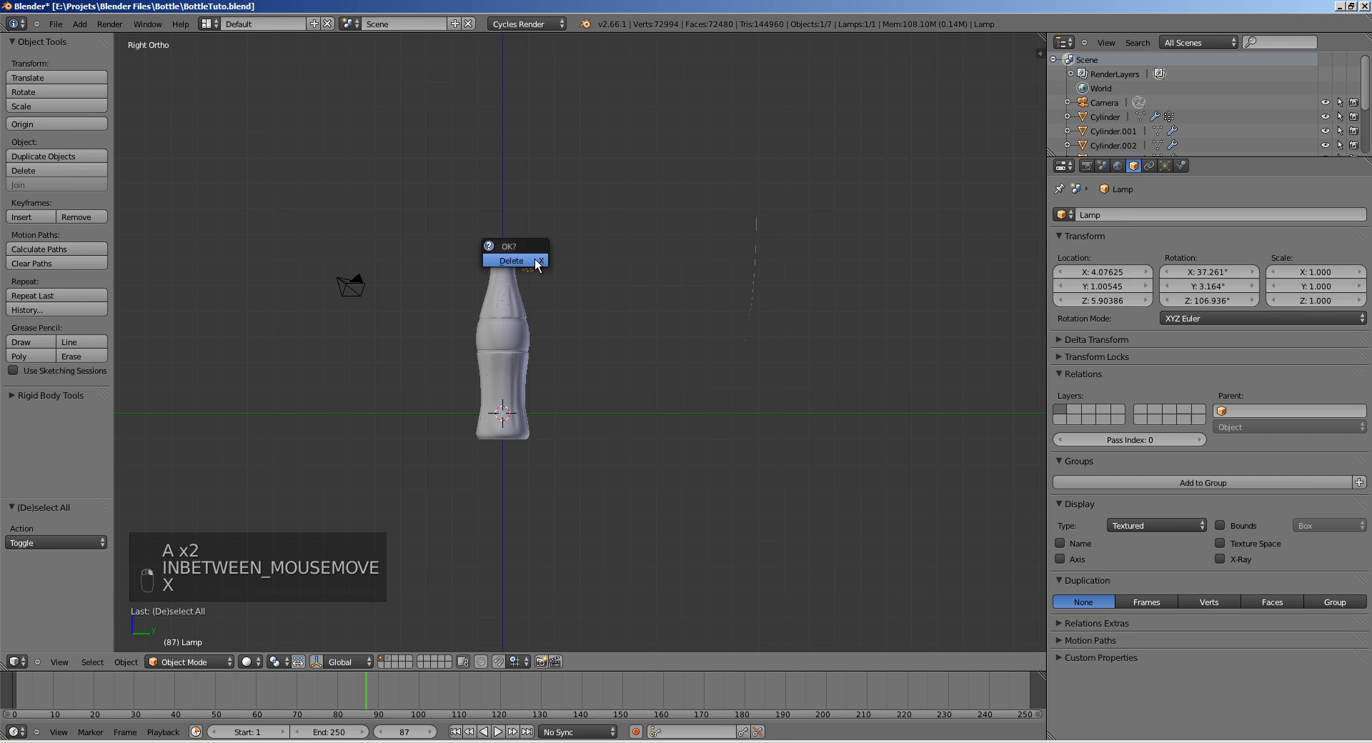
left_click(536, 266)
Step: Select all the bottle parts in wireframe and raise them about 1.0 along Z so the base meets the backdrop floor
key("z")
key("b")
left_click_drag(427, 209, 577, 518)
key("b")
middle_click_drag(574, 381, 627, 468)
middle_click_drag(545, 438, 575, 421, "shift")
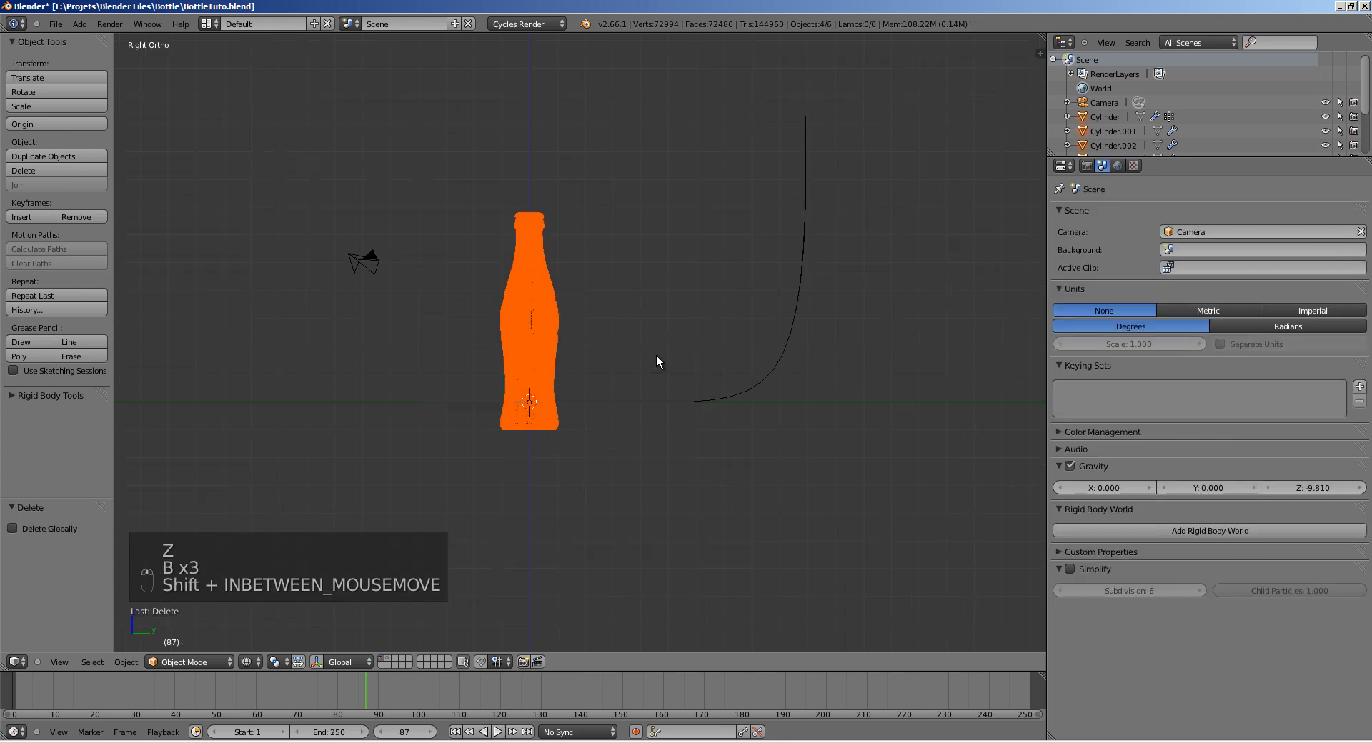
scroll(517, 459, "up", 5)
key("g")
key("z")
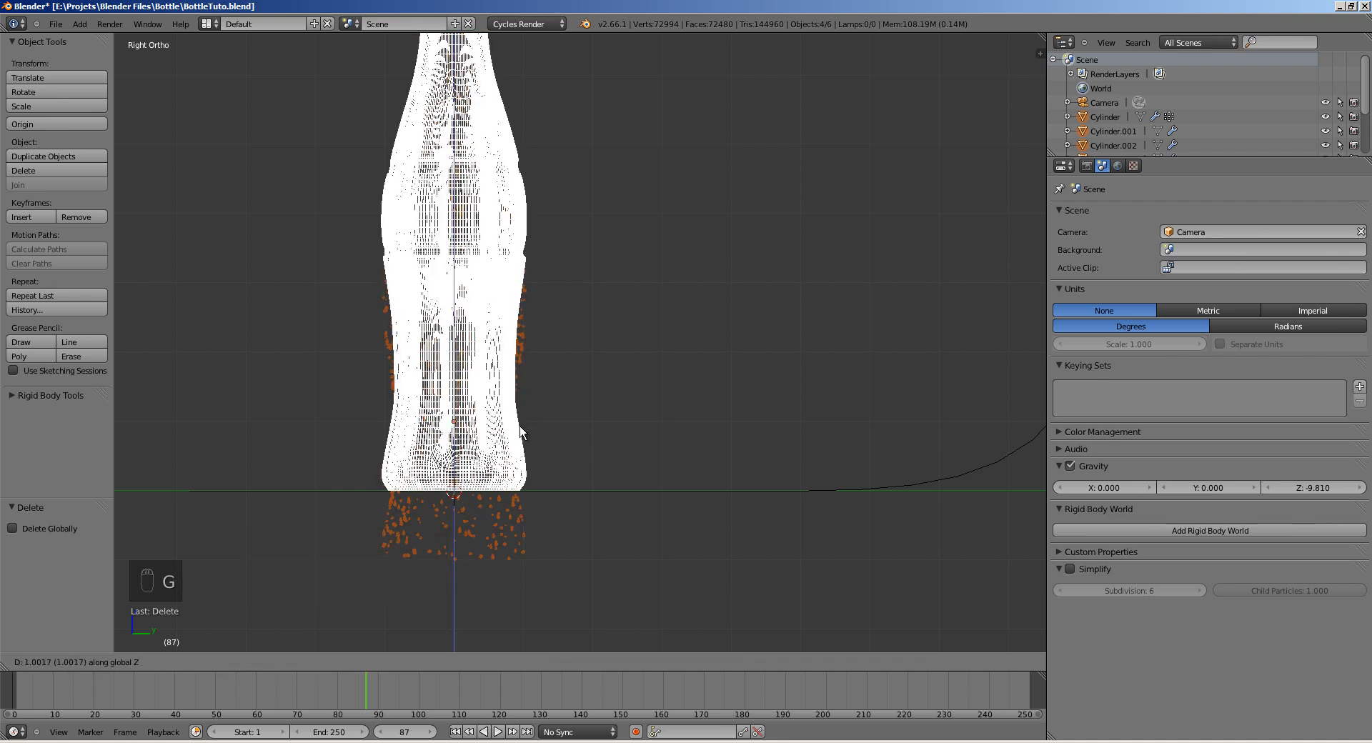
left_click(490, 430)
key("z")
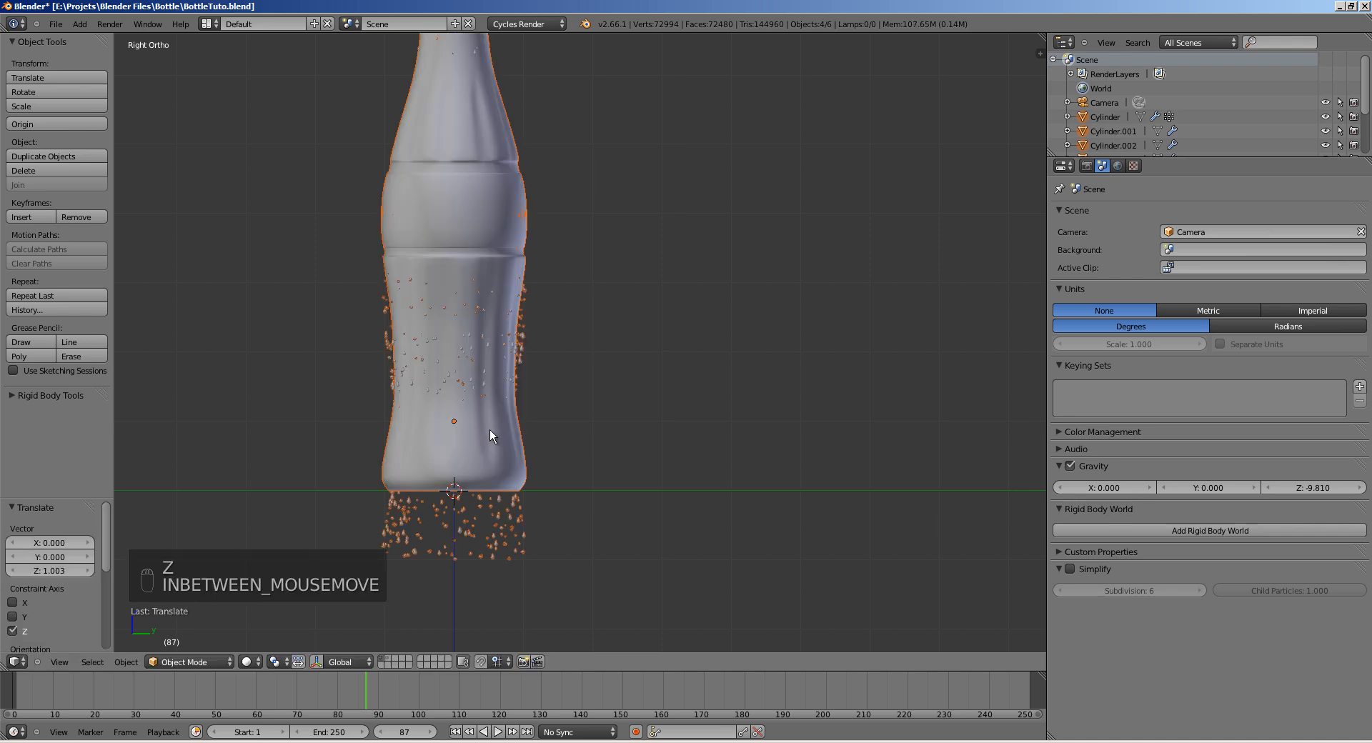
Step: Fine-tune the bottle parts' height along Z against the floor, and deselect everything
middle_click_drag(490, 430, 465, 475)
key("g")
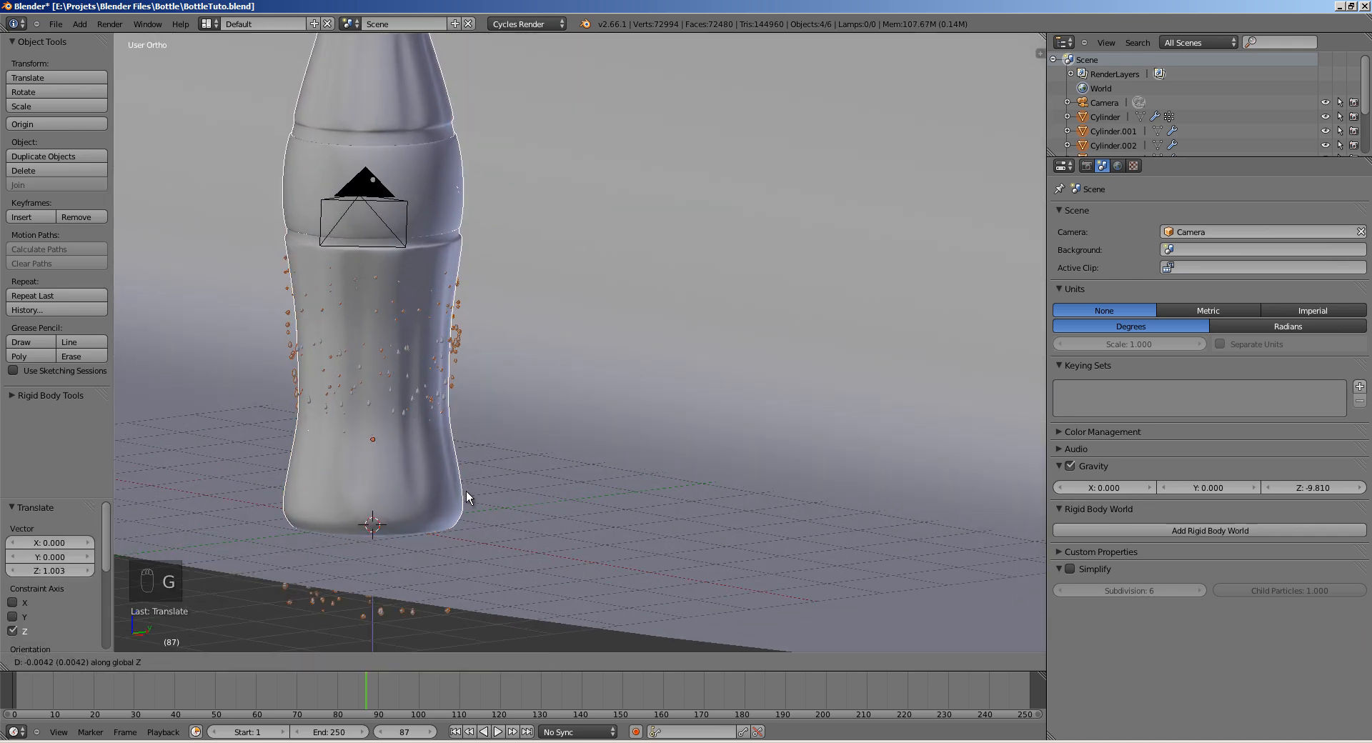
left_click(466, 491)
key("z")
key("a")
mouse_move(500, 314)
middle_mouse_down("ctrl")
mouse_move(406, 436)
mouse_move(558, 432)
mouse_move(539, 411)
middle_mouse_up("ctrl")
key("z")
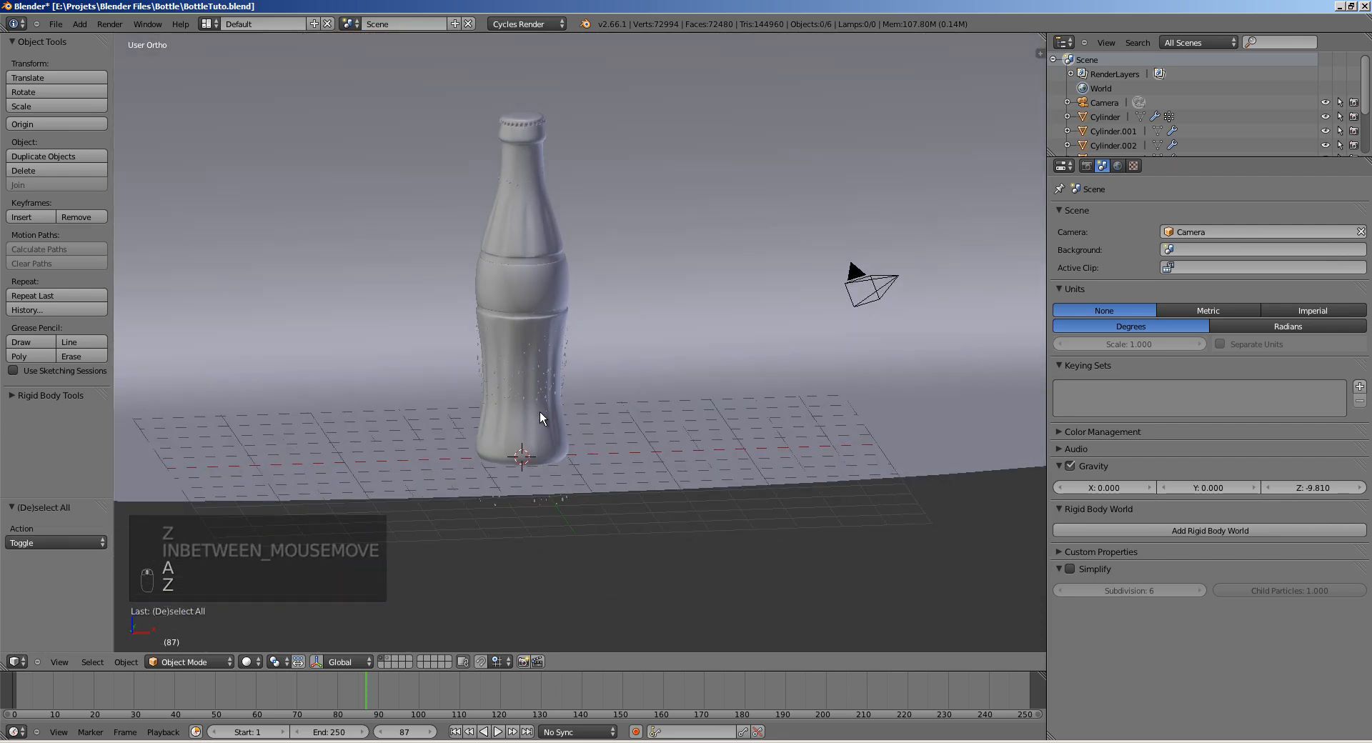
Step: Replay the animation from frame 1 to frame 81 to refresh the droplet particles, and save over the existing file
key("ctrl+shift+Down")
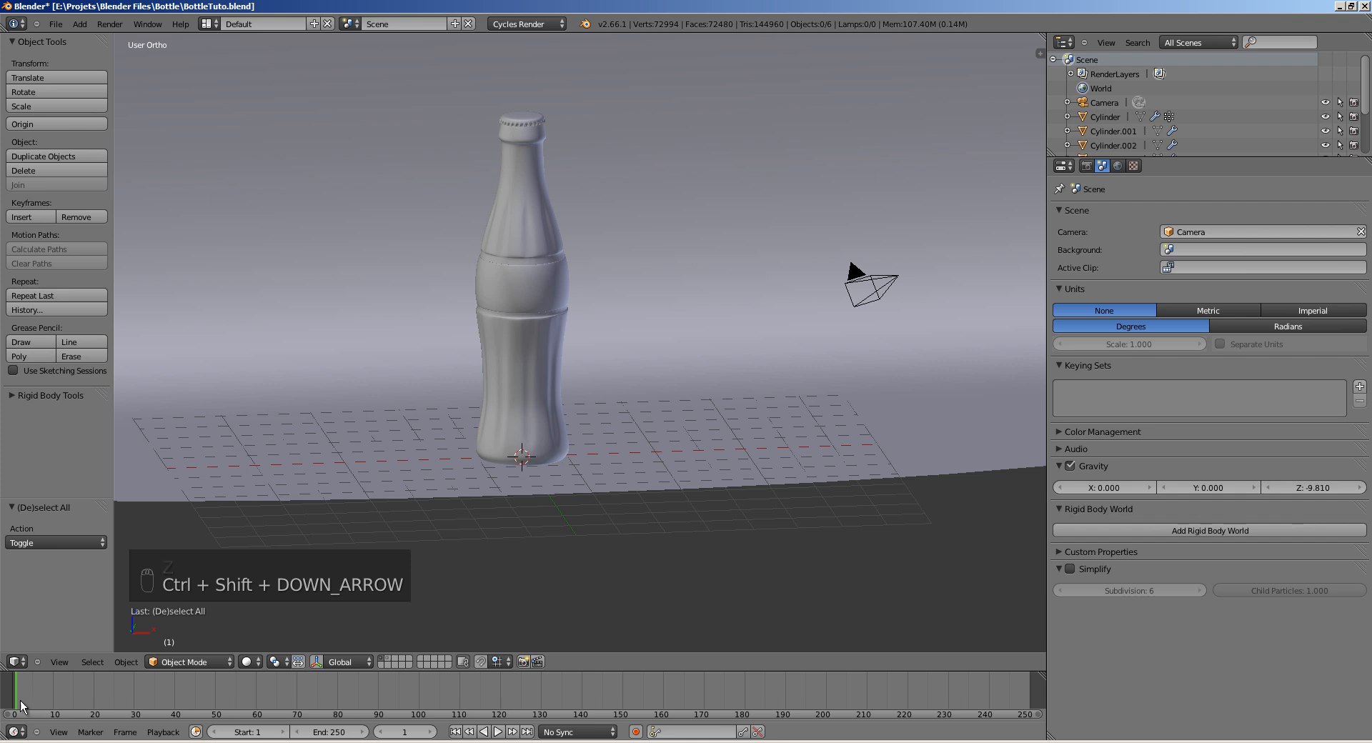
key("alt+a")
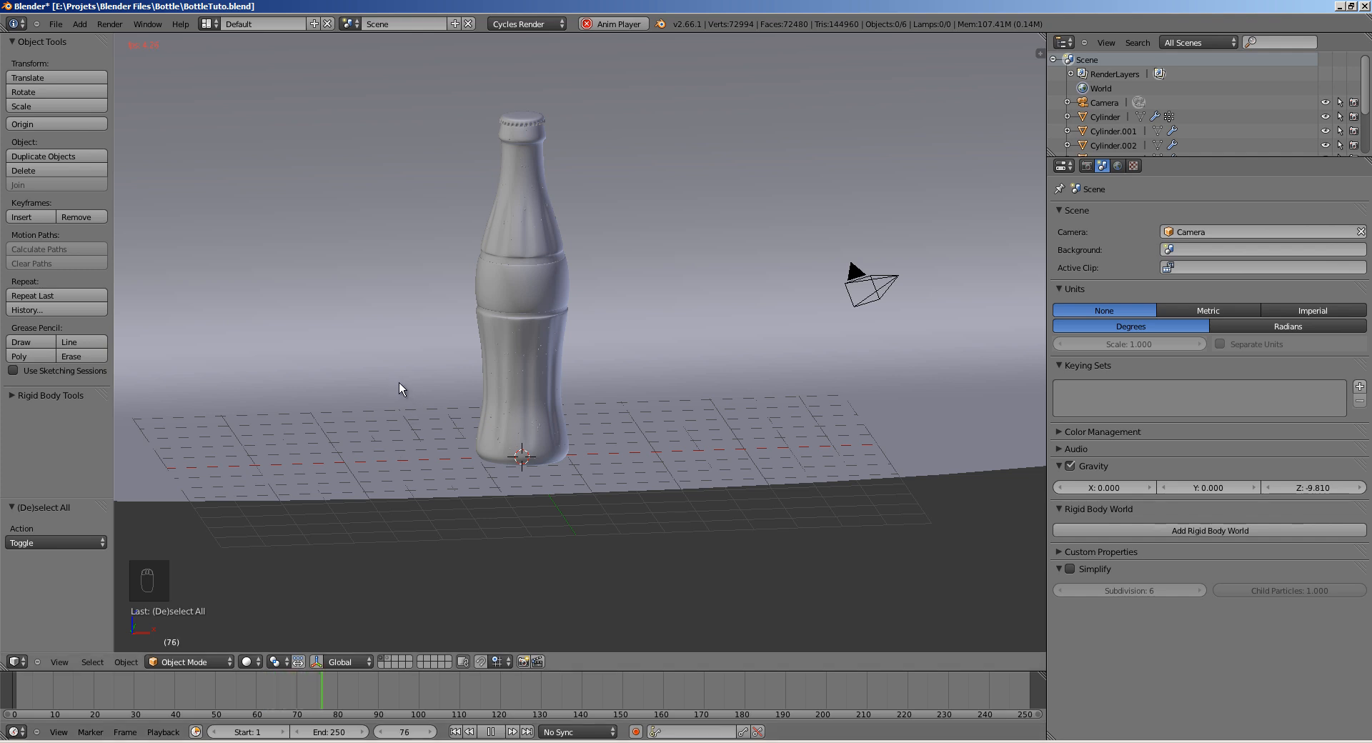
key("alt+a")
middle_click_drag(505, 393, 627, 393, "shift")
key("ctrl+s")
key("ctrl+s")
left_click(545, 366)
Step: Frame the bottle in the front orthographic view with nothing selected and align the camera to that view
middle_click_drag(607, 357, 577, 279, "shift")
scroll(577, 278, "down", 7)
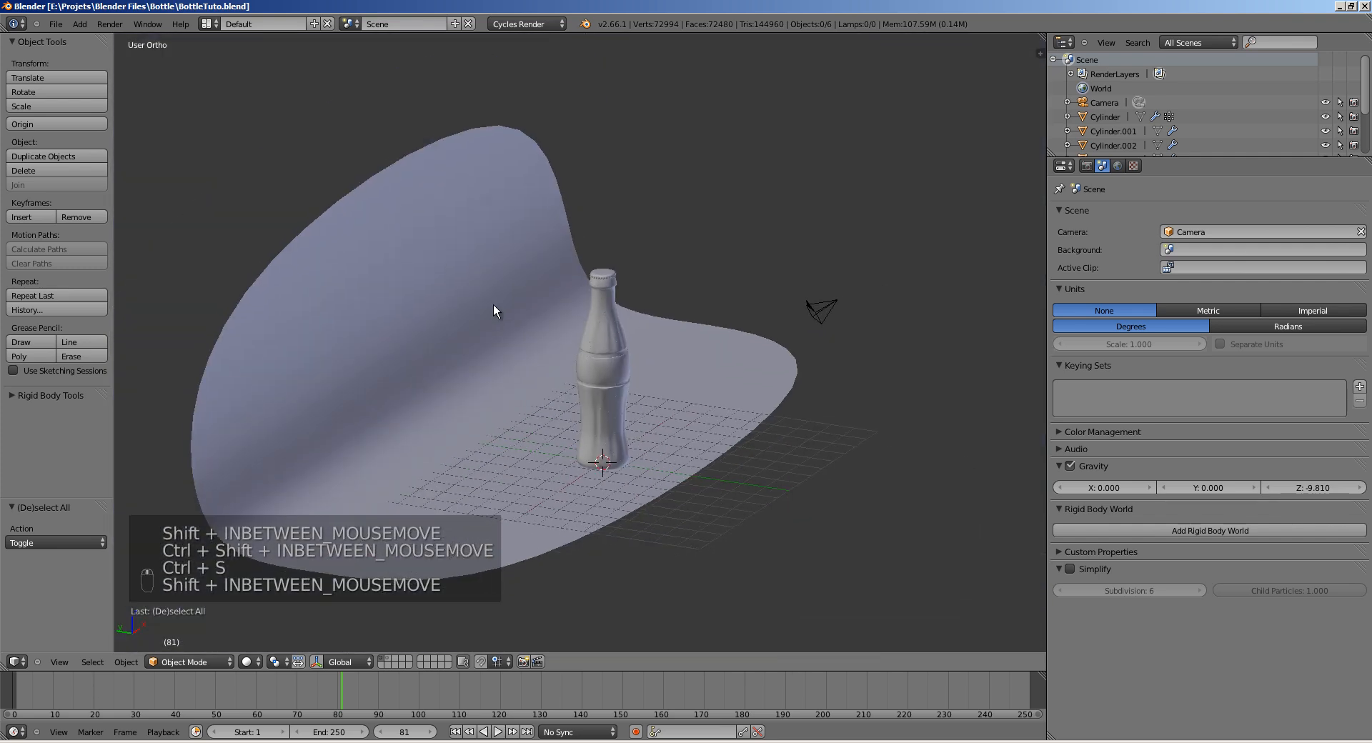
right_click(424, 313)
middle_click_drag(425, 314, 519, 358)
middle_click_drag(606, 379, 635, 363)
key("KP_1")
key("a")
middle_click_drag(517, 389, 591, 365, "ctrl")
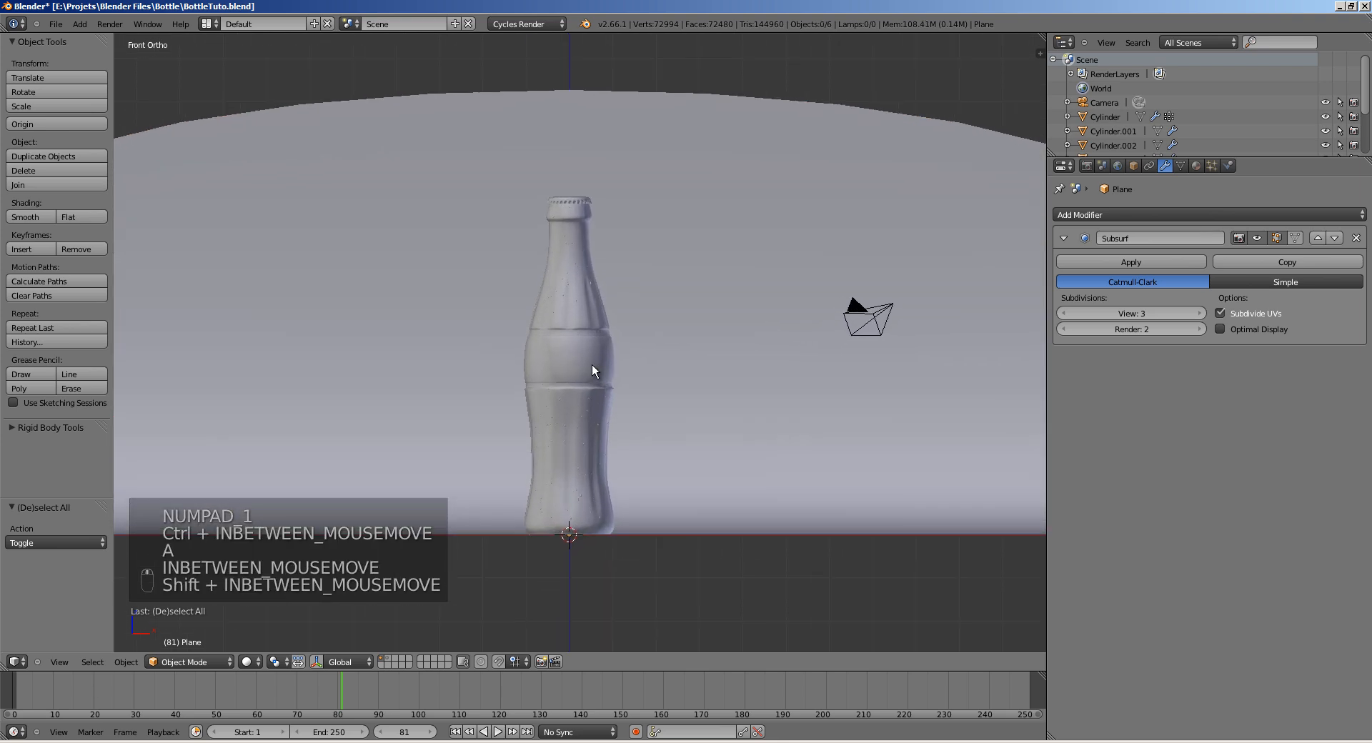
key("KP_1")
middle_click_drag(658, 406, 604, 412, "ctrl")
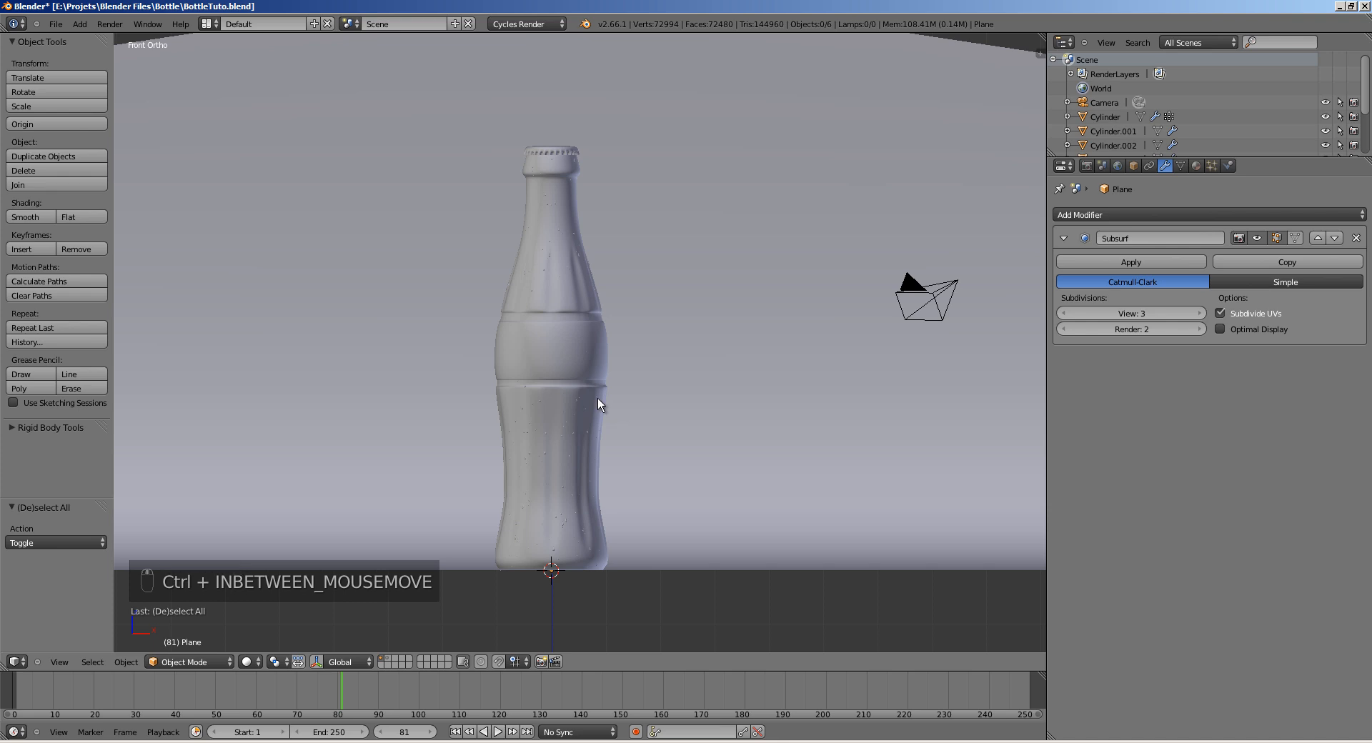
key("ctrl+alt+KP_0")
Step: Move the camera about -0.35 along X and -0.6 along Z to center the bottle in the frame
middle_click_drag(560, 521, 653, 286, "shift")
right_click(653, 277)
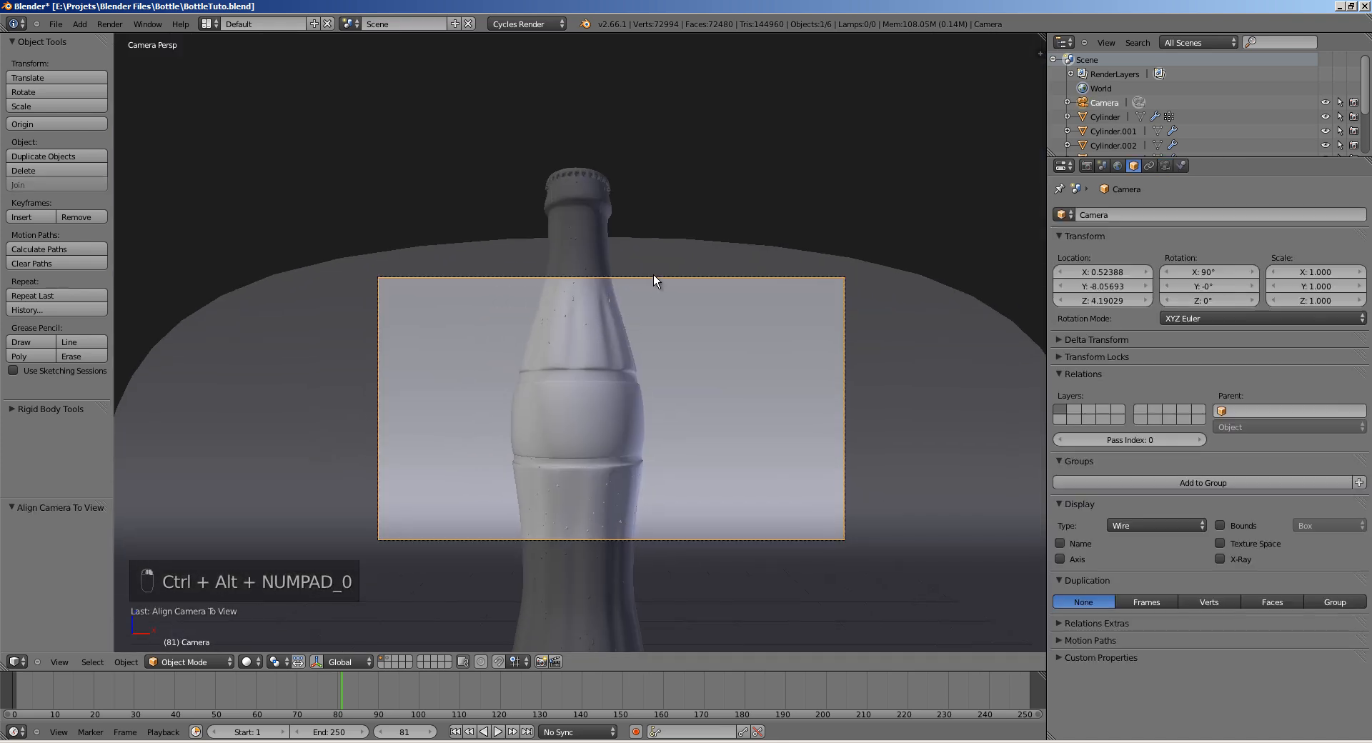
key("g")
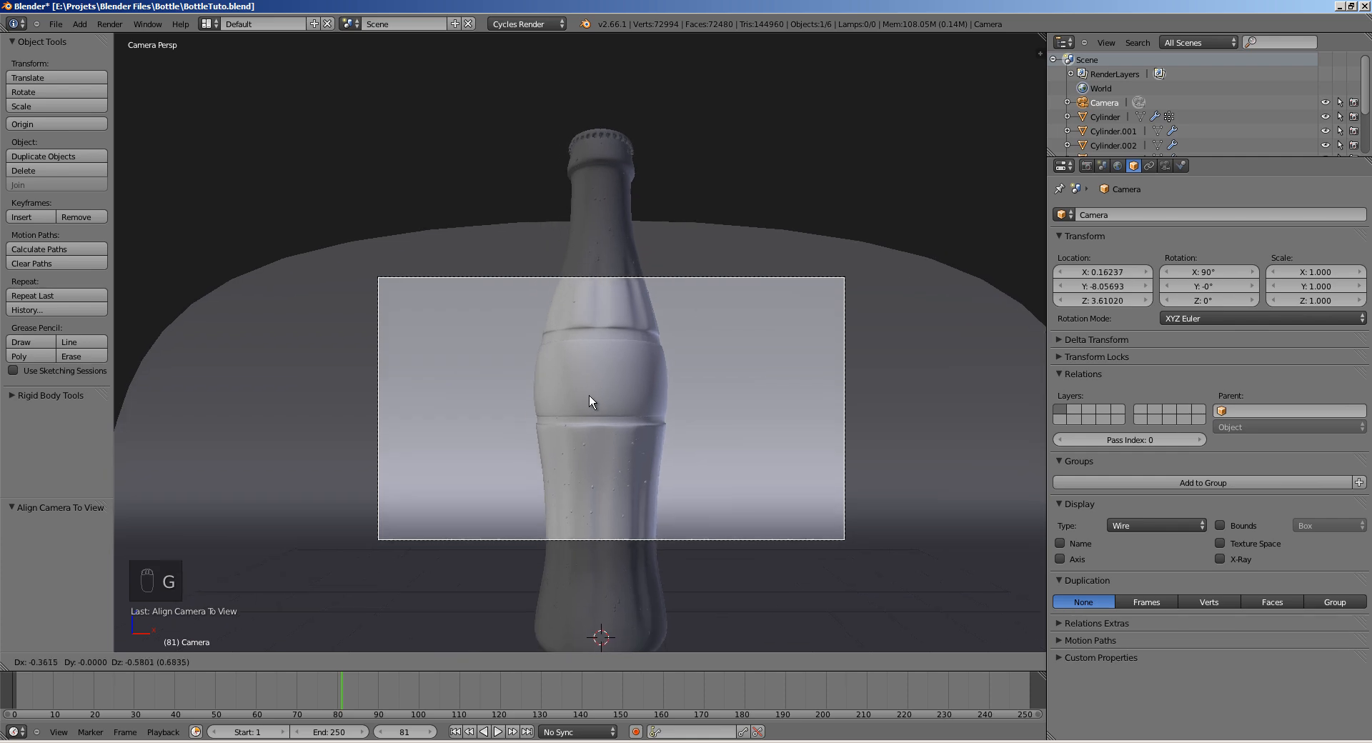
left_click(594, 396)
Step: Return to the camera view and set the camera's focal length to 16.9 mm
middle_click_drag(595, 396, 518, 383)
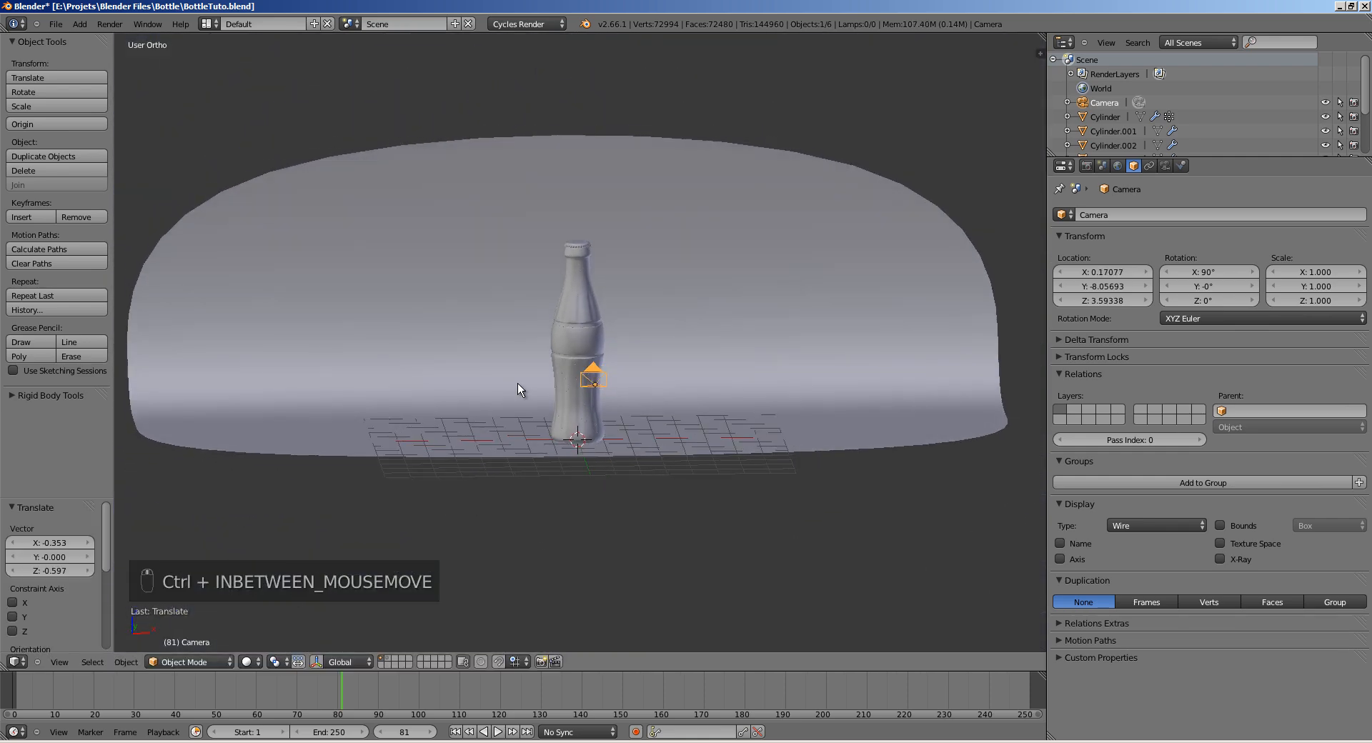
key("KP_0")
scroll(528, 386, "down", 3)
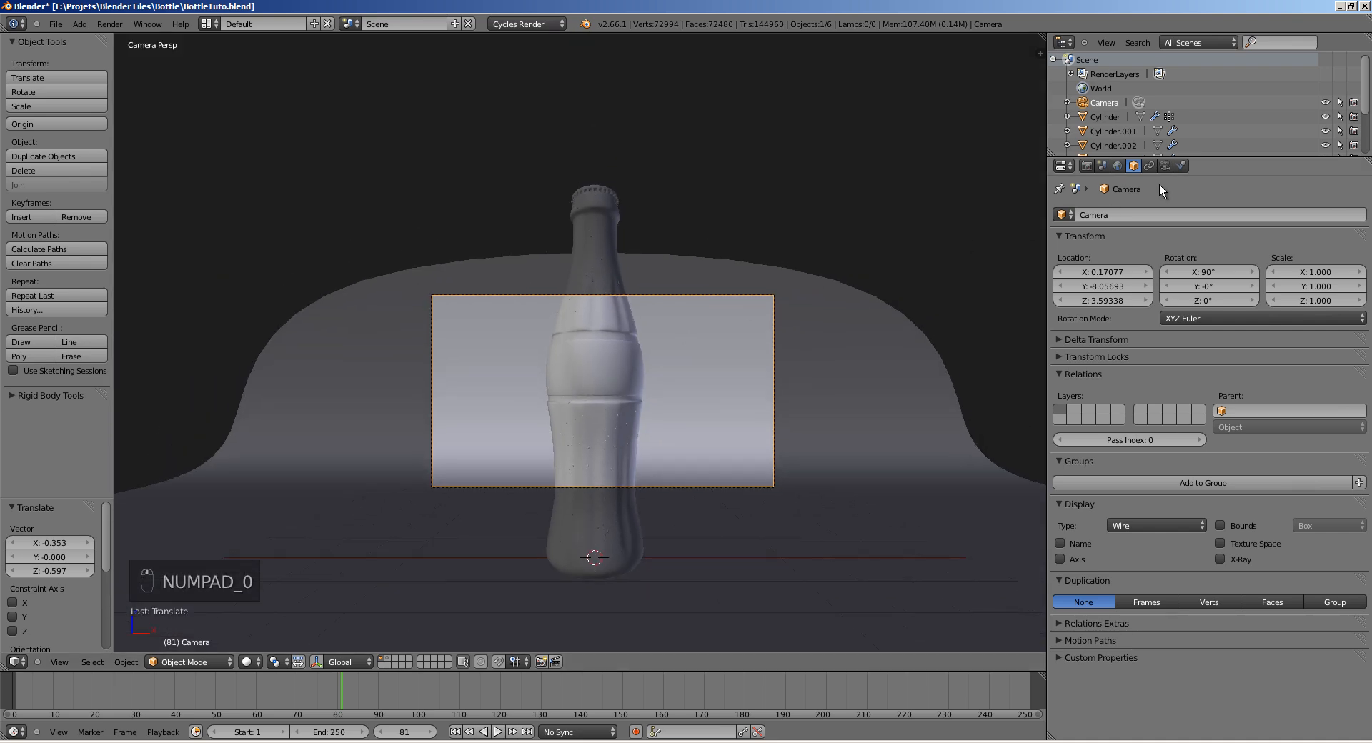
left_click(1164, 166)
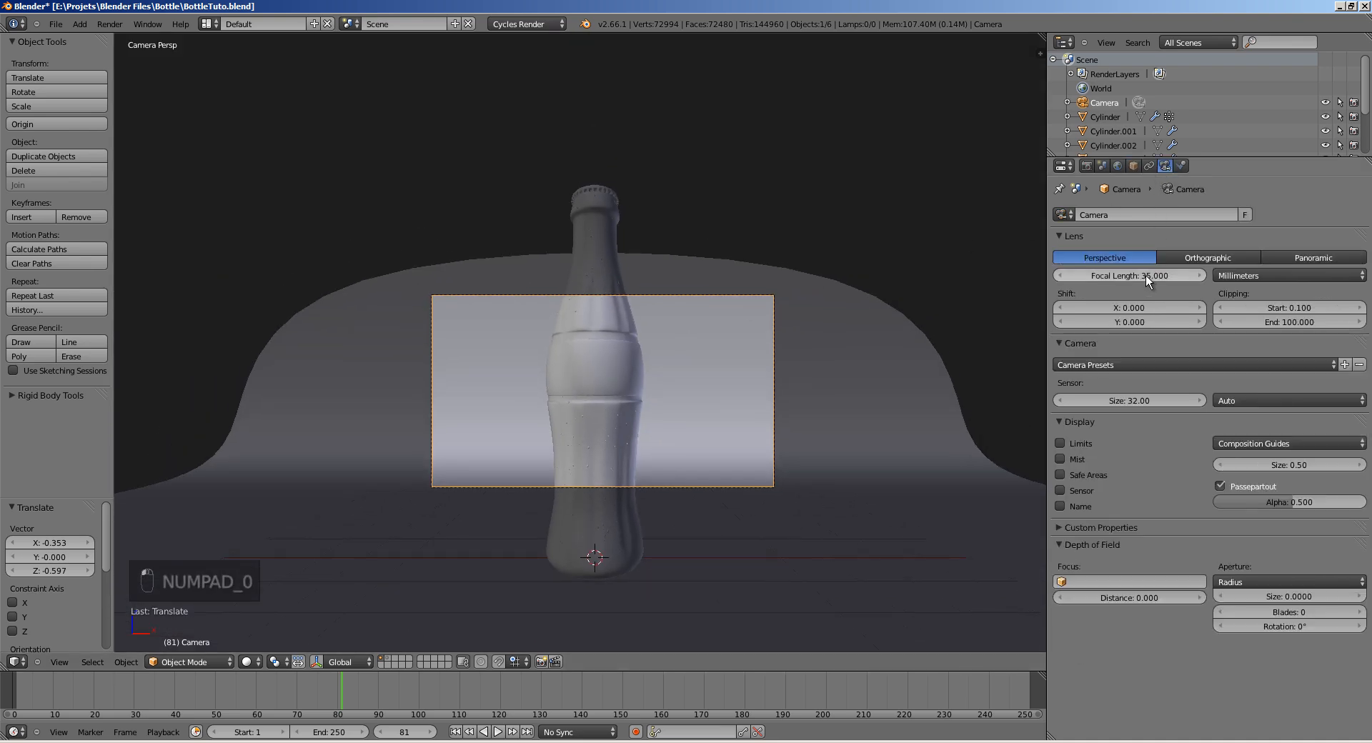
left_click_drag(1146, 275, 1017, 277)
scroll(659, 337, "up", 2)
middle_click_drag(659, 338, 594, 269, "ctrl")
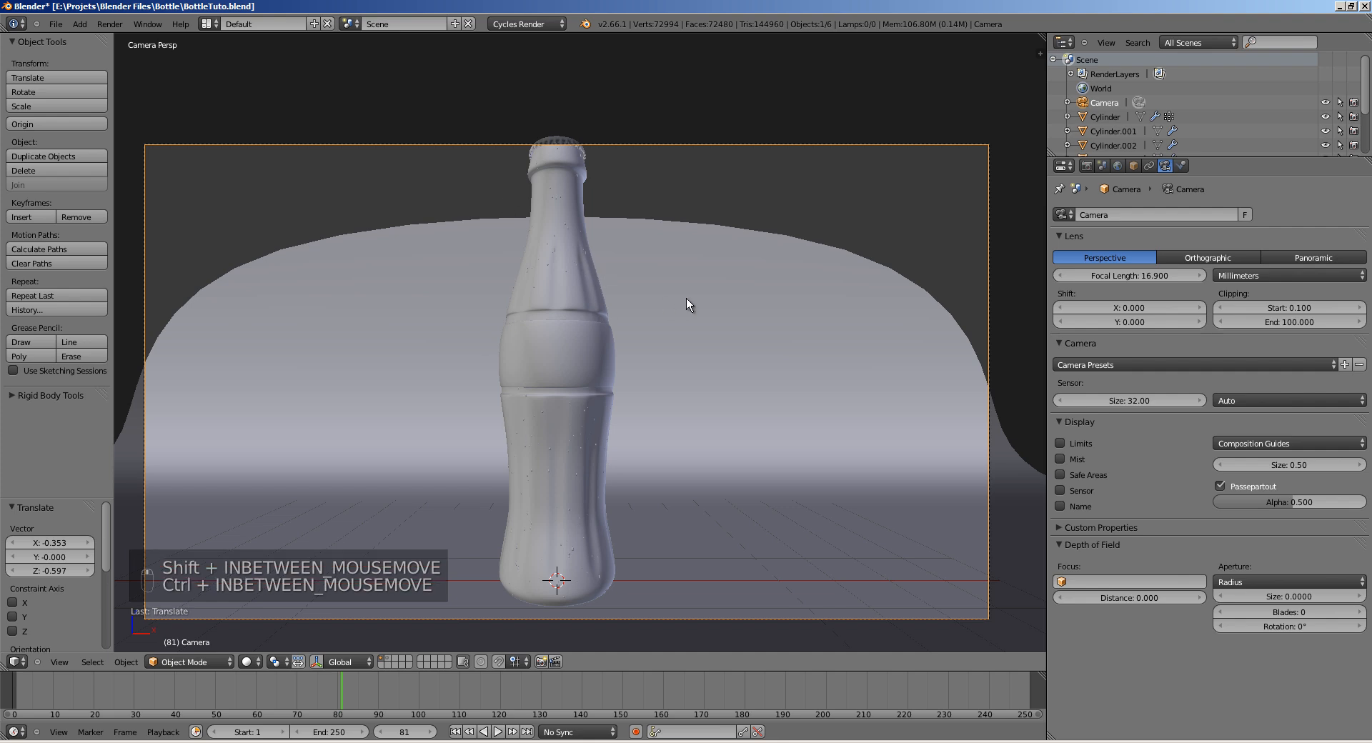
Step: Raise the backdrop's top edge along Z in mesh editing until the wall extends above the camera frame
right_click(687, 300)
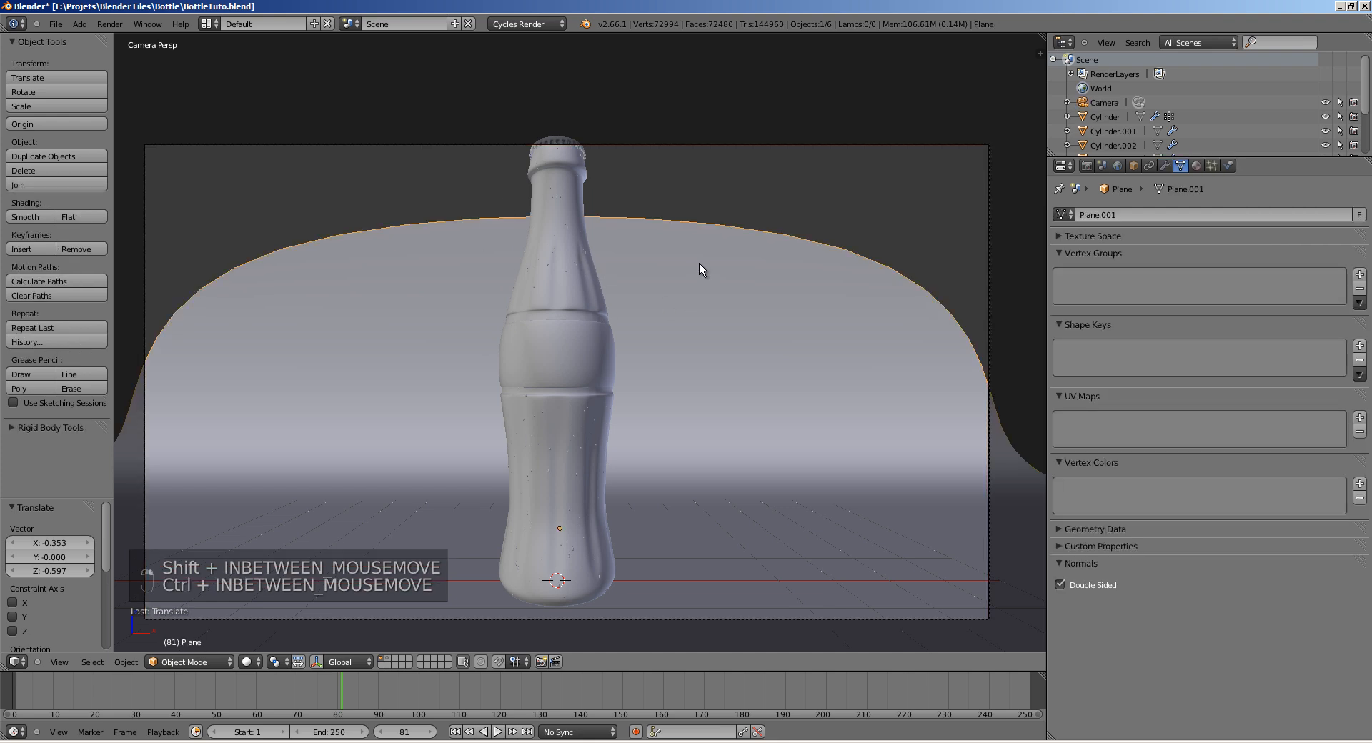
scroll(700, 269, "down", 4)
key("Tab")
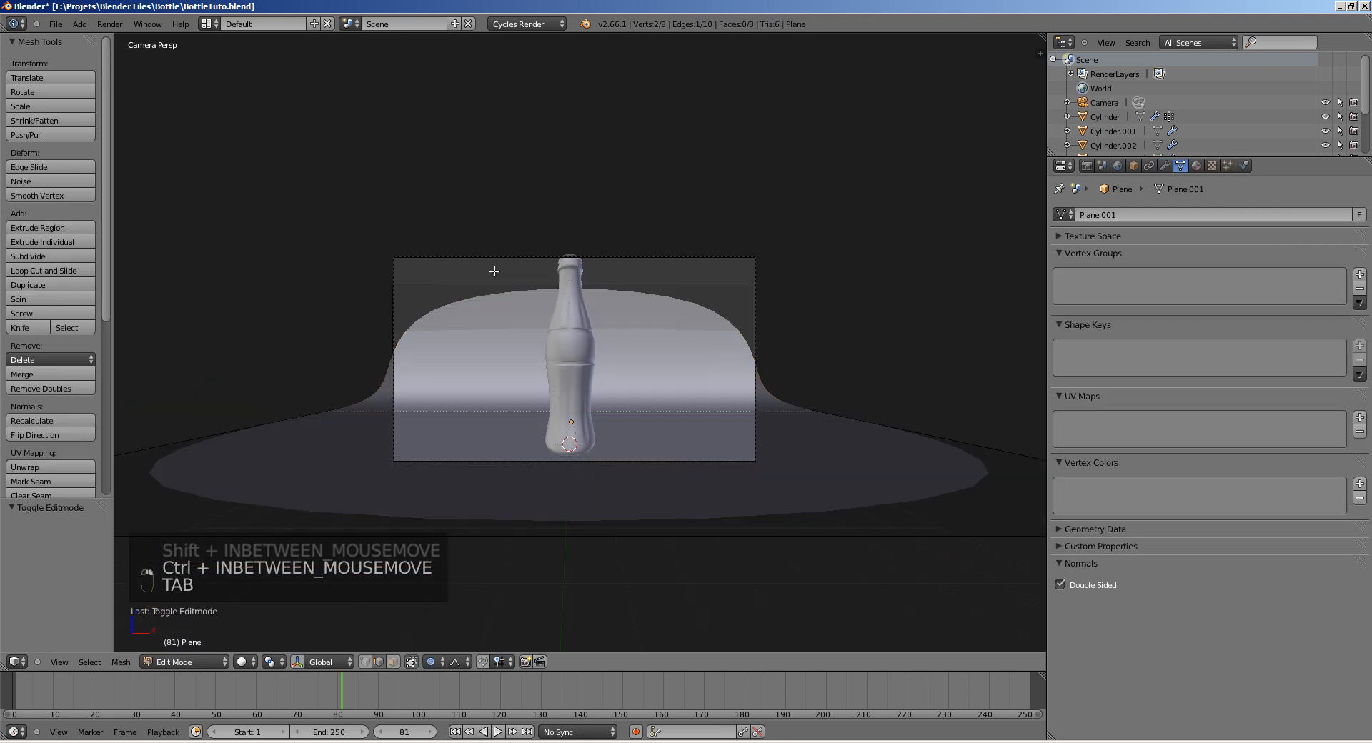
key("g")
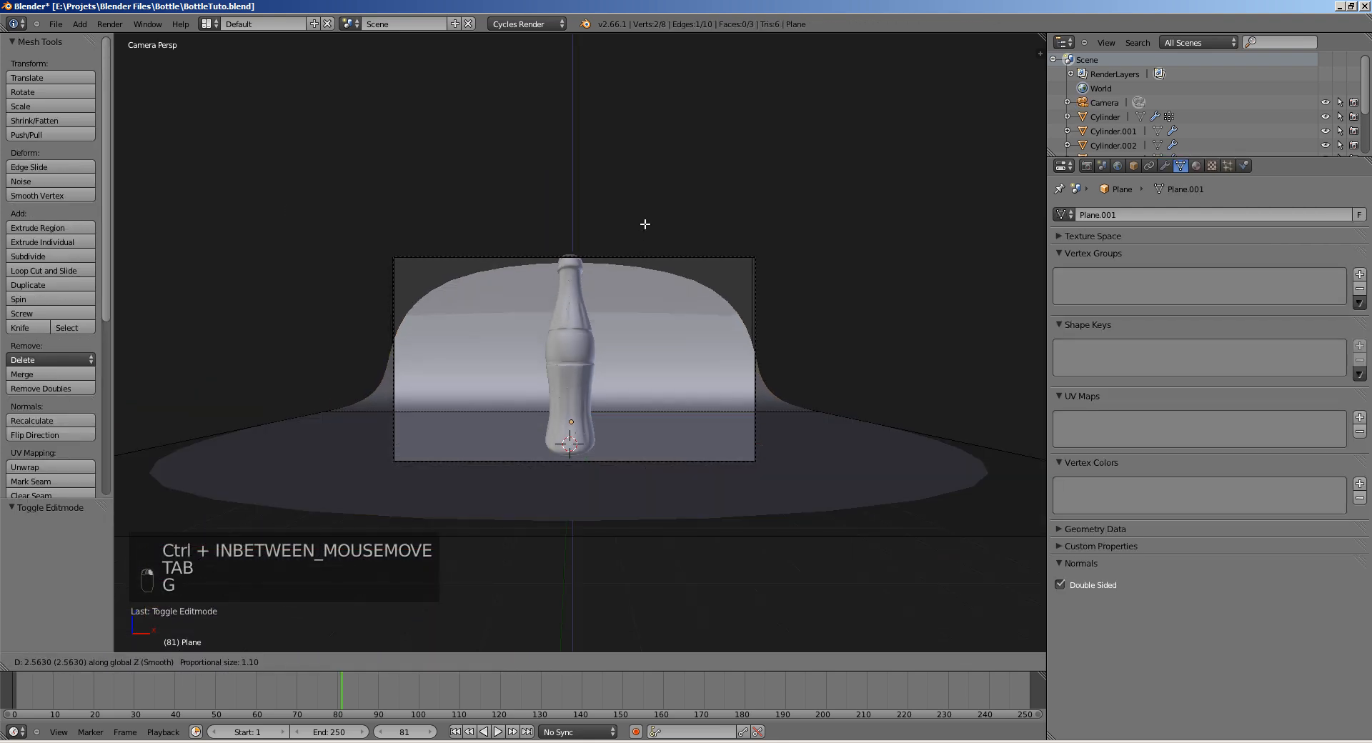
left_click(645, 194)
key("Tab")
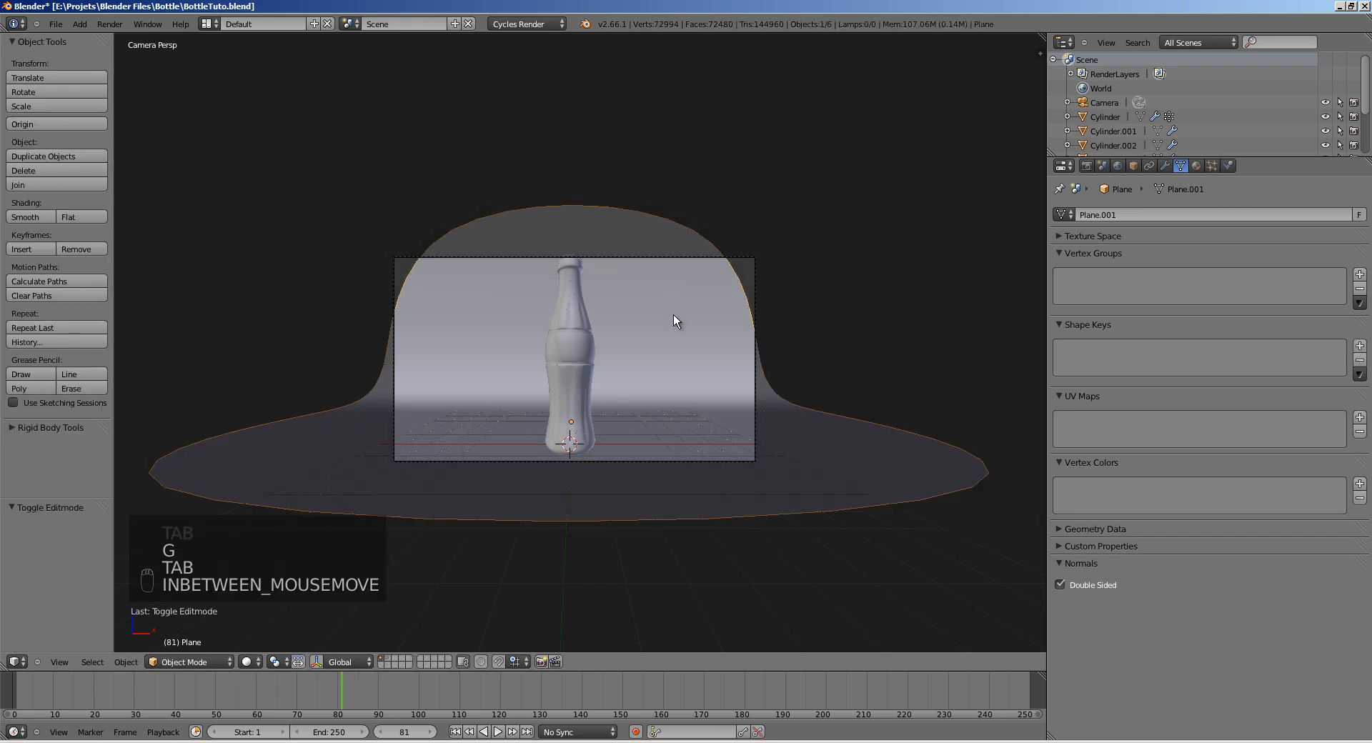
Step: Scale the backdrop by about 1.6 along X so it fills the camera frame's width
key("s")
key("s")
left_click(787, 327)
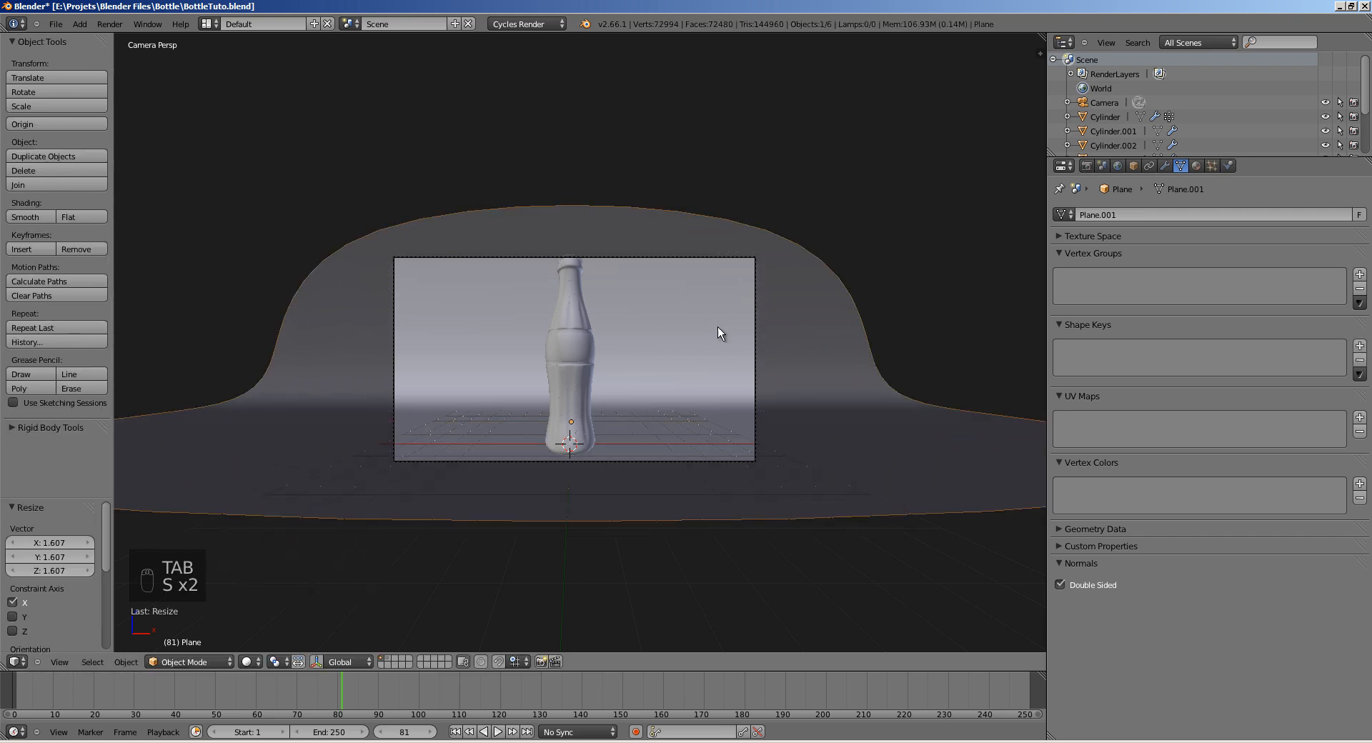
key("Tab")
key("Tab")
Step: Select the camera and move it about 0.14 along X and 0.25 along Z
right_click(648, 258)
key("g")
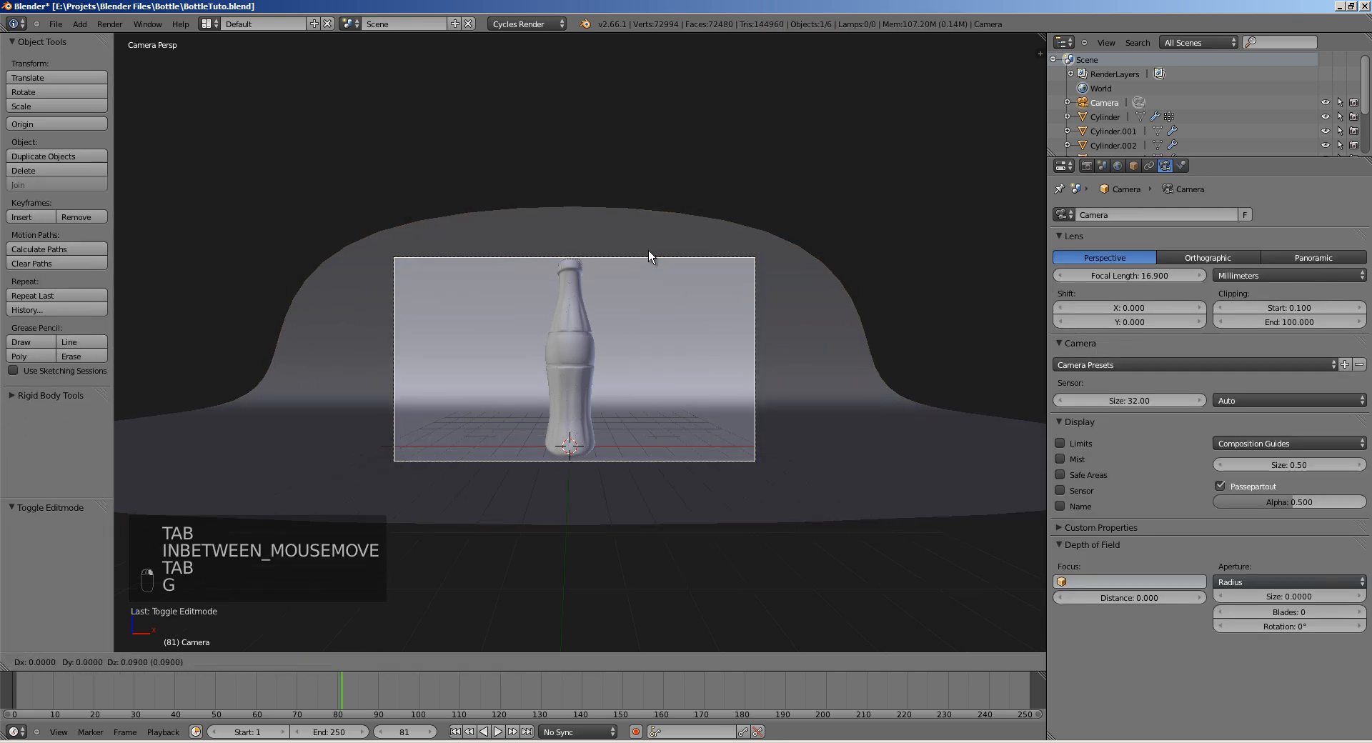
left_click(649, 251)
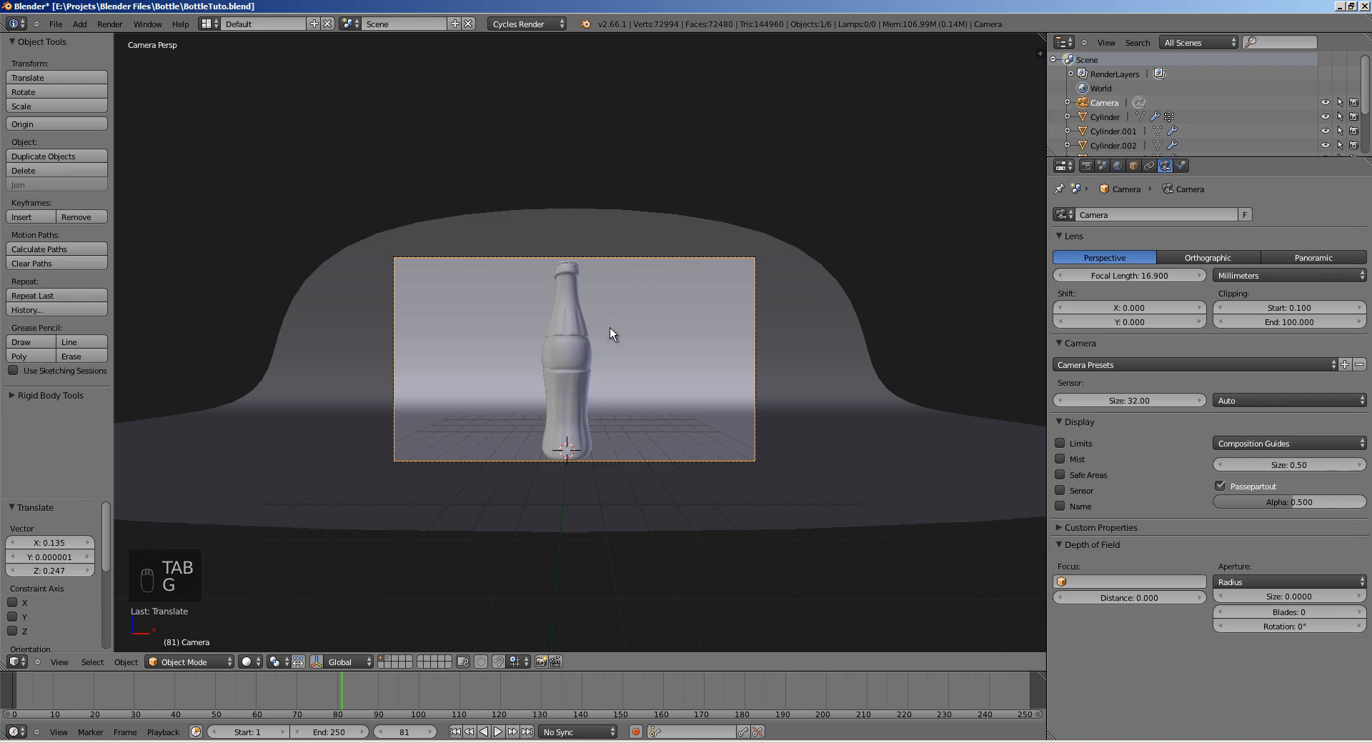
Step: Move the camera about -1.6 along Y, away from the bottle, and return to the camera view
middle_click_drag(535, 403, 684, 451)
key("g")
key("y")
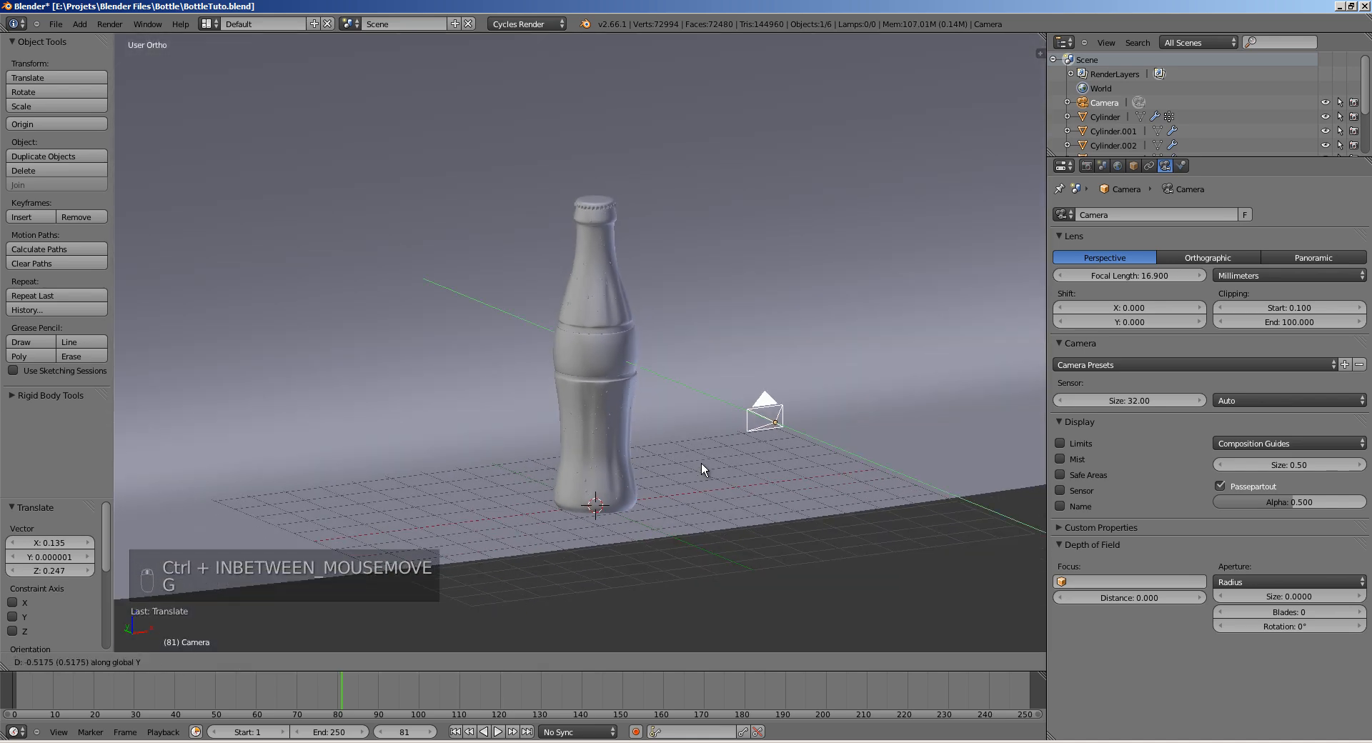
left_click(701, 466)
key("KP_0")
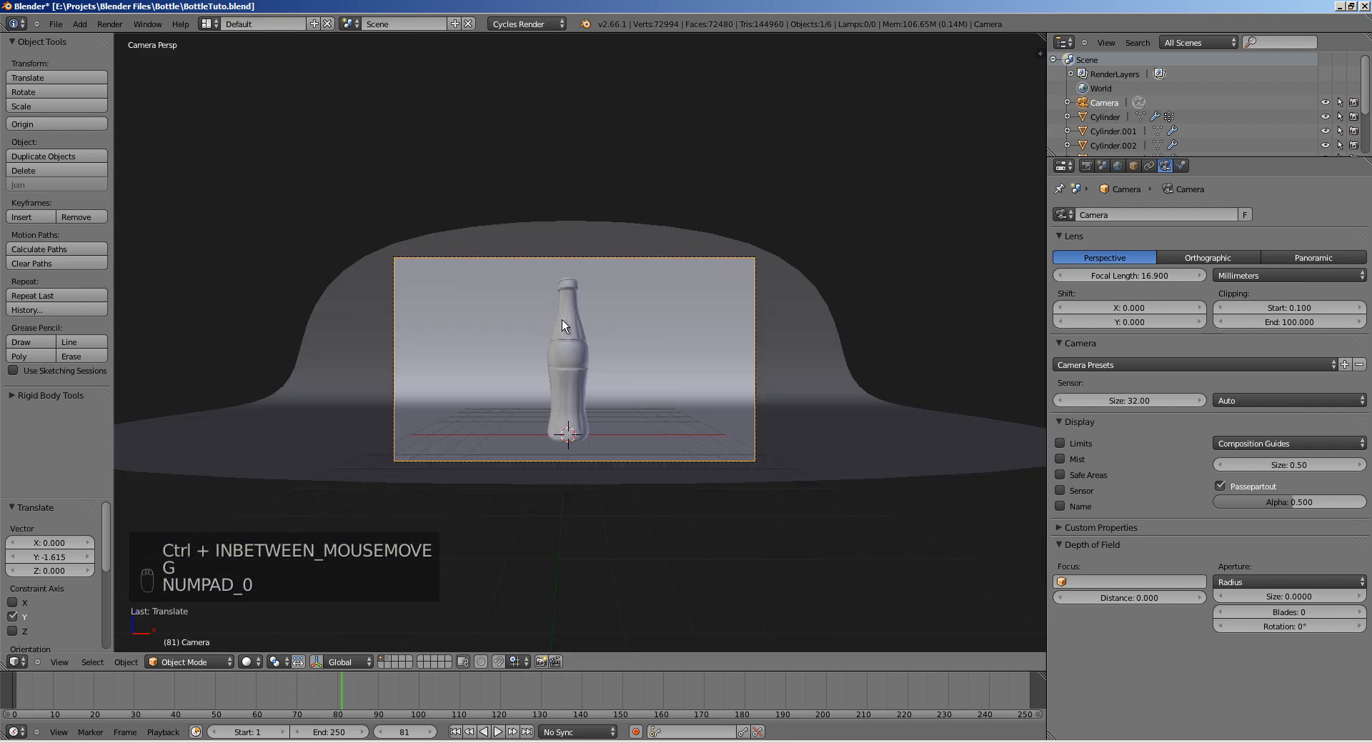
Step: Move the camera about 1.07 along Y toward the bottle and shift it about -0.15 in X and -0.04 in Z
key("g")
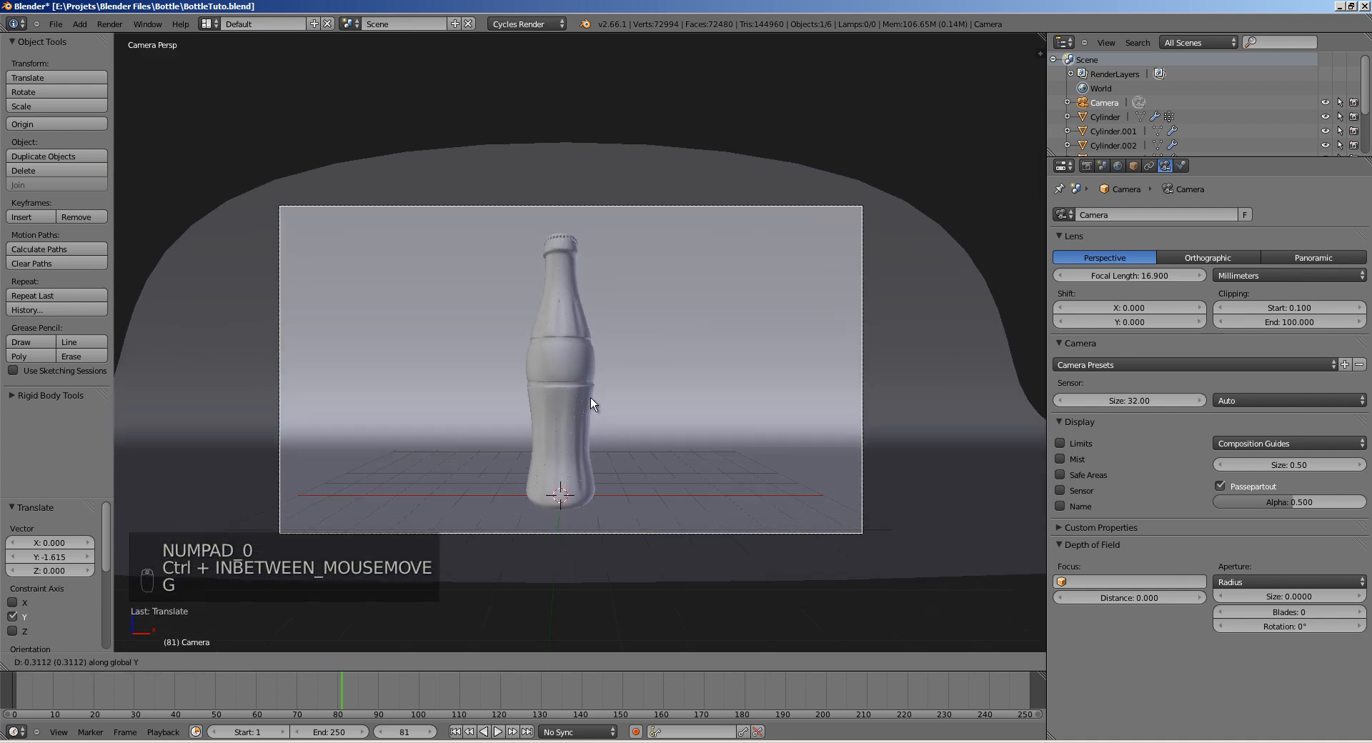
left_click(588, 410)
key("g")
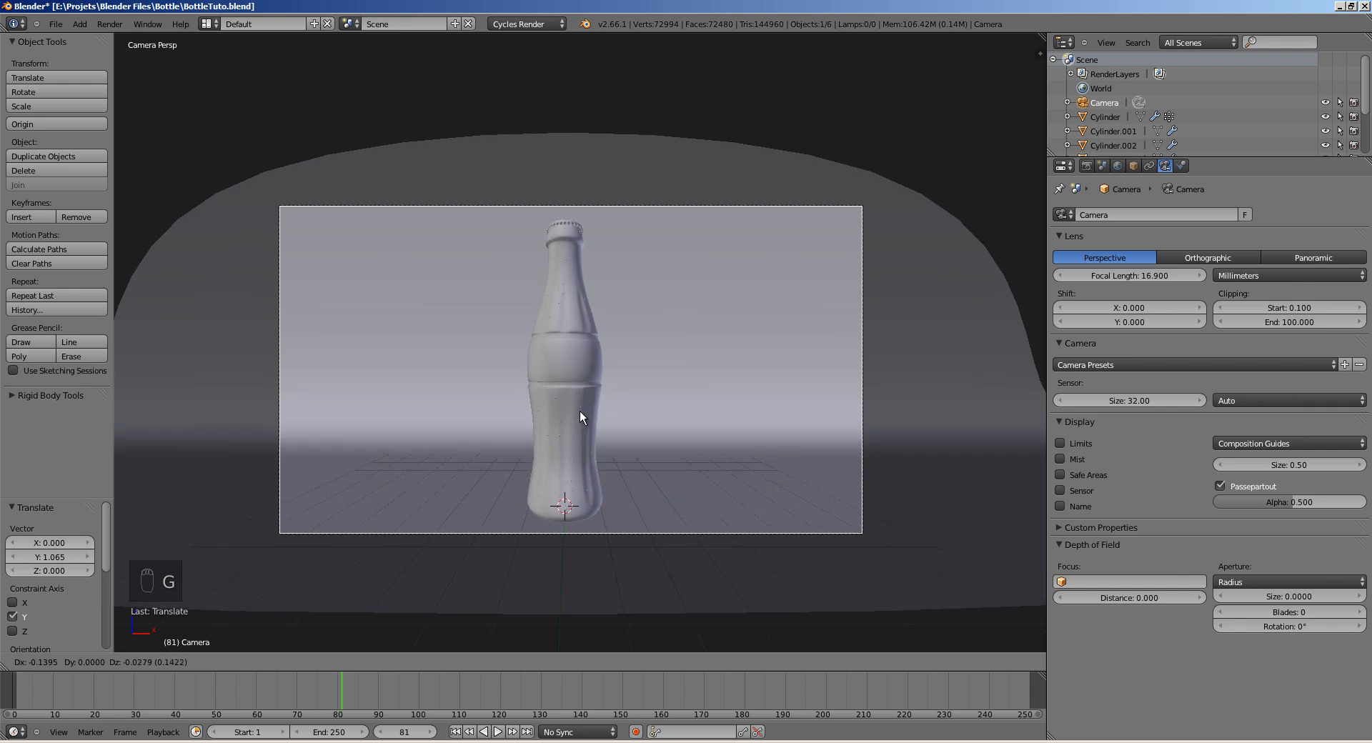
left_click(580, 410)
middle_click_drag(555, 419, 569, 402, "shift")
scroll(623, 338, "up", 3)
scroll(624, 337, "down", 3)
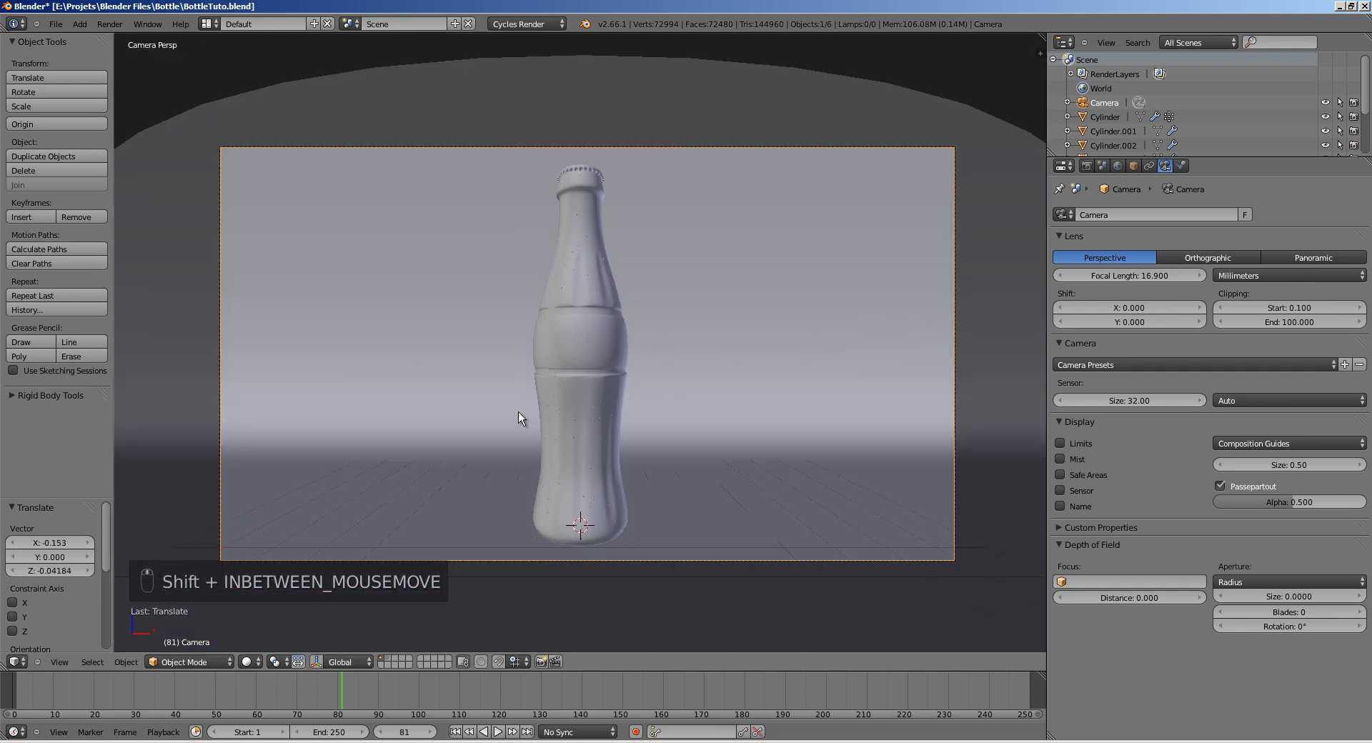
Step: Deselect everything and save the scene over the existing file
key("ctrl+s")
left_click(579, 382)
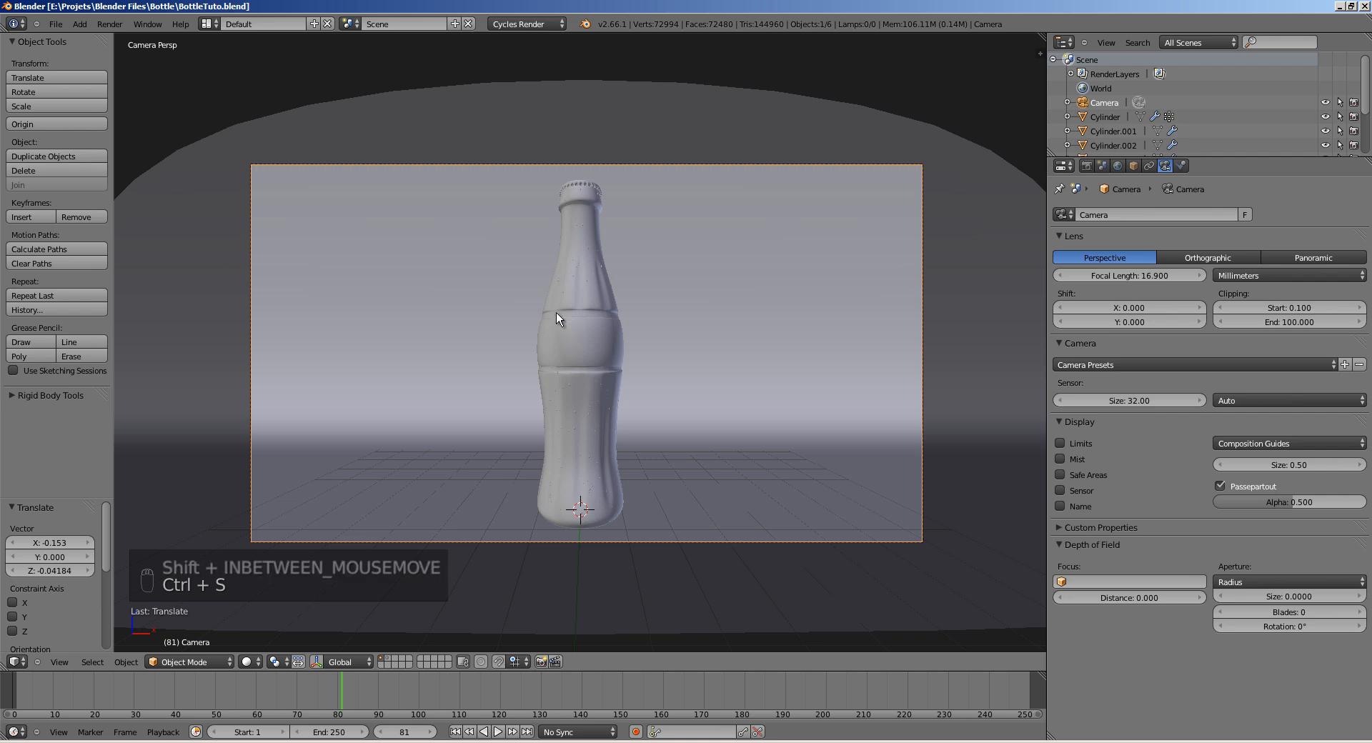
mouse_move(557, 315)
middle_mouse_down()
mouse_move(656, 348)
mouse_move(585, 277)
mouse_move(668, 350)
mouse_move(689, 325)
mouse_move(593, 297)
mouse_move(655, 388)
mouse_move(633, 394)
mouse_move(545, 375)
mouse_move(590, 348)
mouse_move(548, 307)
middle_mouse_up()
key("ctrl+s")
left_click(643, 388)
key("a")
key("ctrl+s")
left_click(643, 390)
middle_click_drag(561, 397, 591, 368)
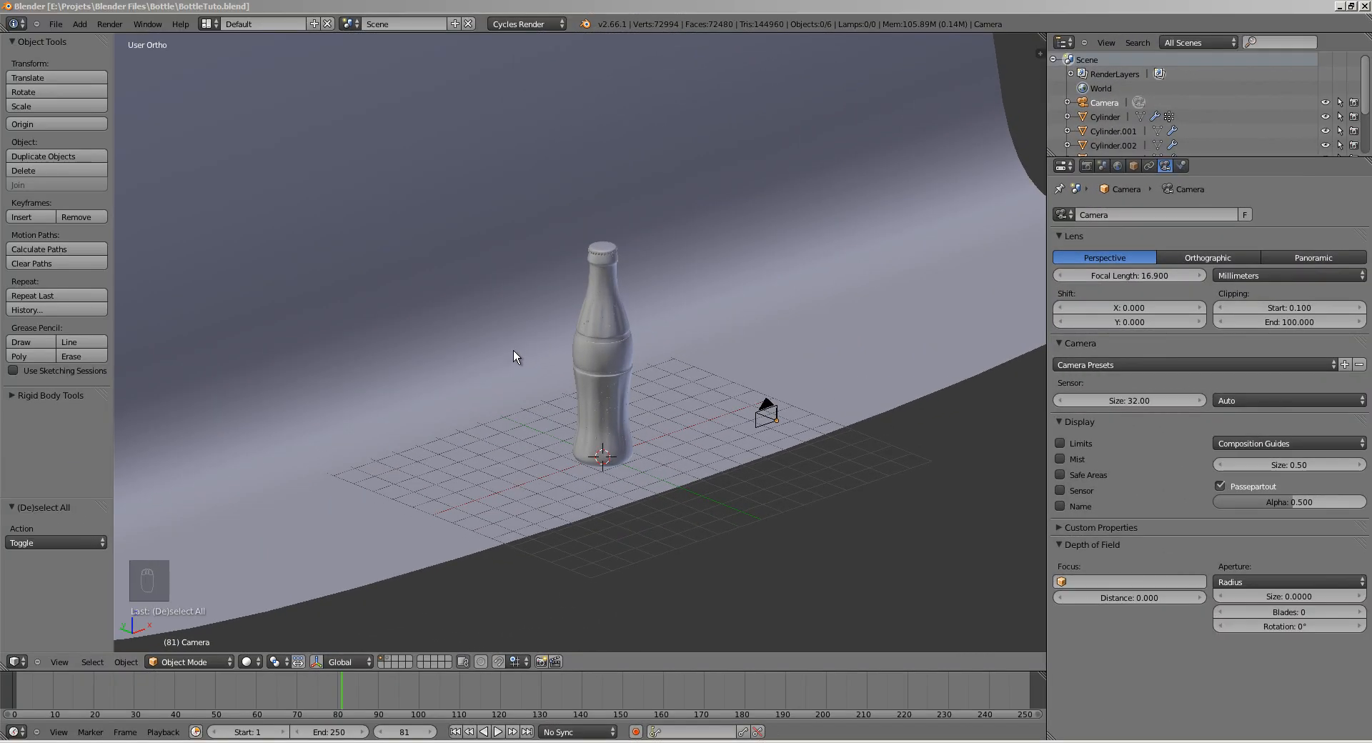
Step: Add a plane at the bottle's base and scale it up by about 2.93
middle_click_drag(513, 353, 565, 341)
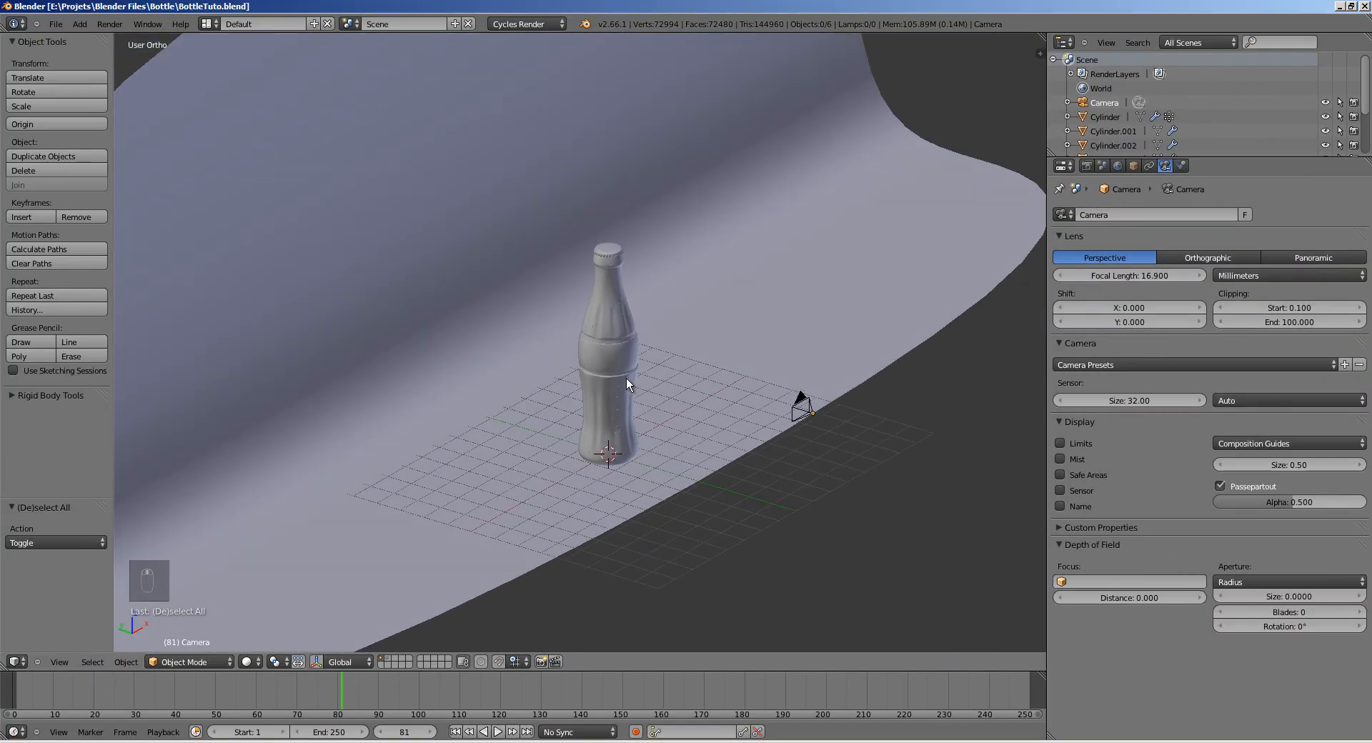
middle_click_drag(627, 384, 599, 330)
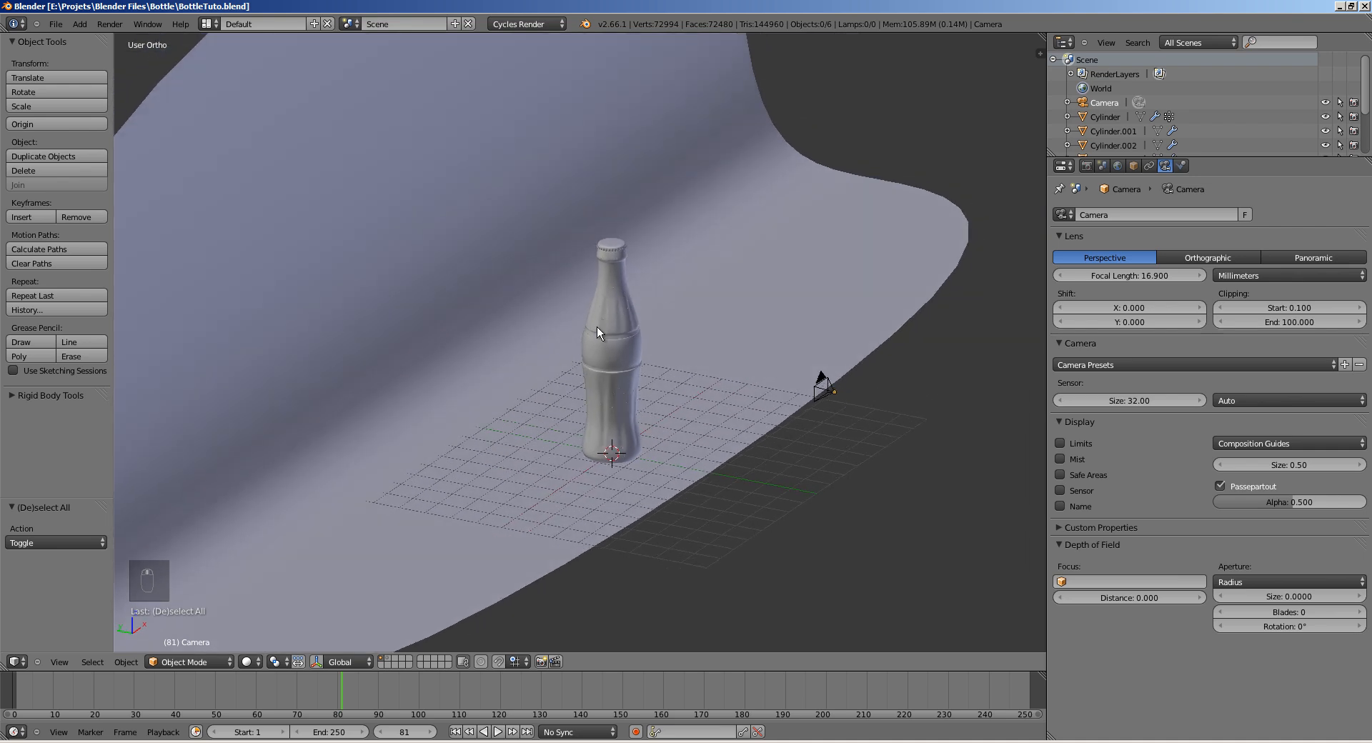
key("shift+a")
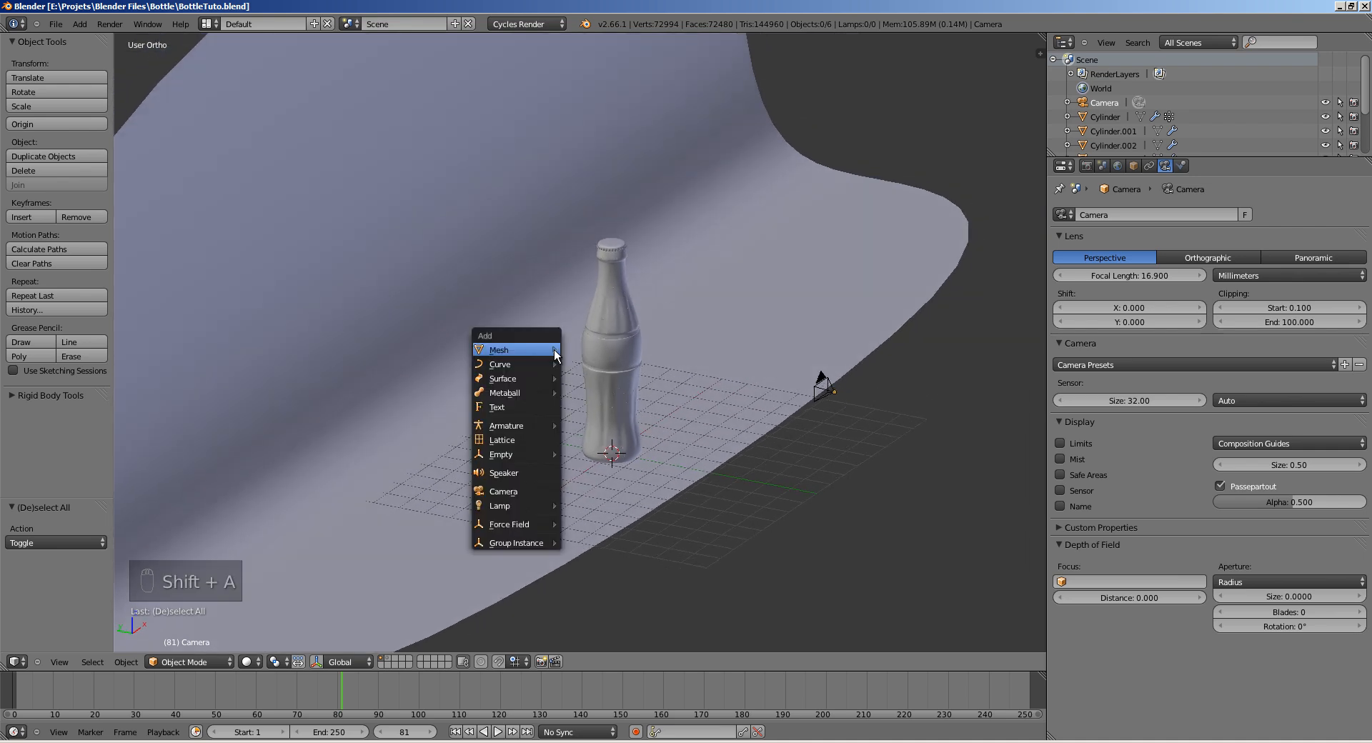
mouse_move(543, 349)
left_click(595, 350)
key("s")
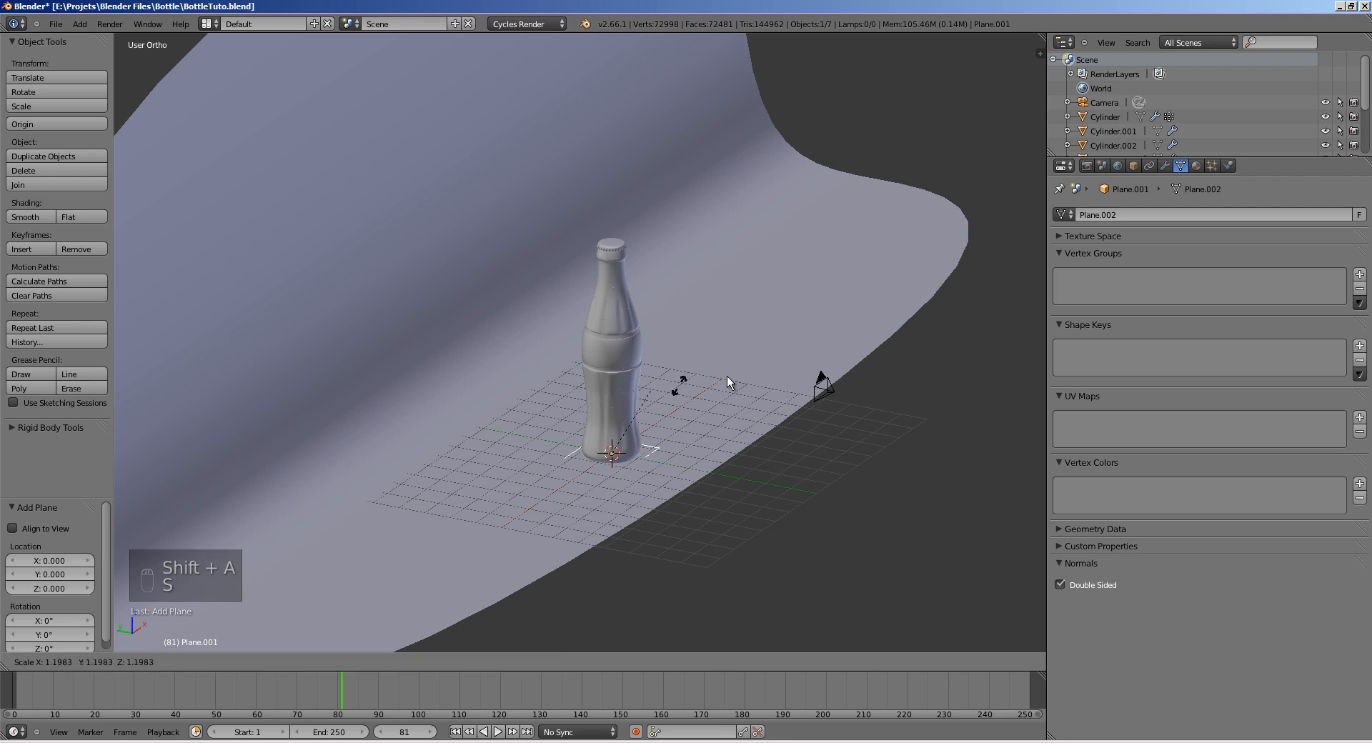
left_click(776, 363)
Step: Rotate the plane 90° in the right view and move it about 4.67 in Y and 2.85 in Z, behind the bottle
key("KP_3")
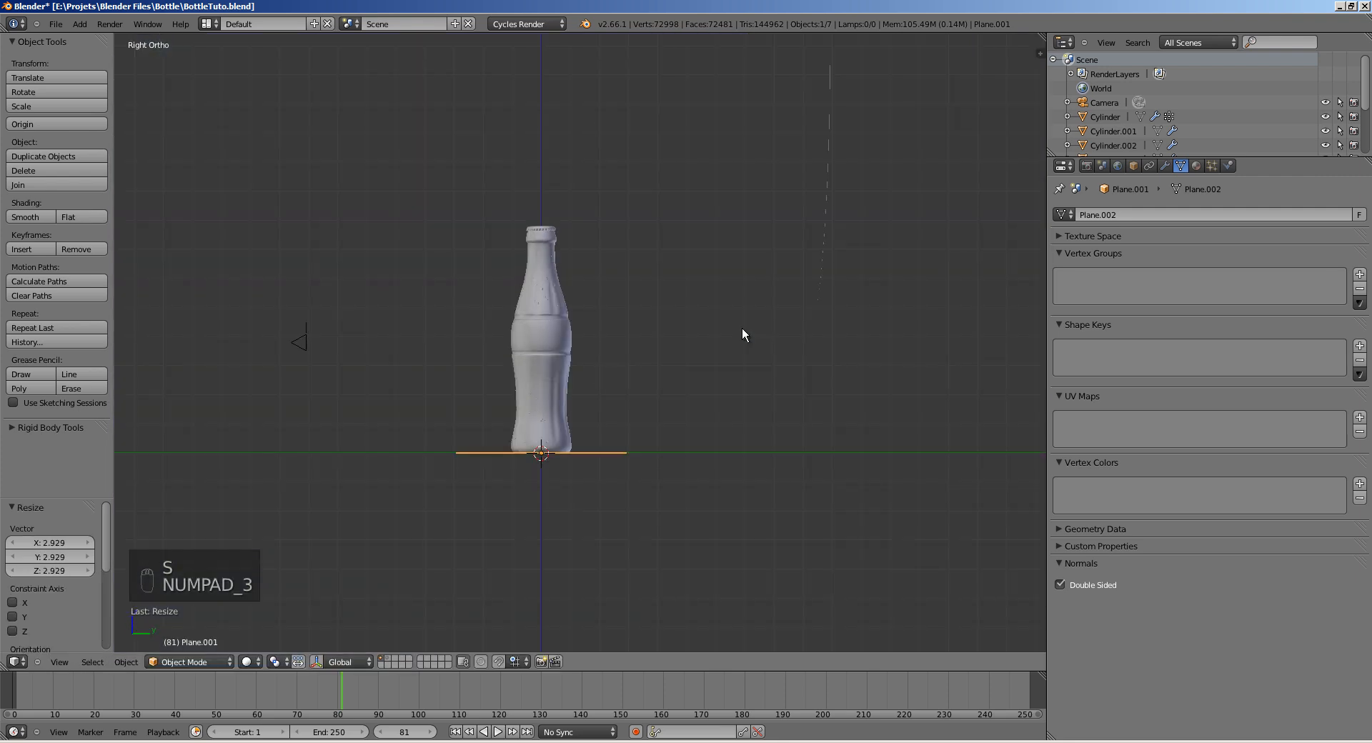
type("r90")
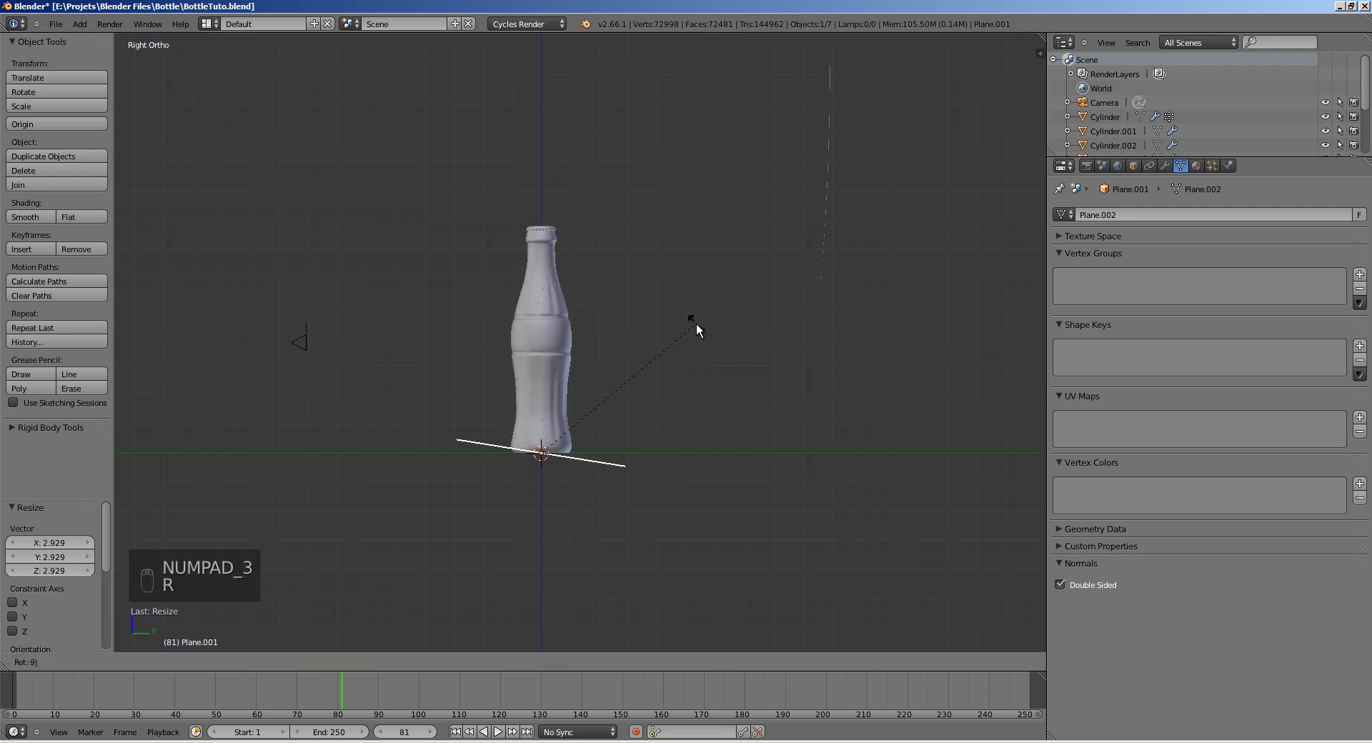
key("Return")
key("g")
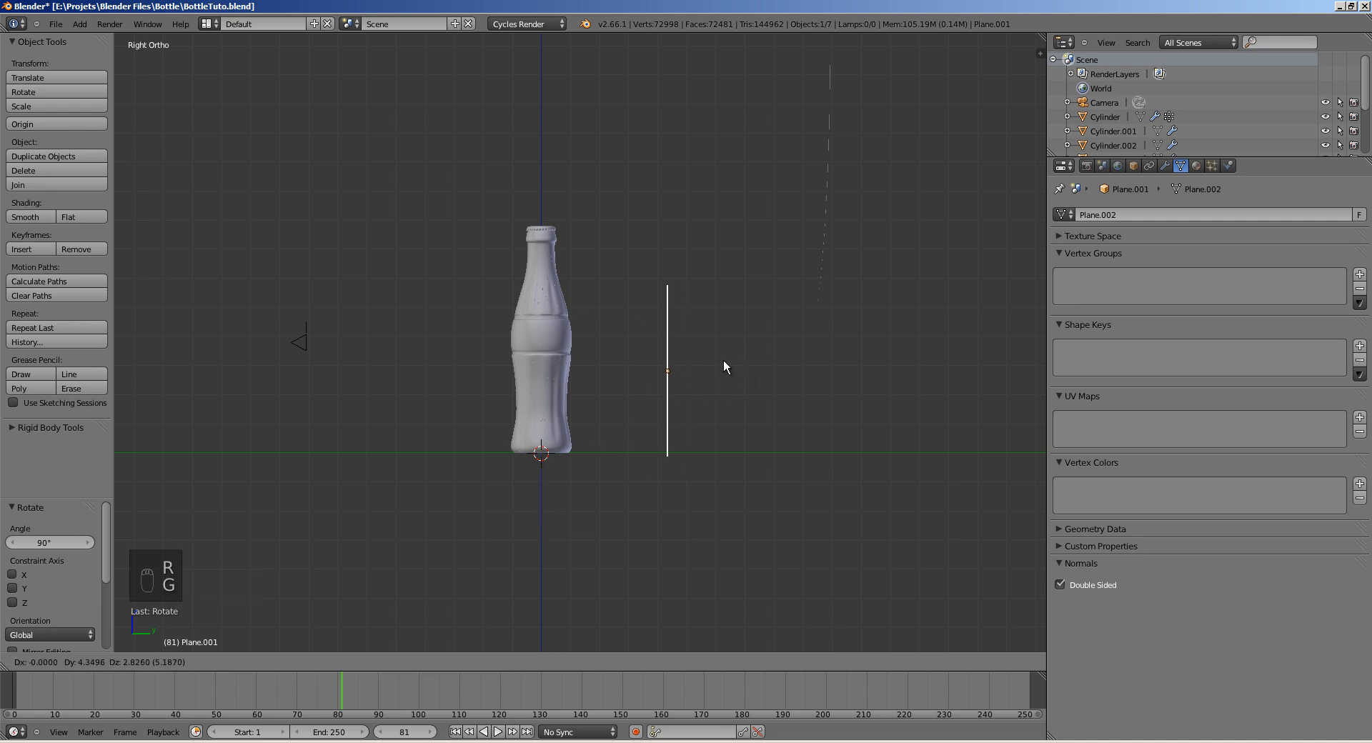
left_click(731, 366)
Step: Widen the upright plane along X by about 3.04, then by about 1.63 as seen through the camera
middle_click_drag(731, 366, 590, 367)
key("s")
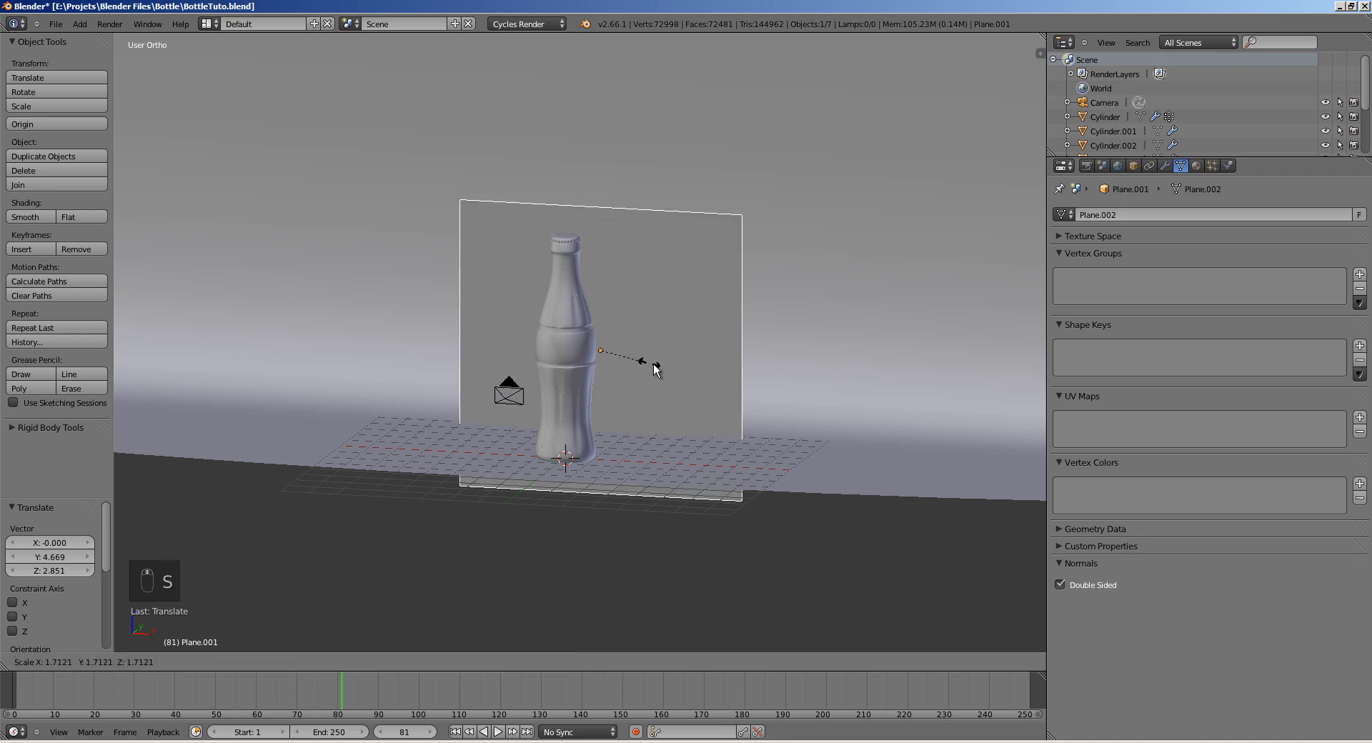
left_click(687, 376)
key("KP_0")
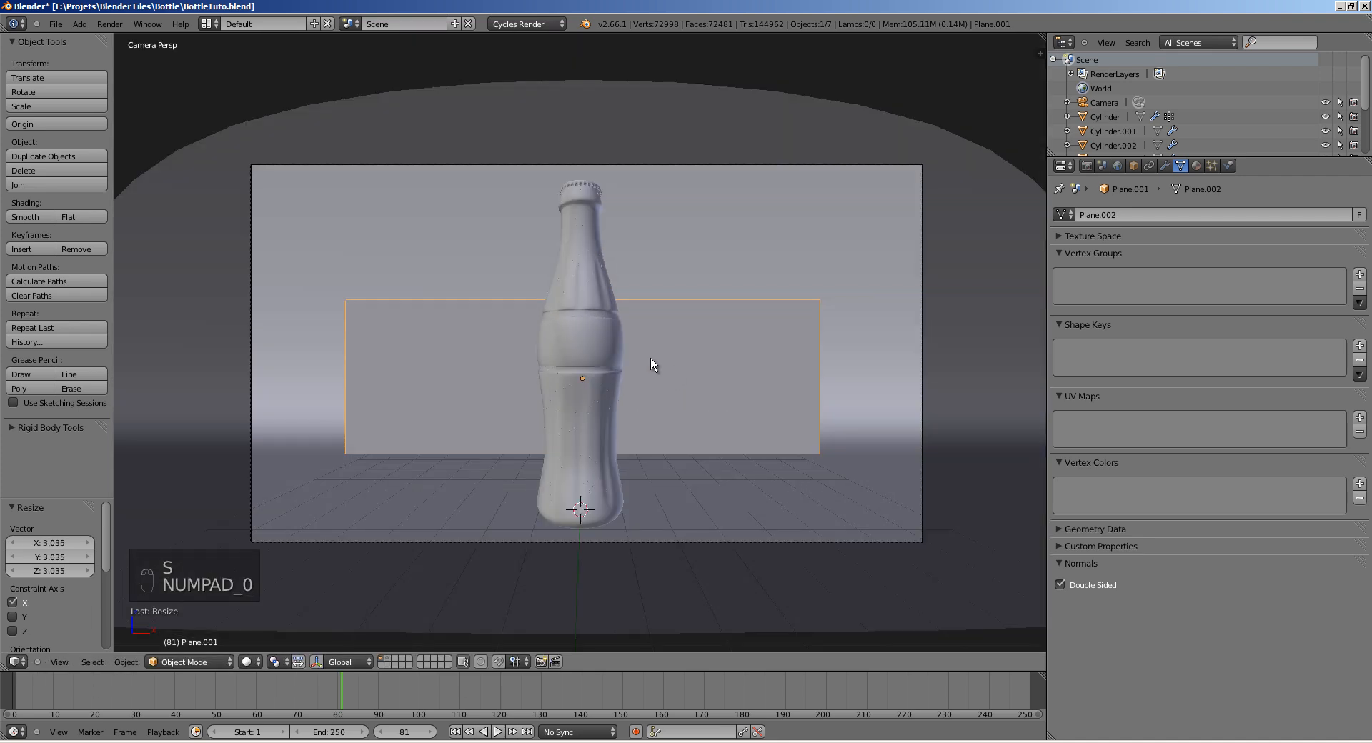
key("s")
left_click(664, 367)
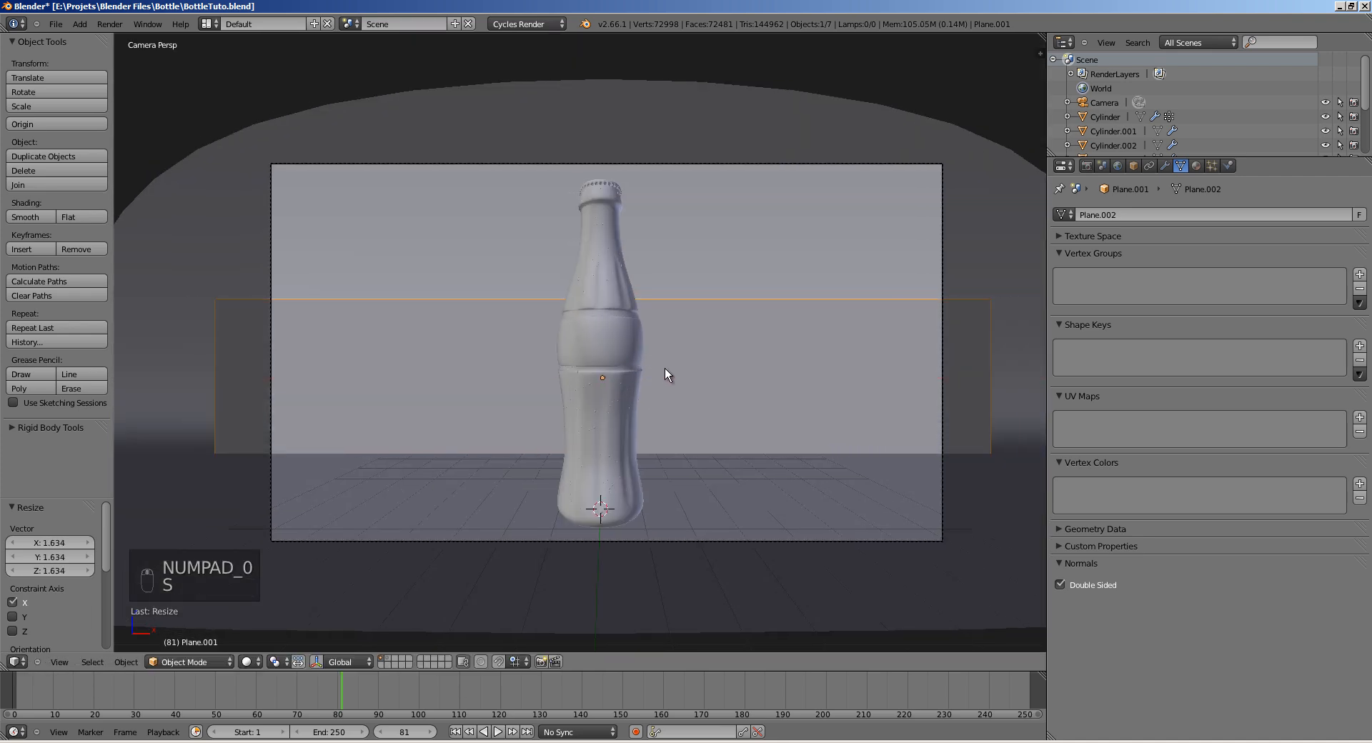
Step: Scale the back plane by about 0.95 along X and stretch it by about 1.62 along Z
key("s")
left_click(661, 370)
key("s")
key("z")
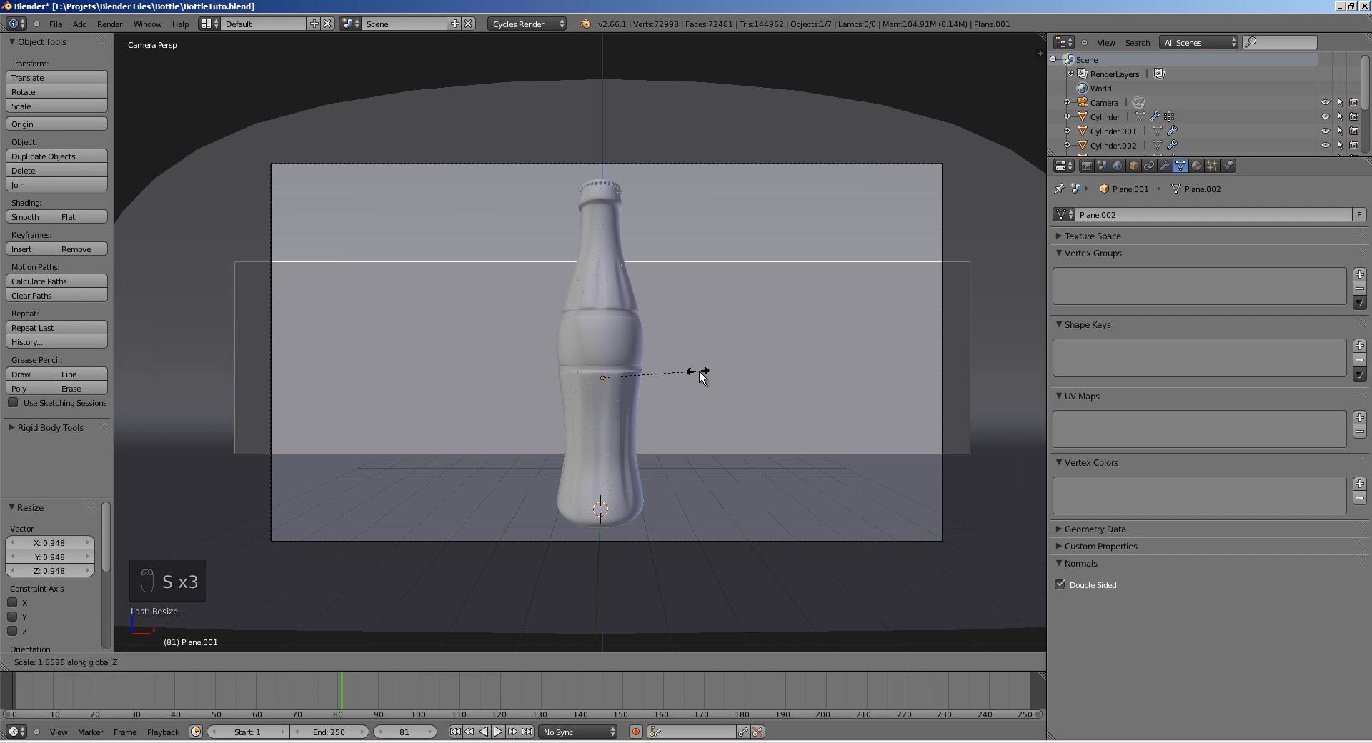
left_click(701, 369)
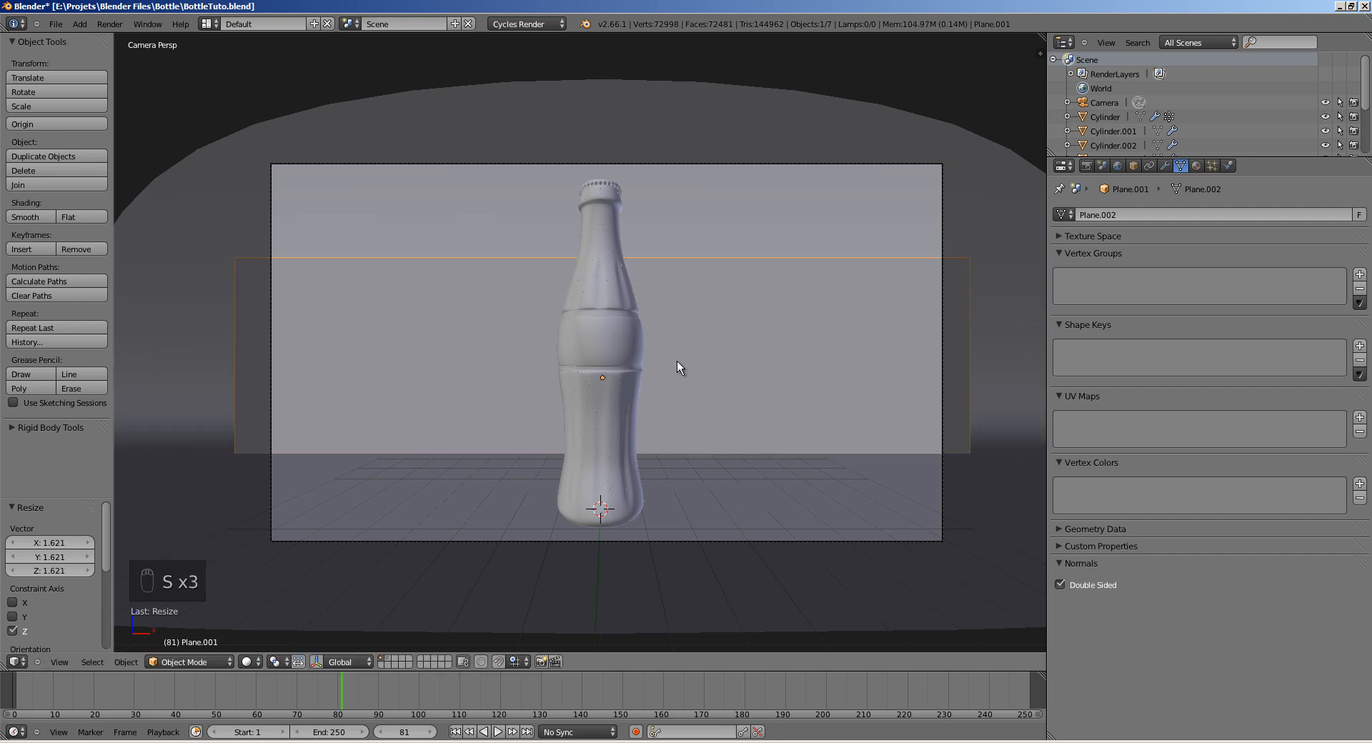
Step: Duplicate the back plane to the front of the bottle in the top view, turn it diagonally and scale it to about 0.23
key("KP_7")
key("shift+d")
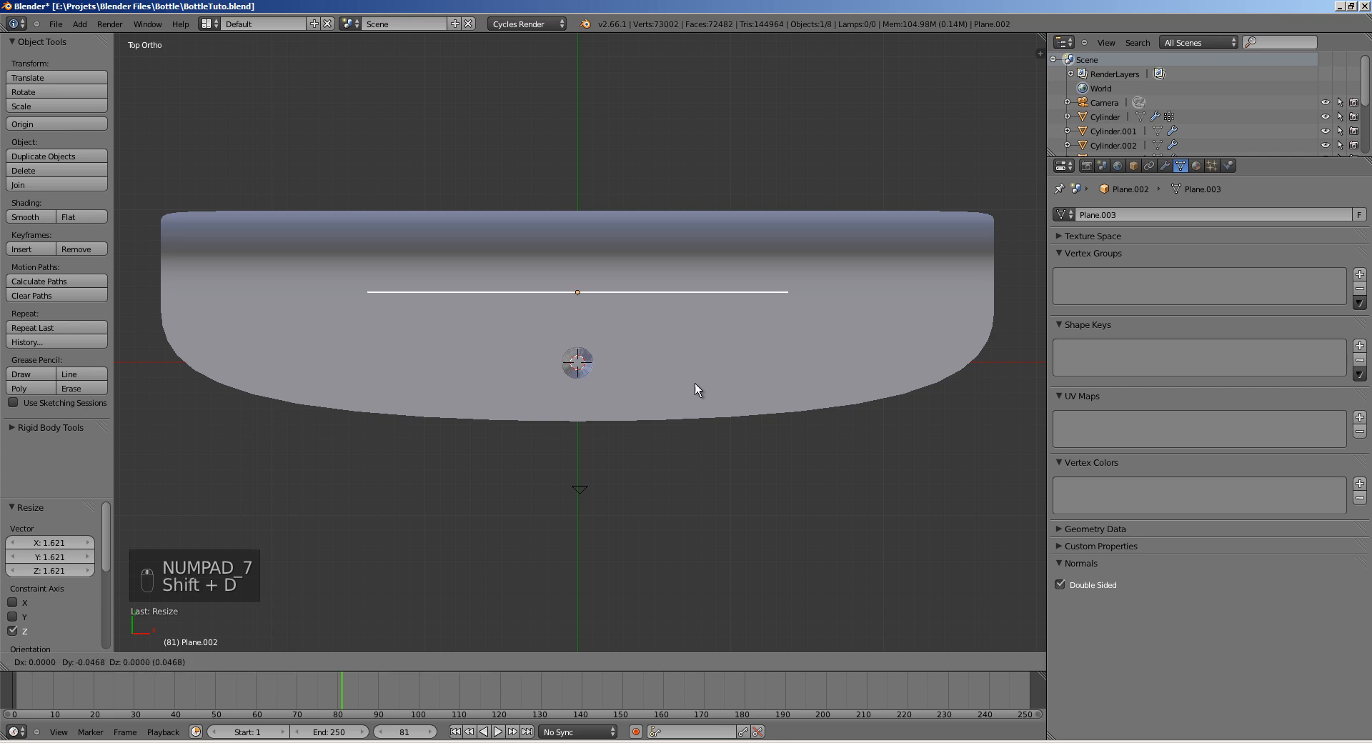
left_click(774, 440)
key("r")
left_click(582, 543)
key("z")
key("r")
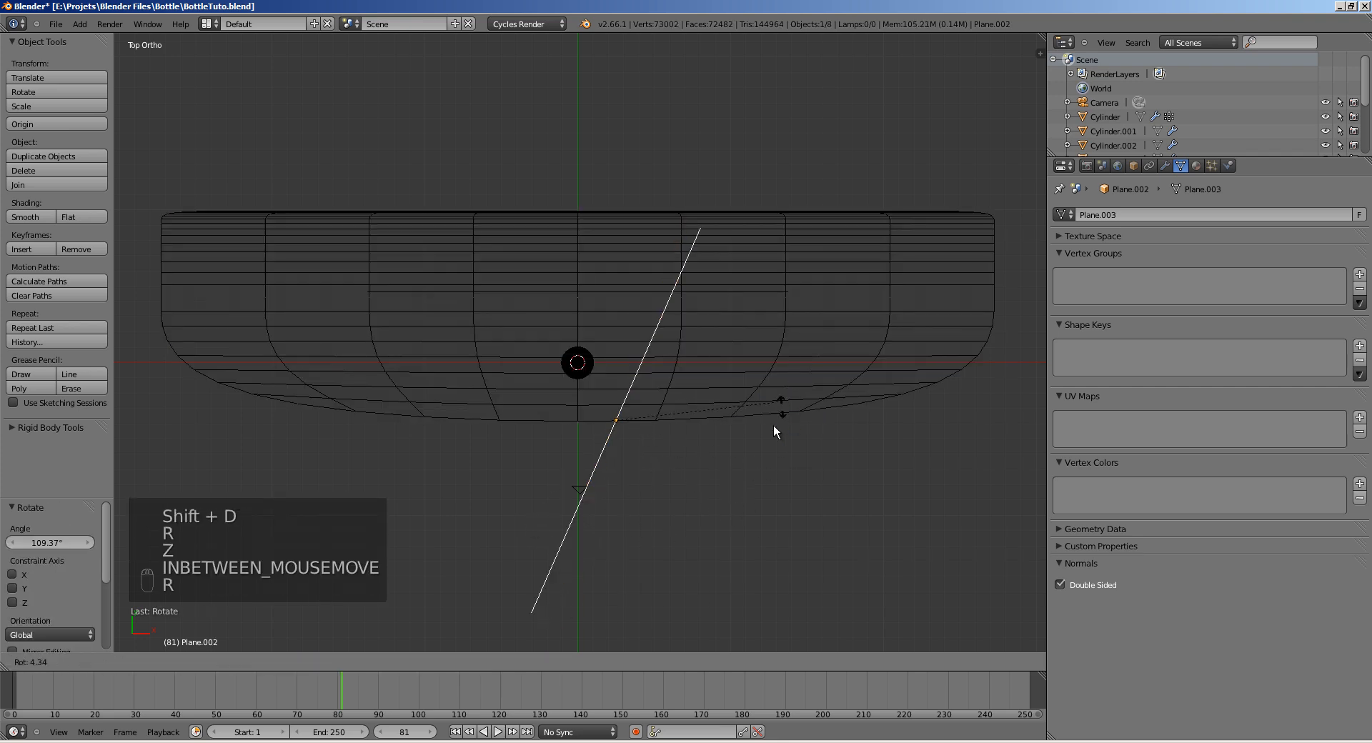
key("s")
left_click(671, 438)
Step: Move the small diagonal plane to the front right of the bottle and rotate it about 1.9°
key("g")
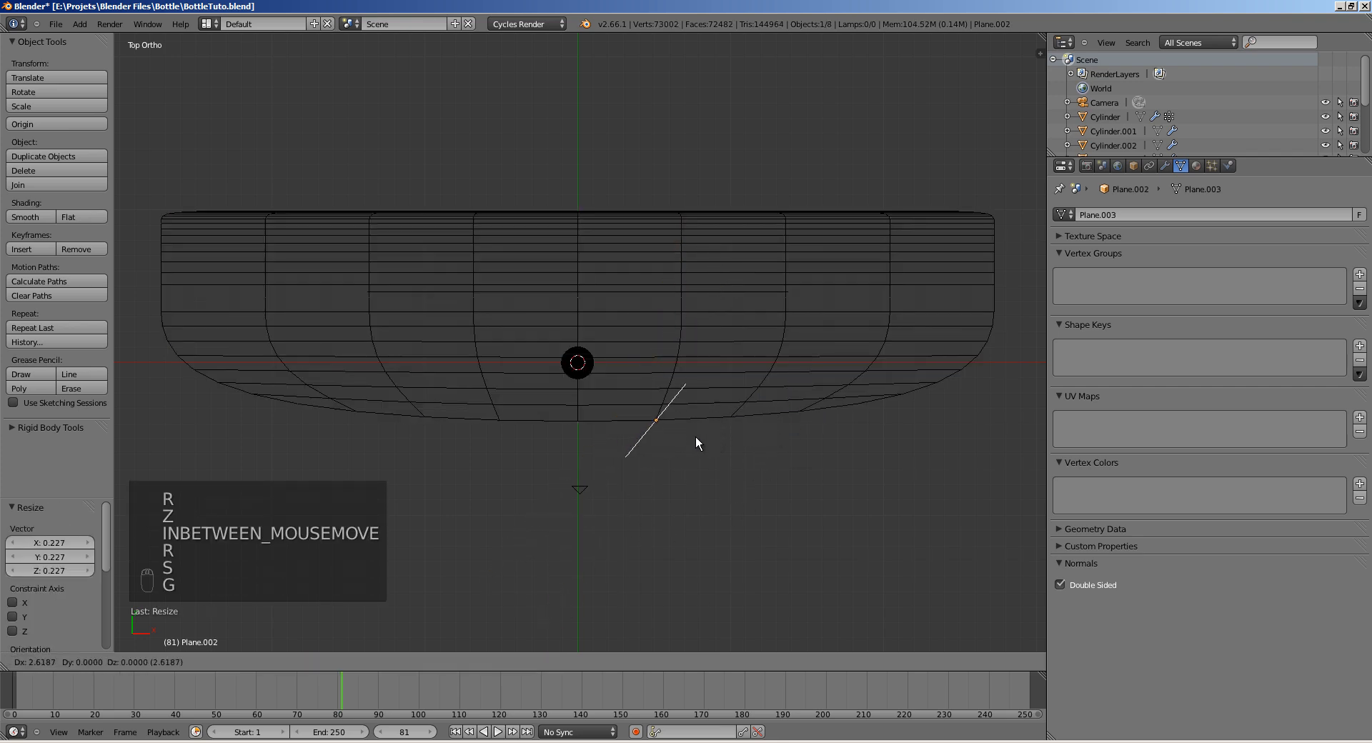
left_click(696, 440)
middle_click_drag(695, 441, 728, 421, "shift")
key("g")
left_click(680, 445)
key("r")
key("g")
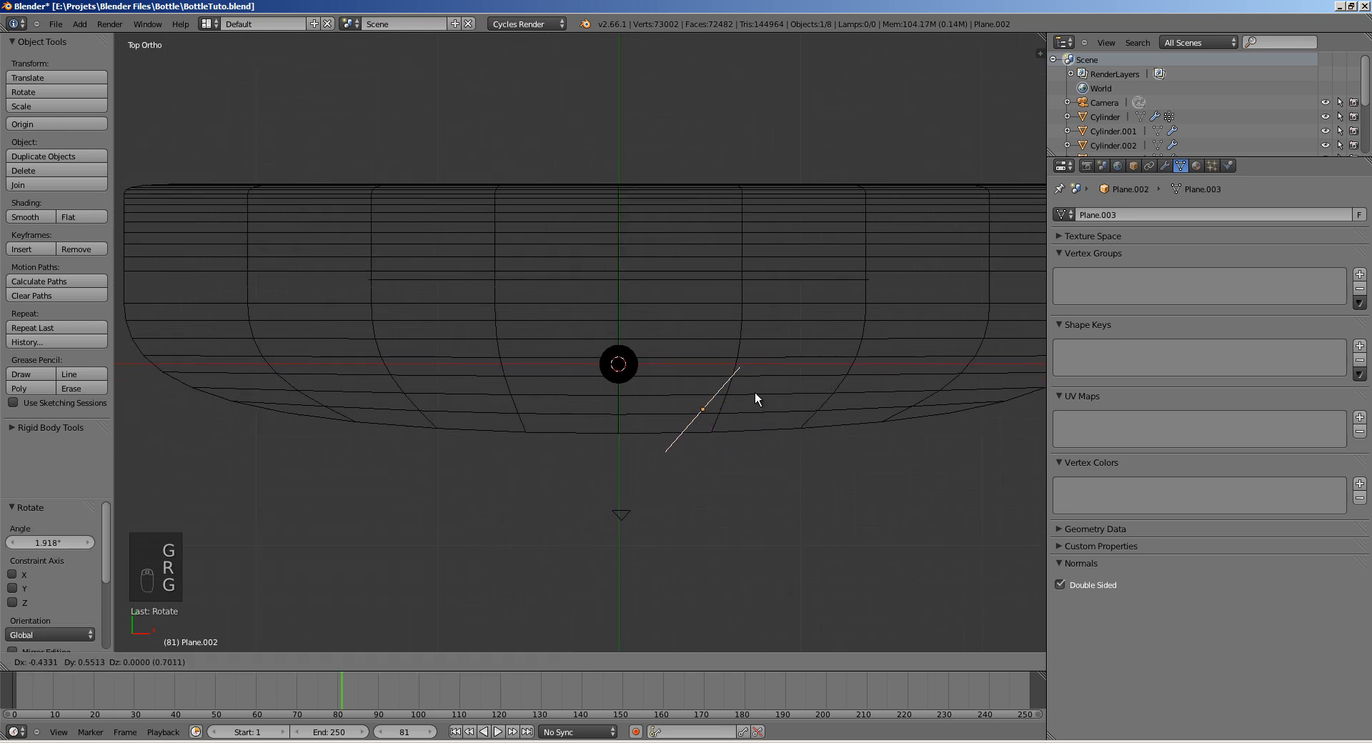
left_click(753, 393)
Step: Duplicate the small plane to the bottle's front left, rotate it about 103° and shift it about 2.91 in X and 0.79 in Y
key("shift+d")
key("r")
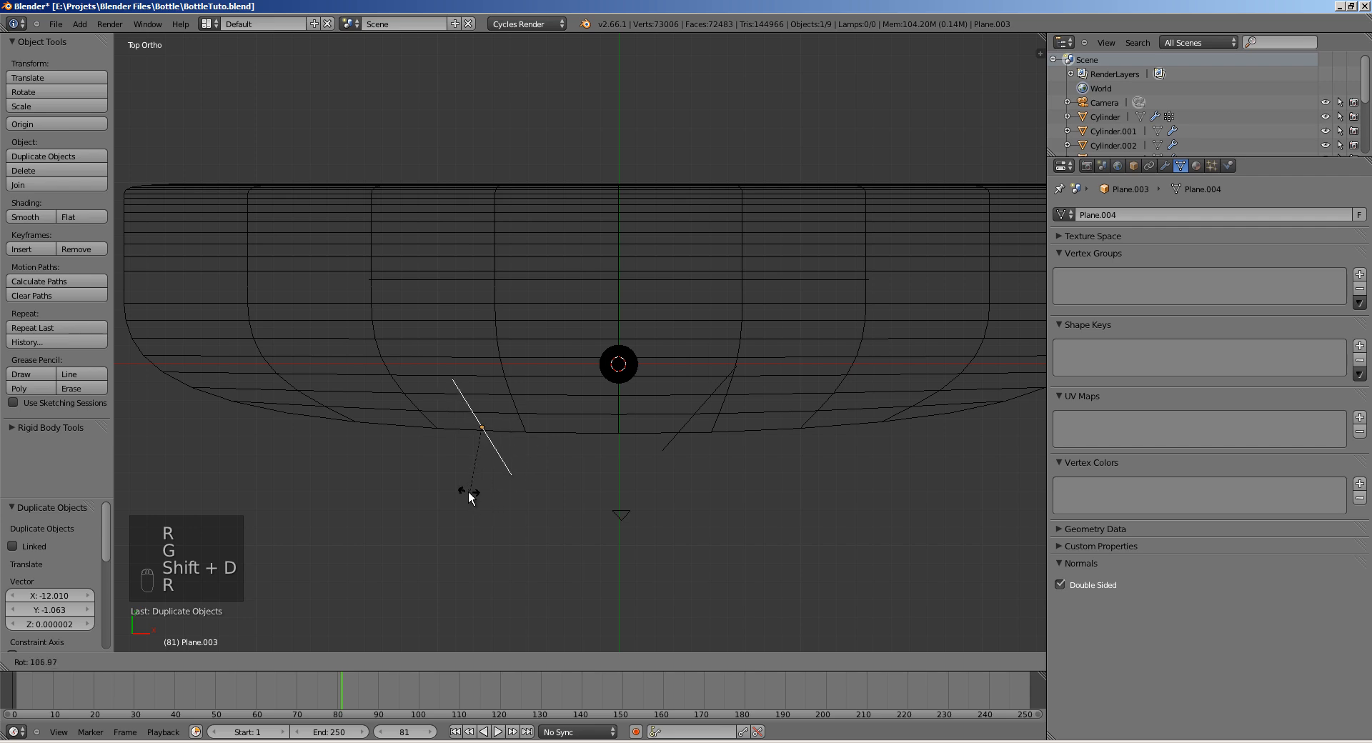
left_click(475, 493)
key("g")
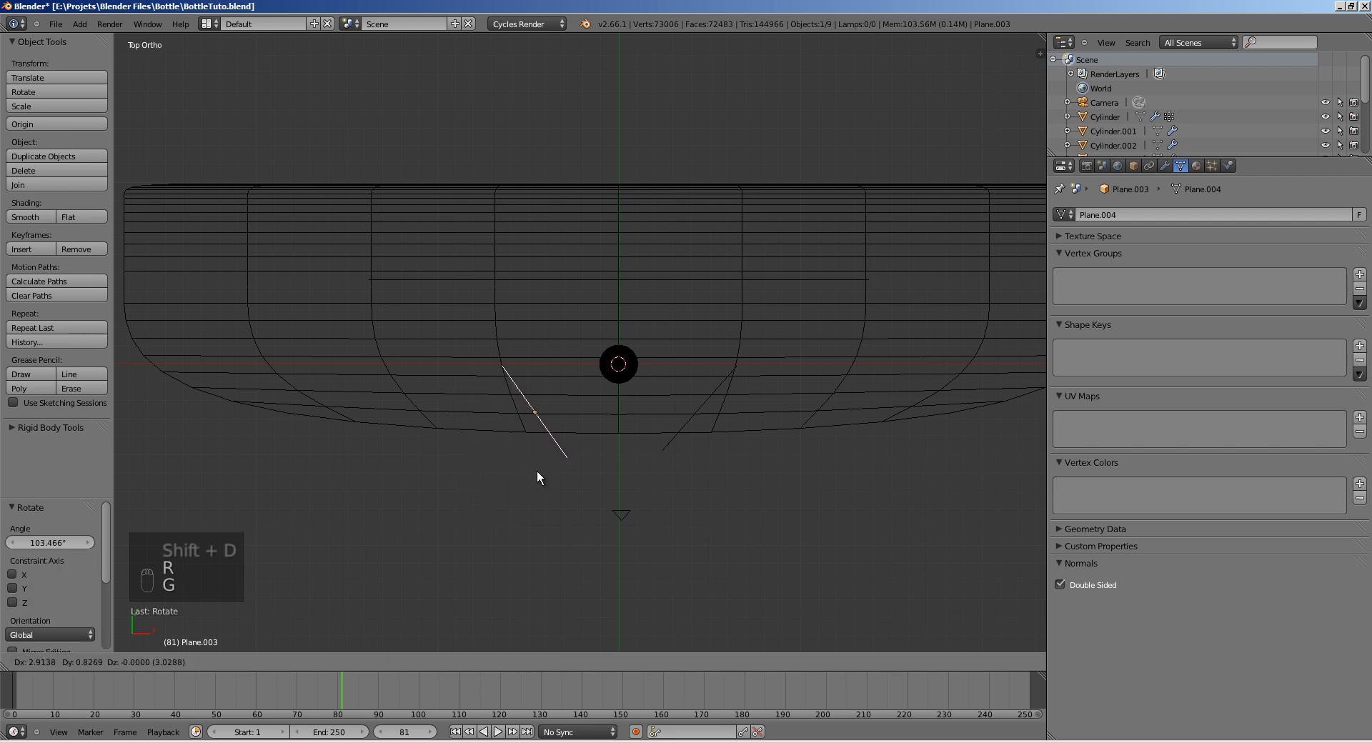
left_click(538, 475)
Step: Stretch the left side plane by about 3.01 along Z
middle_click_drag(554, 456, 572, 332)
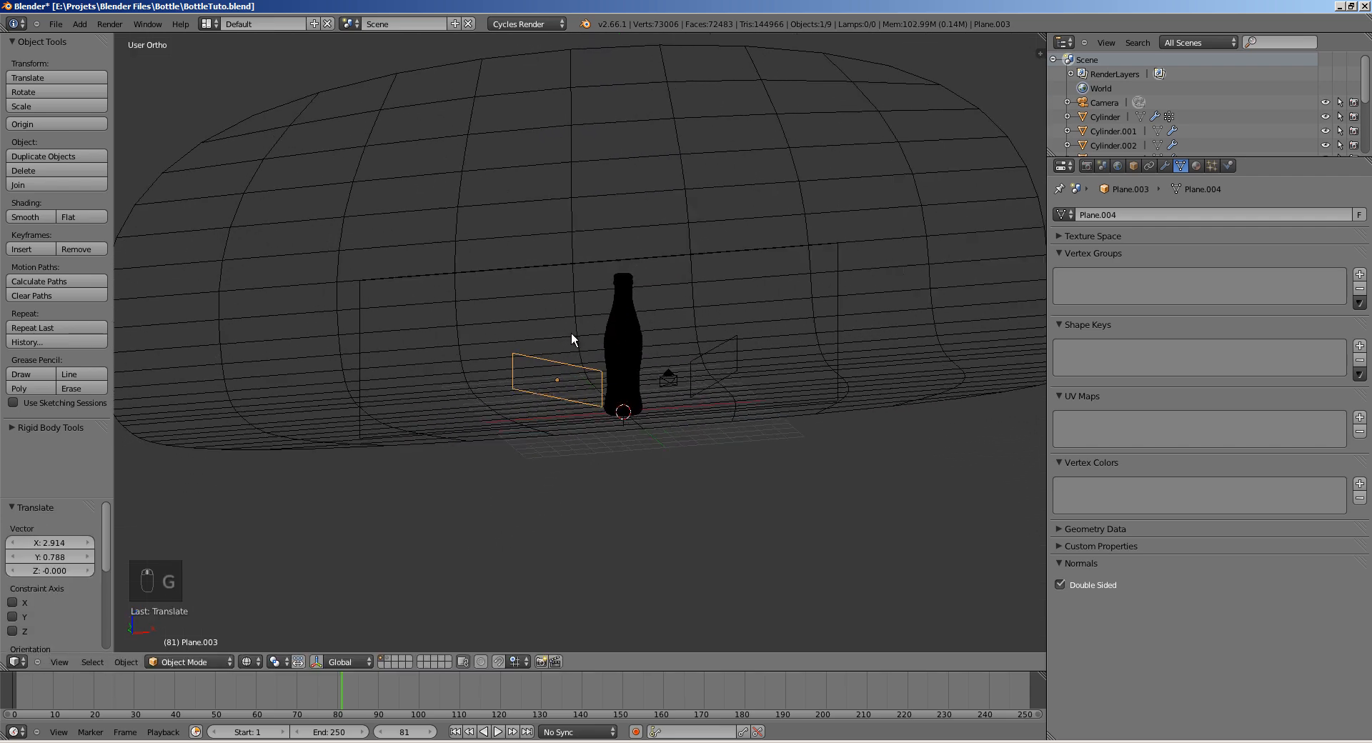
key("s")
key("z")
left_click(680, 423)
Step: Stretch the right side plane by about 2.83 along Z and save the scene over the existing file
right_click(711, 360)
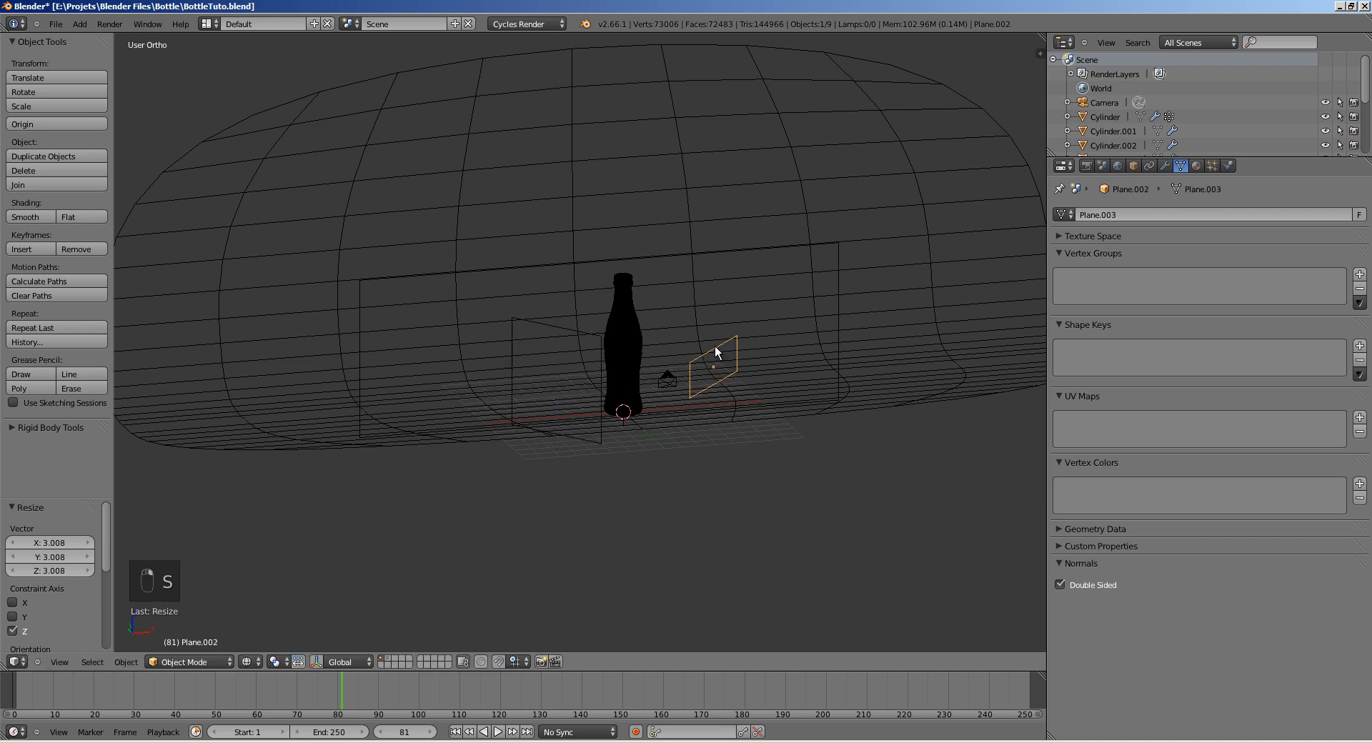
key("s")
key("z")
left_click(714, 392)
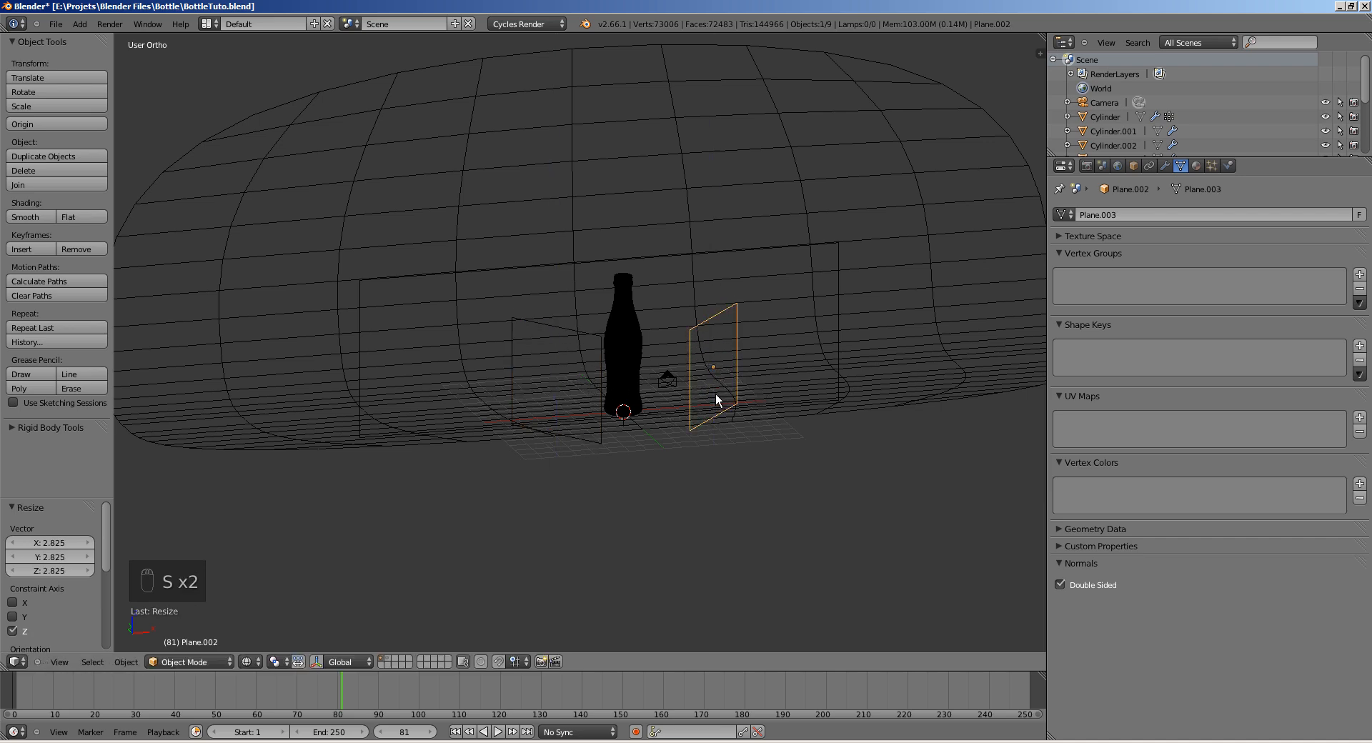
middle_click_drag(714, 392, 666, 320)
key("ctrl+s")
left_click(640, 397)
Step: Give the large back plane a new material named BackLight with an Emission surface
right_click(684, 234)
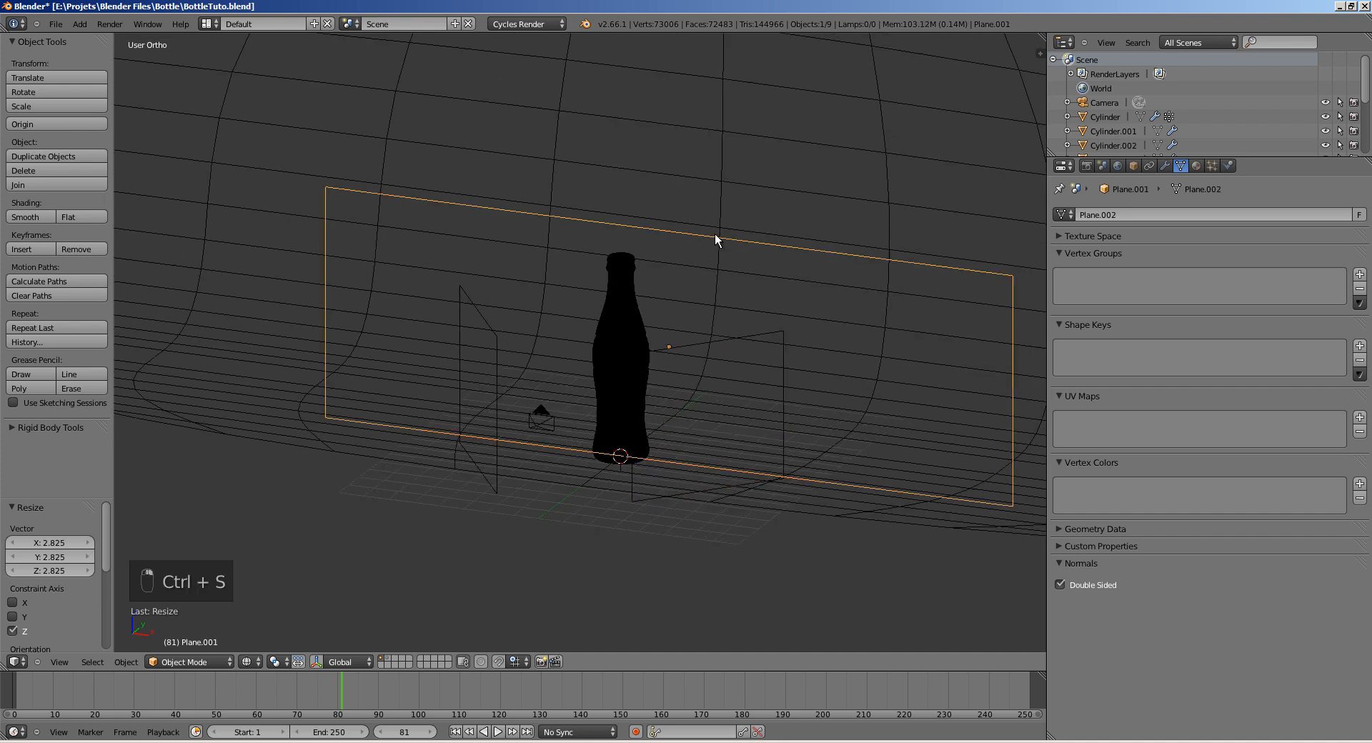
left_click(1196, 166)
left_click(1156, 261)
double_click(1129, 258)
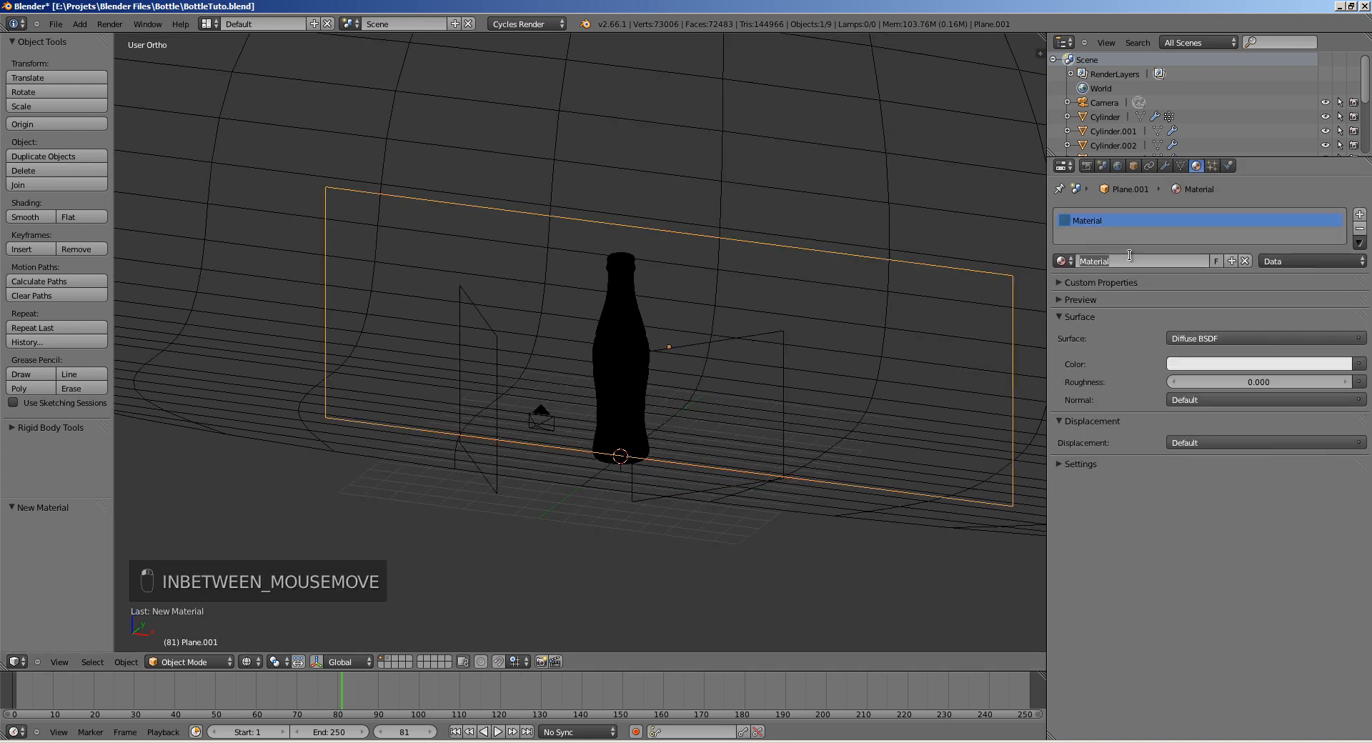
type("BackLi")
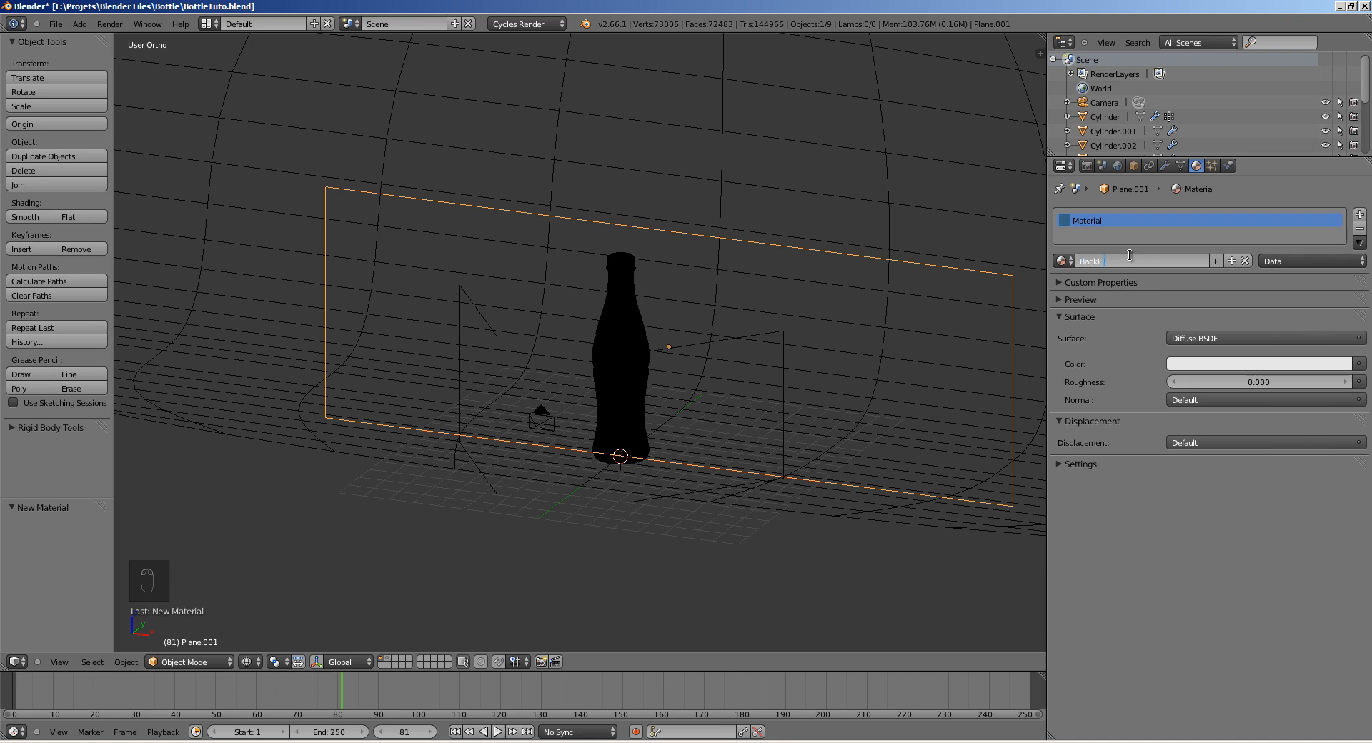
type("ght")
key("Return")
left_click(1188, 341)
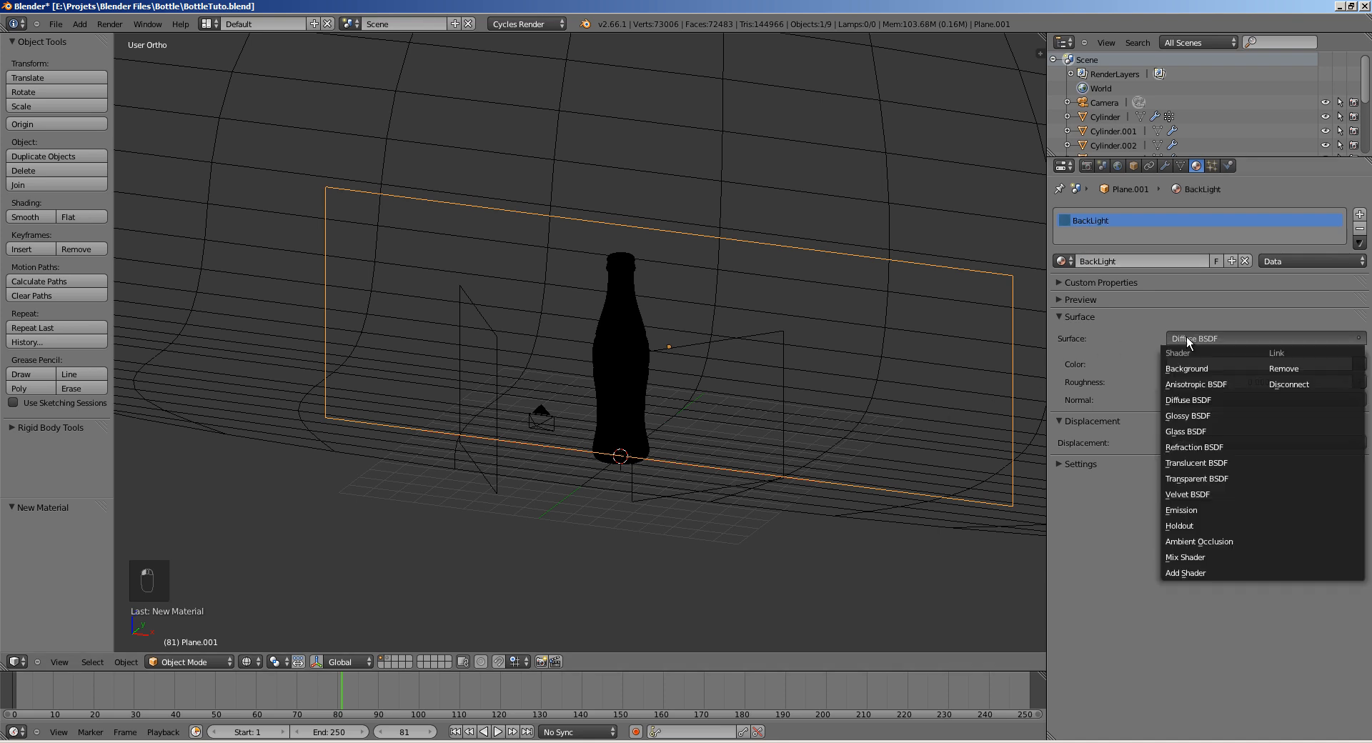
left_click(1183, 511)
Step: Give the right side plane a new material named KeyLight with an Emission surface
middle_click_drag(777, 359, 638, 371, "shift")
right_click(638, 361)
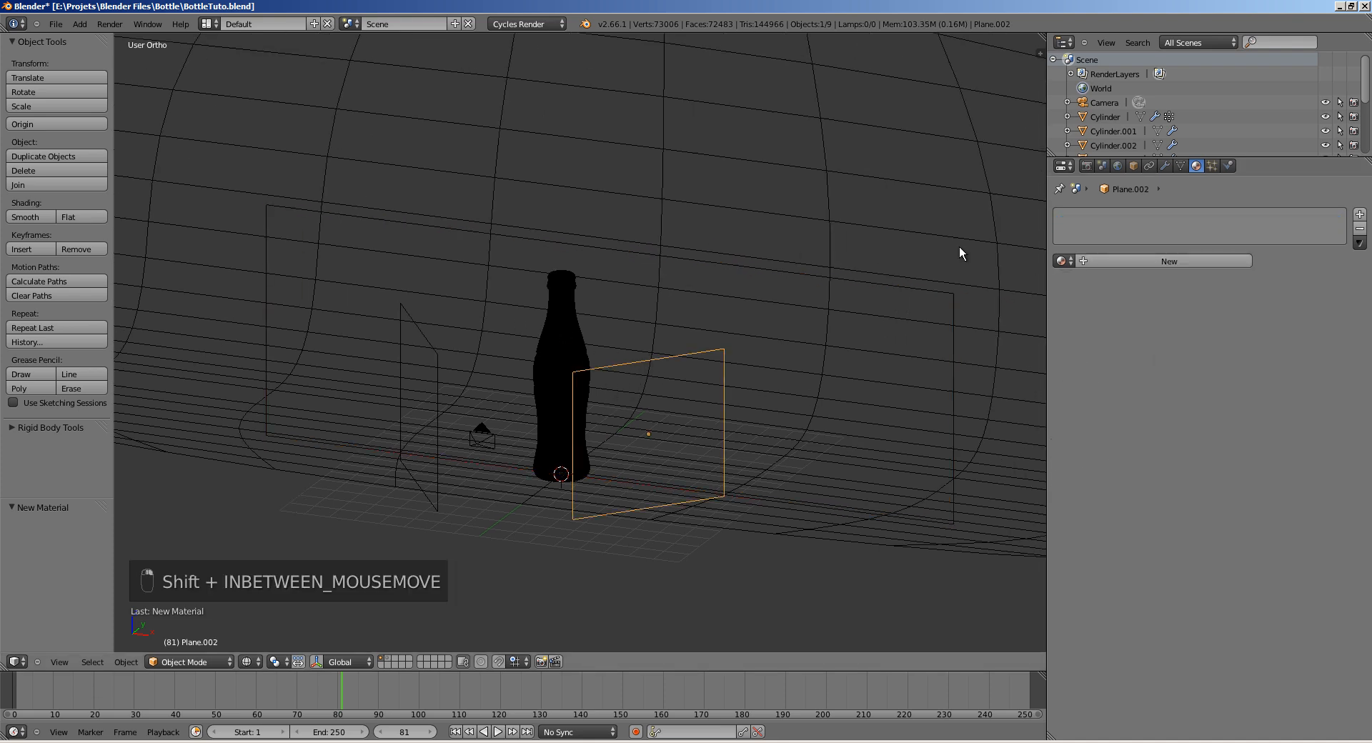
left_click(1119, 261)
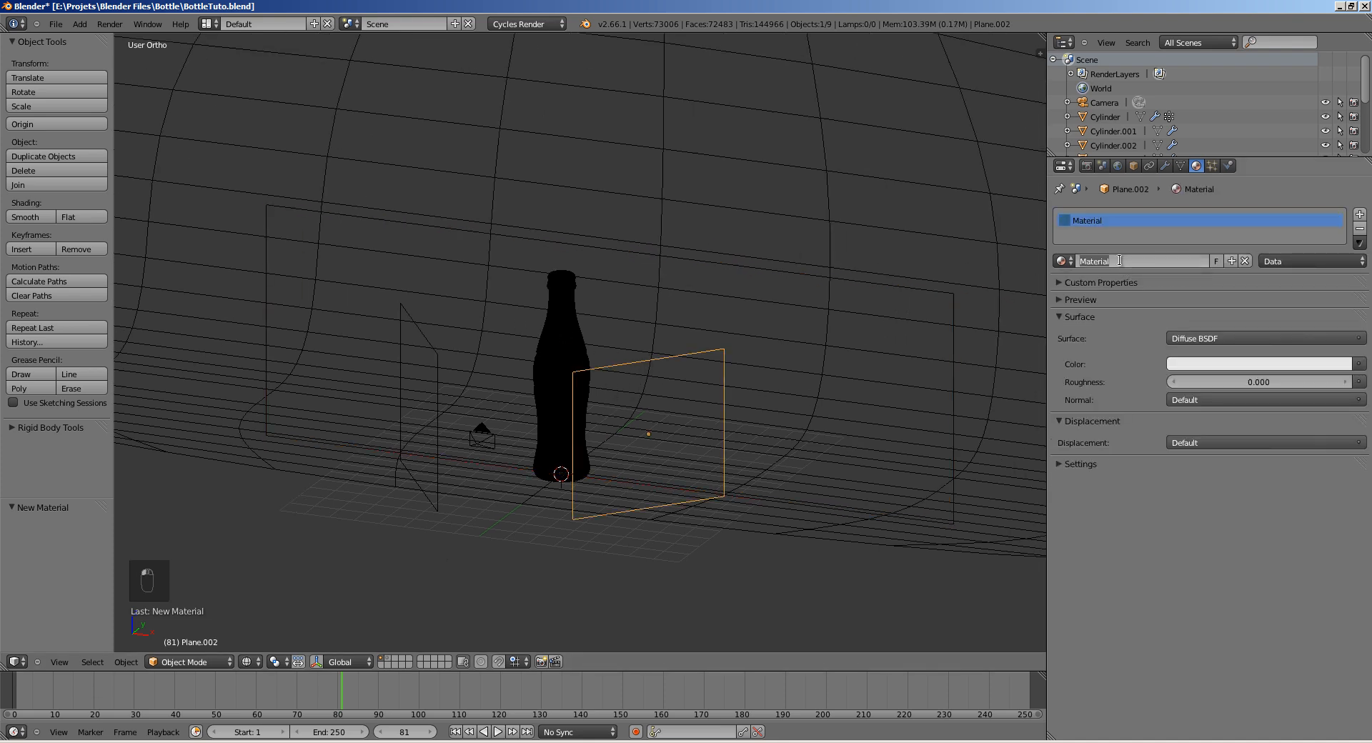
type("KeyLight")
key("Return")
left_click(1197, 339)
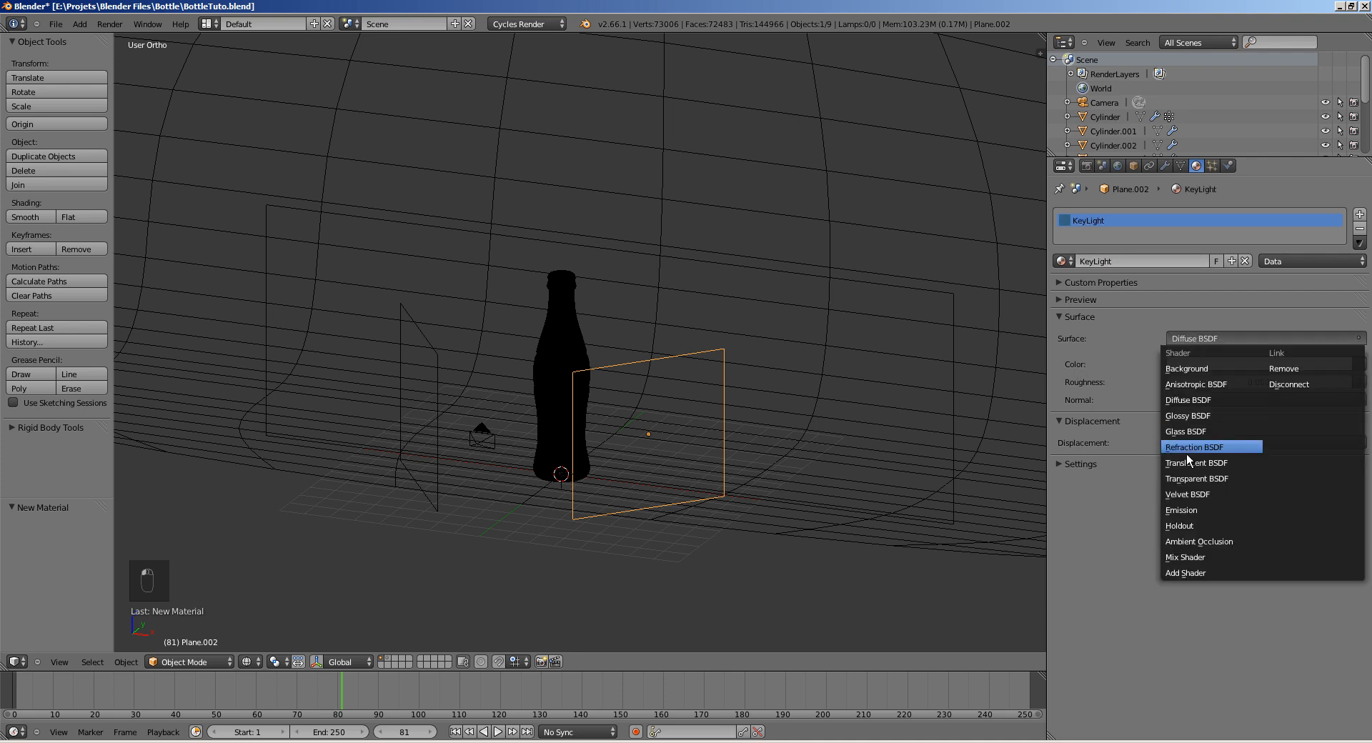
left_click(1181, 508)
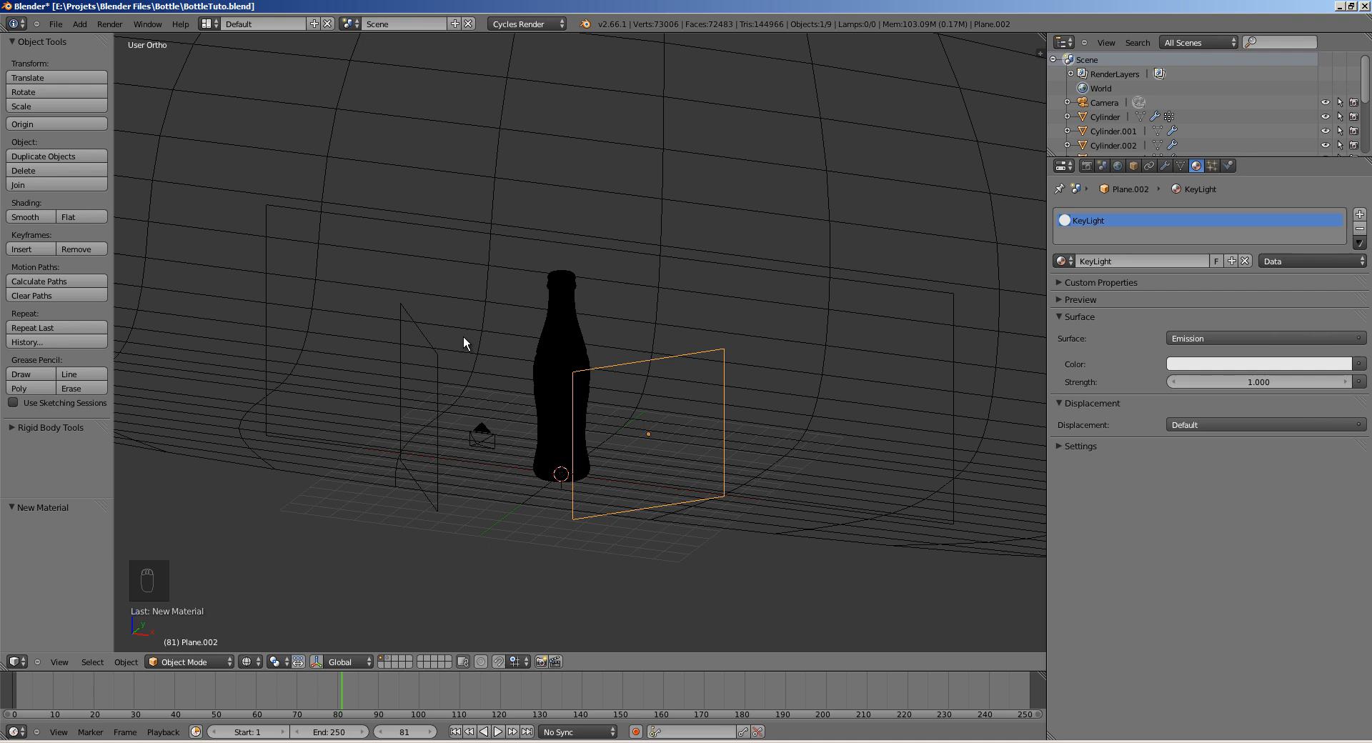
Step: Give the left side plane a new material named FillLight with an Emission surface
right_click(420, 327)
double_click(1129, 262)
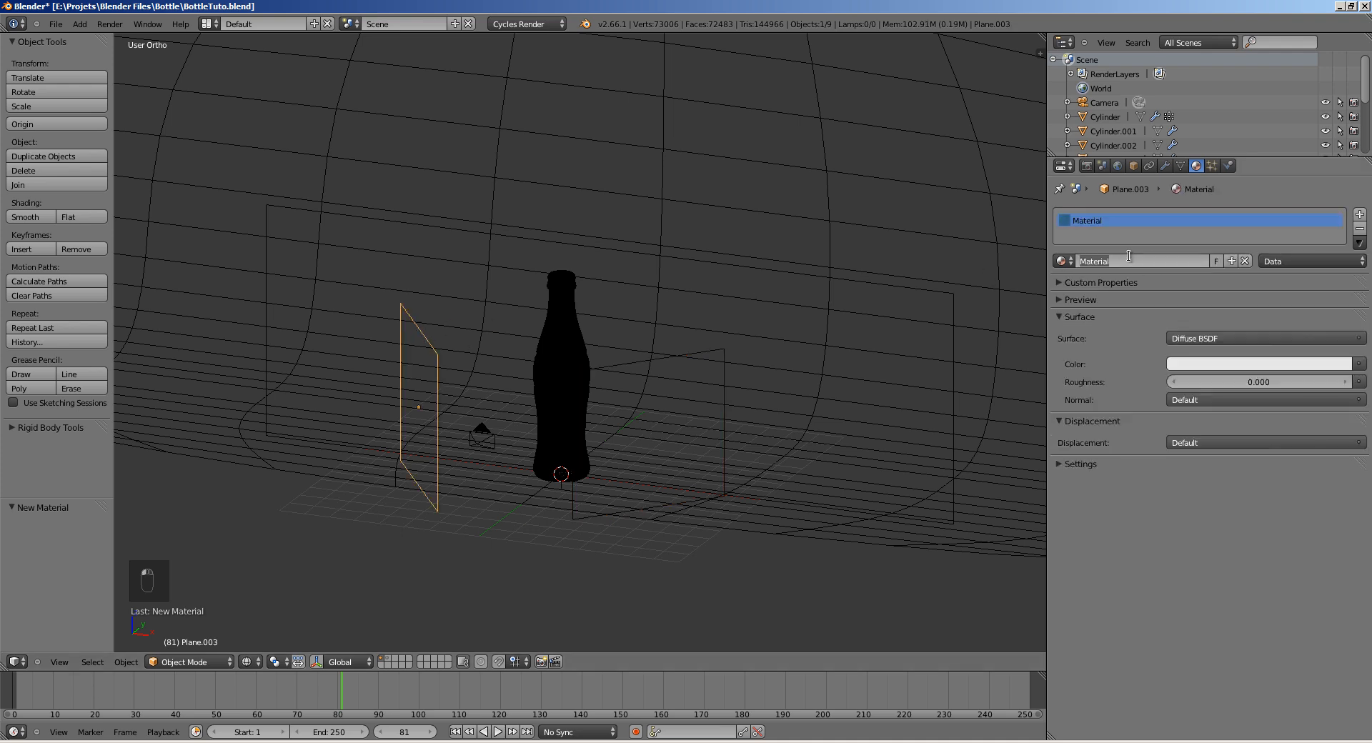
type("FillLight")
key("Return")
left_click(1190, 339)
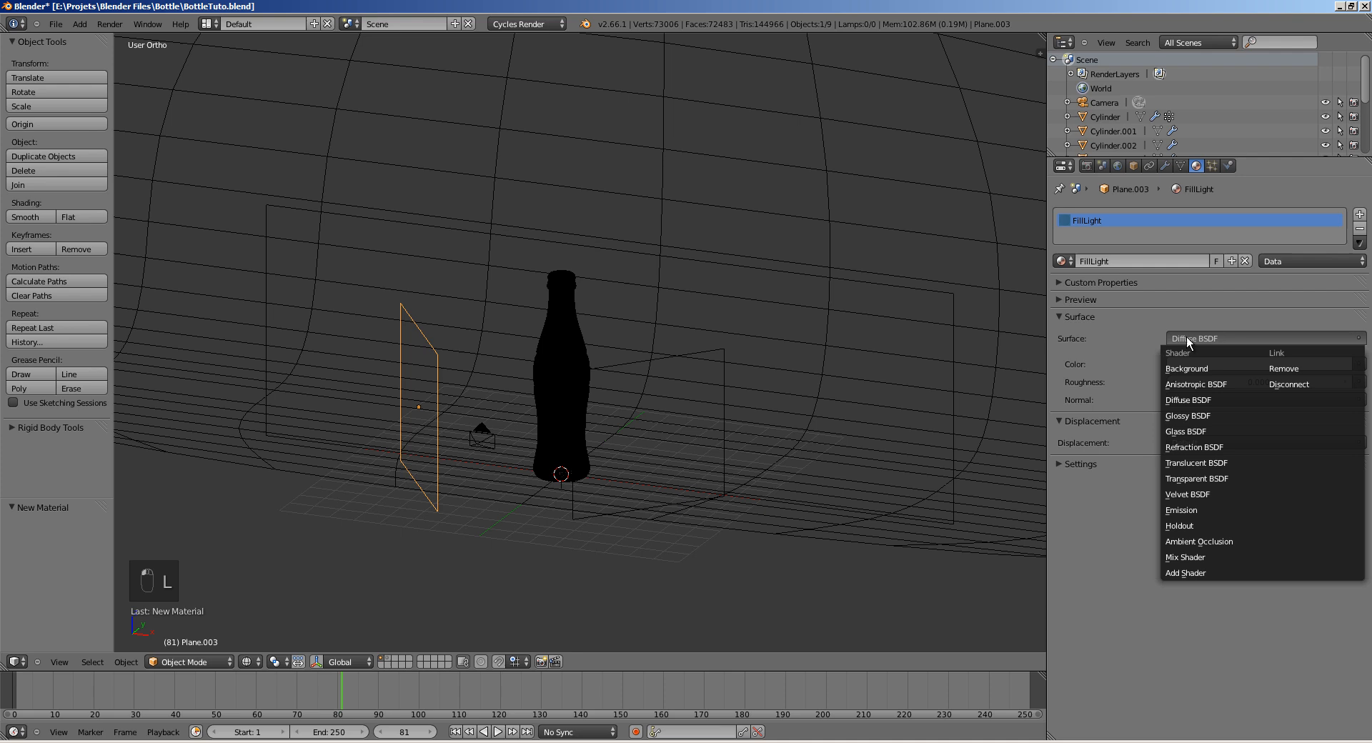
left_click(1182, 510)
Step: Return to the camera view and save the scene
middle_click_drag(554, 379, 575, 375, "shift")
key("KP_0")
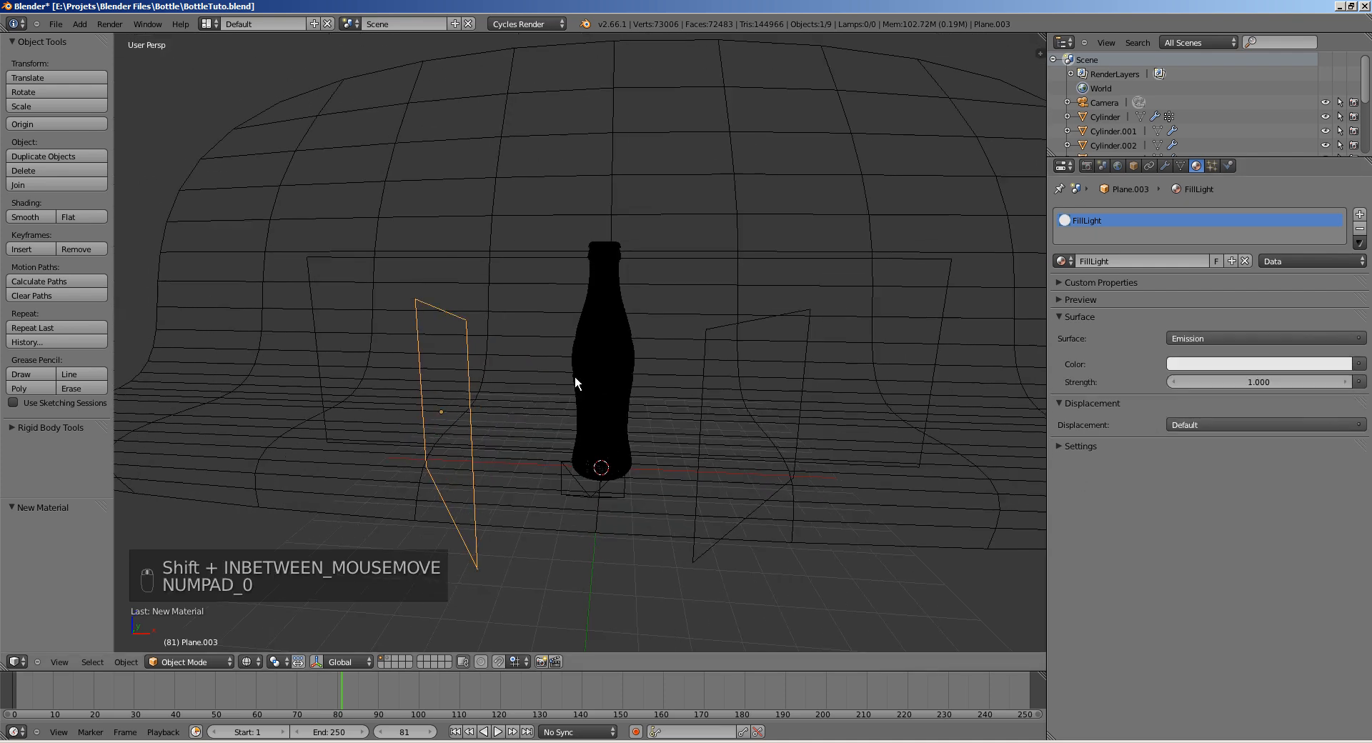
key("ctrl+s")
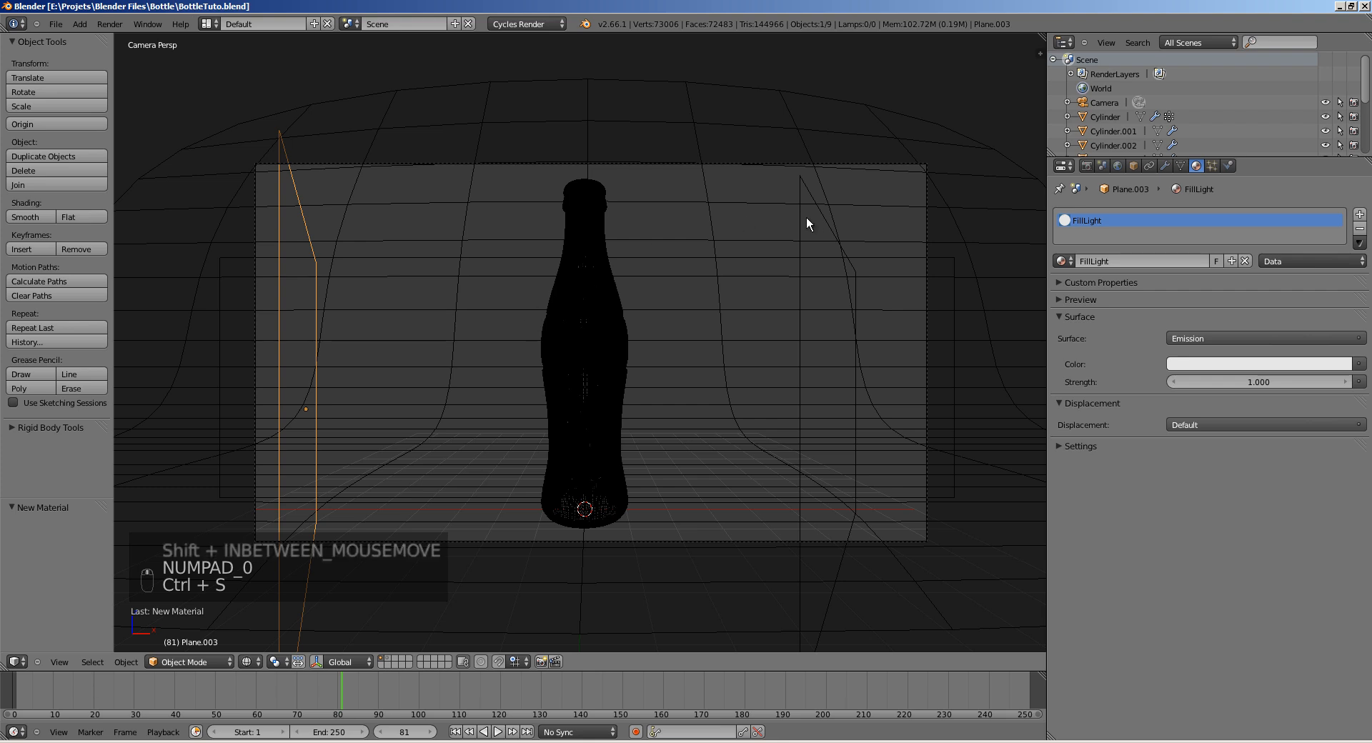
Step: Set the Cycles render device to GPU Compute in the scene's render settings
left_click(1086, 167)
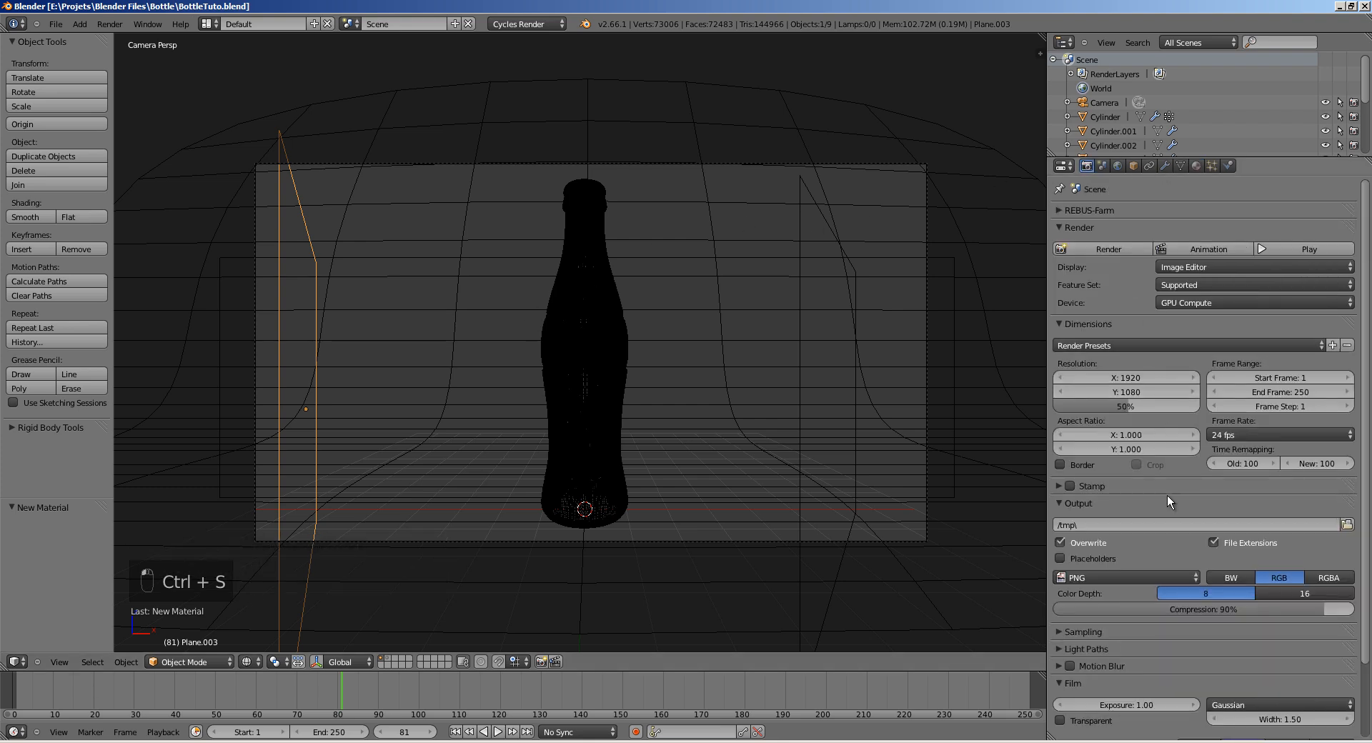
left_click(1176, 302)
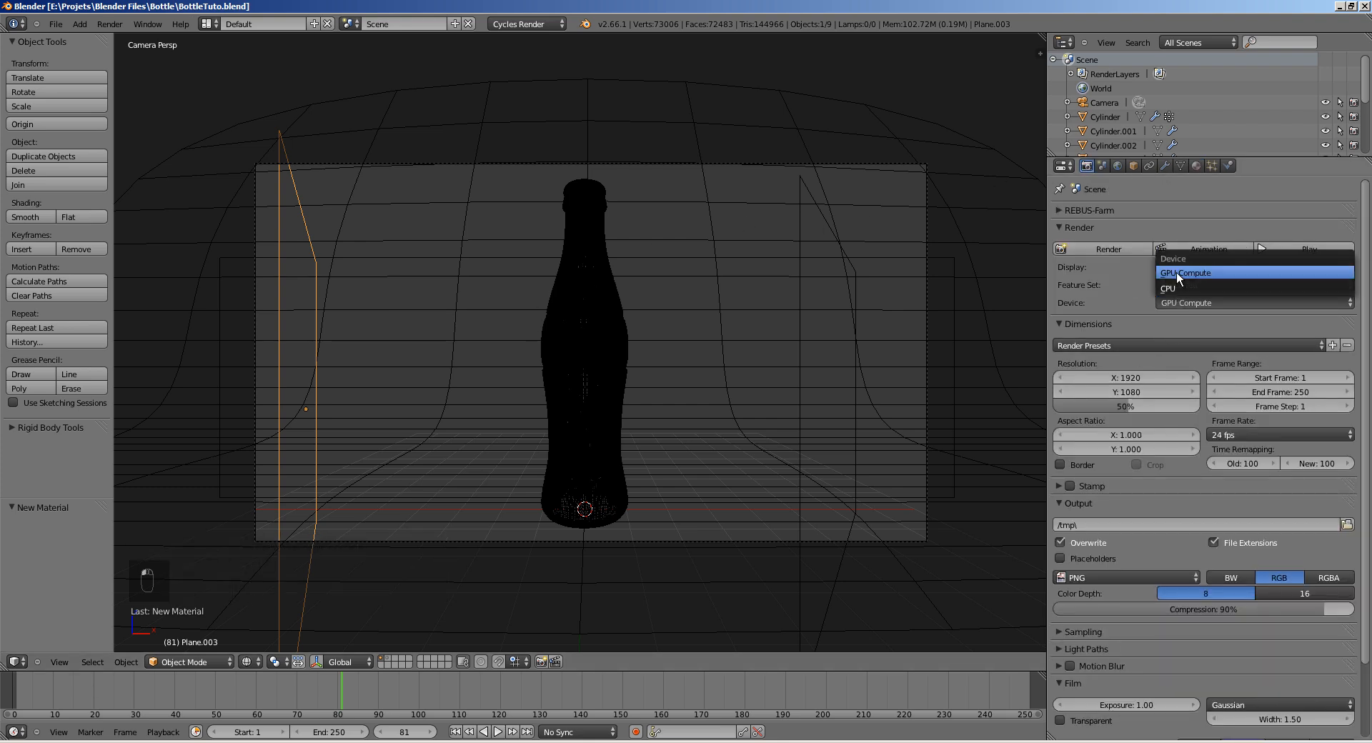
left_click(1175, 272)
Step: Set the preview samples to 0 in the render sampling settings and save the scene
left_click(1093, 323)
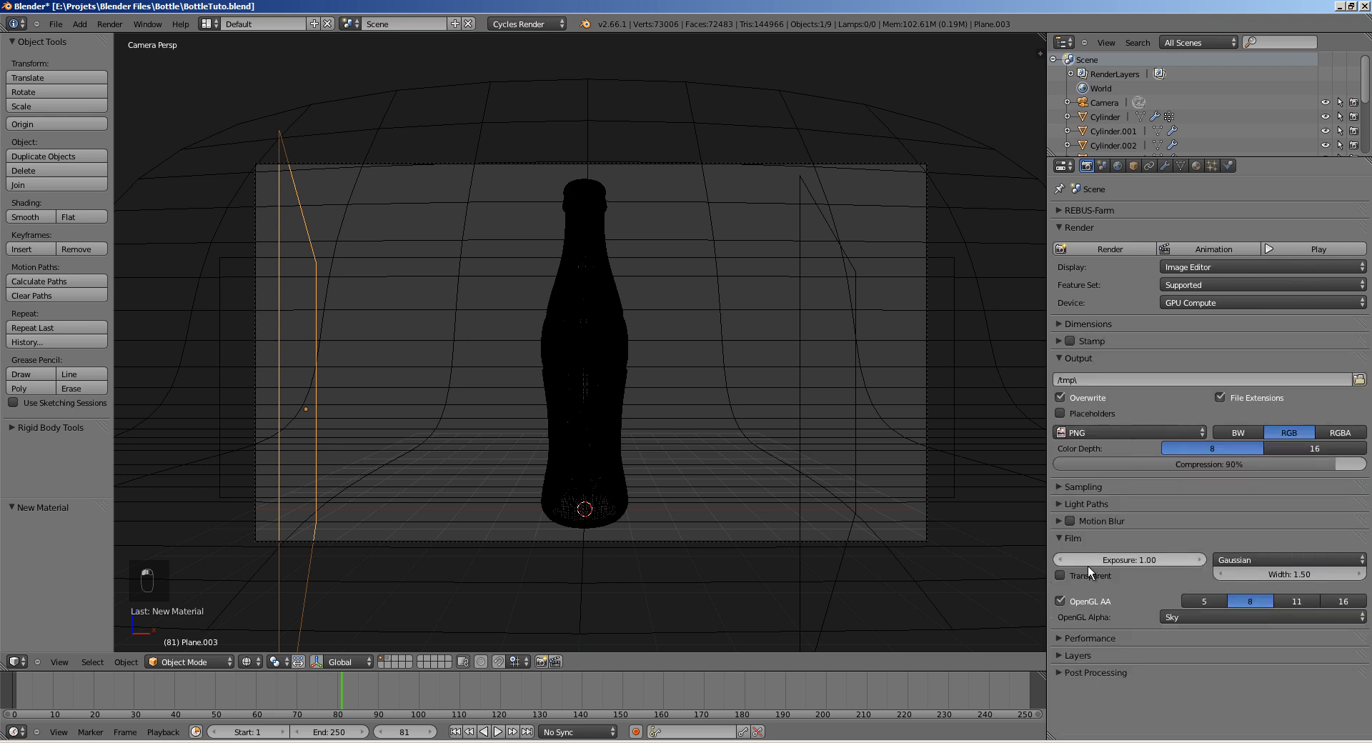
left_click(1080, 485)
left_click(1304, 538)
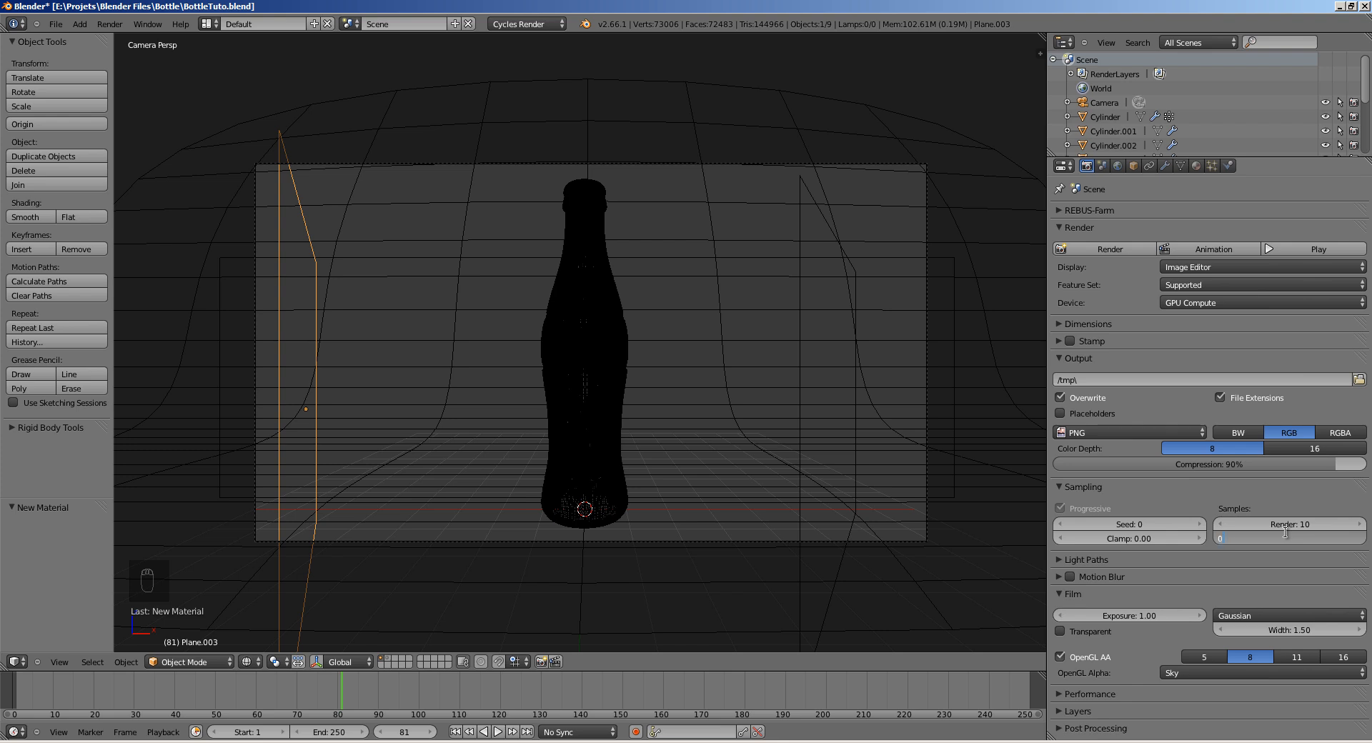
key("Return")
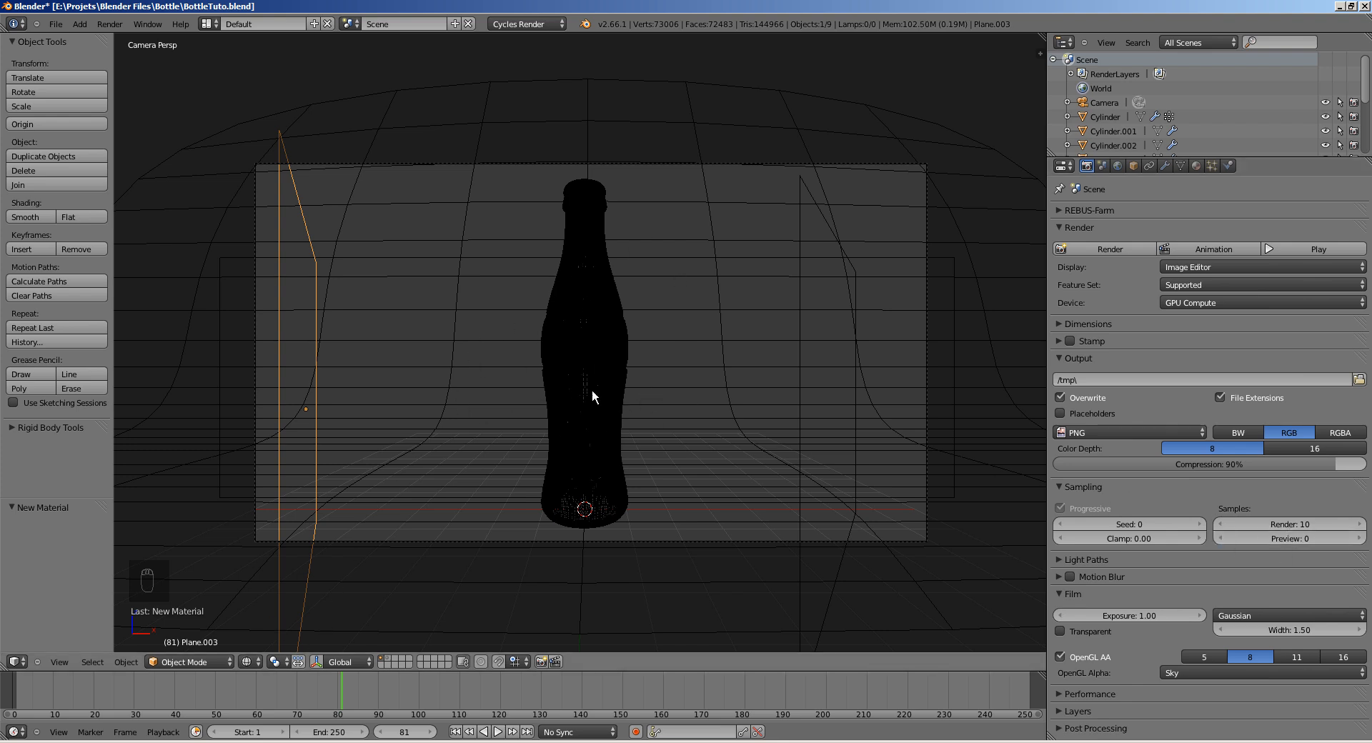
key("ctrl+s")
left_click(709, 388)
left_click(1075, 486)
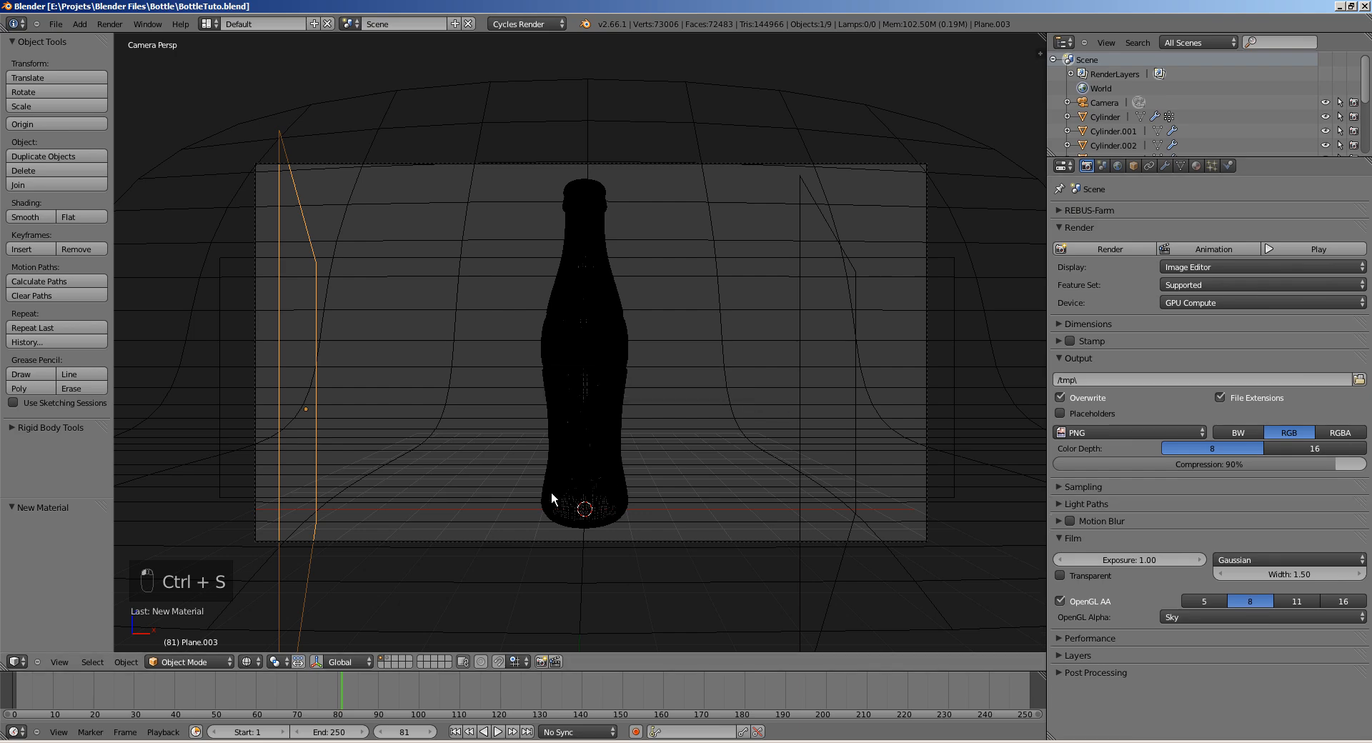
Step: Preview the camera view in Rendered shading to check how the light planes appear
left_click(256, 662)
left_click(278, 565)
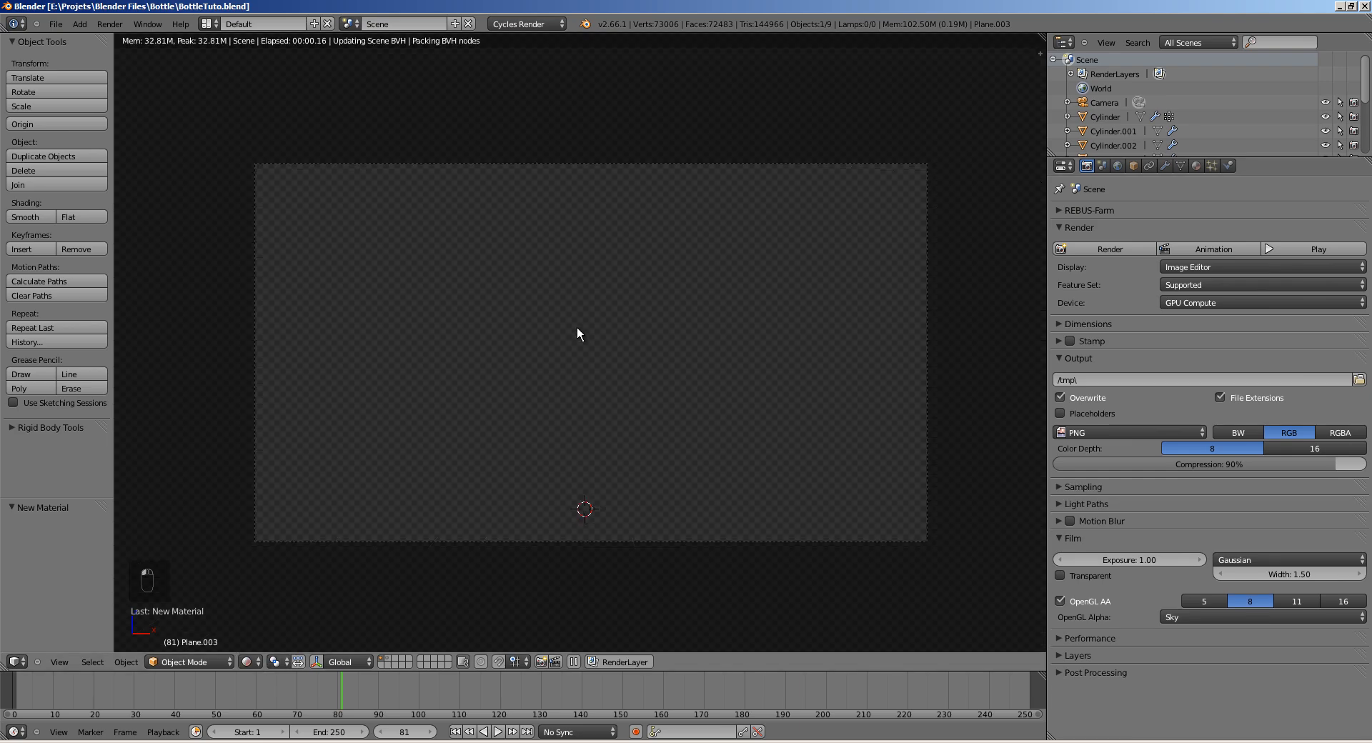
middle_click_drag(594, 317, 597, 283, "ctrl")
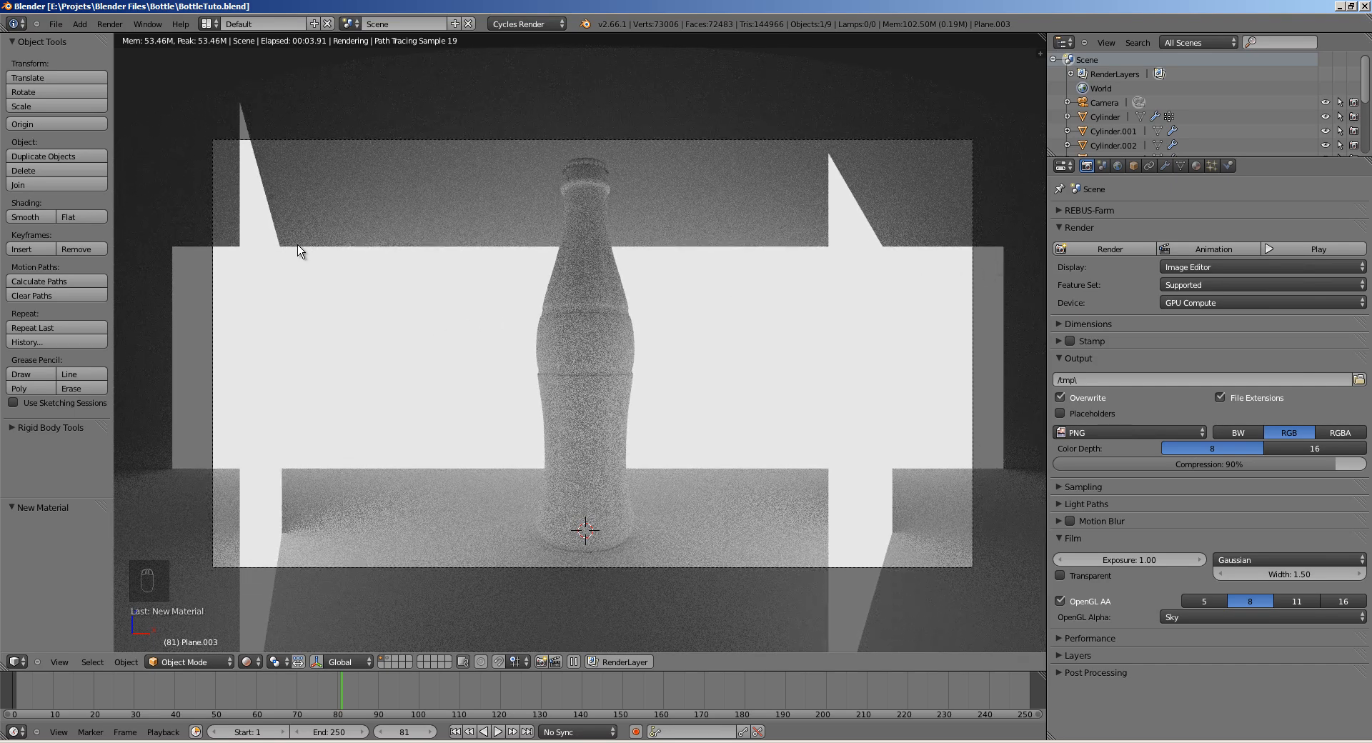
Step: Turn off Camera ray visibility for the large back light plane
key("z")
right_click(226, 246)
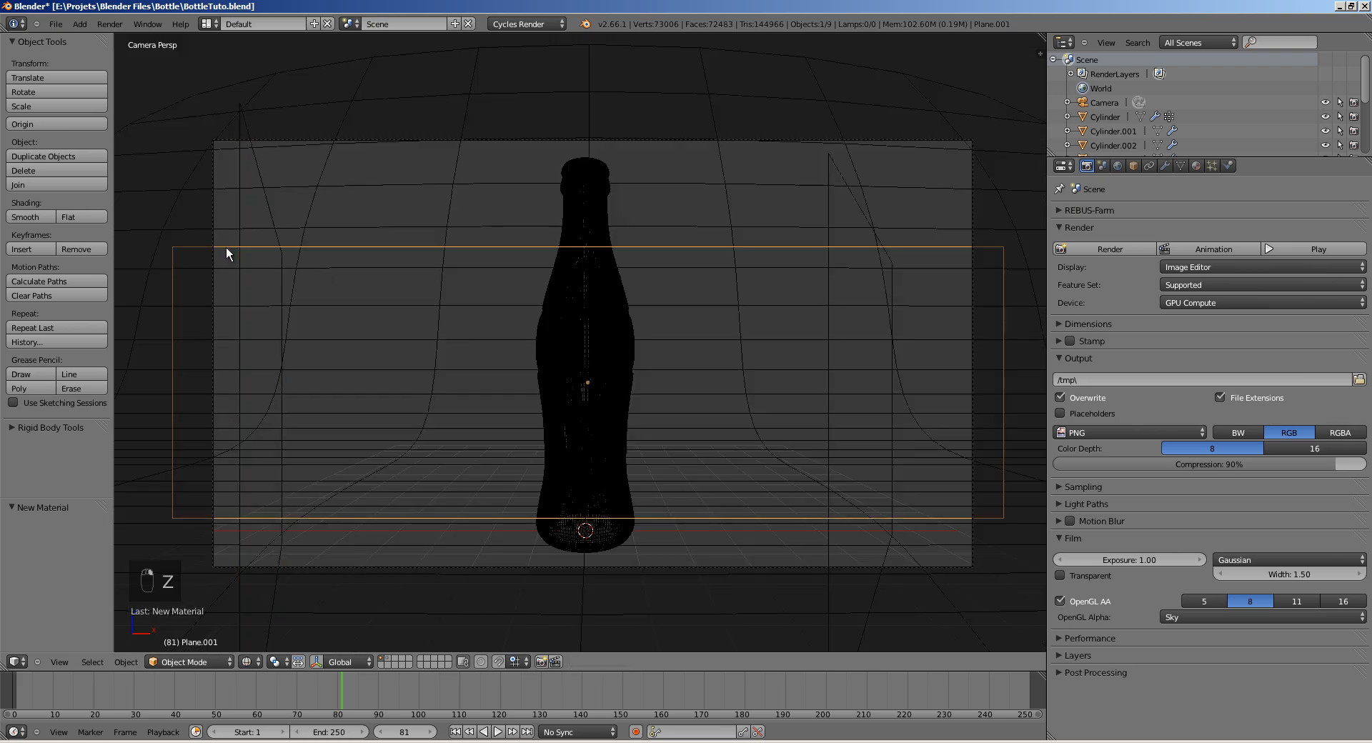
left_click(1133, 165)
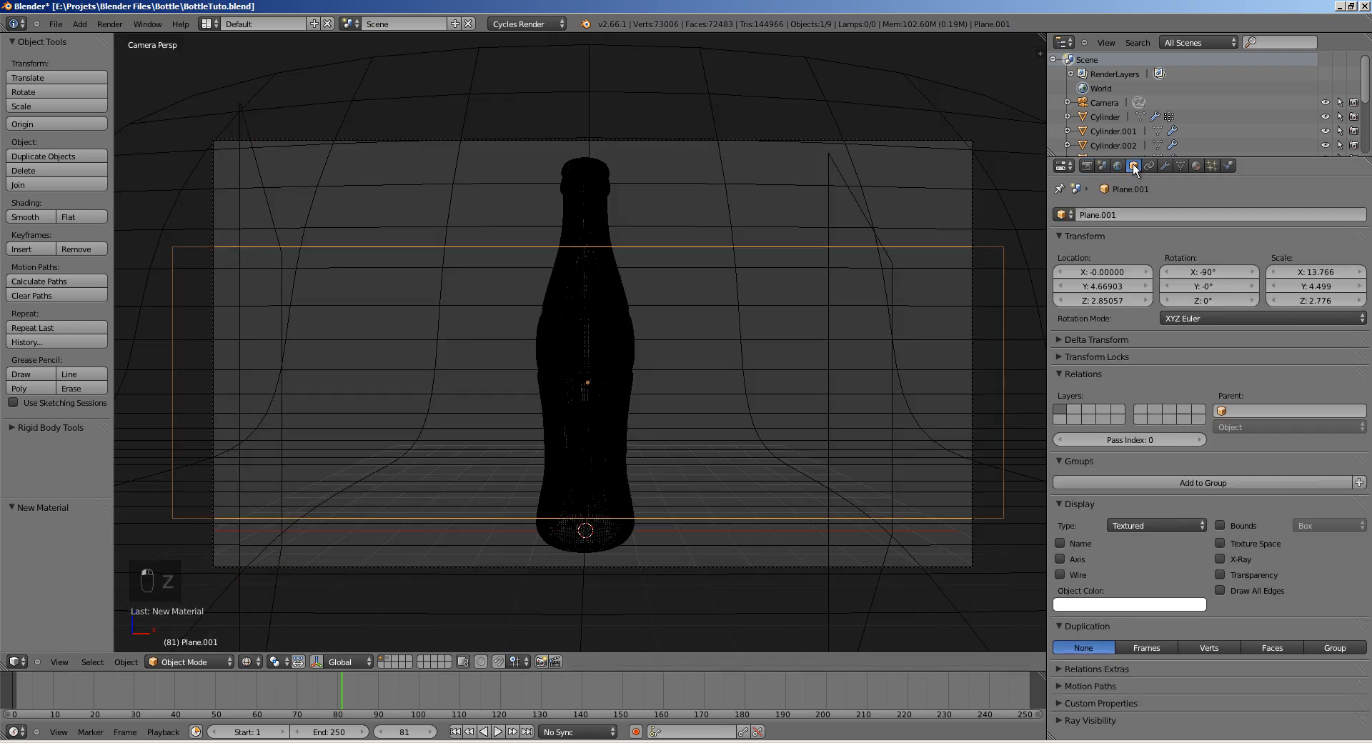
left_click(1088, 720)
scroll(1094, 651, "down", 2)
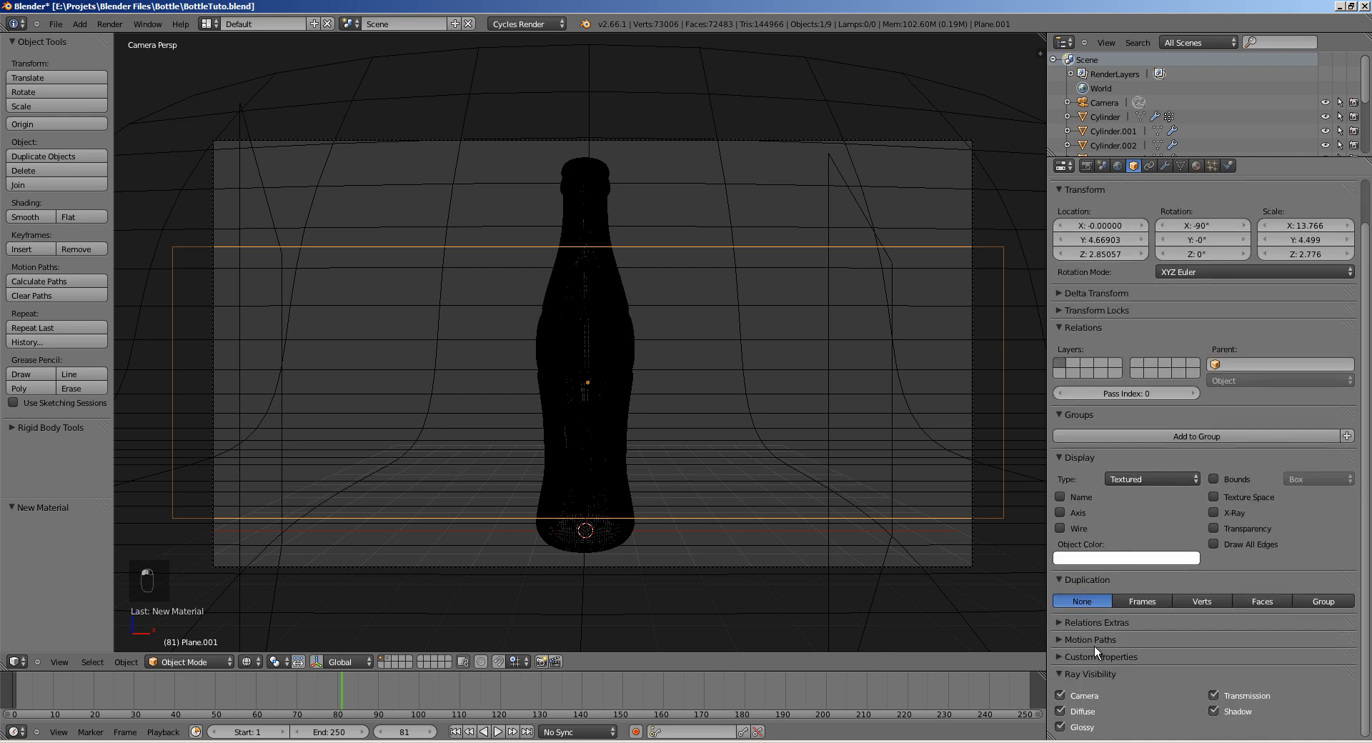
left_click(1061, 696)
Step: Turn off Camera ray visibility for the right and left light planes and preview the camera view in Rendered shading
right_click(845, 191)
right_click(849, 191)
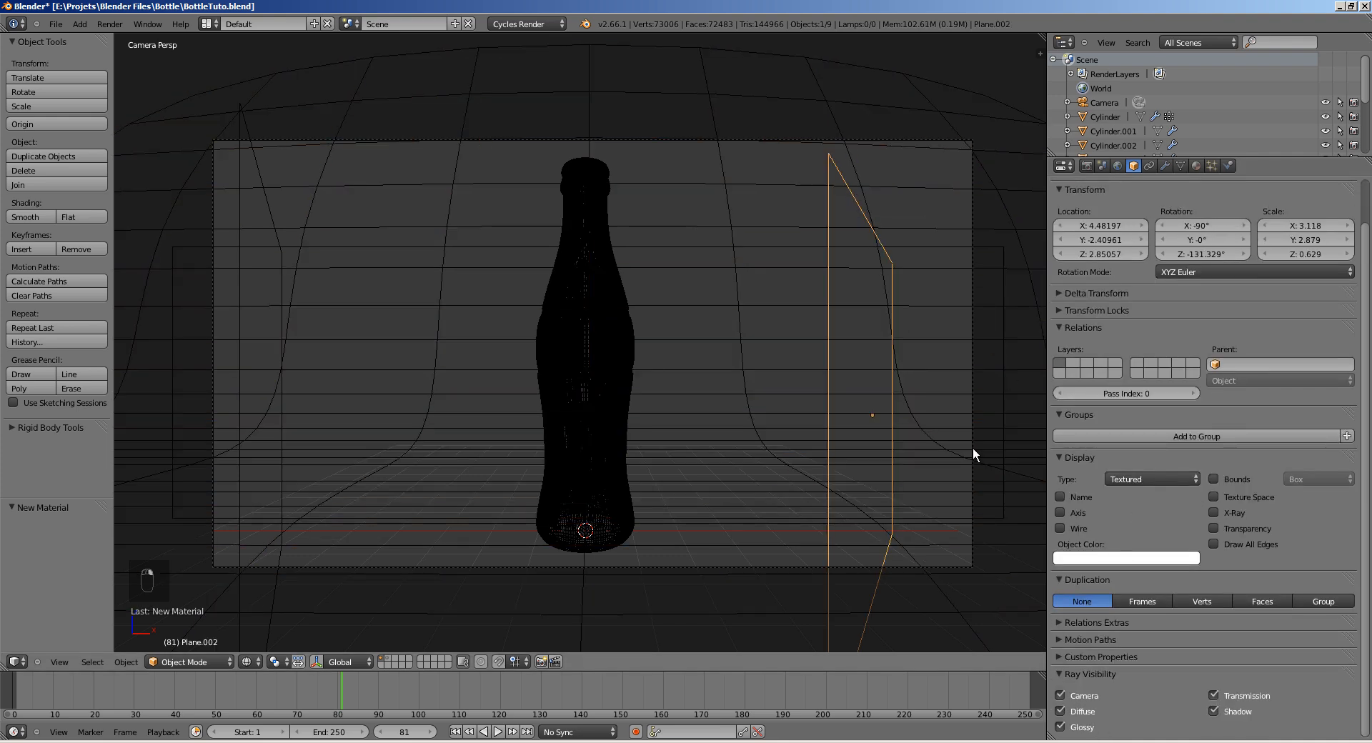
left_click(1061, 695)
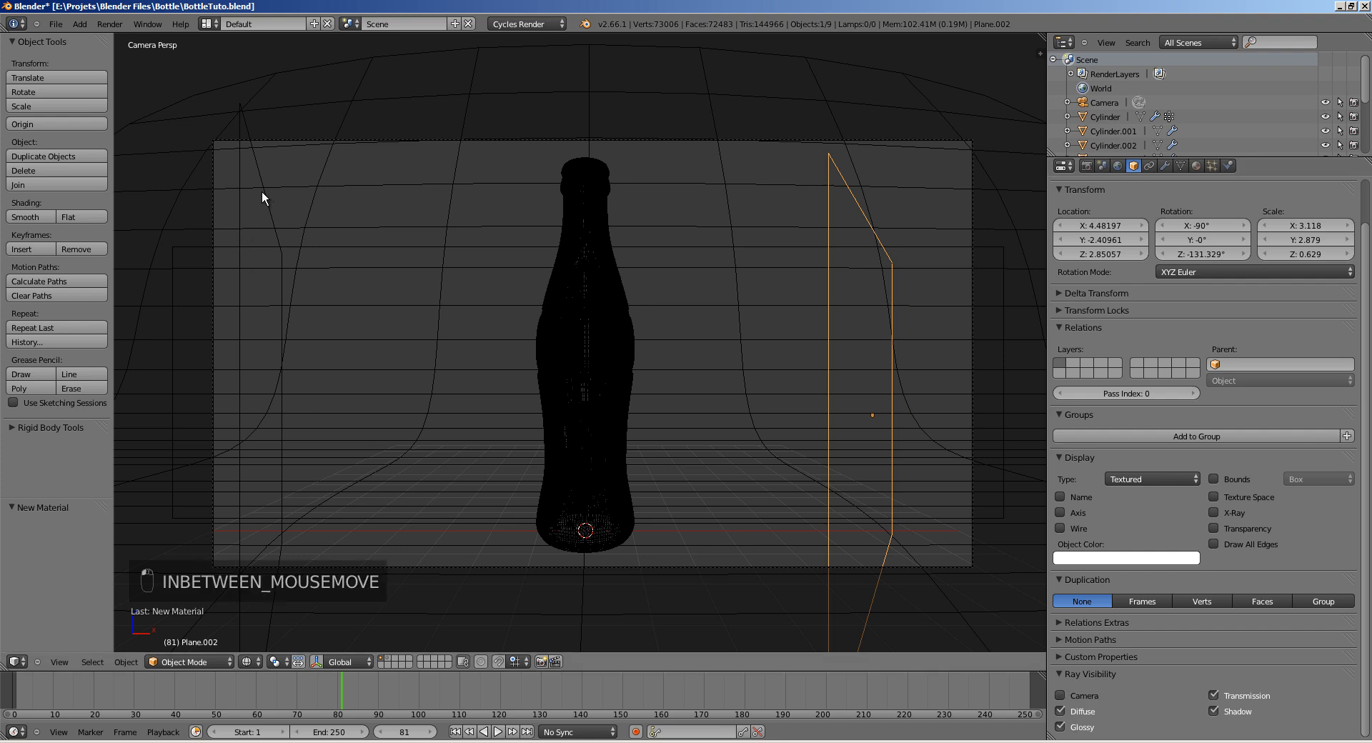
right_click(260, 178)
left_click(1061, 695)
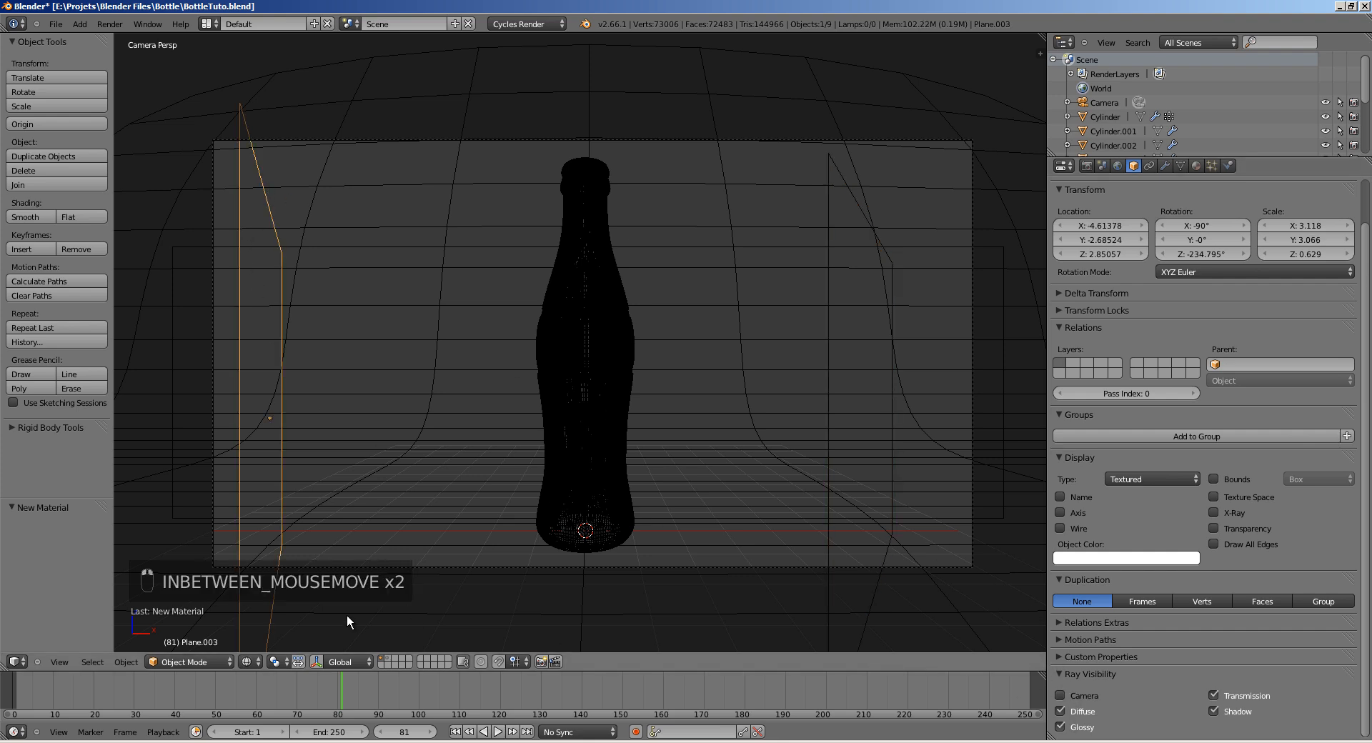
left_click(246, 661)
left_click(281, 563)
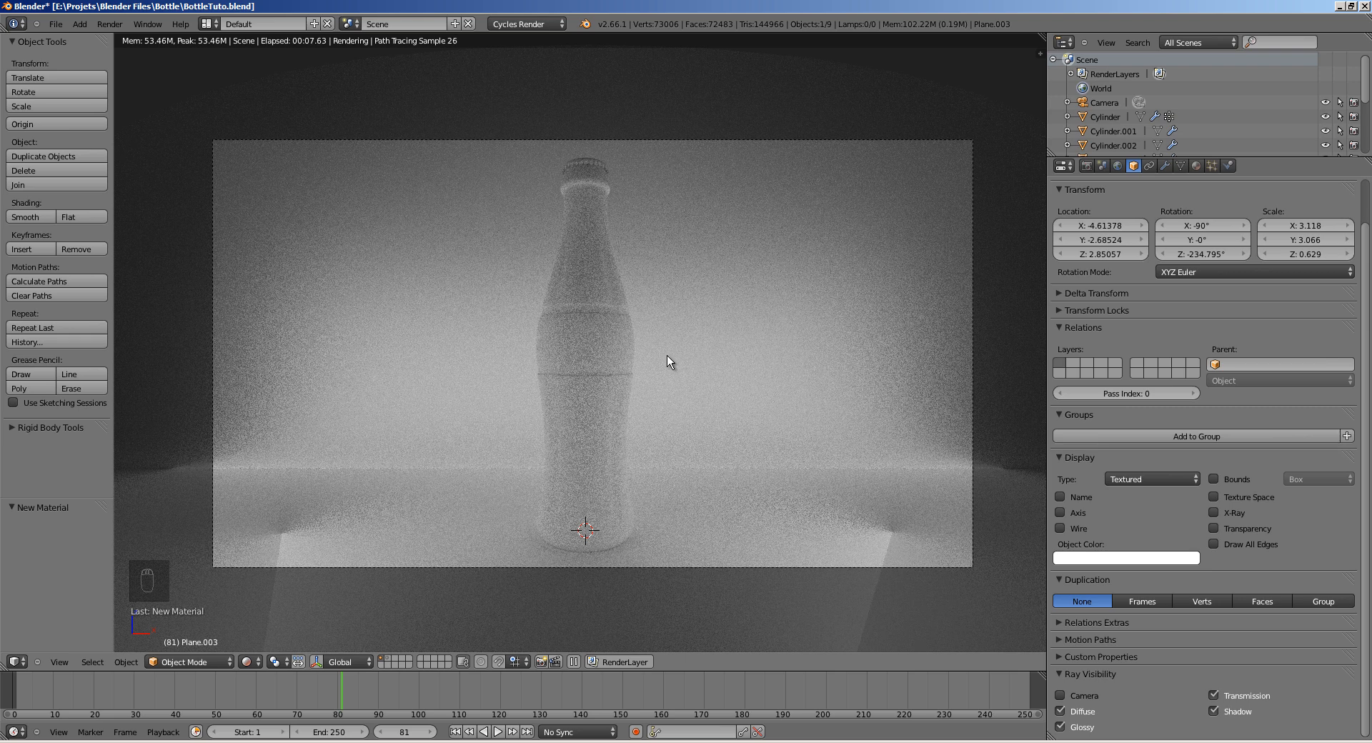
Step: Select the right light plane and preview the scene in Rendered shading from an angled view outside the camera
key("z")
right_click(888, 553)
scroll(850, 450, "down", 3)
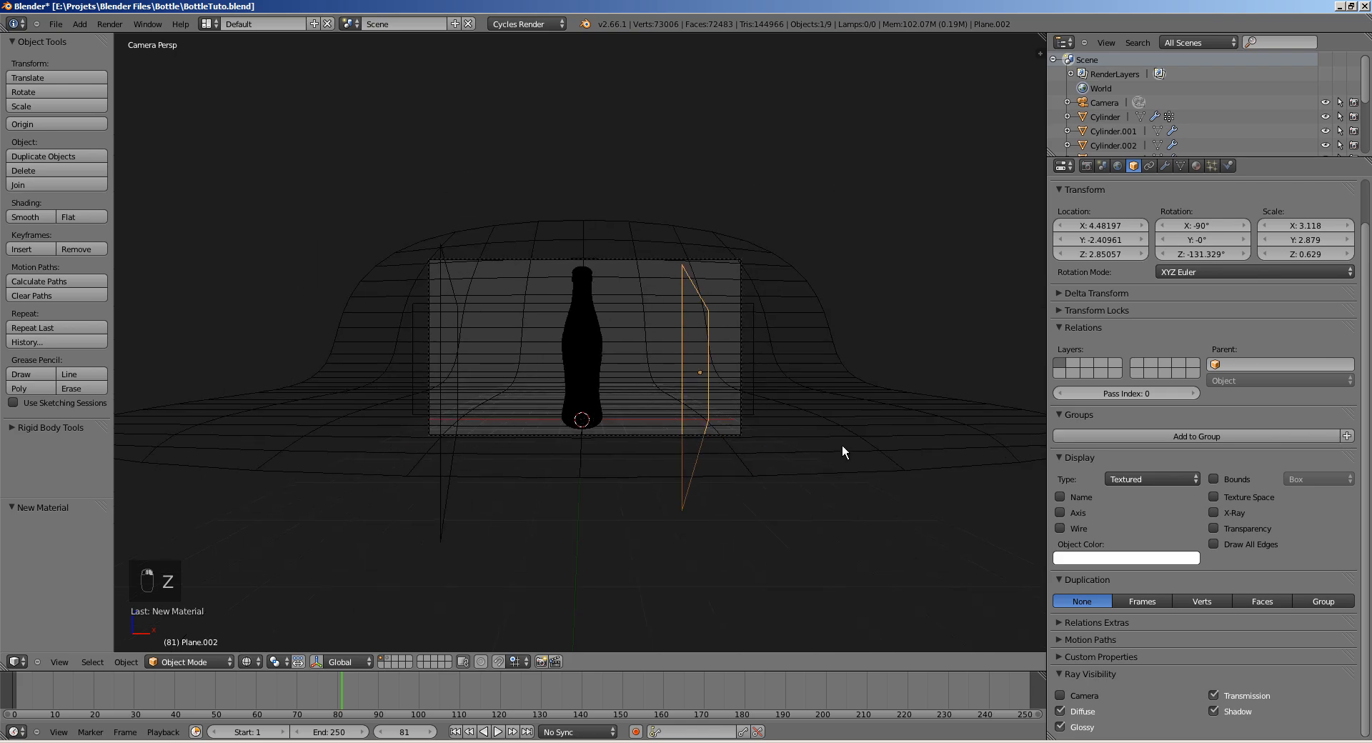
mouse_move(842, 444)
middle_mouse_down()
mouse_move(727, 462)
mouse_move(692, 505)
mouse_move(758, 511)
middle_mouse_up()
key("z")
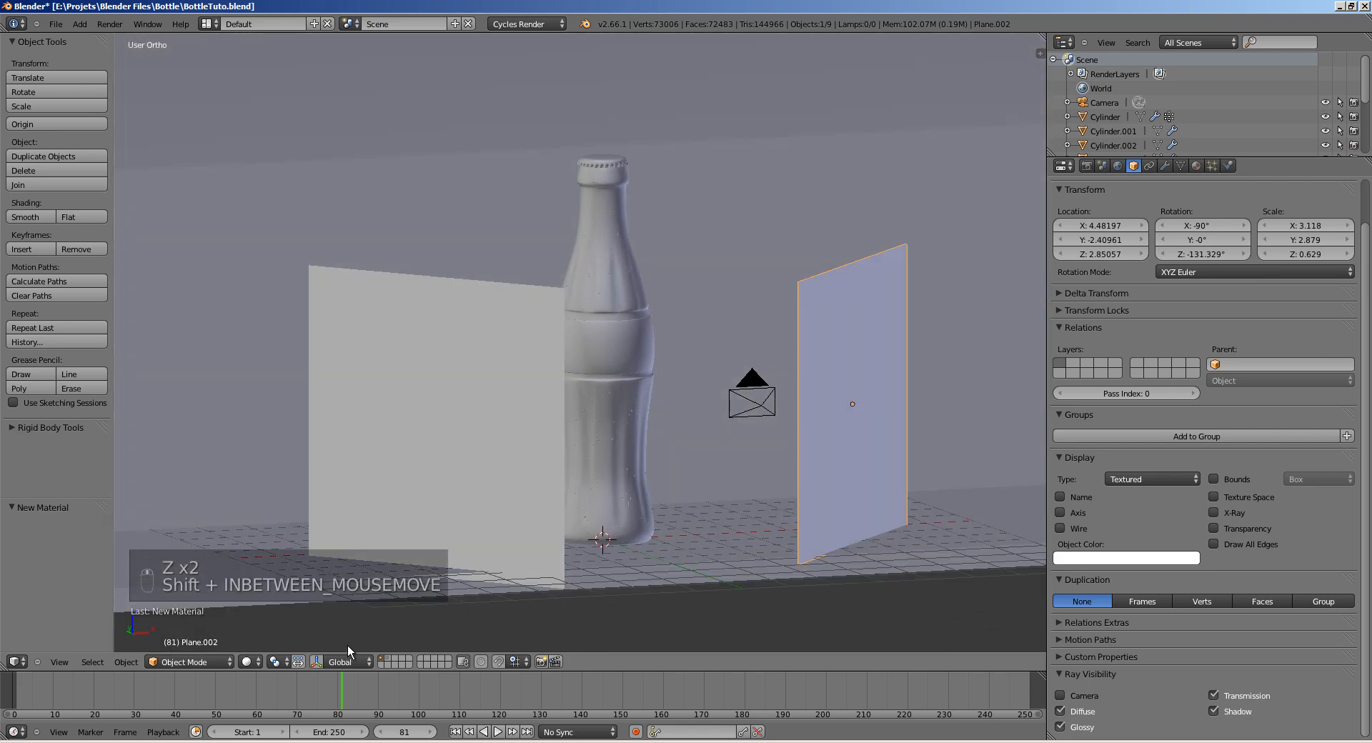
left_click(259, 661)
left_click(276, 571)
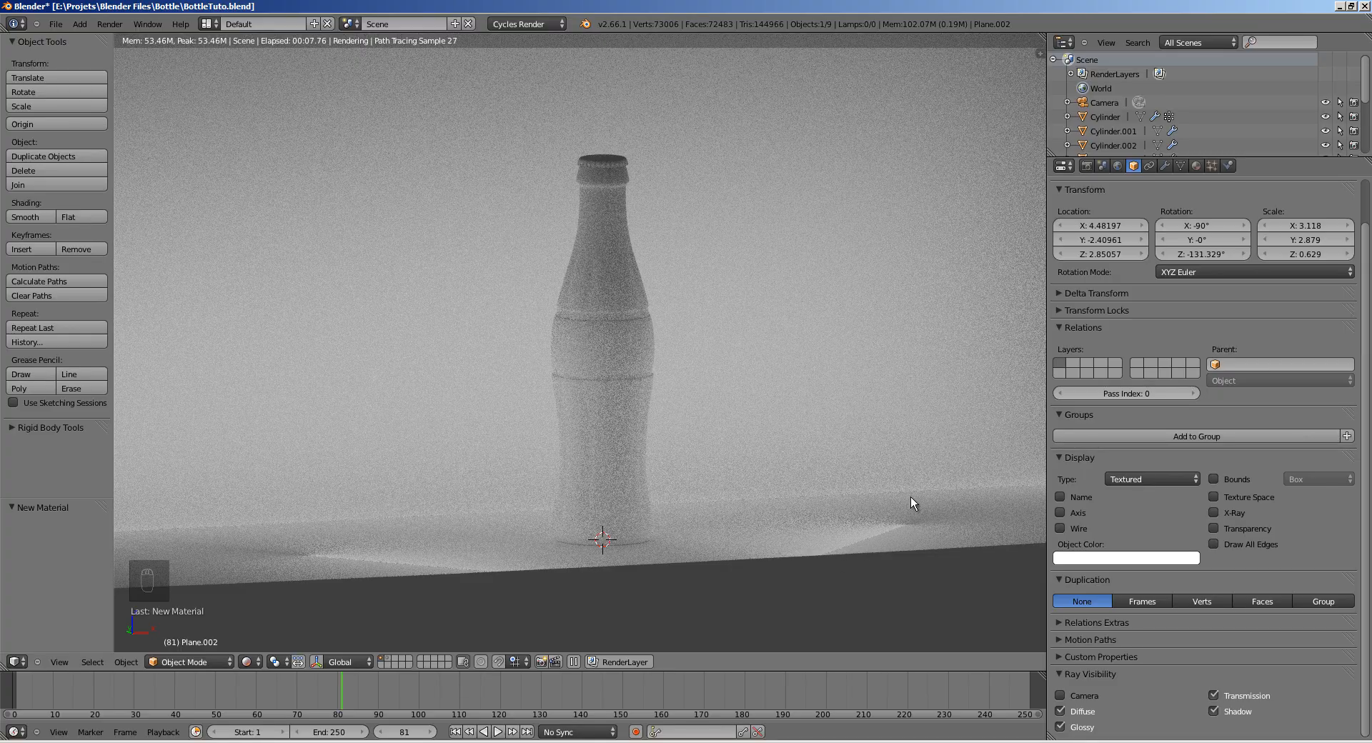
Step: Raise the right light plane along the Z axis to a Z location of about 4.38
key("g")
key("z")
left_click(911, 464)
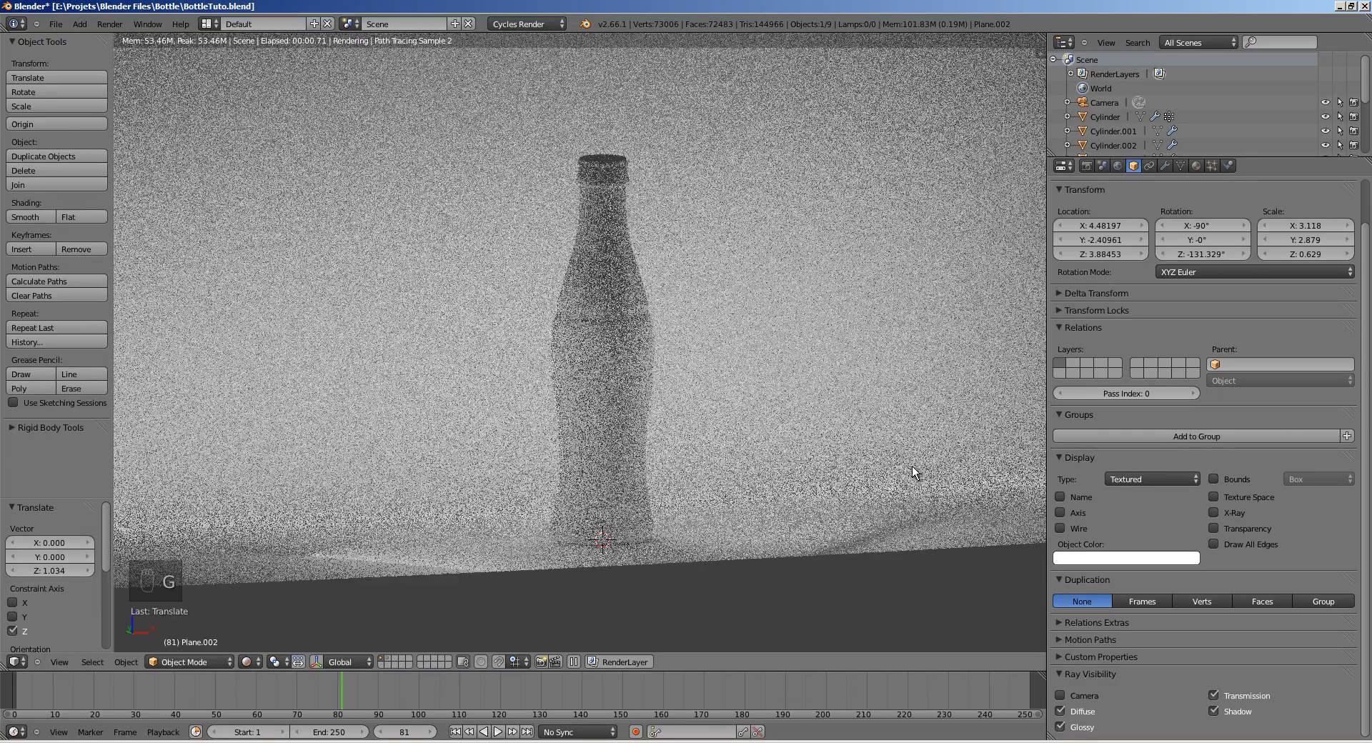
key("g")
key("z")
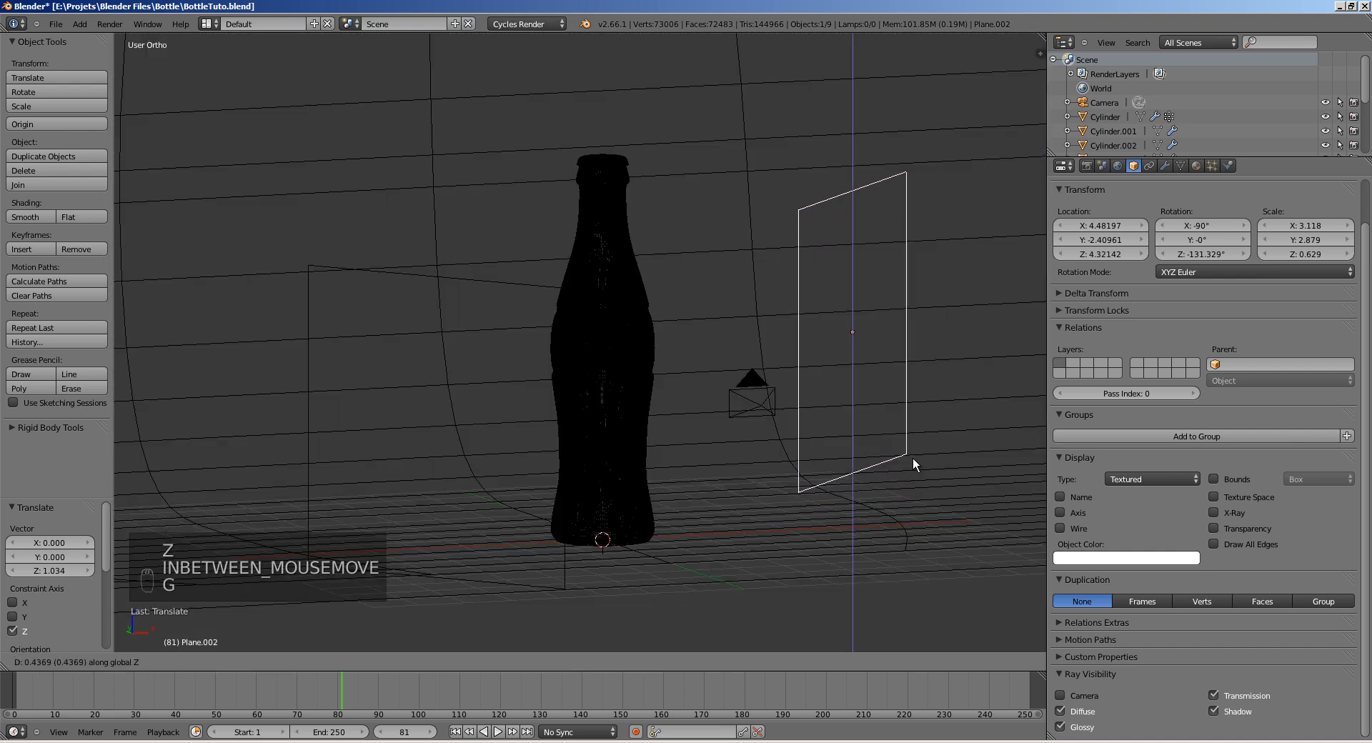
left_click(909, 466)
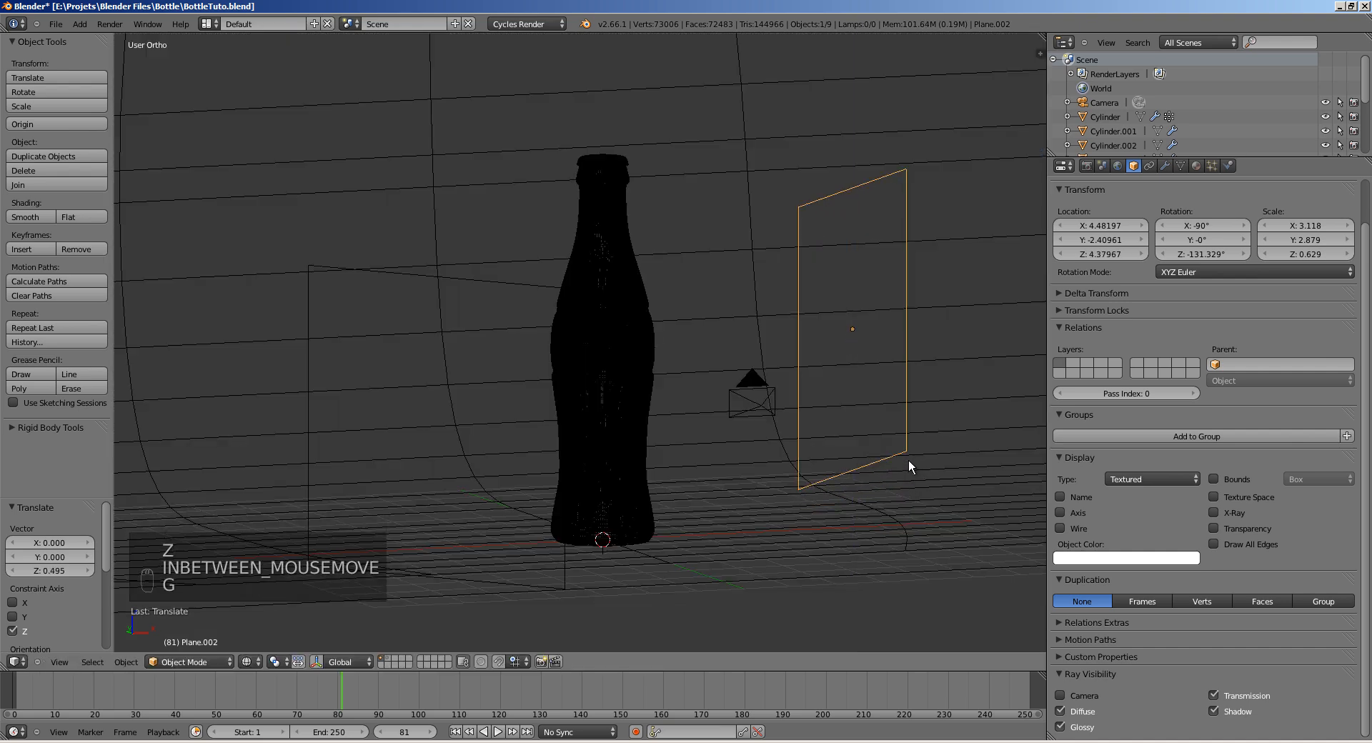
Step: Raise the left light plane about 1.78 units along the Z axis and save the scene
right_click(483, 283)
key("g")
key("g")
left_click(648, 274)
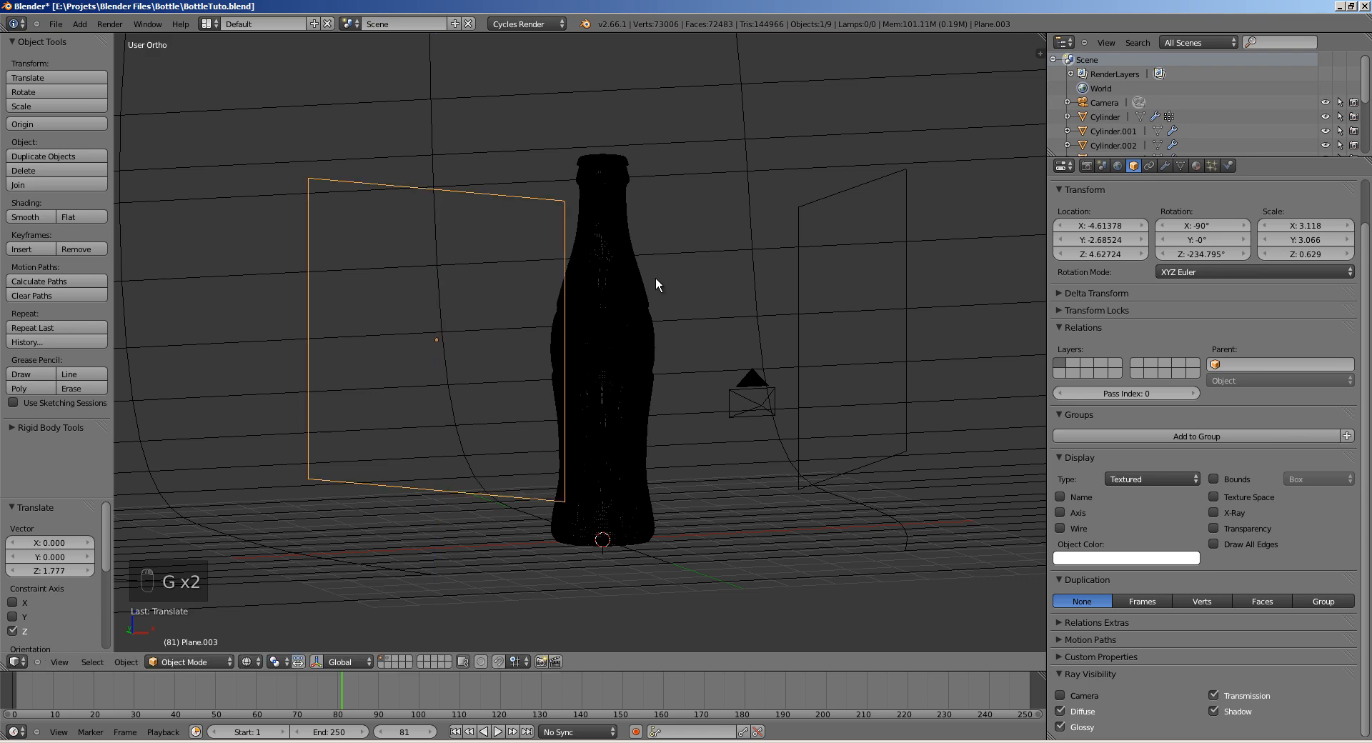
mouse_move(657, 280)
middle_mouse_down()
mouse_move(710, 287)
mouse_move(664, 286)
middle_mouse_up()
key("ctrl+s")
left_click(661, 286)
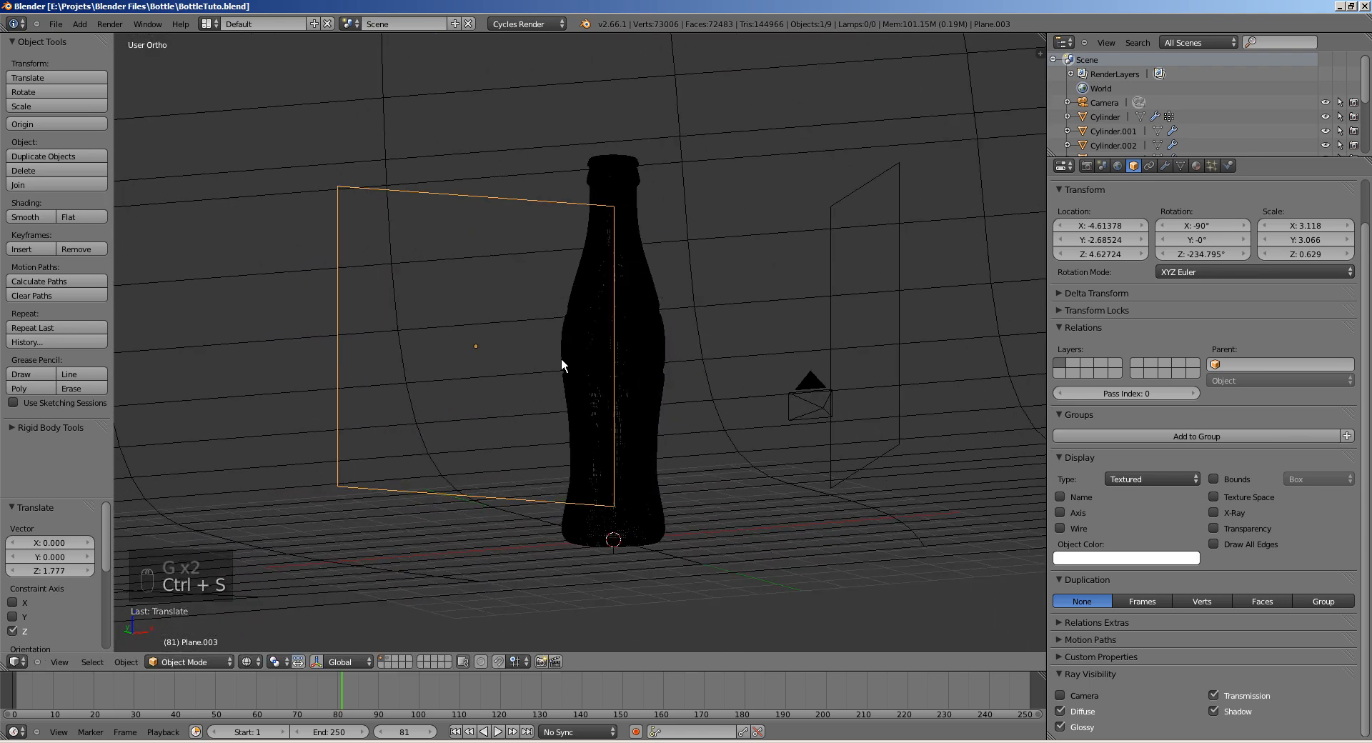
Step: Check the rendered preview and tilt the right light plane about 25.5° around its local X axis towards the bottle
key("z")
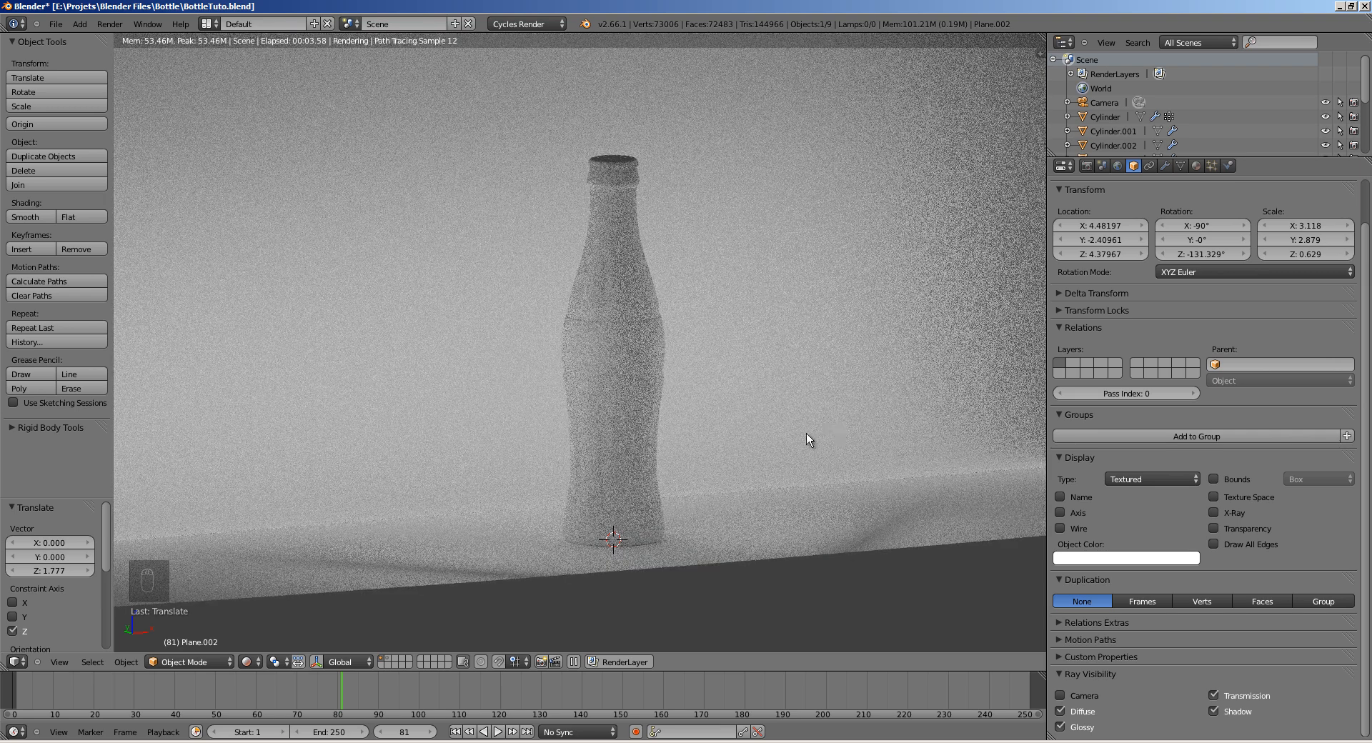
key("z")
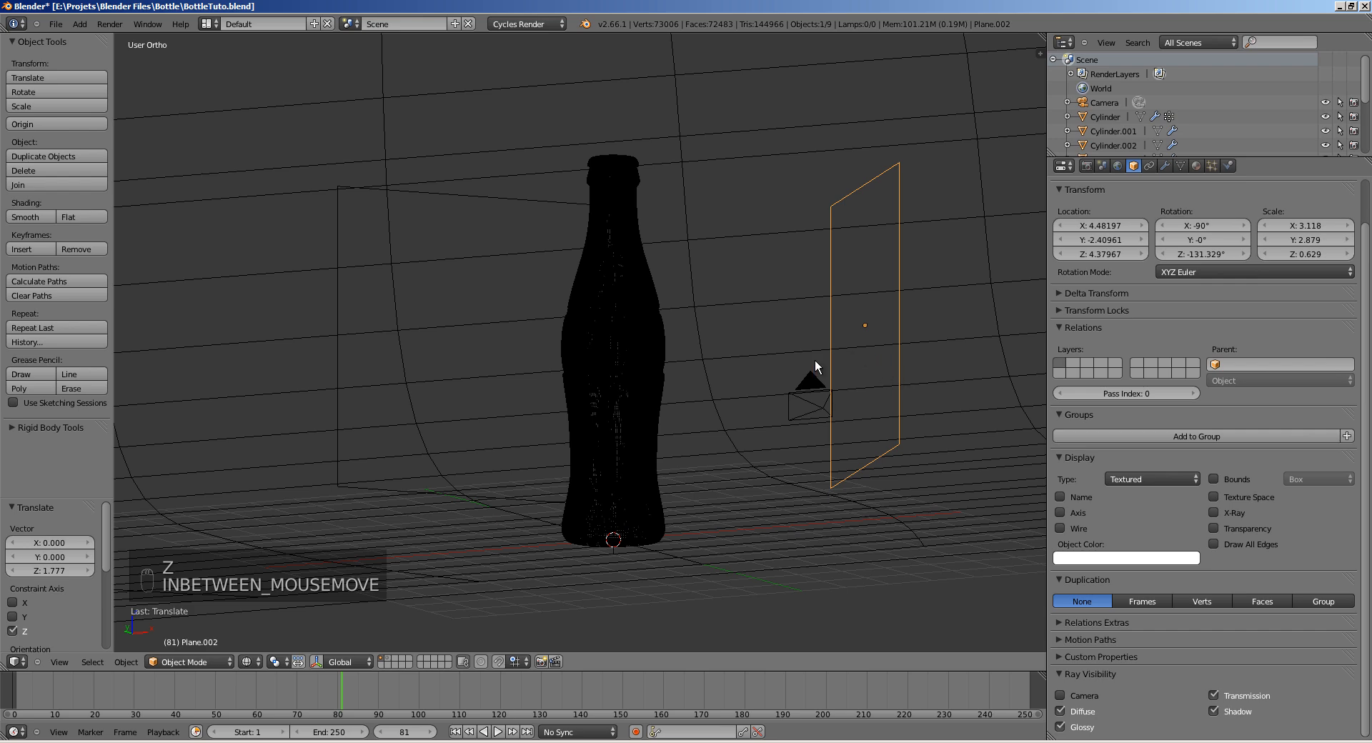
middle_click_drag(816, 361, 776, 429)
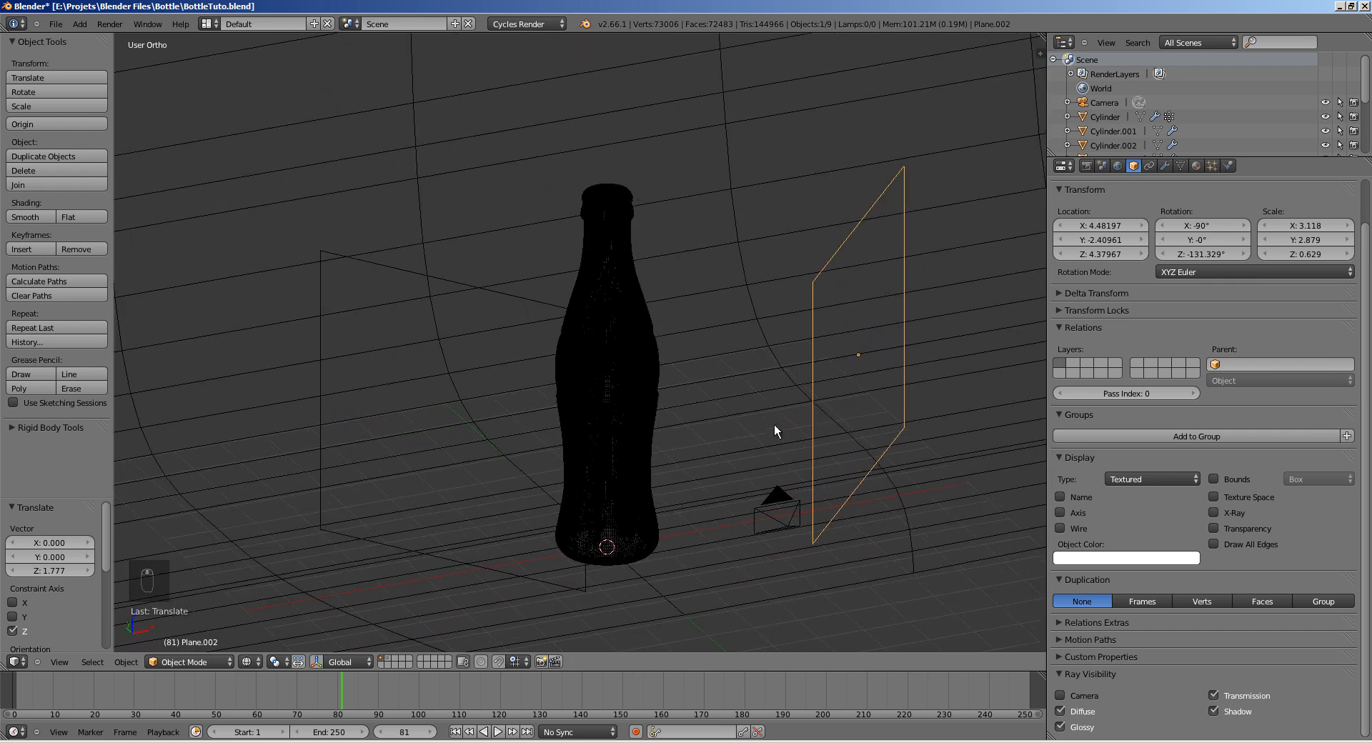
key("r")
key("x")
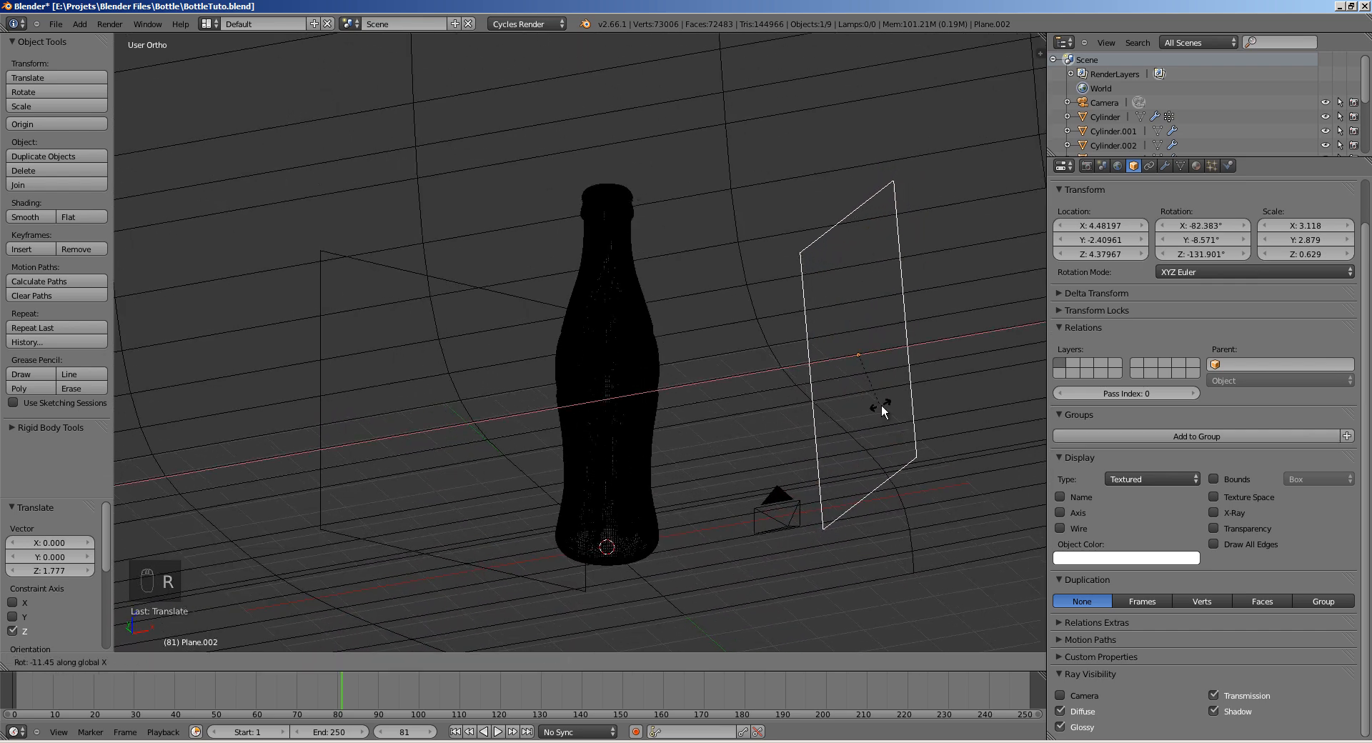
key("x")
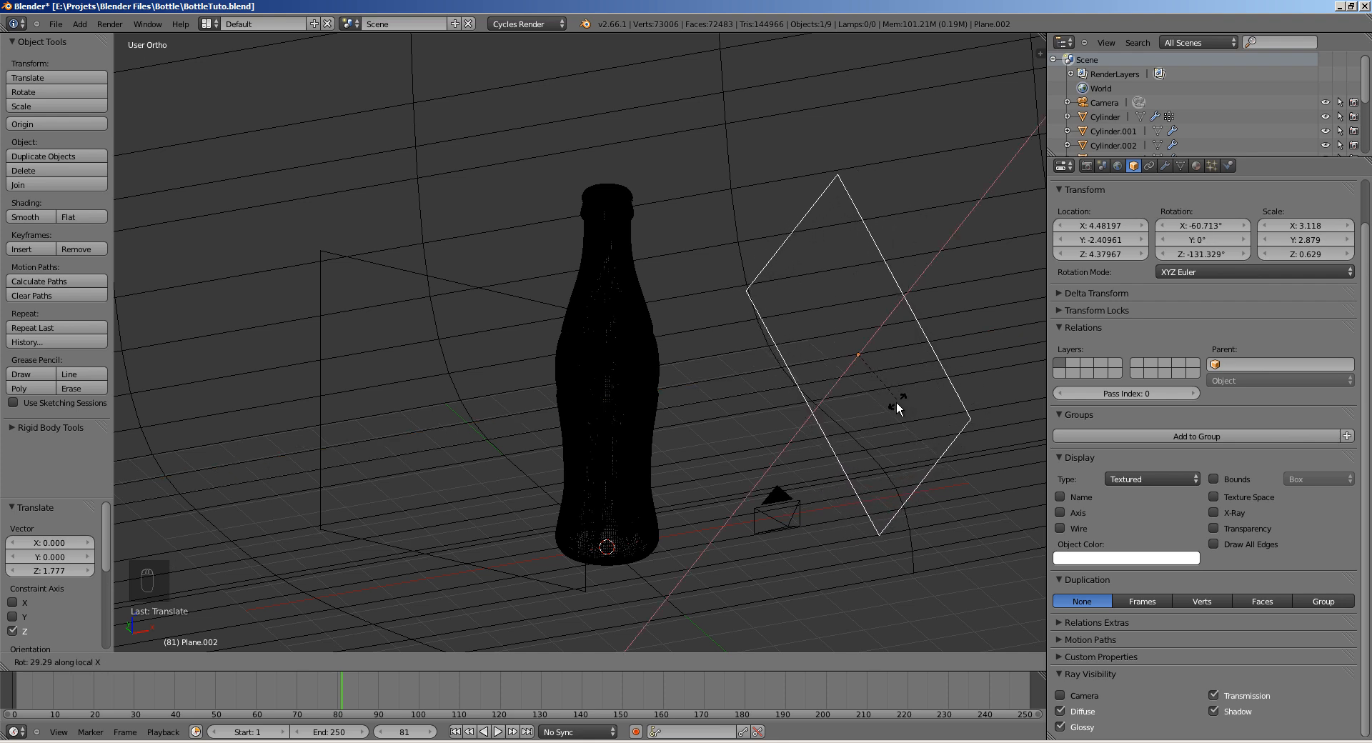
left_click(895, 403)
Step: Tilt the left light plane about 19.3° around its local X axis towards the bottle
middle_click_drag(762, 437, 750, 357, "ctrl")
middle_click_drag(739, 350, 667, 307)
right_click(633, 283)
right_click(633, 280)
key("r")
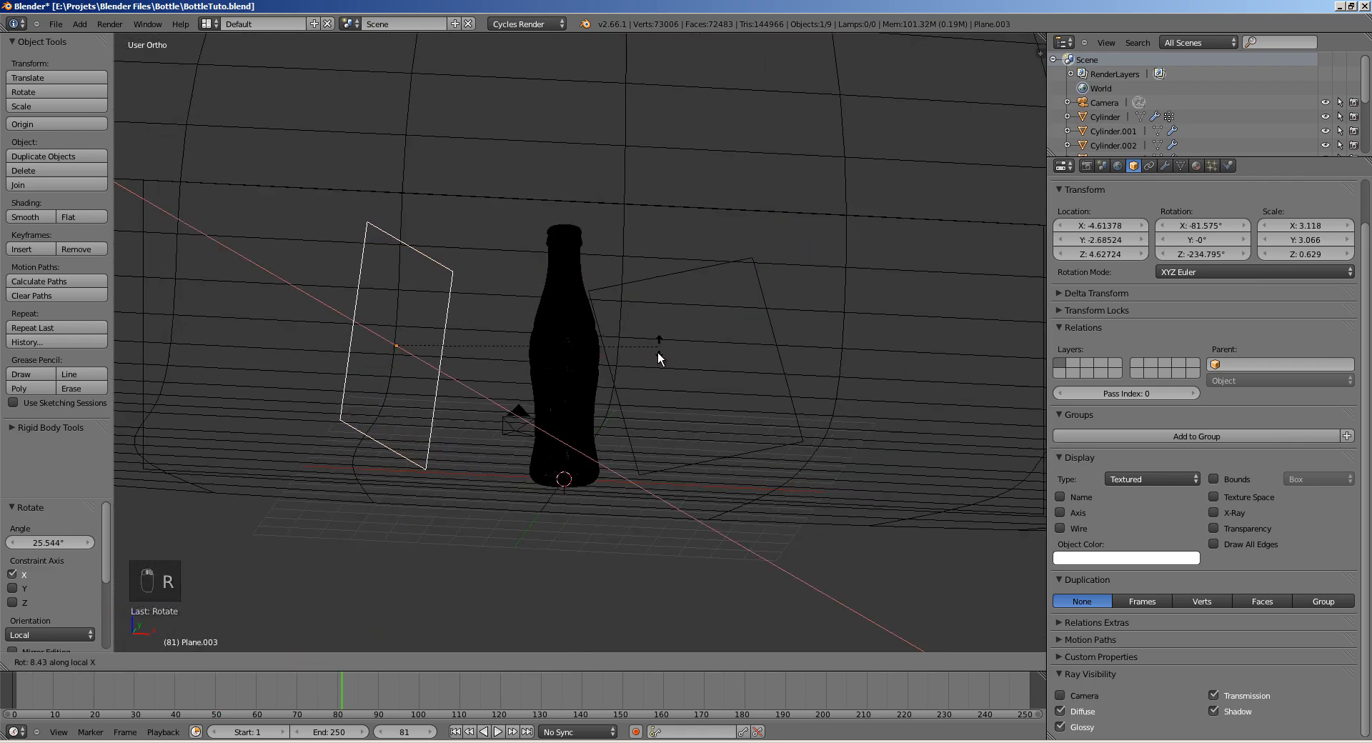
left_click(632, 399)
Step: Preview the tilted lights in Rendered shading through the camera view
mouse_move(631, 397)
middle_mouse_down()
mouse_move(650, 387)
mouse_move(640, 400)
middle_mouse_up()
left_click(245, 662)
left_click(266, 570)
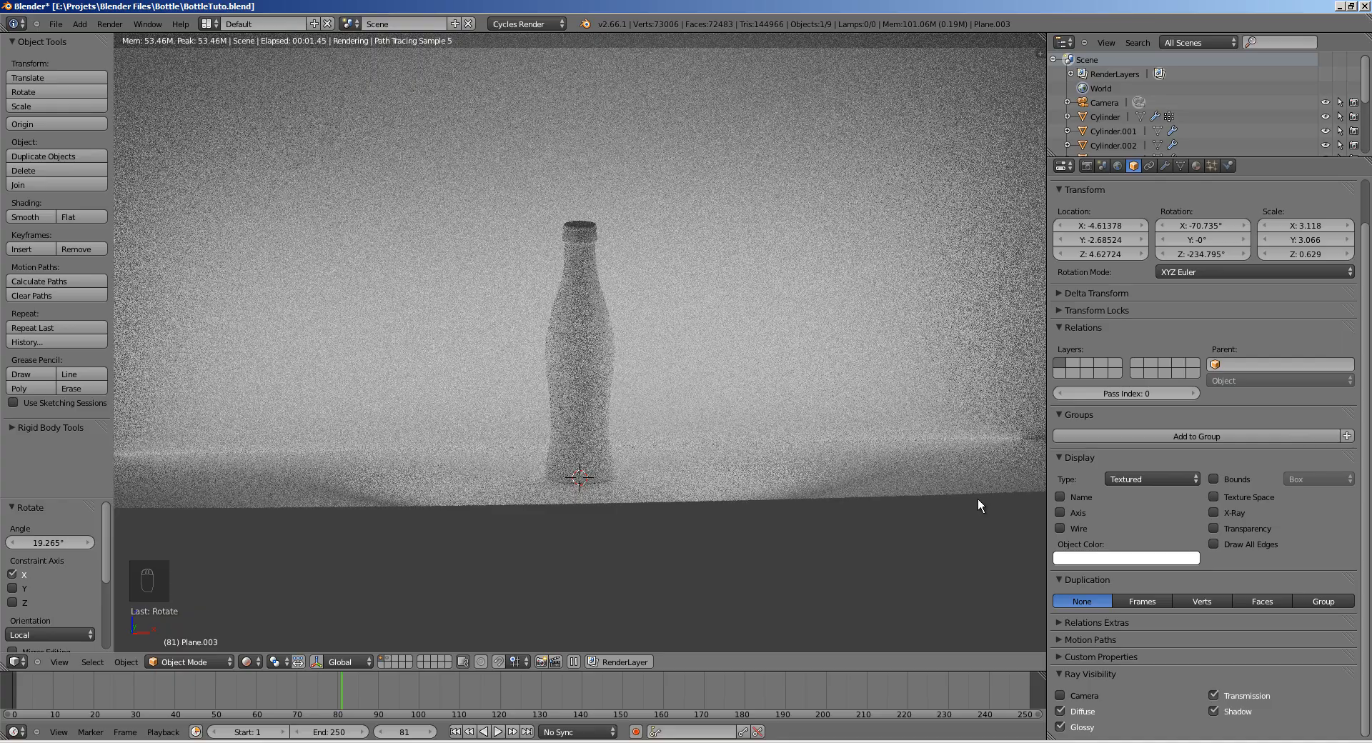
key("KP_0")
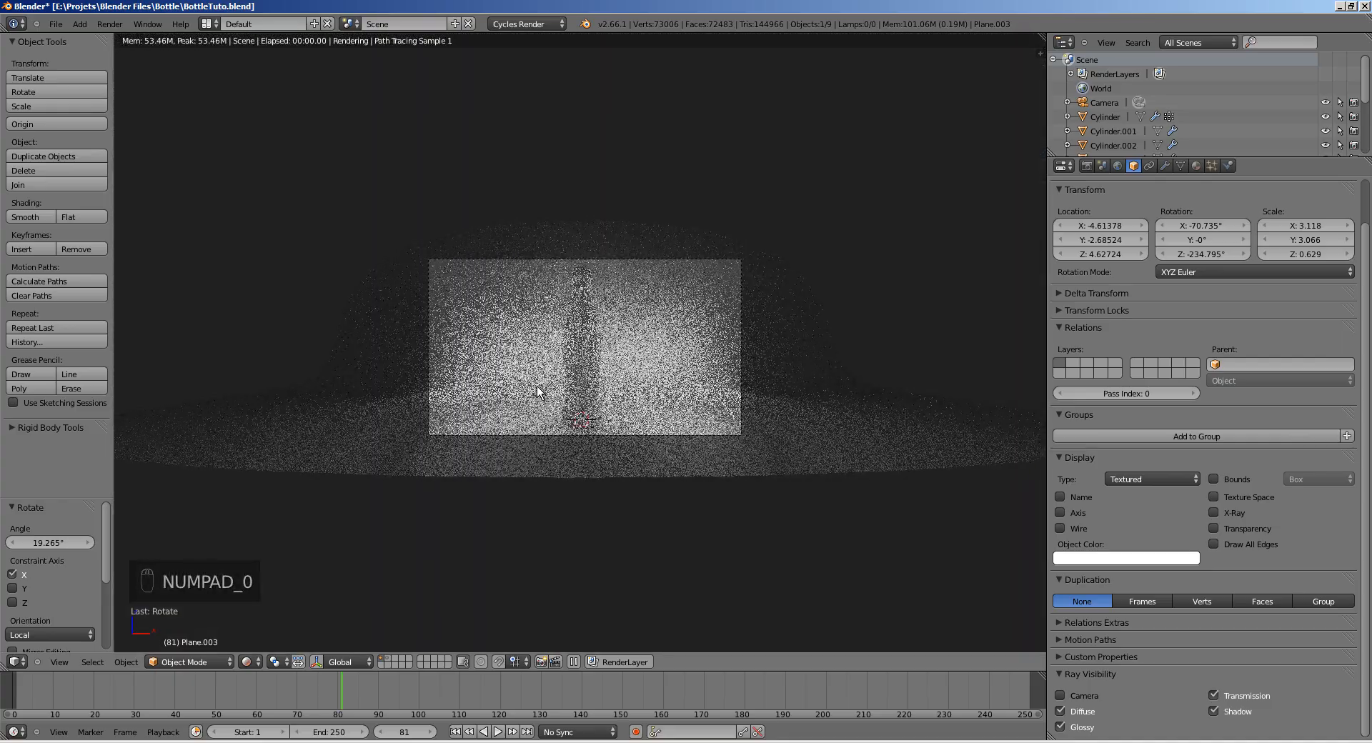
scroll(586, 411, "up", 1)
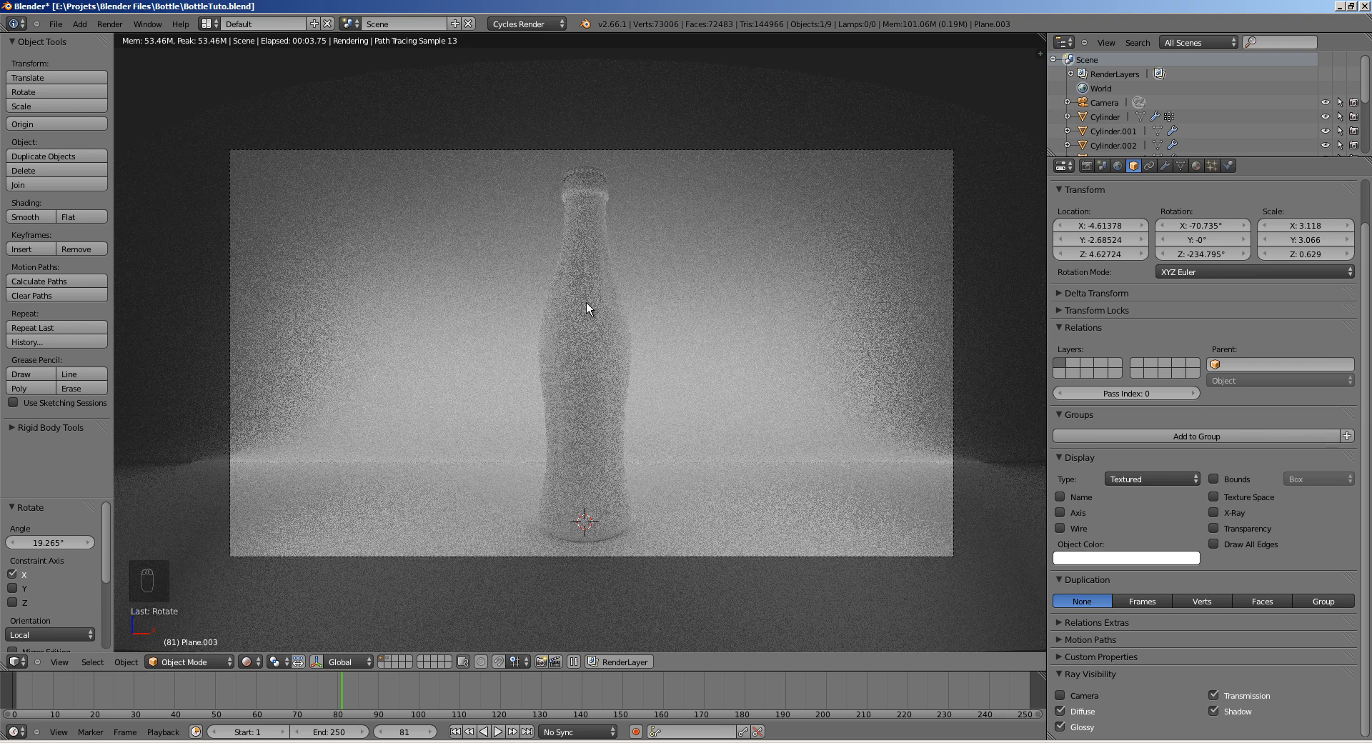
Step: Set the KeyLight material's emission strength on the right light plane to 5
left_click(1194, 164)
key("z")
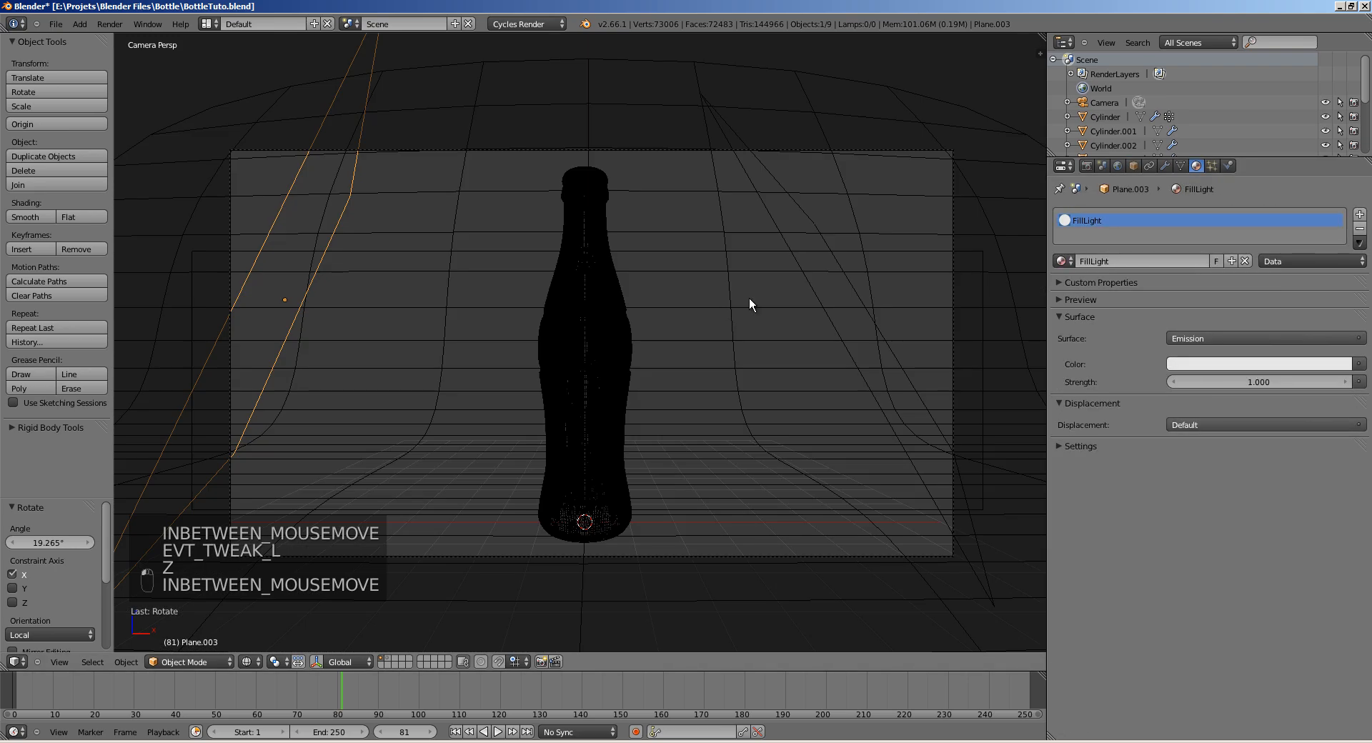
middle_click_drag(812, 230, 691, 260, "ctrl")
right_click(680, 270)
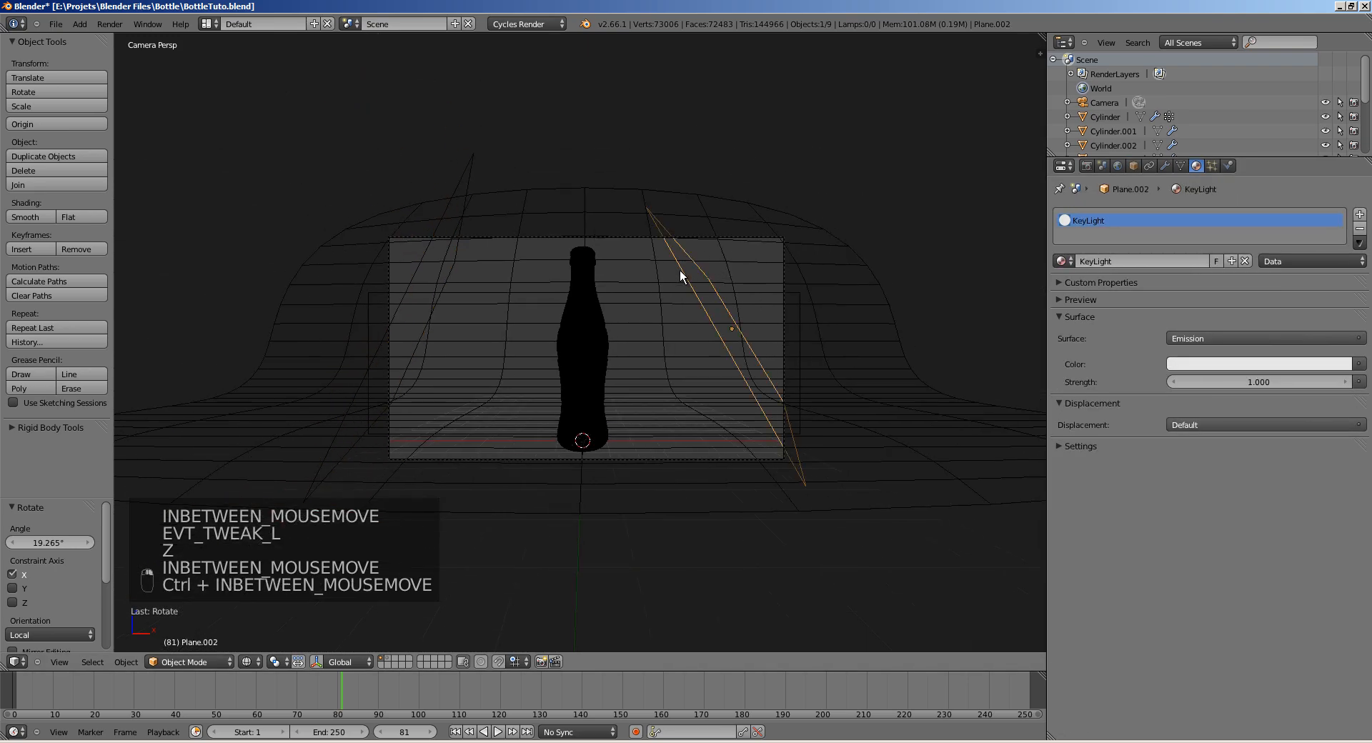
middle_click_drag(590, 375, 685, 318, "ctrl")
left_click(1256, 383)
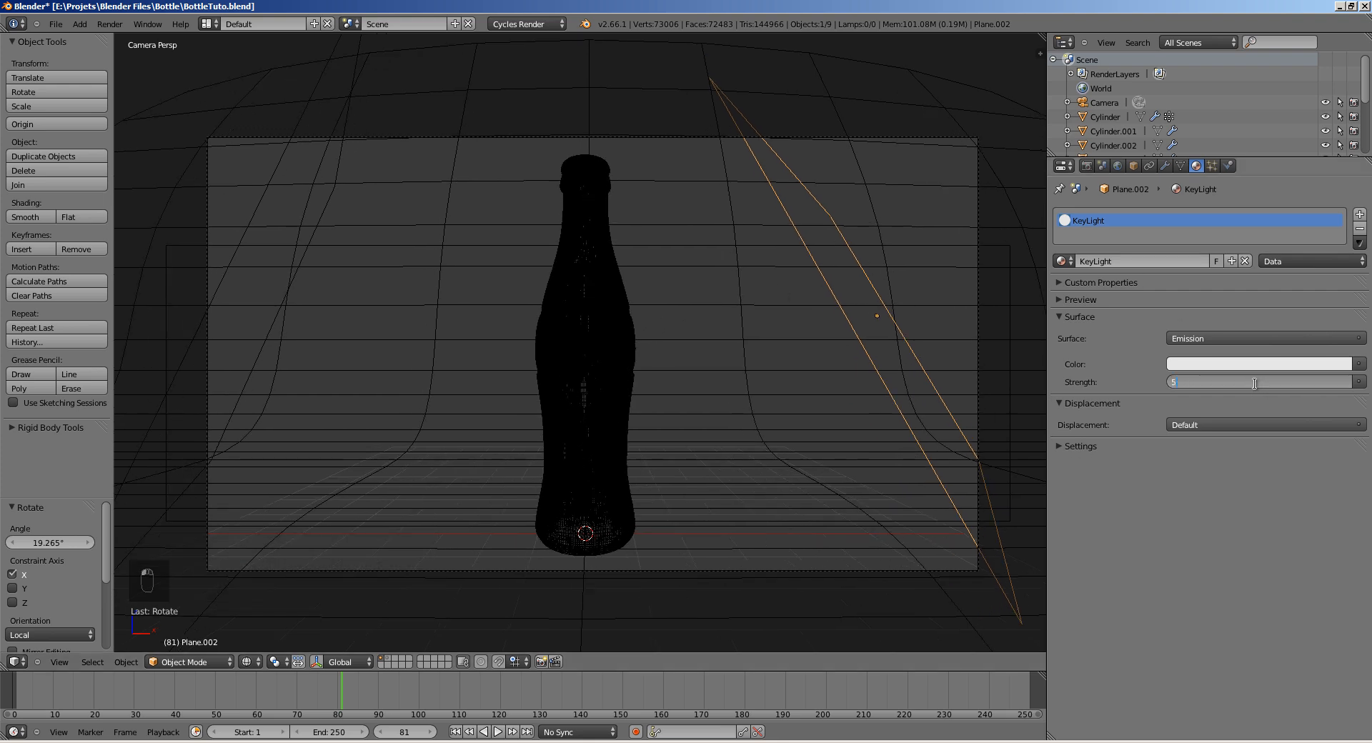
key("Return")
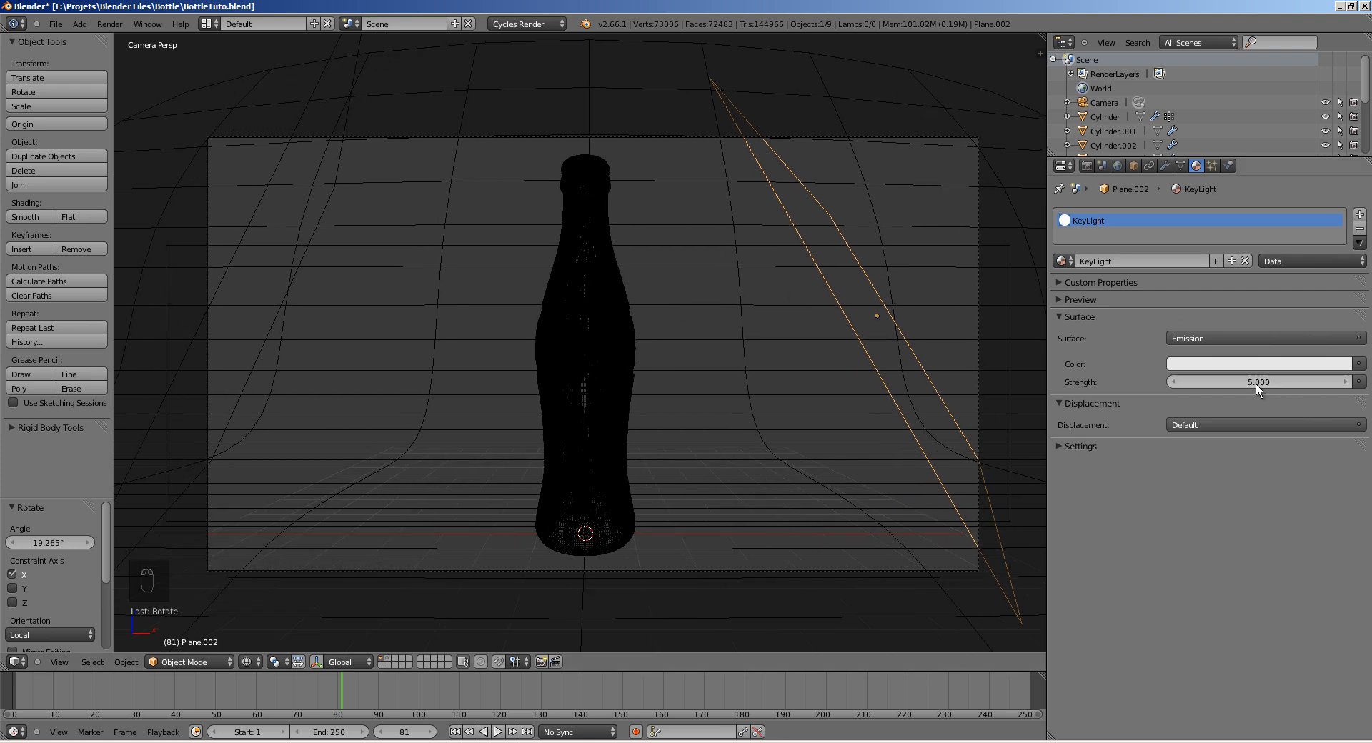
Step: Set the FillLight material's emission strength on the left light plane to 2.5
middle_click_drag(234, 179, 290, 285, "shift")
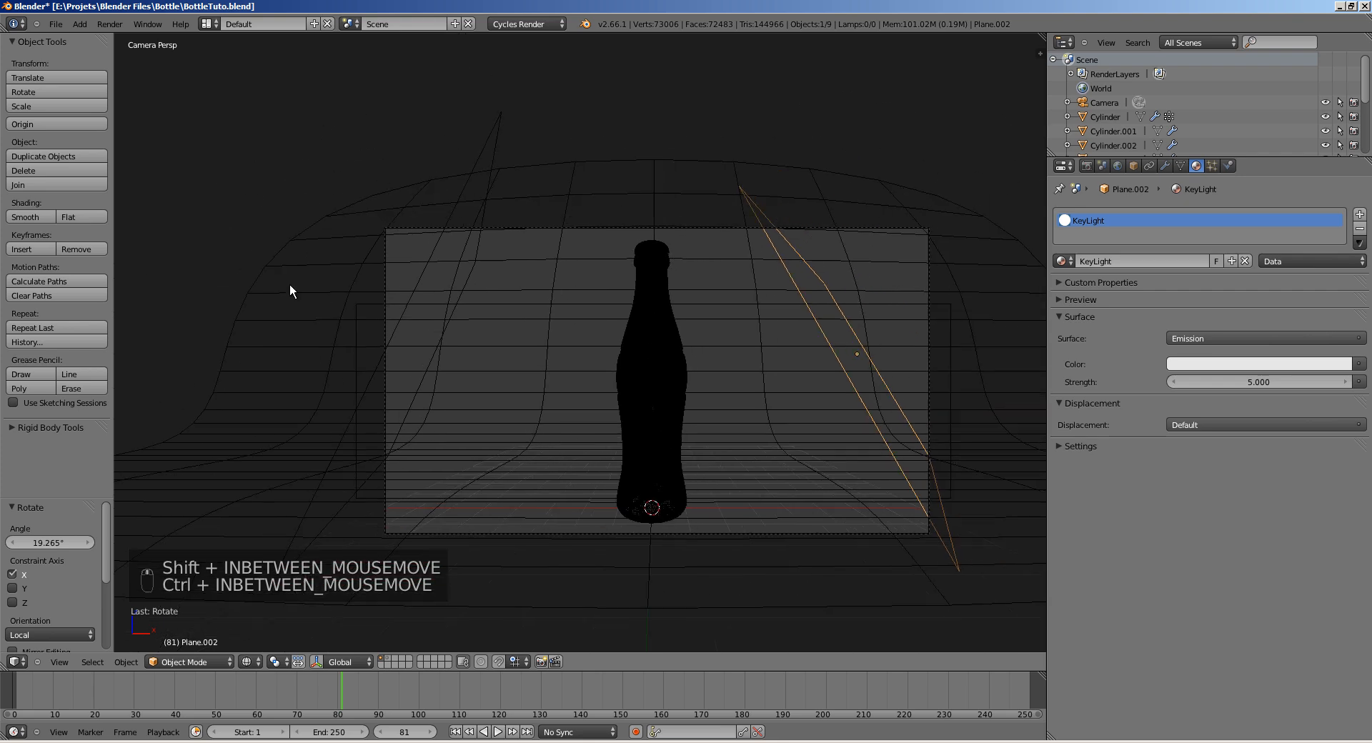
right_click(503, 131)
middle_click_drag(521, 171, 478, 148, "shift")
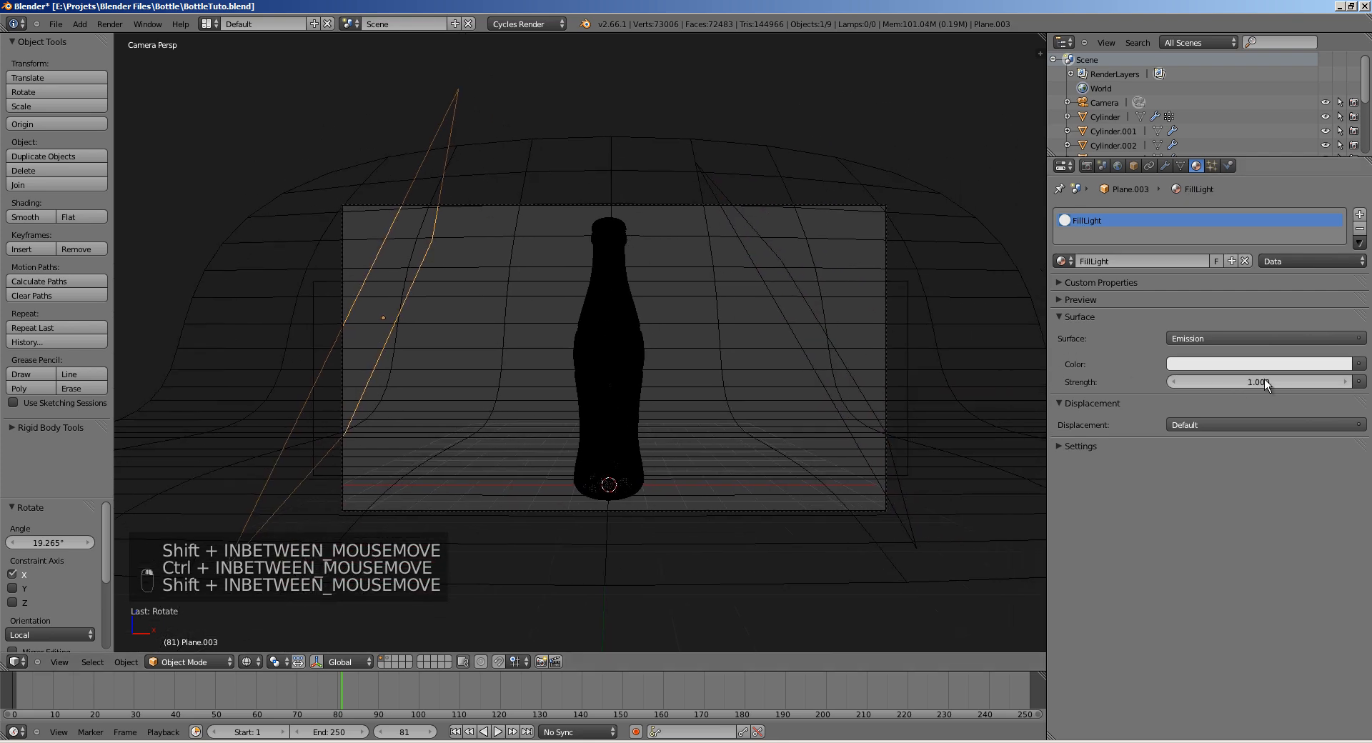
left_click(1259, 382)
type("2.5")
key("Return")
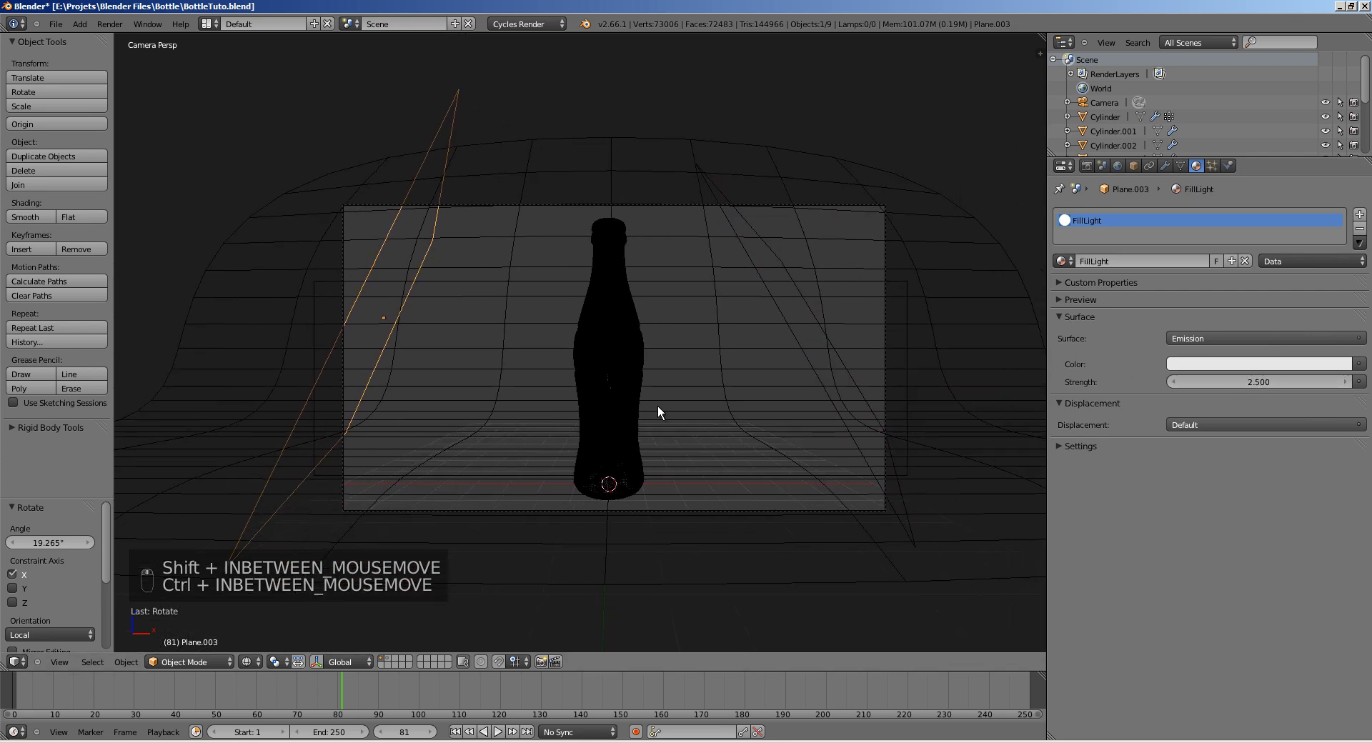
Step: Select the back light plane, preview it in Rendered shading, and set the BackLight emission strength to 2
middle_click_drag(657, 405, 683, 366, "ctrl")
middle_click_drag(556, 349, 515, 345, "shift")
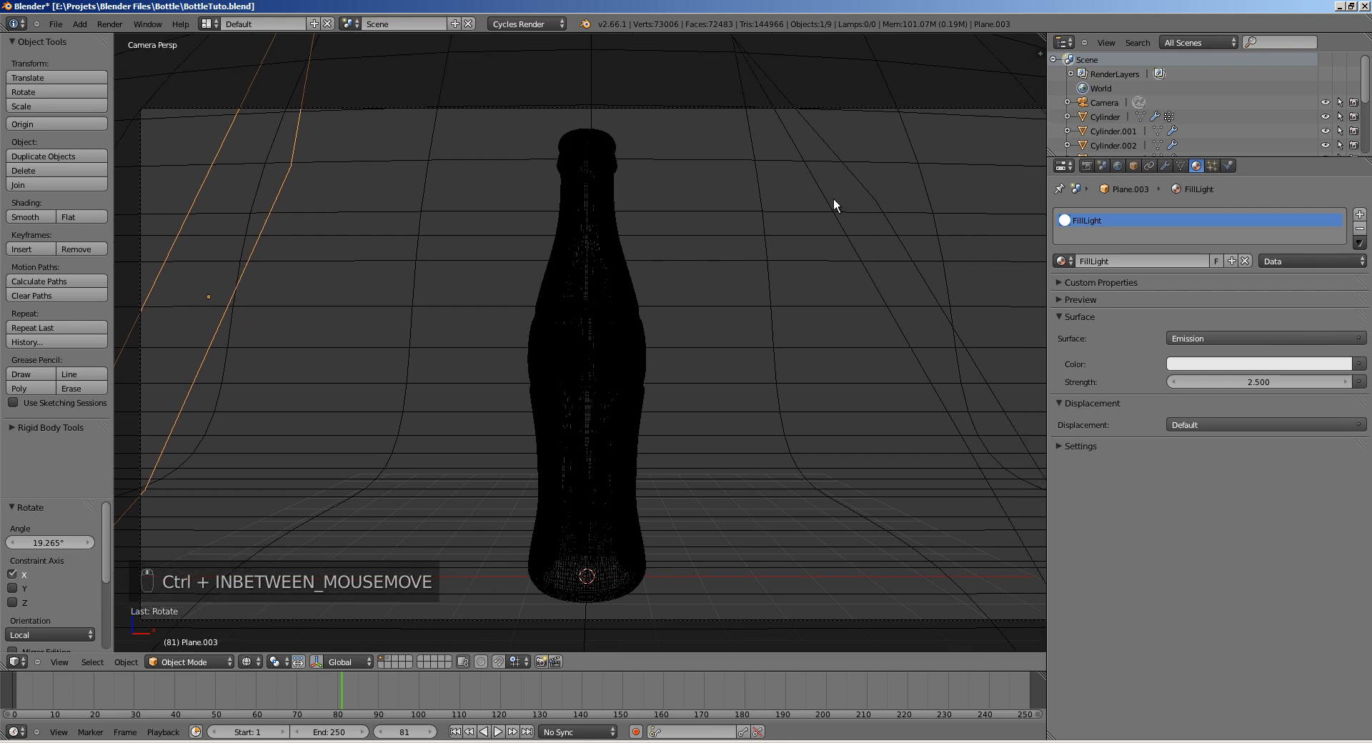
middle_click_drag(834, 199, 607, 260, "ctrl")
right_click(340, 453)
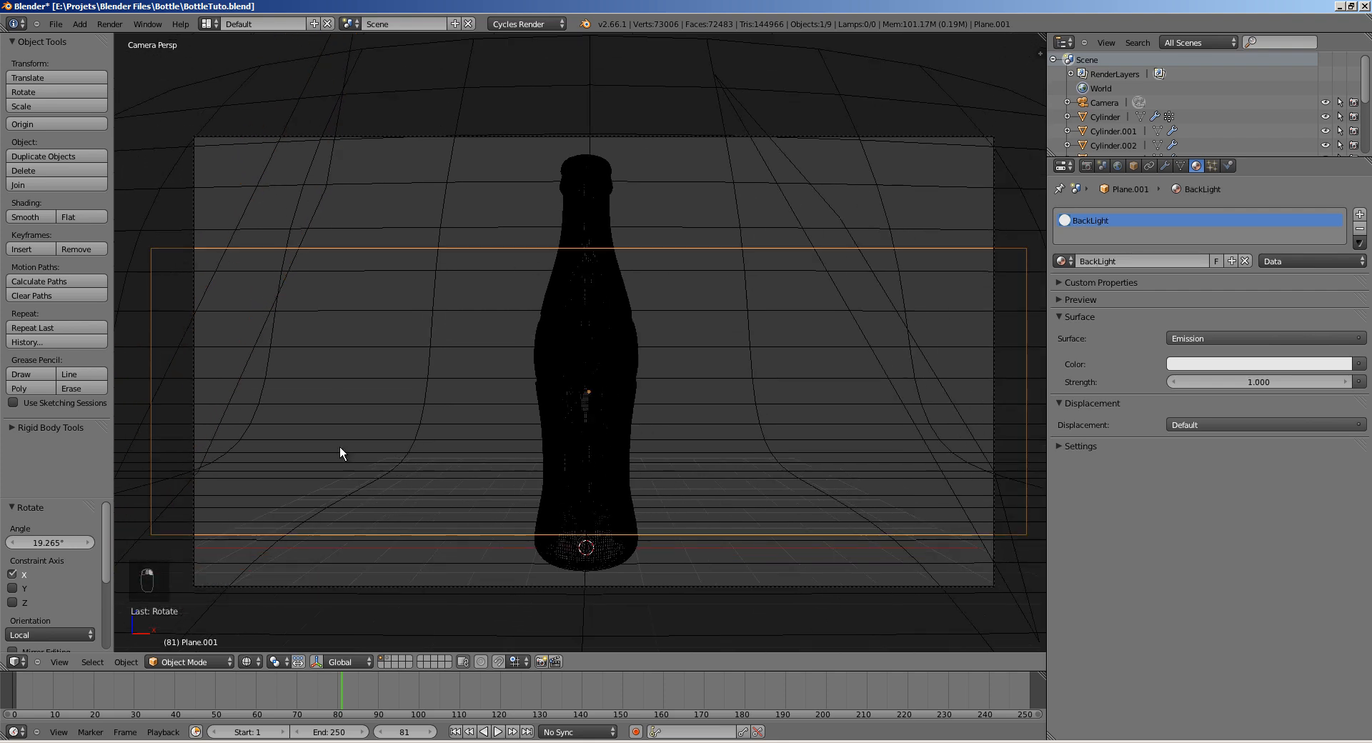
left_click(256, 663)
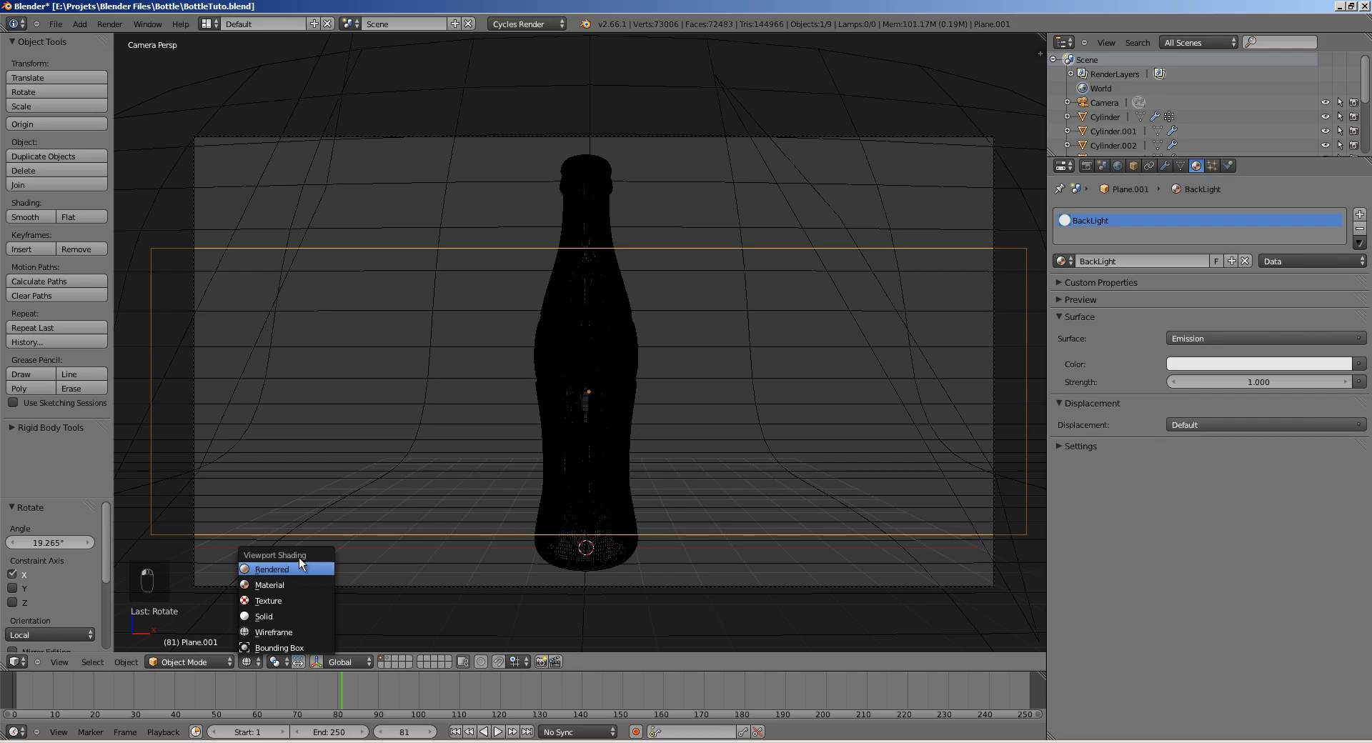
left_click(286, 565)
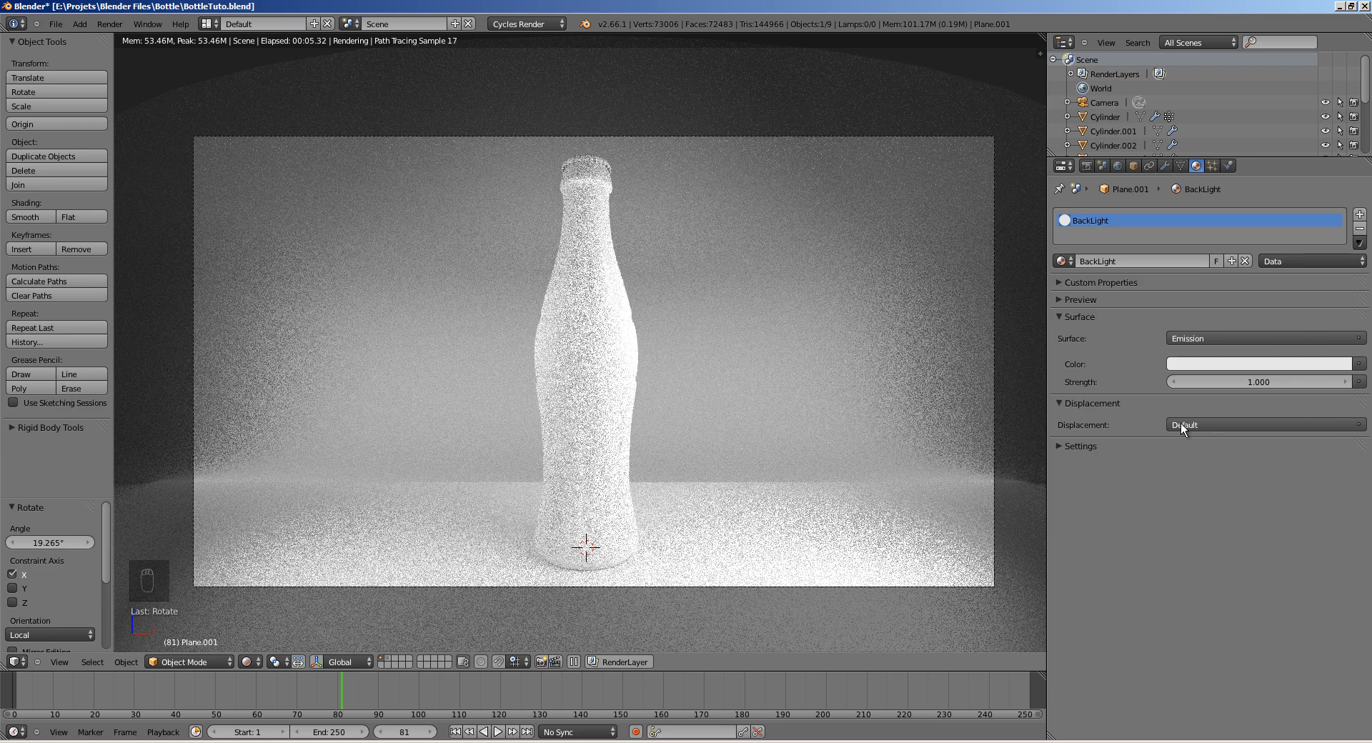
left_click(1249, 380)
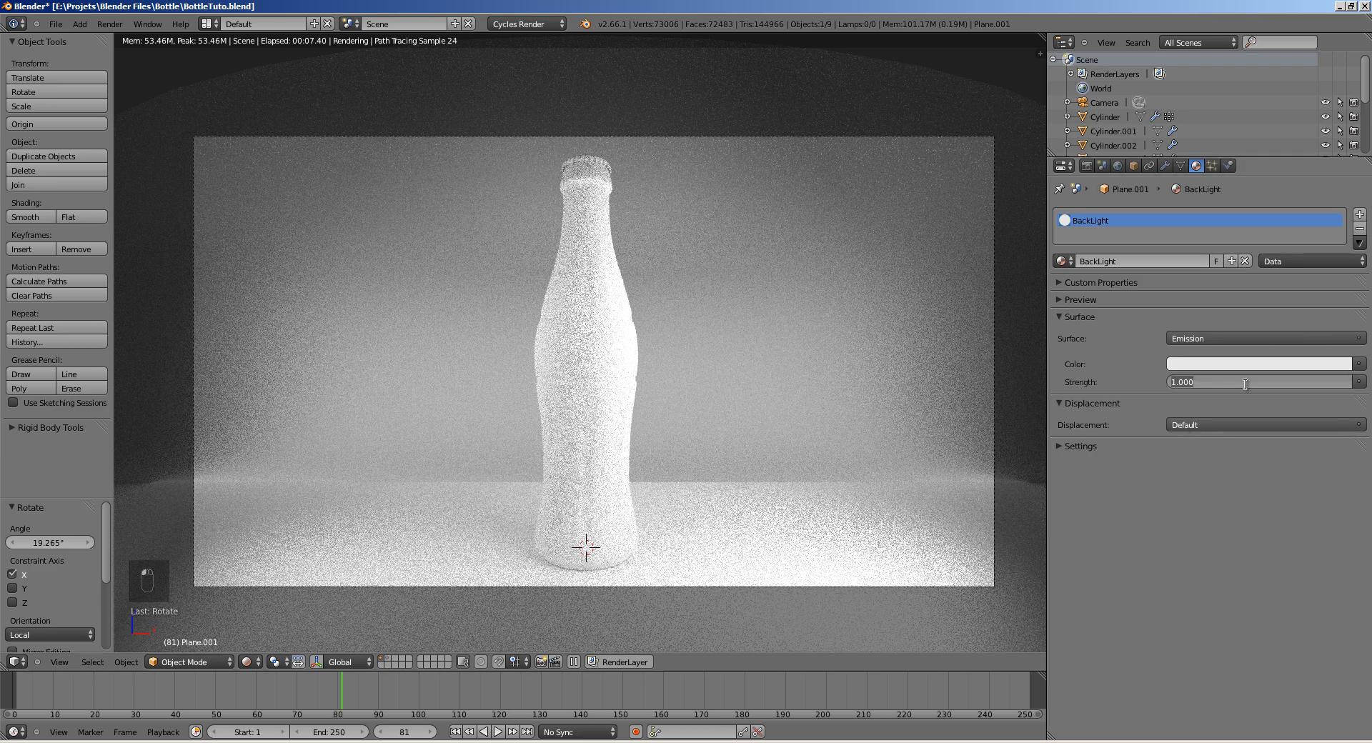
type("2")
key("Return")
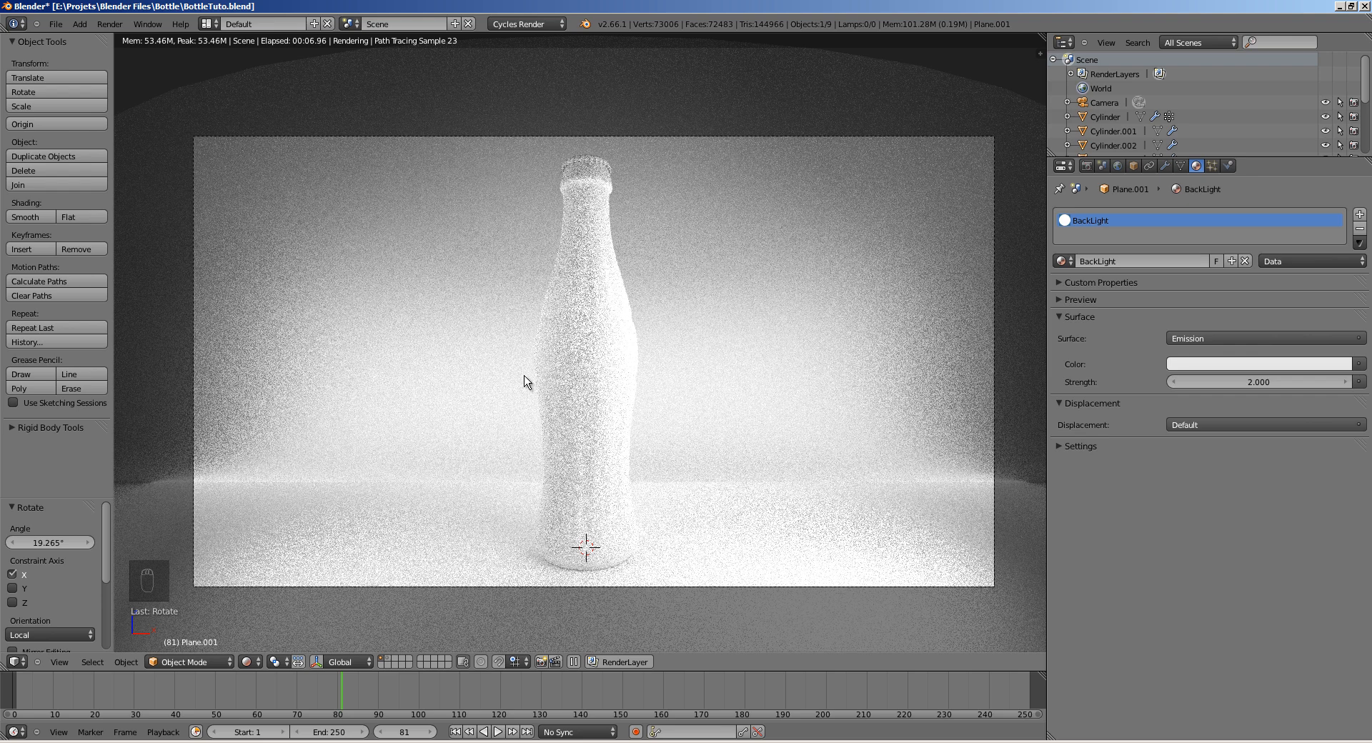
Step: Give the KeyLight emission color on the right light plane a very slight warm tint
key("z")
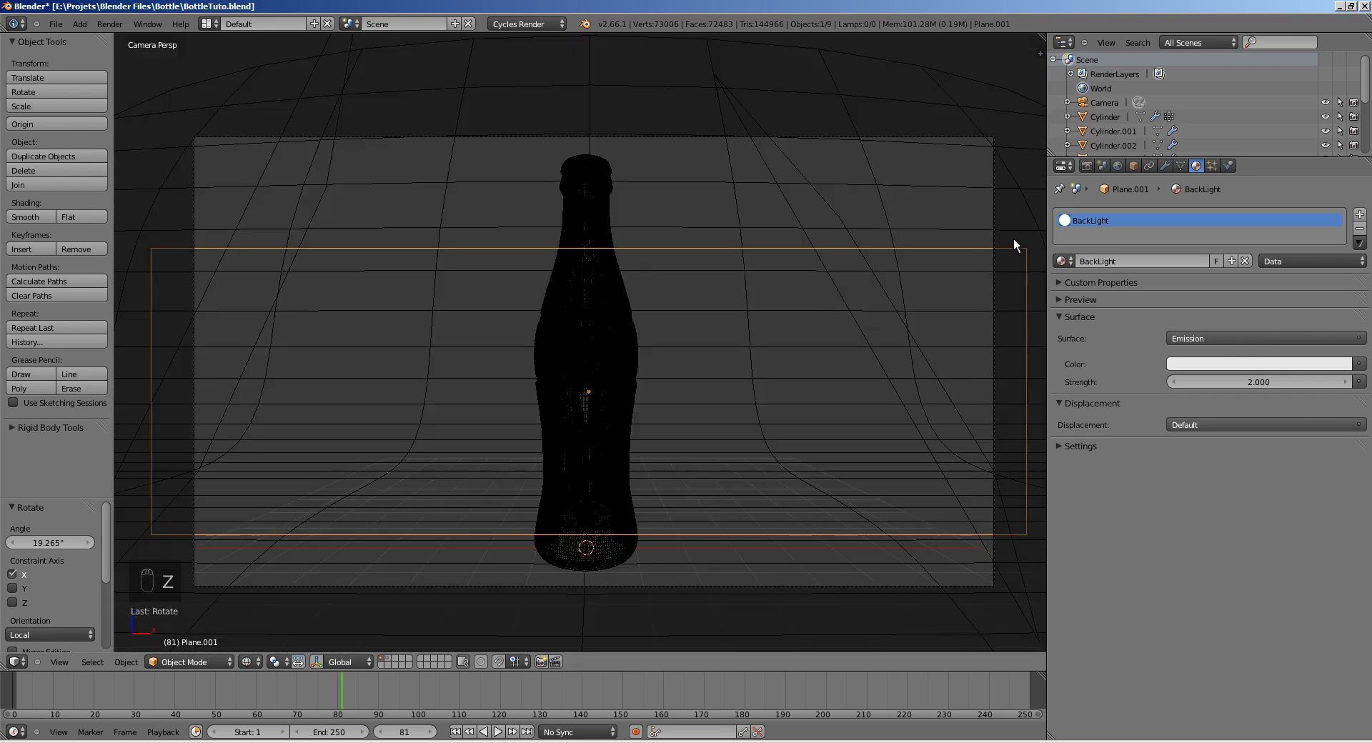
right_click(794, 158)
left_click(1180, 366)
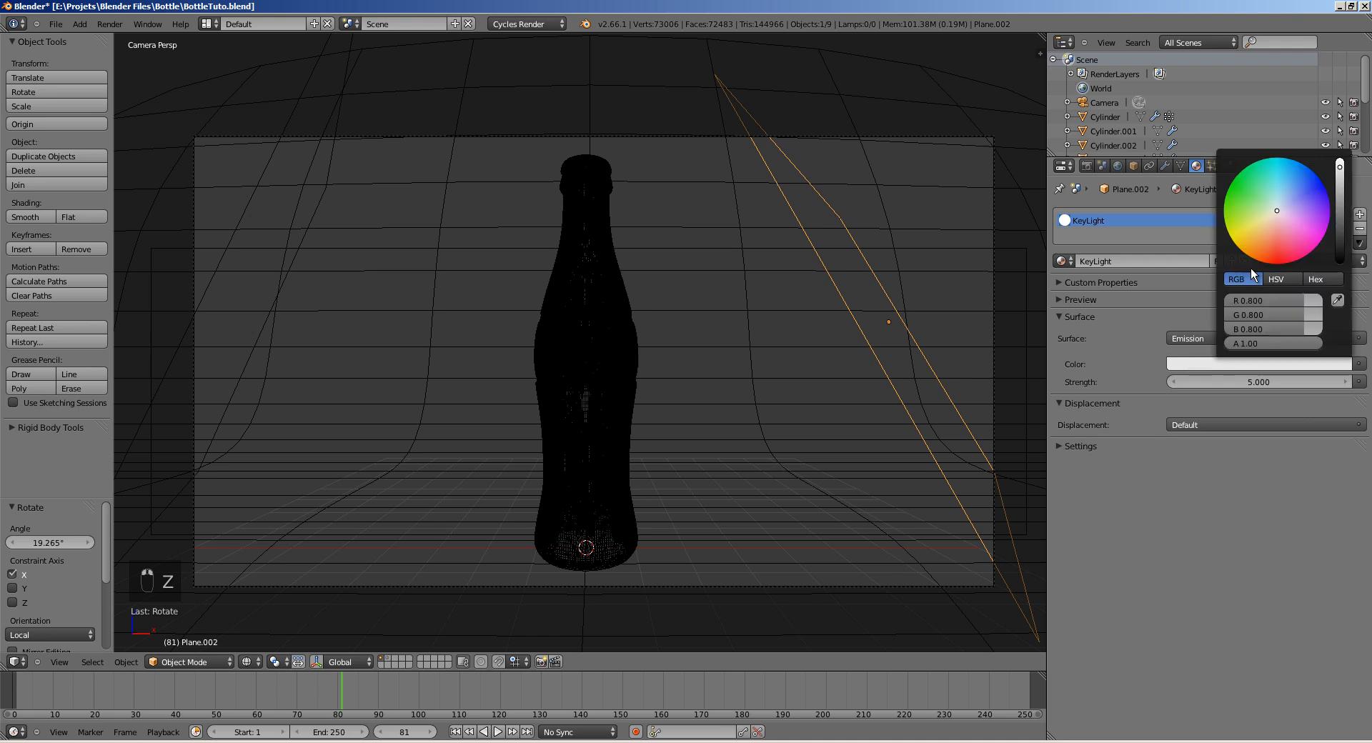
mouse_move(1275, 215)
left_mouse_down()
mouse_move(1279, 247)
mouse_move(1276, 215)
left_mouse_up()
Step: Tint the FillLight emission color on the left light plane pale blue and save over BottleTuto.blend
right_click(333, 155)
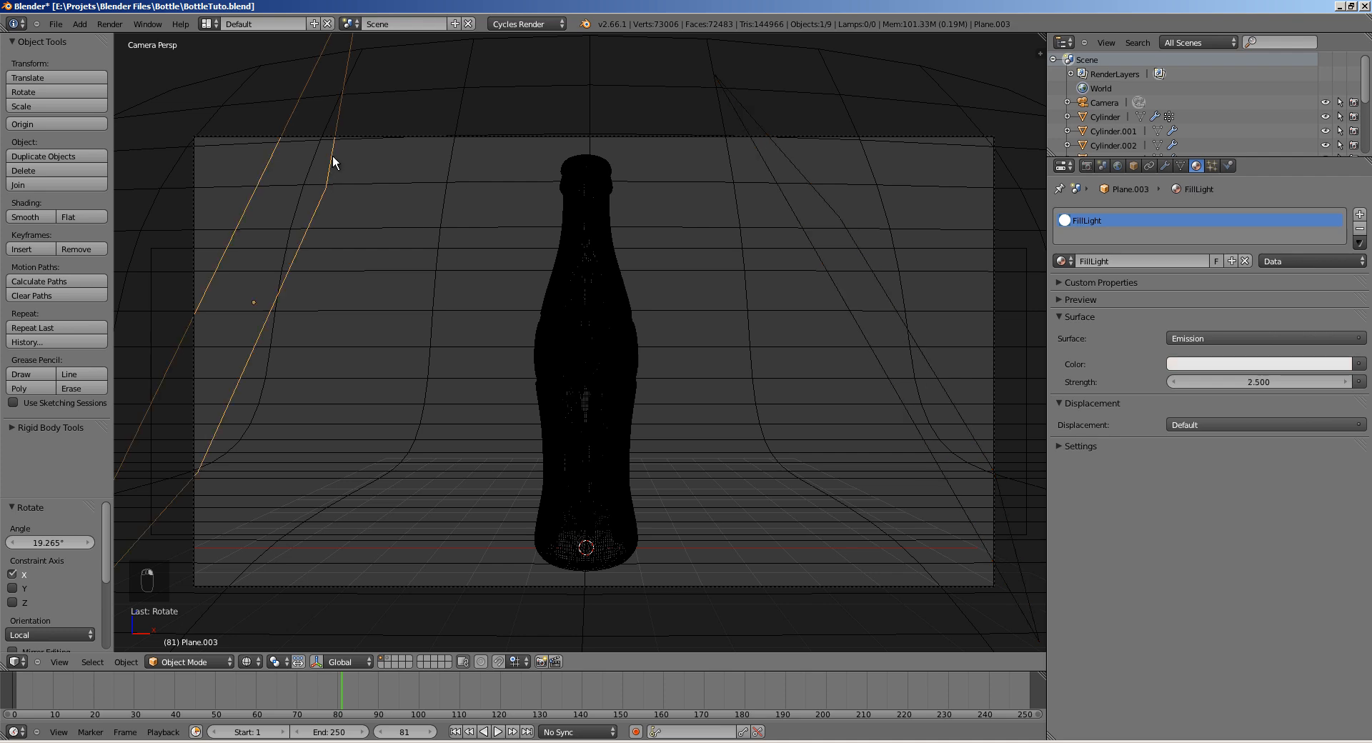
left_click(1264, 364)
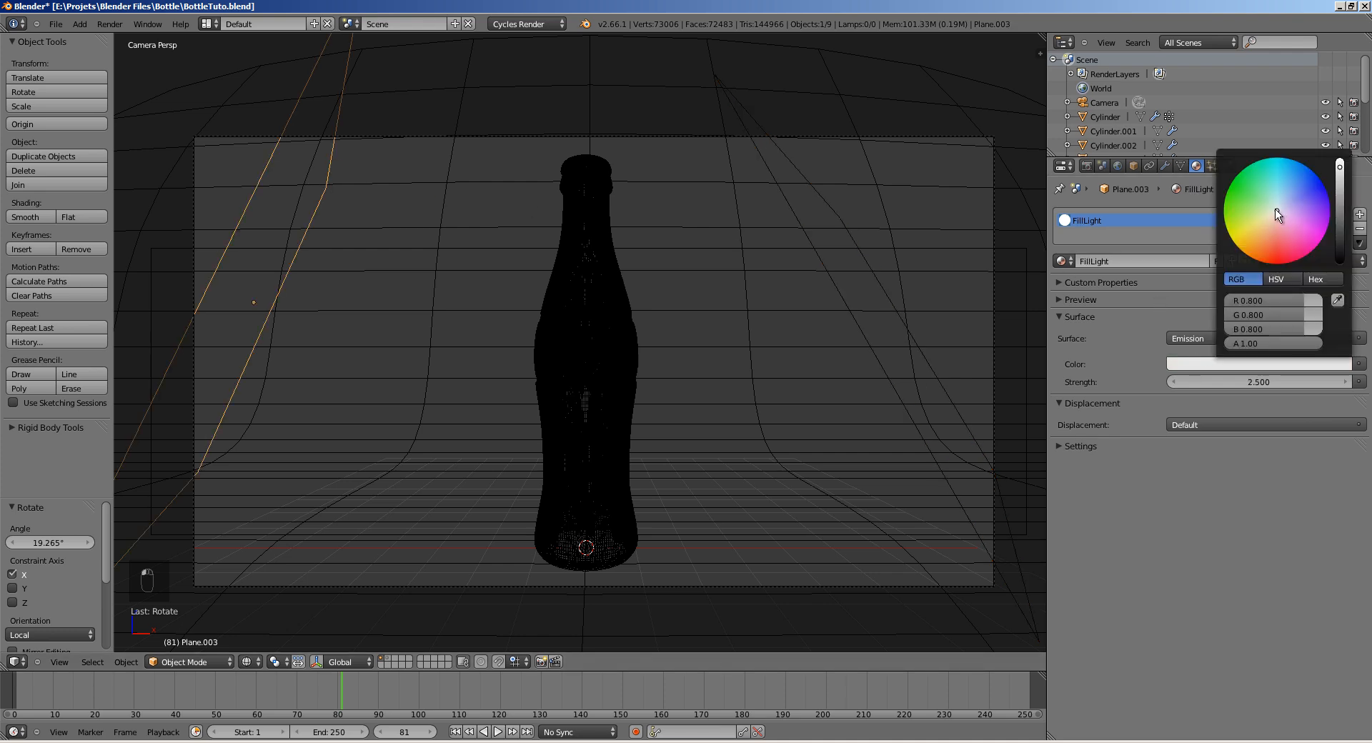
left_click_drag(1276, 212, 1279, 208)
key("ctrl+s")
key("ctrl+s")
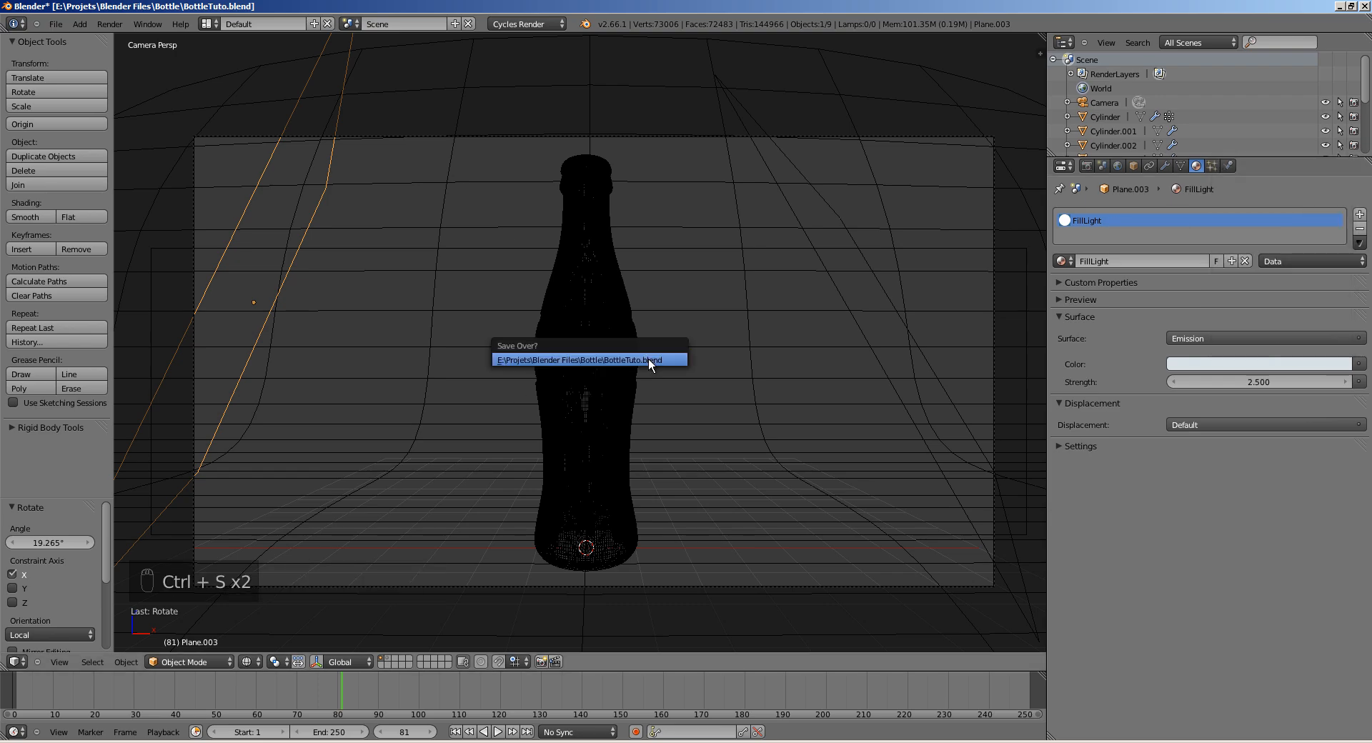
Step: Preview the tinted lights in Rendered shading through the camera, return to wireframe, and save the scene
left_click(247, 661)
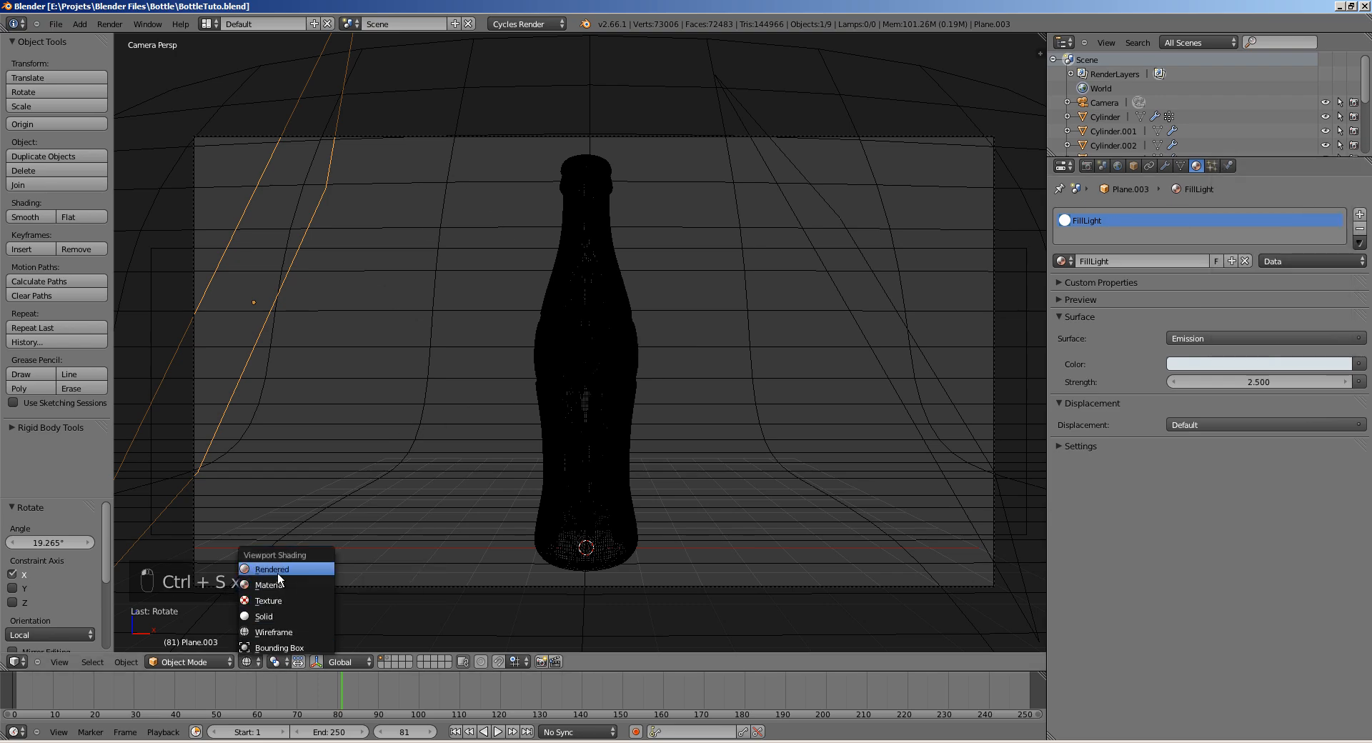
left_click(304, 571)
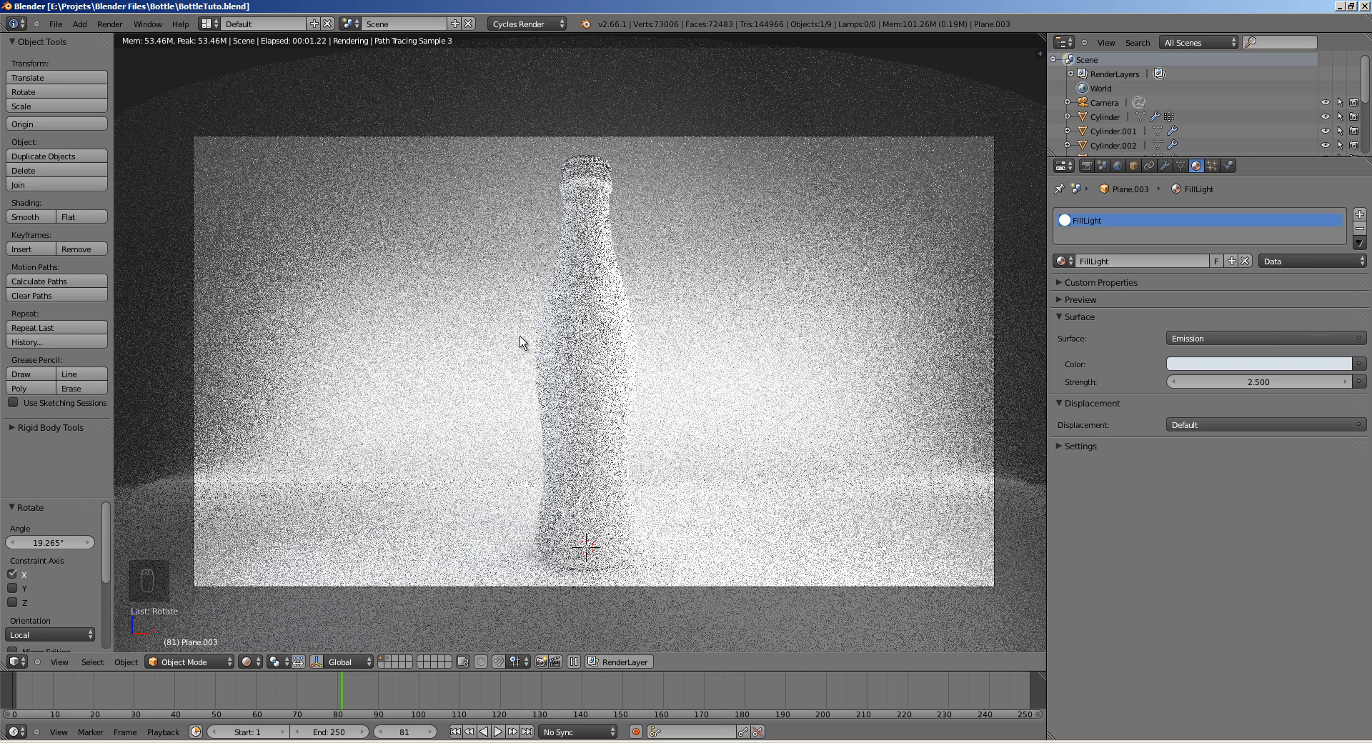
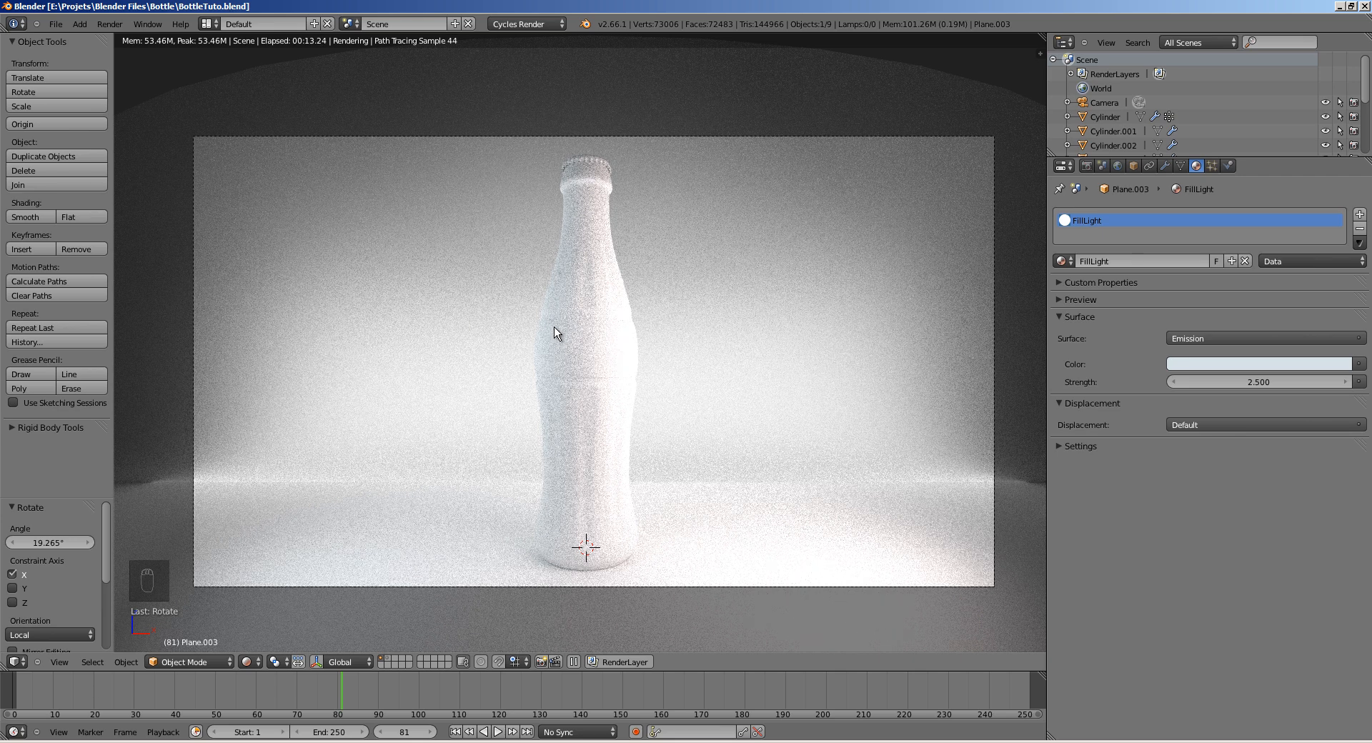
key("z")
key("ctrl+s")
Step: Isolate the bottle's middle label band in solid shading by hiding all unselected objects, and save the scene
left_click(503, 319)
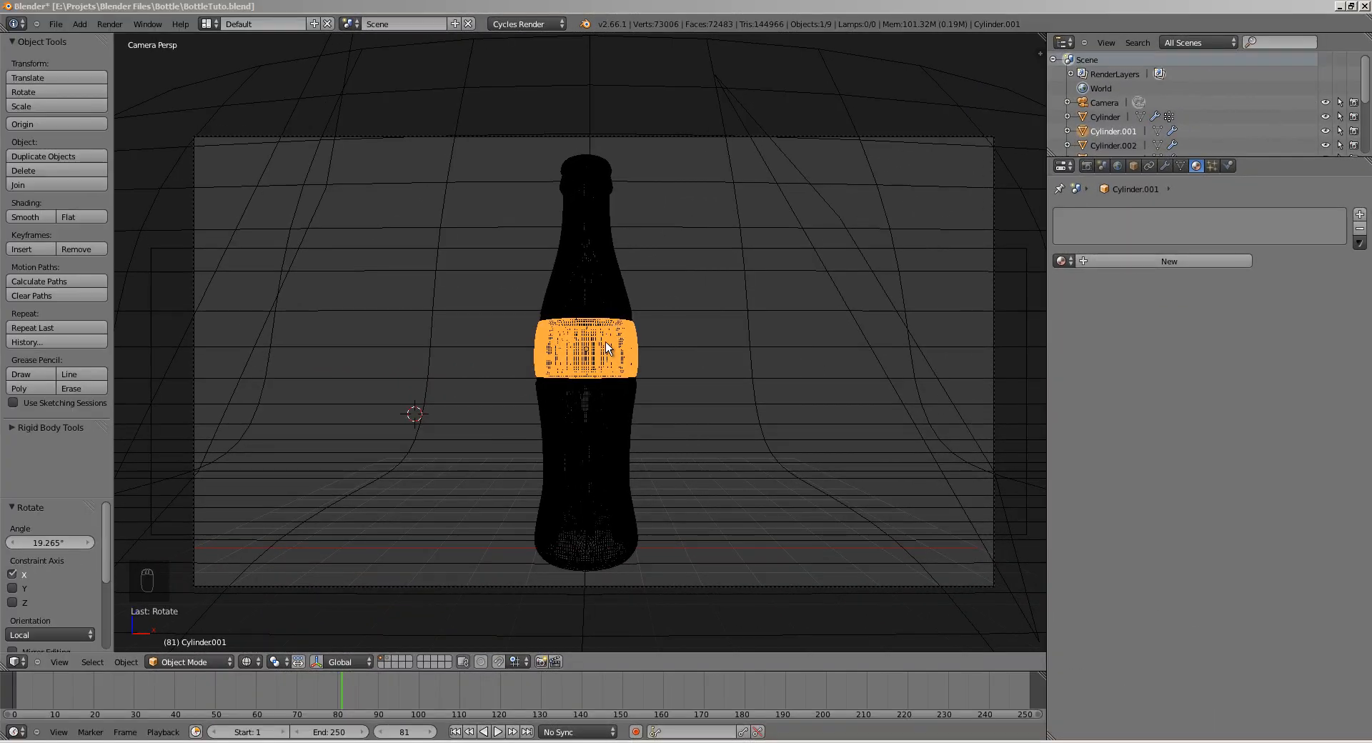
middle_click_drag(592, 342, 624, 480)
middle_click_drag(624, 480, 591, 363, "ctrl")
key("z")
middle_click_drag(688, 361, 658, 346)
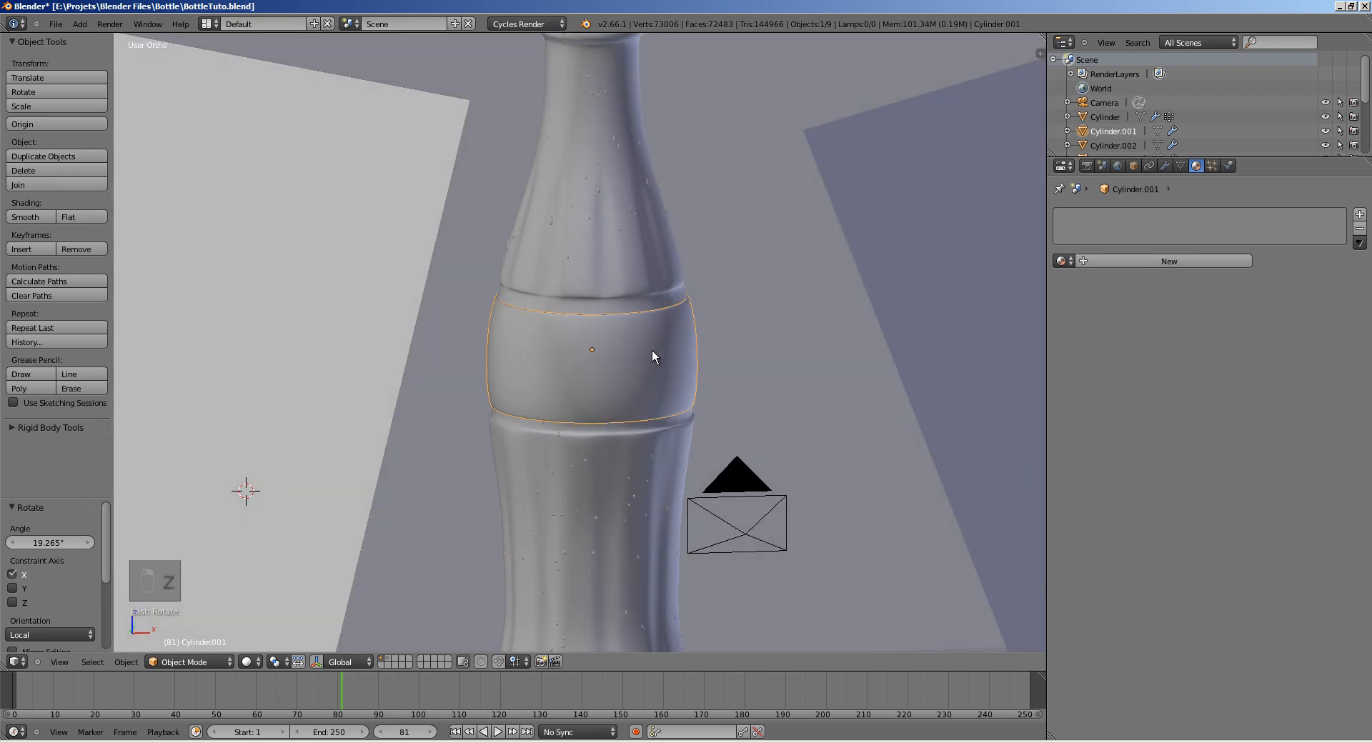
key("shift+h")
middle_click_drag(651, 349, 612, 383)
key("ctrl+s")
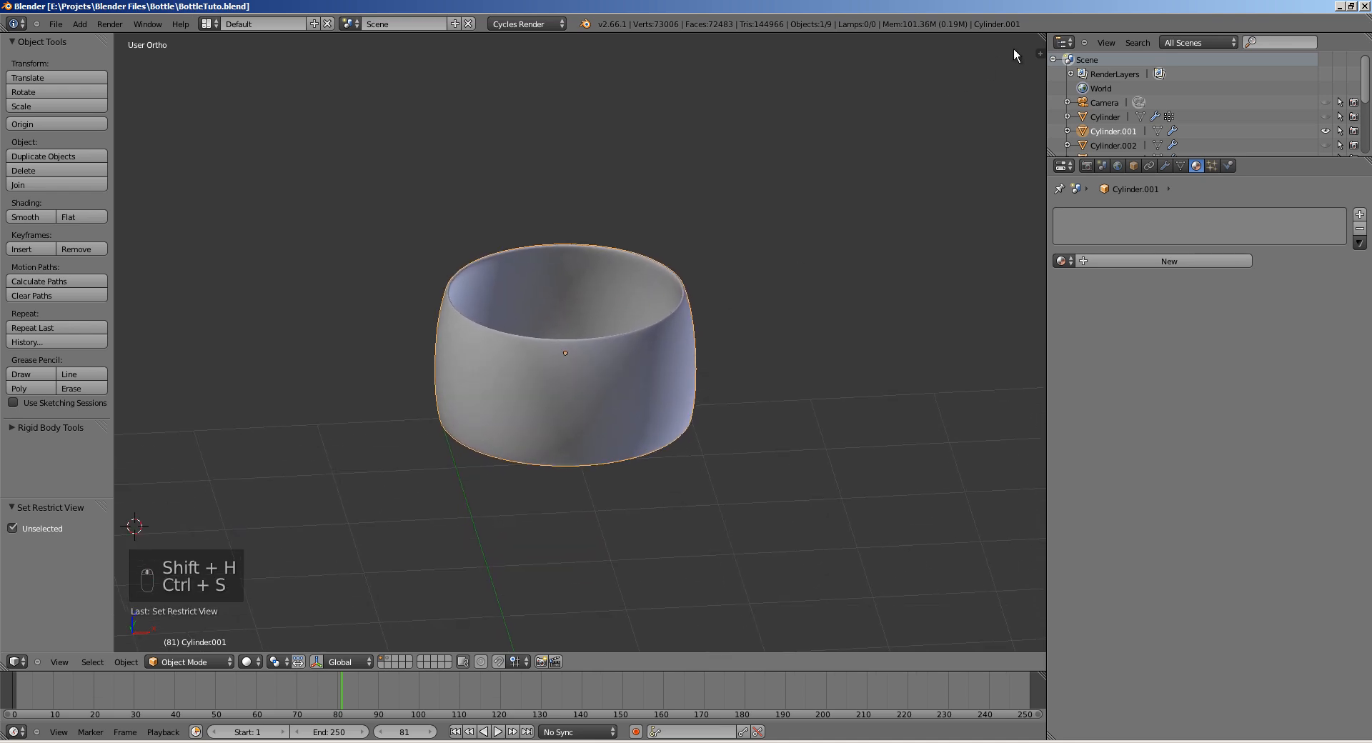
Step: Split the 3D view vertically and turn the new area into a UV/Image Editor without a tool shelf
left_click_drag(1039, 51, 732, 250)
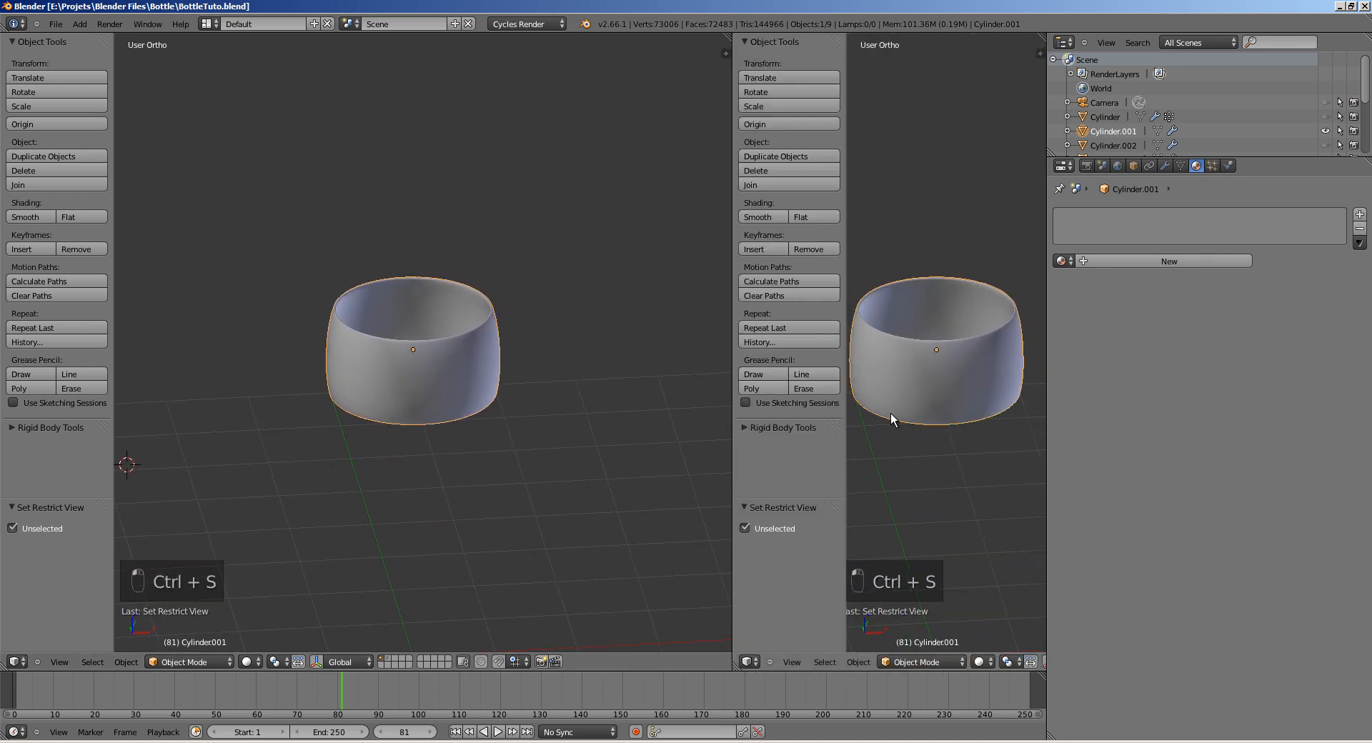
key("t")
left_click(748, 662)
left_click(777, 570)
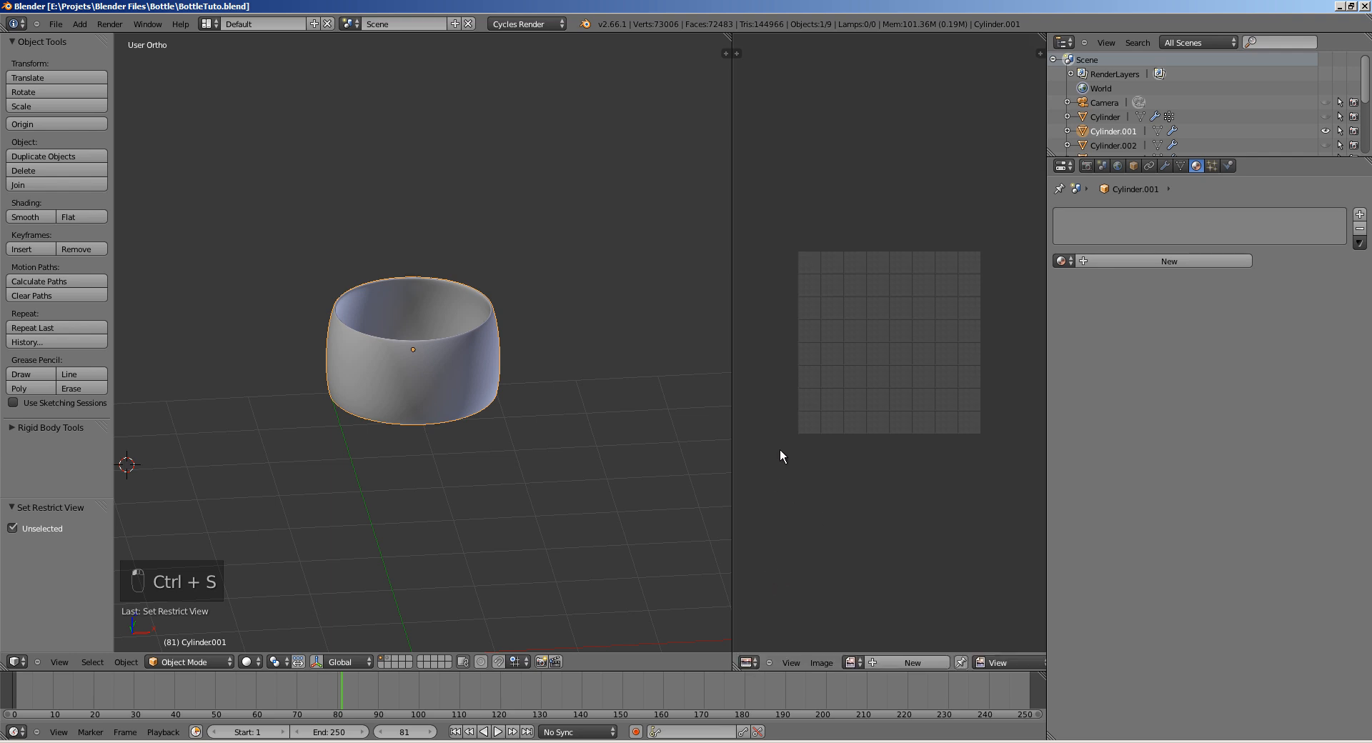
scroll(903, 346, "up", 2)
middle_click_drag(495, 345, 492, 325)
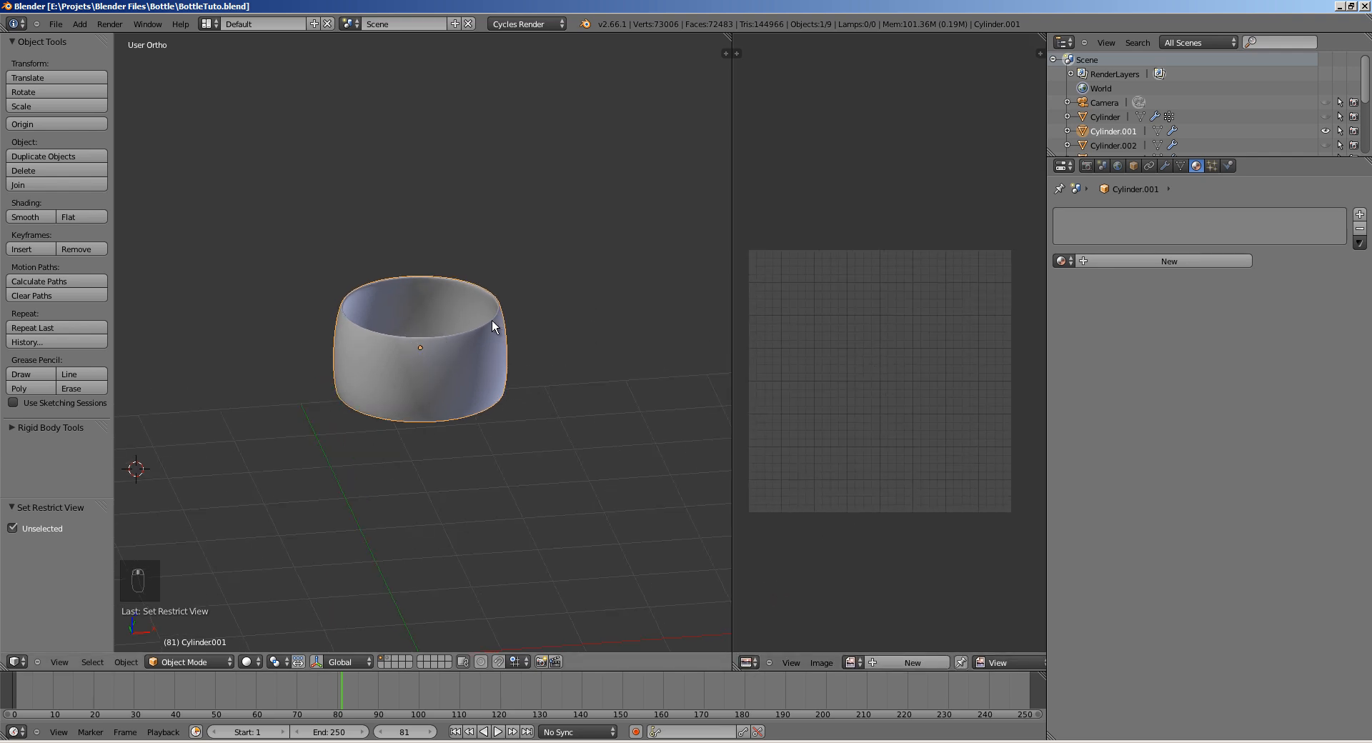
Step: Create a material named CocaLogo on the label band and replace the timeline with an enlarged Node Editor showing its nodes
left_click(1116, 262)
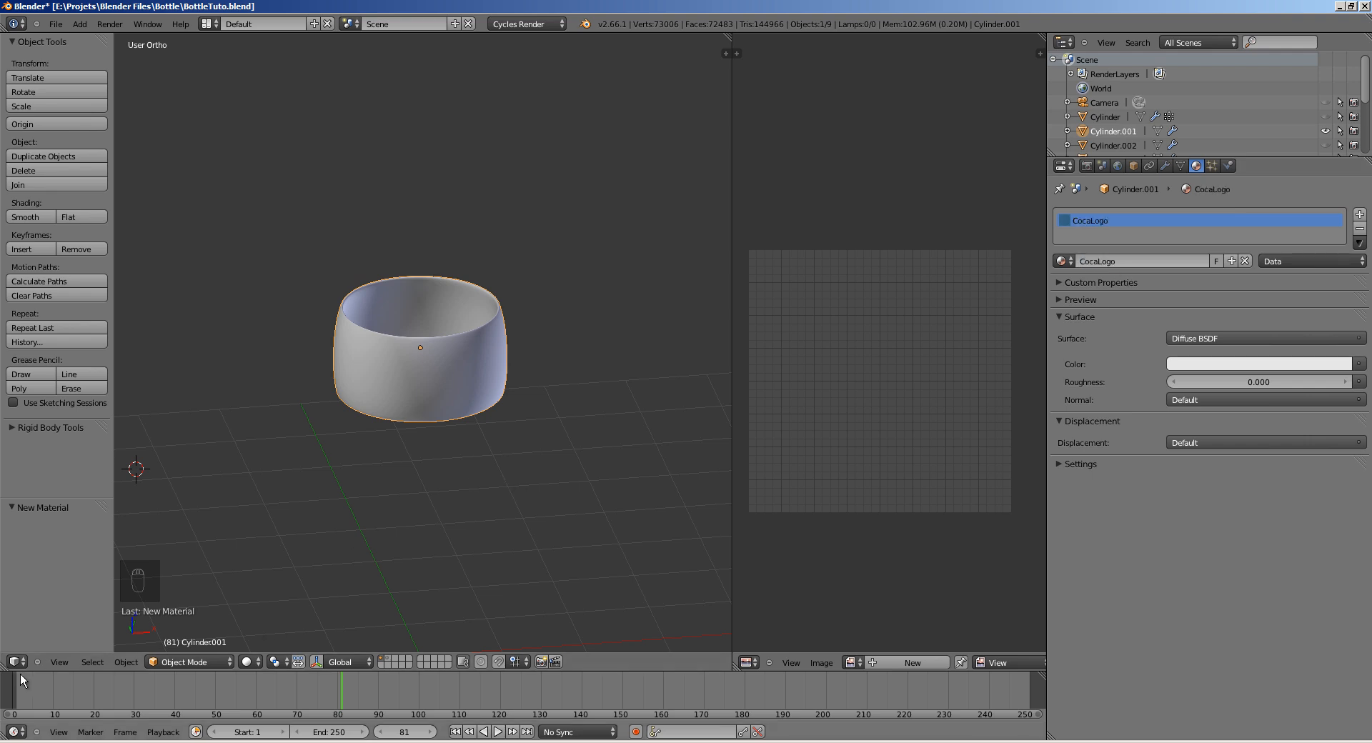
left_click_drag(26, 672, 26, 545)
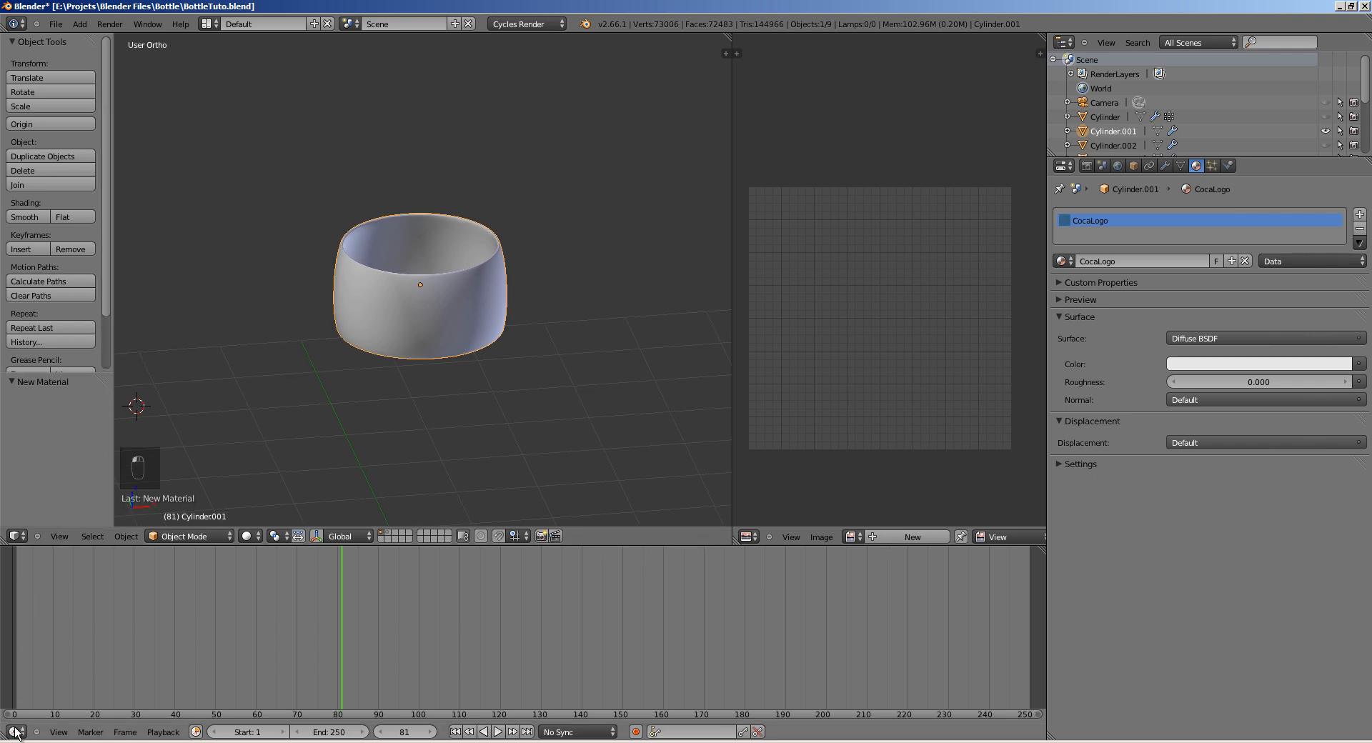
left_click(15, 732)
left_click(35, 582)
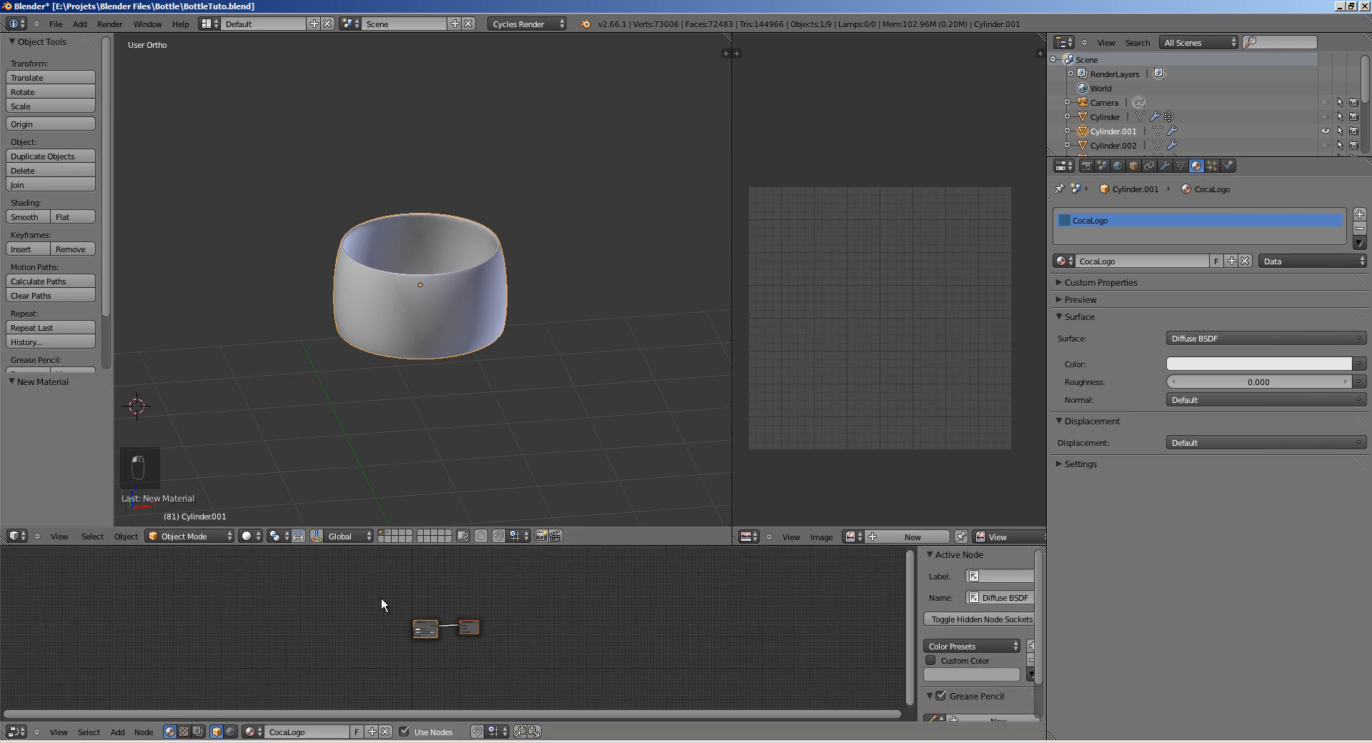
scroll(383, 602, "up", 5)
scroll(610, 577, "down", 2)
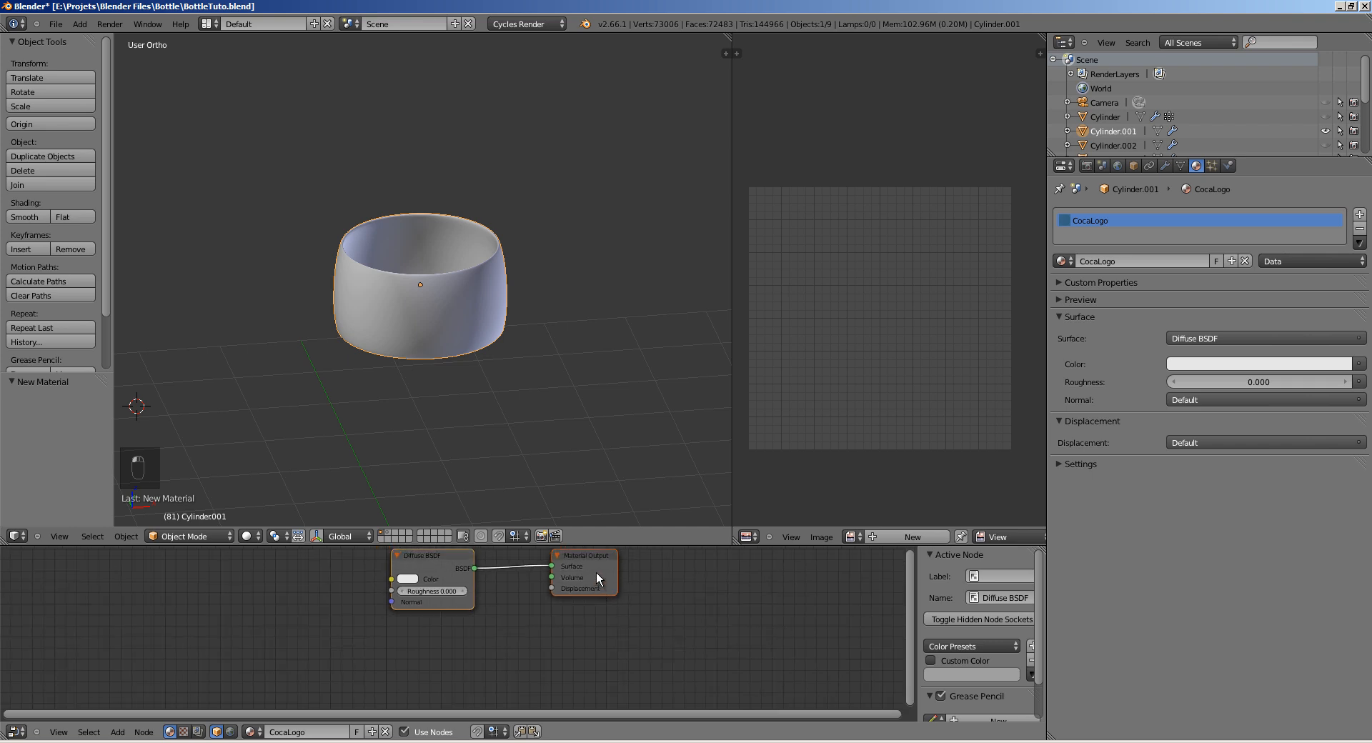
Step: Enlarge the Node Editor, hide the 3D view's tool shelf, and spread the Diffuse BSDF and Material Output nodes apart
left_click_drag(596, 573, 619, 628)
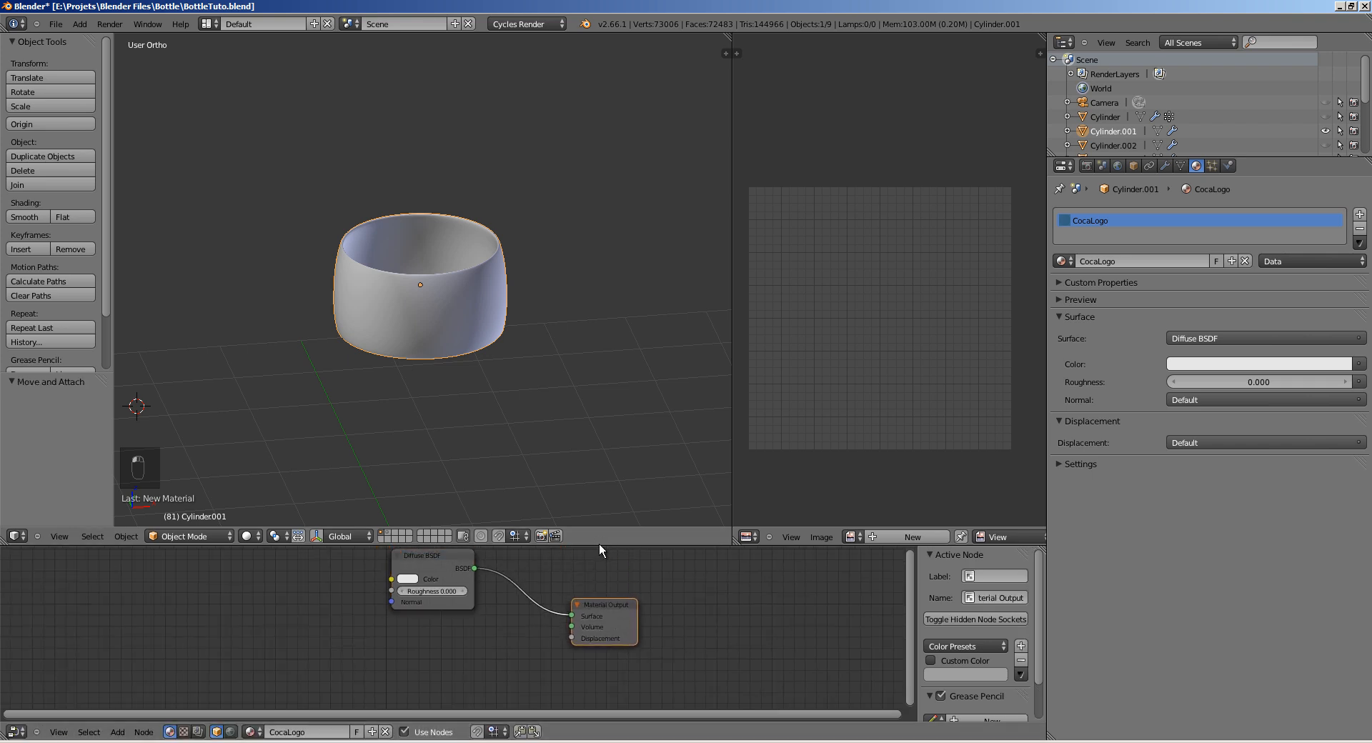
left_click_drag(599, 543, 573, 423)
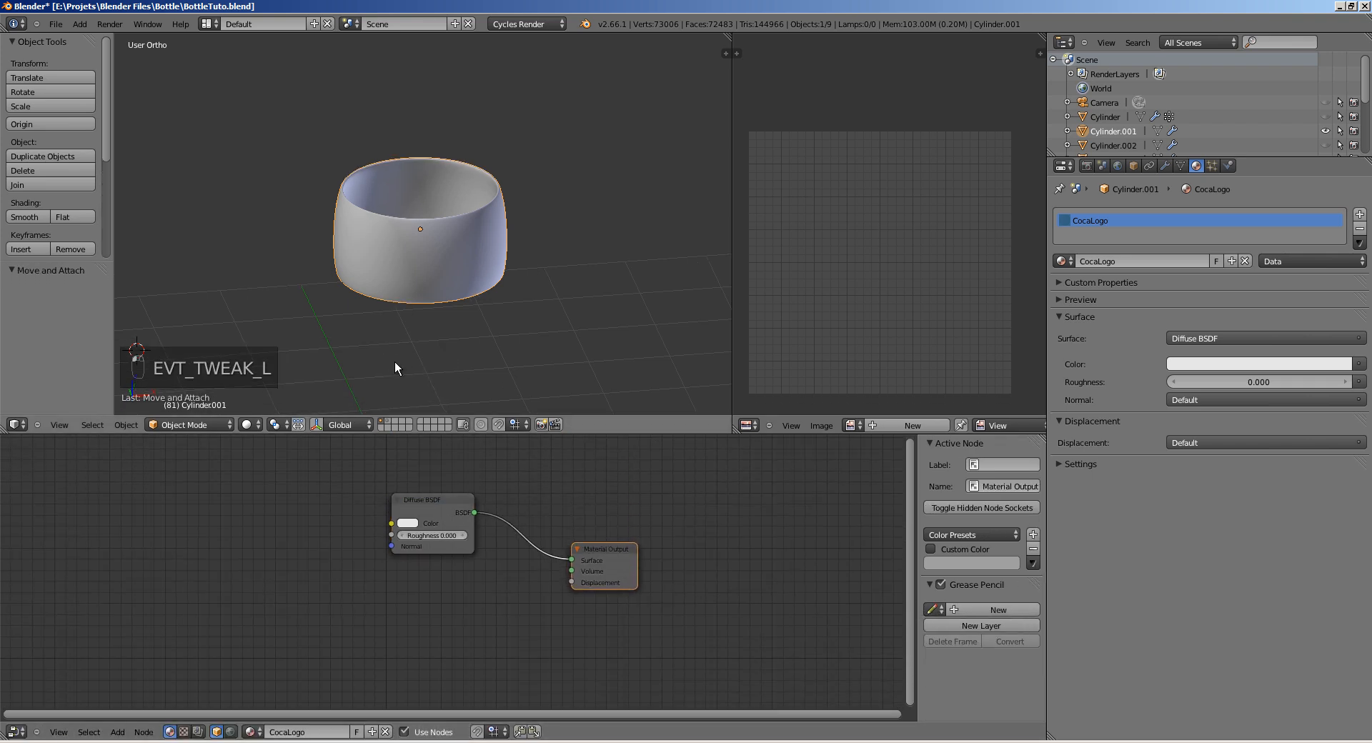
key("t")
middle_click_drag(414, 324, 408, 304, "shift")
left_click_drag(598, 581, 640, 610)
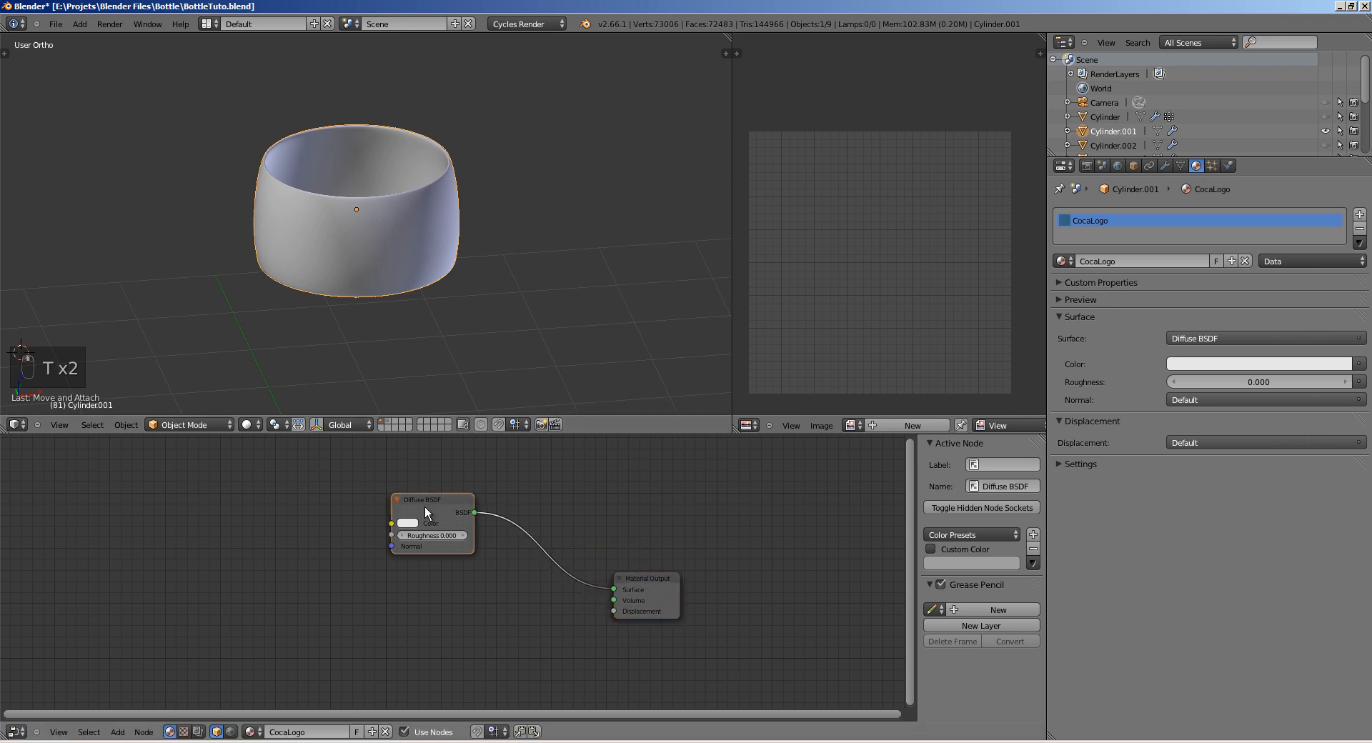
left_click_drag(425, 507, 415, 500)
Step: Add an Image Texture node to the CocaLogo material and load Coca Logo.png into it
key("shift+a")
mouse_move(193, 559)
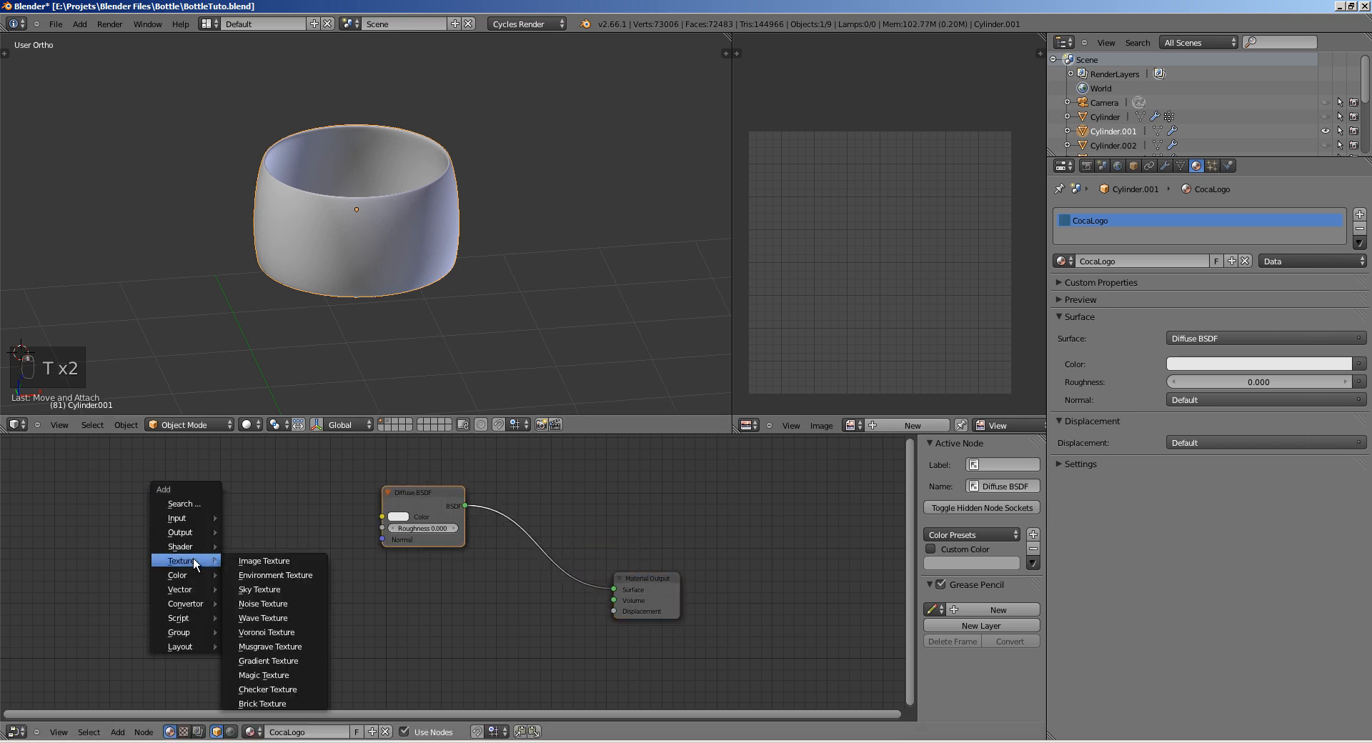
left_click(246, 560)
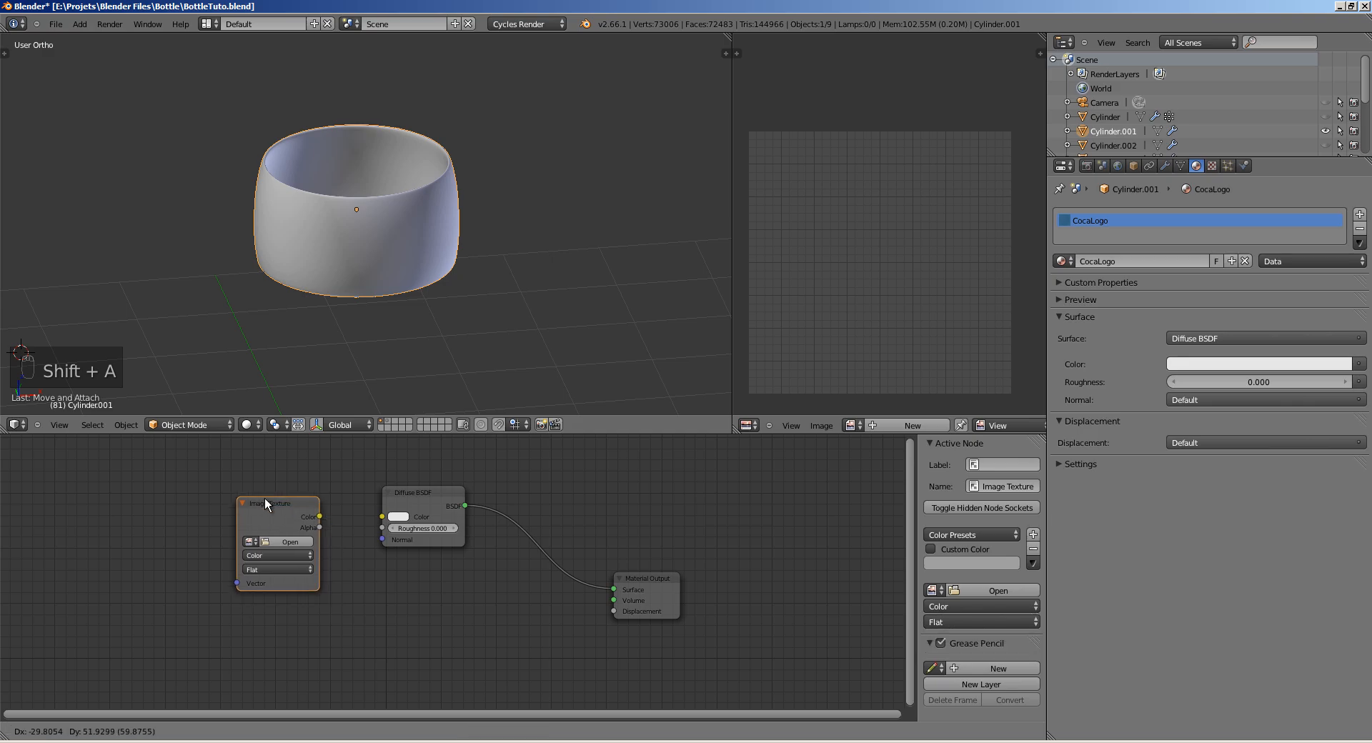
left_click(266, 494)
left_click(280, 518)
left_click(213, 126)
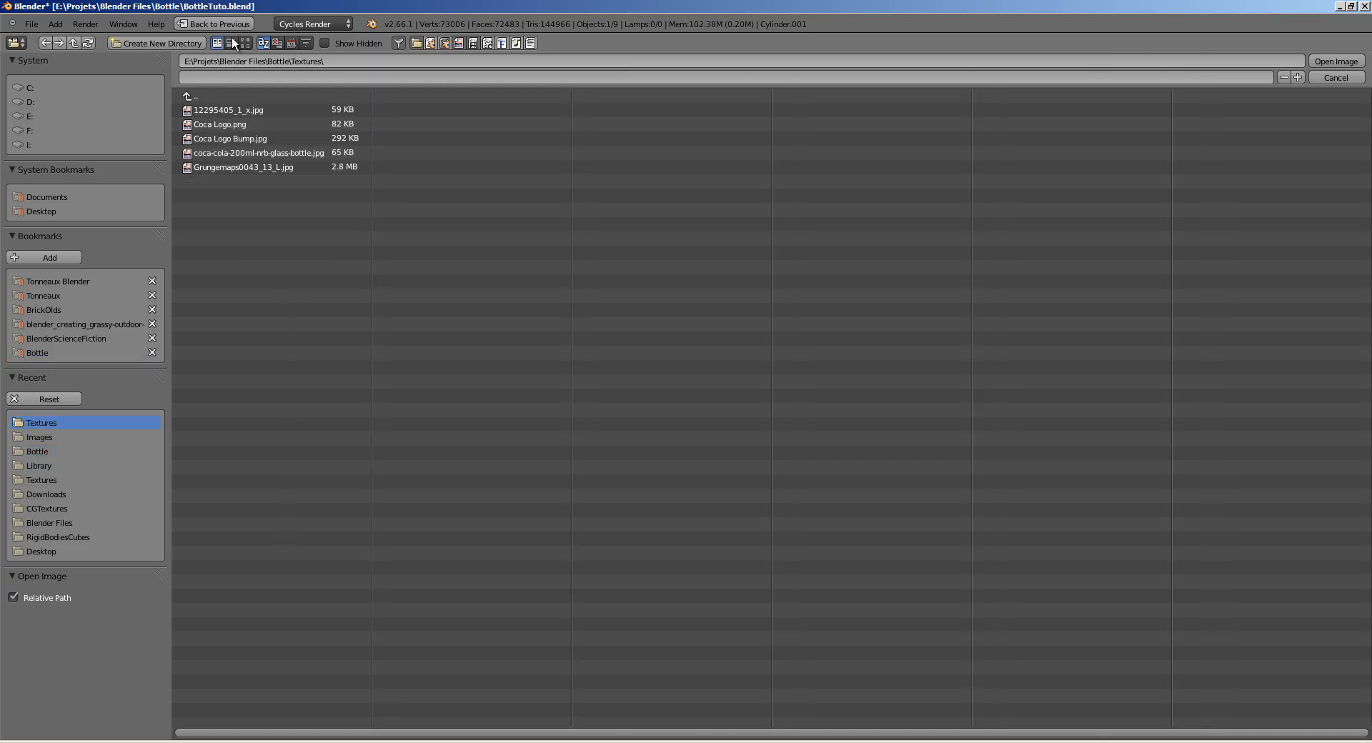
left_click(245, 43)
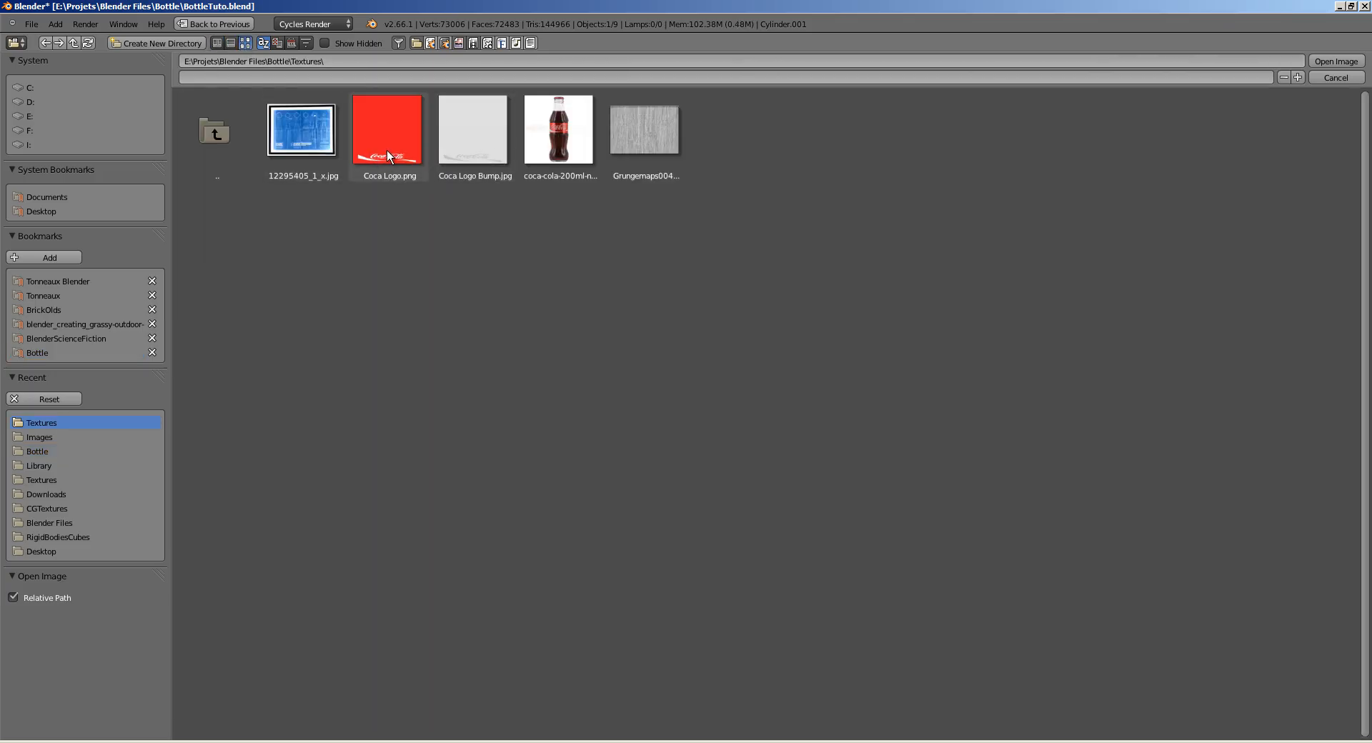
left_click(393, 177)
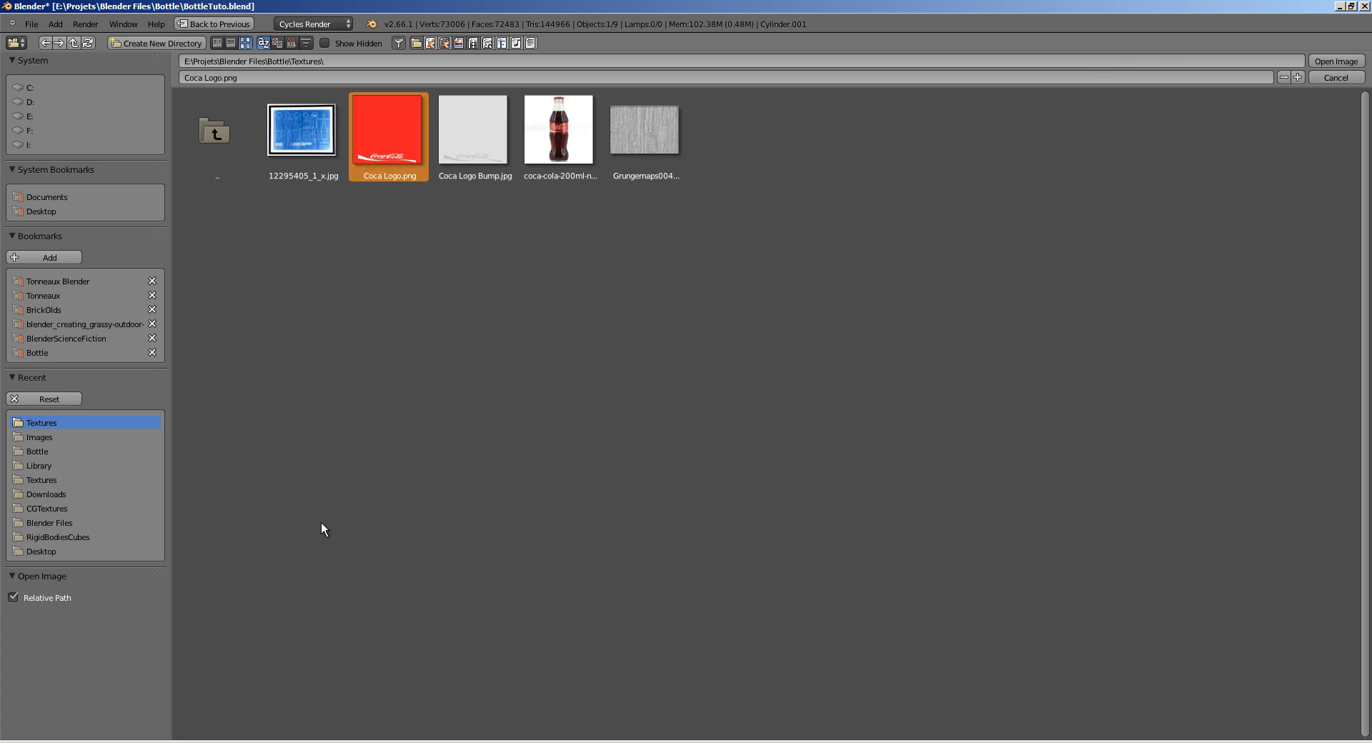
left_click(1322, 68)
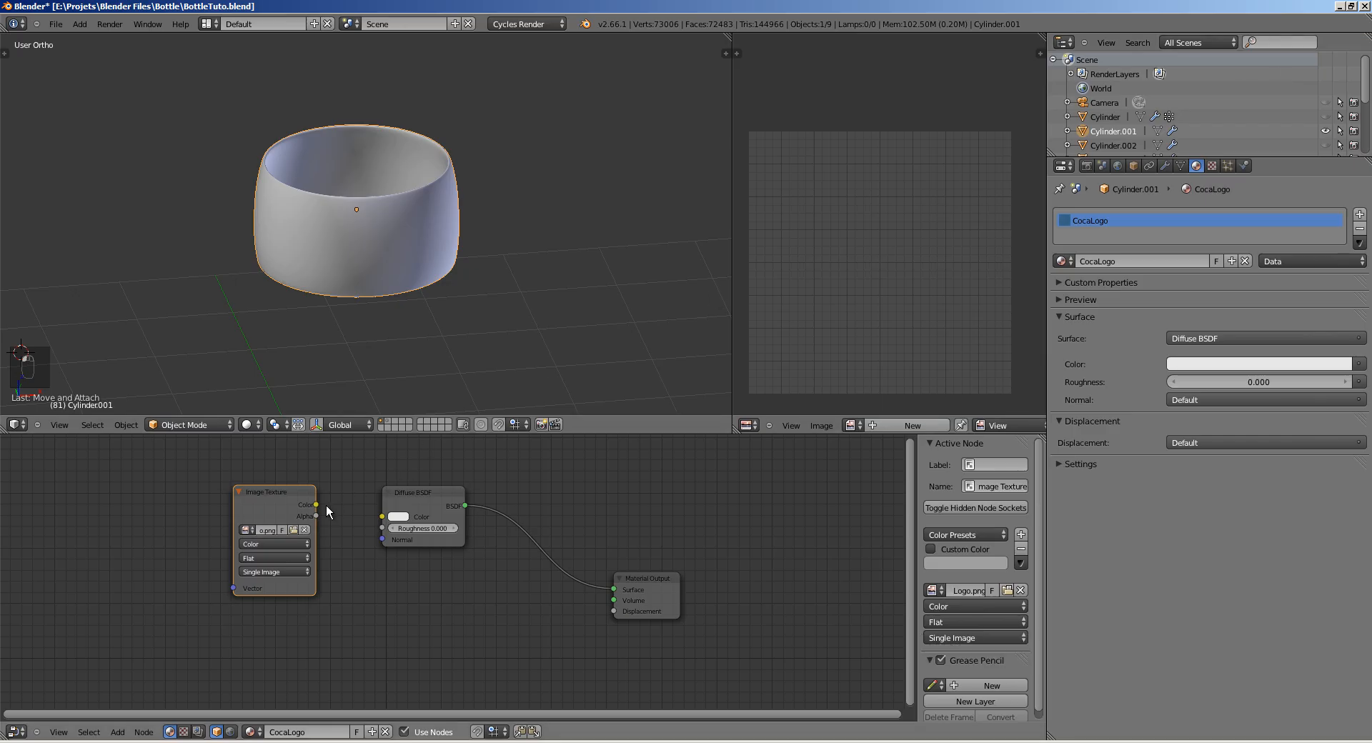
Step: Feed the Image Texture's color into the Diffuse BSDF, spread these nodes apart, and display the texture on the label band in the 3D view
left_click_drag(348, 514, 473, 542)
left_click_drag(275, 510, 249, 508)
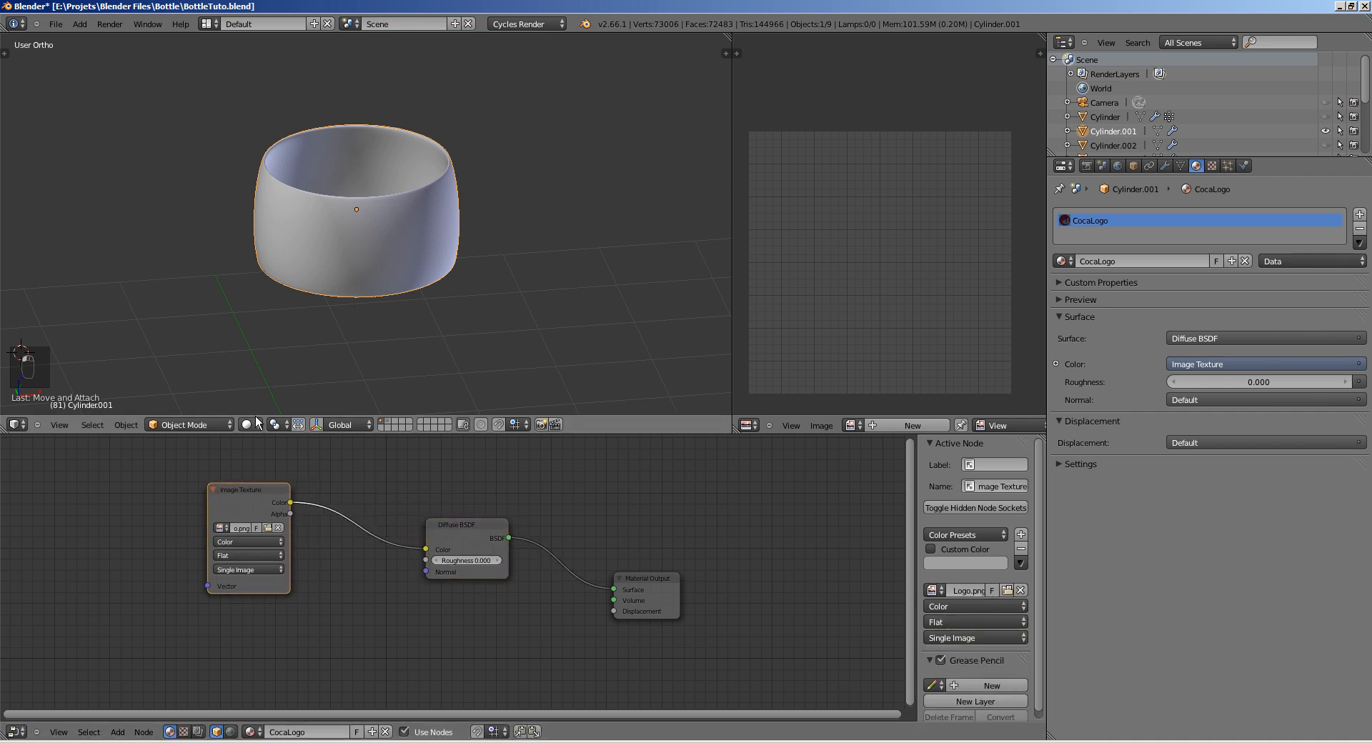
left_click(250, 424)
left_click(270, 362)
mouse_move(315, 300)
middle_mouse_down()
mouse_move(401, 303)
mouse_move(546, 275)
mouse_move(346, 297)
mouse_move(314, 272)
mouse_move(384, 291)
mouse_move(359, 290)
mouse_move(395, 263)
middle_mouse_up()
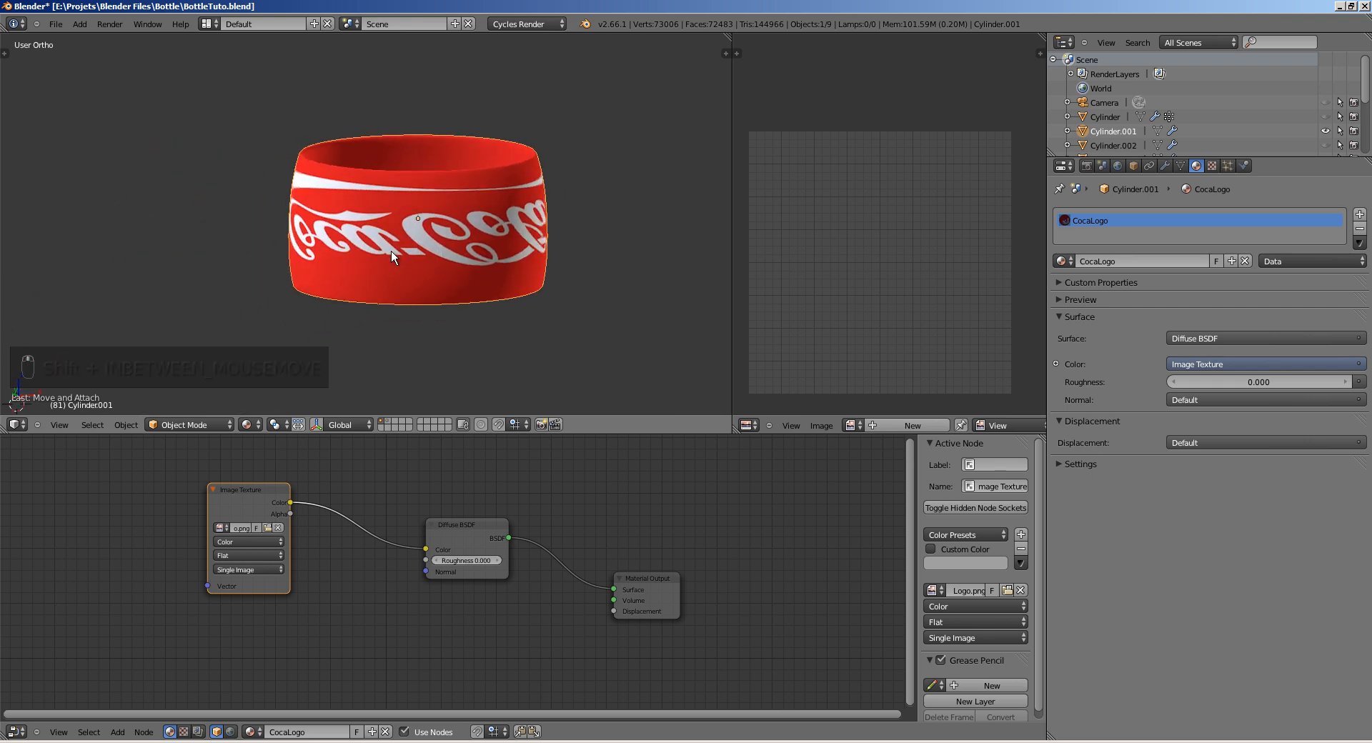
Step: Put the label band in Edit Mode with its whole mesh selected, and select its entire UV layout over the logo image
key("Tab")
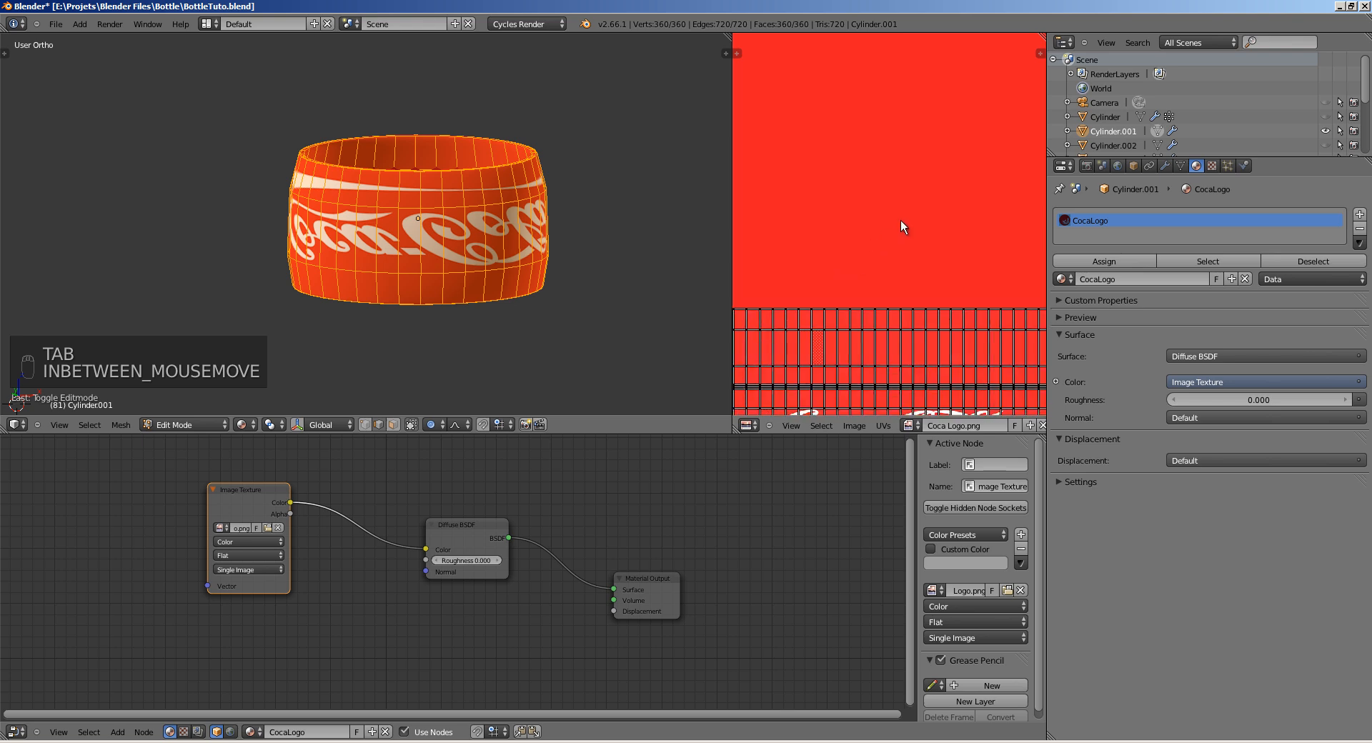
scroll(886, 246, "down", 3)
middle_click_drag(868, 273, 874, 248)
middle_click_drag(484, 245, 512, 250)
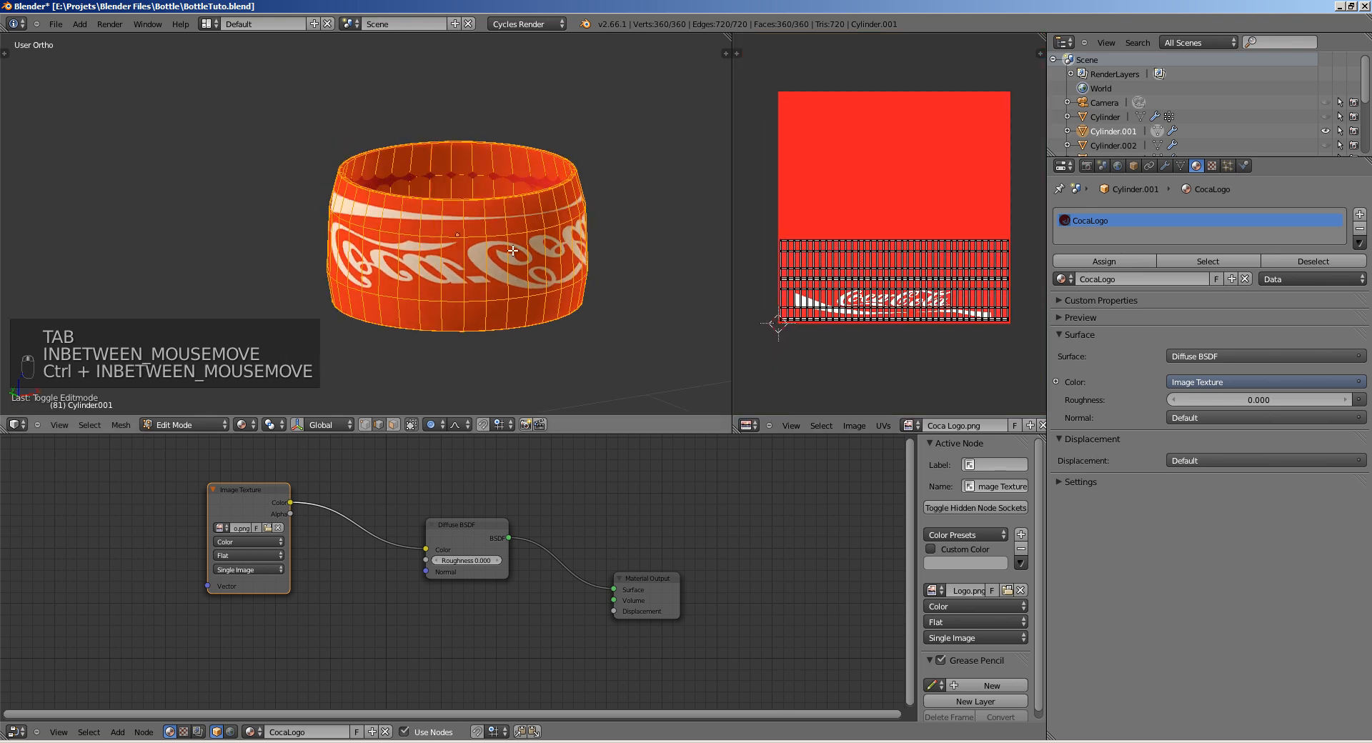
scroll(512, 250, "up", 1)
key("a")
key("a")
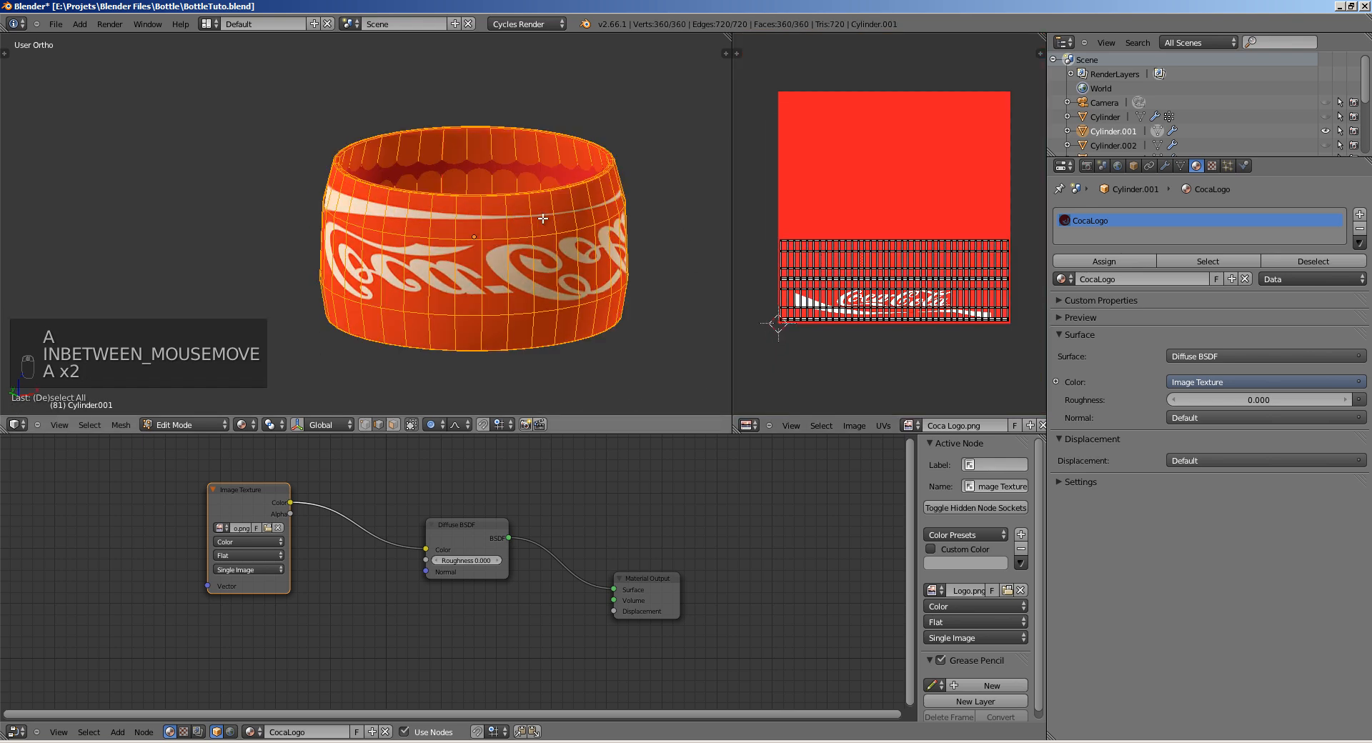
middle_click_drag(881, 253, 868, 244)
scroll(871, 265, "up", 1)
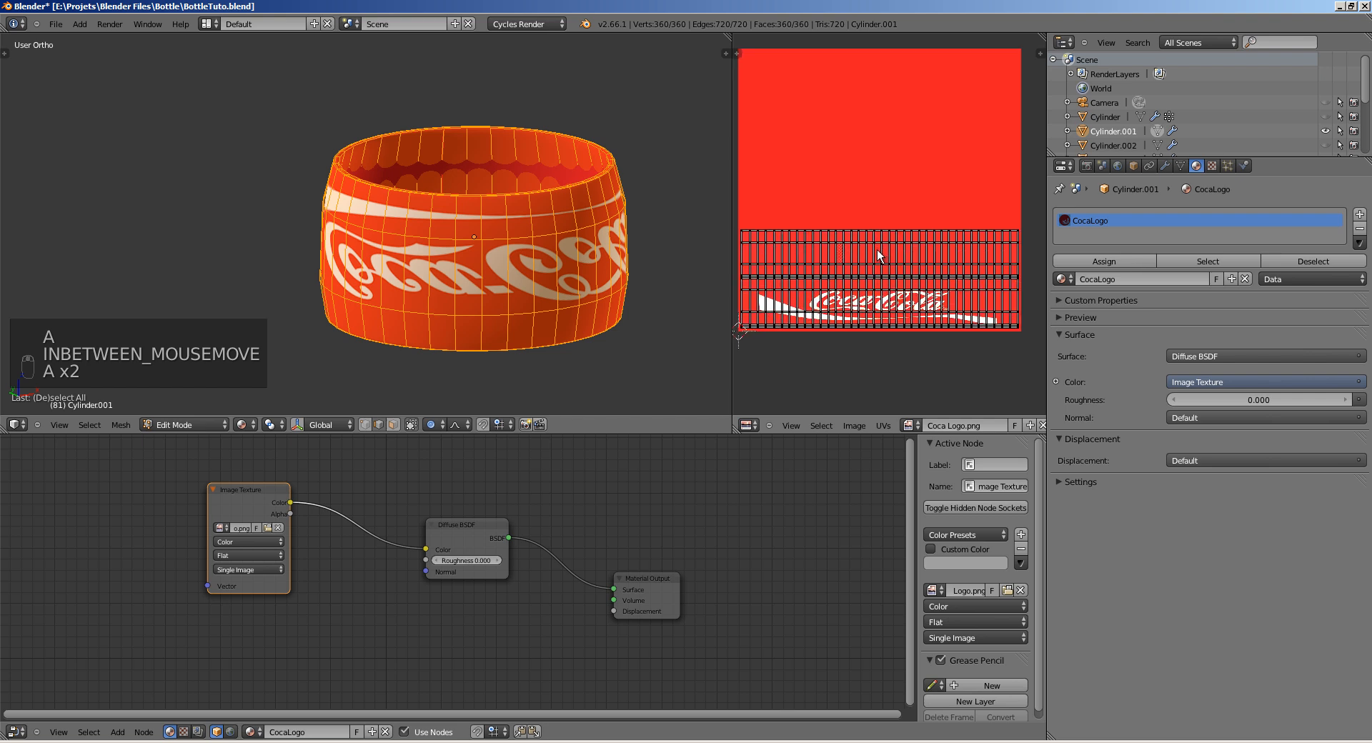
middle_click_drag(530, 278, 519, 278)
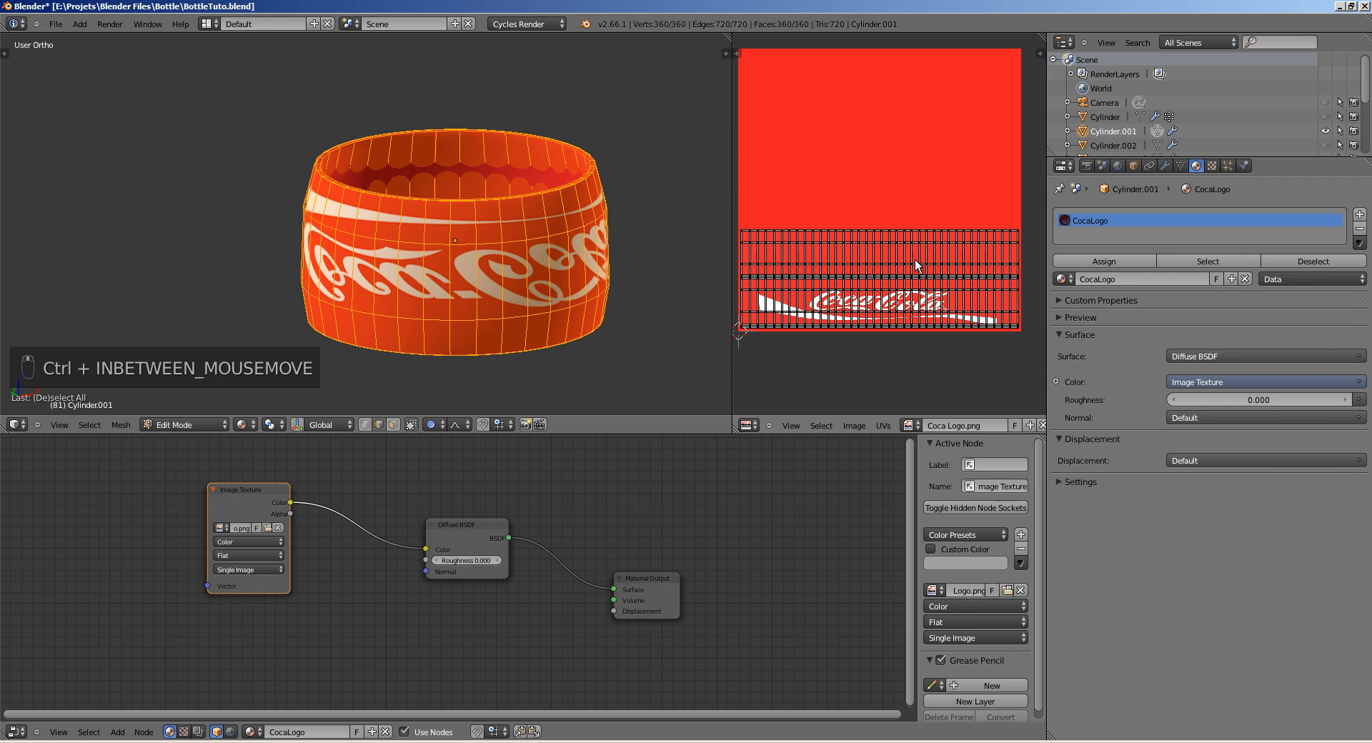
key("a")
Step: Move the entire UV layout down along Y until its upper half covers the logo strip at the image's lower edge
key("g")
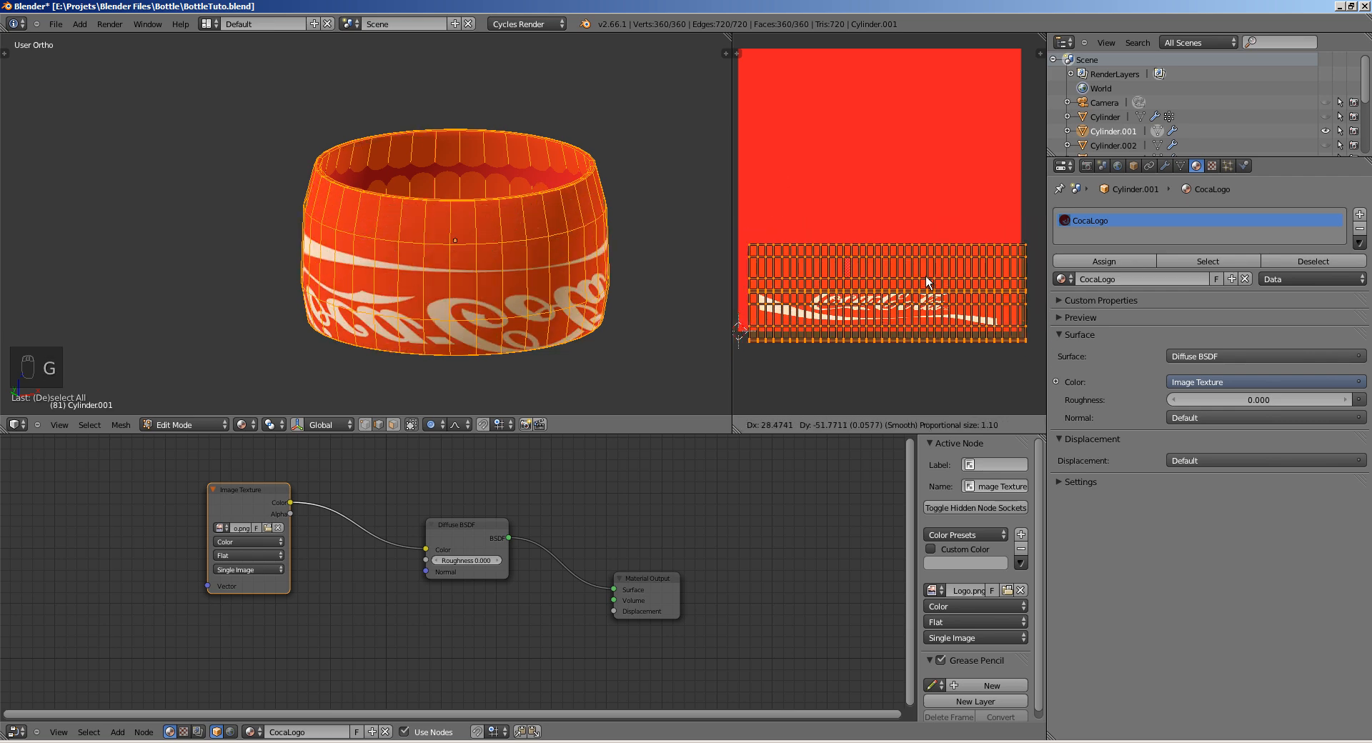
left_click(894, 263)
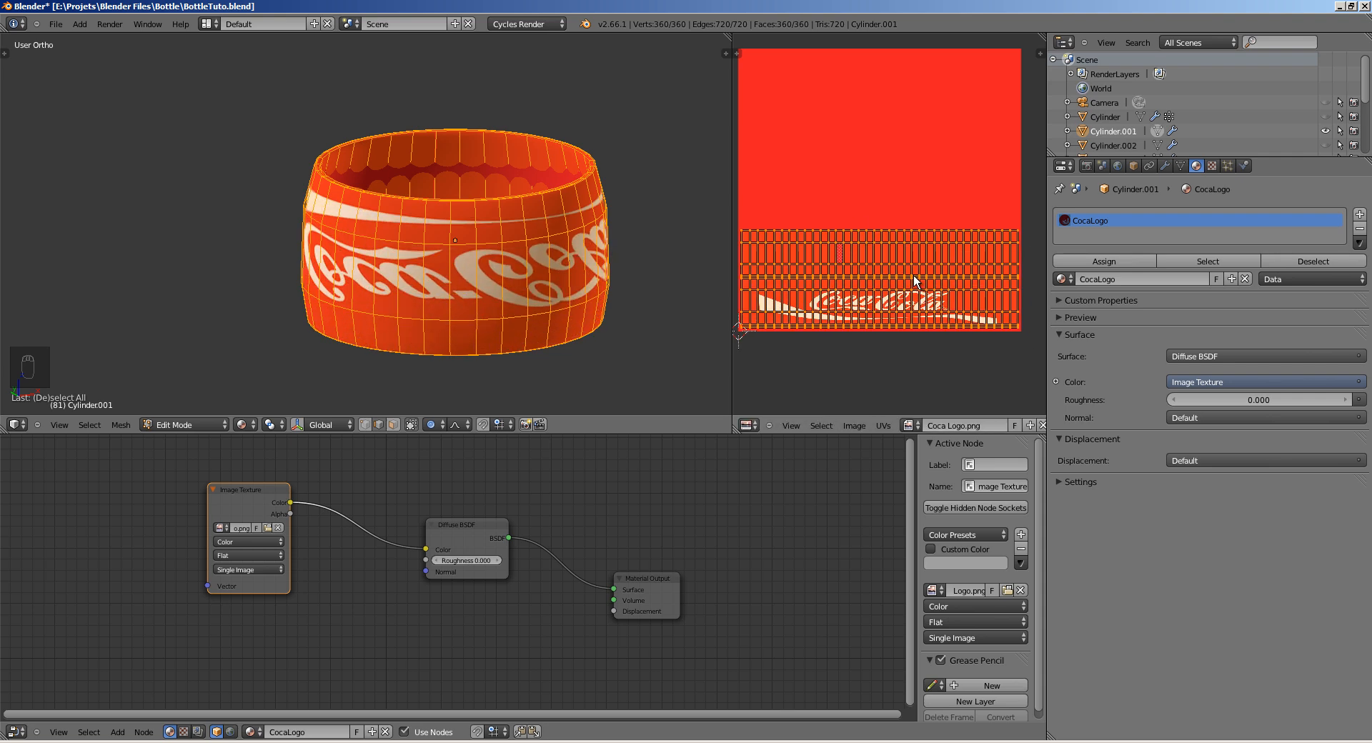
mouse_move(558, 271)
middle_mouse_down()
mouse_move(571, 293)
mouse_move(546, 276)
middle_mouse_up()
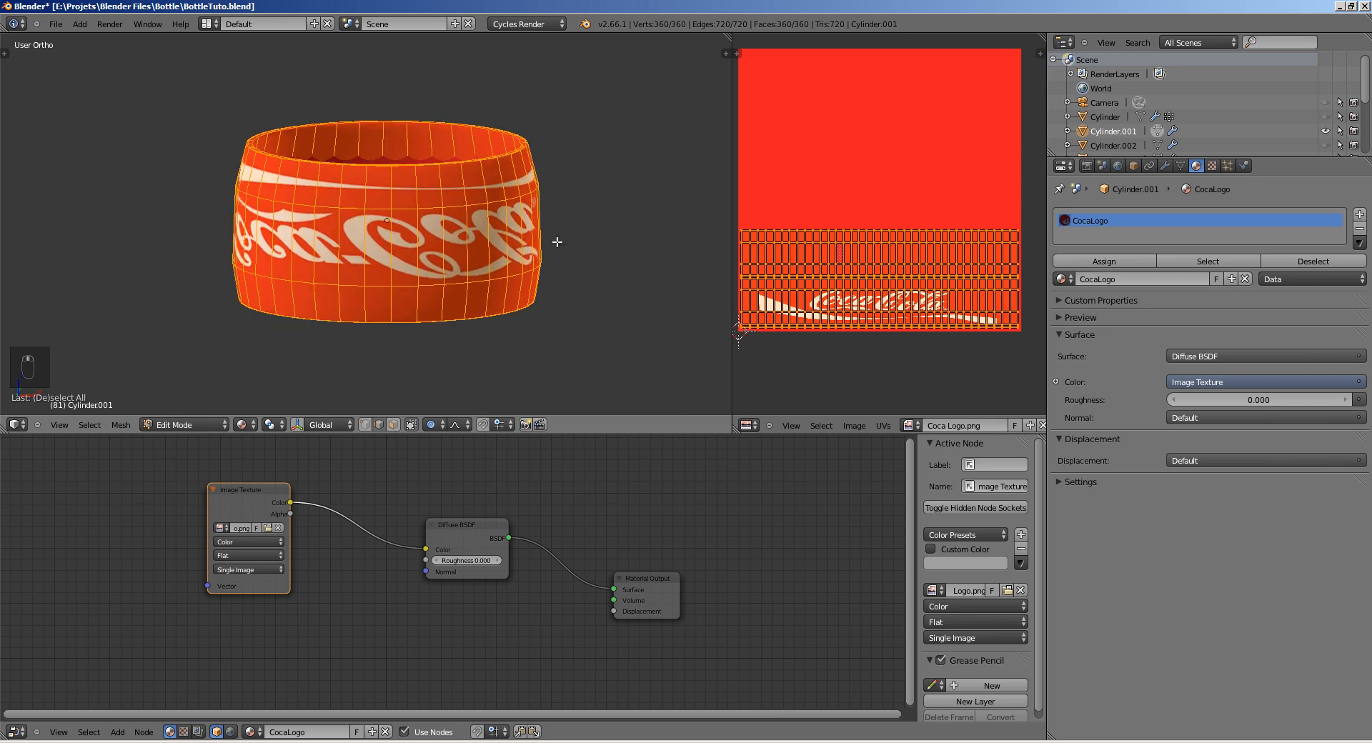
middle_click_drag(457, 245, 407, 260)
key("g")
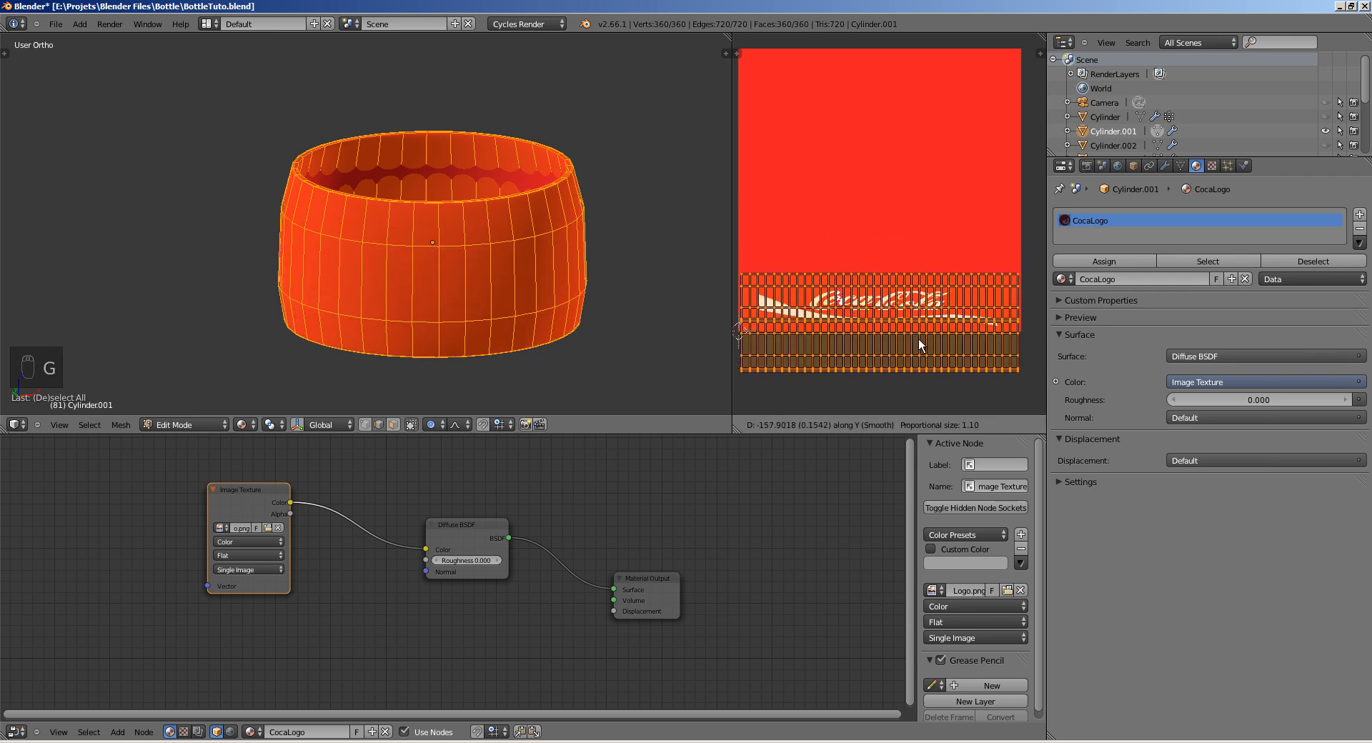
left_click(919, 337)
middle_click_drag(628, 303, 372, 329)
middle_click_drag(386, 286, 614, 345, "shift")
middle_click_drag(458, 304, 415, 242)
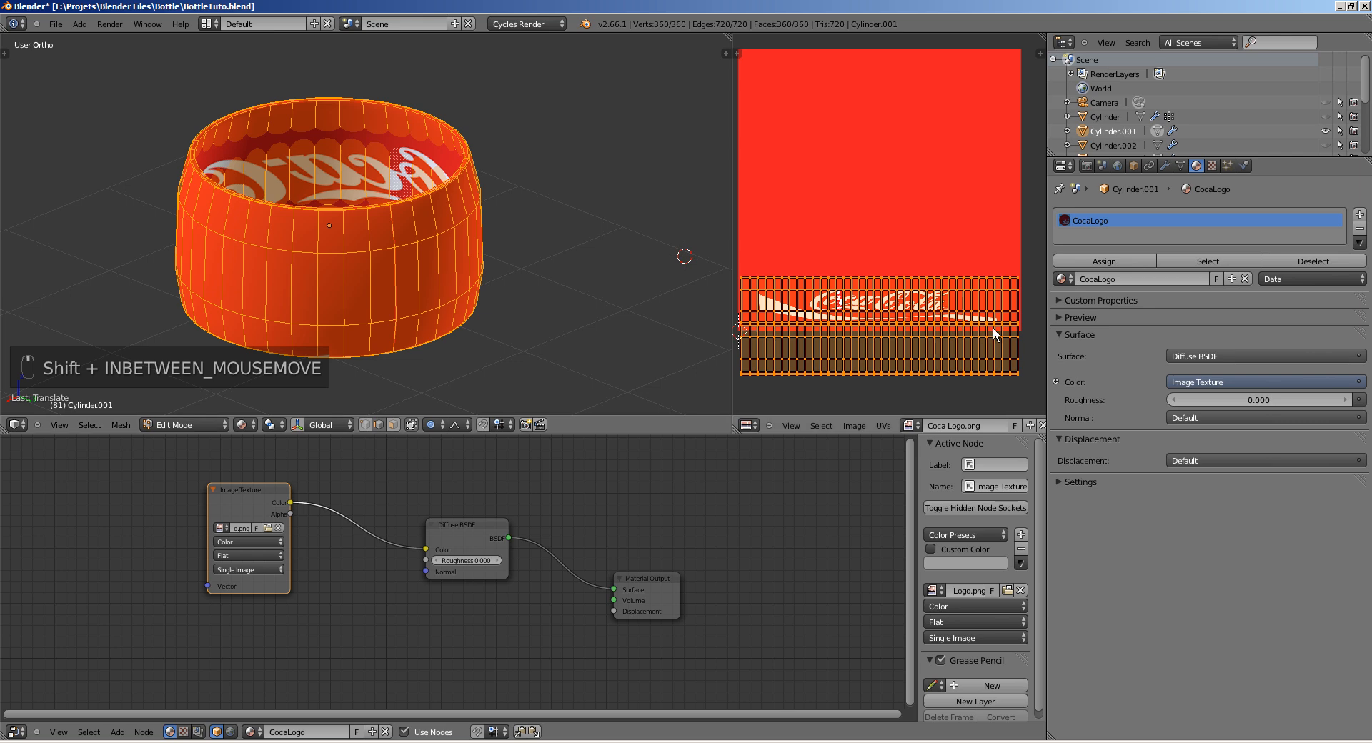
key("s")
key("x")
right_click(801, 333)
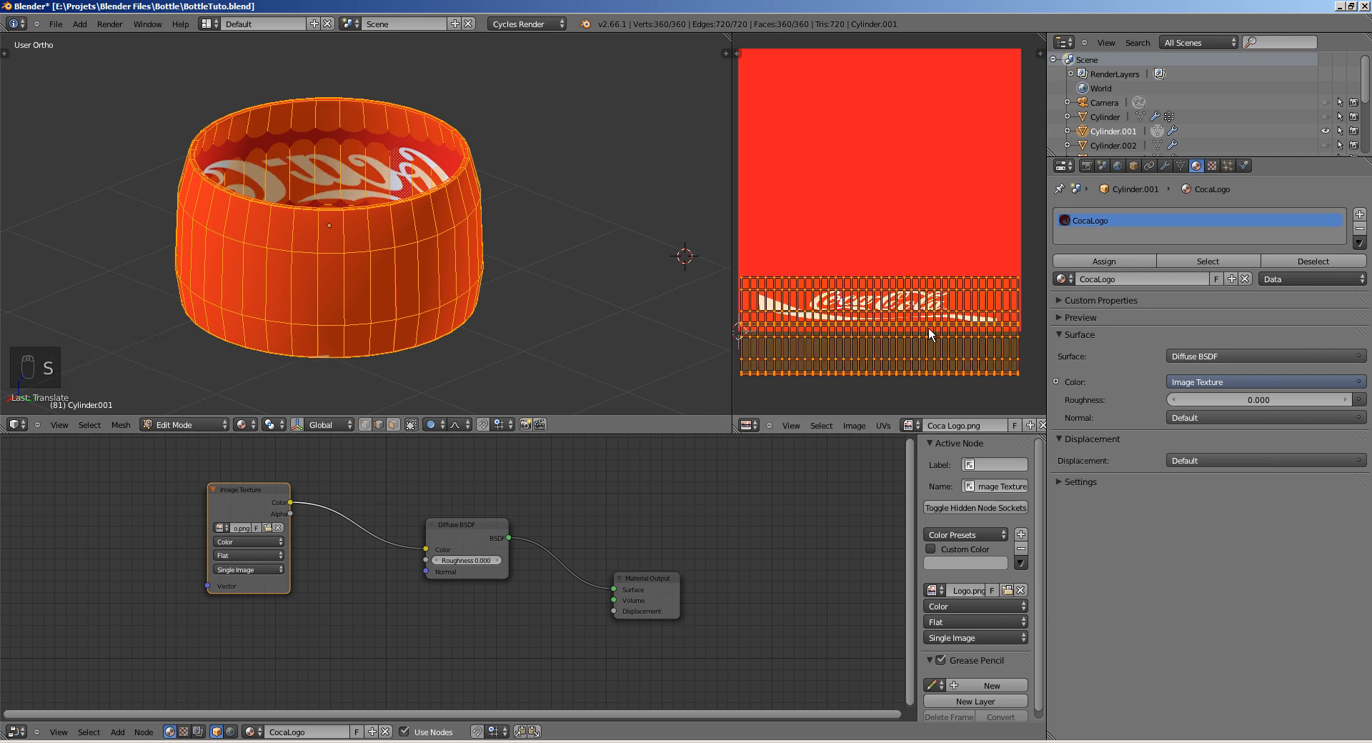
Step: Flip the UV layout vertically by scaling it along Y so the logo reads correctly on the band's outer surface
key("s")
key("y")
key("s")
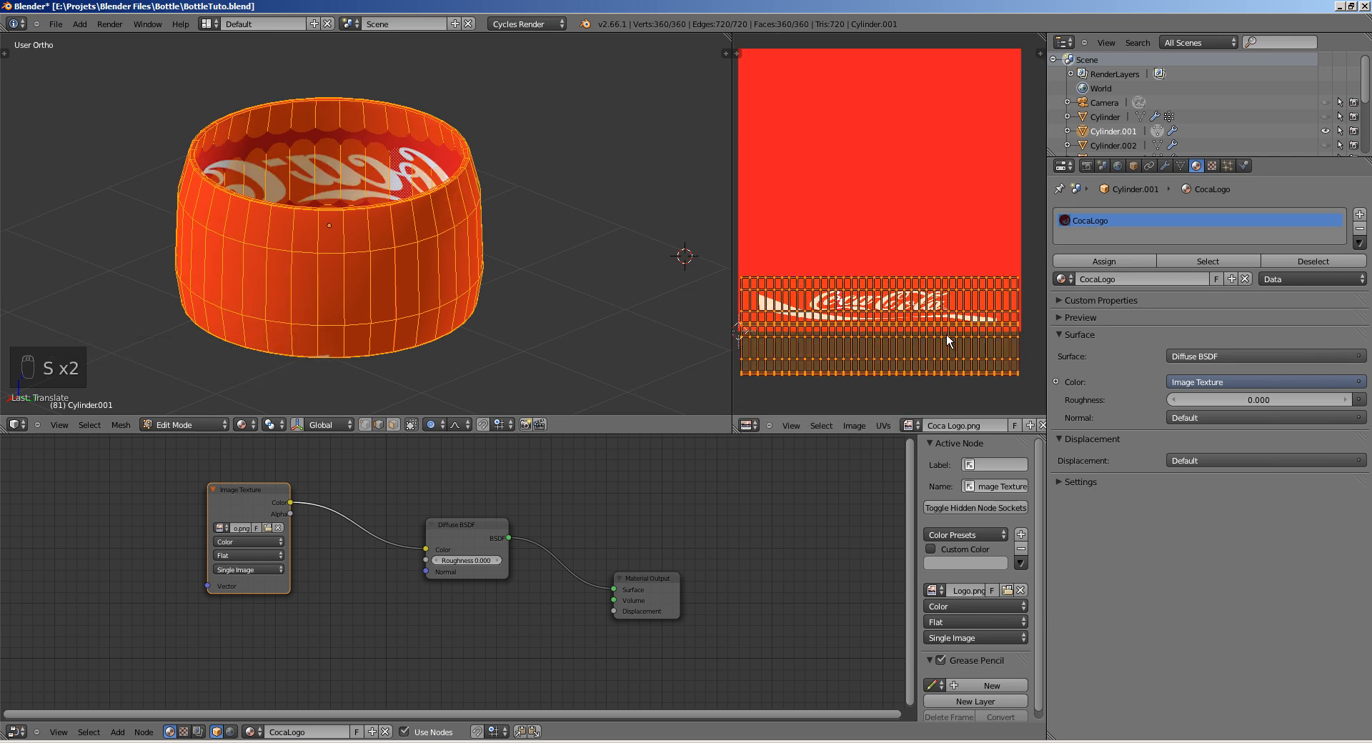
key("y")
left_click(948, 340)
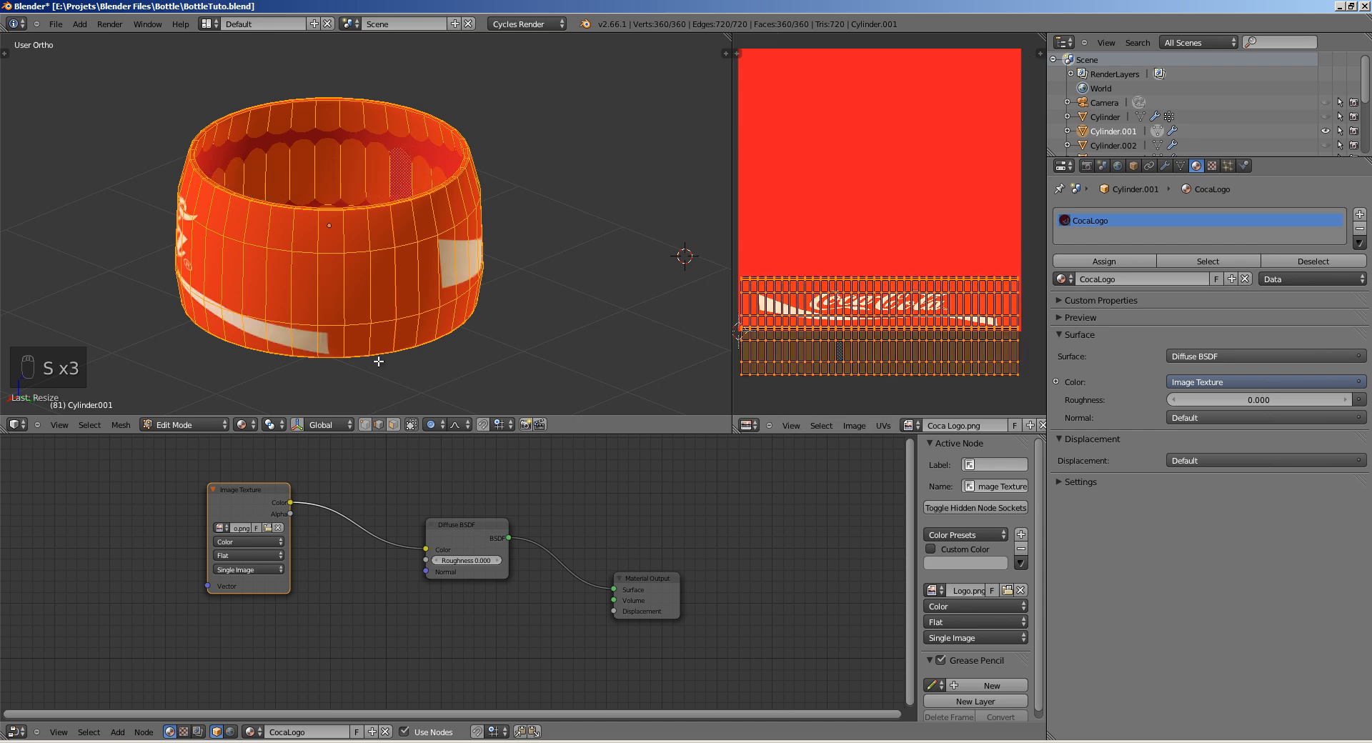
middle_click_drag(379, 362, 890, 331)
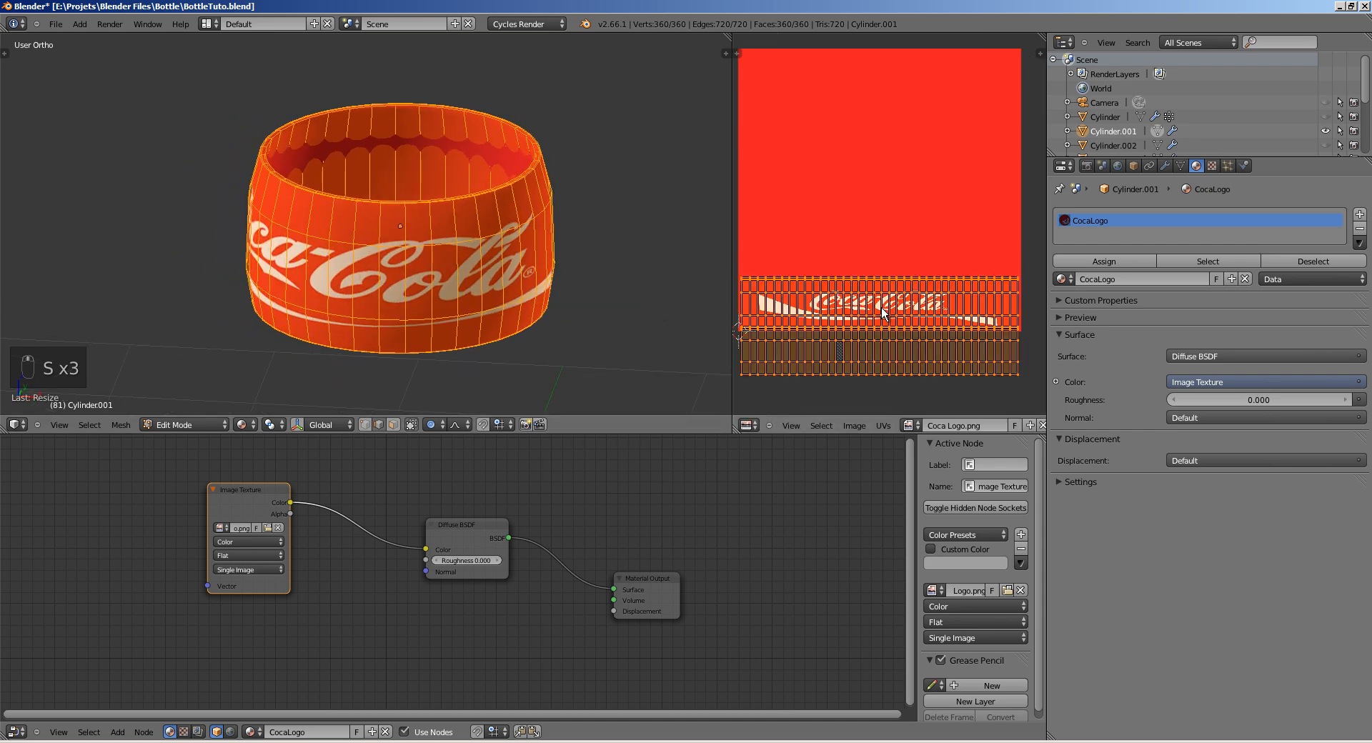
Step: Shift the UV layout slightly down along Y to adjust the logo's height on the label band
key("g")
key("y")
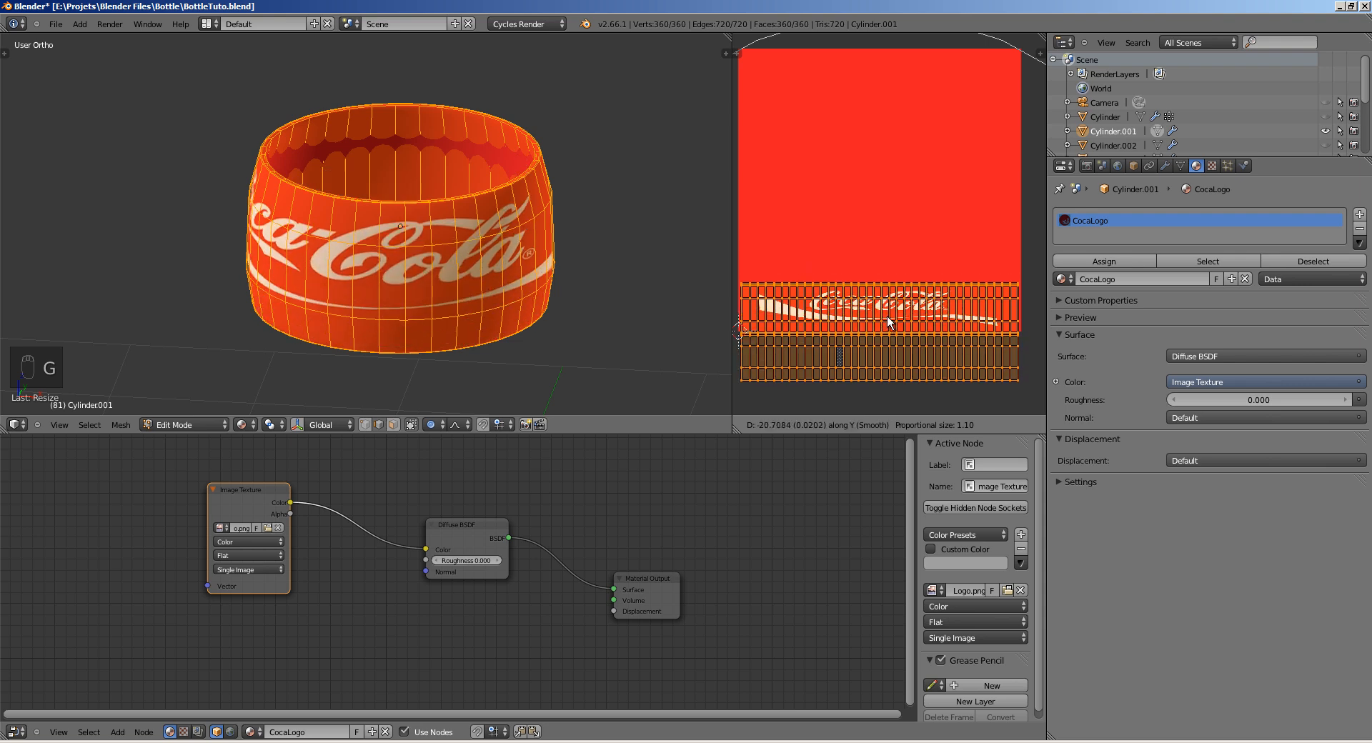
left_click(888, 313)
middle_click_drag(498, 300, 612, 275)
key("g")
left_click(842, 314)
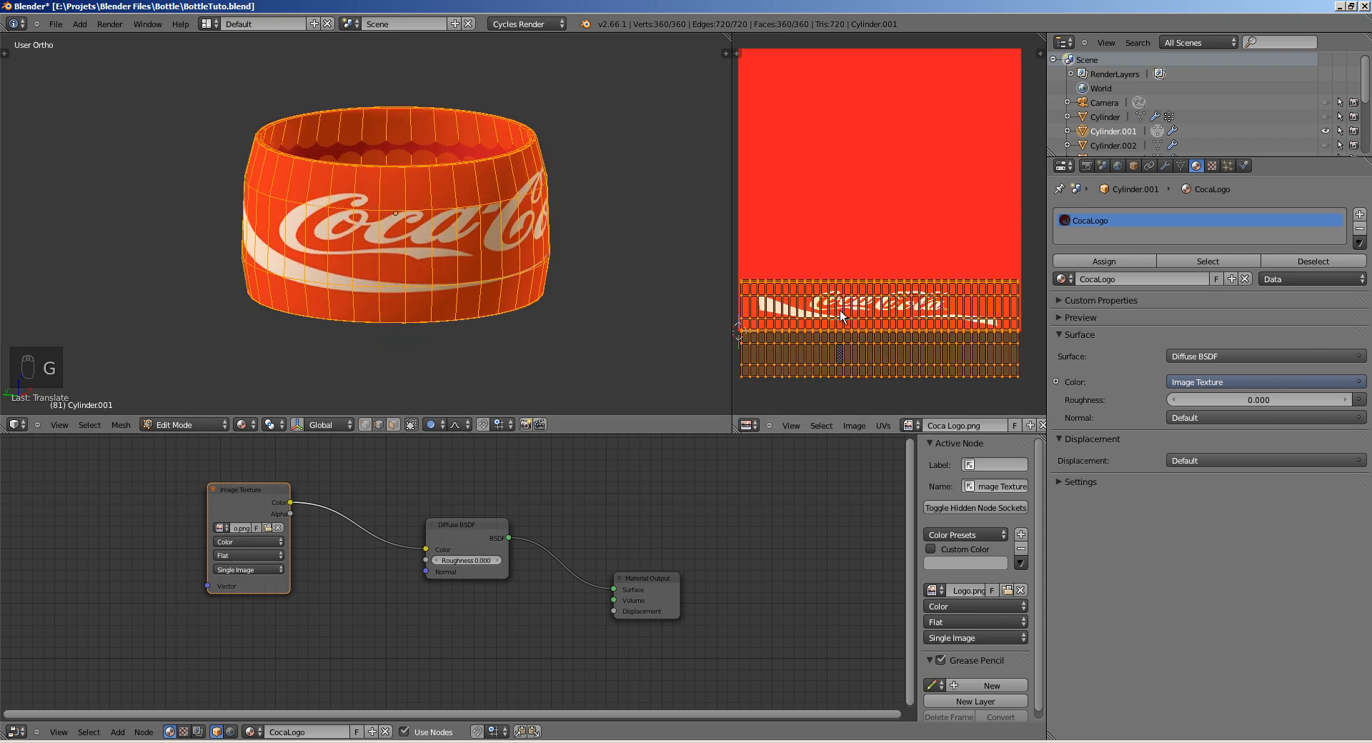
middle_click_drag(552, 220, 420, 241)
Step: Try to mirror the UV layout by scaling it -1 along Y
key("s")
right_click(891, 308)
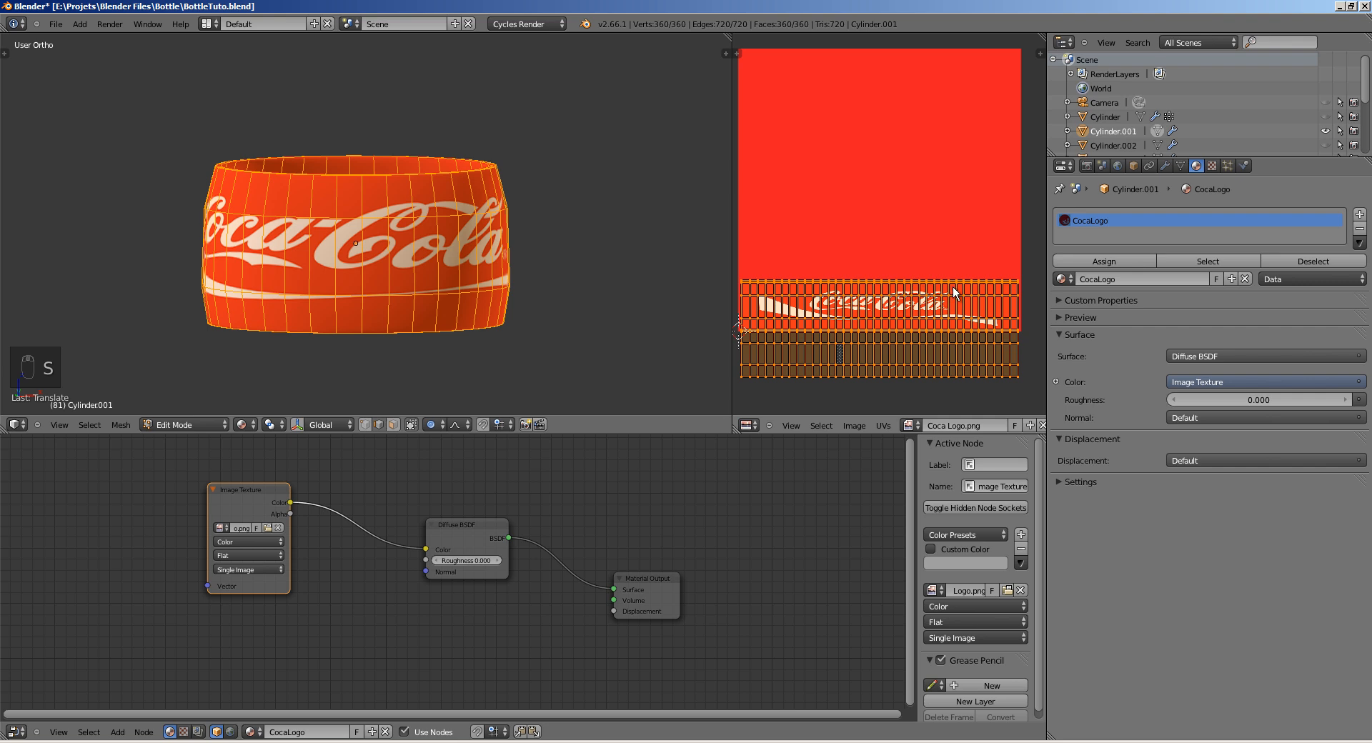
type("sy")
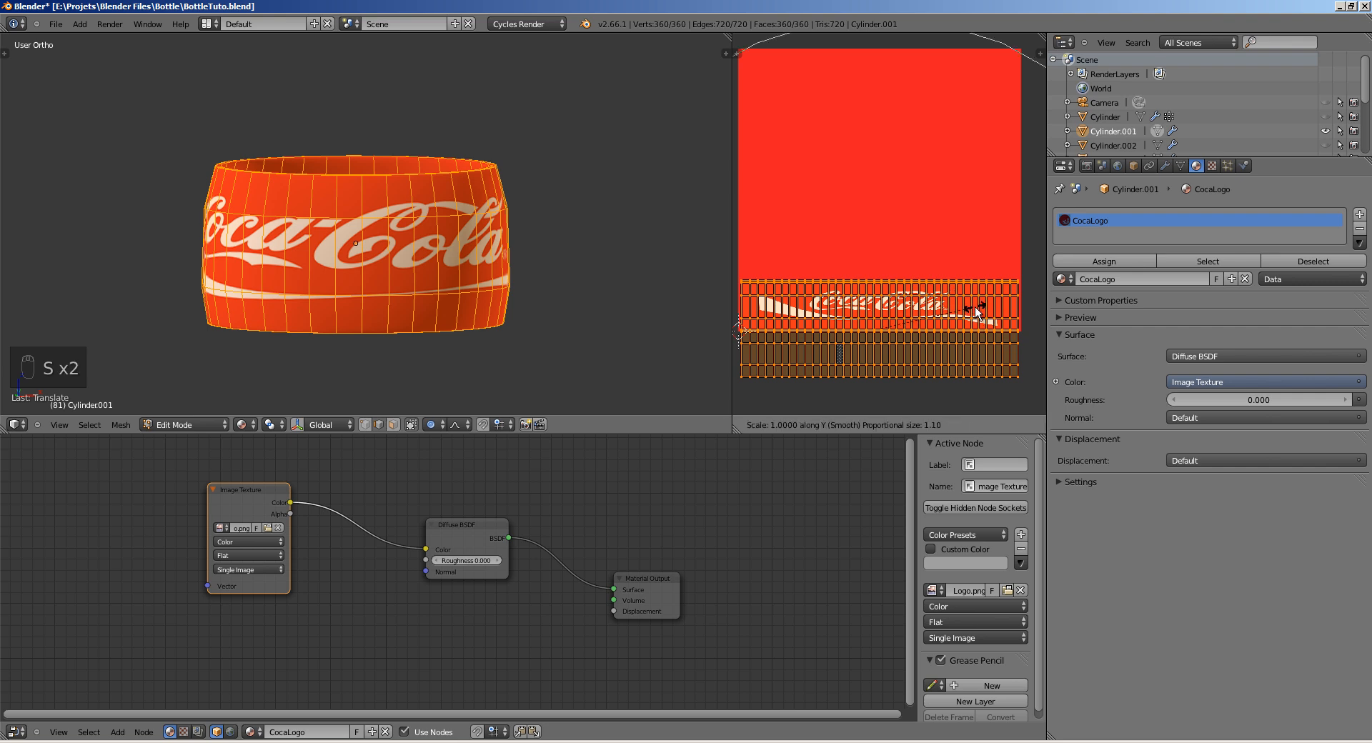
type("-1")
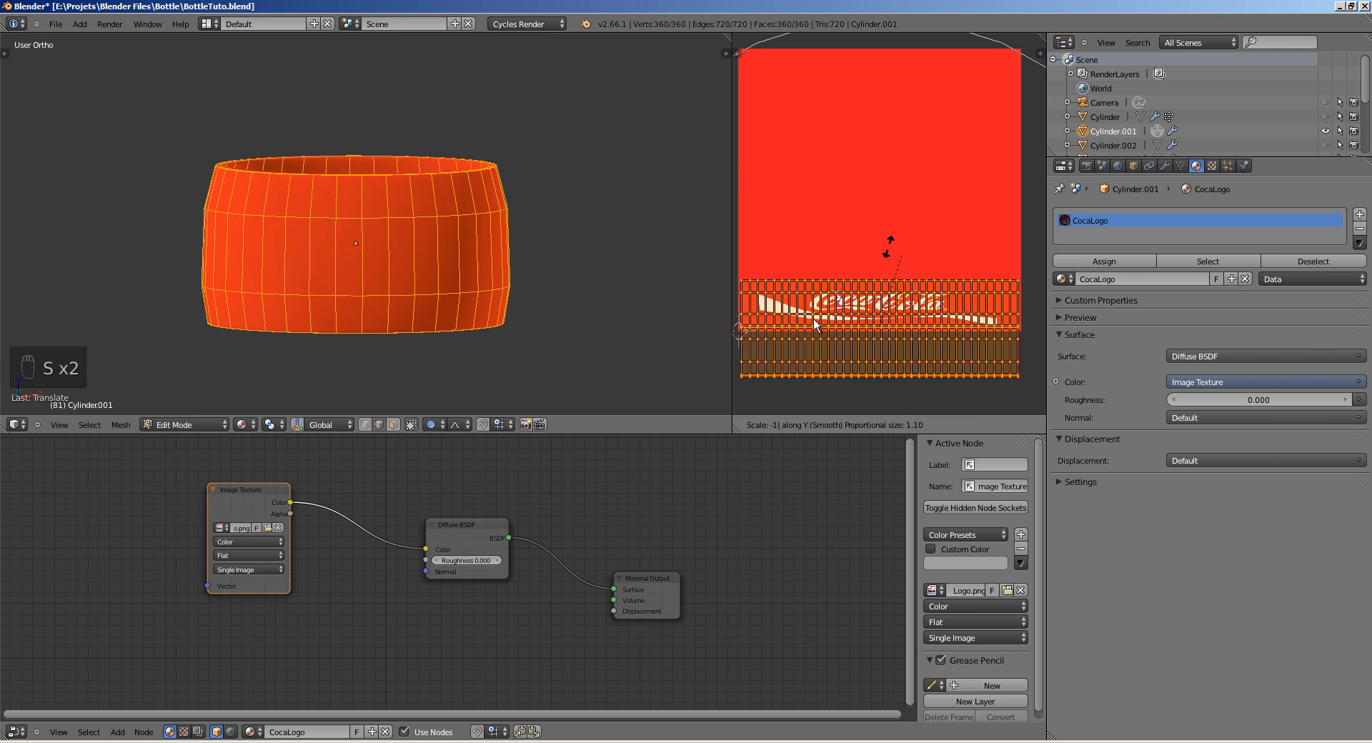
key("Return")
Step: Nudge the UV layout up by about 0.0035 along Y, and check the label band through the scene camera
key("ctrl+Up")
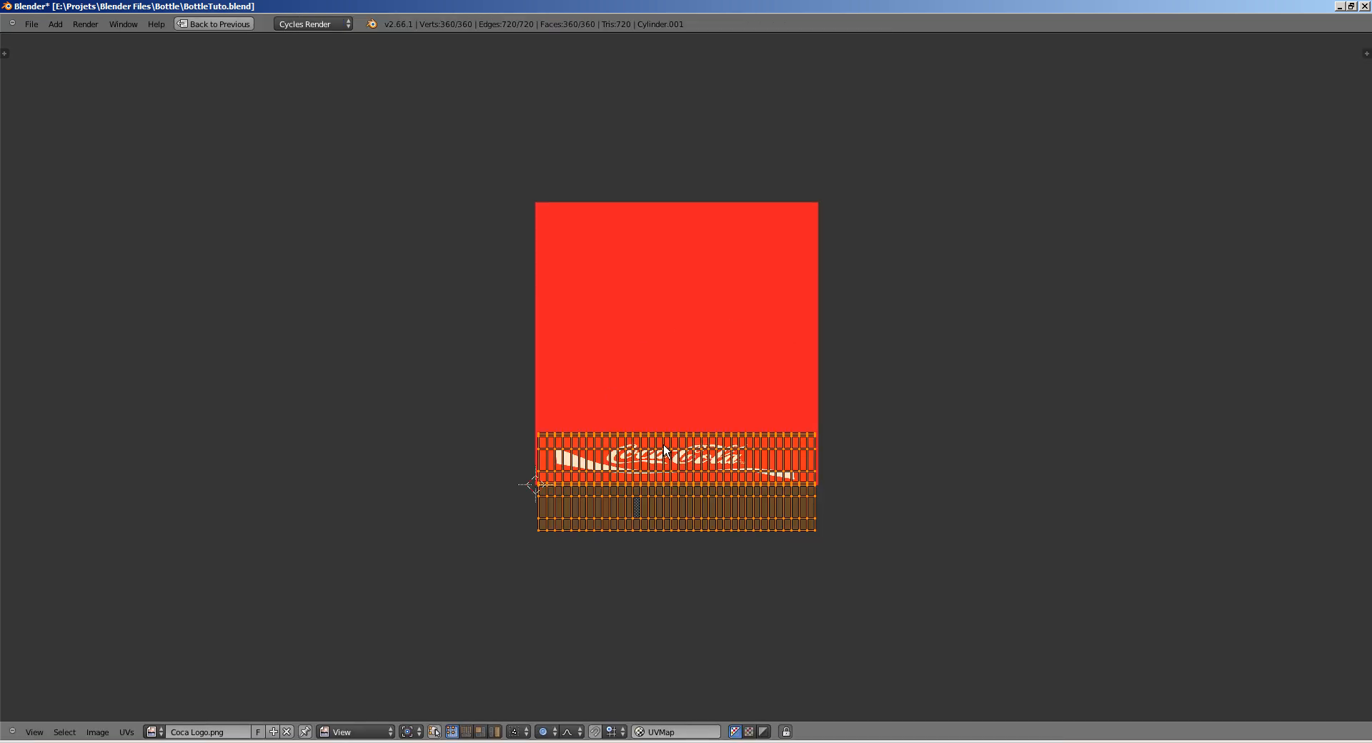
scroll(613, 325, "up", 4)
key("shift+space")
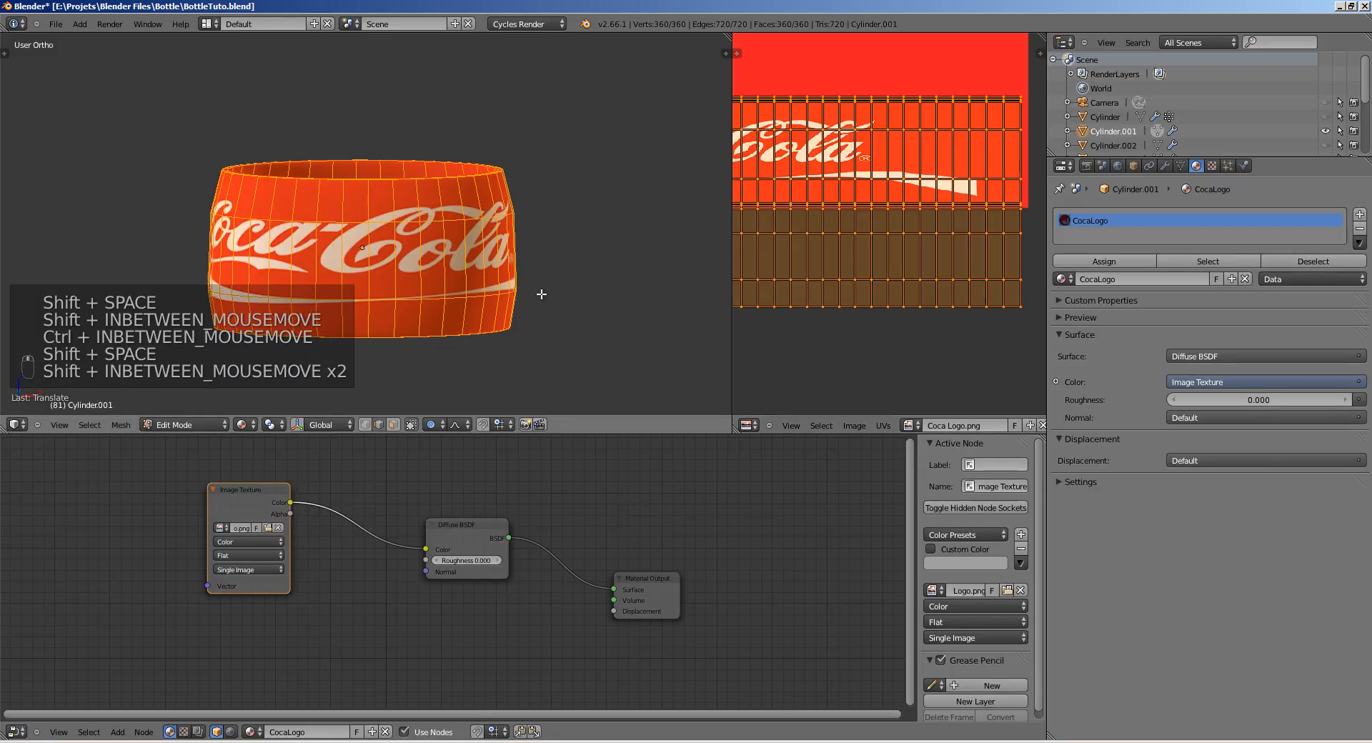
key("g")
key("y")
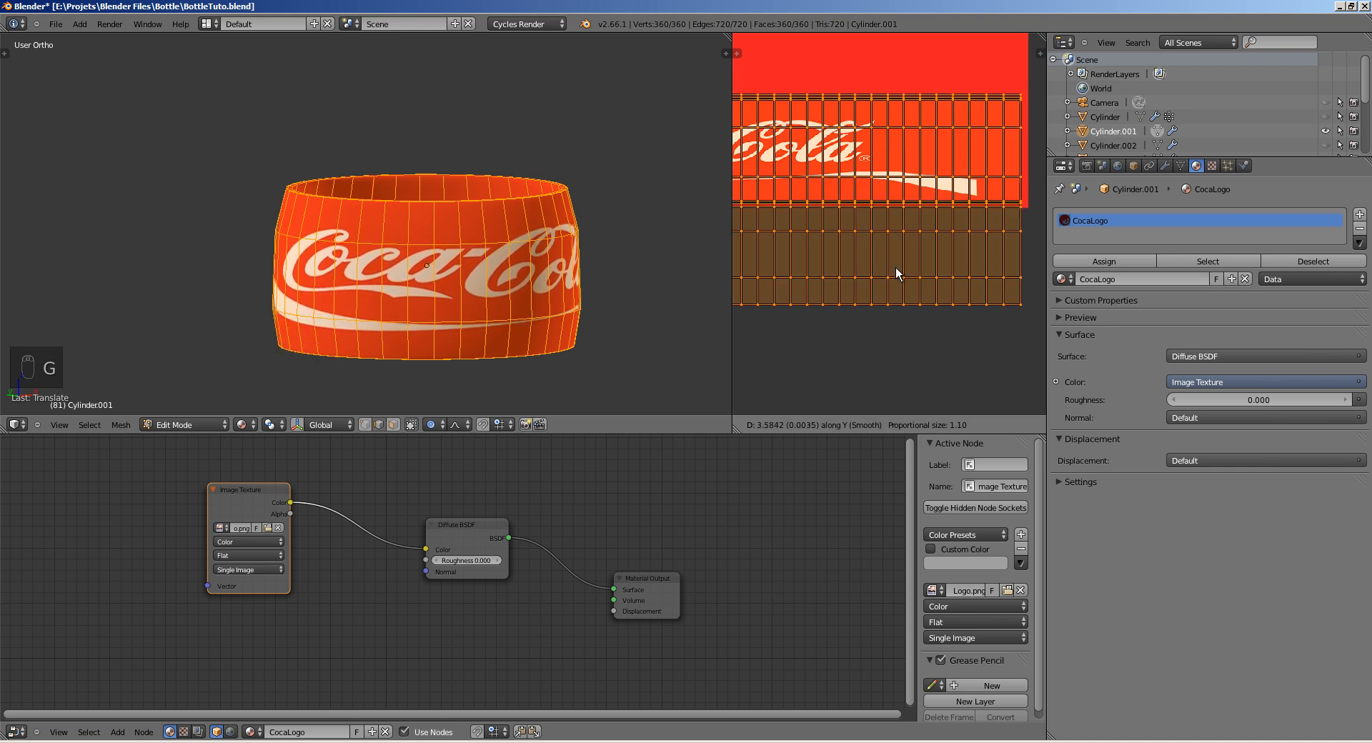
left_click(817, 277)
mouse_move(576, 302)
middle_mouse_down()
mouse_move(536, 289)
mouse_move(557, 287)
middle_mouse_up()
key("KP_0")
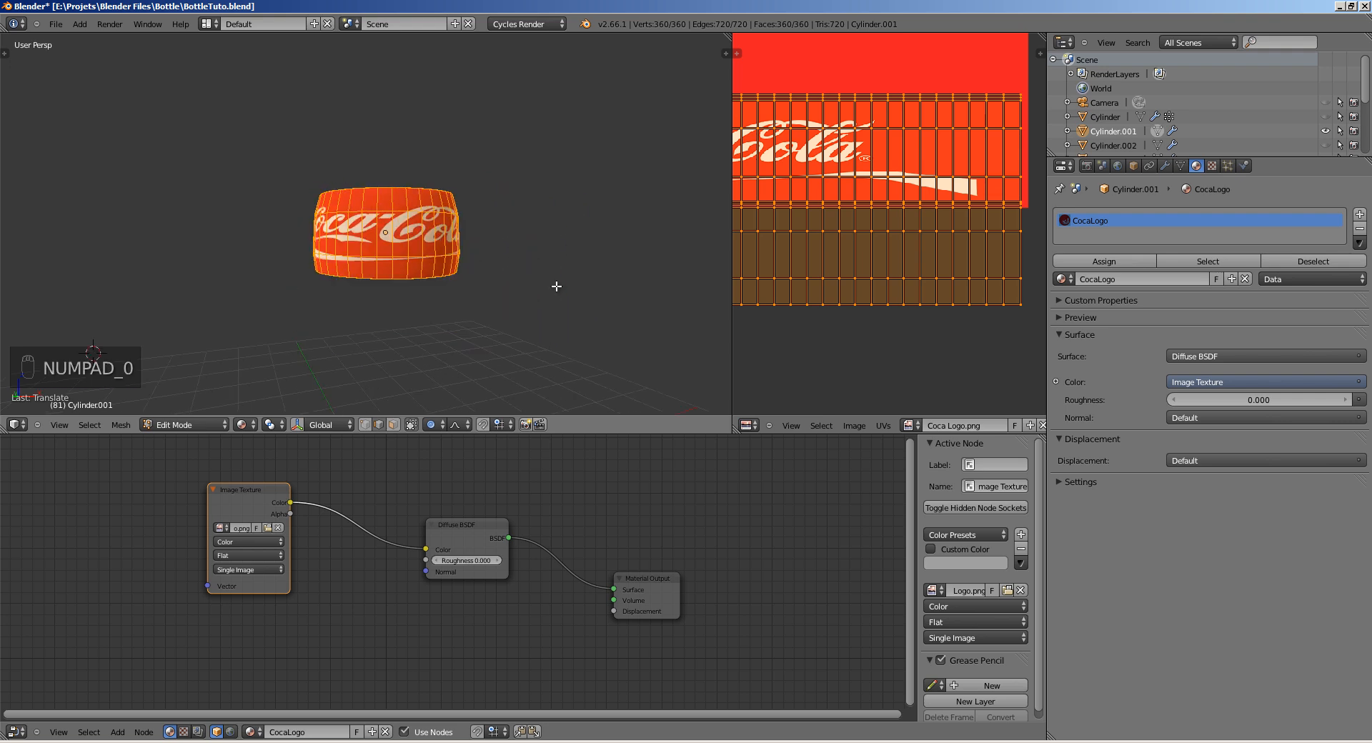
middle_click_drag(475, 236, 369, 235, "ctrl")
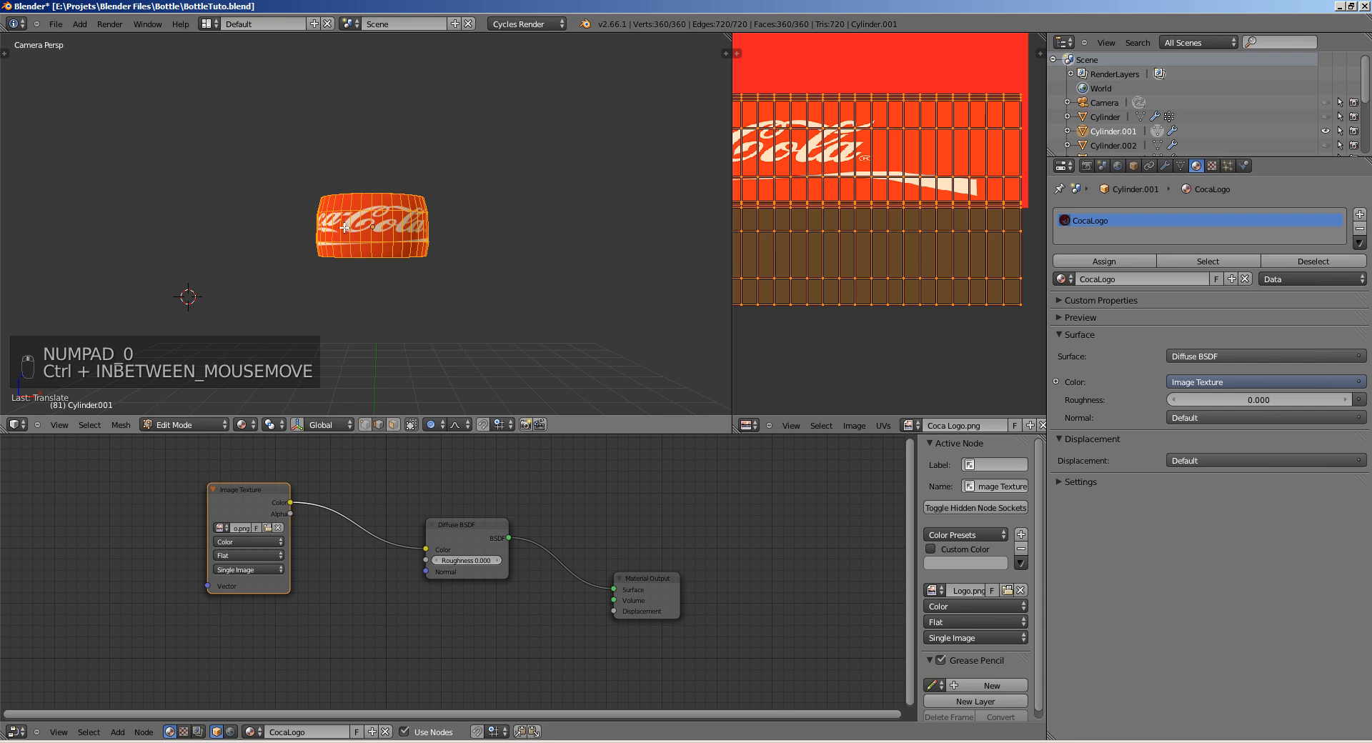
middle_click_drag(843, 208, 906, 237, "shift")
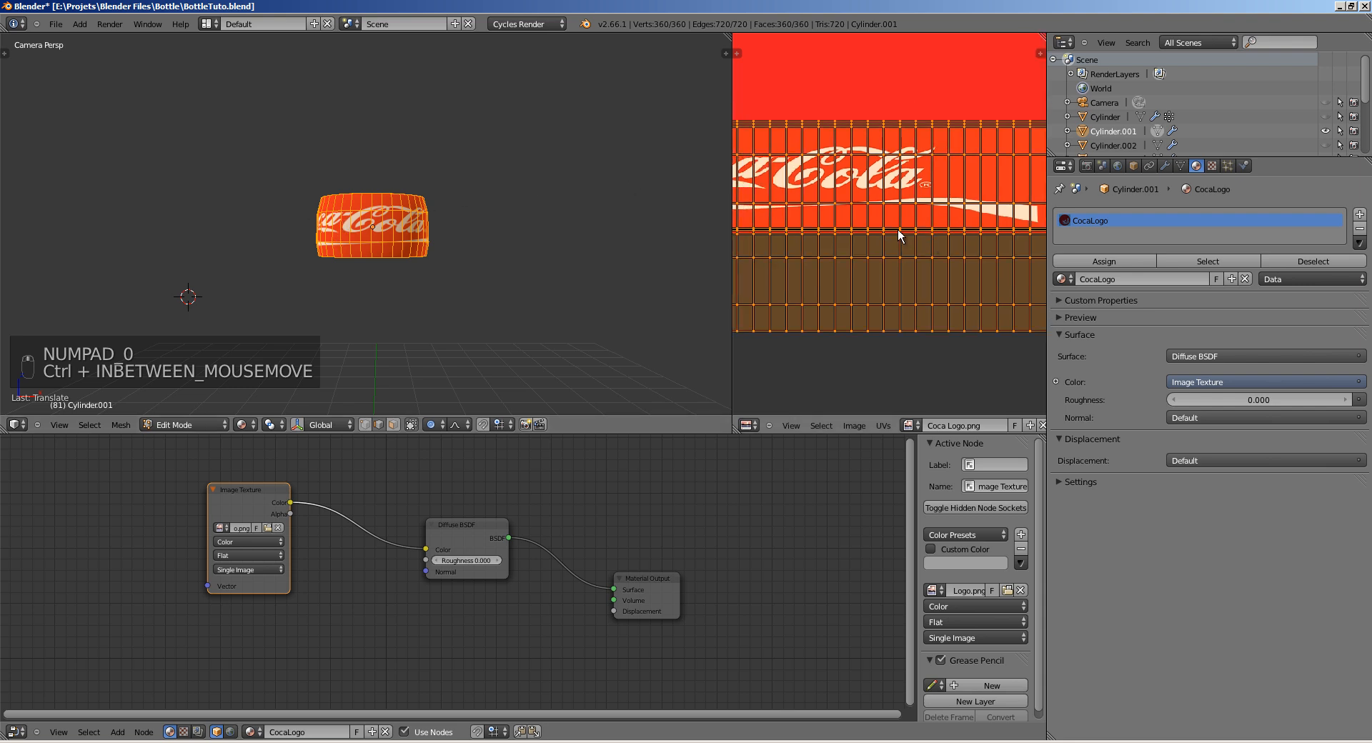
scroll(893, 216, "down", 5)
key("s")
key("x")
right_click(868, 224)
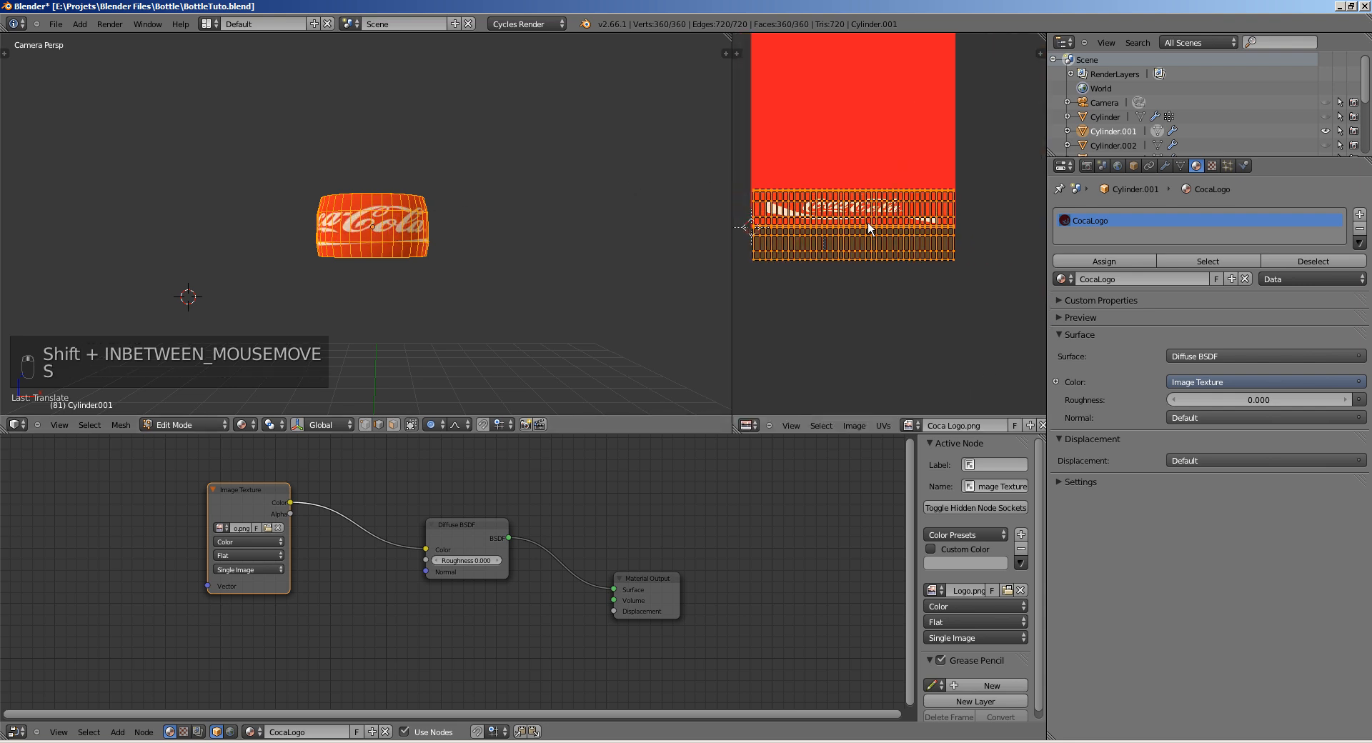
scroll(963, 422, "down", 10)
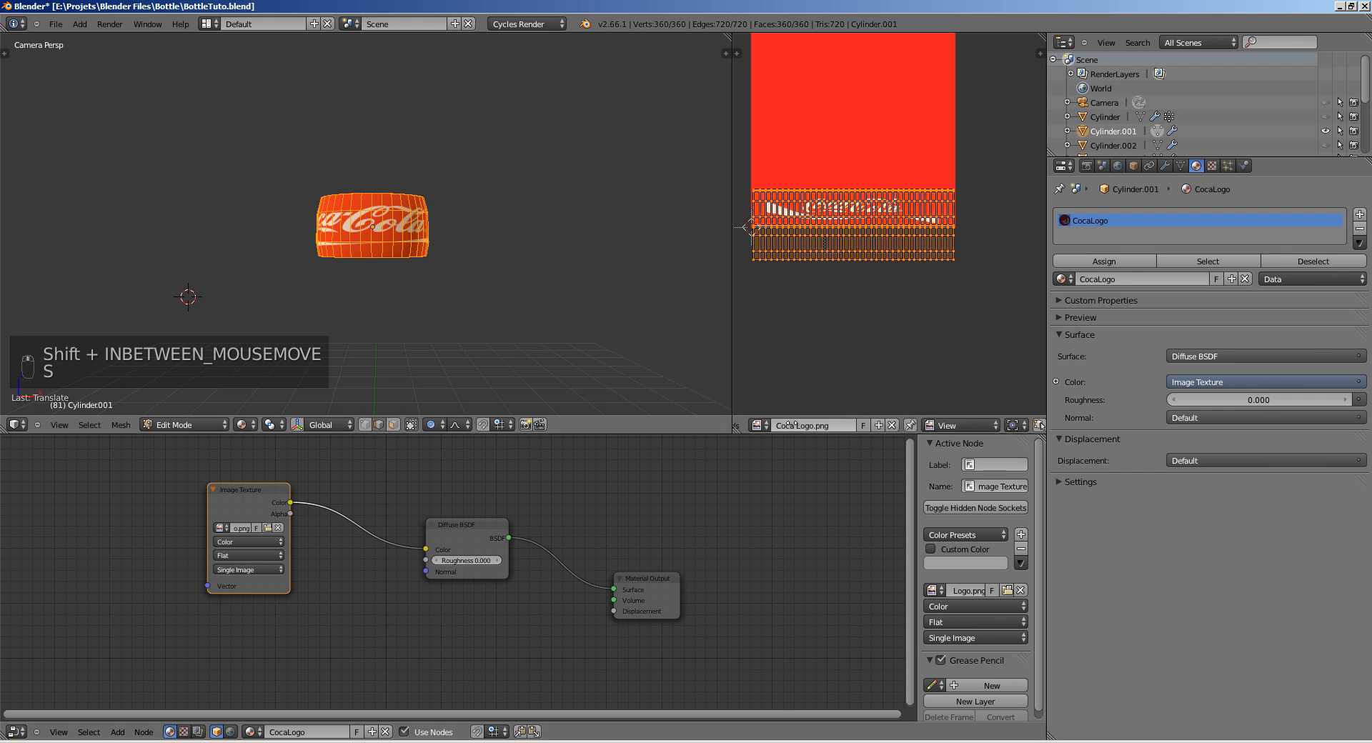
Step: Disable proportional editing in the UV editor and scale the UV layout by about 1.55 along X
left_click(959, 424)
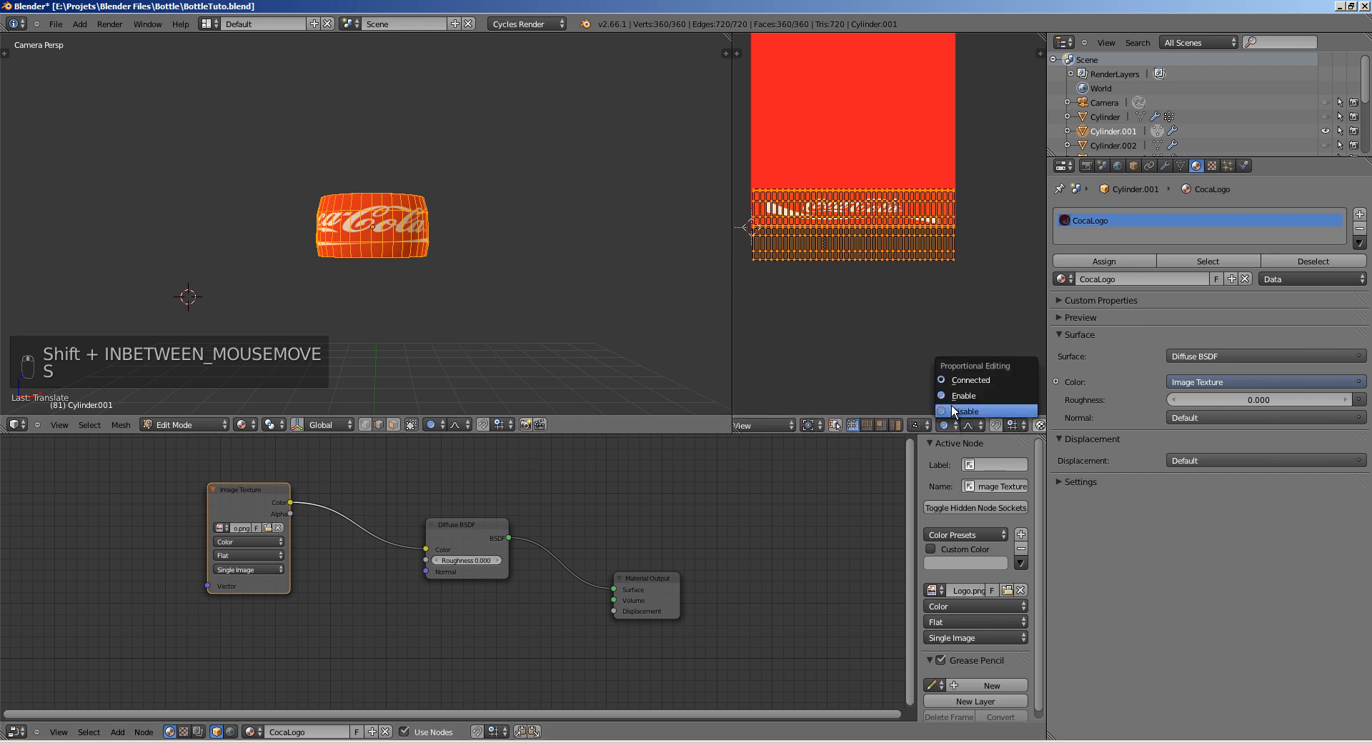
left_click(956, 410)
middle_click_drag(907, 267, 940, 299)
key("x")
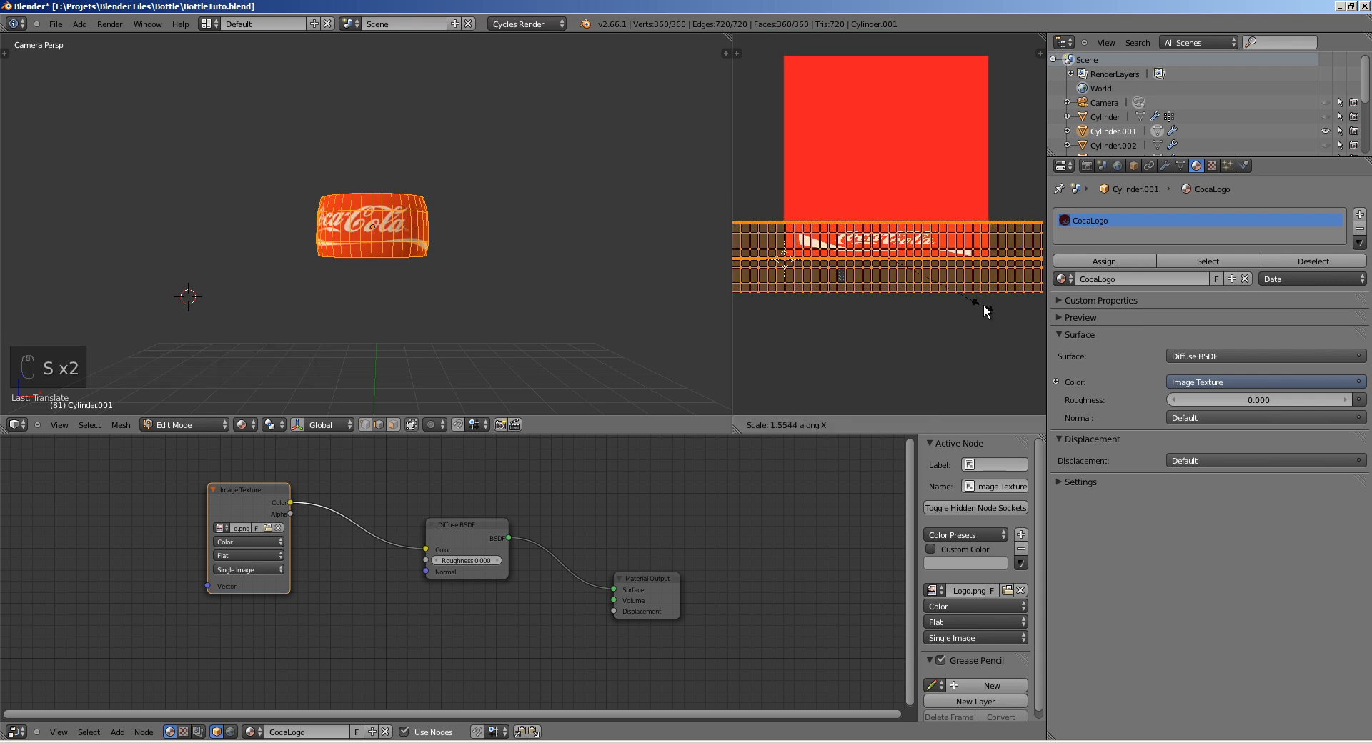
left_click(981, 302)
Step: Shift the UV layout by about 0.09 in the negative X direction to centre the logo on the label band
key("g")
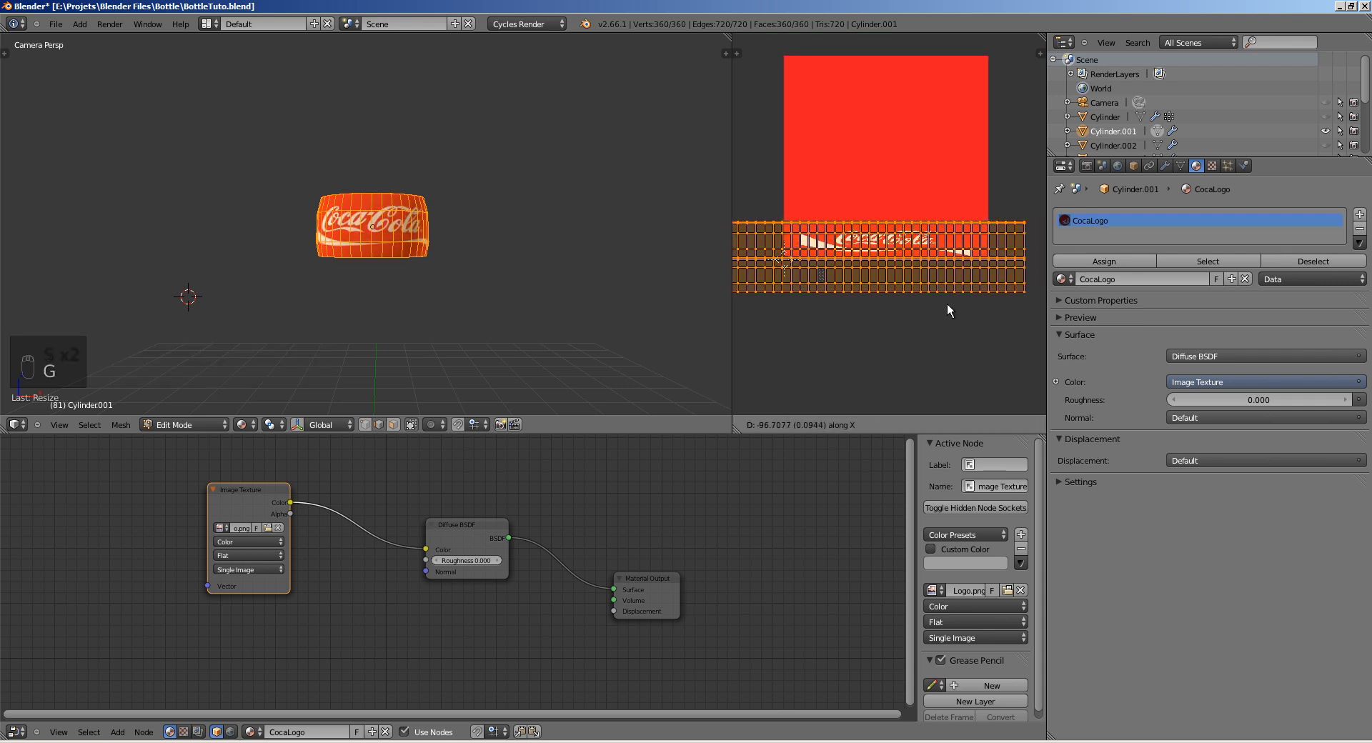
key("x")
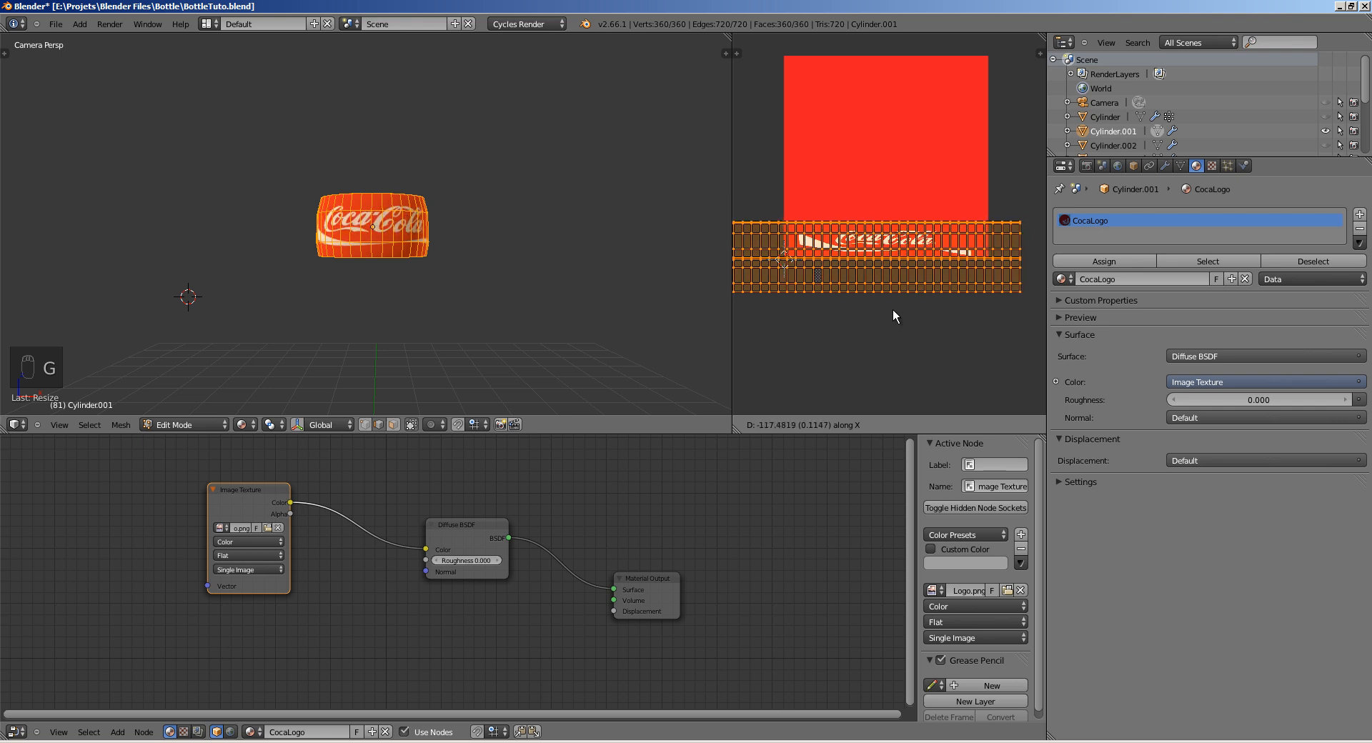
left_click(896, 307)
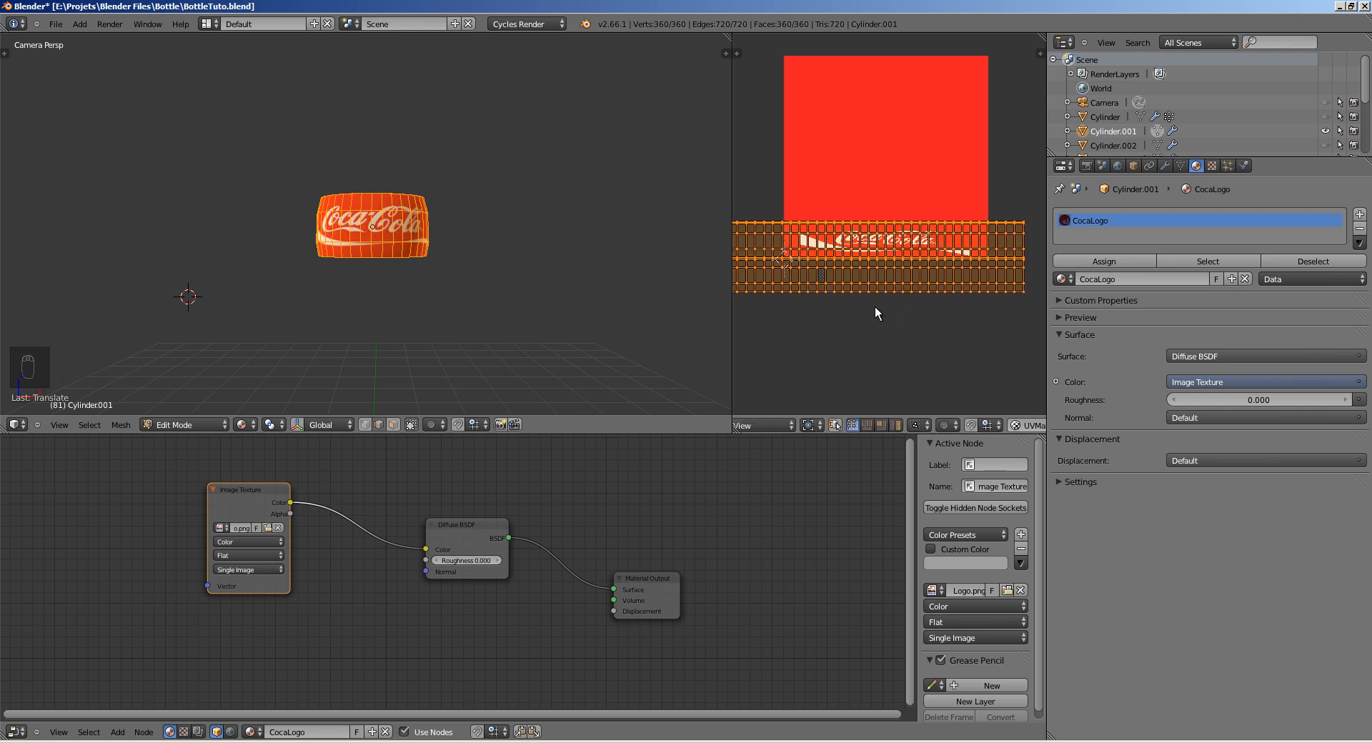
key("Tab")
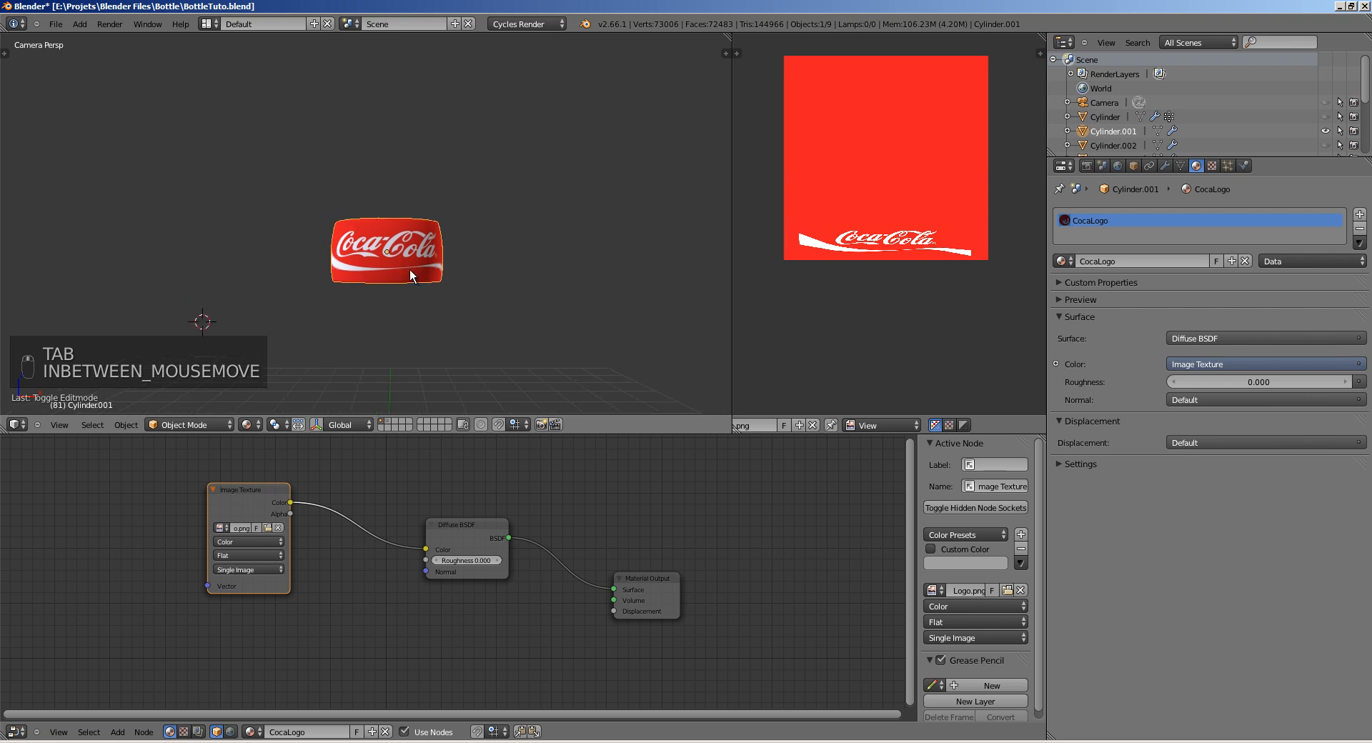
scroll(426, 268, "up", 1)
Step: Nudge the UV layout up by about 0.0024 along Y, and check the label band in Object Mode
key("Tab")
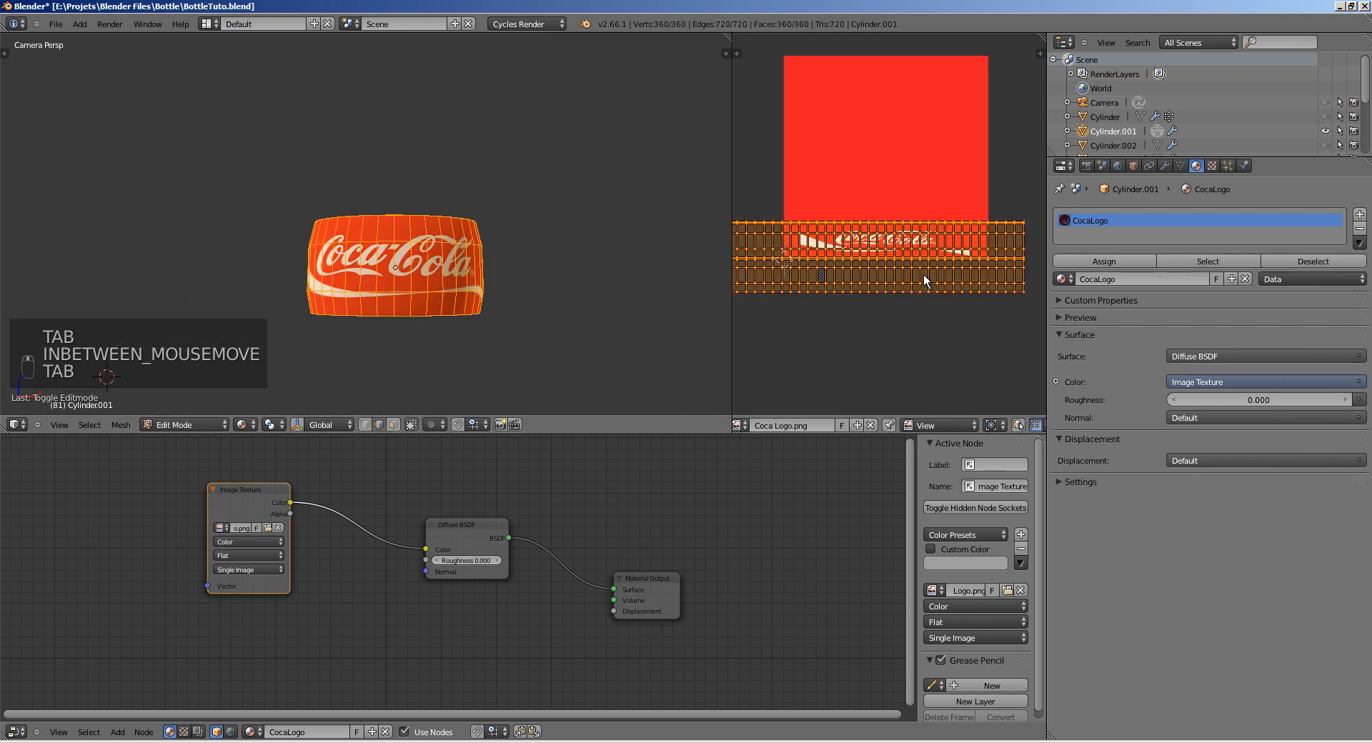
key("g")
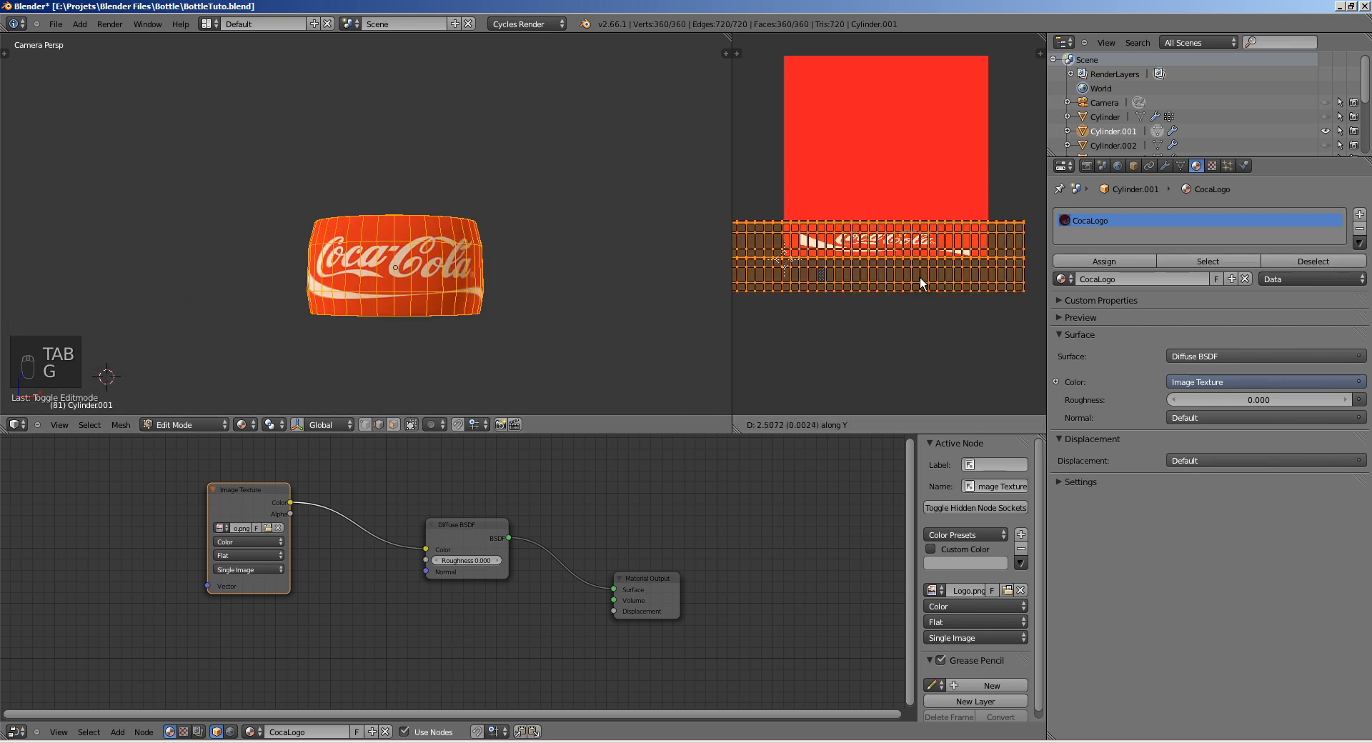
left_click(918, 284)
key("Tab")
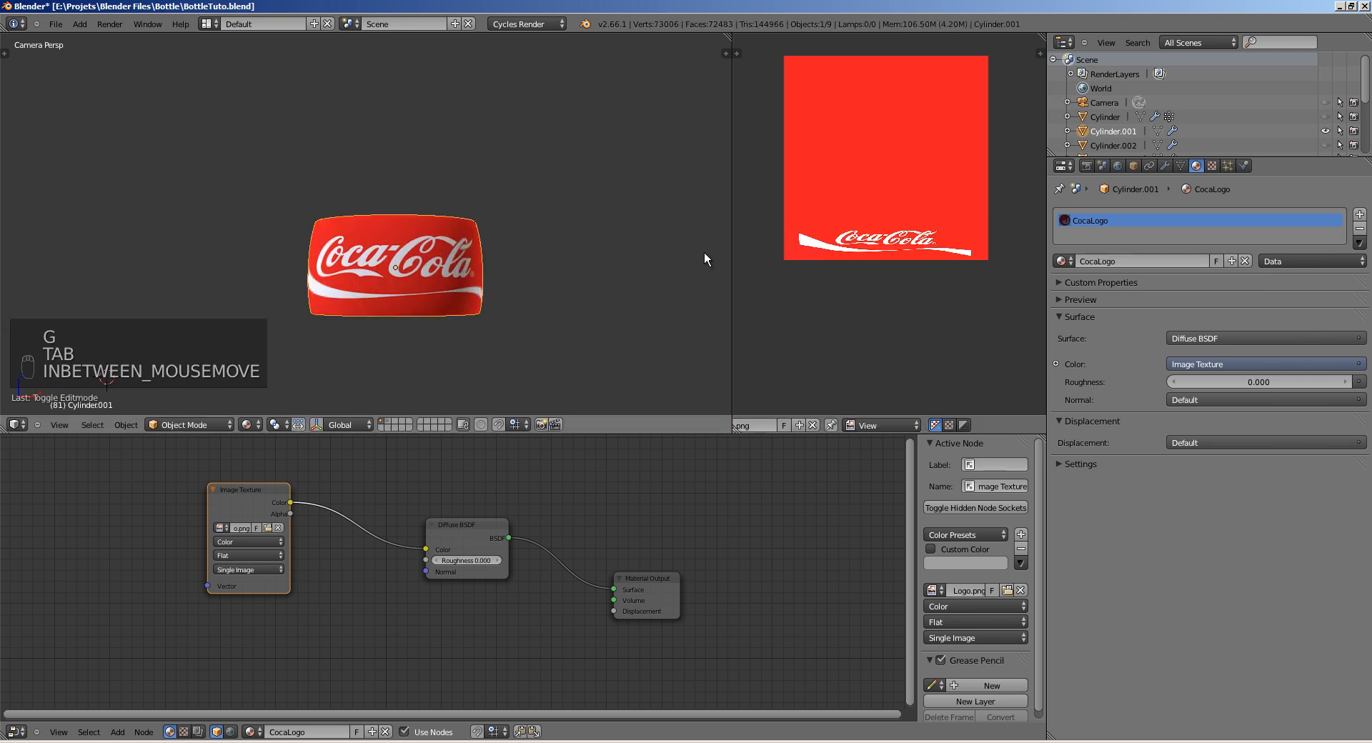
key("Tab")
key("g")
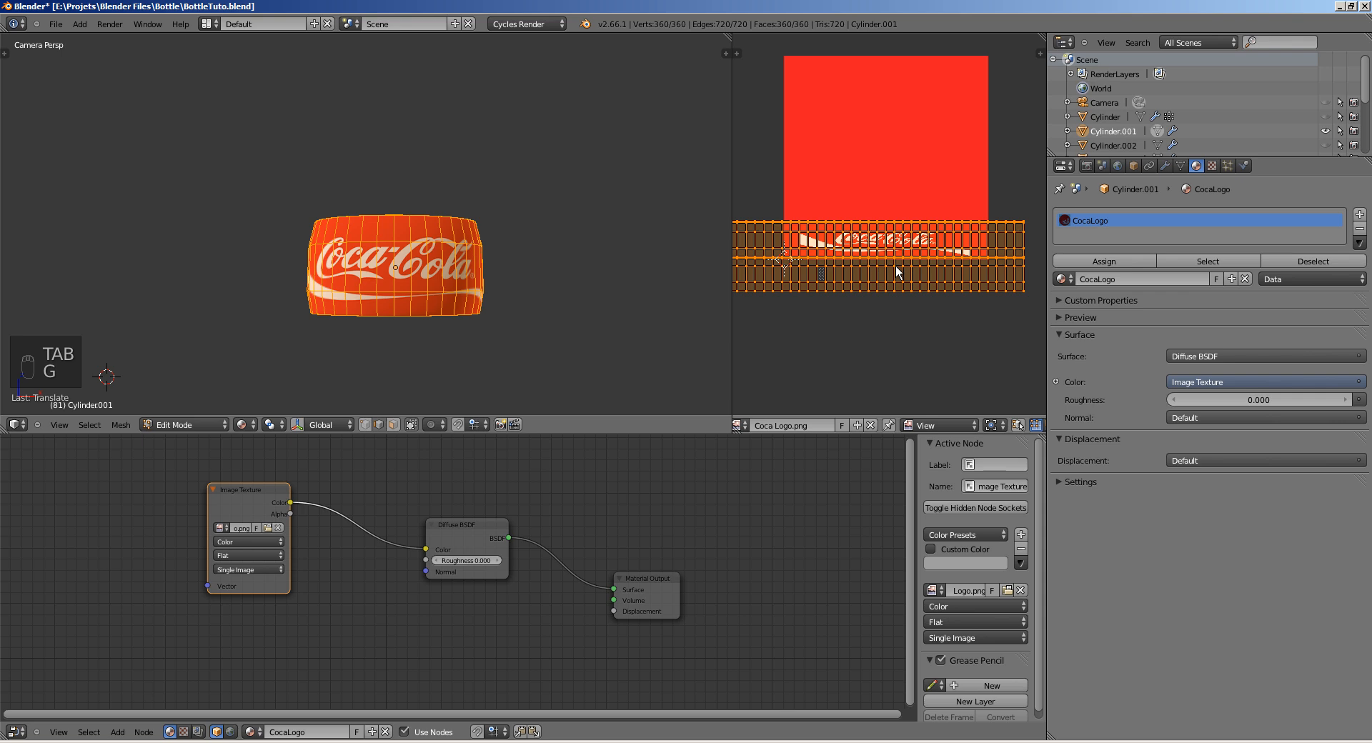
key("g")
key("Tab")
middle_click_drag(483, 291, 516, 280, "shift")
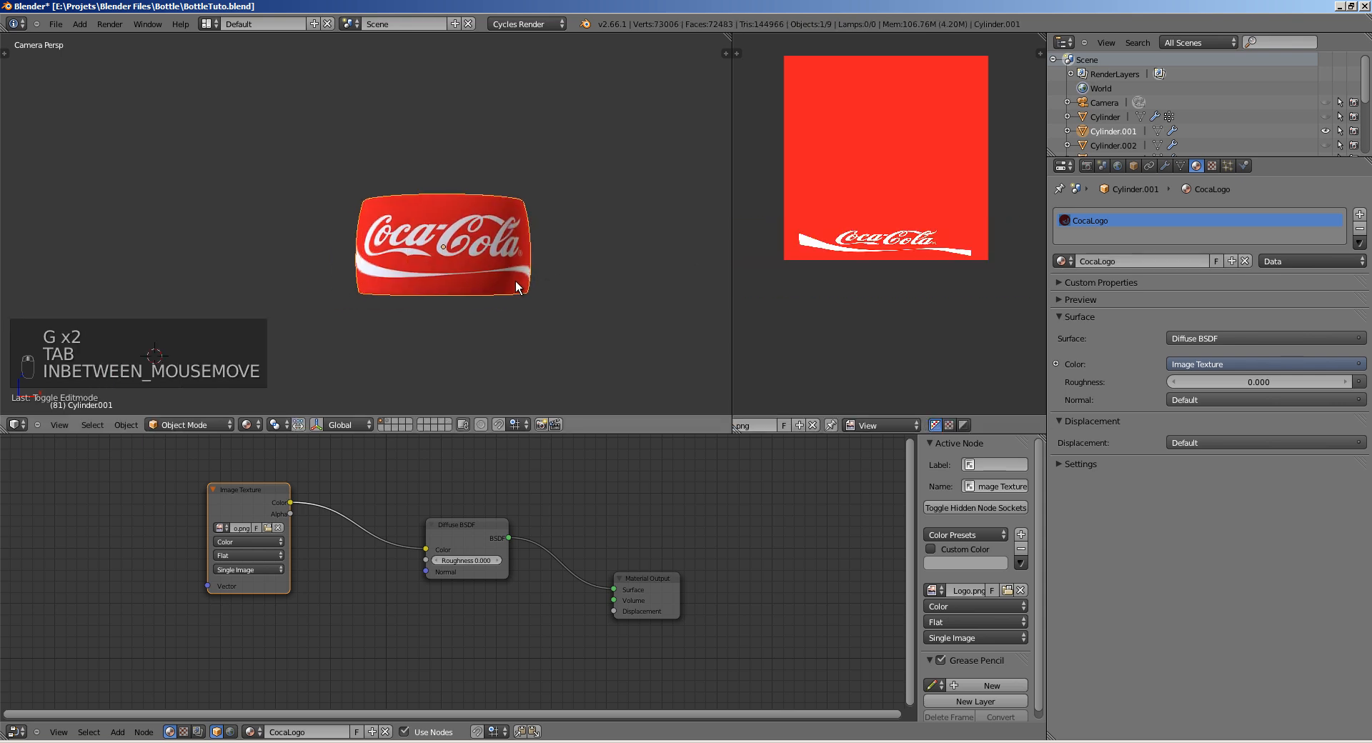
Step: Spread out the CocaLogo material nodes by moving the Material Output node farther from the Diffuse BSDF node
left_click(603, 572)
key("g")
left_click(782, 623)
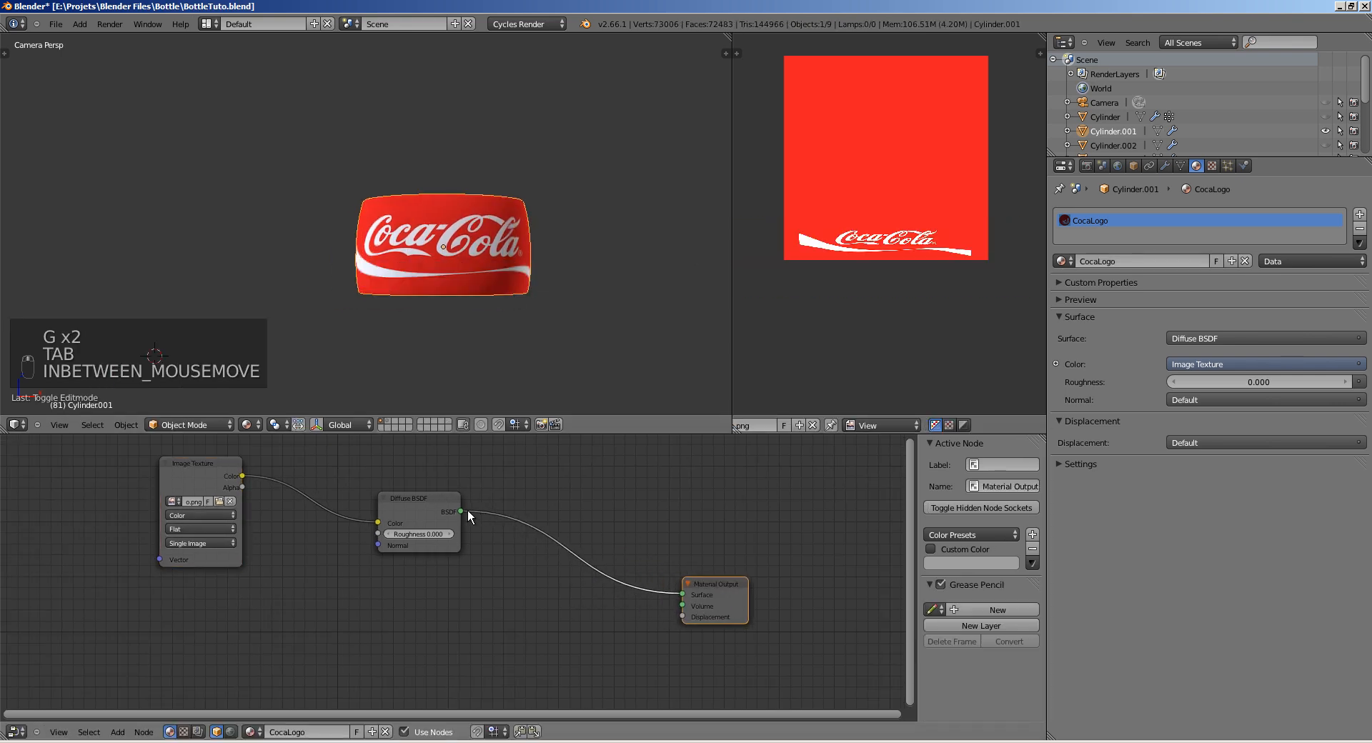
left_click_drag(467, 509, 516, 508)
middle_click_drag(699, 600, 774, 561)
left_click_drag(774, 561, 803, 568)
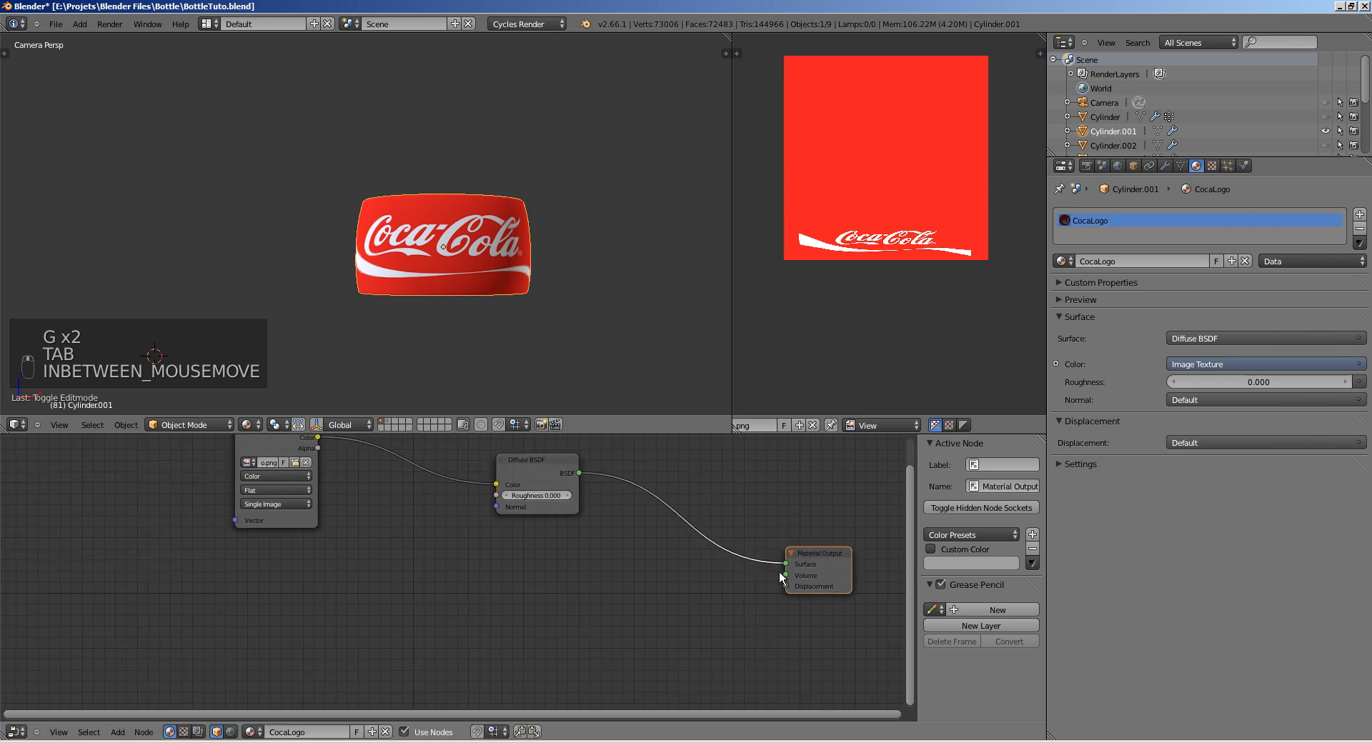
left_click(272, 447)
middle_click_drag(272, 447, 274, 457)
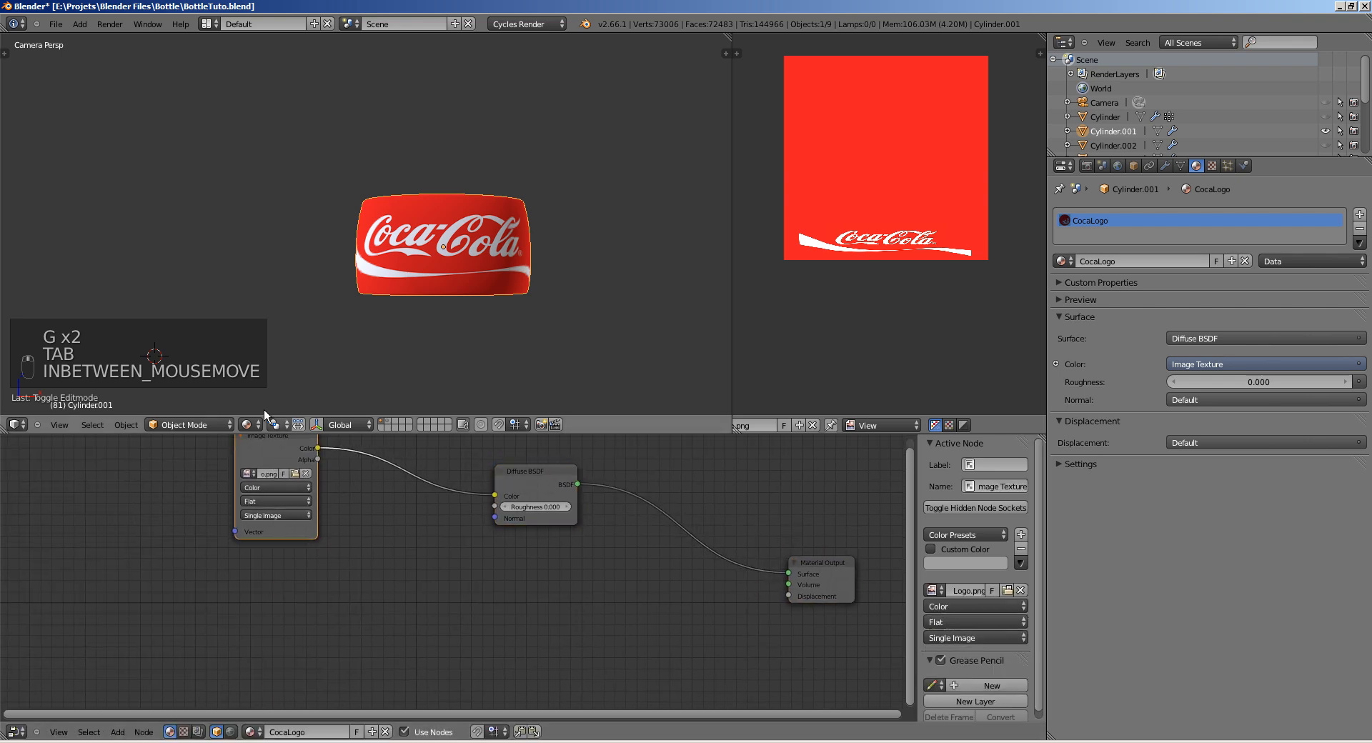
Step: Preview the label band in rendered shading and return the viewport to solid shading
left_click(250, 424)
left_click(286, 331)
left_click(250, 425)
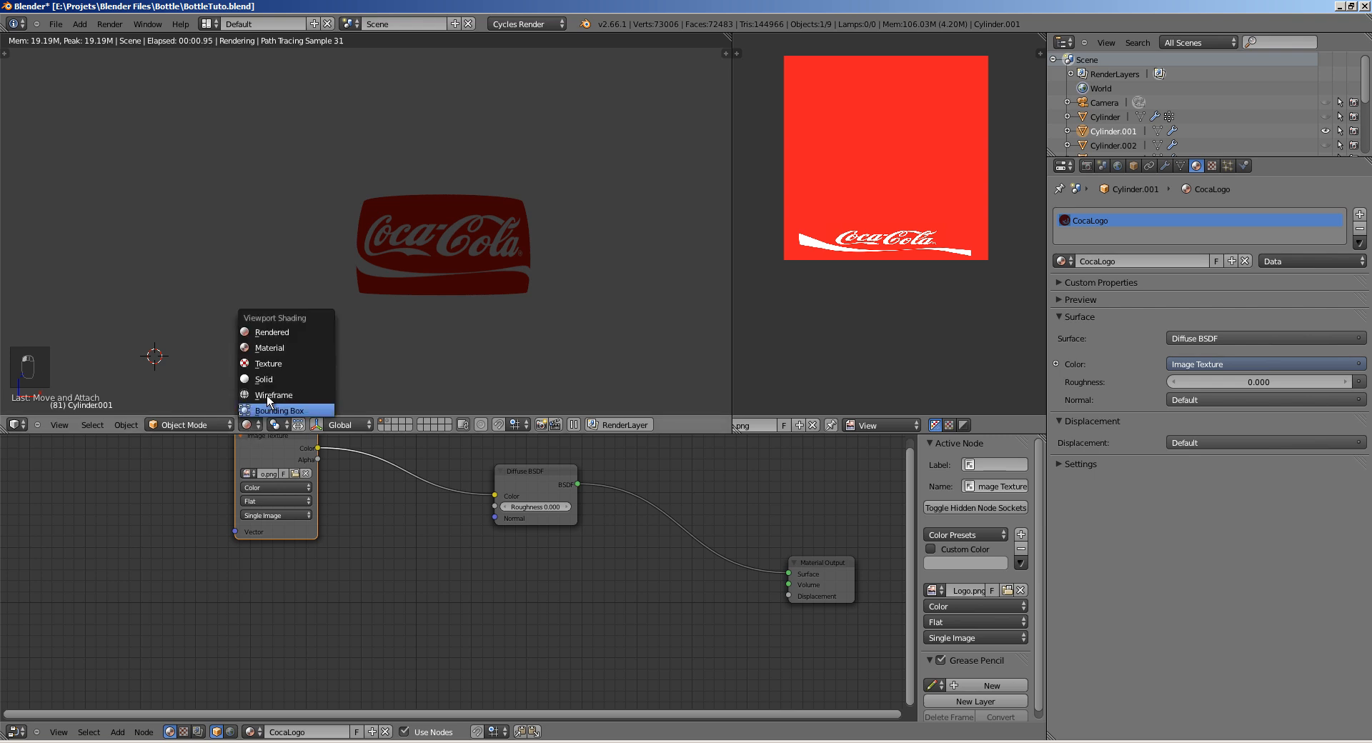
left_click(267, 377)
Step: Reset the 3D cursor to the scene centre, add a Sun lamp there, and raise it about 4.2 units along Z
mouse_move(487, 284)
middle_mouse_down()
mouse_move(482, 309)
mouse_move(450, 321)
middle_mouse_up()
middle_click_drag(350, 293, 334, 336, "ctrl")
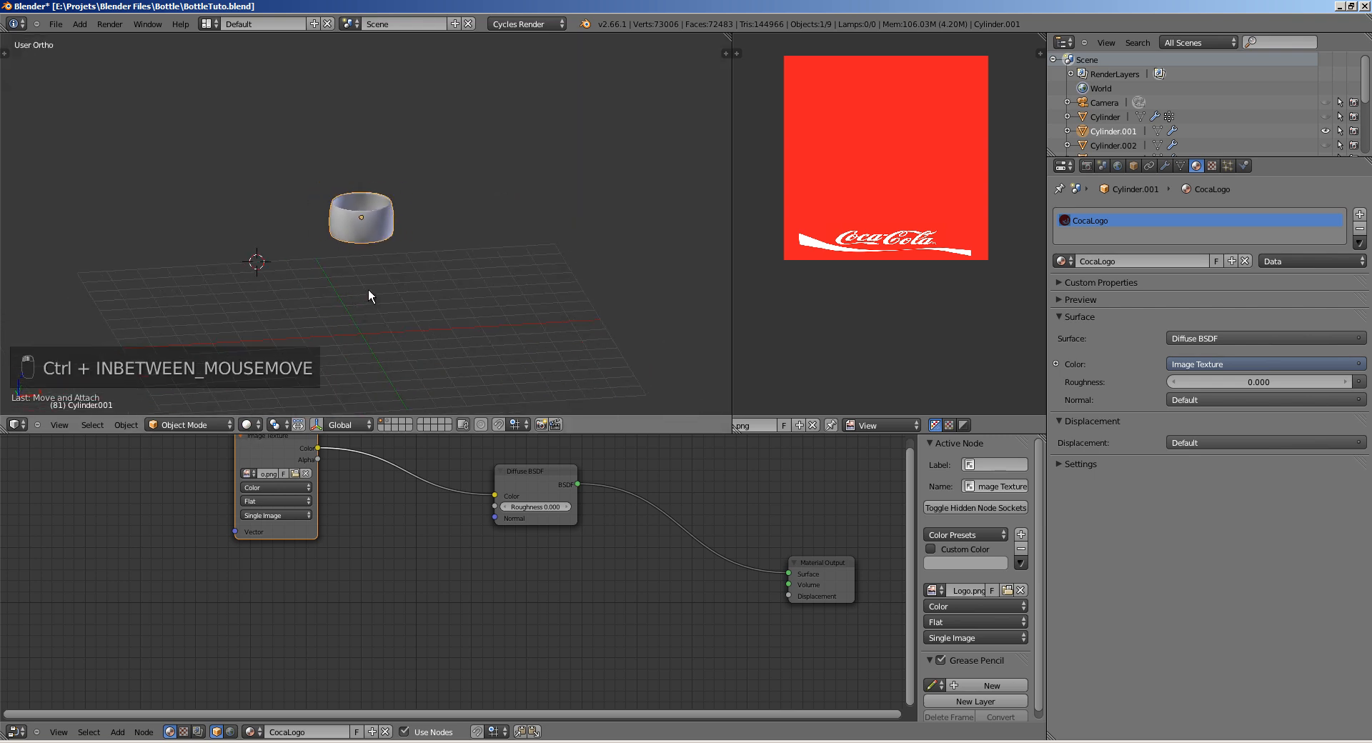
key("shift+c")
key("shift+a")
mouse_move(335, 448)
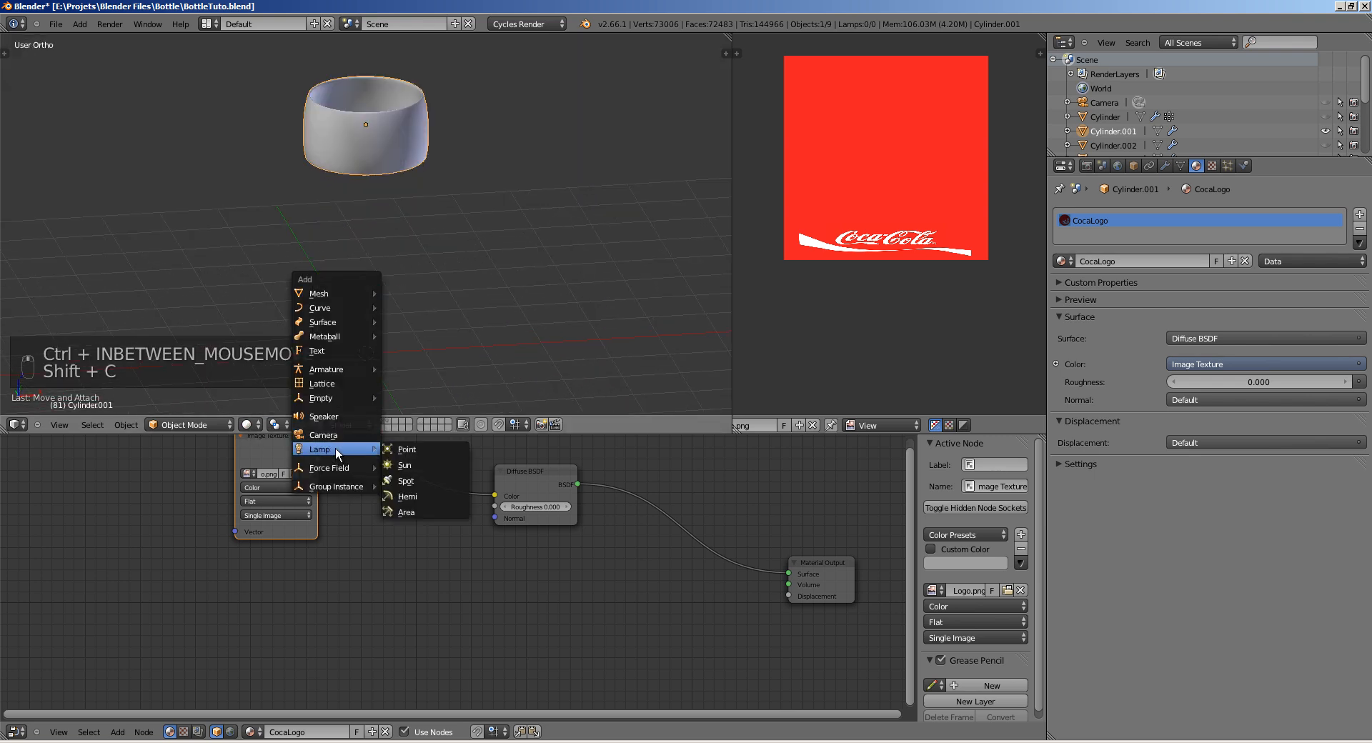
left_click(410, 486)
key("g")
key("z")
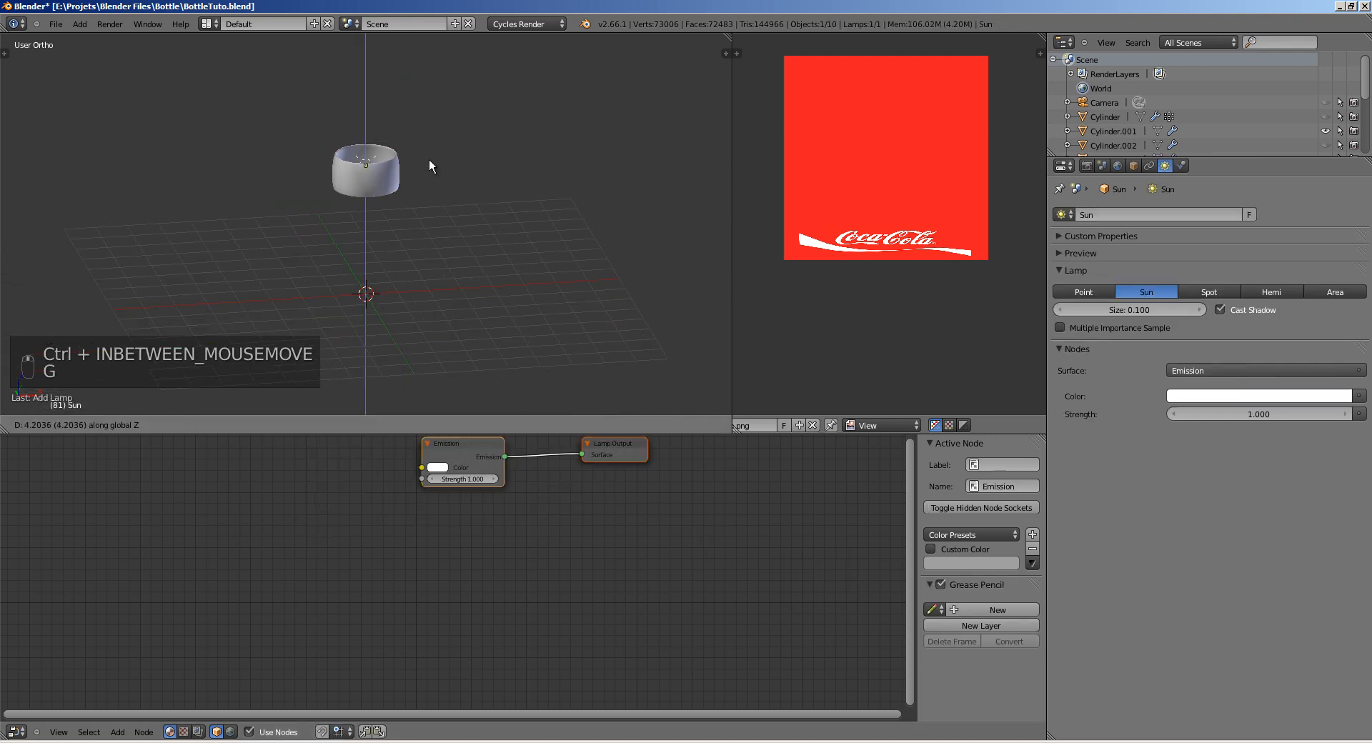
left_click(428, 161)
Step: Move the Sun lamp along Y in front of the label band and rotate it about 60° around X, aiming it across the band
key("g")
key("y")
left_click(453, 294)
key("r")
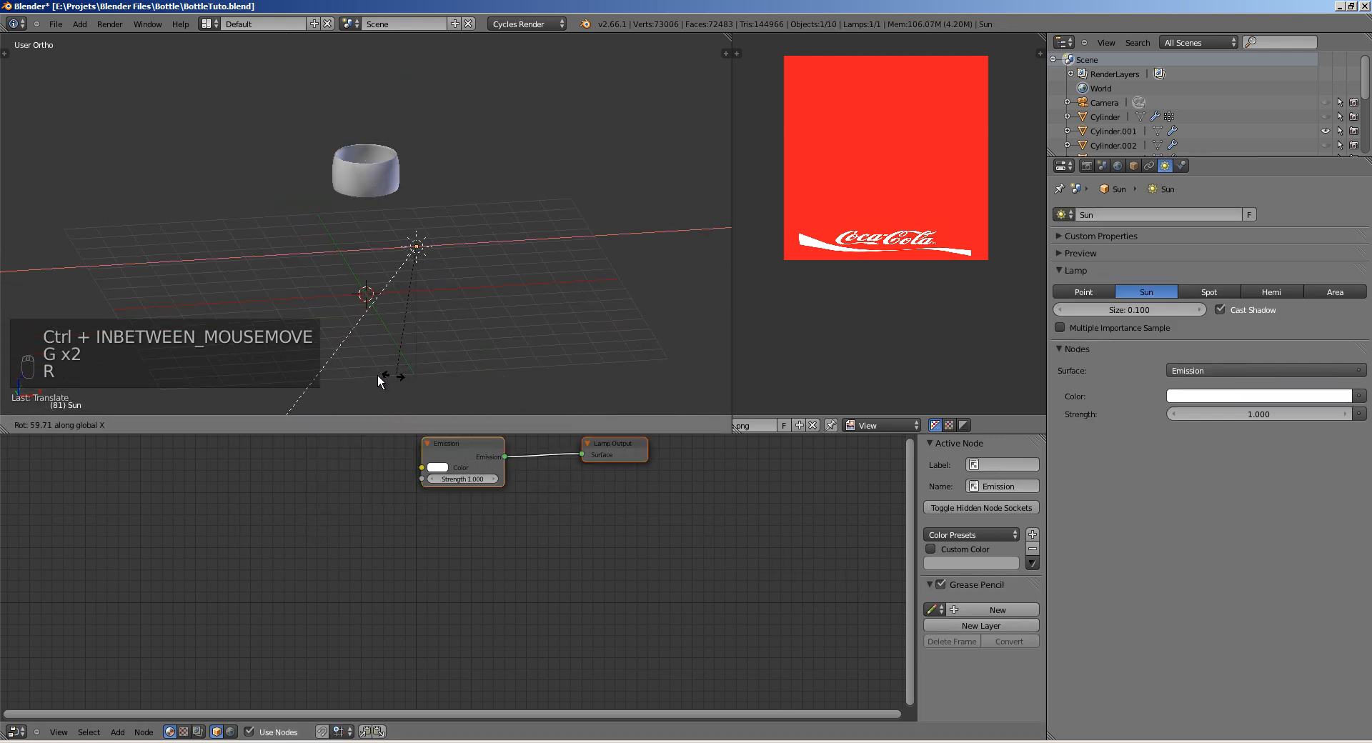
left_click(378, 374)
key("r")
left_click(452, 334)
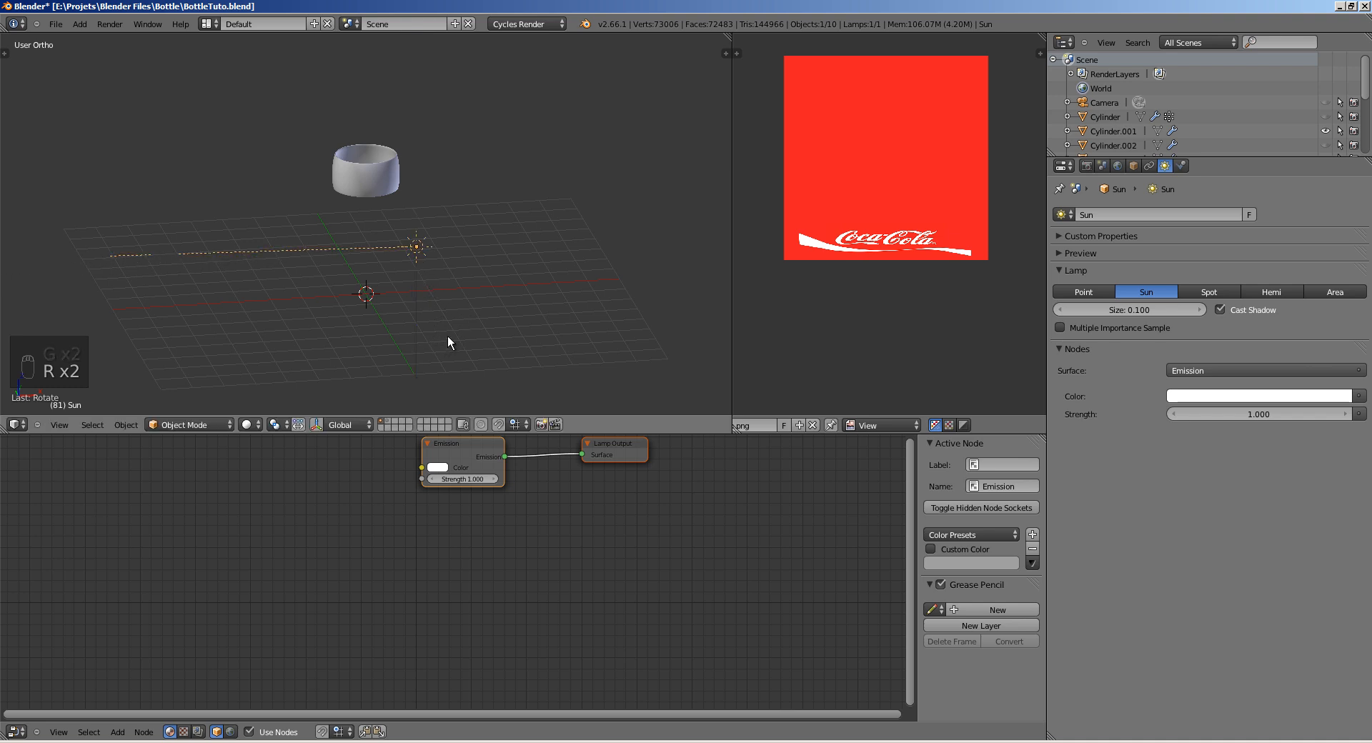
key("g")
left_click(496, 303)
Step: Show the viewport in rendered shading and select the label band
middle_click_drag(392, 249, 410, 303, "shift")
scroll(392, 330, "up", 4)
left_click(246, 424)
left_click(275, 326)
right_click(413, 298)
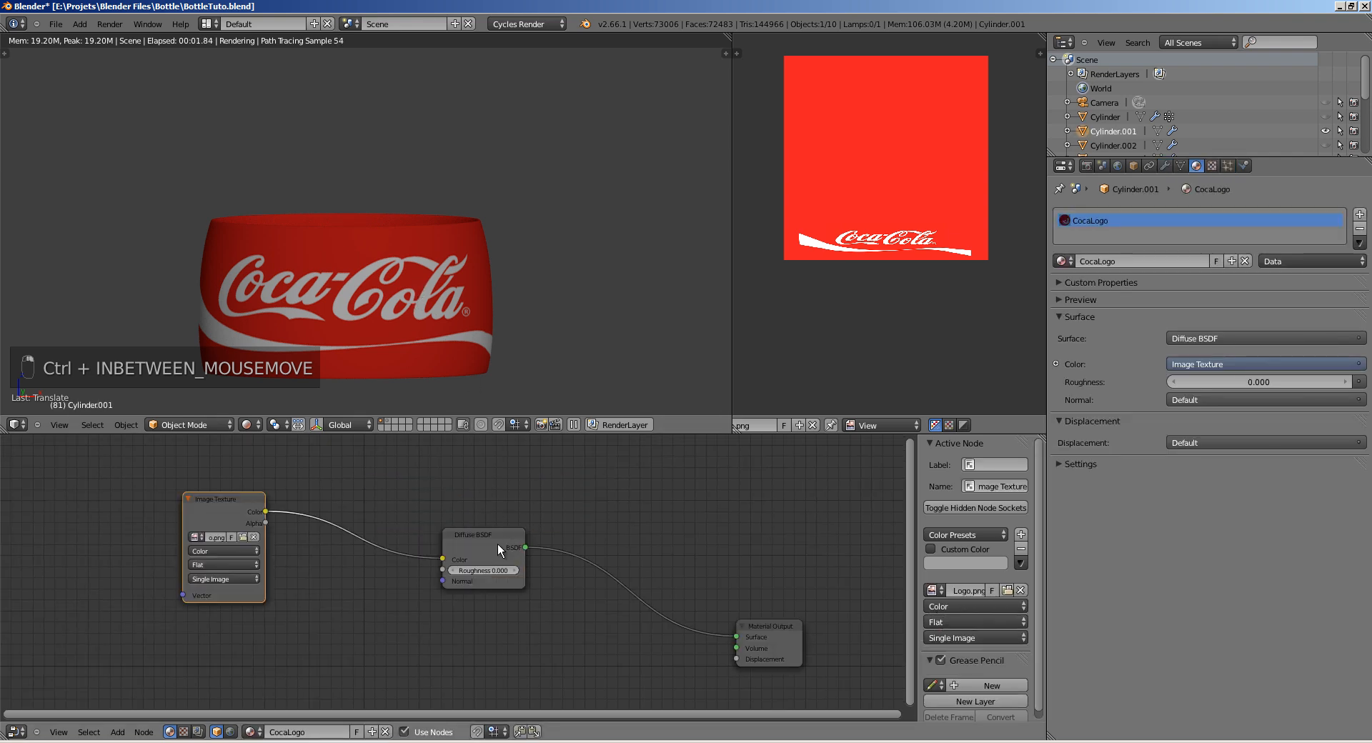
Step: Duplicate the Image Texture node below the original and load Coca Logo Bump.jpg into the copy
middle_click_drag(419, 555, 490, 507, "shift")
middle_click_drag(283, 568, 328, 561, "shift")
left_click(332, 464)
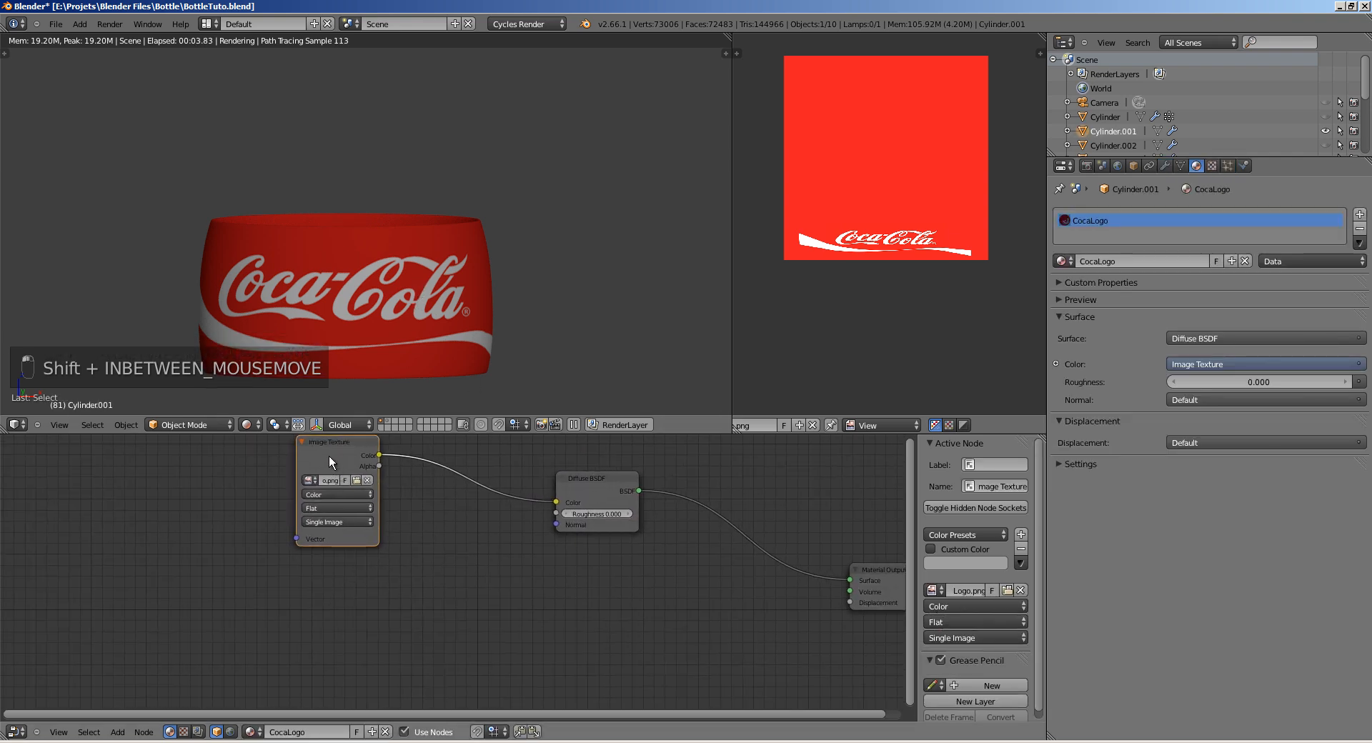
key("shift+d")
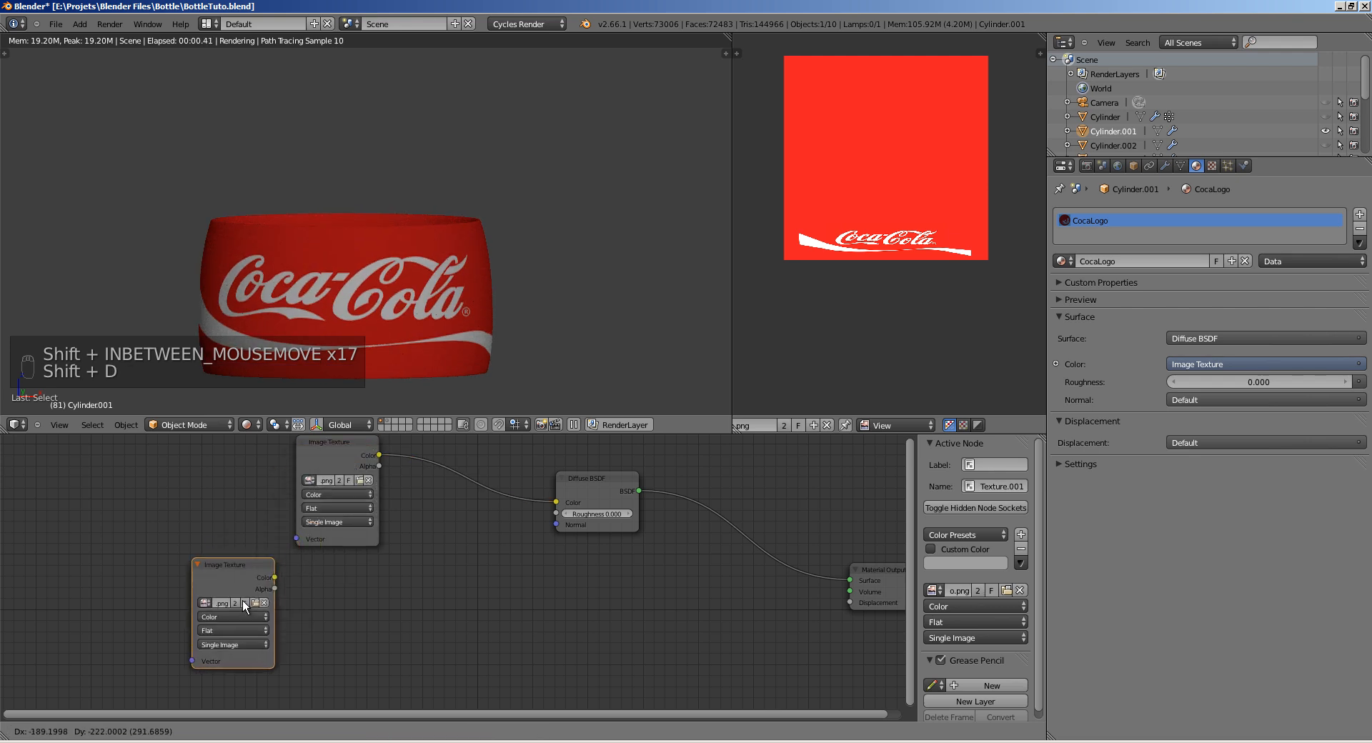
left_click(332, 616)
left_click(332, 616)
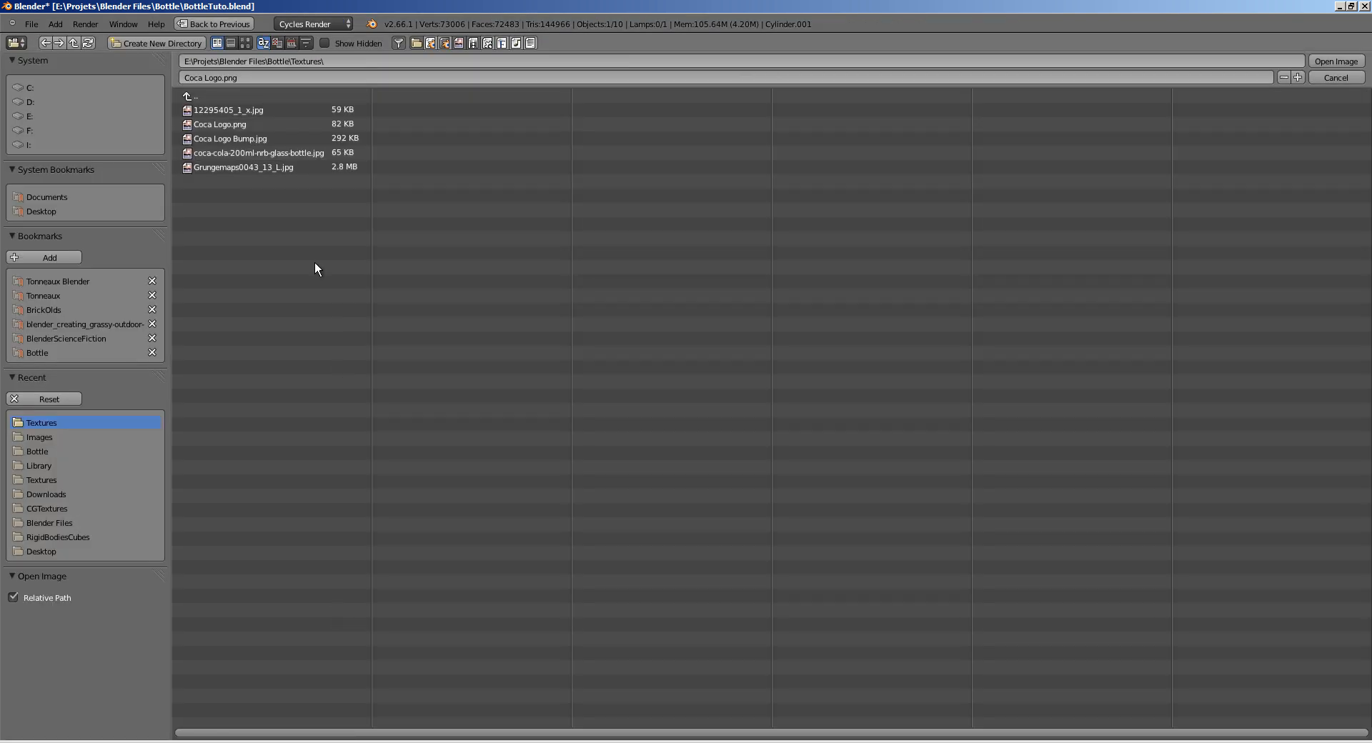
left_click(247, 138)
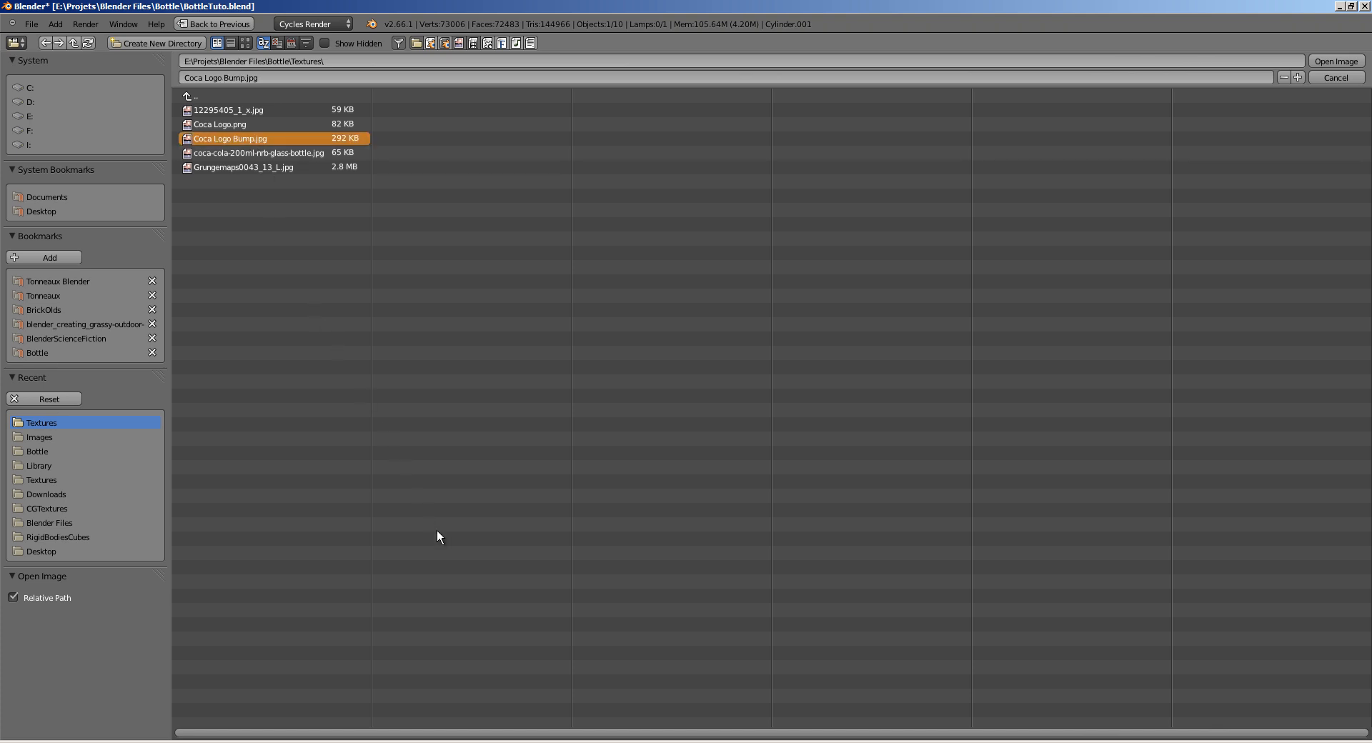
left_click(1333, 61)
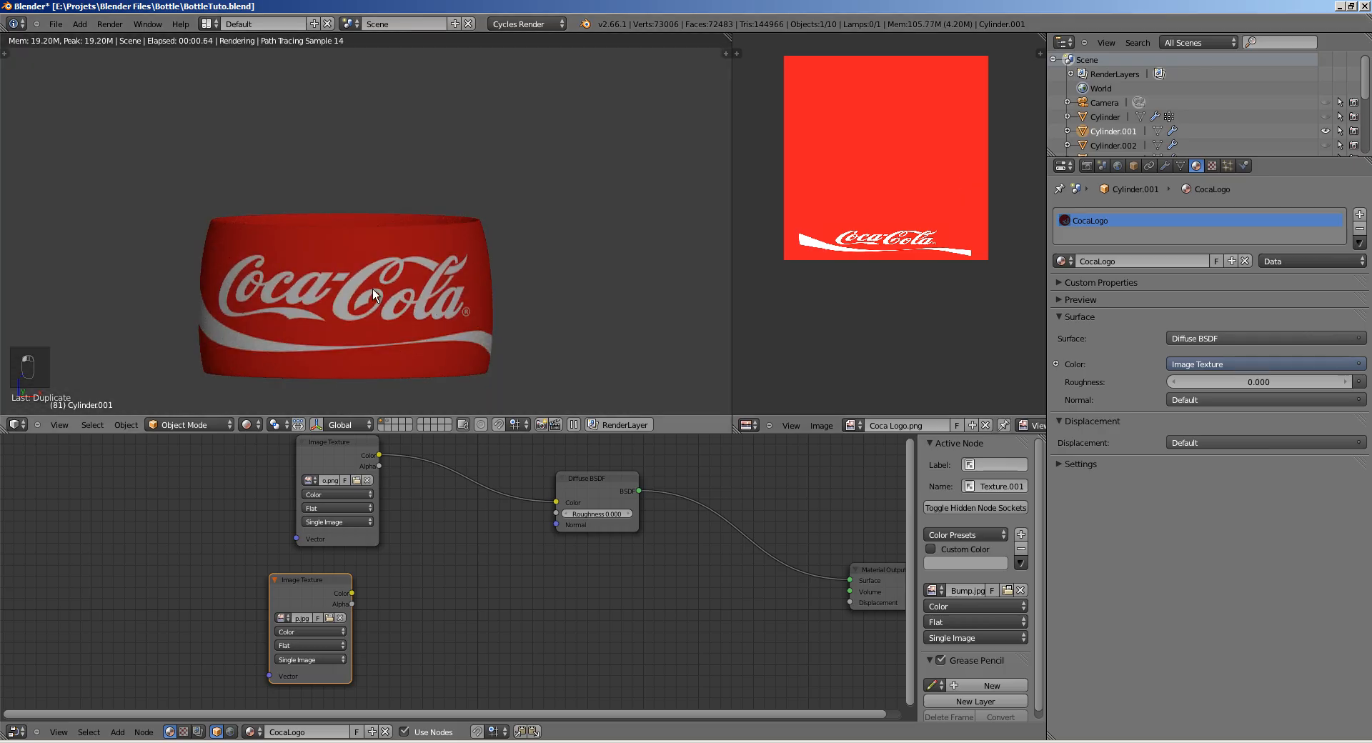
Step: Add a Bump node, linking the bump image's Color to its Height and its Normal output to the Diffuse BSDF's Normal
left_click_drag(300, 605, 240, 619)
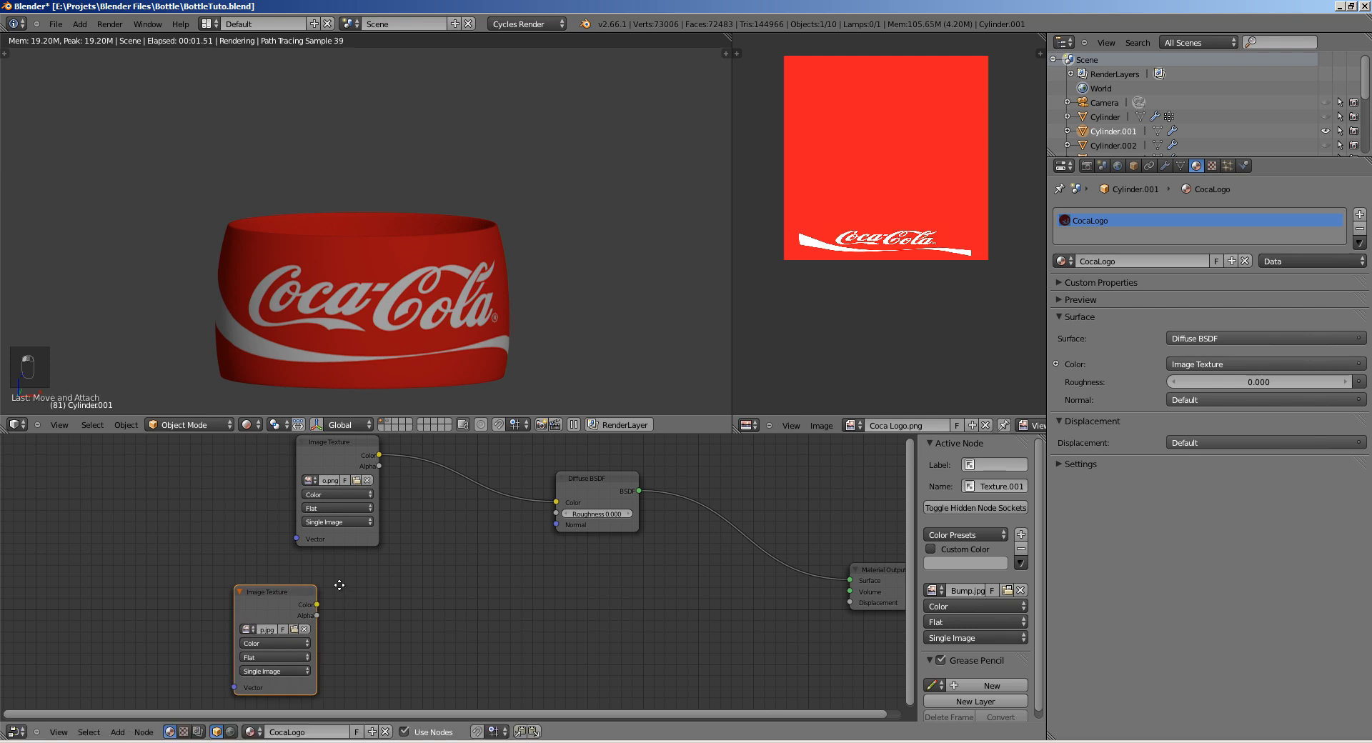
middle_click_drag(420, 527, 379, 518)
key("shift+a")
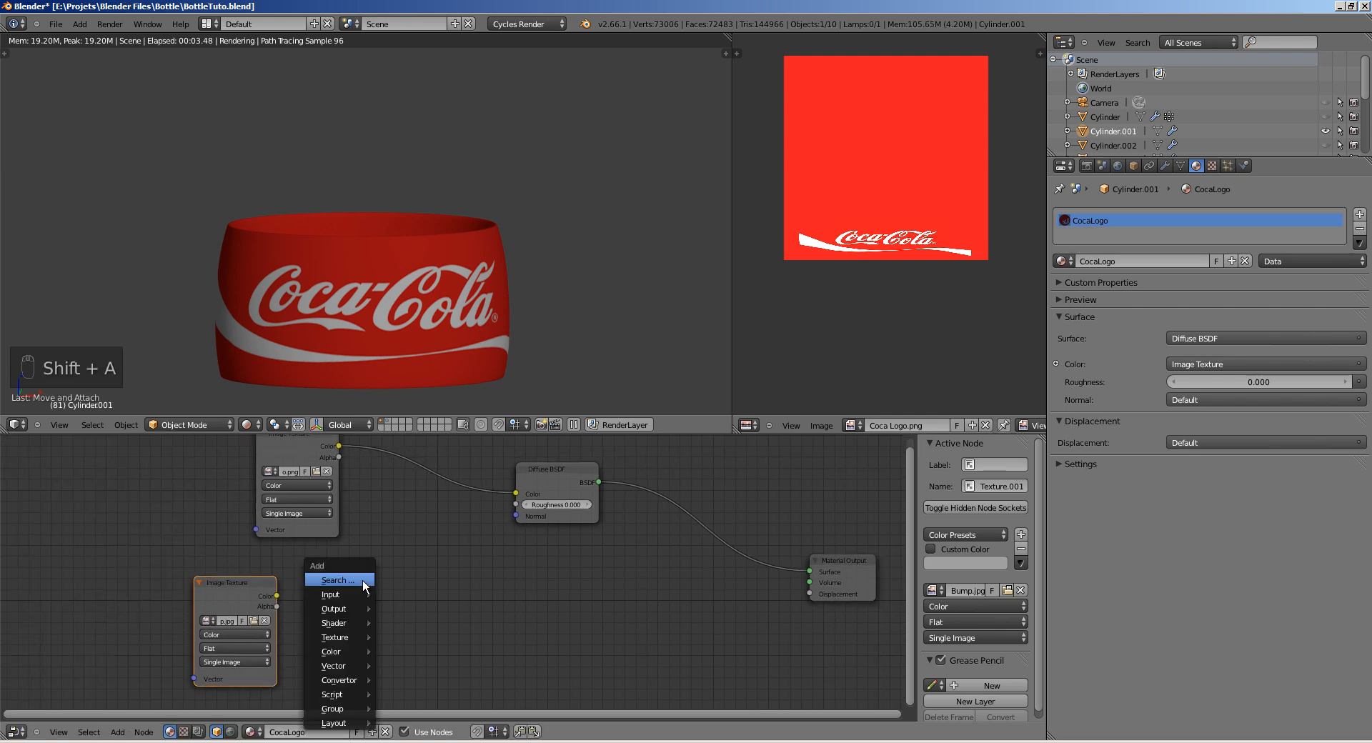
mouse_move(333, 666)
left_click(411, 649)
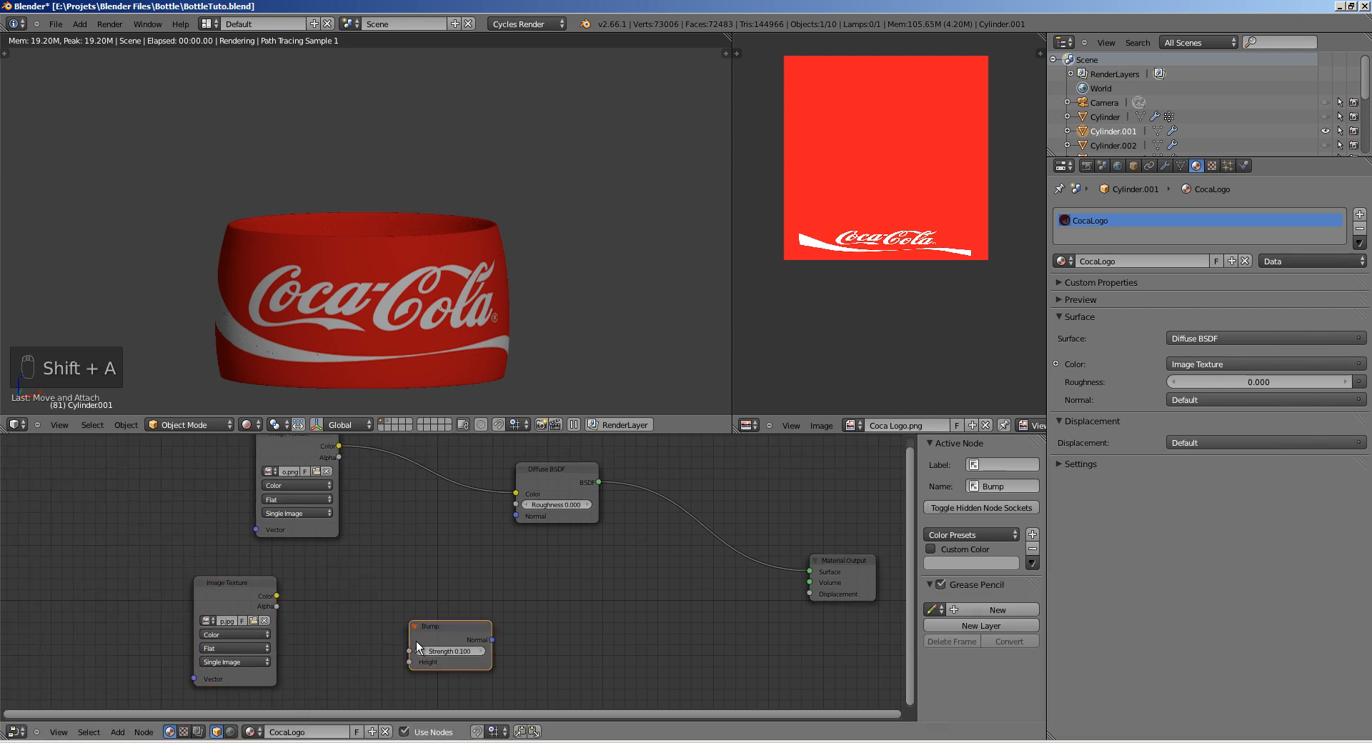
left_click(310, 581)
left_click_drag(277, 595, 326, 630)
left_click_drag(408, 607, 515, 515)
middle_click_drag(371, 341, 376, 165, "ctrl")
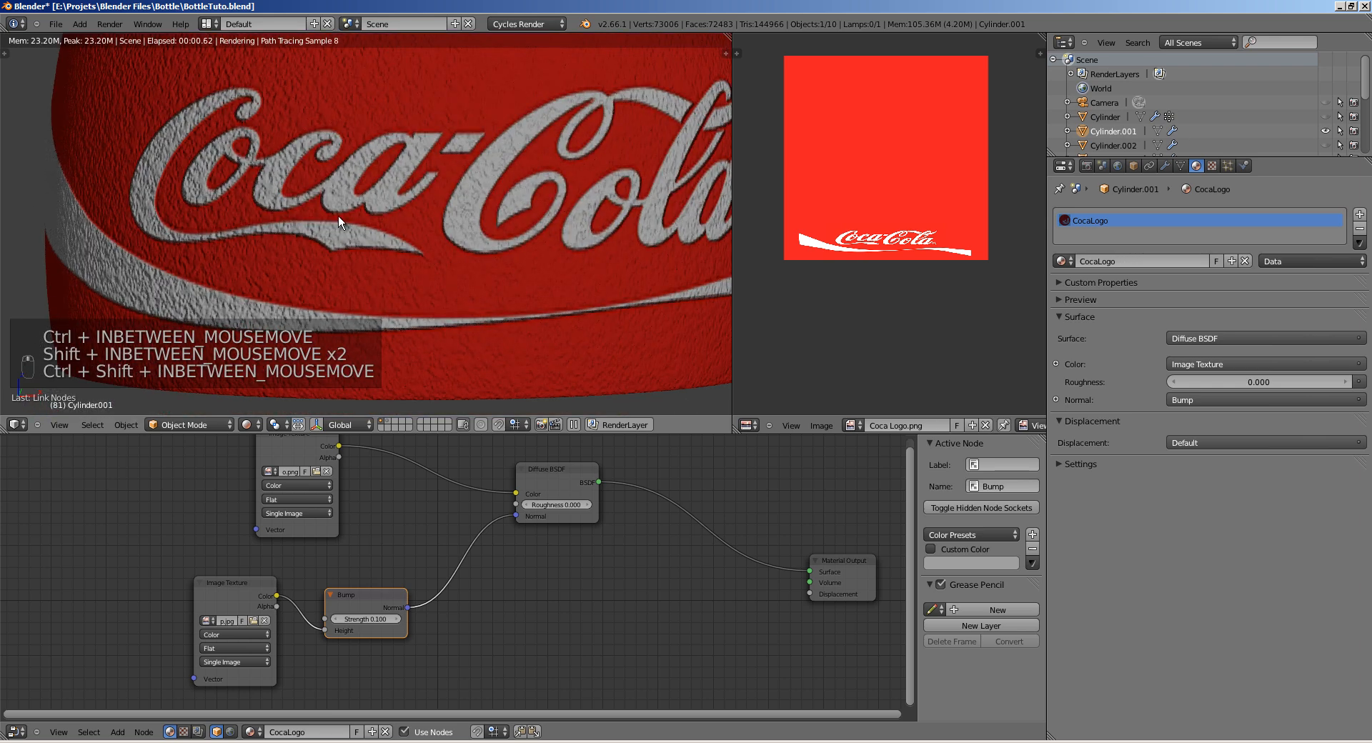
Step: Insert an Invert node between the bump Image Texture and the Bump node, spacing the nodes apart
left_click_drag(205, 599, 152, 610)
left_click_drag(362, 597, 388, 601)
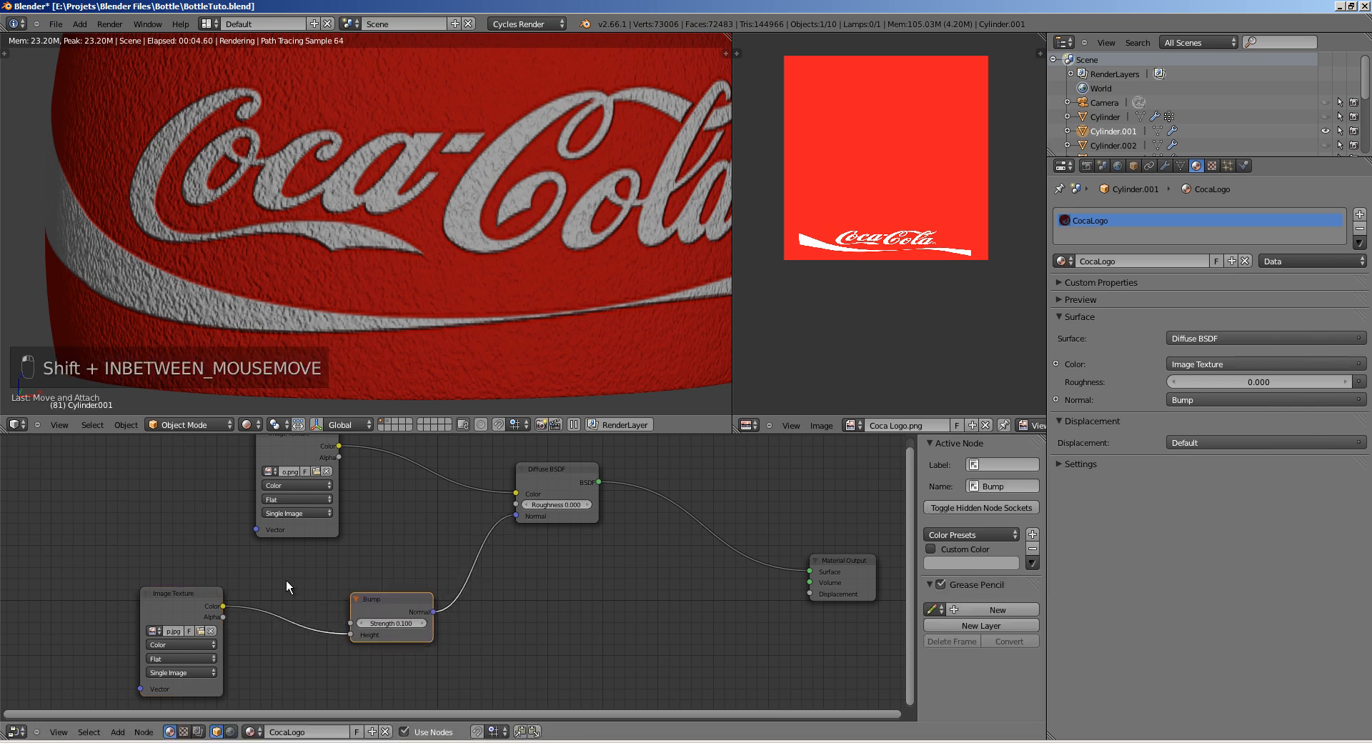
key("shift+a")
mouse_move(254, 568)
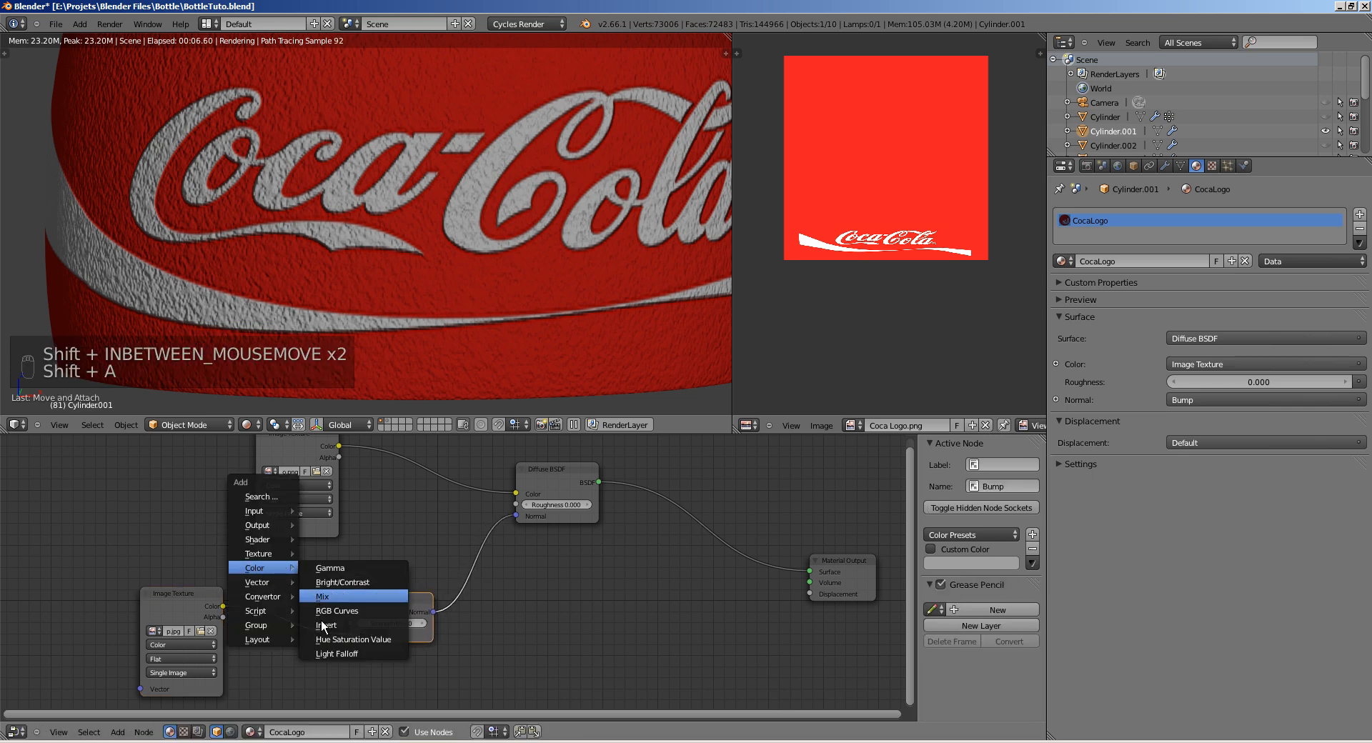
left_click(323, 625)
left_click_drag(336, 598, 270, 614)
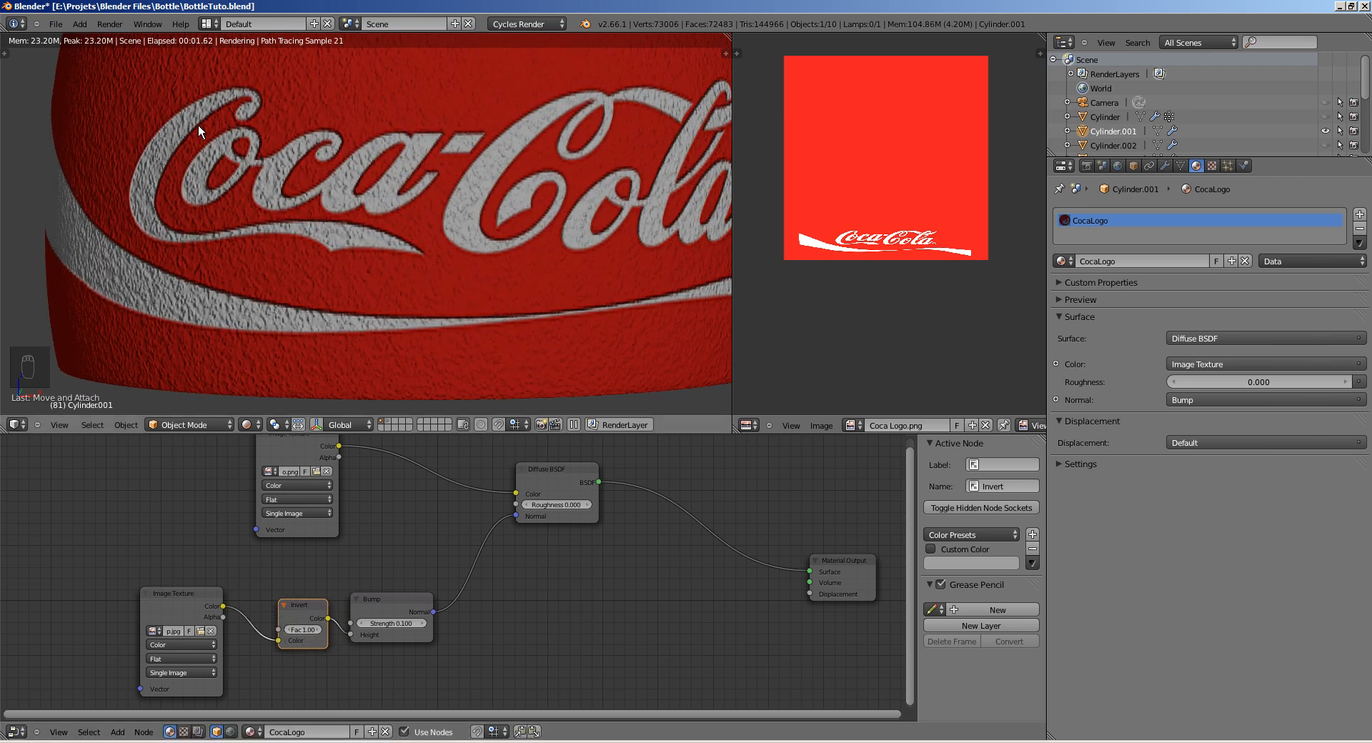
middle_click_drag(404, 198, 377, 201)
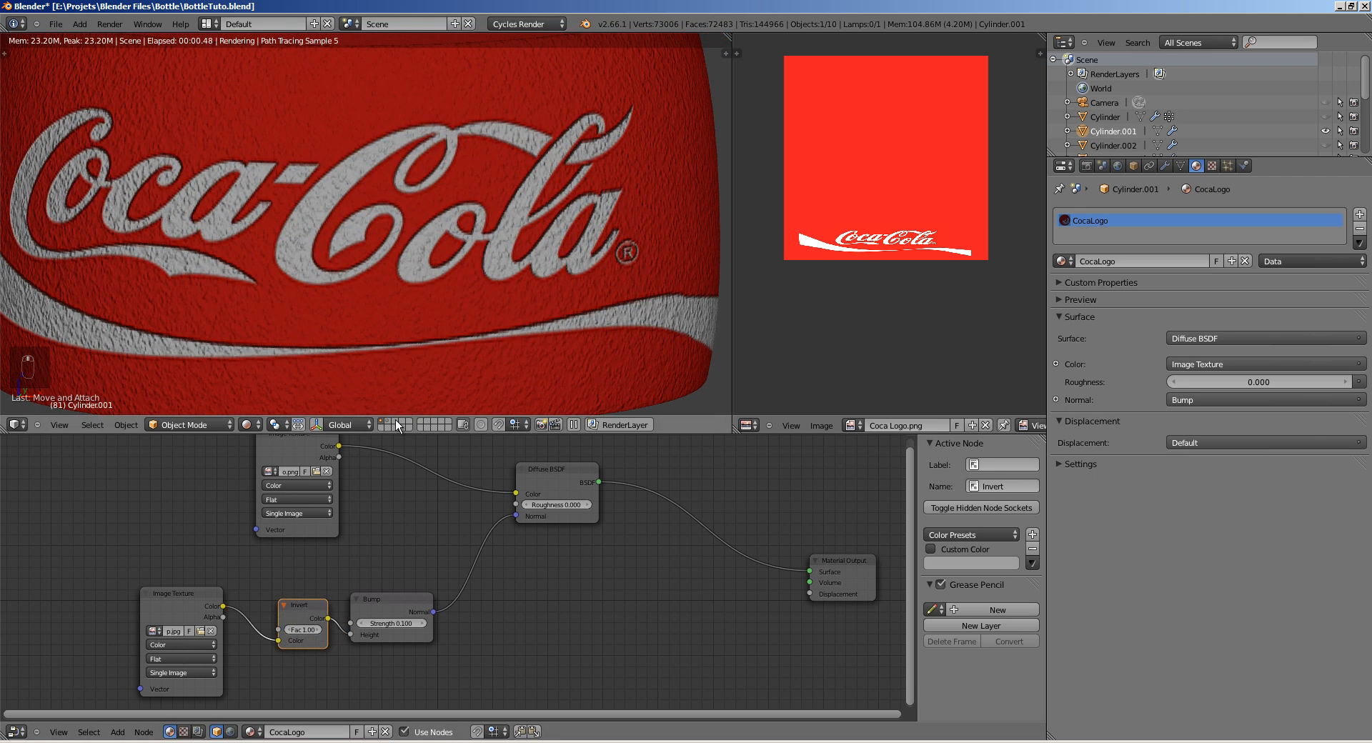
left_click_drag(396, 606, 409, 610)
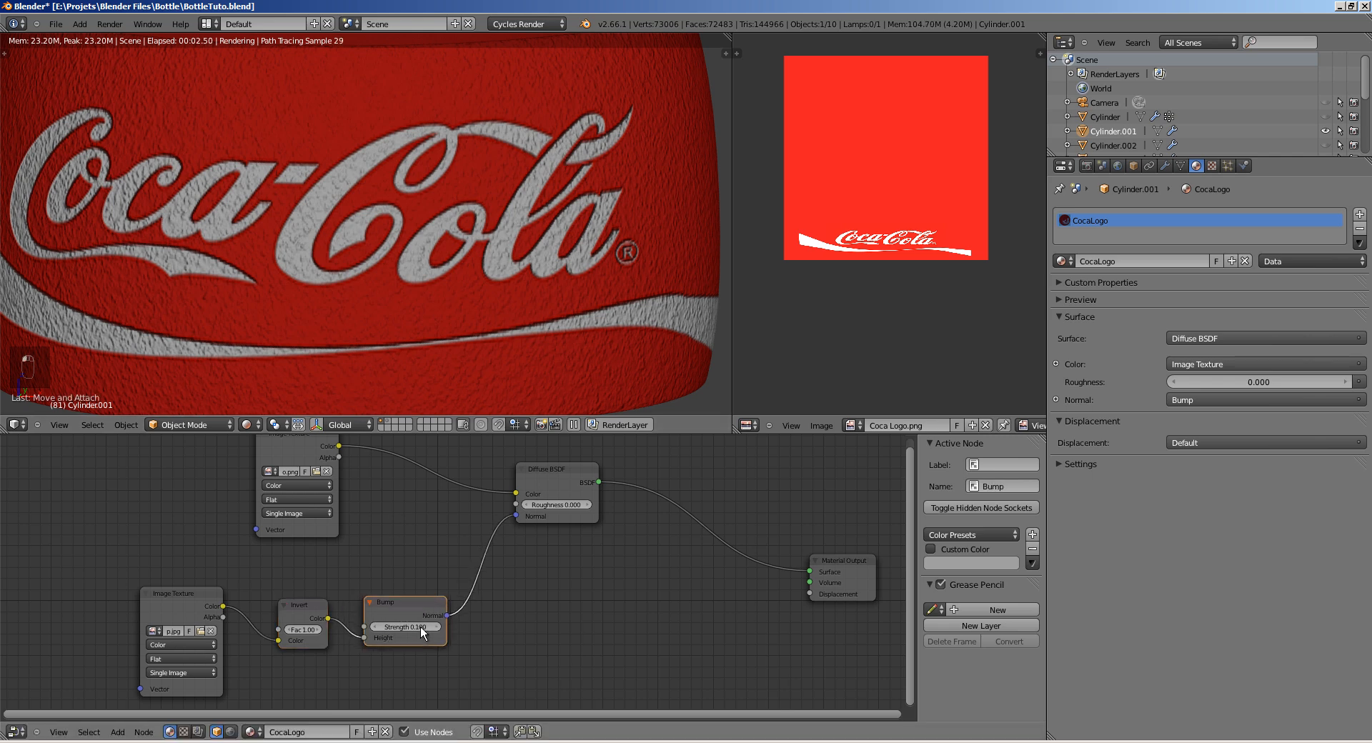
Step: Try Bump node strengths of 0.010 and 0.020, plus a much stronger value, on the label relief
left_click(437, 623)
type("01")
key("Return")
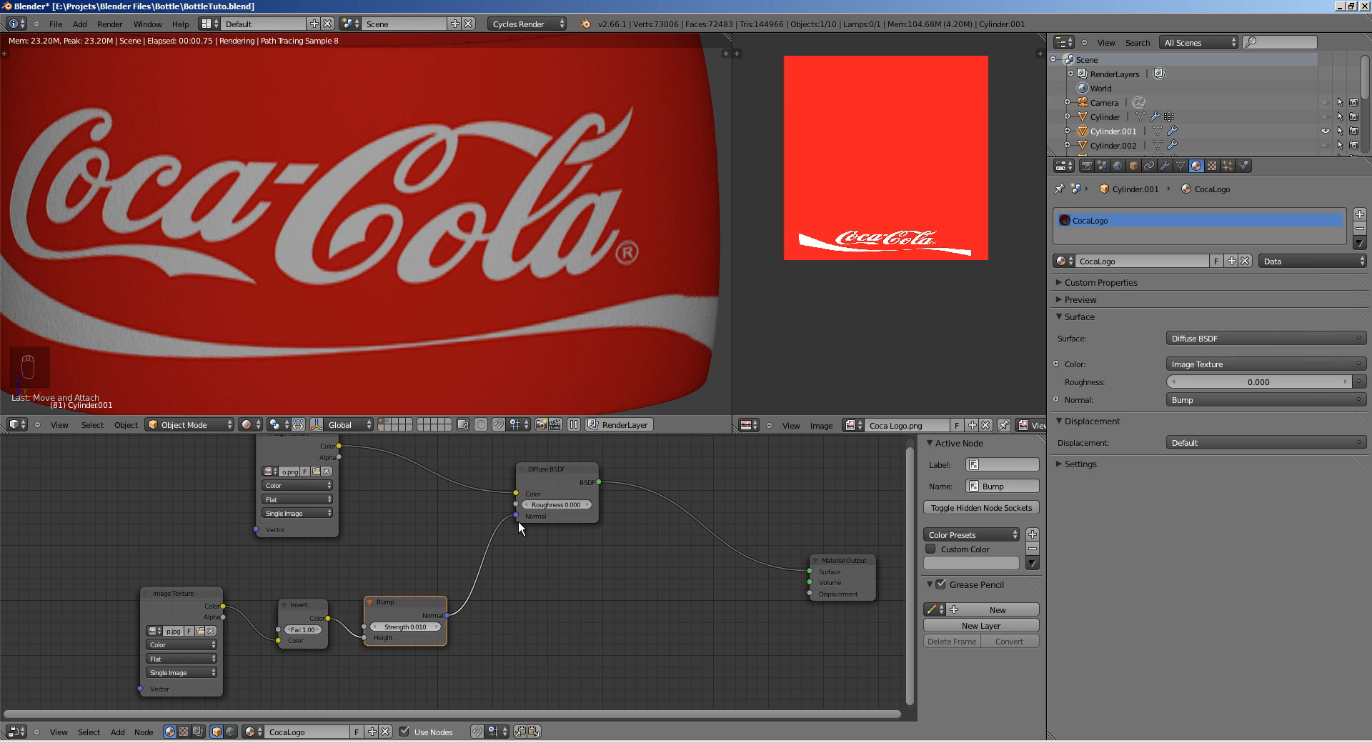
left_click(436, 627)
scroll(337, 323, "down", 2)
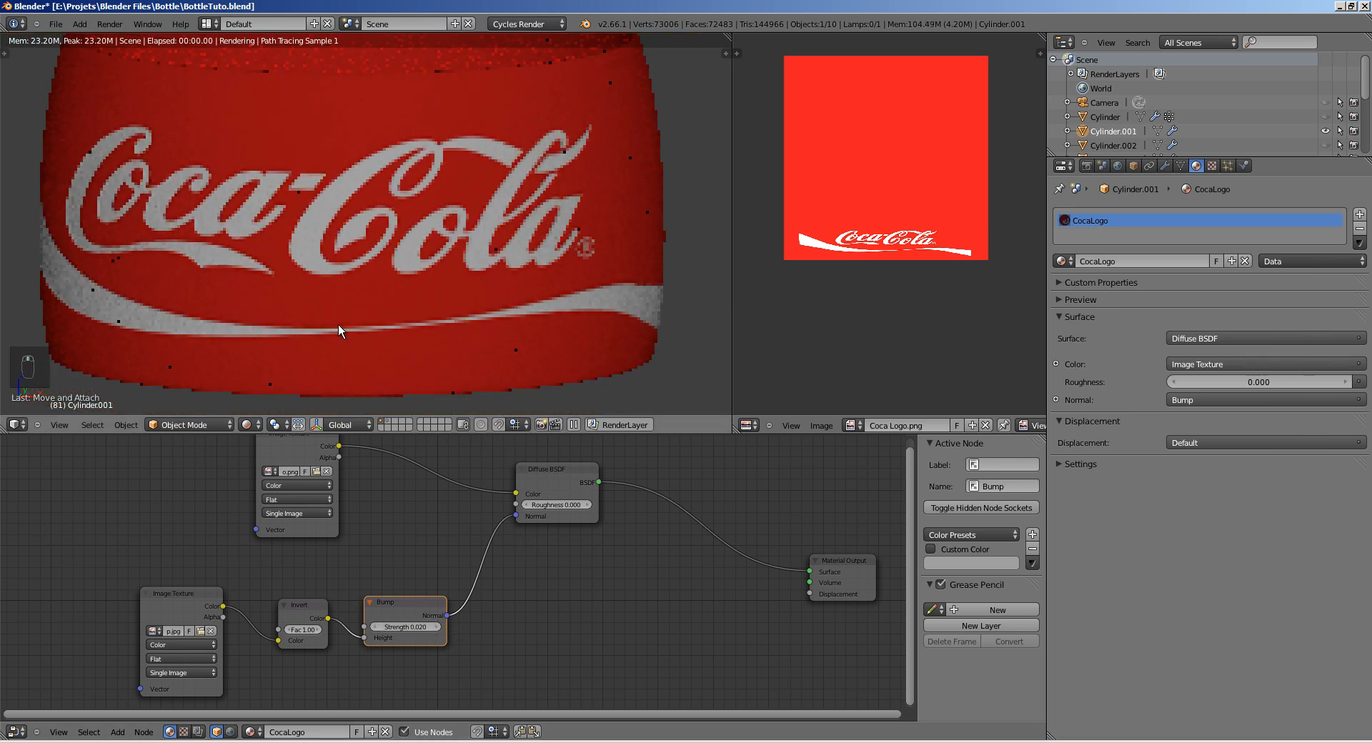
mouse_move(403, 625)
left_mouse_down()
mouse_move(455, 633)
mouse_move(415, 622)
left_mouse_up()
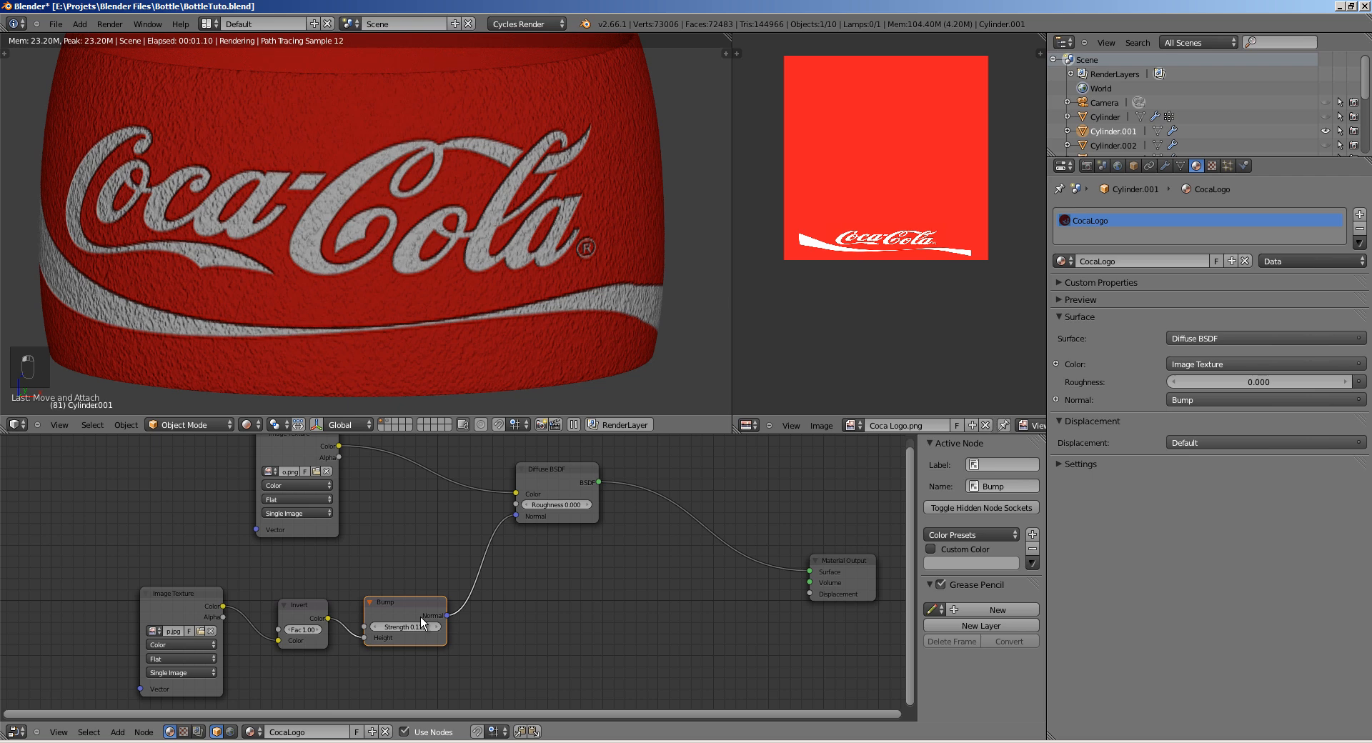
Step: Set the Bump node's Strength to 0.012 and save the file
left_click(415, 626)
type("0")
key("Return")
middle_click_drag(465, 290, 430, 266, "ctrl")
key("ctrl+s")
key("ctrl+s")
key("ctrl+s")
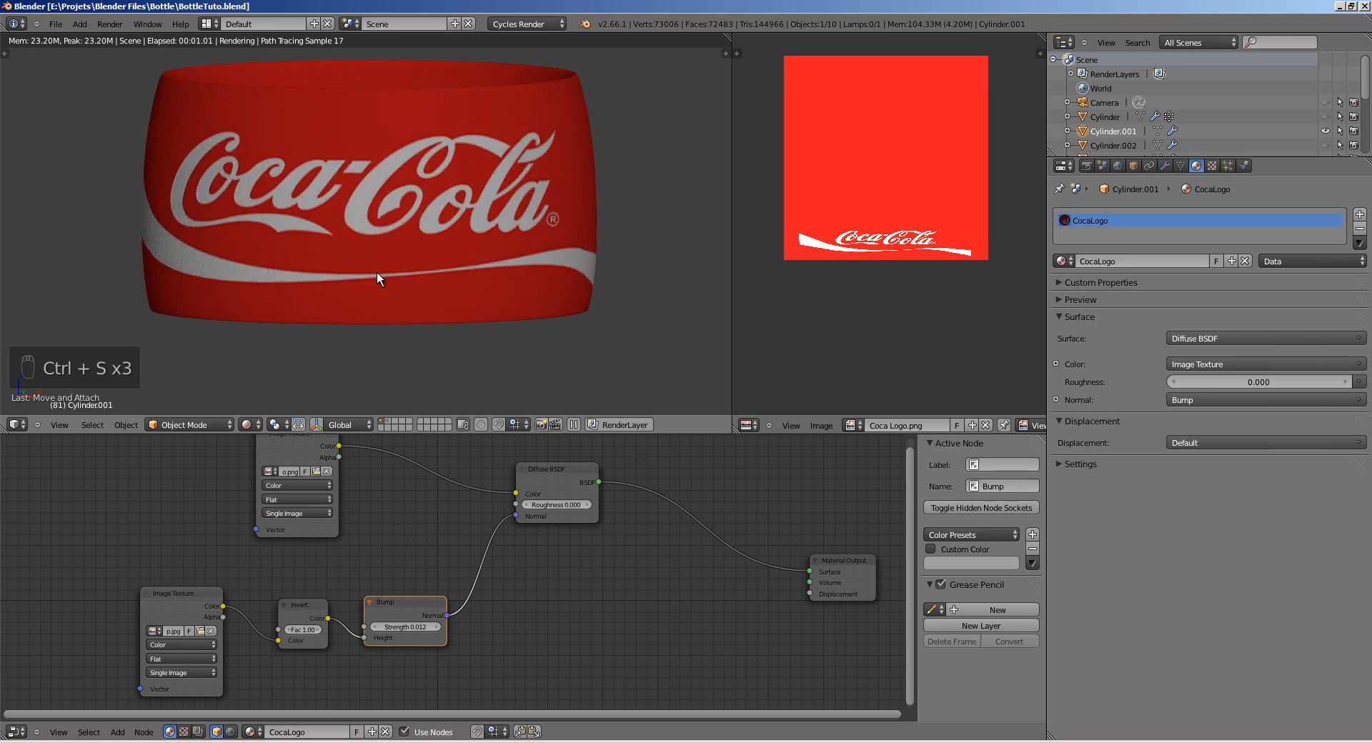
Step: Inspect the bump relief of the logo and the wave up close in the rendered view
scroll(302, 229, "up", 3)
middle_click_drag(303, 230, 457, 207, "shift")
scroll(306, 250, "up", 3)
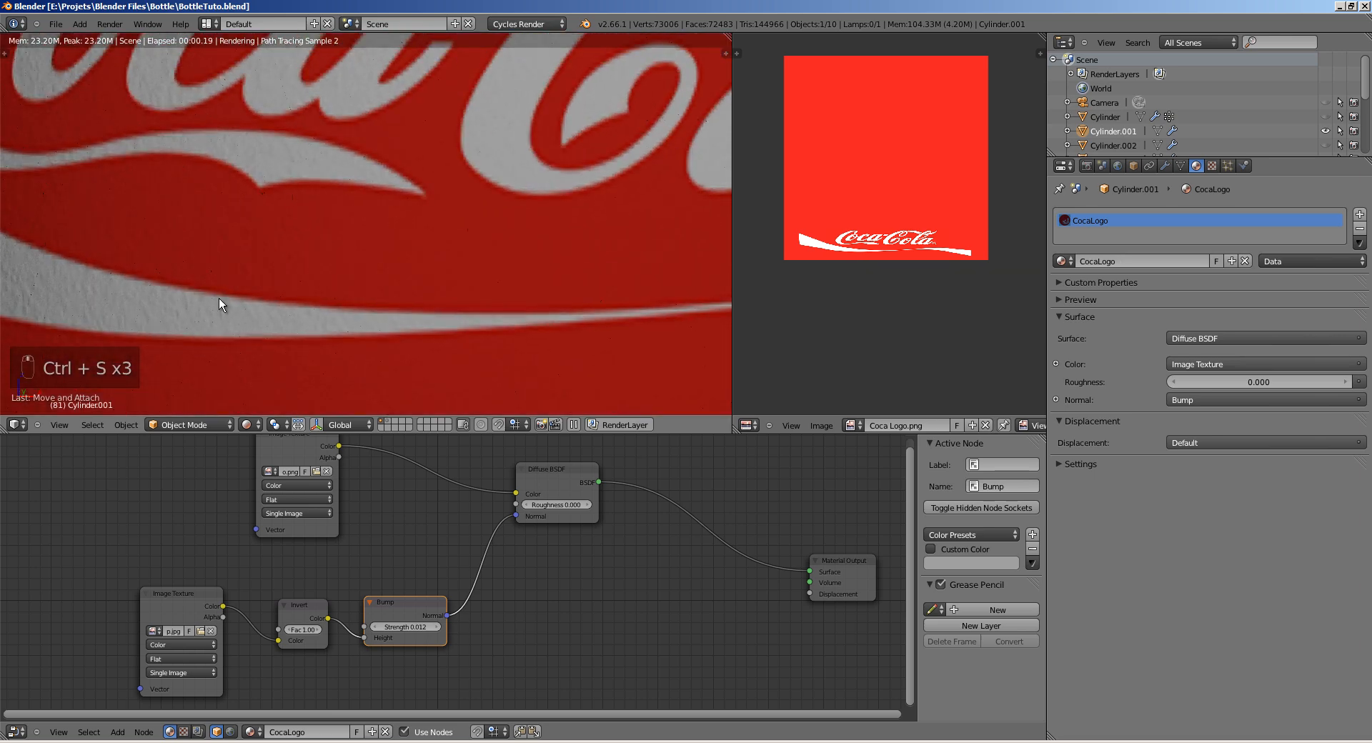
middle_click_drag(72, 252, 235, 230, "shift")
middle_click_drag(504, 240, 416, 265, "shift")
scroll(460, 248, "down", 6)
Step: Spread the Diffuse BSDF and Material Output nodes apart and insert a Mix Shader on the link between them
left_click_drag(555, 489, 582, 536)
middle_click_drag(679, 554, 520, 546, "shift")
left_click_drag(692, 558, 761, 573)
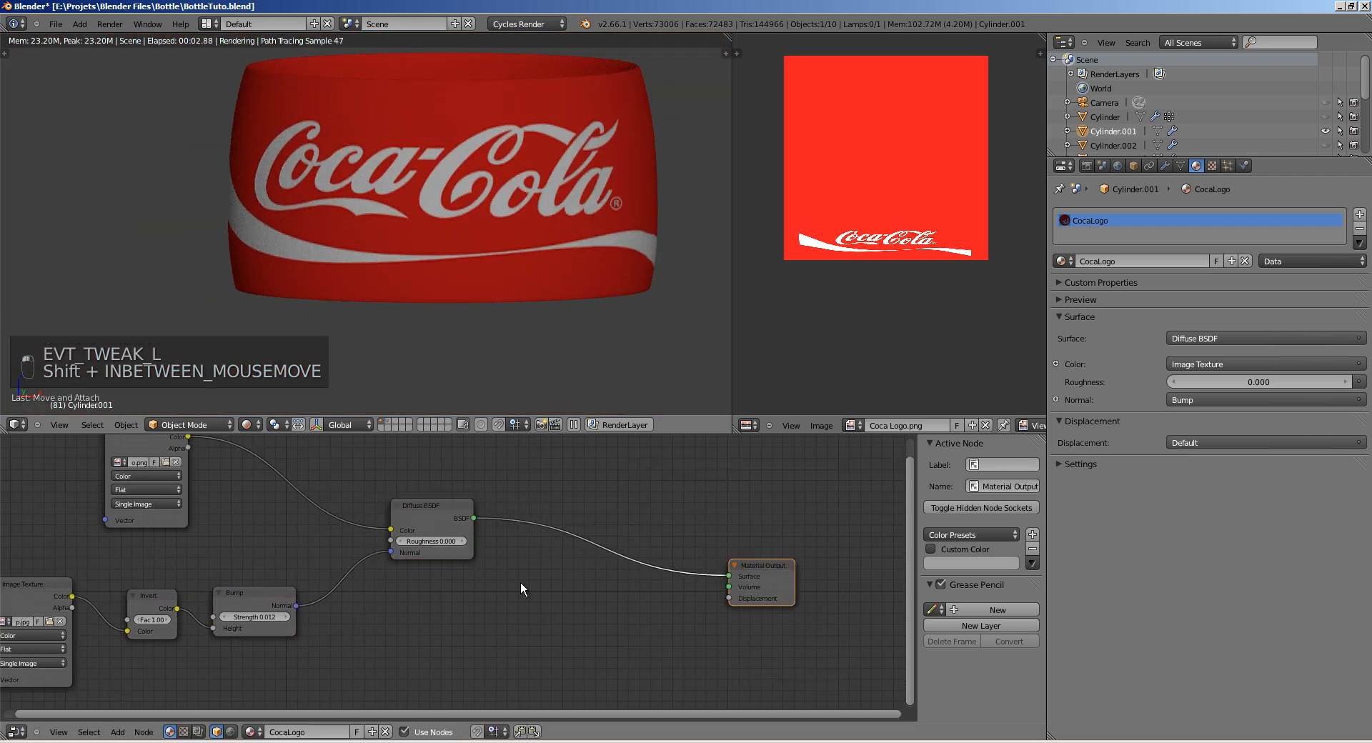
middle_click_drag(492, 582, 465, 573, "shift")
key("shift+a")
mouse_move(455, 545)
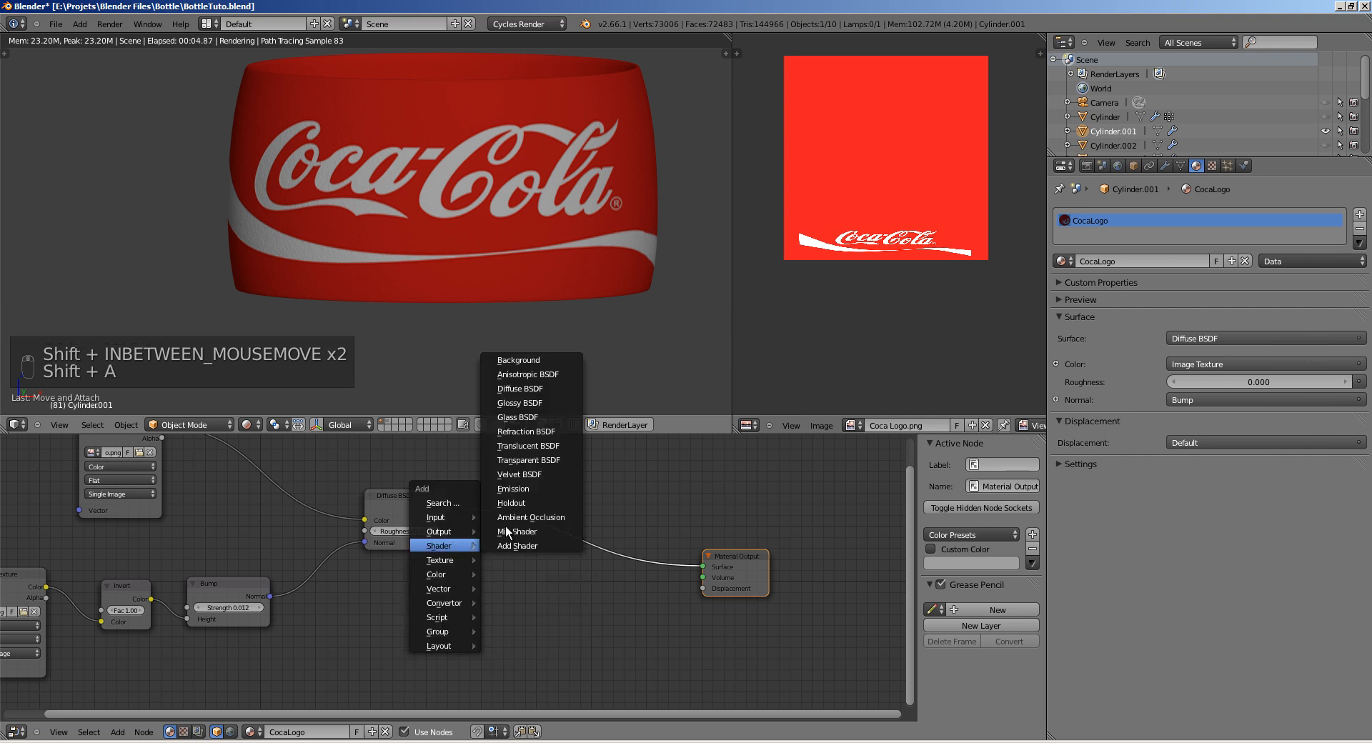
left_click(518, 545)
left_click(610, 523)
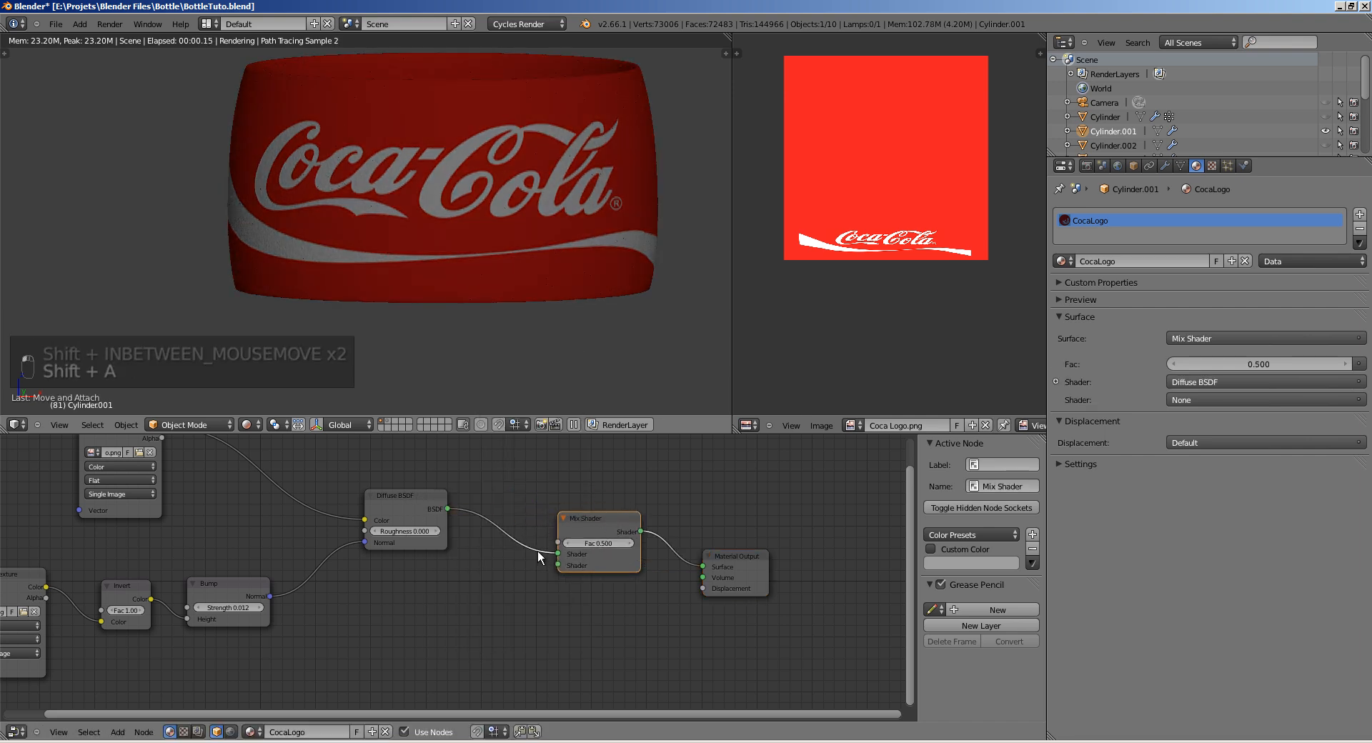
Step: Add a Glossy BSDF below the Diffuse BSDF and link it to the Mix Shader's second Shader input
key("shift+a")
mouse_move(478, 590)
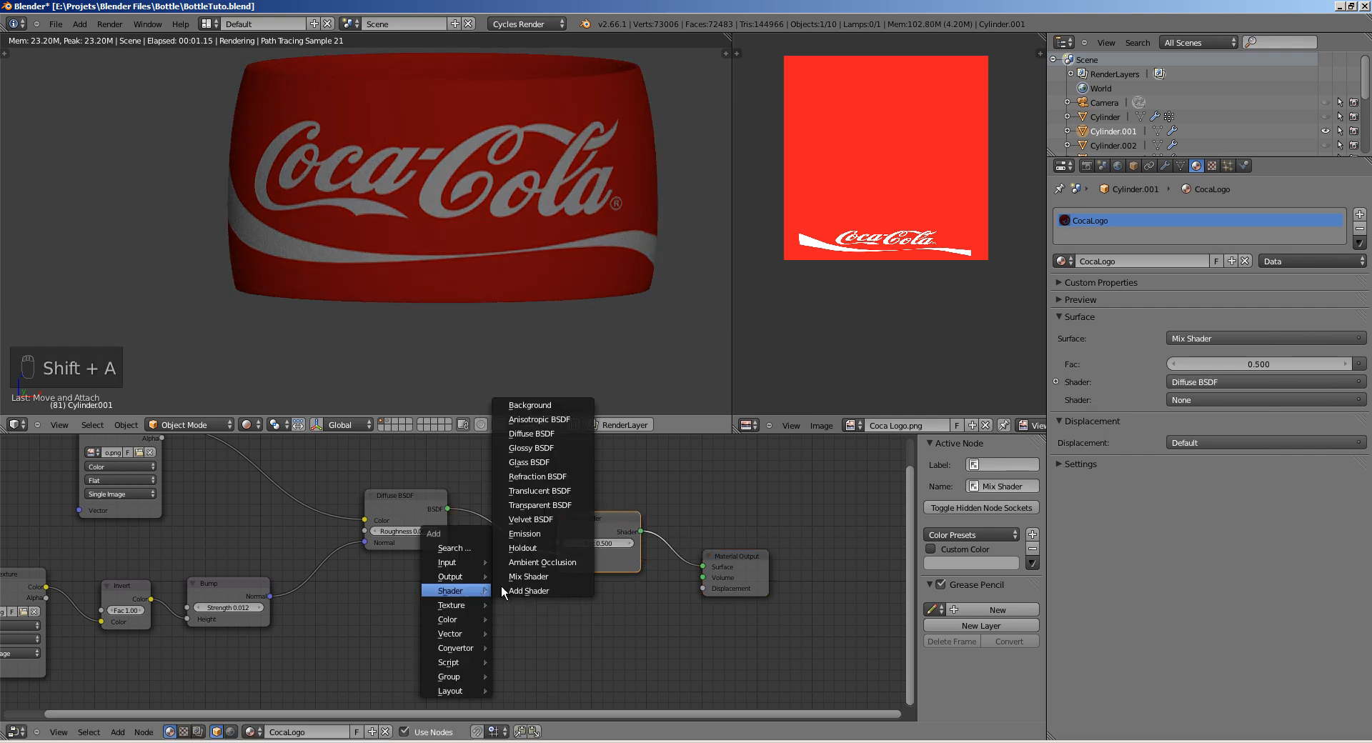
left_click(531, 448)
key("g")
left_click(373, 660)
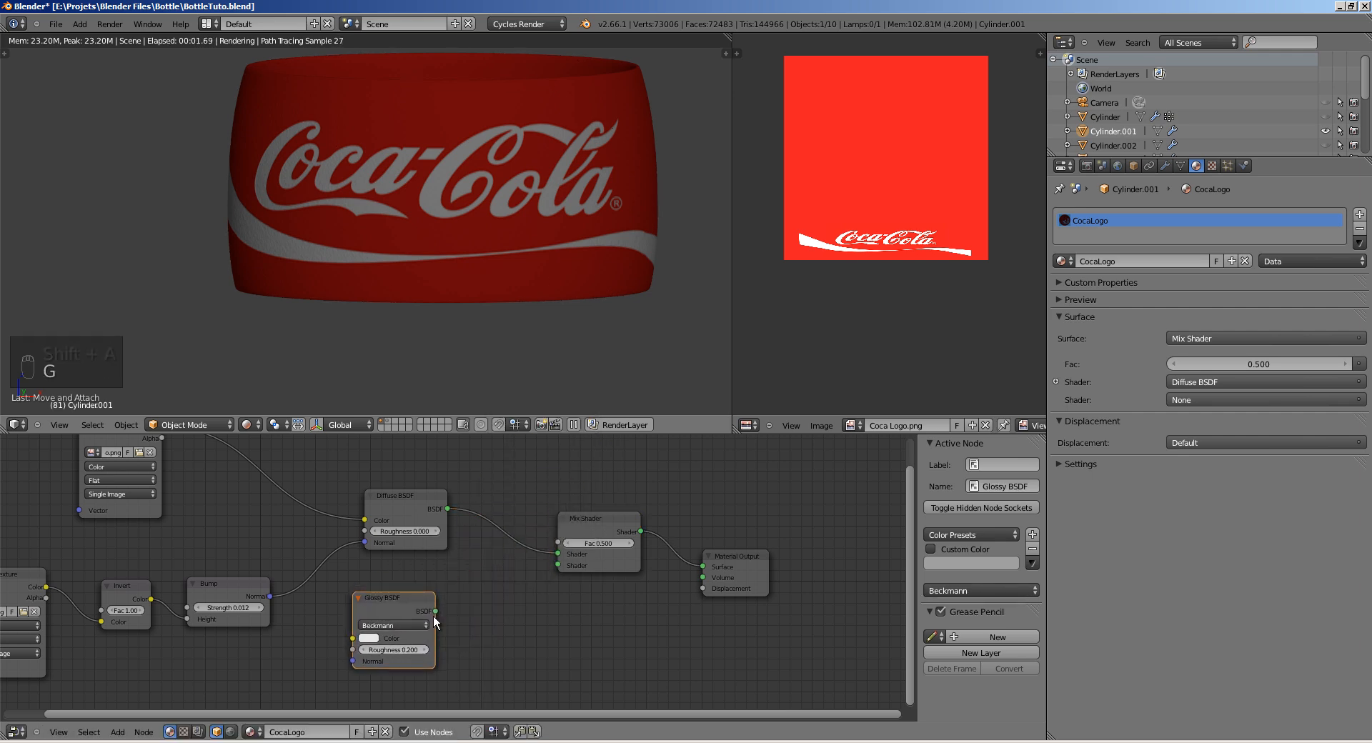
left_click_drag(435, 611, 557, 565)
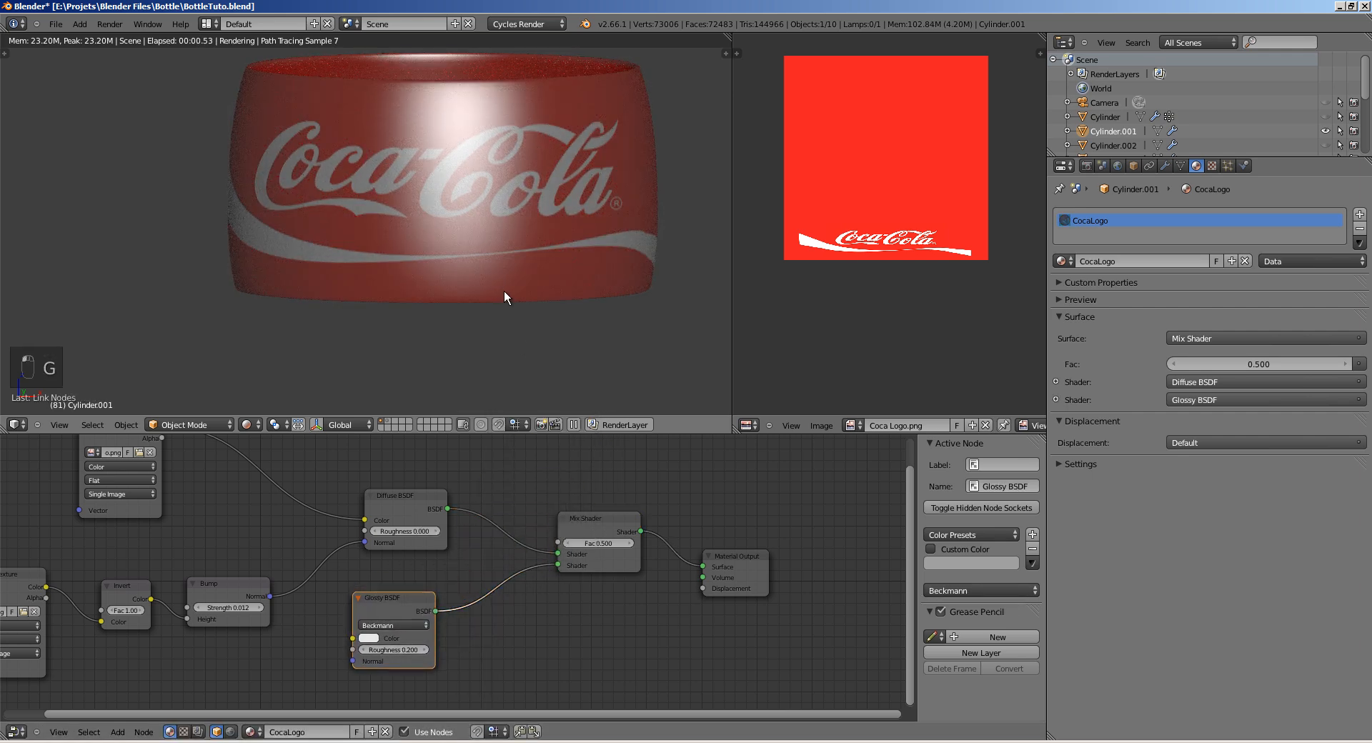
middle_click_drag(504, 291, 468, 285)
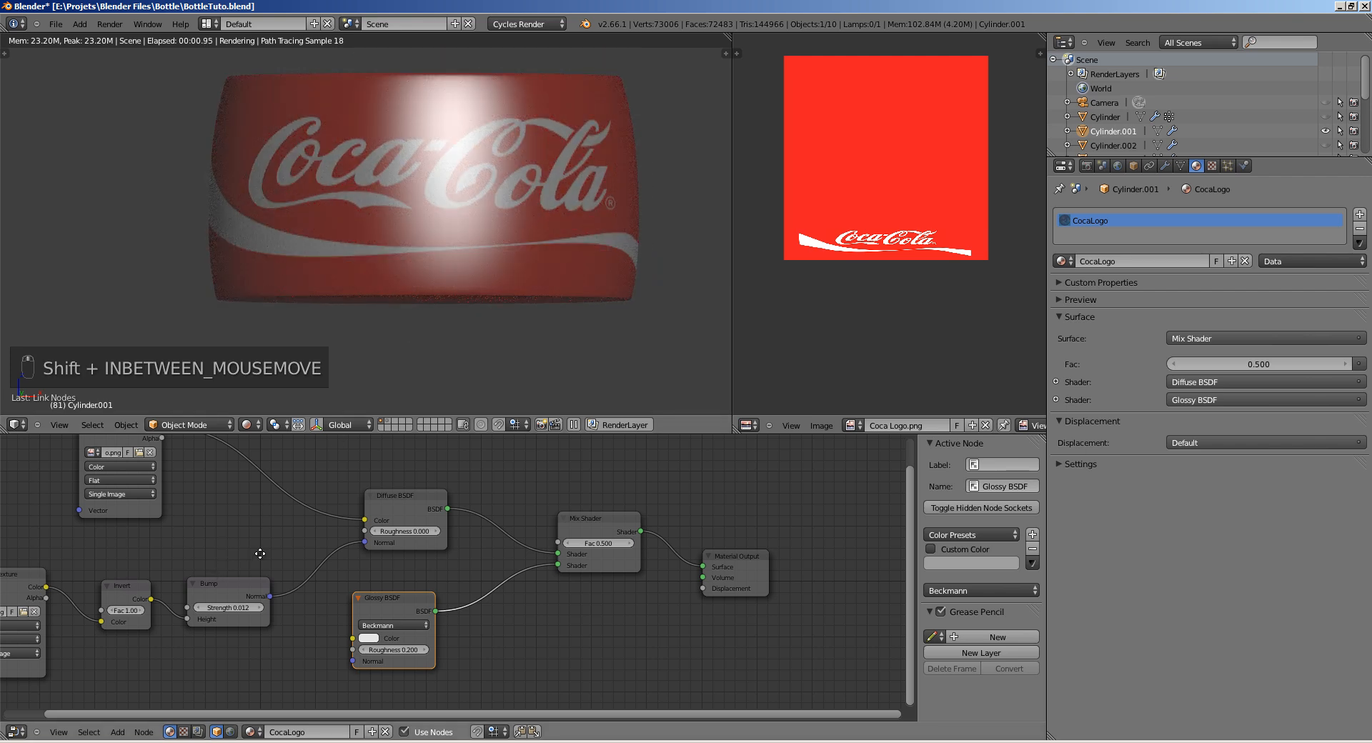
Step: Try driving the Glossy BSDF's Roughness with the bump Image Texture's Color output
middle_click_drag(259, 553, 312, 543)
left_click_drag(469, 611, 487, 624)
left_click_drag(71, 576, 44, 587)
middle_click_drag(37, 583, 163, 524)
left_click_drag(166, 530, 549, 594)
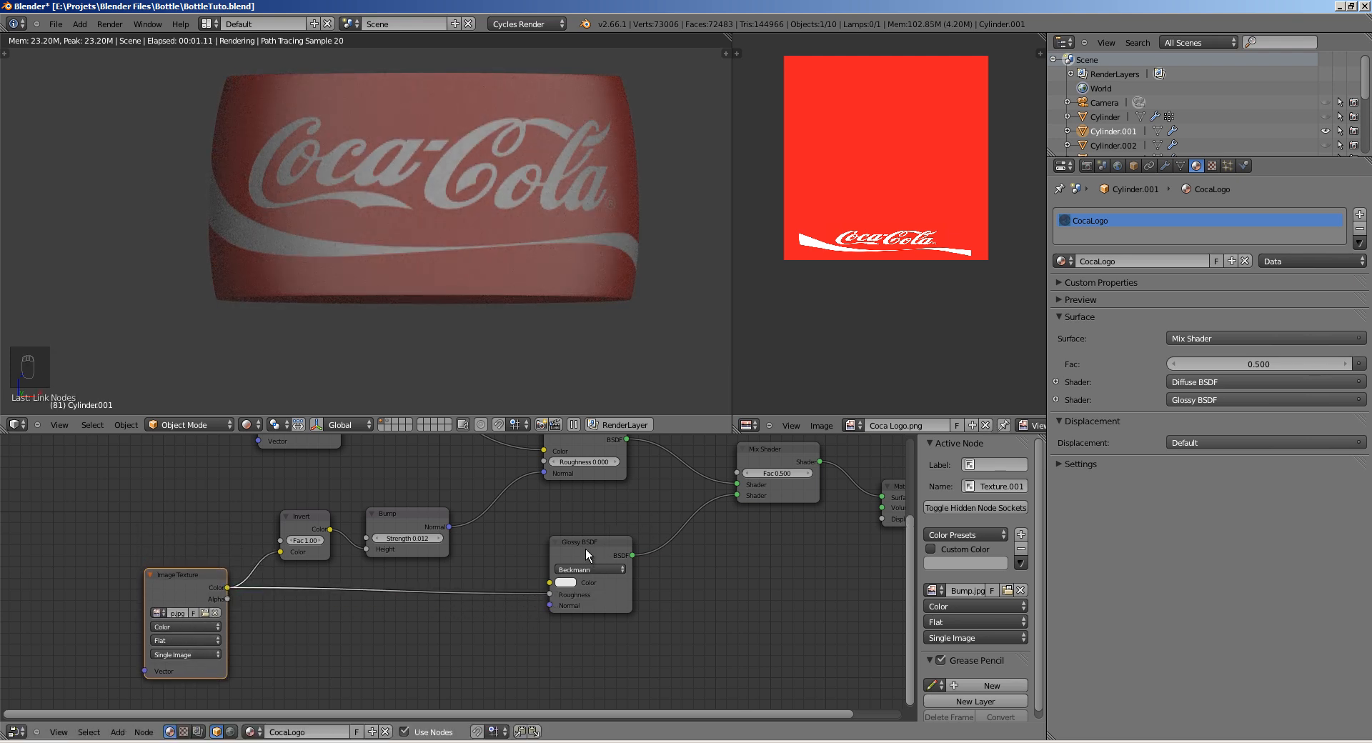
middle_click_drag(547, 546, 521, 563)
middle_click_drag(400, 245, 388, 197)
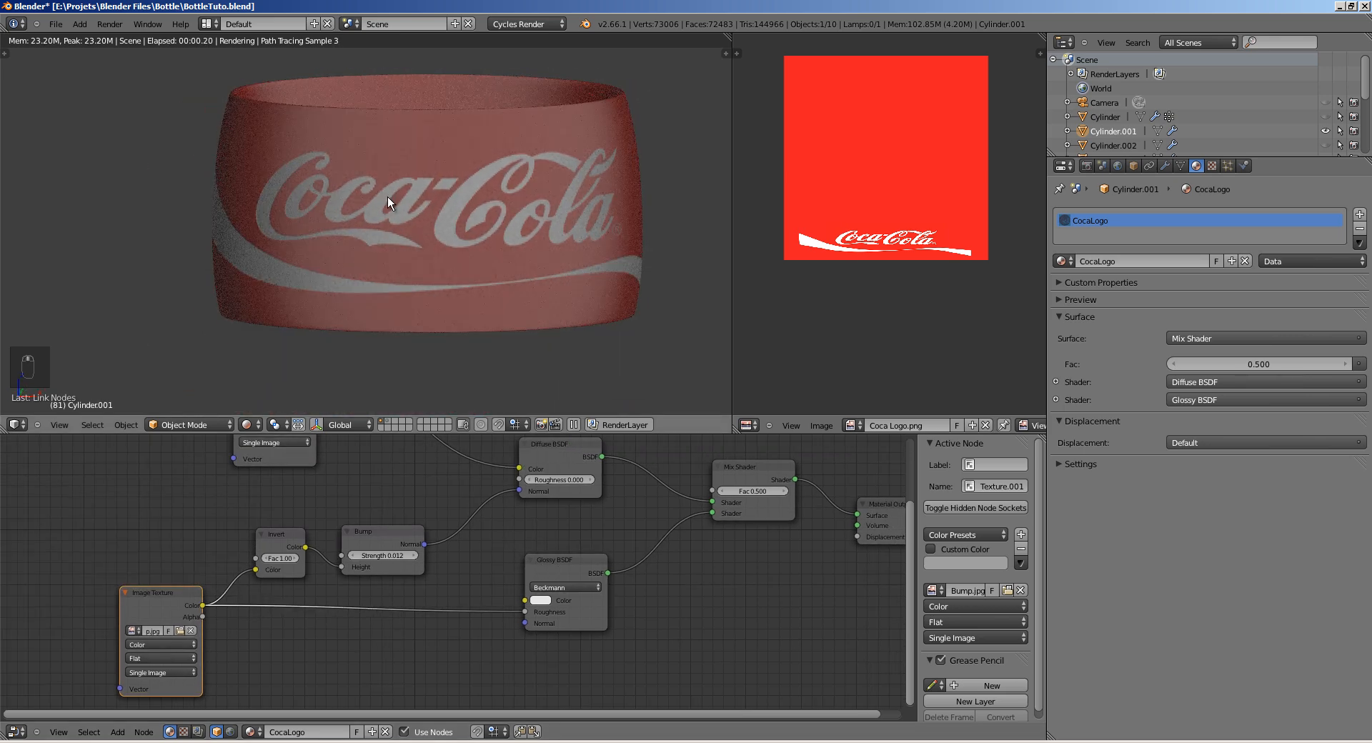
Step: Save the file and disconnect the bump Image Texture from the Glossy BSDF's Roughness, moving the texture node up
key("ctrl+s")
left_click(451, 261)
middle_click_drag(427, 271, 417, 266)
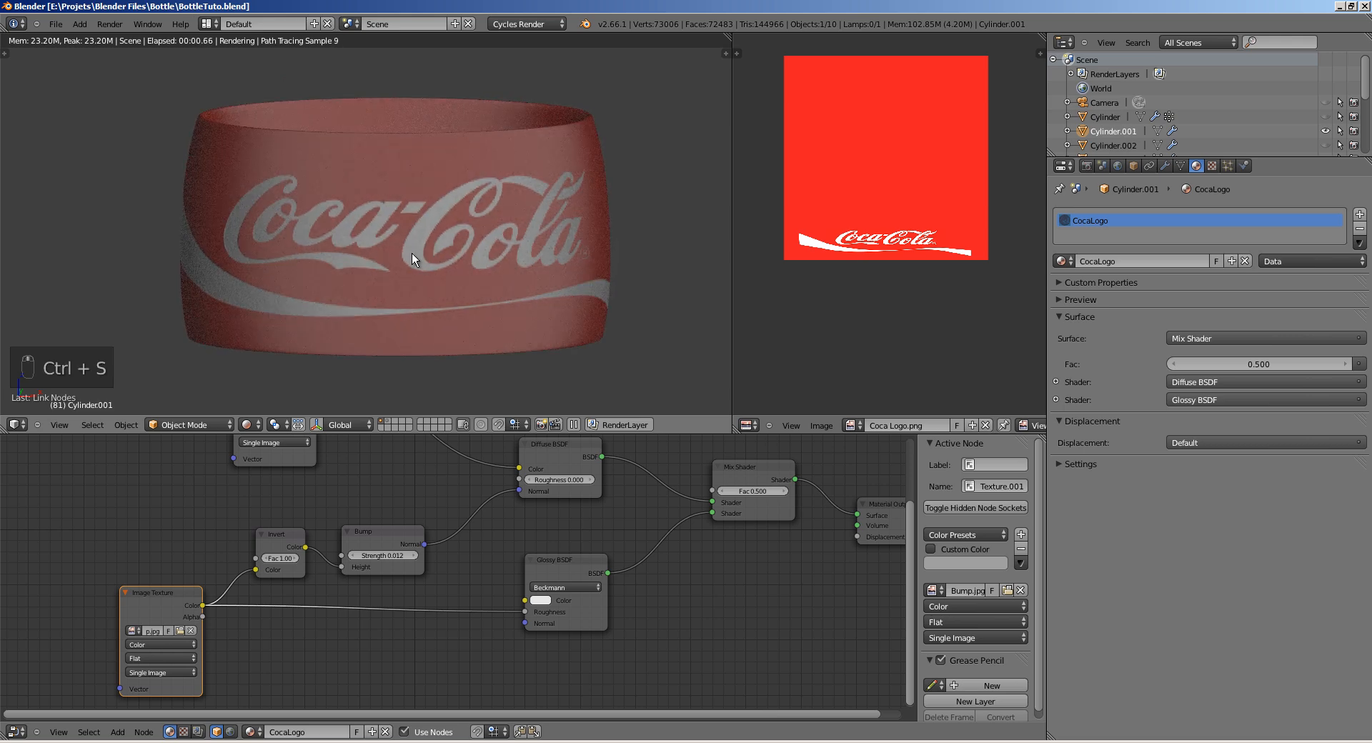
left_click_drag(521, 610, 162, 509)
left_click(164, 610)
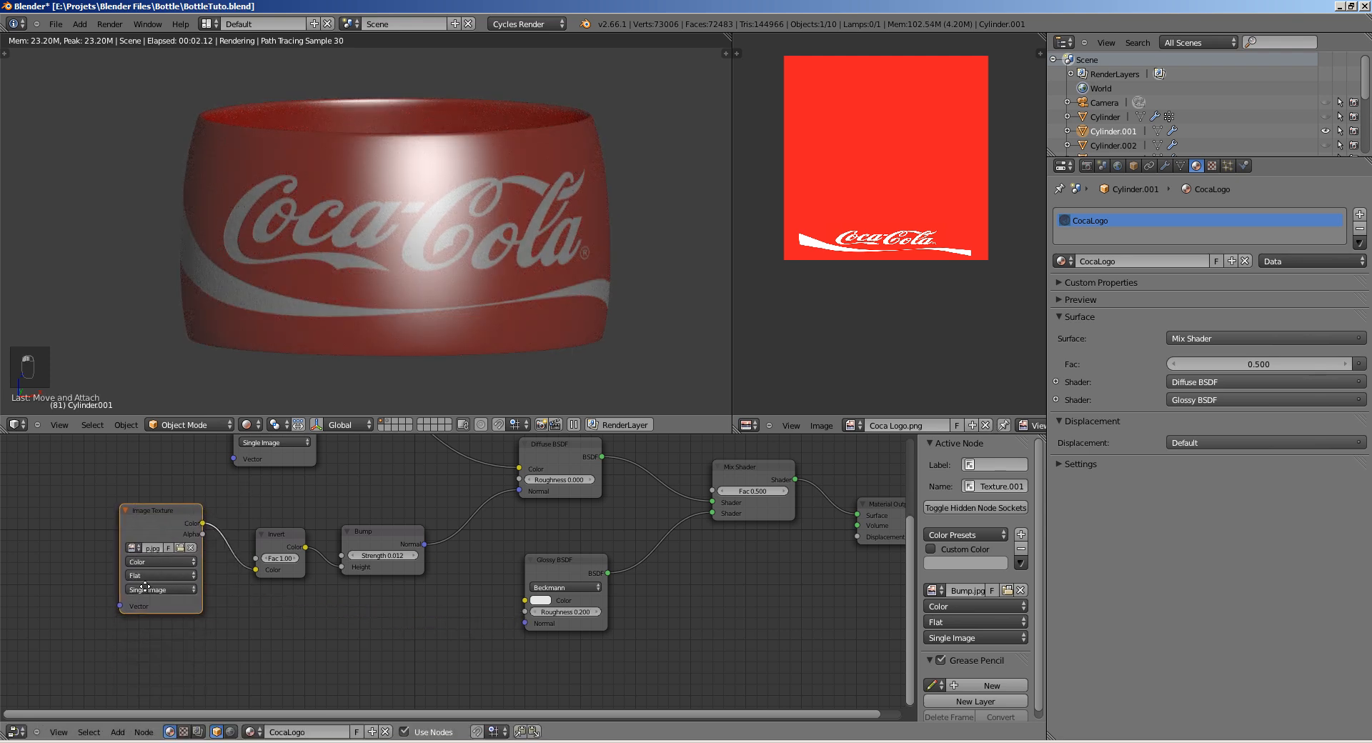
Step: Add a color Mix node above the Mix Shader and link its Color output to the Mix Shader's Fac
key("Home")
key("shift+a")
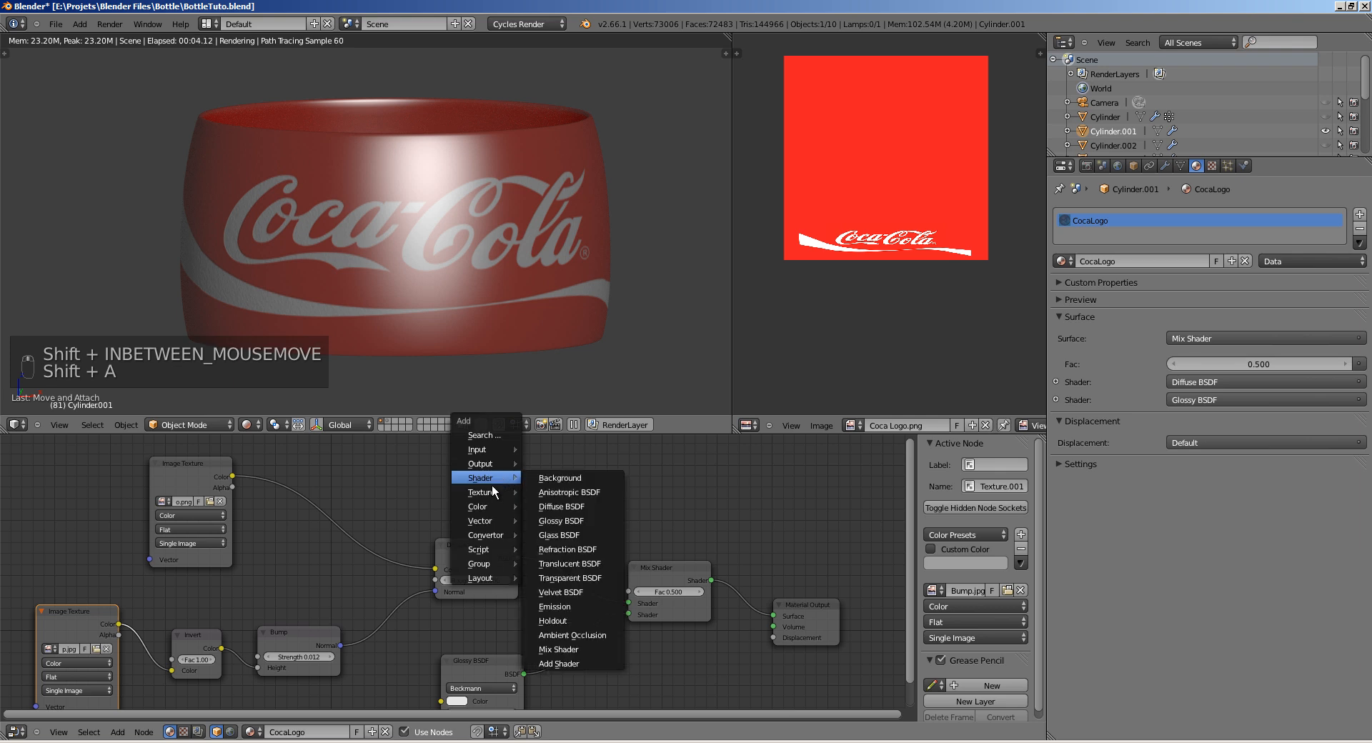
mouse_move(491, 510)
left_click(559, 533)
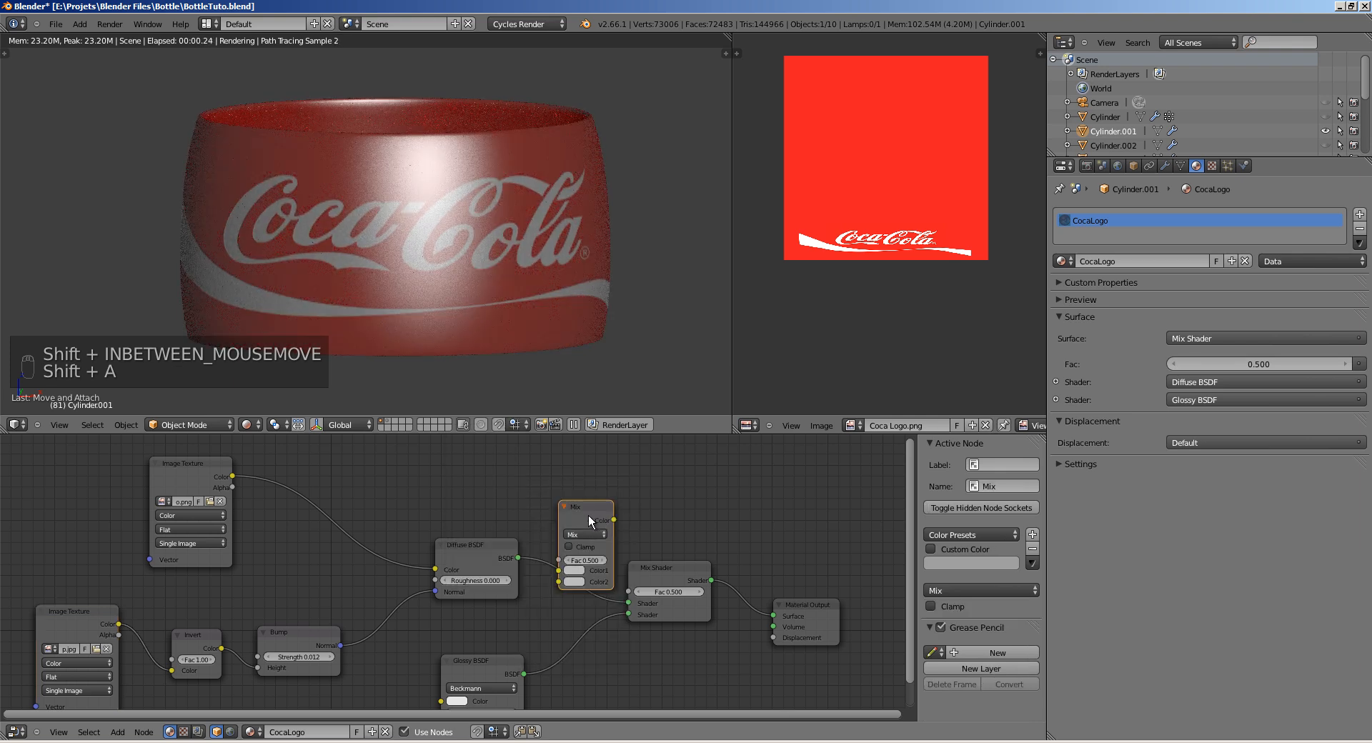
left_click(545, 460)
left_click_drag(588, 480, 629, 597)
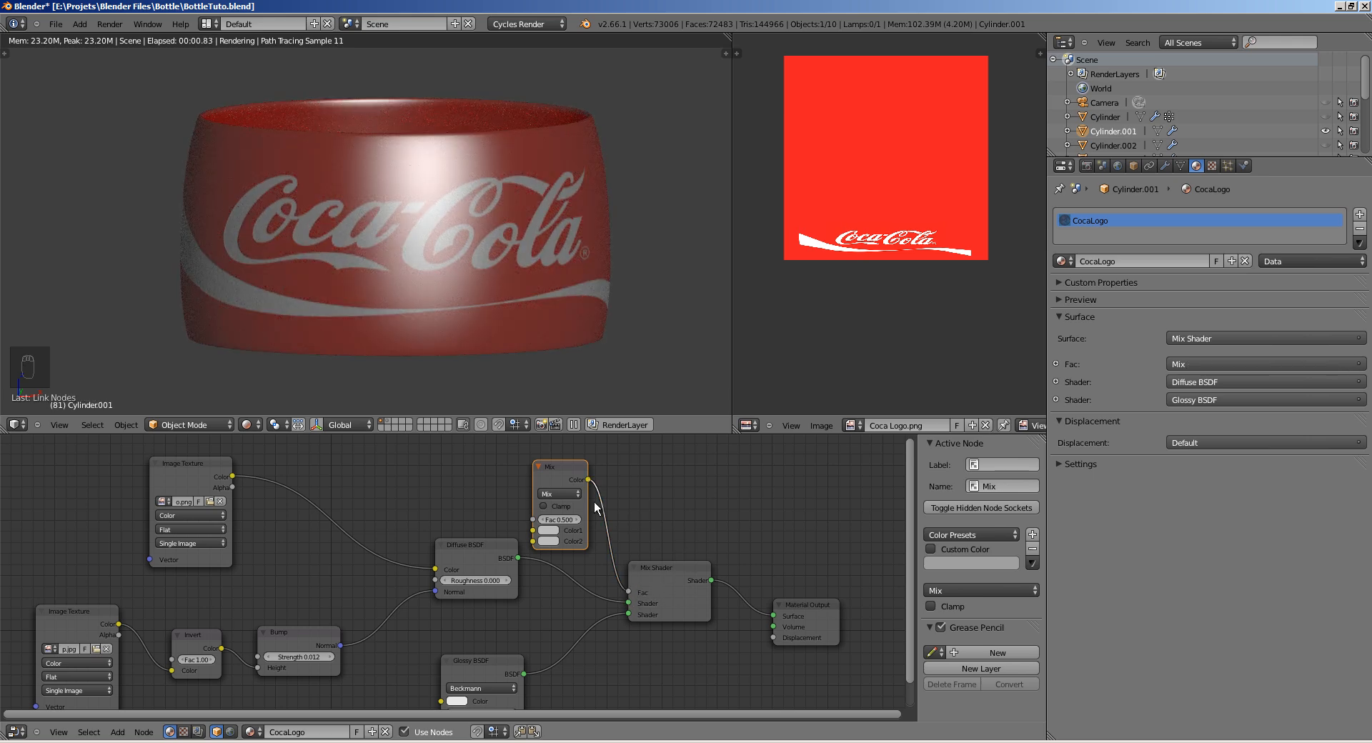
left_click_drag(559, 470, 557, 477)
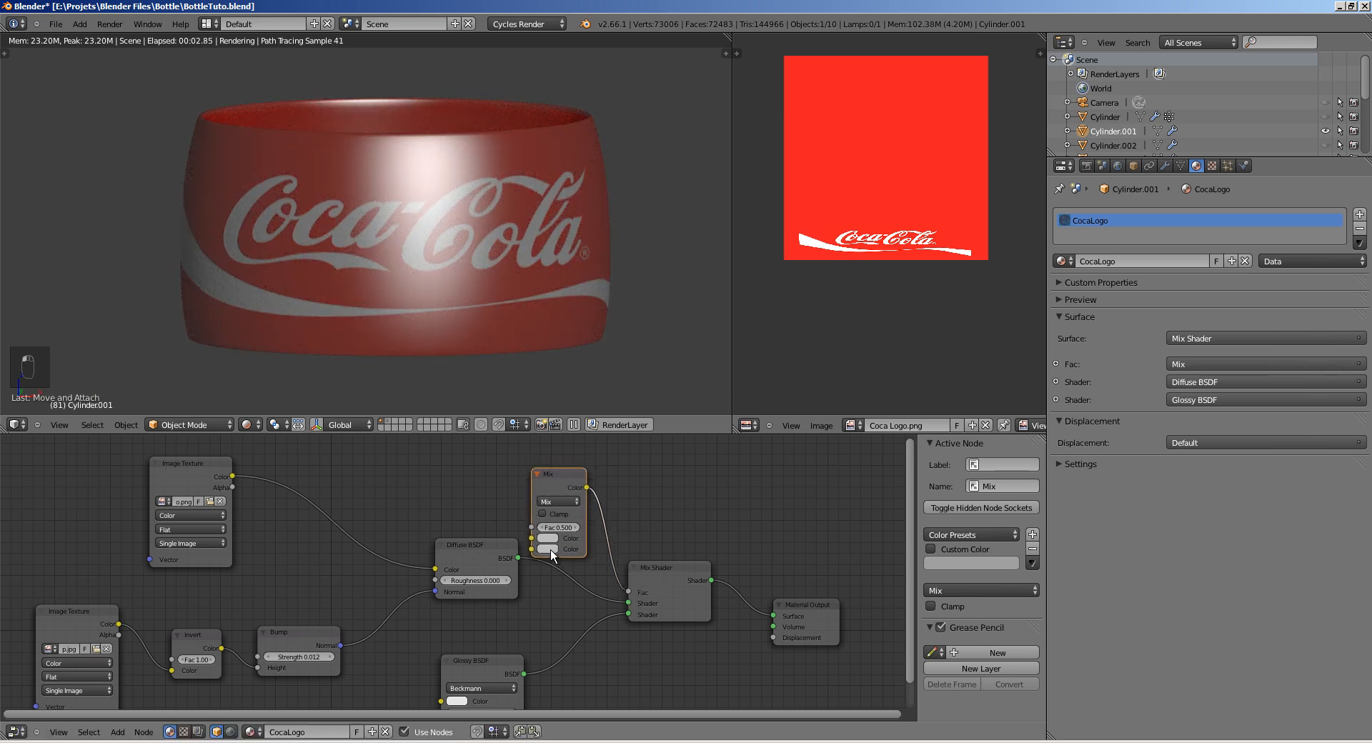
Step: Set the Mix node's Color2 to black and link the bump Image Texture's Color to its Color1
left_click(551, 549)
left_click_drag(632, 427, 632, 490)
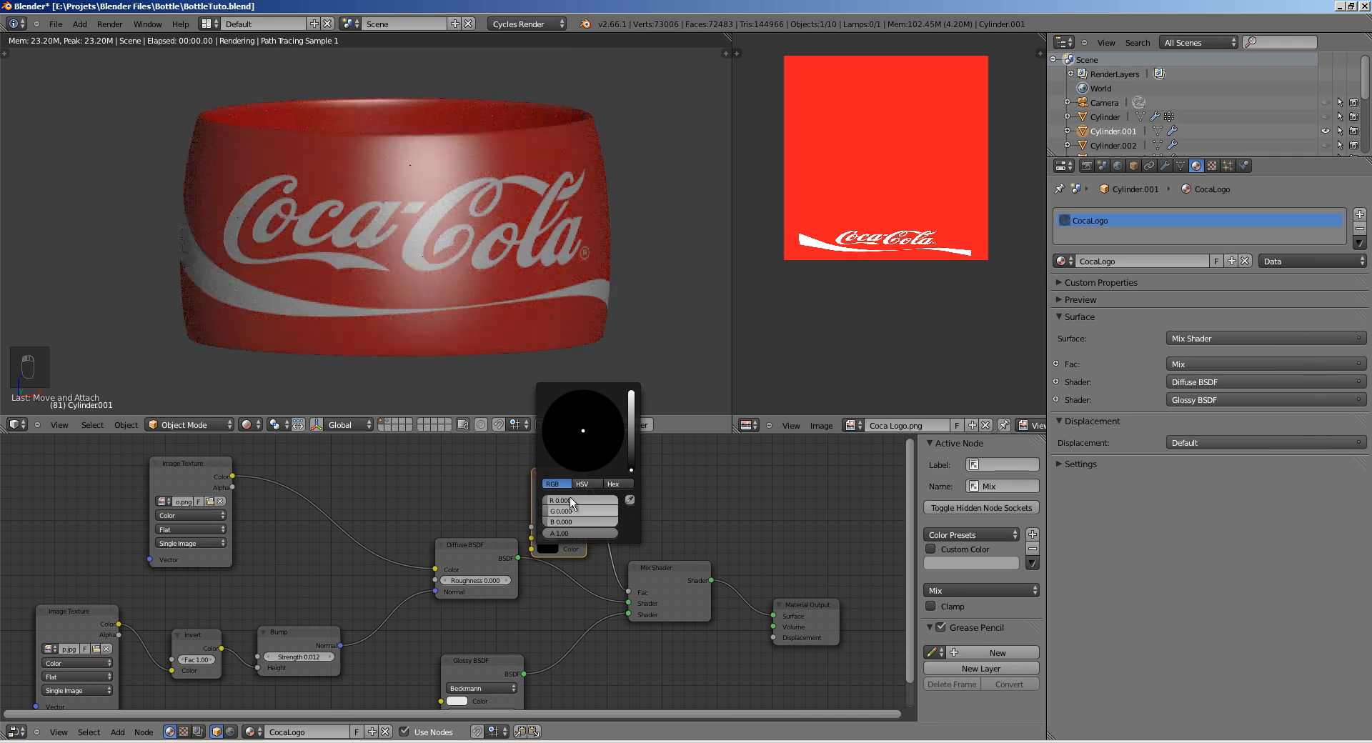
left_click_drag(556, 470, 564, 454)
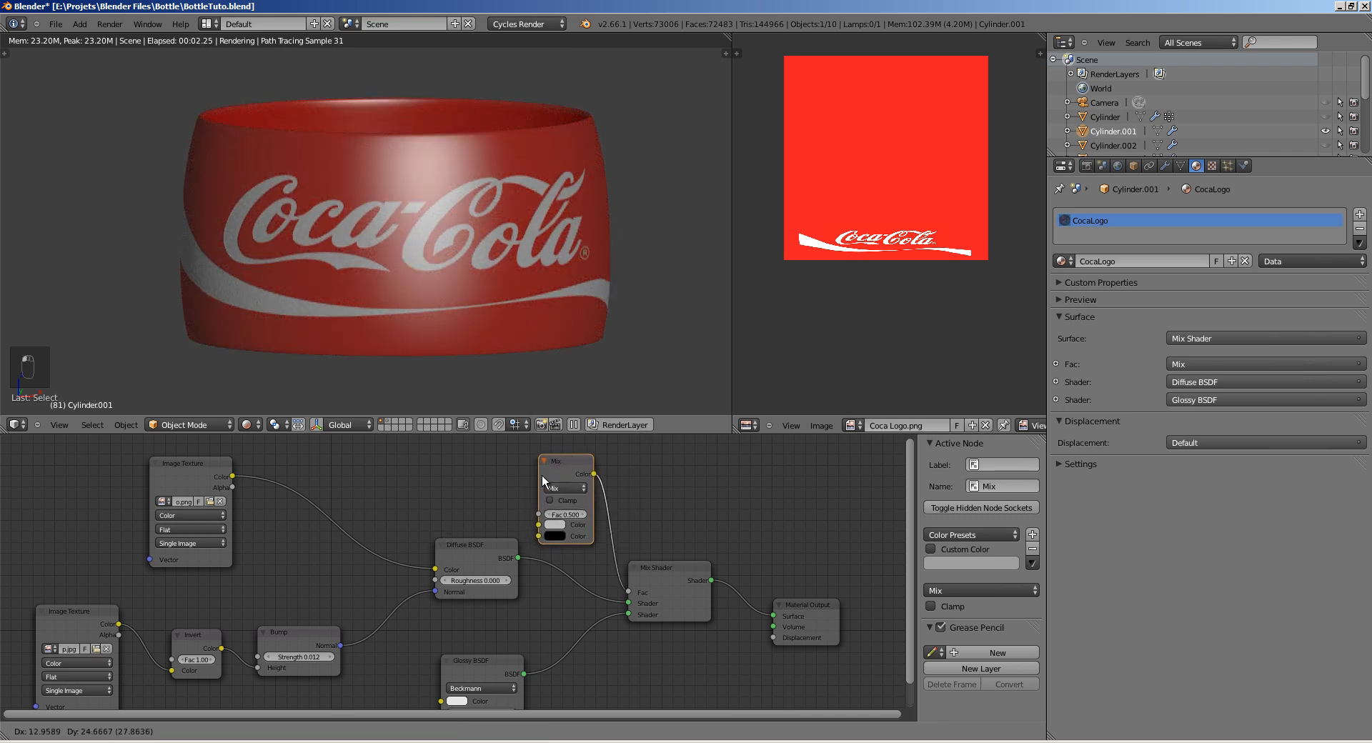
left_click_drag(118, 624, 538, 525)
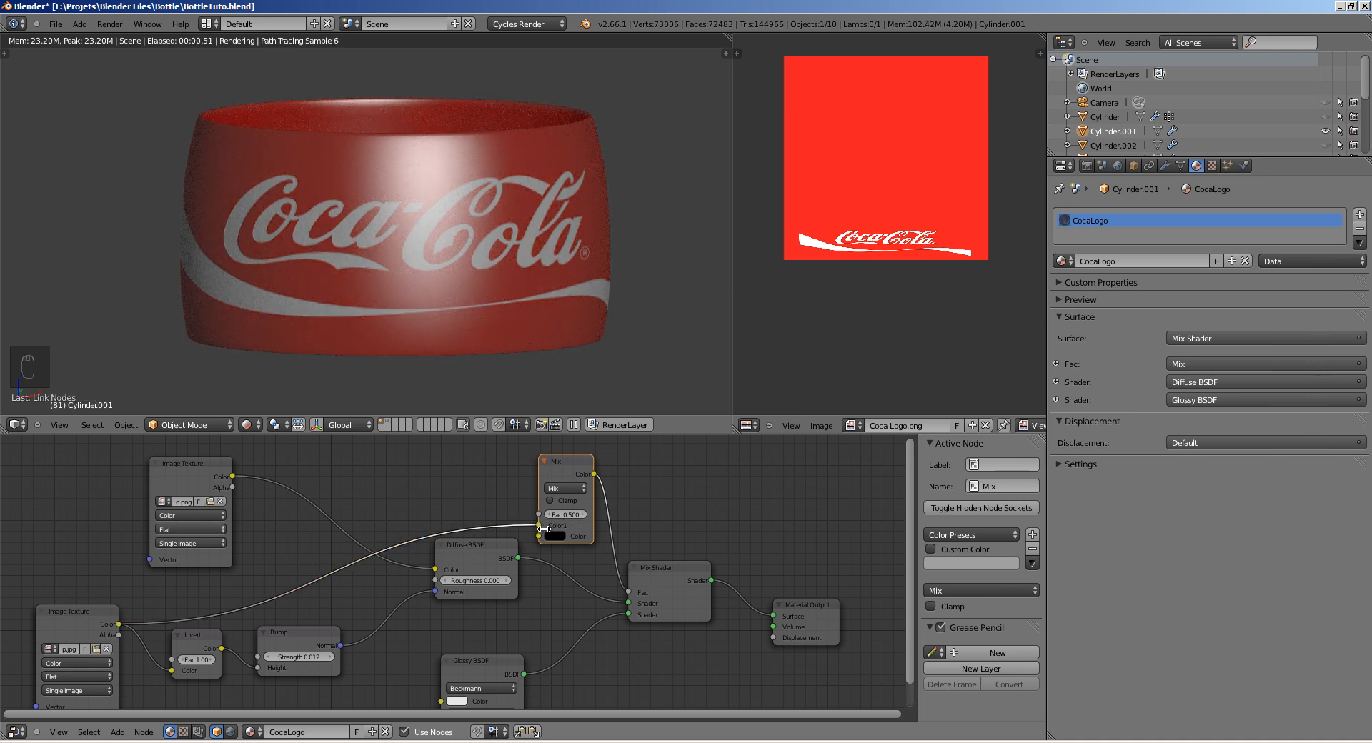
Step: Examine the node network and the gloss on the rendered label from closer and farther away
middle_click_drag(491, 619, 461, 603)
middle_click_drag(300, 593, 327, 586)
middle_click_drag(474, 685, 468, 669)
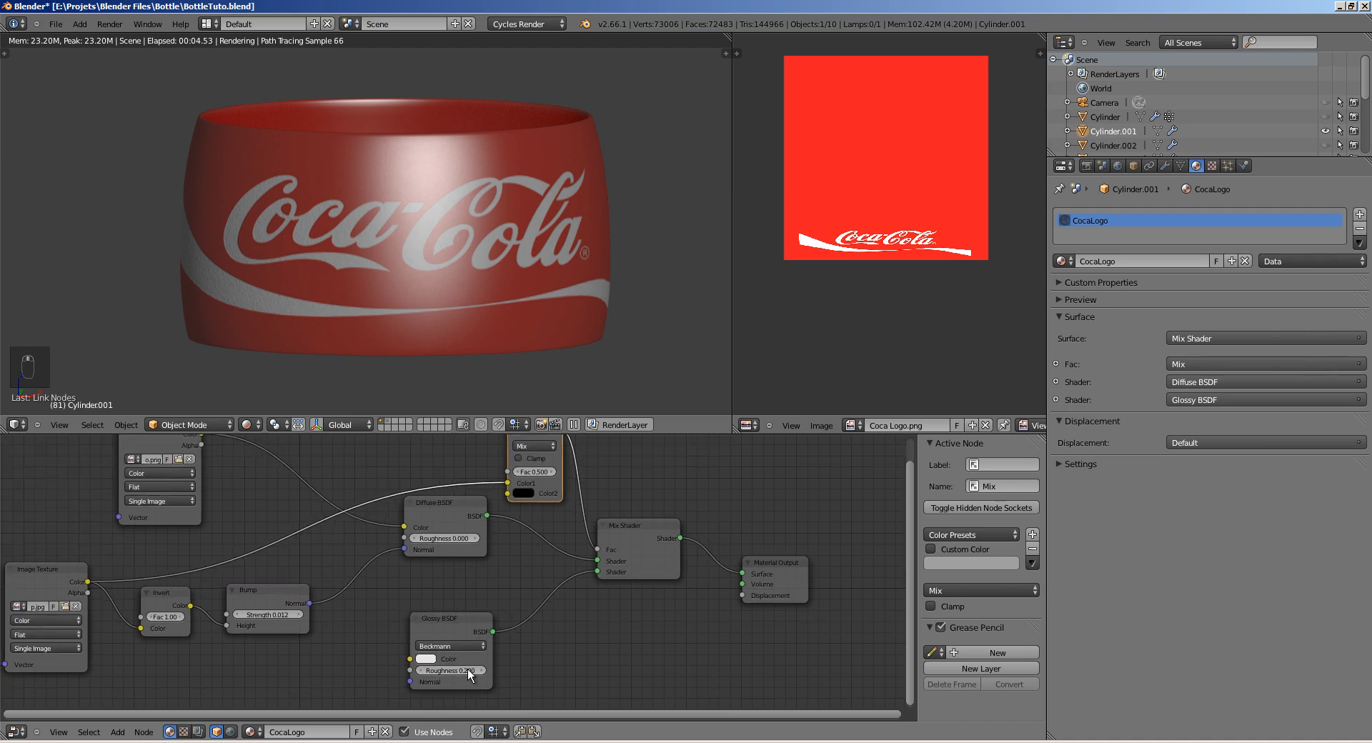
middle_click_drag(398, 591, 415, 609)
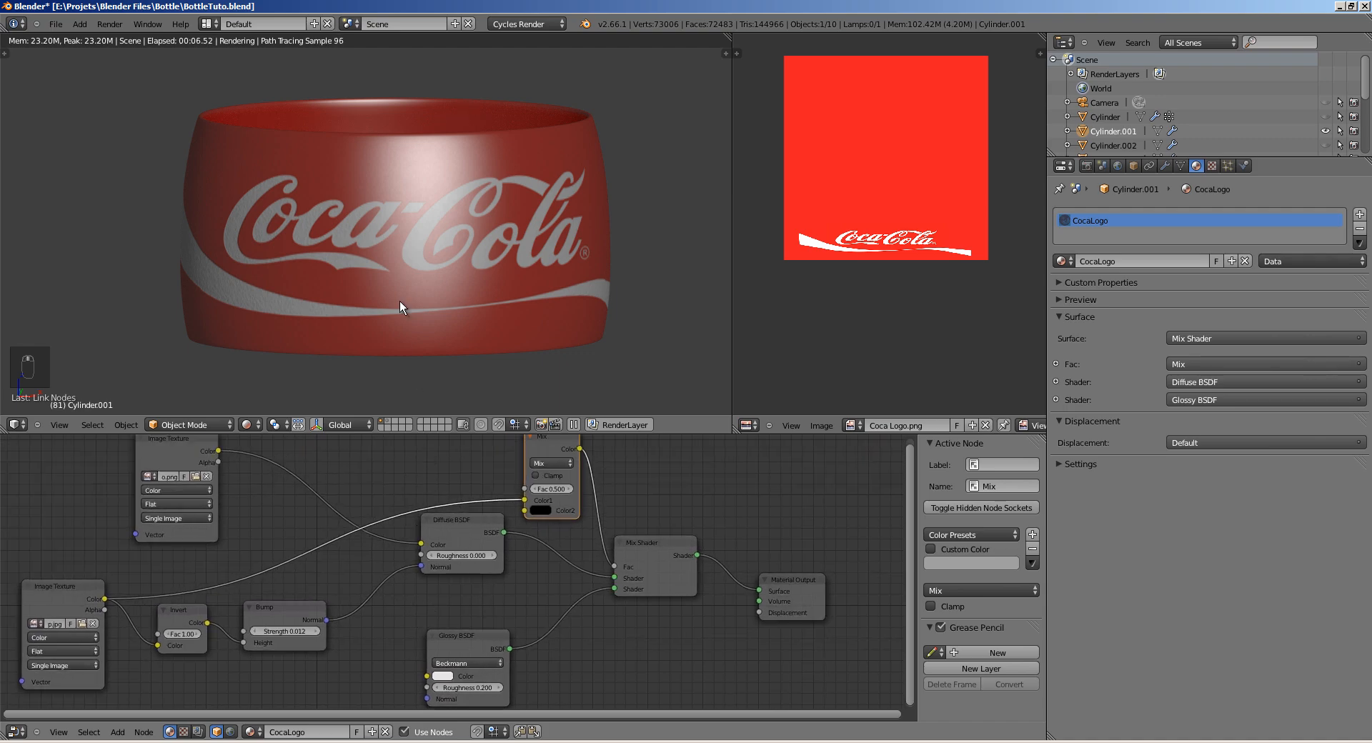
middle_click_drag(365, 254, 423, 184)
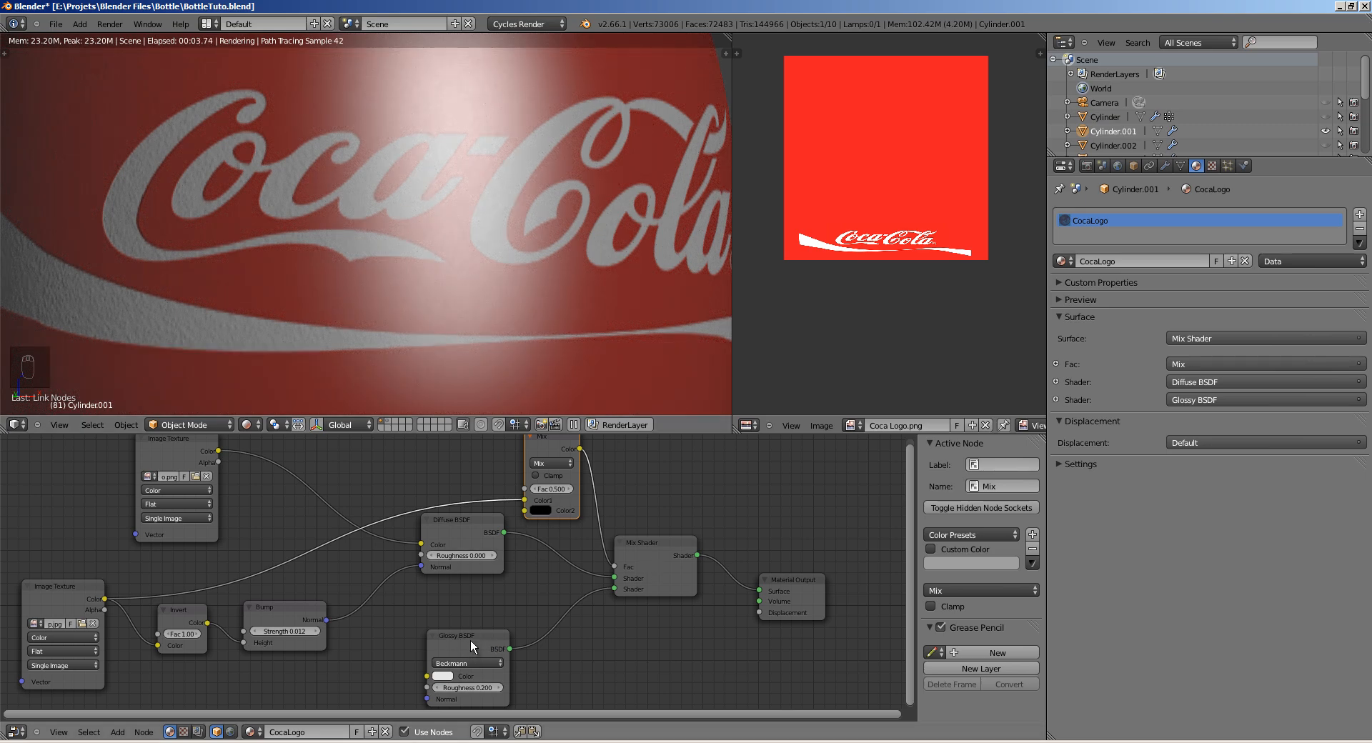
key("ctrl+s")
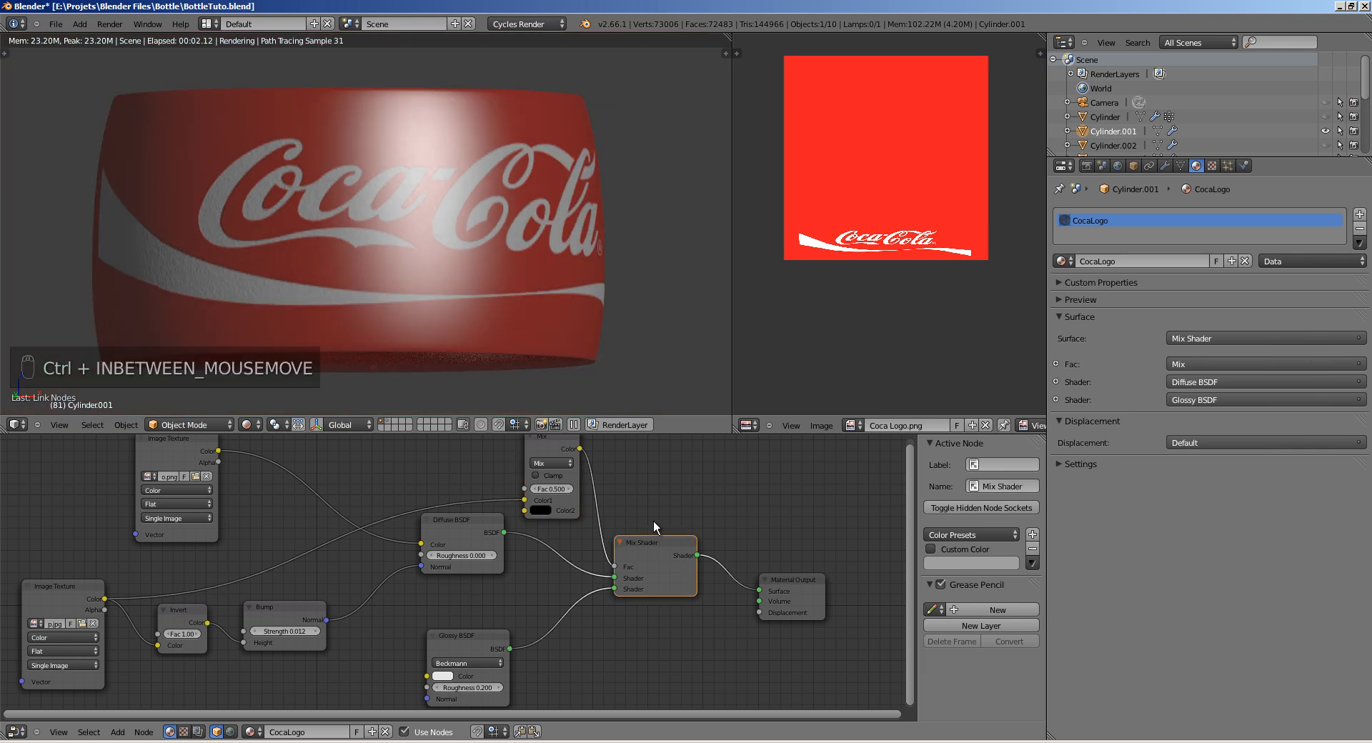
Step: Try higher Fac values and 0 on the color Mix node, and return it to 0.500
left_click_drag(556, 453, 561, 466)
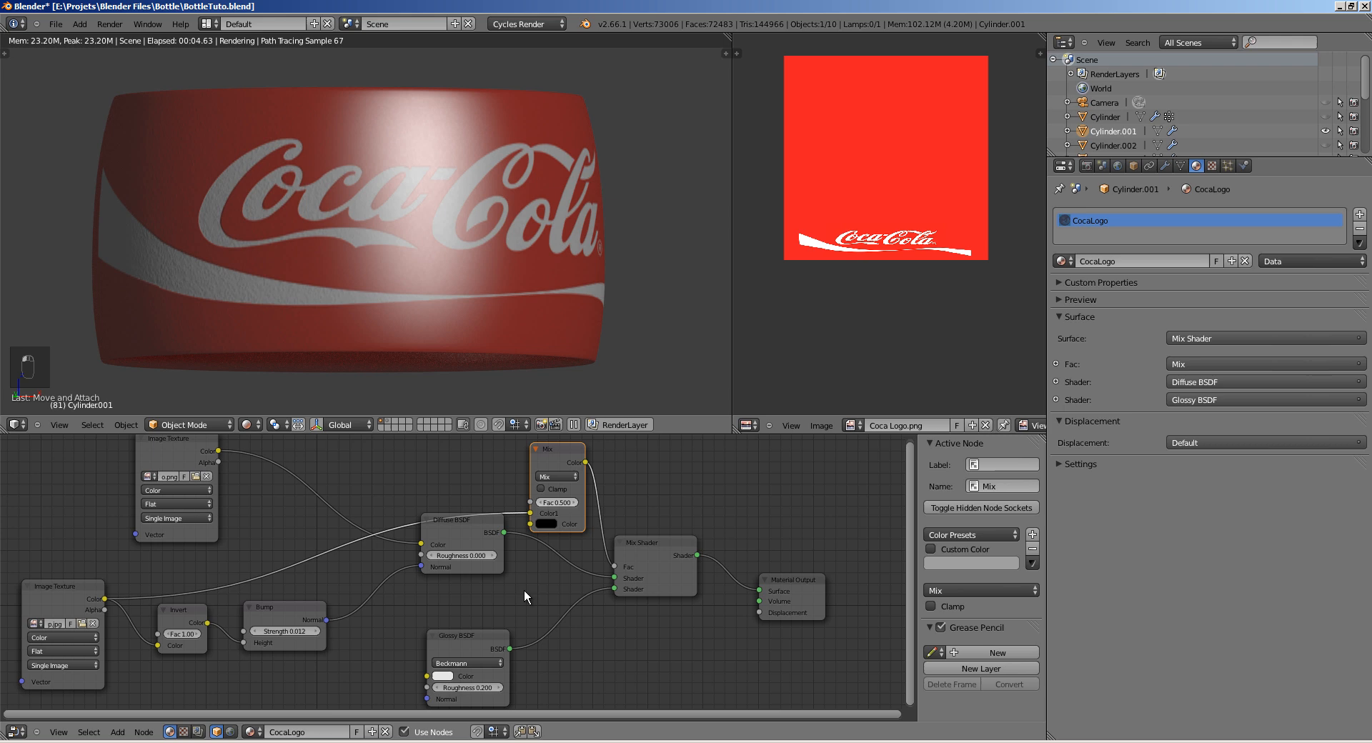
left_click(574, 503)
left_click(575, 503)
left_click(574, 503)
left_click(575, 503)
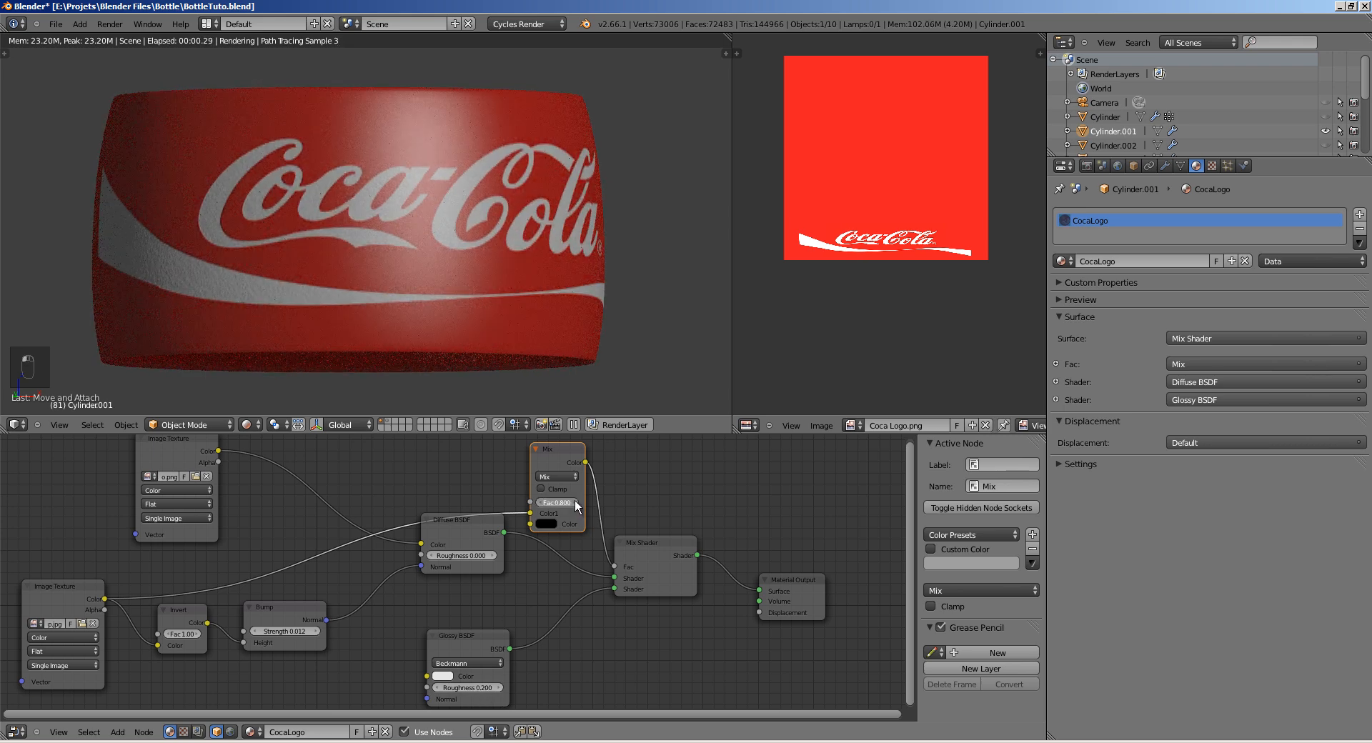
left_click_drag(553, 502, 538, 501)
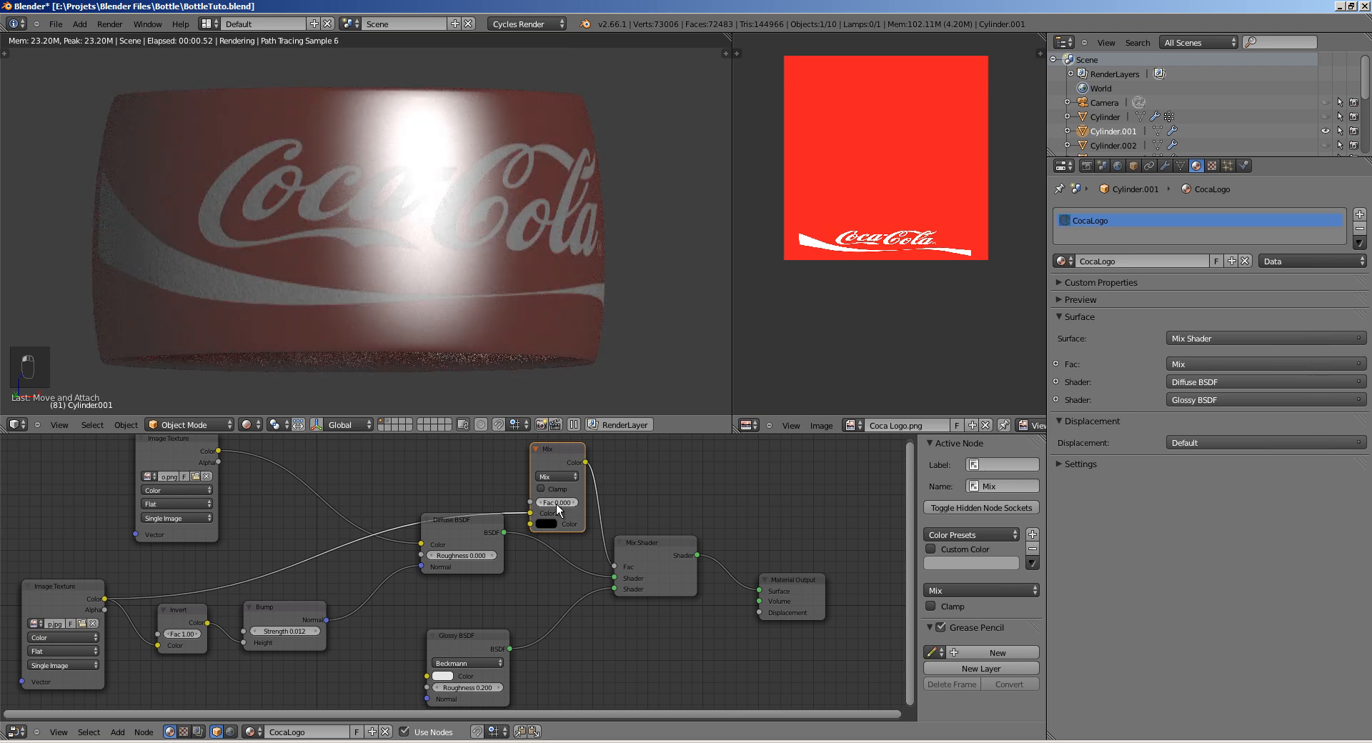
left_click(574, 503)
left_click(574, 503)
left_click(574, 503)
left_click(574, 503)
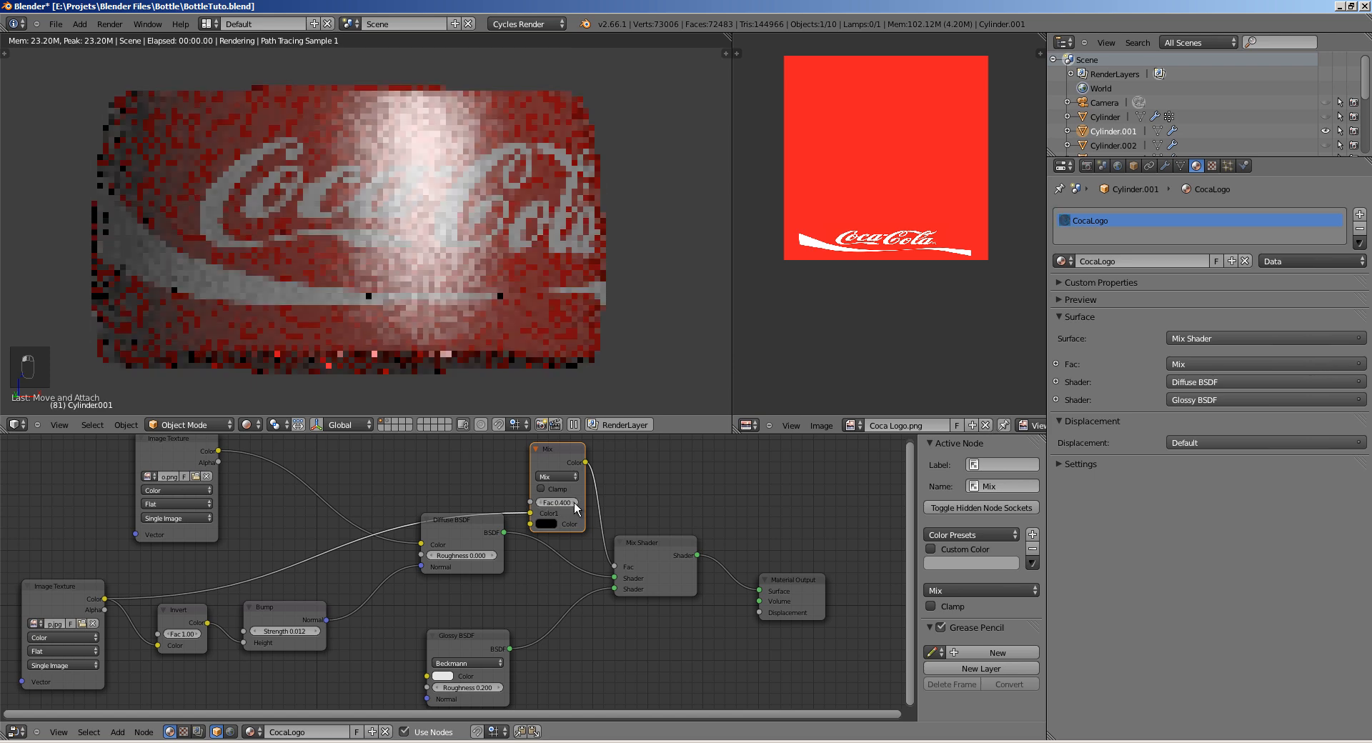
left_click(574, 503)
Step: Set the Glossy BSDF's Roughness to 0.150 and raise the color Mix node's Fac to about 0.62
left_click(498, 688)
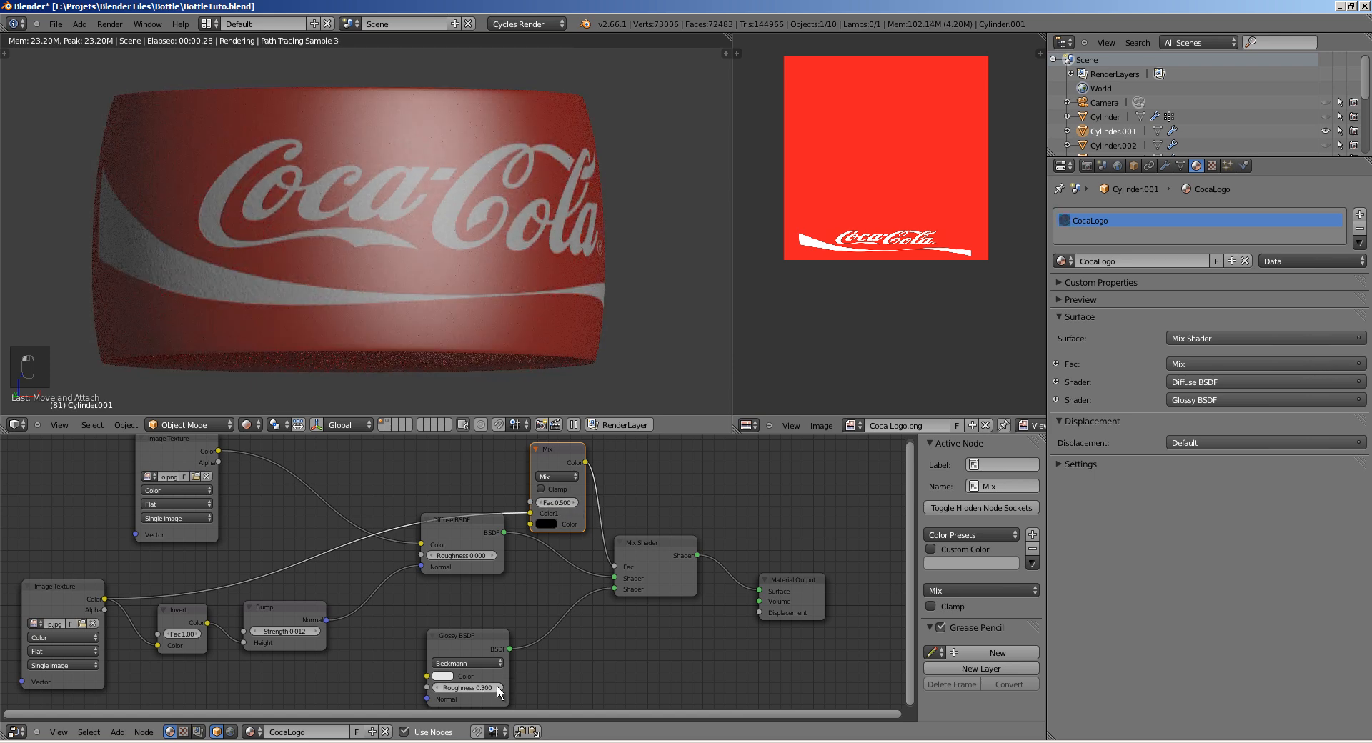
left_click(438, 685)
left_click(437, 687)
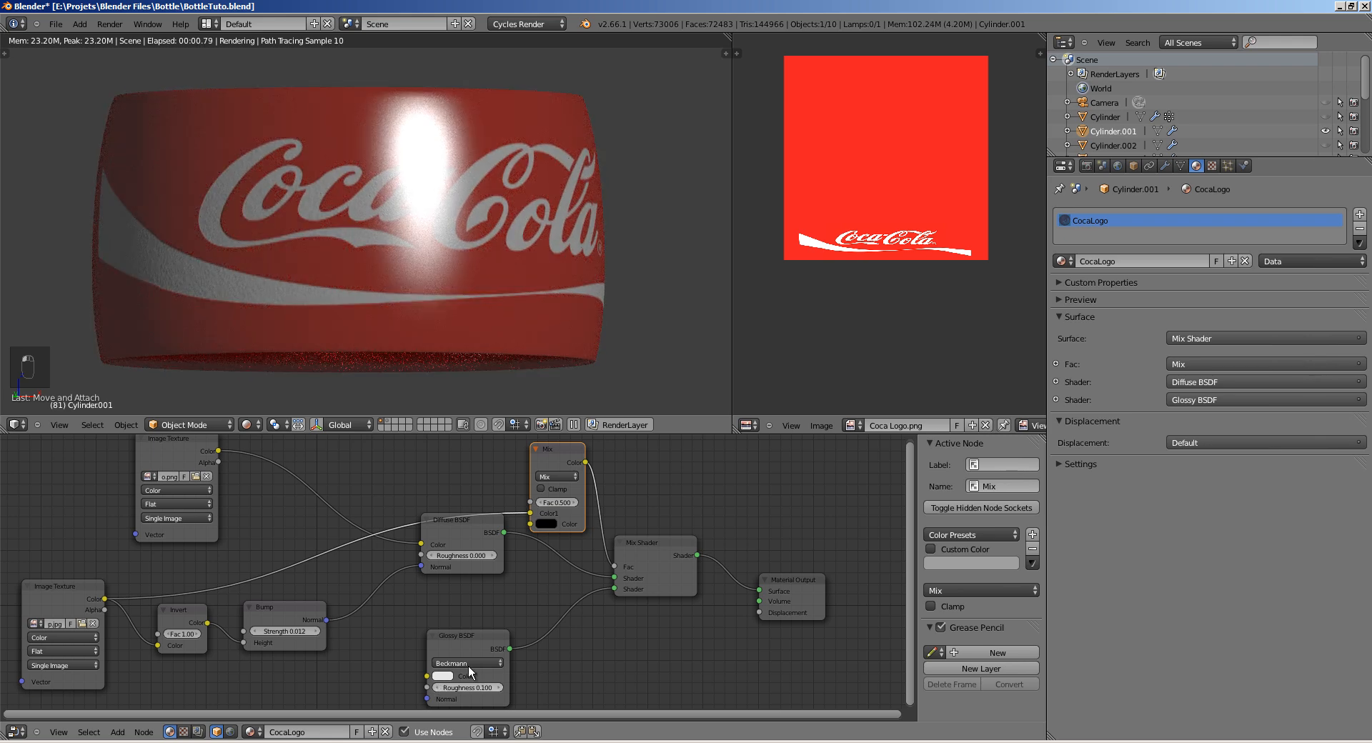
left_click(490, 688)
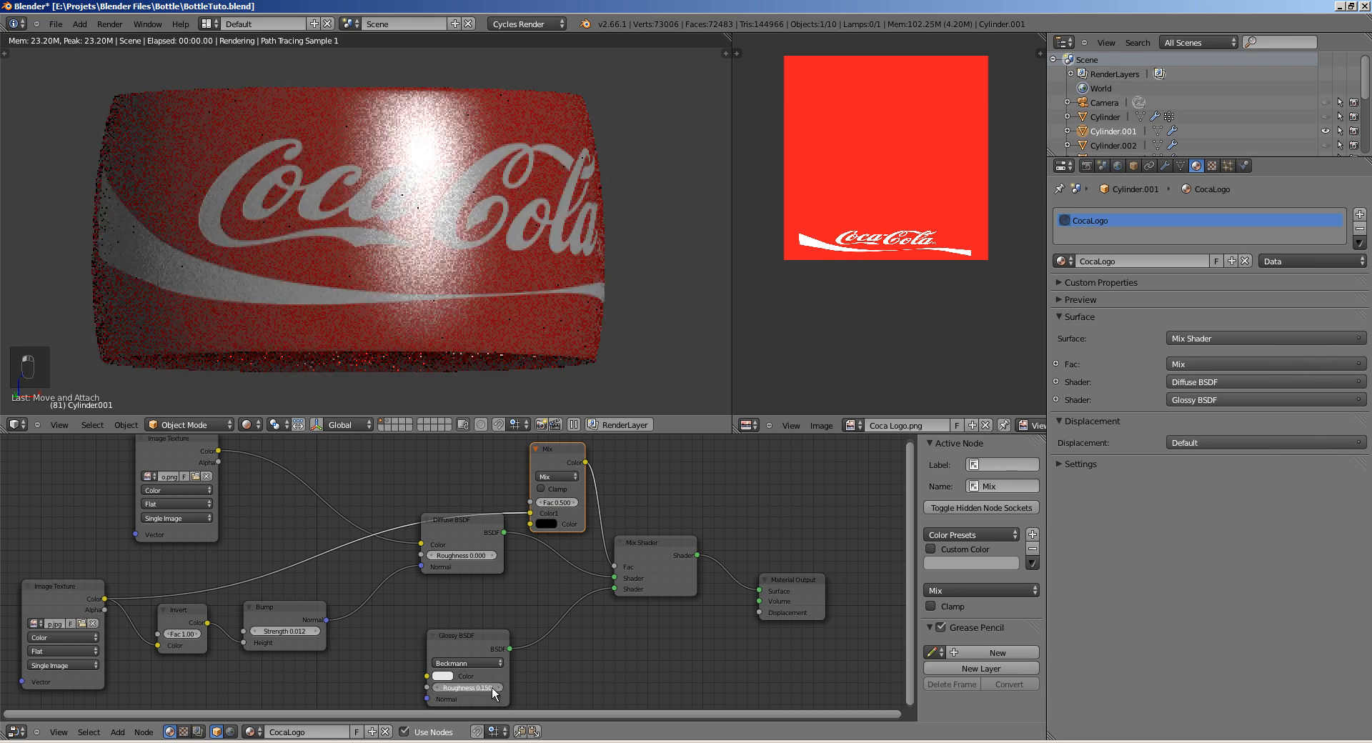
left_click_drag(561, 507, 571, 505, "shift")
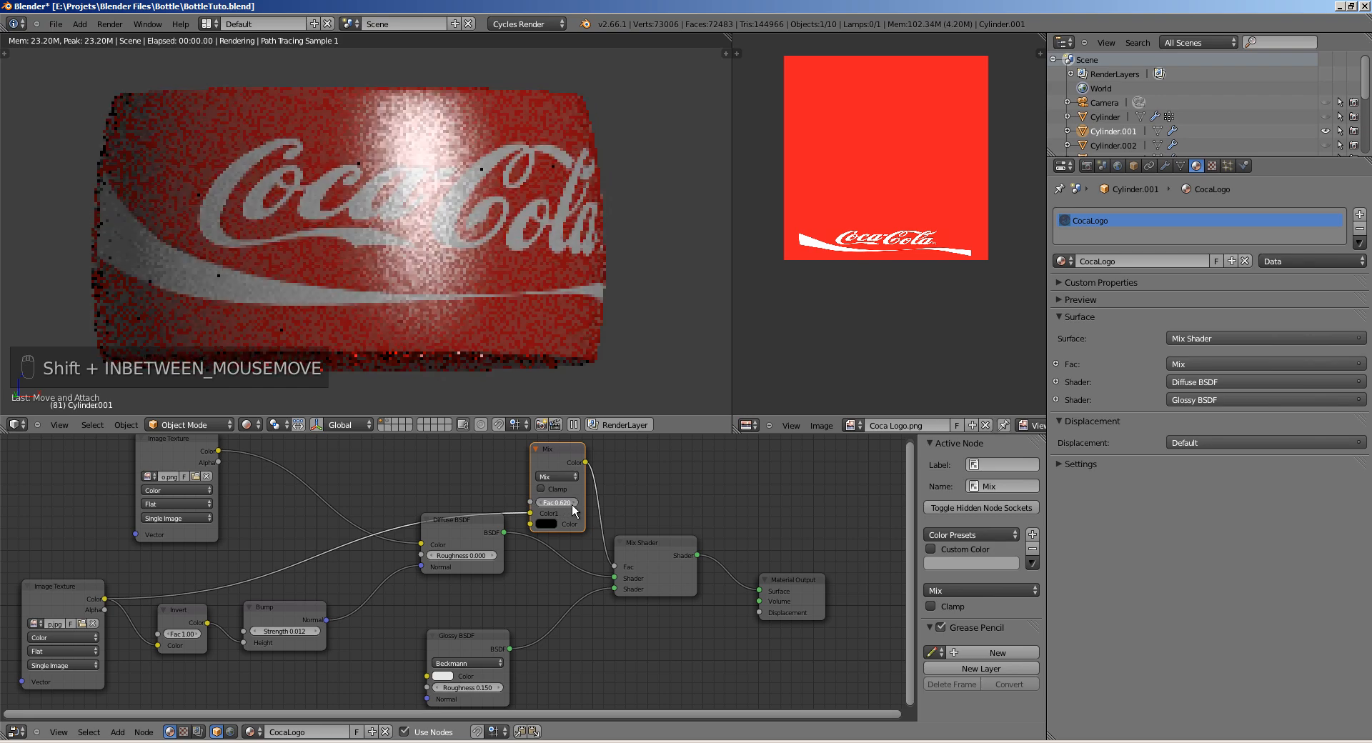
Step: Examine the label's gloss and relief from closer and from other angles, and save the file
middle_click_drag(468, 360, 345, 190, "ctrl")
key("ctrl+s")
left_click(407, 251)
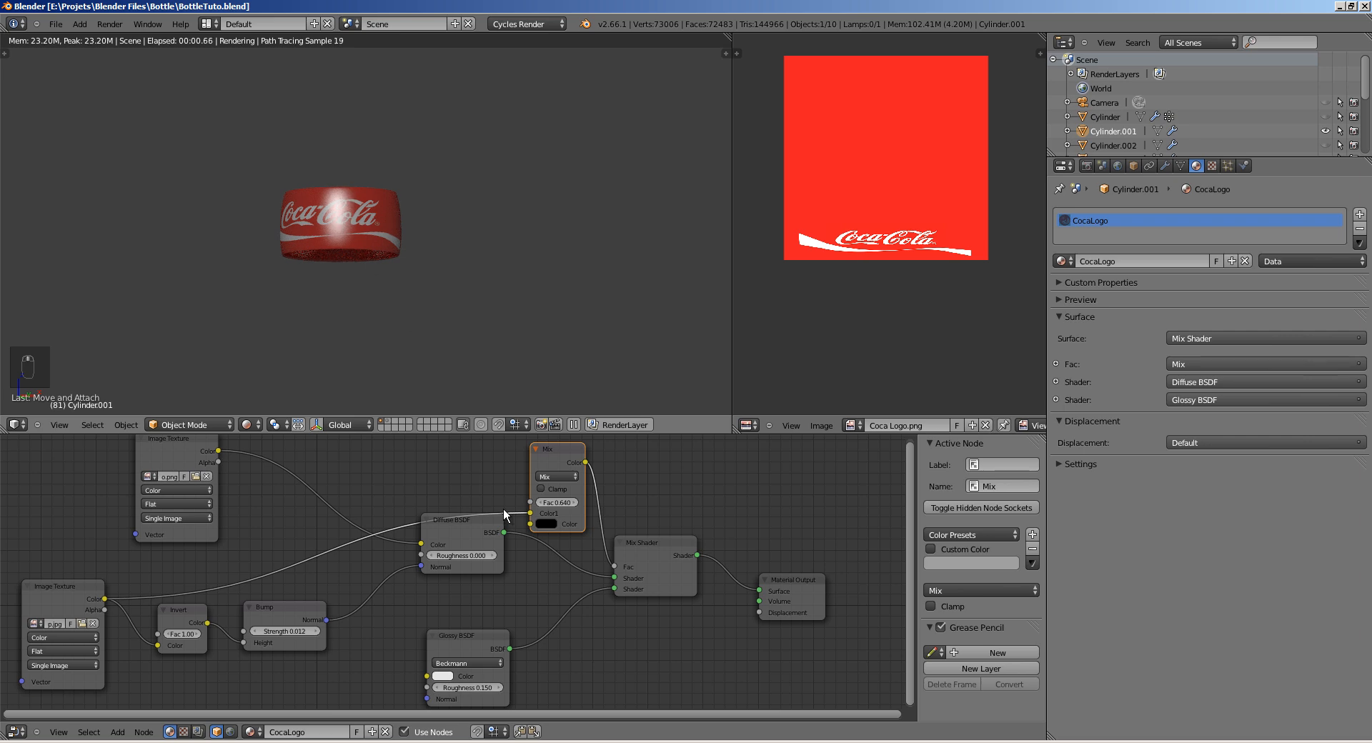
middle_click_drag(383, 269, 377, 238)
scroll(324, 265, "up", 7)
scroll(174, 282, "up", 2)
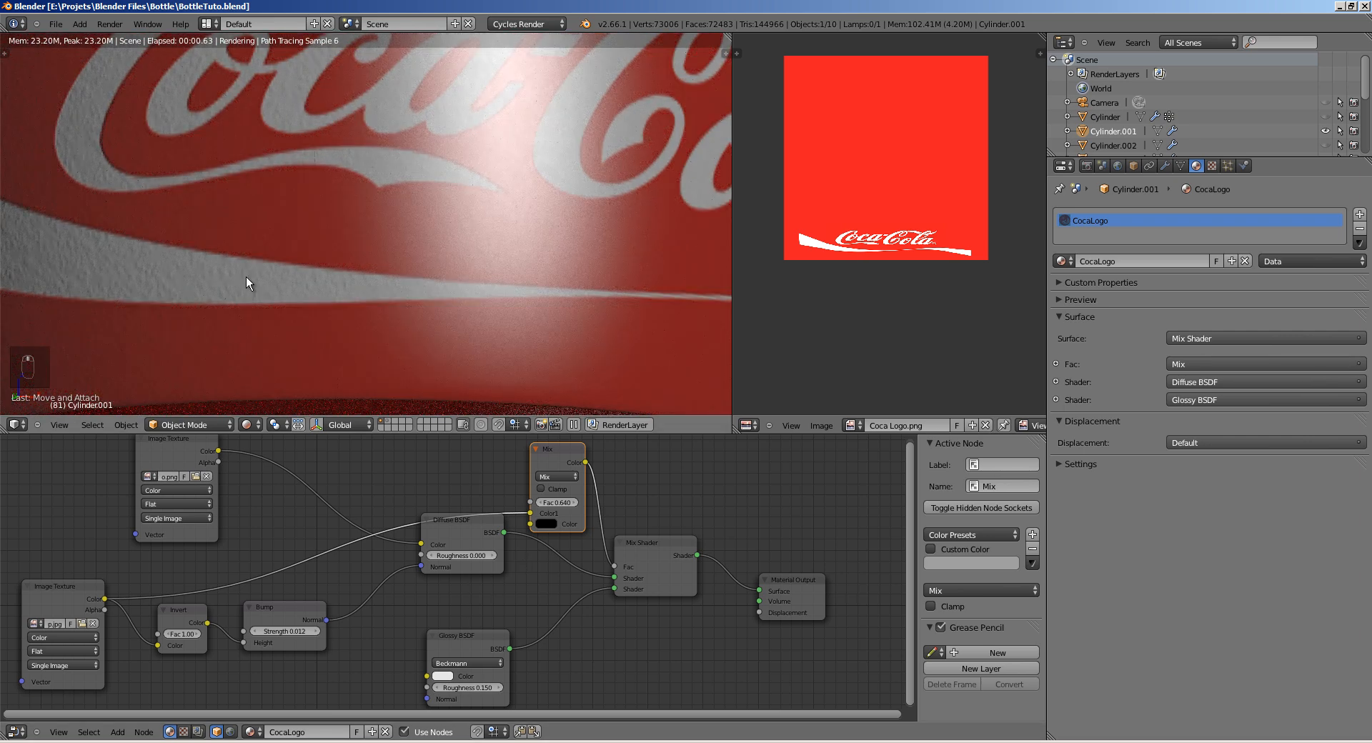
scroll(446, 192, "down", 5)
scroll(447, 193, "down", 2)
middle_click_drag(435, 218, 400, 250)
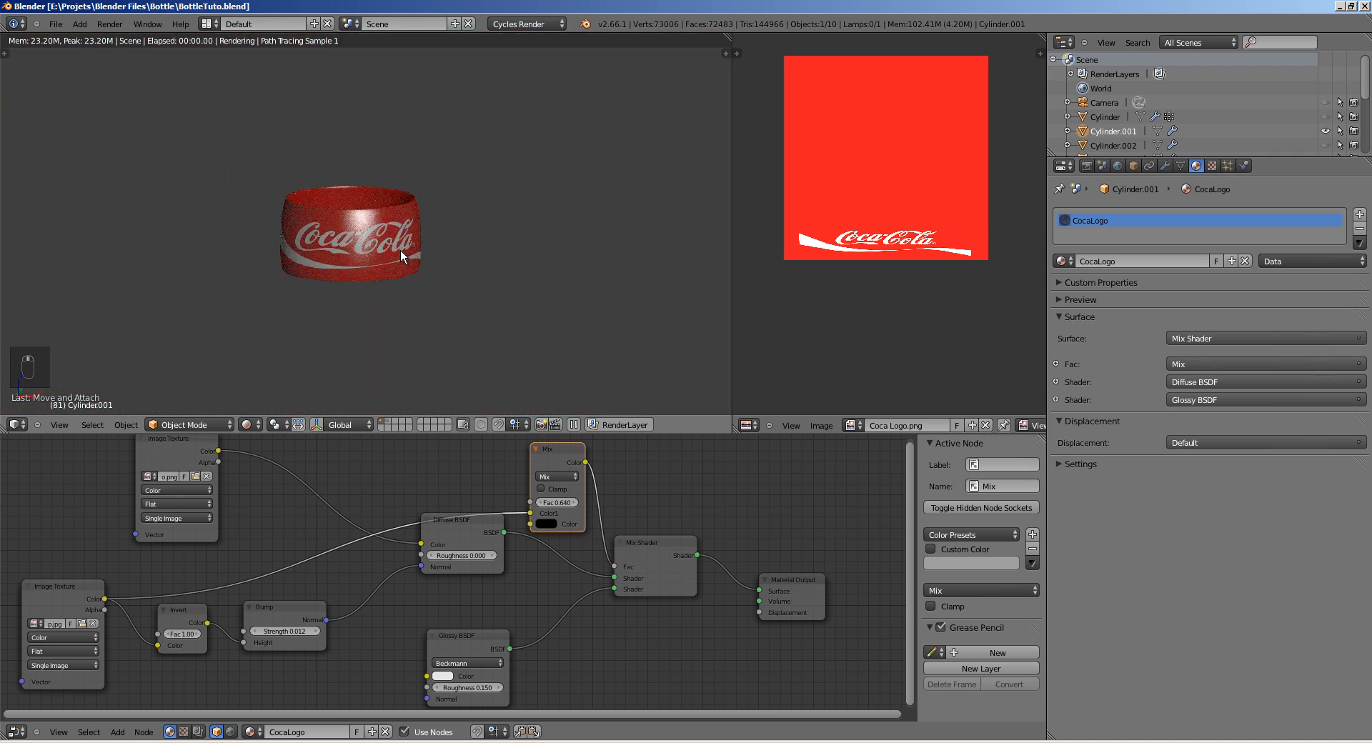
key("ctrl+s")
left_click(405, 250)
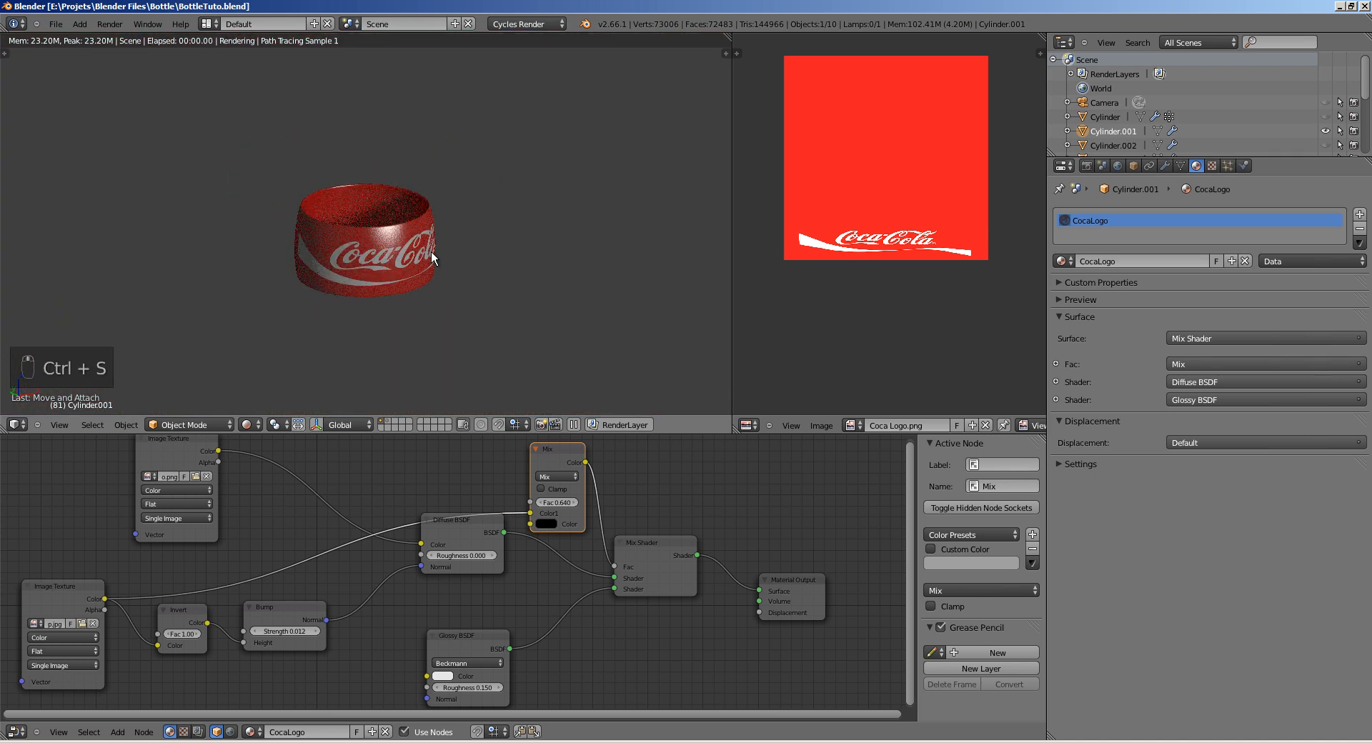
key("ctrl+s")
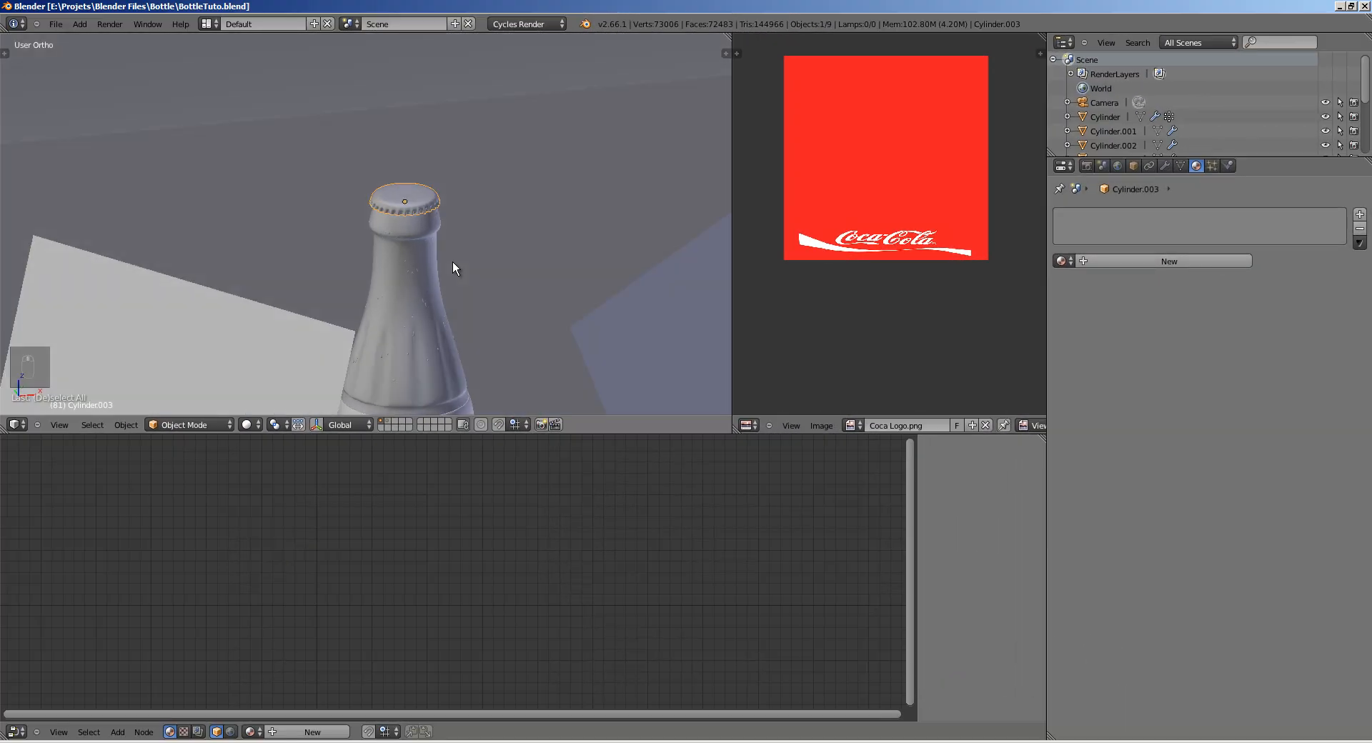
Step: Hide every object except the selected bottle cap
scroll(444, 264, "up", 5)
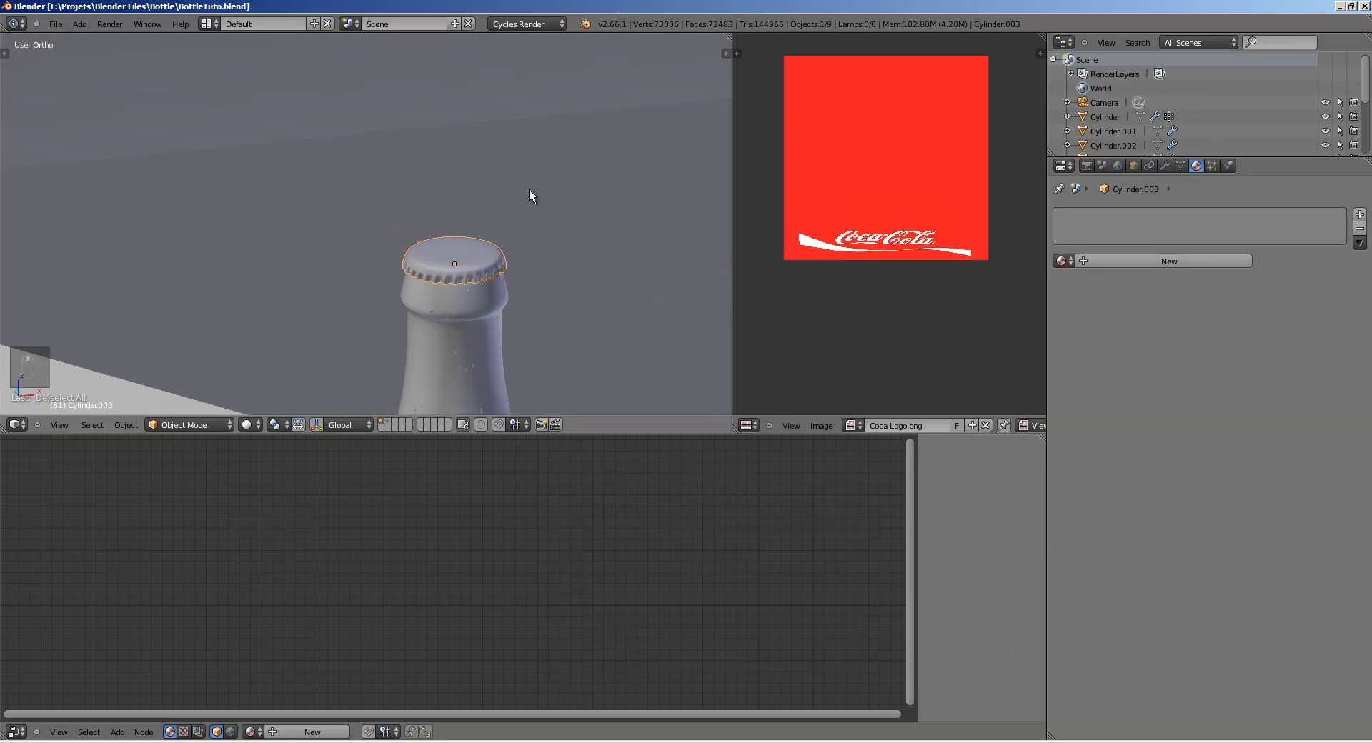
middle_click_drag(516, 310, 363, 266, "shift")
key("shift+h")
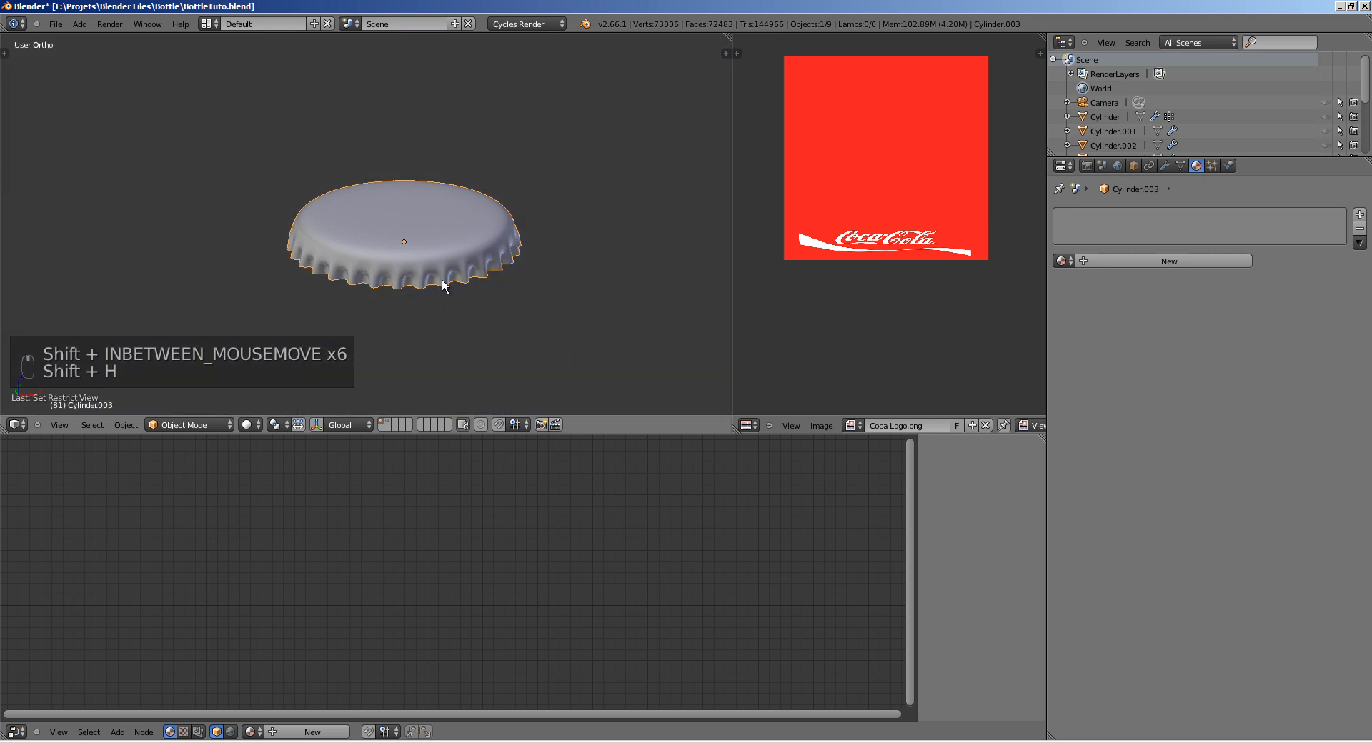
Step: Merge the image editor's area into the 3D view and extend the 3D view over most of the node editor
left_click_drag(732, 103, 806, 103)
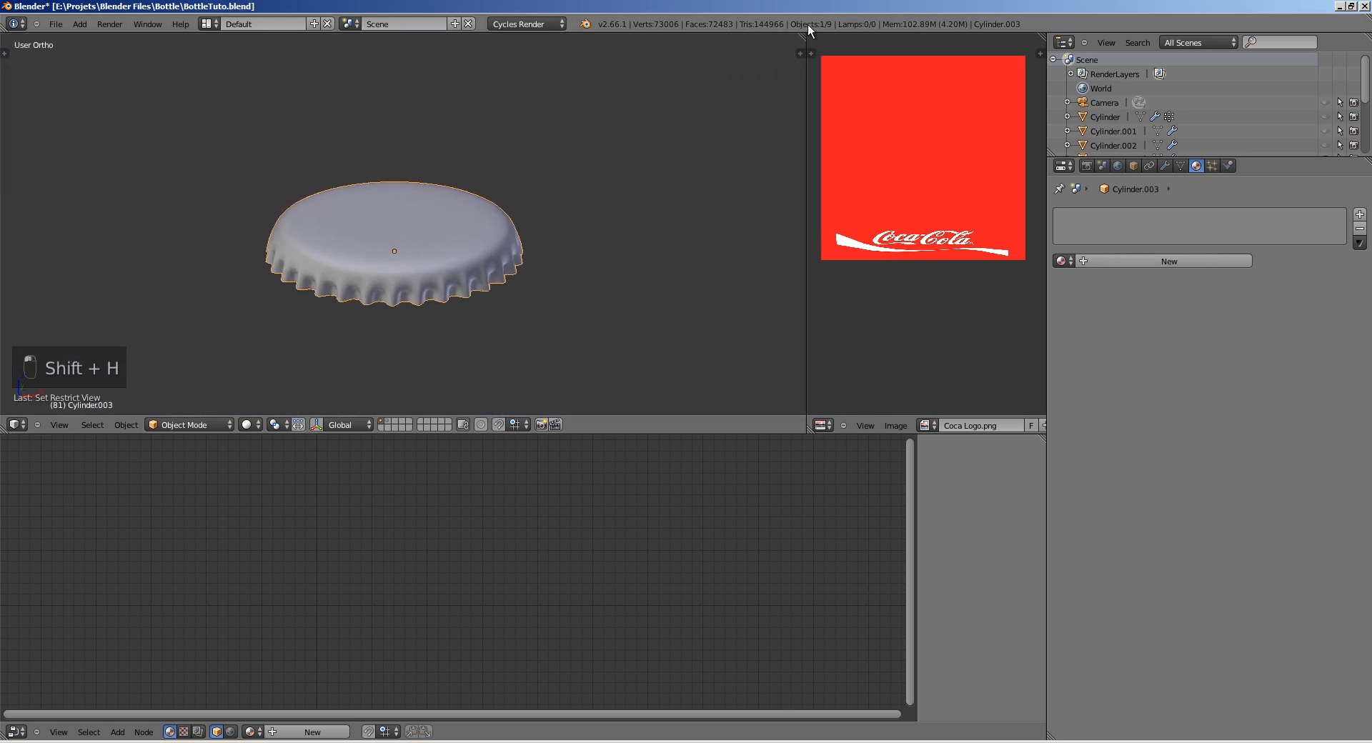
left_click_drag(803, 33, 882, 217)
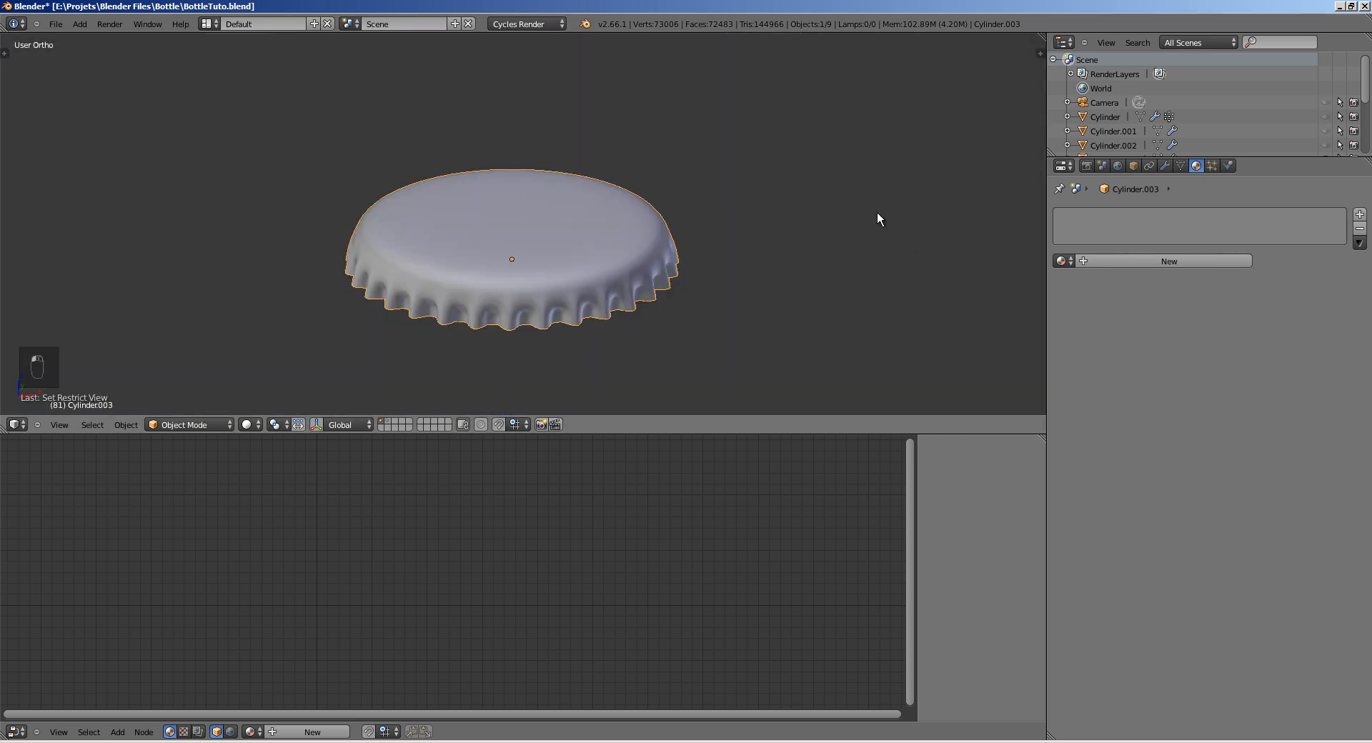
middle_click_drag(634, 240, 617, 234, "shift")
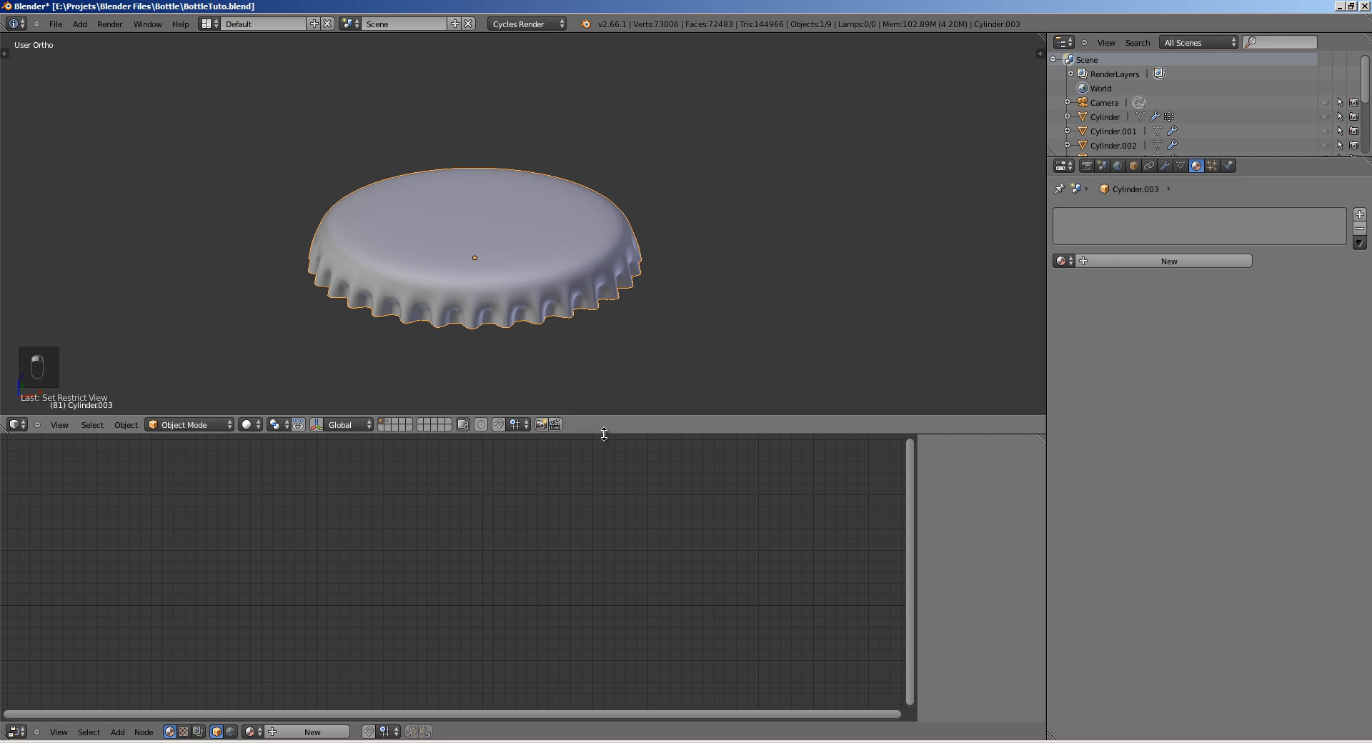
left_click_drag(603, 435, 603, 612)
middle_click_drag(602, 468, 576, 458)
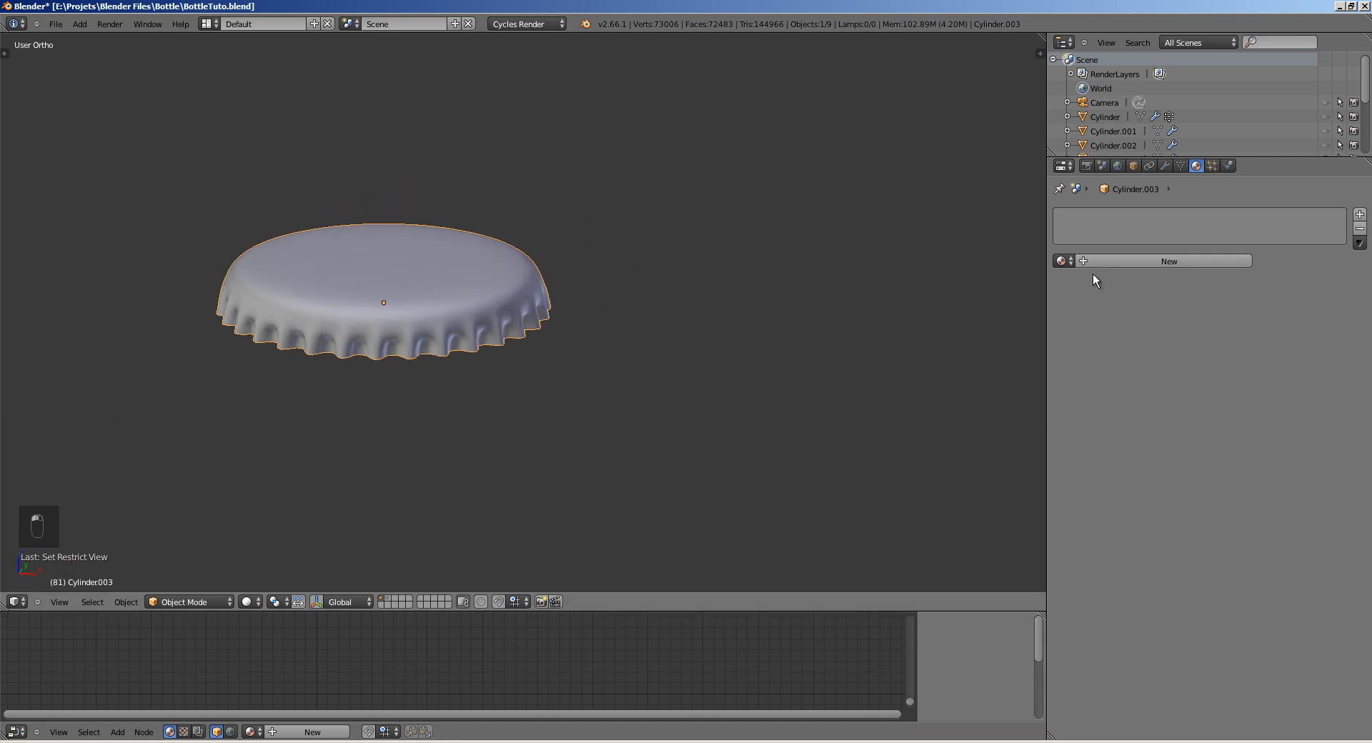
Step: Give the bottle cap two material slots, each with a new material
left_click(1128, 262)
left_click(1358, 215)
left_click(1173, 263)
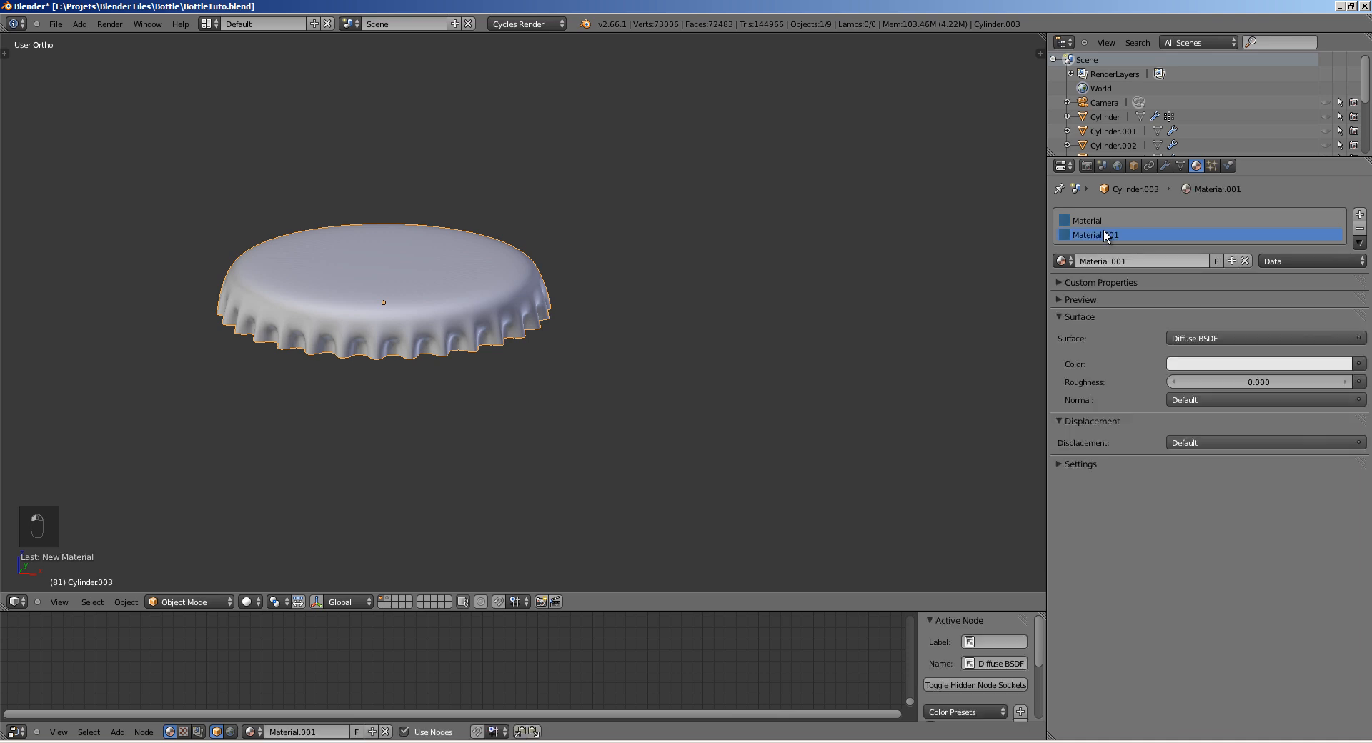
Step: Rename the cap's first material BouchonRouge and its second material BouchonGris
left_click(1103, 222)
left_click(1130, 262)
type("c")
type("BouchonRouge")
key("Return")
left_click(1094, 237)
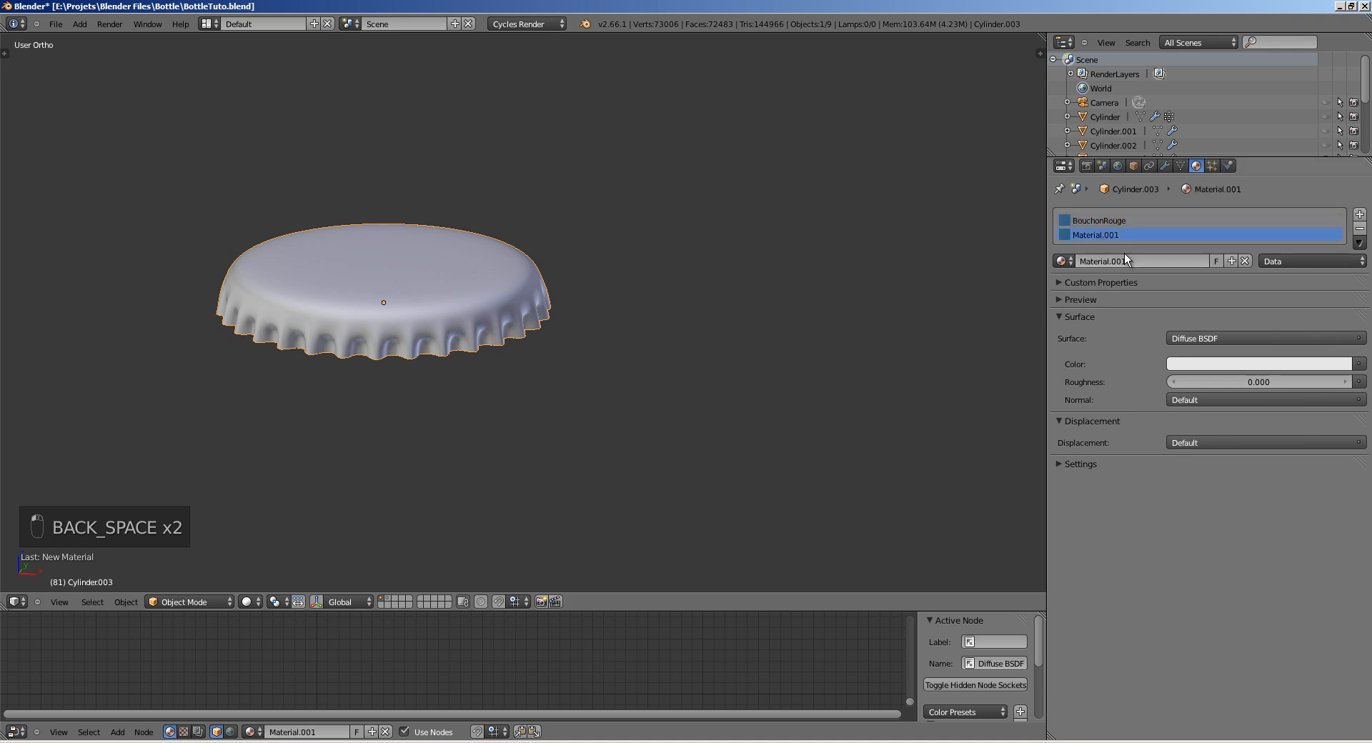
type("BouchonGris")
key("Return")
Step: Change BouchonRouge's surface to Glossy BSDF and give it a slightly darkened light red color
left_click(1104, 222)
left_click(1202, 340)
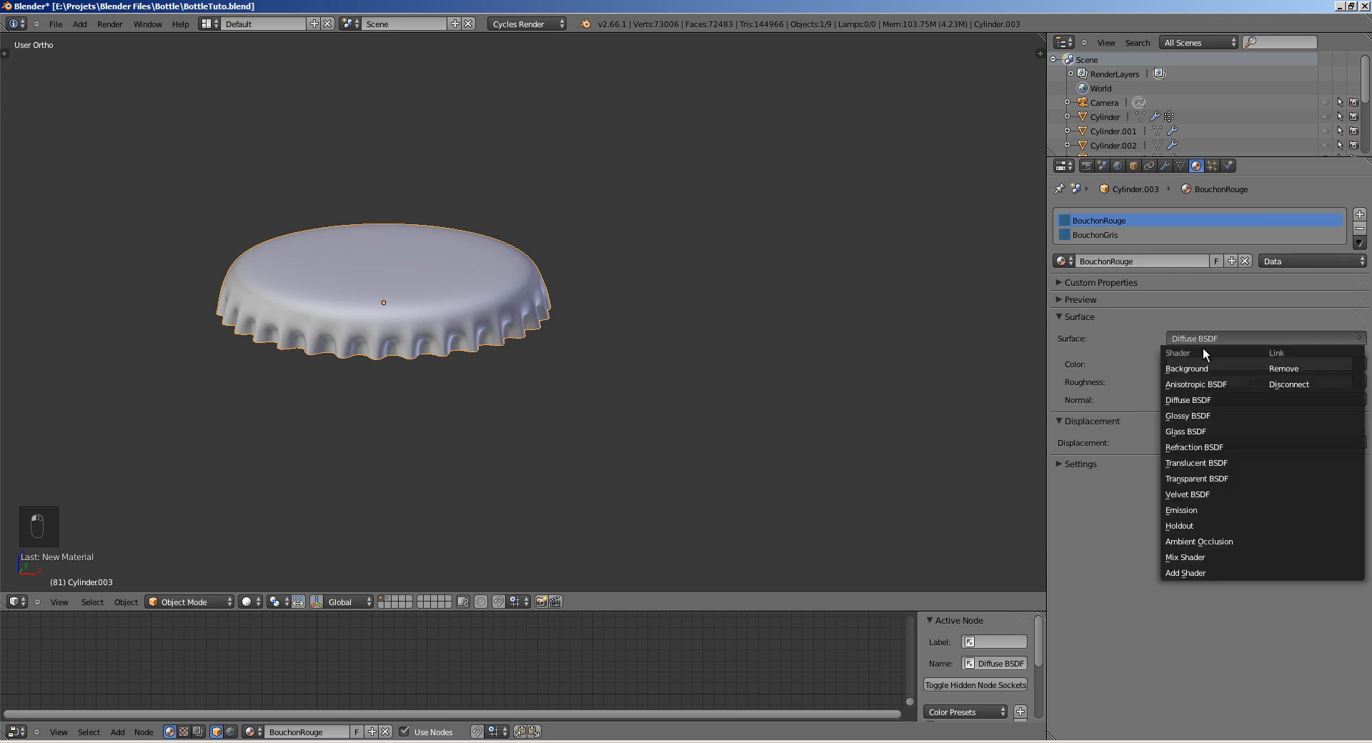
left_click(1186, 416)
left_click(1245, 381)
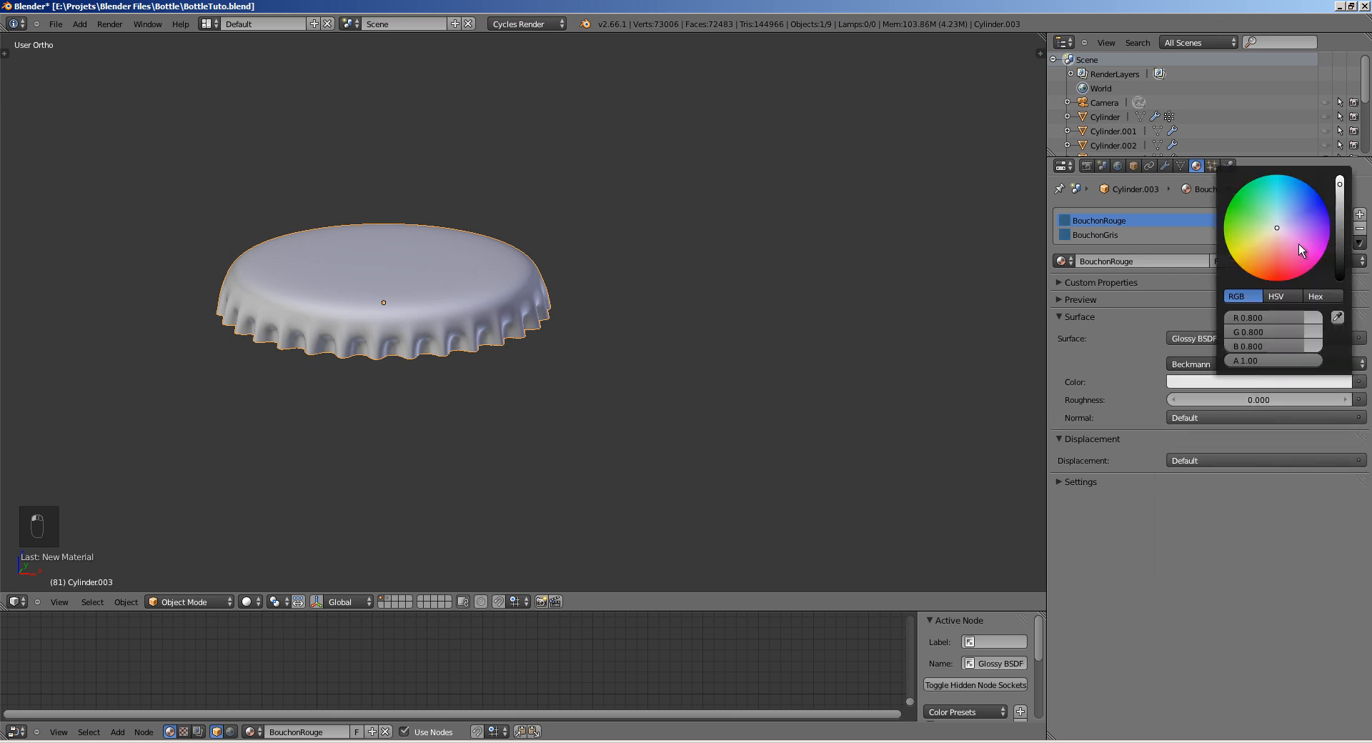
left_click_drag(1297, 243, 1274, 271)
left_click_drag(1340, 182, 1339, 193)
Step: Change BouchonGris's surface to Glossy BSDF and darken its color to a mid grey
left_click(1129, 235)
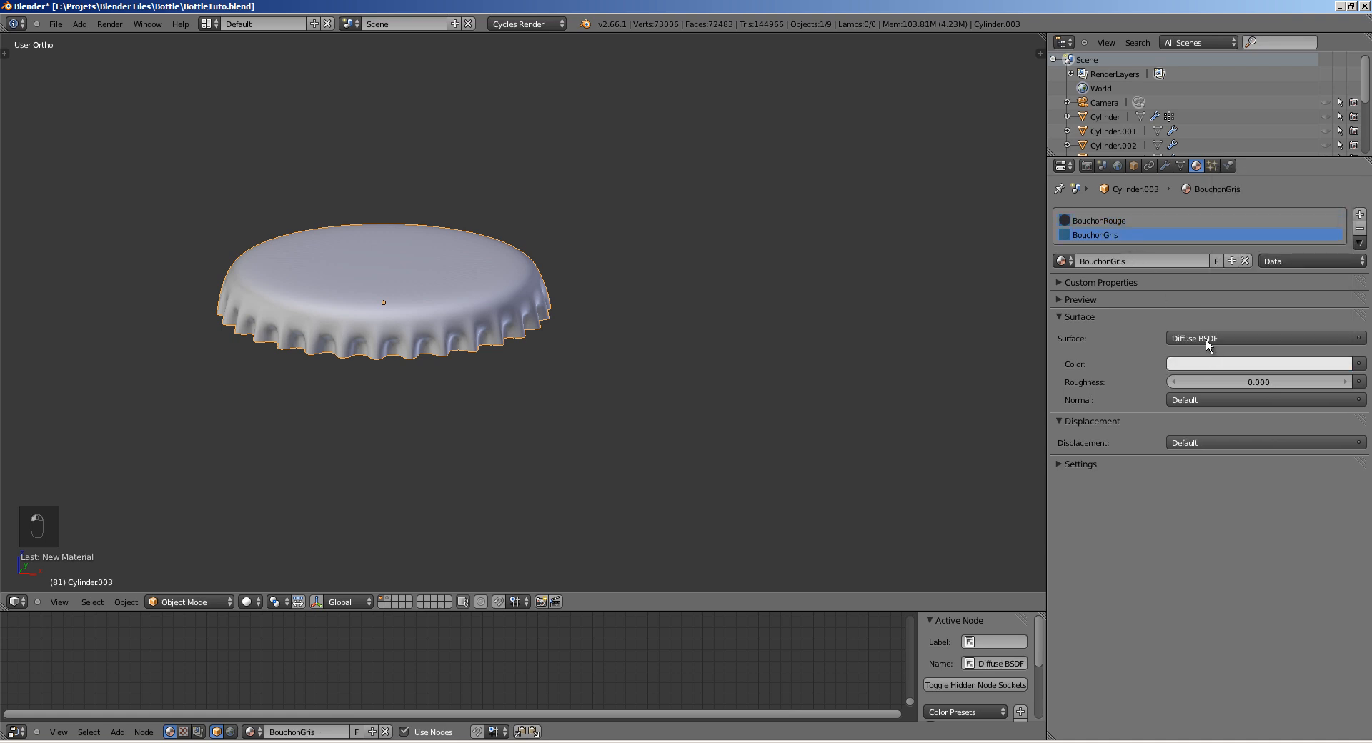
left_click(1207, 340)
left_click(1200, 431)
left_click(1333, 381)
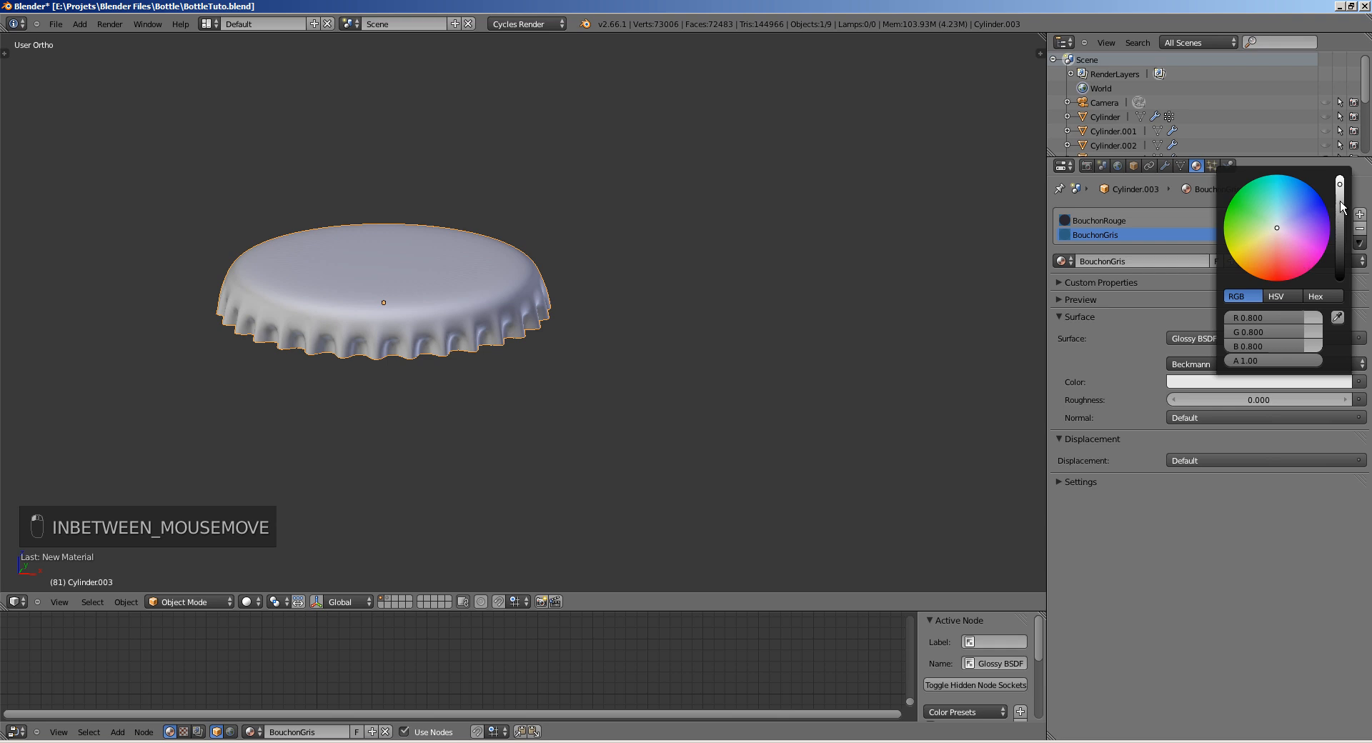
left_click_drag(1341, 207, 1339, 220)
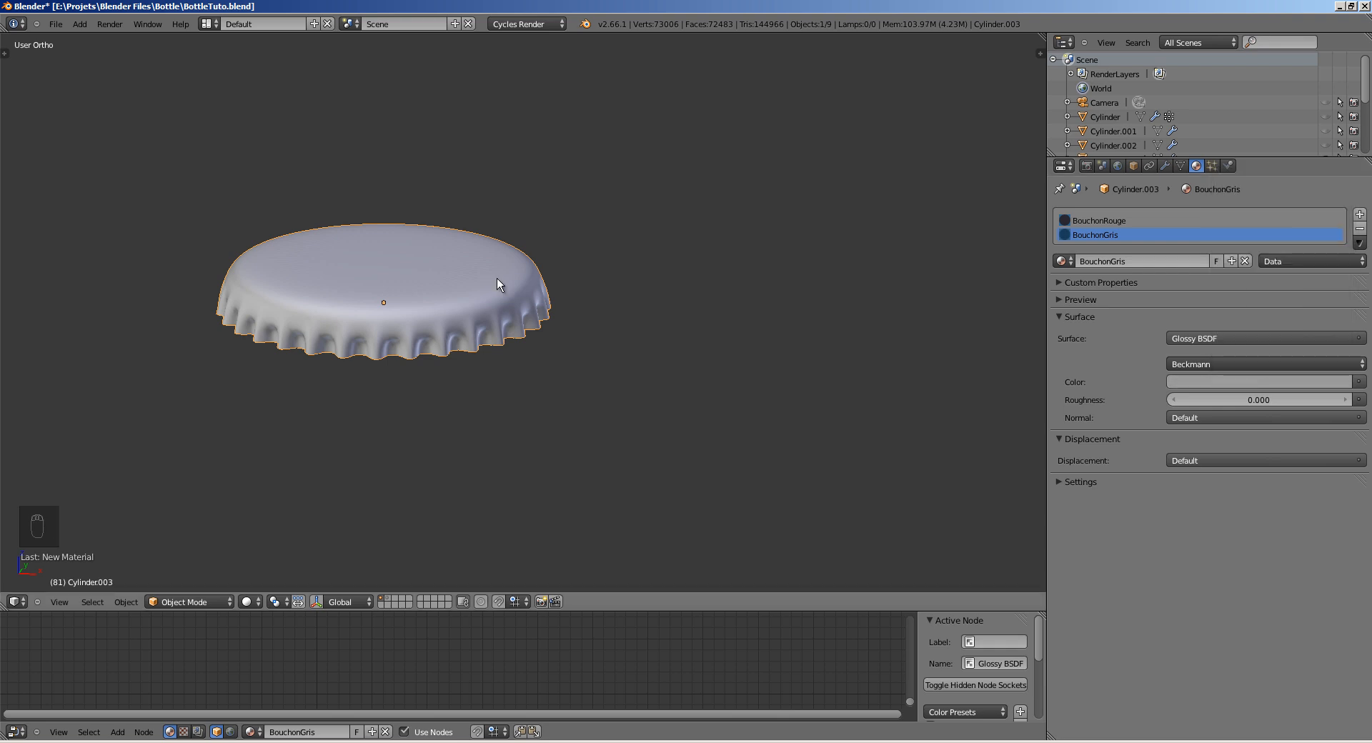
Step: Put the cap mesh in Edit Mode in front view, clear the selection and switch to face select mode
middle_click_drag(497, 274, 448, 371)
scroll(517, 307, "up", 2)
key("Tab")
key("KP_1")
scroll(450, 361, "up", 3)
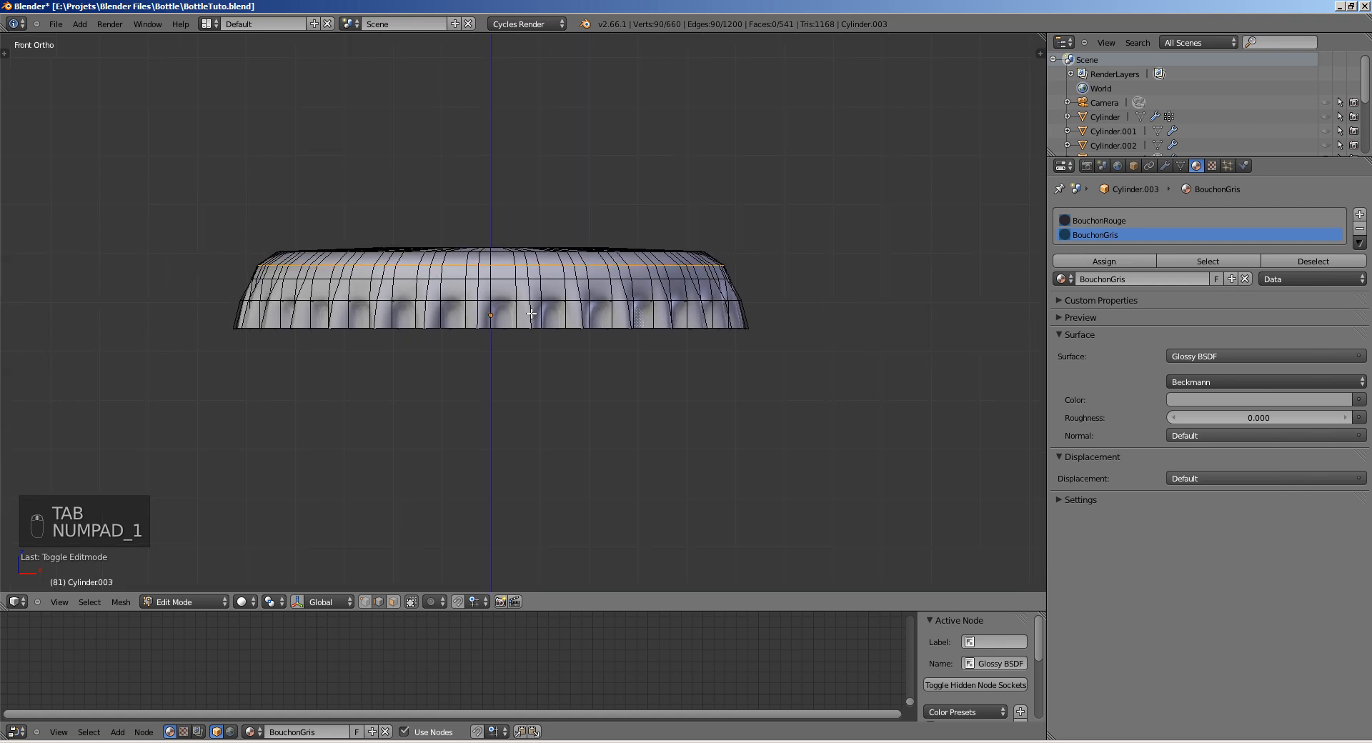
key("a")
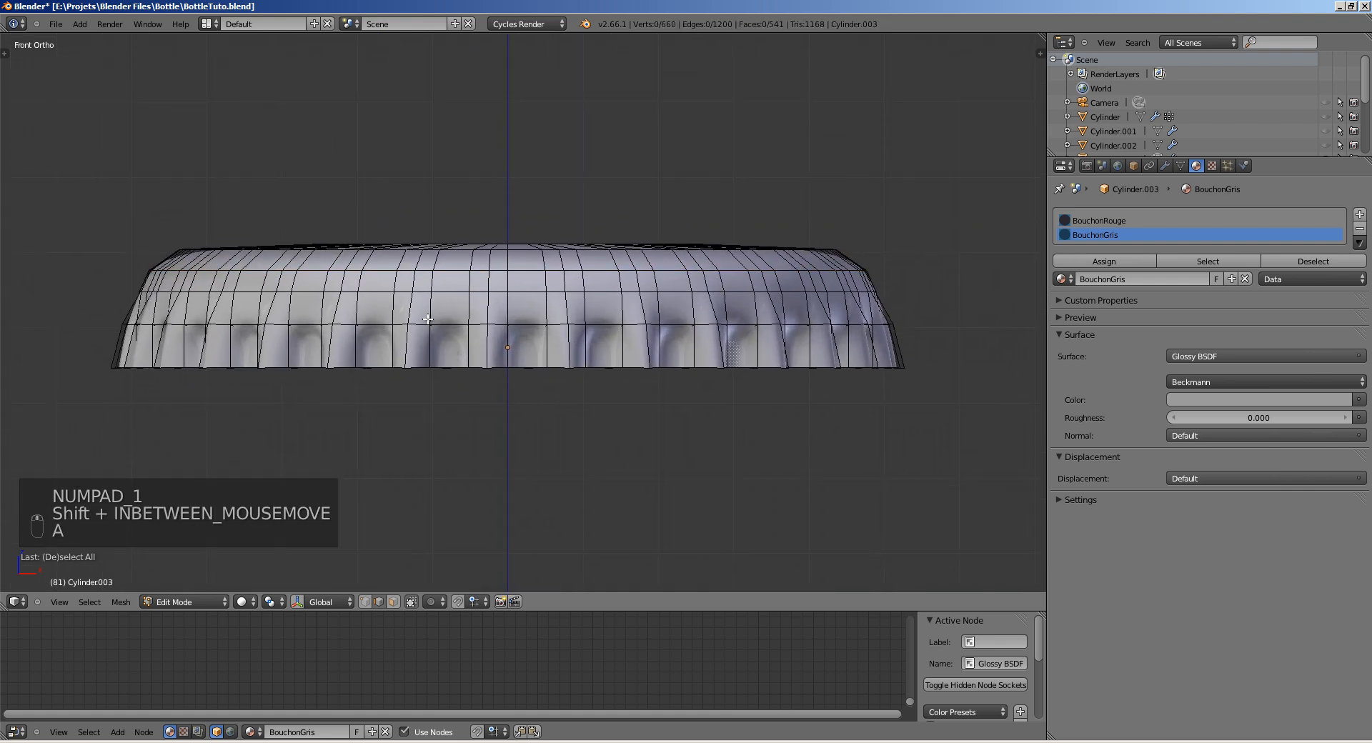
key("ctrl+Tab")
left_click(343, 329)
Step: Select all faces of the cap's lower fluted skirt, including the hidden ones, and assign BouchonGris to them
right_click(432, 307, "alt")
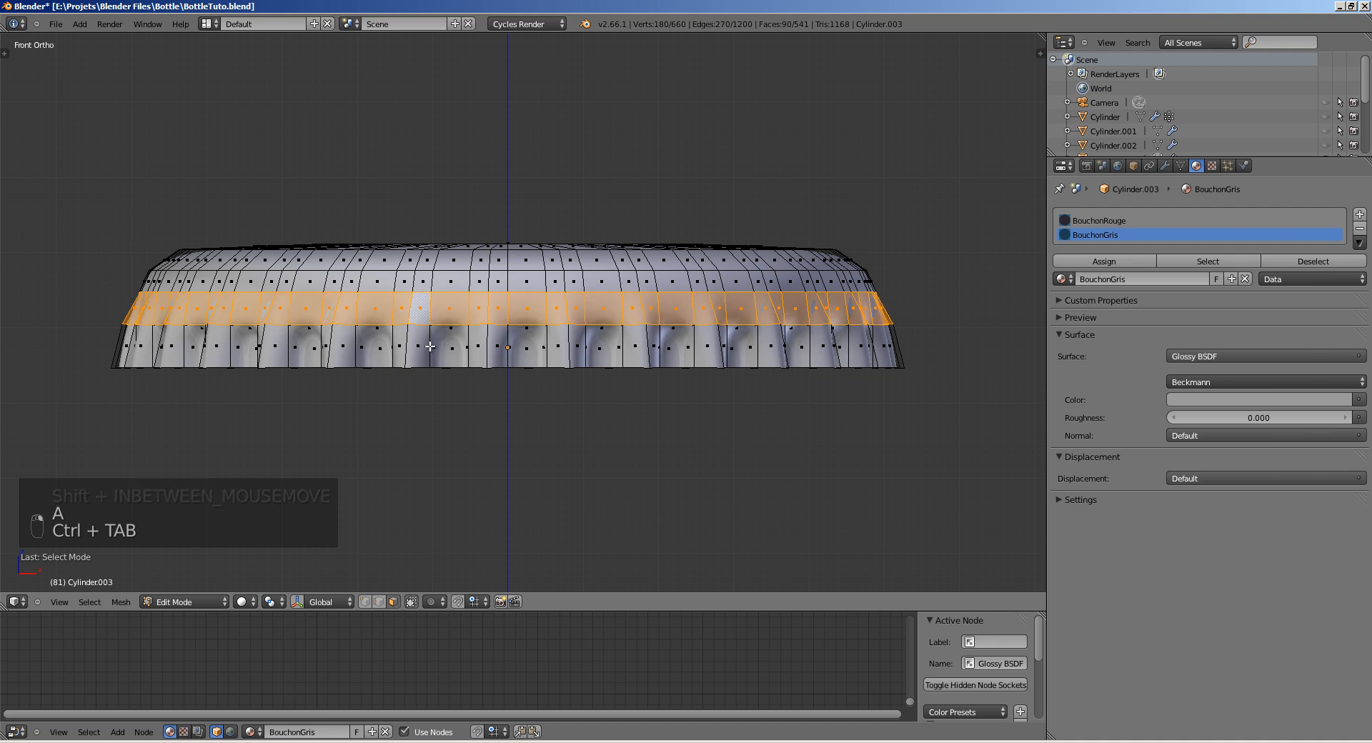
right_click(432, 346, "alt+shift")
key("z")
key("b")
left_click_drag(86, 303, 879, 407)
key("z")
middle_click_drag(452, 335, 741, 290)
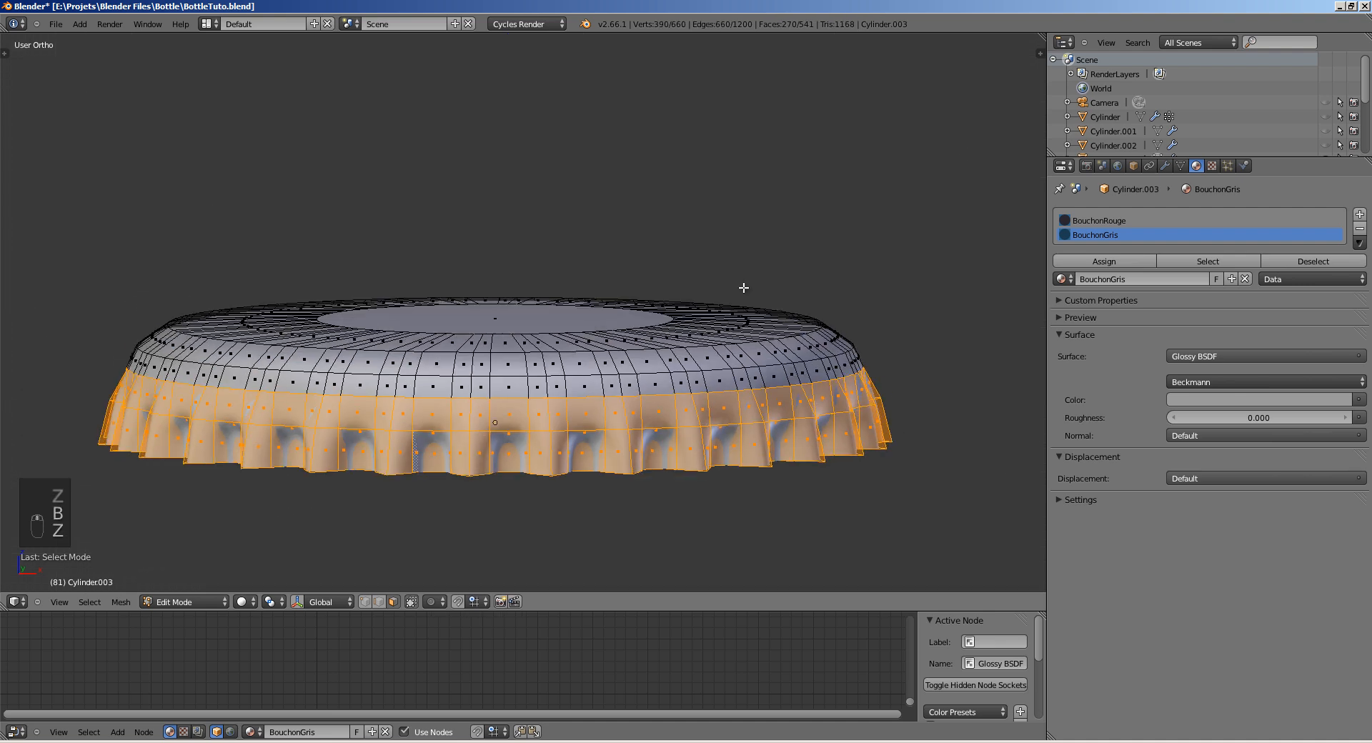
left_click(1102, 261)
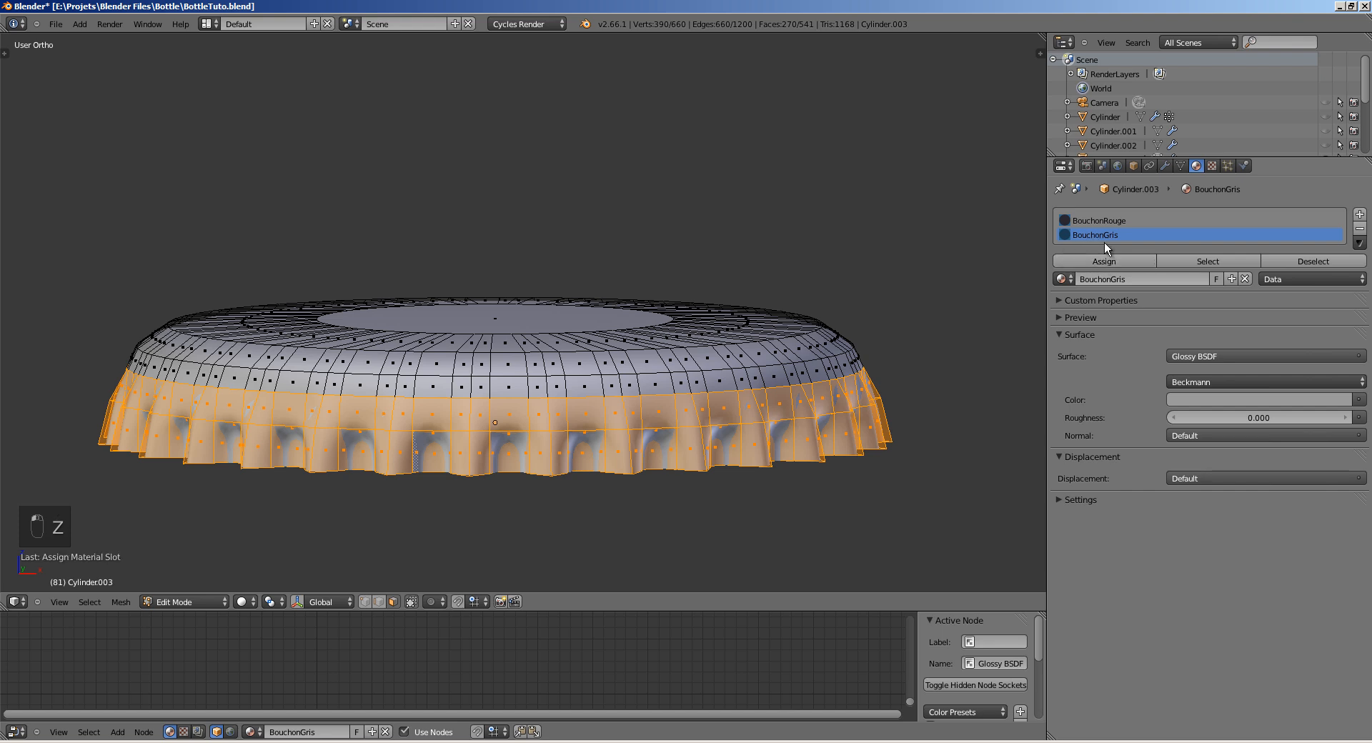
Step: Invert the face selection to the cap's upper part, assign BouchonRouge to it and return to Object Mode
key("ctrl+i")
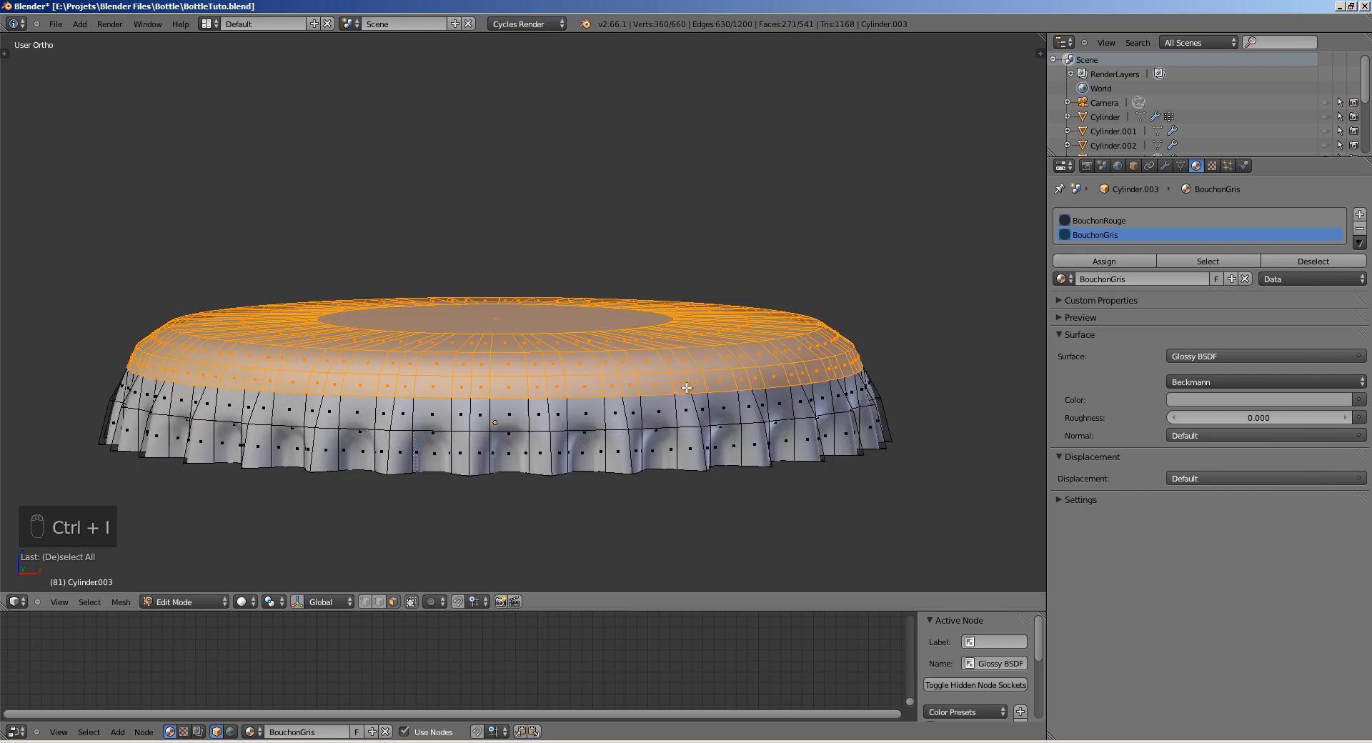
left_click(1092, 220)
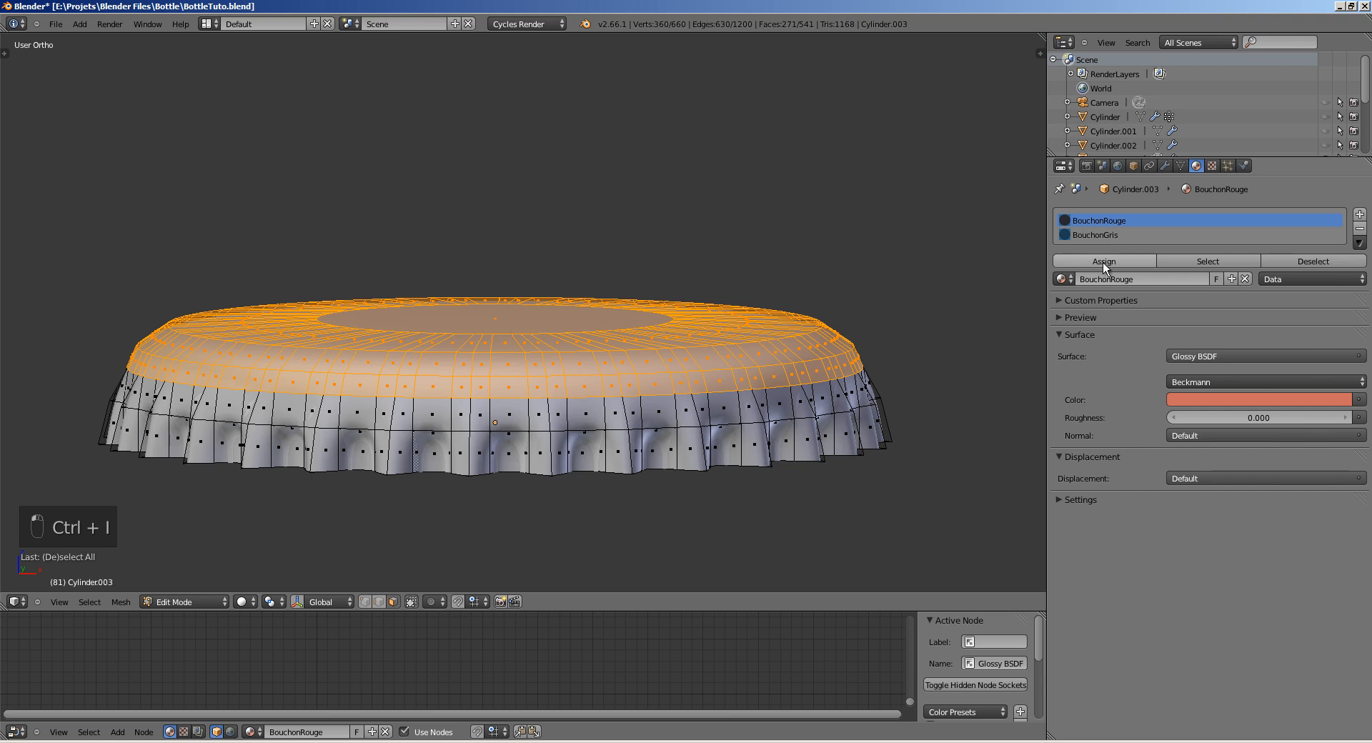
left_click(1108, 262)
key("Tab")
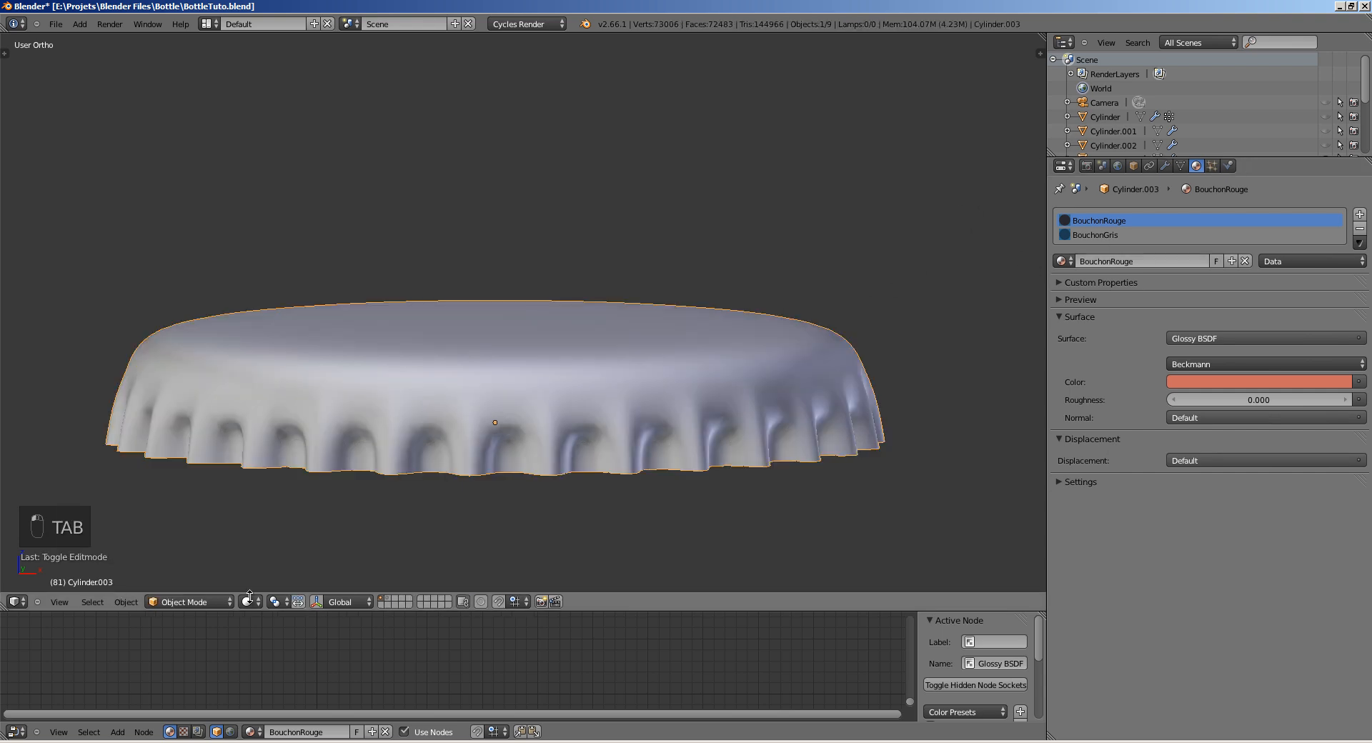
Step: Preview the two-colored cap in Rendered shading and return to Solid shading
left_click(249, 600)
left_click(281, 512)
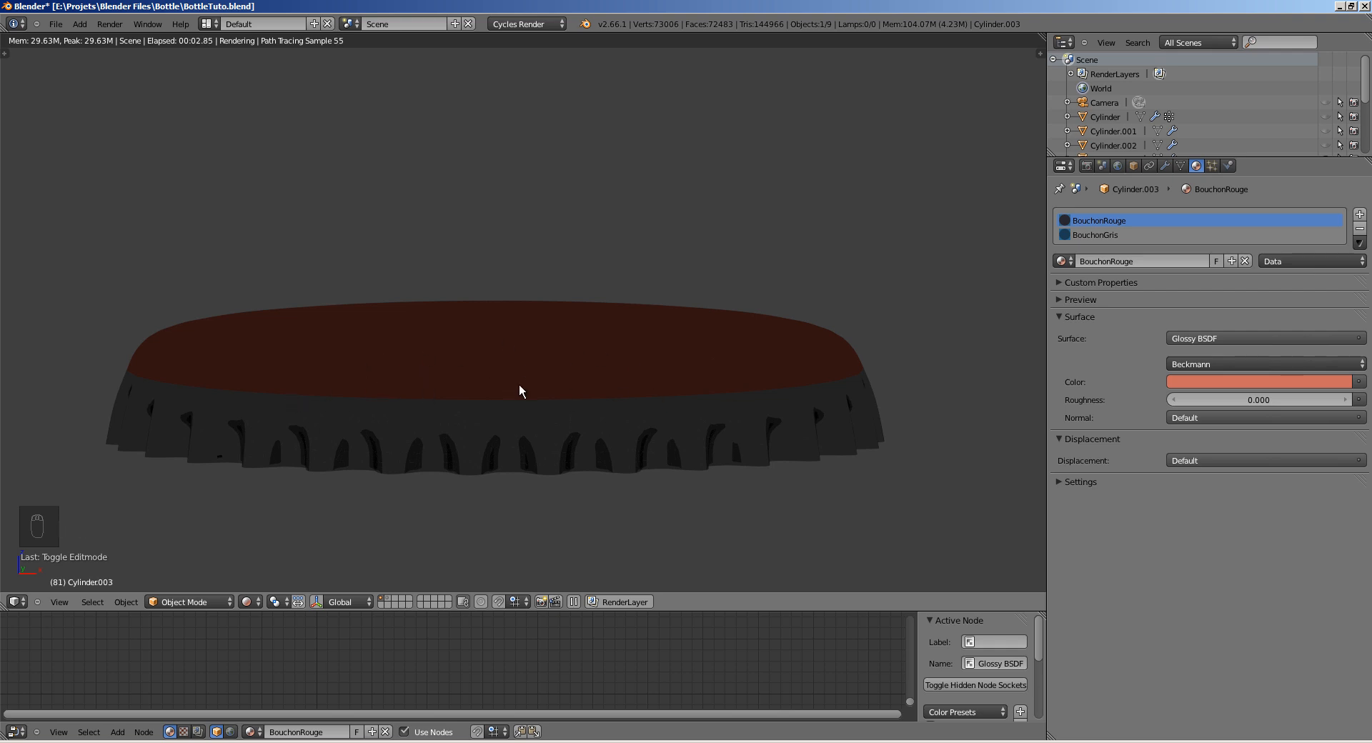
left_click(244, 600)
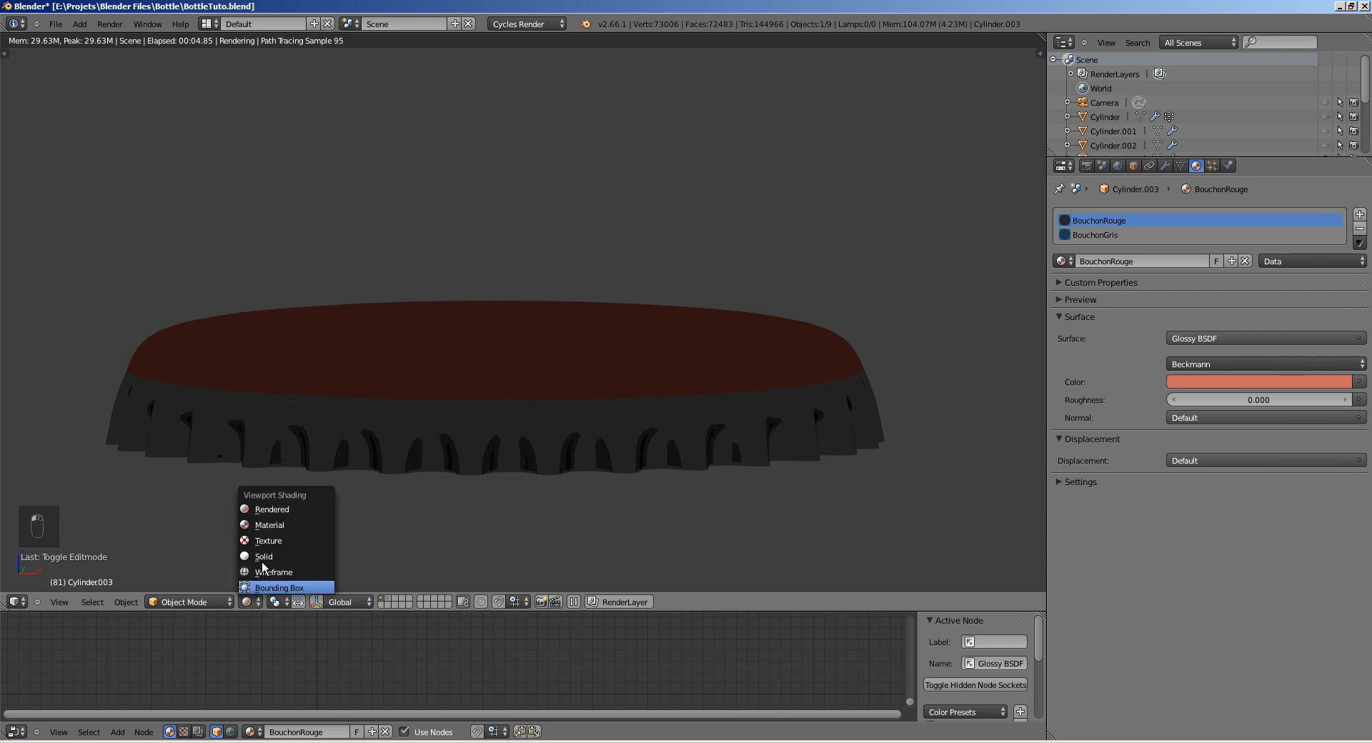
left_click(259, 556)
Step: Edge-slide the loop between the red and grey faces down toward the flutes by about -0.44
key("Tab")
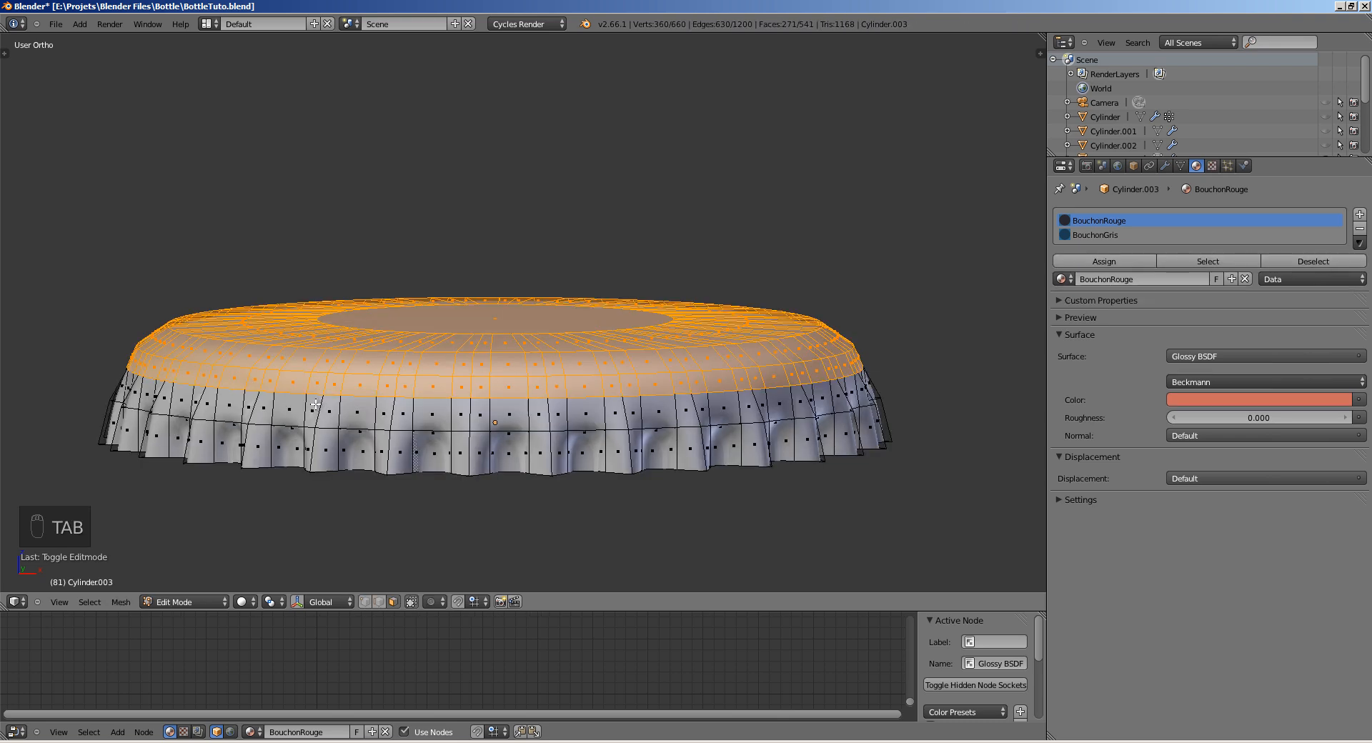
key("a")
key("a")
key("ctrl+Tab")
left_click(294, 390)
left_click(294, 391, "alt")
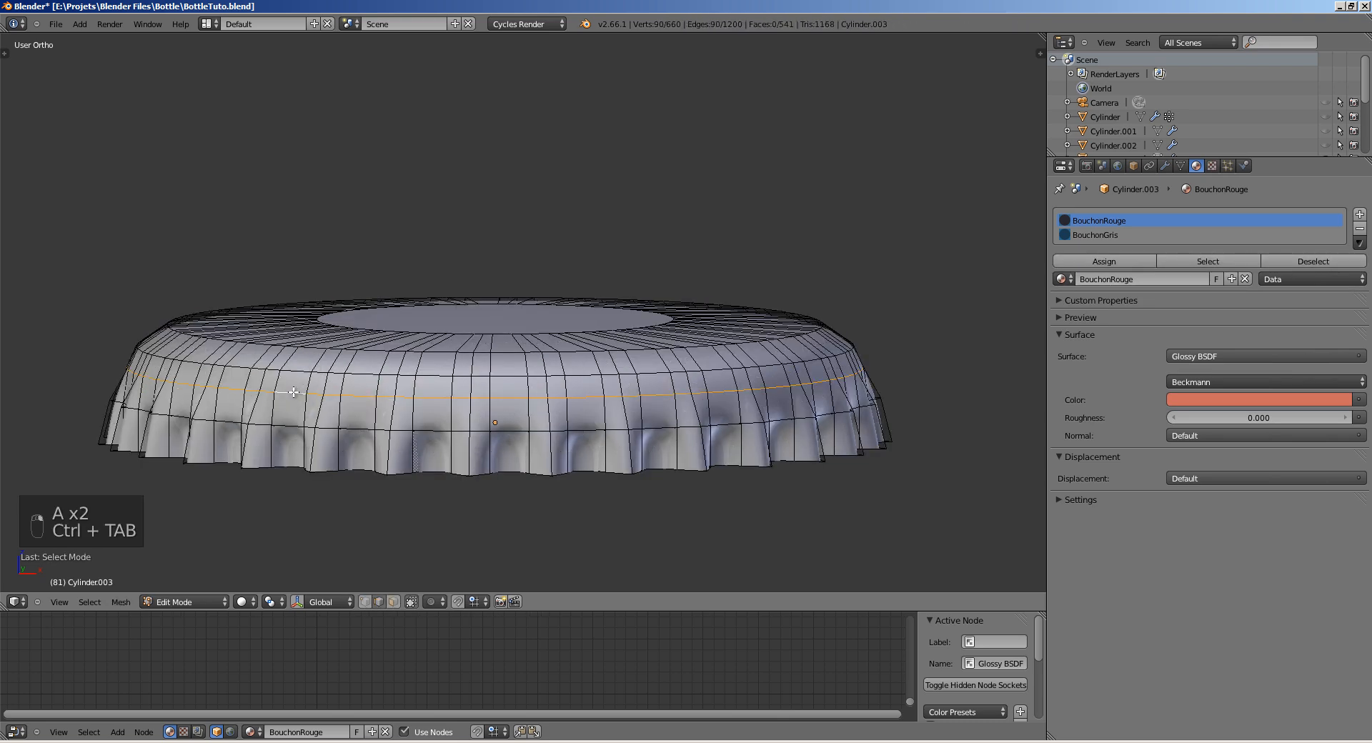
key("g")
key("g")
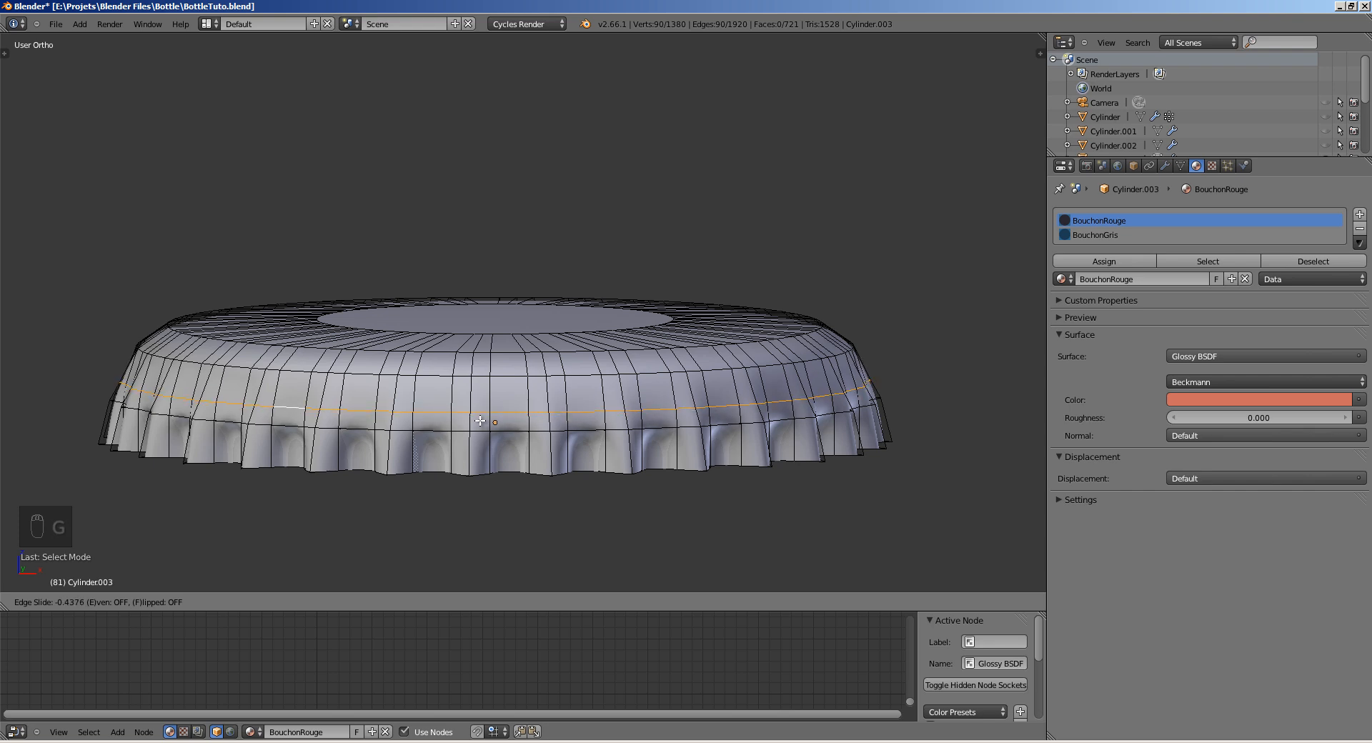
left_click(479, 421)
key("Tab")
Step: Check the position of the cap's color boundary in Rendered shading, and go back to the solid mesh in Edit Mode
left_click(246, 602)
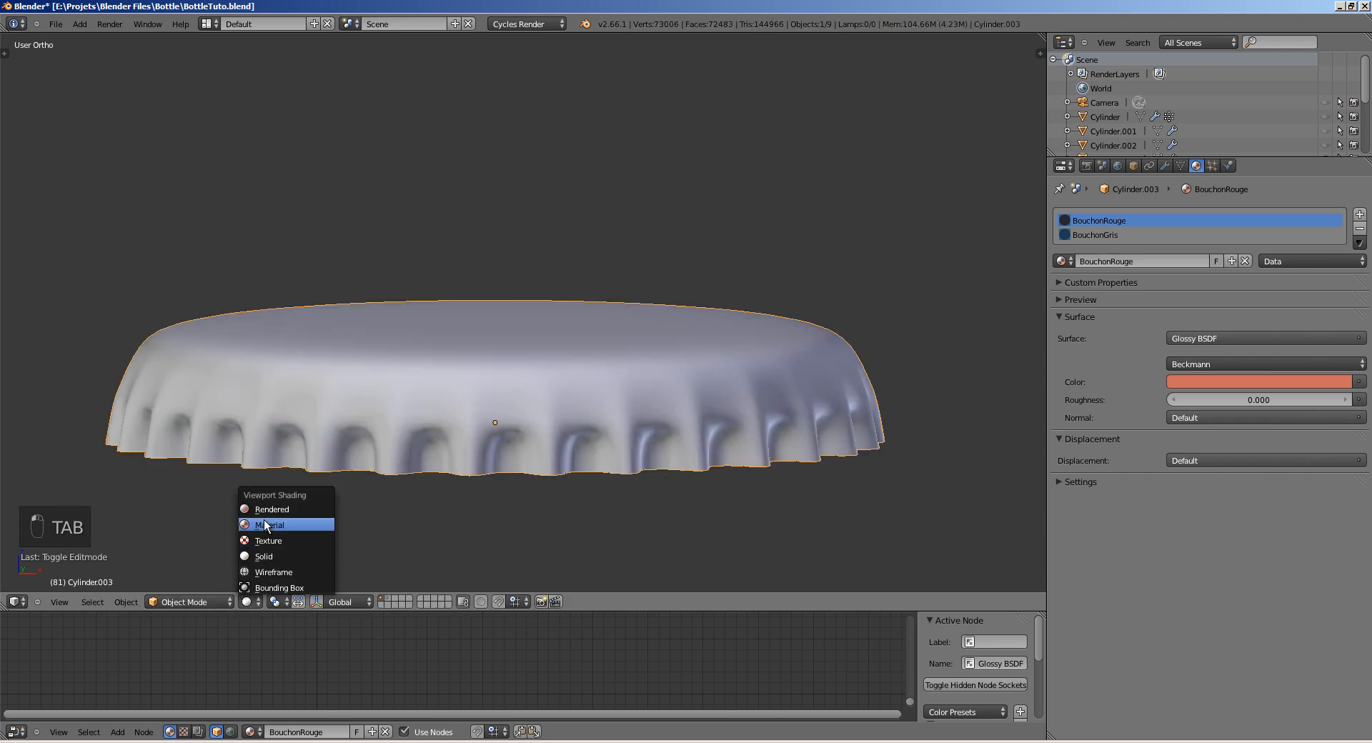
left_click(271, 515)
key("Tab")
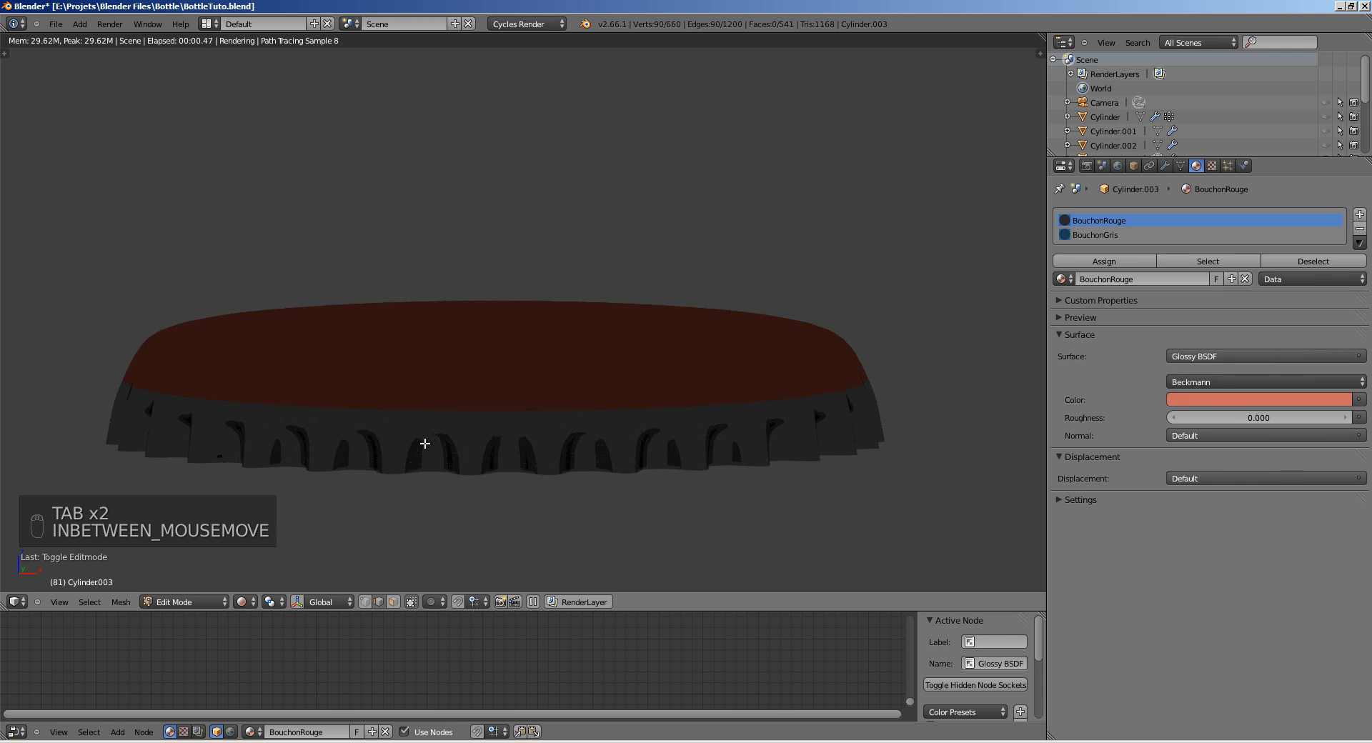
left_click(246, 602)
left_click(253, 563)
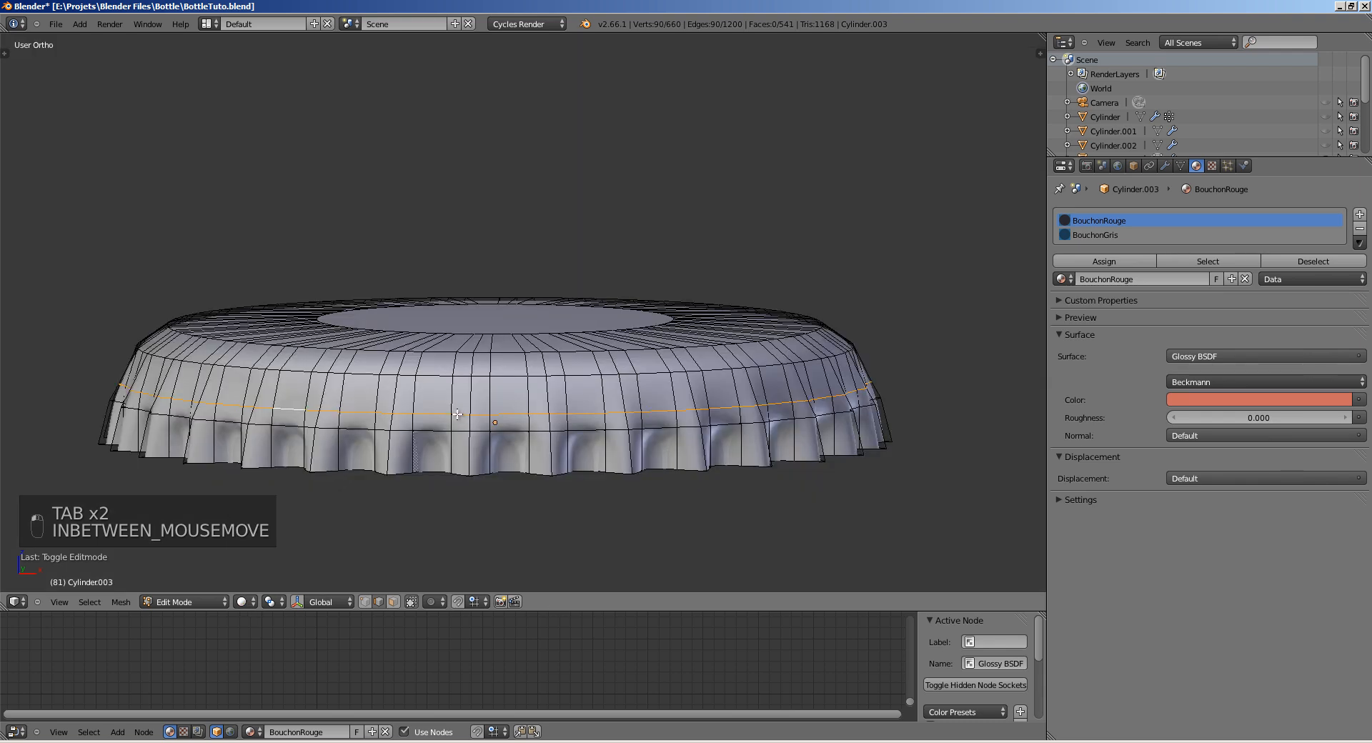
Step: Switch to face selection, check the cap's color boundary from the front in Rendered shading and return to the solid mesh
key("Tab")
key("Tab")
key("ctrl+Tab")
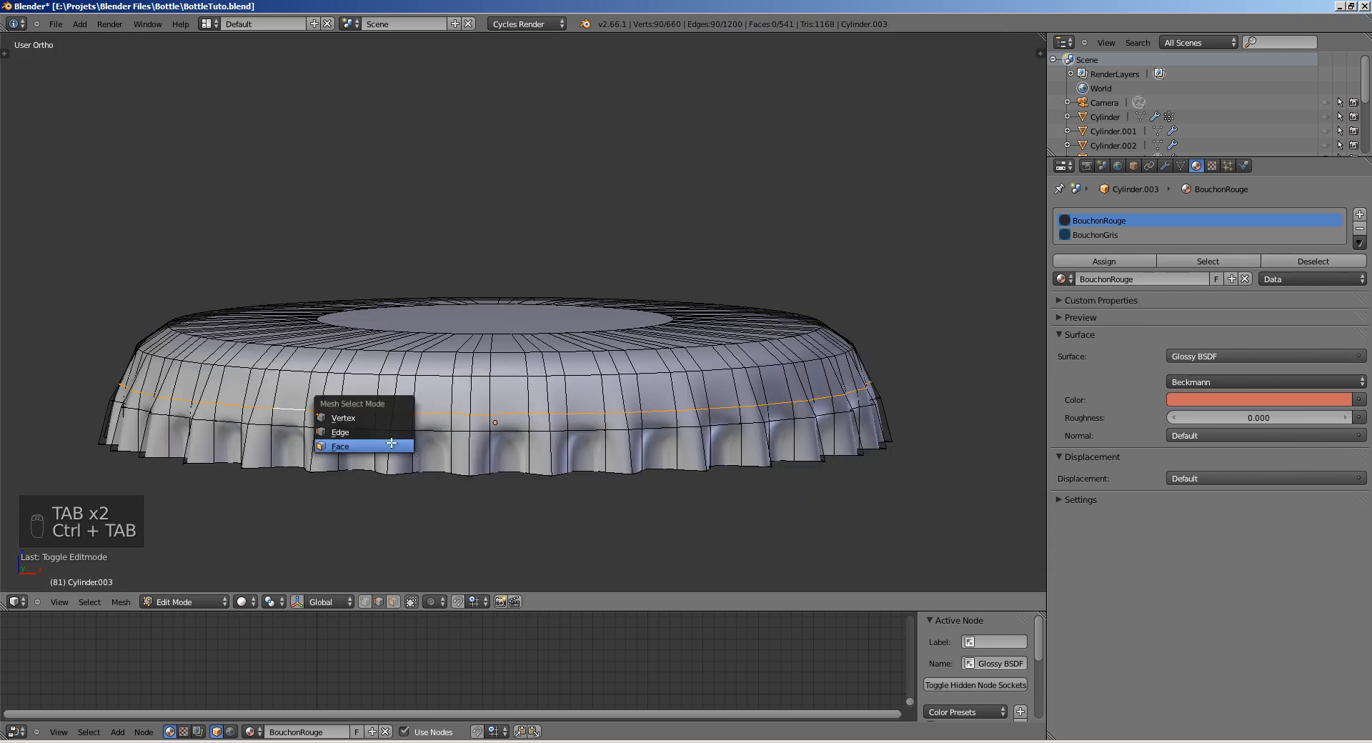
left_click(391, 444)
key("KP_1")
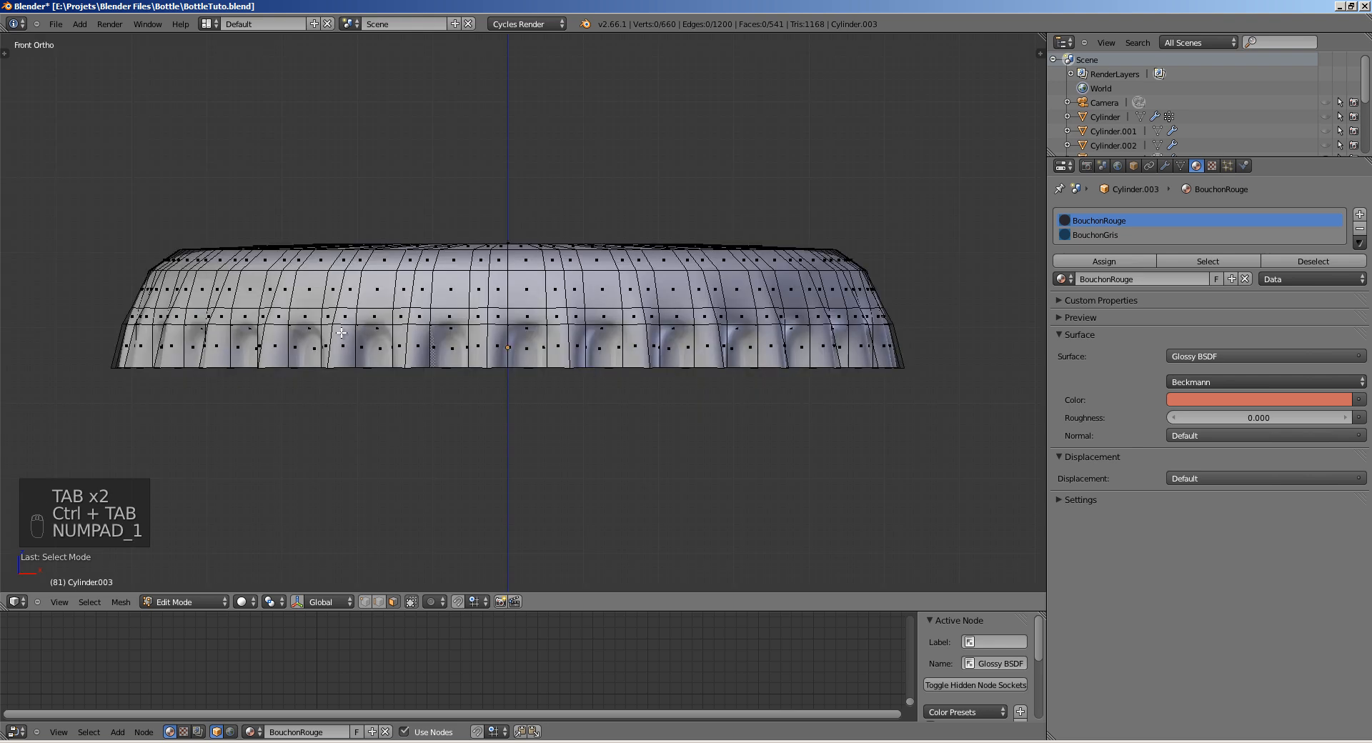
left_click(242, 601)
left_click(270, 504)
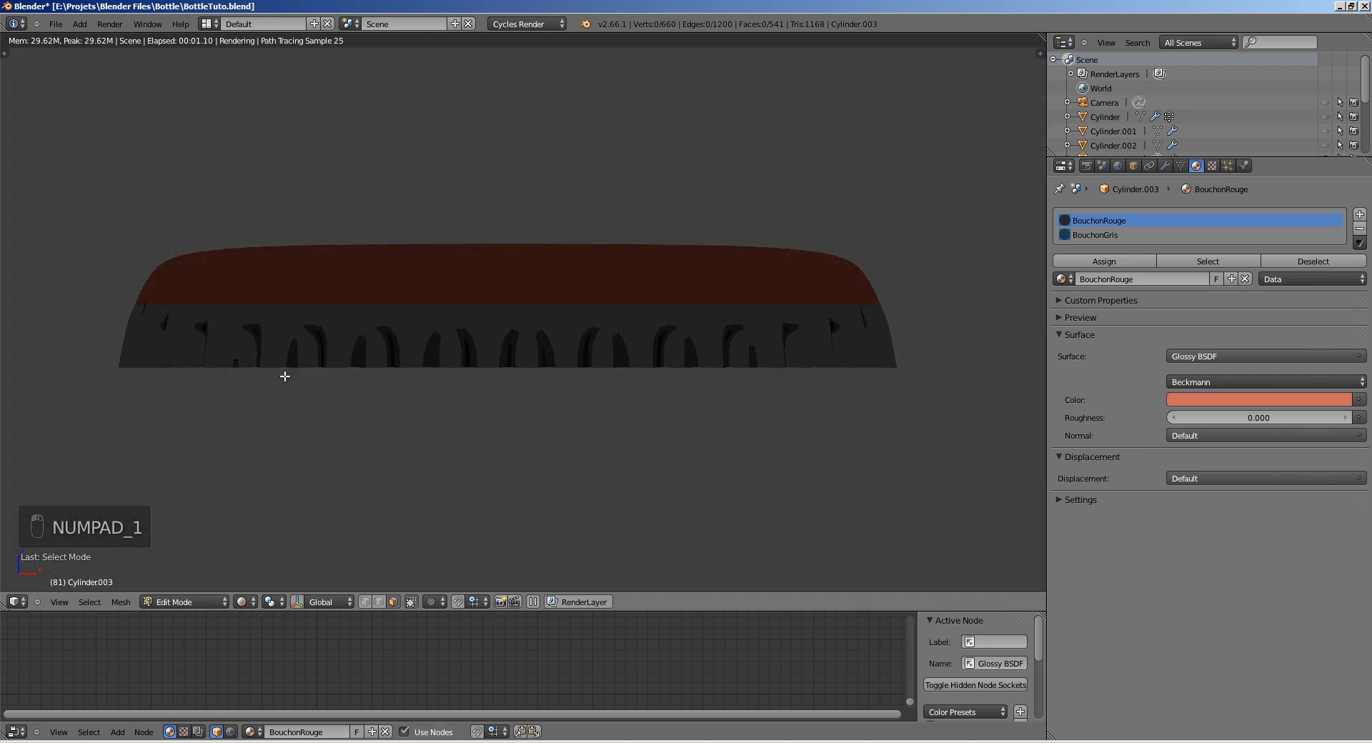
left_click(244, 601)
left_click(271, 551)
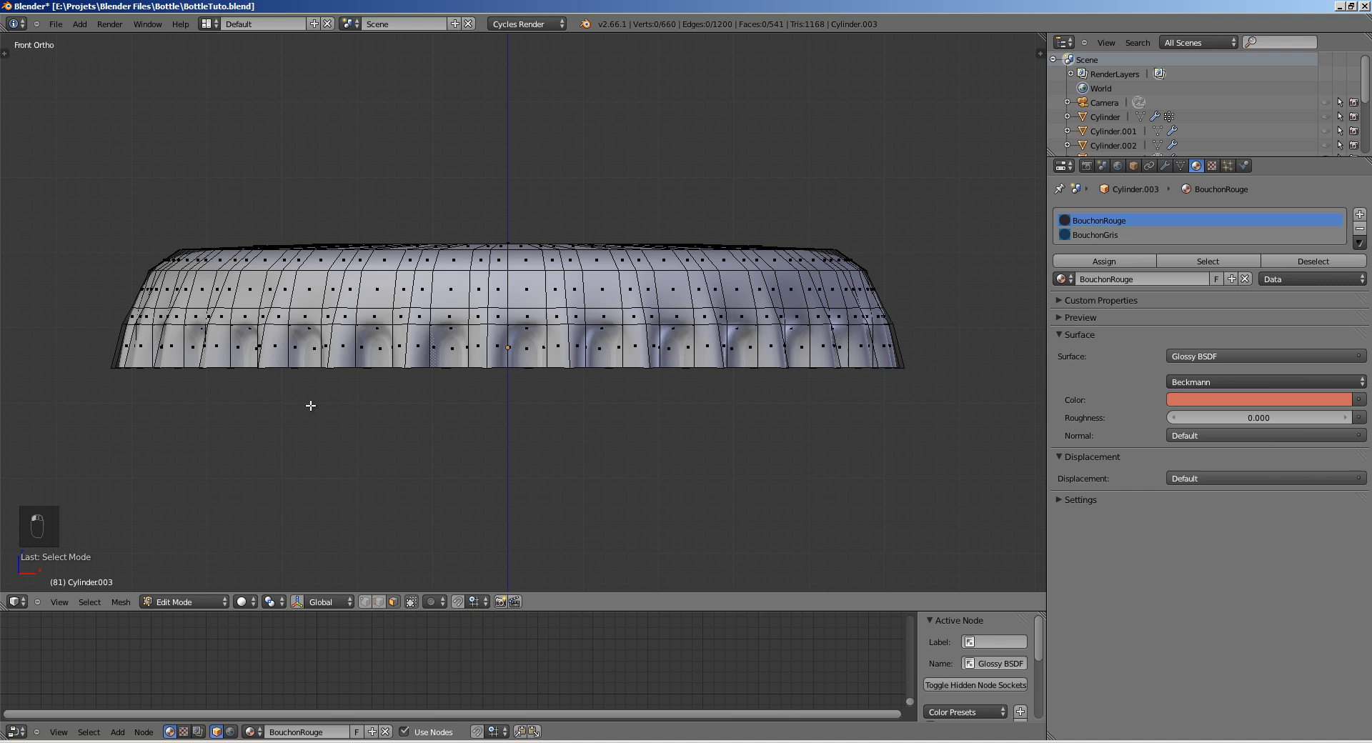
Step: Edge-slide the boundary edge loop just above the cap's flutes by about -0.42 and return to Object Mode
right_click(310, 307, "alt")
key("a")
key("ctrl+Tab")
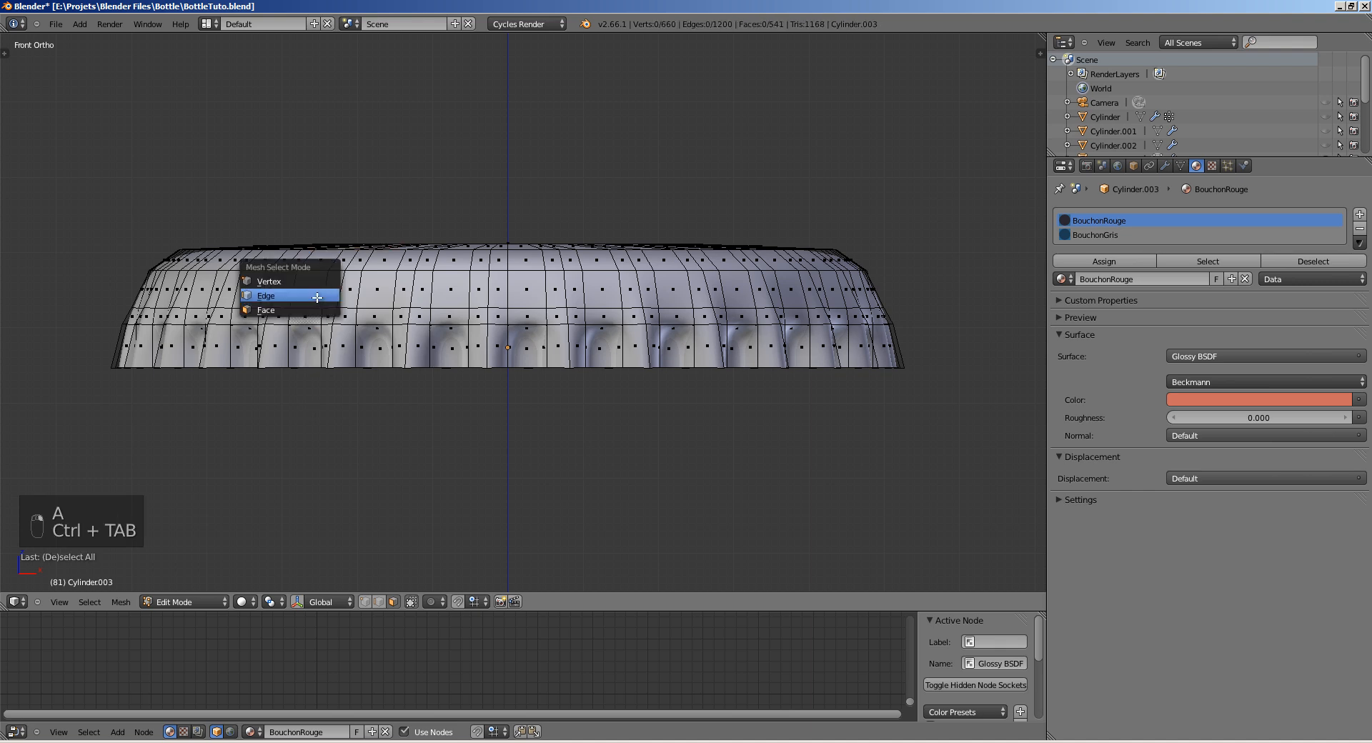
left_click(315, 298)
right_click(375, 309, "alt")
key("g")
key("g")
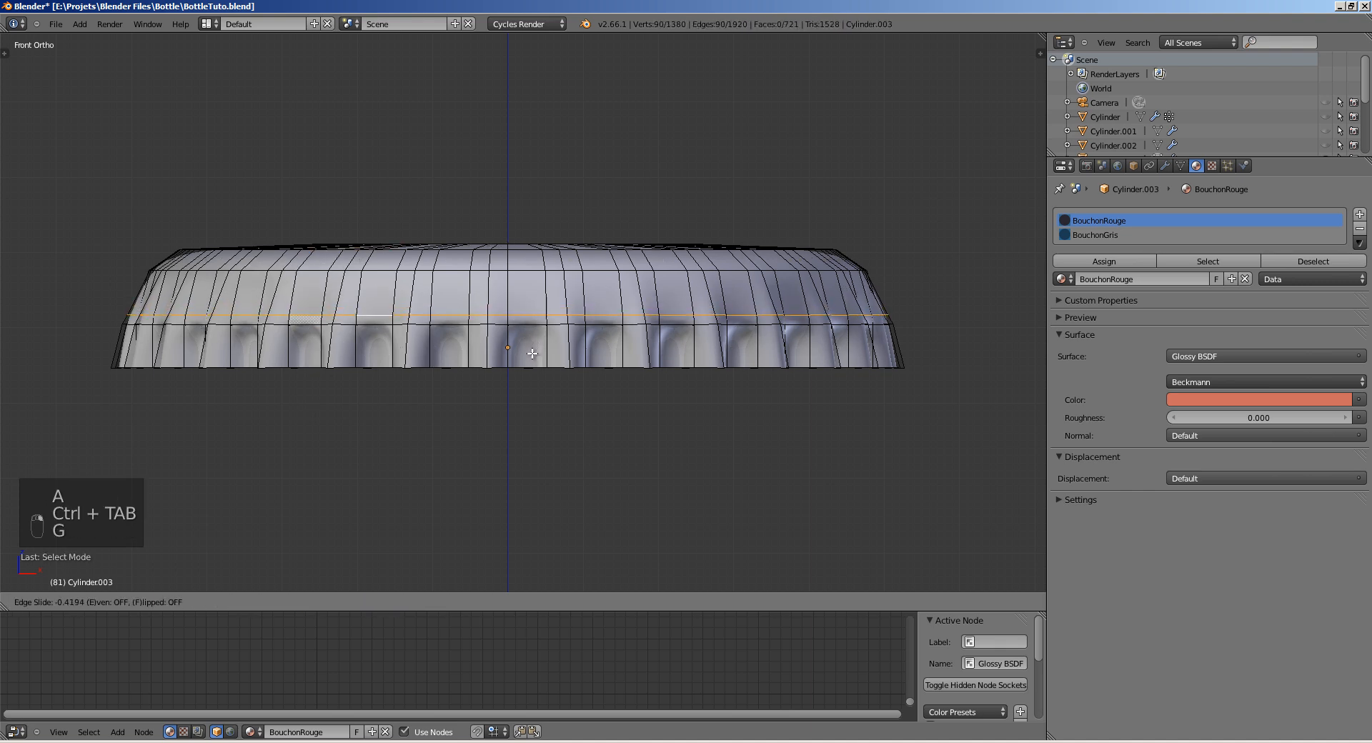
left_click(531, 354)
key("a")
key("Tab")
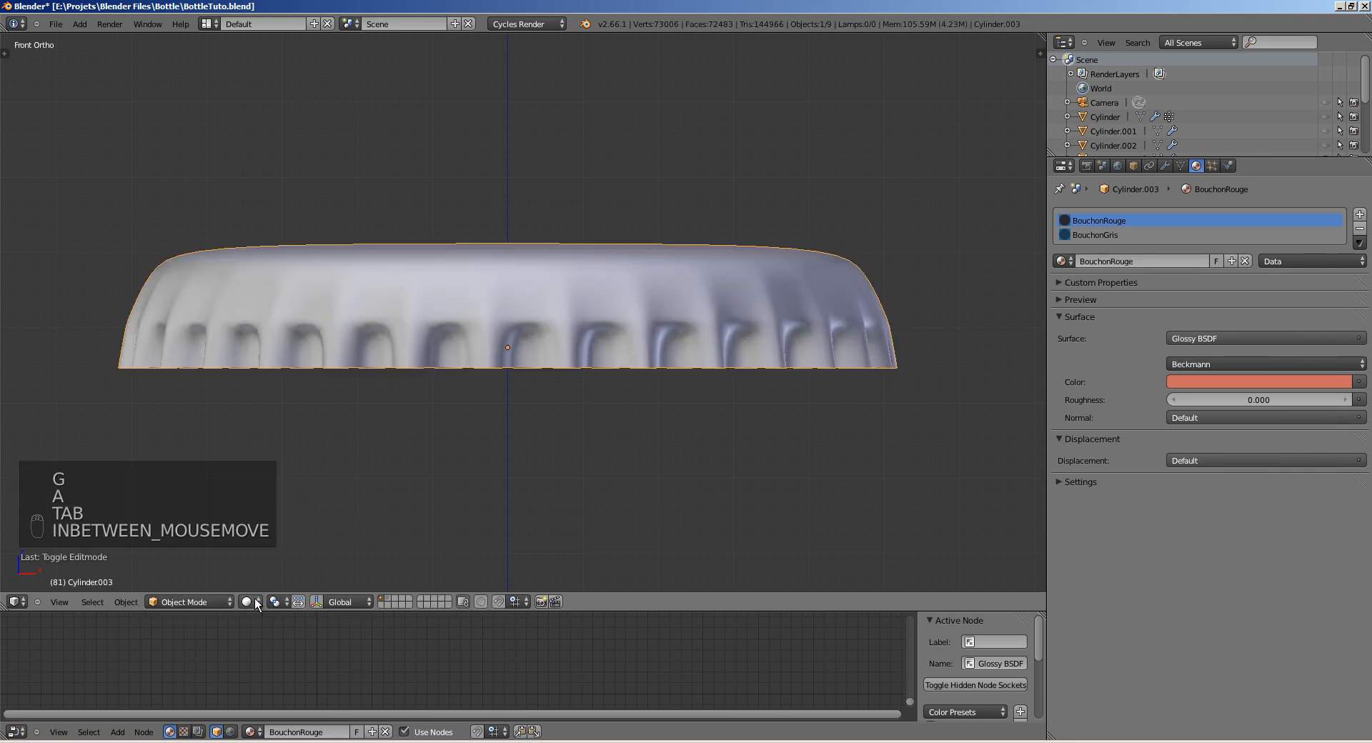
Step: Check the adjusted red and grey boundary from the front in Rendered shading and return to Solid shading
left_click(257, 604)
left_click(278, 513)
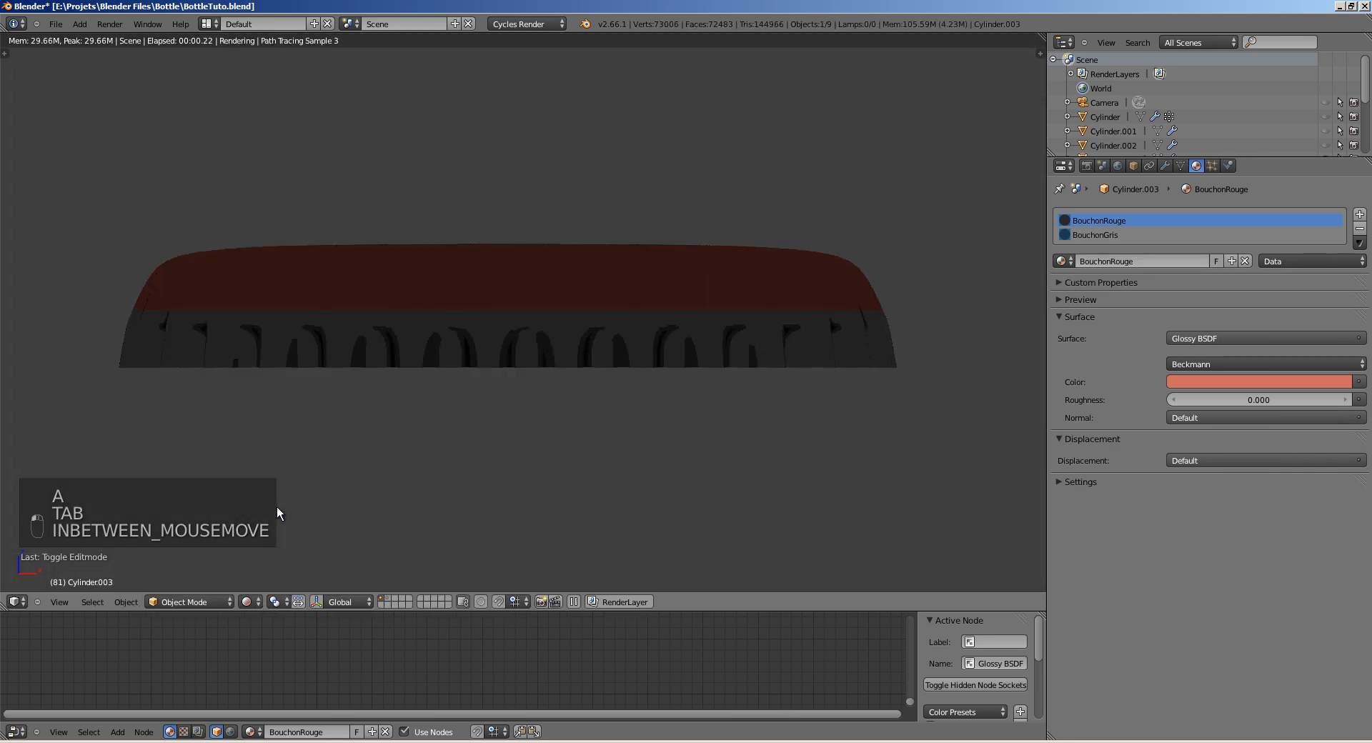
left_click(253, 599)
left_click(267, 562)
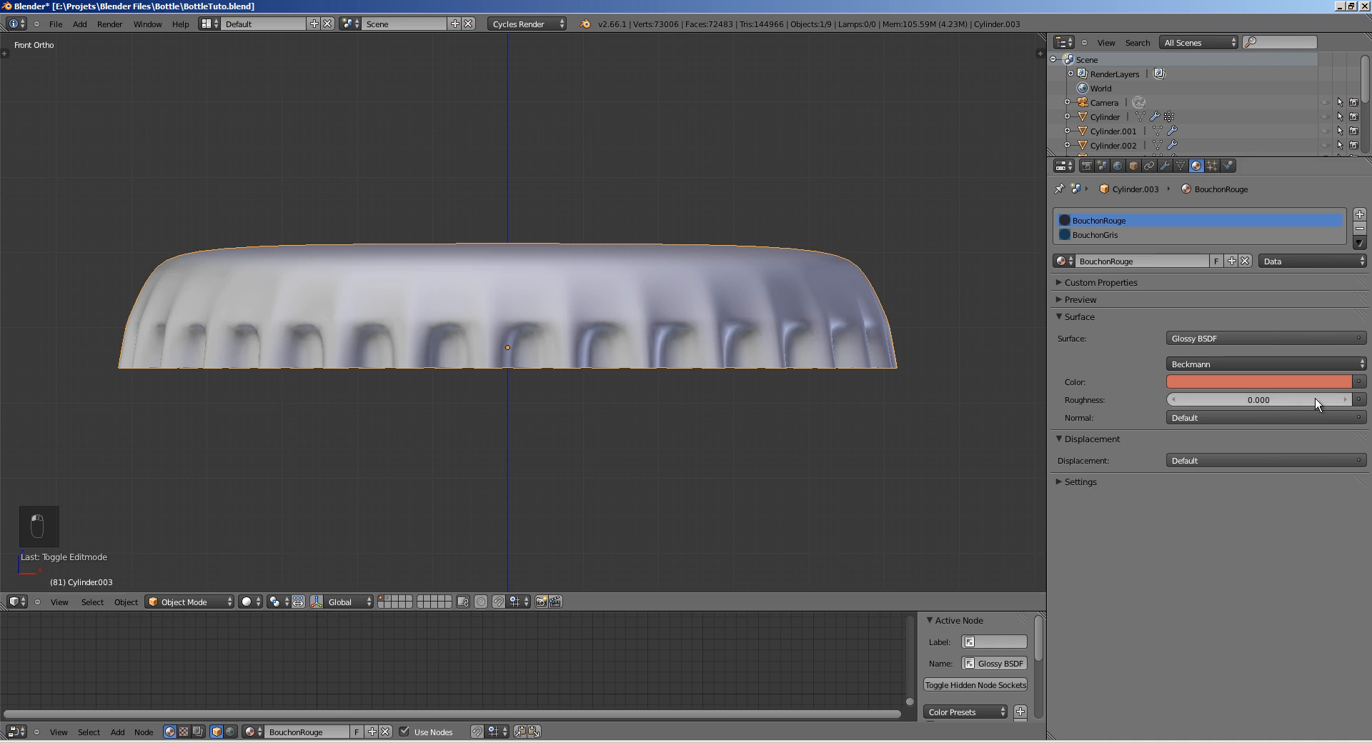
Step: Set the roughness of both cap materials, BouchonRouge and BouchonGris, to 0.300
left_click(1343, 400)
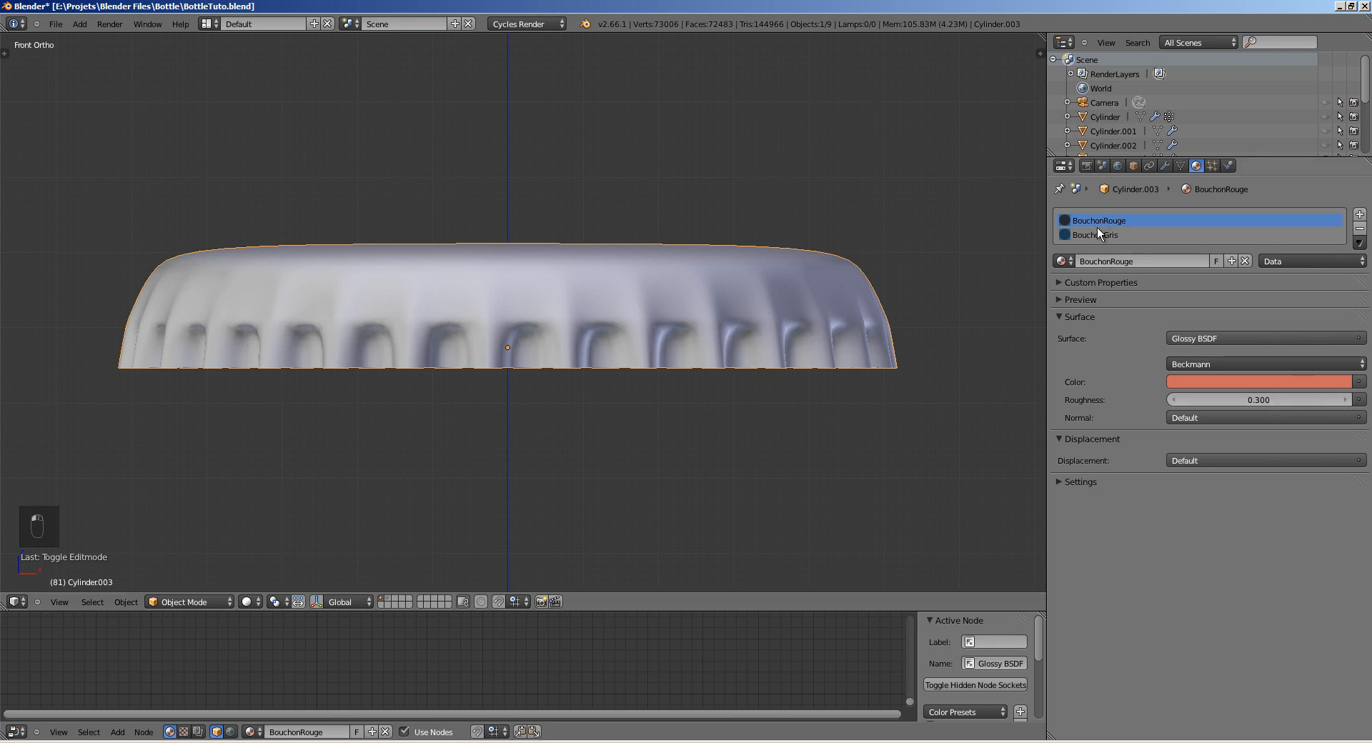
left_click(1100, 234)
left_click(1338, 400)
left_click(1333, 398)
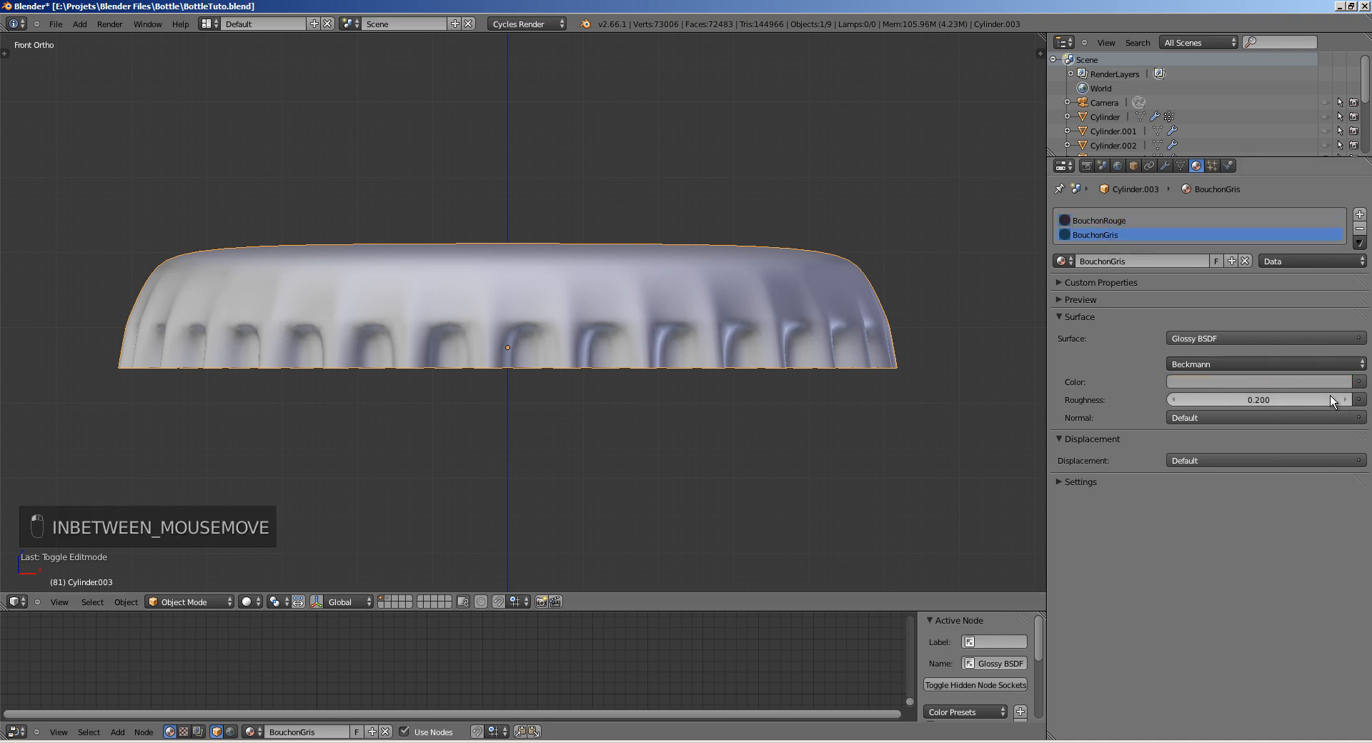
Step: Preview the rougher cap materials in Rendered shading from above and below, and save the file
middle_click_drag(637, 348, 654, 381)
scroll(390, 462, "down", 2)
middle_click_drag(428, 575, 371, 489, "shift")
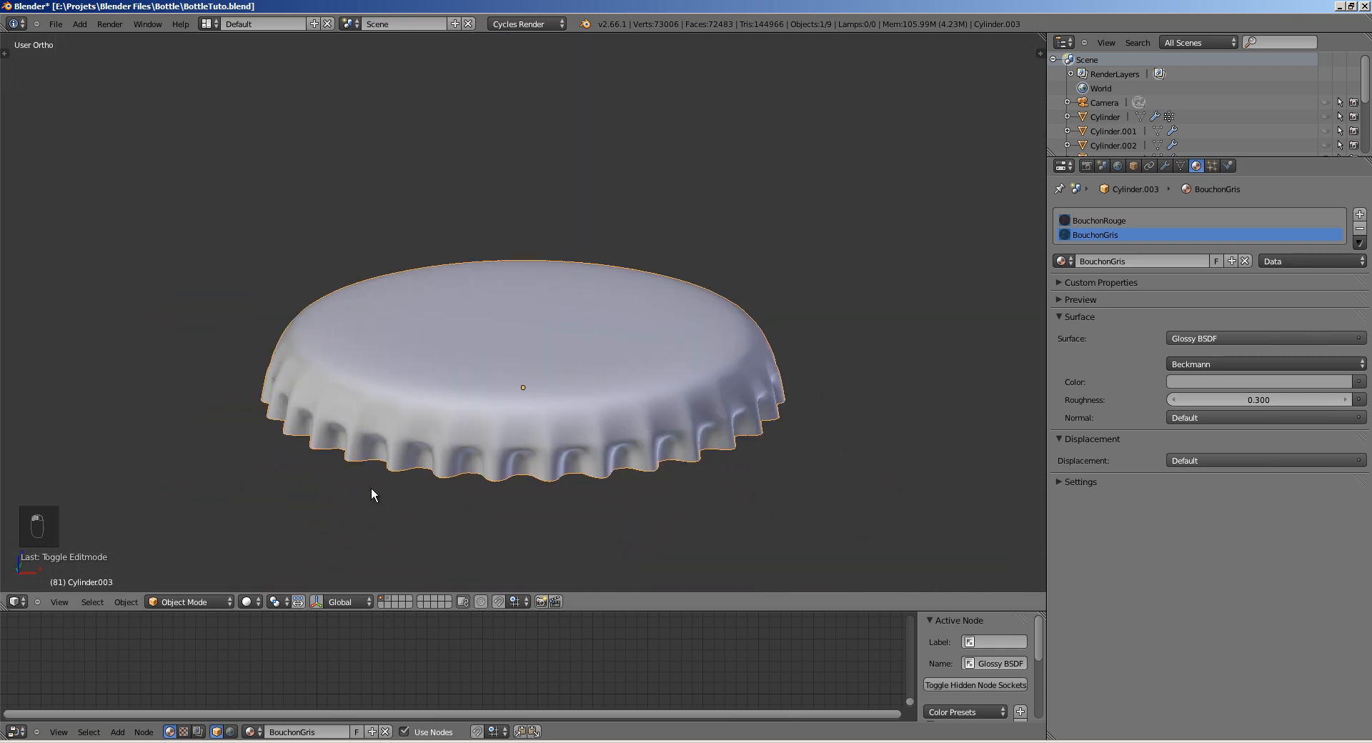
left_click(248, 608)
left_click(279, 513)
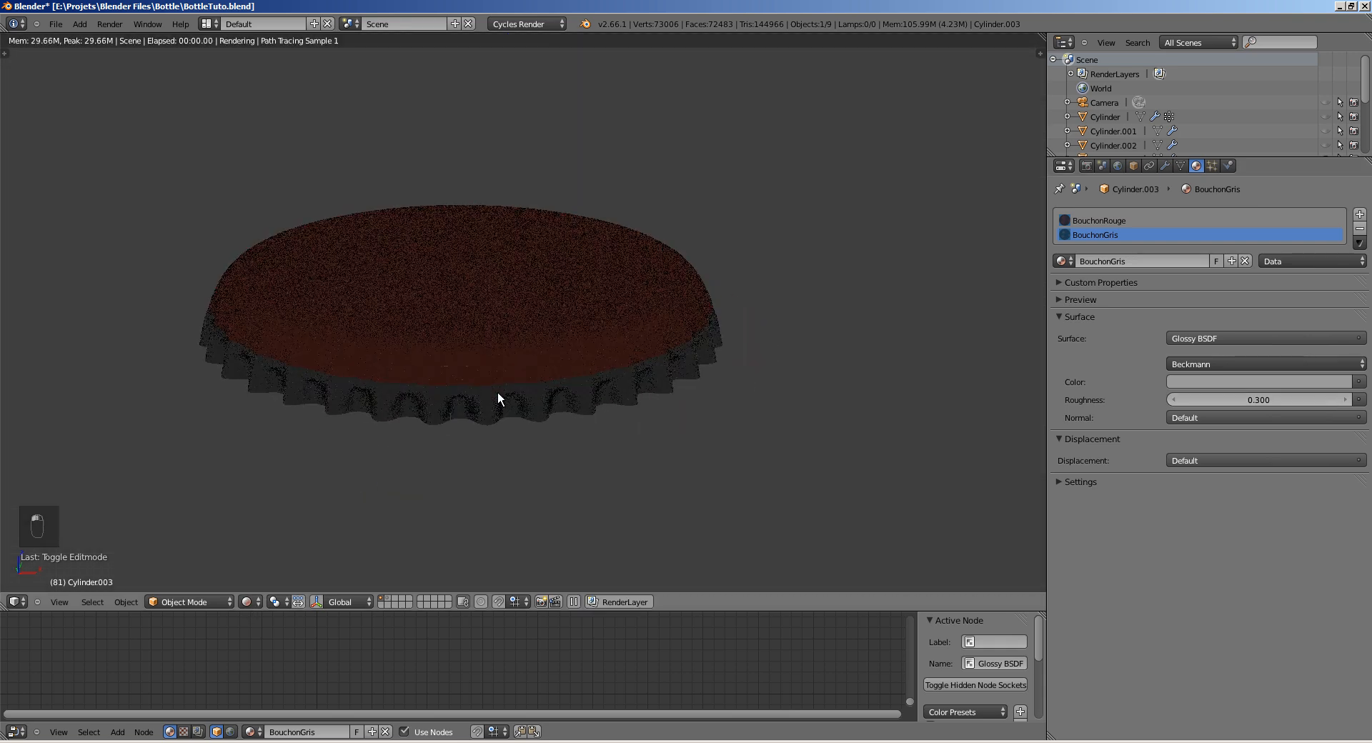
scroll(565, 402, "down", 3)
middle_click_drag(564, 401, 594, 295)
middle_click_drag(539, 363, 474, 503, "shift")
key("ctrl+s")
mouse_move(541, 343)
middle_mouse_down()
mouse_move(521, 364)
mouse_move(498, 361)
mouse_move(528, 358)
middle_mouse_up()
key("ctrl+s")
left_click(511, 357)
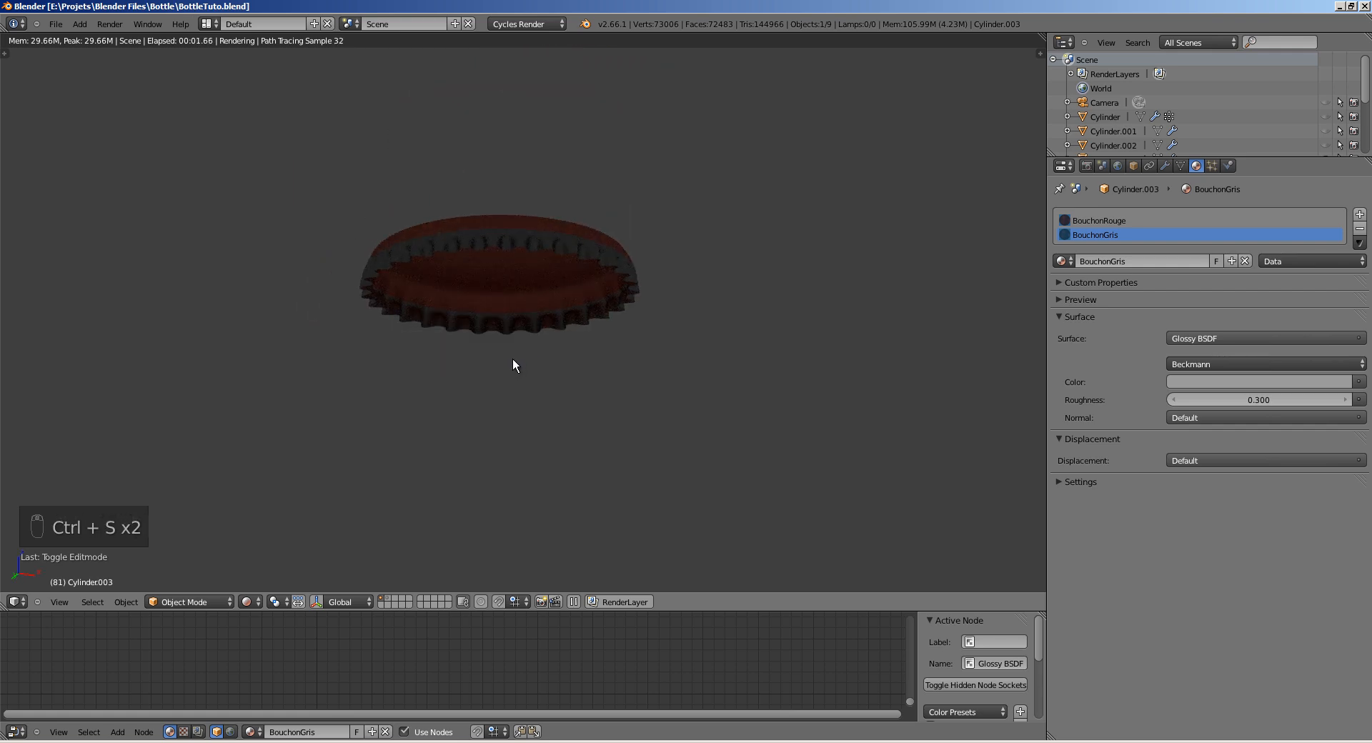
Step: Return to Solid shading, bring back the whole scene, select the bottle body and save the file
key("z")
key("a")
key("ctrl+s")
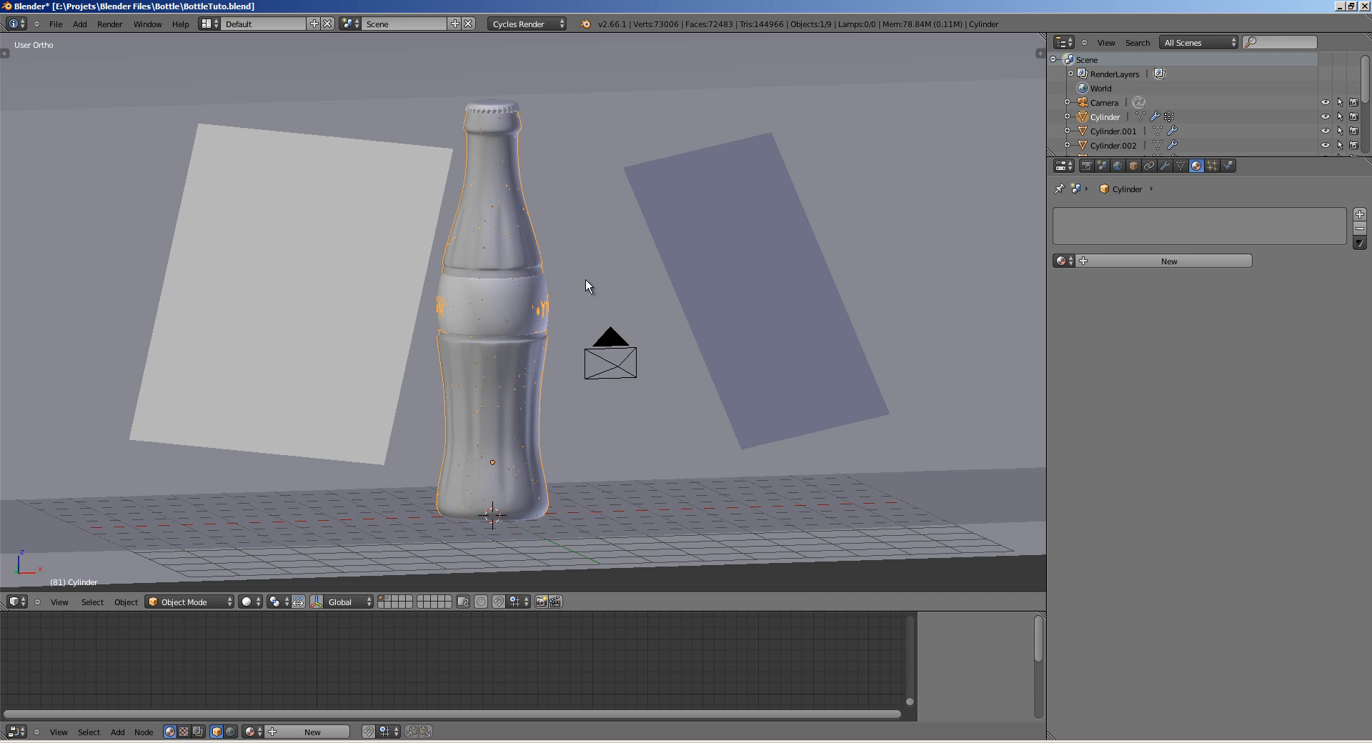
mouse_move(516, 297)
middle_mouse_down()
mouse_move(500, 307)
mouse_move(529, 288)
middle_mouse_up()
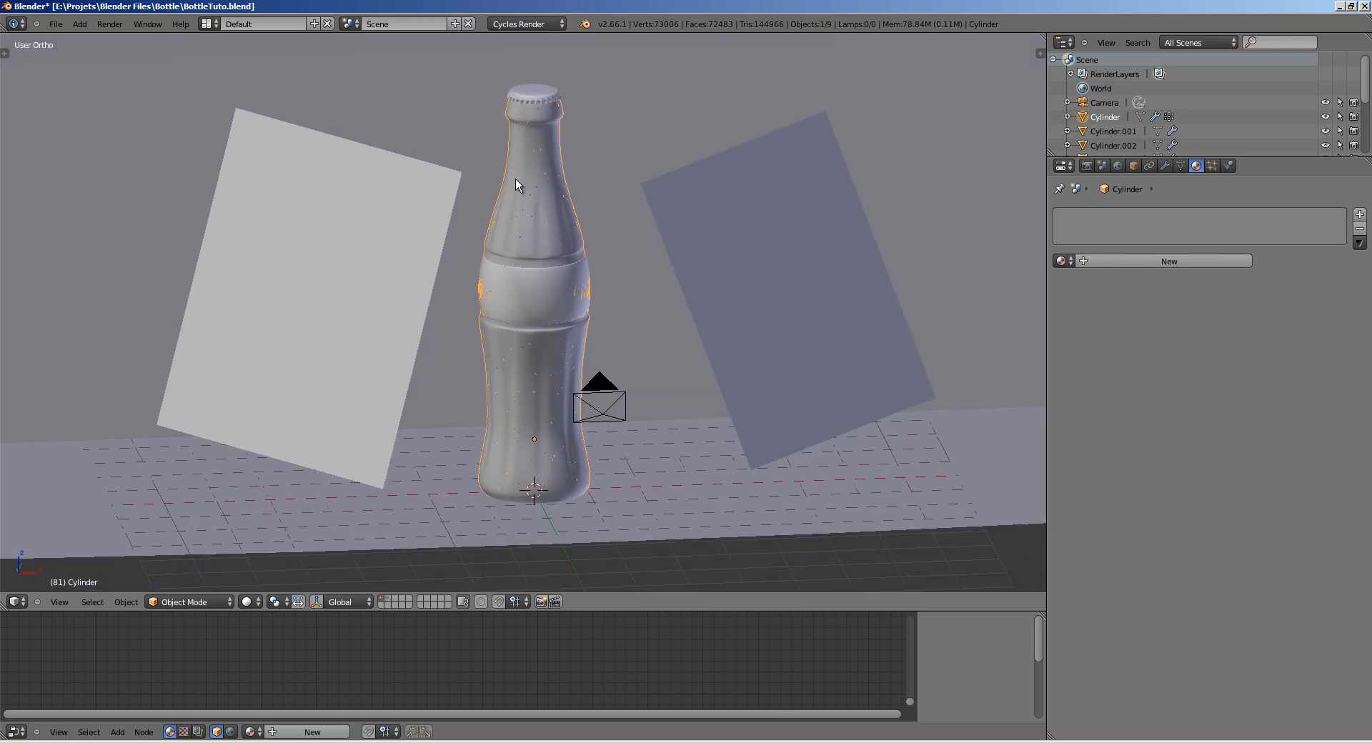
key("ctrl+s")
left_click(553, 238)
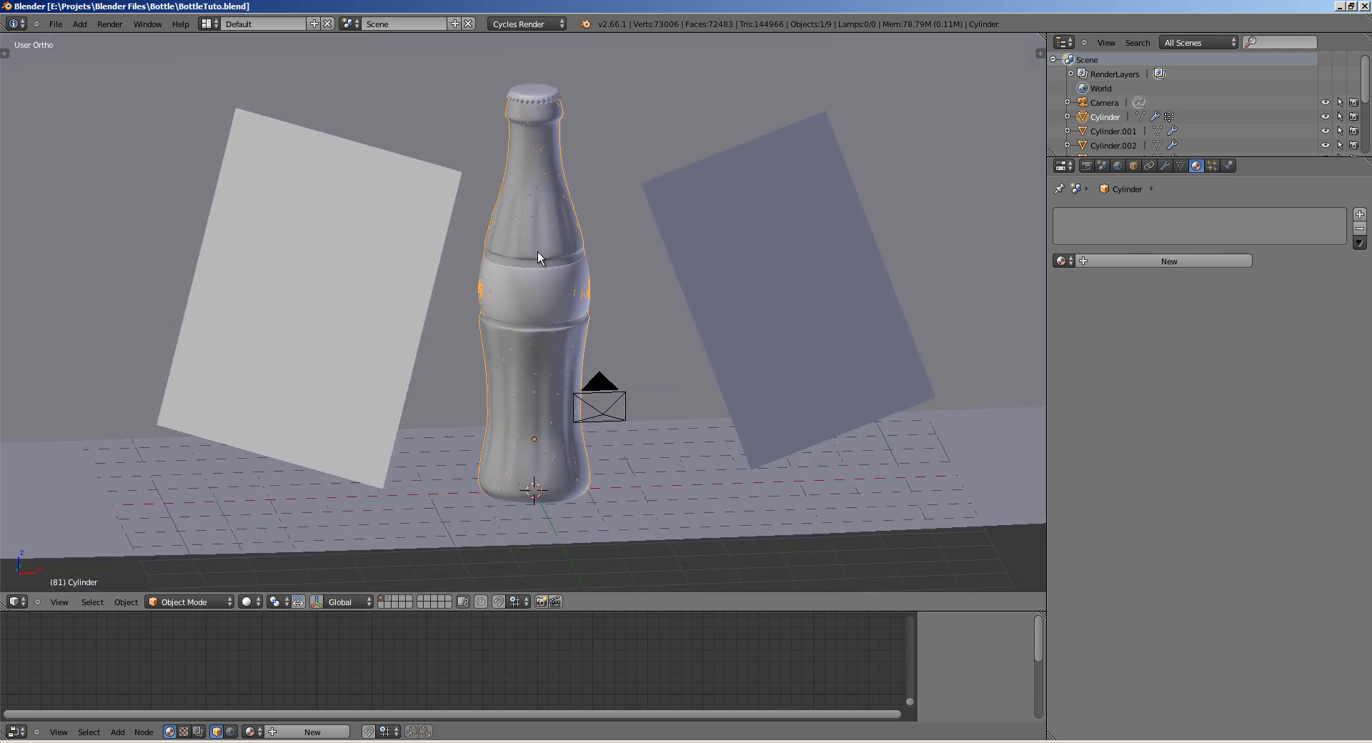
Step: Create a material named BouteilleVerre on the bottle body and set its surface to Glass BSDF
left_click(1133, 260)
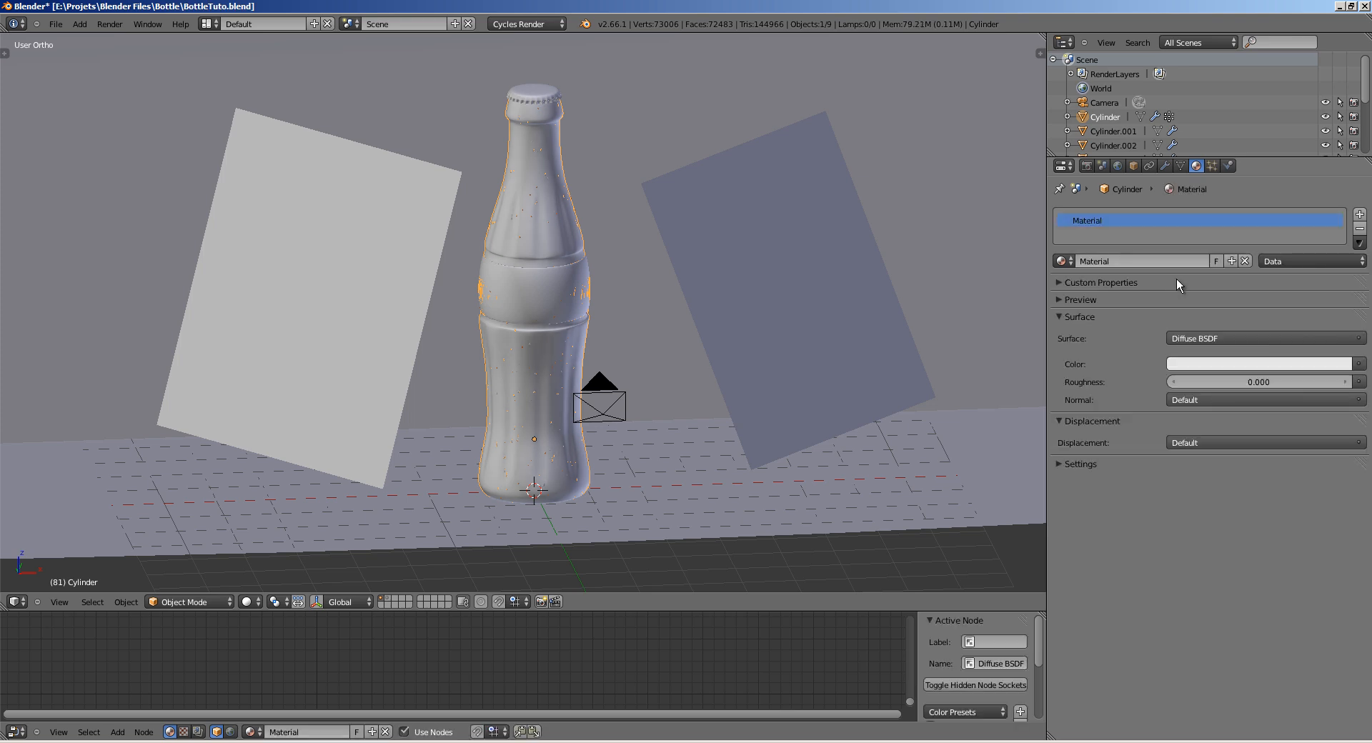
type("BouteilleVerre")
key("Return")
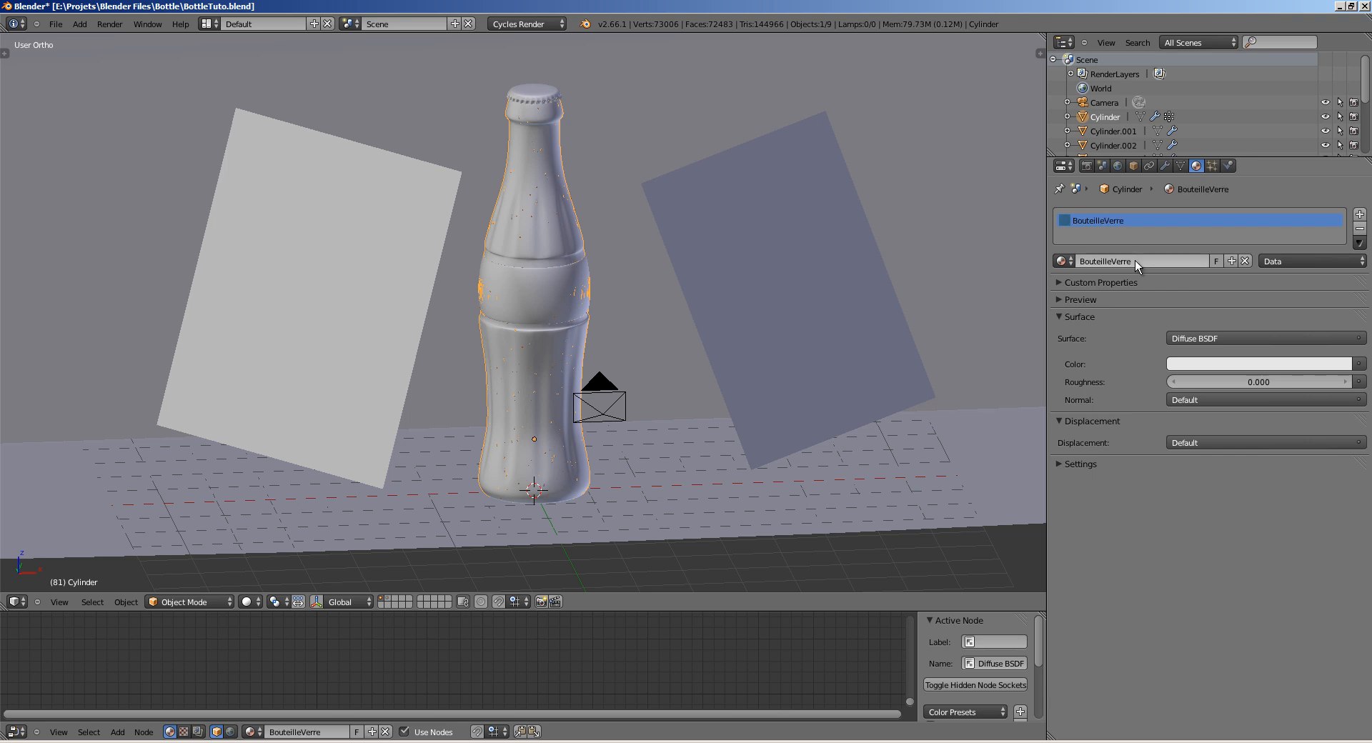
left_click(1213, 338)
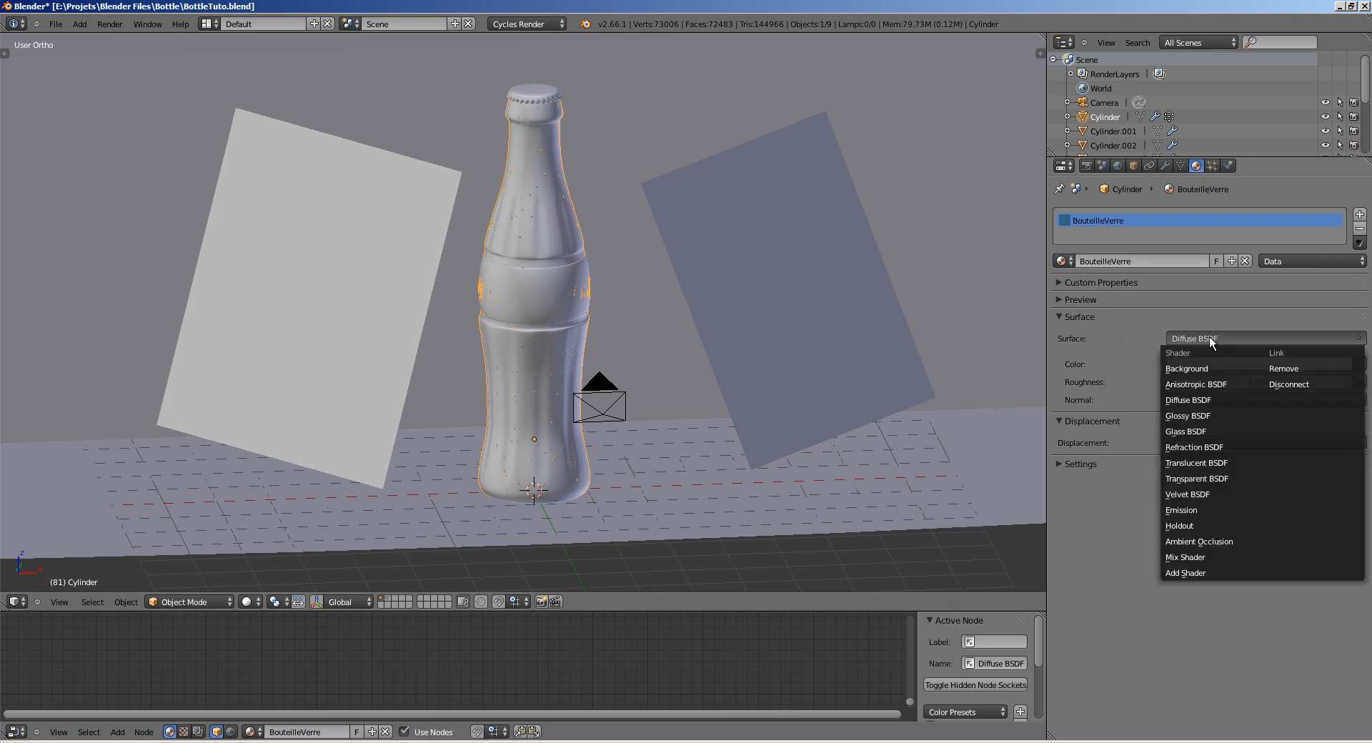
left_click(1179, 432)
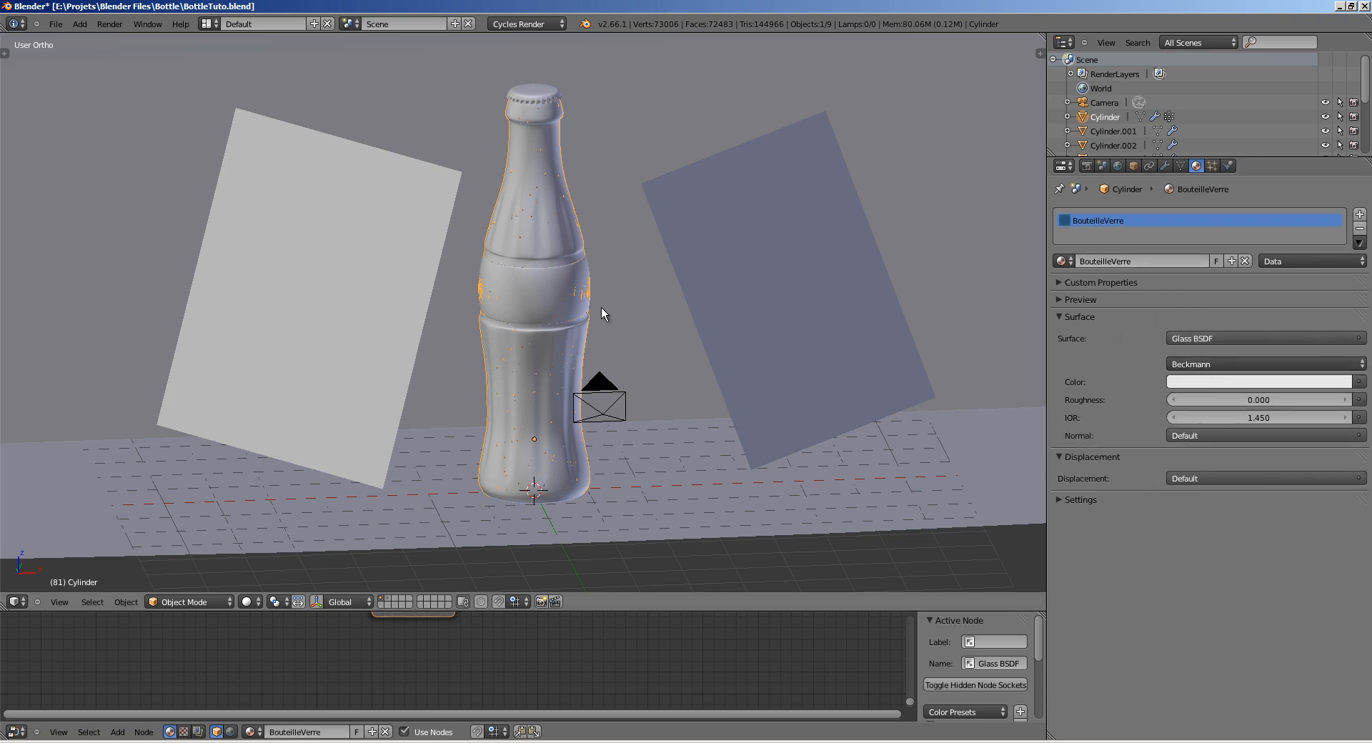
Step: Choose Glass BSDF again as BouteilleVerre's surface shader and save the file
middle_click_drag(597, 306, 584, 284)
key("ctrl+s")
left_click(584, 284)
middle_click_drag(541, 328, 563, 372, "shift")
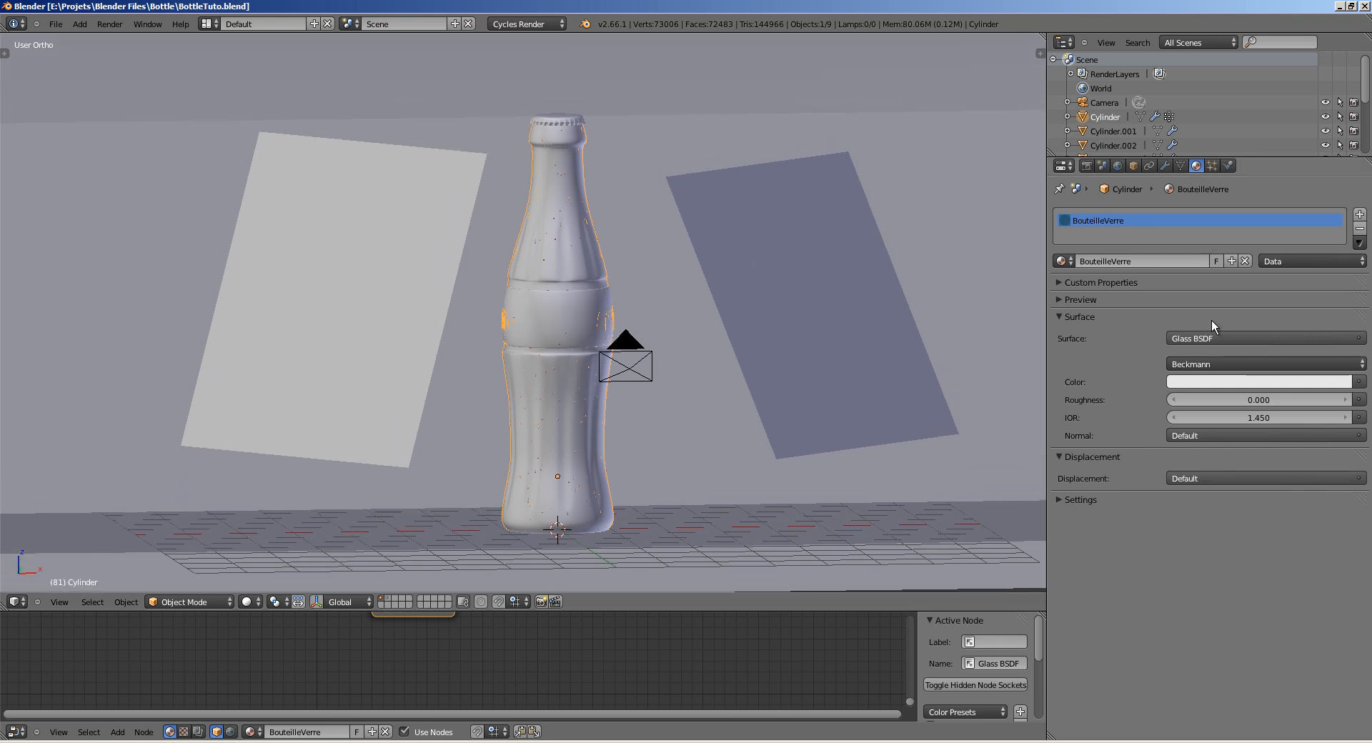
left_click(1213, 342)
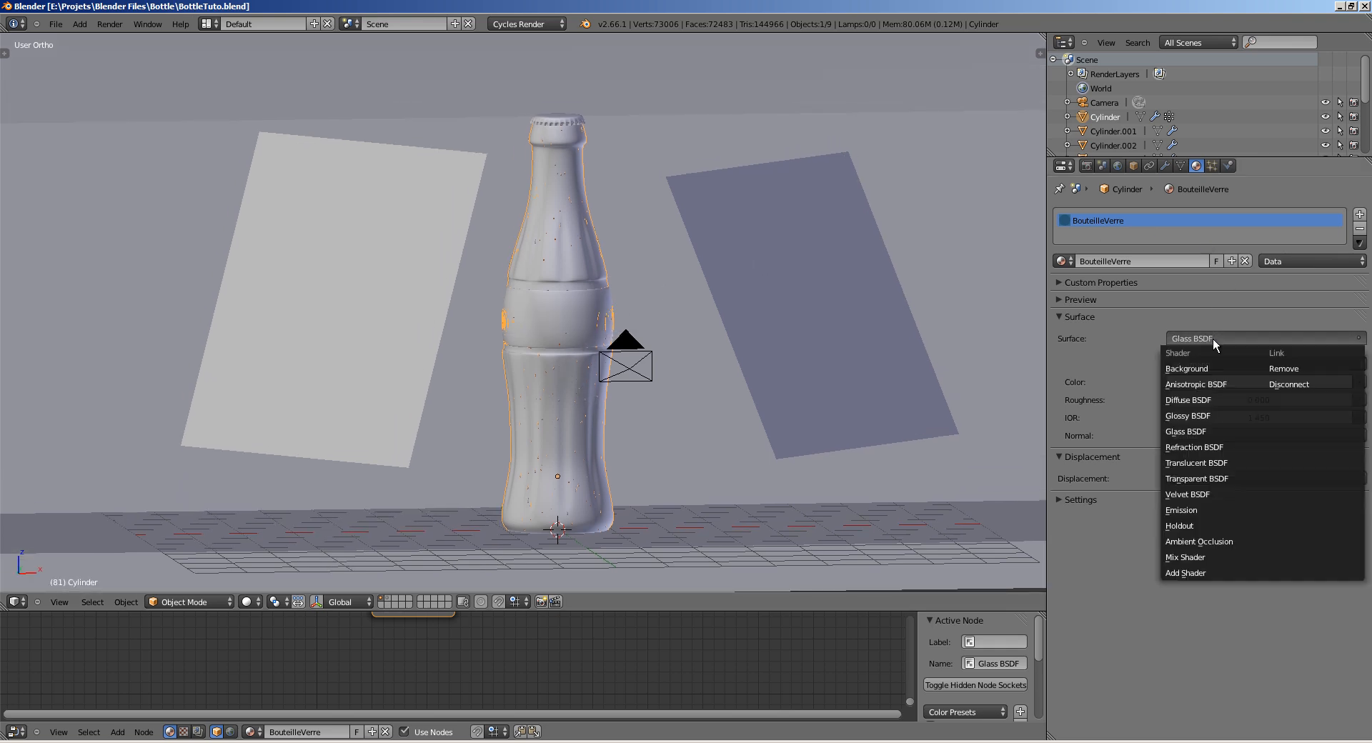
left_click(1187, 431)
key("ctrl+s")
left_click(629, 357)
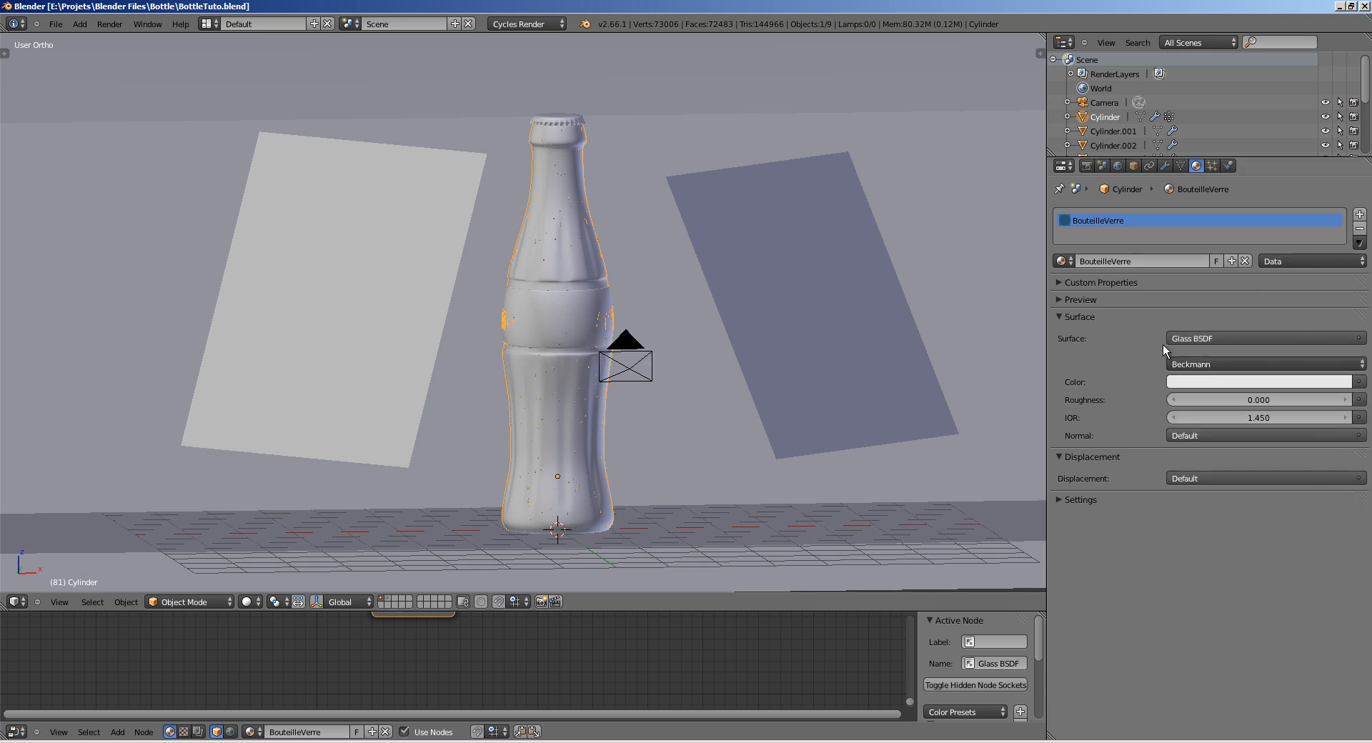
Step: Save the scene over the existing BottleTuto.blend file
middle_click_drag(629, 357, 600, 378)
key("ctrl+s")
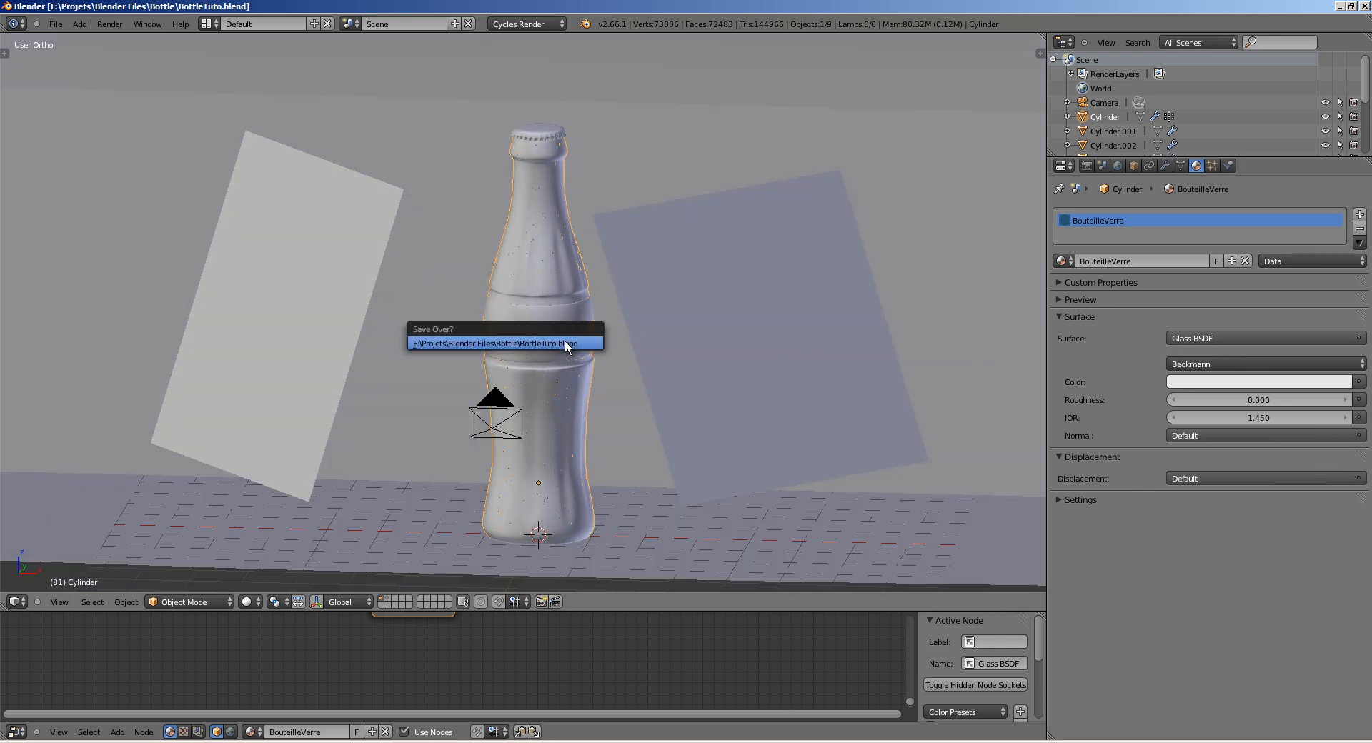
left_click(557, 343)
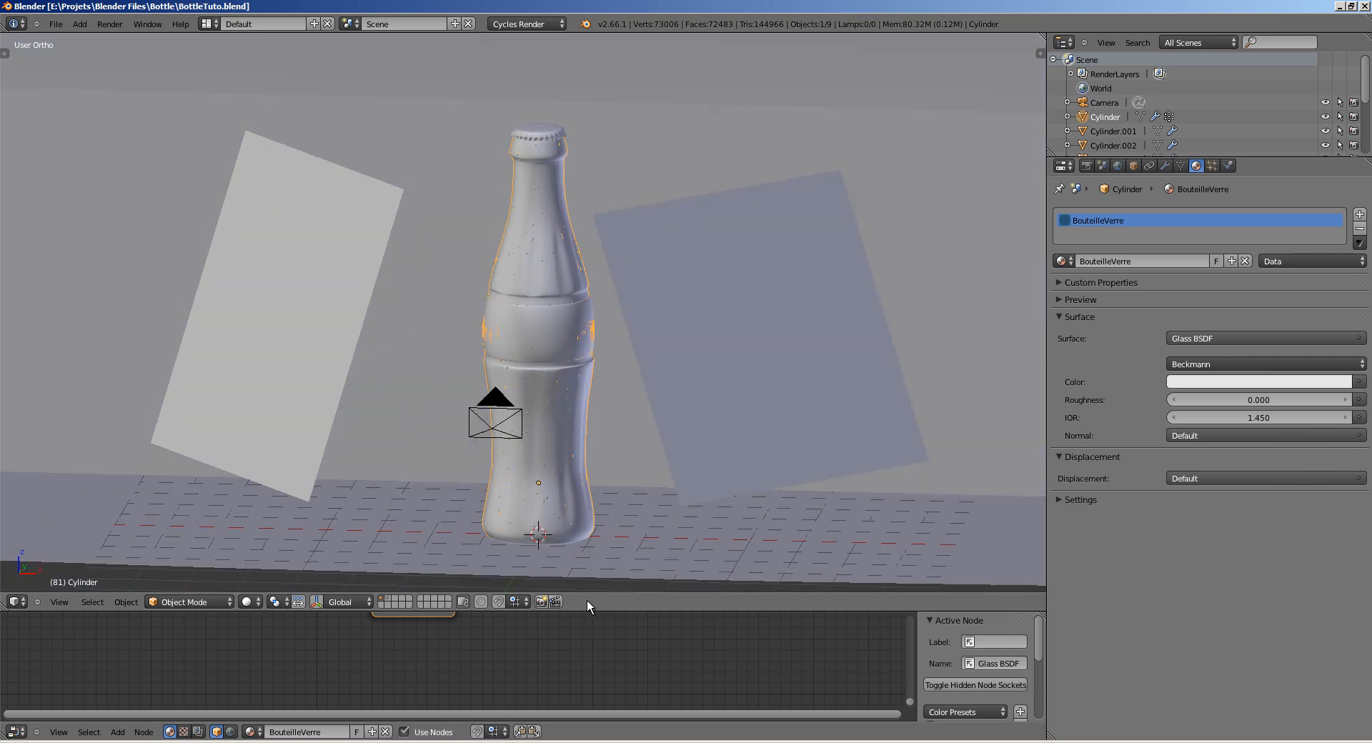
Step: Open Coca Cola Bottle - Image Finale - 3.png from the Bottle folder in Explorer, examine the glass surface up close, and return to Blender
middle_click_drag(542, 484, 523, 368)
middle_click_drag(545, 105, 536, 162, "shift")
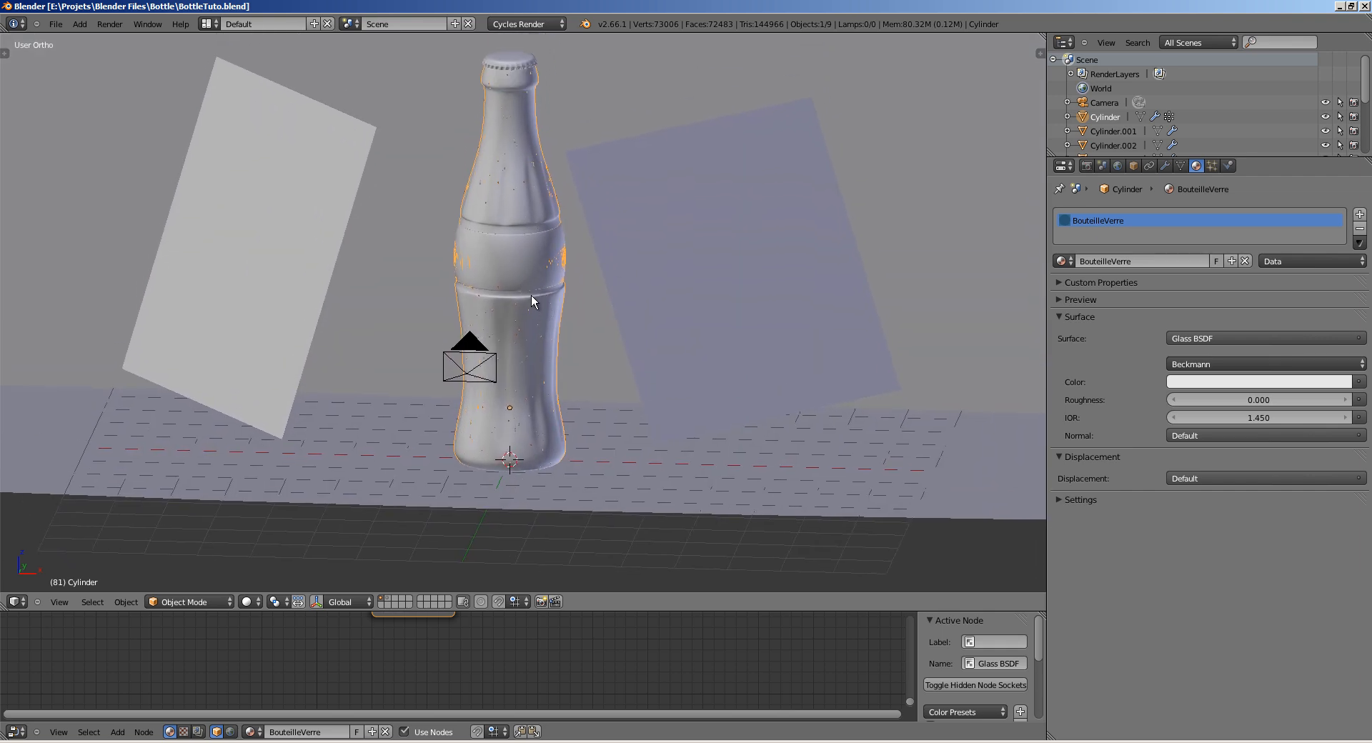
left_click(171, 742)
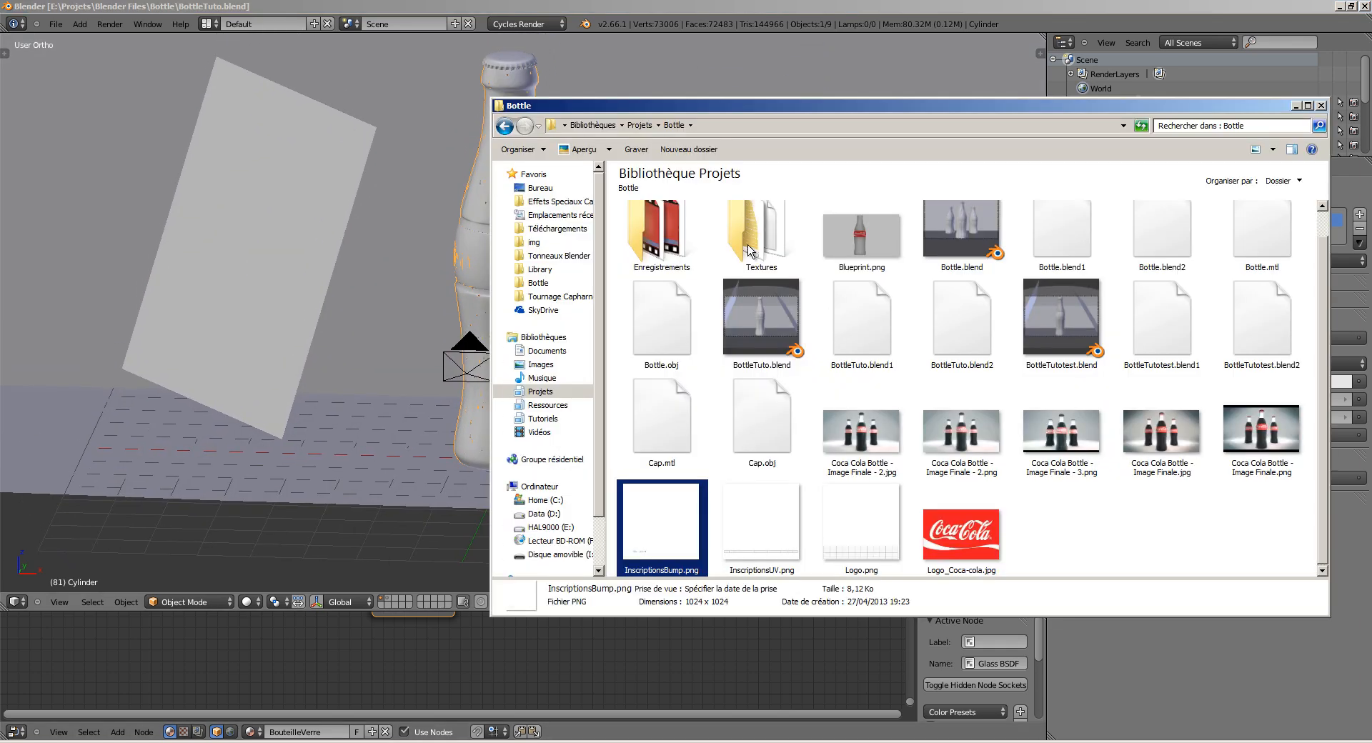
double_click(1063, 441)
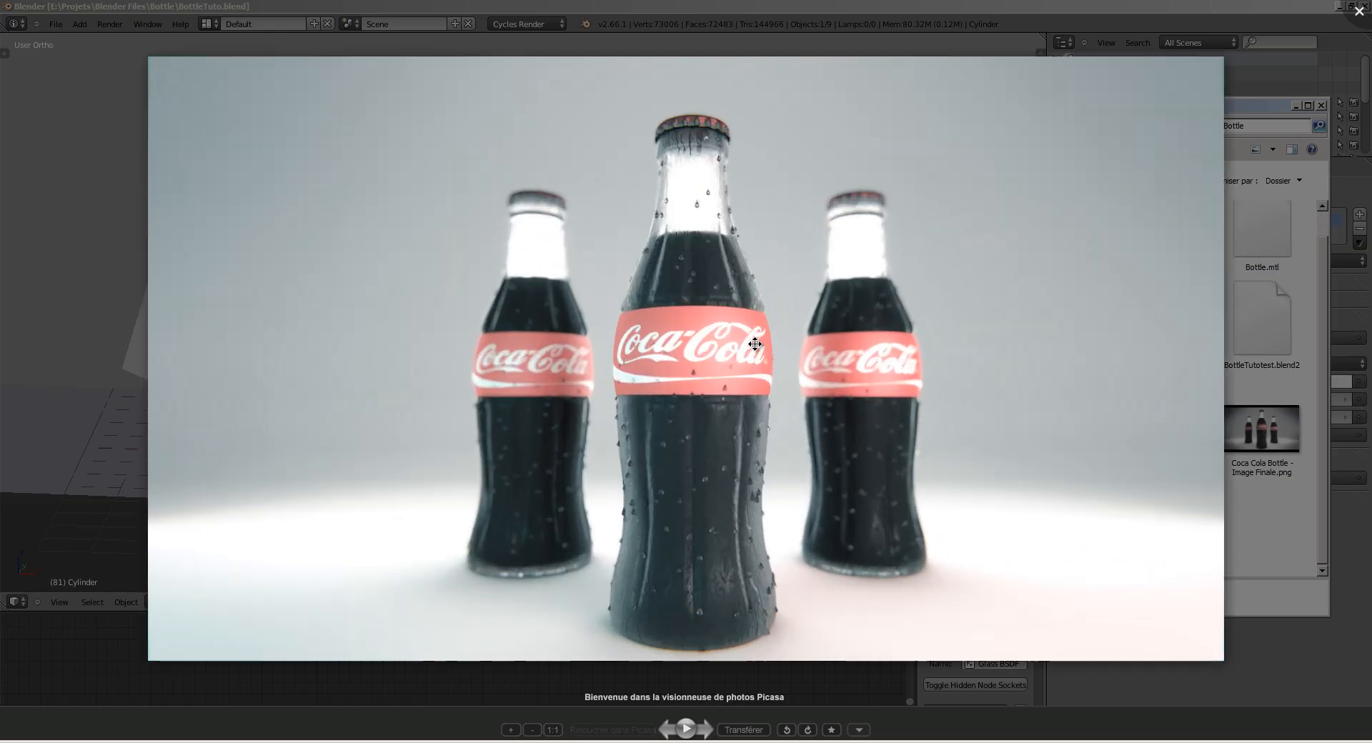
scroll(565, 281, "up", 3)
scroll(565, 281, "up", 1)
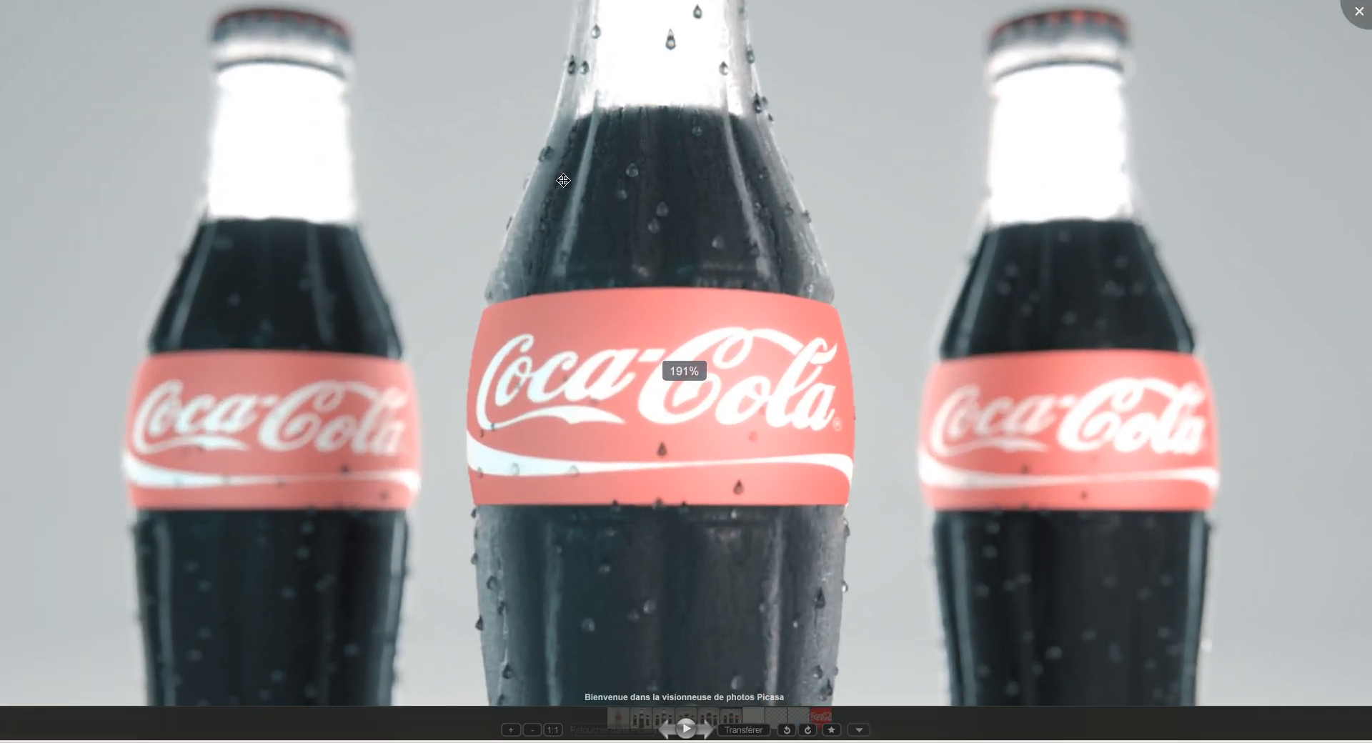
left_click_drag(535, 281, 414, 171)
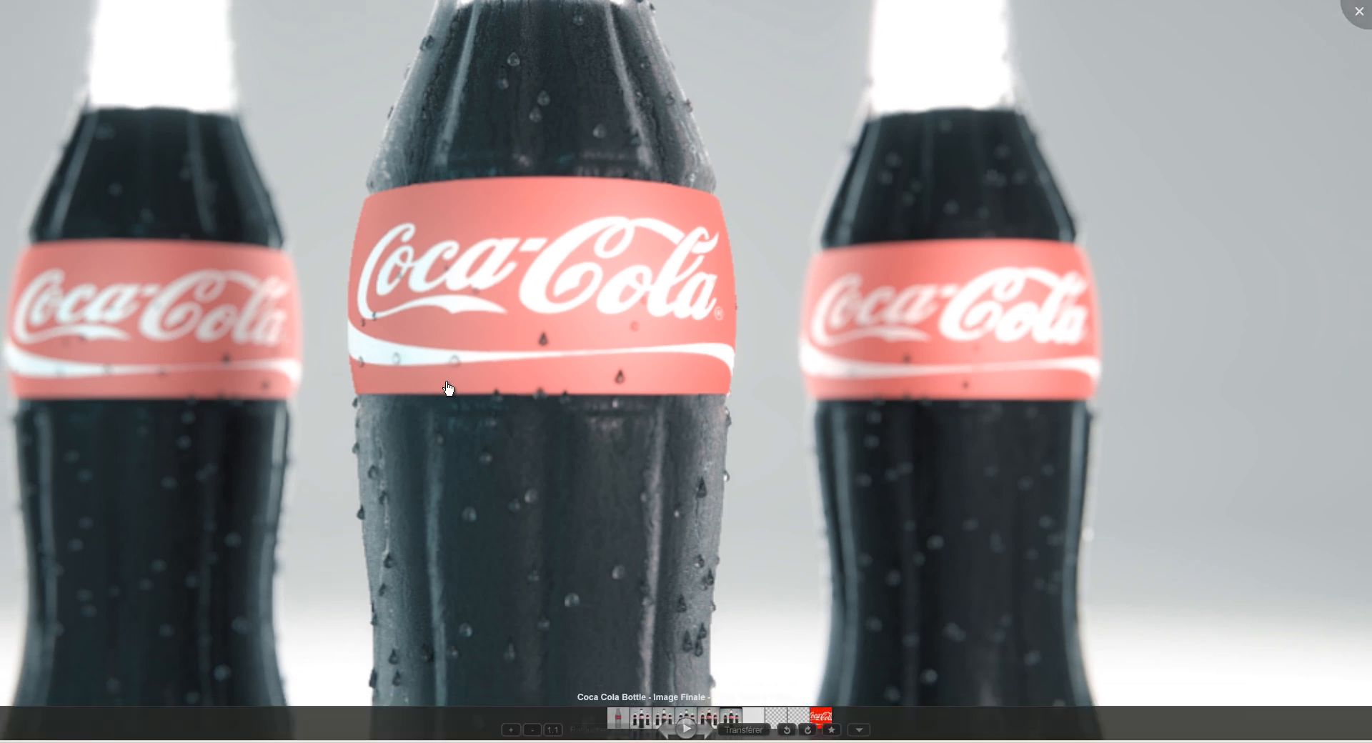
left_click_drag(447, 388, 570, 162)
left_click_drag(568, 660, 568, 523)
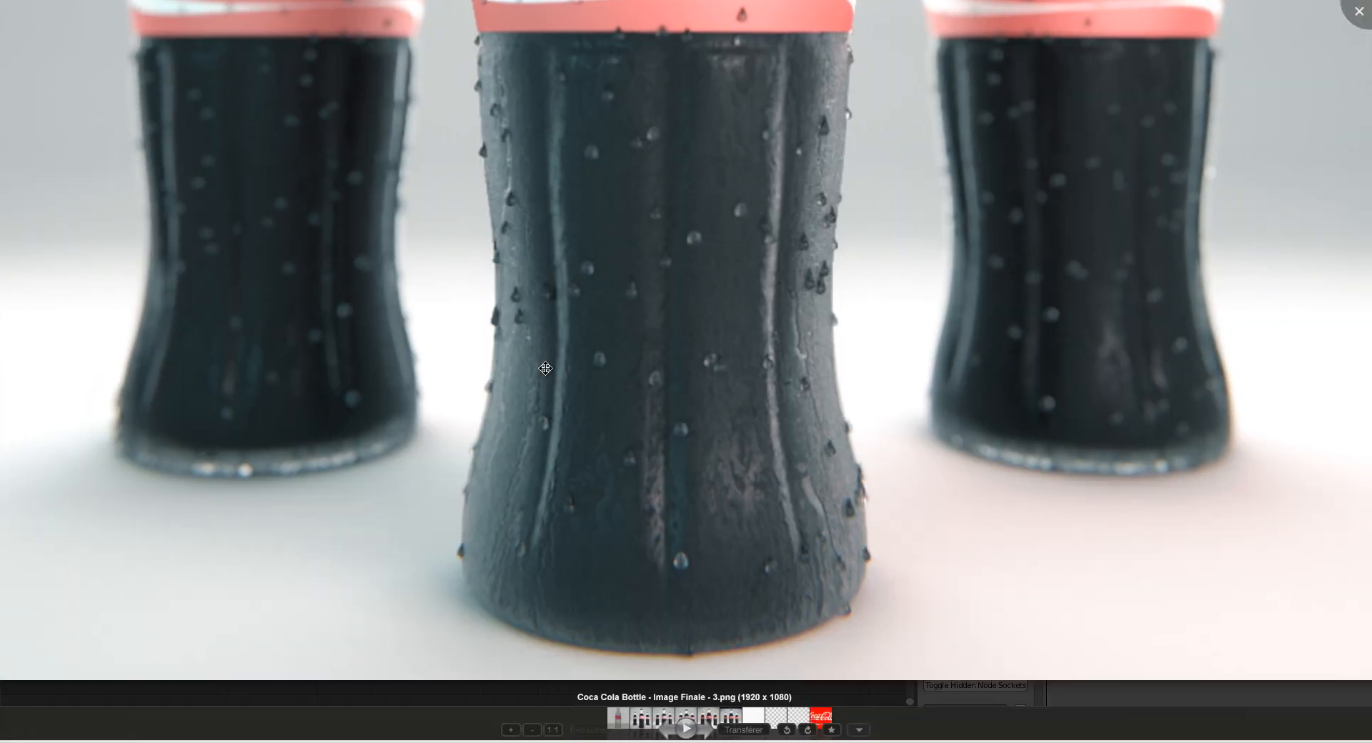
left_click_drag(803, 343, 710, 428)
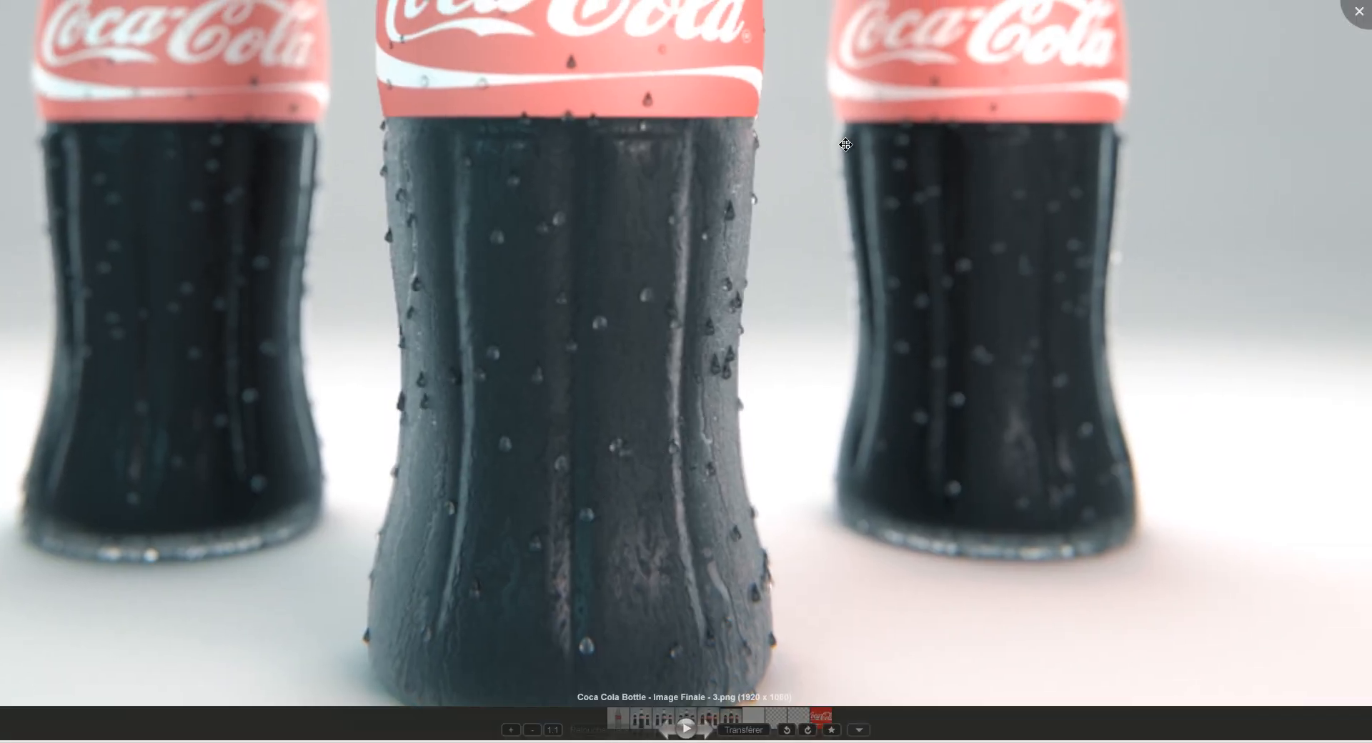
key("Escape")
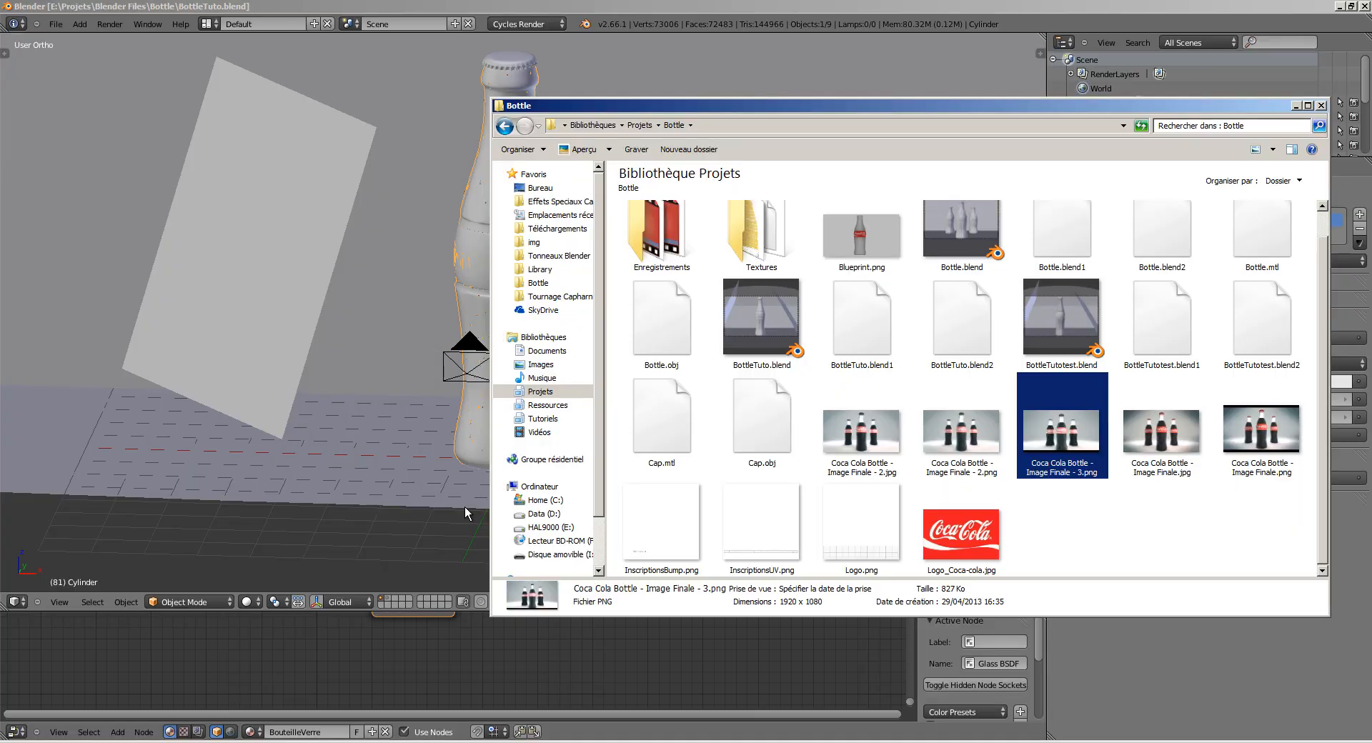
left_click(431, 541)
Step: Enlarge the node editor and spread the Glass BSDF and Material Output nodes apart
middle_click_drag(469, 453, 430, 490, "shift")
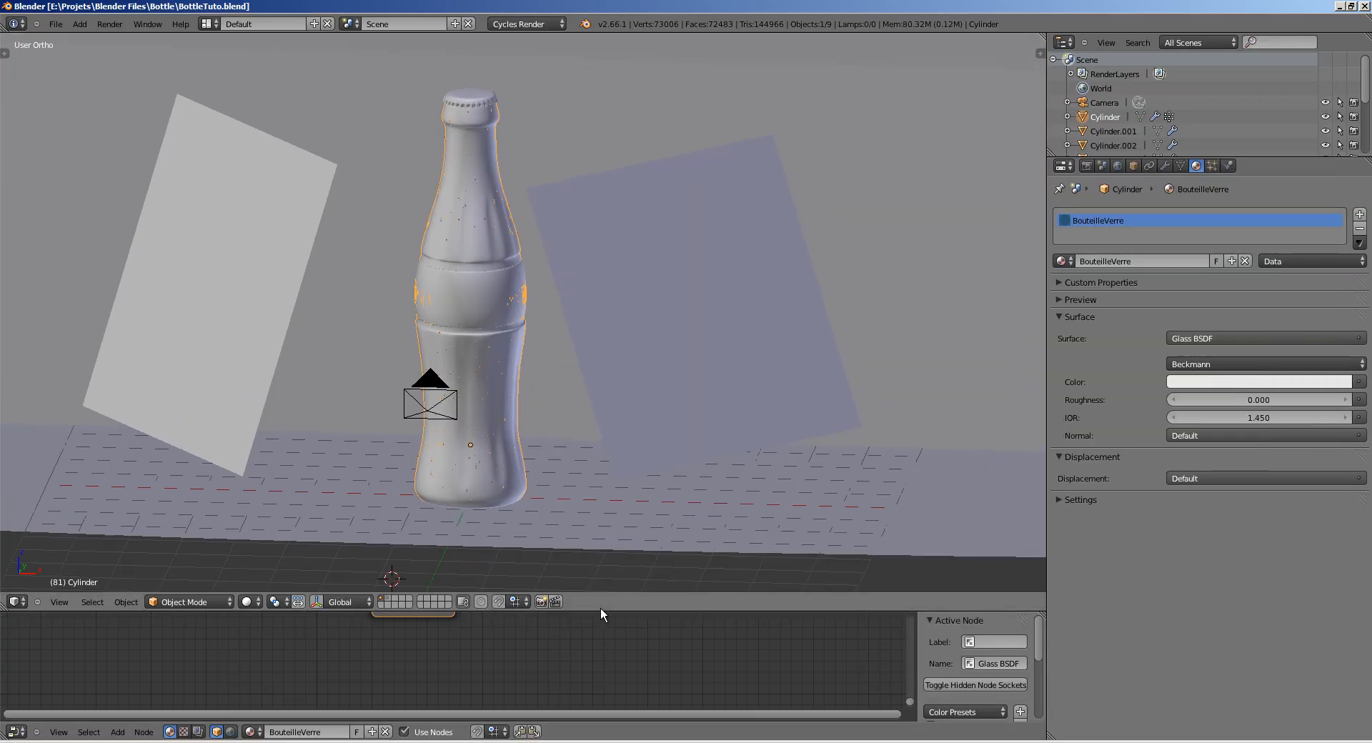
left_click_drag(600, 611, 600, 457)
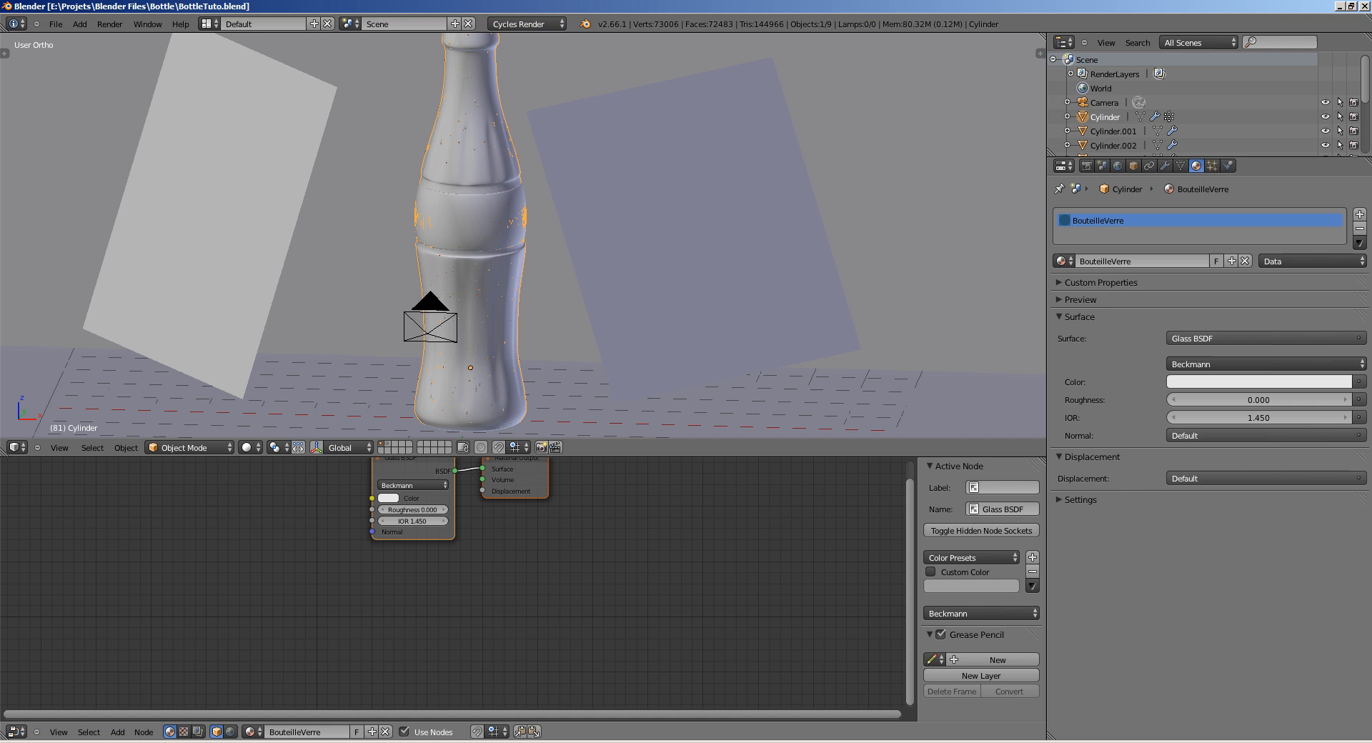
left_click(23, 734)
left_click(36, 568)
key("Home")
left_click(530, 573)
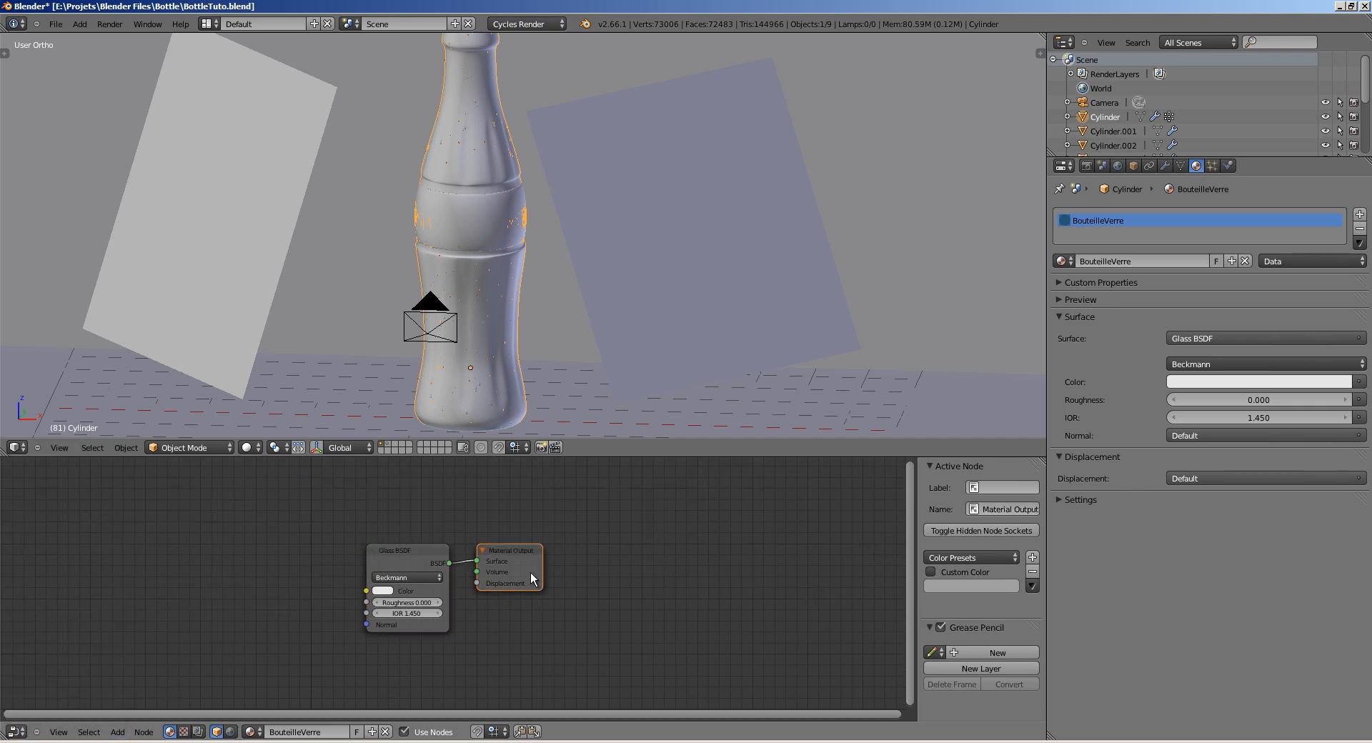
left_click_drag(530, 572, 610, 636)
left_click_drag(396, 551, 383, 548)
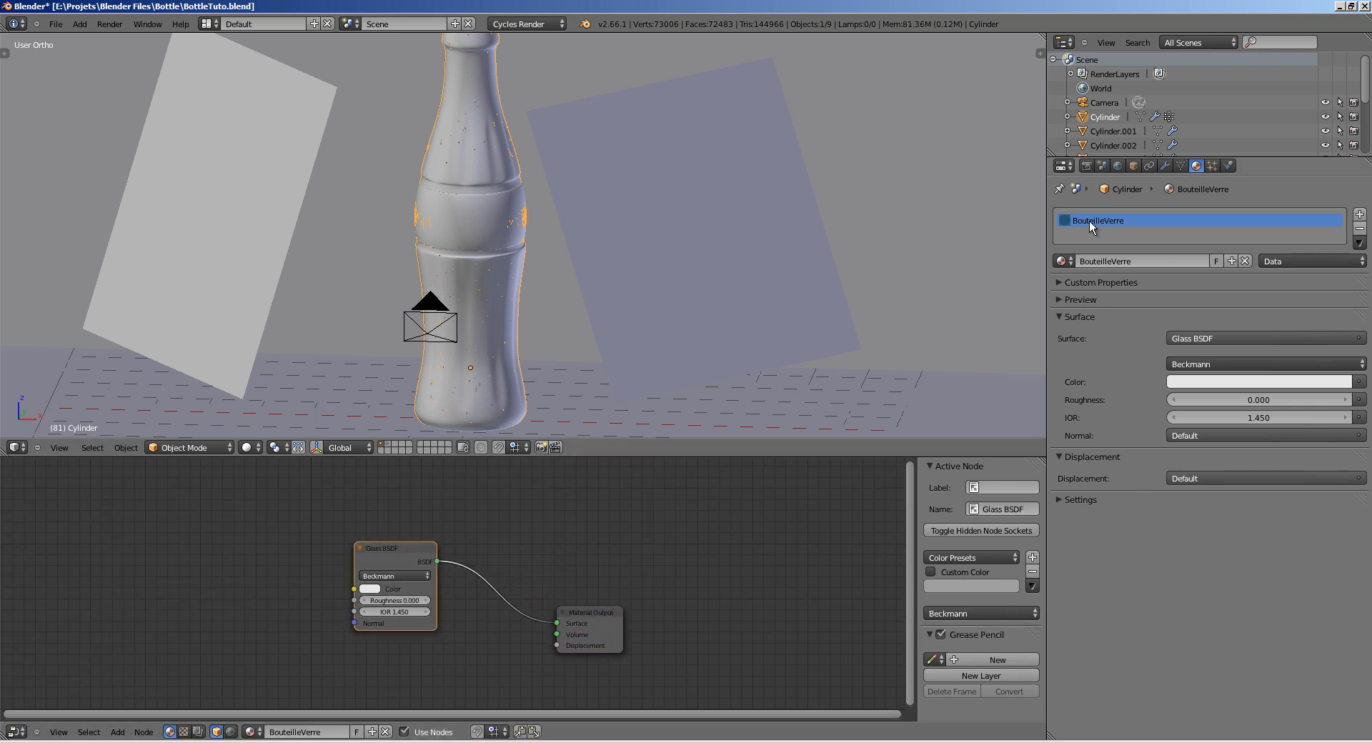
middle_click_drag(410, 561, 504, 532)
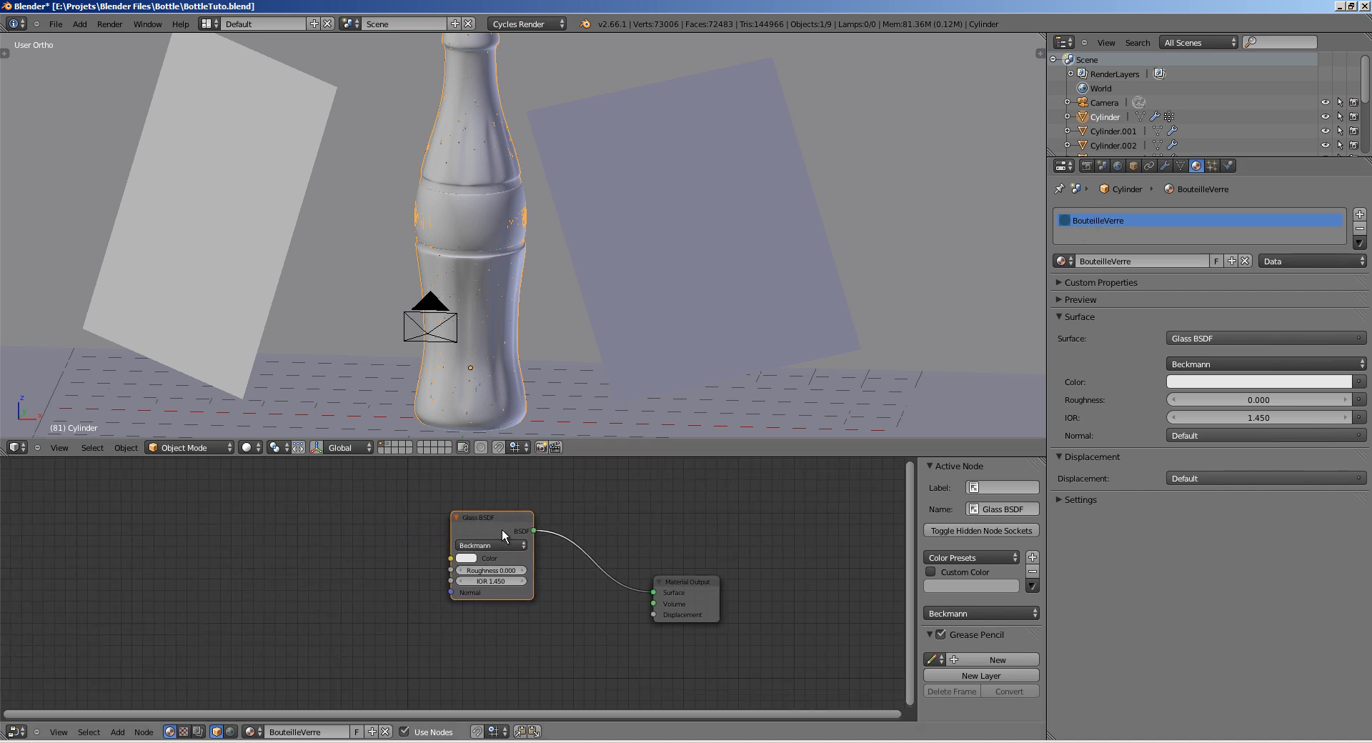
Step: Add an Image Texture node to the left of the Glass BSDF node in the BouteilleVerre material
key("shift+a")
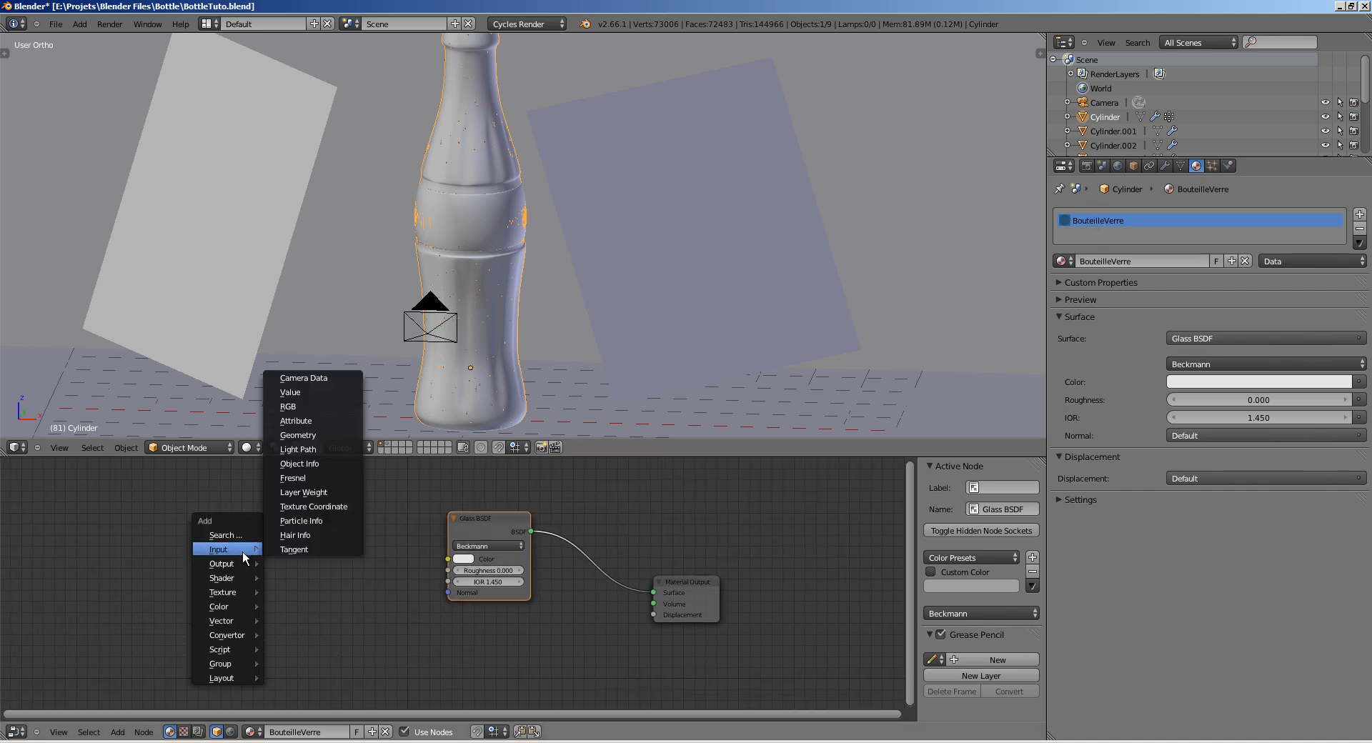
mouse_move(236, 592)
left_click(304, 450)
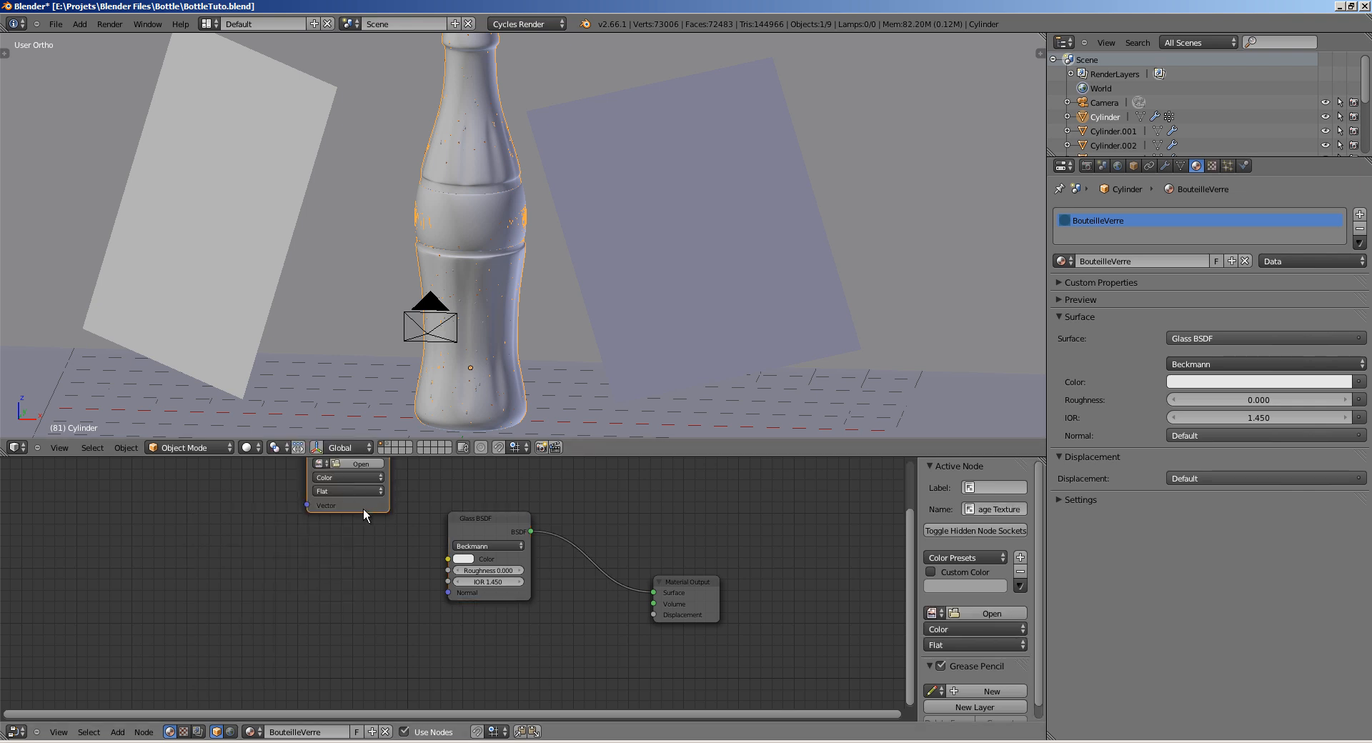
left_click(341, 598)
Step: Load Grungemaps0043_13_L.jpg from the Textures folder into the Image Texture node and link its Color output to the Glass BSDF's Roughness input
left_click(336, 544)
left_click(212, 121)
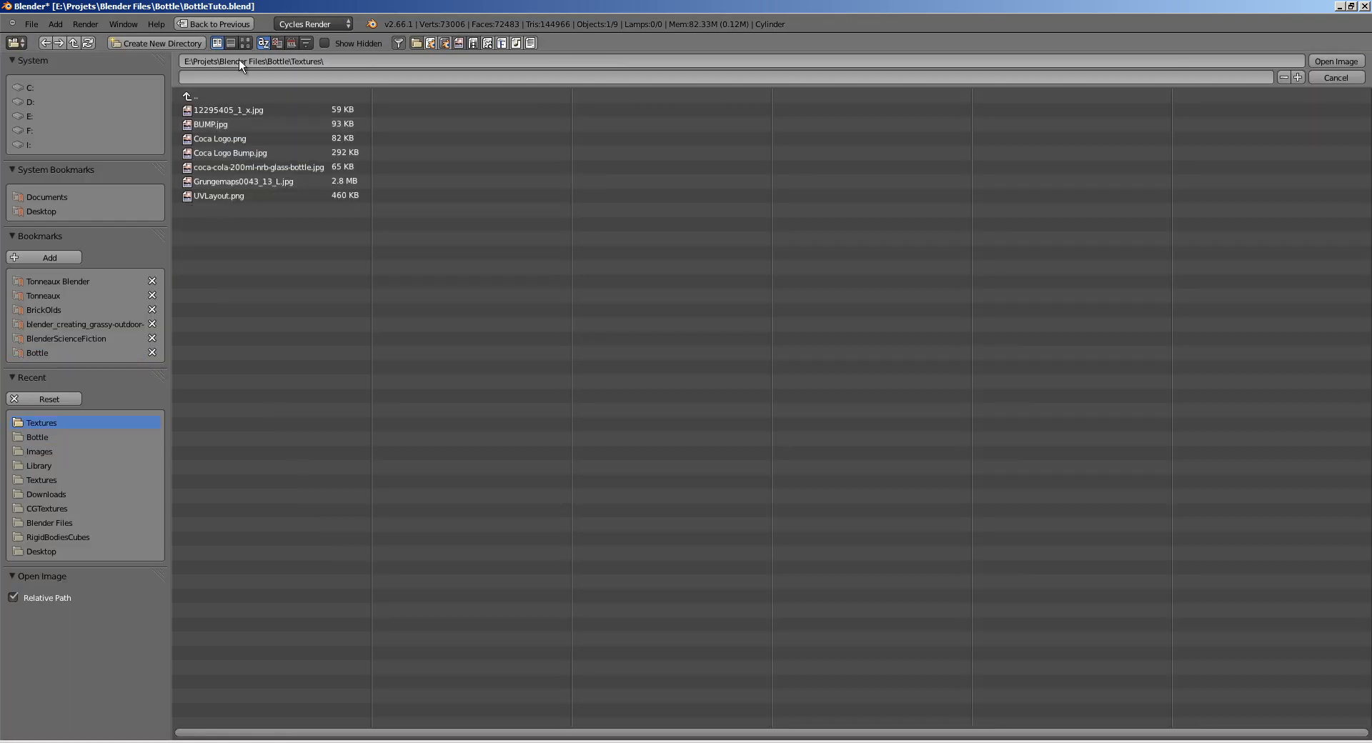
left_click(245, 43)
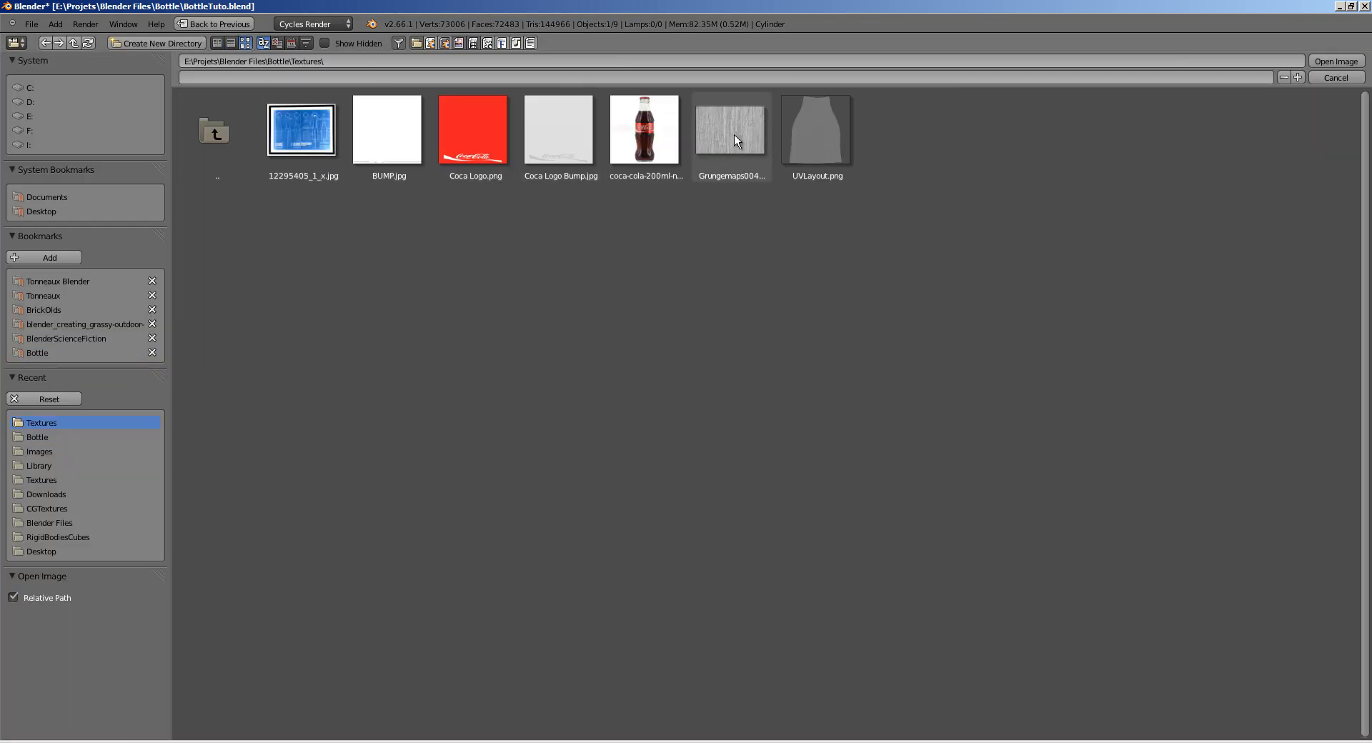
double_click(733, 136)
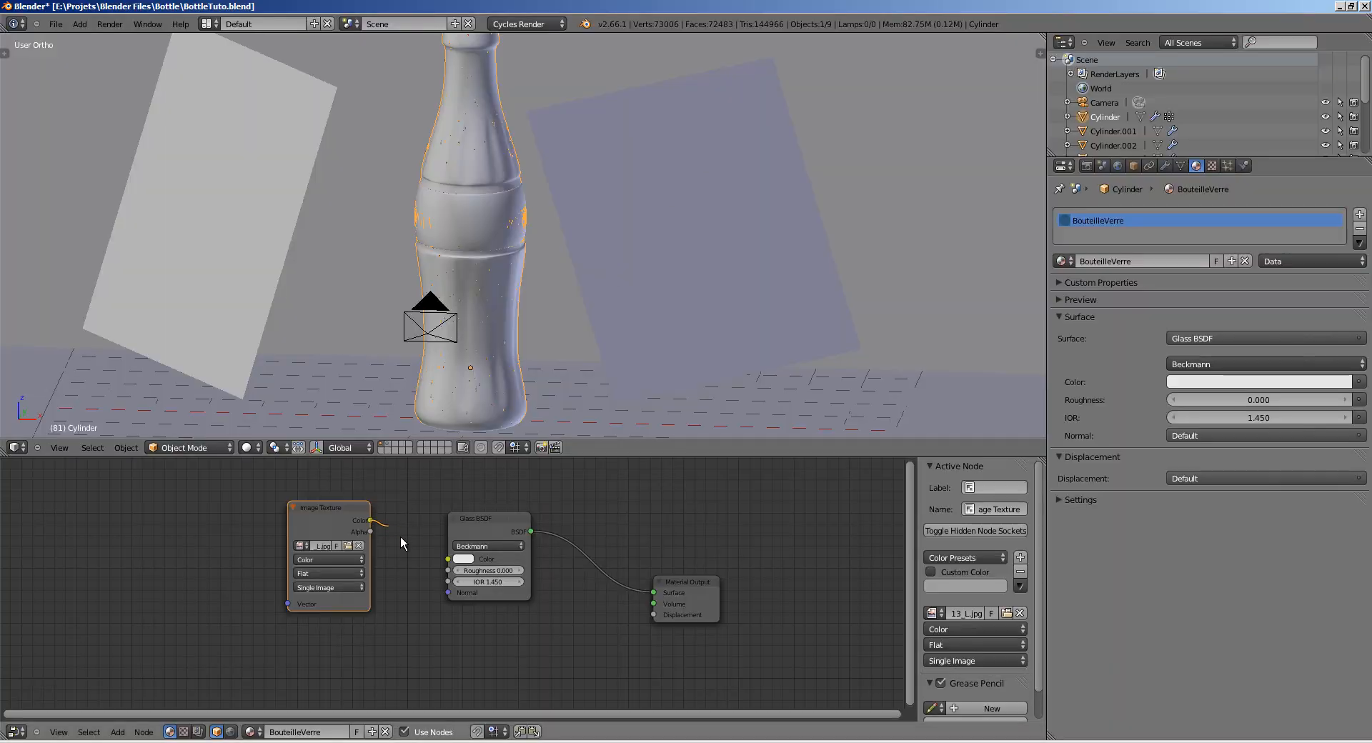
left_click_drag(428, 574, 446, 571)
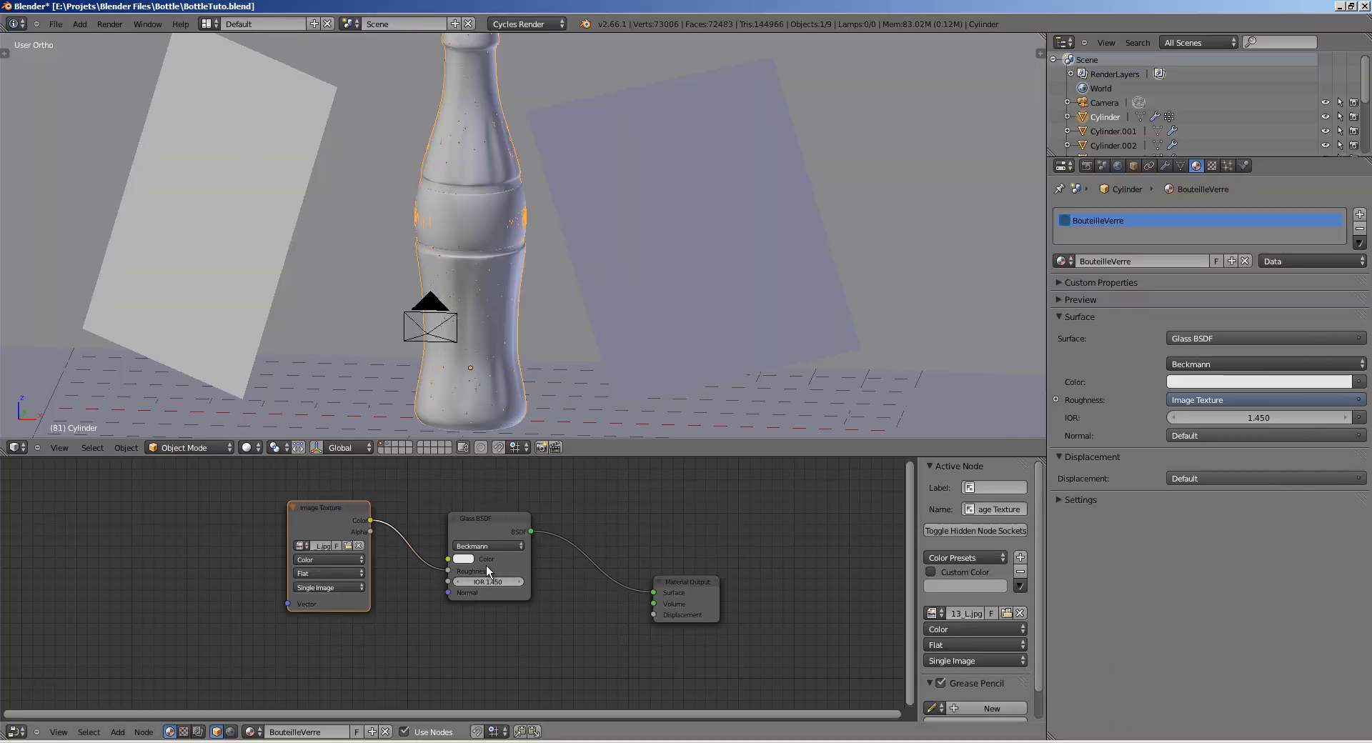
Step: Switch to the camera view and draw a render border closely around the whole bottle
key("KP_0")
scroll(436, 323, "up", 5)
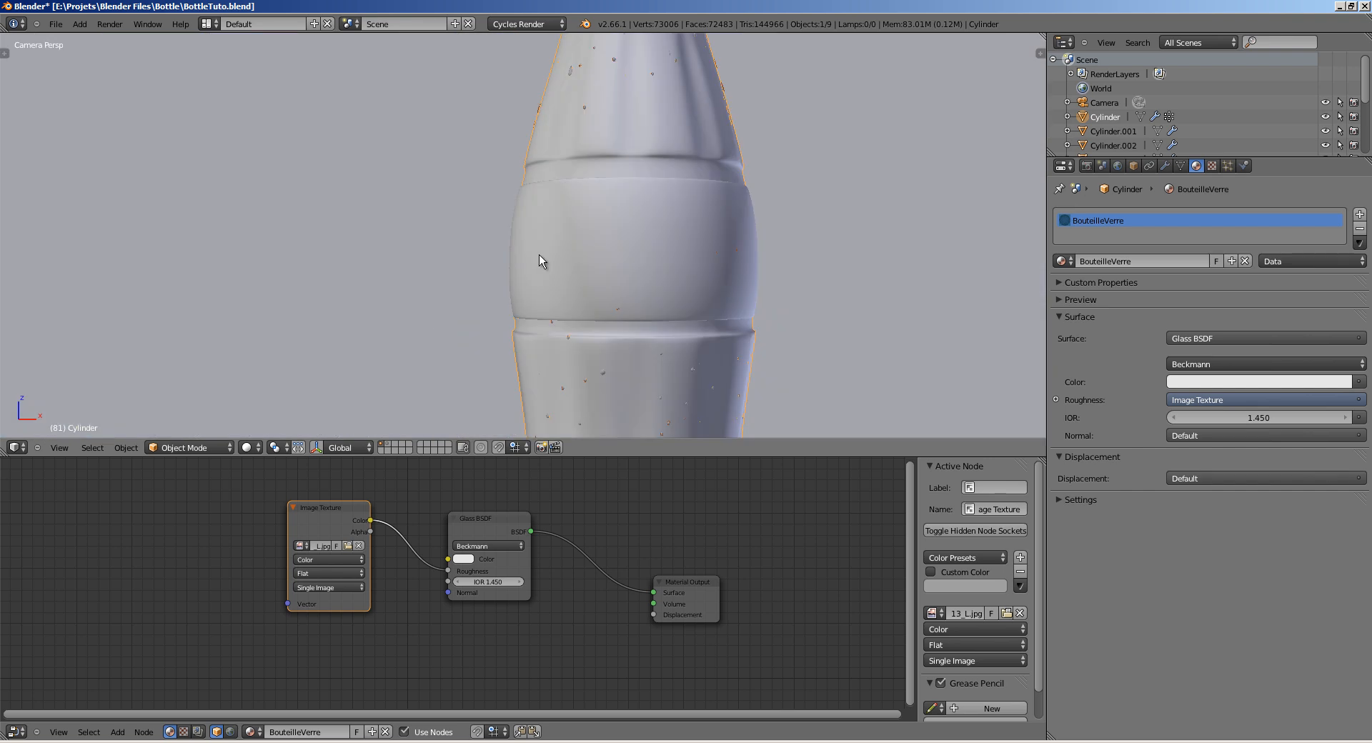
scroll(458, 303, "down", 5)
middle_click_drag(484, 299, 406, 303, "shift")
key("shift+b")
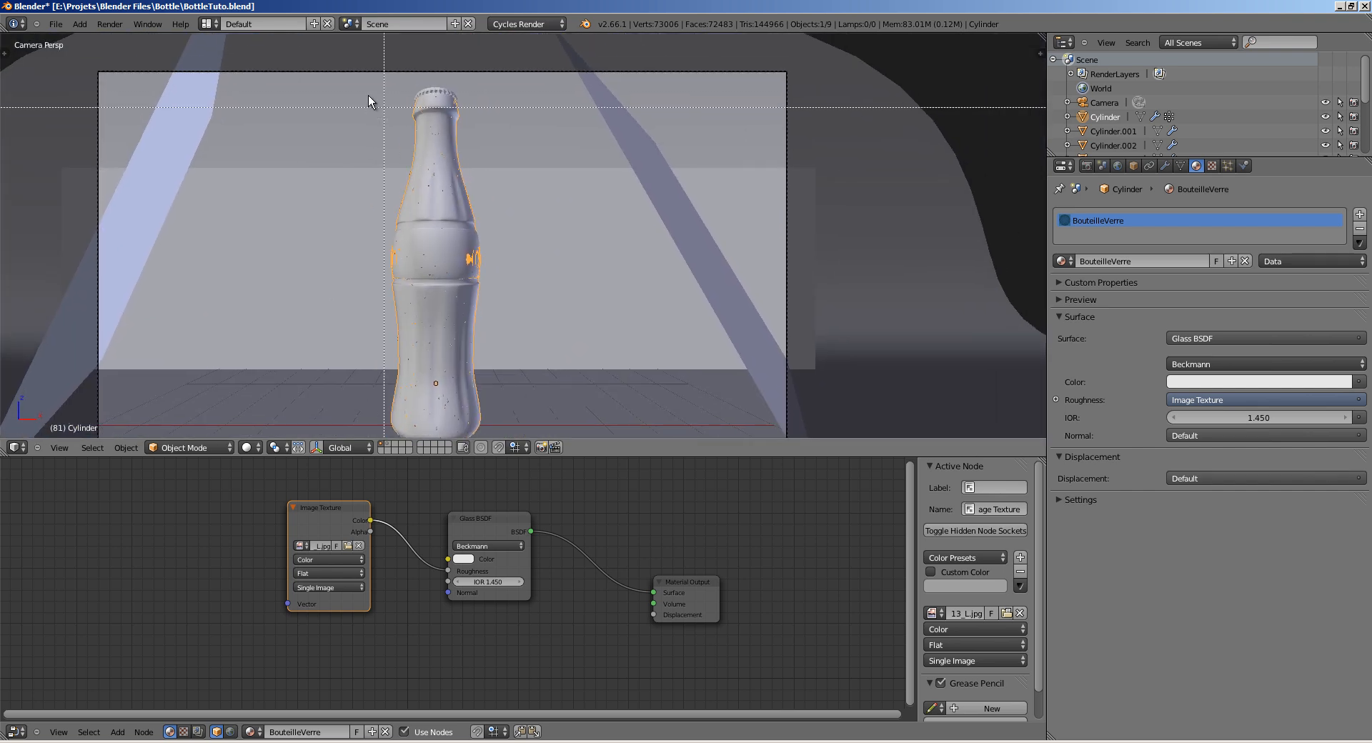
left_click_drag(369, 75, 471, 235)
left_click_drag(523, 442, 523, 442)
mouse_move(435, 242)
middle_mouse_down("shift")
mouse_move(437, 182)
mouse_move(427, 240)
middle_mouse_up("shift")
scroll(398, 218, "down", 1)
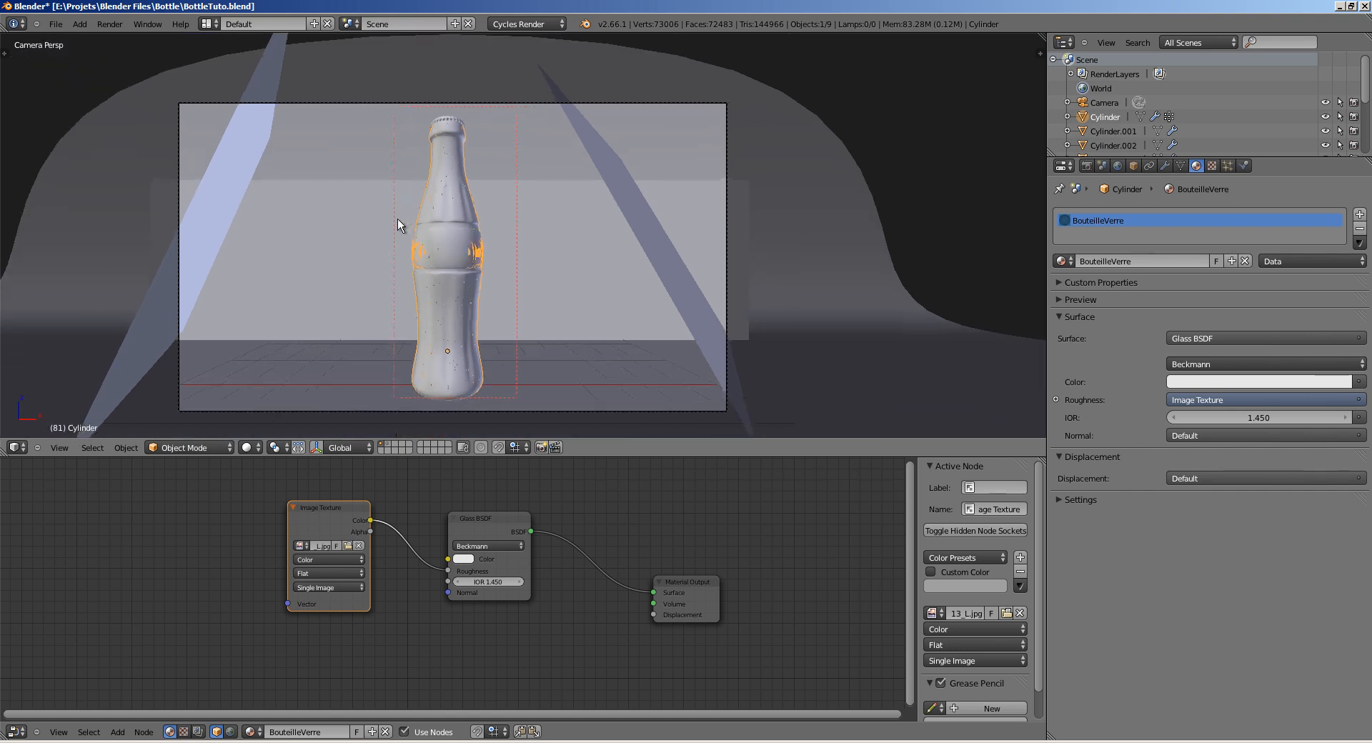
key("shift+b")
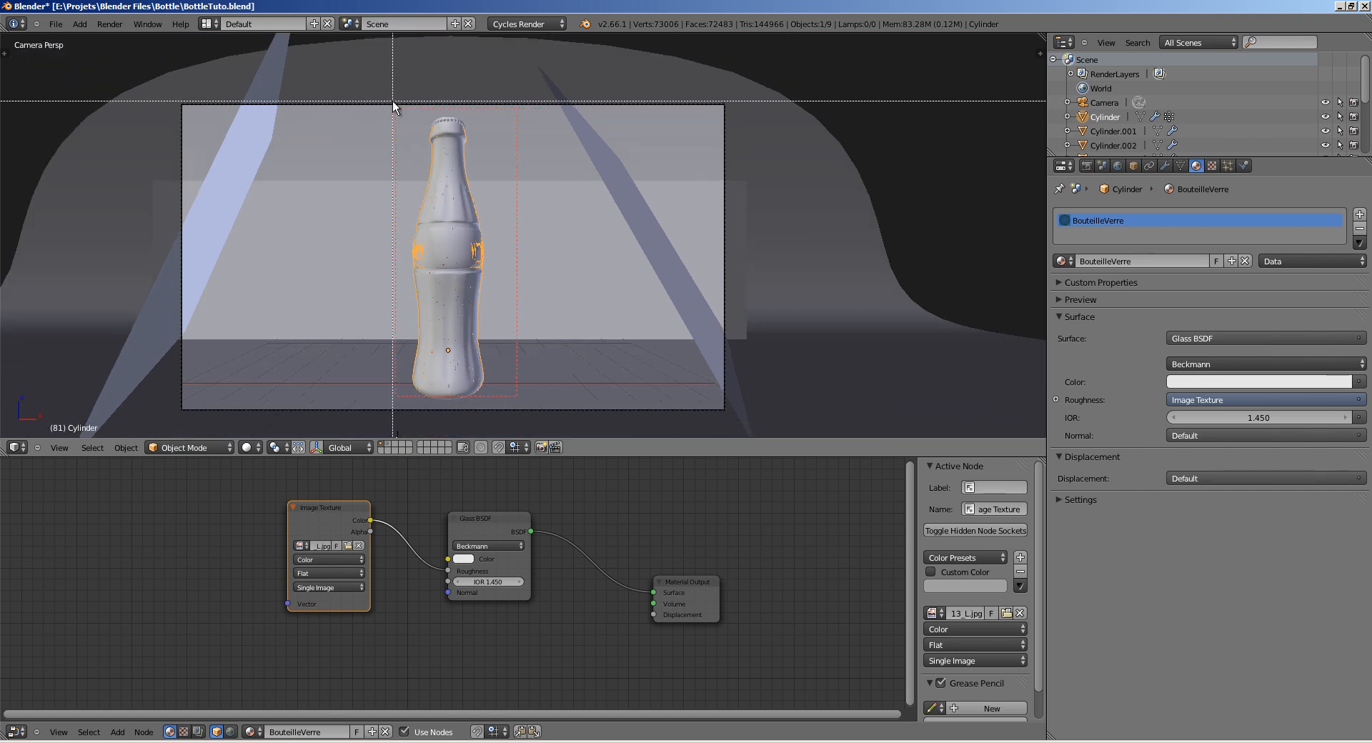
left_click_drag(398, 106, 499, 406)
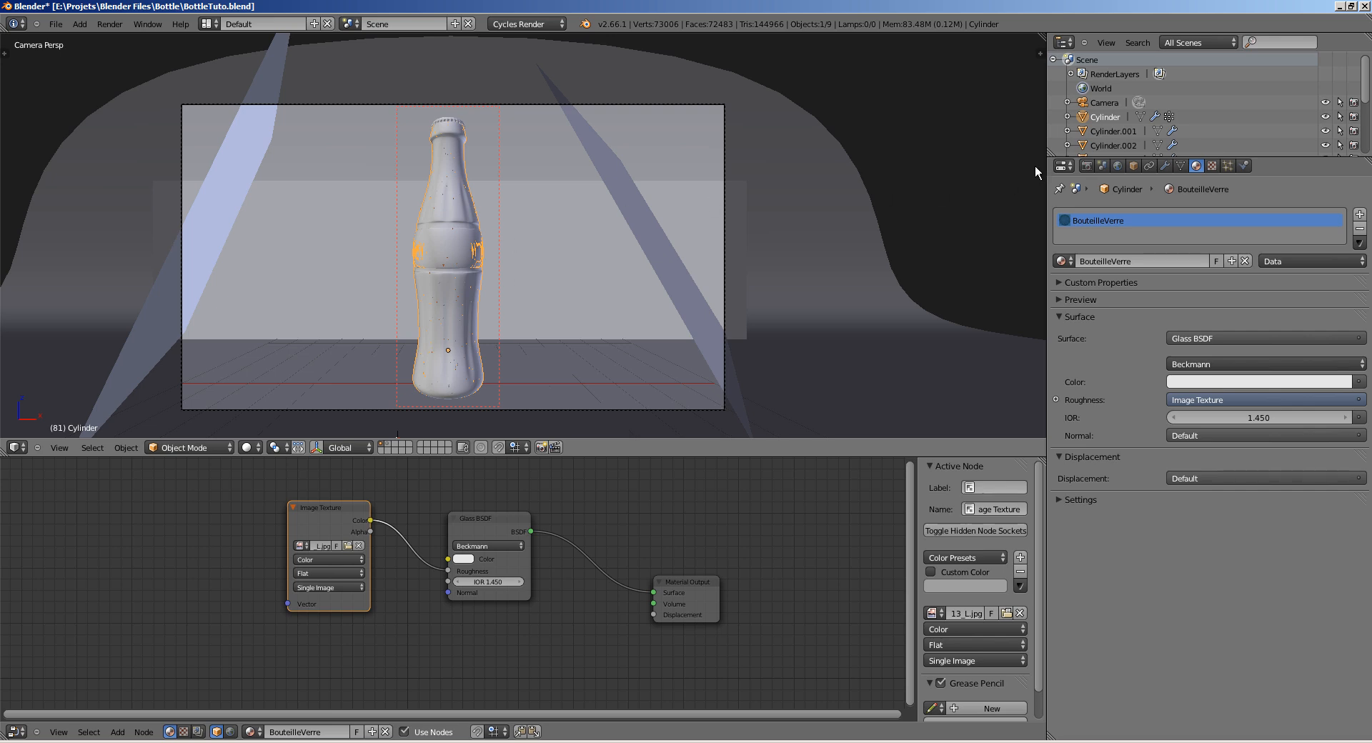
Step: Preview the bottle in Rendered shading and examine the roughness texture on the glass neck and around the label
scroll(446, 220, "up", 2)
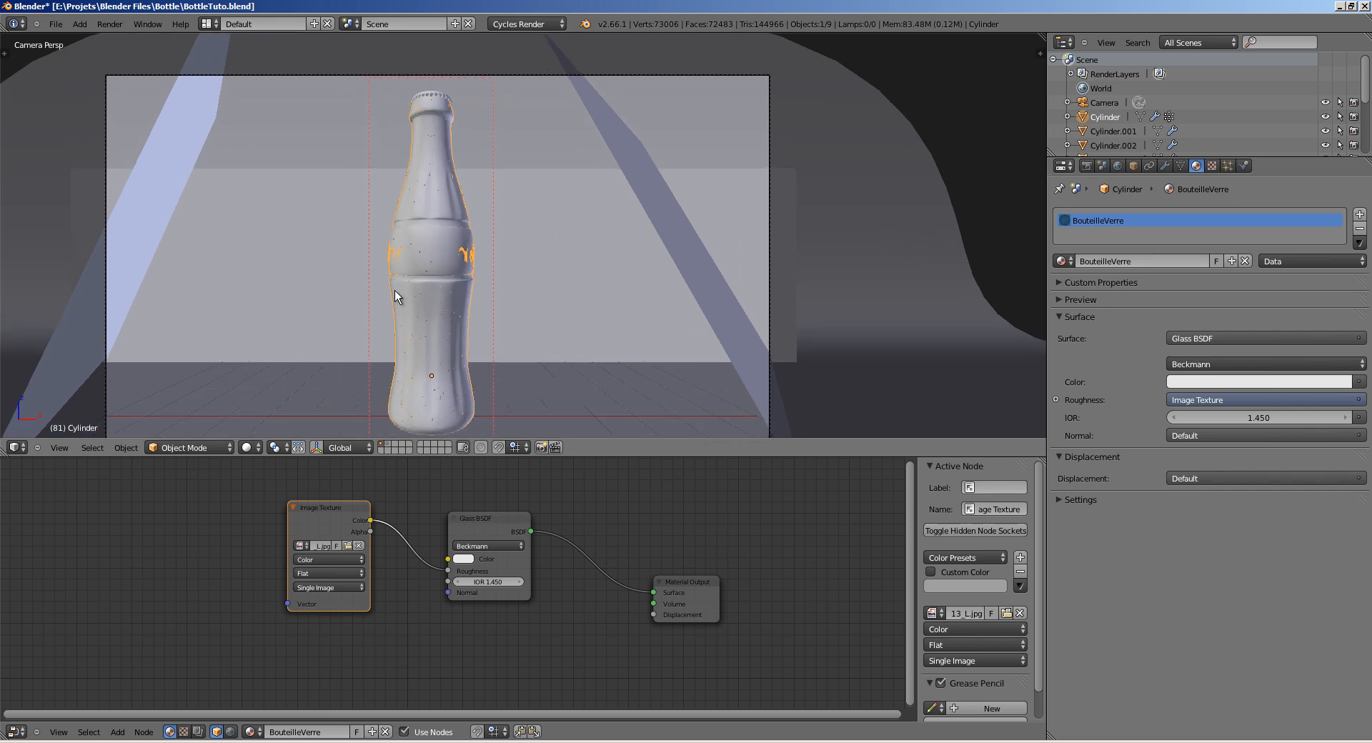
left_click(256, 448)
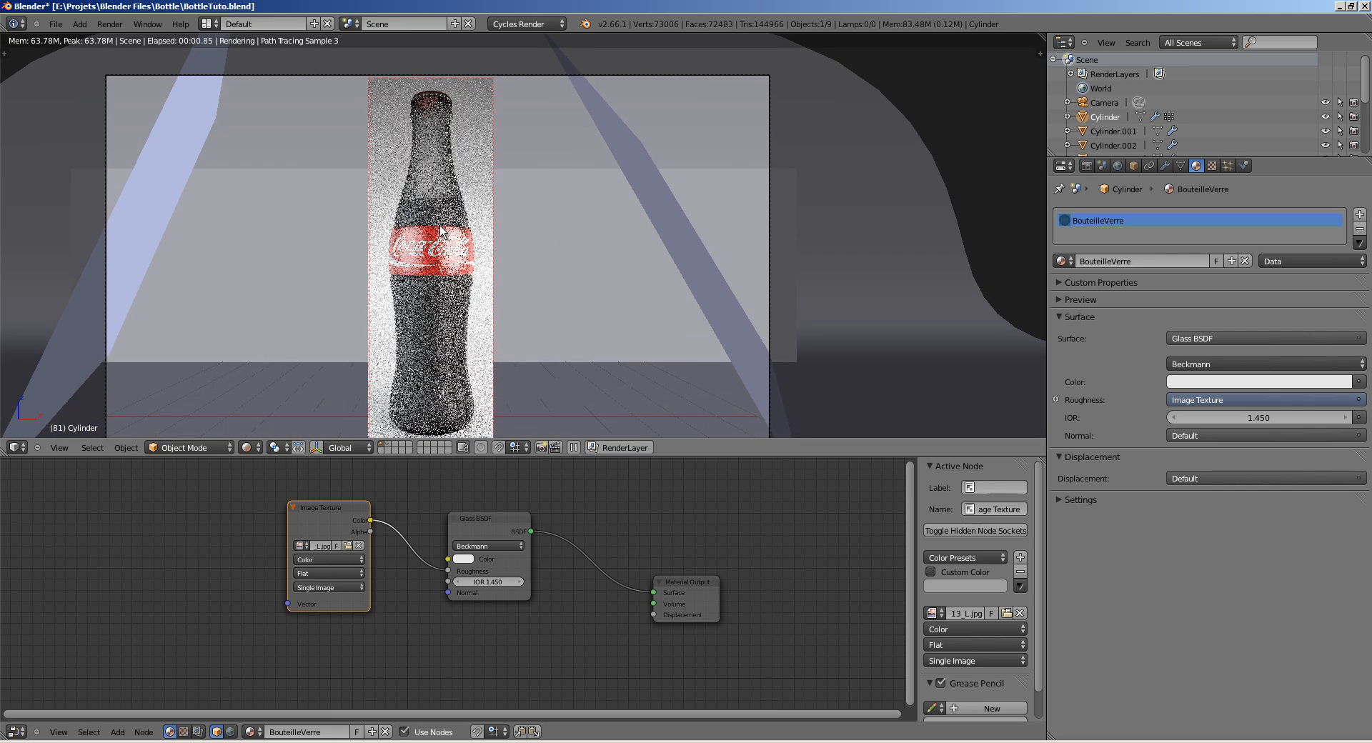
middle_click_drag(436, 217, 513, 236, "shift")
scroll(488, 235, "up", 3)
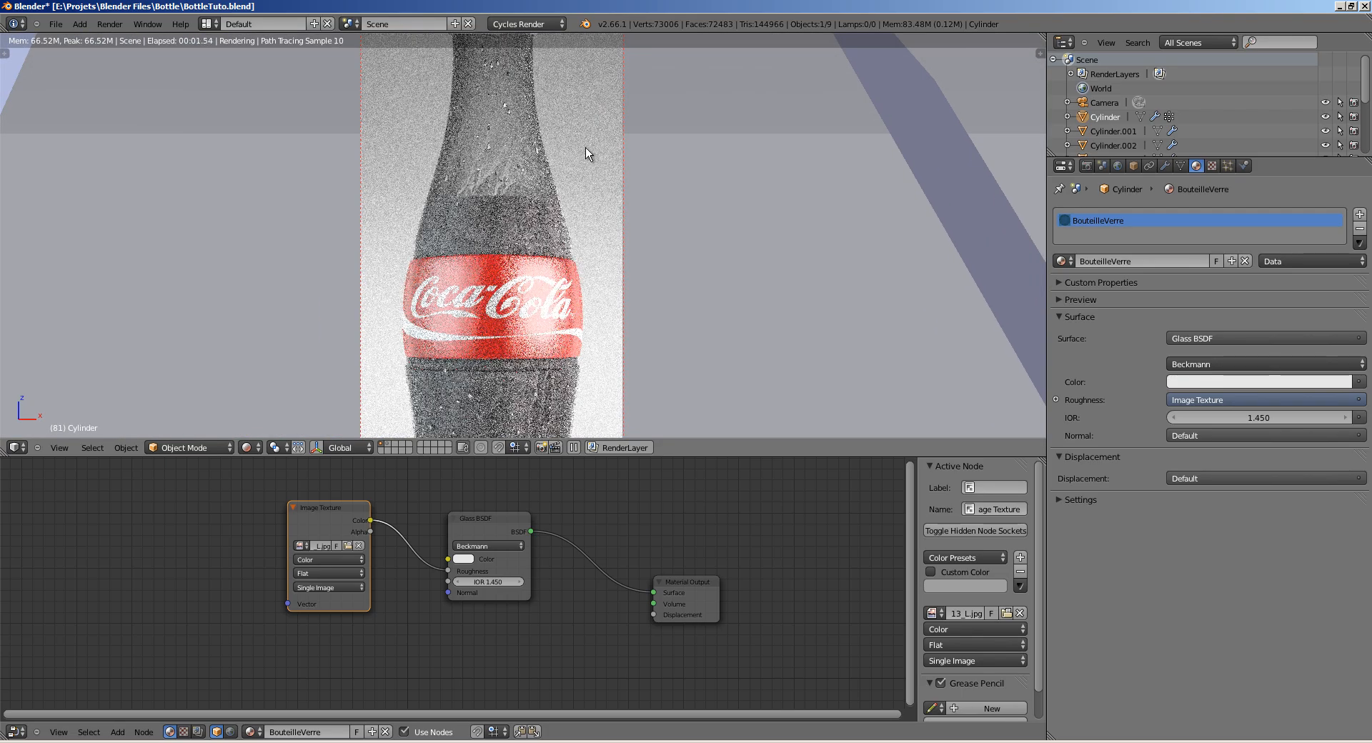
scroll(493, 232, "up", 3)
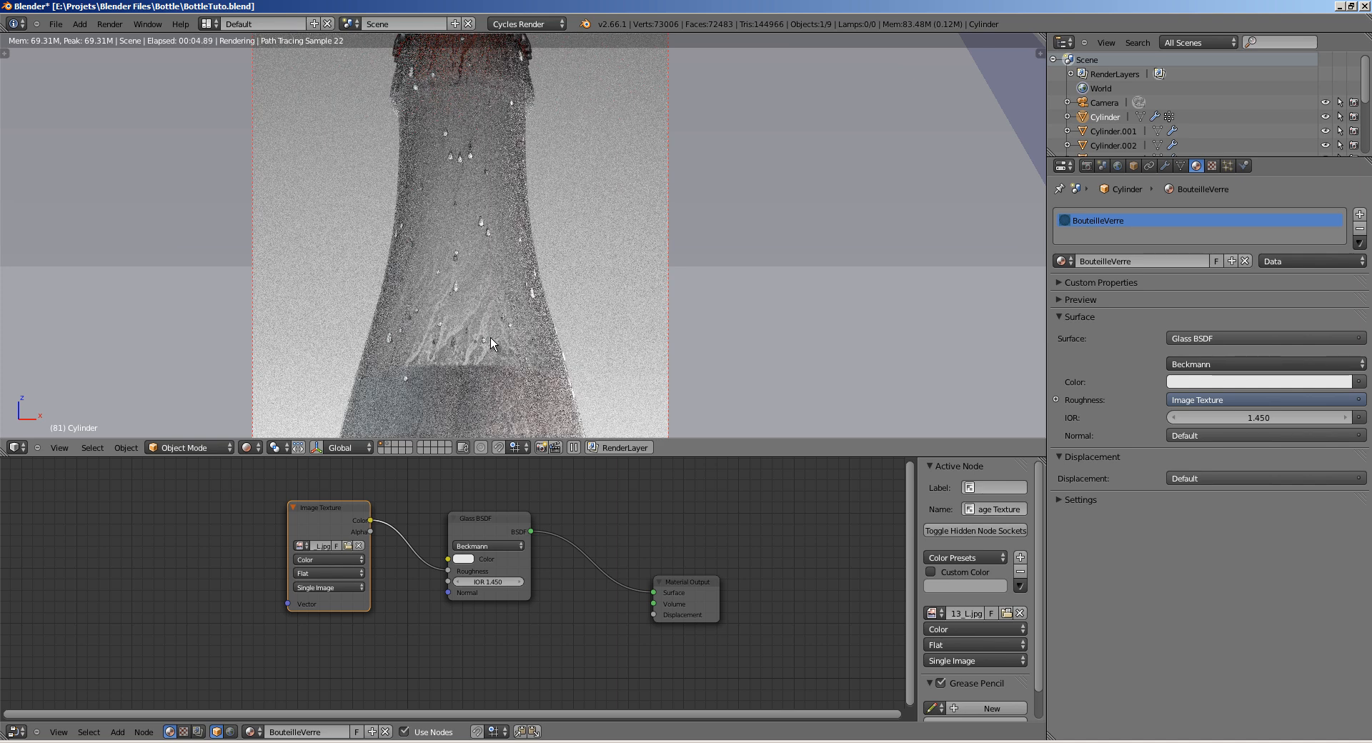
middle_click_drag(499, 245, 498, 174, "shift")
middle_click_drag(479, 423, 513, 280, "shift")
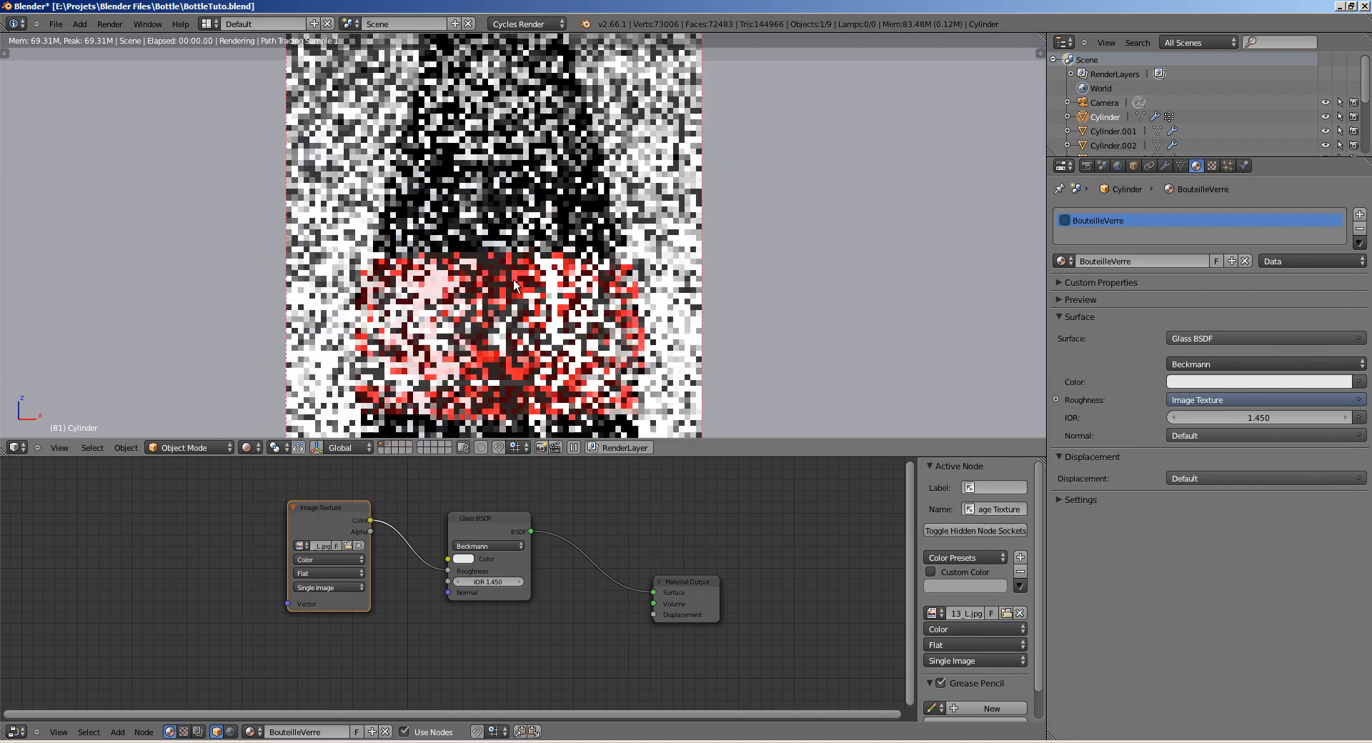
Step: Return the viewport to solid shading and save the scene over BottleTuto.blend
key("z")
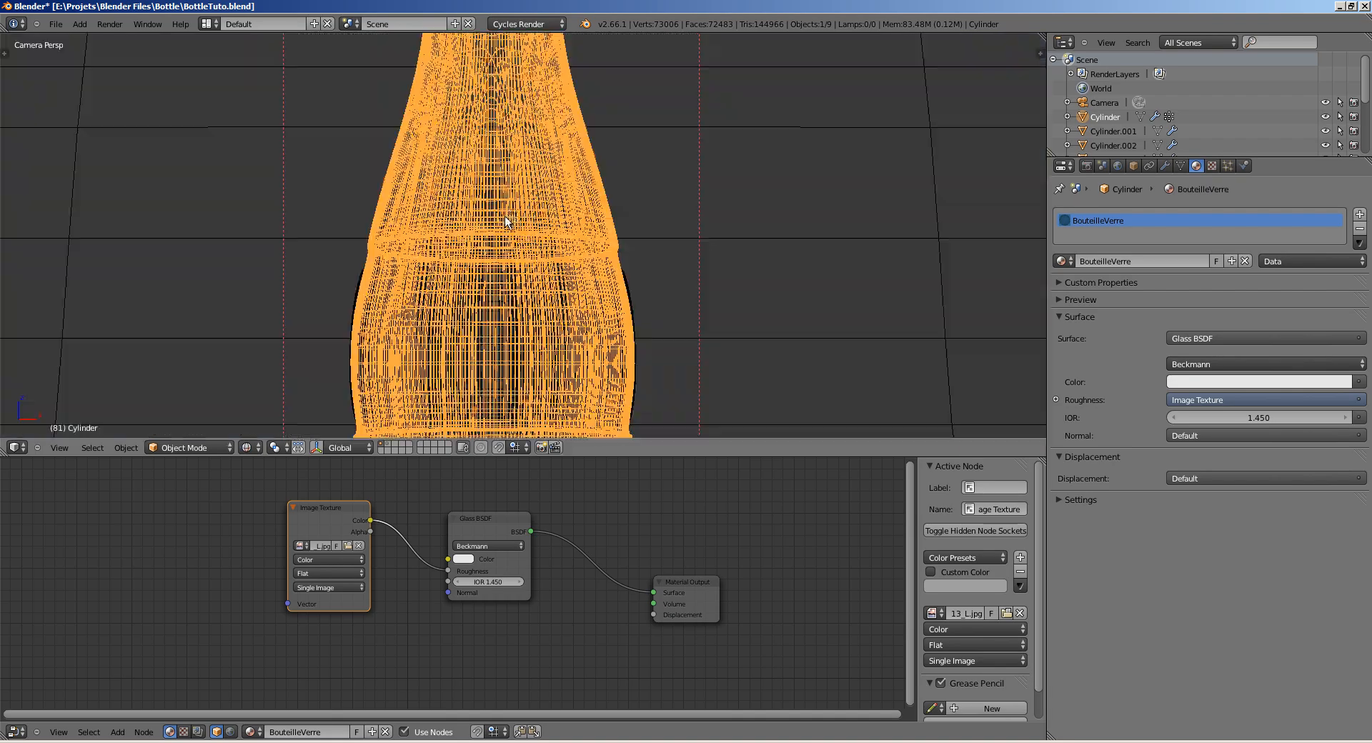
key("ctrl+s")
left_click(424, 293)
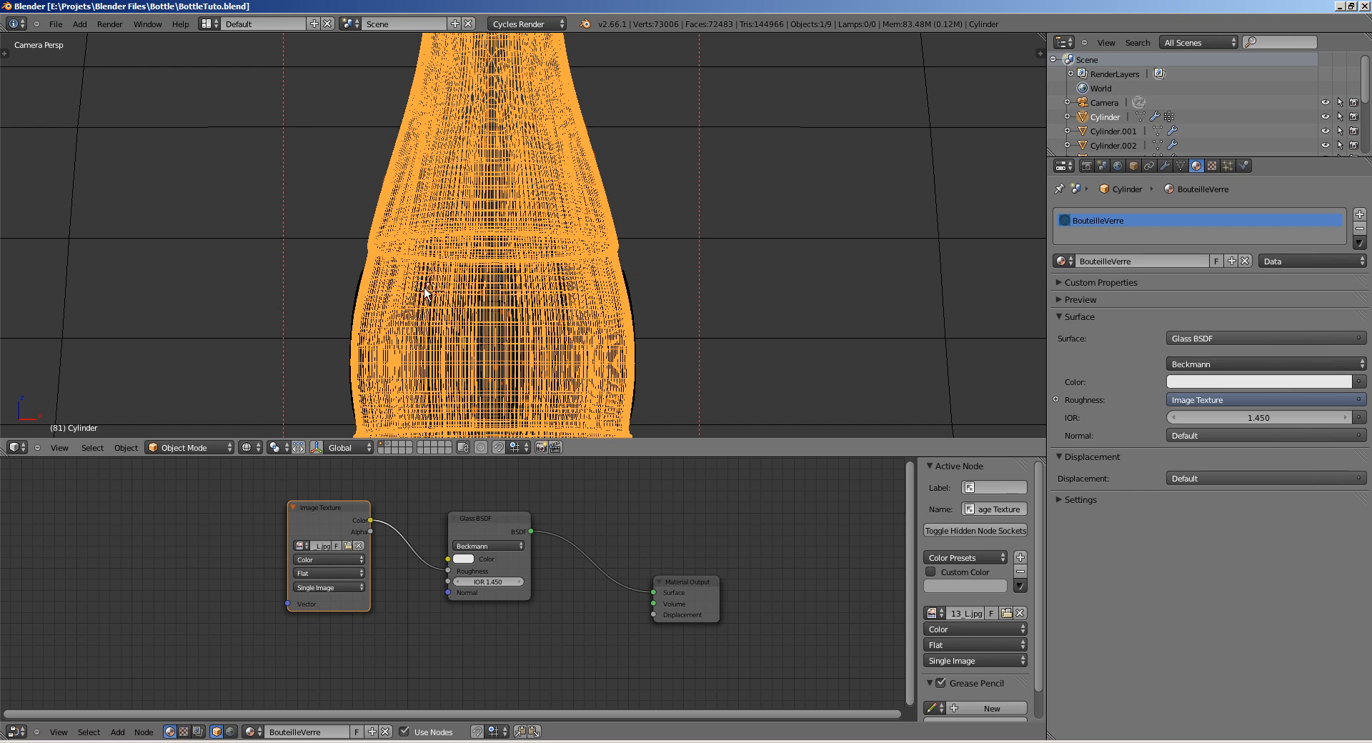
right_click(425, 293)
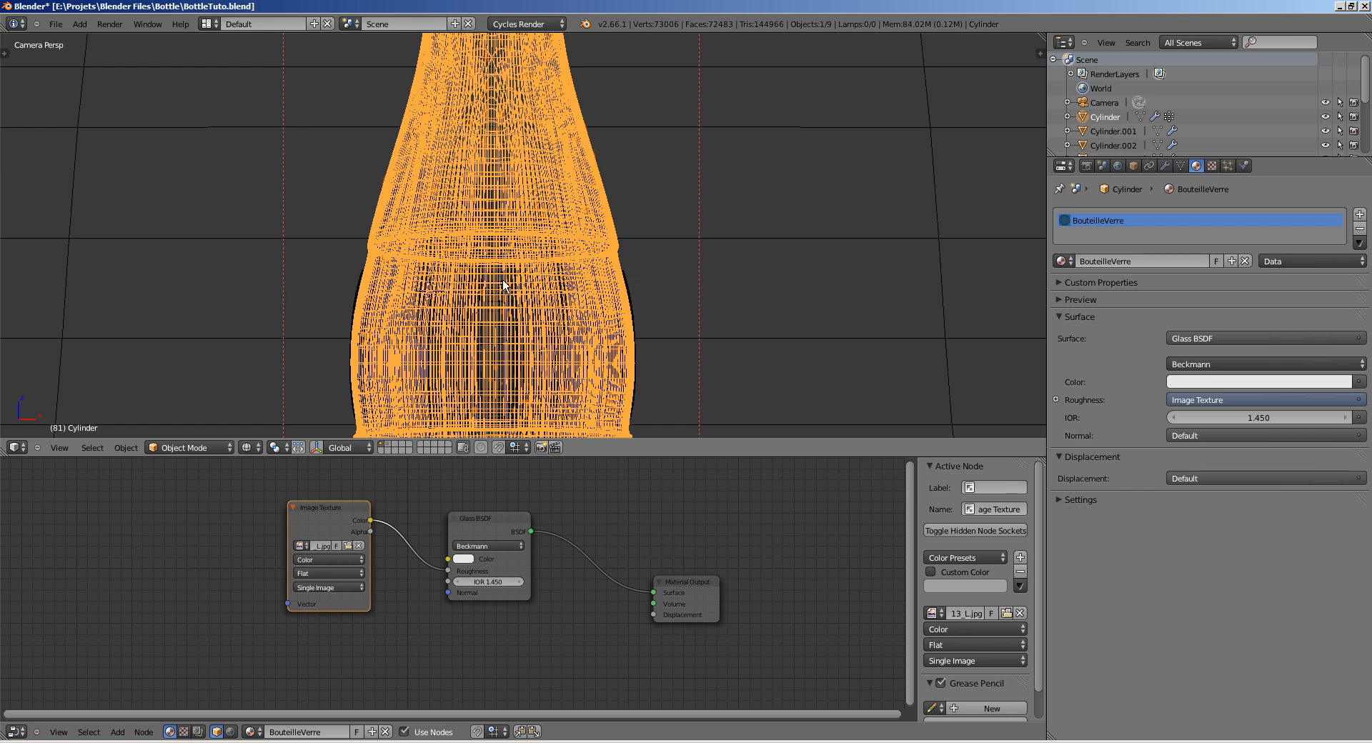
key("z")
scroll(421, 342, "down", 5)
key("ctrl+s")
left_click(447, 321)
scroll(458, 293, "down", 4)
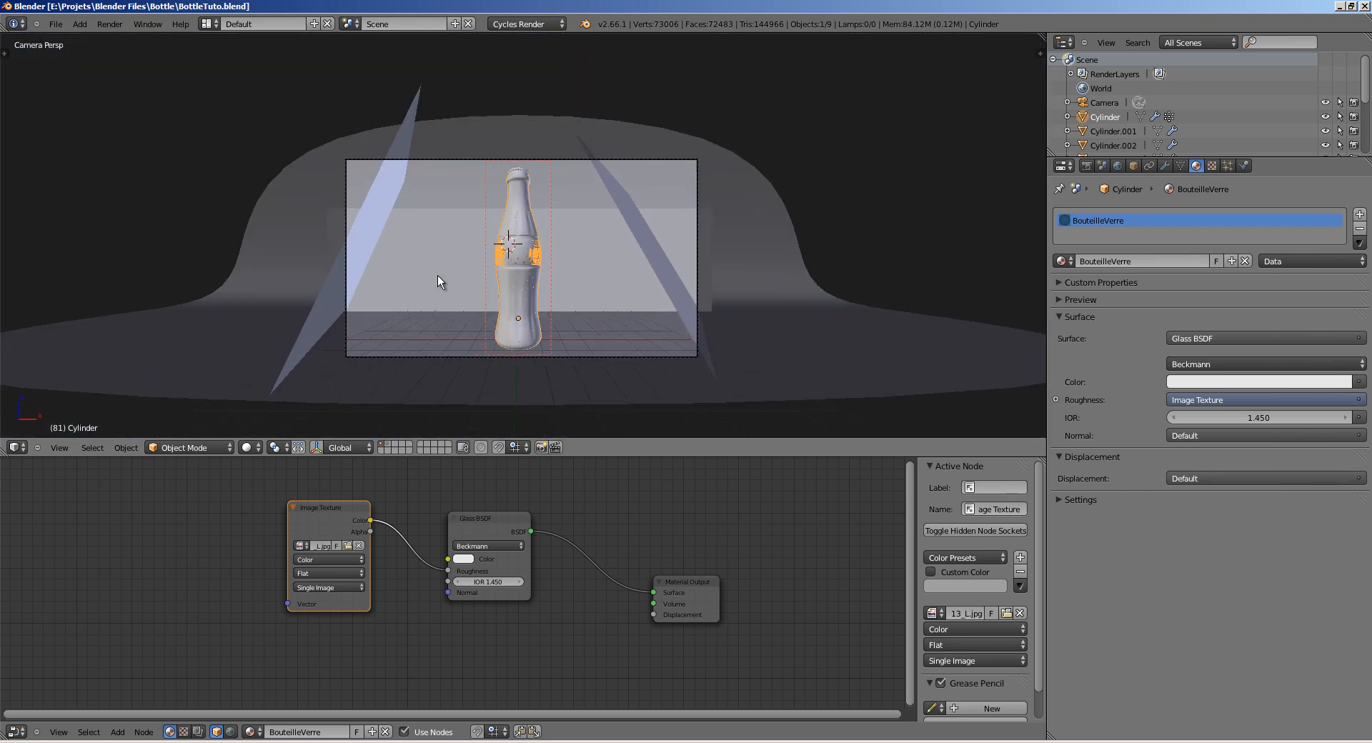
Step: Move the Image Texture and Glass BSDF nodes to new positions in the node editor
left_click_drag(310, 516, 279, 504)
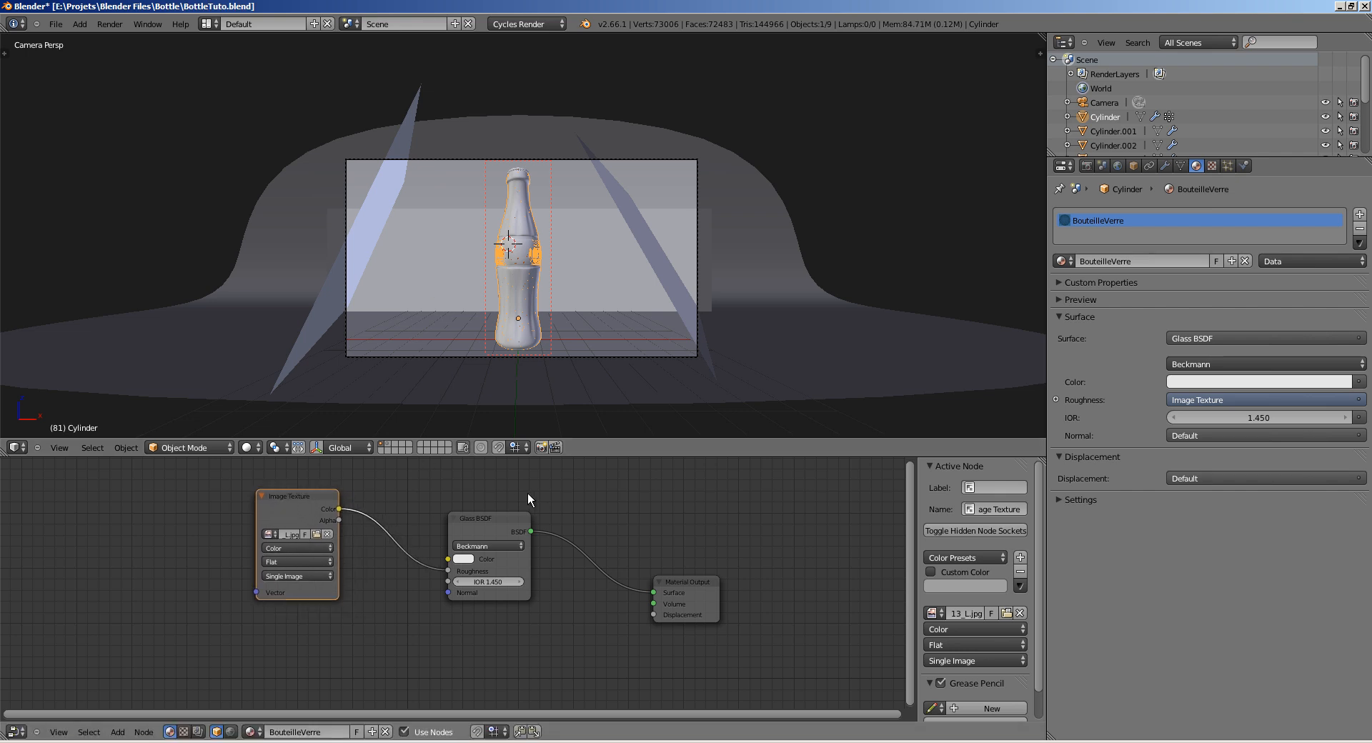
left_click_drag(493, 527, 508, 535)
Step: Open the reference render Coca Cola Bottle - Image Finale - 2.jpg from the Bottle folder, examine the front bottle's base, and return to Blender
key("alt+Tab")
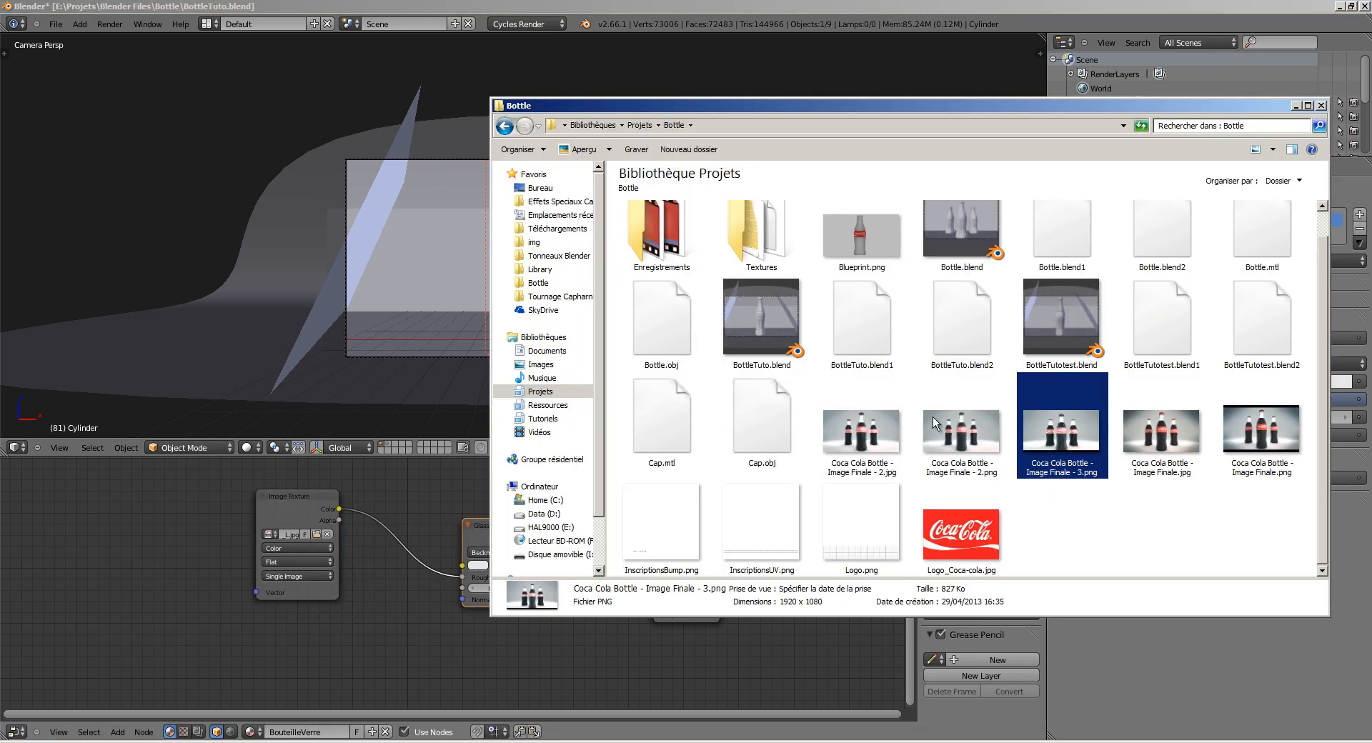
double_click(886, 445)
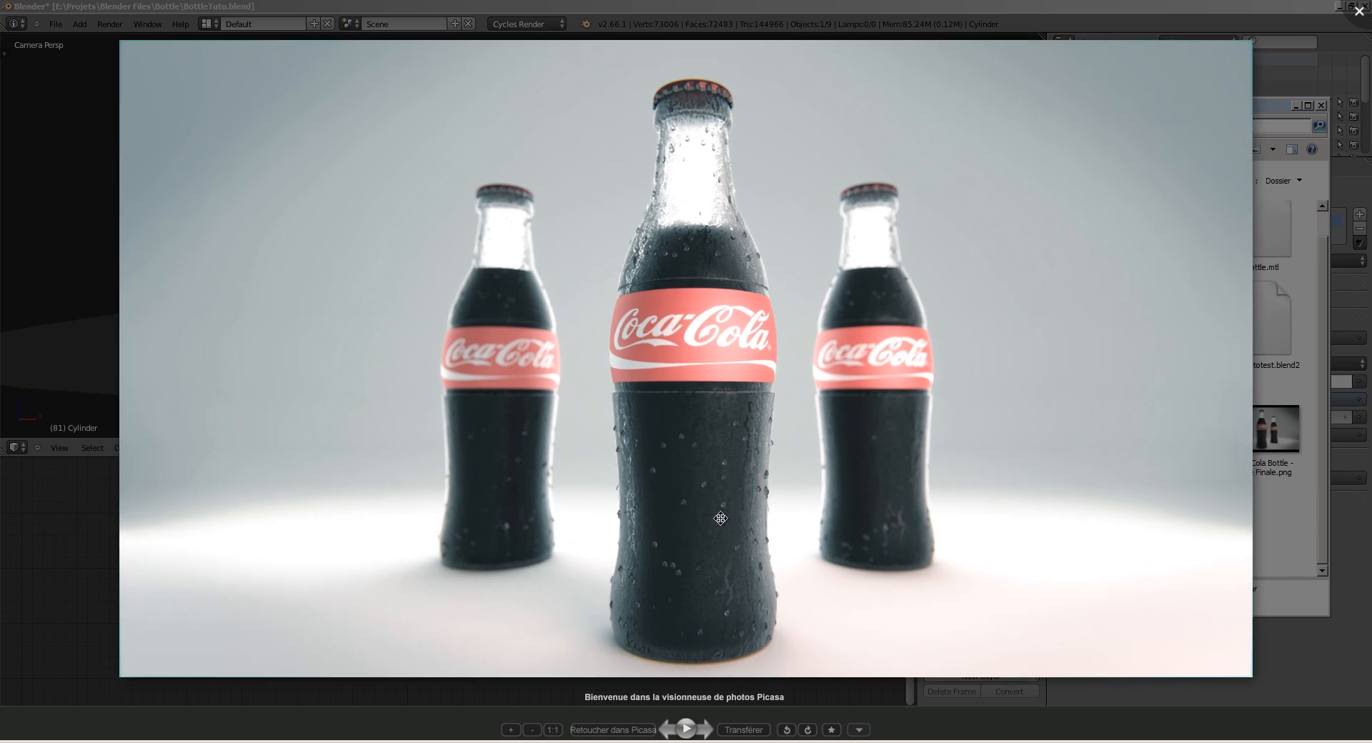
scroll(633, 426, "up", 3)
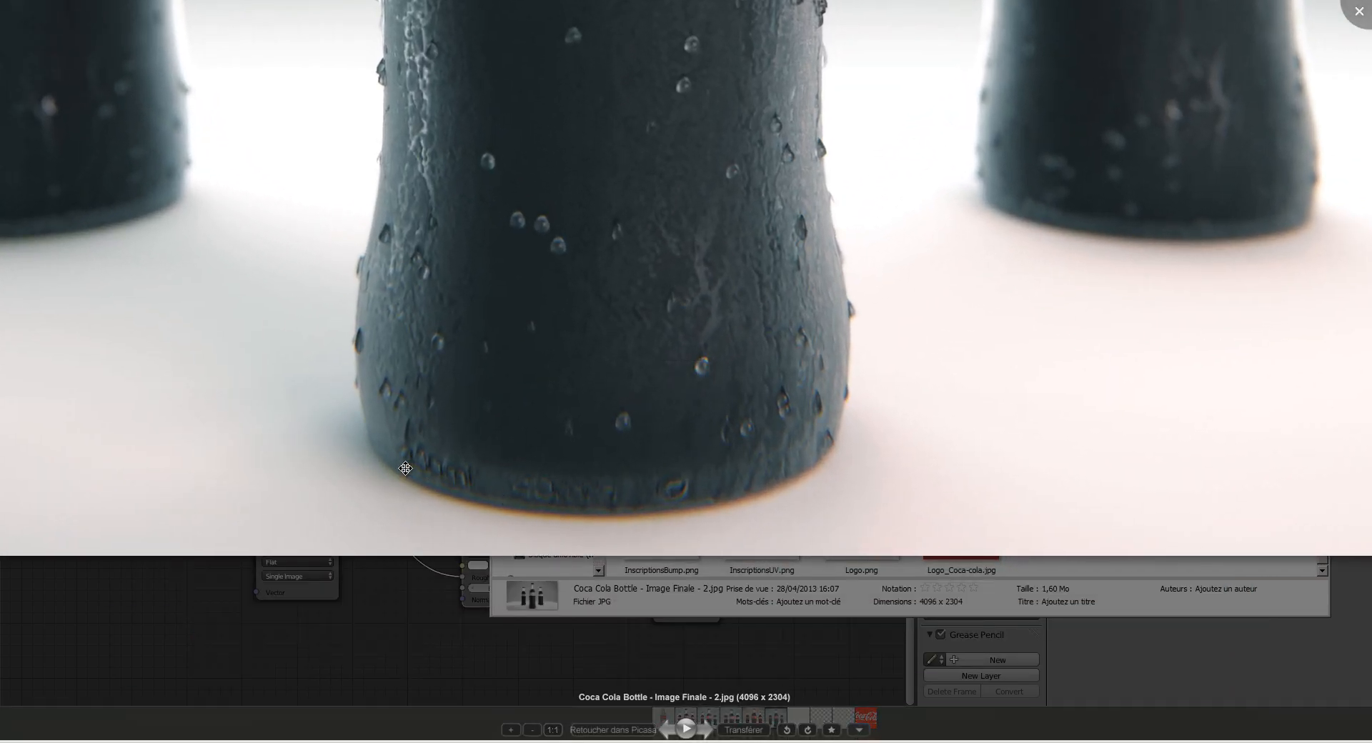
scroll(449, 472, "up", 1)
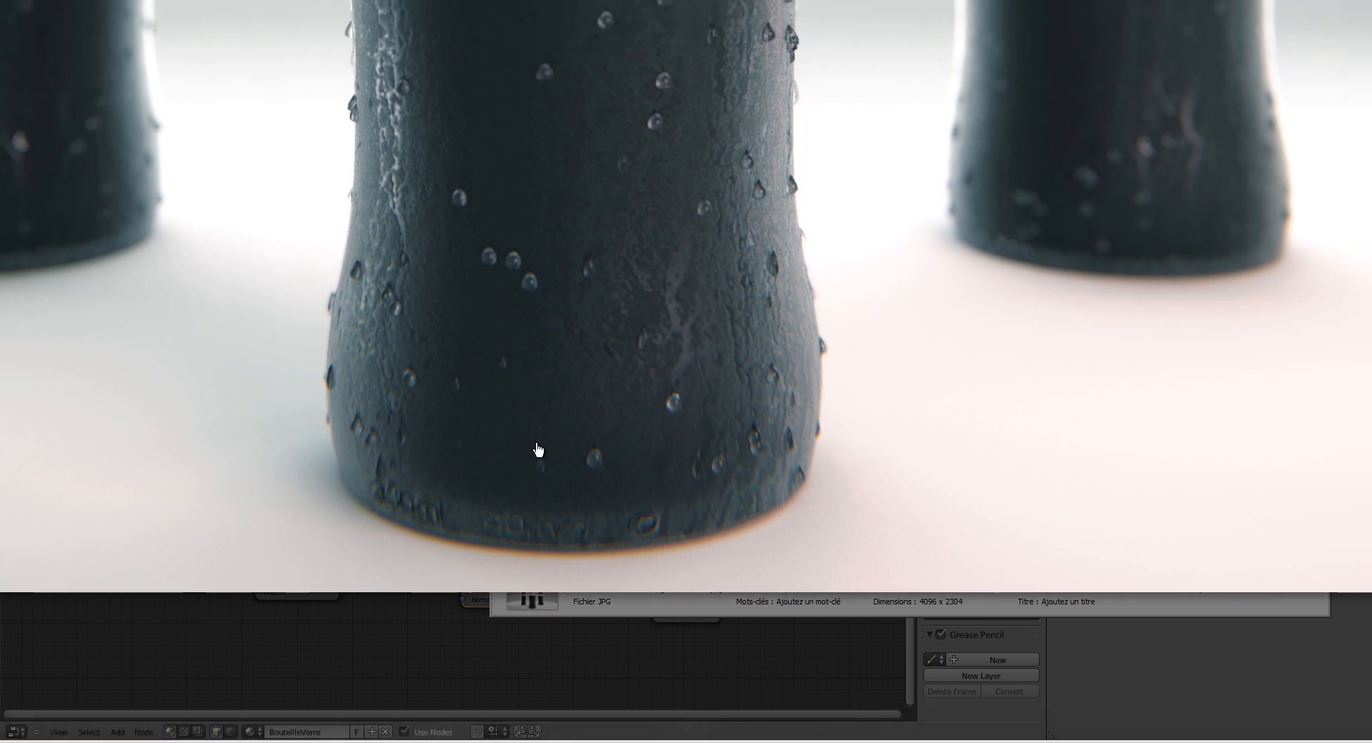
left_click_drag(574, 418, 537, 449)
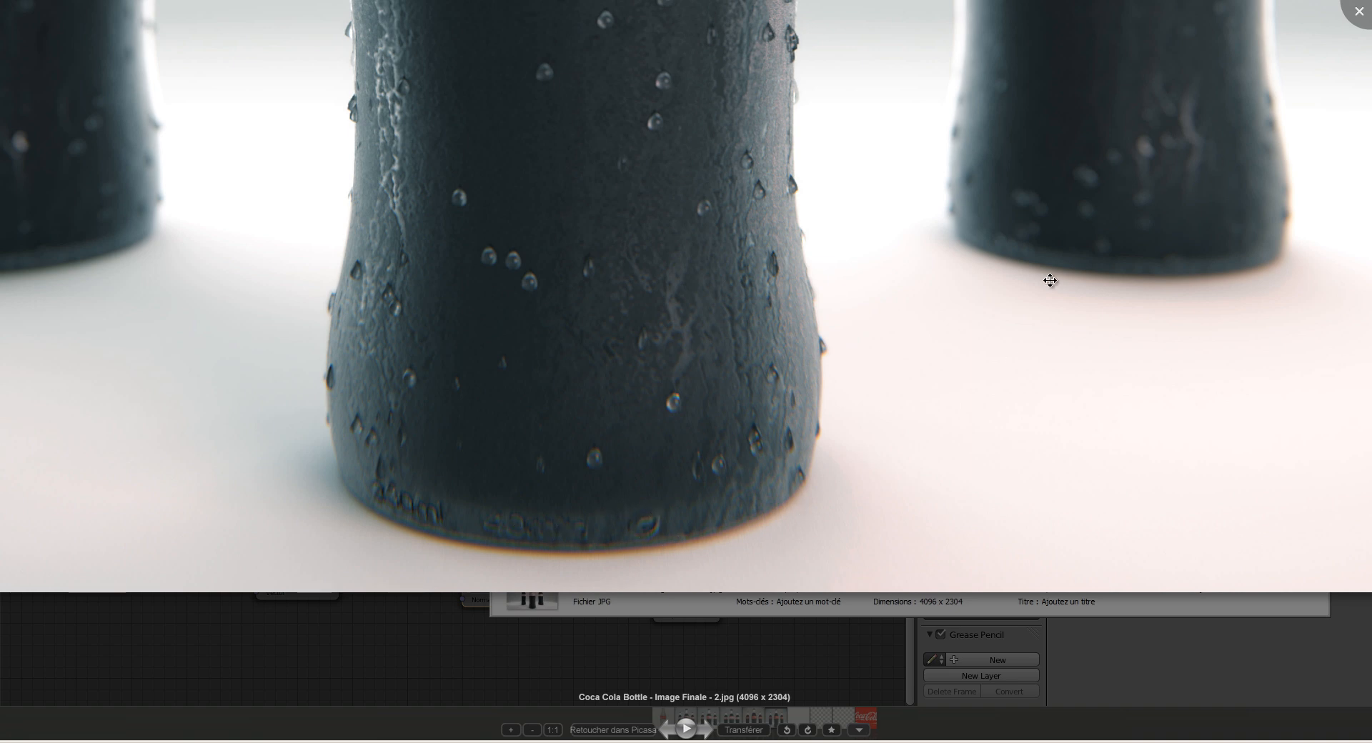
left_click(1360, 15)
left_click(349, 574)
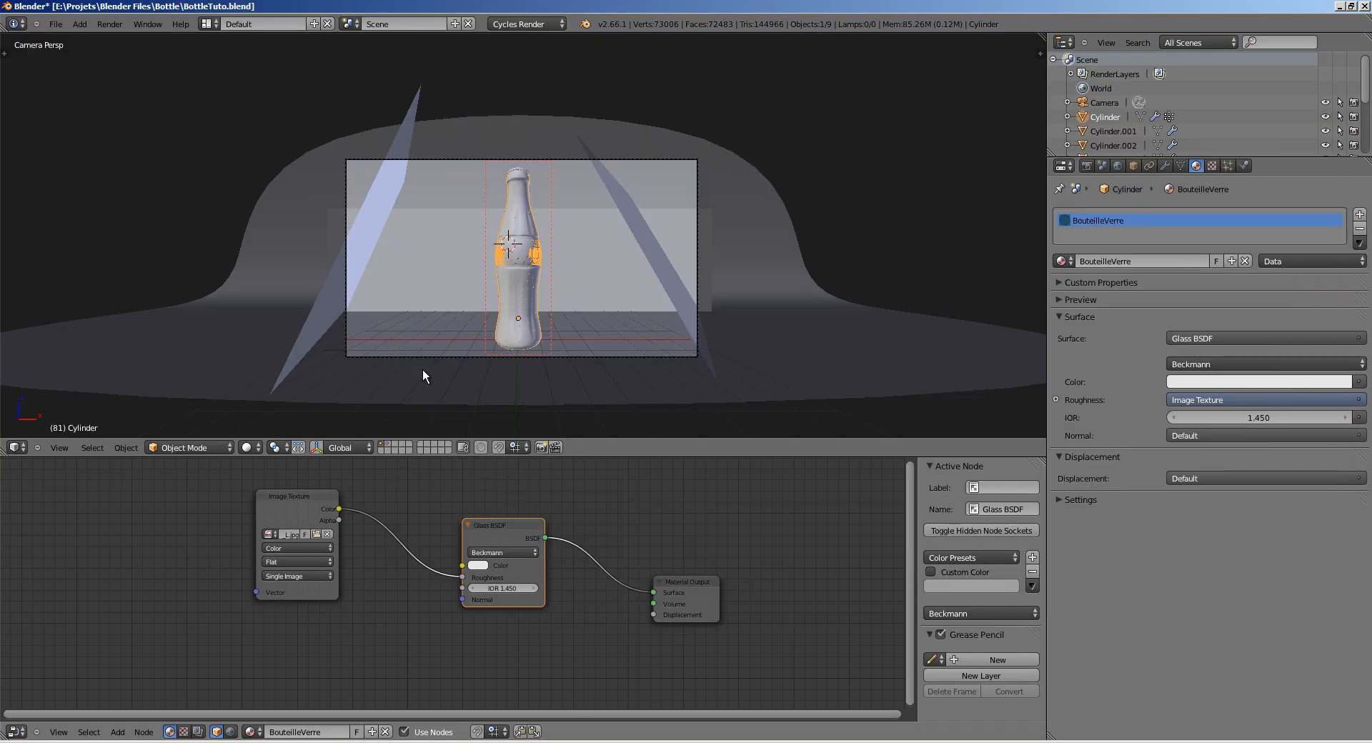
Step: Isolate the glass bottle by hiding every other object in the scene
key("ctrl+s")
left_click(530, 244)
middle_click_drag(530, 246, 494, 178)
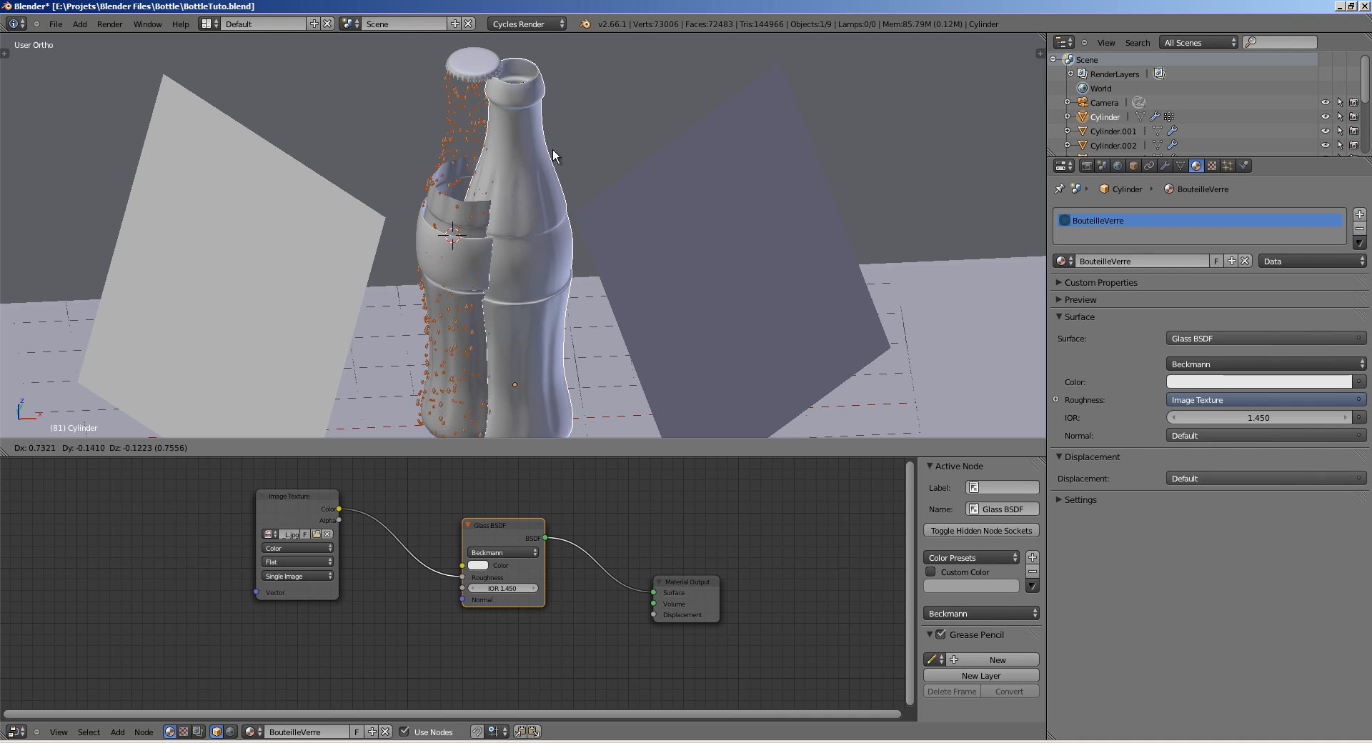
key("shift+h")
middle_click_drag(512, 197, 482, 237, "shift")
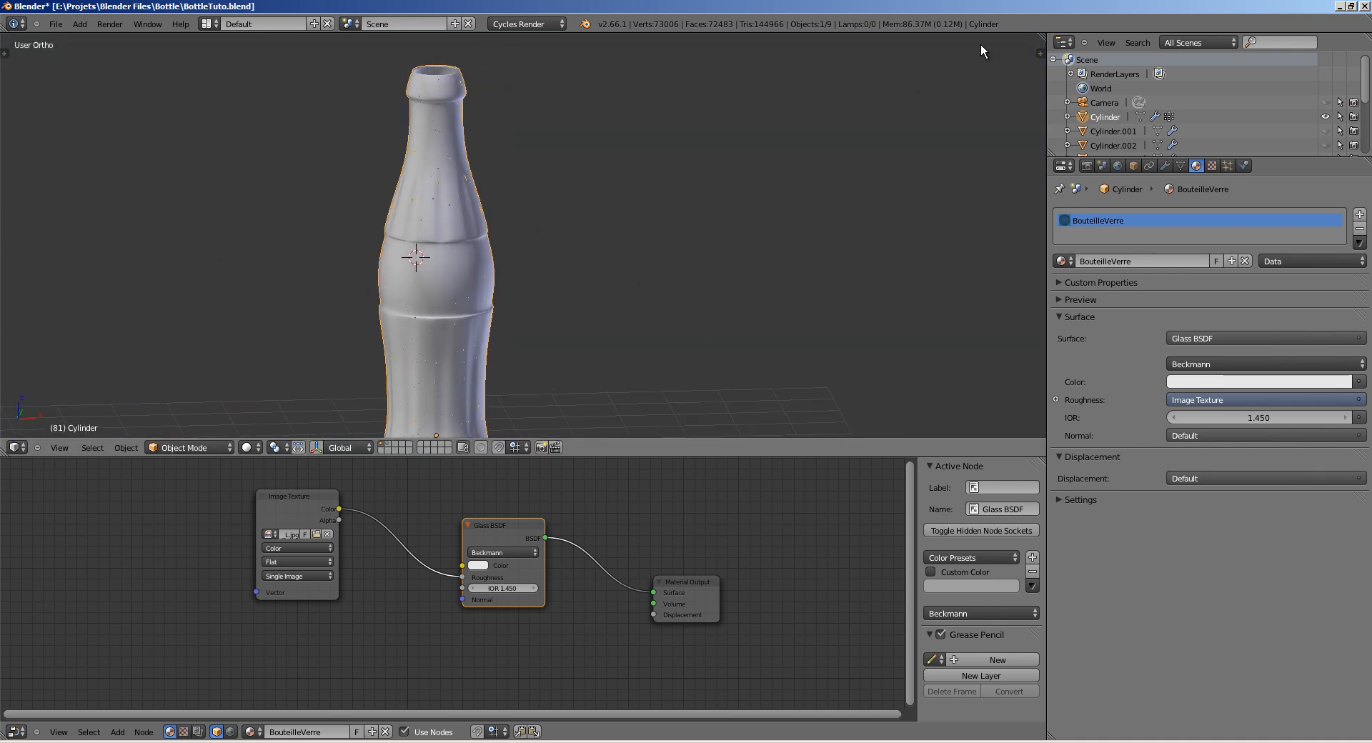
Step: Split the 3D view into two side-by-side areas and turn the new one into a UV/Image Editor
left_click_drag(1004, 44, 686, 177)
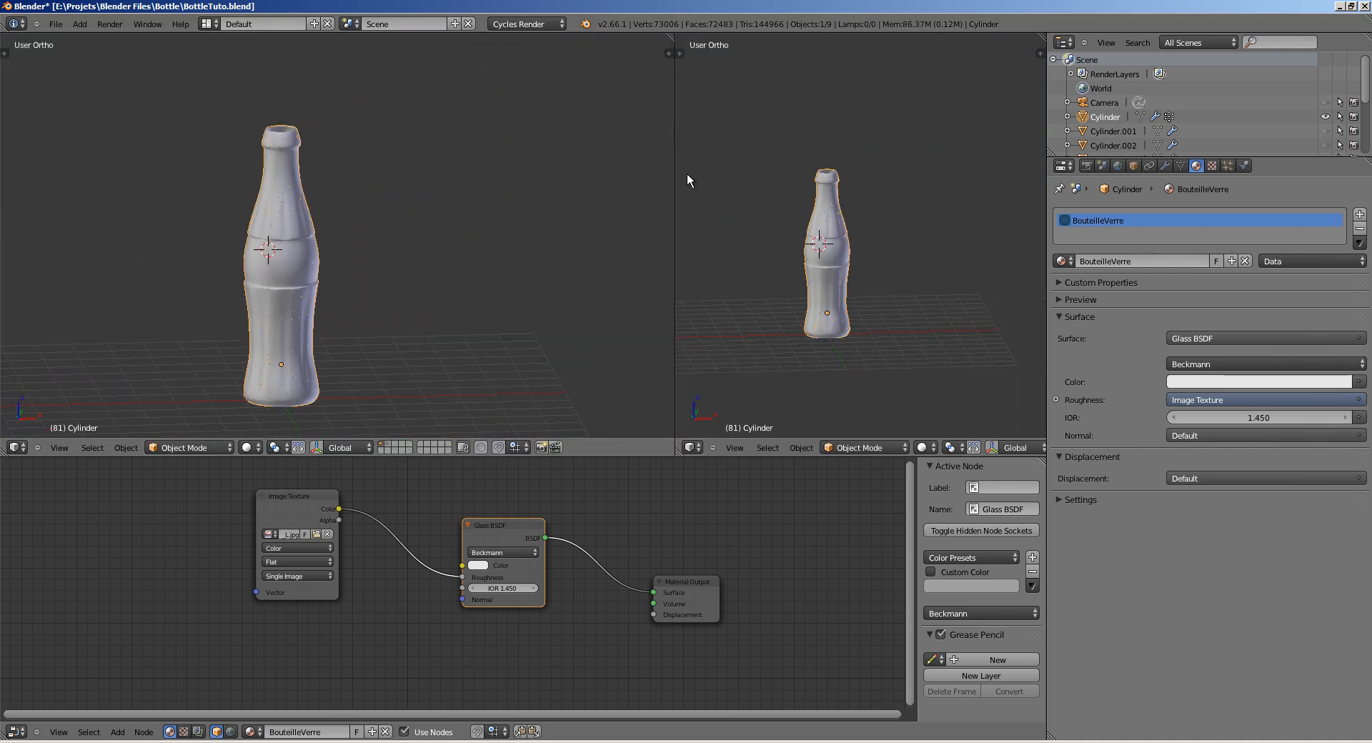
left_click(688, 447)
left_click(708, 353)
Step: Enter Edit Mode on the bottle and select its entire mesh to show the complete UV layout over the grunge image
middle_click_drag(346, 325, 442, 293, "shift")
key("Tab")
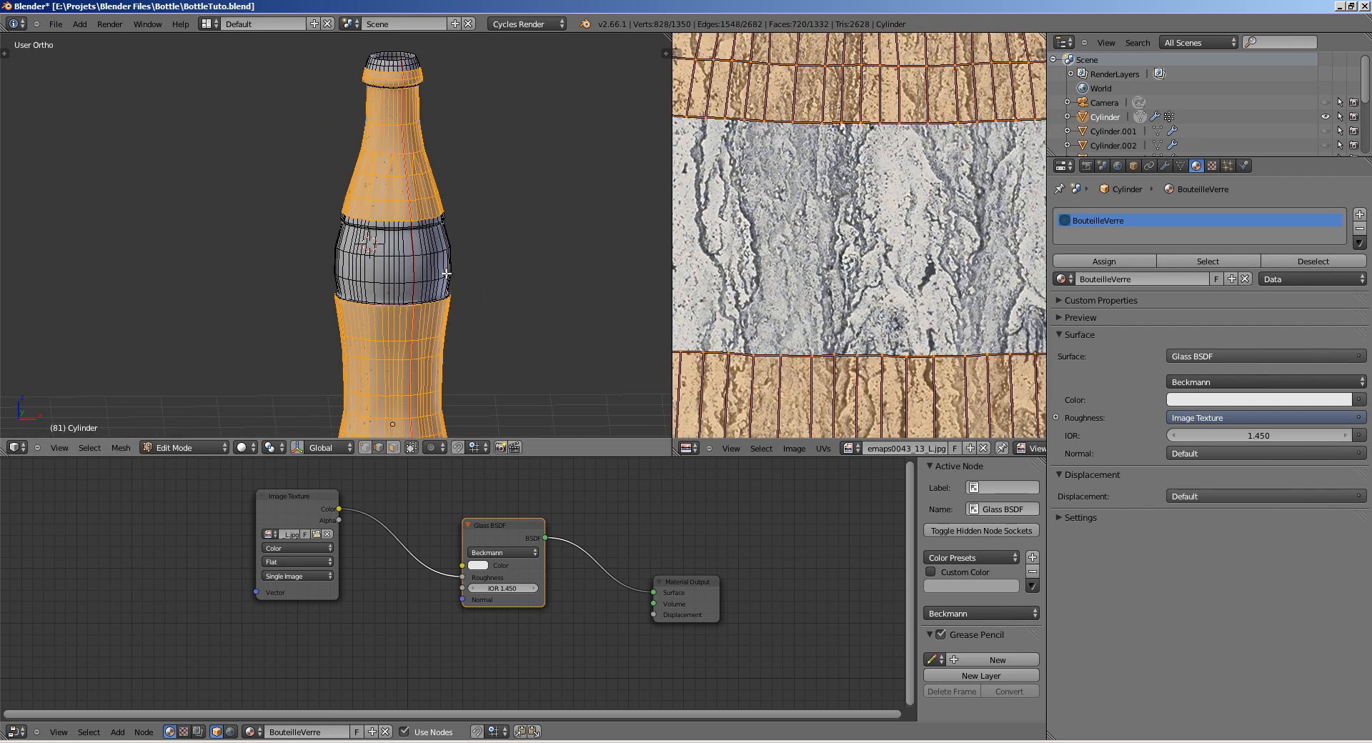
key("a")
key("a")
scroll(796, 292, "down", 6)
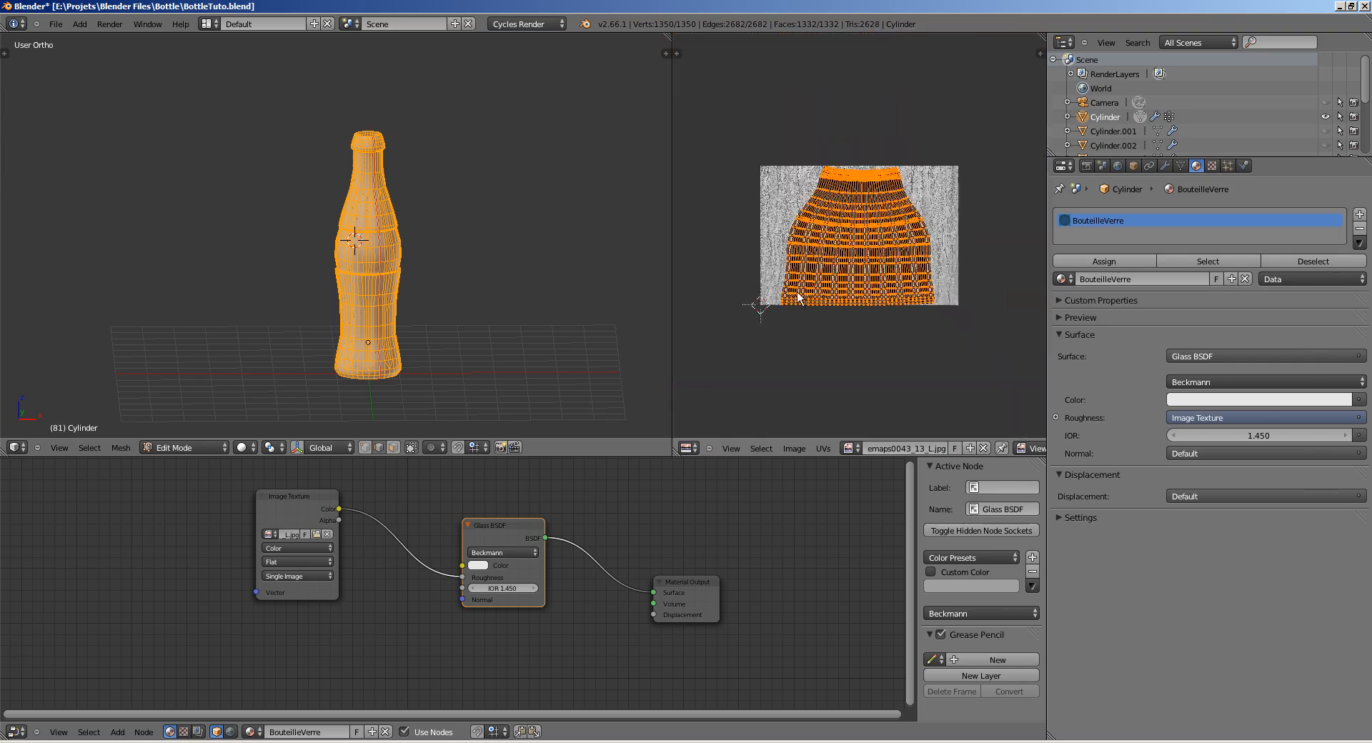
Step: Maximize the UV editor and align the lowest row of UV vertices into a straight horizontal line
key("ctrl+Up")
scroll(630, 433, "up", 4)
middle_click_drag(685, 406, 624, 292)
middle_click_drag(623, 292, 629, 400, "ctrl")
middle_click_drag(422, 481, 499, 466)
key("a")
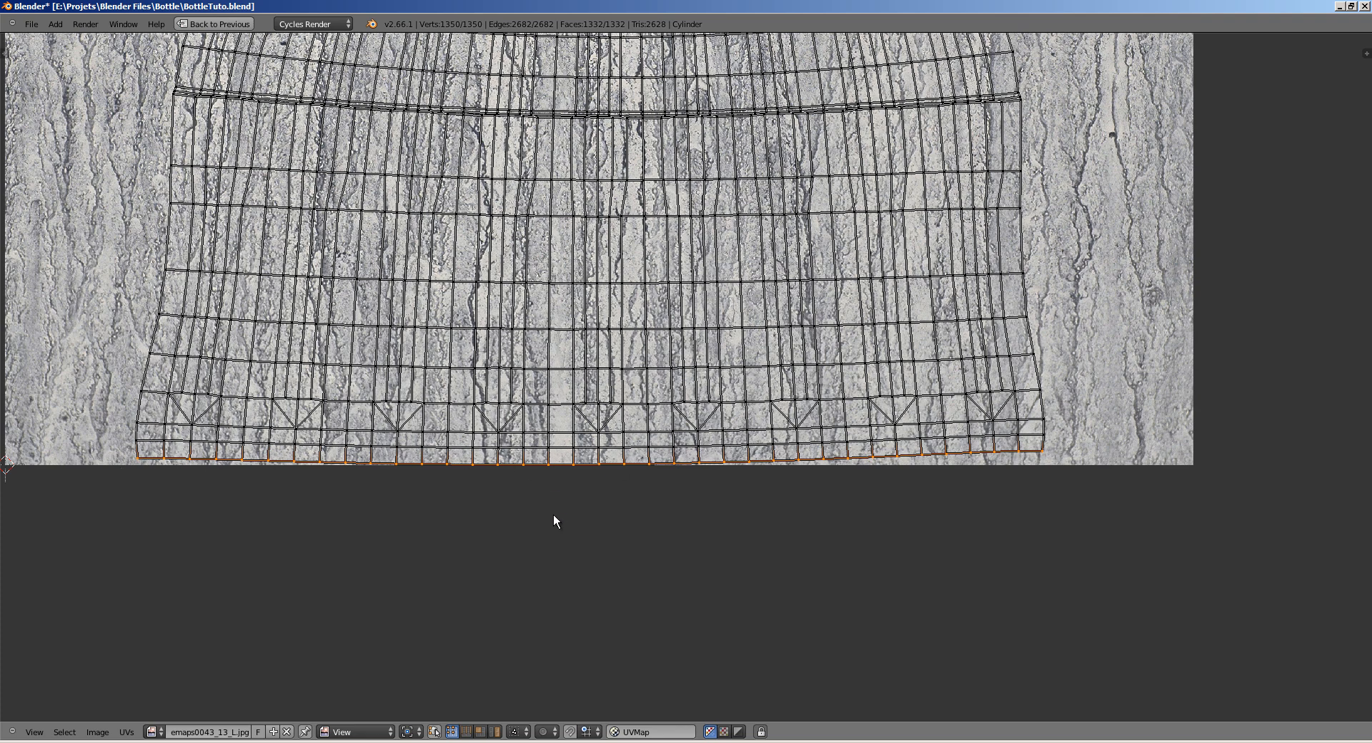
key("w")
left_click(529, 584)
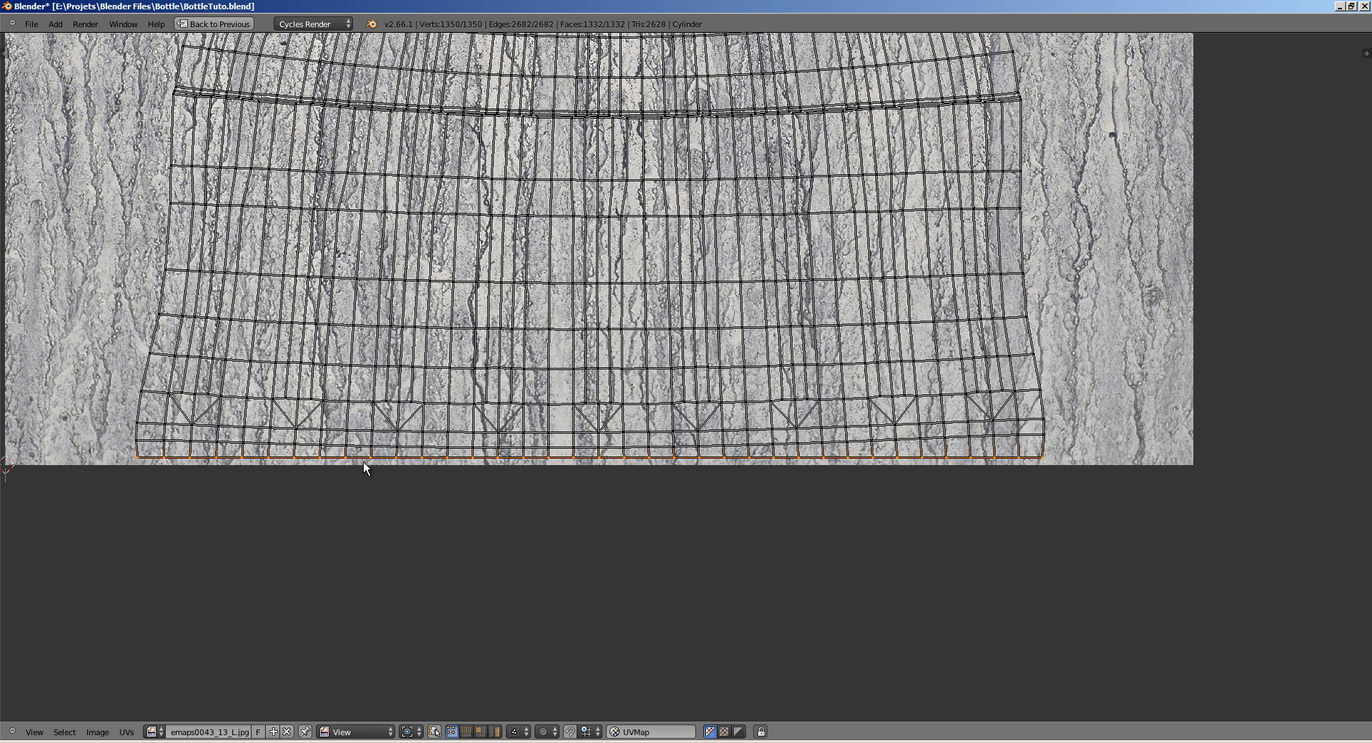
Step: Straighten the second-lowest row of UV vertices with Align Auto
key("g")
key("w")
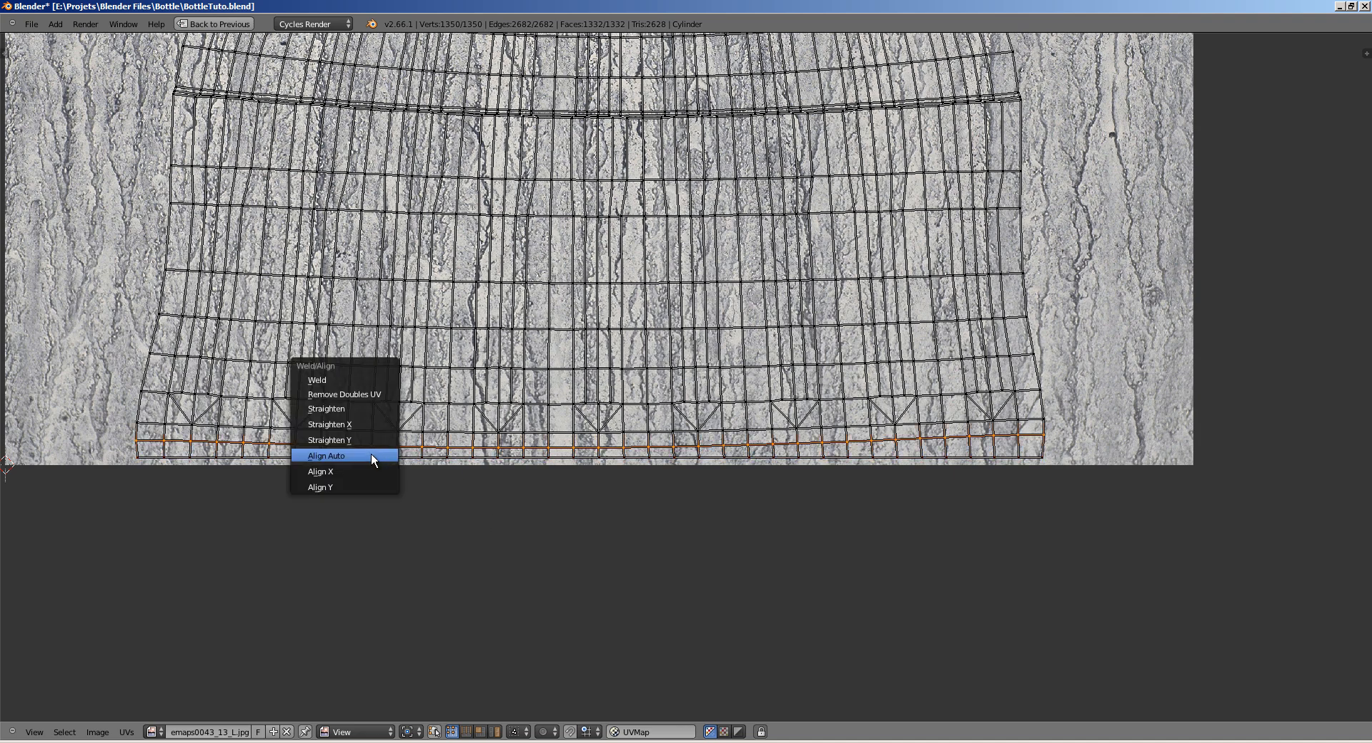
left_click(371, 456)
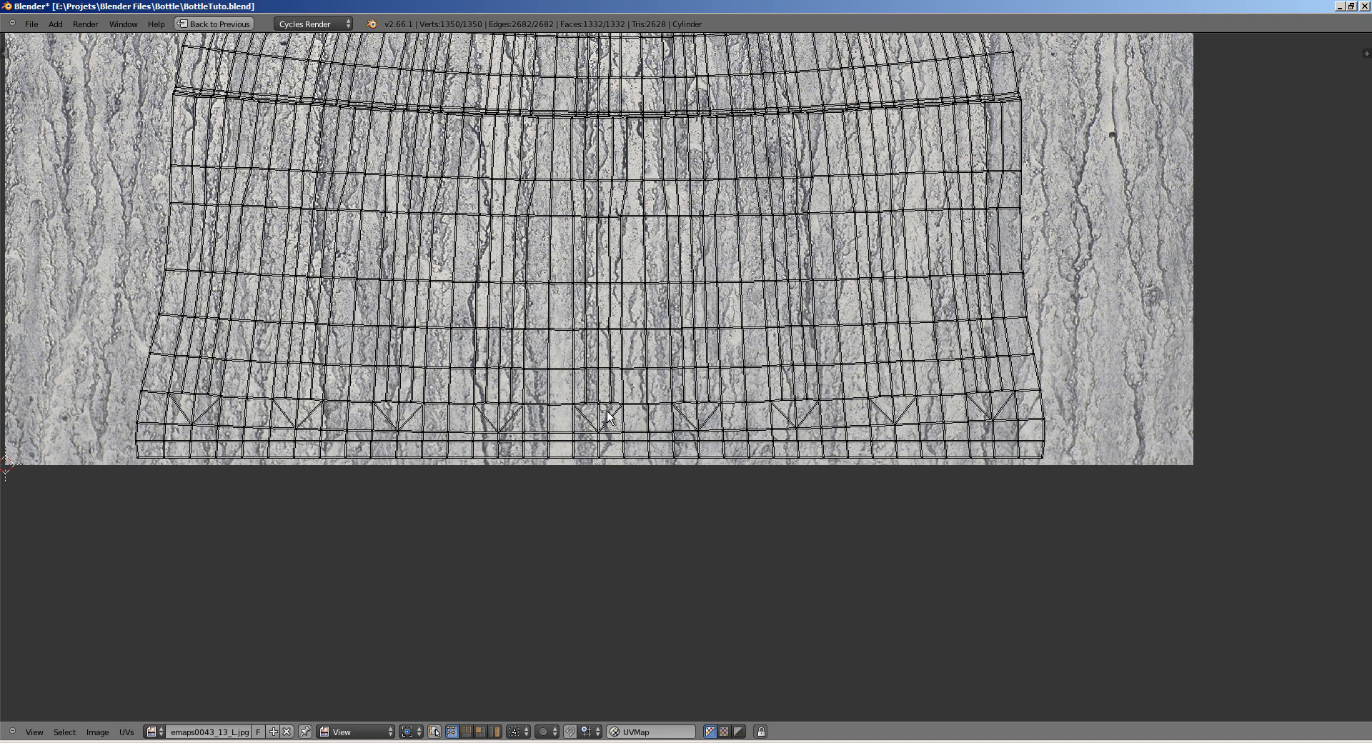
Step: Box-select the third row of UV vertices from the bottom and align it into a straight horizontal line
key("b")
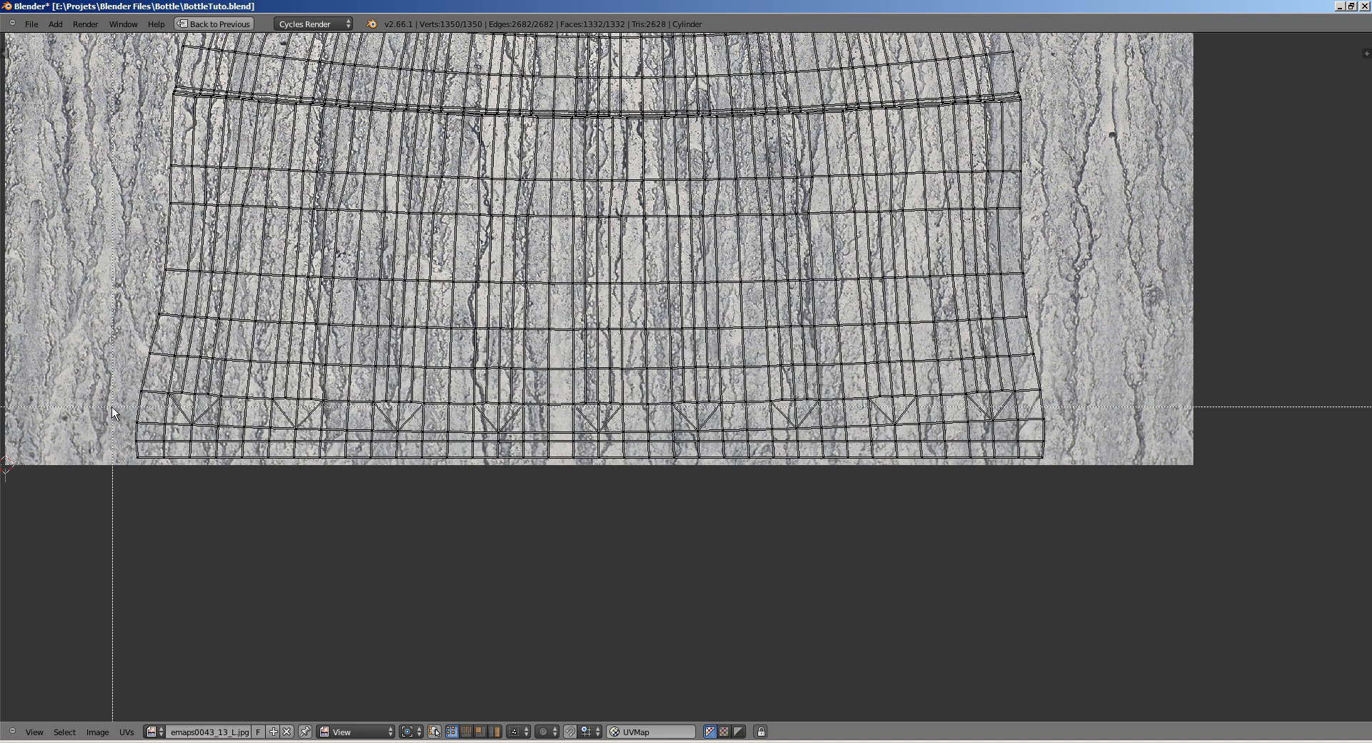
left_click_drag(115, 408, 1086, 437)
middle_click_drag(662, 393, 705, 431)
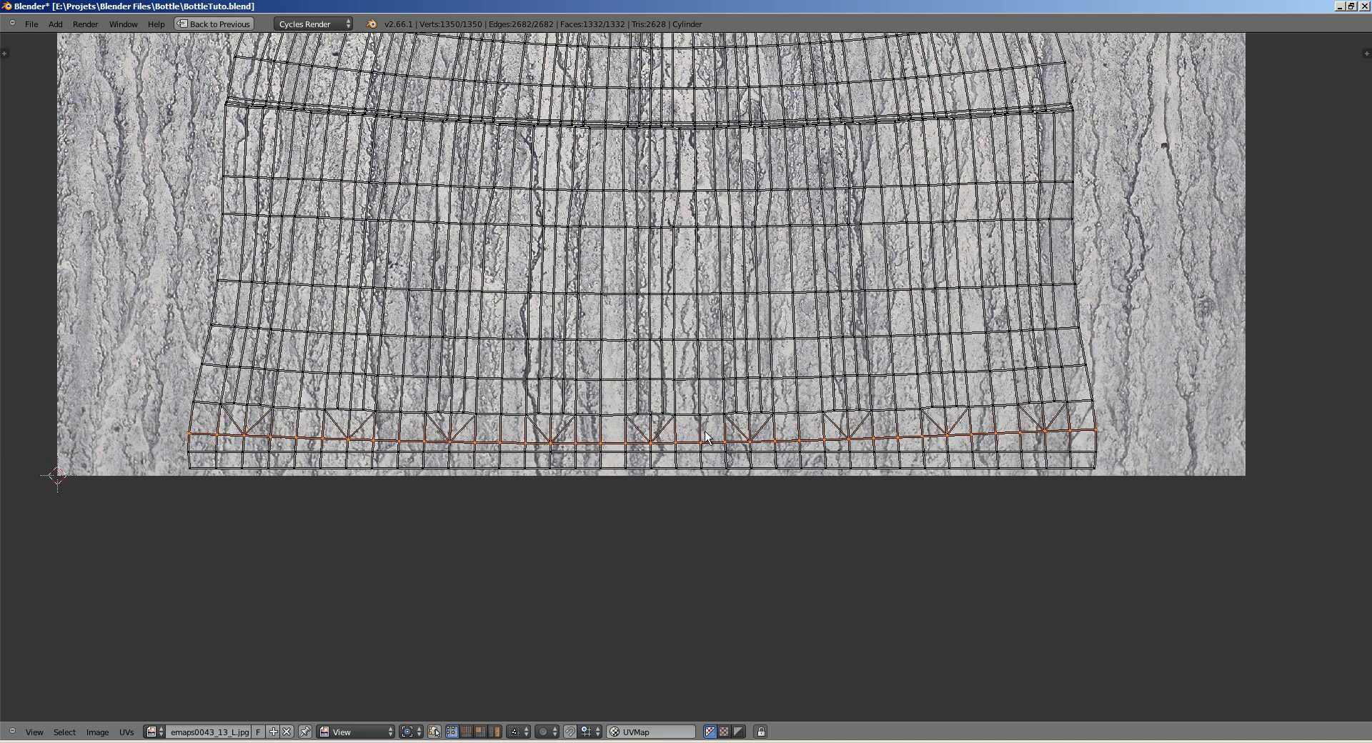
key("w")
left_click(687, 511)
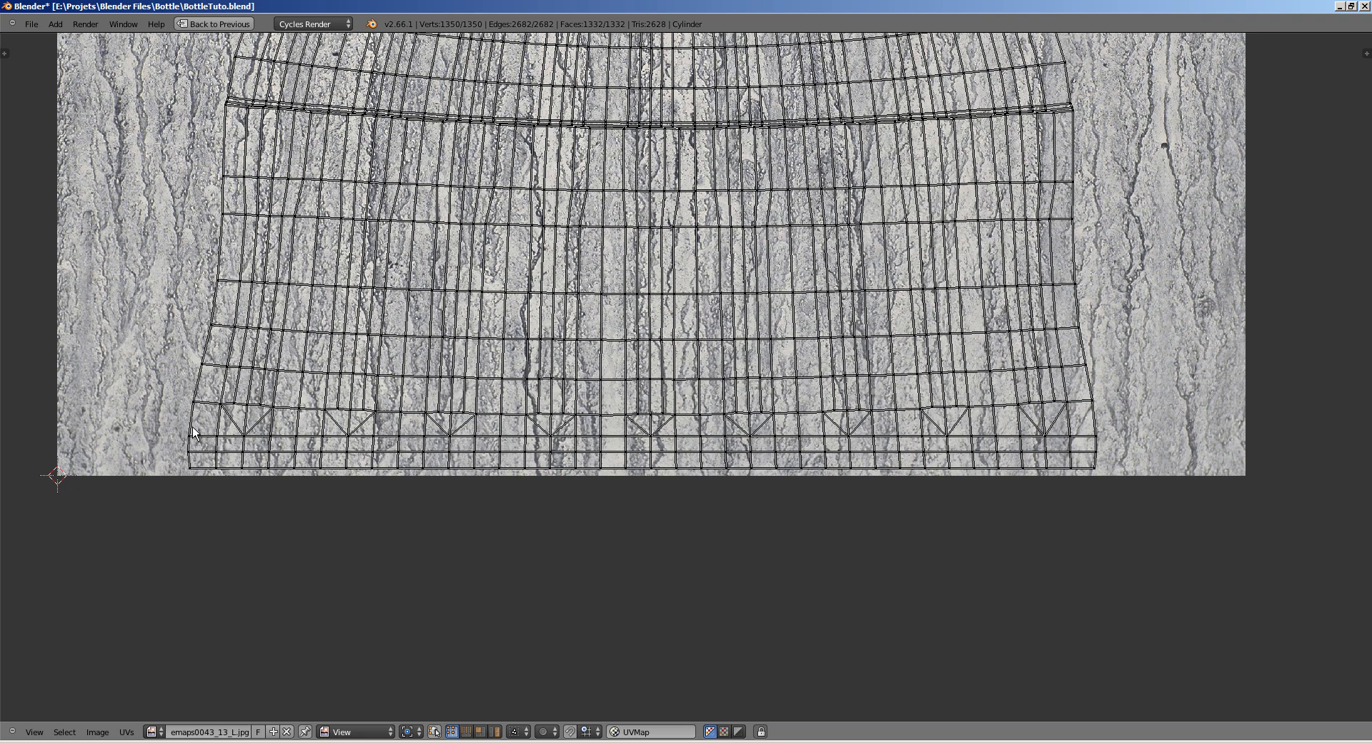
middle_click_drag(239, 395, 262, 417)
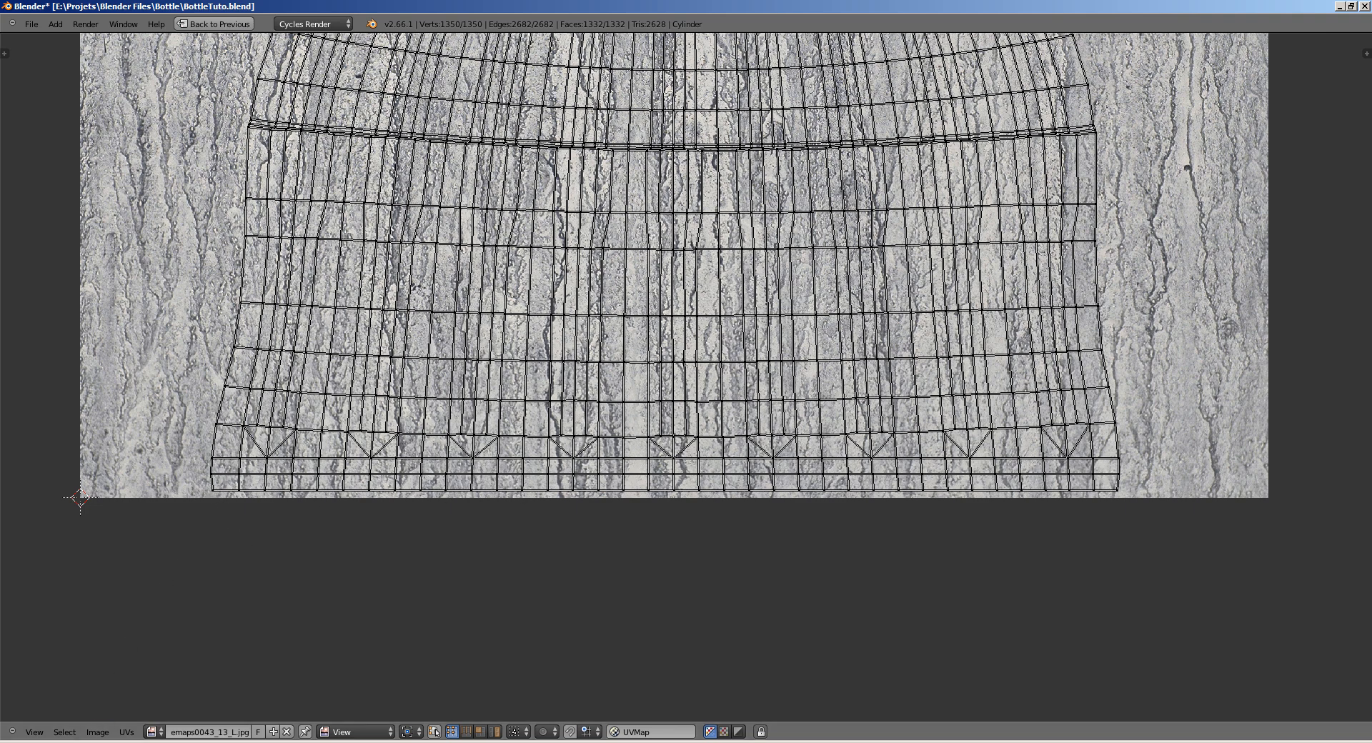
key("alt+Tab")
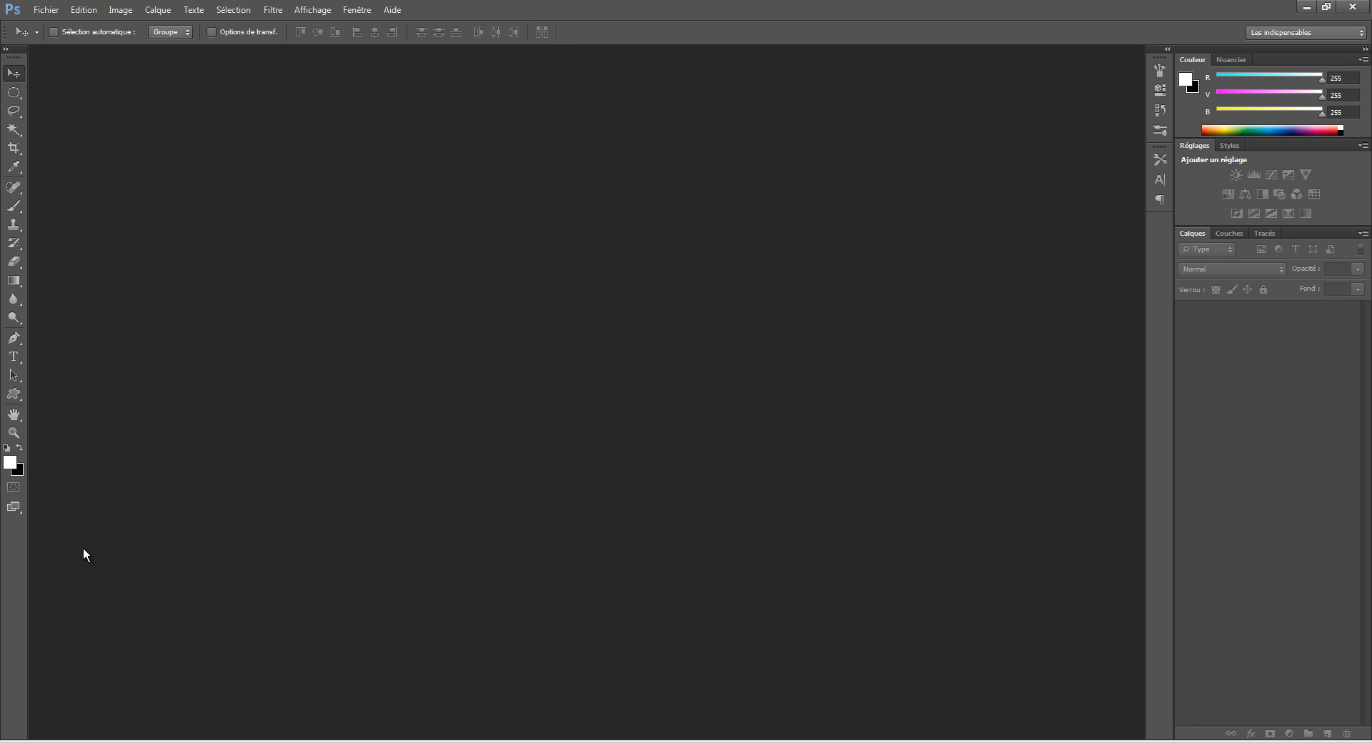
key("alt+Tab")
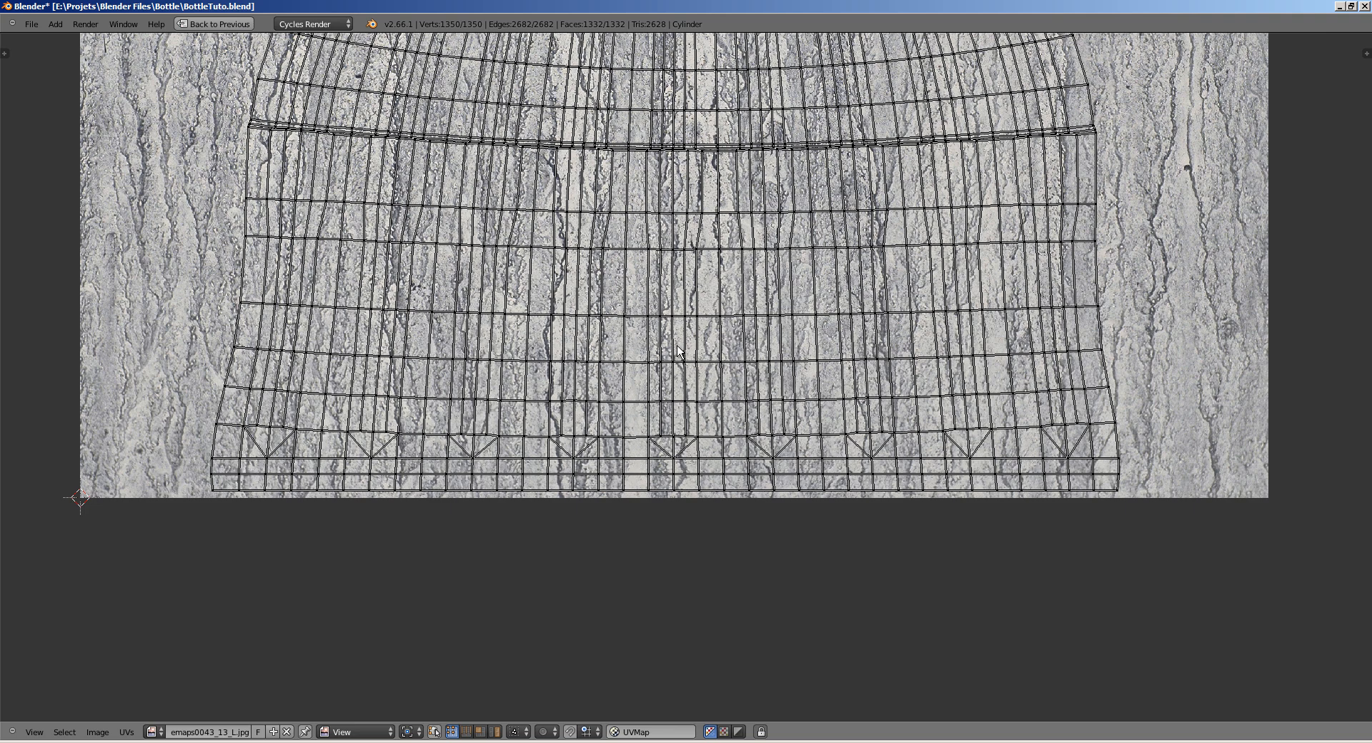
Step: Export the bottle's UV layout as a 2048 × 2048 PNG over UVLayout.png in the Textures folder
left_click(143, 718)
left_click(127, 732)
left_click(165, 393)
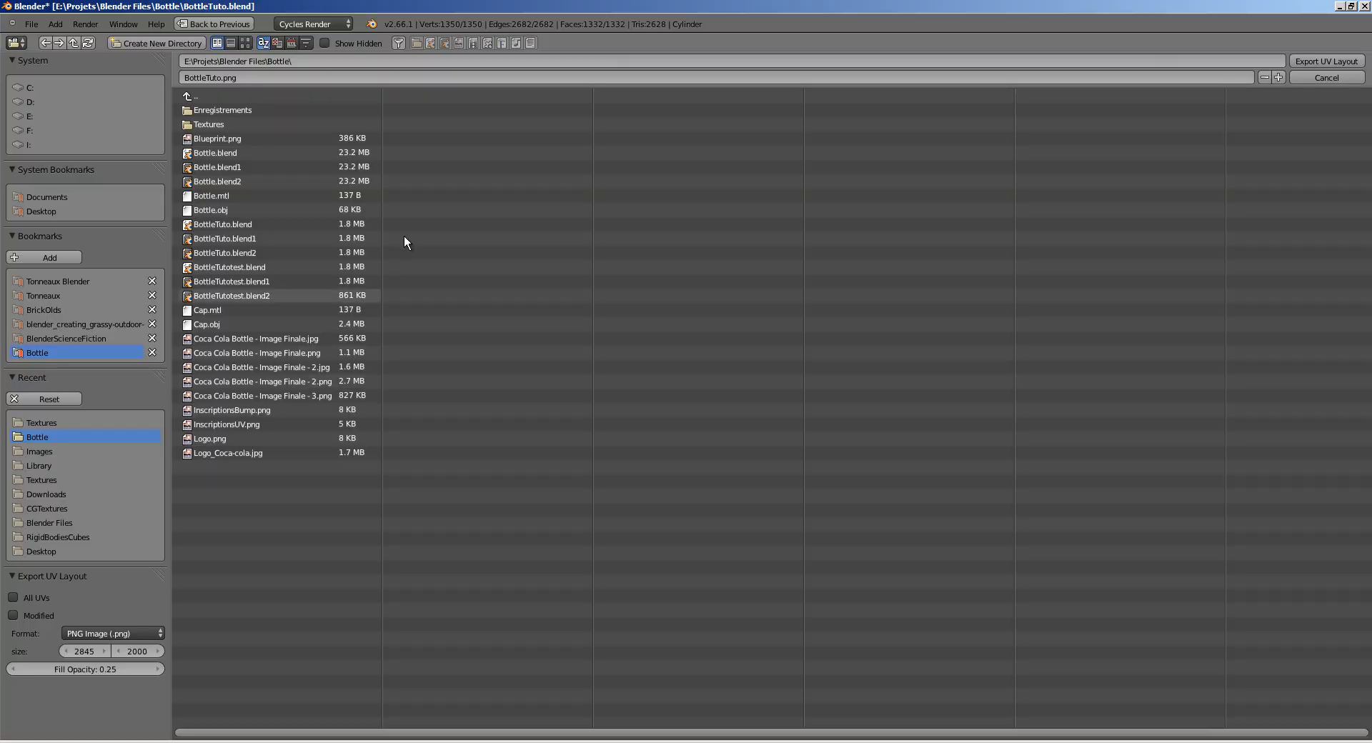
left_click(229, 124)
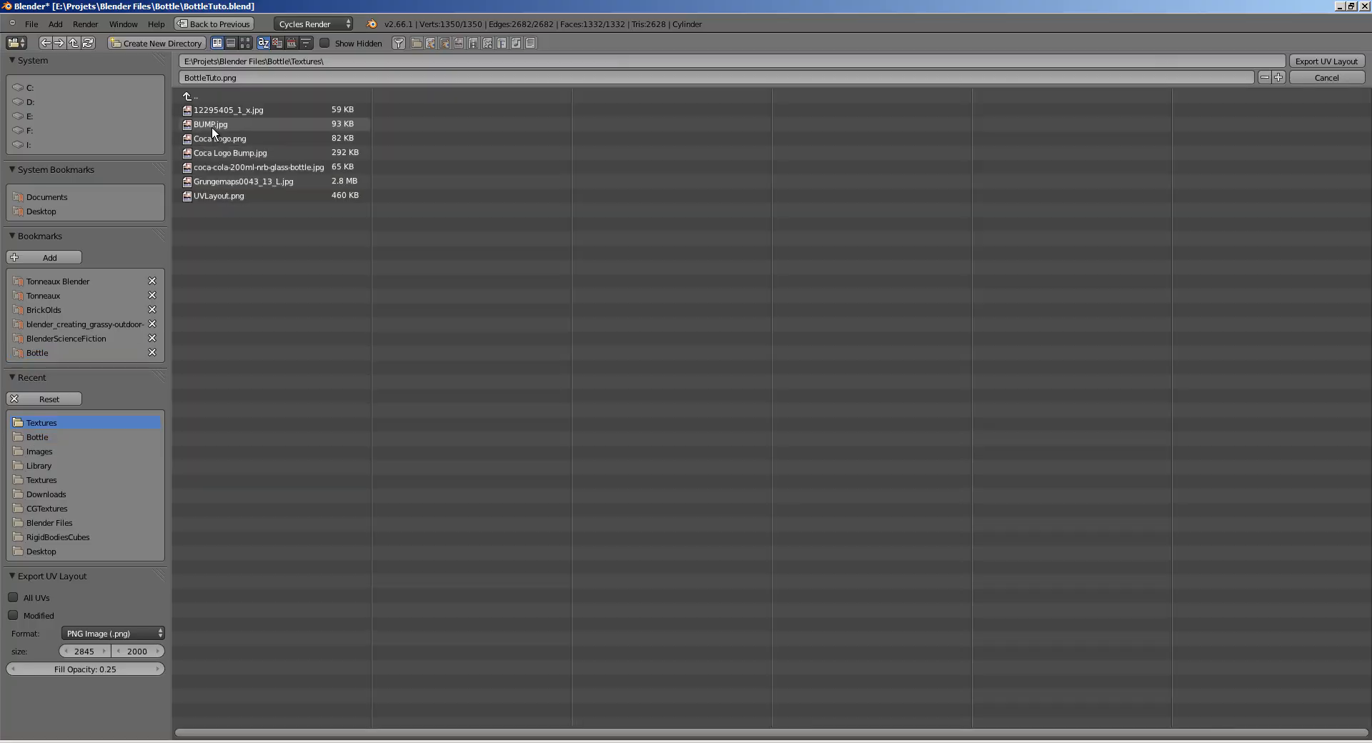
left_click(212, 195)
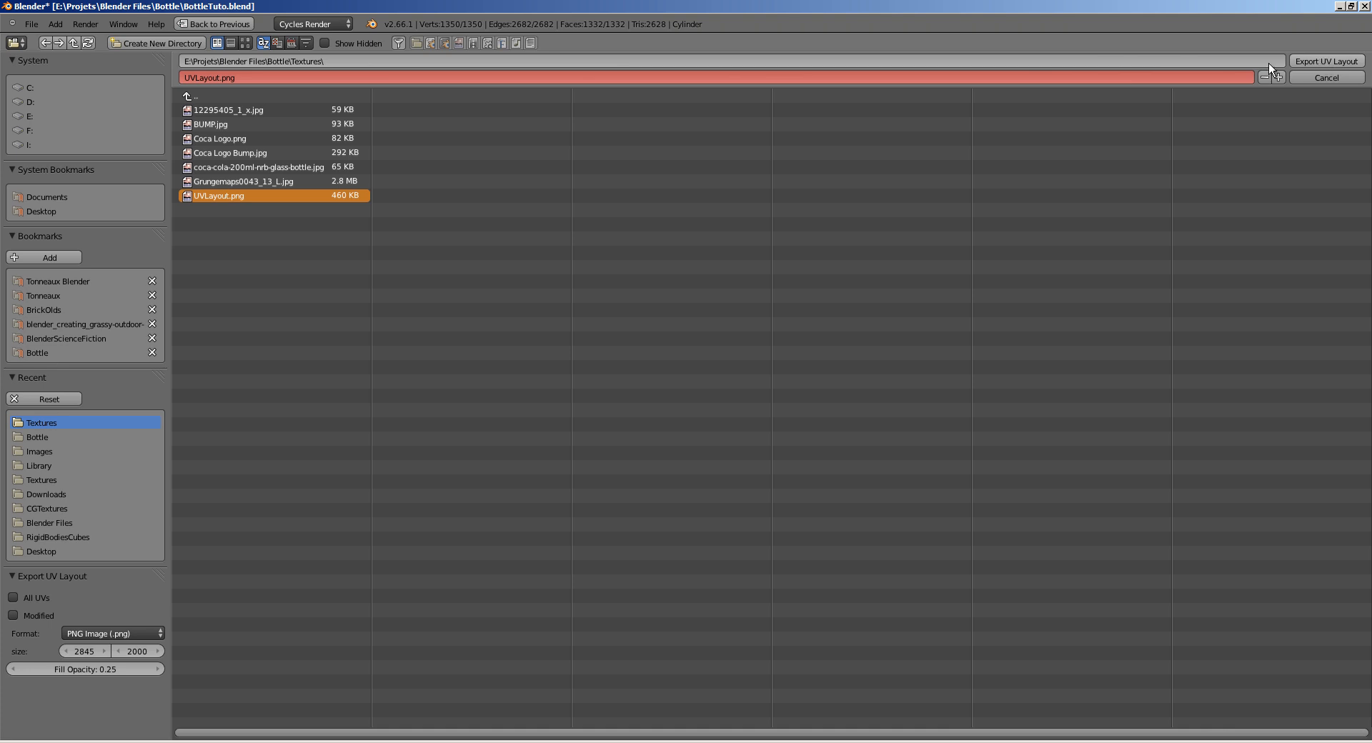
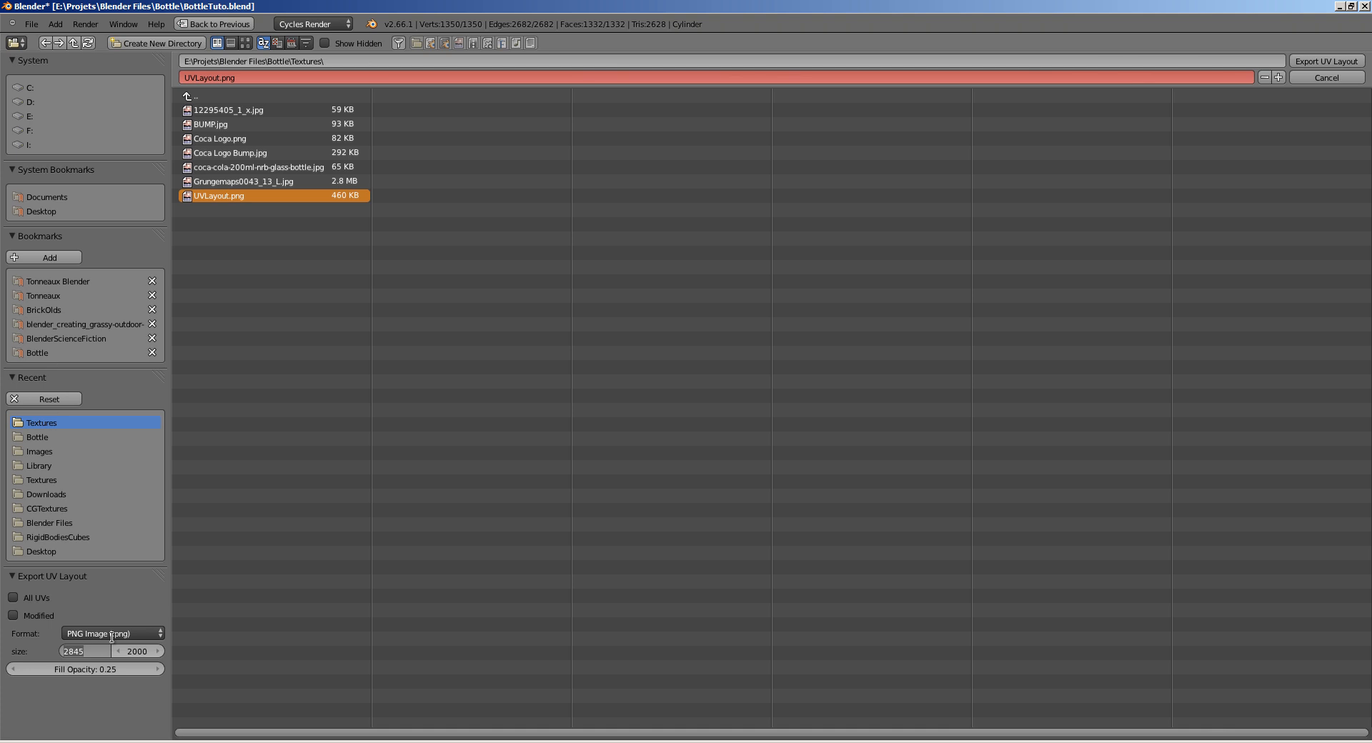
type("204")
key("Tab")
type("2048")
key("Return")
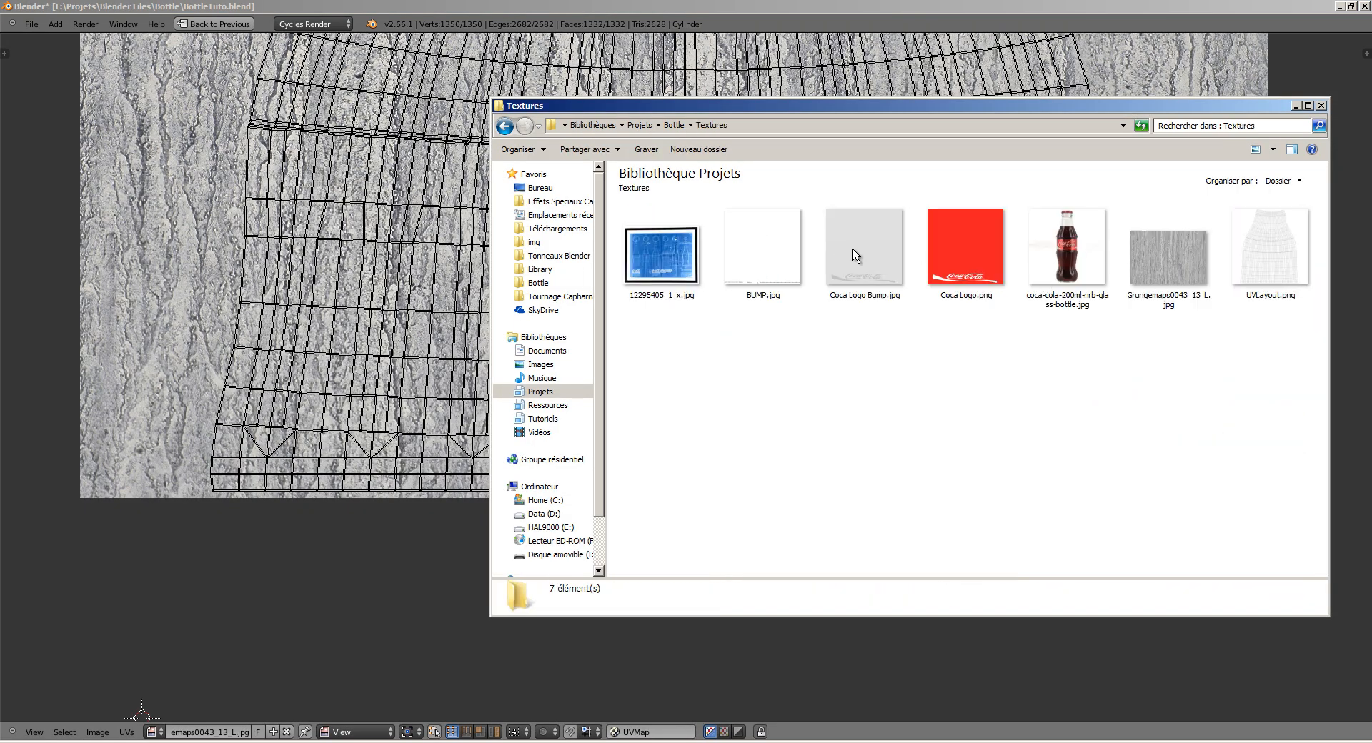
Step: View the exported UVLayout.png from the Textures folder and close the preview
double_click(1256, 259)
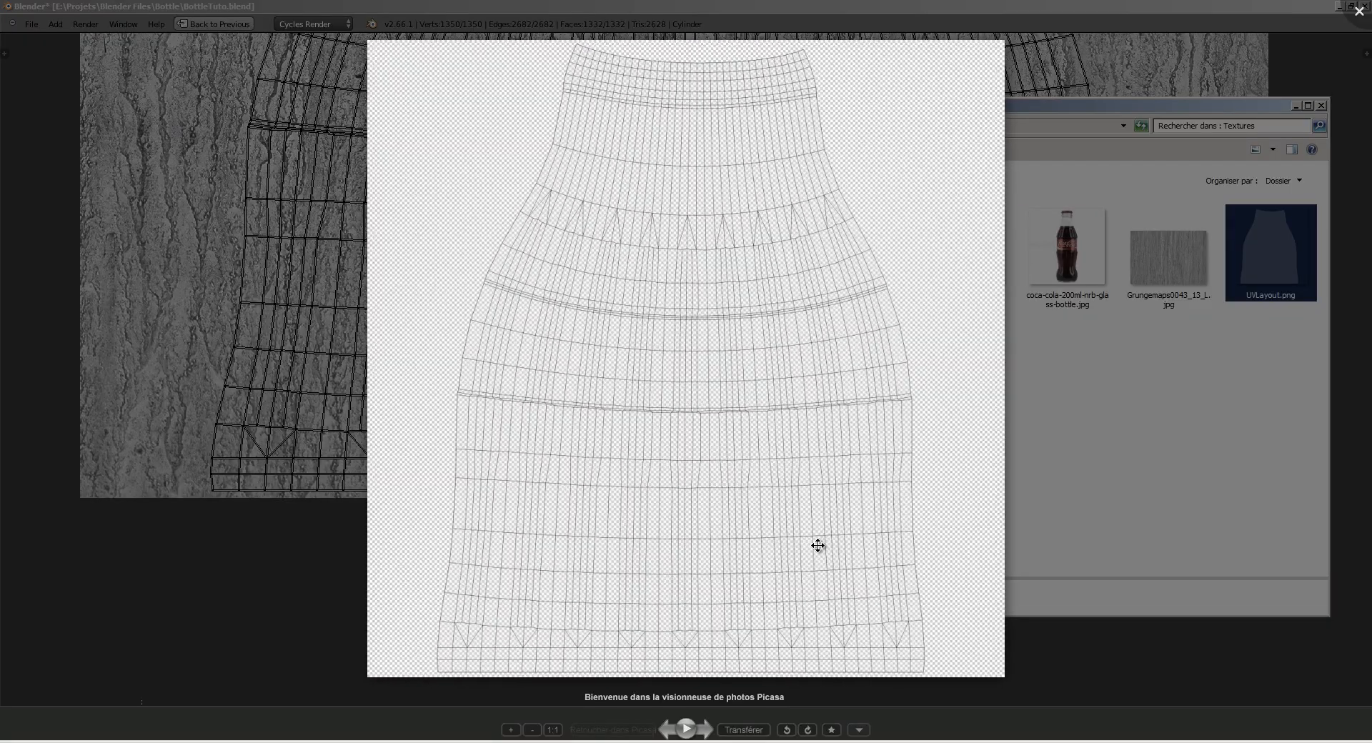
left_click(1359, 12)
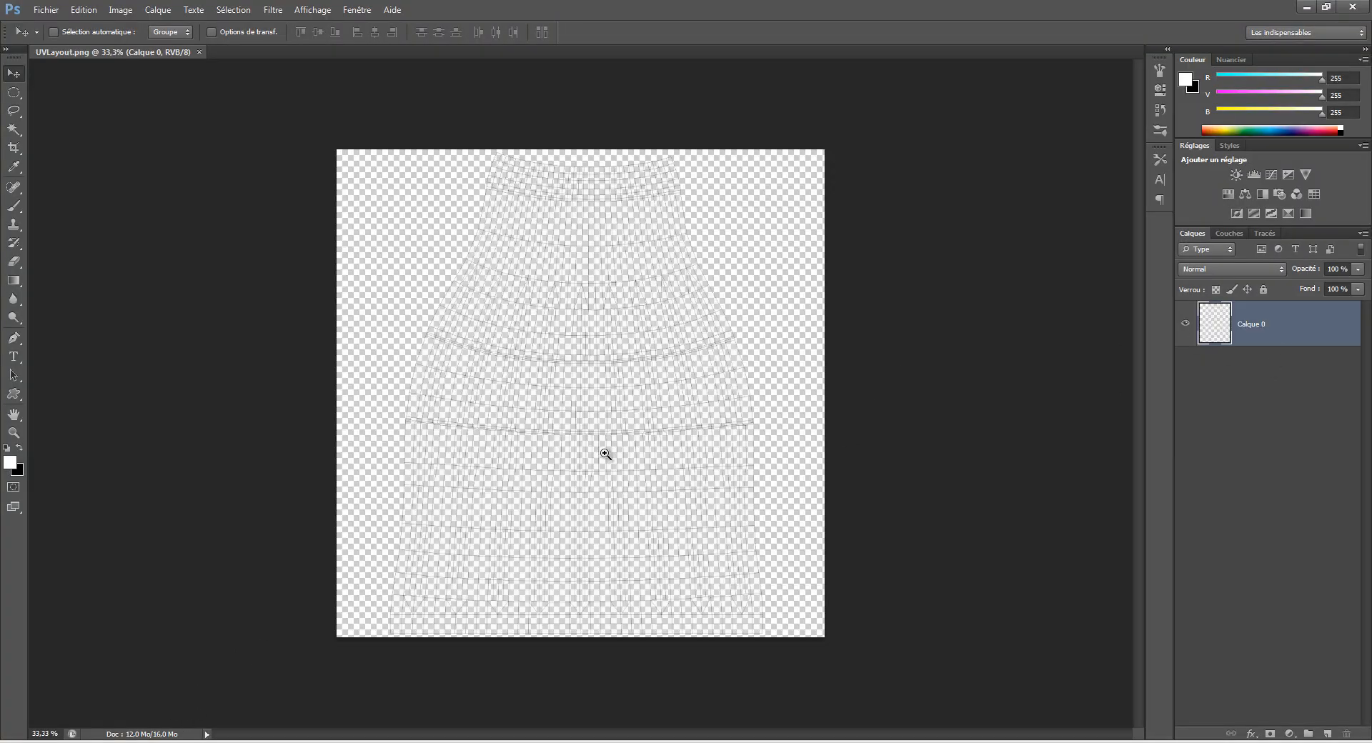
Step: Add the text "300ml" in the lowest strip of the bottle's UV layout, near its left end
left_click_drag(605, 453, 613, 458, "ctrl")
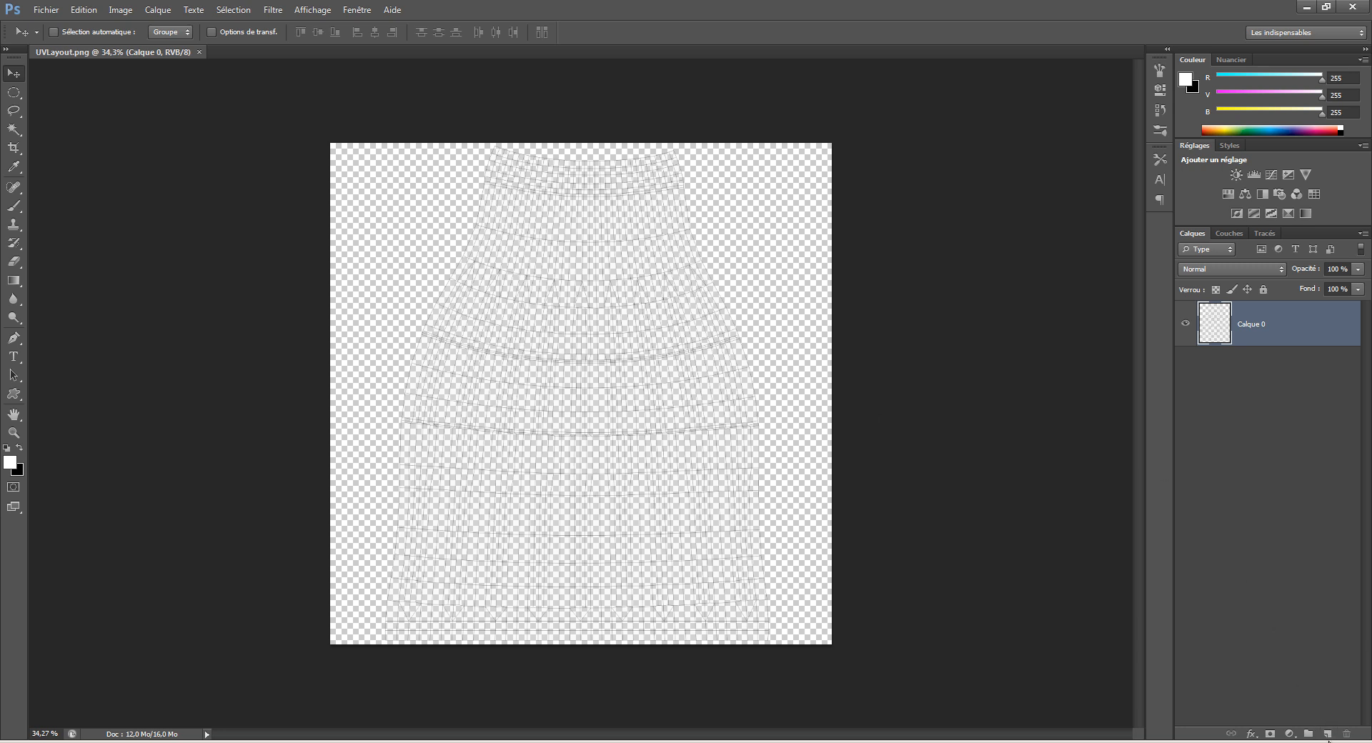
key("t")
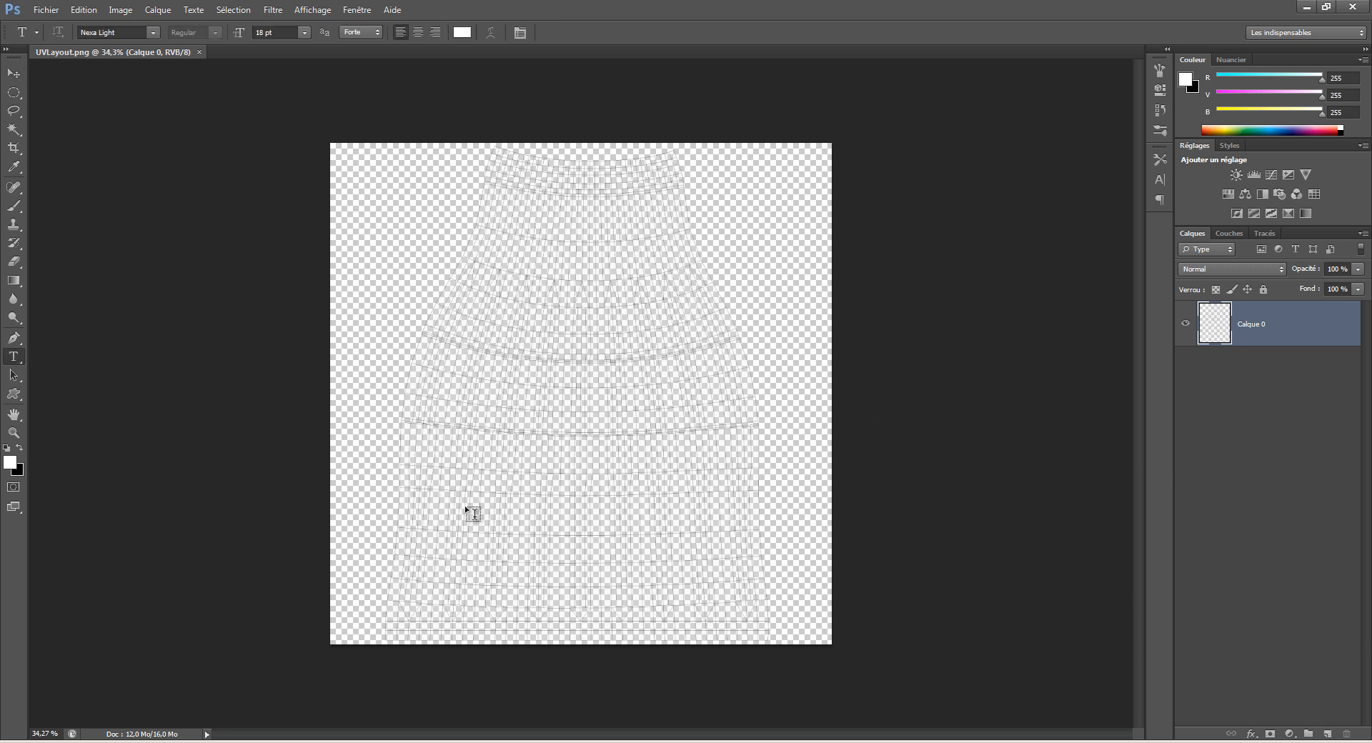
left_click(430, 633)
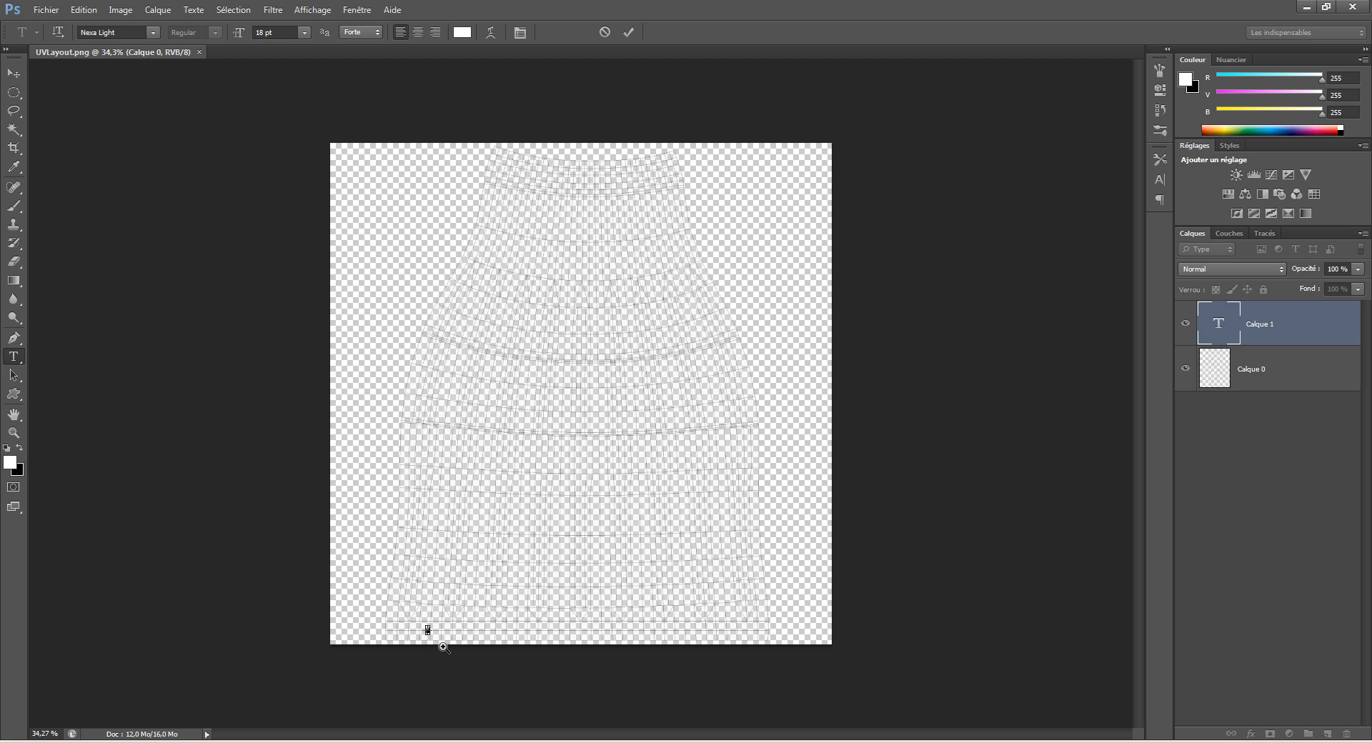
left_click_drag(438, 644, 452, 606, "ctrl")
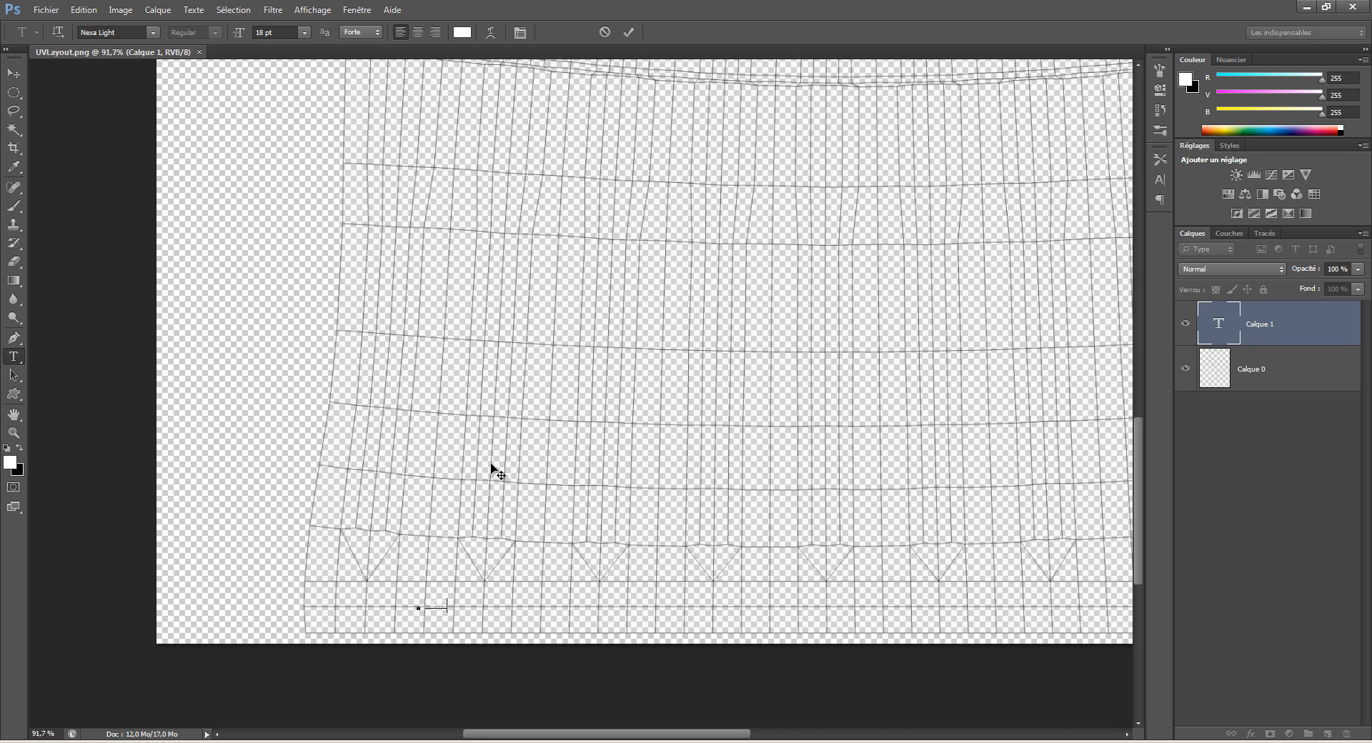
key("ctrl")
key("ctrl")
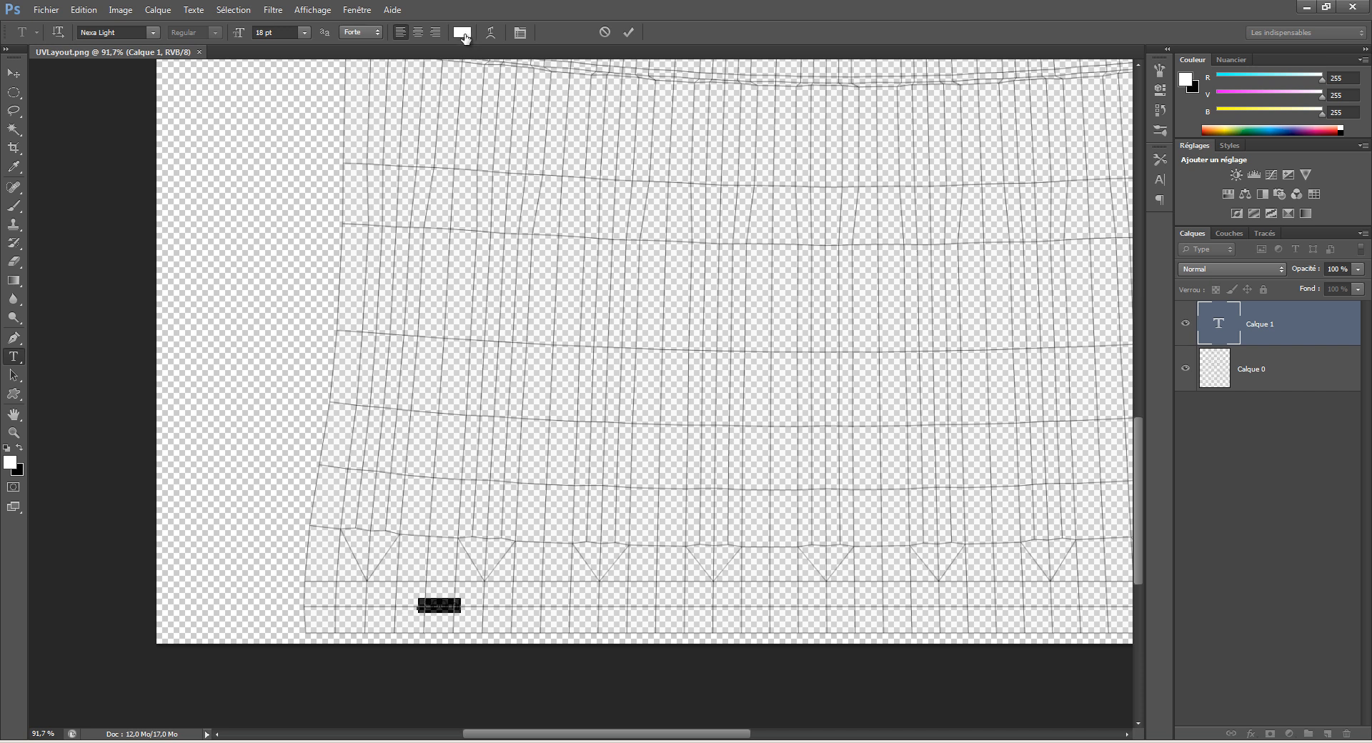
Step: Colour the 300ml text black and scale it up to 33.12 pt
left_click(464, 32)
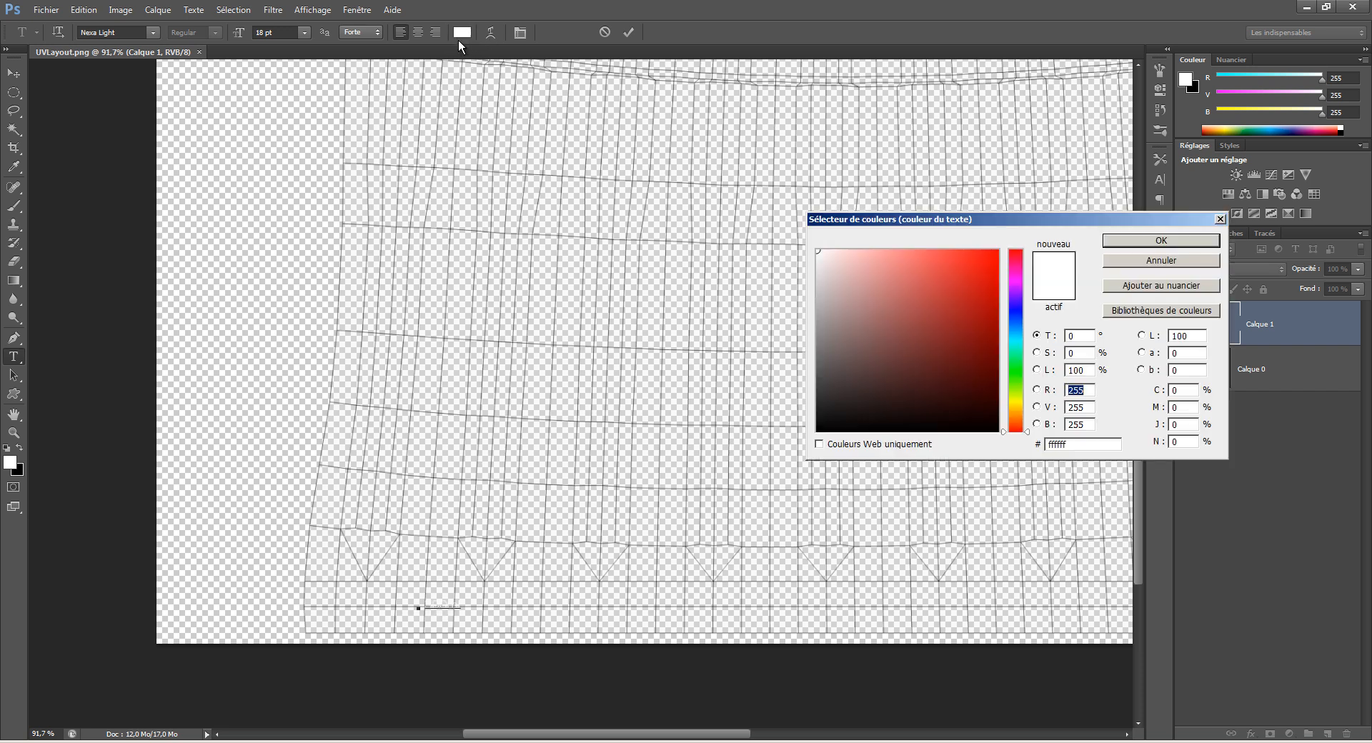
left_click_drag(827, 317, 778, 462)
left_click(1160, 240)
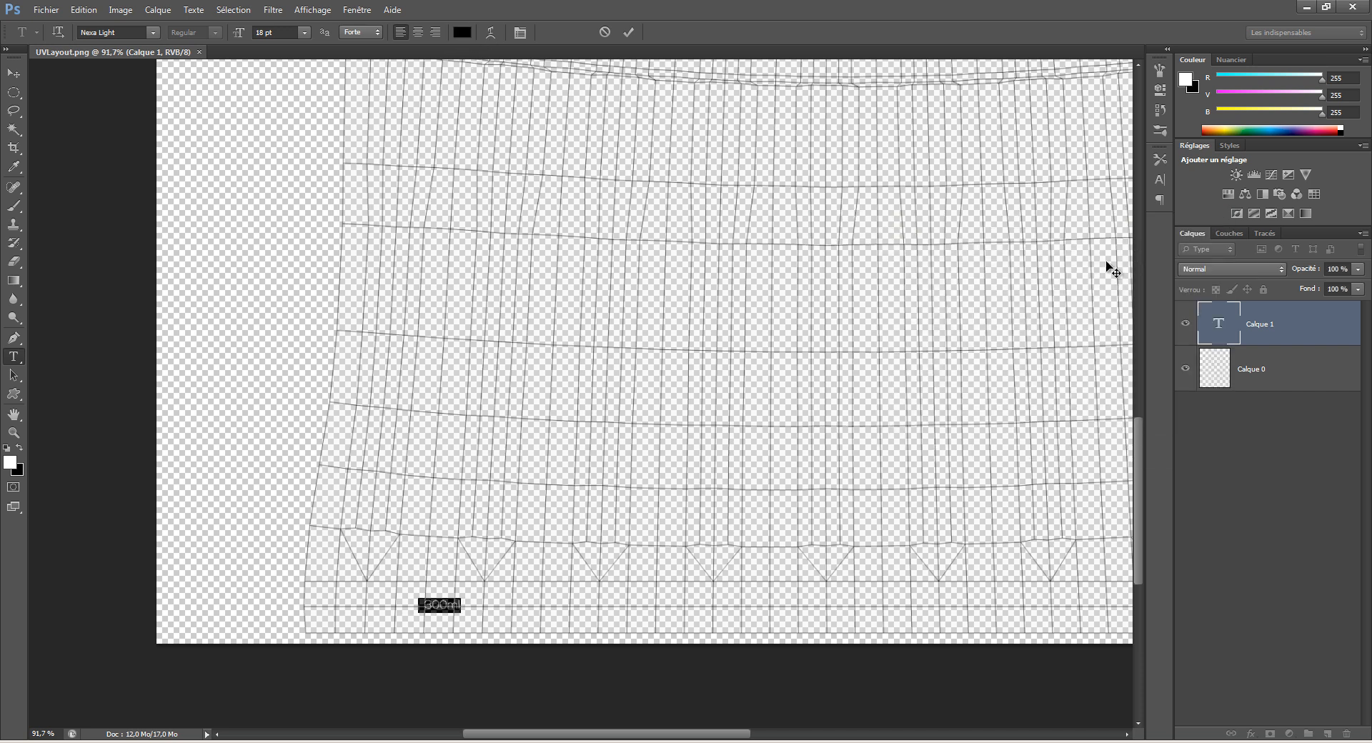
left_click_drag(462, 598, 495, 577, "ctrl")
Step: Add "40mm" after a wide gap following 300ml and reposition the text line within the UV layout's base strip
left_click(499, 602)
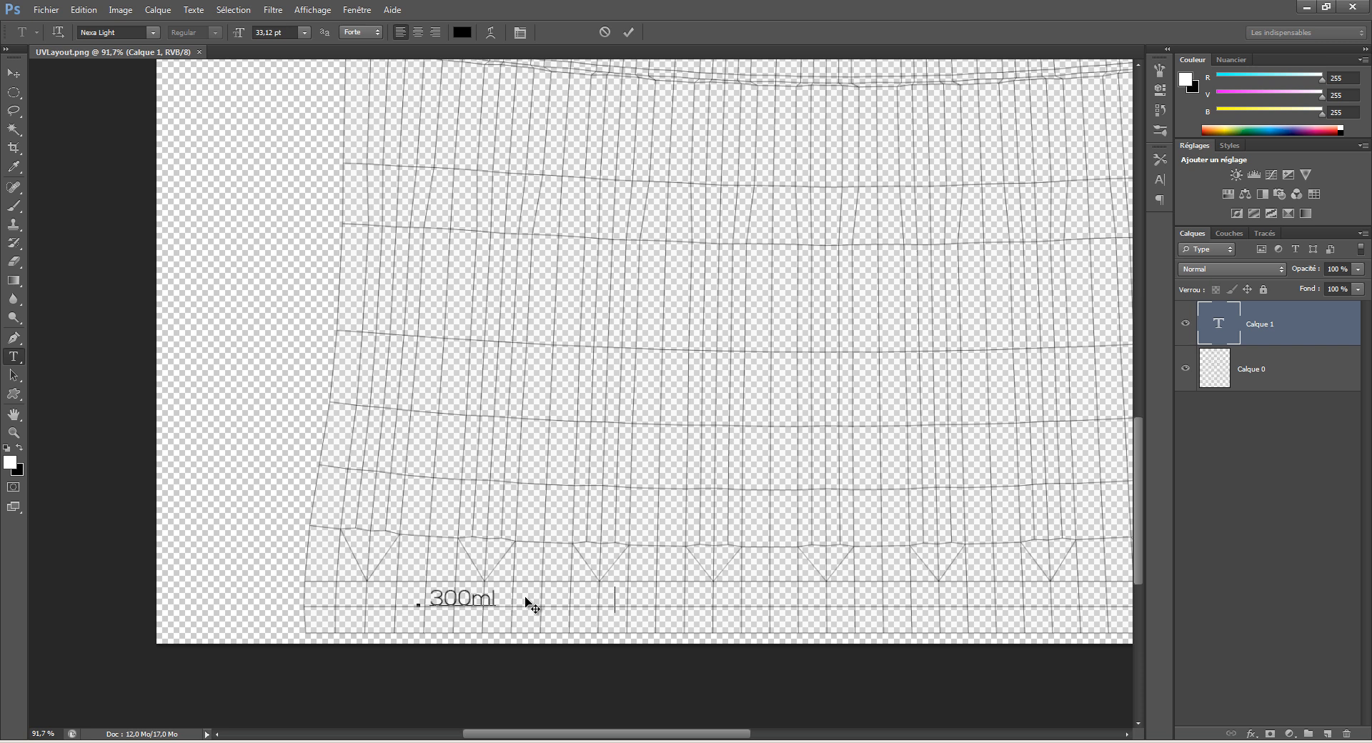
key("Tab")
type("40mm")
key("ctrl+Return")
key("v")
left_click_drag(649, 604, 639, 613)
Step: Examine the engraved inscription at the bottle's base in coca-cola-200ml-nrb-glass-bottle.jpg from the Textures folder
key("alt+Tab")
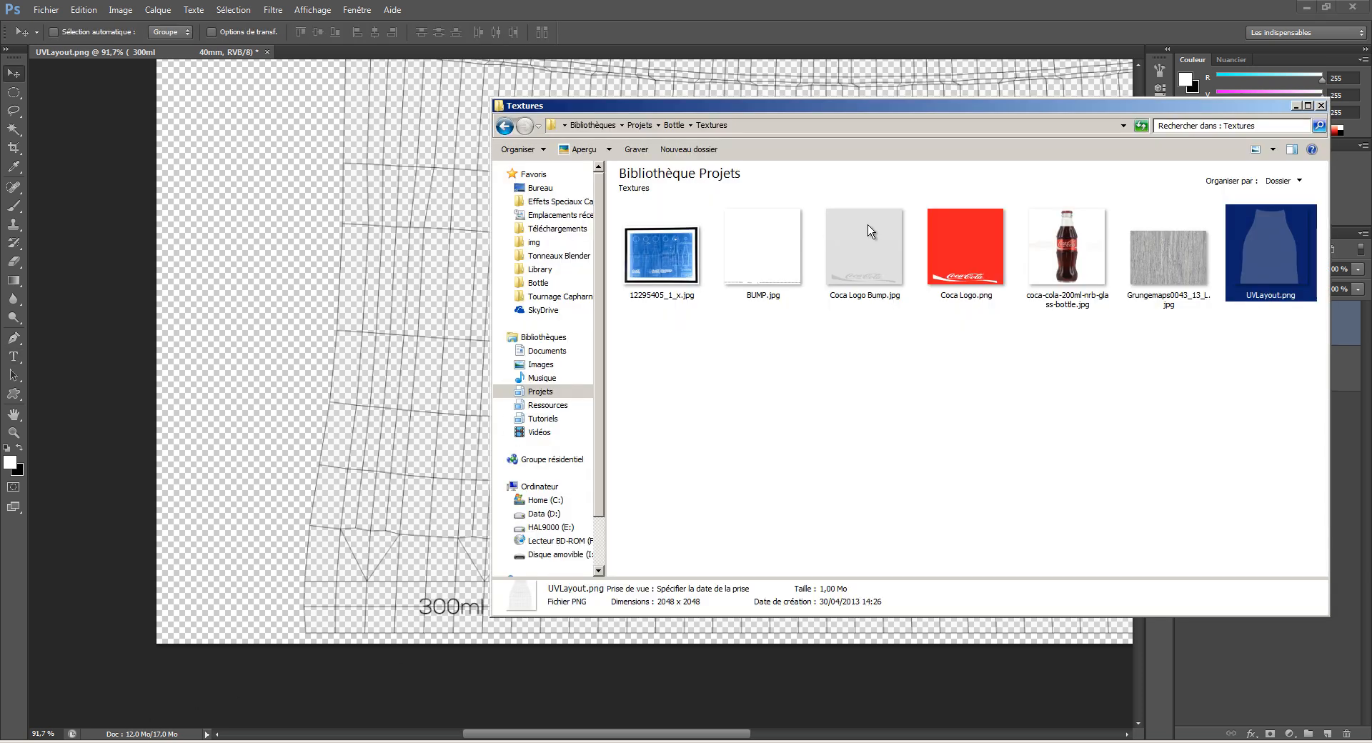
left_click(1070, 274)
double_click(1070, 274)
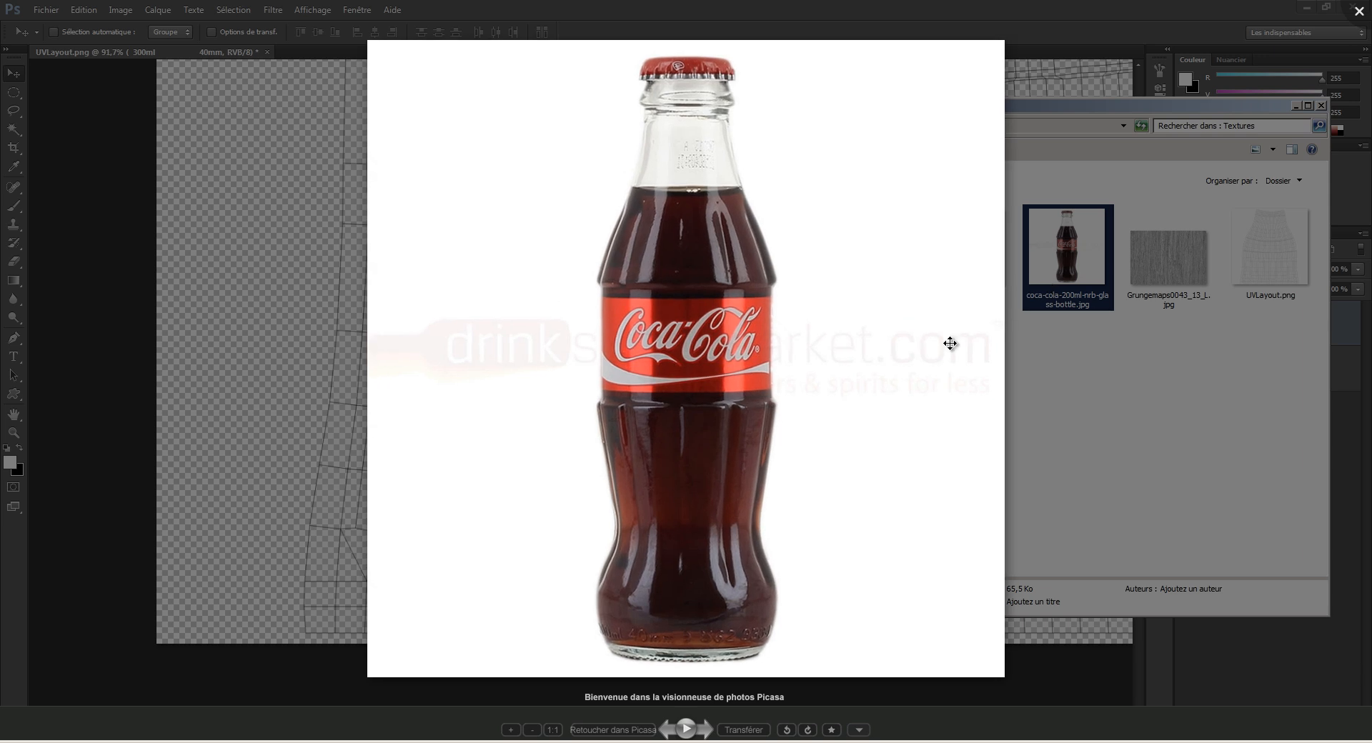
scroll(831, 293, "up", 2)
scroll(627, 446, "up", 3)
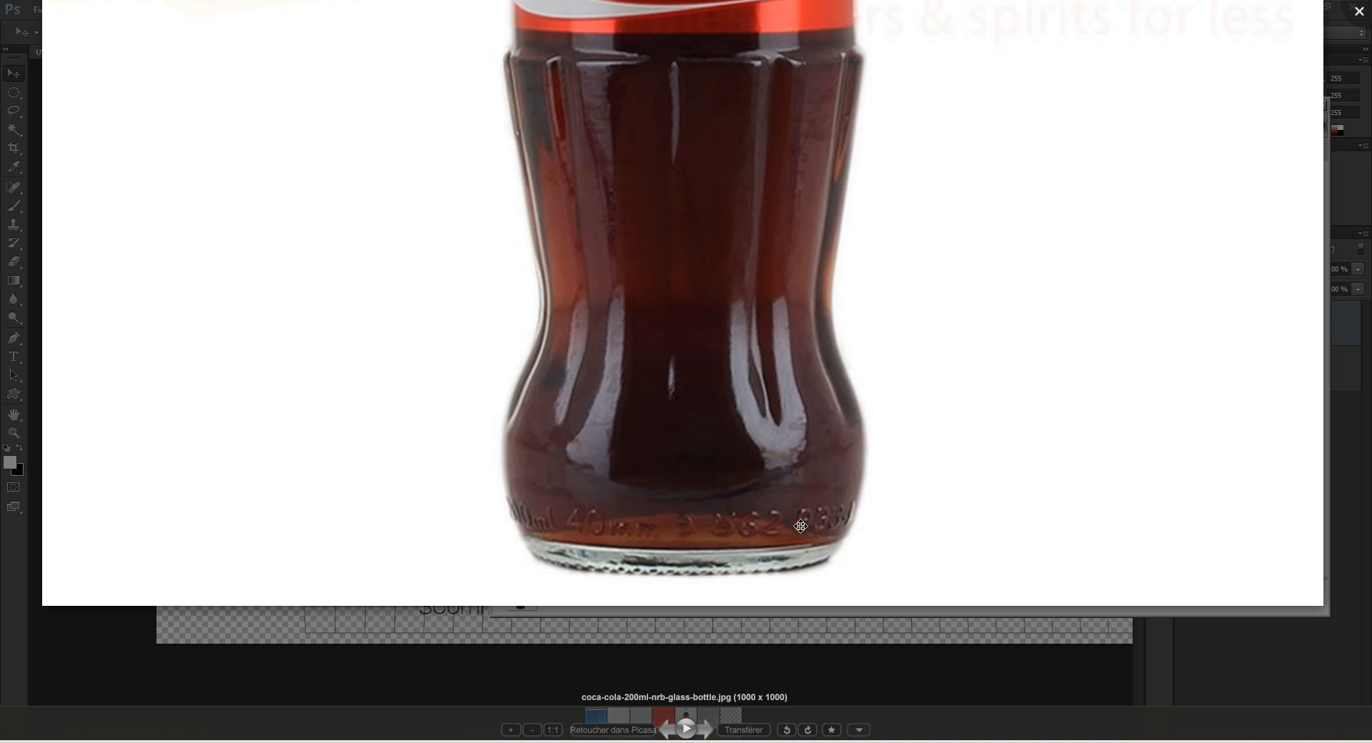
left_click_drag(865, 529, 854, 530)
left_click(850, 633)
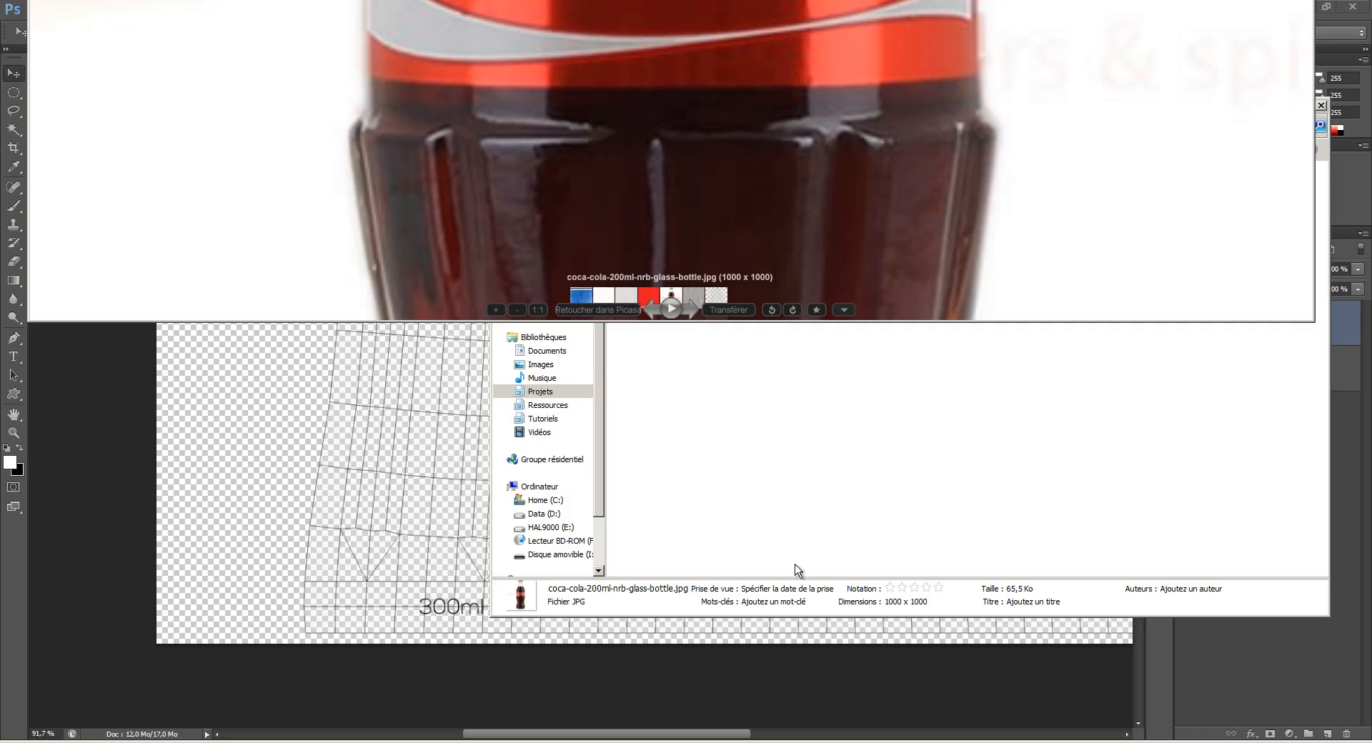
Step: Nudge the inscription text slightly and append "933cl" after a wide gap following 40mm
left_click_drag(622, 423, 467, 400)
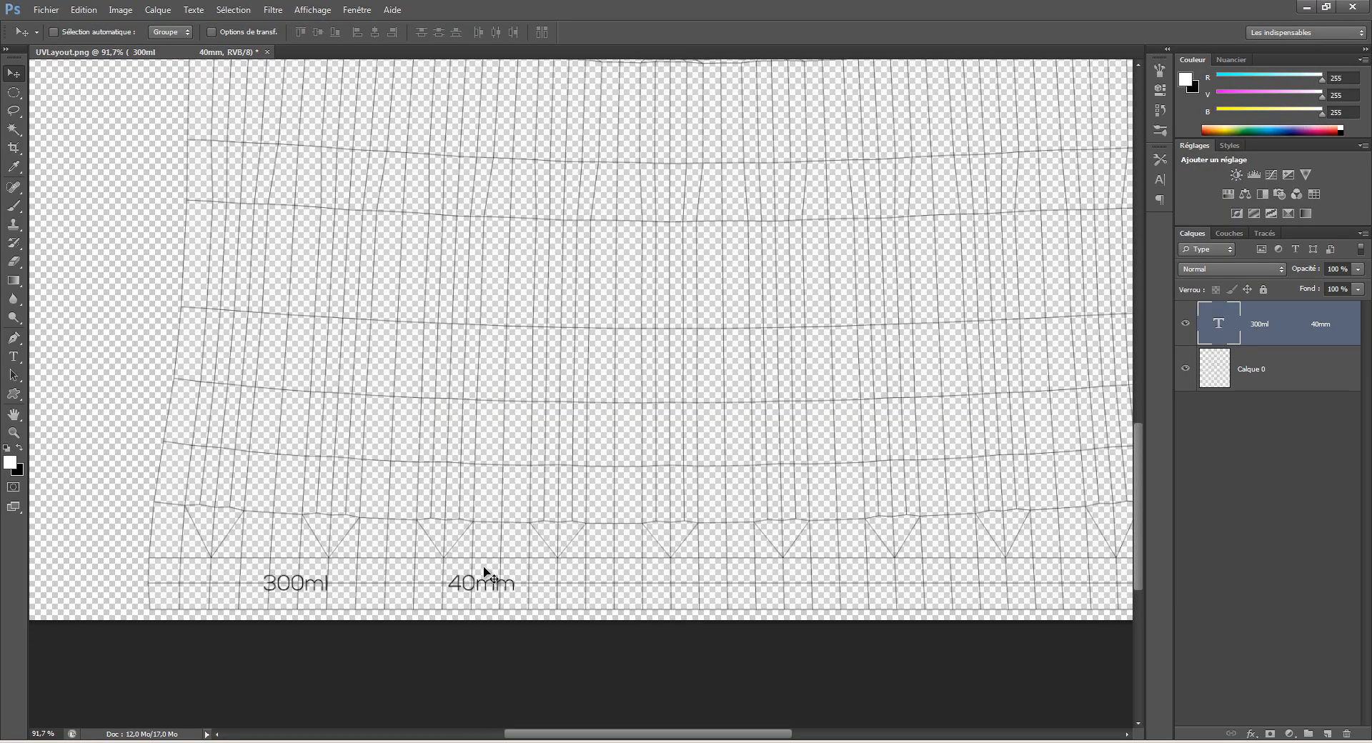
left_click_drag(485, 583, 486, 583)
key("t")
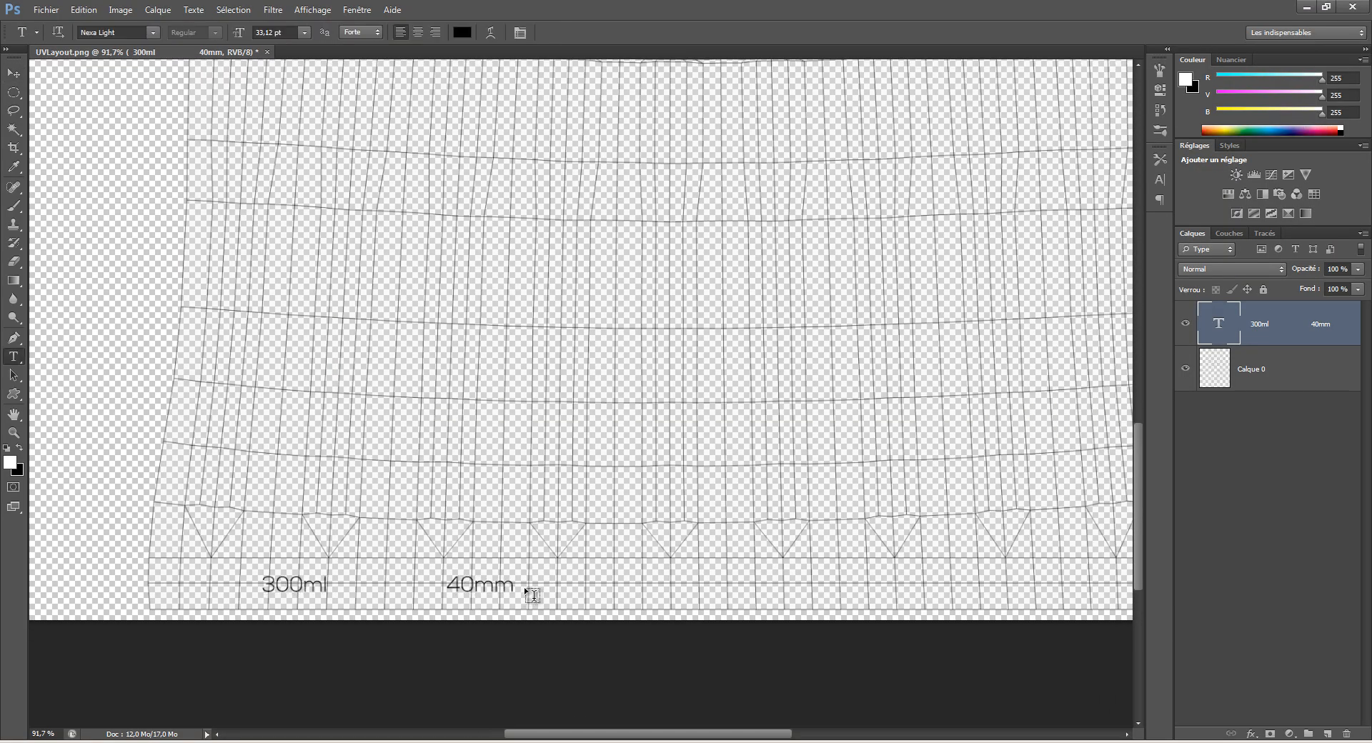
left_click(516, 584)
left_click(1248, 336)
left_click(512, 584)
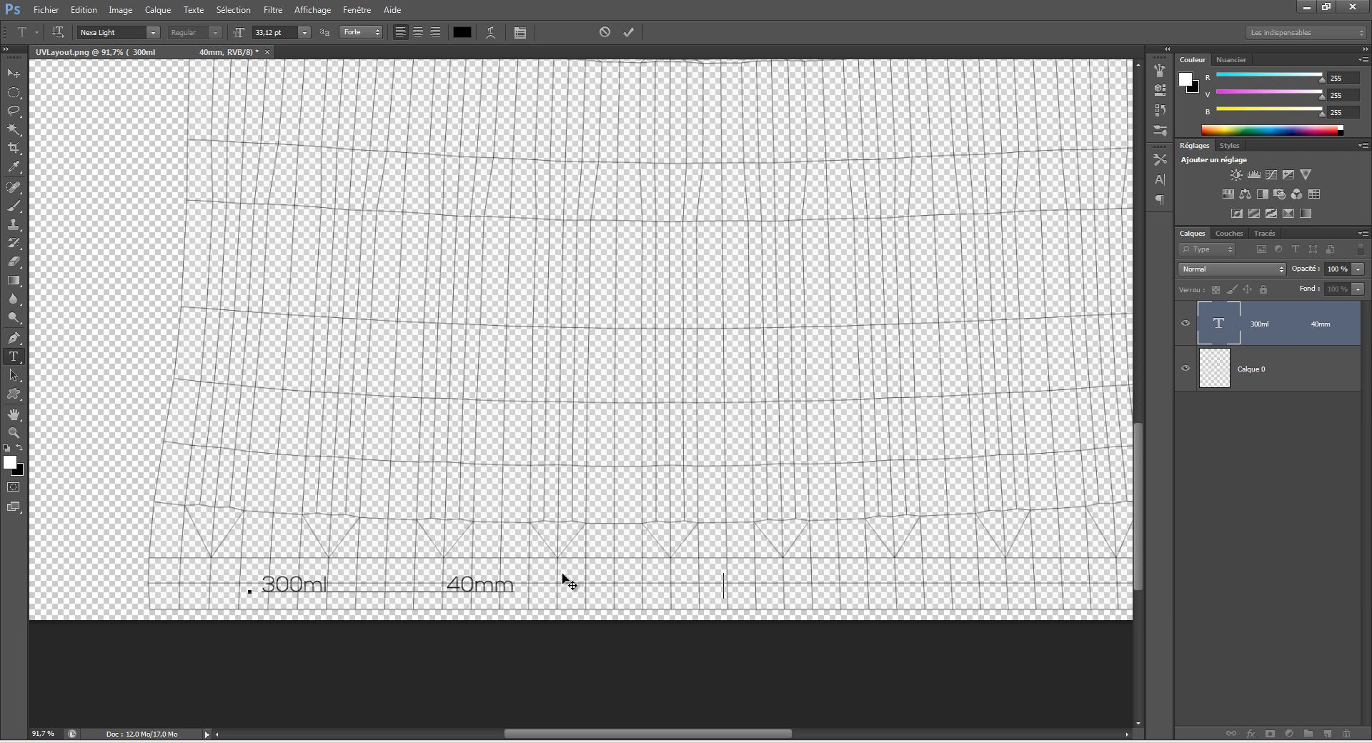
type("933cl")
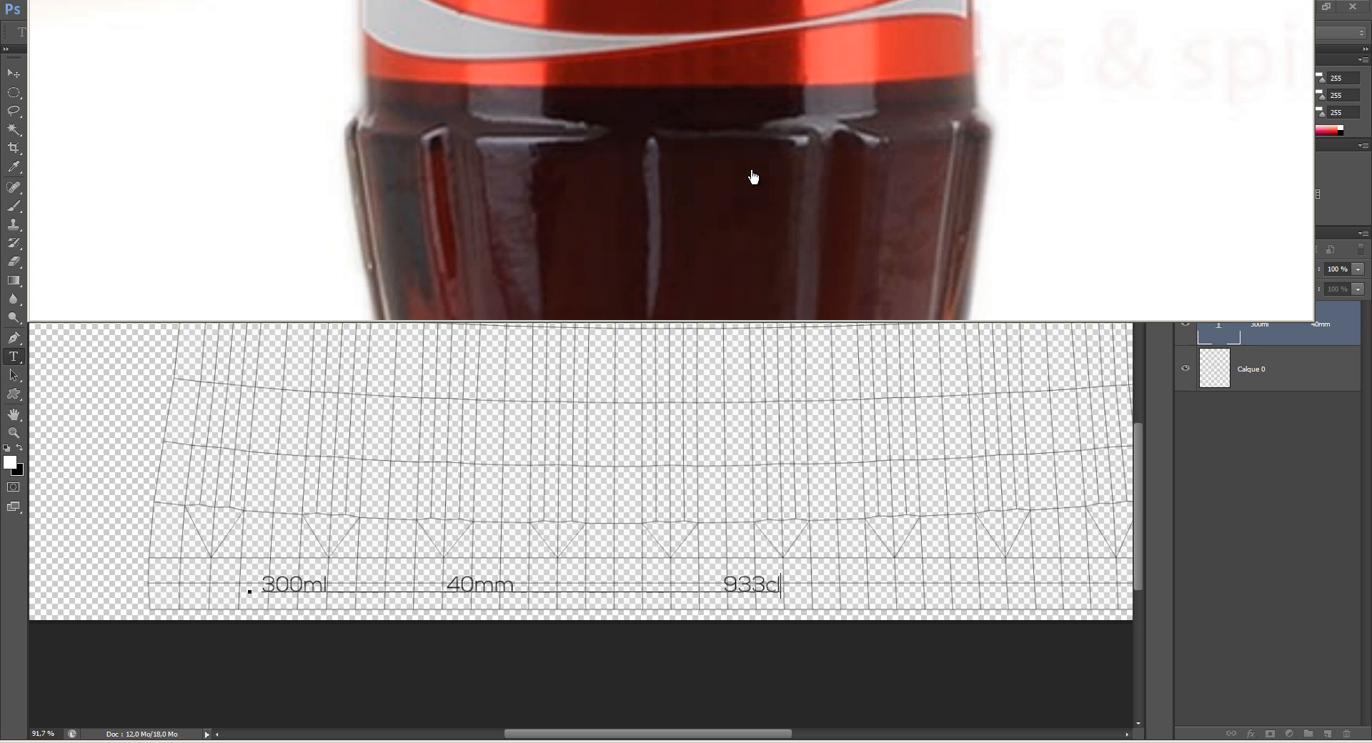
Step: Check the reference photo's base inscription and insert "62c" just before 933cl in the text line
left_click_drag(754, 177, 714, 93)
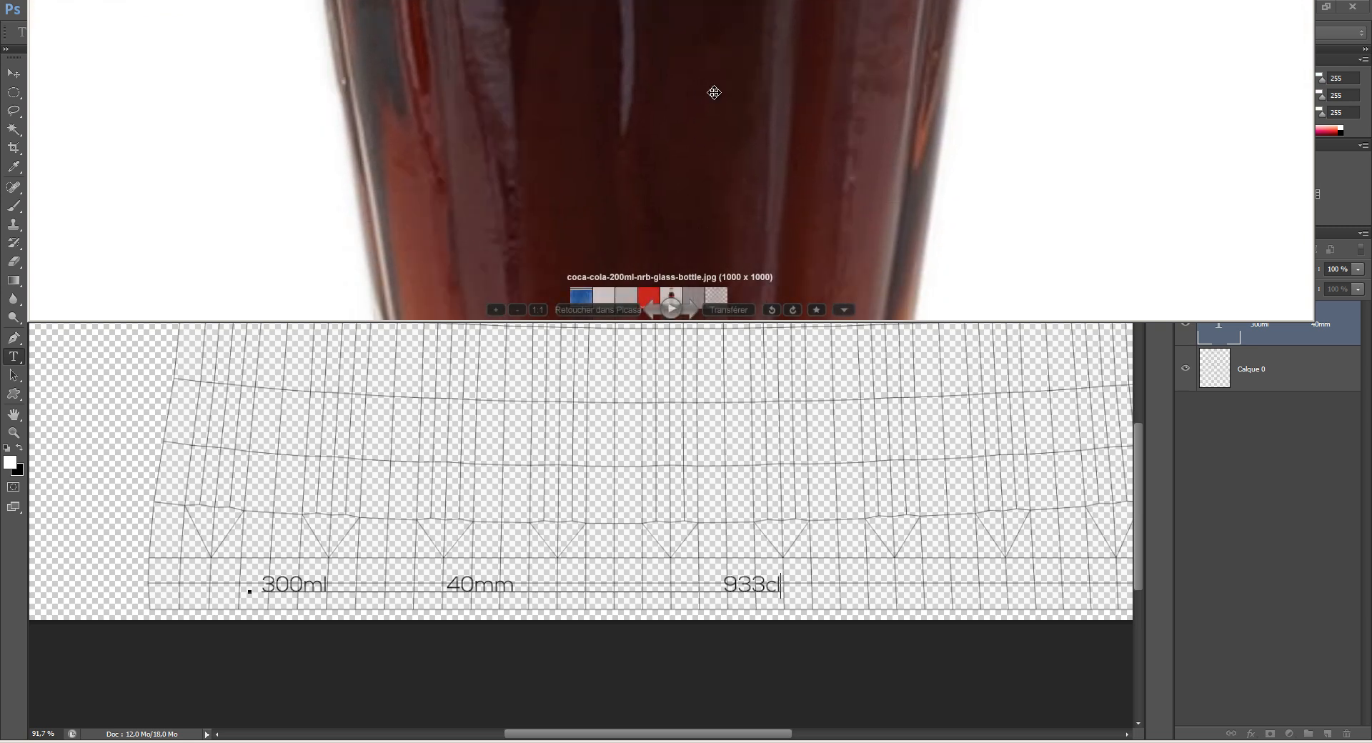
left_click_drag(864, 208, 731, 91)
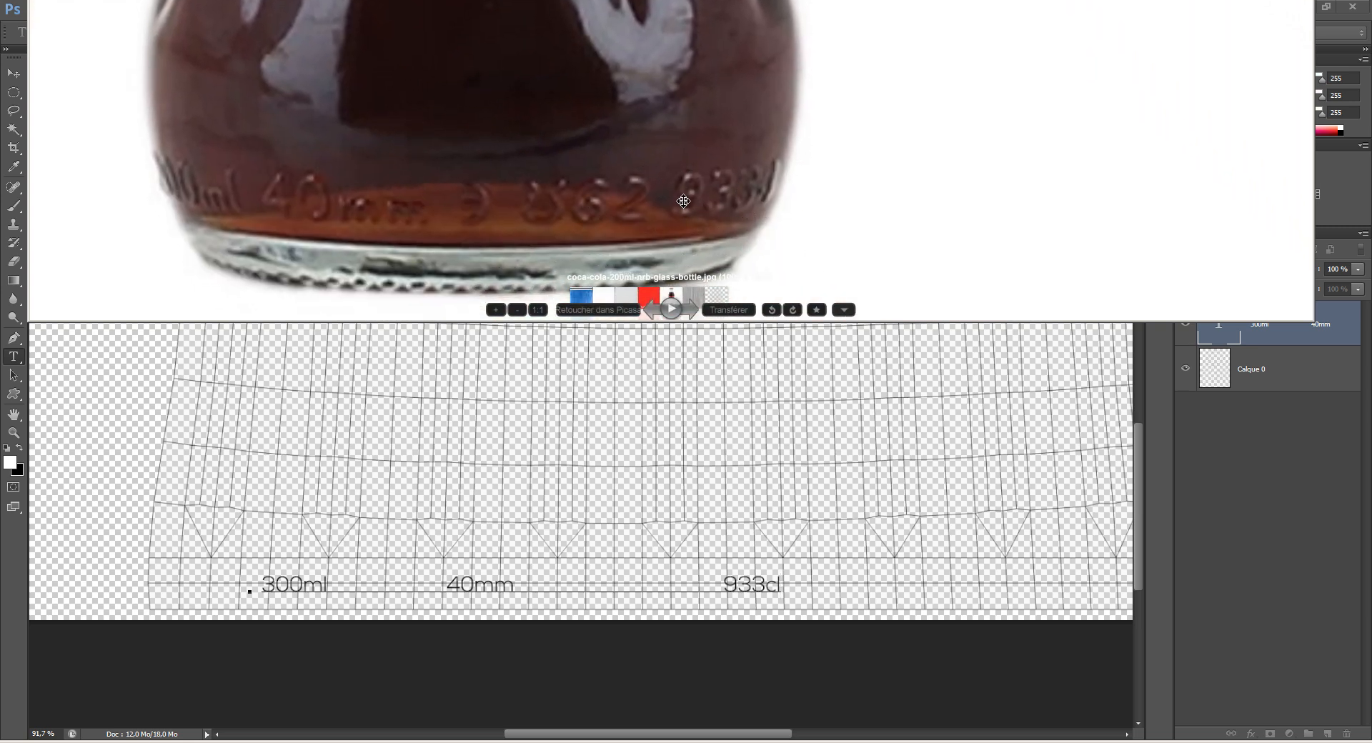
left_click_drag(776, 203, 748, 231)
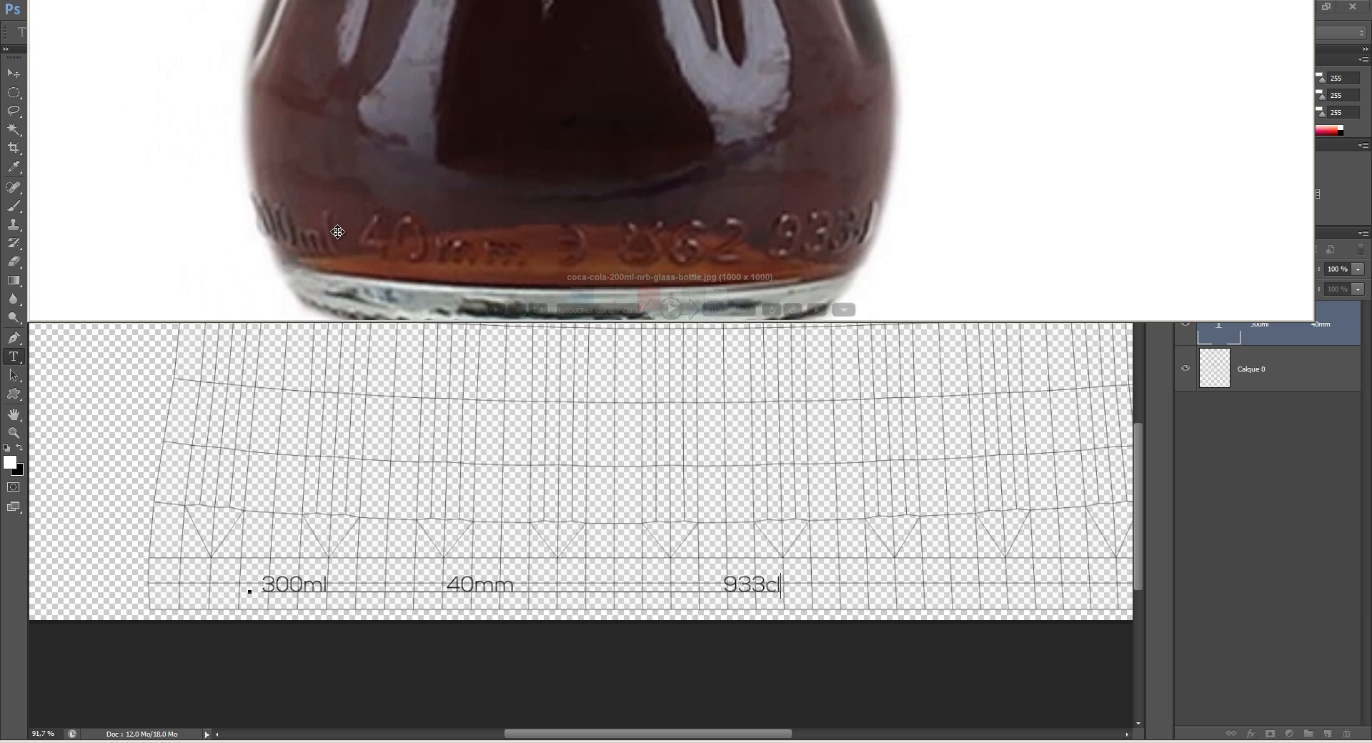
left_click_drag(297, 234, 591, 330)
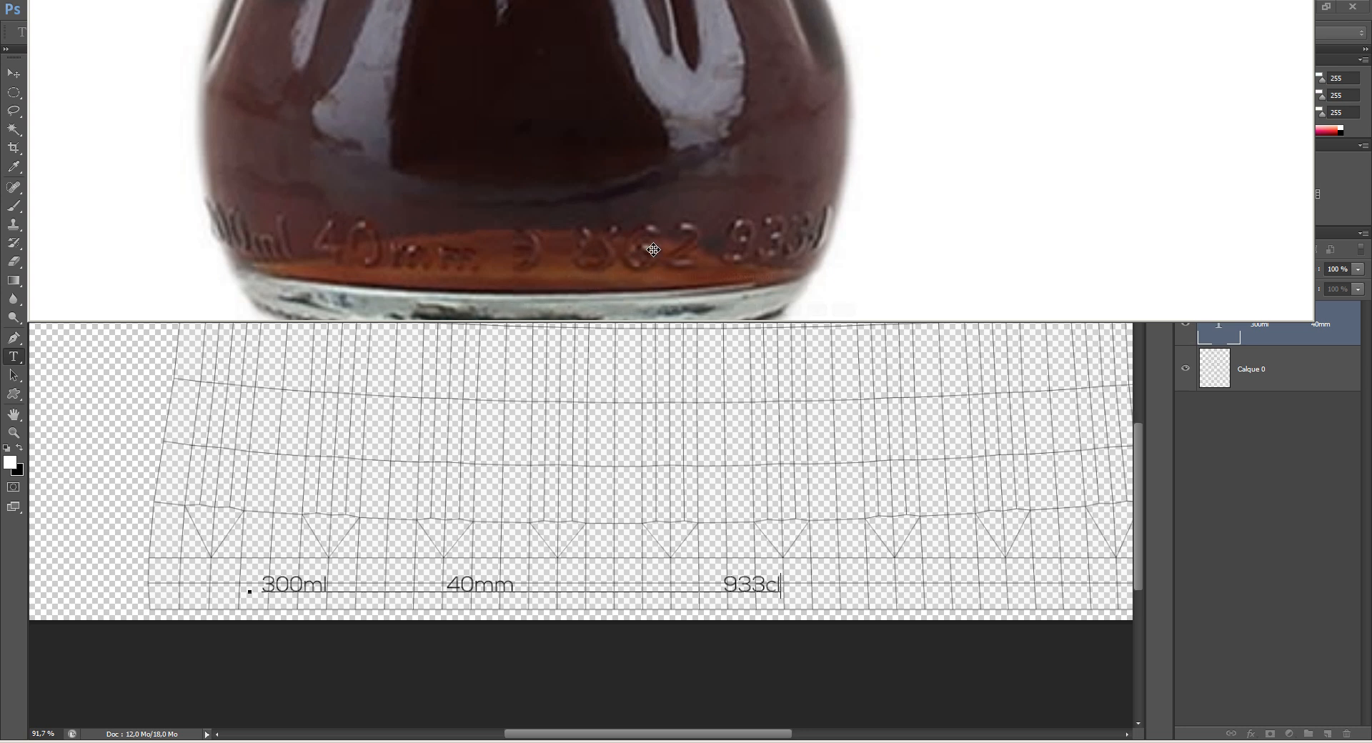
left_click(728, 584)
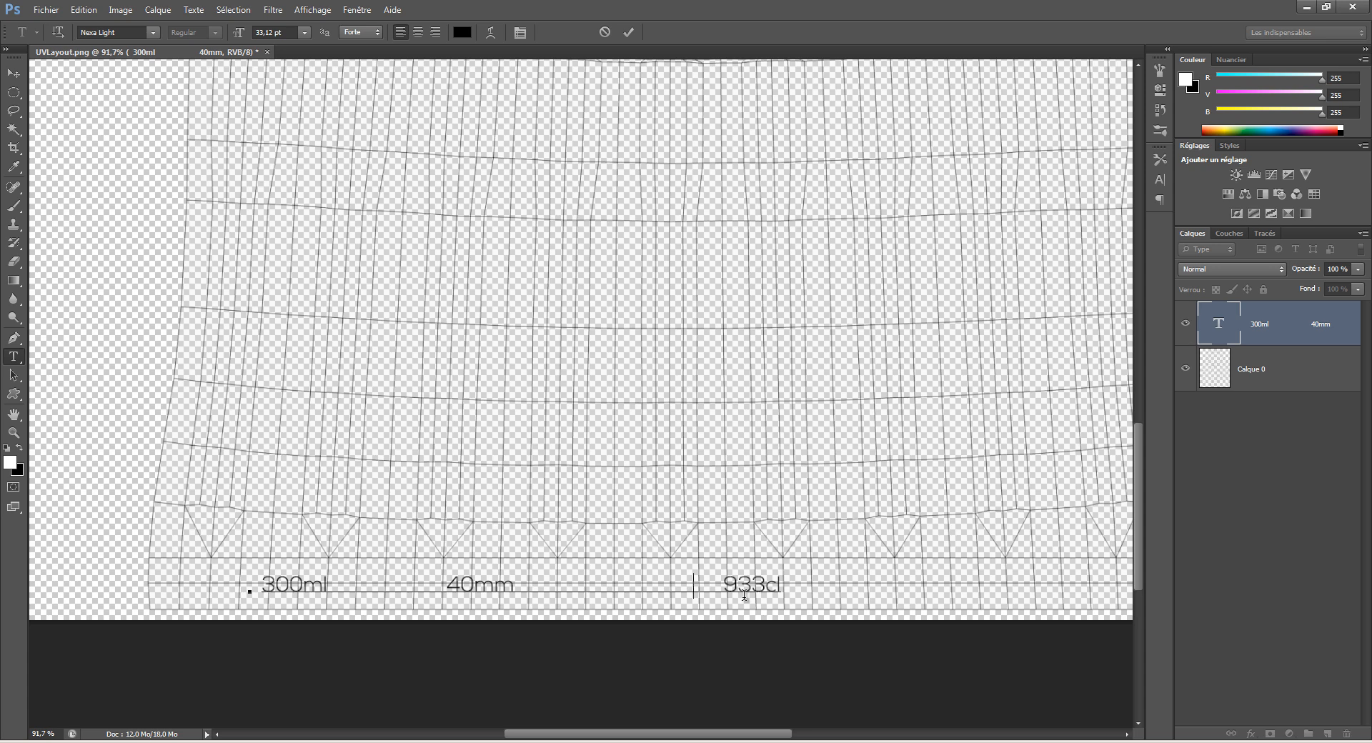
type("62c")
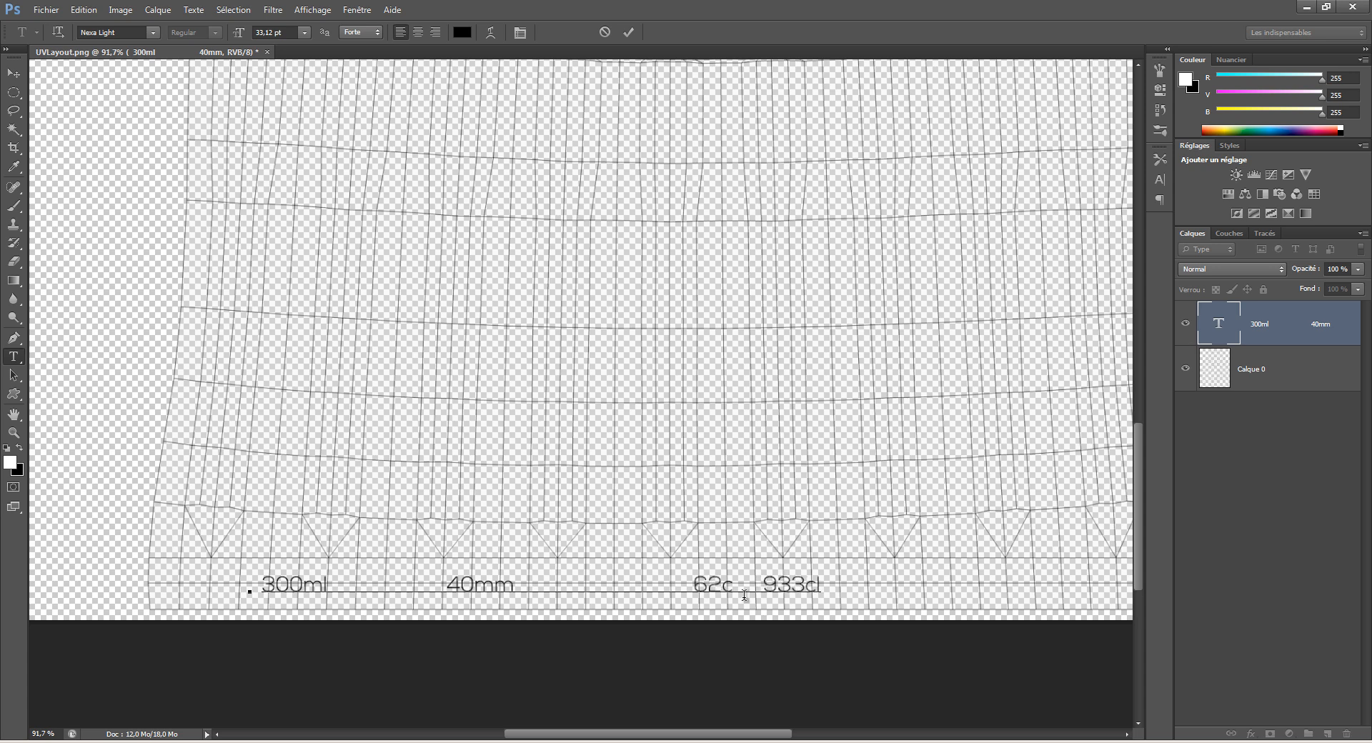
key("ctrl+Return")
Step: Move the whole inscription line to the right to centre it along the UV layout's base
key("v")
left_click_drag(694, 535, 613, 542, "ctrl")
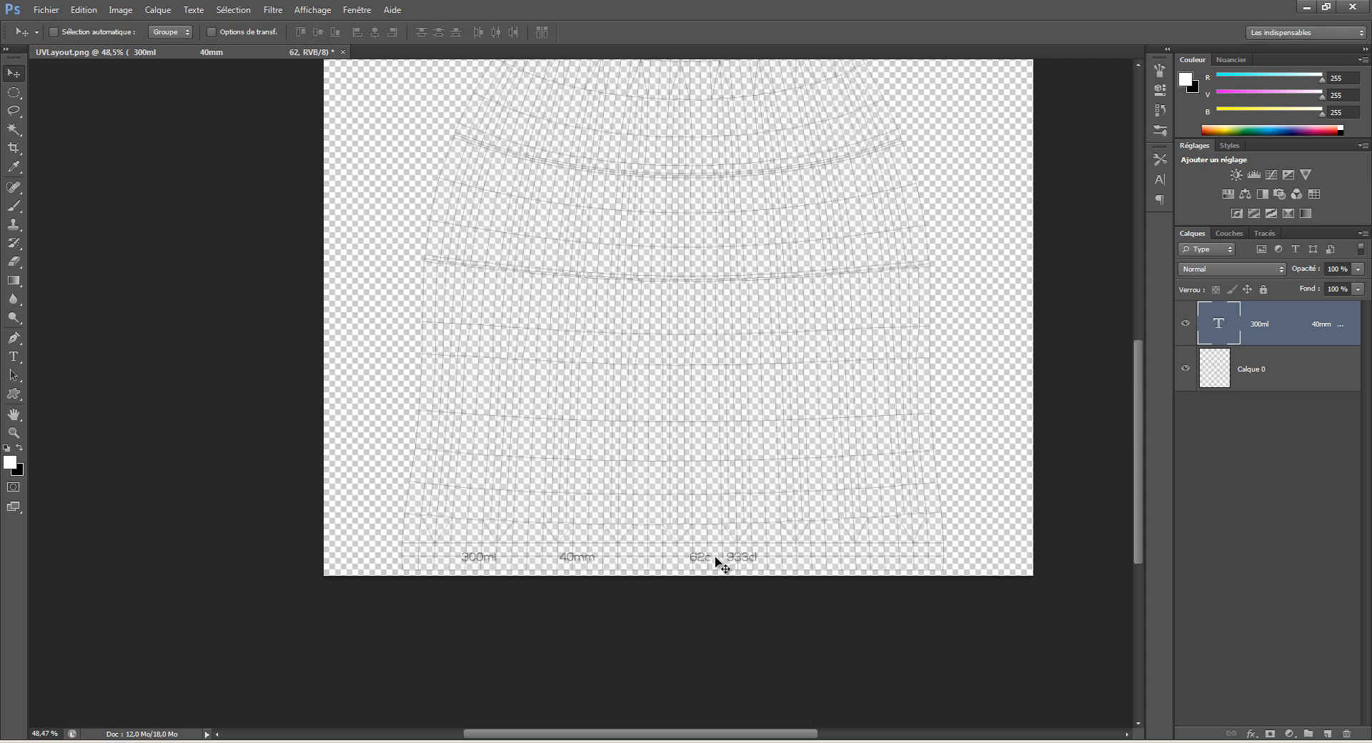
left_click_drag(717, 560, 781, 558)
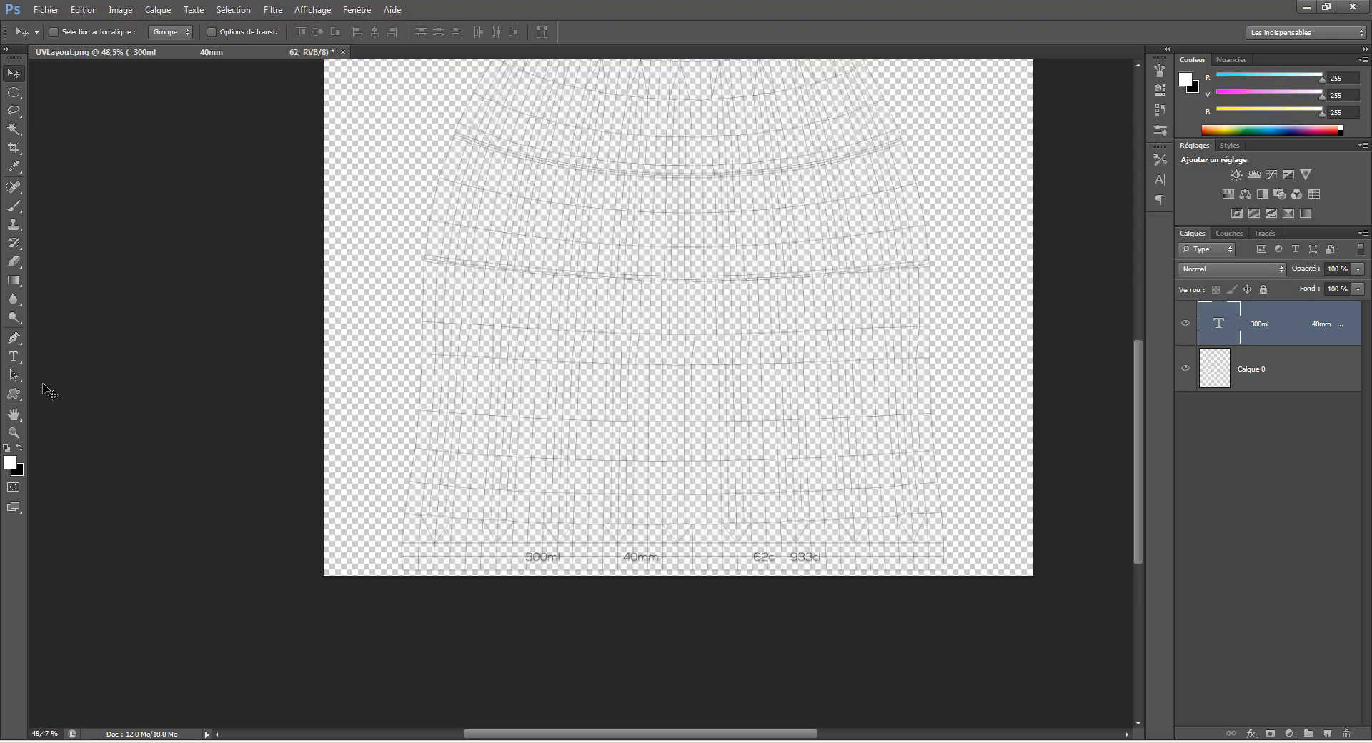
Step: Activate the Custom Shape tool and enlarge its shape picker to show all available shapes
left_click(14, 395)
right_click(18, 397)
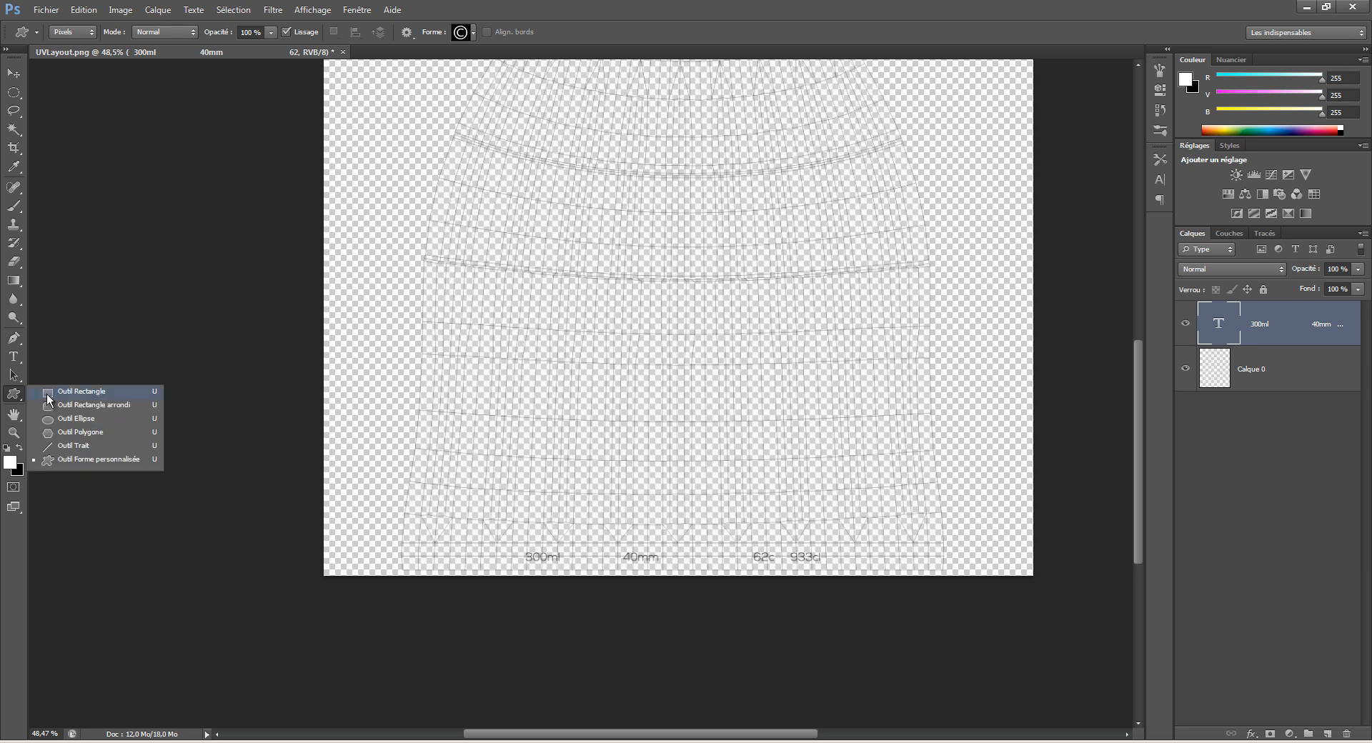
left_click(72, 461)
left_click(471, 32)
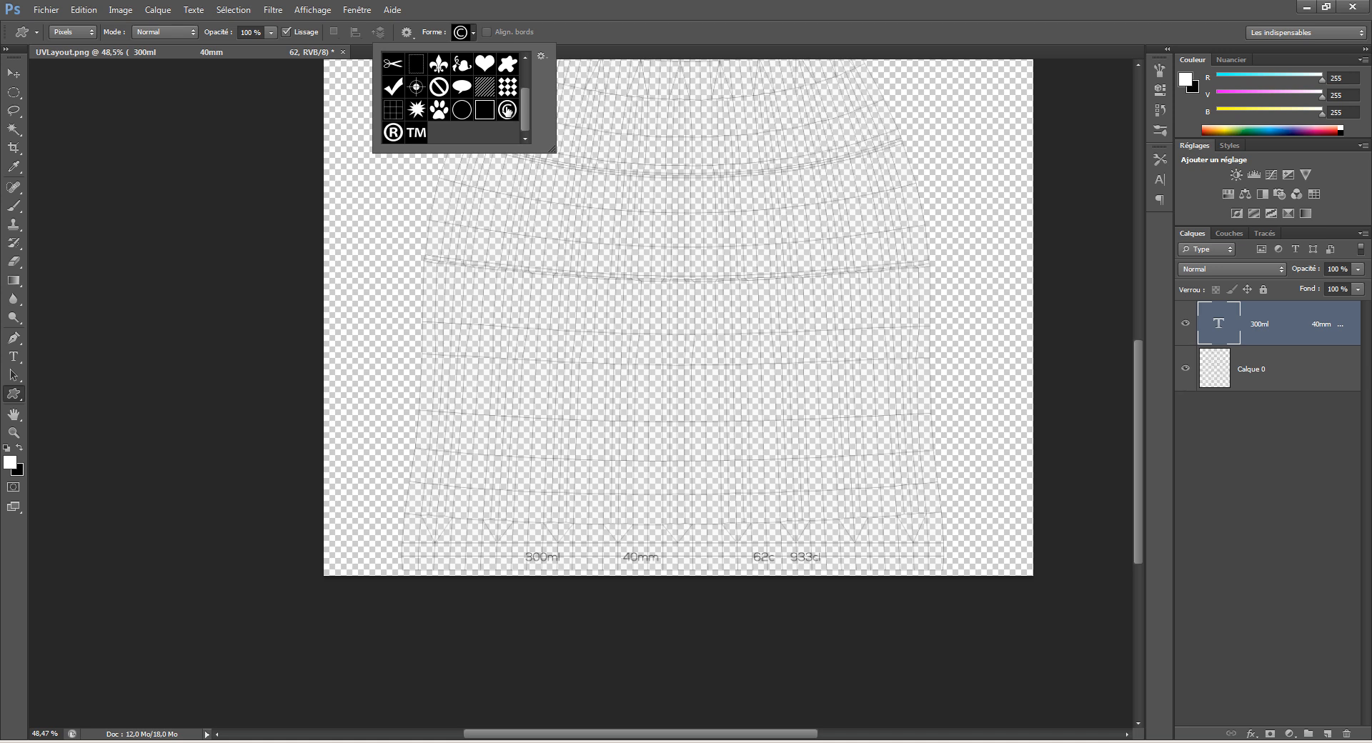
left_click_drag(524, 104, 523, 64)
left_click_drag(553, 147, 624, 282)
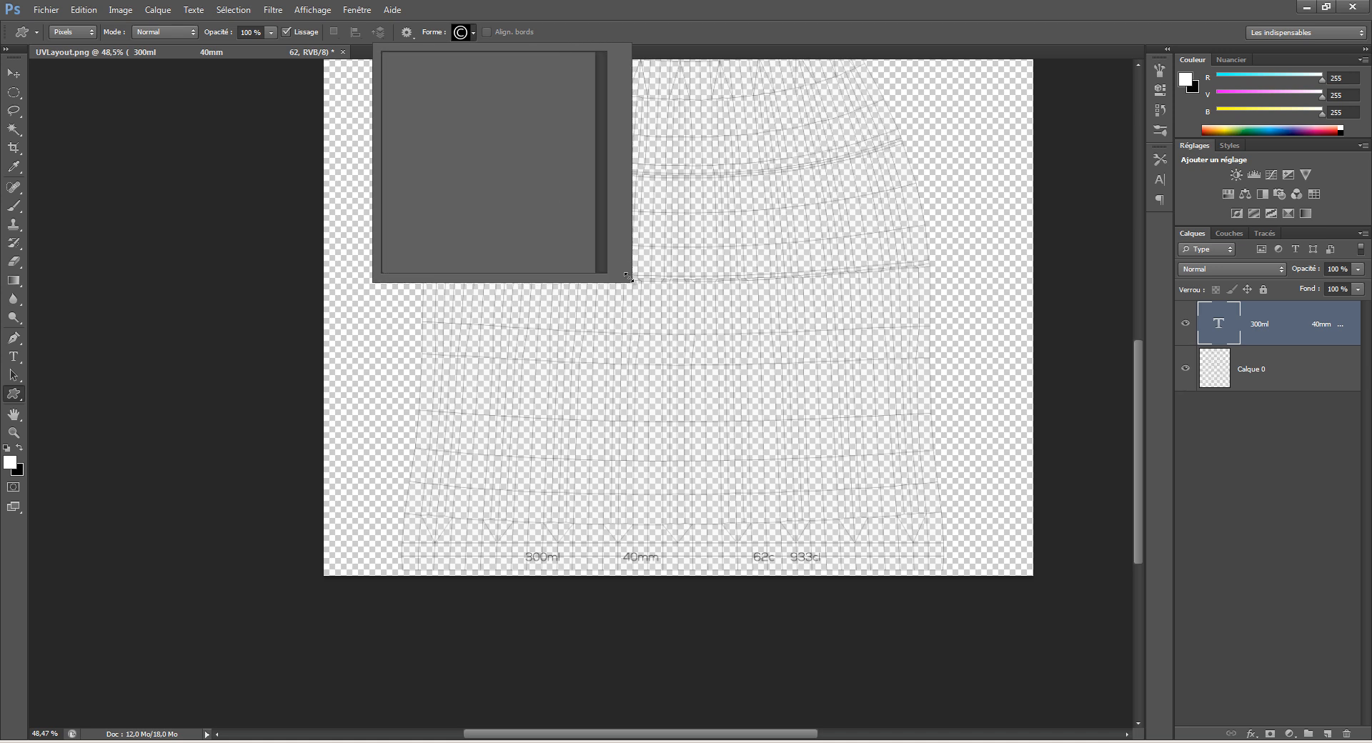
Step: Reset the custom shapes to the default set, keeping the copyright symbol as the active shape
left_click(617, 55)
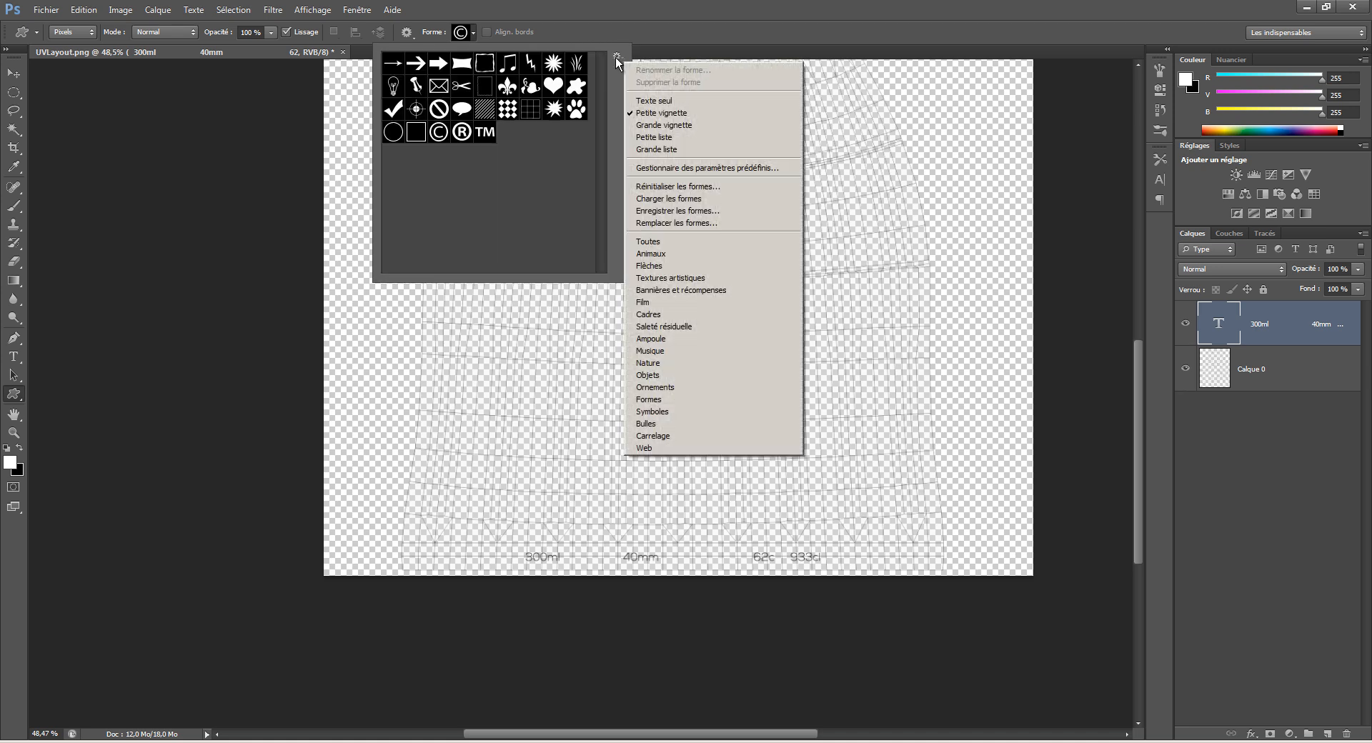
left_click(677, 187)
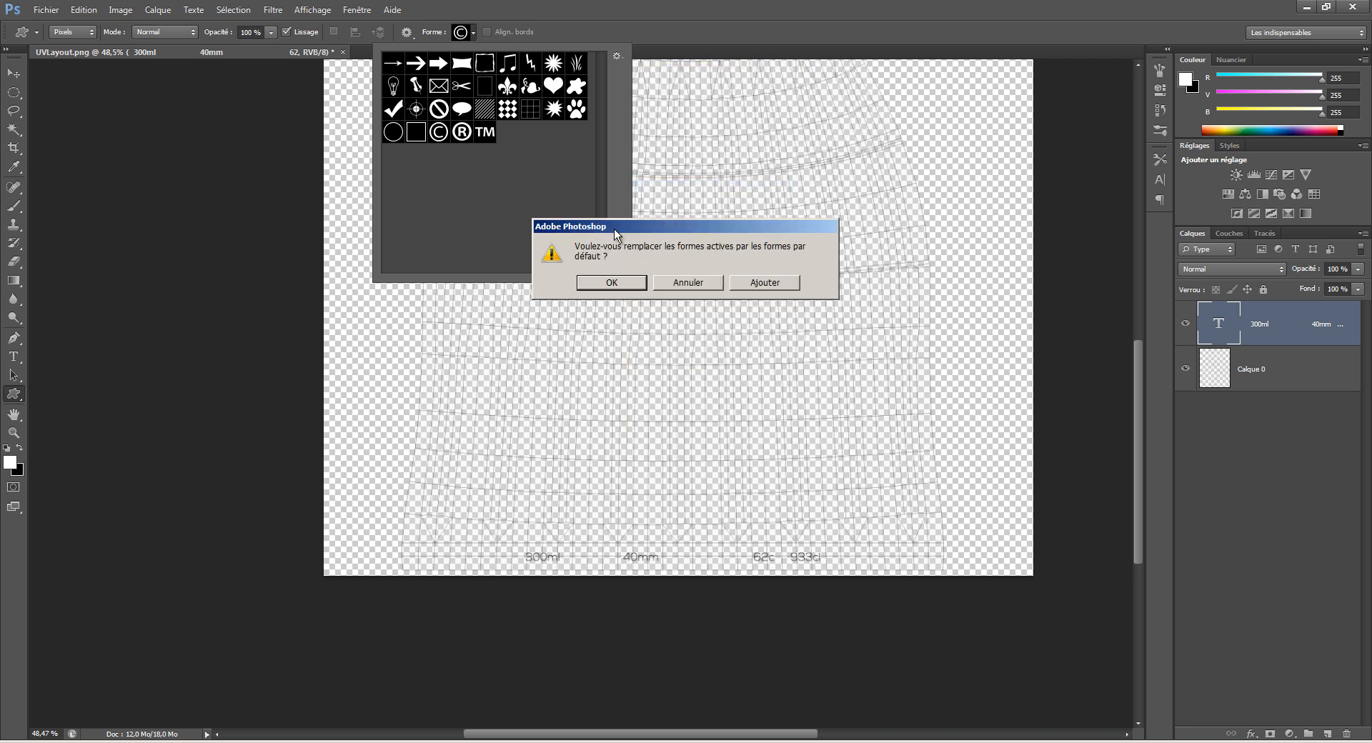
left_click(612, 283)
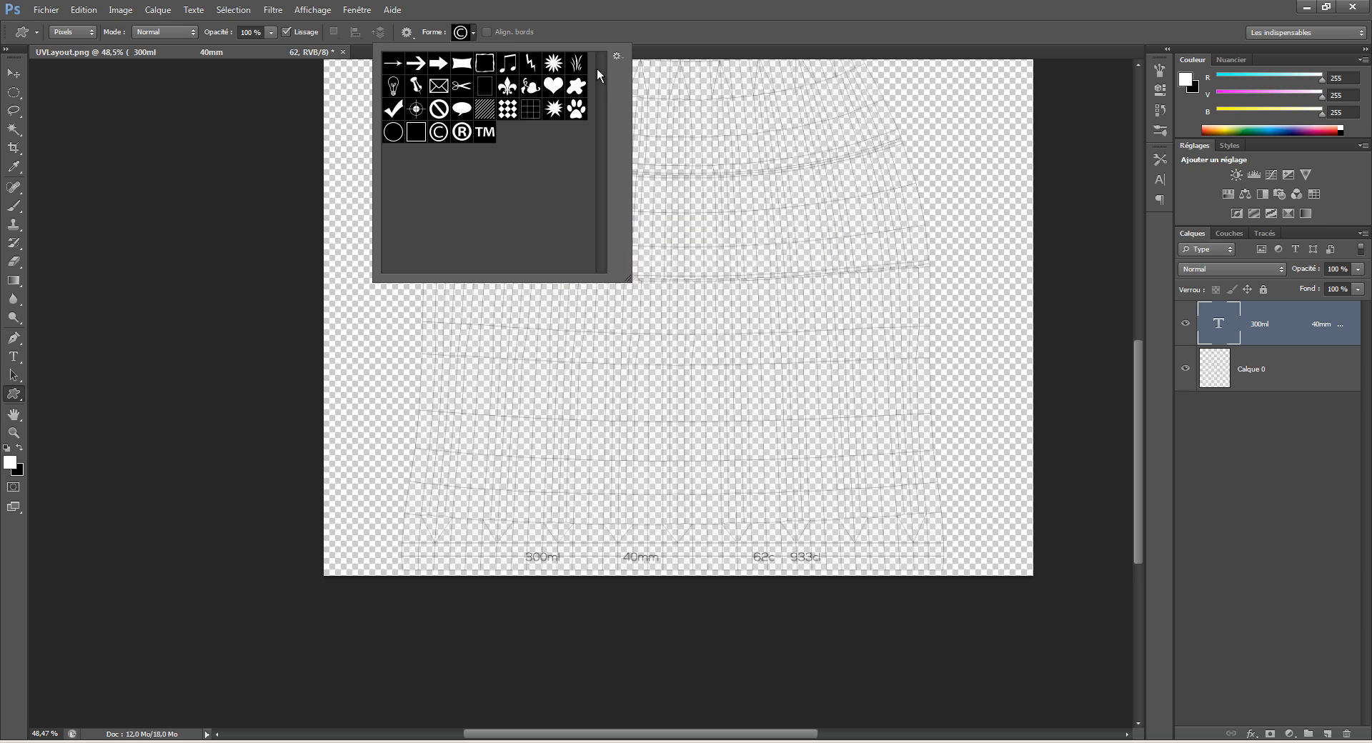
left_click(618, 57)
left_click(521, 180)
left_click_drag(438, 138, 424, 183)
left_click(461, 32)
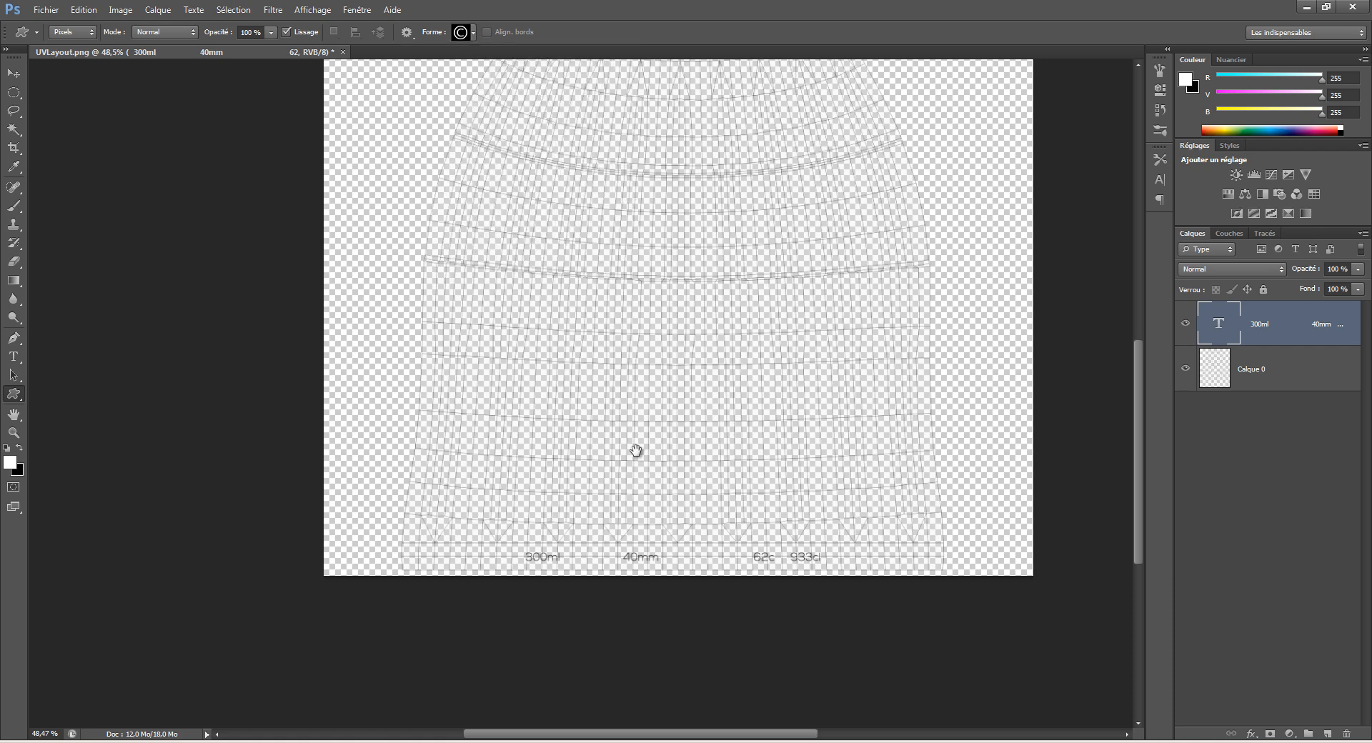
Step: Draw a small copyright symbol on a new layer between 40mm and 62c
left_click_drag(637, 453, 539, 376)
left_click(1327, 734)
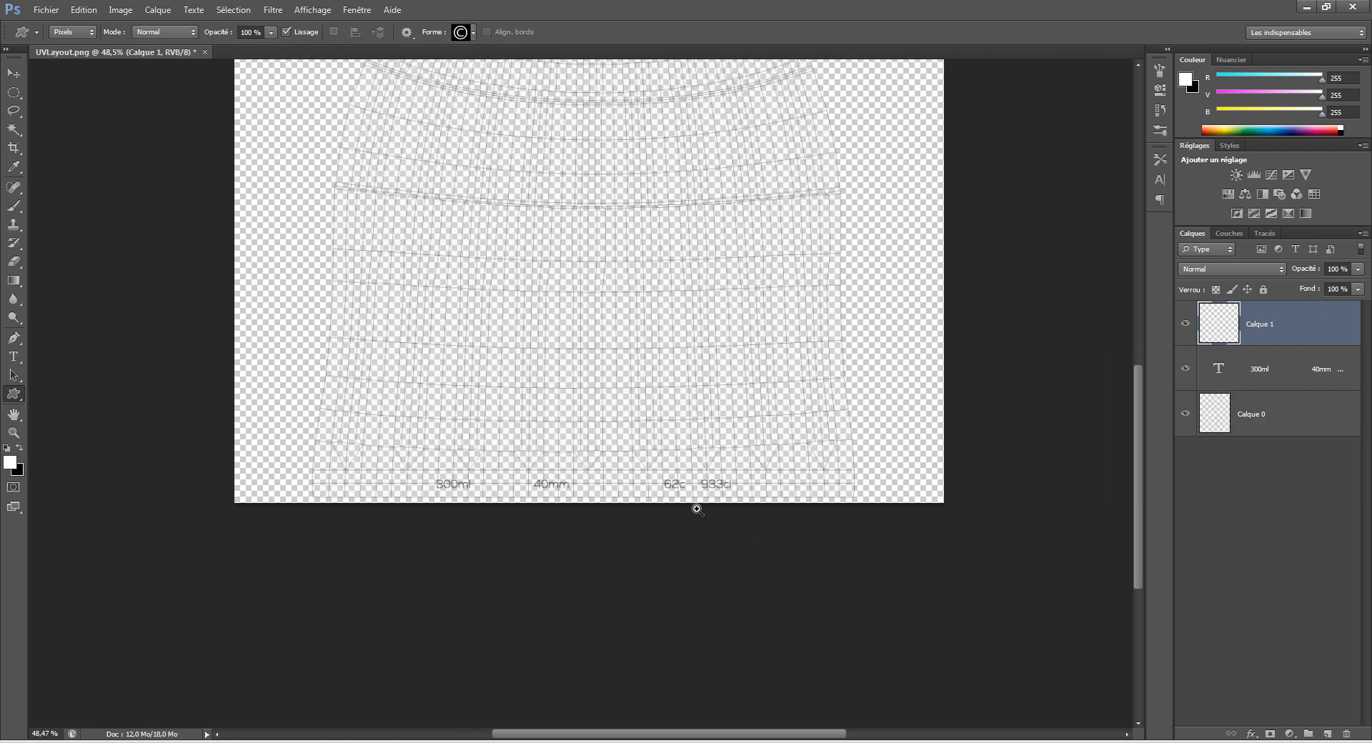
scroll(697, 506, "up", 5, "alt")
left_click_drag(535, 452, 546, 468)
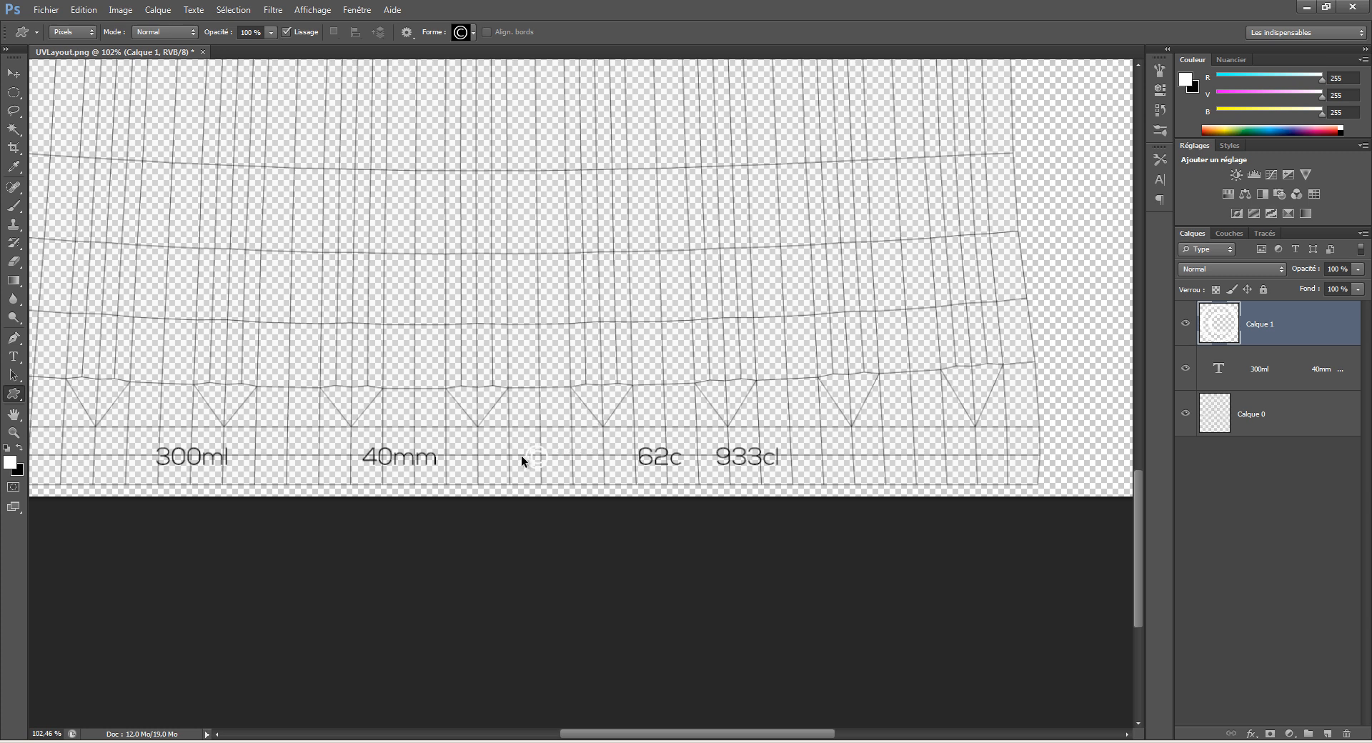
Step: Invert the copyright symbol's colour to black and nudge it into line with the inscription text
key("ctrl+i")
key("v")
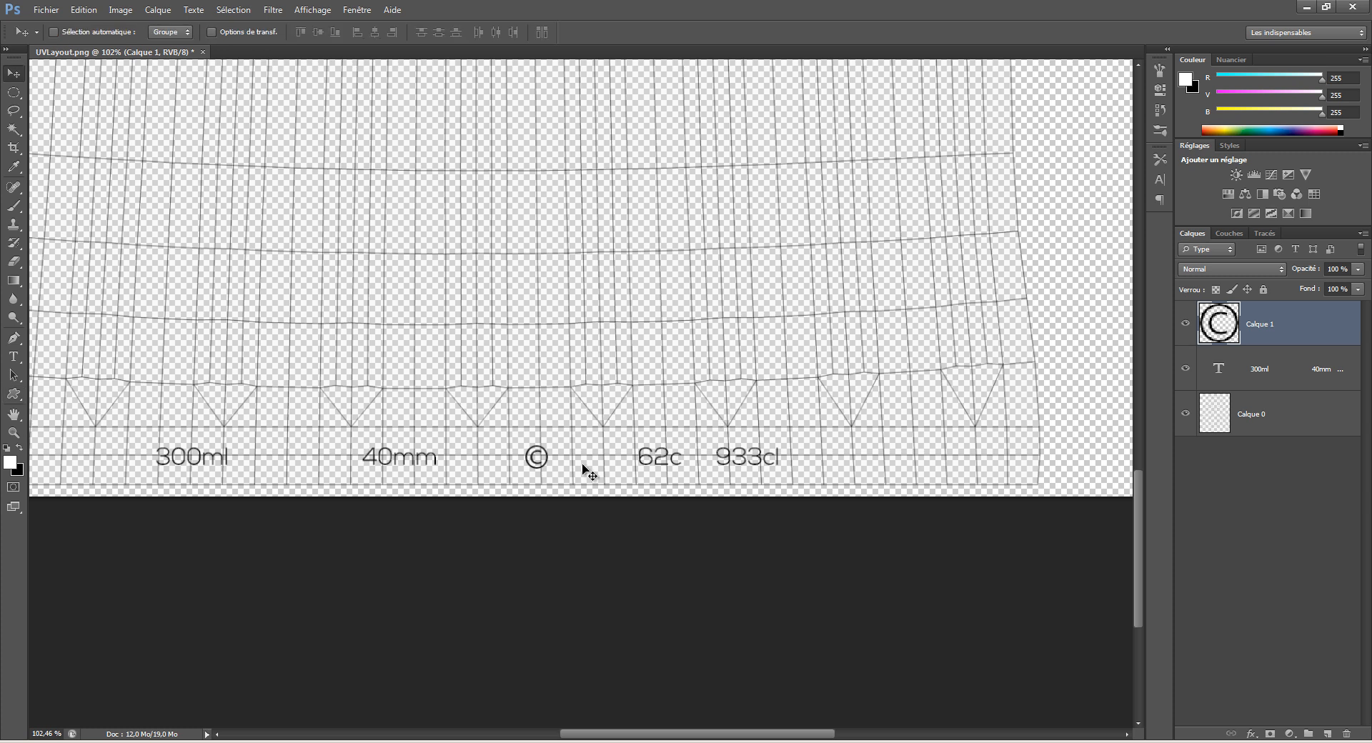
left_click_drag(543, 465, 545, 467)
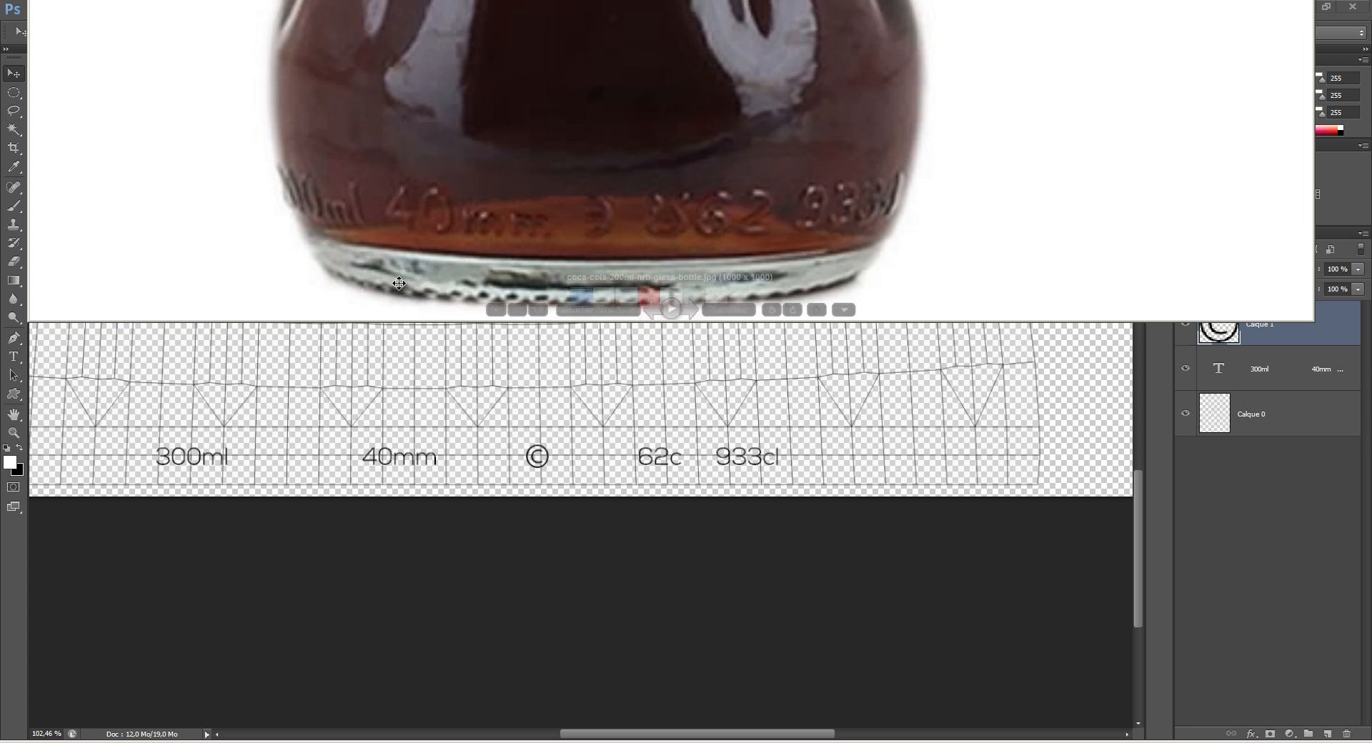
Step: Check the bottle reference, select the copyright symbol and text layers together, and shift the whole inscription slightly upward
left_click_drag(488, 295, 397, 243)
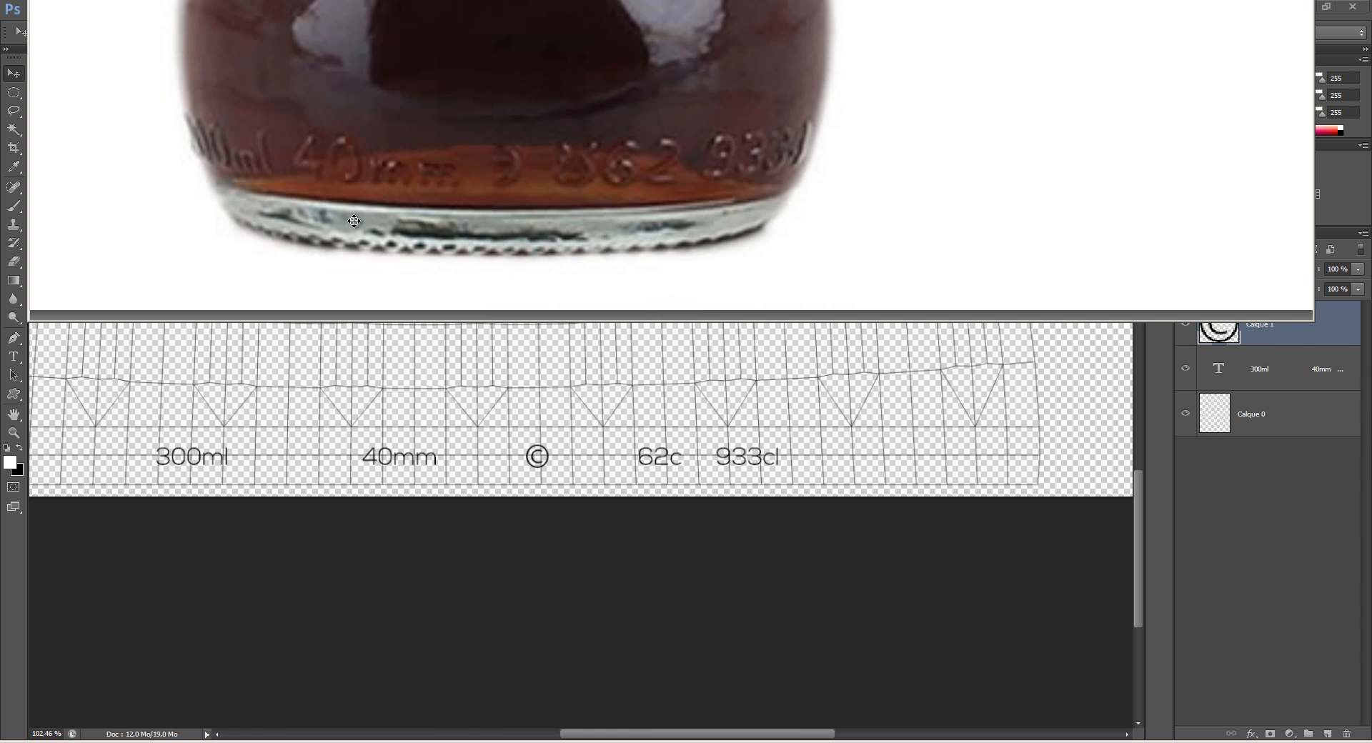
left_click(398, 510)
left_click_drag(374, 380, 466, 398)
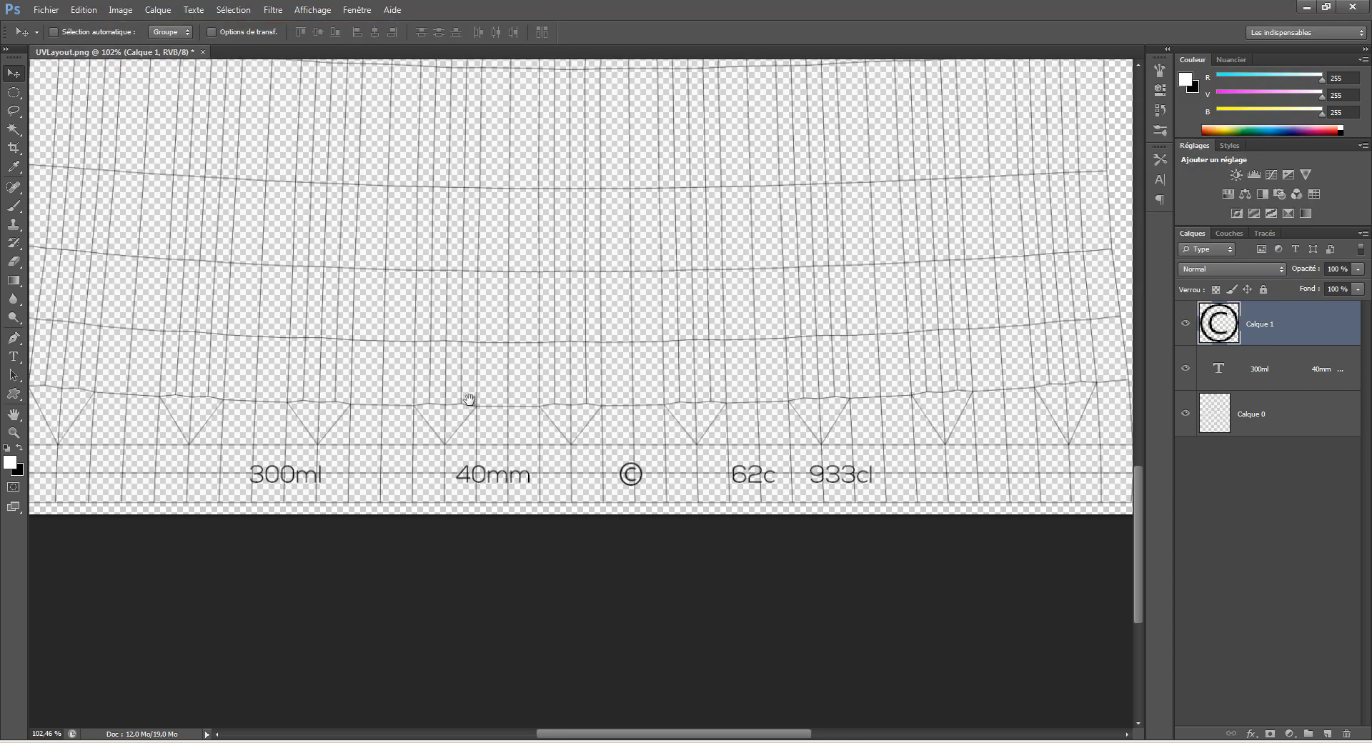
left_click(1257, 371, "ctrl")
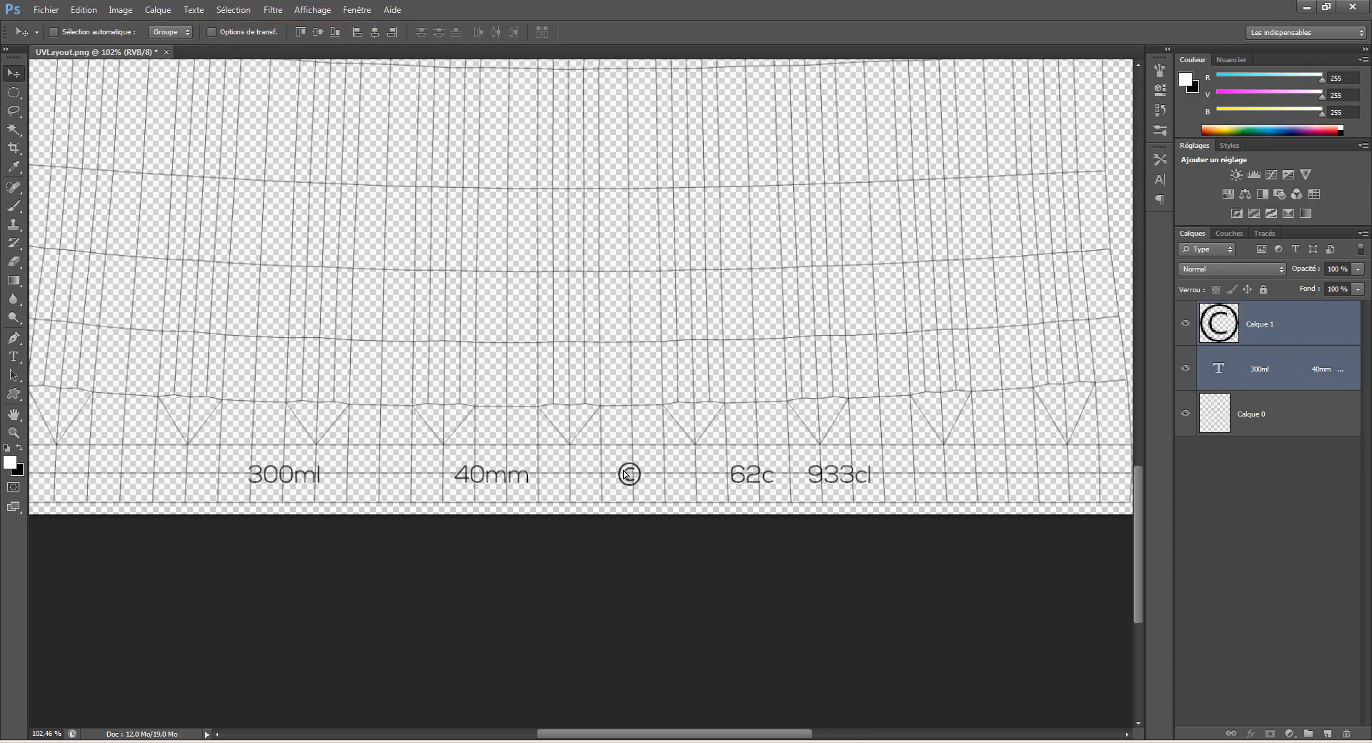
left_click_drag(624, 469, 626, 471)
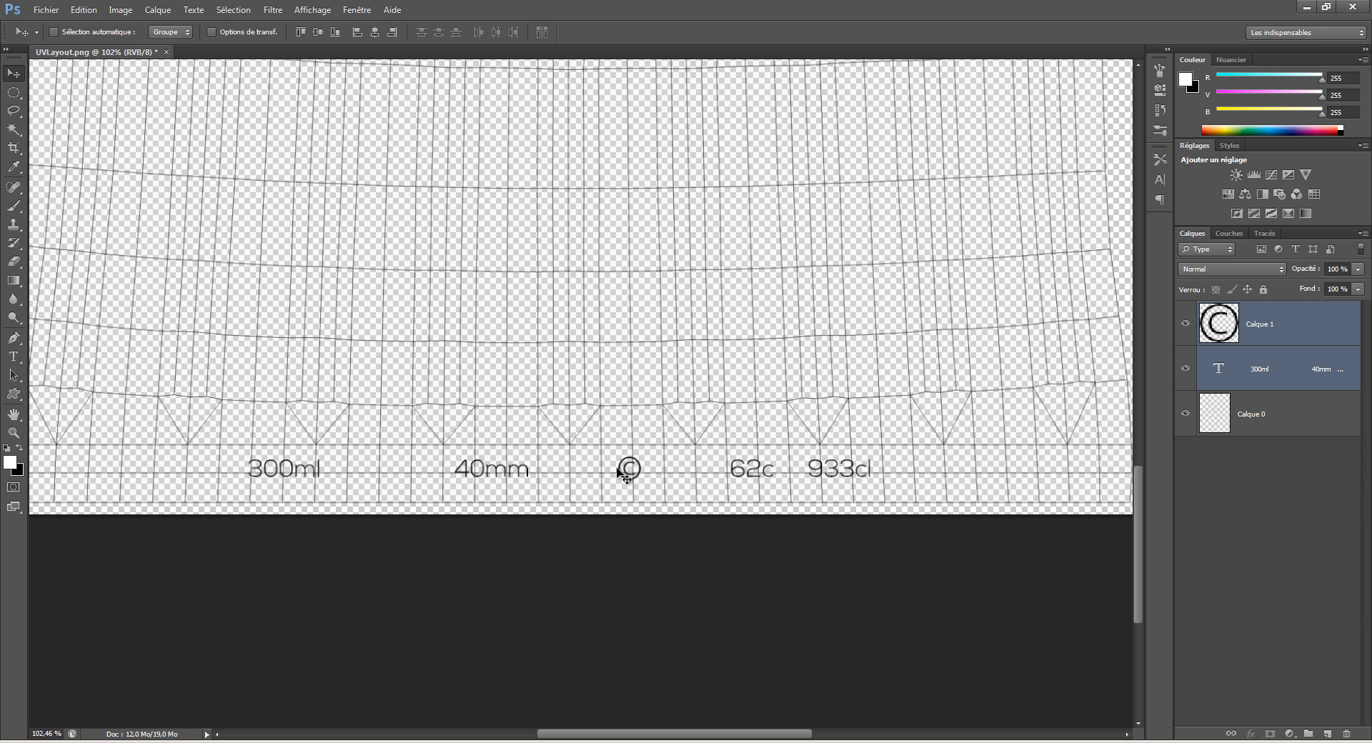
Step: Paint a small black dot on a new layer near the UV layout's lower-left edge, below the inscription line
key("ctrl+shift+alt+n")
left_click_drag(347, 386, 389, 373)
key("b")
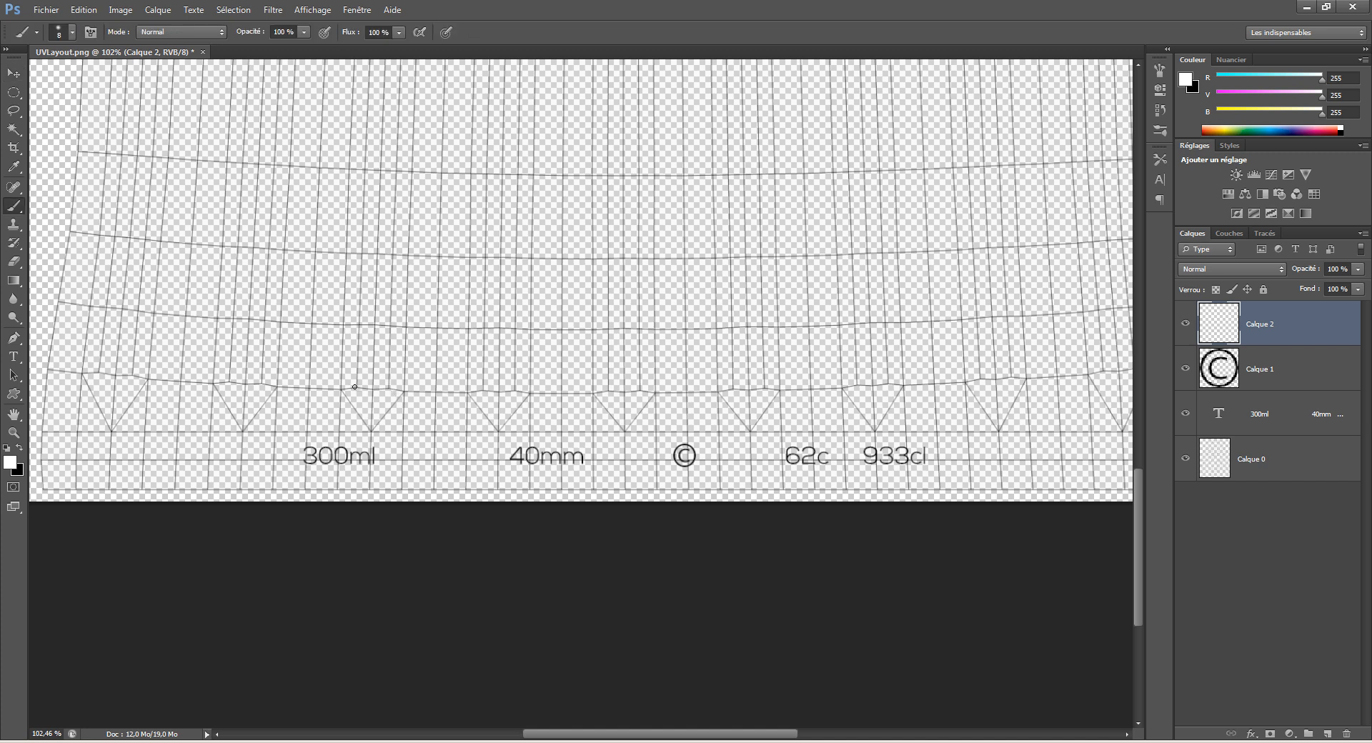
key("d")
left_click(121, 482)
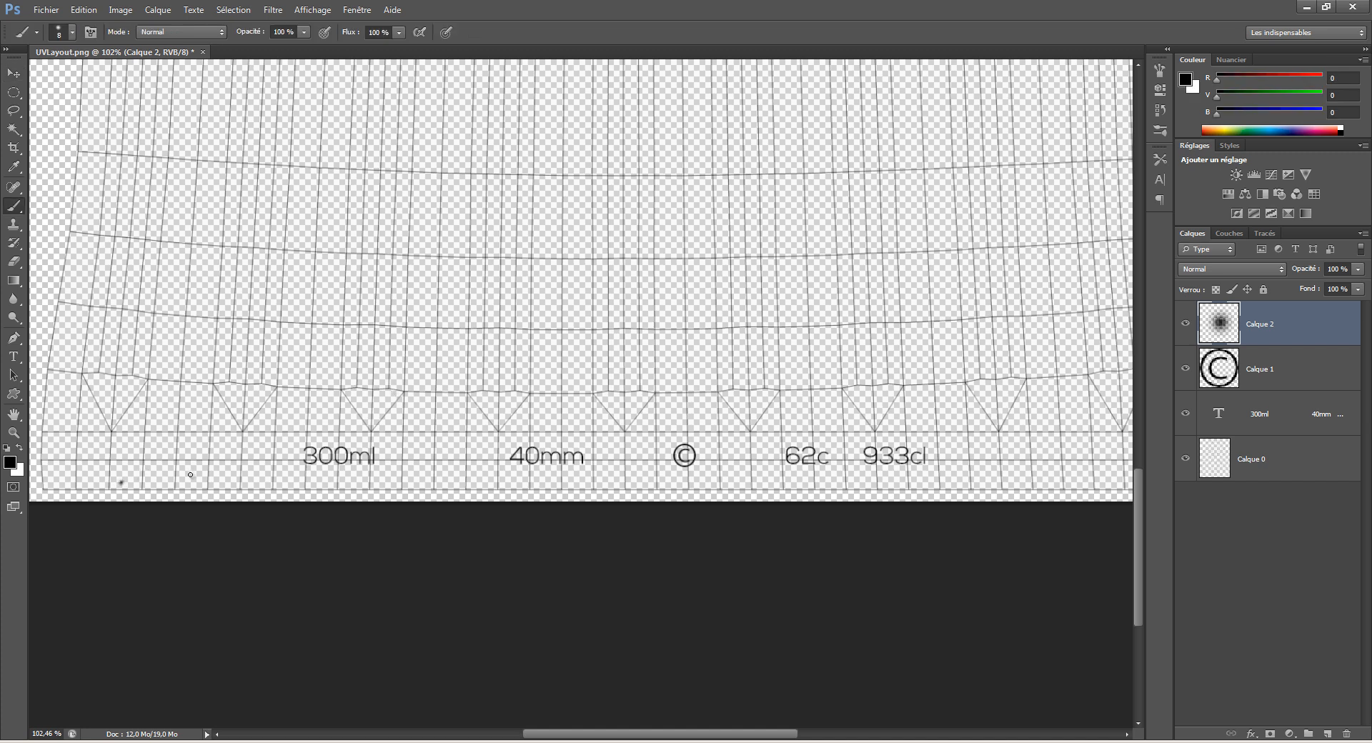
key("ctrl+z")
left_click(118, 483)
Step: Duplicate the dot into an evenly spaced horizontal row of five and merge the dot layers into one
key("v")
key("space")
mouse_move(169, 486)
left_mouse_down()
mouse_move(276, 457)
mouse_move(235, 452)
mouse_move(268, 454)
left_mouse_up()
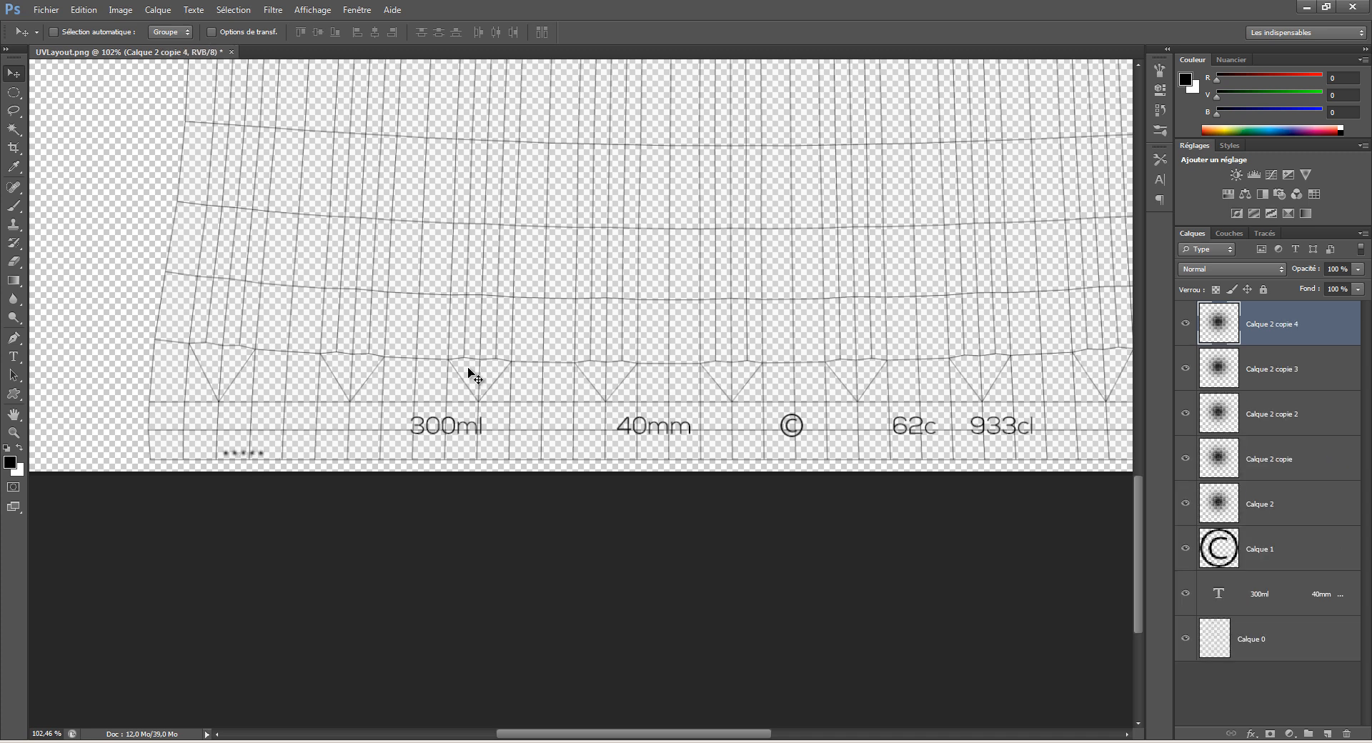
left_click(1260, 492, "shift")
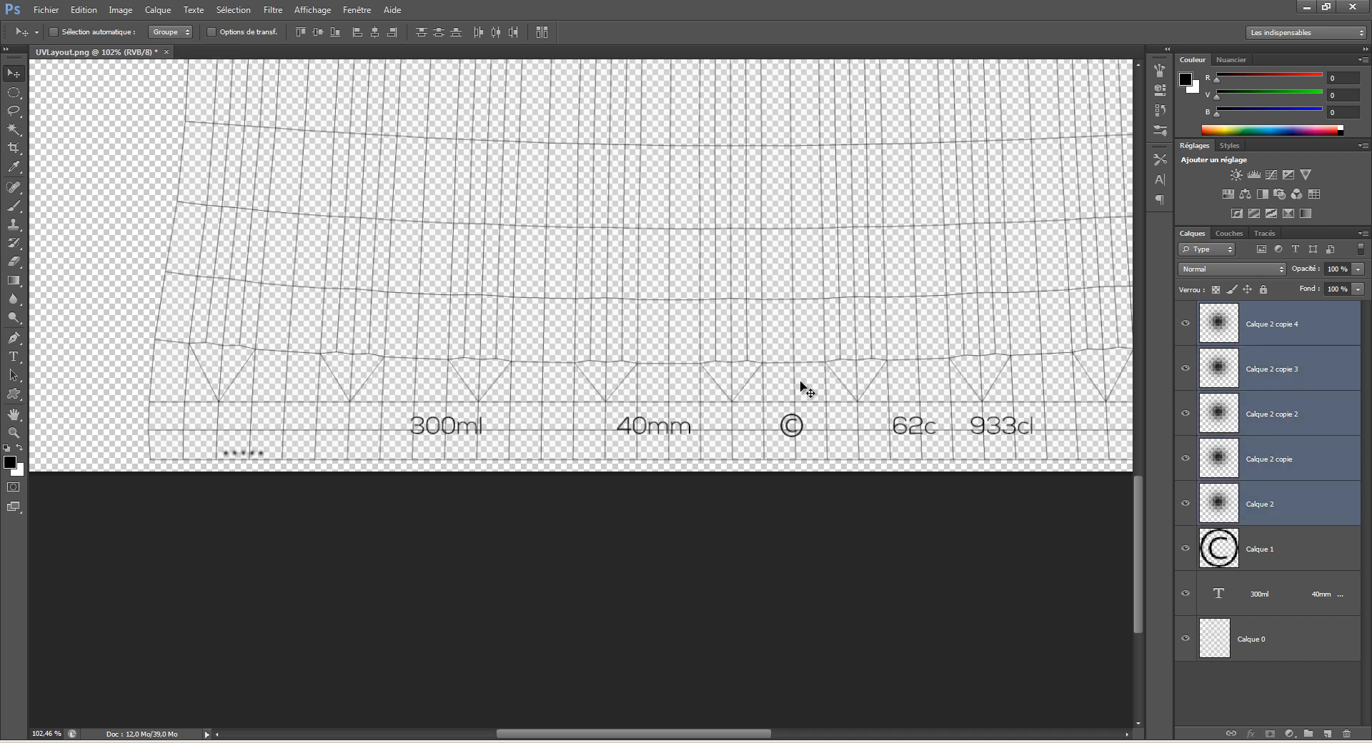
key("ctrl+e")
Step: Extend the five-dot row to the right with evenly spaced copies and merge them into a single layer
left_click_drag(262, 456, 420, 458, "alt")
key("ctrl+e")
key("ctrl+e")
key("ctrl+e")
key("ctrl+e")
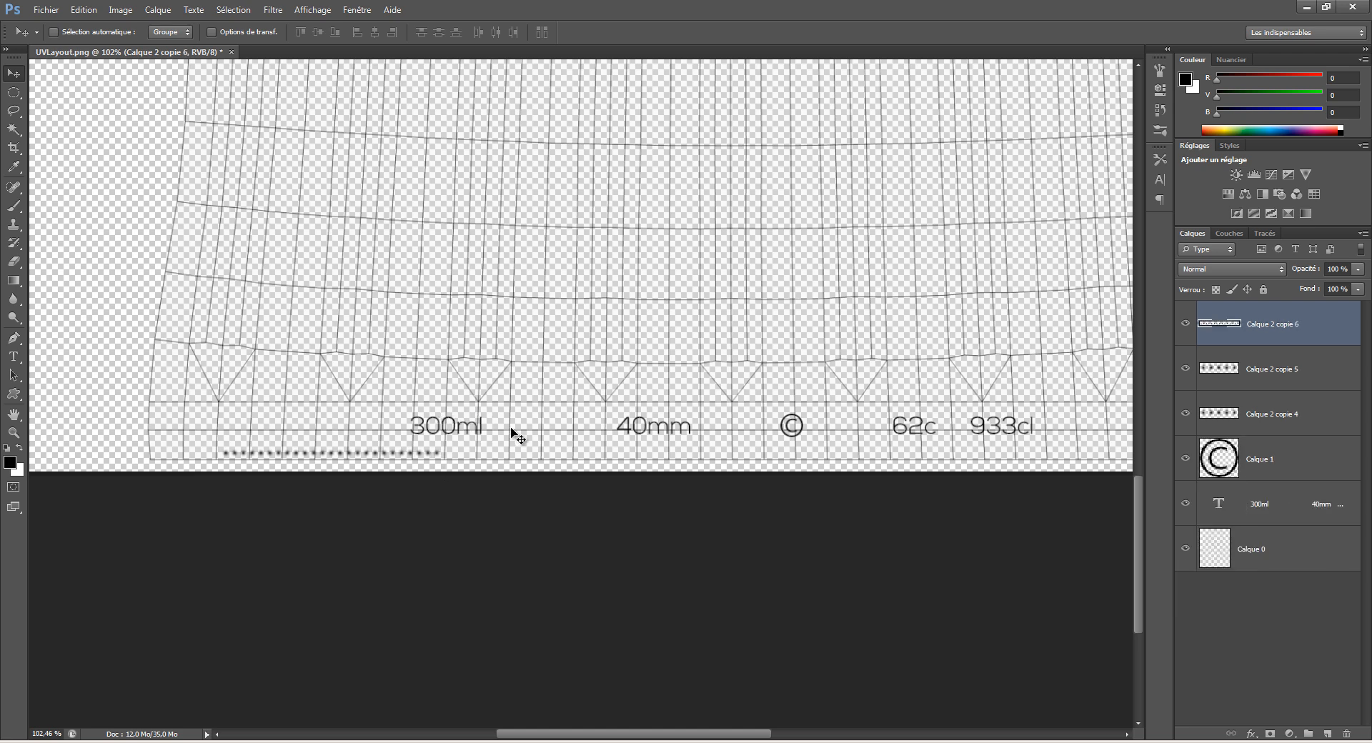
left_click_drag(642, 410, 595, 401)
scroll(595, 402, "down", 3, "alt")
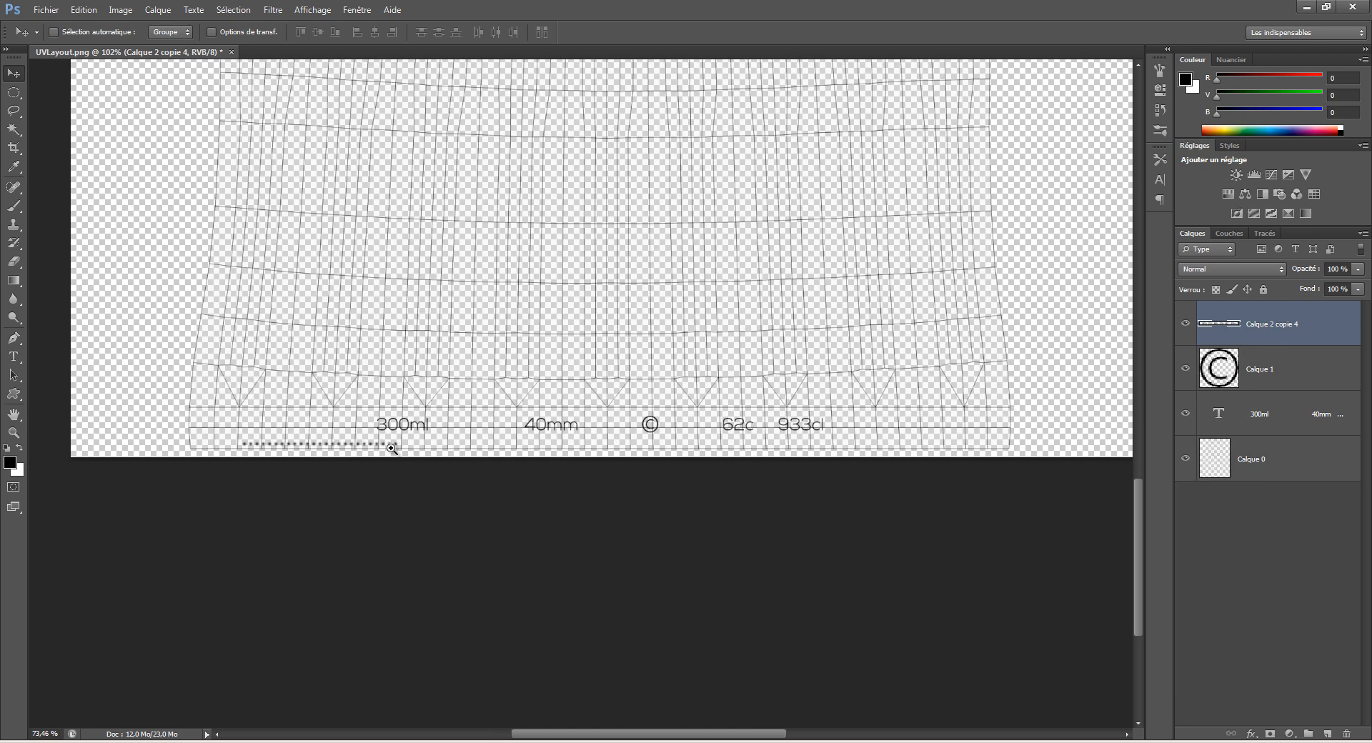
Step: Move the merged dot row so it starts at the left edge of the UV layout's bottom band
left_click_drag(385, 444, 317, 436)
key("Left")
key("Left")
key("Left")
key("Left")
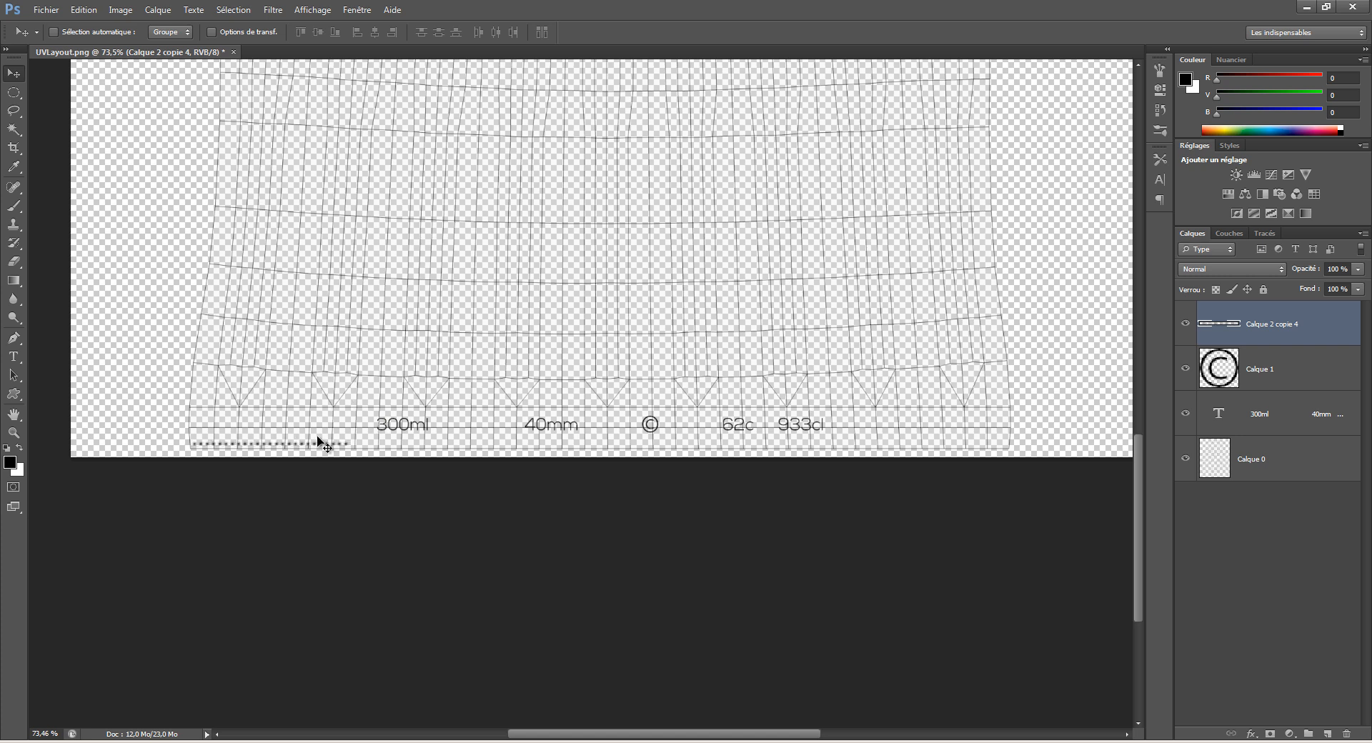
Step: Continue the dotted line with copies past the UV layout's right edge and merge them into one layer
left_click_drag(326, 443, 746, 436)
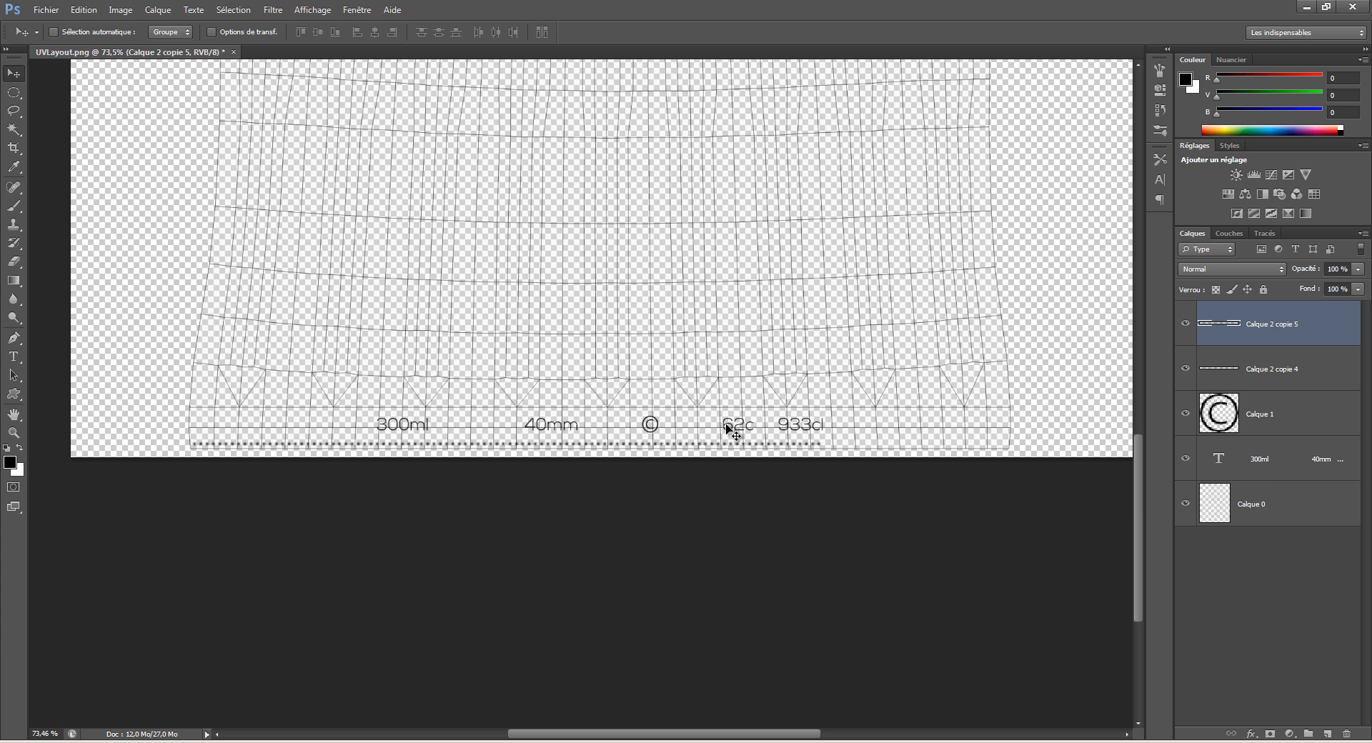
key("ctrl+e")
left_click_drag(684, 358, 498, 338)
left_click_drag(510, 427, 757, 423, "alt")
left_click_drag(561, 427, 728, 423)
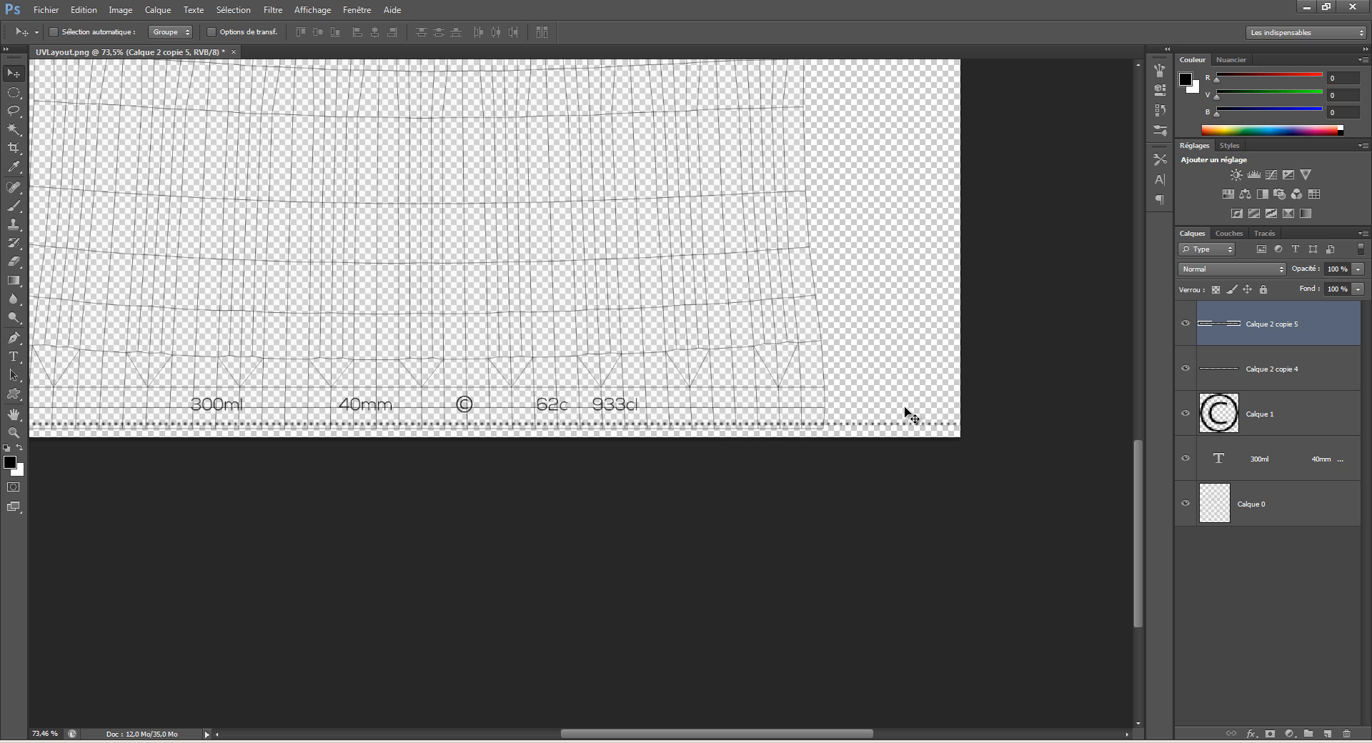
key("ctrl+e")
Step: Lasso and delete the dots that extend beyond the UV layout's right edge
key("l")
mouse_move(826, 414)
left_mouse_down()
mouse_move(980, 413)
mouse_move(904, 374)
left_mouse_up()
key("Delete")
key("ctrl+d")
key("v")
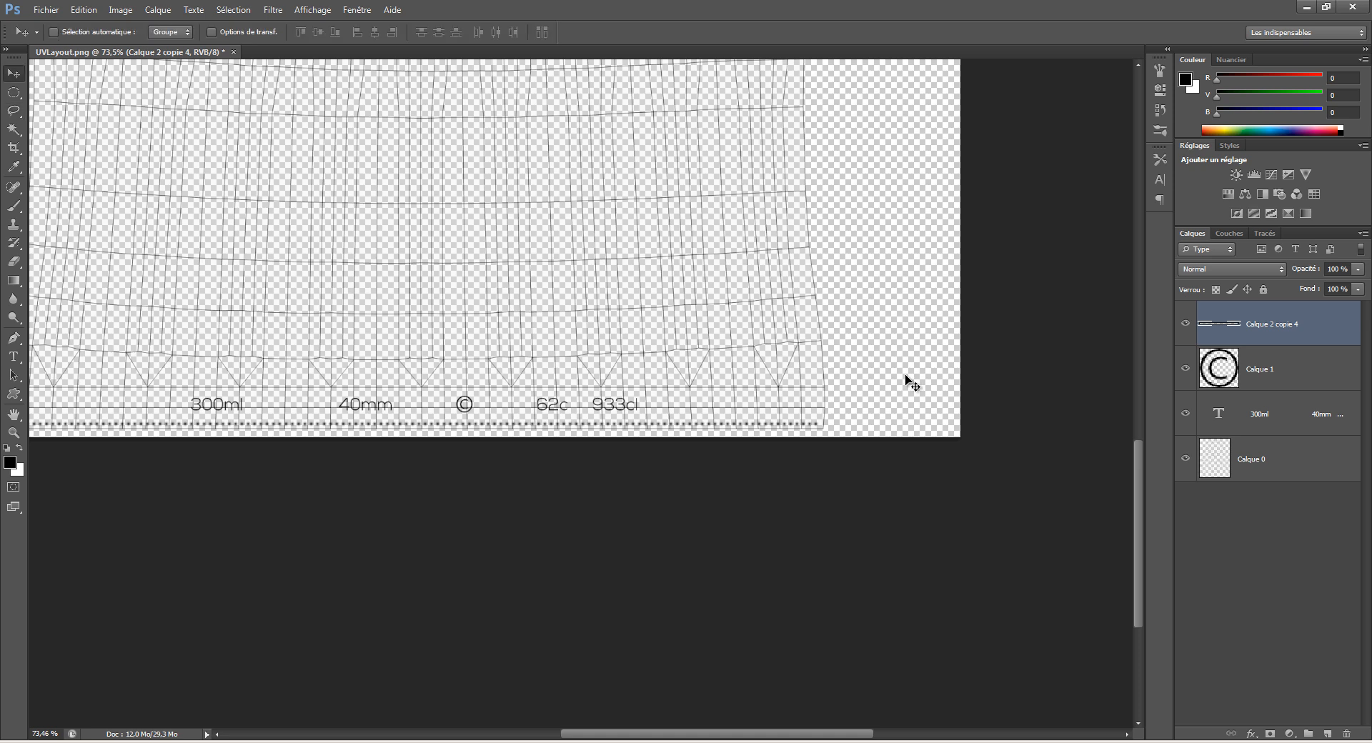
Step: Hide the UV layout layer Calque 0 so only the inscription and dotted line are shown
left_click_drag(521, 311, 506, 398)
left_click_drag(524, 279, 552, 348)
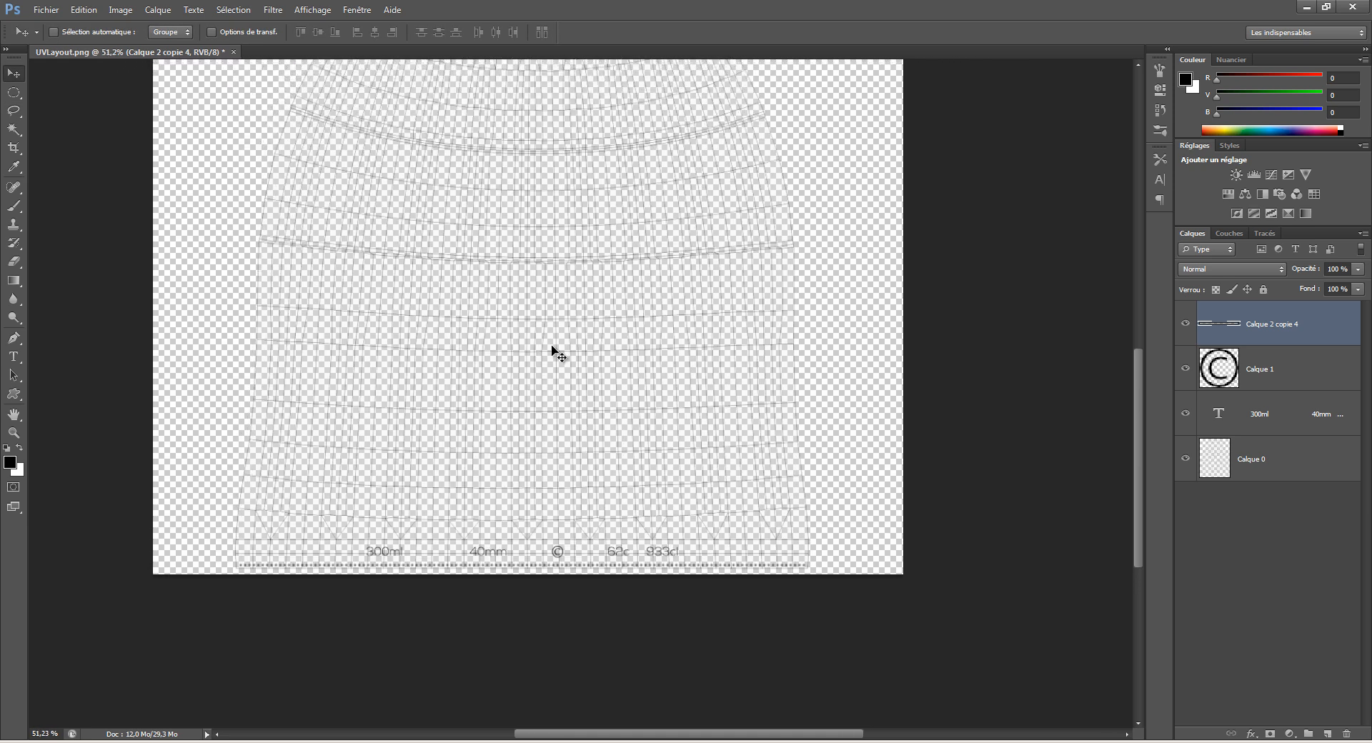
left_click(1235, 463)
left_click(1186, 461)
left_click_drag(616, 378, 640, 395)
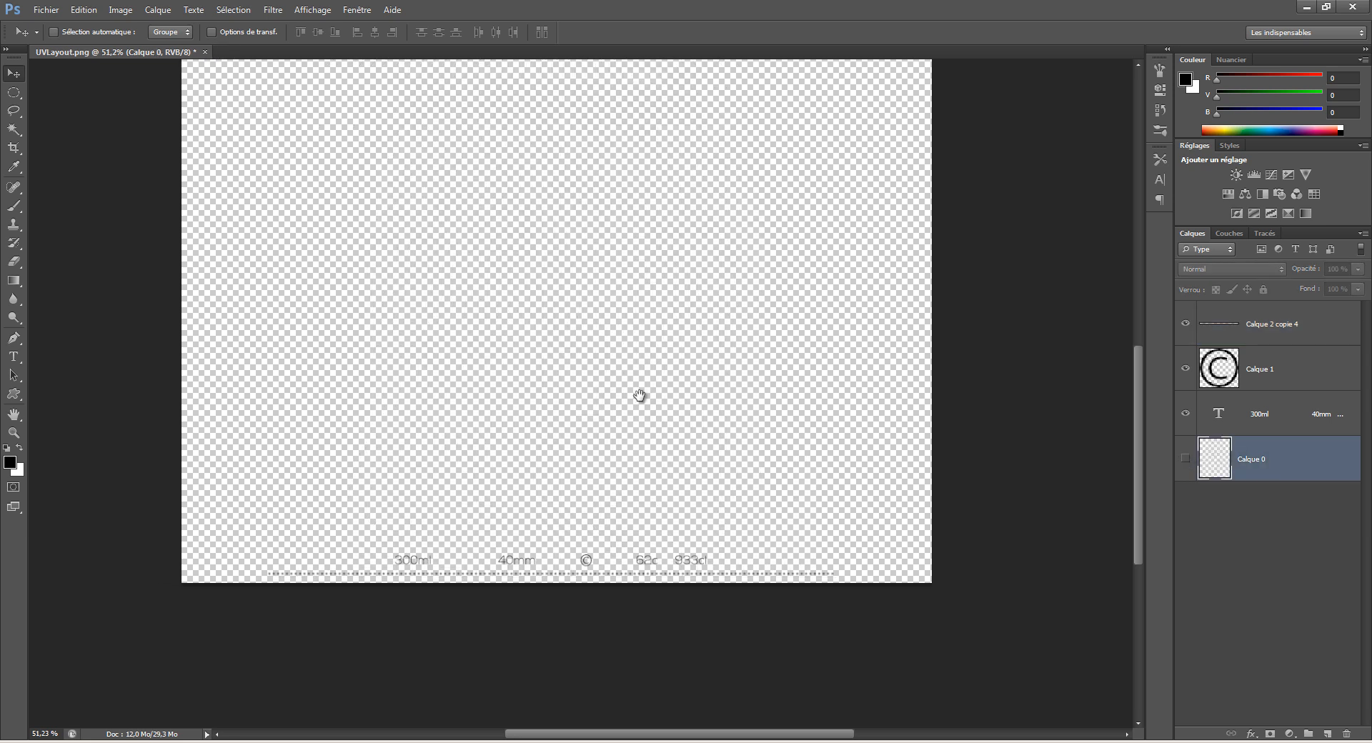
scroll(515, 364, "down", 3, "alt")
Step: Save the image as a JPEG over BUMP.jpg in the Textures folder at maximum quality 12
key("ctrl+shift+s")
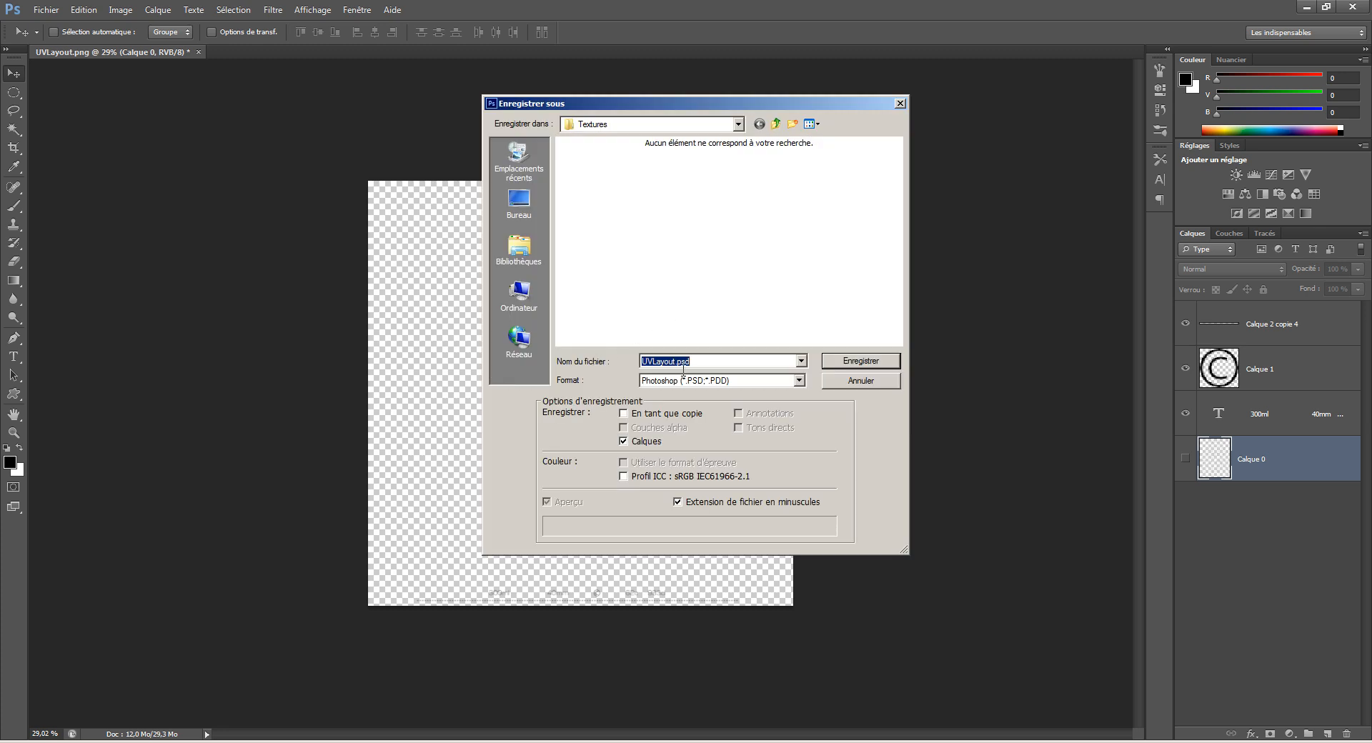
left_click(679, 380)
left_click(678, 459)
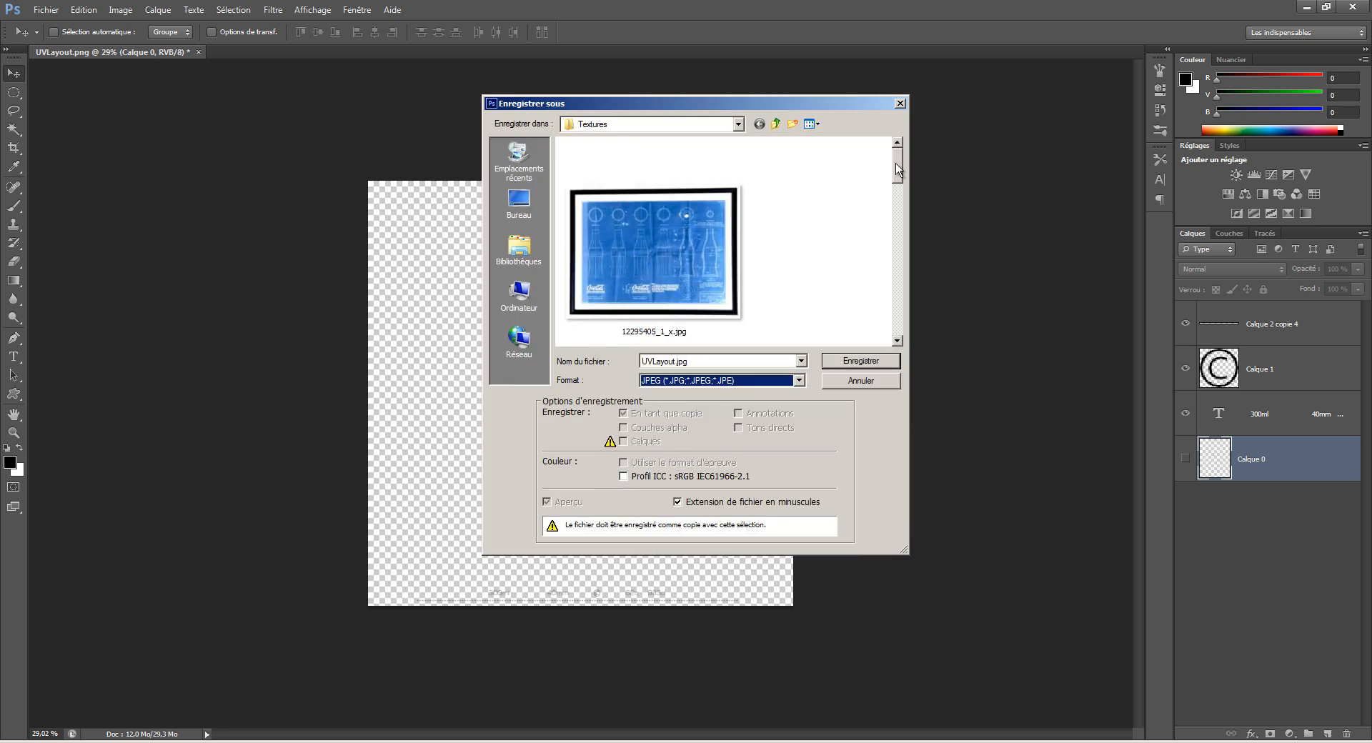
left_click_drag(898, 168, 898, 226)
left_click(681, 197)
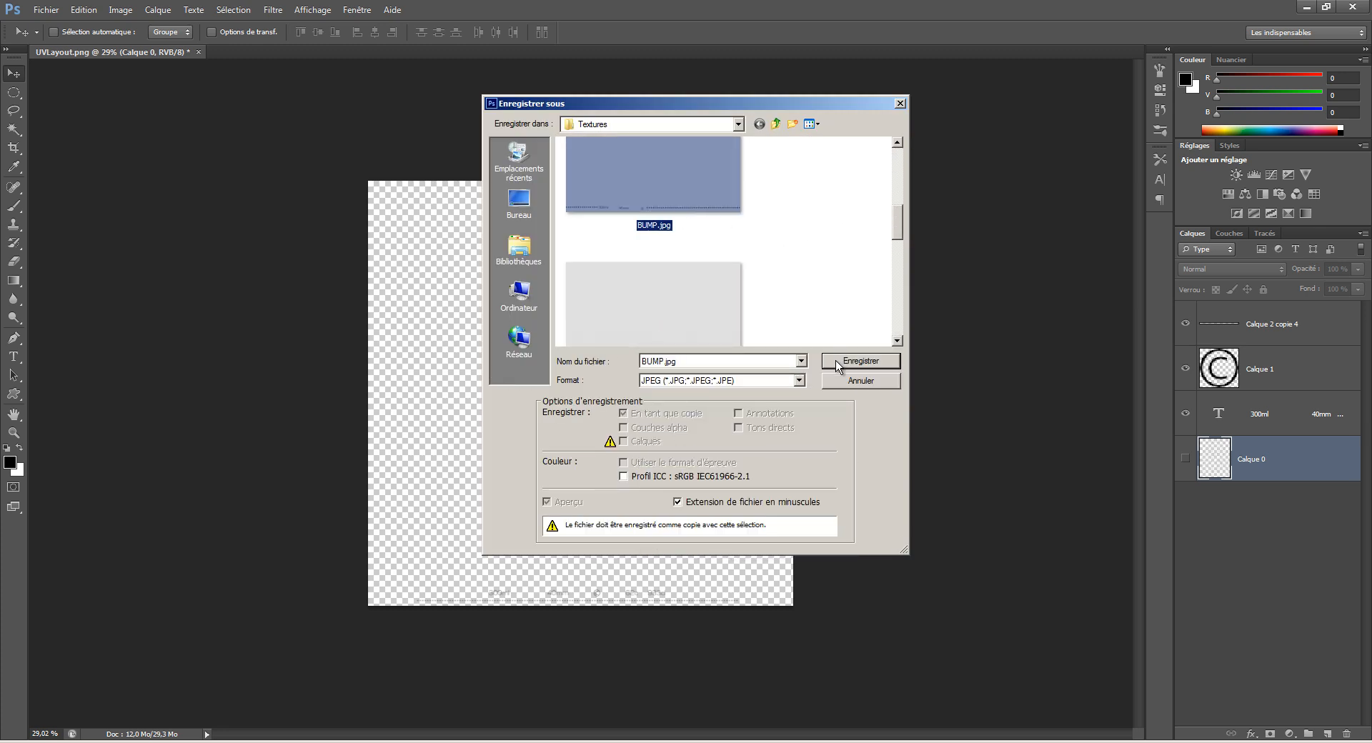
left_click(837, 363)
left_click(629, 283)
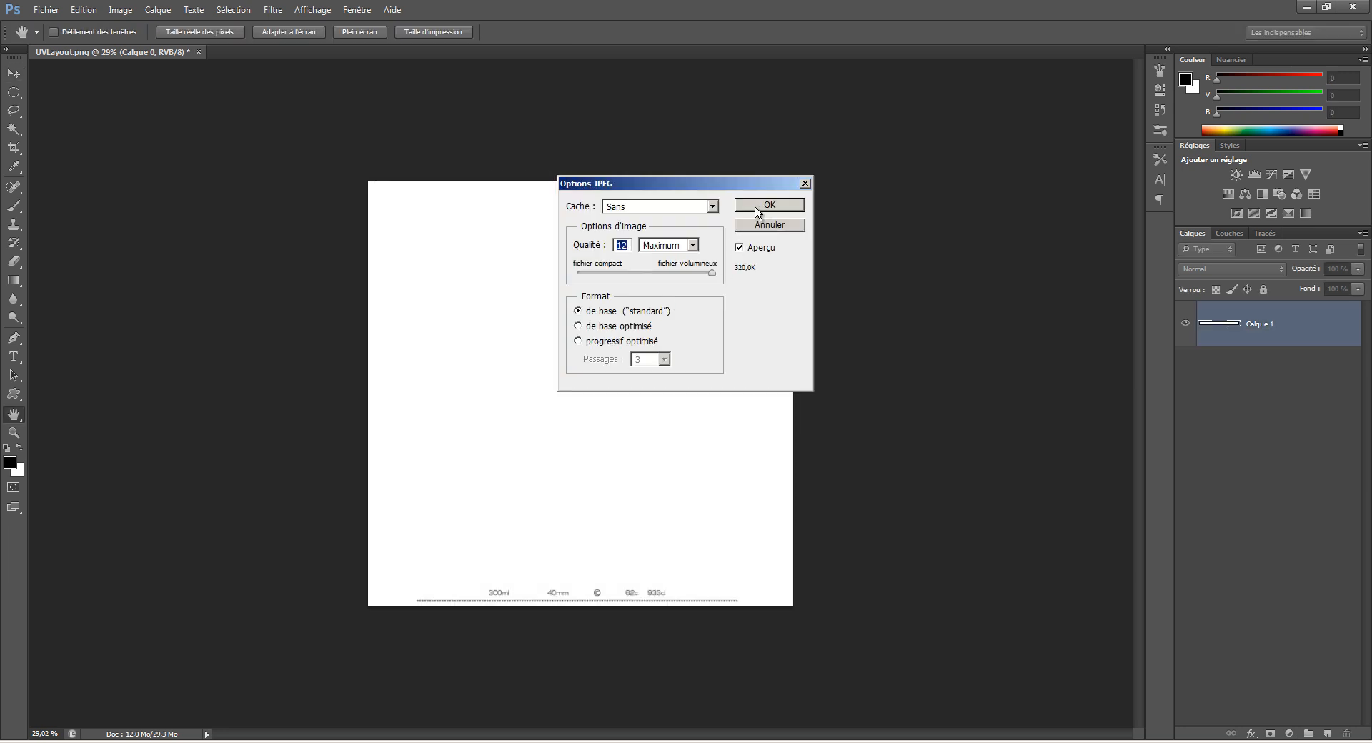
left_click(762, 207)
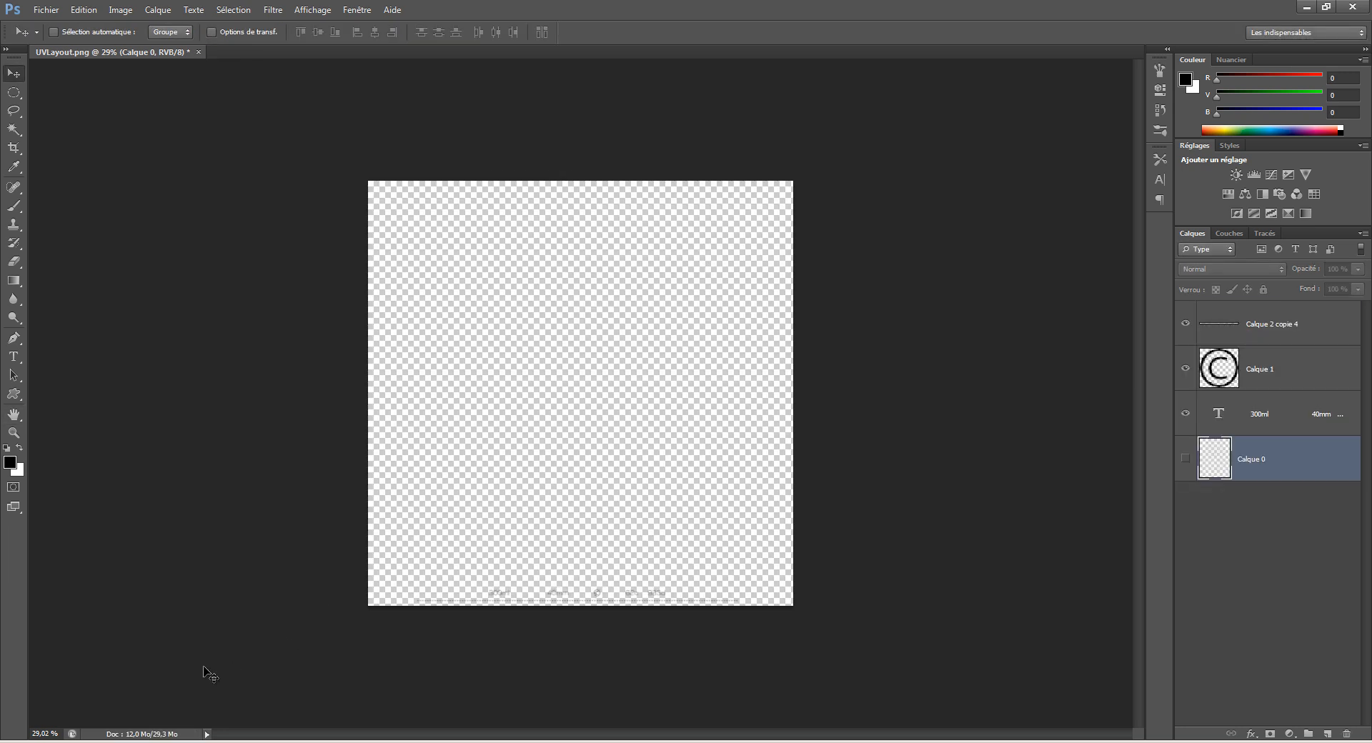
Step: Switch to Blender, duplicate the bottle material's Image Texture node, and load BUMP.jpg into the copy
key("alt+Tab")
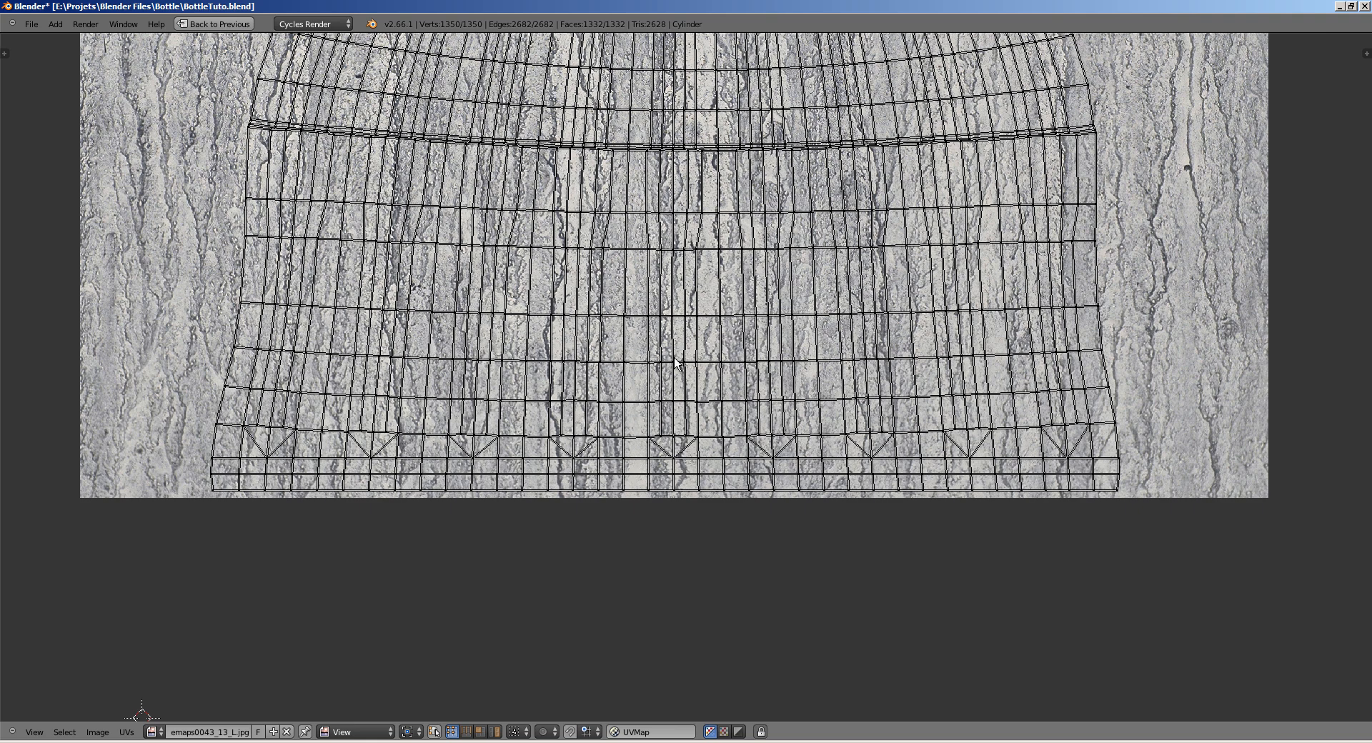
key("shift+space")
middle_click_drag(393, 538, 471, 486)
left_click(362, 466)
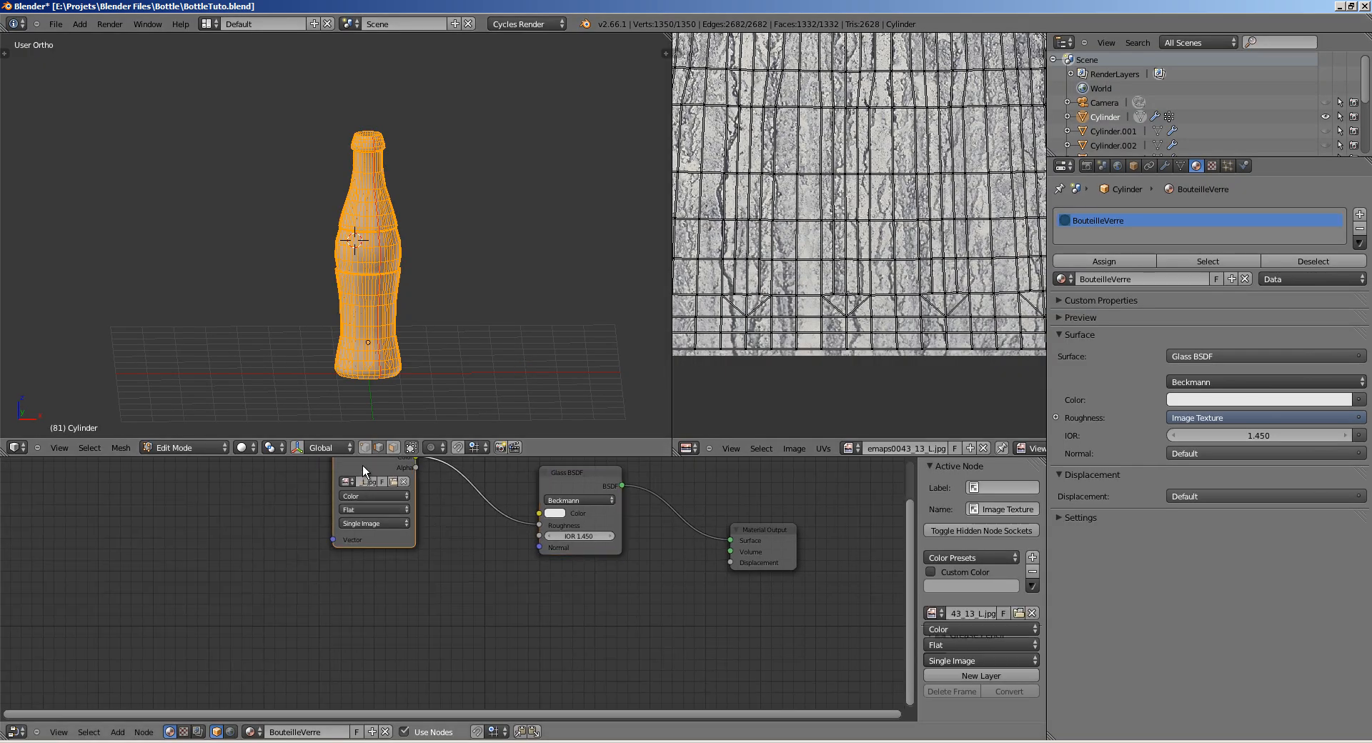
key("shift+d")
left_click(254, 602)
left_click(284, 619)
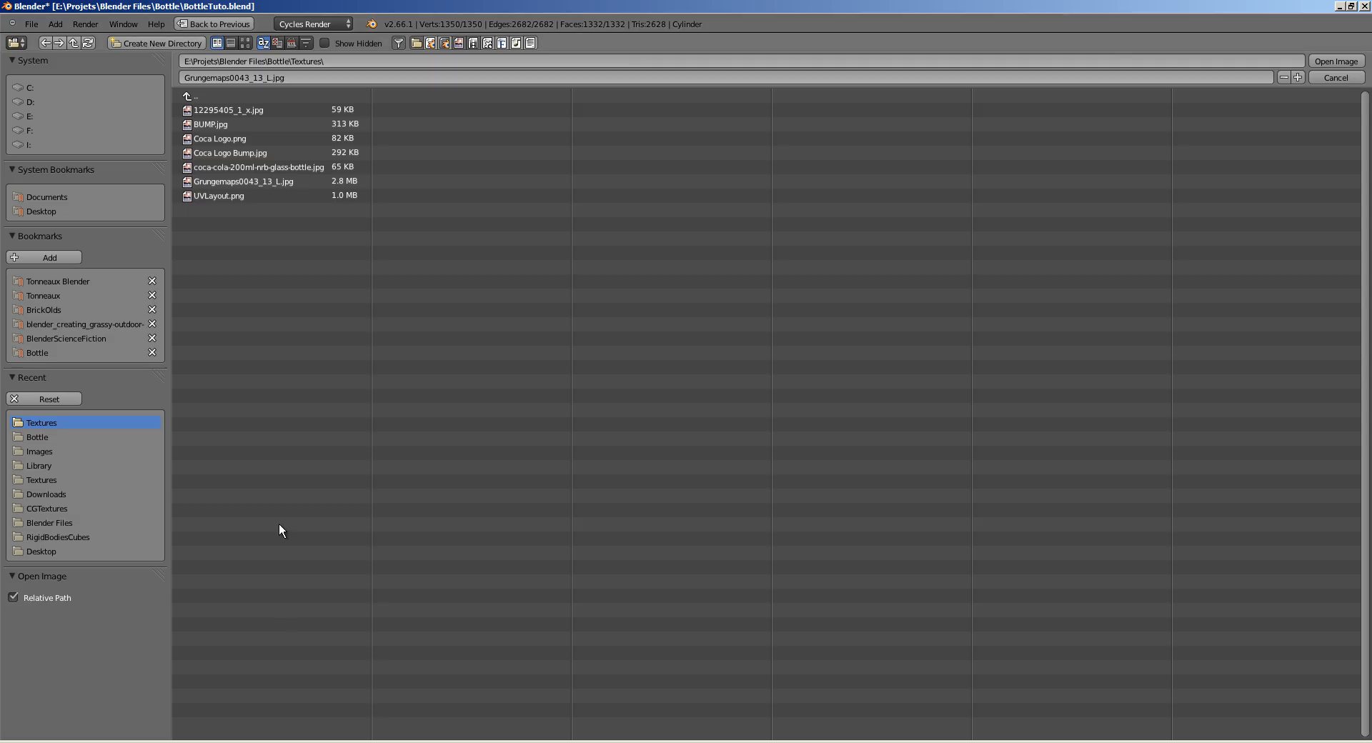
left_click(208, 125)
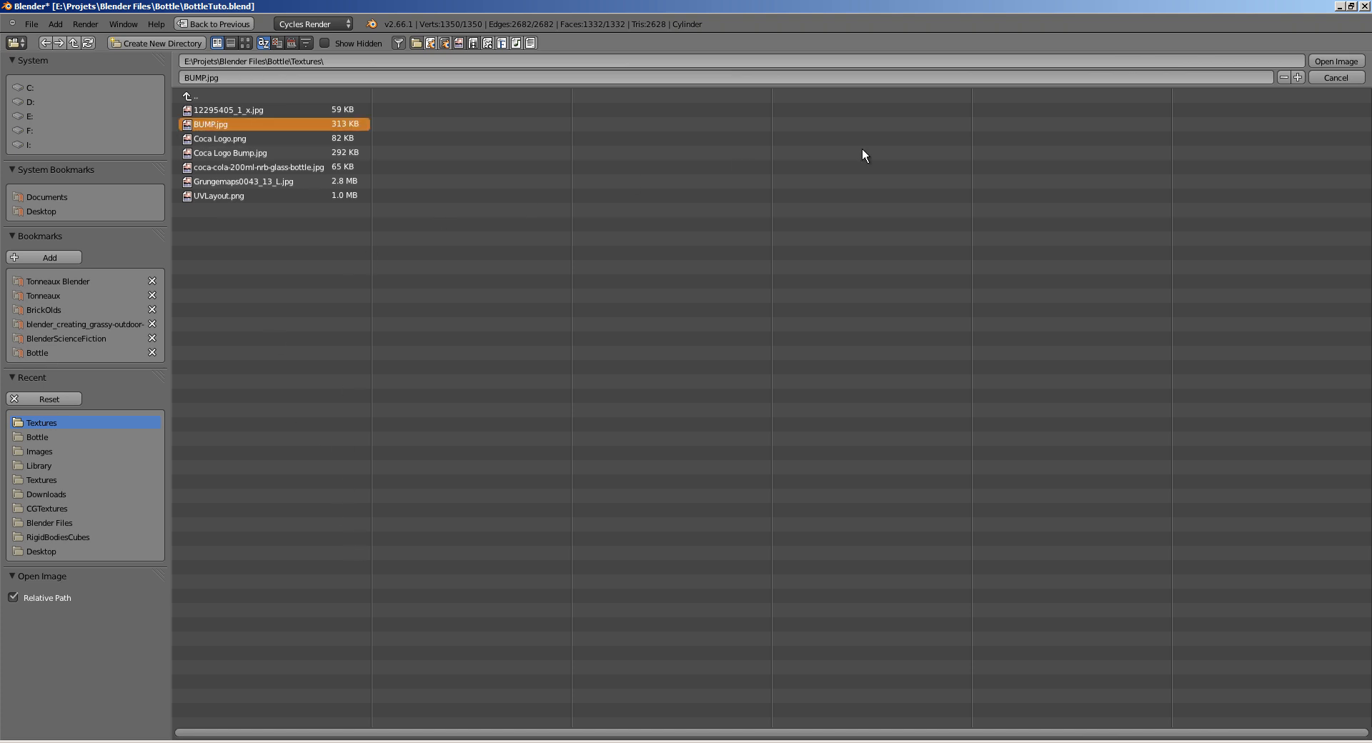
left_click(1323, 61)
Step: Add a Bump node and connect it between the BUMP.jpg texture's Color output and the Glass BSDF's Normal input
middle_click_drag(411, 551, 396, 565)
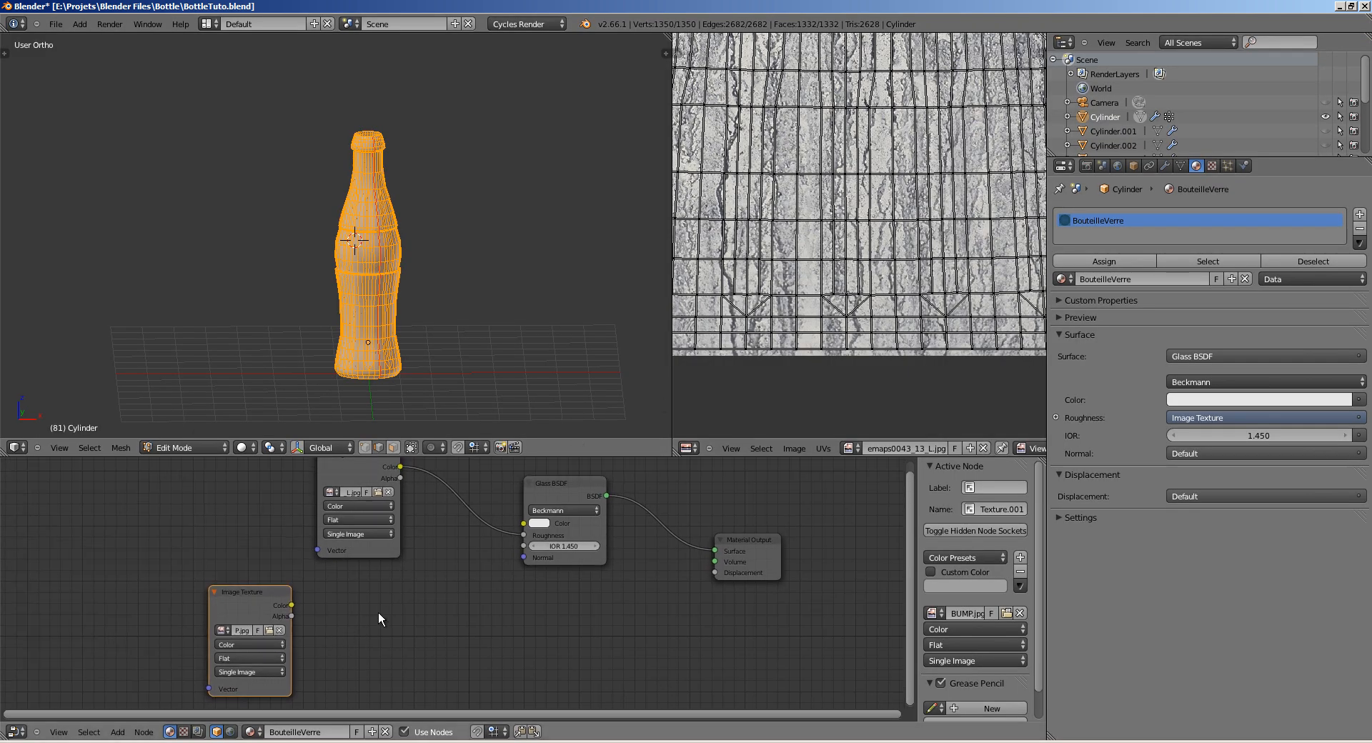
key("shift+a")
mouse_move(389, 643)
left_click(456, 683)
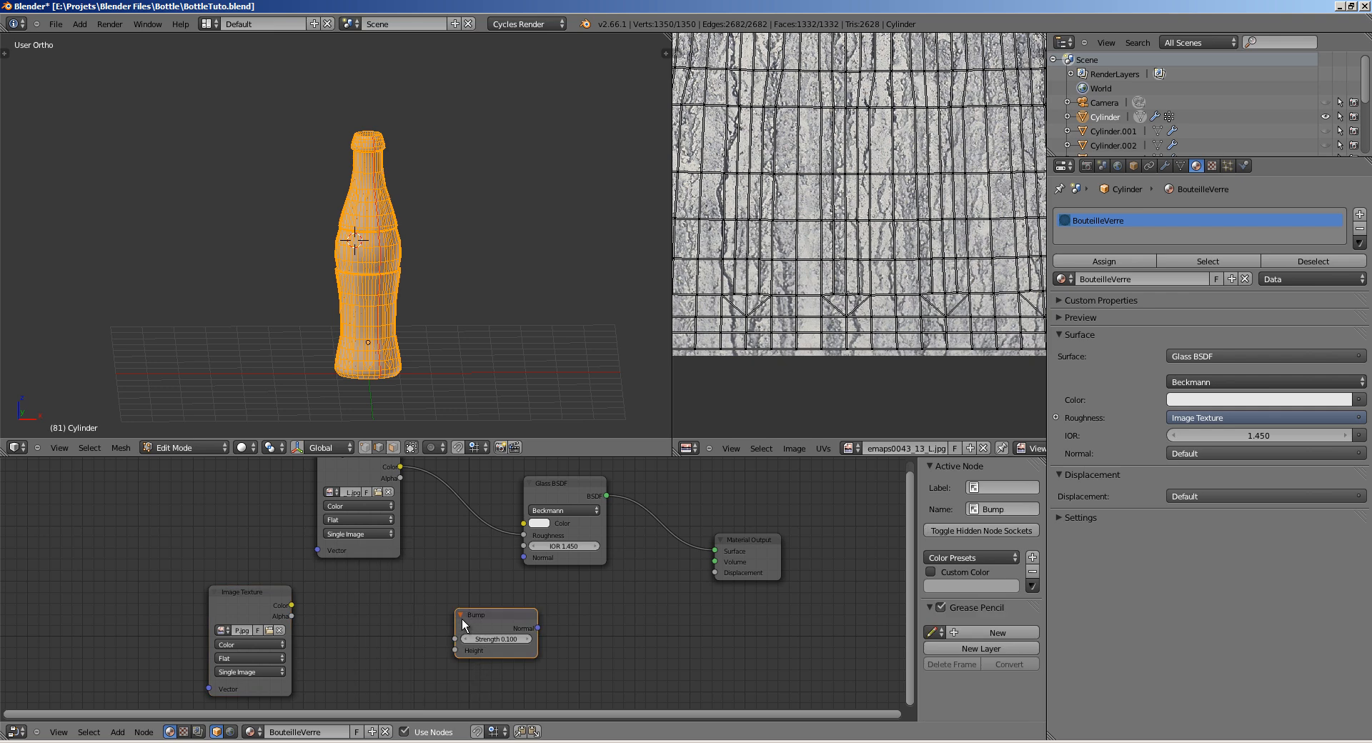
left_click(398, 625)
left_click_drag(475, 633, 503, 598)
left_click_drag(521, 555, 524, 557)
Step: Return the bottle to Object Mode and save the Blender file over the existing one
key("Tab")
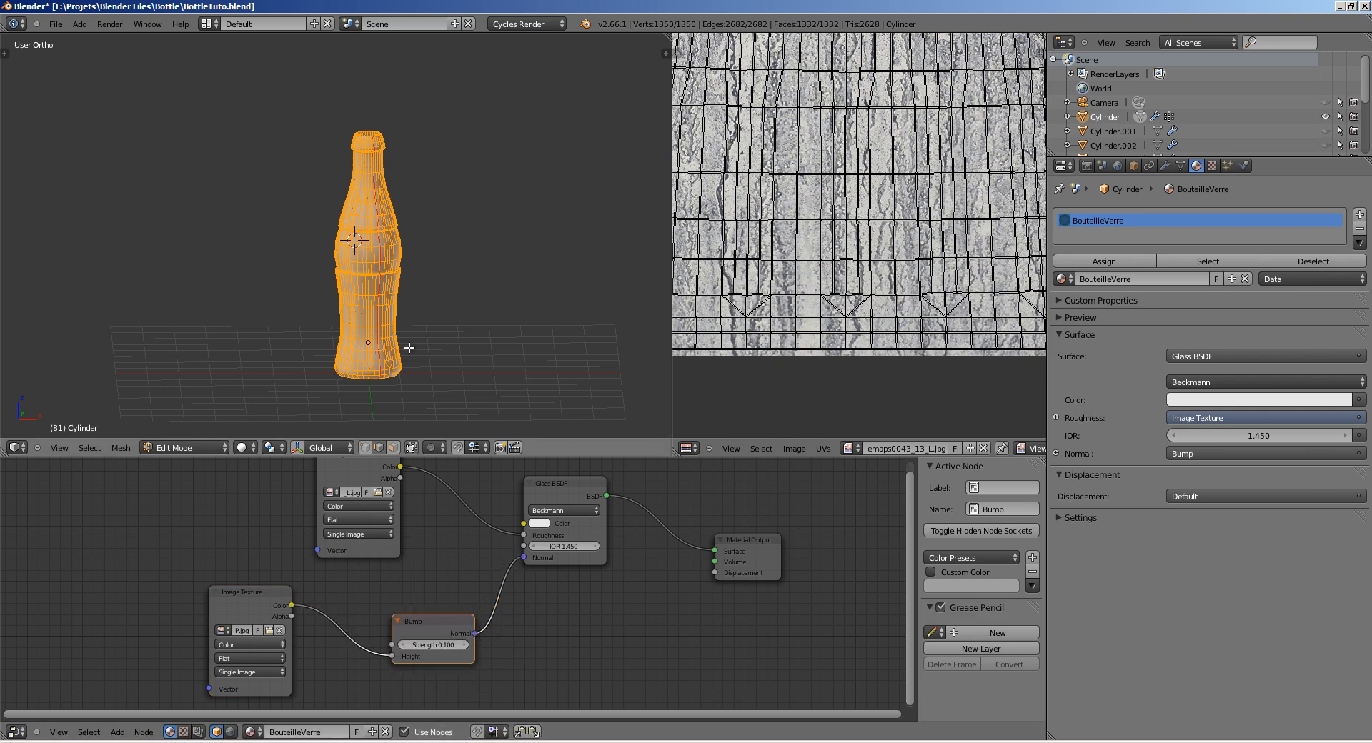
middle_click_drag(418, 372, 423, 330)
scroll(421, 341, "up", 6)
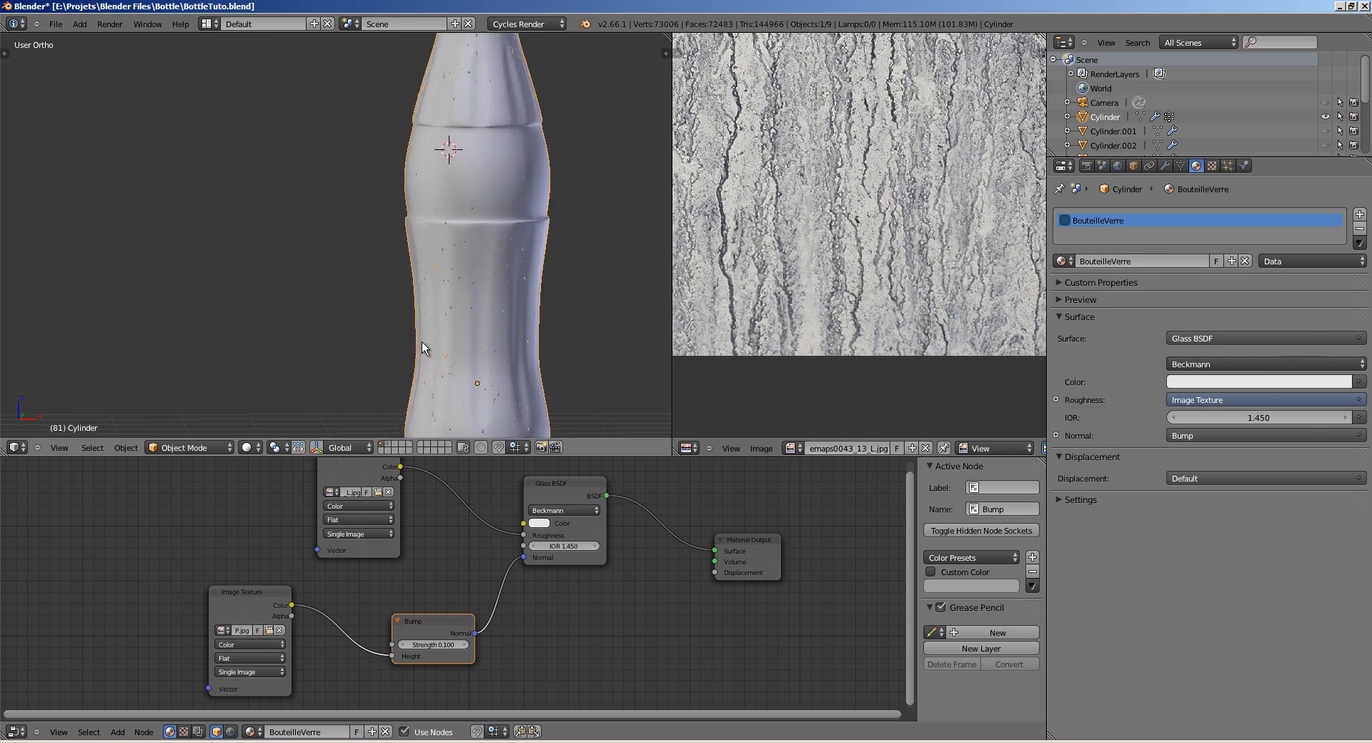
key("ctrl+s")
left_click(365, 275)
Step: Preview the engraved inscription on the bottle's base in a maximized rendered view, and return to the wireframe display and full layout
middle_click_drag(357, 343, 342, 233, "shift")
scroll(344, 247, "up", 3)
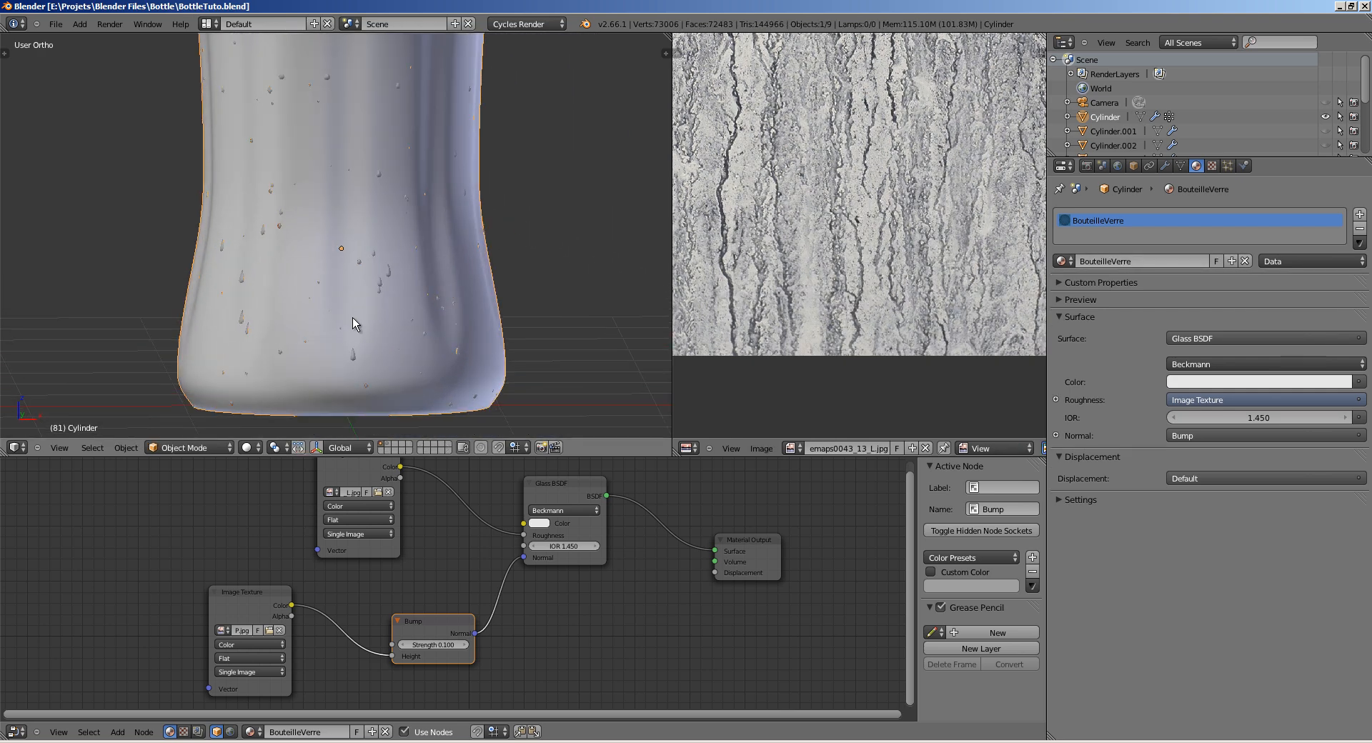
middle_click_drag(353, 318, 363, 235, "shift")
left_click(247, 448)
left_click(268, 355)
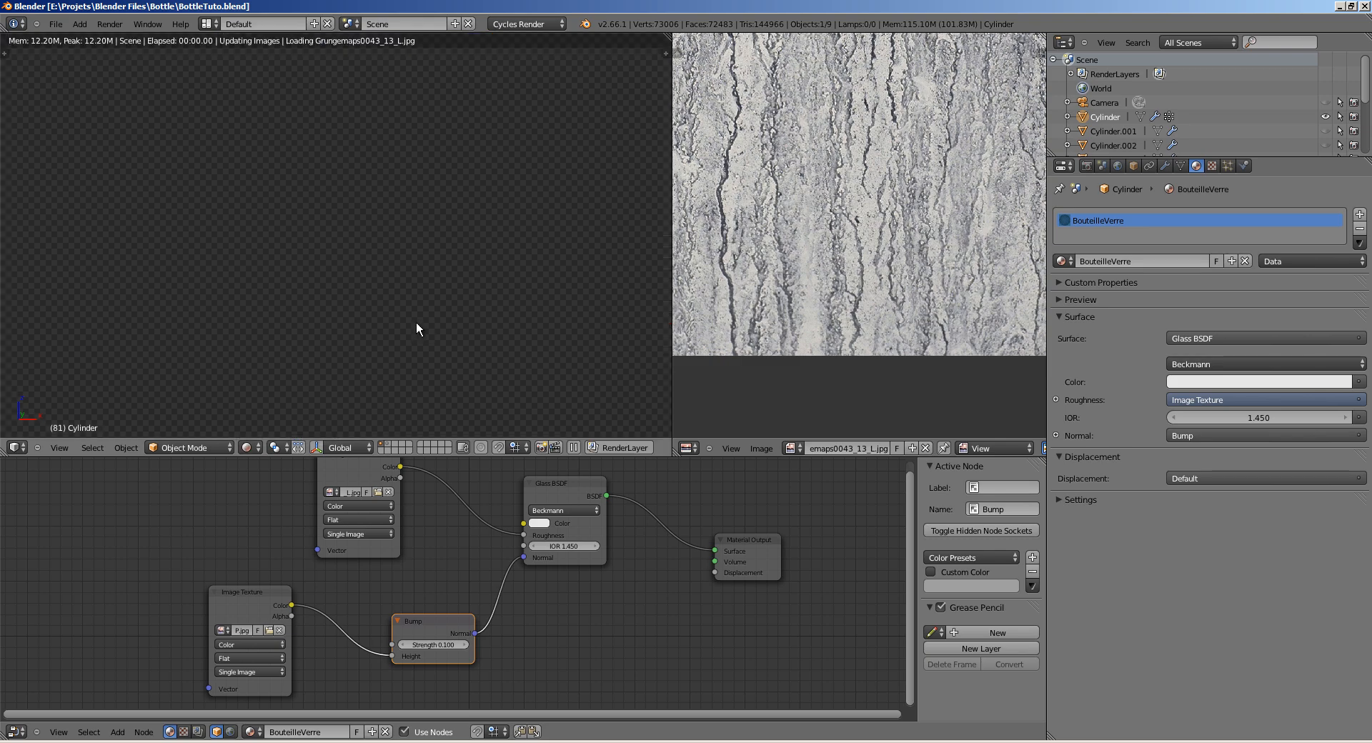
middle_click_drag(333, 323, 419, 310)
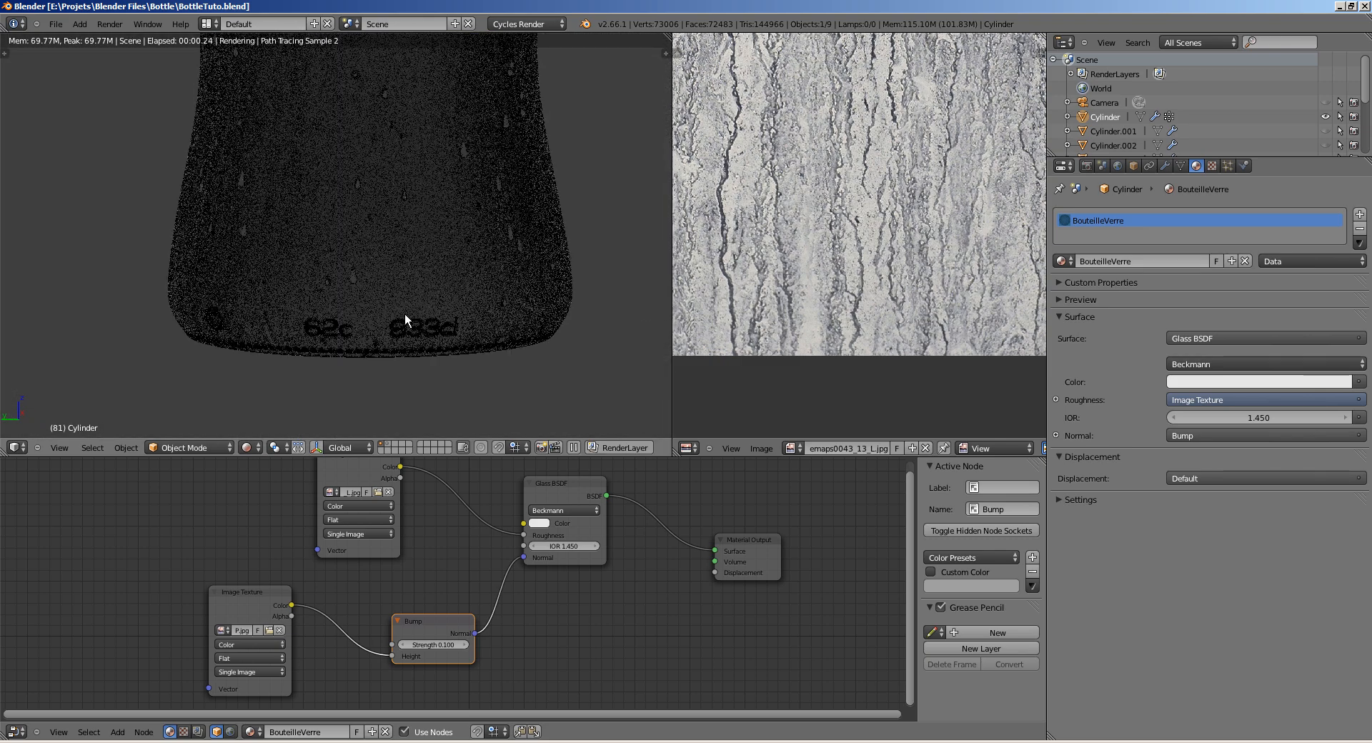
key("ctrl+Up")
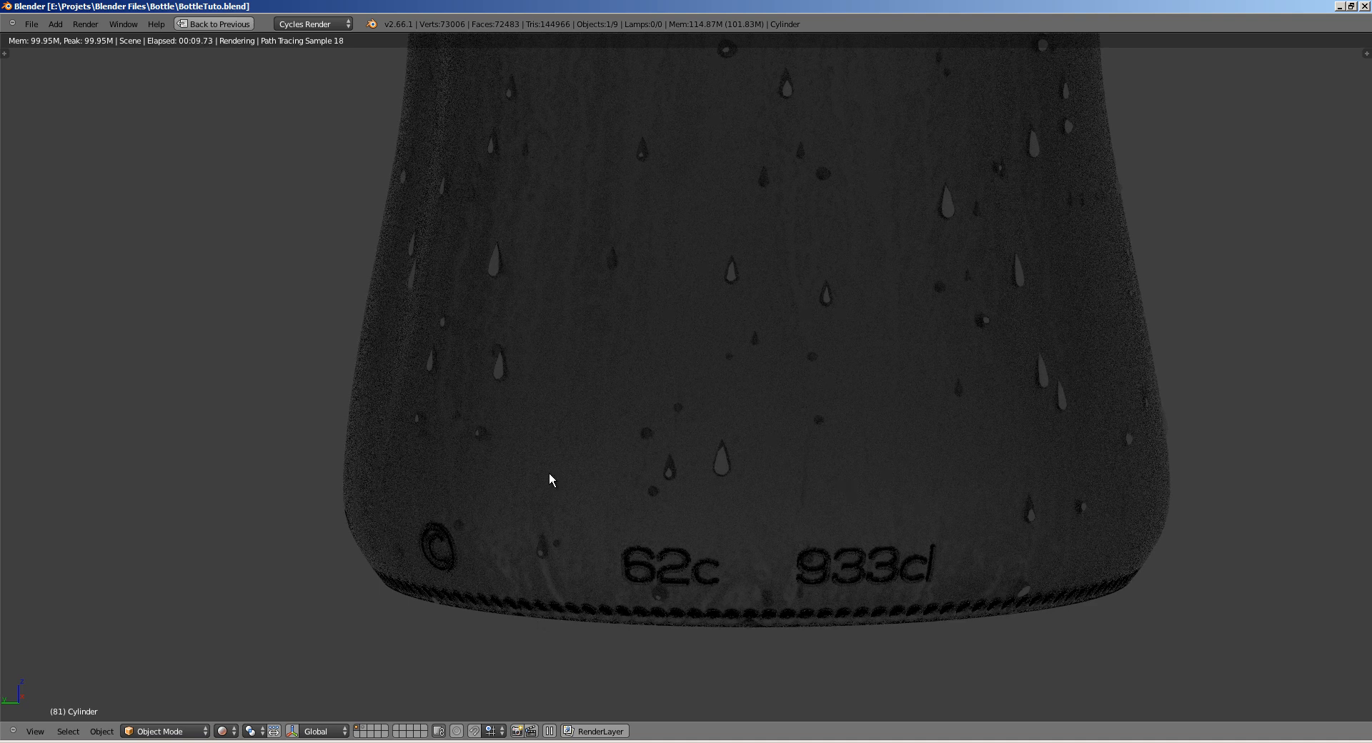
key("z")
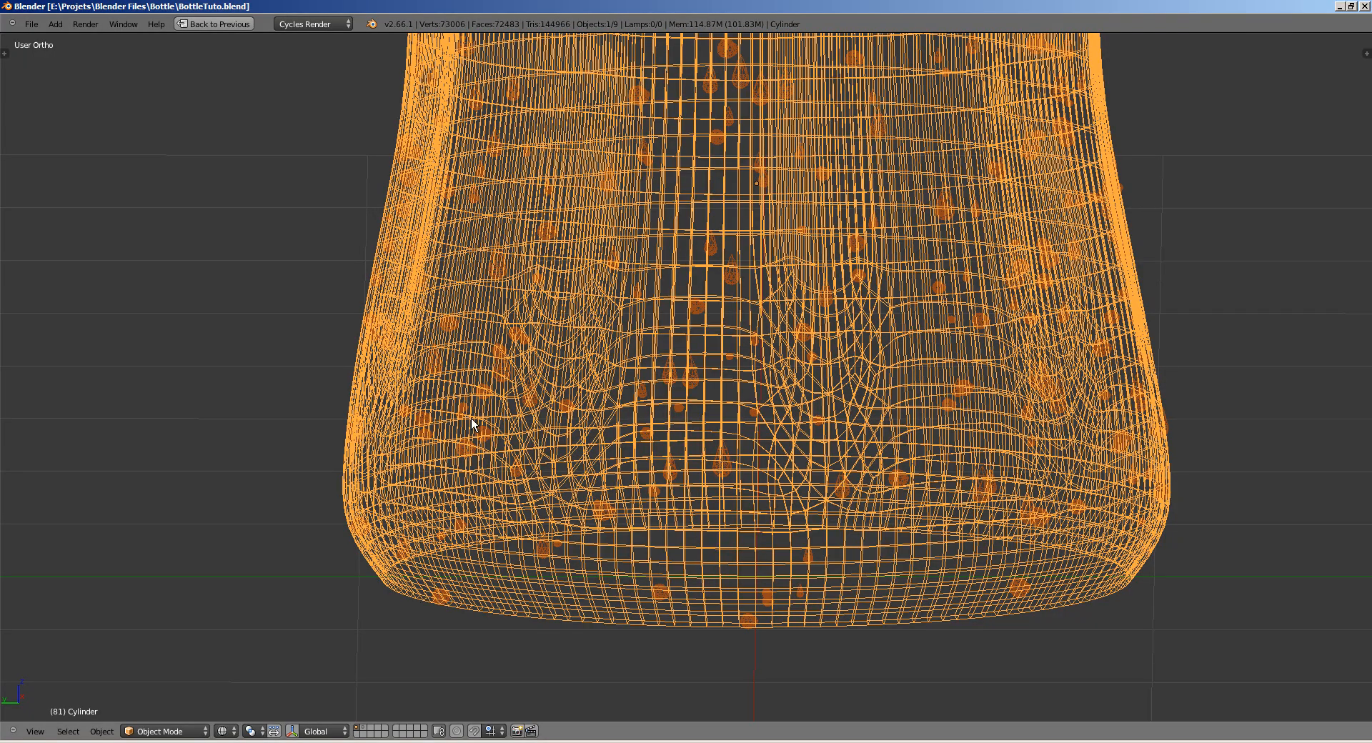
key("ctrl+Up")
left_click(246, 448)
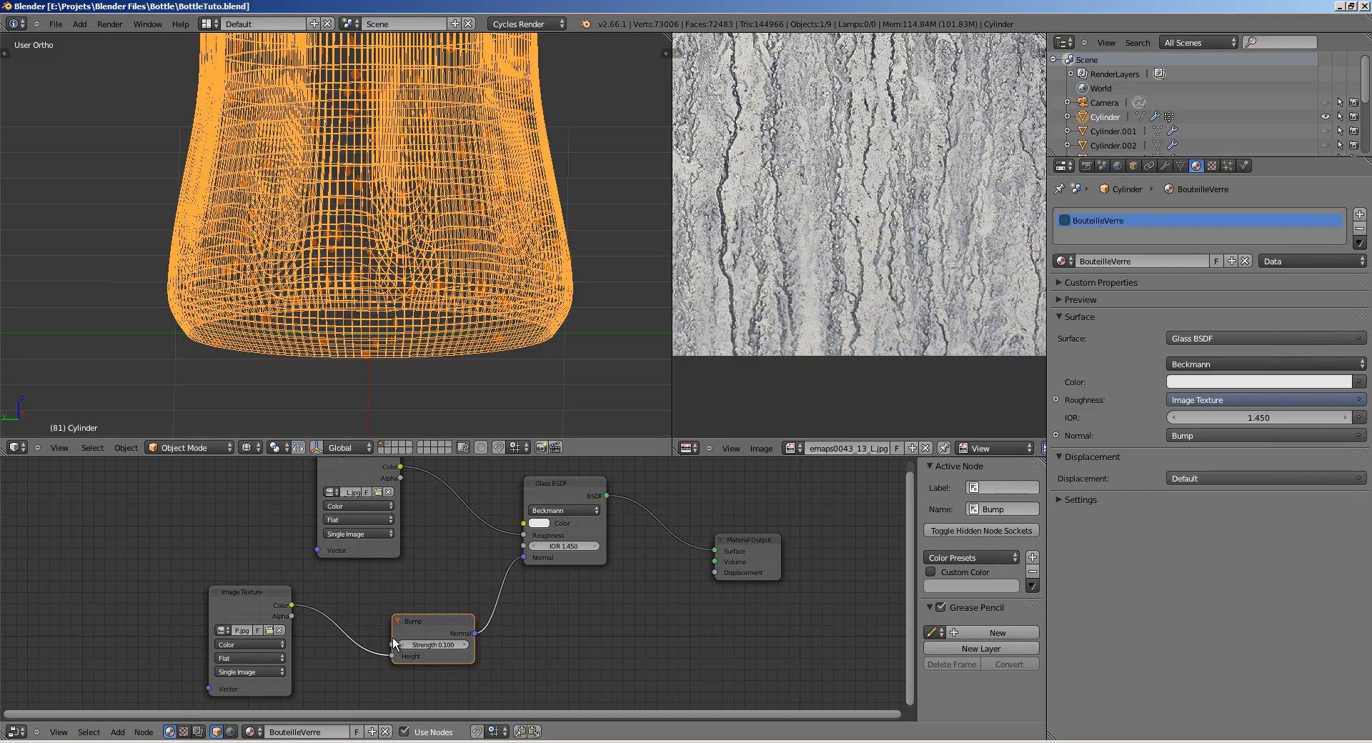
Step: Set the Bump node's strength to 0.010 and preview the engraving around the bottle's base in rendered shading
left_click(459, 648)
type("0")
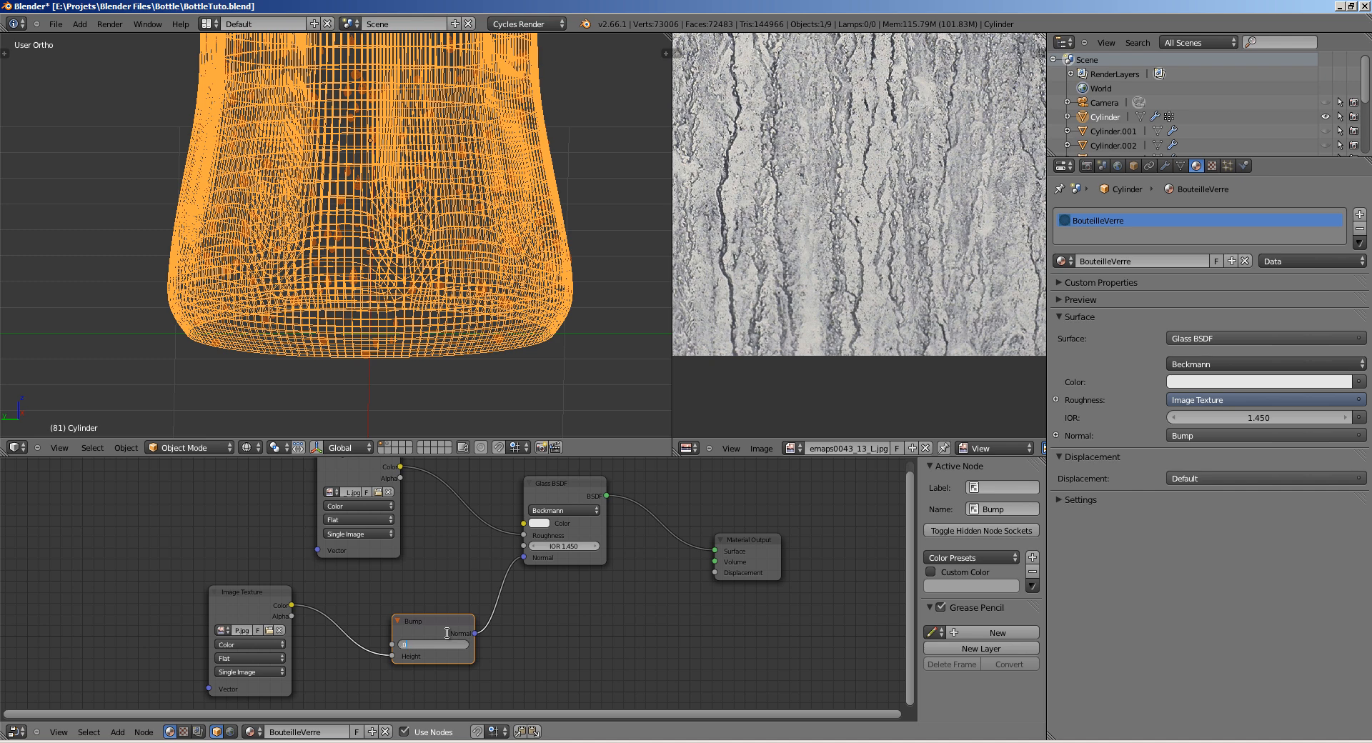
left_click(253, 447)
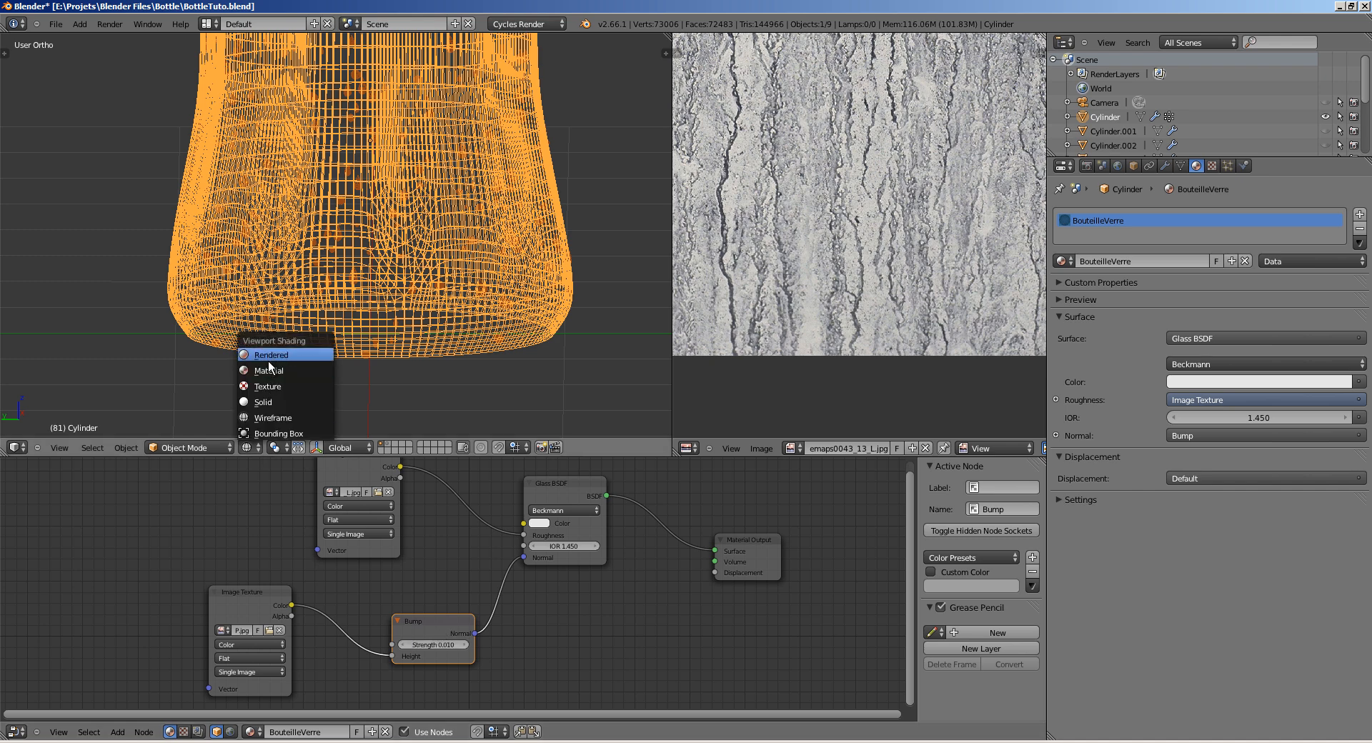
left_click(268, 349)
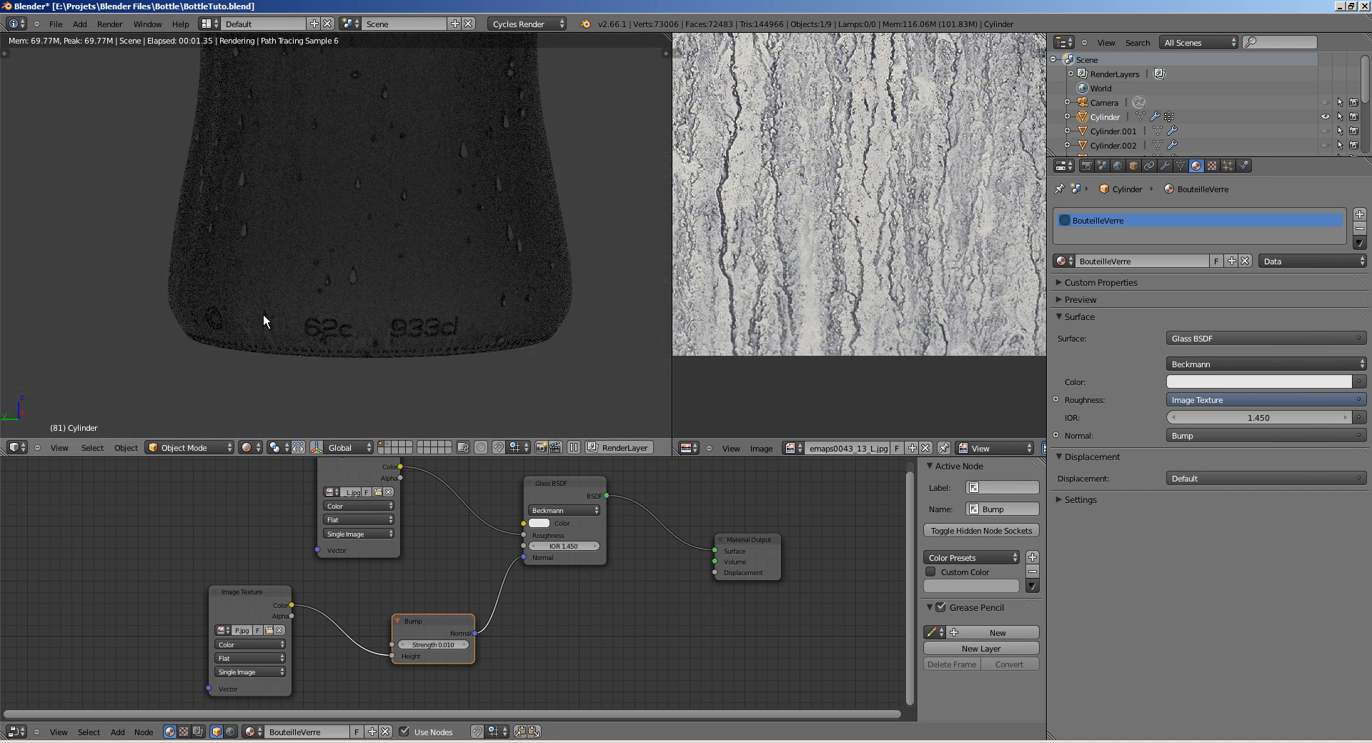
middle_click_drag(264, 319, 340, 313)
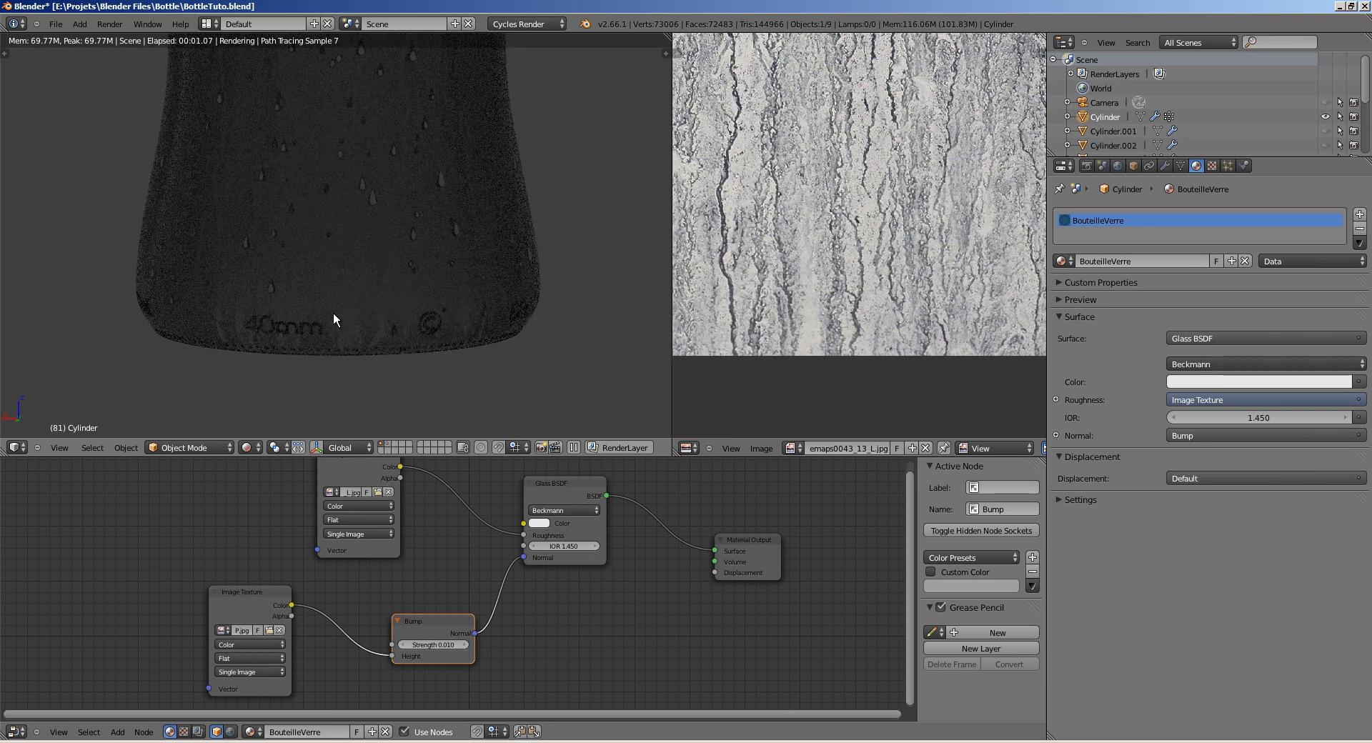
scroll(344, 267, "down", 6)
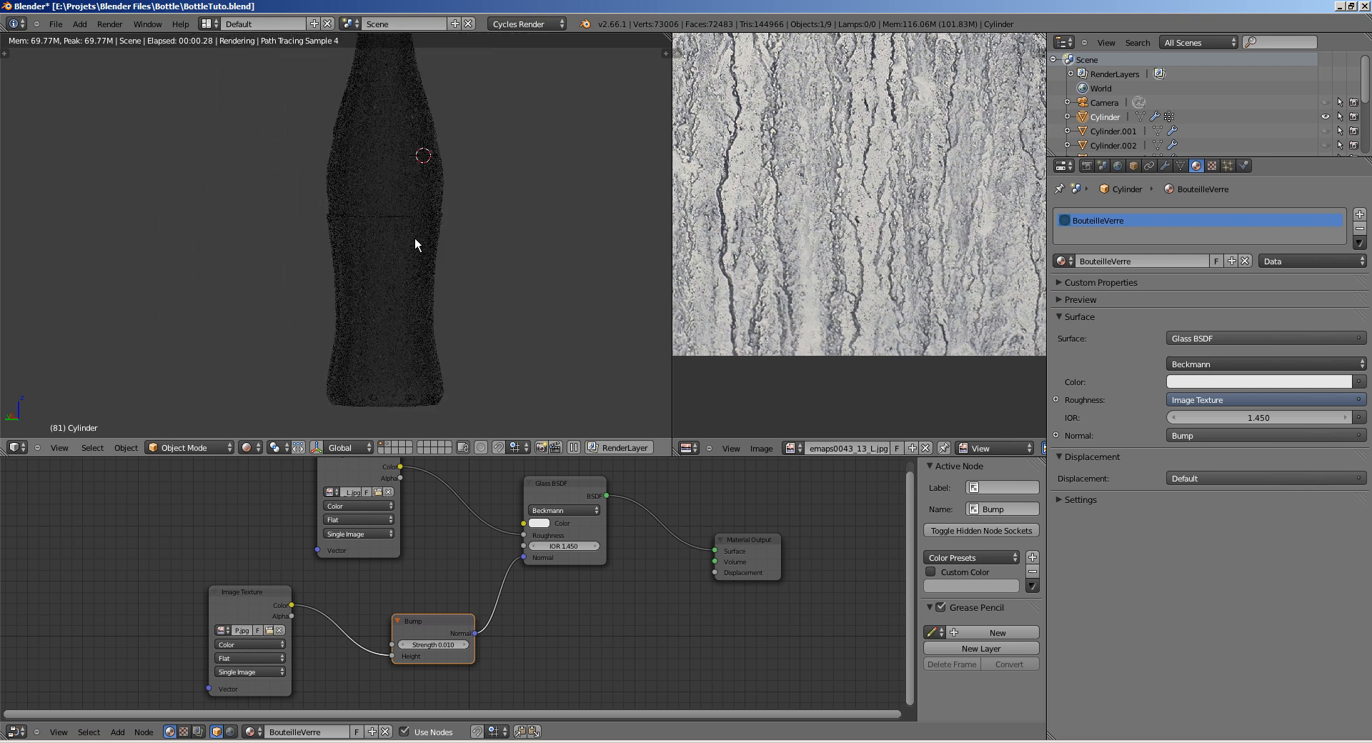
Step: Save the Blender file over the existing one and check the whole bottle in the rendered view
key("ctrl+s")
left_click(386, 267)
middle_click_drag(459, 287, 427, 299, "shift")
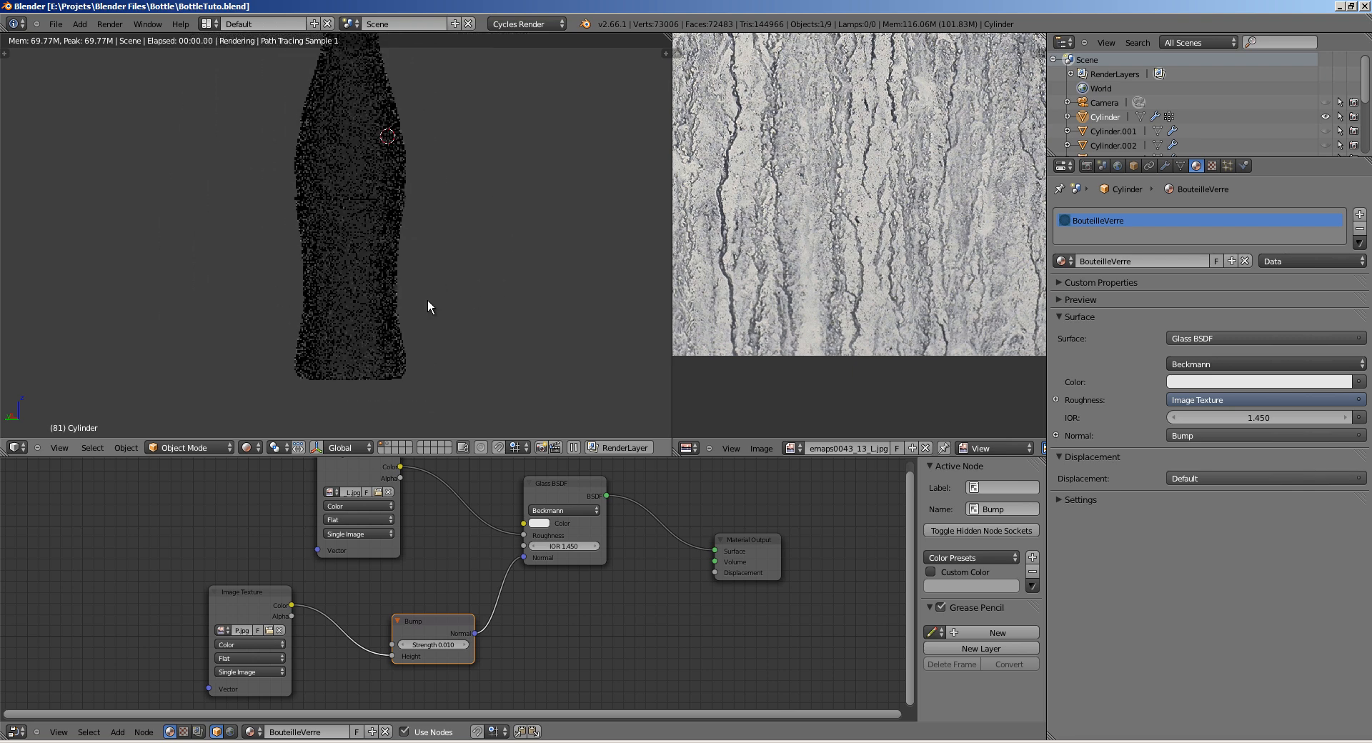
key("ctrl+s")
left_click(372, 374)
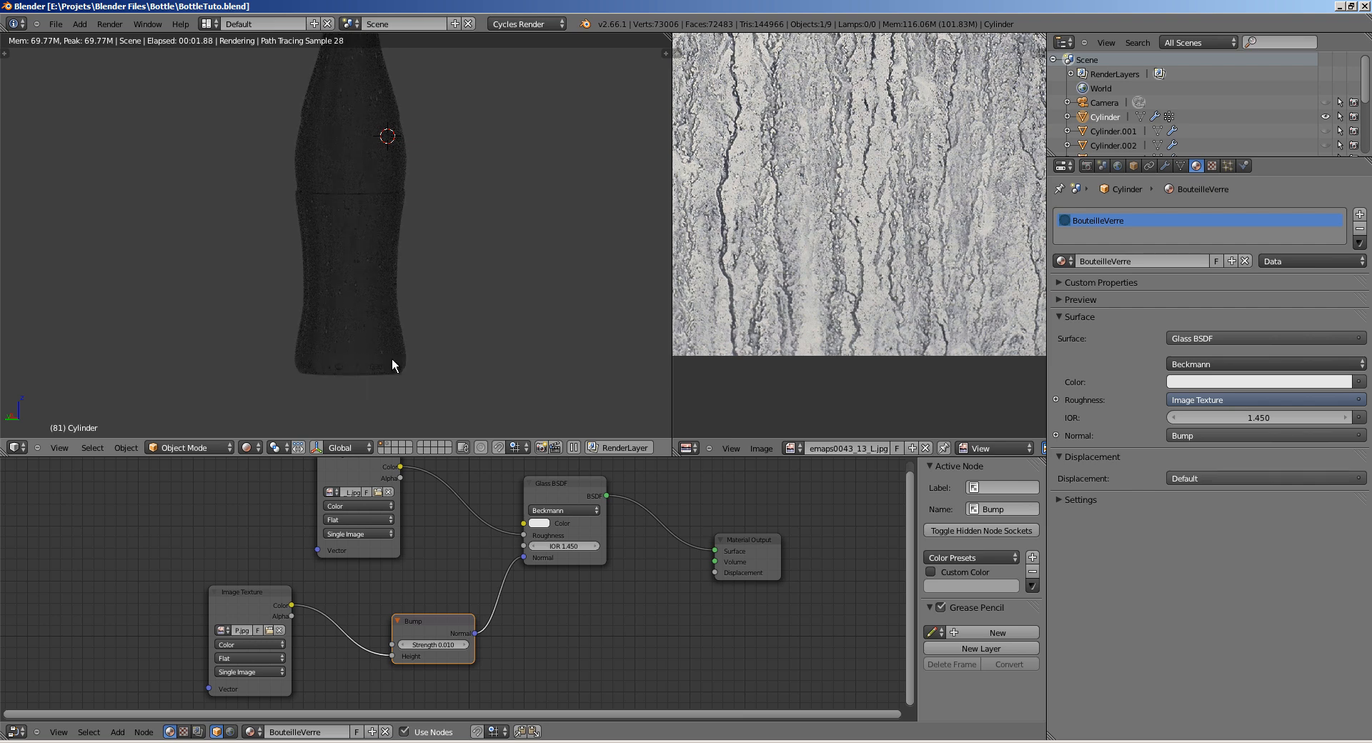
scroll(445, 345, "up", 2)
key("ctrl+s")
left_click(422, 230)
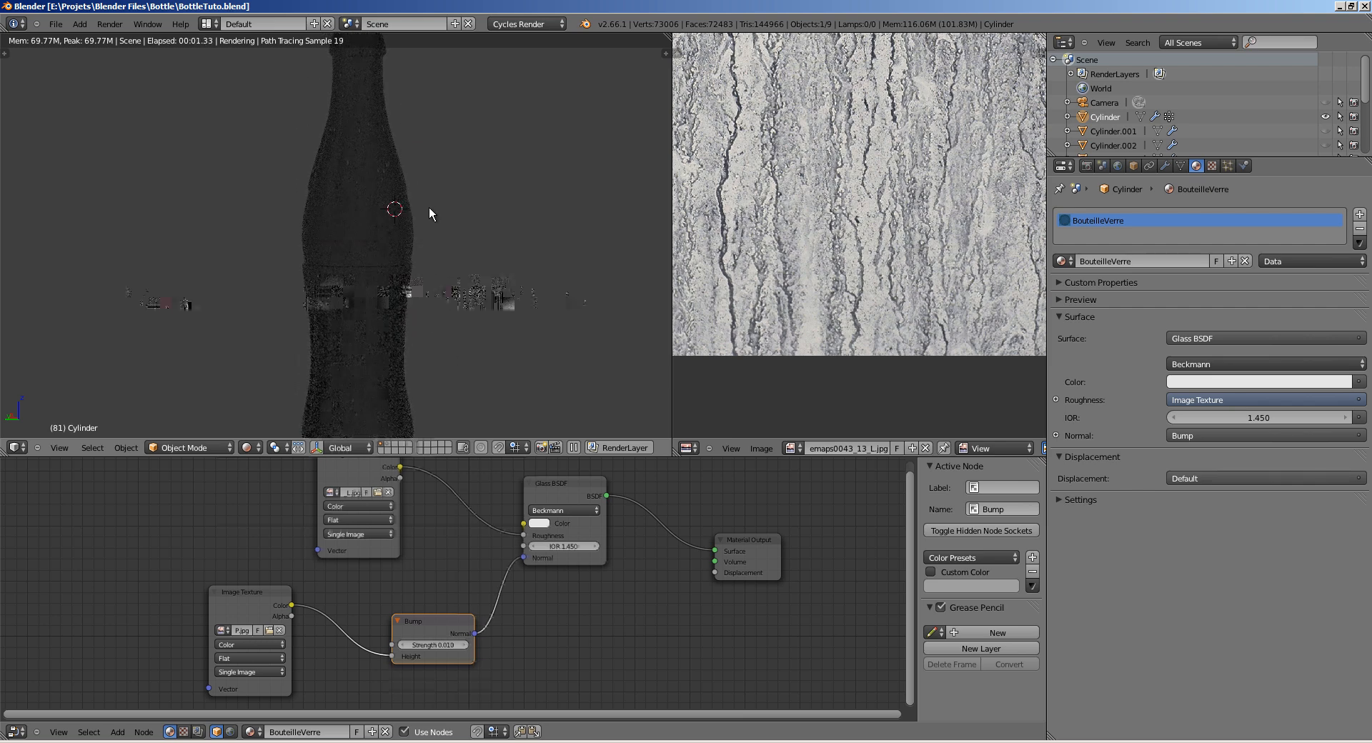
Step: Rearrange the upper Image Texture, Glass BSDF and Material Output nodes, and save the file over the existing one
scroll(429, 214, "down", 2)
middle_click_drag(470, 553, 398, 621)
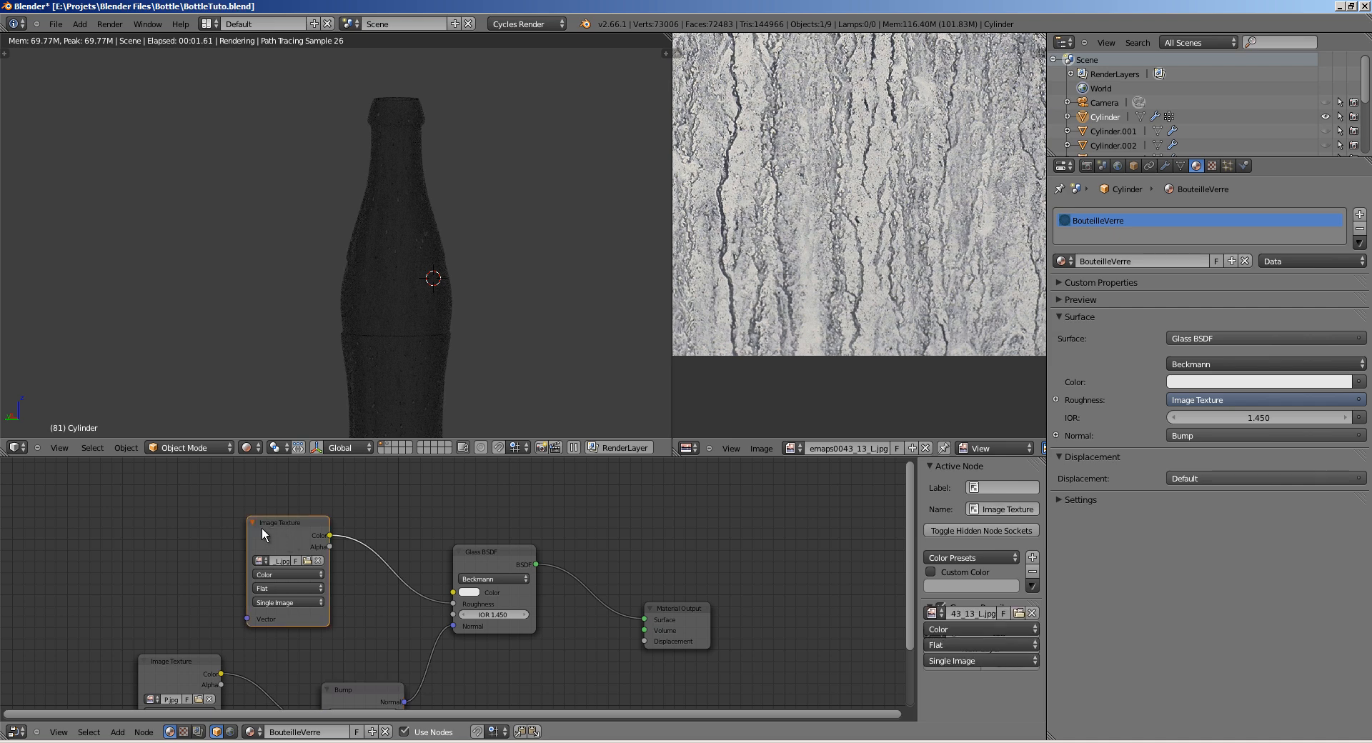
left_click_drag(262, 528, 231, 519)
left_click_drag(483, 555, 469, 552)
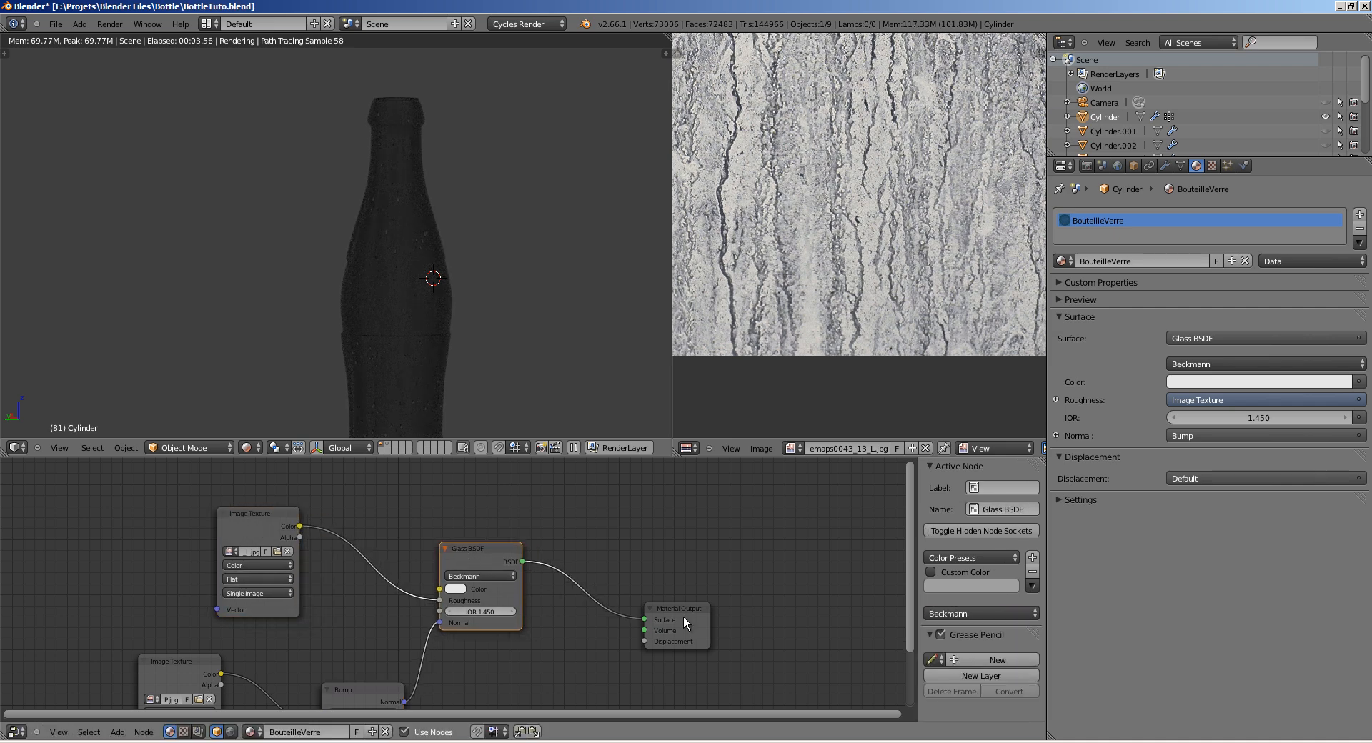
left_click_drag(700, 616, 696, 618)
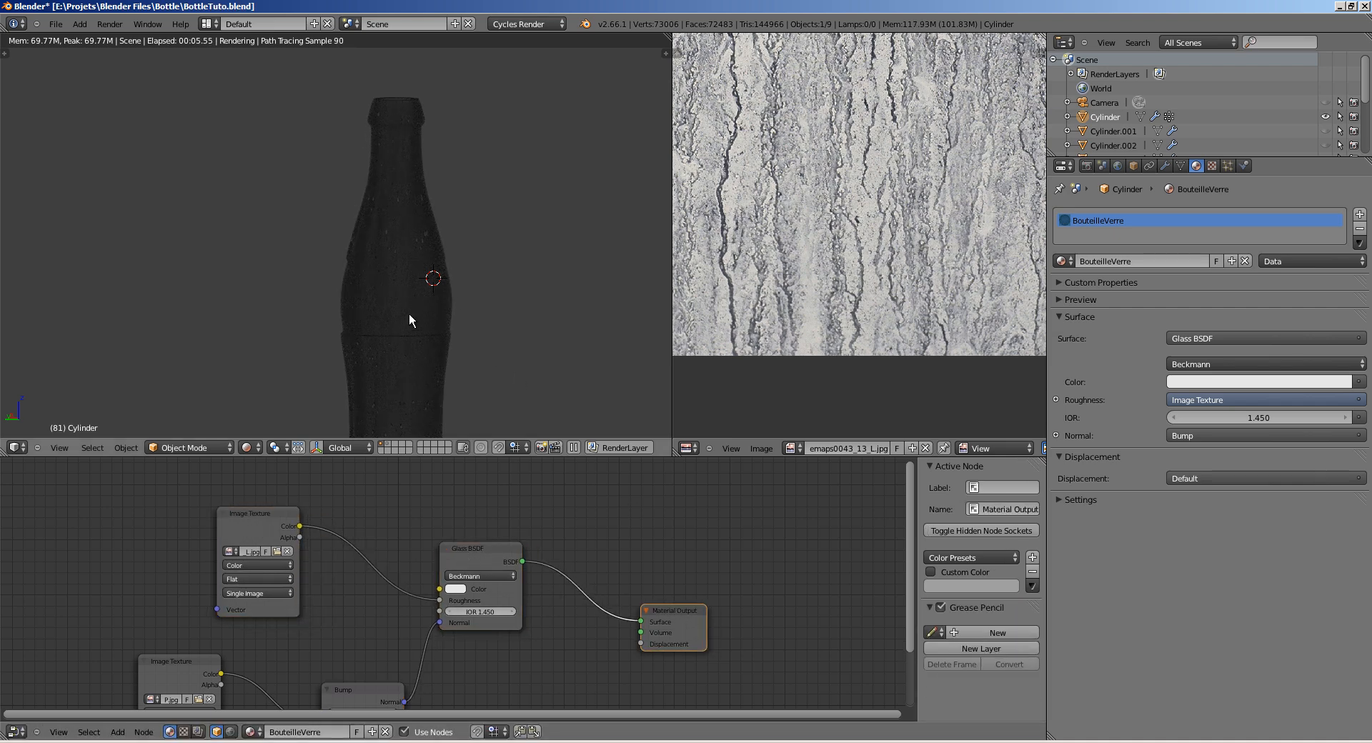
middle_click_drag(352, 622, 386, 629)
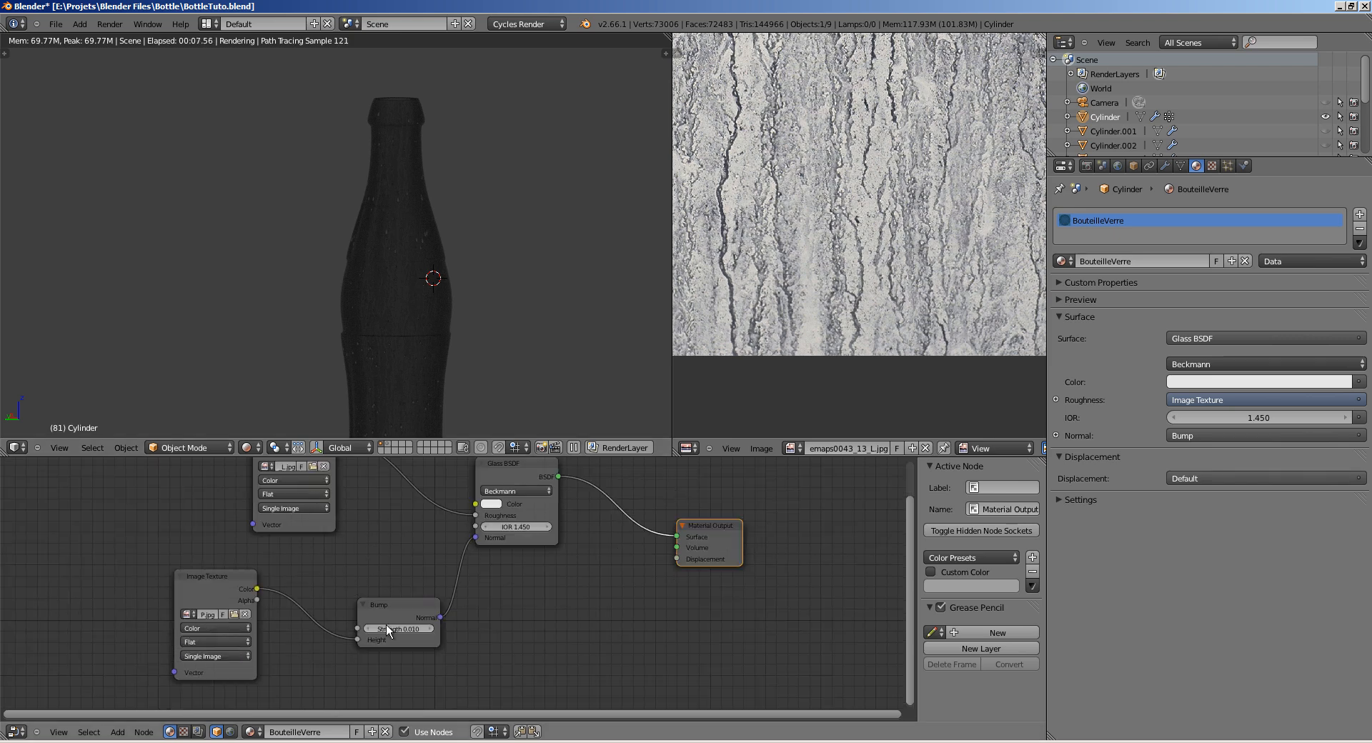
middle_click_drag(403, 283, 393, 165, "shift")
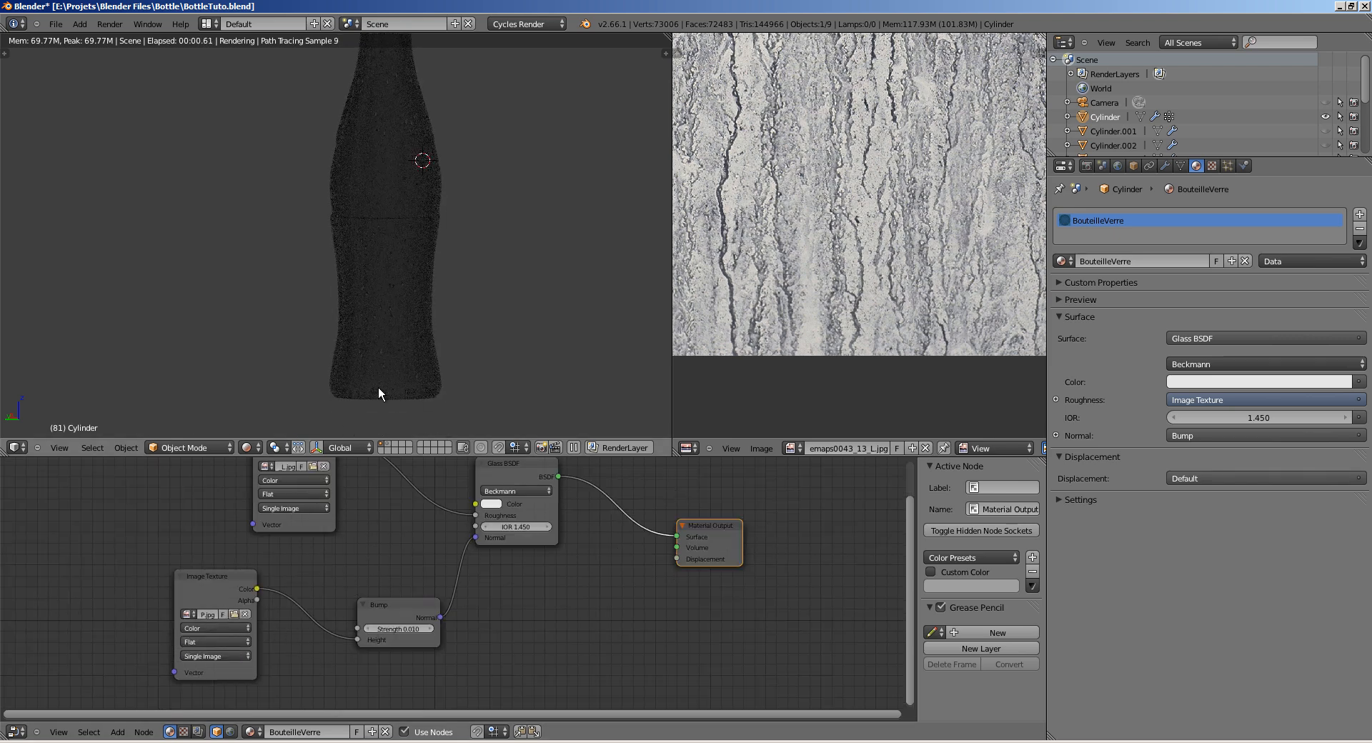
key("ctrl+s")
left_click(387, 345)
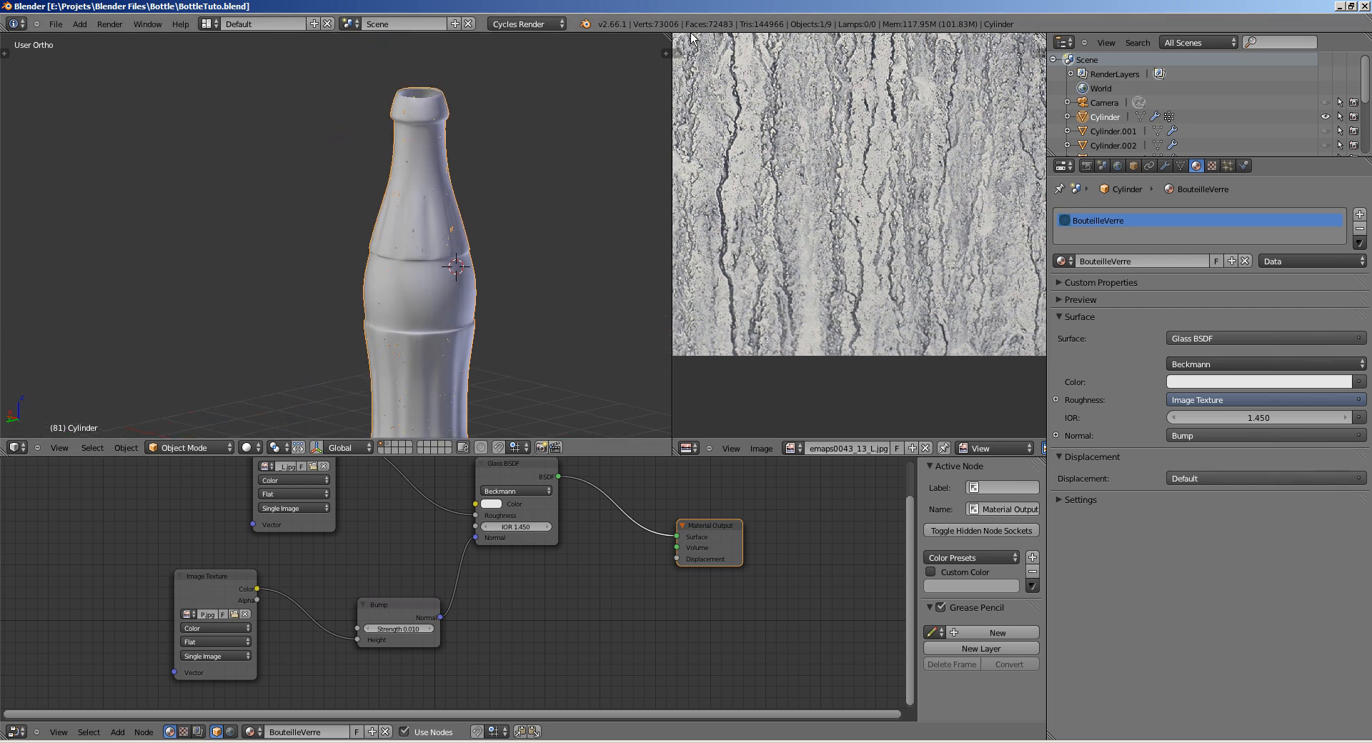
Step: Merge the image editor area into the 3D view and reveal all hidden objects in wireframe display
left_click_drag(668, 35, 786, 214)
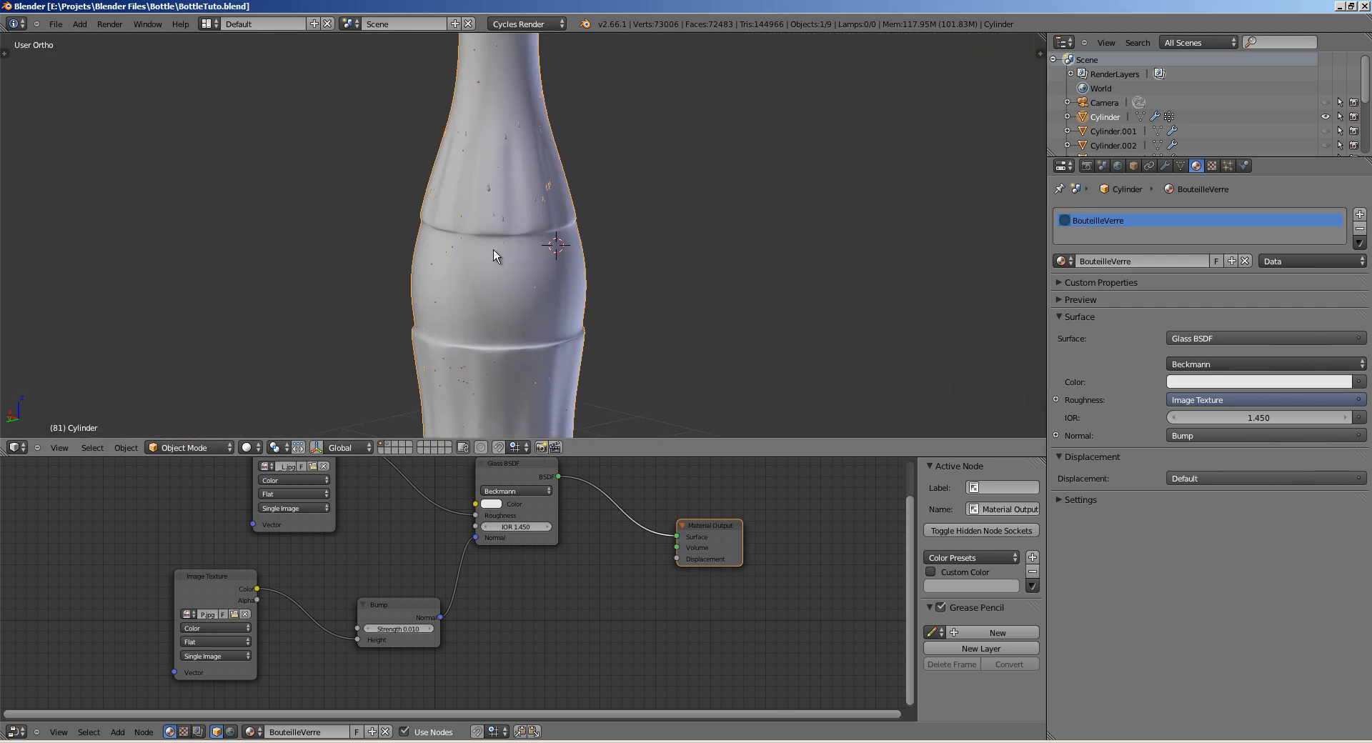
key("z")
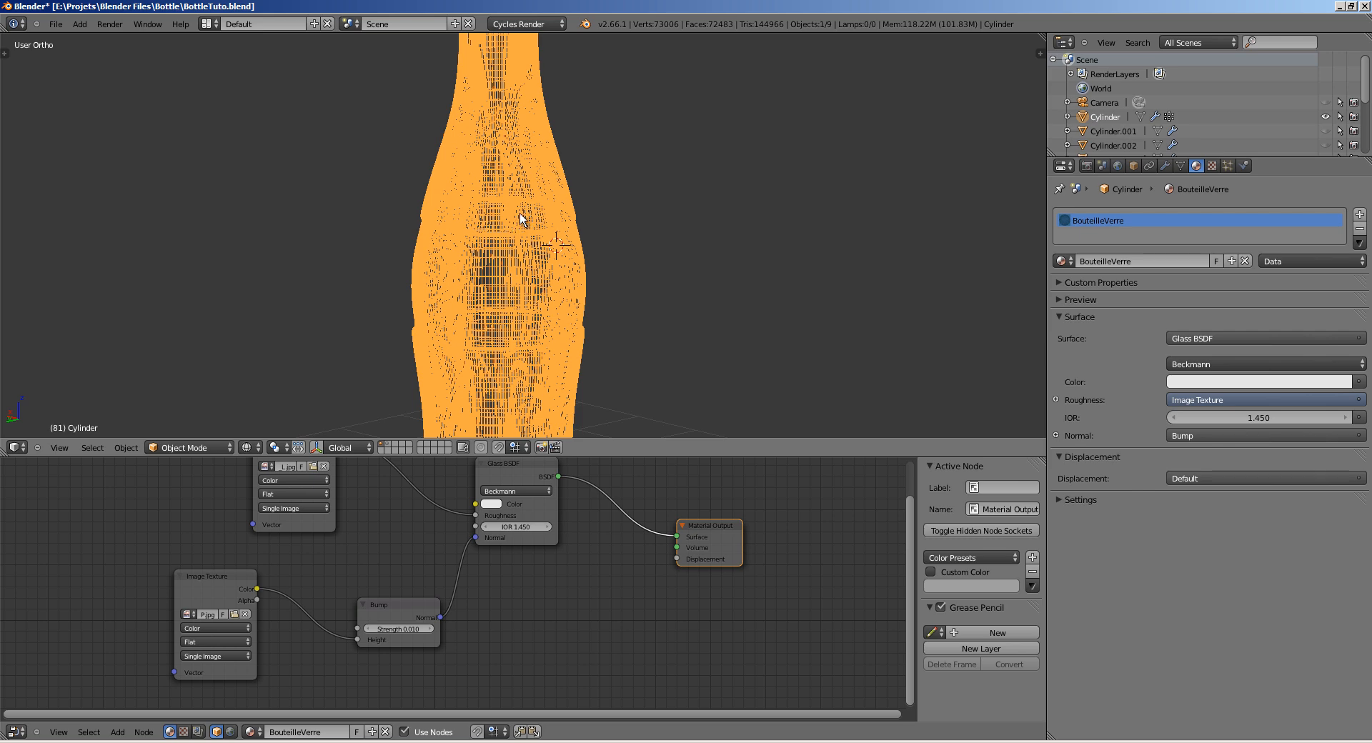
middle_click_drag(603, 110, 599, 173, "shift")
middle_click_drag(525, 328, 457, 327, "shift")
key("alt+h")
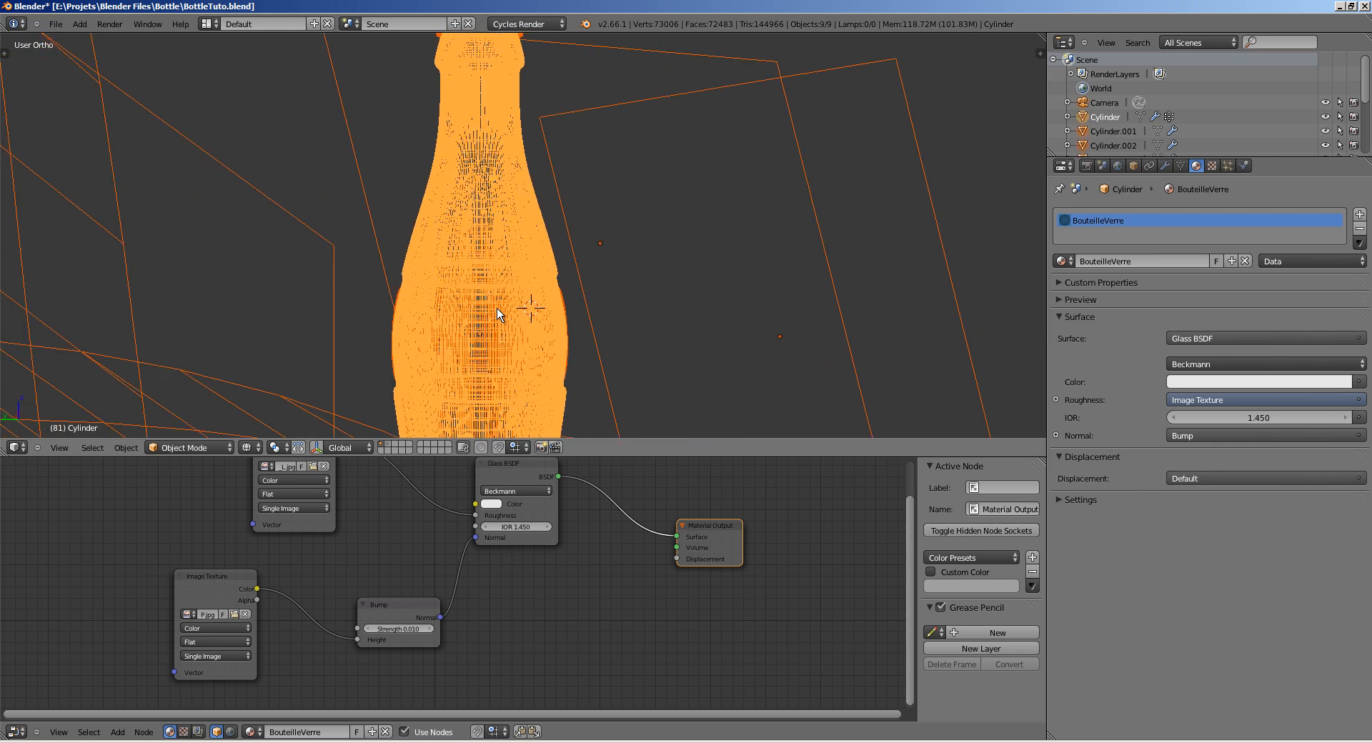
Step: Try selecting the overlapping bottle, logo band and liquid meshes one at a time in the wireframe view, and deselect everything
key("a")
right_click(492, 333)
middle_click_drag(492, 333, 512, 245)
middle_click_drag(486, 198, 452, 245)
key("a")
right_click(479, 273)
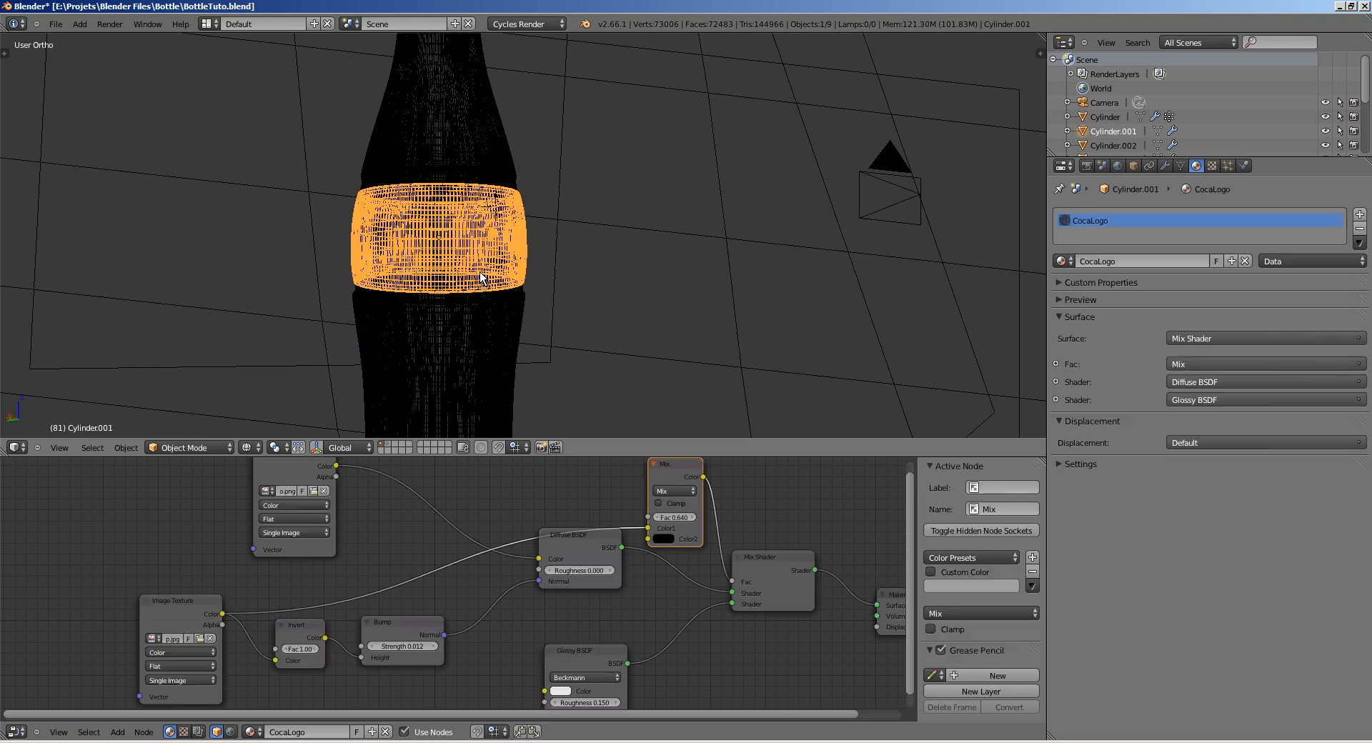
key("a")
right_click(517, 295)
key("a")
right_click(520, 247)
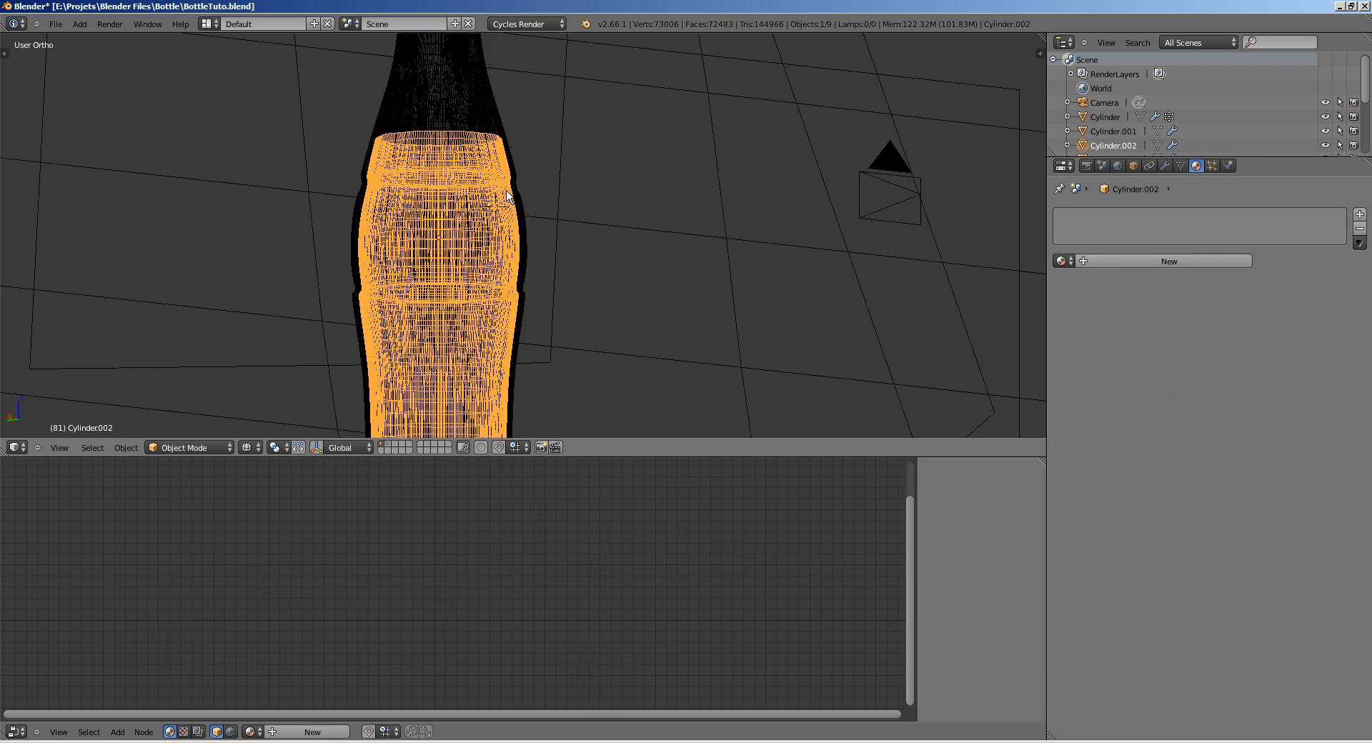
right_click(498, 123)
right_click(530, 248)
right_click(509, 275)
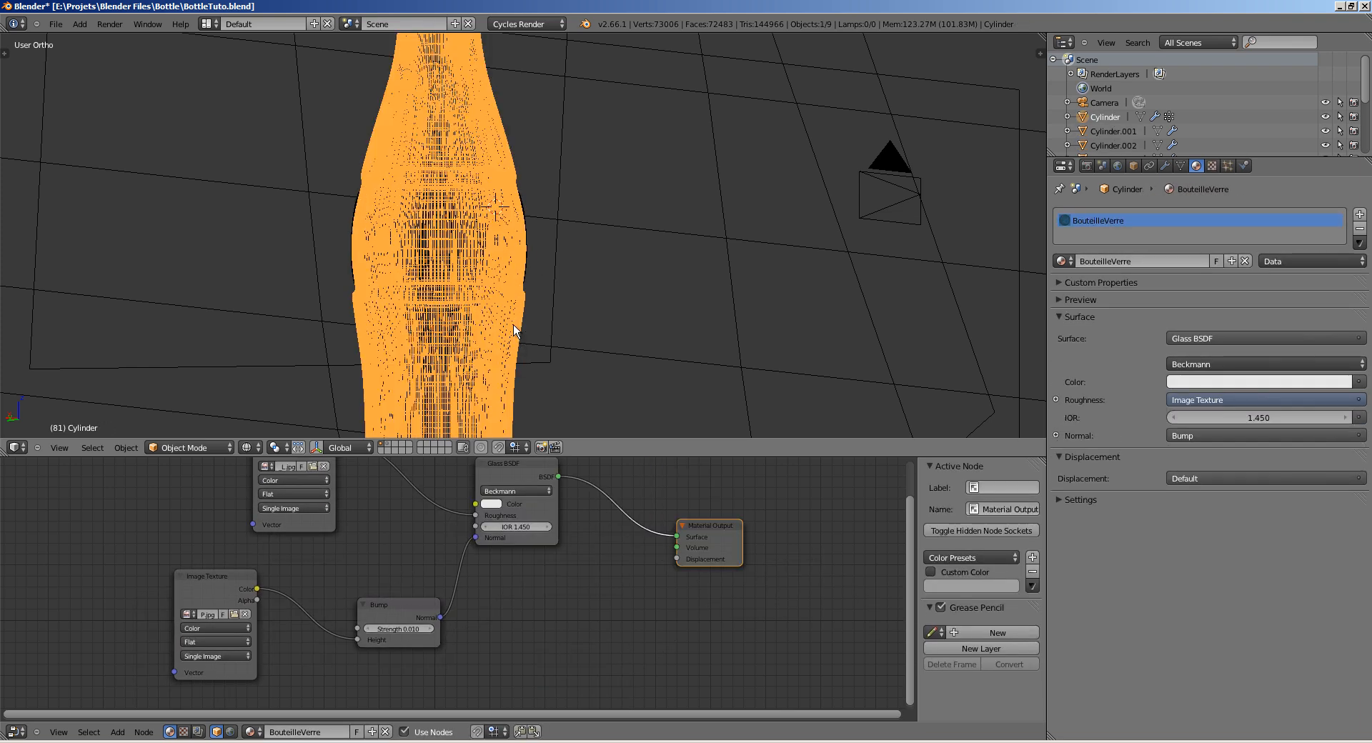
right_click(513, 268)
right_click(515, 263)
key("g")
right_click(530, 233)
right_click(530, 233)
key("a")
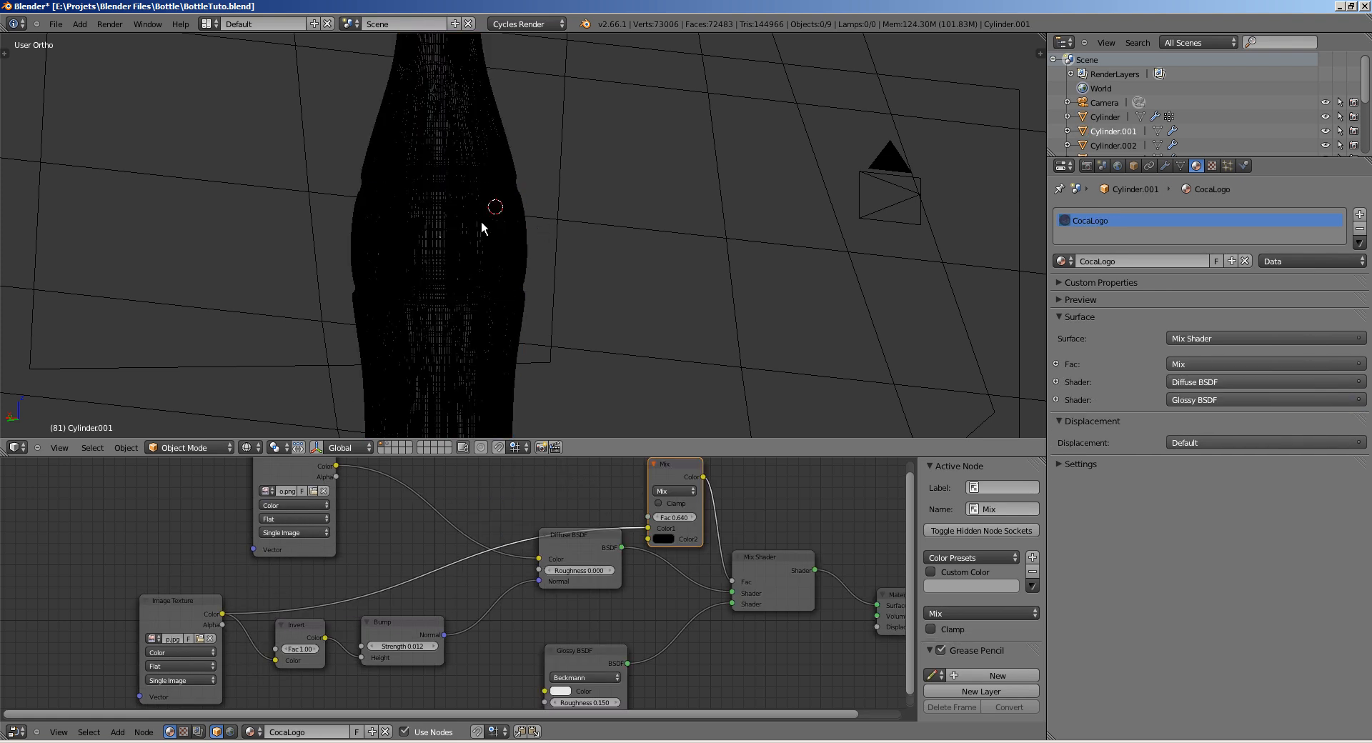
Step: Select the liquid mesh Cylinder.002 from the overlapping objects and rename it Liquide
right_click(445, 252, "alt")
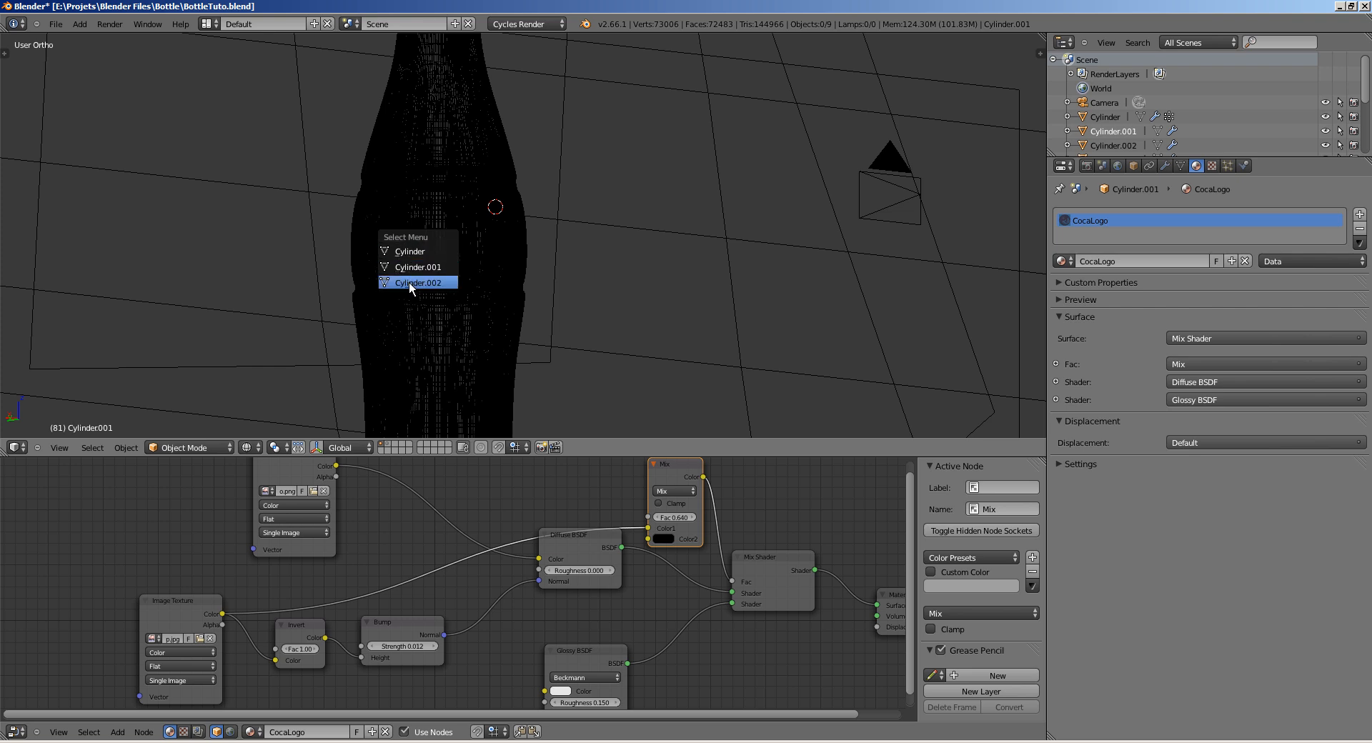
left_click(1112, 145)
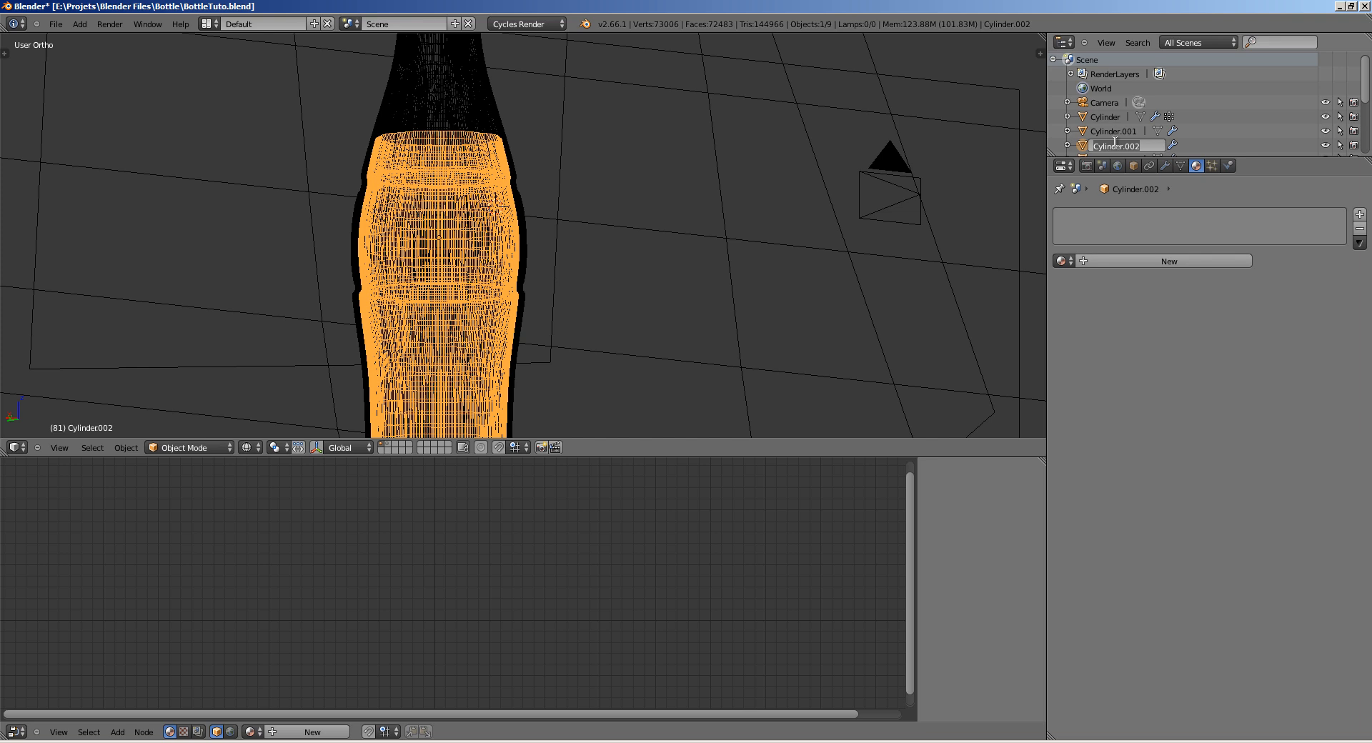
type("Liquide")
key("Return")
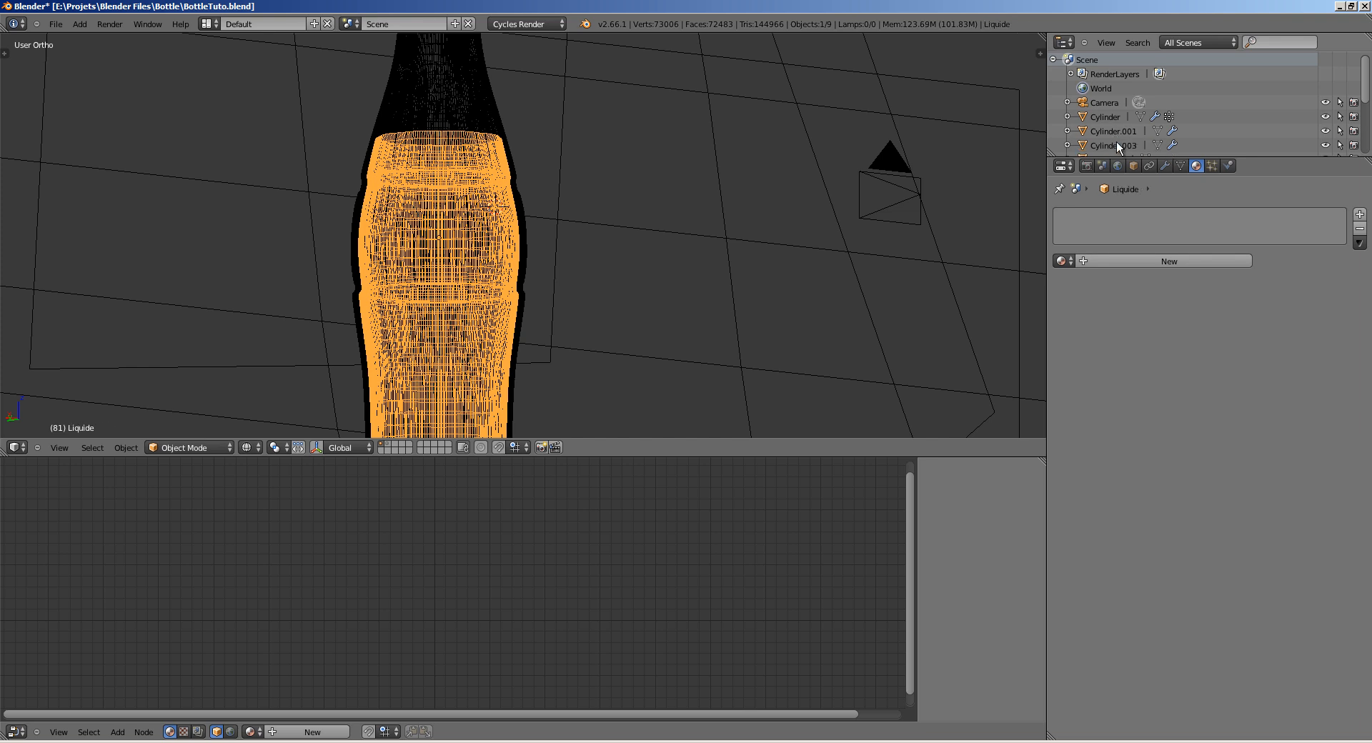
Step: Rename the logo band object Cylinder.001 as Logo
left_click(1109, 132)
double_click(1108, 133)
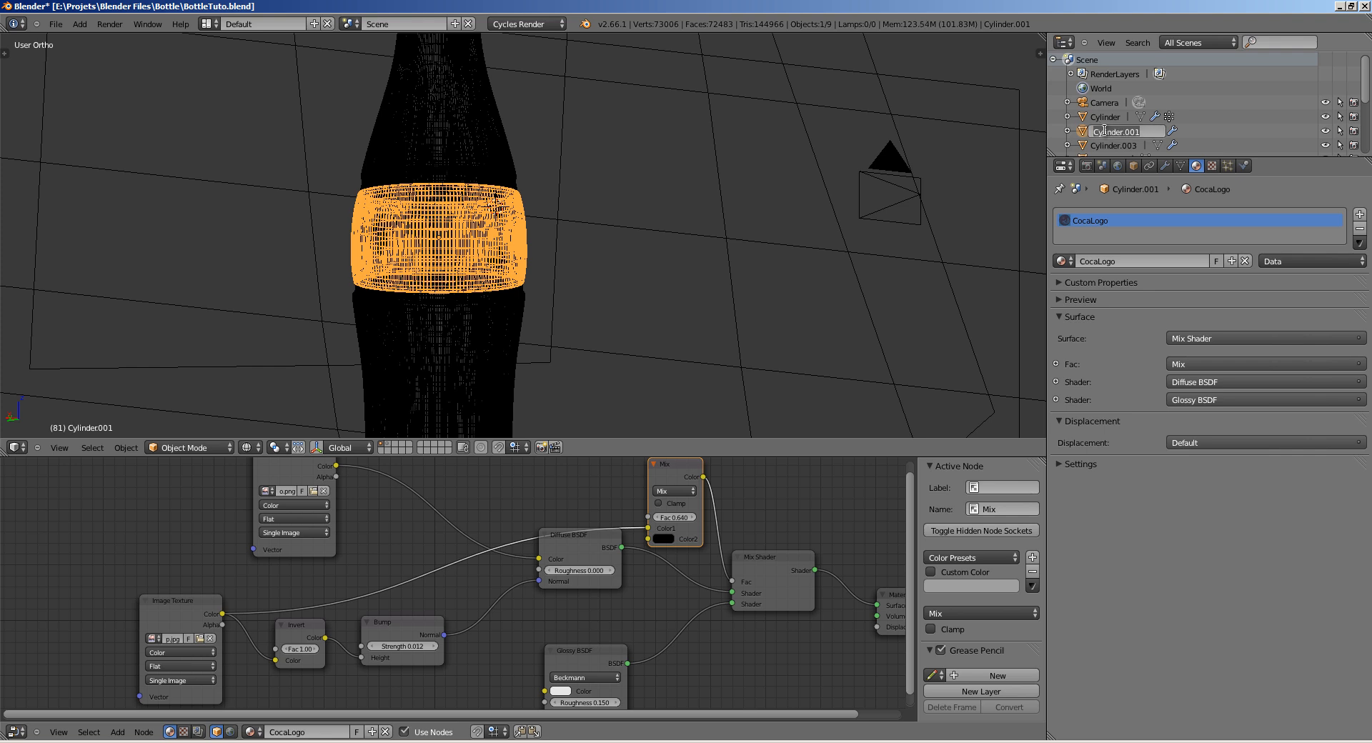
type("Logo")
key("Return")
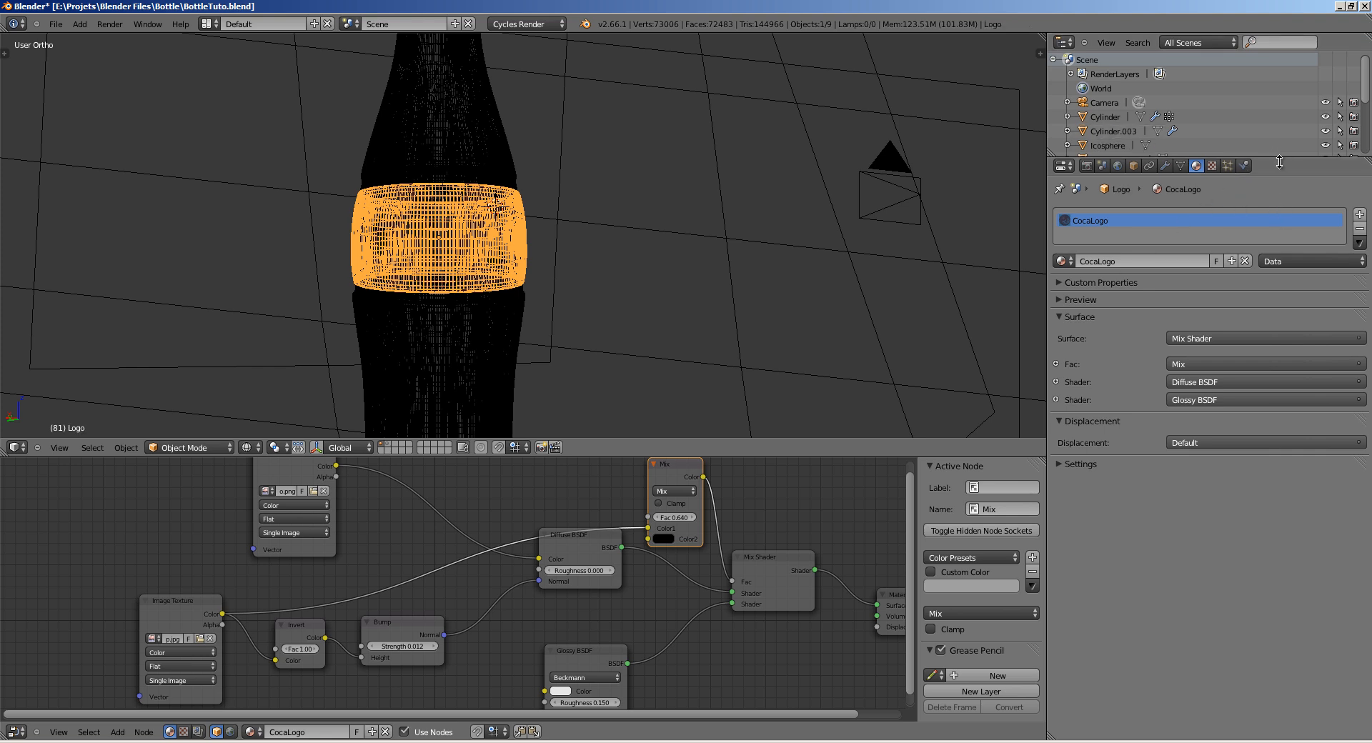
Step: Enlarge the object list, rename the bottle object Cylinder as Bouteille, and shrink the list again
left_click_drag(1279, 162, 1258, 256)
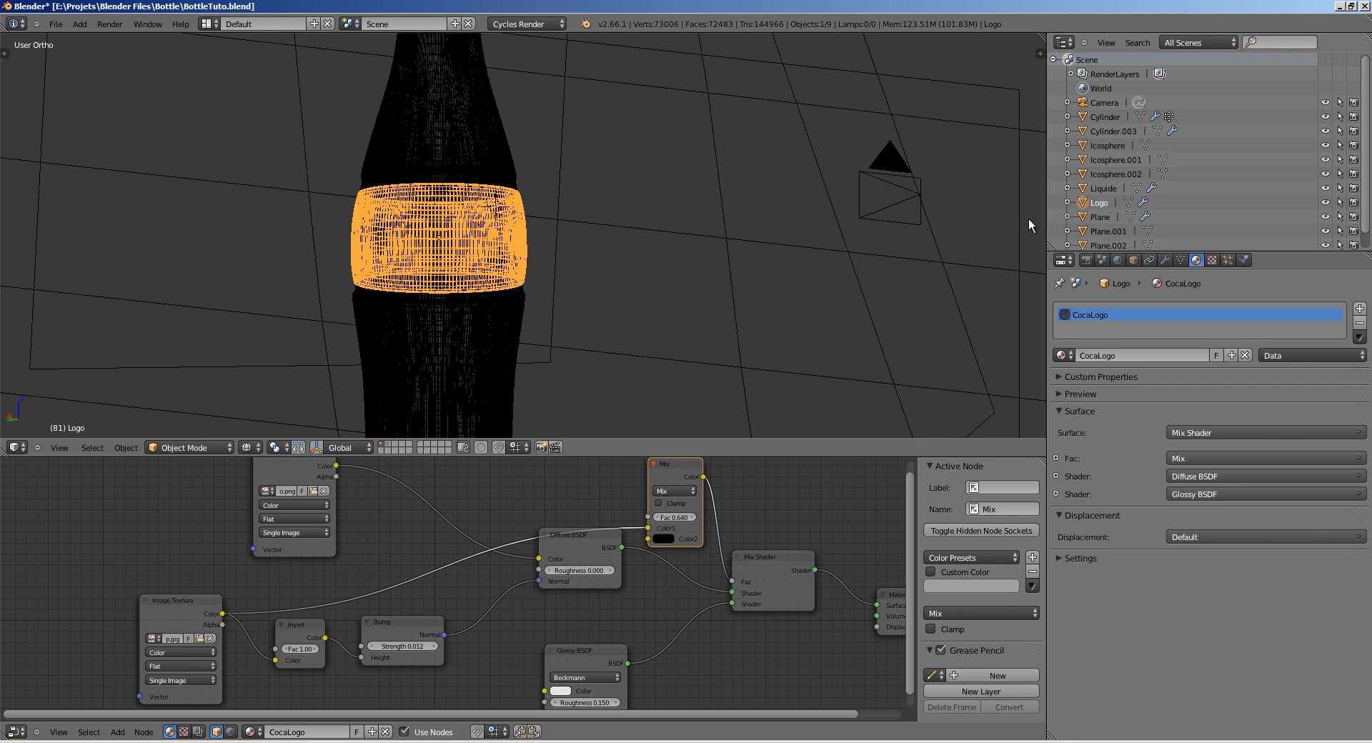
right_click(514, 156)
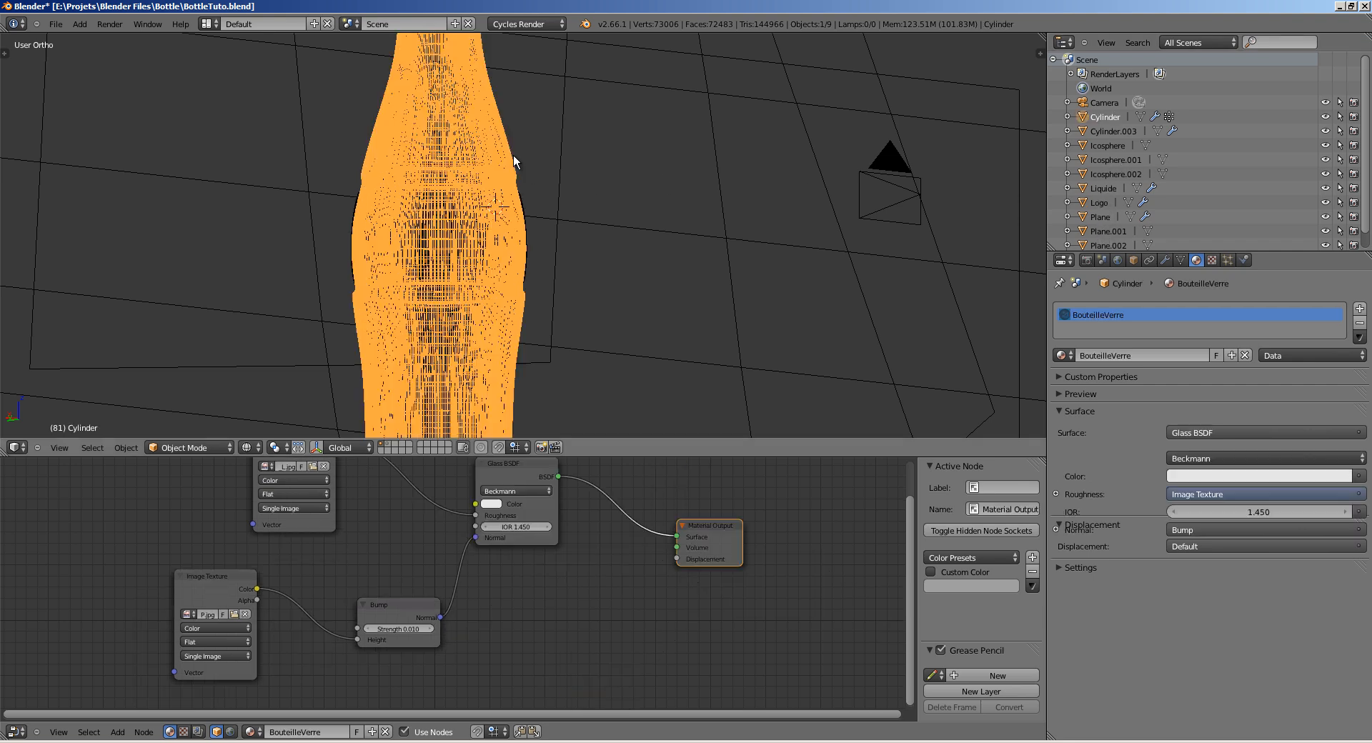
double_click(1105, 118)
type("Bo")
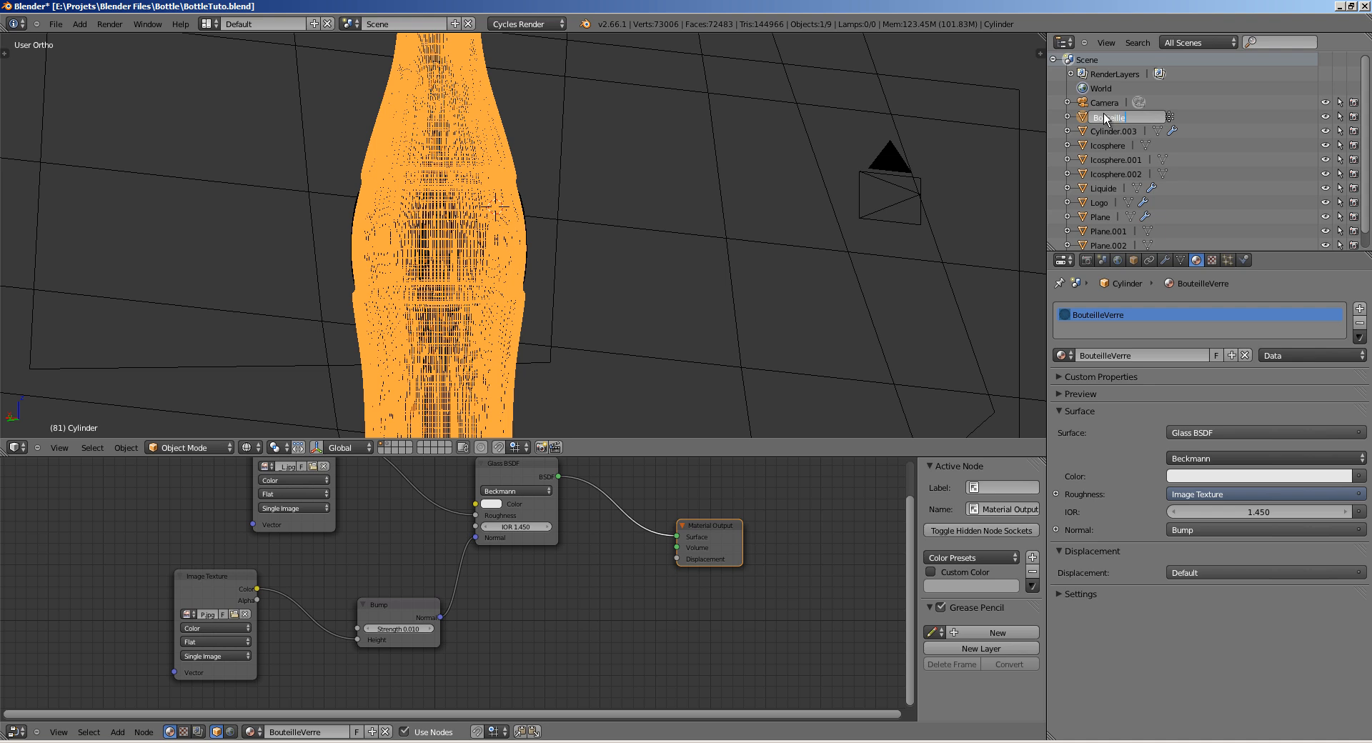
type("uteille")
key("Return")
left_click_drag(1268, 256, 1262, 125)
Step: Check individual selection of the overlapping Liquide, Logo and Bouteille objects, and select Plane from the overlapping candidates
key("a")
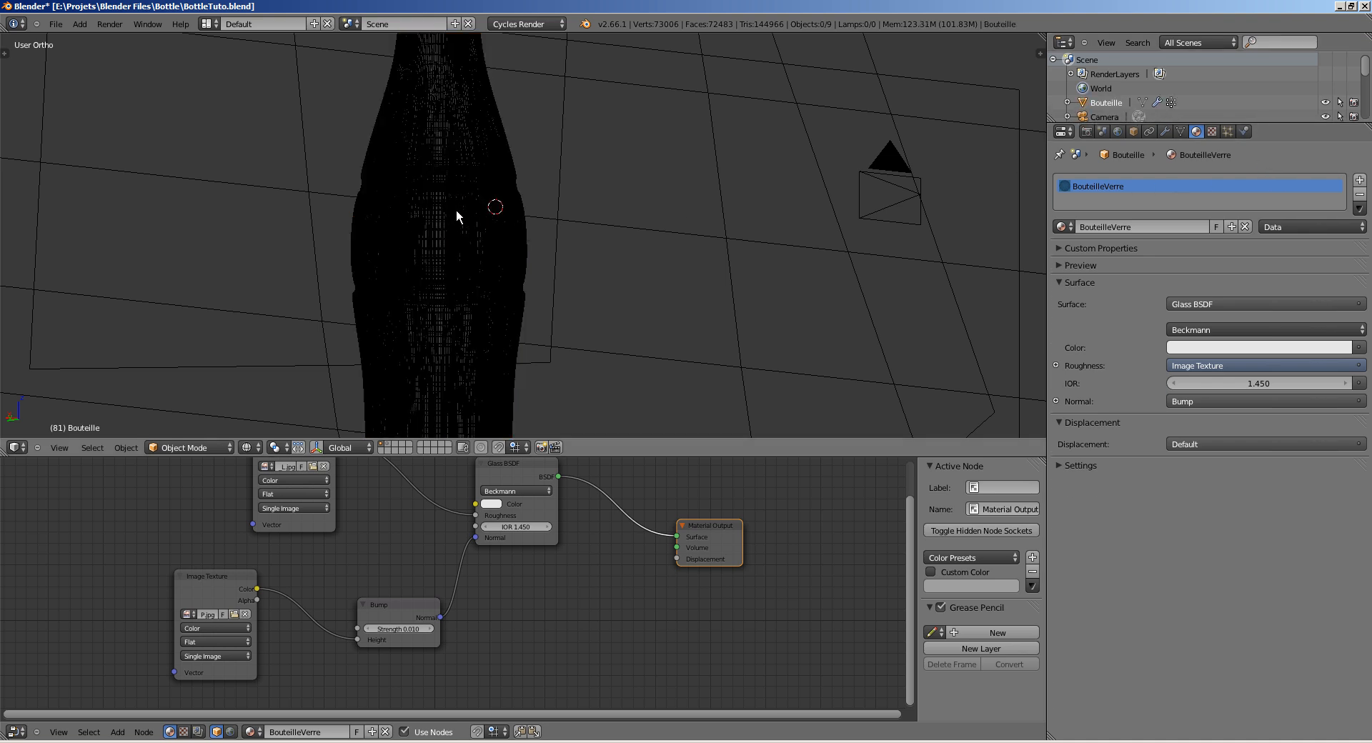
right_click(499, 161)
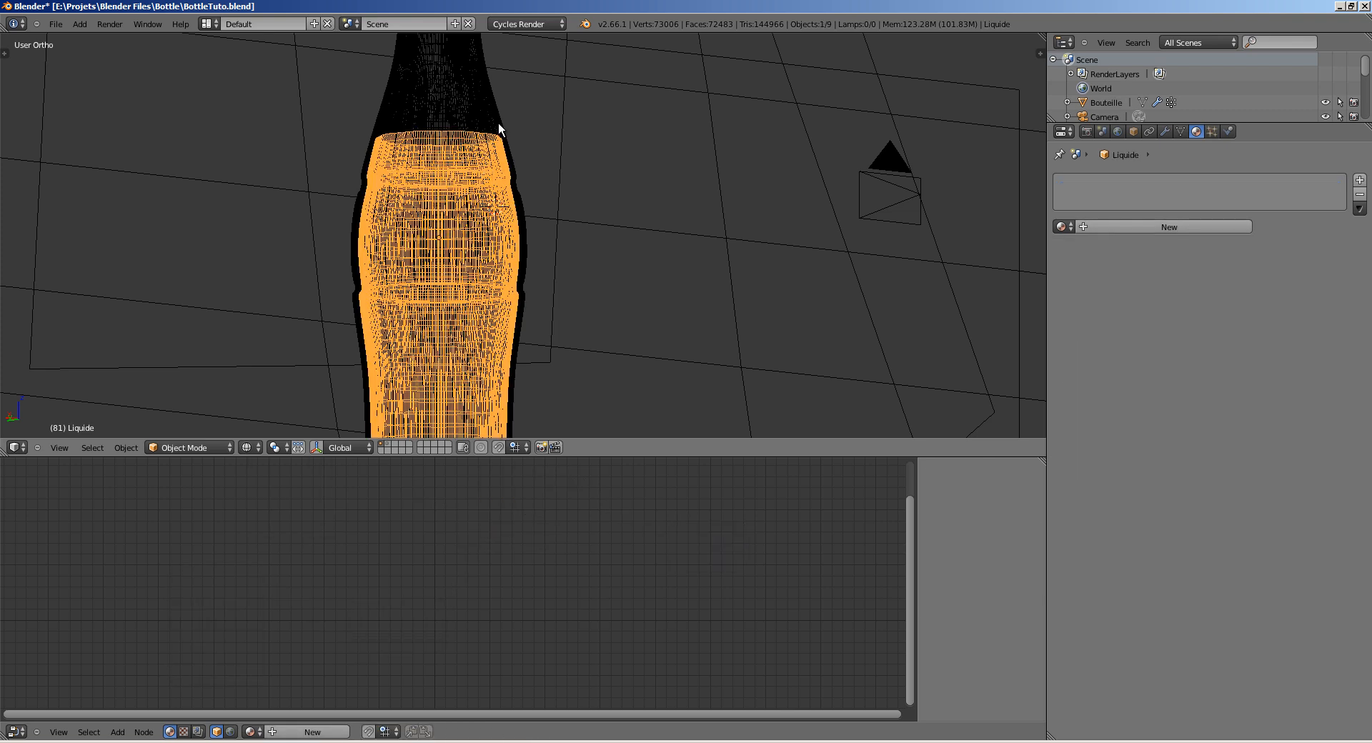
right_click(482, 198)
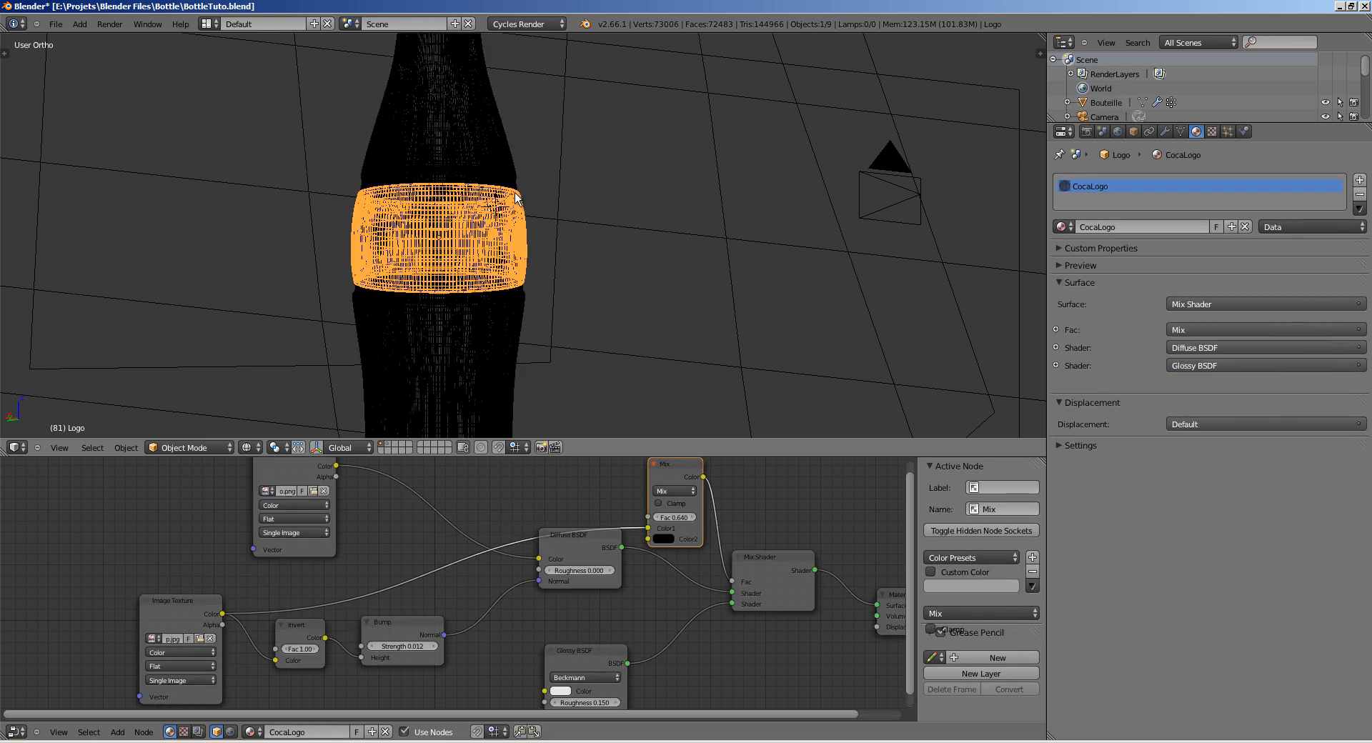
right_click(481, 200)
key("a")
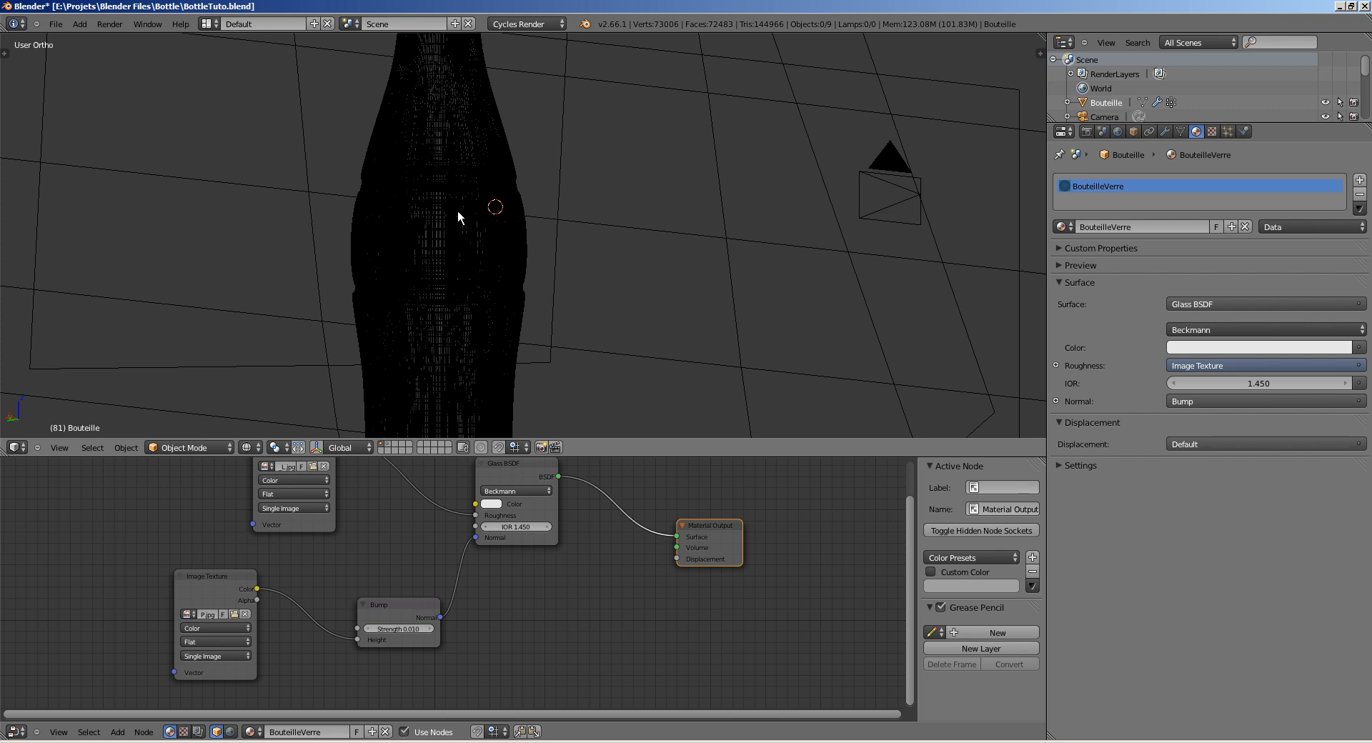
right_click(457, 213, "alt")
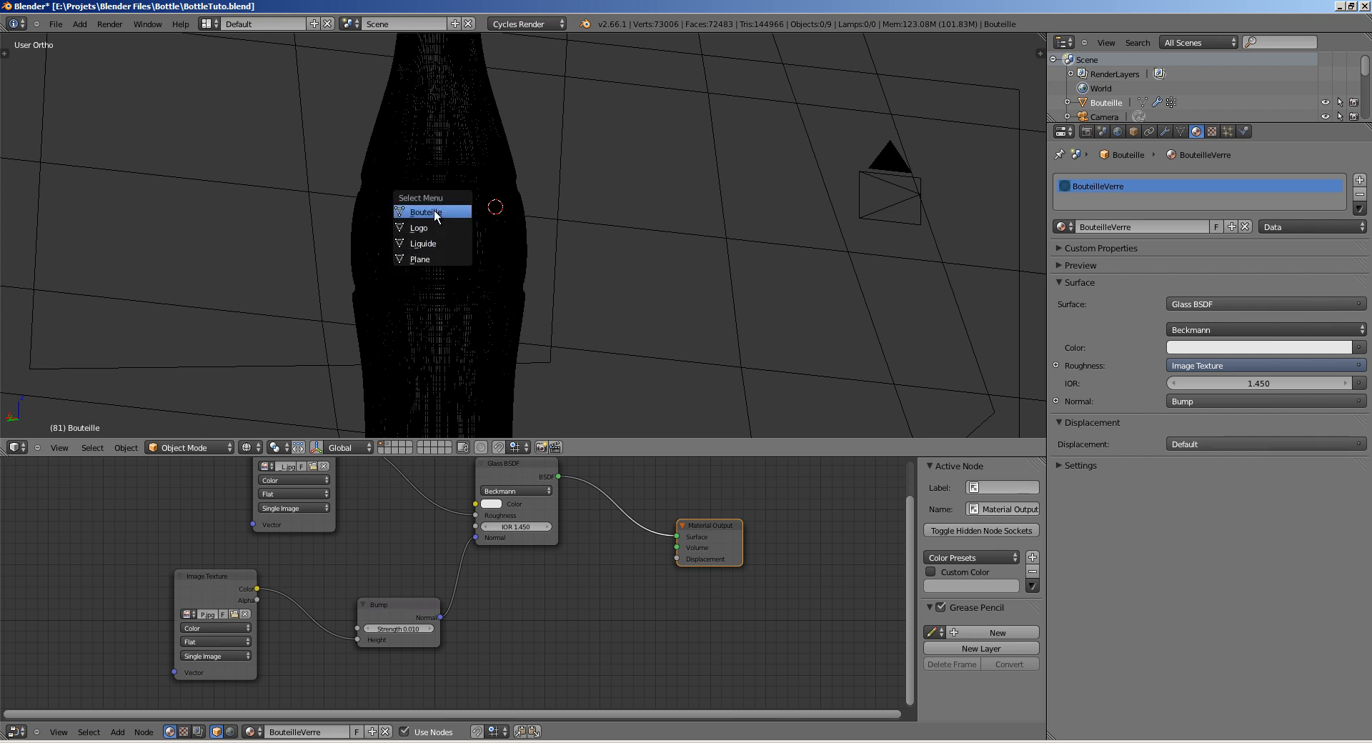
left_click(430, 257)
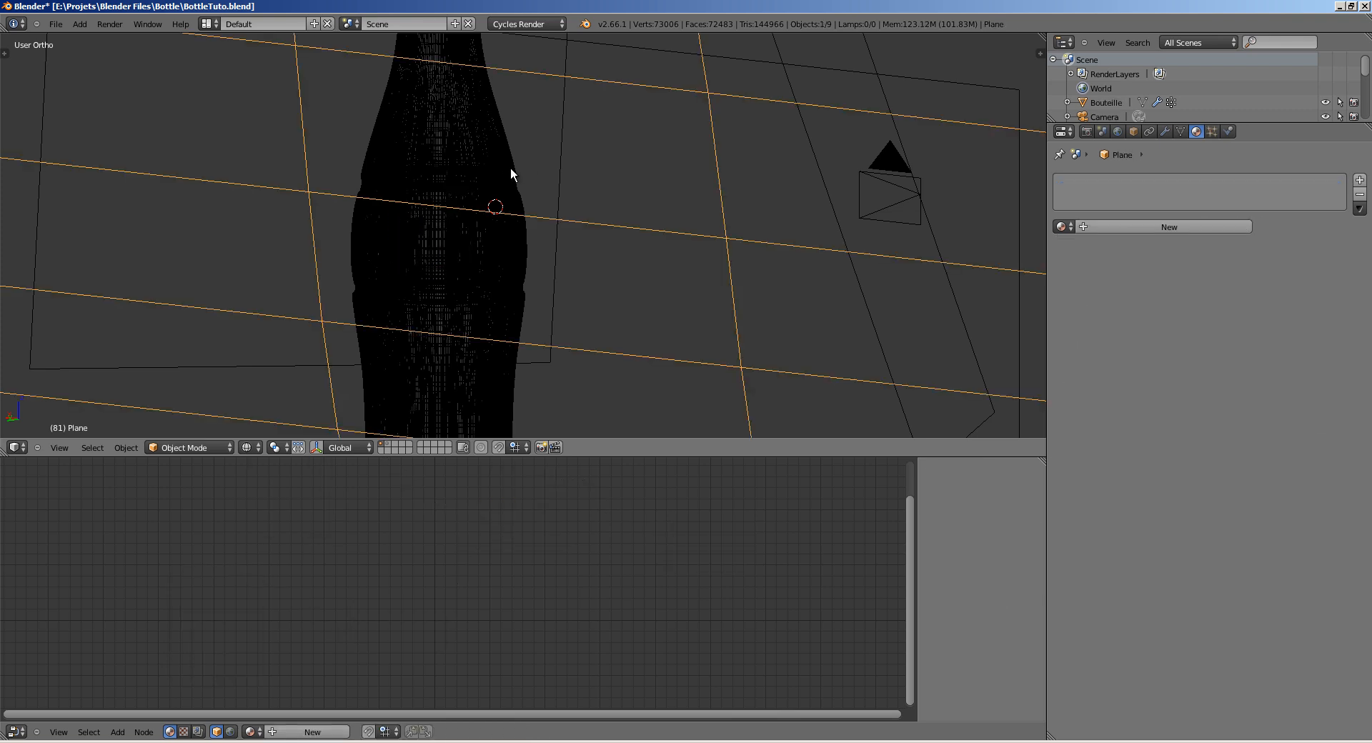
Step: Deselect everything and check picking Logo and Bouteille individually from the overlapping bottle objects
scroll(510, 174, "down", 8)
scroll(361, 227, "up", 10)
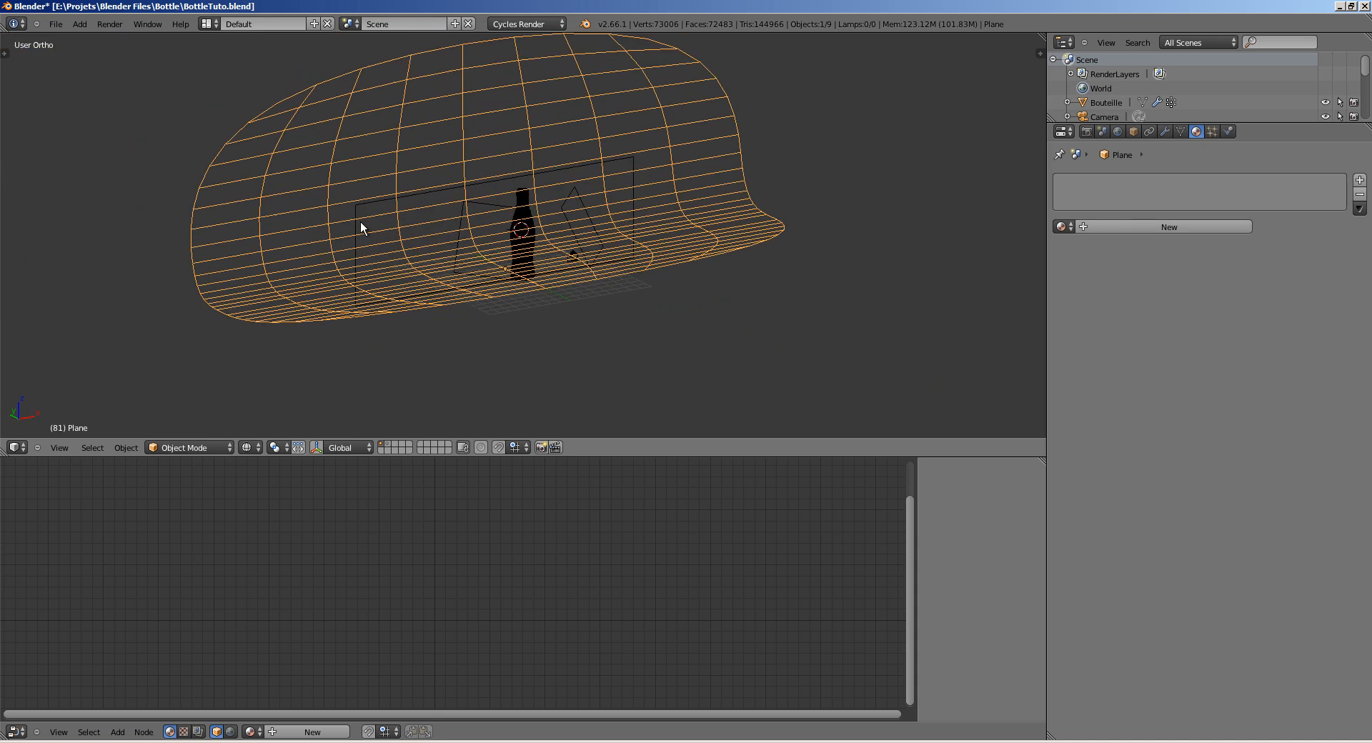
key("a")
right_click(552, 208, "alt")
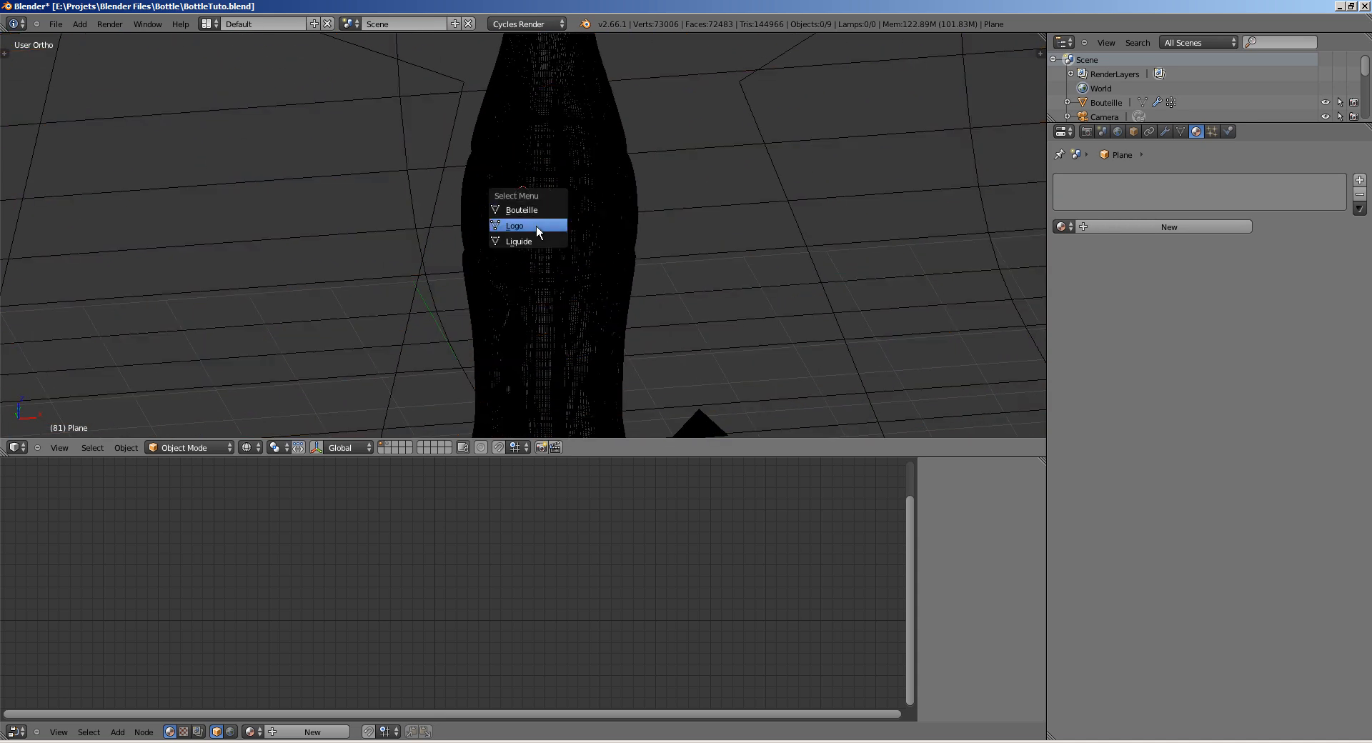
left_click(528, 225)
right_click(535, 199, "alt")
left_click(535, 201)
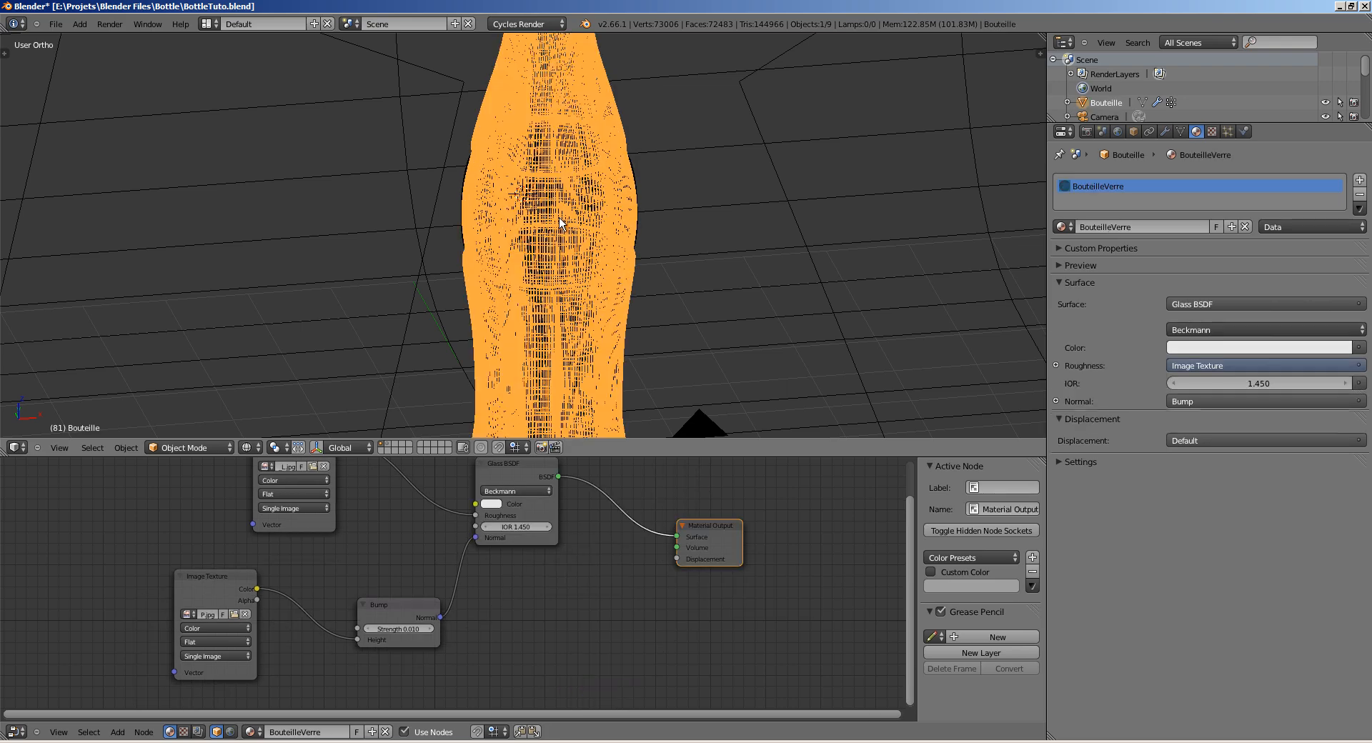
Step: Select the Liquide object from the overlapping candidates and save the file
right_click(553, 224, "alt")
left_click(547, 256)
middle_click_drag(539, 204, 524, 194)
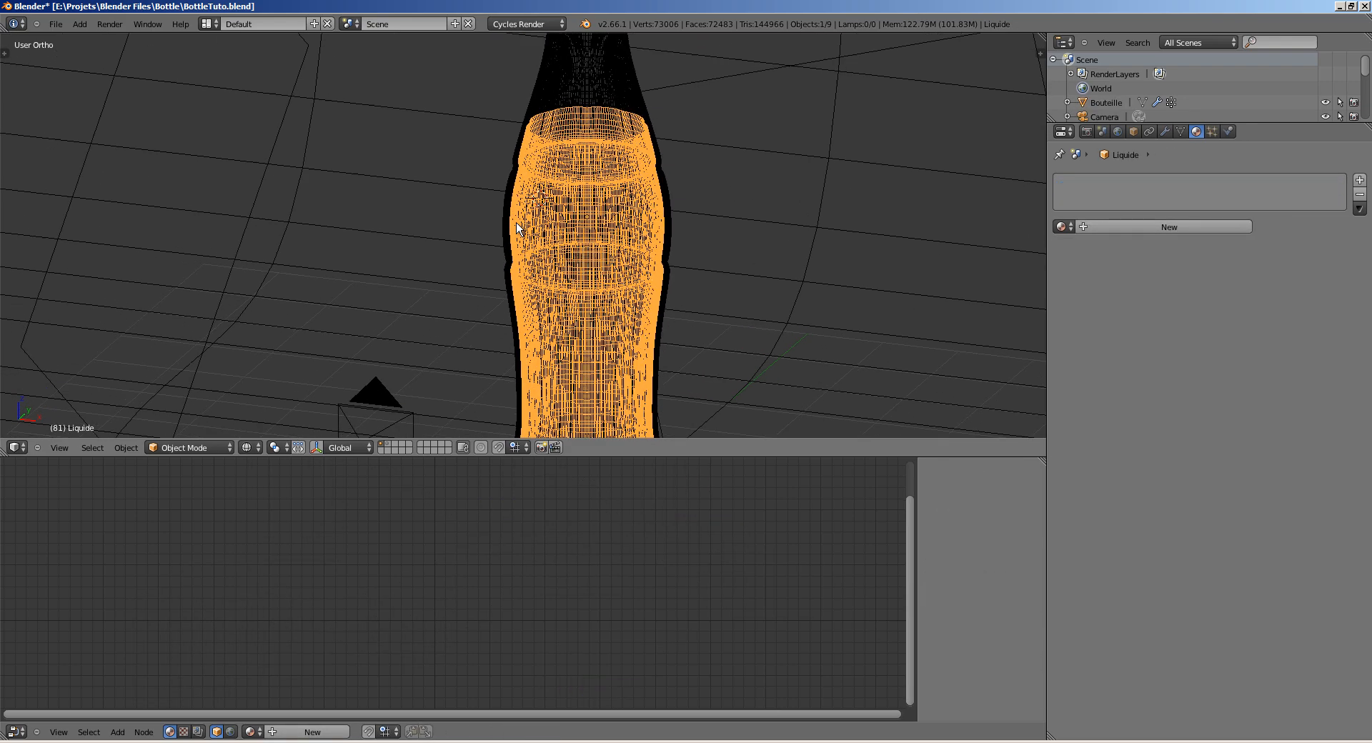
scroll(572, 214, "down", 1)
middle_click_drag(603, 230, 506, 188, "shift")
key("ctrl+s")
left_click(495, 207)
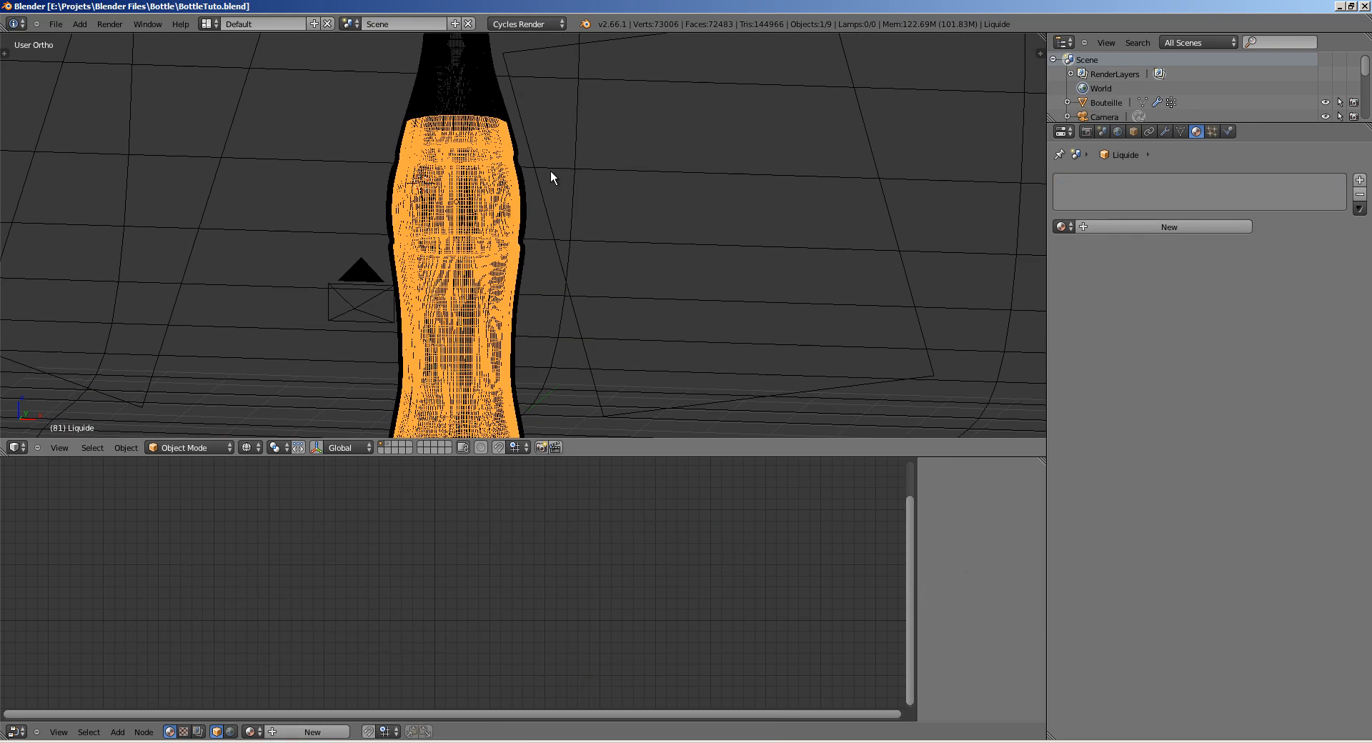
Step: Create a new material named Liquide on the liquid object and set its surface to Glass BSDF
left_click(1149, 226)
double_click(1136, 227)
type("Liquid")
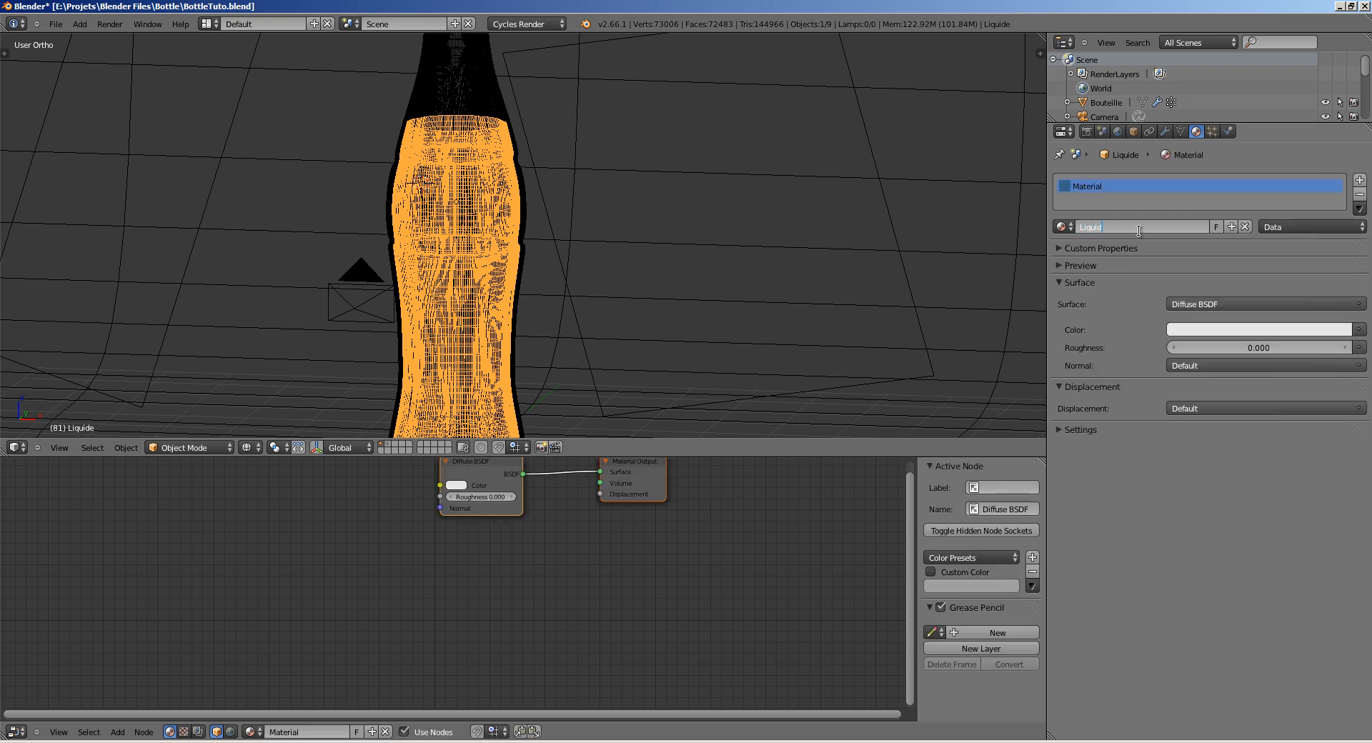
type("e")
key("Return")
left_click(1193, 303)
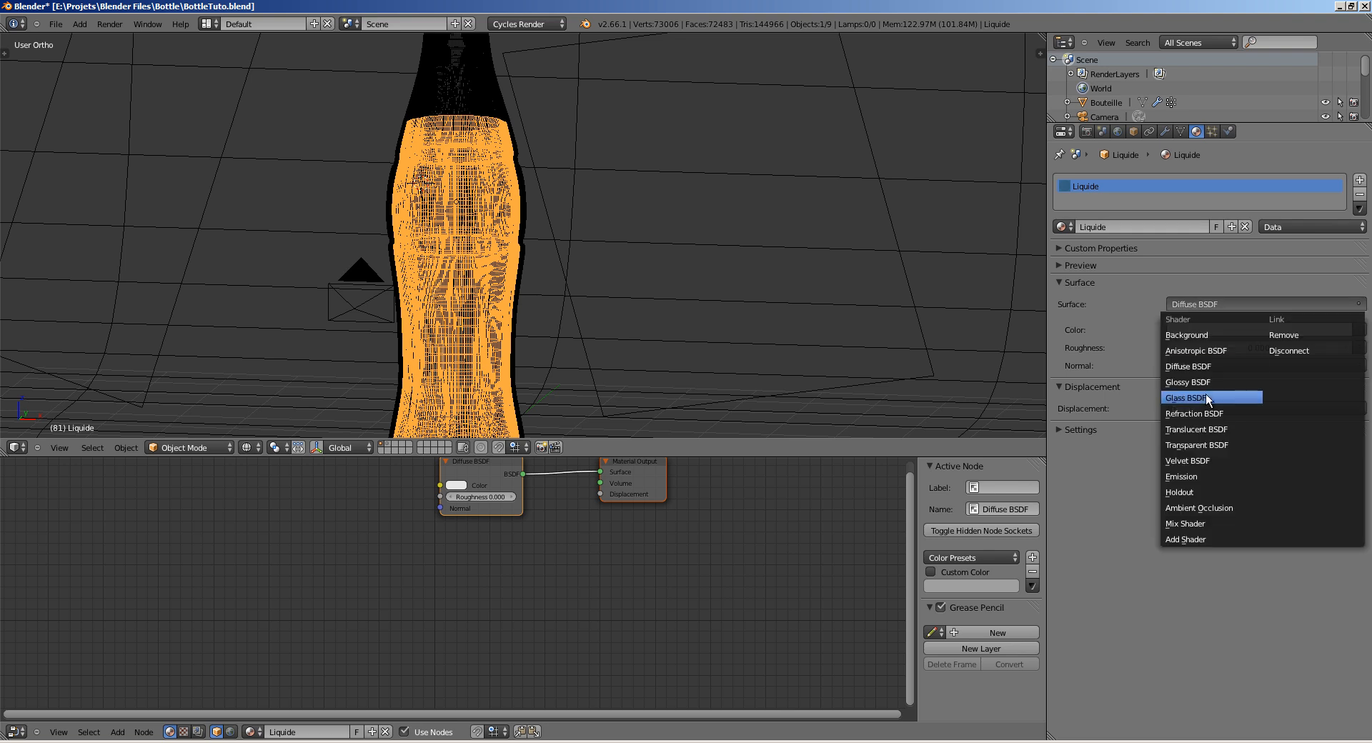
left_click(1188, 397)
scroll(628, 309, "up", 3)
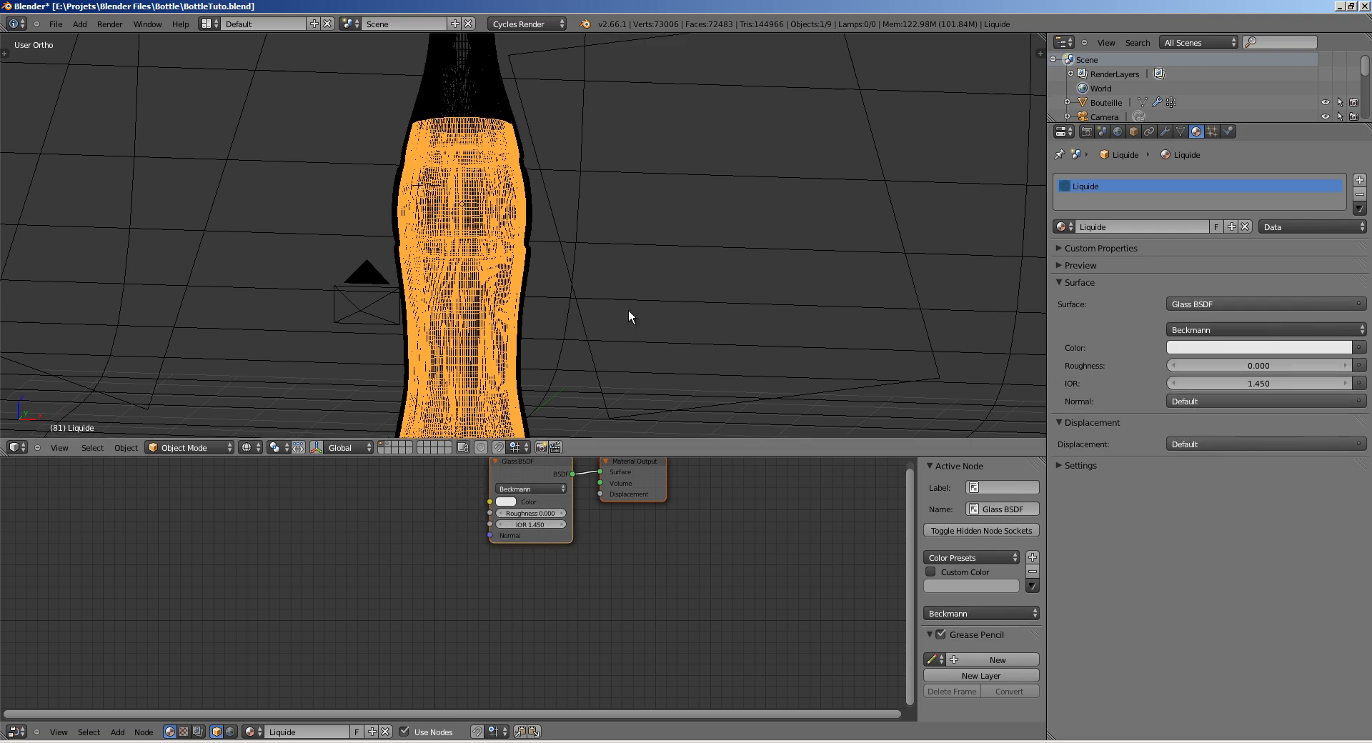
Step: Set the Liquide glass colour to a dark reddish brown using HSV values, and save the file
left_click(1215, 348)
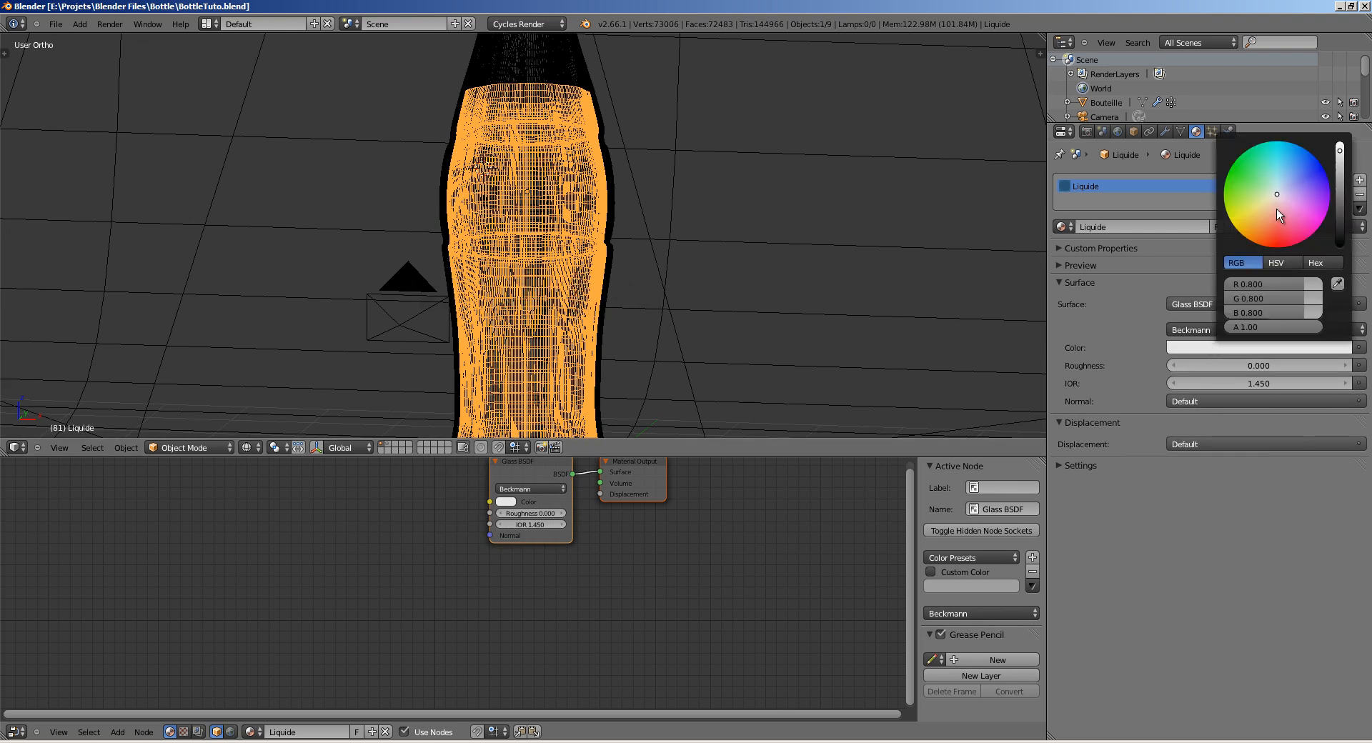
left_click_drag(1278, 216, 1276, 236)
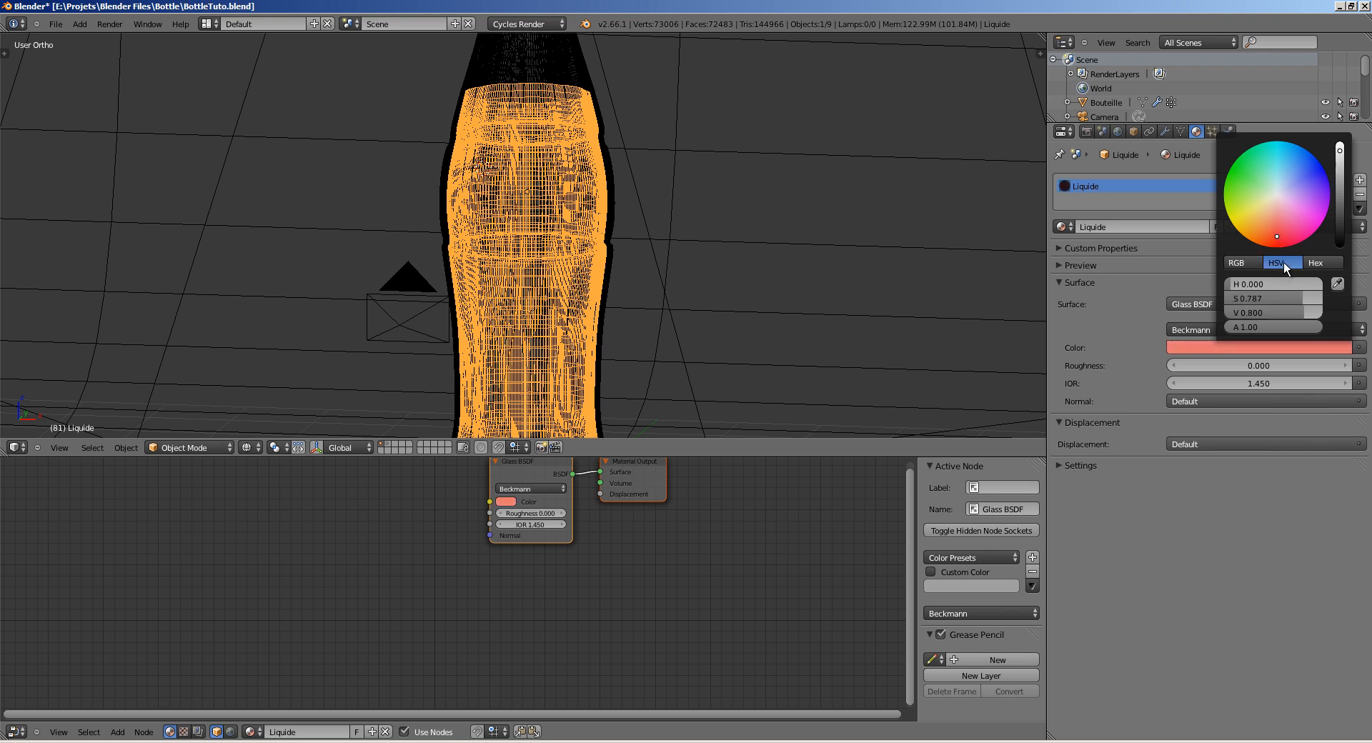
left_click(1282, 263)
left_click_drag(1233, 281, 1252, 316)
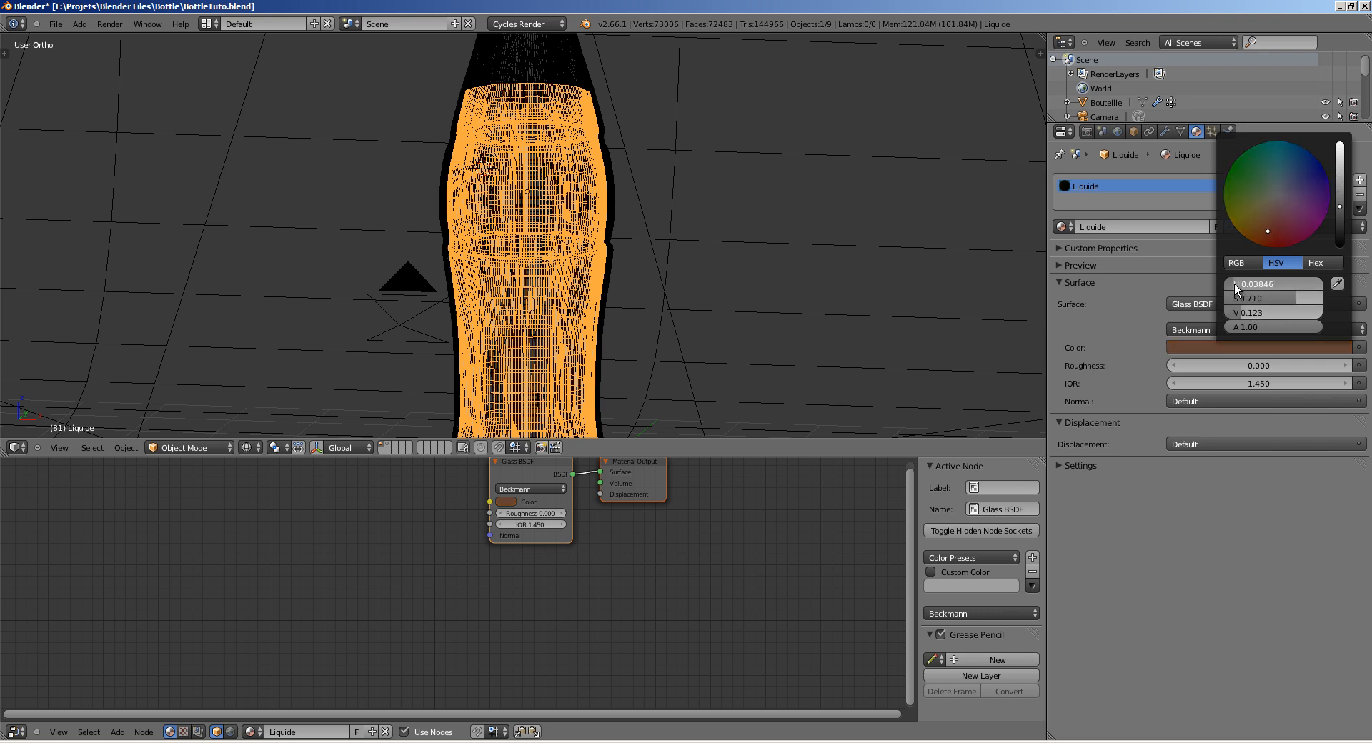
left_click_drag(1235, 284, 1232, 284)
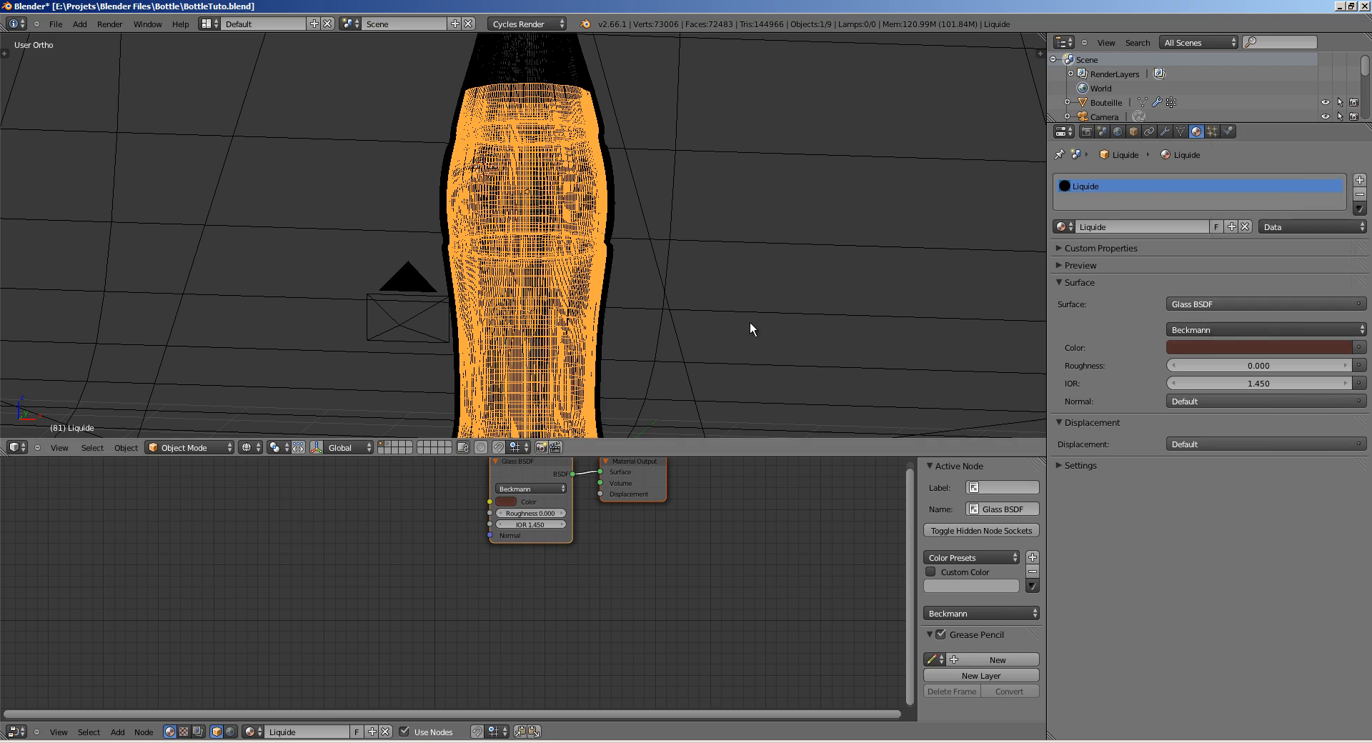
scroll(749, 320, "up", 2)
key("ctrl+s")
left_click(648, 288)
middle_click_drag(583, 227, 500, 277)
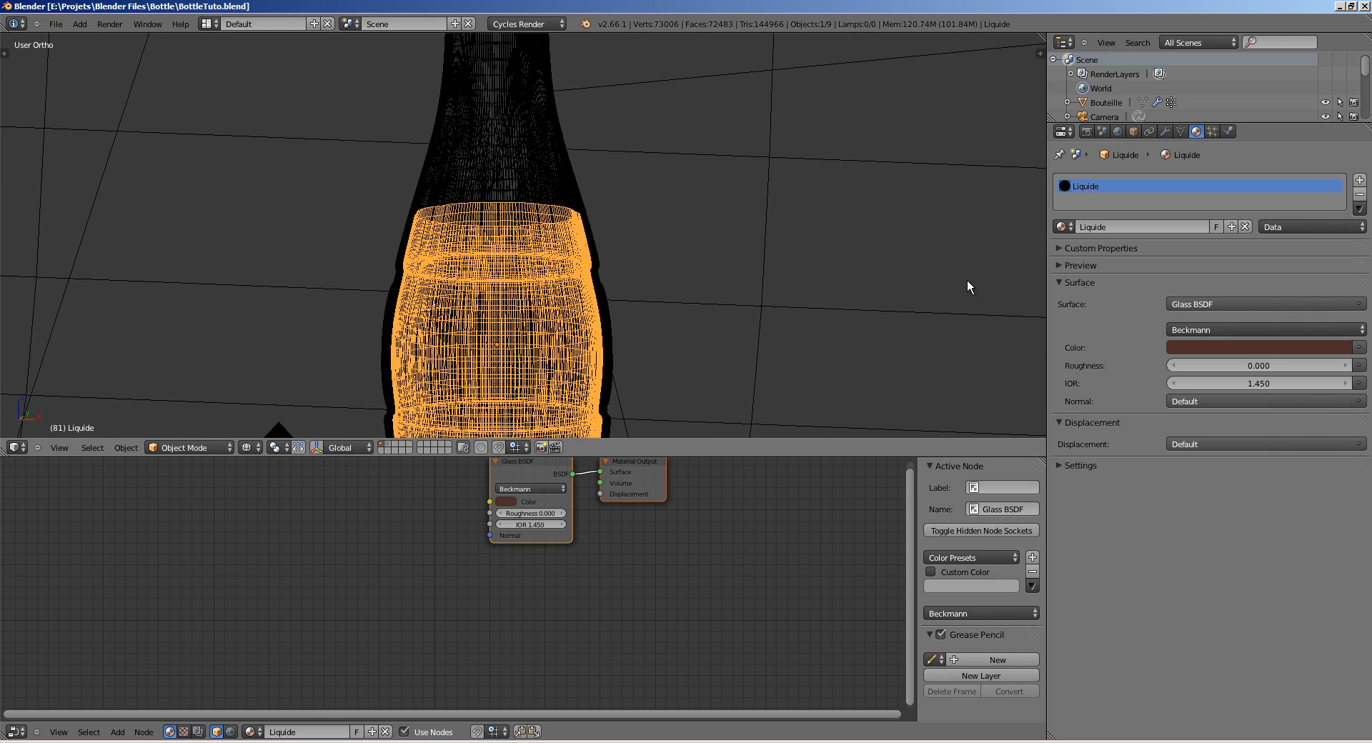
Step: Darken the Liquide glass colour to about H 0.022, S 0.767, V 0.044, and save the file
left_click(1206, 348)
left_click_drag(1341, 220, 1270, 233)
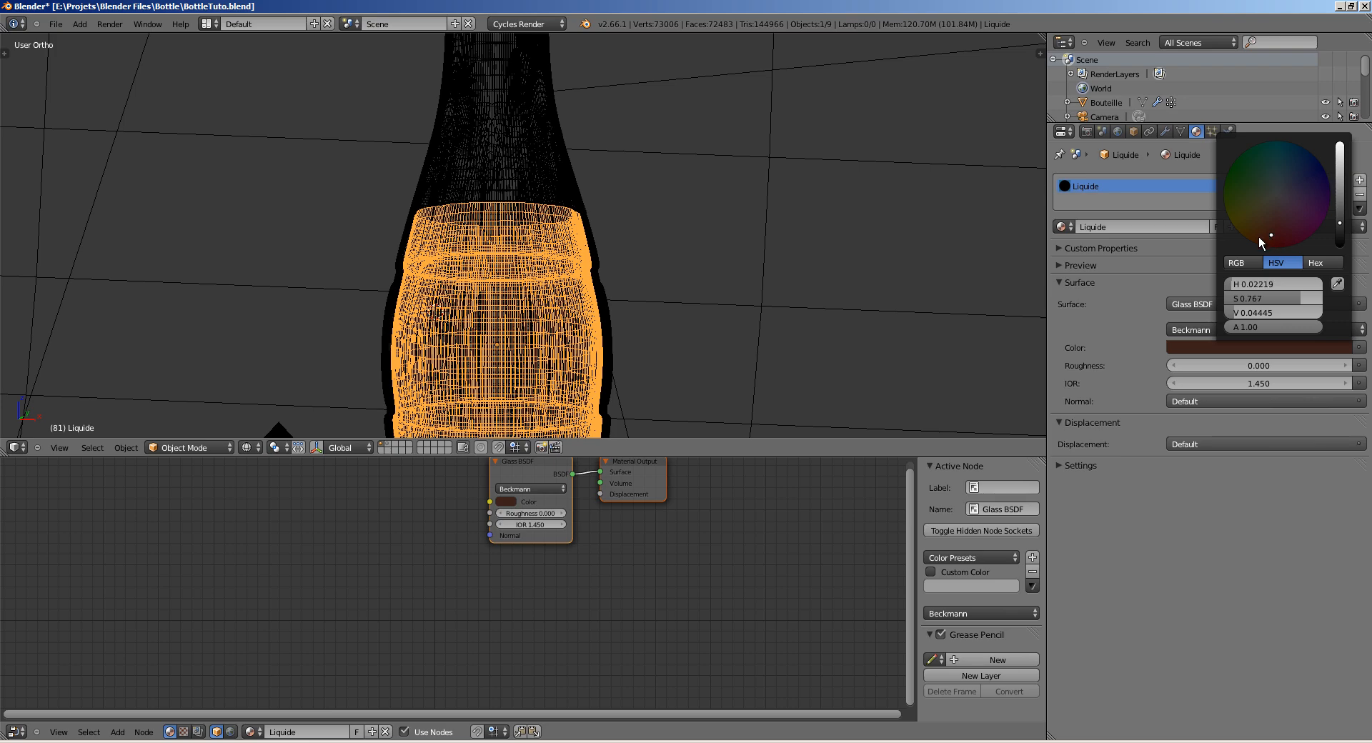
middle_click_drag(616, 235, 533, 287)
key("ctrl+s")
left_click(547, 260)
key("ctrl+s")
left_click(552, 242)
Step: Switch to the layer holding the water drops in solid shading and select the pointed drop
key("a")
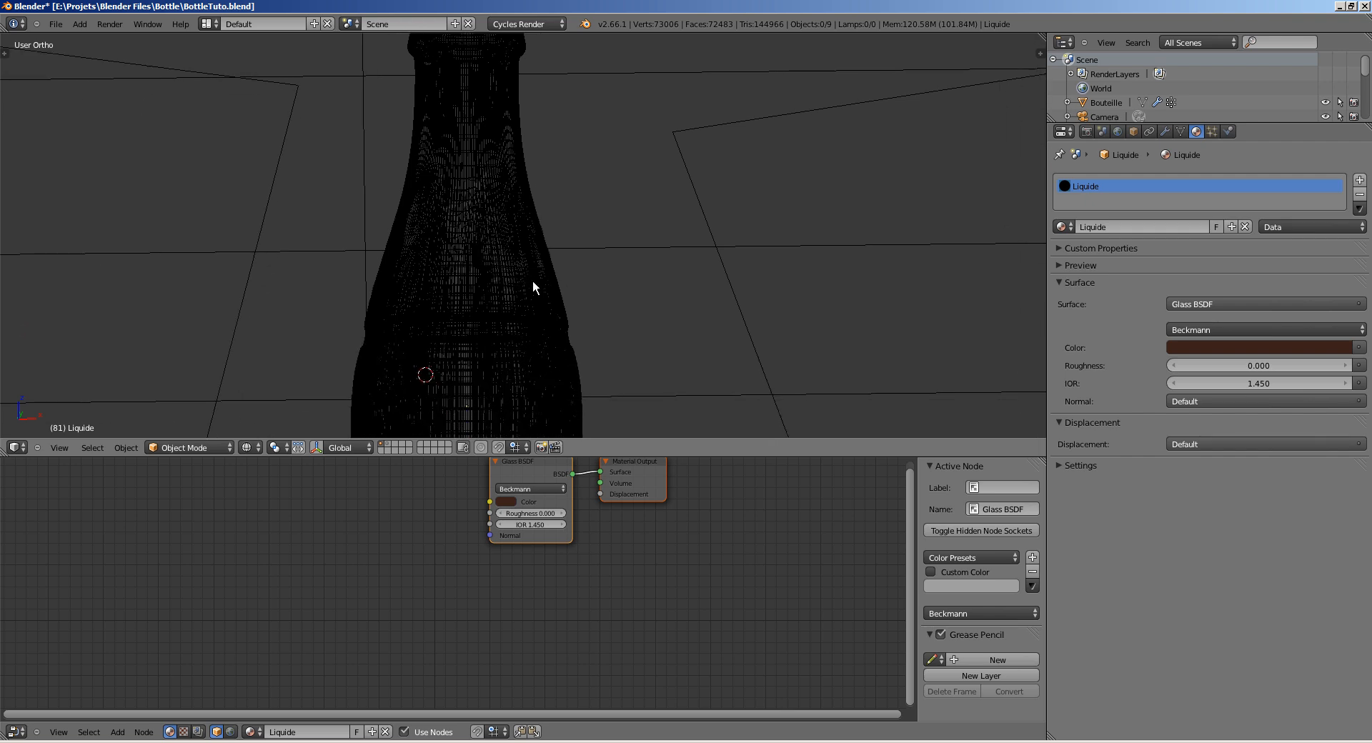
left_click(387, 444)
scroll(491, 281, "down", 9)
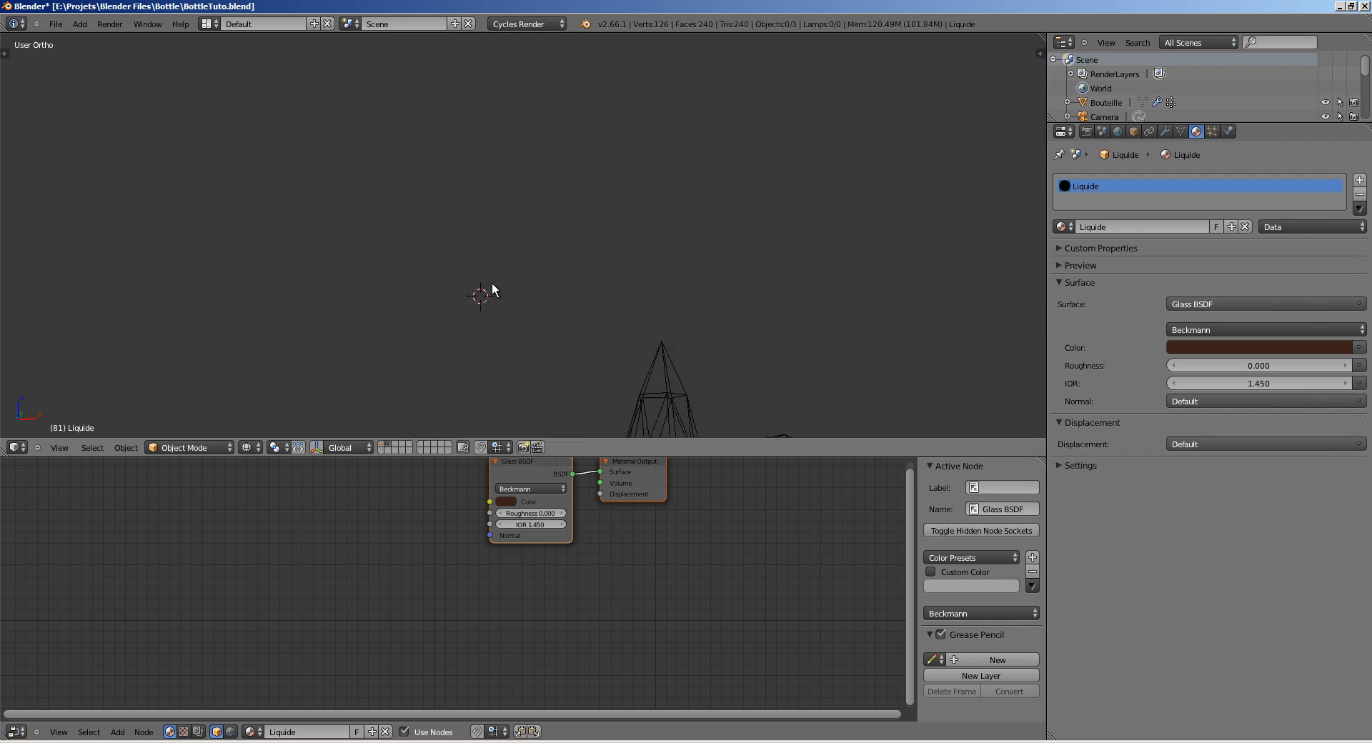
mouse_move(633, 368)
middle_mouse_down("shift")
mouse_move(460, 297)
mouse_move(432, 211)
middle_mouse_up("shift")
key("z")
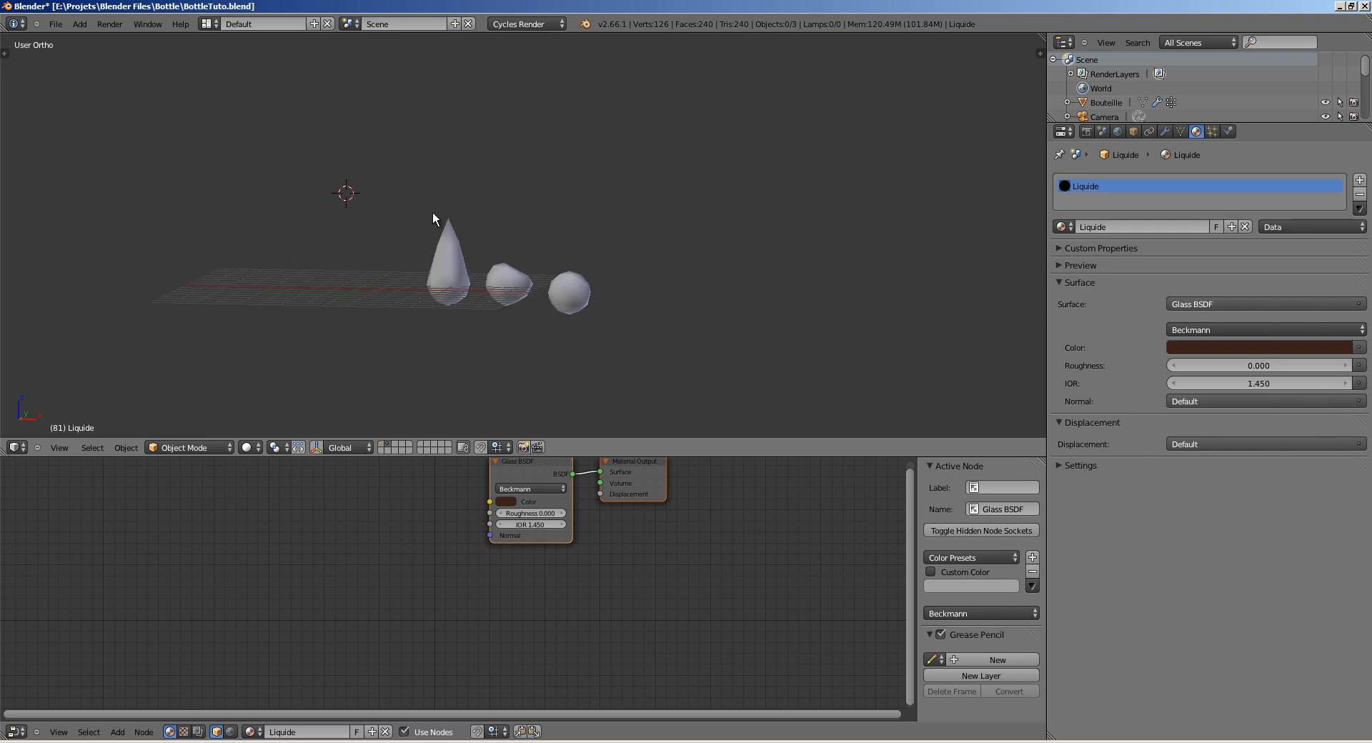
key("b")
left_click_drag(395, 198, 608, 338)
right_click(455, 274)
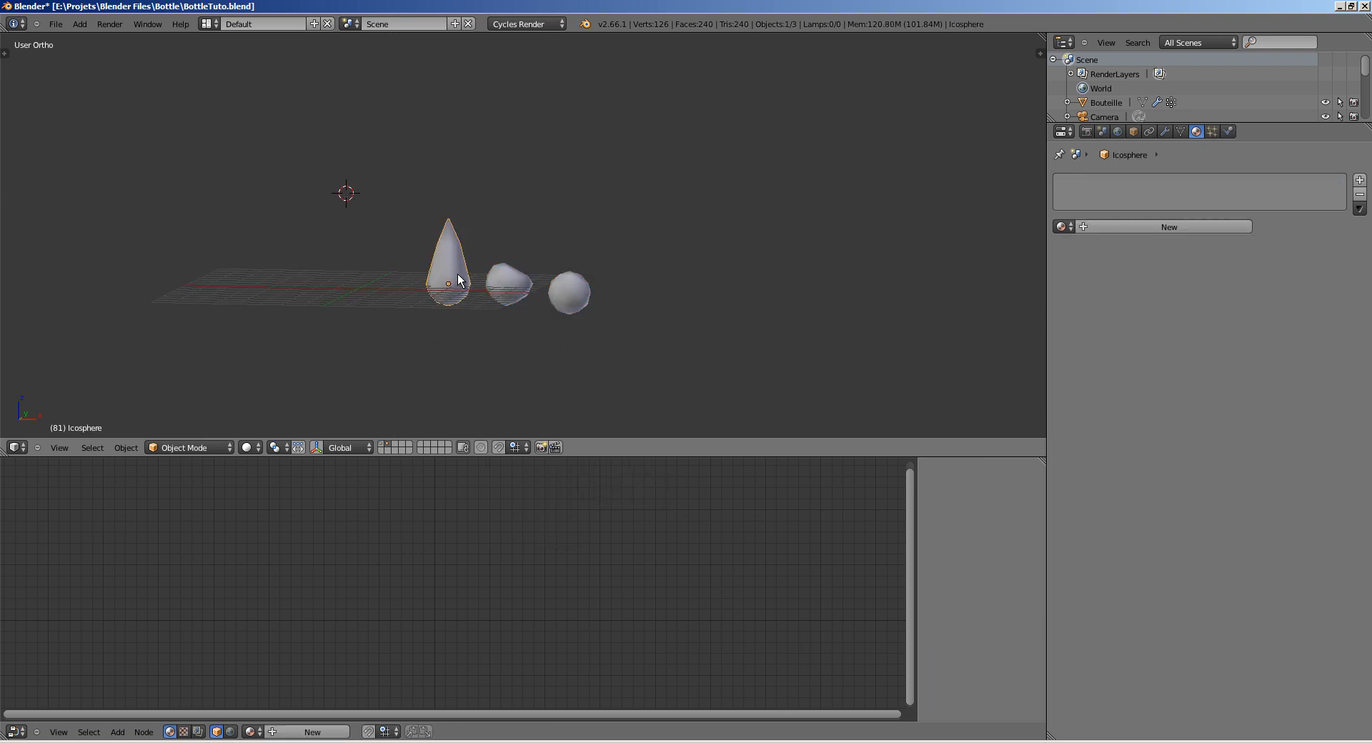
Step: Create a material named GoutteEauShader on the pointed drop and set its surface to Glass BSDF
left_click(1118, 226)
left_click(1121, 225)
type("GoutteEau")
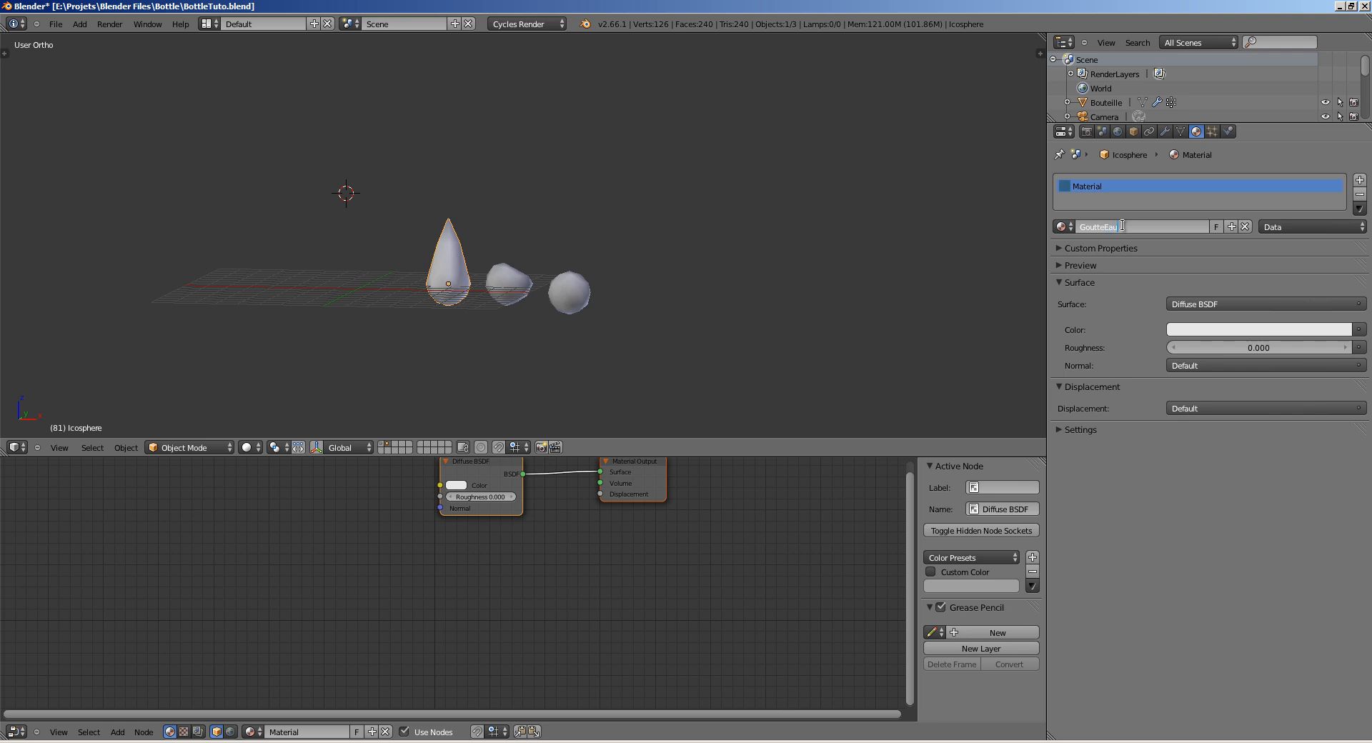
type("Shader")
key("Return")
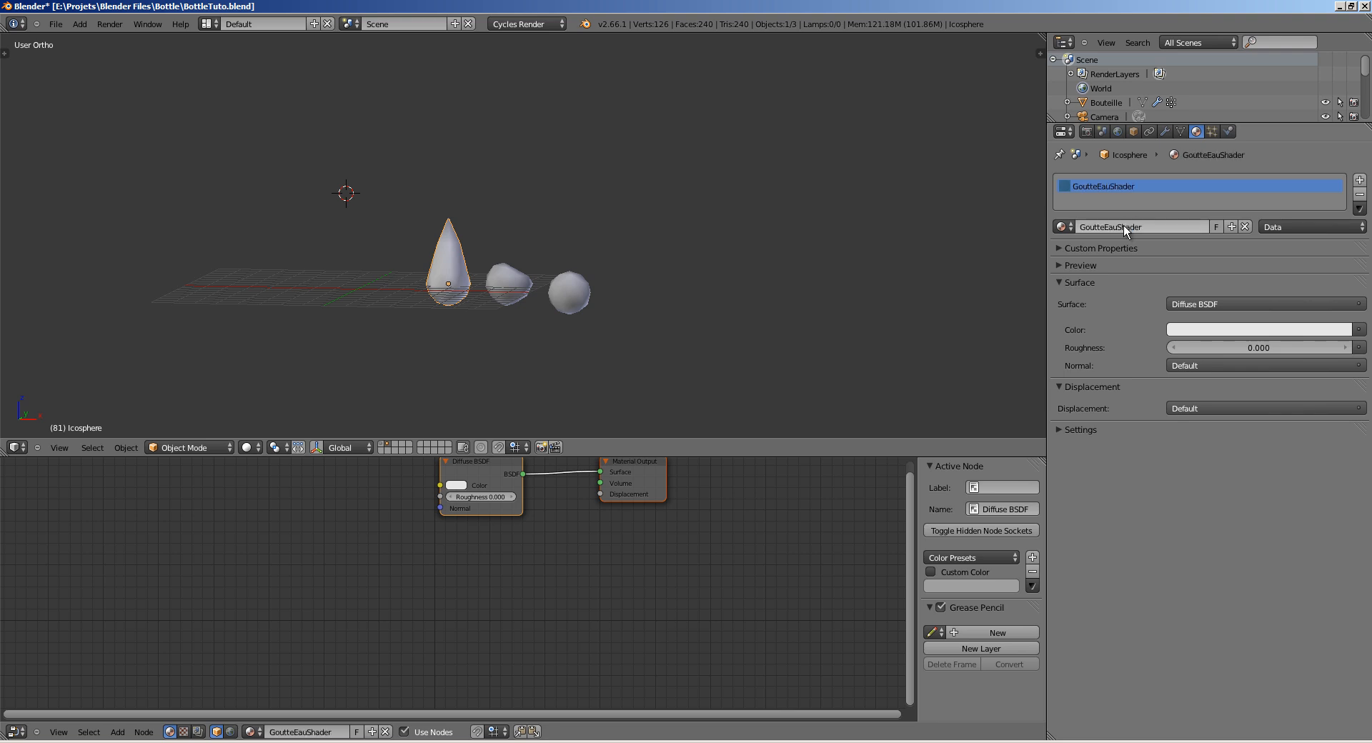
left_click(1202, 305)
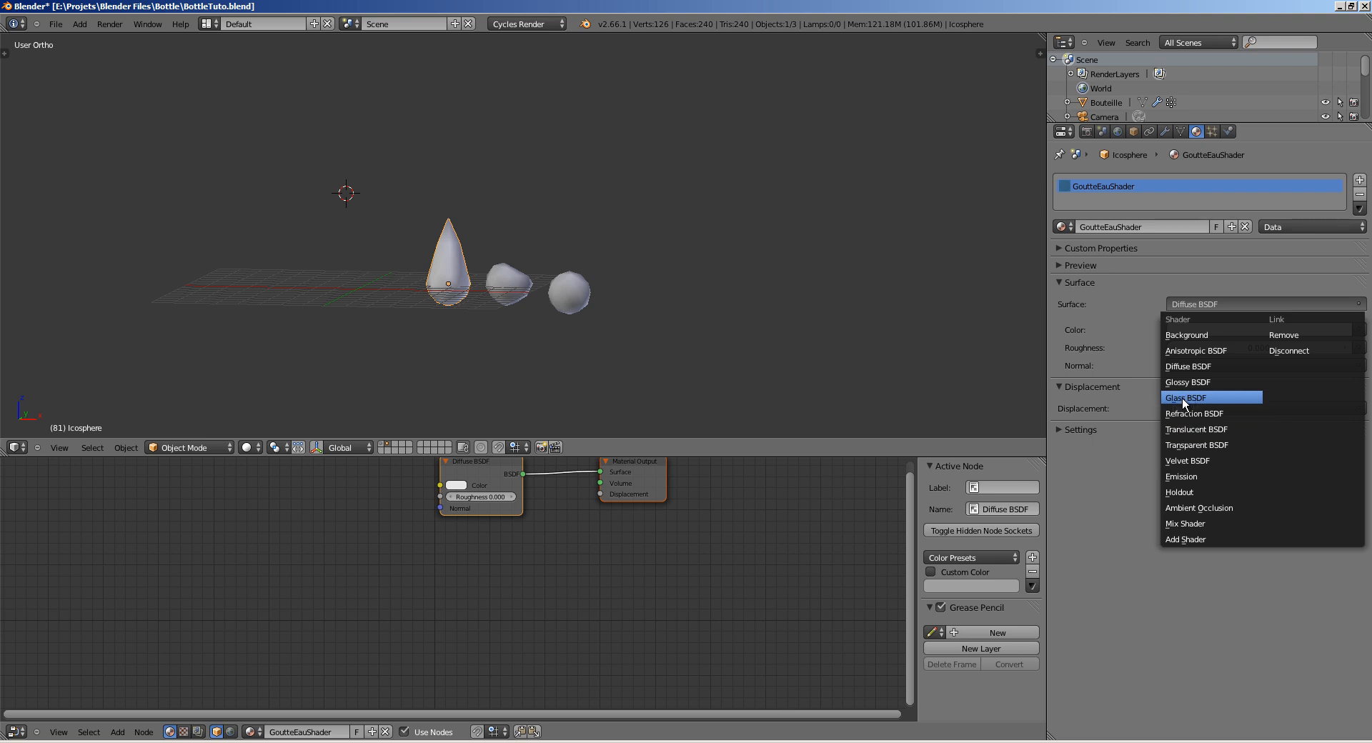
left_click(1183, 397)
Step: Assign the existing GoutteEauShader material to the irregular middle drop
middle_click_drag(477, 321, 502, 323)
right_click(496, 283)
left_click(1065, 226)
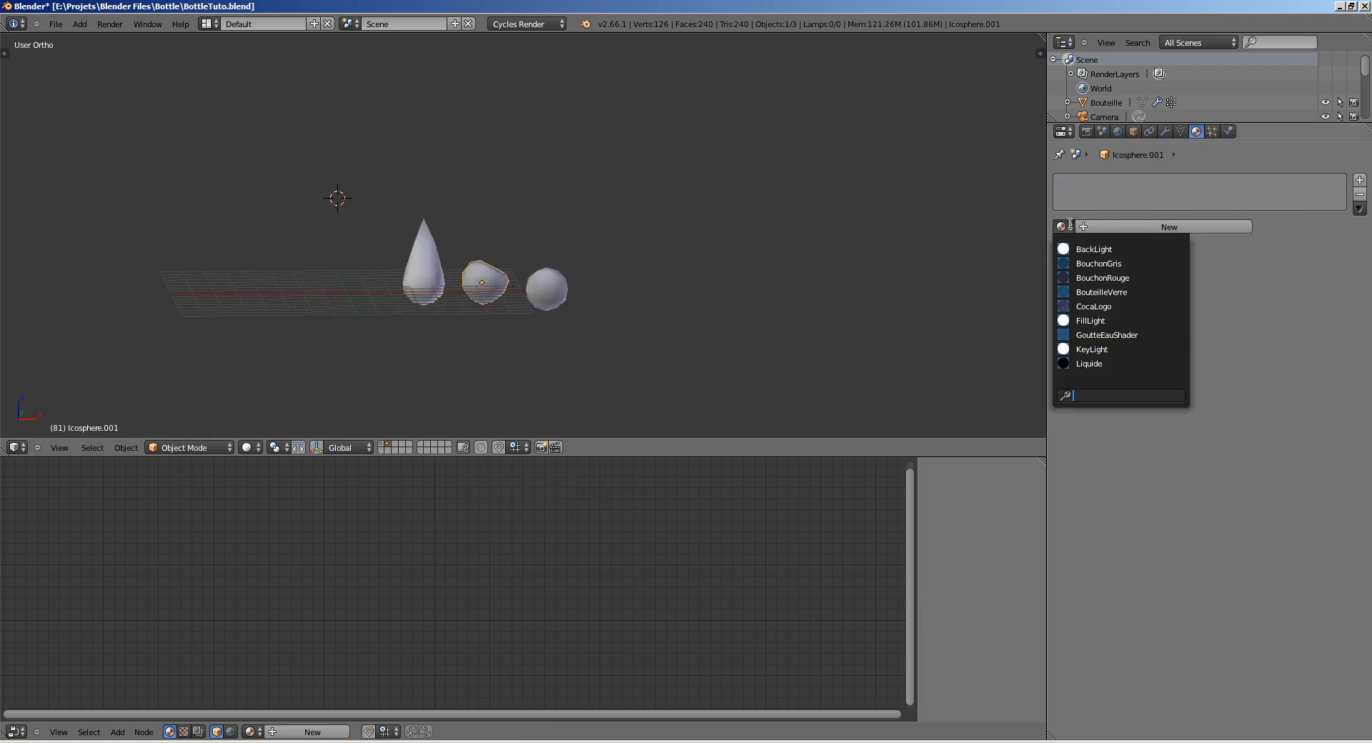
type("goutte")
left_click(1106, 249)
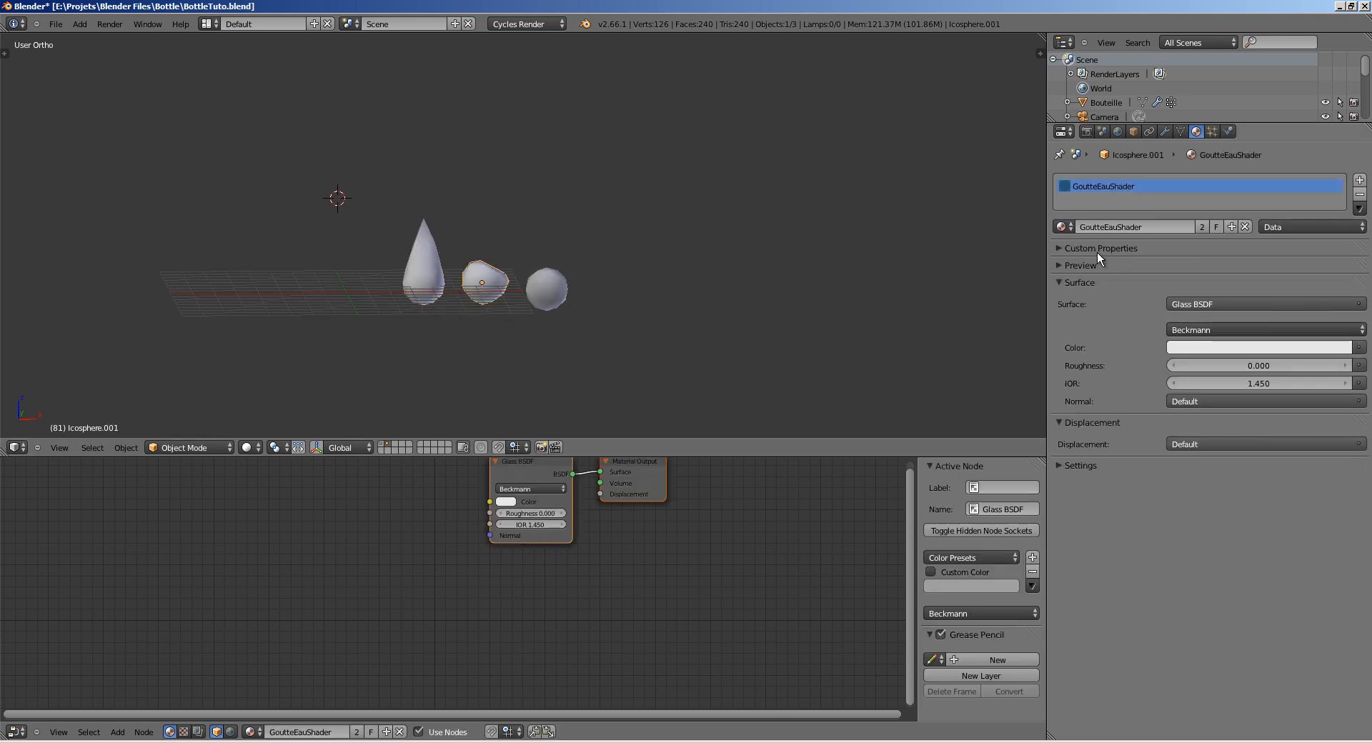
Step: Assign the existing GoutteEauShader material to the round drop and save the file
right_click(550, 290)
left_click(1065, 225)
type("g")
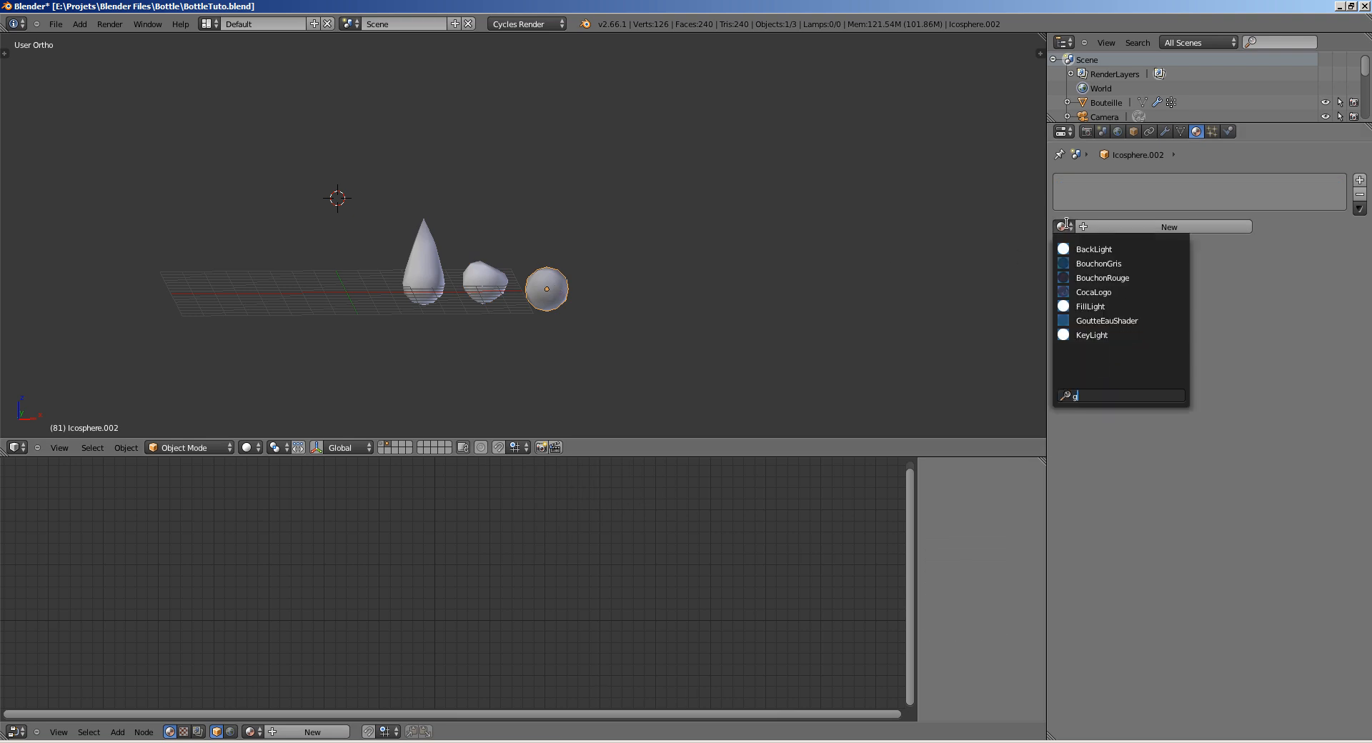
left_click(1099, 318)
middle_click_drag(584, 320, 843, 318)
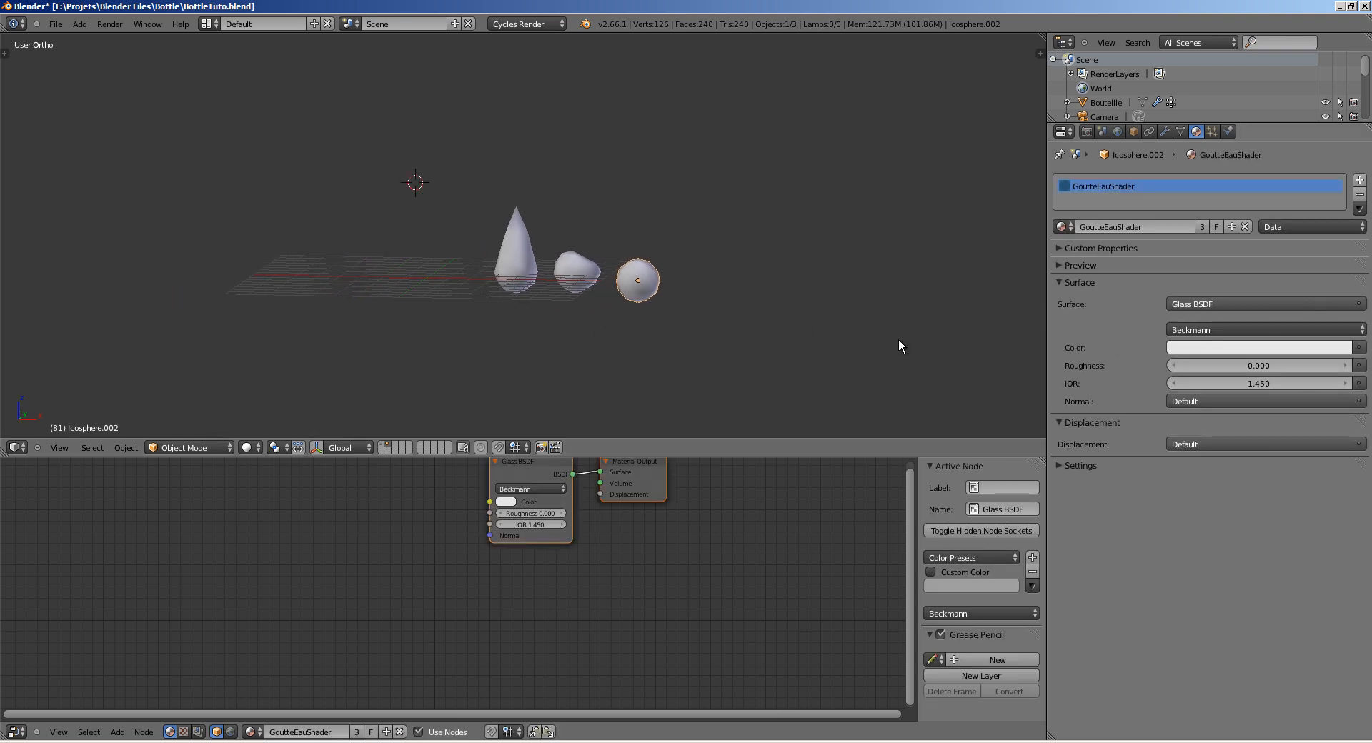
scroll(566, 315, "up", 2)
key("ctrl+s")
left_click(650, 303)
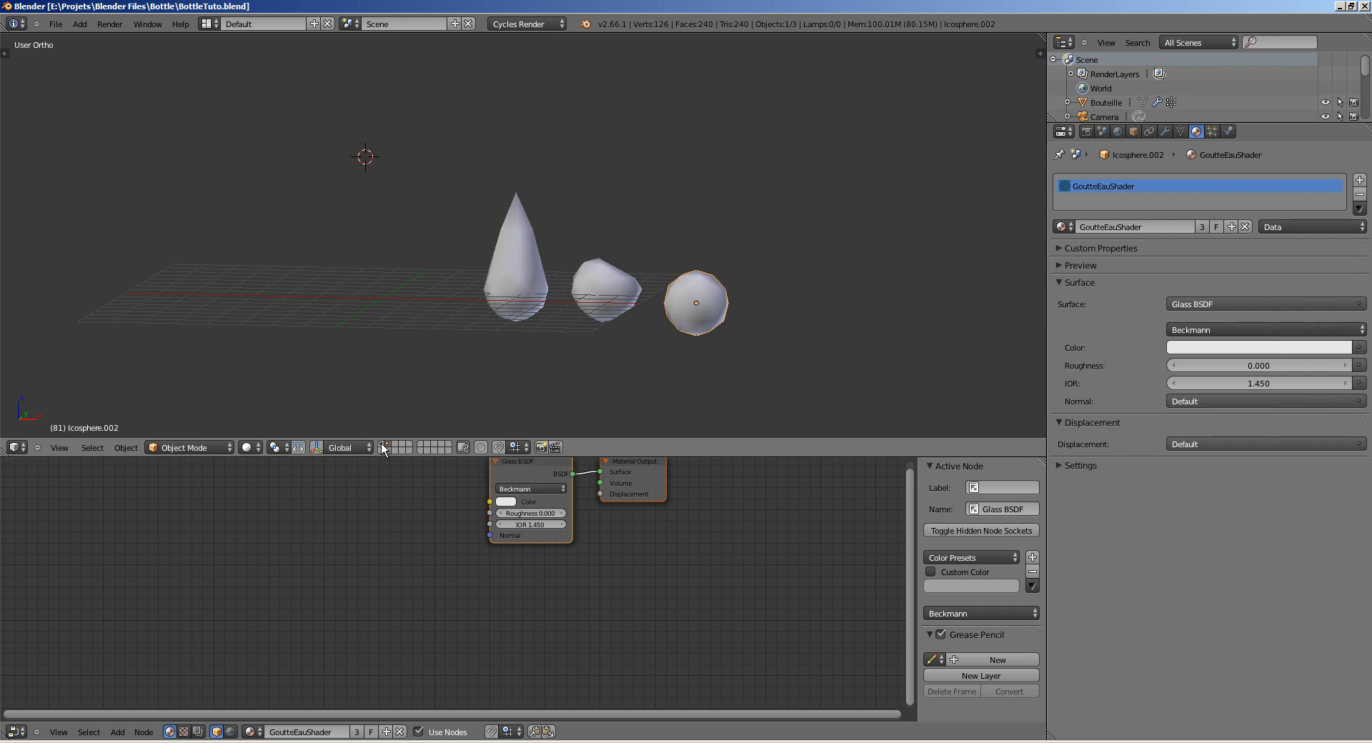
Step: Show the bottle's layer again, view it closely through the camera, and save the file
left_click(381, 444)
middle_click_drag(480, 340, 486, 306)
key("KP_5")
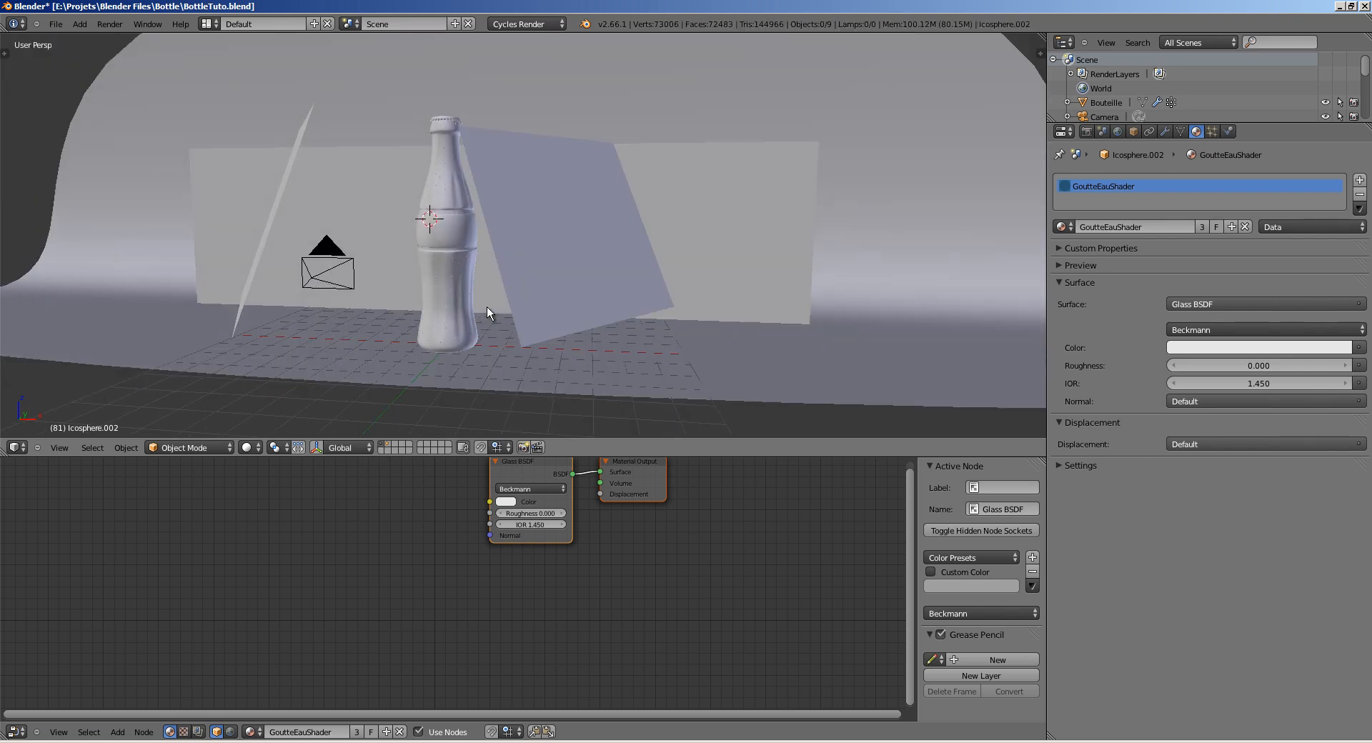
key("KP_0")
key("ctrl+s")
left_click(499, 327)
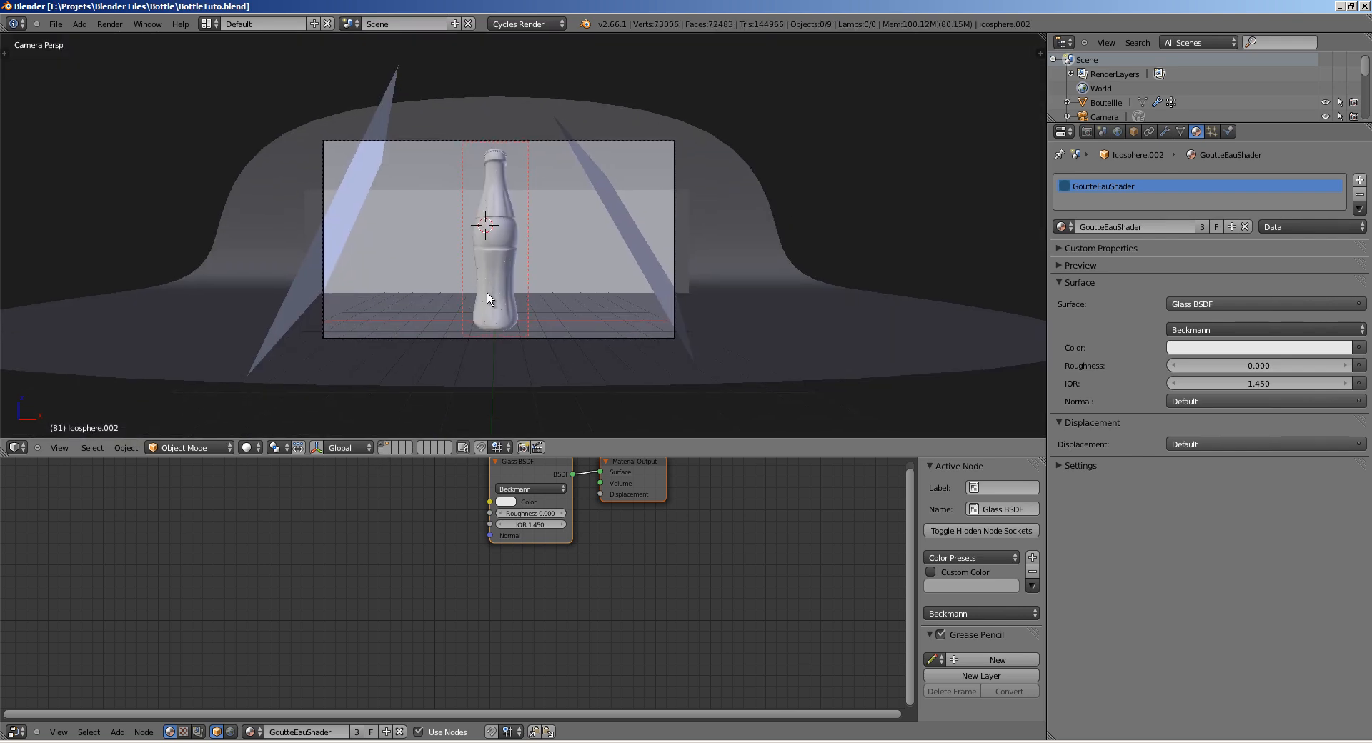
mouse_move(487, 293)
middle_mouse_down("ctrl")
mouse_move(483, 282)
mouse_move(527, 275)
mouse_move(495, 297)
middle_mouse_up("ctrl")
key("ctrl+s")
left_click(526, 276)
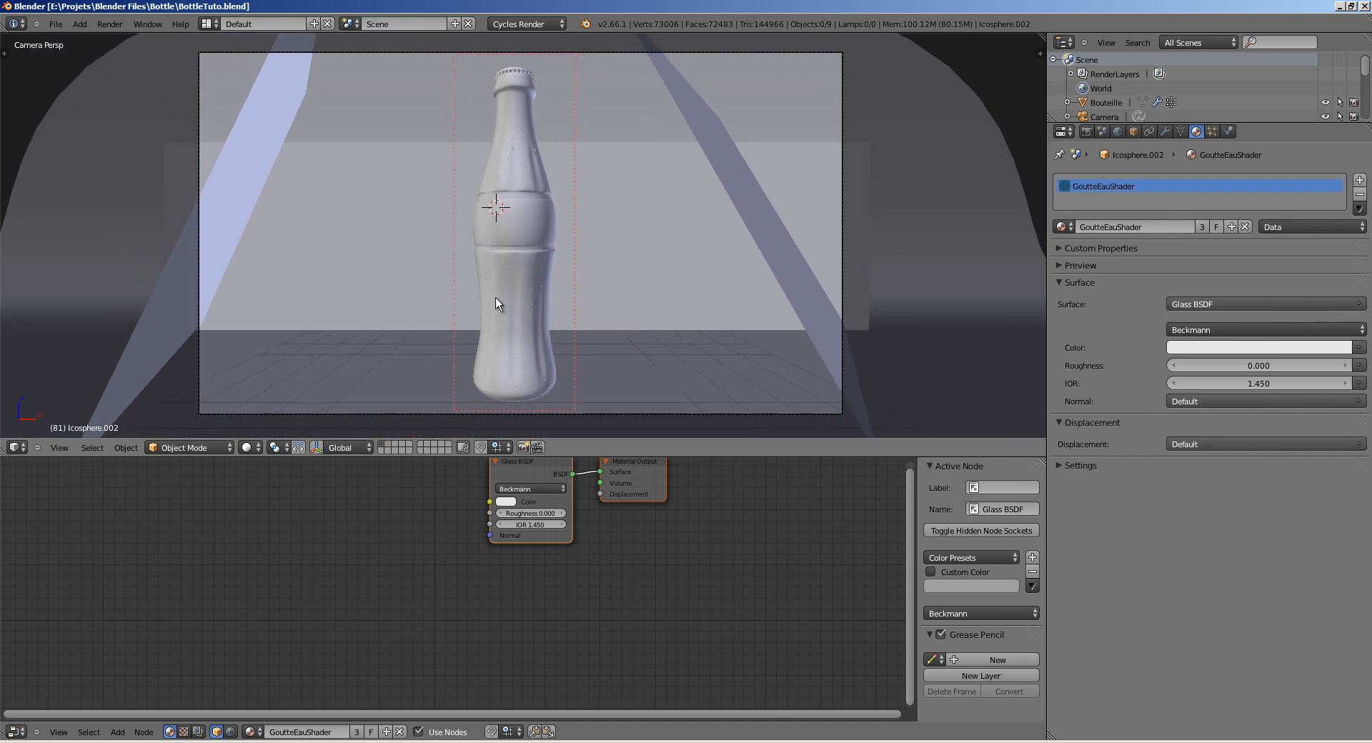
Step: Preview the bottle in Rendered shading in an enlarged viewport, and return to wireframe in the normal layout
left_click(247, 447)
left_click(279, 351)
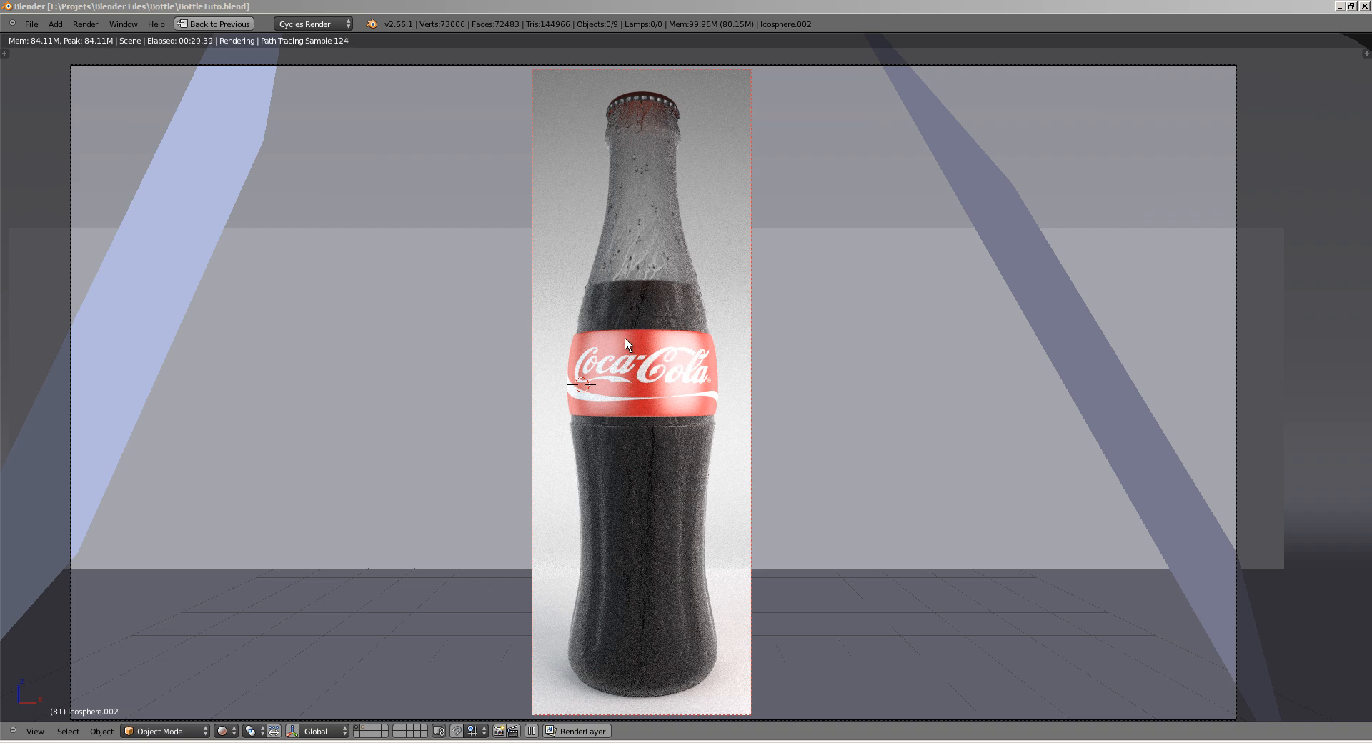
key("shift+z")
key("ctrl+Up")
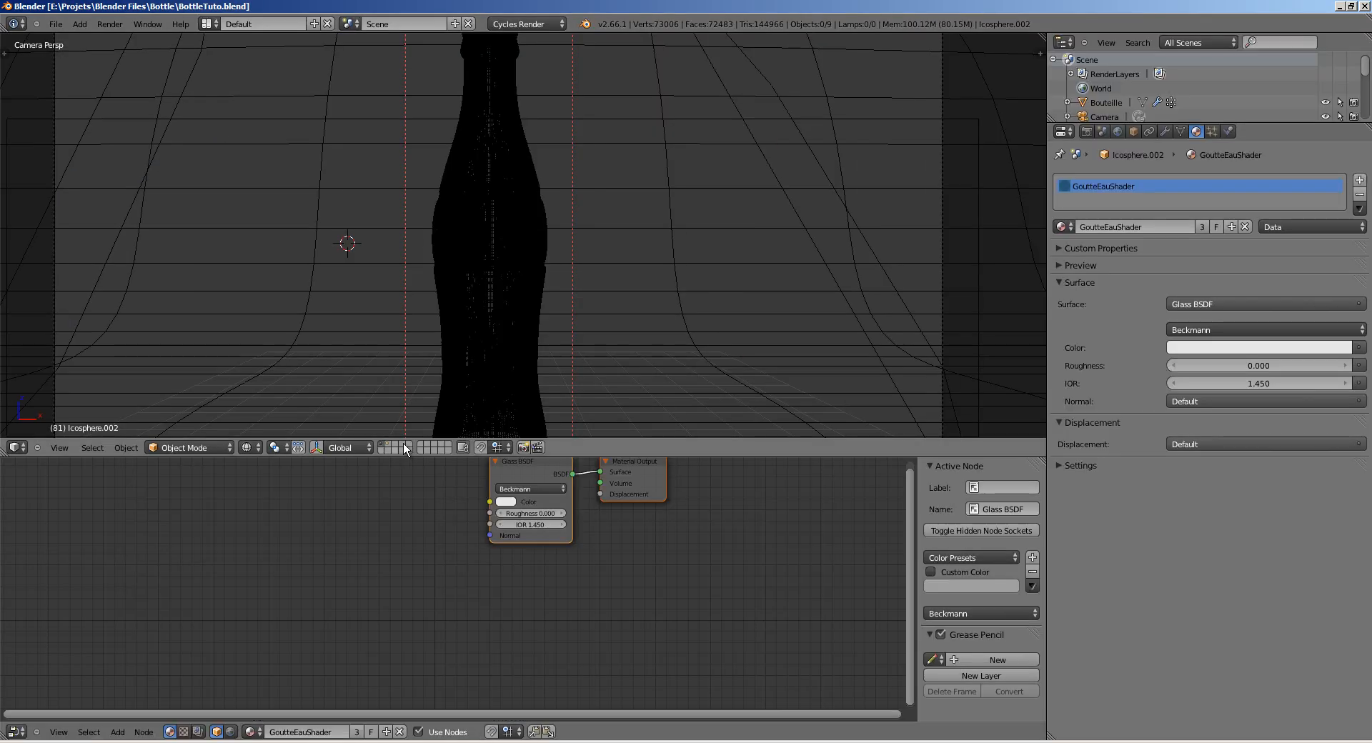
Step: Select the Logo band on the bottle and bring its CocaLogo material nodes into view
right_click(544, 234)
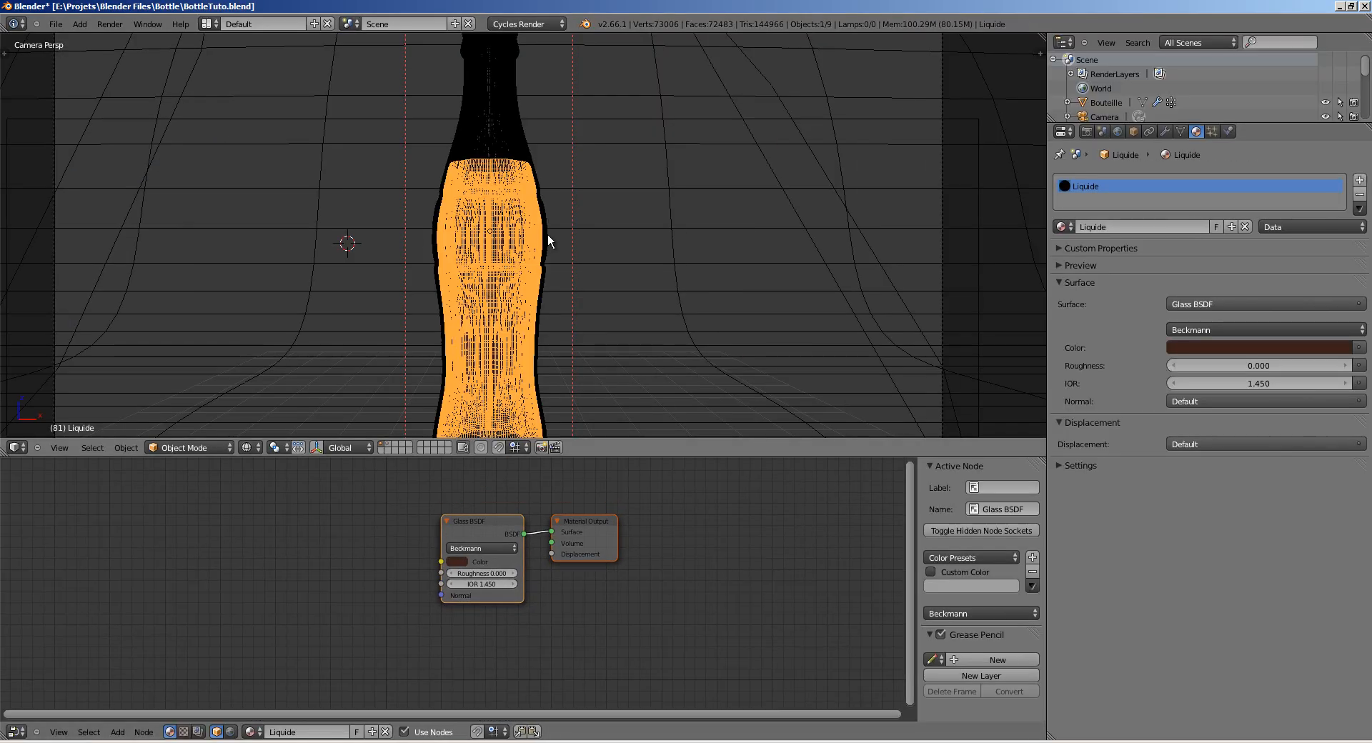
right_click(542, 242)
middle_click_drag(542, 555, 539, 553)
middle_click_drag(450, 533, 423, 525)
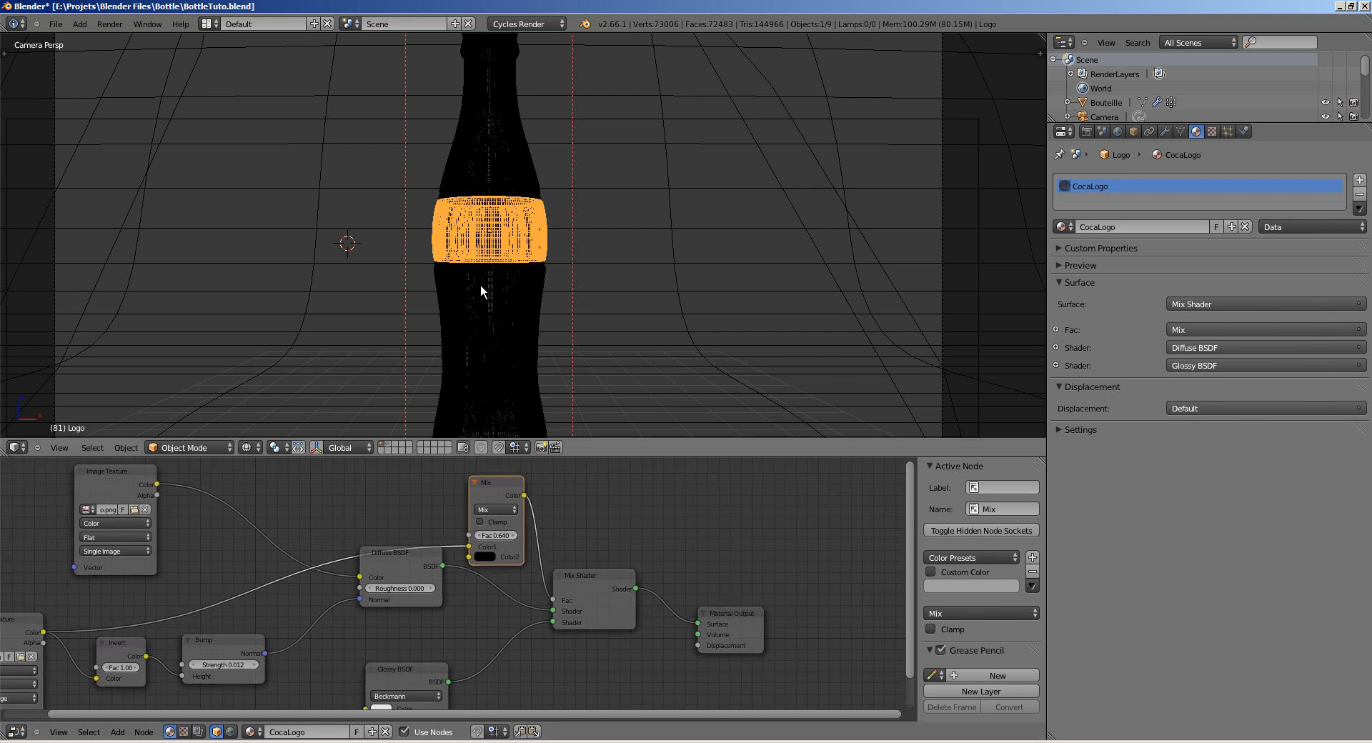
Step: Isolate the Logo band by hiding all other objects, and reveal everything again
key("shift+h")
scroll(492, 285, "up", 4)
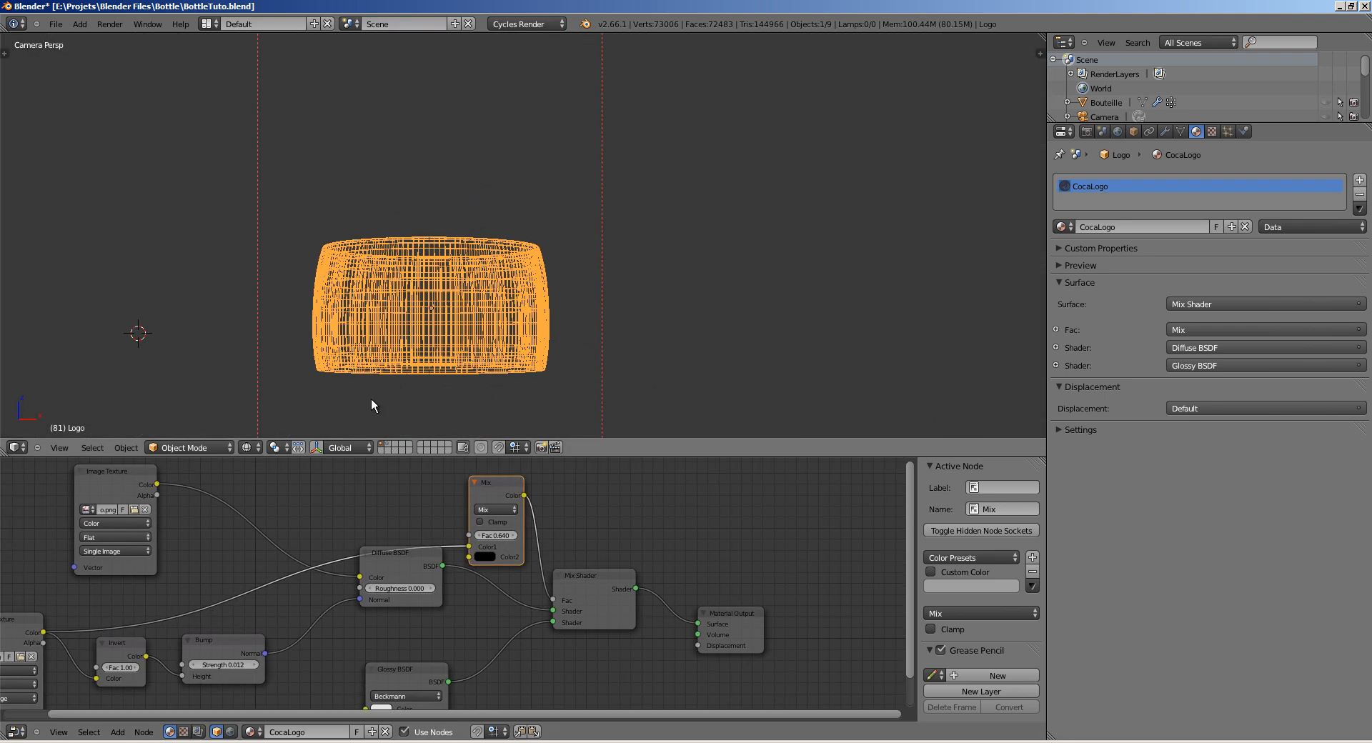
key("alt+h")
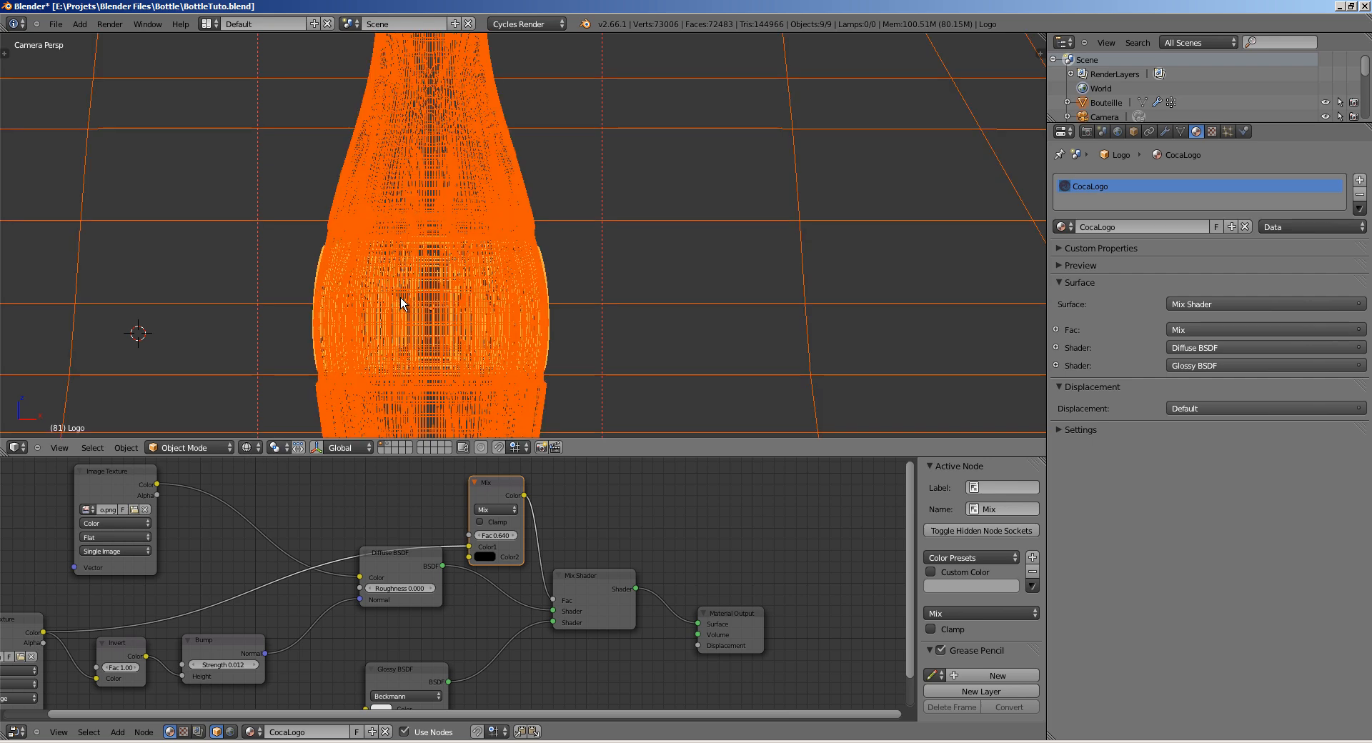
Step: Restrict the preview's render border to the area around the logo band and switch the viewport to Rendered shading
middle_click_drag(400, 297, 494, 263, "shift")
key("a")
scroll(431, 291, "down", 2)
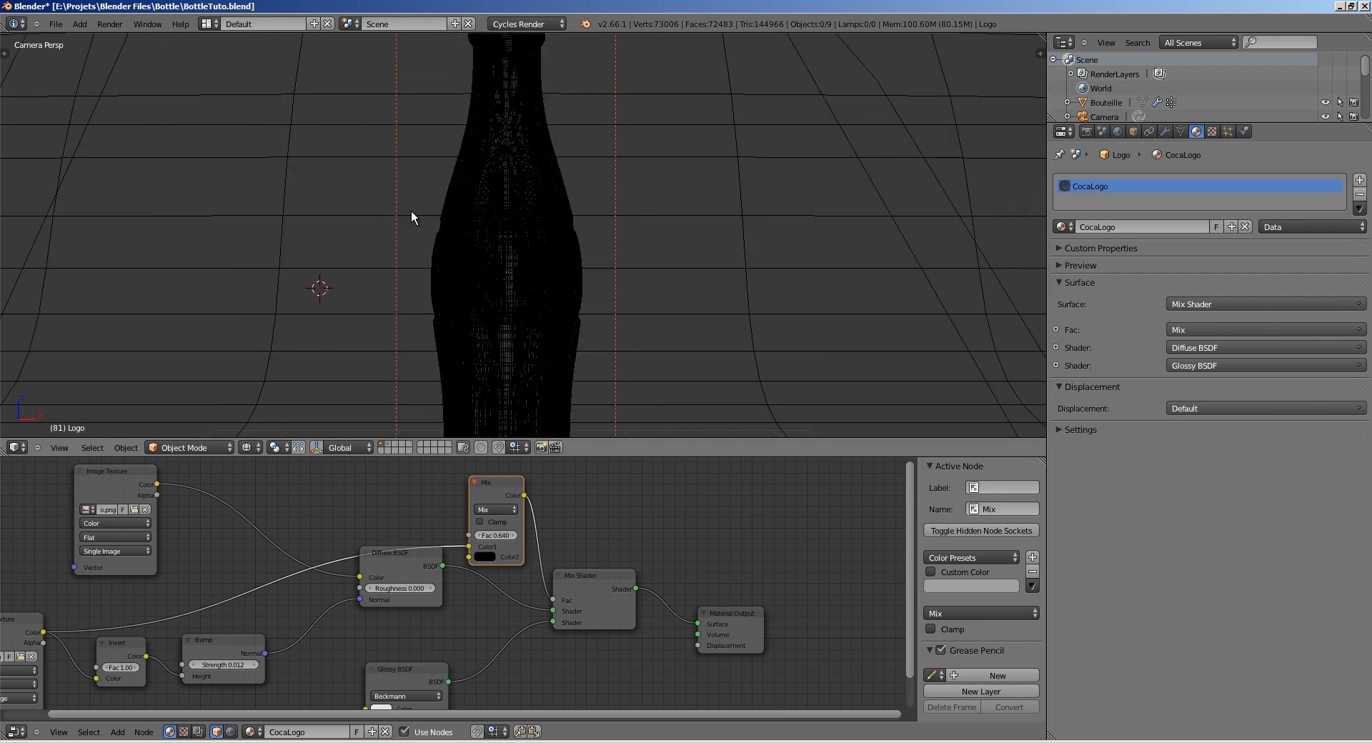
key("z")
left_click_drag(569, 316, 600, 333)
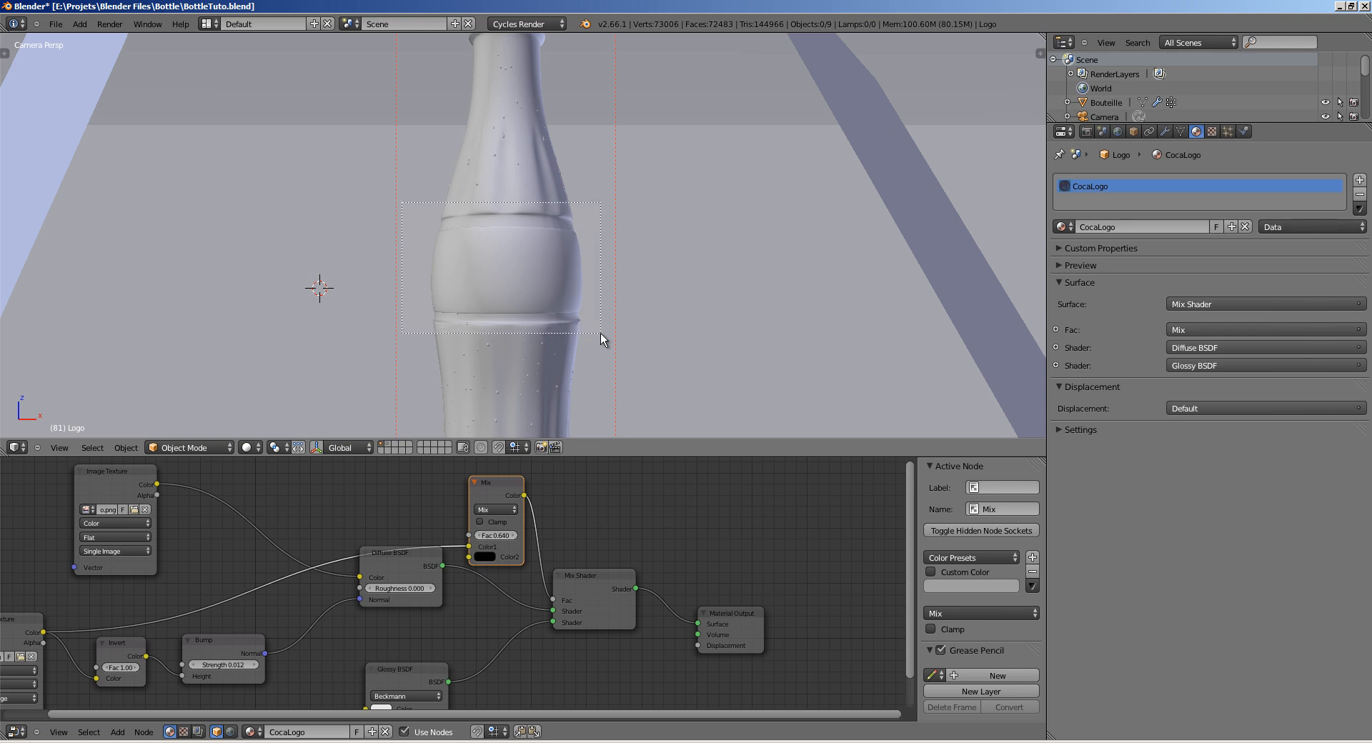
scroll(544, 260, "up", 3)
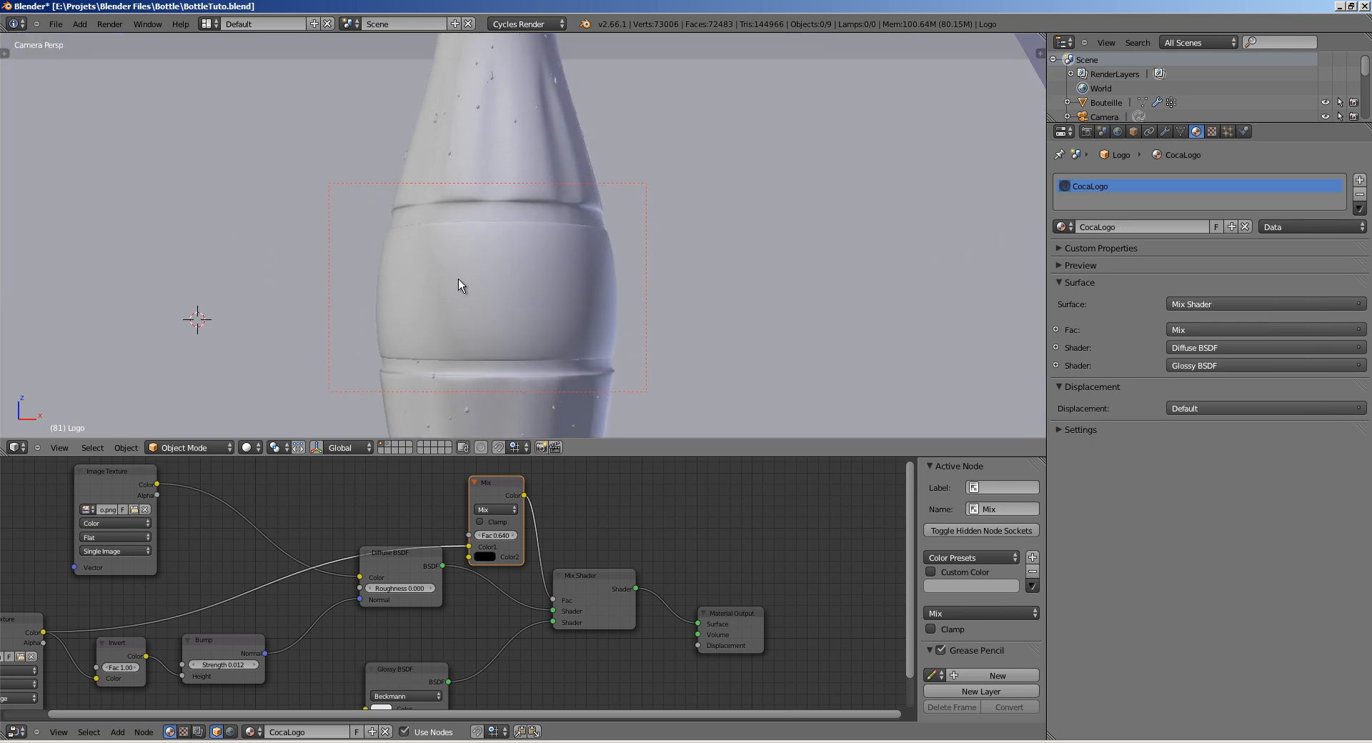
middle_click_drag(457, 278, 471, 247, "shift")
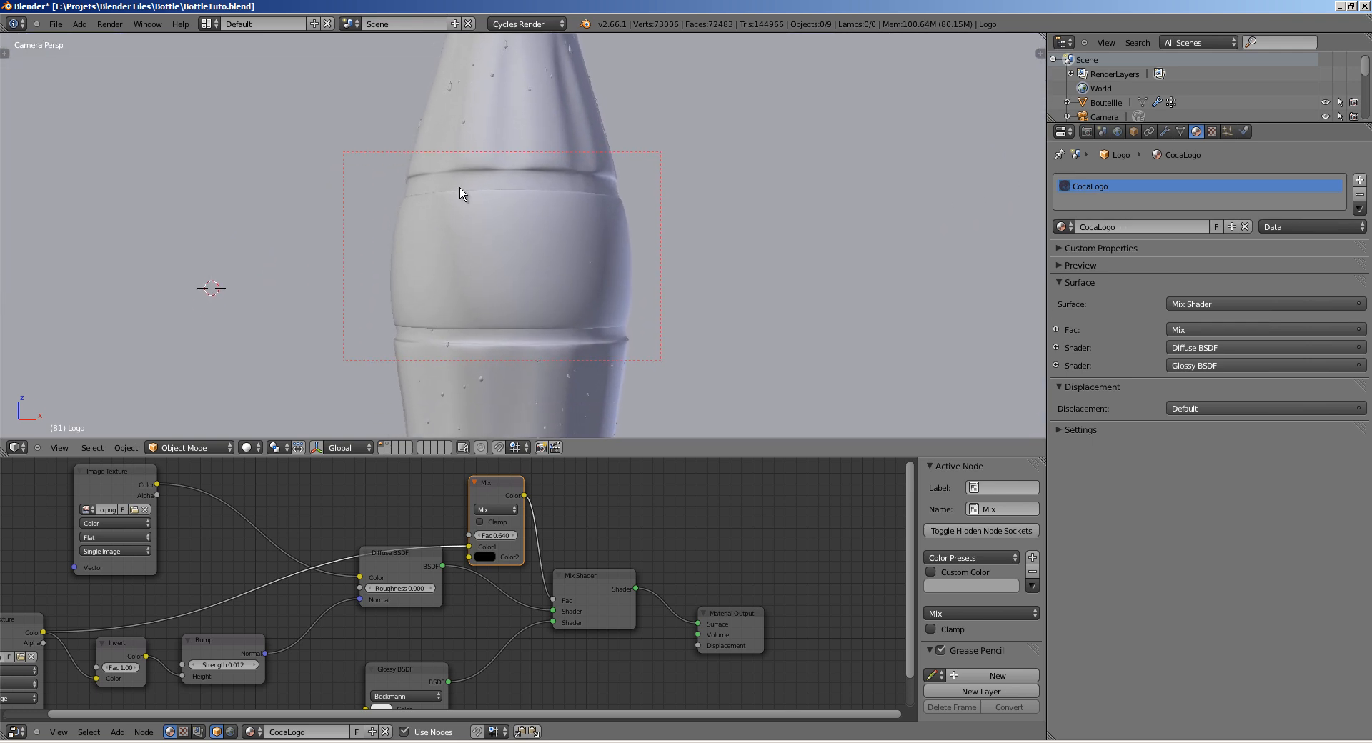
left_click(259, 447)
left_click(273, 353)
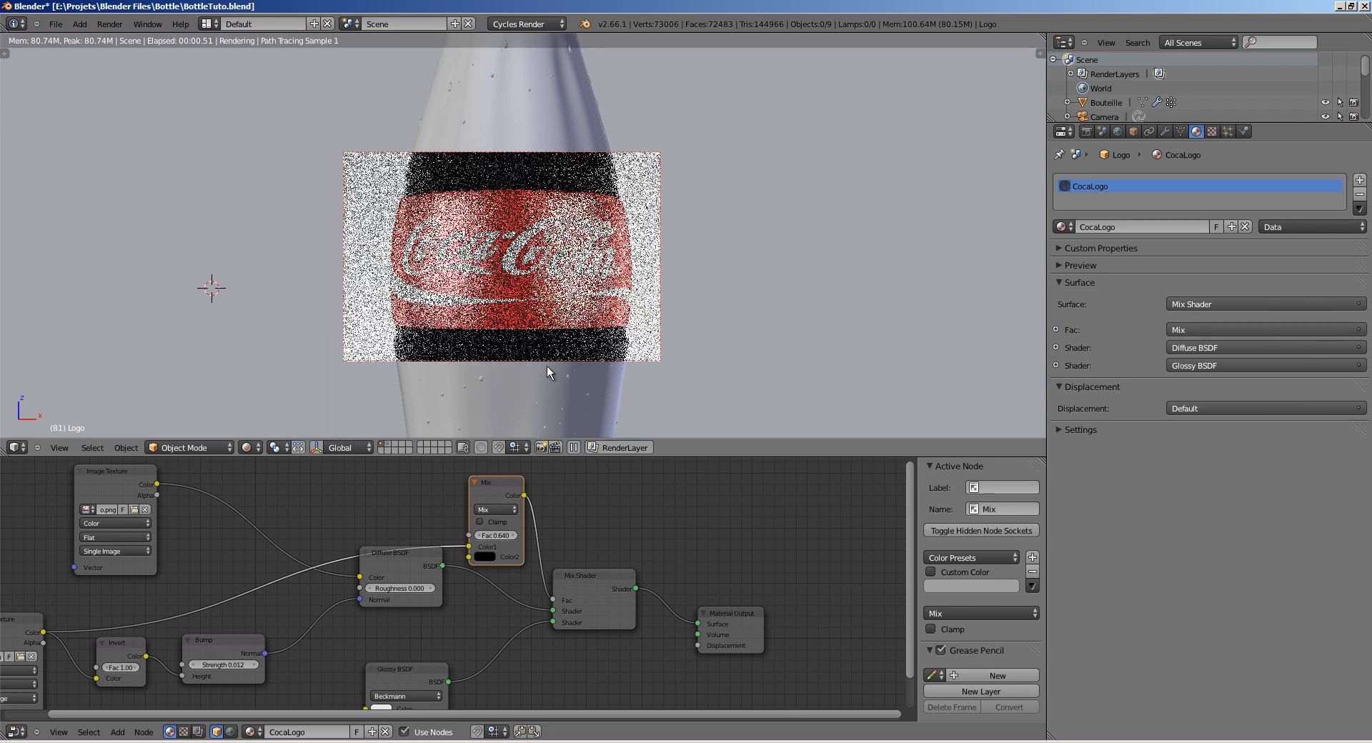
scroll(617, 294, "up", 1)
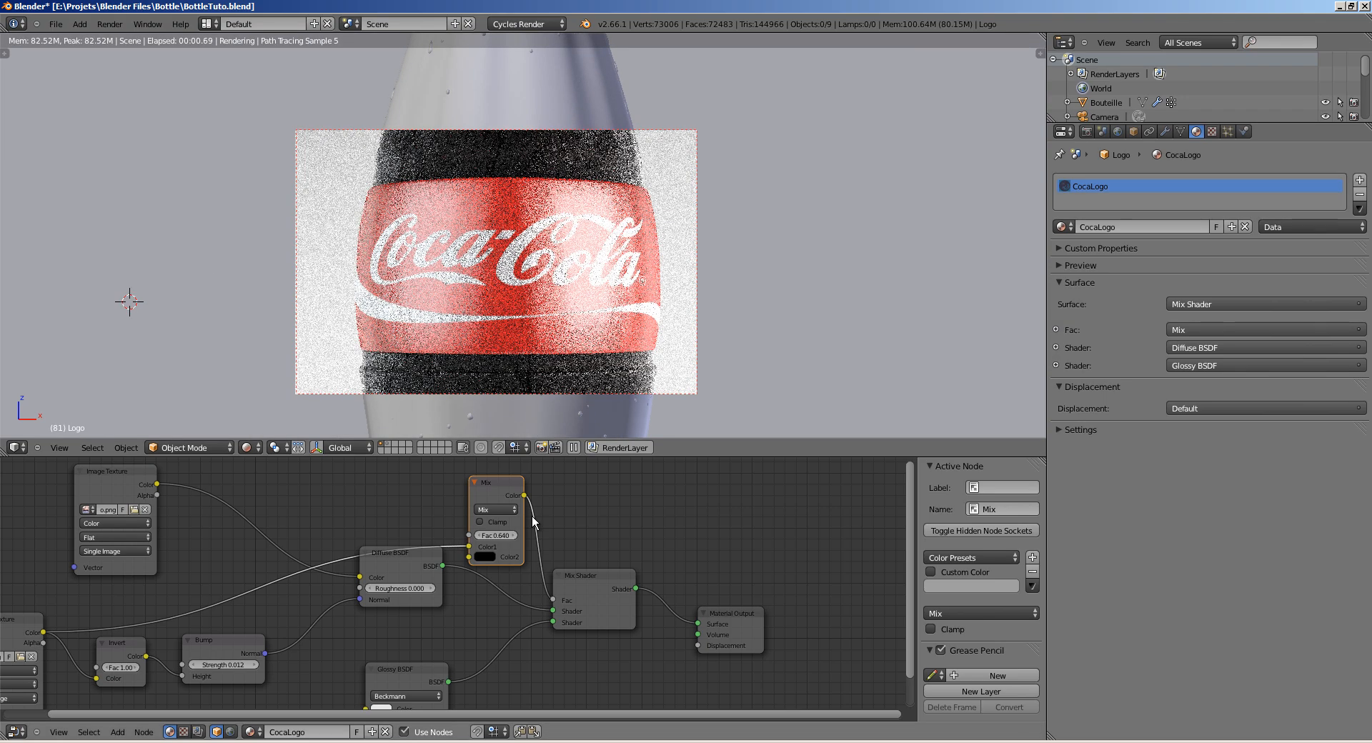
Step: Set the Mix node's Fac in the CocaLogo material to 0.82
middle_click_drag(478, 606, 435, 598)
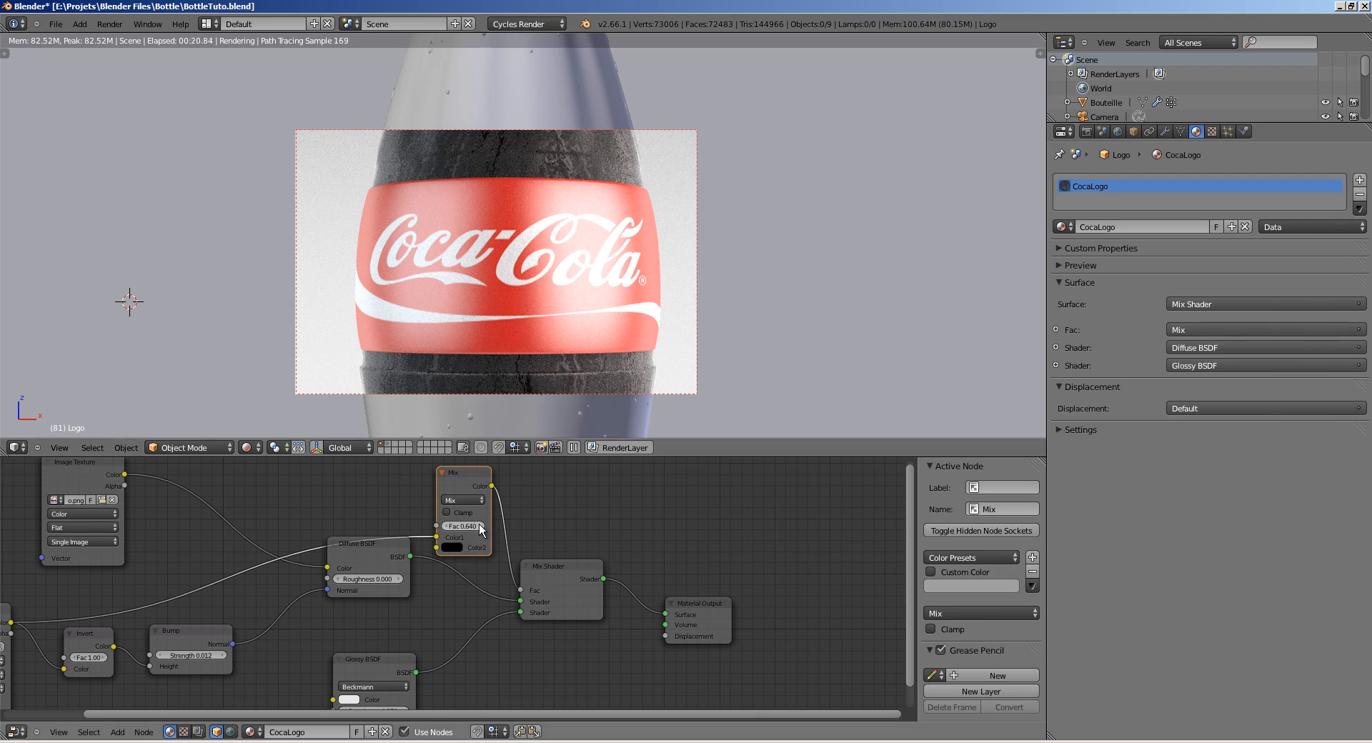
left_click(479, 526)
left_click(479, 526)
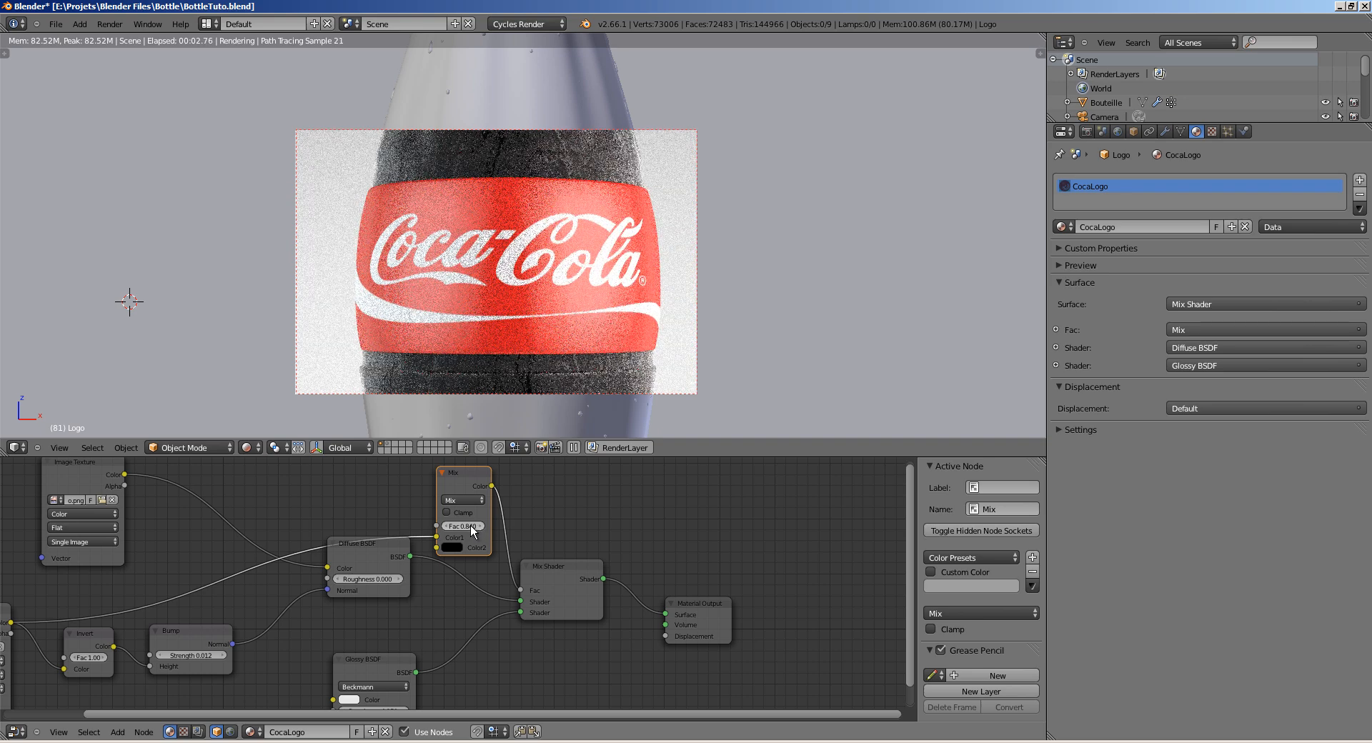
left_click_drag(467, 526, 465, 526)
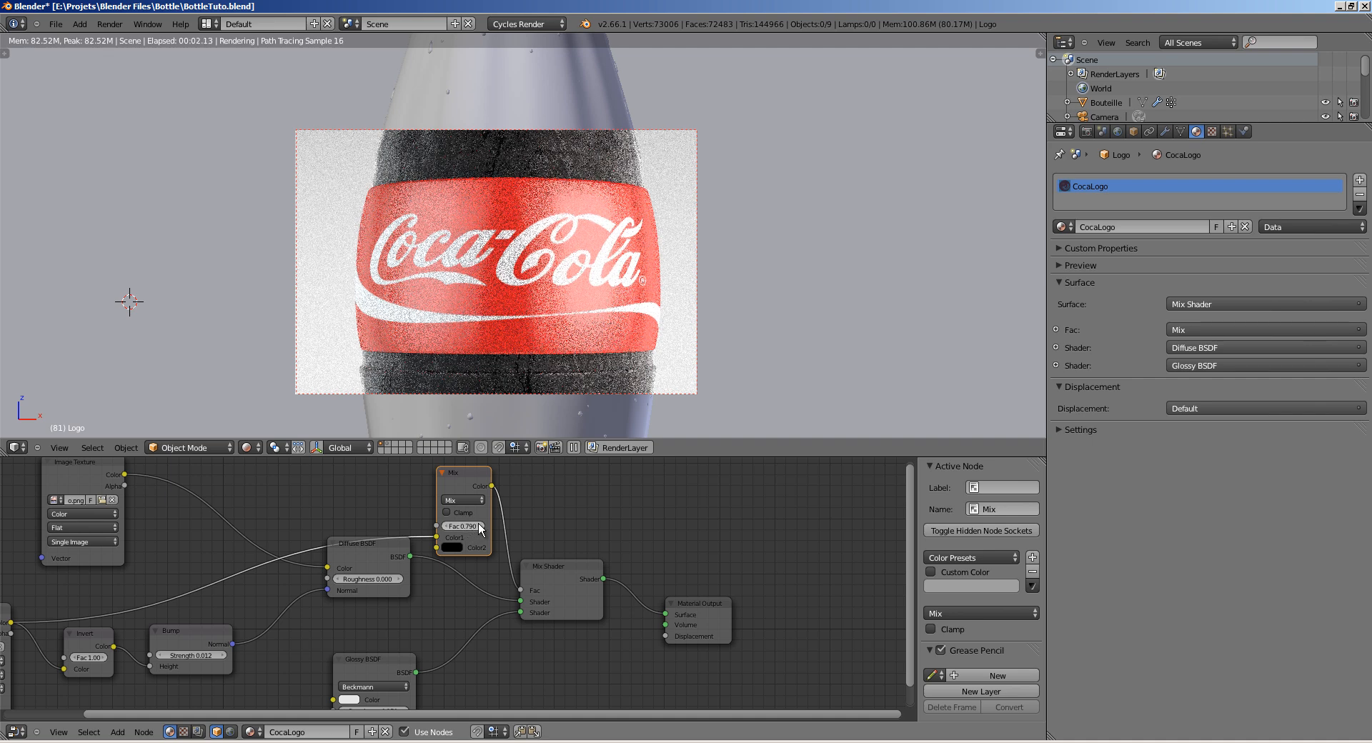
left_click(464, 523)
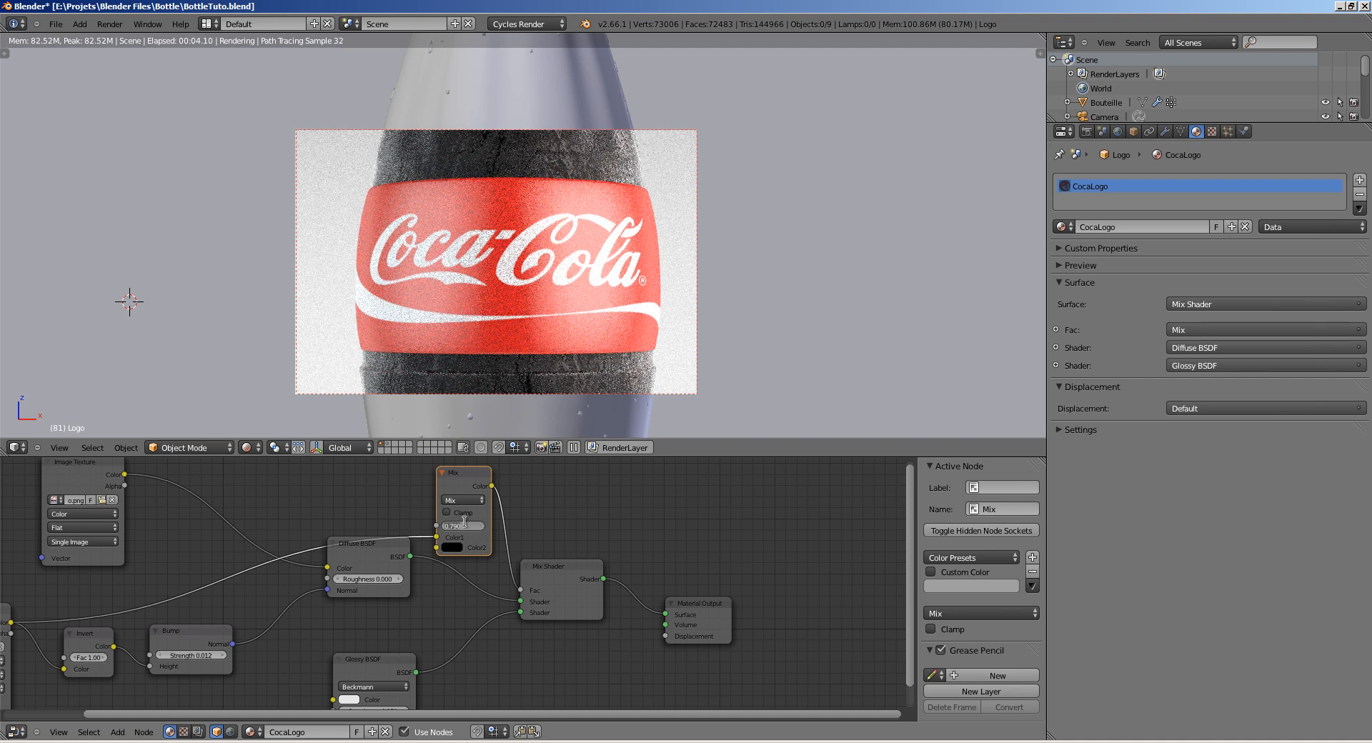
type(".82")
key("Return")
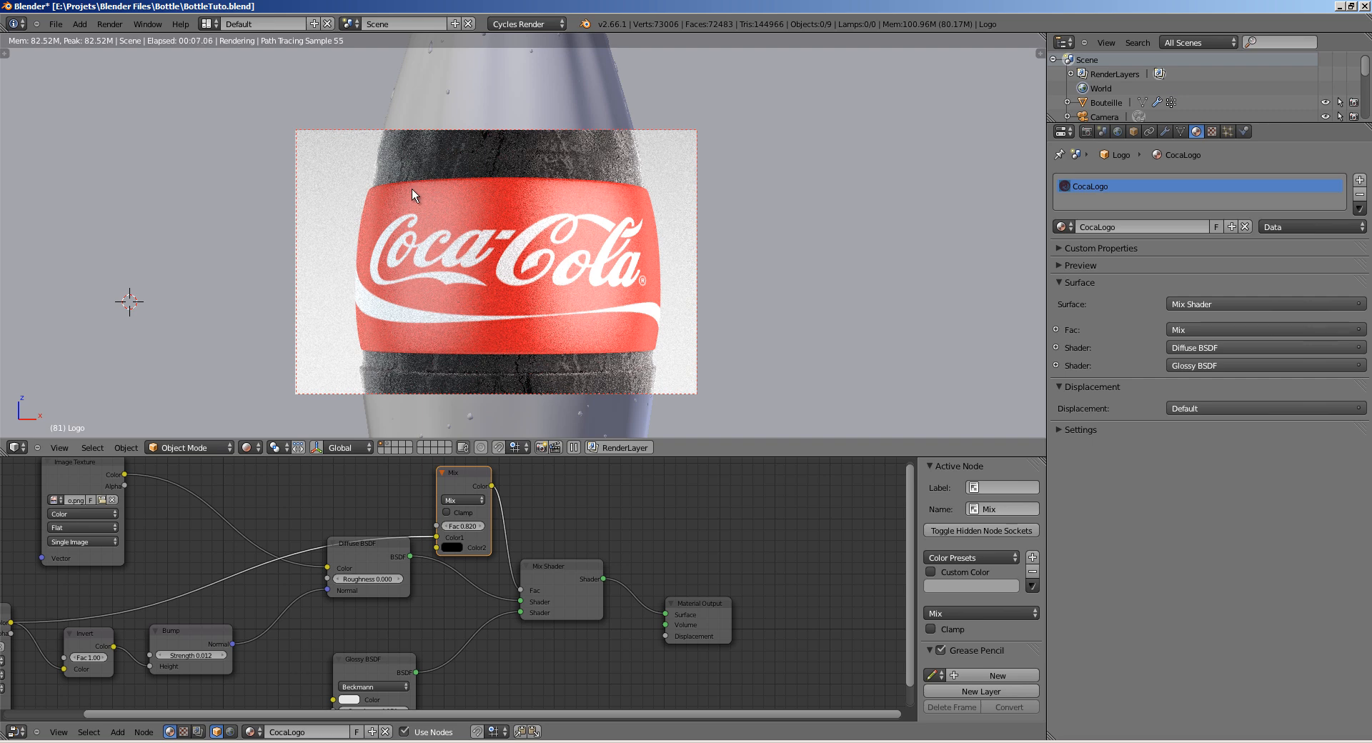
Step: Select the Logo band in Solid shading and scale it horizontally to about 0.993, leaving its Z size locked
key("z")
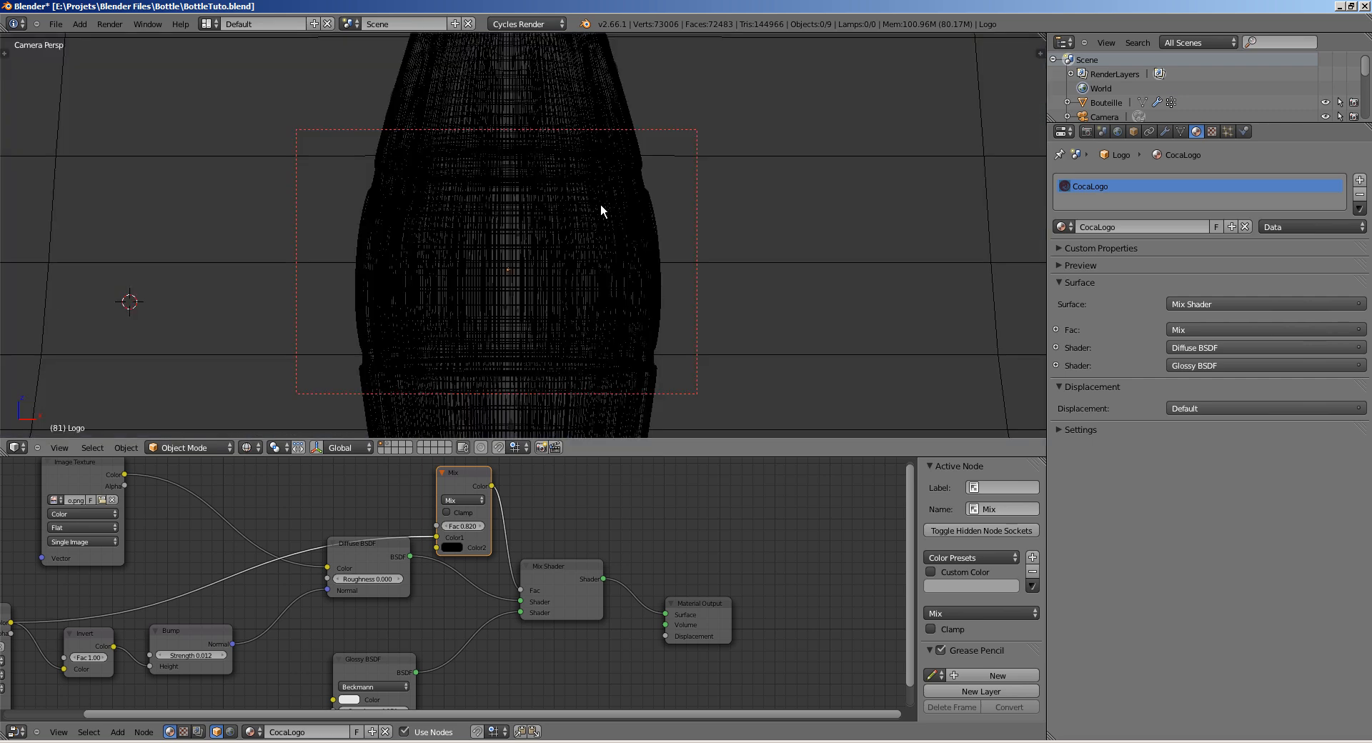
right_click(651, 195)
key("z")
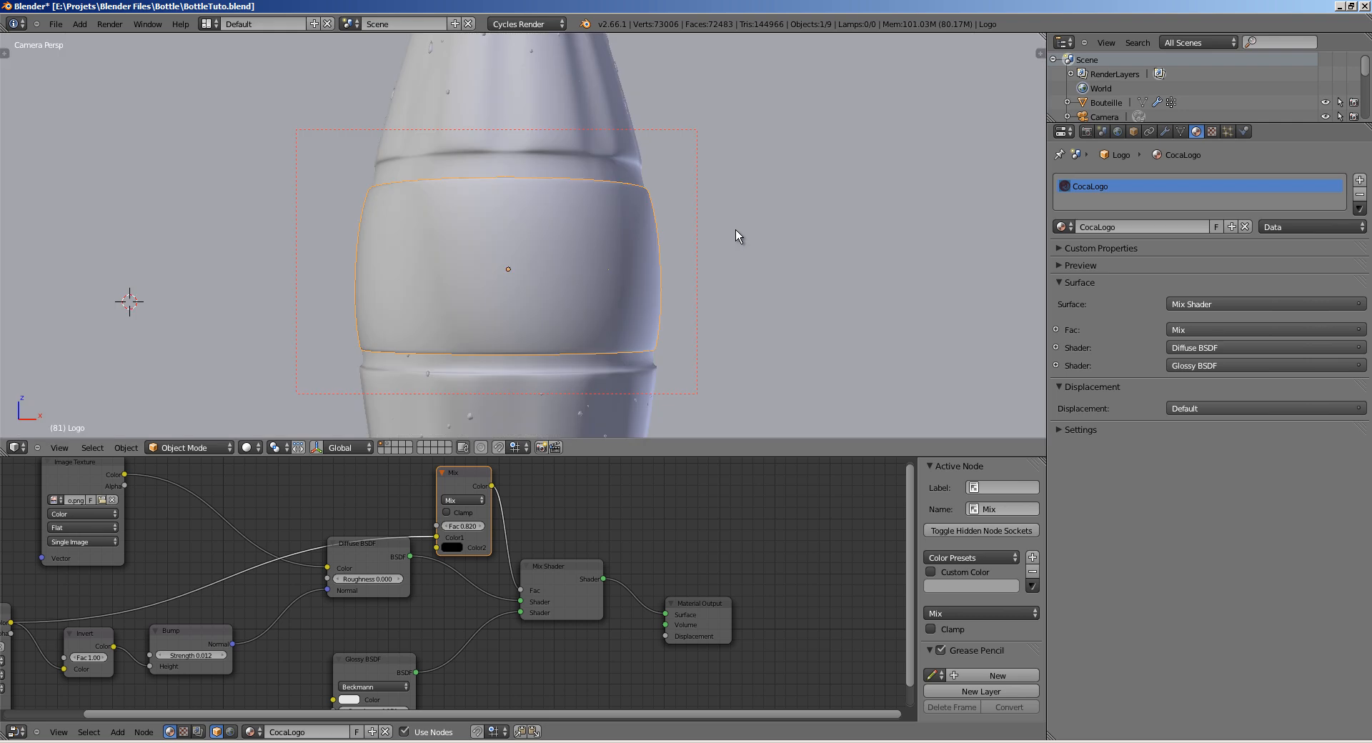
key("s")
key("shift+z")
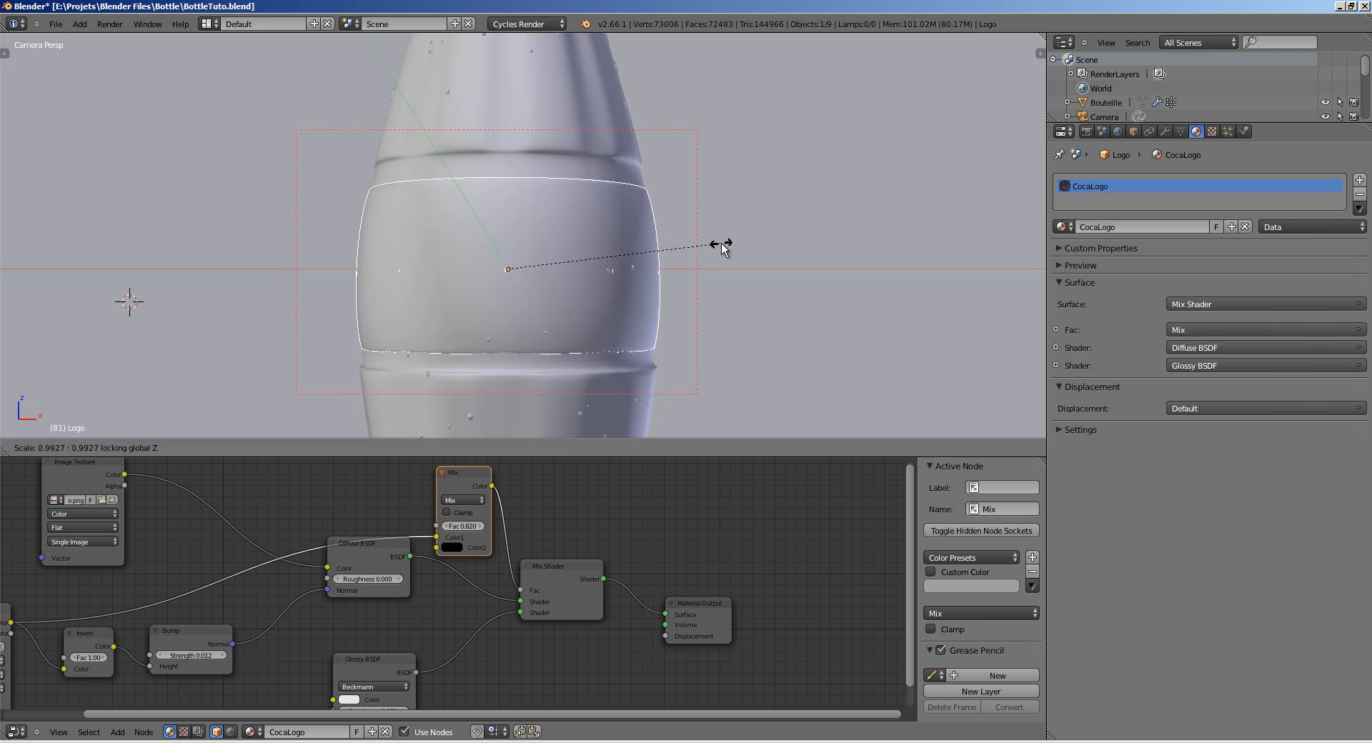
left_click(721, 247)
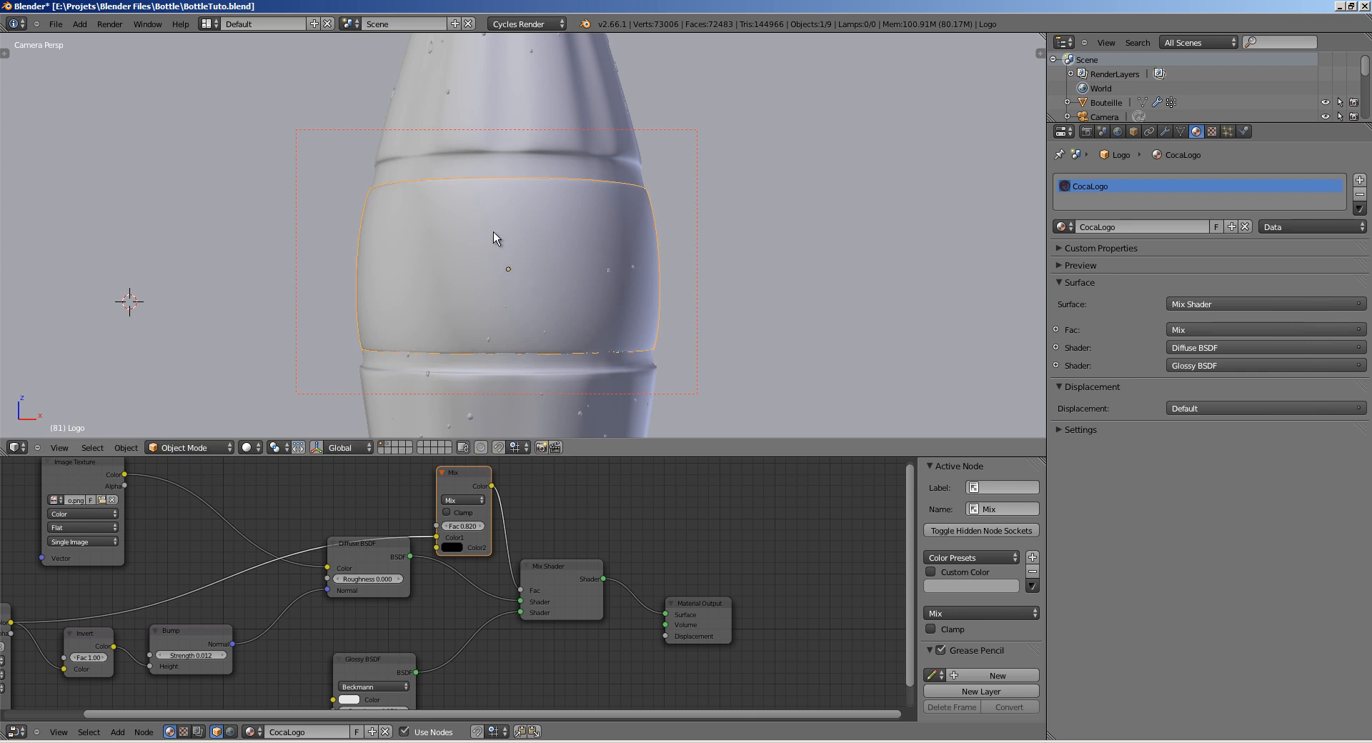
Step: Select the three edge loops at the Logo band's upper rim in Edit Mode and scale them to about 0.992
middle_click_drag(492, 236, 465, 302)
key("KP_Decimal")
scroll(497, 249, "up", 6)
scroll(461, 332, "up", 1)
key("Tab")
key("a")
left_click(89, 205, "alt")
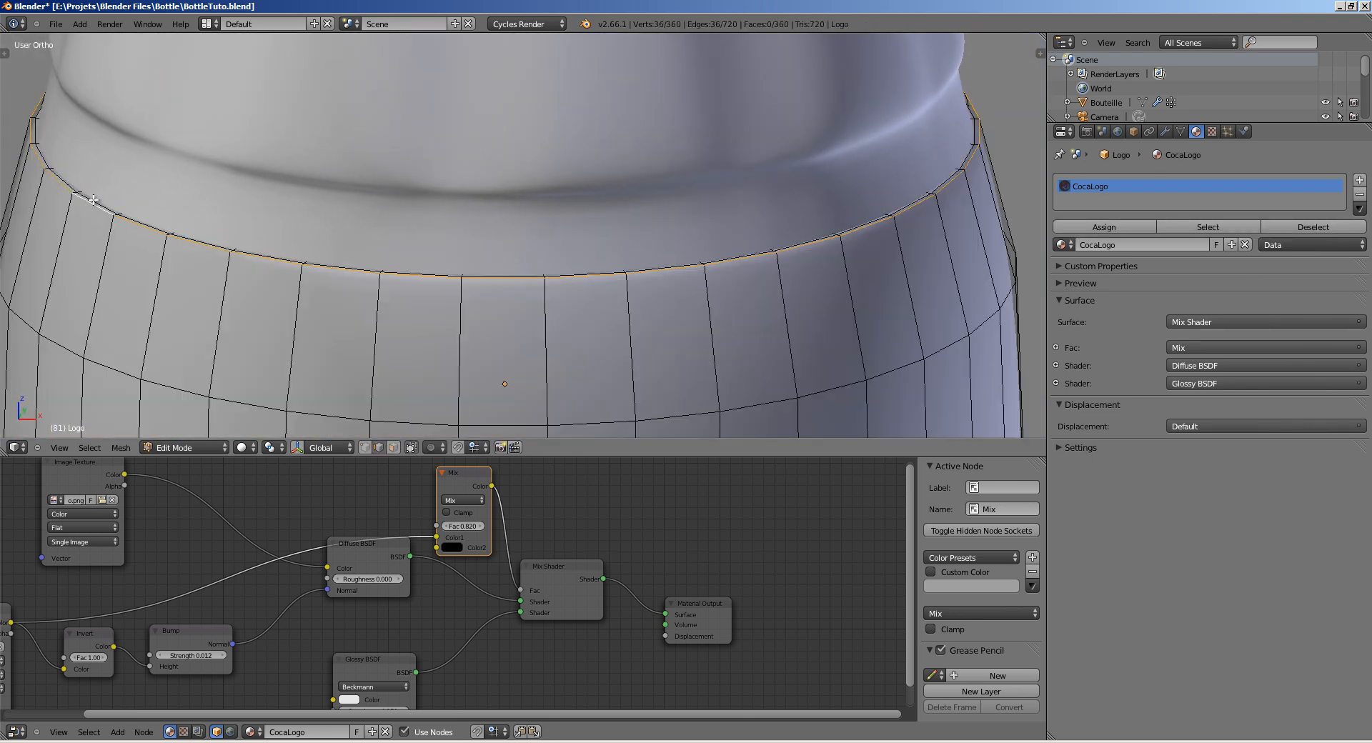
key("a")
key("z")
left_click(96, 199, "alt")
left_click(100, 197, "alt+shift")
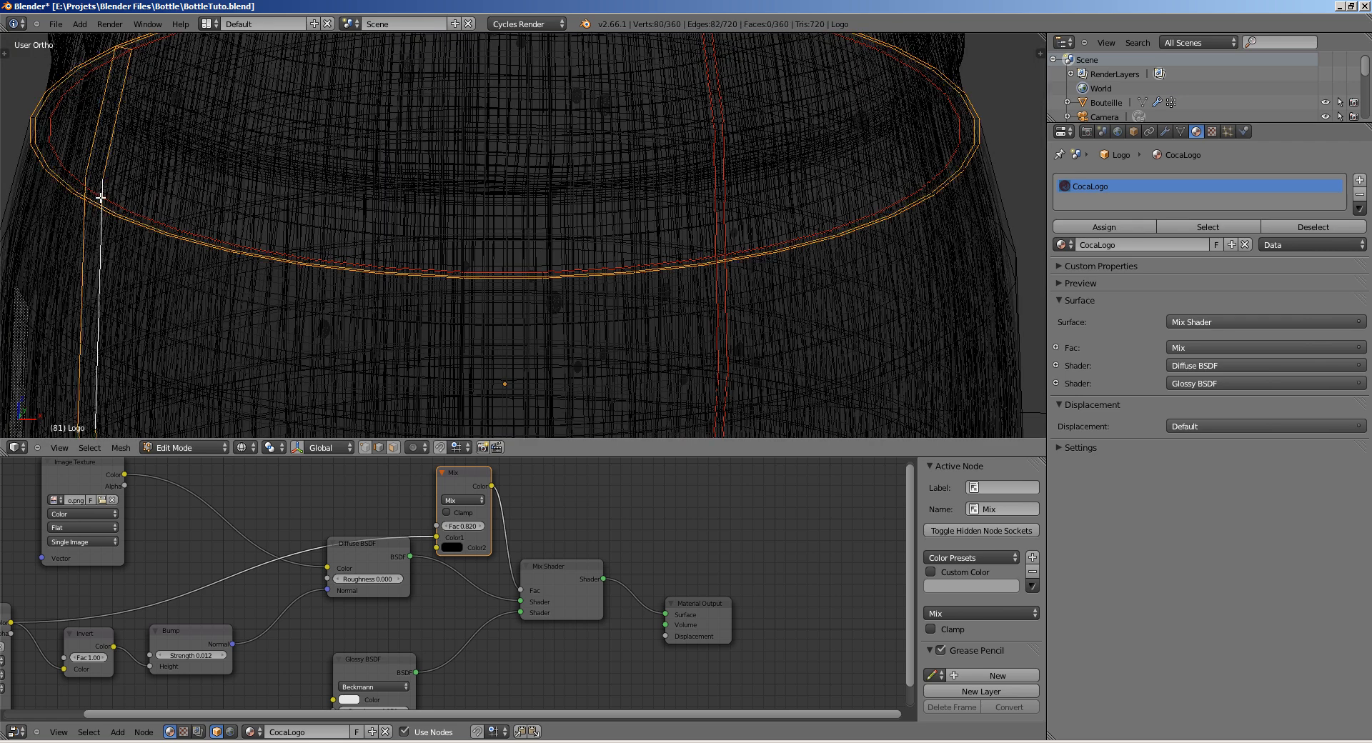
left_click(112, 201, "alt+shift")
left_click(112, 199, "alt+shift")
key("z")
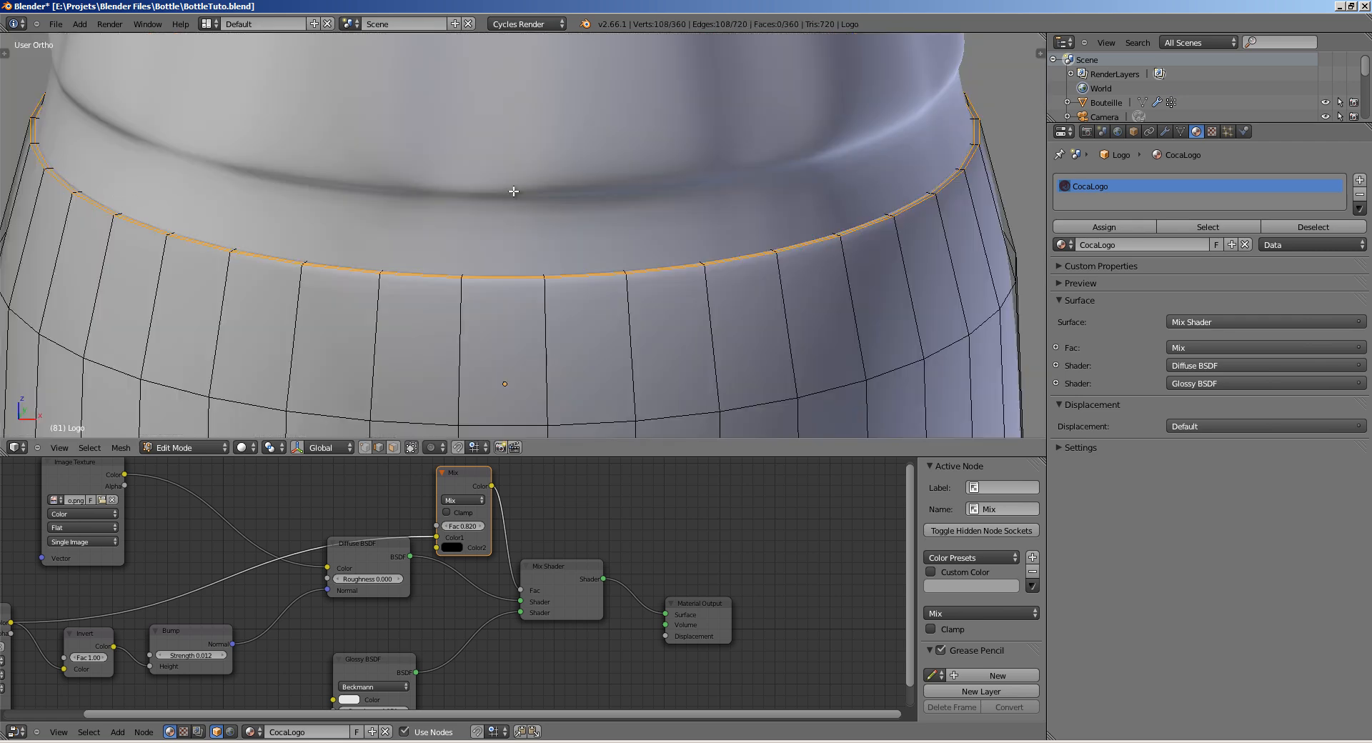
key("s")
left_click(526, 205)
key("s")
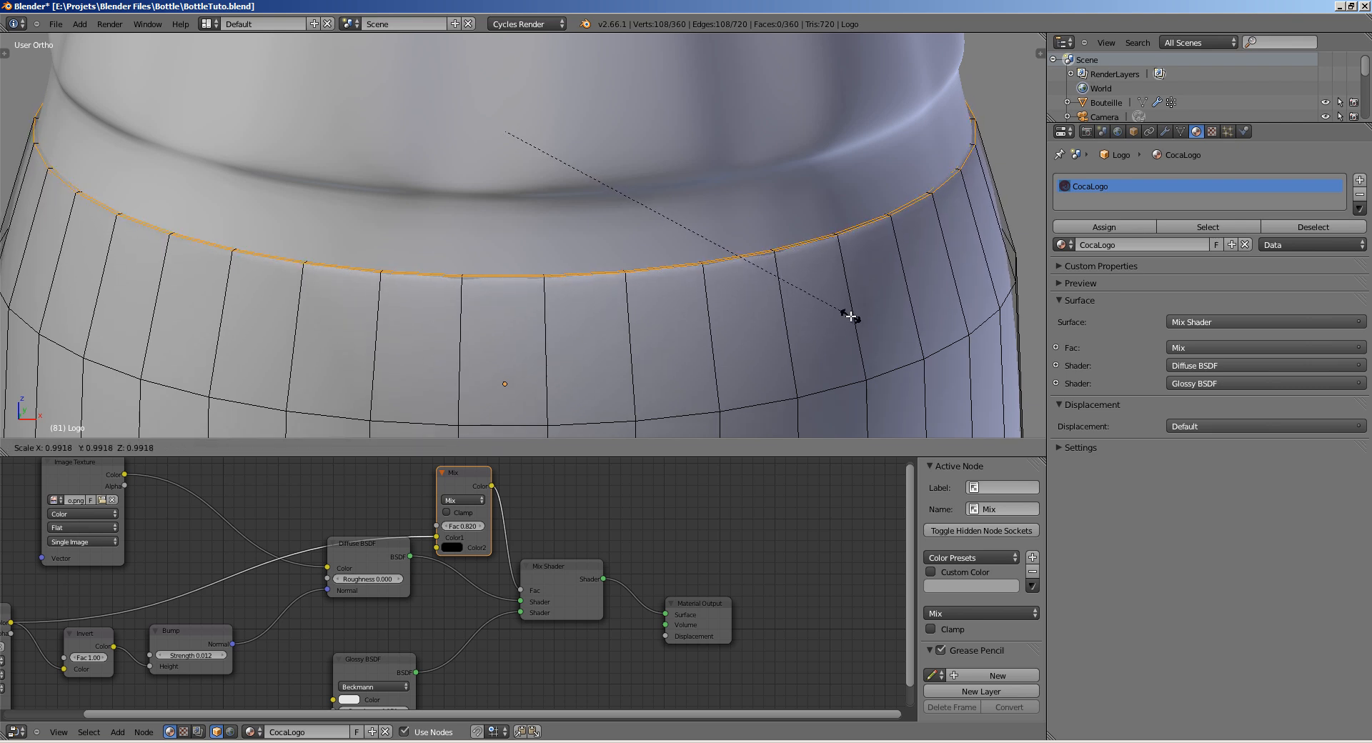
left_click(843, 316)
key("Tab")
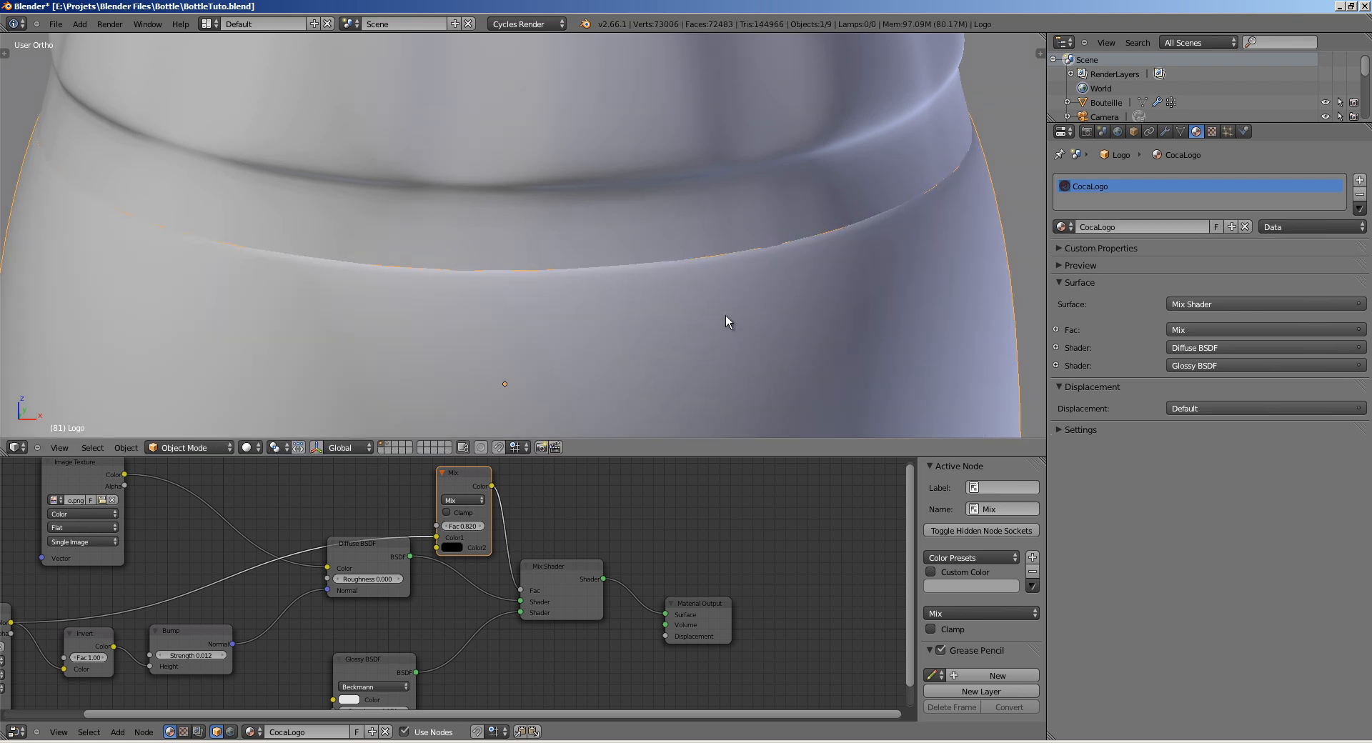
Step: Select the three edge loops at the Logo band's lower rim in Edit Mode and scale them to about 0.997
middle_click_drag(726, 316, 634, 333)
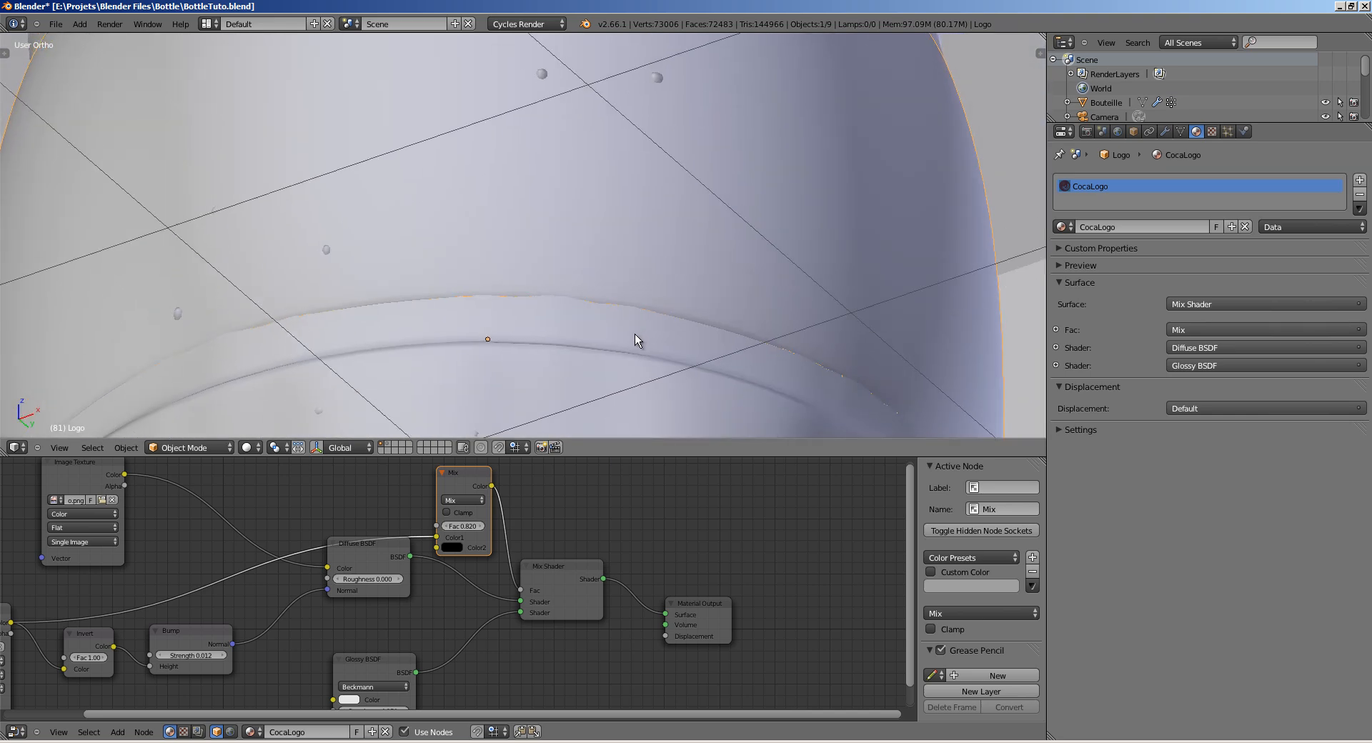
key("Tab")
right_click(540, 299)
right_click(541, 299, "alt")
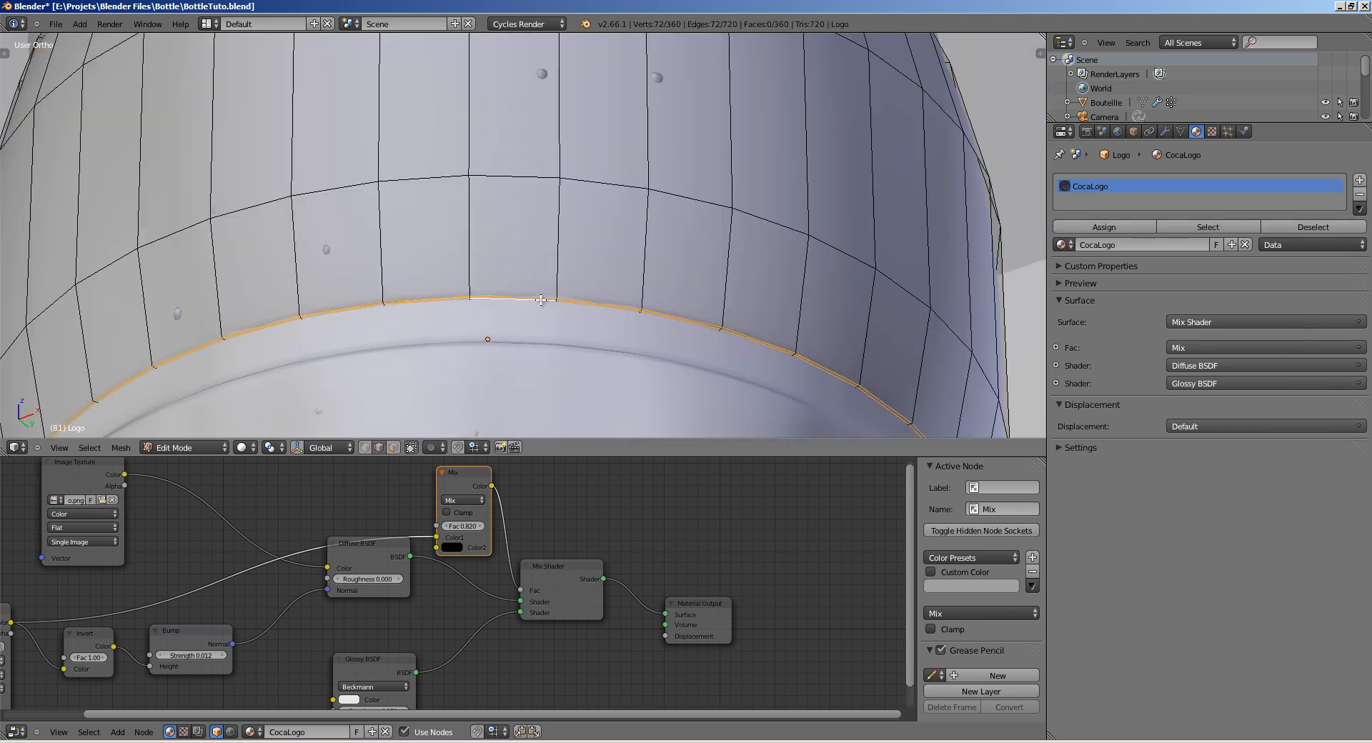
key("z")
right_click(541, 301, "alt+shift")
key("z")
key("s")
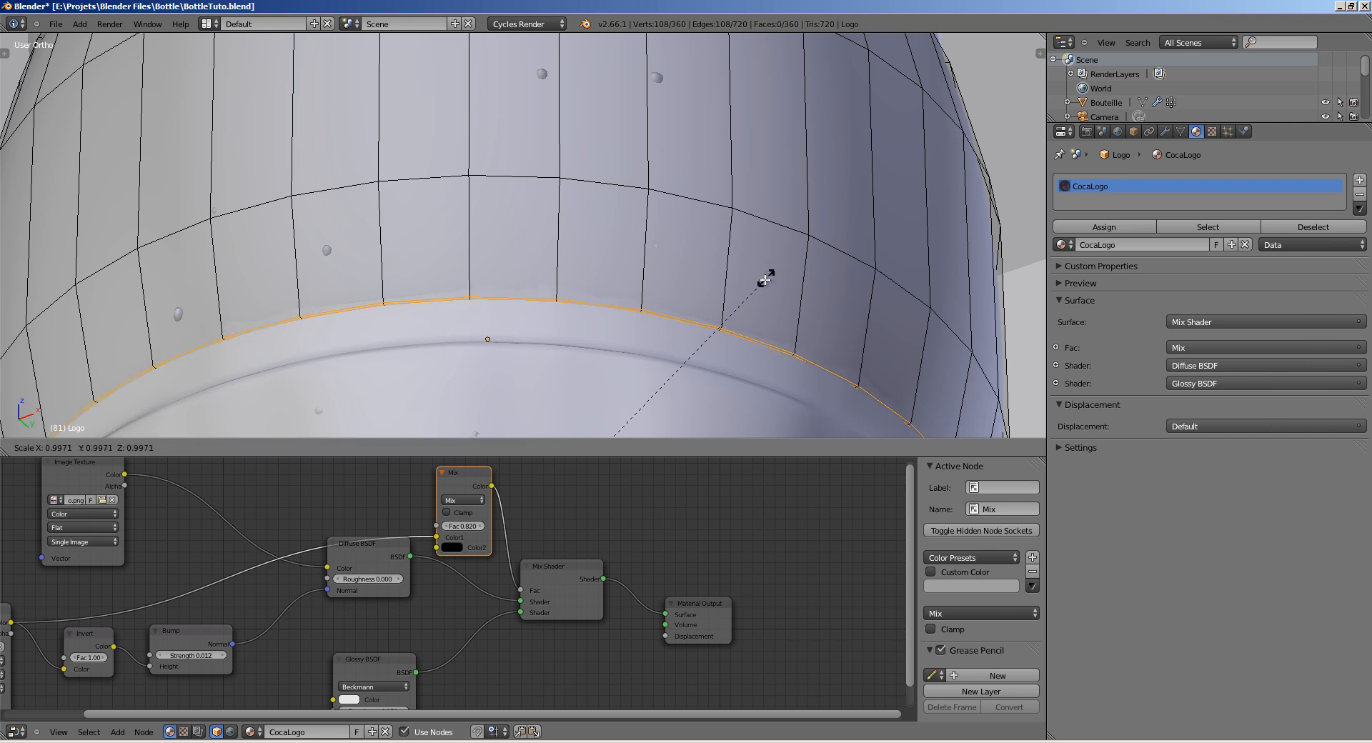
left_click(766, 280)
key("Tab")
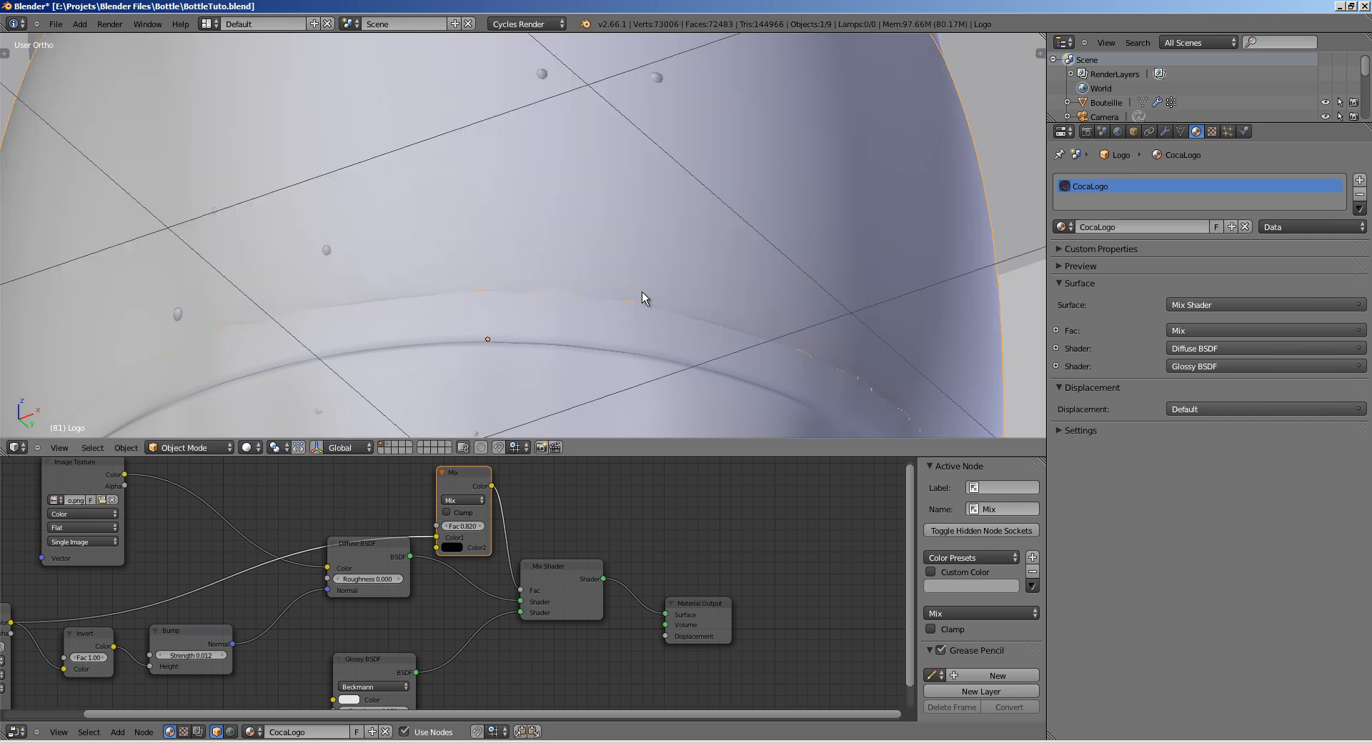
Step: Check the reshaped Logo band and the whole bottle from several angles, and save the file
scroll(560, 328, "down", 7)
middle_click_drag(561, 328, 640, 285)
key("Tab")
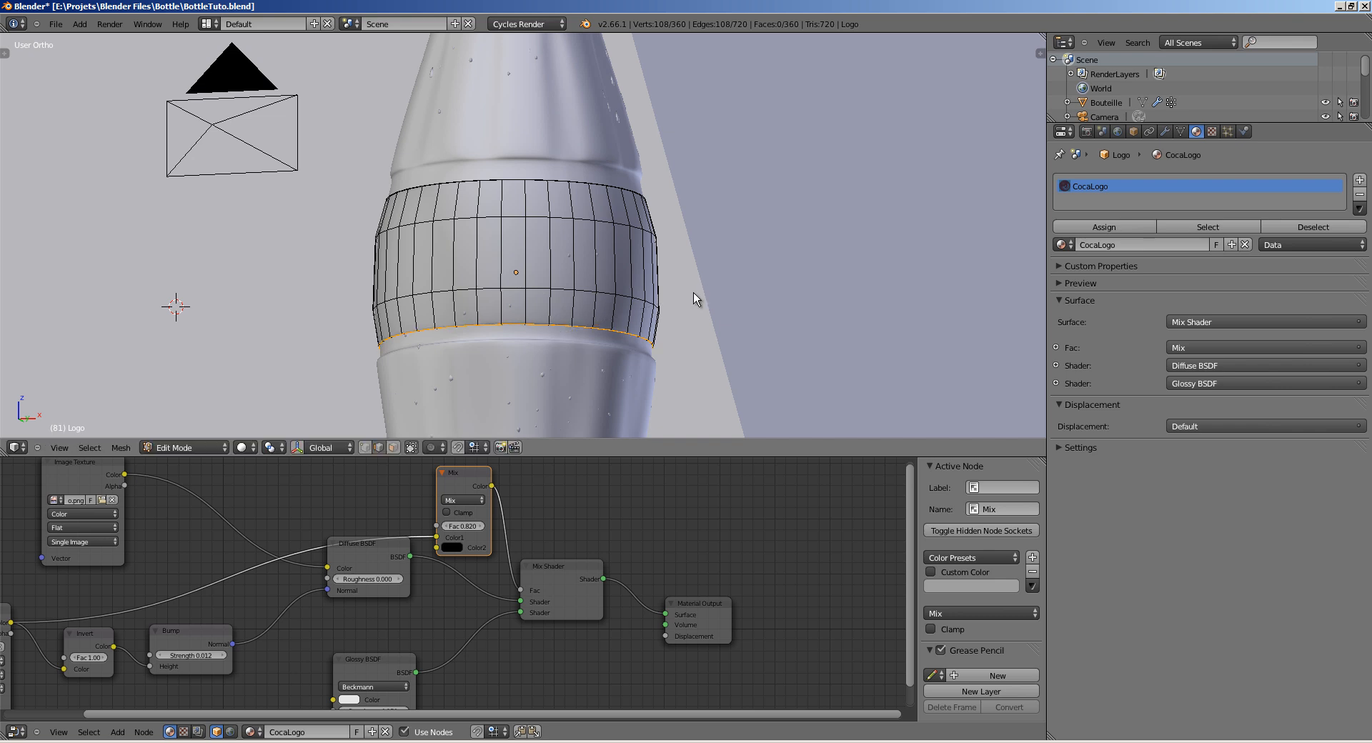
key("Tab")
middle_click_drag(625, 305, 557, 250)
scroll(461, 315, "down", 5)
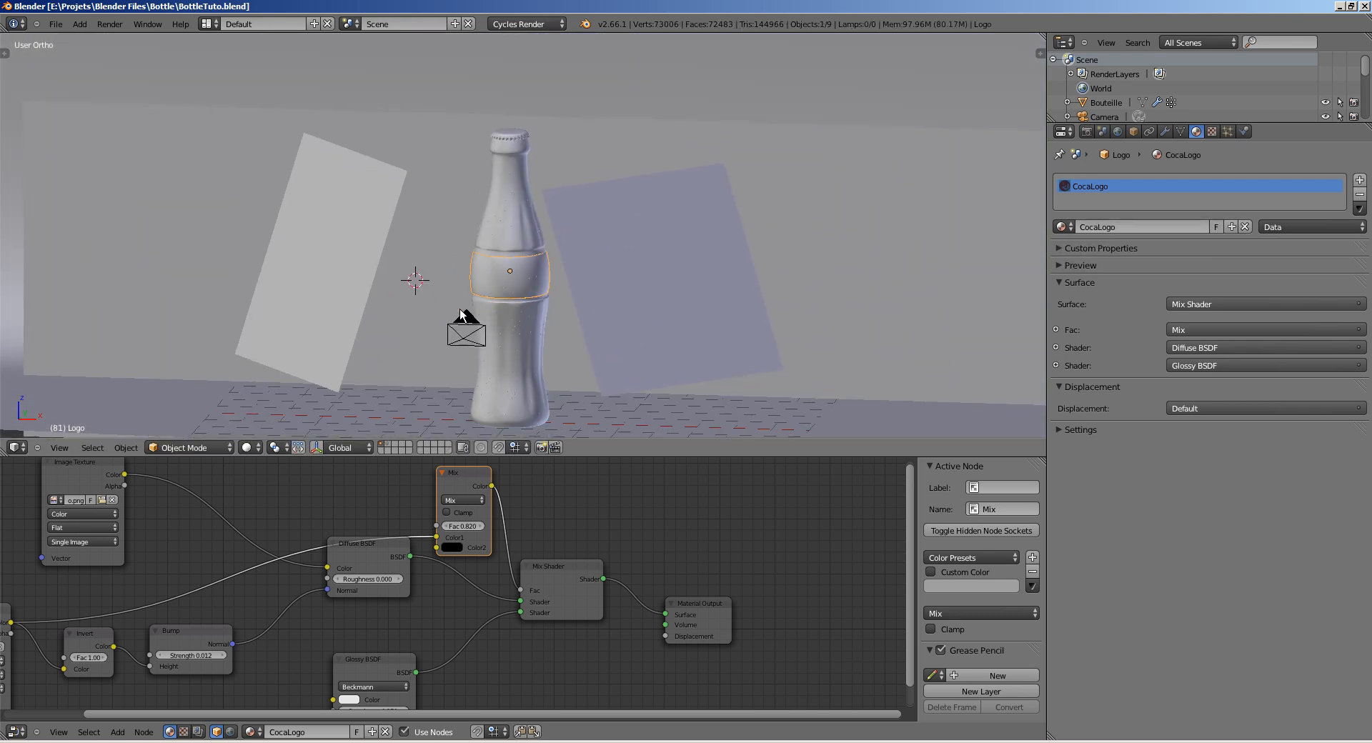
middle_click_drag(461, 315, 482, 298)
key("KP_Decimal")
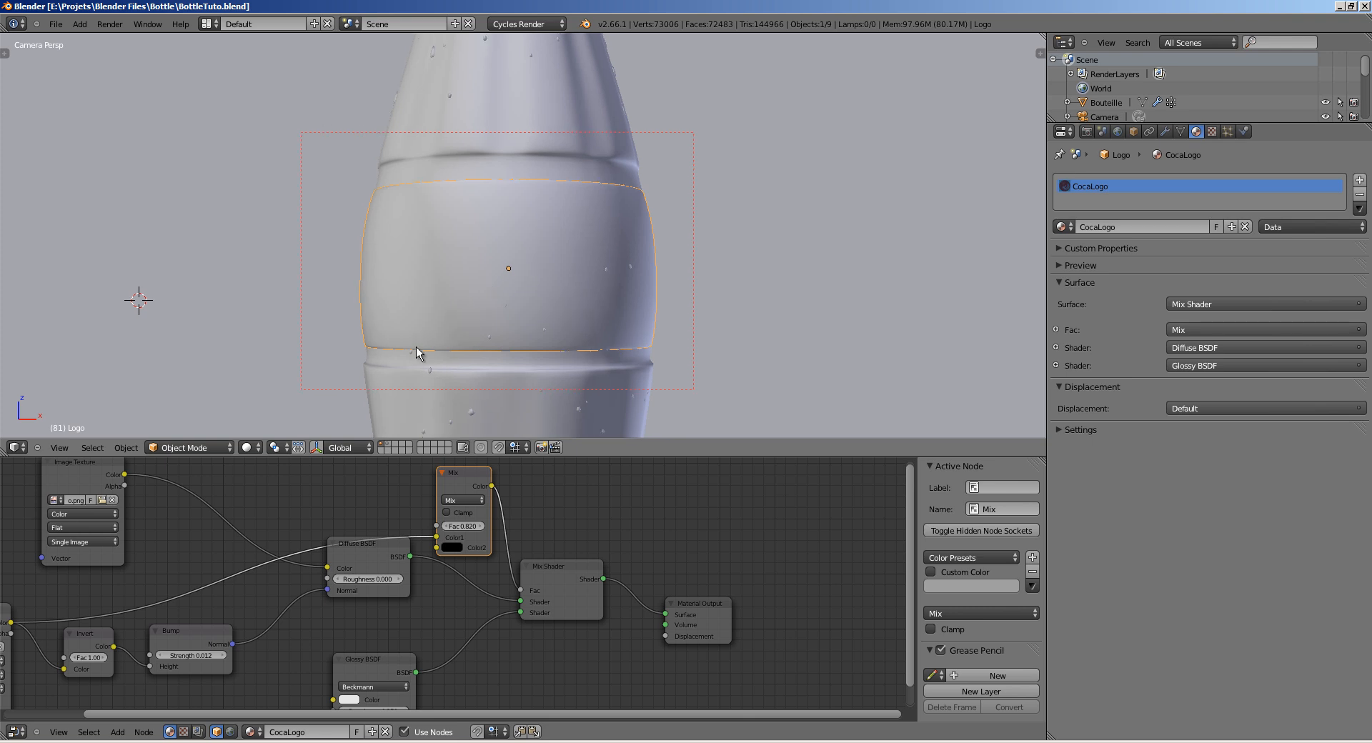
Step: Return to the full camera view and set the render border around the entire bottle
key("KP_0")
key("ctrl+b")
left_click_drag(458, 88, 579, 426)
Step: Select the KeyLight plane, preview the bottle in Rendered shading, and set the light's emission strength to 10
right_click(734, 198)
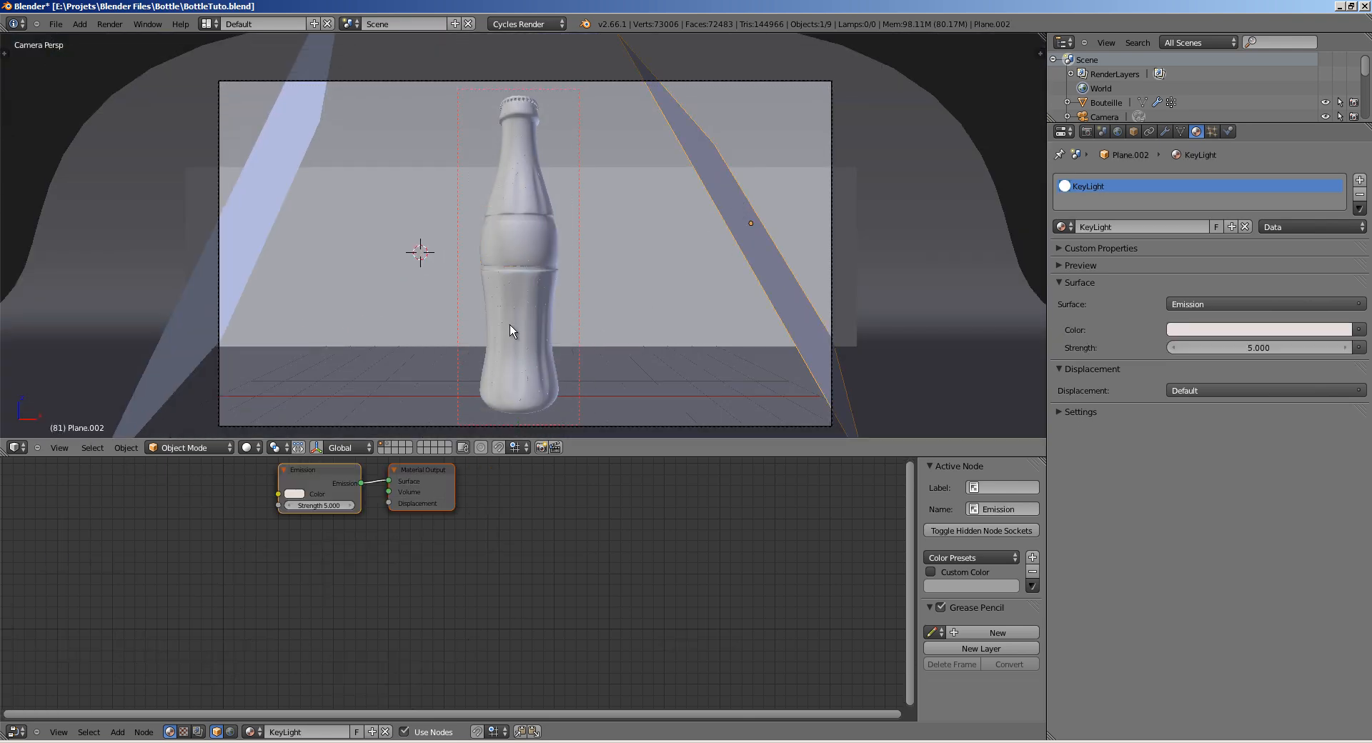
left_click(256, 450)
left_click(270, 354)
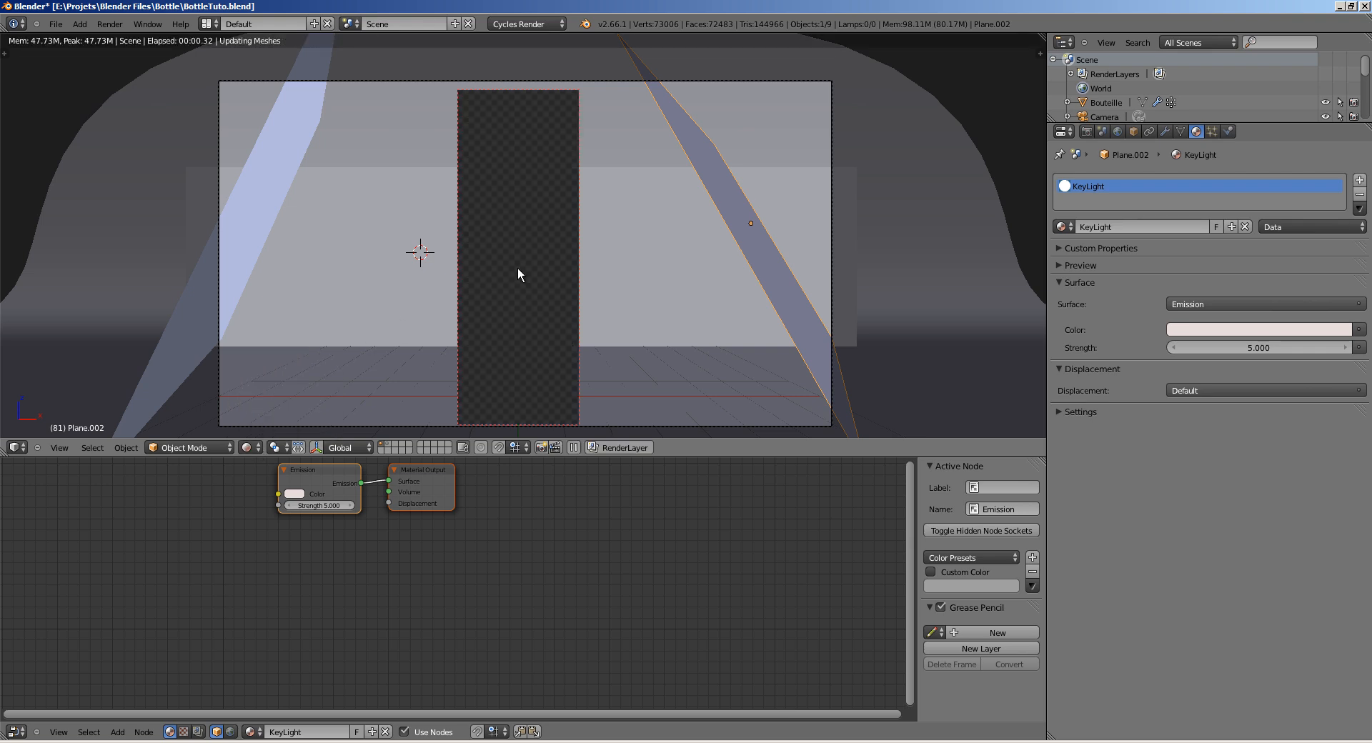
left_click(1252, 346)
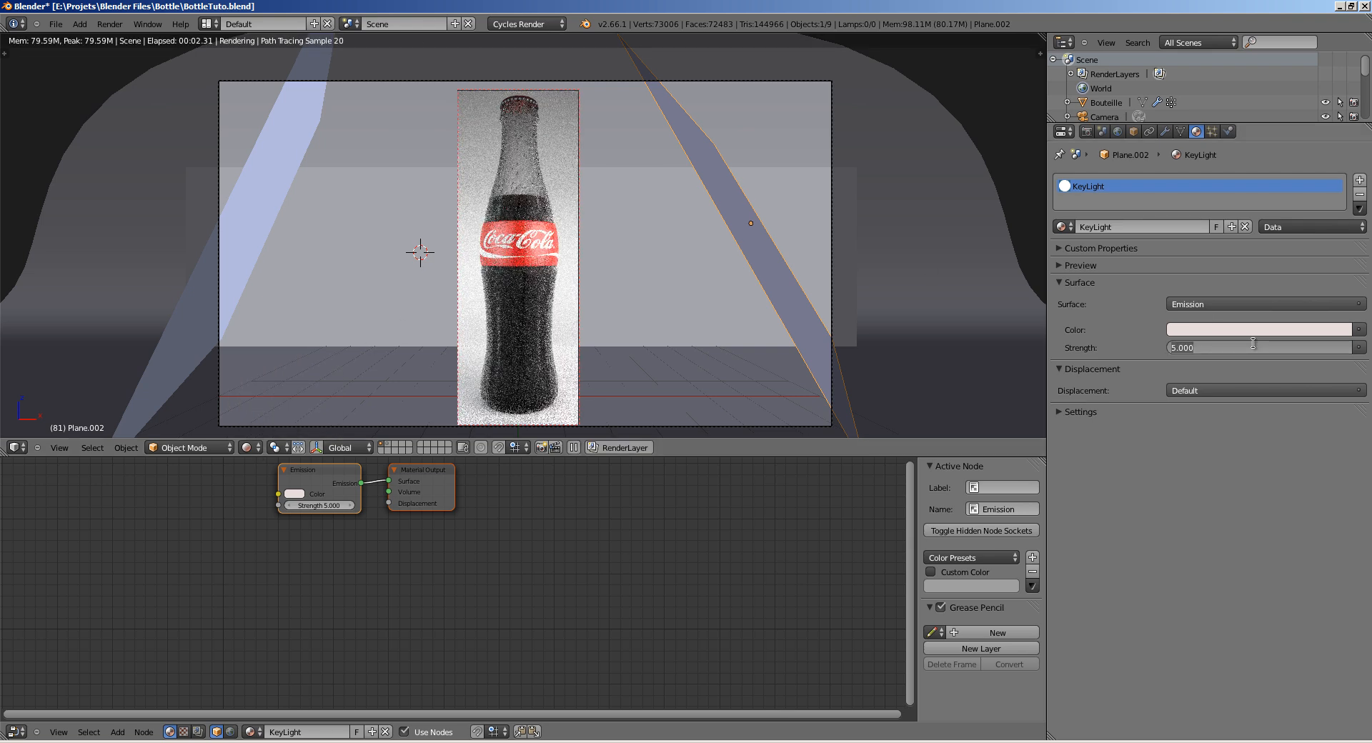
type("10")
key("Return")
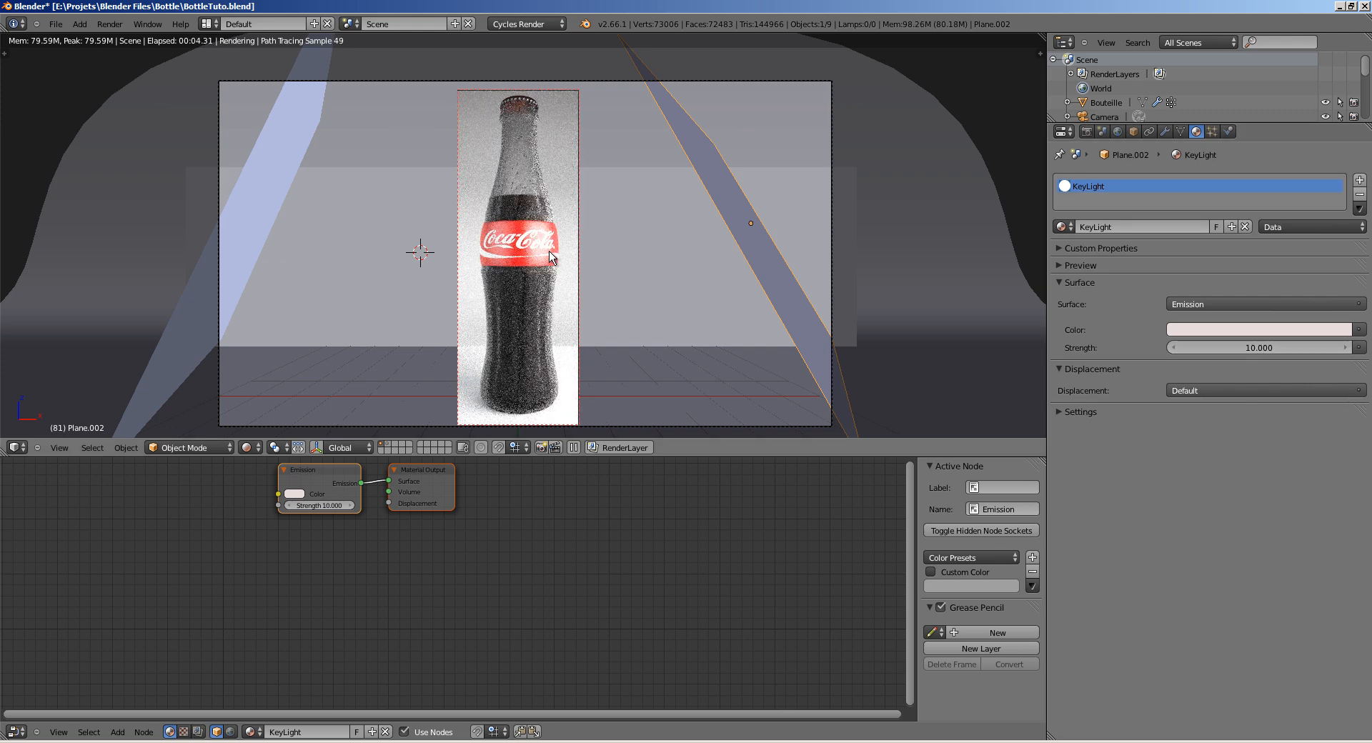
Step: Select the Logo band and set its material's Mix node Fac to 0.92
right_click(551, 248)
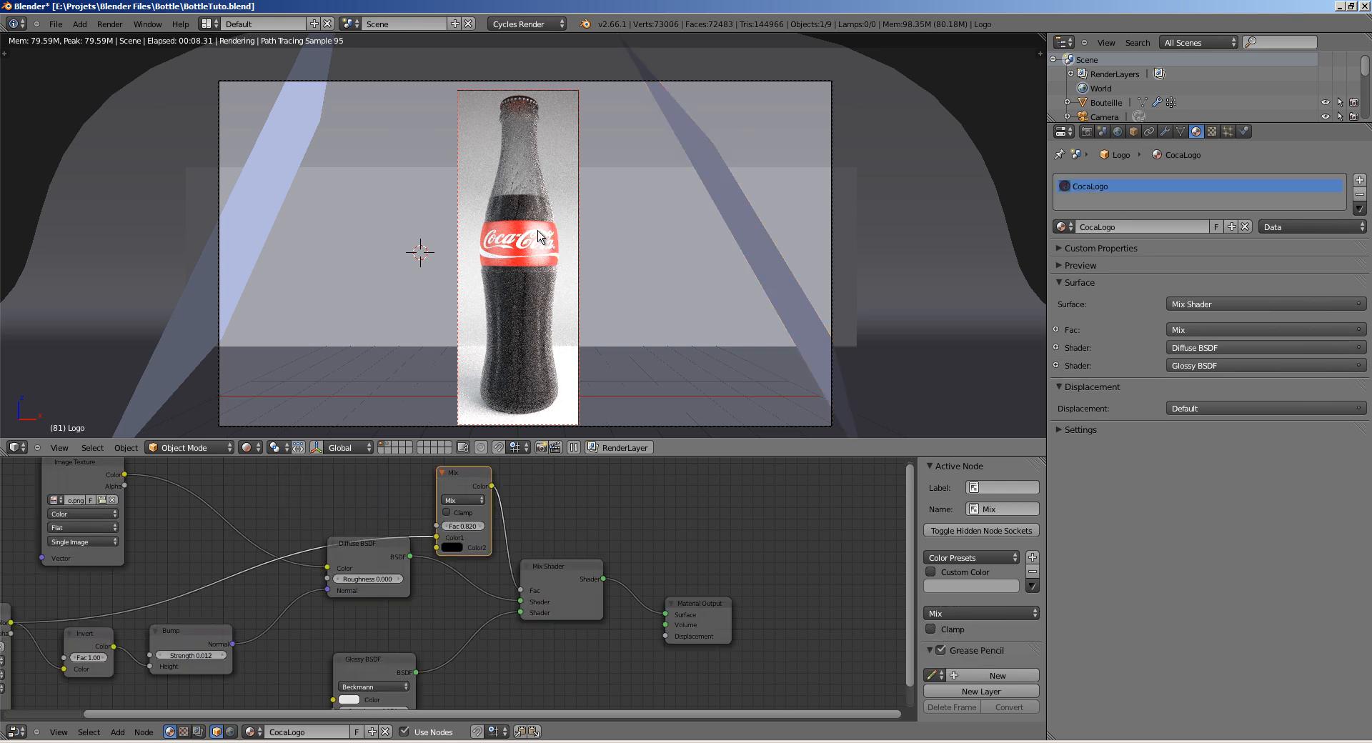
left_click(481, 527)
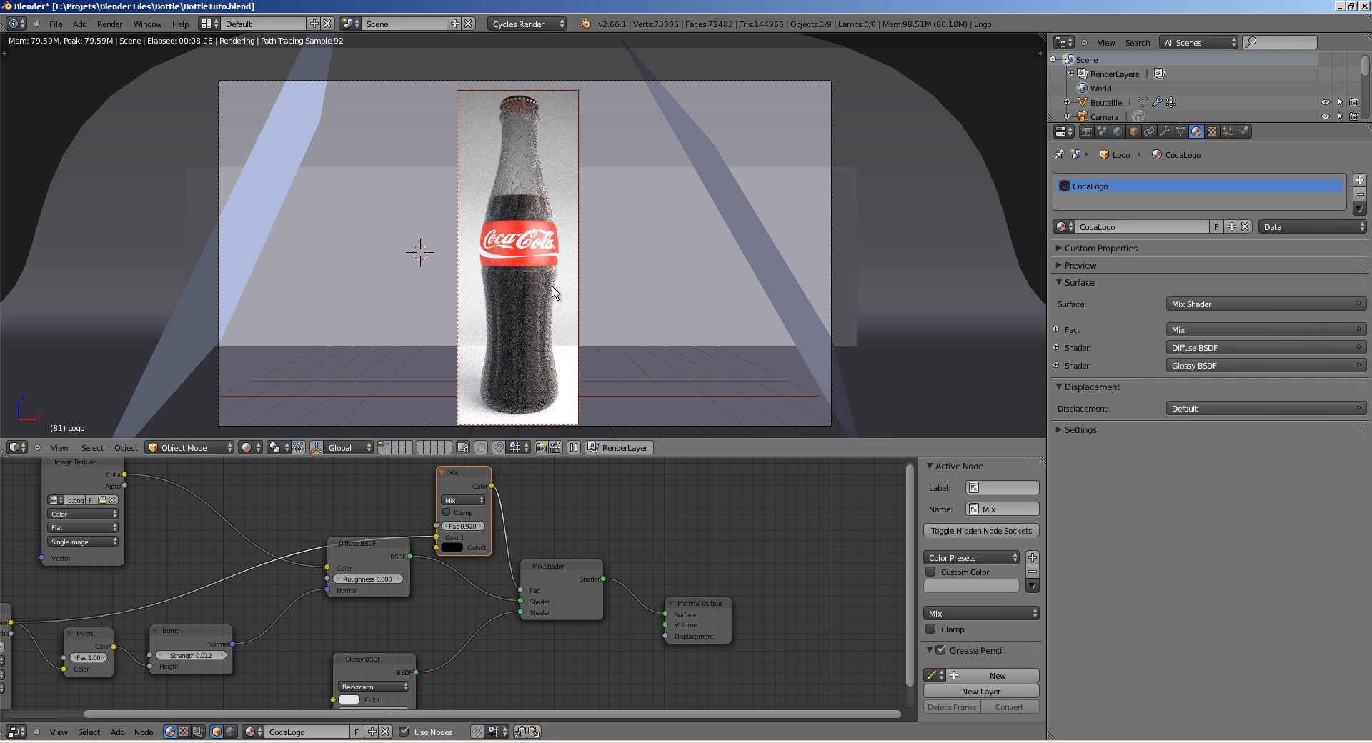
Step: Select the BackLight plane and extend the render border to cover the whole camera frame
right_click(663, 187)
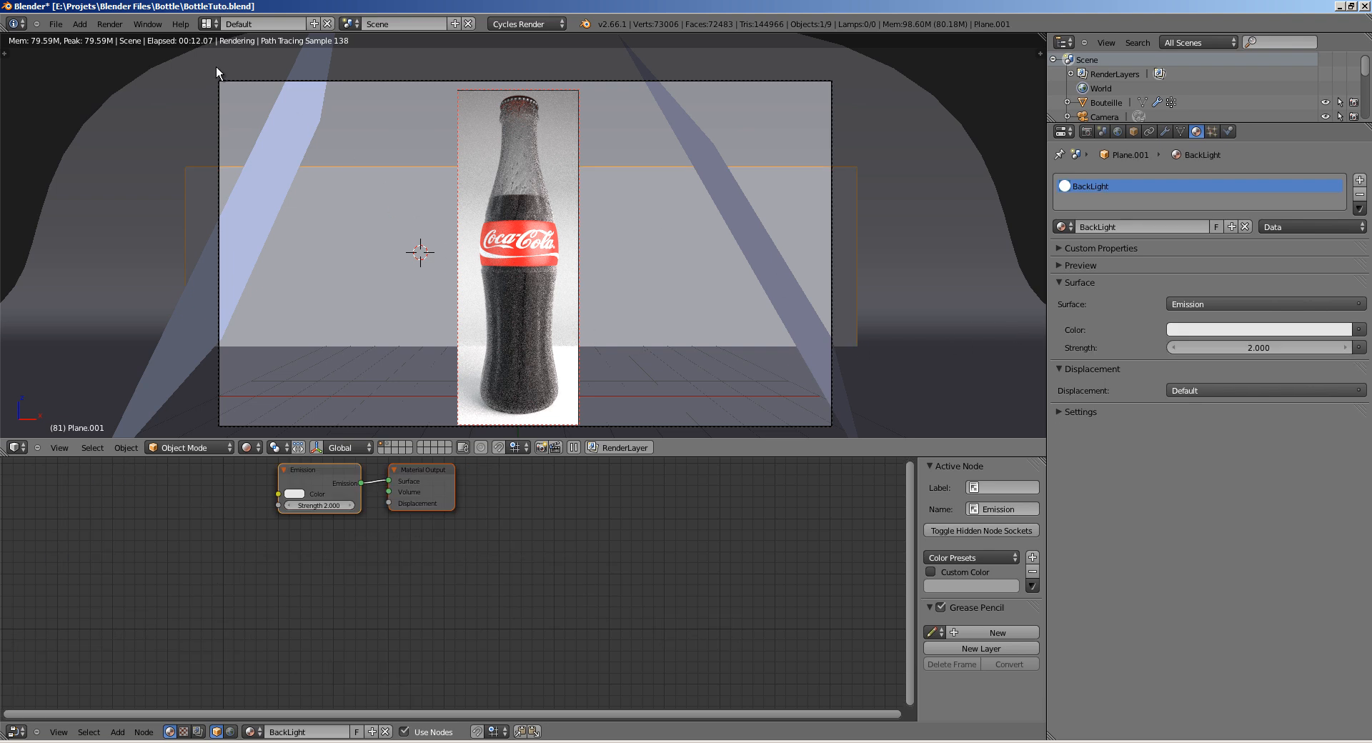
key("shift+b")
left_click_drag(205, 68, 840, 430)
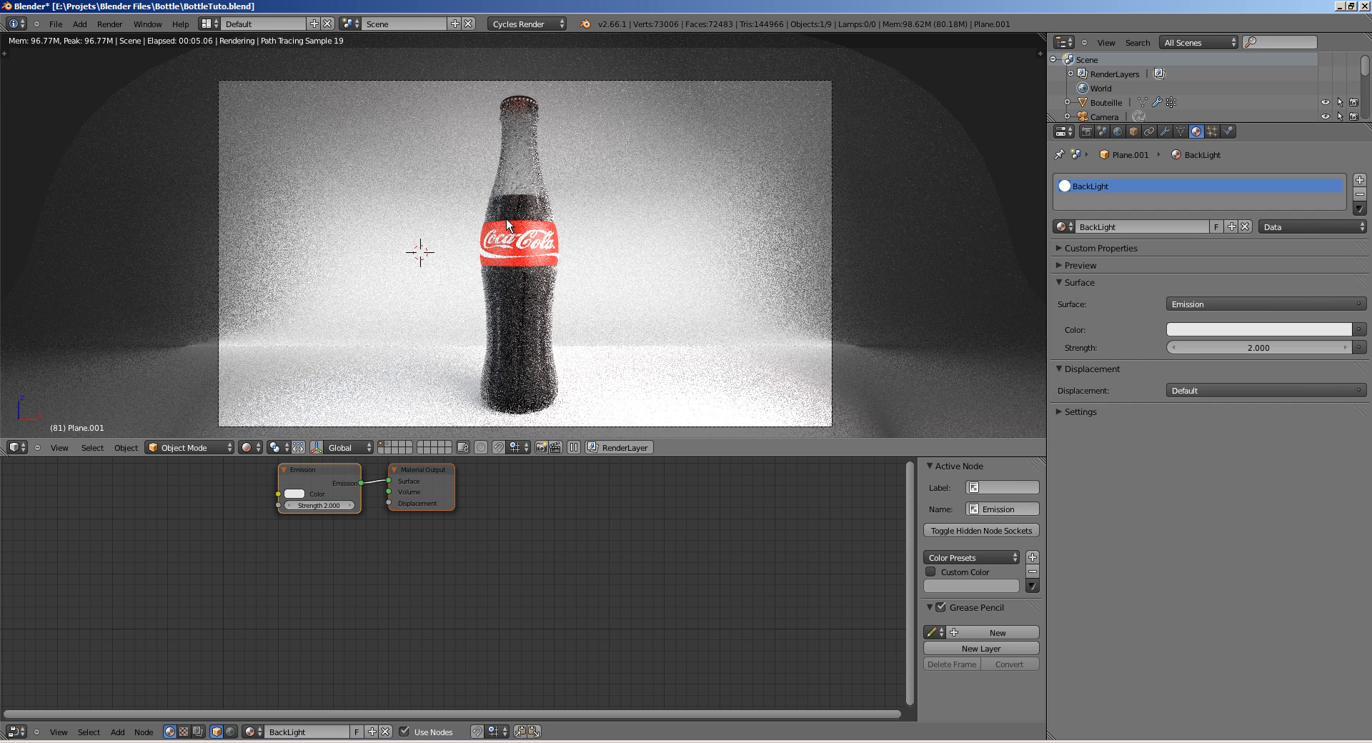
Step: In Edit Mode, select the BackLight plane's top edge and try to raise it along Z from the camera view
key("z")
key("Tab")
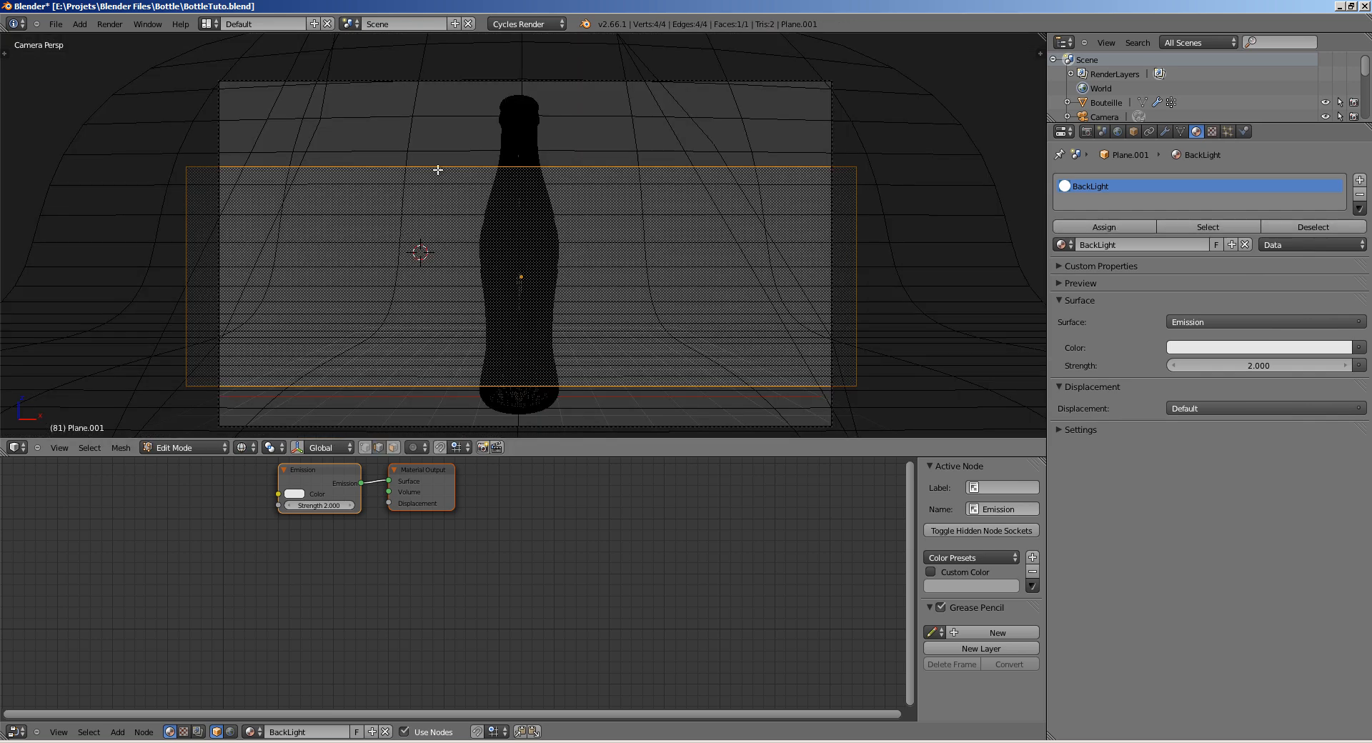
right_click(281, 155)
key("g")
key("z")
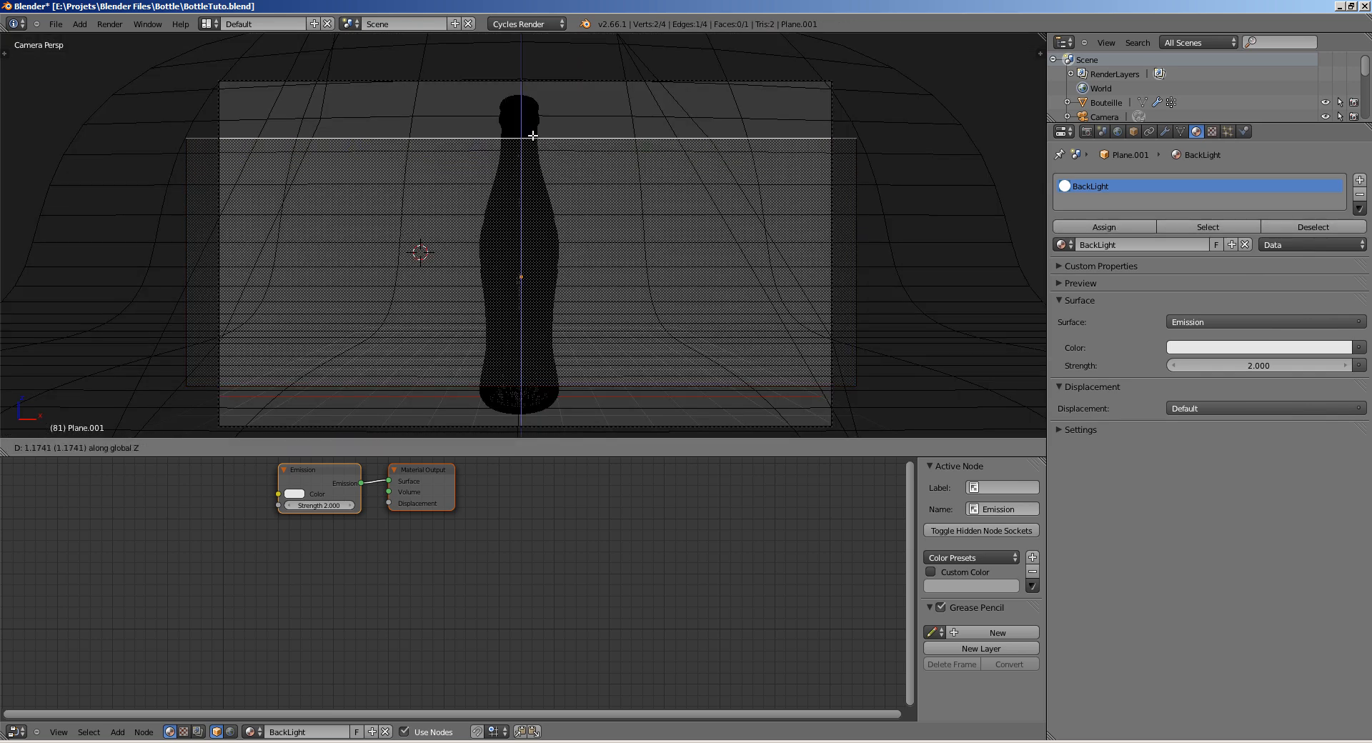
right_click(539, 126)
Step: From the right side view, raise the BackLight plane's top edge along Z to the top of the camera frame
middle_click_drag(542, 135, 473, 156)
key("KP_3")
key("z")
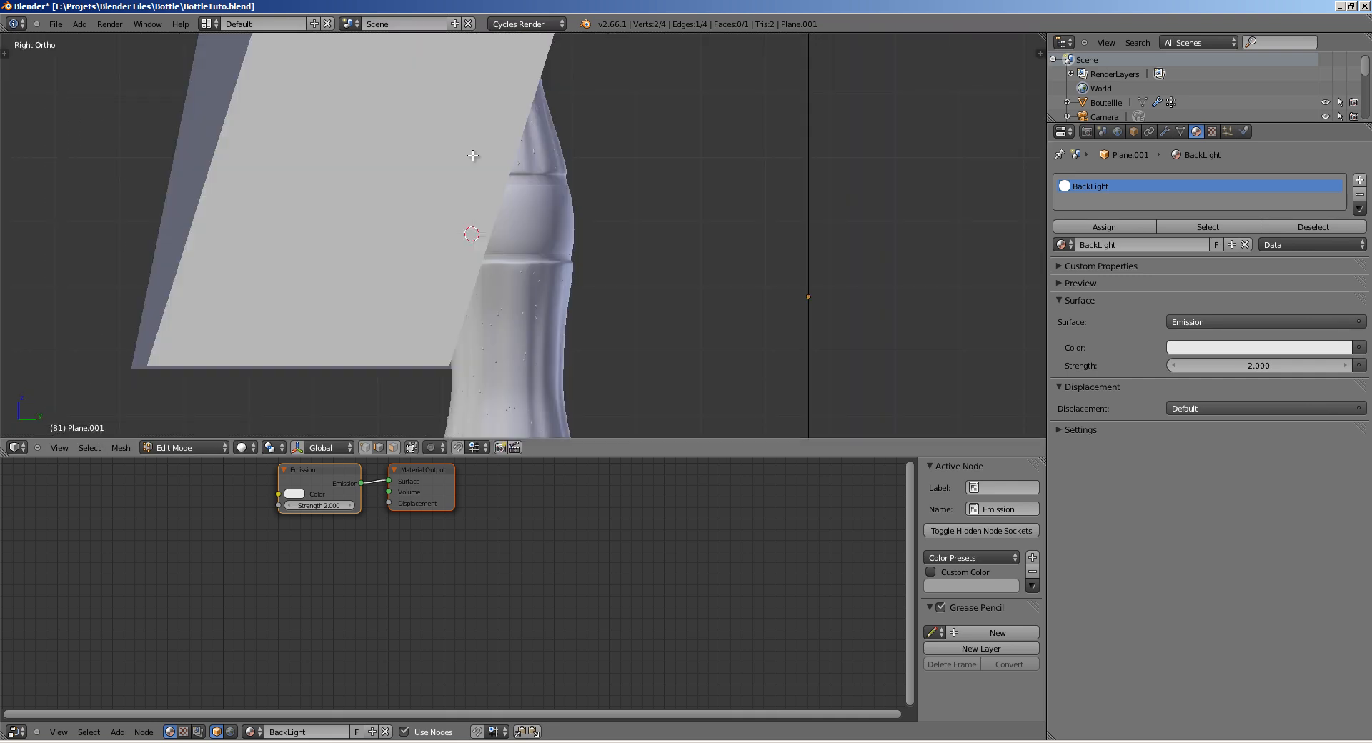
scroll(463, 219, "down", 10)
middle_click_drag(415, 255, 281, 279, "shift")
scroll(466, 252, "up", 5)
key("g")
key("z")
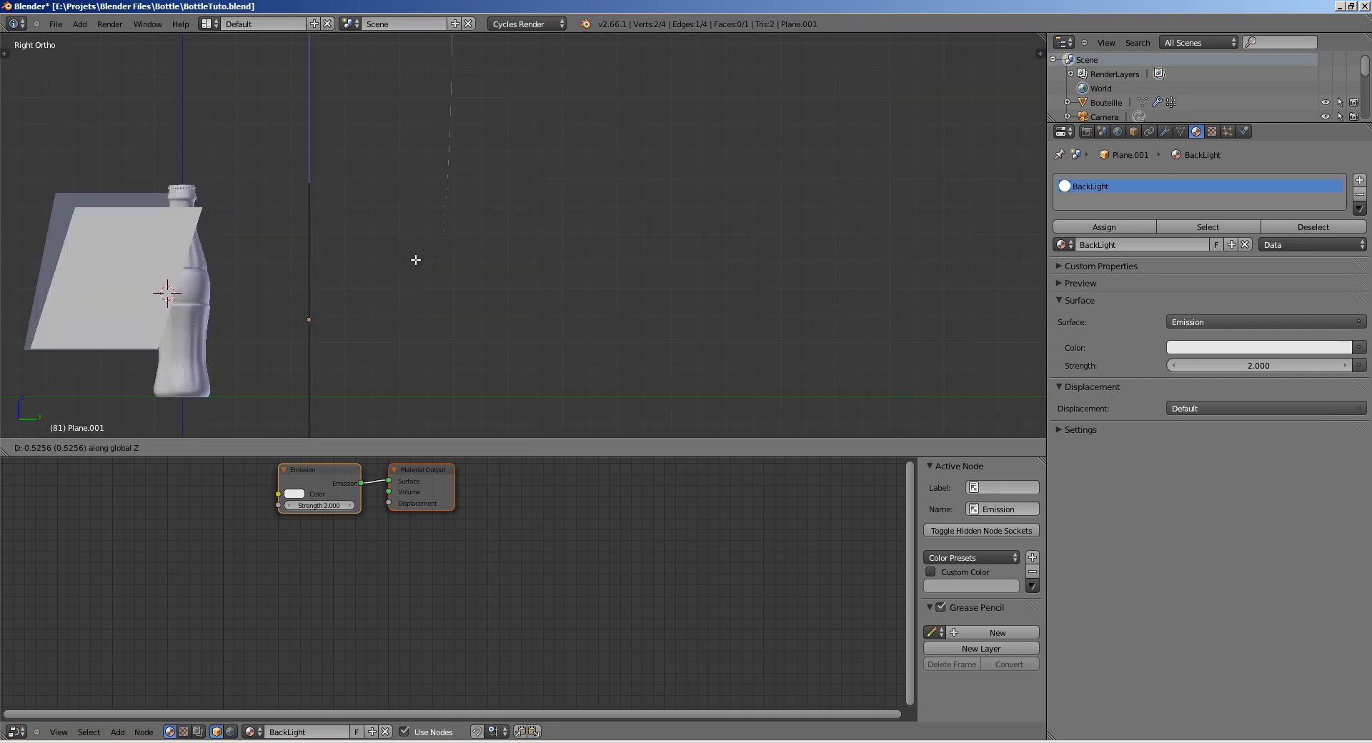
left_click(433, 182)
key("KP_0")
key("z")
key("a")
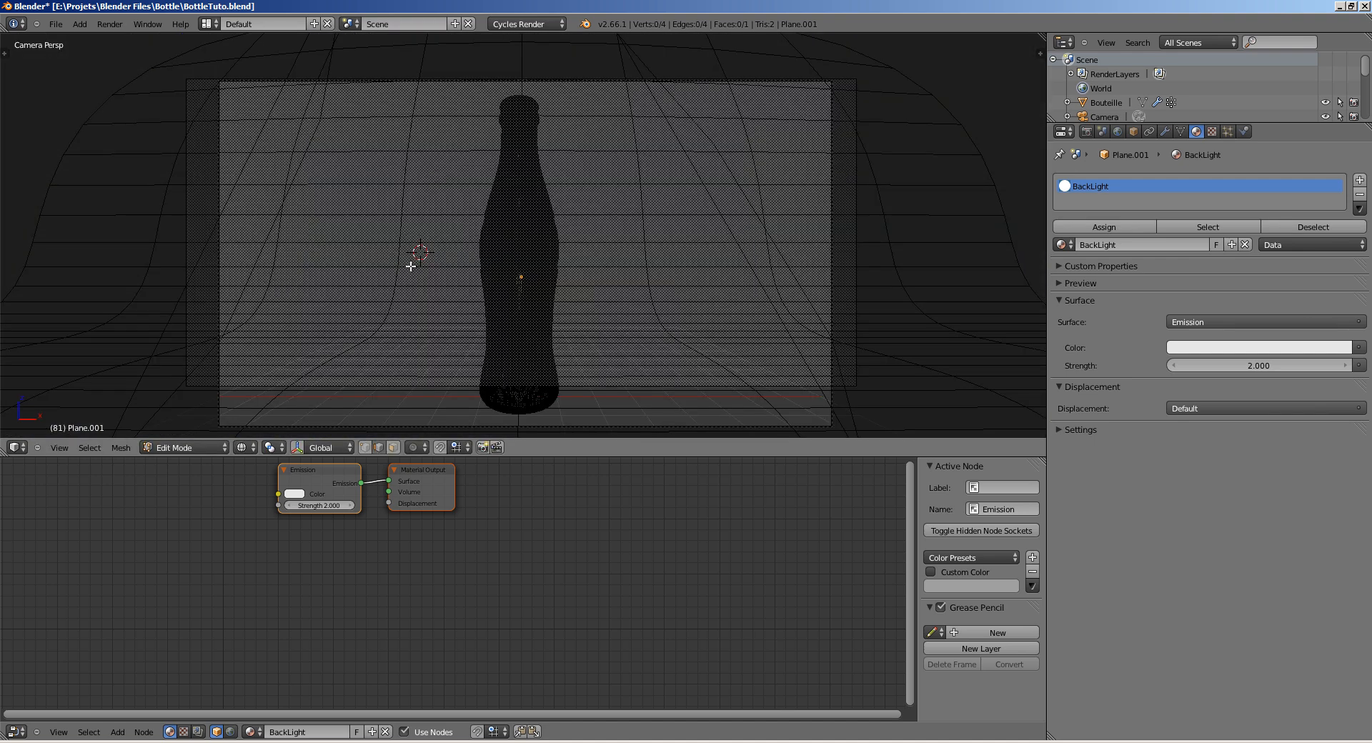
Step: Save over BottleTuto.blend and preview the camera view in Rendered shading, then leave Edit Mode
key("ctrl+s")
left_click(413, 265)
left_click(244, 447)
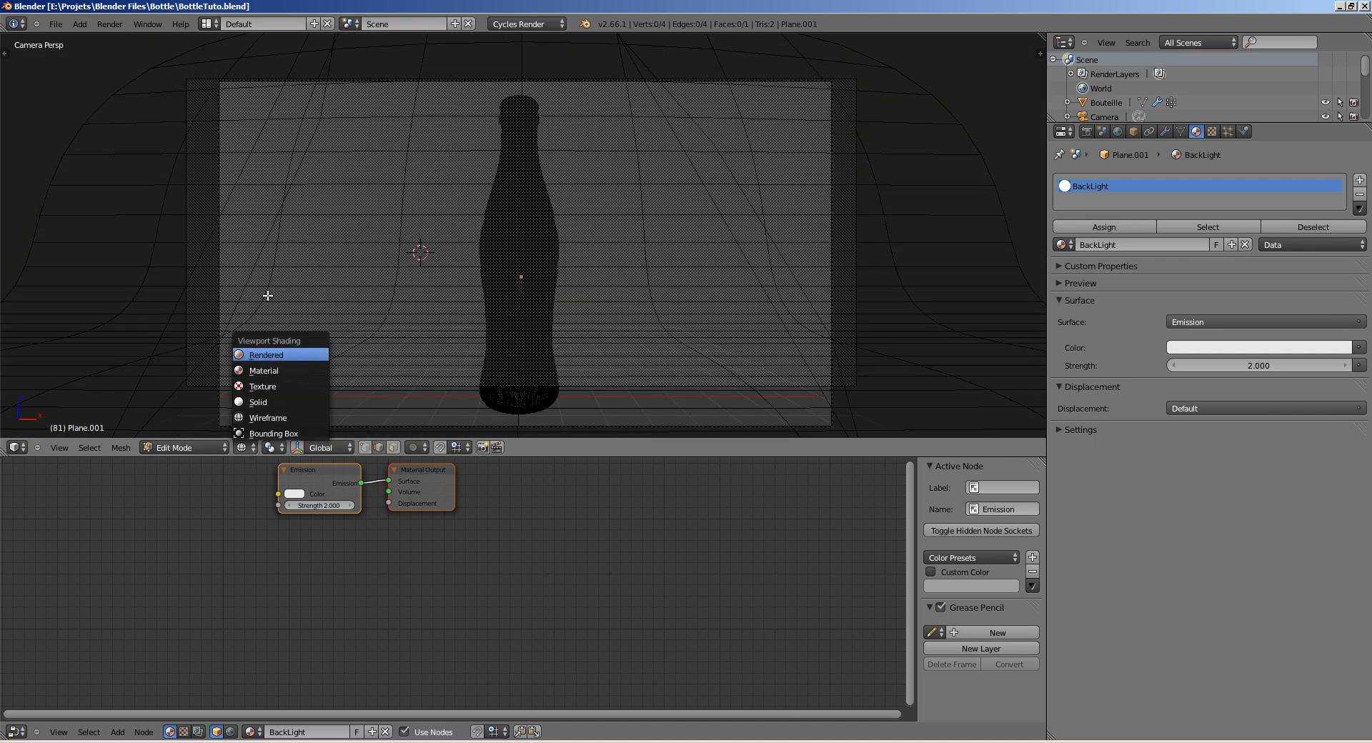
left_click(267, 355)
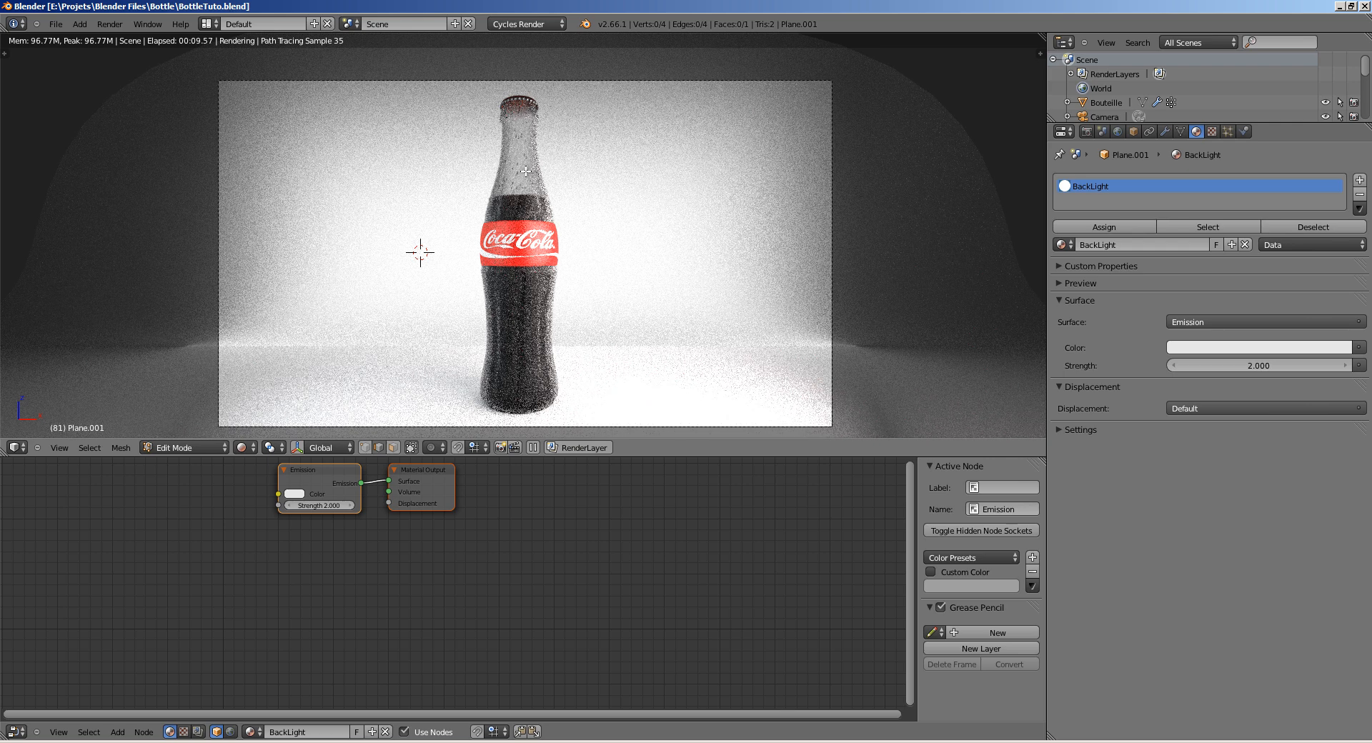
key("Tab")
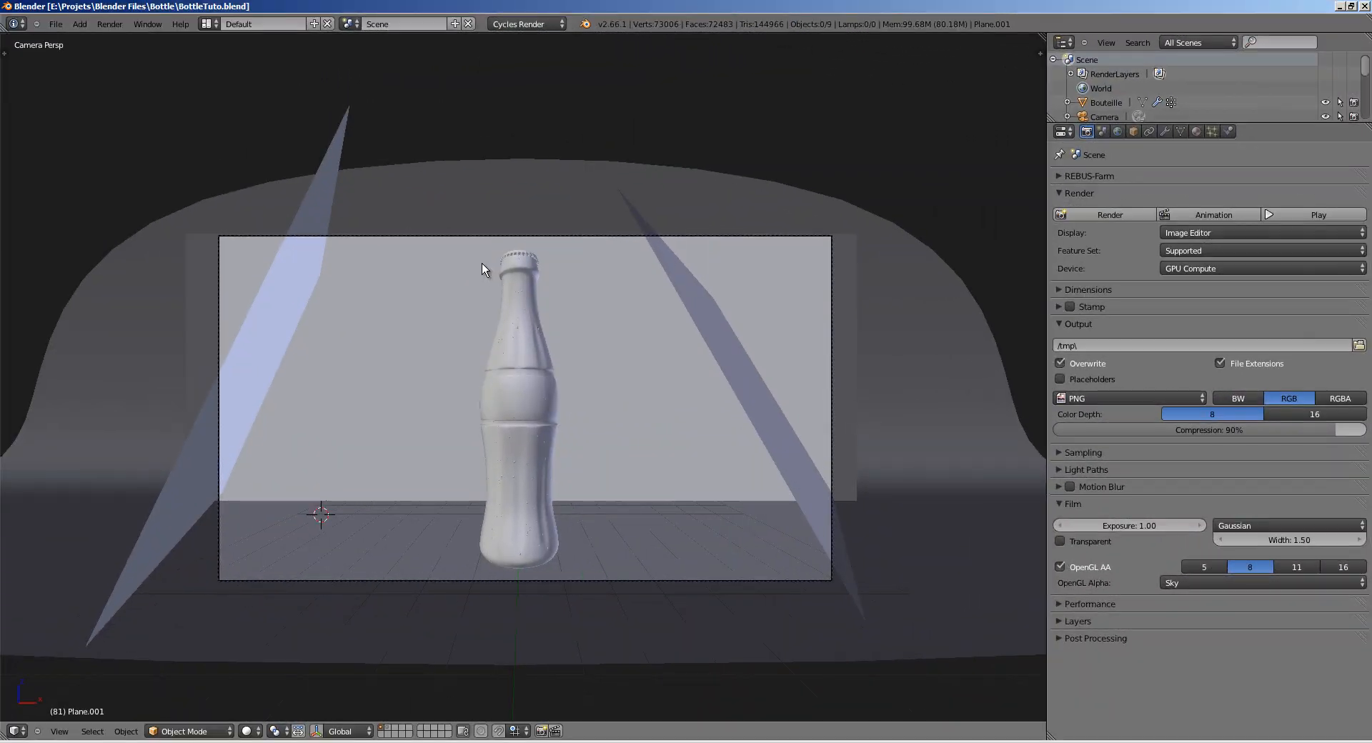
Step: Box-select all parts of the bottle, leaving the backdrop and light planes unselected
key("z")
key("shift+b")
left_click_drag(462, 246, 585, 559)
key("b")
middle_click_drag(590, 361, 885, 649)
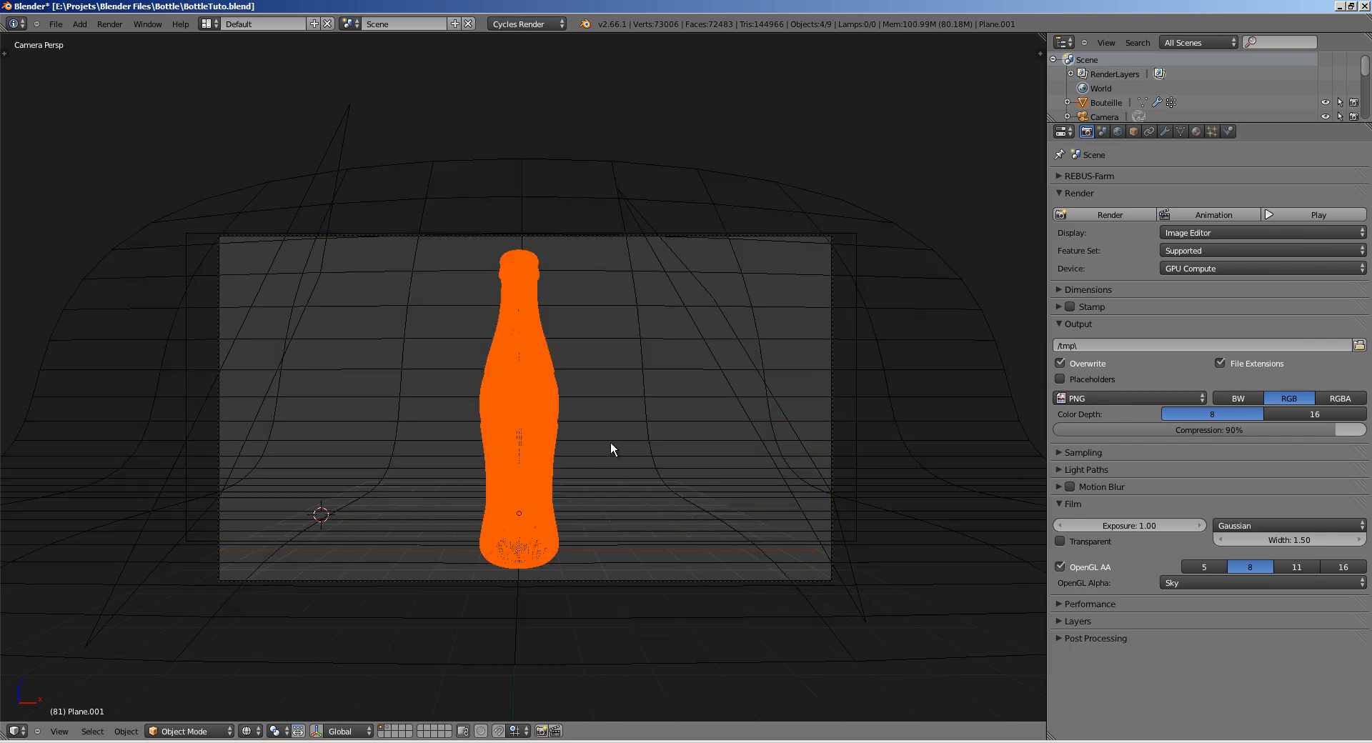
key("z")
Step: In the top view, duplicate the bottle and place the copy behind it to the left, about -2.6 in X and 2.6 in Y
mouse_move(610, 446)
middle_mouse_down()
mouse_move(616, 490)
mouse_move(689, 554)
mouse_move(543, 444)
middle_mouse_up()
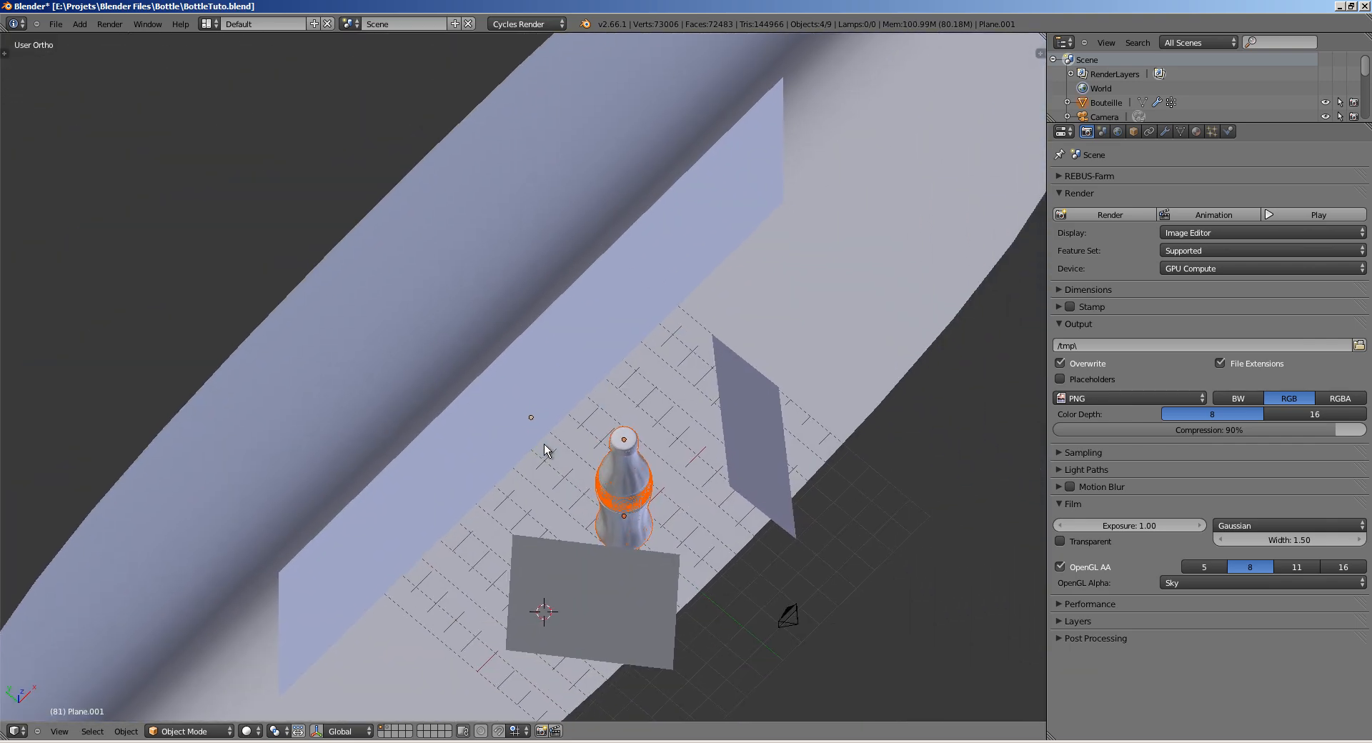
key("KP_7")
middle_click_drag(529, 360, 545, 321, "shift")
key("z")
middle_click_drag(426, 495, 468, 444, "shift")
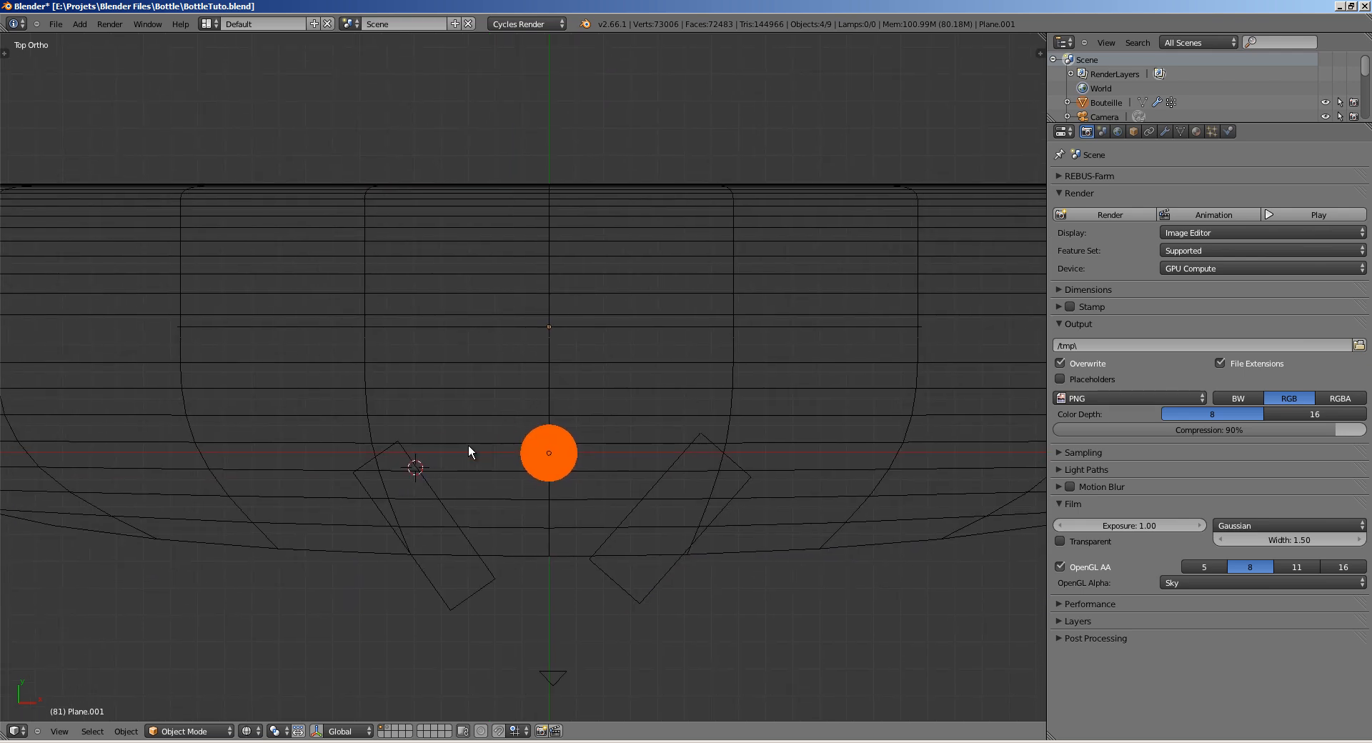
scroll(468, 446, "up", 2)
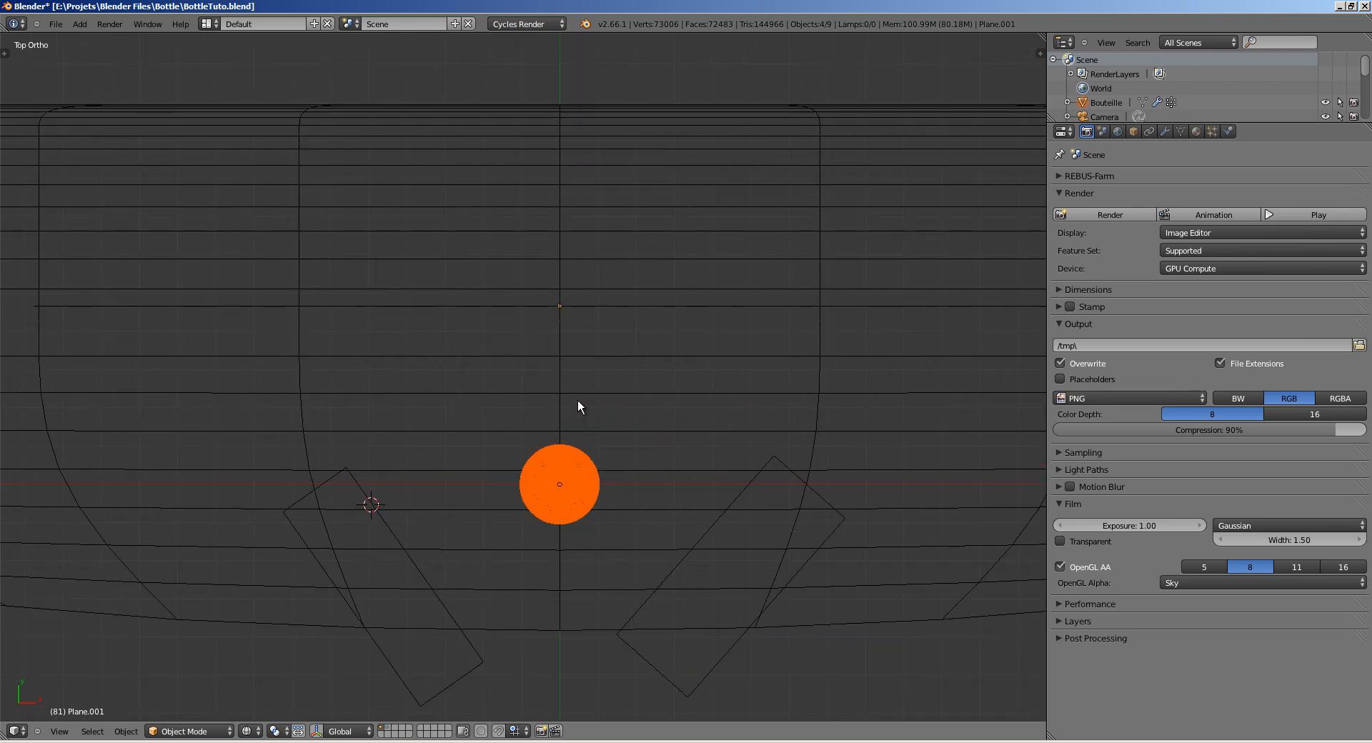
key("shift+d")
left_click(477, 303)
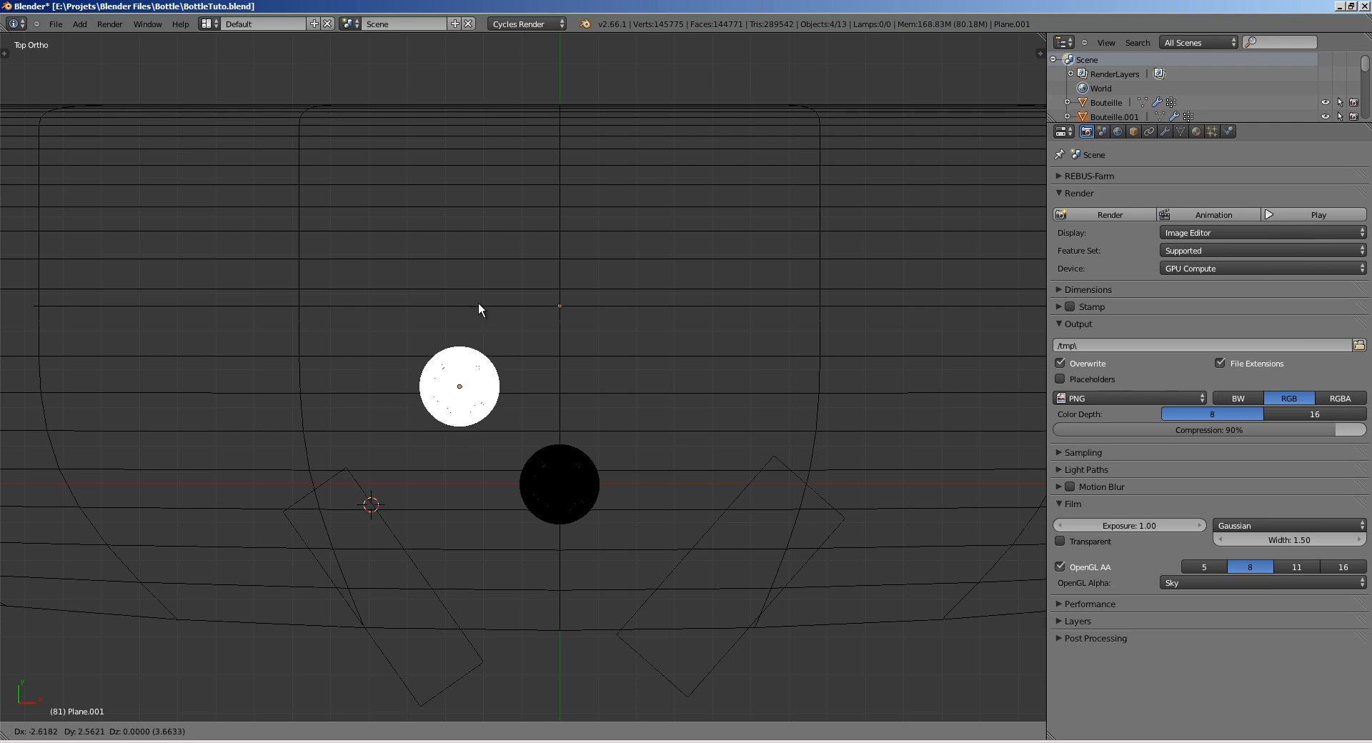
Step: Check the copied bottle's placement in solid view and shift it slightly farther left and back in the top view
key("z")
middle_click_drag(514, 398, 541, 364)
key("KP_7")
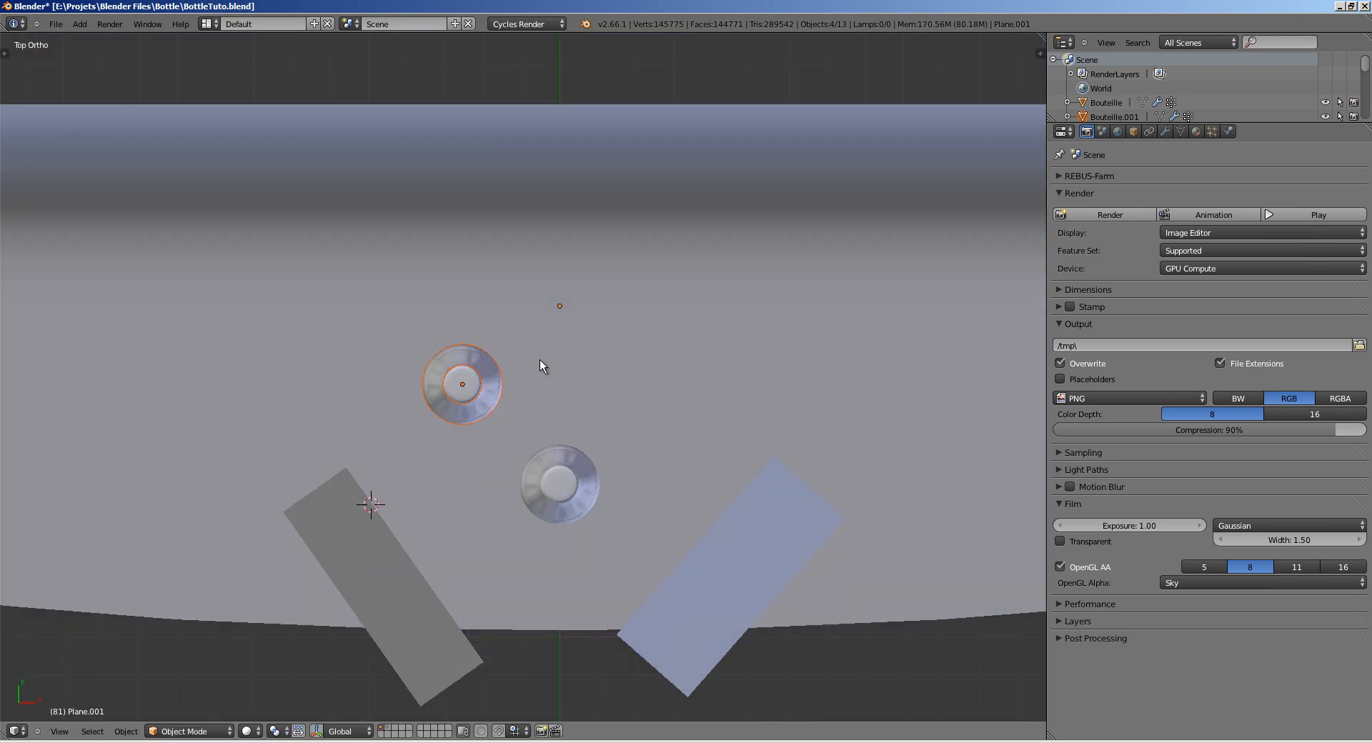
key("z")
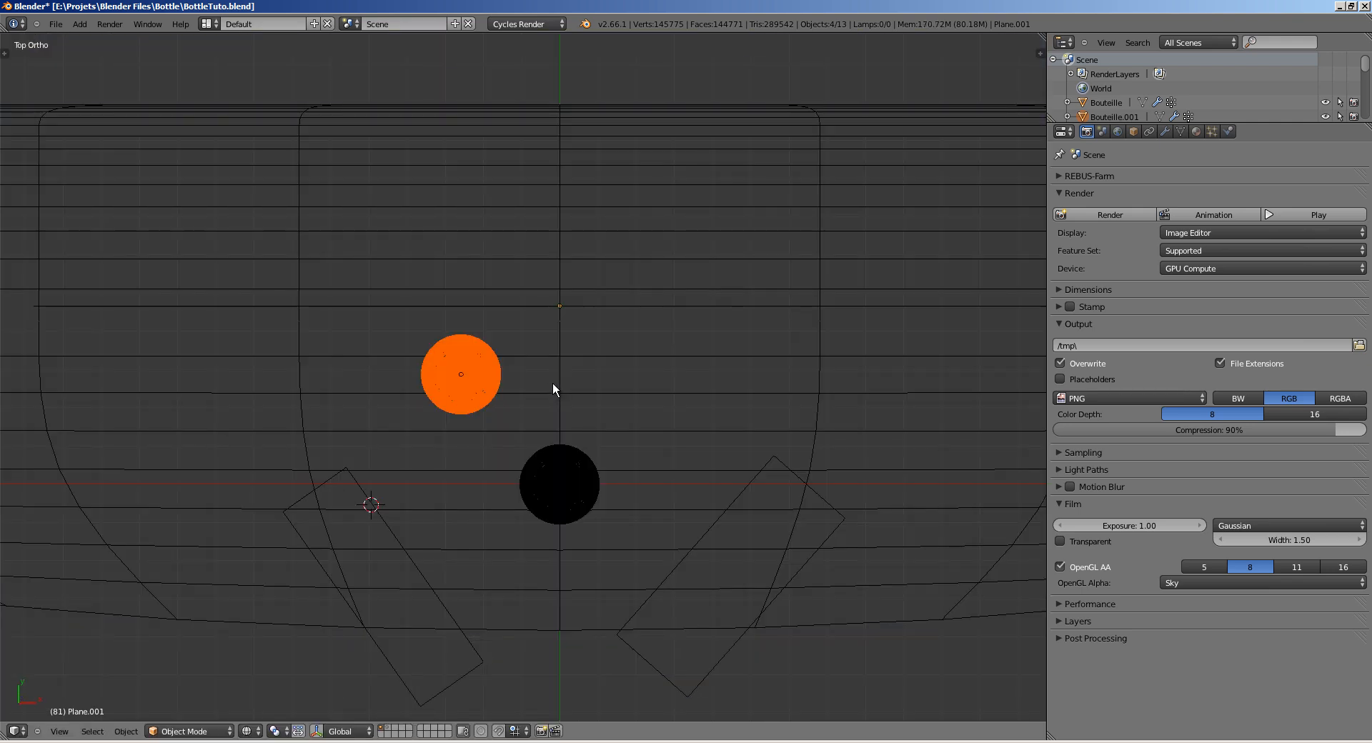
key("g")
left_click(535, 386)
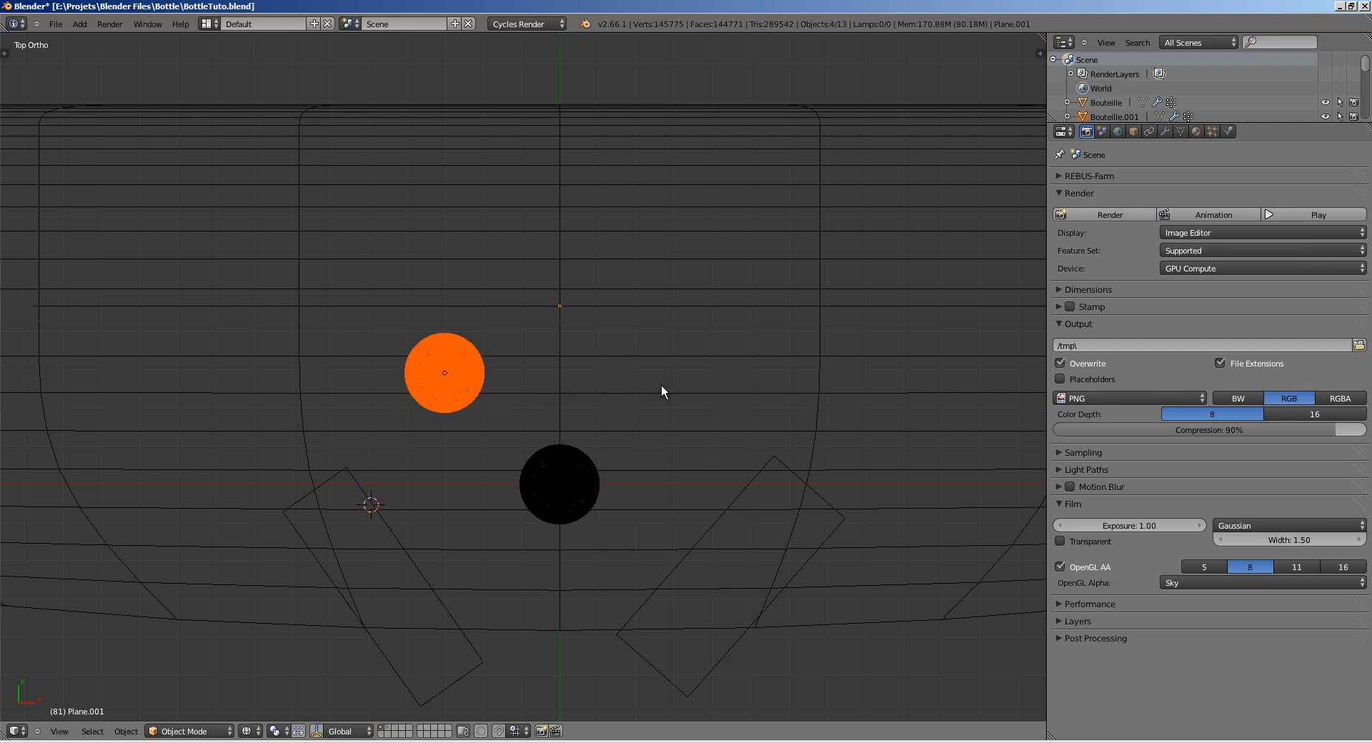
Step: Duplicate the rear-left bottle and place the copy behind the original on the right, about 5.5 units along X
key("shift+d")
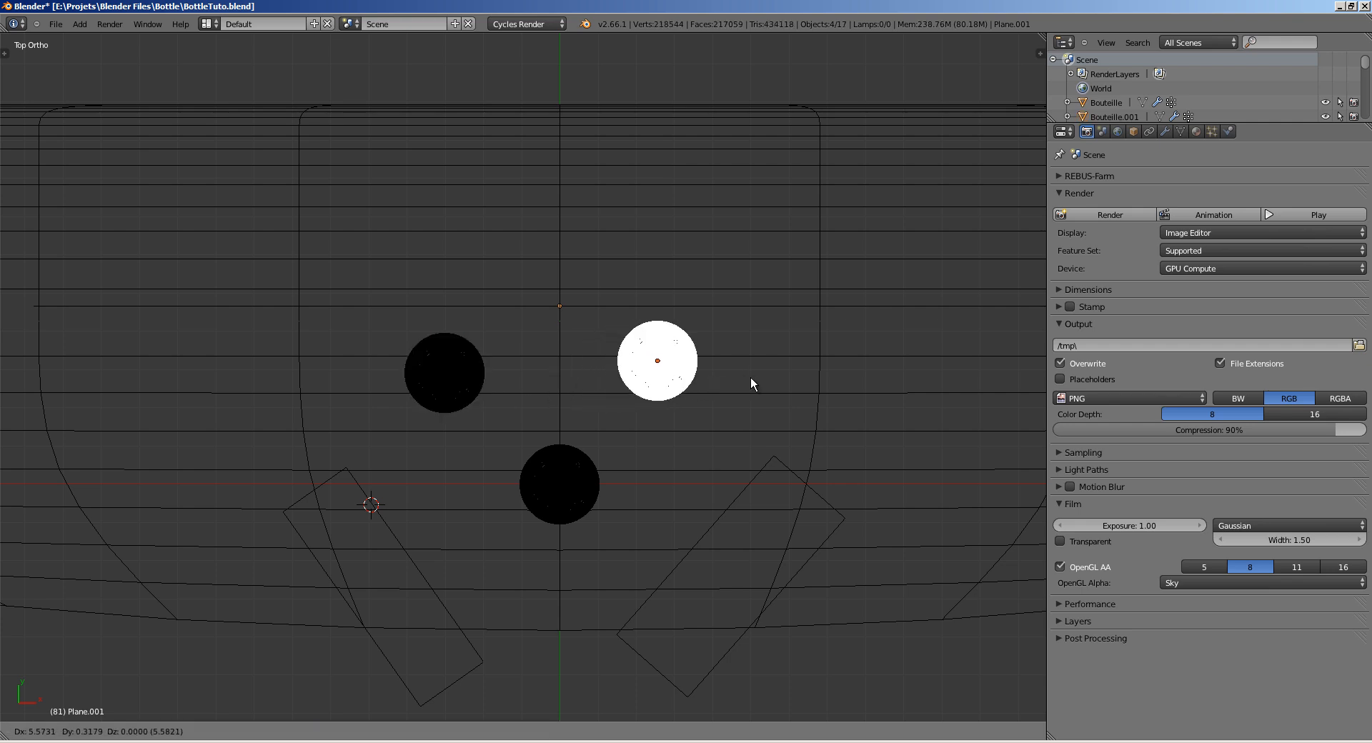
left_click(746, 382)
key("KP_0")
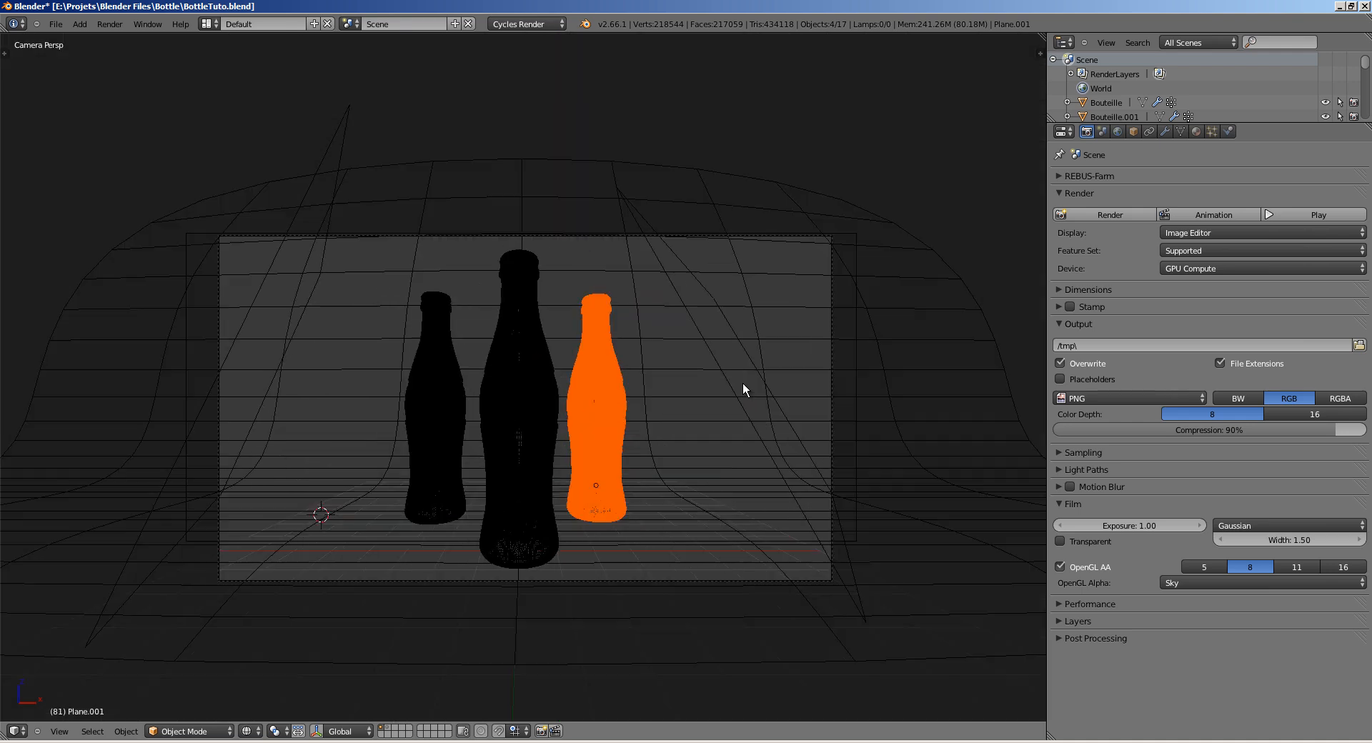
Step: Move the rear-right bottle outward along X in the camera view to widen its gap from the centre bottle
key("z")
scroll(680, 396, "up", 3)
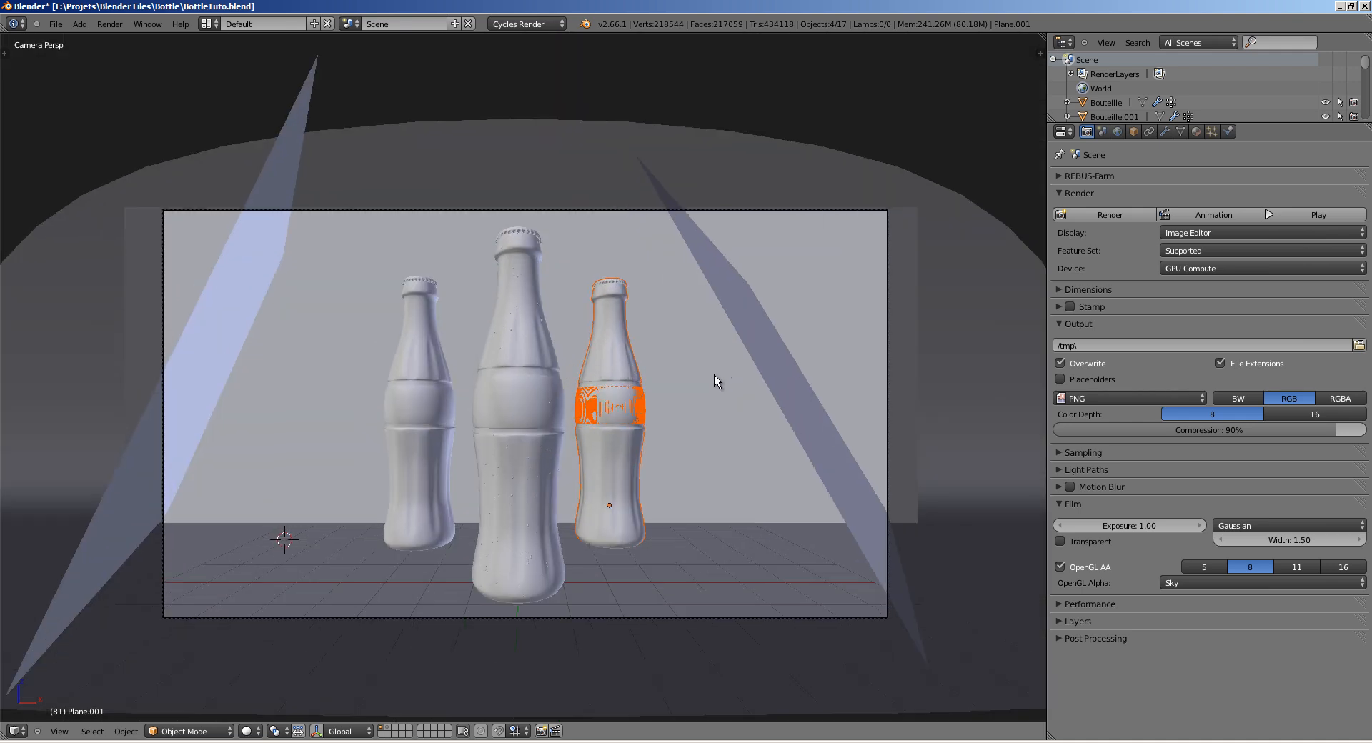
key("g")
key("x")
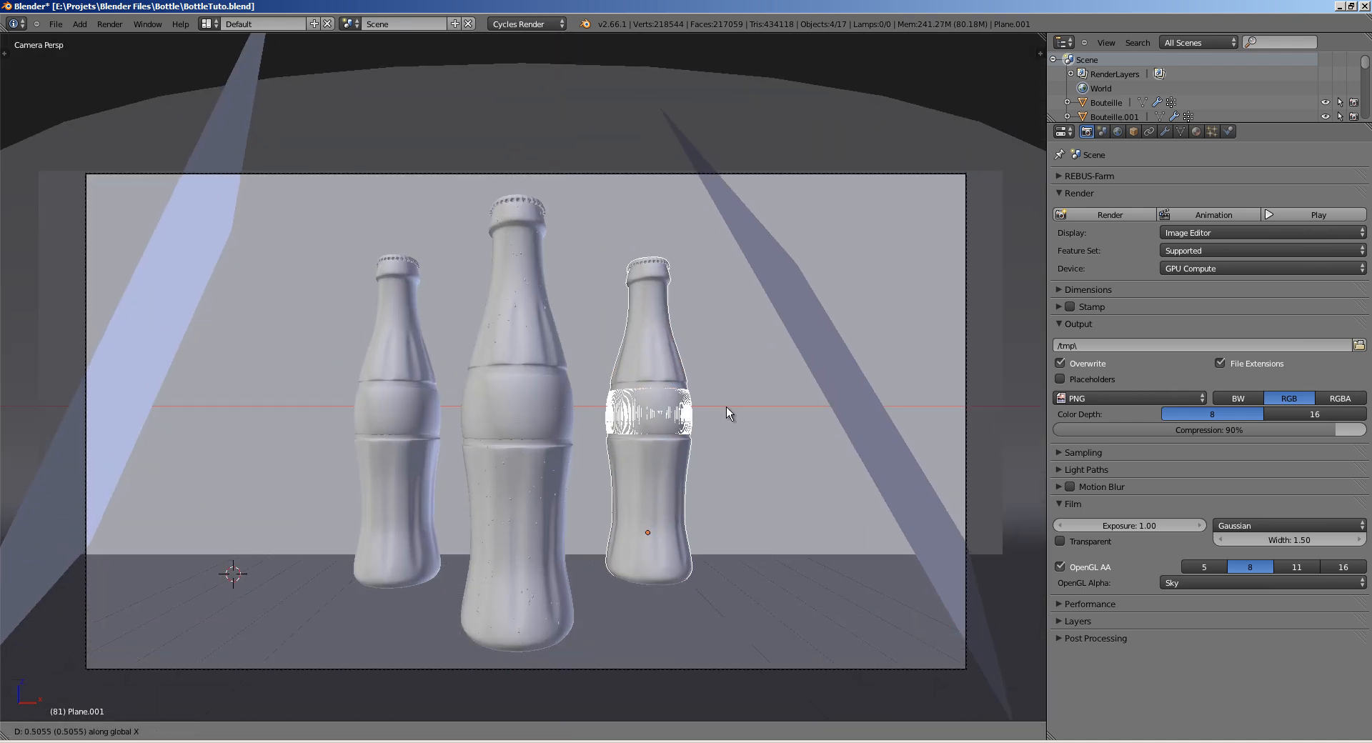
left_click(721, 409)
key("g")
key("x")
left_click(721, 410)
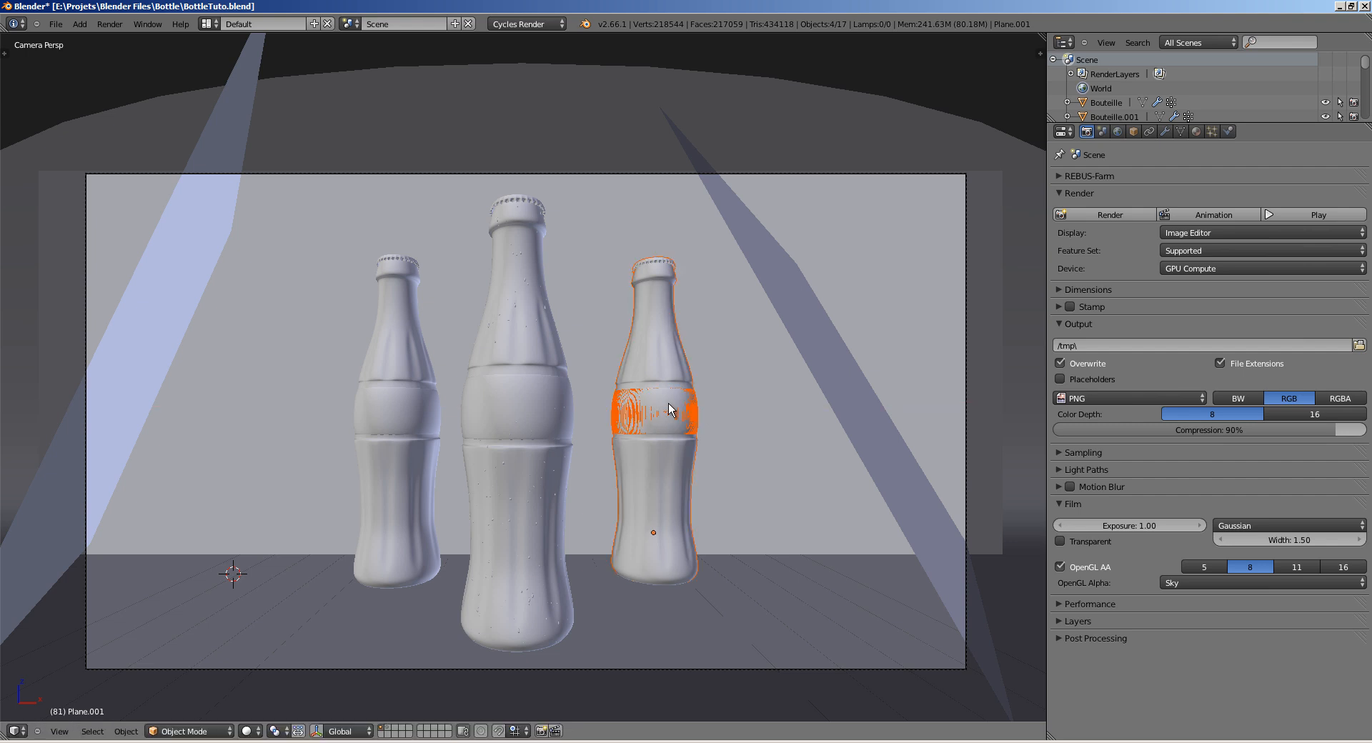
Step: Select only the rear-left bottle's parts, shift them outward along X, and save the file
key("a")
key("z")
key("b")
mouse_move(332, 225)
left_mouse_down()
mouse_move(436, 448)
mouse_move(453, 610)
left_mouse_up()
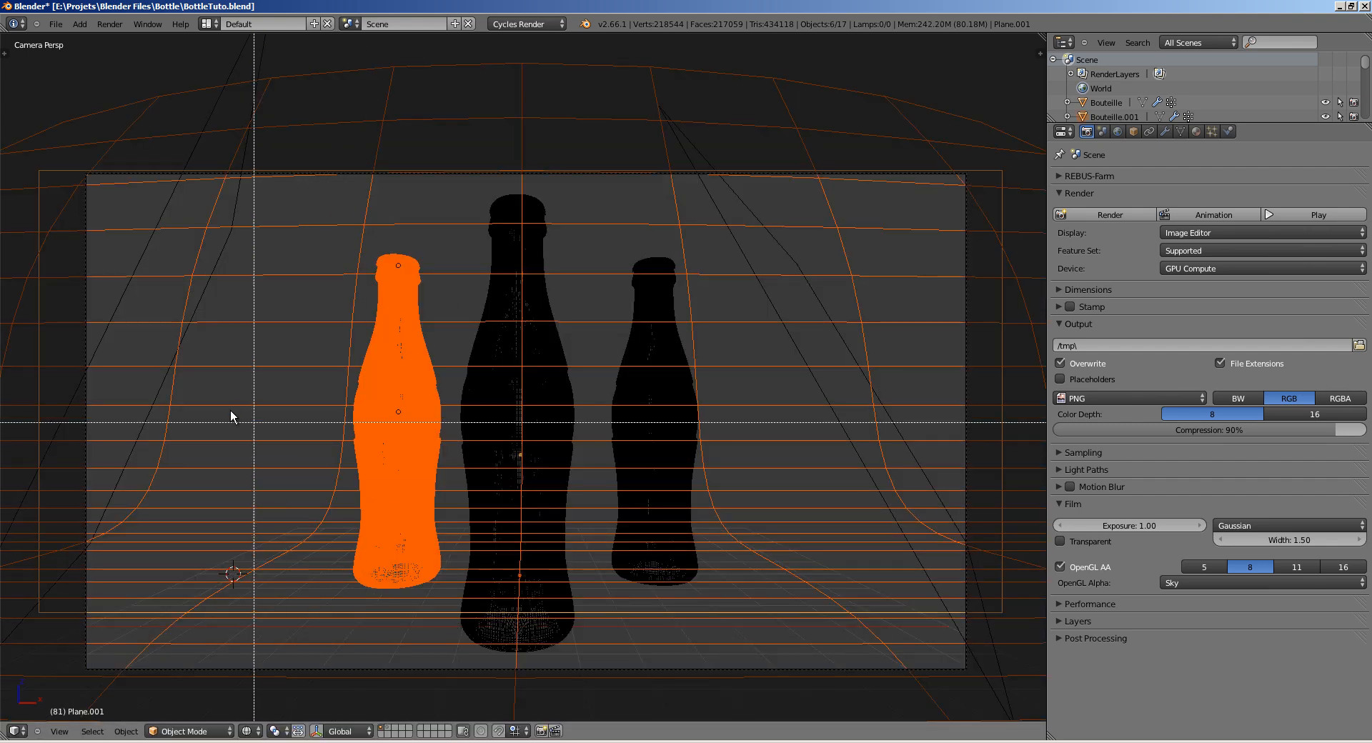
key("g")
key("x")
left_click(520, 423)
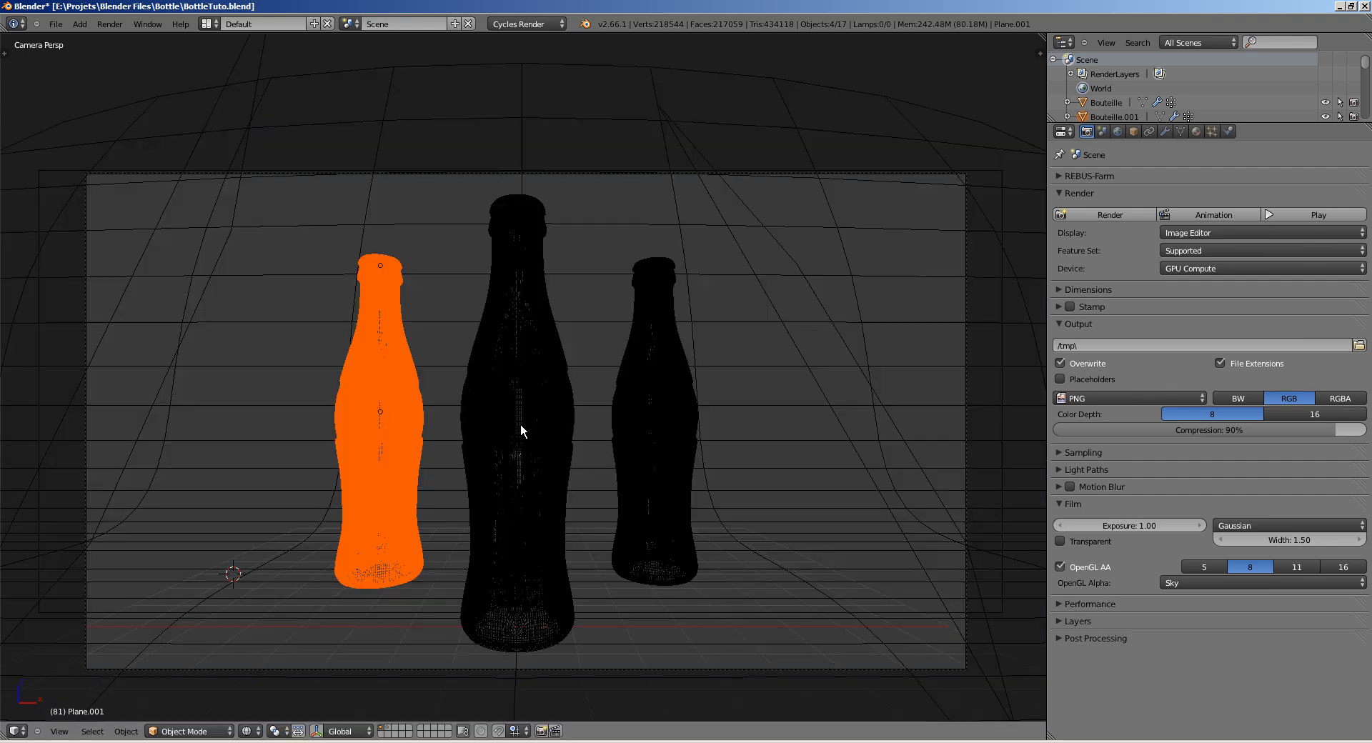
key("a")
key("ctrl+s")
left_click(526, 417)
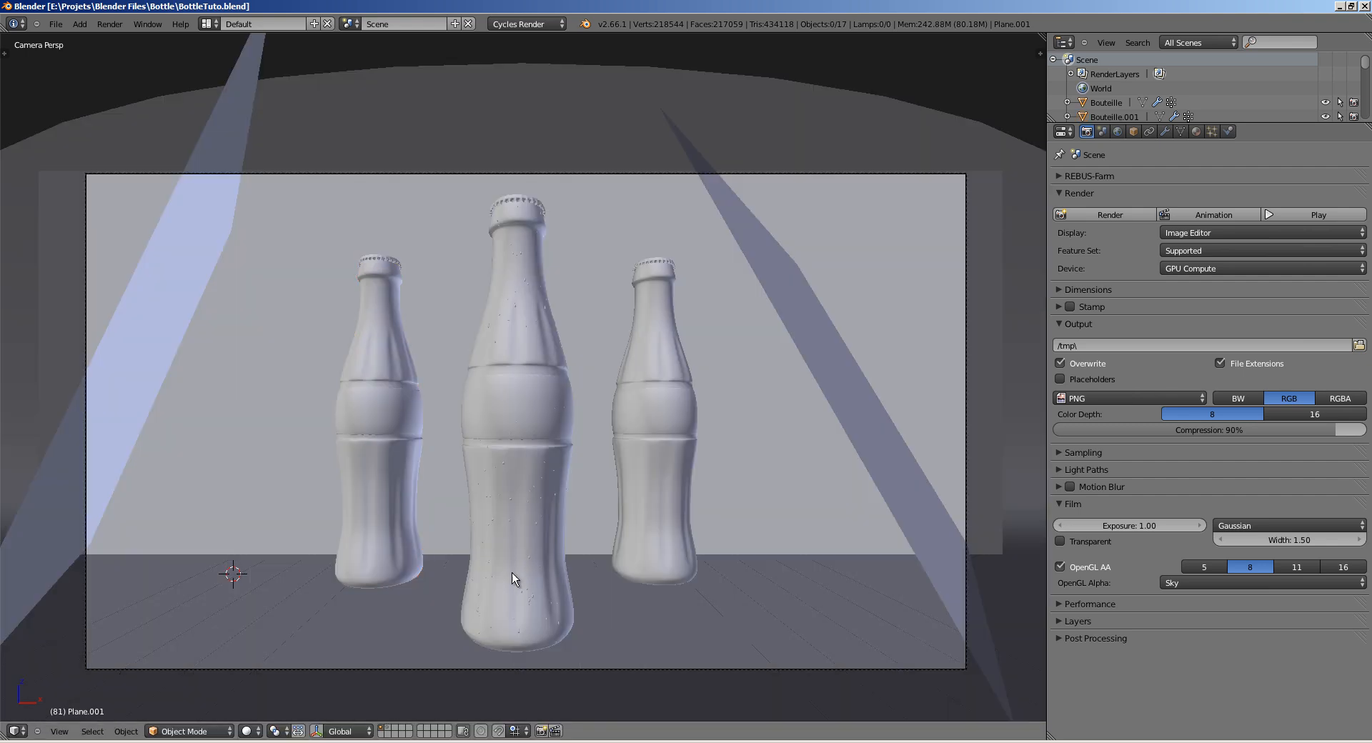
Step: Move the camera about 0.35 units closer along Y and save over BottleTuto.blend
right_click(546, 670)
key("g")
key("y")
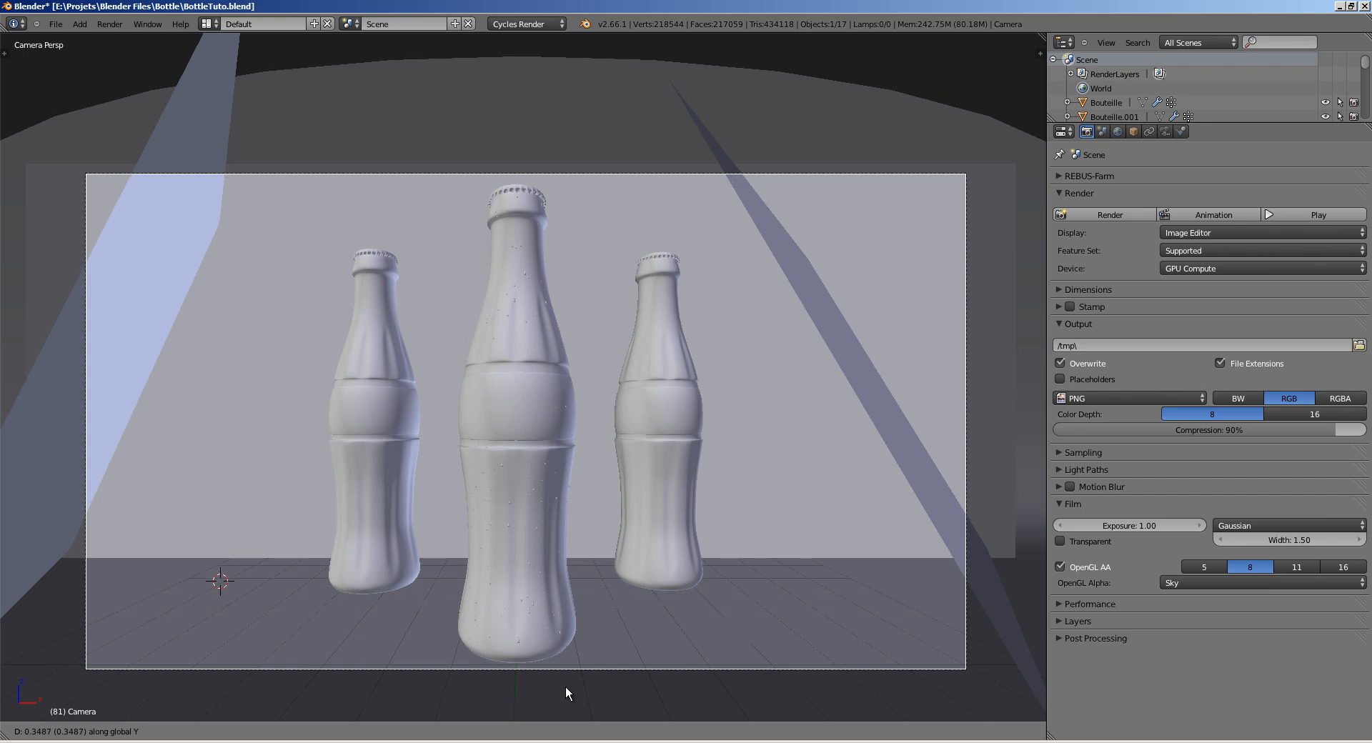
left_click(565, 684)
key("a")
key("ctrl+s")
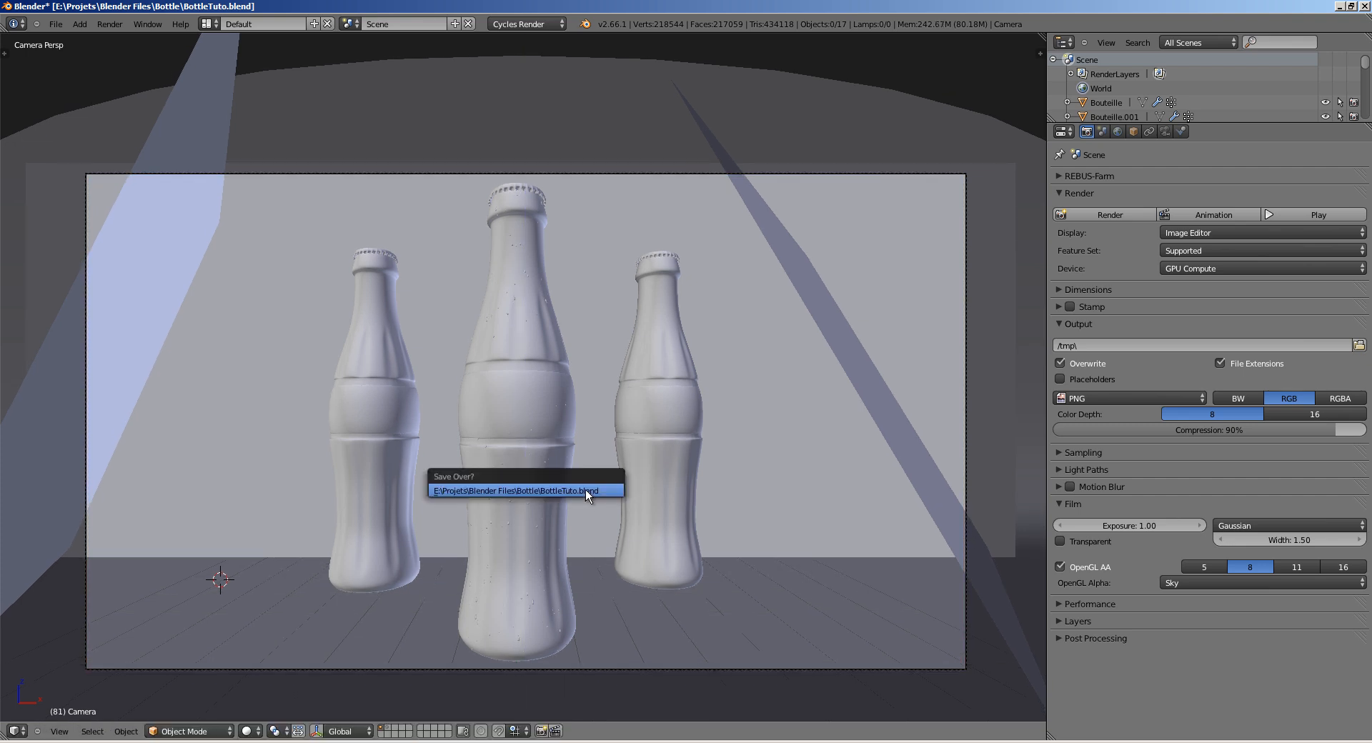
left_click(585, 490)
Step: Examine how the logos face on the three bottles in Texture and Material shading, selecting the rear-left logo band
left_click(250, 731)
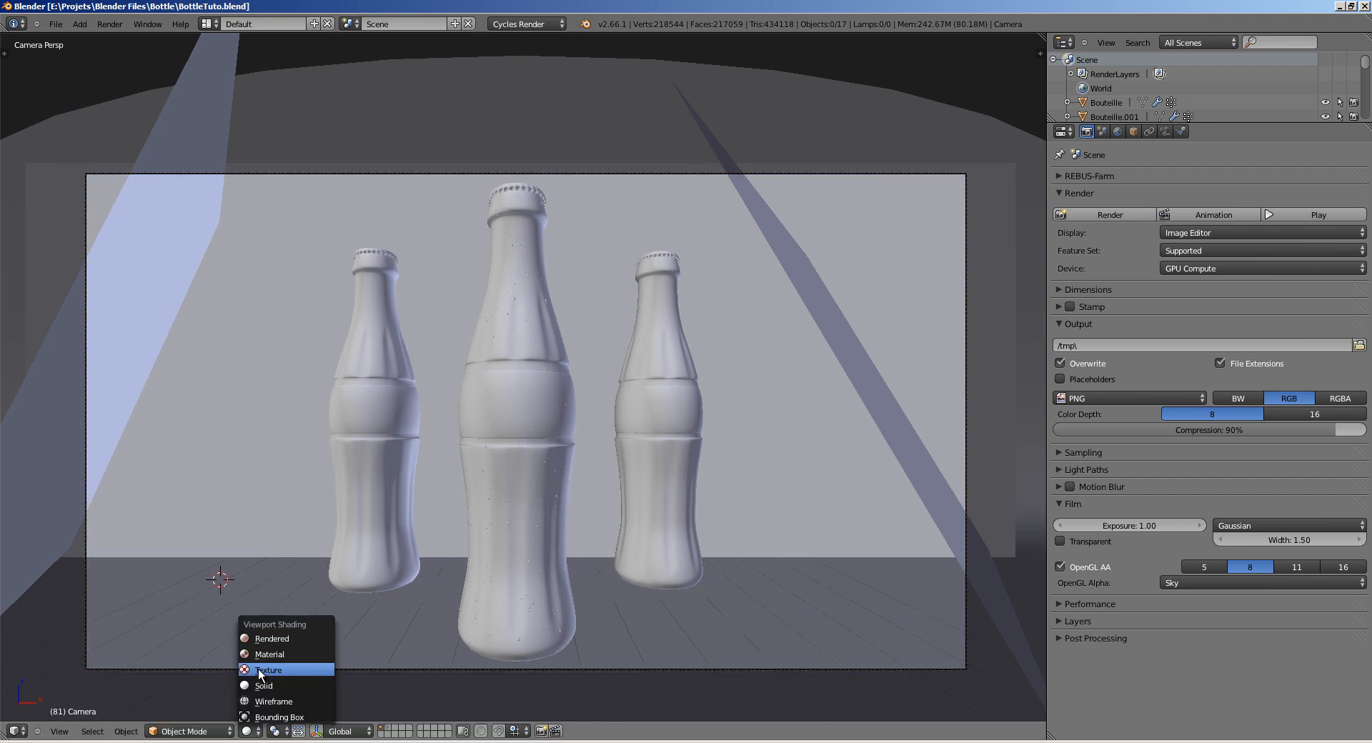
left_click(286, 670)
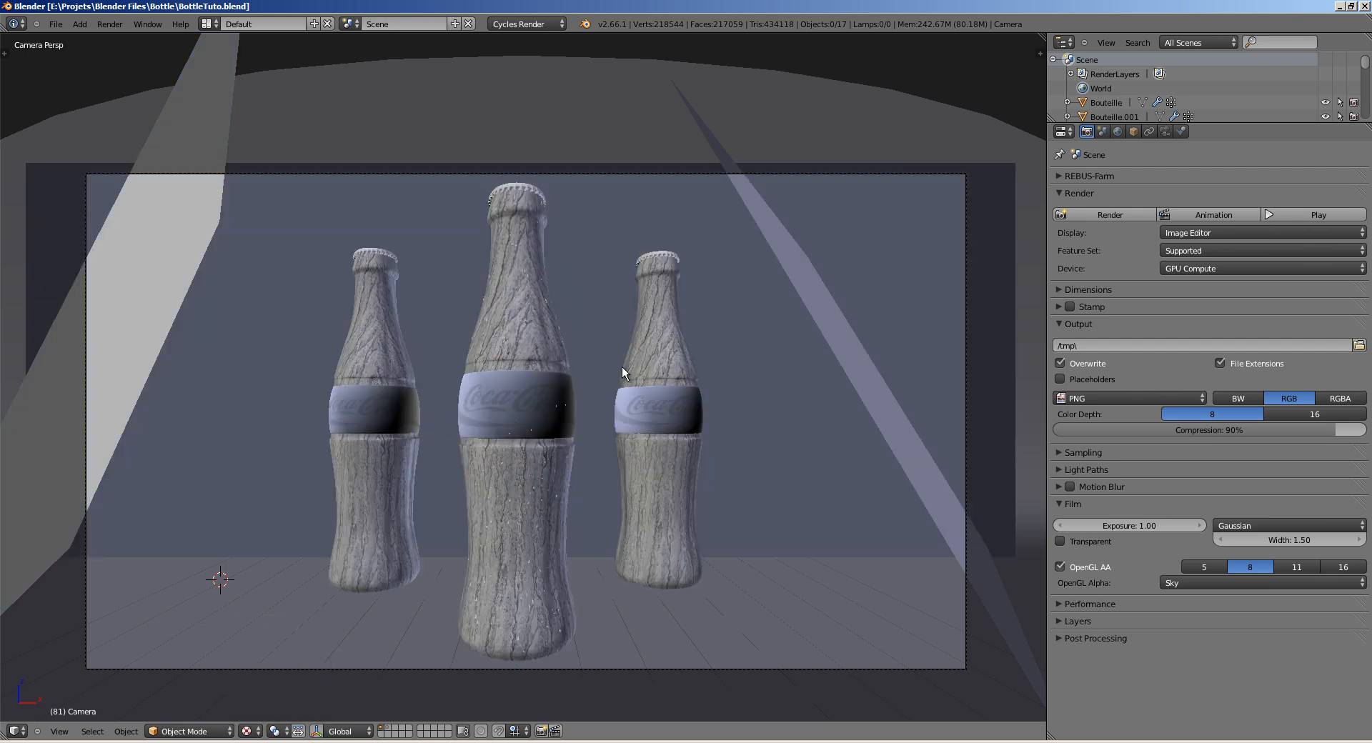
right_click(374, 411)
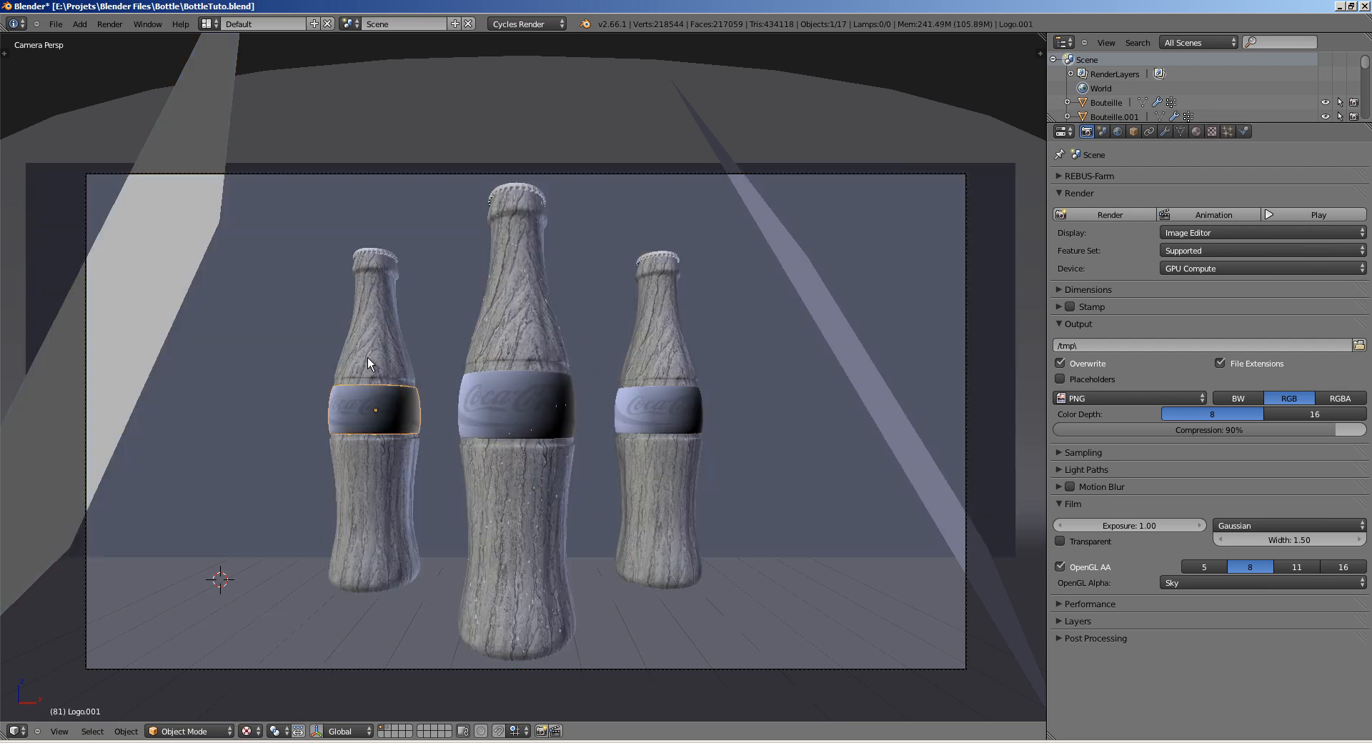
scroll(573, 384, "up", 8)
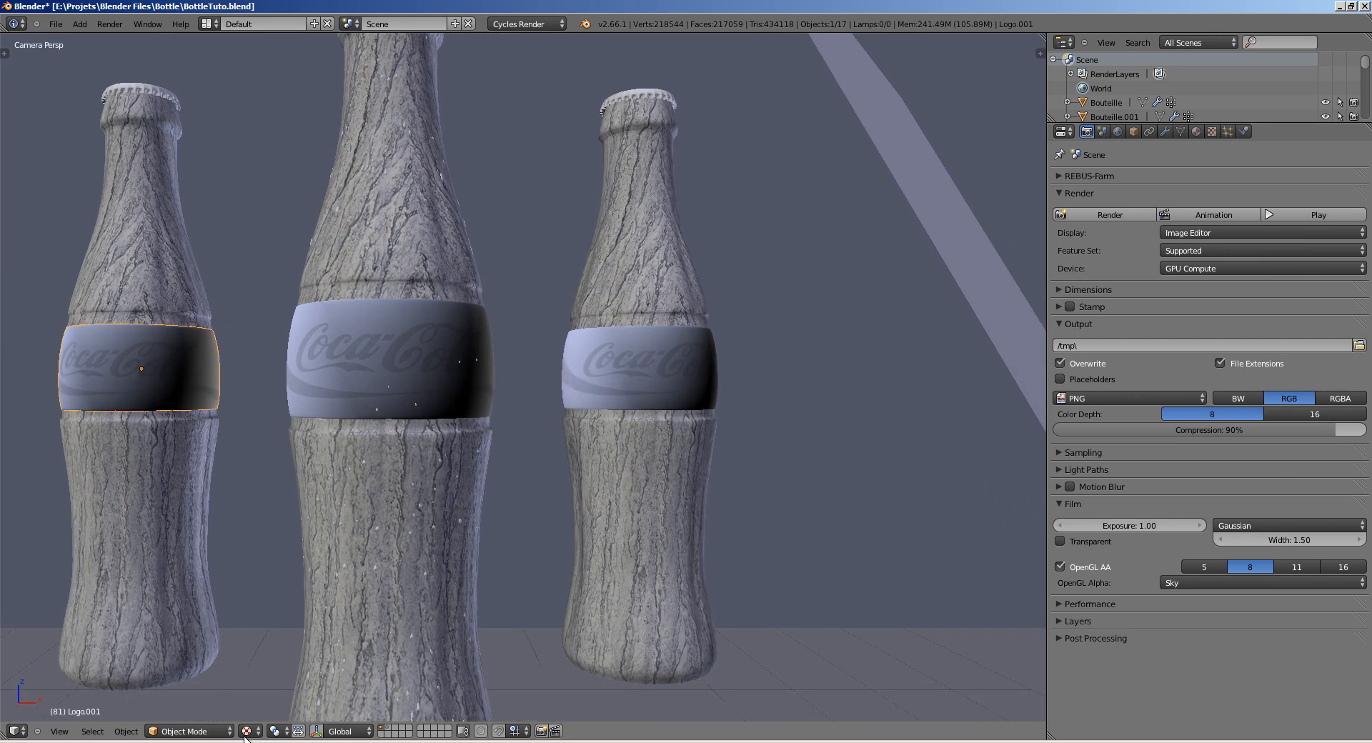
left_click(245, 732)
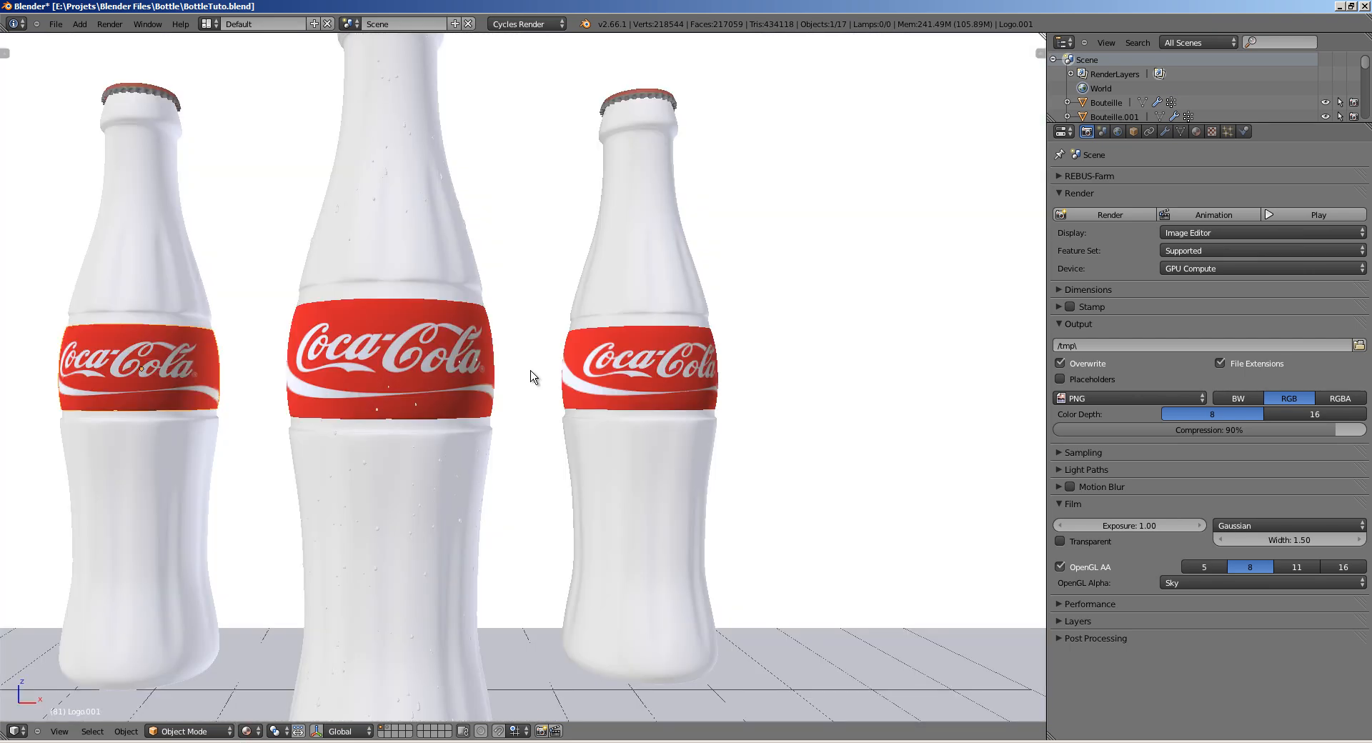
middle_click_drag(501, 375, 567, 355, "shift")
scroll(565, 357, "down", 1)
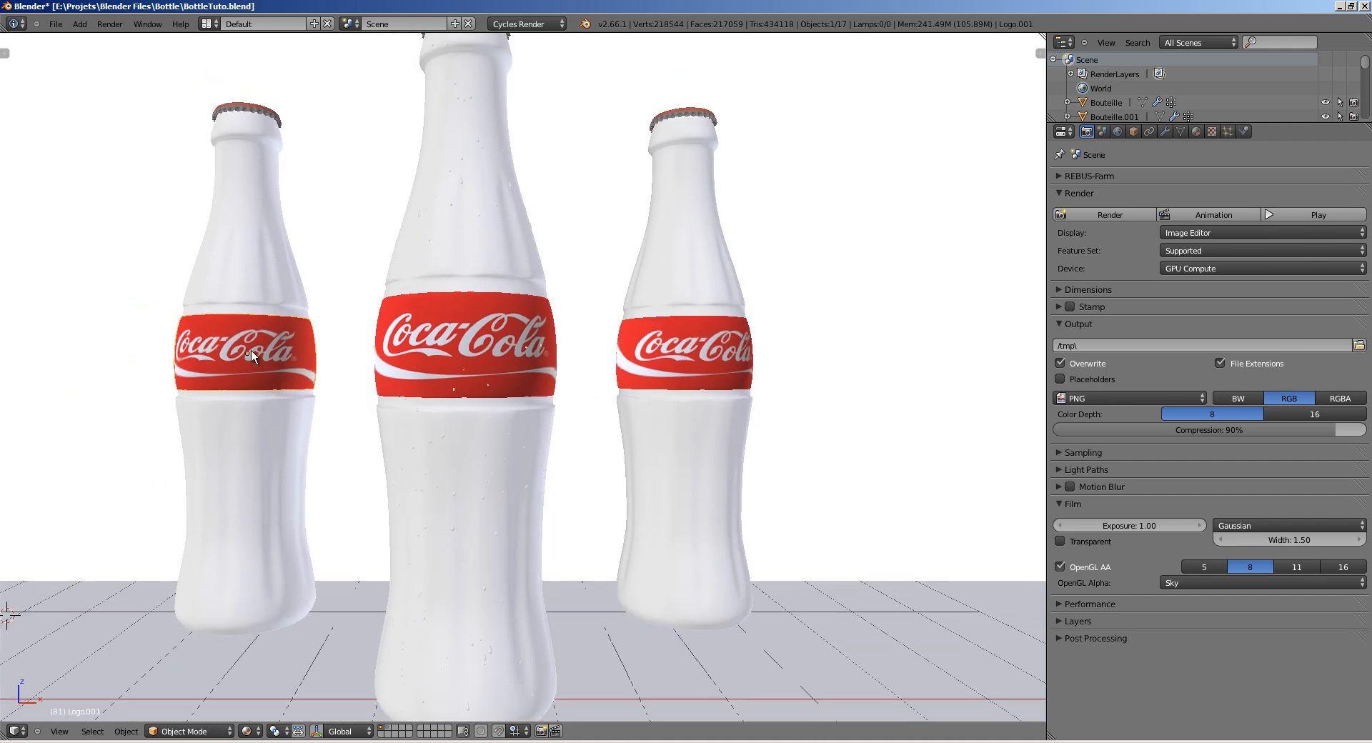
Step: Box-select all parts of the rear-right bottle and remove the surrounding planes from the selection
right_click(714, 330)
right_click(707, 279)
key("z")
key("a")
key("b")
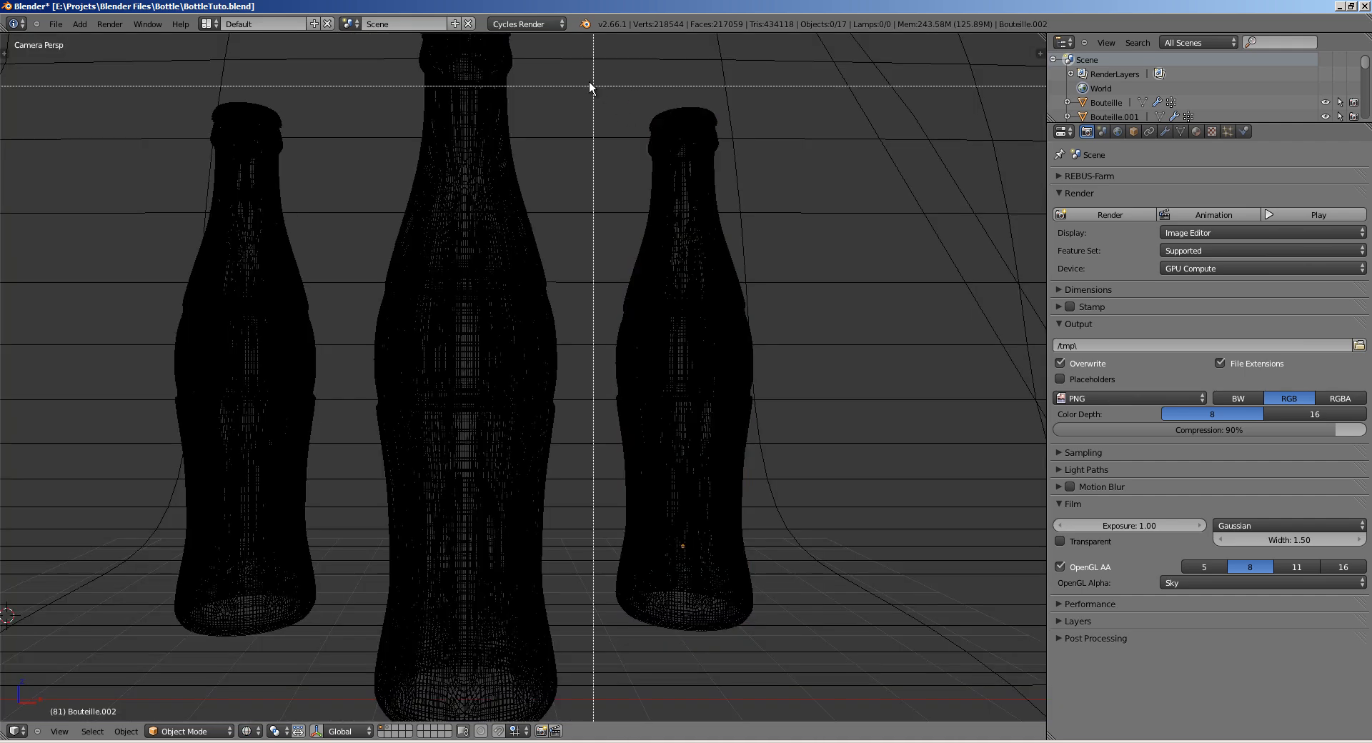
left_click_drag(592, 94, 834, 670)
key("b")
middle_click_drag(902, 626, 799, 525)
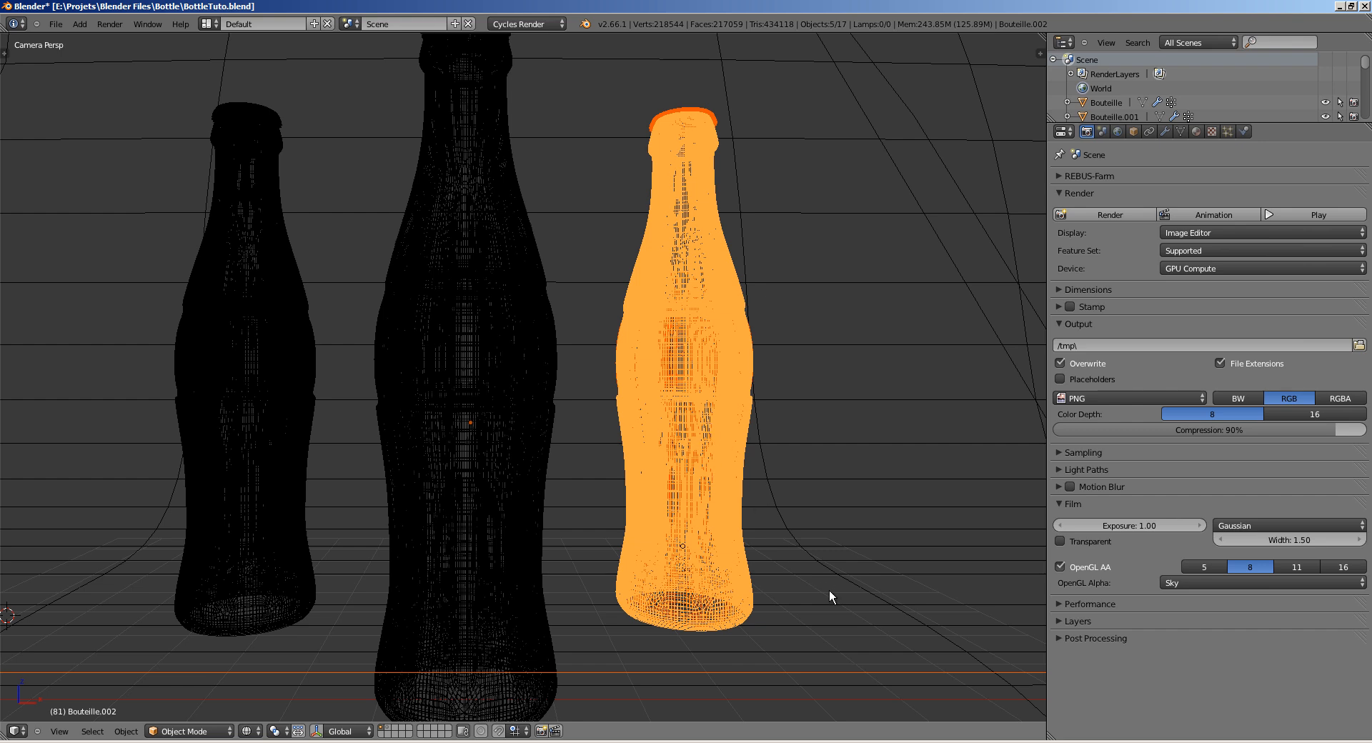
key("b")
middle_click_drag(828, 590, 873, 683)
key("z")
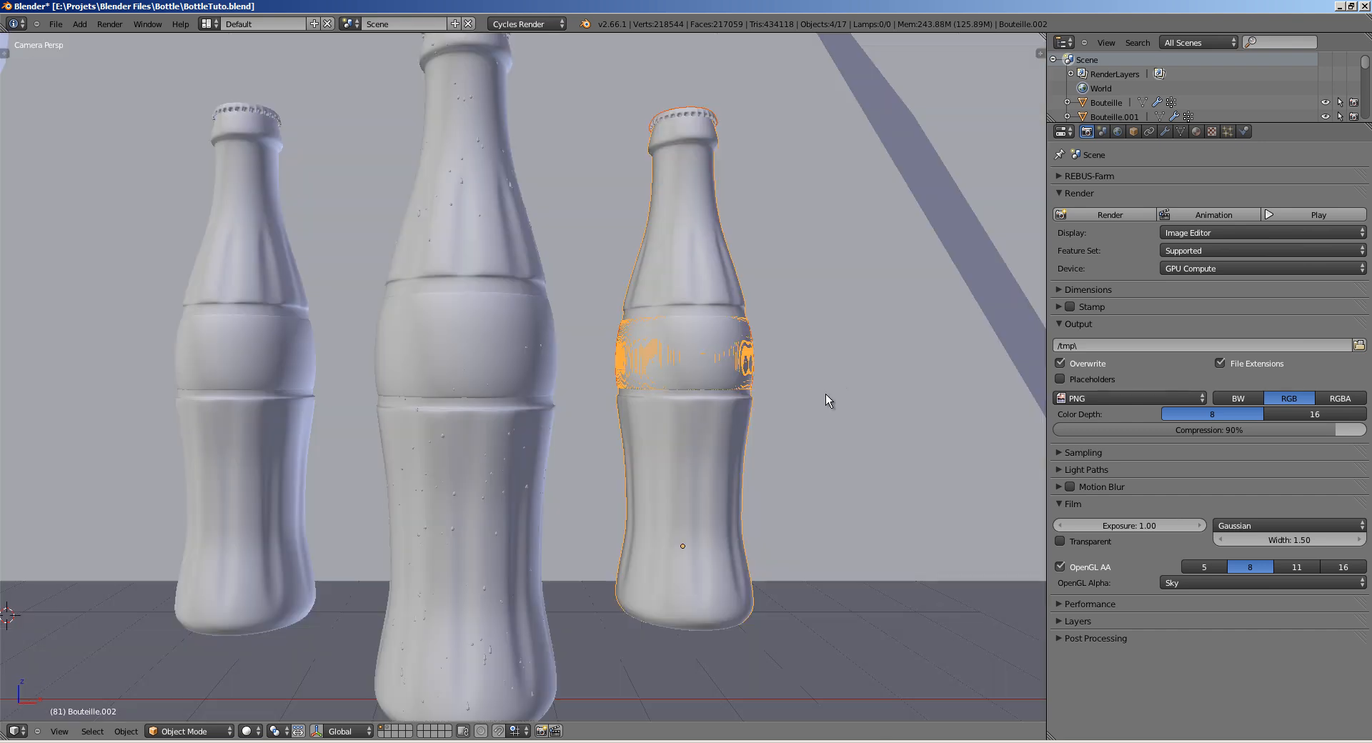
Step: Rotate the selected rear-right bottle by about -16° around the Z axis to reorient its logo
left_click(247, 730)
left_click(315, 655)
key("r")
key("z")
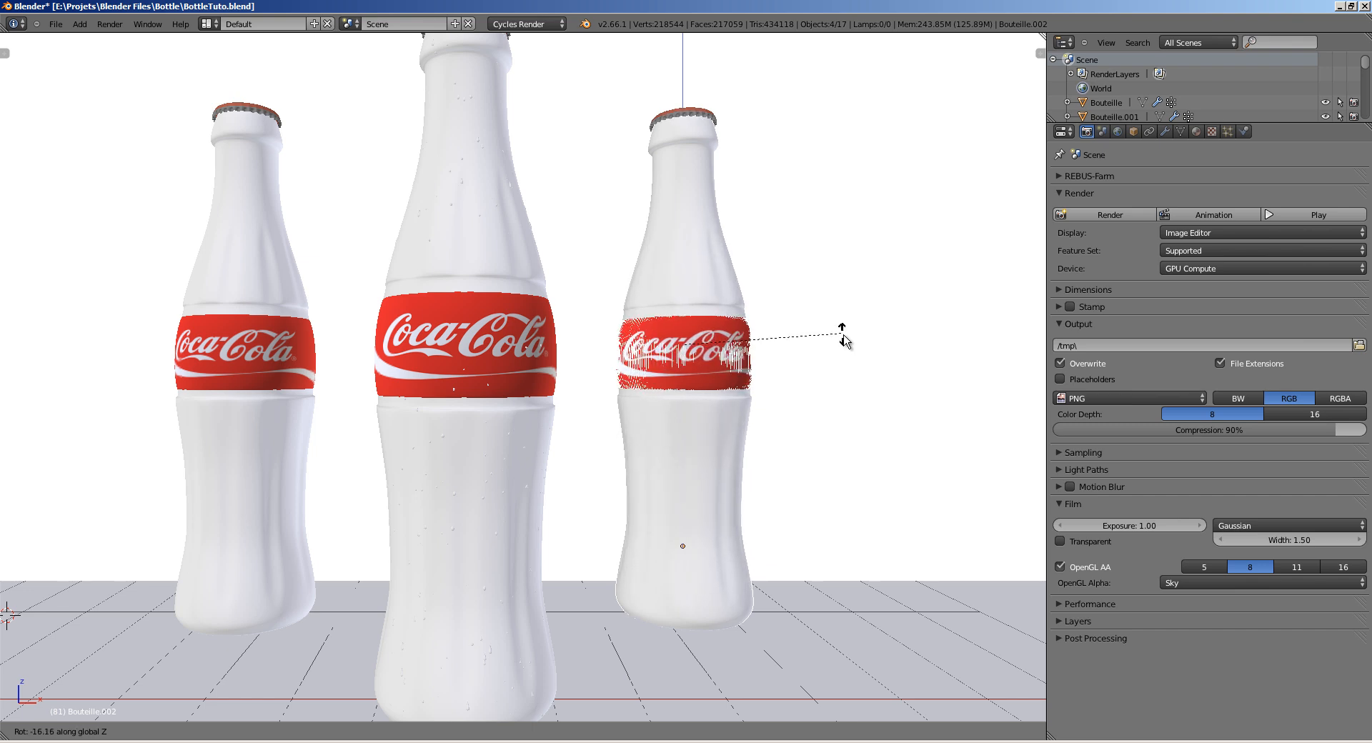
left_click(841, 337)
key("z")
key("z")
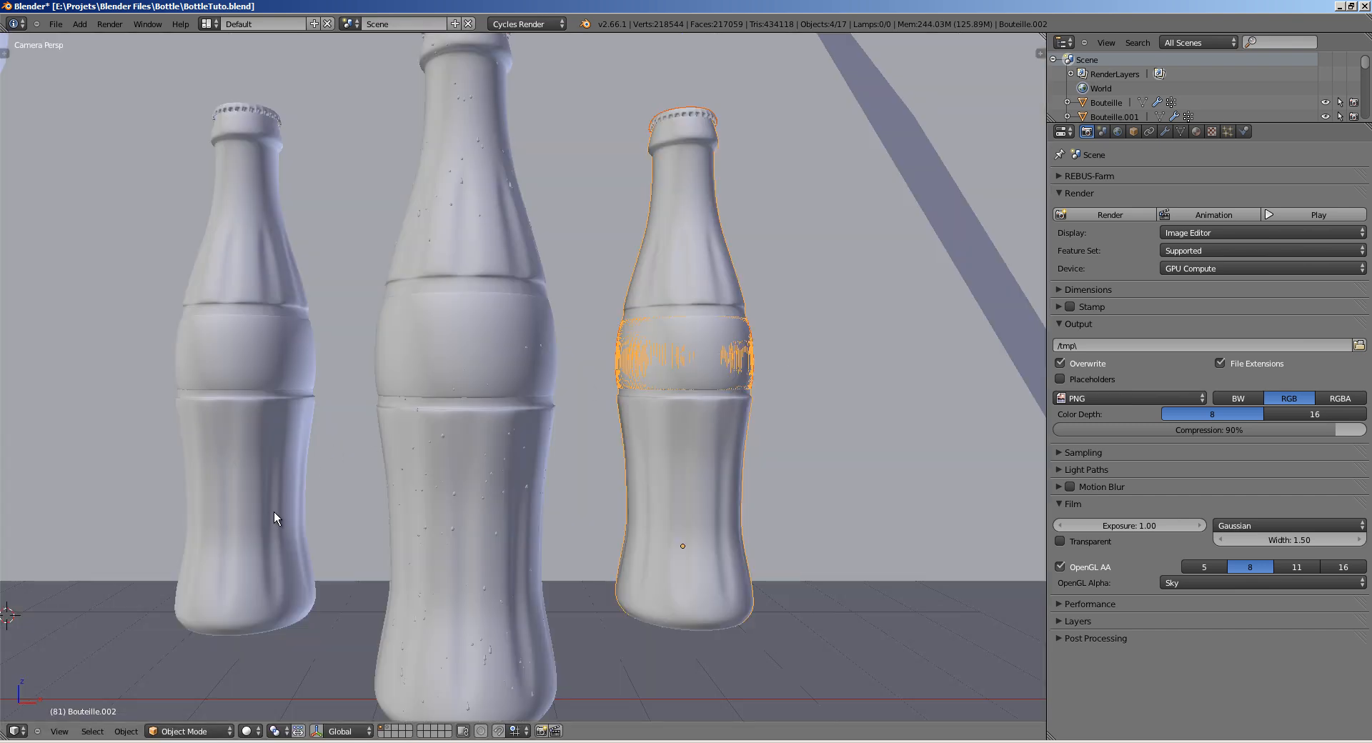
Step: Box-select all parts of the rear-left bottle, remove the surrounding planes from the selection, and display the scene with its logo textures
left_click(247, 730)
left_click(286, 659)
key("a")
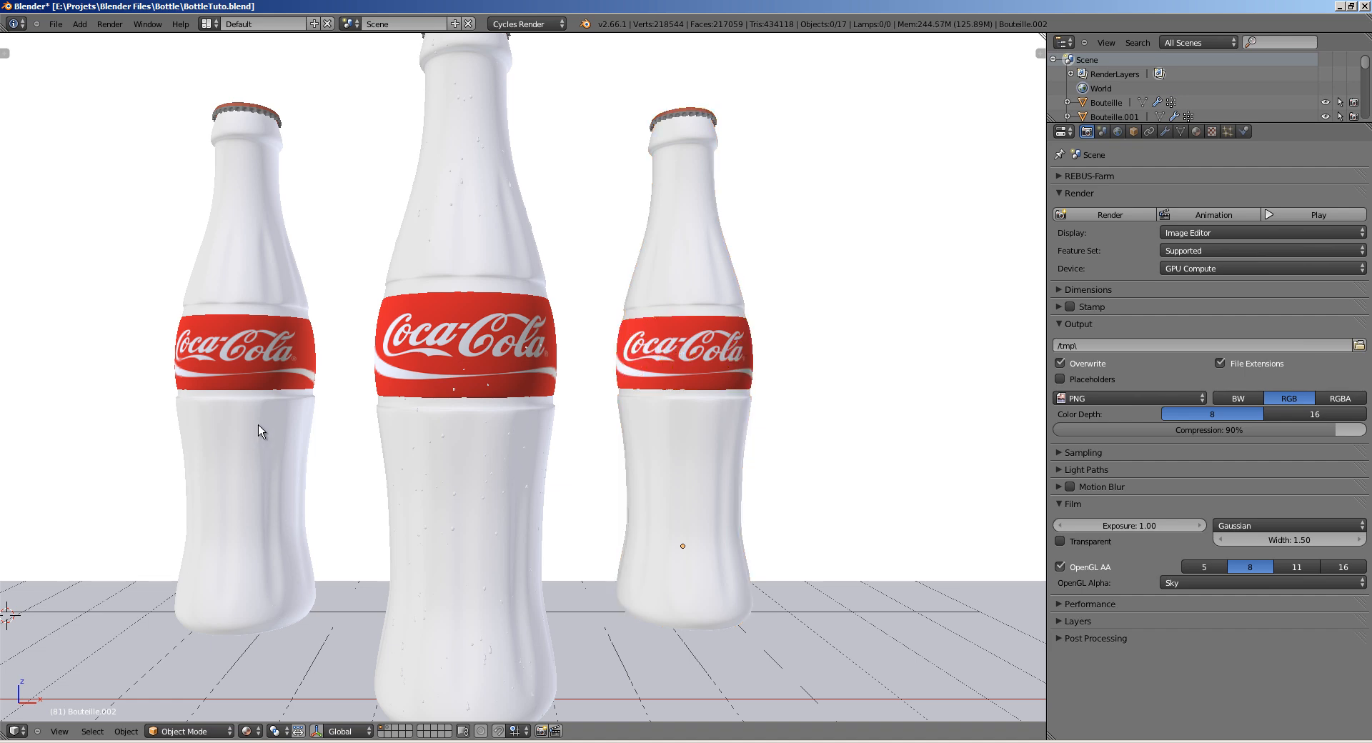
key("z")
key("b")
left_click_drag(101, 75, 357, 635)
key("b")
middle_click_drag(76, 256, 136, 703)
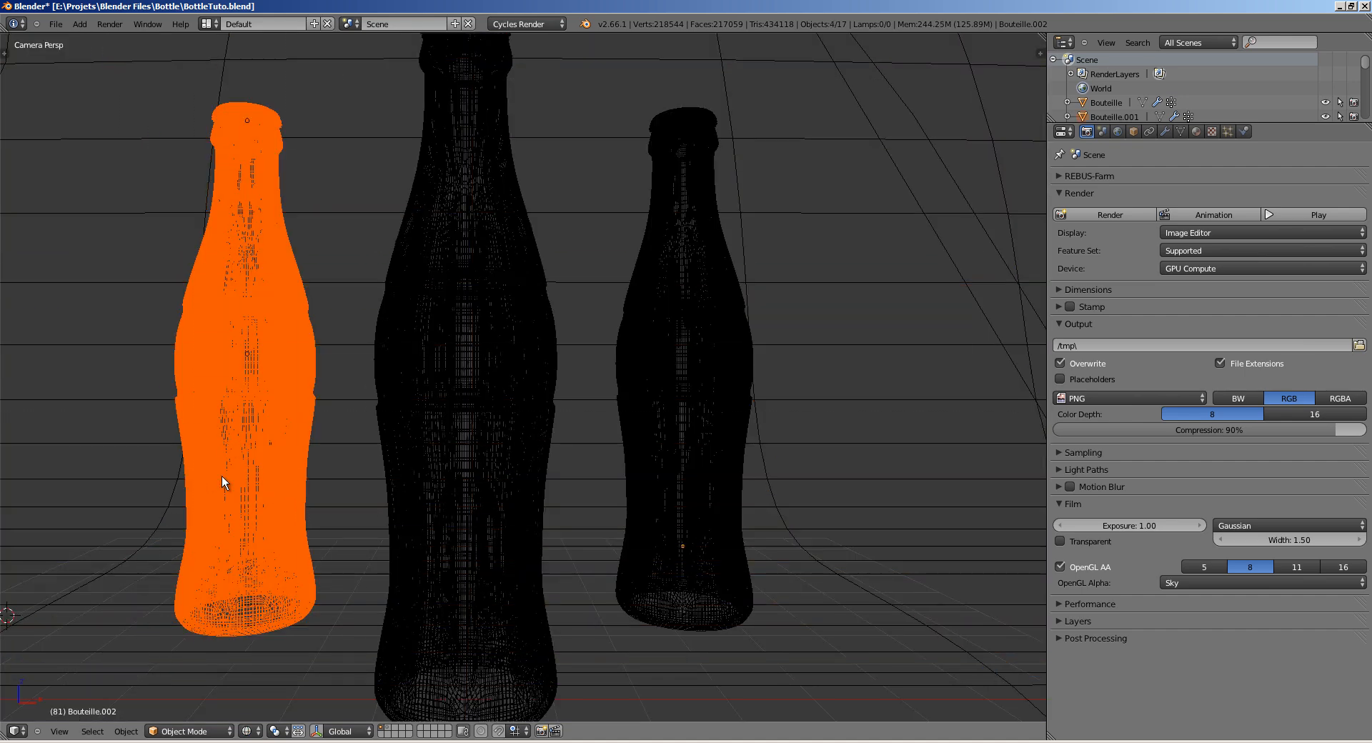
key("z")
left_click(247, 731)
left_click(261, 653)
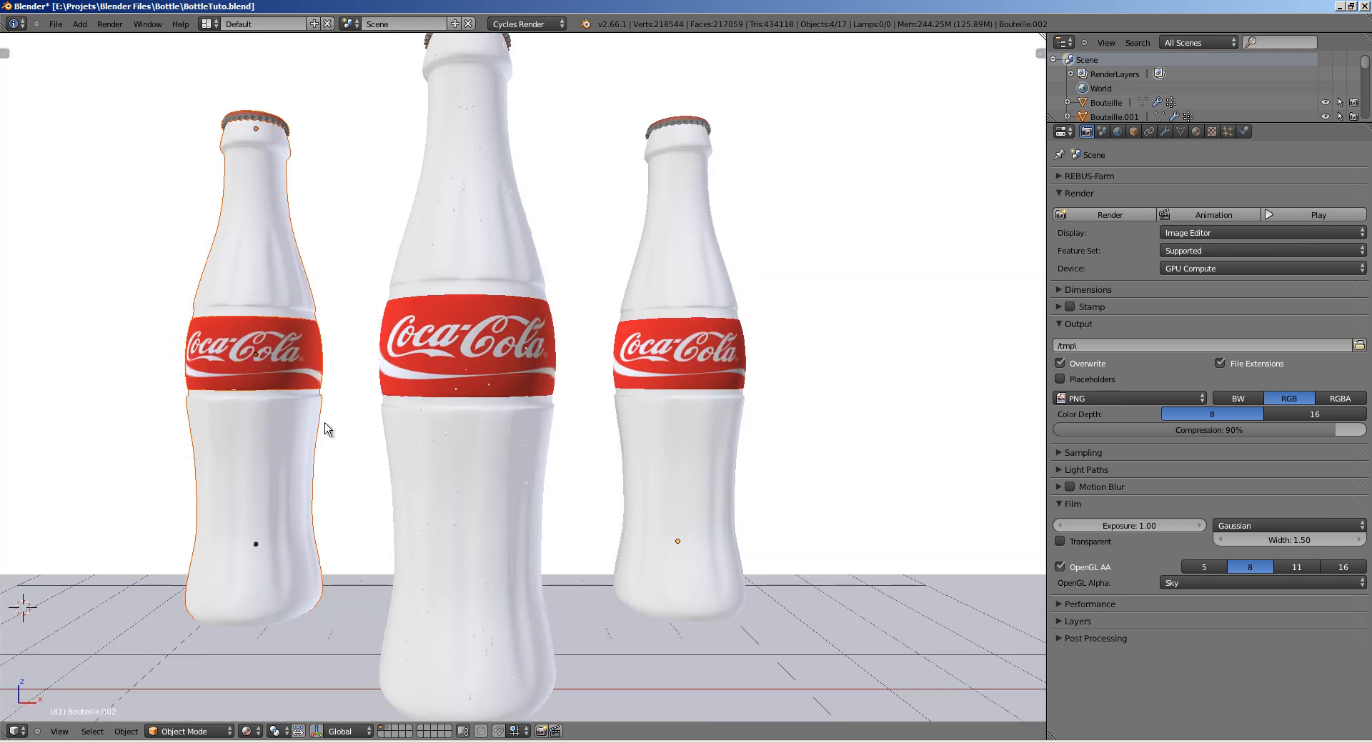
Step: Rotate the rear-left bottle around the Z axis in small passes to align its logo, finishing with a turn of about 1.7°
scroll(572, 331, "down", 1)
key("r")
key("z")
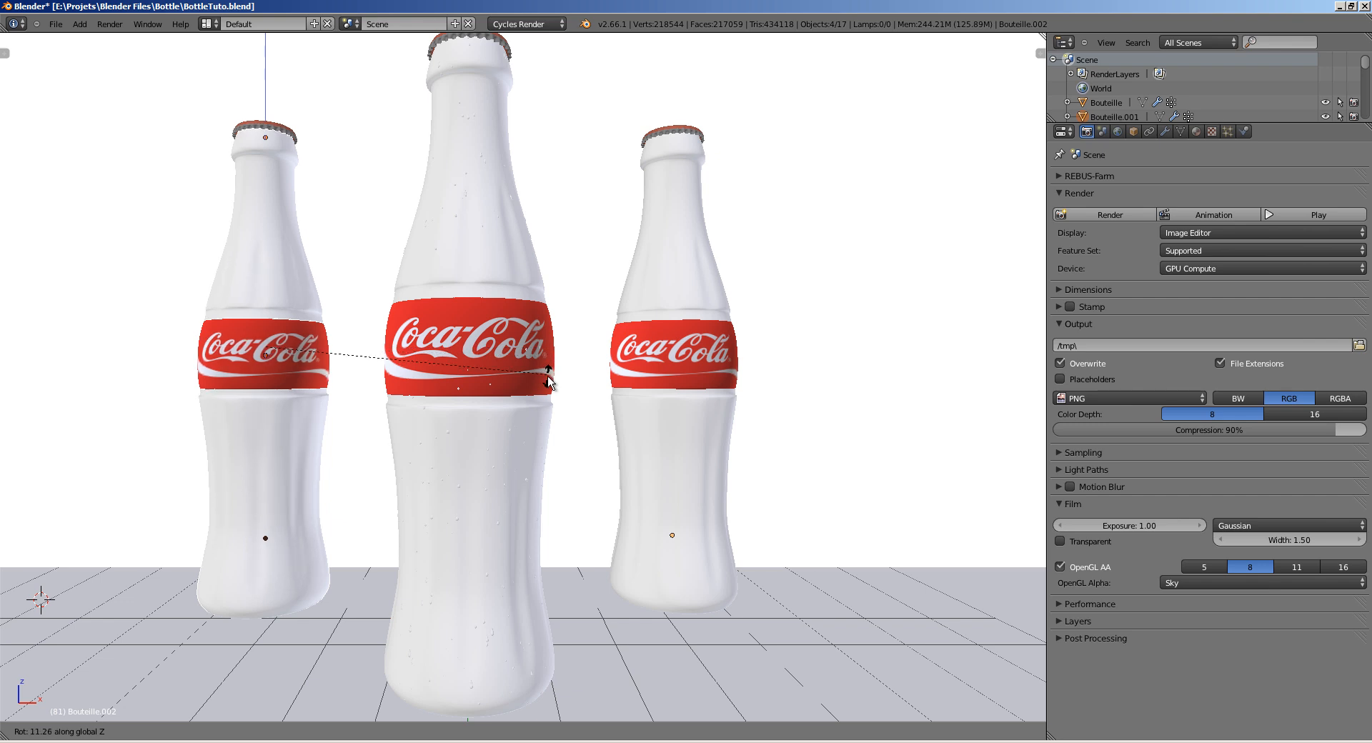
left_click(562, 314)
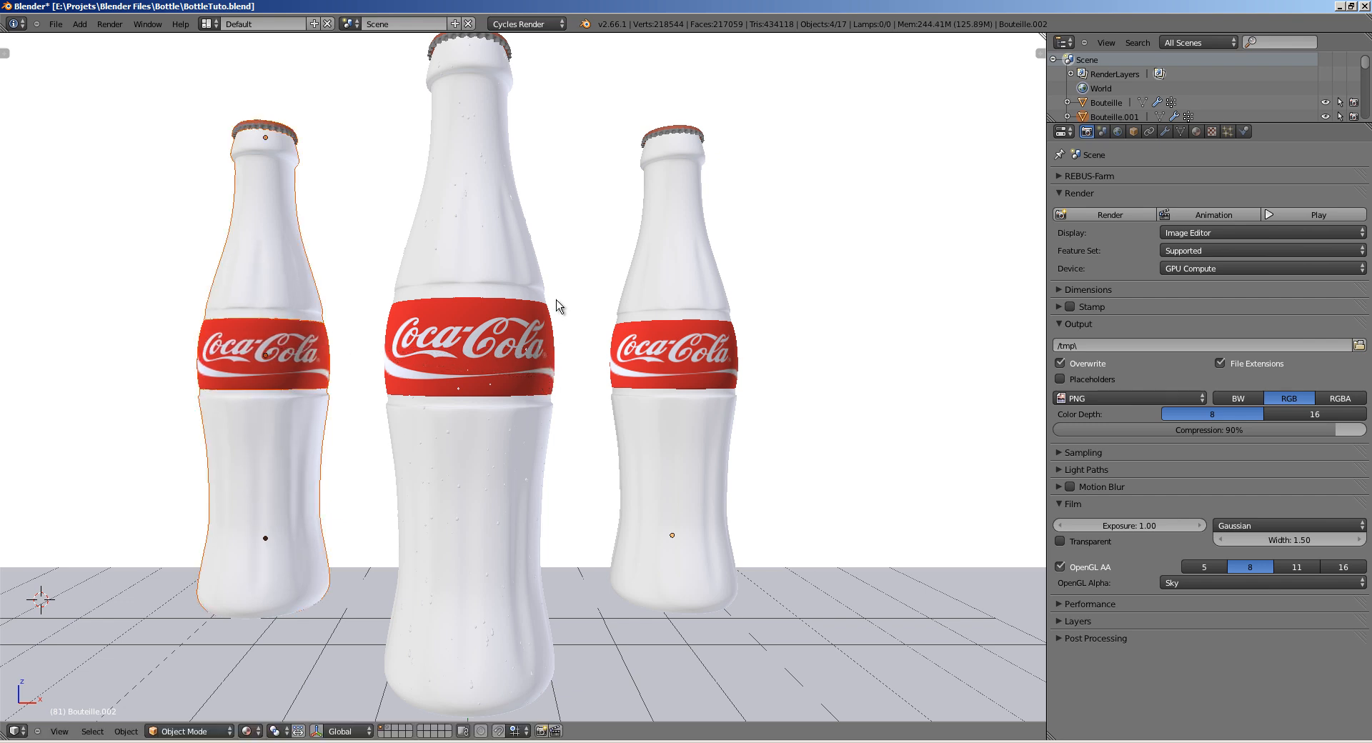
key("r")
key("z")
left_click(556, 314)
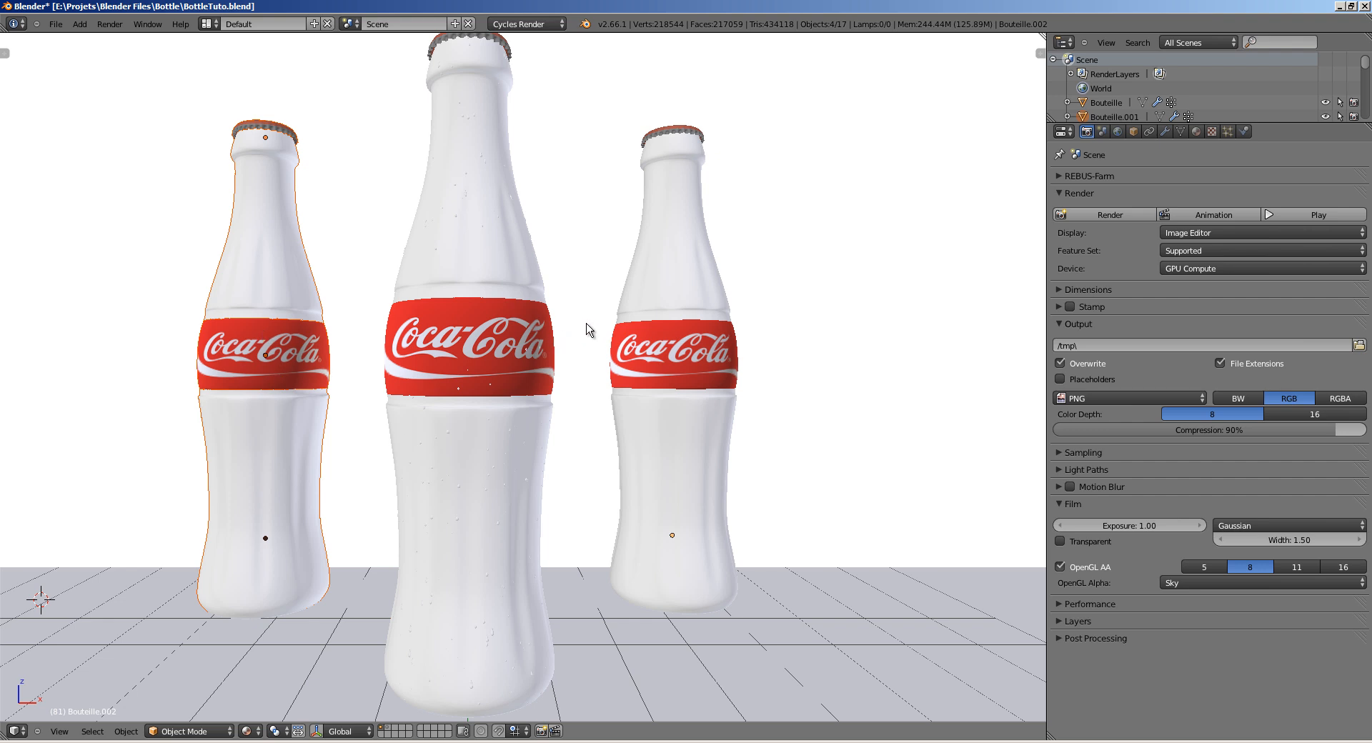
key("r")
key("z")
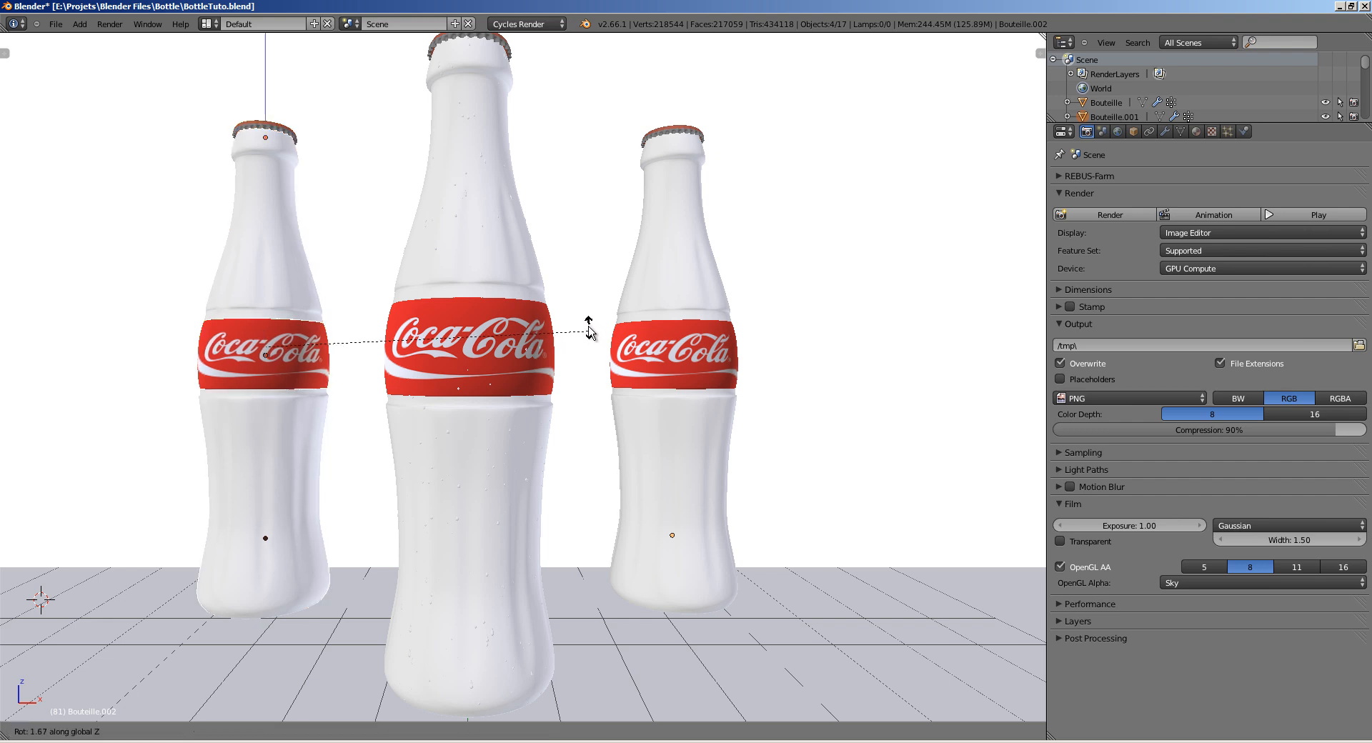
left_click(590, 328)
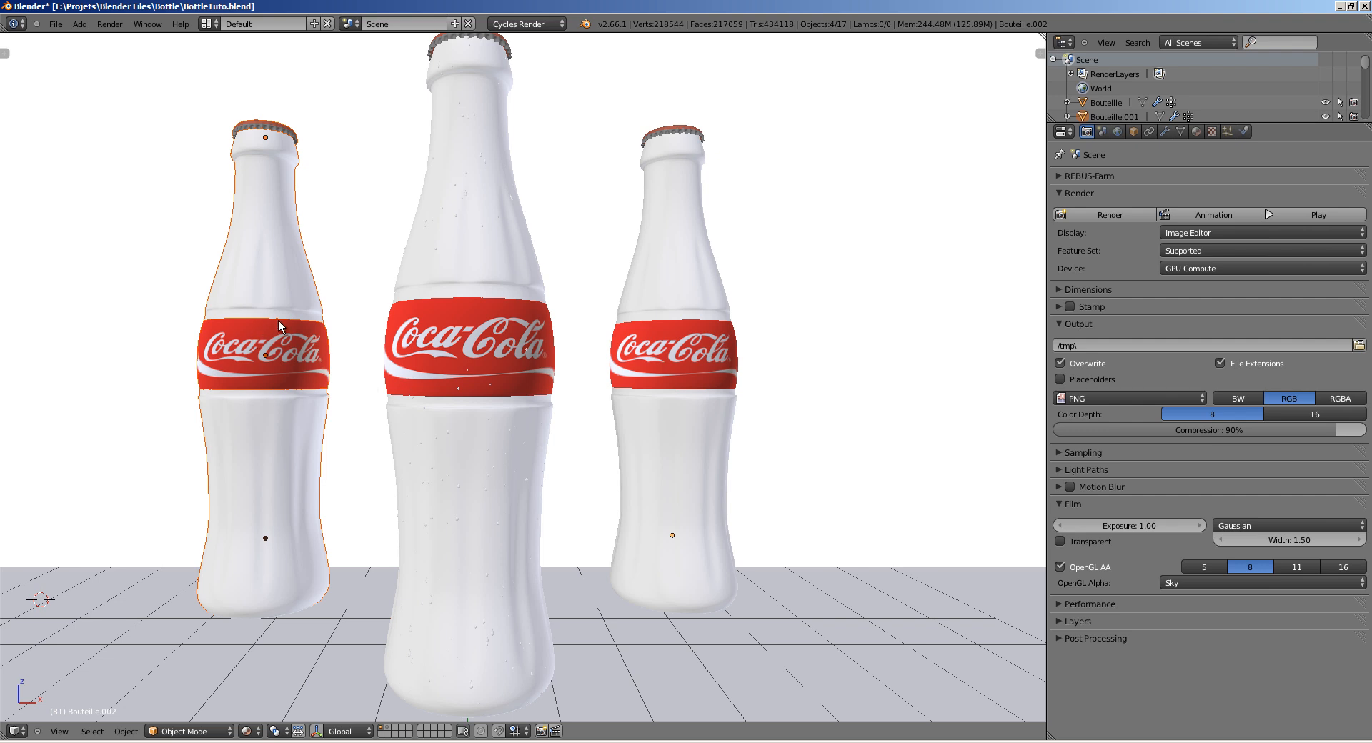
Step: Deselect everything, check the three bottles within the camera frame, and save over BottleTuto.blend
key("a")
key("ctrl+s")
left_click(347, 342)
middle_click_drag(392, 397, 389, 431, "shift")
scroll(452, 391, "down", 1)
scroll(452, 391, "down", 1)
key("ctrl+s")
left_click(476, 368)
middle_click_drag(389, 431, 402, 392, "ctrl")
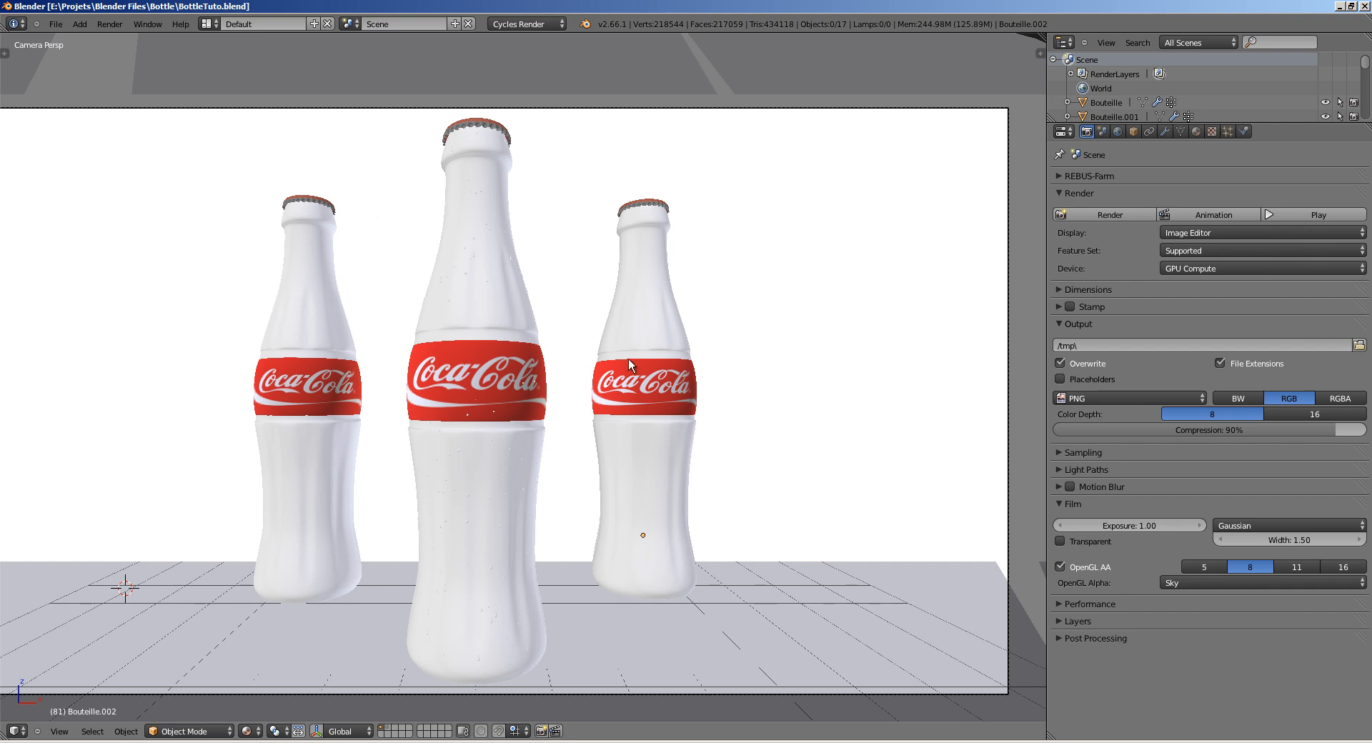
middle_click_drag(516, 436, 590, 422, "shift")
key("ctrl+s")
left_click(550, 411)
key("ctrl+s")
left_click(591, 421)
key("ctrl+s")
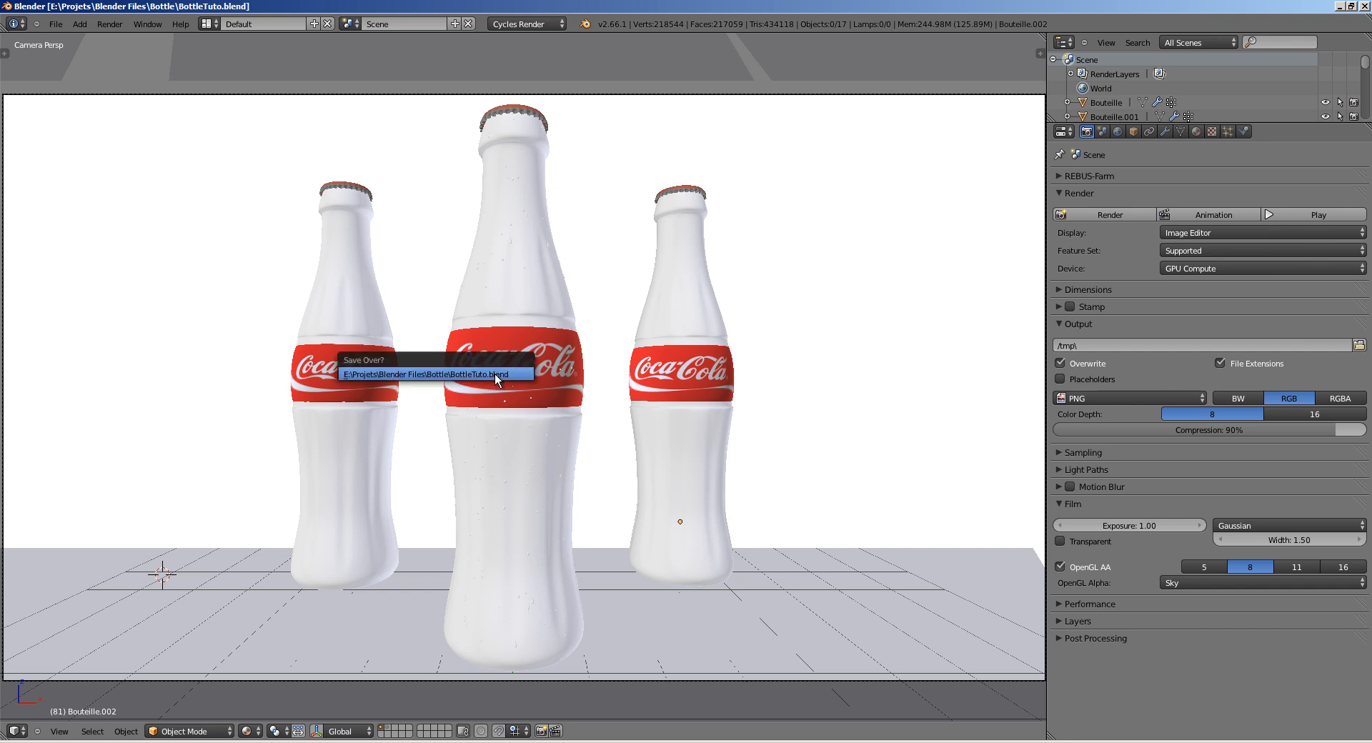
left_click(494, 375)
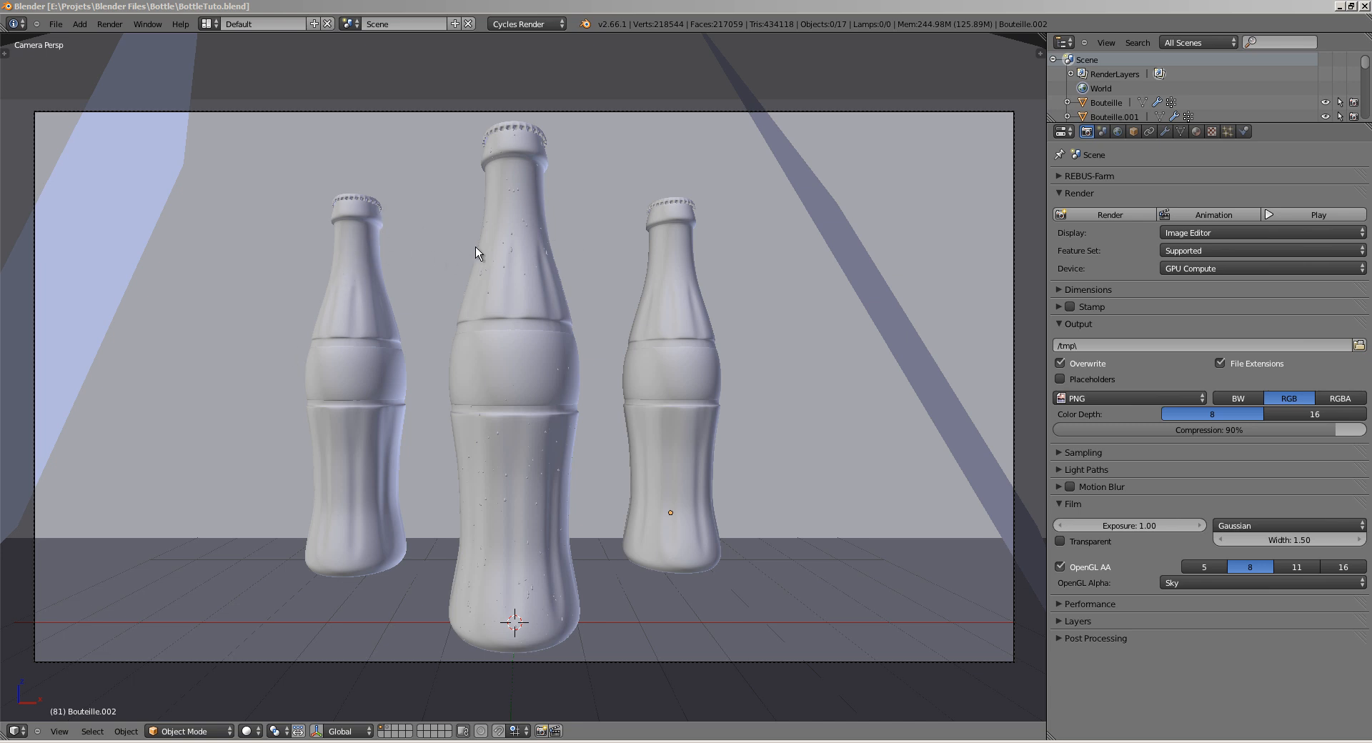
Step: Split off a strip below the 3D view and turn it into a Timeline editor
left_click_drag(10, 735, 11, 641)
left_click(12, 731)
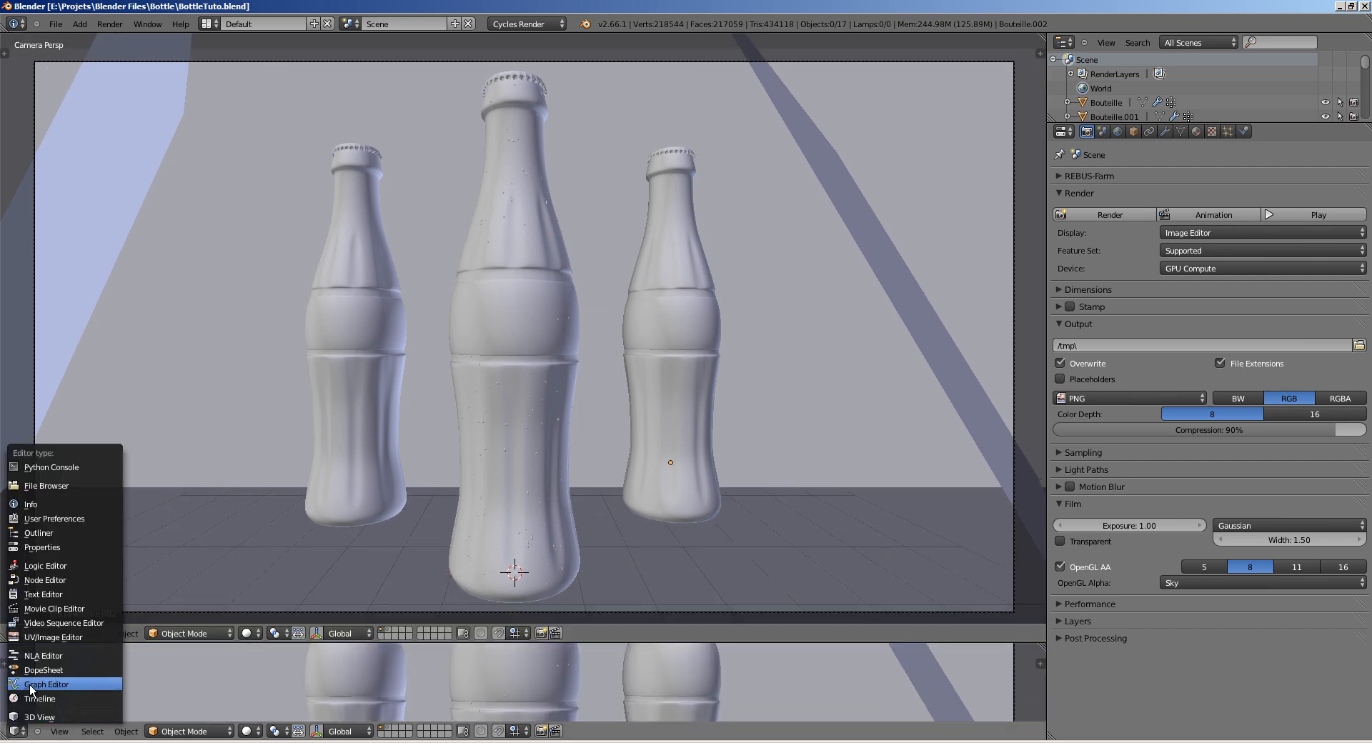
left_click(41, 696)
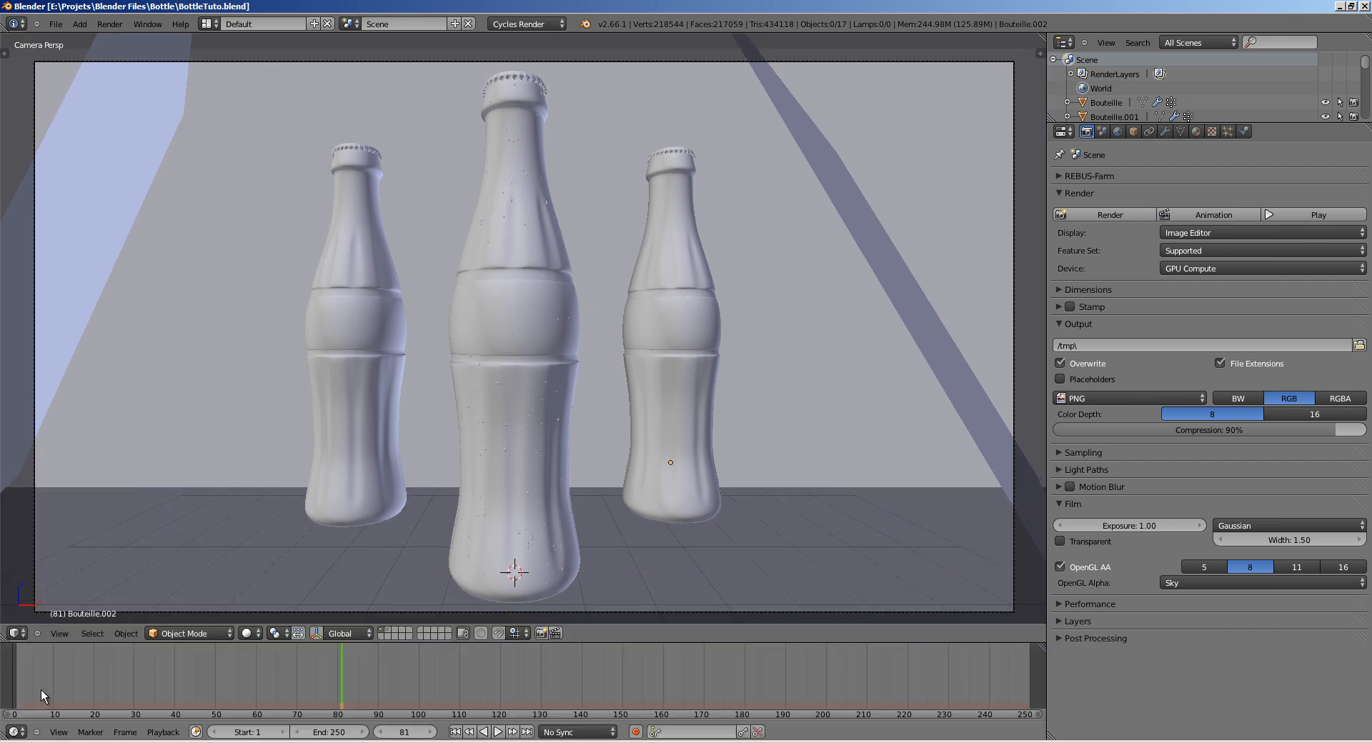
Step: Return to frame 1 and play the animation to frame 81 to generate the water drops on all bottles
left_click(455, 732)
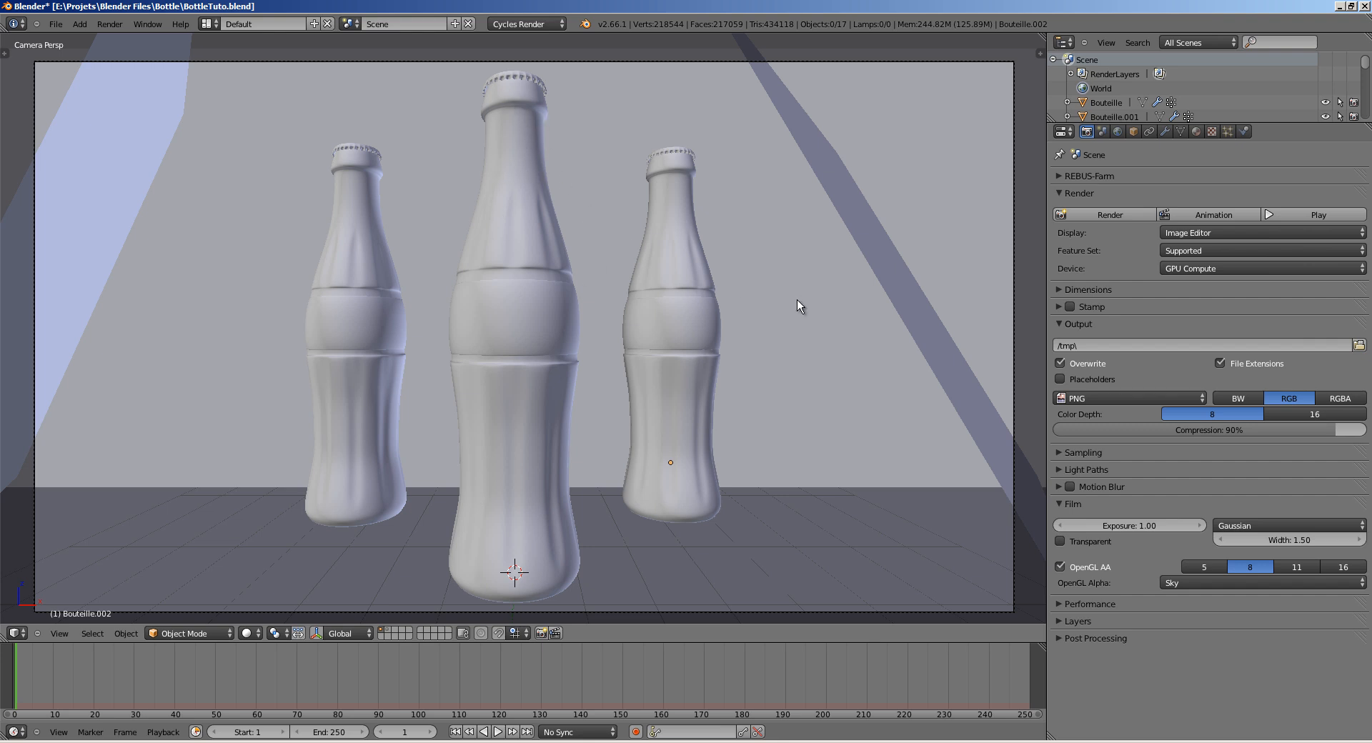
key("alt+a")
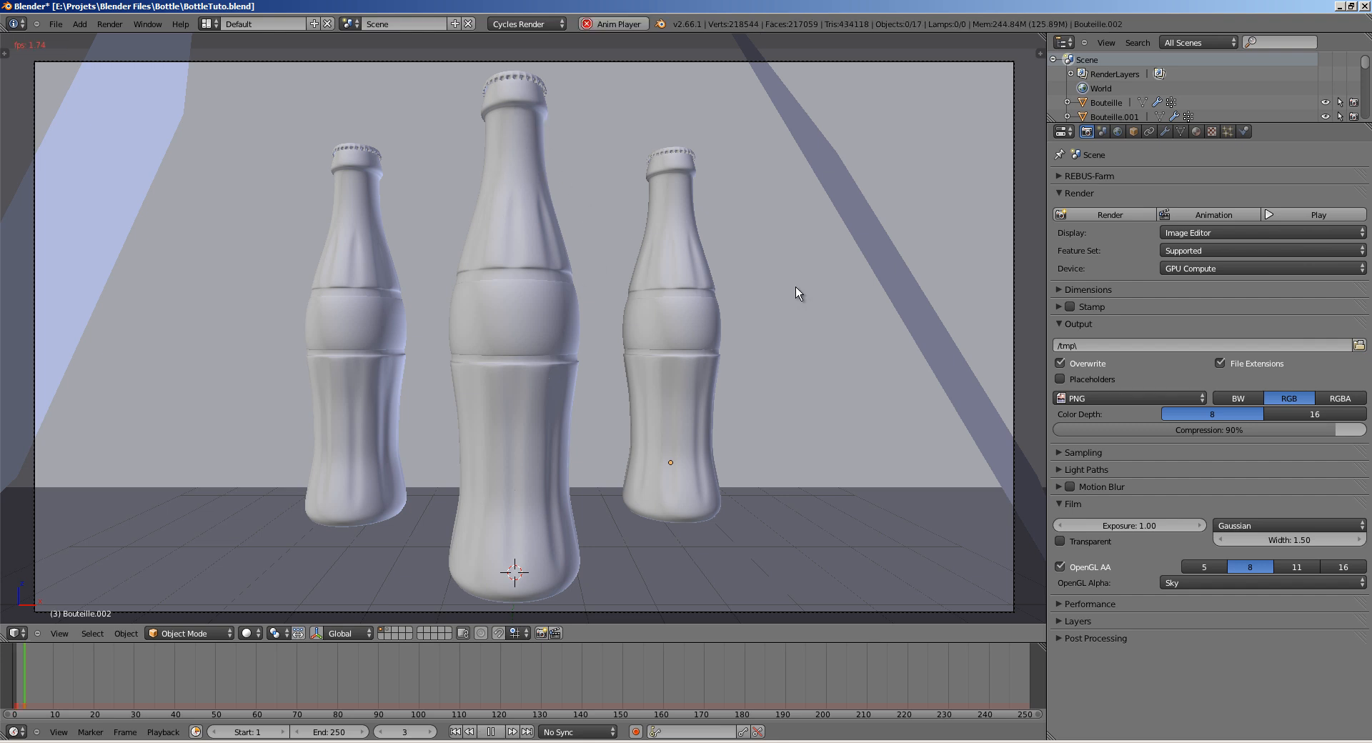
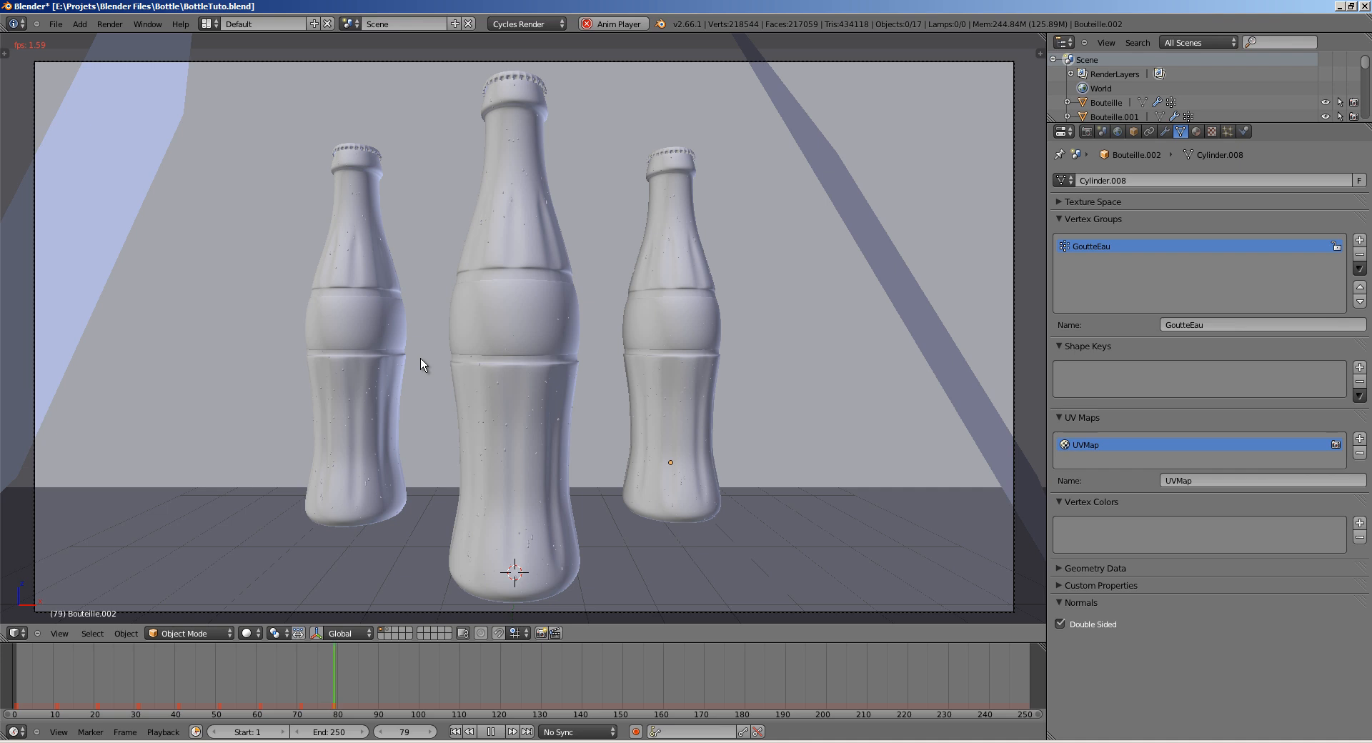
key("alt+a")
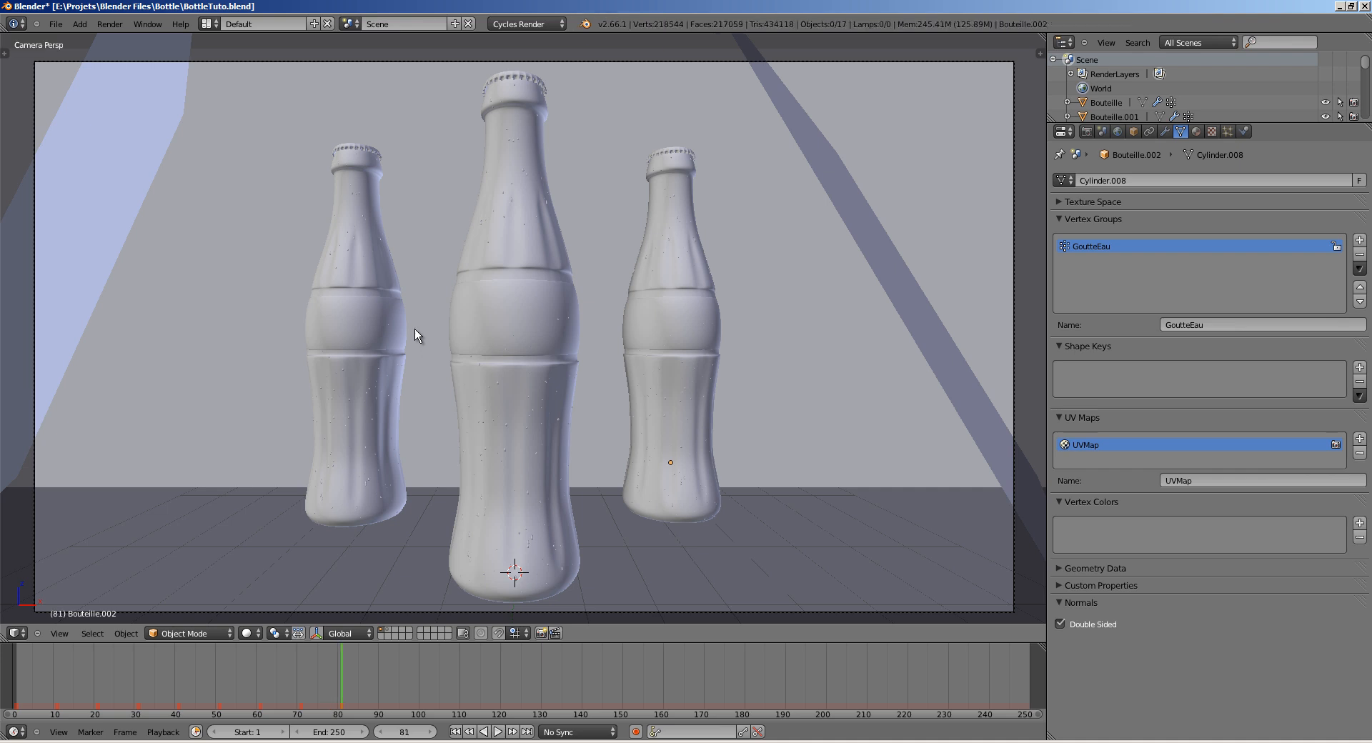
Step: Rotate only the rear-left bottle's glass around Z to vary its drop pattern, finishing with a turn of about 3.3°
right_click(366, 261)
scroll(453, 278, "up", 5)
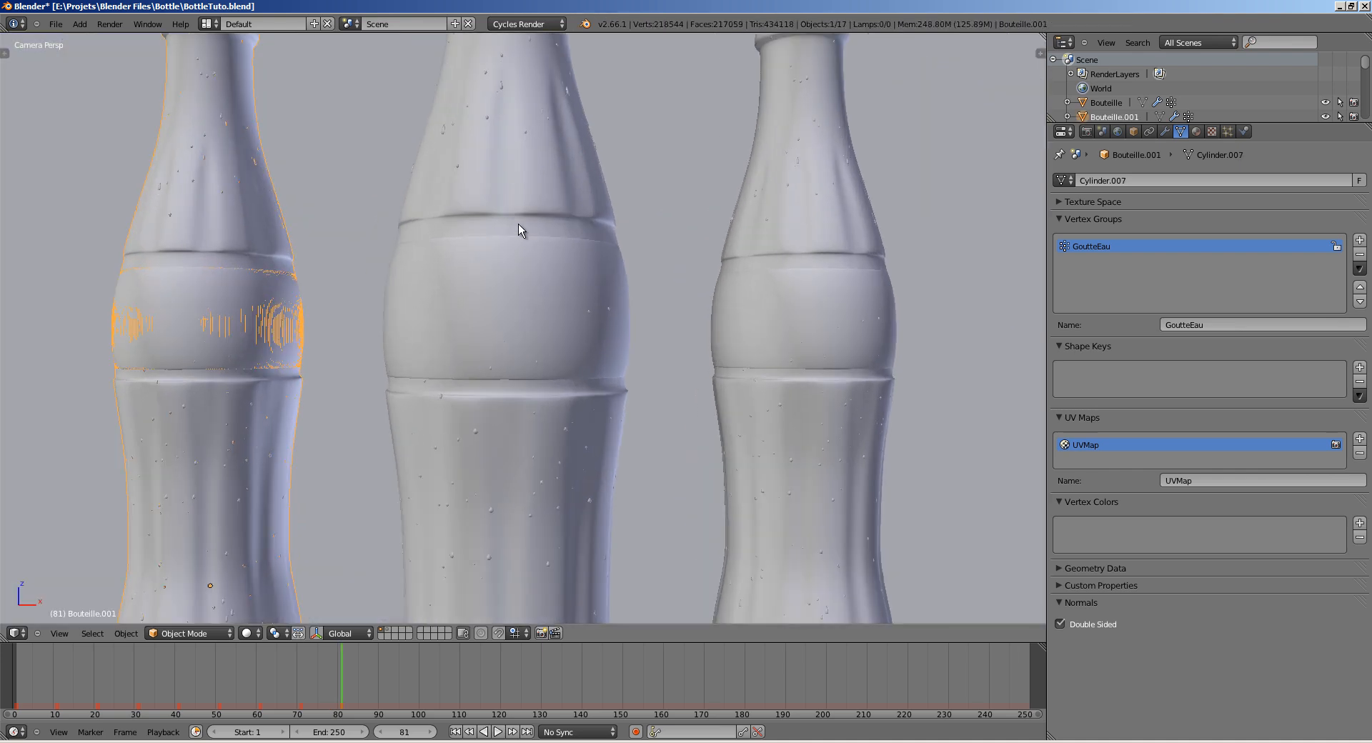
middle_click_drag(517, 224, 458, 374, "shift")
middle_click_drag(80, 363, 122, 378, "shift")
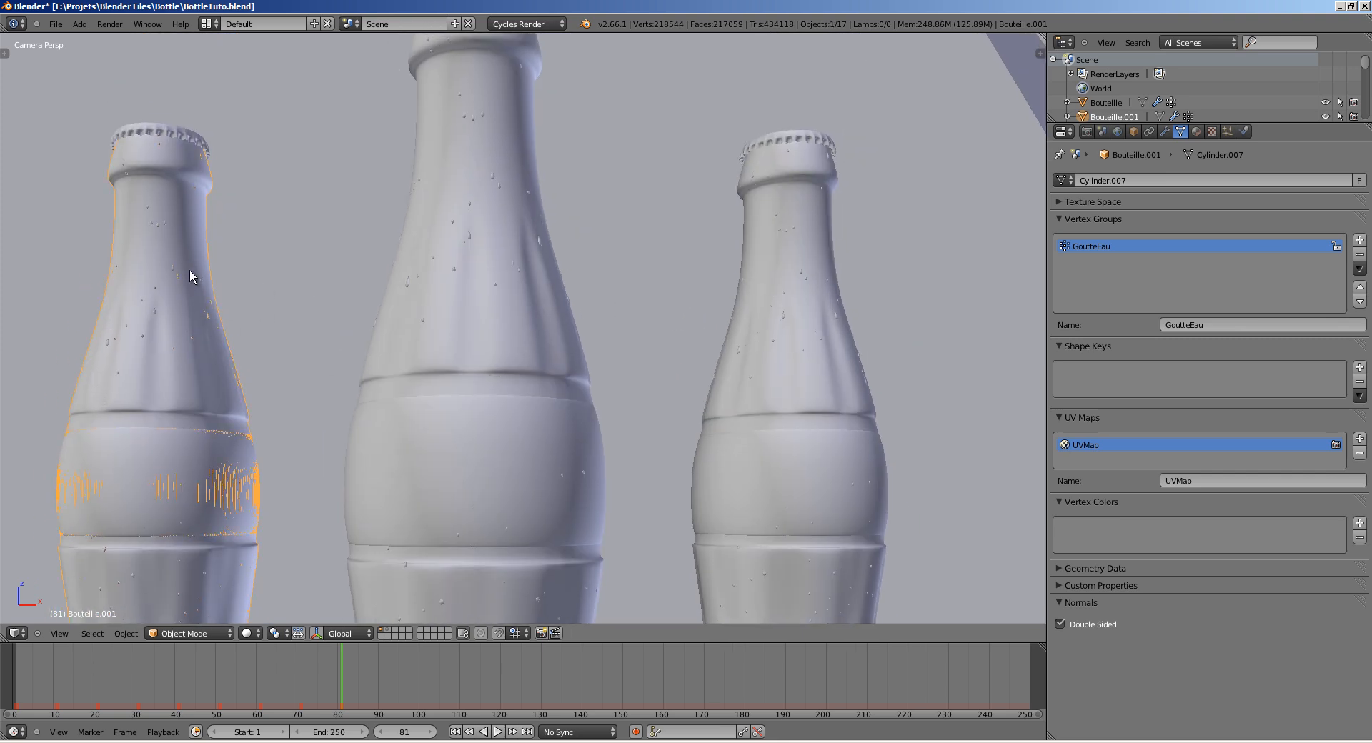
key("r")
key("z")
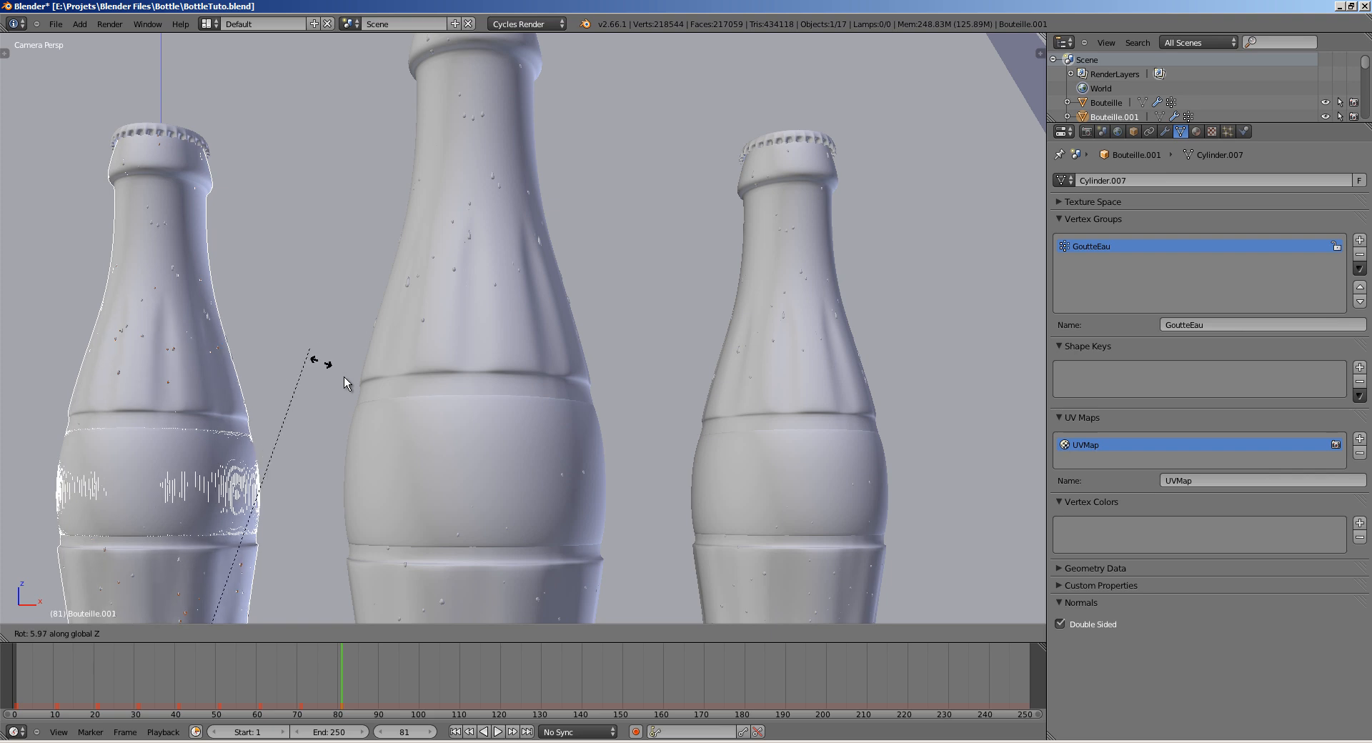
left_click(403, 559)
key("r")
key("z")
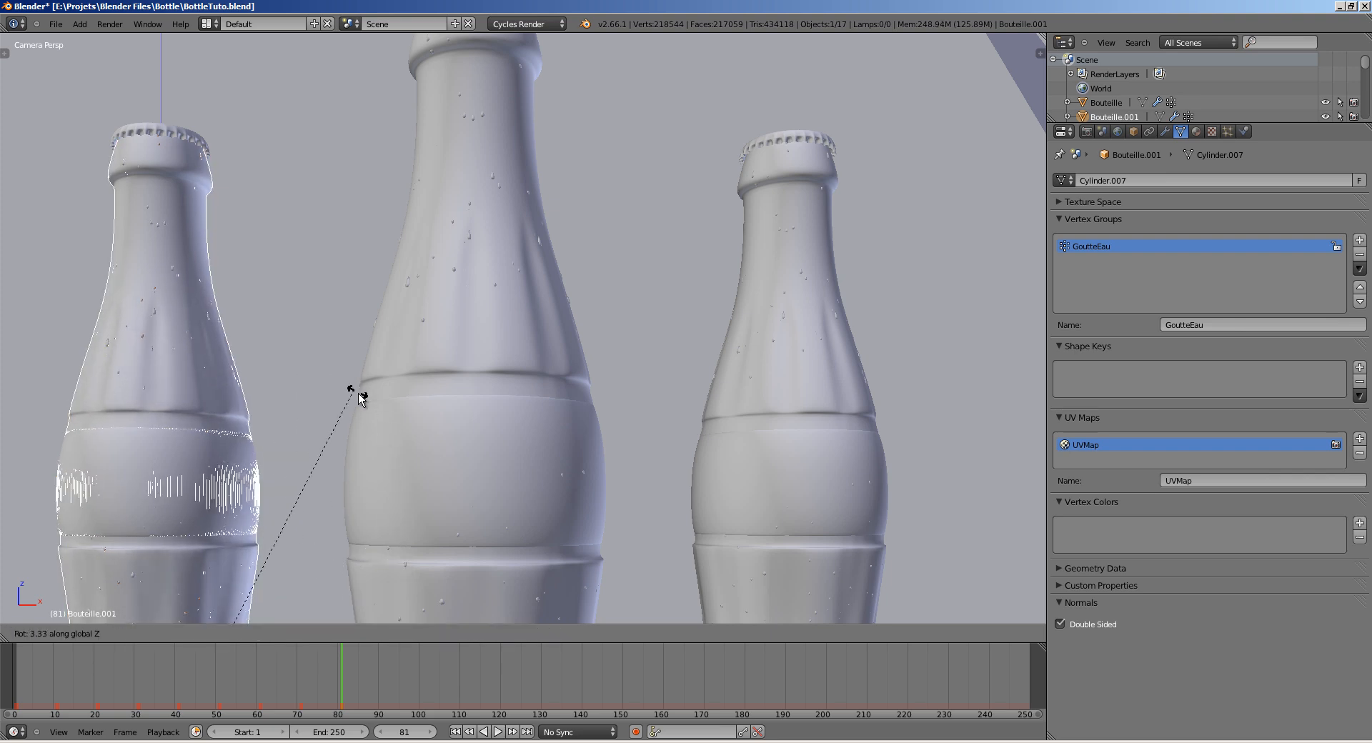
left_click(360, 397)
Step: Rotate only the rear-right bottle's glass around Z to vary its drop pattern, save the file, and deselect everything
right_click(806, 293)
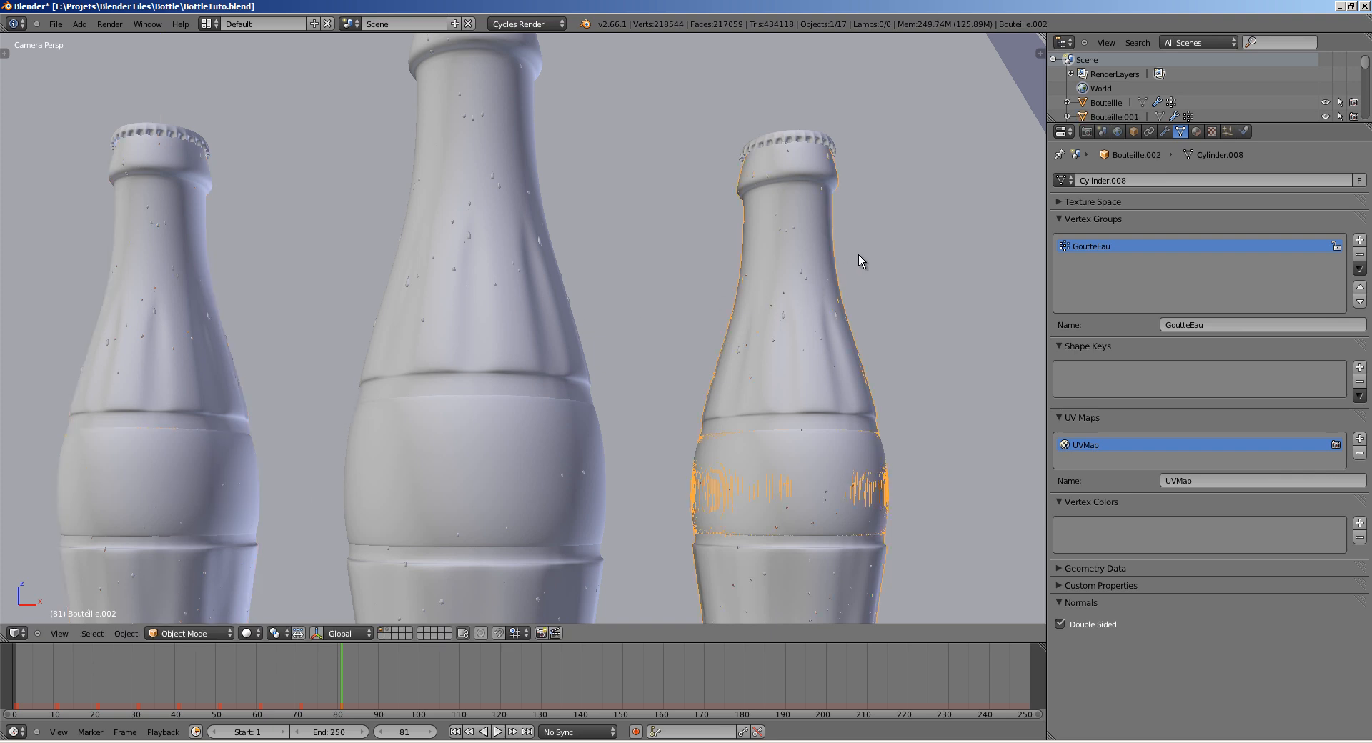
key("r")
key("z")
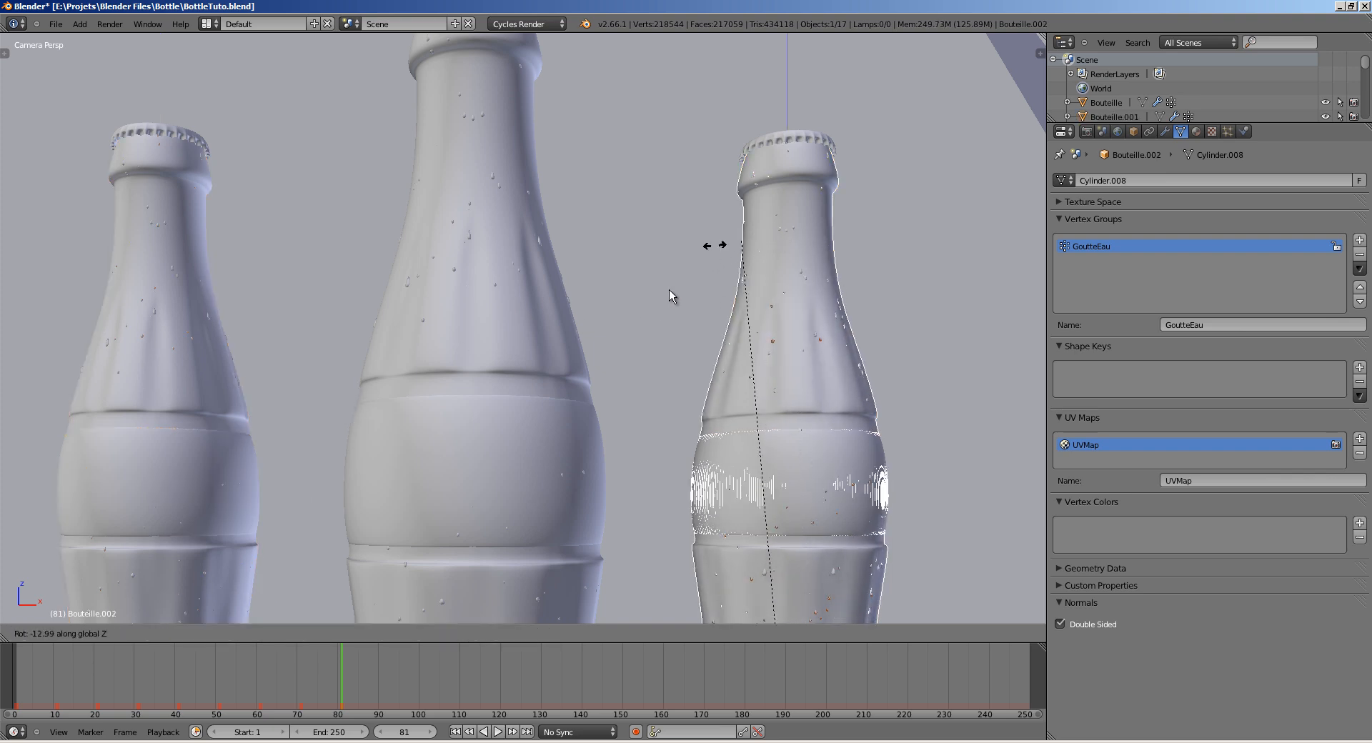
left_click(608, 337)
key("z")
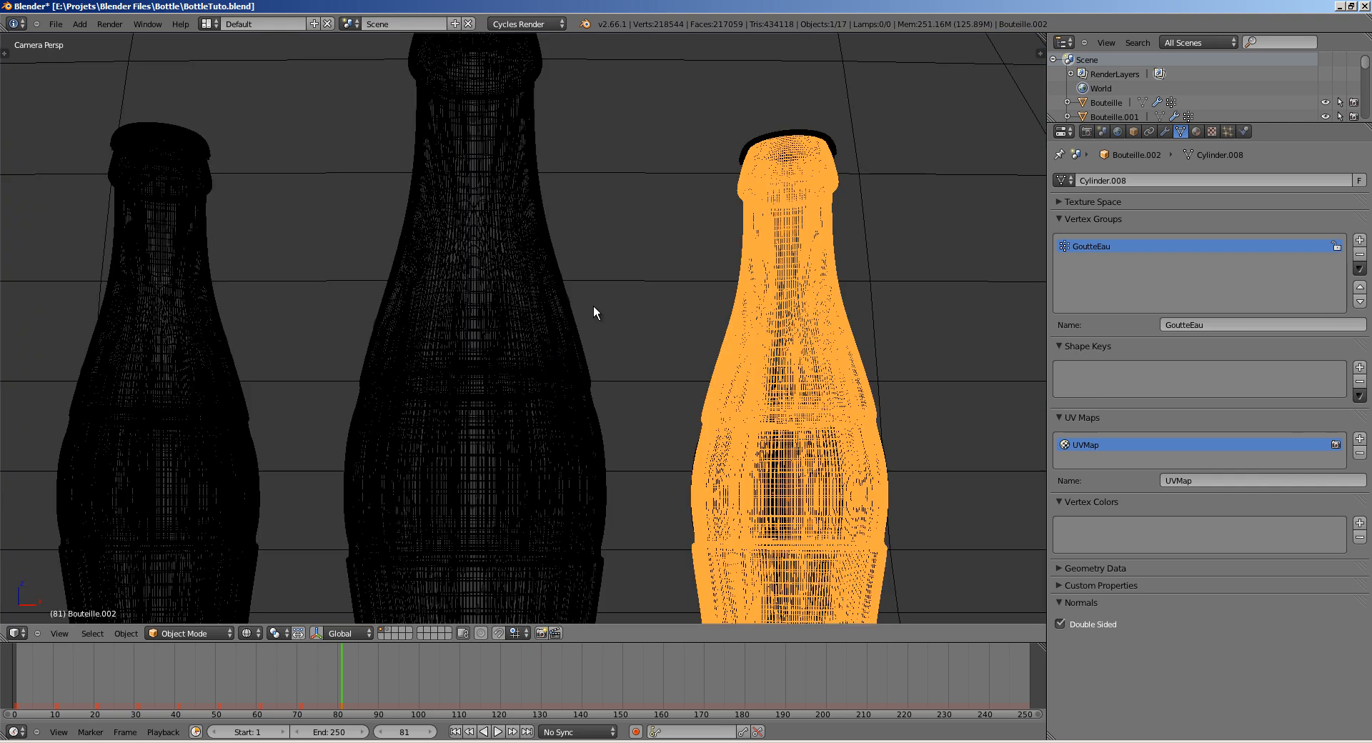
key("z")
middle_click_drag(605, 303, 624, 291, "shift")
key("ctrl+s")
left_click(618, 300)
key("a")
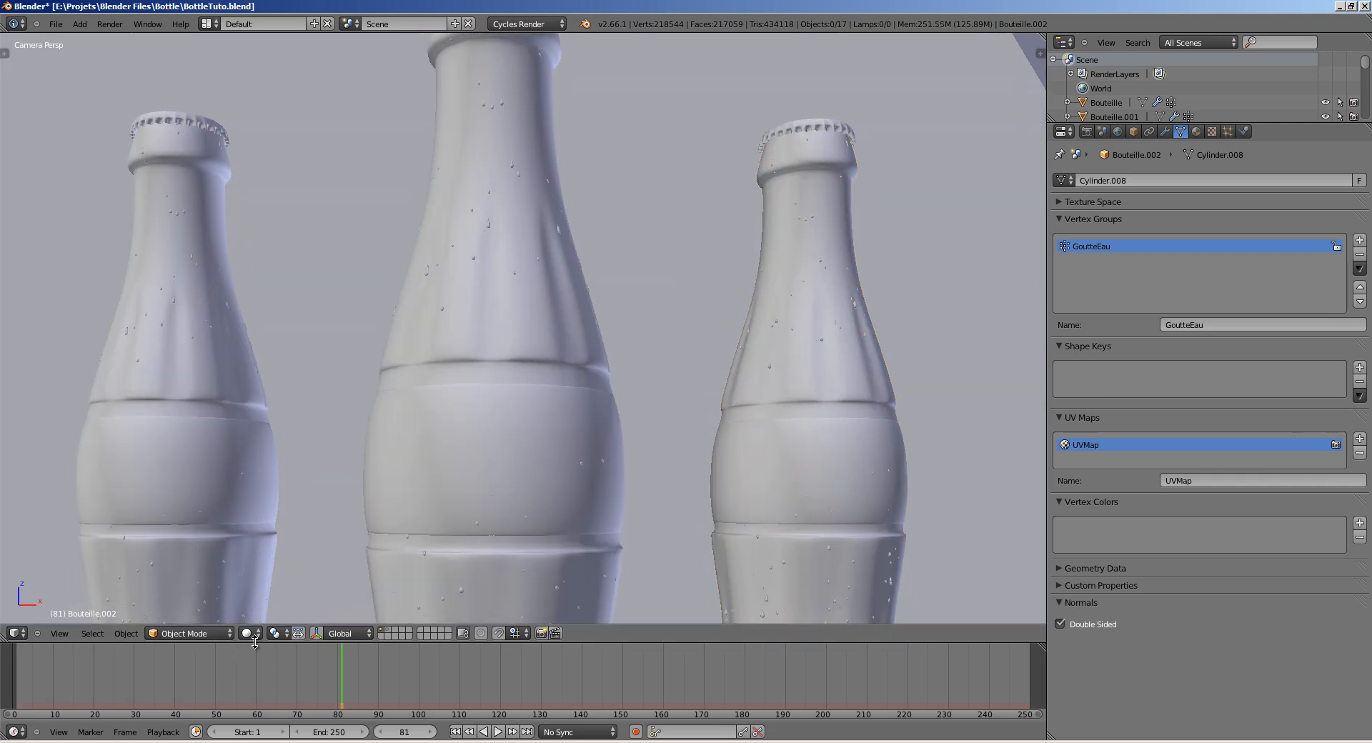
Step: Replay the animation from frame 1 to frame 81 to refresh the drops, and save over the file with the full camera framing shown
key("shift+Left")
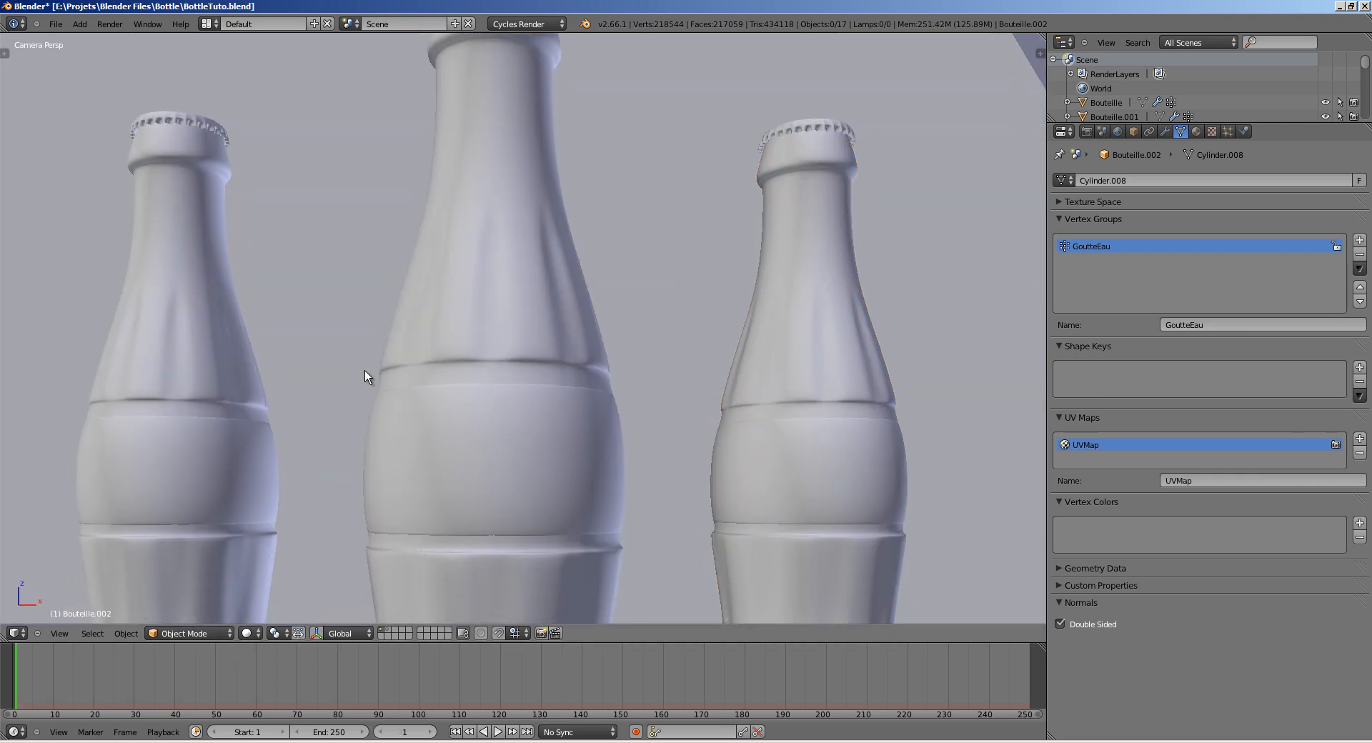
key("alt+a")
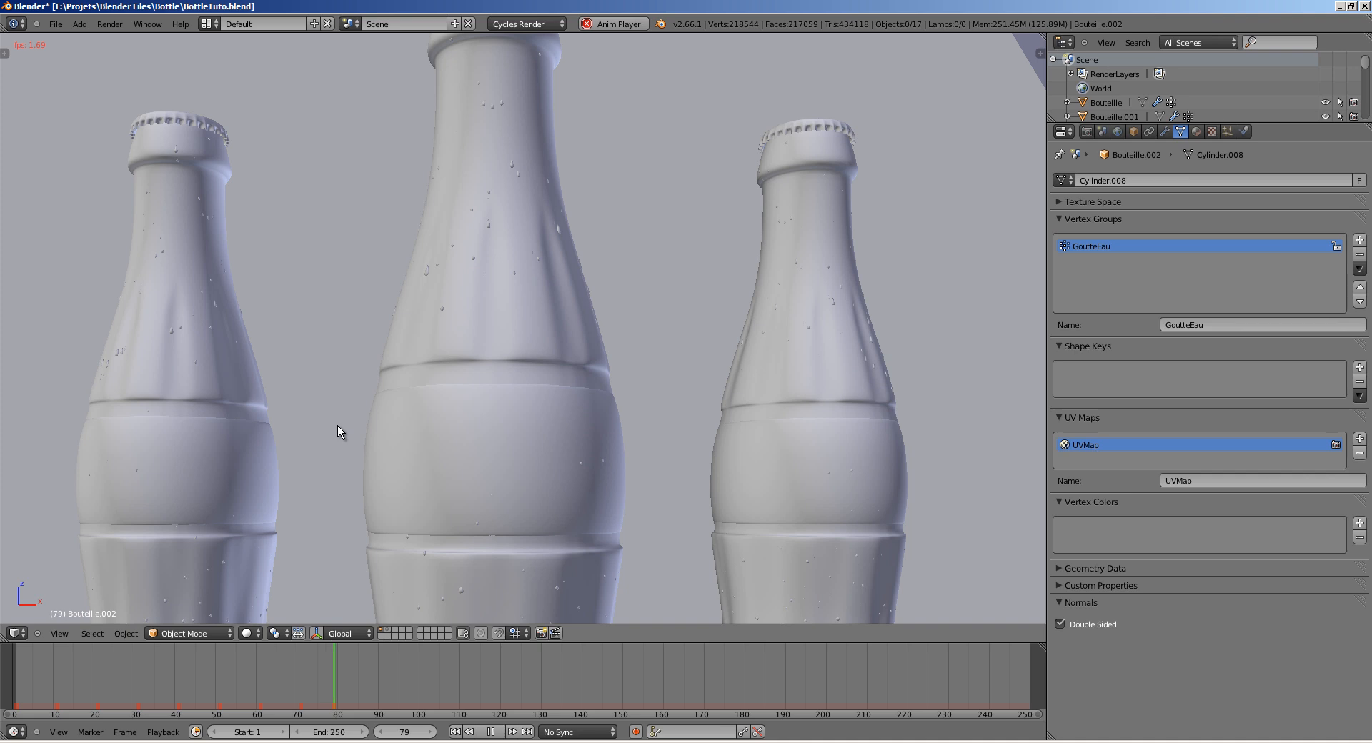
key("alt+a")
key("KP_0")
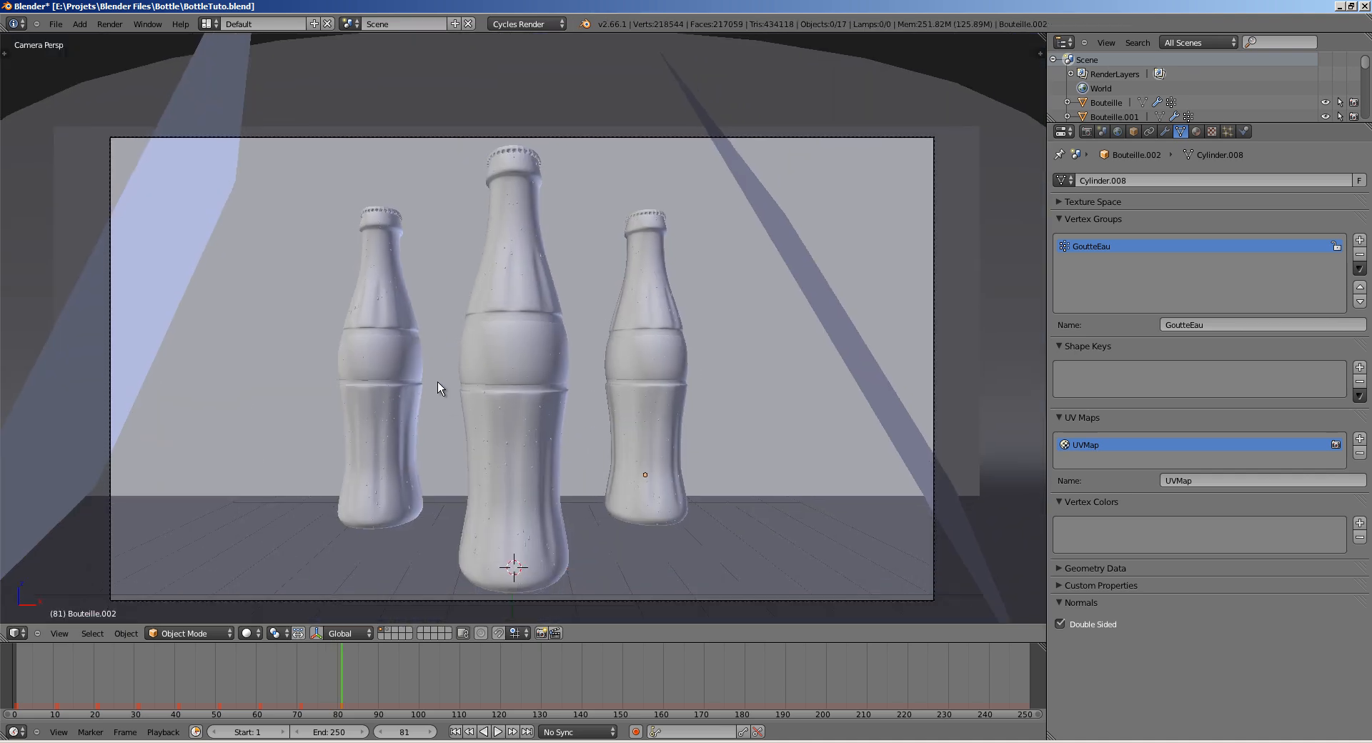
key("ctrl+s")
left_click(437, 387)
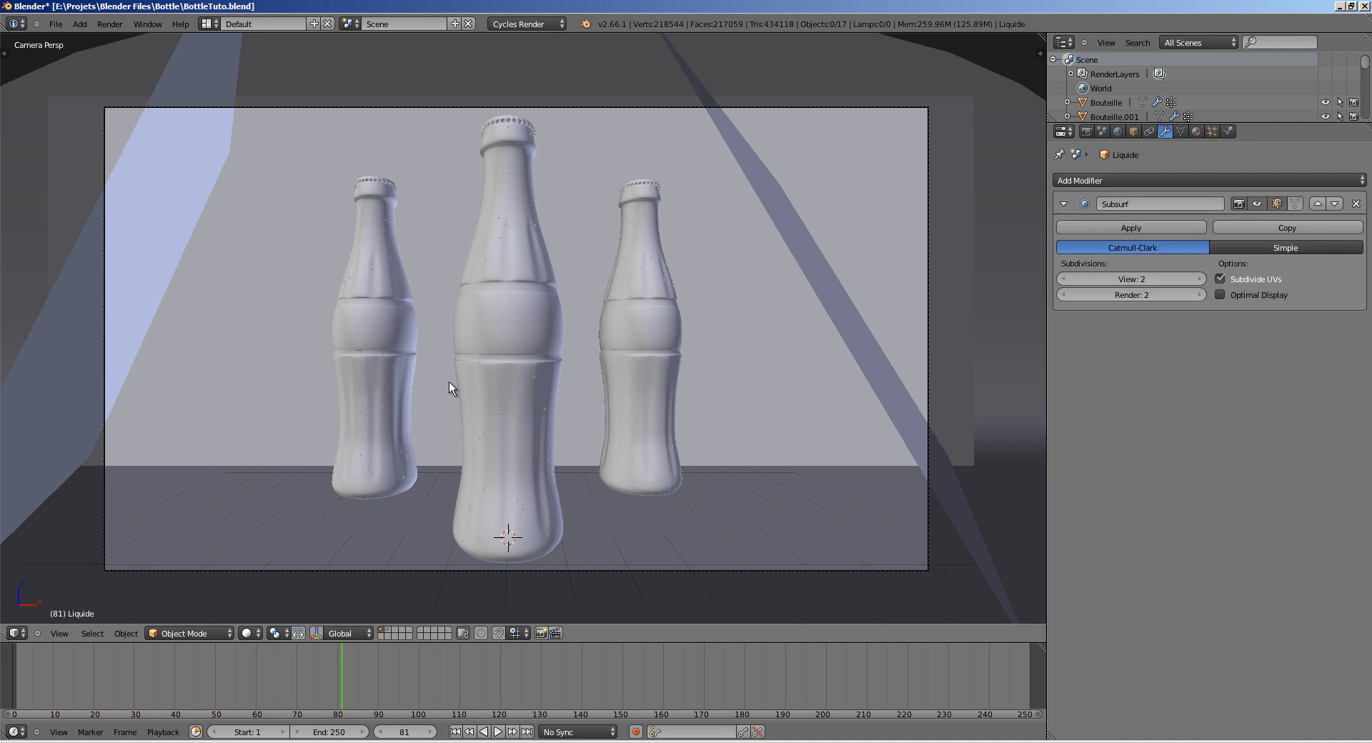
Step: Keep GPU Compute as the render device and set the render resolution percentage to 100%
left_click(1086, 131)
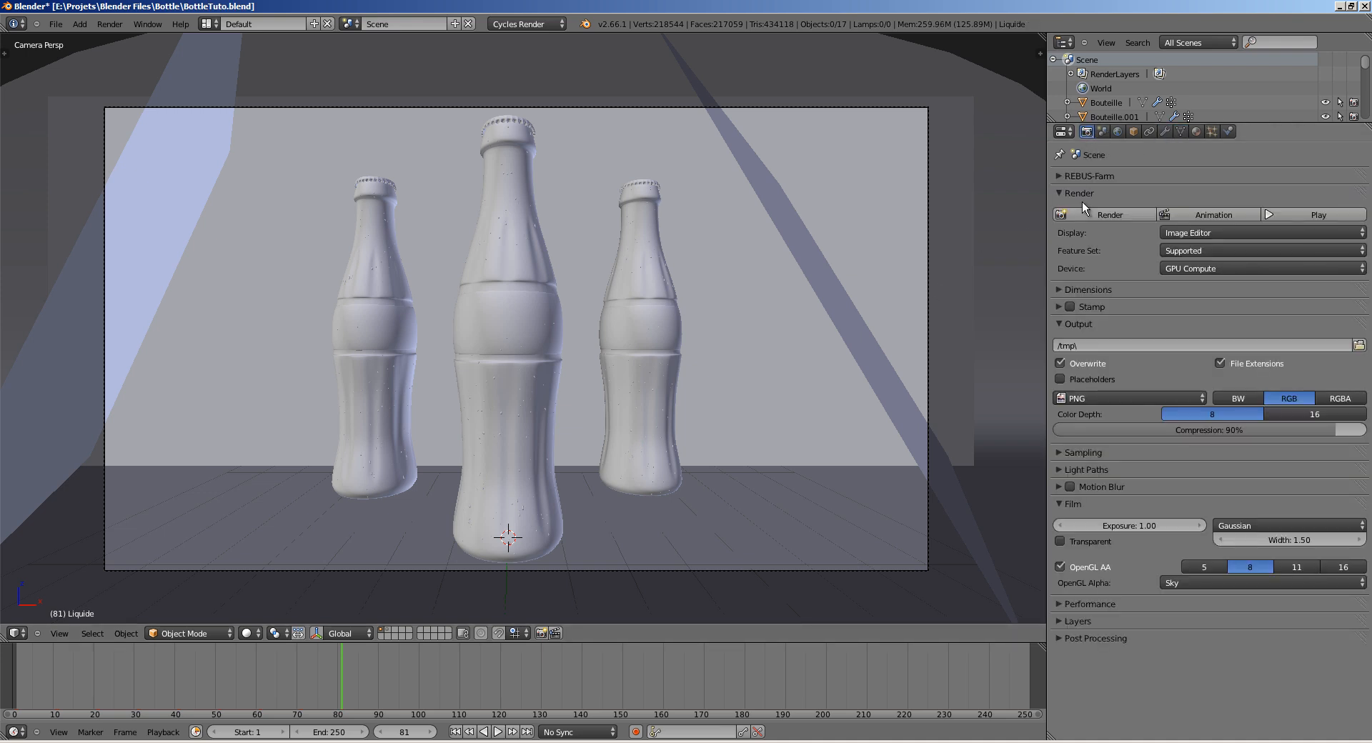
left_click(1190, 268)
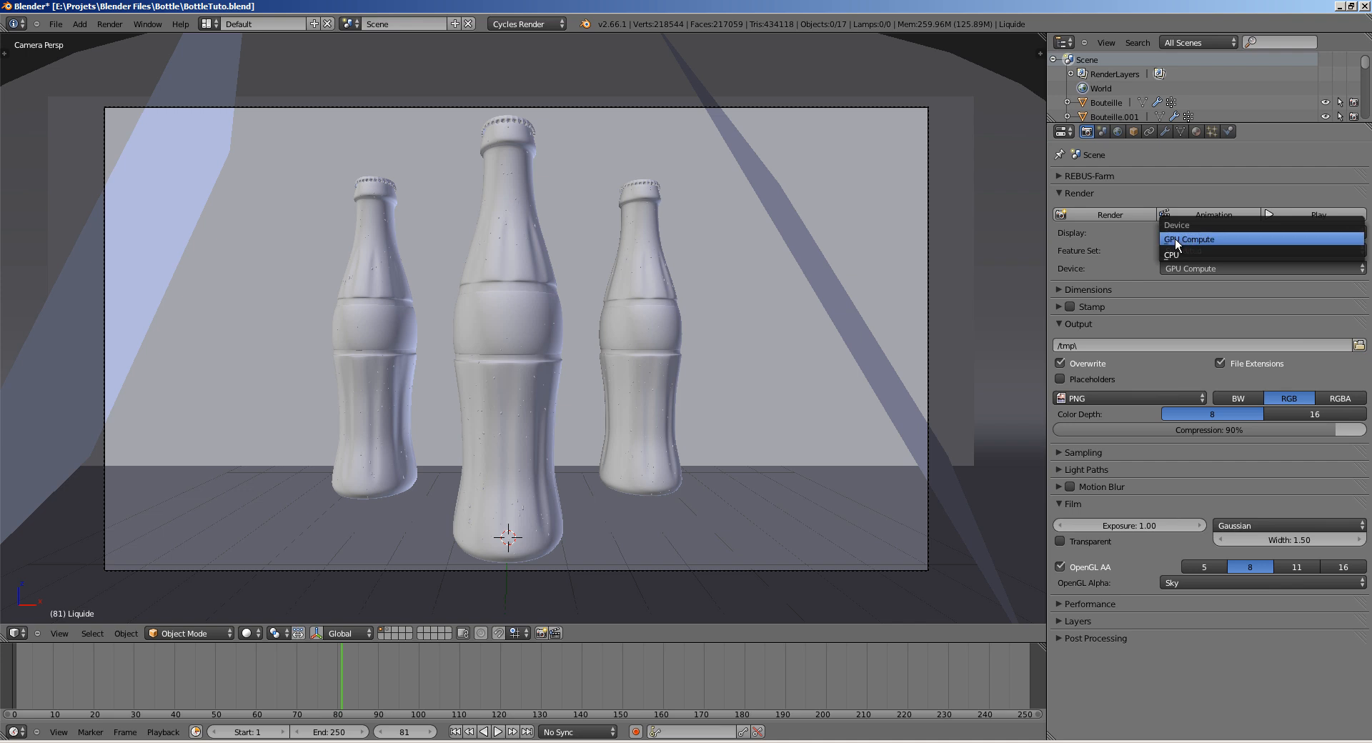
left_click(1177, 239)
left_click(1094, 293)
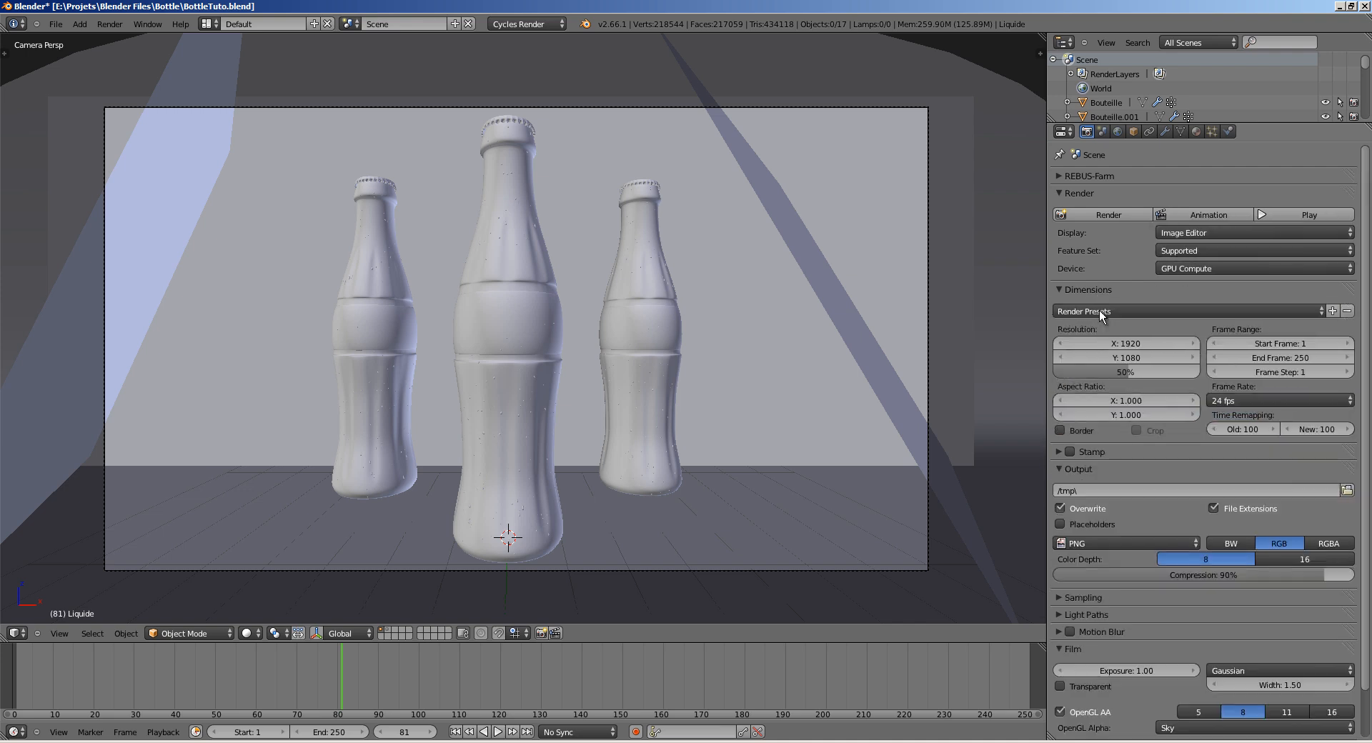
left_click_drag(1129, 371, 1247, 361)
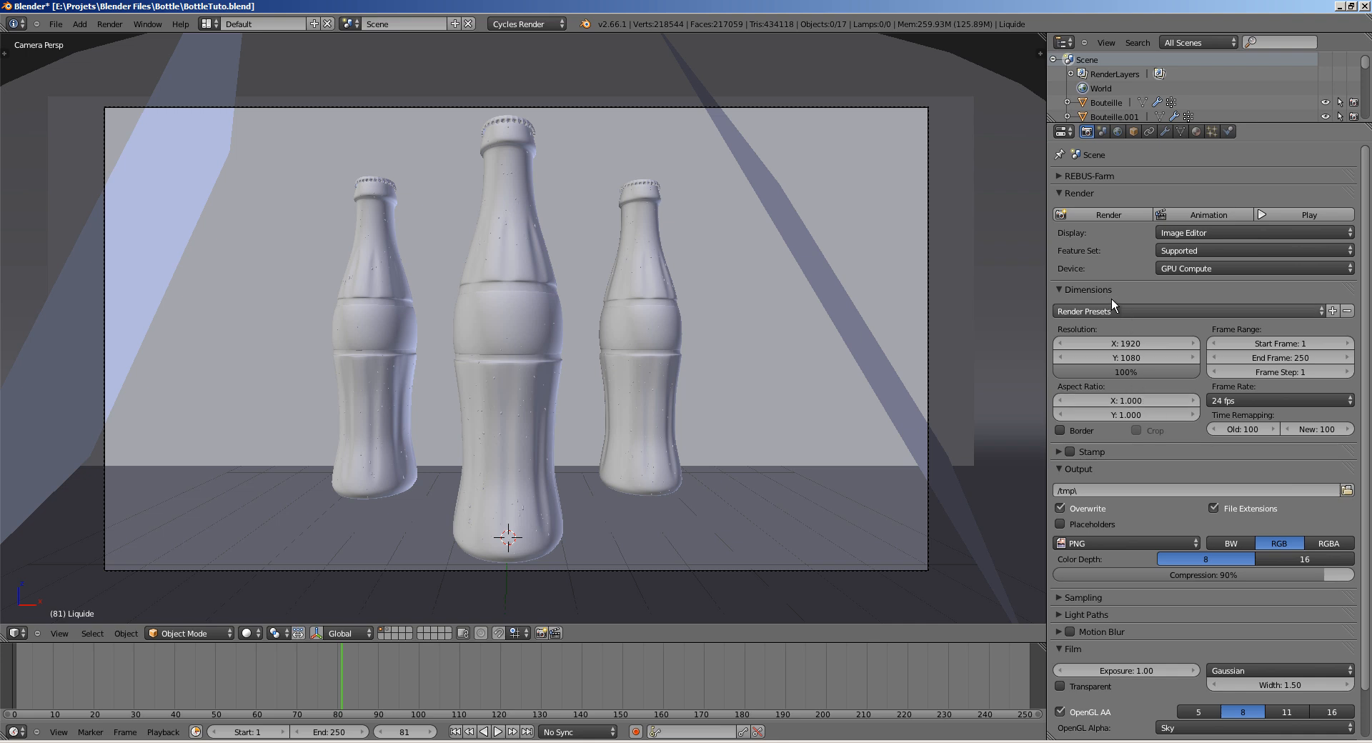
Step: Set the final render samples to 250 in the sampling settings
left_click(1086, 290)
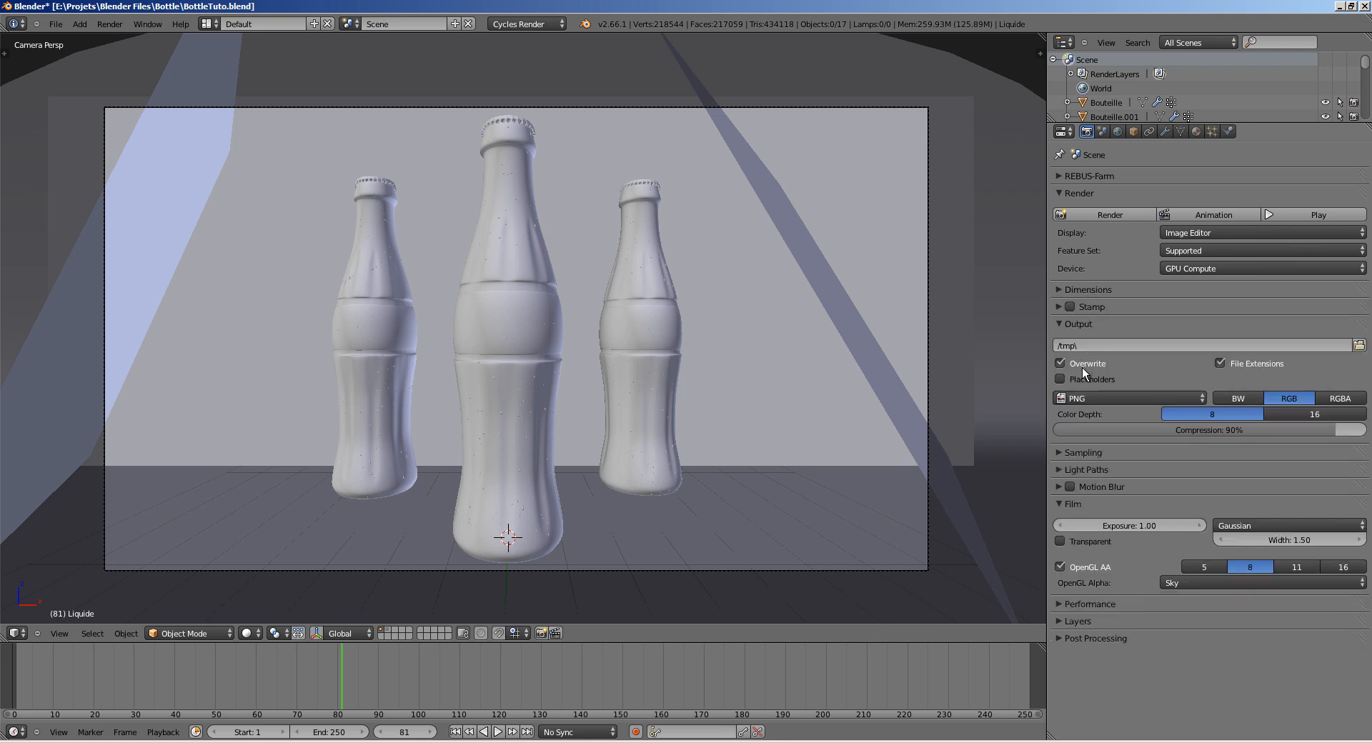
left_click(1079, 326)
left_click(1085, 339)
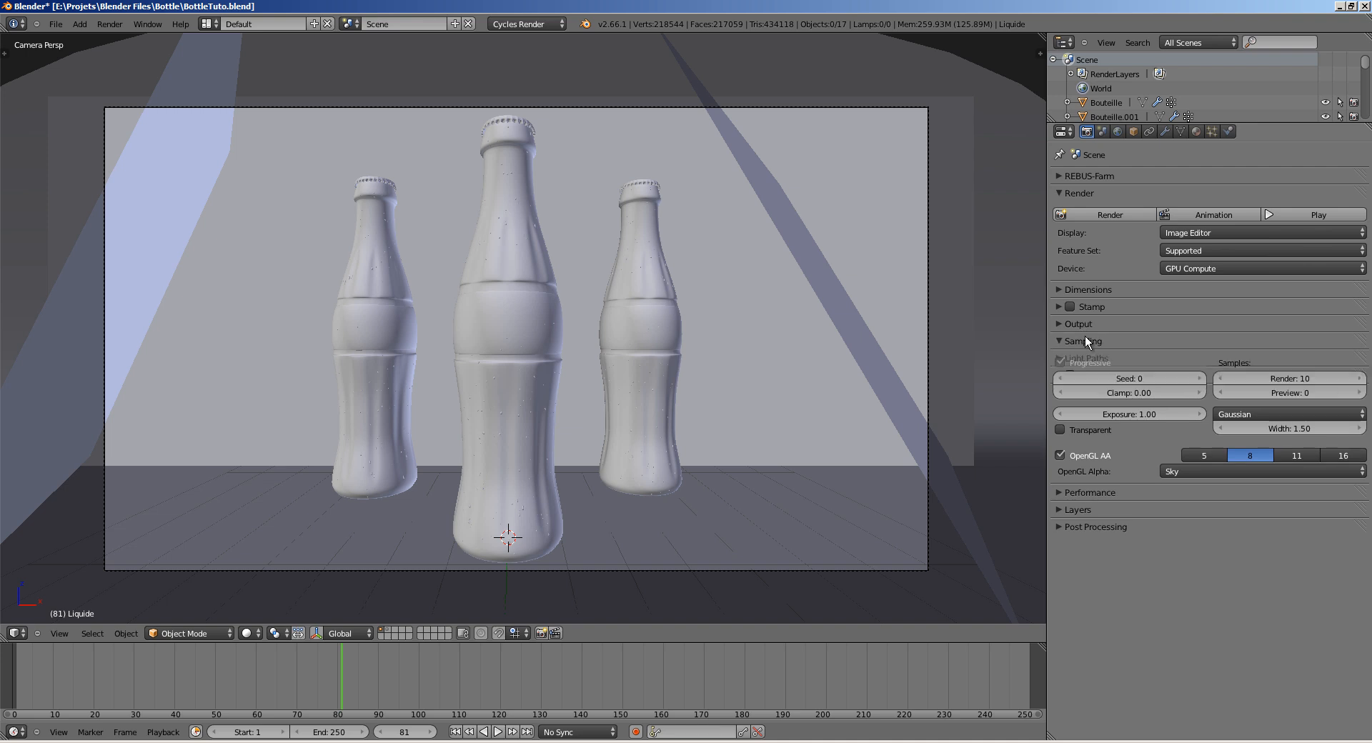
left_click(1313, 379)
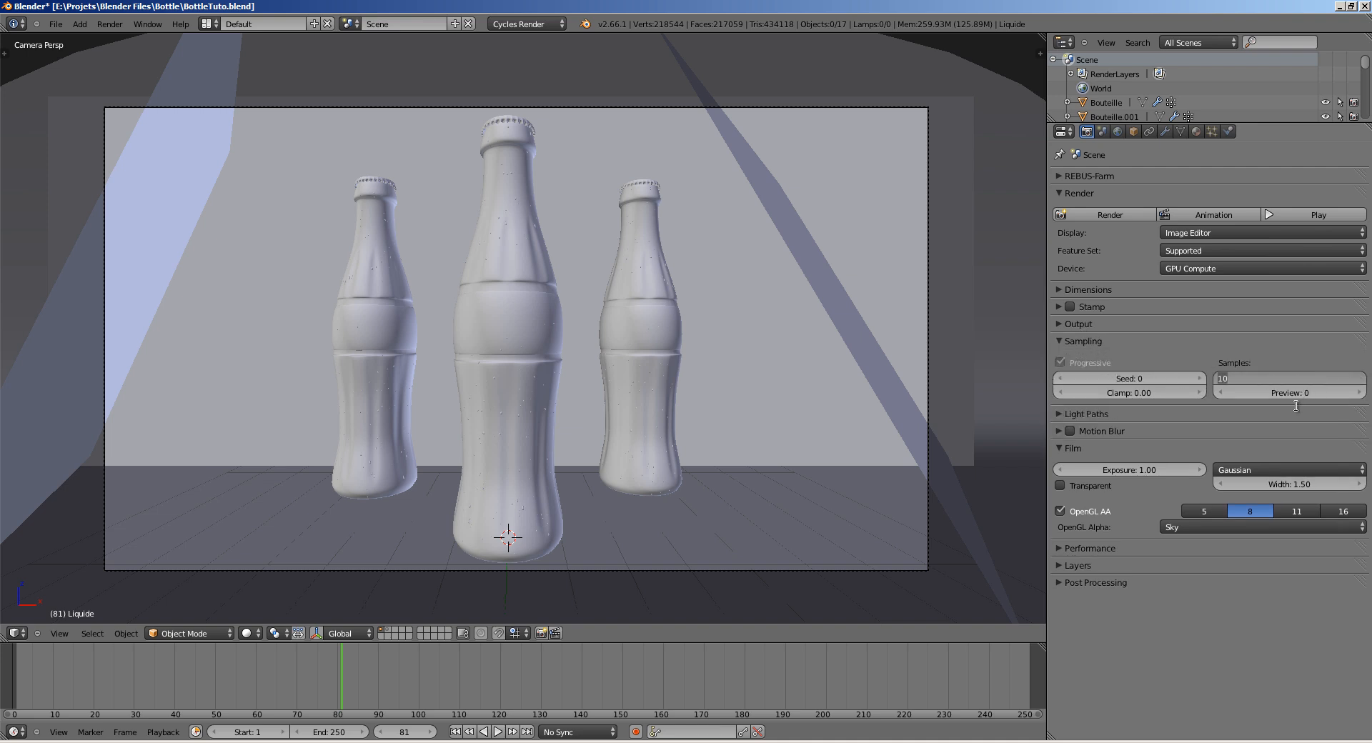
type("250")
key("Return")
left_click(1074, 341)
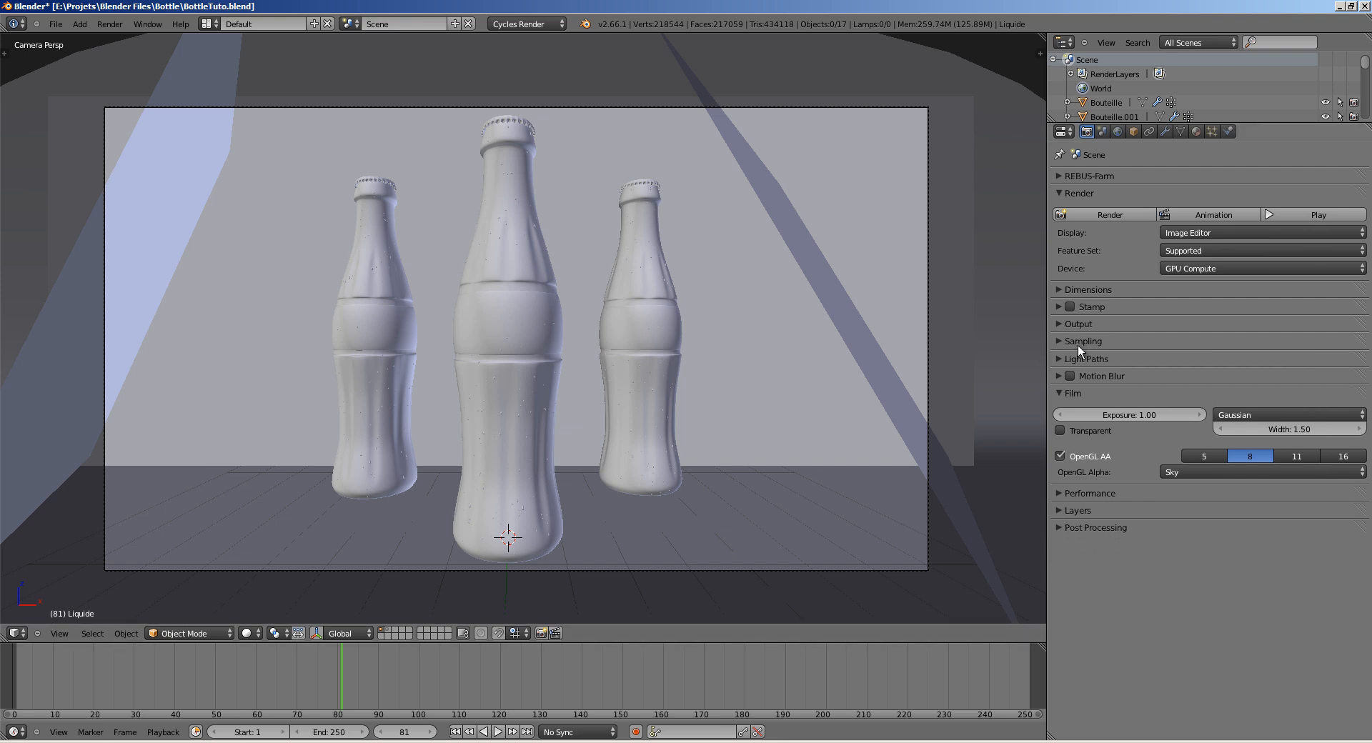
Step: Try a Filter Glossy of 1.00 in the light path settings, settle on 0.50, and save over the file
left_click(1077, 358)
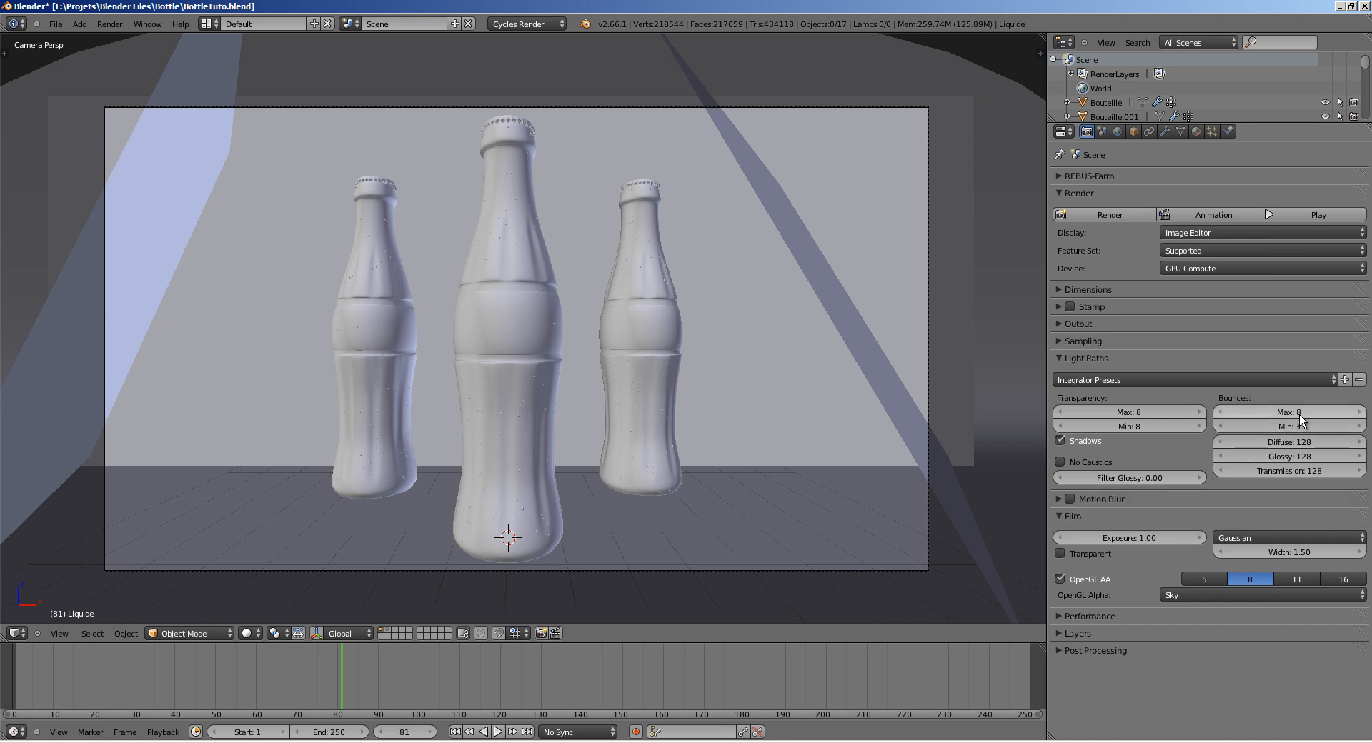
left_click(1150, 478)
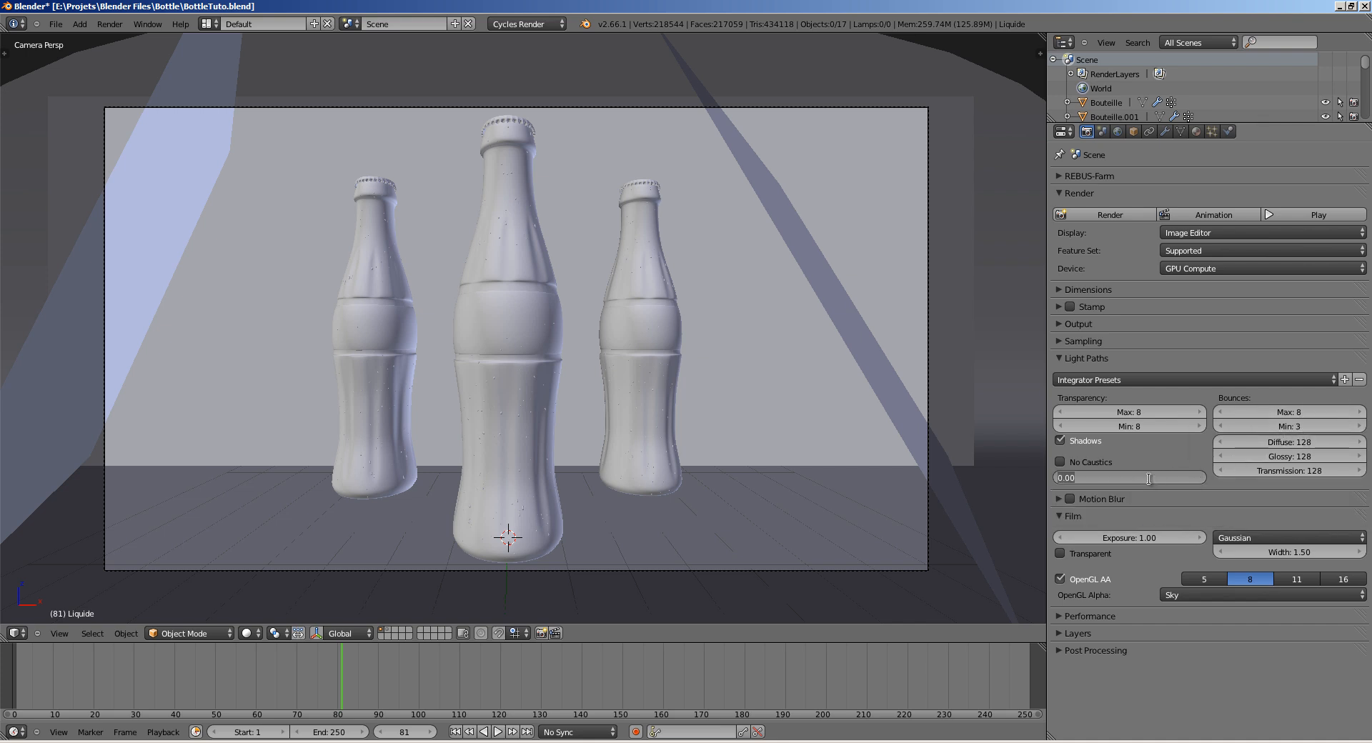
type("1")
key("Return")
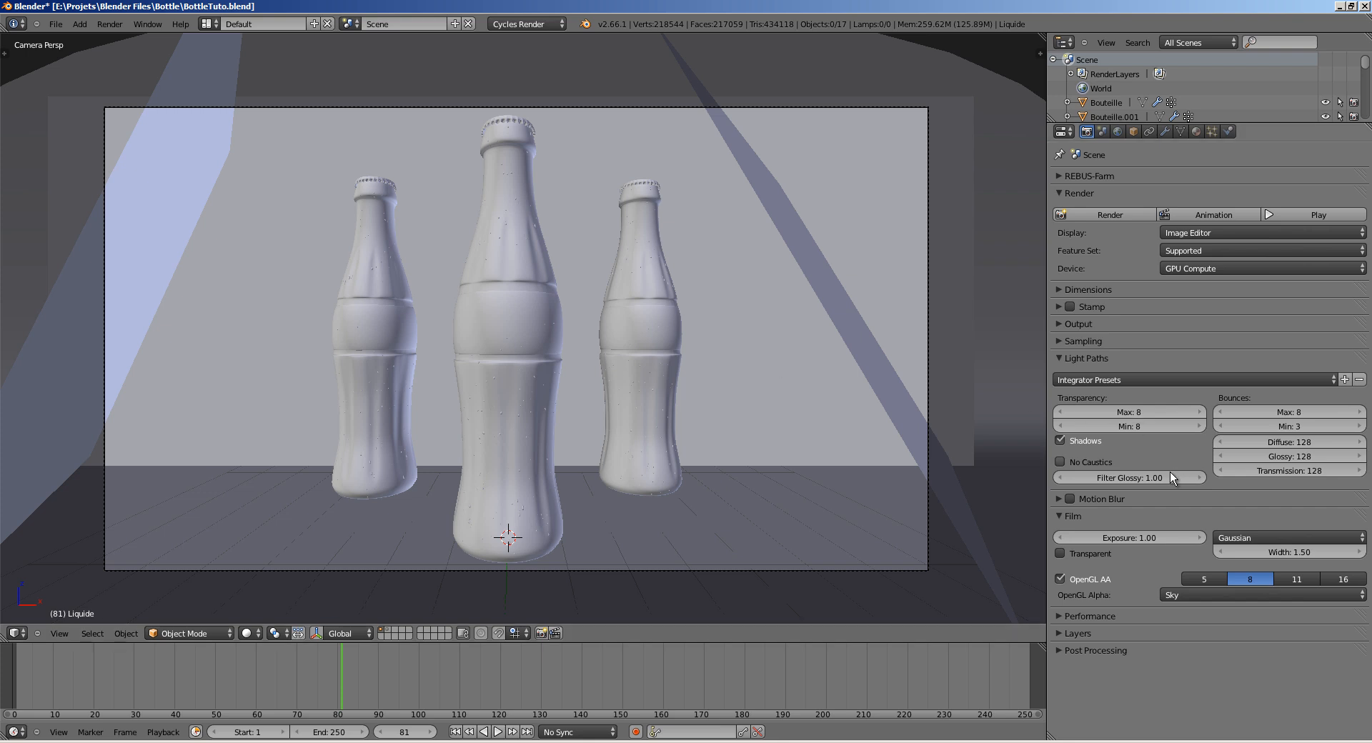
left_click(1148, 478)
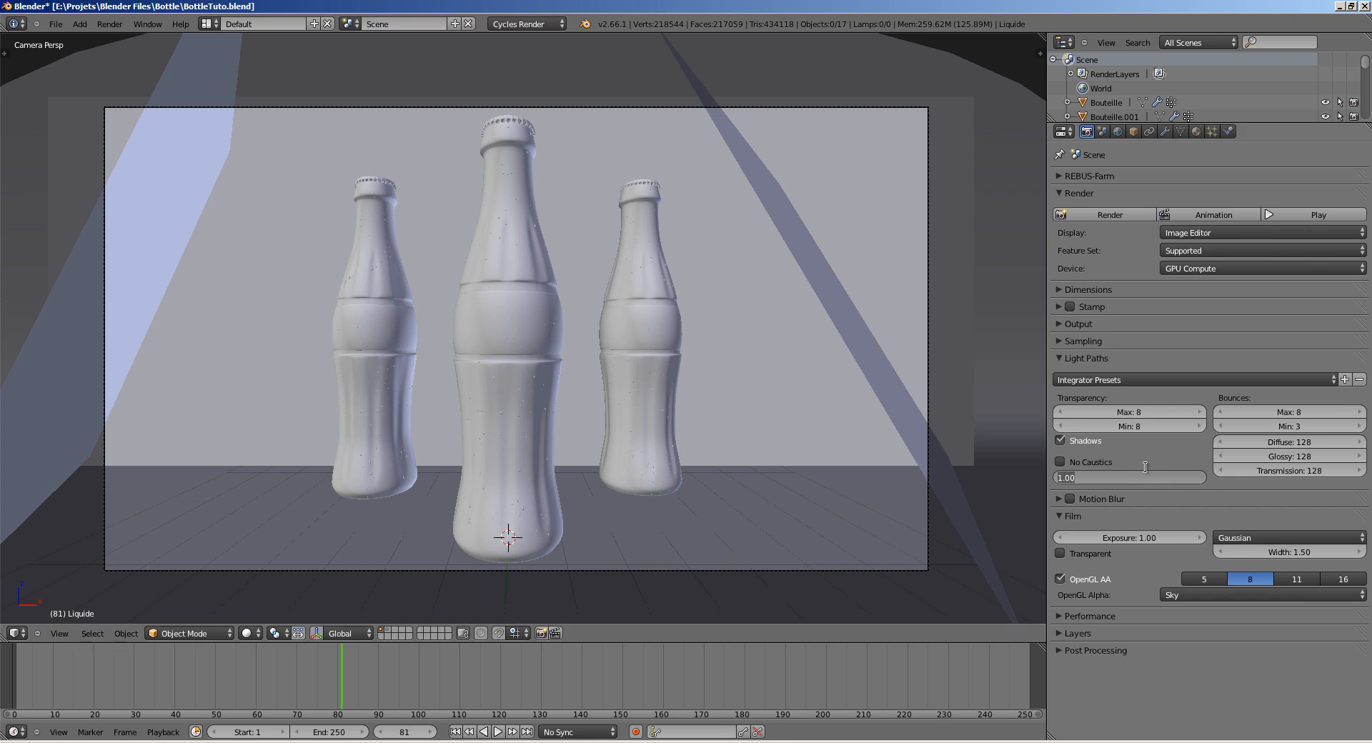
type(".0")
key("Return")
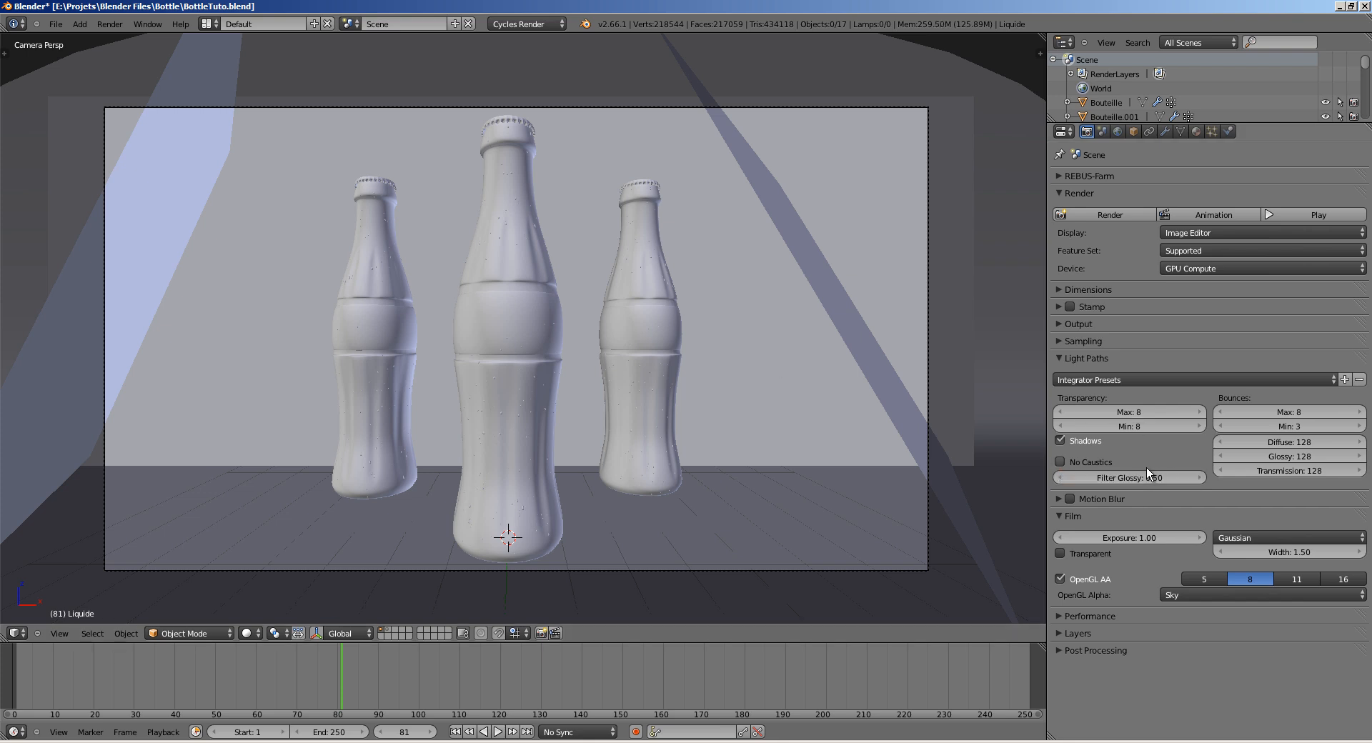
scroll(546, 414, "up", 2)
key("ctrl+s")
left_click(568, 409)
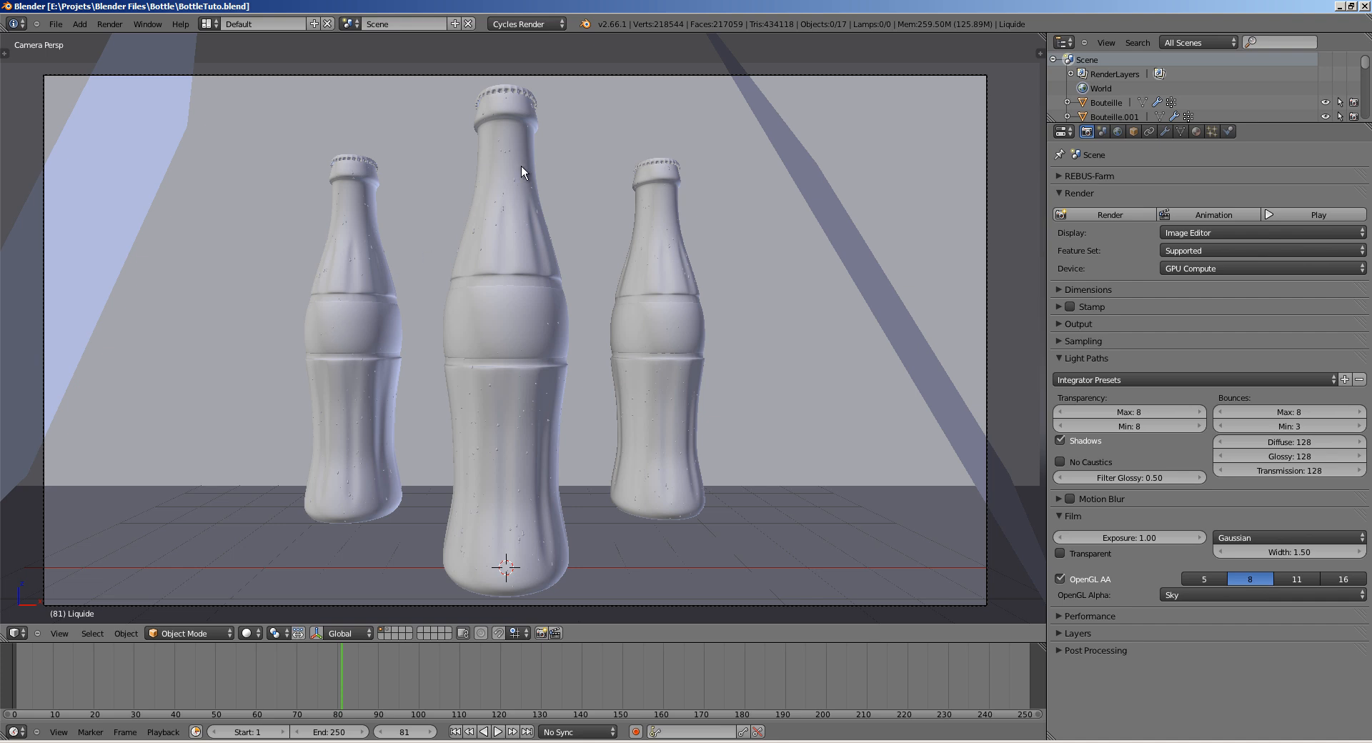
Step: Draw a render border around the front bottle in the camera view and preview it with rendered shading
key("ctrl+b")
left_click_drag(419, 76, 583, 602)
left_click(243, 633)
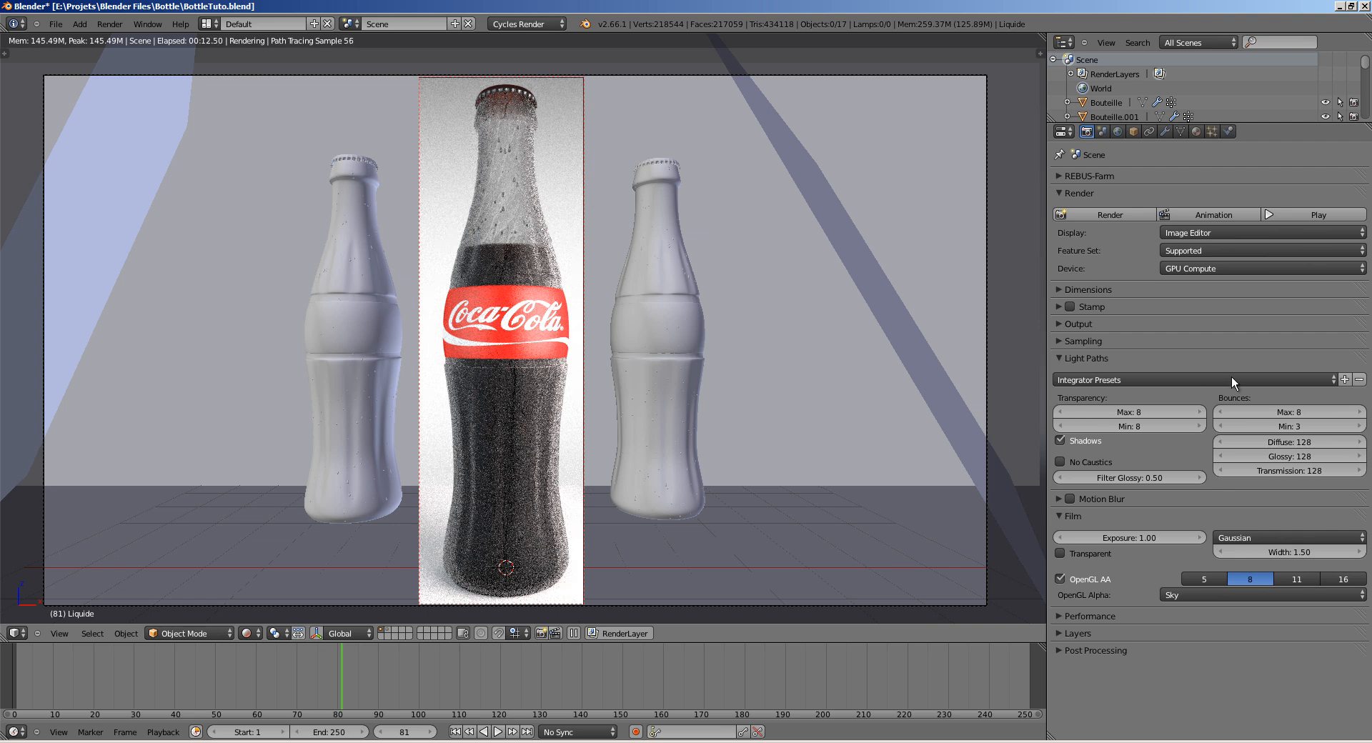
Step: Set the maximum light bounces to 22 and switch the viewport to wireframe shading
left_click(1292, 413)
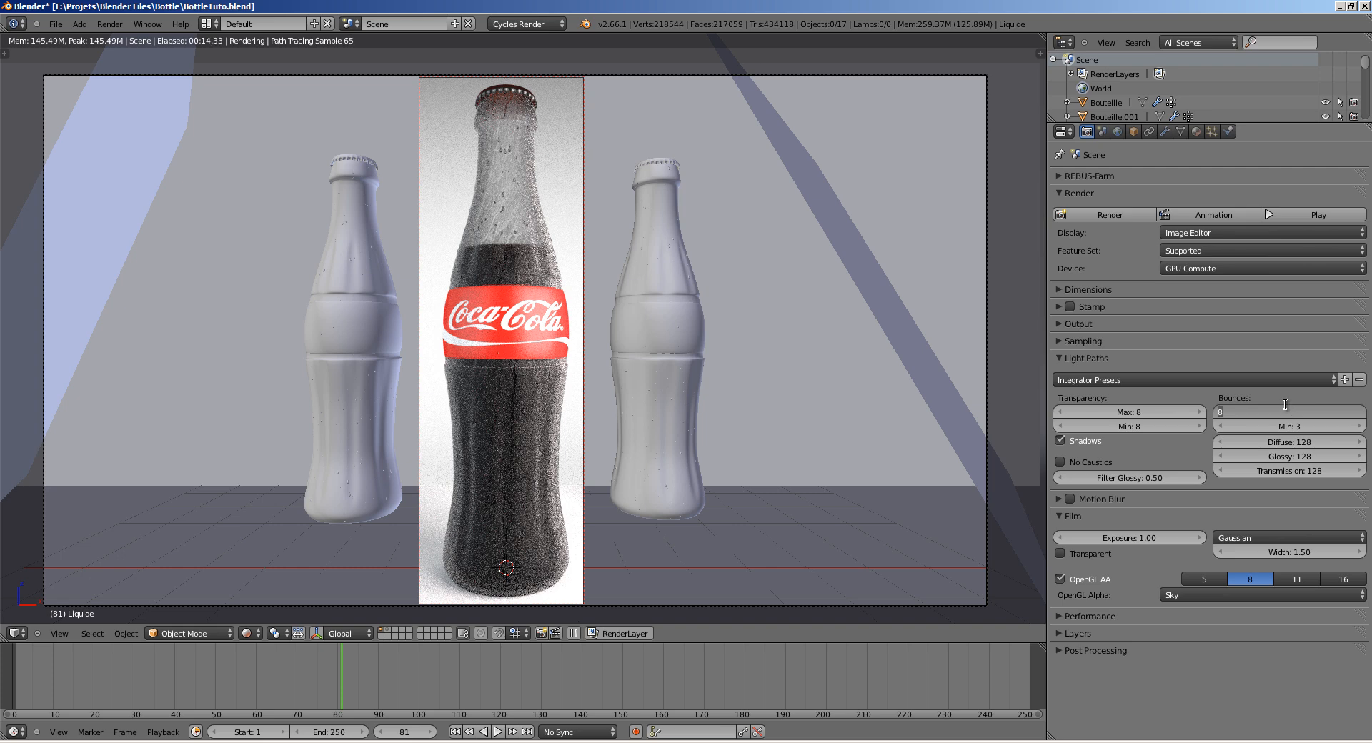
key("Caps_Lock")
type("22")
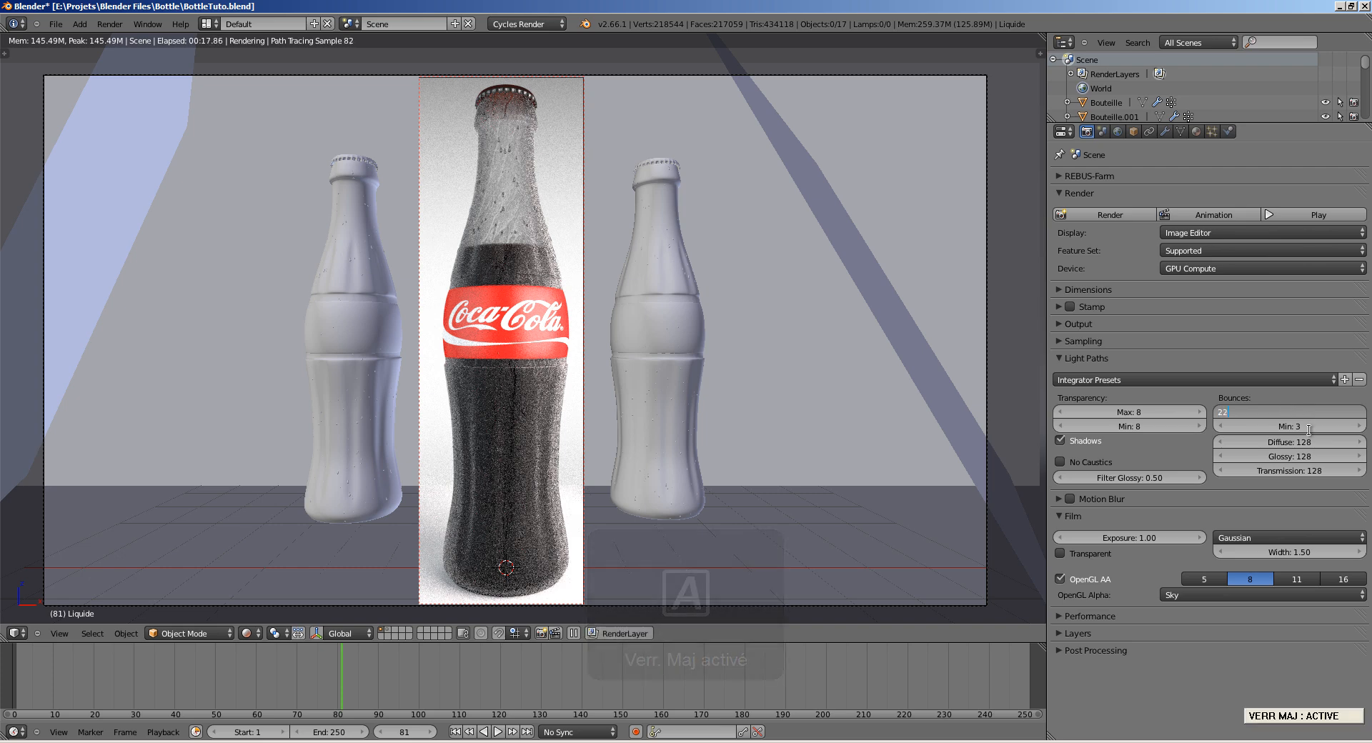
key("Caps_Lock")
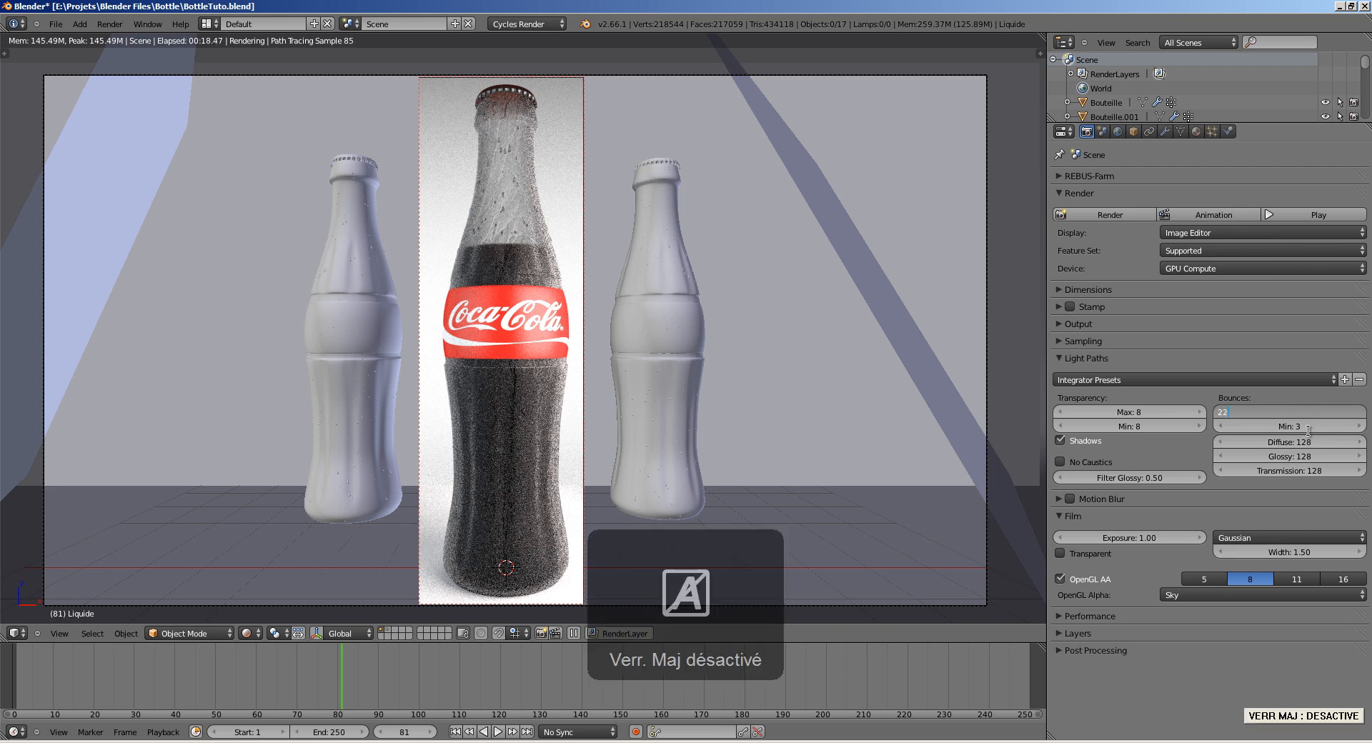
key("Return")
key("z")
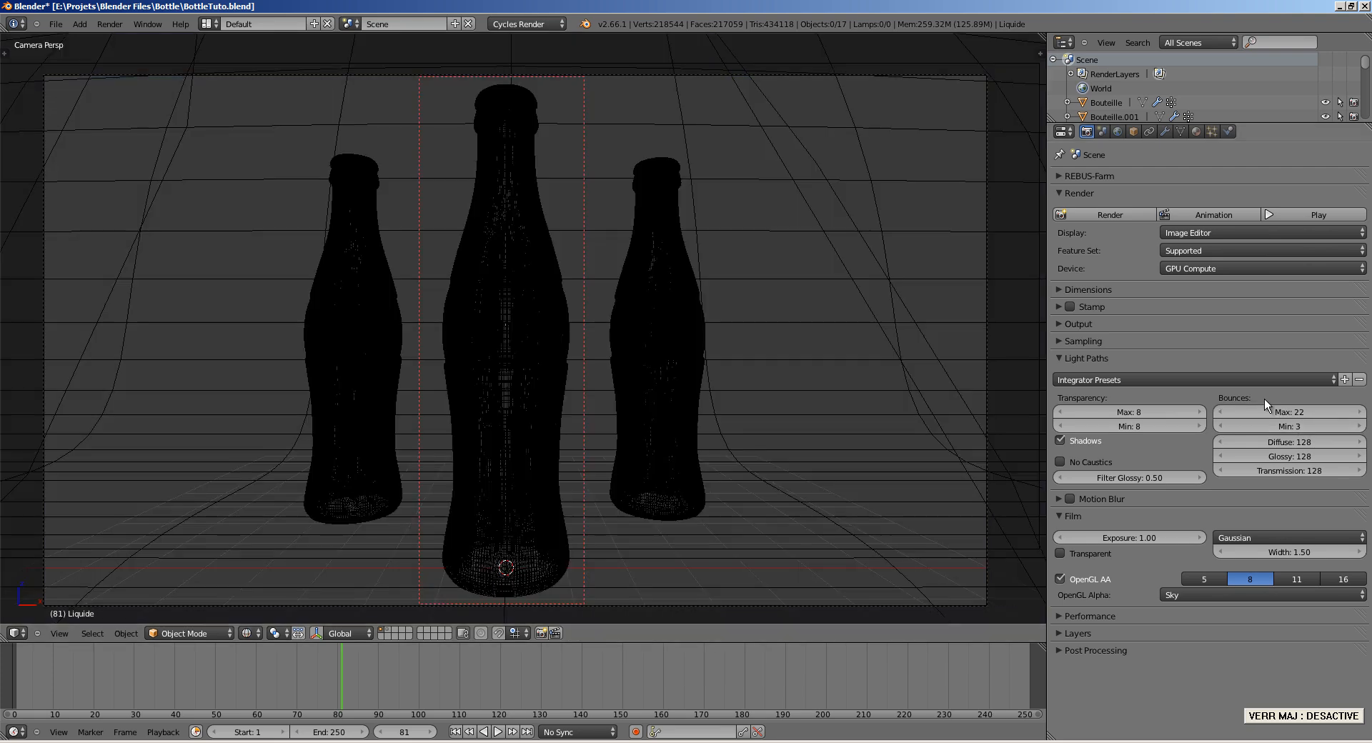
Step: Set the maximum light bounces to 2 and preview the front bottle with rendered shading
left_click(1292, 414)
type("2")
key("Return")
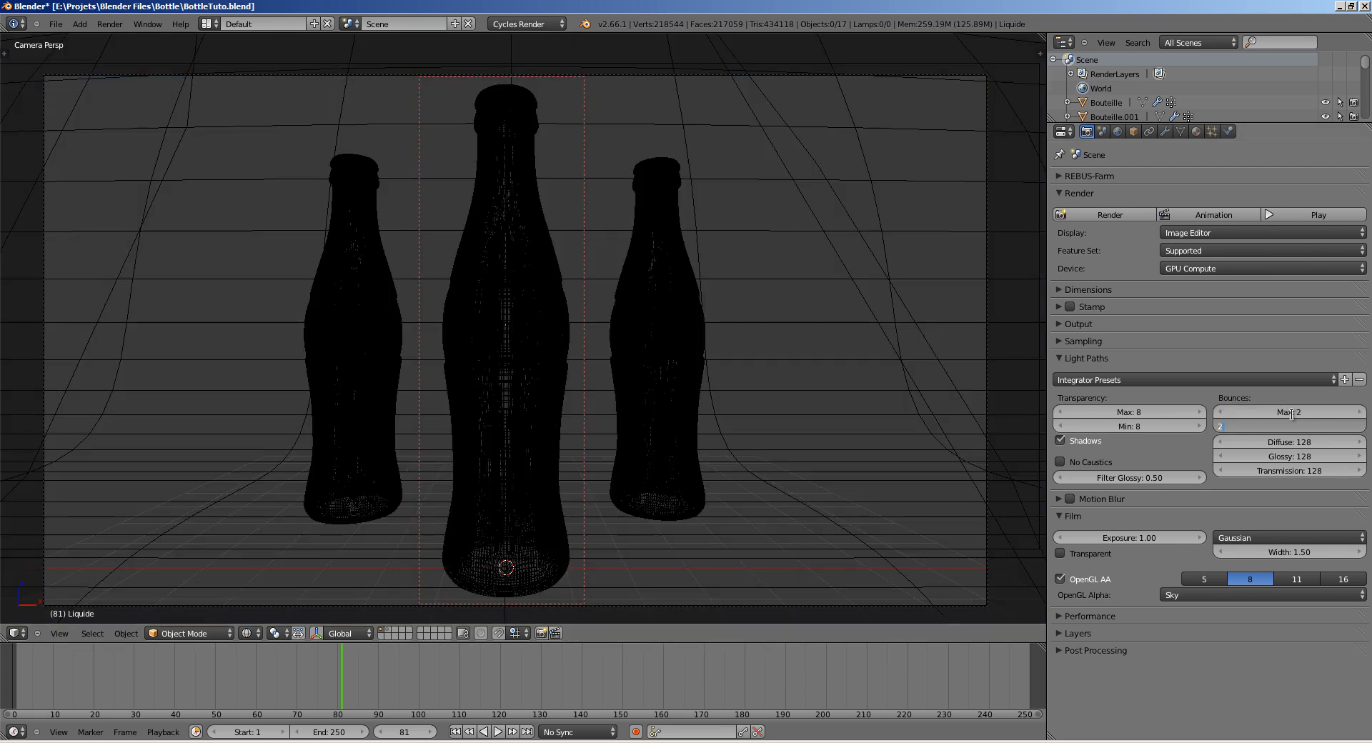
left_click(250, 634)
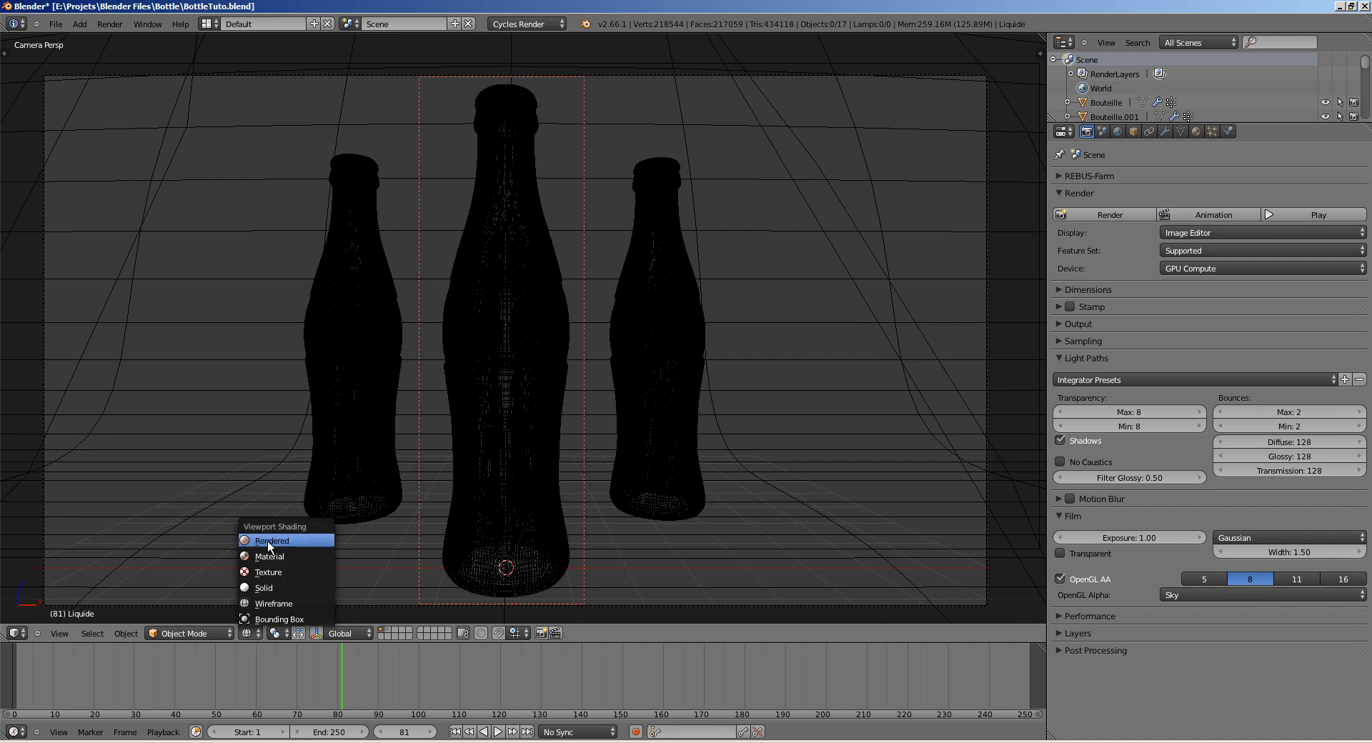
left_click(267, 542)
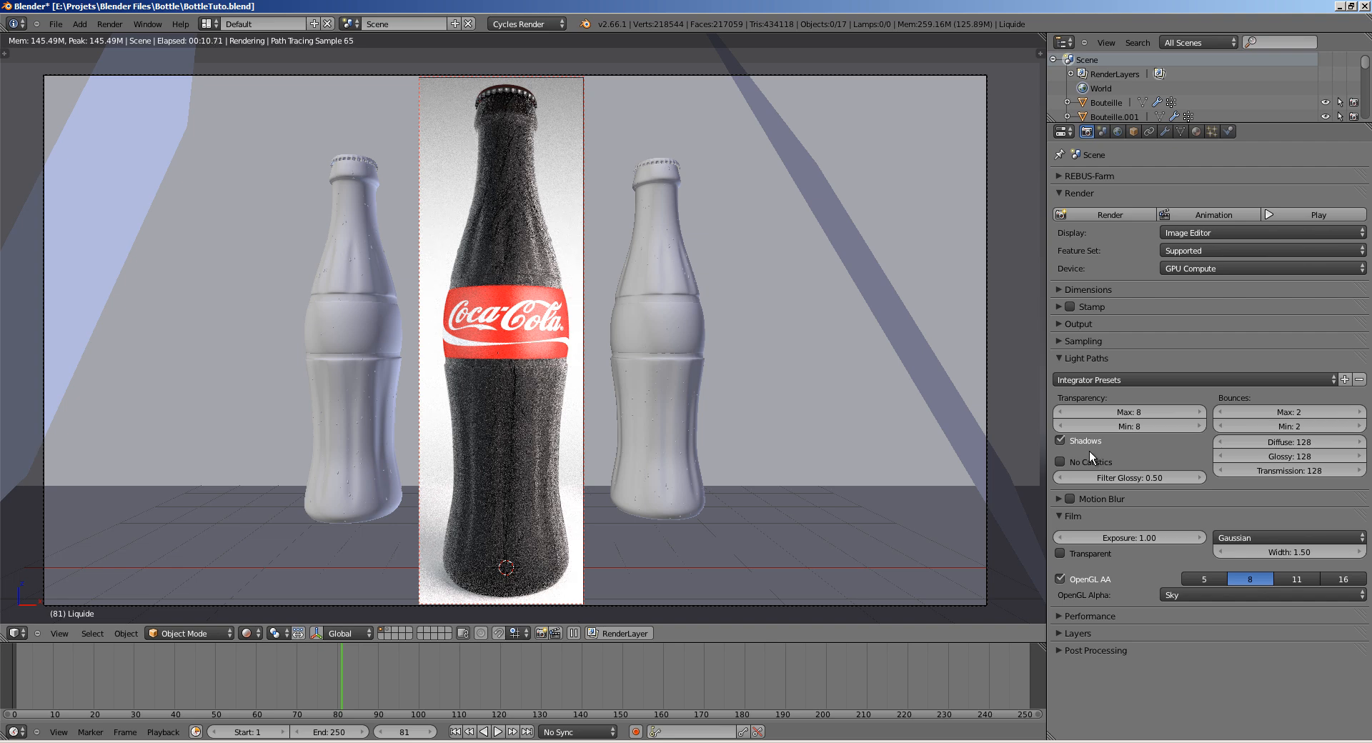
Step: Raise the maximum light bounces one at a time to 6 while comparing the preview, and set the minimum bounces to 3
left_click(1360, 412)
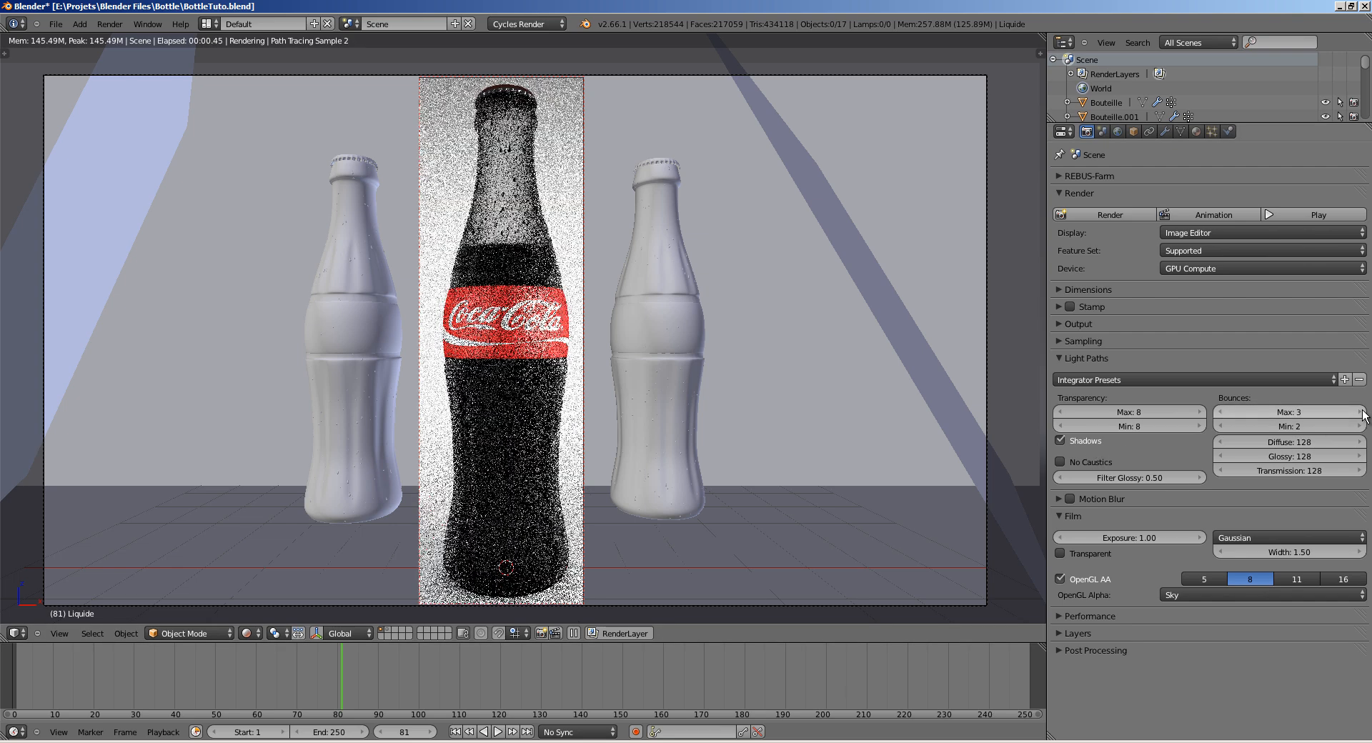
left_click(1361, 412)
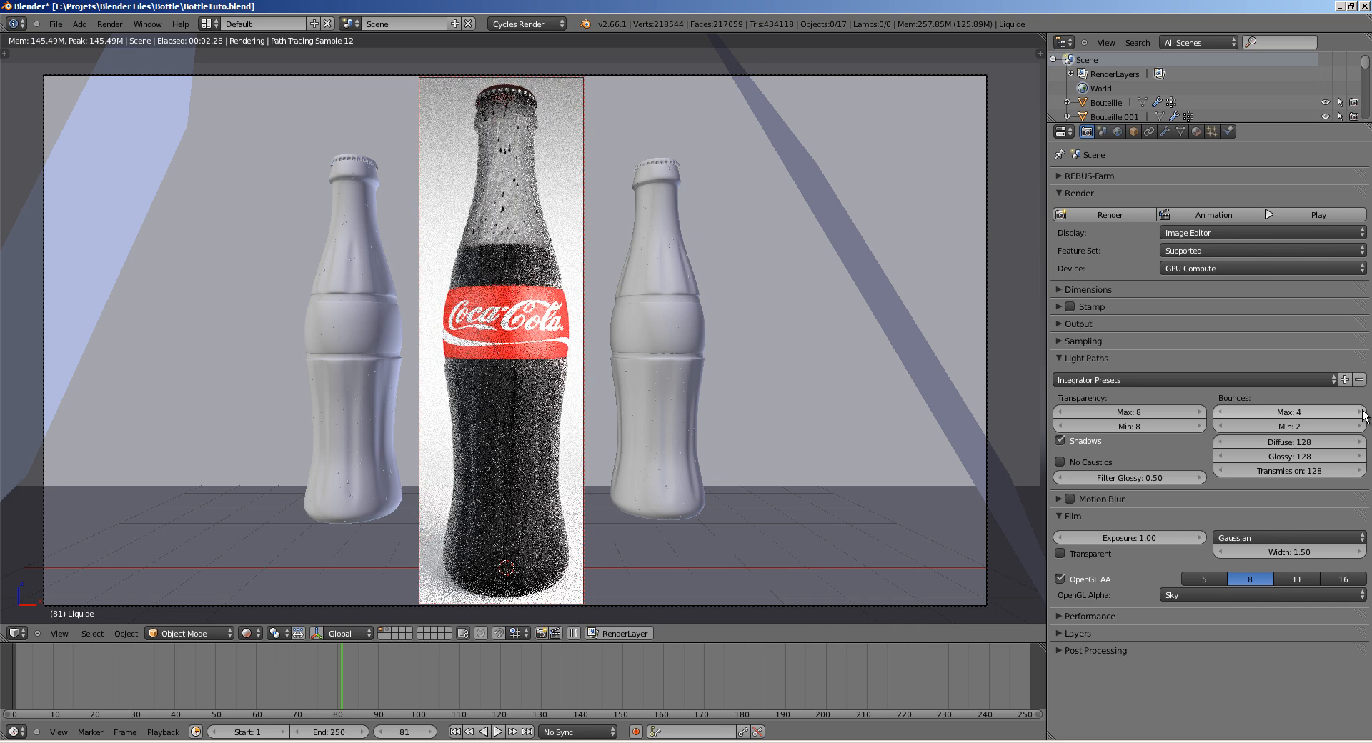
left_click(1362, 412)
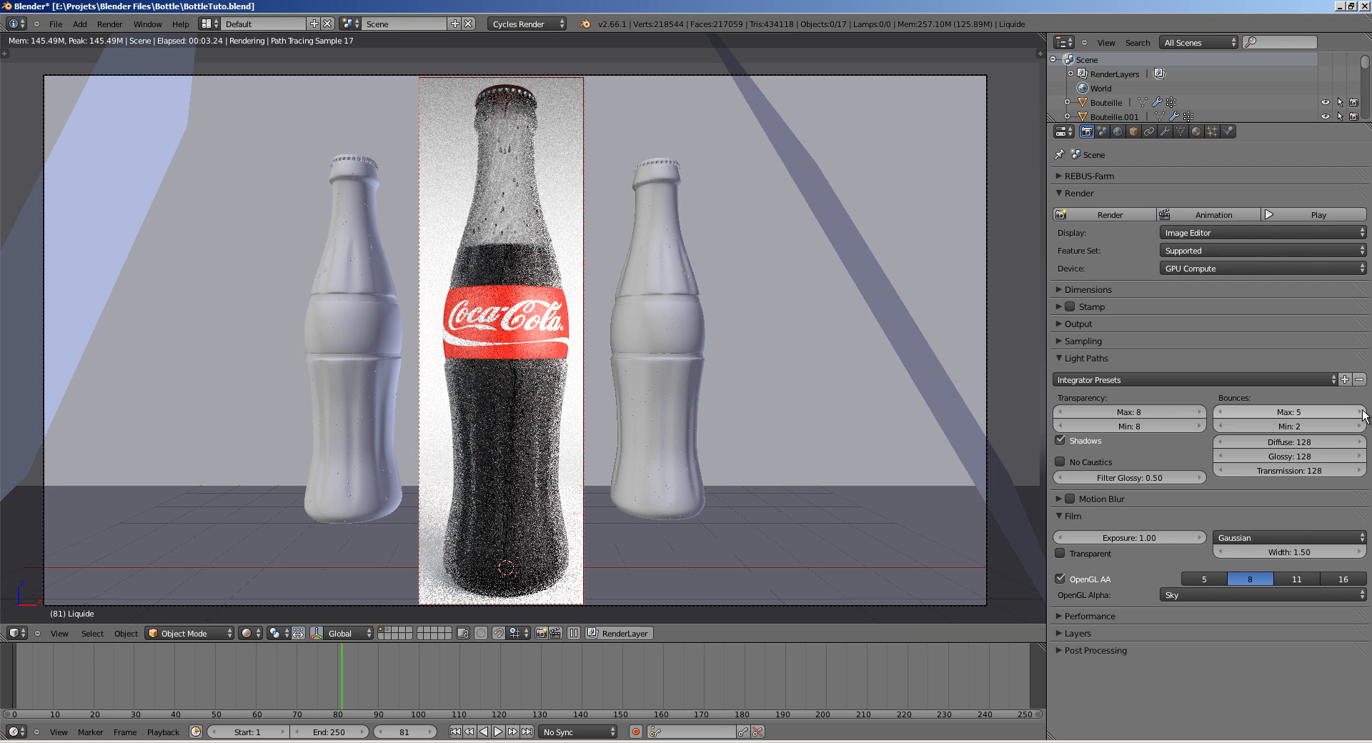
left_click(1361, 413)
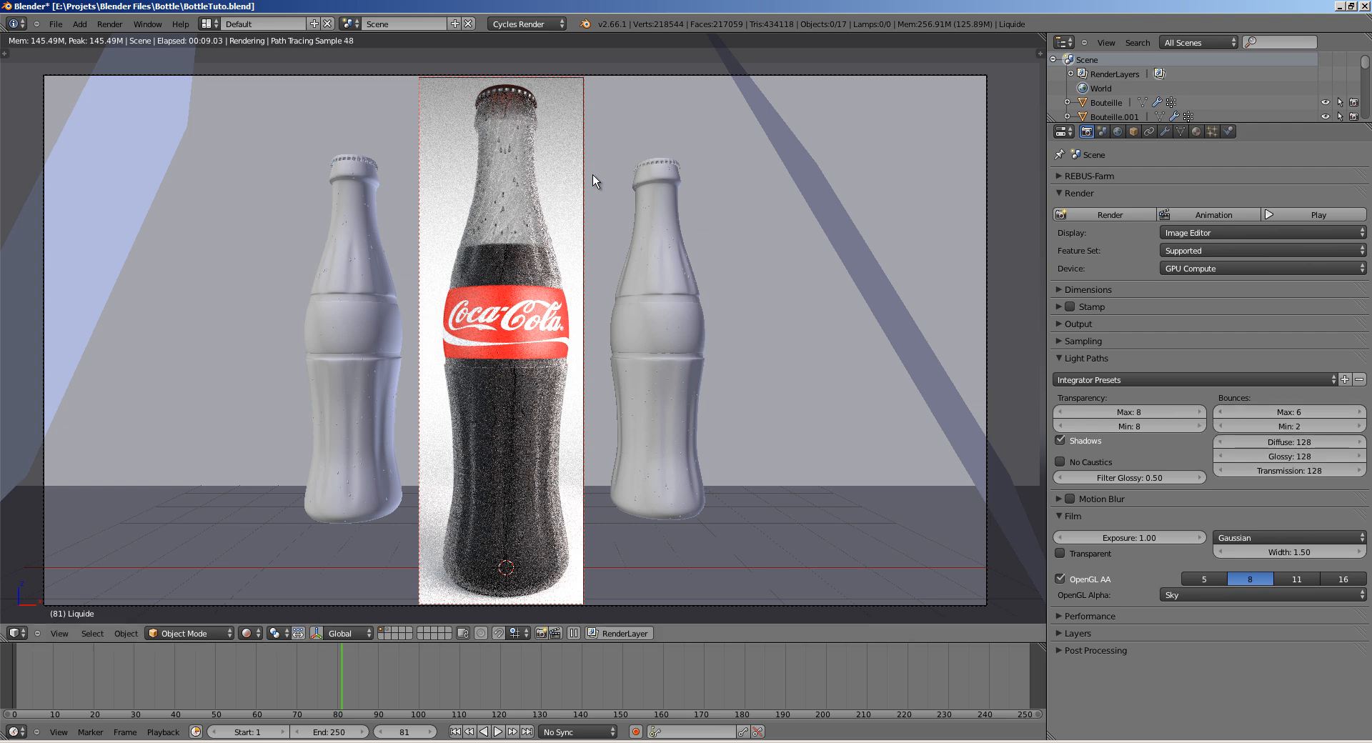
left_click(1356, 427)
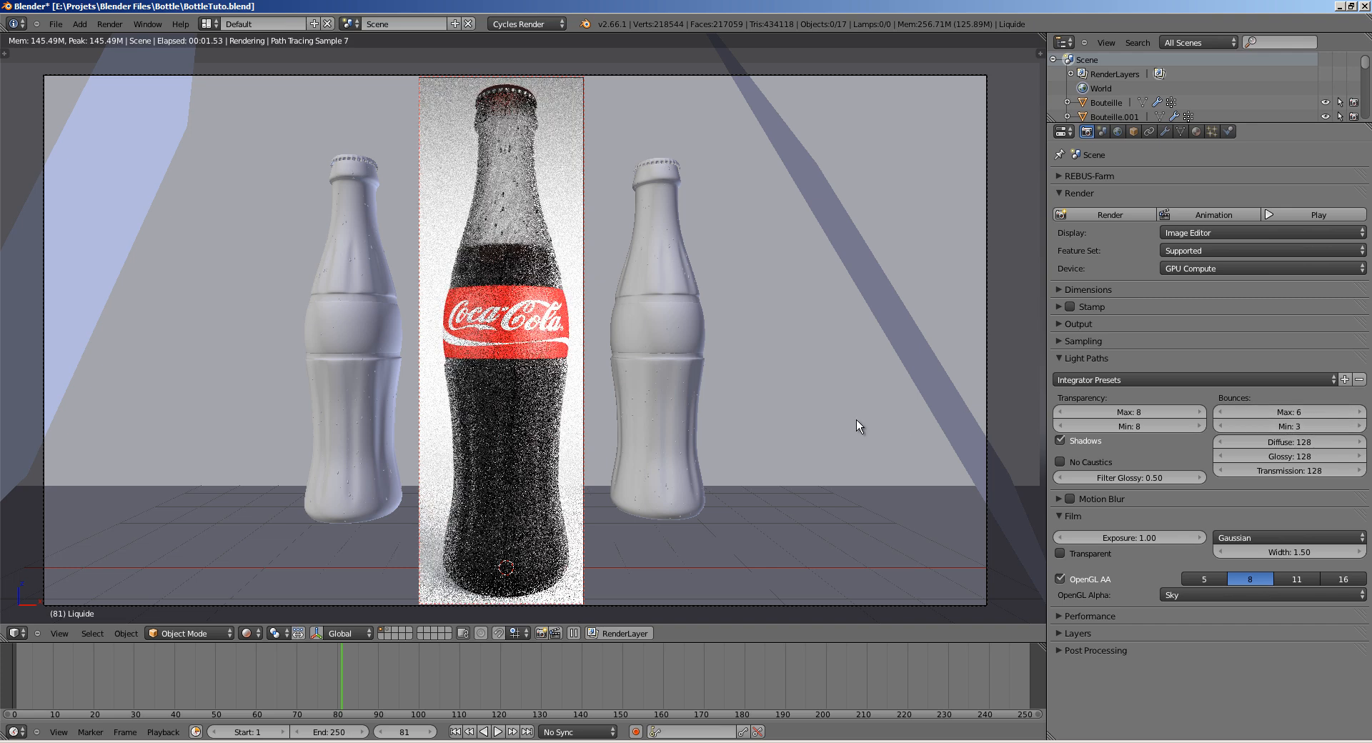
Step: Save over the existing file and return the viewport to wireframe shading with the whole camera frame visible
key("ctrl+s")
left_click(529, 387)
key("z")
scroll(470, 406, "down", 3)
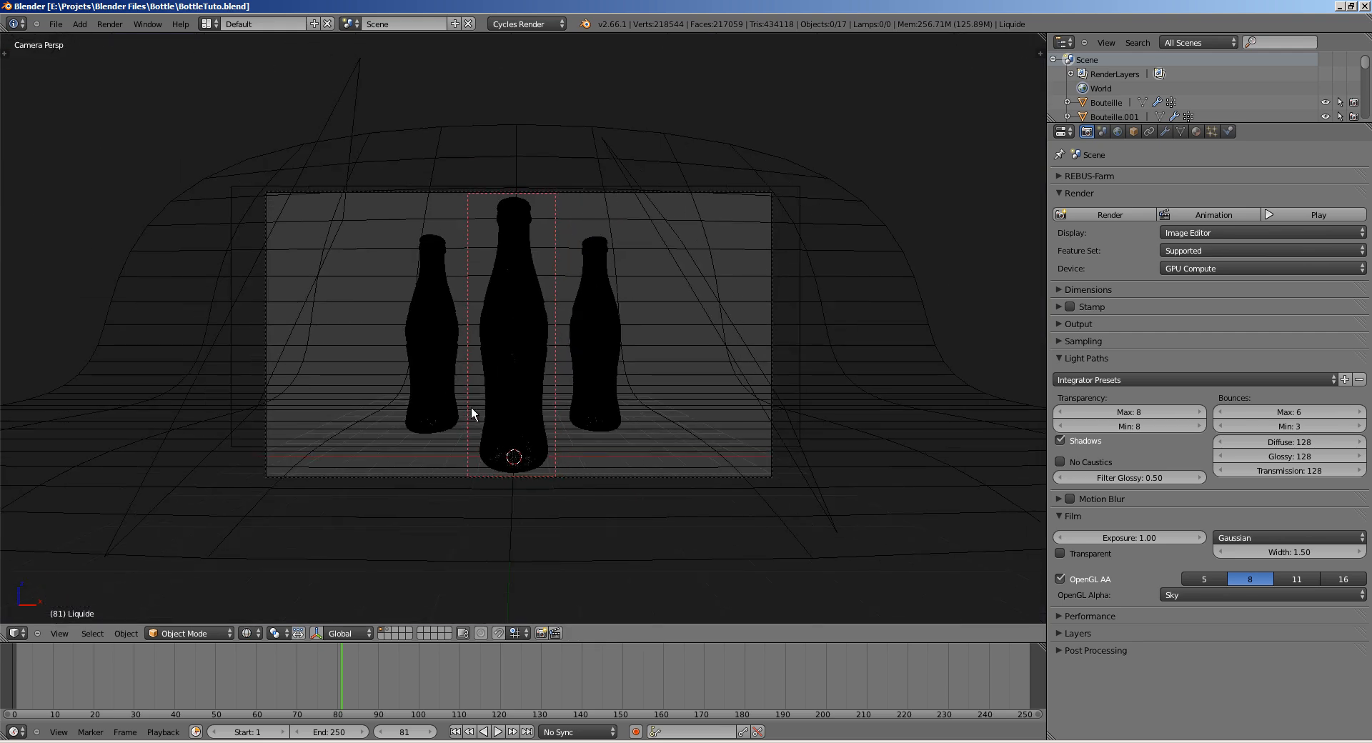
Step: Expand the render border to cover the whole camera frame and save the file over the existing one
key("shift+b")
left_click_drag(229, 174, 853, 525)
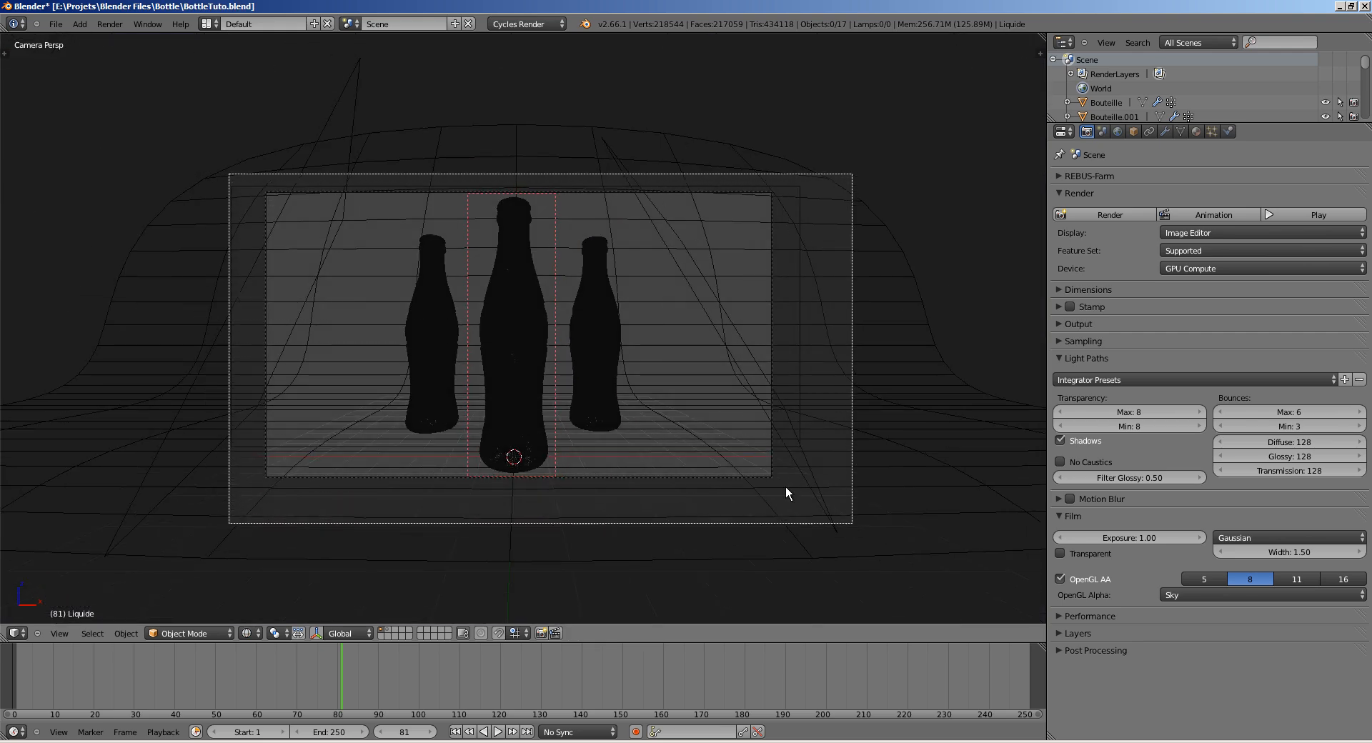
scroll(547, 349, "up", 2)
key("ctrl+s")
left_click(547, 350)
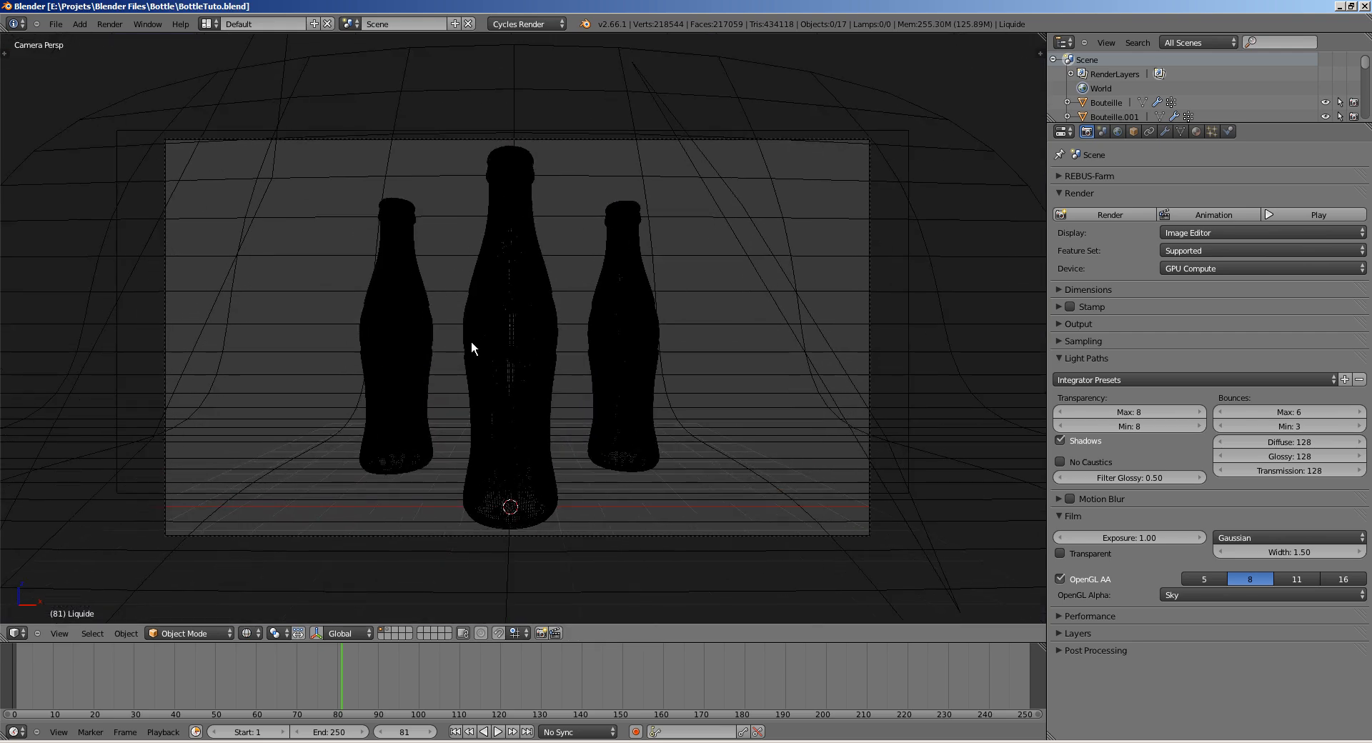
Step: Switch the camera view from wireframe to solid shading and save the file
key("z")
scroll(470, 340, "up", 2)
key("ctrl+s")
left_click(524, 319)
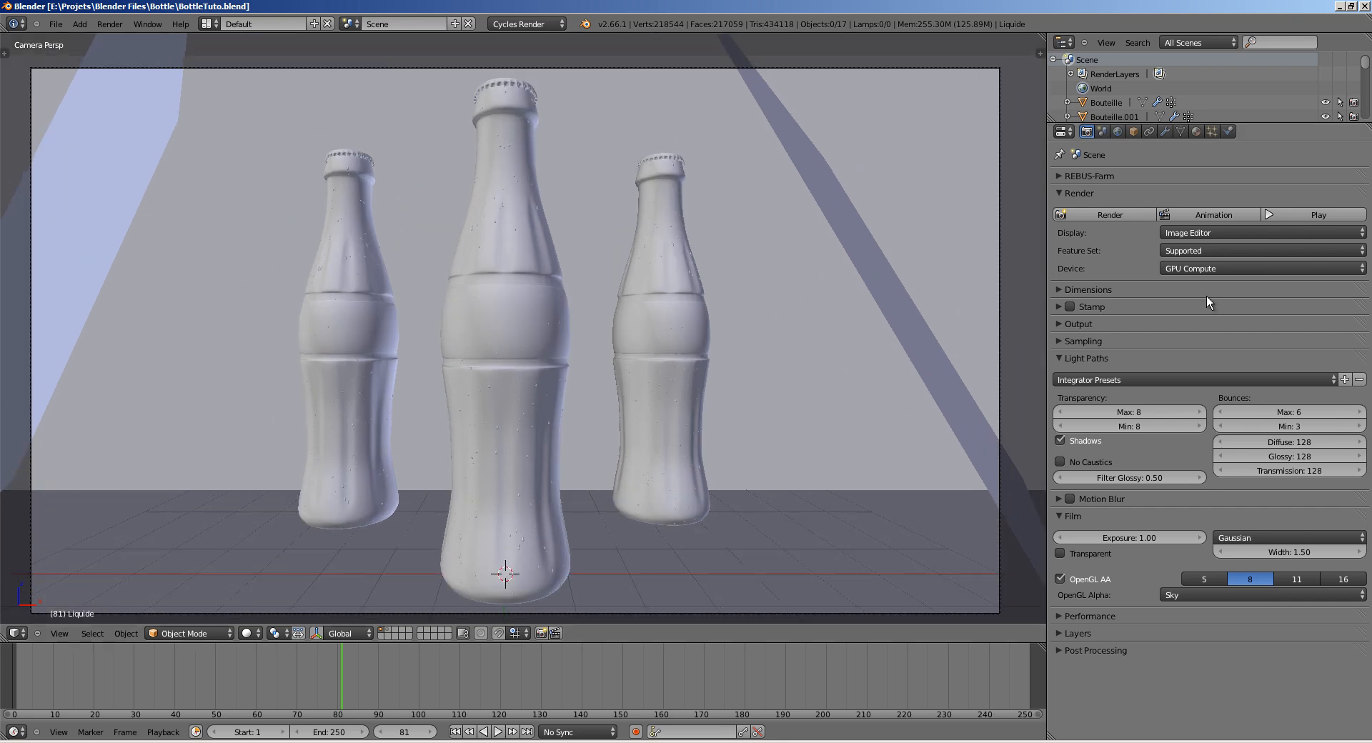
scroll(520, 373, "down", 1)
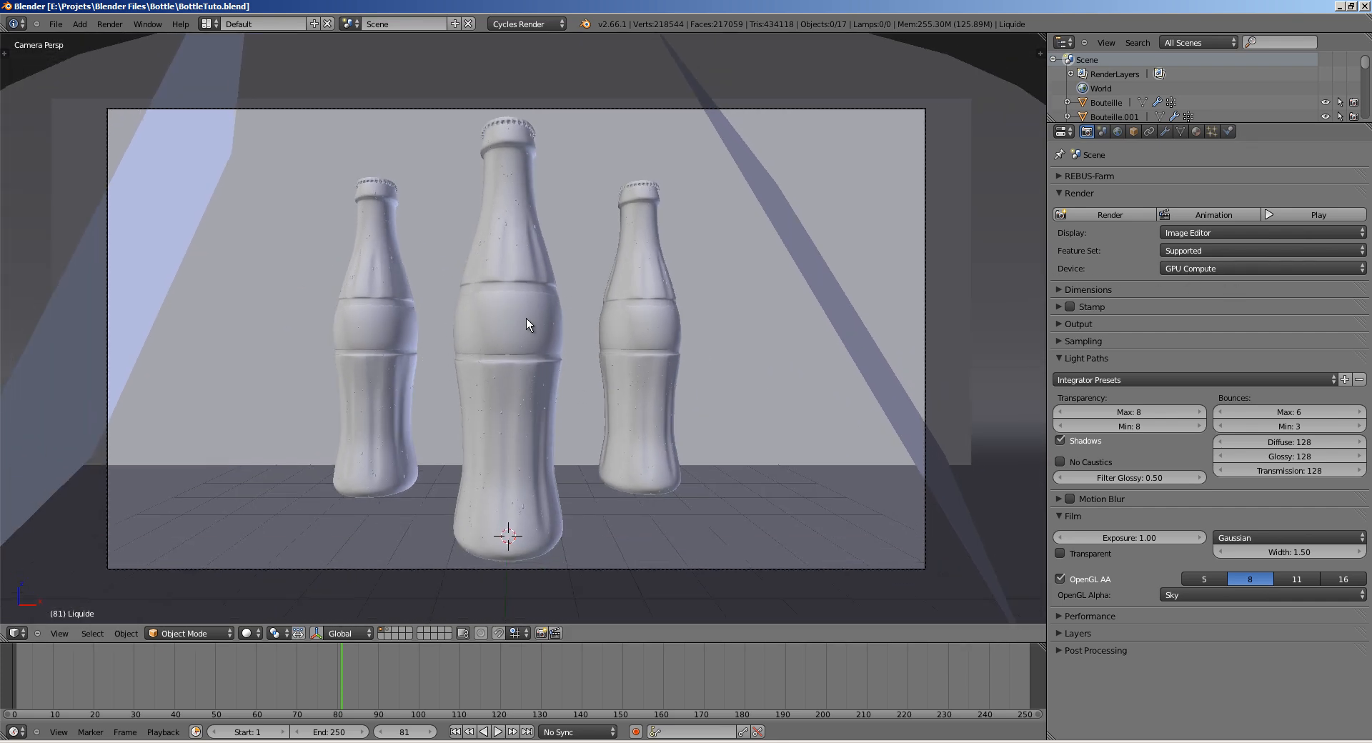
middle_click_drag(526, 319, 559, 306, "shift")
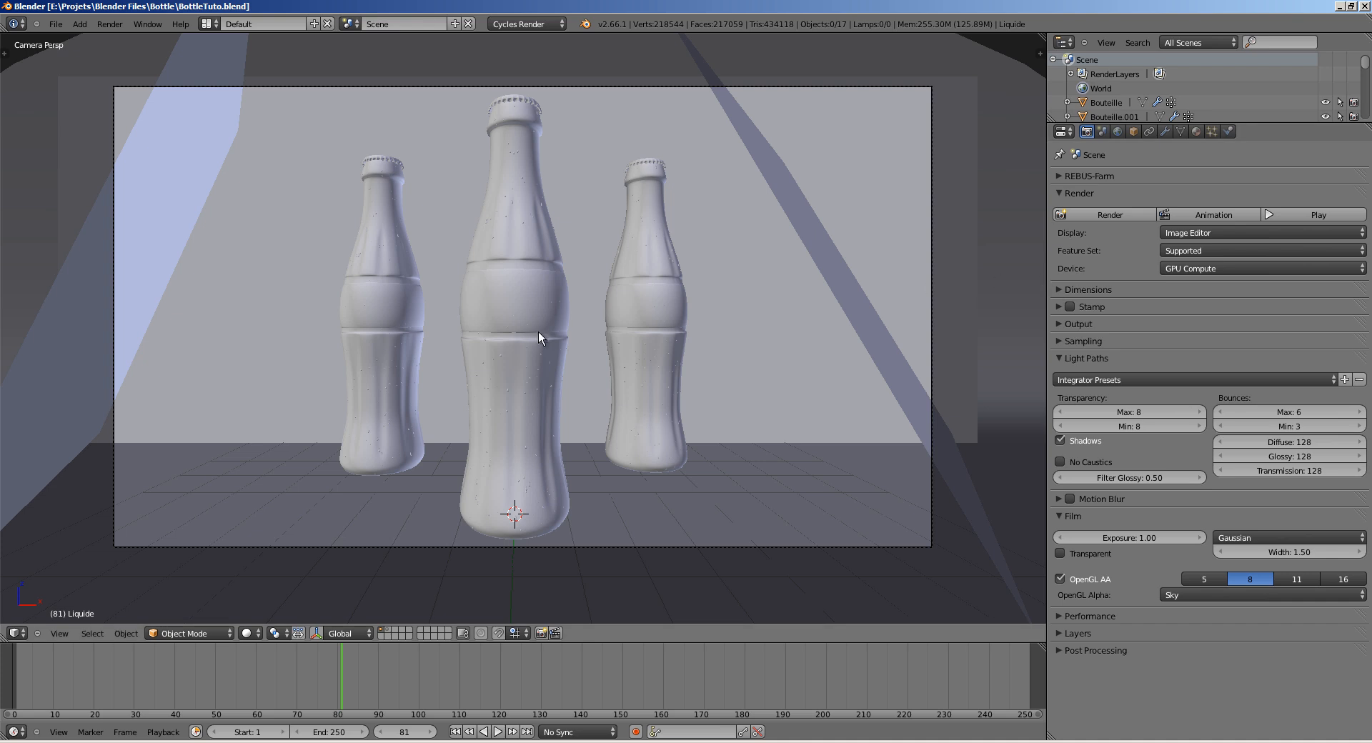
key("ctrl+s")
left_click(559, 327)
key("ctrl+s")
left_click(558, 421)
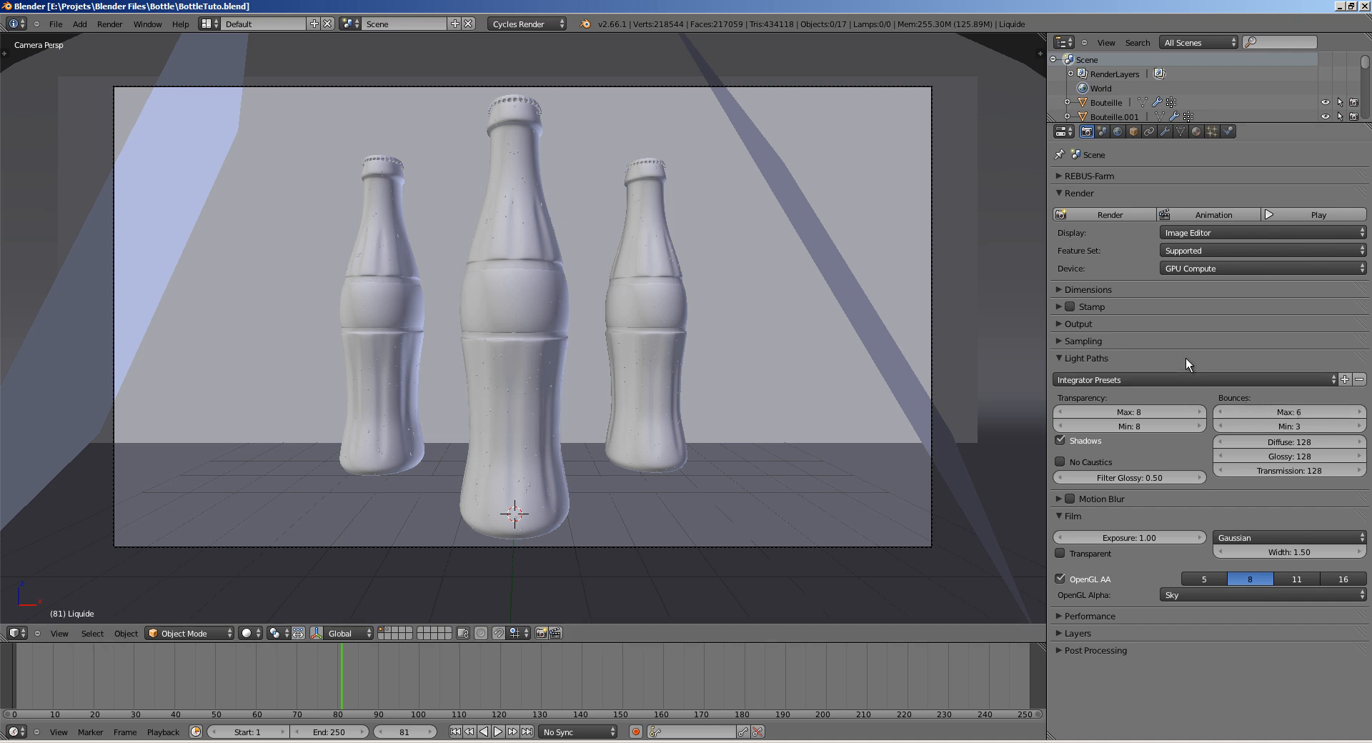
Step: Collapse the light path settings and set the render tile size to 16 by 16 in the performance settings
left_click(1083, 358)
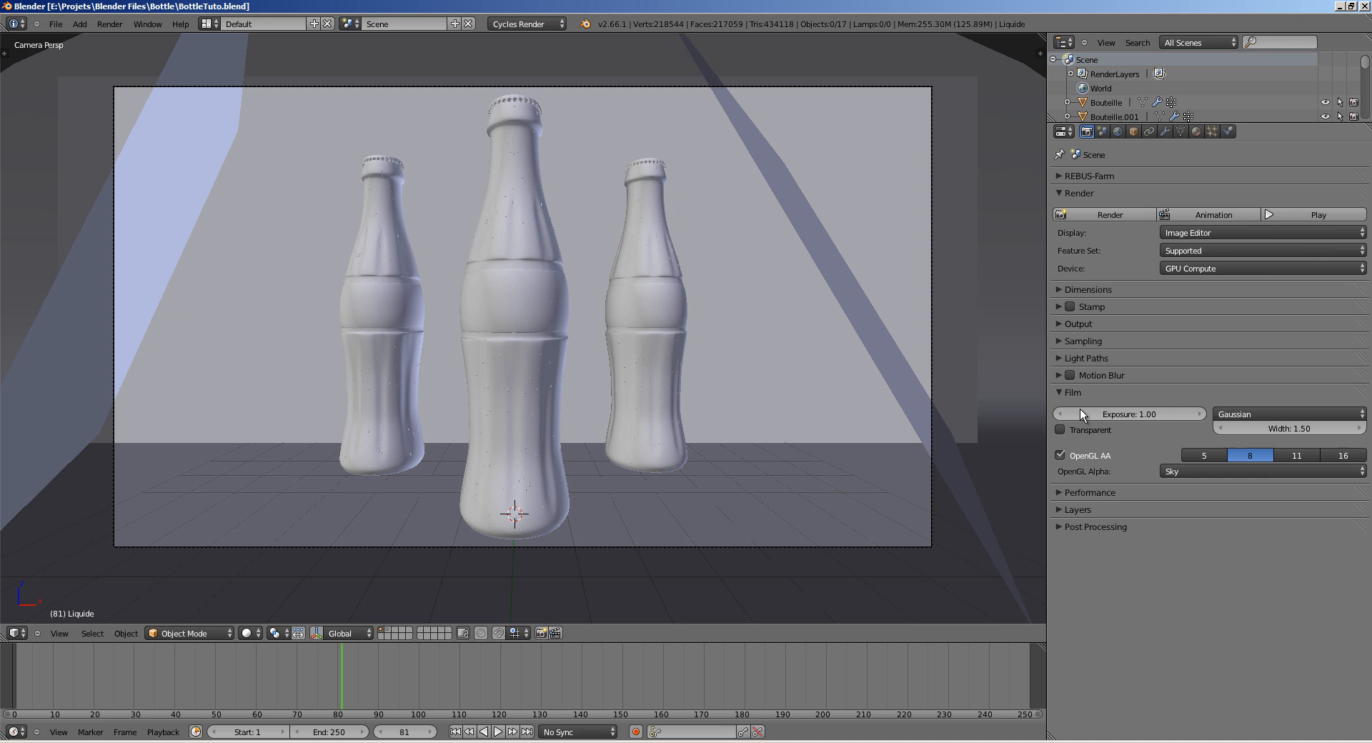
left_click(1084, 495)
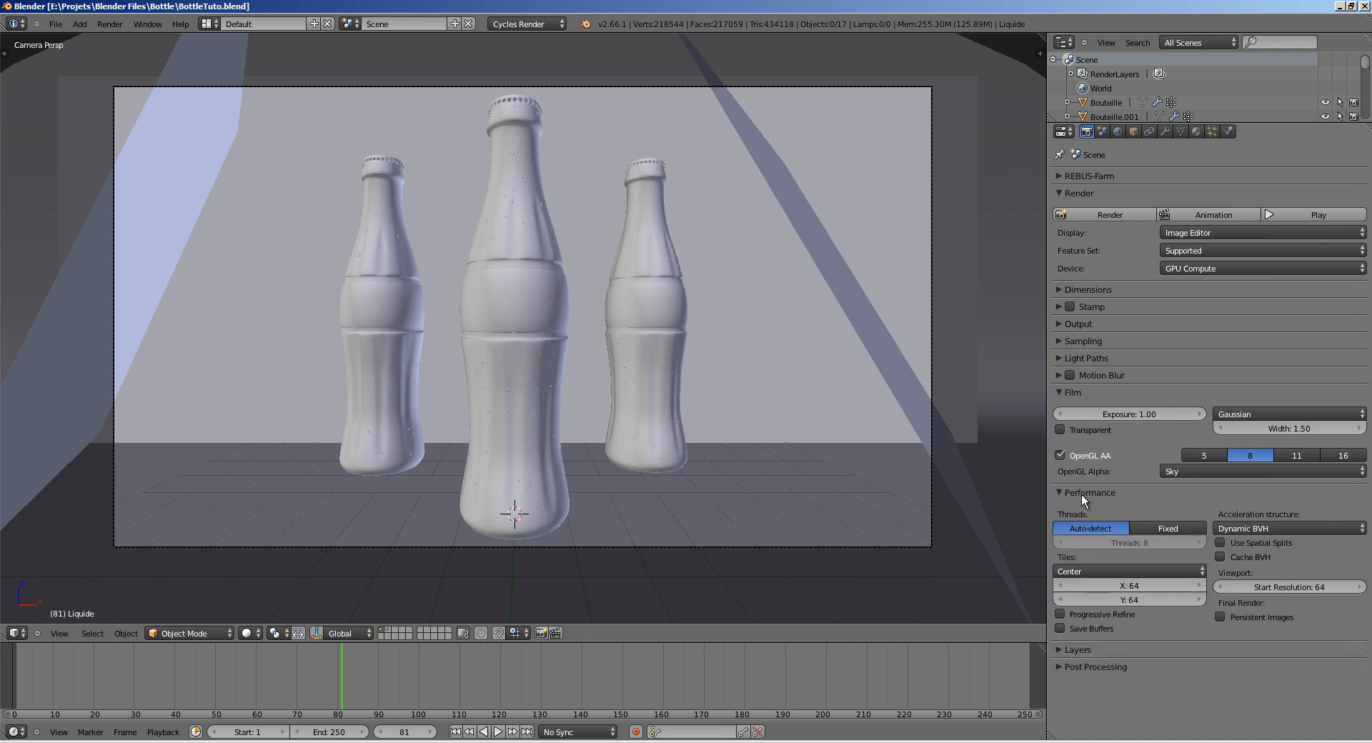
left_click(1129, 585)
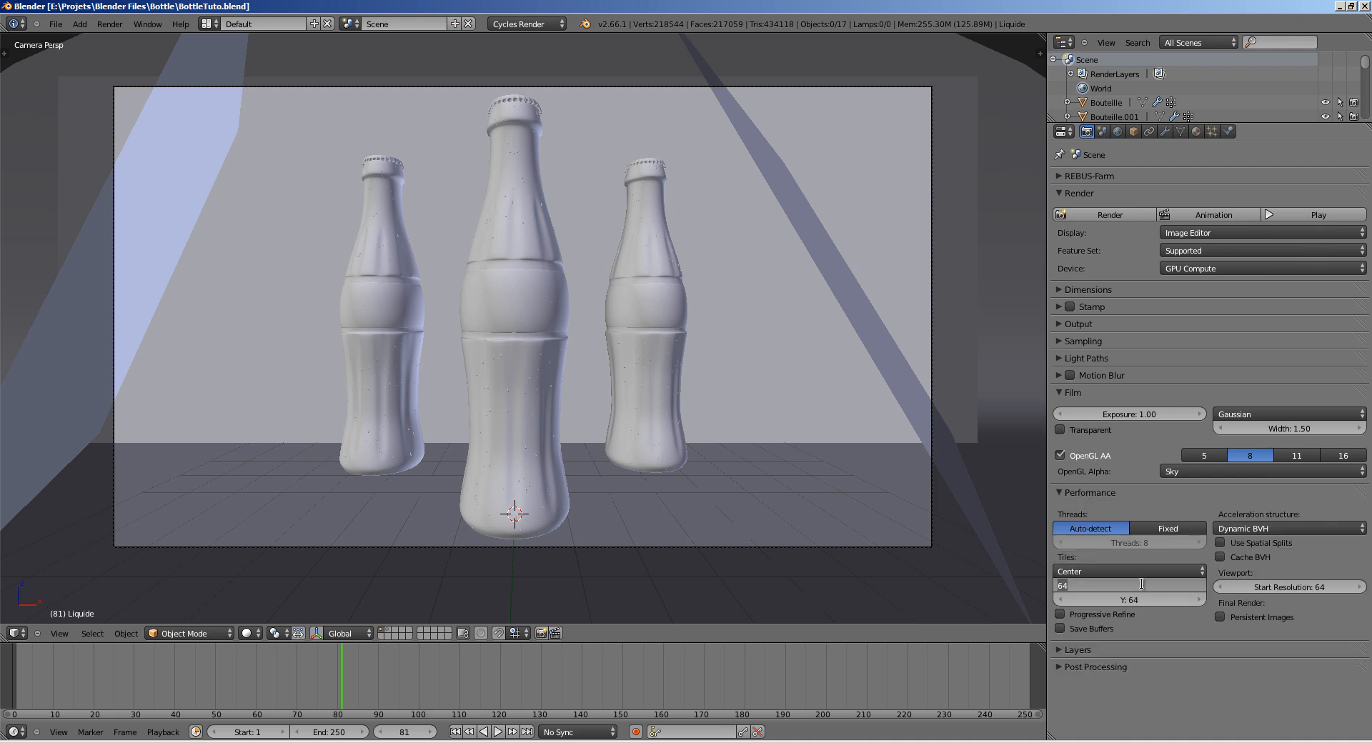
type("16")
key("Tab")
type("16")
key("Return")
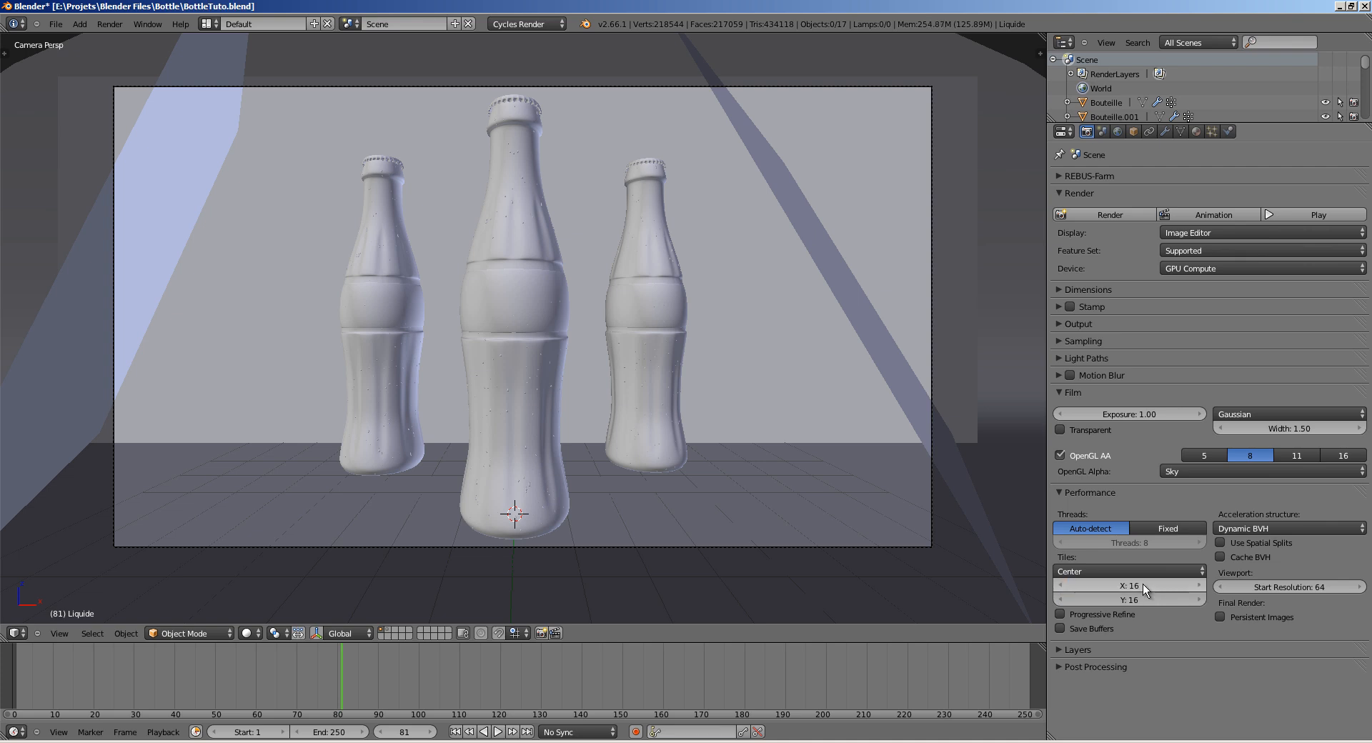
Step: Set the render tile size to 256 in both X and Y for GPU rendering
left_click(1129, 586)
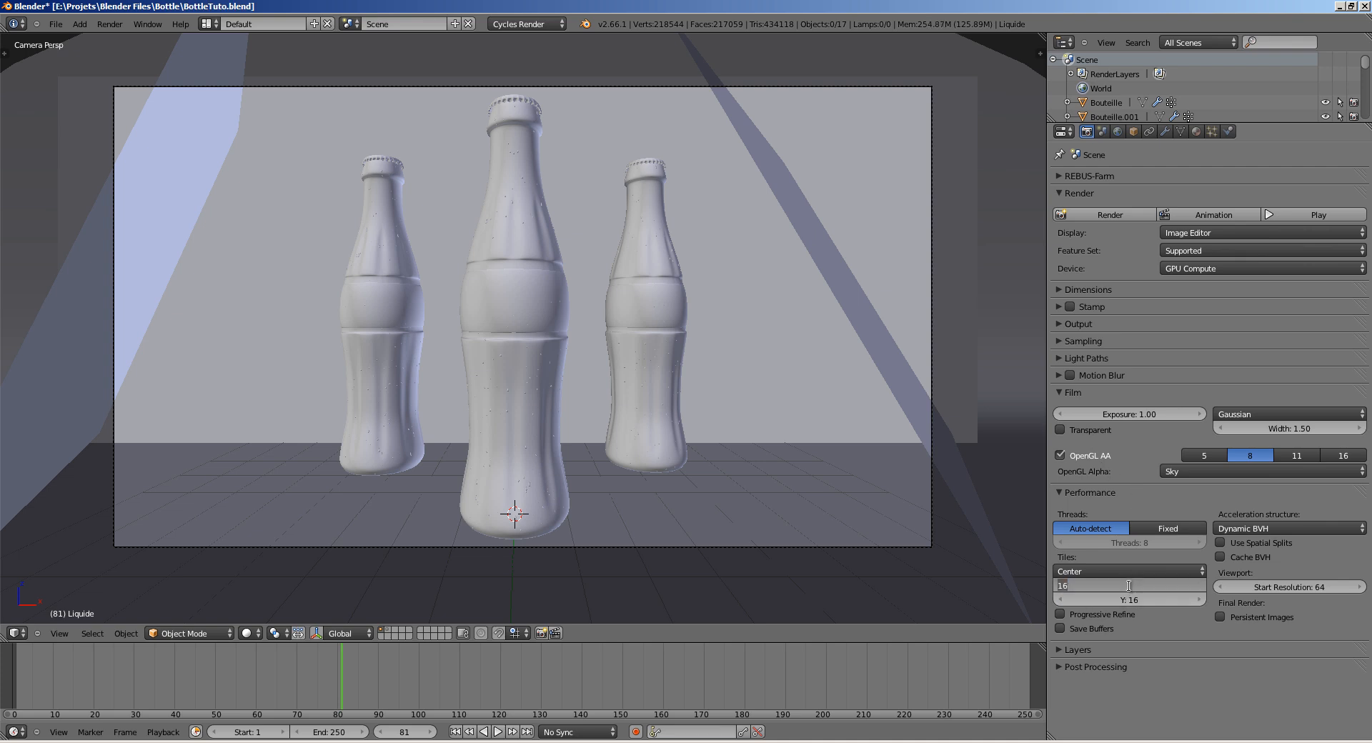
type("256")
key("Tab")
type("256")
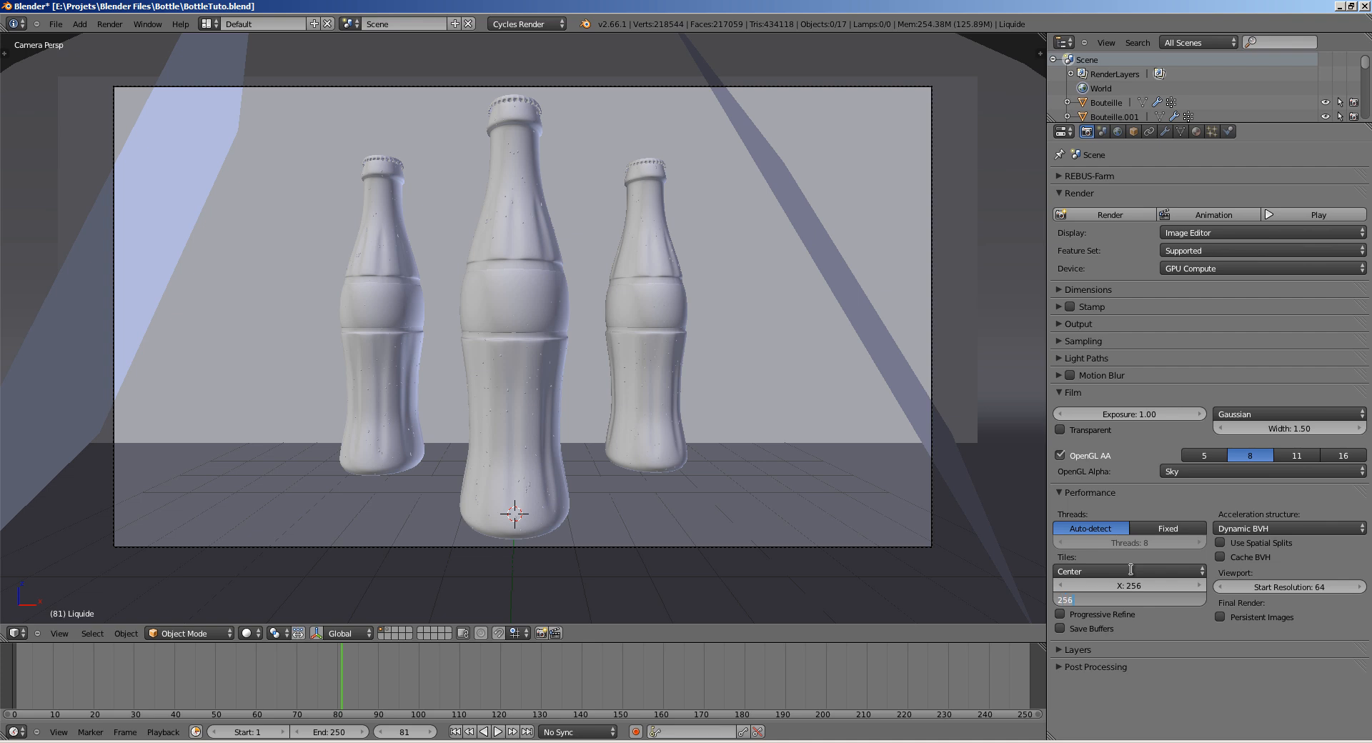
key("Return")
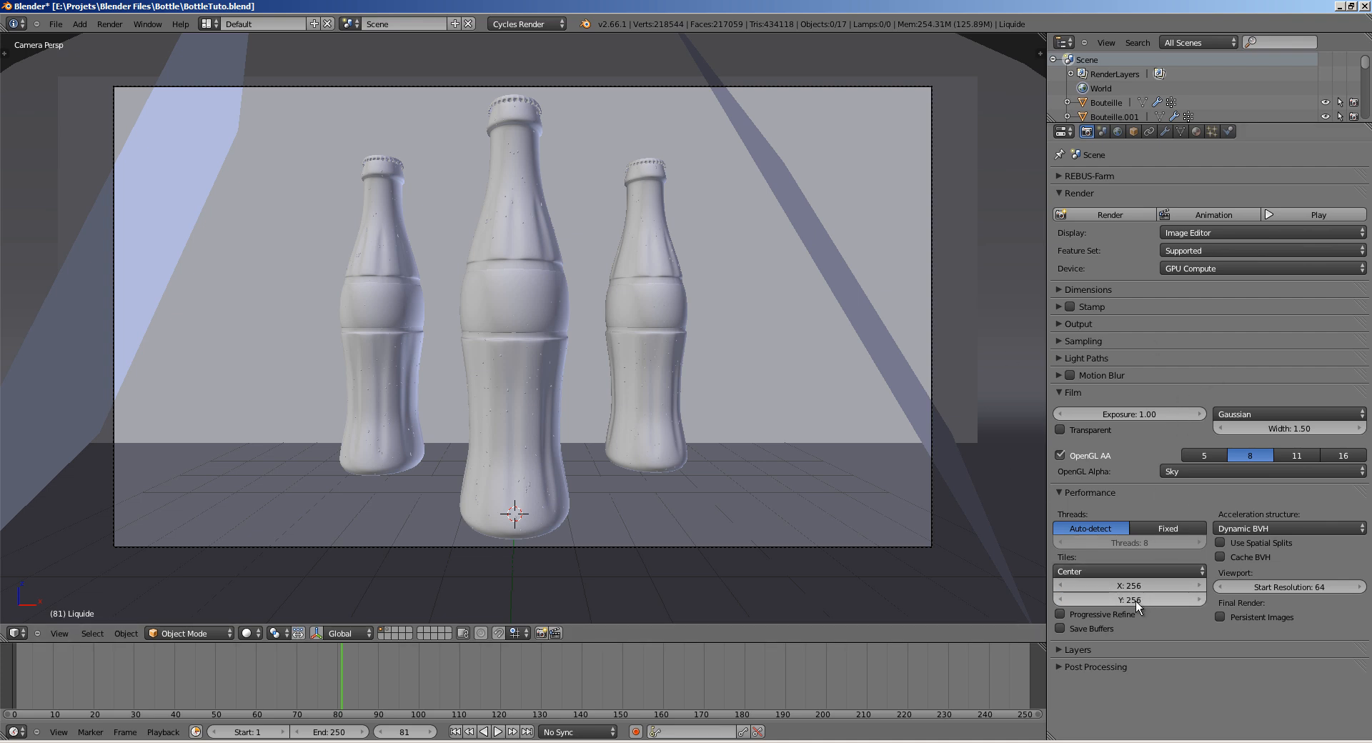
left_click(1190, 268)
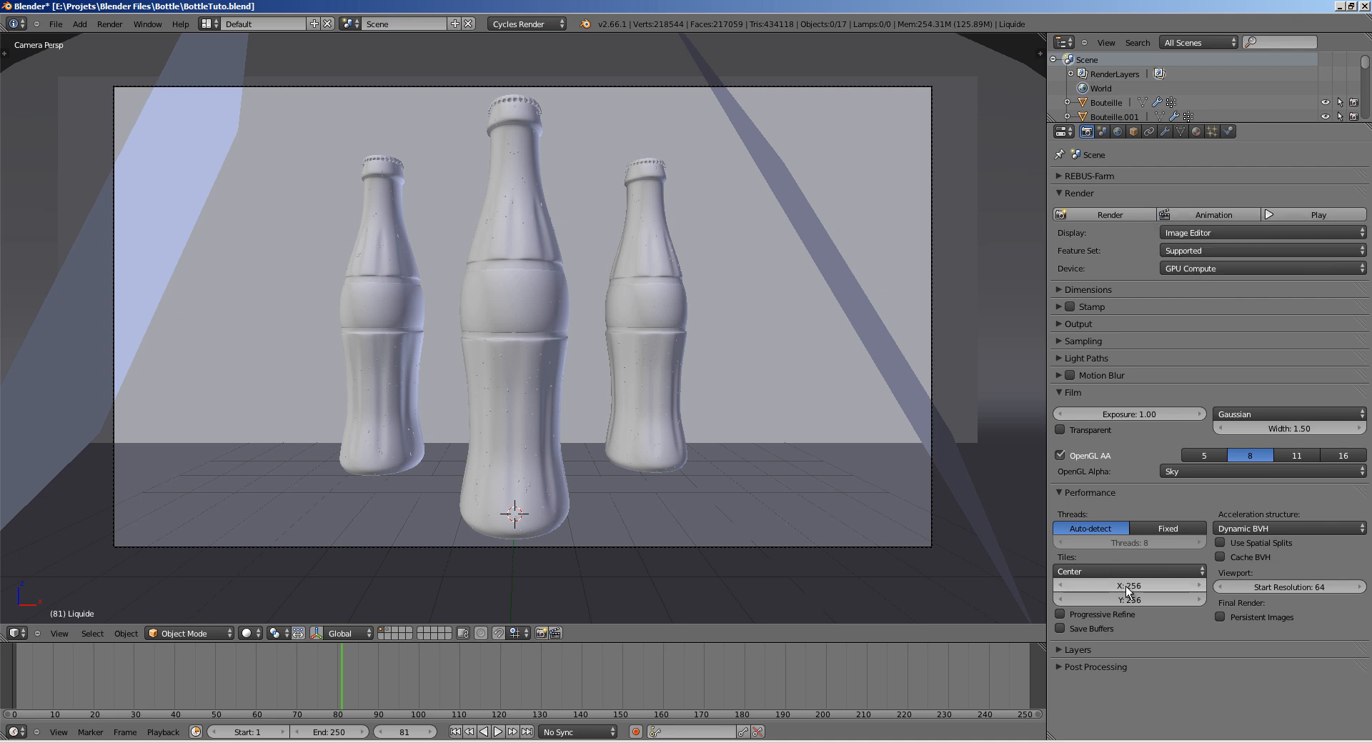
key("ctrl+s")
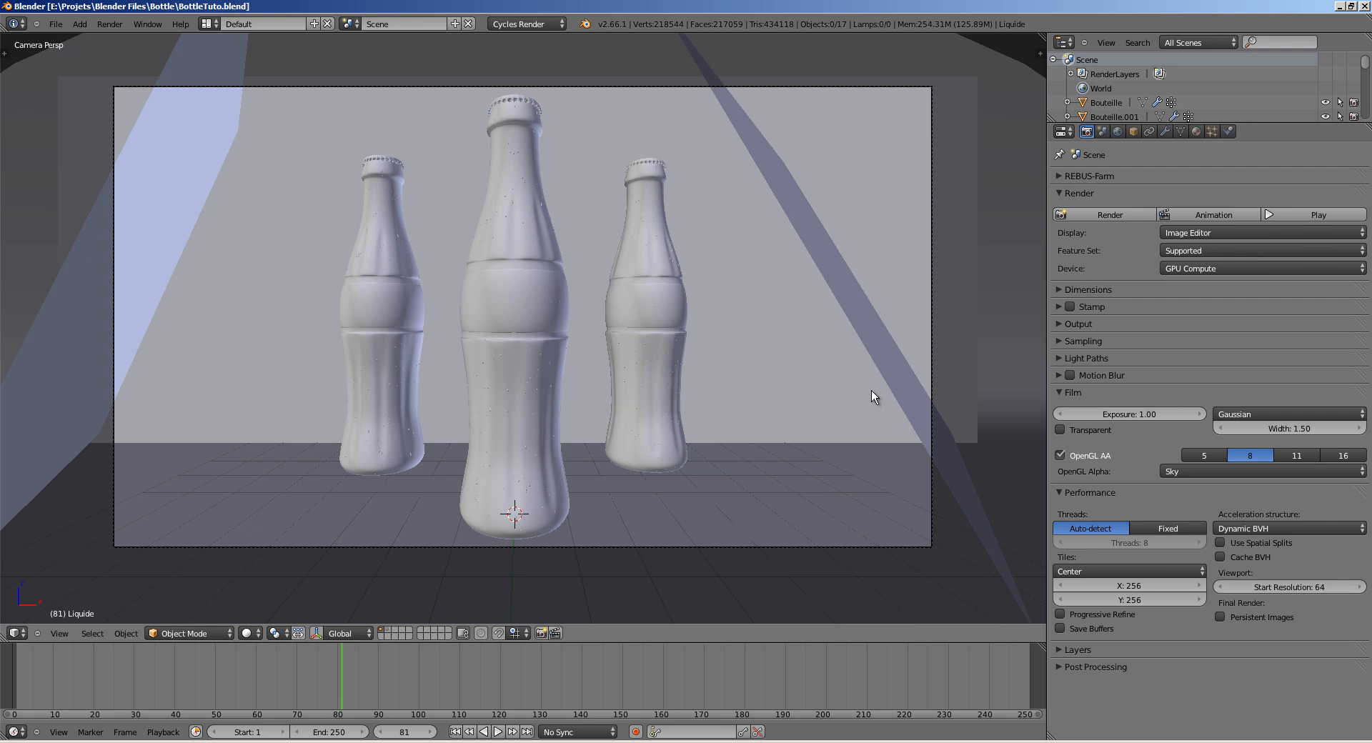
Step: Collapse the performance and film settings, save the file and render the current frame
left_click(1100, 492)
left_click(1081, 392)
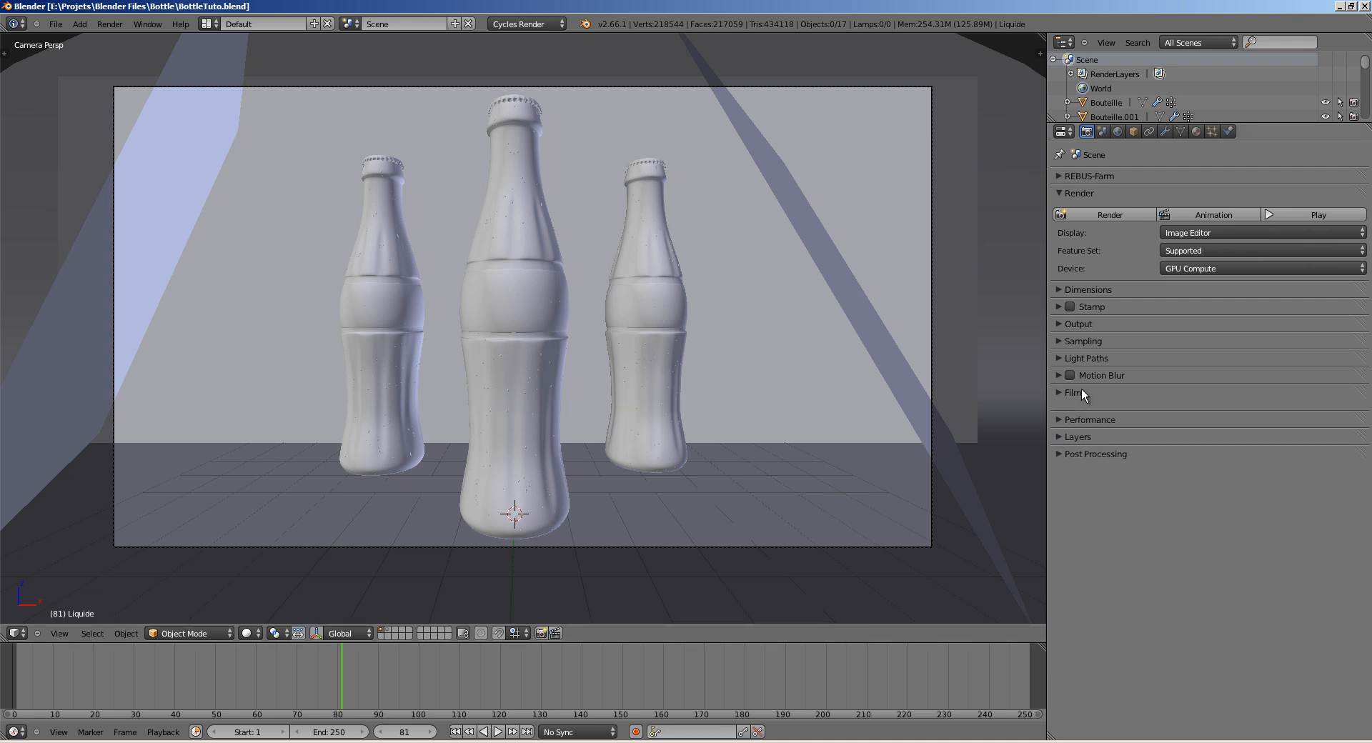
key("ctrl+s")
left_click(609, 377)
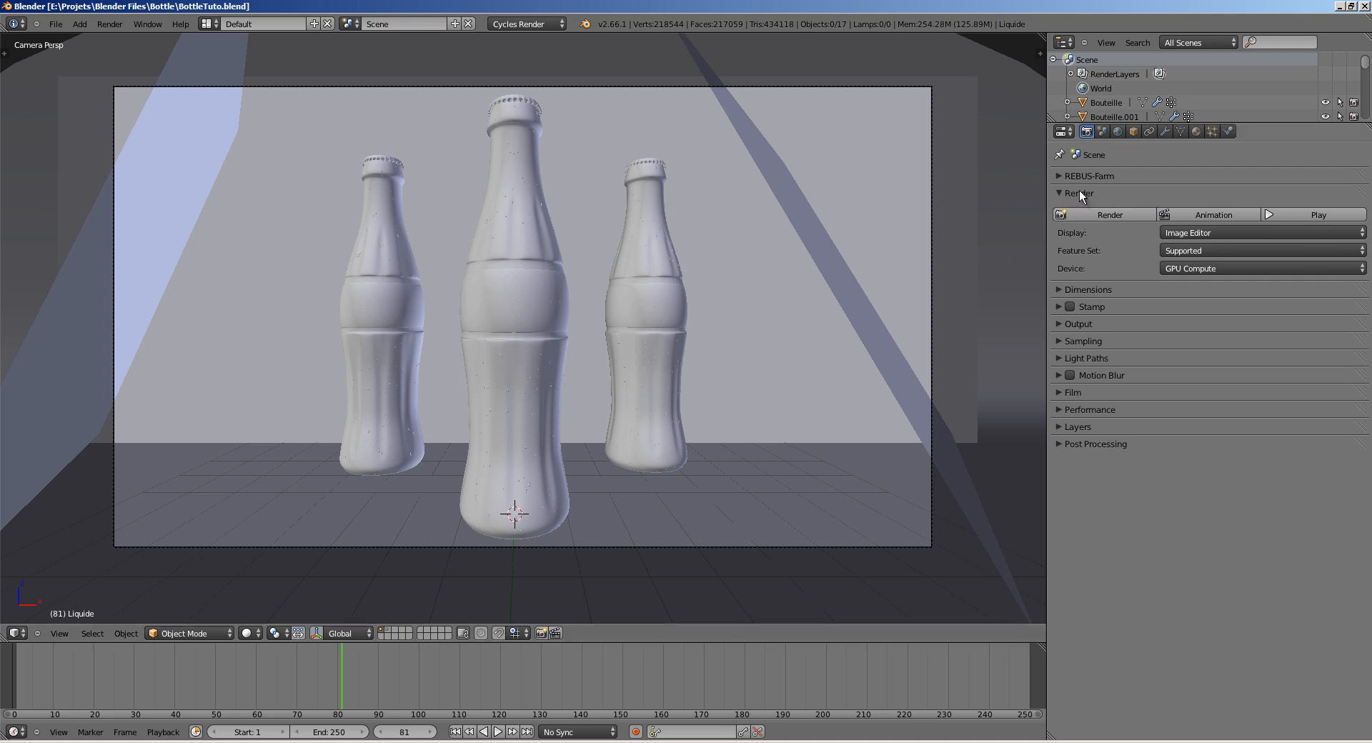
left_click(1104, 215)
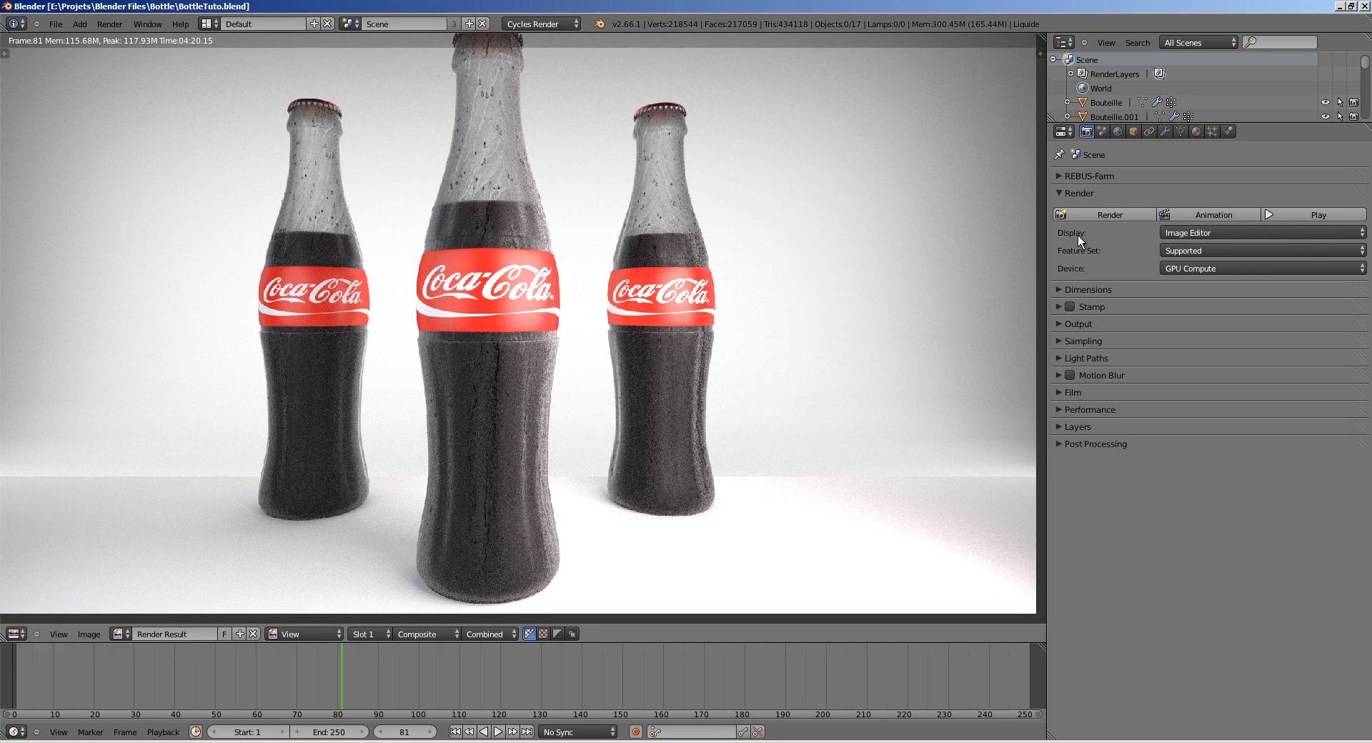
Step: Set the render samples to 750 in the sampling settings and save the file
left_click(1083, 341)
left_click(1278, 378)
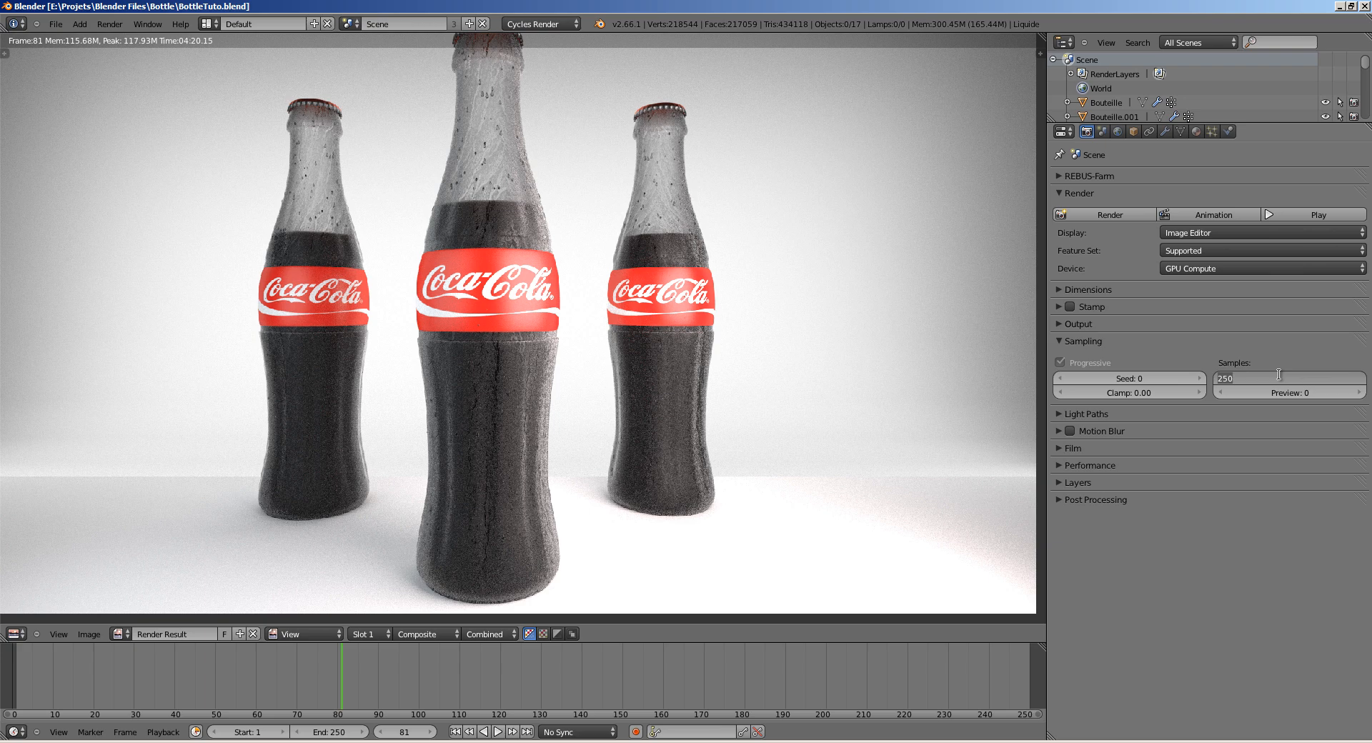
key("Return")
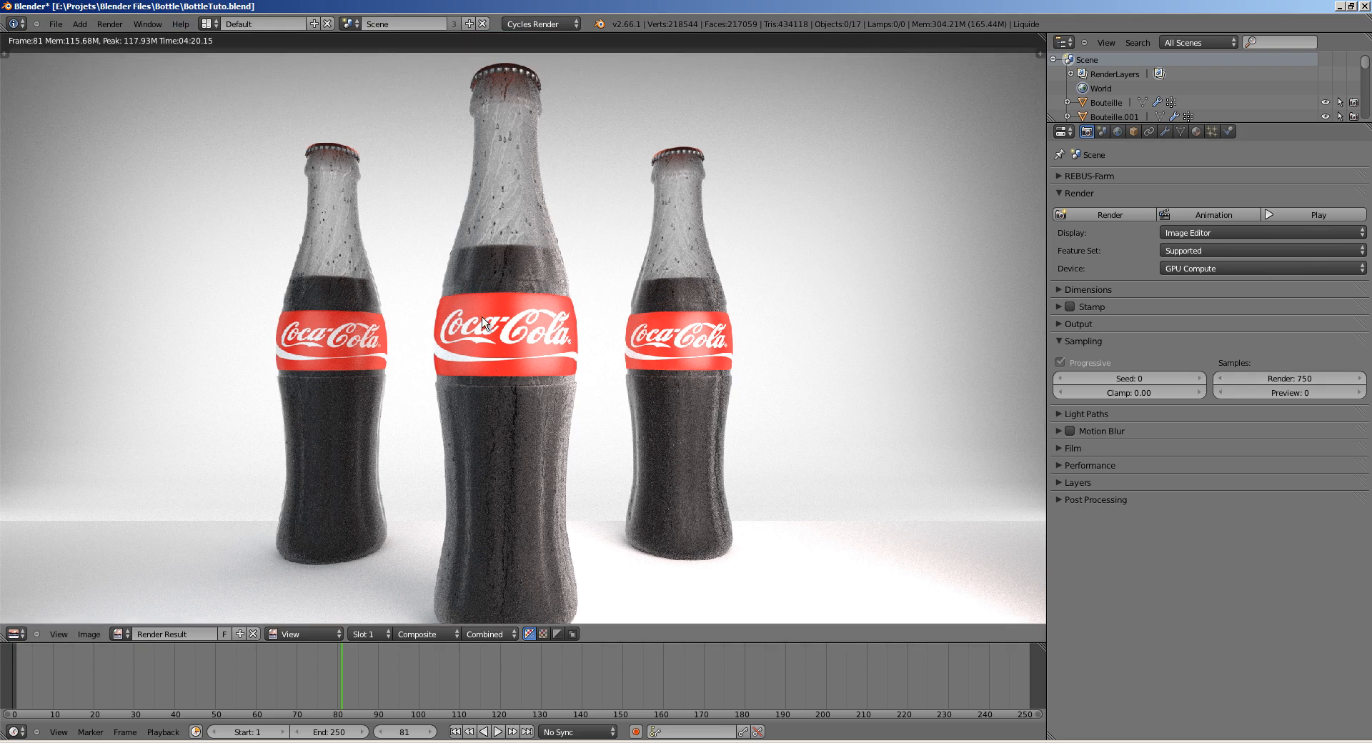
key("ctrl+s")
left_click(493, 281)
Step: Inspect the rendered bottles up close and in a maximized view, and switch the image editor back to the 3D View
scroll(569, 237, "up", 3)
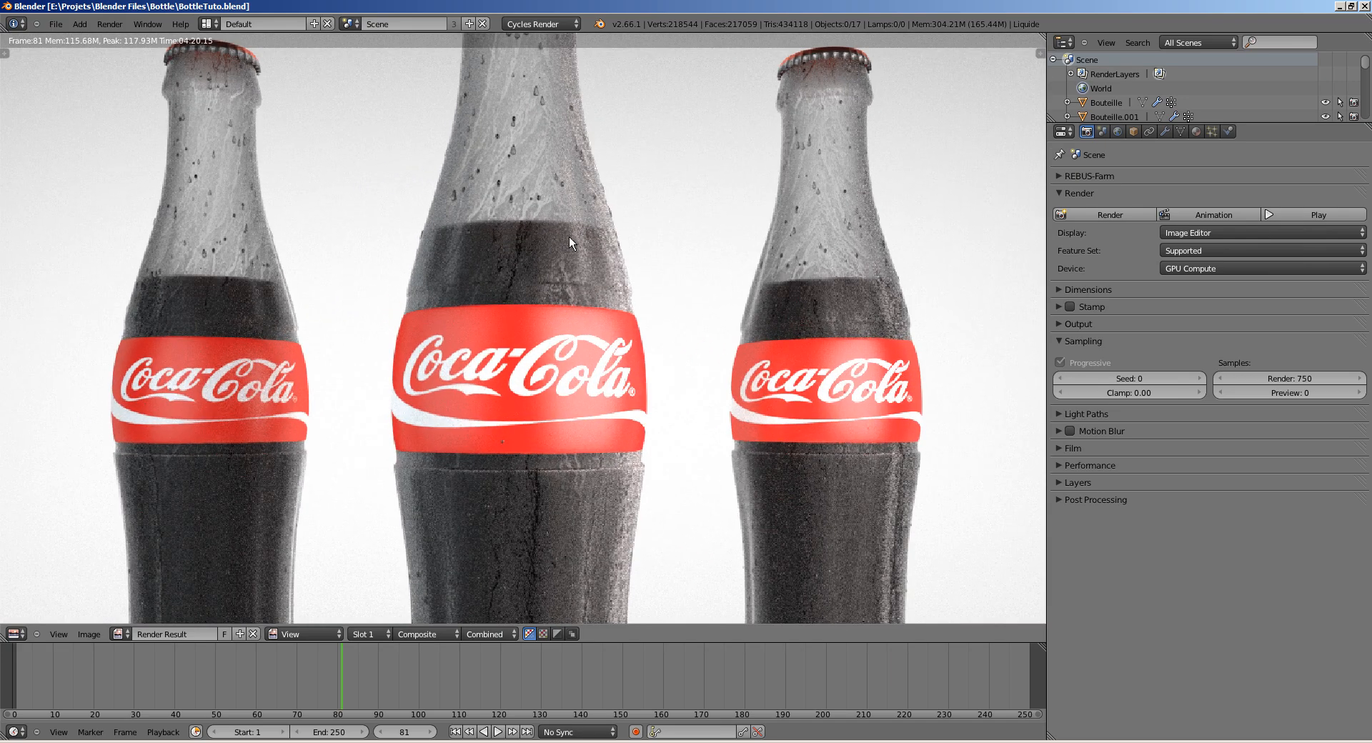
middle_click_drag(516, 233, 567, 260)
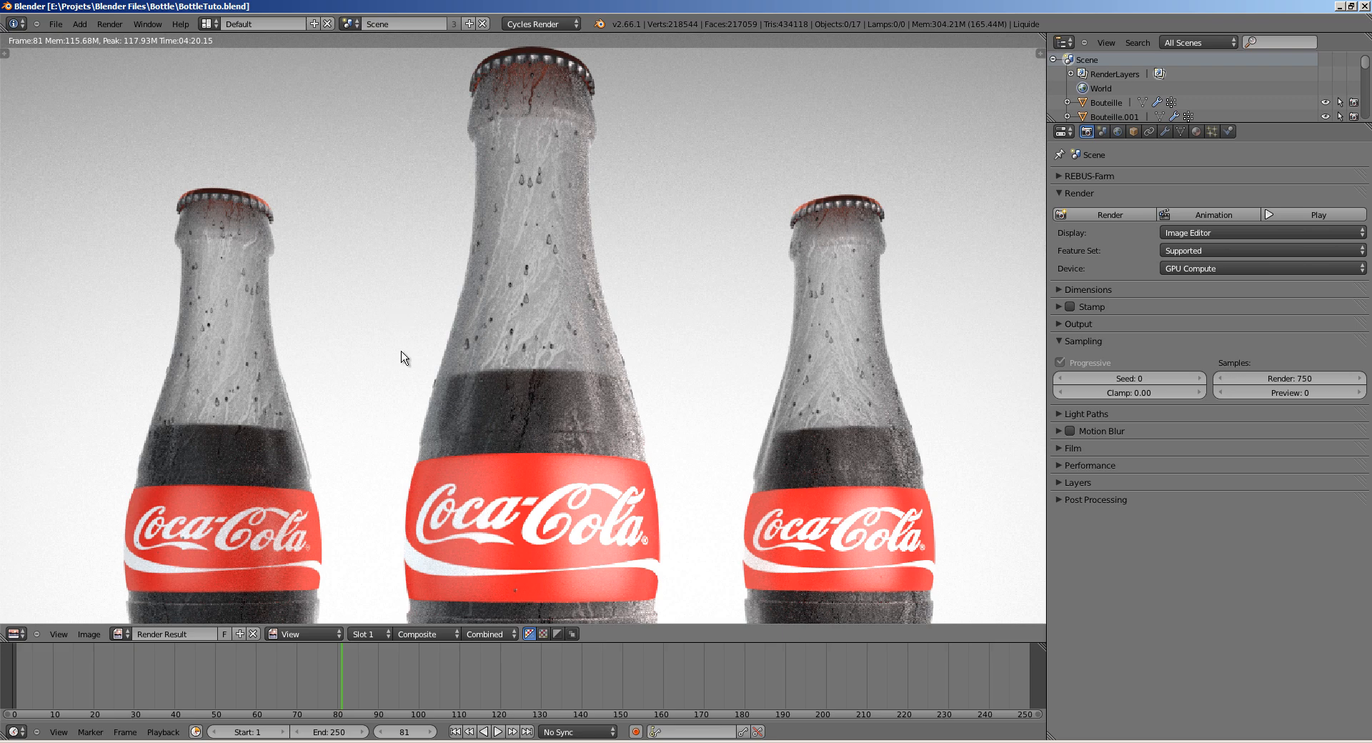
middle_click_drag(404, 358, 434, 113)
scroll(431, 342, "down", 2)
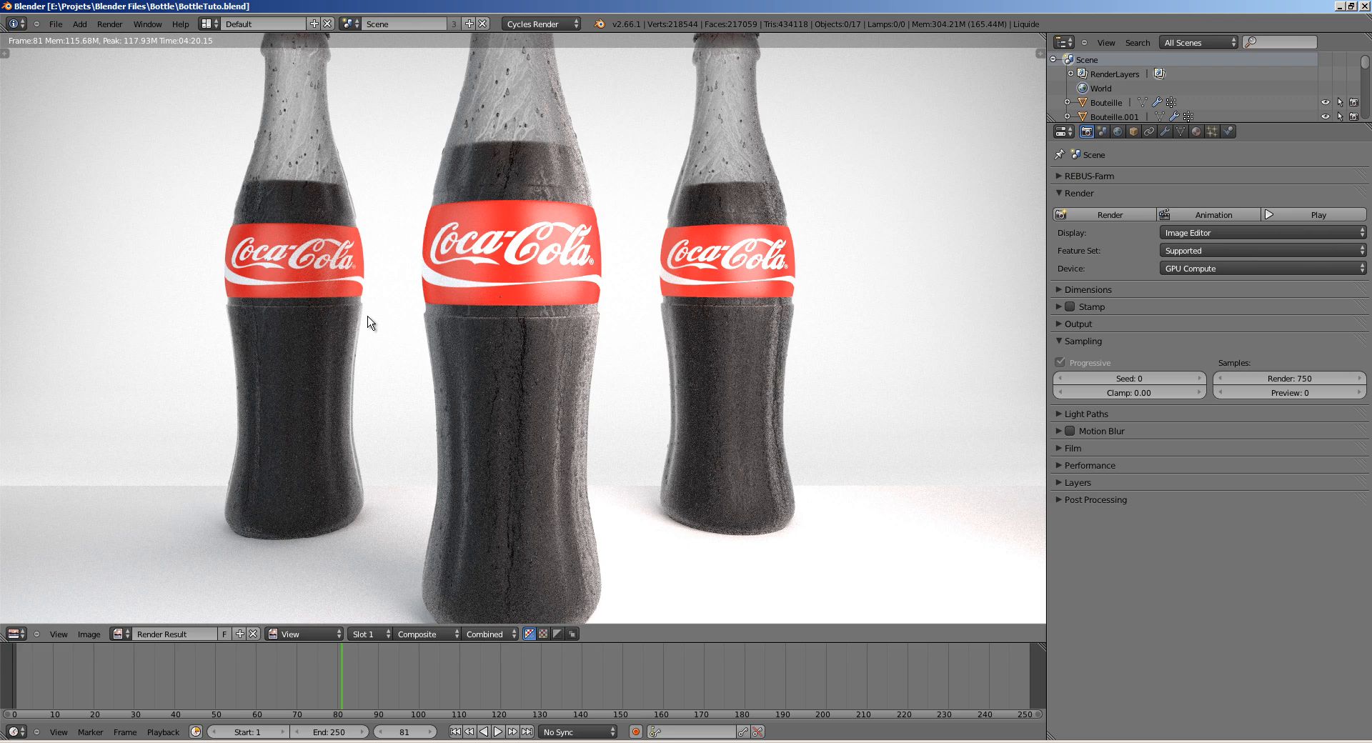
key("ctrl+Up")
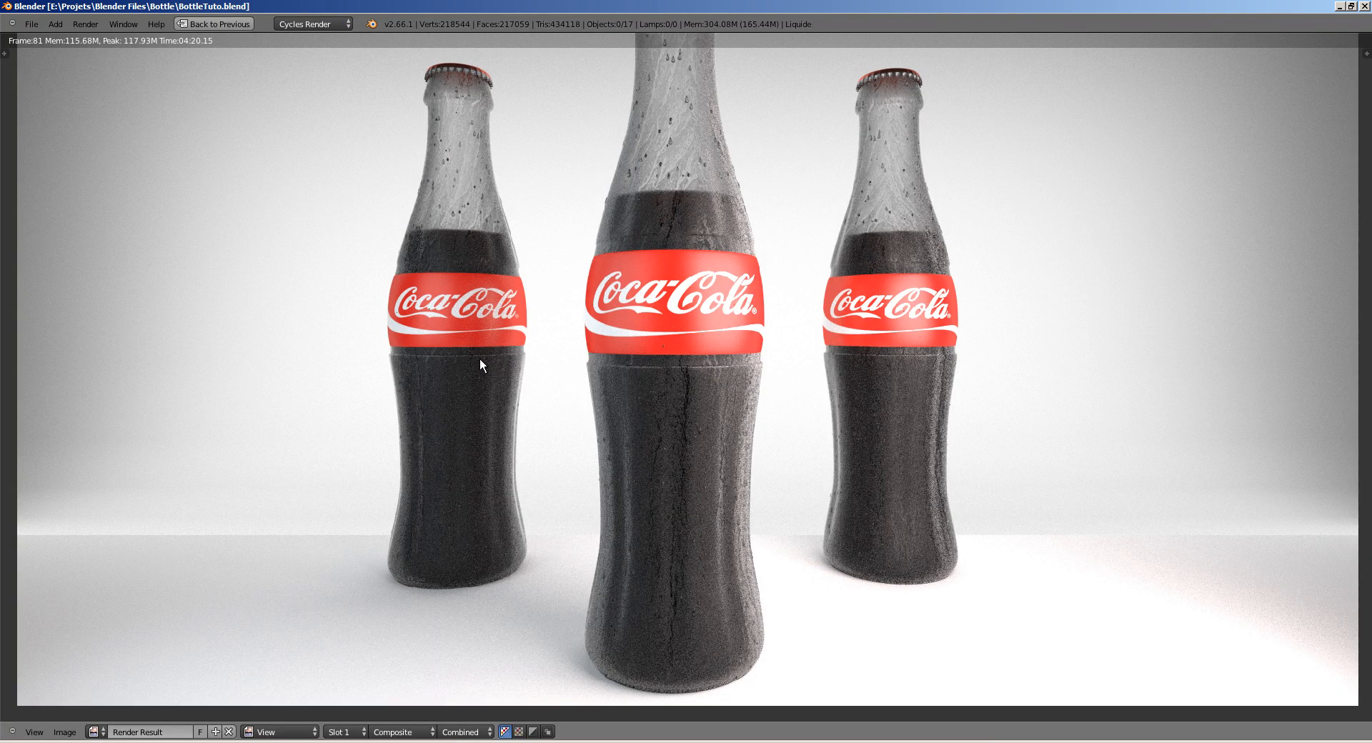
key("ctrl+Up")
left_click(14, 633)
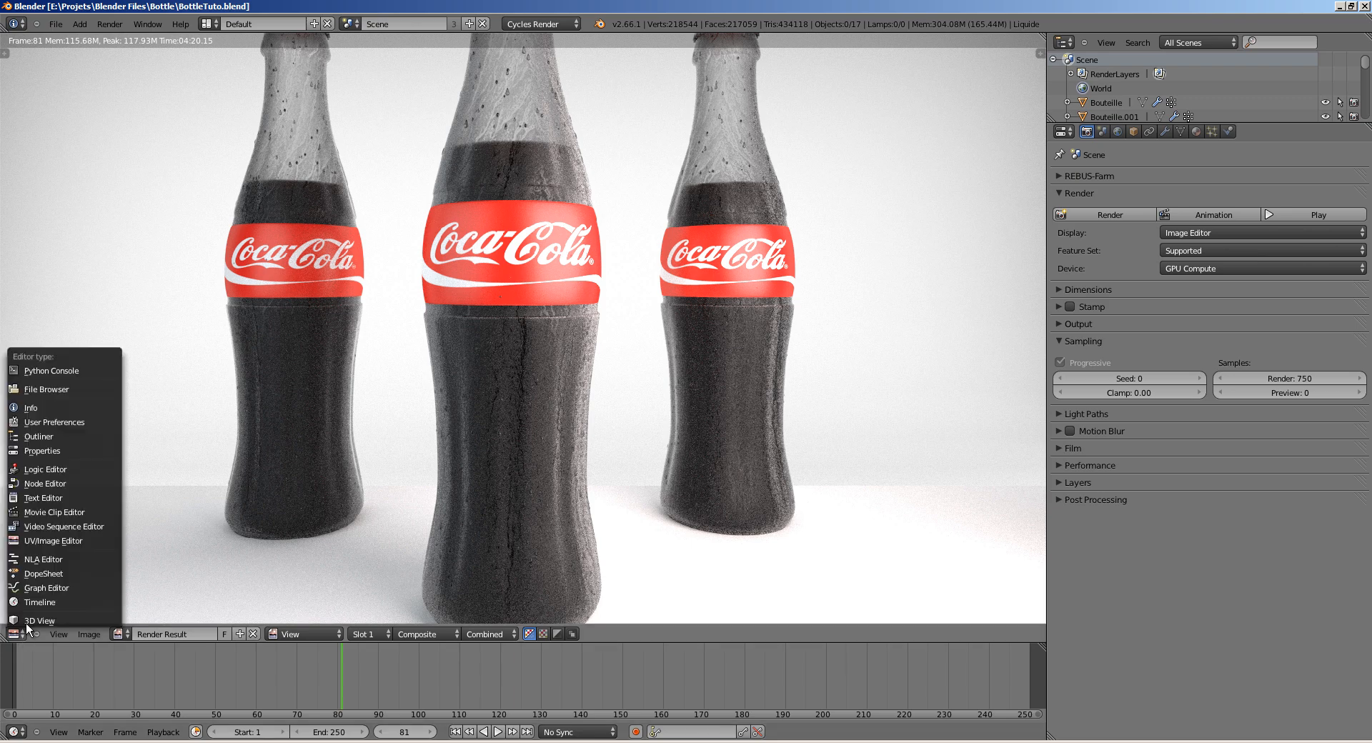
left_click(43, 620)
Step: Rotate the left light plane to a steeper angle in top view and move it outward, away from the bottles
right_click(190, 208)
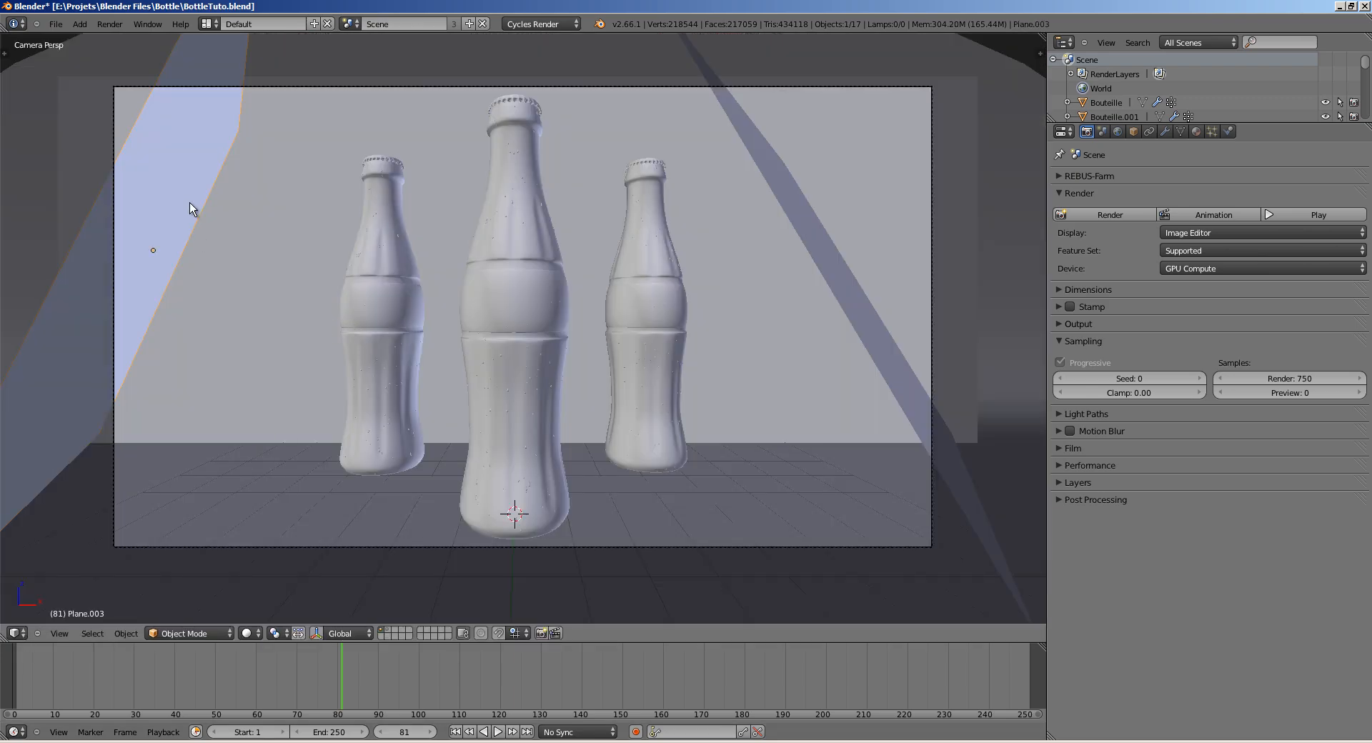
key("KP_7")
scroll(397, 383, "down", 2)
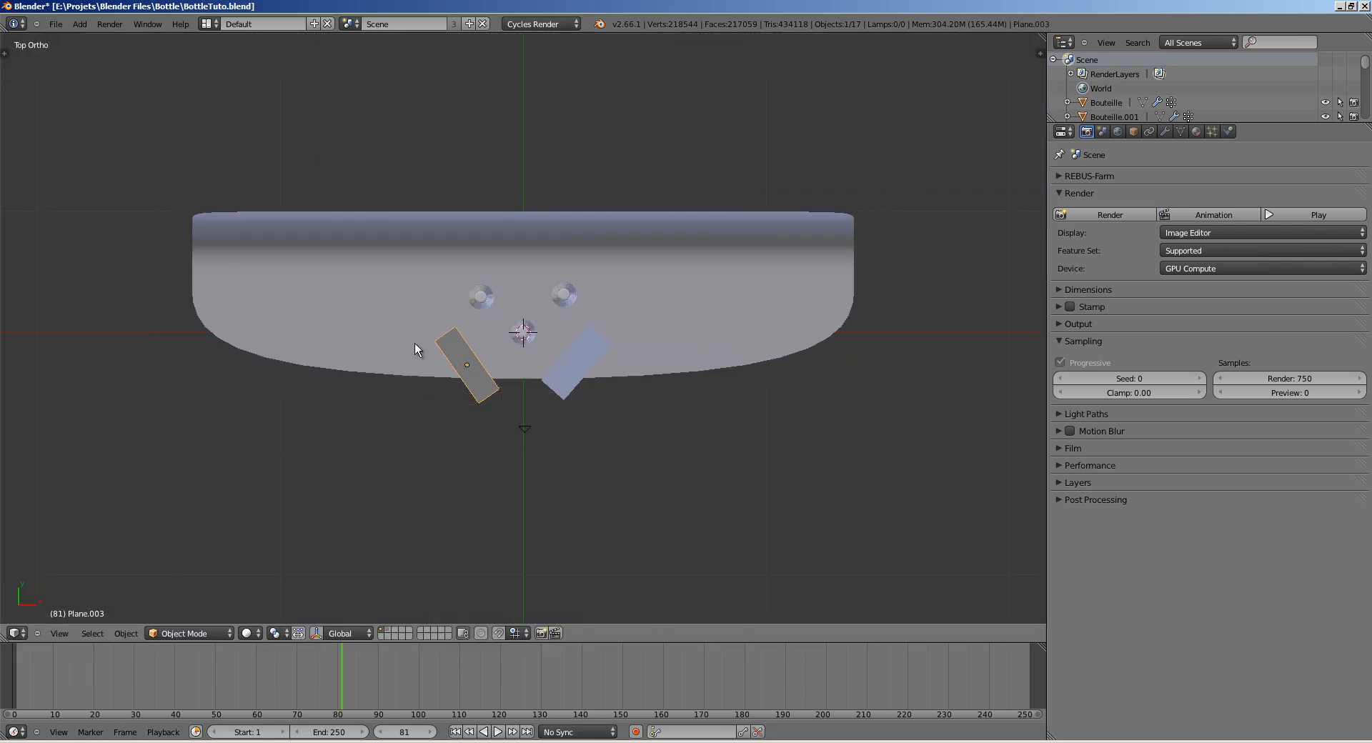
scroll(564, 342, "up", 5)
key("r")
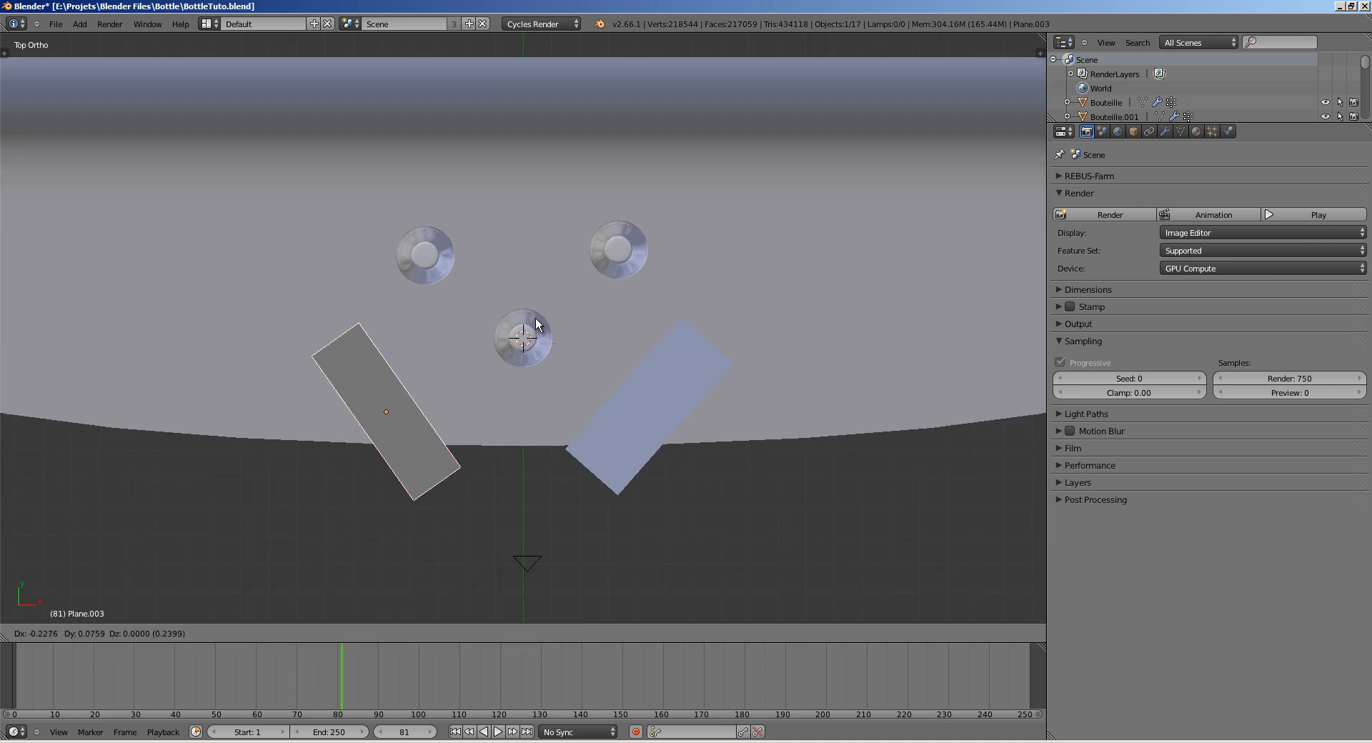
left_click(528, 323)
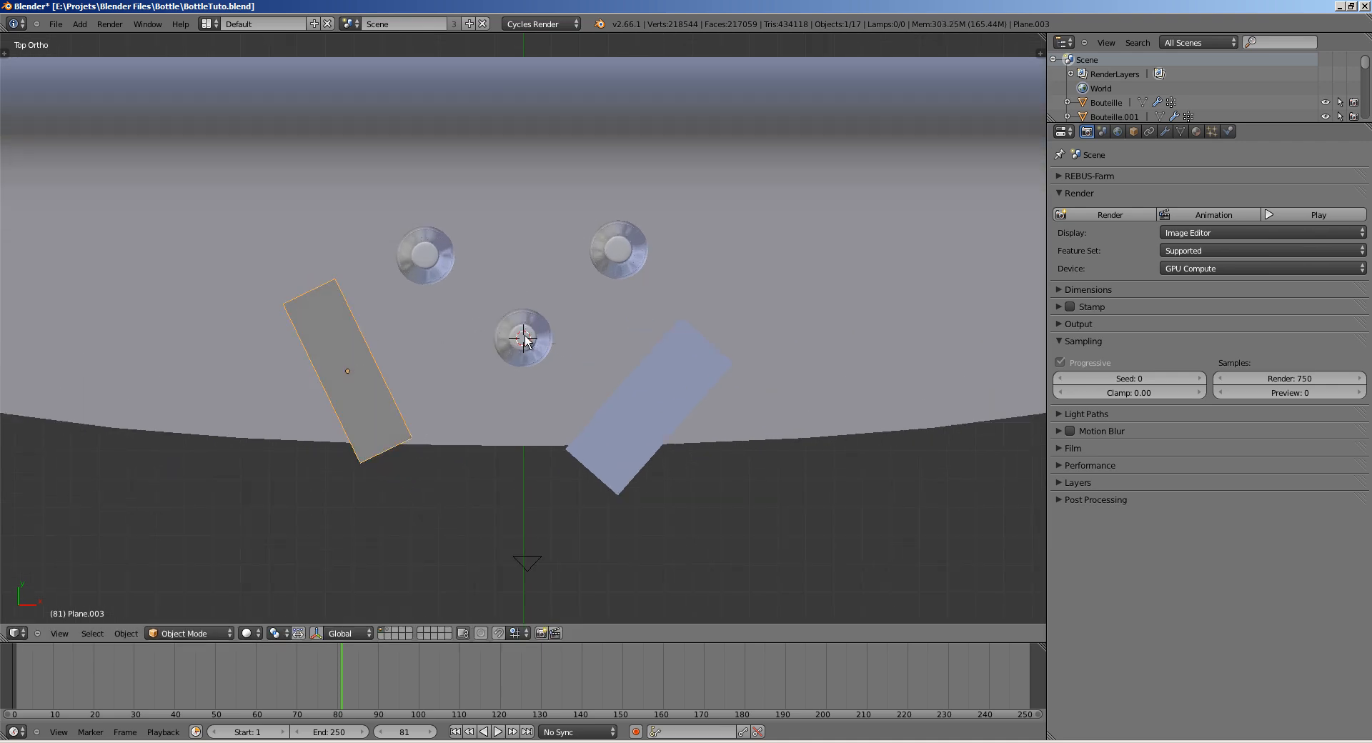
Step: Scale the left light plane by about 1.18 along its local X axis and adjust its position beside the bottles
key("s")
key("x")
key("x")
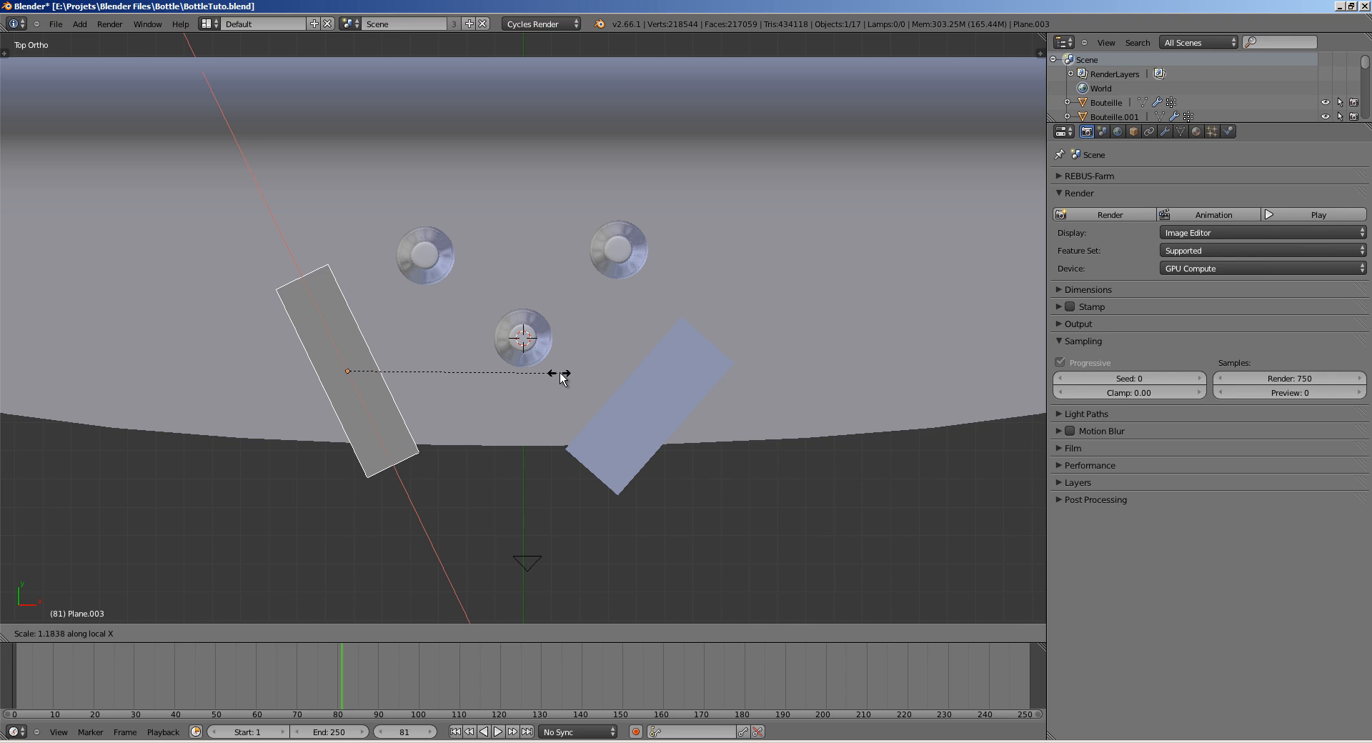
left_click(561, 371)
key("g")
left_click(555, 360)
middle_click_drag(555, 360, 601, 286)
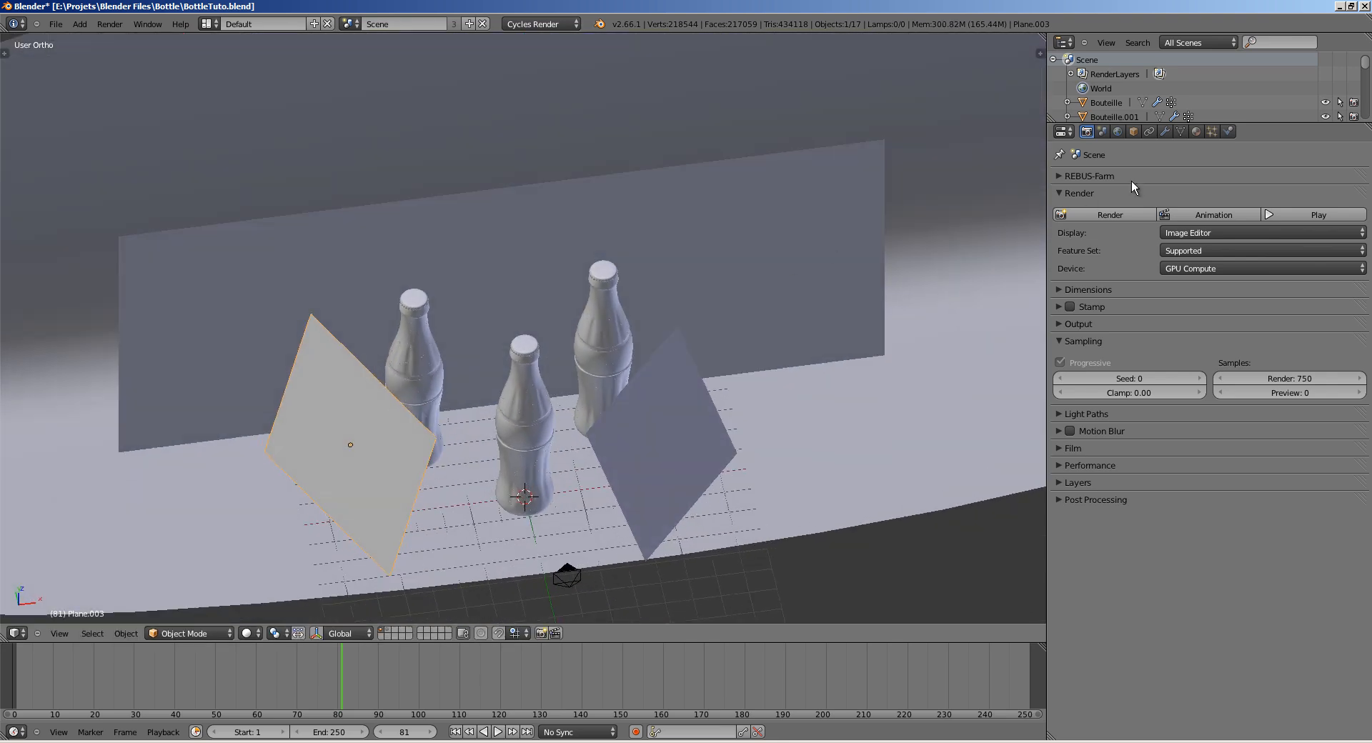
Step: Set the emission strength of the left plane's FillLight material to 3.5 and save the file
left_click(1196, 132)
left_click(1261, 347)
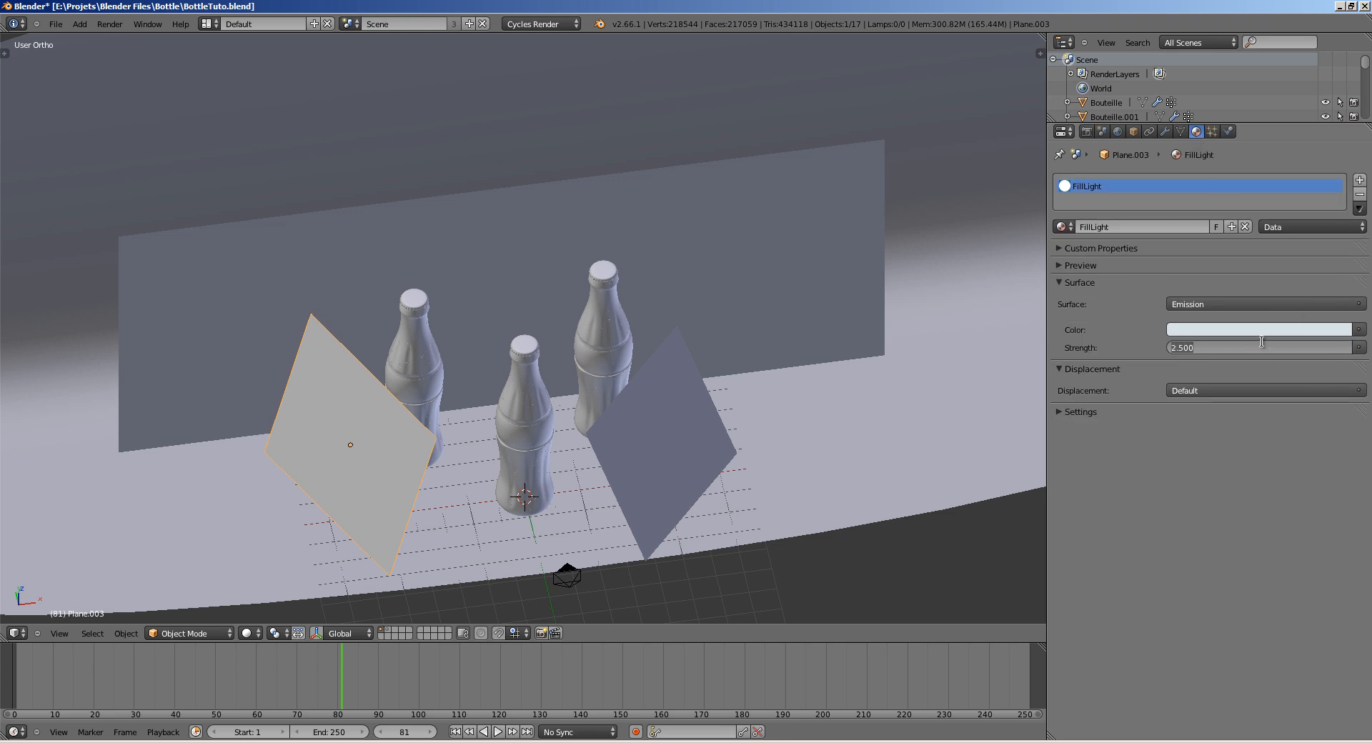
type("3.5")
key("Return")
middle_click_drag(641, 370, 598, 370)
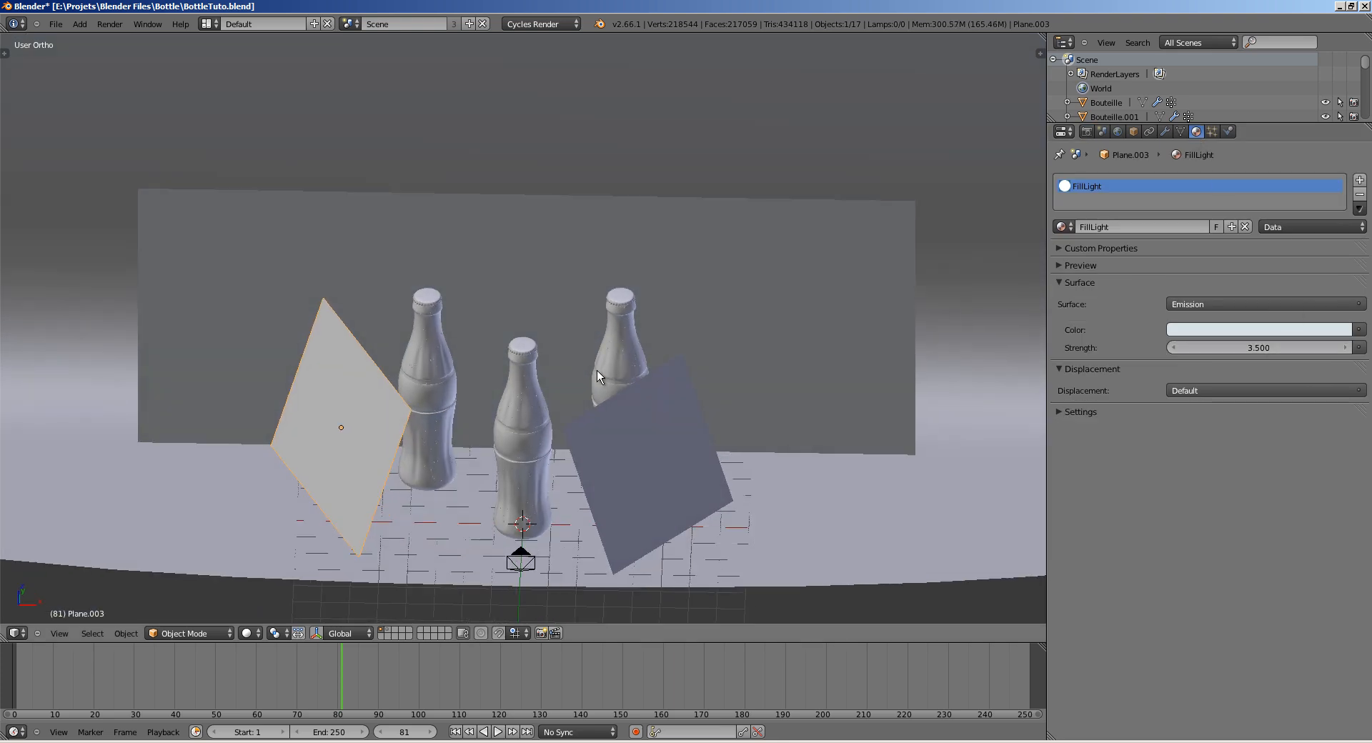
key("ctrl+s")
Step: Return to the camera view and preview the adjusted lighting with rendered viewport shading
key("KP_0")
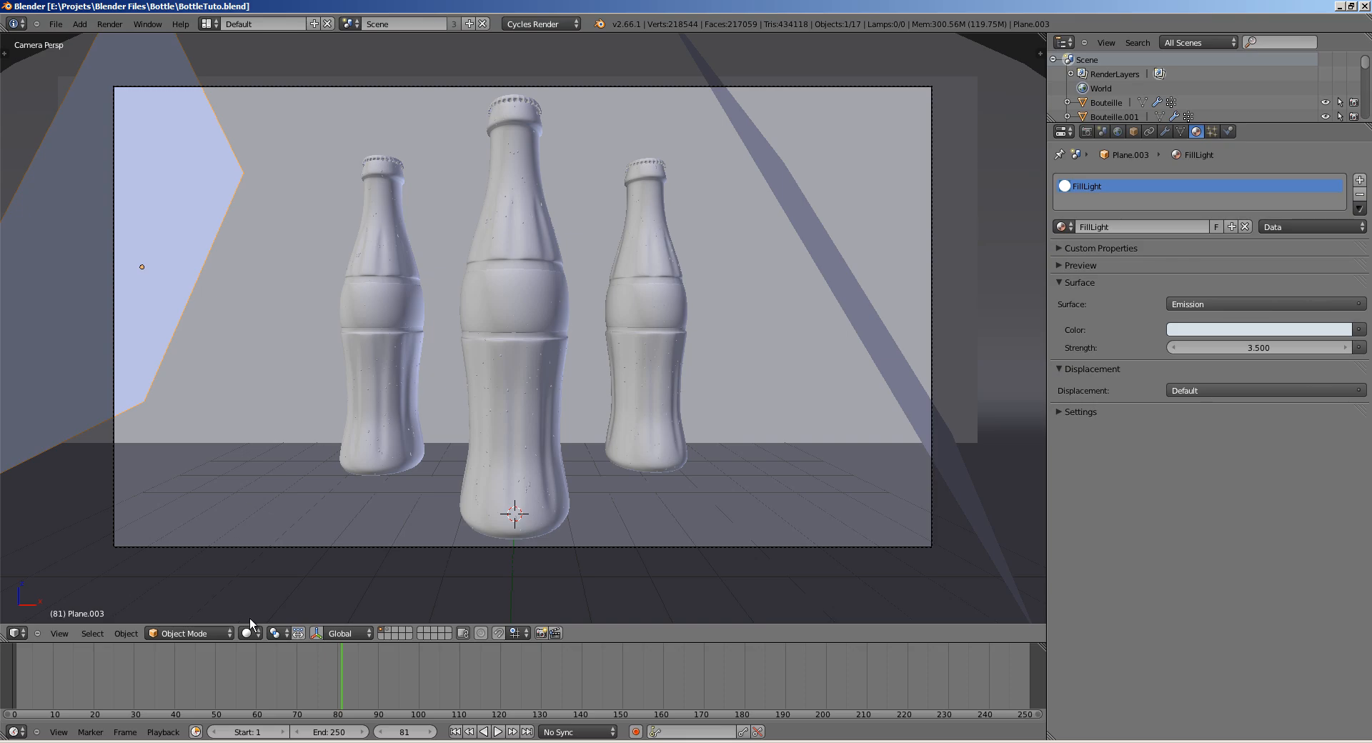
left_click(248, 633)
key("Return")
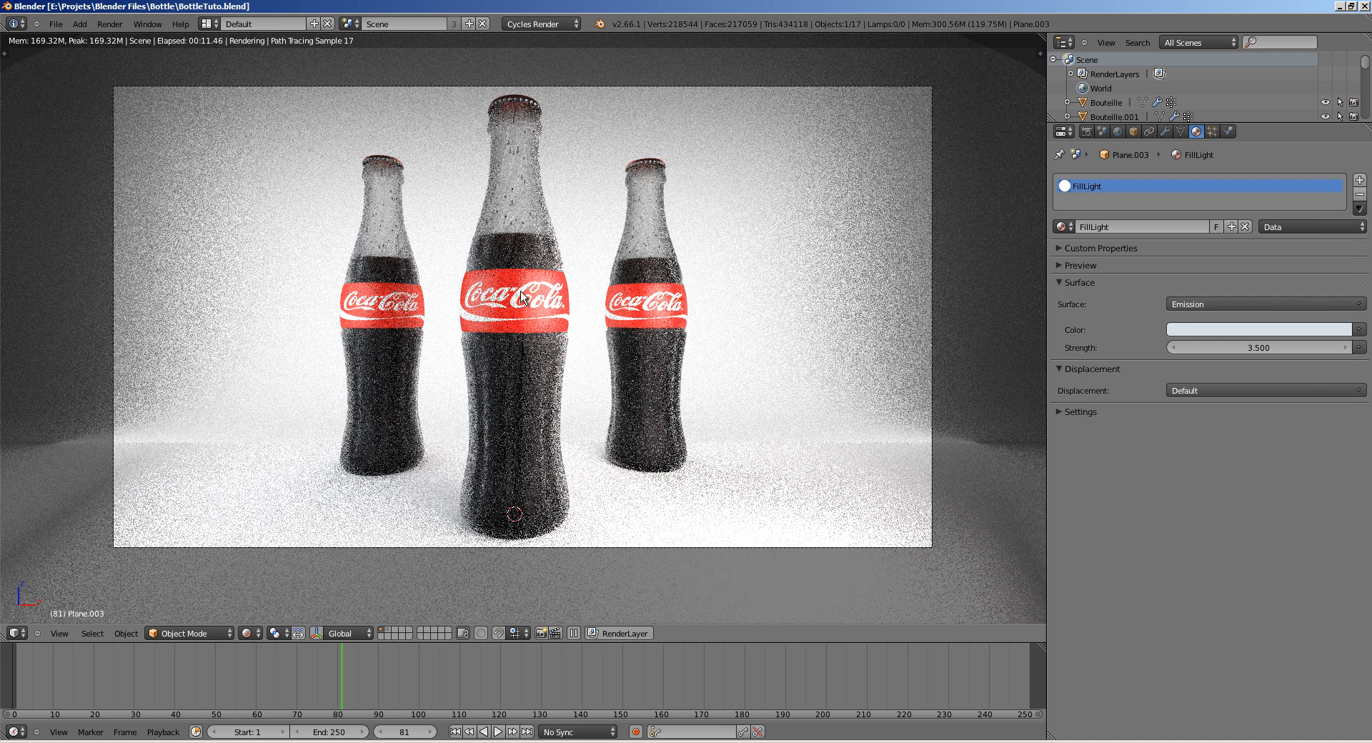
Step: Deselect everything, save over BottleTuto.blend and render the image
key("a")
key("ctrl+s")
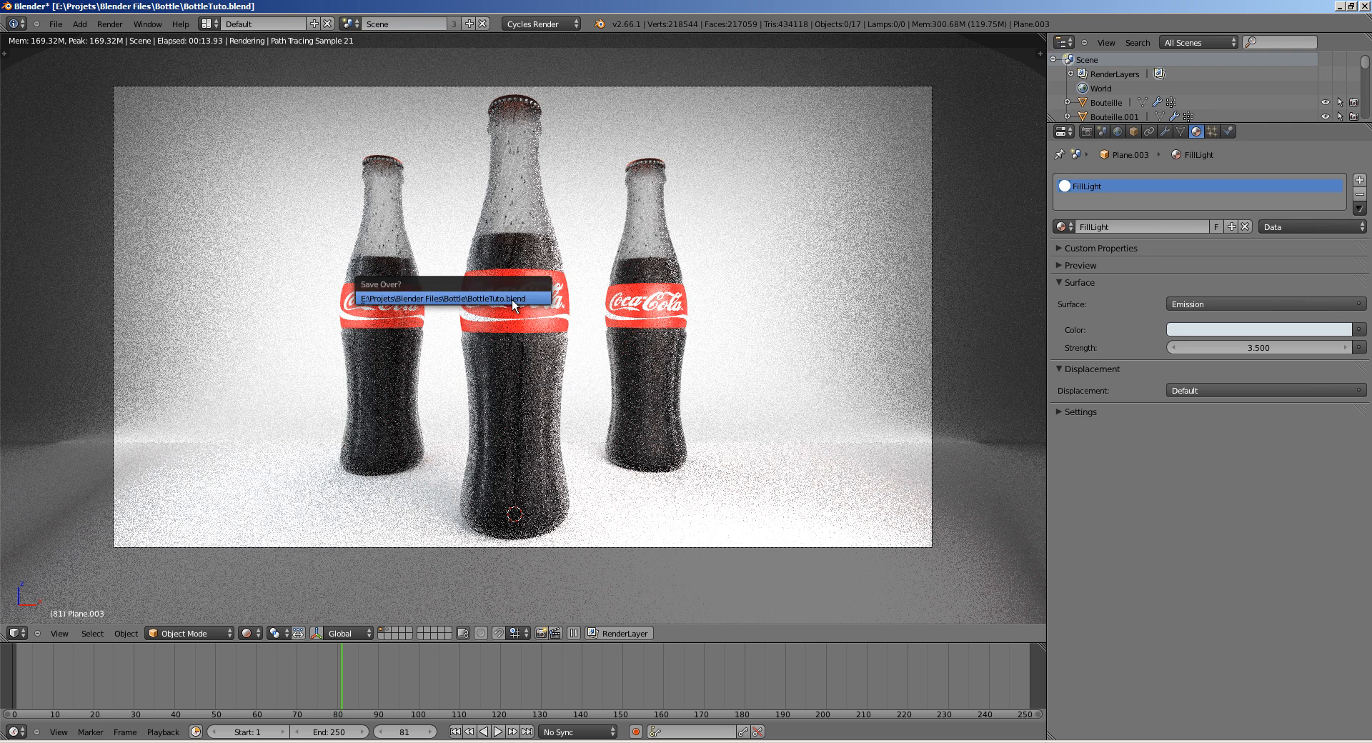
left_click(512, 299)
key("z")
key("ctrl+s")
left_click(515, 297)
left_click(1087, 132)
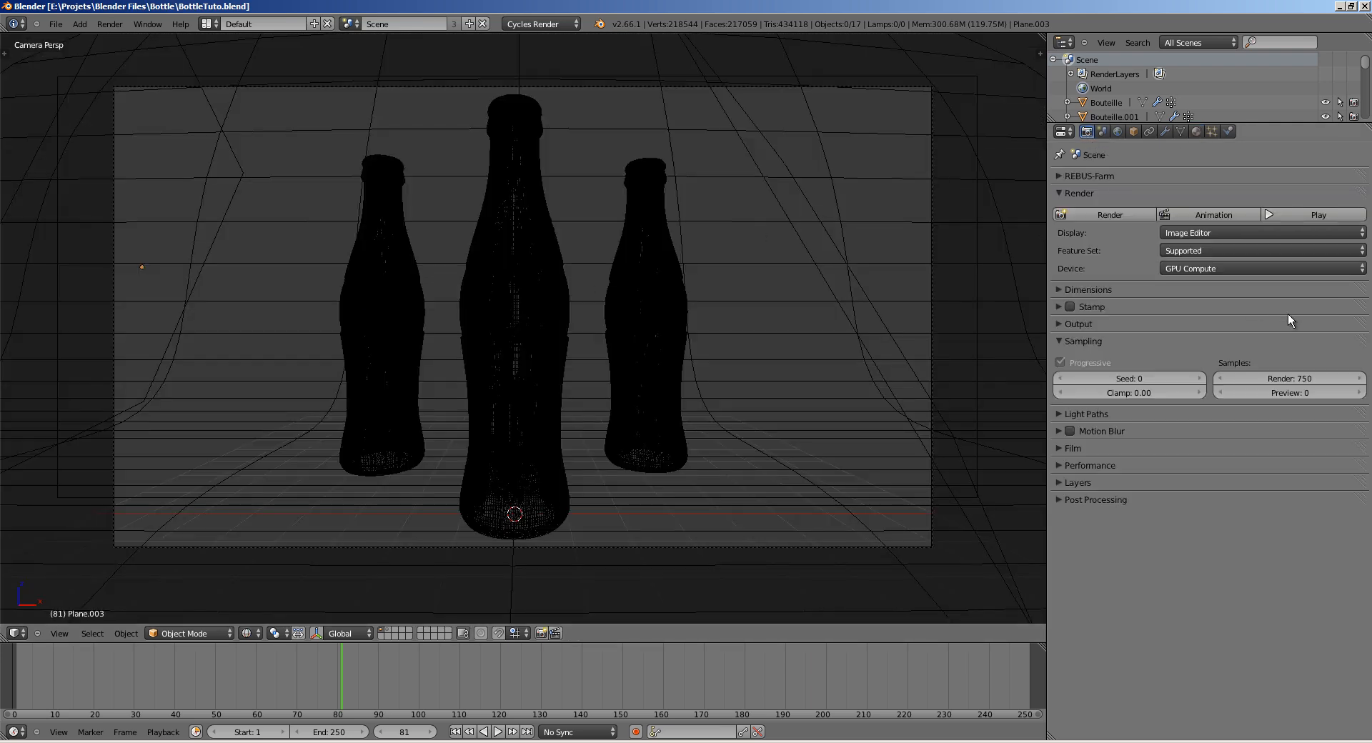
left_click(1114, 213)
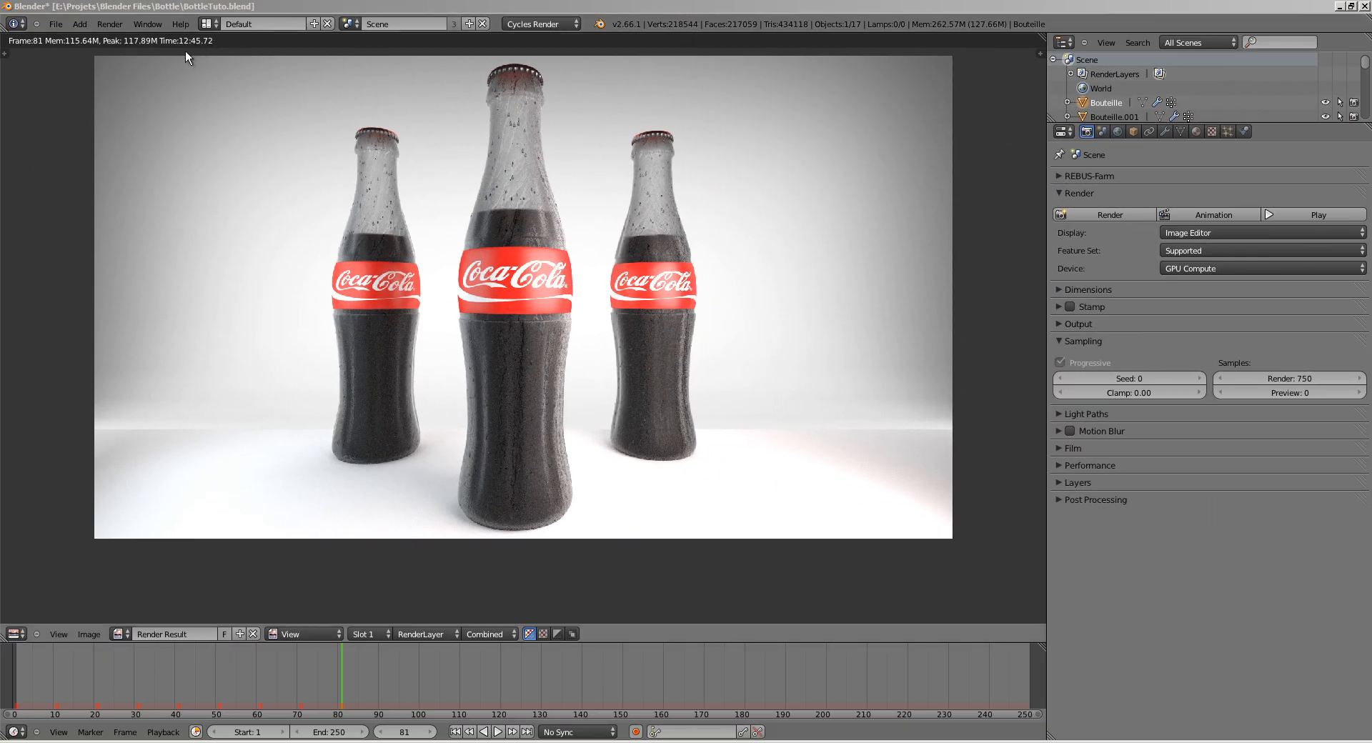
Step: Examine the finished render up close, checking the bottles' labels, dark liquid, lower bodies and wet glass necks
scroll(477, 315, "up", 5)
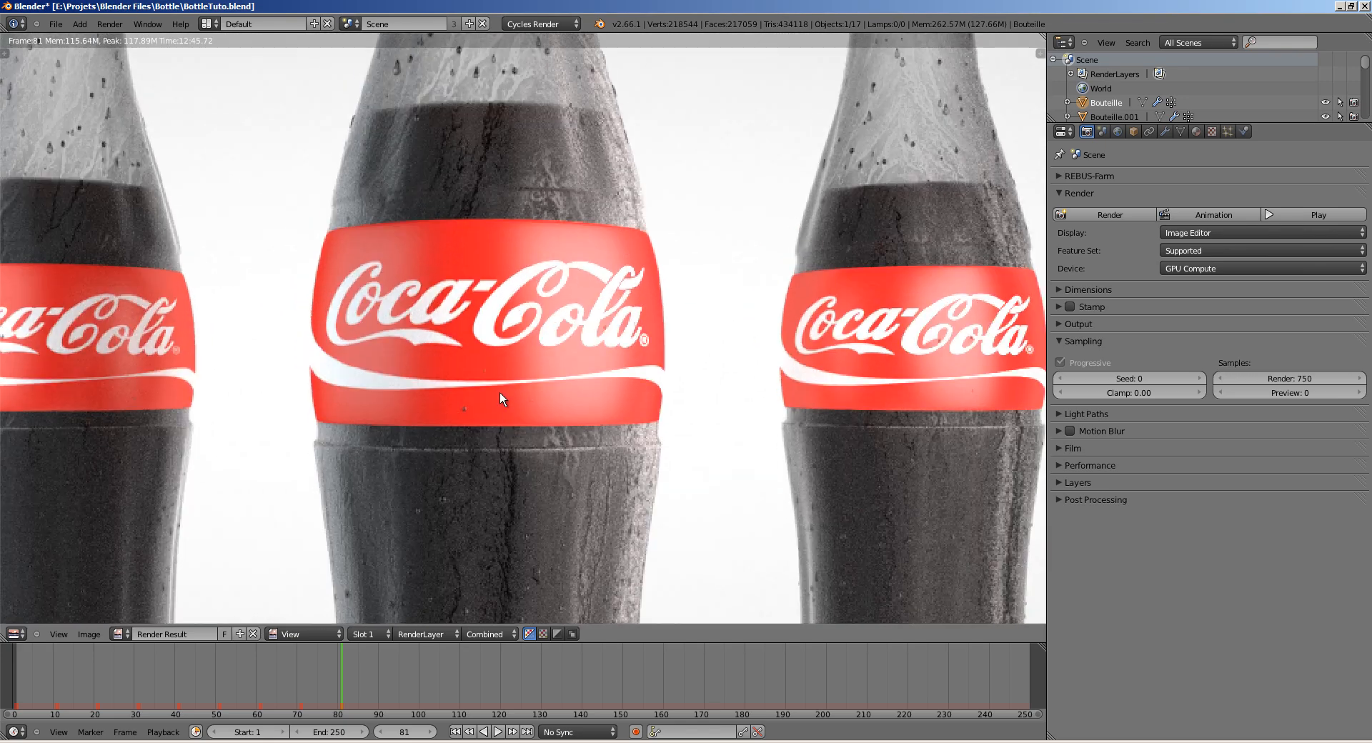
middle_click_drag(469, 223, 492, 324)
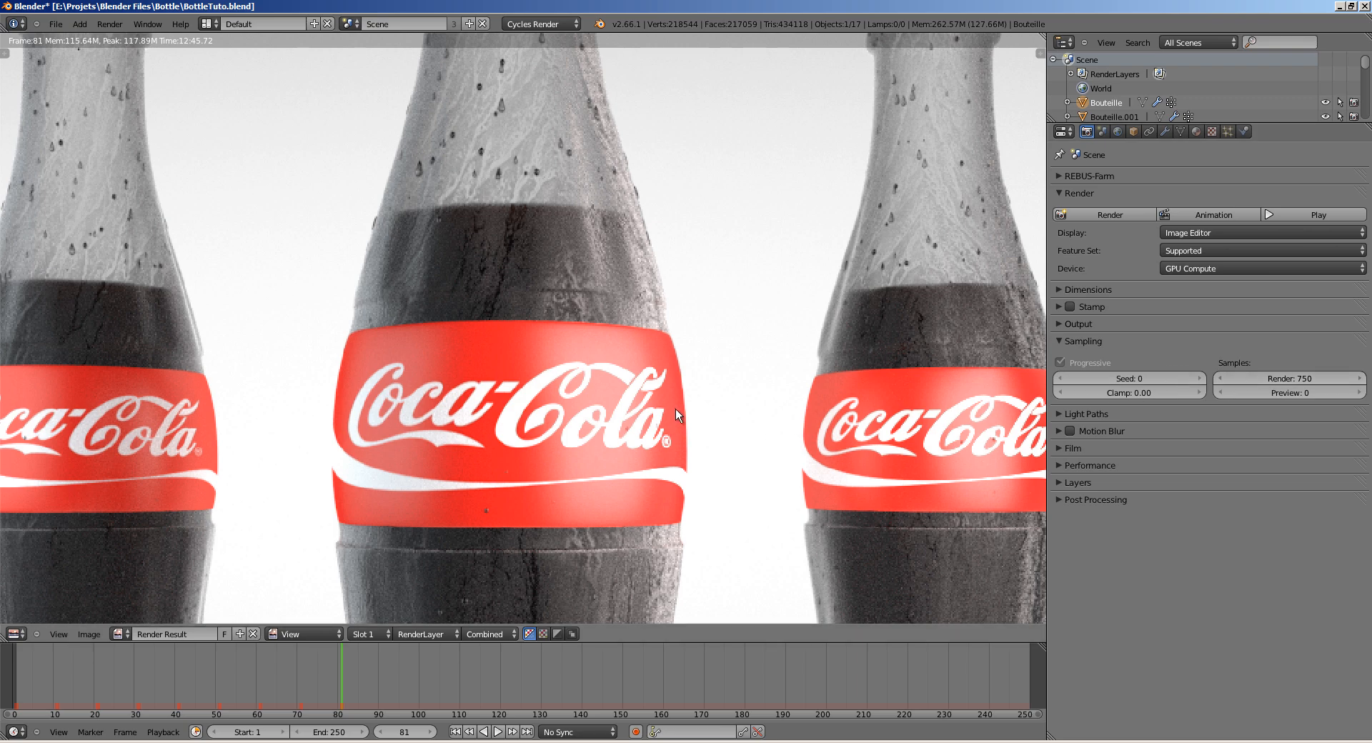
mouse_move(622, 361)
middle_mouse_down()
mouse_move(702, 388)
mouse_move(582, 444)
mouse_move(574, 180)
middle_mouse_up()
middle_click_drag(611, 495, 586, 356)
scroll(538, 386, "down", 3)
mouse_move(543, 486)
middle_mouse_down()
mouse_move(538, 386)
mouse_move(535, 432)
middle_mouse_up()
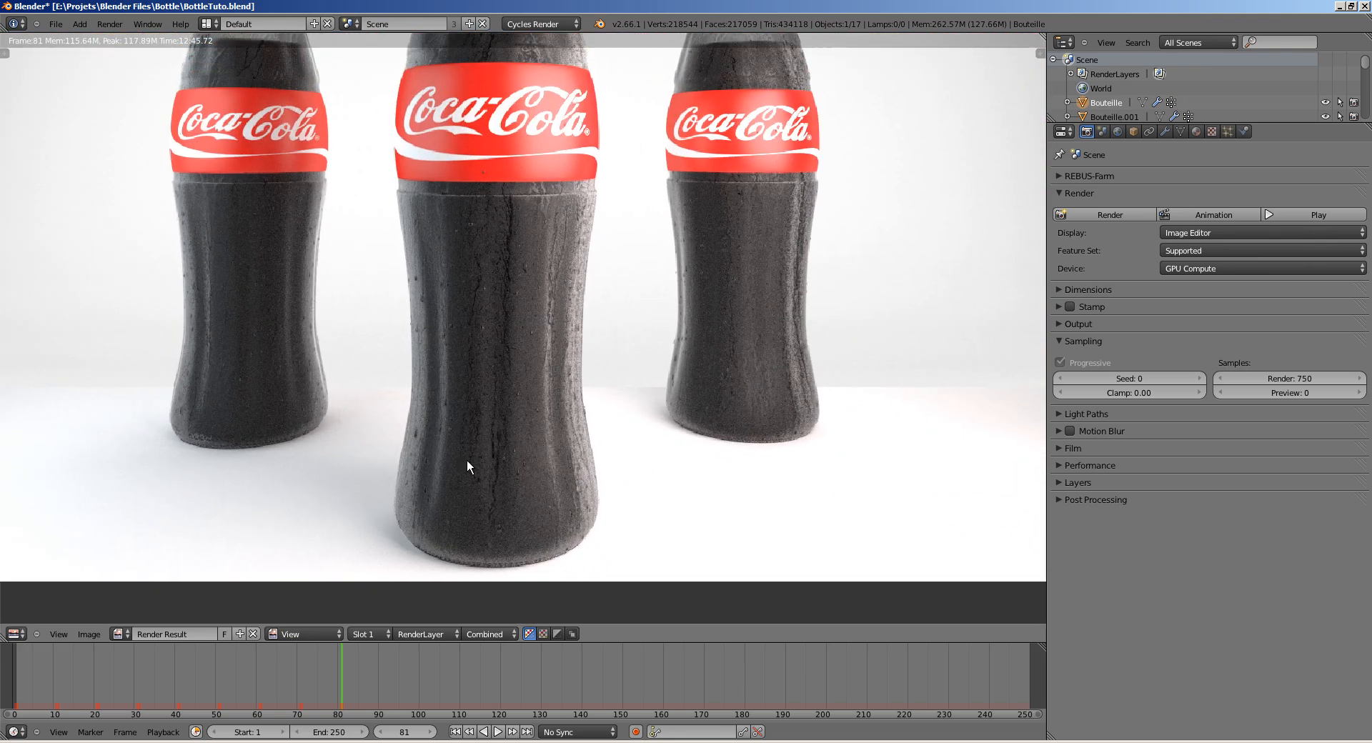
middle_click_drag(469, 465, 429, 473)
scroll(413, 357, "up", 3)
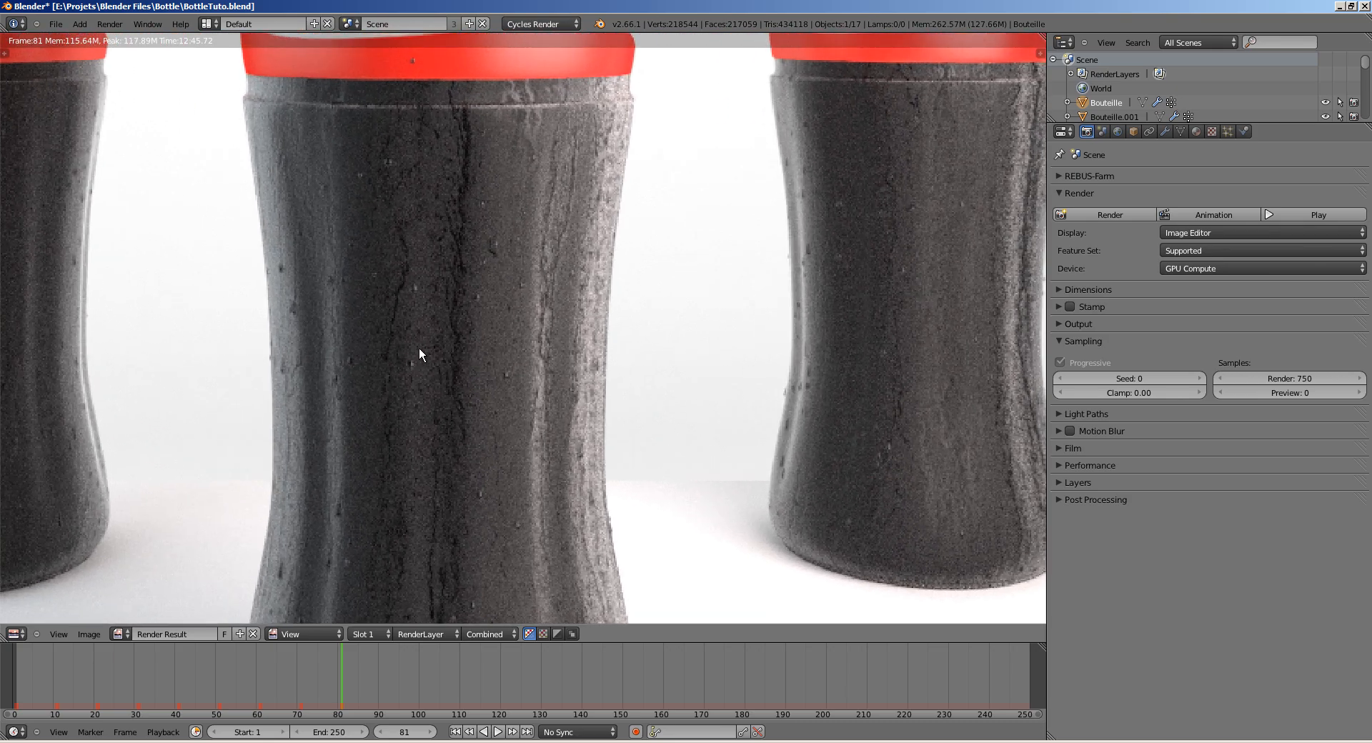
scroll(453, 388, "down", 4)
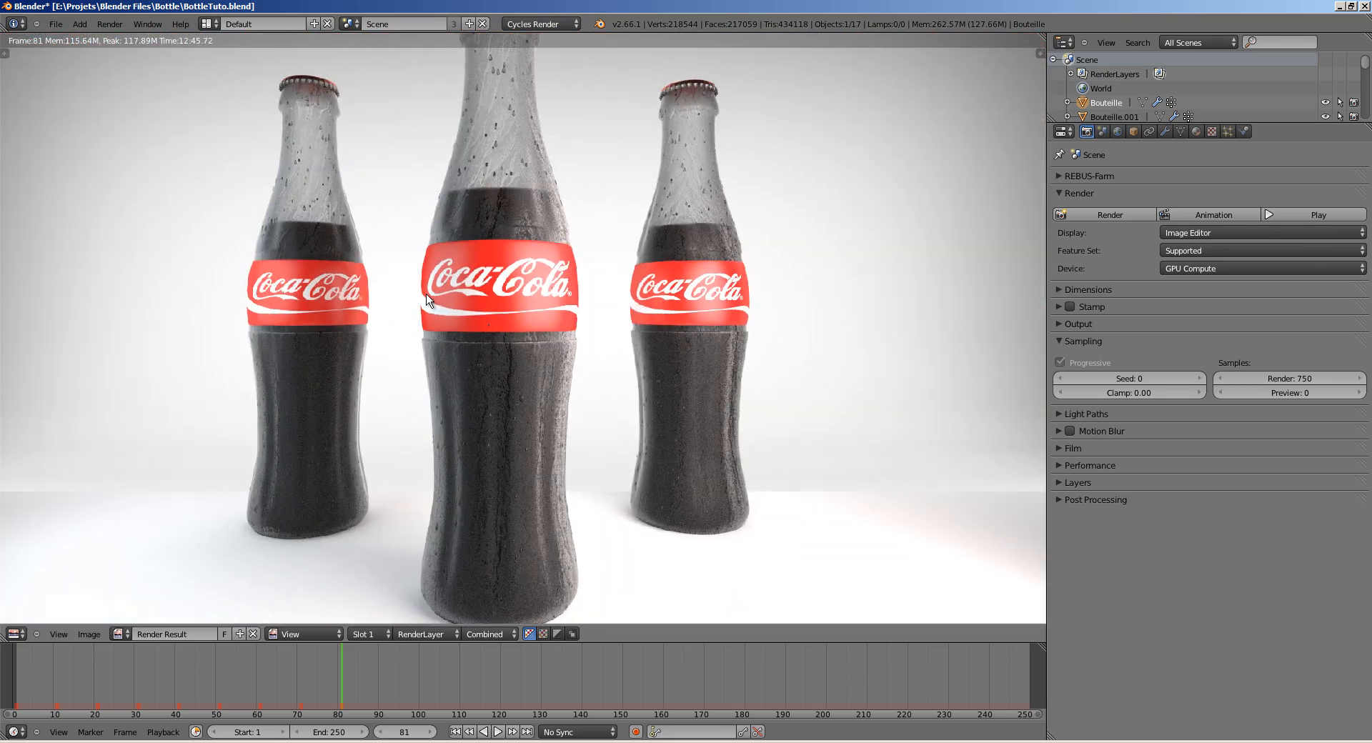
middle_click_drag(489, 325, 478, 338, "ctrl")
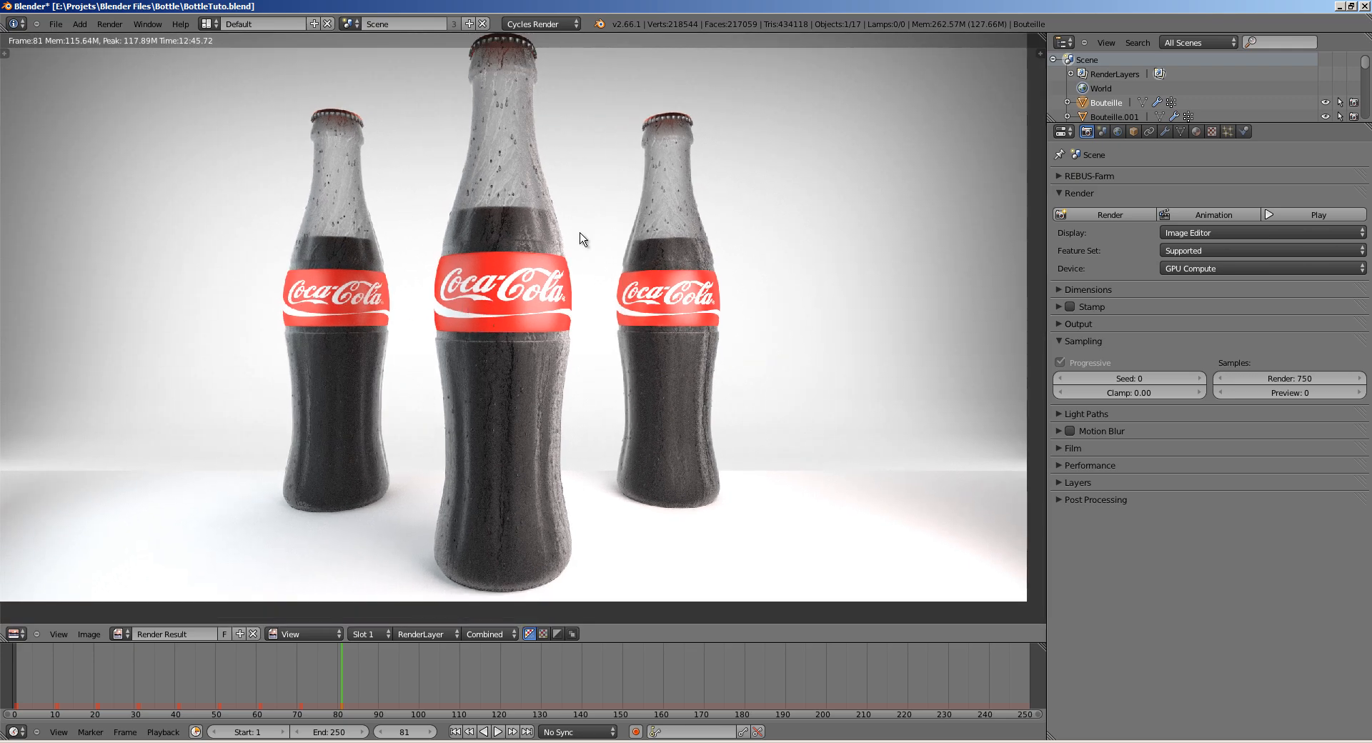
middle_click_drag(496, 258, 497, 311)
scroll(495, 310, "up", 4)
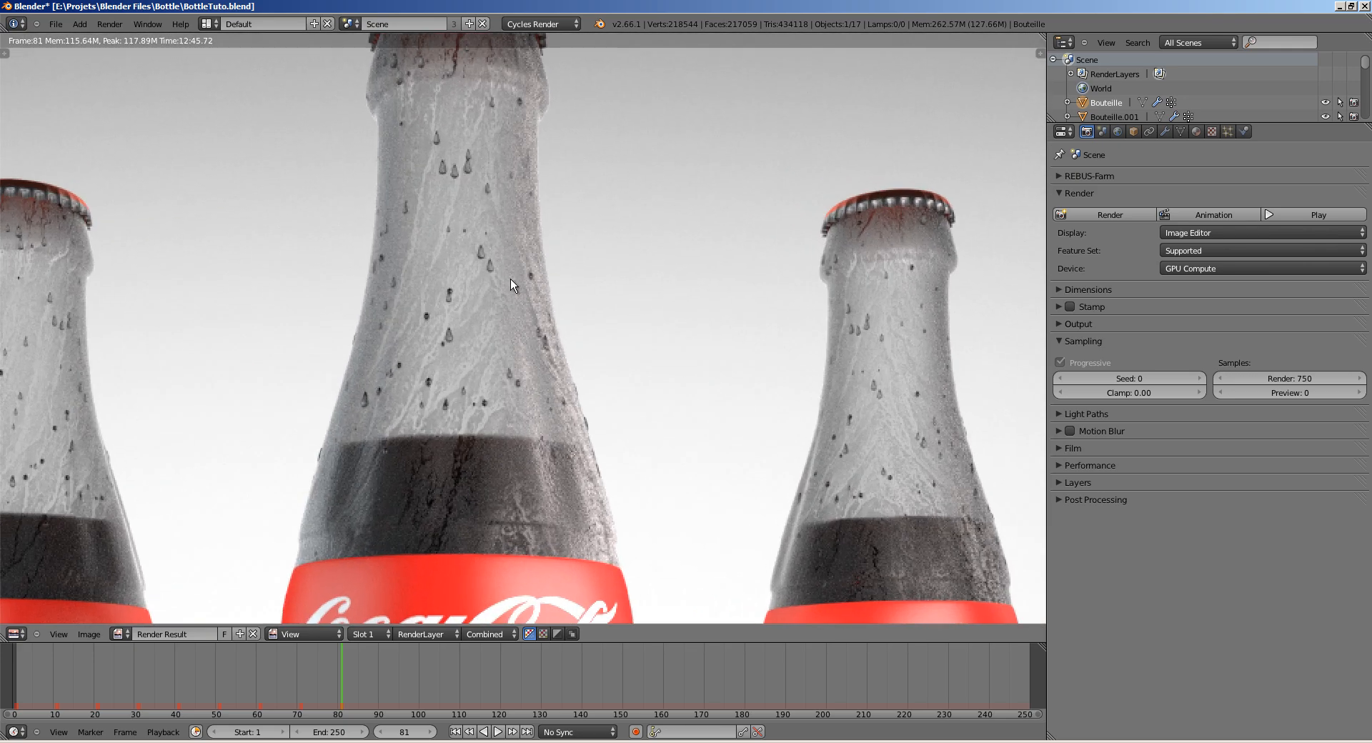
middle_click_drag(439, 320, 479, 274)
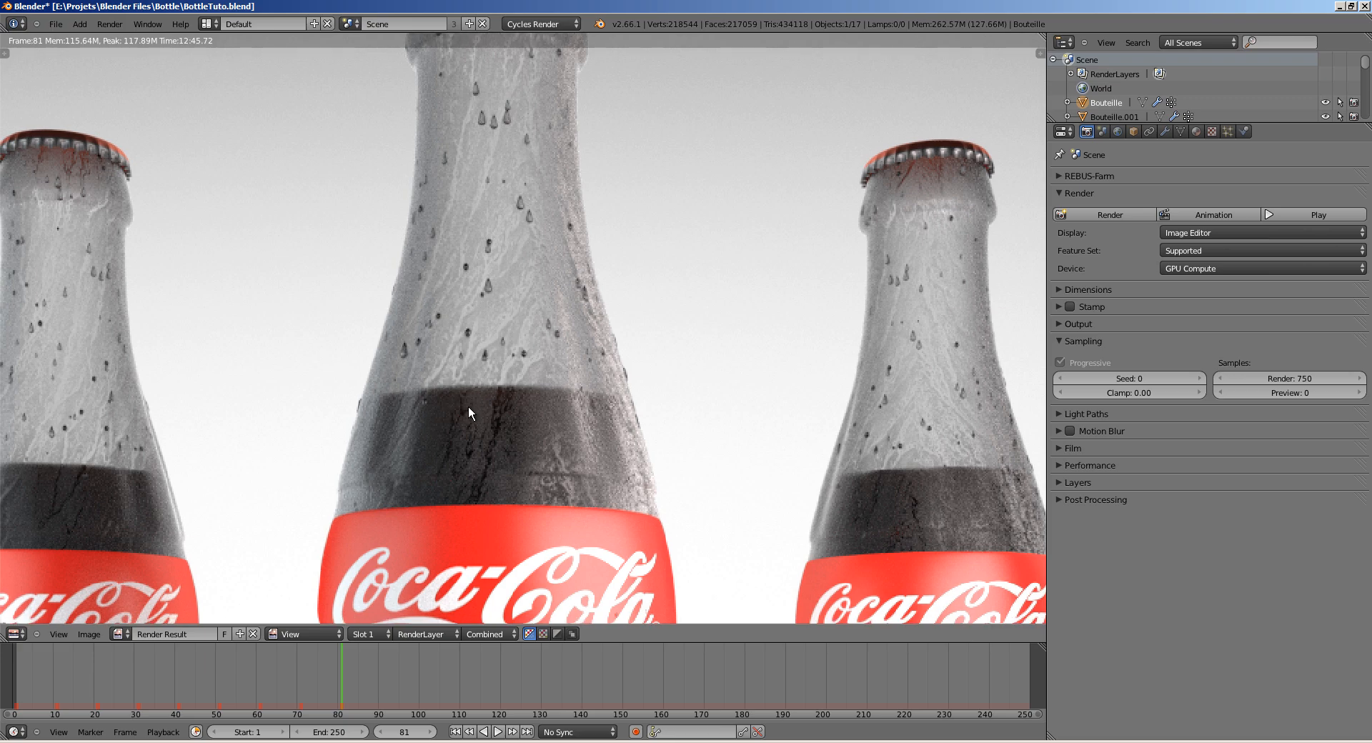
scroll(468, 407, "down", 4)
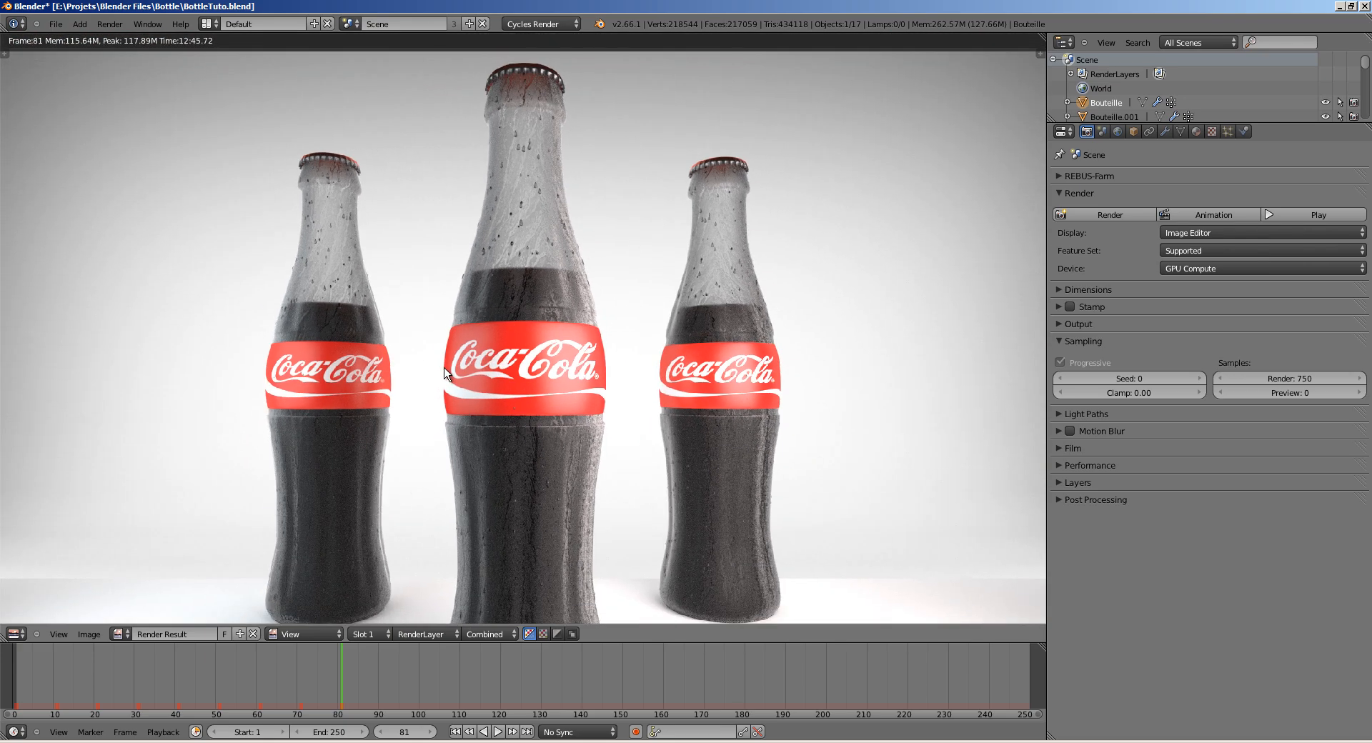
Step: Return the render area to a 3D View and turn the timeline into an enlarged Node Editor
left_click(22, 632)
left_click(31, 620)
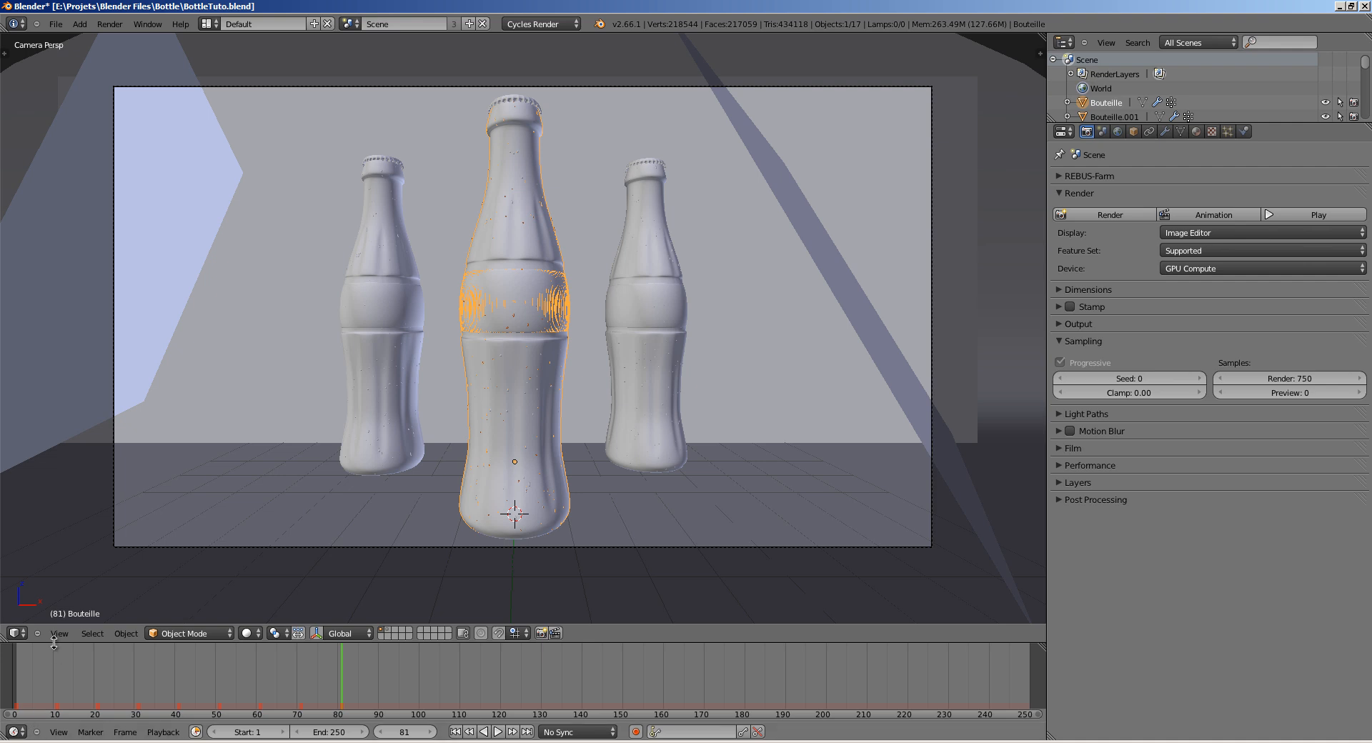
left_click_drag(54, 643, 54, 557)
left_click(13, 732)
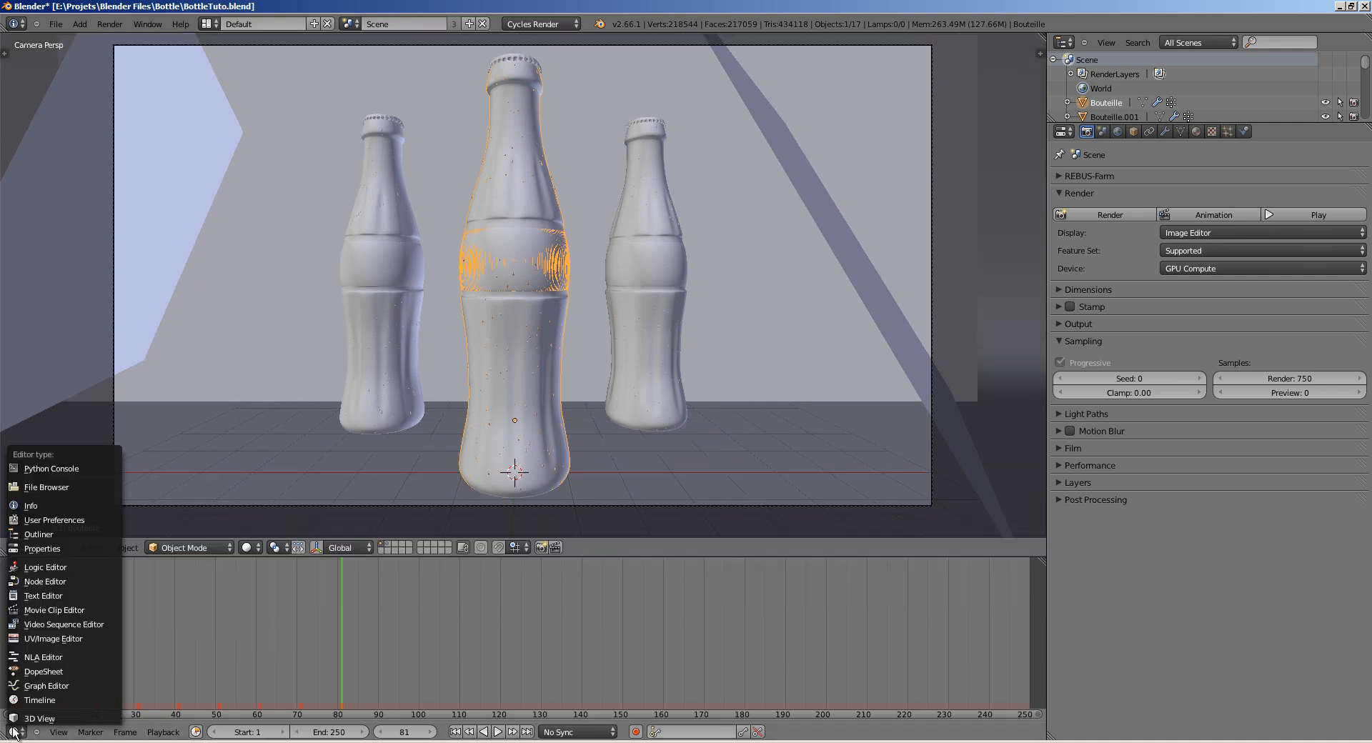
left_click(54, 580)
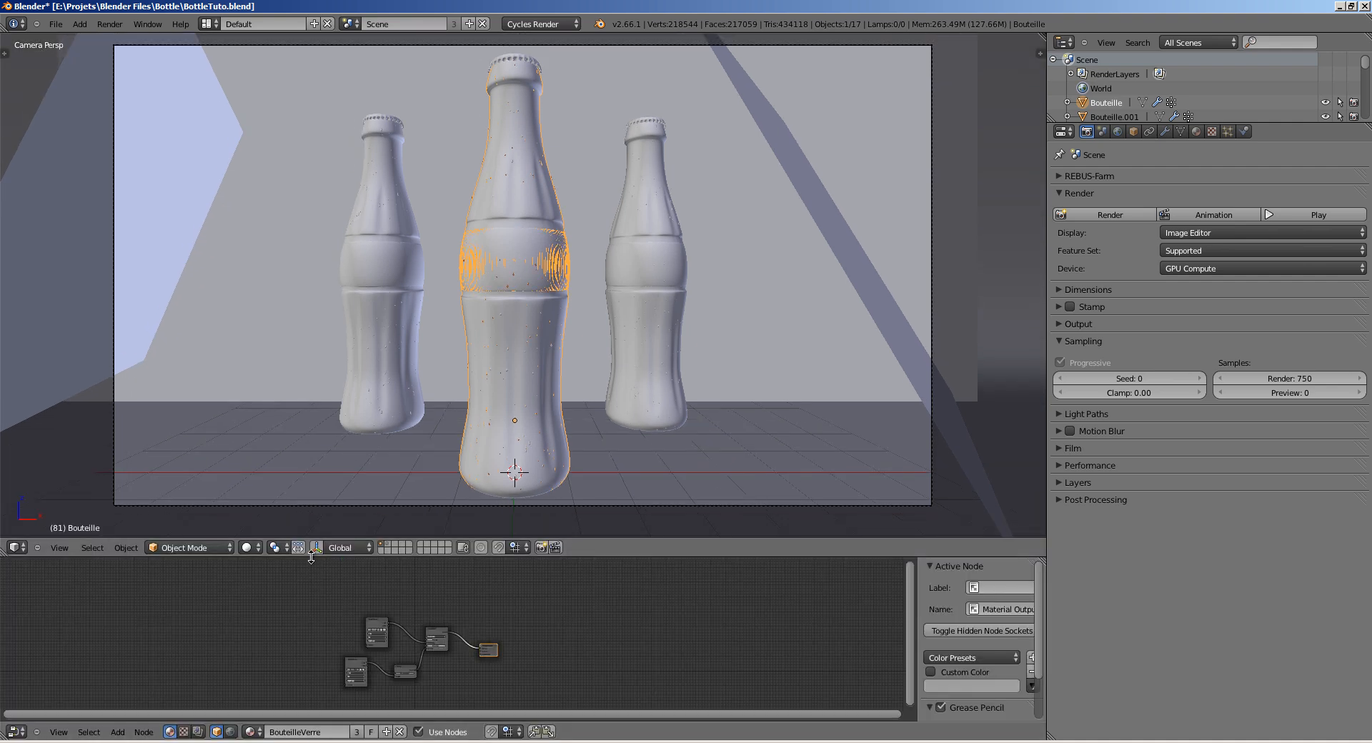
left_click_drag(310, 557, 310, 452)
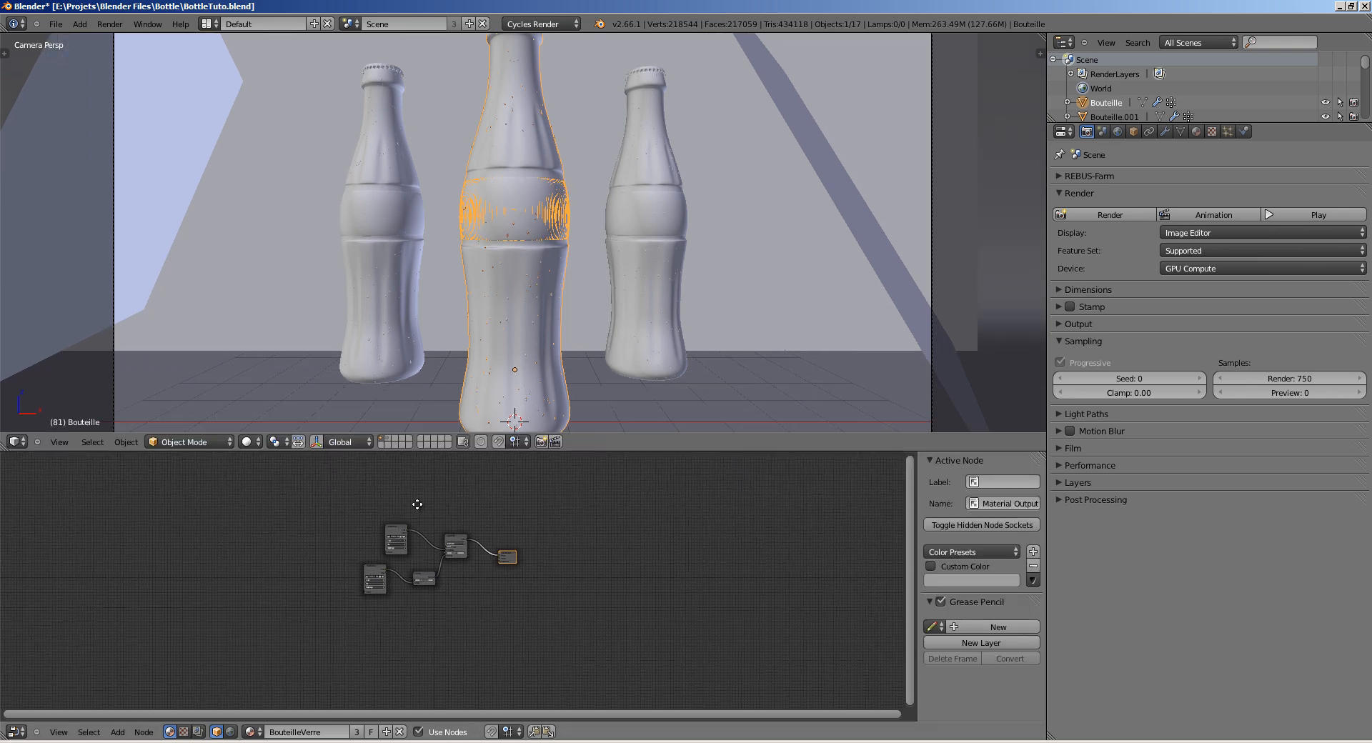
Step: Move the roughness Image Texture away from the Glass BSDF in BouteilleVerre and insert a Gamma node on their link
scroll(438, 512, "up", 5)
middle_click_drag(439, 513, 450, 646)
left_click_drag(253, 570, 142, 548)
middle_click_drag(238, 548, 323, 549)
left_click_drag(205, 579, 112, 579)
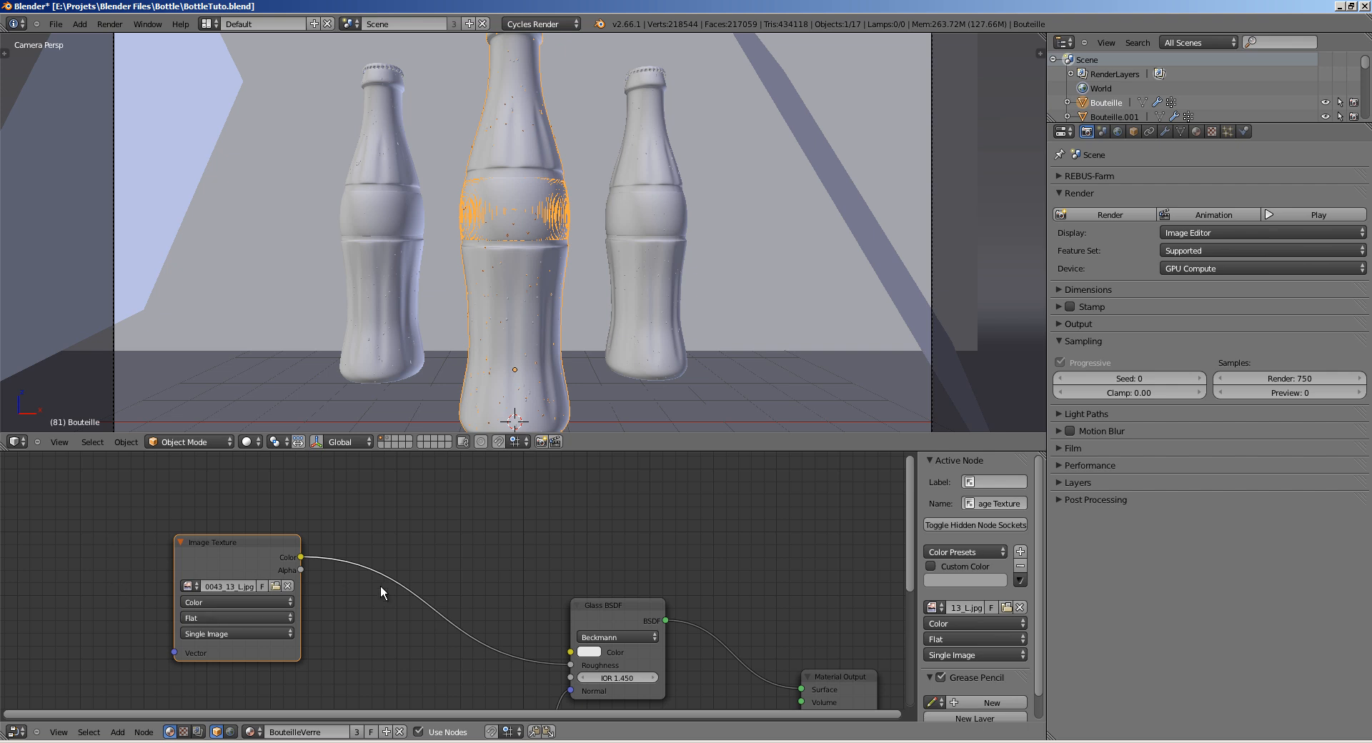
key("shift+a")
mouse_move(350, 524)
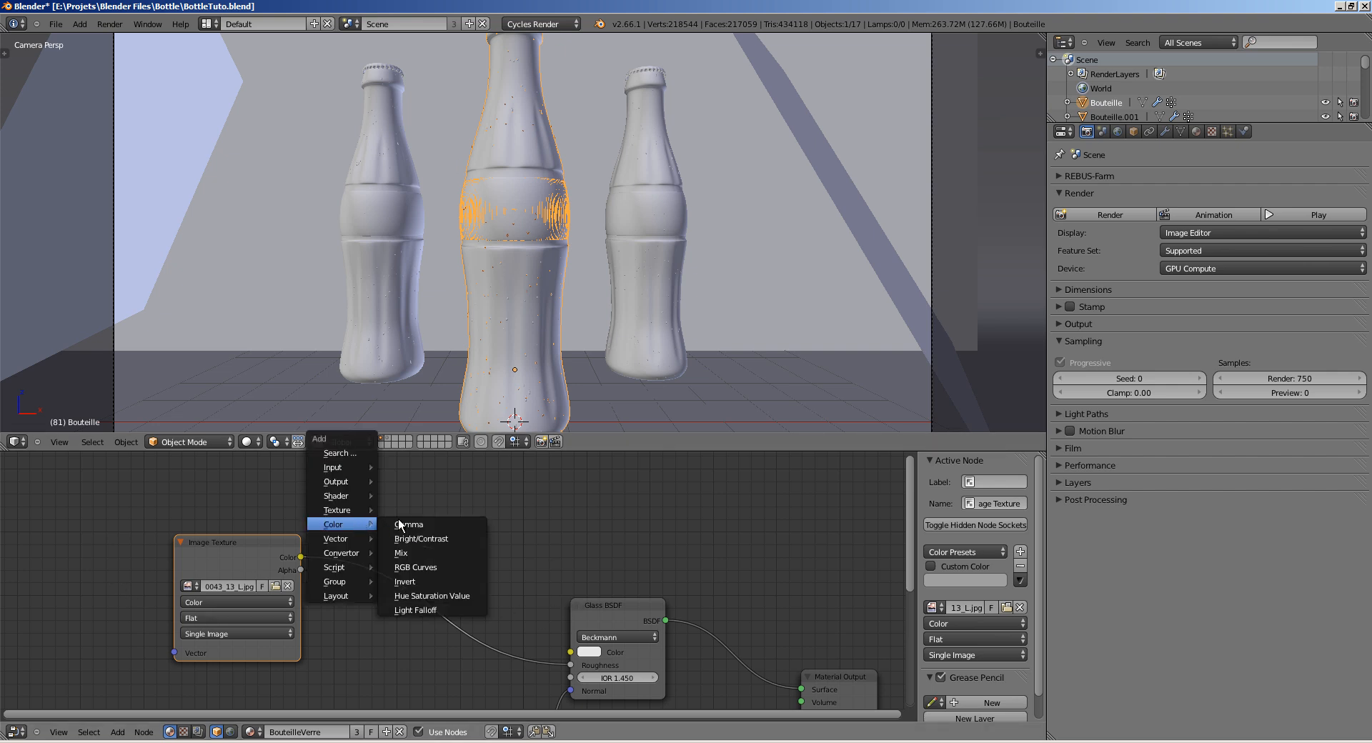
left_click(413, 524)
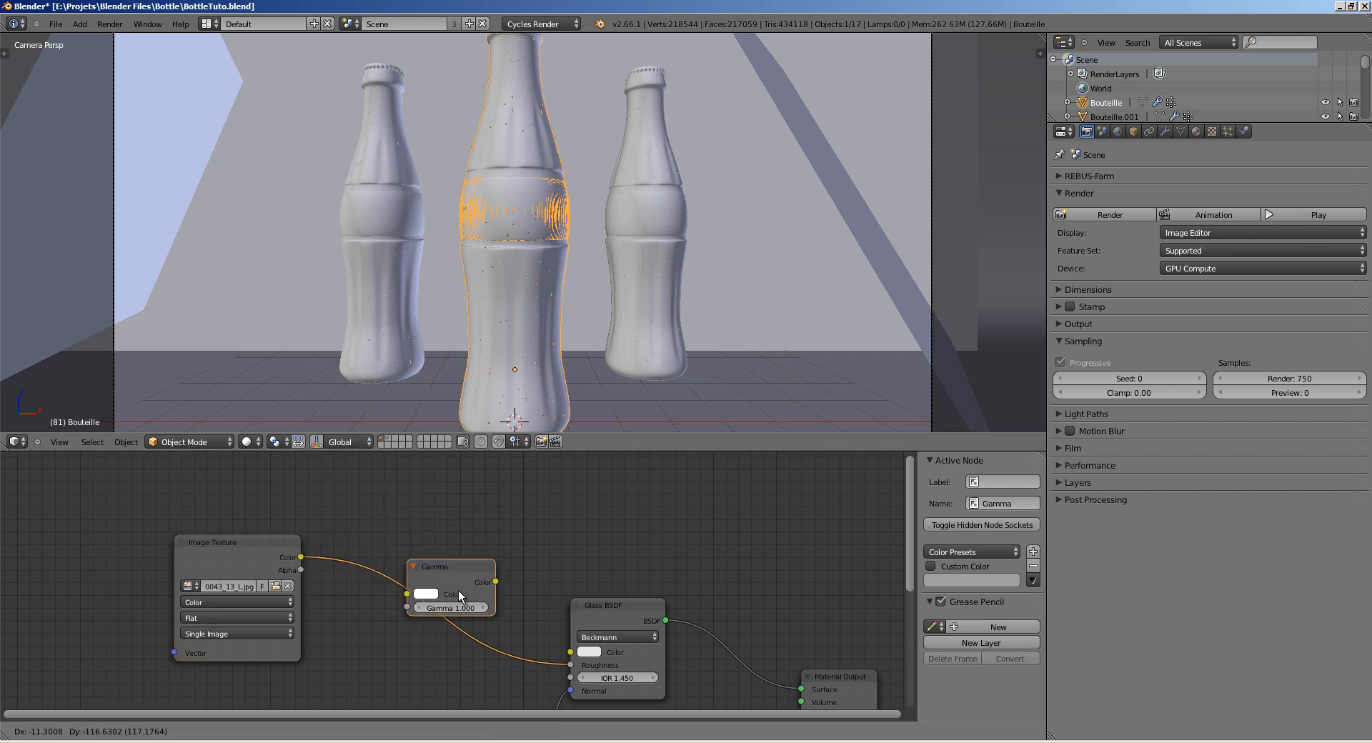
left_click(458, 597)
Step: Limit the viewport render to a border region around the central bottle's neck and preview it with Rendered shading
middle_click_drag(534, 257, 469, 367, "shift")
middle_click_drag(524, 199, 521, 156, "ctrl")
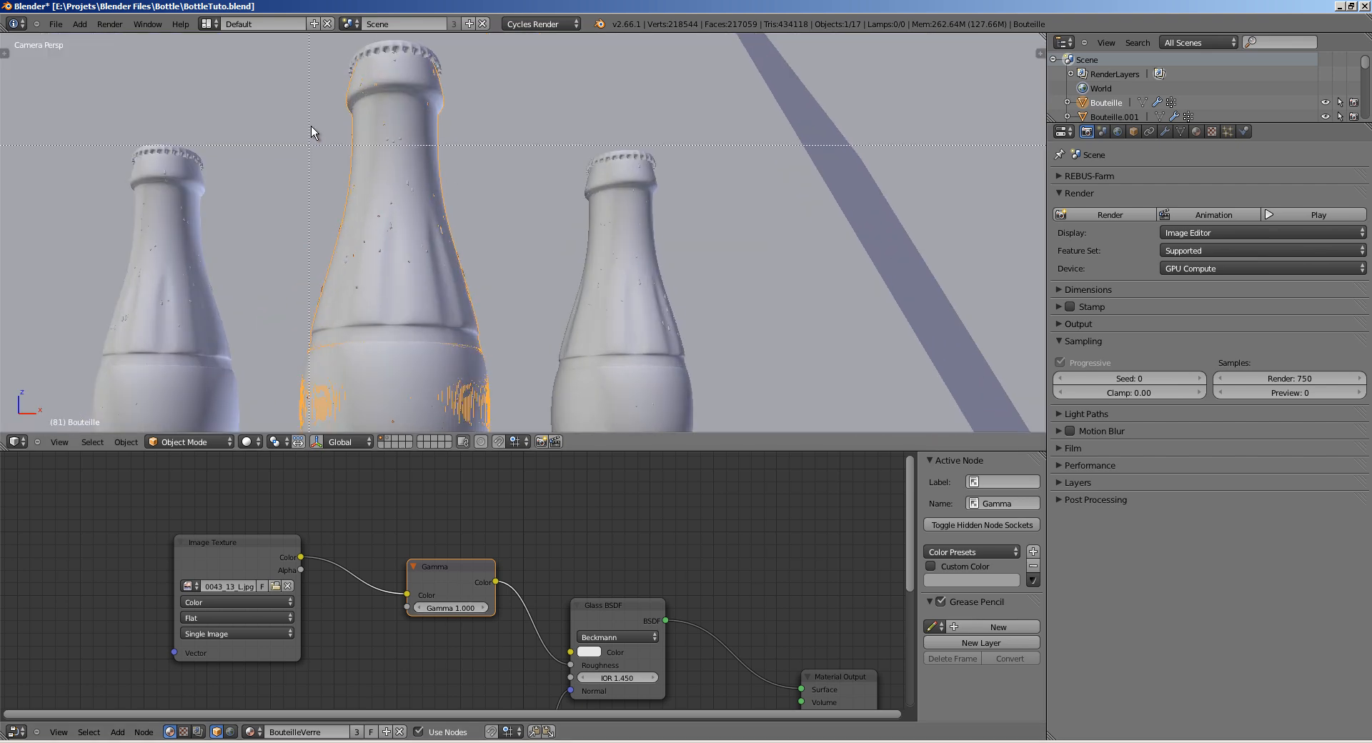
left_click_drag(309, 140, 492, 351)
scroll(422, 303, "up", 2)
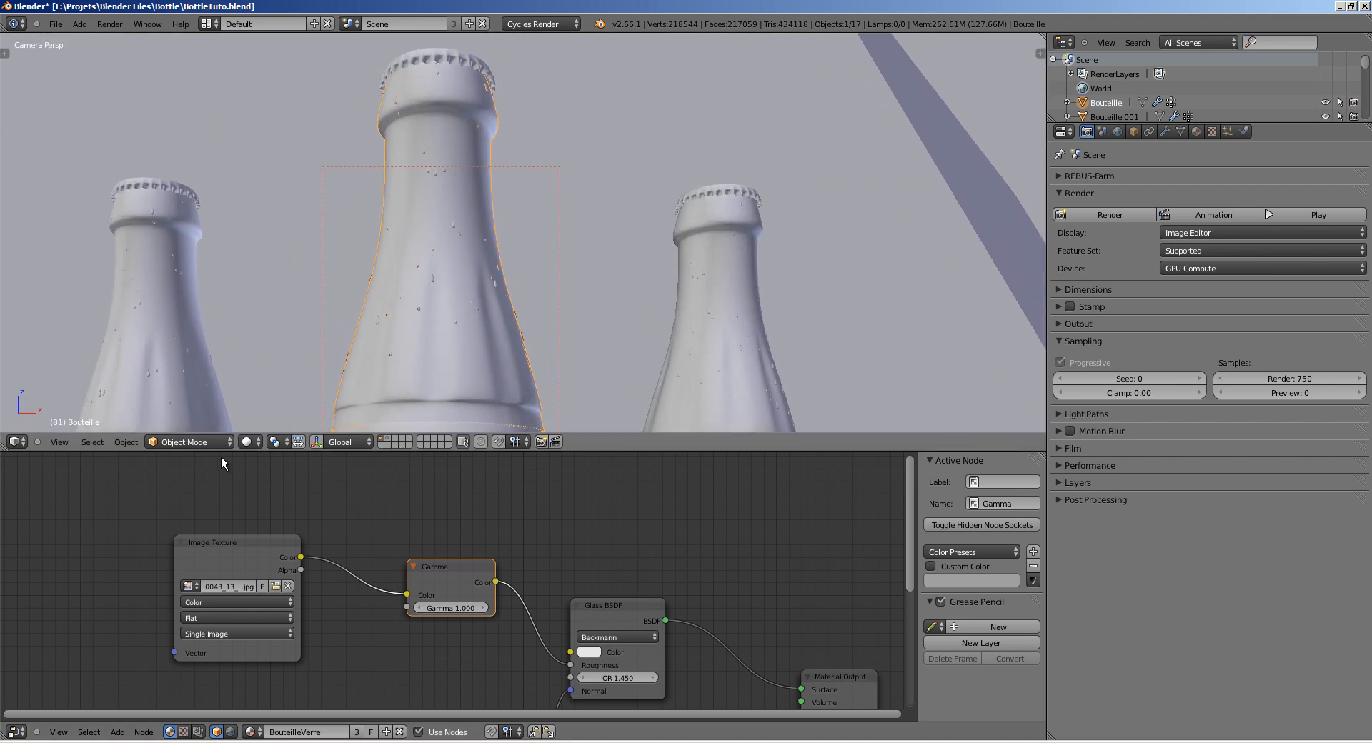
left_click(249, 442)
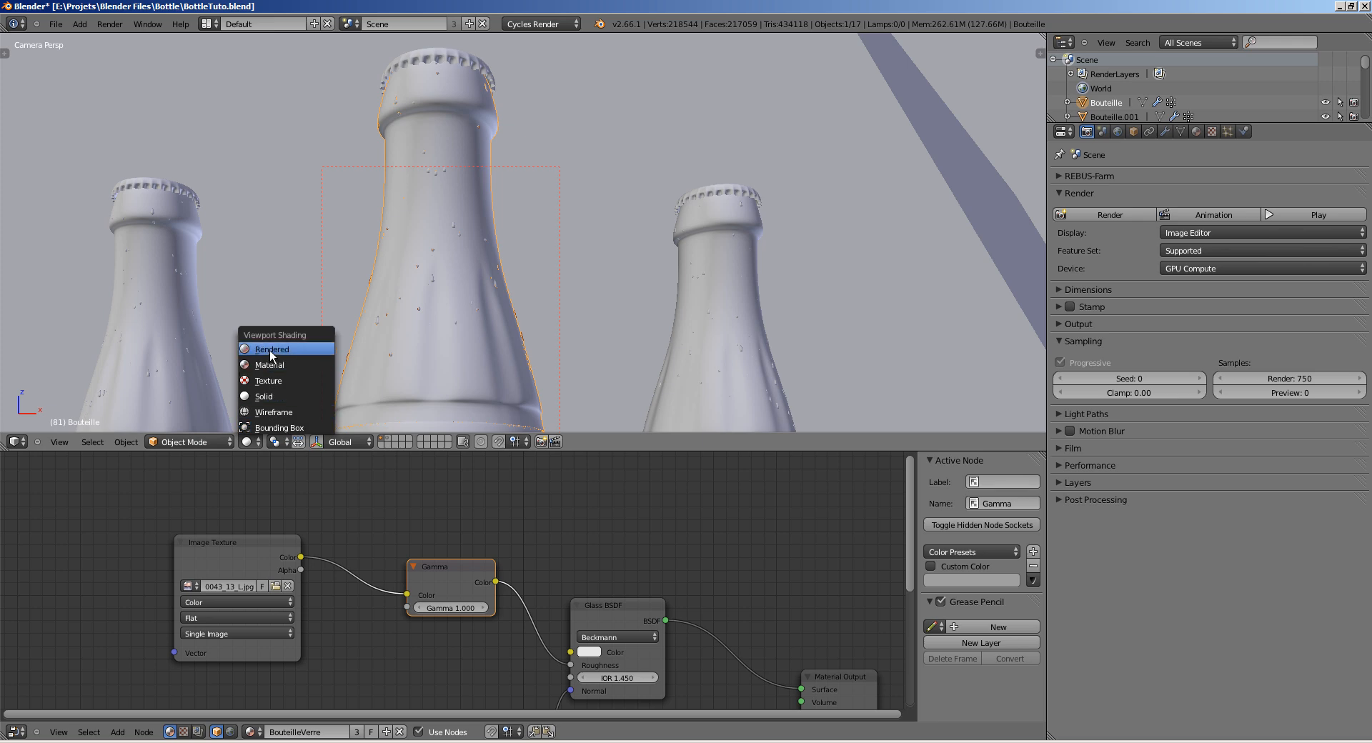
key("Return")
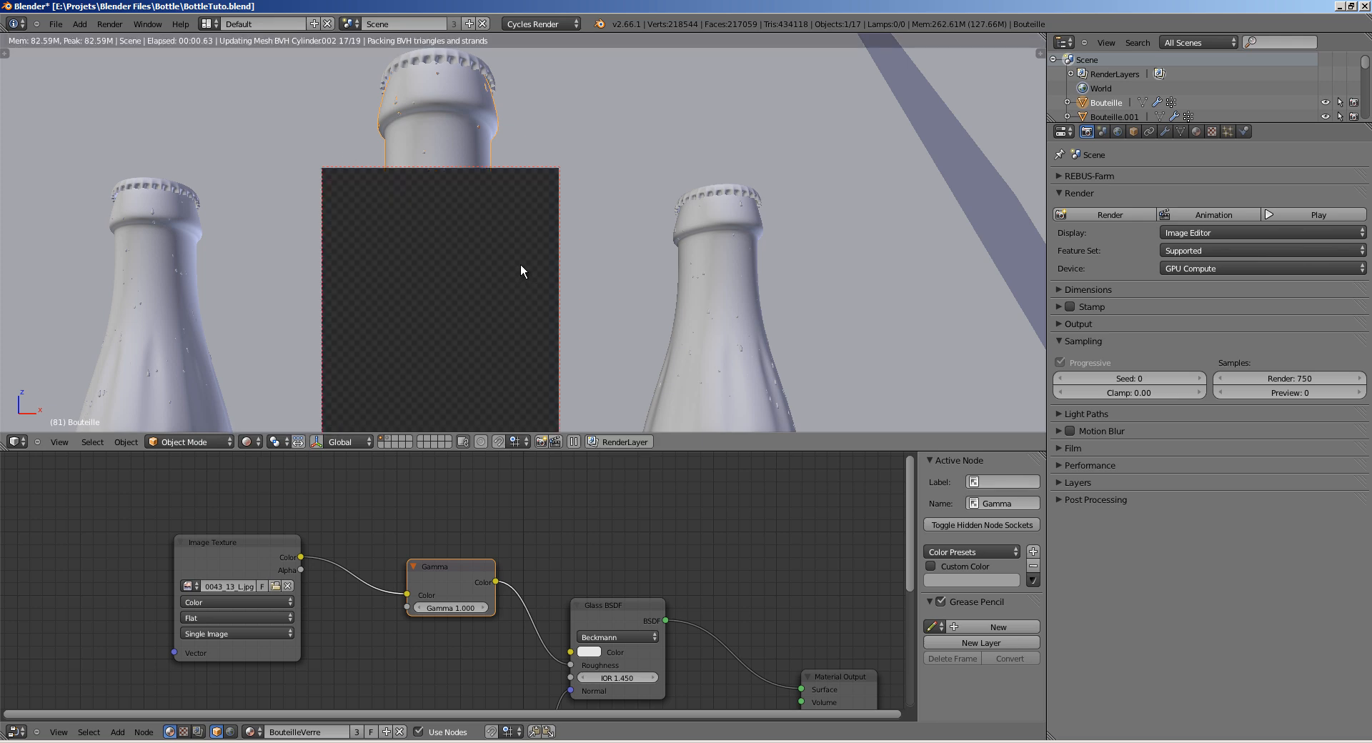
middle_click_drag(470, 264, 502, 242, "shift")
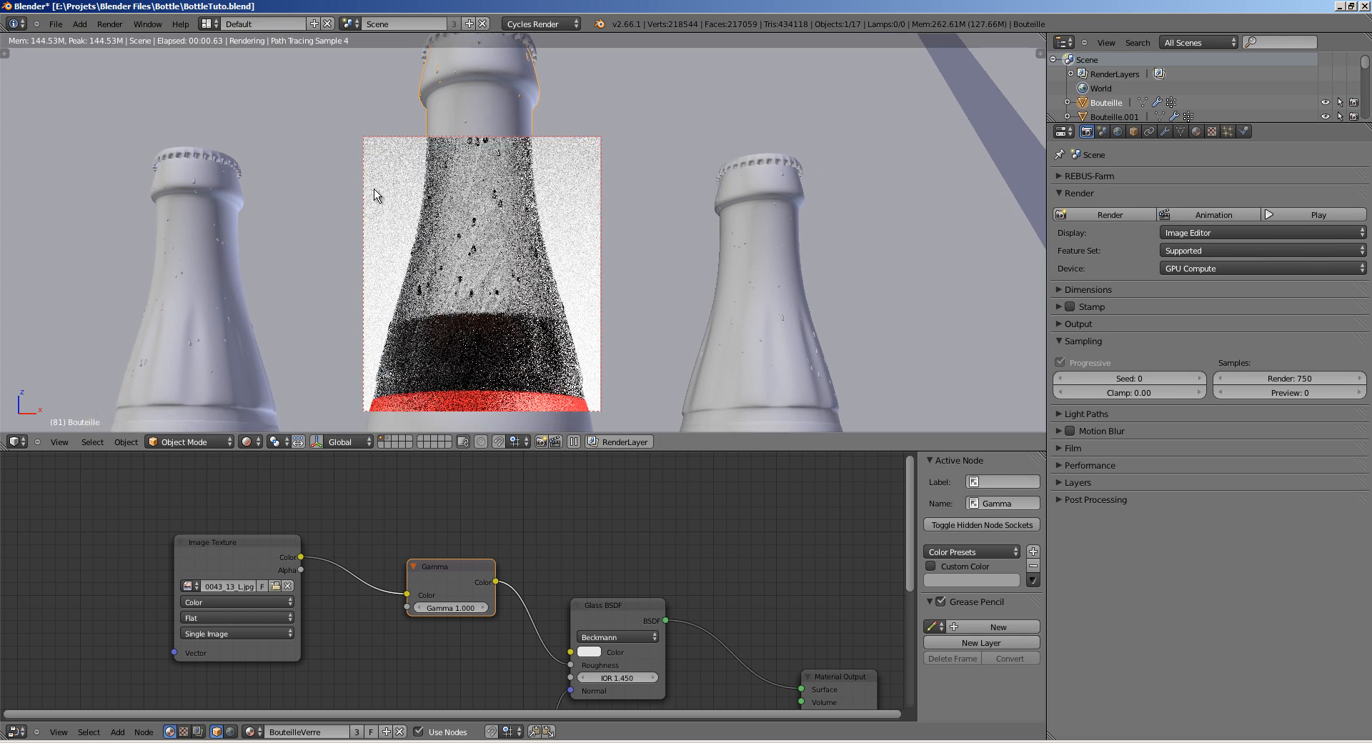
scroll(525, 222, "up", 2)
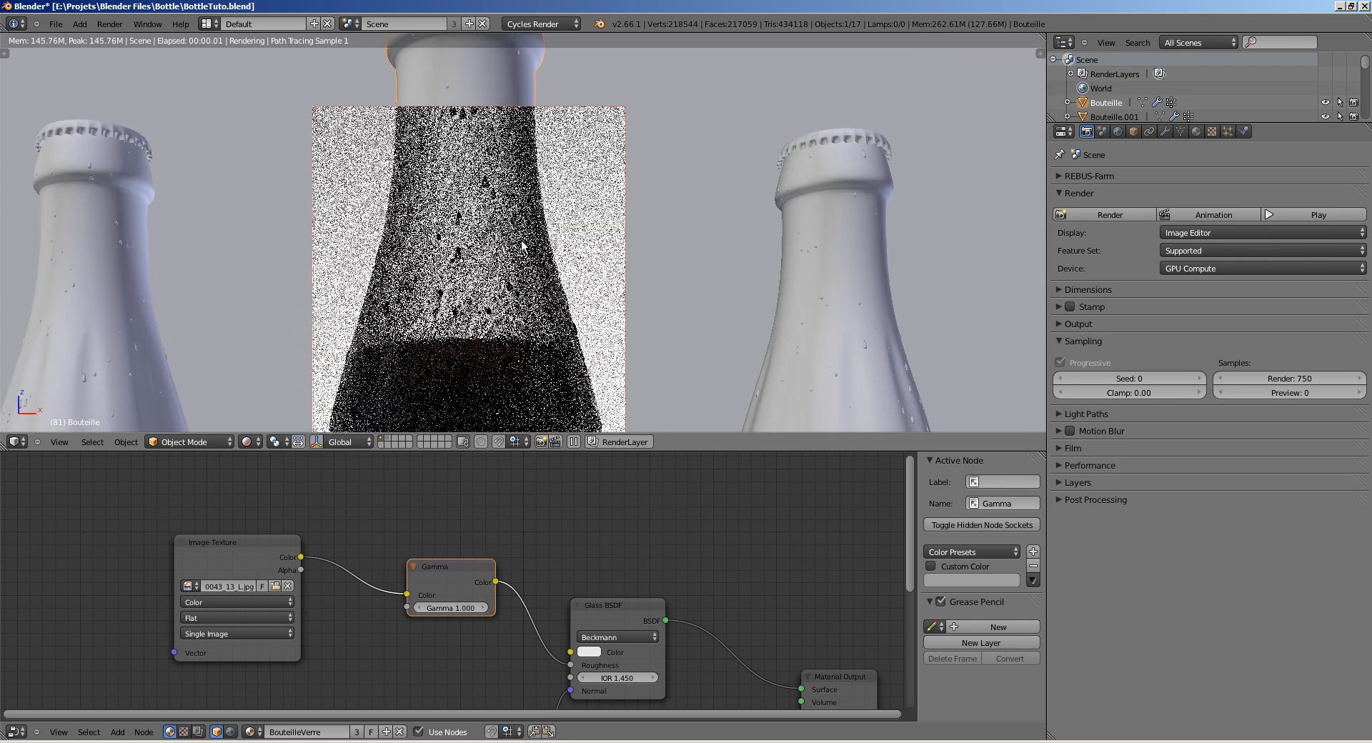
scroll(529, 241, "up", 1)
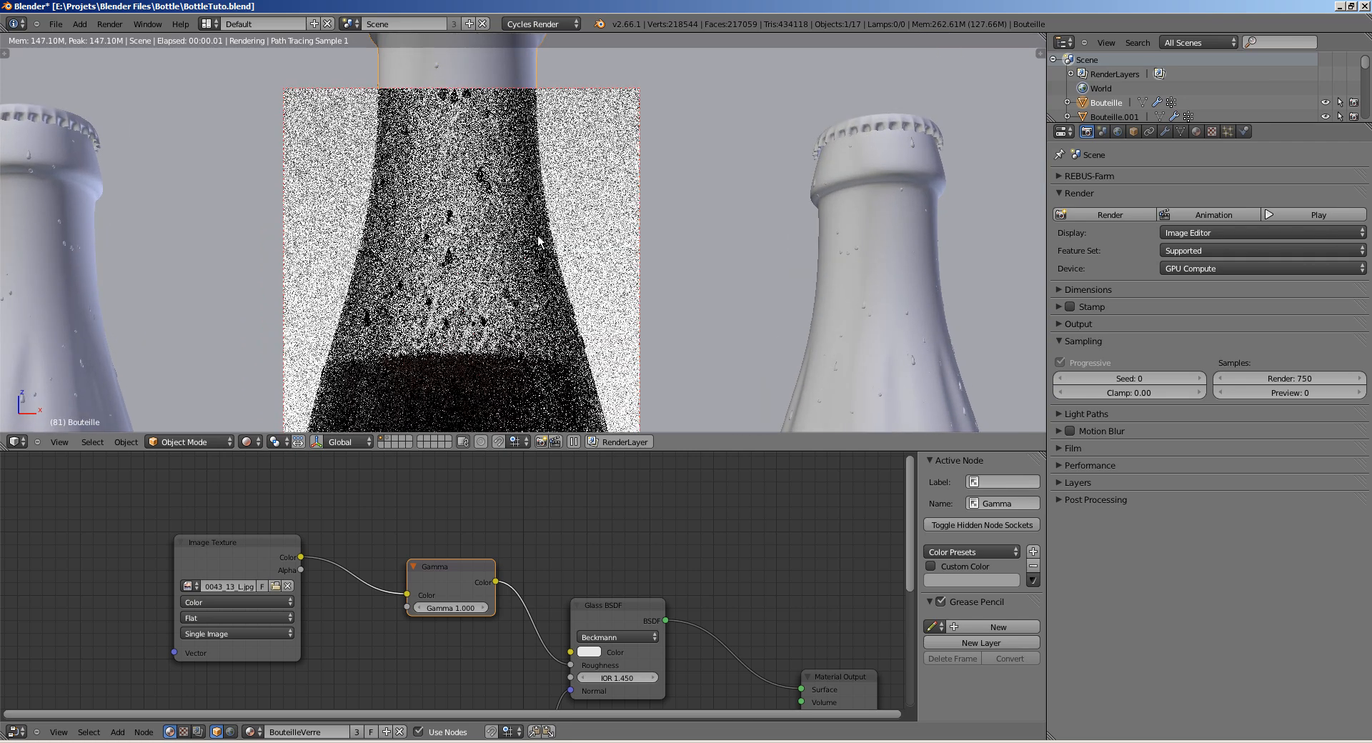
Step: Set the Gamma node's value to 2.5 and check the previewed glass around the neck and liquid level
left_click(455, 608)
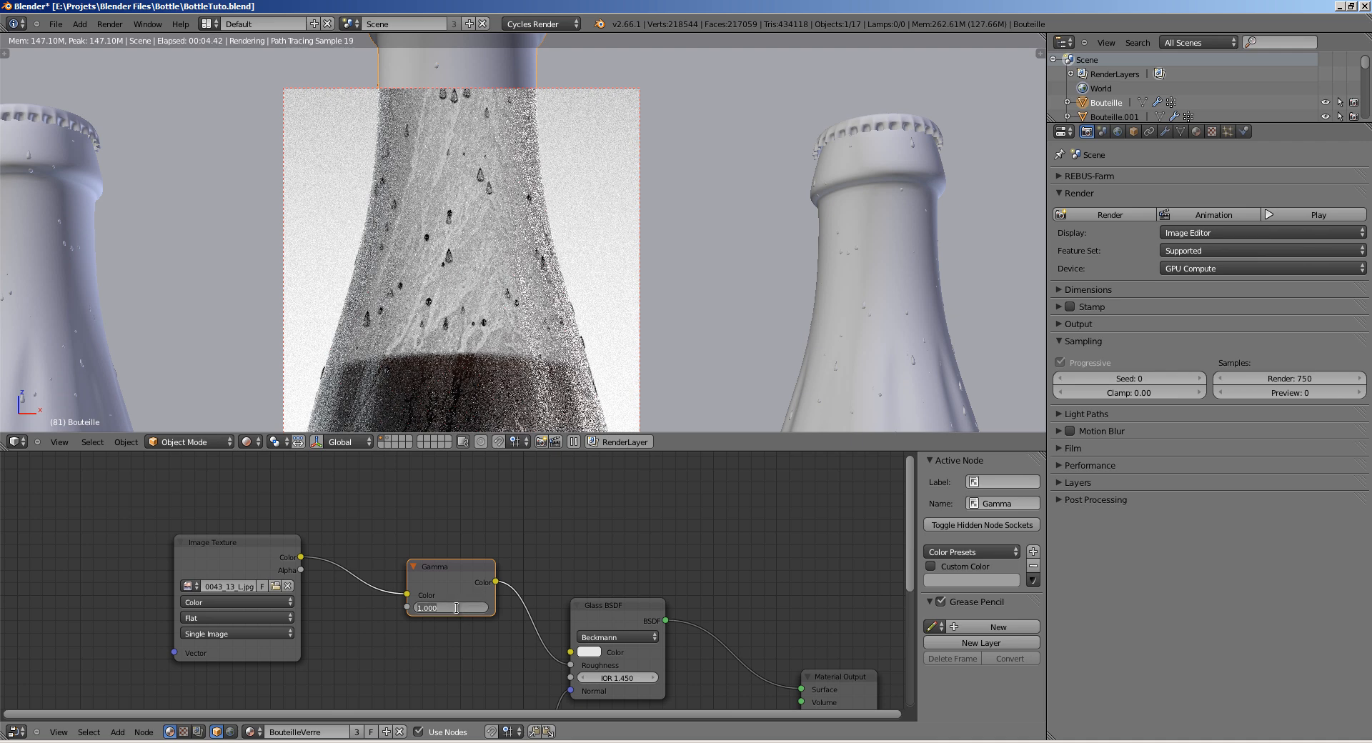
type("2.2")
key("Return")
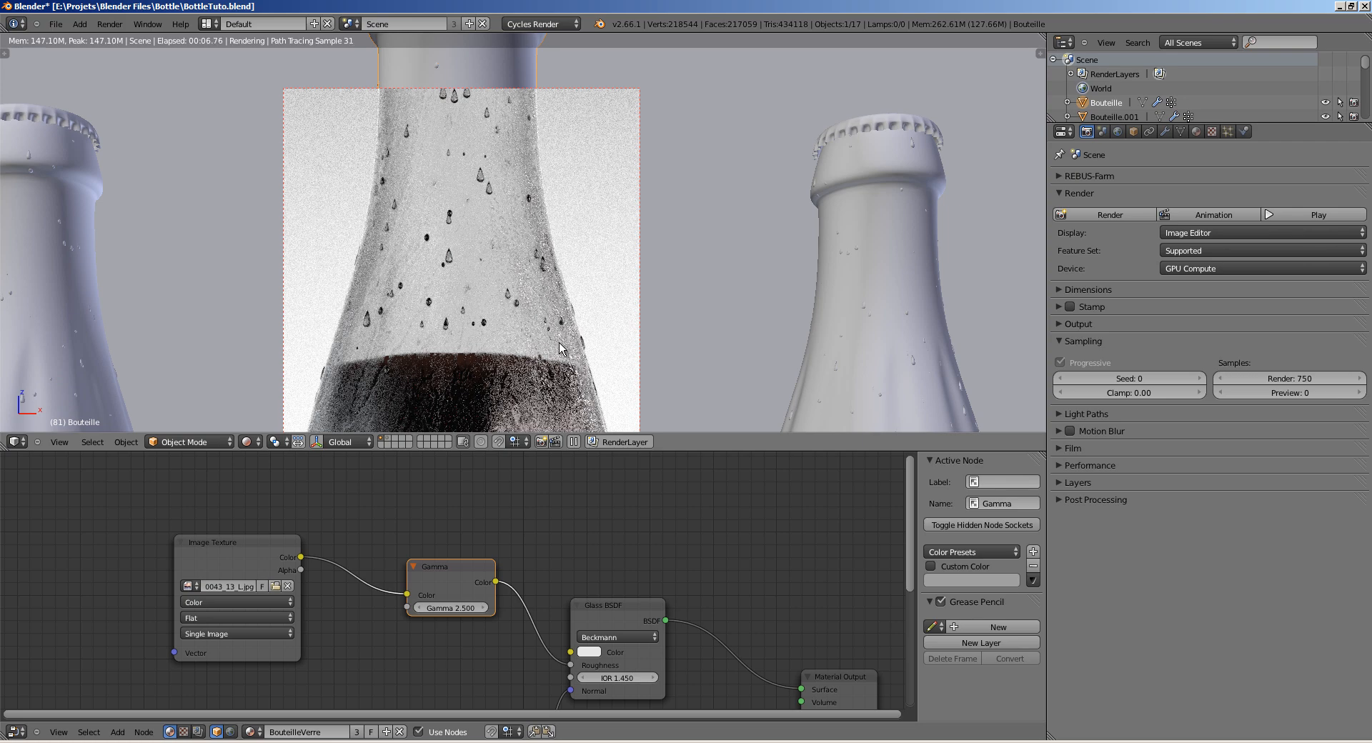
middle_click_drag(546, 229, 542, 141, "shift")
middle_click_drag(436, 330, 463, 262, "shift")
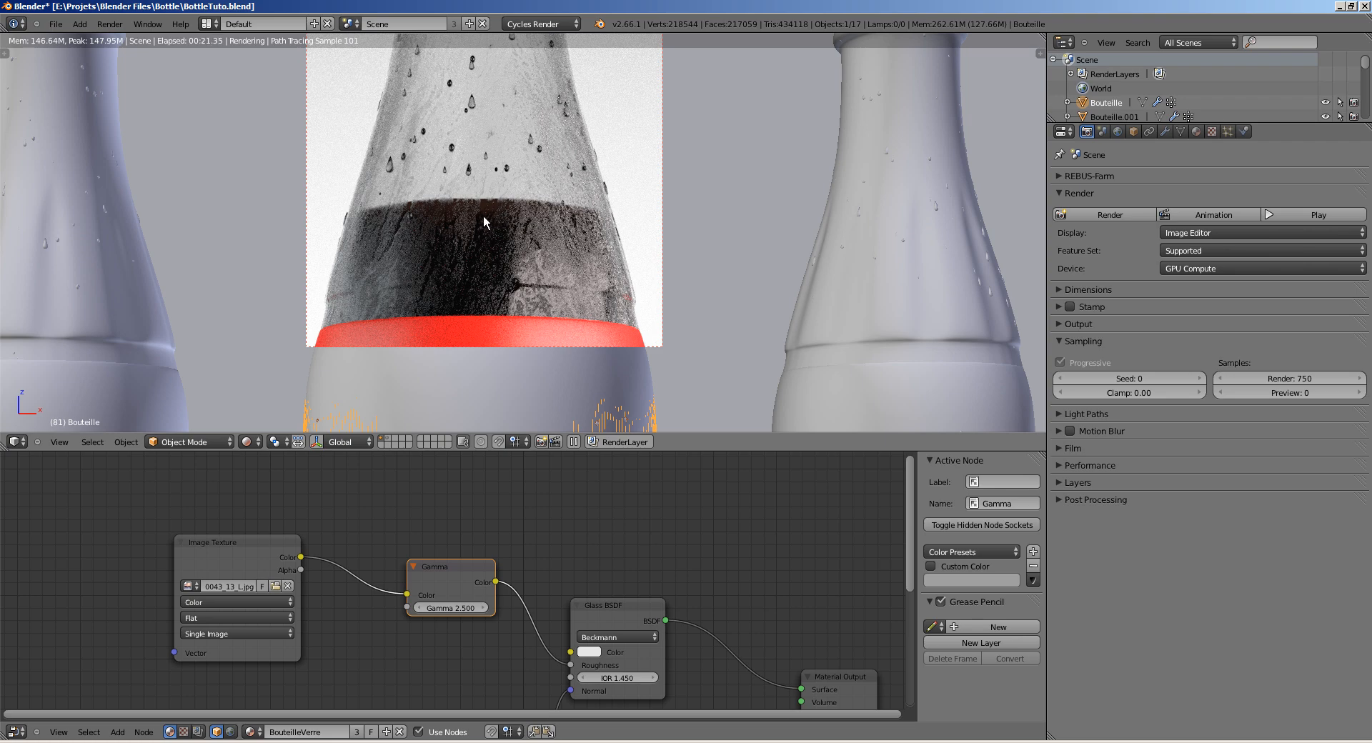
Step: Switch to wireframe, add a plane at the 3D cursor and move it along Y to the camera side of the bottles
key("z")
mouse_move(504, 217)
middle_mouse_down()
mouse_move(379, 310)
mouse_move(450, 280)
mouse_move(431, 288)
middle_mouse_up()
scroll(447, 261, "down", 9)
key("a")
key("shift+a")
mouse_move(432, 288)
left_click(475, 291)
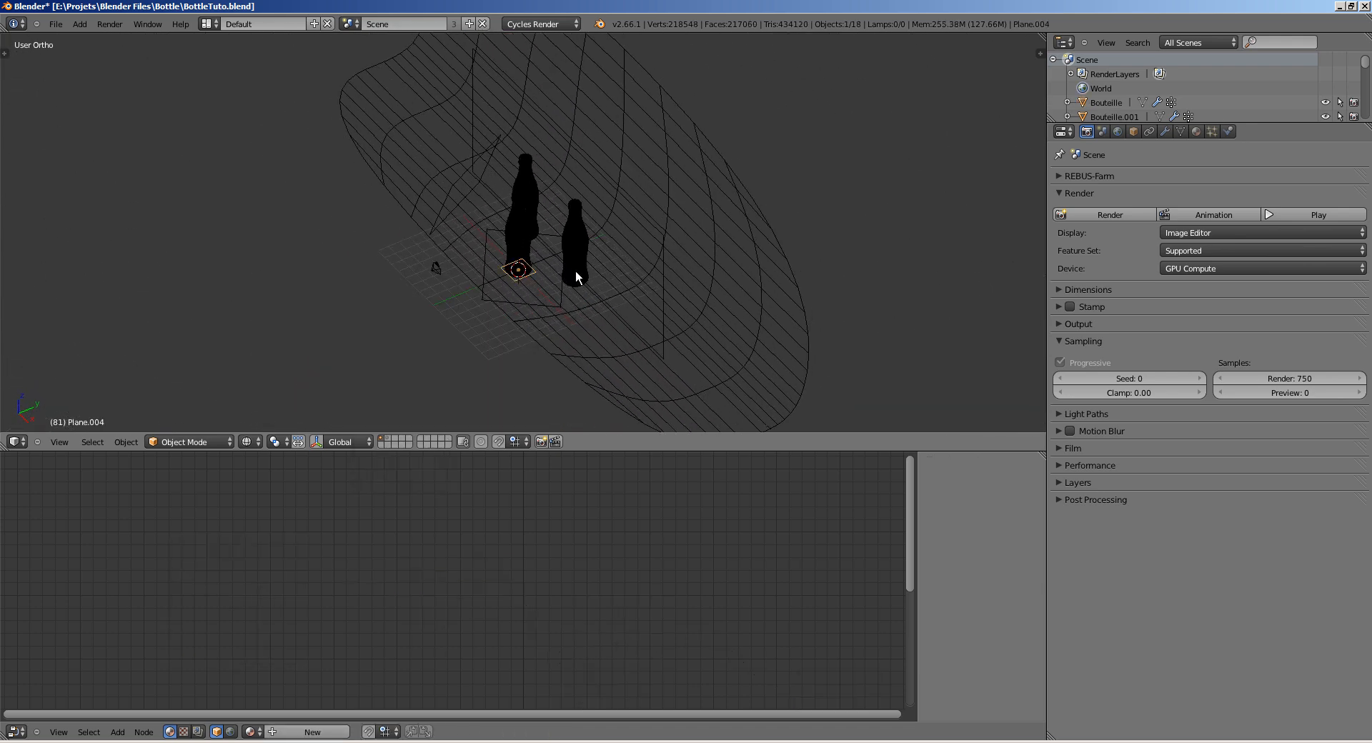
key("g")
key("y")
left_click(491, 324)
Step: Rotate the new plane about X until it stands upright facing the bottles and scale it up
key("r")
key("x")
left_click(402, 388)
key("s")
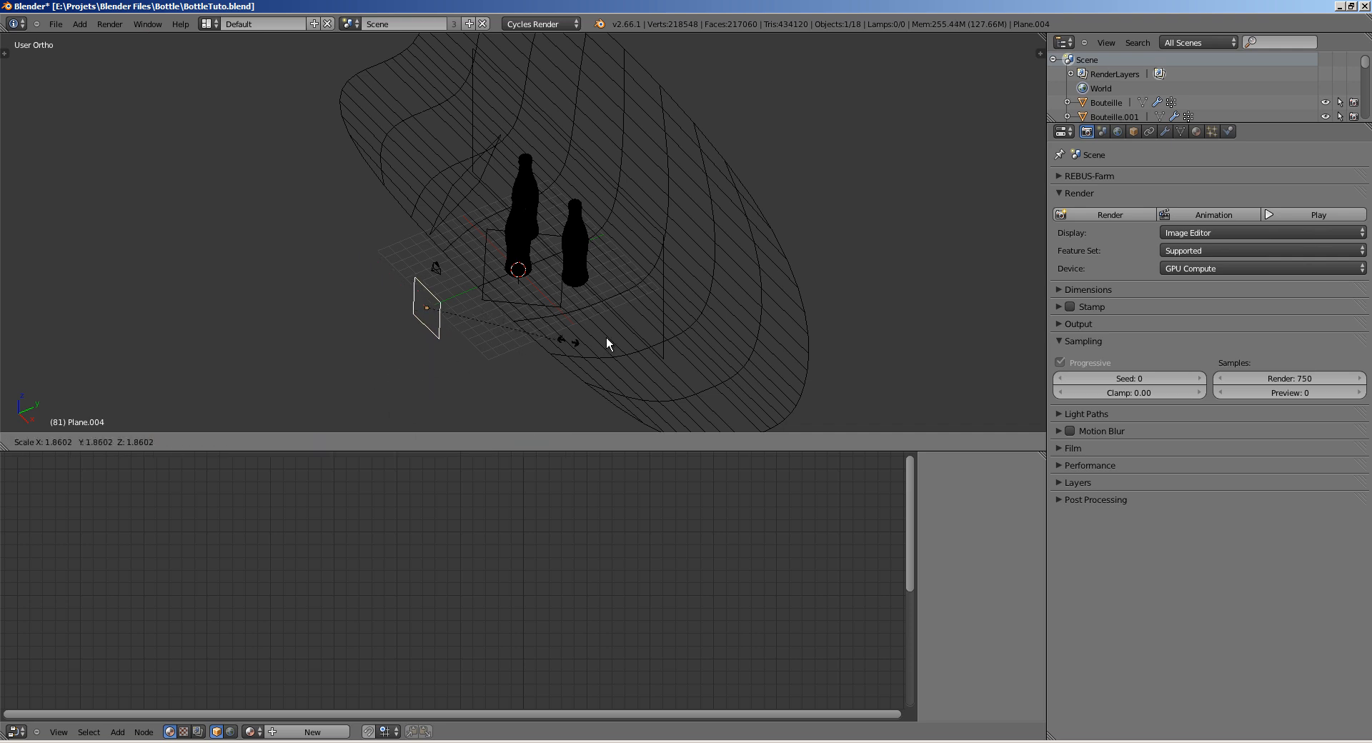
left_click(495, 316)
key("s")
left_click(542, 323)
Step: Raise the front plane along Z and adjust its position near the camera in right view
key("g")
key("z")
left_click(553, 278)
middle_click_drag(554, 277, 606, 255)
key("KP_3")
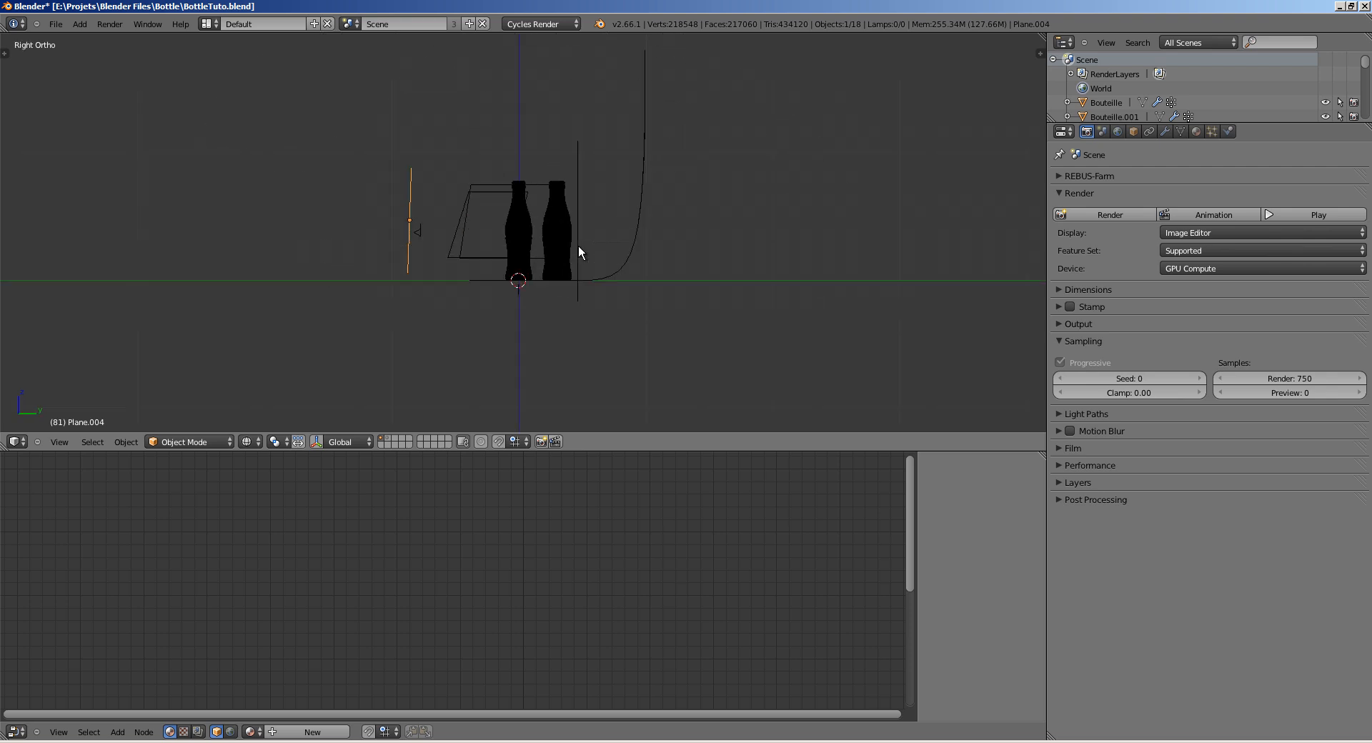
key("g")
left_click(542, 276)
Step: Give the front plane a new material named FrontLight with an Emission surface shader
middle_click_drag(541, 276, 560, 297)
left_click(1196, 132)
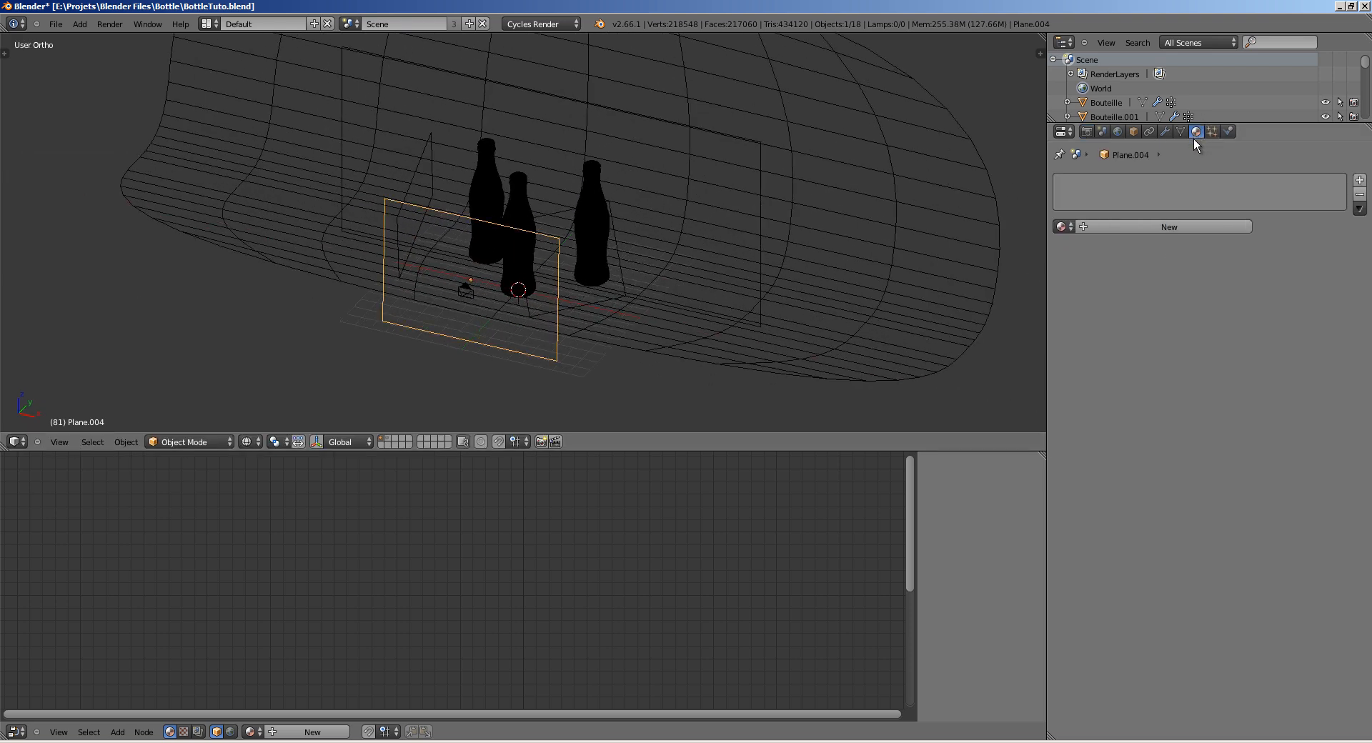
left_click(1174, 226)
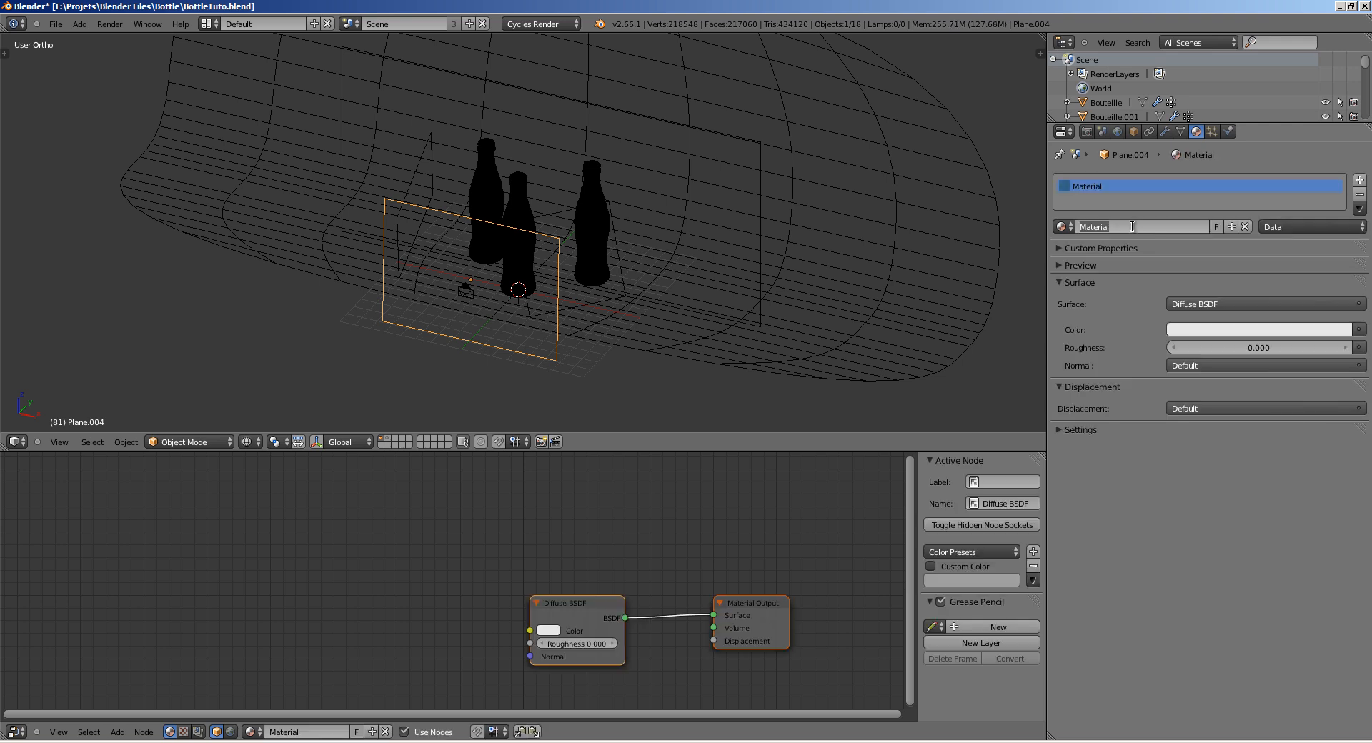
type("Lam")
key("Return")
left_click(1172, 305)
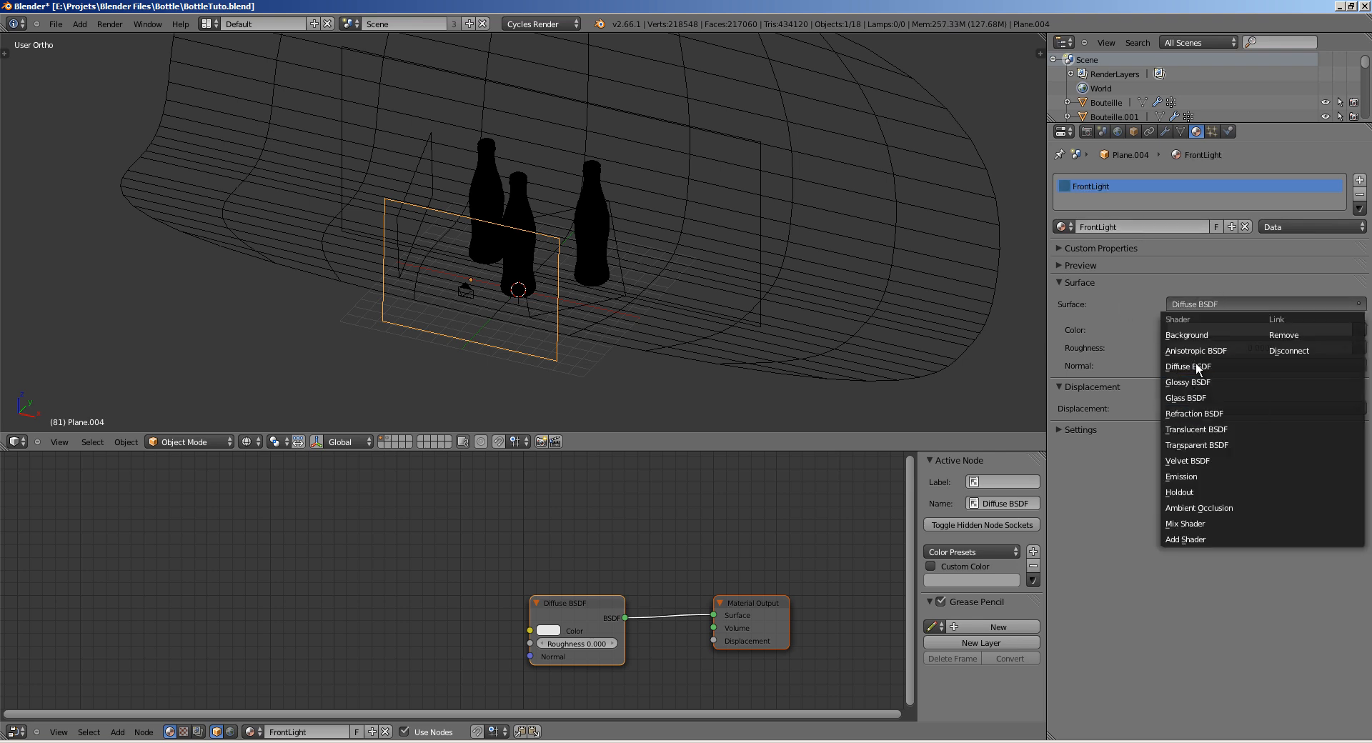
left_click(1188, 476)
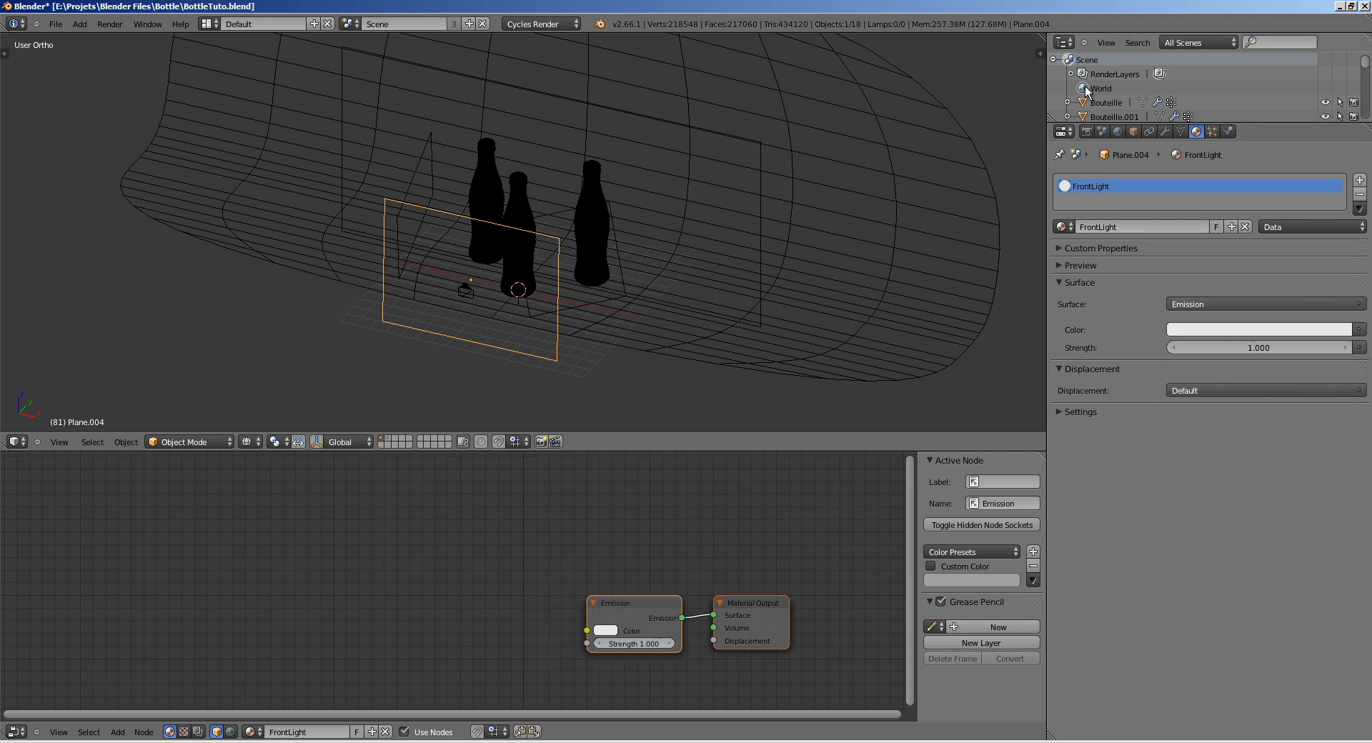
Step: Turn off Camera ray visibility for the front light plane
left_click(1133, 132)
scroll(1114, 693, "down", 1)
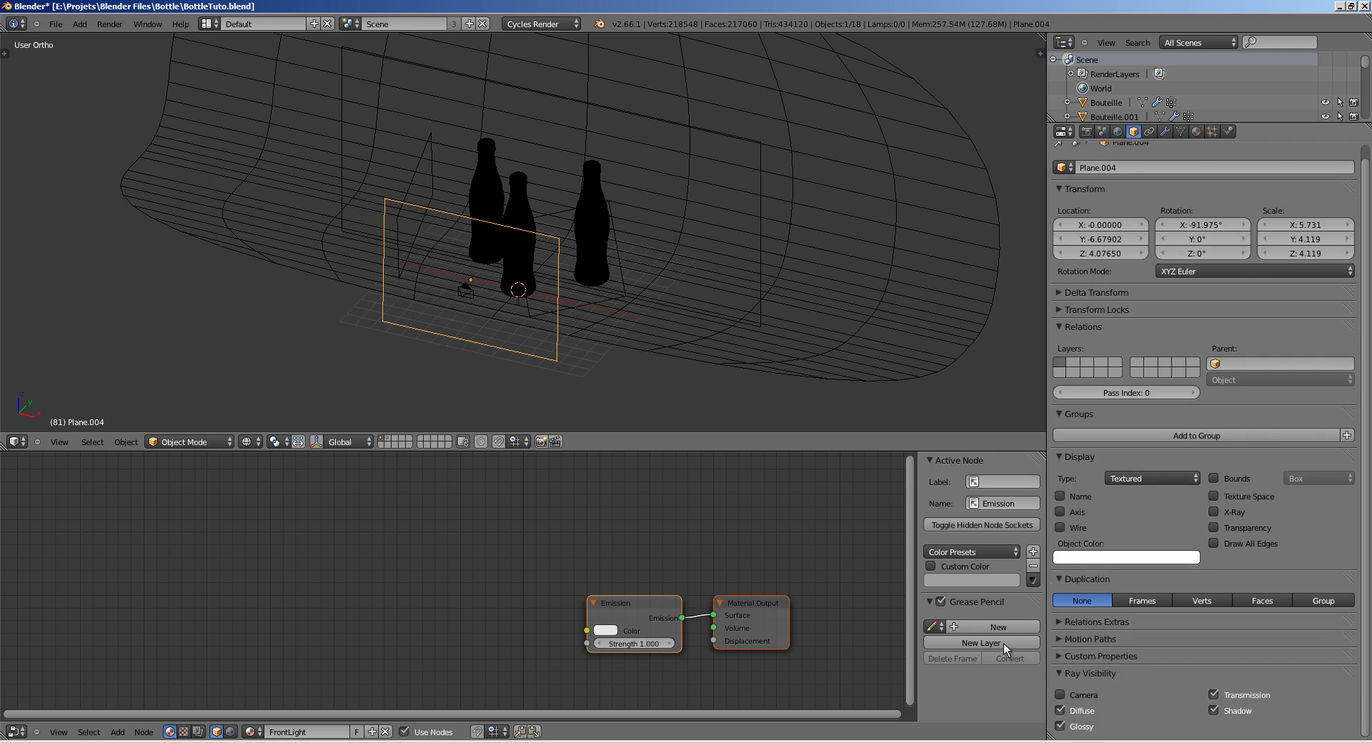
middle_click_drag(561, 300, 587, 285)
key("KP_5")
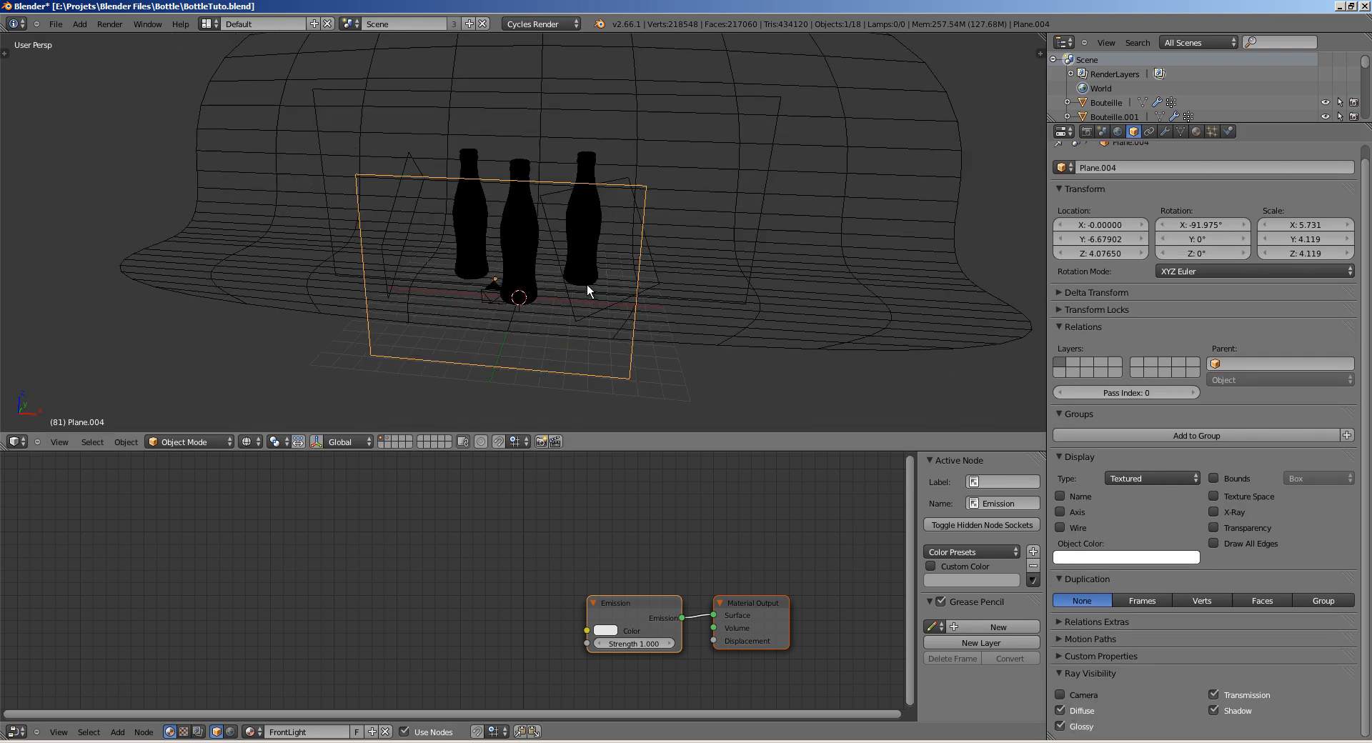
Step: Preview a rendered region around the middle bottle in camera view and inspect its lower body
key("KP_0")
key("shift+z")
key("shift+z")
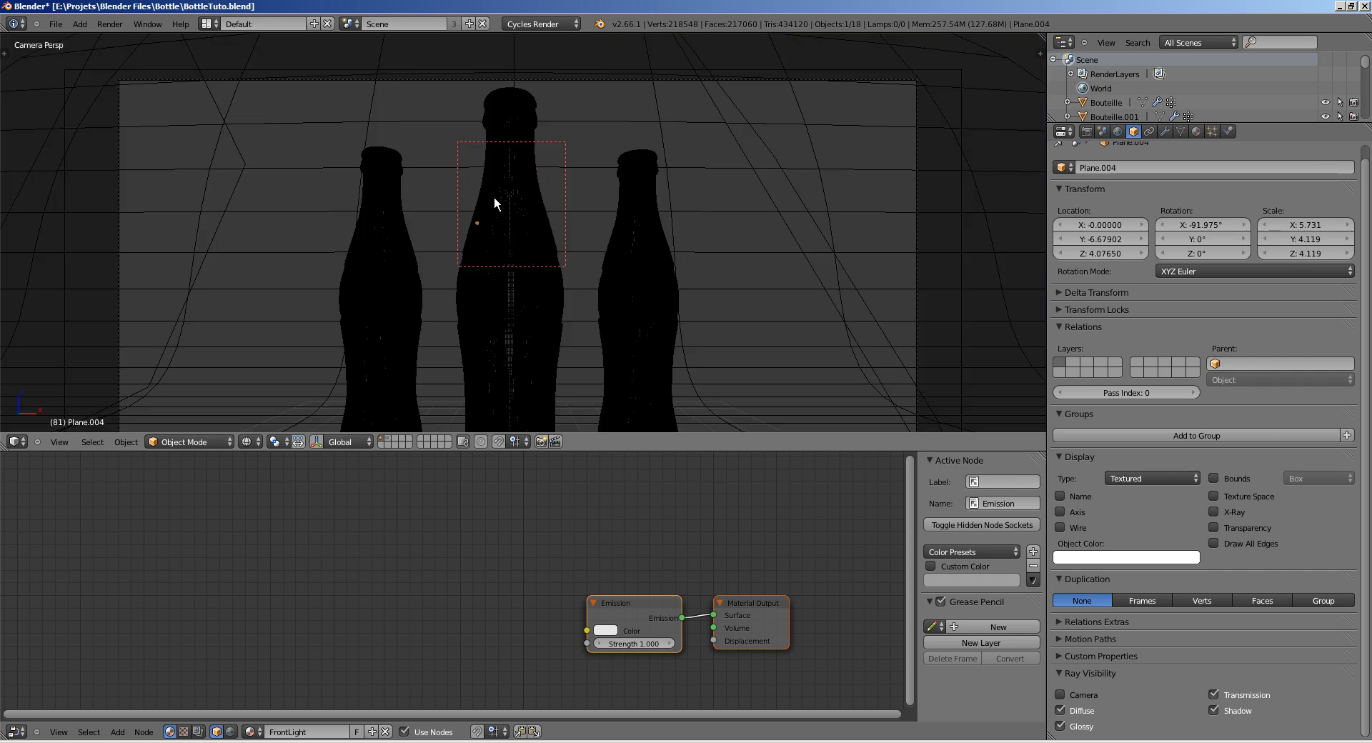
scroll(475, 222, "down", 4)
key("ctrl+b")
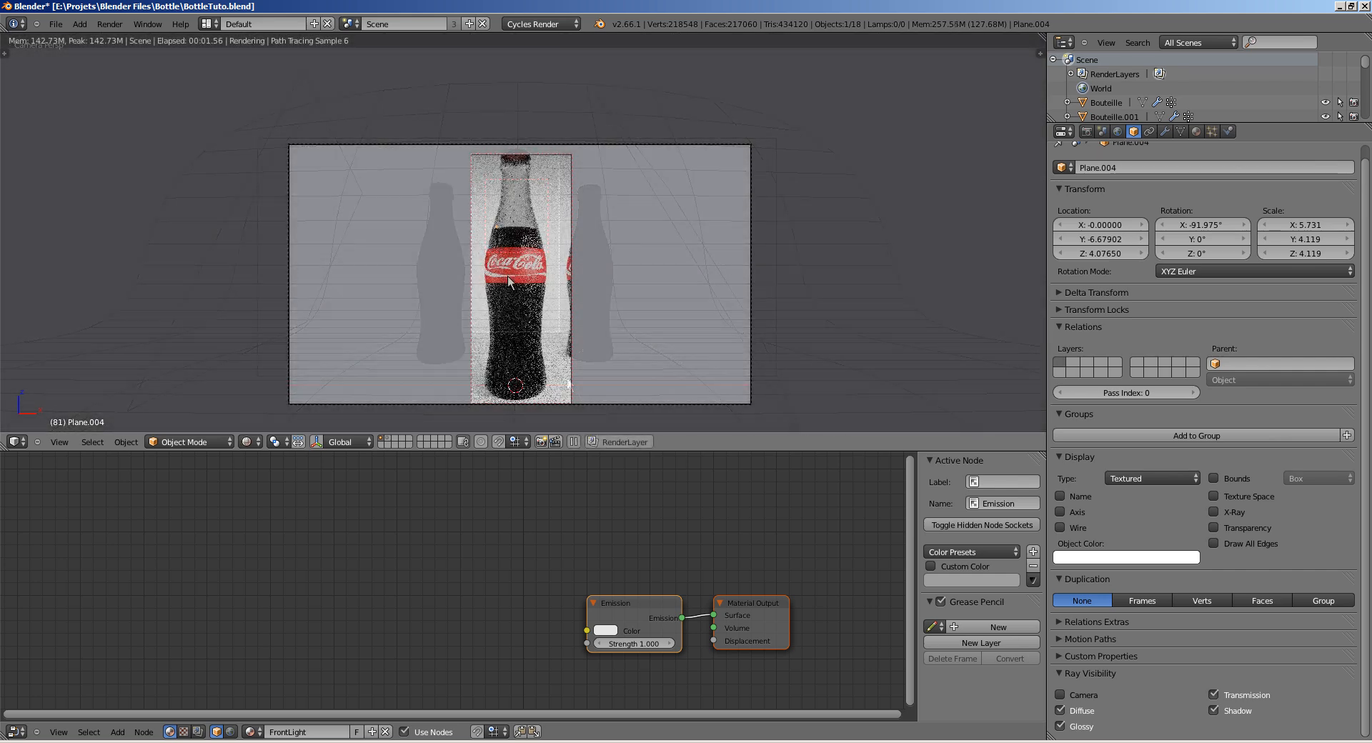
scroll(529, 252, "up", 4)
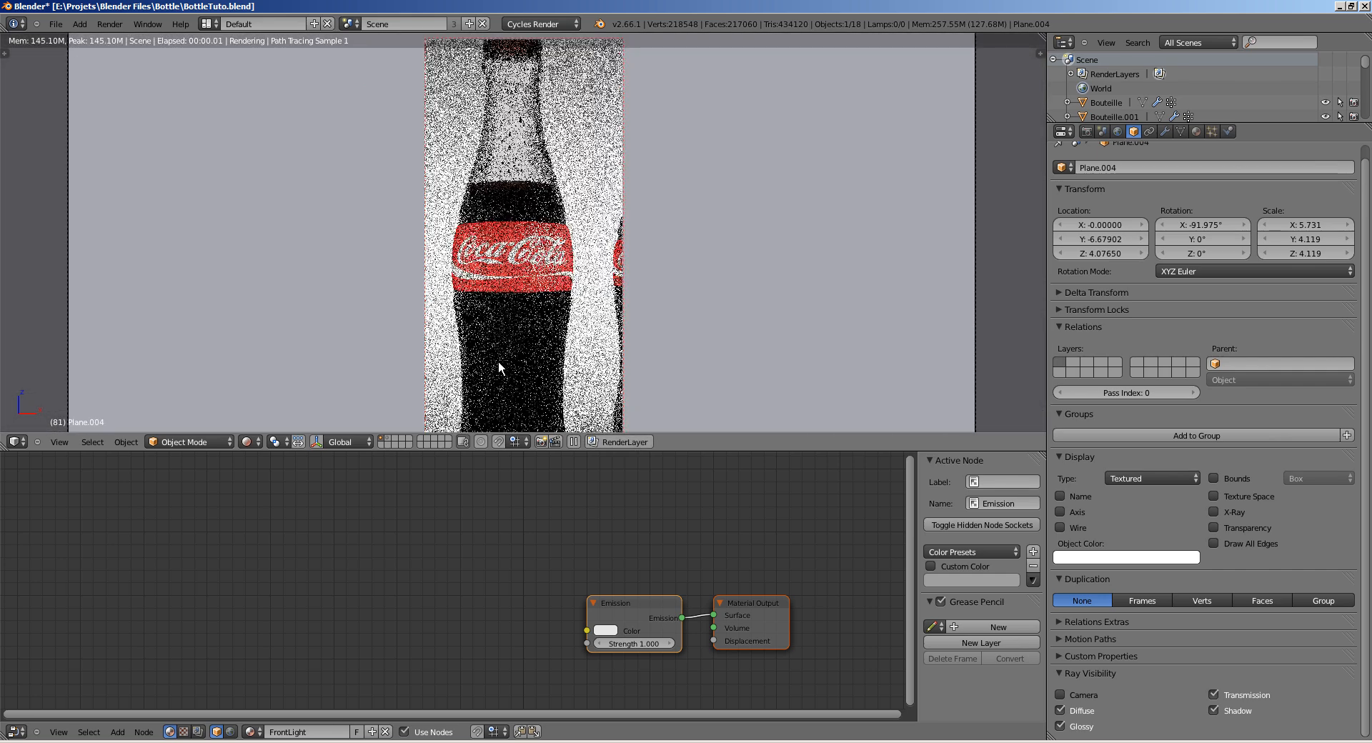
scroll(515, 329, "up", 3)
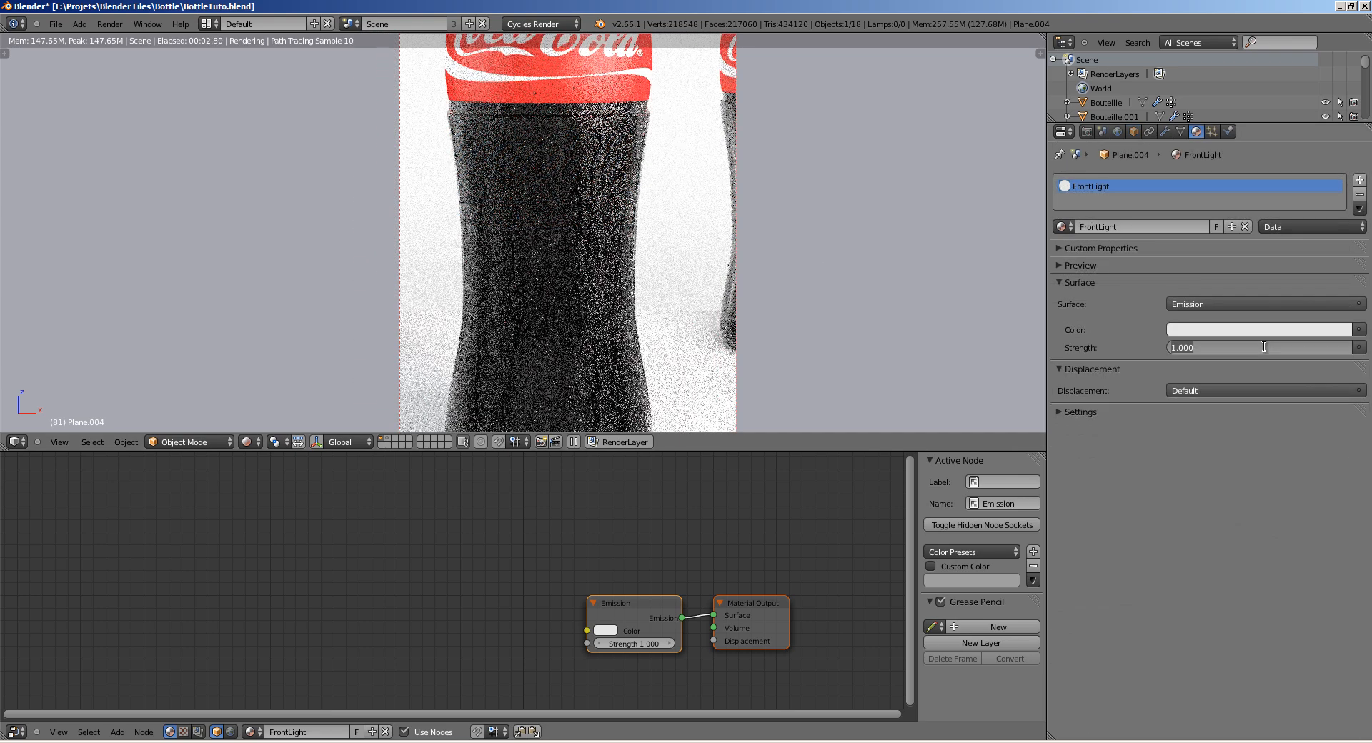
Step: Try a FrontLight emission strength of 3 and return it to 1
type("3")
key("Return")
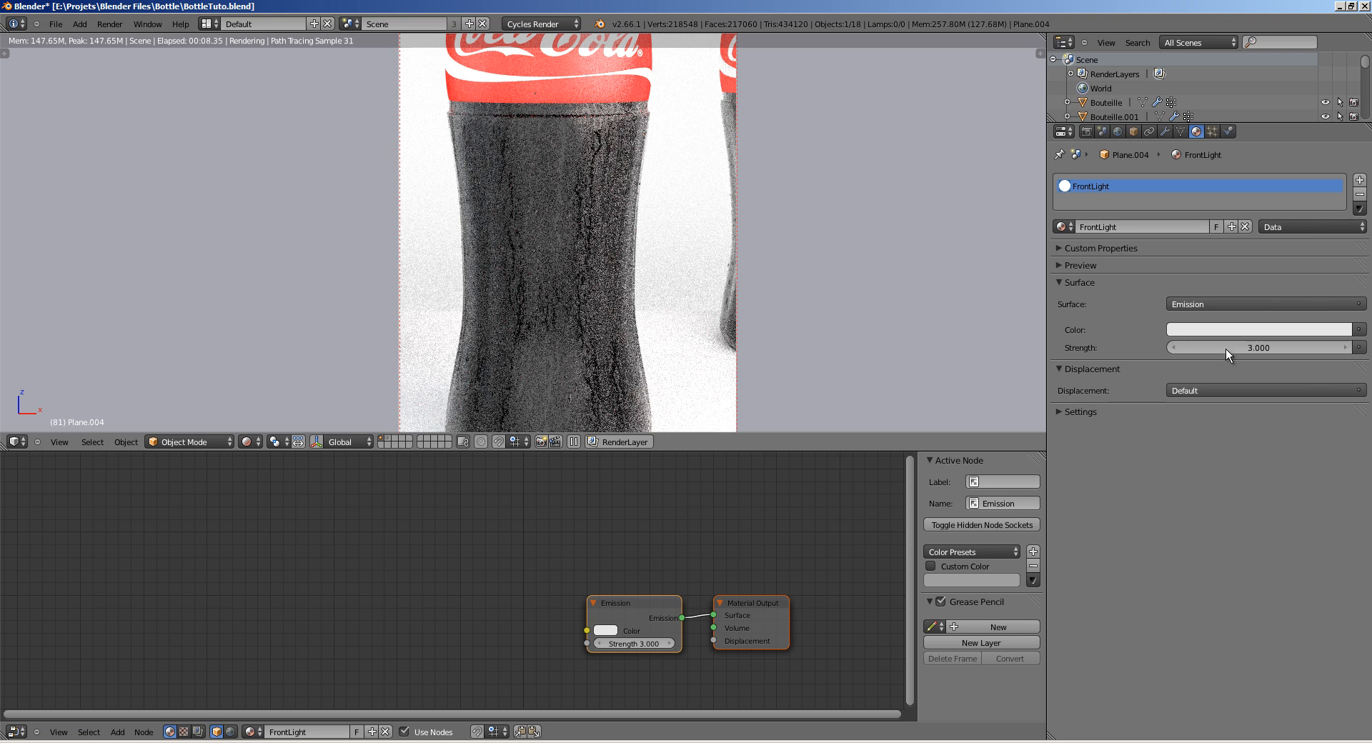
left_click(1259, 345)
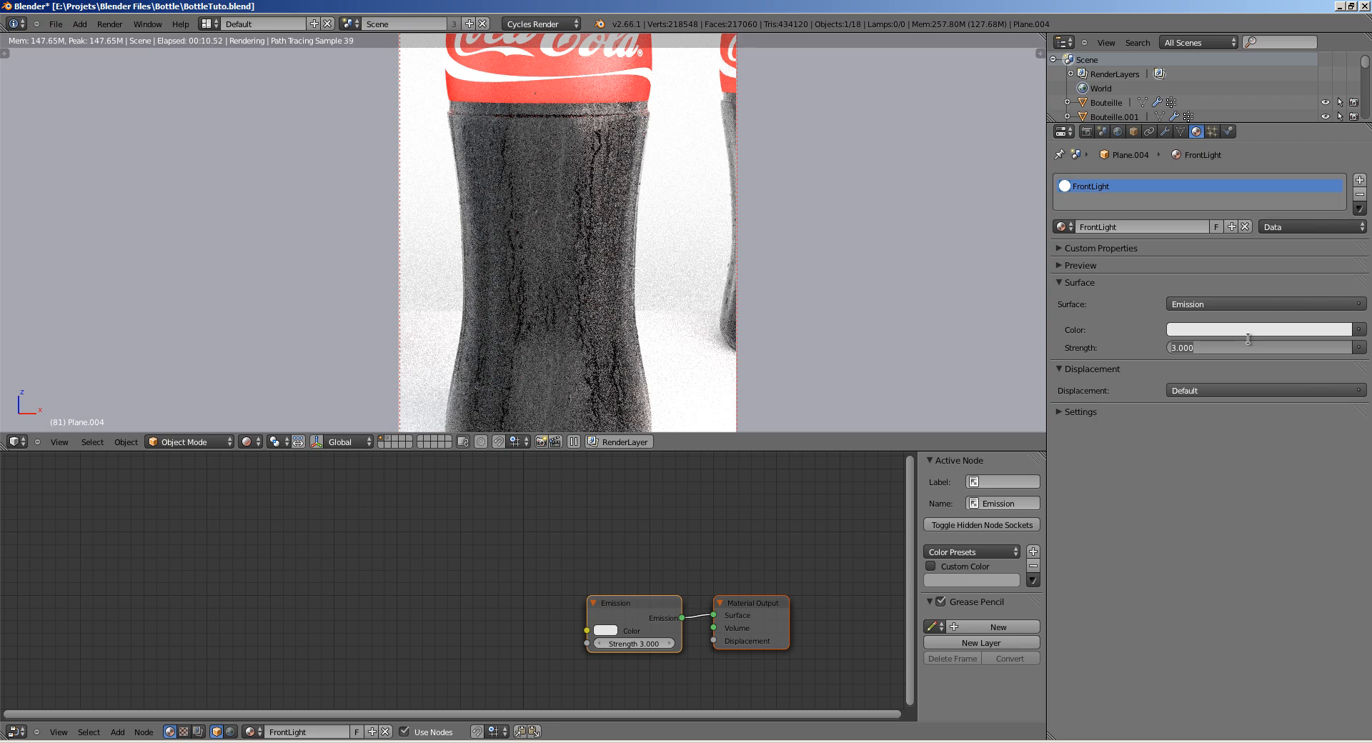
type("1")
key("Return")
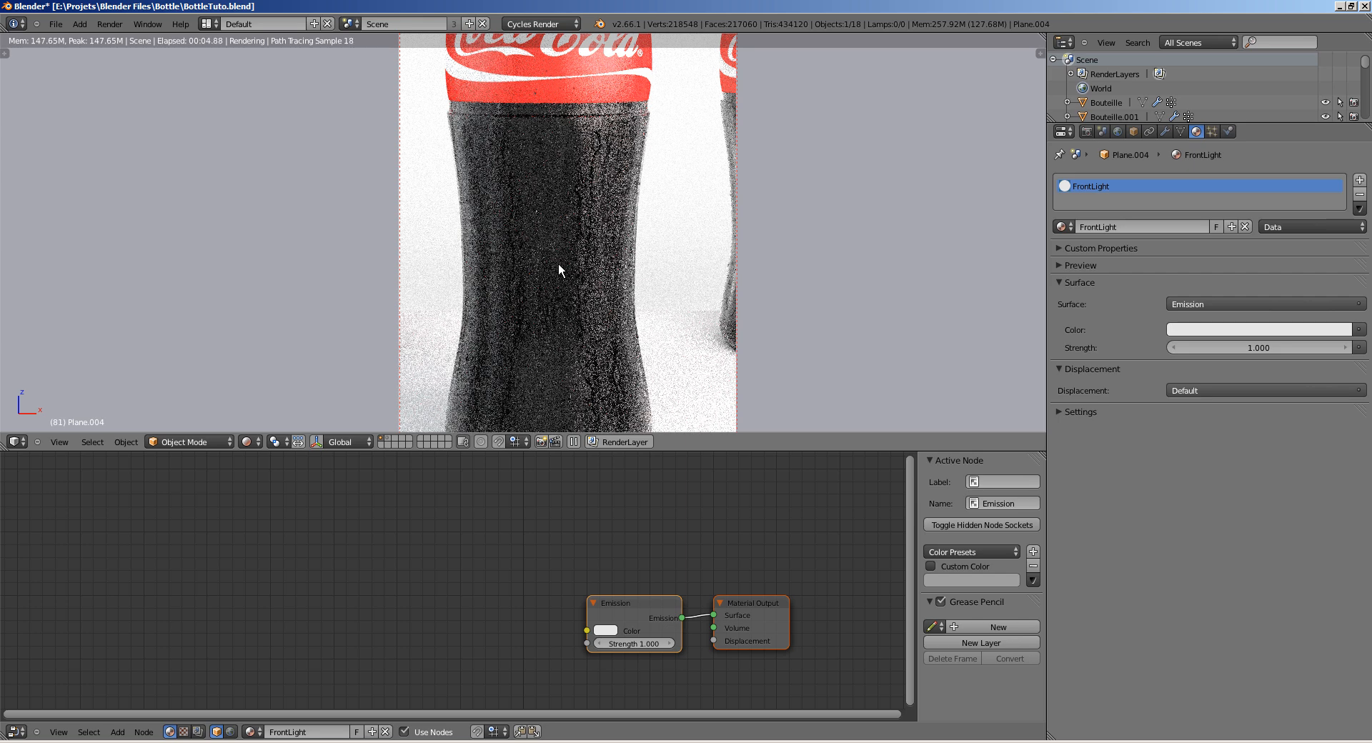
Step: Select the BackLight plane and examine the light and backdrop layout in solid shading from the right side
key("z")
scroll(544, 227, "down", 4)
middle_click_drag(543, 227, 435, 268)
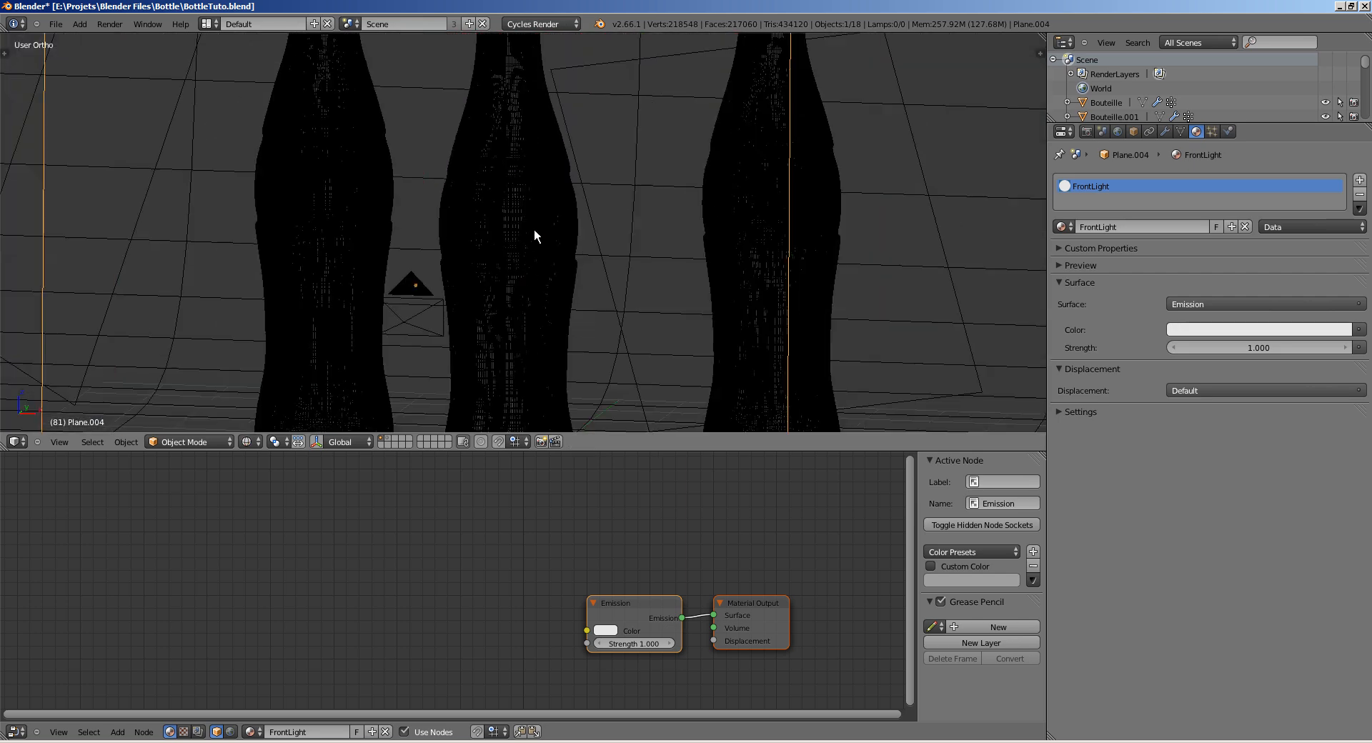
scroll(434, 272, "down", 5)
key("z")
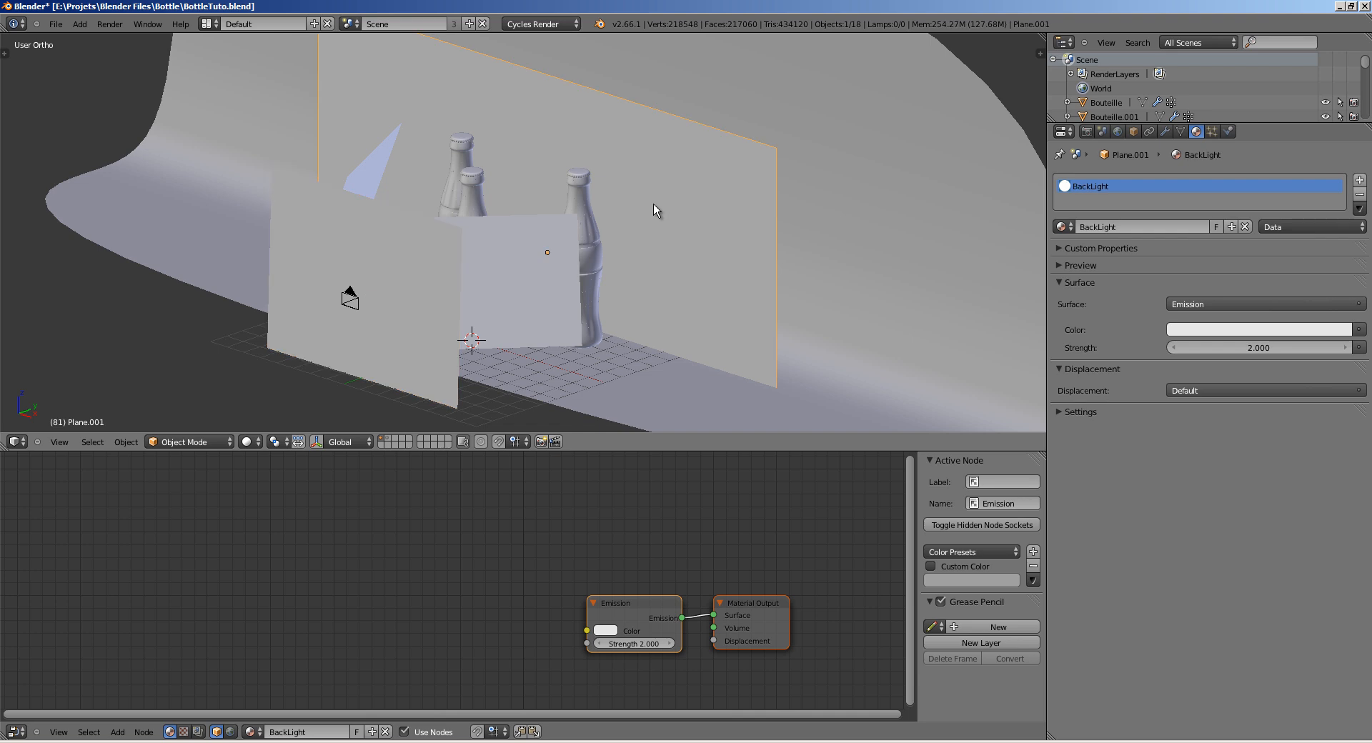
right_click(596, 192)
middle_click_drag(653, 208, 597, 190)
key("KP_3")
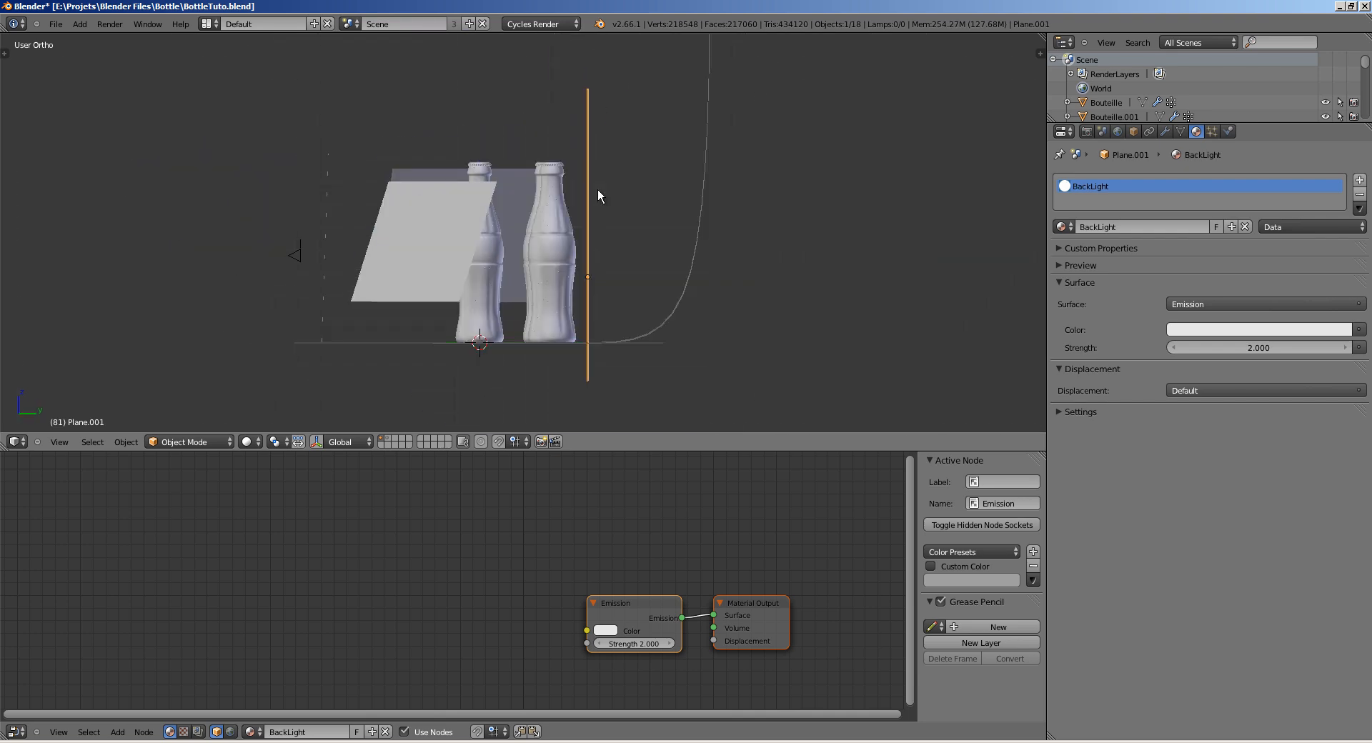
Step: Edit the curved backdrop in wireframe right view, moving its rear wall vertices farther behind the bottles along Y
key("z")
right_click(635, 266)
scroll(643, 268, "down", 3)
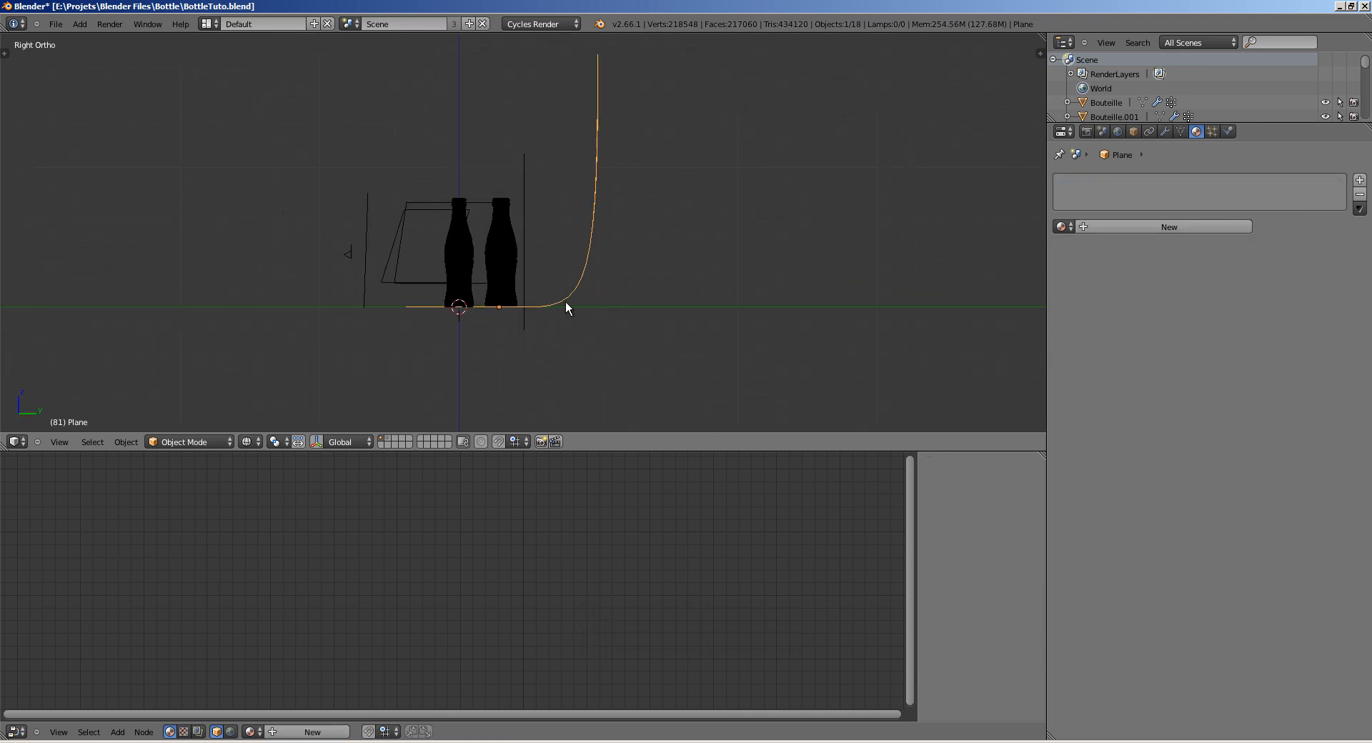
key("Tab")
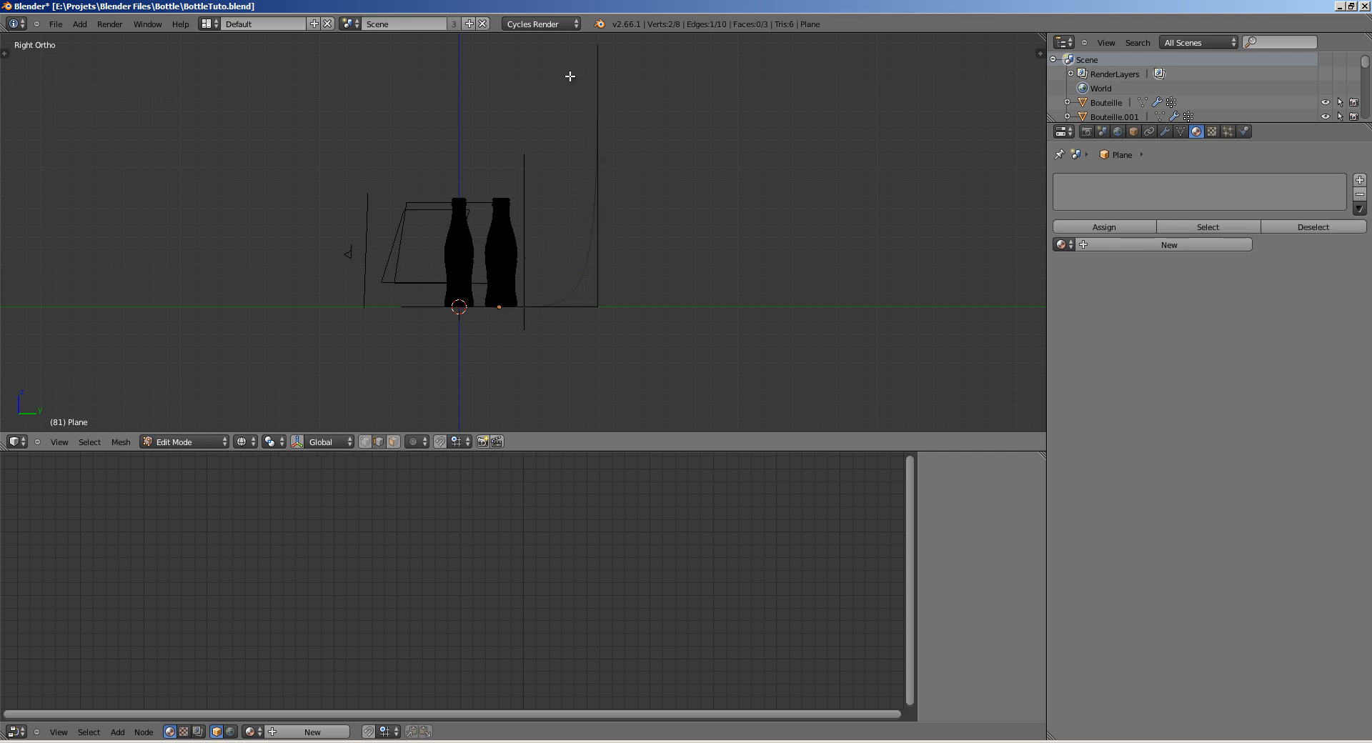
middle_click_drag(570, 76, 477, 145, "shift")
key("ctrl+Tab")
left_click(478, 154)
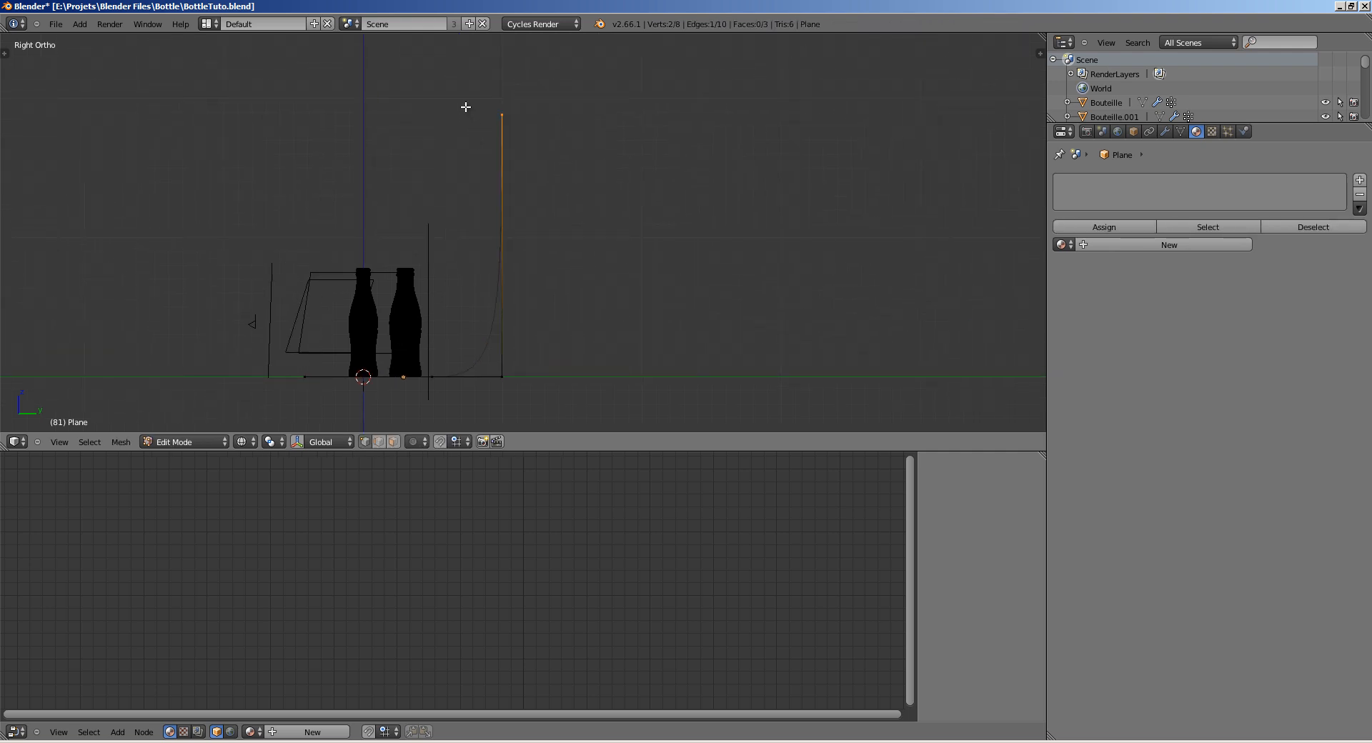
key("z")
key("z")
key("b")
left_click_drag(452, 86, 668, 430)
key("g")
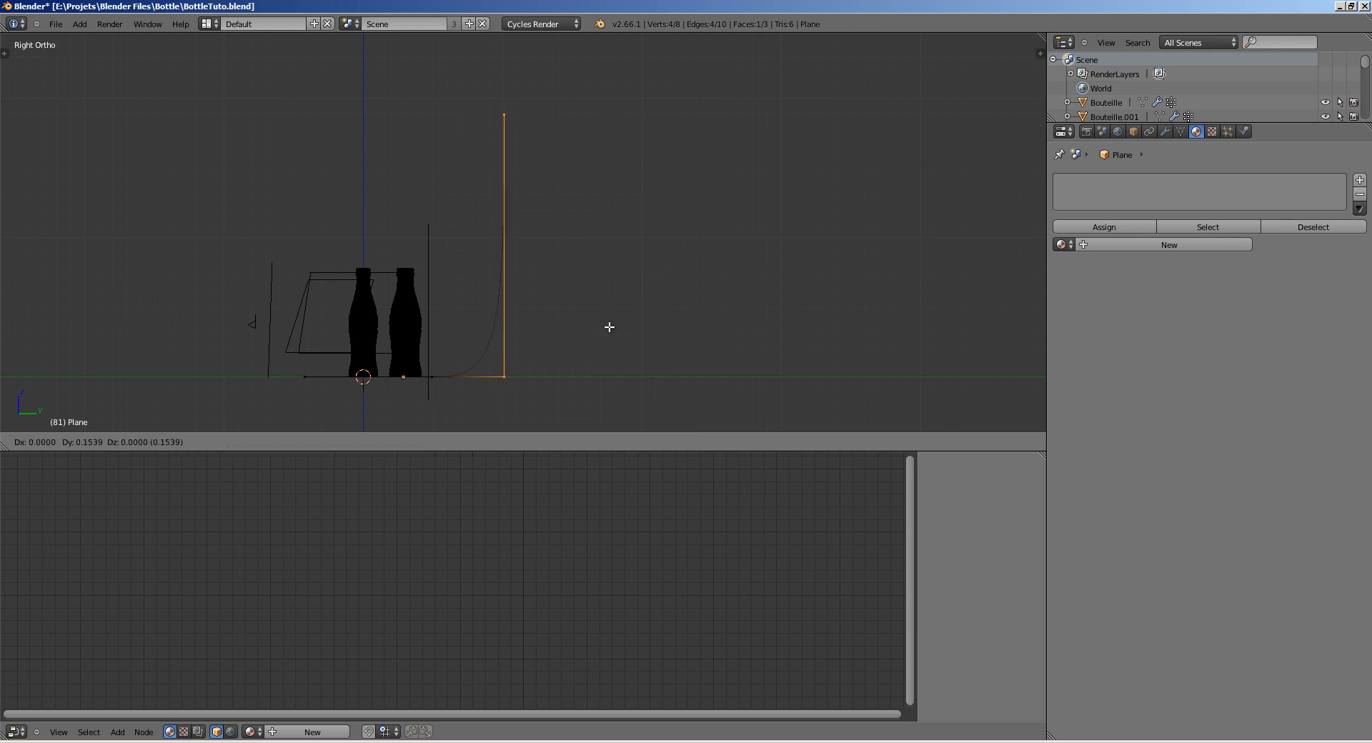
left_click(747, 326)
key("Tab")
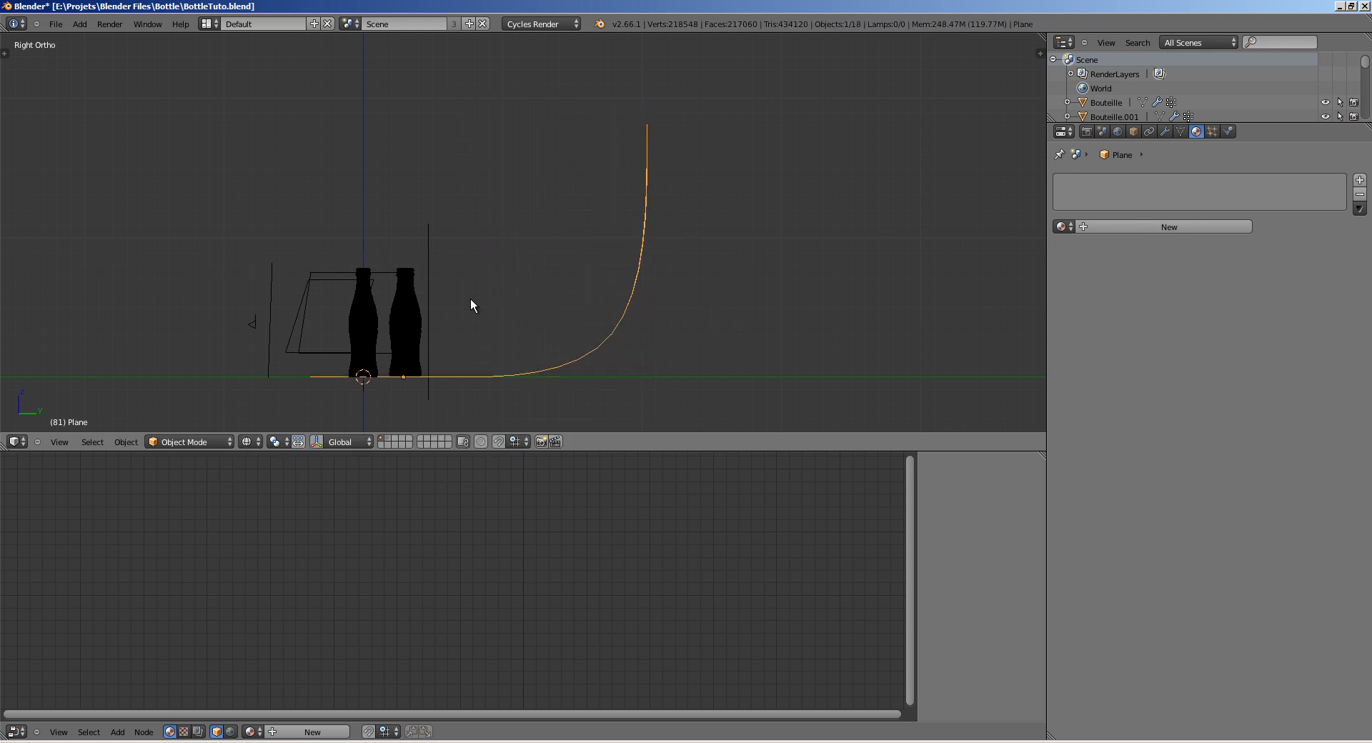
Step: Move the BackLight plane back along Y toward the extended backdrop and check it in camera view
right_click(428, 270)
key("g")
key("y")
left_click(516, 273)
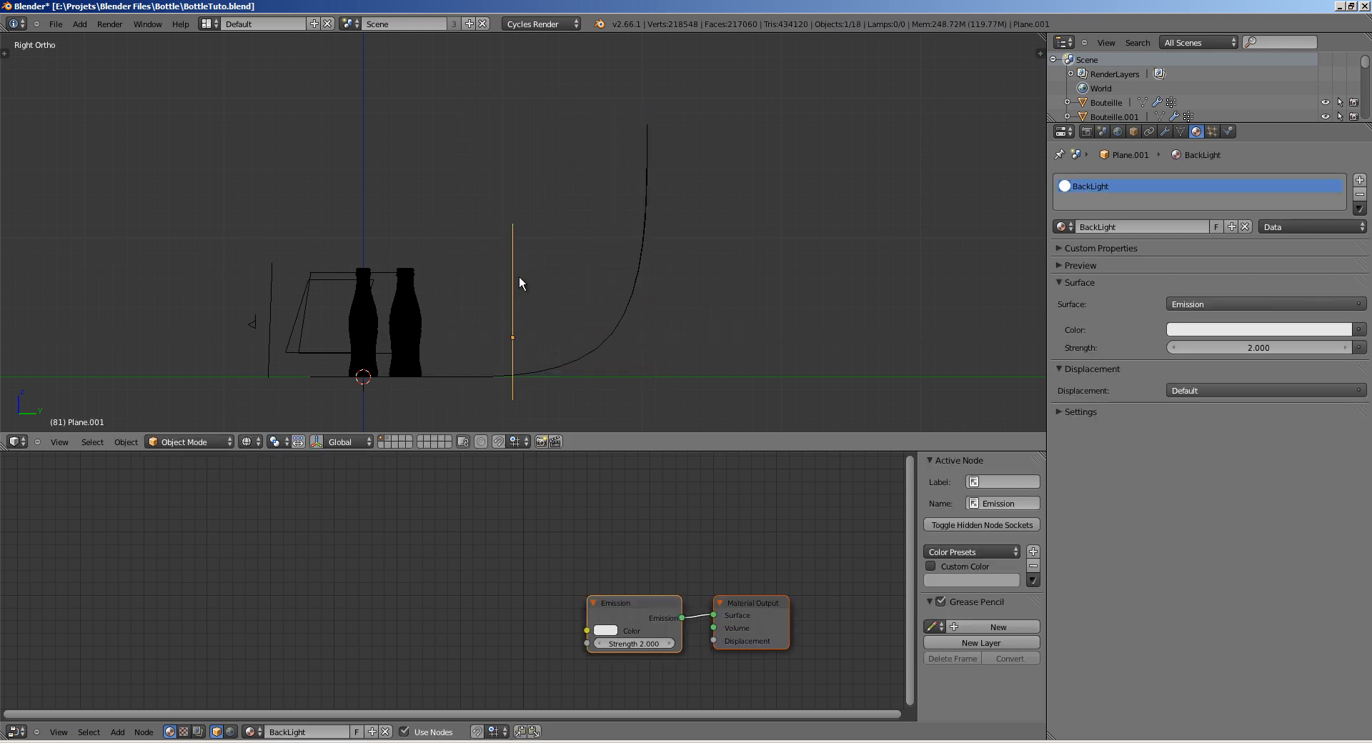
middle_click_drag(519, 276, 522, 284)
key("KP_0")
key("a")
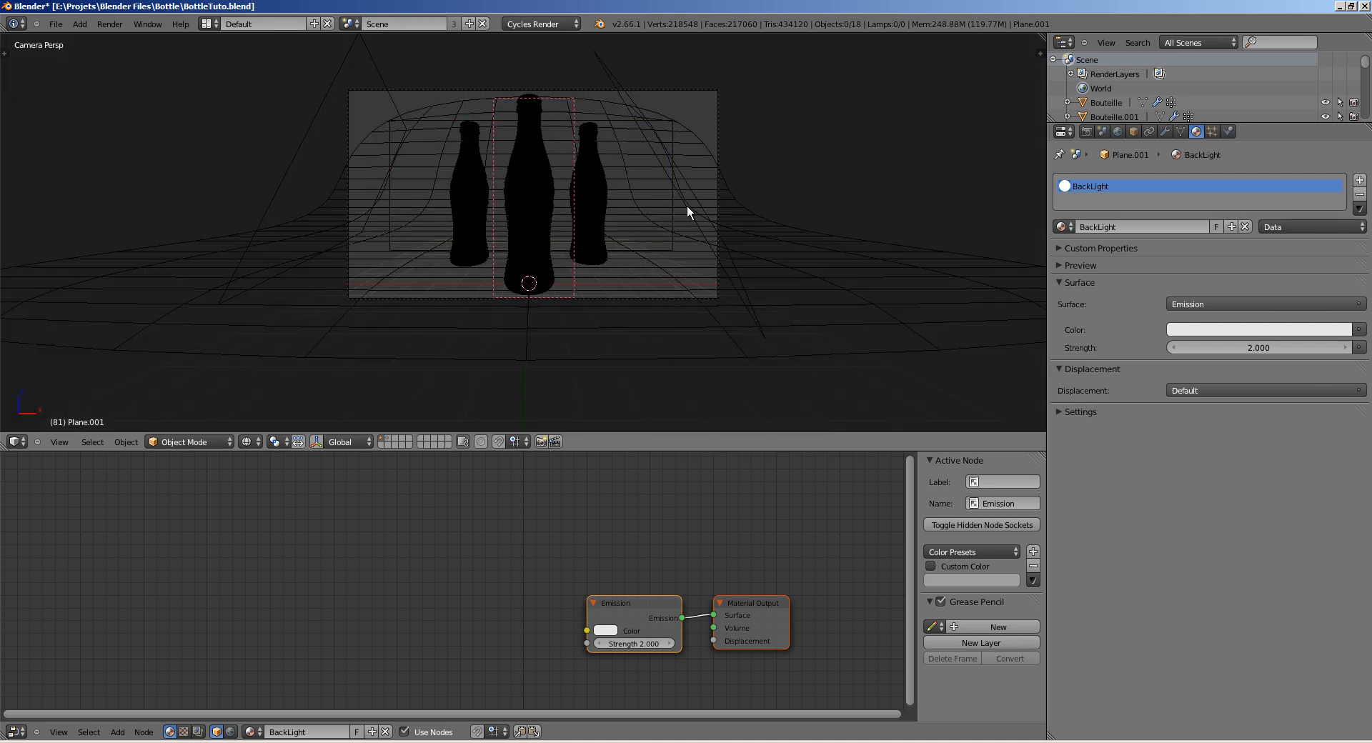
Step: Select the front light plane in solid shading, return to the camera view and save the file
mouse_move(687, 205)
middle_mouse_down()
mouse_move(522, 242)
mouse_move(363, 215)
mouse_move(251, 227)
mouse_move(225, 250)
middle_mouse_up()
key("z")
right_click(253, 231)
key("KP_5")
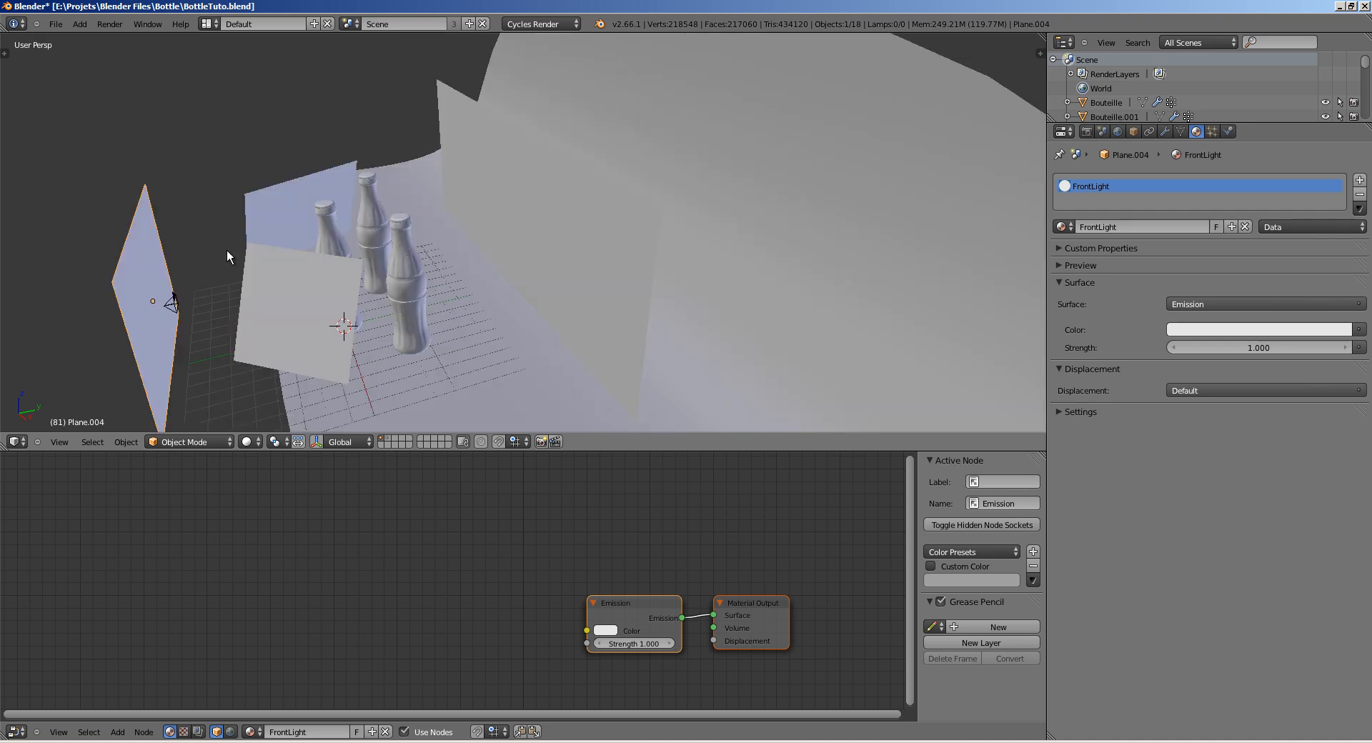
key("KP_0")
scroll(500, 239, "up", 2)
middle_click_drag(559, 212, 499, 266, "shift")
key("ctrl+s")
left_click(499, 266)
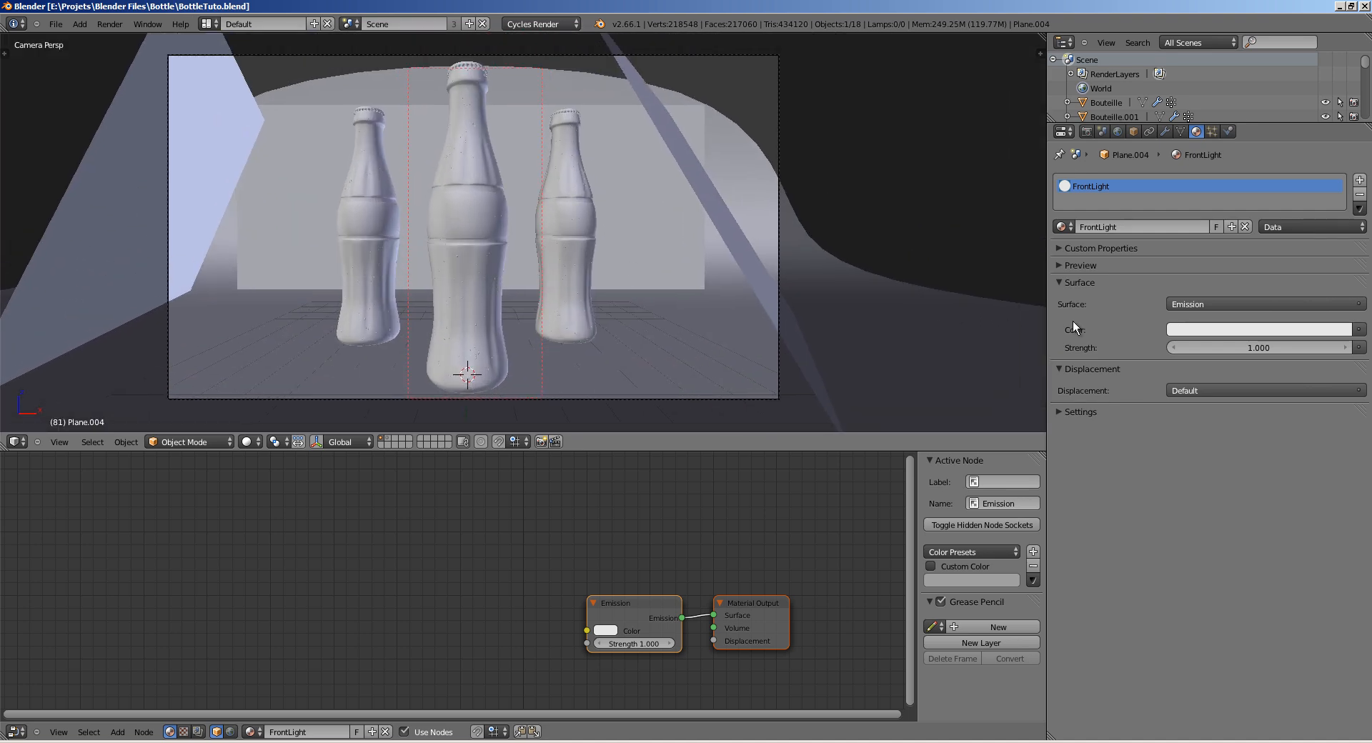
Step: Set the FrontLight material's emission strength to 1.25
left_click(1248, 347)
type("1.")
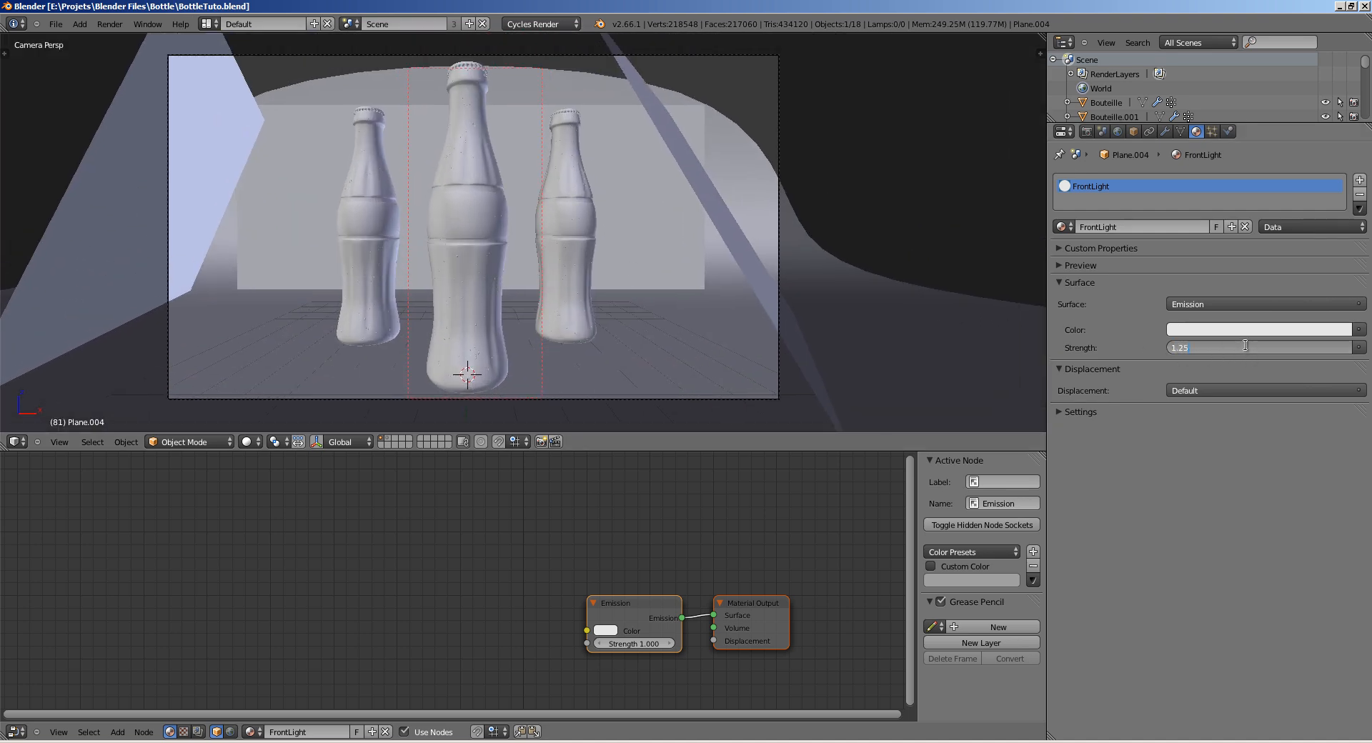
type("25")
key("Return")
Step: Show a full-screen rendered preview with the render border covering the whole camera frame
left_click(250, 442)
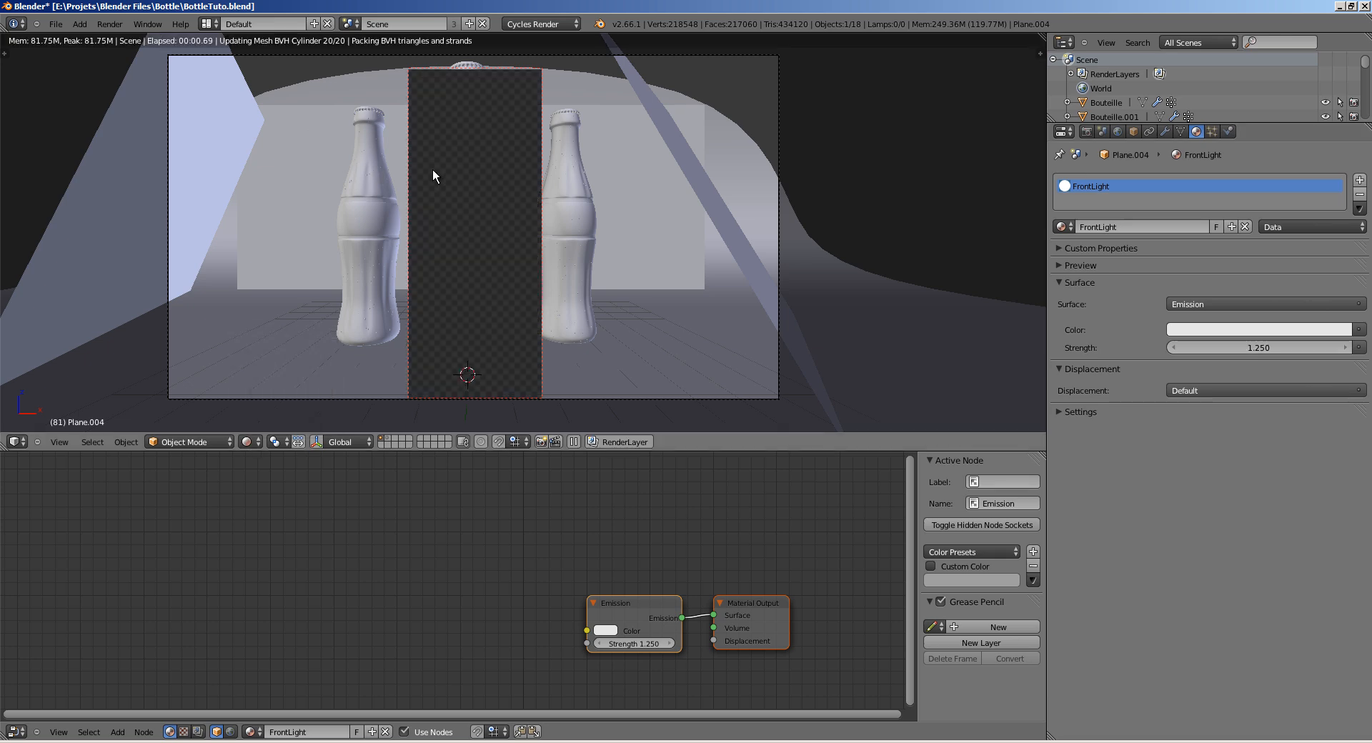
key("shift+space")
middle_click_drag(384, 292, 348, 307, "shift")
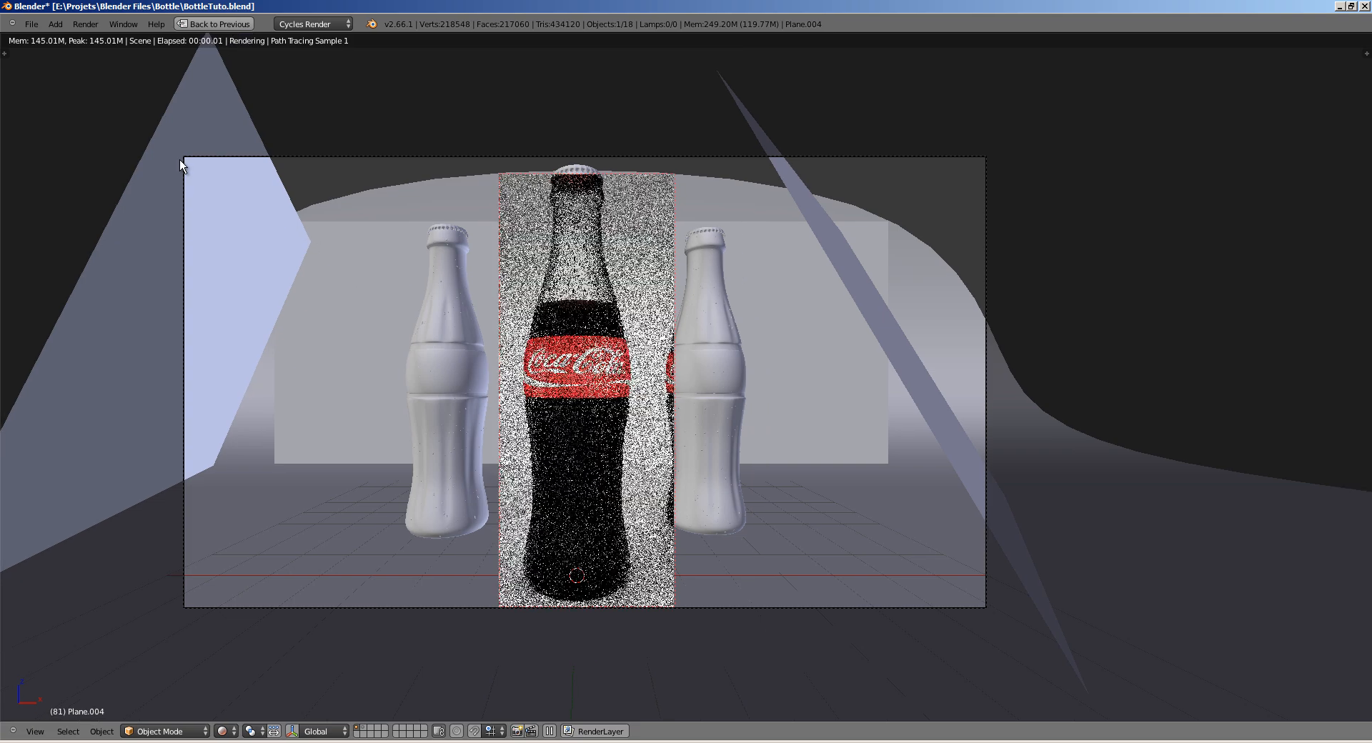
key("shift+b")
left_click_drag(163, 136, 1026, 635)
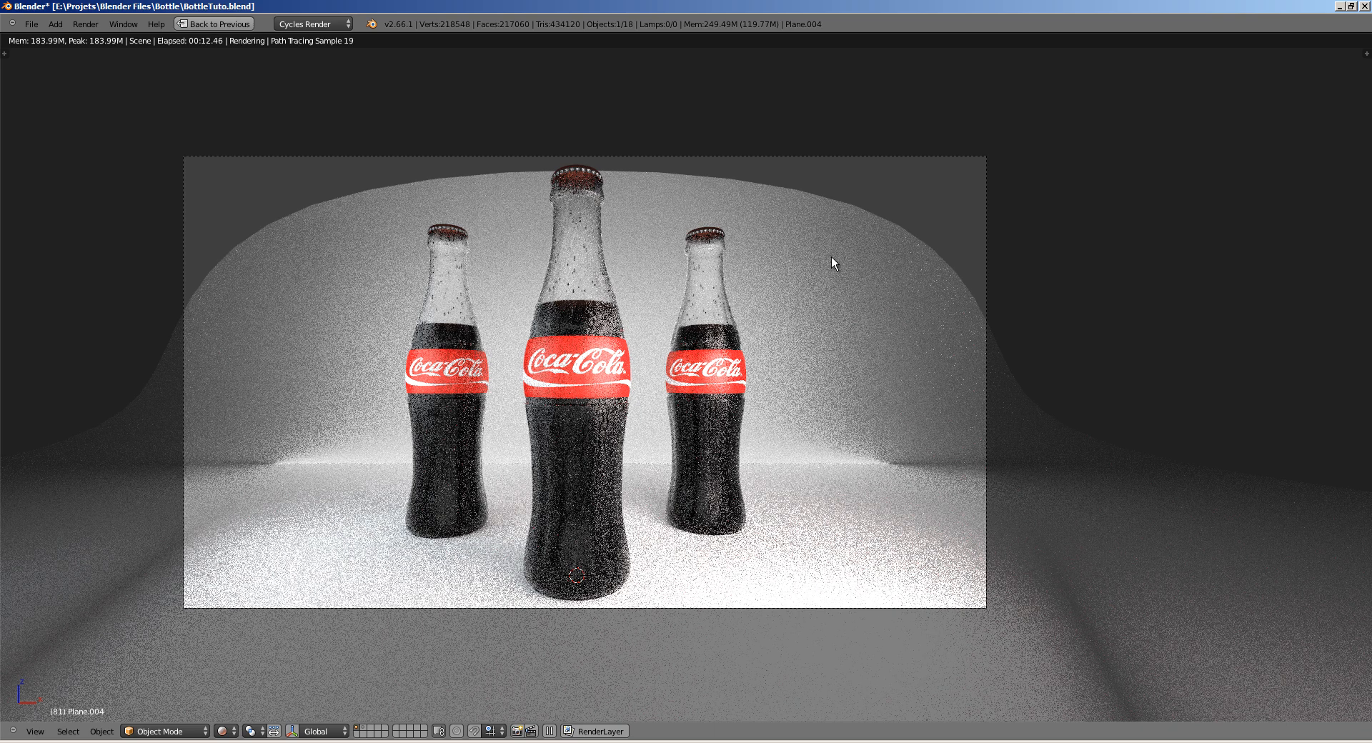
Step: Select the backdrop in wireframe and scale it along X so it extends beyond both sides of the camera frame
key("z")
right_click(829, 278)
key("Tab")
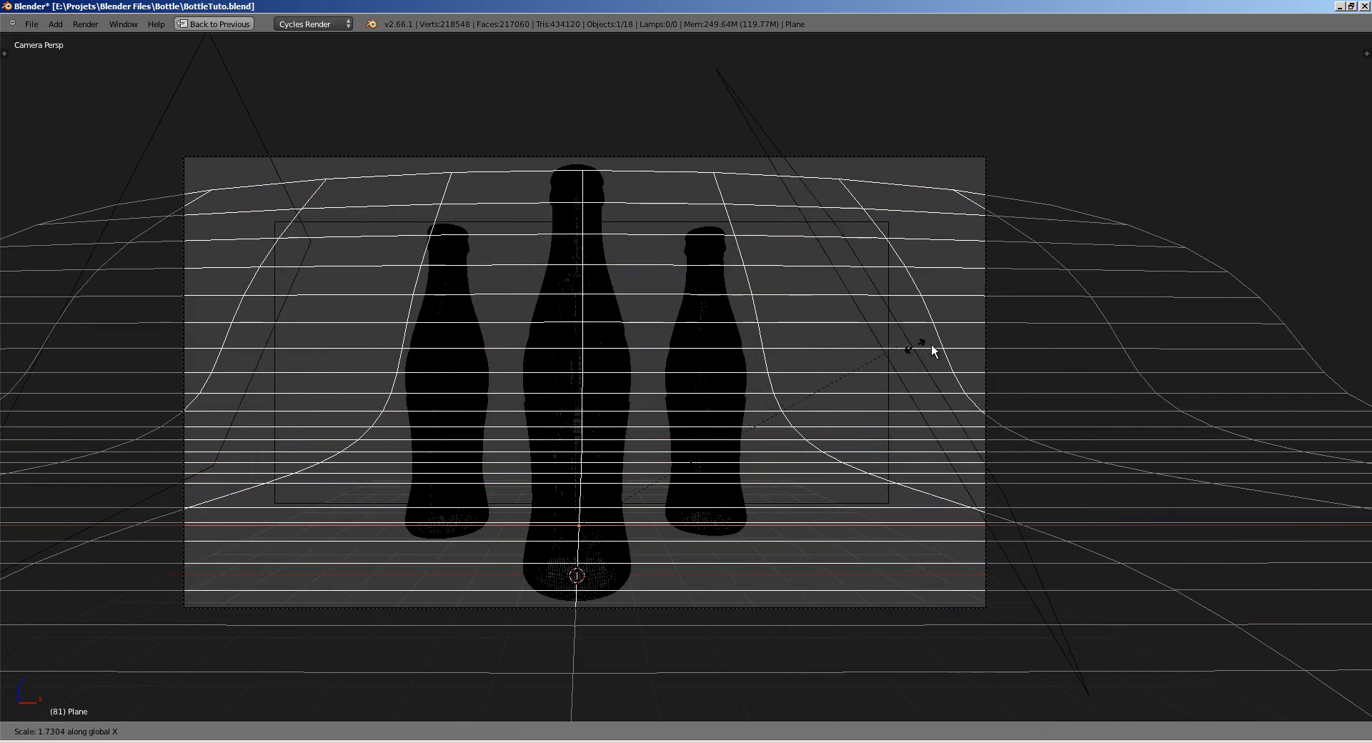
right_click(646, 223)
Step: Raise the top edge of the backdrop's rear wall along Z above the camera frame
scroll(508, 202, "down", 5)
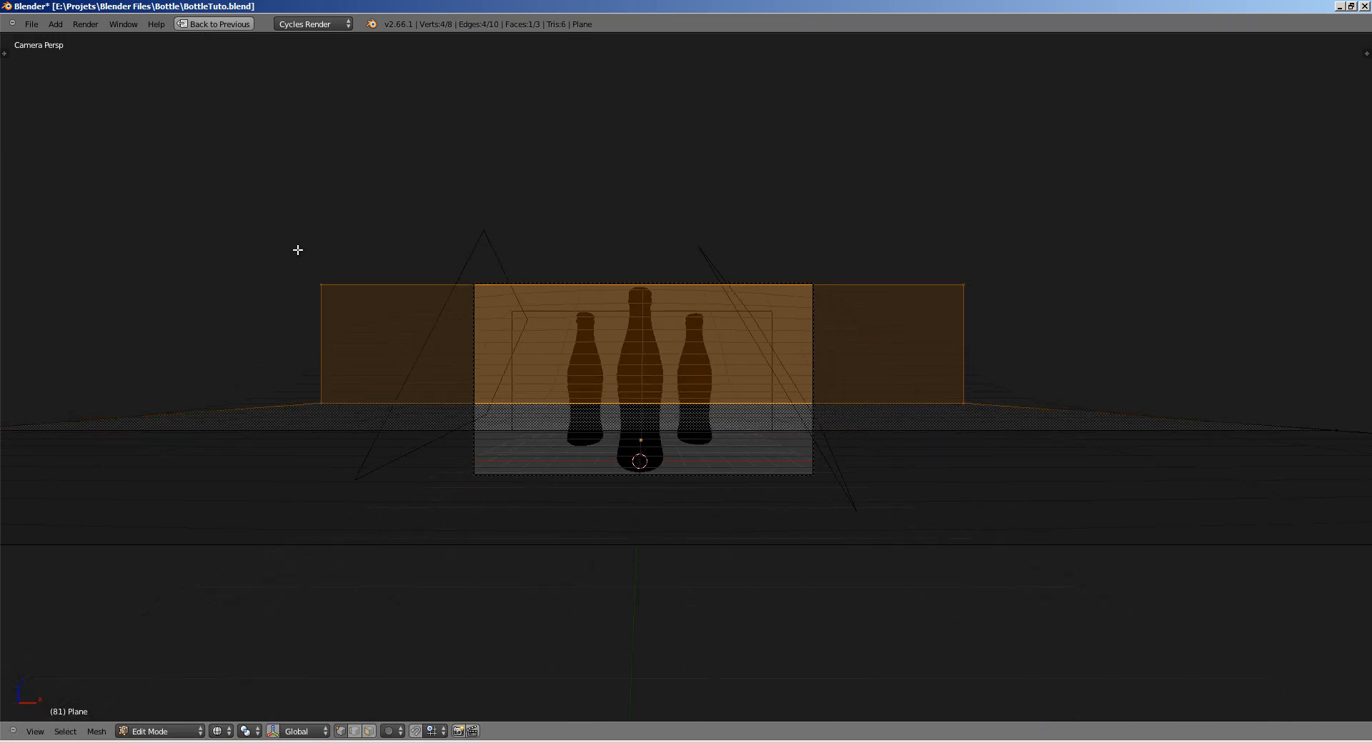
right_click(872, 289)
key("g")
key("z")
left_click(991, 207)
key("a")
scroll(893, 267, "up", 5)
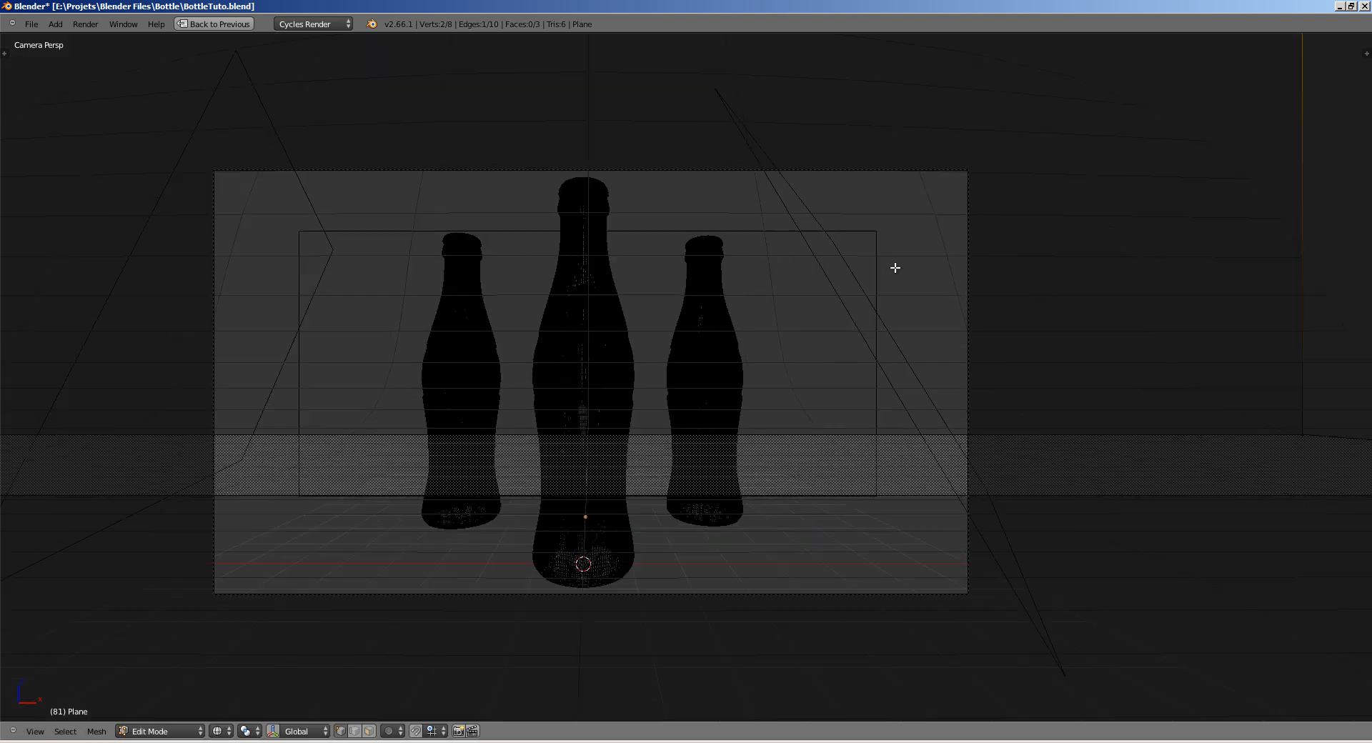
Step: Leave mesh editing, save the file and preview the enlarged backdrop in rendered shading
key("z")
middle_click_drag(620, 315, 715, 320, "shift")
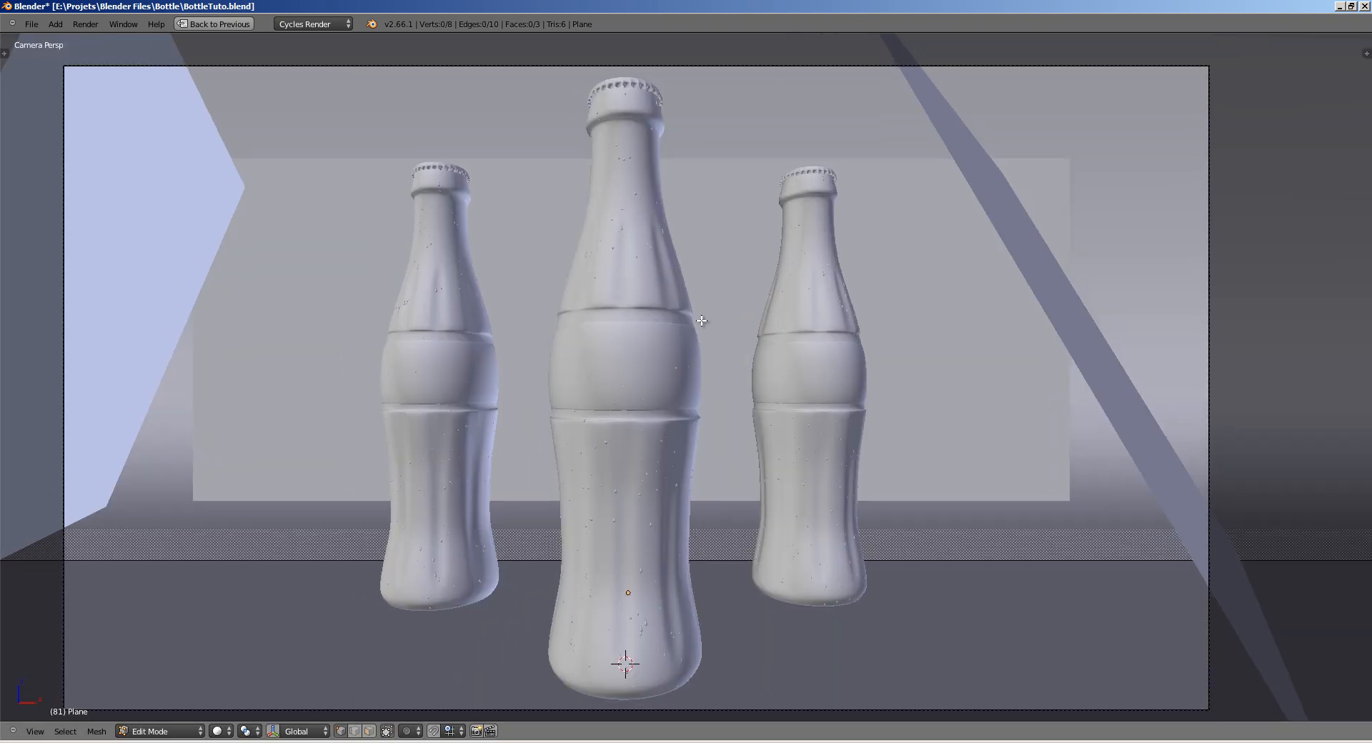
key("Tab")
key("ctrl+s")
left_click(697, 322)
left_click(224, 731)
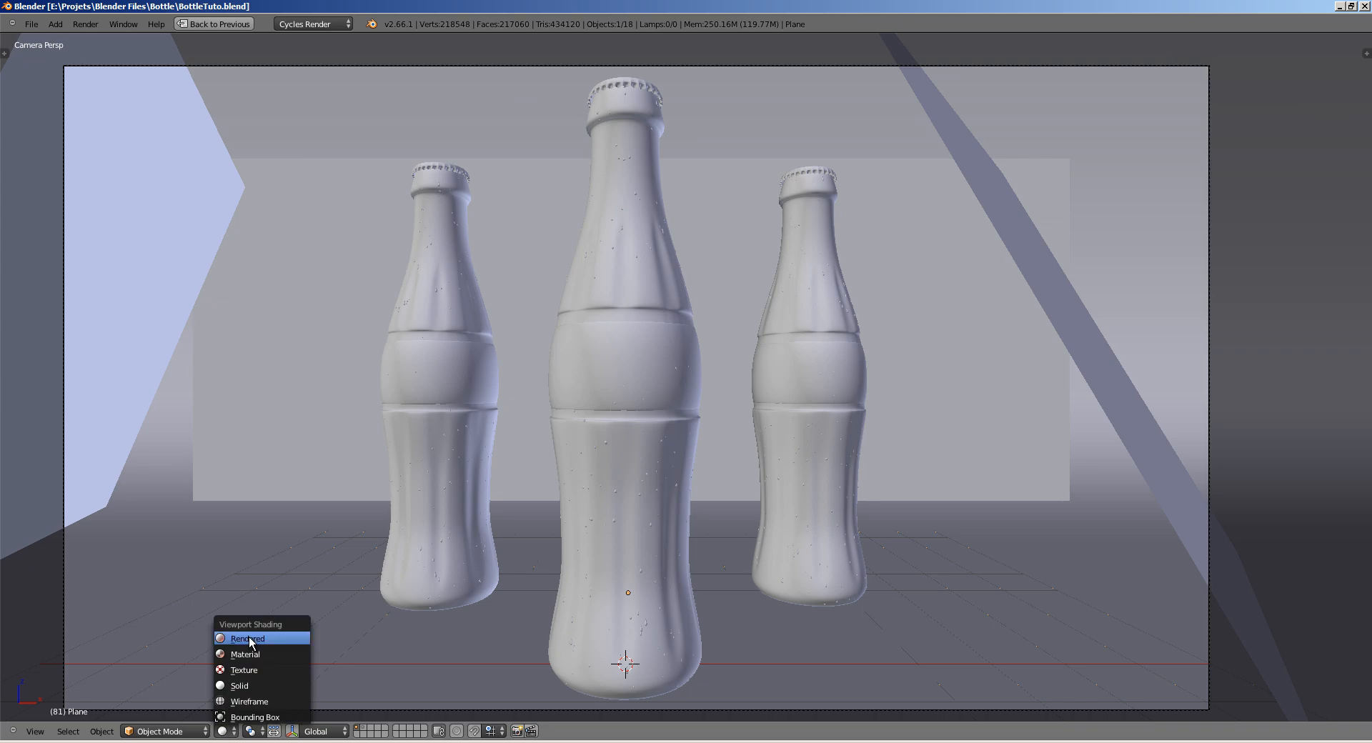
key("Return")
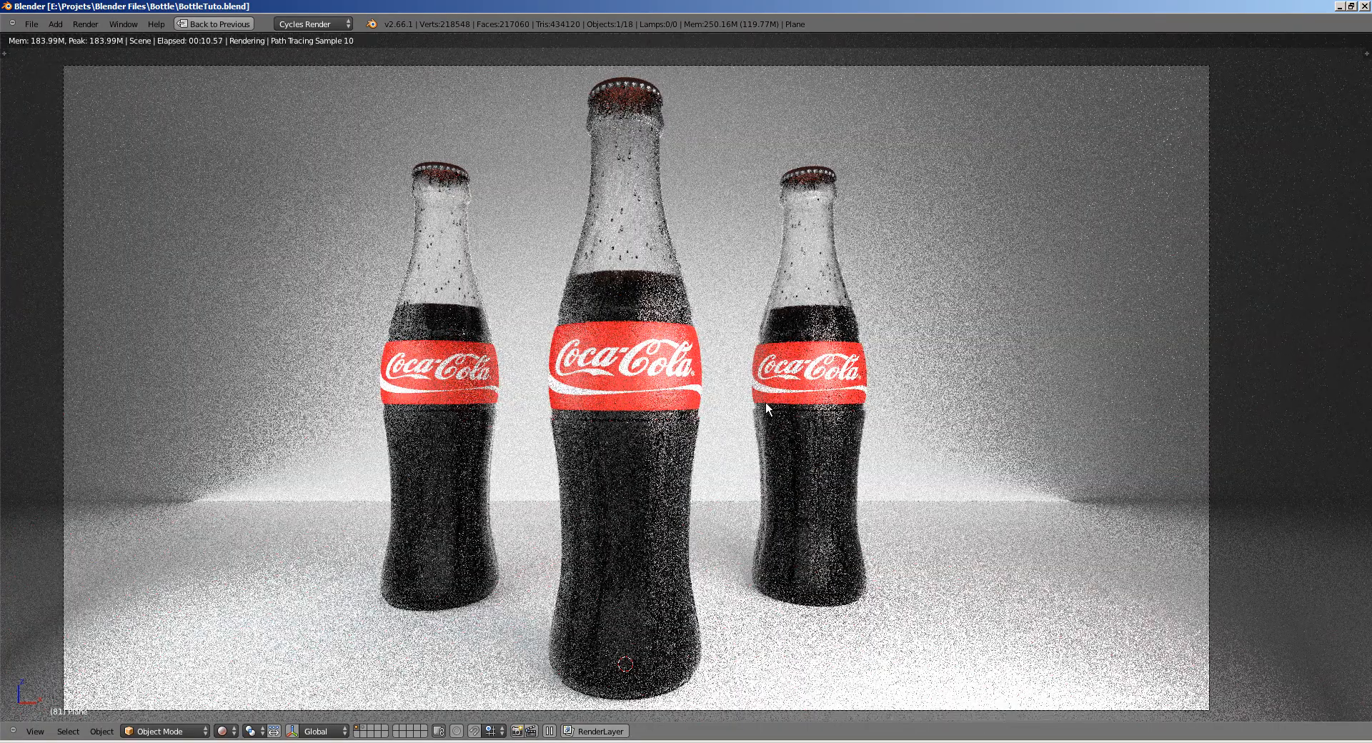
Step: Select the light plane behind the bottles, tilt its top edge toward them and scale it down to about half its size
key("z")
middle_click_drag(716, 379, 787, 303)
right_click(798, 315)
key("ctrl+s")
left_click(776, 326)
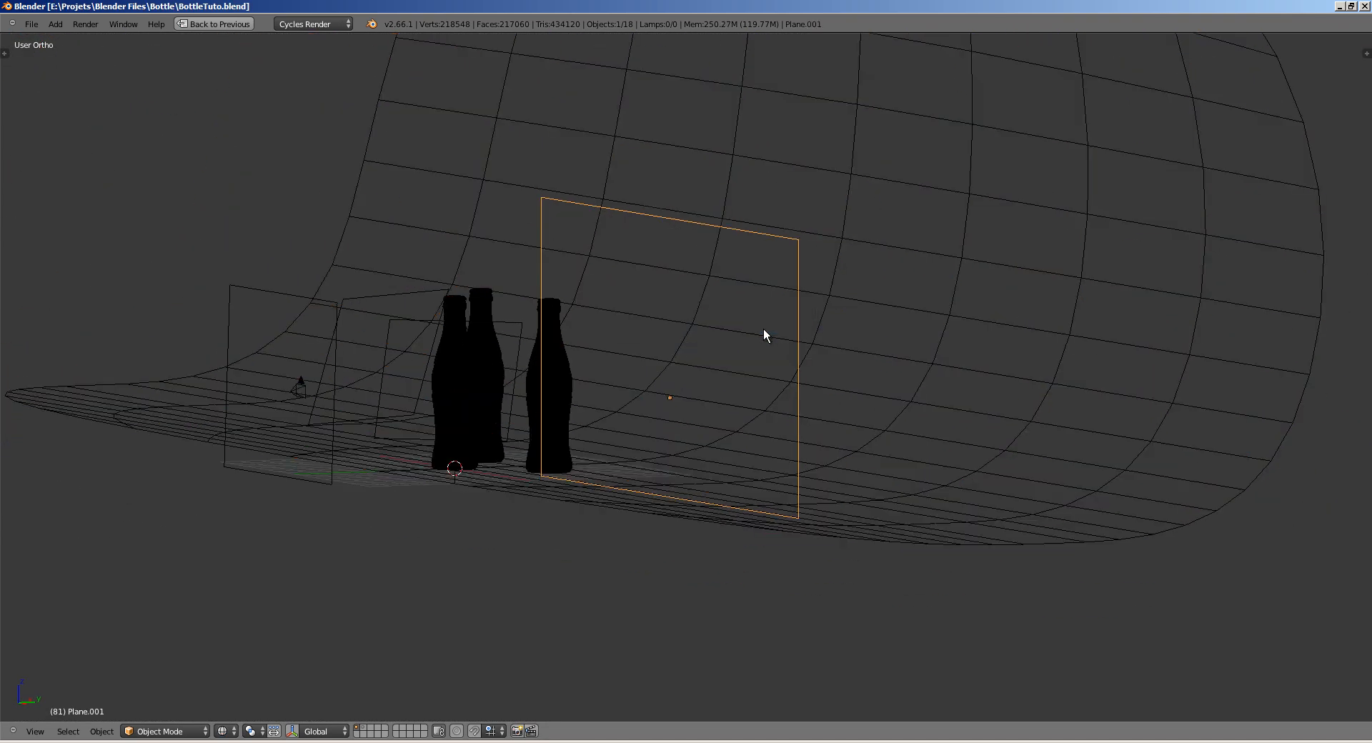
key("KP_3")
key("r")
left_click(749, 282)
Step: Raise the rear light plane clear of the backdrop floor, fine-tune its tilt and position, and save the file
key("g")
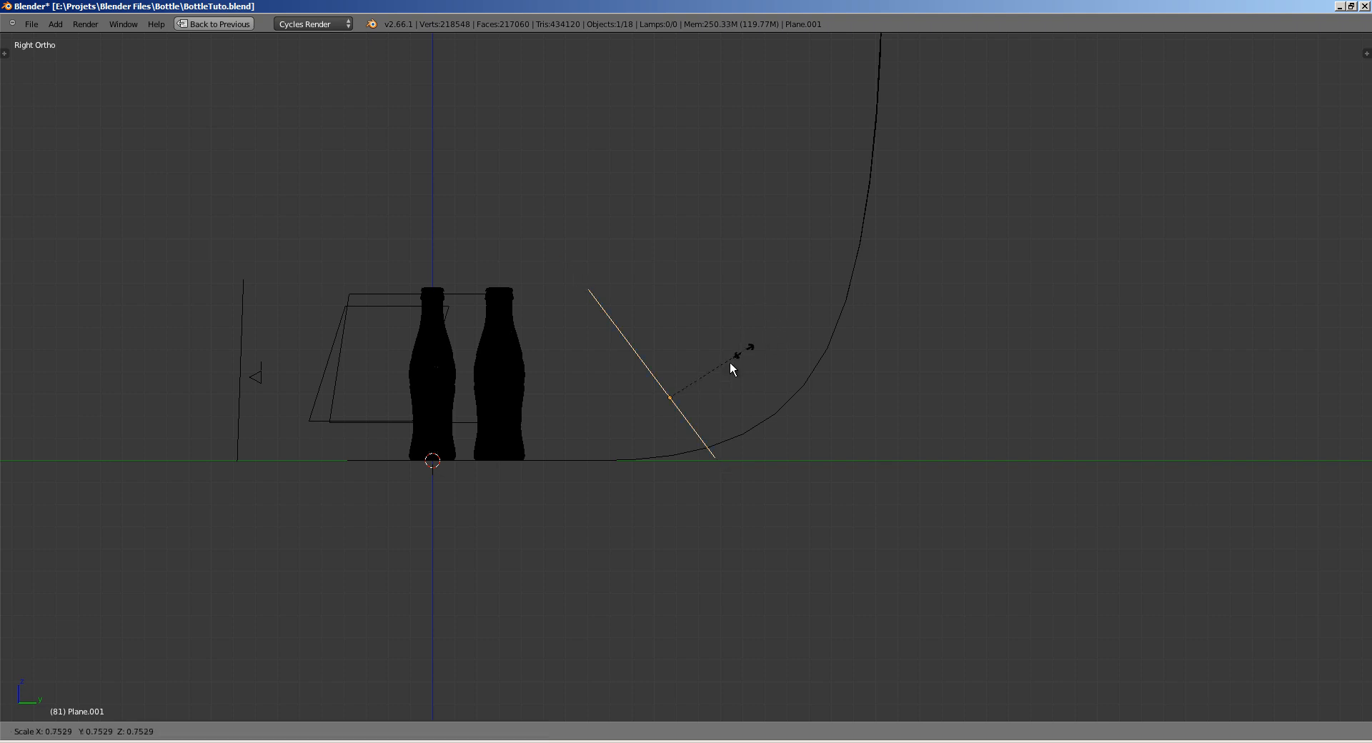
left_click(746, 305)
key("r")
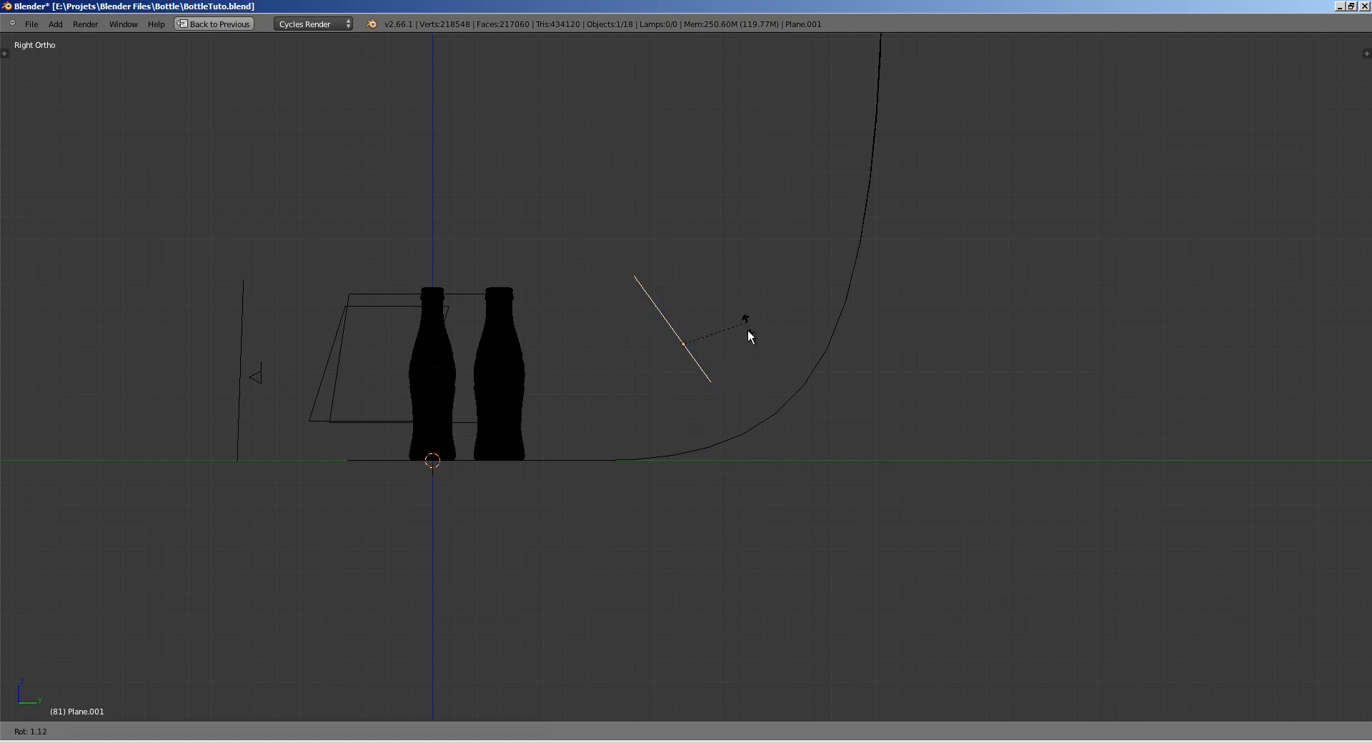
left_click(749, 336)
key("g")
left_click(745, 350)
middle_click_drag(743, 350, 761, 371)
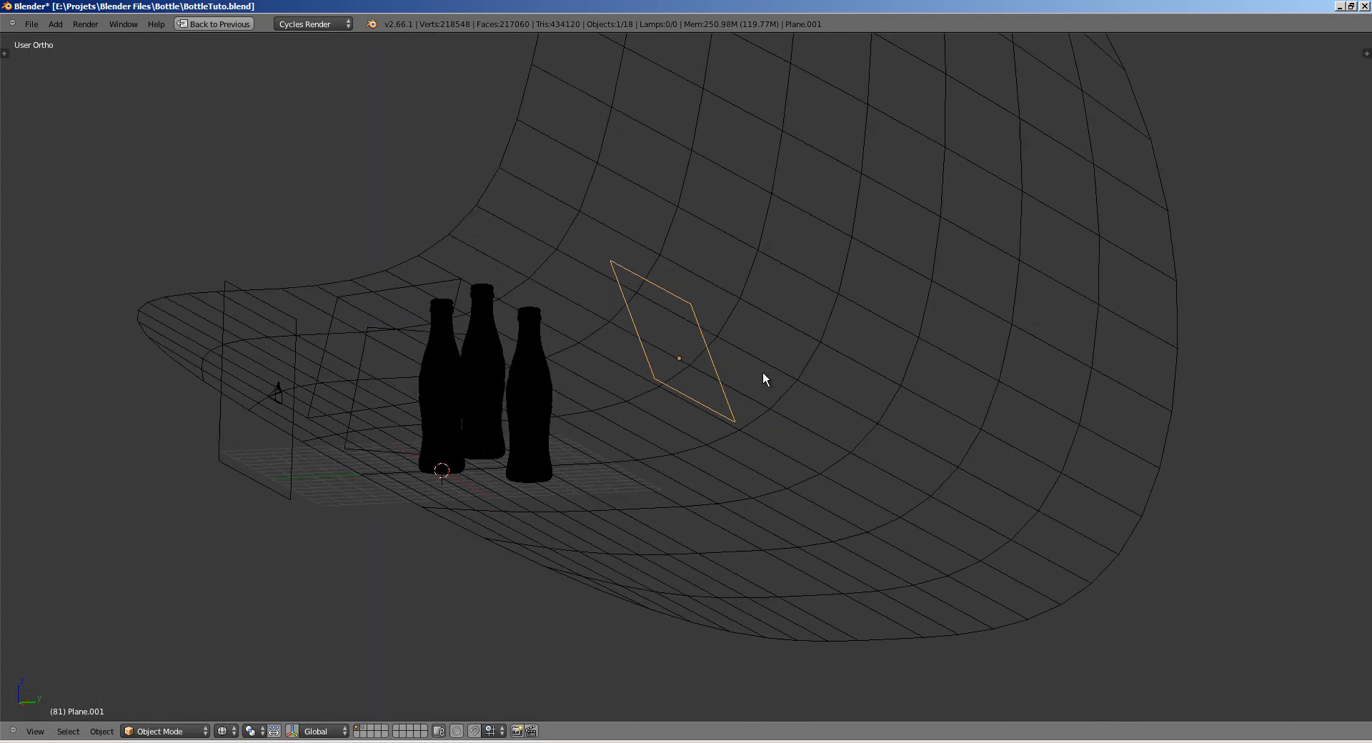
key("ctrl+s")
left_click(756, 377)
Step: In solid-shaded camera view, stretch the rear light plane along X until it extends beyond both sides of the camera frame
key("KP_0")
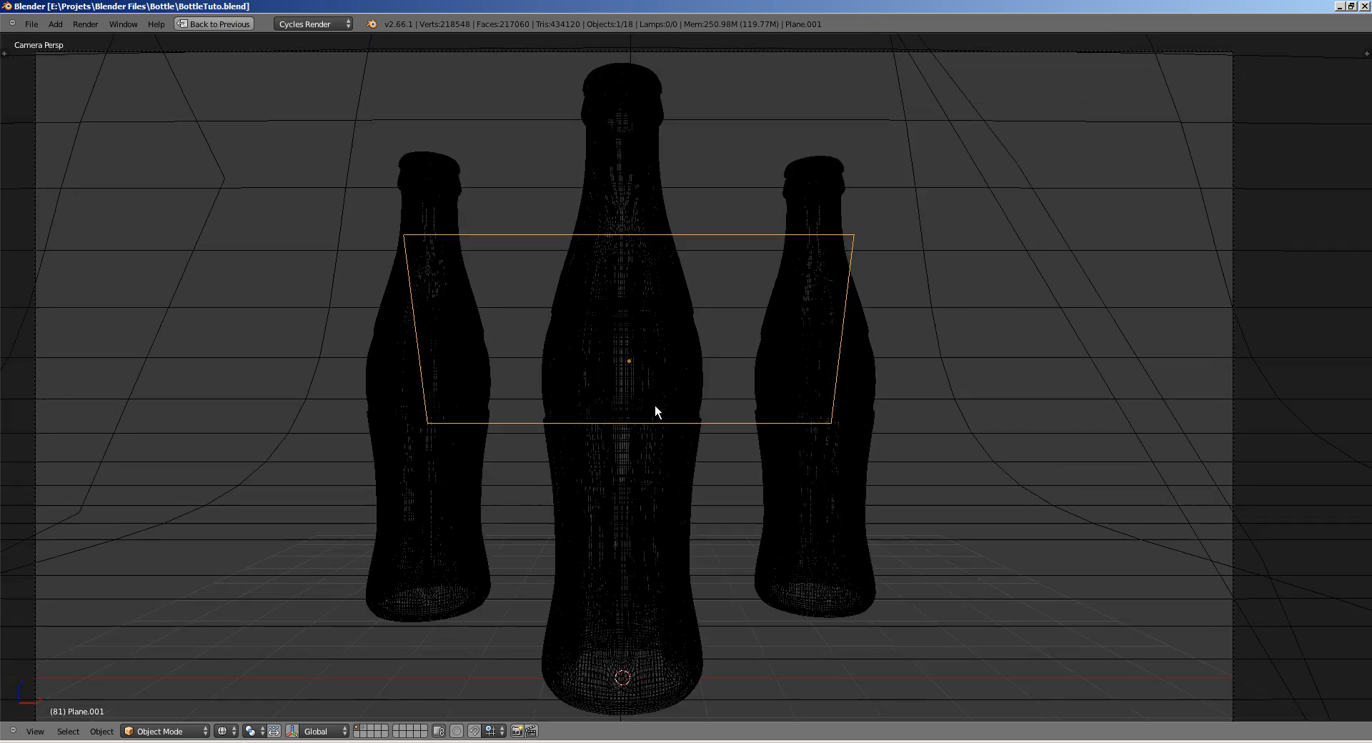
key("z")
key("s")
key("x")
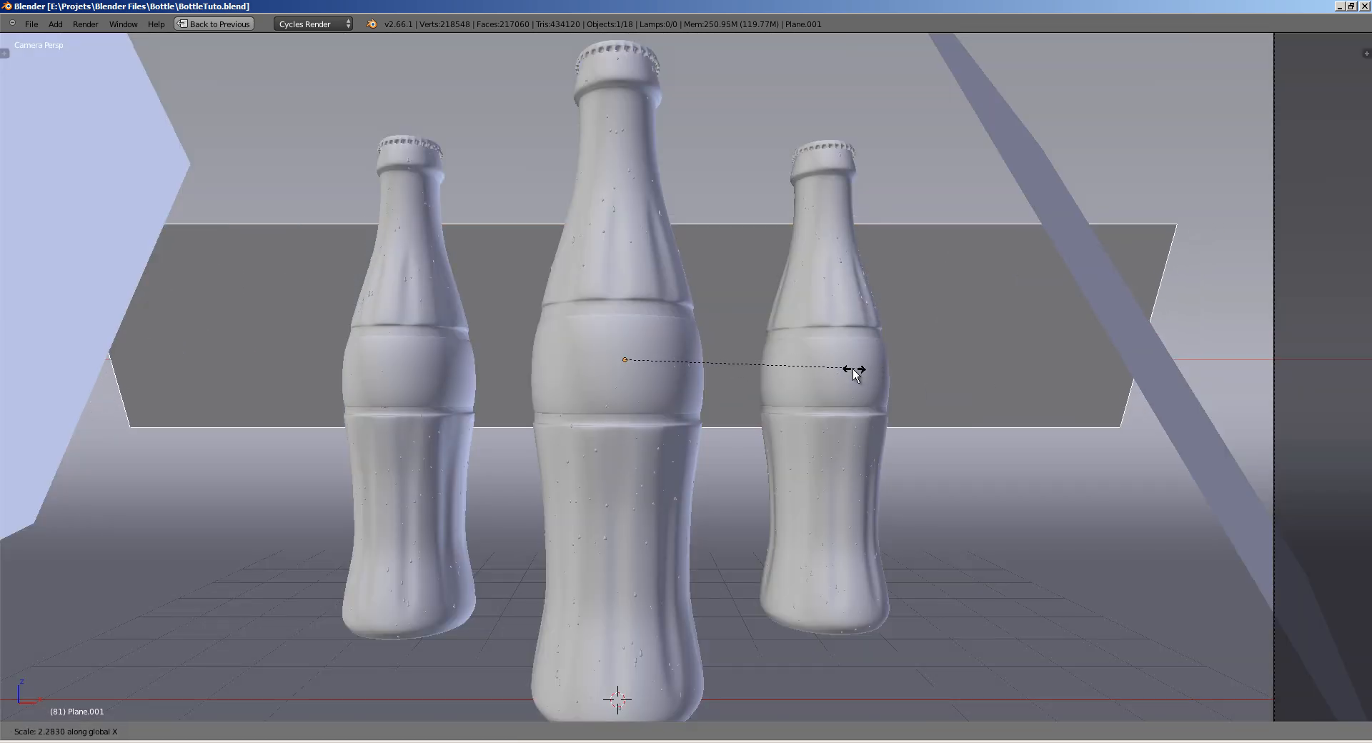
left_click(1008, 360)
key("s")
key("x")
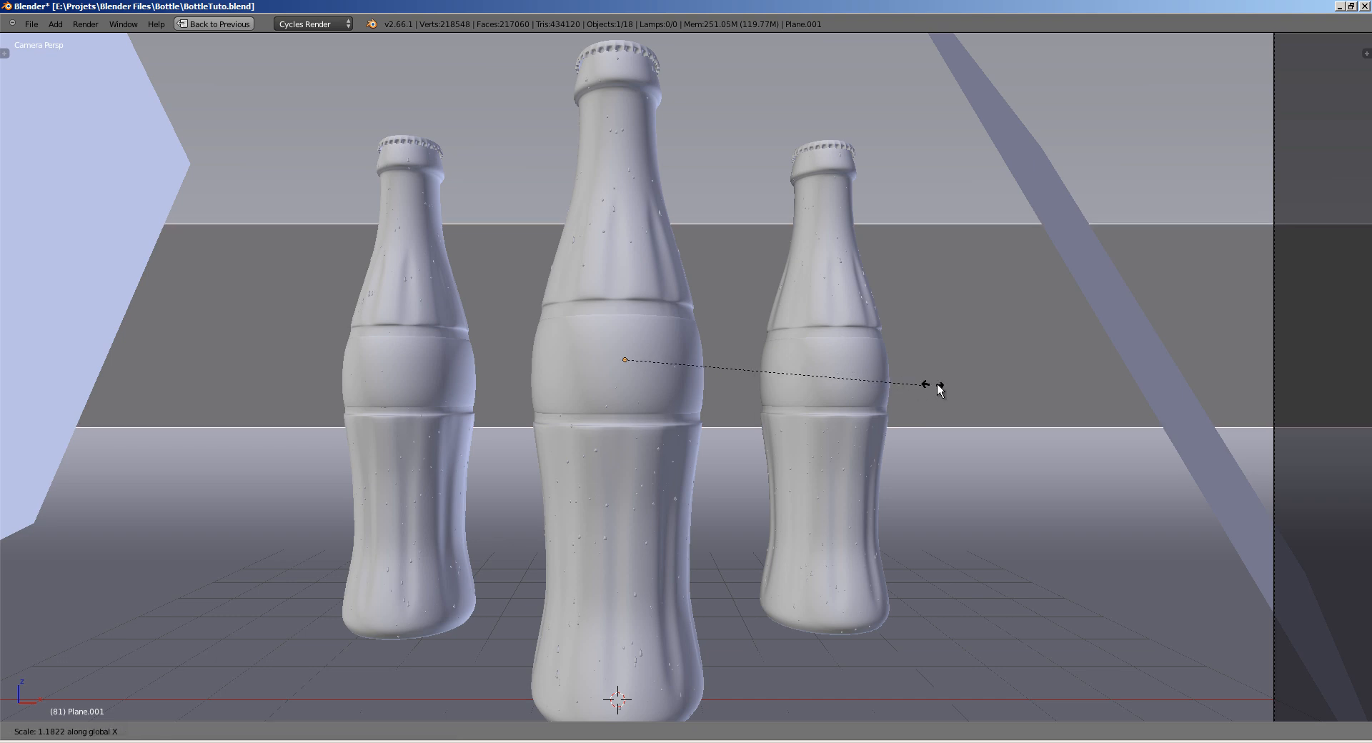
left_click(941, 388)
Step: Preview the widened rear light in rendered shading with the whole camera frame in view, clear the selection and save the file
left_click(223, 731)
left_click(269, 634)
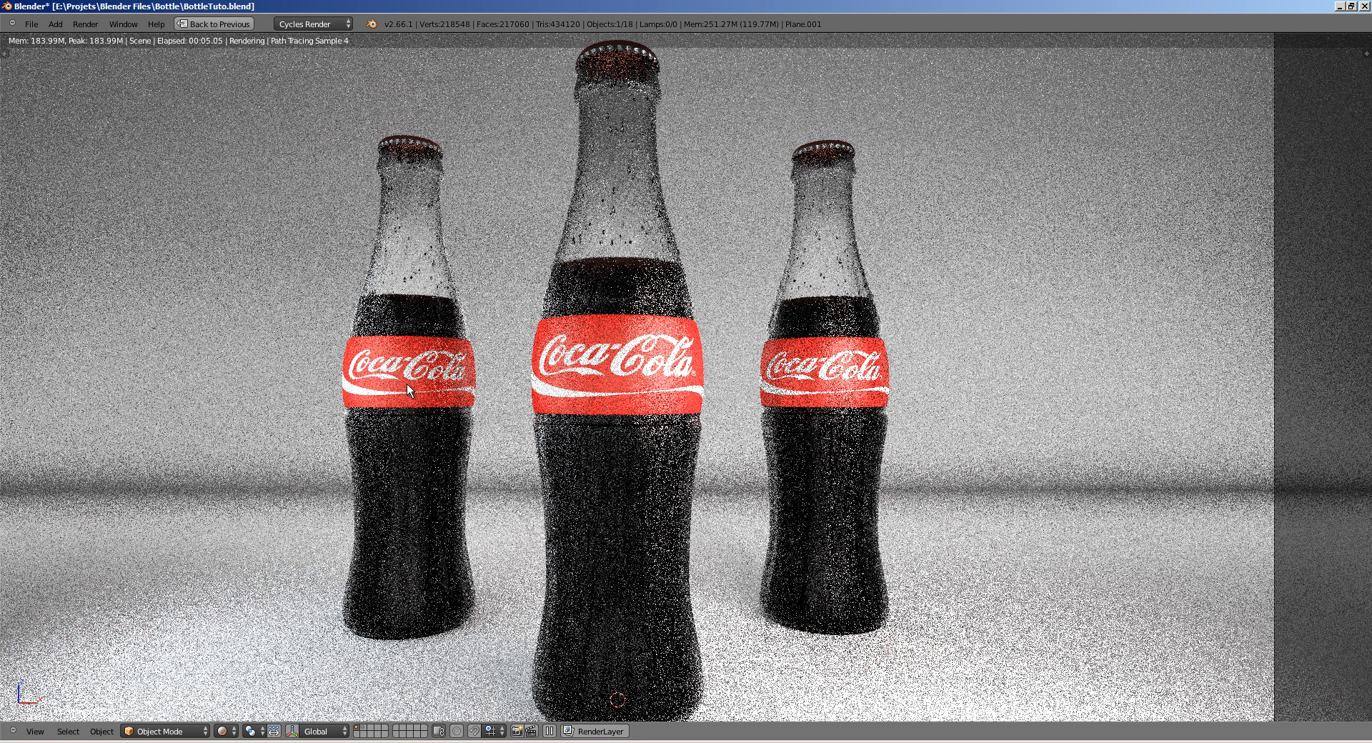
key("z")
mouse_move(528, 332)
middle_mouse_down("ctrl")
mouse_move(545, 313)
mouse_move(442, 405)
mouse_move(529, 382)
mouse_move(498, 373)
middle_mouse_up("ctrl")
key("a")
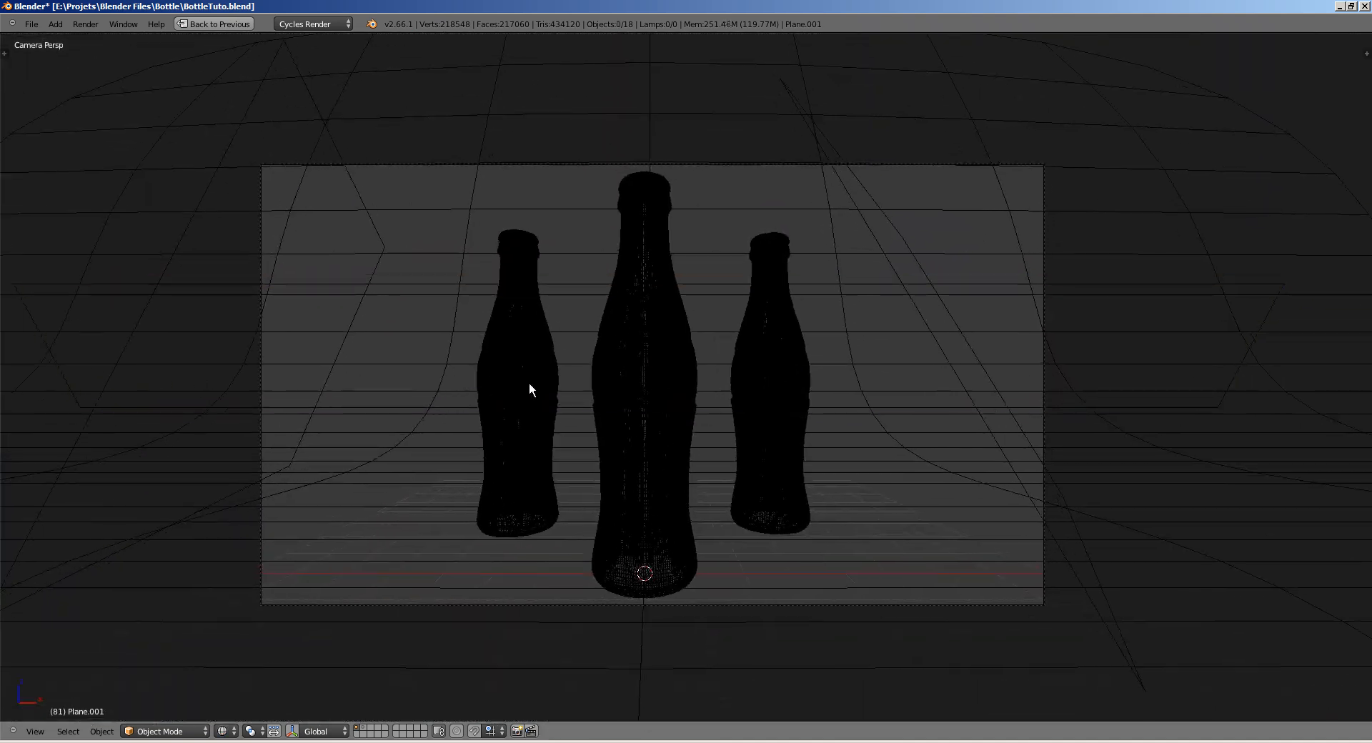
key("ctrl+s")
key("Return")
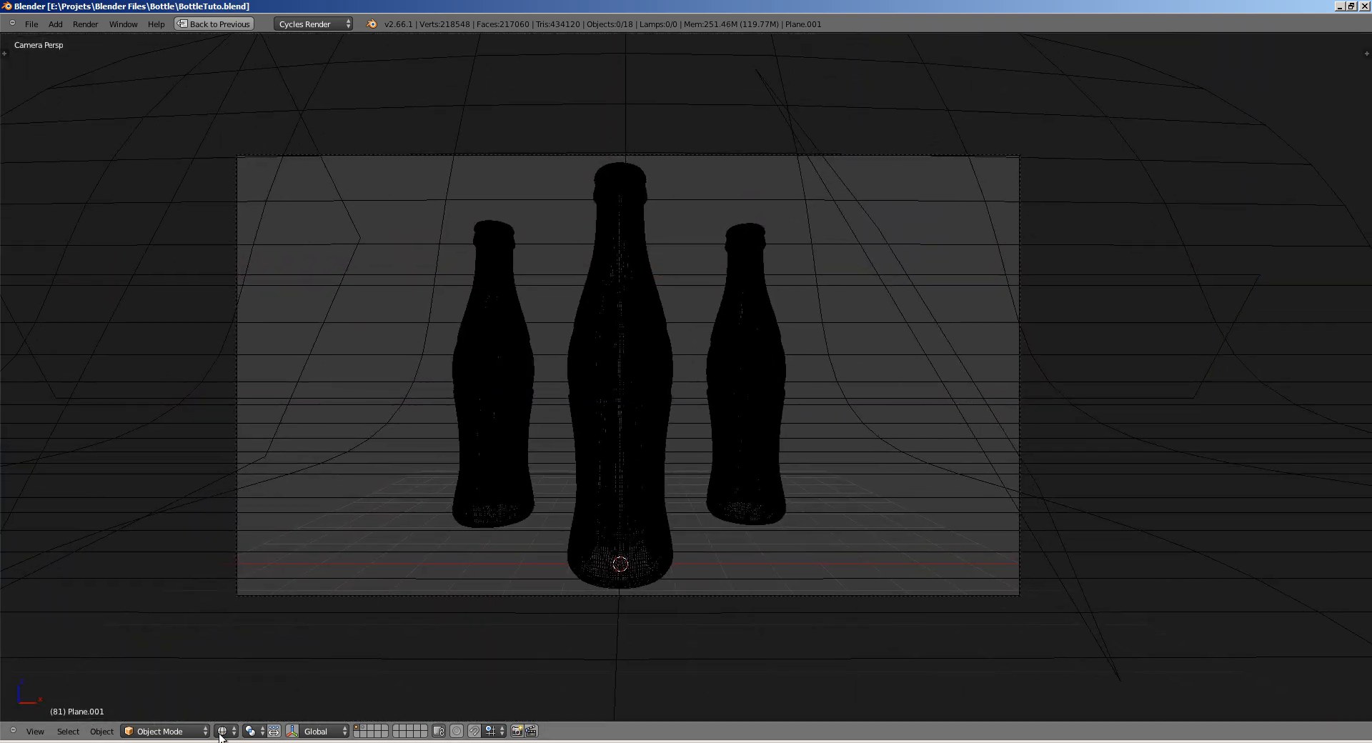
left_click(222, 731)
key("Return")
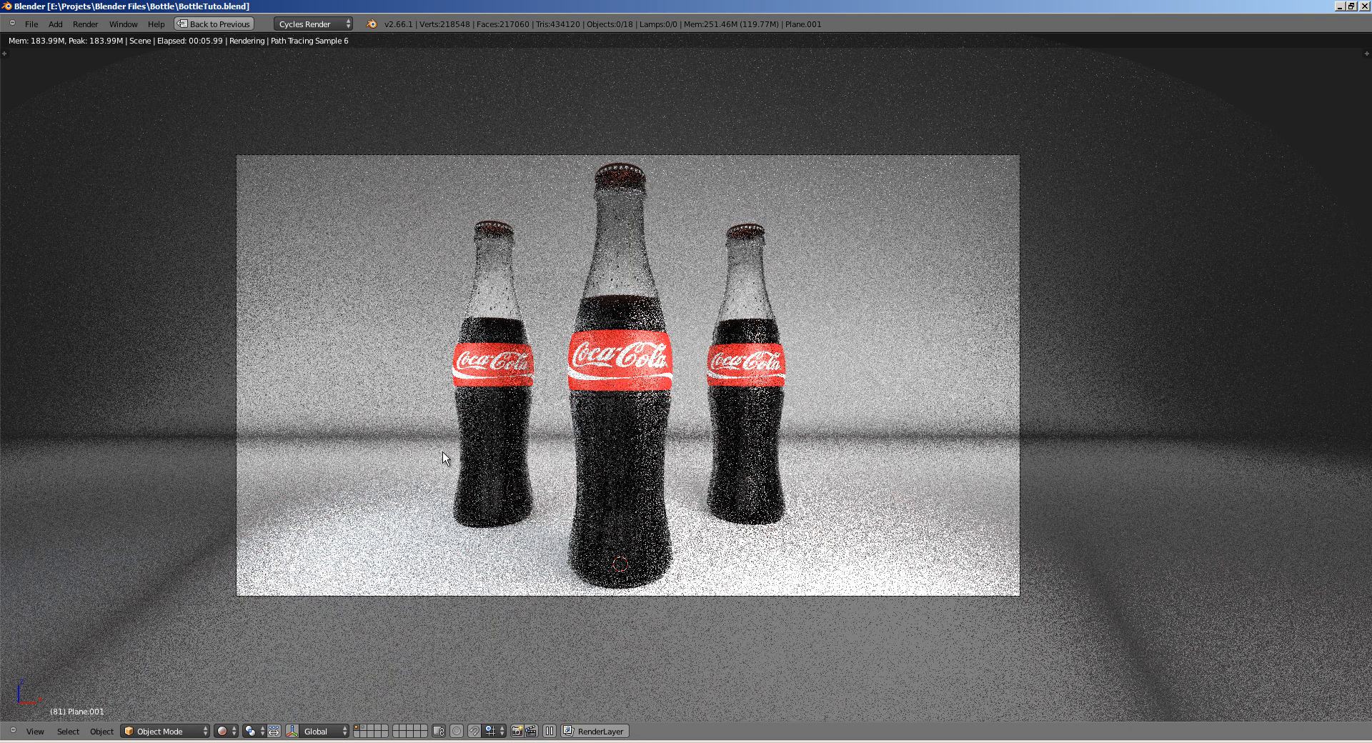
Step: Leave the full-screen rendered preview, set the final render samples to 250 and save the file
key("shift+z")
key("ctrl+s")
left_click(613, 400)
key("shift+space")
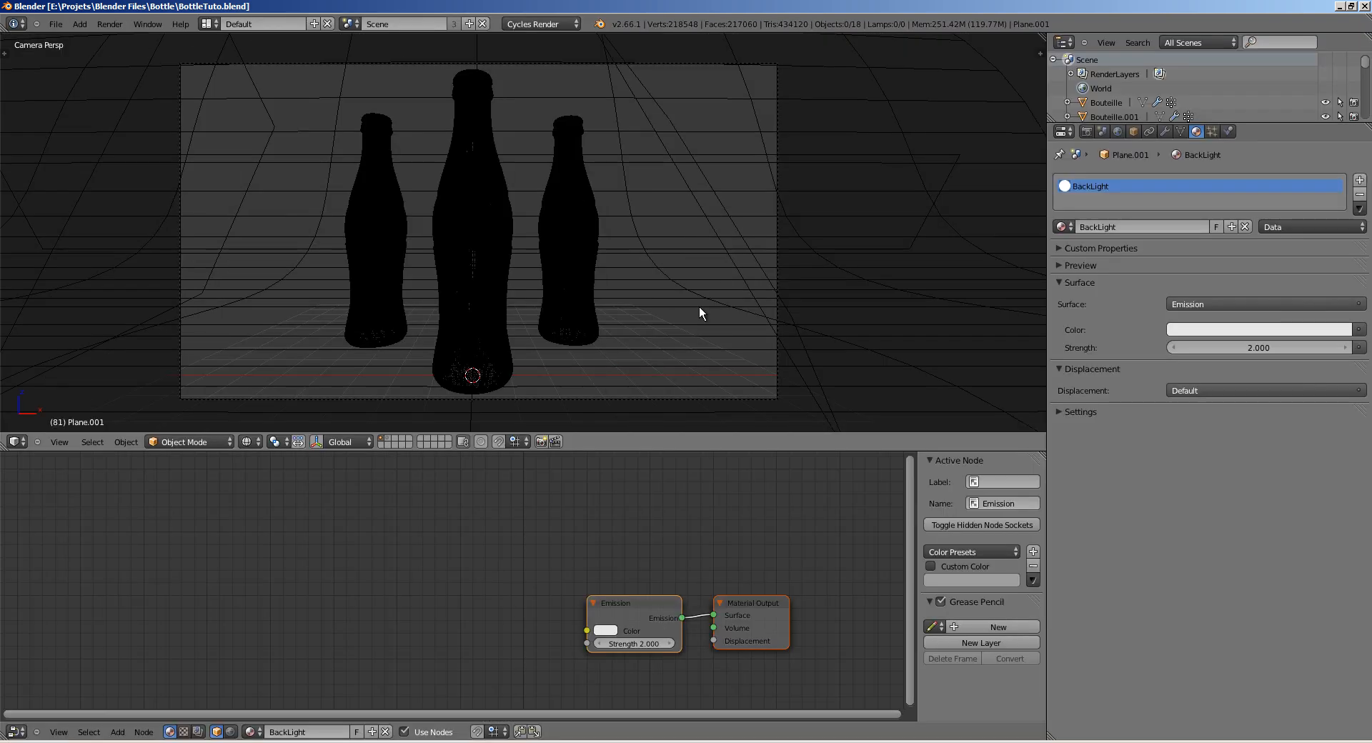
left_click(1086, 131)
left_click(1294, 379)
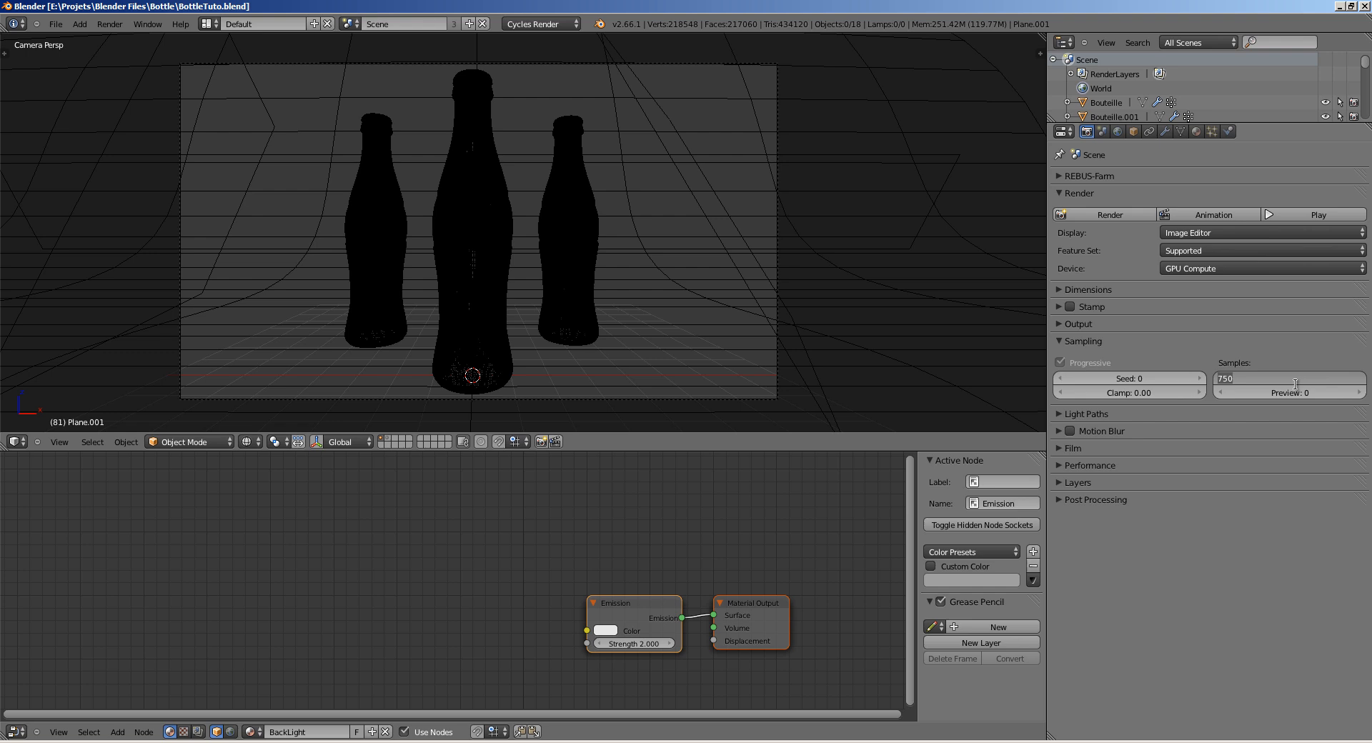
type("250")
key("Return")
key("ctrl+s")
left_click(421, 259)
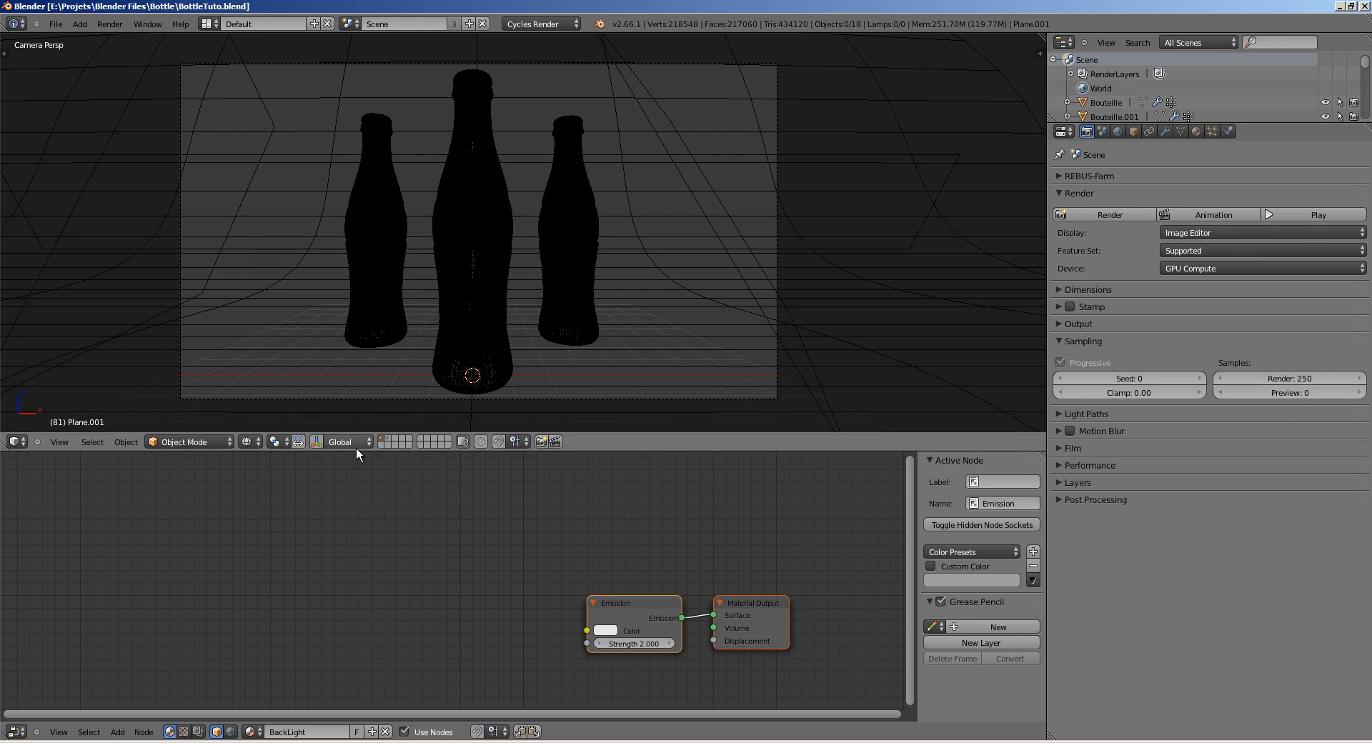
Step: Enlarge the 3D viewport over the node editor and center the camera frame in it
left_click_drag(358, 451, 359, 592)
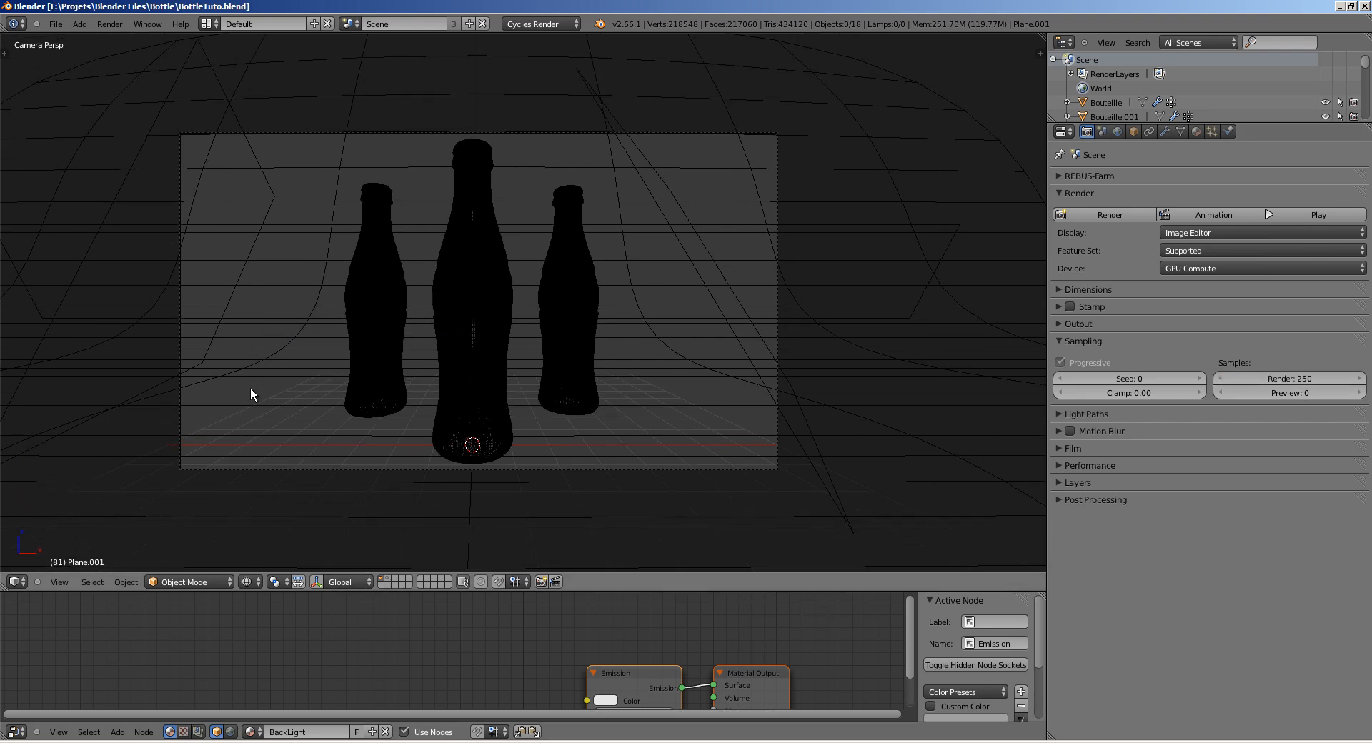
middle_click_drag(250, 387, 251, 422, "shift")
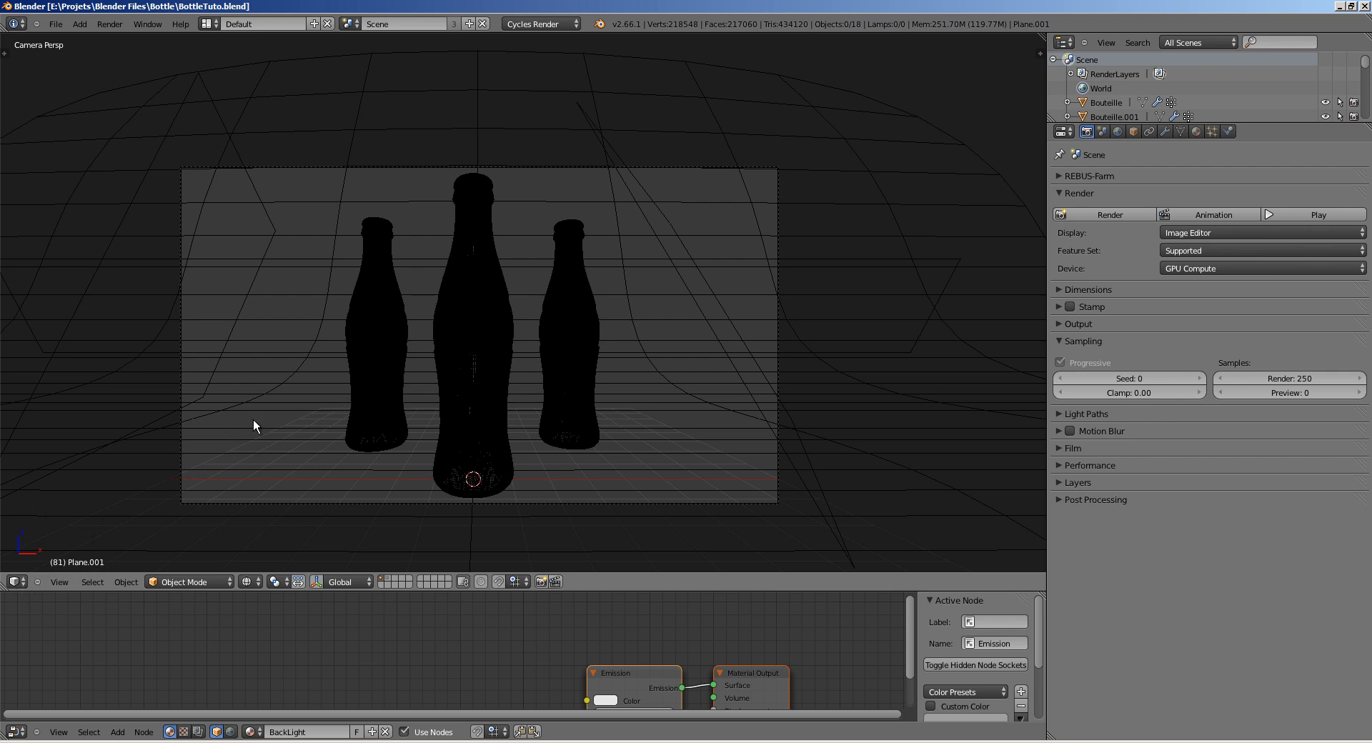
middle_click_drag(343, 299, 451, 308, "shift")
scroll(591, 177, "up", 1)
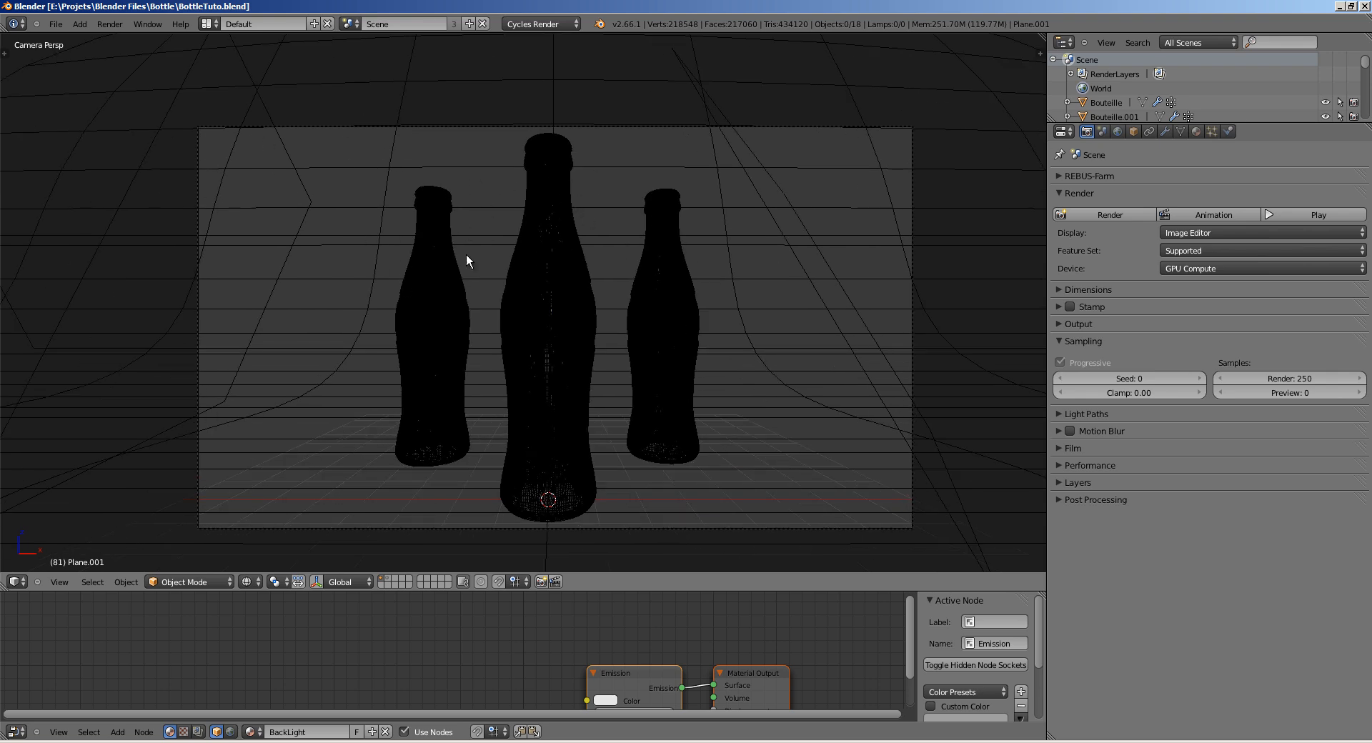
Step: Switch to solid shading and select the label object on the front bottle from a close-up view
right_click(561, 195)
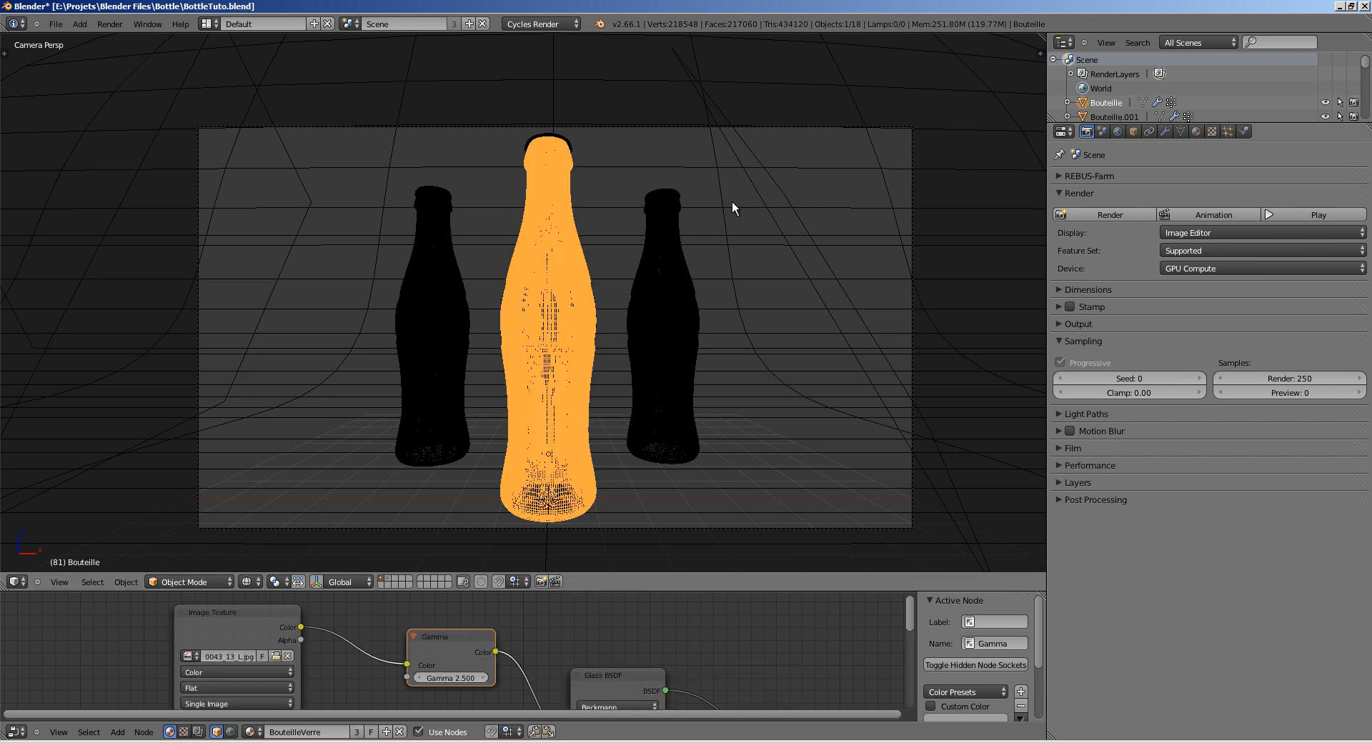
right_click(688, 126)
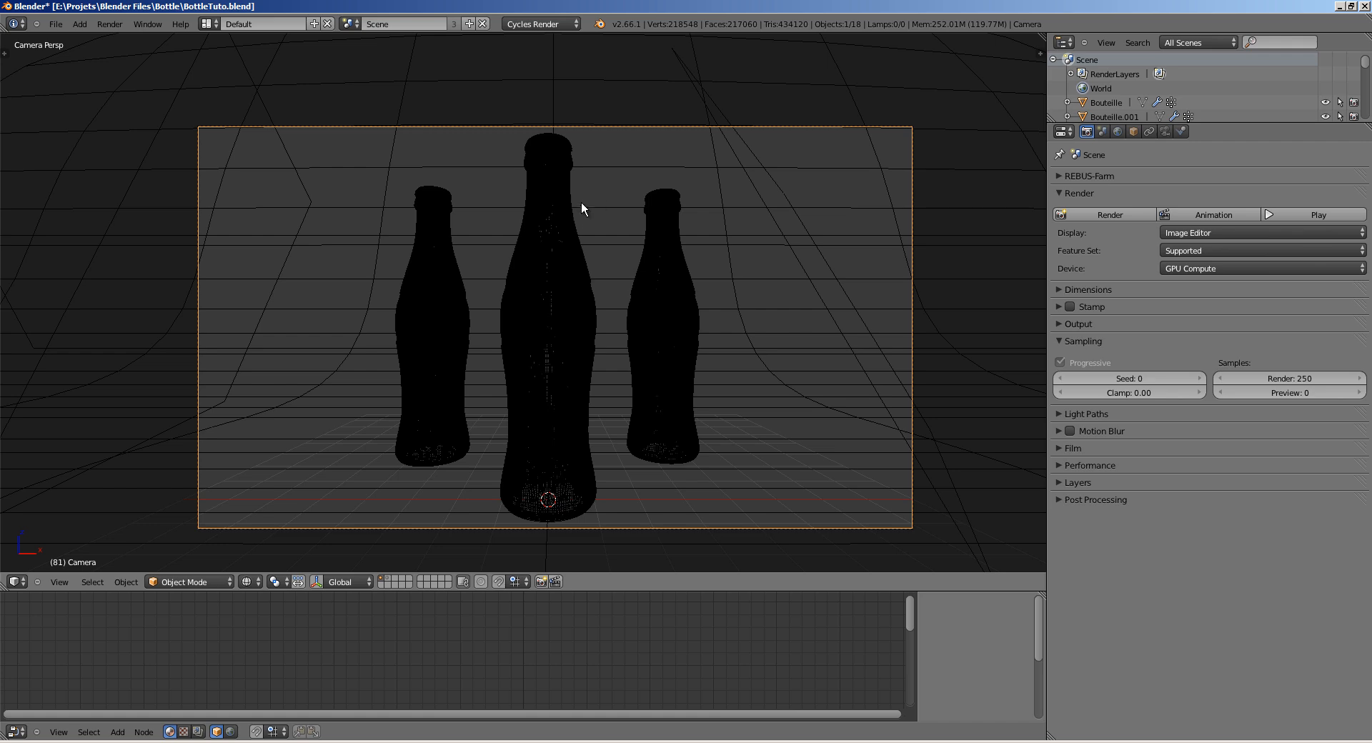
key("z")
mouse_move(566, 245)
middle_mouse_down()
mouse_move(422, 371)
mouse_move(478, 291)
middle_mouse_up()
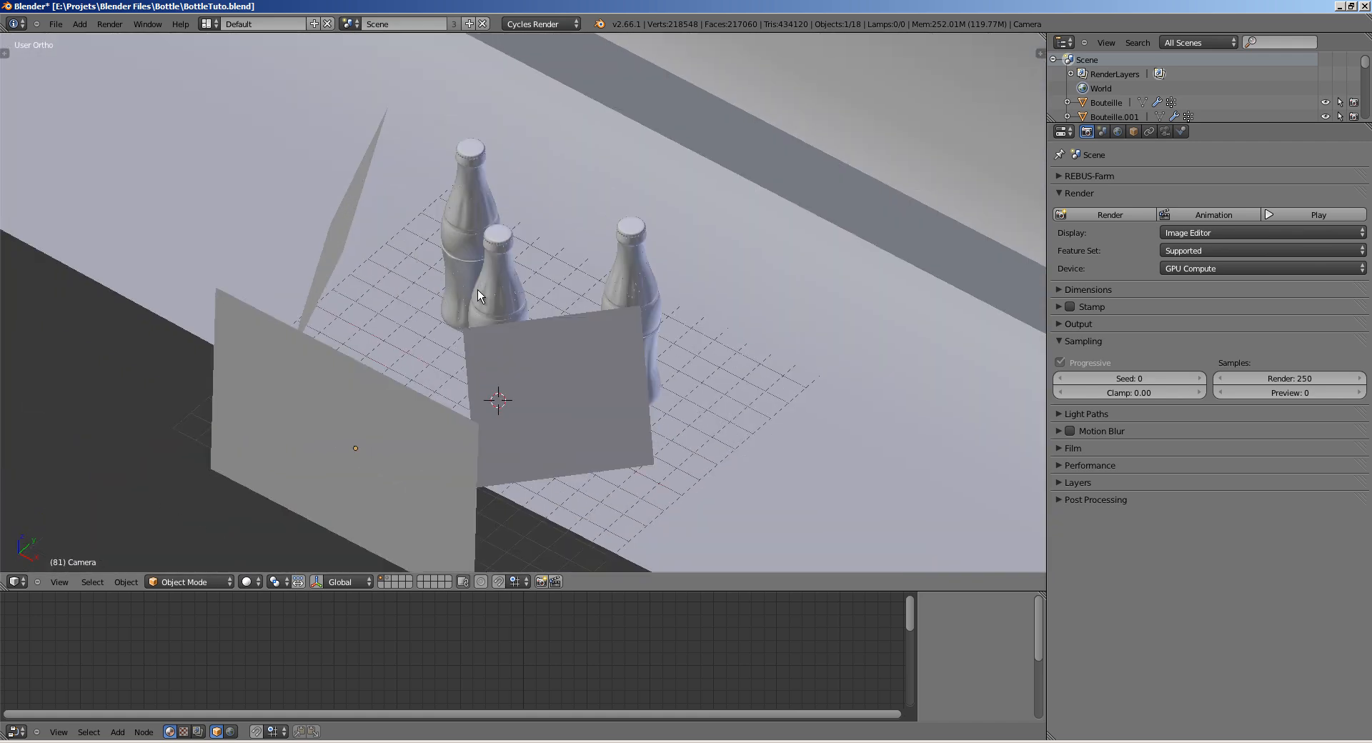
right_click(506, 282)
scroll(500, 276, "up", 7)
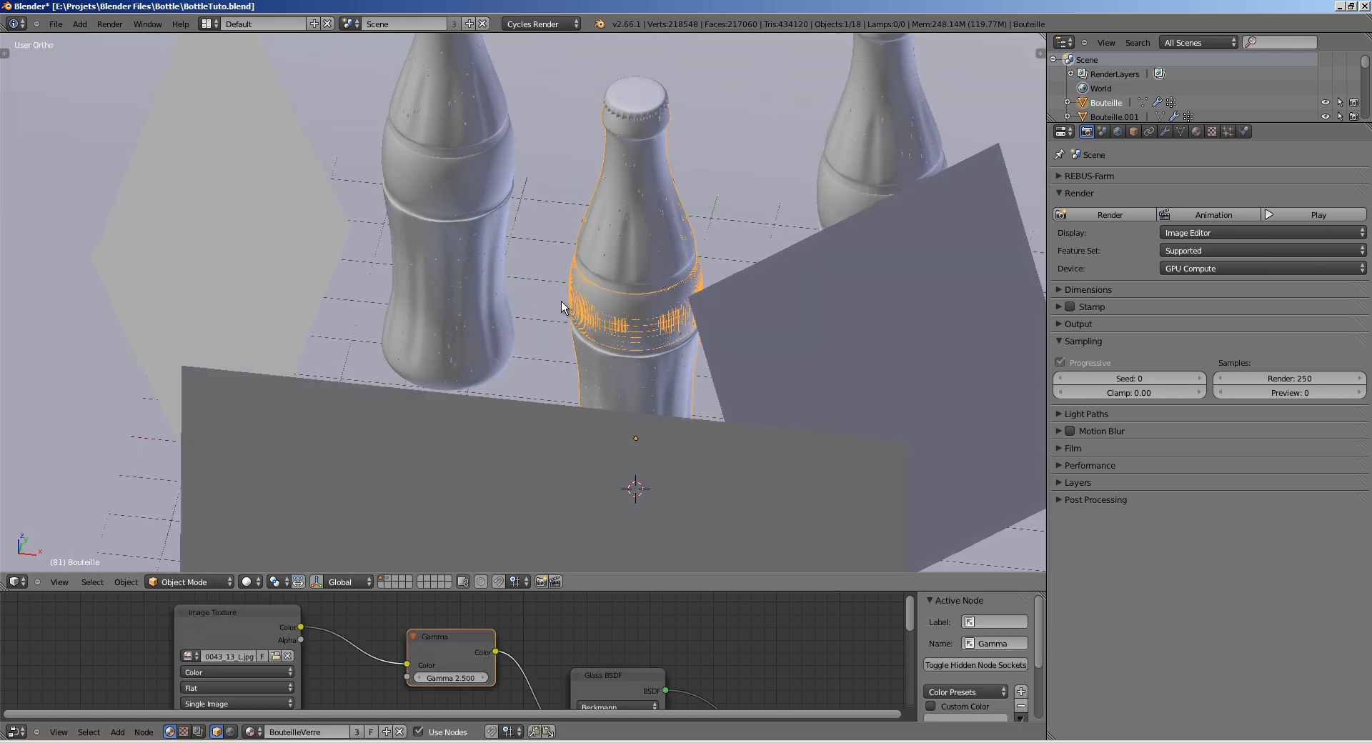
mouse_move(679, 303)
middle_mouse_down("shift")
mouse_move(516, 318)
mouse_move(372, 421)
mouse_move(414, 354)
middle_mouse_up("shift")
right_click(546, 315)
scroll(548, 314, "up", 2)
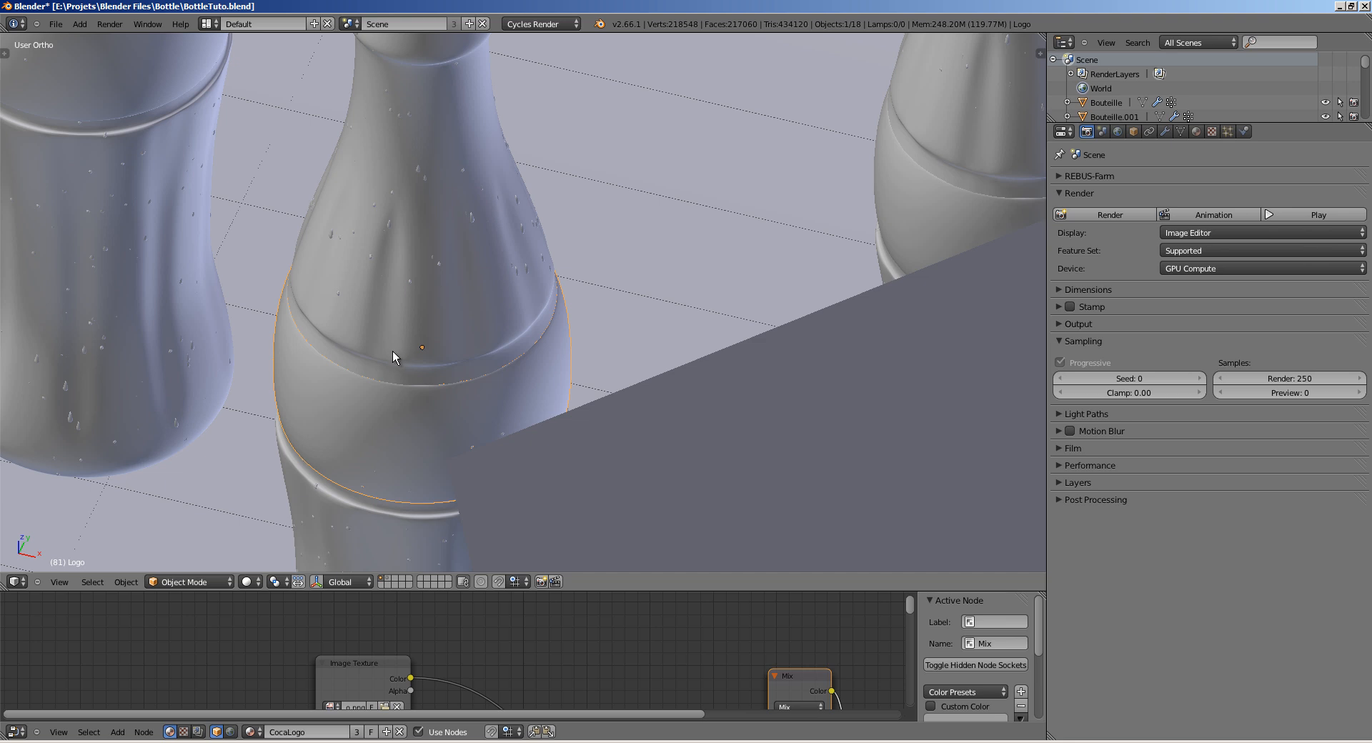
Step: Make sure the front bottle's label is selected, show its CocaLogo material settings and save the file
right_click(392, 350)
right_click(374, 393)
middle_click_drag(377, 402, 340, 408)
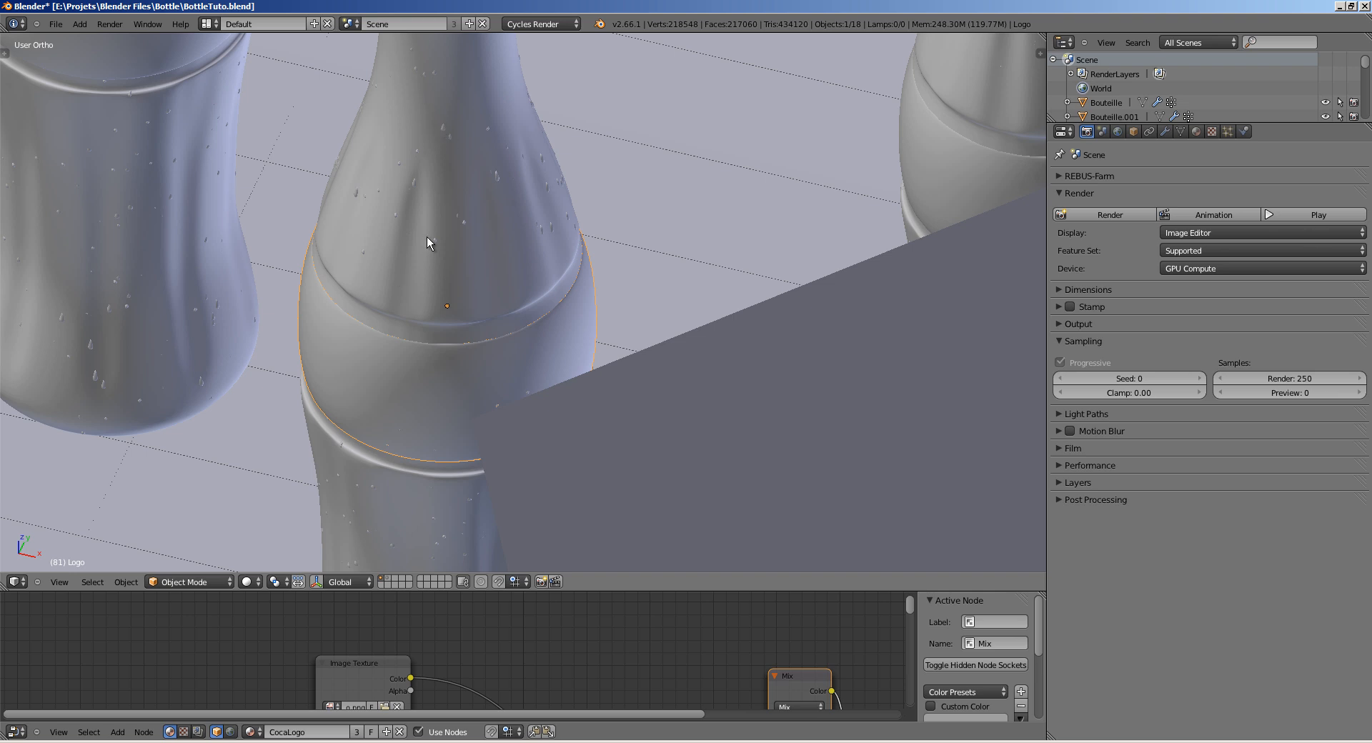
middle_click_drag(426, 237, 461, 139)
middle_click_drag(432, 319, 437, 426)
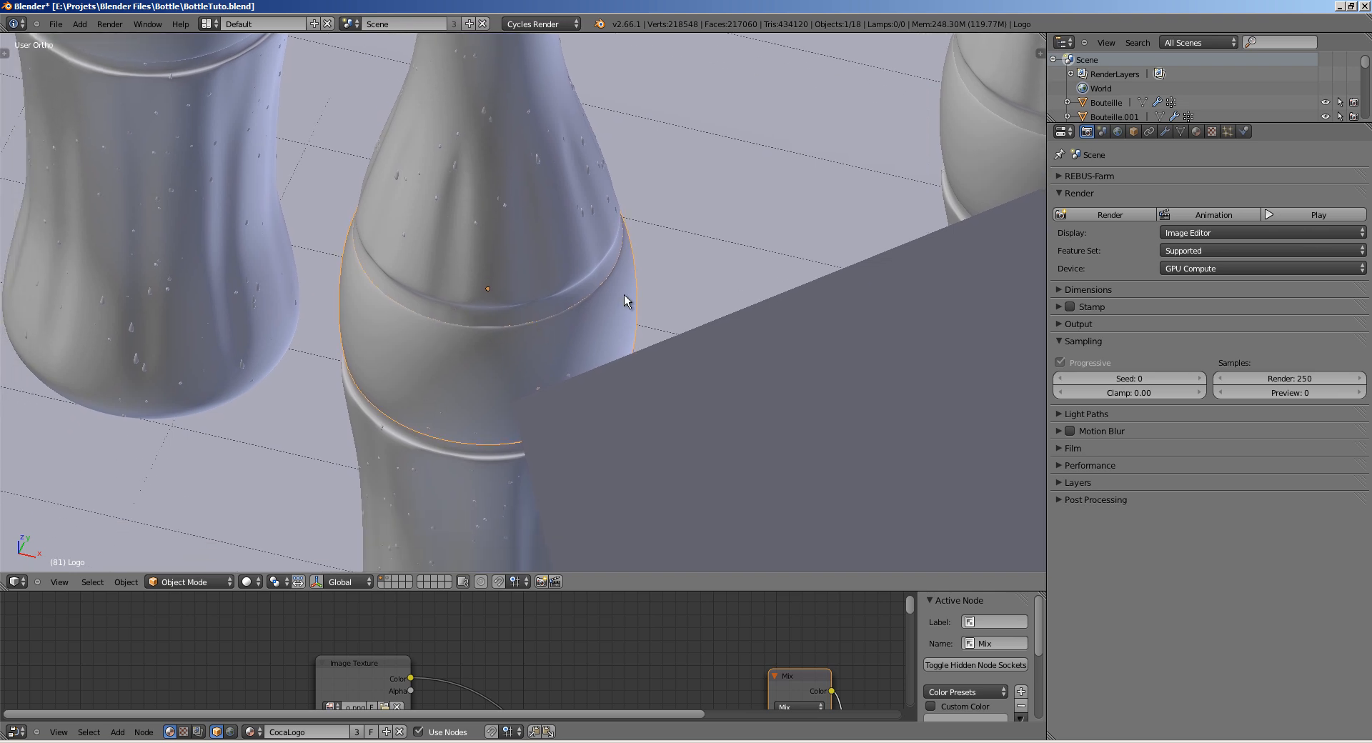
left_click(1195, 132)
middle_click_drag(483, 341, 504, 307)
key("ctrl+s")
left_click(503, 319)
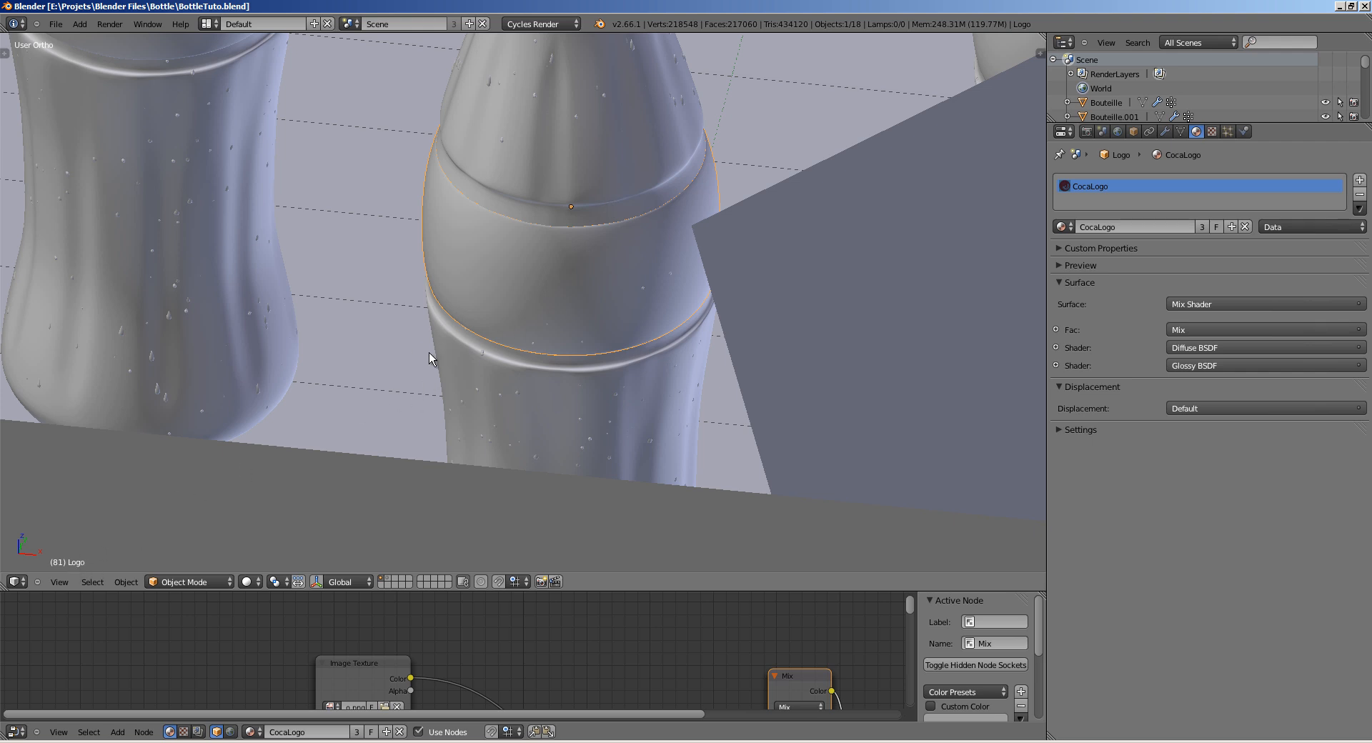
Step: Select the camera, set its depth-of-field focus object to Logo and save the file
scroll(566, 352, "down", 8)
middle_click_drag(498, 409, 163, 297)
right_click(97, 227)
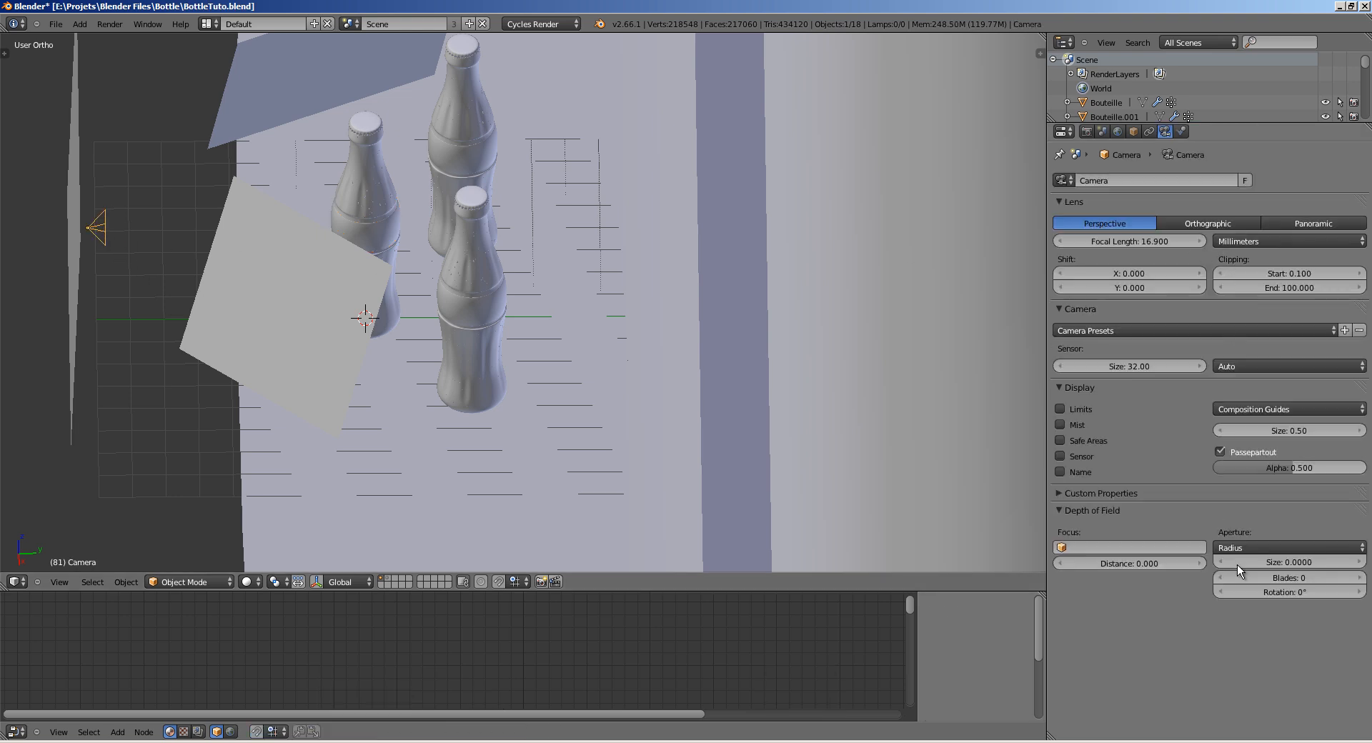
left_click(1093, 547)
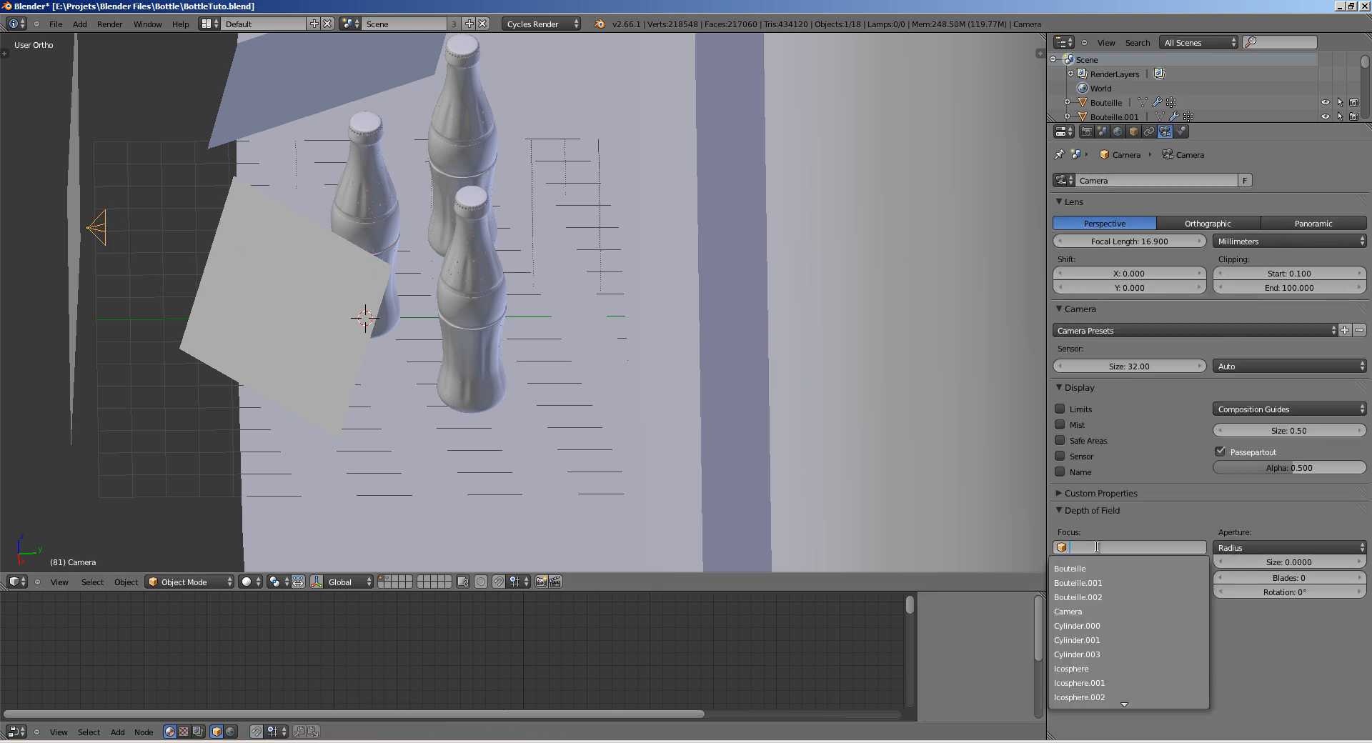
type("logo")
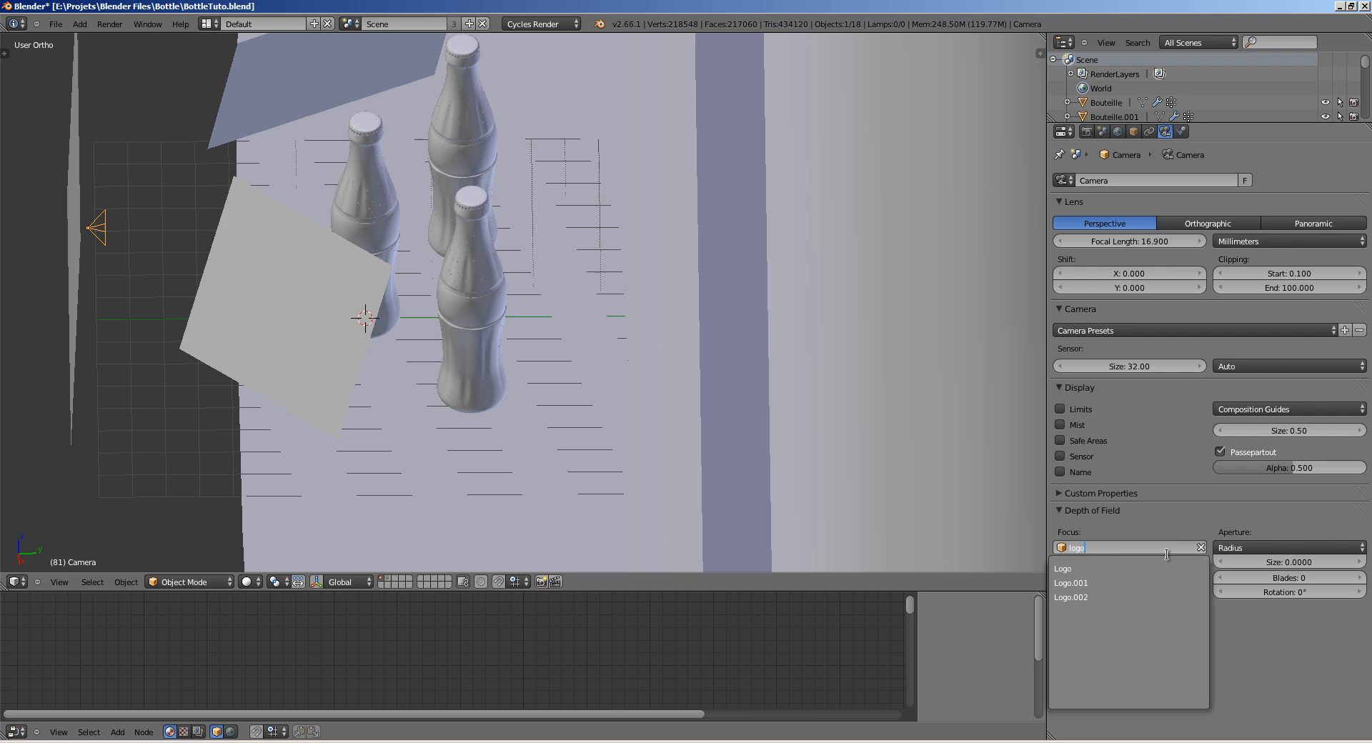
left_click(1117, 569)
middle_click_drag(520, 272, 507, 332, "shift")
middle_click_drag(421, 337, 986, 505)
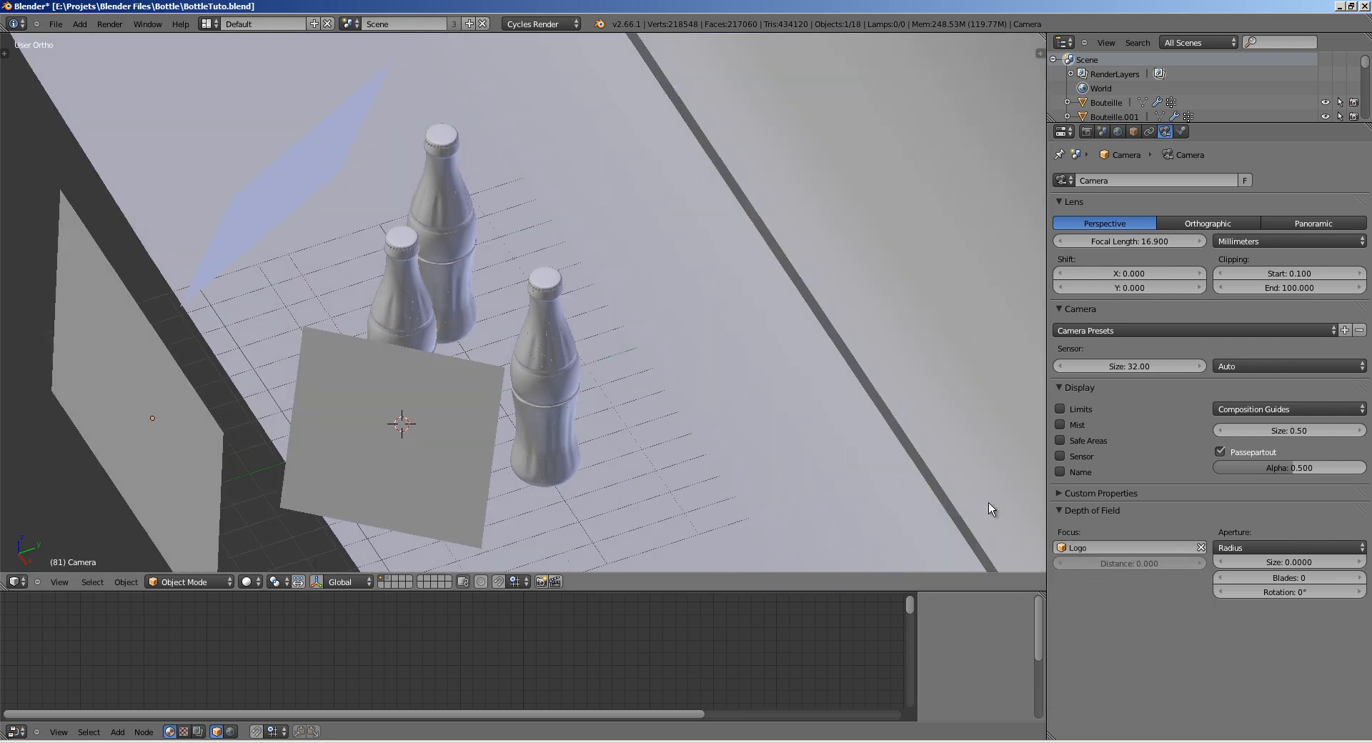
middle_click_drag(678, 475, 607, 395)
key("ctrl+s")
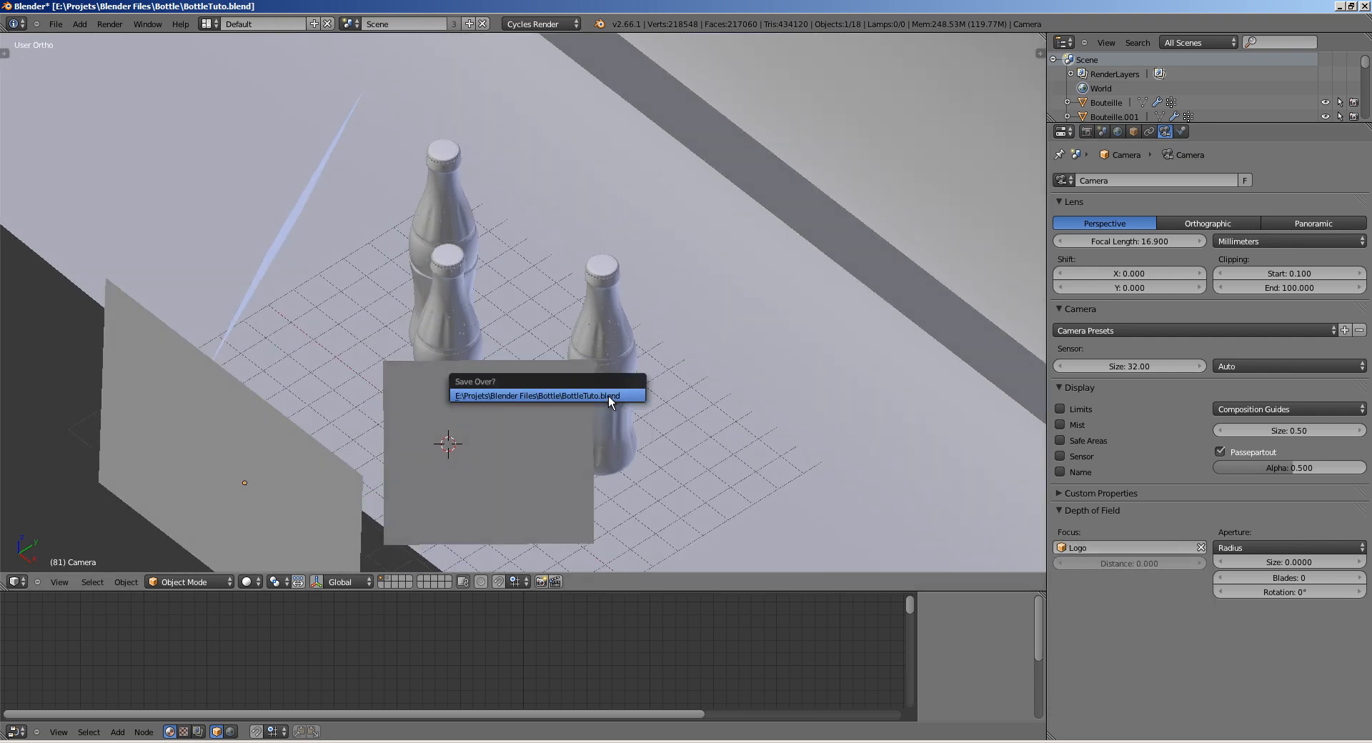
left_click(608, 396)
Step: Show the scene's render settings and expand the render layer options with their passes
left_click(1087, 132)
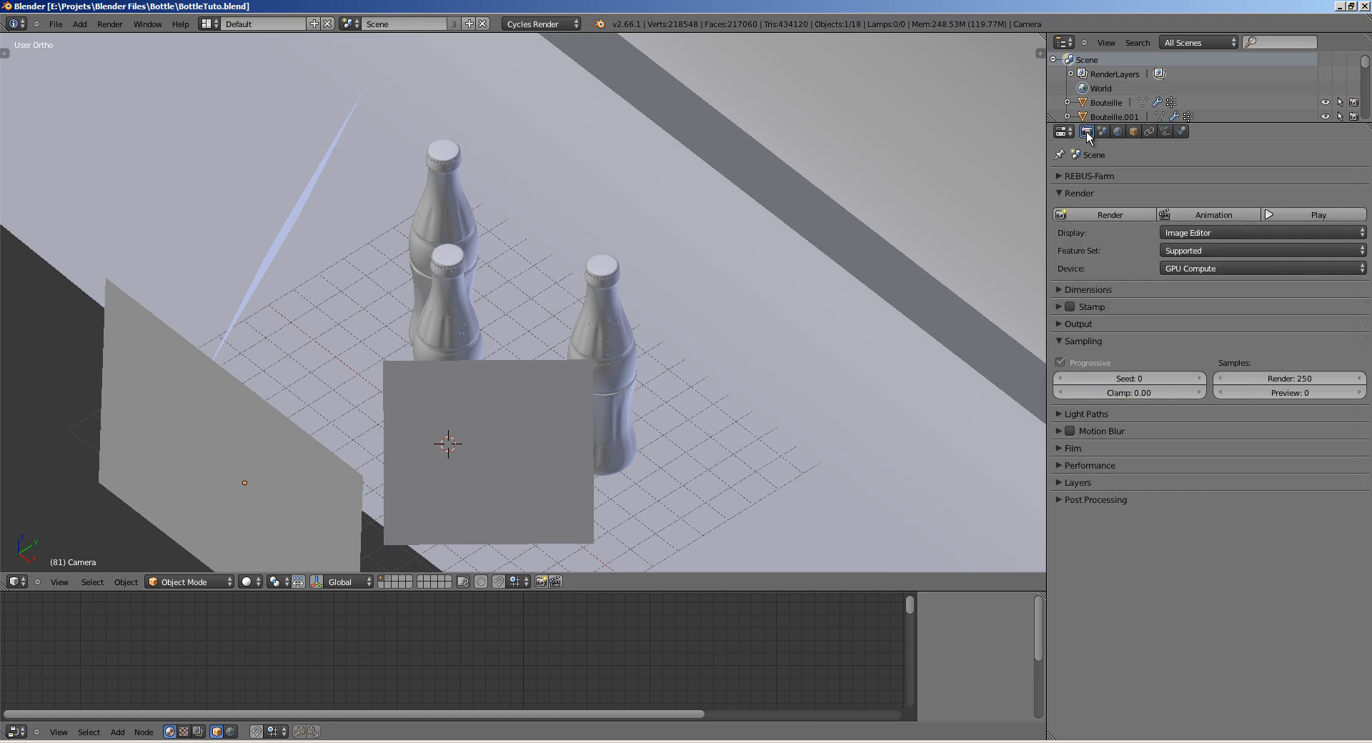
left_click(1078, 482)
scroll(1100, 429, "down", 4)
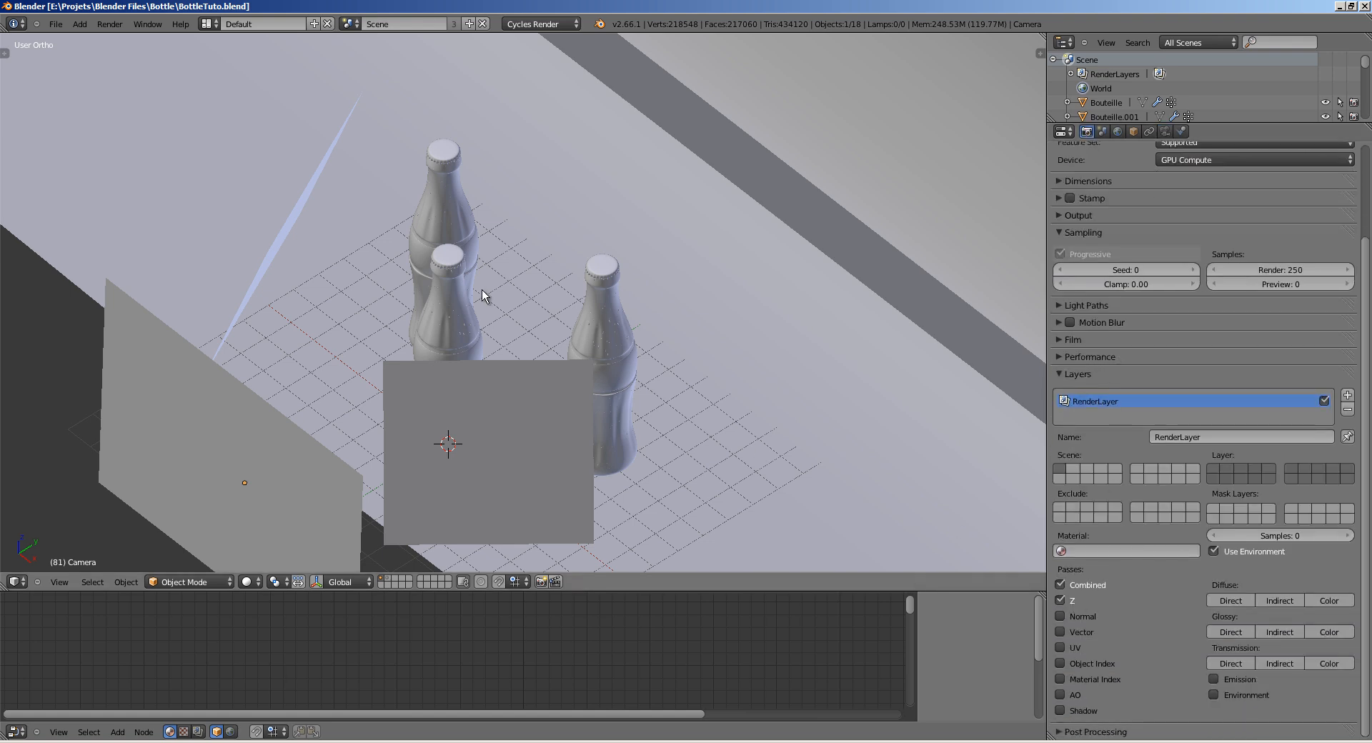
Step: Return to the camera view, clear the selection and save the file before the final render
middle_click_drag(481, 289, 516, 294)
key("KP_0")
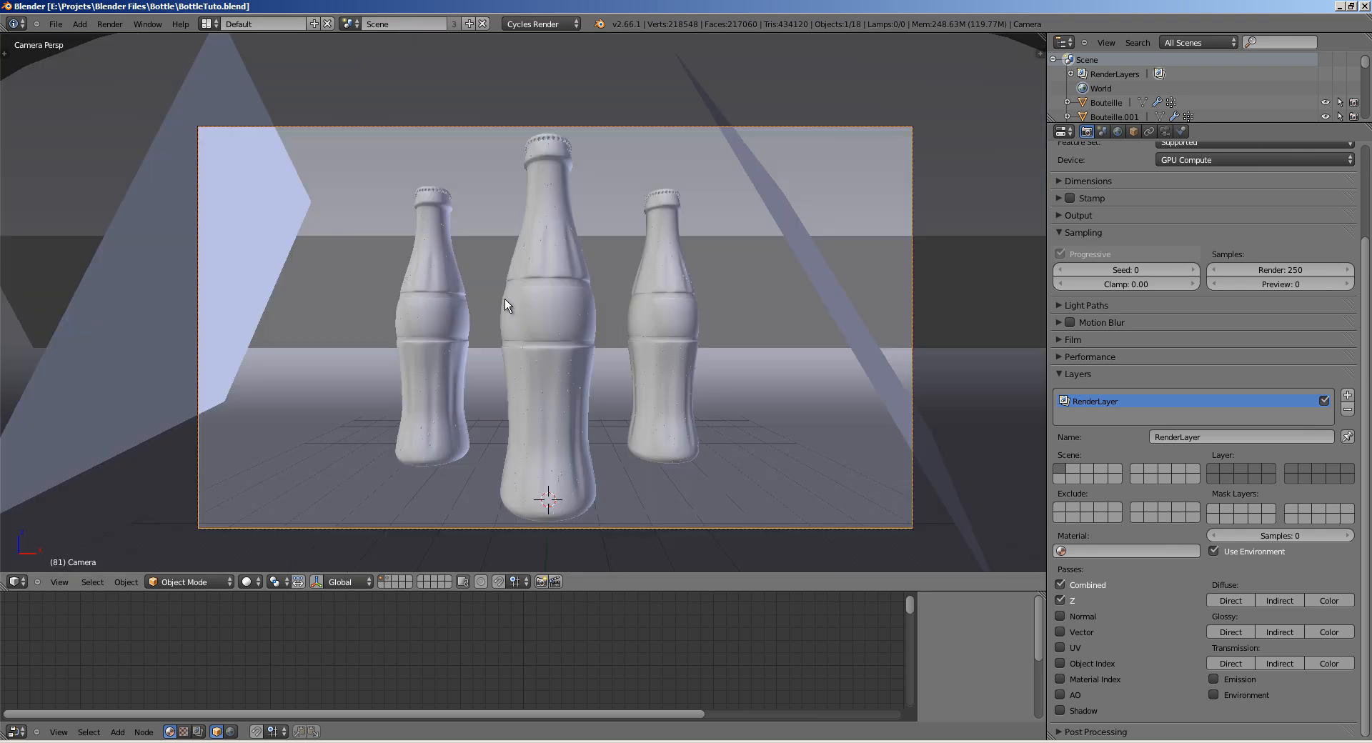
key("ctrl+s")
key("ctrl+s")
key("Return")
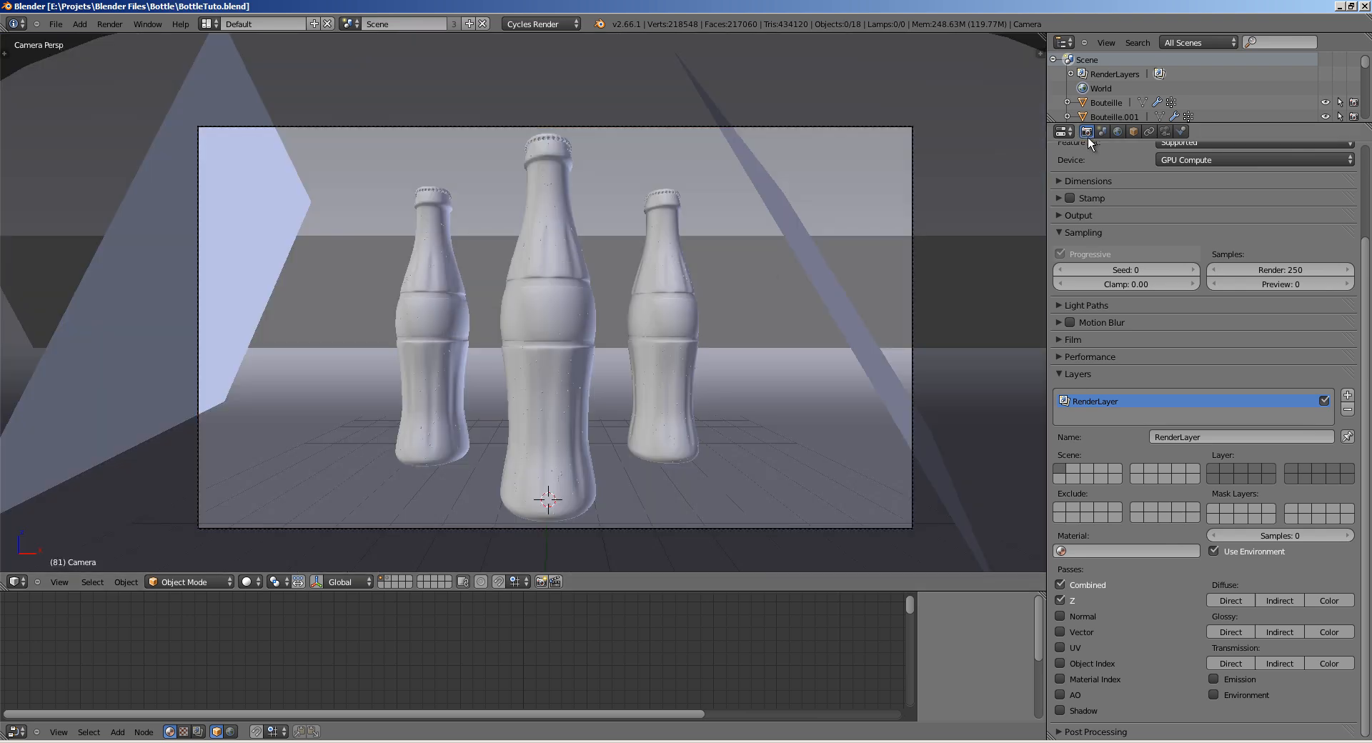
scroll(1288, 260, "up", 2)
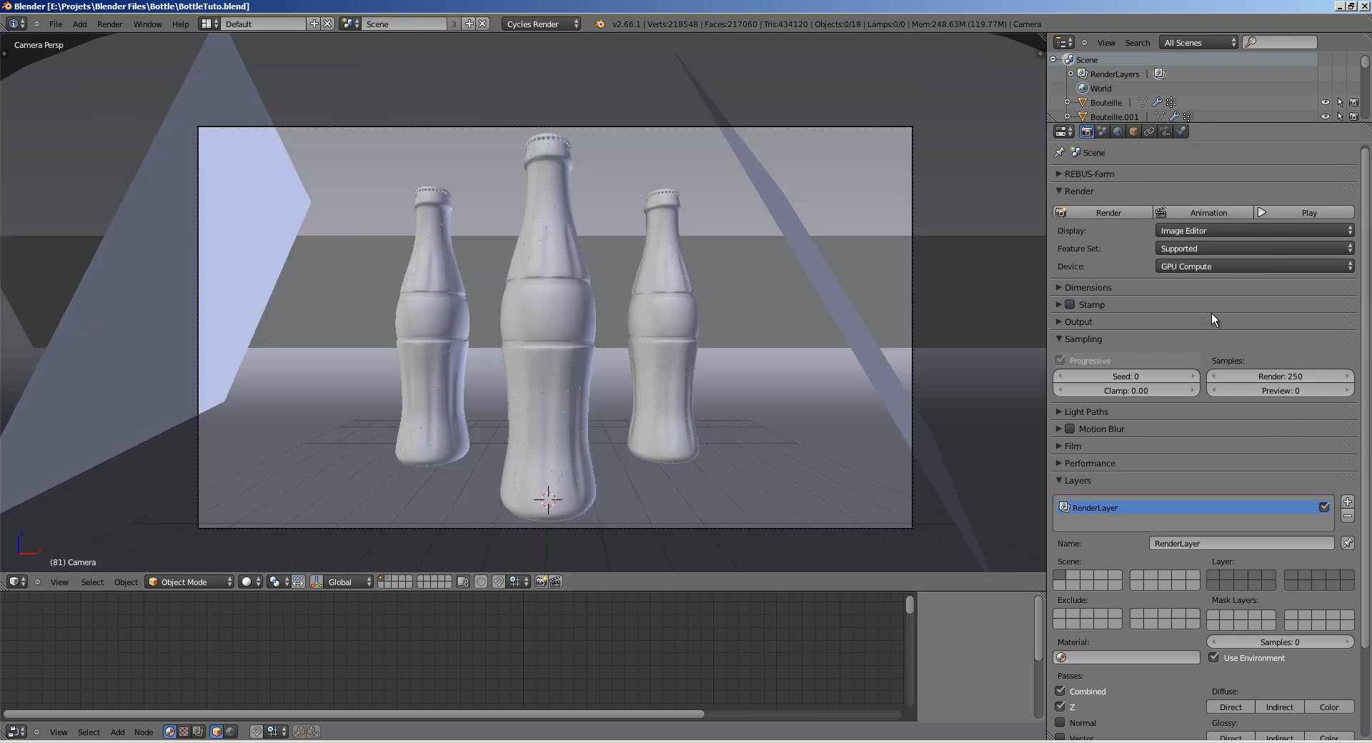
Step: Render the three-bottle scene from the camera with 250 samples
scroll(1211, 313, "up", 2)
left_click(1097, 217)
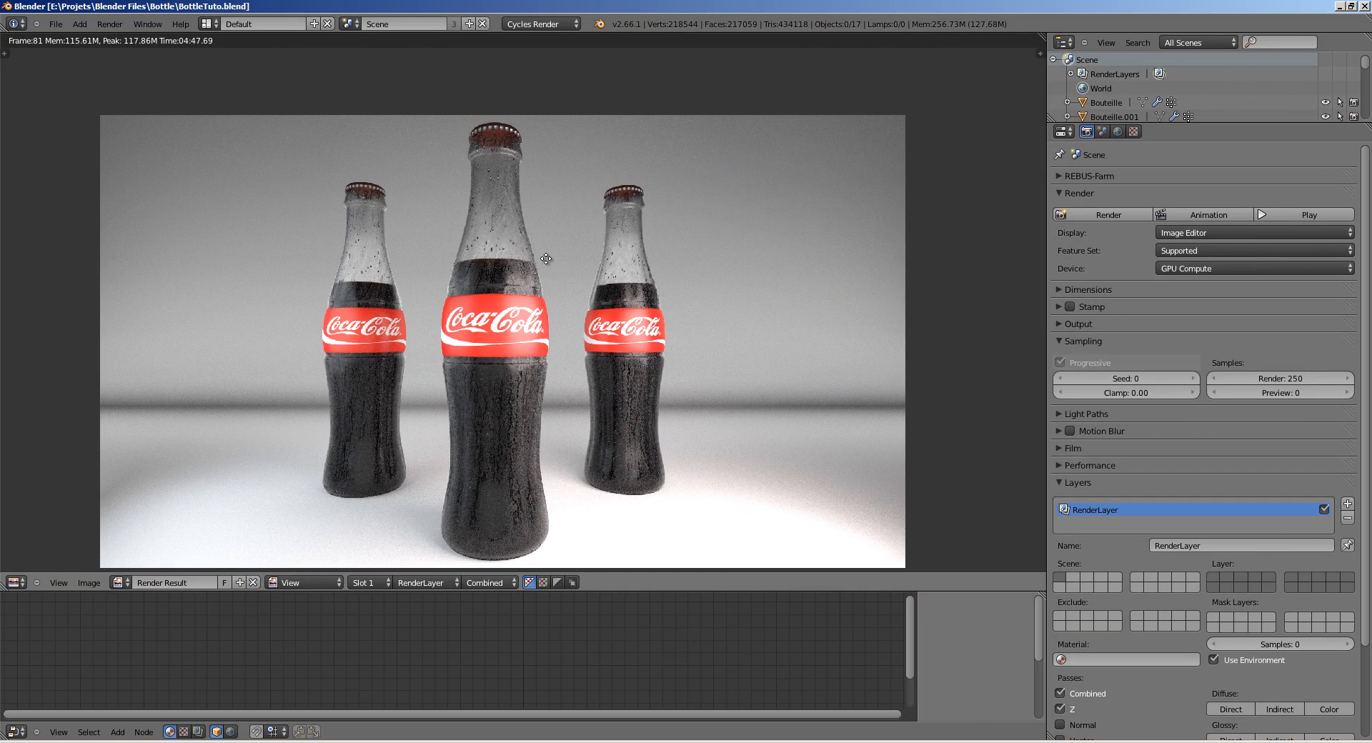
middle_click_drag(546, 259, 567, 257)
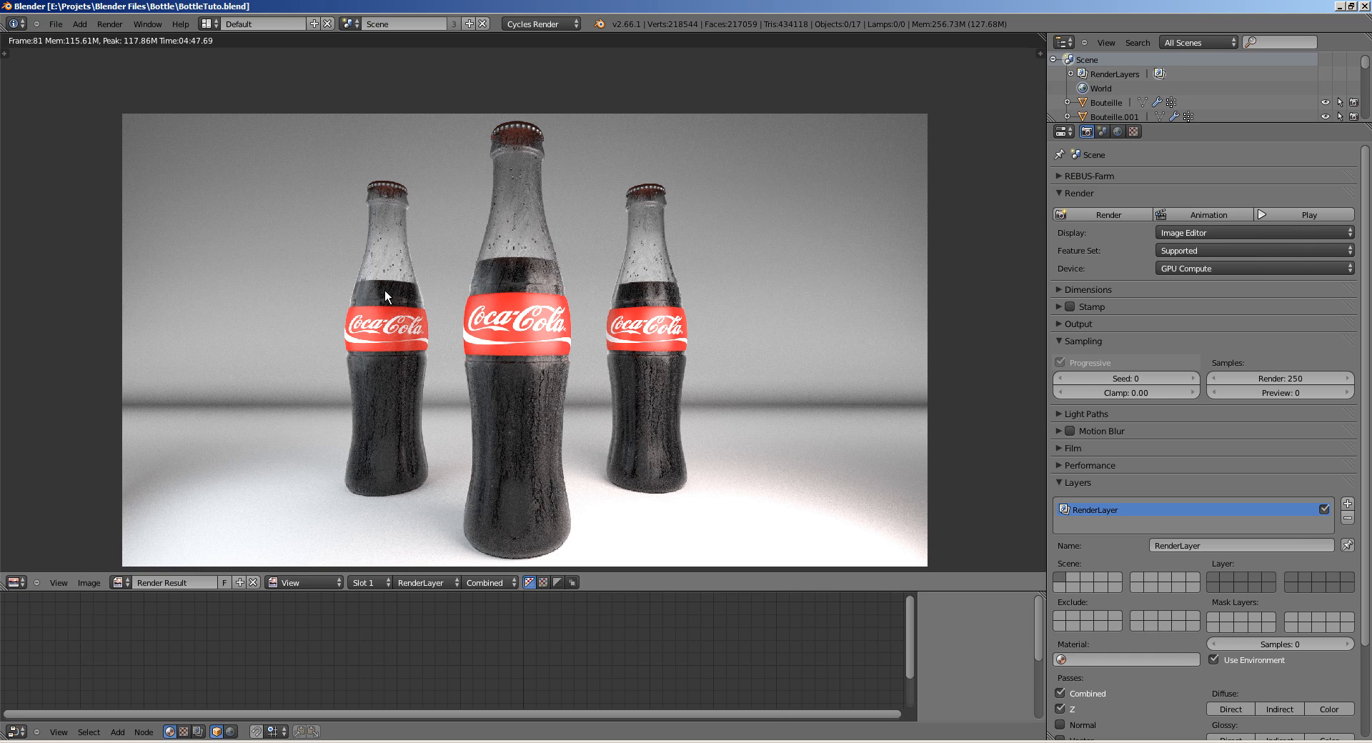
Step: Switch to the Compositing screen layout, then enable compositing nodes and the backdrop in the node editor
key("ctrl+Left")
key("Home")
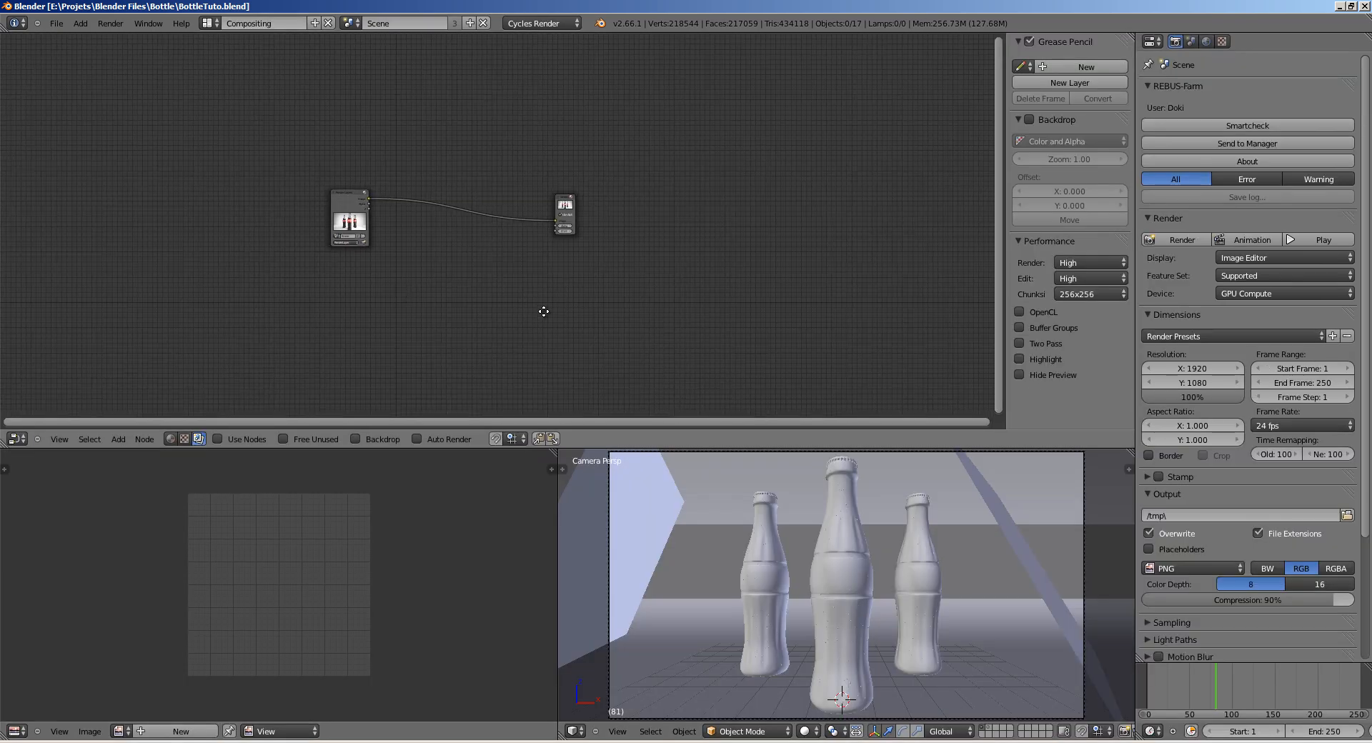
left_click(207, 23)
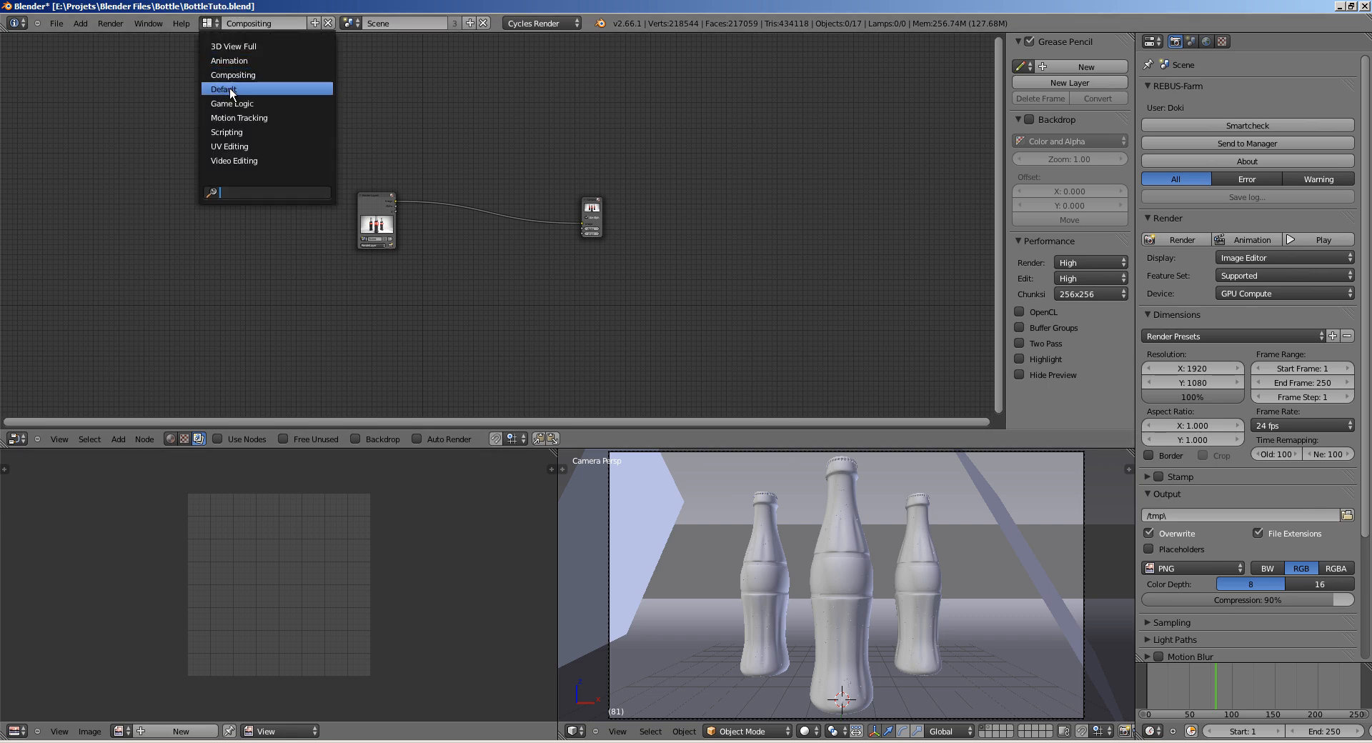
left_click(229, 88)
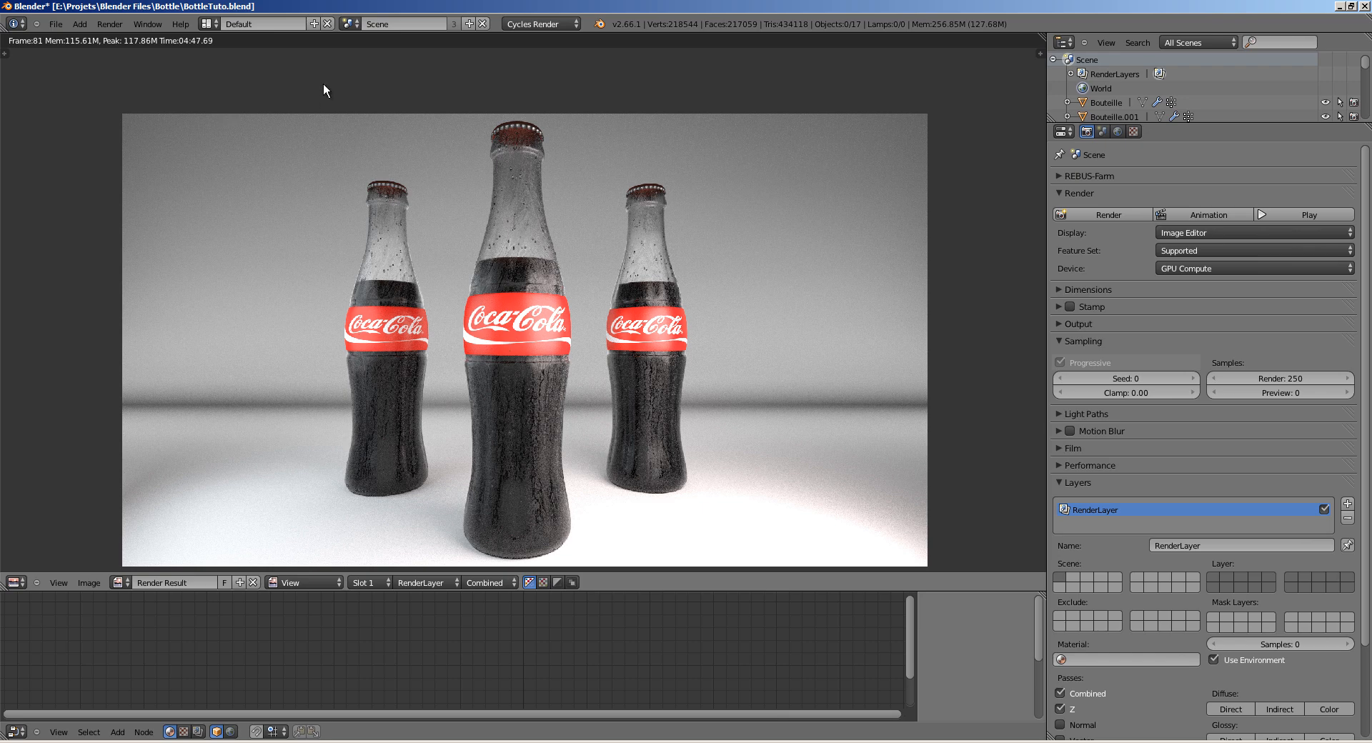
left_click(209, 23)
left_click(246, 83)
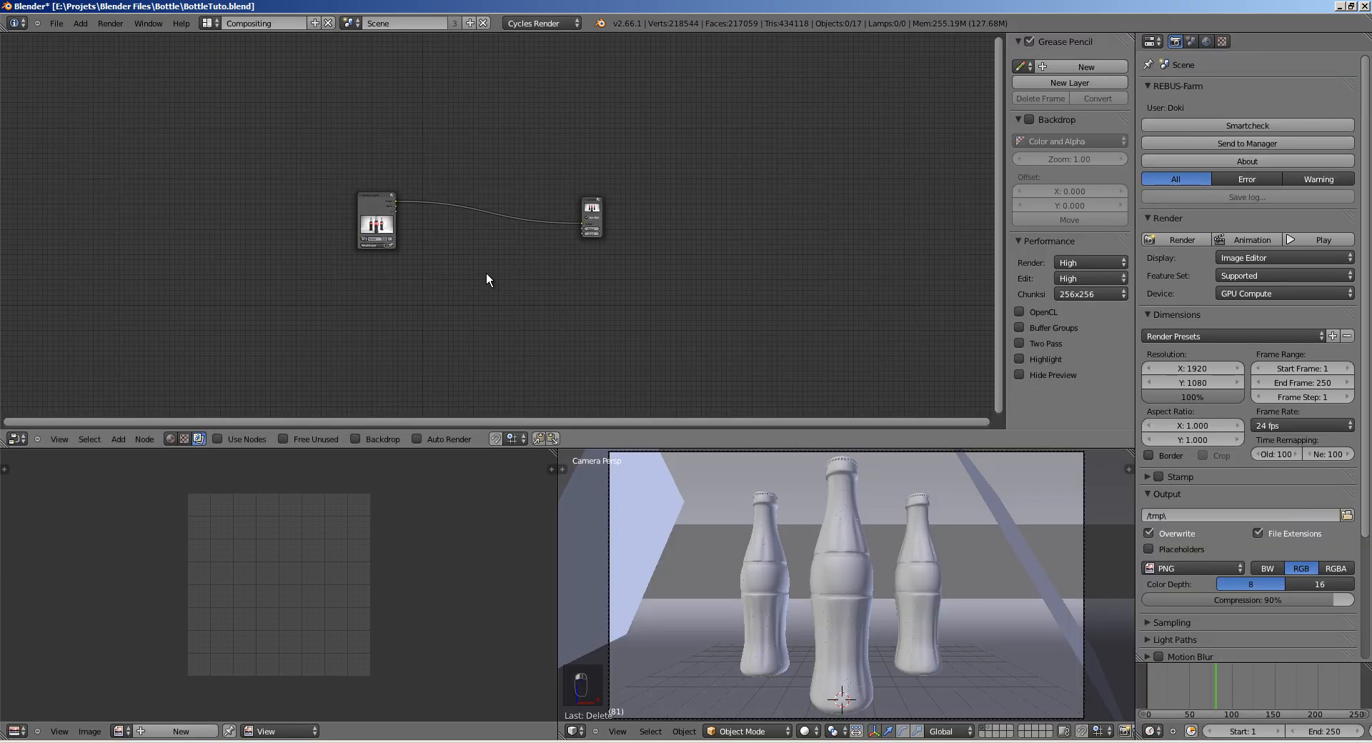
mouse_move(487, 278)
middle_mouse_down()
mouse_move(503, 307)
mouse_move(475, 302)
middle_mouse_up()
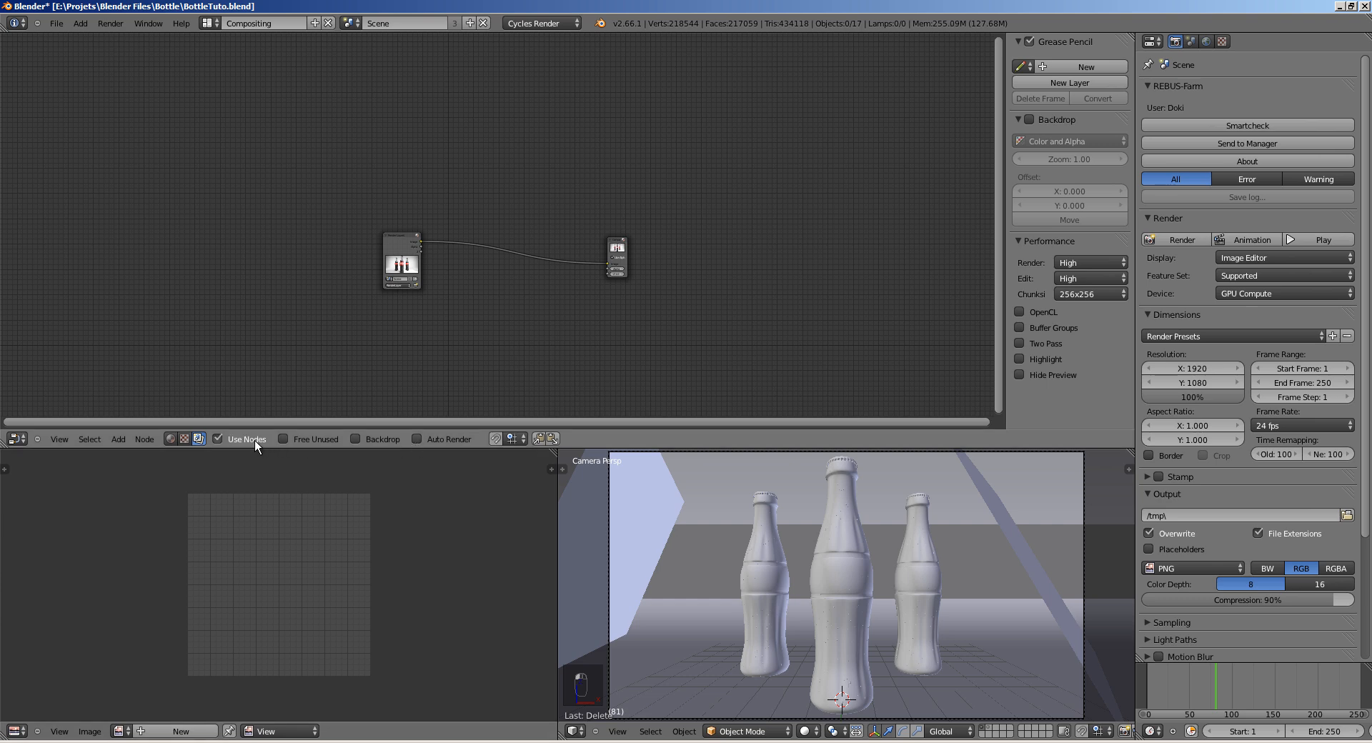
left_click(355, 438)
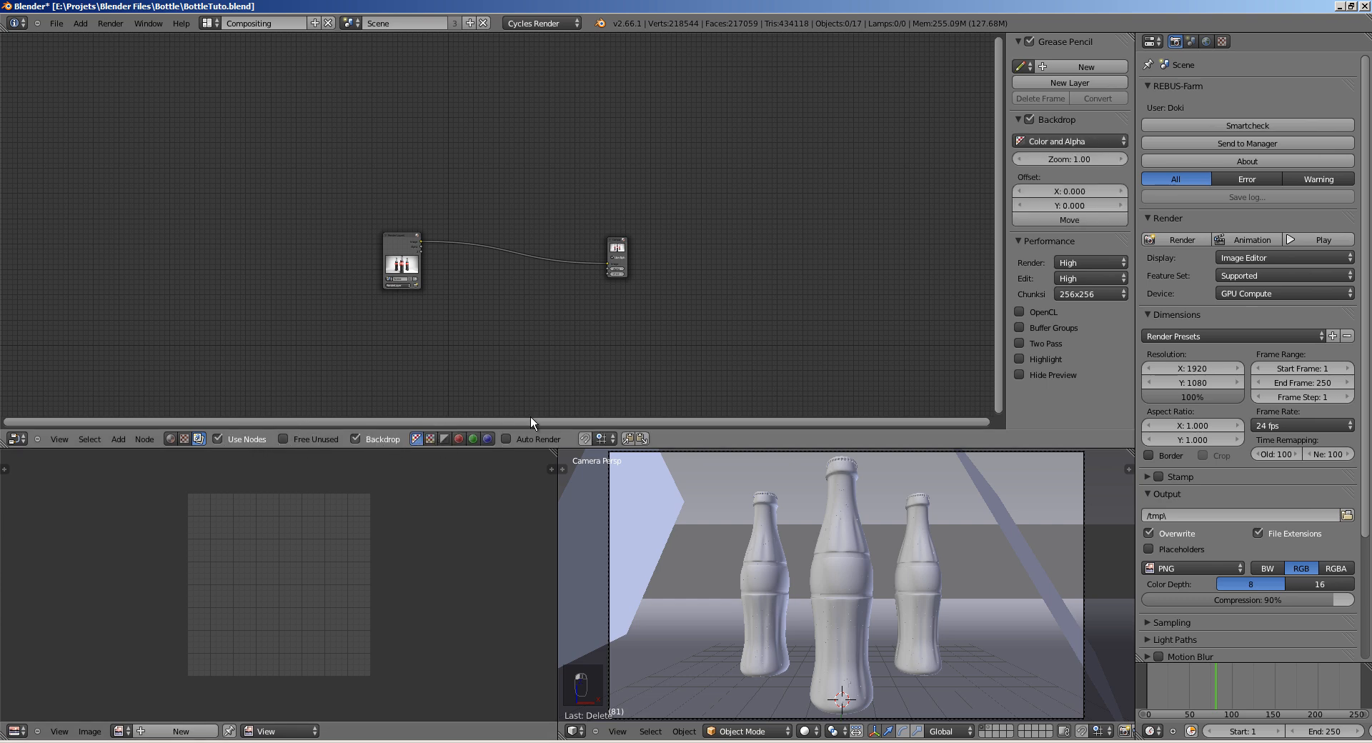
Step: Maximize the node editor, add a Viewer node below the Composite node and connect the Render Layers image to it
key("ctrl+Up")
middle_click_drag(495, 331, 263, 362, "ctrl")
left_click(263, 362)
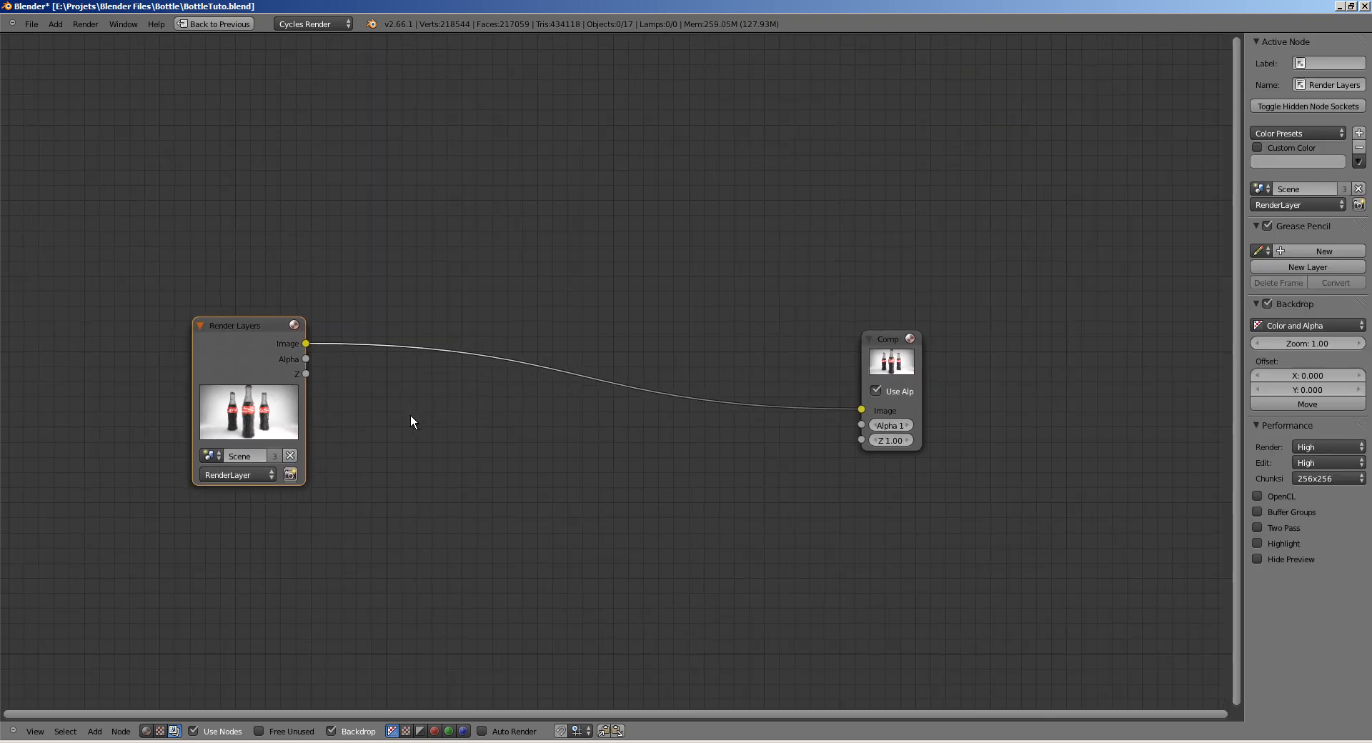
key("shift+a")
mouse_move(397, 444)
left_click(448, 456)
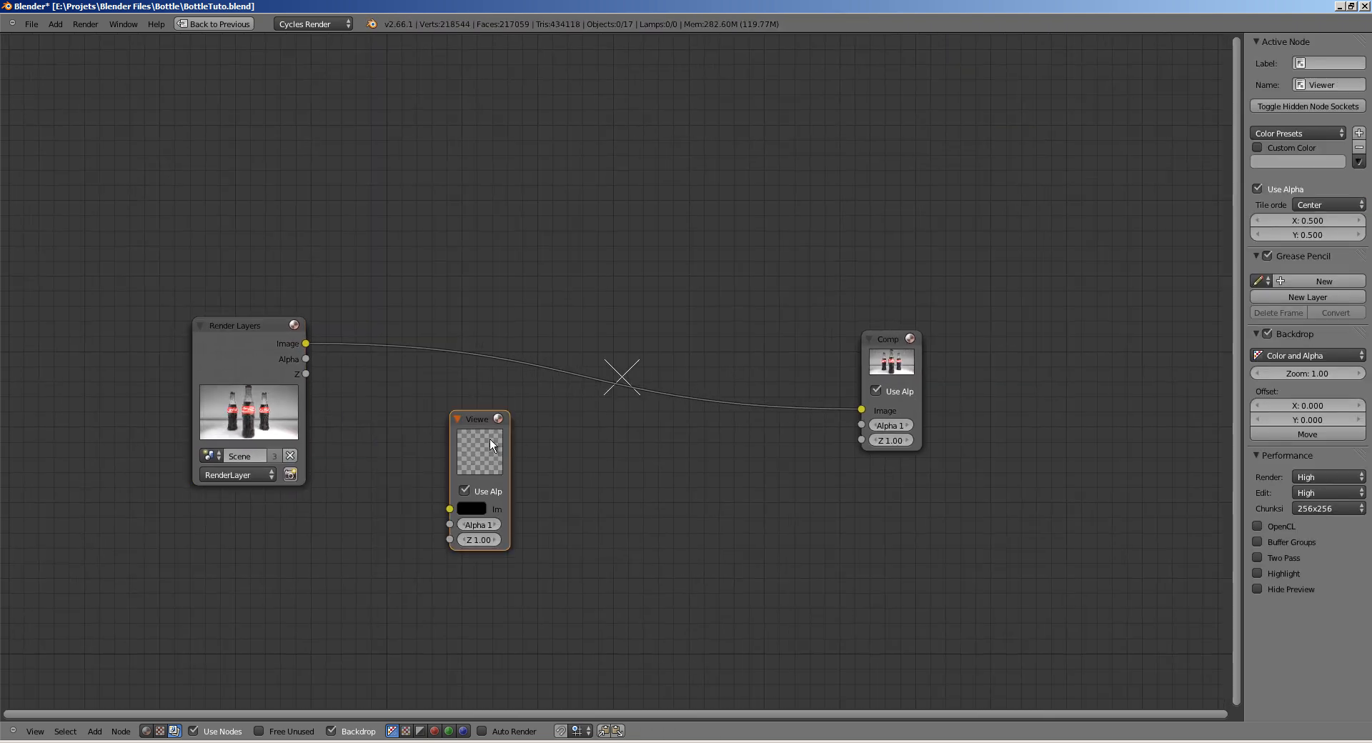
left_click(899, 512)
left_click_drag(306, 344, 858, 581)
scroll(770, 448, "down", 2)
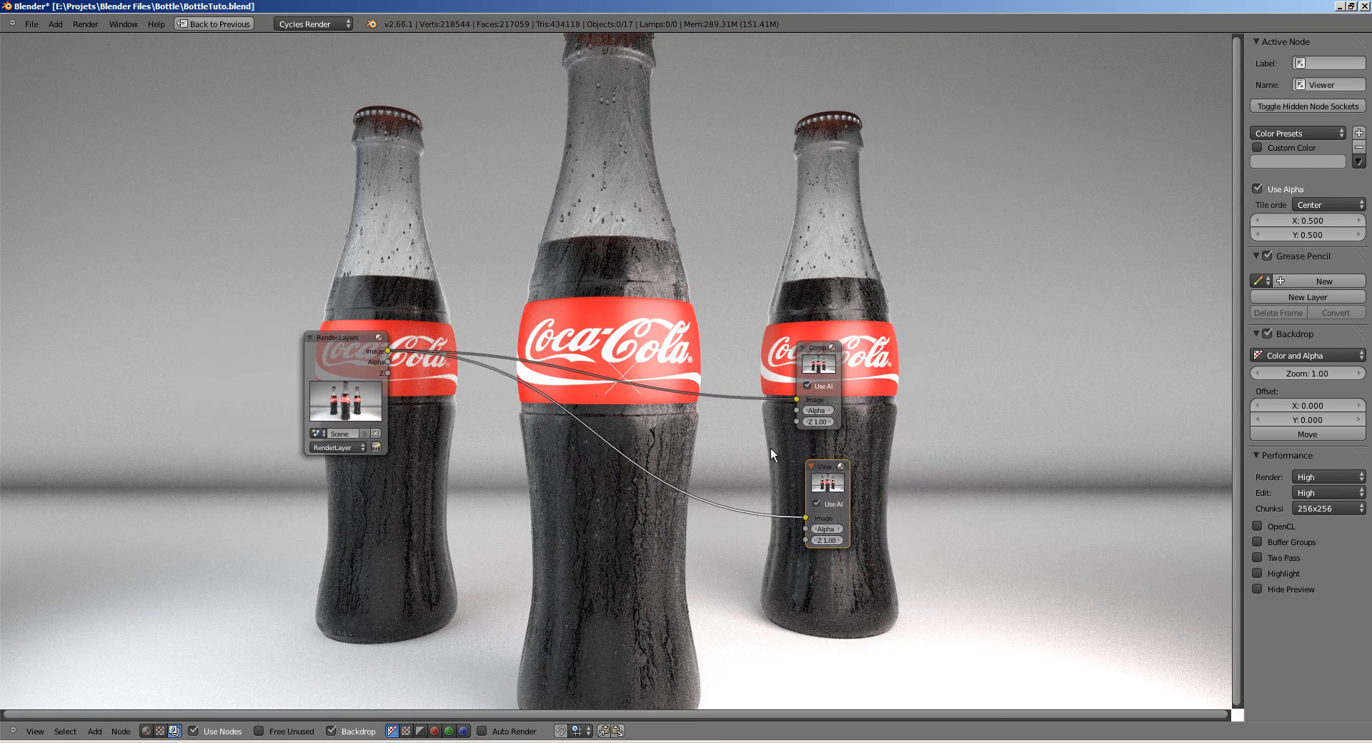
Step: Zoom the backdrop out to 0.69 and shift it to an offset of X -7, Y 25
key("v")
key("alt+v")
key("v")
key("alt+v")
key("v")
key("v")
key("v")
key("v")
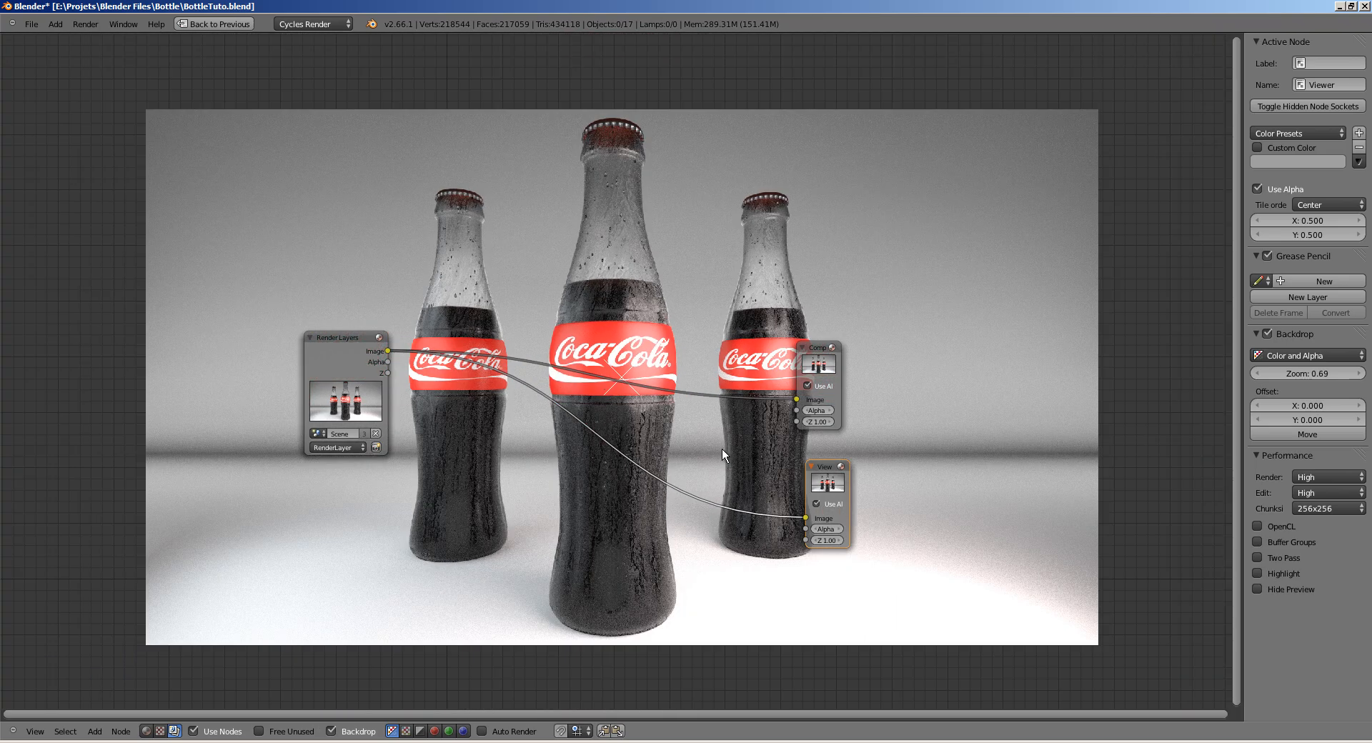
middle_click_drag(722, 449, 711, 430, "alt")
Step: Spread the Composite, Viewer and Render Layers nodes outward to make room between them
left_click_drag(814, 364, 882, 350)
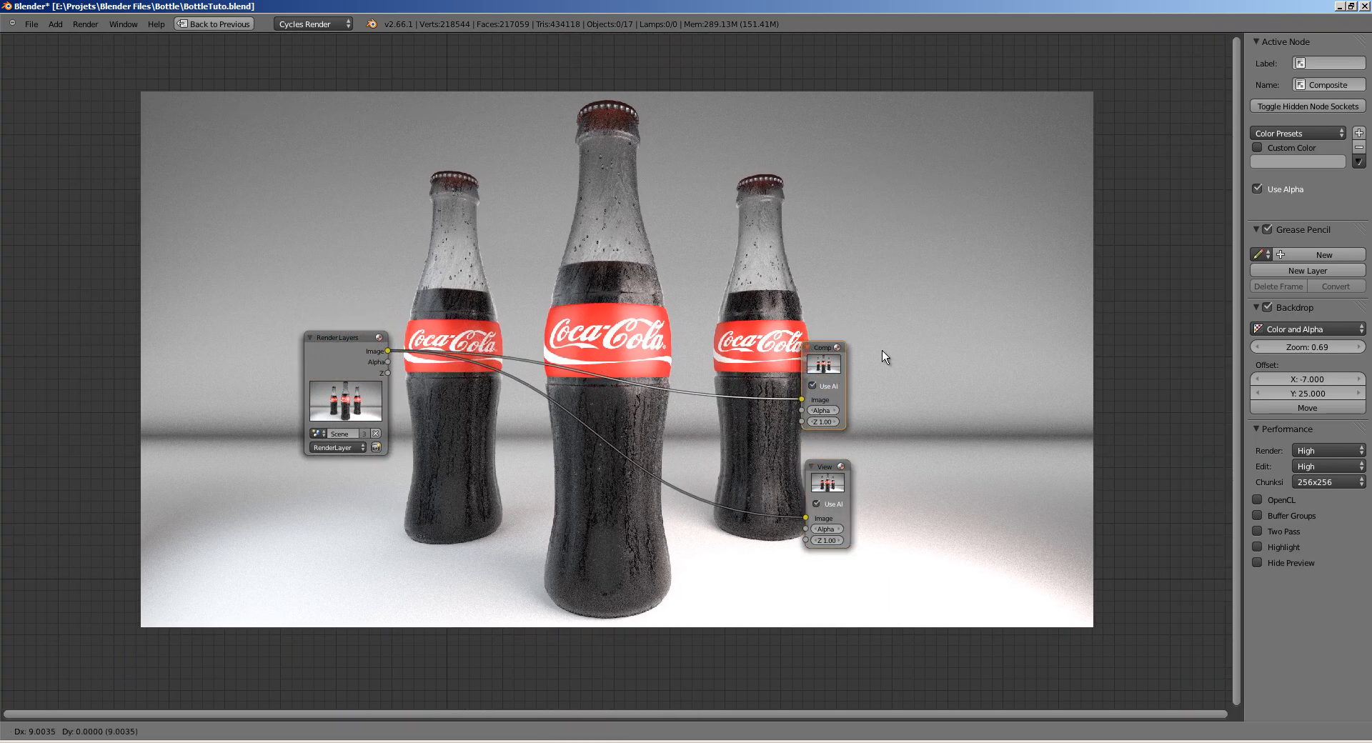
left_click_drag(838, 493, 871, 528)
left_click_drag(343, 373, 263, 366)
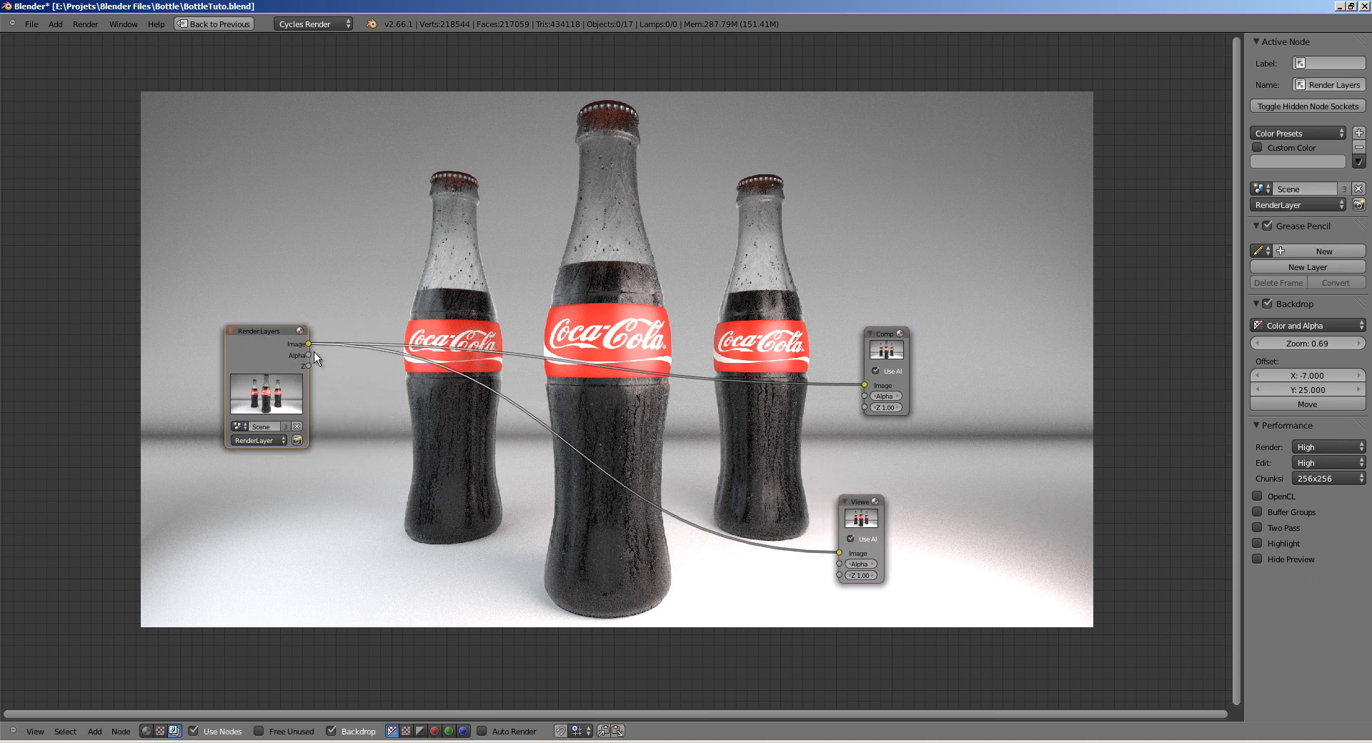
Step: Preview the Z pass by routing it through a new Normalize node into the Viewer
left_click_drag(405, 378, 790, 511)
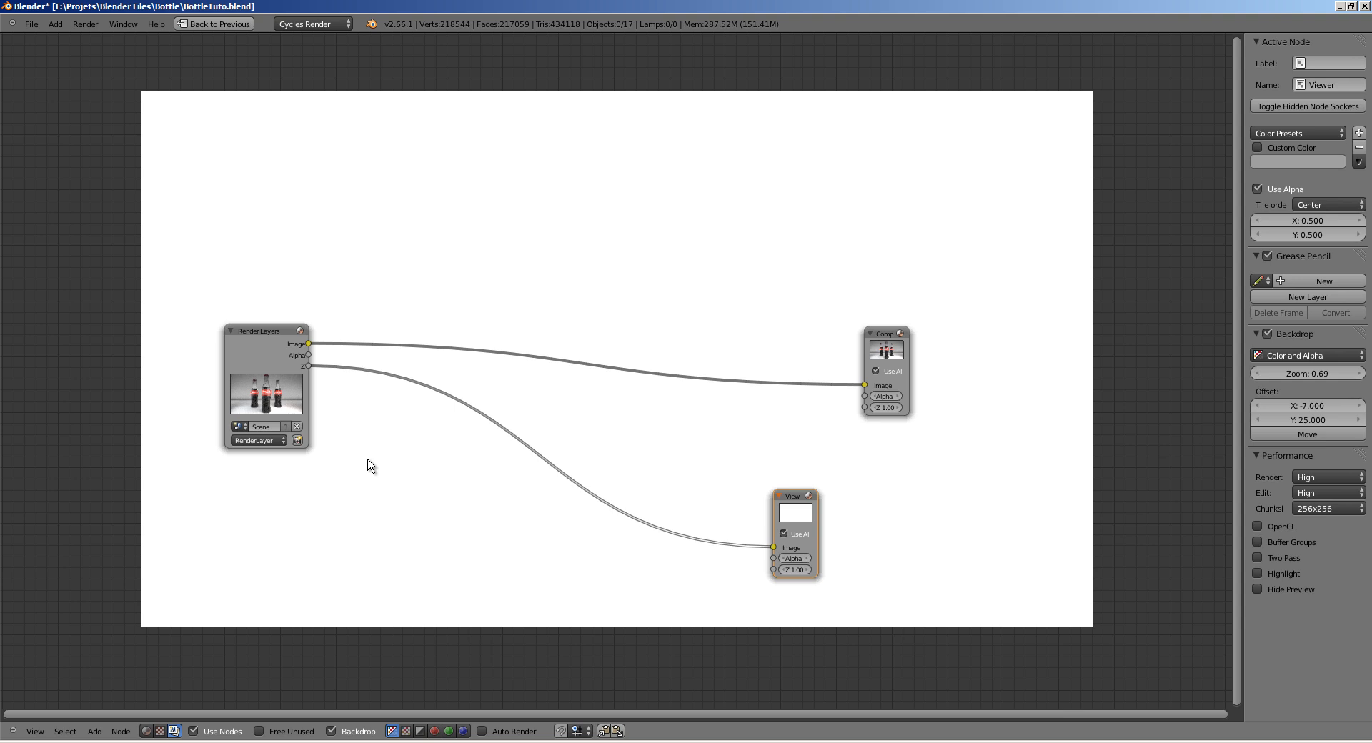
key("shift+a")
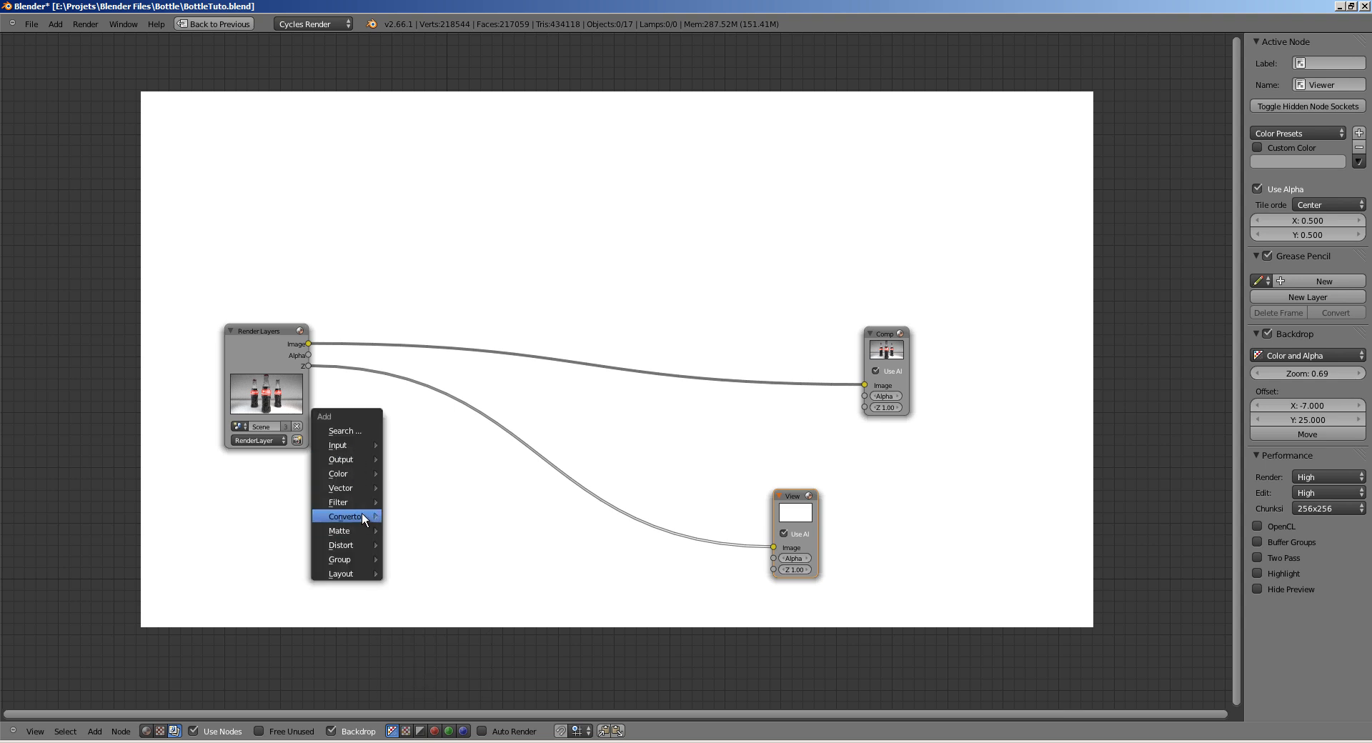
mouse_move(357, 502)
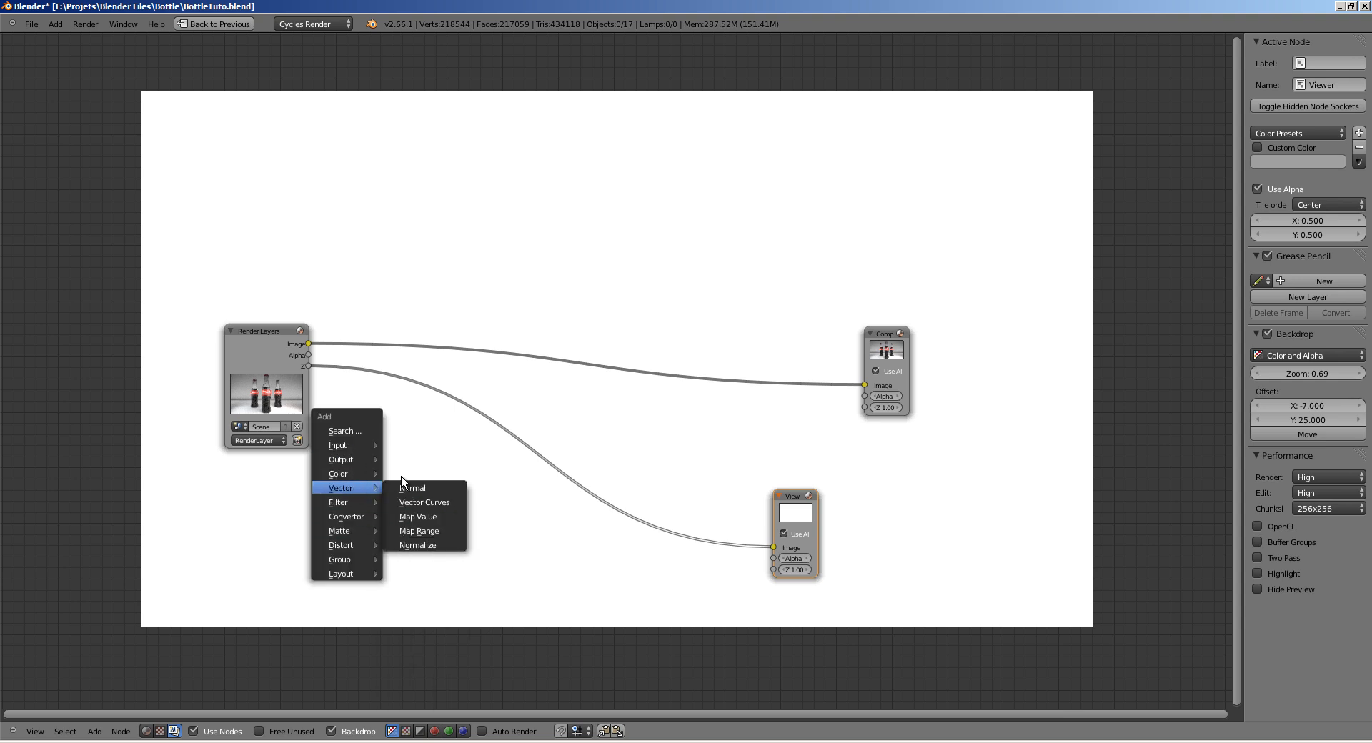
left_click(419, 545)
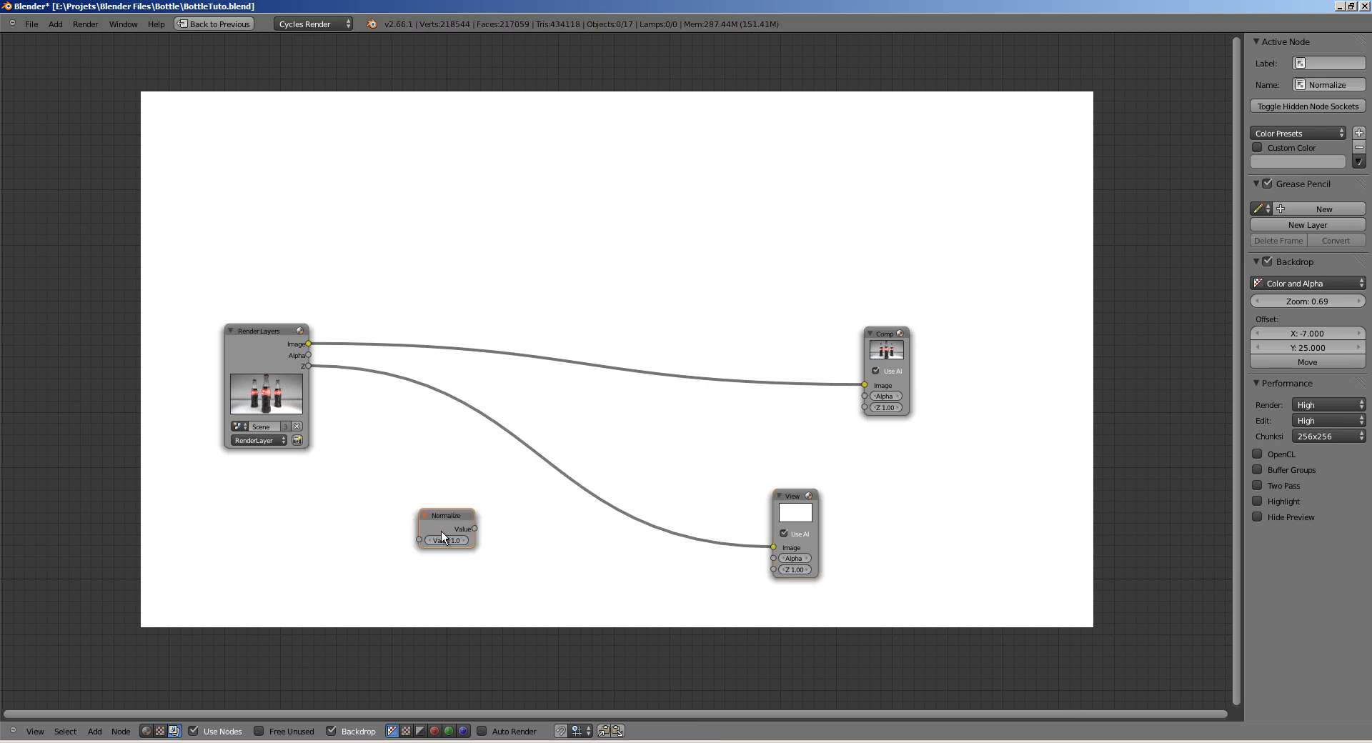
left_click(504, 447)
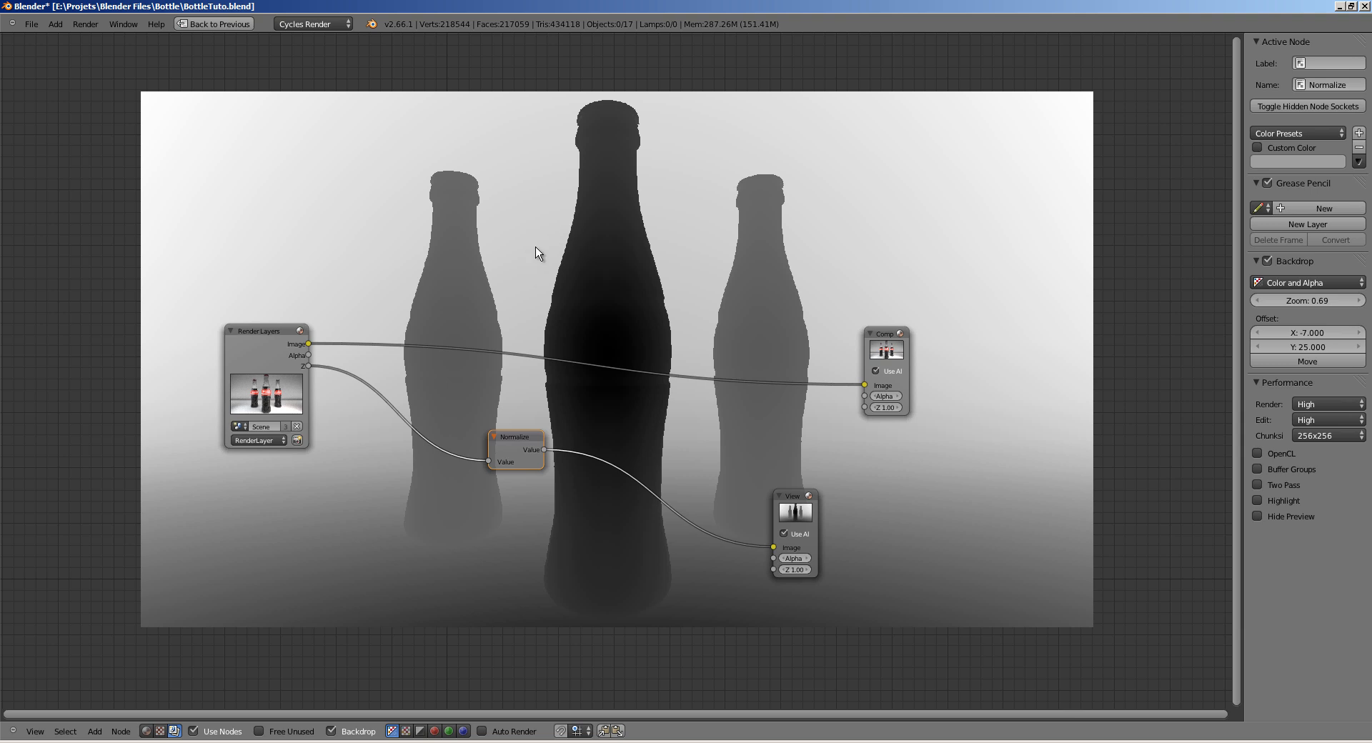
Step: Rearrange the nodes, placing Normalize below Render Layers, Composite higher up and Viewer further down
left_click_drag(513, 447, 458, 477)
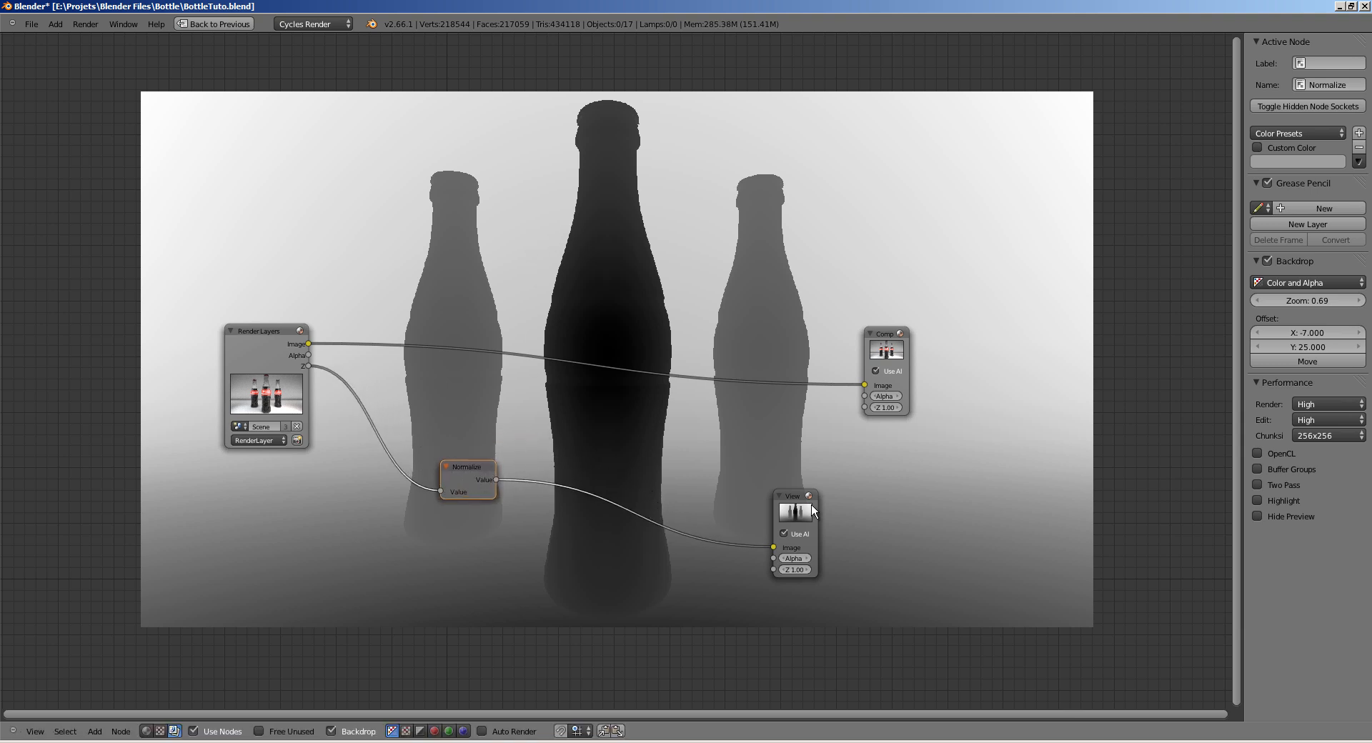
left_click_drag(808, 504, 907, 480)
left_click_drag(457, 463, 424, 567)
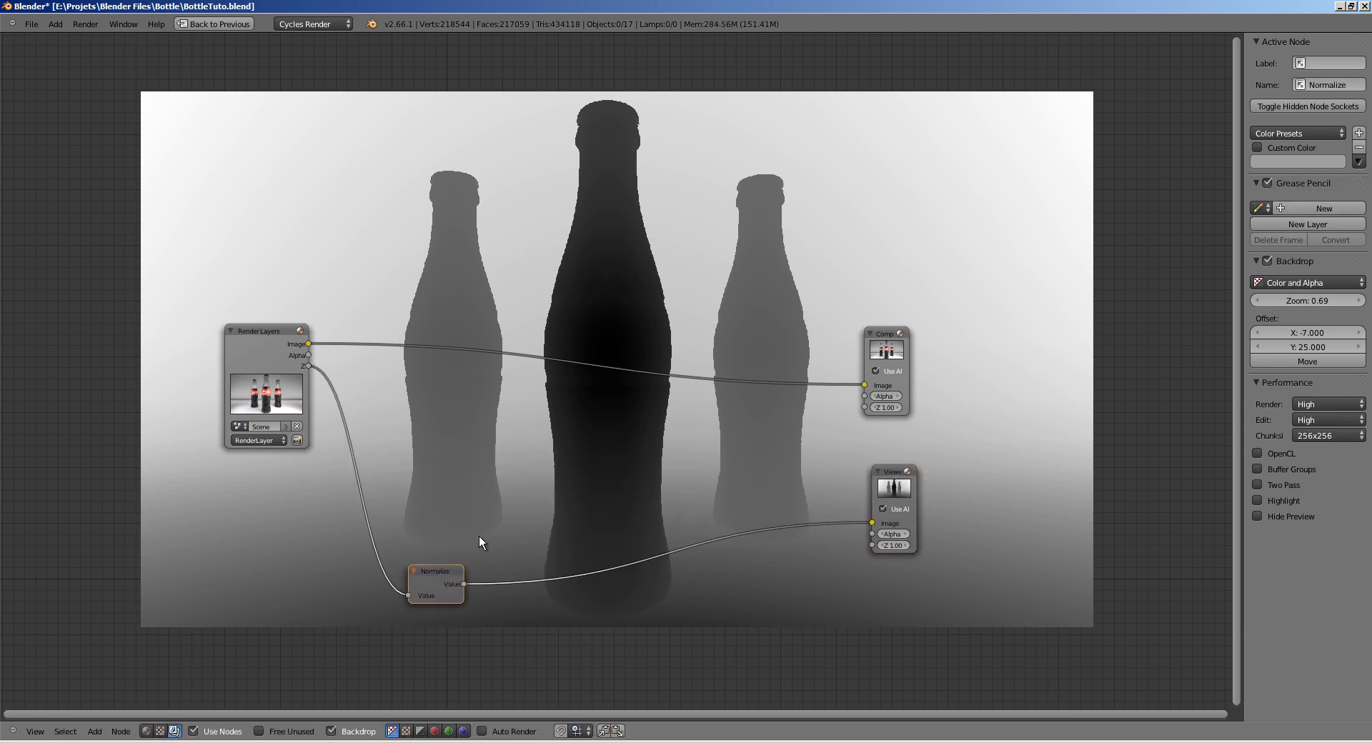
left_click_drag(884, 349, 855, 232)
left_click_drag(893, 491, 898, 518)
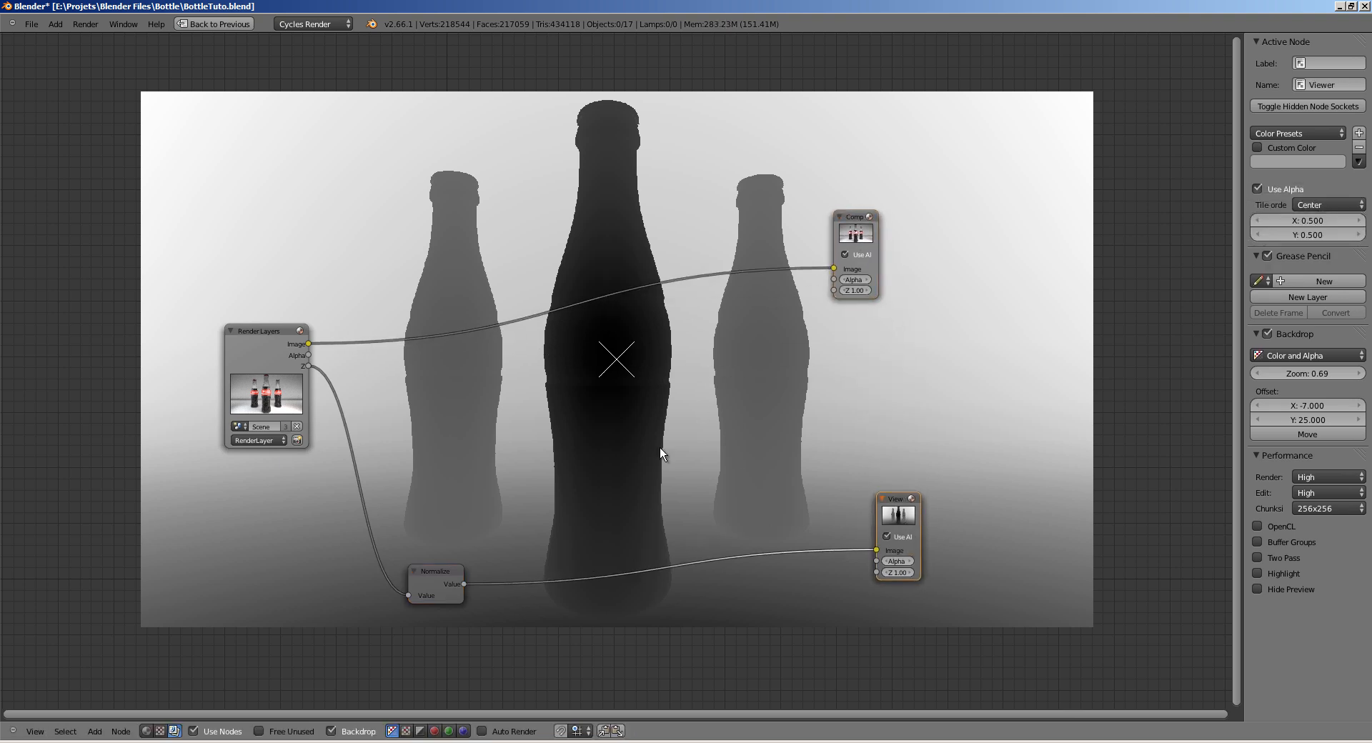
Step: Add a Defocus node between the Render Layers and output nodes, and delete the Normalize node
key("shift+a")
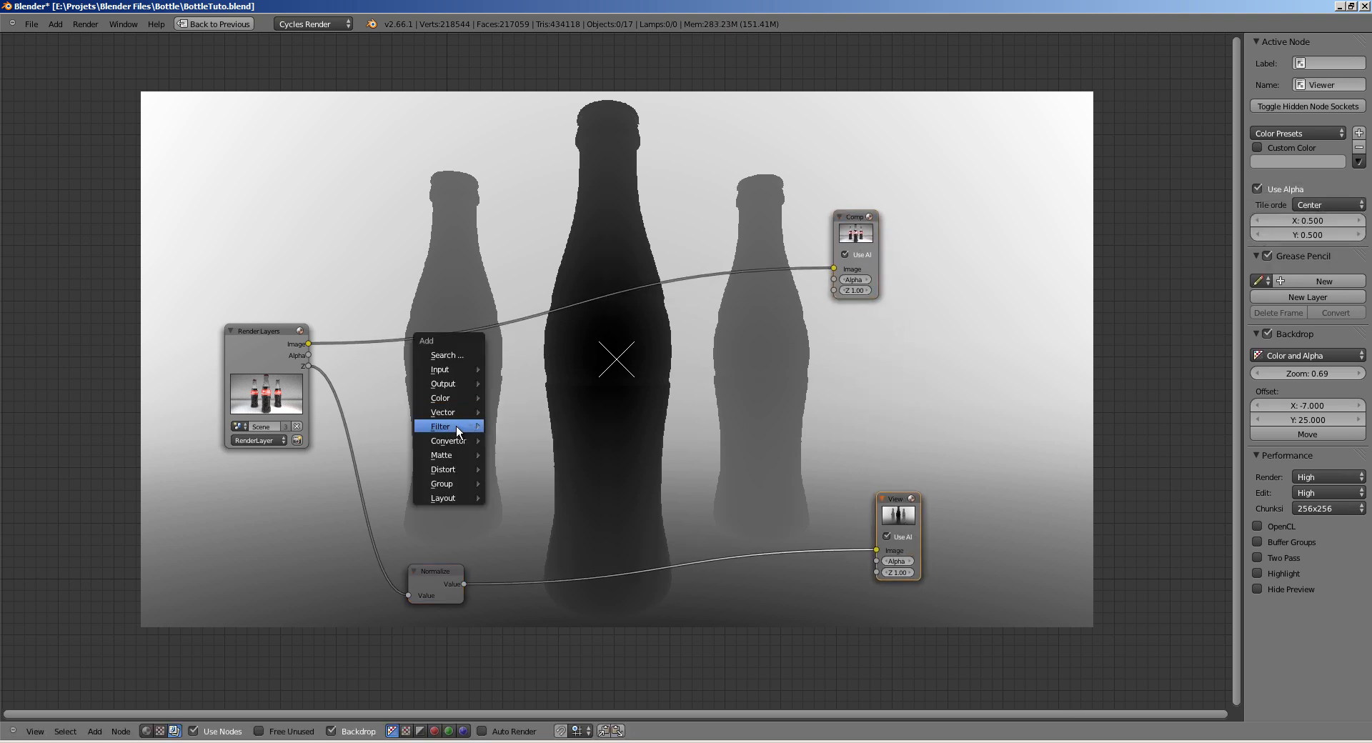
mouse_move(449, 426)
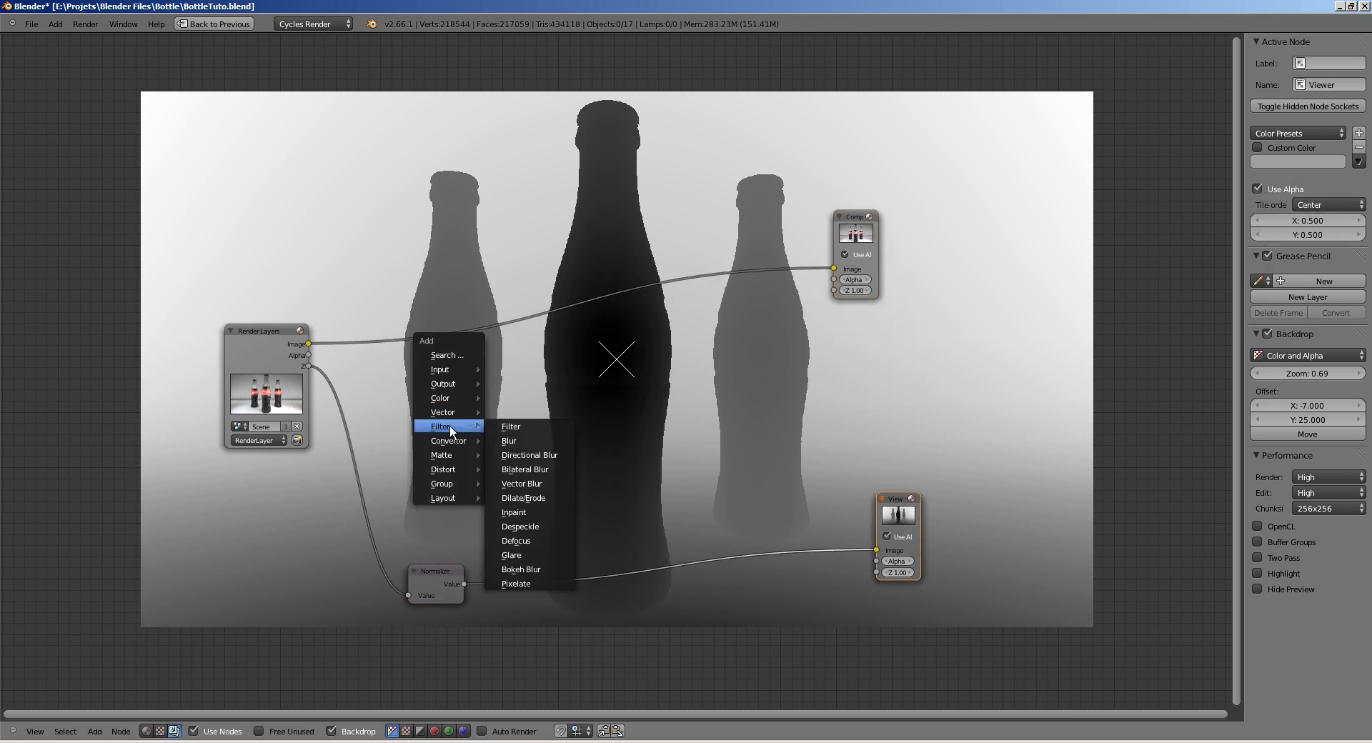
left_click(516, 541)
left_click(574, 340)
left_click(439, 570)
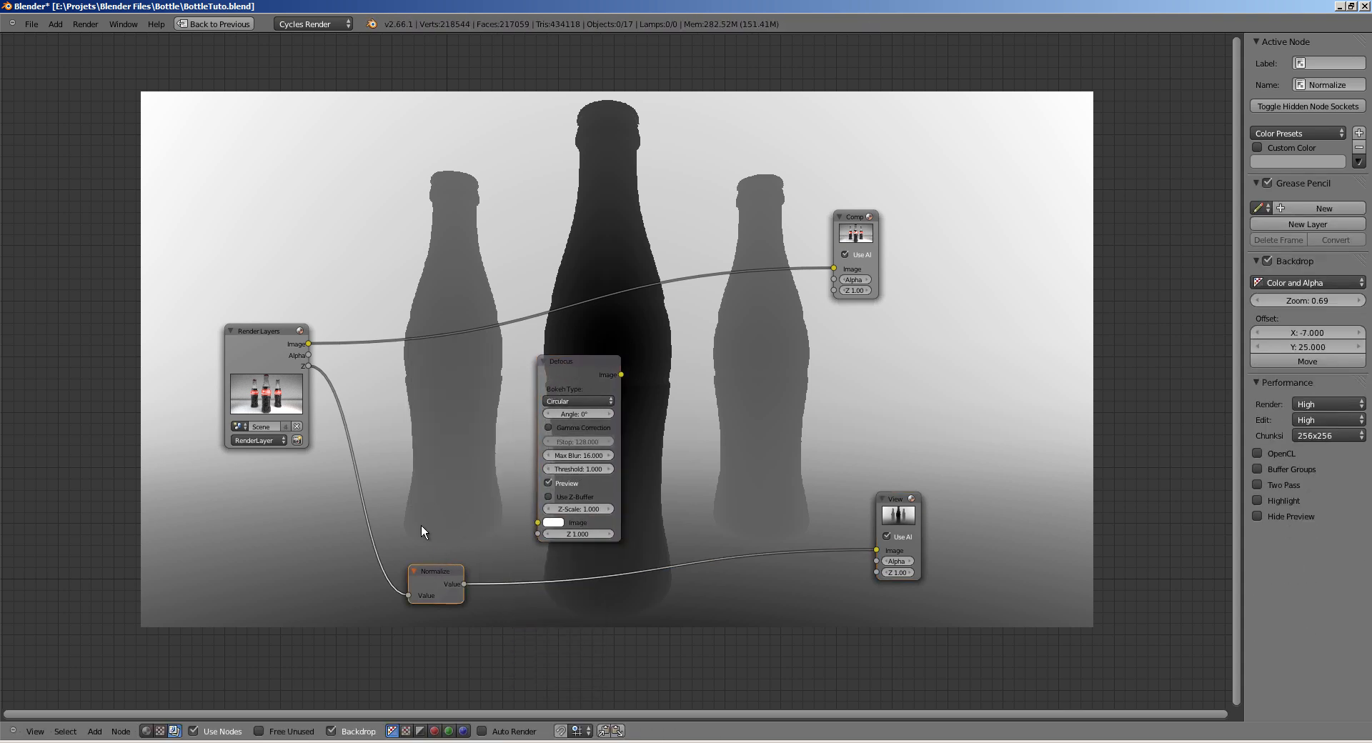
key("x")
Step: Connect the Render Layers Image and Z outputs to Defocus, and its result to both the Viewer and Composite nodes
left_click_drag(309, 366, 527, 539)
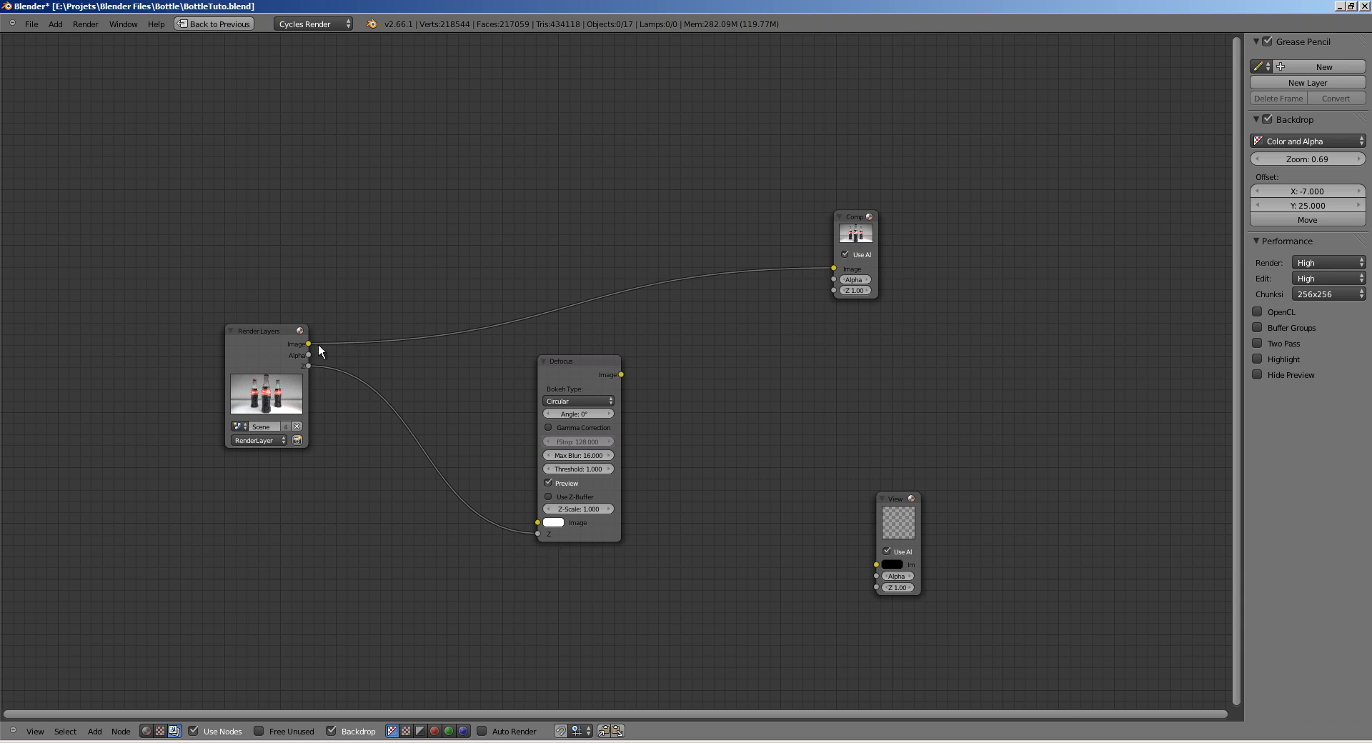
left_click_drag(413, 383, 540, 521)
left_click_drag(886, 513, 713, 403)
left_click_drag(621, 375, 788, 487)
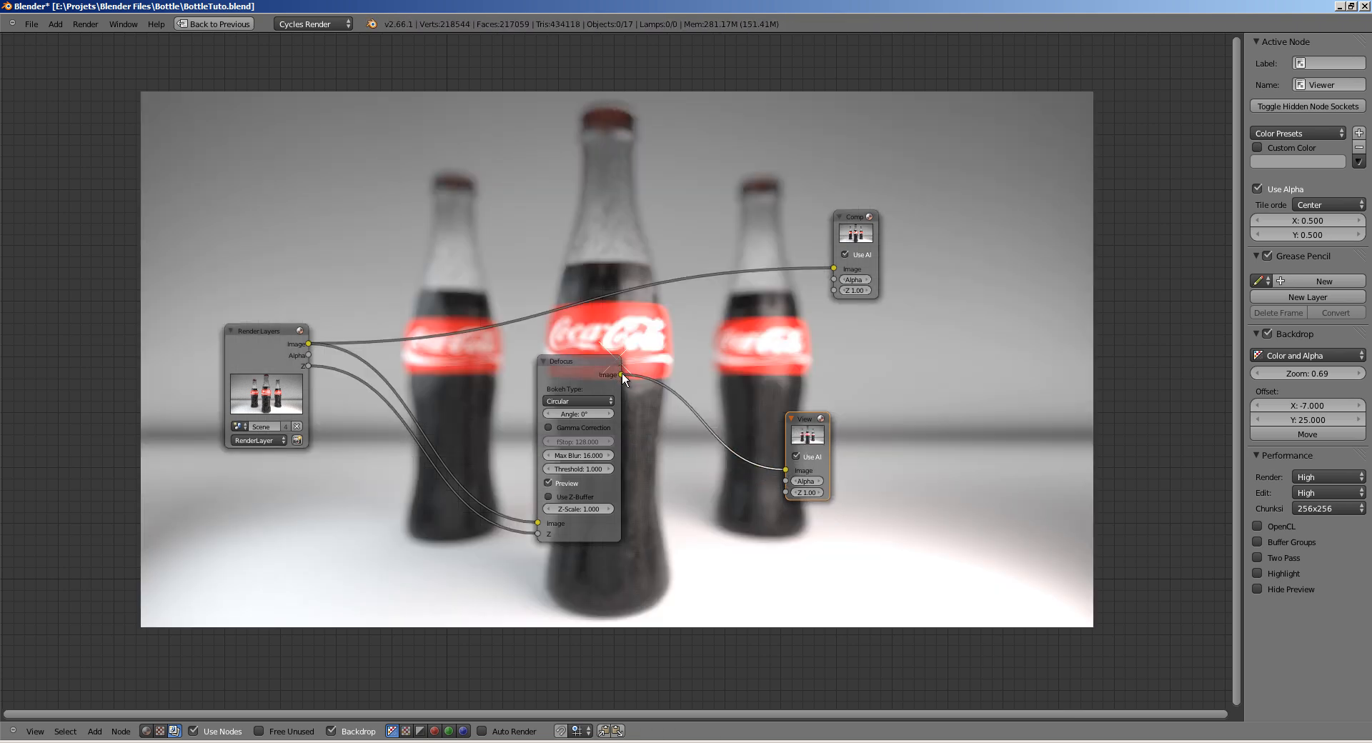
left_click_drag(620, 375, 833, 268)
Step: Enable Use Z-Buffer on the Defocus node
middle_click_drag(641, 410, 517, 439)
scroll(517, 439, "up", 3)
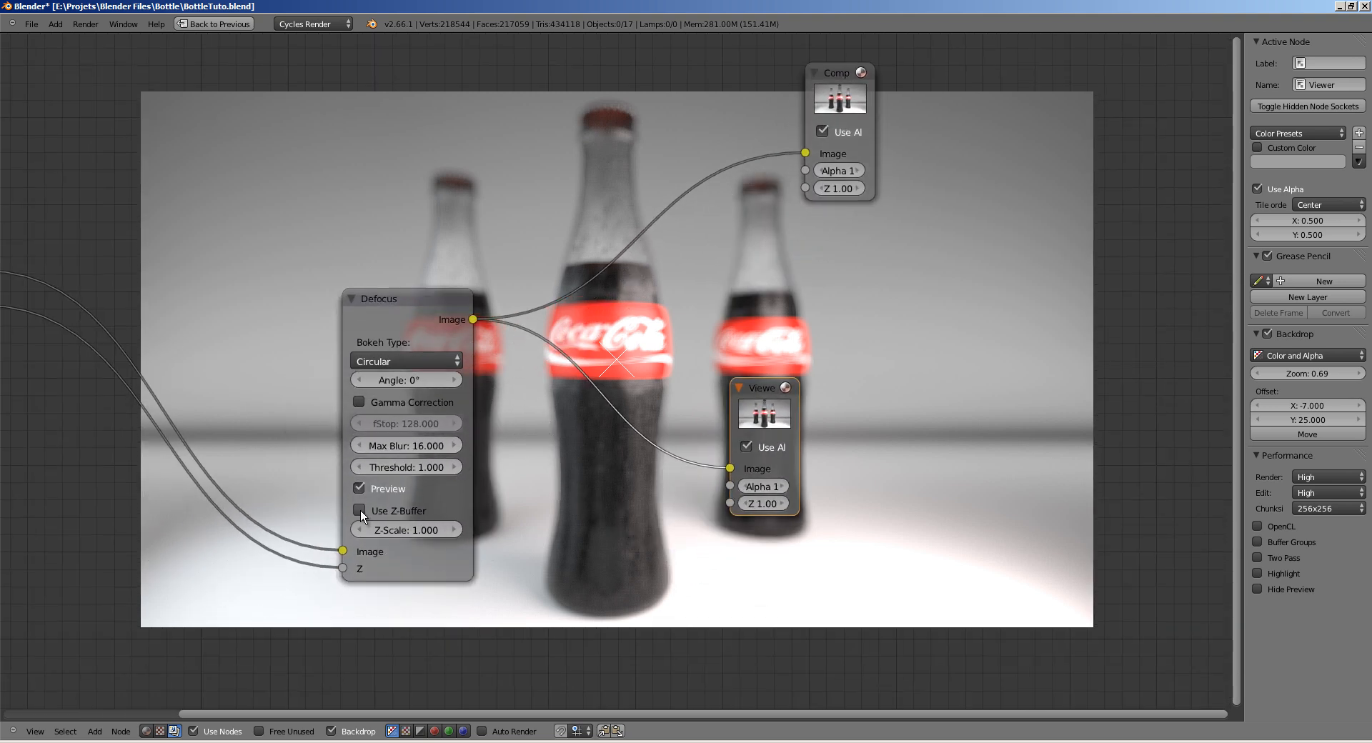
left_click(359, 510)
middle_click_drag(451, 447, 499, 454)
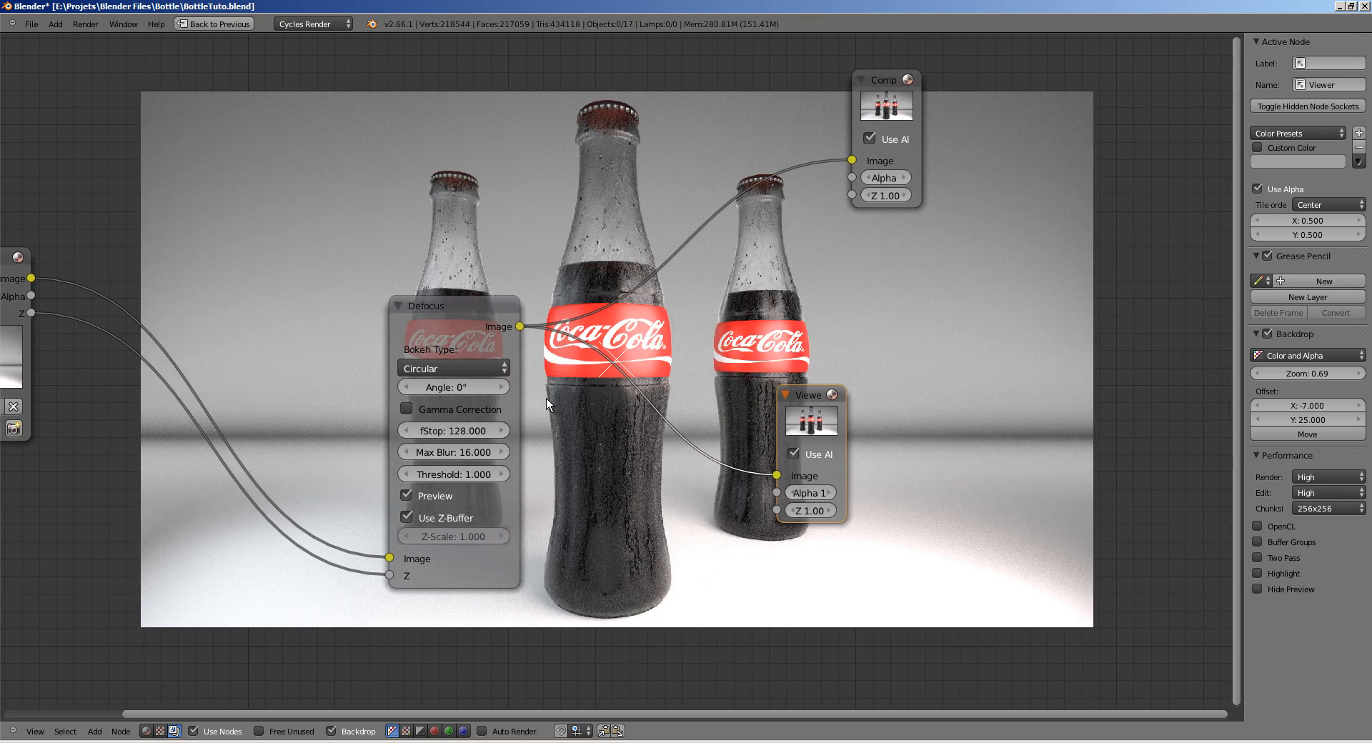
Step: Try an fStop of 6 on the Defocus node
left_click(454, 430)
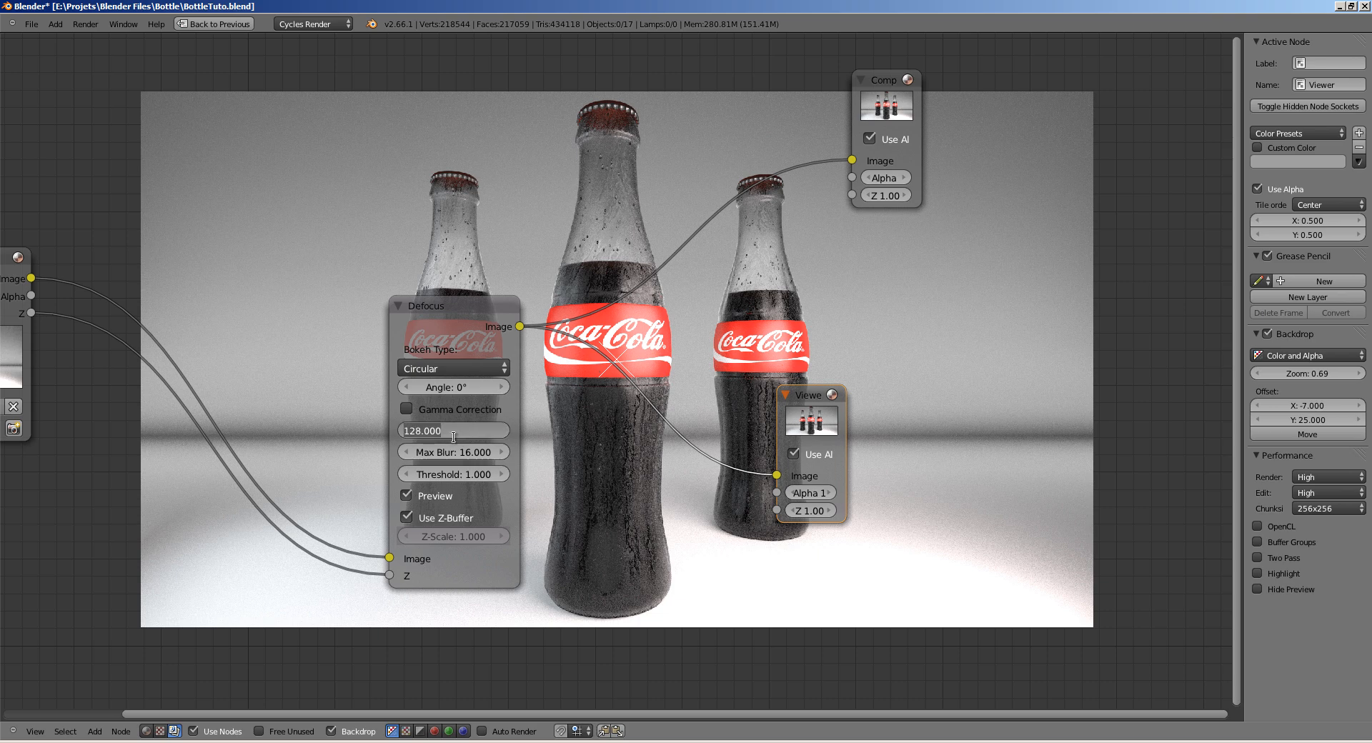
type("6")
key("Return")
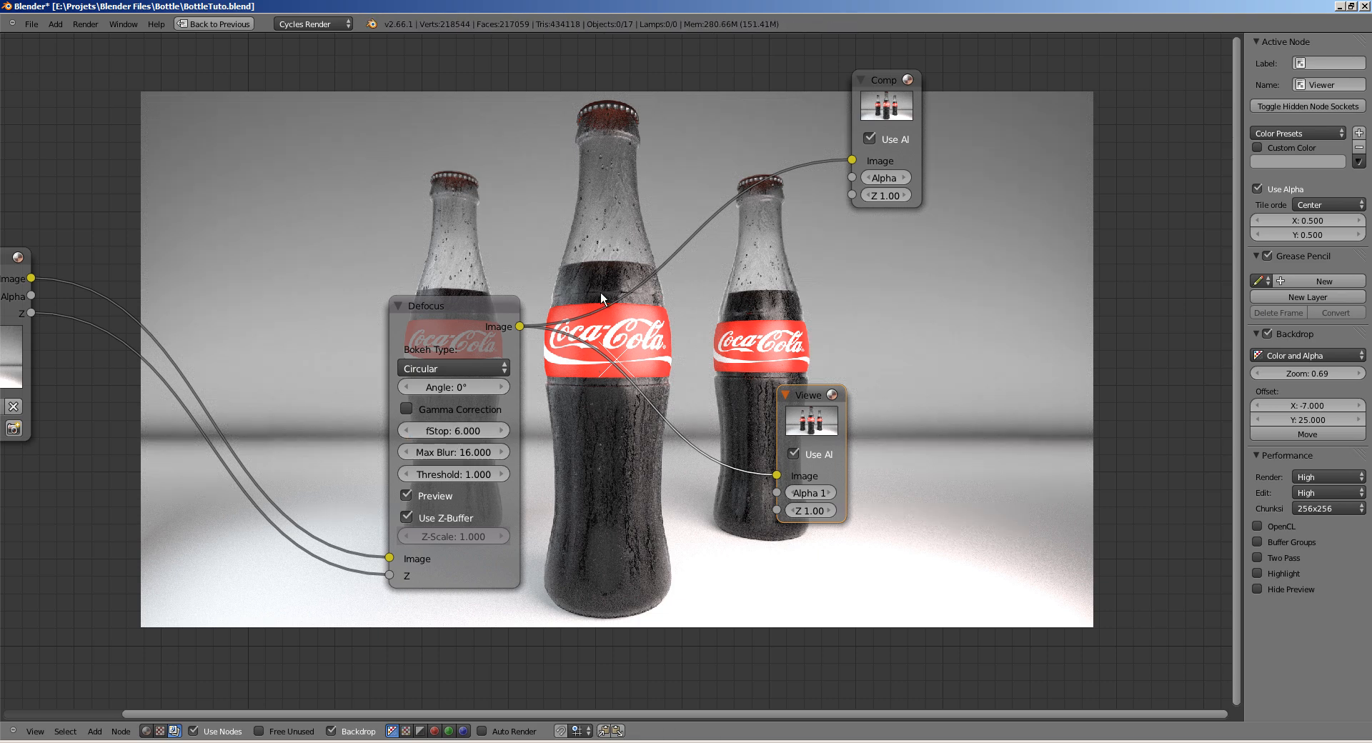
Step: Set the Defocus fStop to 2 and enlarge the backdrop to a zoom of 1.00 to inspect the blur
left_click(457, 430)
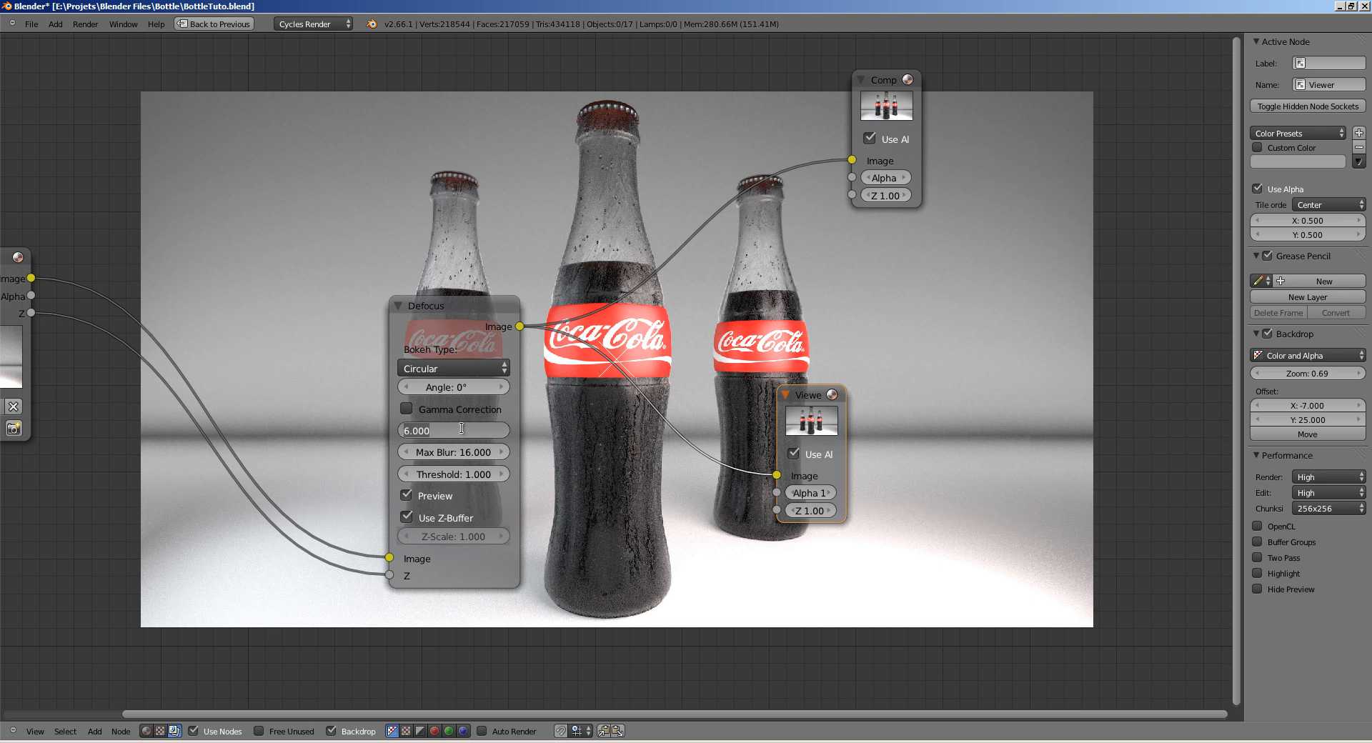
type("2")
key("Return")
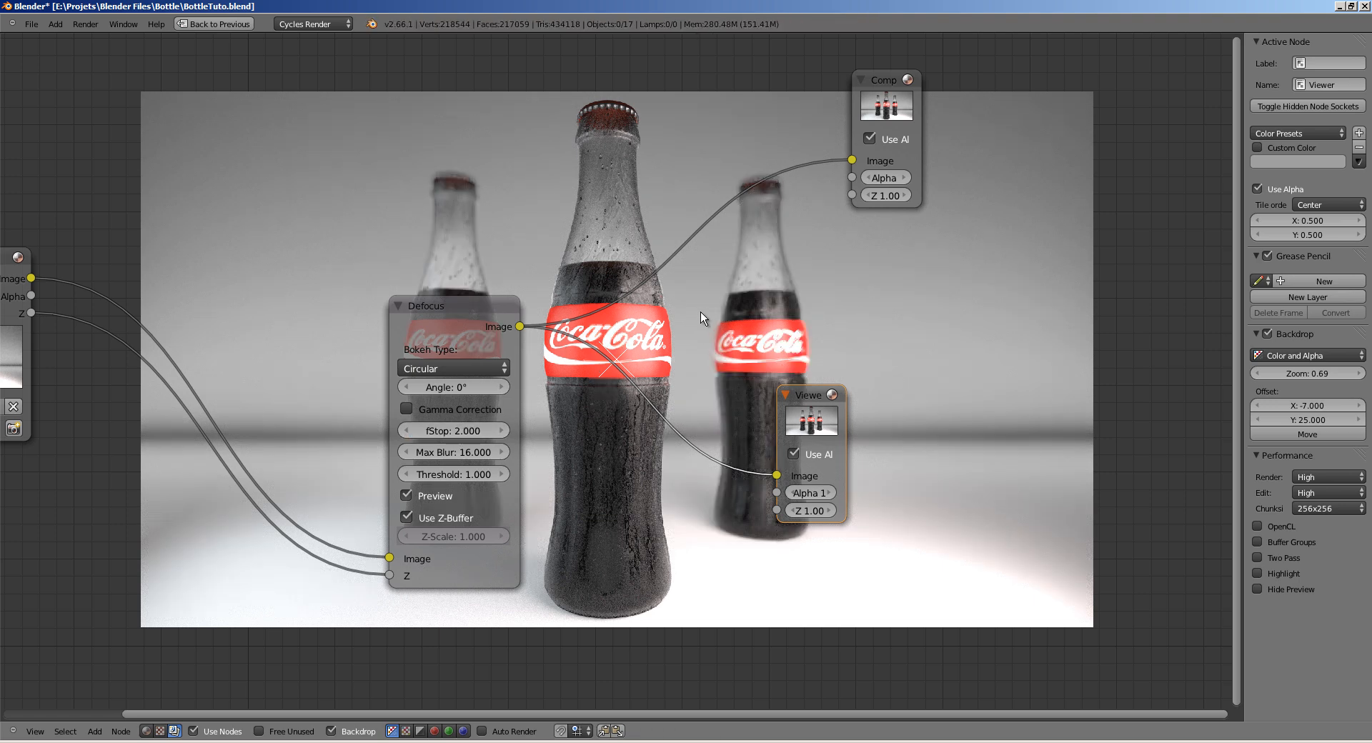
key("alt+v")
key("alt+v")
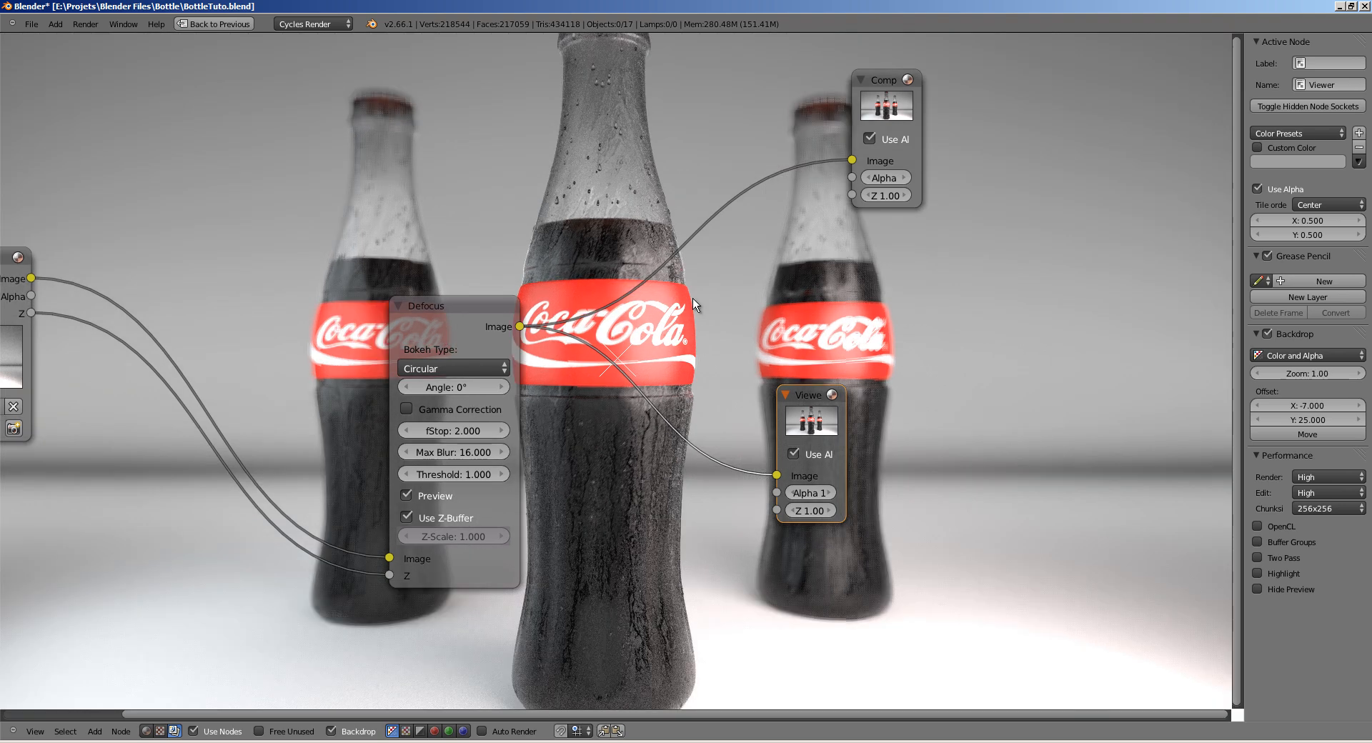
middle_click_drag(679, 323, 757, 360)
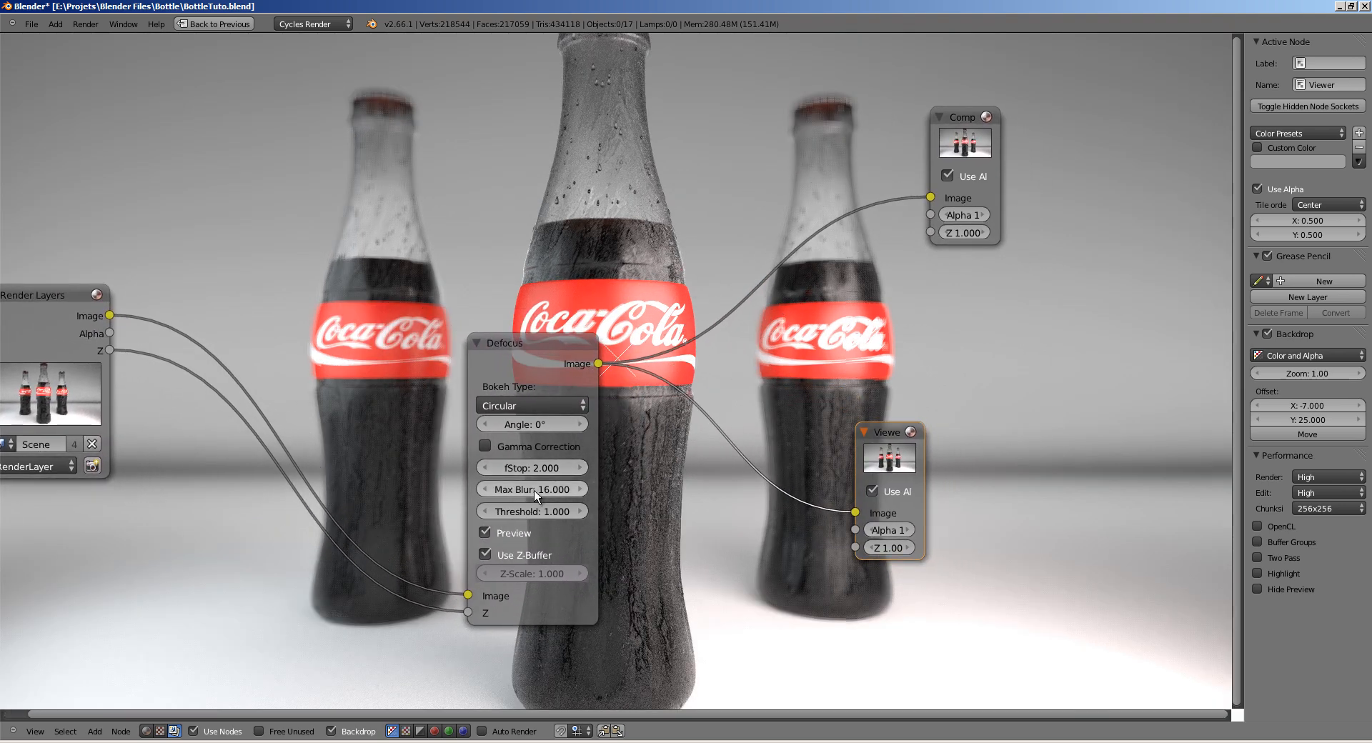
Step: Set the Defocus node's Max Blur to 8 and turn off its Preview option
left_click(550, 491)
type("8")
key("Return")
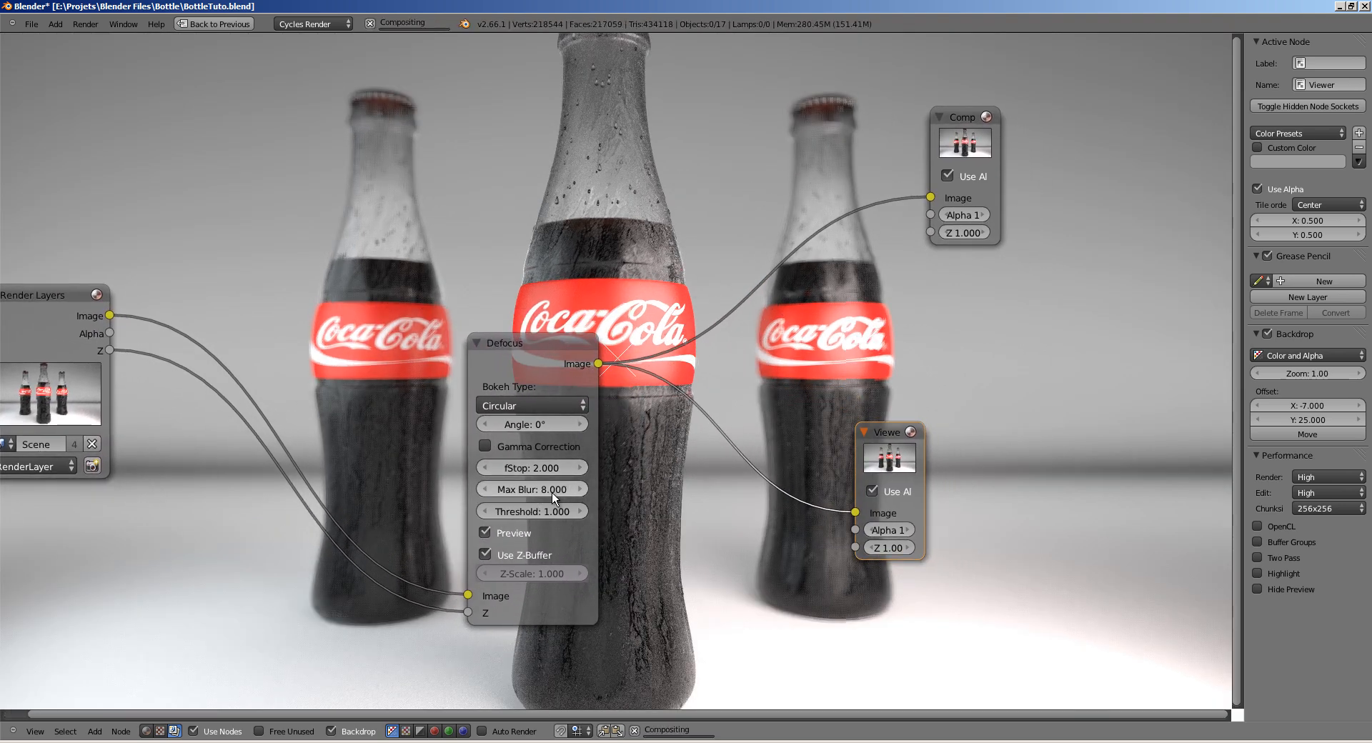
left_click(486, 532)
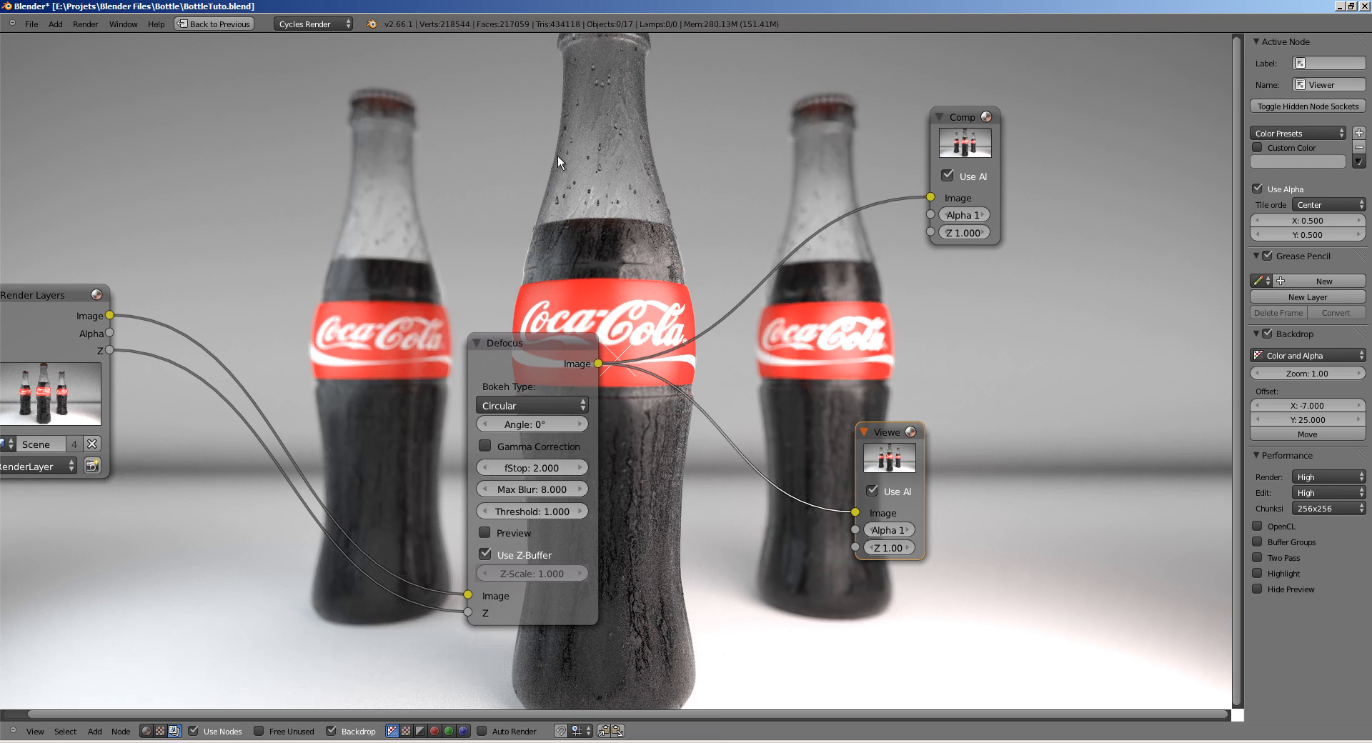
mouse_move(563, 153)
middle_mouse_down()
mouse_move(561, 187)
mouse_move(564, 142)
middle_mouse_up()
middle_click_drag(572, 137, 591, 209, "alt")
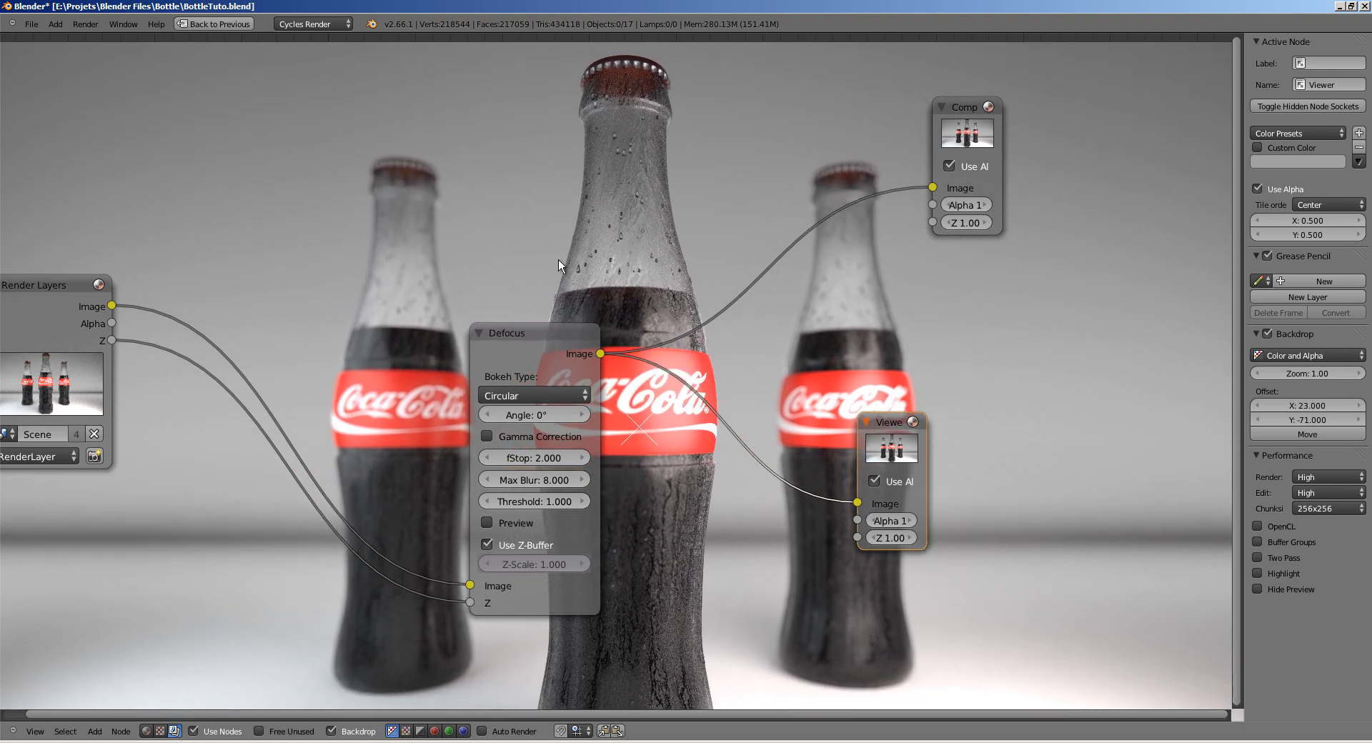
Step: Change the Defocus node's Bokeh Type to Octagonal and enable Gamma Correction
left_click_drag(506, 356, 367, 367)
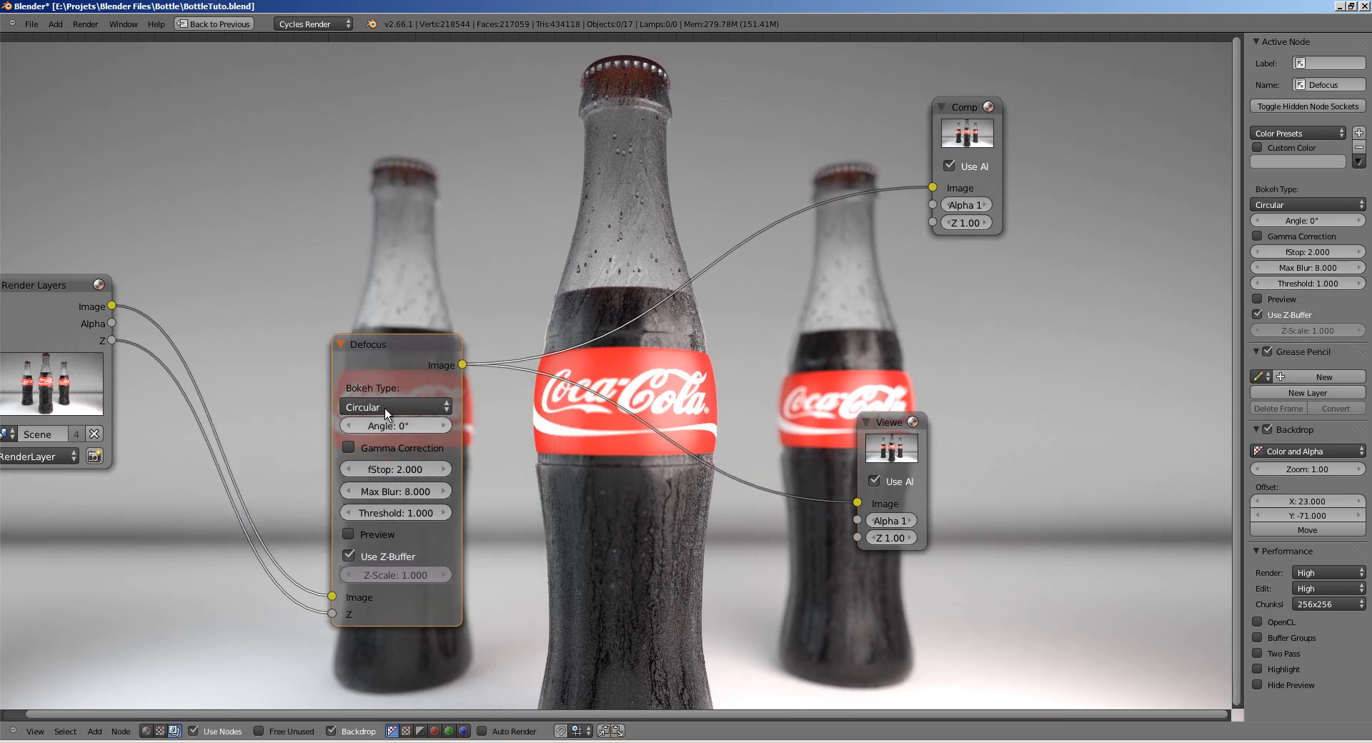
left_click(372, 408)
left_click(368, 388)
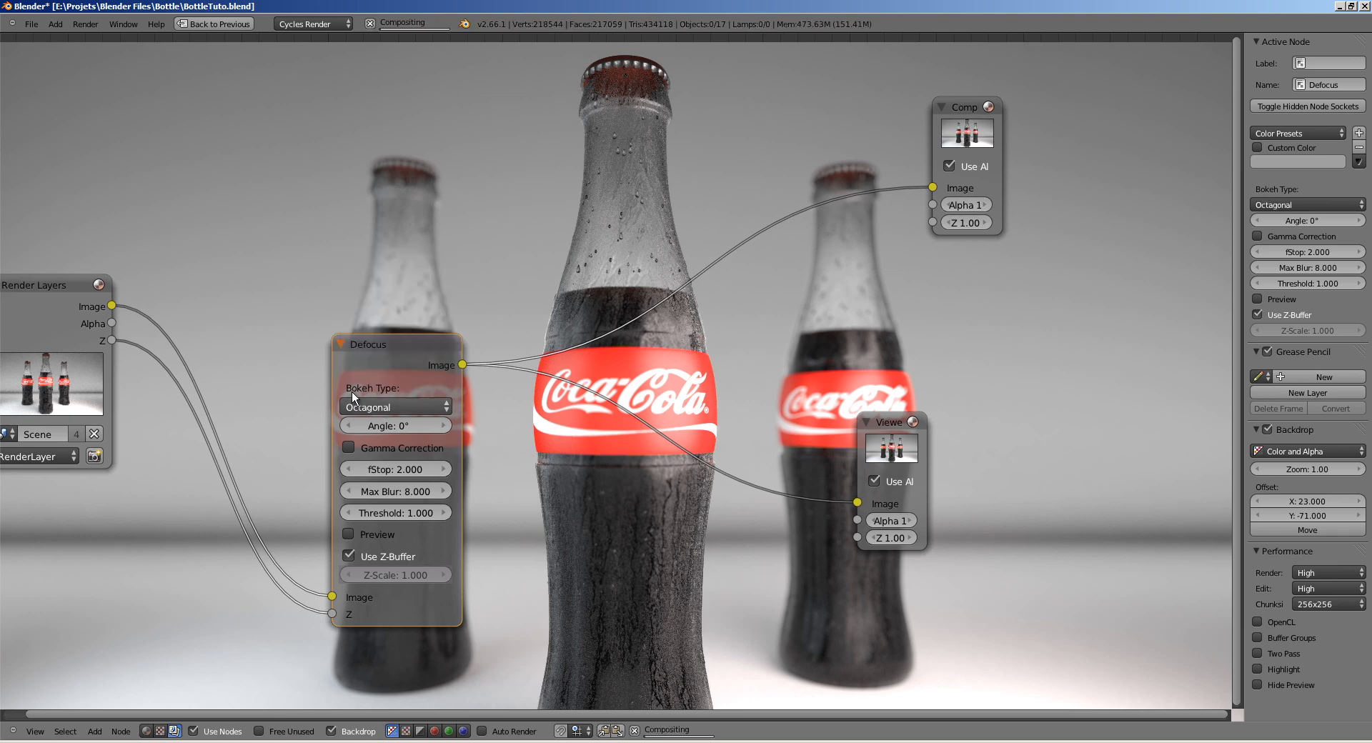
middle_click_drag(494, 254, 515, 257)
left_click_drag(420, 363, 371, 342)
left_click_drag(979, 140, 1002, 139)
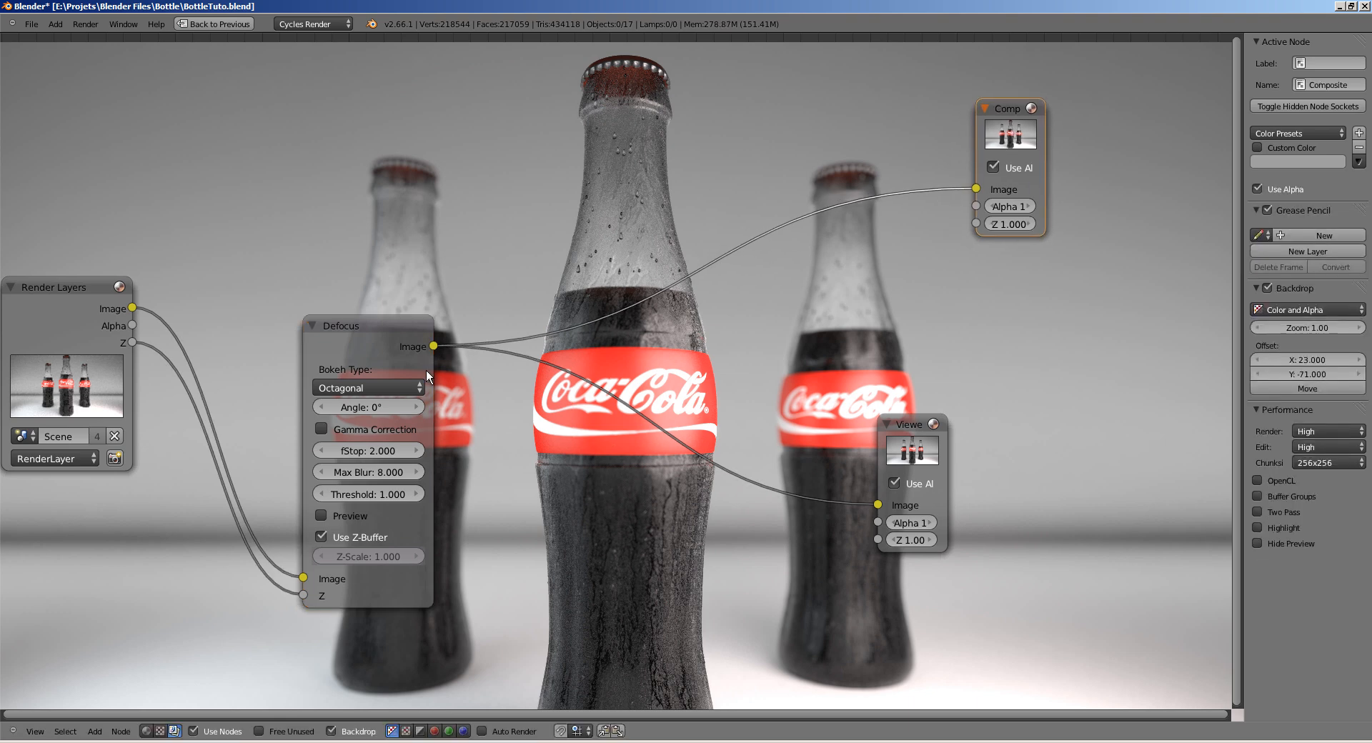
left_click(321, 428)
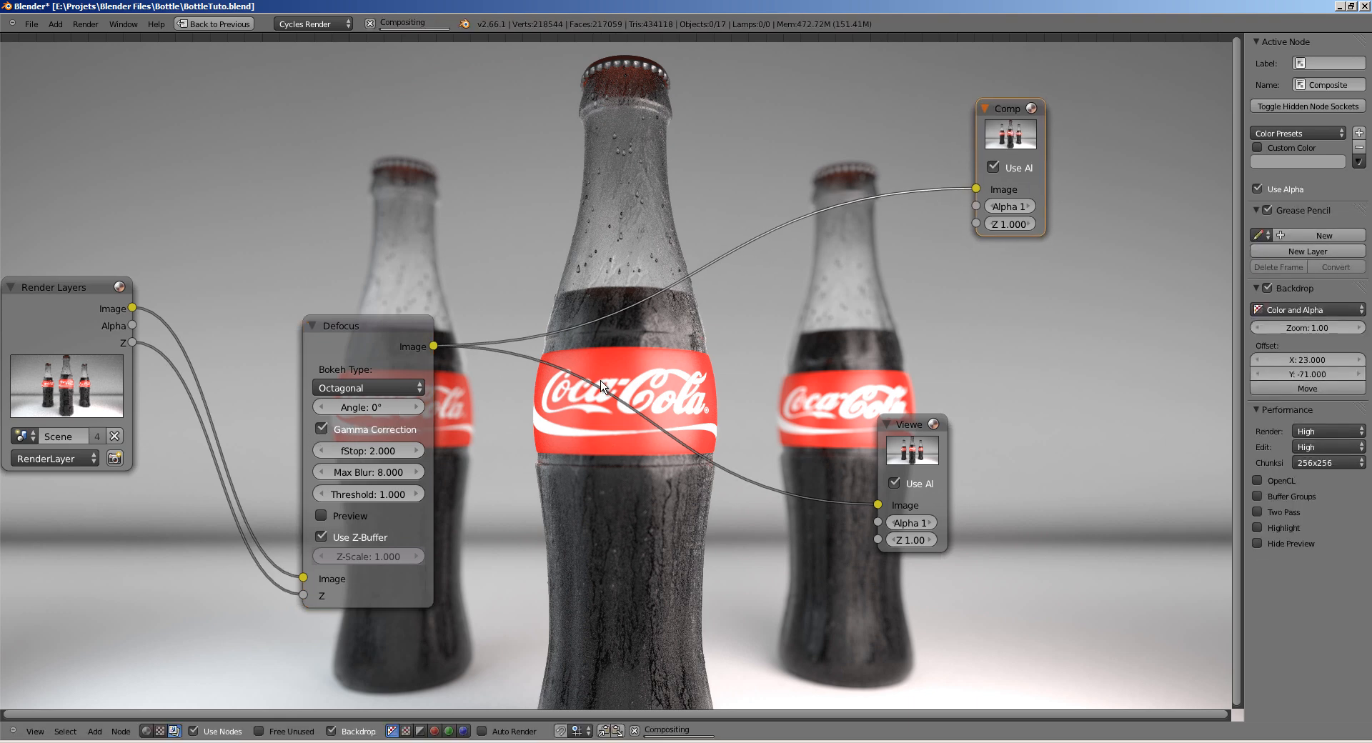
Step: Examine the background blur on the bottles at several backdrop zooms, moving the Composite and Viewer nodes out of the way
scroll(822, 282, "down", 2)
key("alt+v")
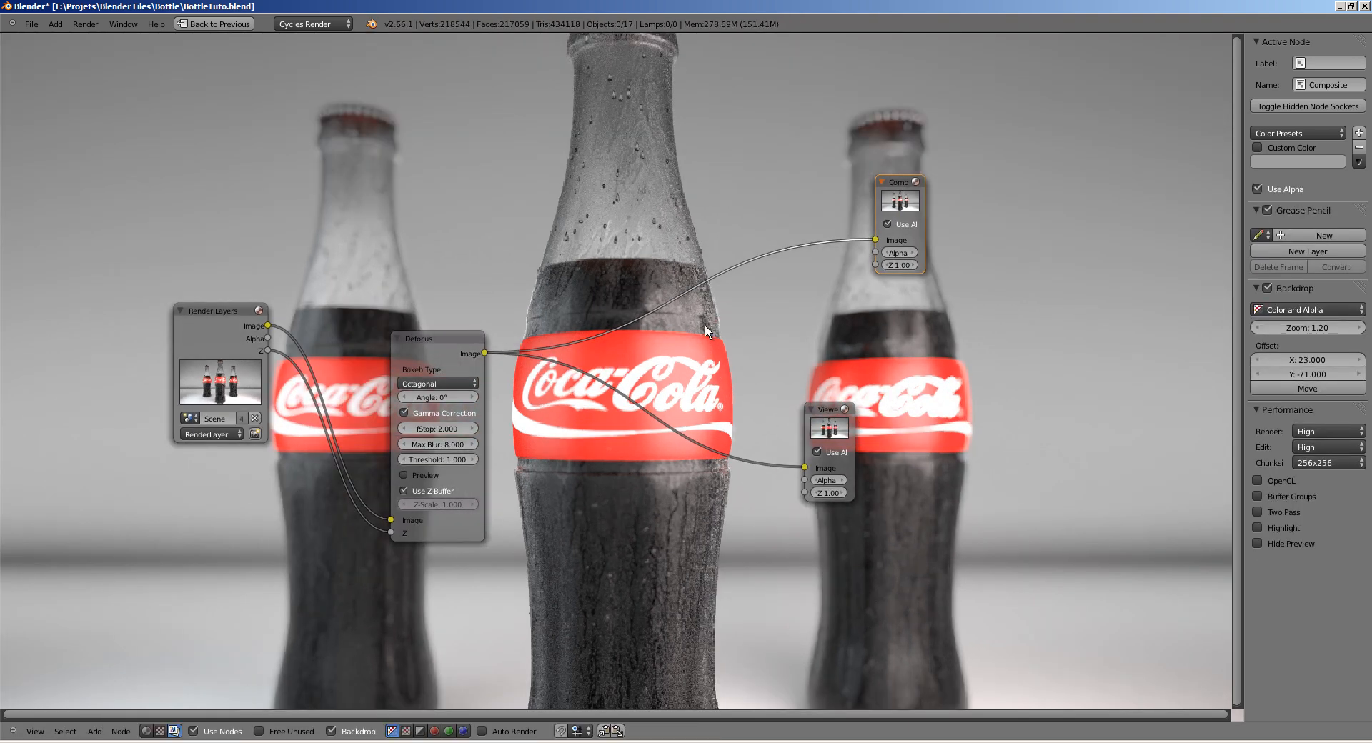
key("v")
key("v")
key("v")
key("v")
middle_click_drag(598, 385, 554, 456)
left_click_drag(845, 258, 853, 245)
left_click_drag(774, 478, 894, 506)
middle_click_drag(538, 411, 534, 421)
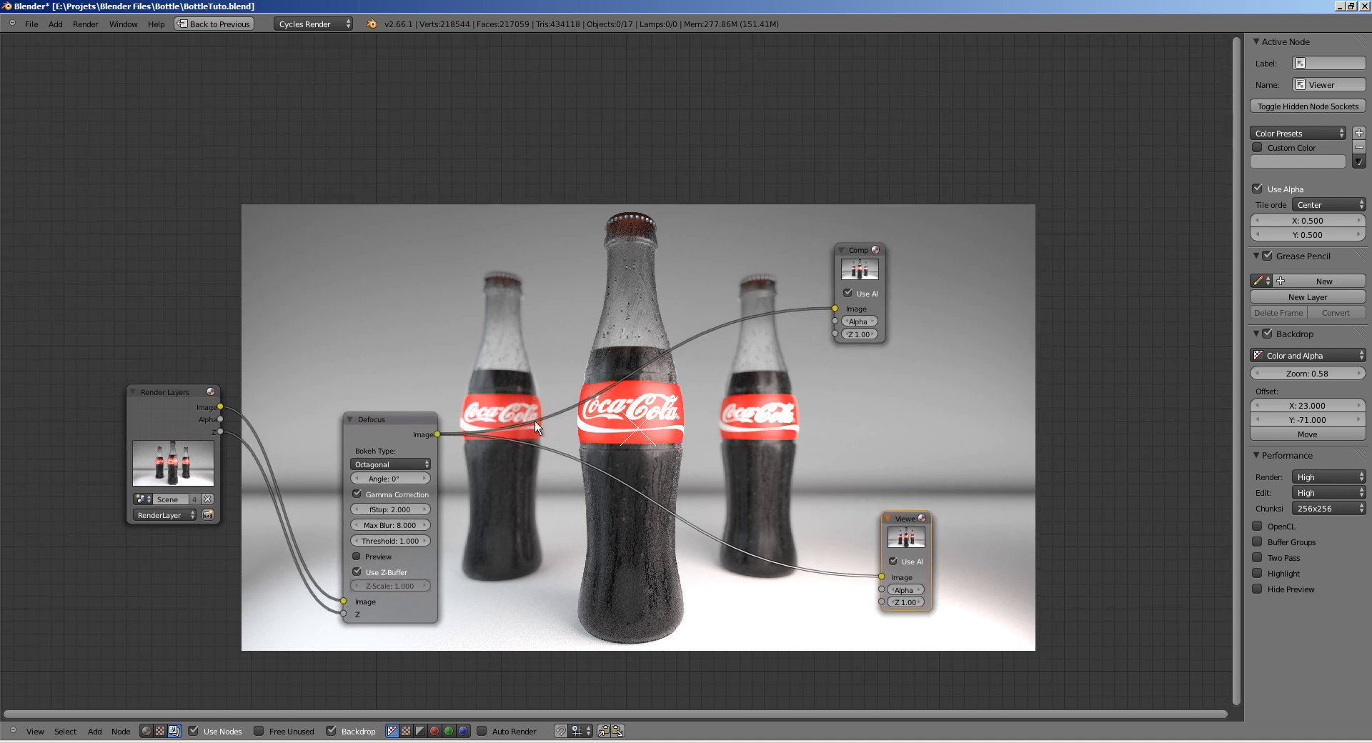
middle_click_drag(632, 413, 647, 377, "alt")
scroll(649, 378, "up", 4)
scroll(663, 390, "down", 3)
key("alt+v")
key("alt+v")
key("alt+v")
key("alt+v")
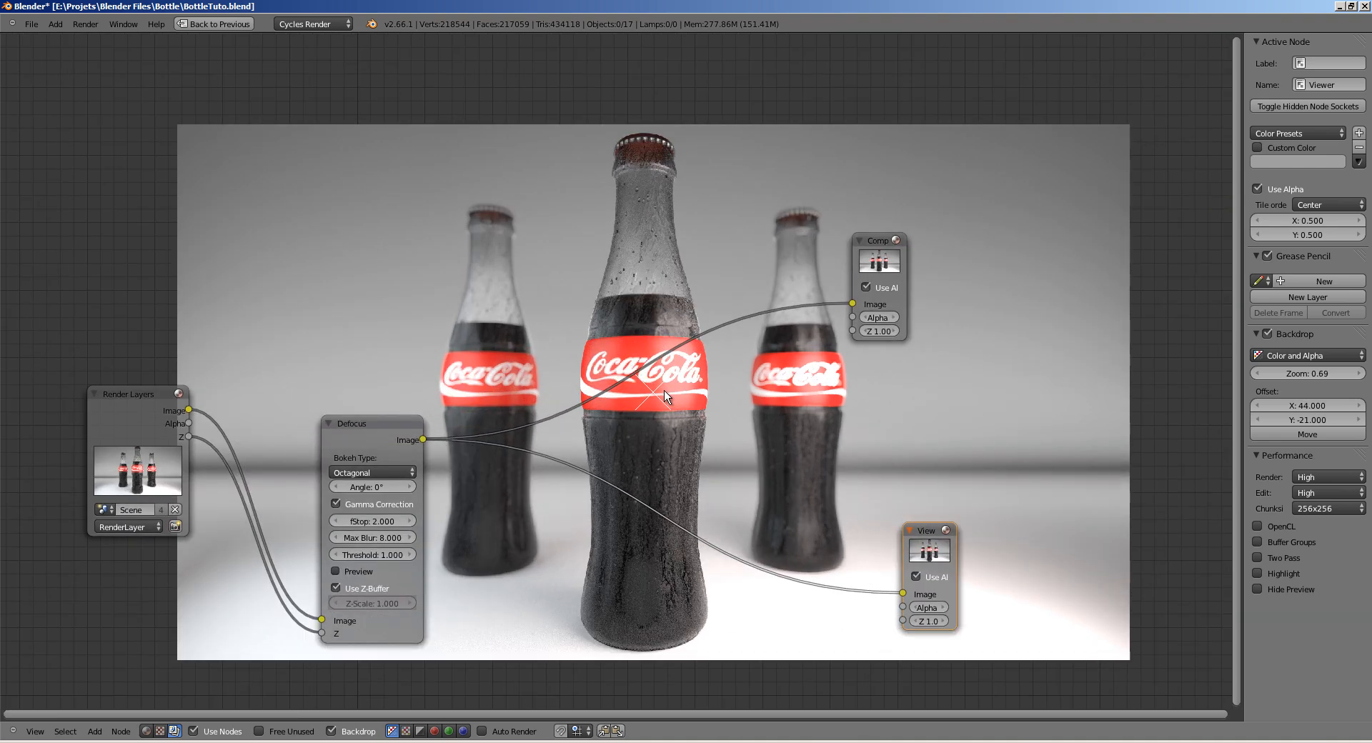
key("alt+v")
middle_click_drag(659, 388, 682, 406)
key("v")
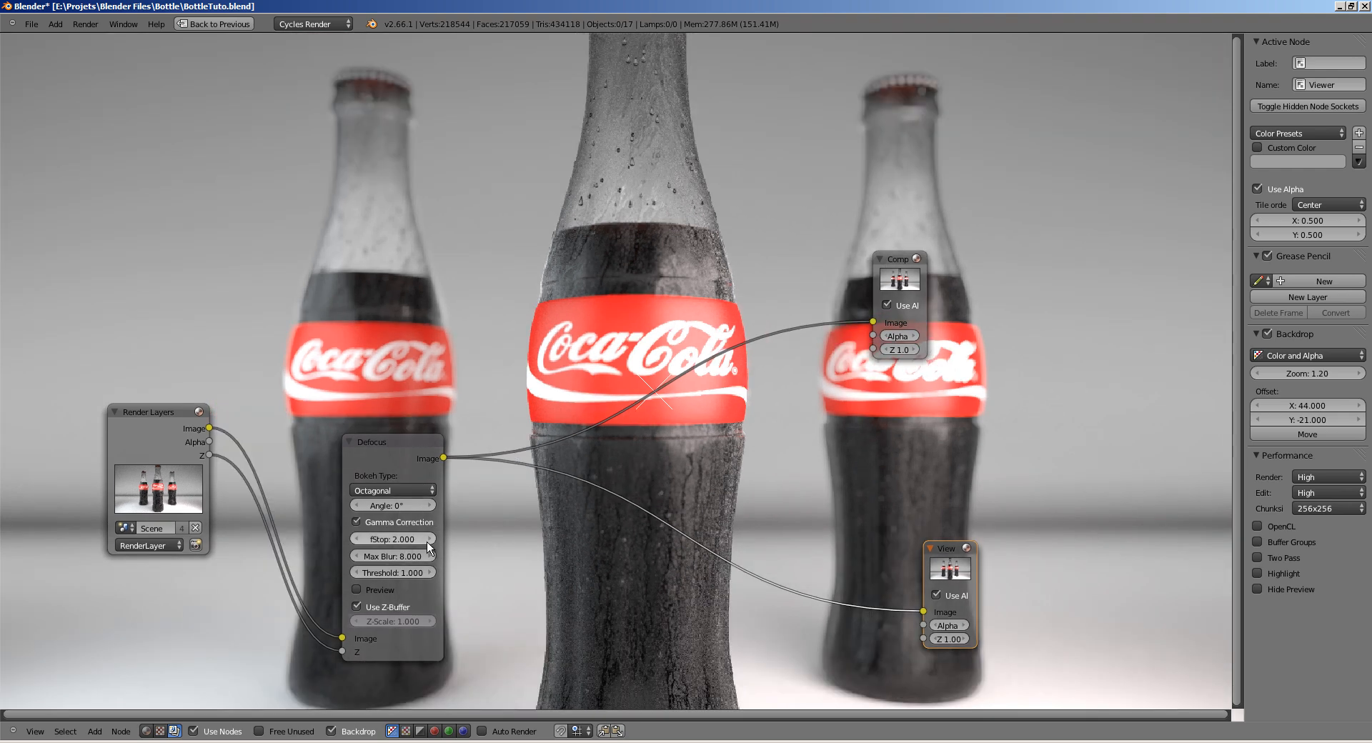
Step: Raise the Defocus fStop to 2.5
left_click(430, 539)
left_click(430, 538)
left_click(430, 539)
left_click(430, 540)
left_click(430, 540)
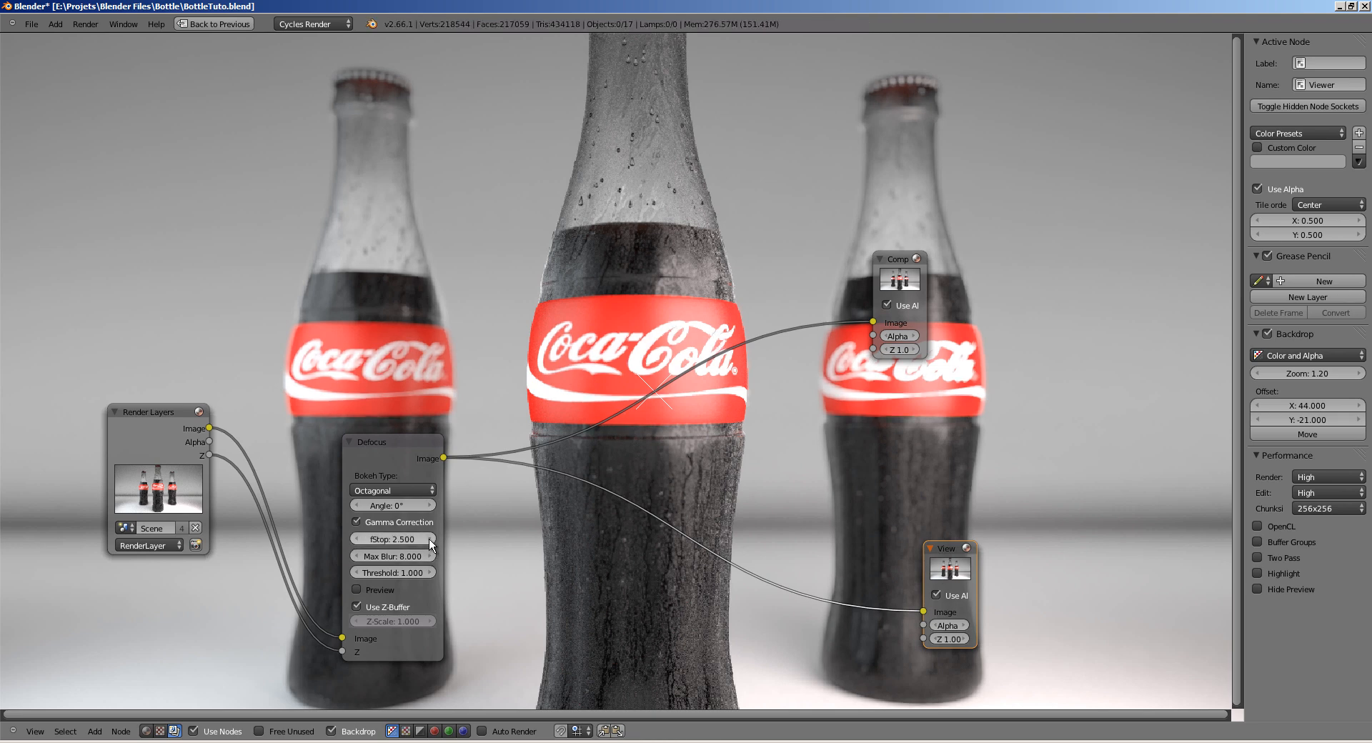
Step: Set the Defocus node's Max Blur to 16 and try an fStop of 3
left_click(430, 555)
type("16")
key("Return")
left_click(400, 536)
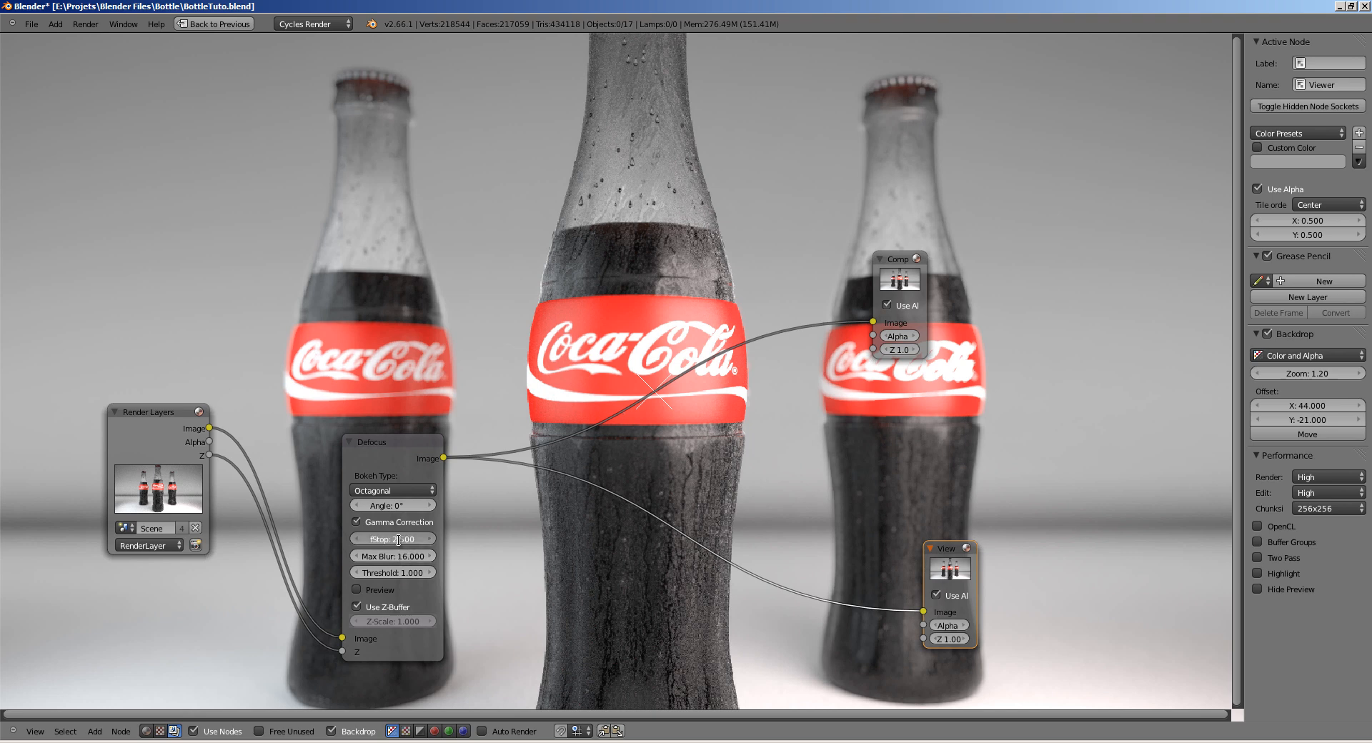
type("3")
key("Return")
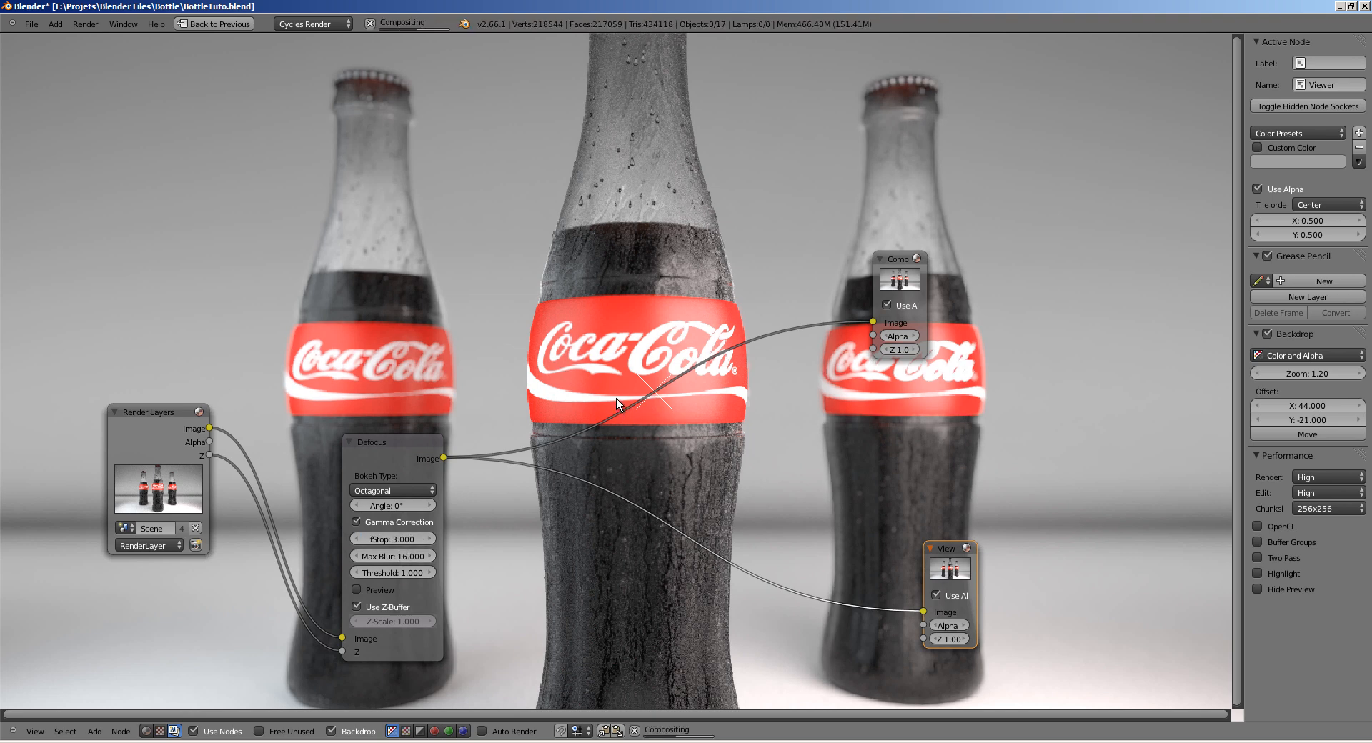
Step: Set the Defocus node's fStop to 2 and its Threshold to 0.75
left_click(400, 538)
type("2")
key("Return")
left_click(415, 573)
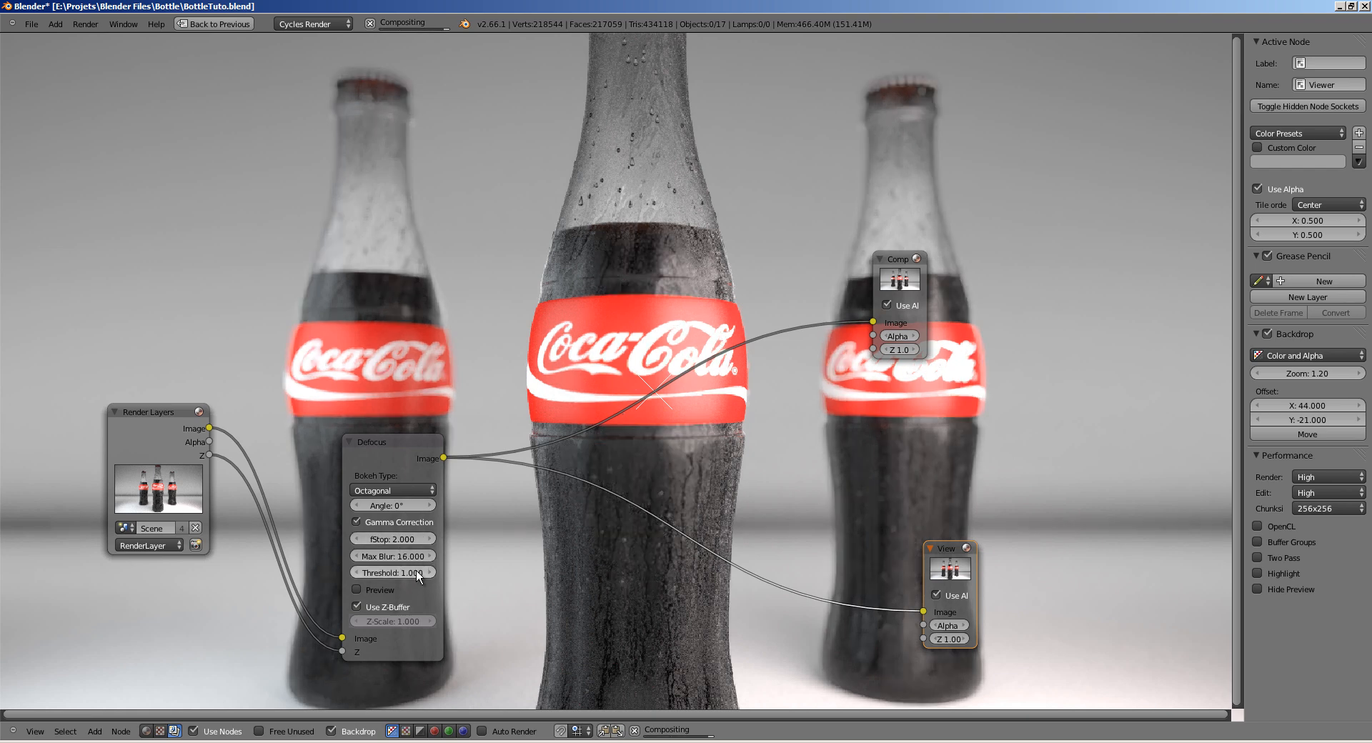
key("BackSpace")
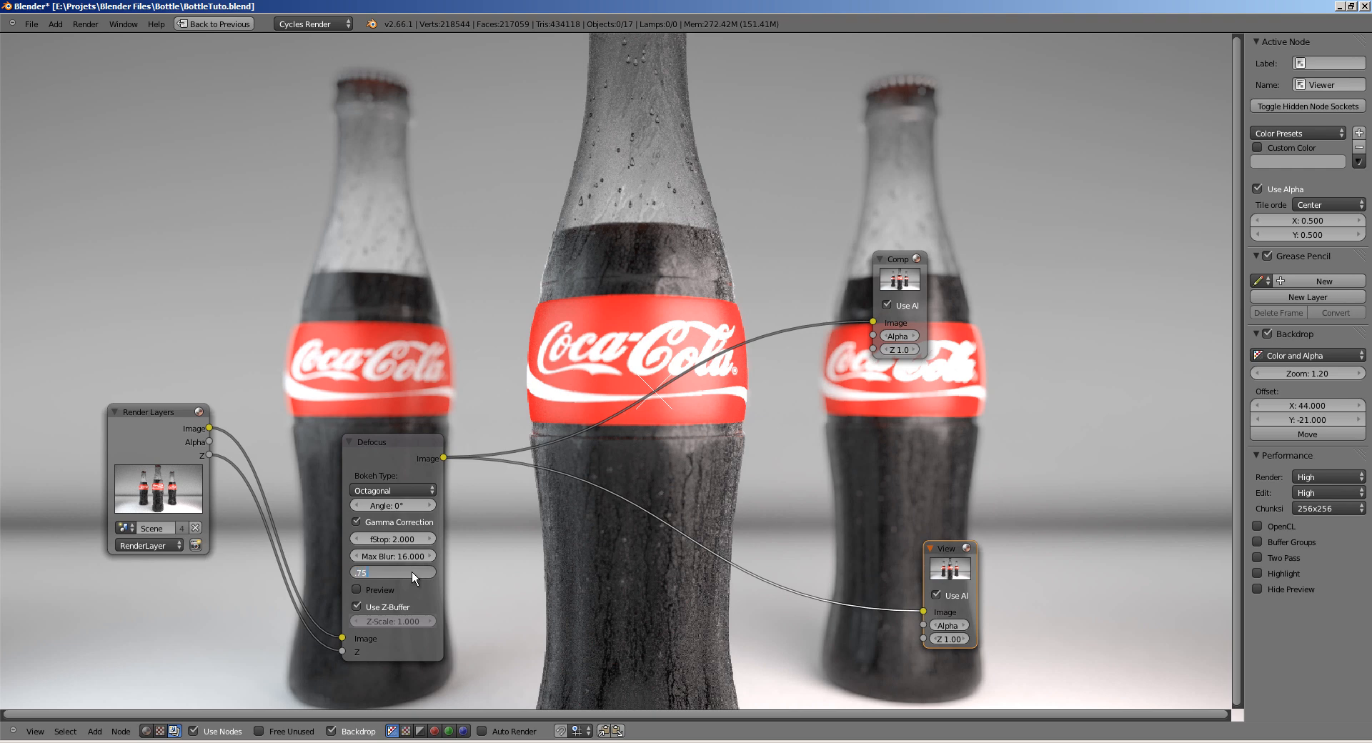
type(".75")
key("Return")
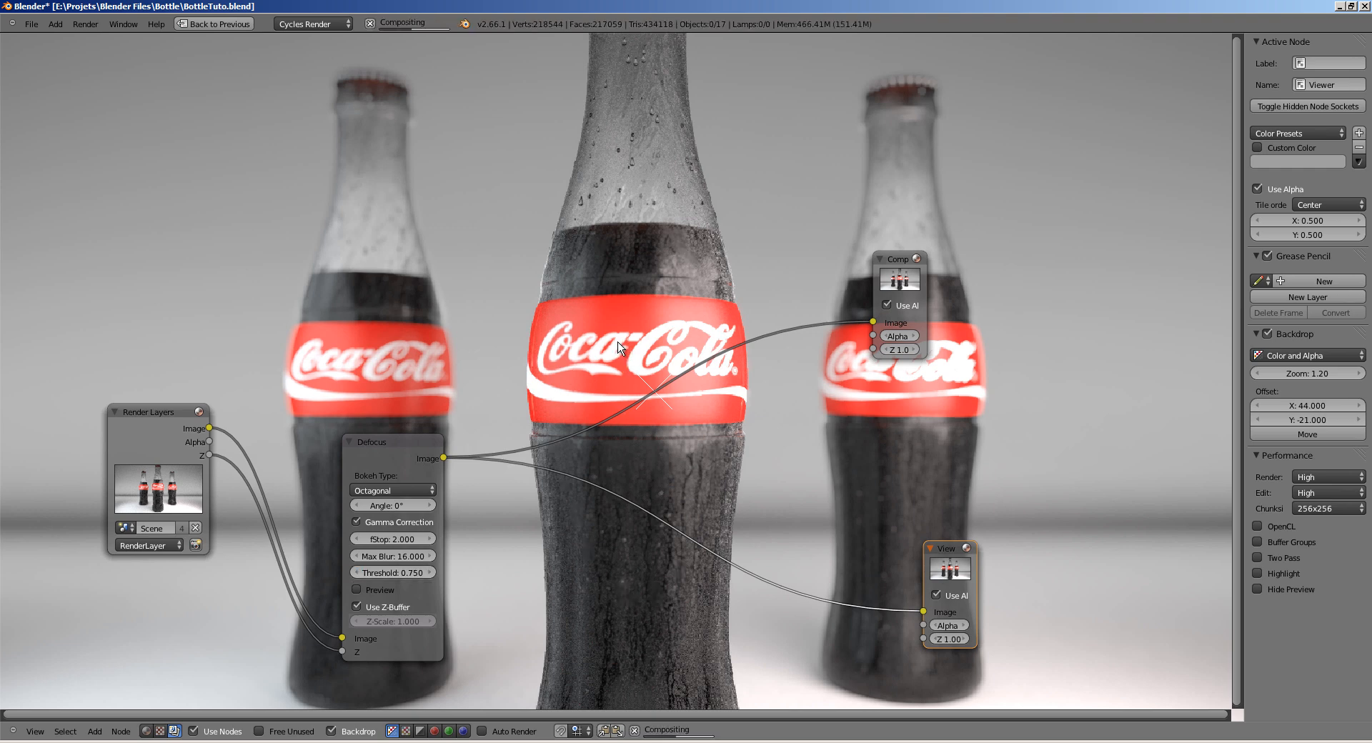
Step: Reduce the backdrop zoom to 0.83 and spread out the Viewer, Composite and Defocus nodes
scroll(743, 429, "down", 2)
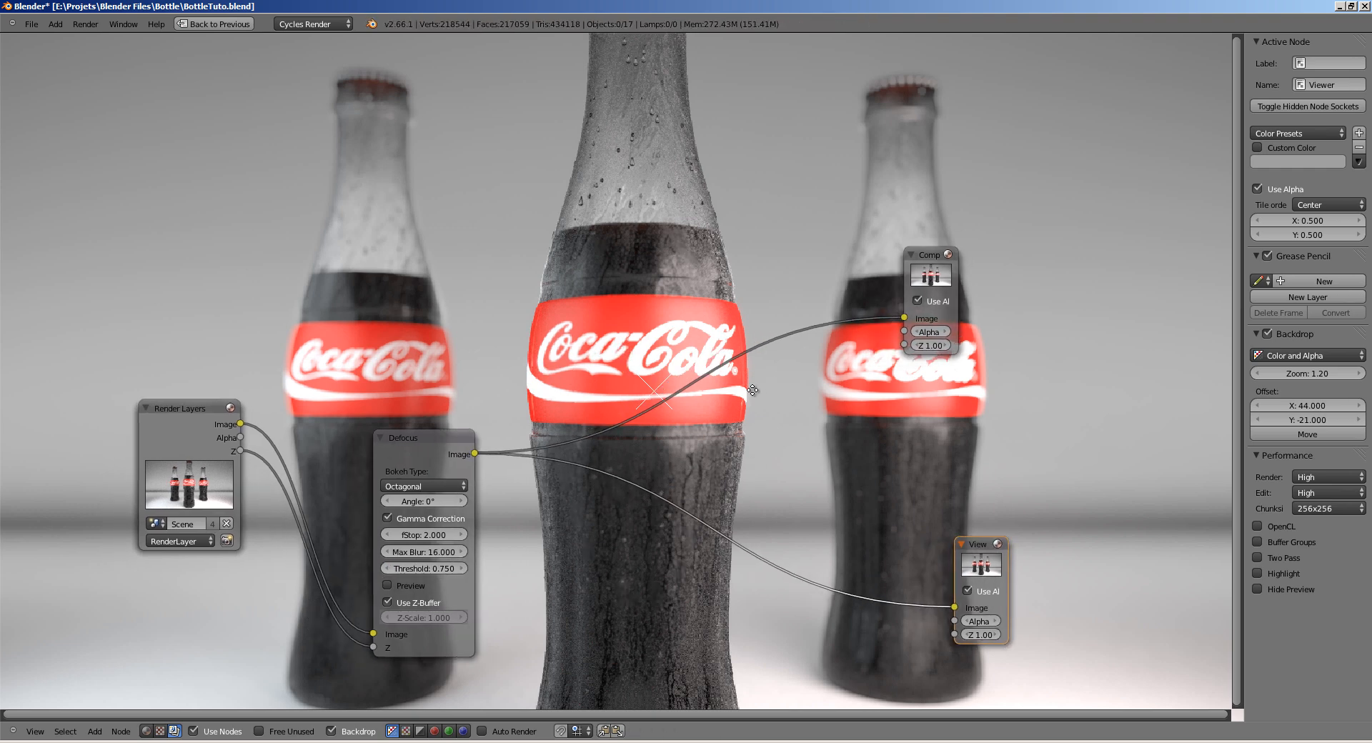
key("alt+v")
key("v")
key("v")
key("v")
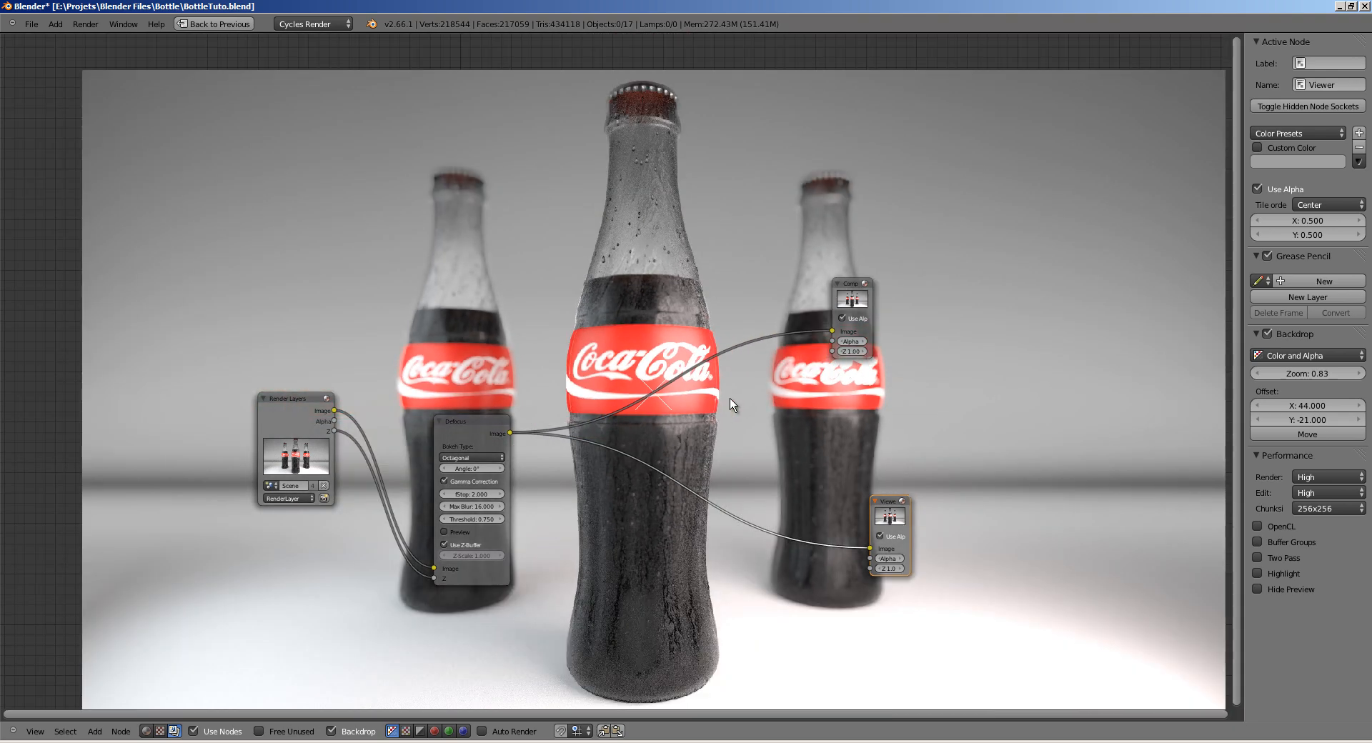
left_click_drag(883, 502, 924, 539)
left_click_drag(849, 284, 966, 254)
middle_click_drag(679, 419, 475, 420)
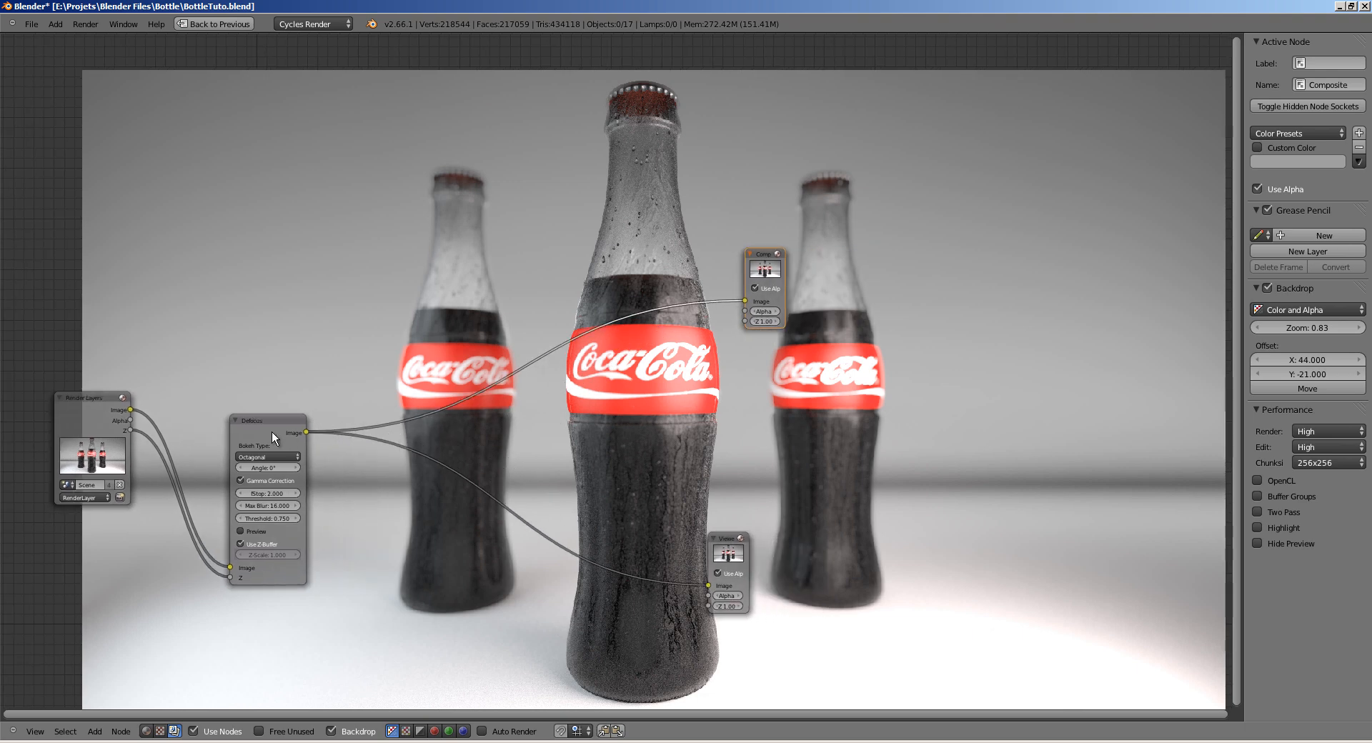
left_click_drag(272, 432, 282, 442)
middle_click_drag(408, 503, 401, 486)
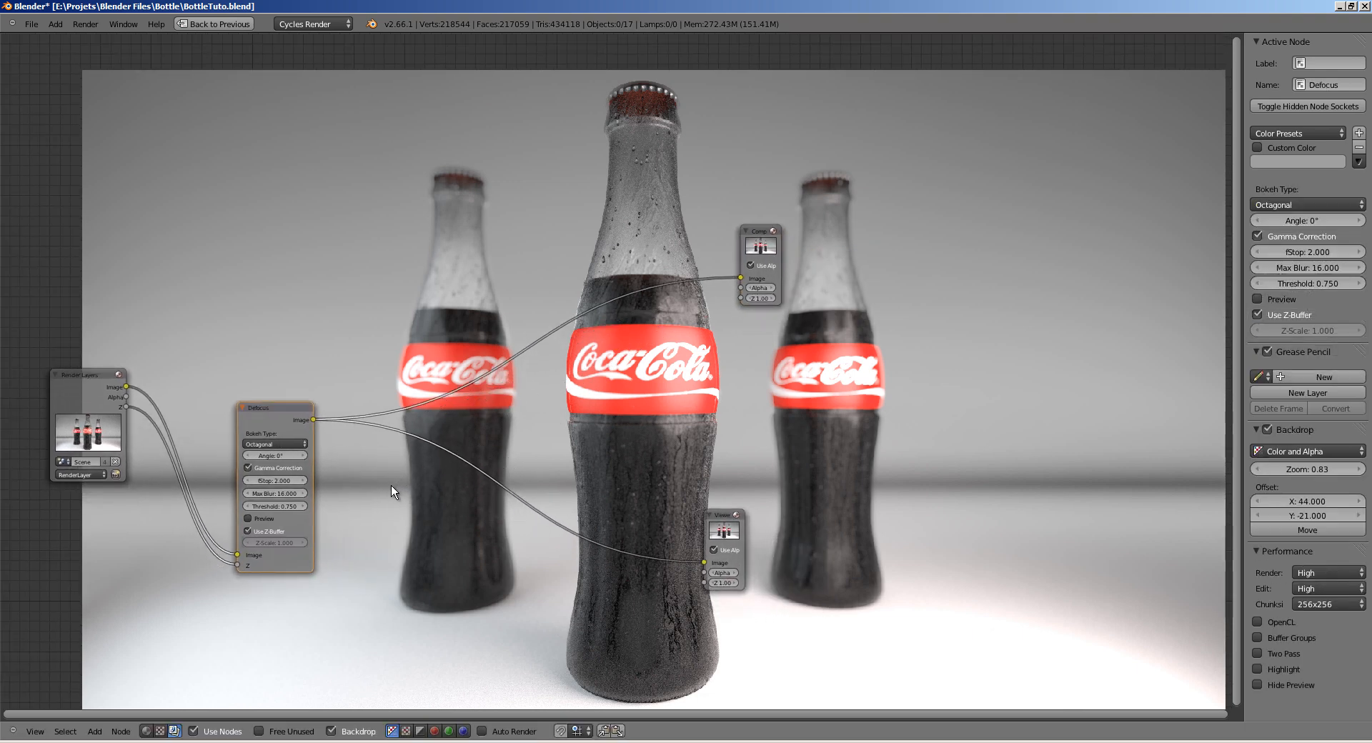
key("shift+a")
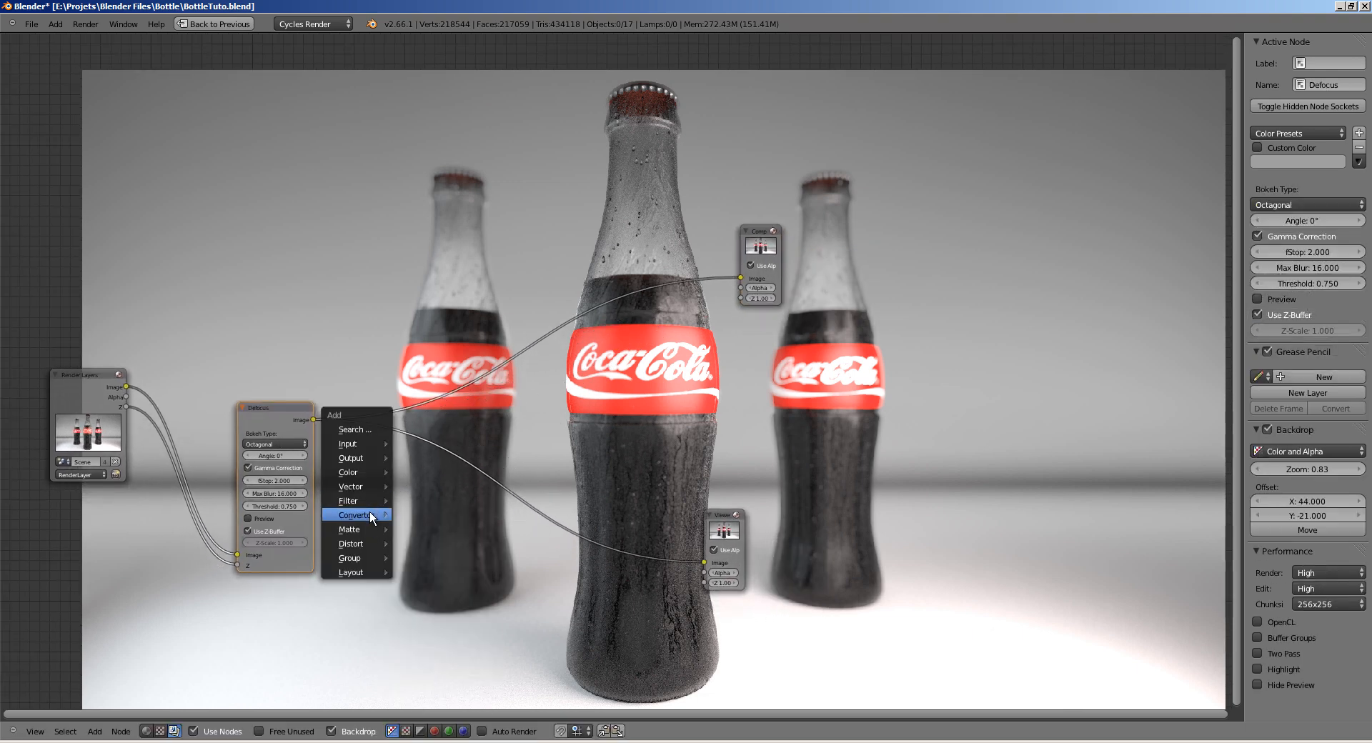
mouse_move(366, 512)
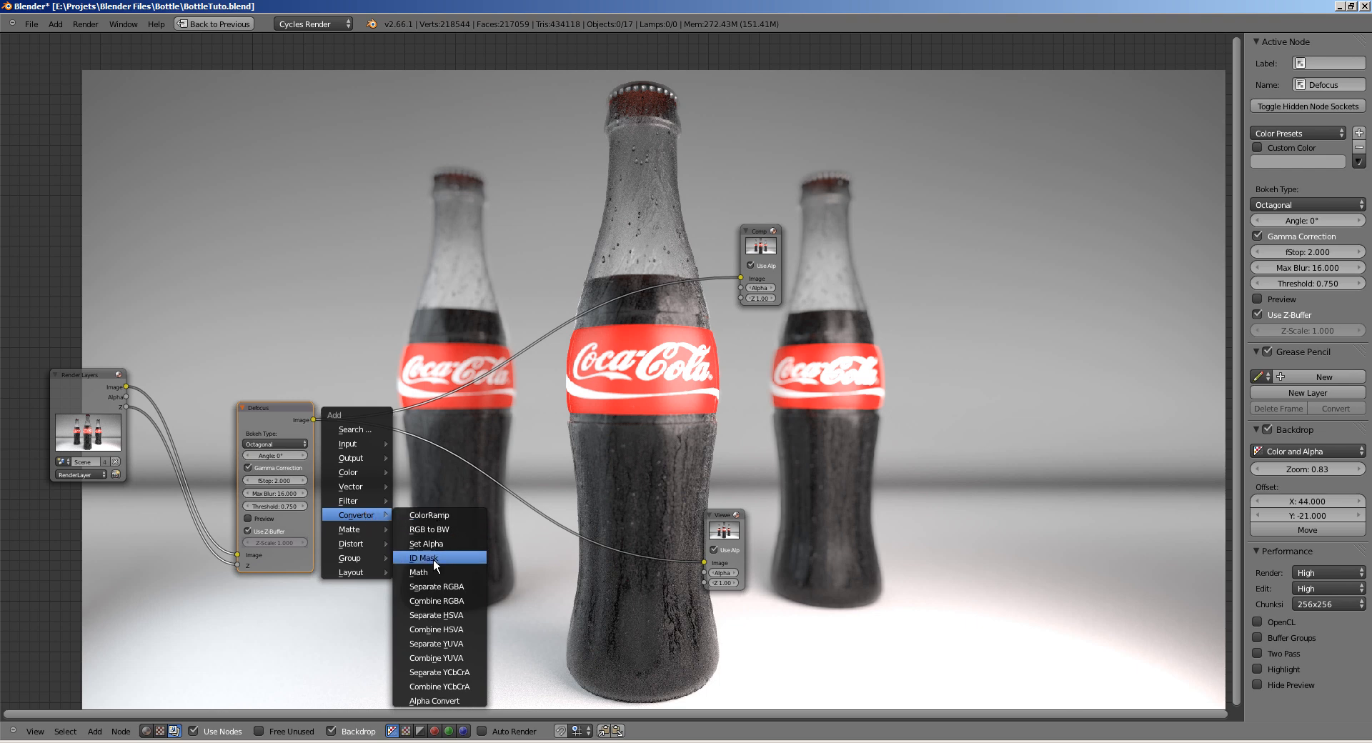
left_click(459, 572)
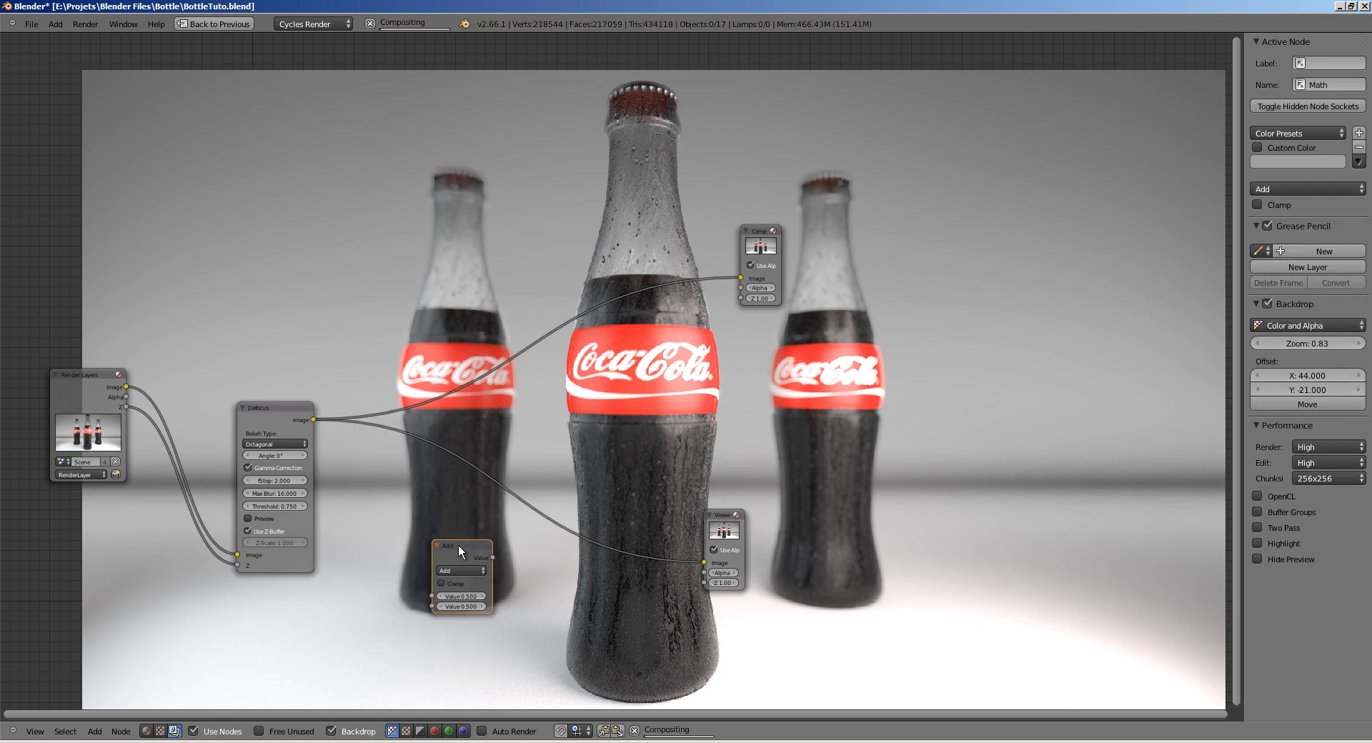
key("g")
left_click(477, 576)
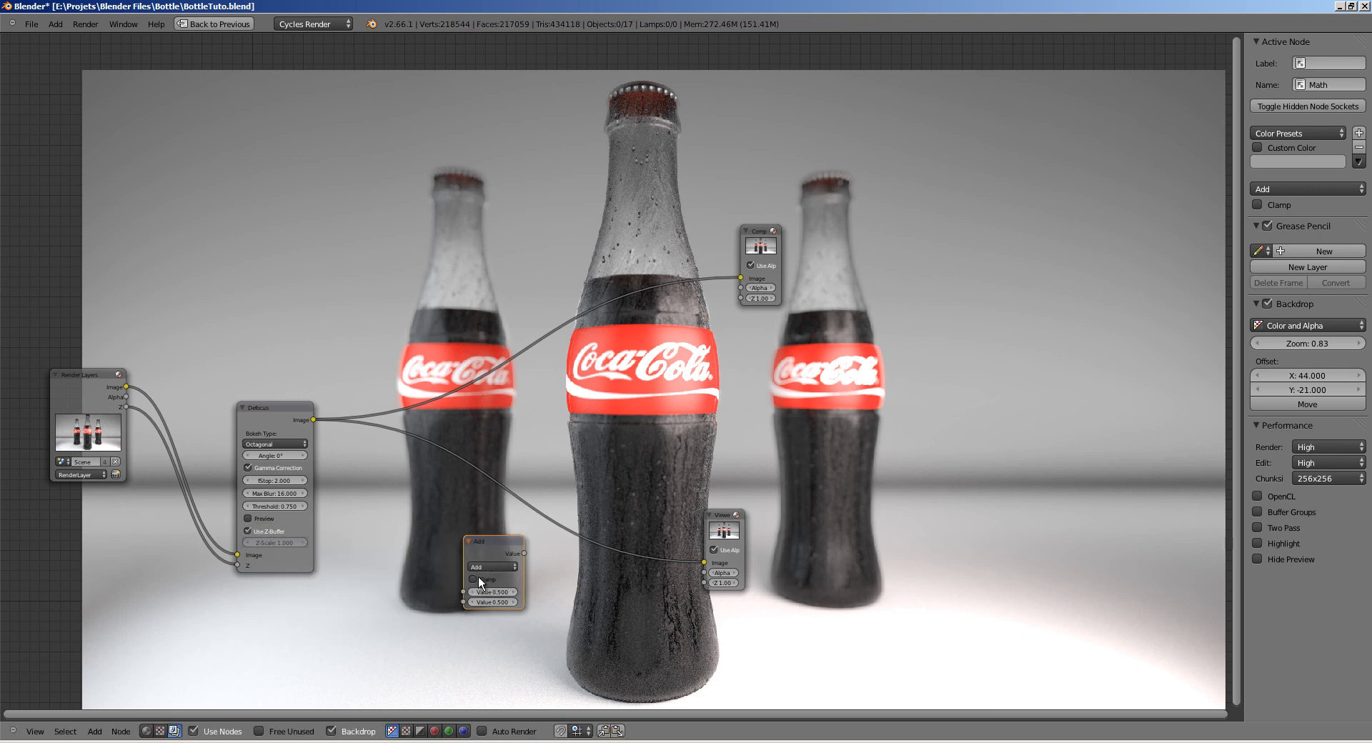
key("x")
Step: Enable Preview on the Defocus node and insert a Math node into the link between Defocus and the Viewer
key("shift+a")
mouse_move(435, 565)
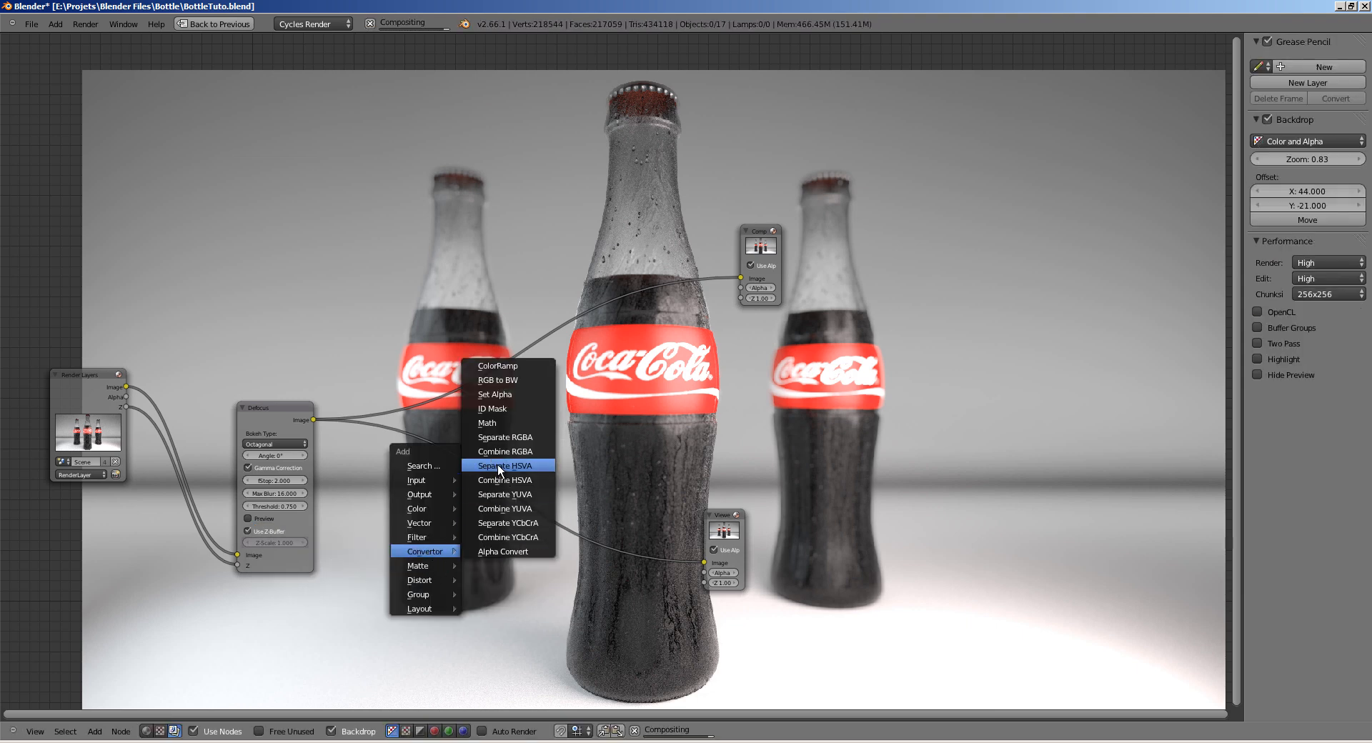
left_click(492, 423)
left_click_drag(528, 448, 544, 513)
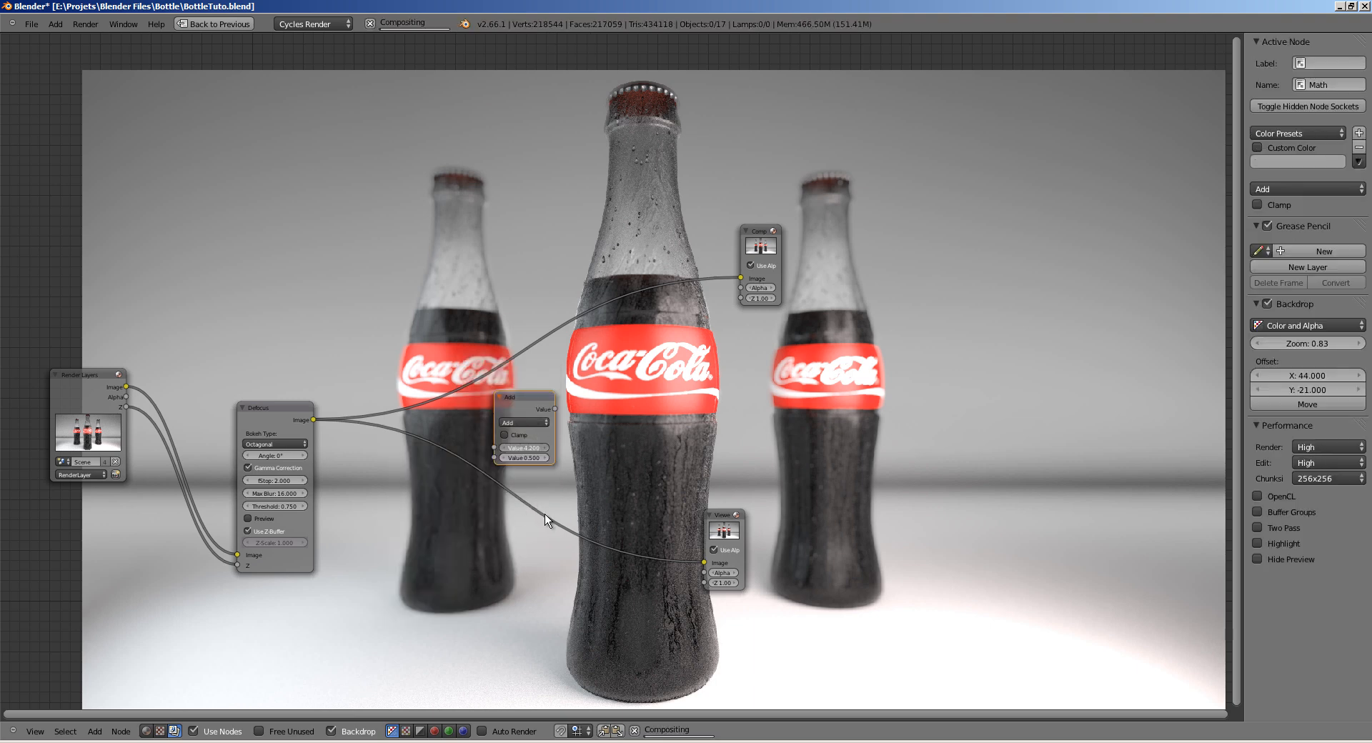
left_click_drag(522, 410, 497, 548)
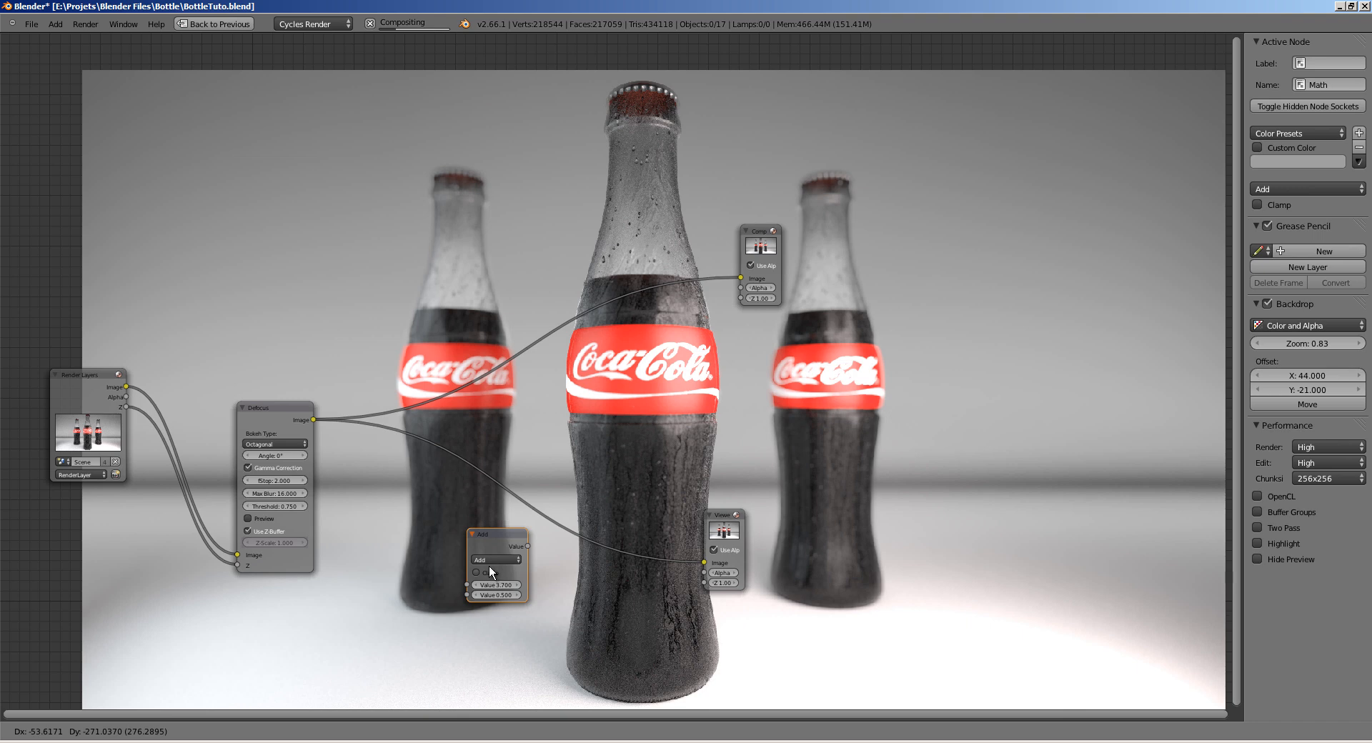
left_click(488, 566)
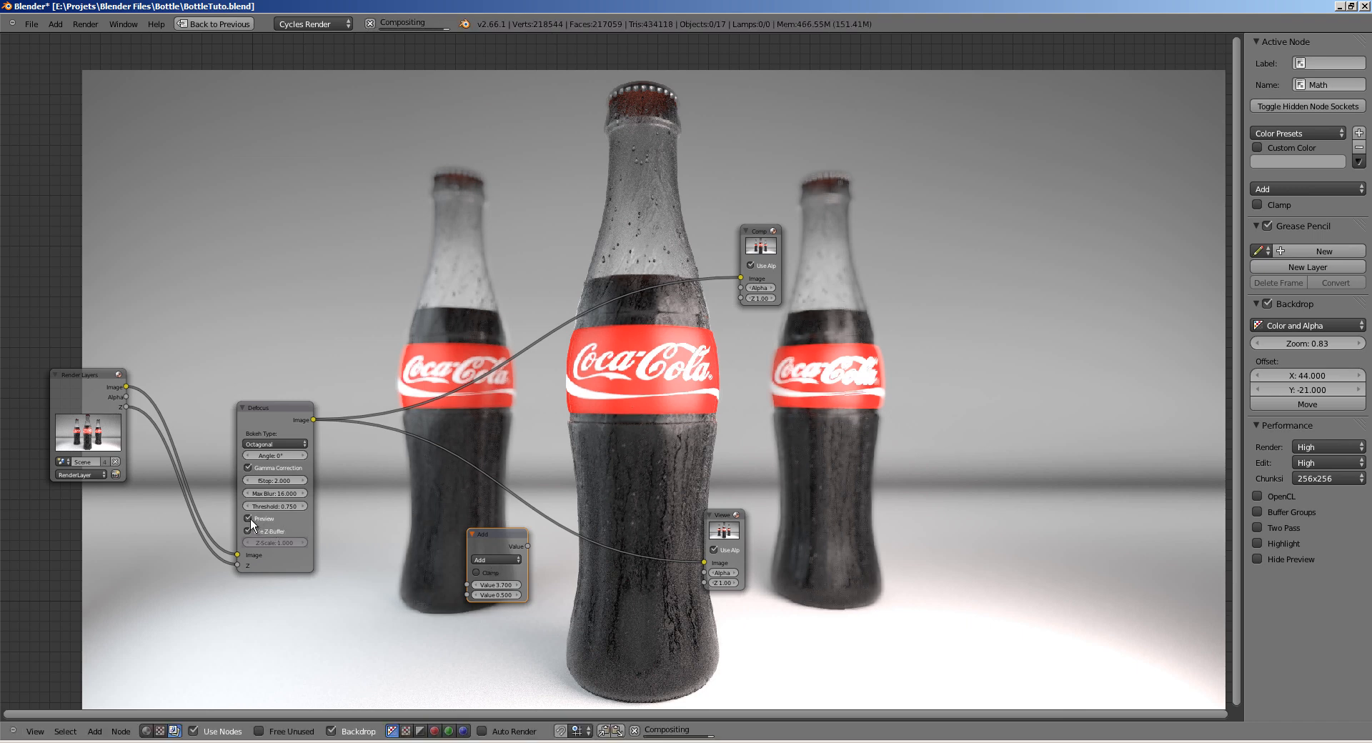
left_click_drag(485, 547, 512, 488)
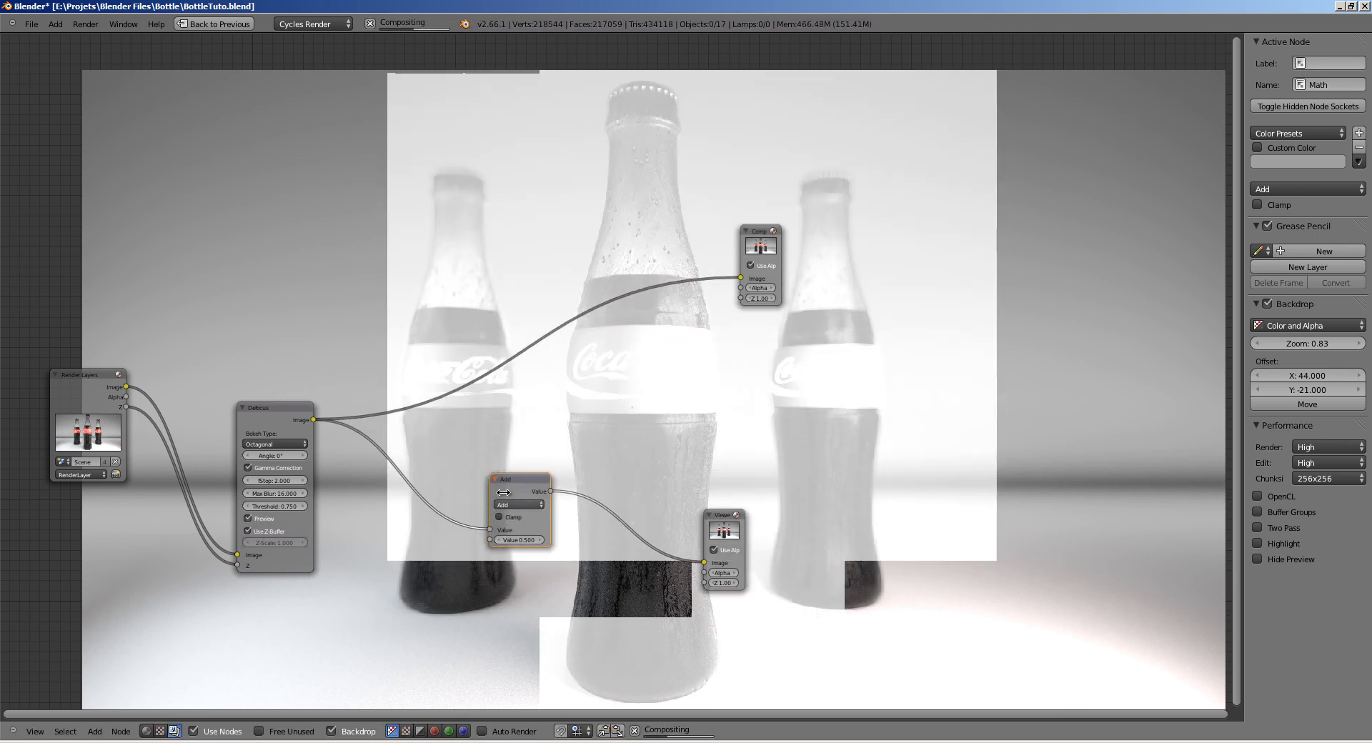
Step: Set the Math node's operation to Greater Than with a threshold value of 1
left_click(520, 512)
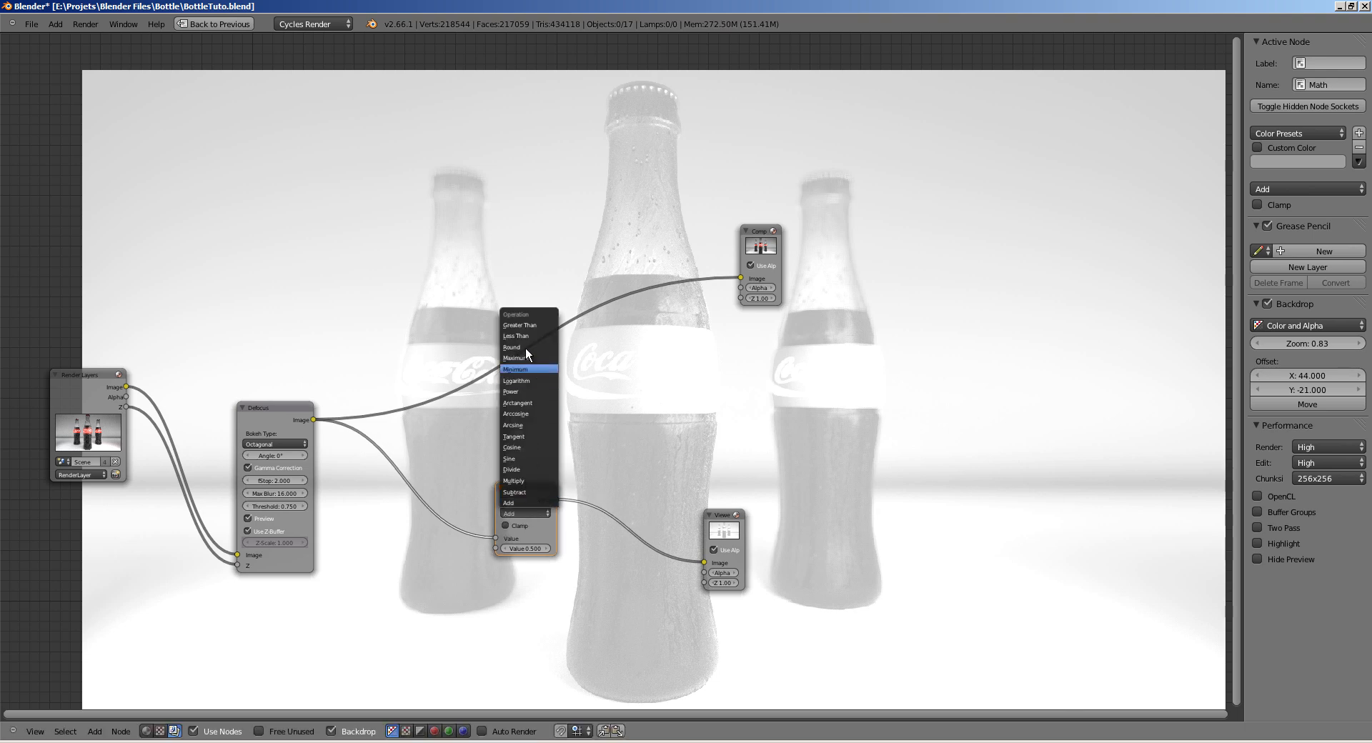
left_click(521, 325)
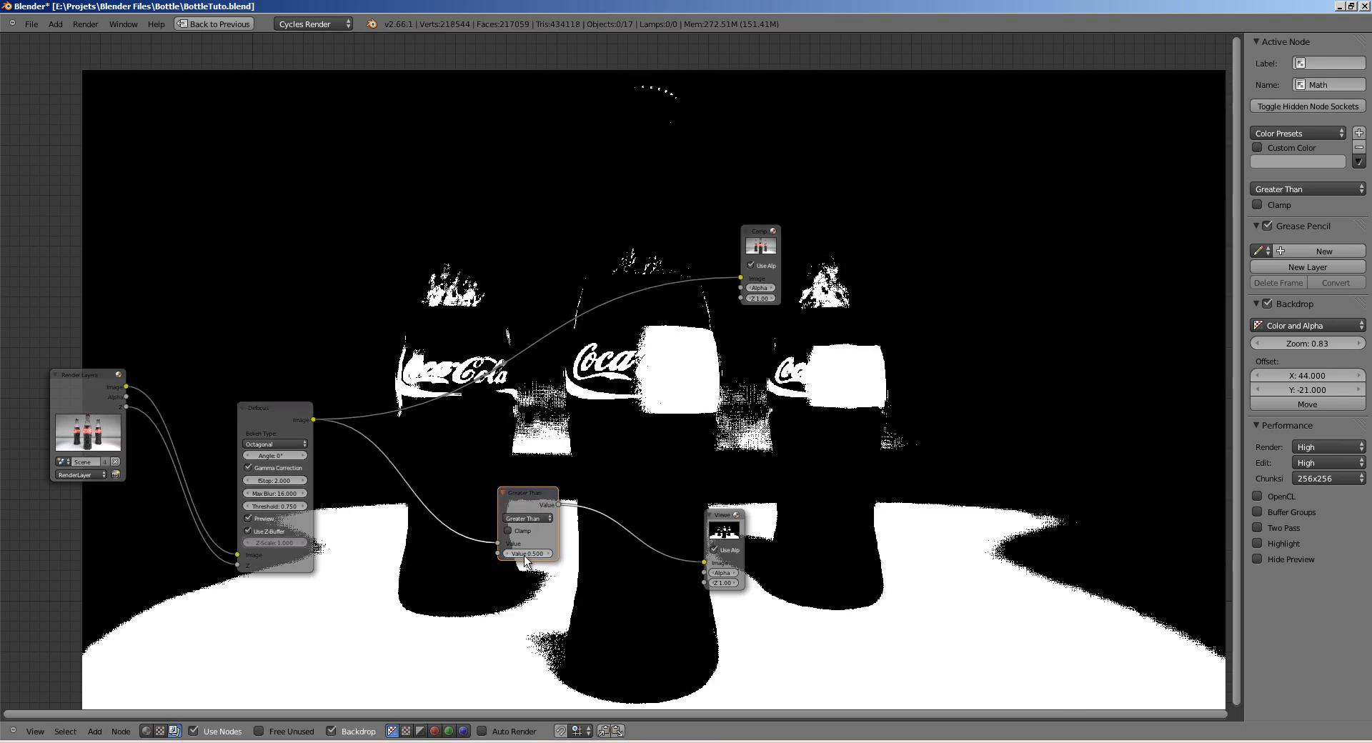
left_click(527, 554)
type("1")
key("Return")
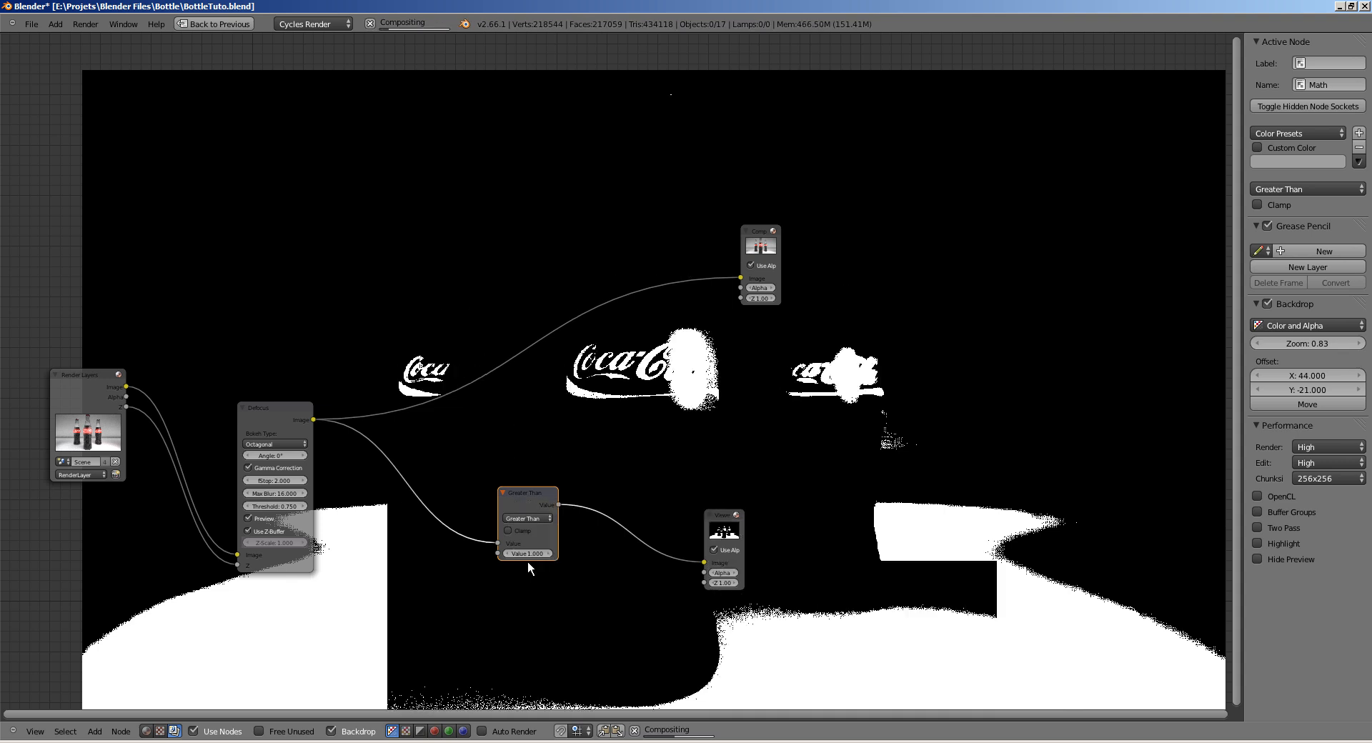
Step: Insert a Lens Distortion node into the link between the Defocus node and the Greater Than node
left_click_drag(541, 512, 590, 551)
key("shift+a")
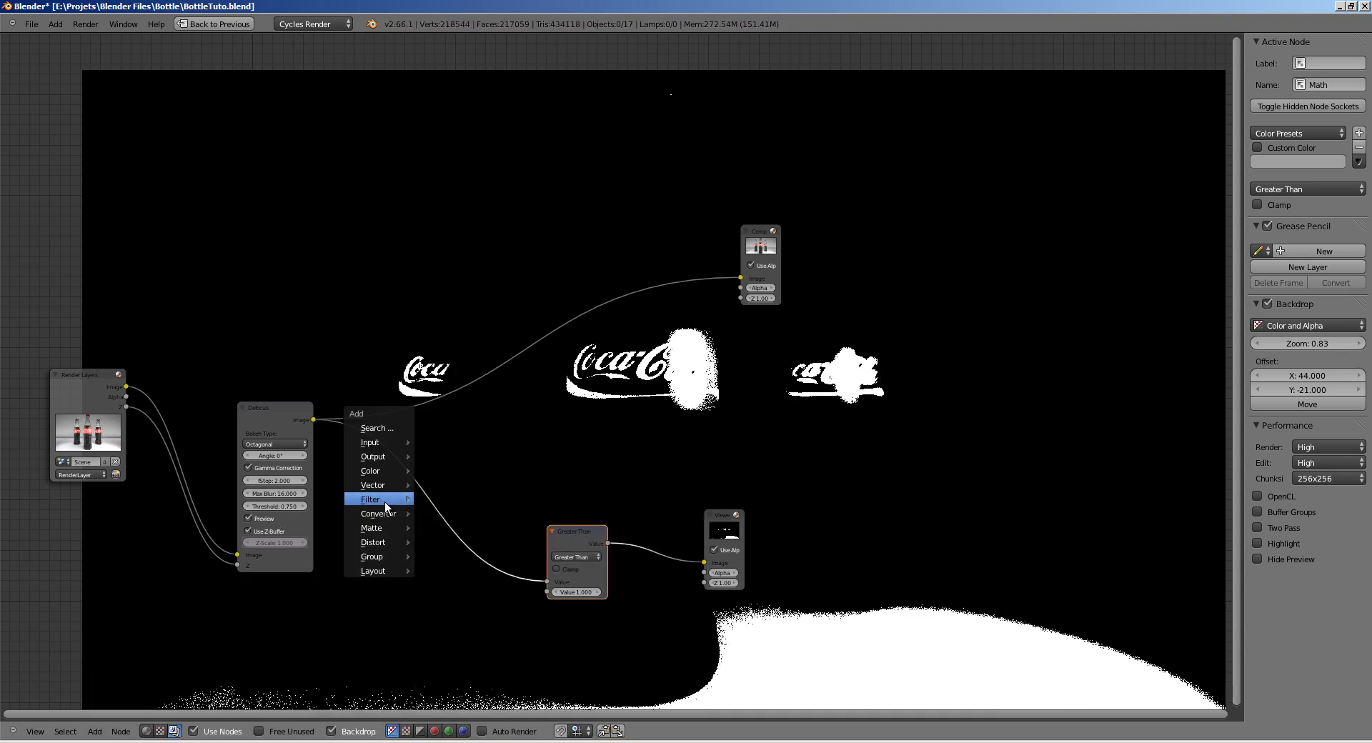
mouse_move(380, 504)
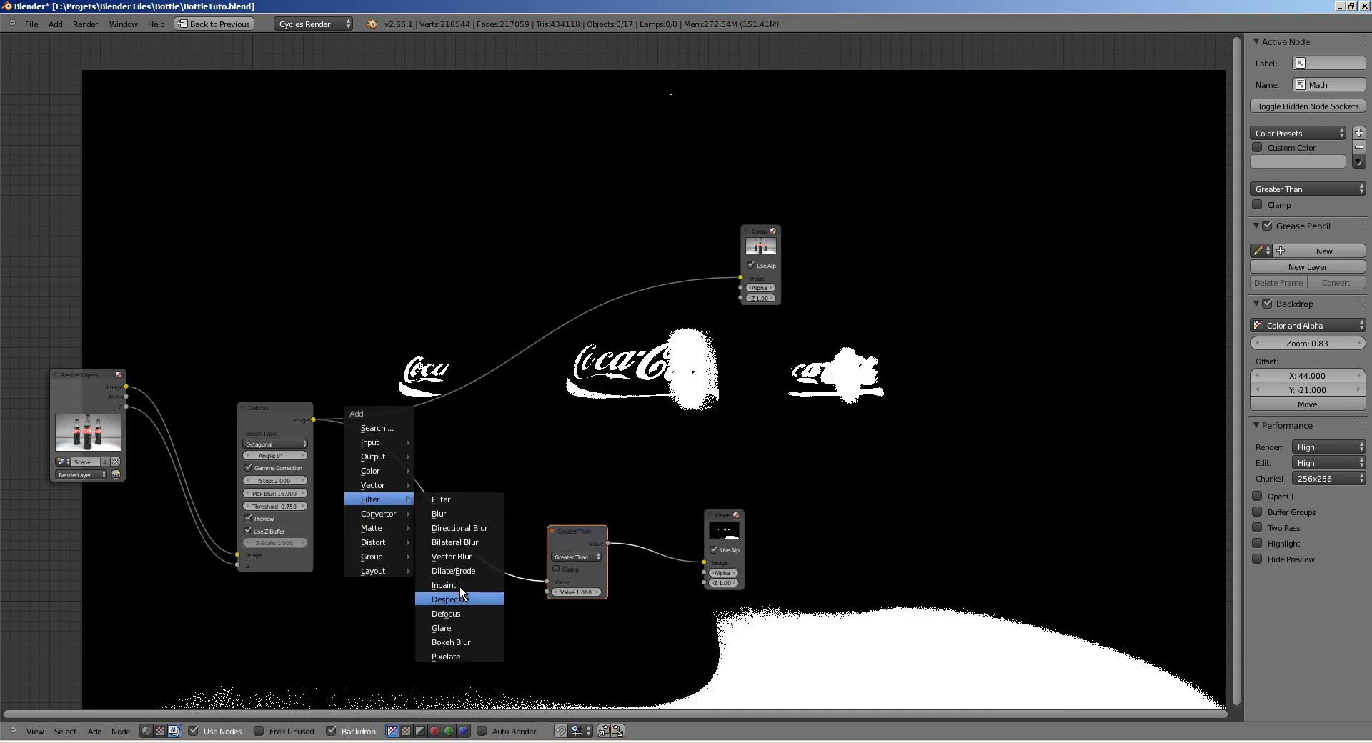
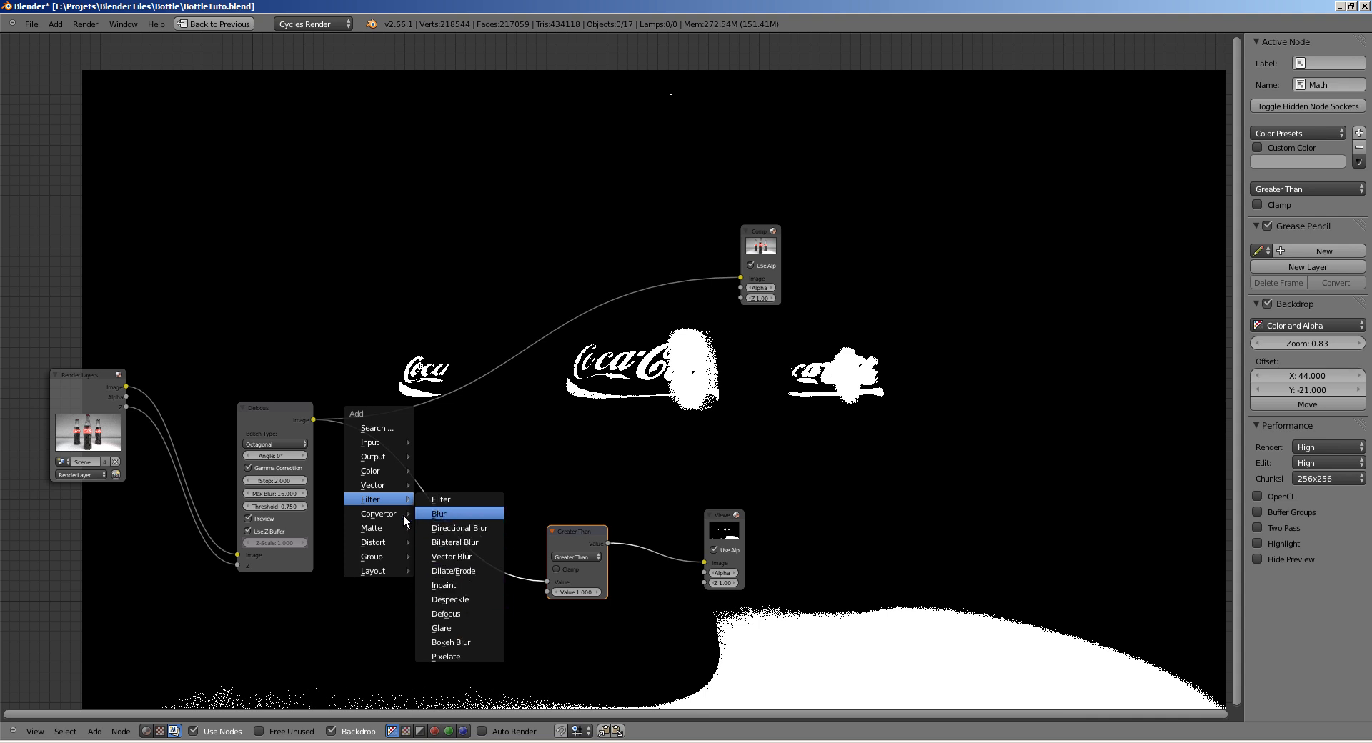
mouse_move(389, 545)
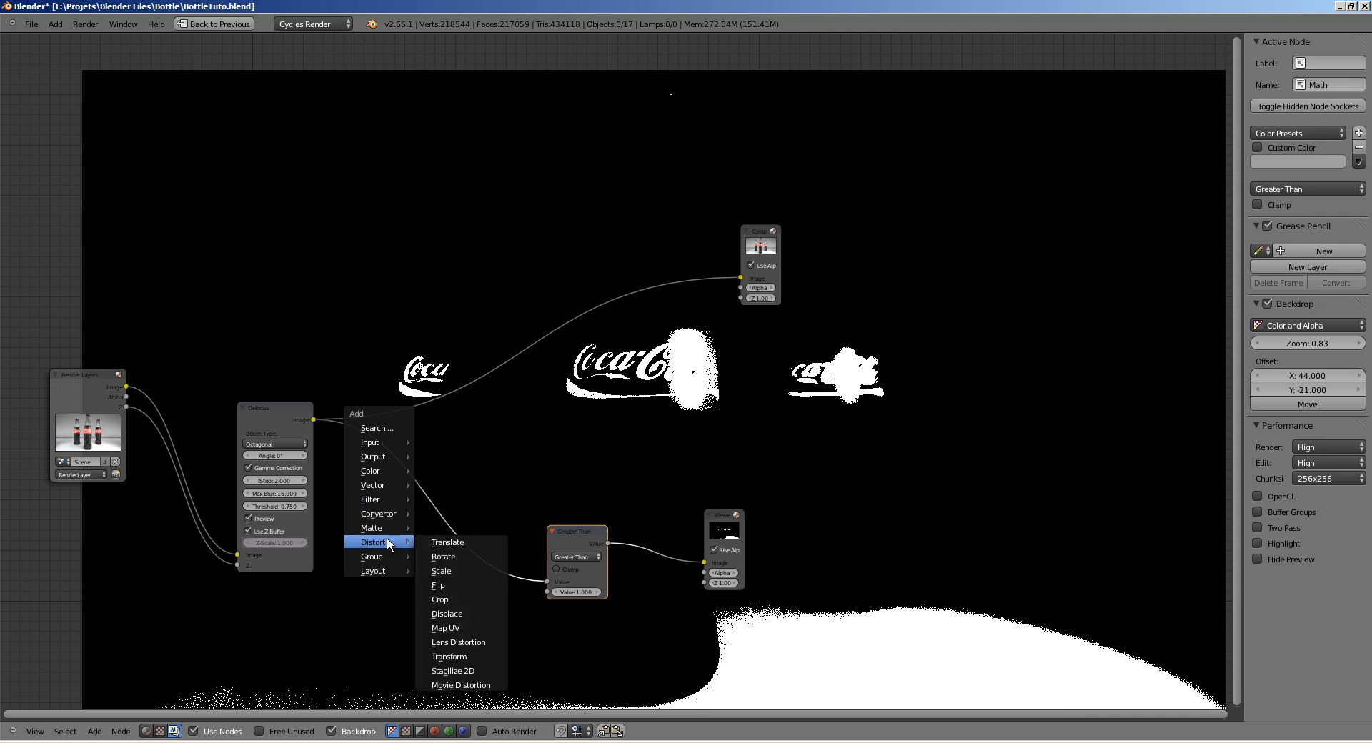
left_click(457, 636)
left_click(447, 580)
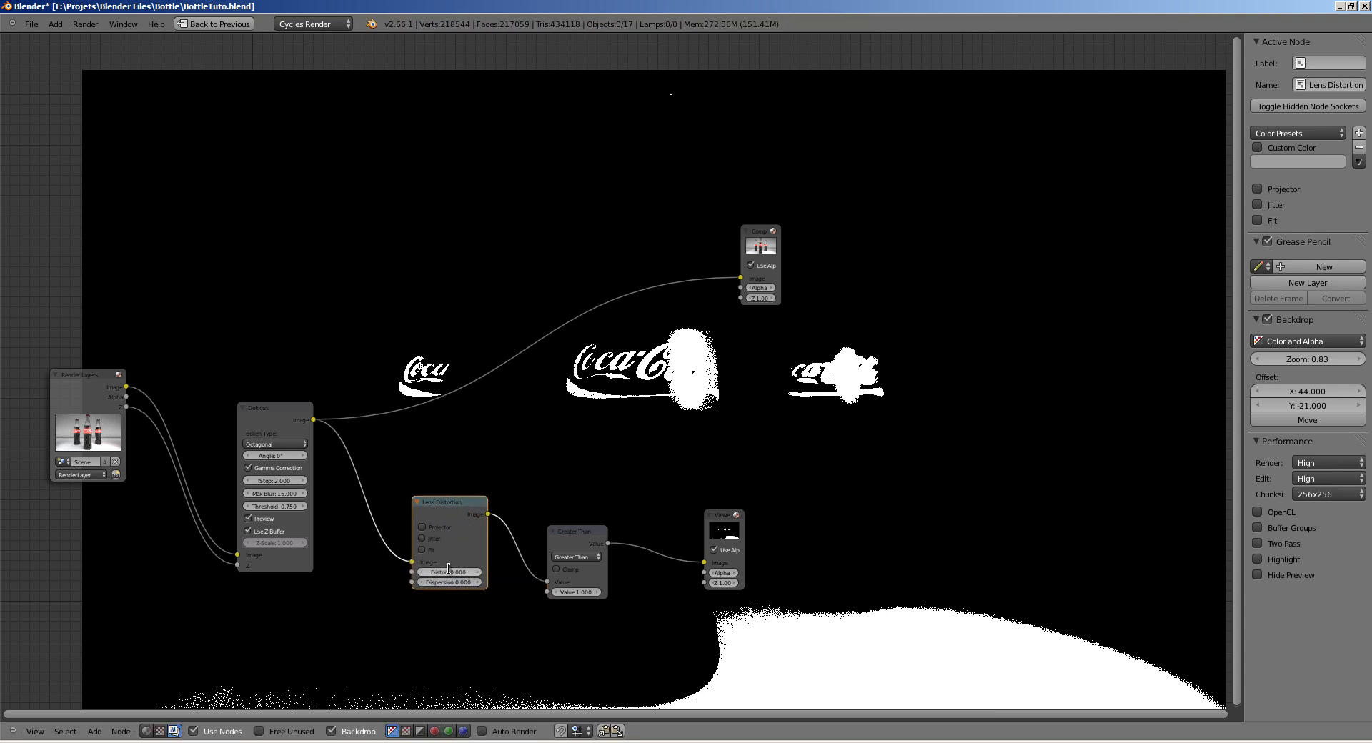
Step: Set the Lens Distortion node's Distort to 1 and move the node slightly lower
left_click(457, 573)
type("1")
key("Return")
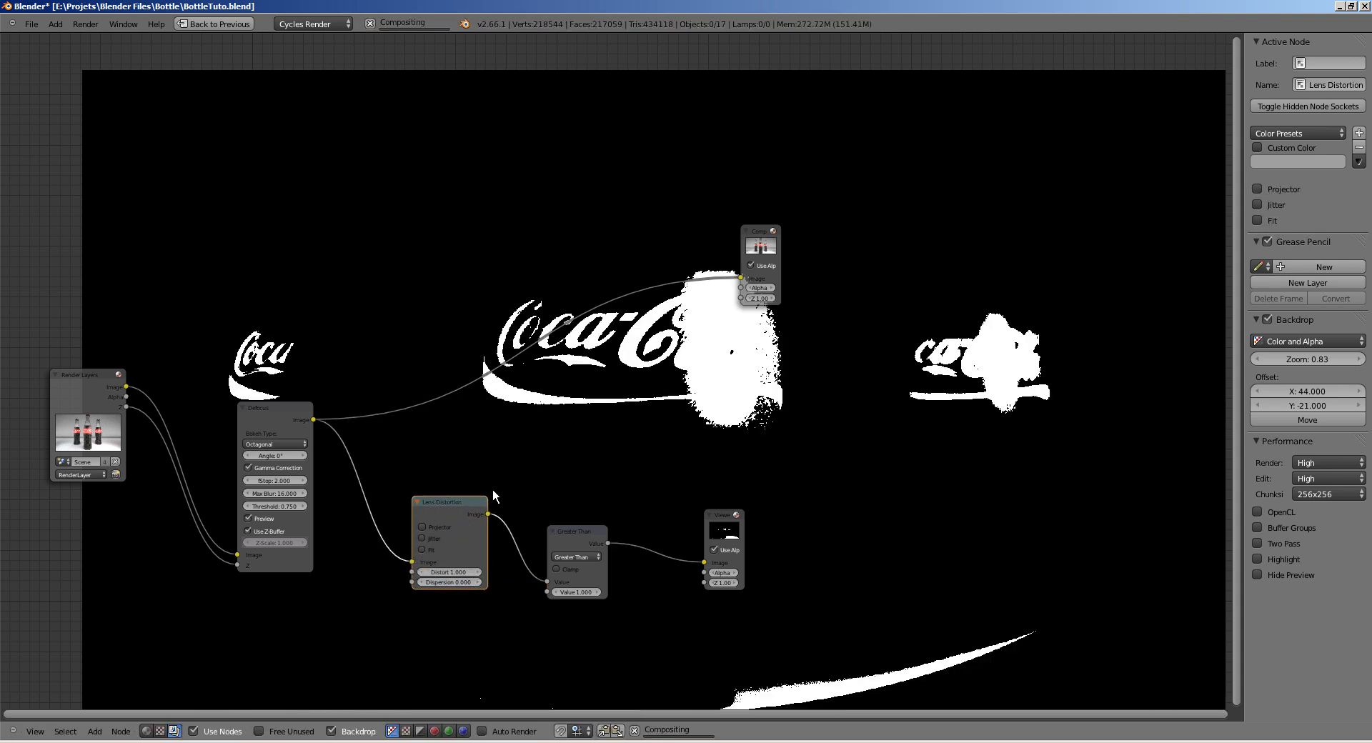
left_click_drag(453, 505, 444, 527)
Step: Keep the Math node on Greater Than and set its comparison value to 0
left_click(576, 557)
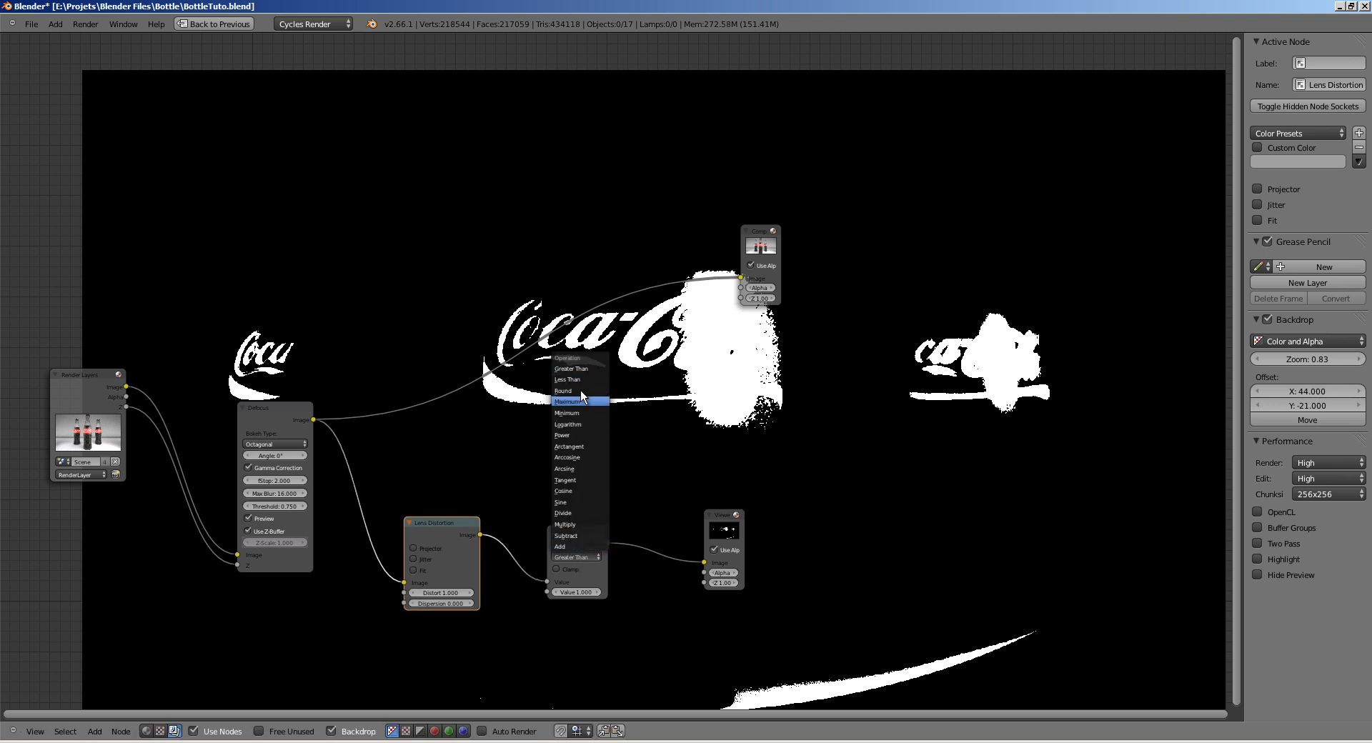
left_click(580, 368)
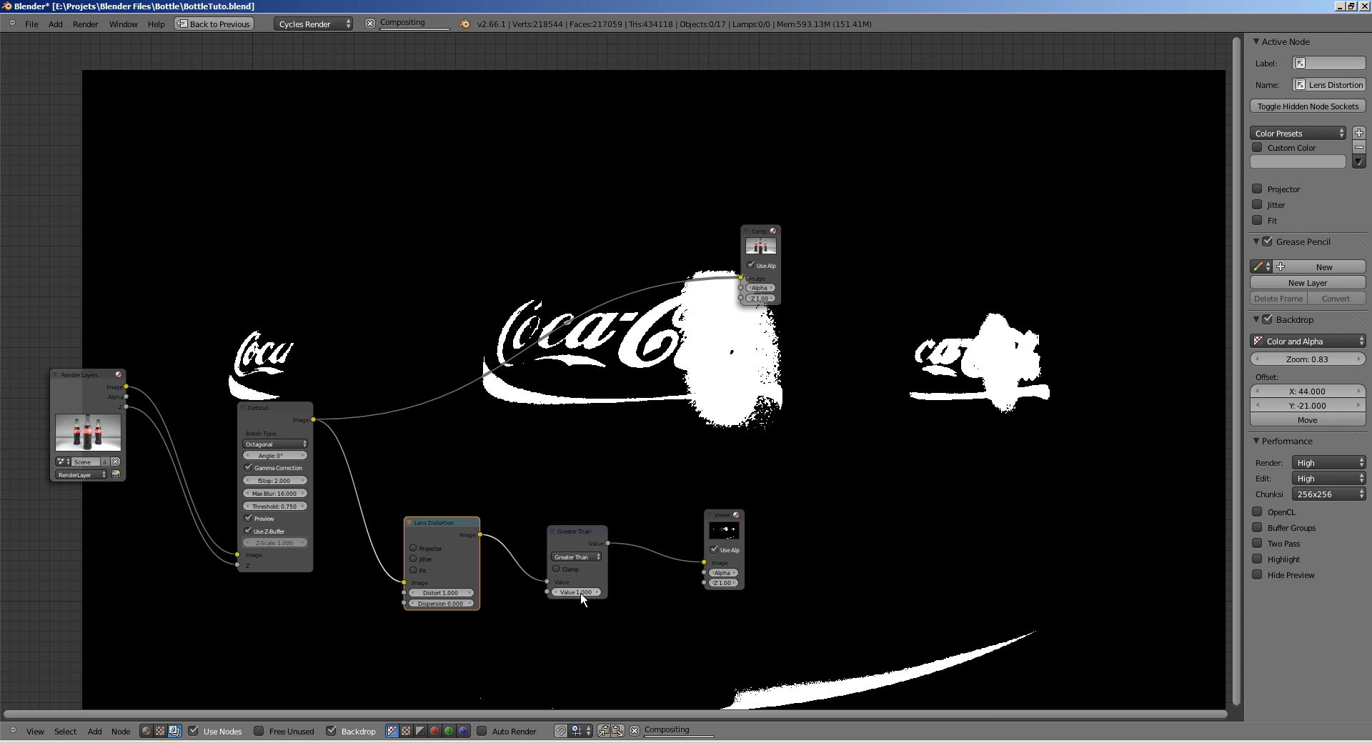
left_click(580, 592)
key("Return")
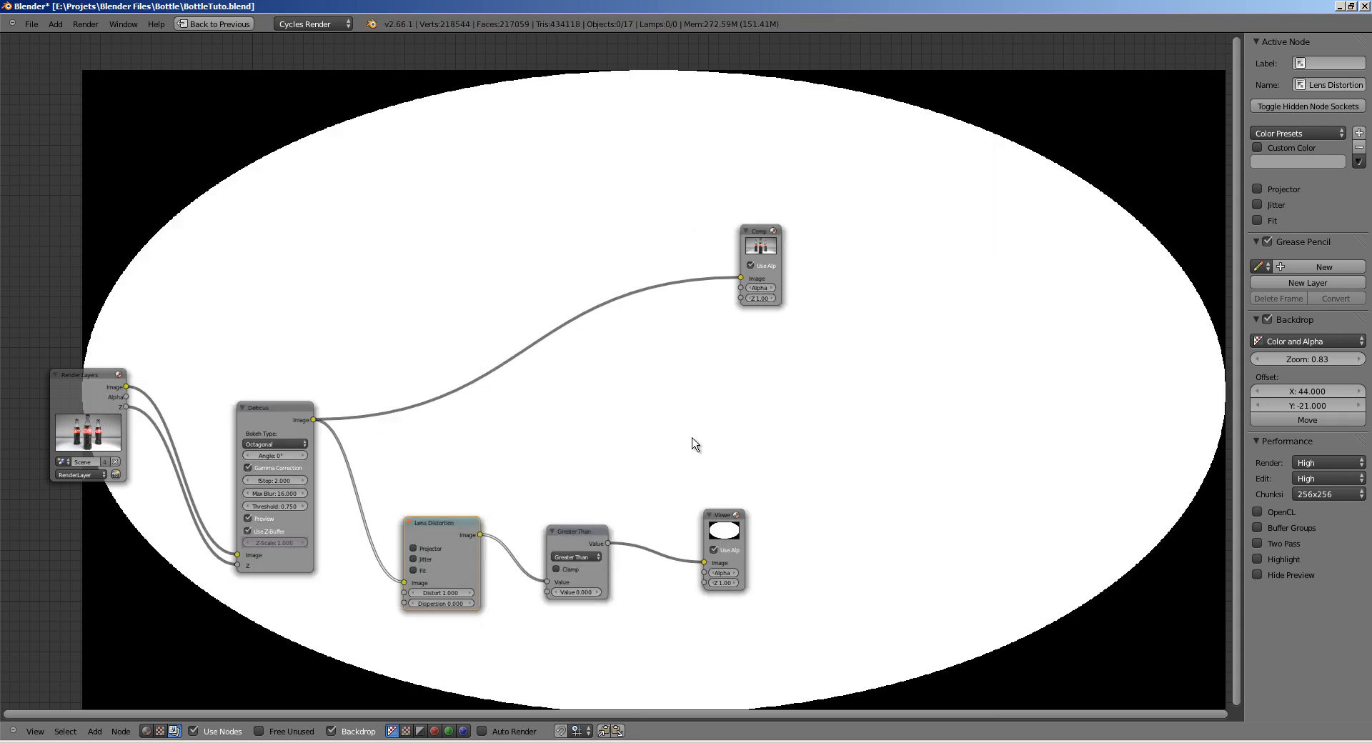
Step: Spread out the Greater Than and Viewer nodes to make room between them for another node
middle_click_drag(665, 418, 605, 399)
left_click_drag(674, 518, 828, 570)
left_click_drag(387, 517, 394, 515)
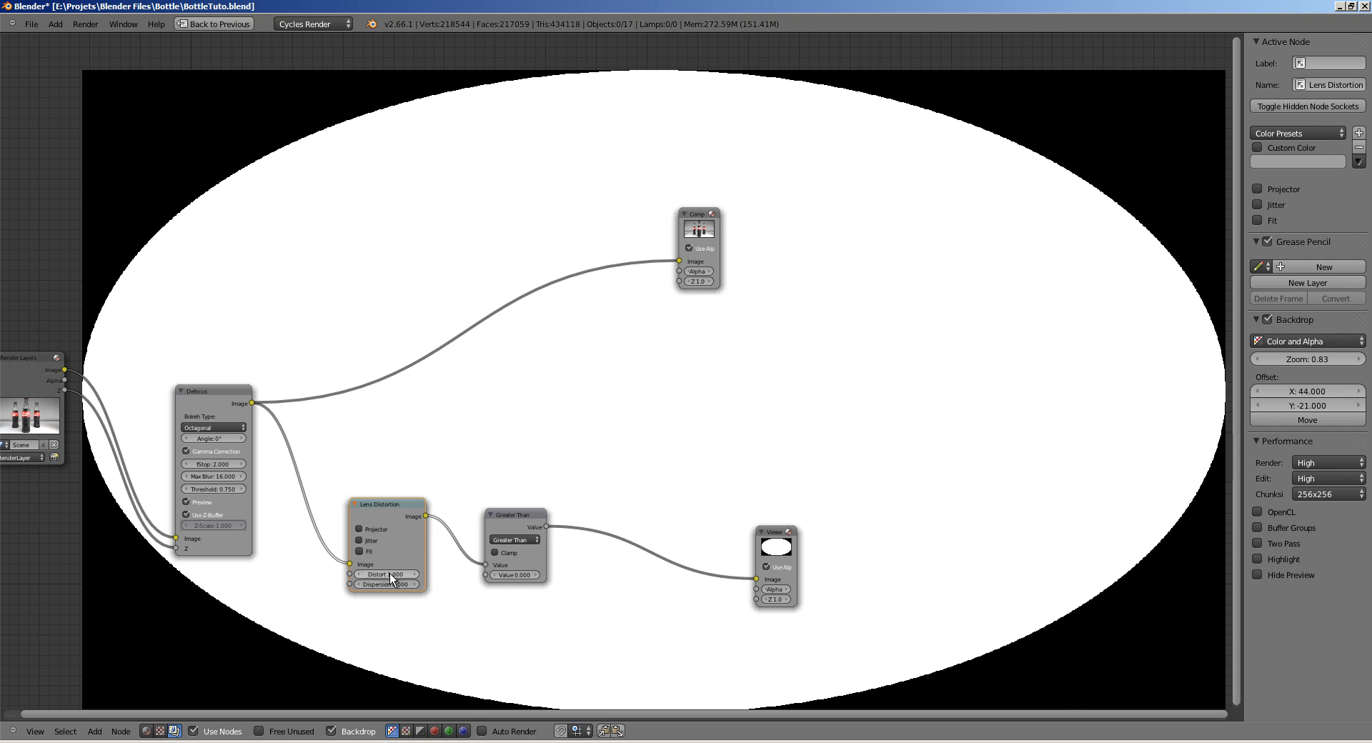
left_click_drag(502, 525, 533, 530)
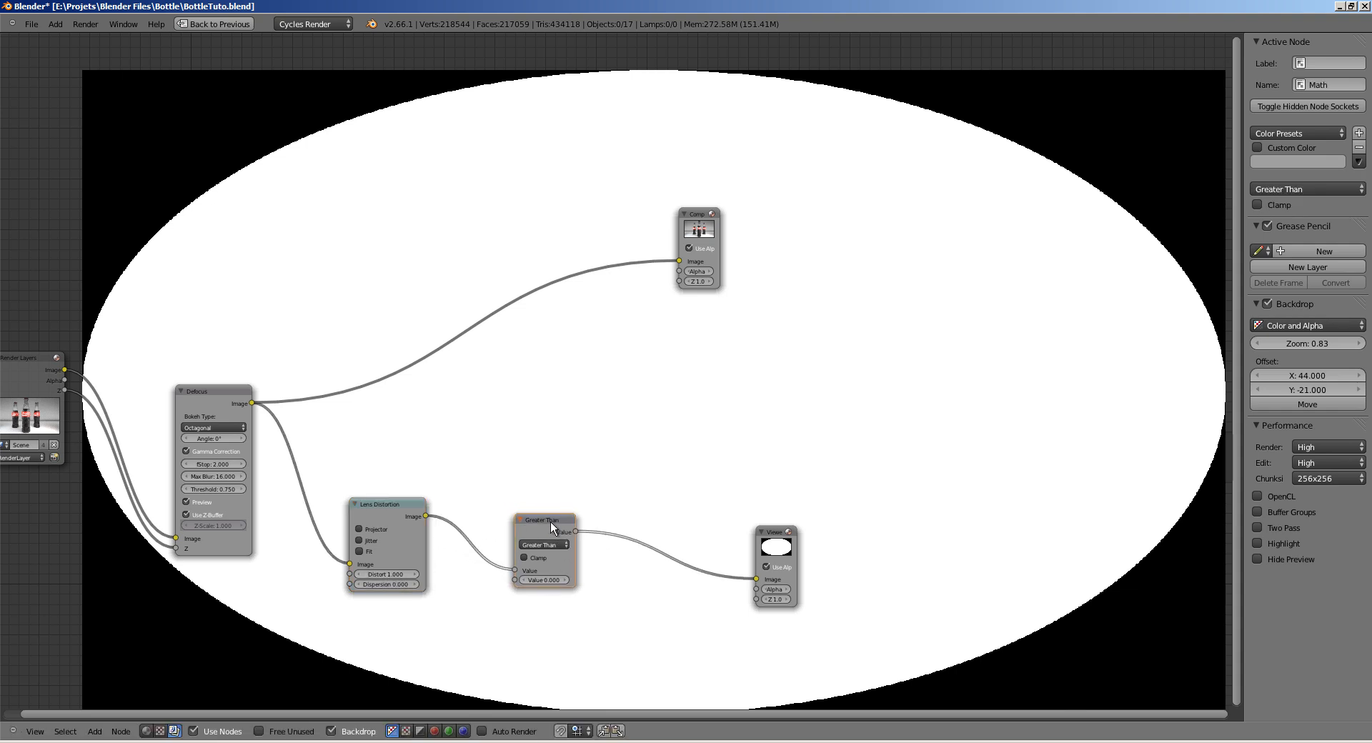
middle_click_drag(606, 505, 463, 485)
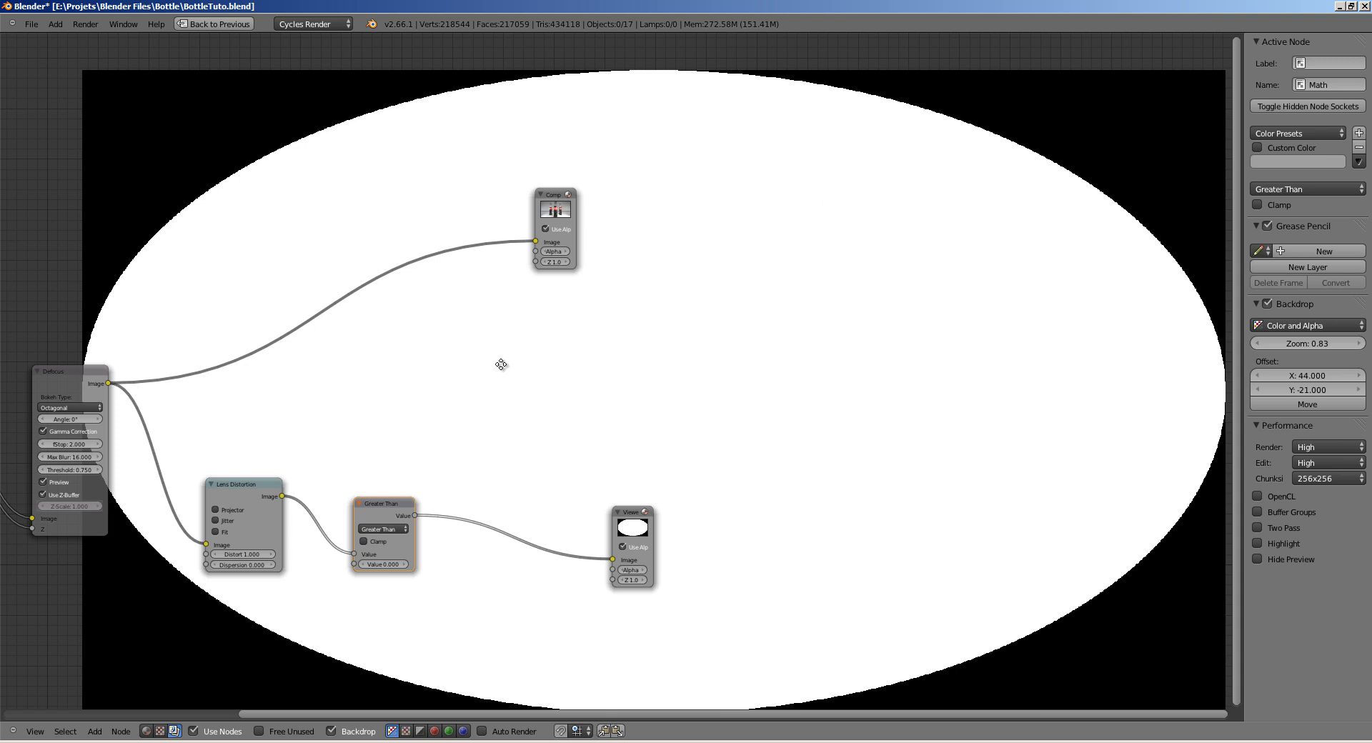
scroll(500, 365, "down", 2)
left_click_drag(623, 473, 725, 478)
Step: Insert a Blur node into the link between the Greater Than node and the Viewer
key("shift+a")
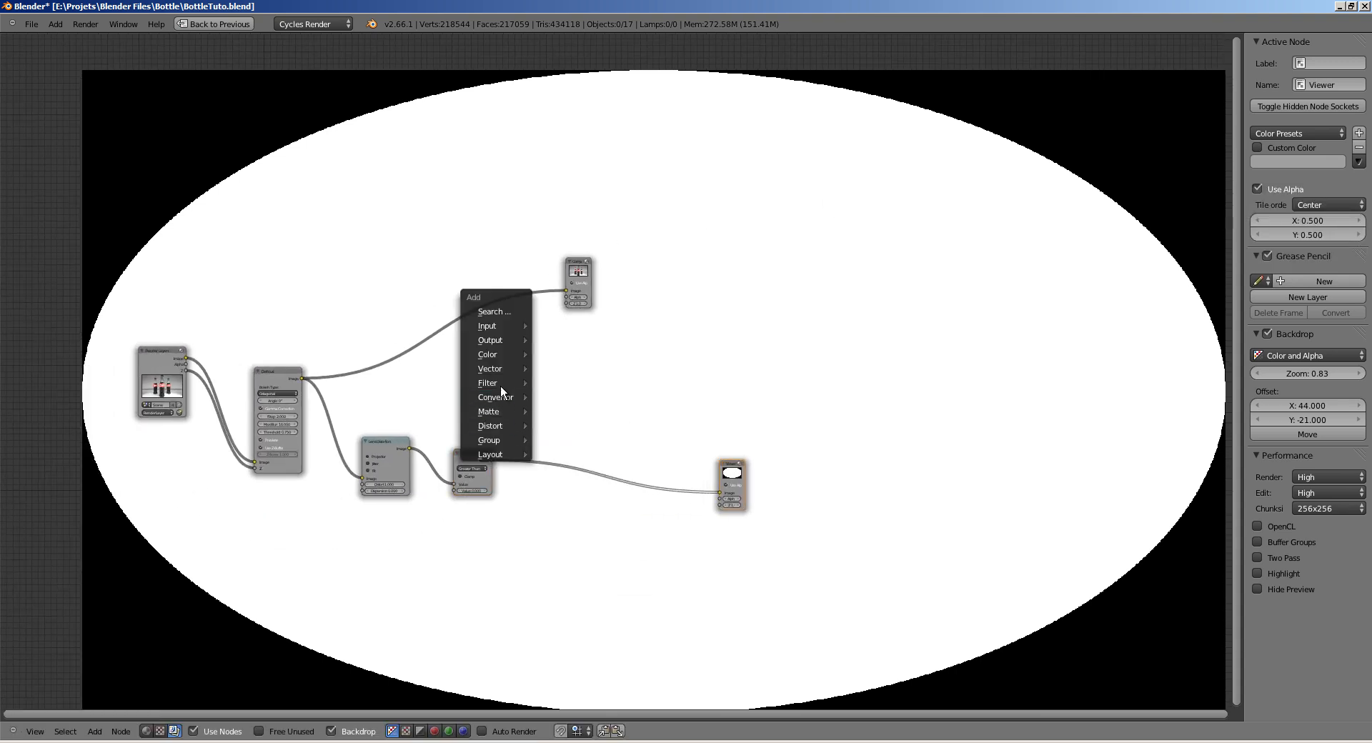
mouse_move(501, 388)
left_click(567, 399)
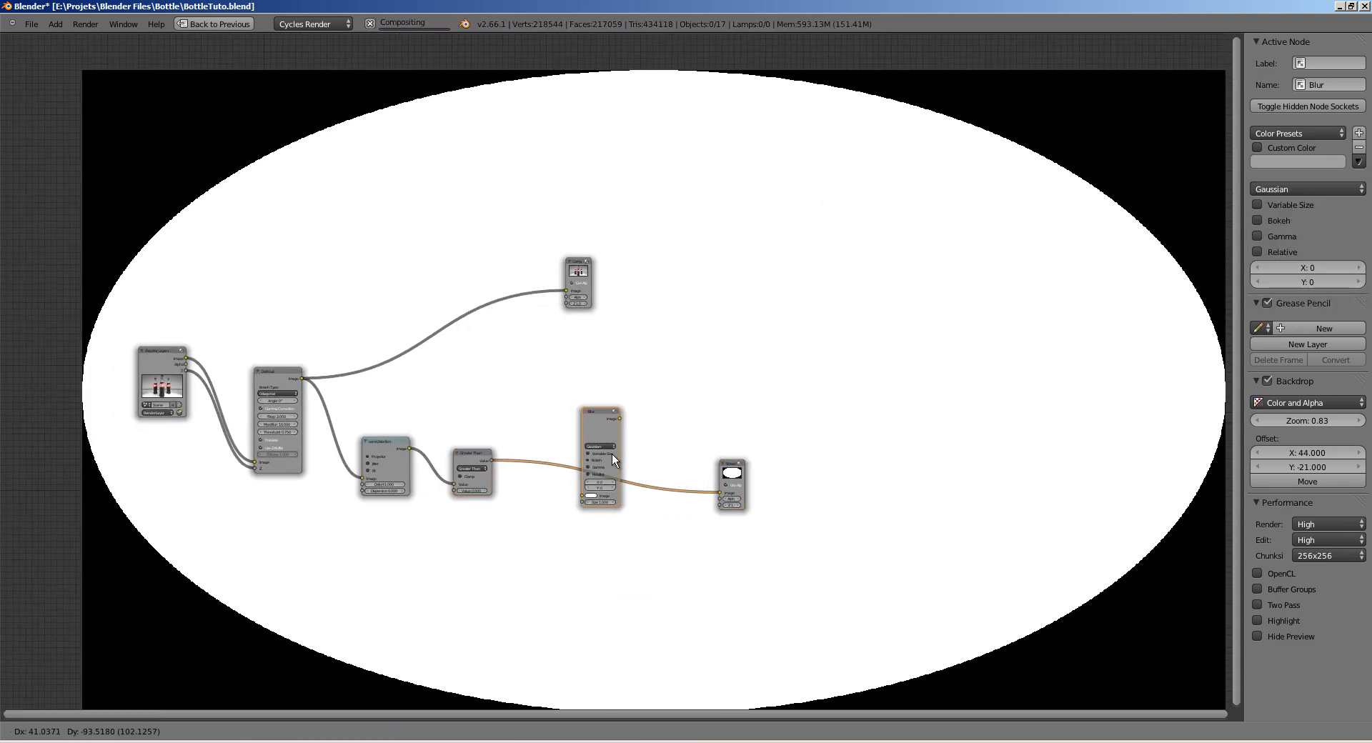
left_click(589, 513)
Step: Set the Blur node's X and Y to 125
scroll(606, 541, "up", 1)
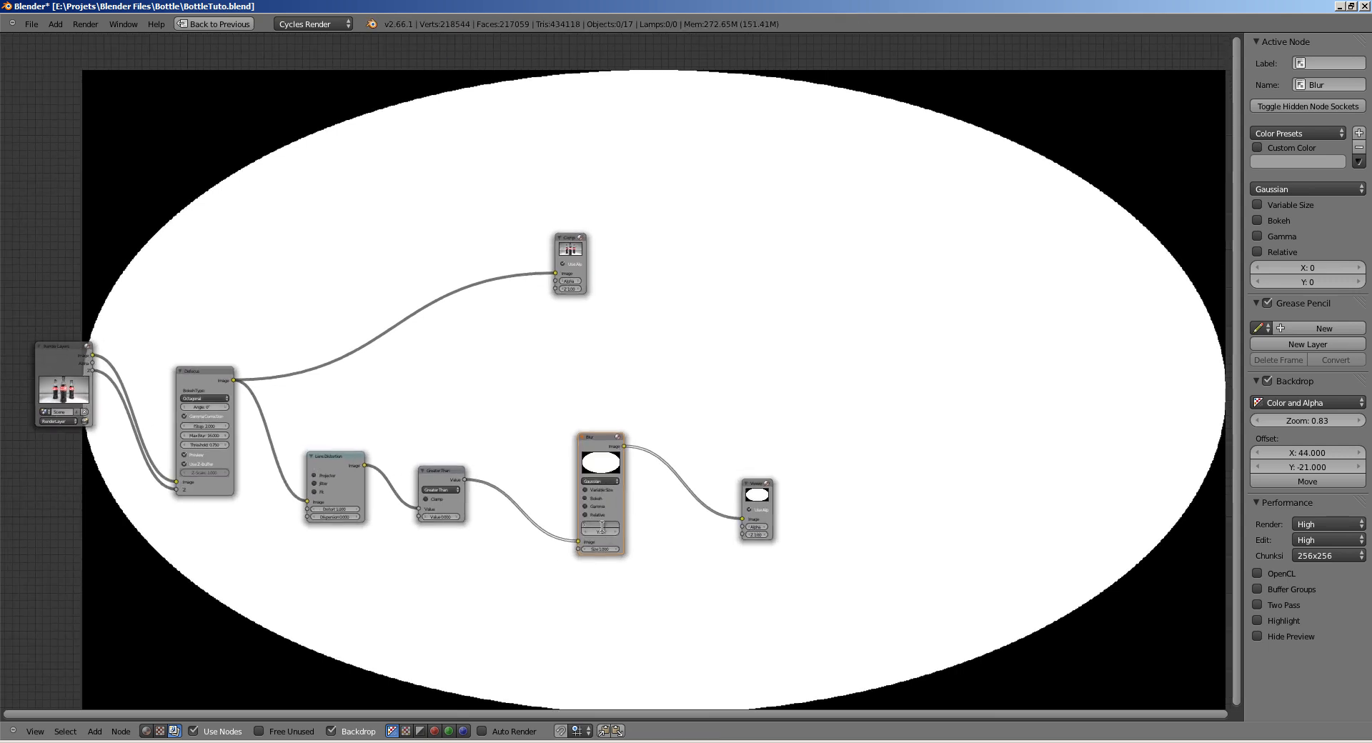
key("Tab")
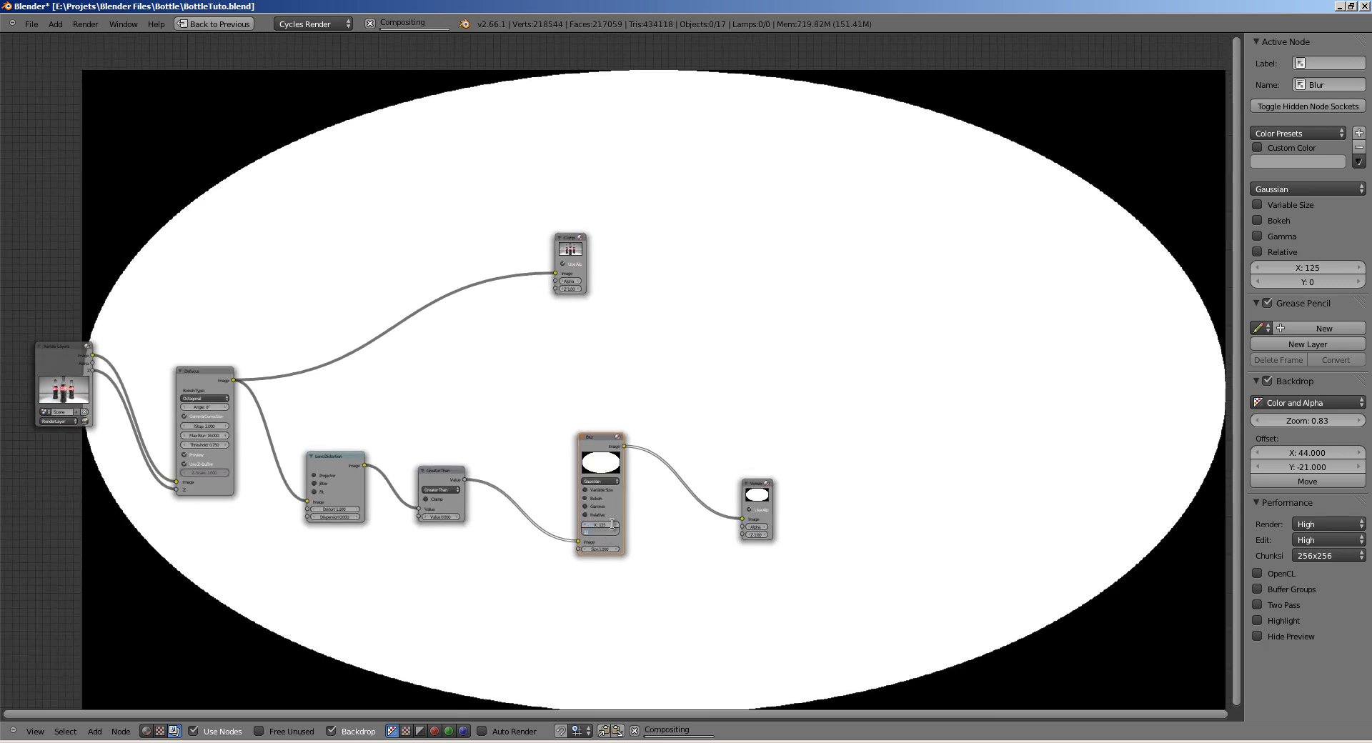
type("125")
key("Return")
scroll(674, 525, "up", 12)
key("Home")
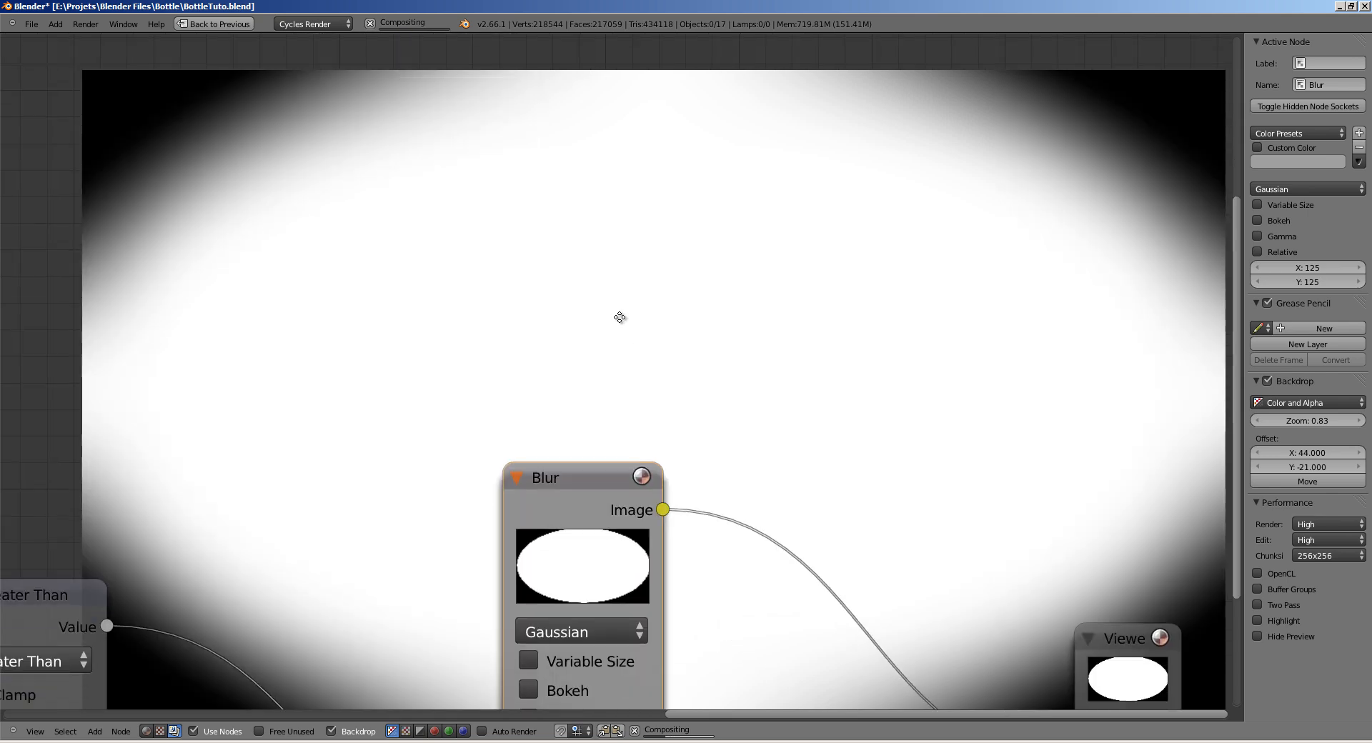
scroll(625, 480, "down", 4)
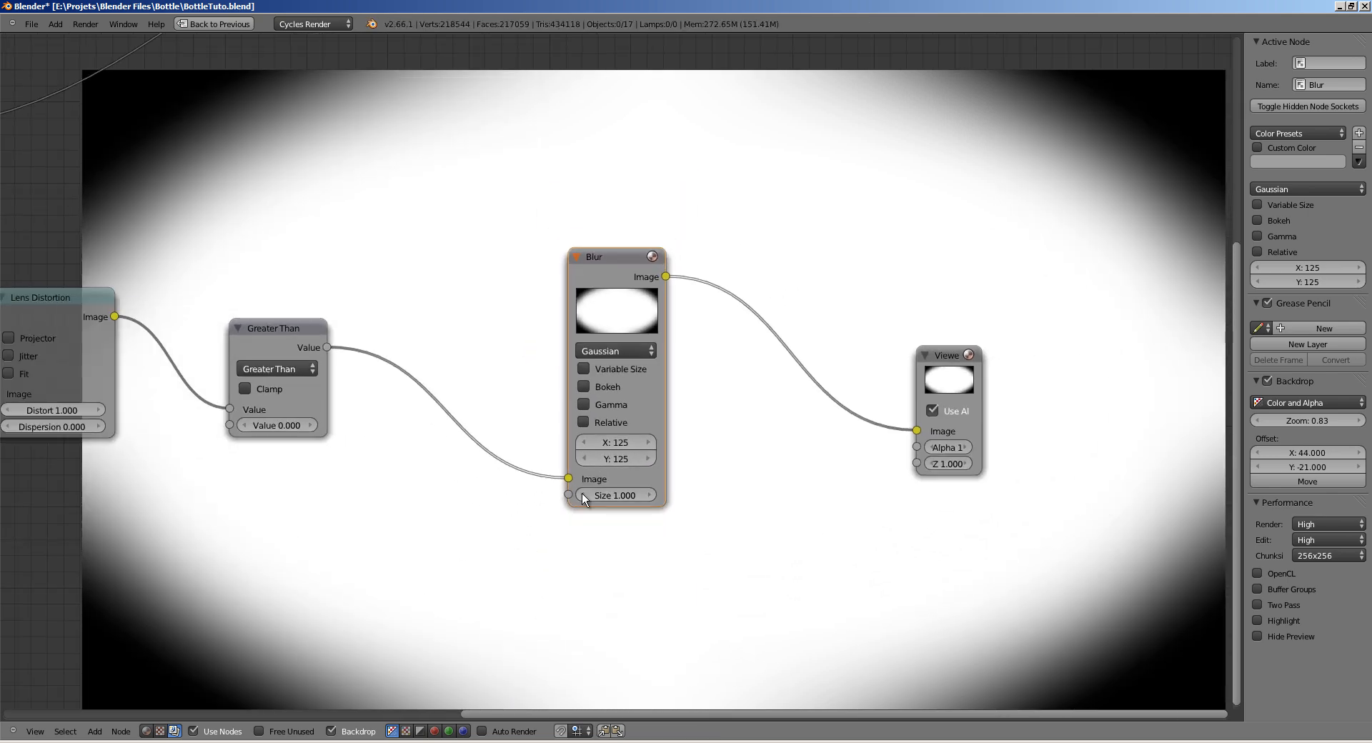
Step: Shift the backdrop image slightly and set the Blur node's Size to 1.5
middle_click_drag(644, 454, 613, 451, "alt")
left_click(627, 449)
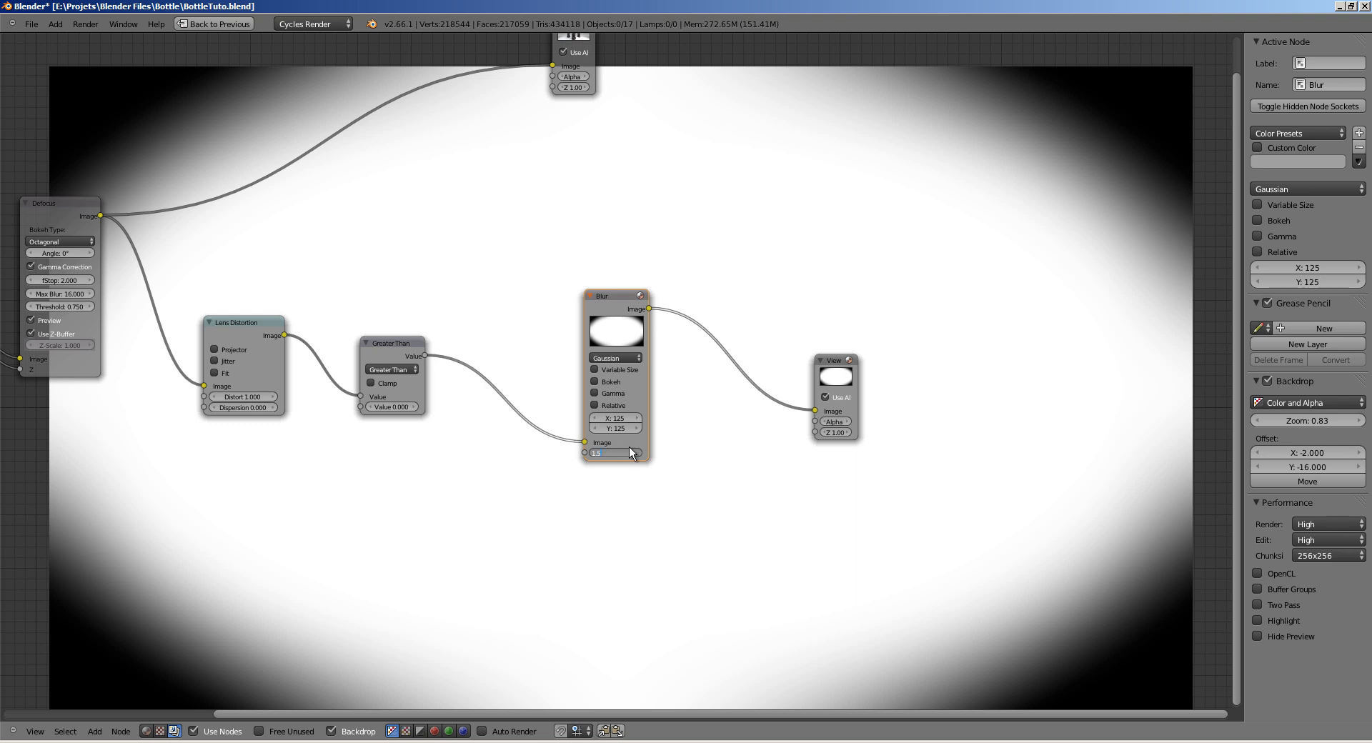
key("Return")
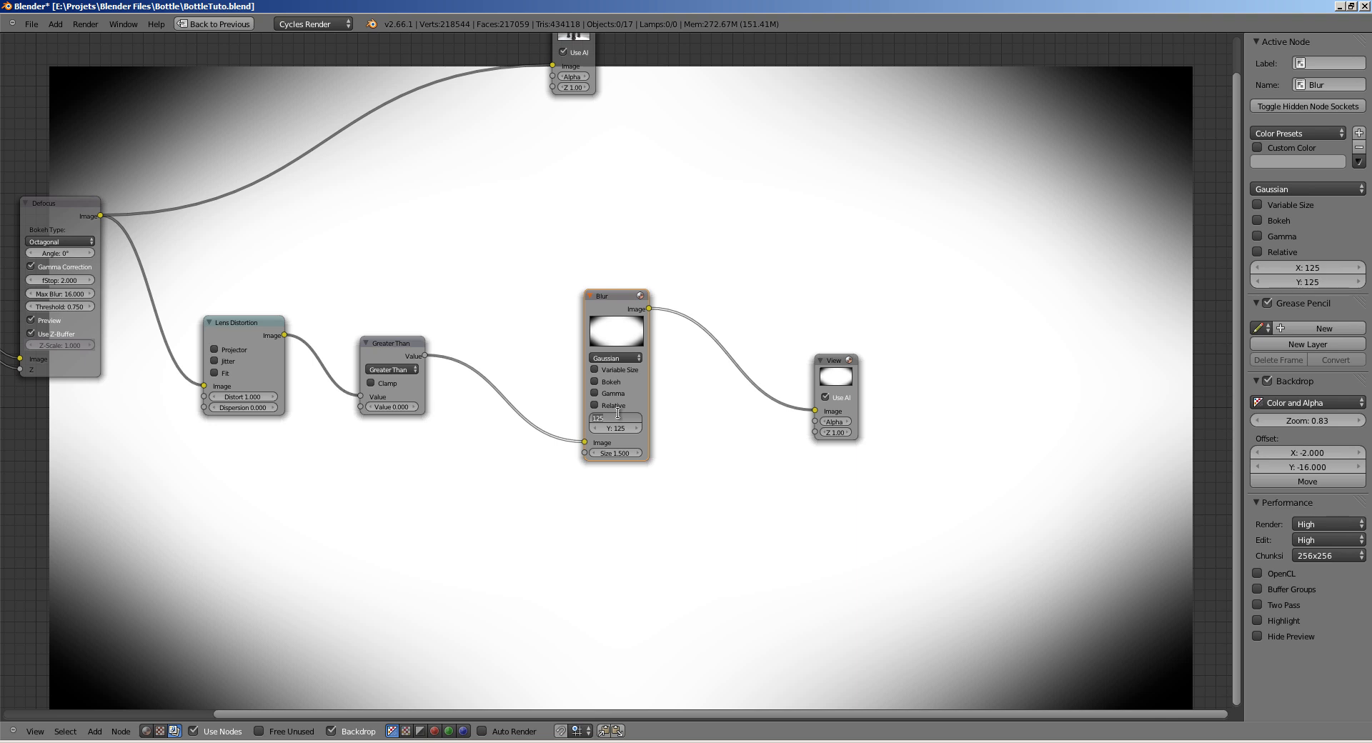
Step: Try a blur amount of 175 in both X and Y on the Blur node
left_click(618, 413)
type("175")
key("Tab")
type("1")
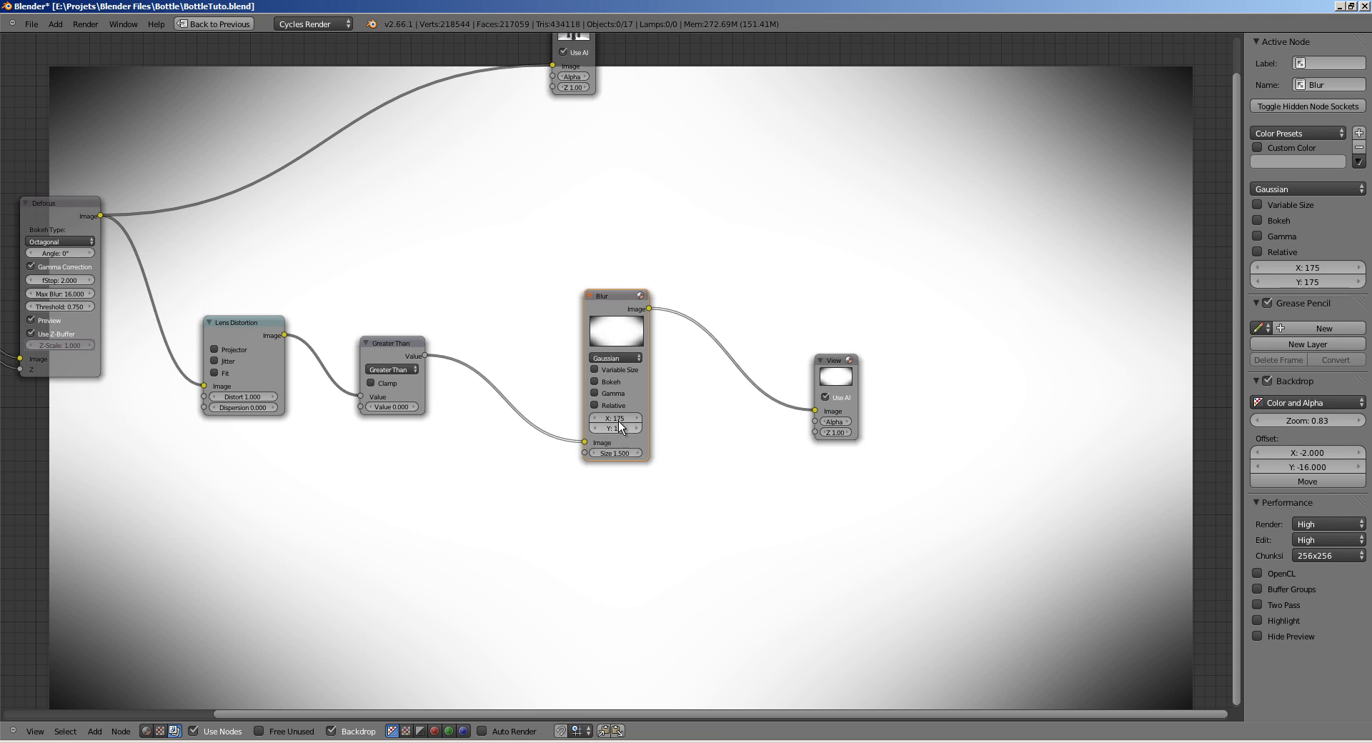
Step: Set the Blur node's X and Y to 200
type("200")
key("Tab")
type("2")
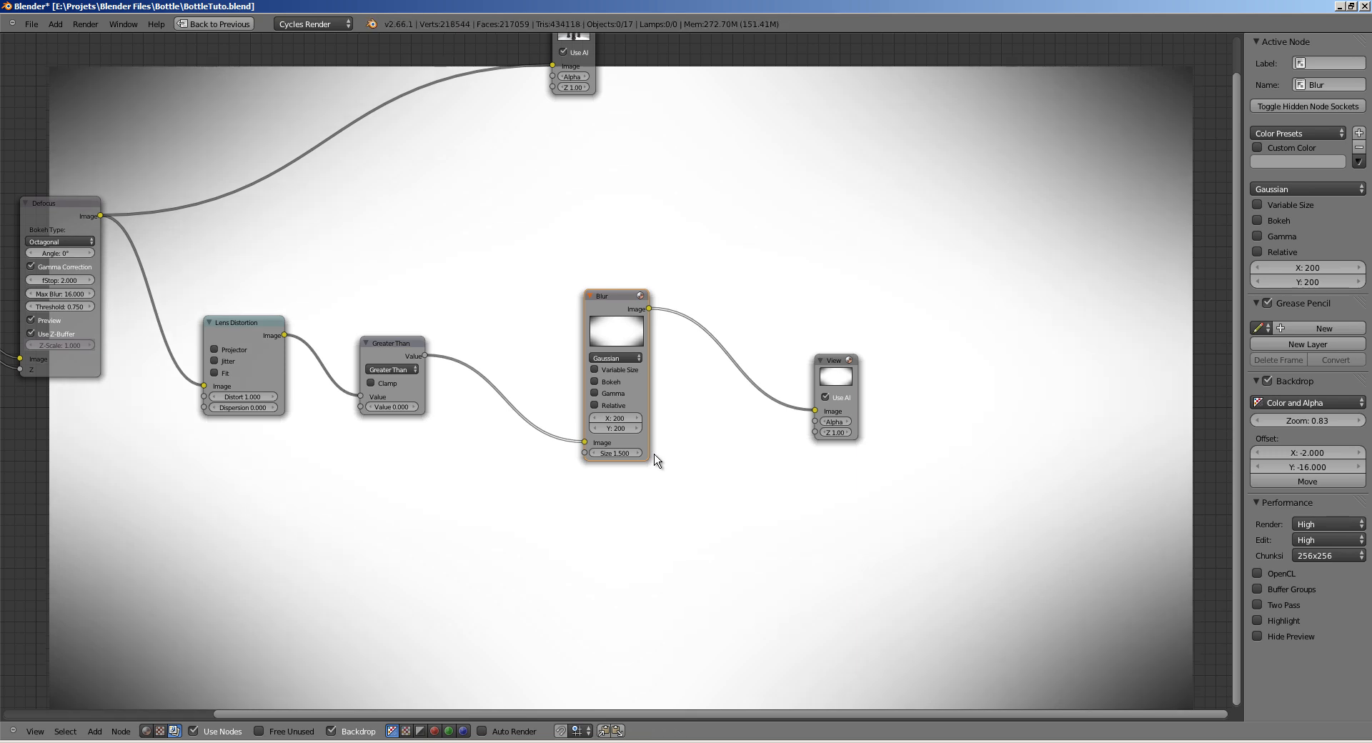
Step: Reposition the Blur node and add a Mix color node between it and the Composite node
left_click_drag(617, 330, 570, 373)
middle_click_drag(570, 373, 522, 404)
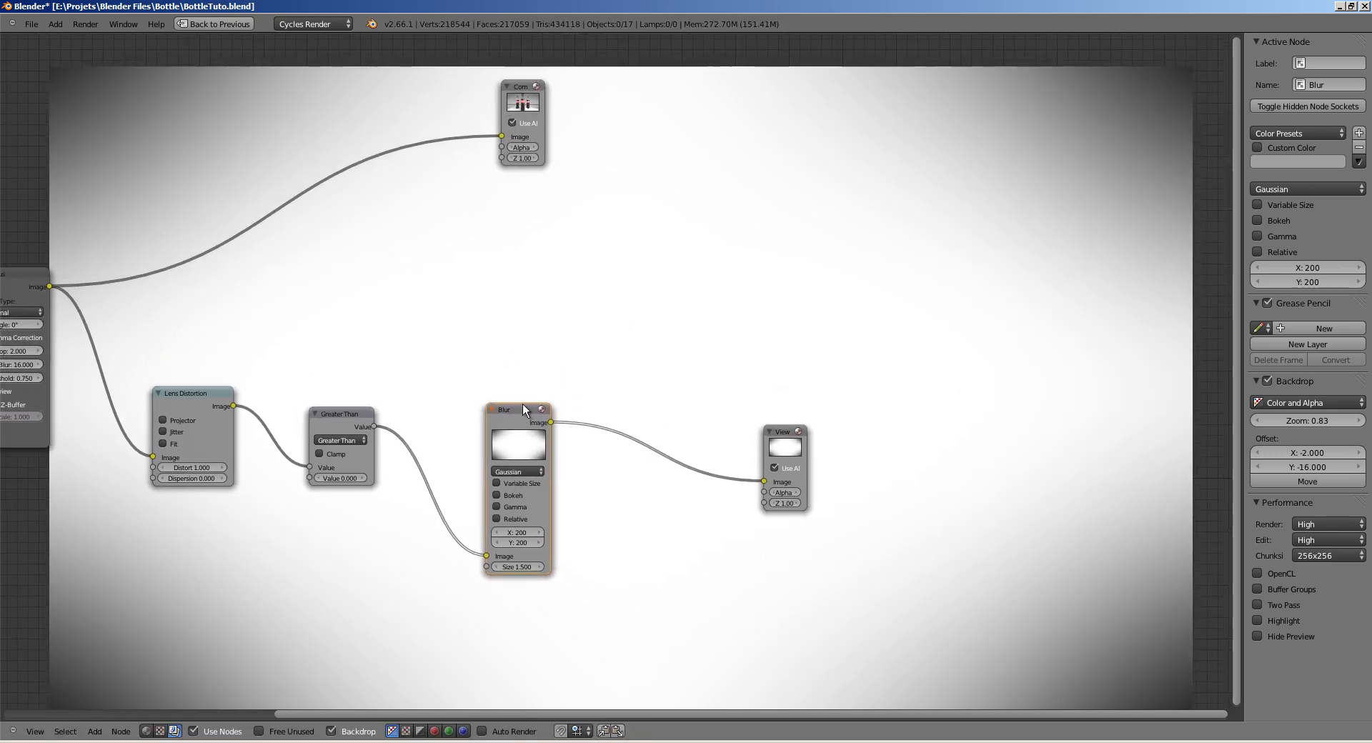
key("shift+a")
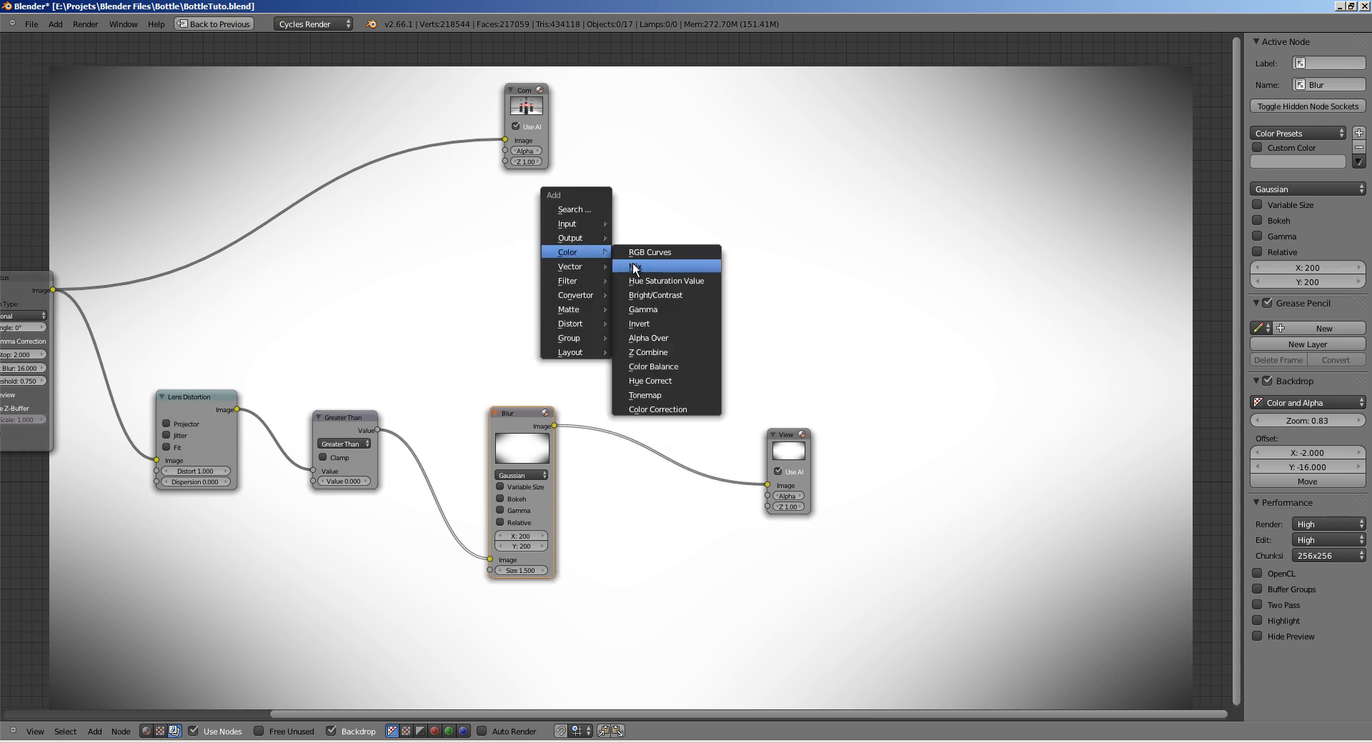
left_click(635, 267)
left_click(543, 254)
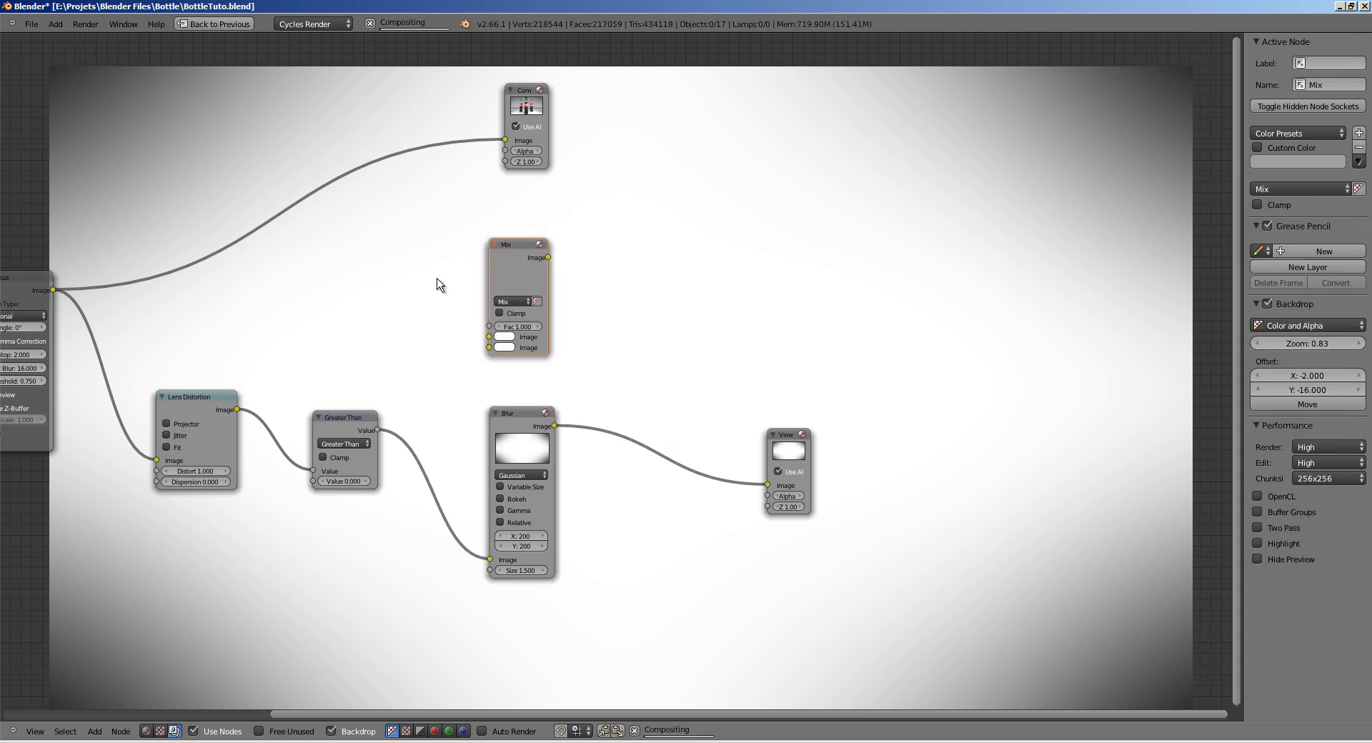
Step: Link Defocus to the Mix node's first Image input and Blur to its second, and feed the Mix output to the Viewer
left_click_drag(55, 290, 489, 360)
left_click_drag(538, 268, 675, 238)
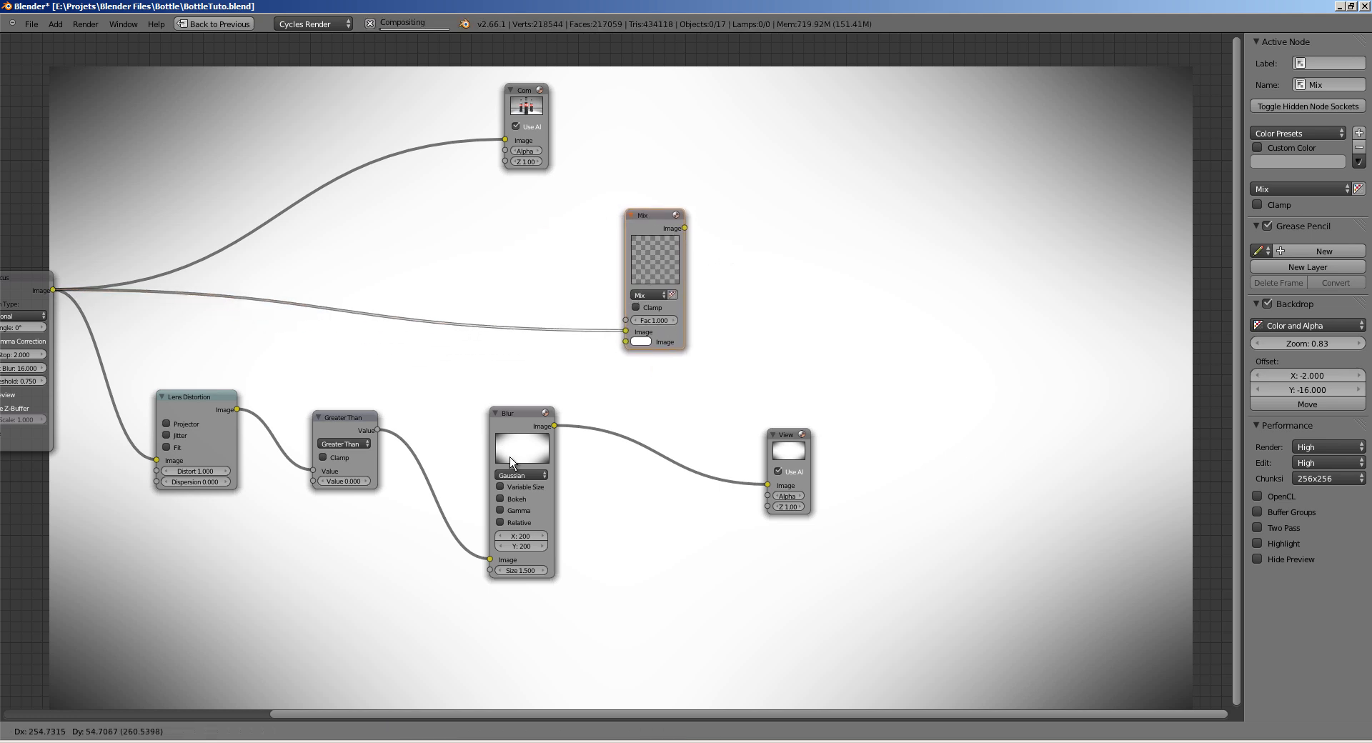
left_click_drag(510, 462, 682, 245)
left_click_drag(554, 426, 660, 325)
left_click_drag(797, 450, 932, 437)
left_click_drag(718, 232, 901, 471)
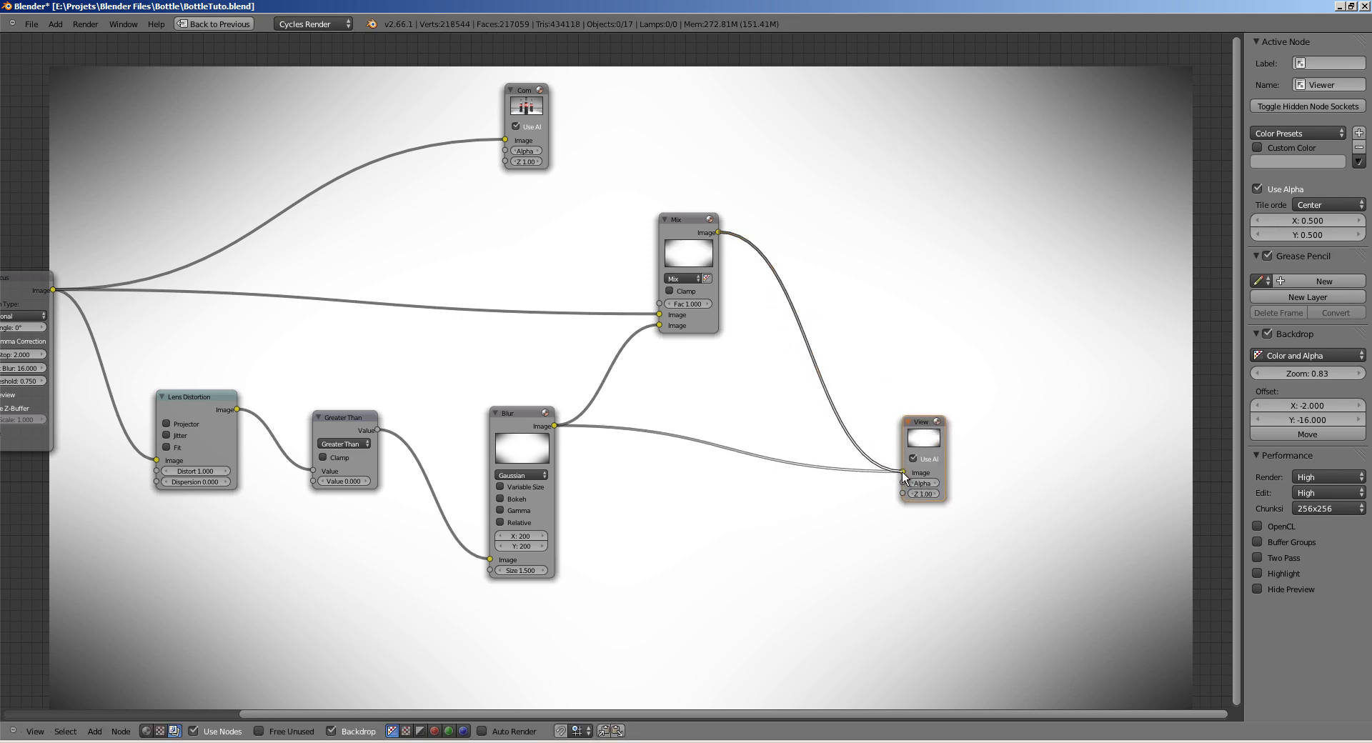
Step: Set the Mix node's blend type to Multiply with a factor of 0.6
left_click(686, 278)
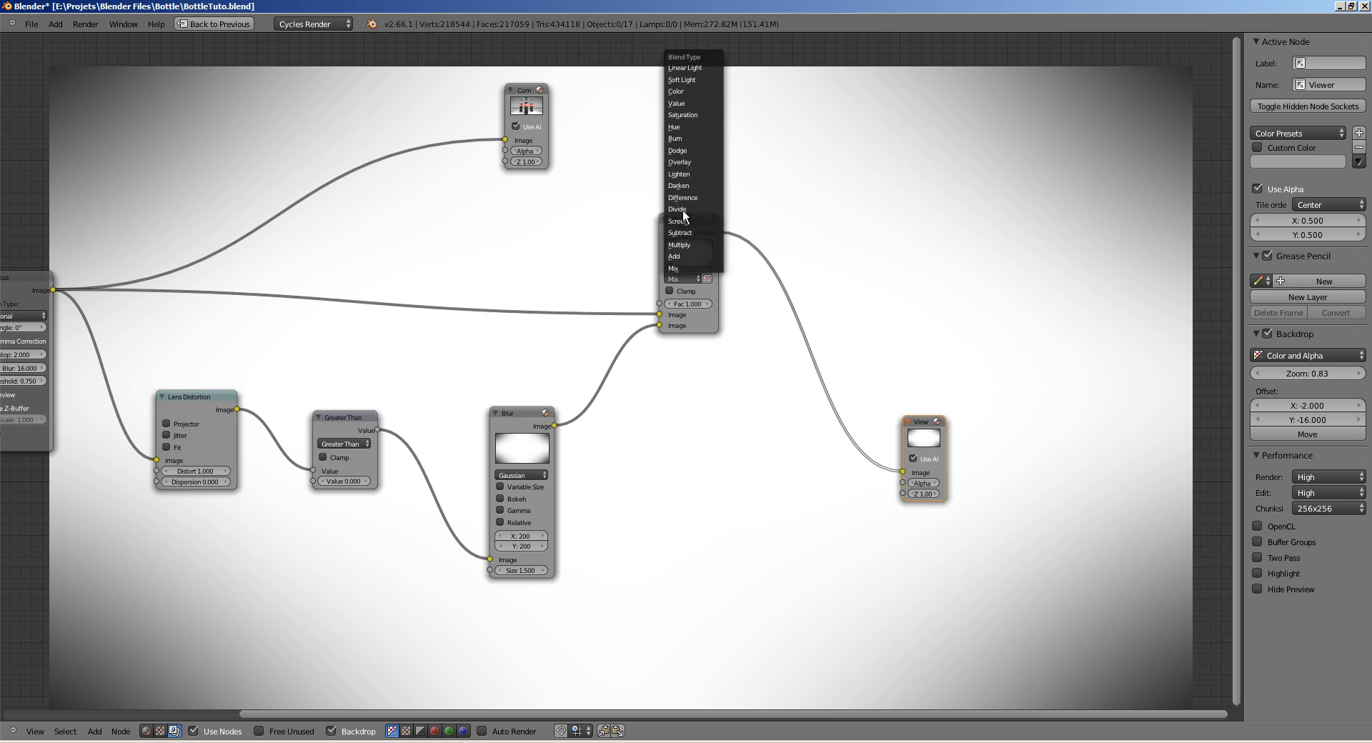
left_click(683, 245)
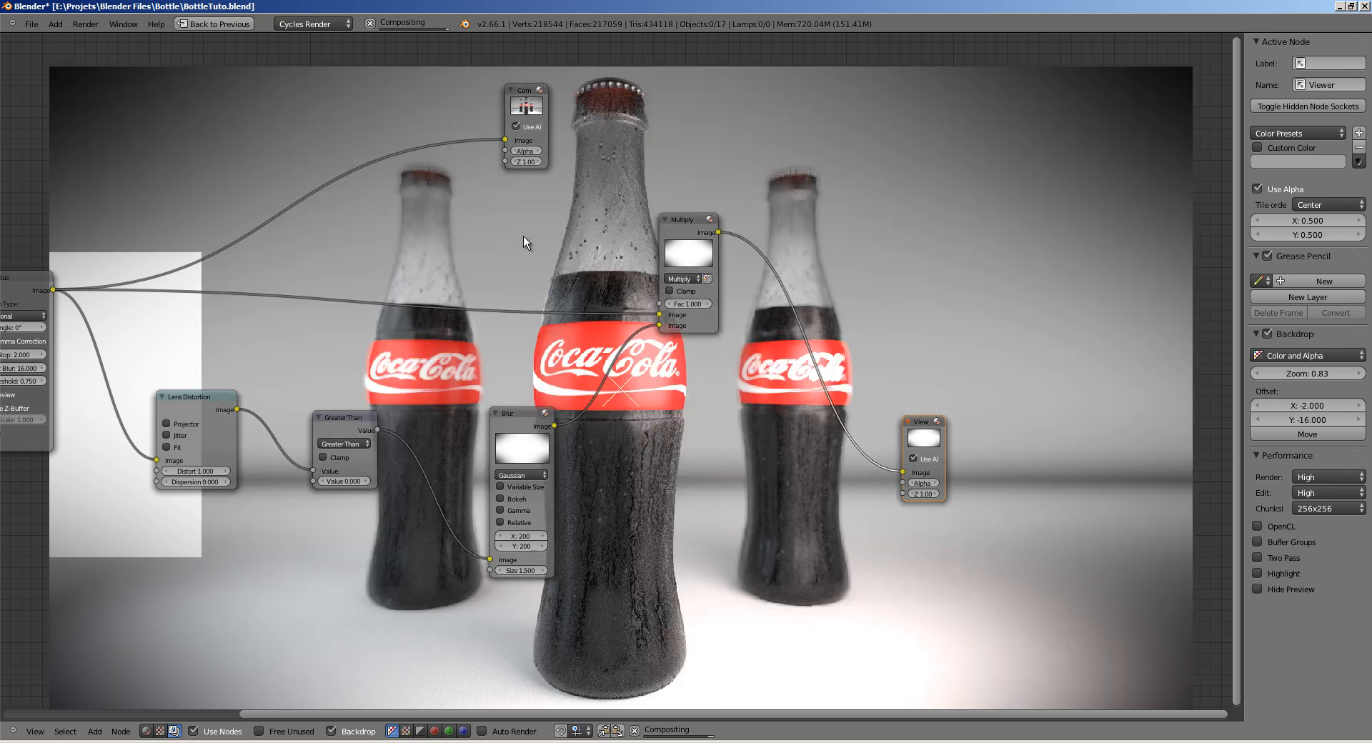
left_click(667, 305)
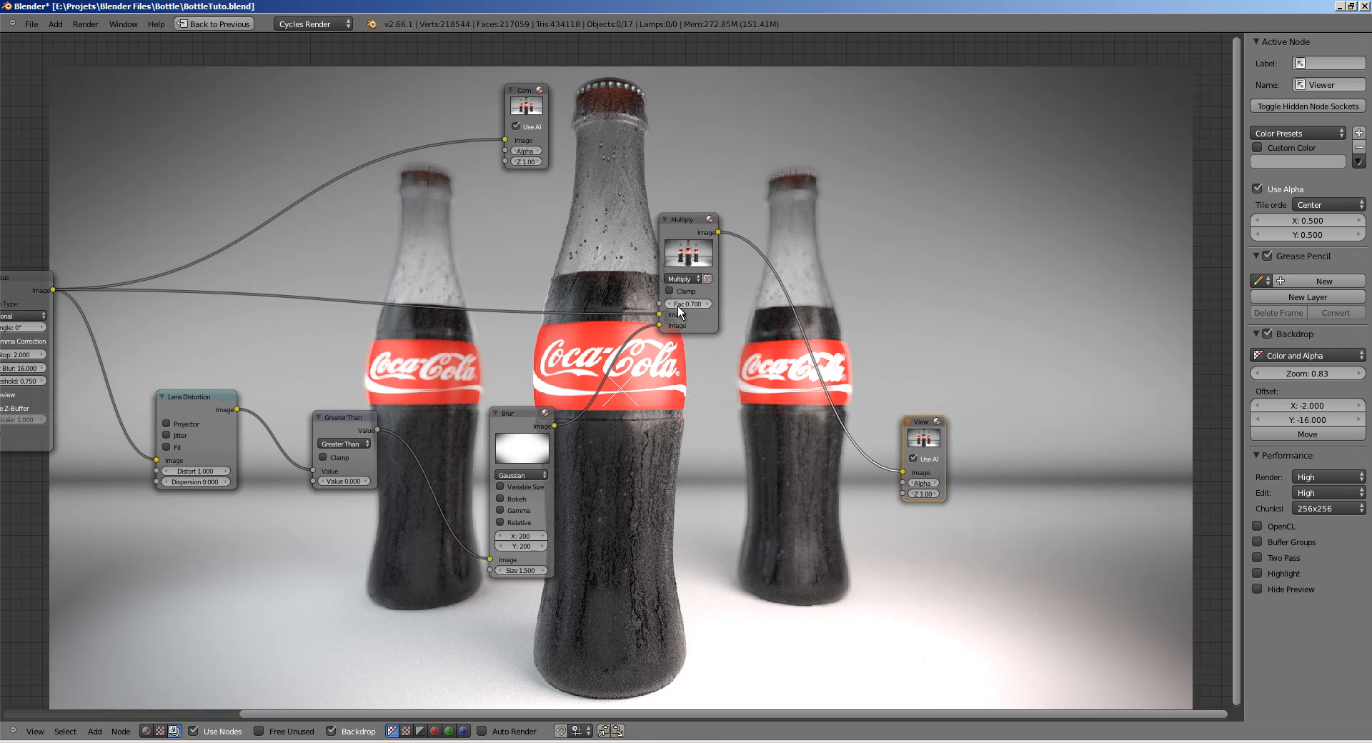
left_click(671, 303)
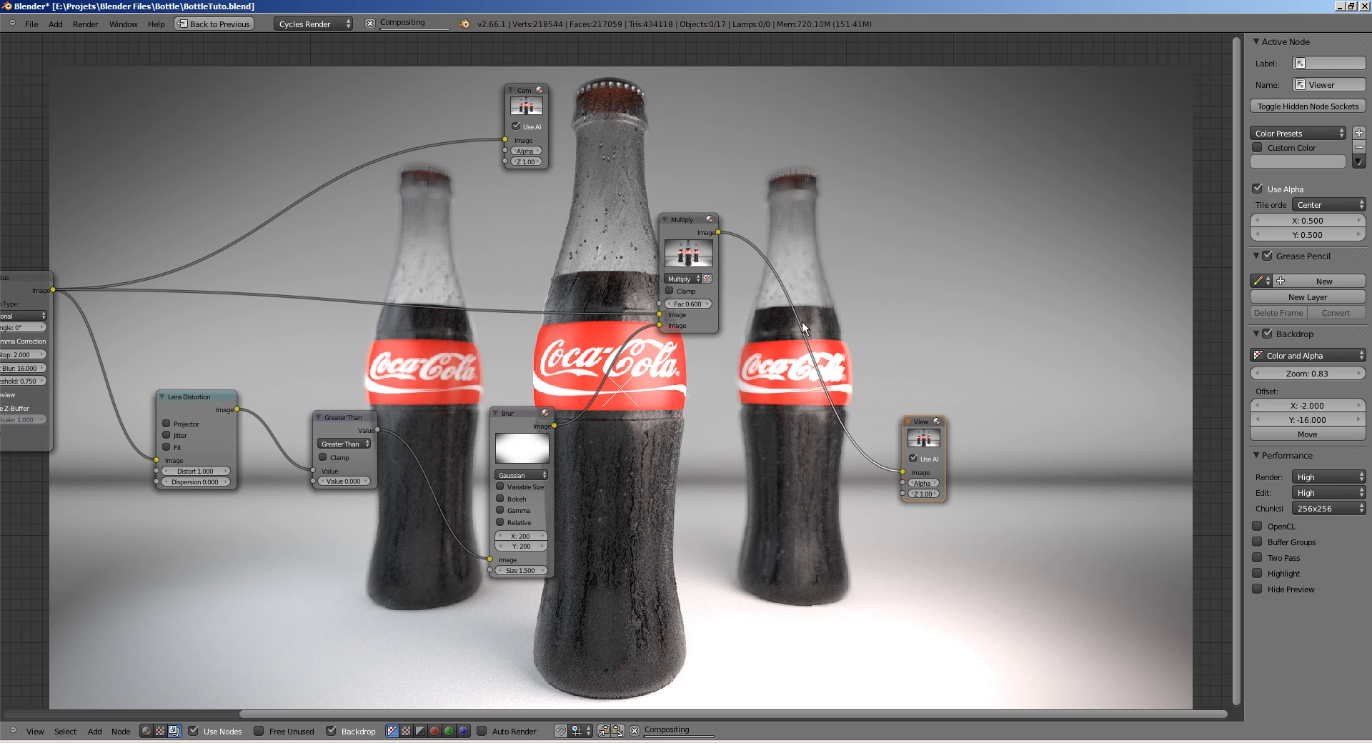
Step: Move the Composite node beyond the Multiply node and link the Multiply output to its Image input
middle_click_drag(715, 301, 492, 332)
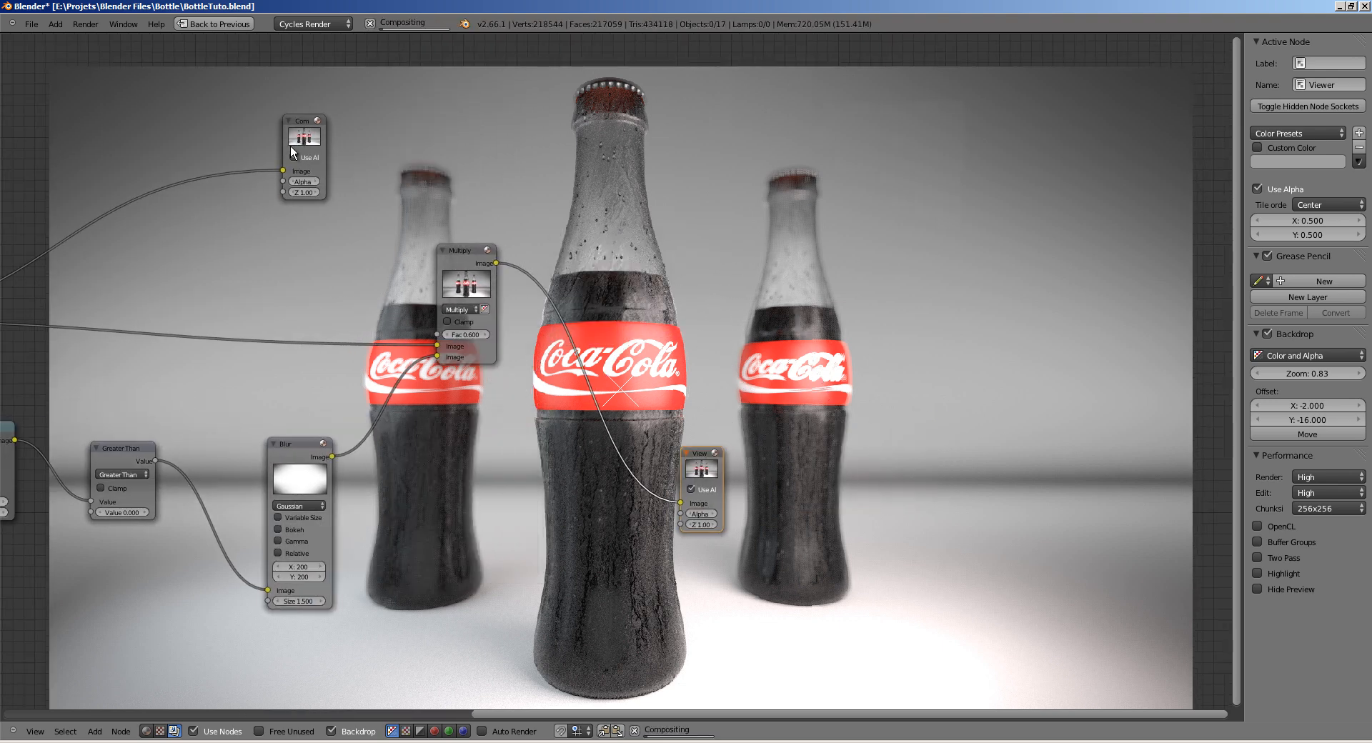
left_click_drag(290, 145, 725, 157)
left_click(506, 260)
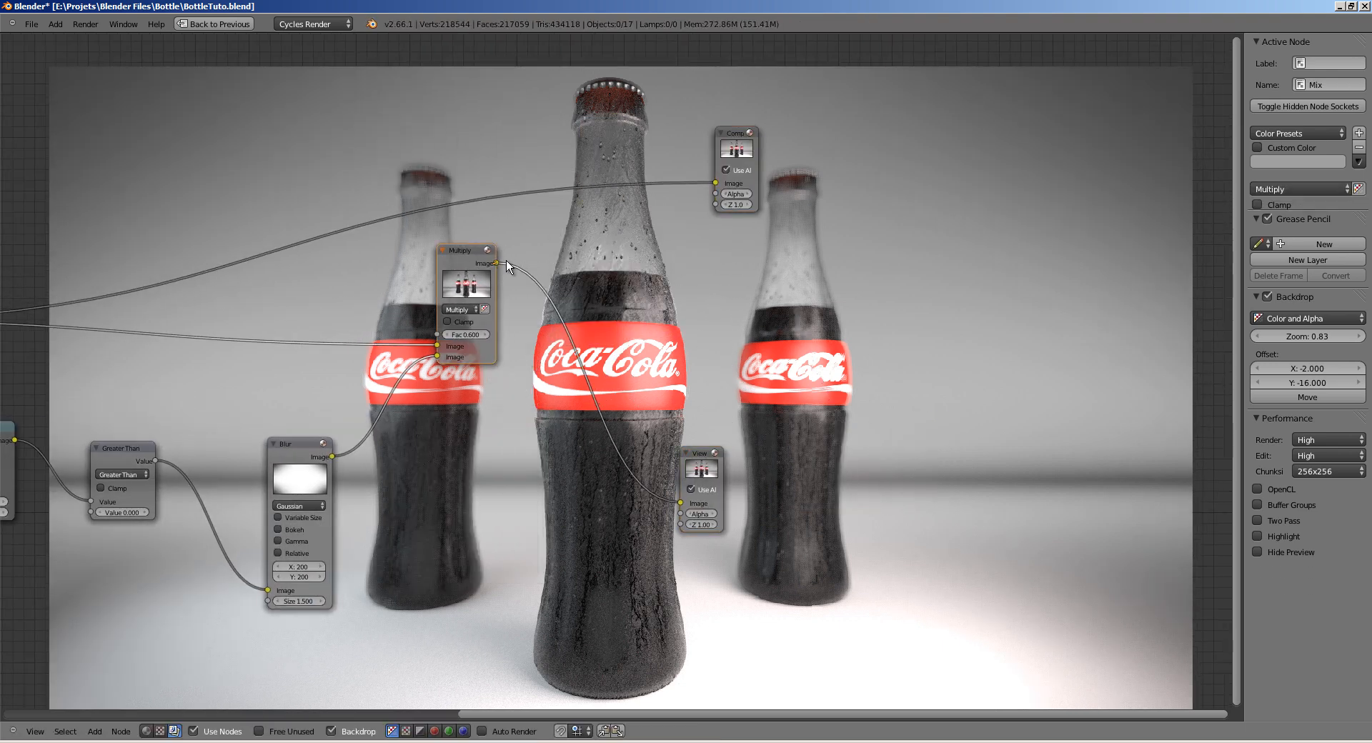
left_click_drag(506, 261, 715, 183)
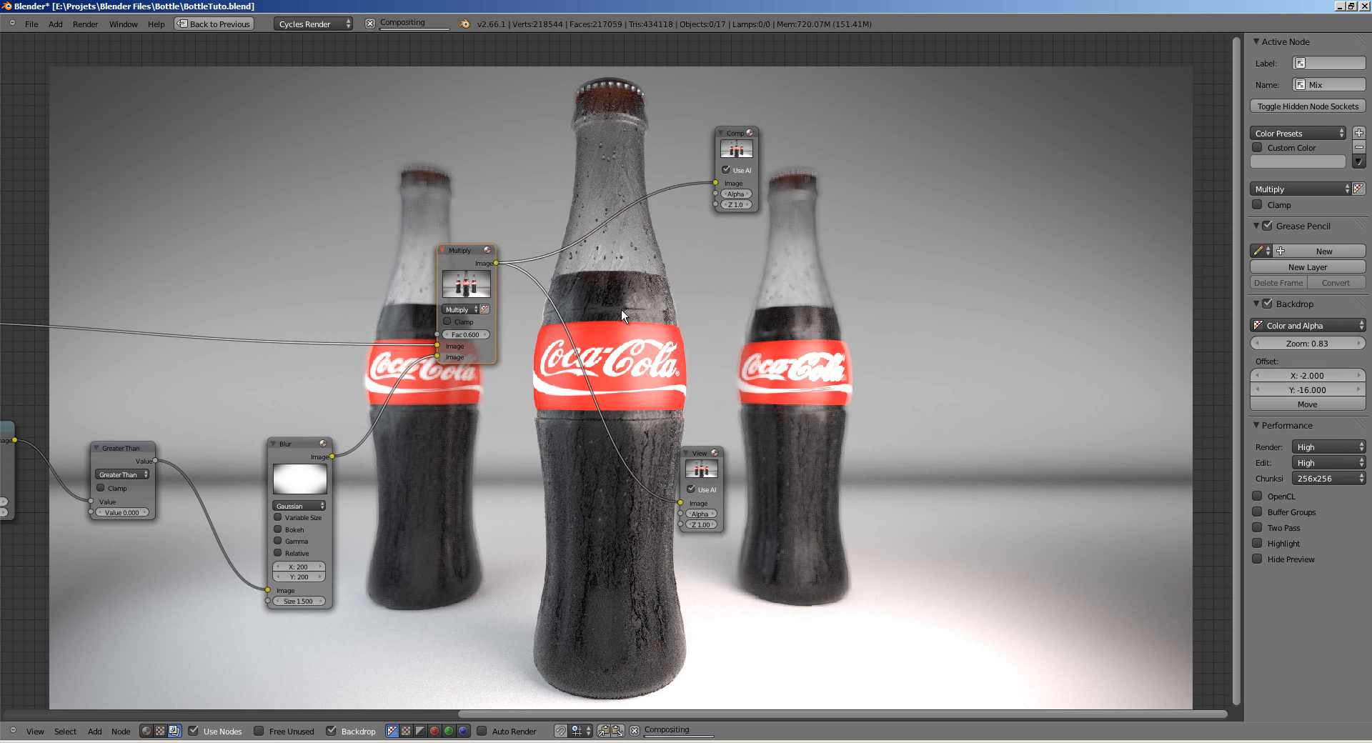
middle_click_drag(621, 311, 468, 312)
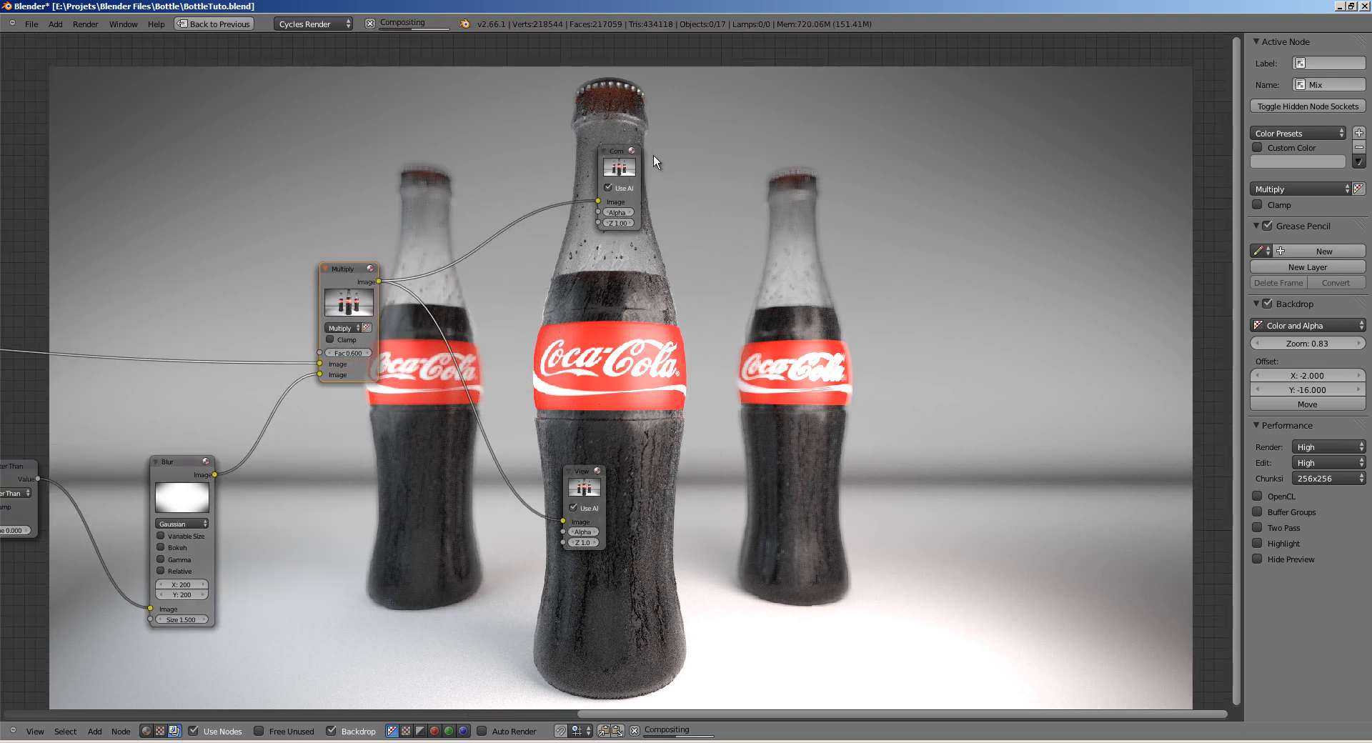
Step: Spread out the Composite and Viewer nodes and insert an RGB Curves node on the link between Multiply and the Viewer
left_click_drag(669, 151, 674, 150)
middle_click_drag(617, 172, 534, 179)
left_click_drag(534, 179, 604, 152)
left_click_drag(496, 496, 658, 529)
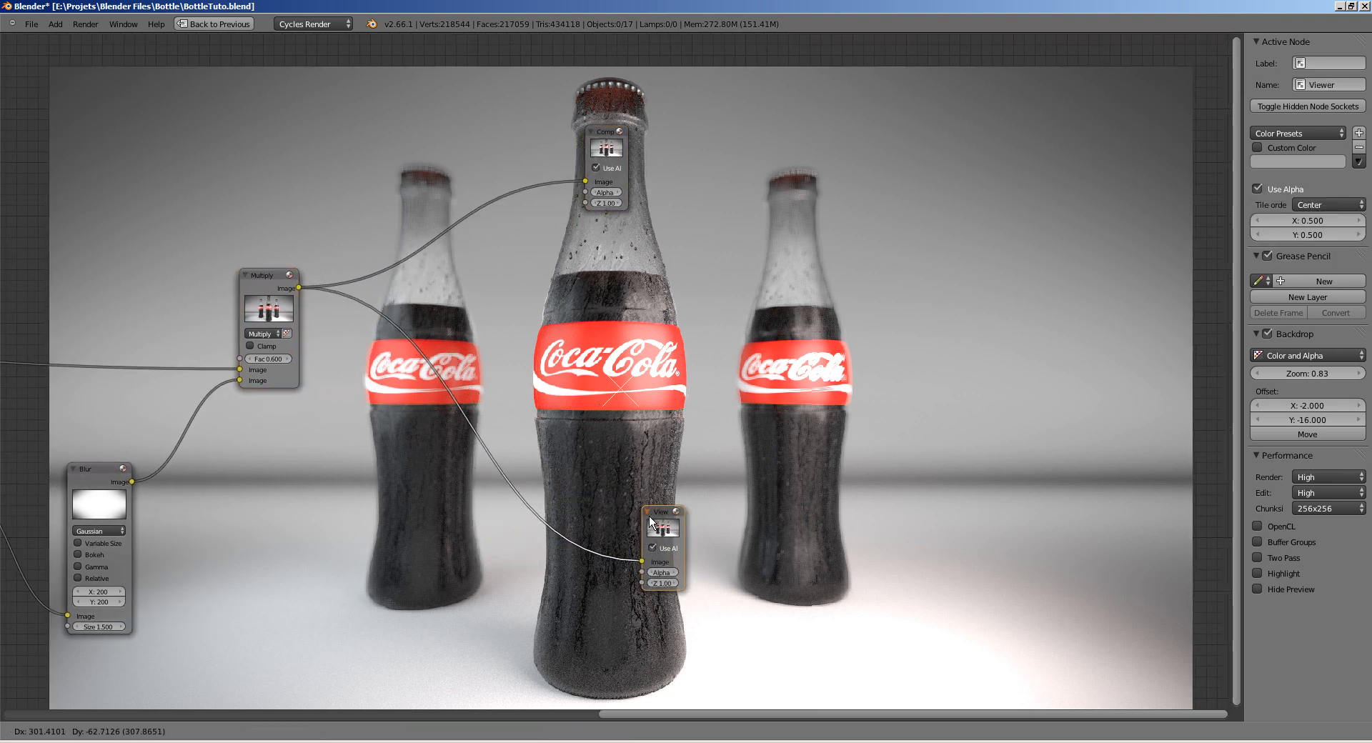
key("shift+a")
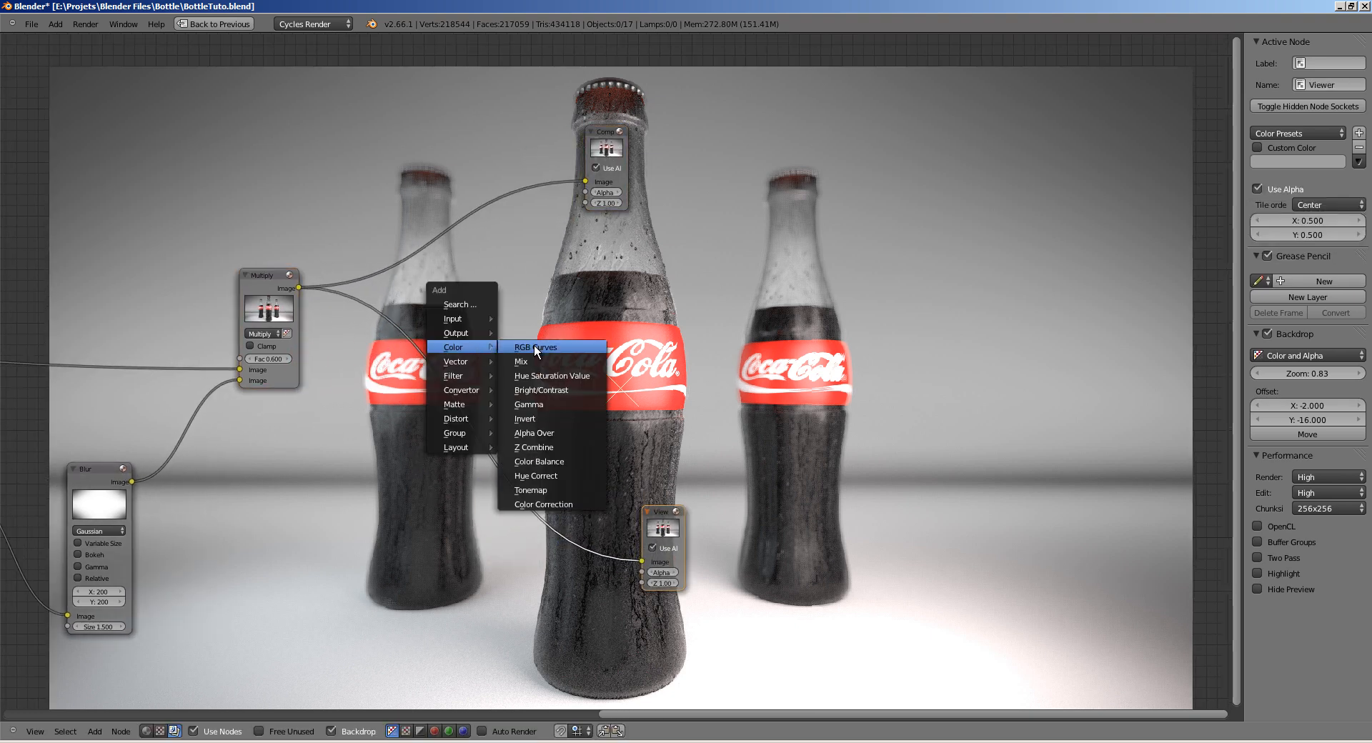
left_click(536, 309)
left_click(529, 398)
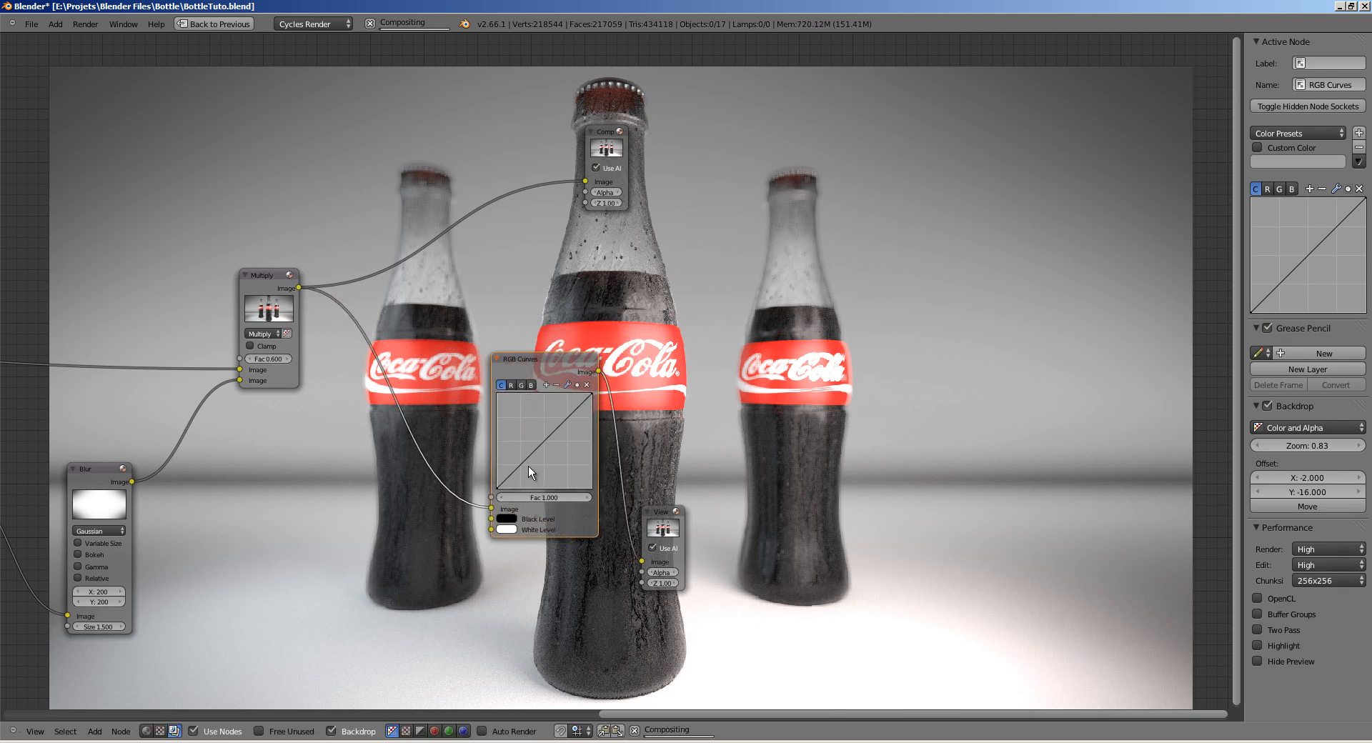
Step: Shape the RGB curve into a contrast S-curve with a low shadow point and an upper point at about X 0.61, Y 0.81
left_click_drag(567, 420, 562, 412)
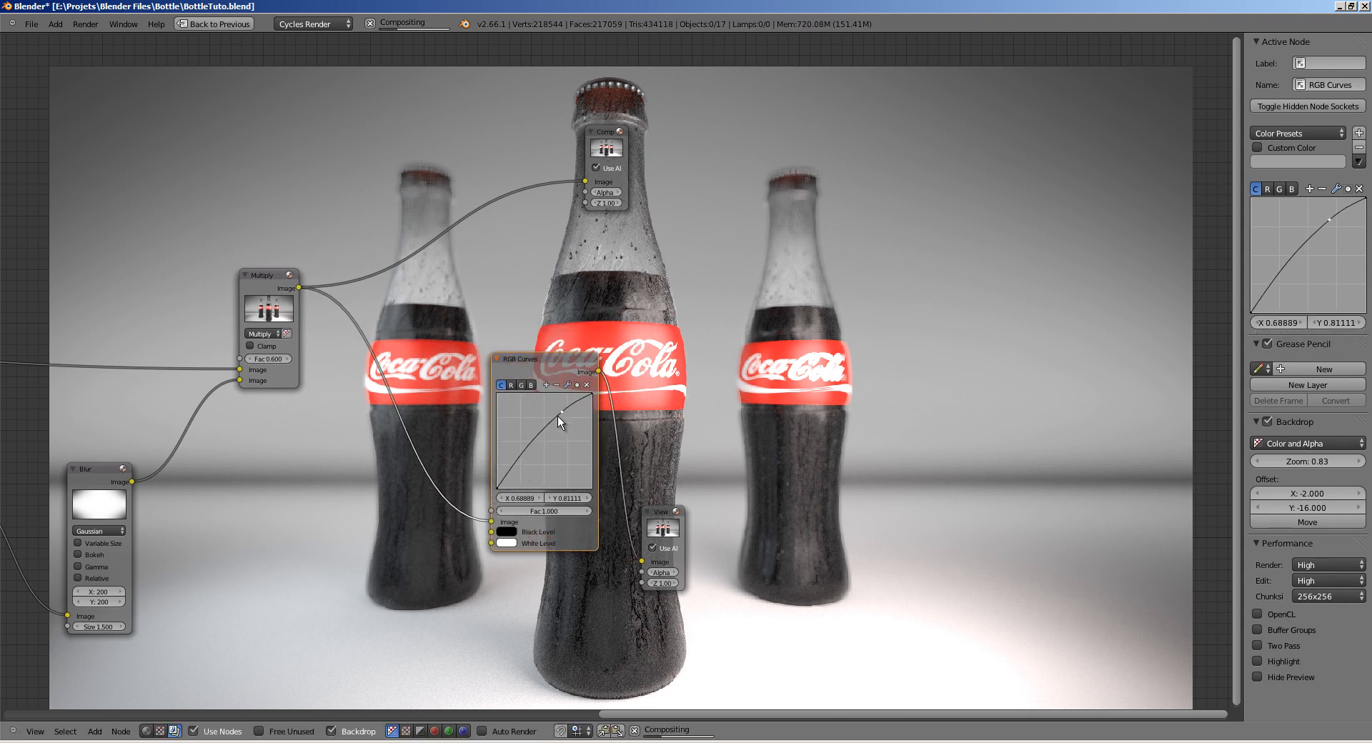
left_click_drag(520, 452, 520, 468)
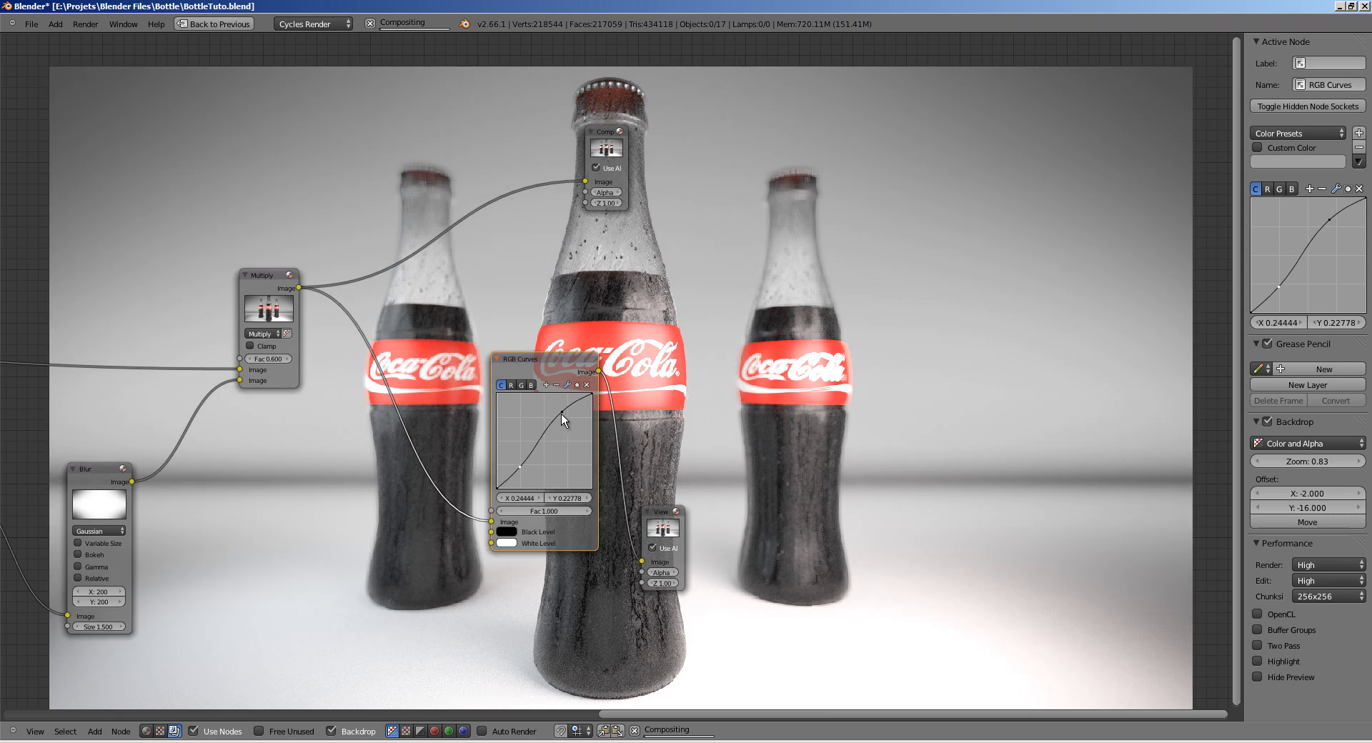
left_click_drag(560, 411, 550, 415)
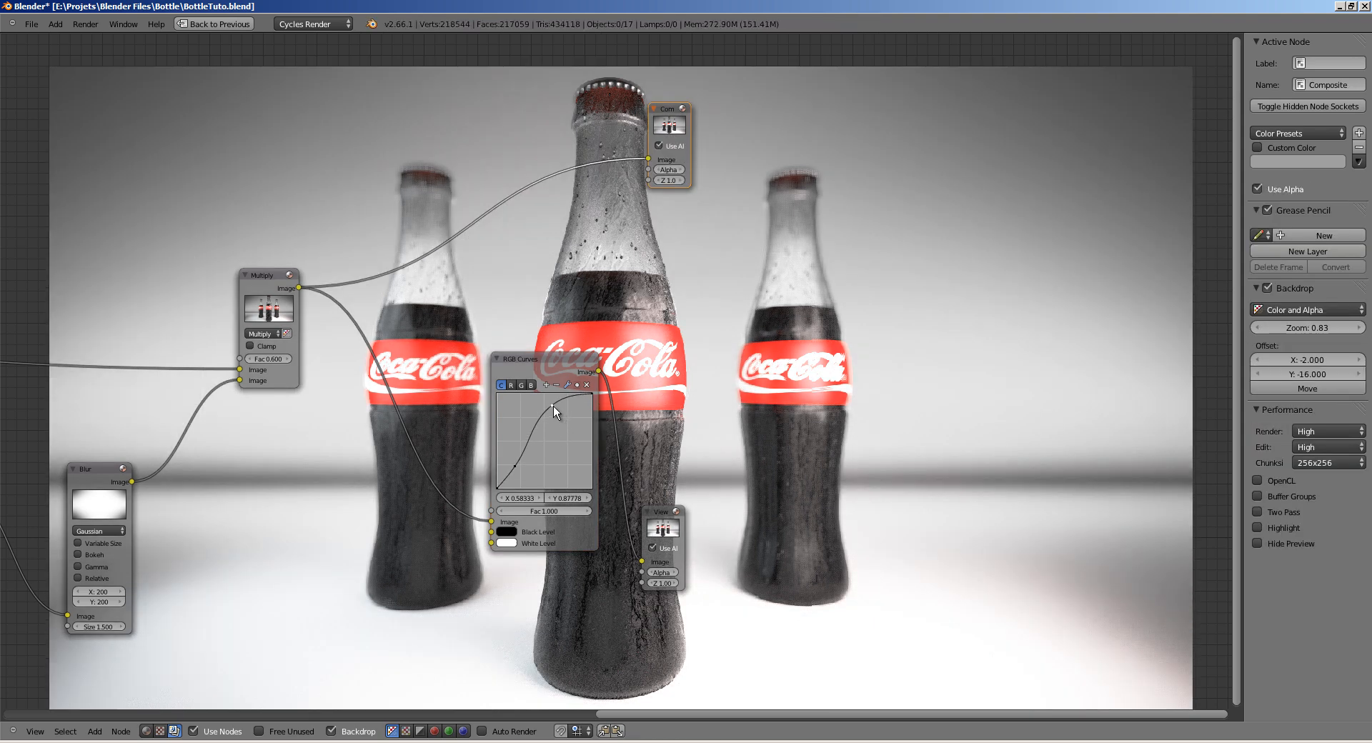
left_click_drag(553, 406, 555, 410)
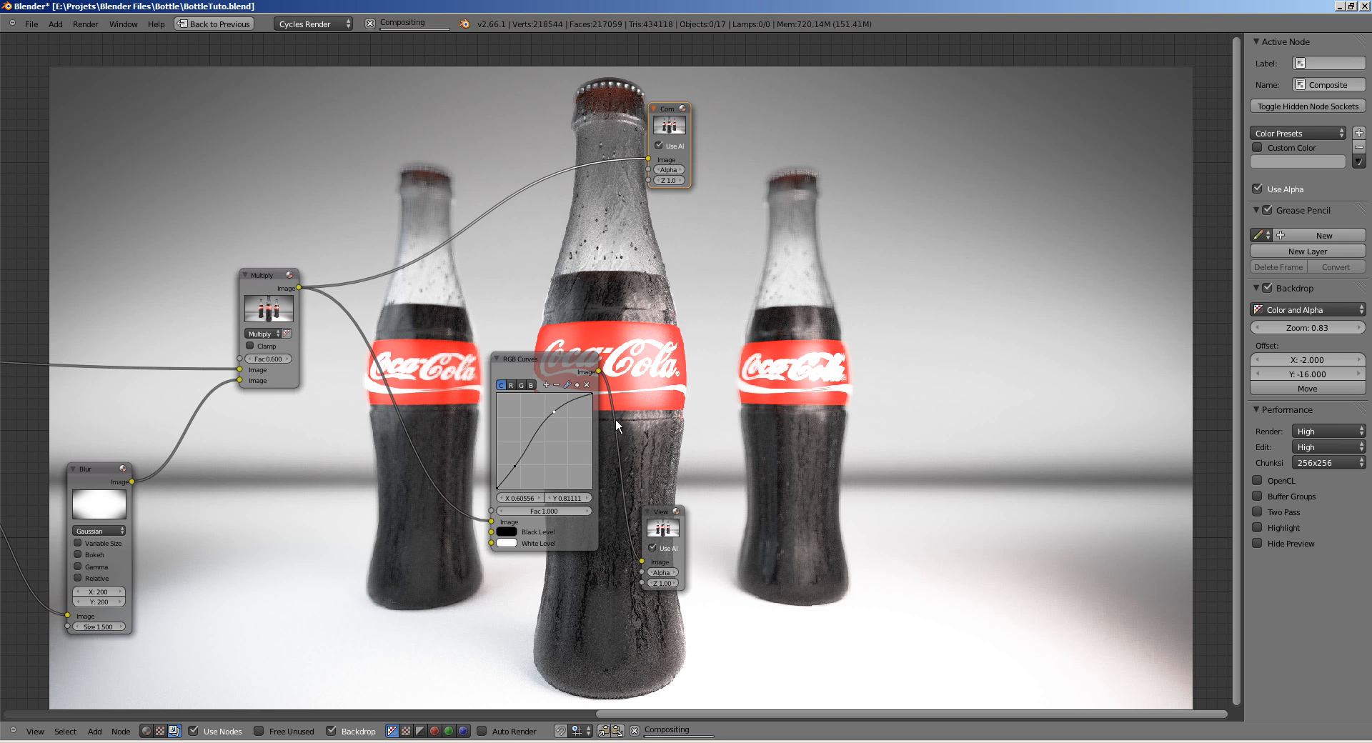
Step: Move the Viewer node farther out and insert a Color Balance node between RGB Curves and the Viewer
left_click_drag(666, 545, 790, 543)
middle_click_drag(694, 371, 533, 327)
scroll(450, 345, "down", 6)
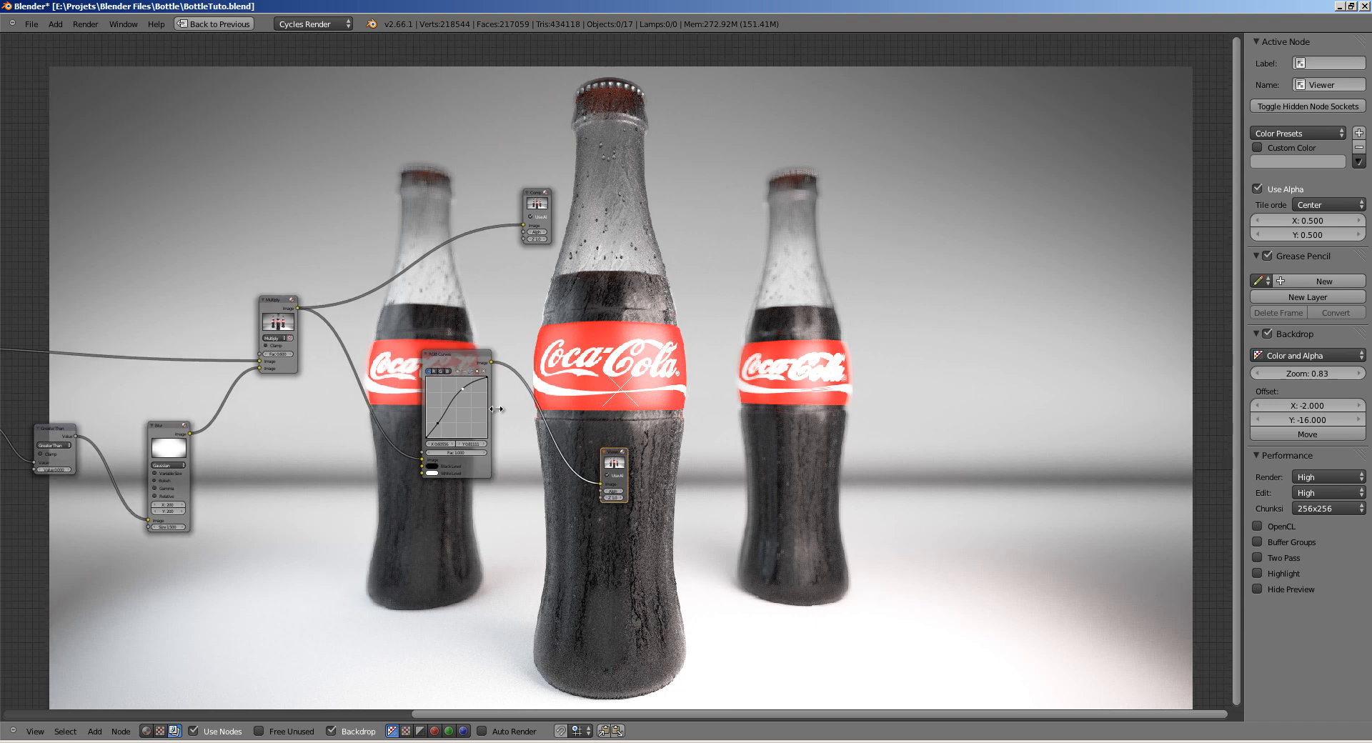
left_click_drag(619, 468, 747, 477)
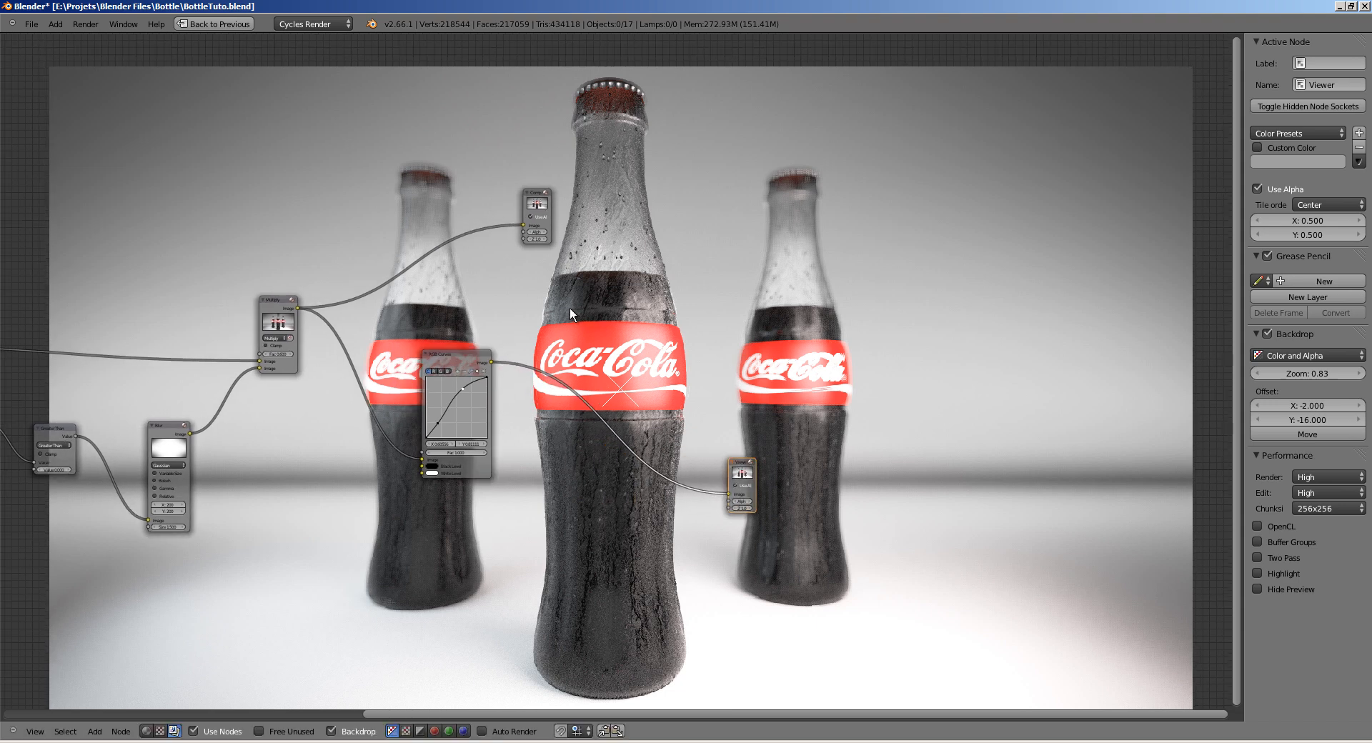
key("shift+a")
mouse_move(569, 307)
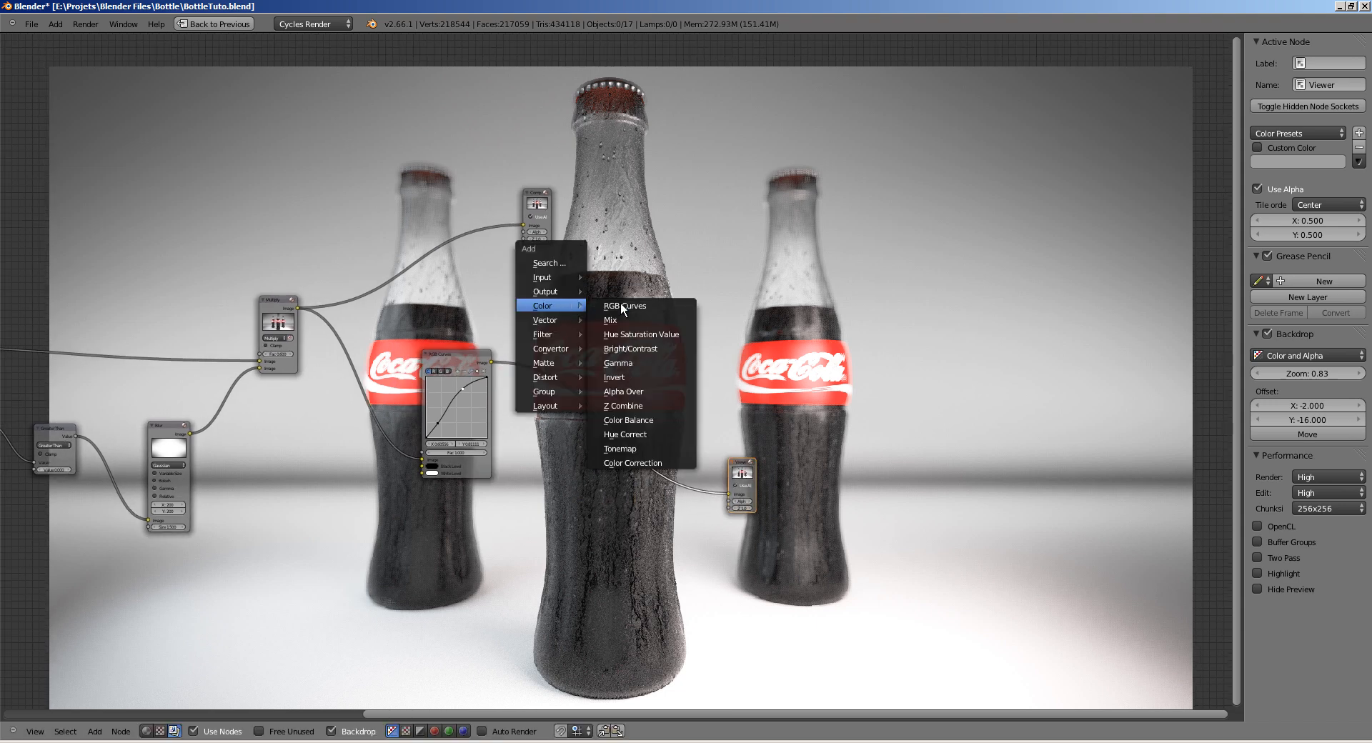
left_click(629, 421)
left_click(671, 454)
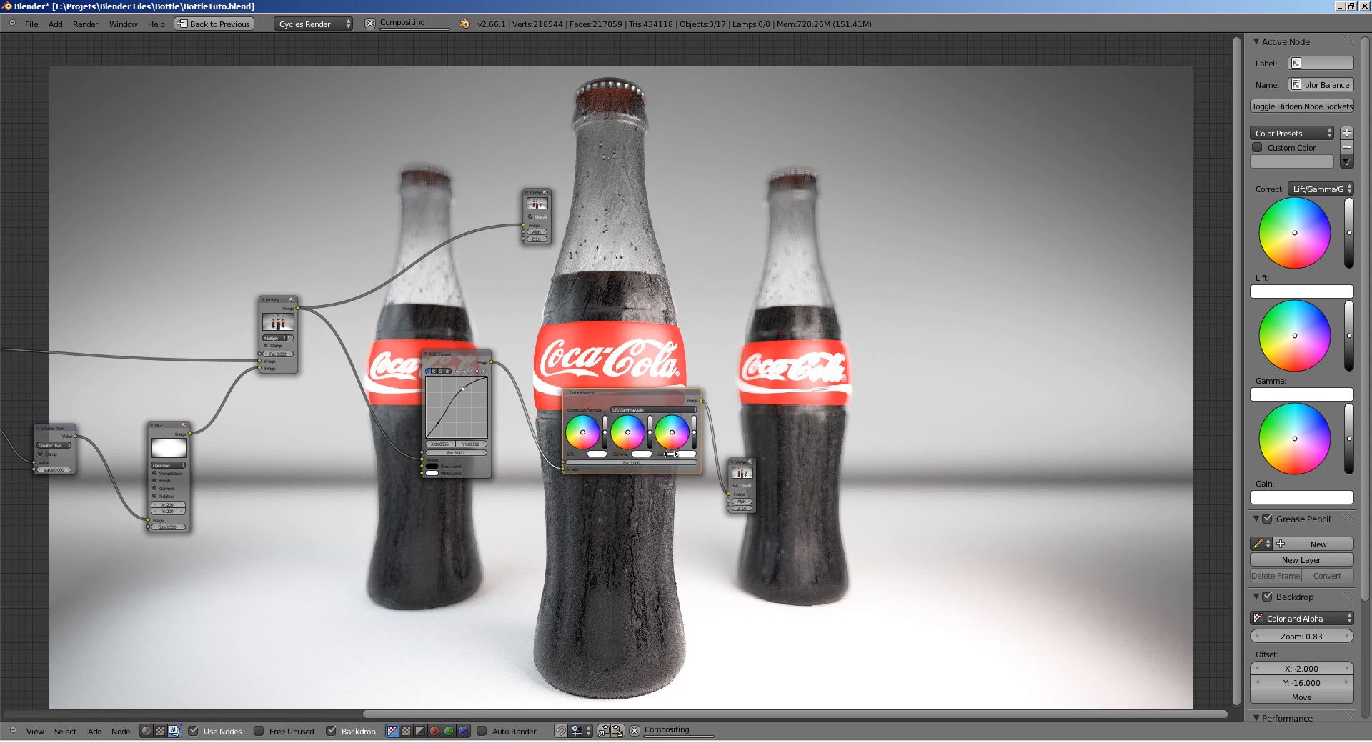
Step: Tint the Color Balance node's gain, gamma and lift slightly toward blue
scroll(671, 454, "up", 5)
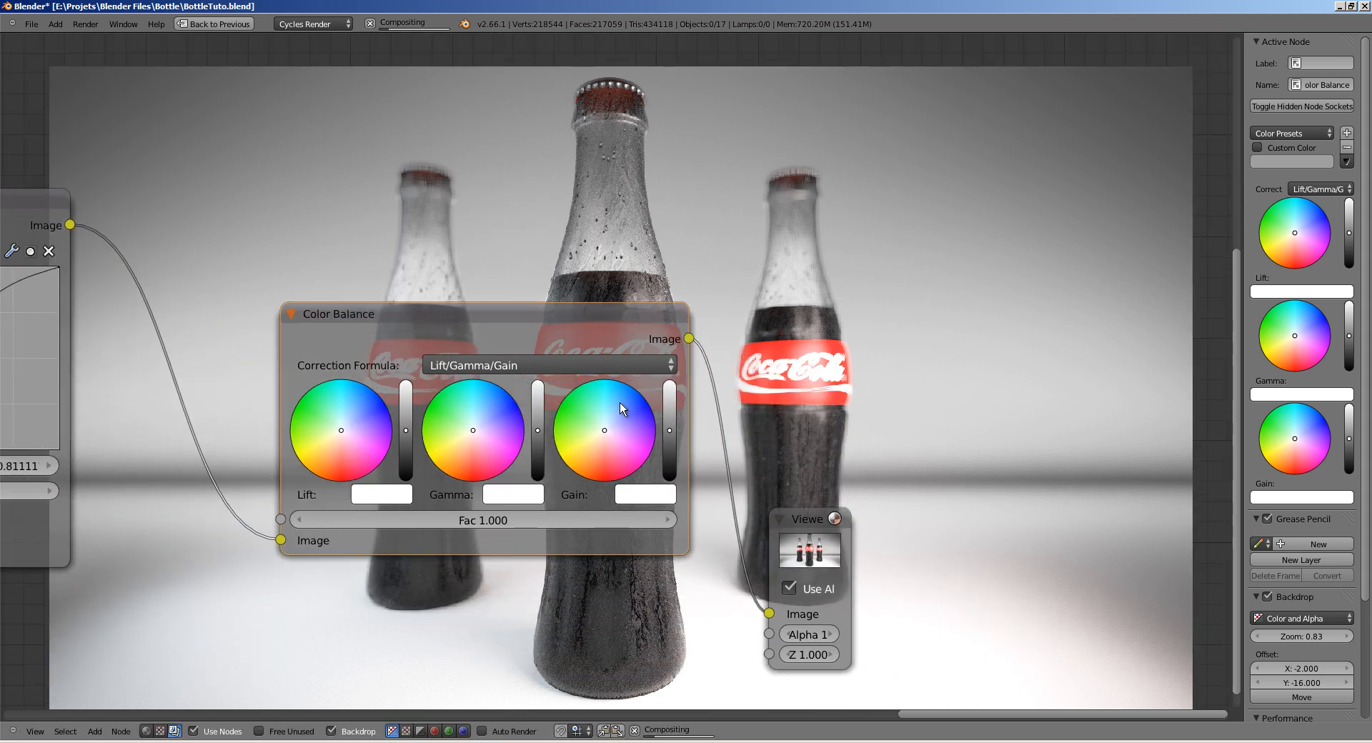
left_click_drag(608, 431, 609, 429)
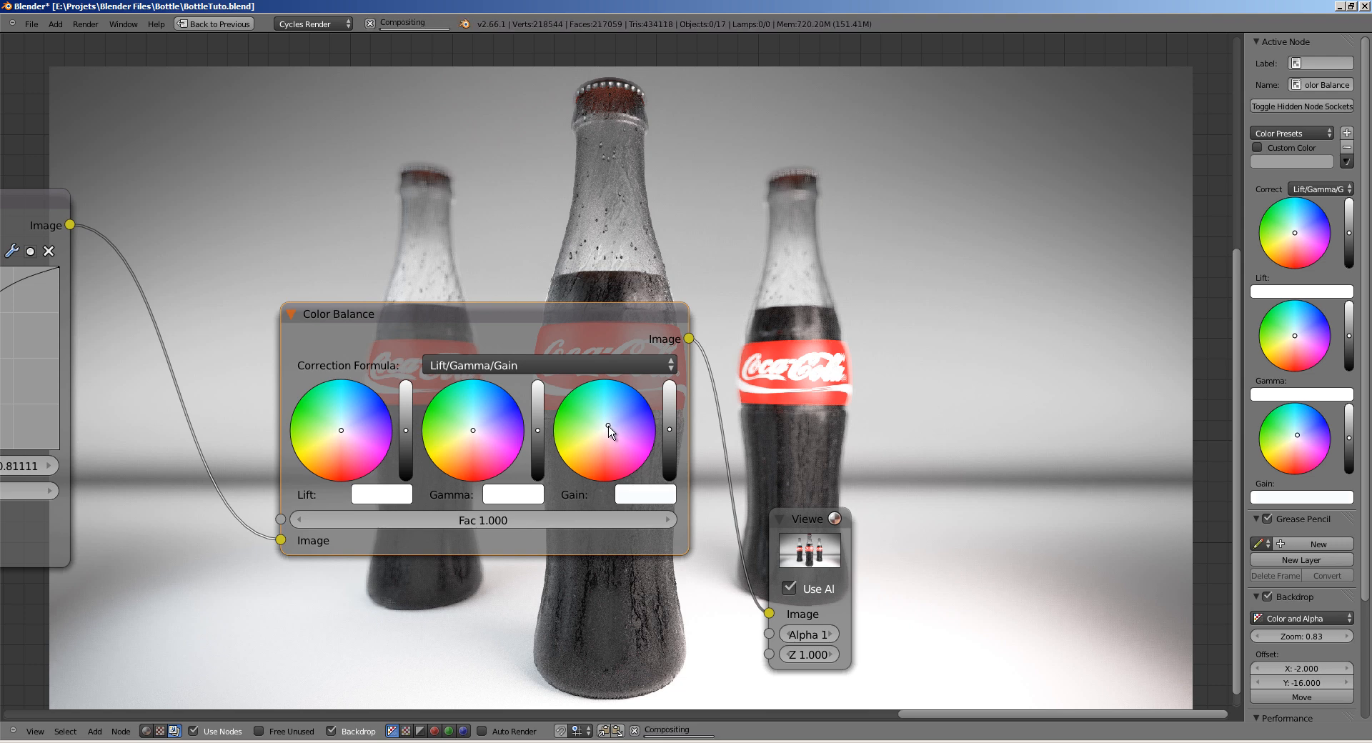
left_click_drag(473, 430, 476, 427)
left_click_drag(343, 431, 347, 427)
Step: Move the Color Balance node away from RGB Curves and refine the curve's upper point to about X 0.62, Y 0.80
scroll(395, 363, "down", 4)
middle_click_drag(395, 363, 420, 327)
left_click_drag(714, 453, 840, 462)
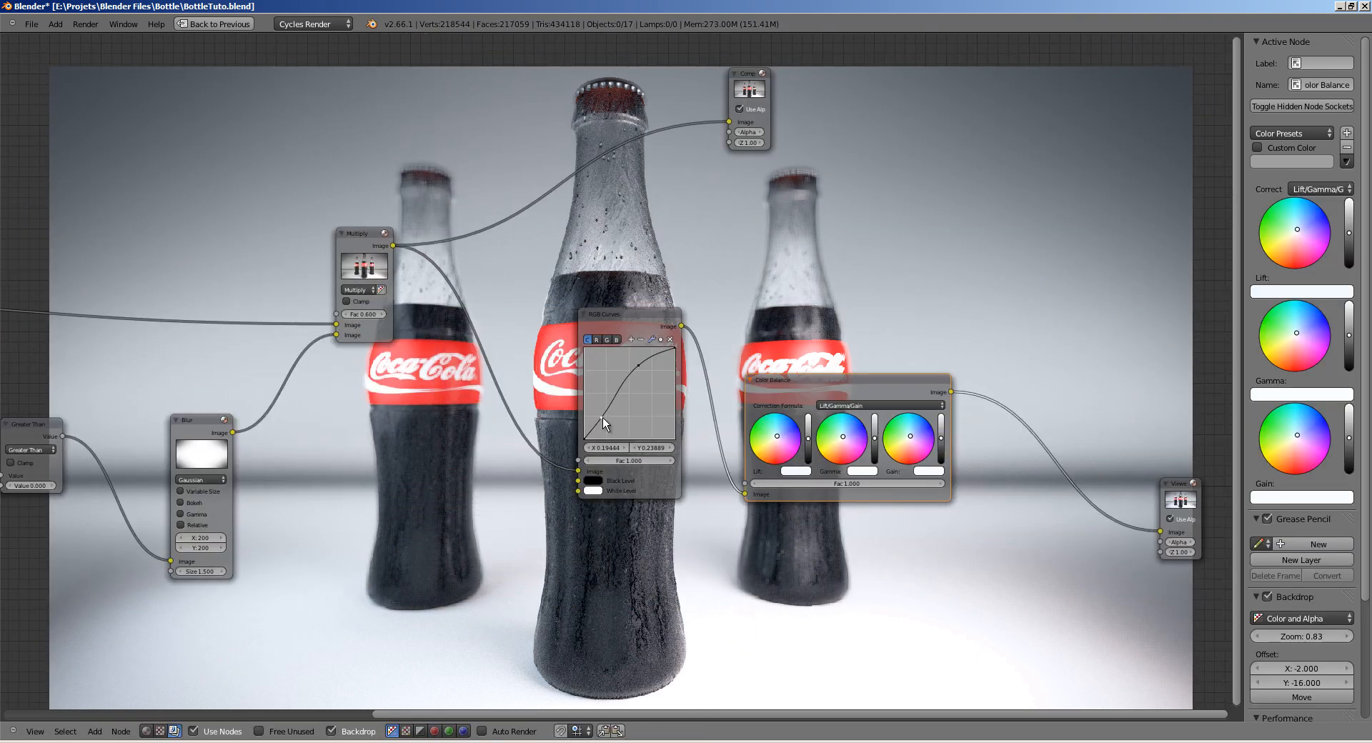
left_click(602, 418)
left_click(638, 365)
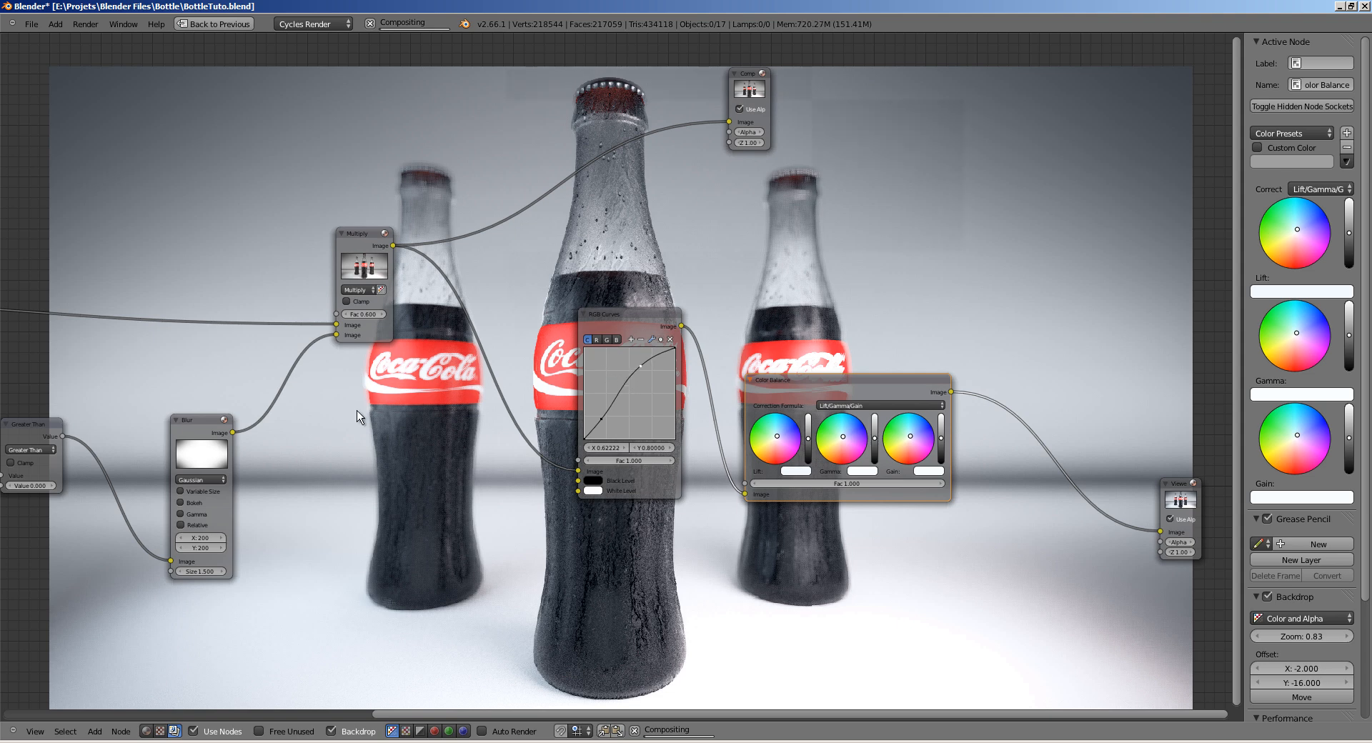
Step: Look over the node tree and shrink the backdrop to 0.48 zoom to examine the whole color-graded image
middle_click_drag(203, 499, 546, 464)
middle_click_drag(30, 368, 248, 396)
middle_click_drag(837, 387, 569, 333)
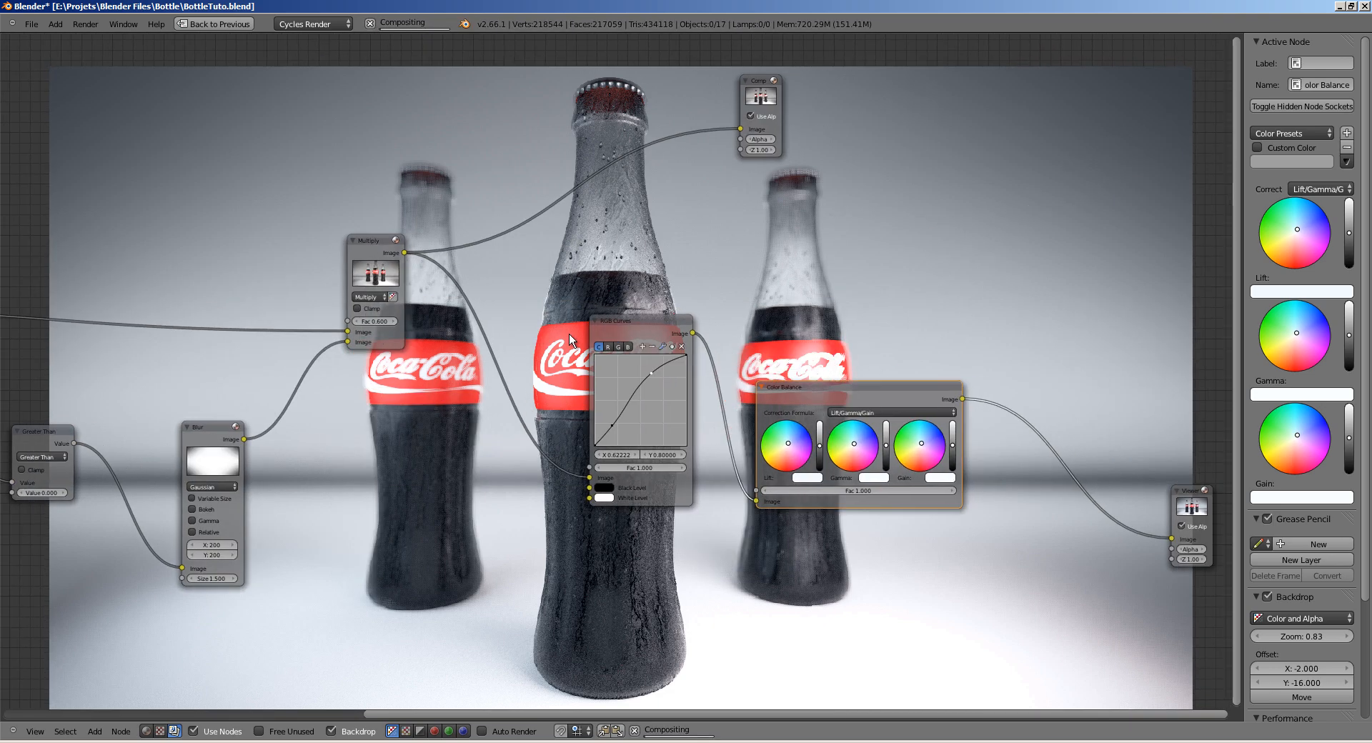
middle_click_drag(462, 353, 385, 370)
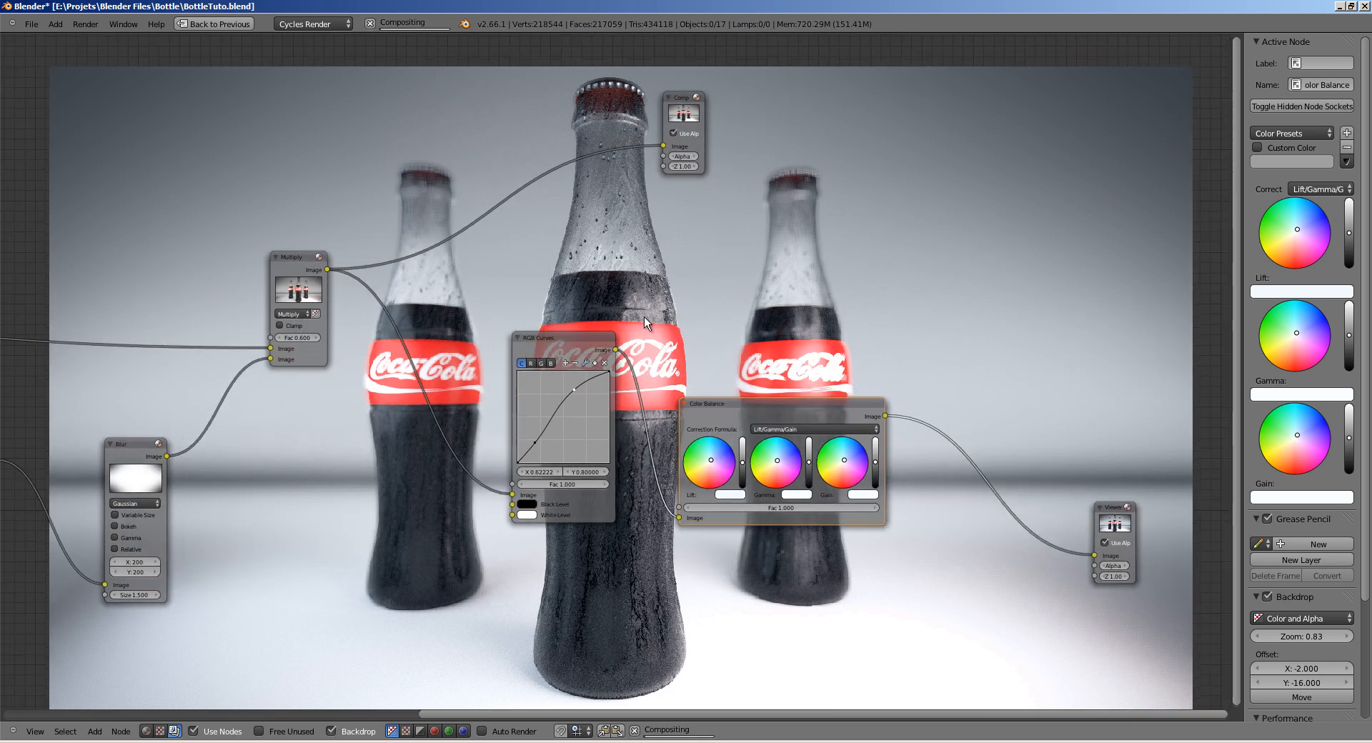
middle_click_drag(644, 315, 358, 464)
key("v")
key("v")
key("v")
middle_click_drag(599, 395, 538, 341)
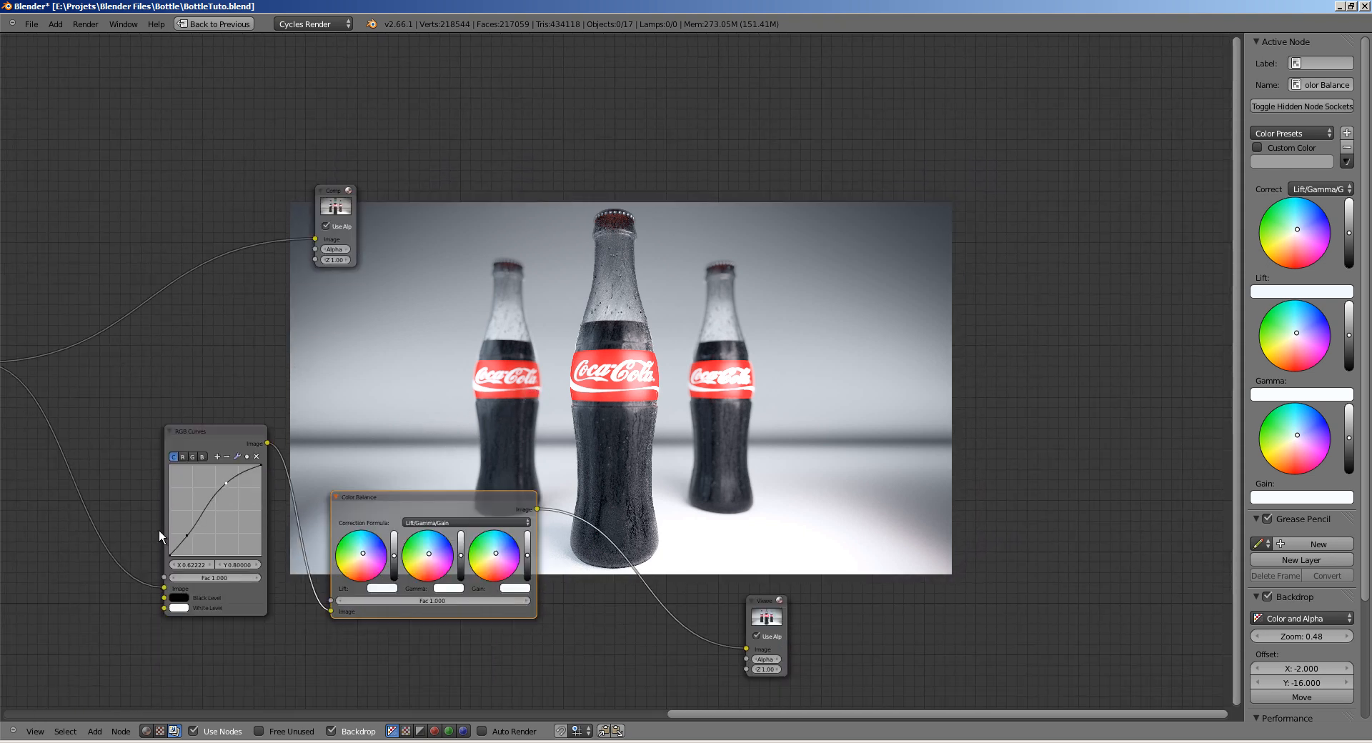
Step: Restore the full window layout with a 3D View in place of the render result and move the camera back from the bottles
key("ctrl+Up")
left_click(20, 582)
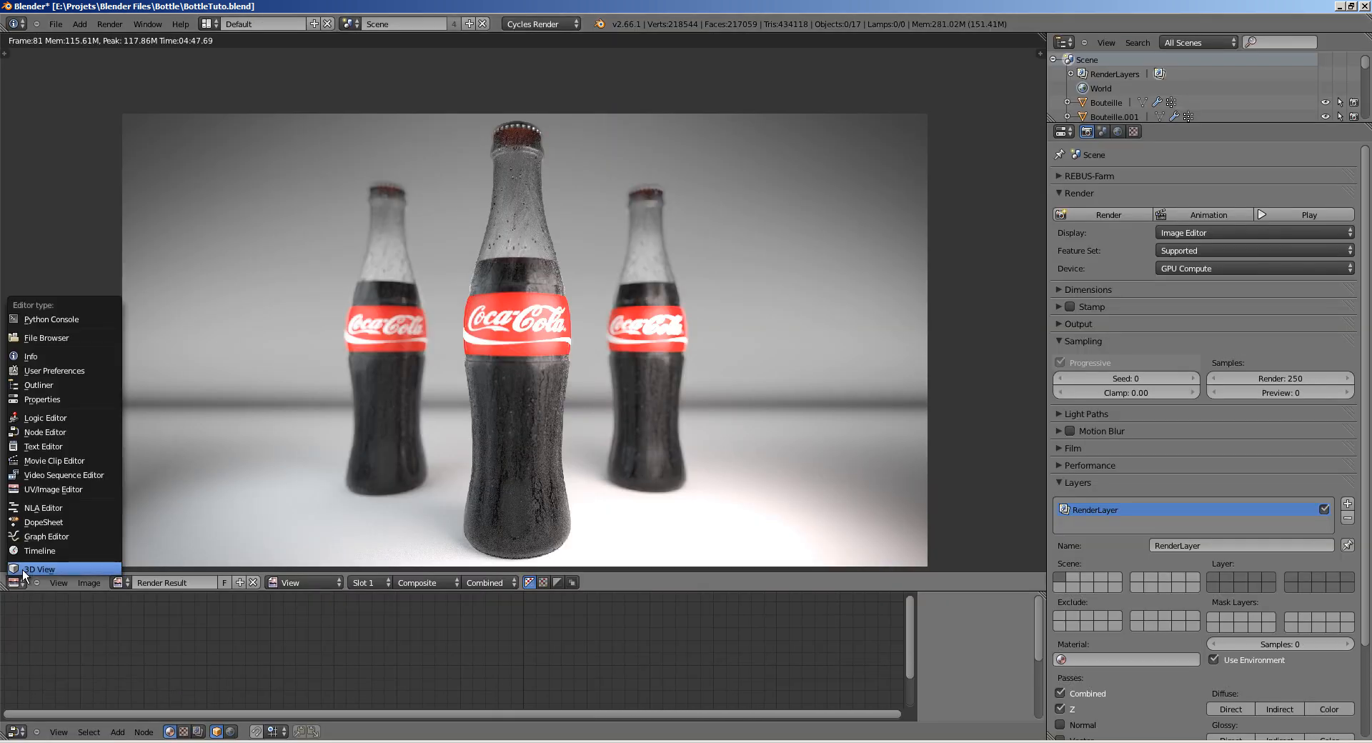
left_click(26, 569)
right_click(446, 565)
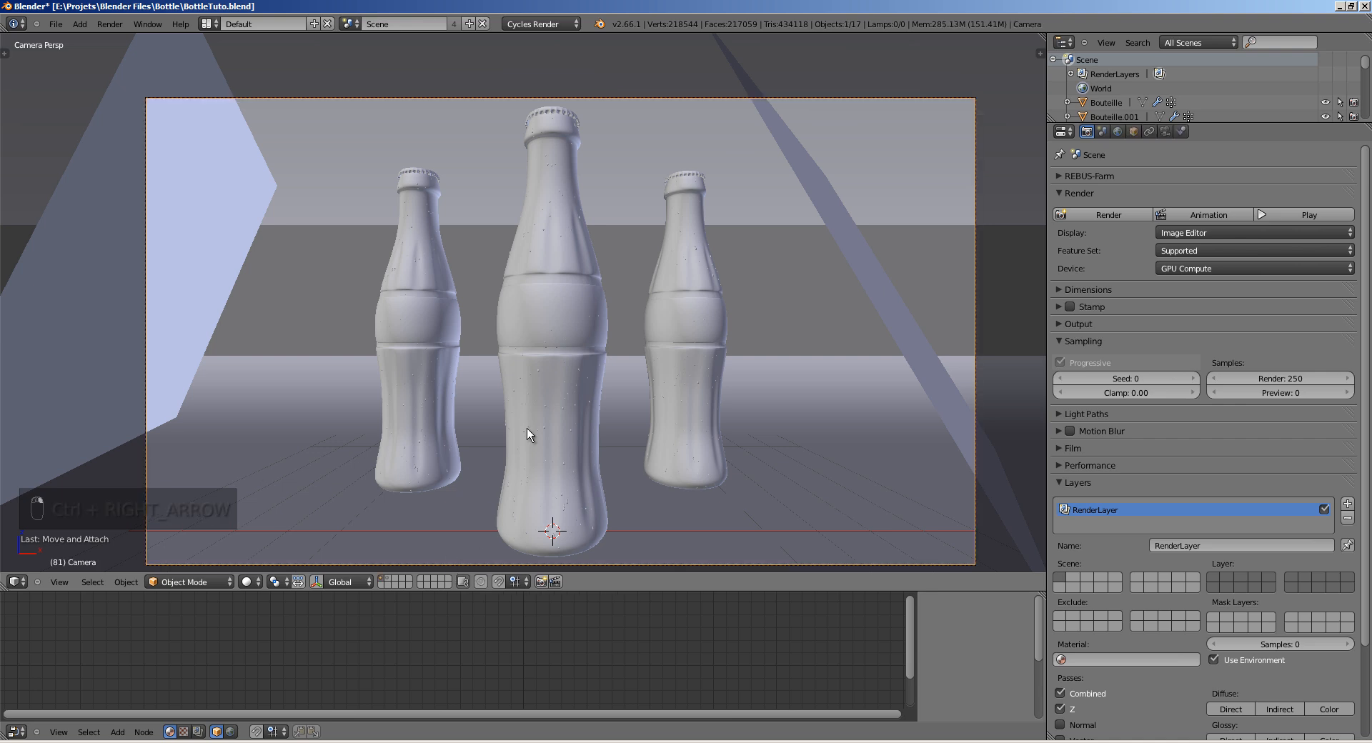
key("g")
left_click(822, 318)
Step: From the top view, move the key light plane and the fill light plane slightly outward from the bottles
right_click(826, 326)
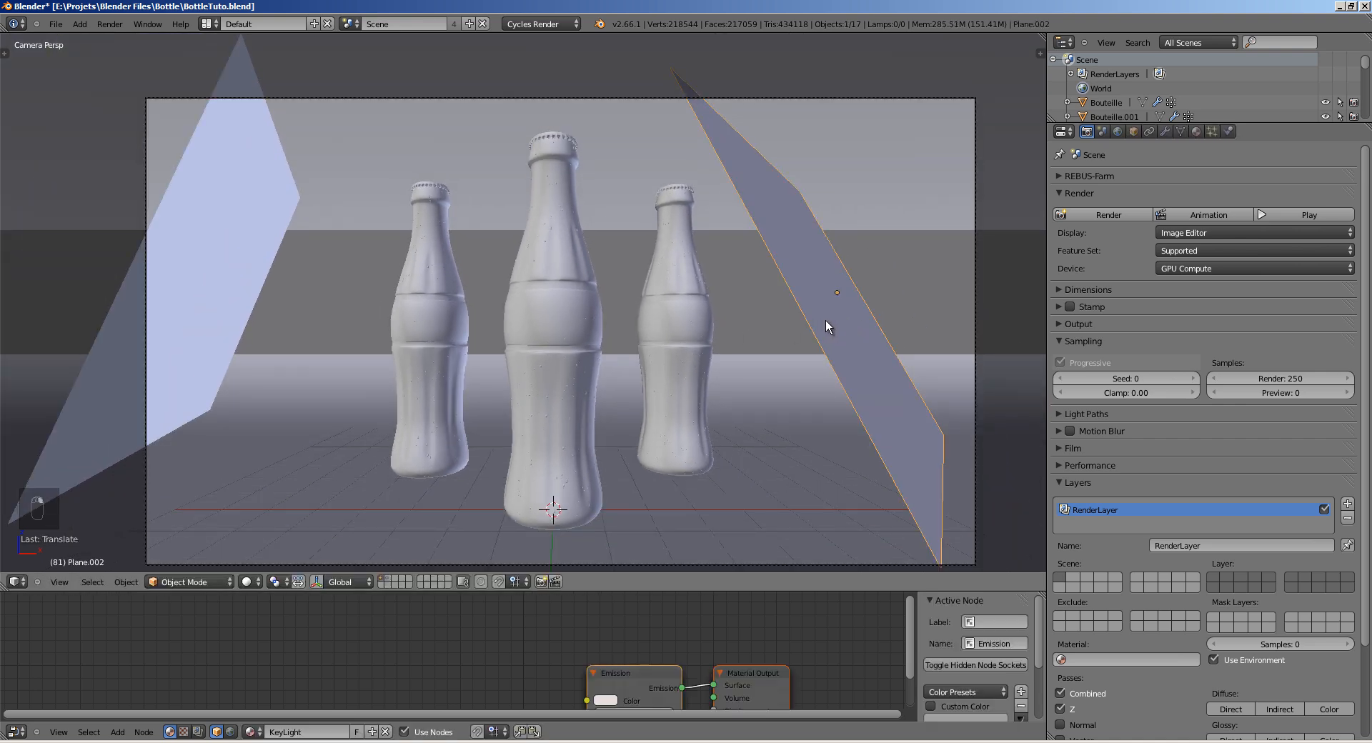
key("KP_7")
middle_click_drag(592, 414, 616, 358, "shift")
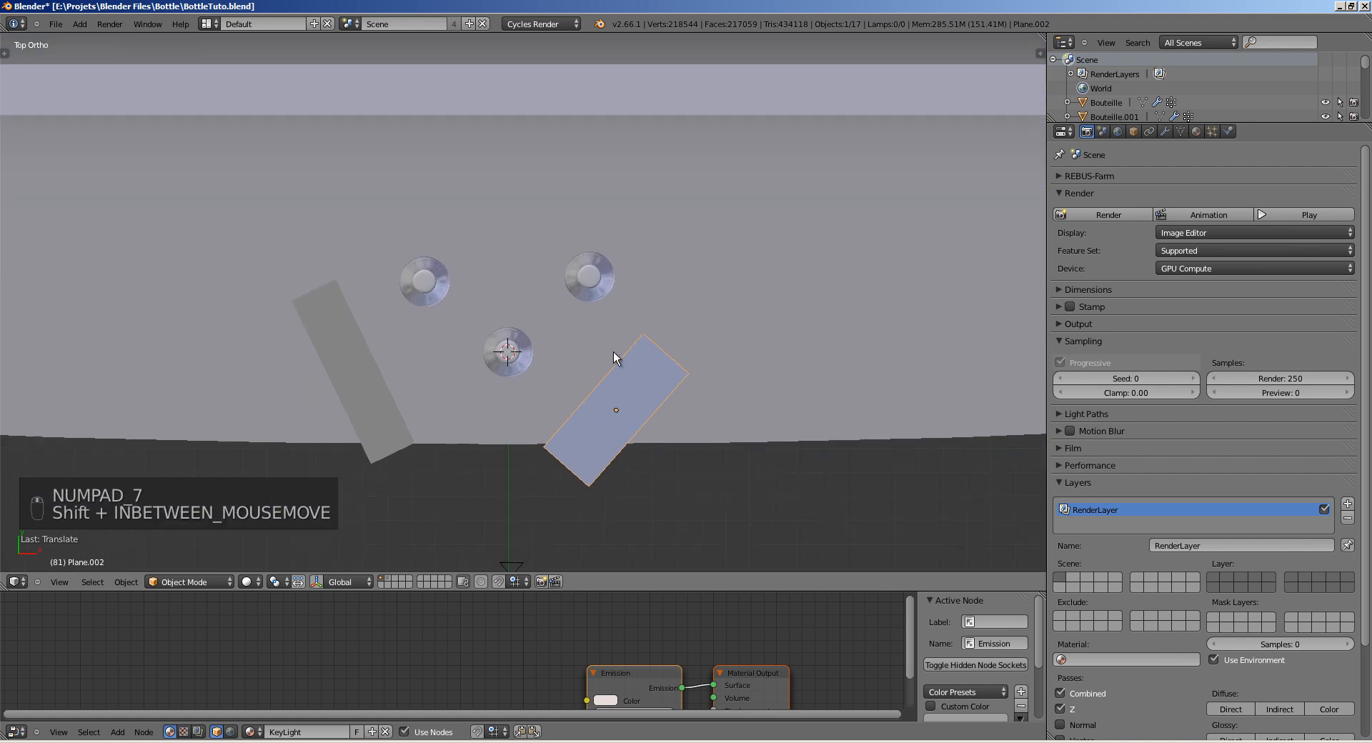
key("g")
left_click(642, 363)
right_click(370, 396)
key("g")
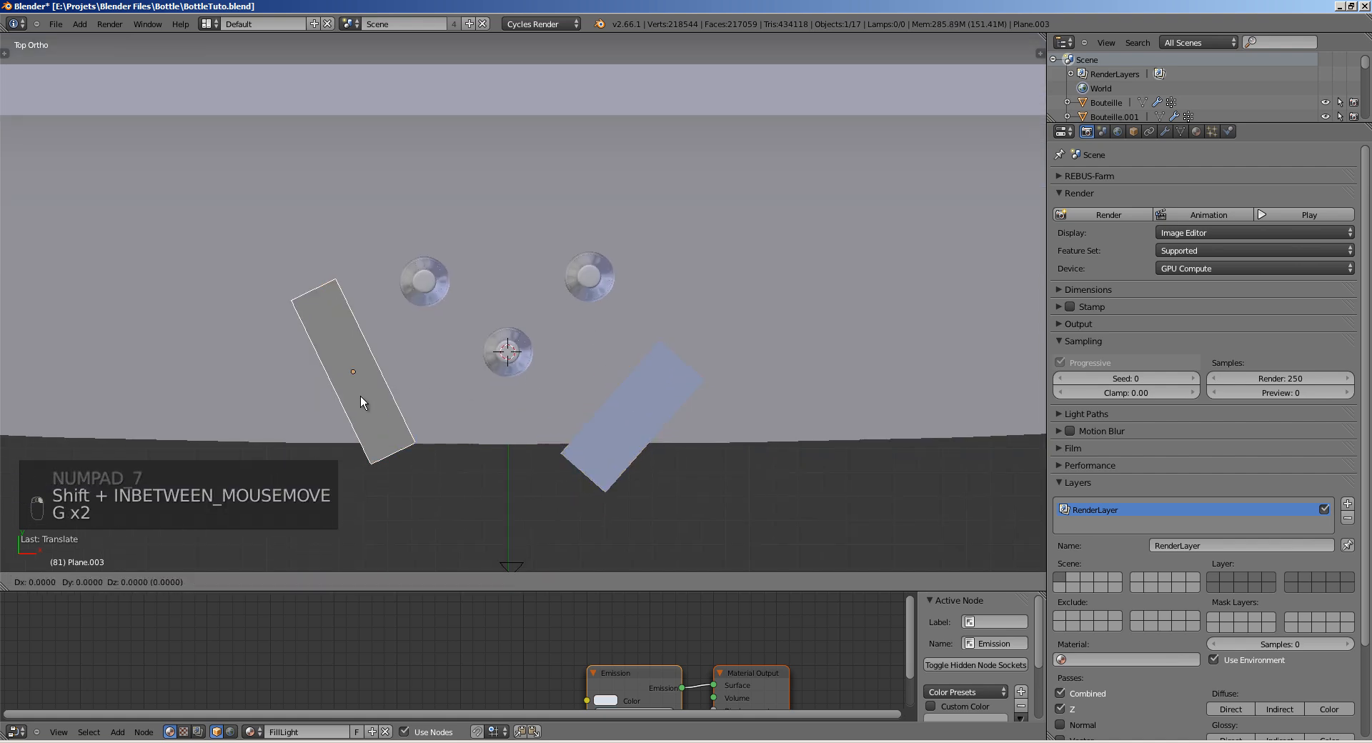
left_click(351, 397)
Step: Preview the scene through the camera with Rendered viewport shading to check the framing and lighting
key("KP_0")
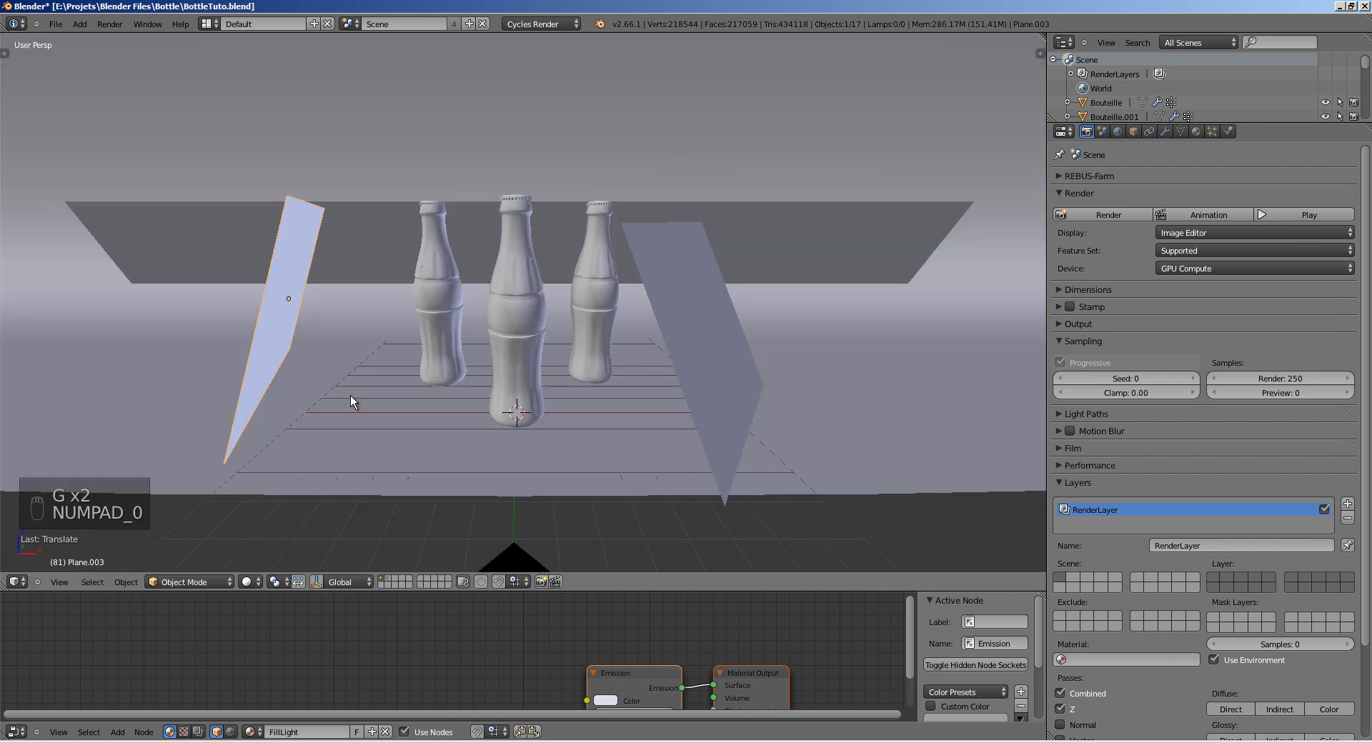
key("z")
key("z")
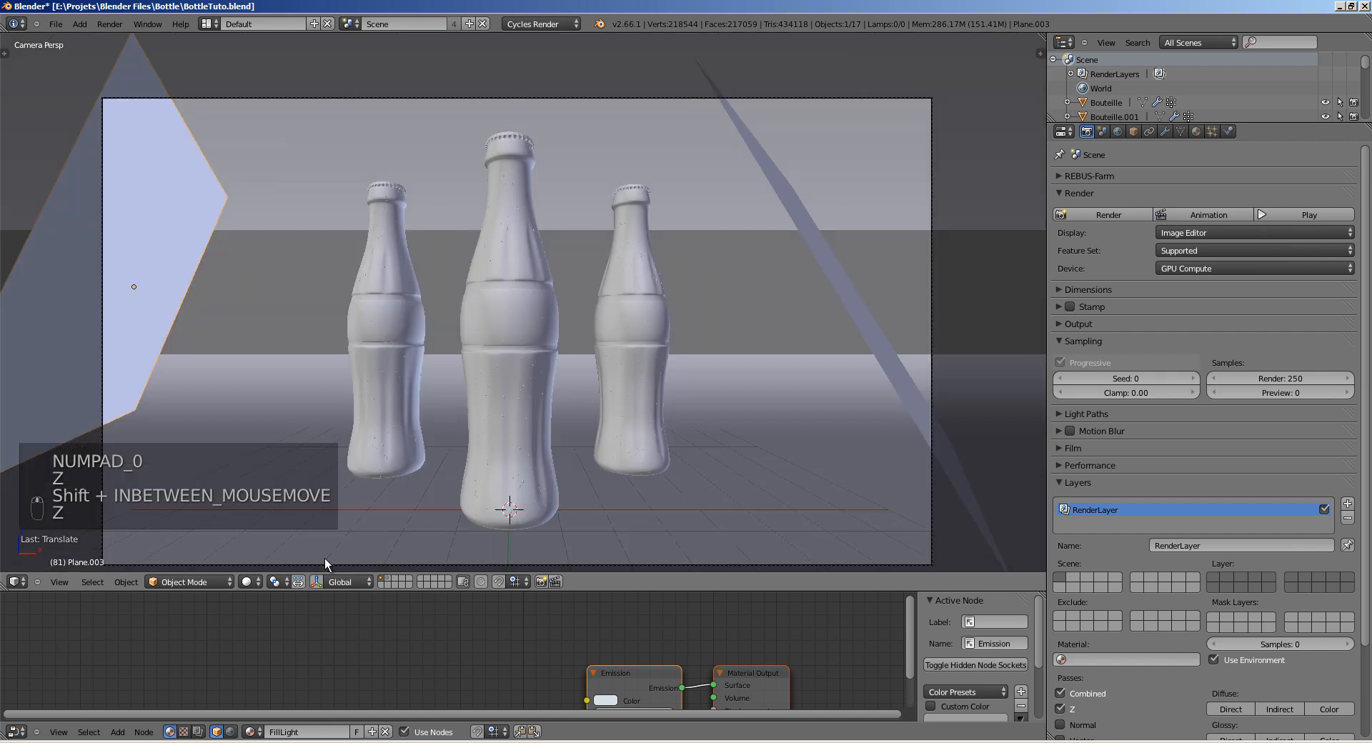
left_click(259, 581)
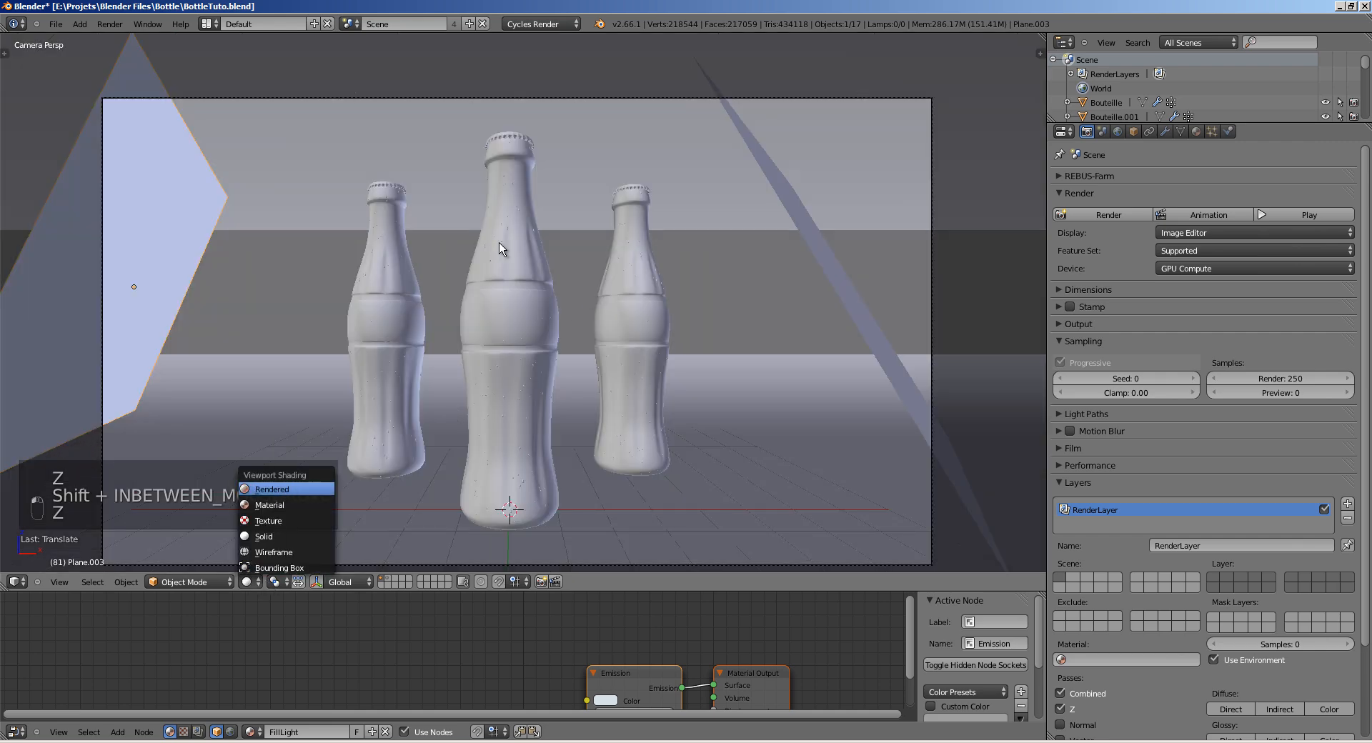
key("Return")
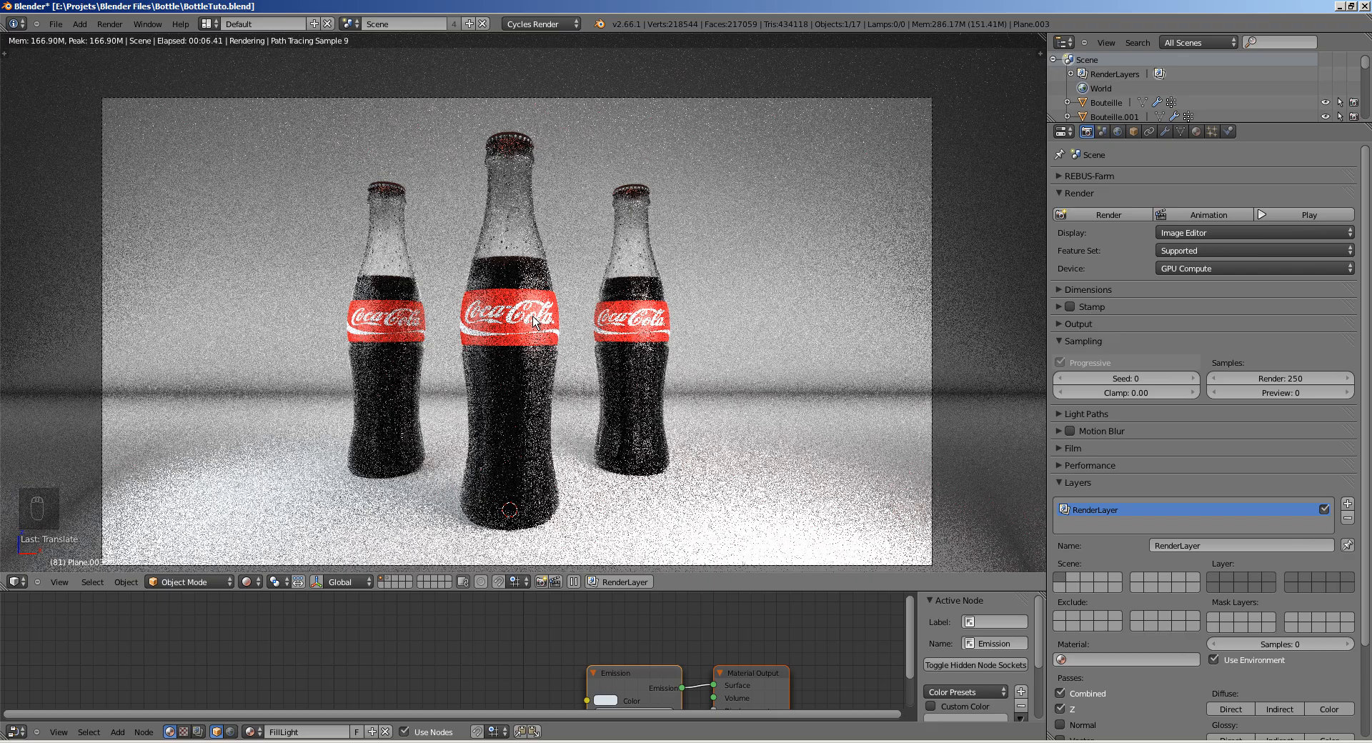
Step: Show the scene in wireframe and move the fill light plane farther outward, including a shift along global X
key("KP_7")
key("z")
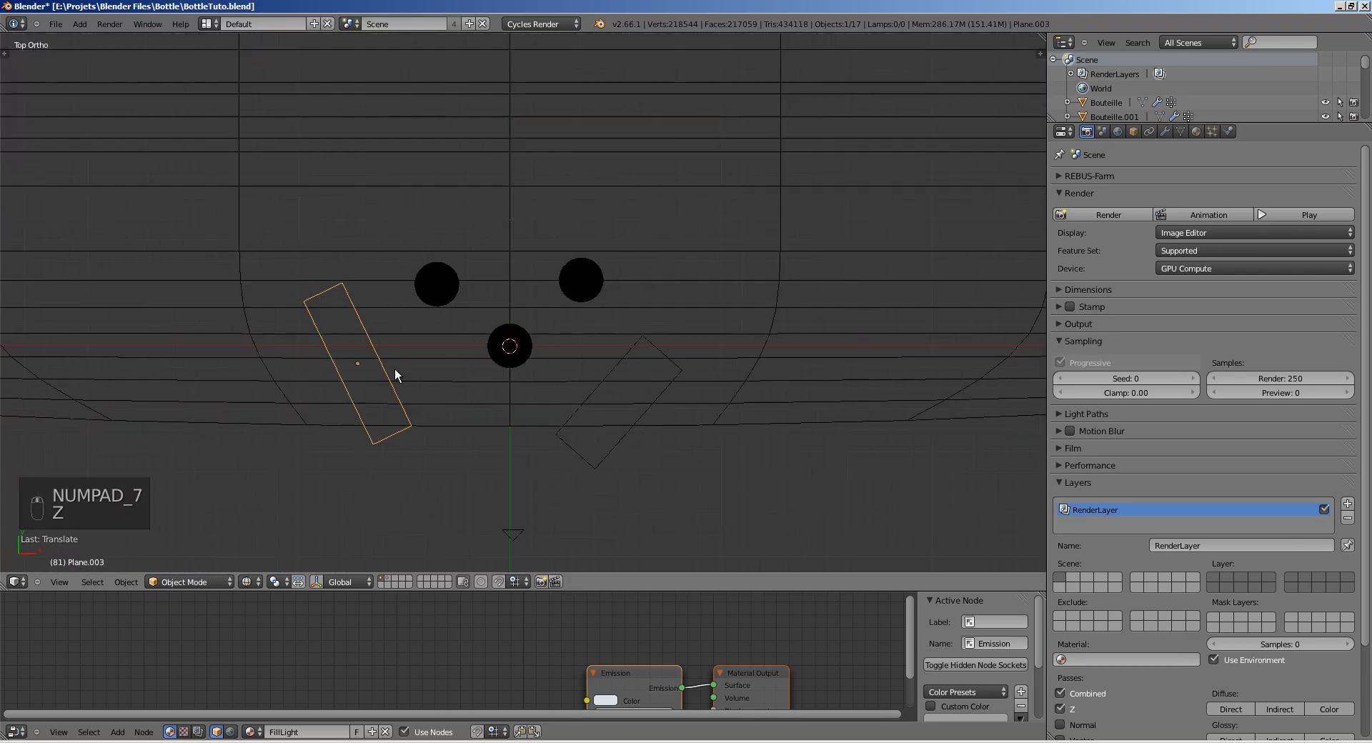
key("g")
left_click(358, 375)
key("KP_0")
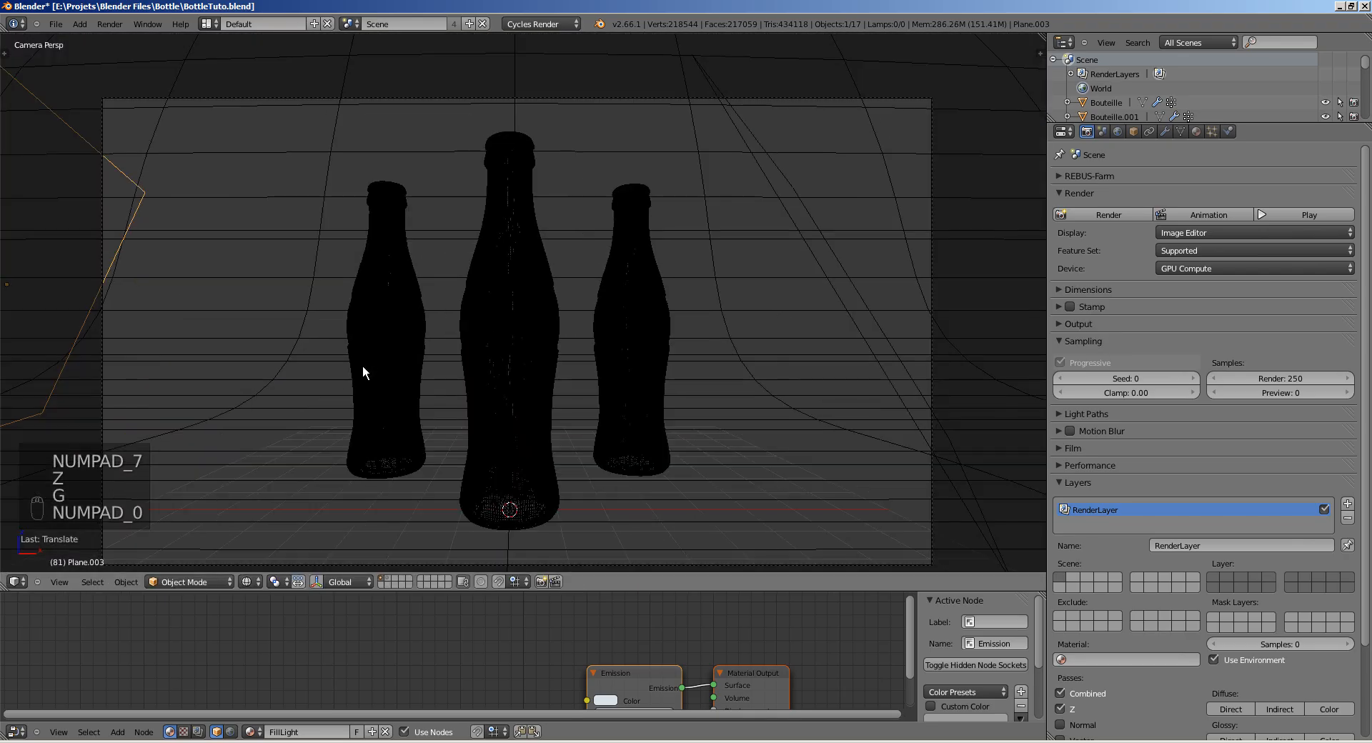
key("g")
key("x")
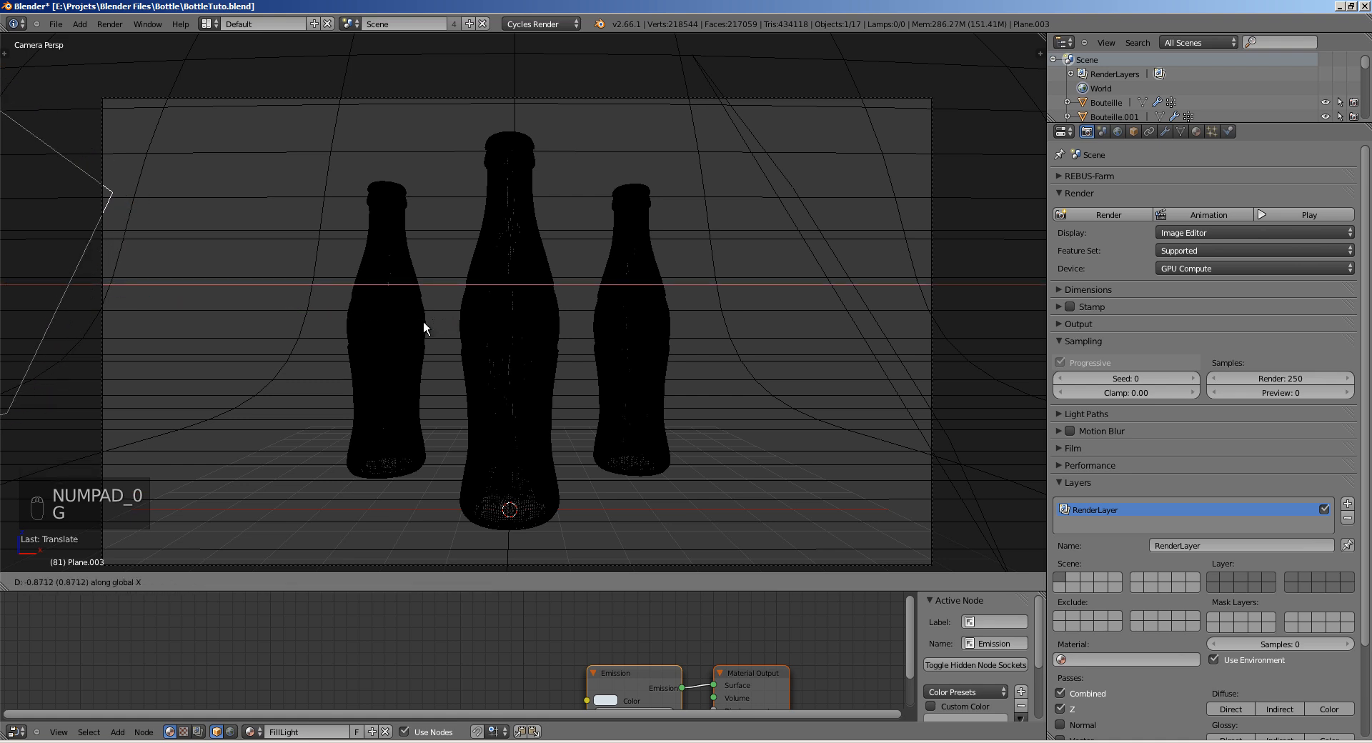
left_click(412, 325)
Step: Move the key light plane about 2.3 units outward along global X, and farther from the bottles in the top view
middle_click_drag(415, 325, 511, 322, "ctrl")
right_click(763, 257)
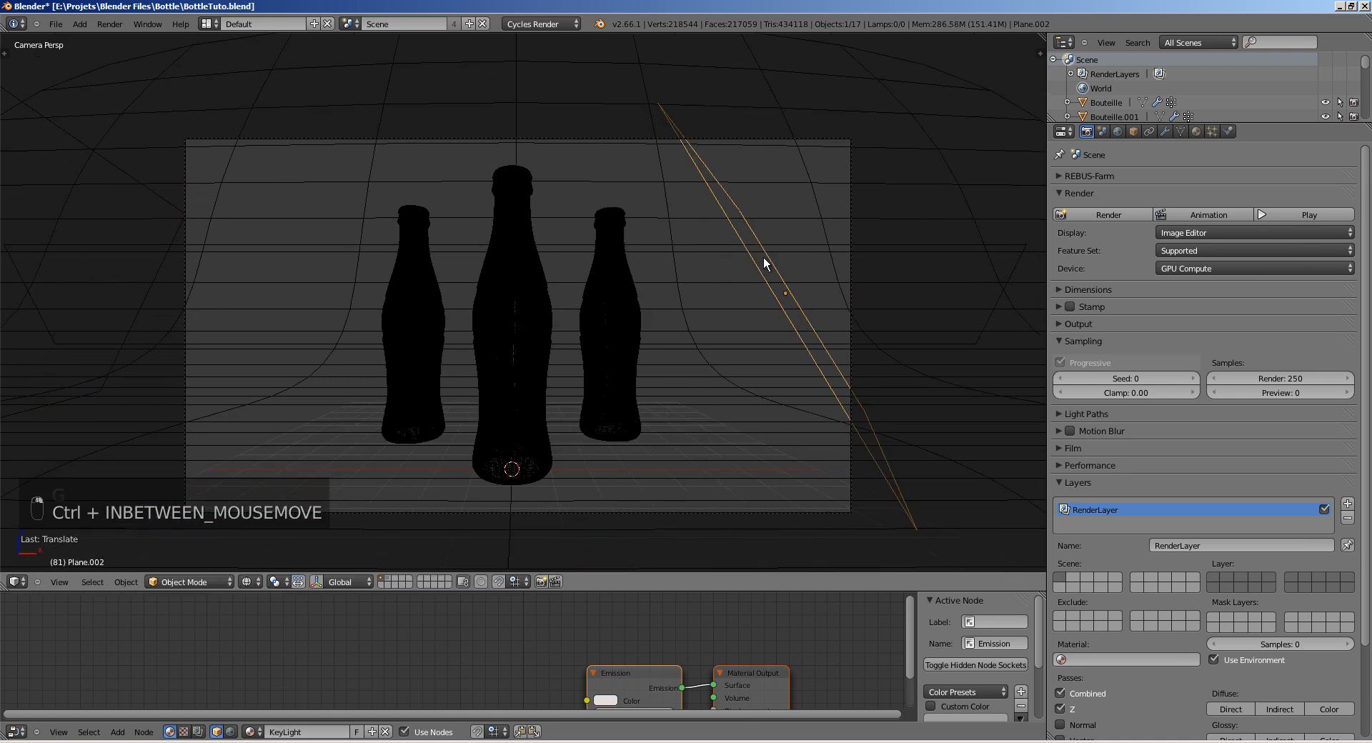
key("g")
key("y")
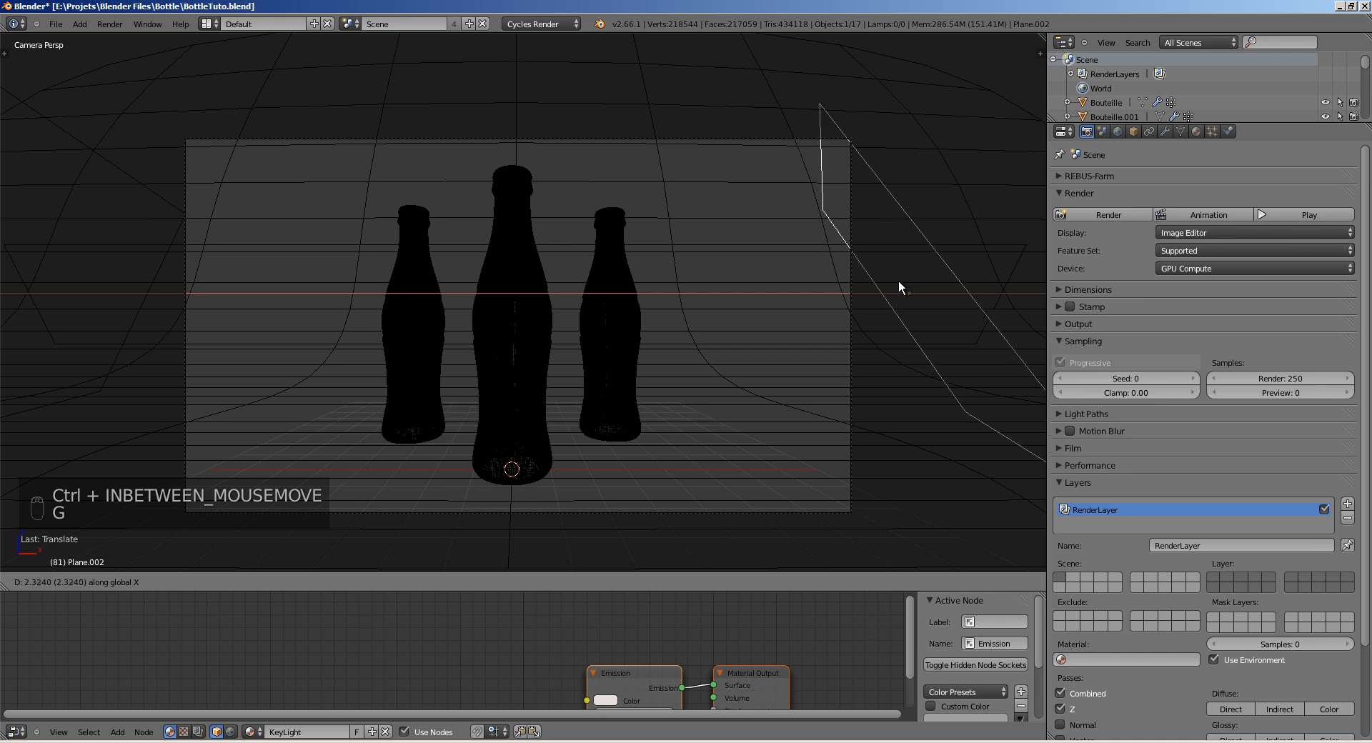
left_click(898, 280)
key("KP_7")
scroll(636, 320, "down", 1)
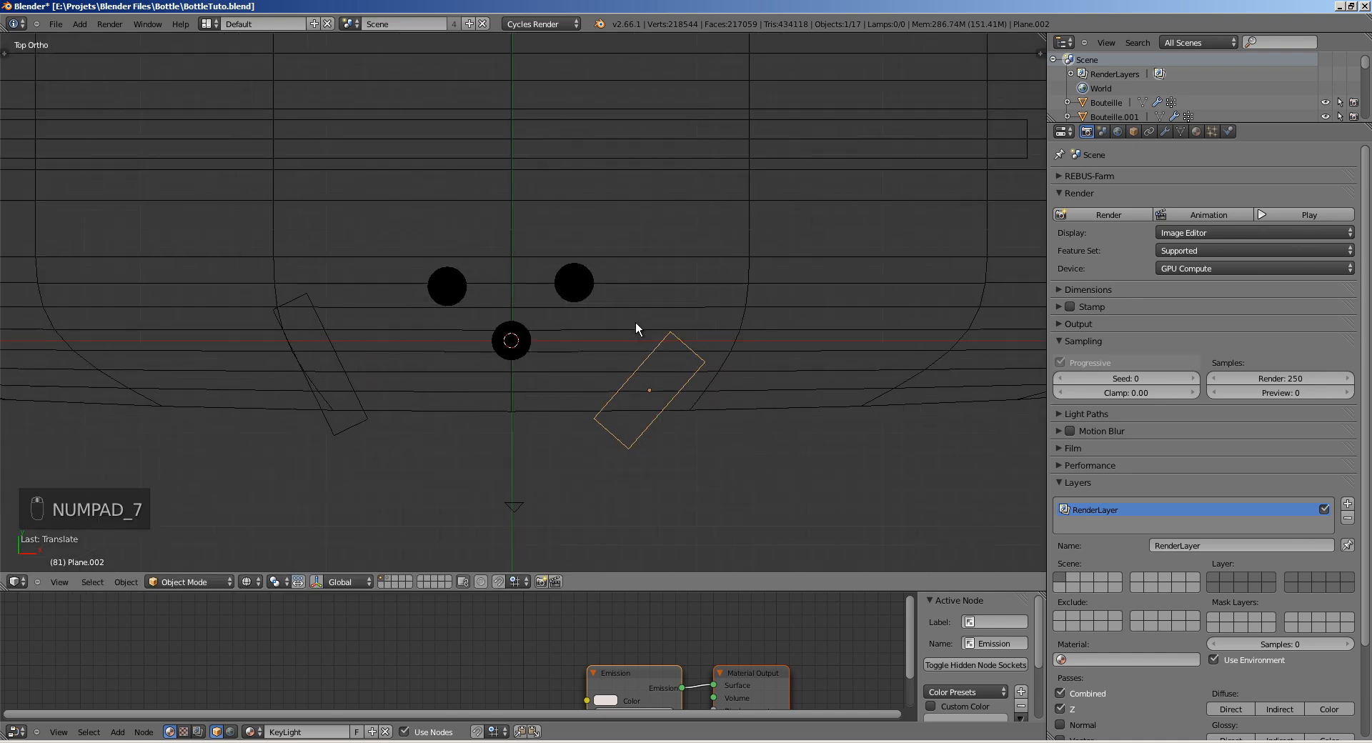
key("g")
left_click(661, 335)
Step: Set the KeyLight material's emission strength to 12
left_click(1196, 131)
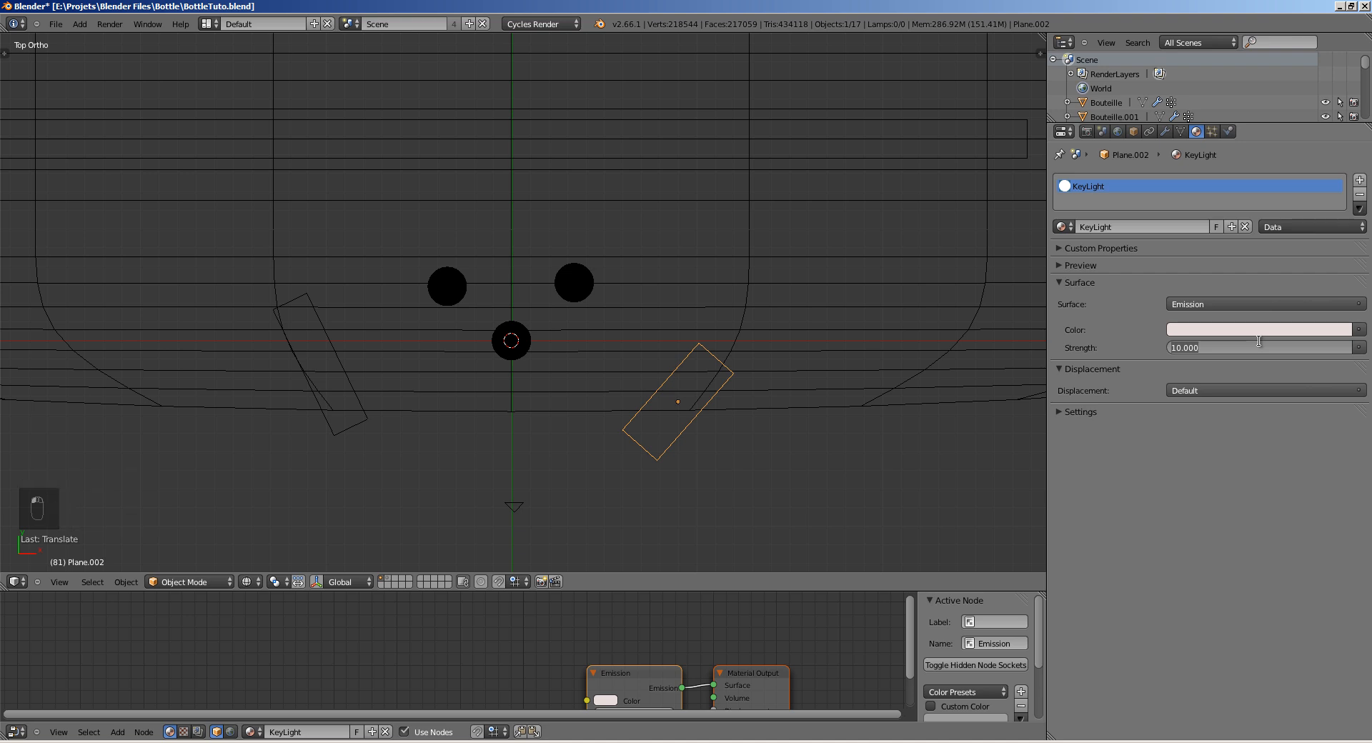
type("12")
key("Return")
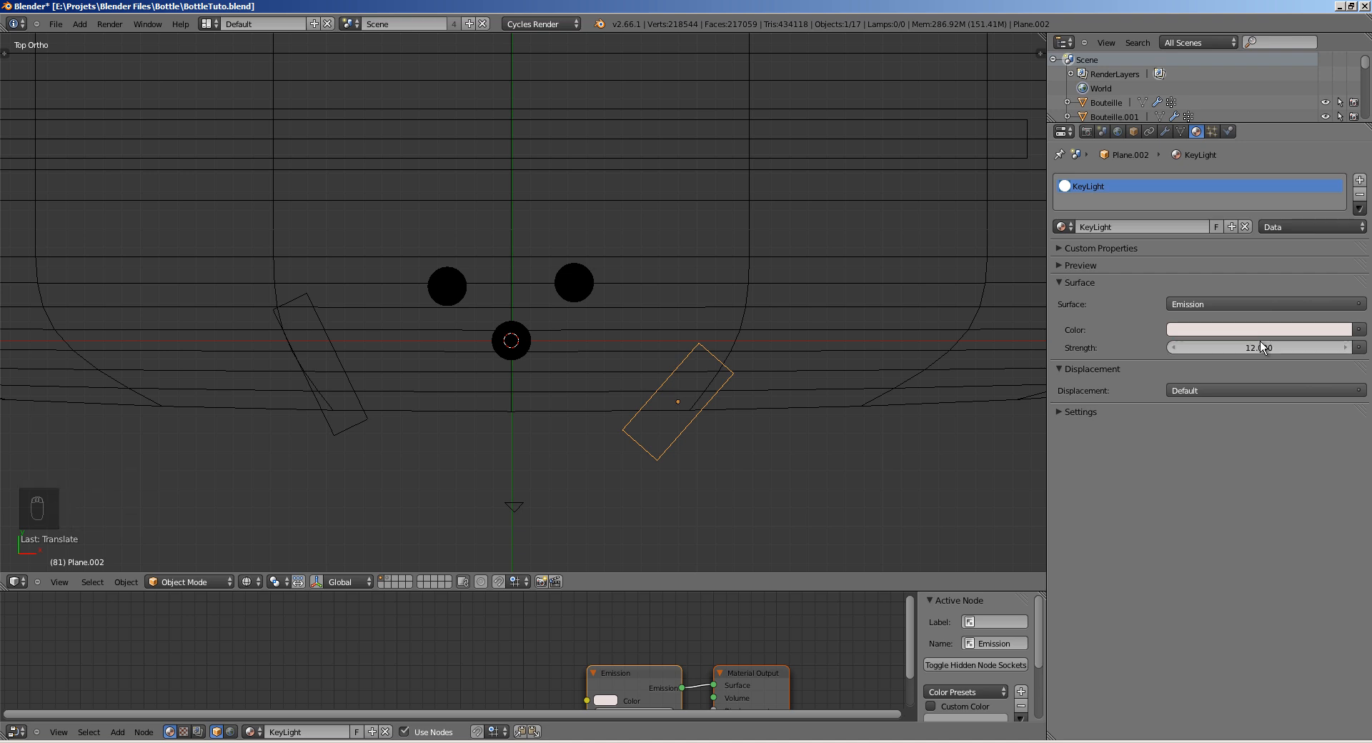
Step: Select the fill light plane, return to the camera view and save the file over BottleTuto.blend
right_click(337, 430)
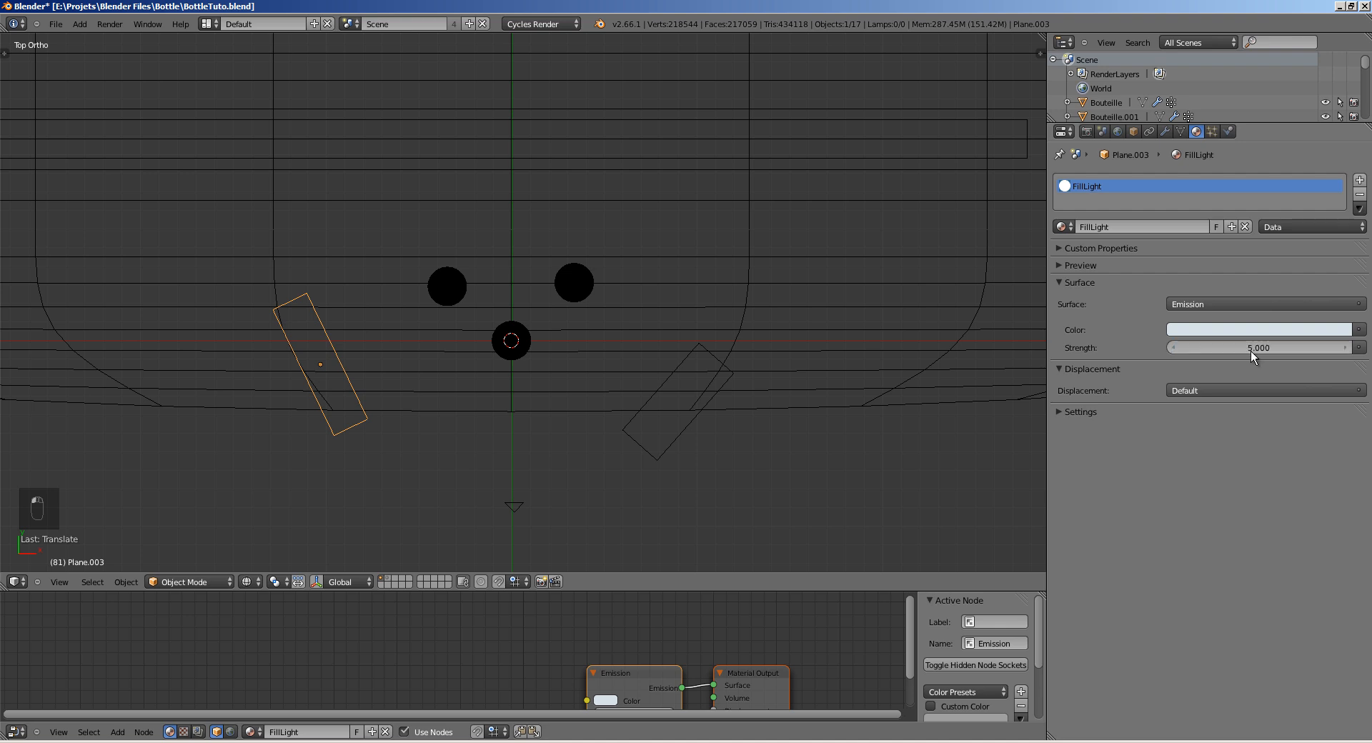
key("KP_0")
key("ctrl+s")
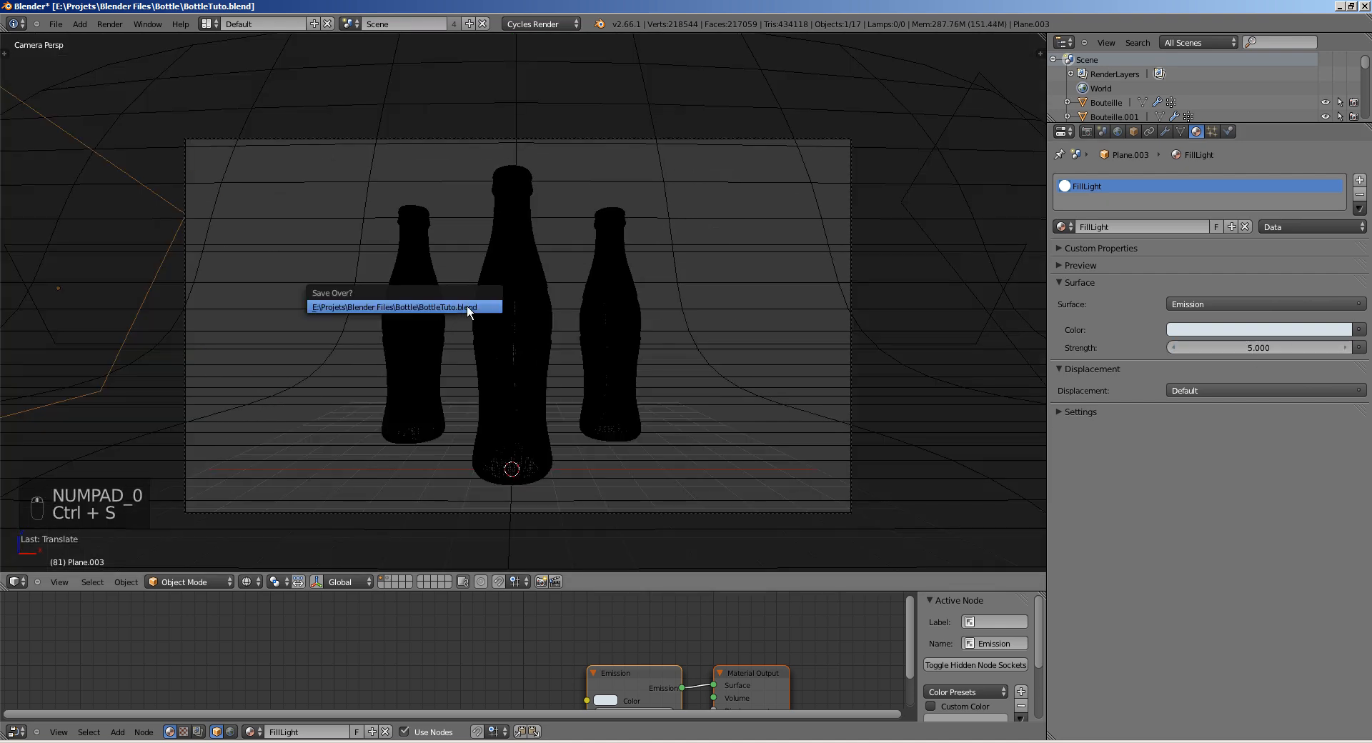
left_click(469, 307)
Step: Deselect everything and preview the bottles through the camera with Rendered viewport shading
key("a")
key("z")
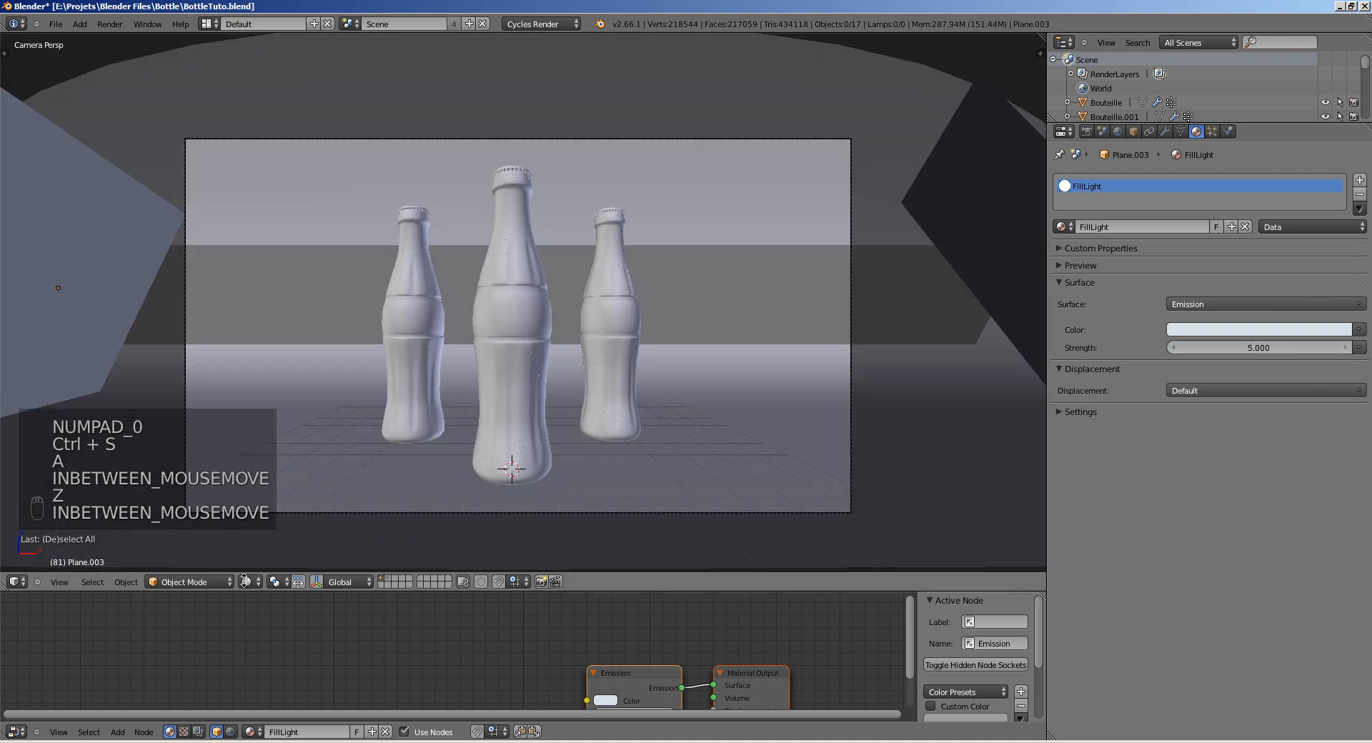
left_click(245, 581)
key("Return")
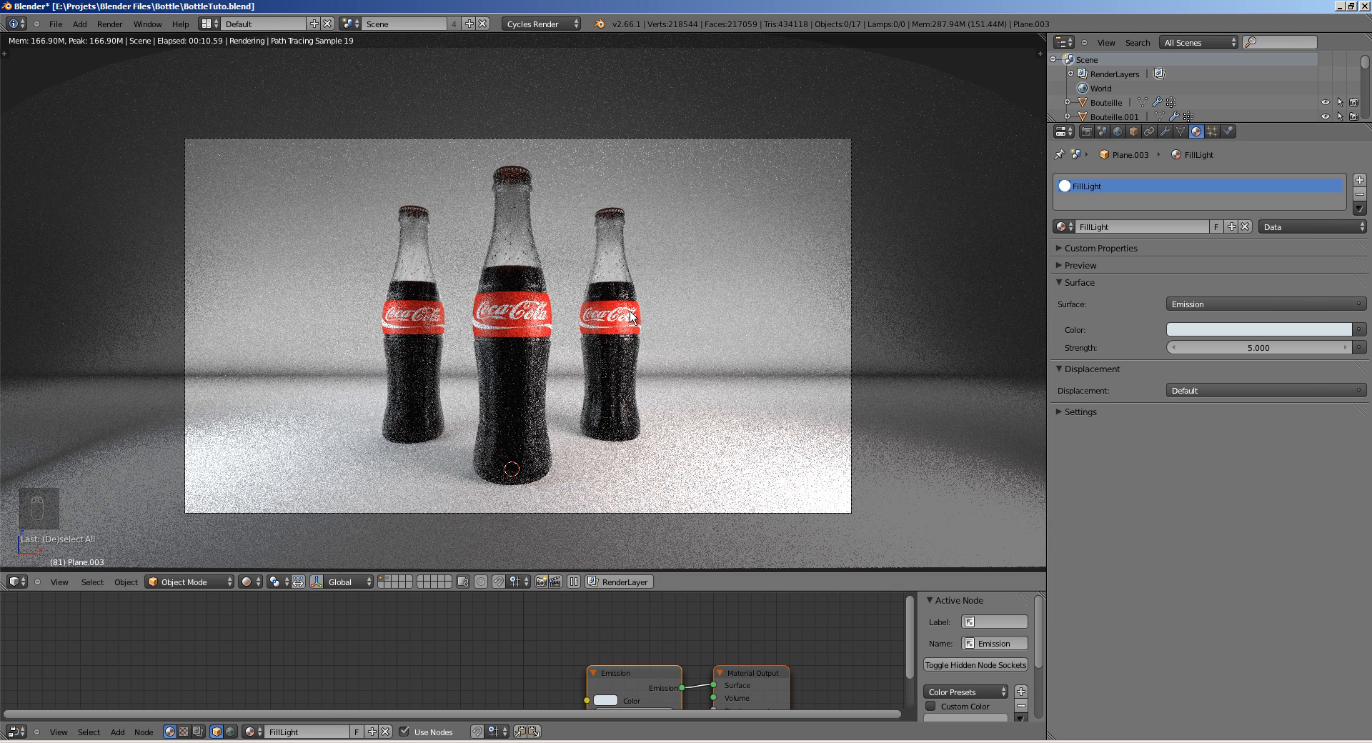
Step: Switch the viewport to wireframe, set the render samples to 1500 and save the file
key("z")
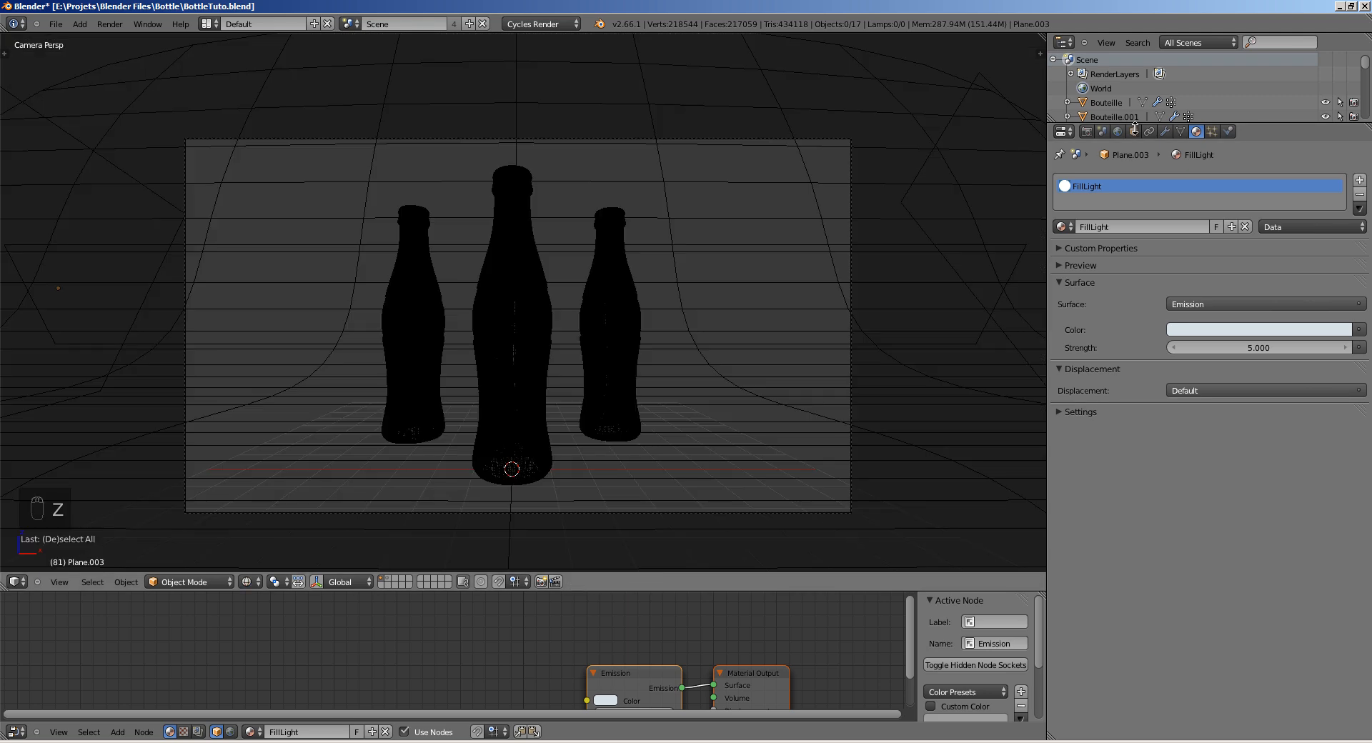
left_click(1086, 131)
scroll(1214, 214, "down", 5)
left_click(1273, 270)
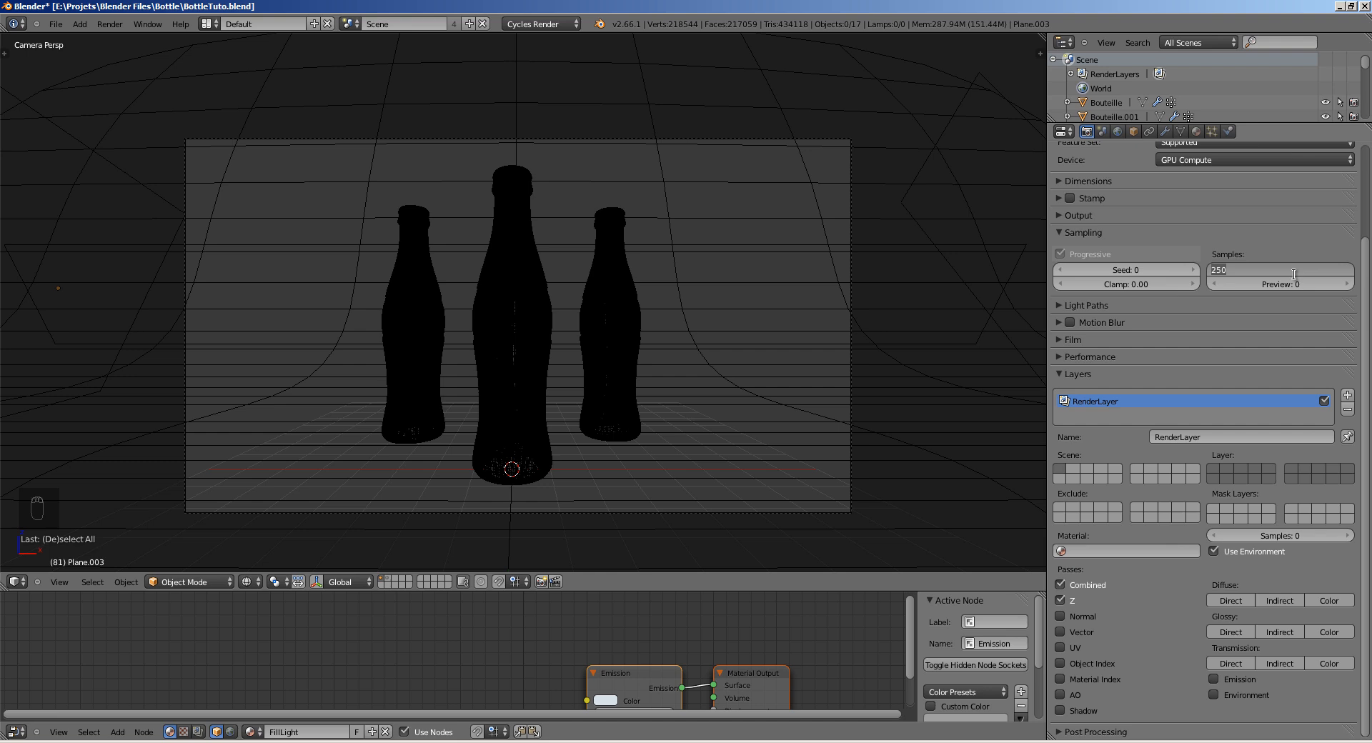
type("1500")
key("Return")
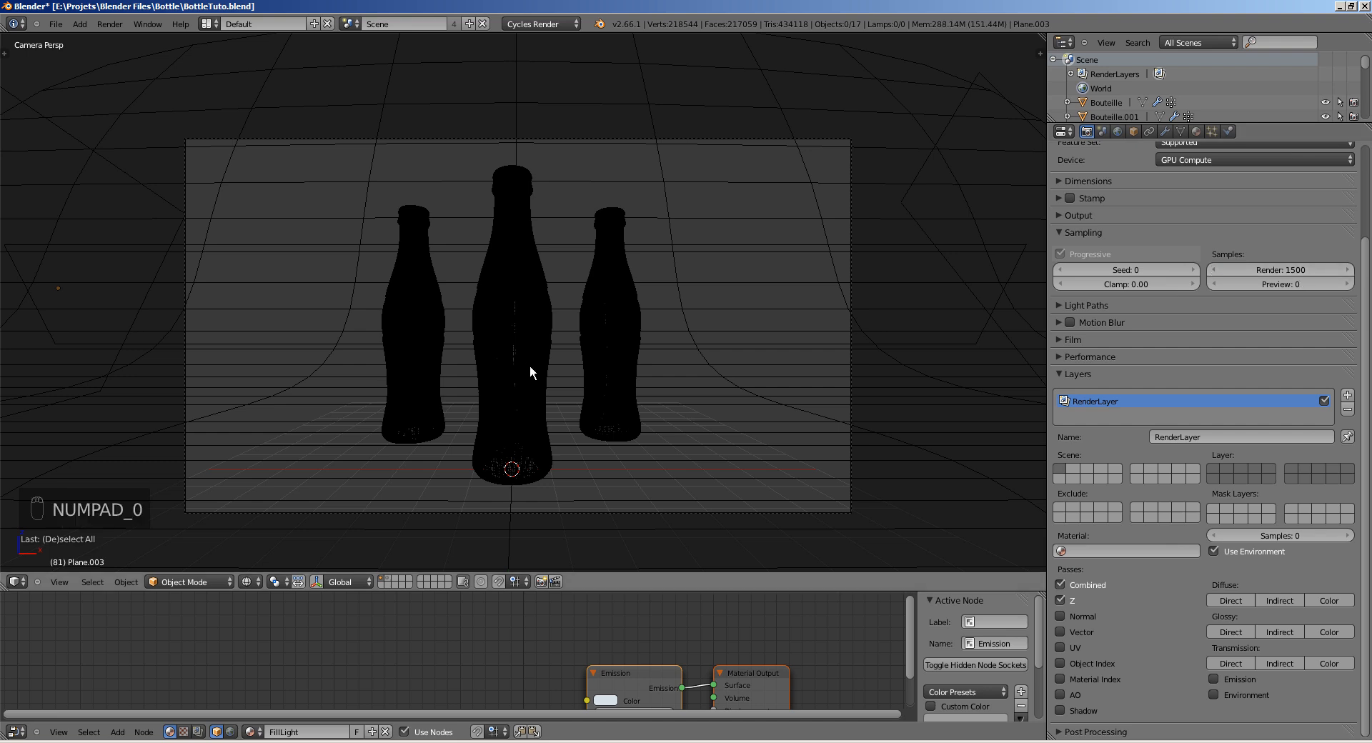
key("ctrl+s")
key("ctrl+s")
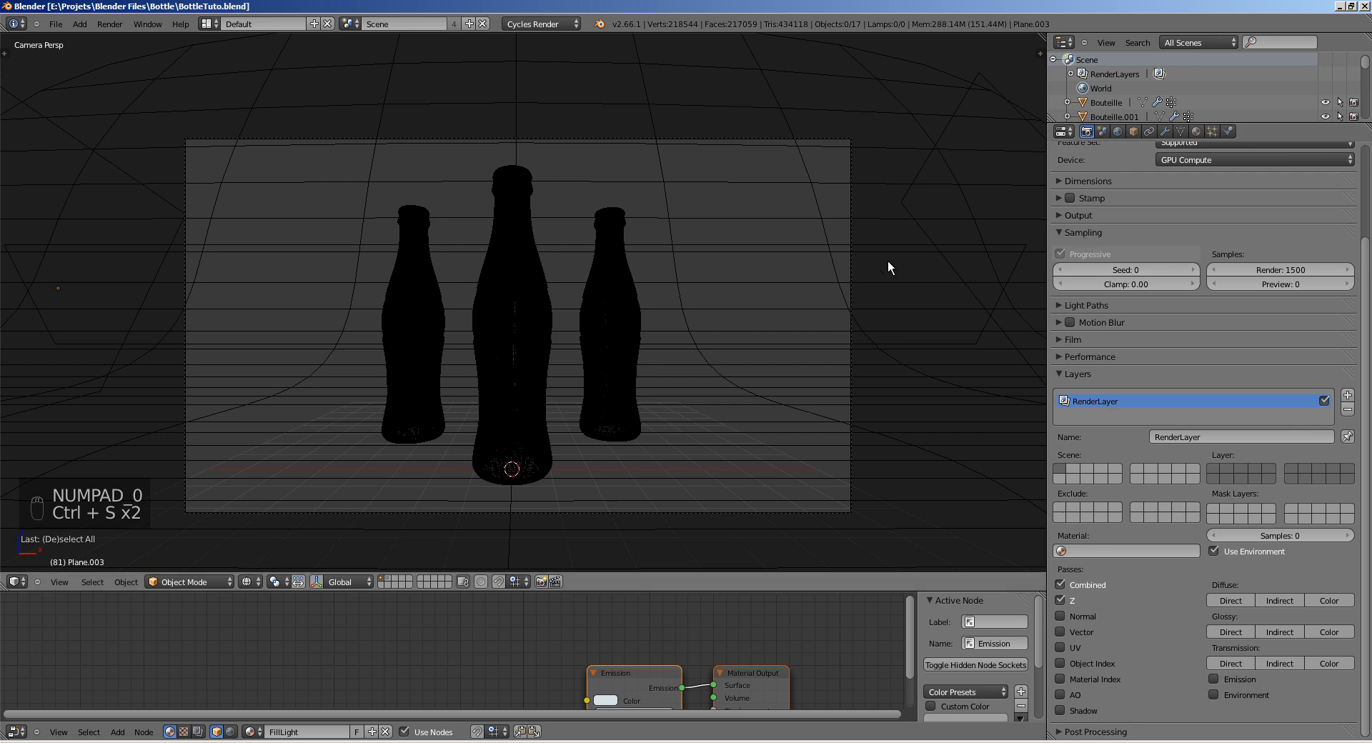
Step: Set a render border around the middle bottle's shoulder and render that region to check its noise and detail
key("shift+b")
key("shift+b")
left_click_drag(470, 249, 553, 291)
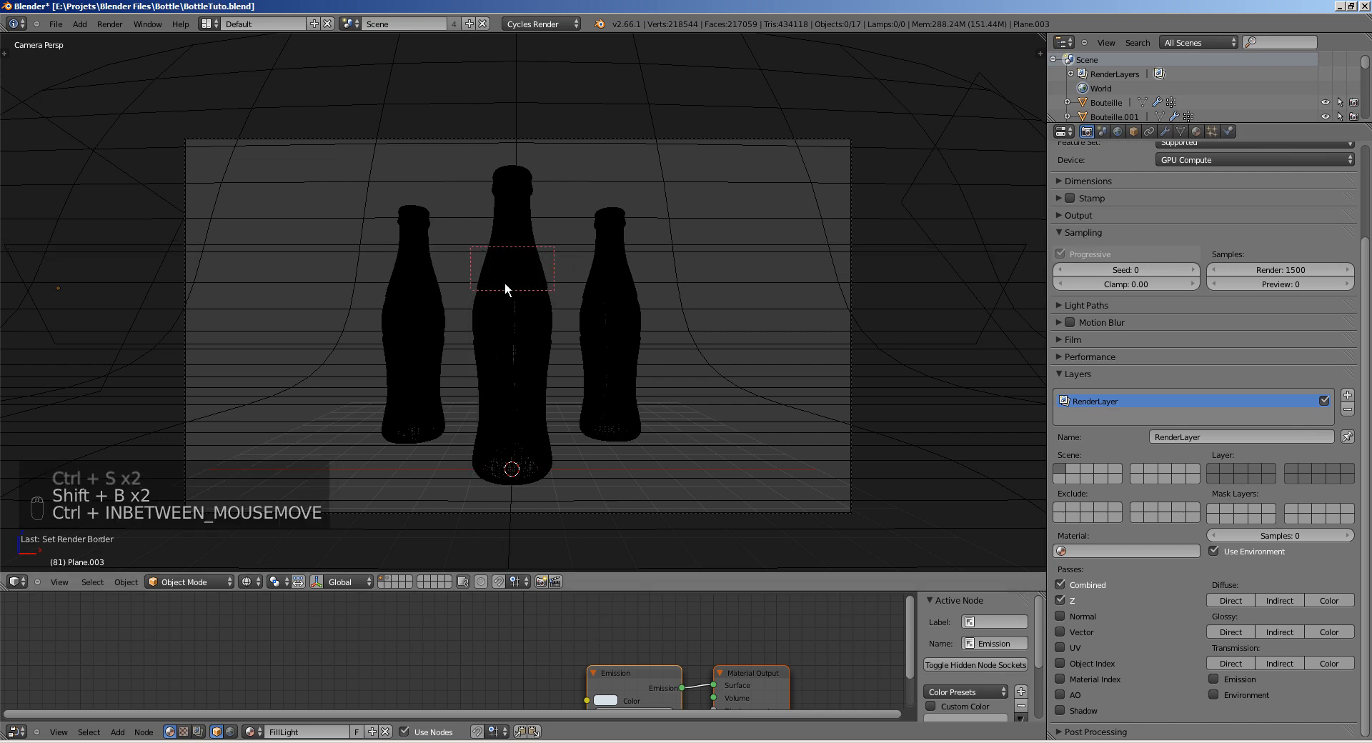
middle_click_drag(505, 281, 436, 402, "ctrl")
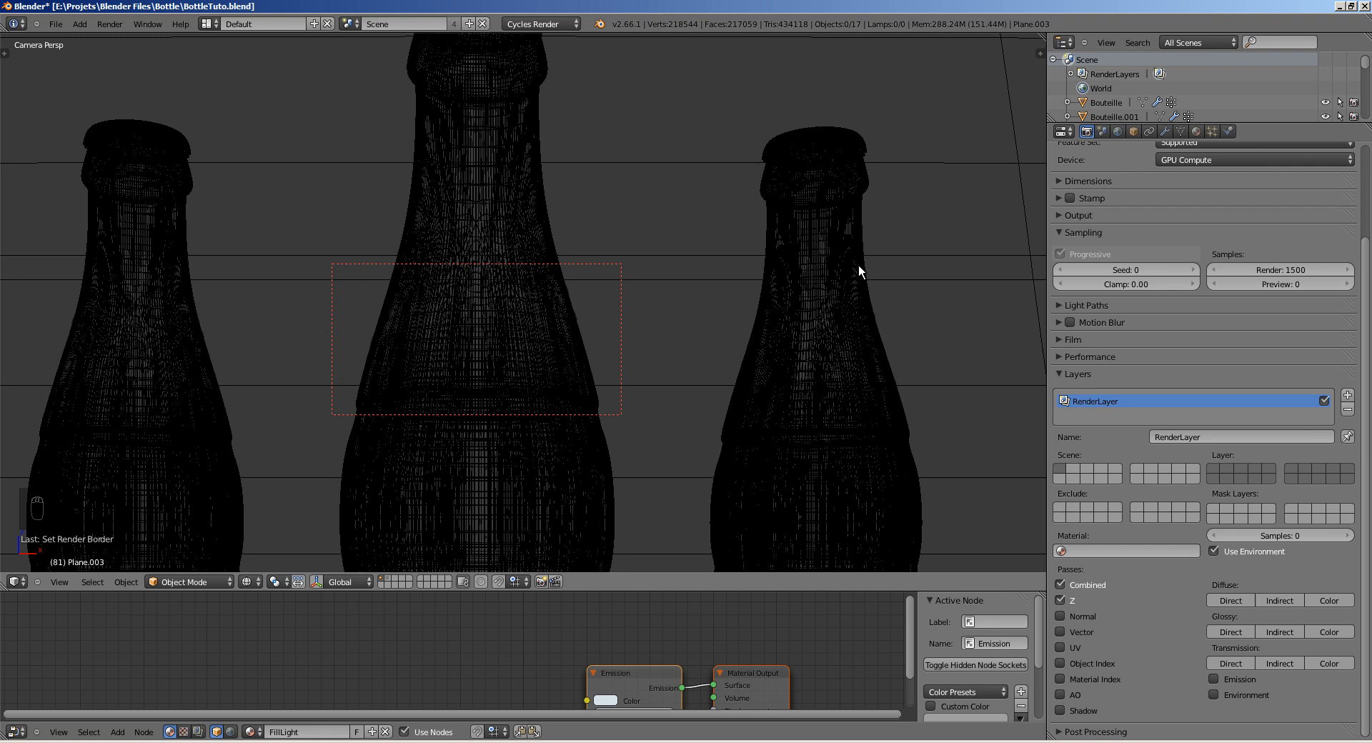
scroll(1155, 319, "up", 5)
left_click(1107, 215)
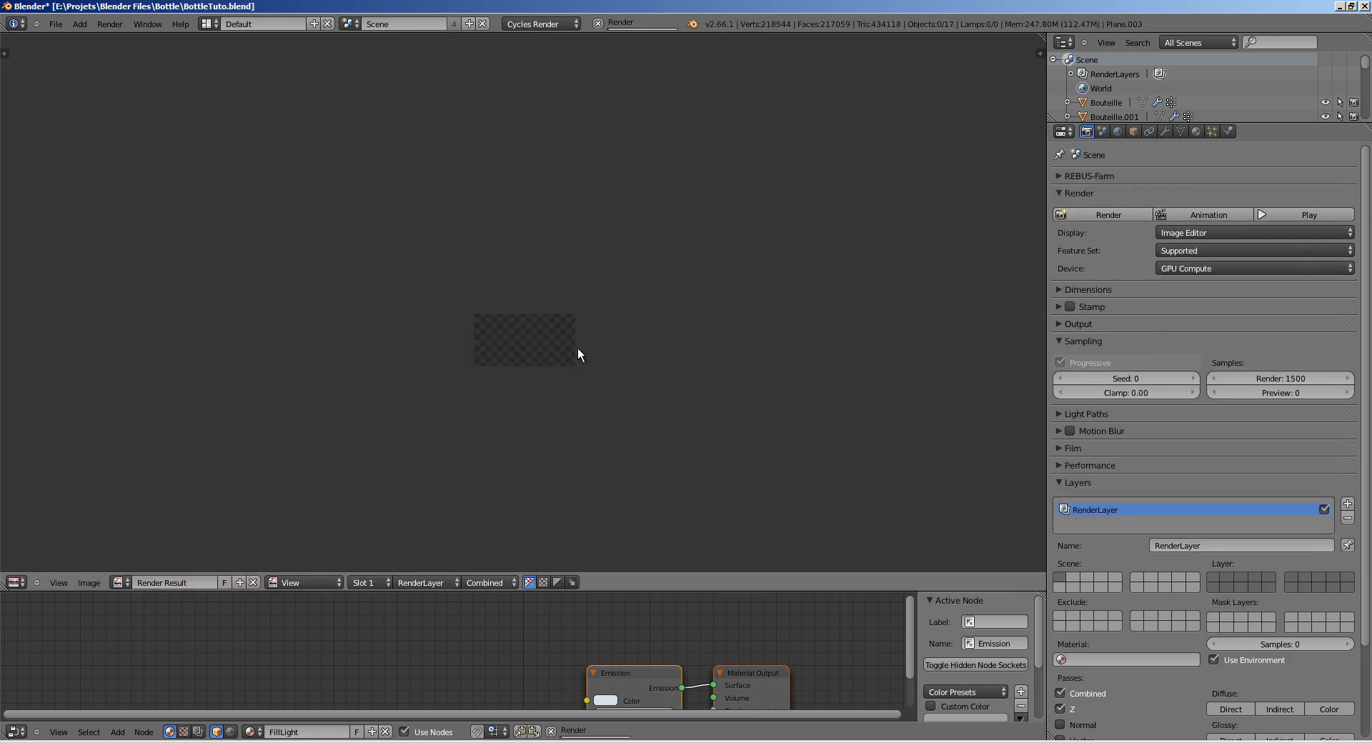
scroll(539, 358, "up", 5)
middle_click_drag(570, 396, 453, 325)
scroll(521, 322, "up", 2)
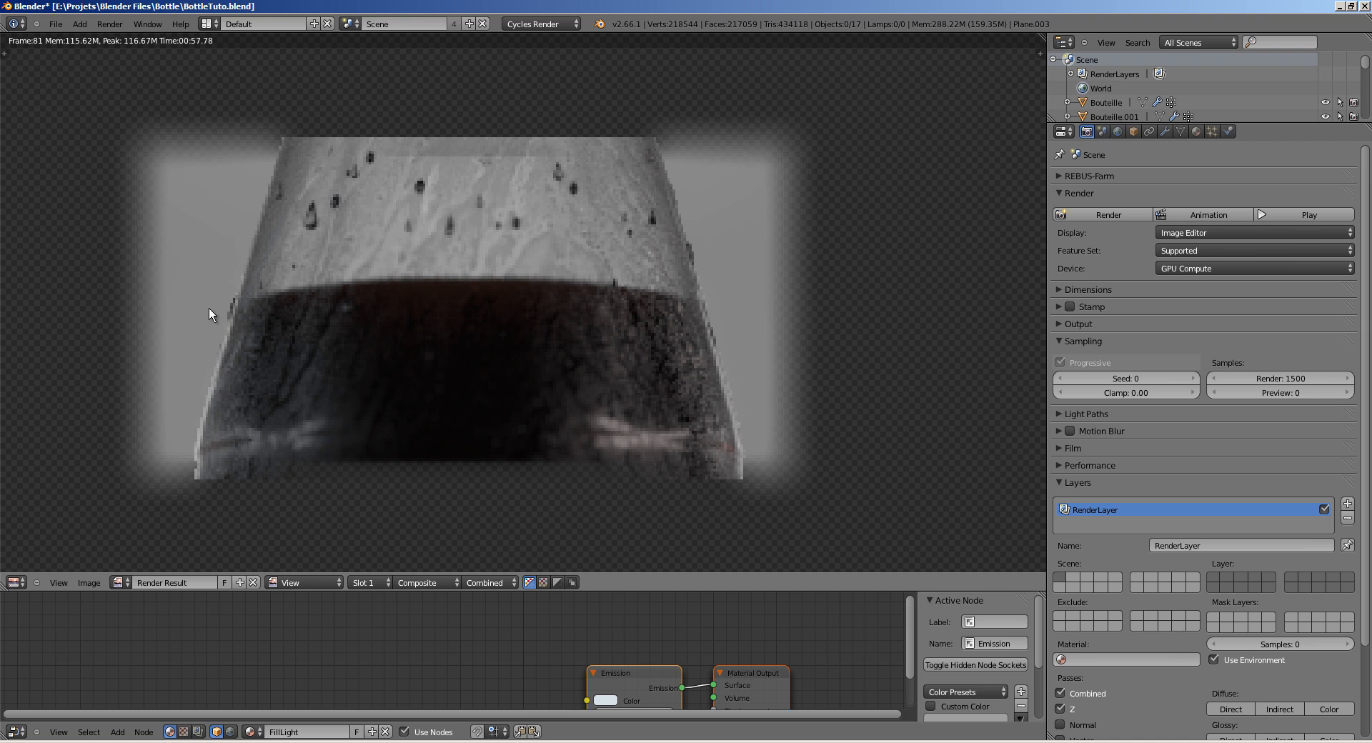
middle_click_drag(278, 286, 309, 291)
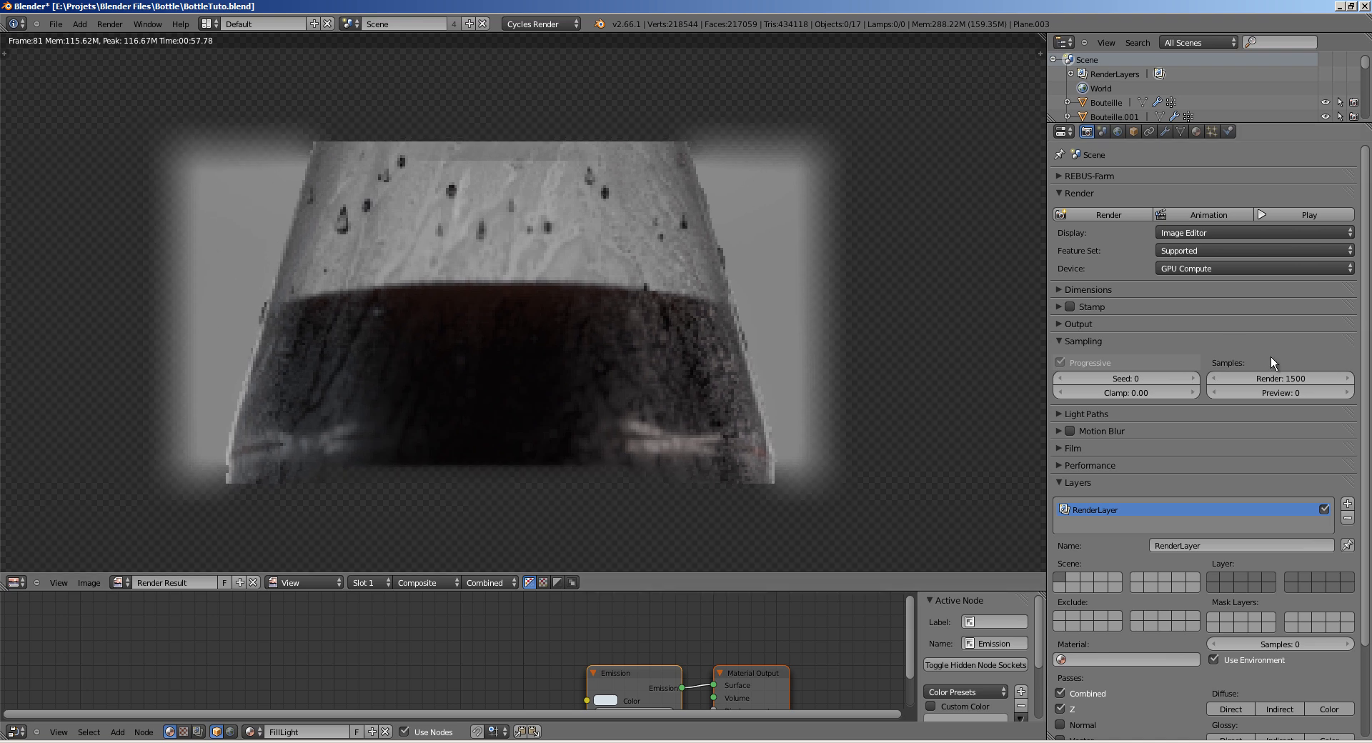
Step: Set Filter Glossy to 1.00 and the maximum light bounces to 8
left_click(1293, 379)
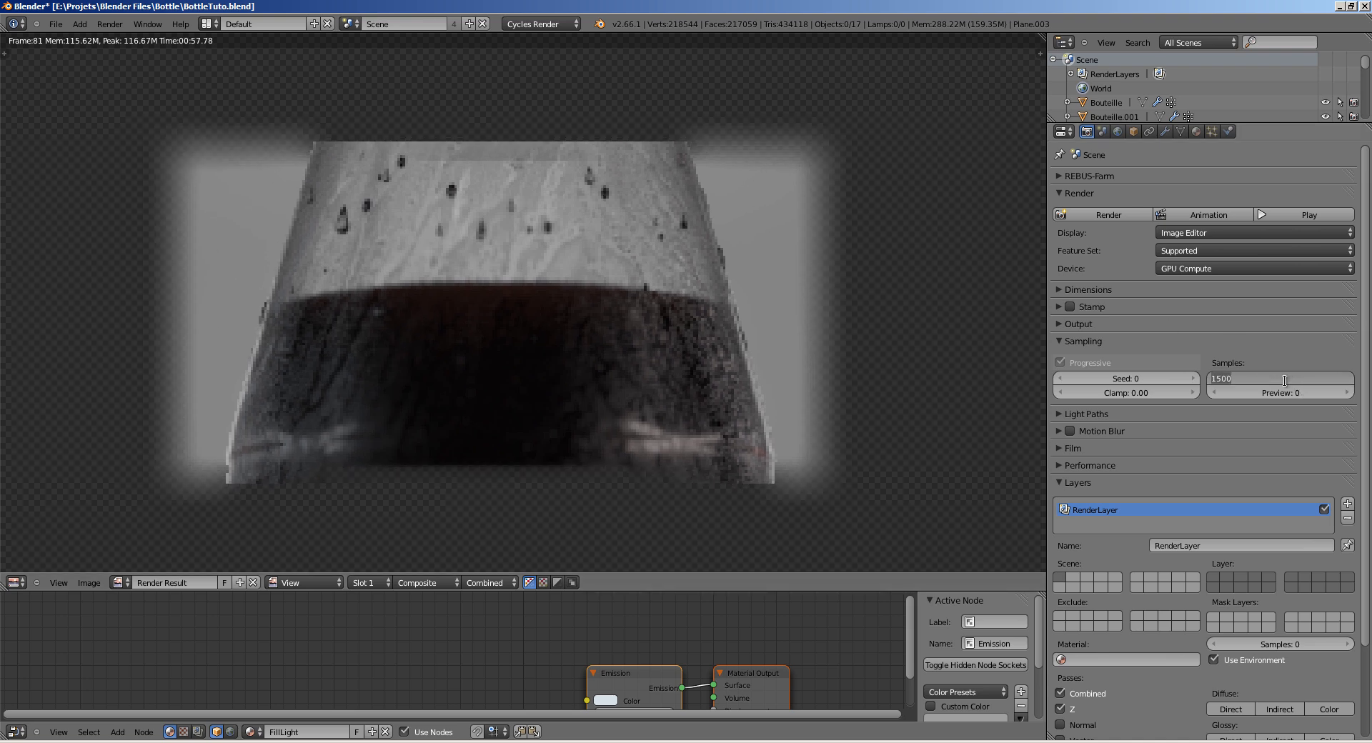
key("Return")
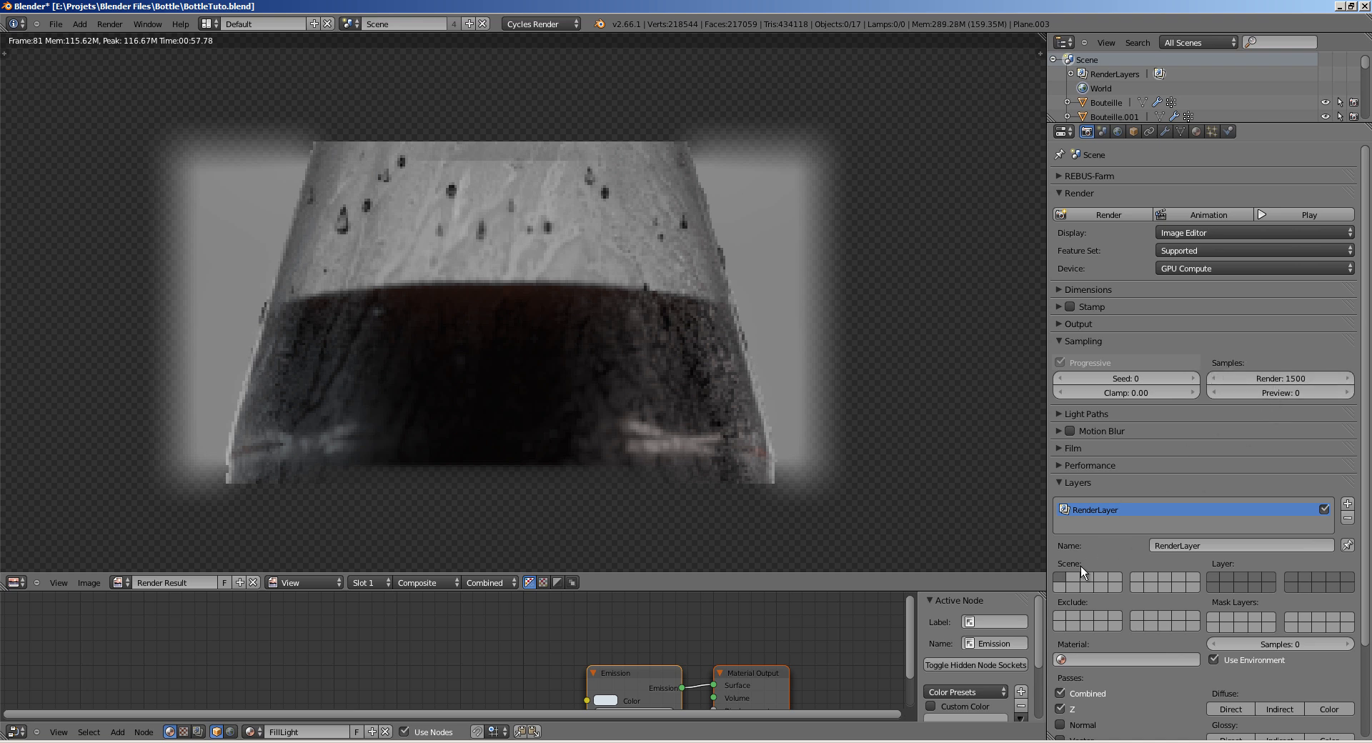
left_click(1070, 484)
left_click(1087, 414)
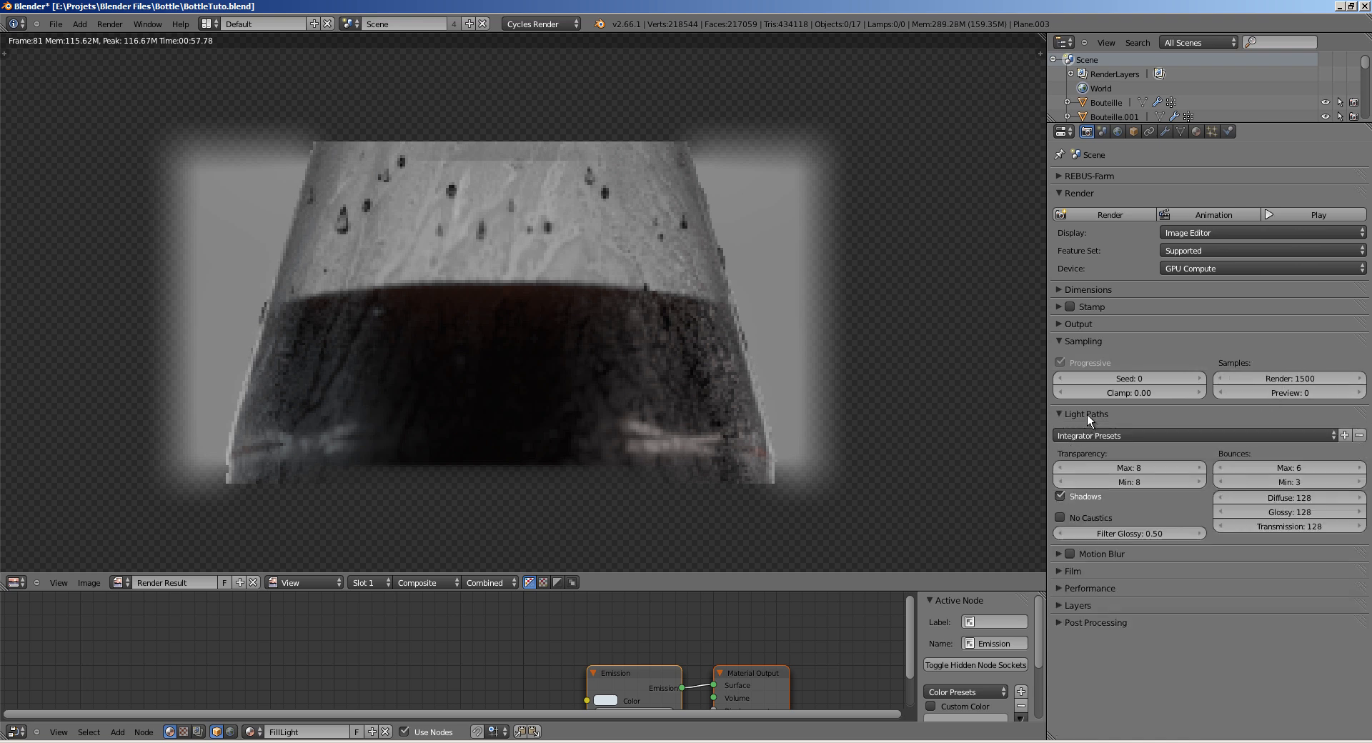
left_click(1147, 536)
type("1")
key("Return")
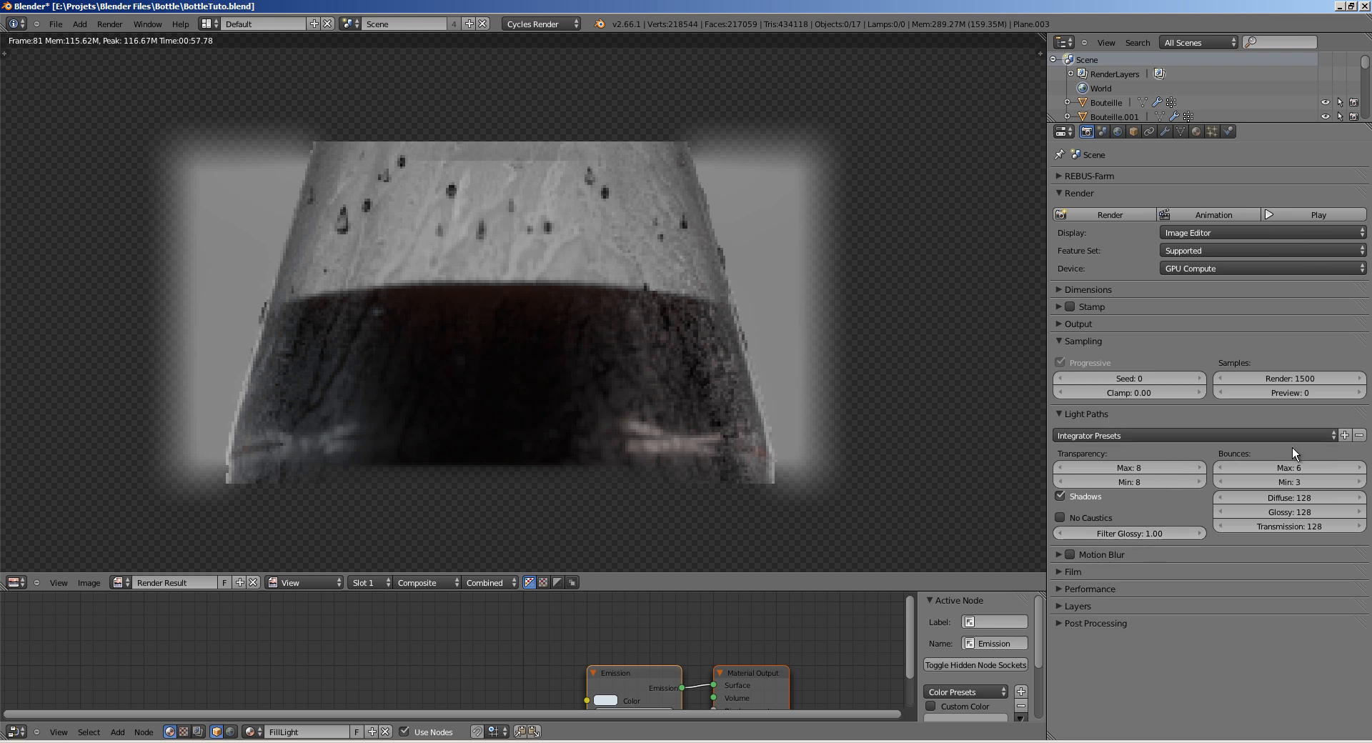
left_click(1293, 467)
type("8")
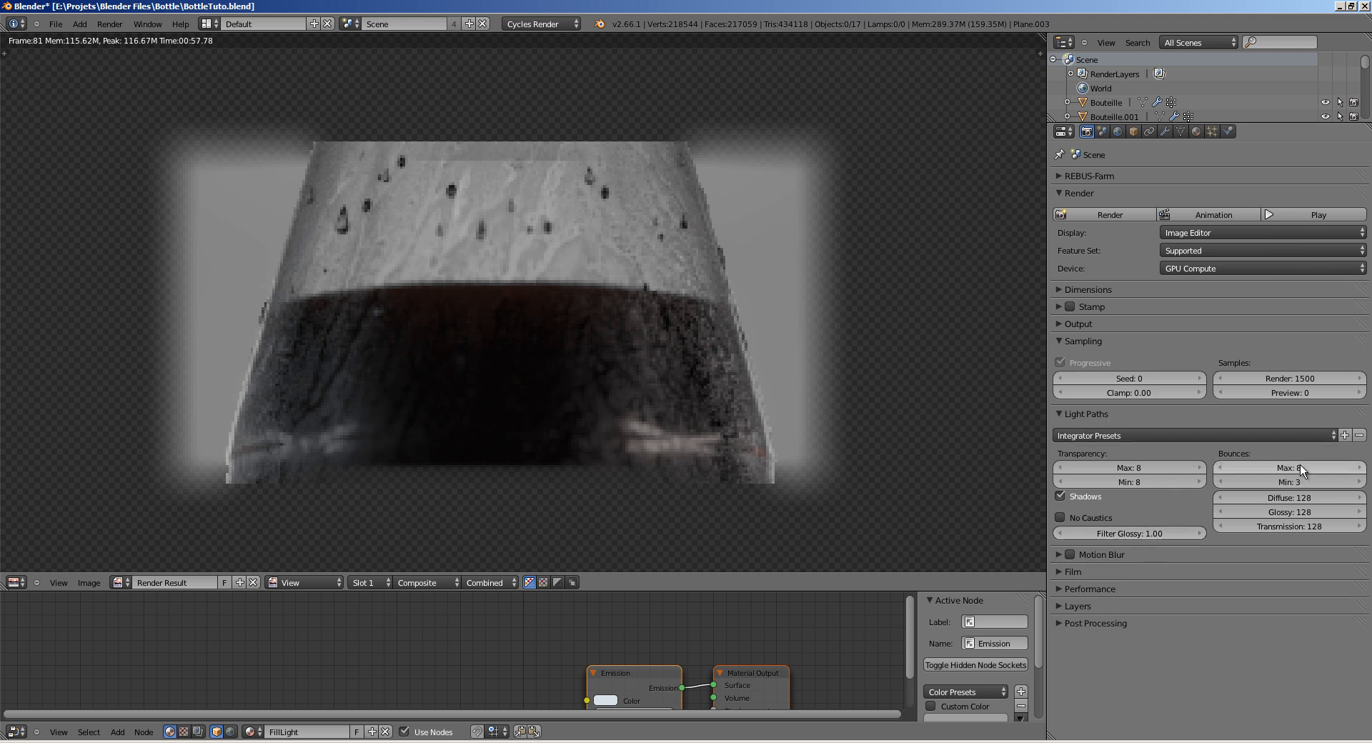
key("Return")
Step: Set the render samples to 2000, render the bordered region again and examine it up close
left_click(1284, 378)
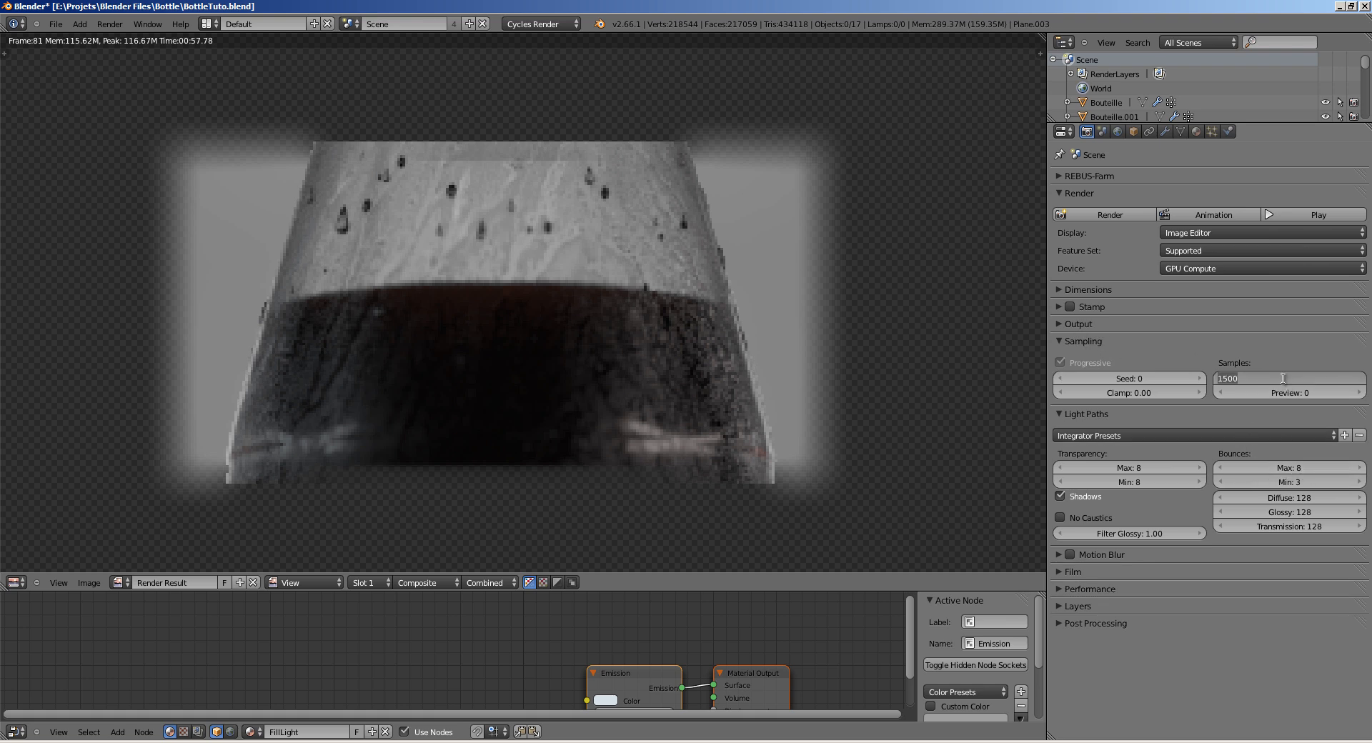
type("2000")
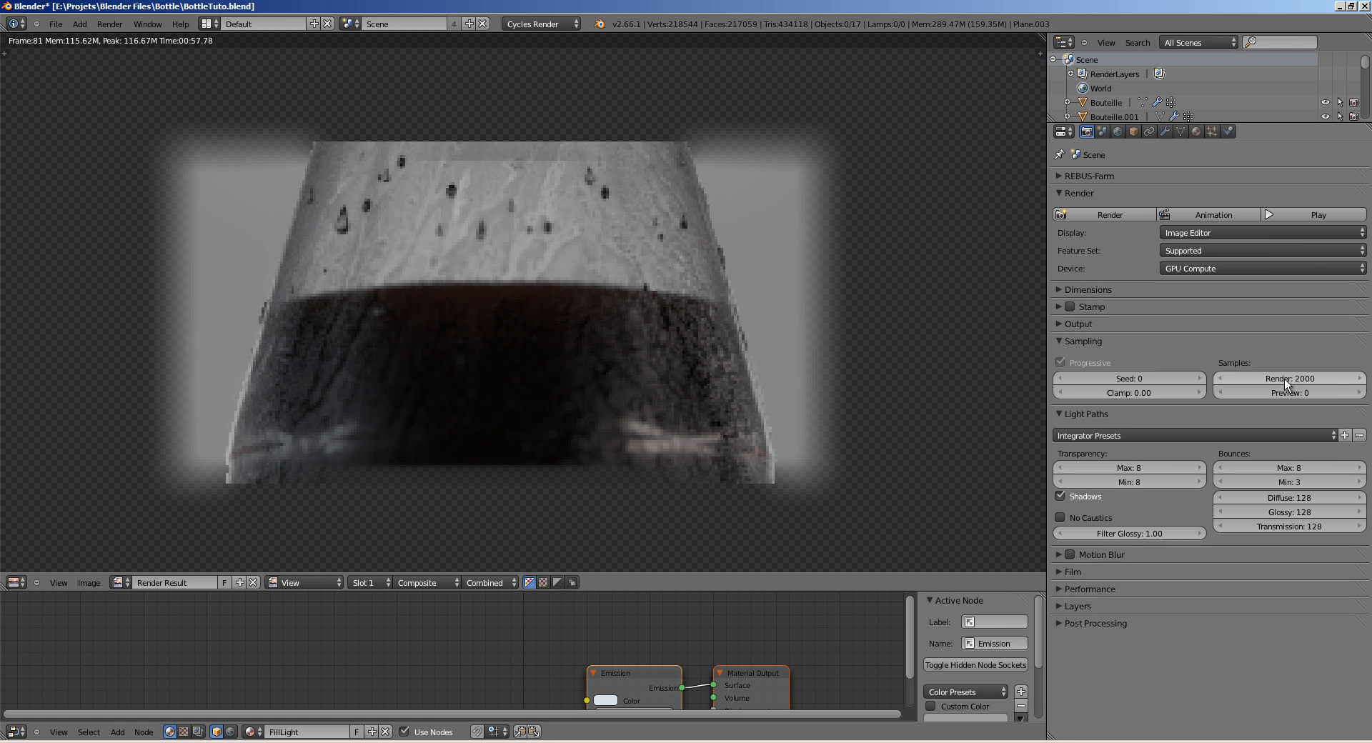
key("Return")
left_click(1118, 214)
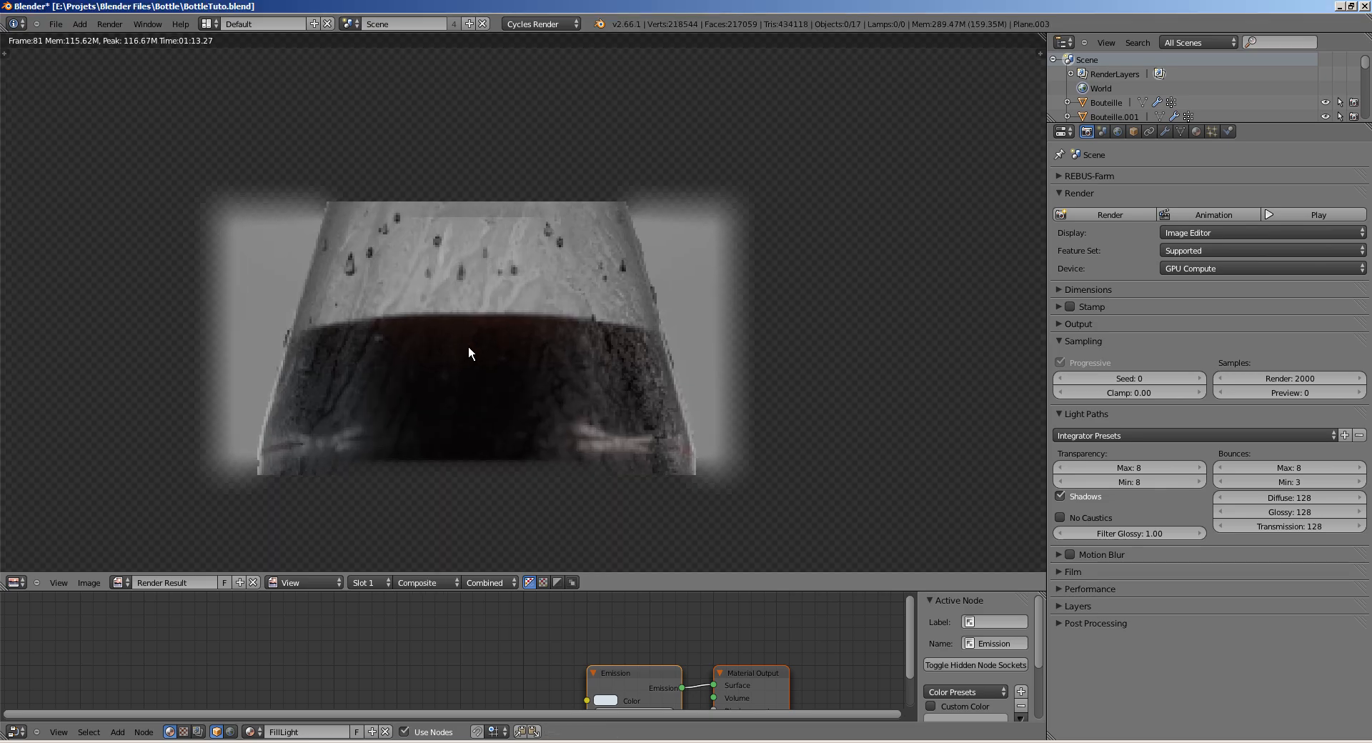
scroll(471, 350, "up", 2)
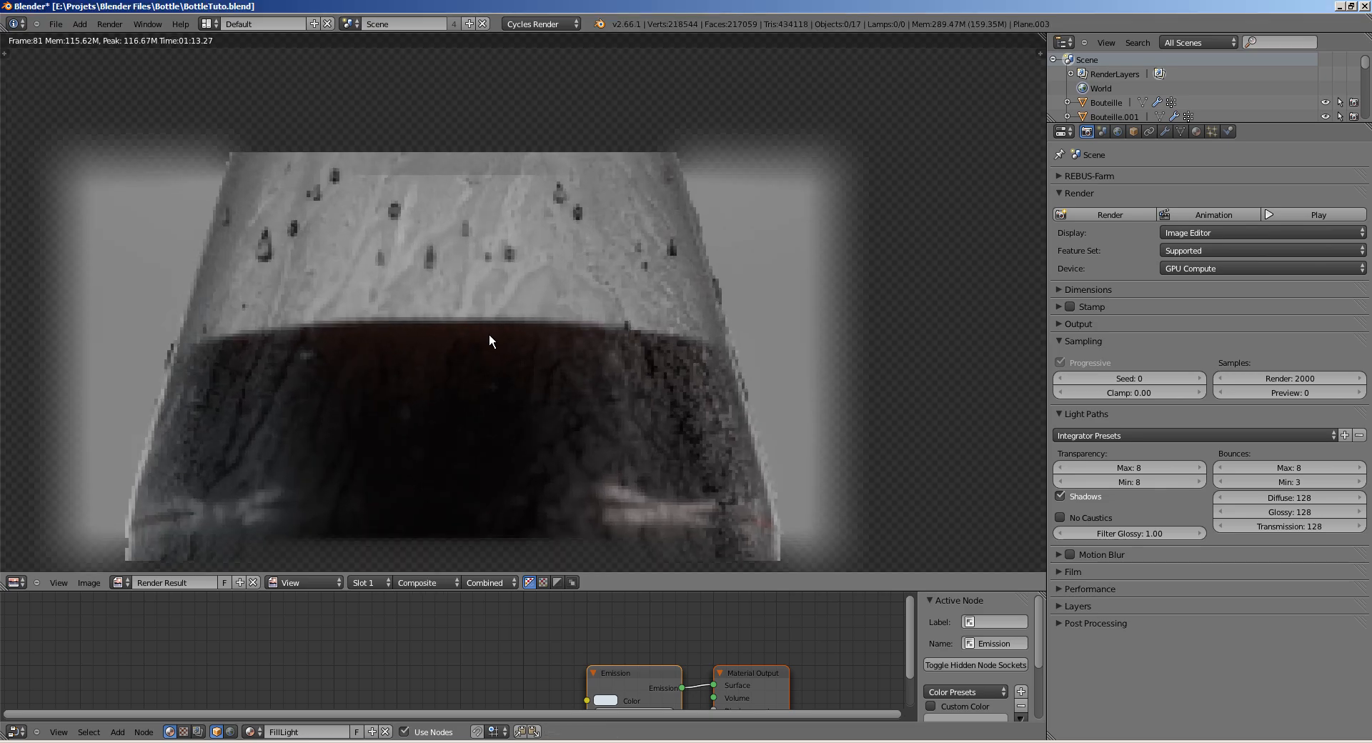
scroll(488, 333, "down", 4)
Step: Return to the 3D view and redraw the render border around the whole camera frame
left_click(15, 582)
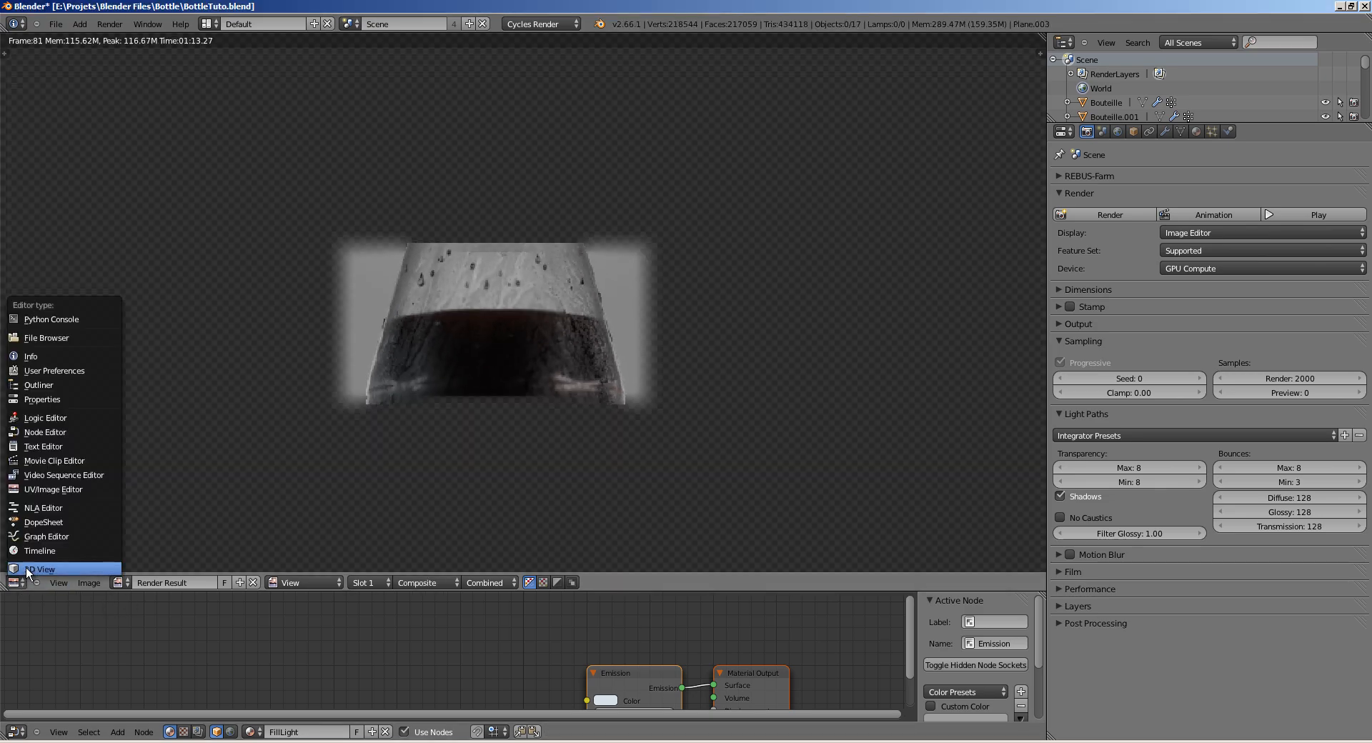
left_click(25, 567)
scroll(410, 330, "down", 4, "ctrl")
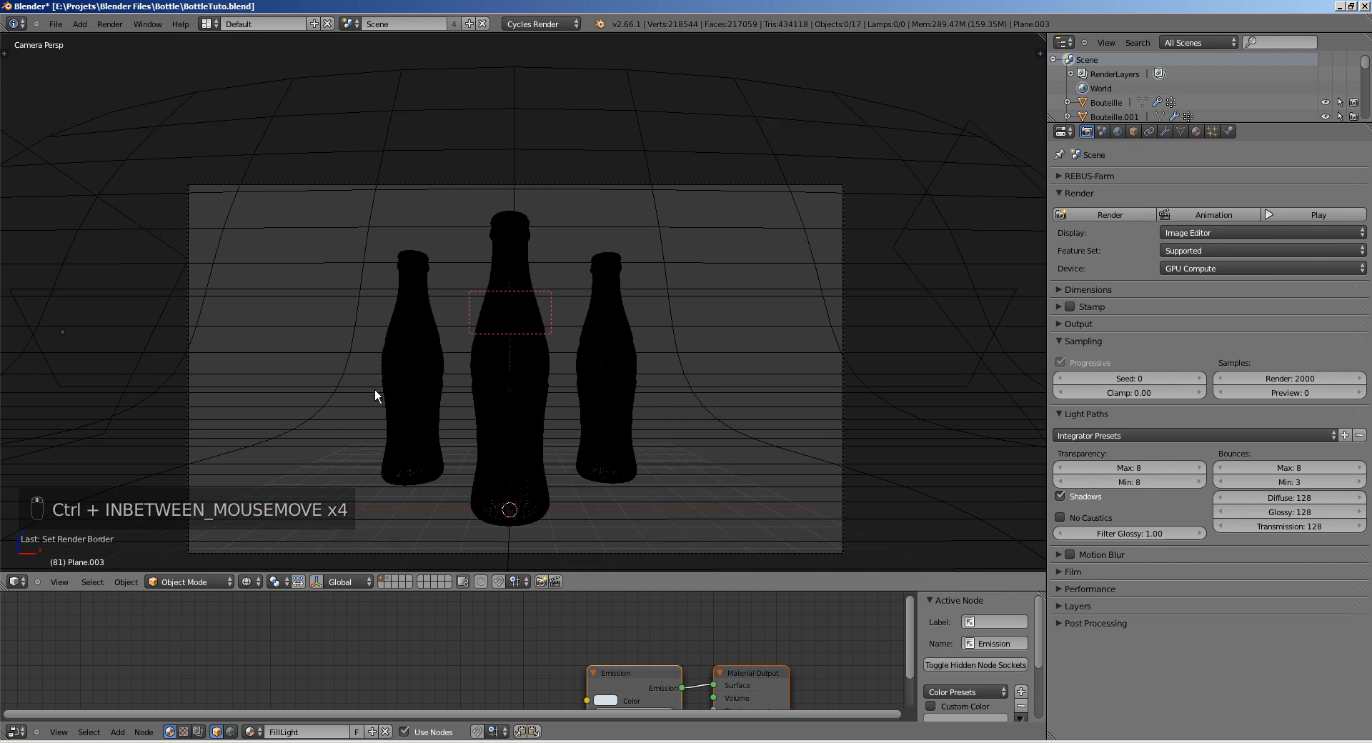
key("shift+b")
key("shift+b")
left_click_drag(149, 137, 864, 540)
key("shift+b")
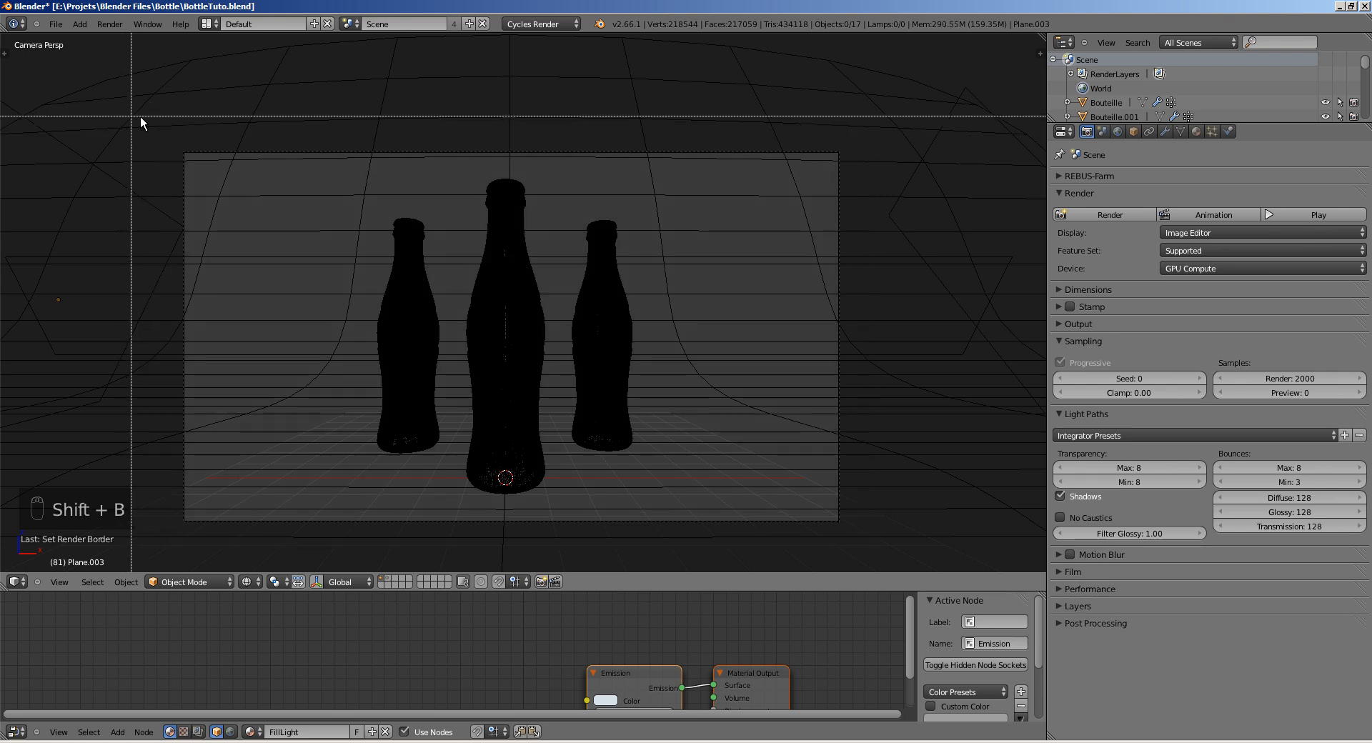
left_click_drag(152, 124, 853, 537)
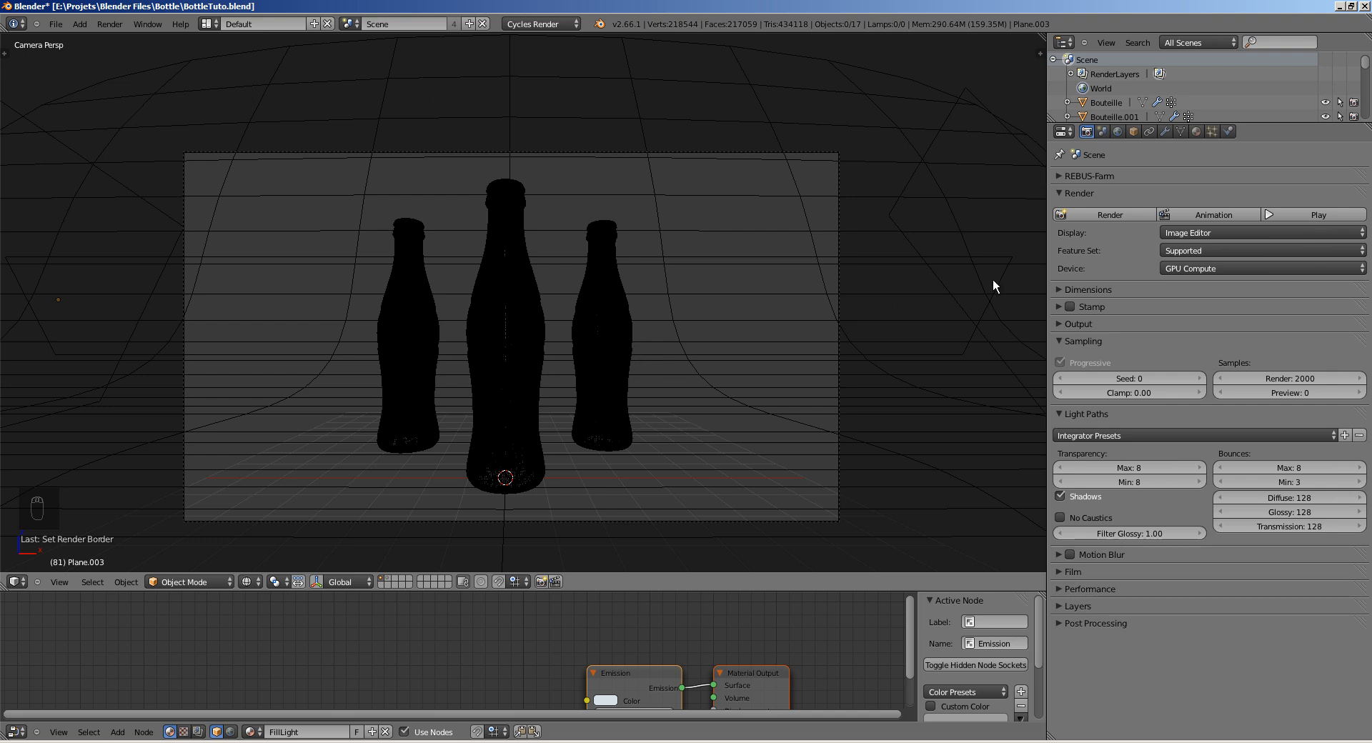
Step: Collapse the Output and Dimensions settings and expand Sampling to review the render samples
left_click(1099, 342)
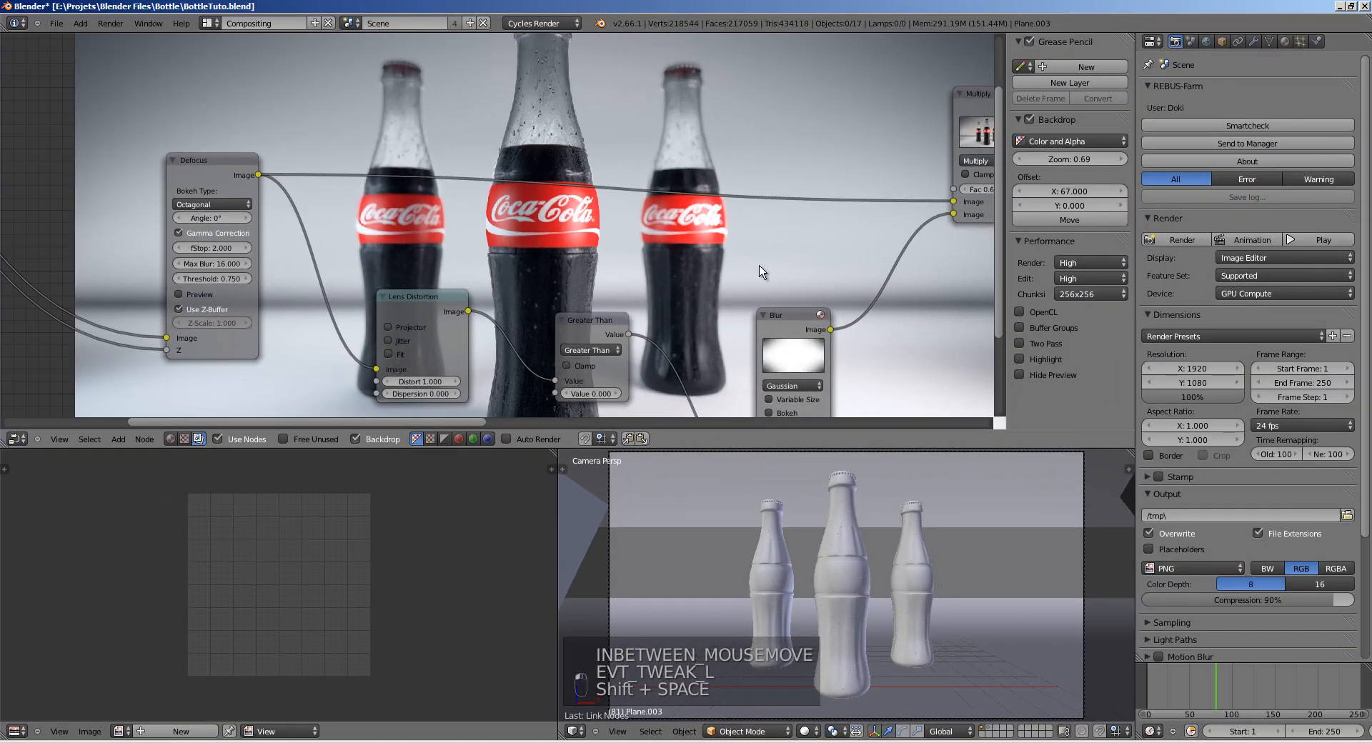
left_click(1168, 495)
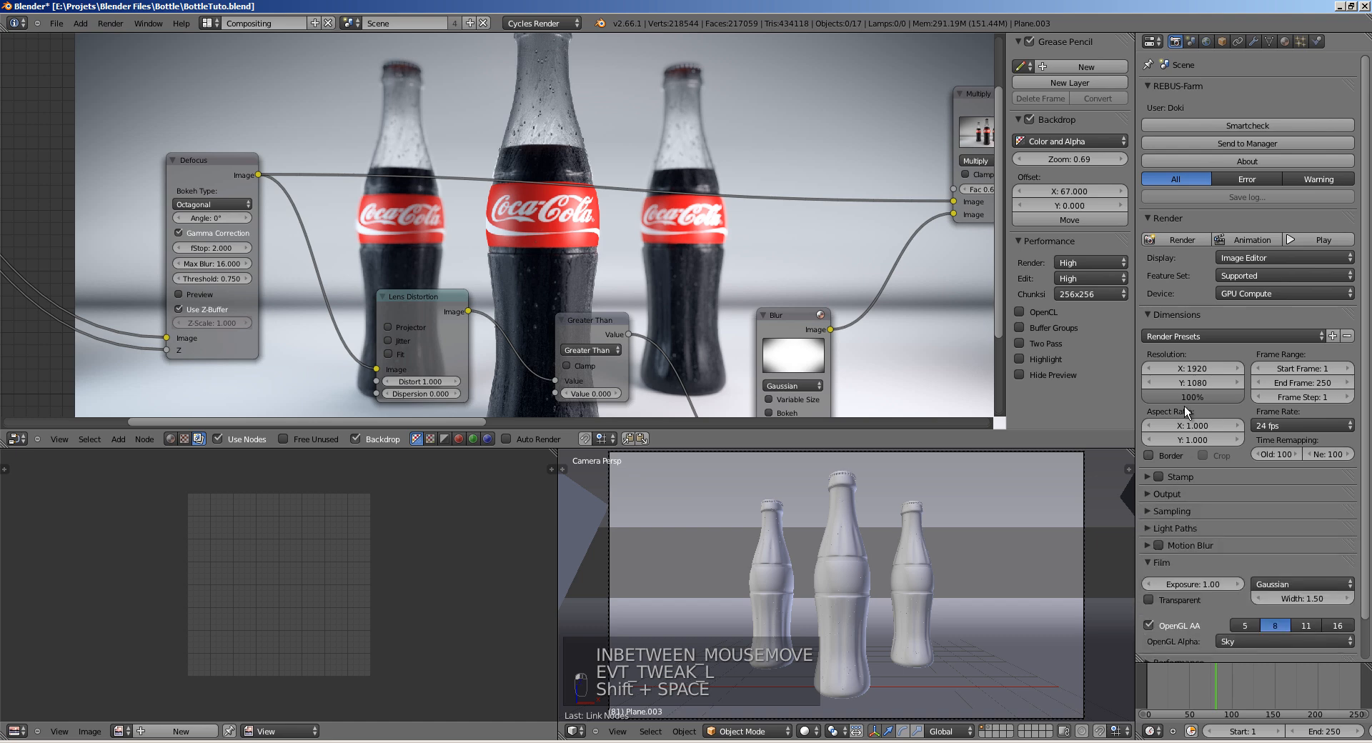
left_click(1166, 315)
left_click(1170, 367)
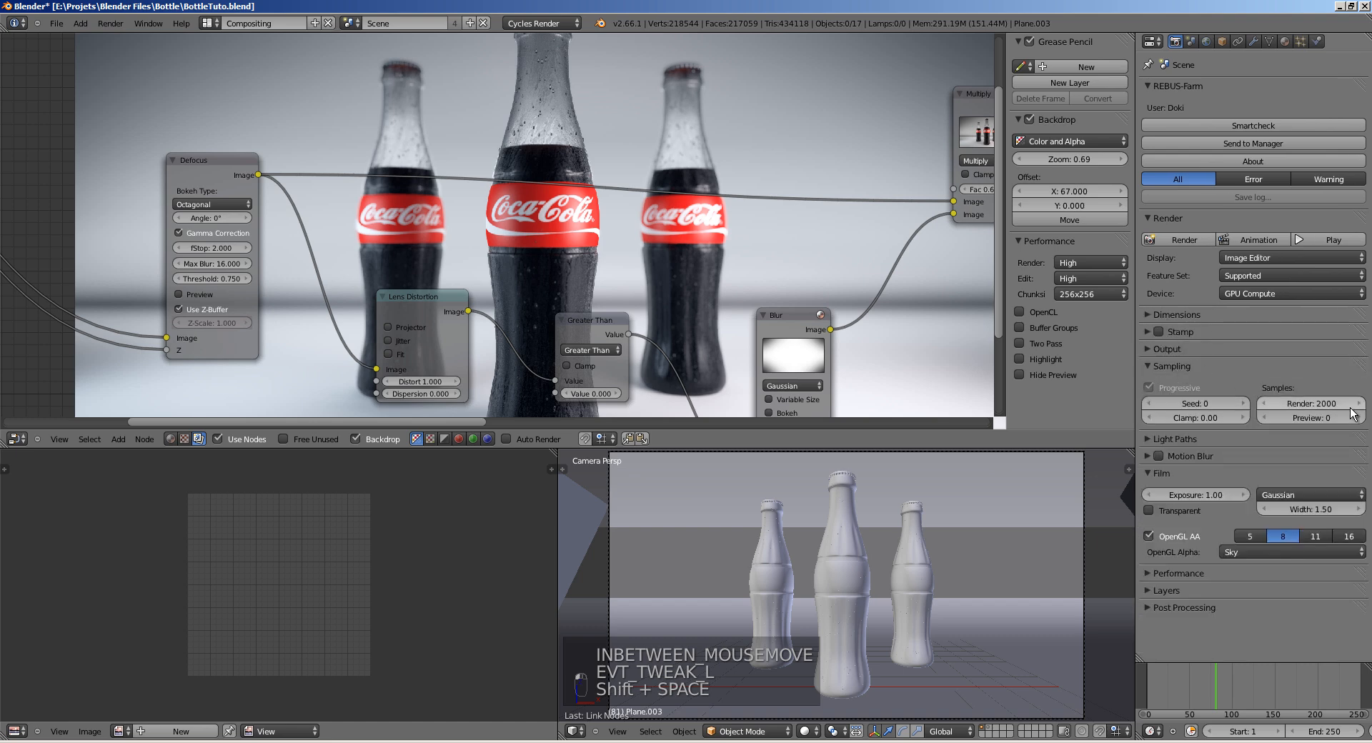
Step: Maximize the compositing node editor and examine the backdrop up close around the middle bottle's label and shoulder
key("shift+space")
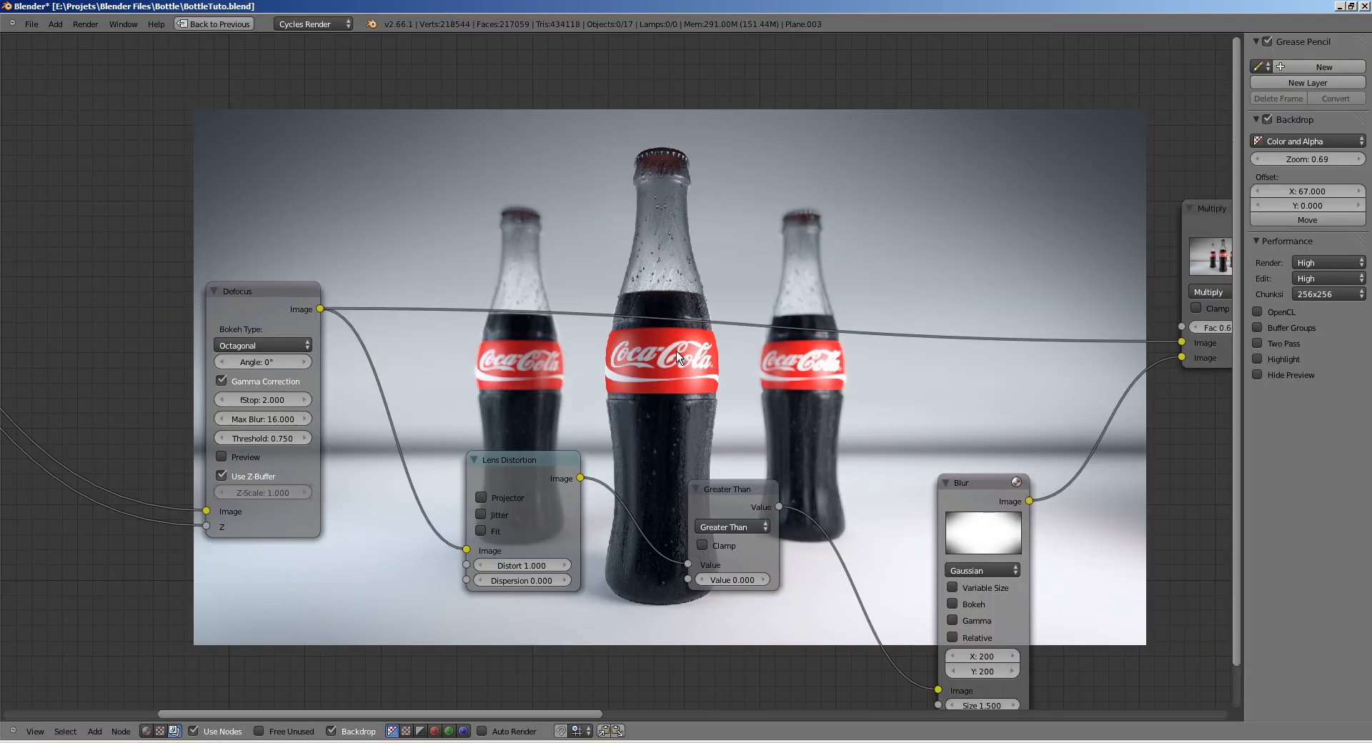
key("alt+v")
key("alt+v")
key("alt+v")
key("alt+v")
key("alt+v")
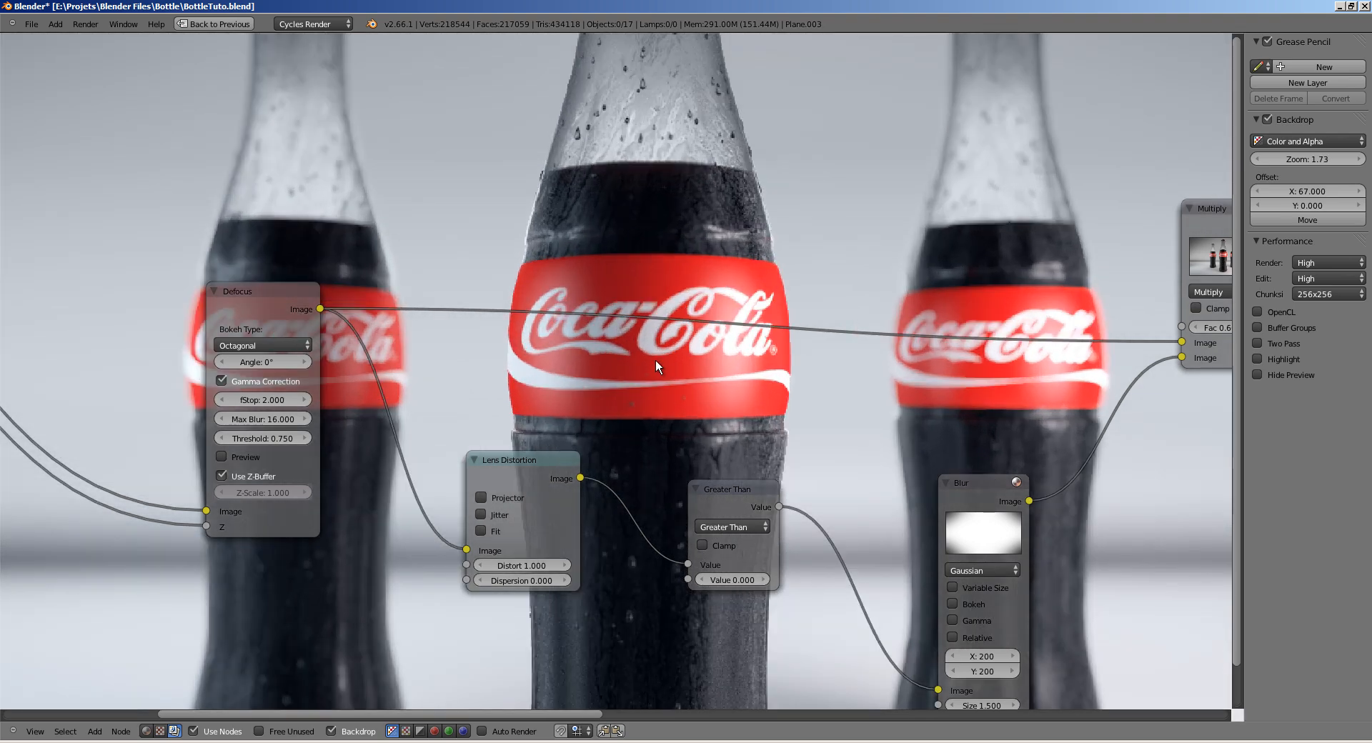
key("alt+v")
key("alt+v")
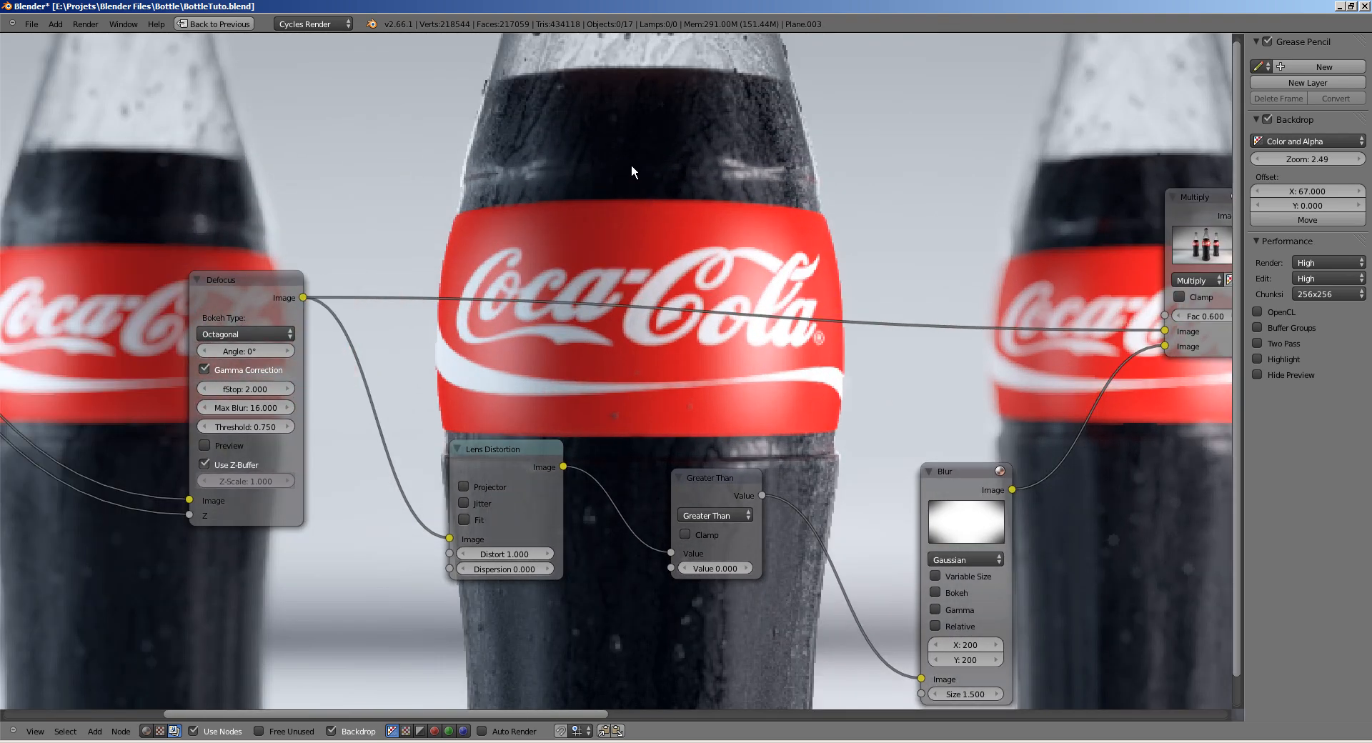
mouse_move(632, 165)
middle_mouse_down()
mouse_move(644, 191)
mouse_move(634, 153)
middle_mouse_up()
middle_click_drag(654, 198, 645, 325, "alt")
middle_click_drag(635, 137, 678, 175, "alt")
middle_click_drag(618, 347, 722, 243, "alt")
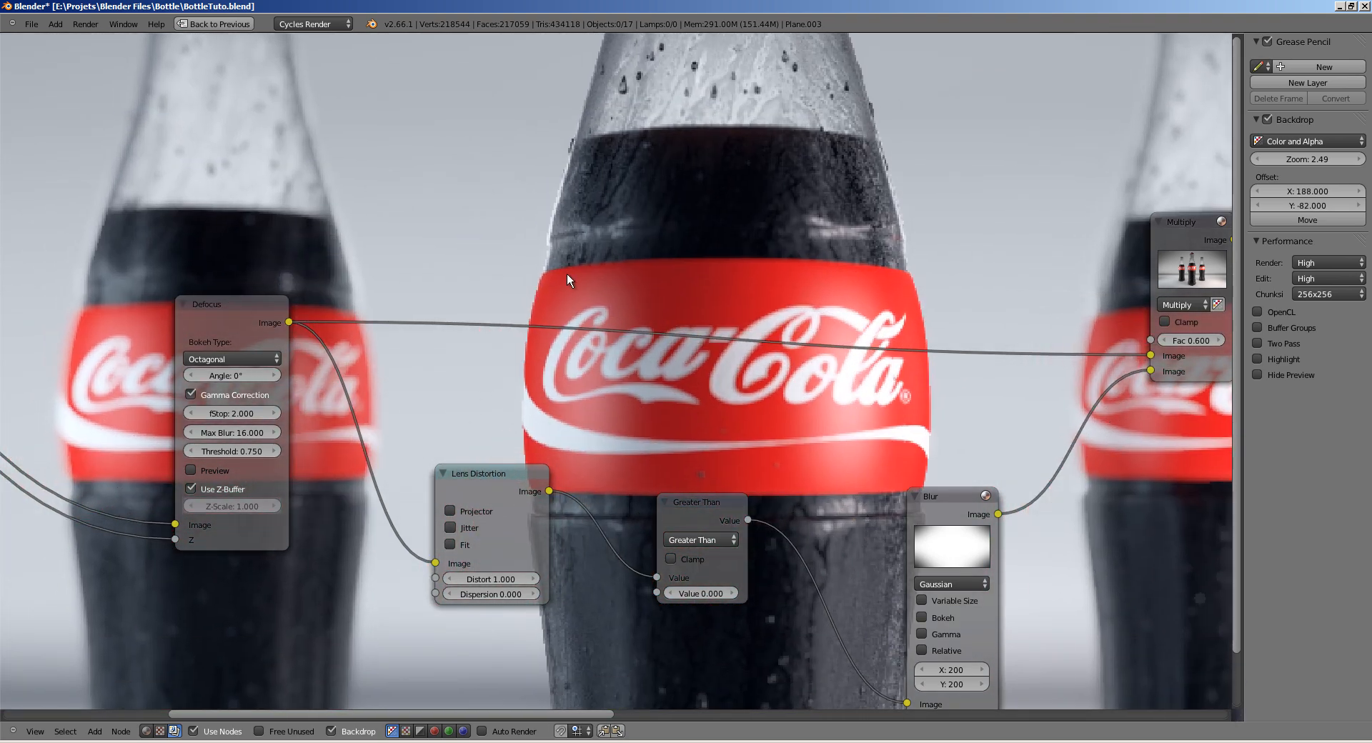
middle_click_drag(669, 386, 641, 346, "alt")
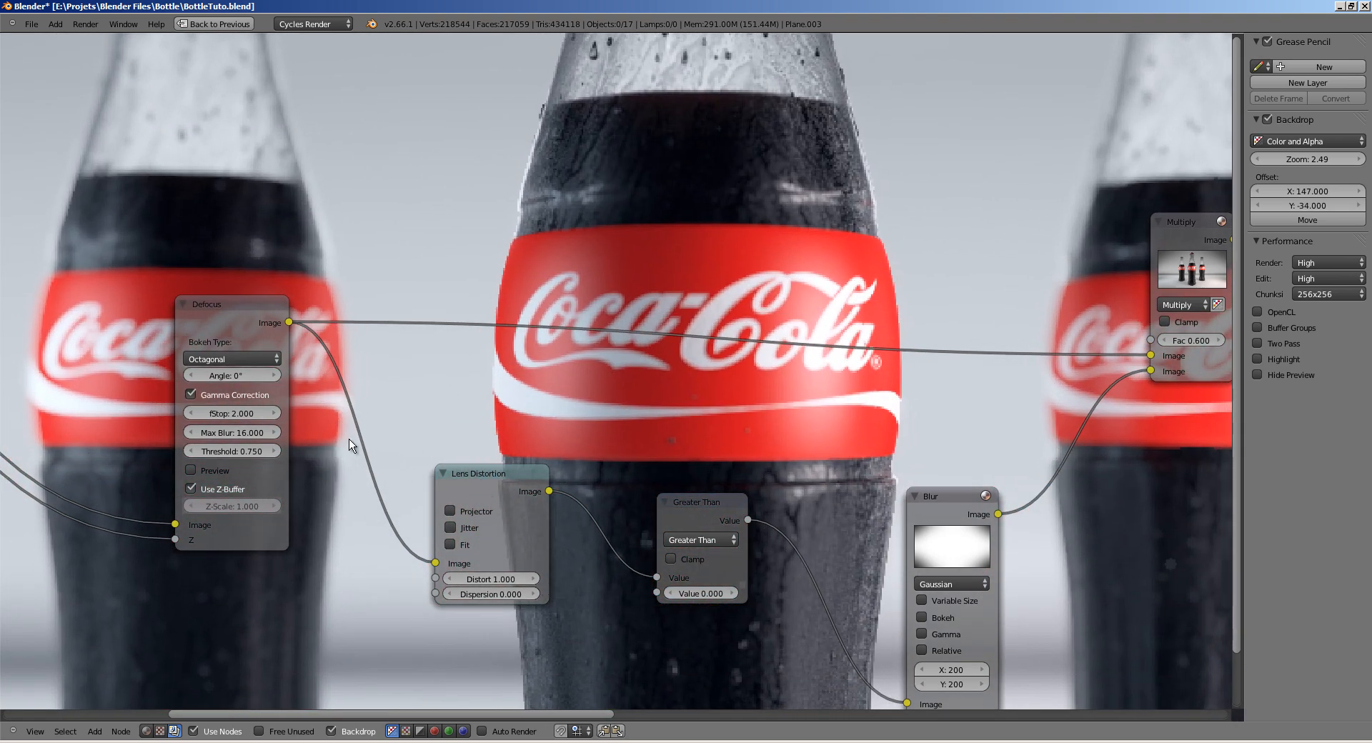
Step: Set the Defocus node's fStop to 4
middle_click_drag(681, 289, 731, 337)
middle_click_drag(318, 449, 432, 429)
left_click(431, 413)
type("4")
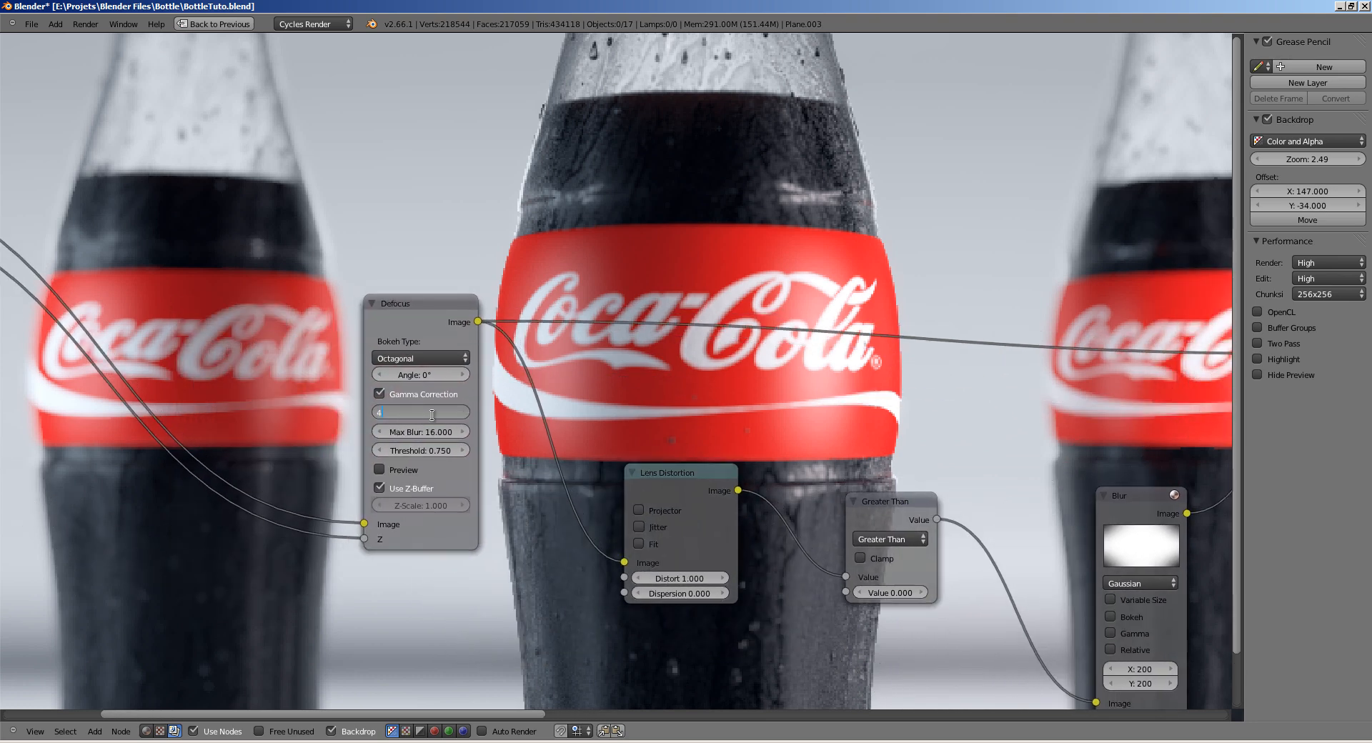
key("Return")
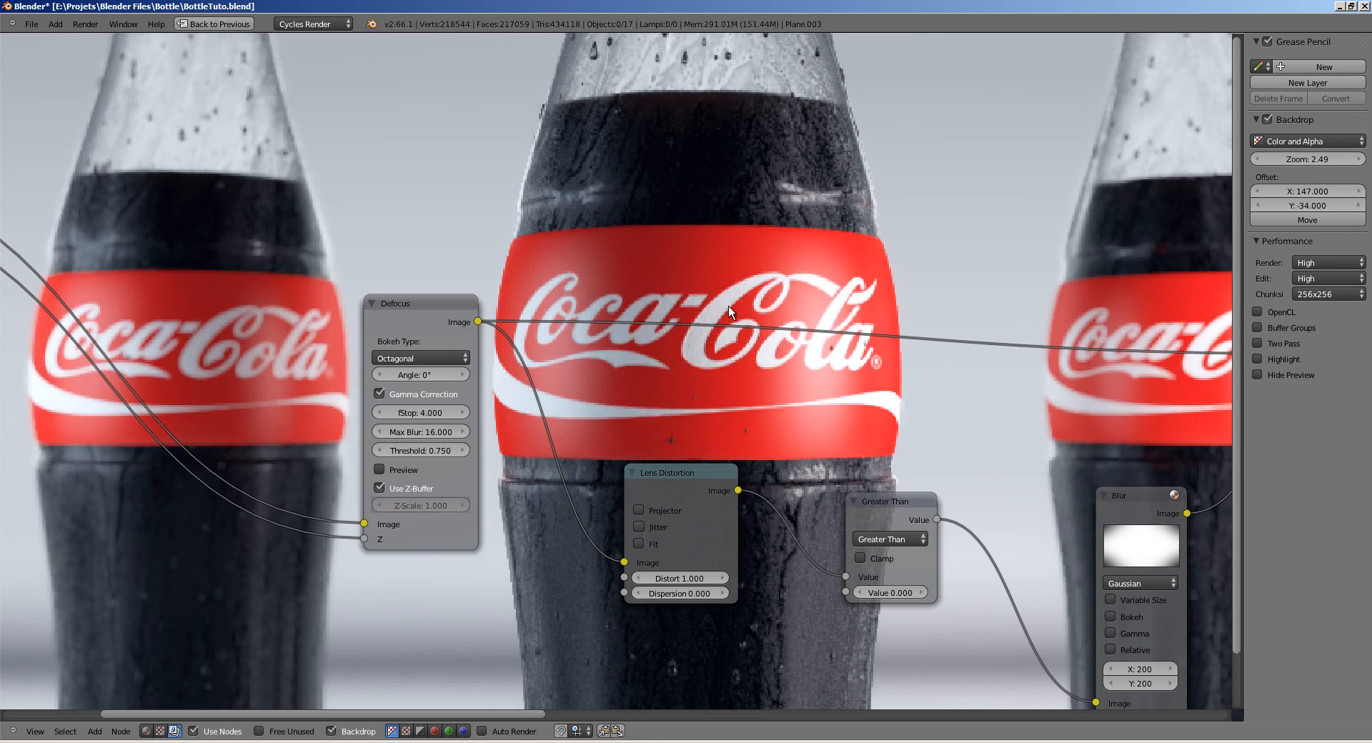
Step: Insert a Filter node of type Soften on the link between the Color Balance node and the Viewer
middle_click_drag(780, 366, 485, 345)
middle_click_drag(730, 358, 511, 349)
middle_click_drag(793, 346, 568, 338)
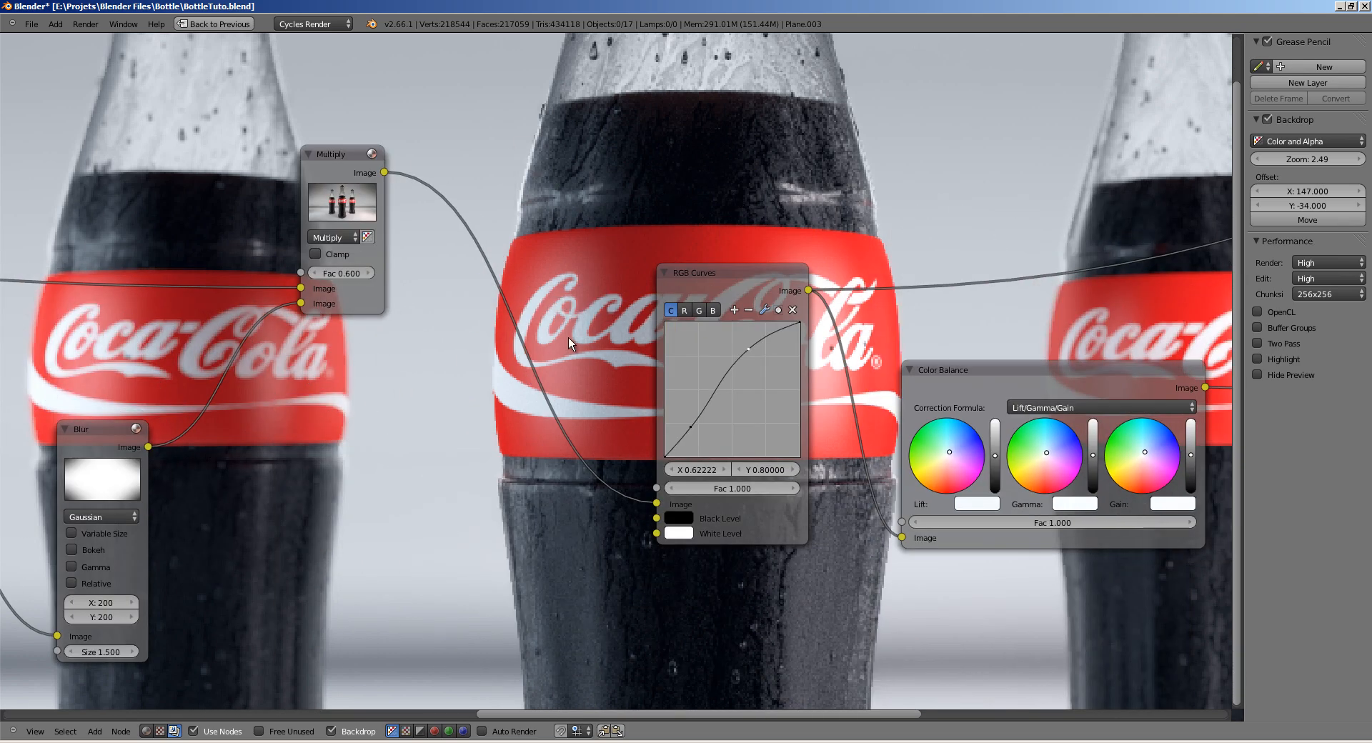
middle_click_drag(1149, 313, 603, 323)
middle_click_drag(990, 327, 672, 302)
scroll(794, 356, "down", 10)
scroll(794, 356, "up", 2)
middle_click_drag(698, 388, 634, 375)
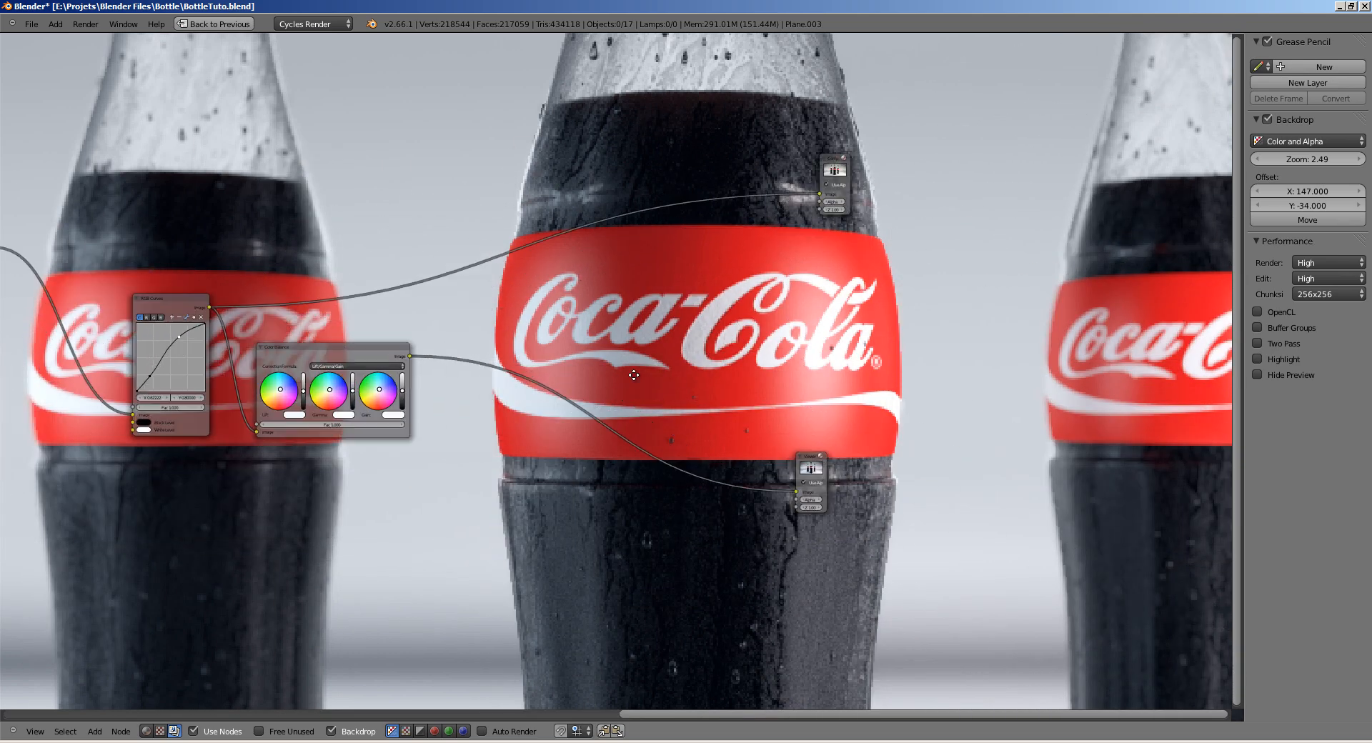
scroll(633, 375, "up", 3)
key("shift+a")
mouse_move(436, 394)
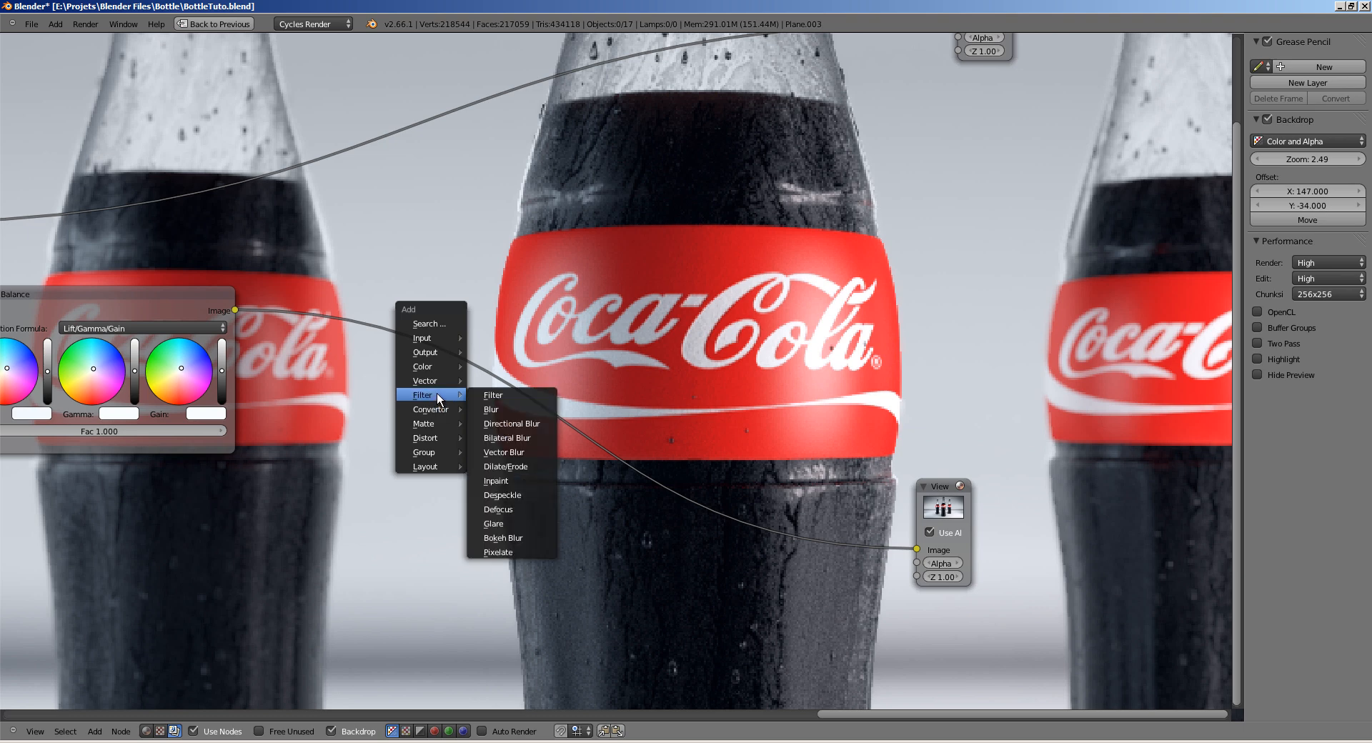
left_click(493, 396)
left_click(499, 413)
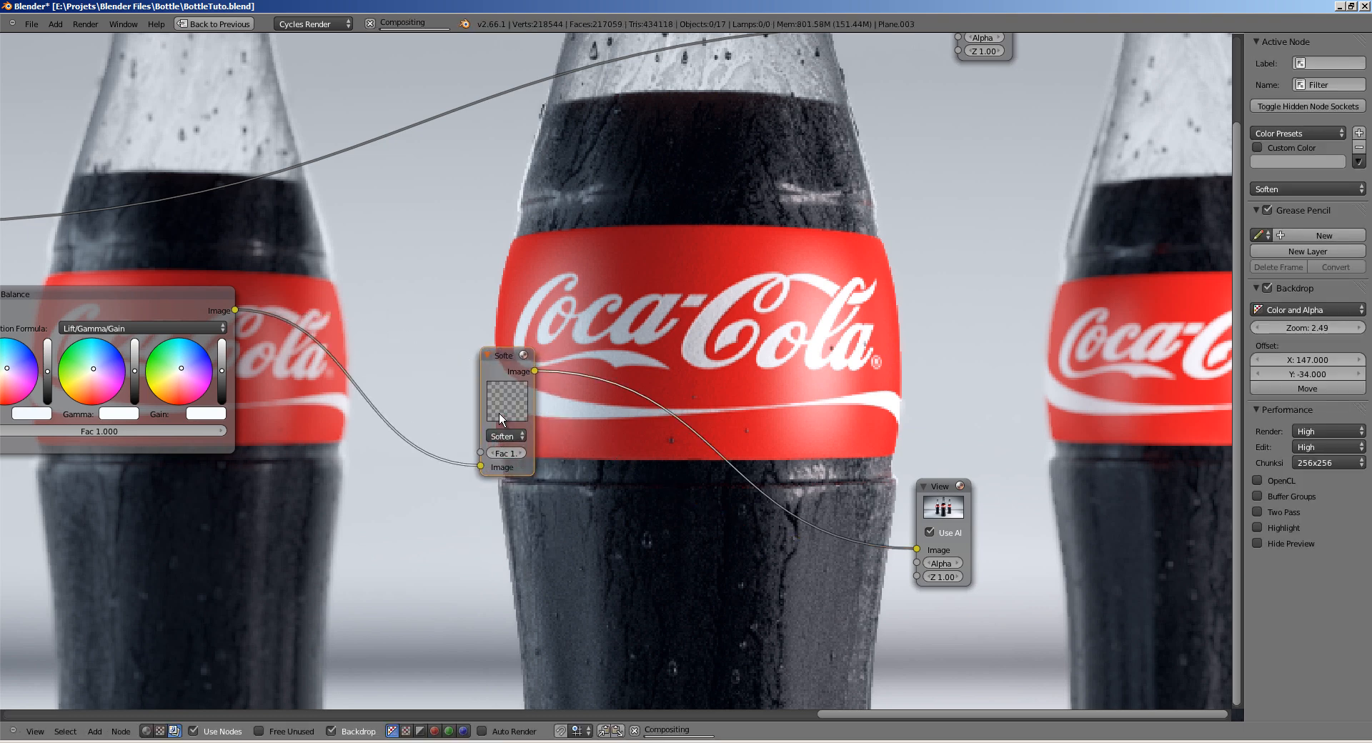
Step: Set the Soften node's factor to 0.01
left_click(511, 436)
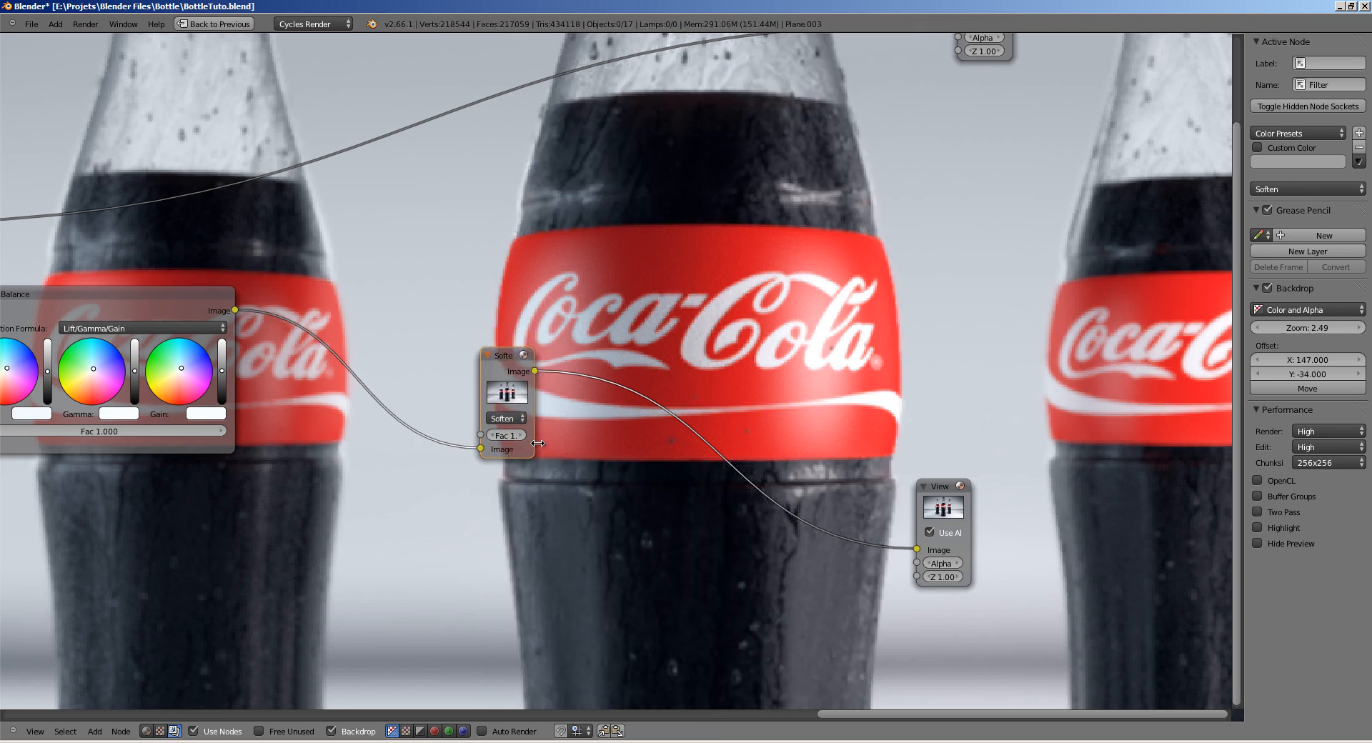
type("0.01")
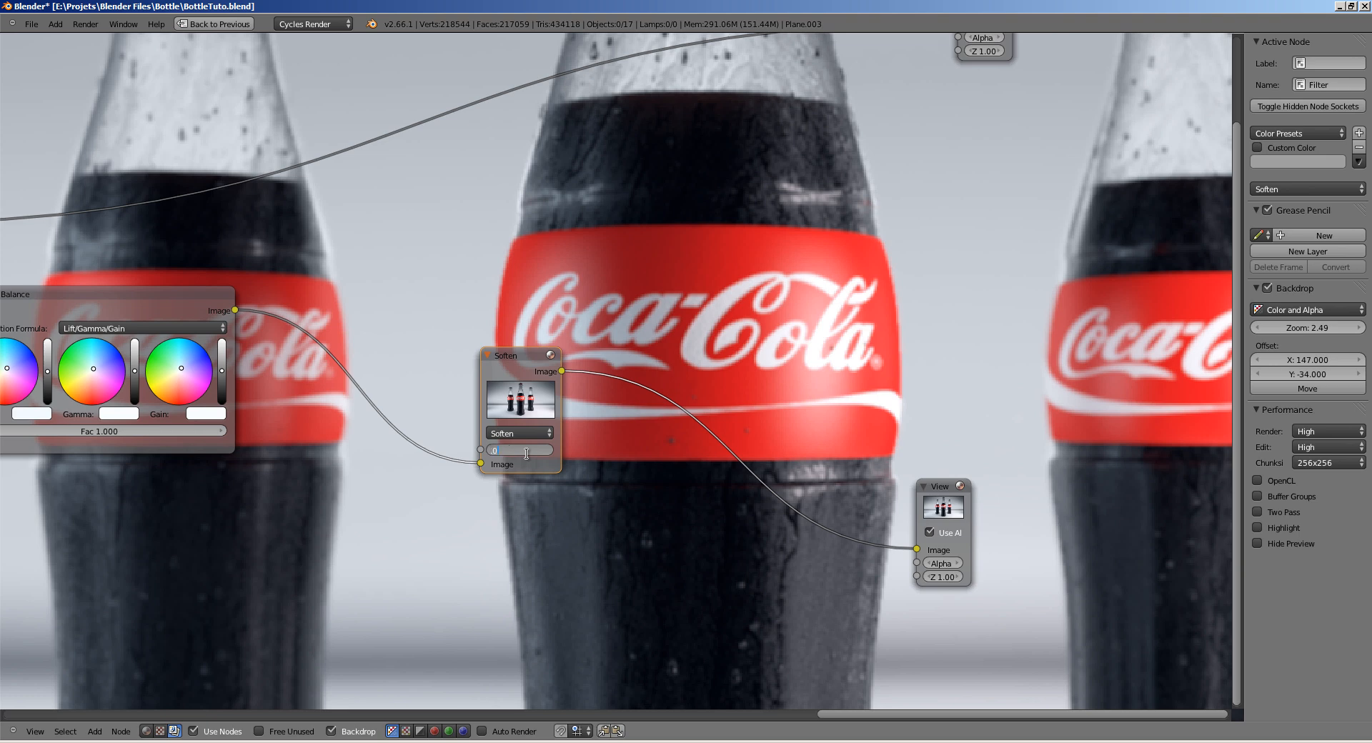
key("Return")
Step: Insert a Lens Distortion node between the Soften node and the Viewer and set its dispersion to 0.03
middle_click_drag(579, 364, 386, 367)
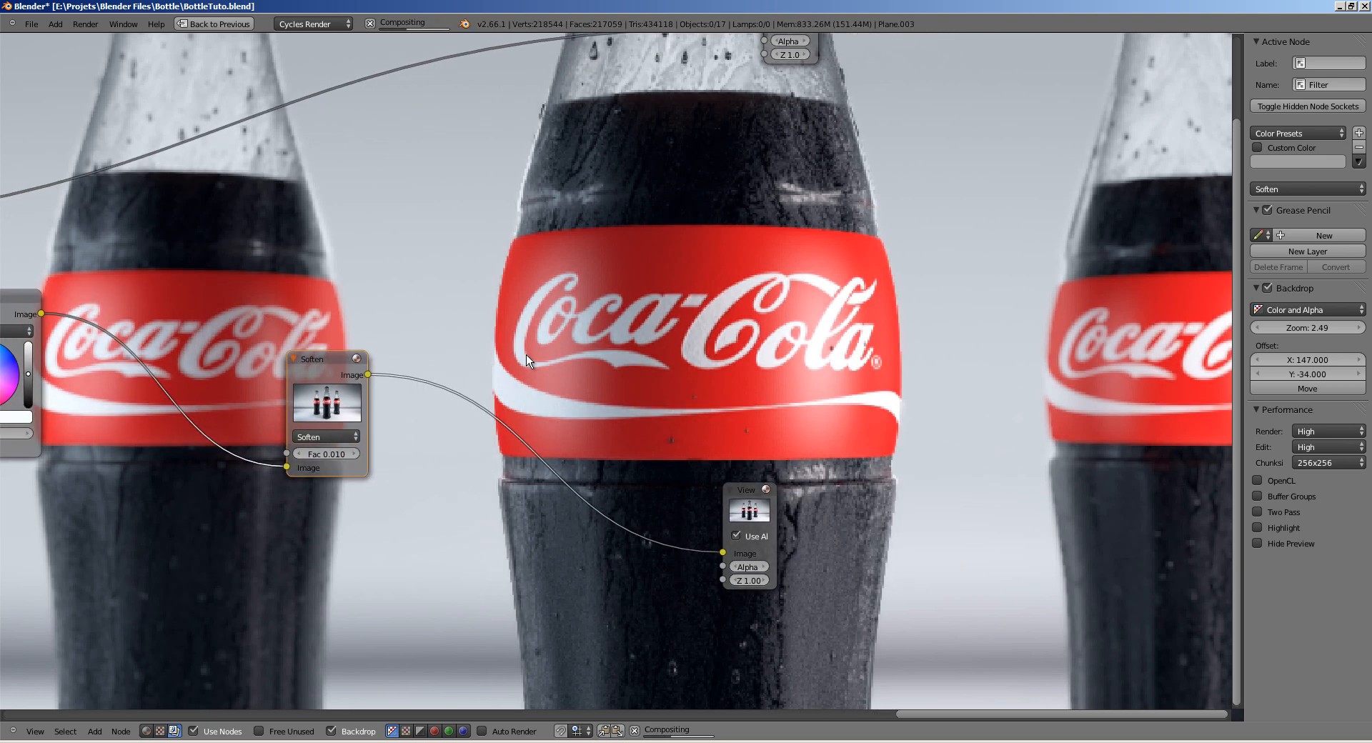
key("shift+a")
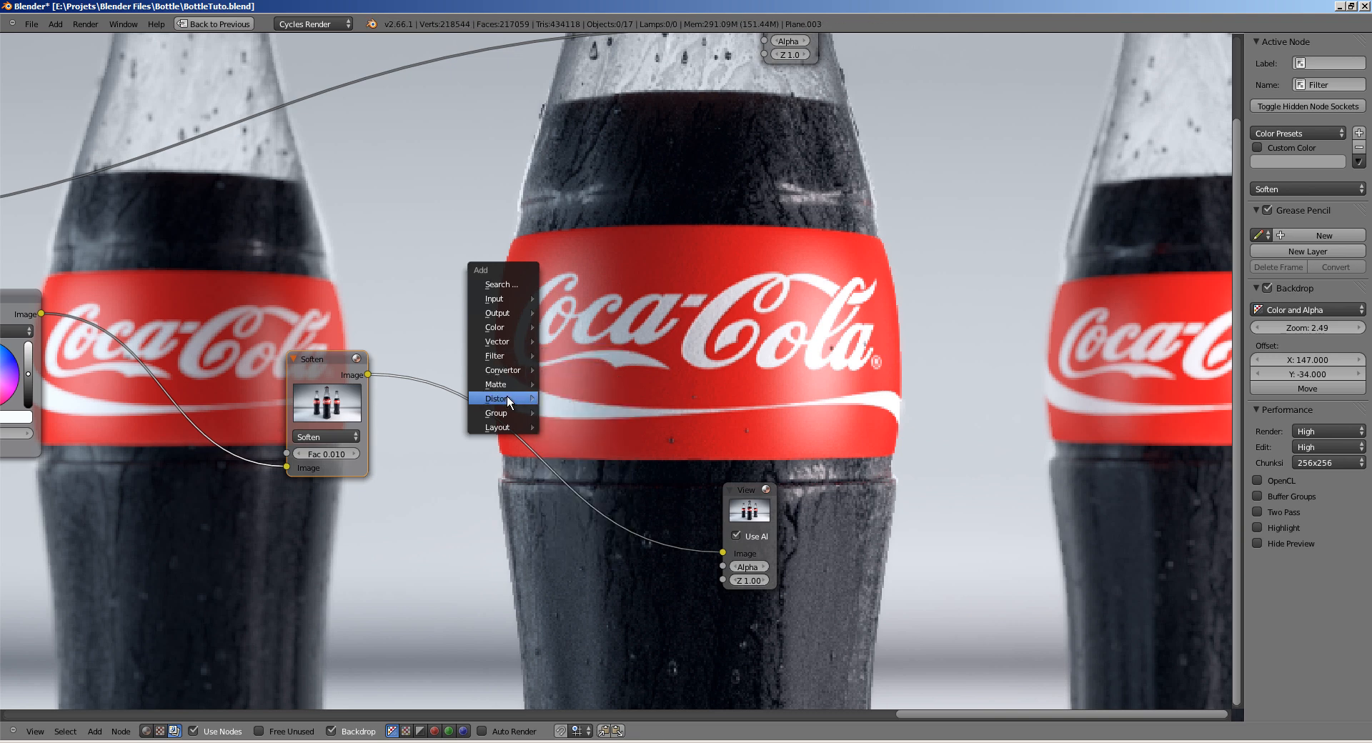
mouse_move(507, 398)
left_click(614, 494)
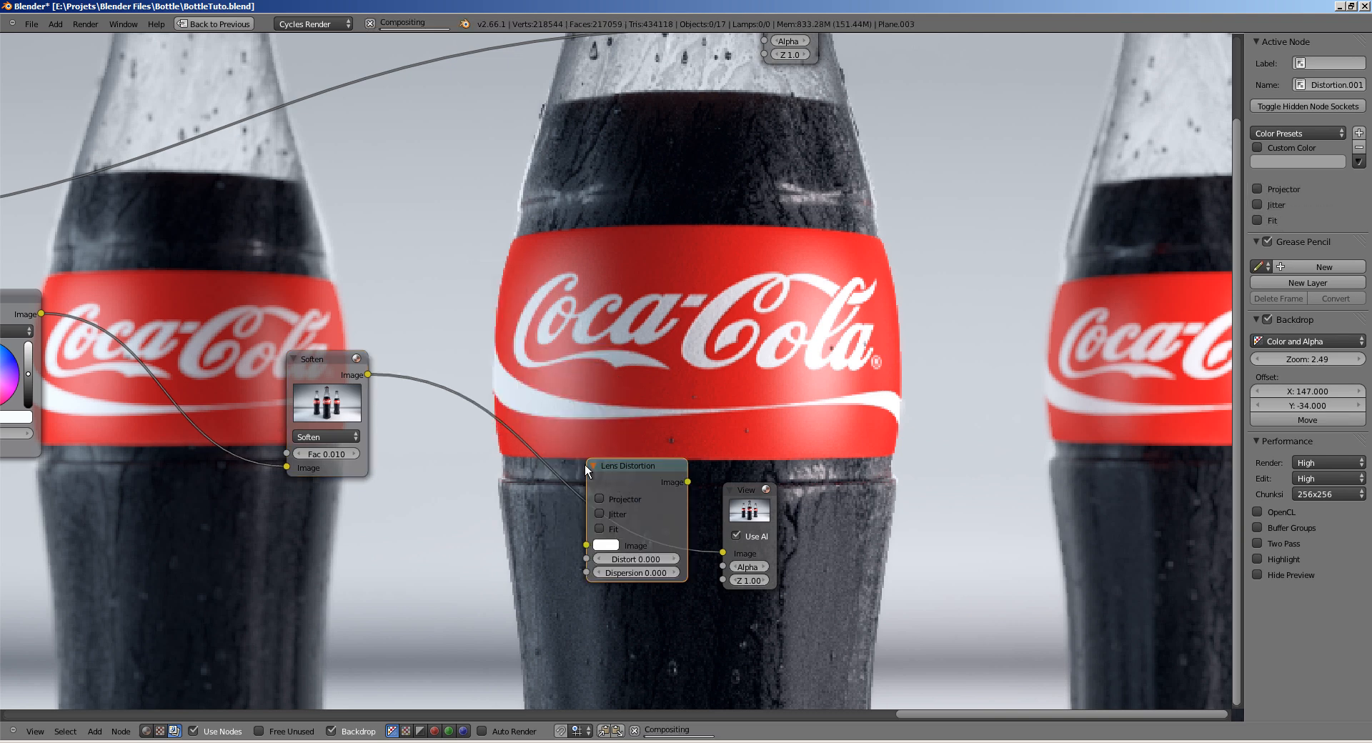
left_click(525, 436)
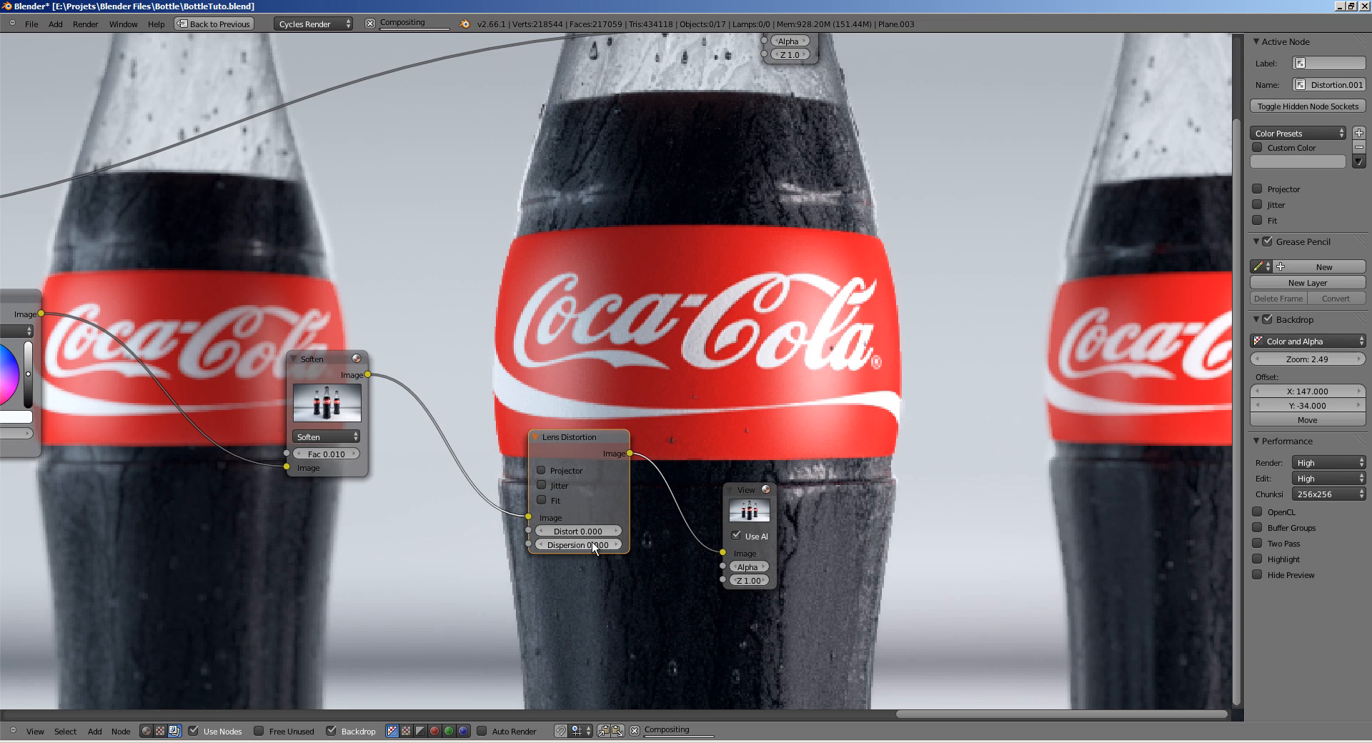
left_click(591, 544)
type("0.03")
key("Return")
Step: Examine the whole backdrop image of the three bottles to judge the softening and lens dispersion
key("alt+v")
key("v")
key("v")
key("v")
key("v")
key("v")
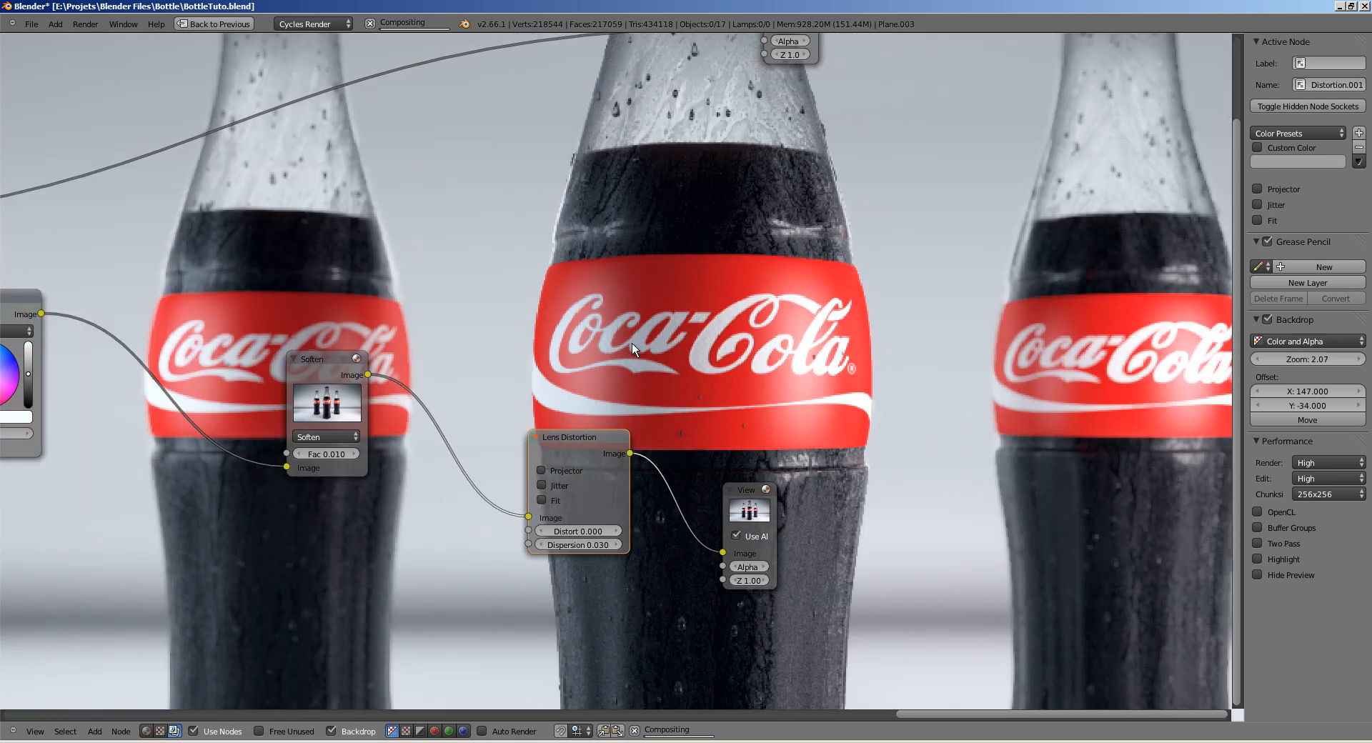
key("v")
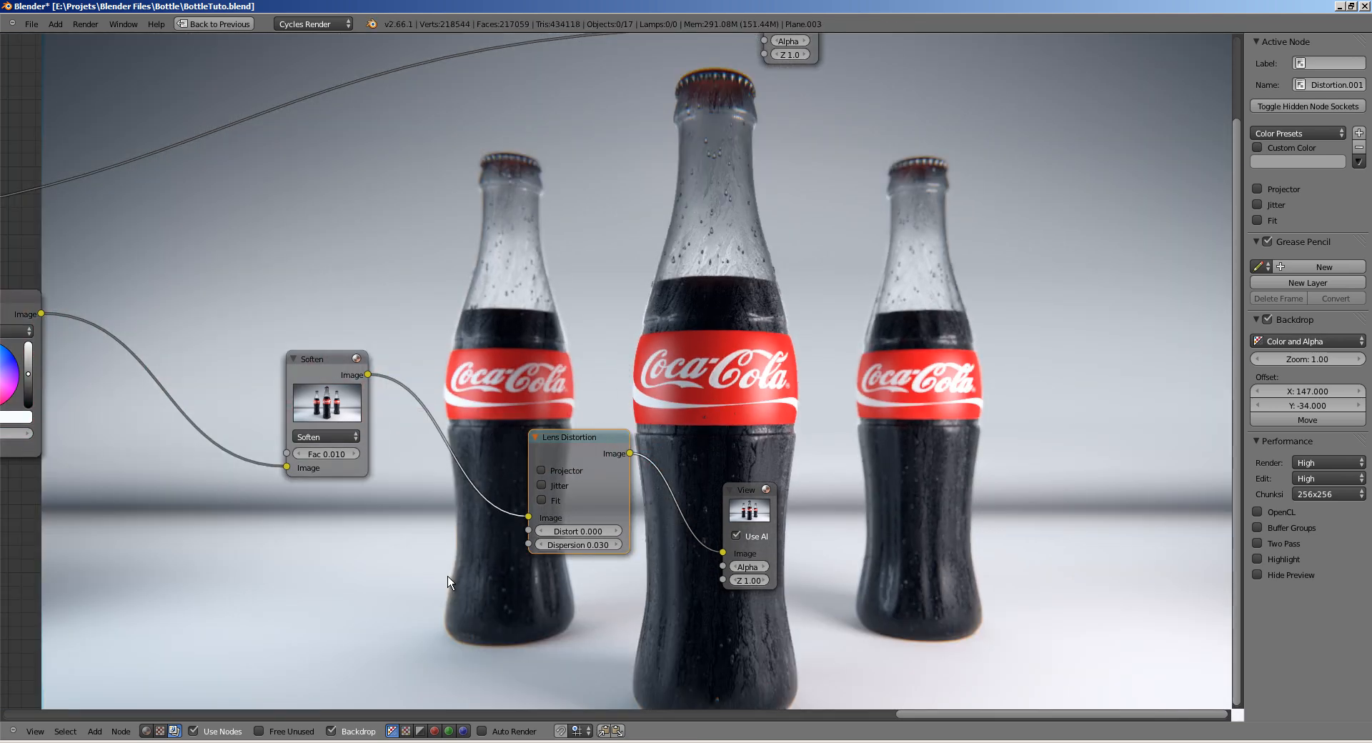
middle_click_drag(407, 516, 525, 529)
key("alt+v")
key("v")
key("v")
key("v")
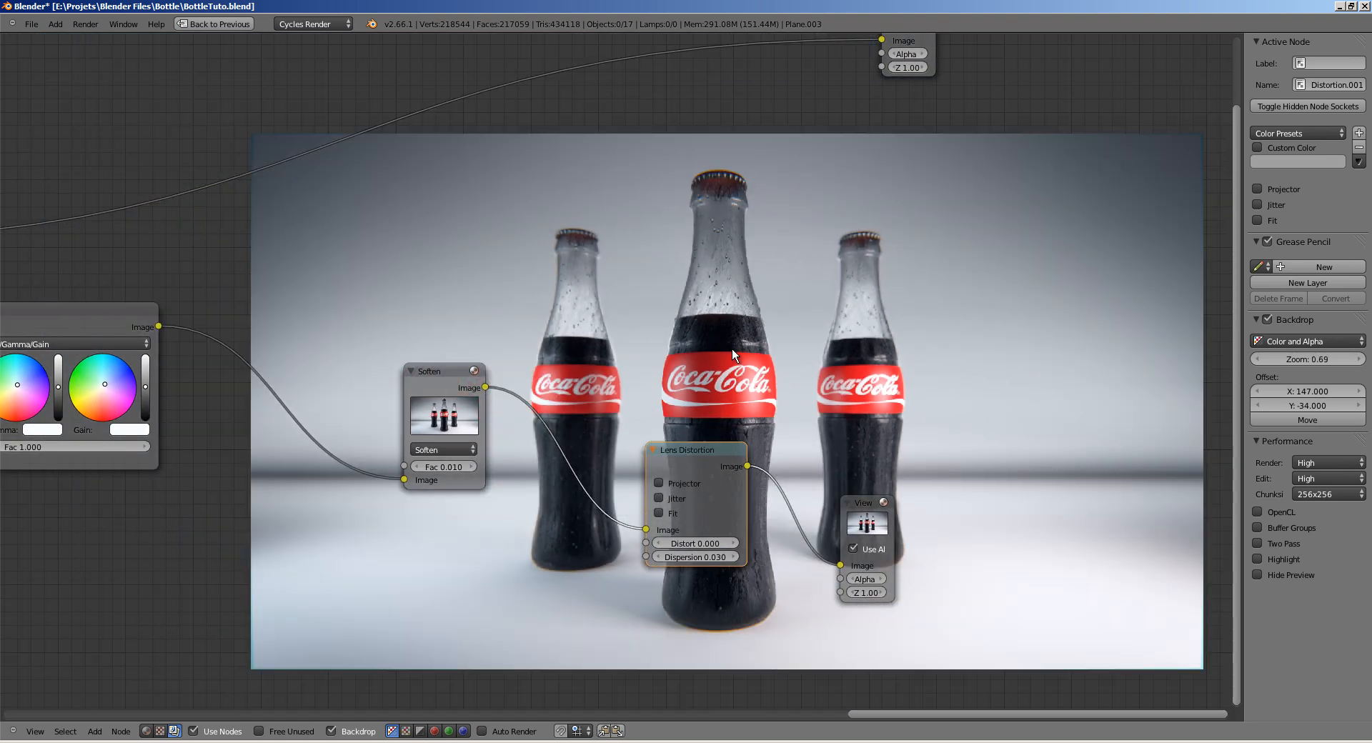
Step: Connect the Lens Distortion output to the Composite node's image input and return to the Default layout with the render result
middle_click_drag(732, 347, 688, 370)
scroll(687, 370, "down", 2)
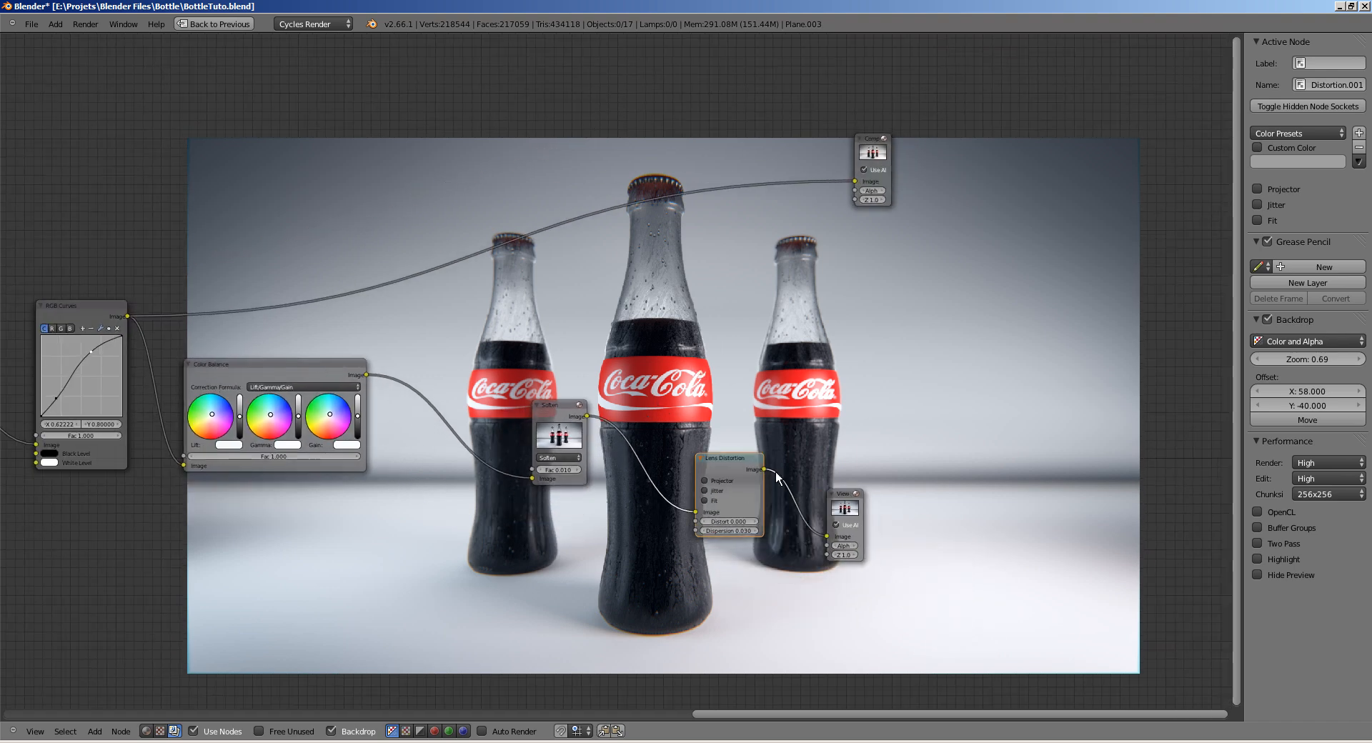
left_click_drag(718, 469, 855, 180)
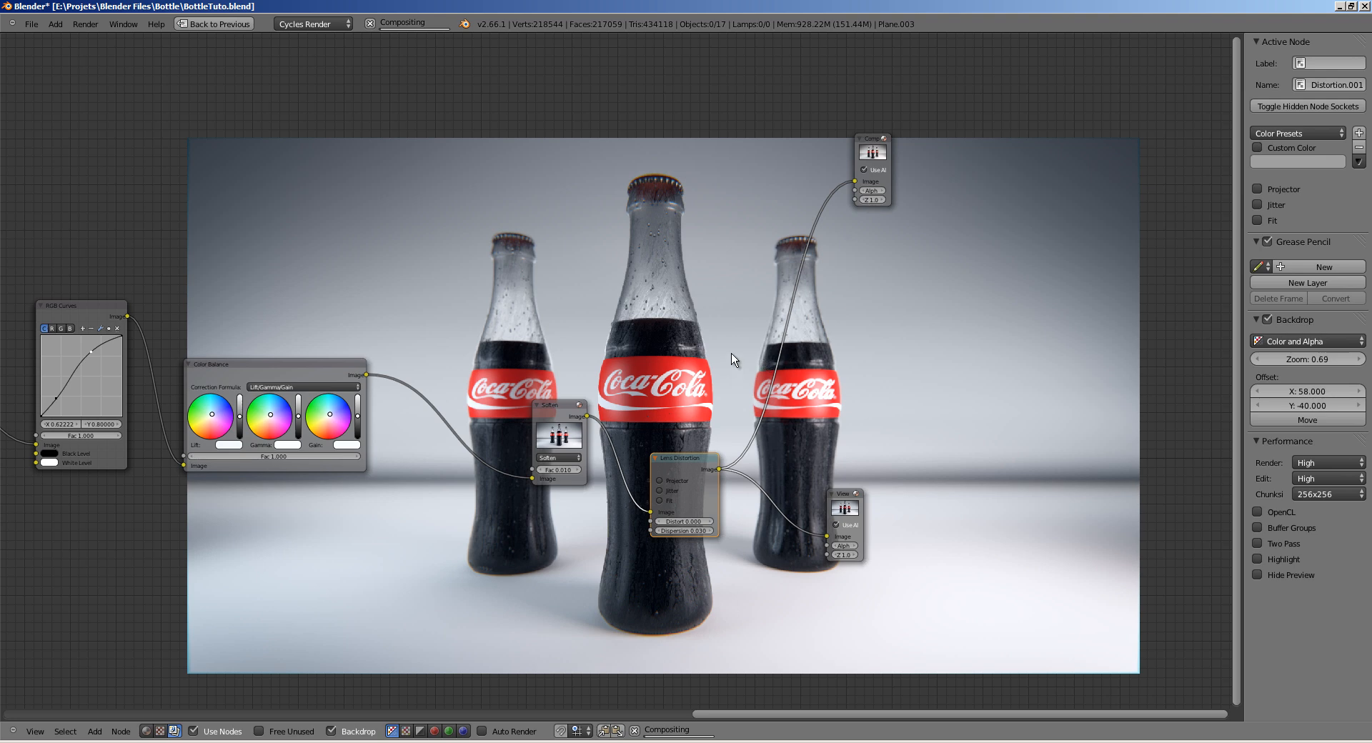
key("ctrl+Right")
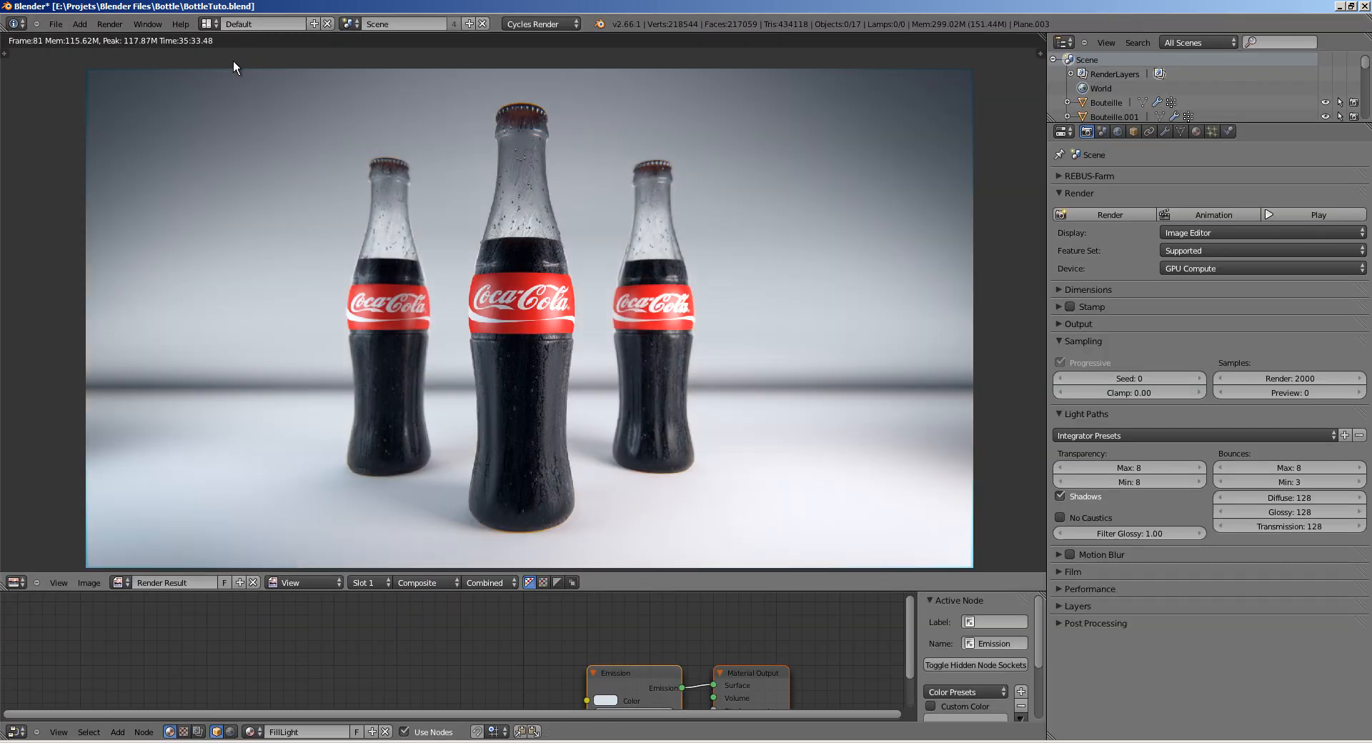
left_click(210, 23)
left_click(218, 86)
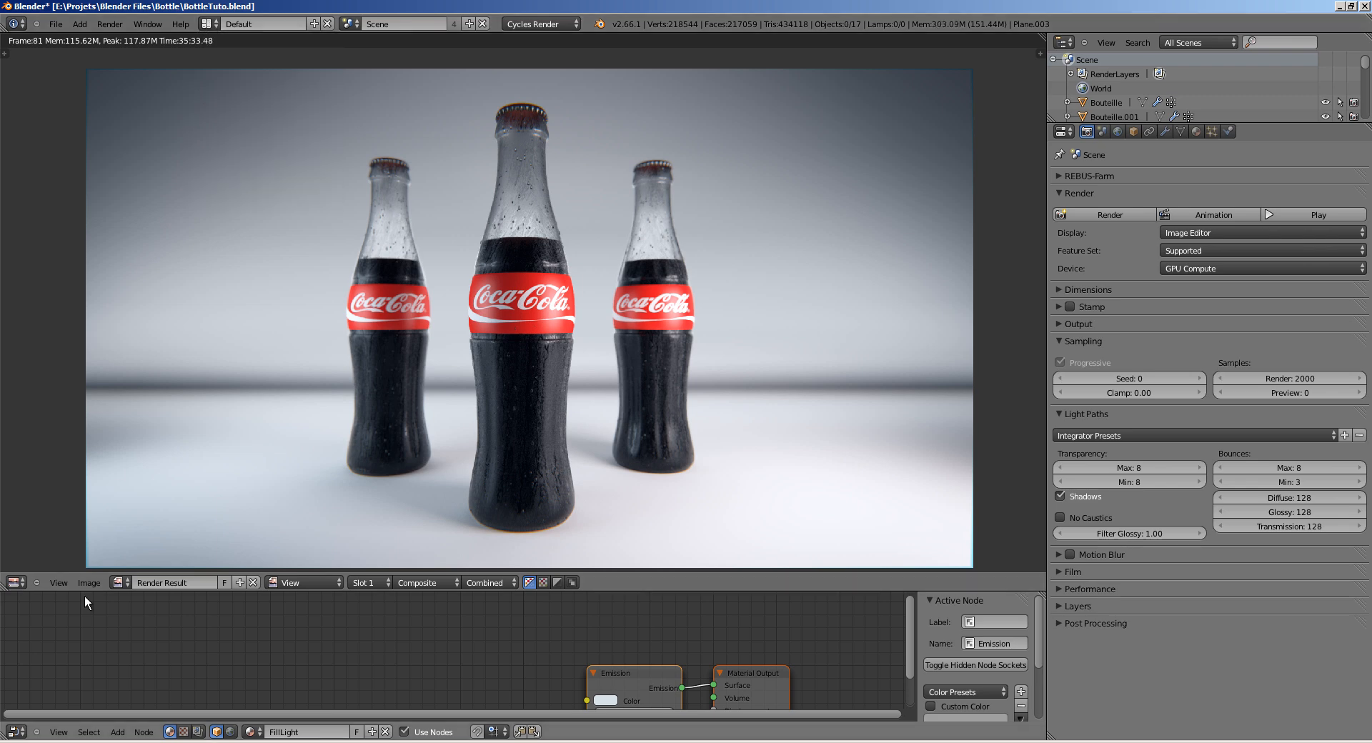
Step: Save the render over Image Finale Tutoriel.png in the Bottle folder and open the saved file from Windows Explorer
left_click(84, 586)
left_click(123, 526)
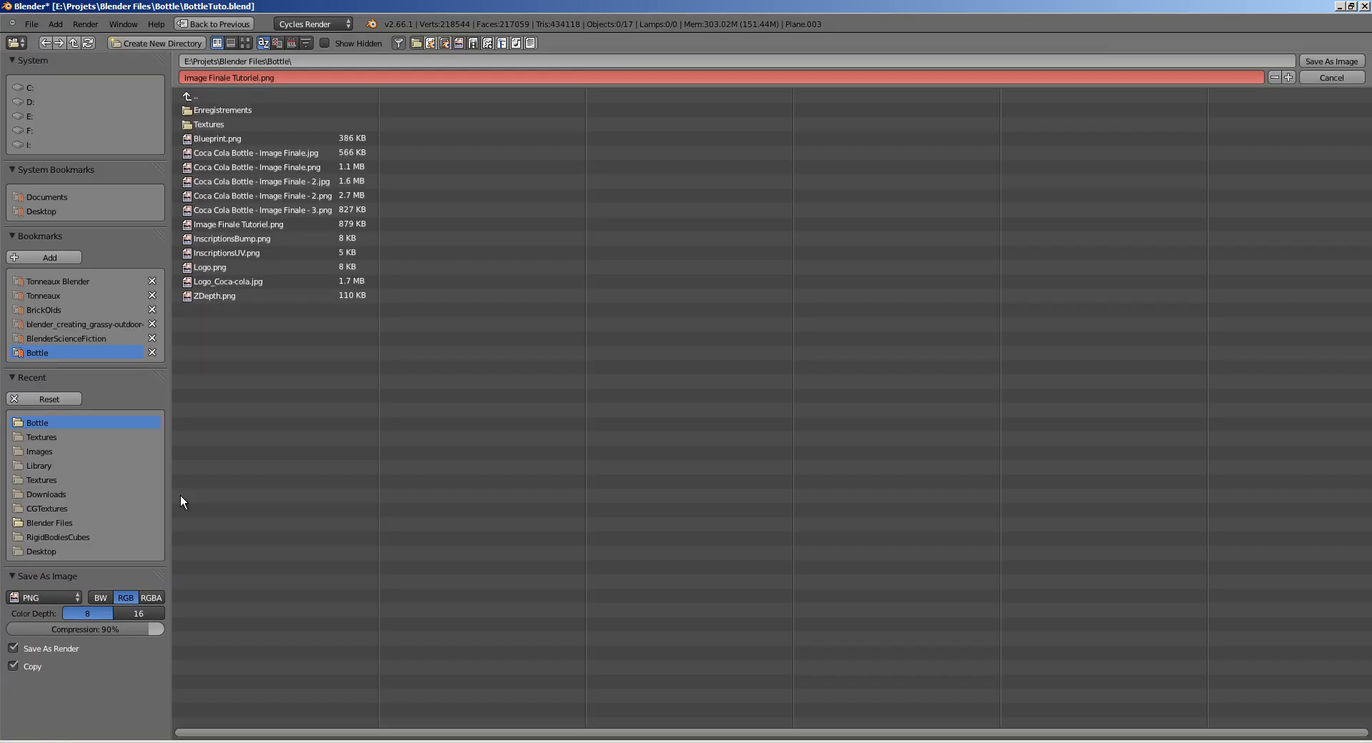
left_click(224, 224)
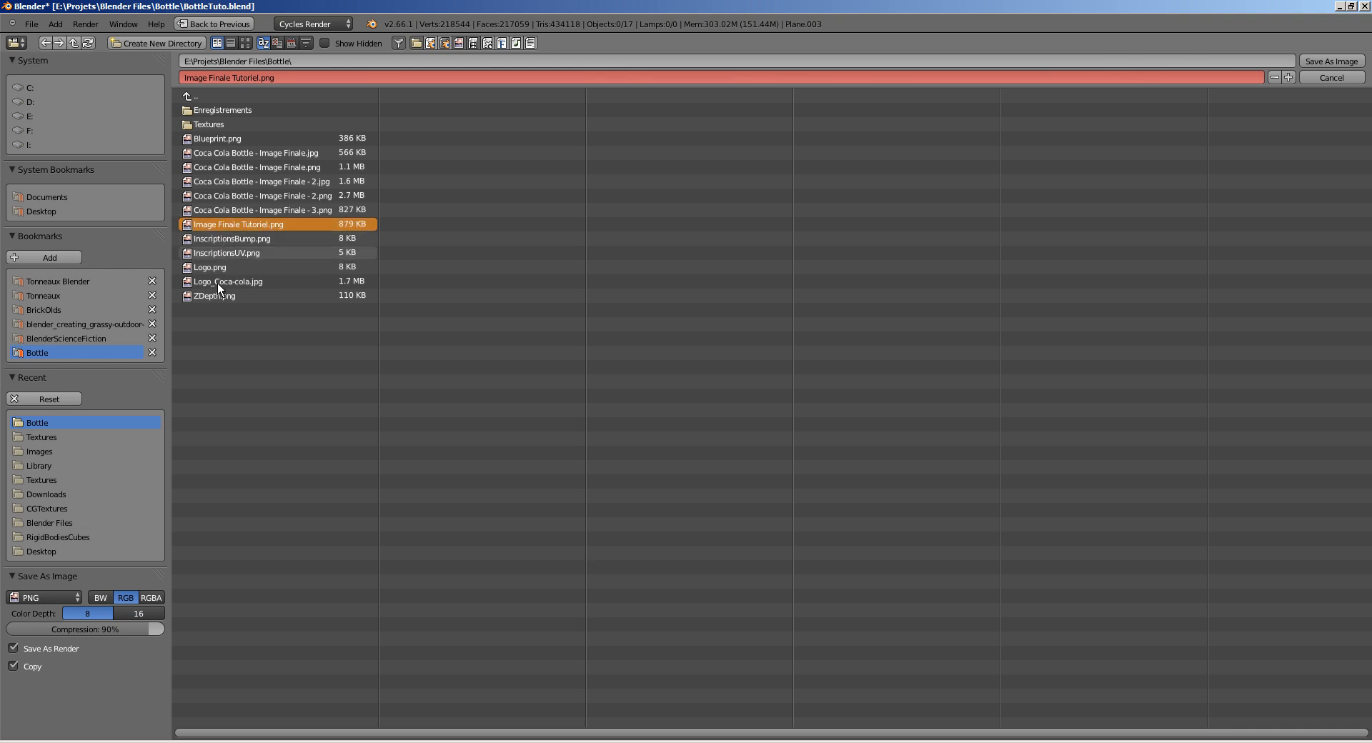
left_click(1309, 65)
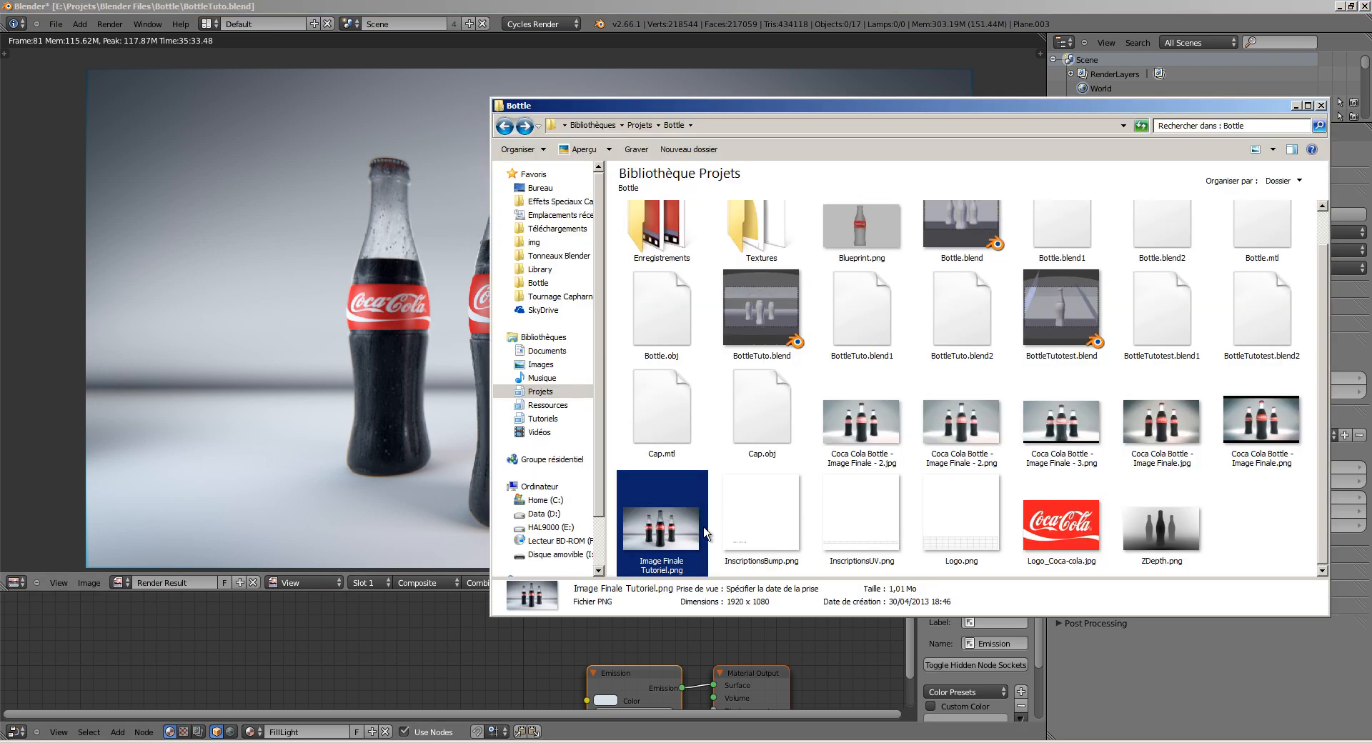
double_click(668, 539)
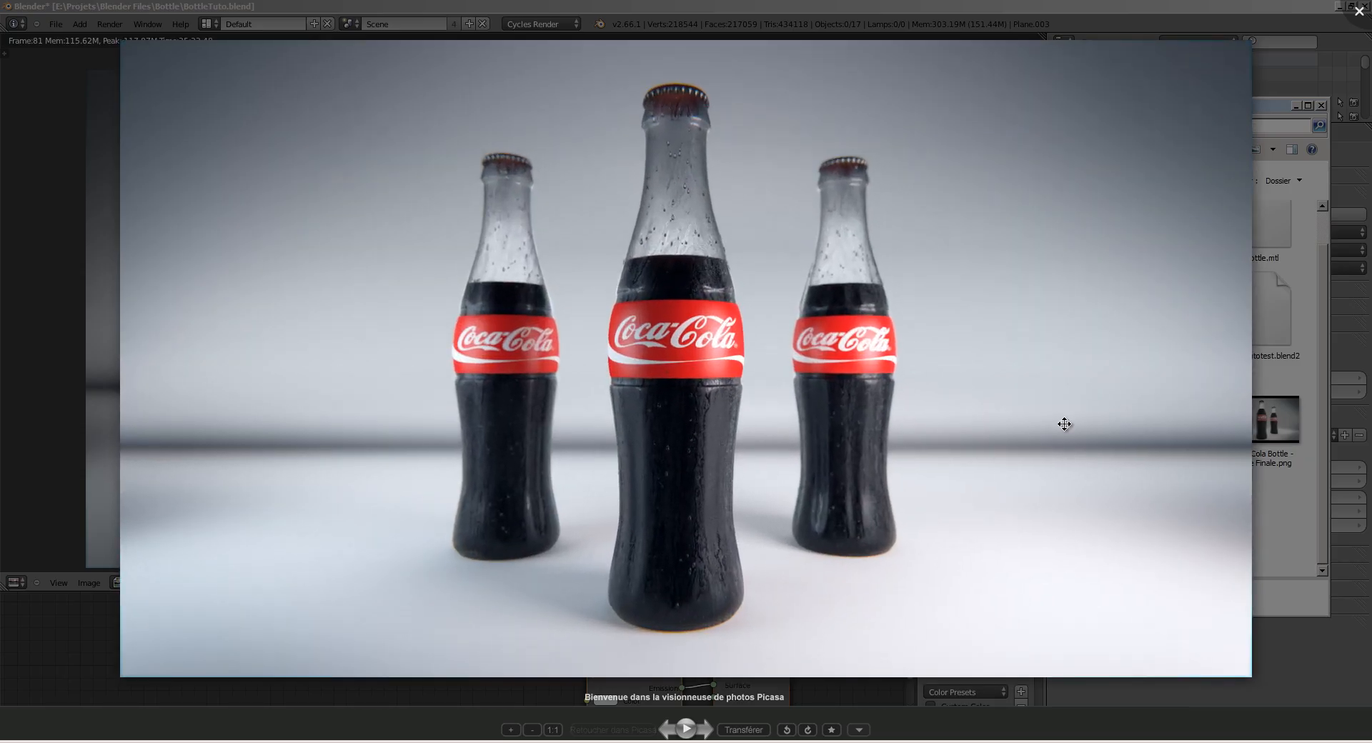